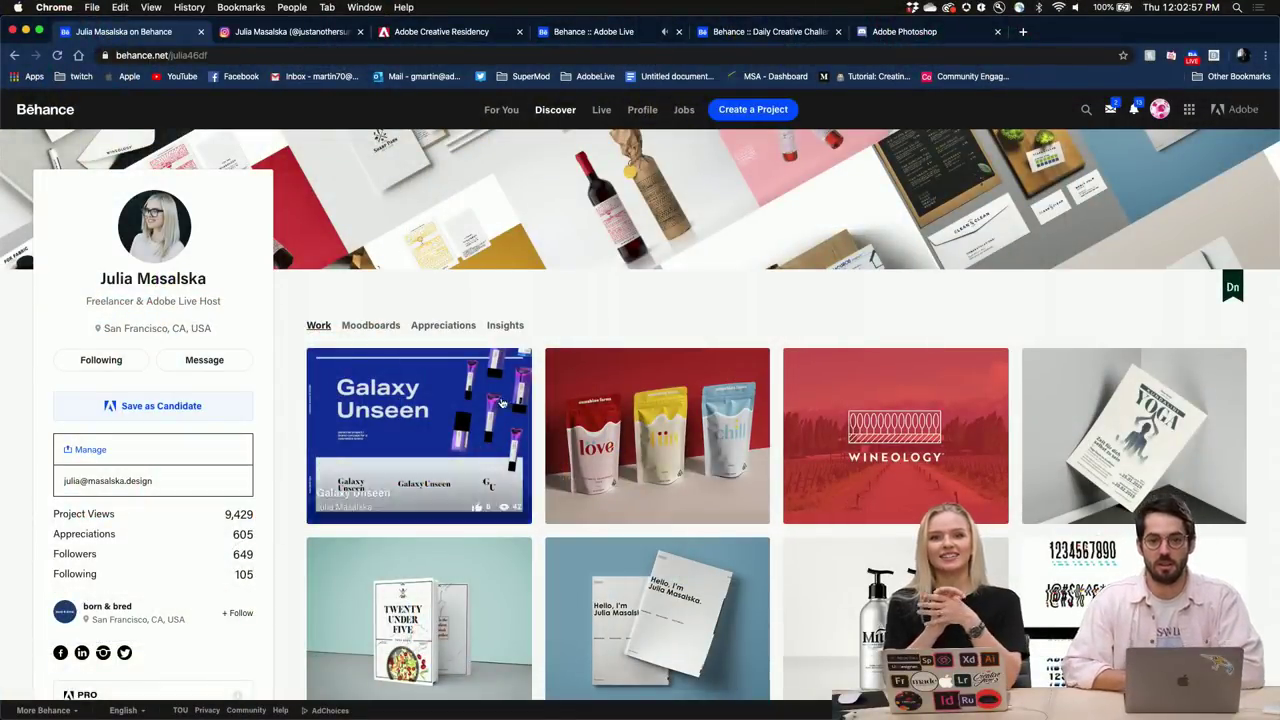
# Scroll the Behance profile and look through the Sunshine Farms Cannabis Packaging project.
pyautogui.scroll(-1, 491, 422)
pyautogui.scroll(-3, 491, 422)
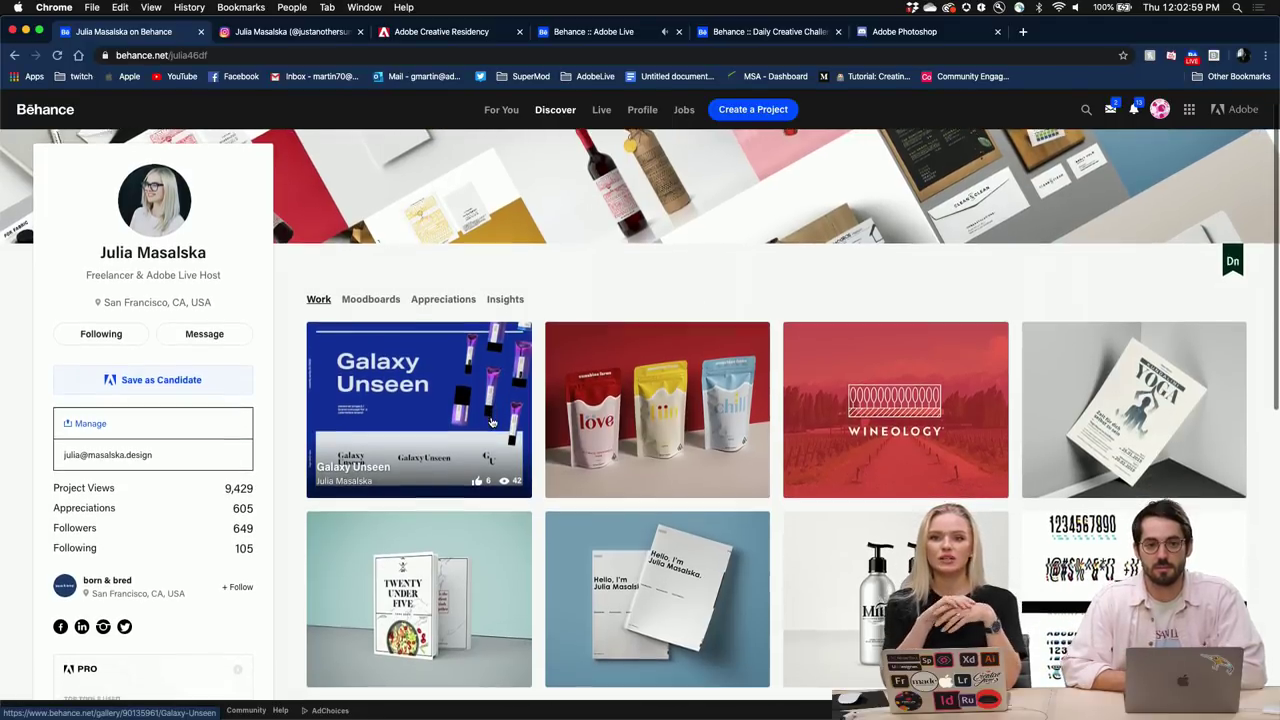
pyautogui.scroll(-5, 491, 422)
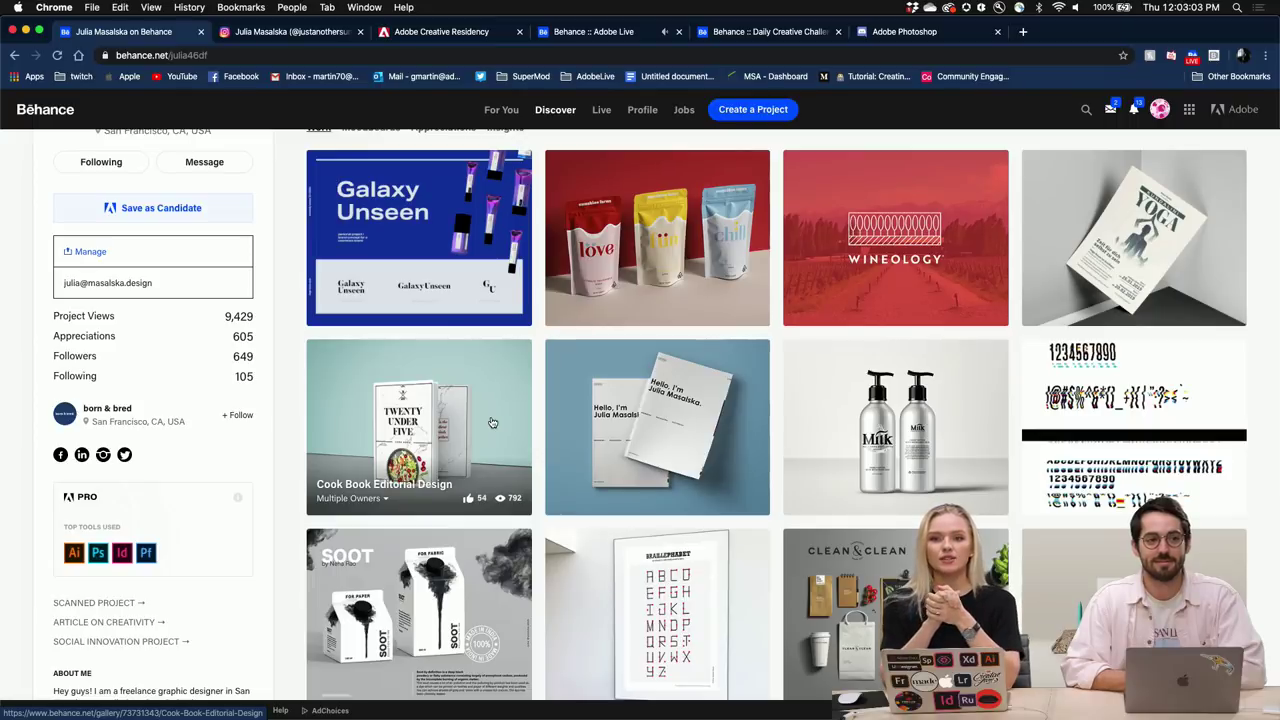
pyautogui.scroll(-4, 491, 422)
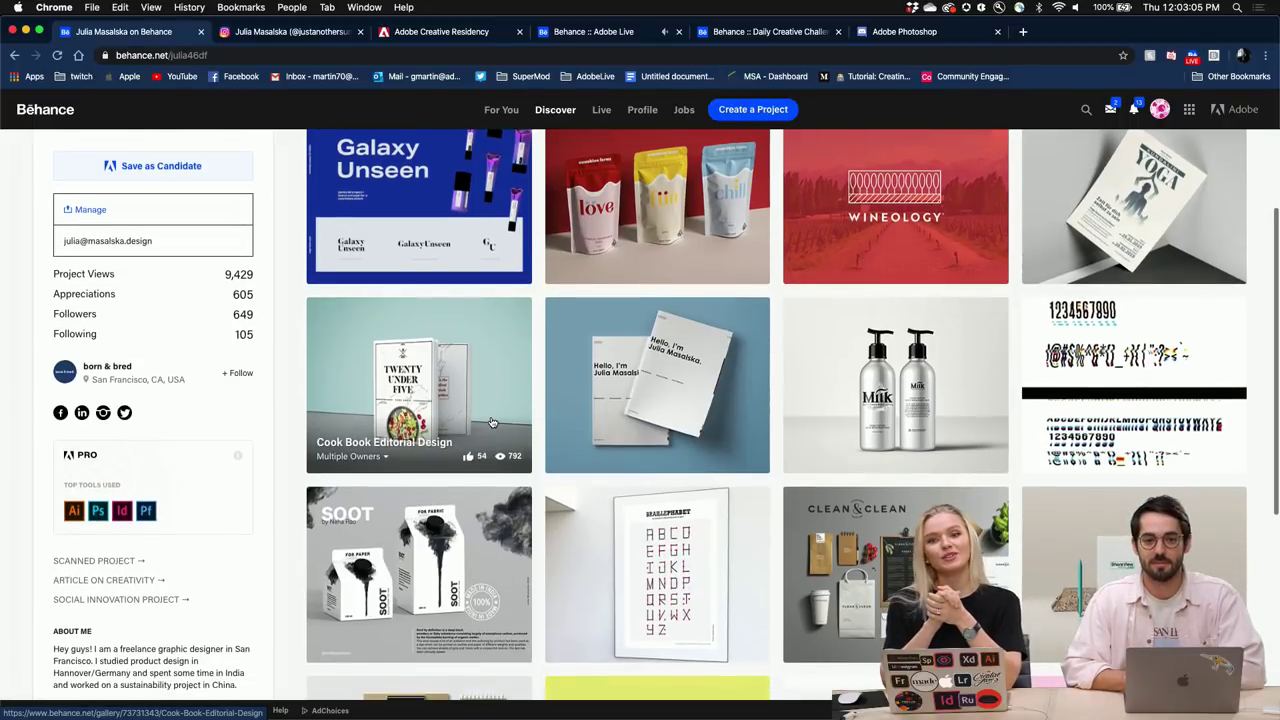
pyautogui.scroll(7, 491, 422)
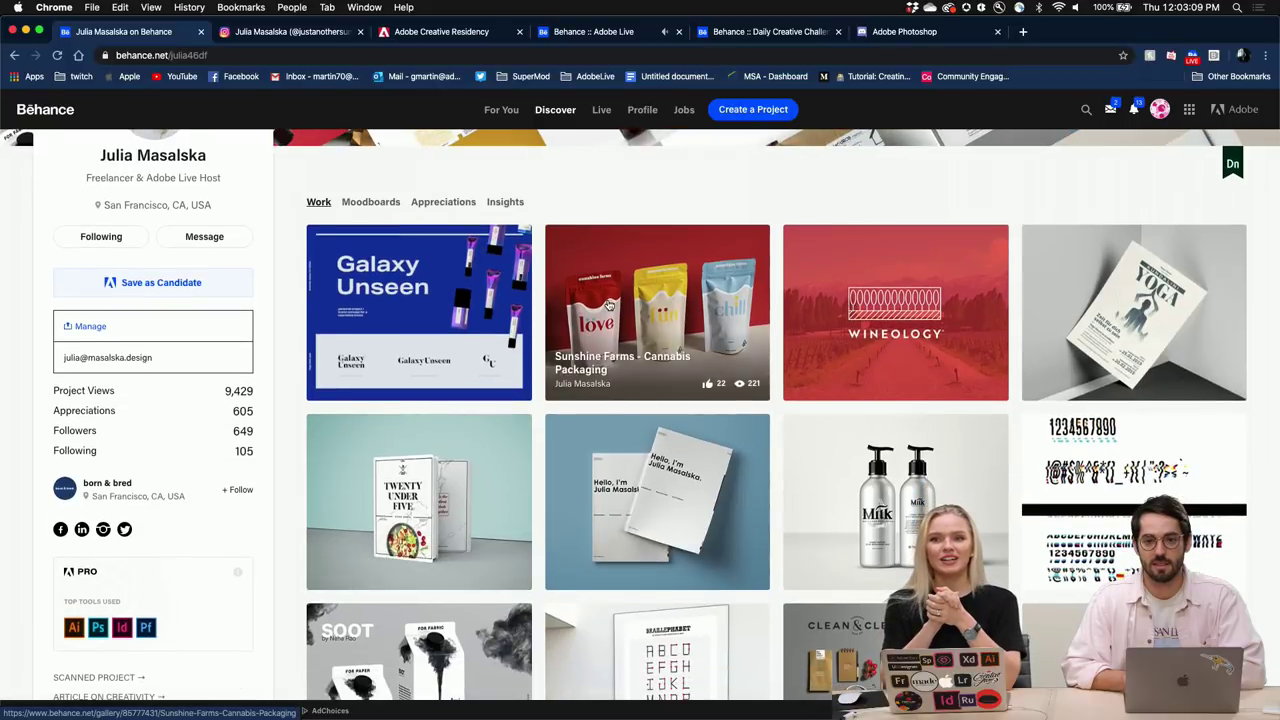
pyautogui.click(607, 300)
pyautogui.scroll(-5, 584, 485)
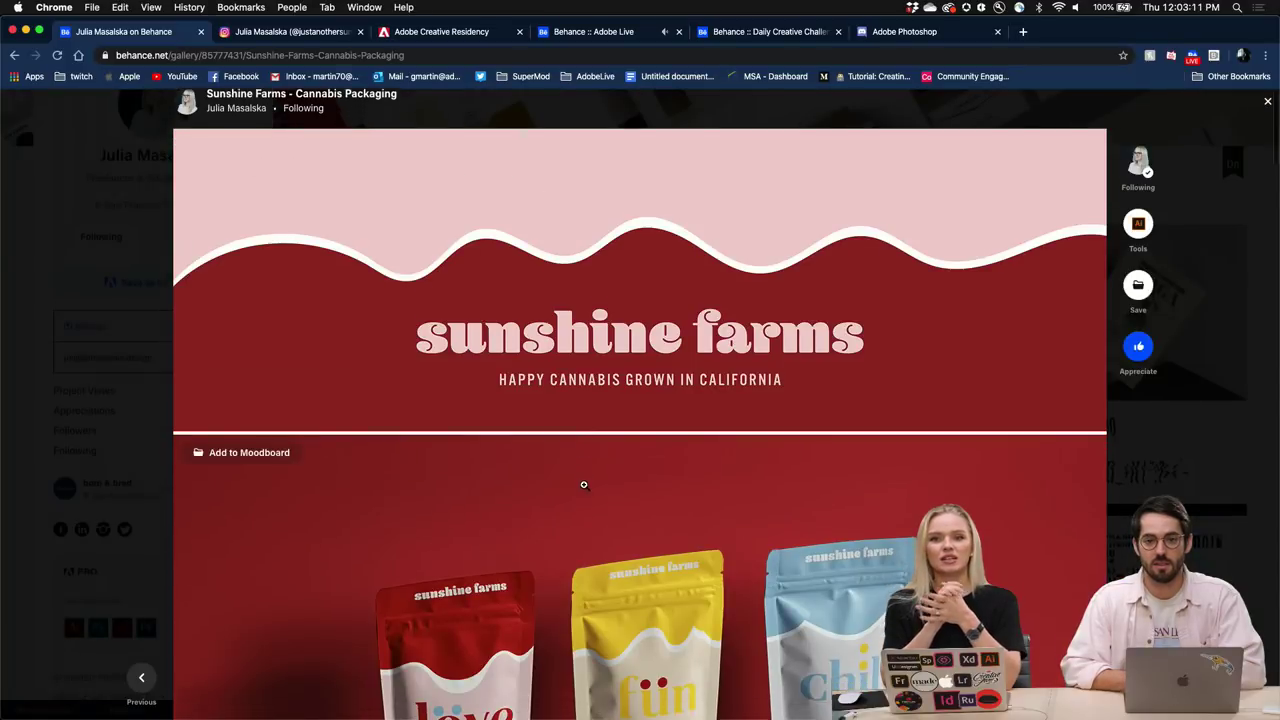
pyautogui.scroll(-8, 584, 485)
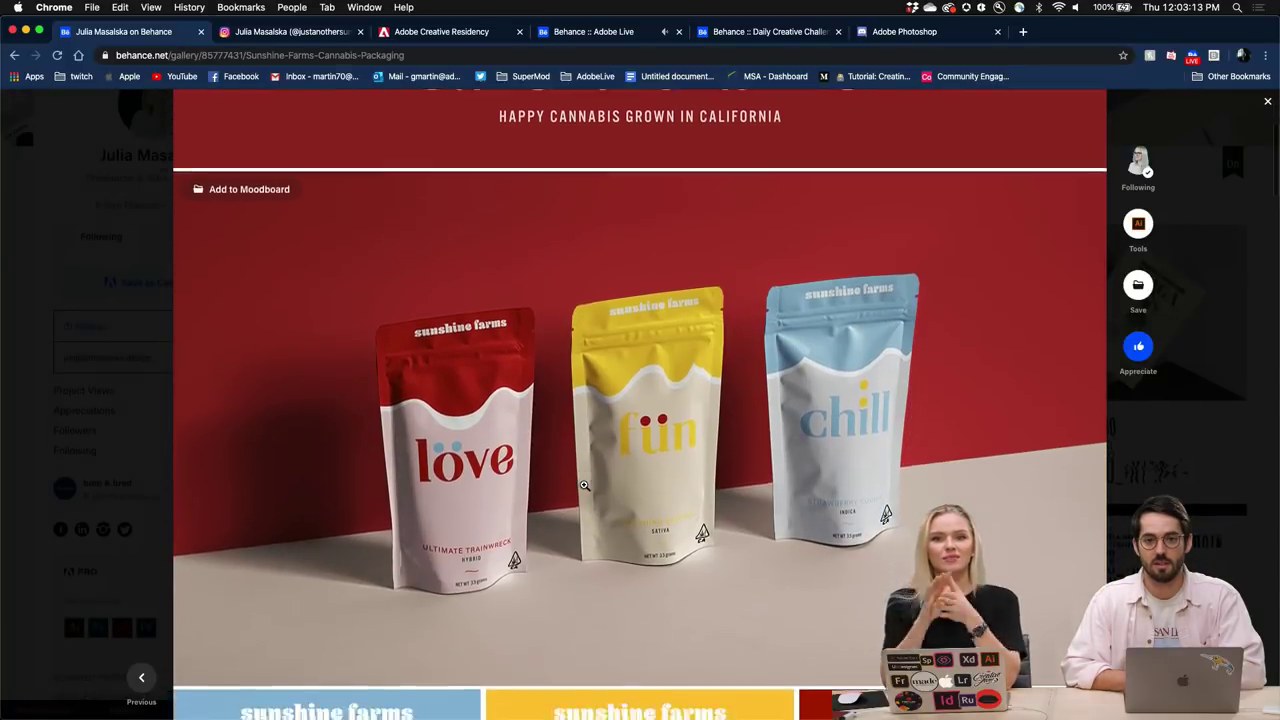
pyautogui.scroll(-5, 584, 485)
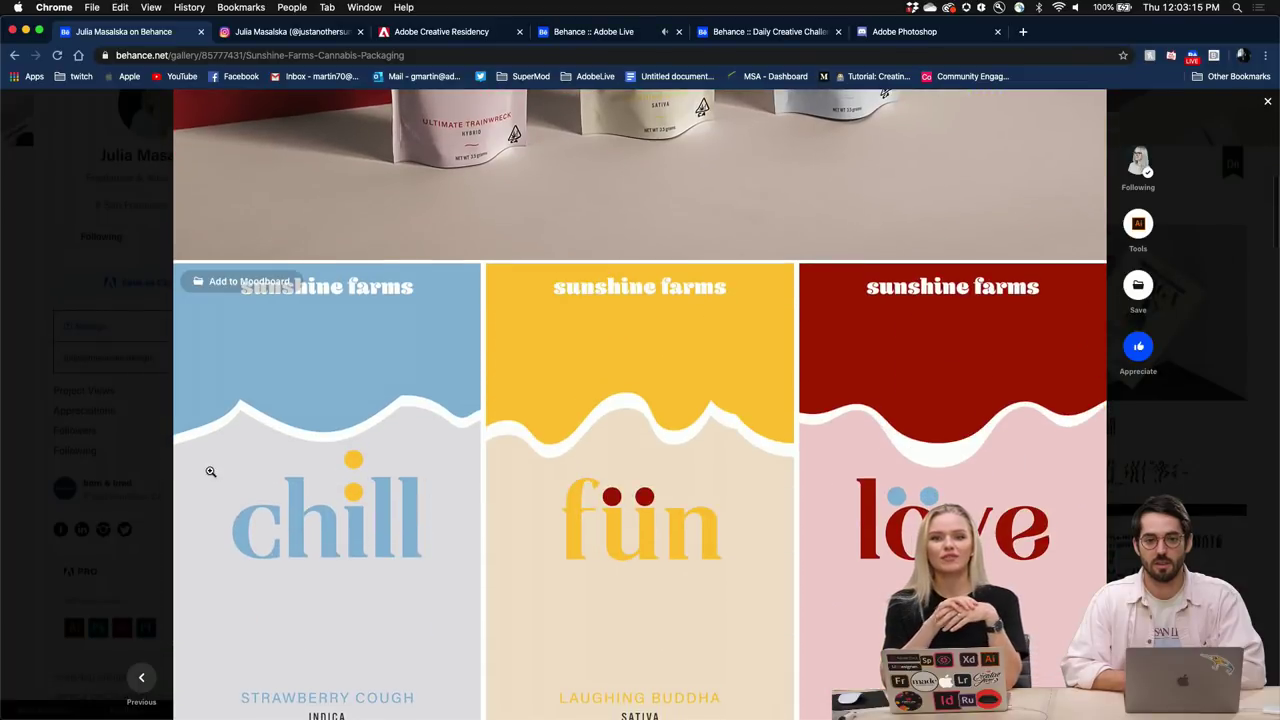
pyautogui.scroll(-2, 343, 466)
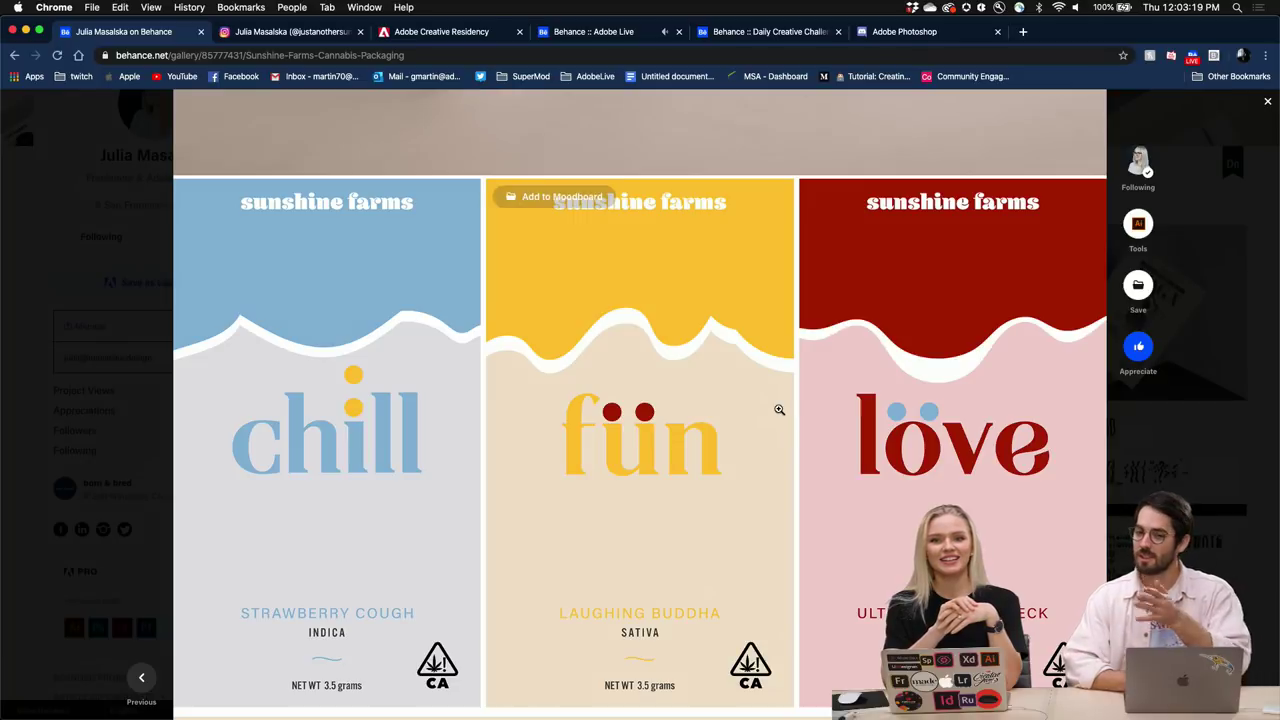
pyautogui.click(98, 456)
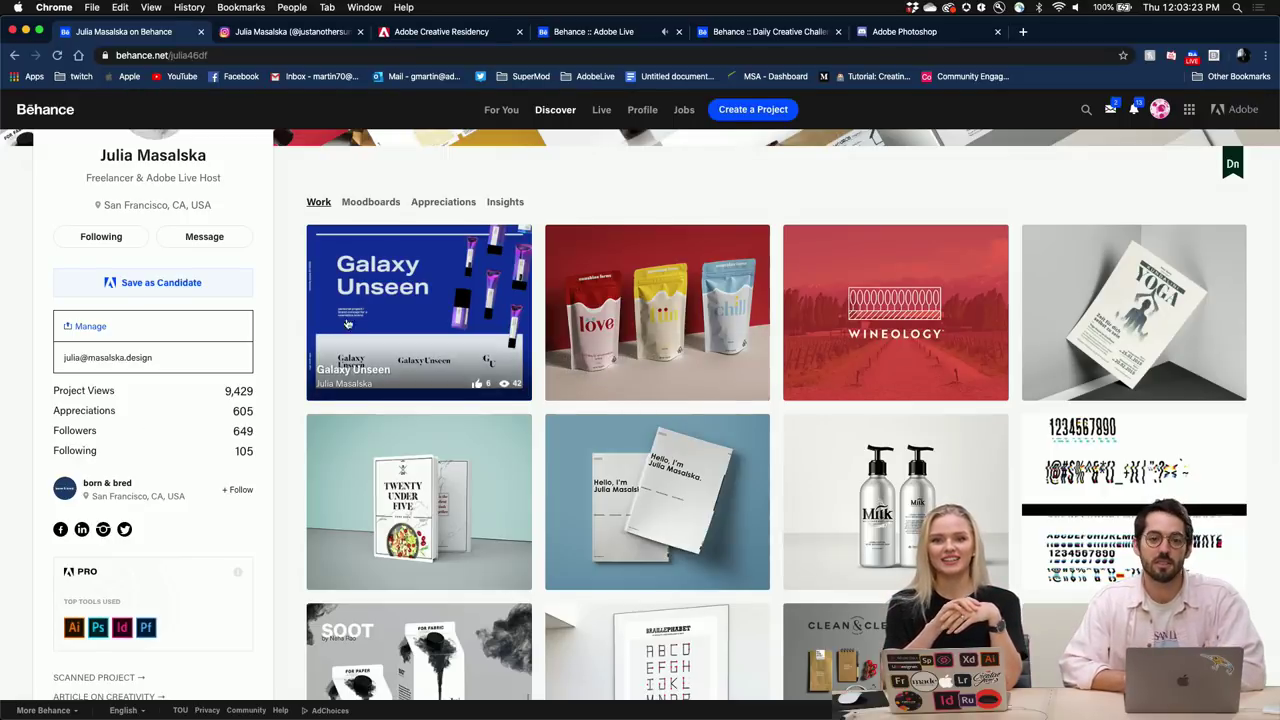
# Open Galaxy Unseen and scroll through its logo lock-ups, packaging and brand pattern images.
pyautogui.click(396, 301)
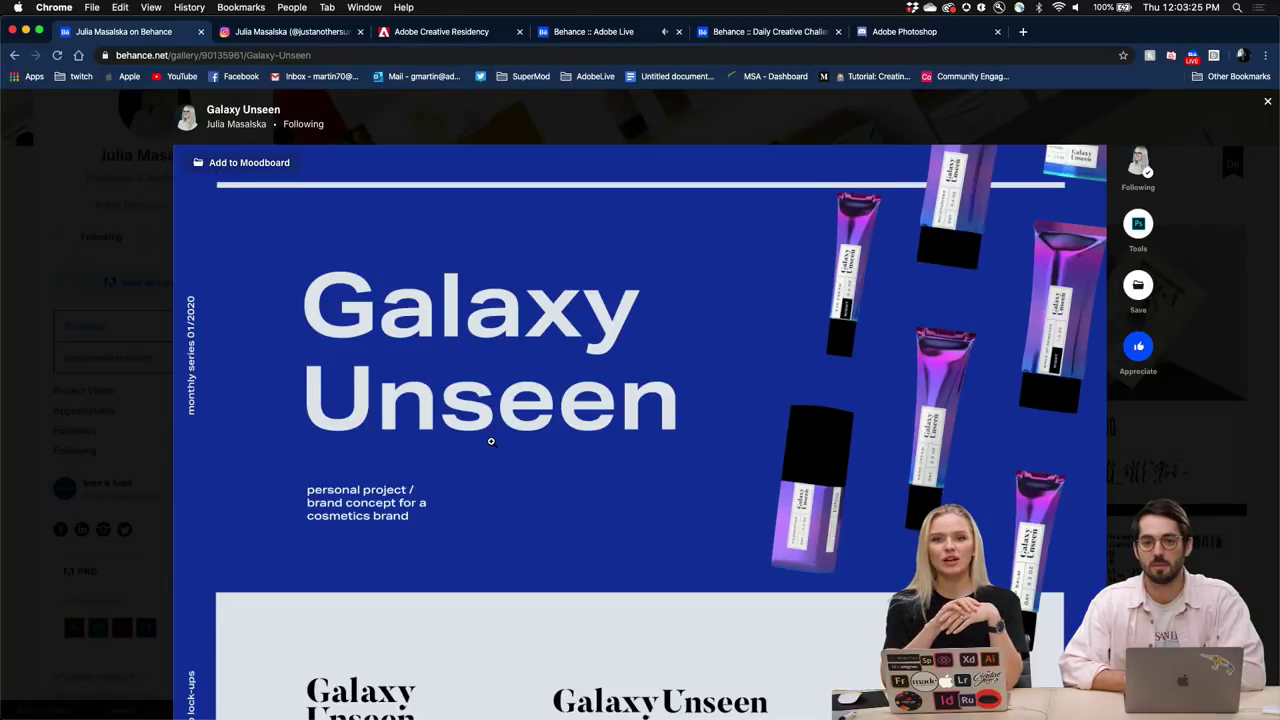
pyautogui.scroll(-5, 491, 441)
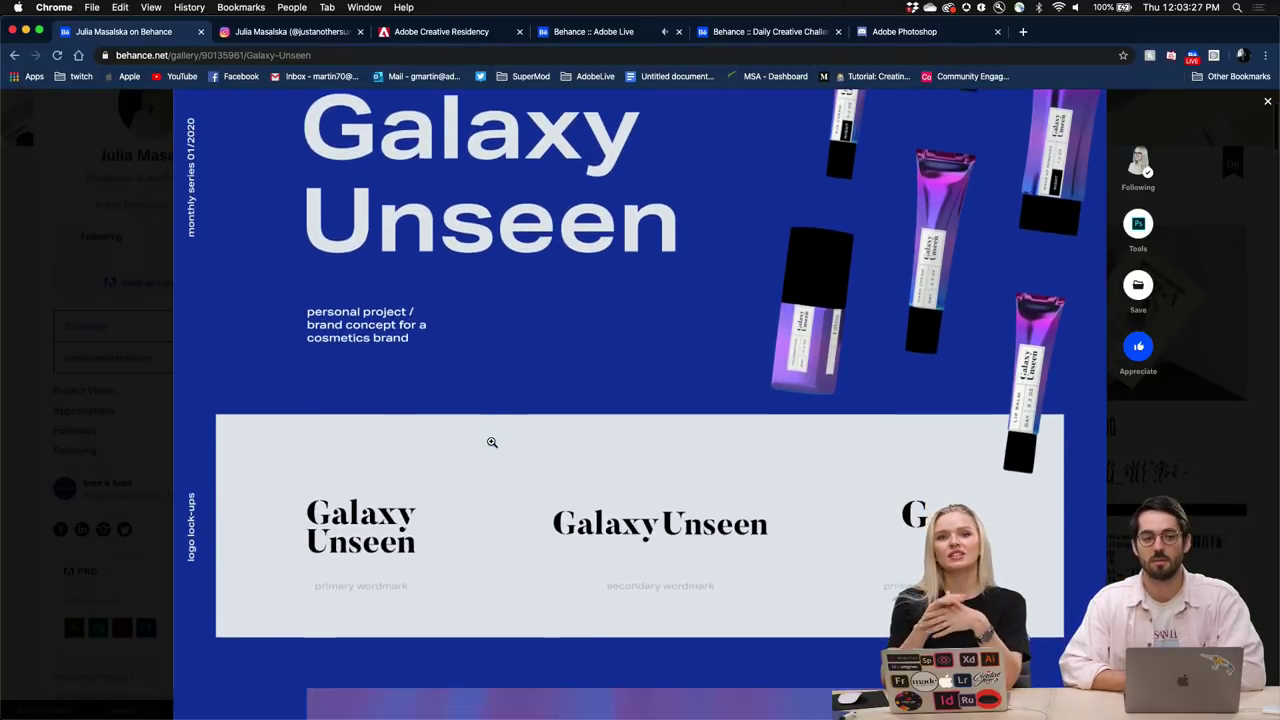
pyautogui.scroll(-5, 491, 441)
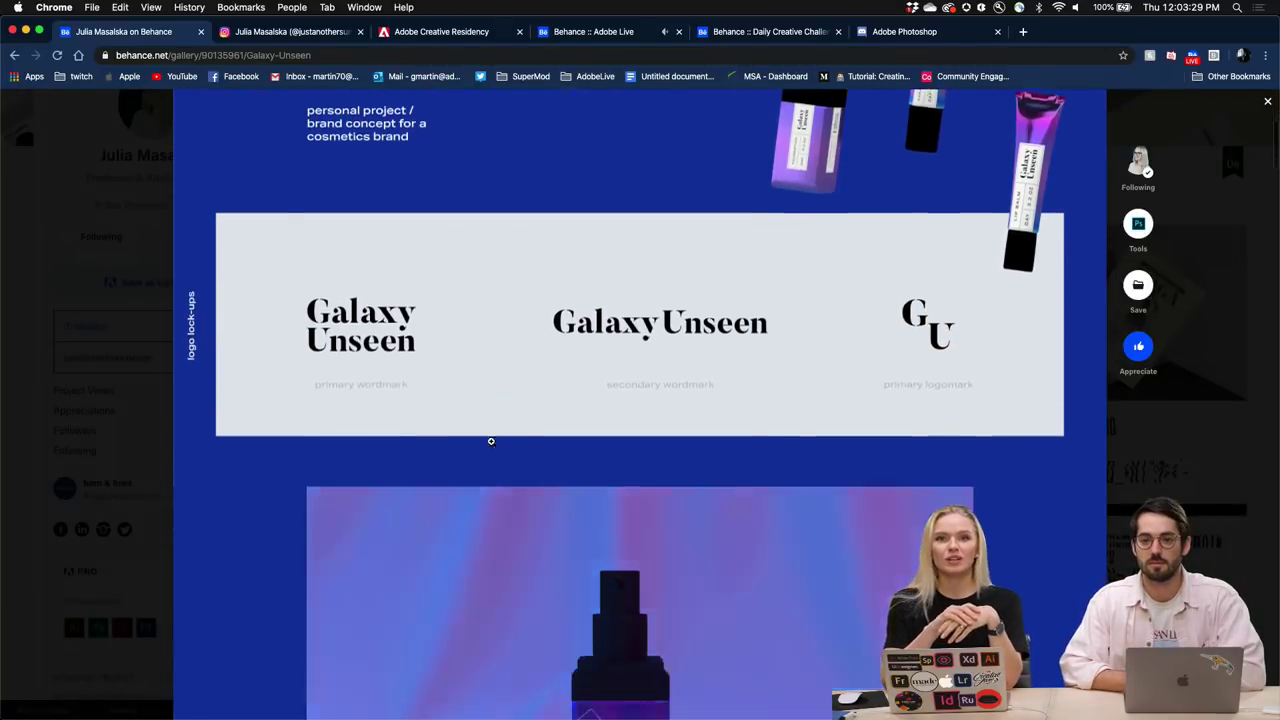
pyautogui.scroll(-9, 491, 441)
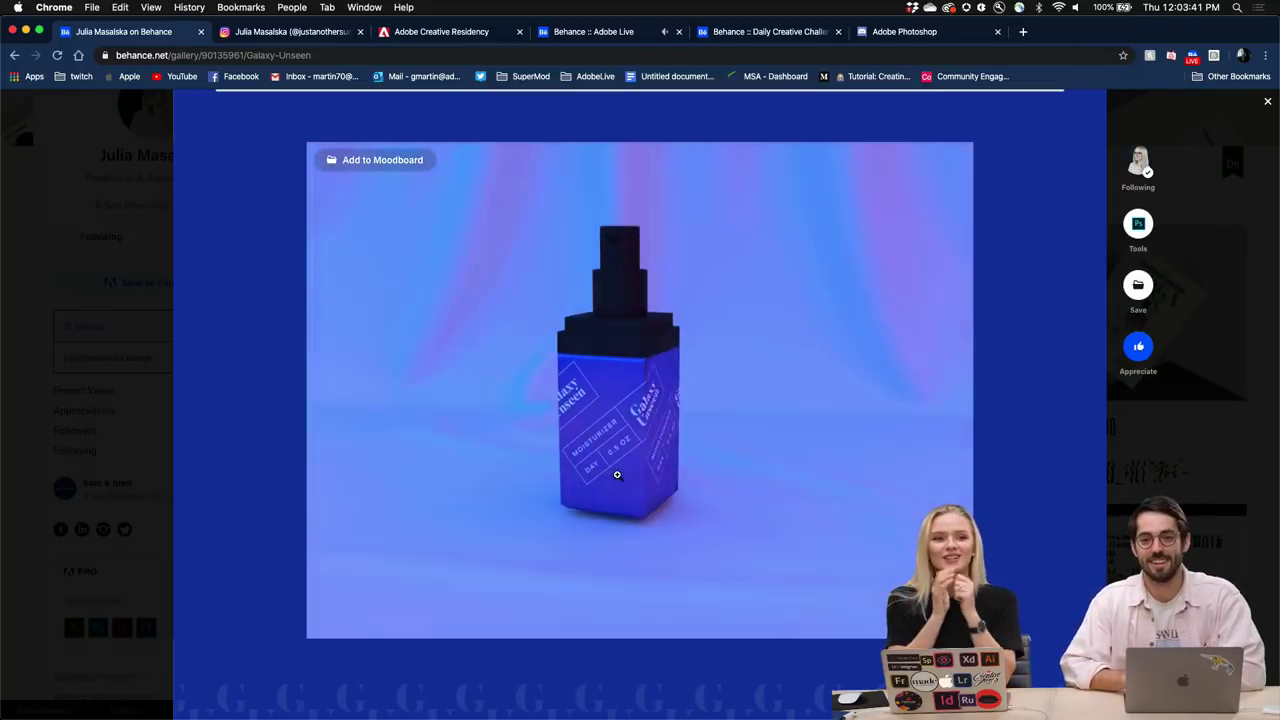
pyautogui.scroll(-15, 617, 474)
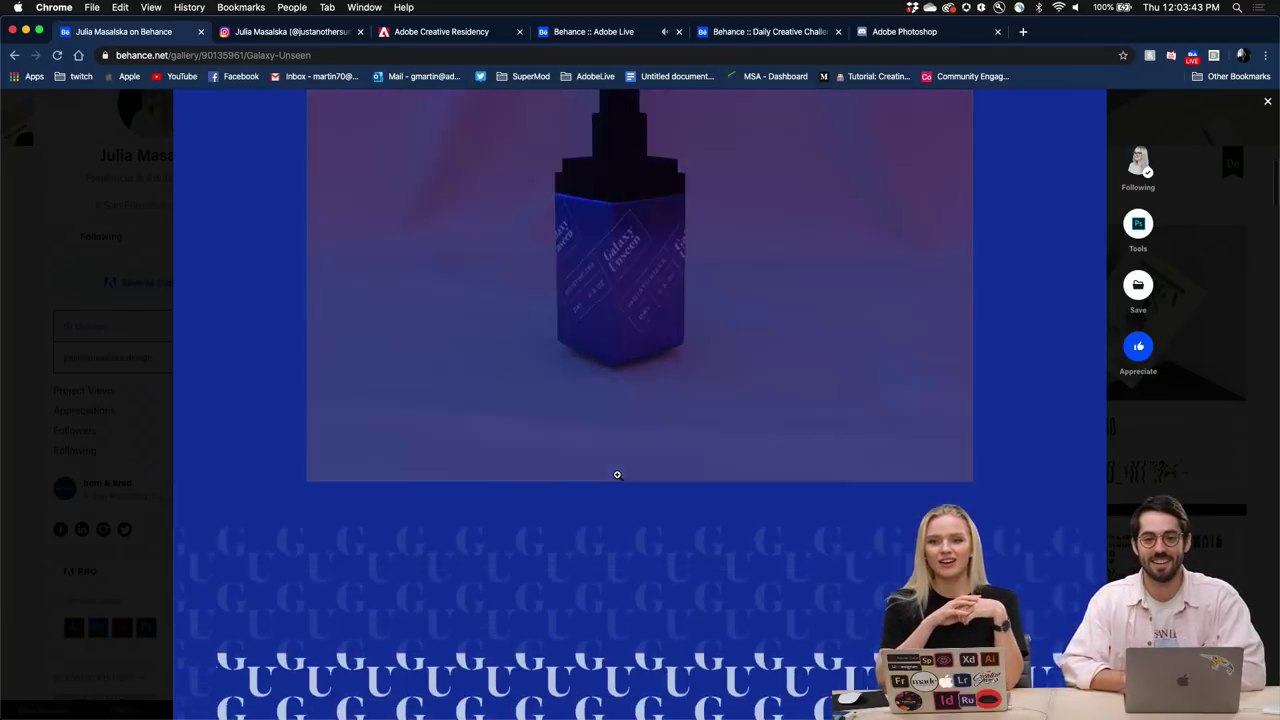
pyautogui.scroll(-15, 617, 474)
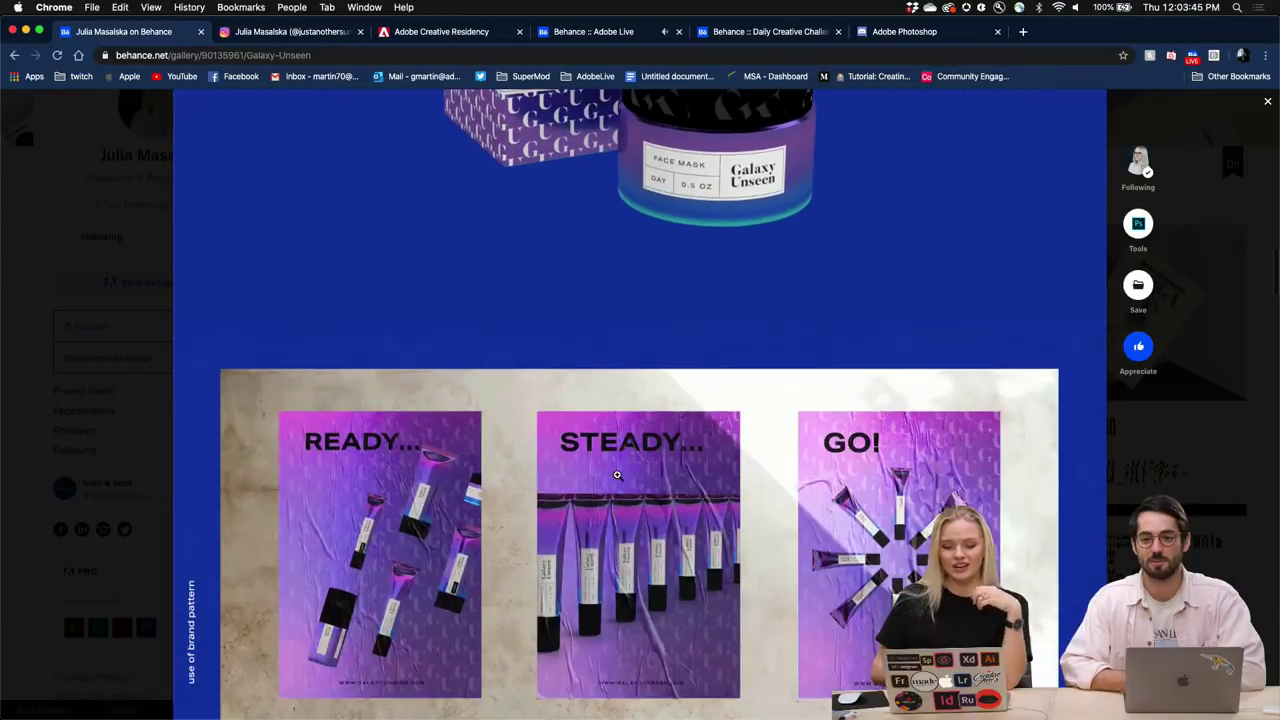
pyautogui.scroll(-12, 617, 474)
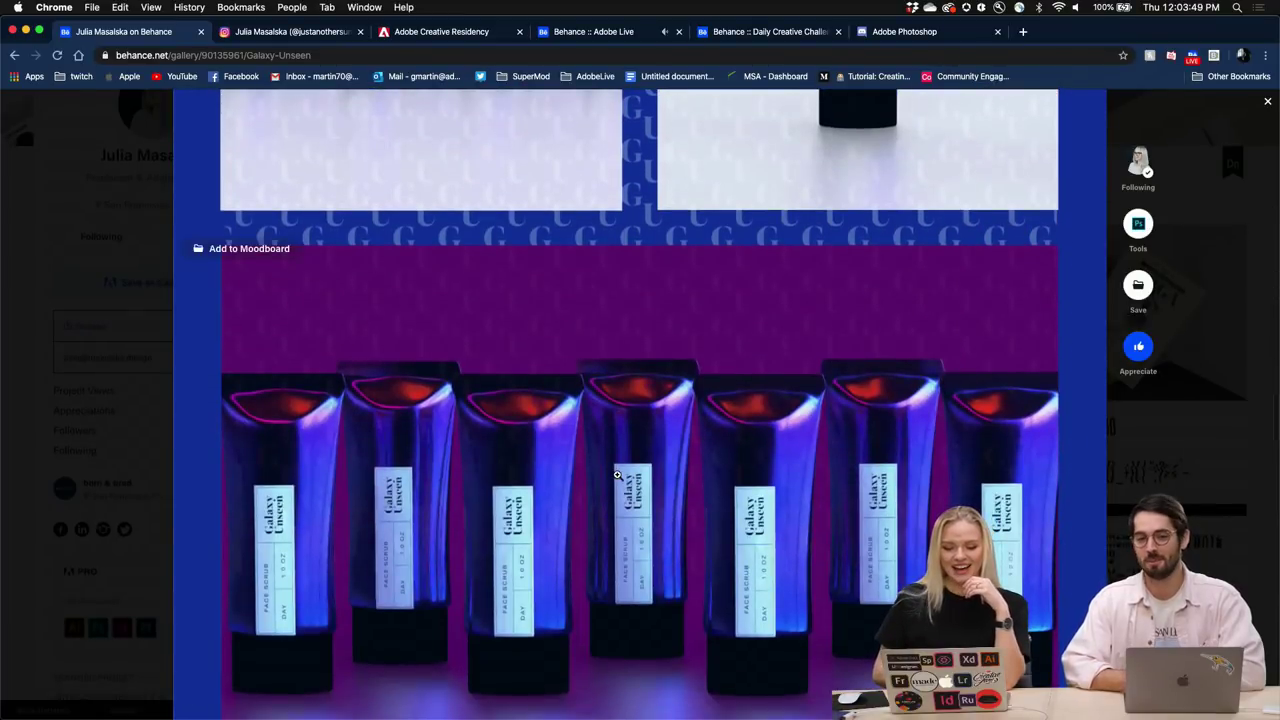
pyautogui.scroll(15, 478, 461)
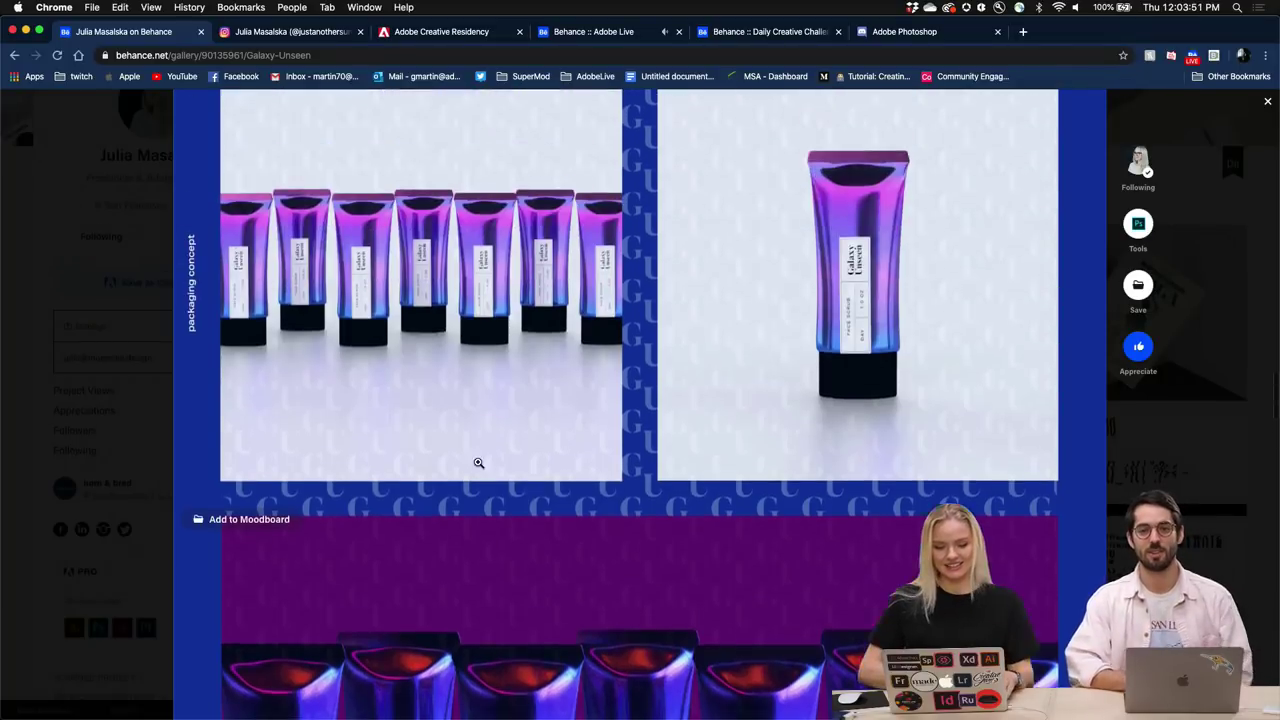
pyautogui.scroll(10, 478, 461)
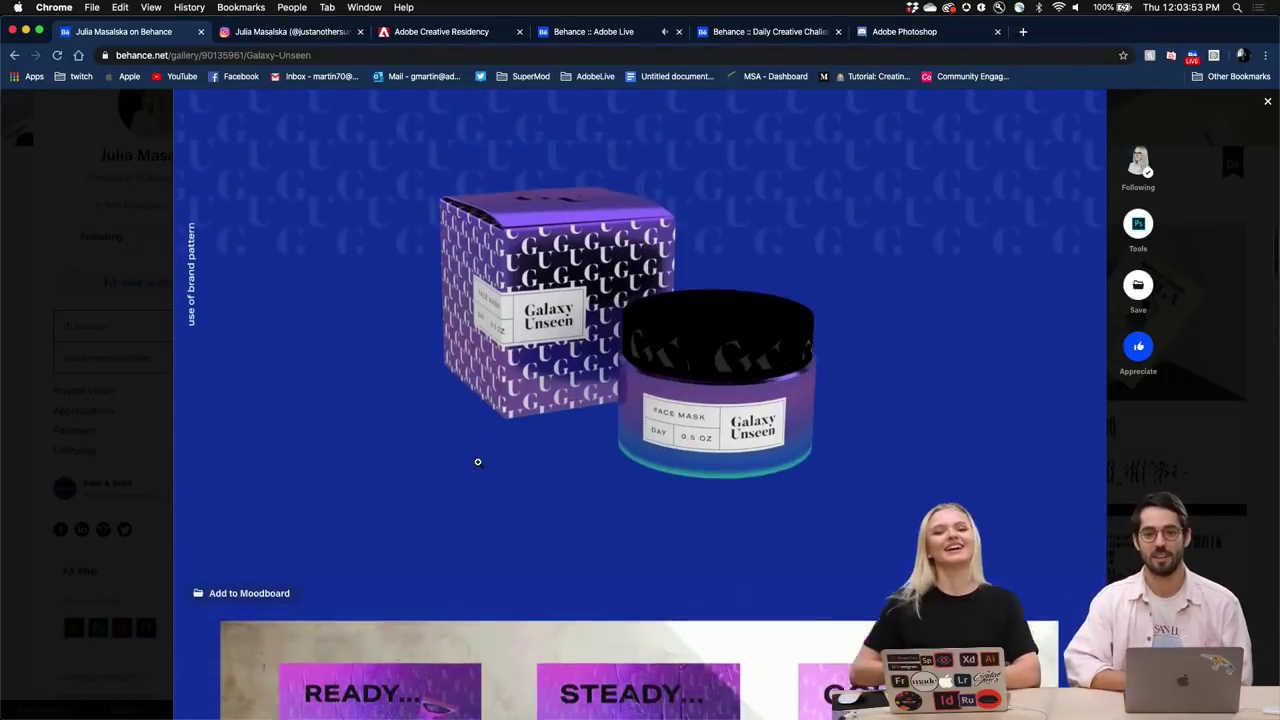
pyautogui.scroll(2, 478, 461)
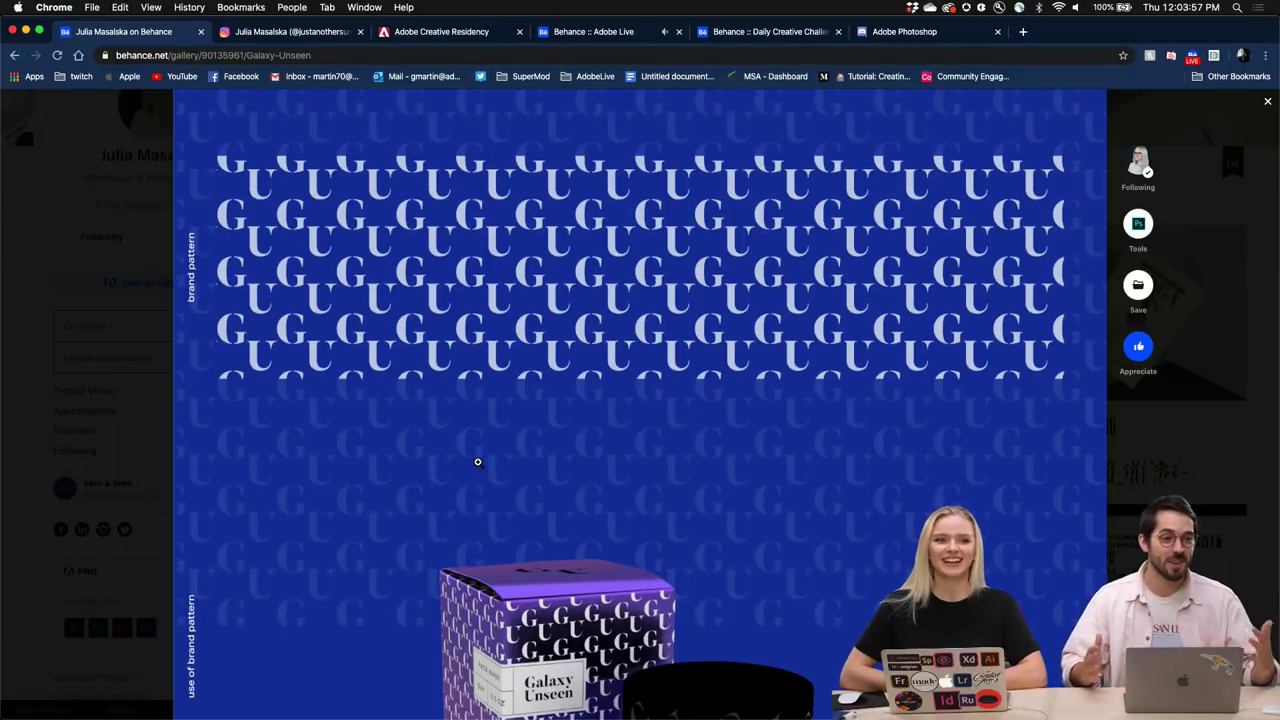
pyautogui.scroll(-2, 478, 461)
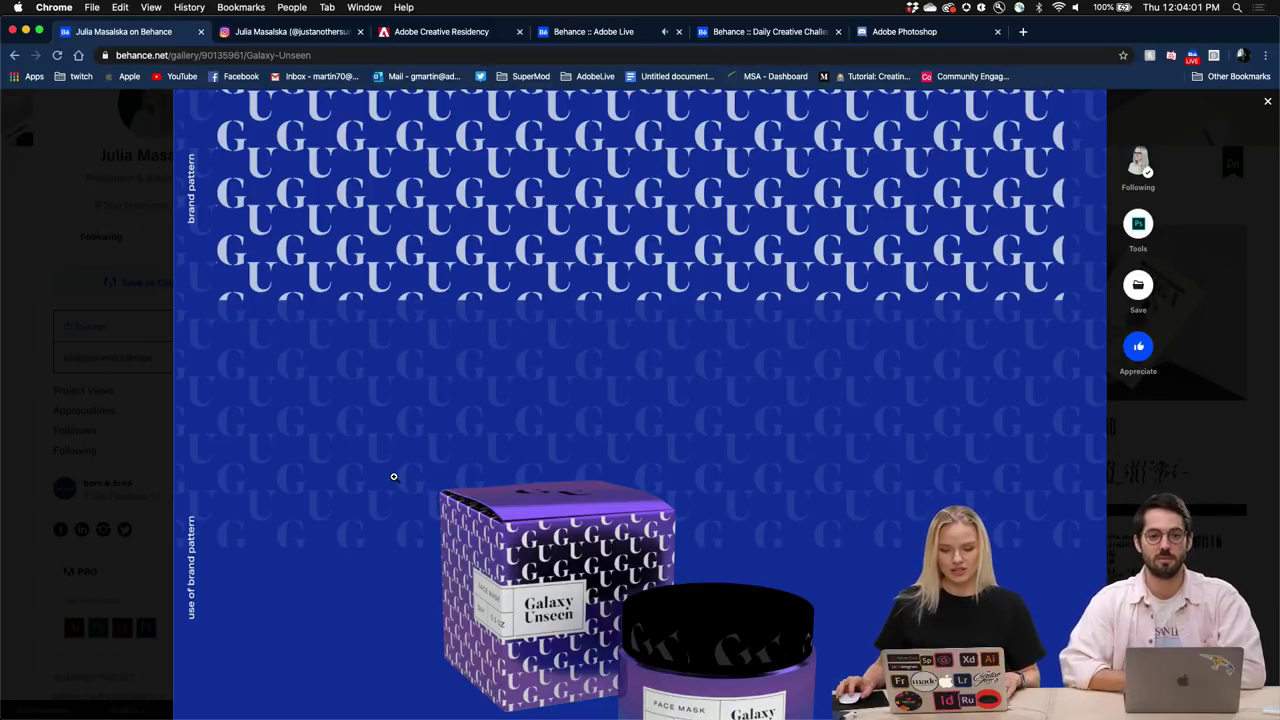
pyautogui.scroll(-1, 394, 477)
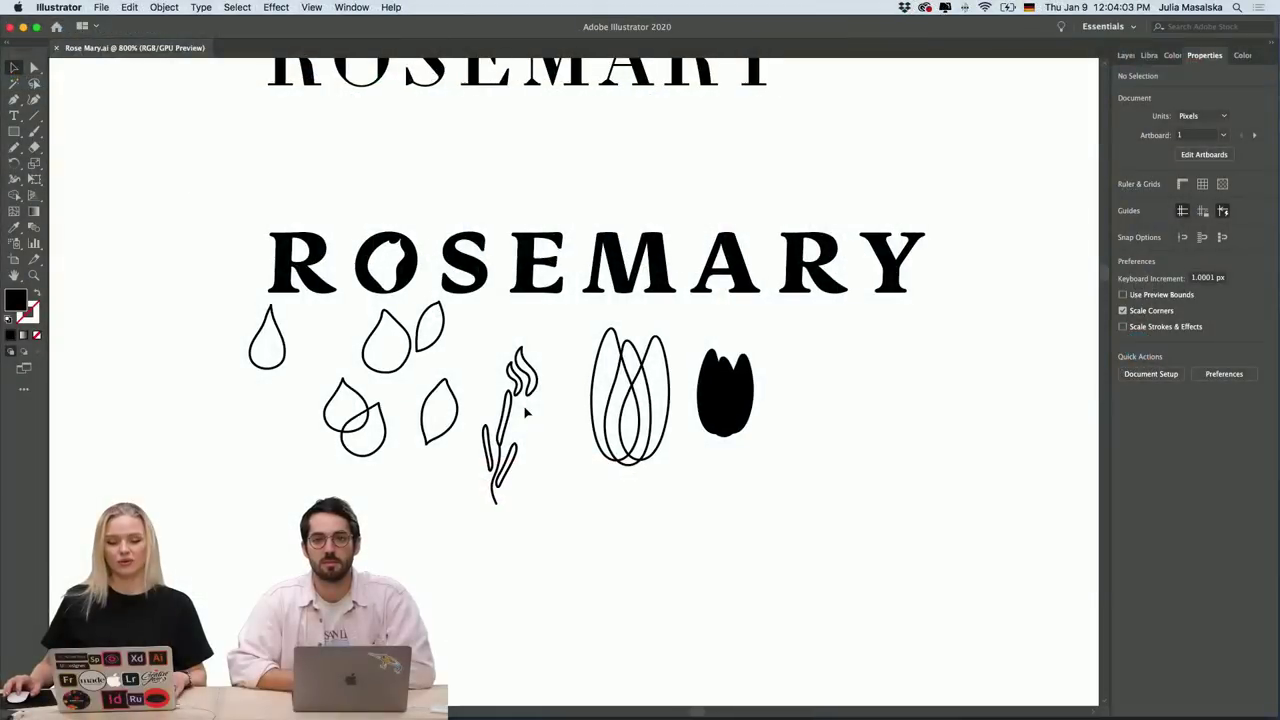
# Zoom into the logo sketches and marquee-select the tulip outline below the ROSEMARY wordmark.
pyautogui.scroll(2, 528, 416)
pyautogui.hscroll(-3, 528, 416)
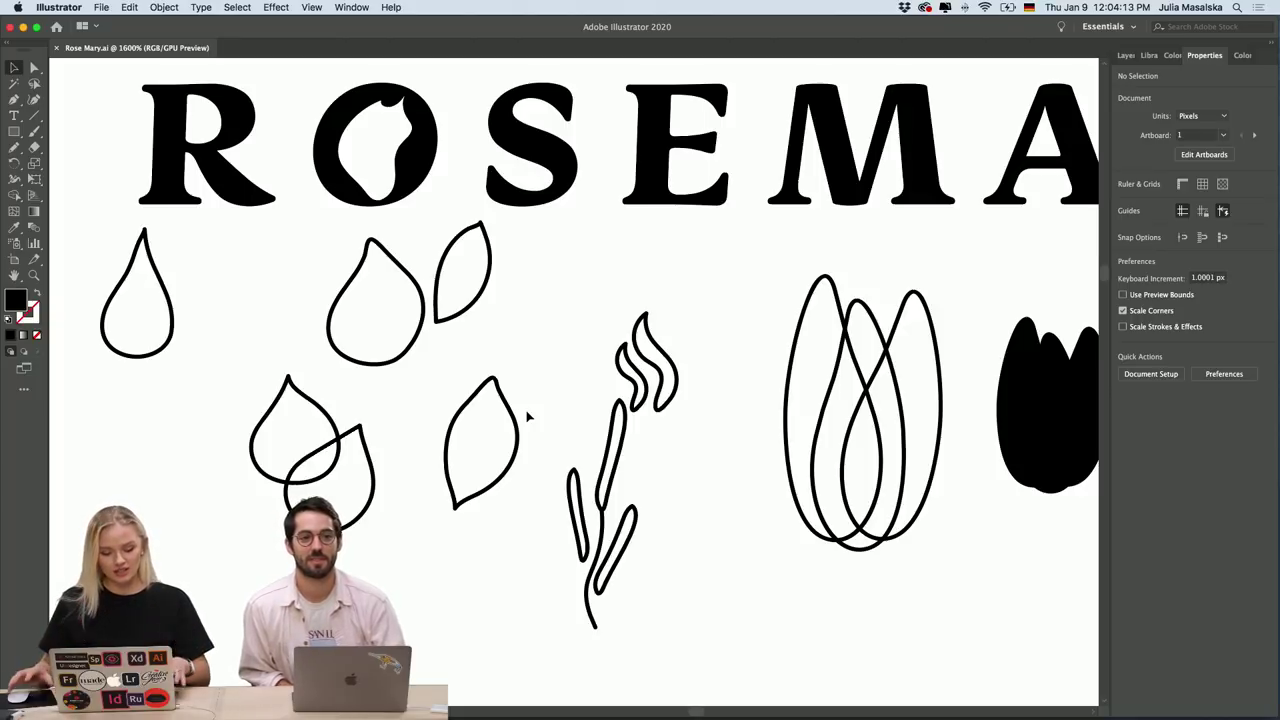
pyautogui.hscroll(5, 682, 450)
pyautogui.scroll(-1, 682, 450)
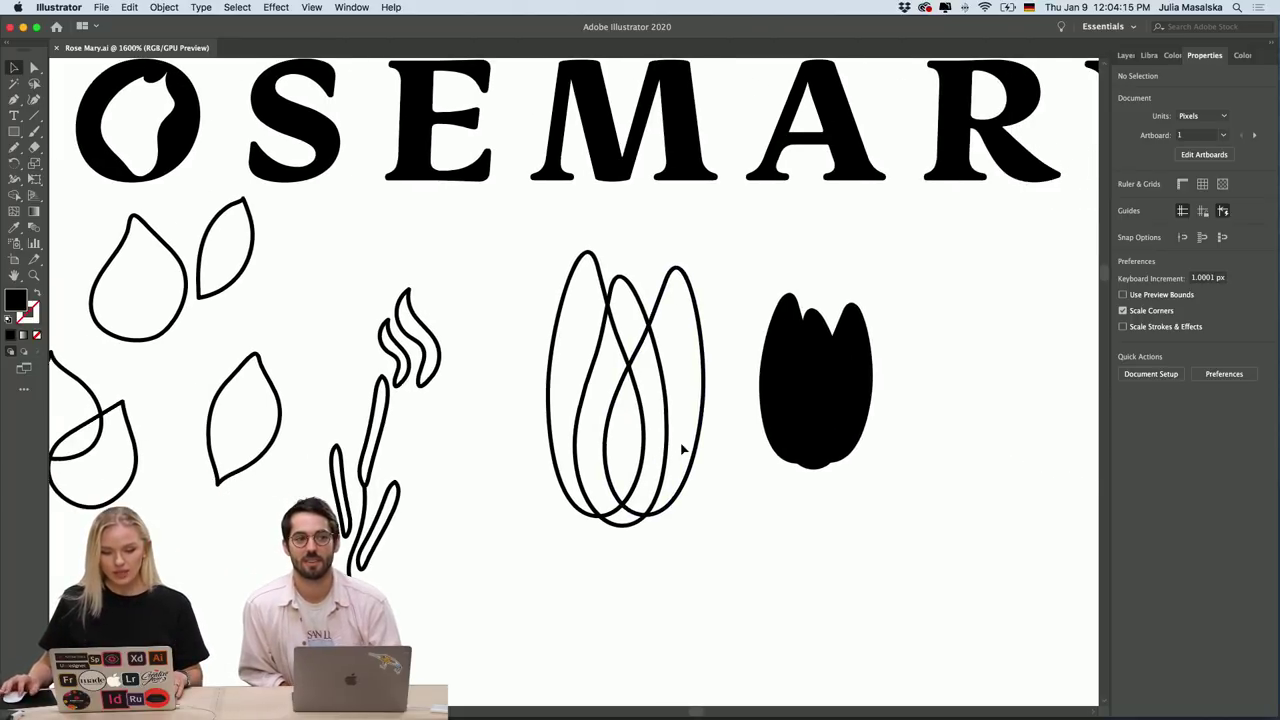
pyautogui.moveTo(512, 546); pyautogui.dragTo(716, 426)
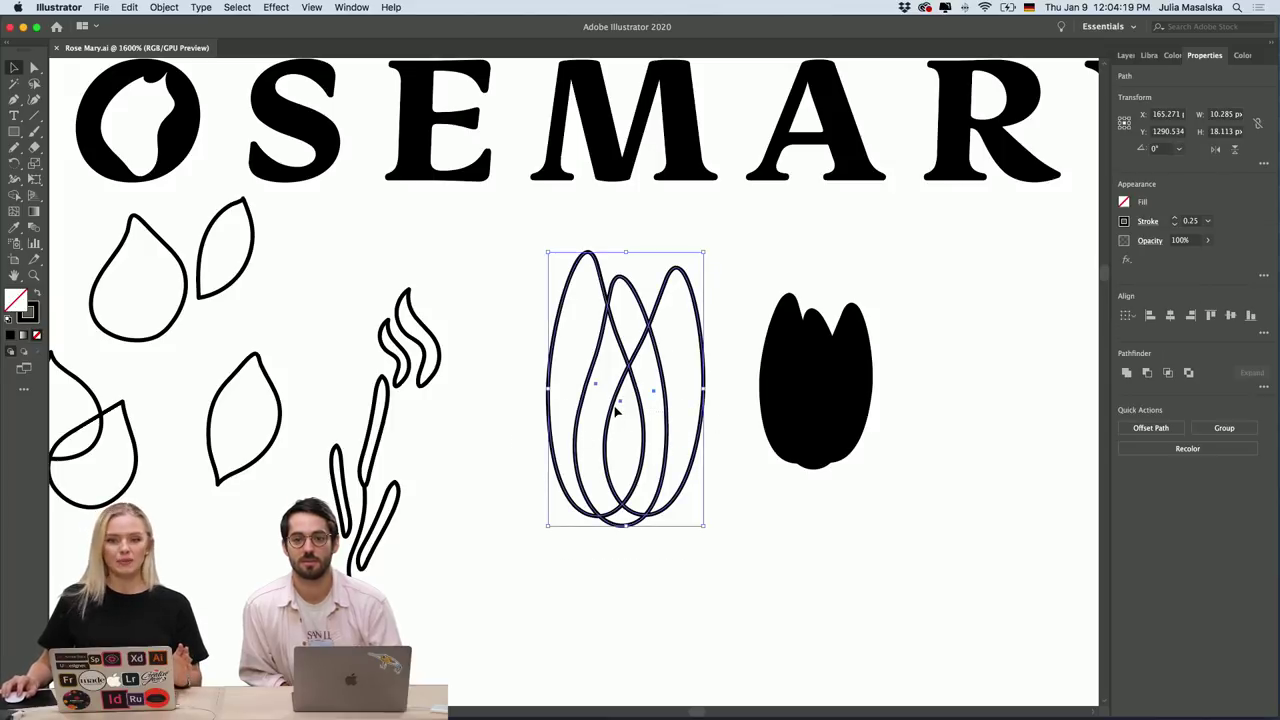
pyautogui.scroll(-6, 616, 410)
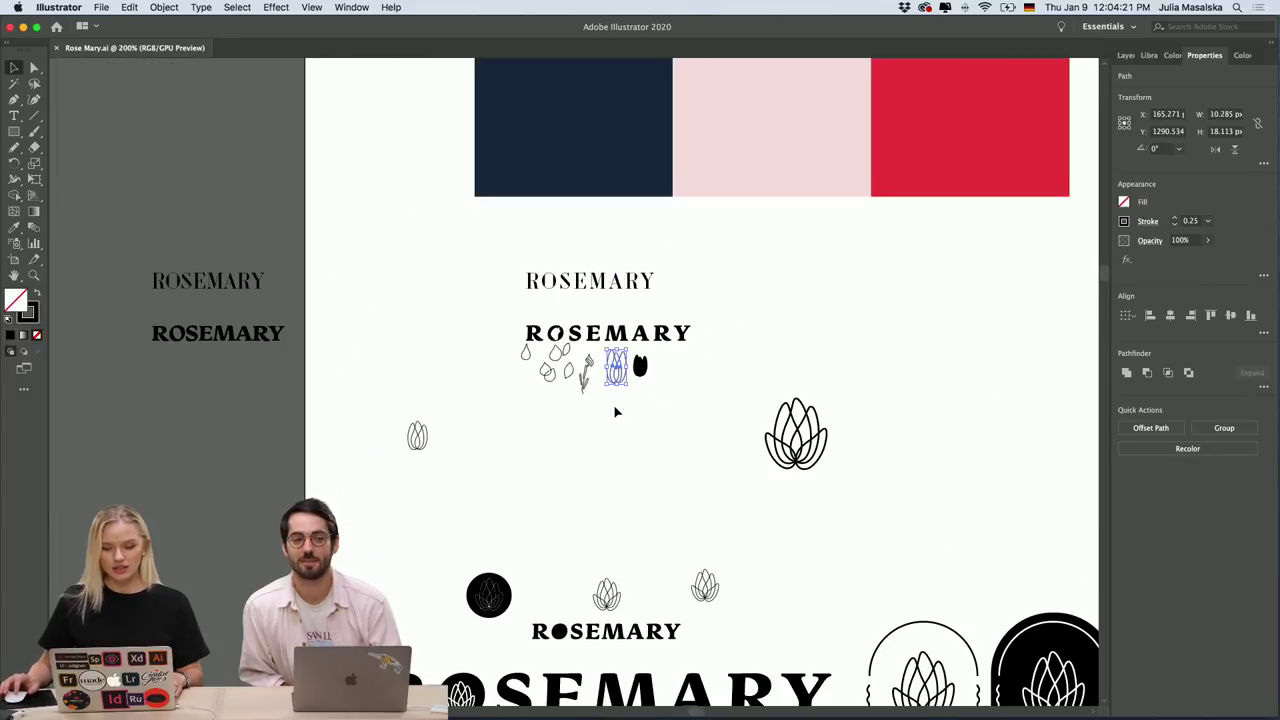
pyautogui.scroll(-2, 938, 425)
pyautogui.press('super+equal')
pyautogui.press('super+equal')
pyautogui.press('super+equal')
pyautogui.press('super+equal')
pyautogui.scroll(3, 886, 394)
pyautogui.hscroll(-2, 886, 394)
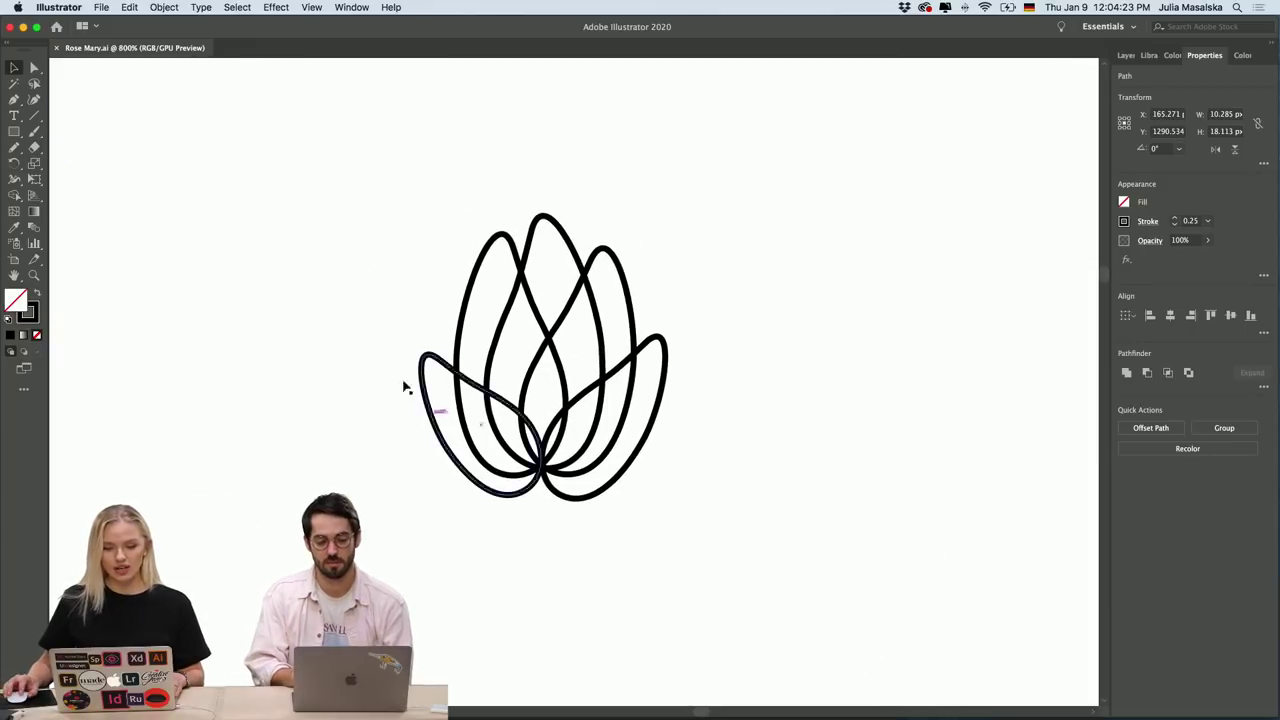
pyautogui.scroll(-5, 643, 441)
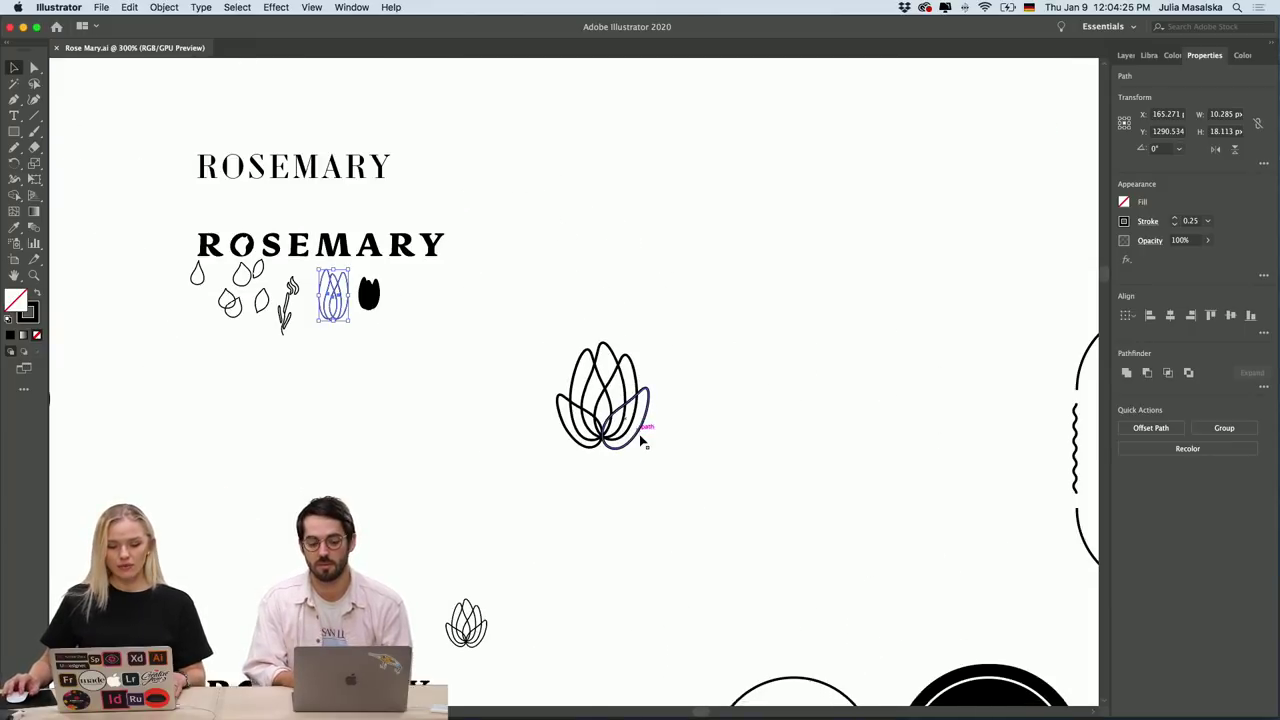
pyautogui.scroll(-3, 643, 442)
pyautogui.hscroll(-3, 643, 442)
pyautogui.hscroll(-2, 641, 441)
pyautogui.scroll(4, 603, 449)
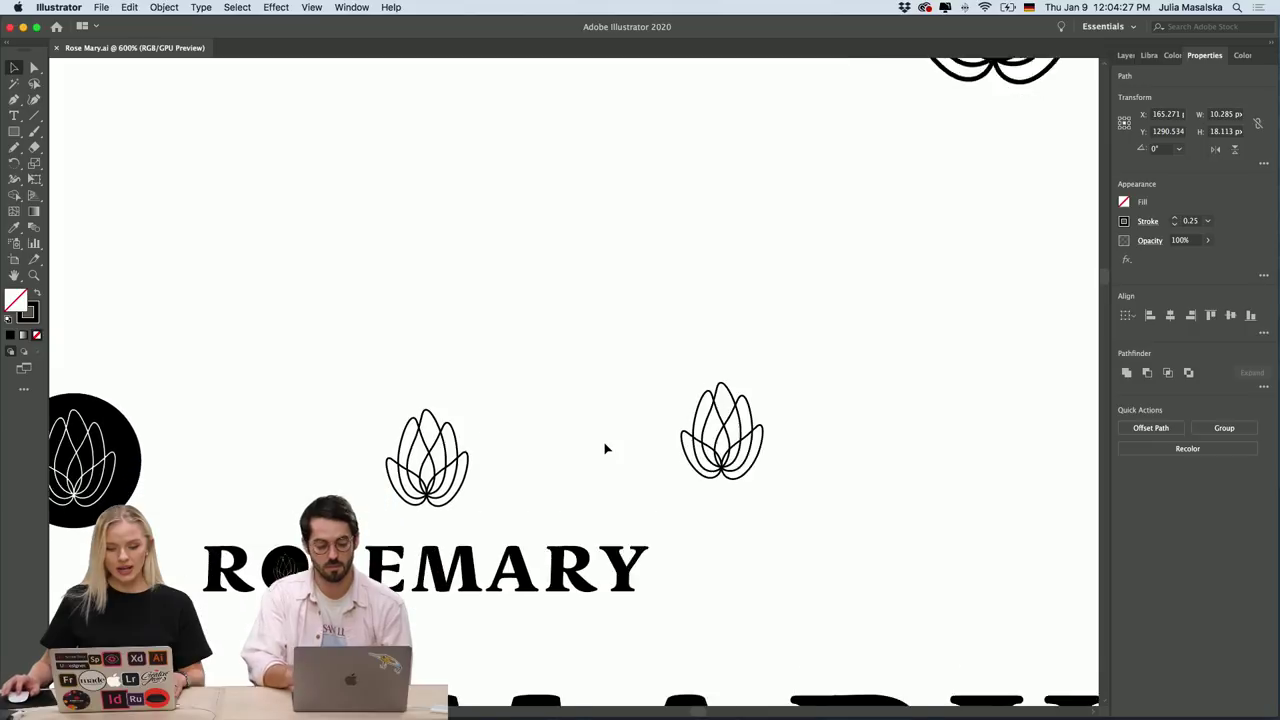
pyautogui.scroll(-2, 603, 449)
pyautogui.scroll(-4, 503, 474)
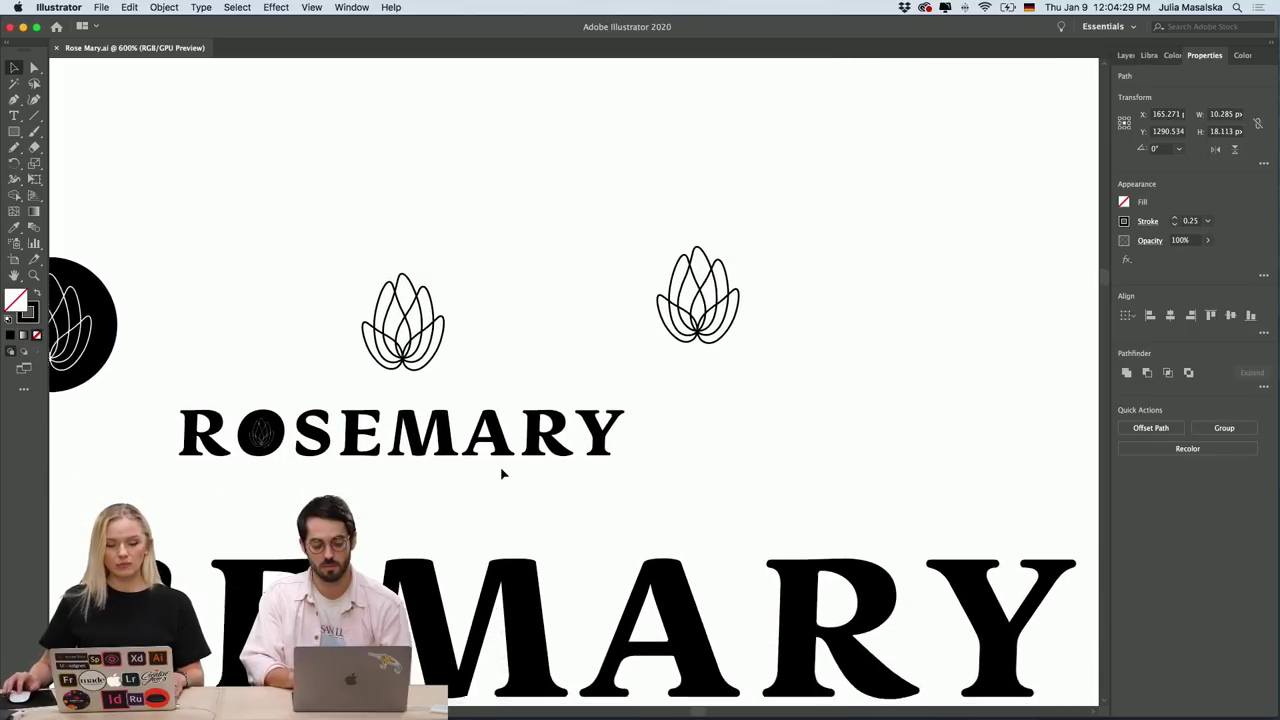
pyautogui.hscroll(-2, 503, 474)
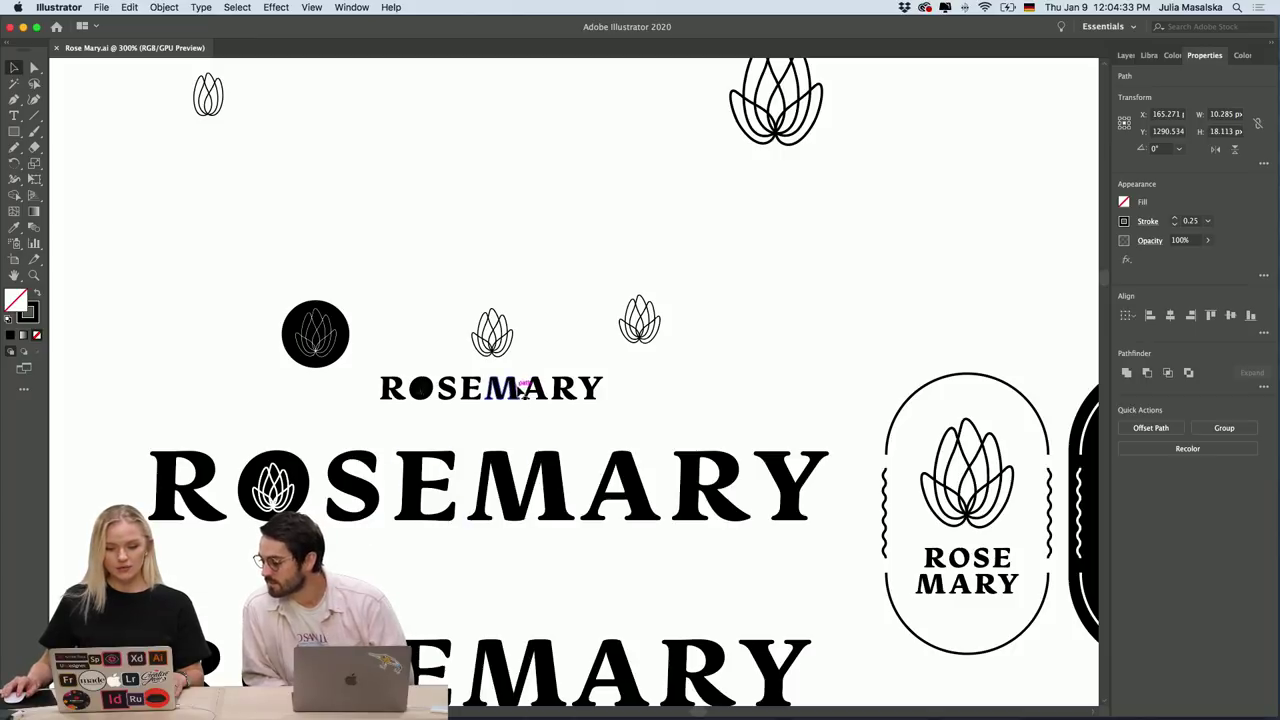
pyautogui.hscroll(8, 695, 433)
pyautogui.hscroll(8, 695, 433)
pyautogui.scroll(-1, 695, 433)
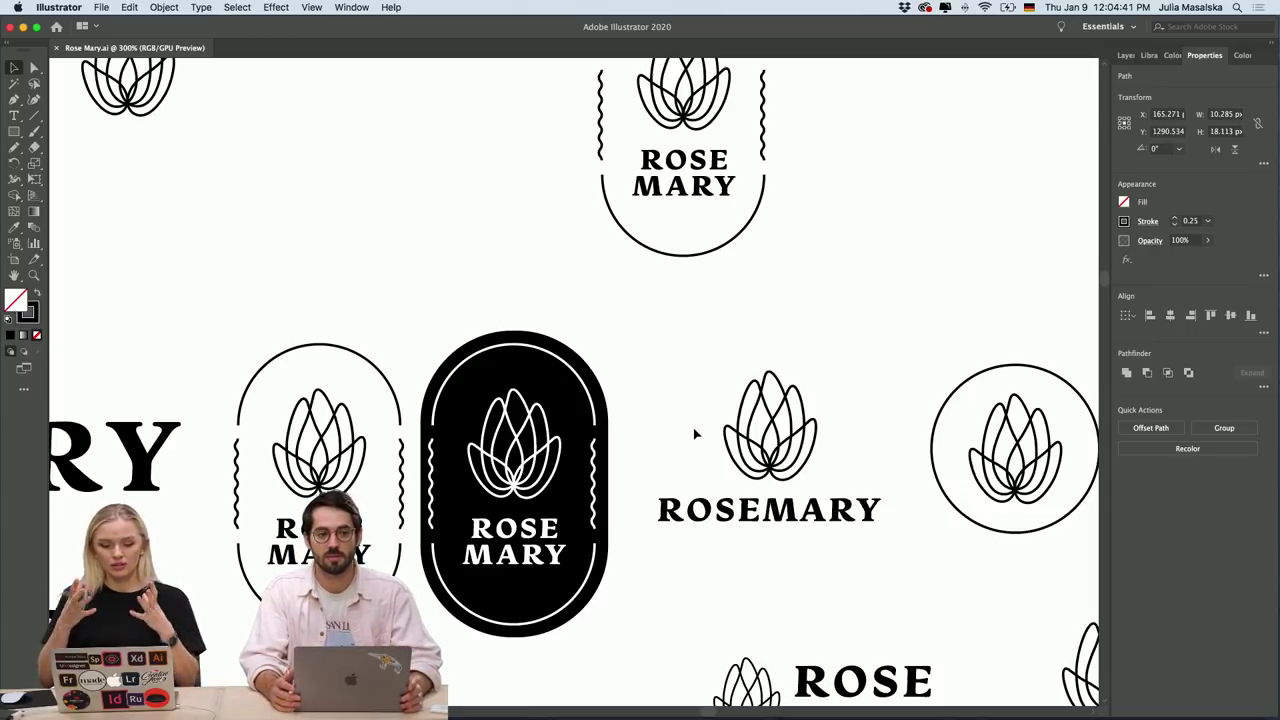
pyautogui.scroll(2, 491, 417)
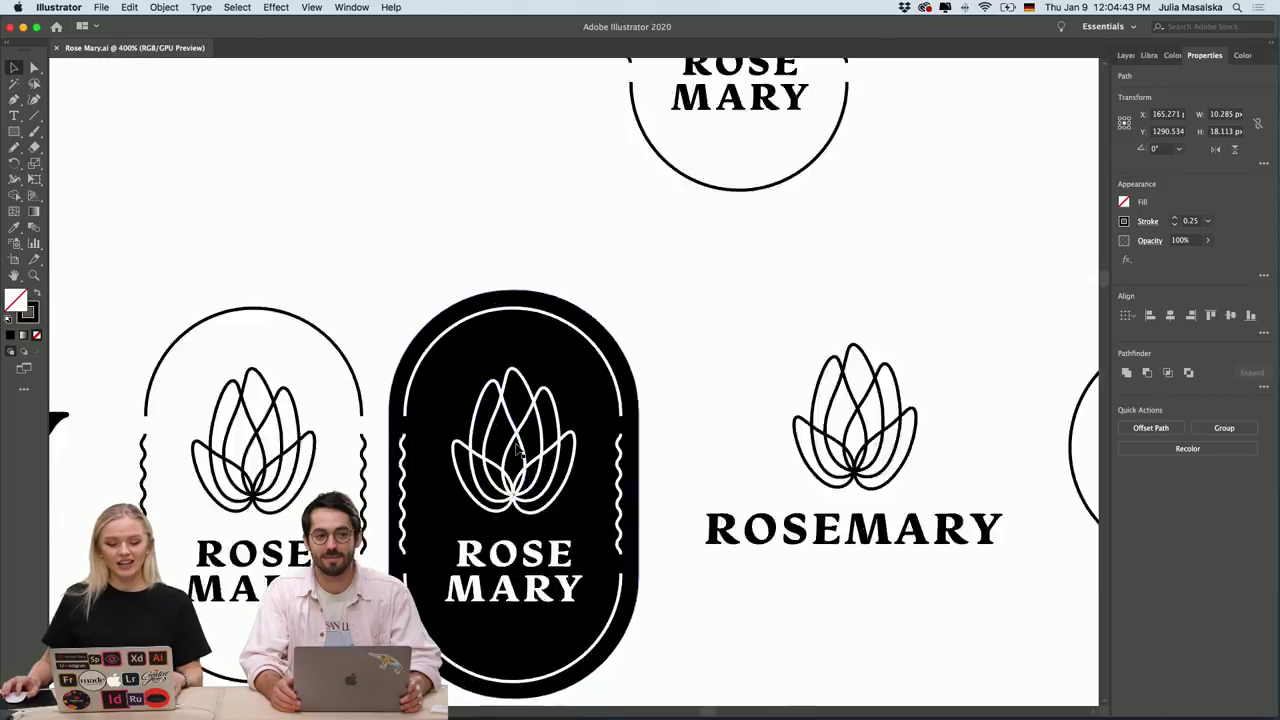
pyautogui.scroll(-2, 495, 425)
pyautogui.scroll(-4, 518, 450)
pyautogui.hscroll(4, 518, 450)
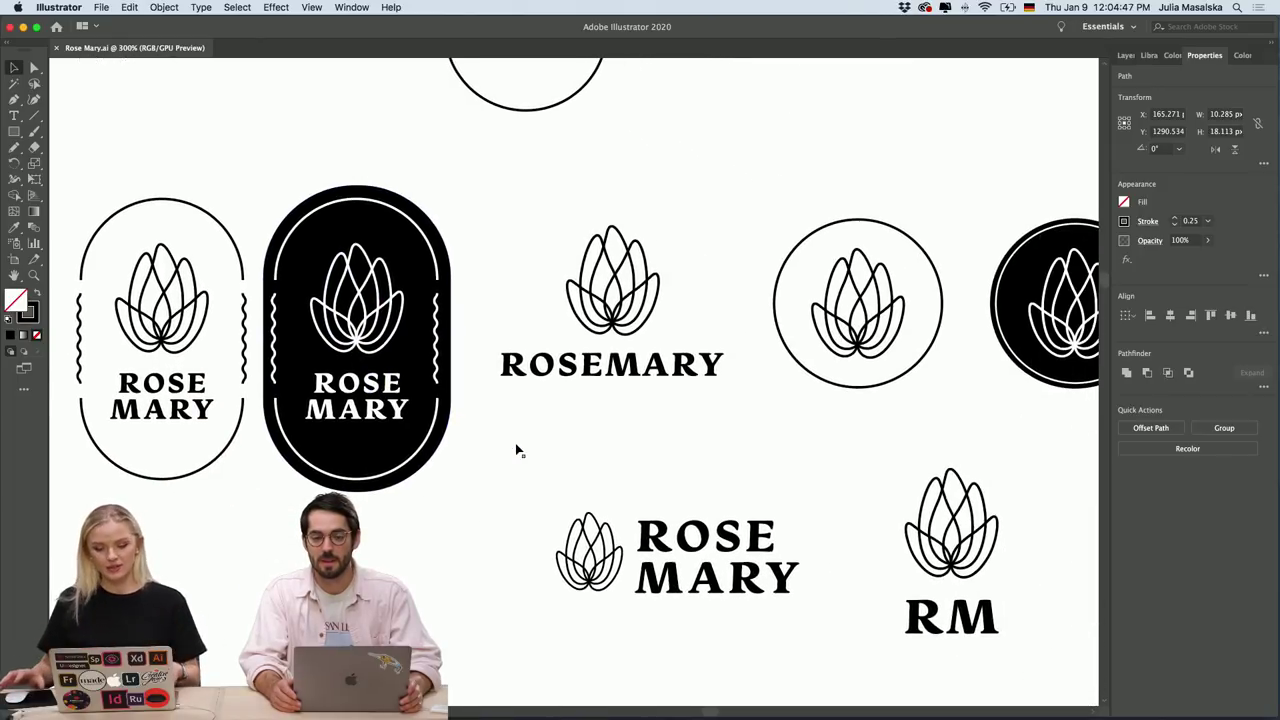
pyautogui.scroll(-6, 518, 450)
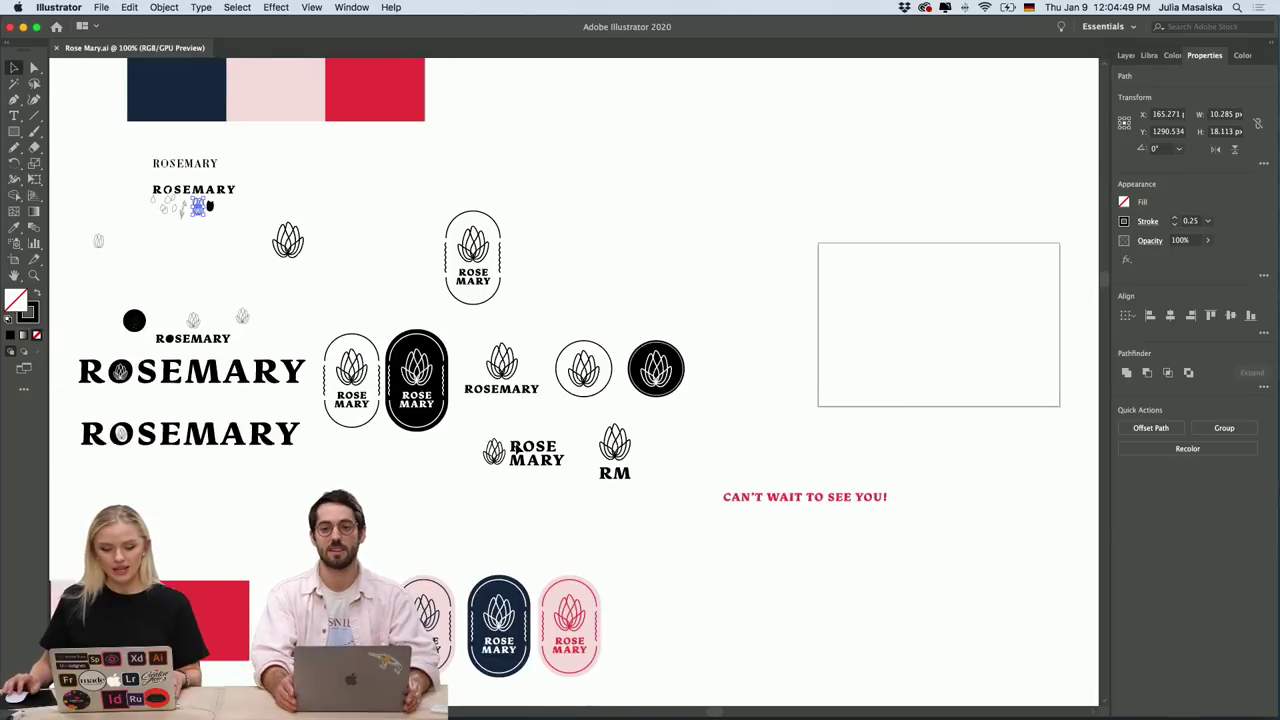
pyautogui.scroll(-5, 515, 443)
pyautogui.hscroll(-3, 515, 443)
pyautogui.scroll(3, 206, 429)
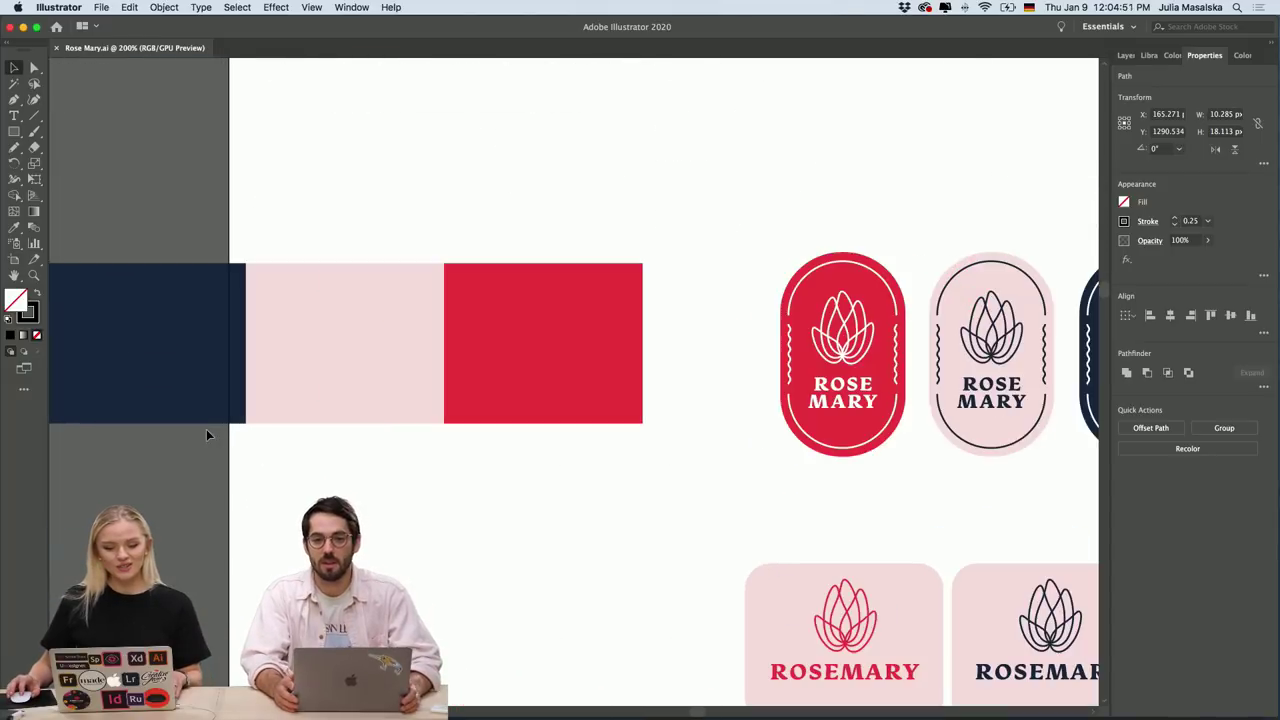
pyautogui.hscroll(6, 502, 395)
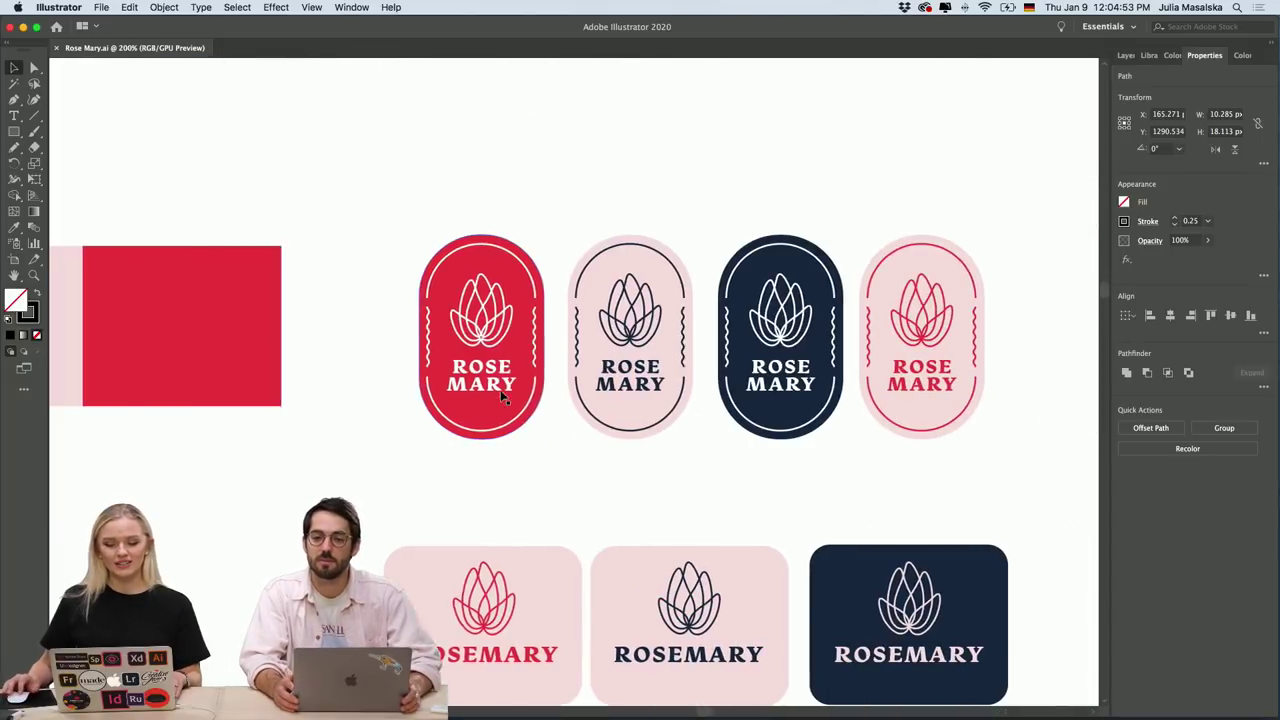
pyautogui.hscroll(2, 502, 397)
pyautogui.scroll(2, 765, 378)
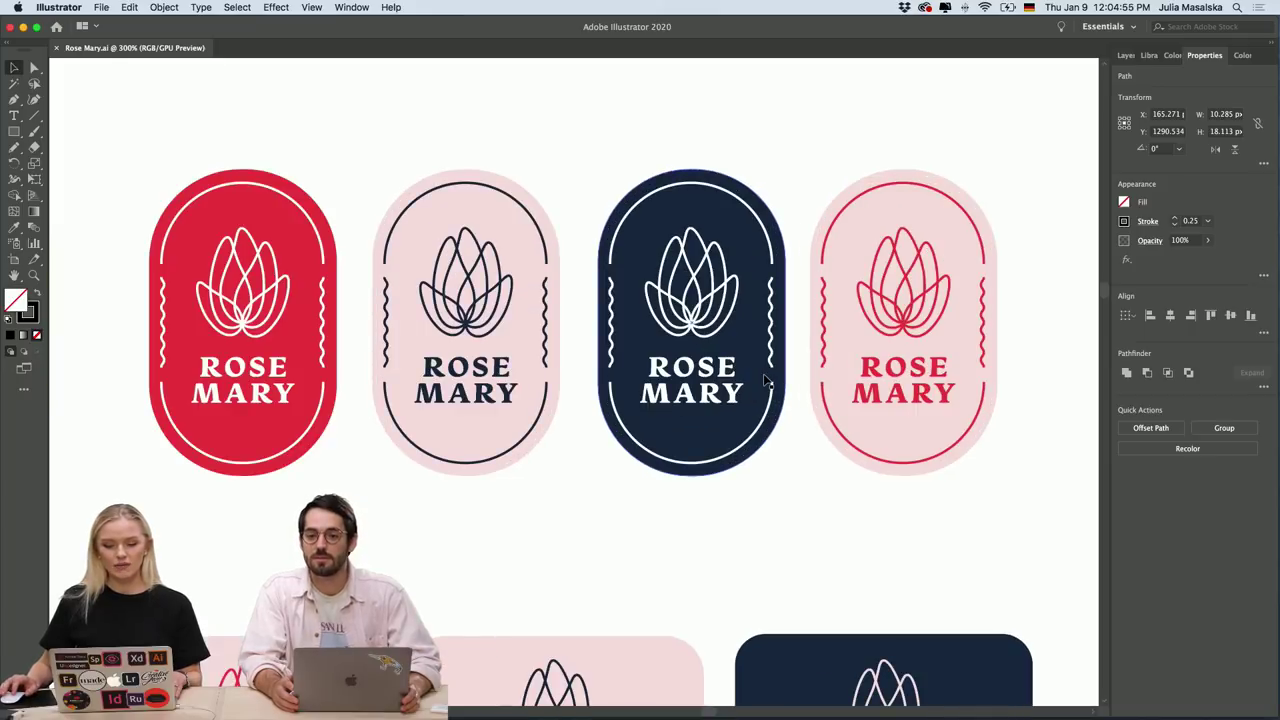
pyautogui.scroll(1, 763, 373)
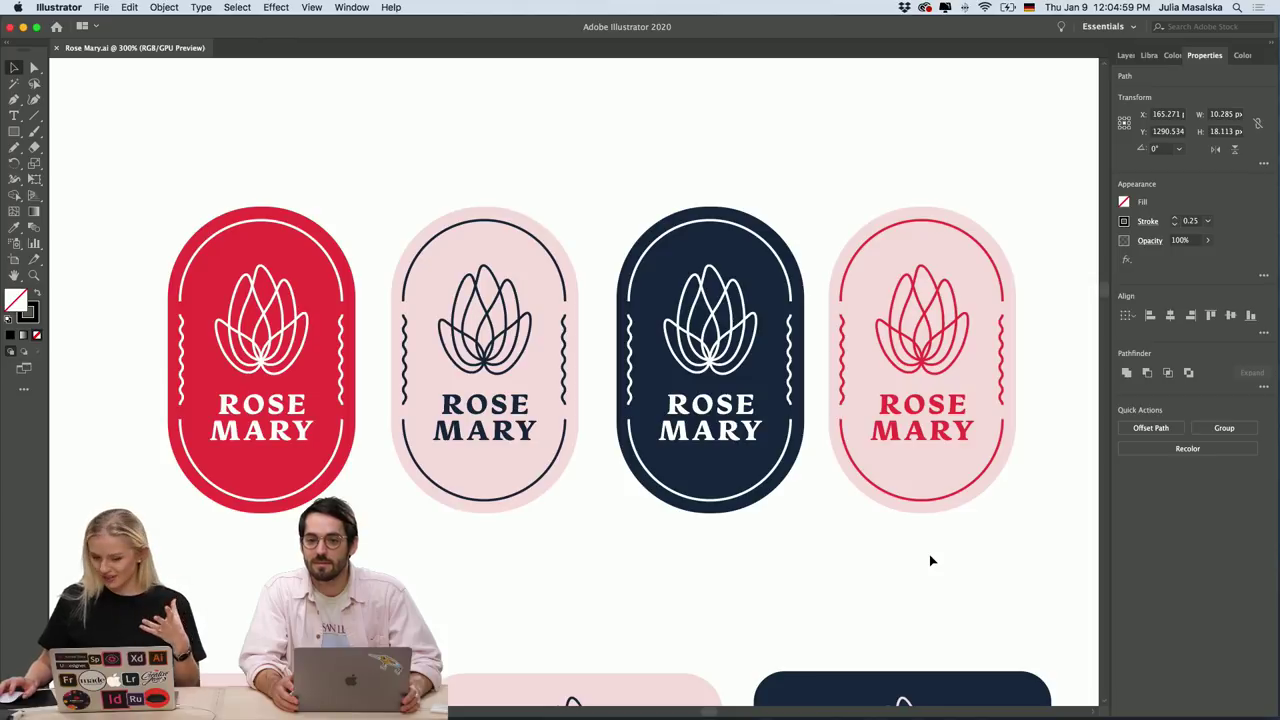
pyautogui.hscroll(2, 929, 556)
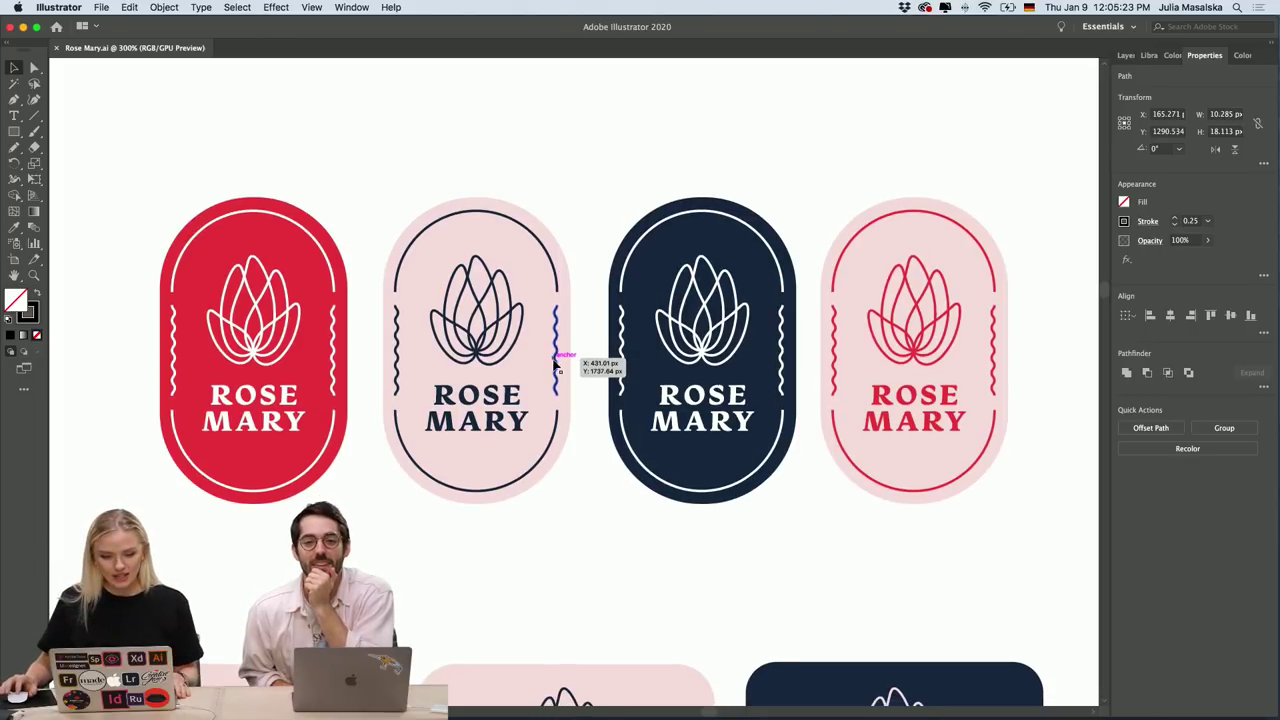
pyautogui.scroll(-1, 591, 546)
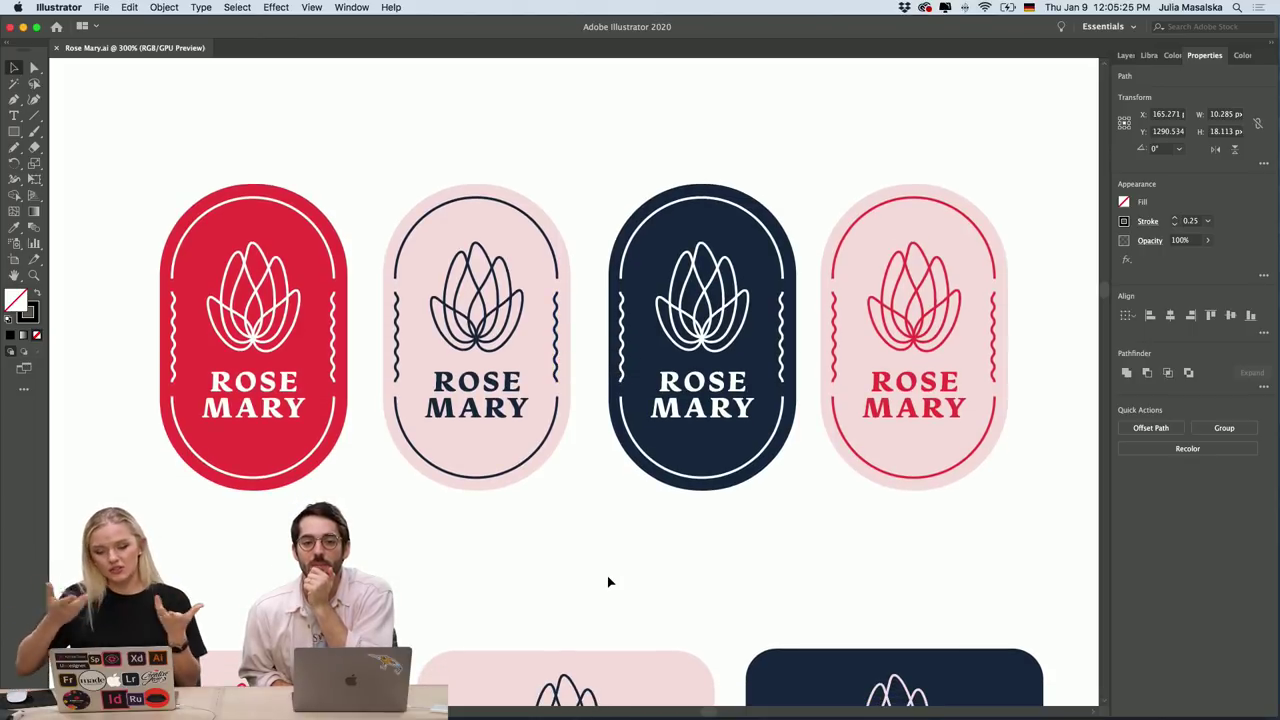
pyautogui.scroll(-10, 608, 581)
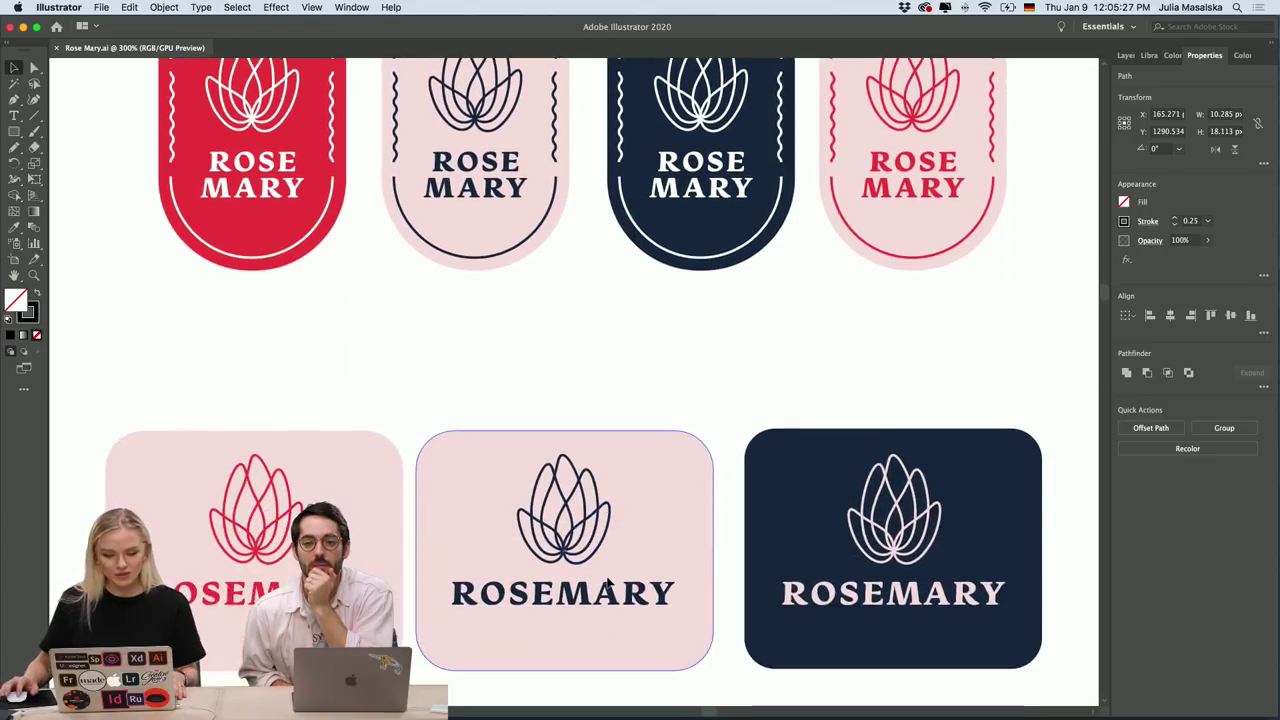
pyautogui.scroll(-3, 608, 582)
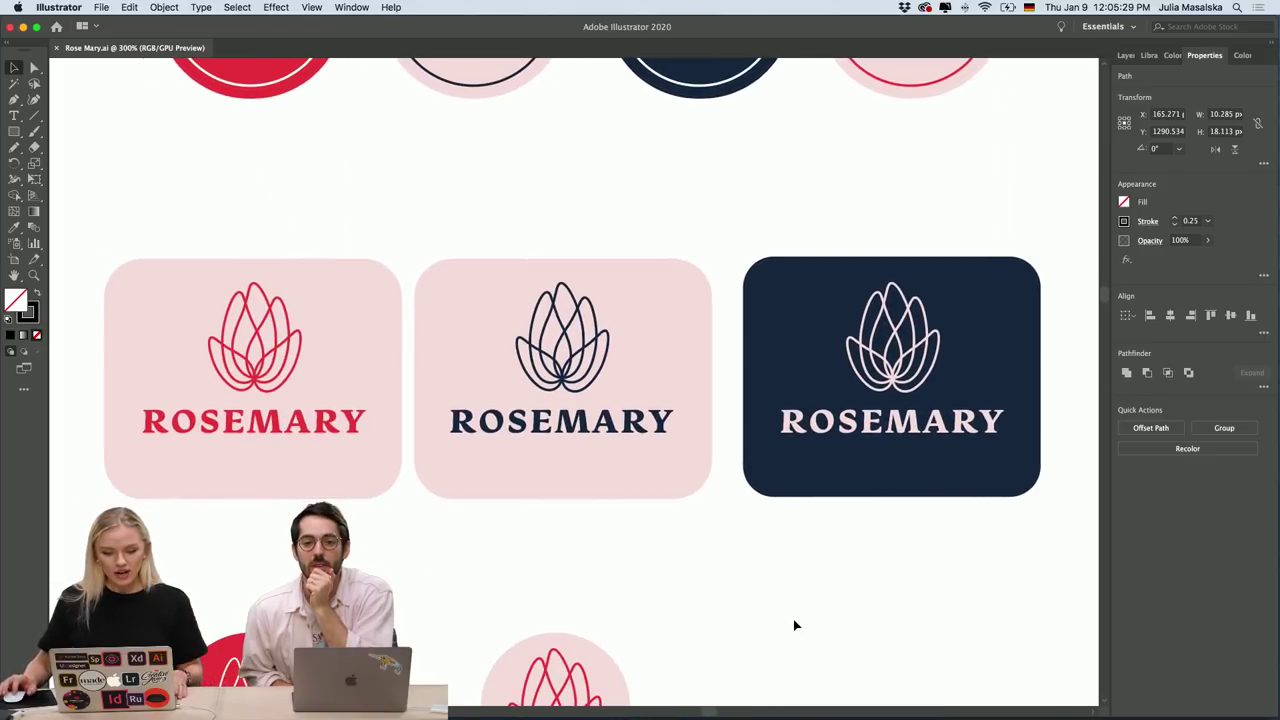
pyautogui.scroll(-1, 794, 625)
pyautogui.scroll(-10, 794, 625)
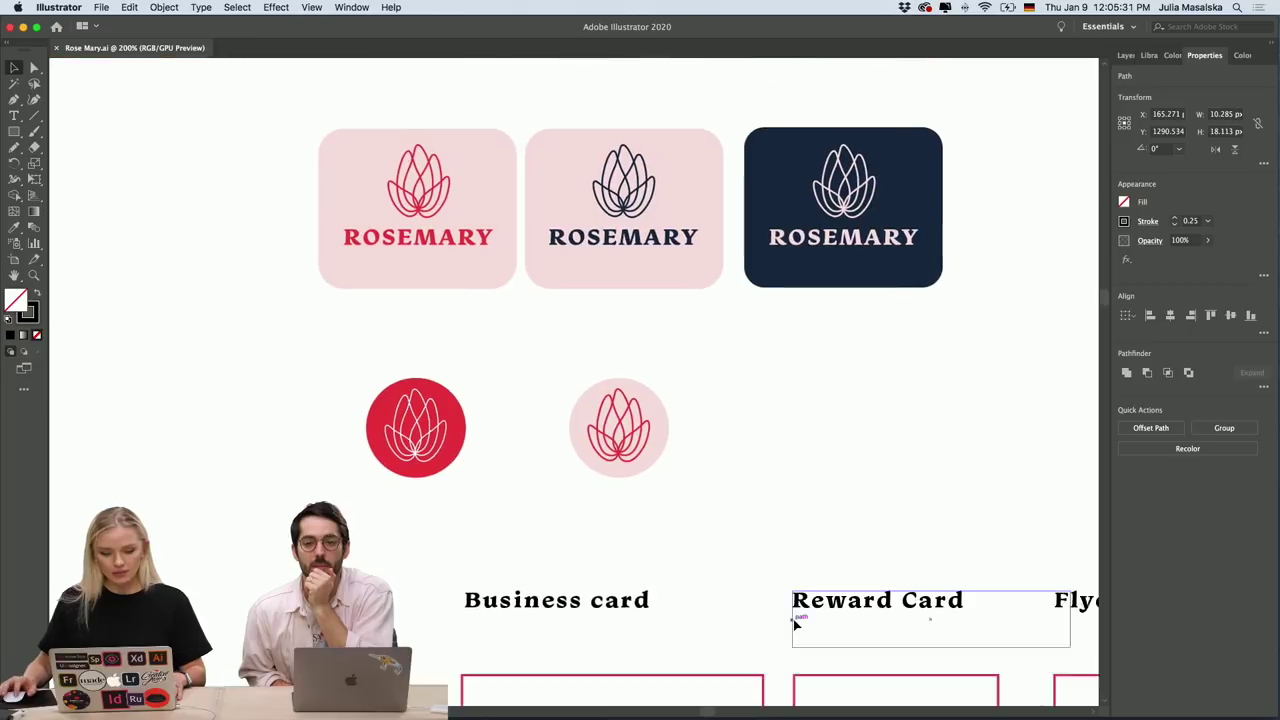
pyautogui.scroll(-10, 794, 625)
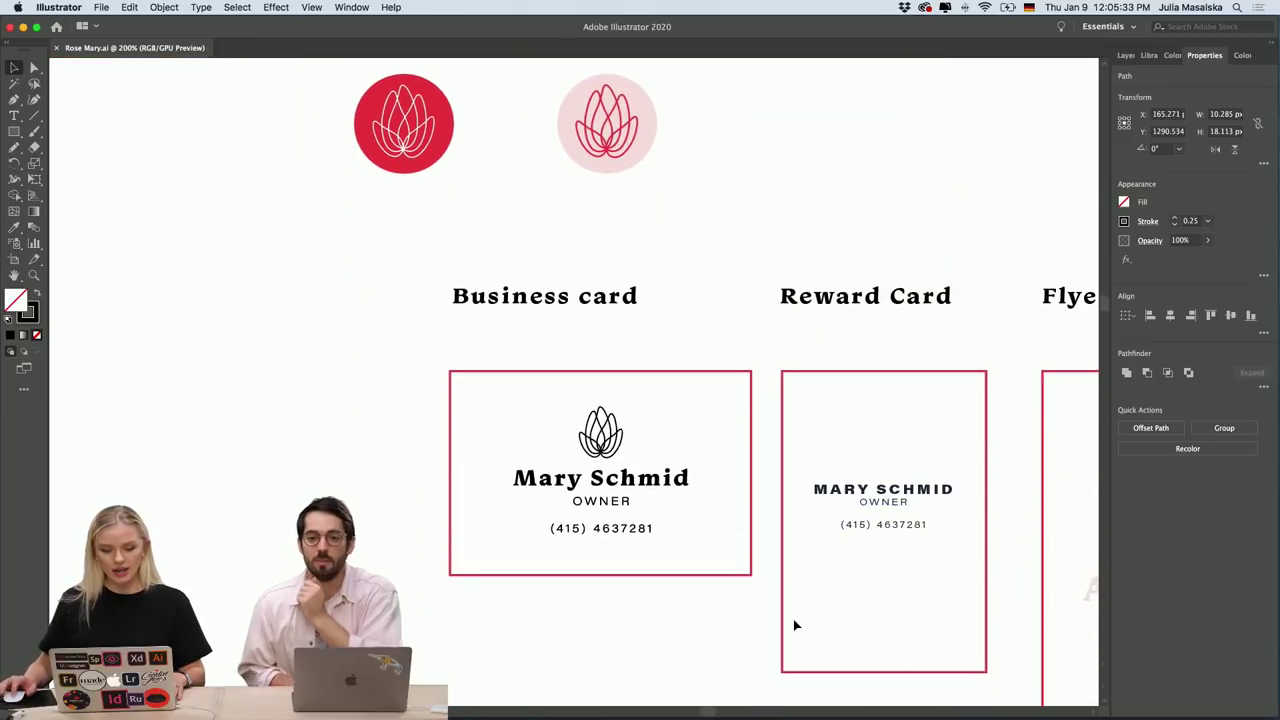
pyautogui.hscroll(5, 794, 625)
pyautogui.scroll(-2, 794, 625)
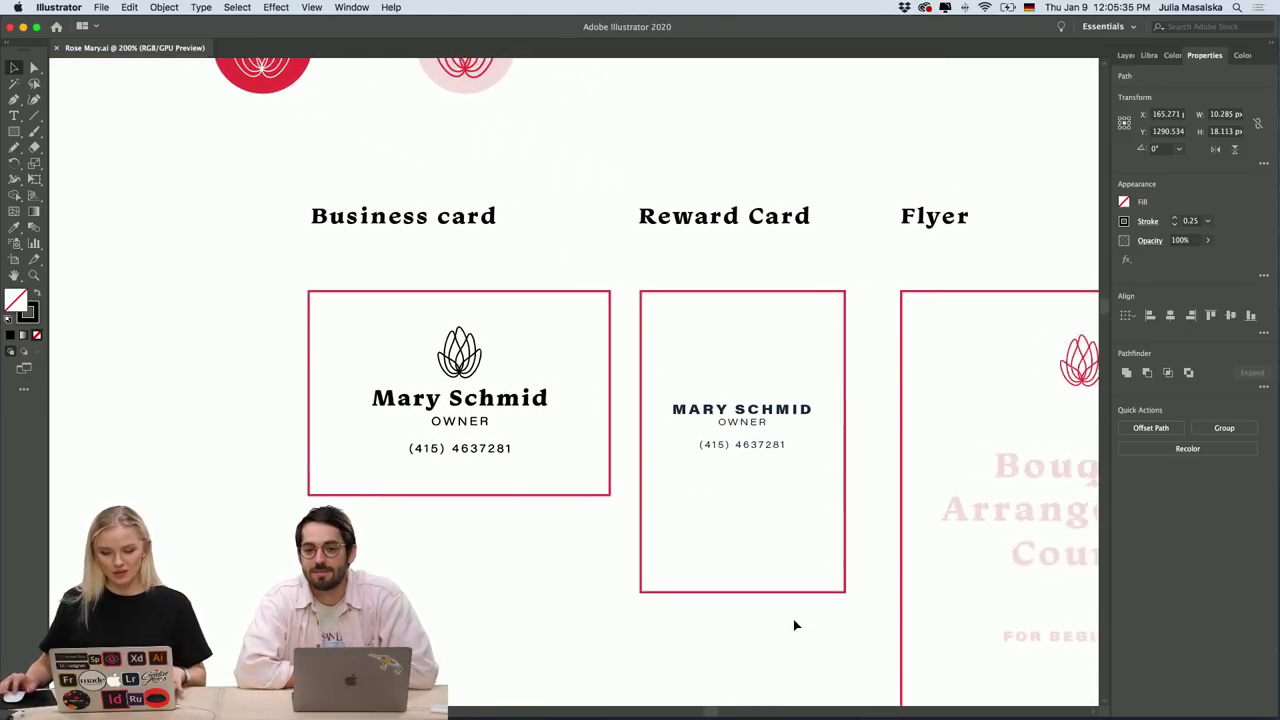
pyautogui.hscroll(3, 794, 625)
pyautogui.scroll(-8, 794, 625)
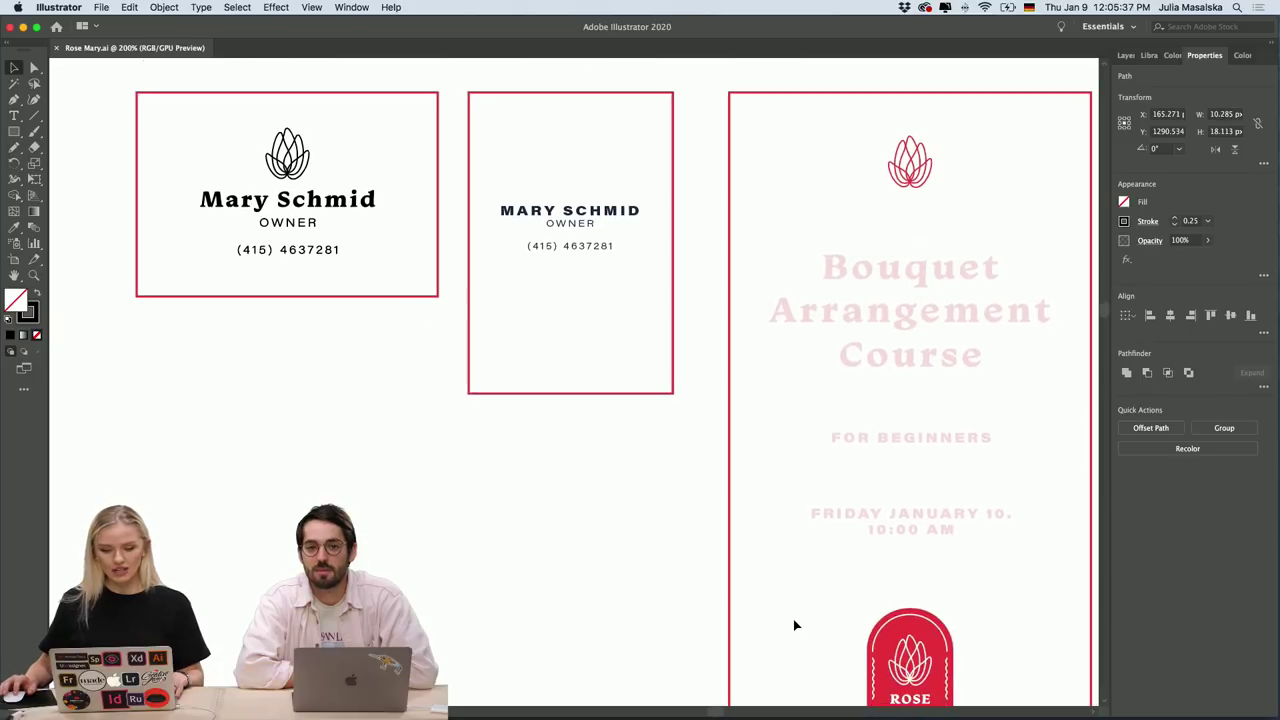
pyautogui.scroll(-2, 957, 493)
pyautogui.hscroll(3, 957, 493)
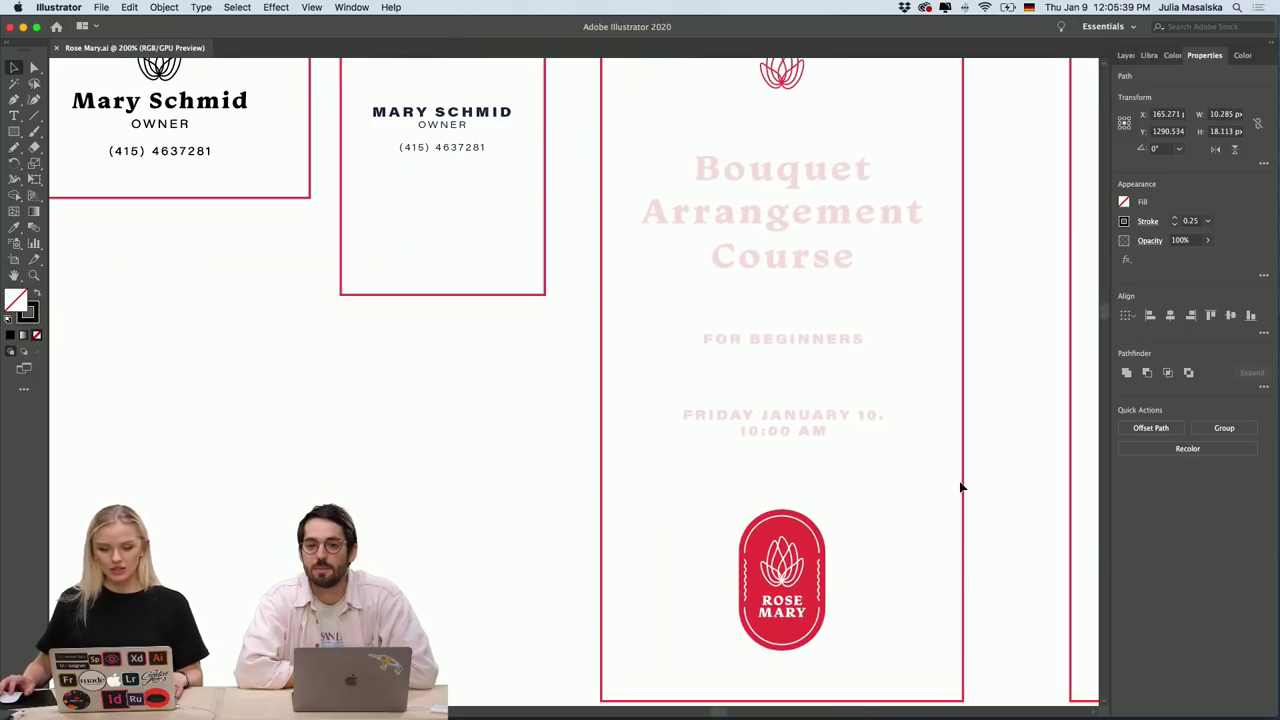
pyautogui.hscroll(2, 960, 487)
pyautogui.scroll(-1, 960, 487)
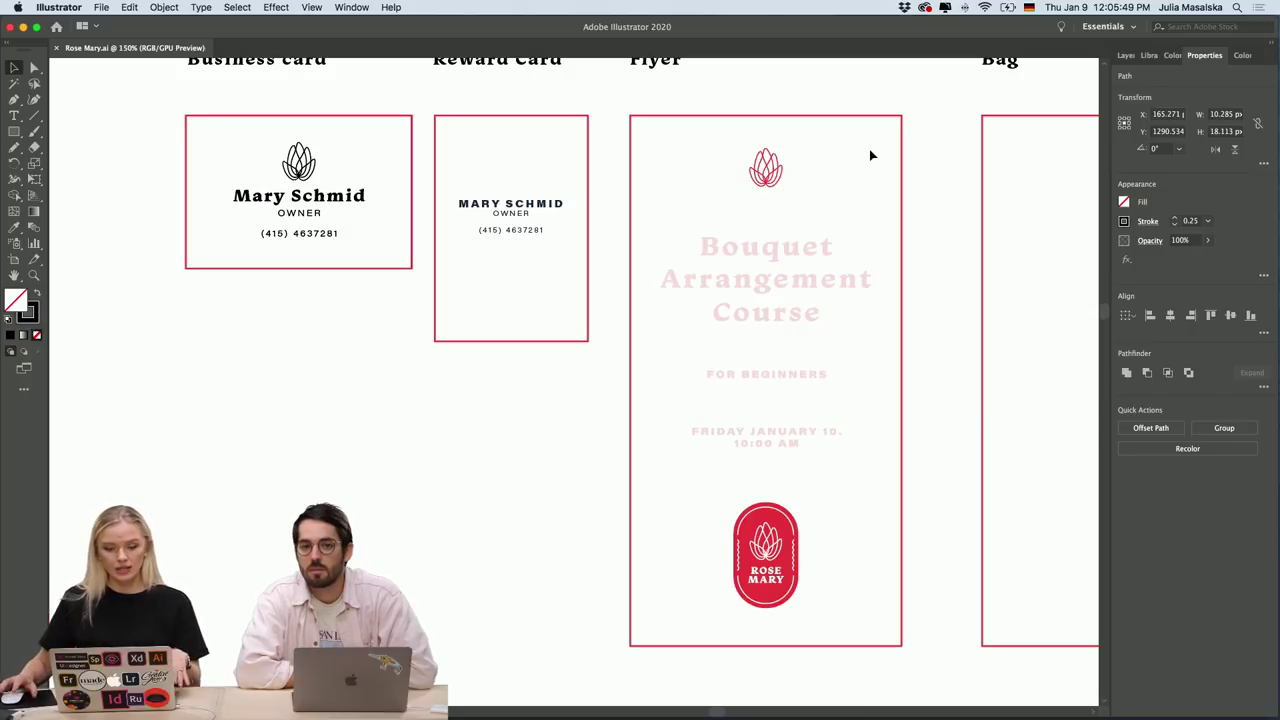
pyautogui.hscroll(5, 871, 155)
pyautogui.hscroll(-5, 871, 155)
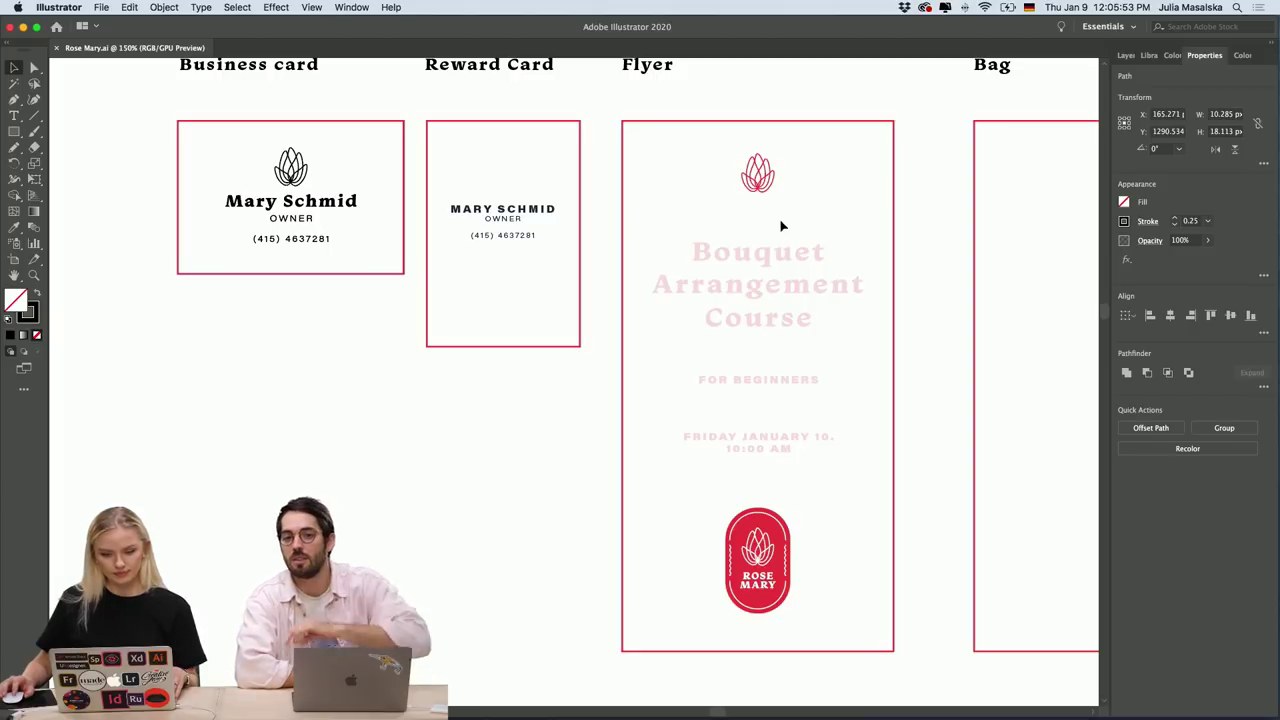
pyautogui.scroll(2, 485, 220)
pyautogui.scroll(1, 487, 224)
pyautogui.click(543, 226)
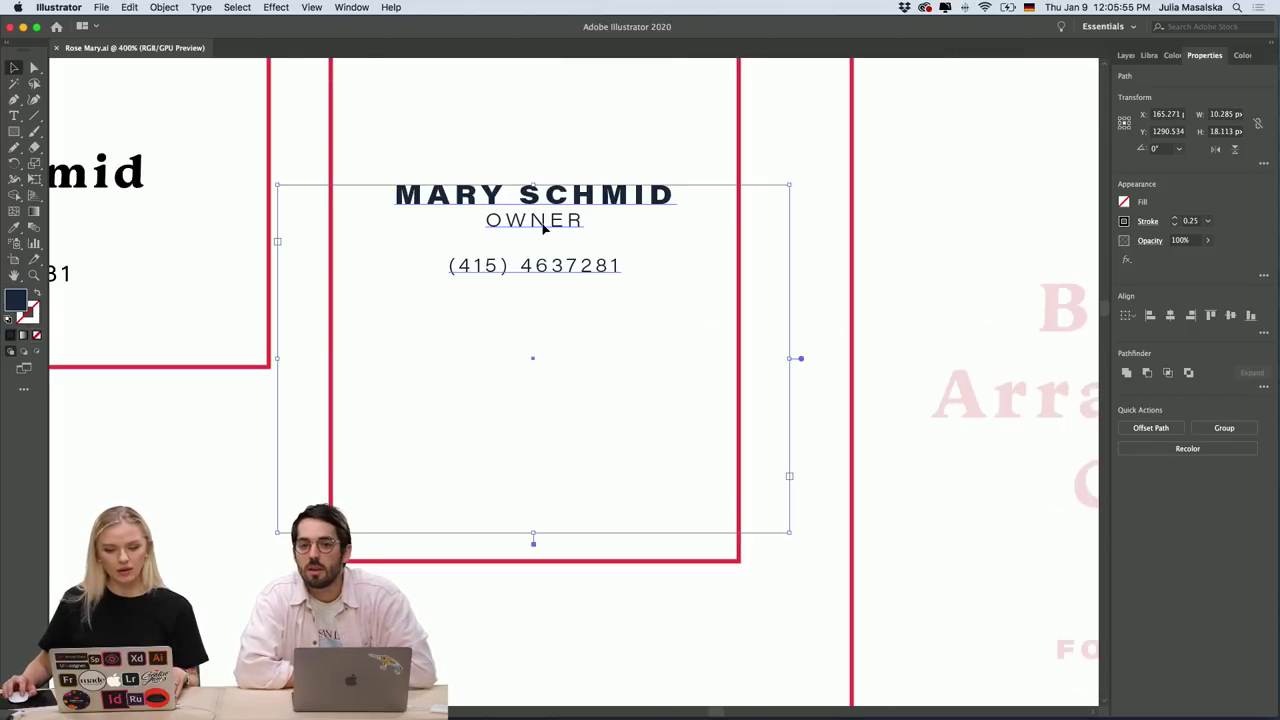
pyautogui.hscroll(-3, 443, 266)
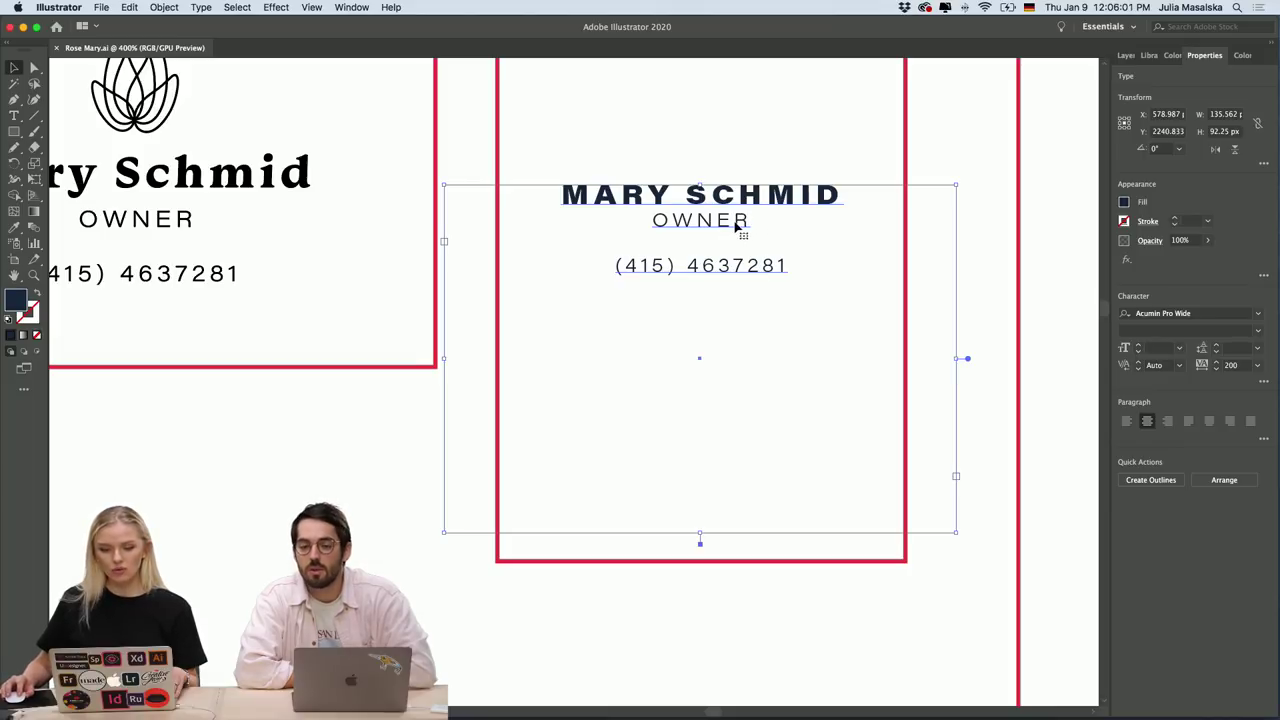
pyautogui.doubleClick(741, 203)
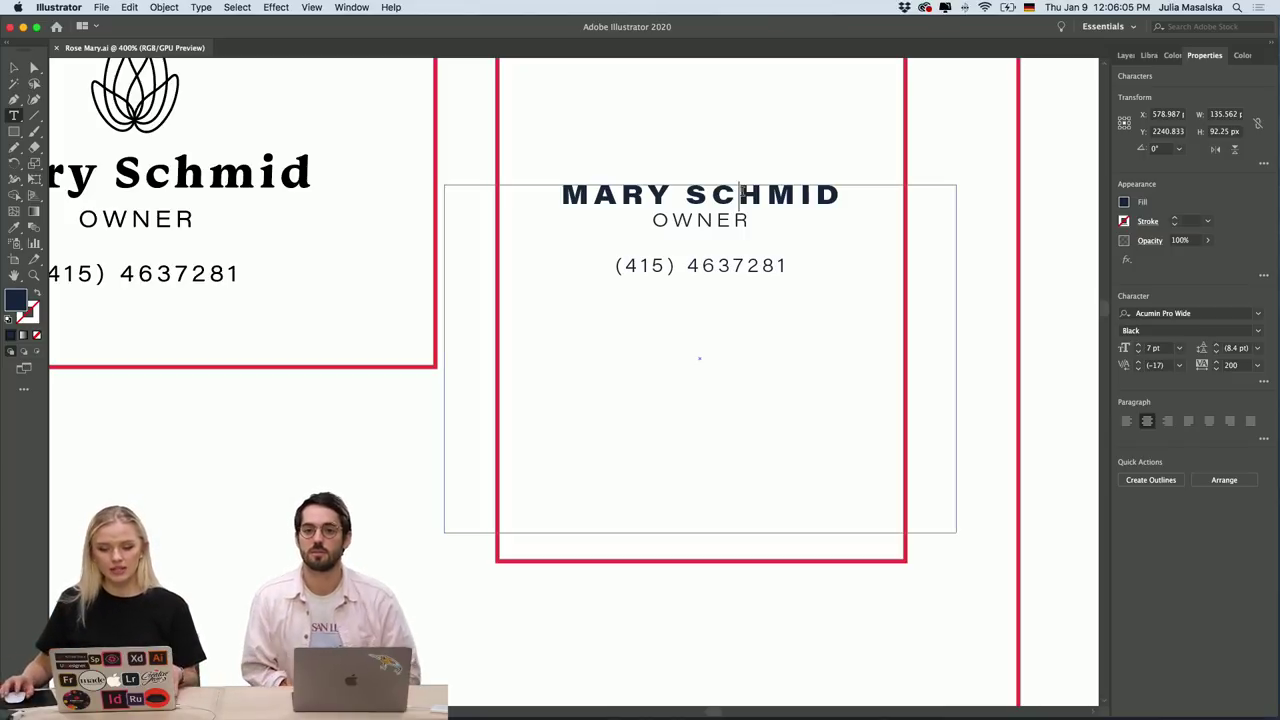
pyautogui.hscroll(-5, 575, 161)
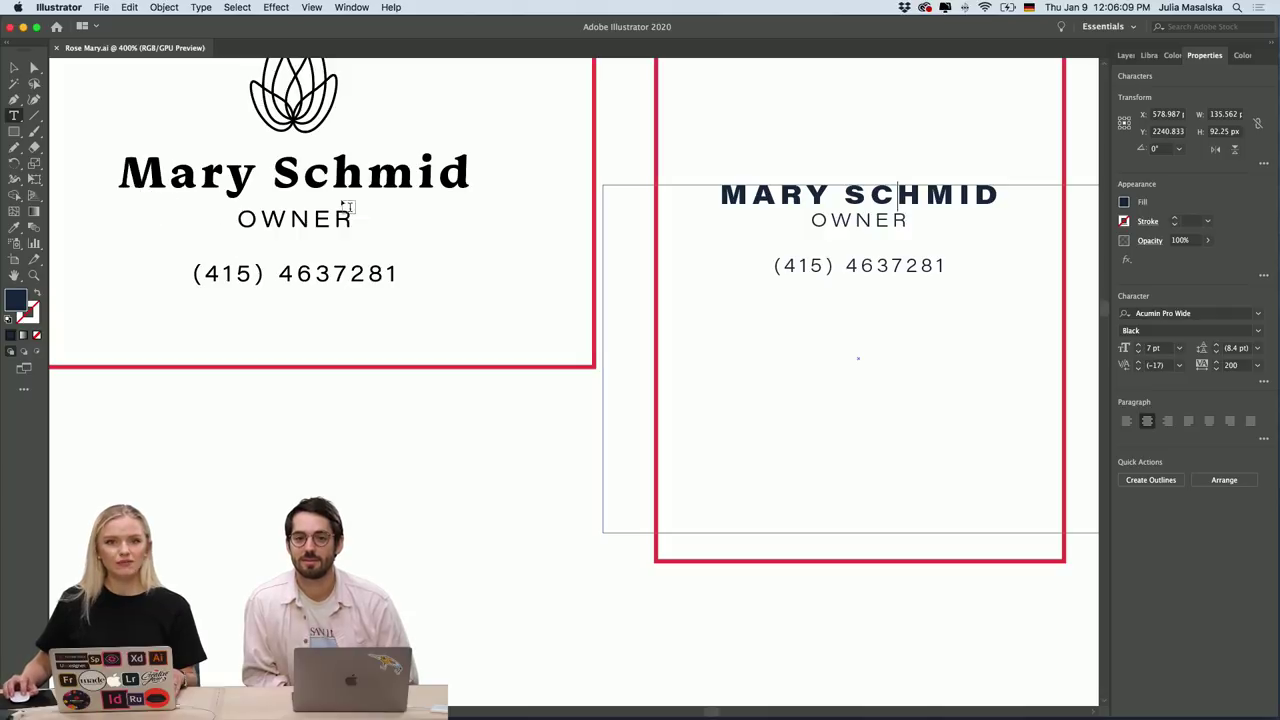
pyautogui.hscroll(5, 231, 202)
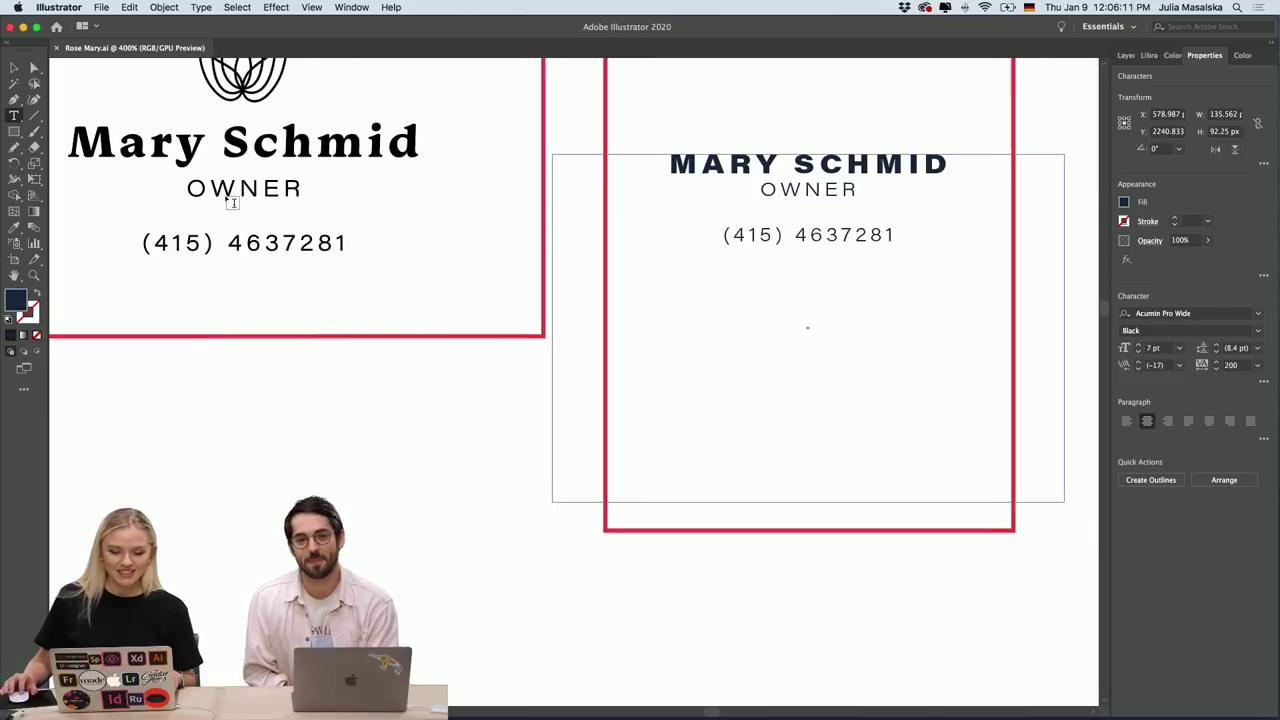
pyautogui.hscroll(-4, 231, 202)
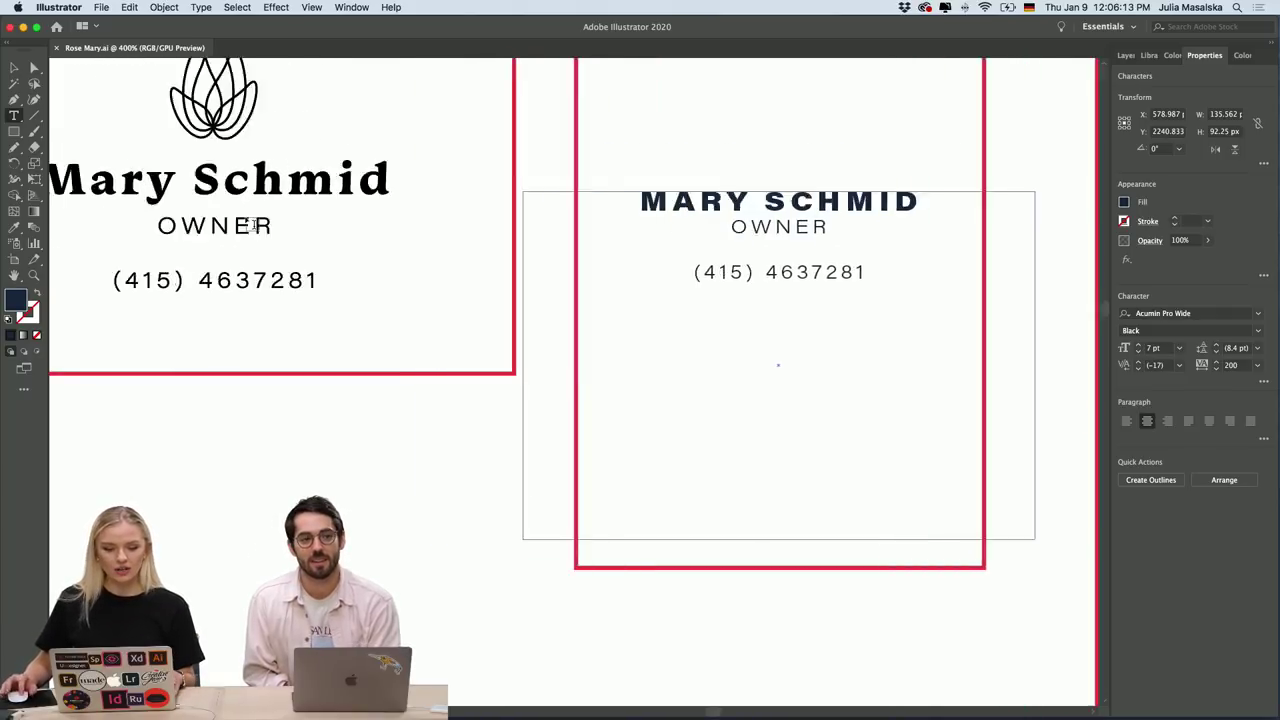
pyautogui.scroll(-3, 240, 210)
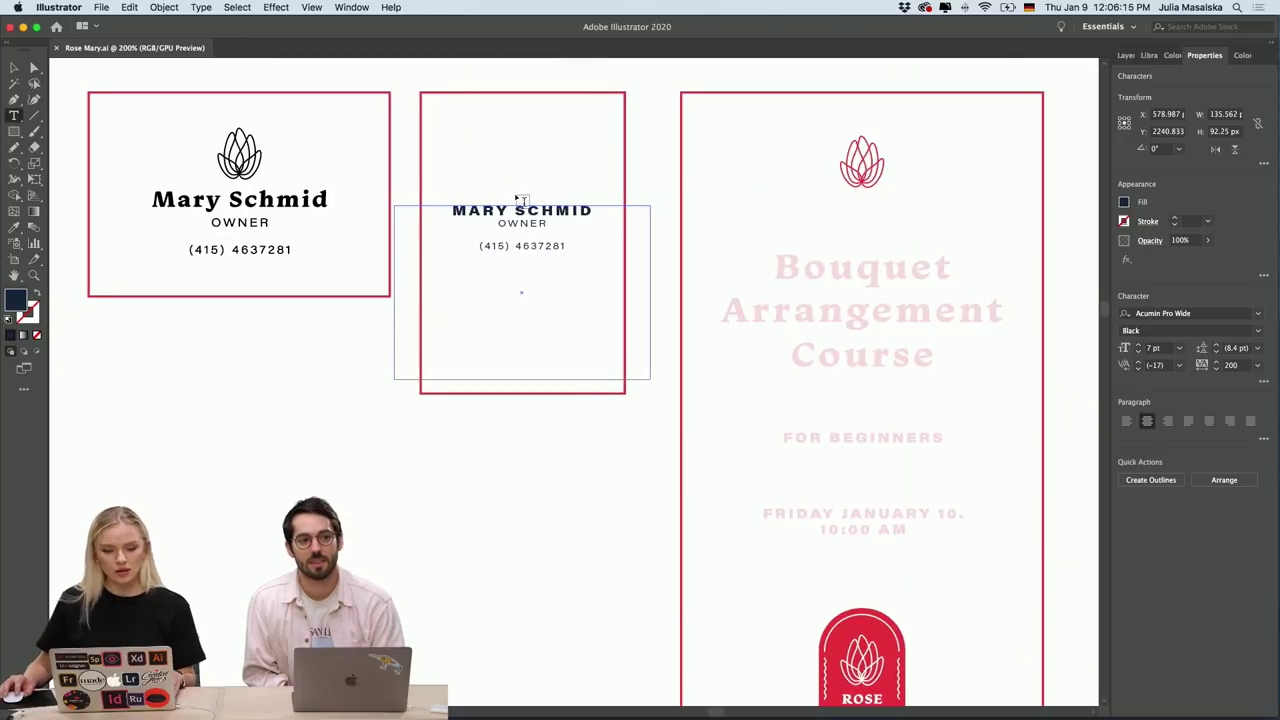
pyautogui.scroll(3, 518, 198)
pyautogui.moveTo(390, 222); pyautogui.dragTo(709, 222)
pyautogui.click(1258, 331)
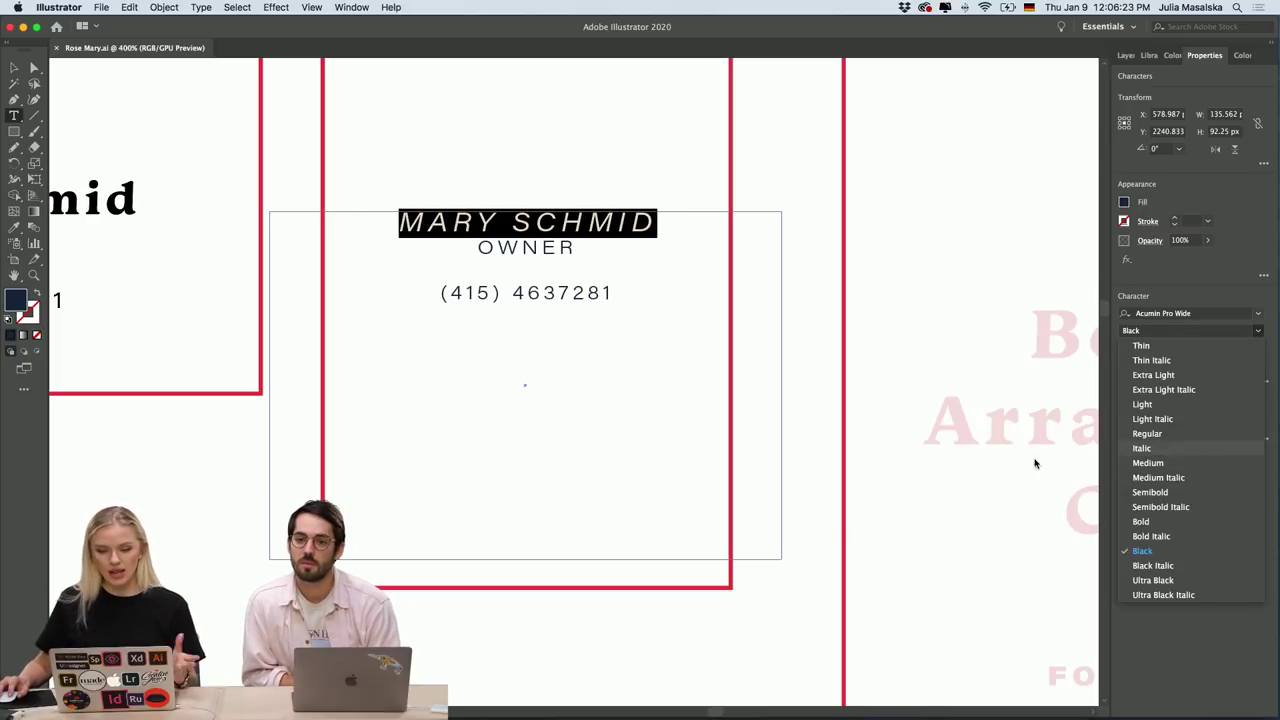
pyautogui.click(820, 504)
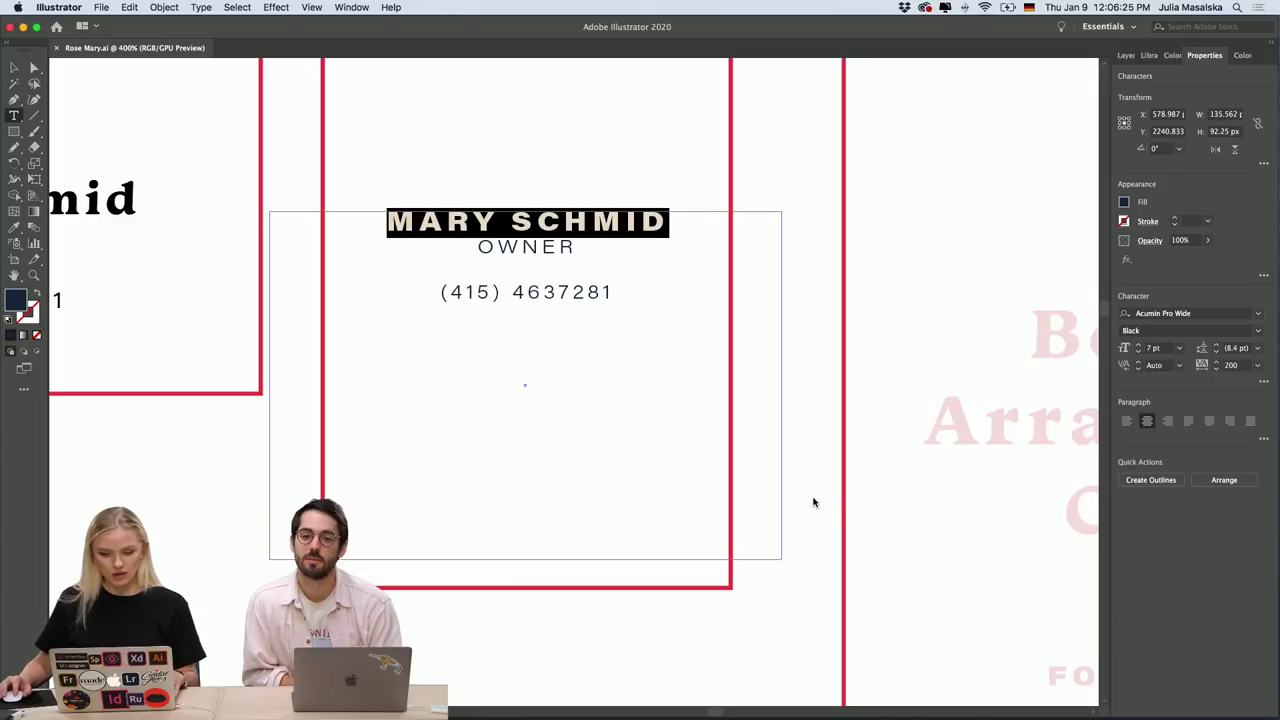
pyautogui.click(14, 67)
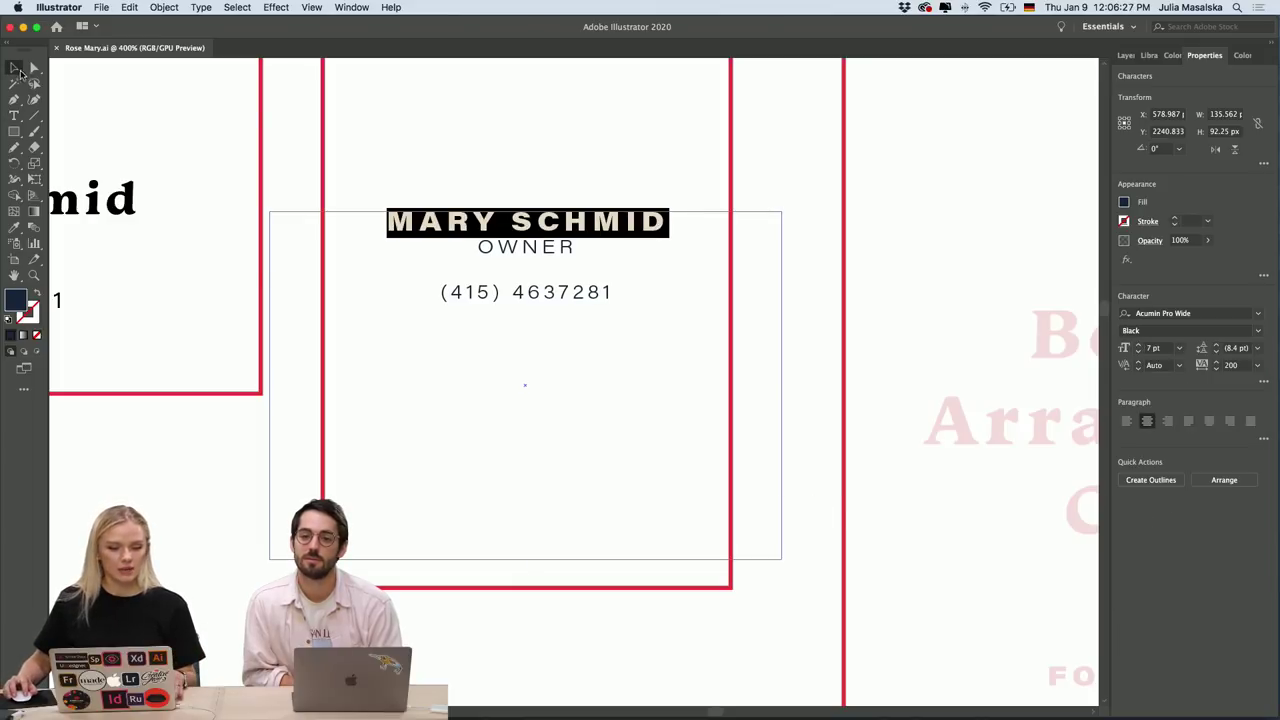
pyautogui.click(815, 357)
pyautogui.hscroll(5, 811, 357)
pyautogui.scroll(-1, 811, 357)
pyautogui.hscroll(5, 811, 357)
# Zoom the Bouquet flyer out to 300% and bring Photoshop to the front.
pyautogui.scroll(1, 811, 357)
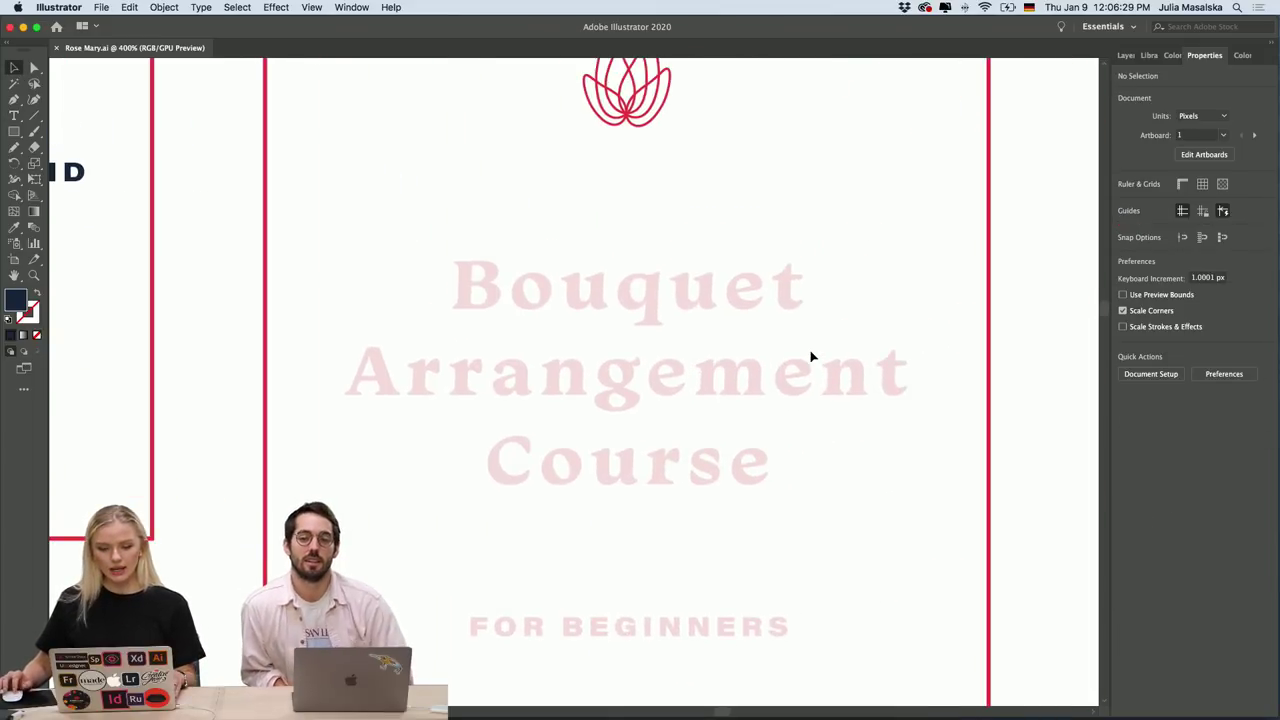
pyautogui.keyDown('alt'); pyautogui.scroll(-1, 811, 357); pyautogui.keyUp('alt')
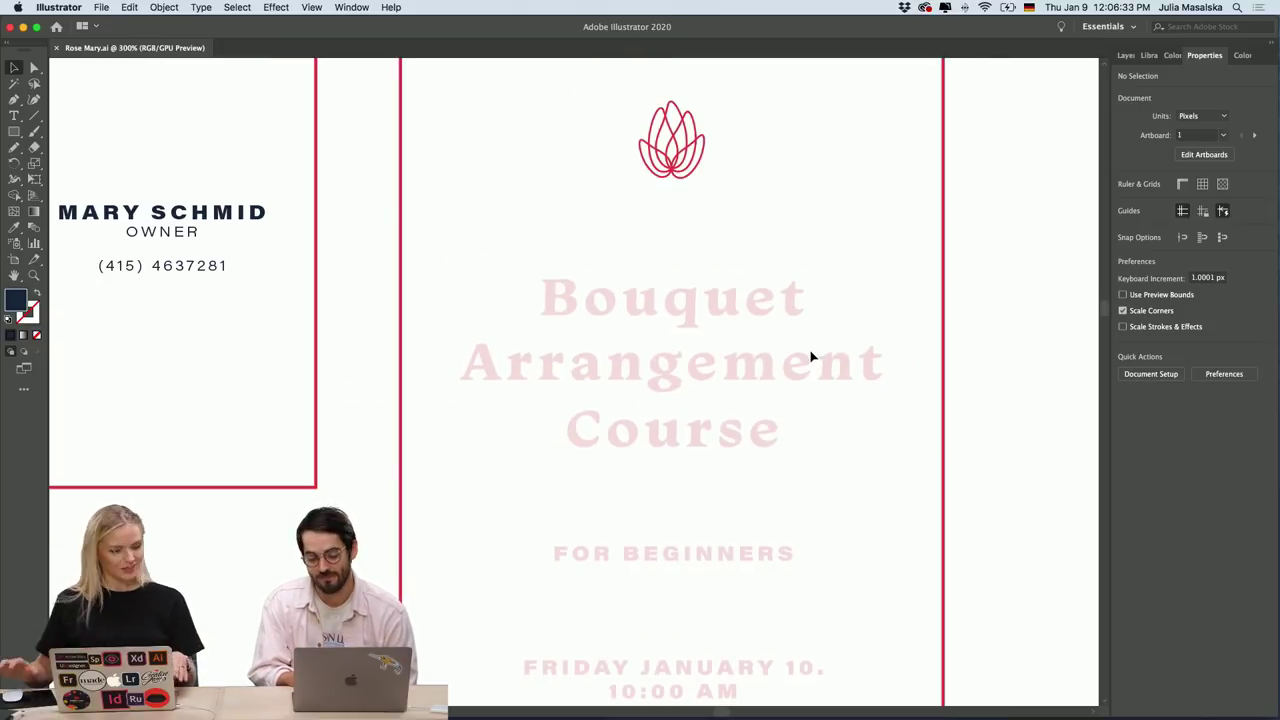
pyautogui.moveTo(617, 712)
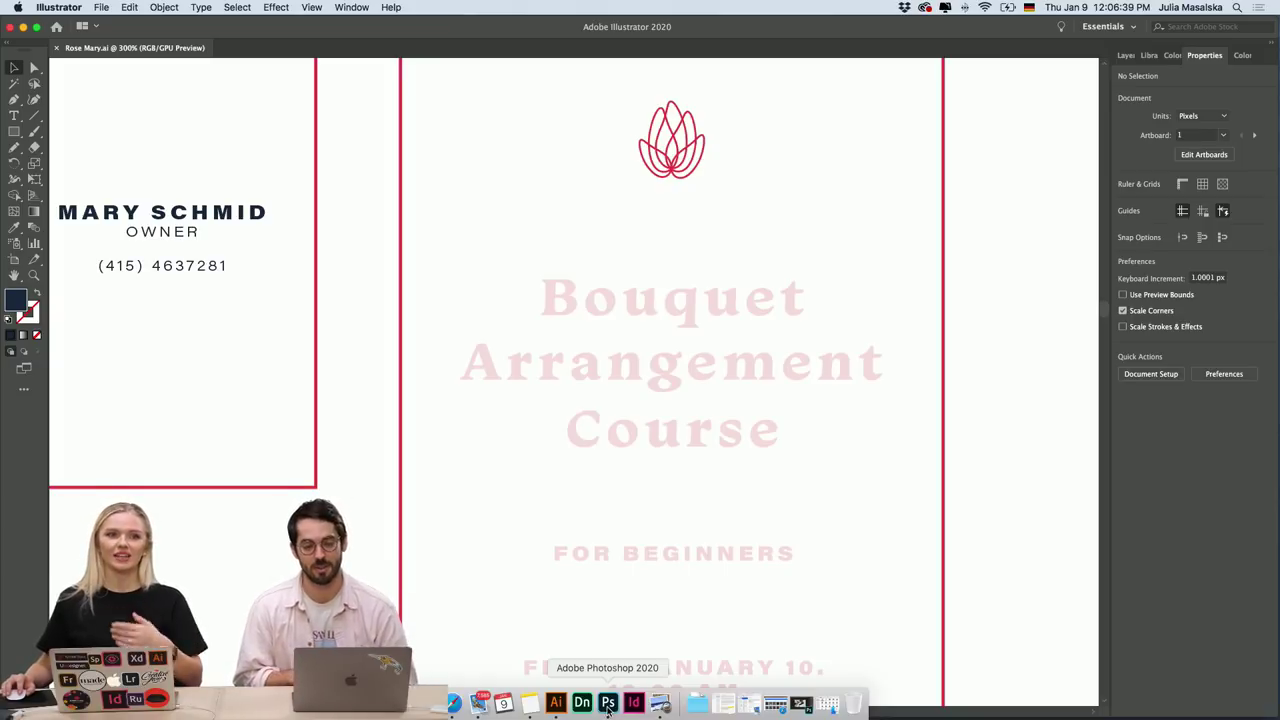
pyautogui.click(607, 704)
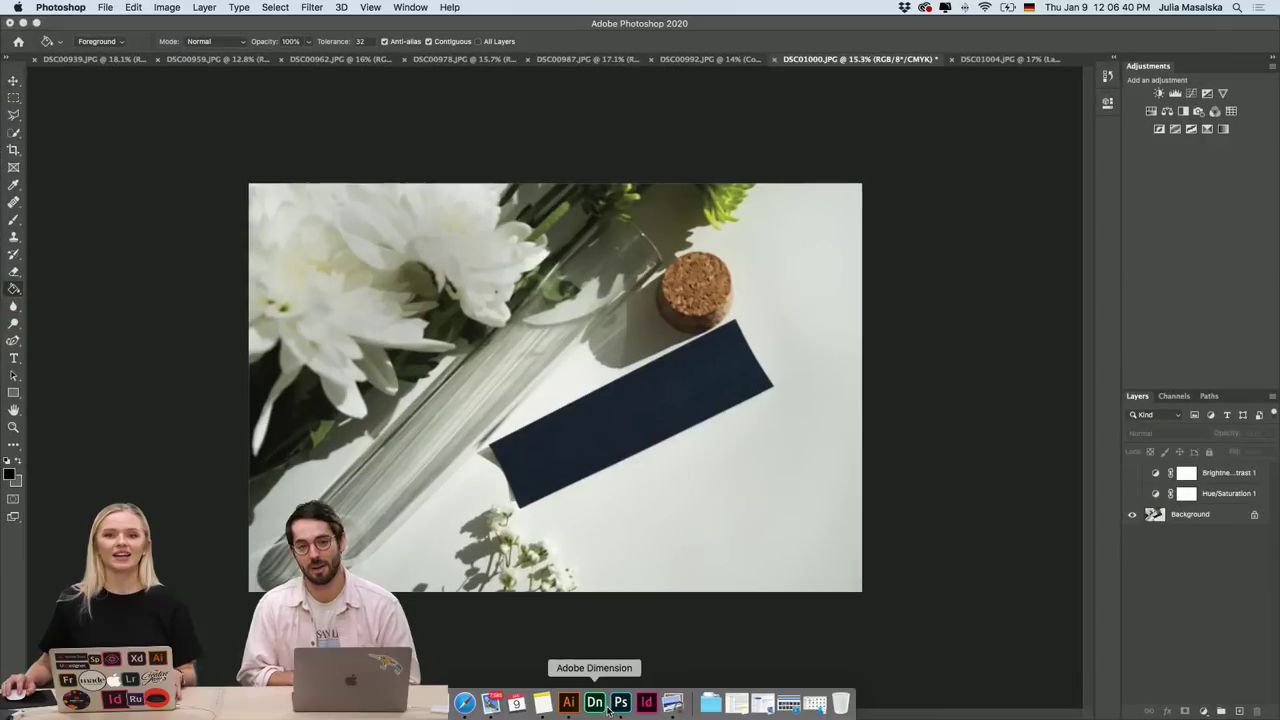
# Cycle through the mockup tabs from DSC01004 to DSC00992 and fit DSC00992 on screen.
pyautogui.click(1015, 61)
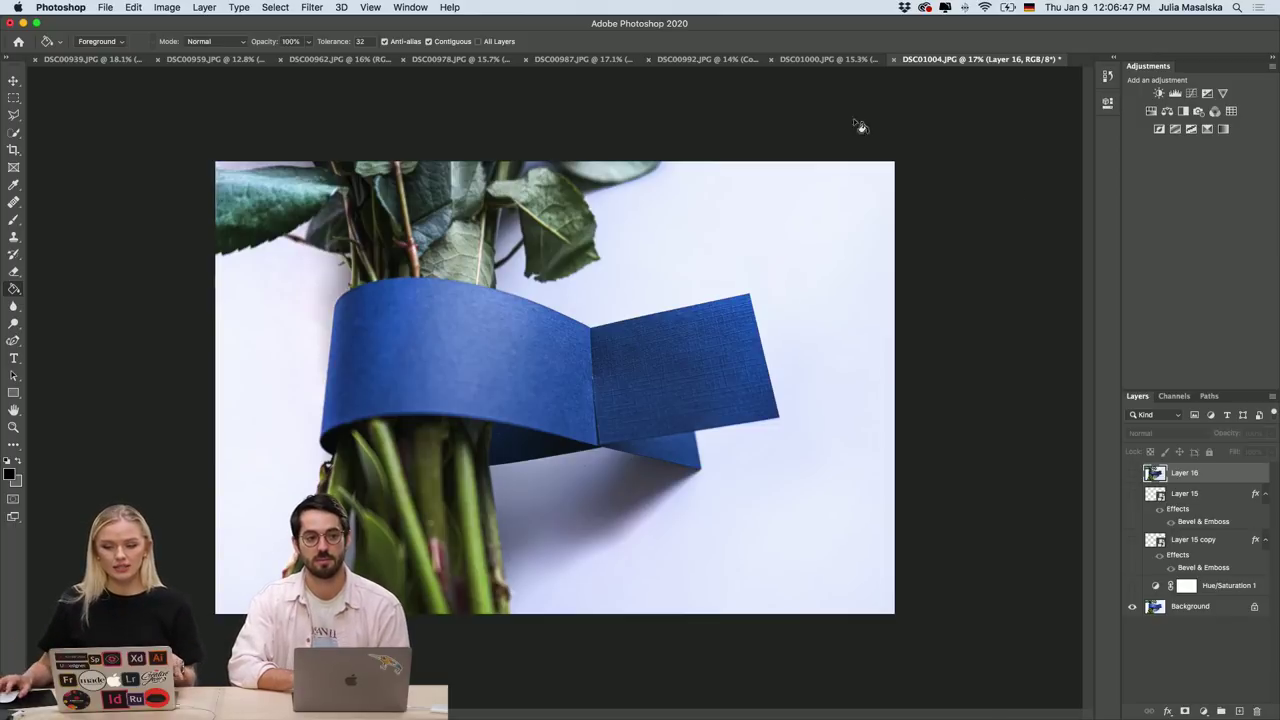
pyautogui.click(68, 61)
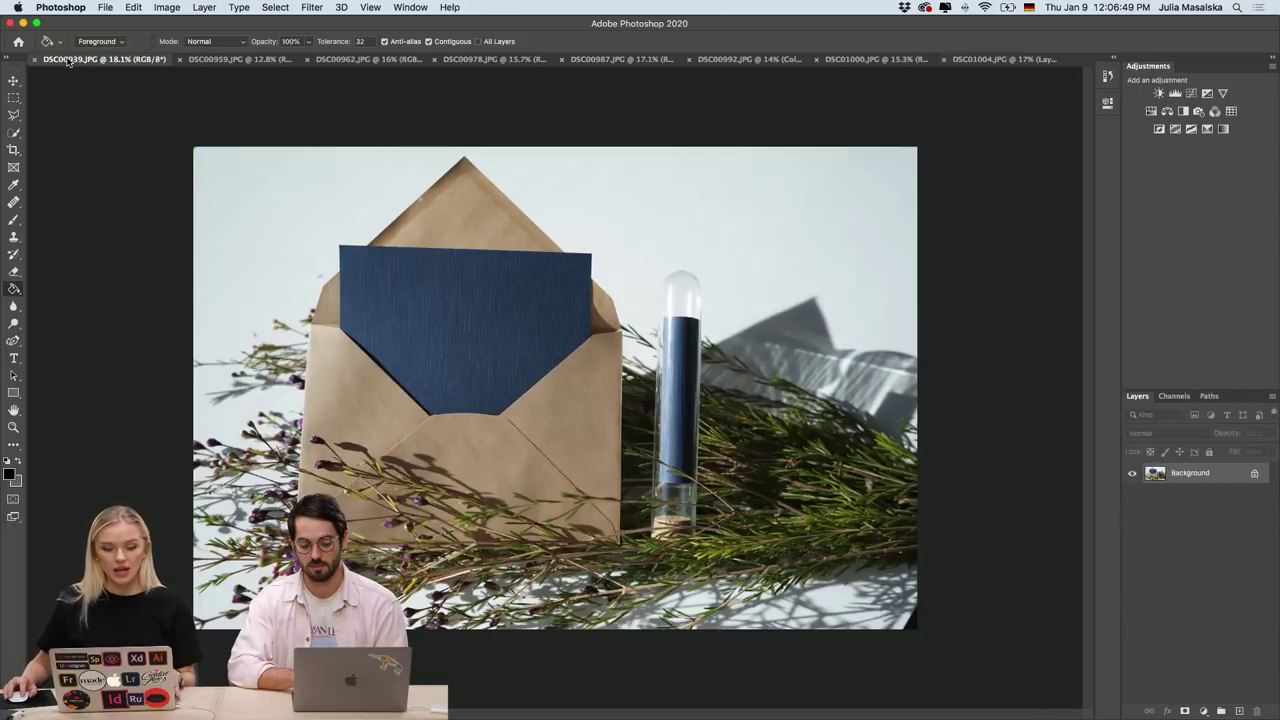
pyautogui.click(217, 60)
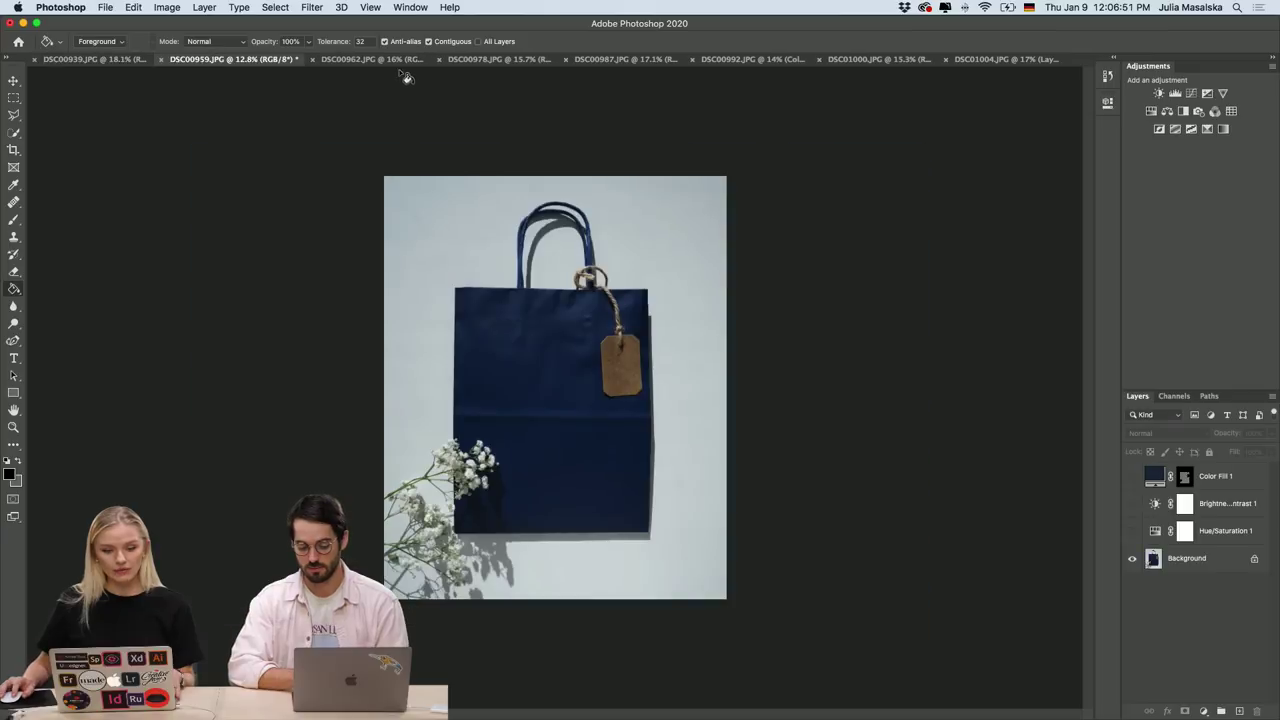
pyautogui.click(394, 61)
pyautogui.click(501, 60)
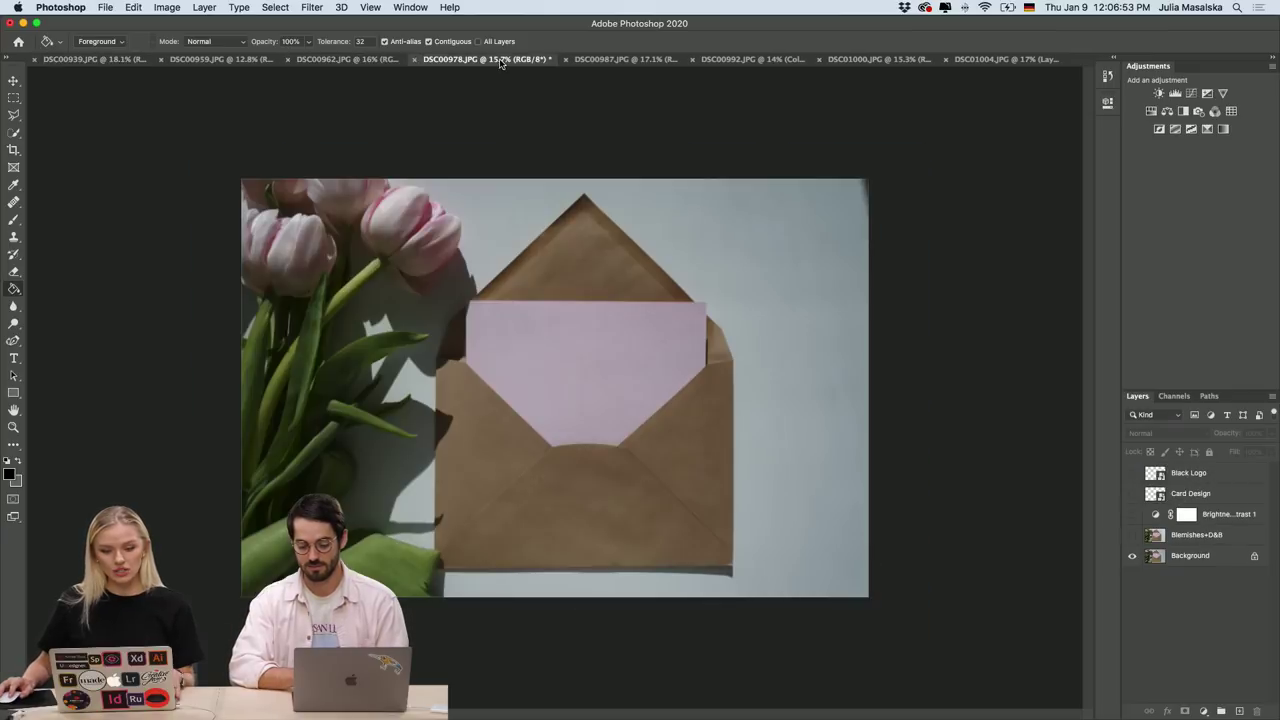
pyautogui.click(663, 62)
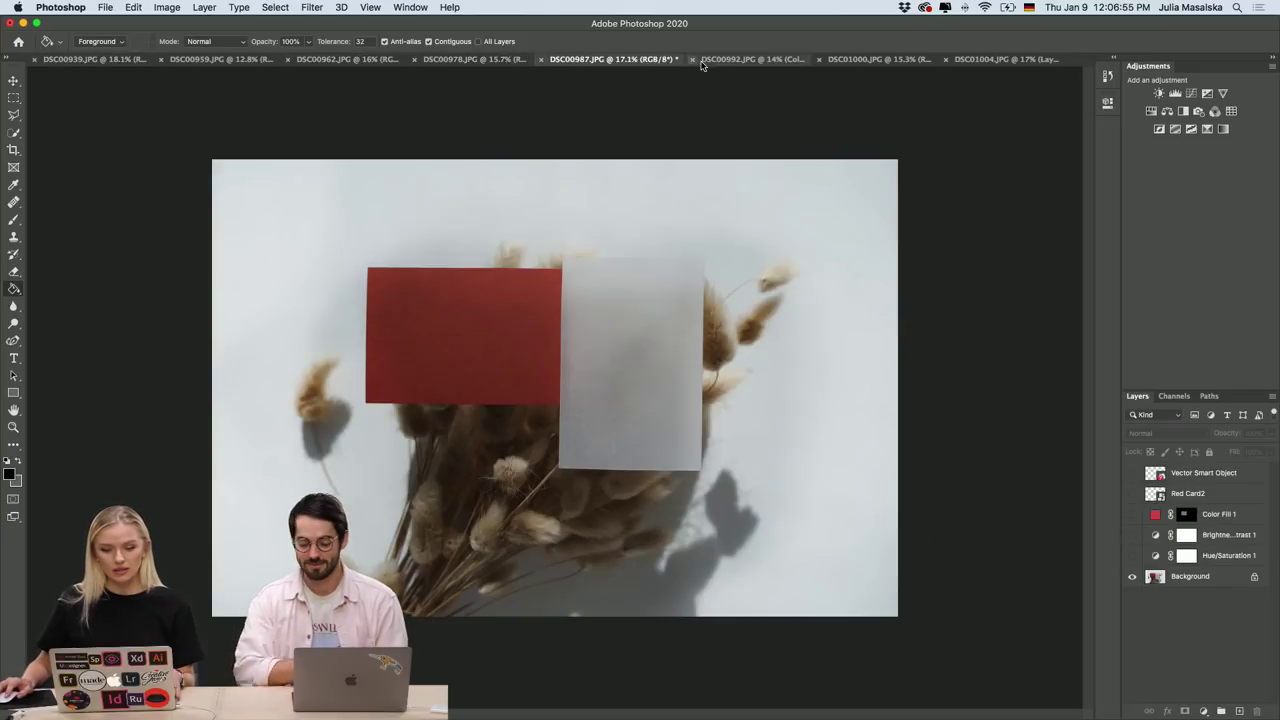
pyautogui.click(735, 62)
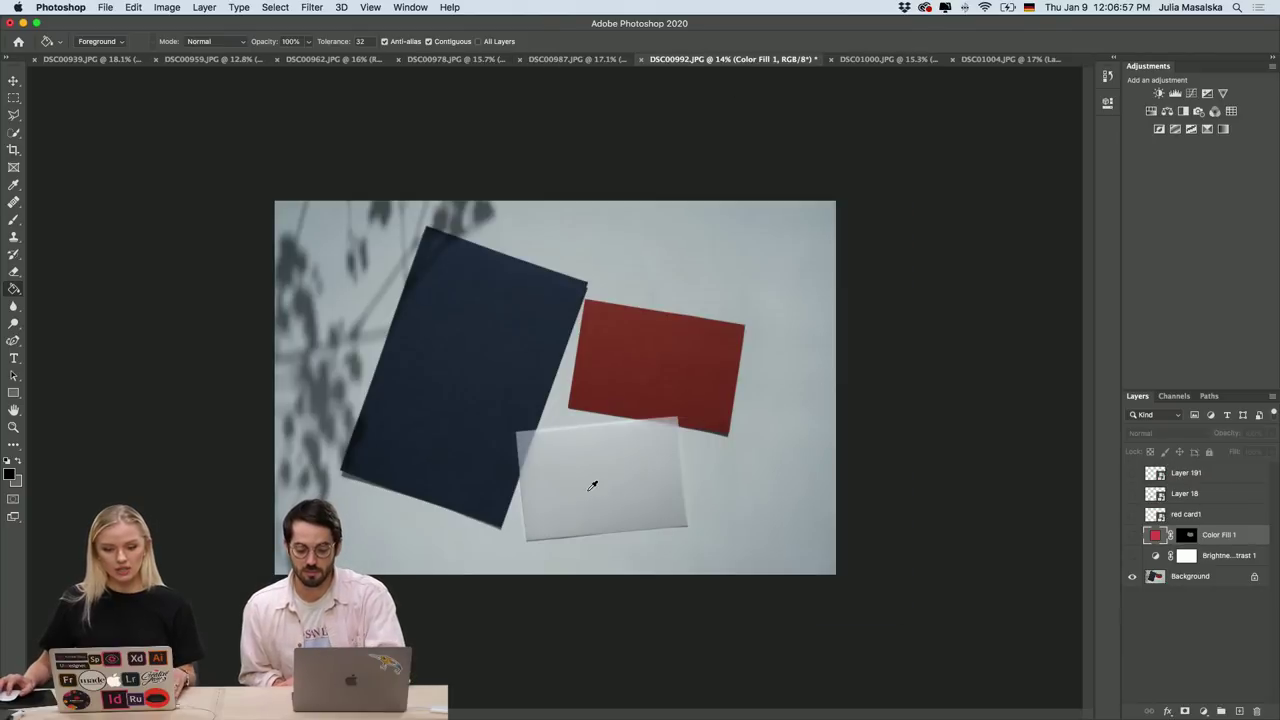
pyautogui.press('super+0')
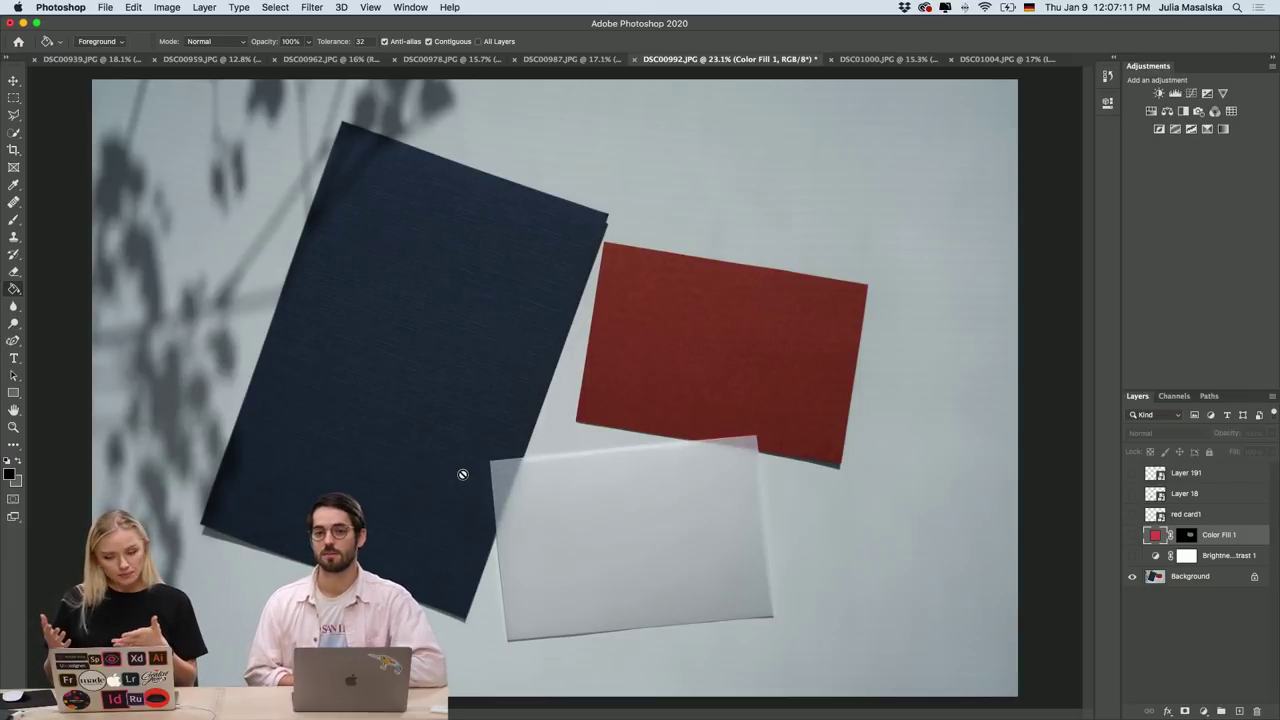
# Turn on the Brightness/Contrast 1 adjustment to lighten the cards photo.
pyautogui.scroll(5, 592, 583)
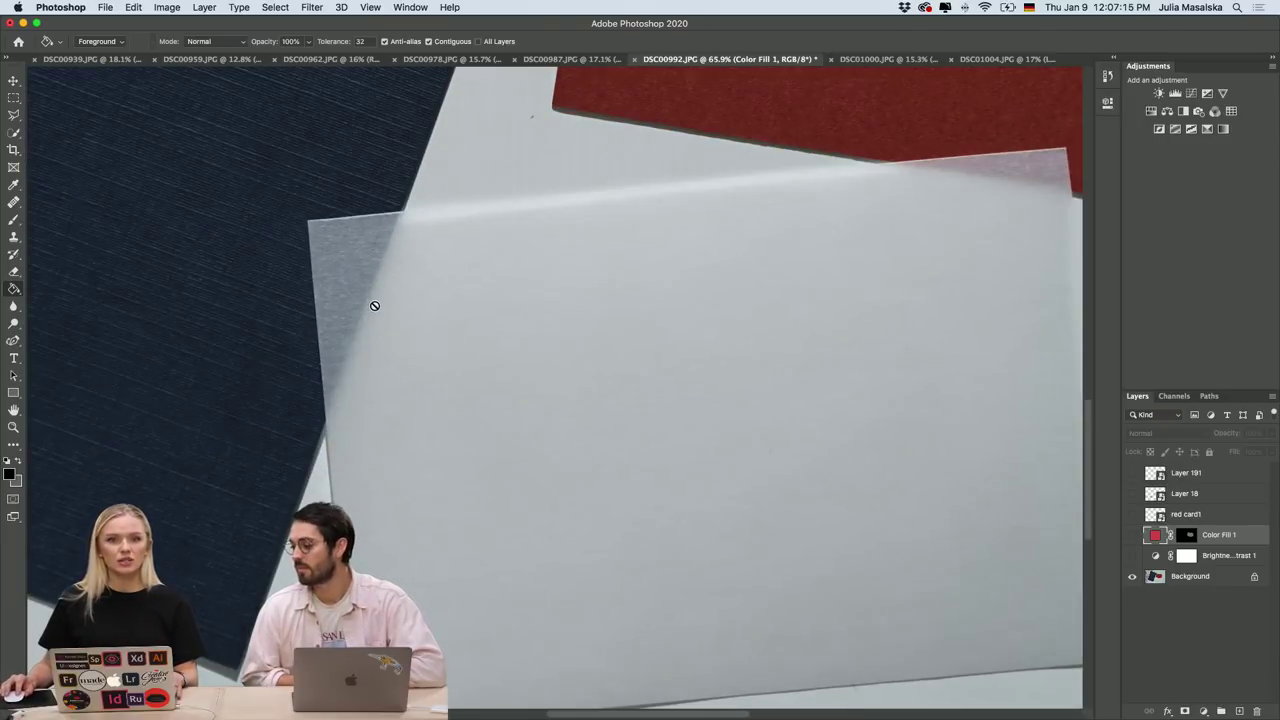
pyautogui.scroll(-5, 380, 300)
pyautogui.scroll(3, 375, 303)
pyautogui.hscroll(-3, 375, 303)
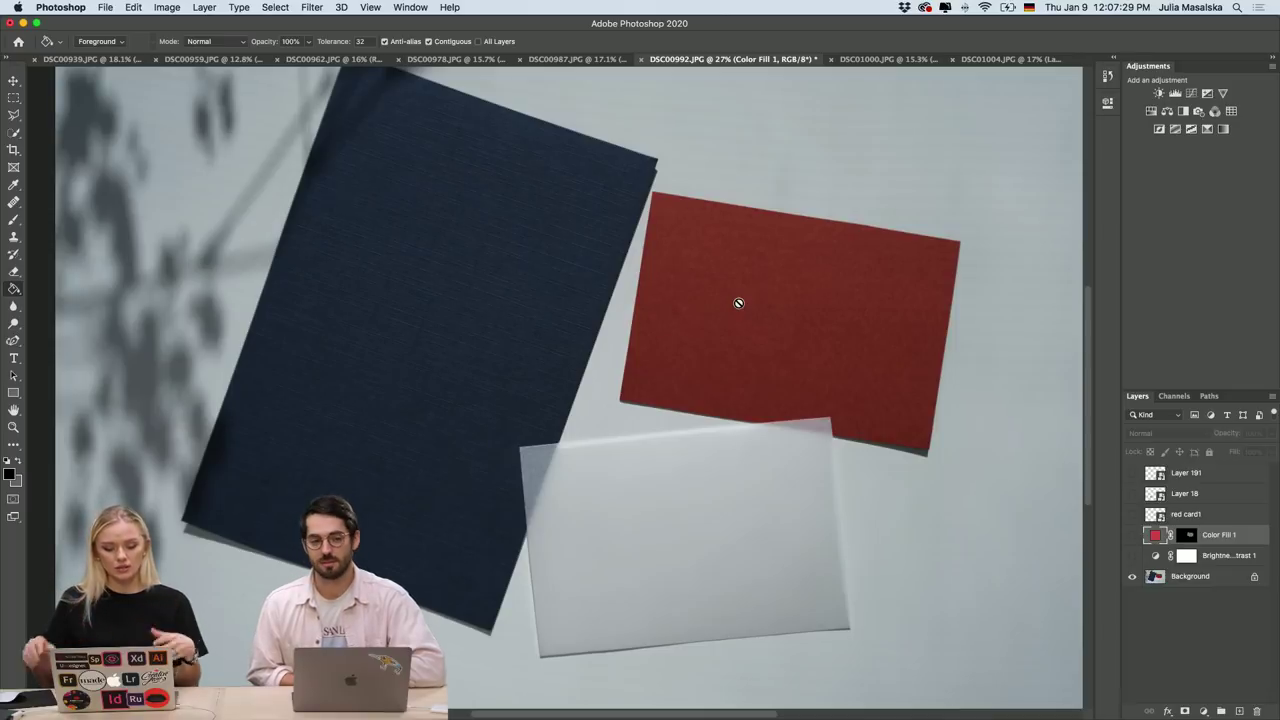
pyautogui.scroll(3, 738, 303)
pyautogui.scroll(-3, 738, 303)
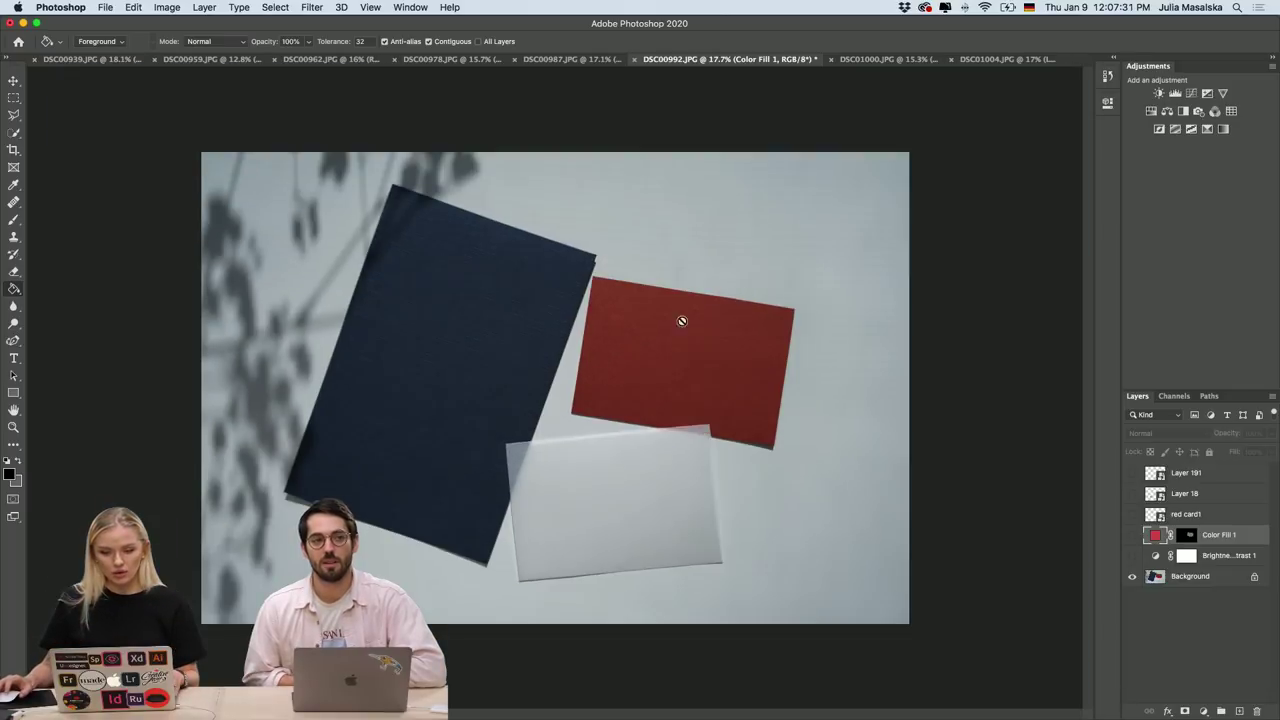
pyautogui.click(1132, 556)
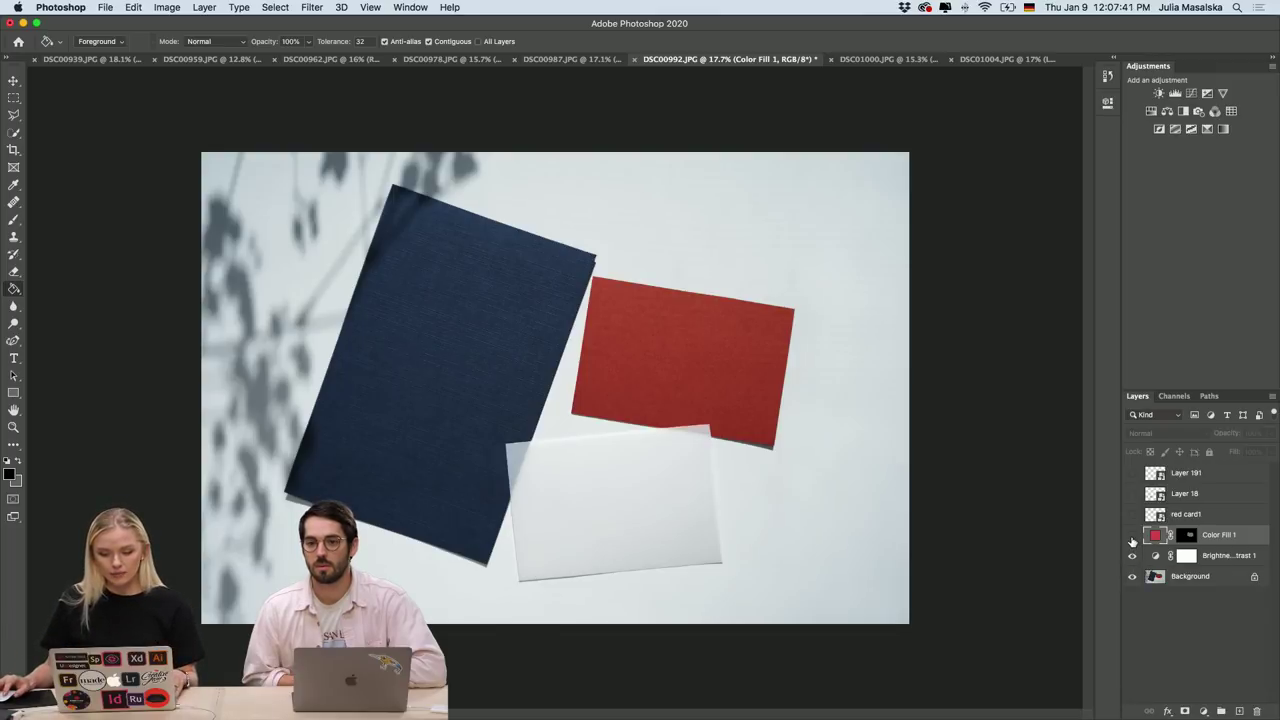
# Show Color Fill 1 on the red card, toggling it off and on to compare.
pyautogui.click(1132, 537)
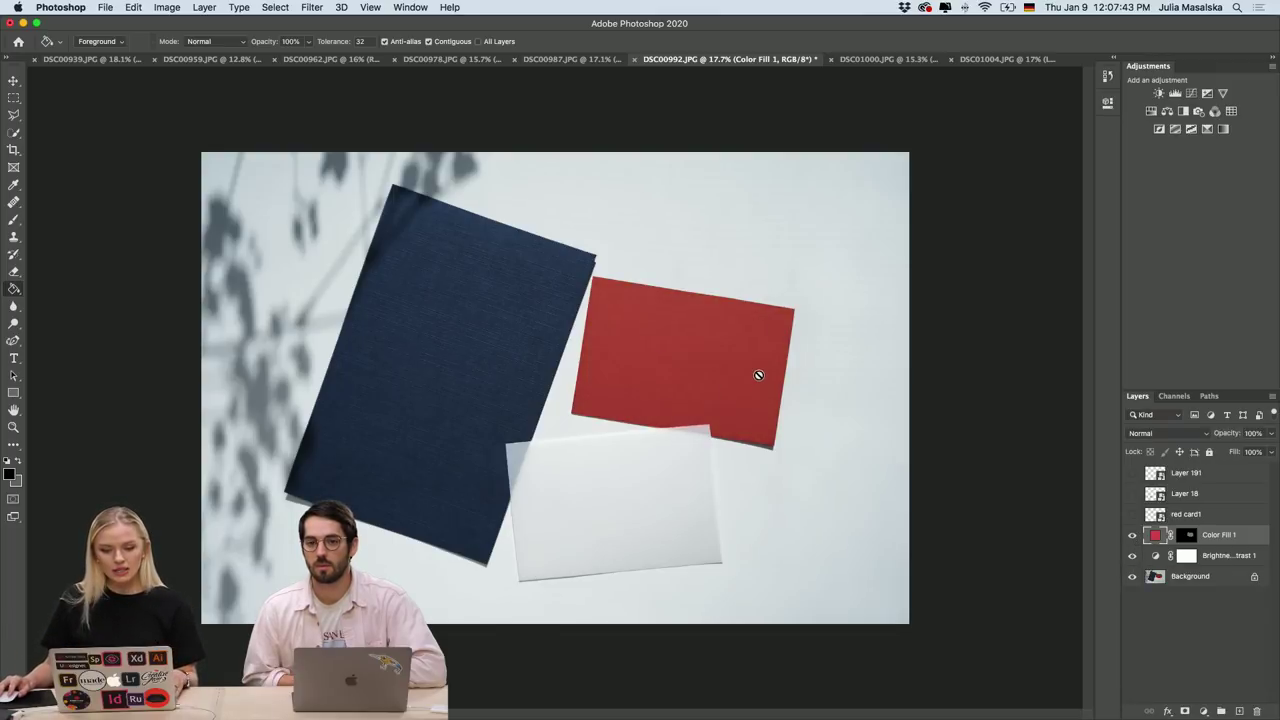
pyautogui.scroll(3, 759, 375)
pyautogui.scroll(2, 764, 370)
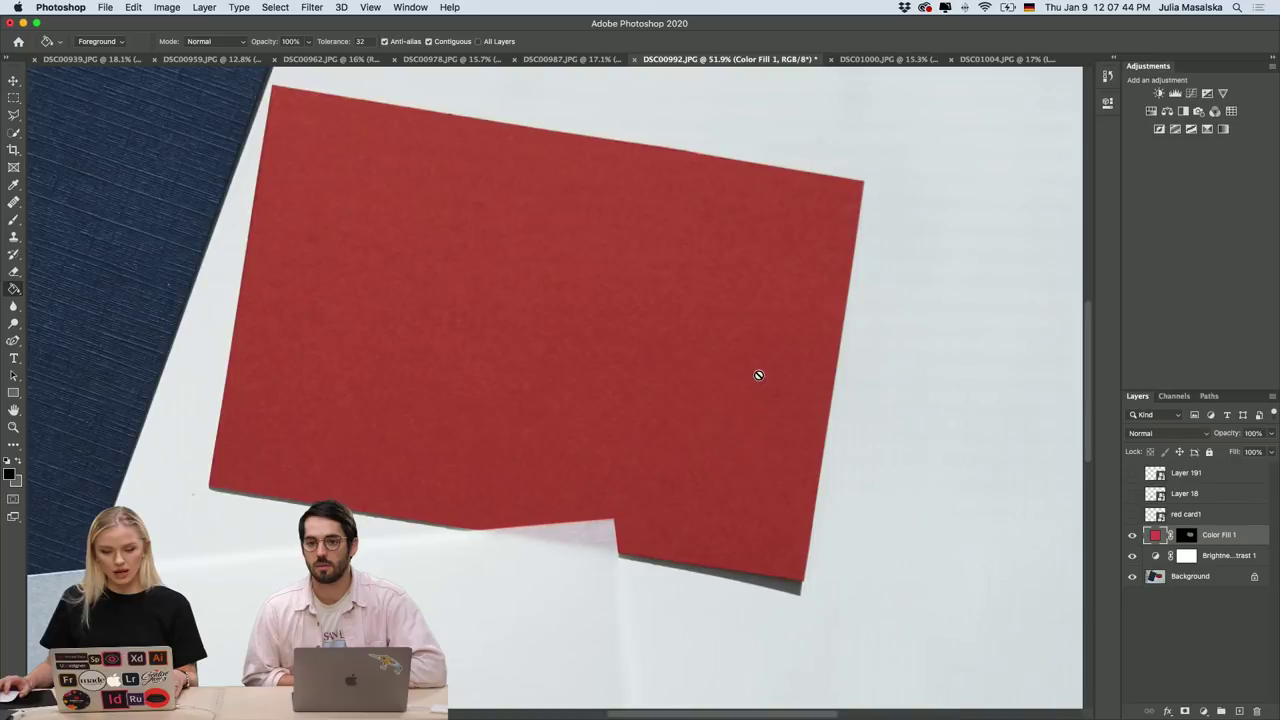
pyautogui.click(1132, 537)
pyautogui.click(1132, 537)
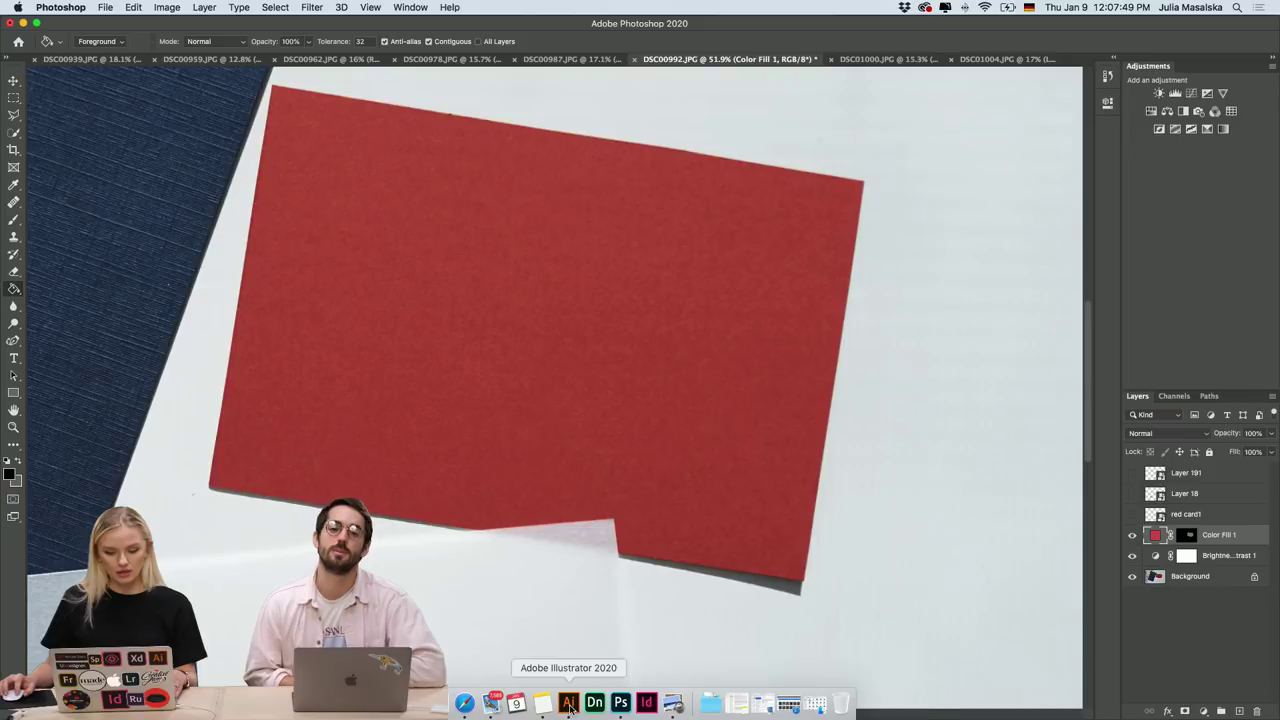
pyautogui.click(568, 703)
# Read the brand red swatch's fill hex, D64C4C, in Illustrator's Color Picker, then return to Photoshop.
pyautogui.scroll(-5, 443, 437)
pyautogui.scroll(3, 443, 440)
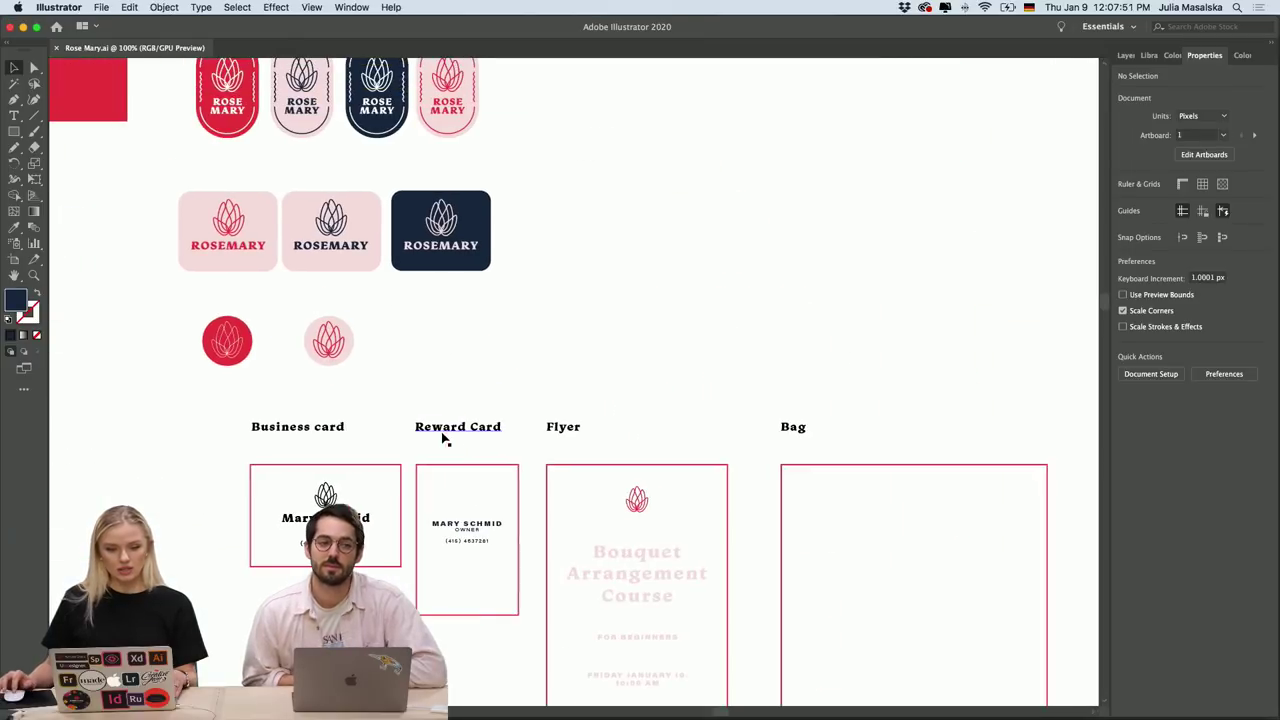
pyautogui.scroll(3, 243, 274)
pyautogui.hscroll(-5, 243, 274)
pyautogui.click(288, 220)
pyautogui.scroll(5, 288, 220)
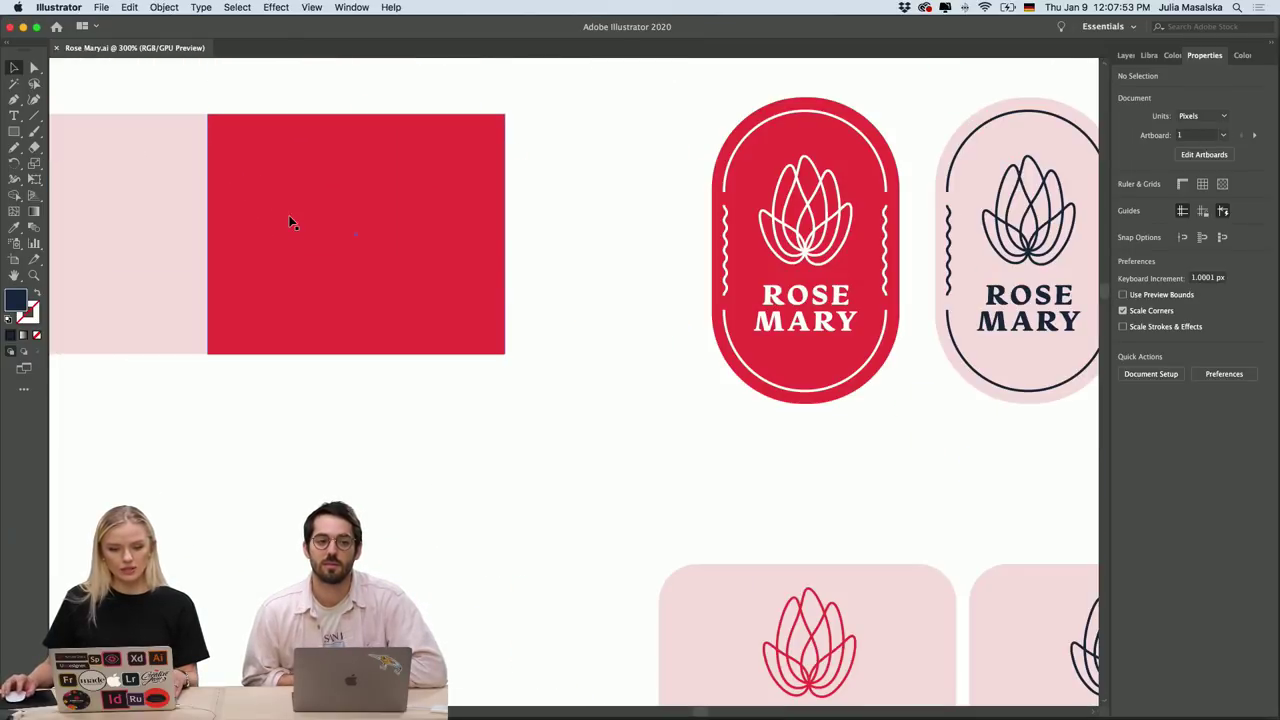
pyautogui.doubleClick(16, 300)
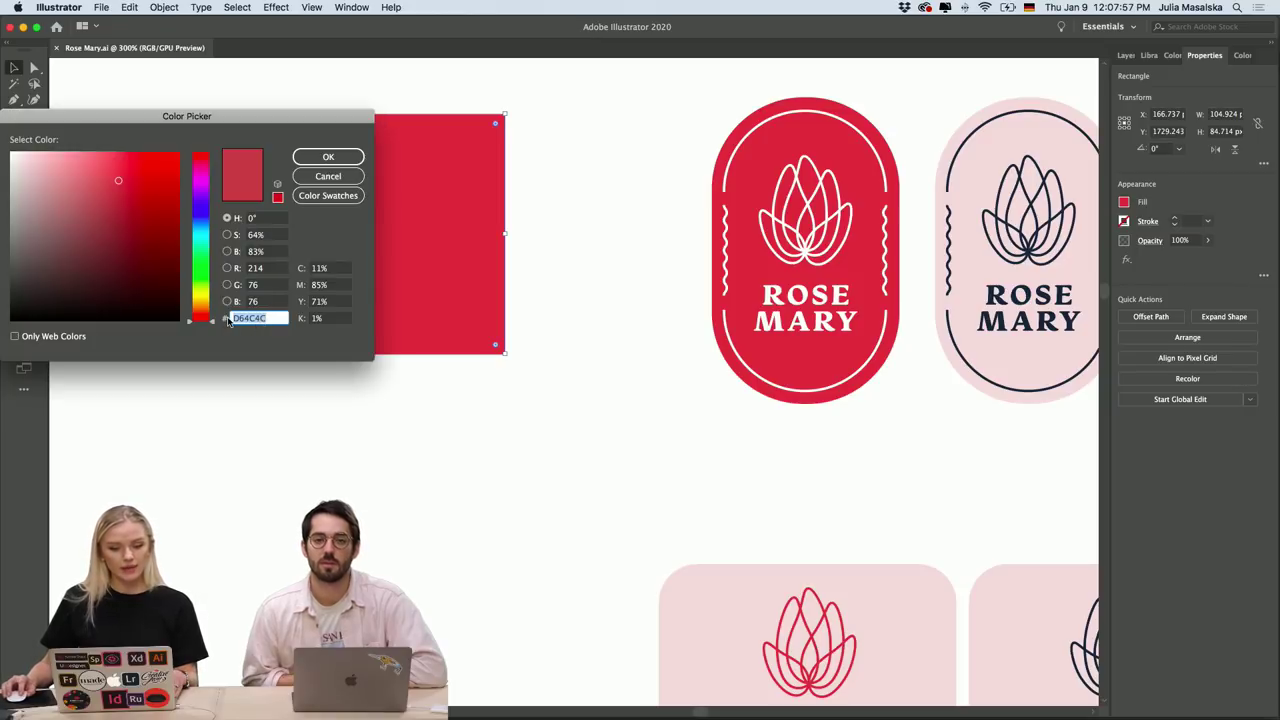
pyautogui.moveTo(582, 699)
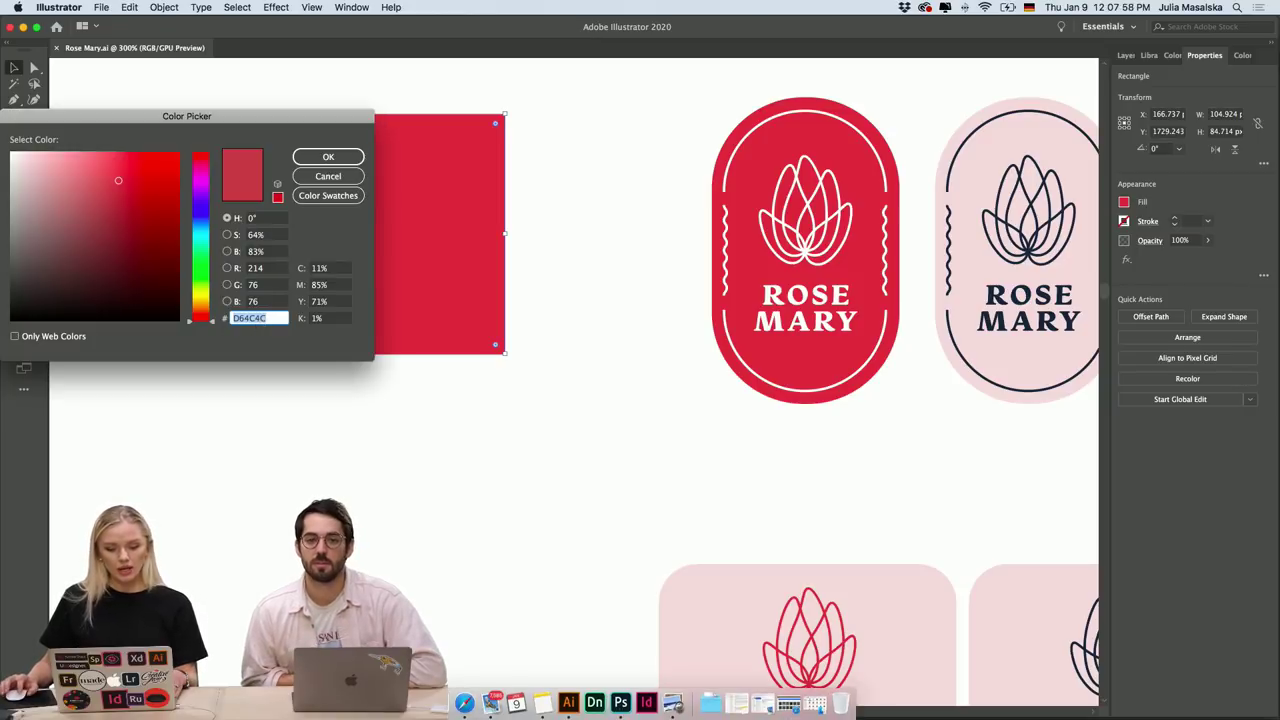
pyautogui.click(620, 703)
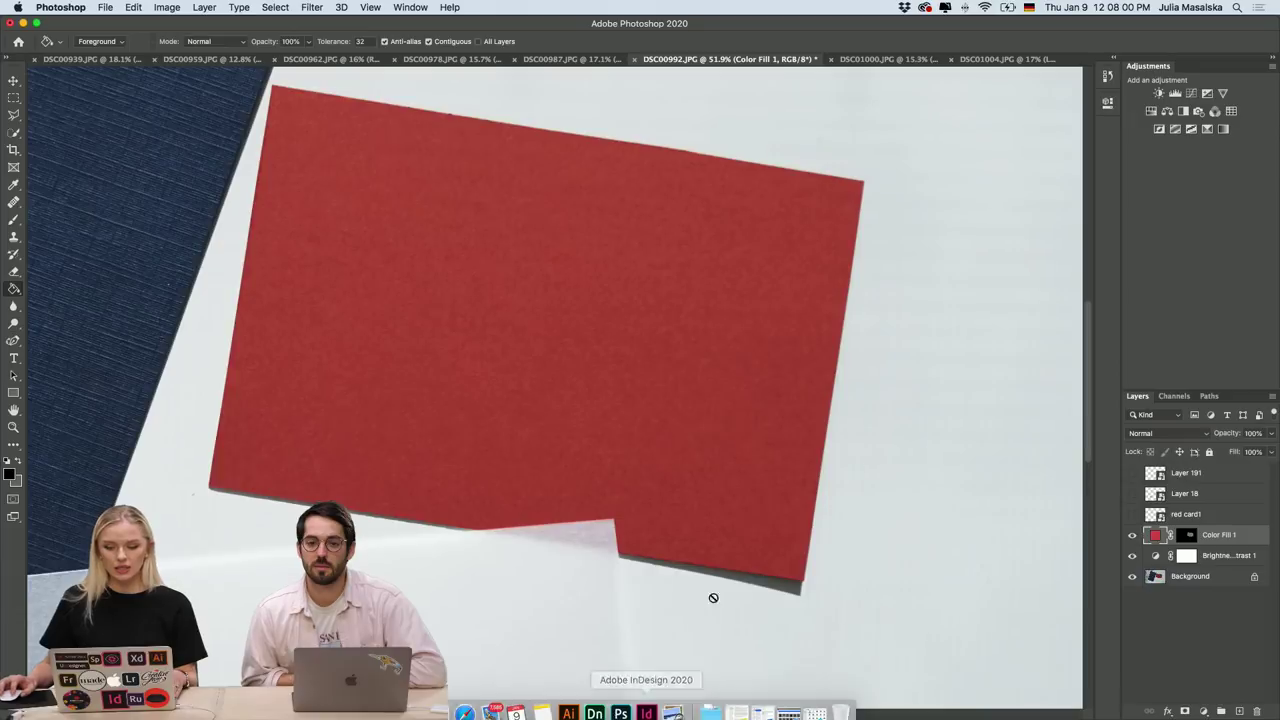
# Confirm Color Fill 1 uses D64C4C and target its layer mask.
pyautogui.doubleClick(1155, 538)
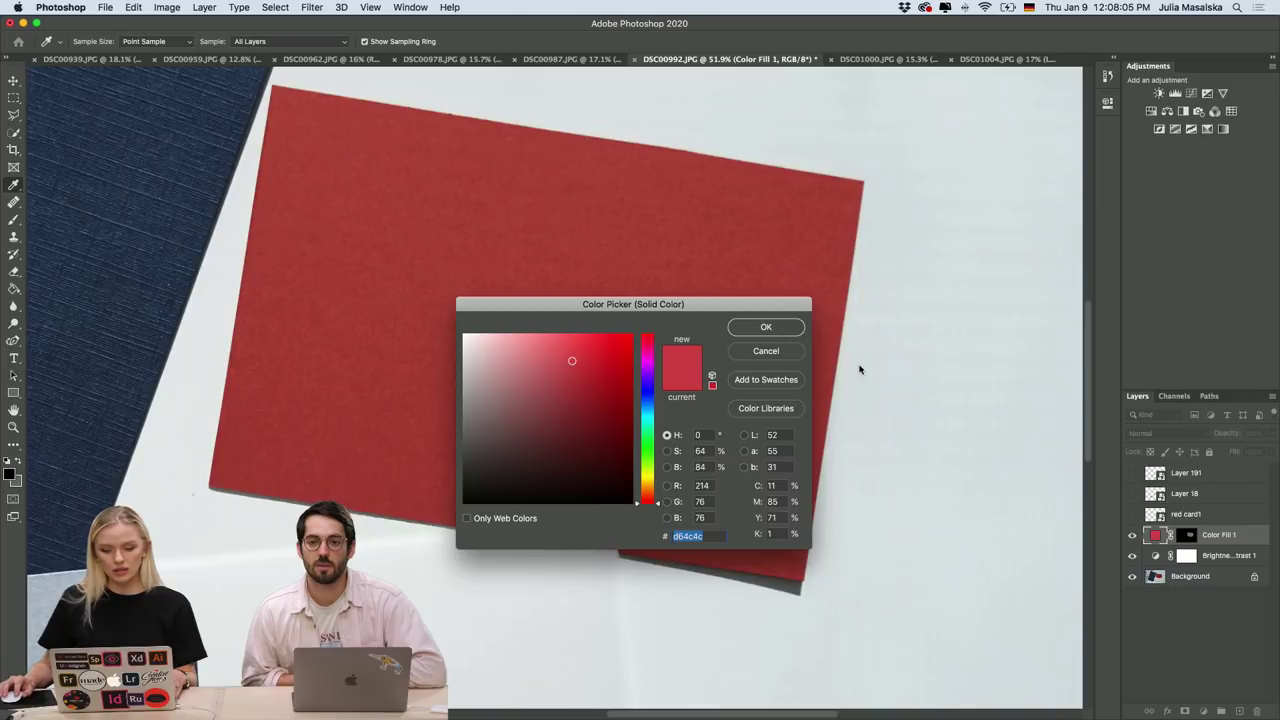
pyautogui.press('Return')
pyautogui.press('g')
pyautogui.click(1188, 536)
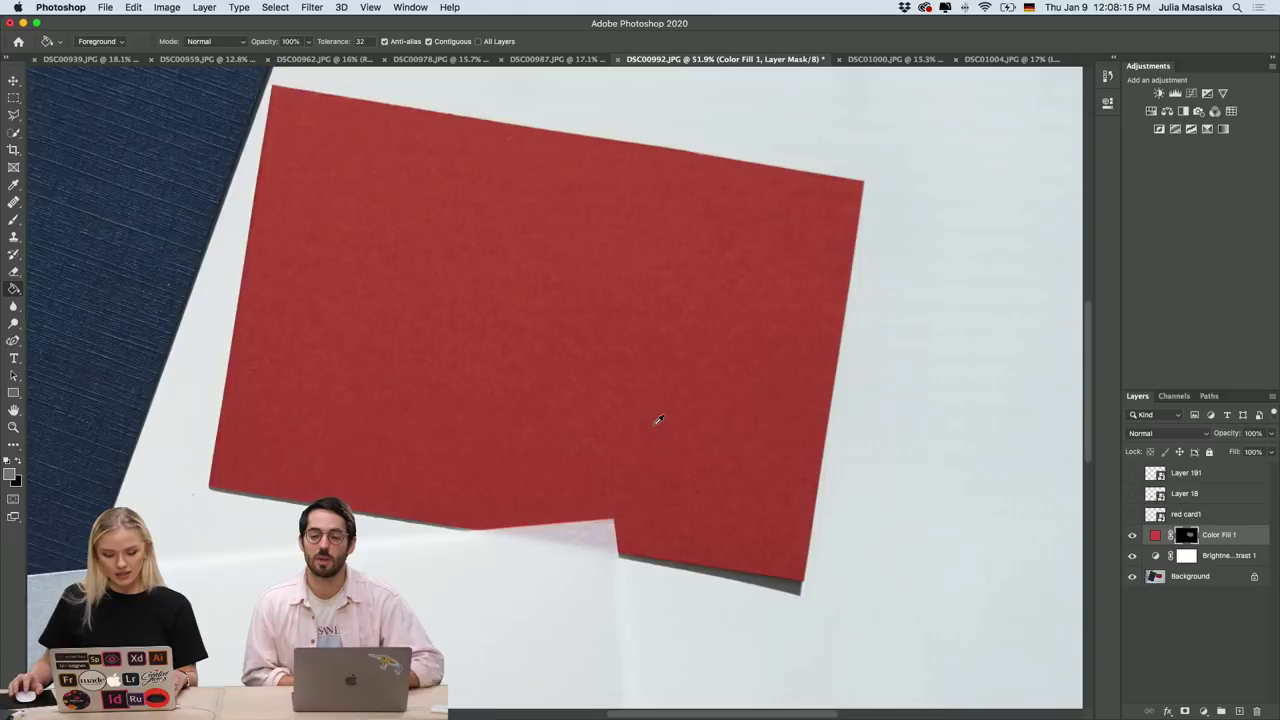
# Turn on the red card1 layer to show the business card design on the red card.
pyautogui.scroll(-3, 654, 423)
pyautogui.scroll(-5, 655, 428)
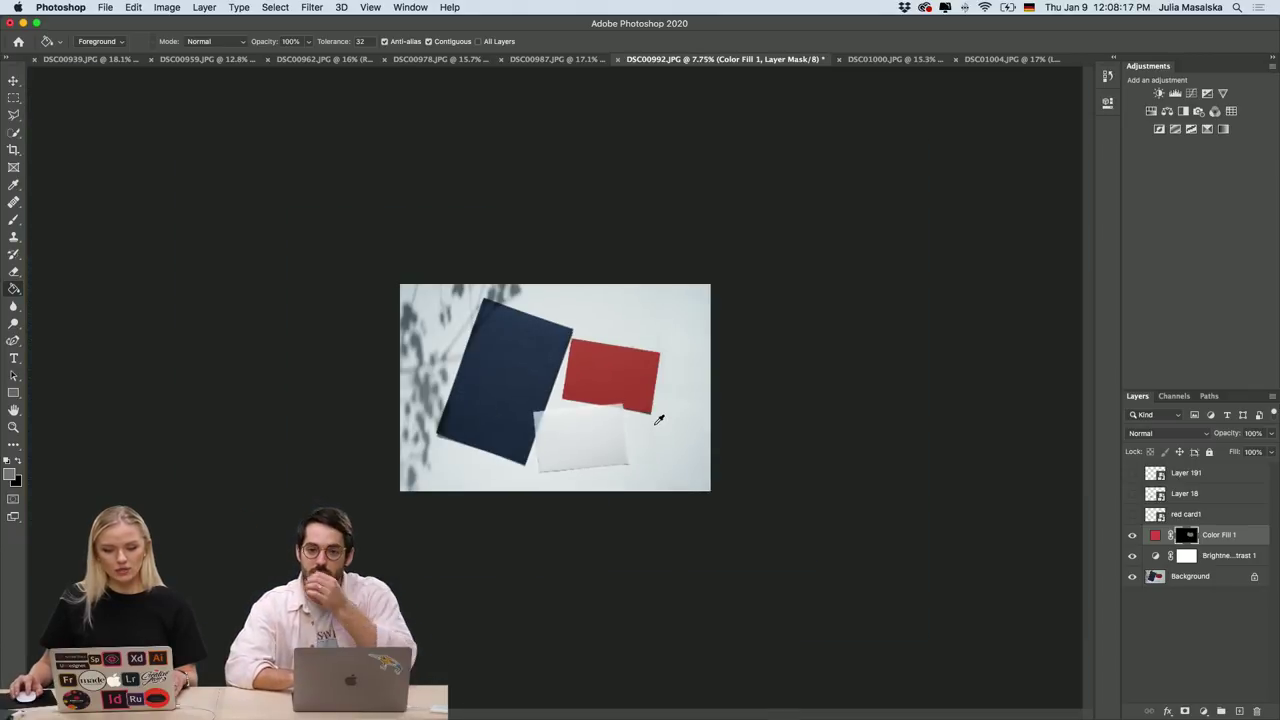
pyautogui.scroll(3, 659, 419)
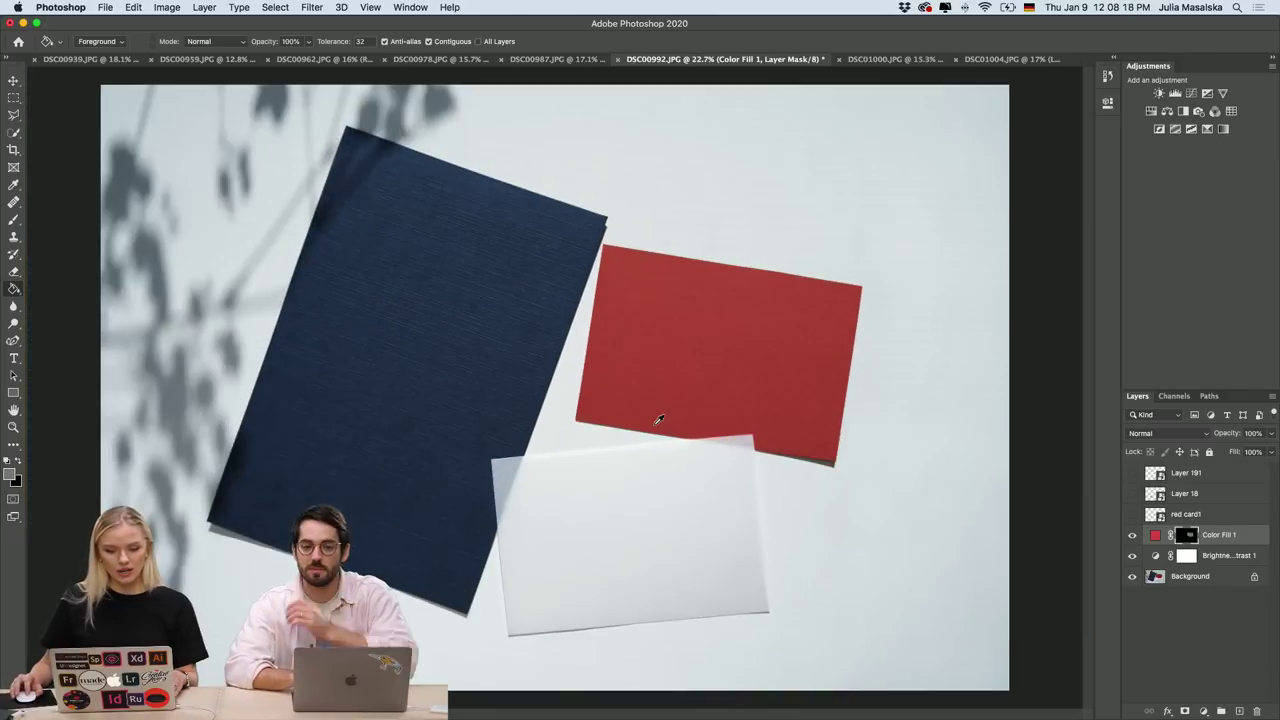
pyautogui.click(1133, 516)
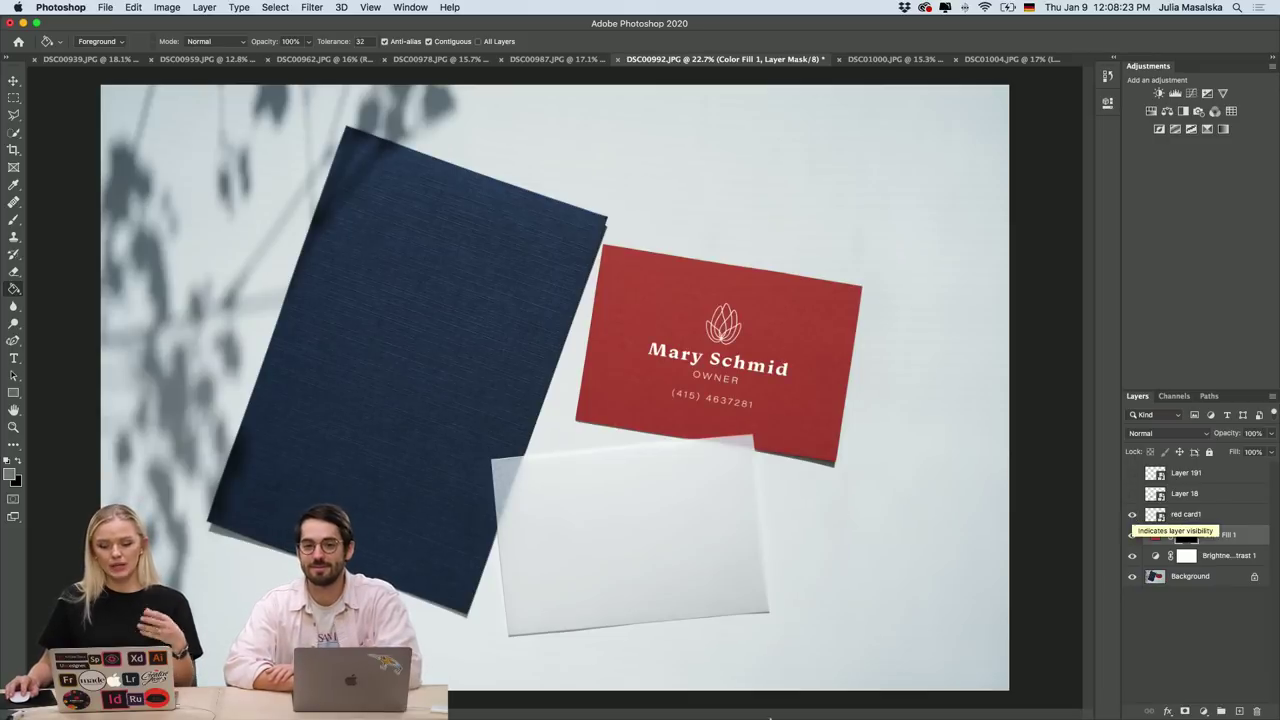
pyautogui.moveTo(735, 705)
pyautogui.click(569, 703)
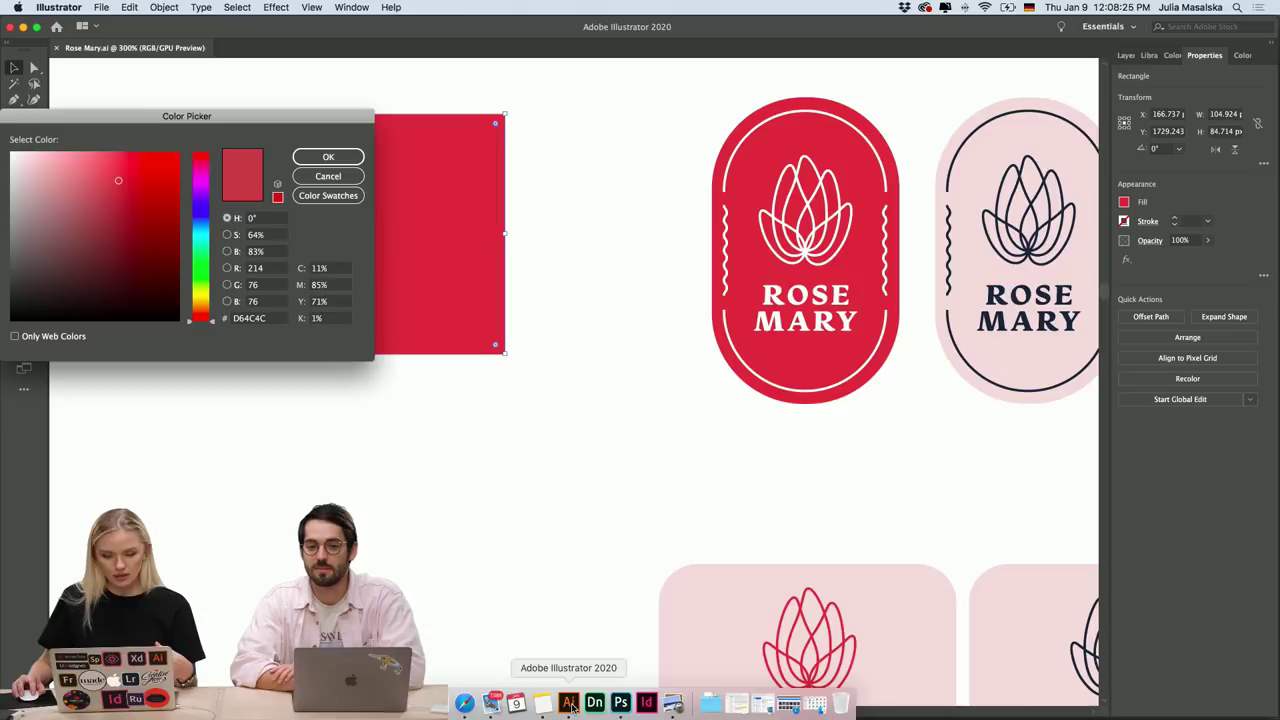
# Close Illustrator's Color Picker, review the business card artwork, and switch back to Photoshop.
pyautogui.click(328, 157)
pyautogui.hscroll(5, 697, 405)
pyautogui.scroll(-3, 697, 405)
pyautogui.scroll(-5, 697, 405)
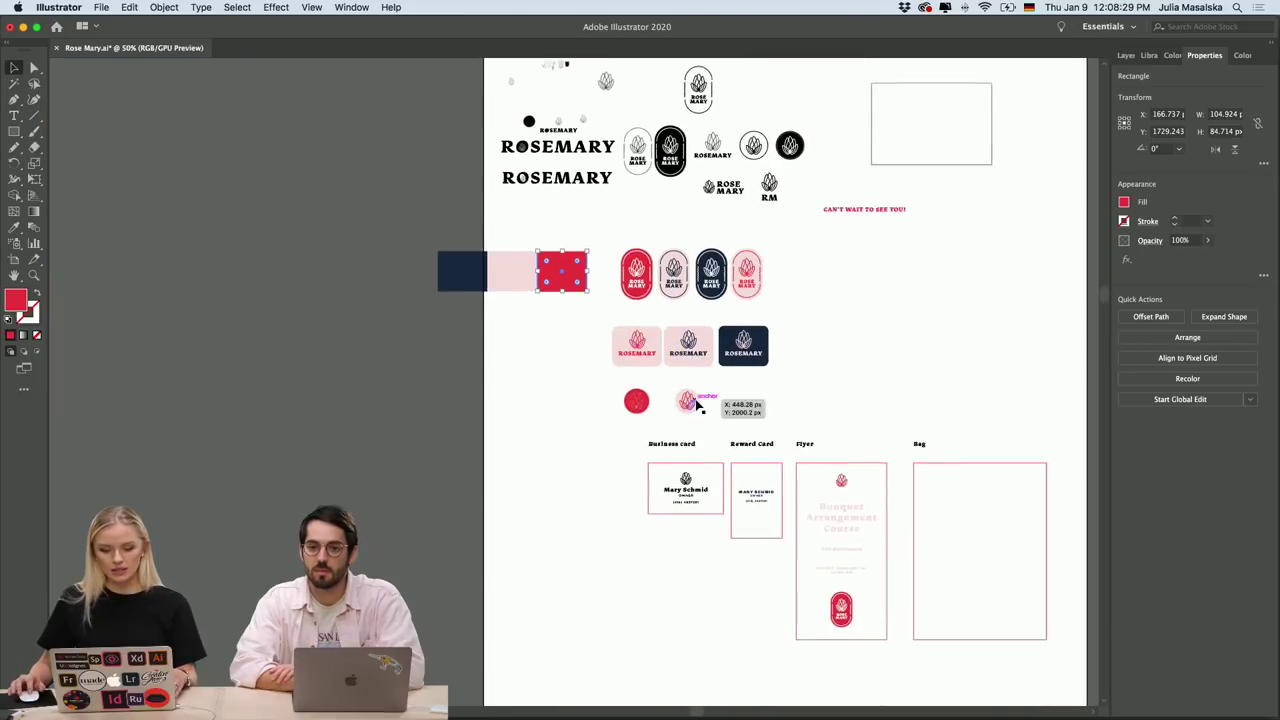
pyautogui.scroll(-1, 690, 445)
pyautogui.scroll(6, 687, 450)
pyautogui.scroll(-5, 687, 450)
pyautogui.hscroll(2, 687, 450)
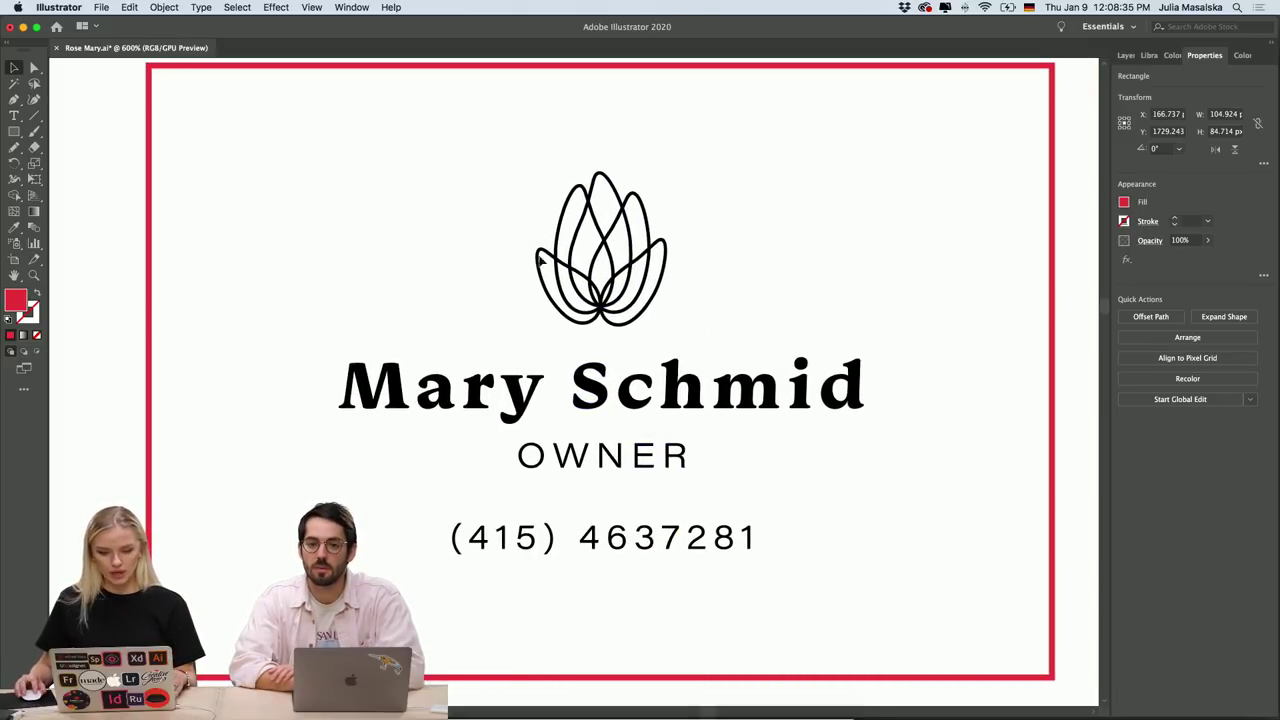
pyautogui.moveTo(568, 705)
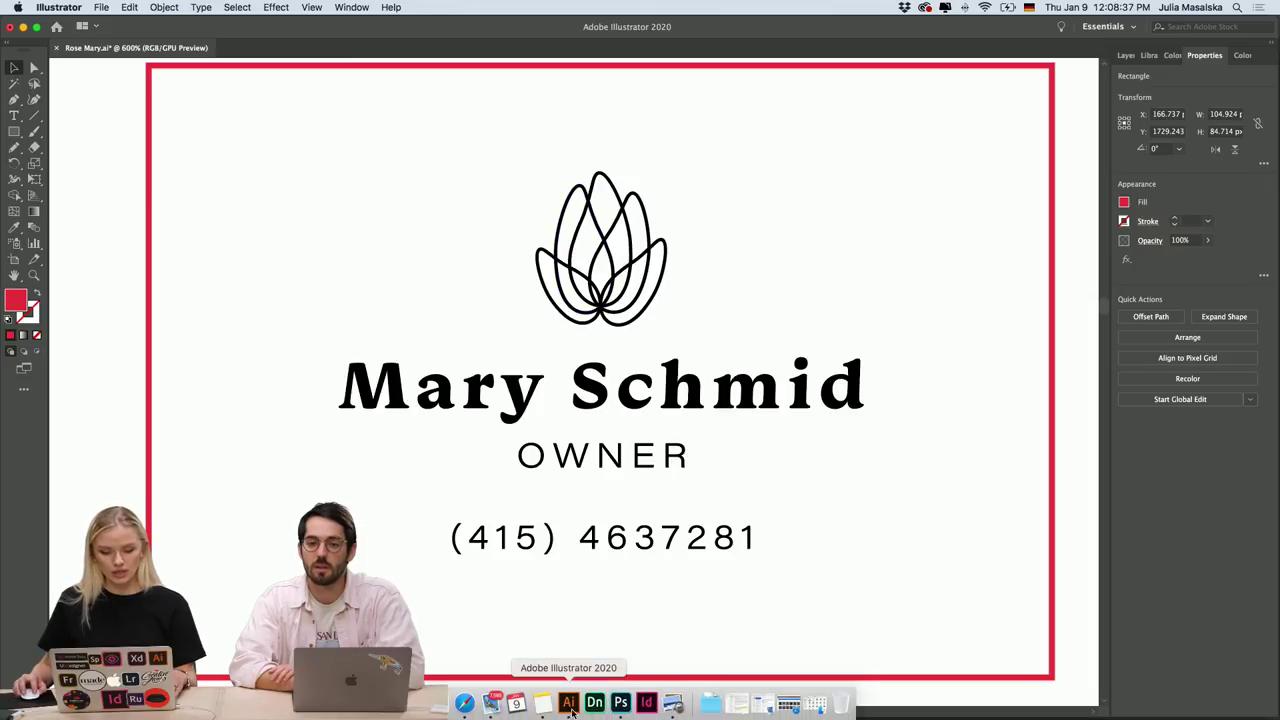
pyautogui.click(620, 703)
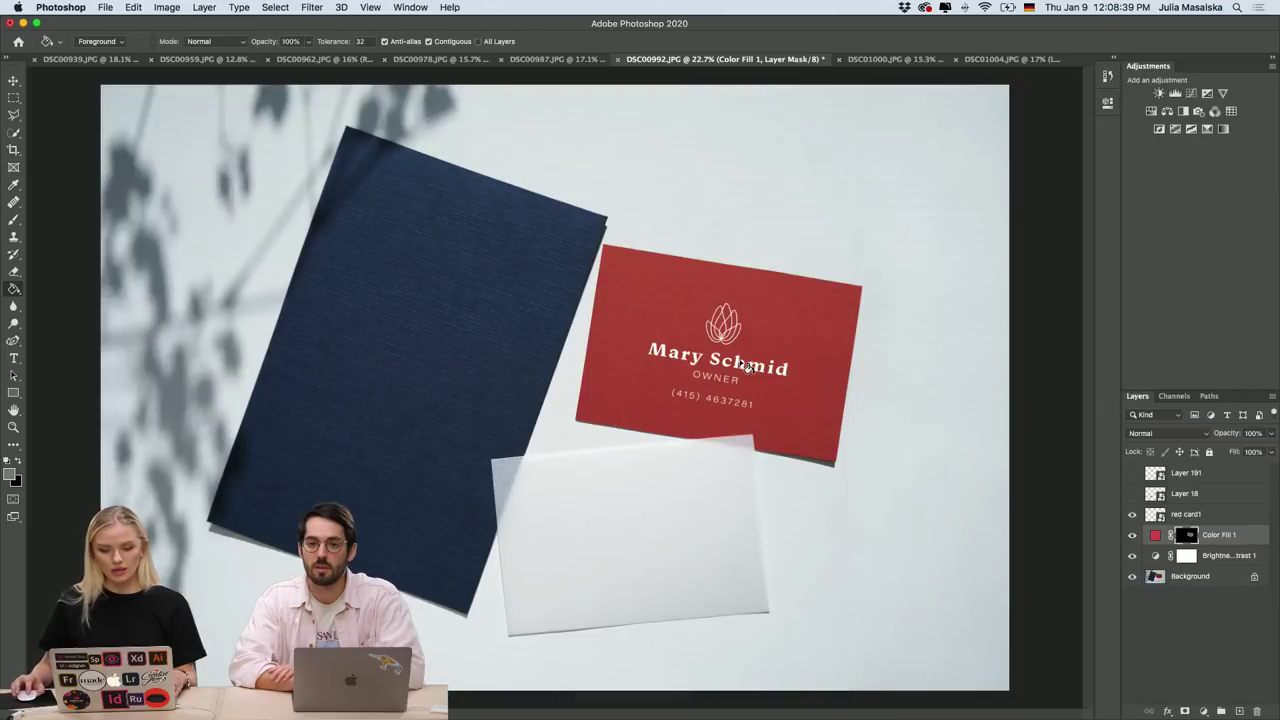
# Toggle the red card1 layer off and back on to compare the red card.
pyautogui.scroll(3, 748, 367)
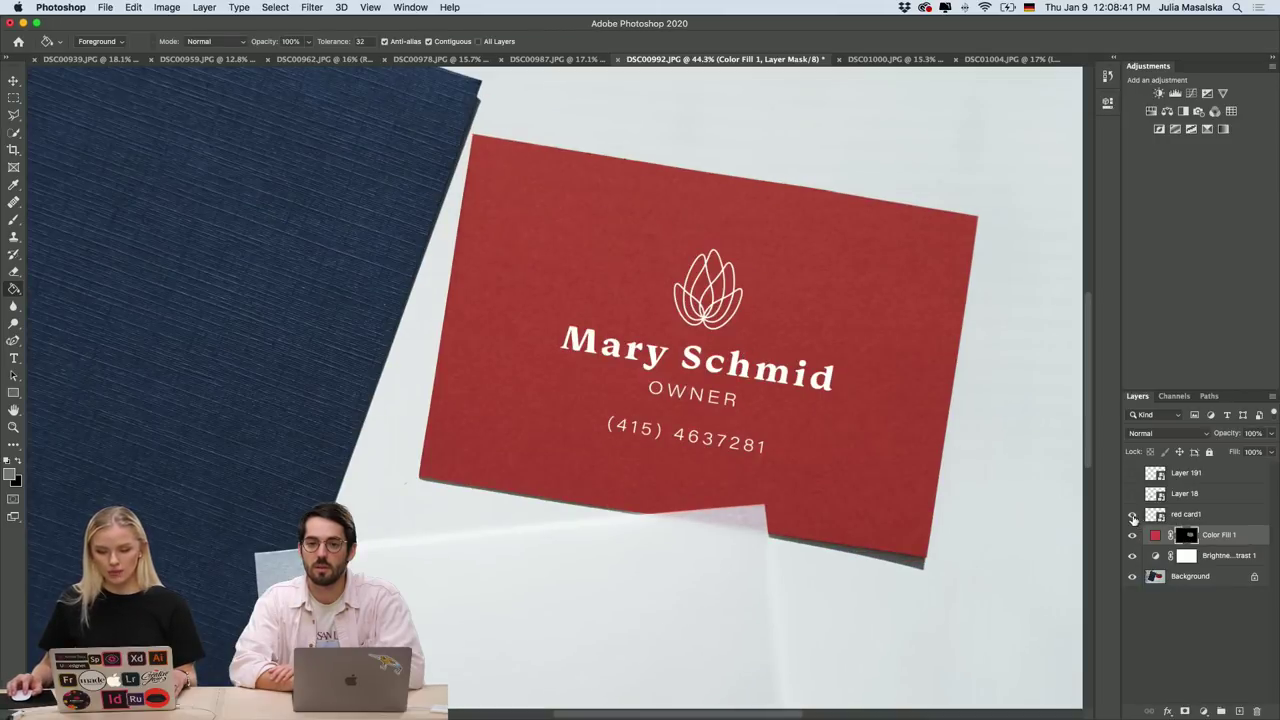
pyautogui.click(1133, 515)
pyautogui.click(1133, 515)
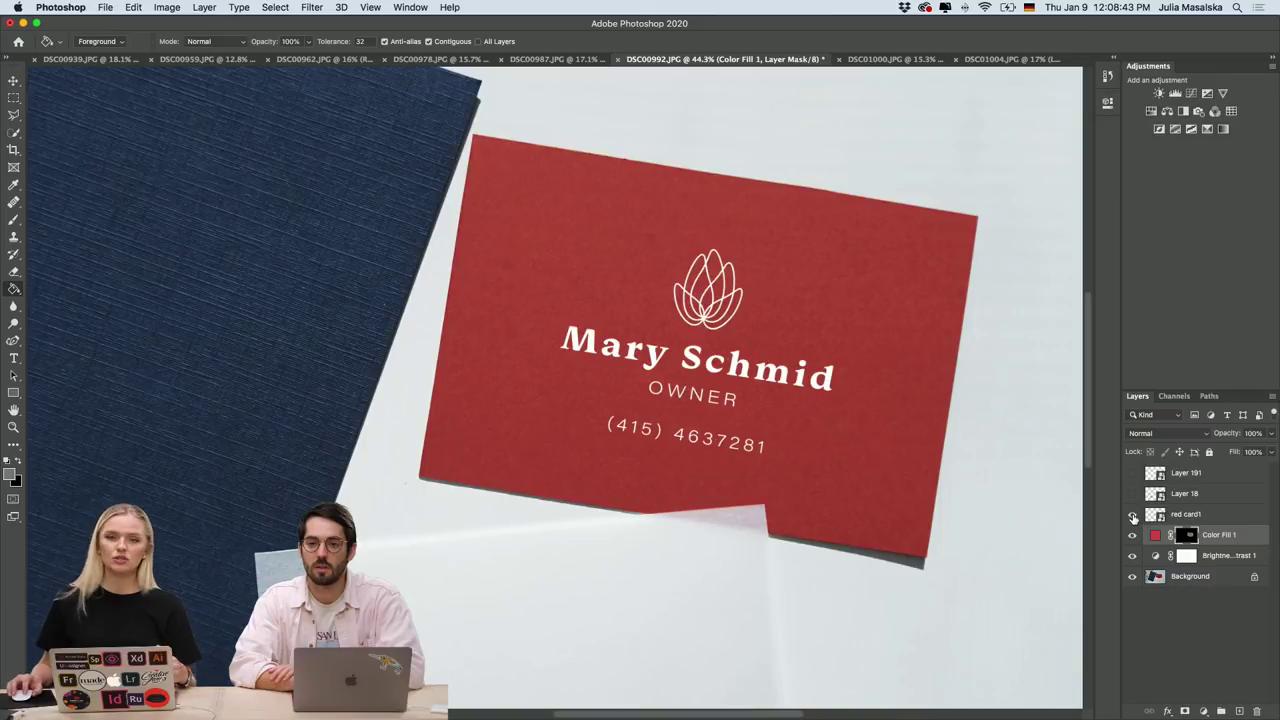
# Turn on Layer 18 to show the Bouquet Arrangement Course flyer on the navy card.
pyautogui.scroll(-10, 829, 520)
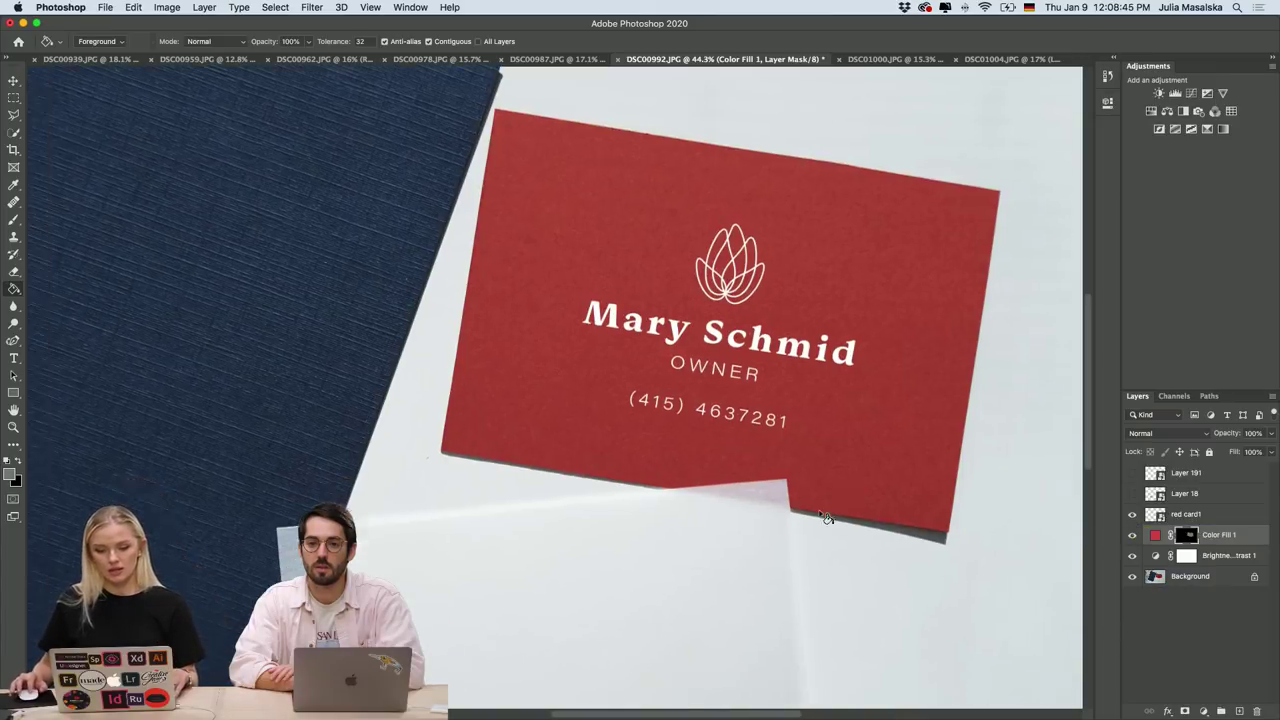
pyautogui.scroll(10, 1048, 485)
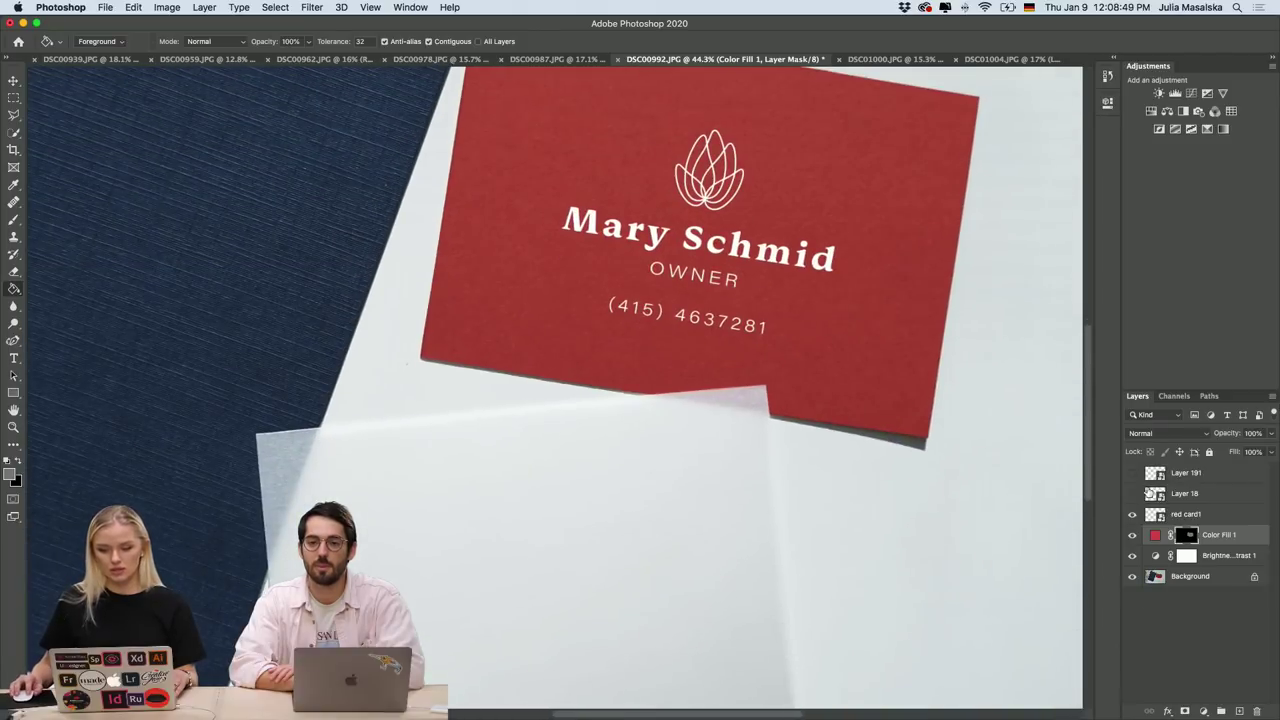
pyautogui.click(1132, 493)
pyautogui.hscroll(-1, 947, 554)
pyautogui.scroll(-5, 947, 554)
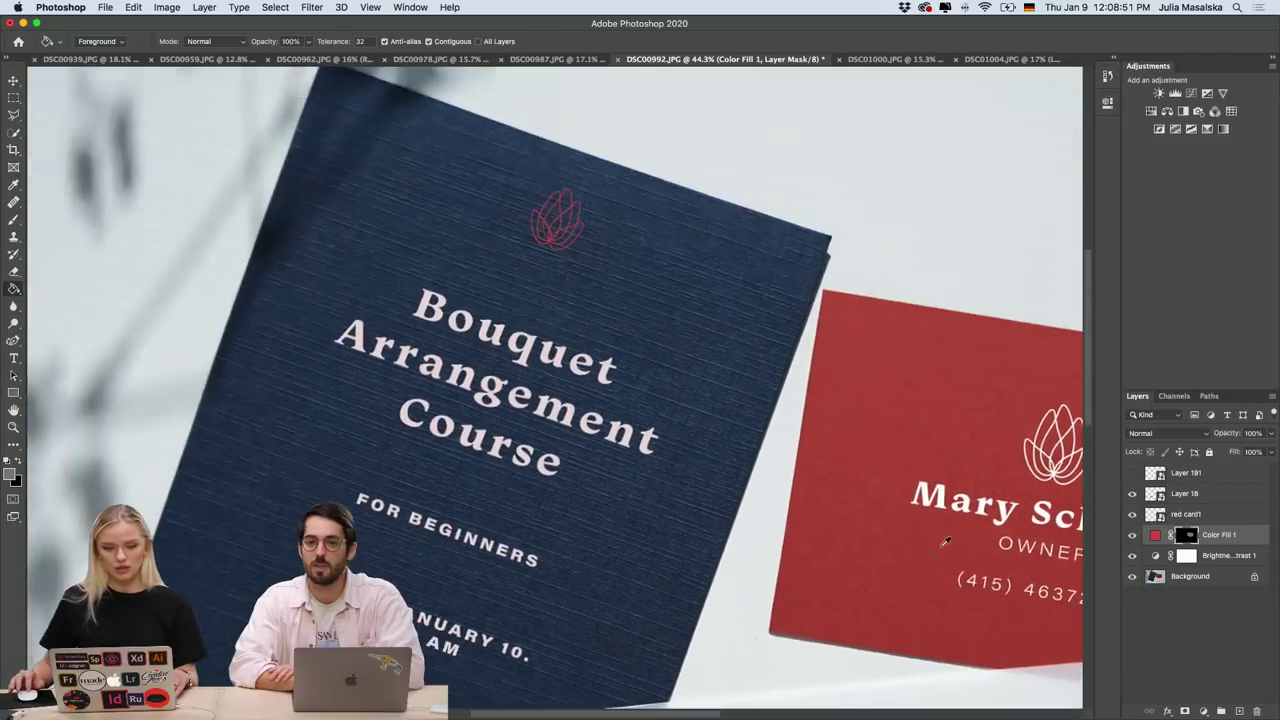
pyautogui.scroll(3, 322, 372)
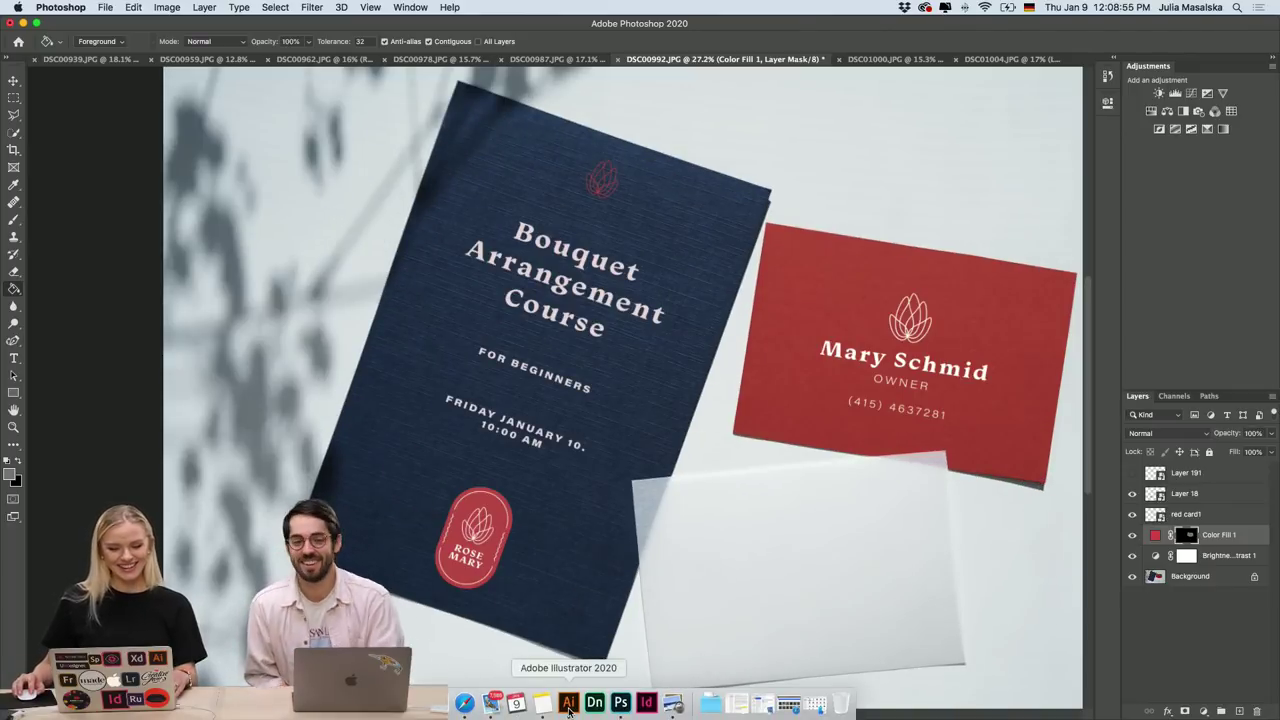
pyautogui.click(568, 706)
pyautogui.hscroll(10, 556, 578)
pyautogui.scroll(-3, 556, 578)
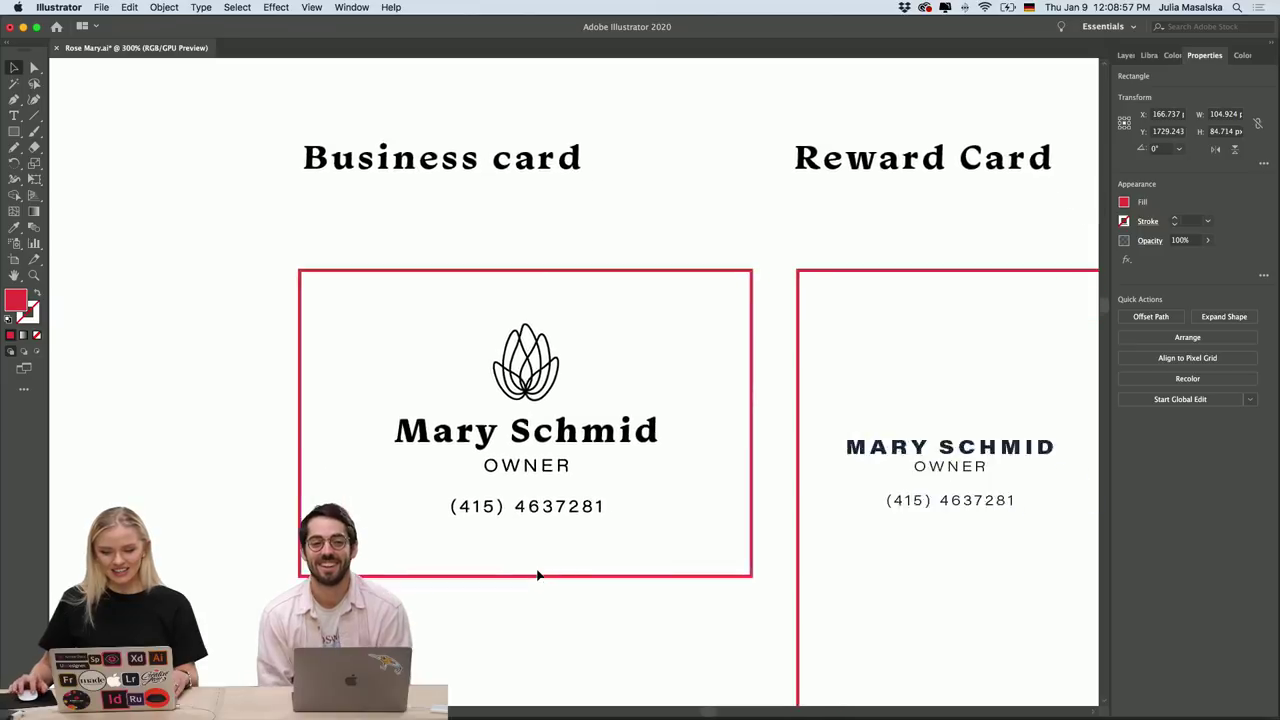
pyautogui.scroll(-5, 537, 575)
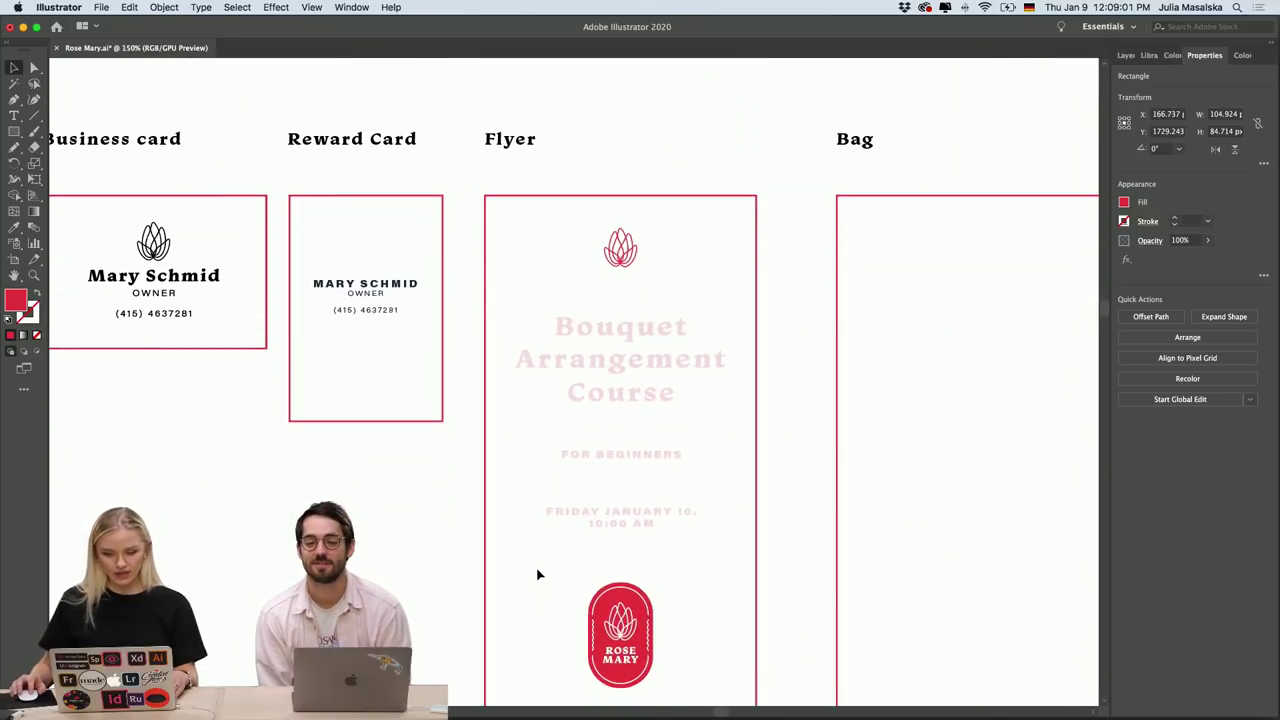
pyautogui.scroll(2, 537, 575)
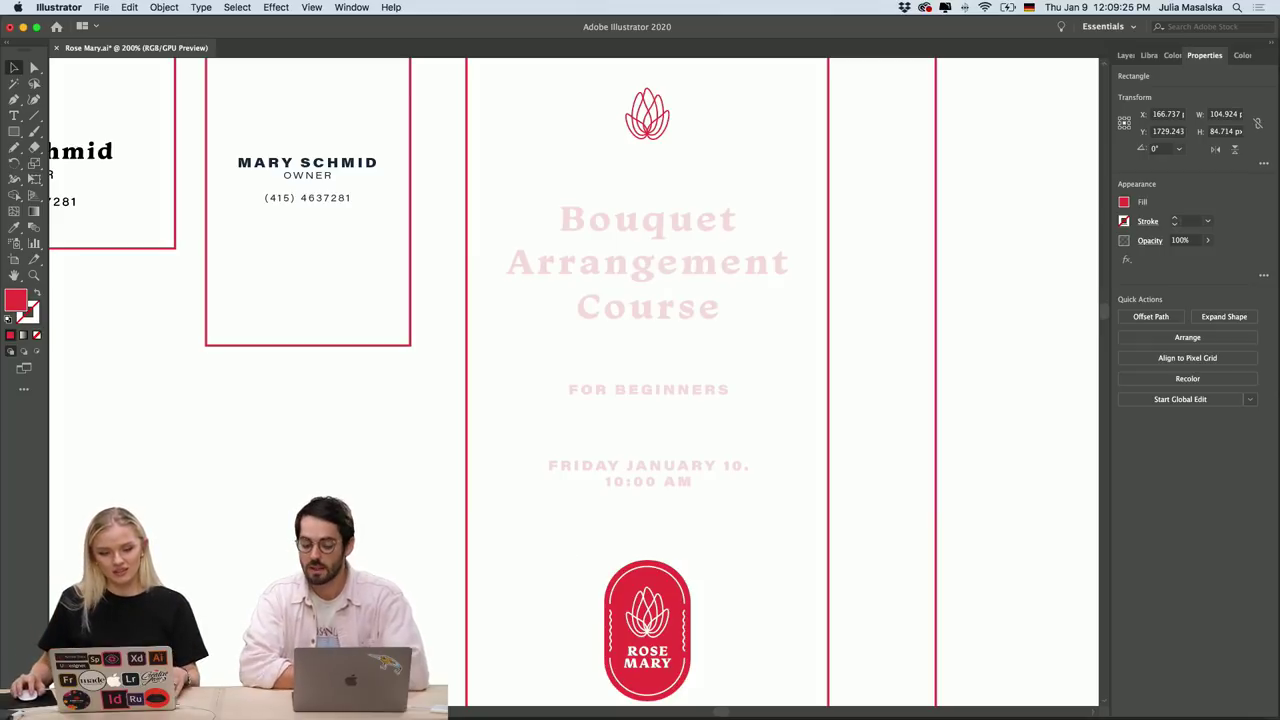
pyautogui.moveTo(515, 705)
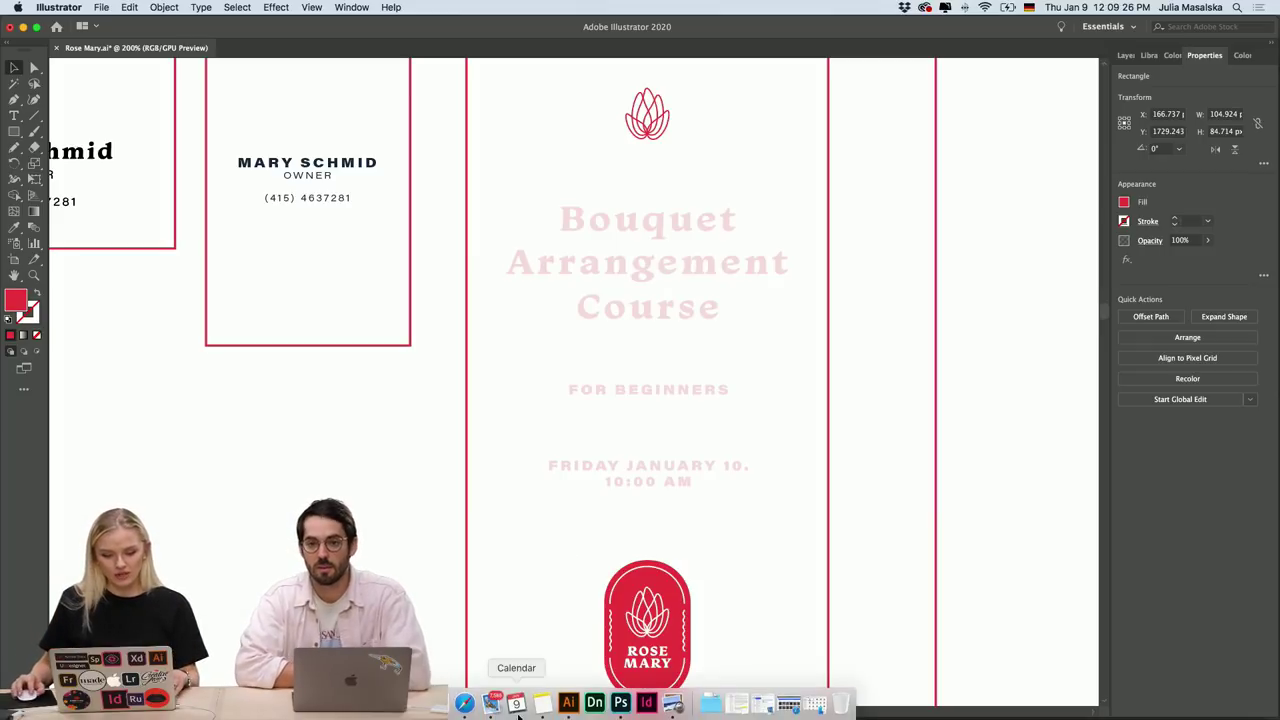
# Turn on Layer 191 to put the owner's logo, title and phone on the white card, then zoom out.
pyautogui.click(612, 708)
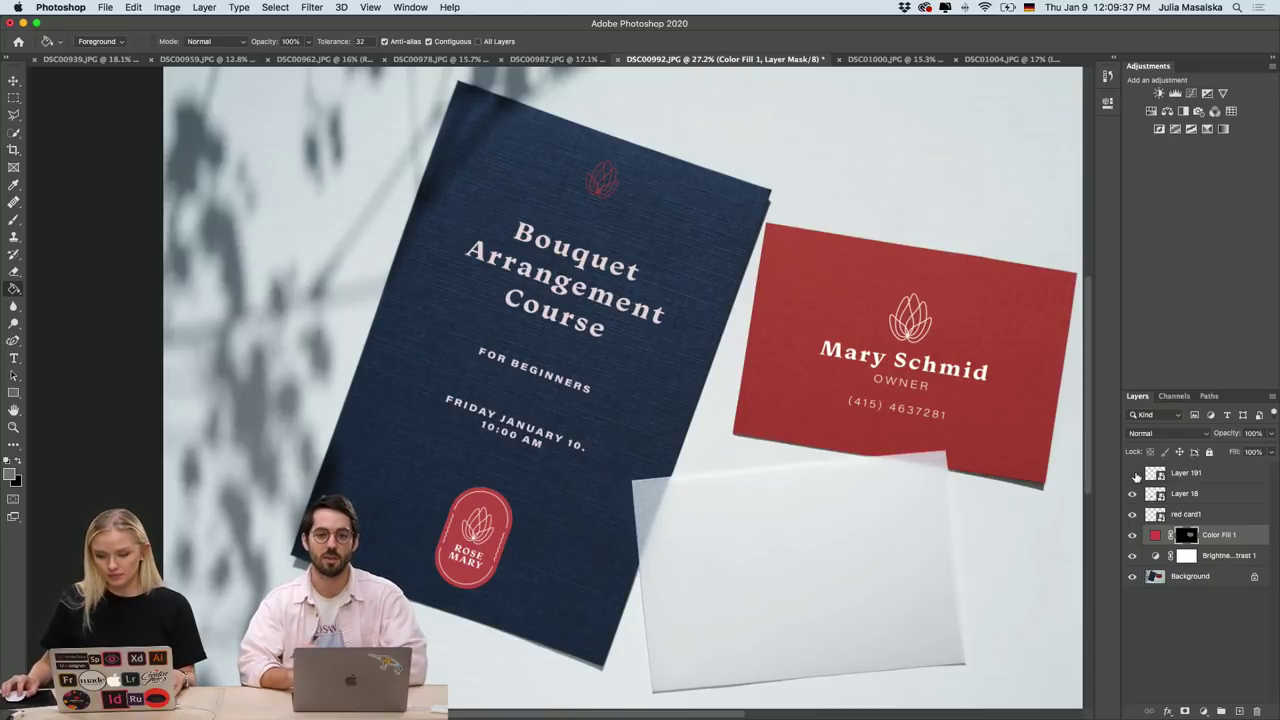
pyautogui.click(1132, 473)
pyautogui.scroll(-1, 978, 567)
pyautogui.hscroll(3, 978, 567)
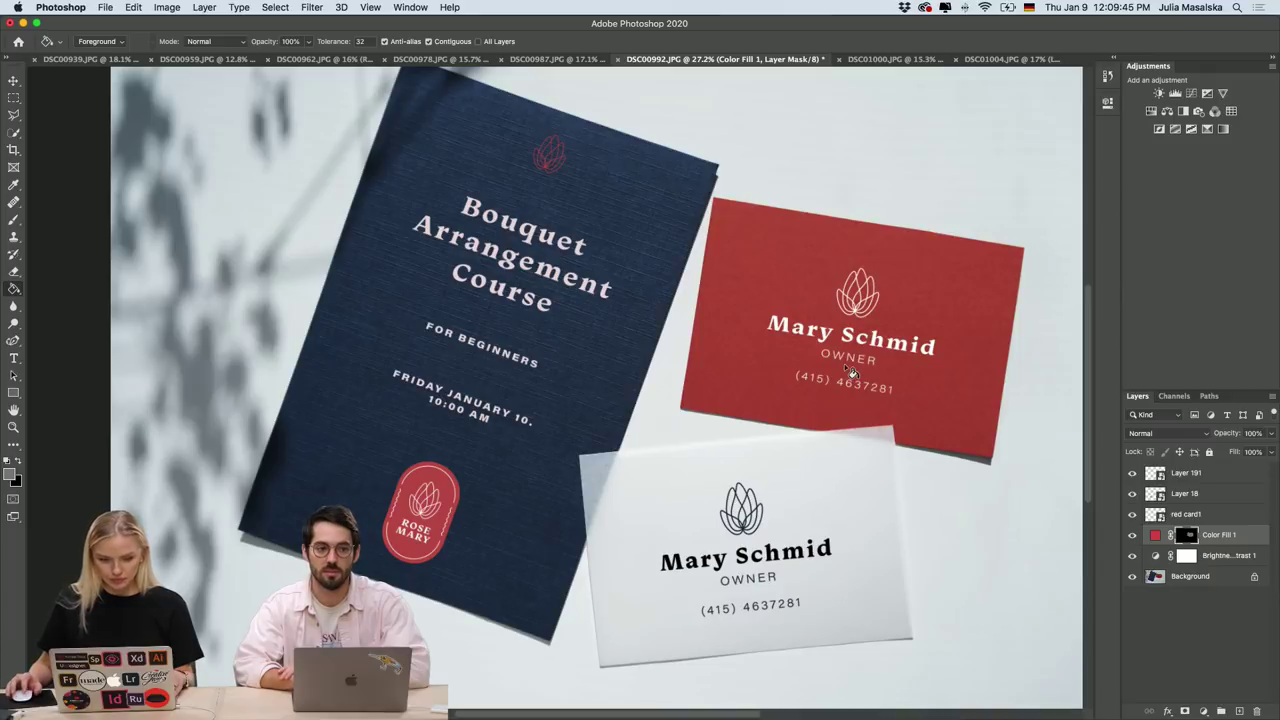
pyautogui.scroll(-6, 851, 372)
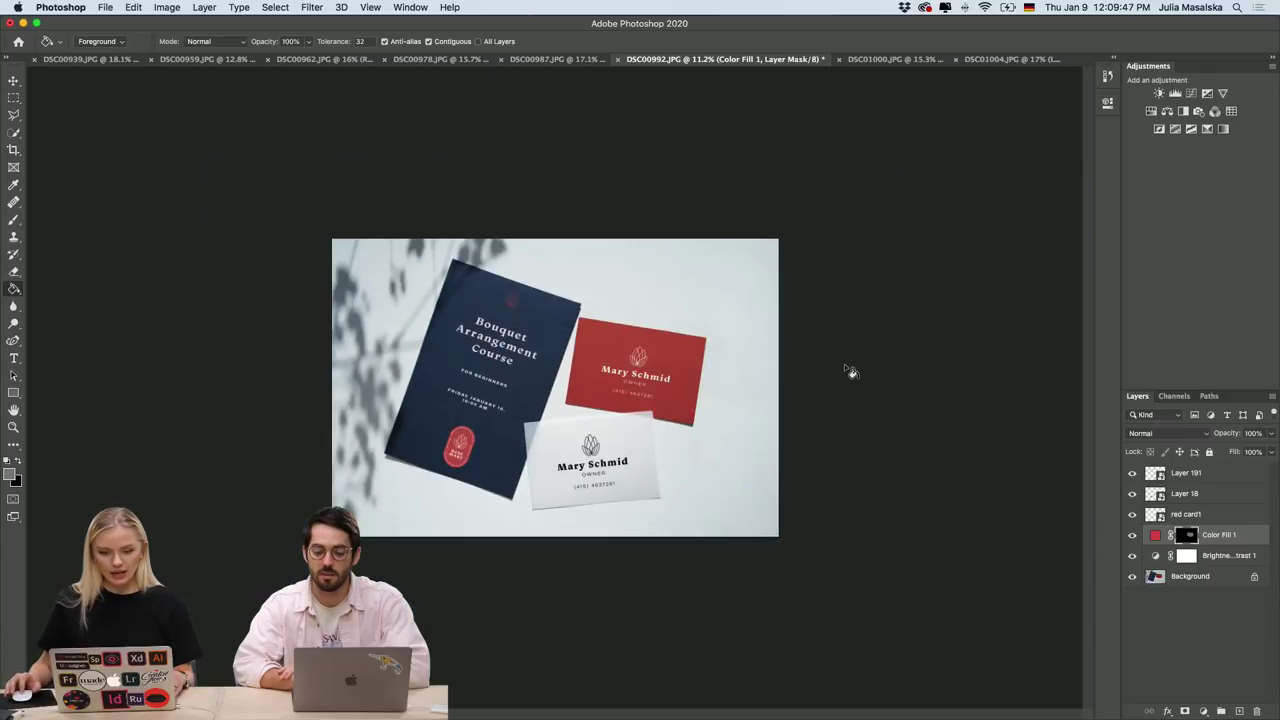
pyautogui.scroll(4, 568, 408)
pyautogui.scroll(-1, 568, 410)
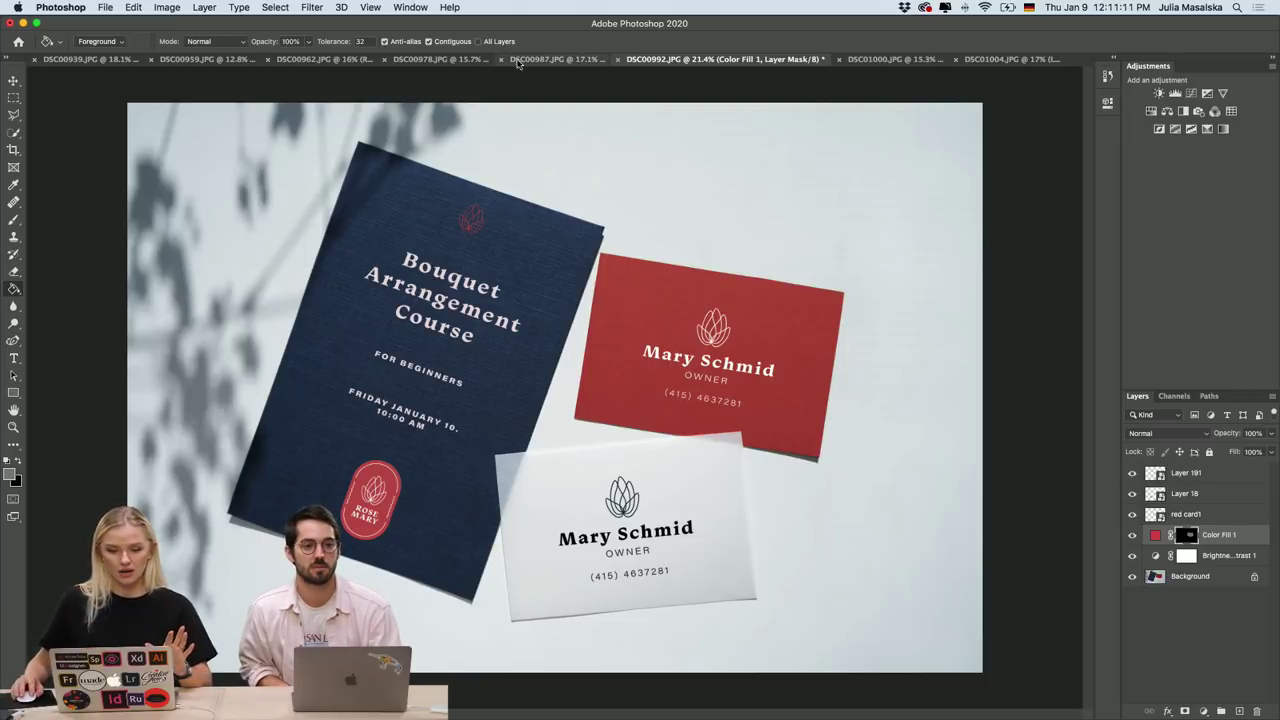
# Flip between the DSC00987 and DSC00992 mockups, then bring up the DSC00939.JPG envelope photo.
pyautogui.click(521, 62)
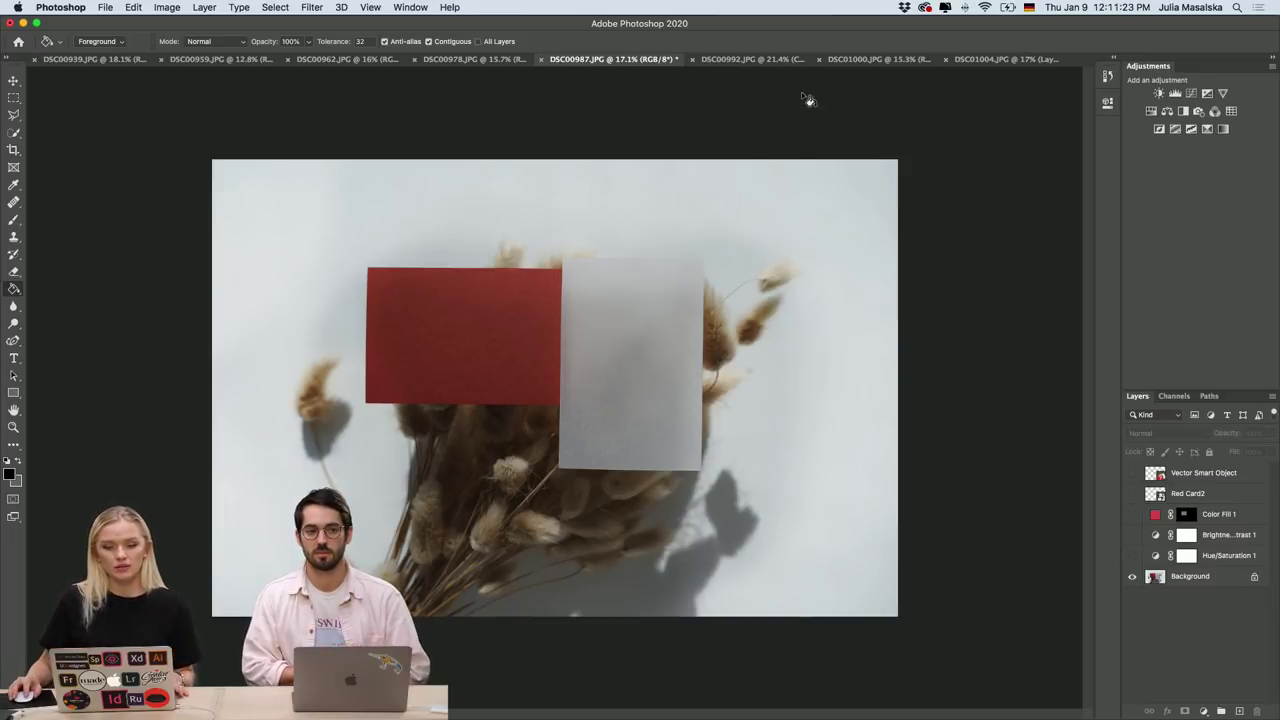
pyautogui.click(755, 61)
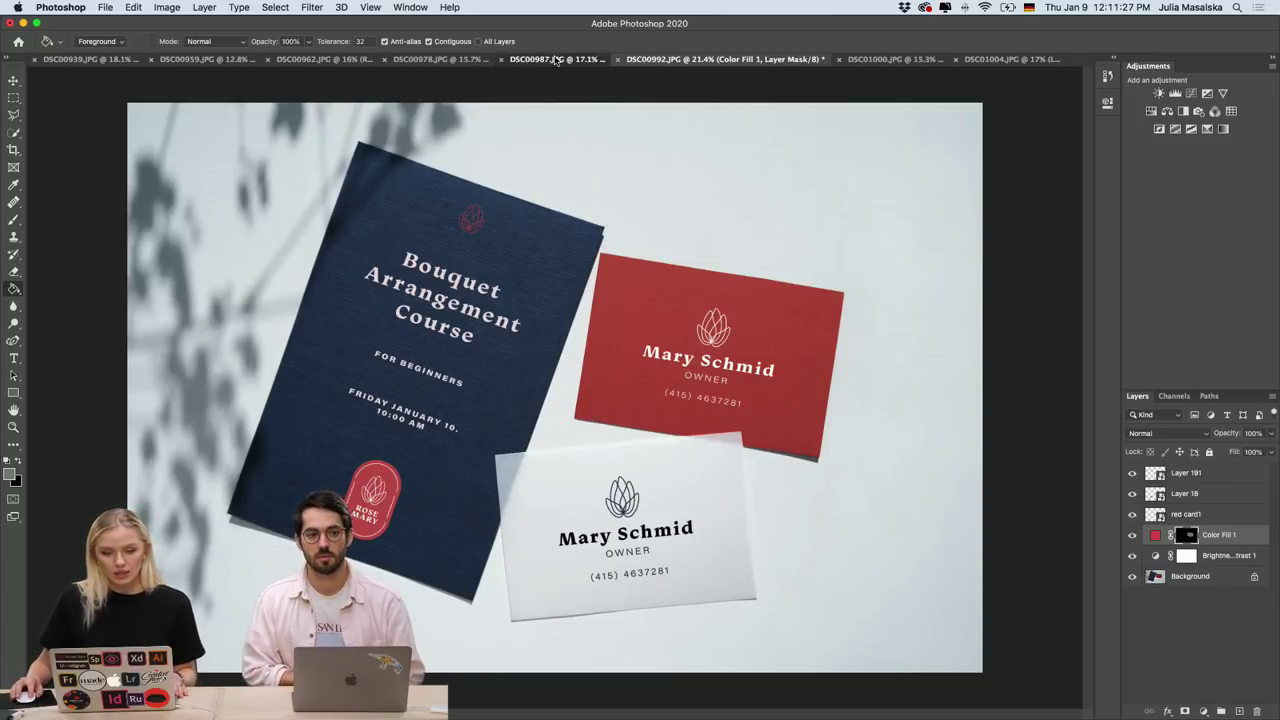
pyautogui.click(555, 60)
pyautogui.click(757, 60)
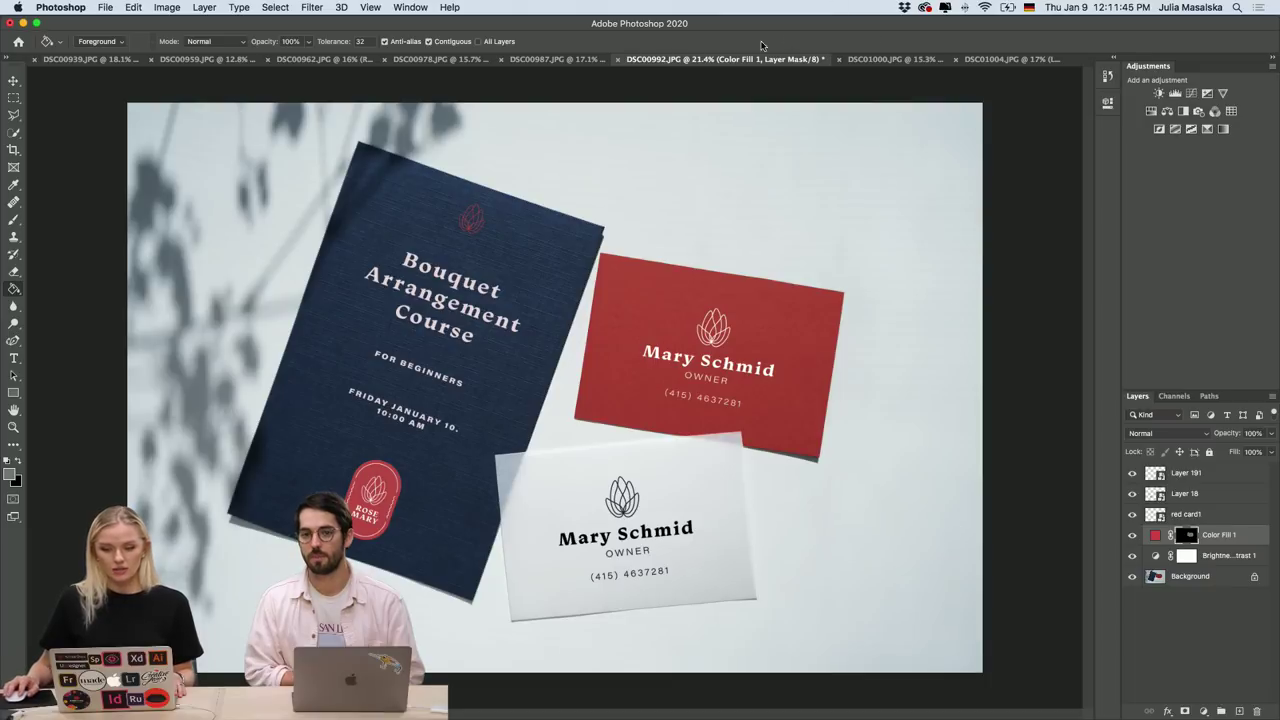
pyautogui.click(571, 59)
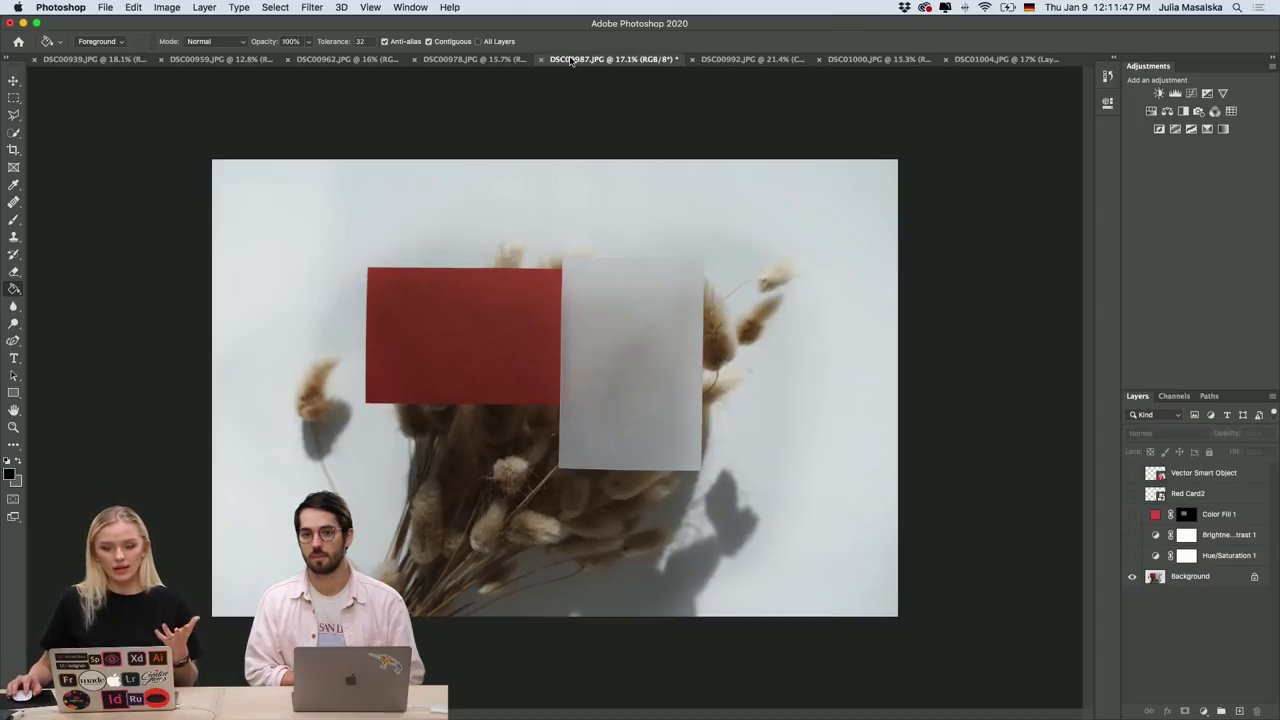
pyautogui.click(118, 59)
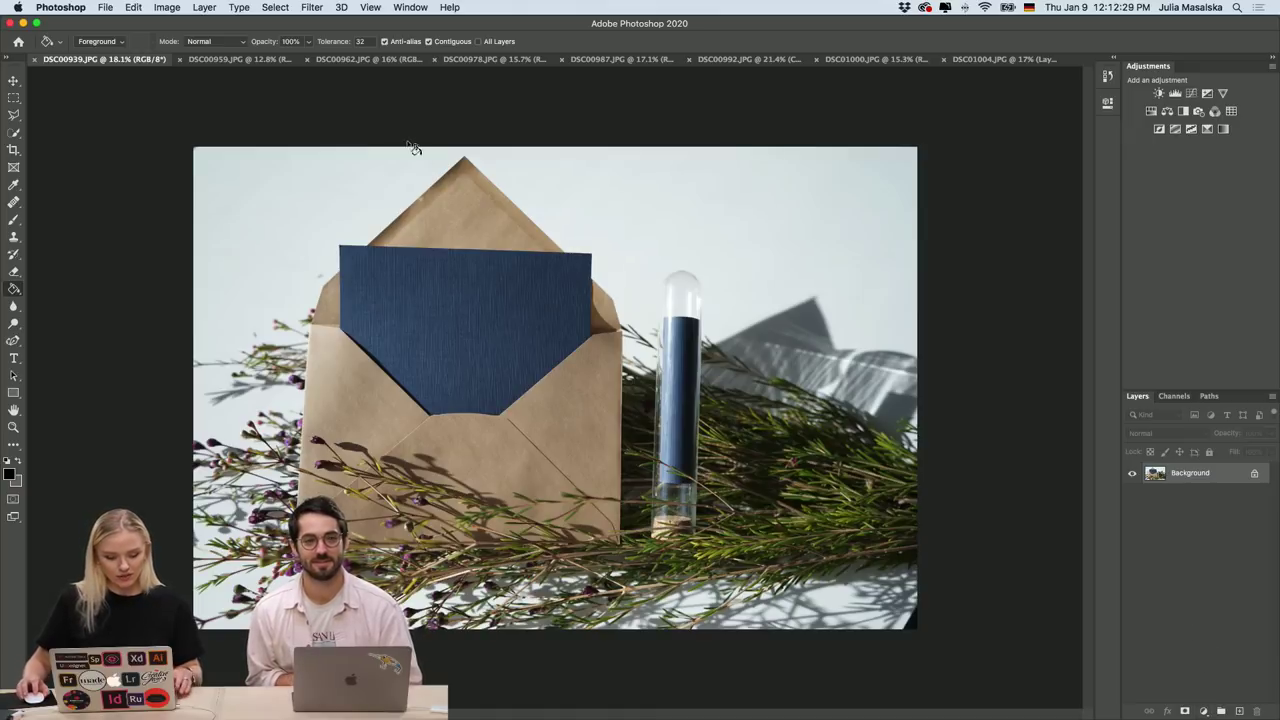
pyautogui.press('super+equal')
pyautogui.press('super+equal')
pyautogui.scroll(10, 408, 130)
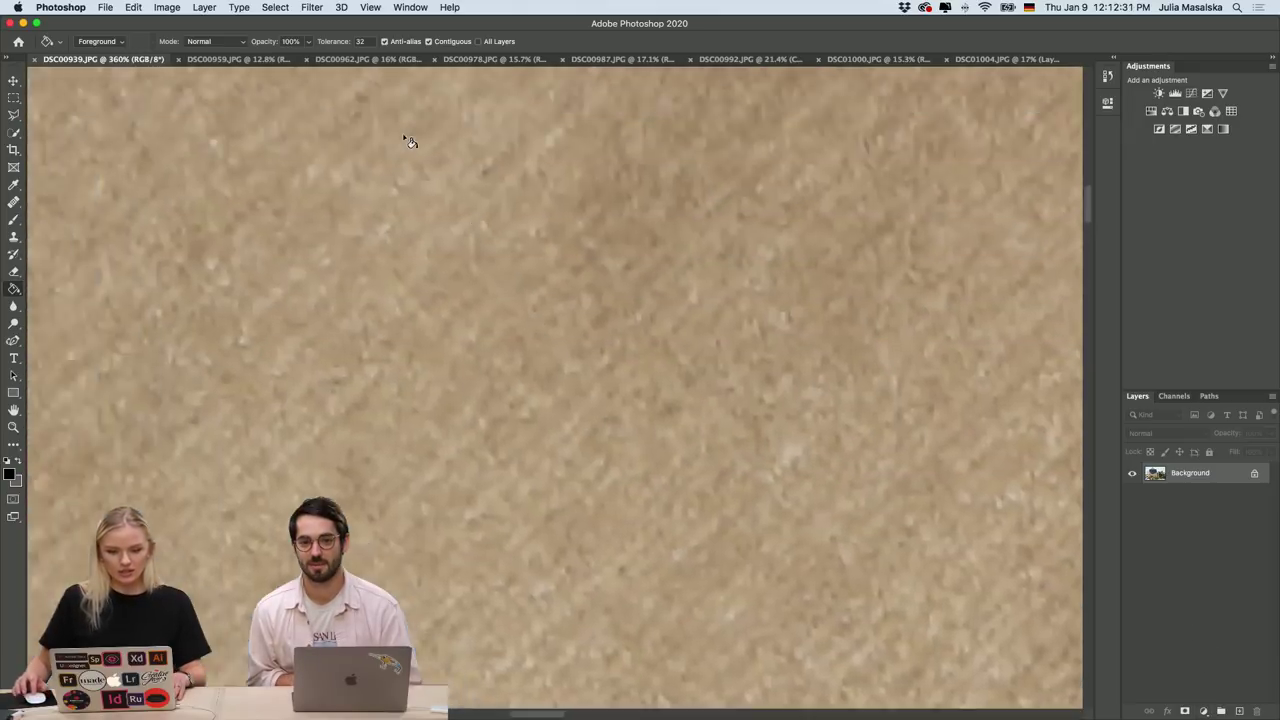
pyautogui.scroll(-6, 408, 140)
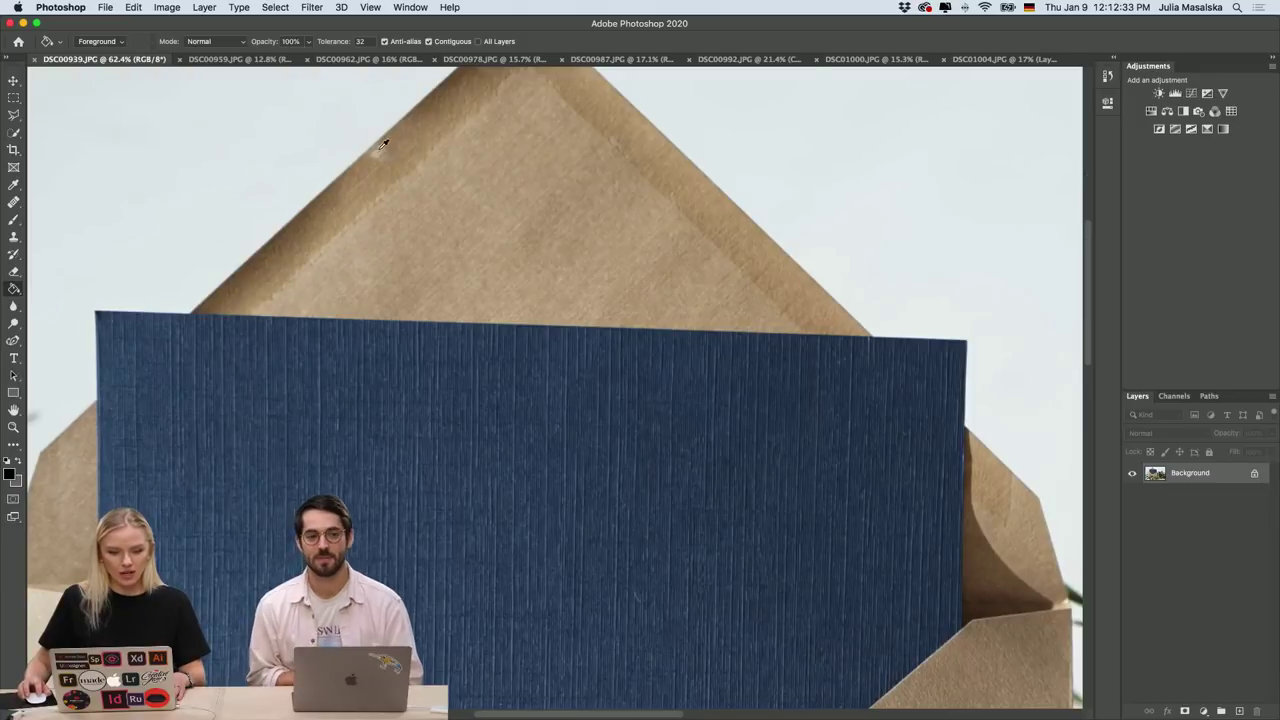
pyautogui.scroll(2, 385, 155)
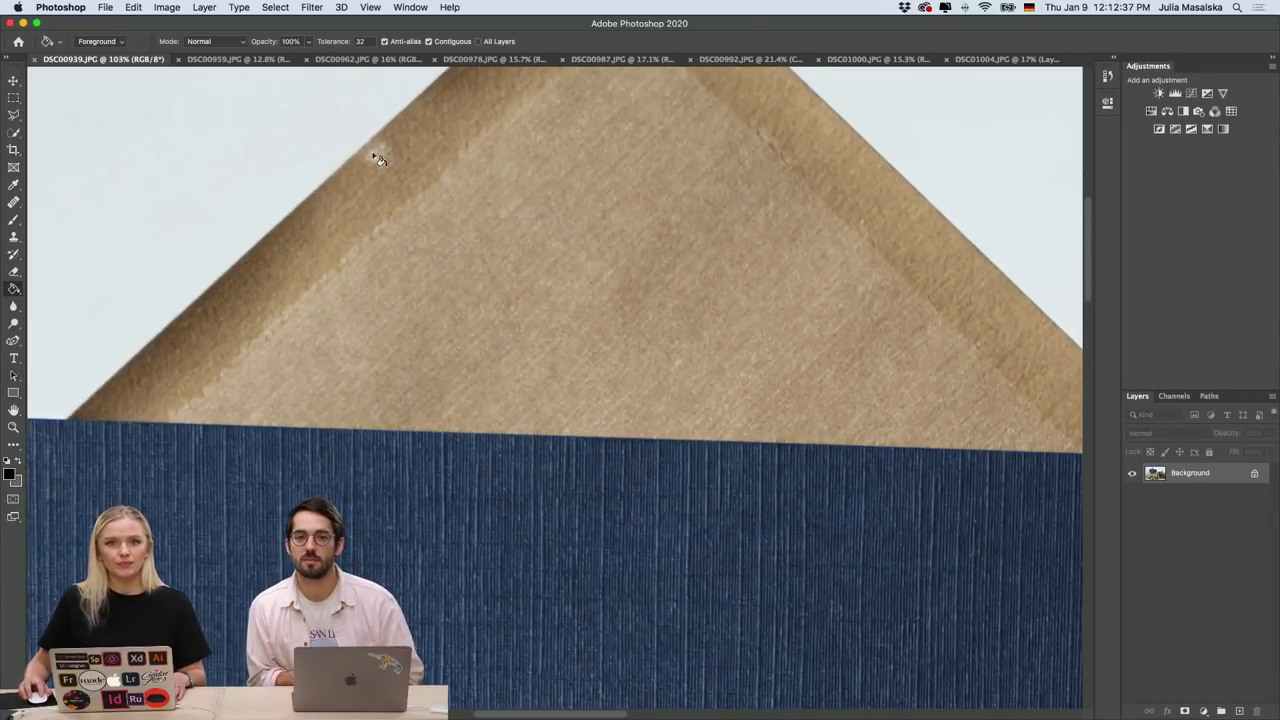
pyautogui.hscroll(-1, 380, 162)
pyautogui.hscroll(-5, 377, 160)
pyautogui.scroll(-3, 350, 230)
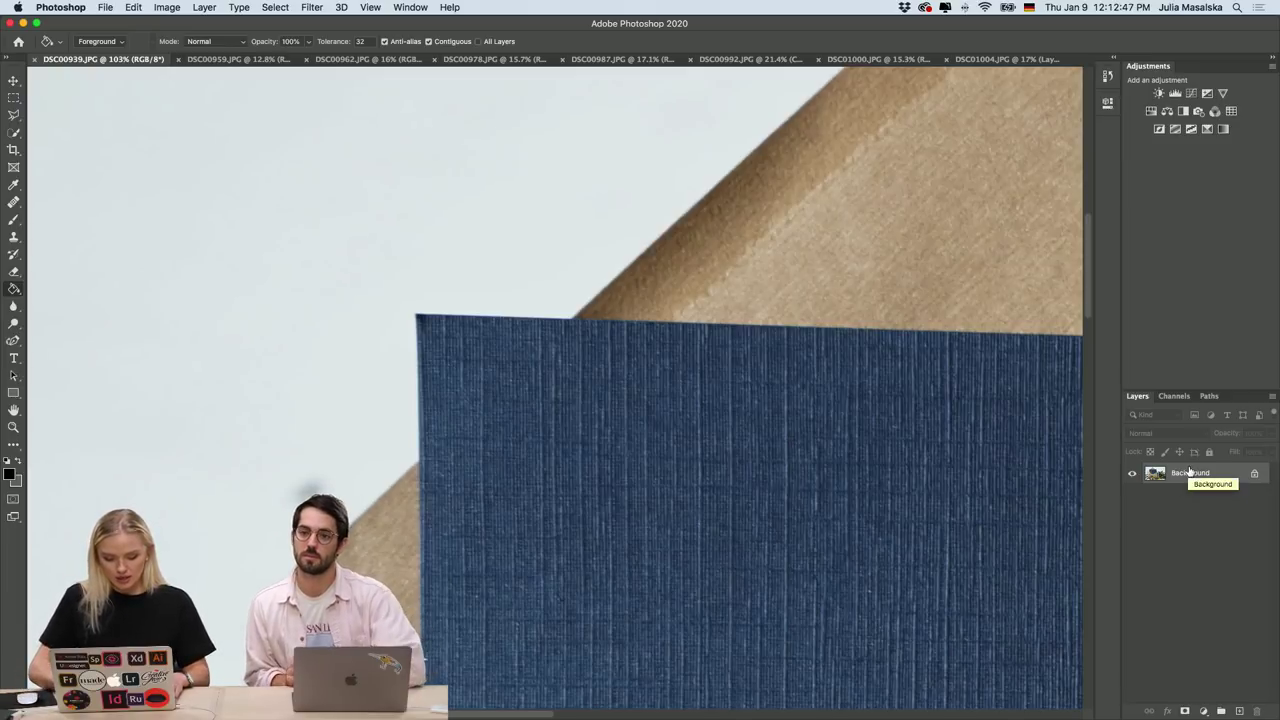
# Duplicate the Background onto a new layer named Blemishes.
pyautogui.press('super+j')
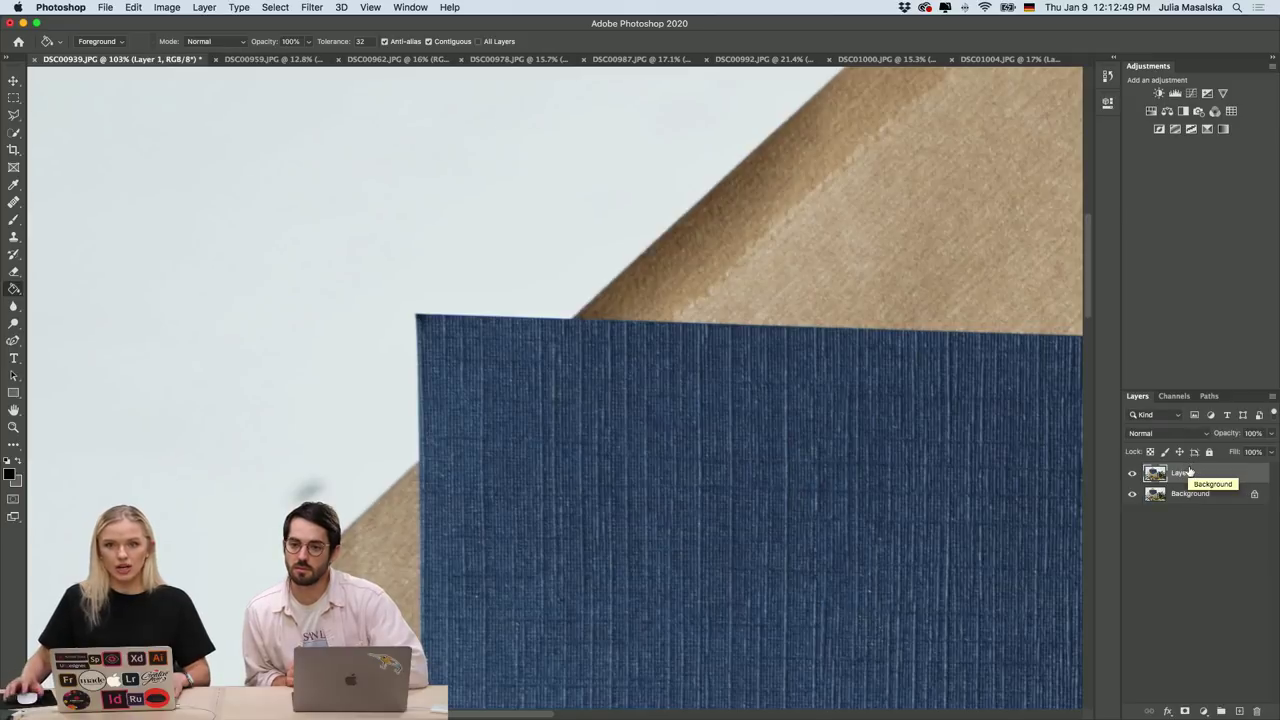
pyautogui.doubleClick(1196, 476)
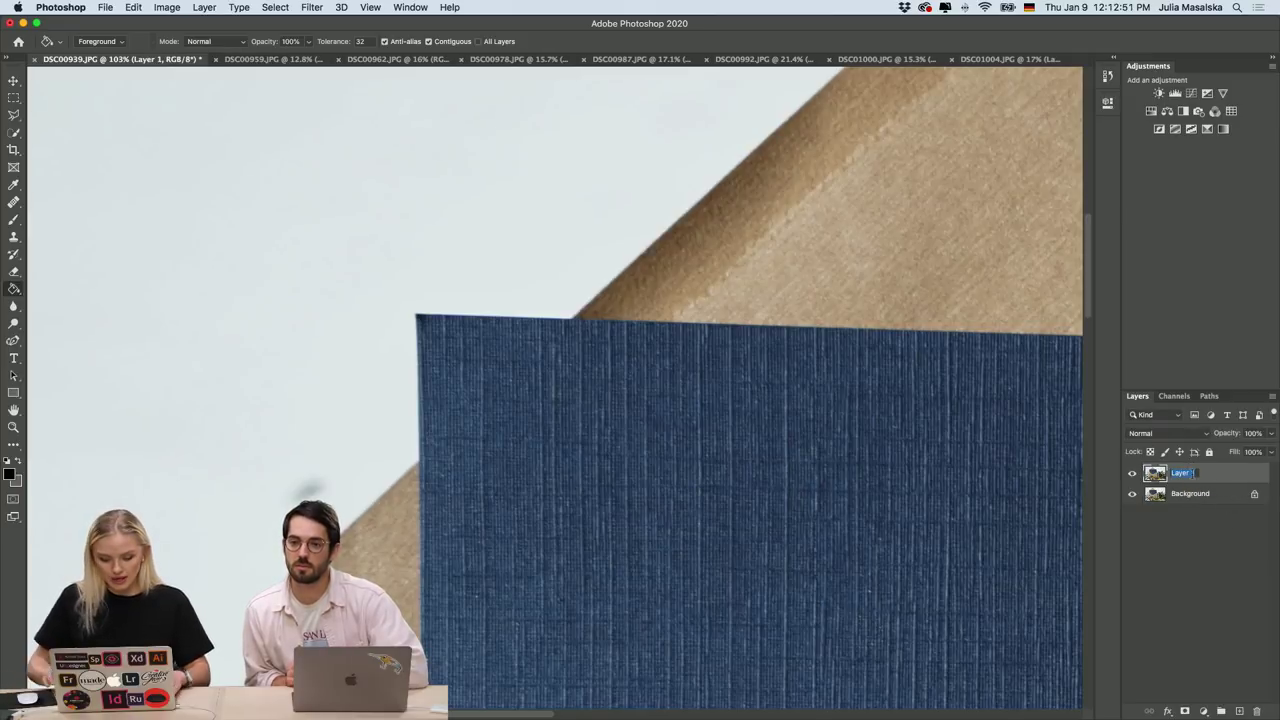
pyautogui.write('Blemished')
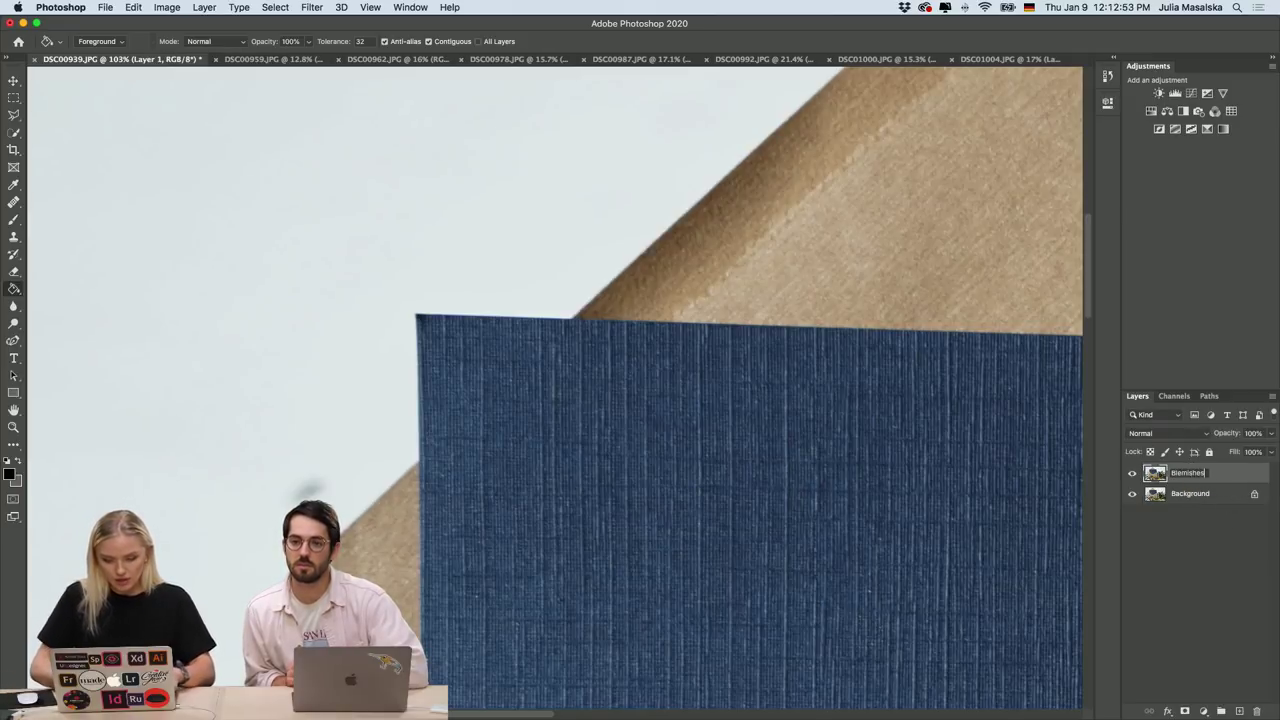
pyautogui.press('Return')
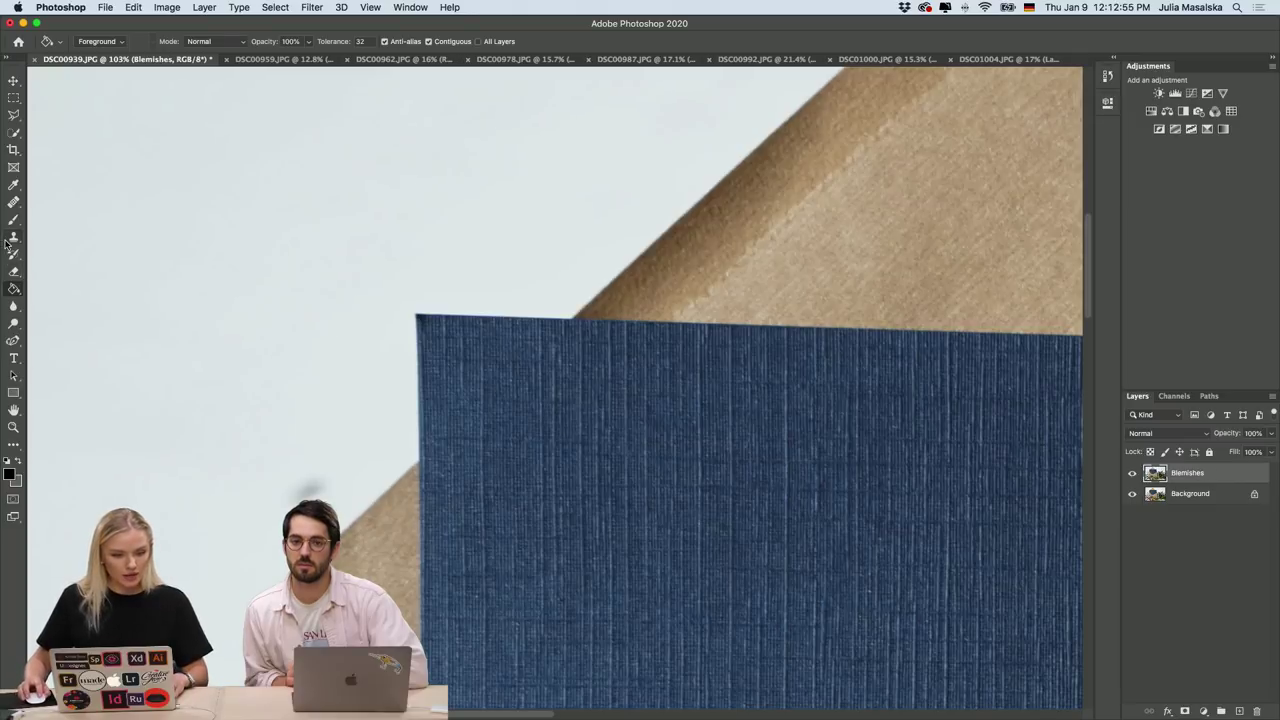
# Clone Stamp clean backdrop over the grey spots on the pale background.
pyautogui.click(10, 239)
pyautogui.click(379, 482)
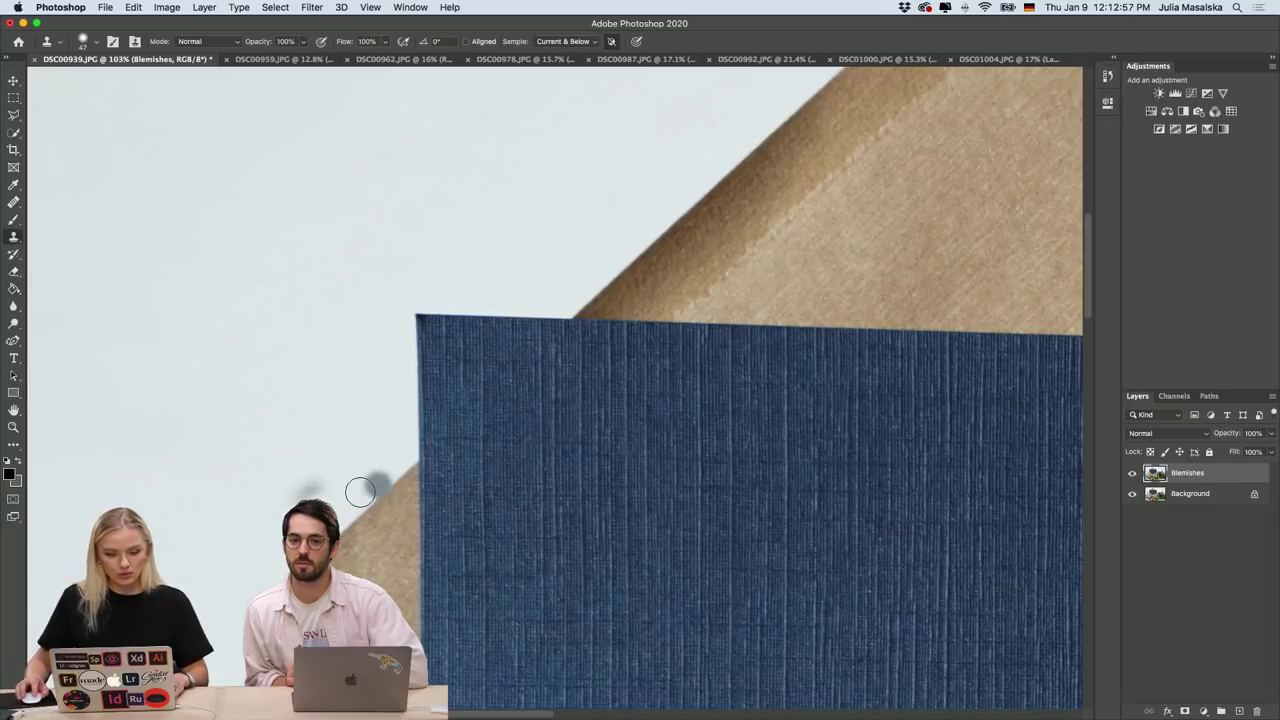
pyautogui.scroll(-3, 352, 460)
pyautogui.hscroll(-3, 352, 460)
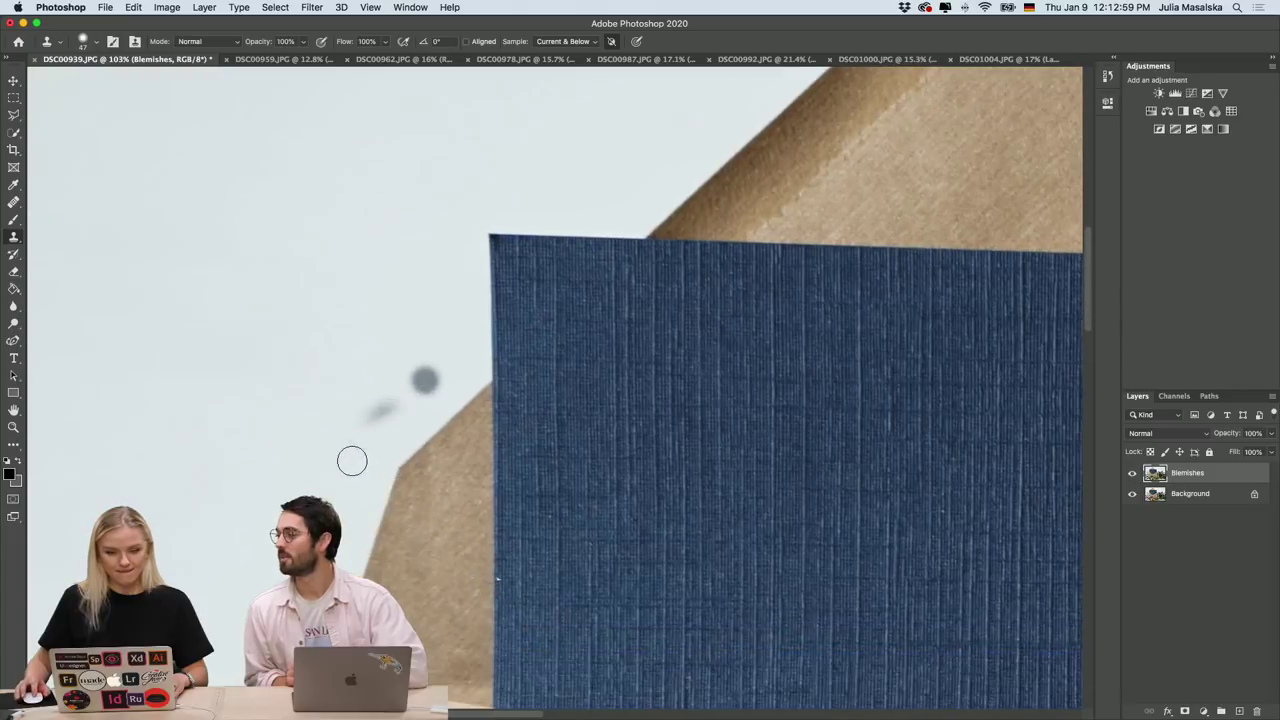
pyautogui.scroll(3, 380, 426)
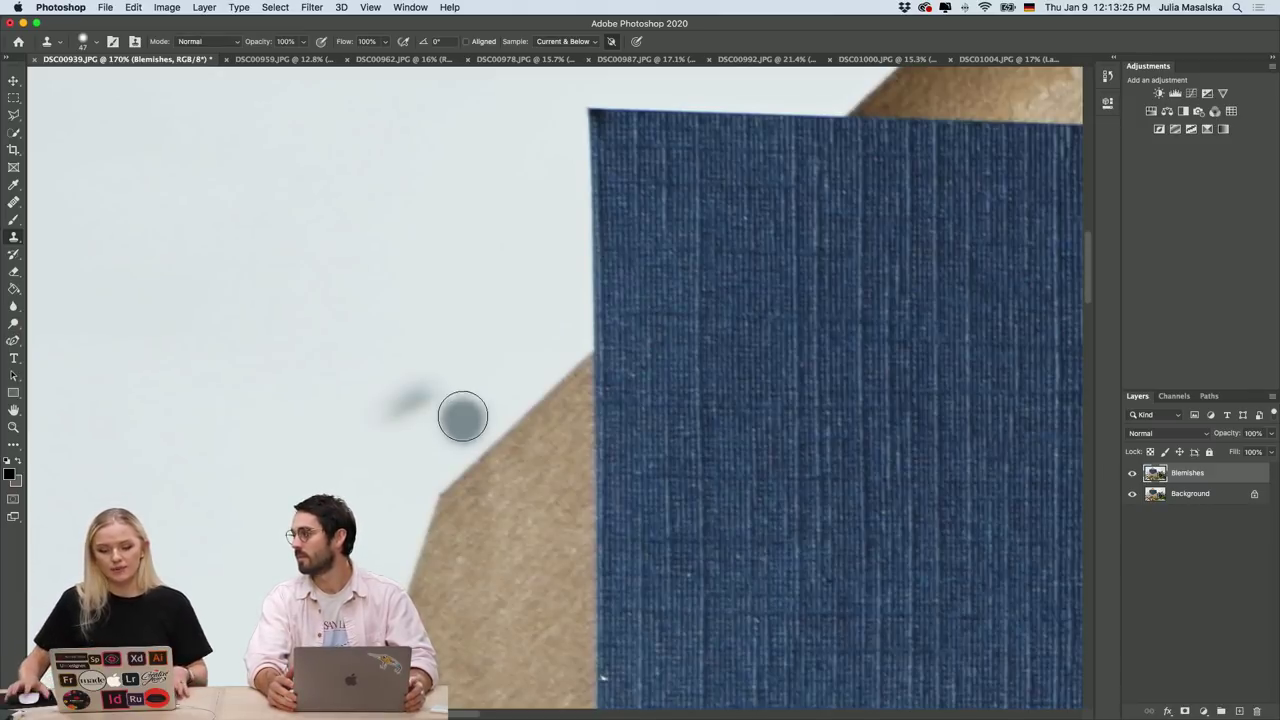
pyautogui.keyDown('alt'); pyautogui.click(459, 413); pyautogui.keyUp('alt')
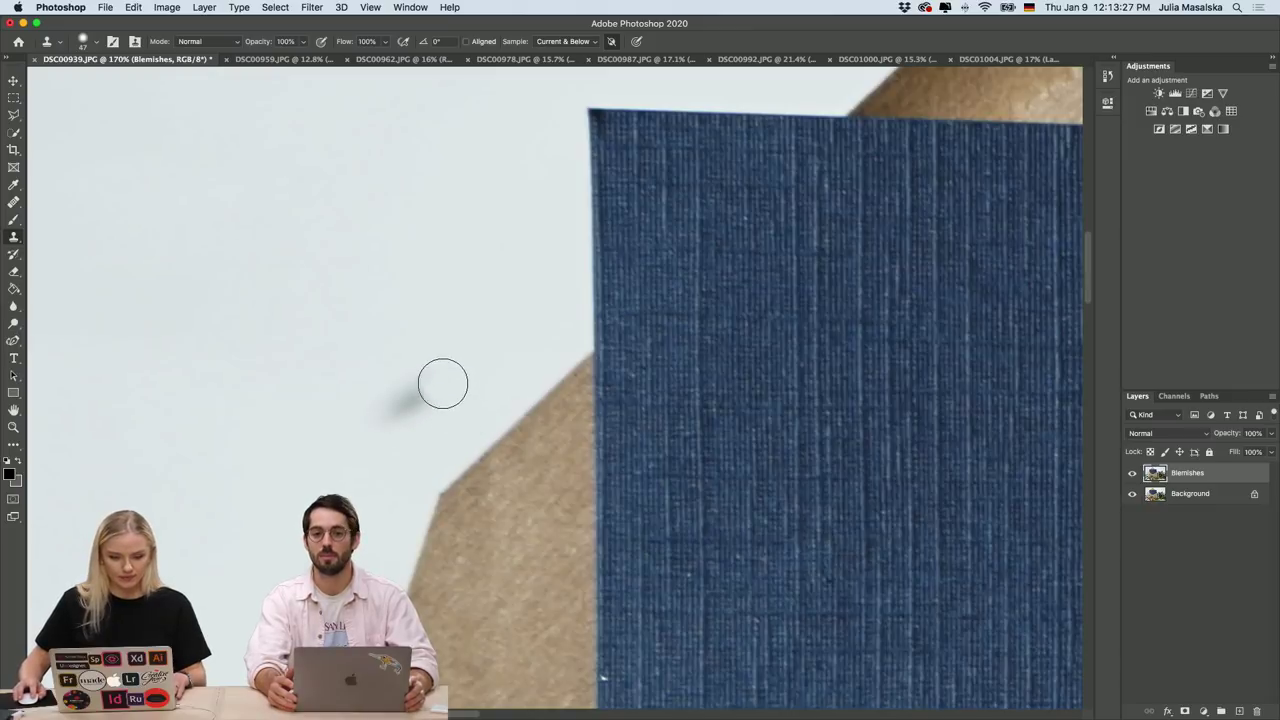
pyautogui.moveTo(418, 402)
pyautogui.mouseDown()
pyautogui.moveTo(398, 390)
pyautogui.moveTo(420, 377)
pyautogui.mouseUp()
pyautogui.keyDown('alt'); pyautogui.click(443, 414); pyautogui.keyUp('alt')
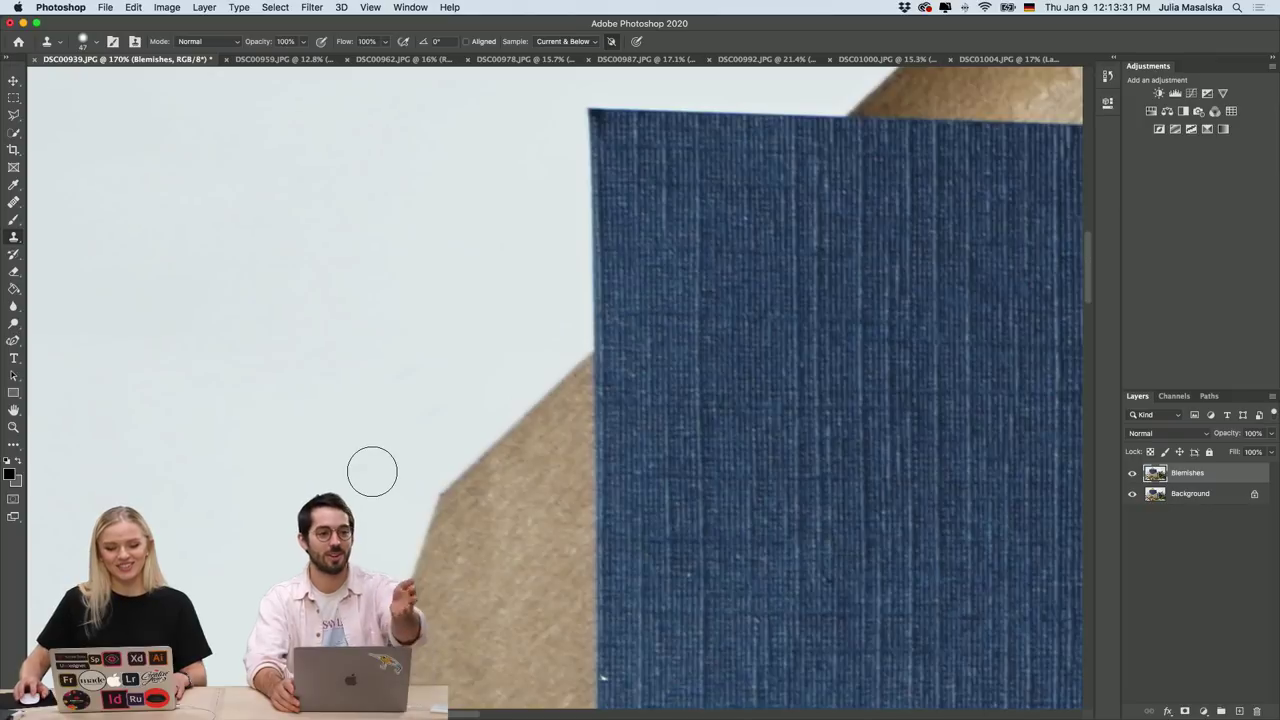
pyautogui.scroll(-10, 375, 477)
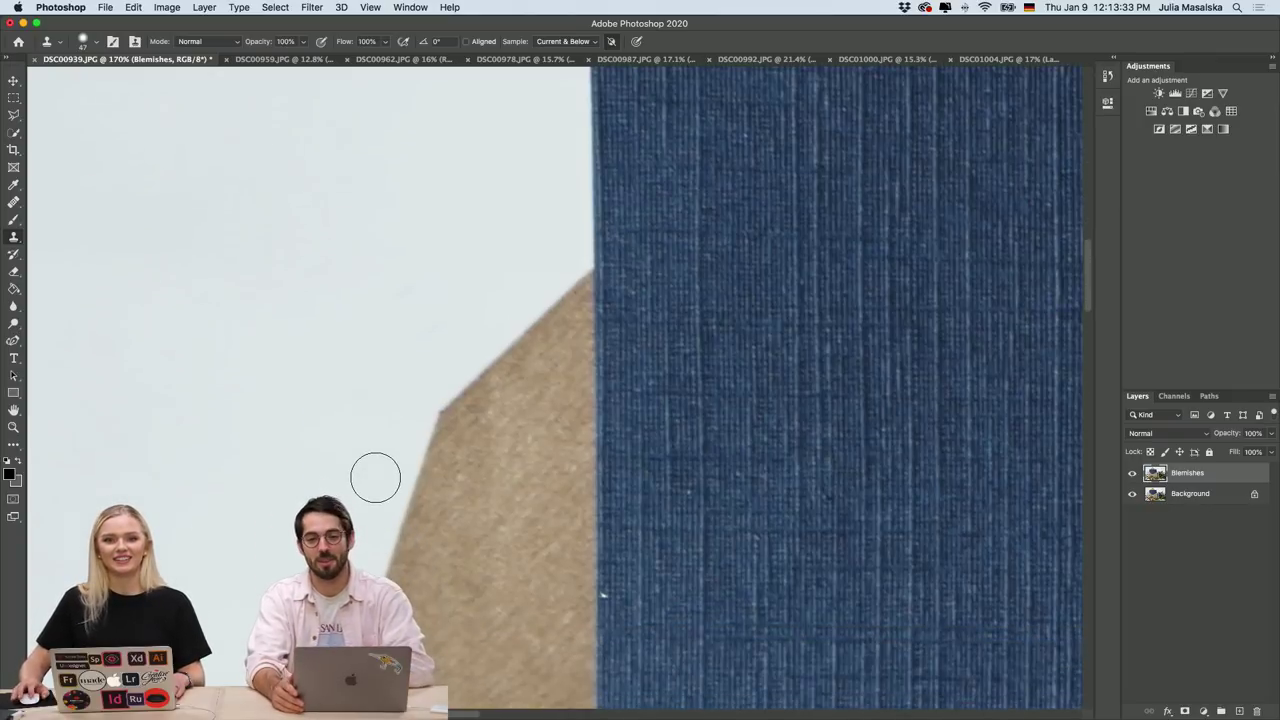
pyautogui.scroll(3, 652, 335)
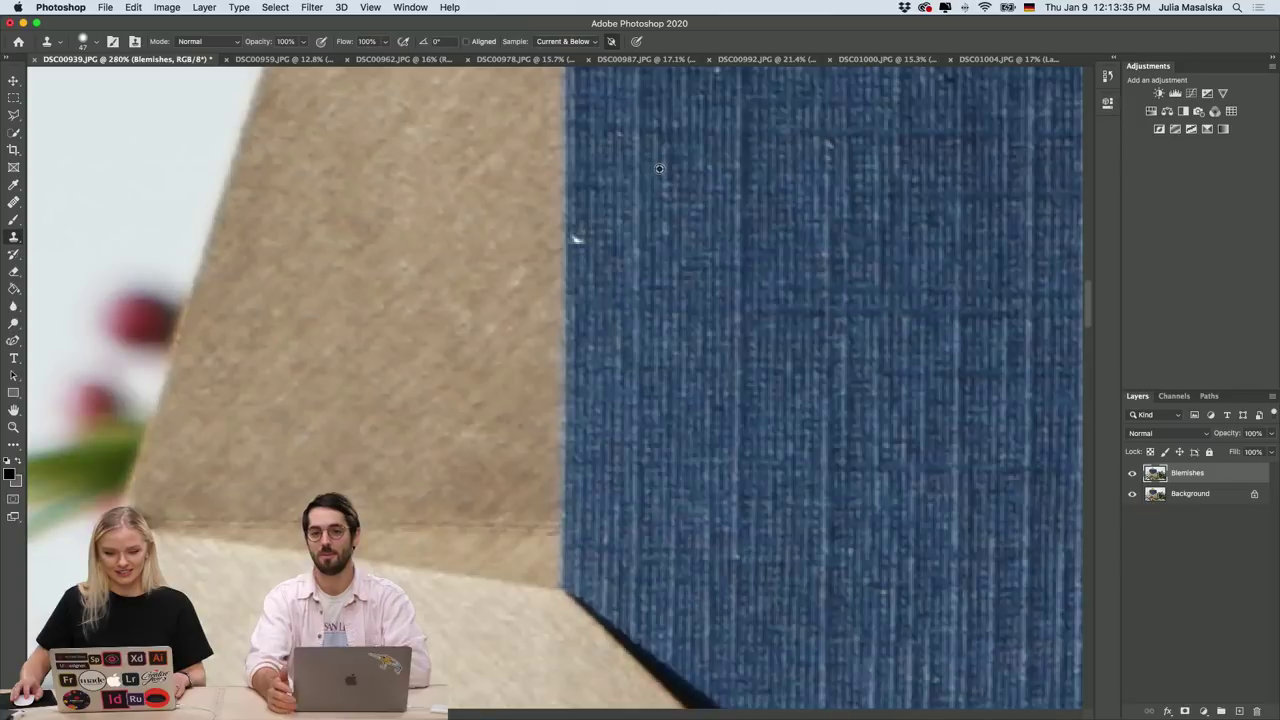
# Shrink the brush to 30 px and clone out the dark spot near the top-left corner.
pyautogui.click(96, 42)
pyautogui.moveTo(100, 84)
pyautogui.mouseDown()
pyautogui.moveTo(88, 84)
pyautogui.moveTo(102, 113)
pyautogui.mouseUp()
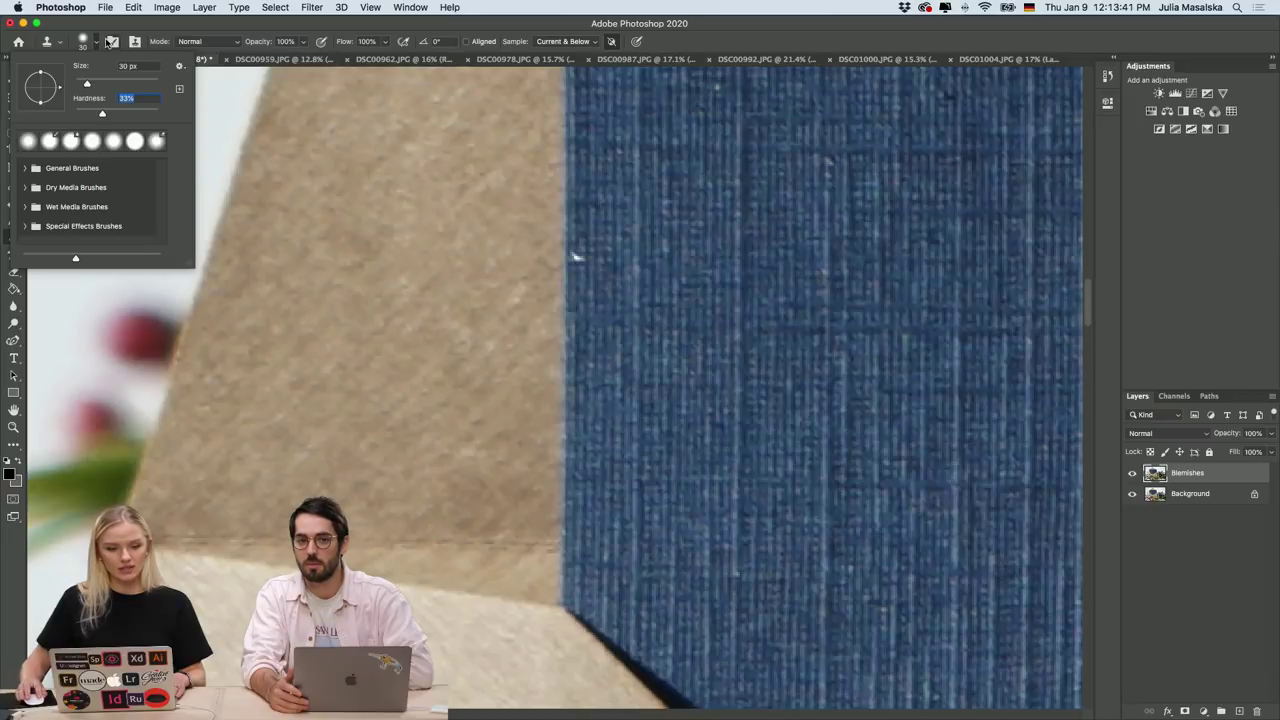
pyautogui.click(96, 42)
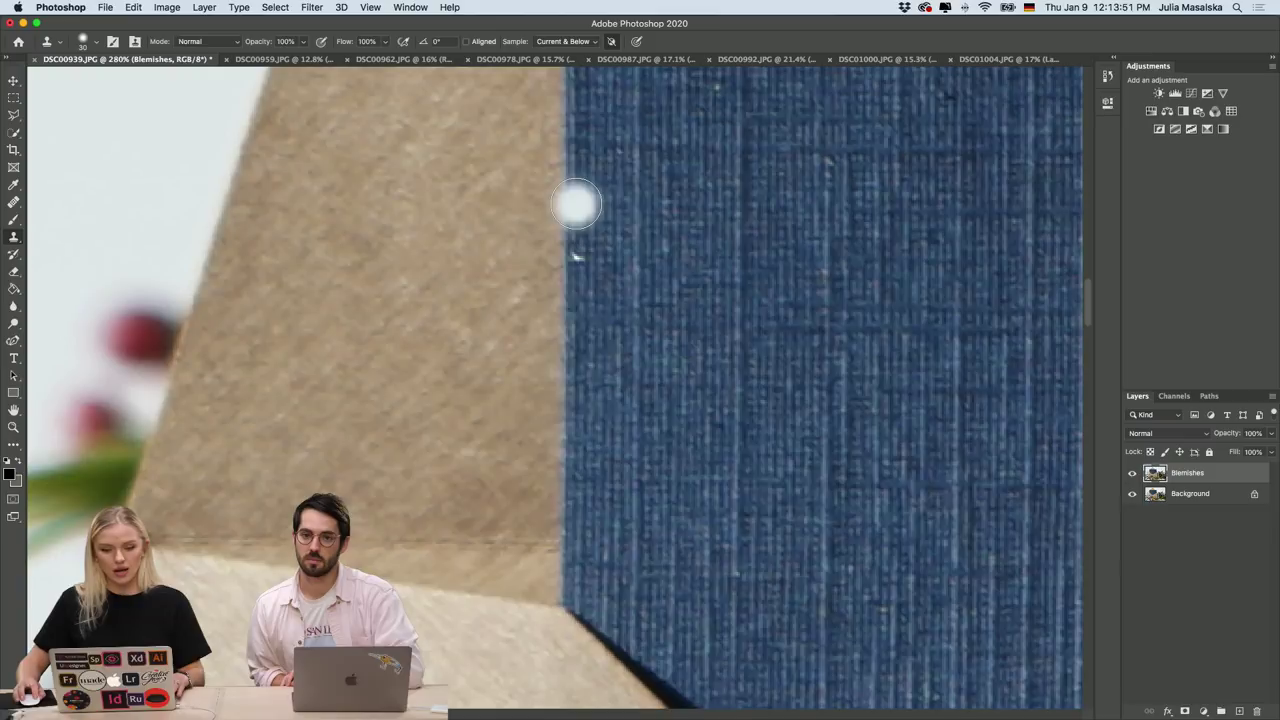
pyautogui.keyDown('alt'); pyautogui.click(576, 204); pyautogui.keyUp('alt')
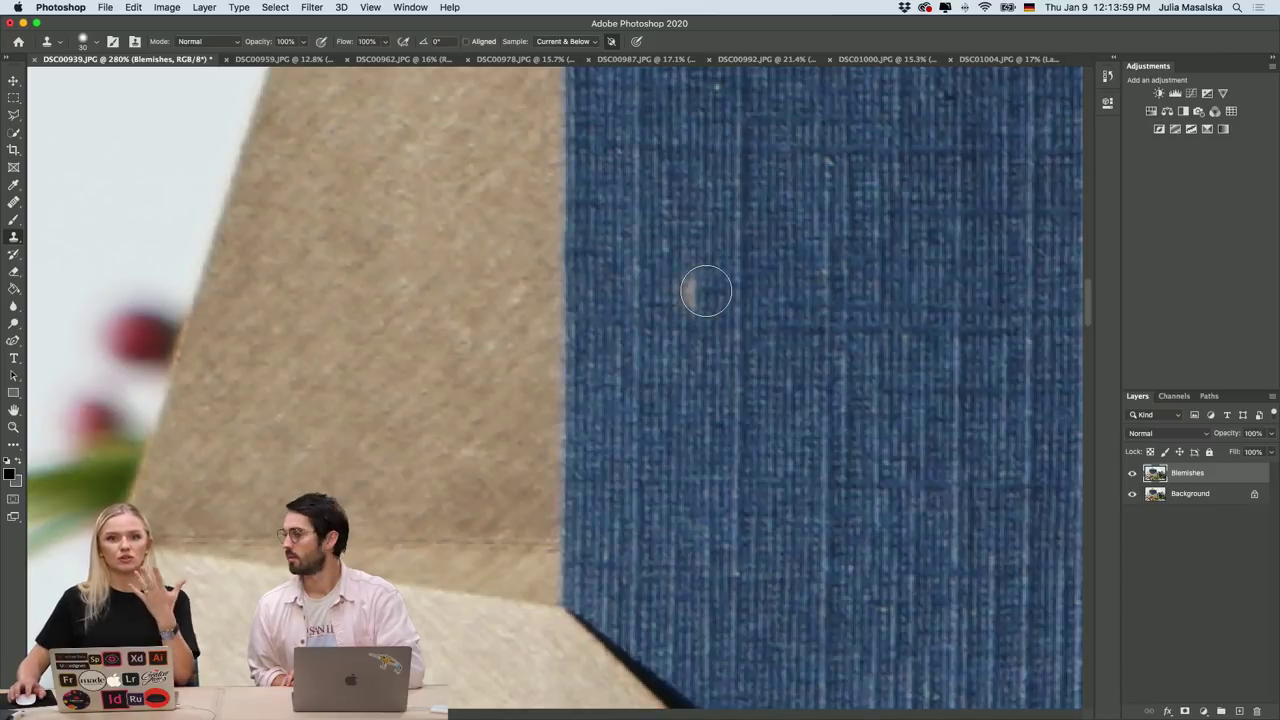
pyautogui.scroll(1, 706, 292)
pyautogui.scroll(-3, 705, 292)
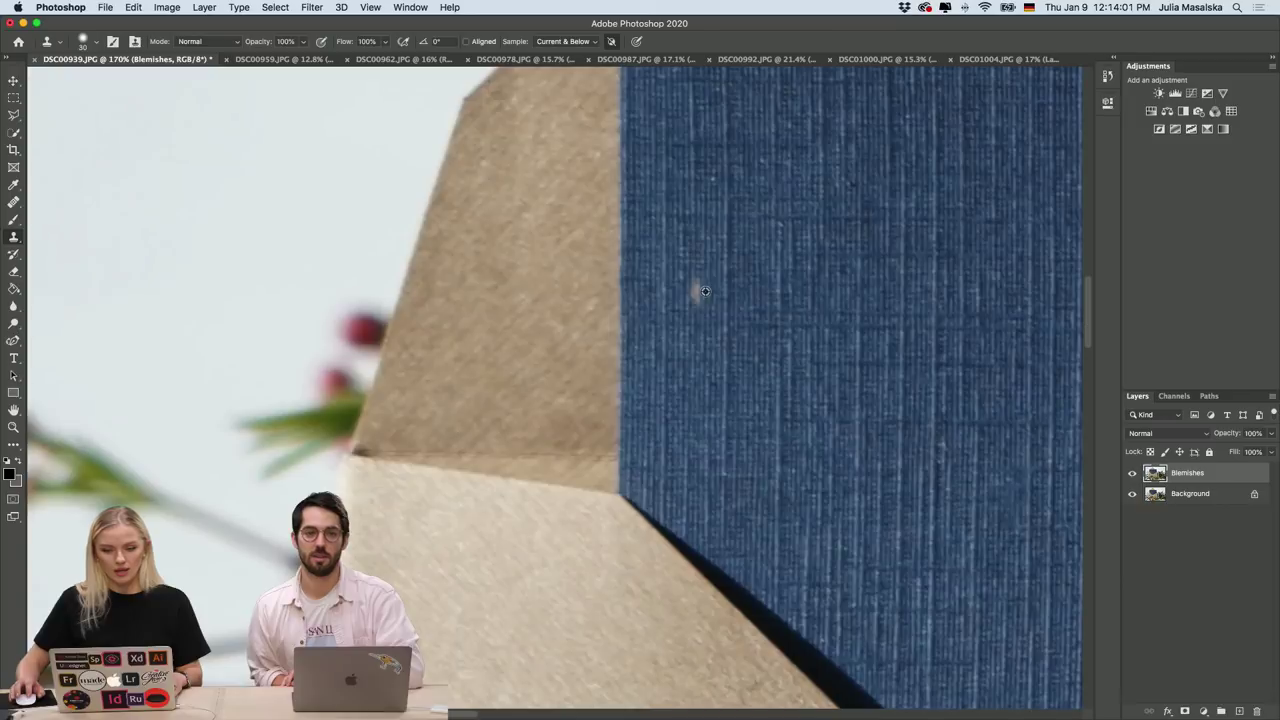
pyautogui.scroll(-5, 705, 292)
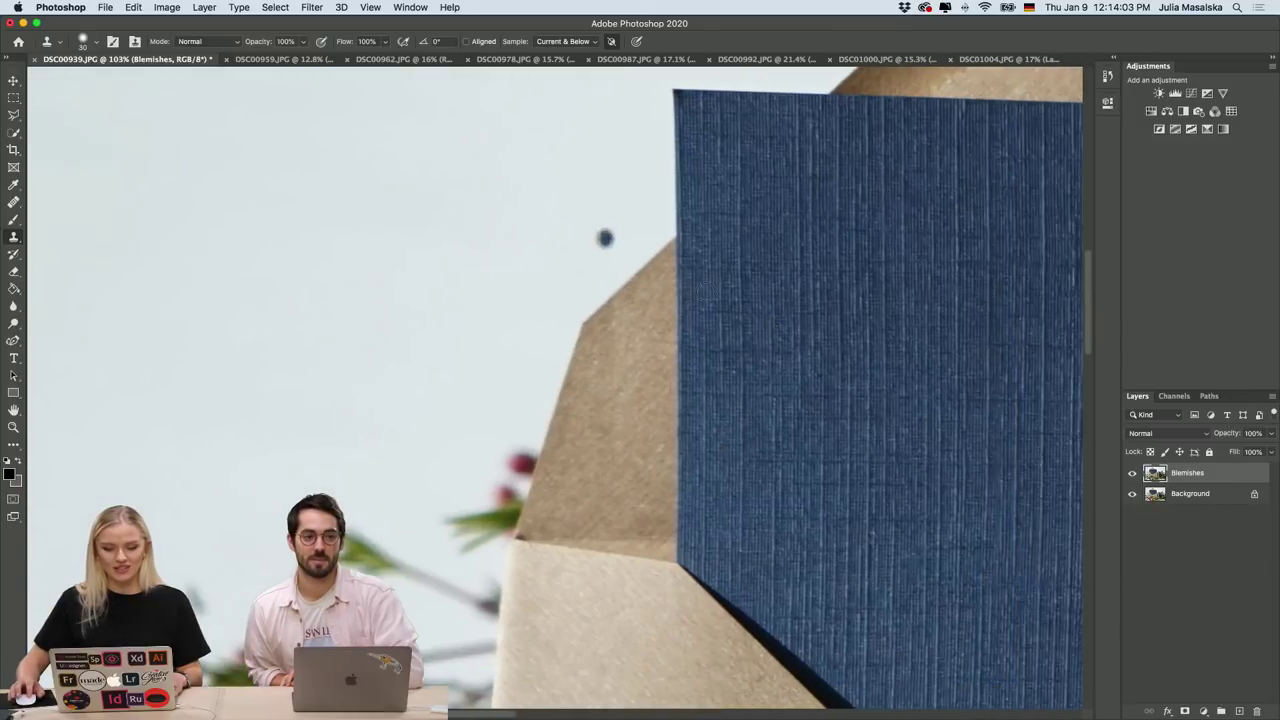
pyautogui.scroll(5, 690, 300)
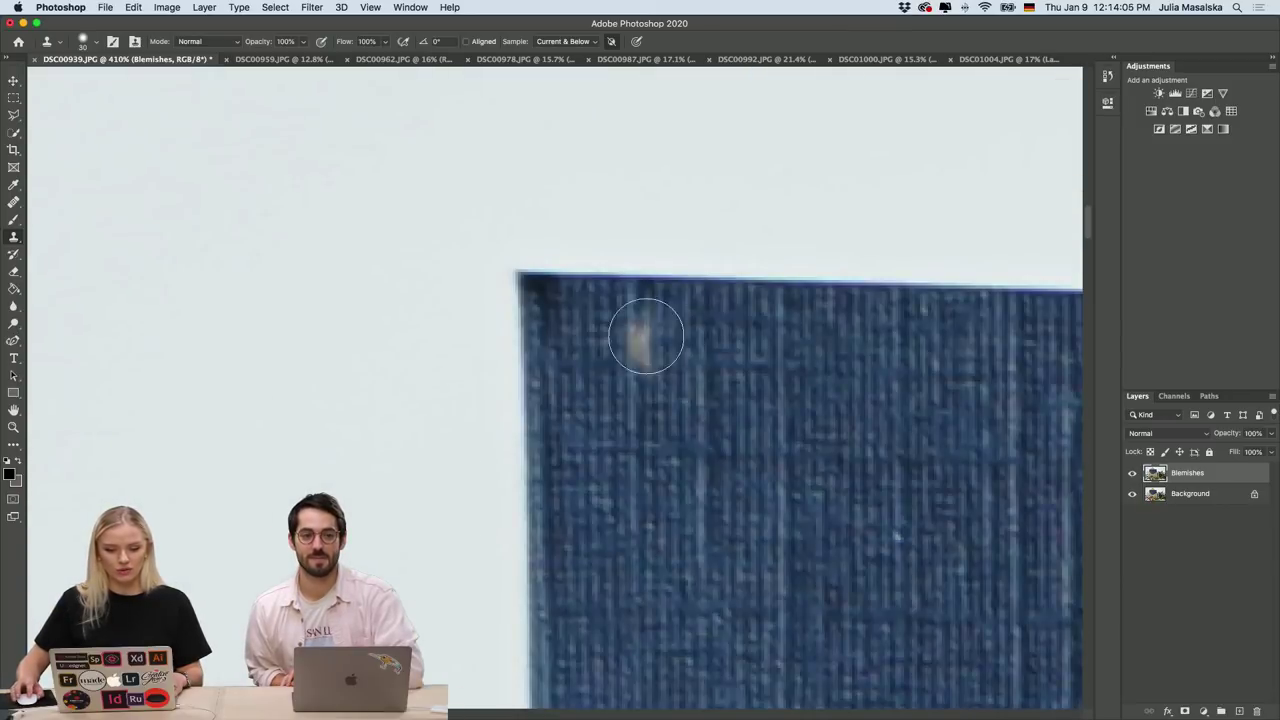
pyautogui.keyDown('alt'); pyautogui.click(557, 286); pyautogui.keyUp('alt')
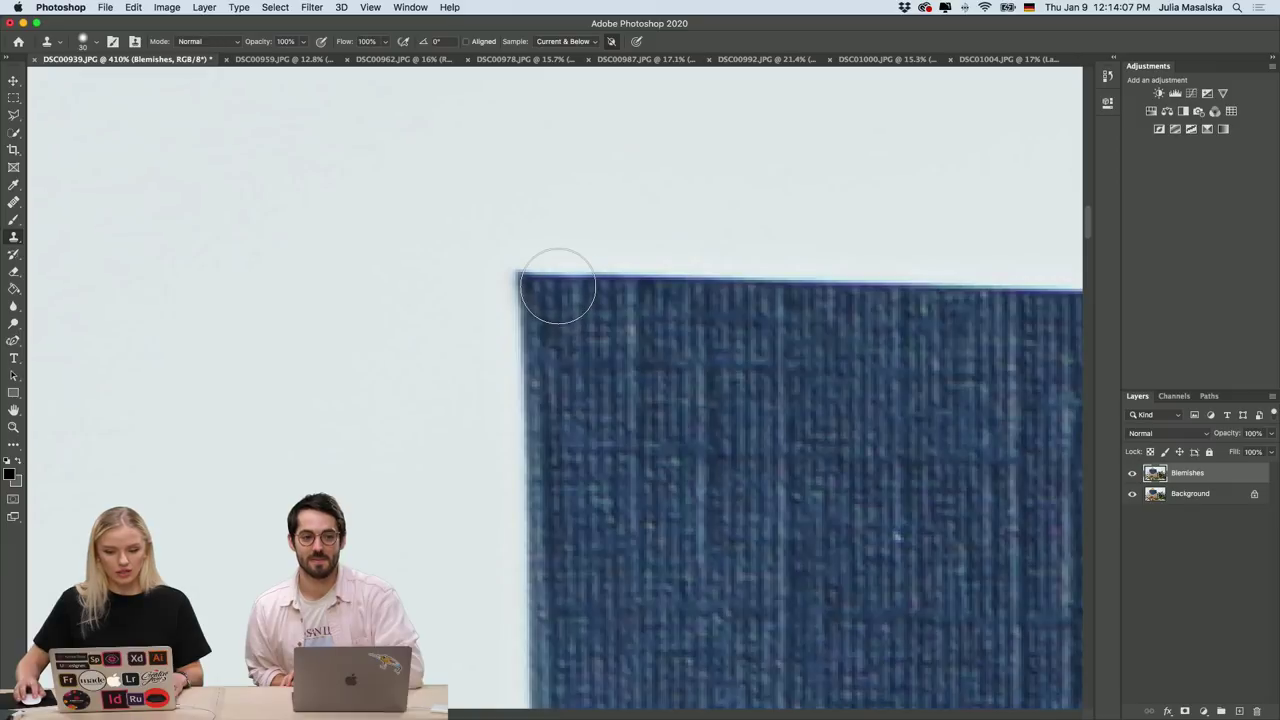
pyautogui.scroll(-6, 787, 512)
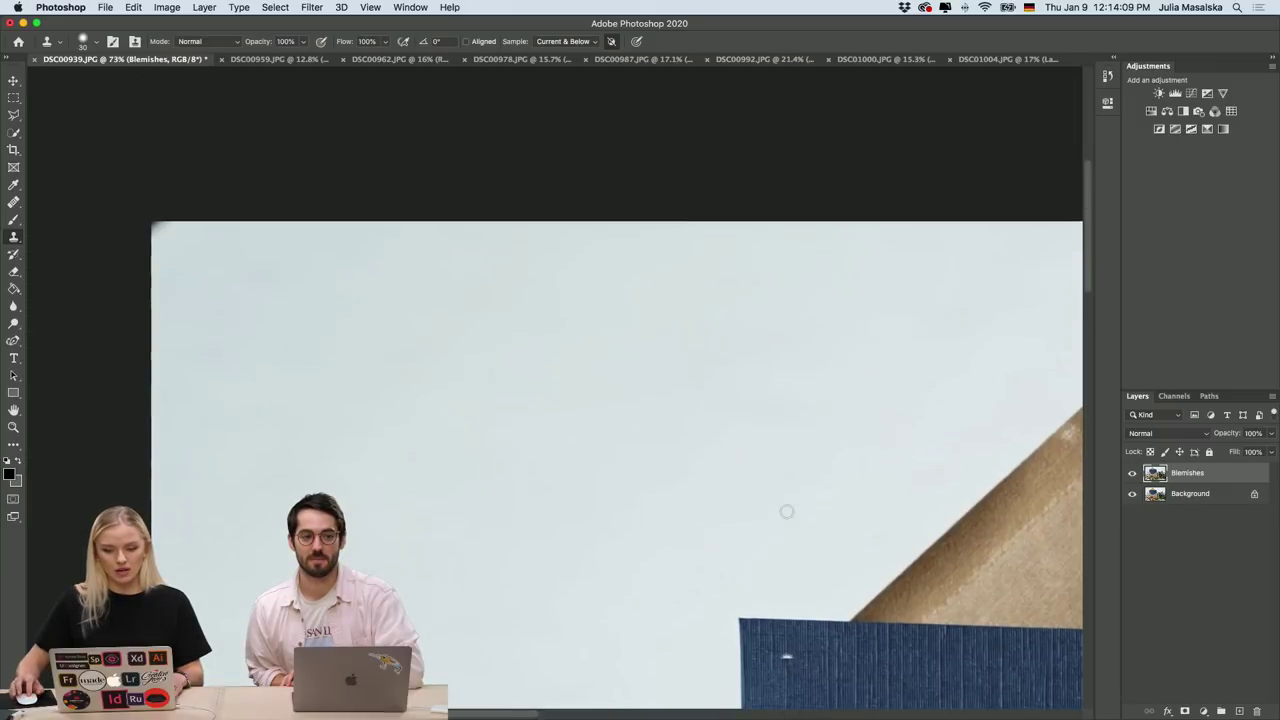
pyautogui.scroll(-3, 787, 512)
pyautogui.scroll(8, 787, 511)
pyautogui.hscroll(-4, 787, 511)
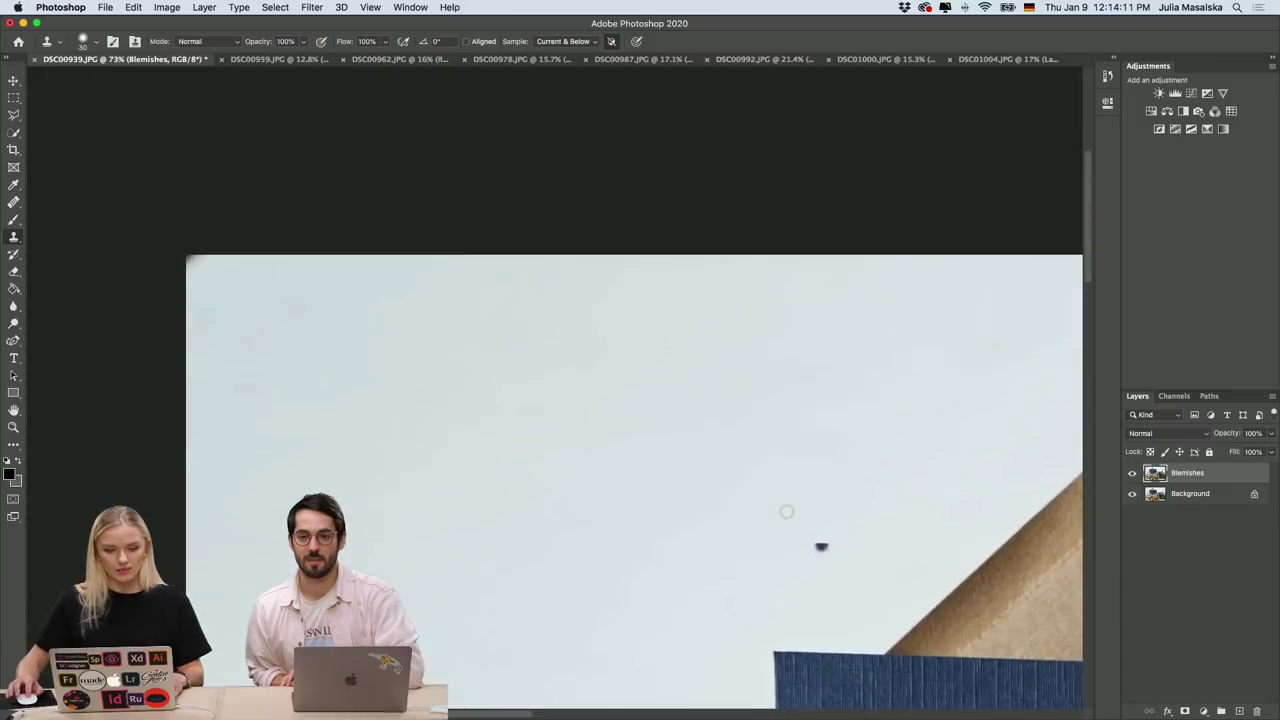
pyautogui.scroll(5, 224, 288)
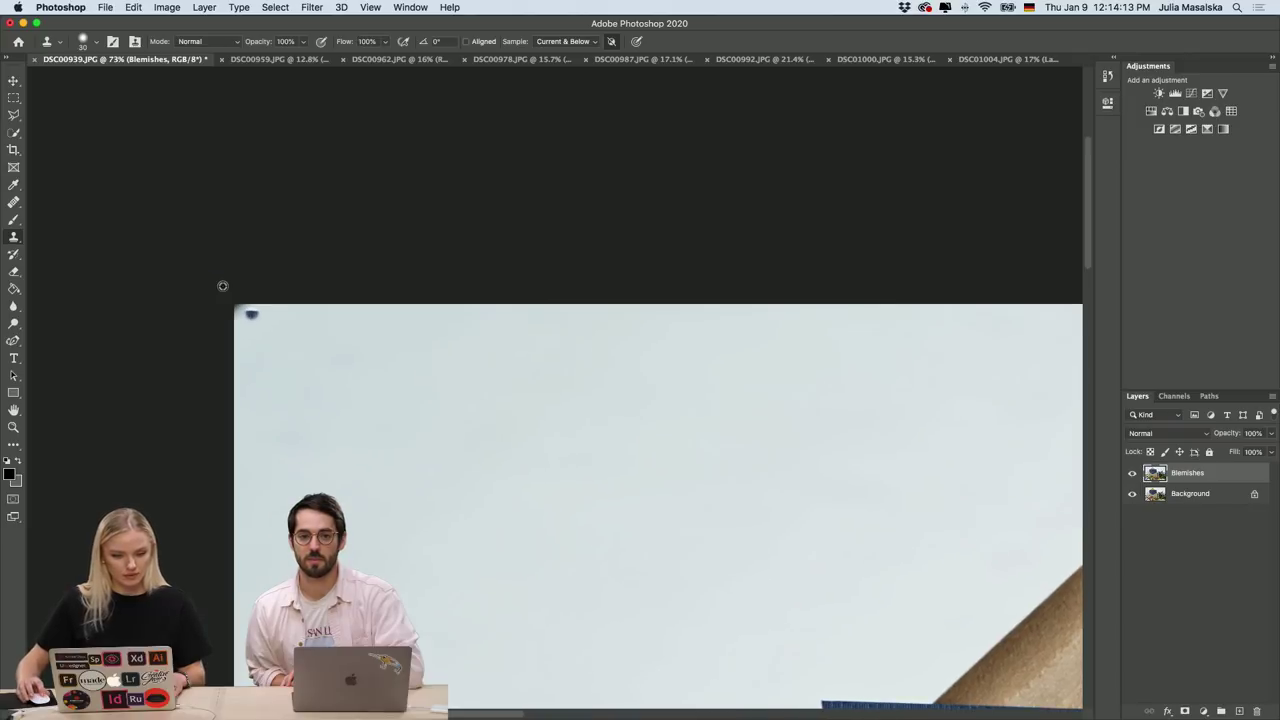
pyautogui.hscroll(-5, 224, 287)
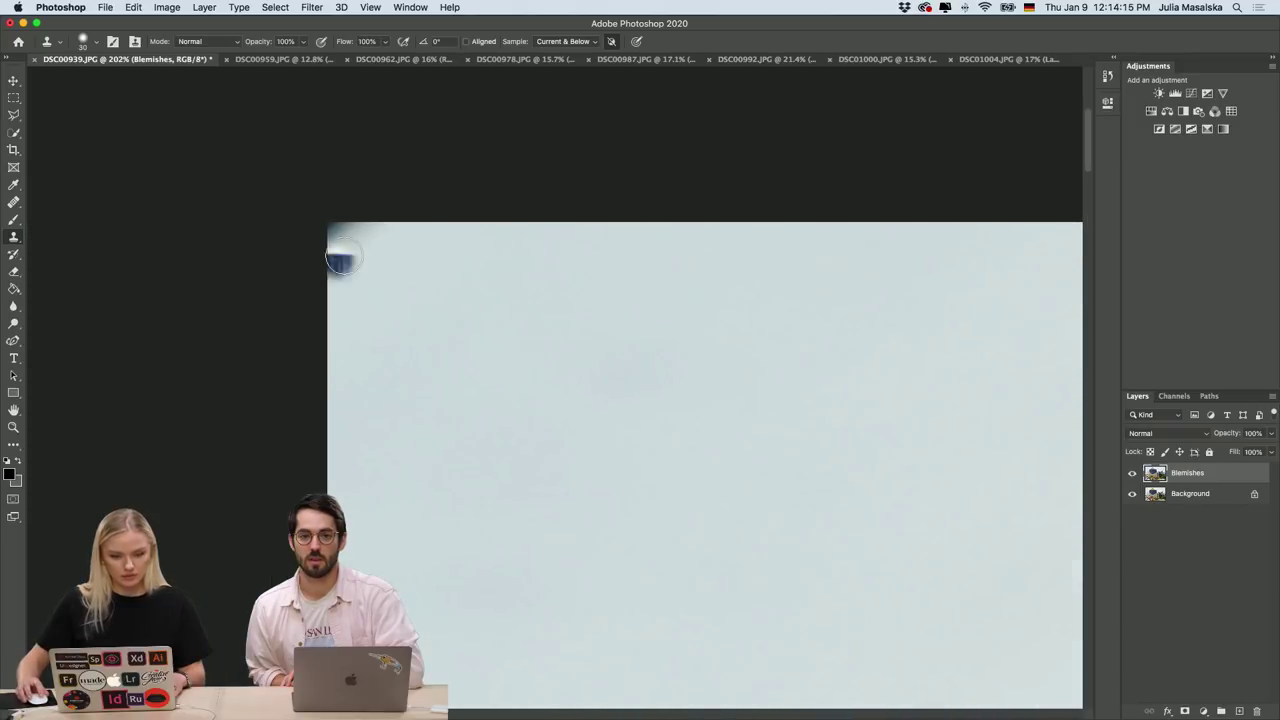
pyautogui.moveTo(377, 245); pyautogui.dragTo(334, 234)
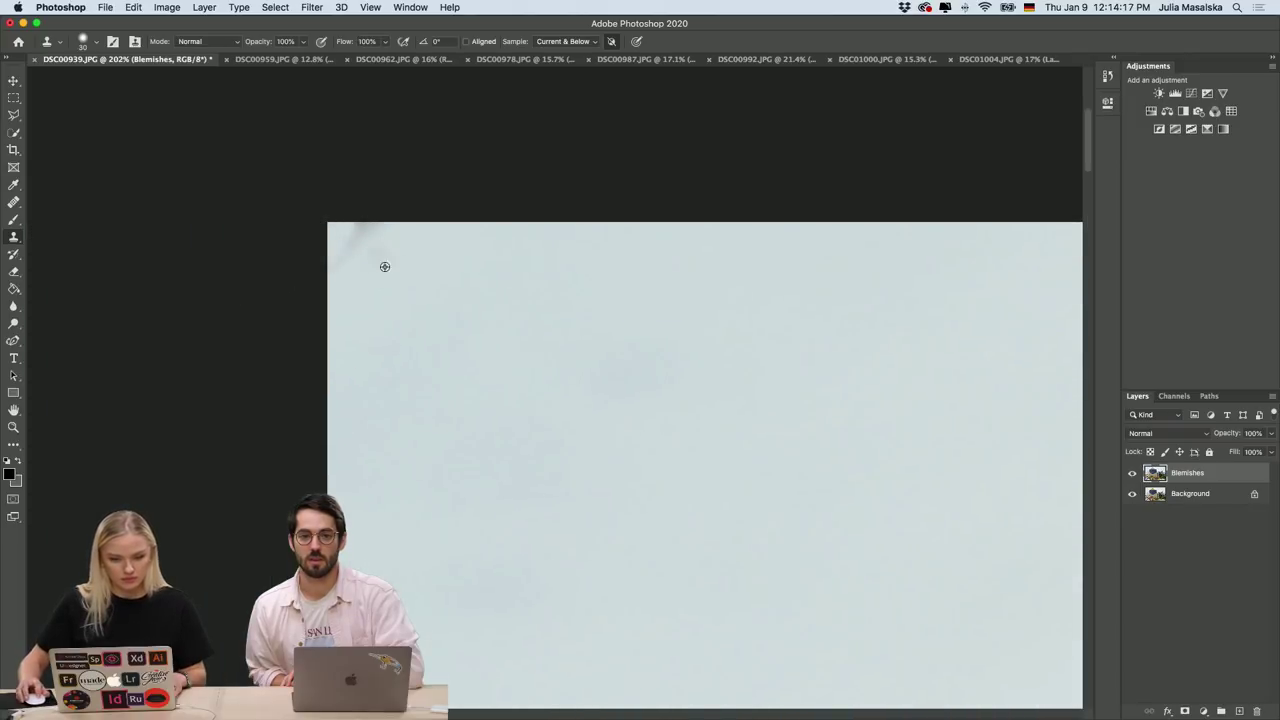
# Clone away the light blemish along the envelope flap's edge.
pyautogui.scroll(-3, 465, 330)
pyautogui.scroll(-5, 465, 330)
pyautogui.hscroll(5, 465, 330)
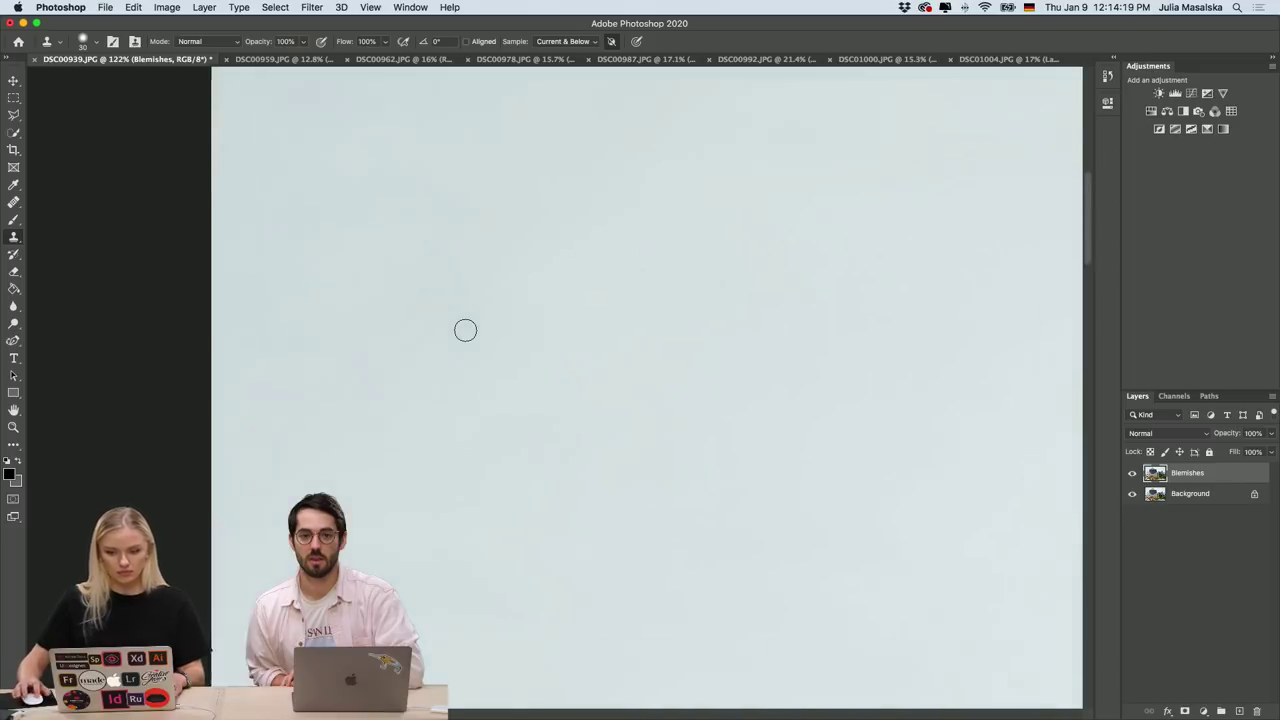
pyautogui.hscroll(10, 465, 330)
pyautogui.scroll(5, 465, 330)
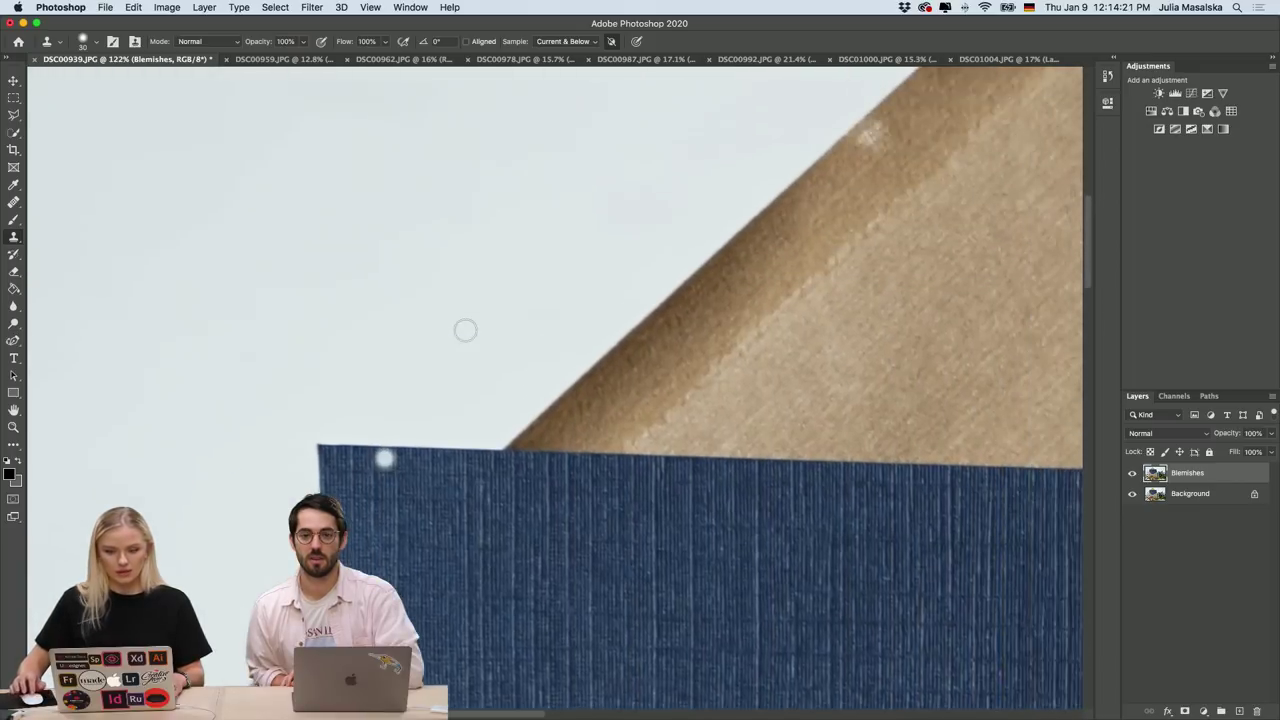
pyautogui.hscroll(10, 465, 330)
pyautogui.scroll(4, 465, 330)
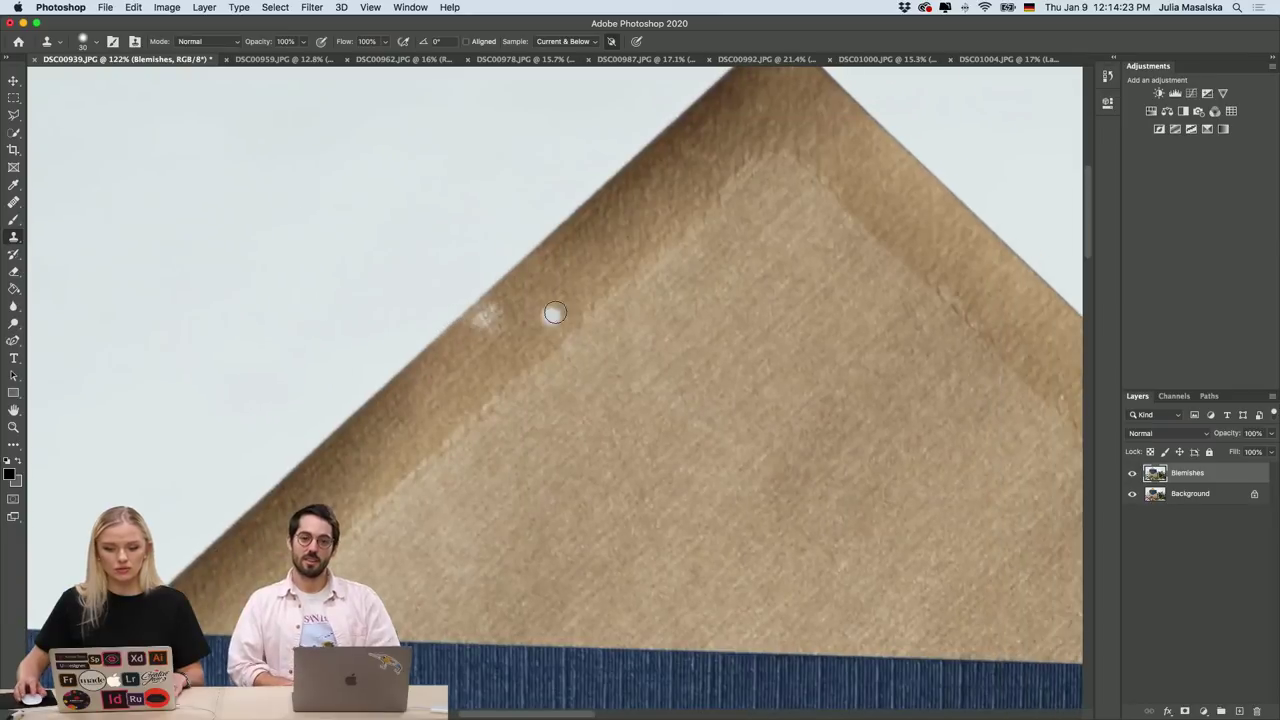
pyautogui.scroll(3, 555, 311)
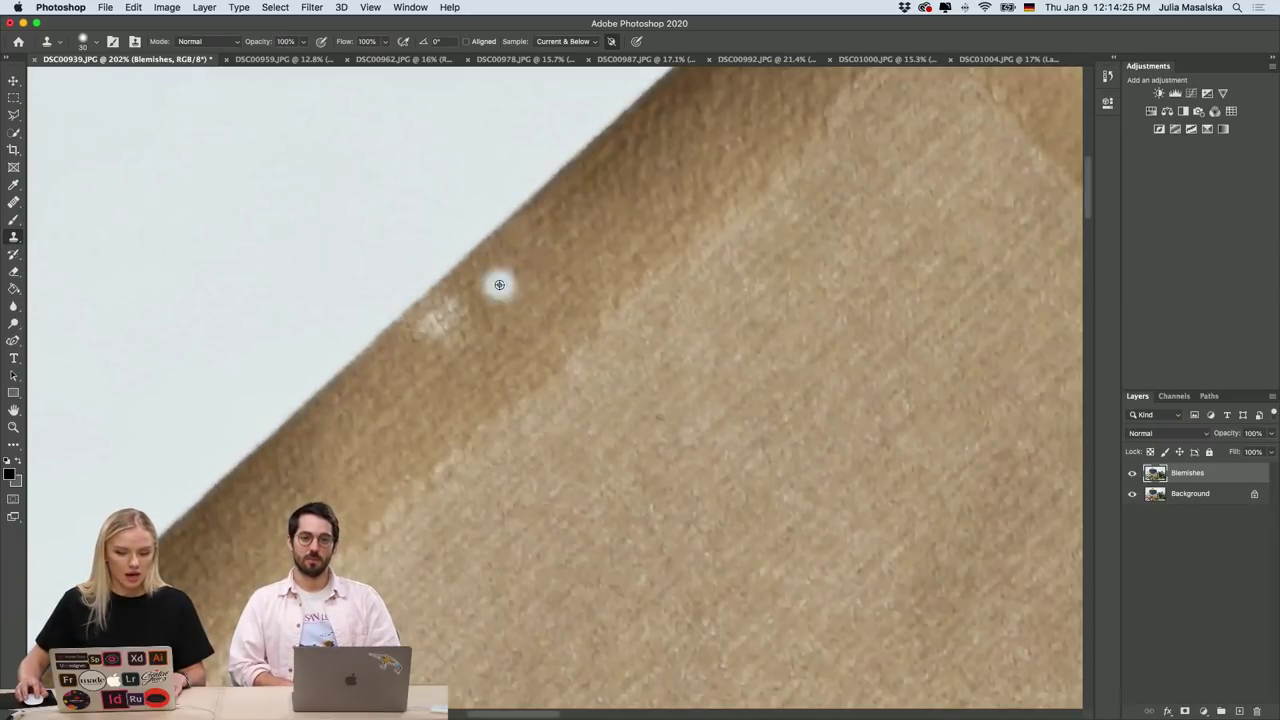
pyautogui.moveTo(445, 305); pyautogui.dragTo(428, 328)
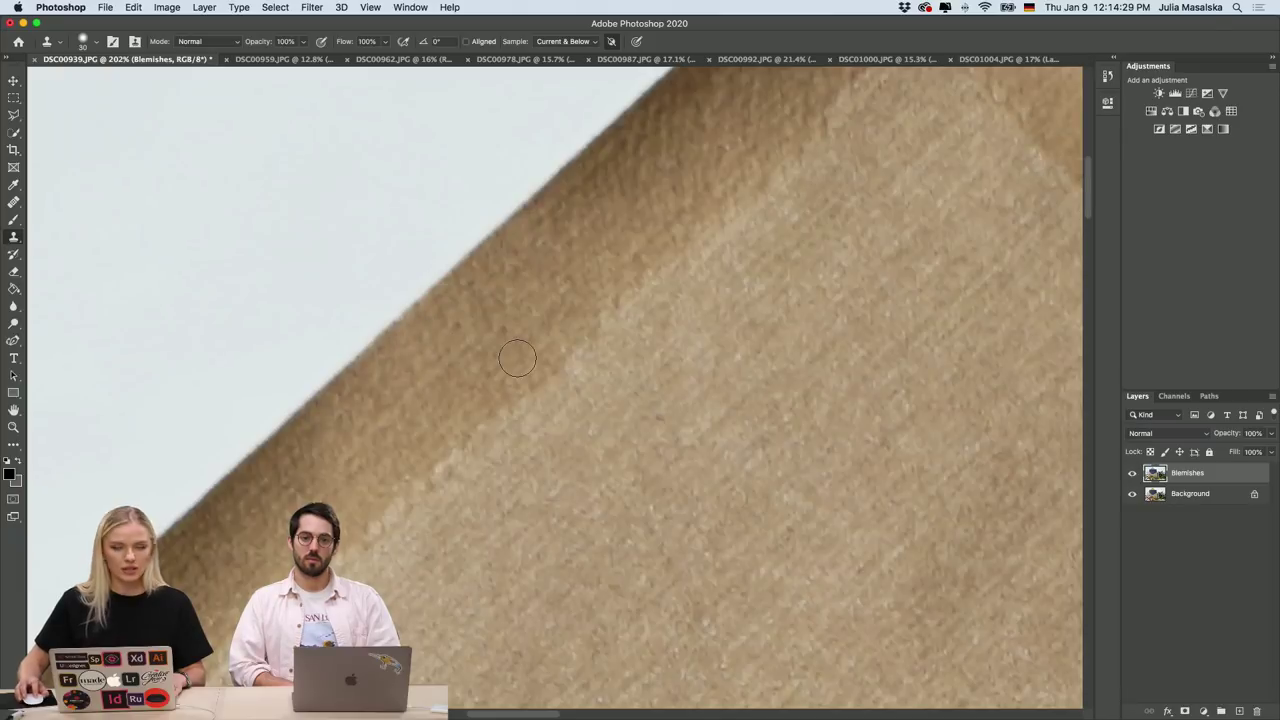
pyautogui.scroll(-10, 517, 358)
pyautogui.scroll(-10, 517, 358)
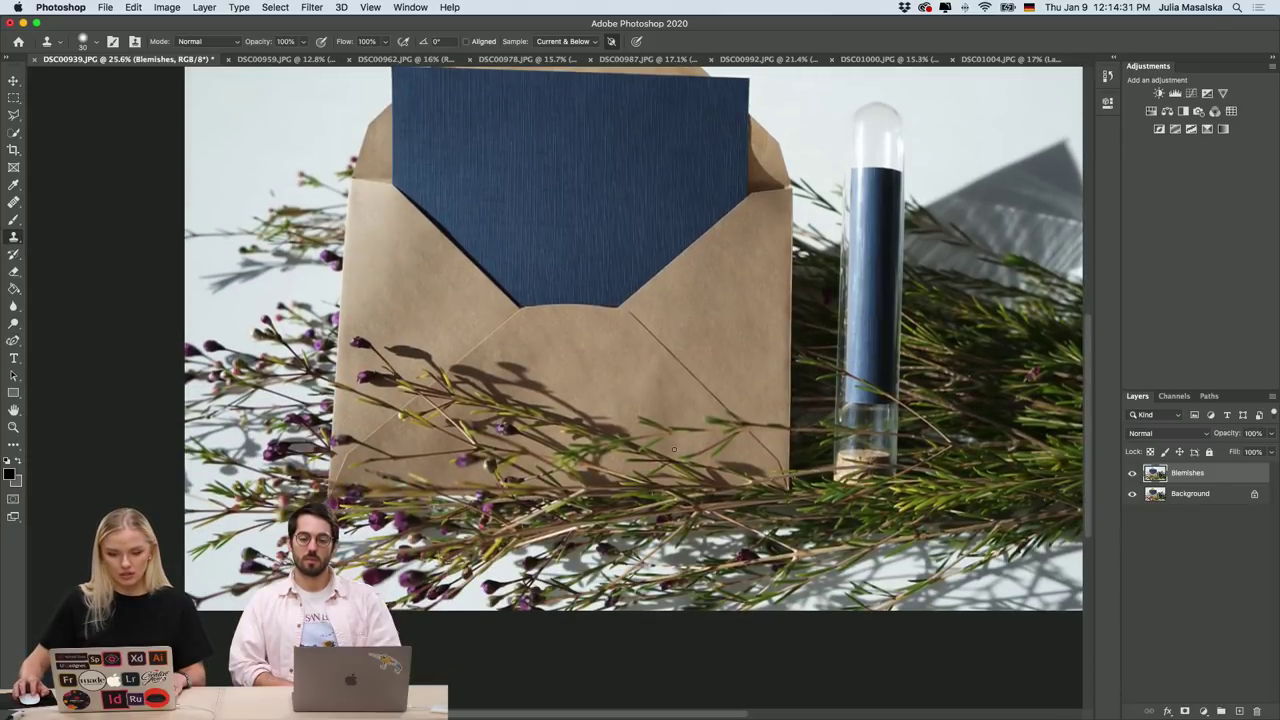
pyautogui.hscroll(-5, 414, 191)
pyautogui.scroll(5, 414, 191)
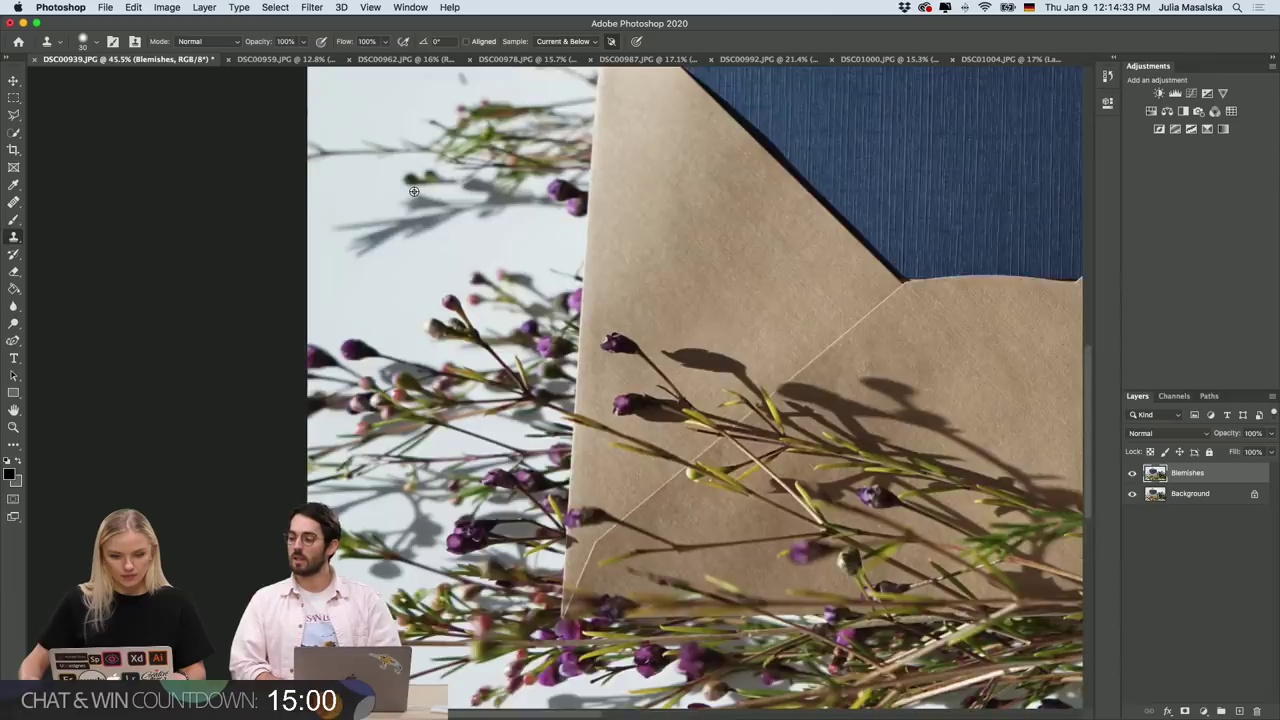
pyautogui.hscroll(8, 414, 191)
pyautogui.scroll(8, 414, 191)
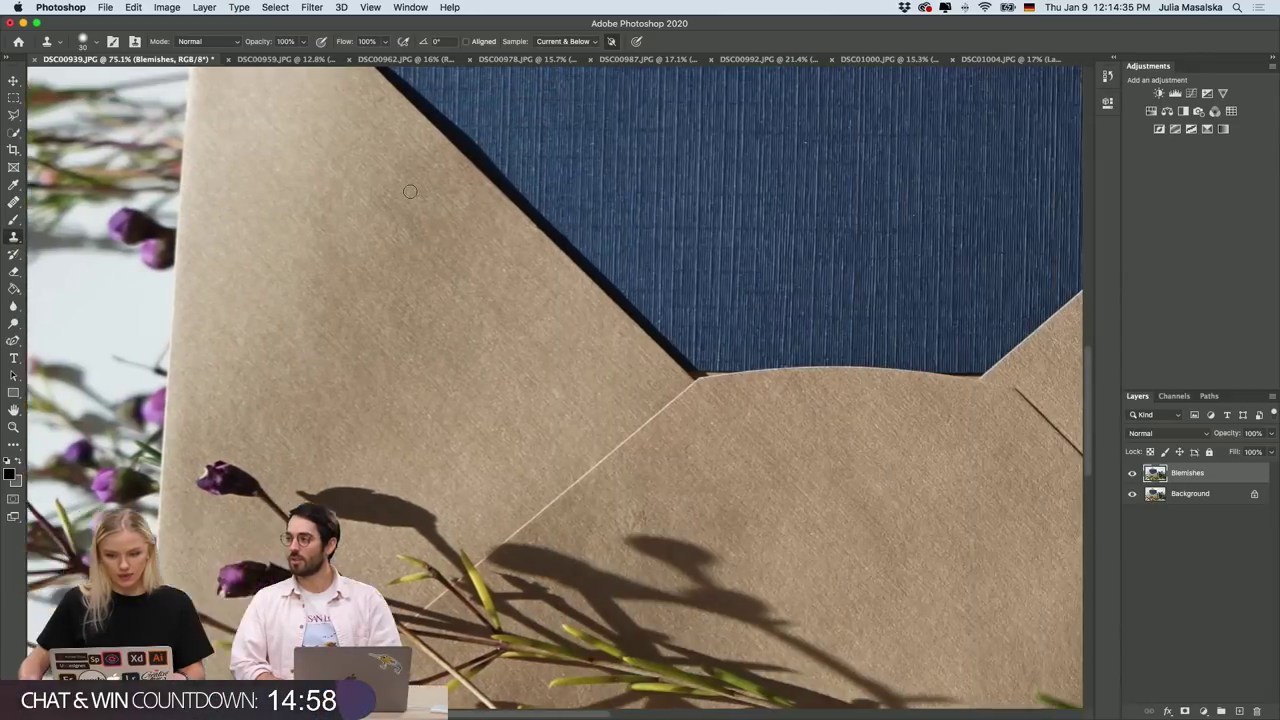
pyautogui.scroll(5, 410, 191)
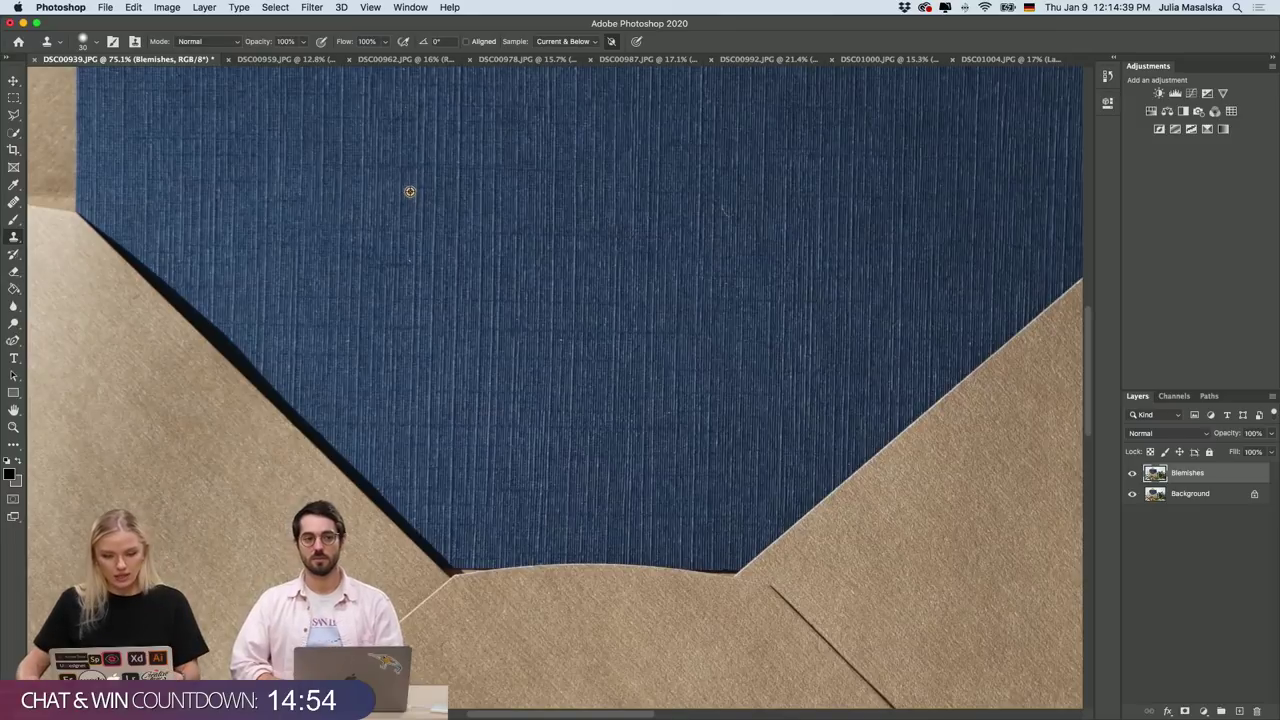
pyautogui.scroll(-5, 410, 191)
pyautogui.scroll(3, 410, 191)
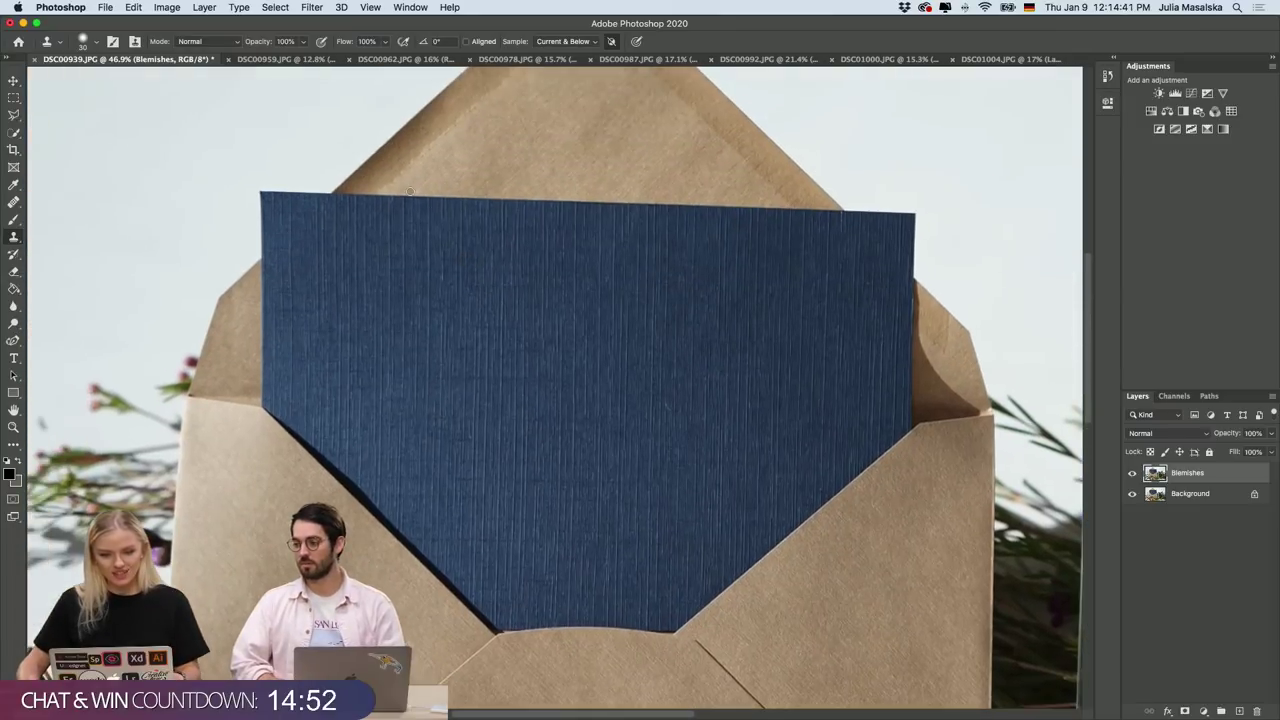
pyautogui.scroll(1, 410, 191)
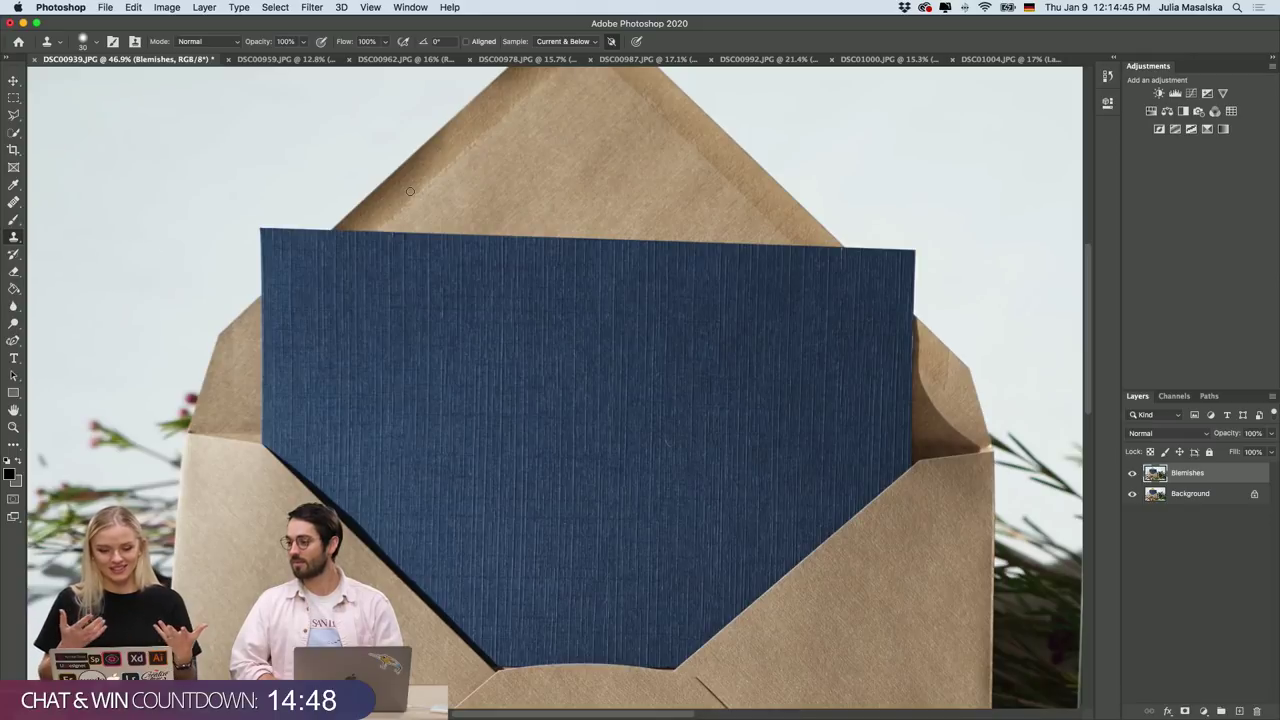
# Deselect the Blemishes layer and pan toward the photo's bottom-right corner.
pyautogui.click(1190, 545)
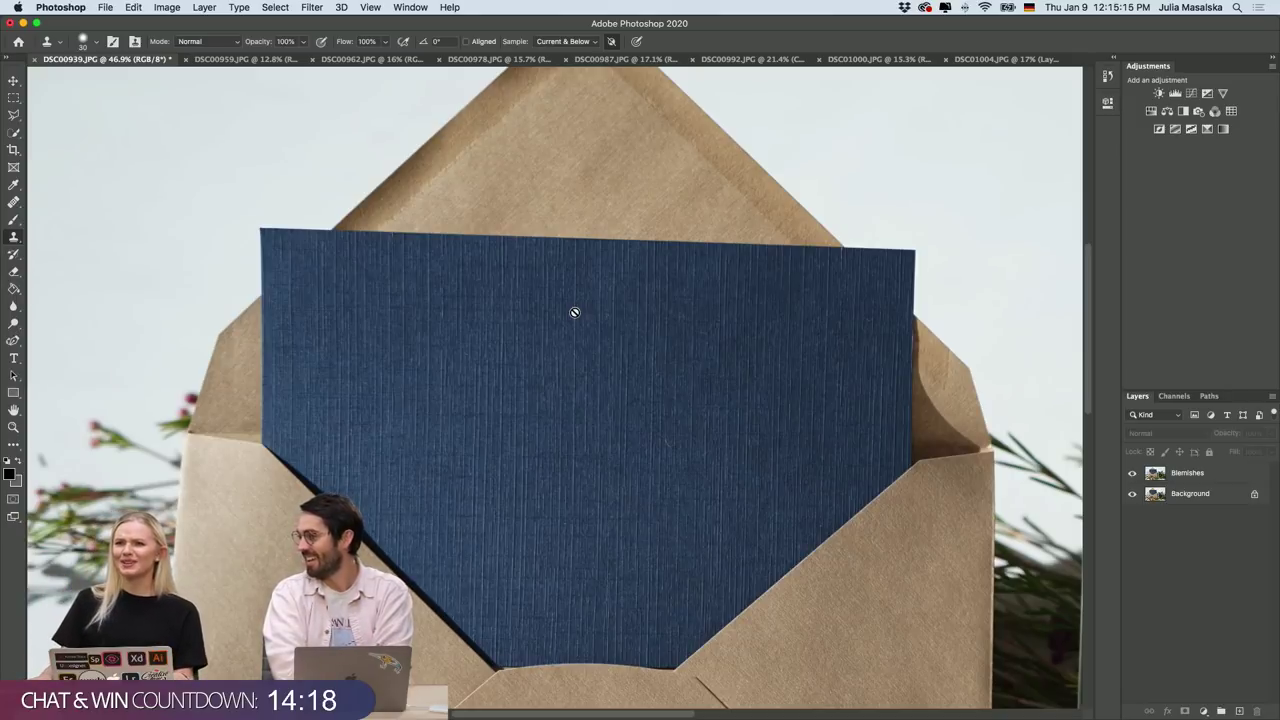
pyautogui.scroll(3, 572, 313)
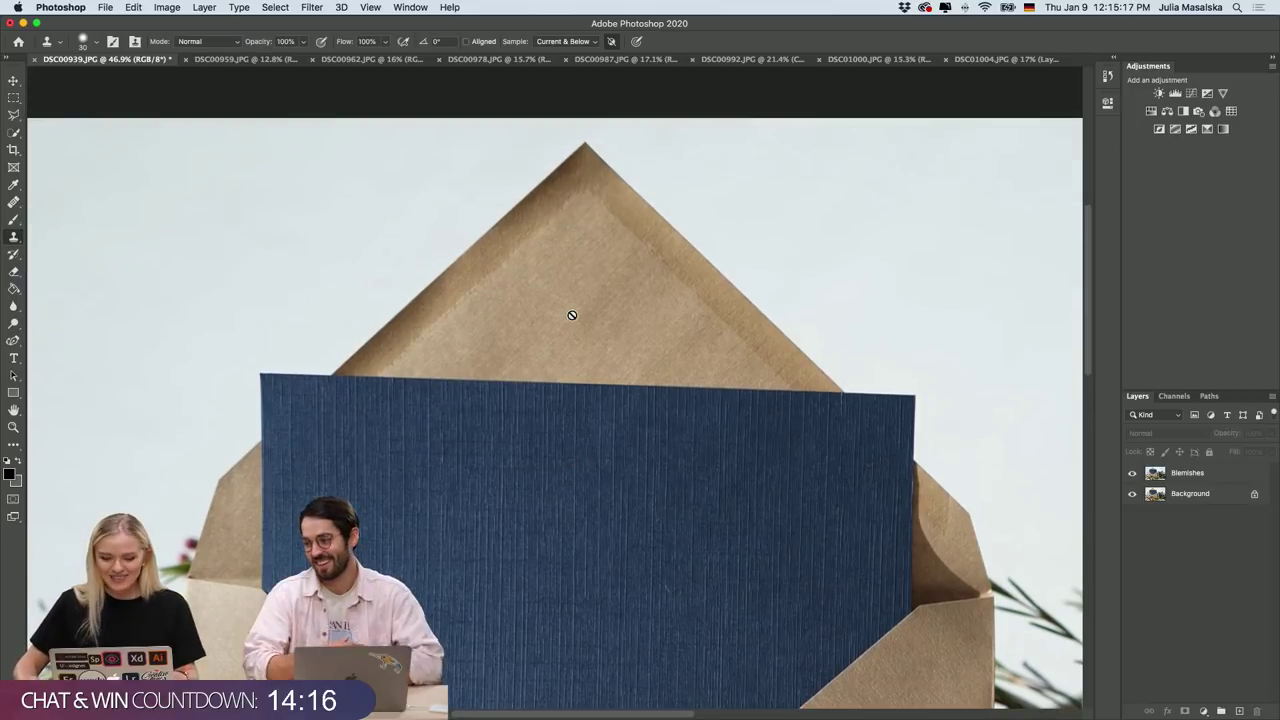
pyautogui.scroll(-5, 571, 312)
pyautogui.hscroll(-1, 560, 315)
pyautogui.scroll(-1, 548, 317)
pyautogui.scroll(7, 547, 315)
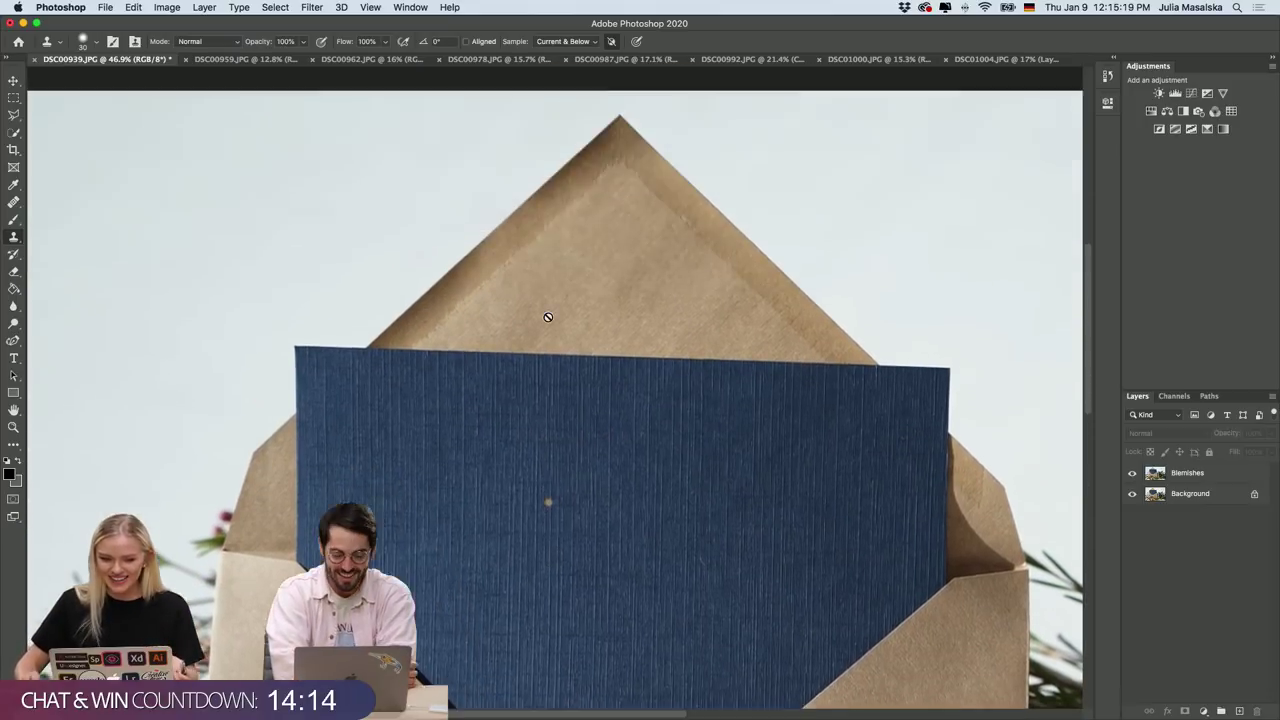
pyautogui.scroll(-2, 548, 317)
pyautogui.scroll(-6, 548, 317)
pyautogui.hscroll(3, 548, 317)
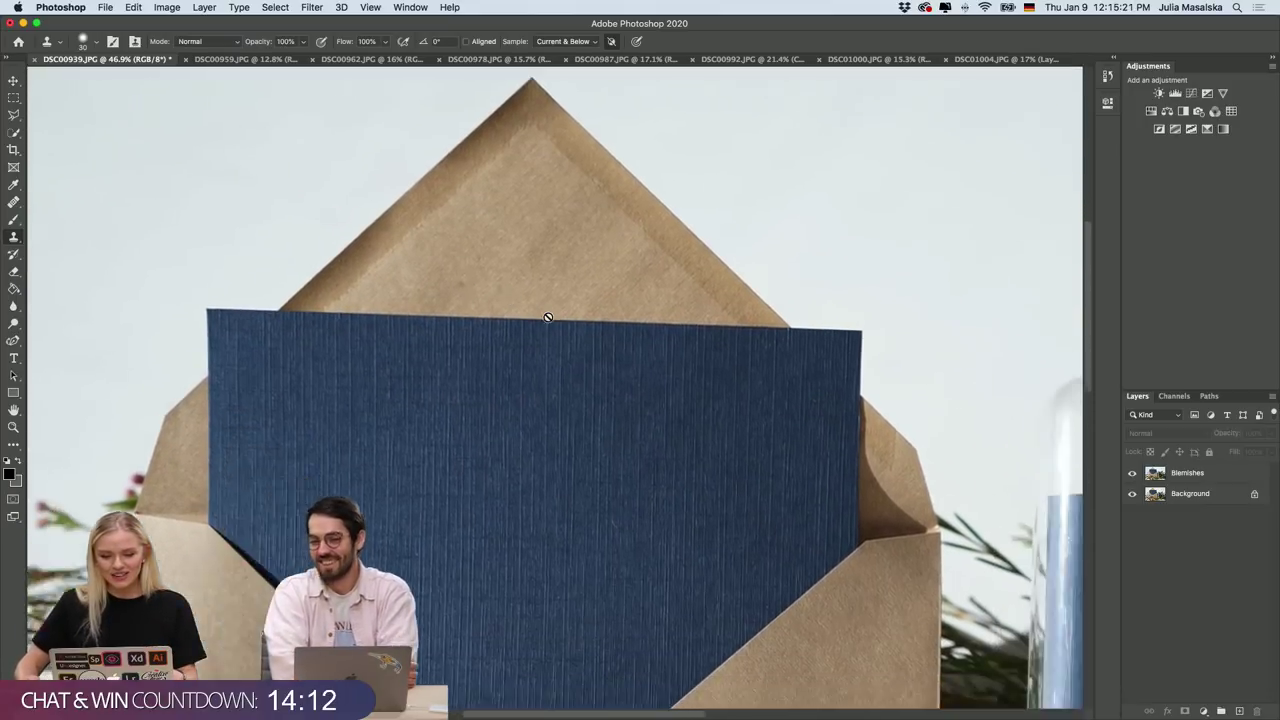
pyautogui.scroll(2, 548, 317)
pyautogui.hscroll(-2, 548, 317)
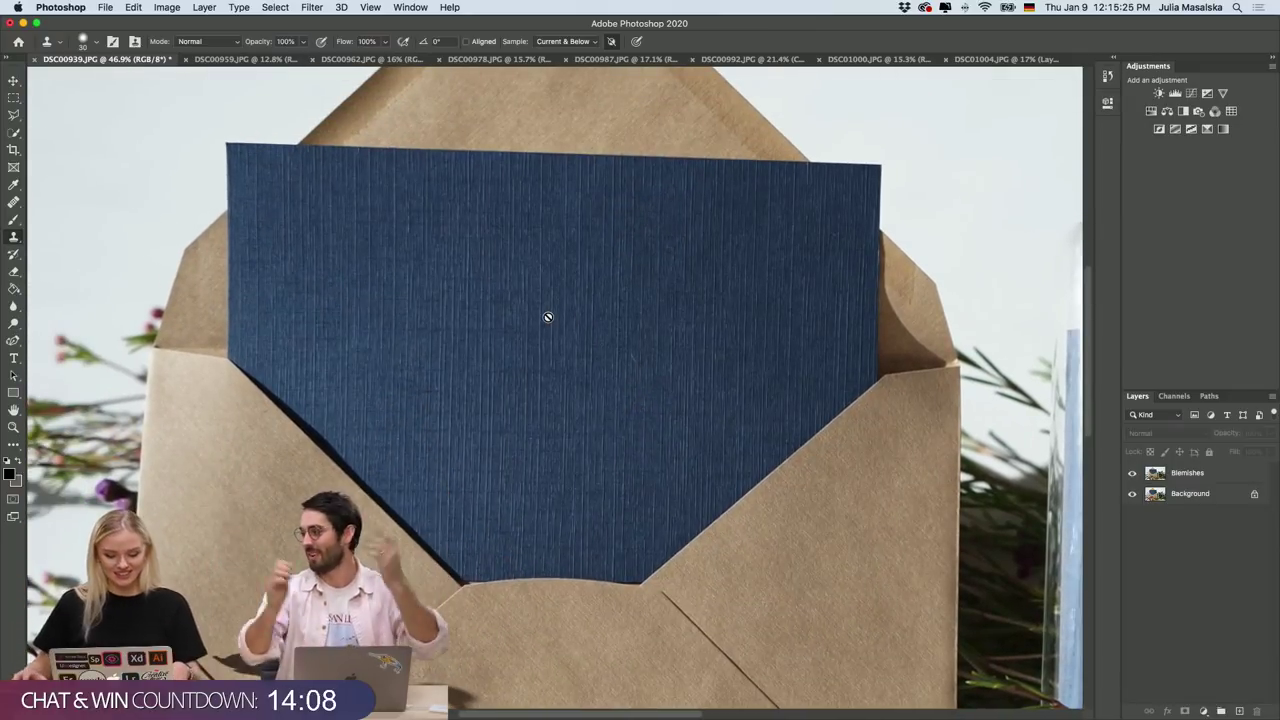
pyautogui.hscroll(-2, 548, 317)
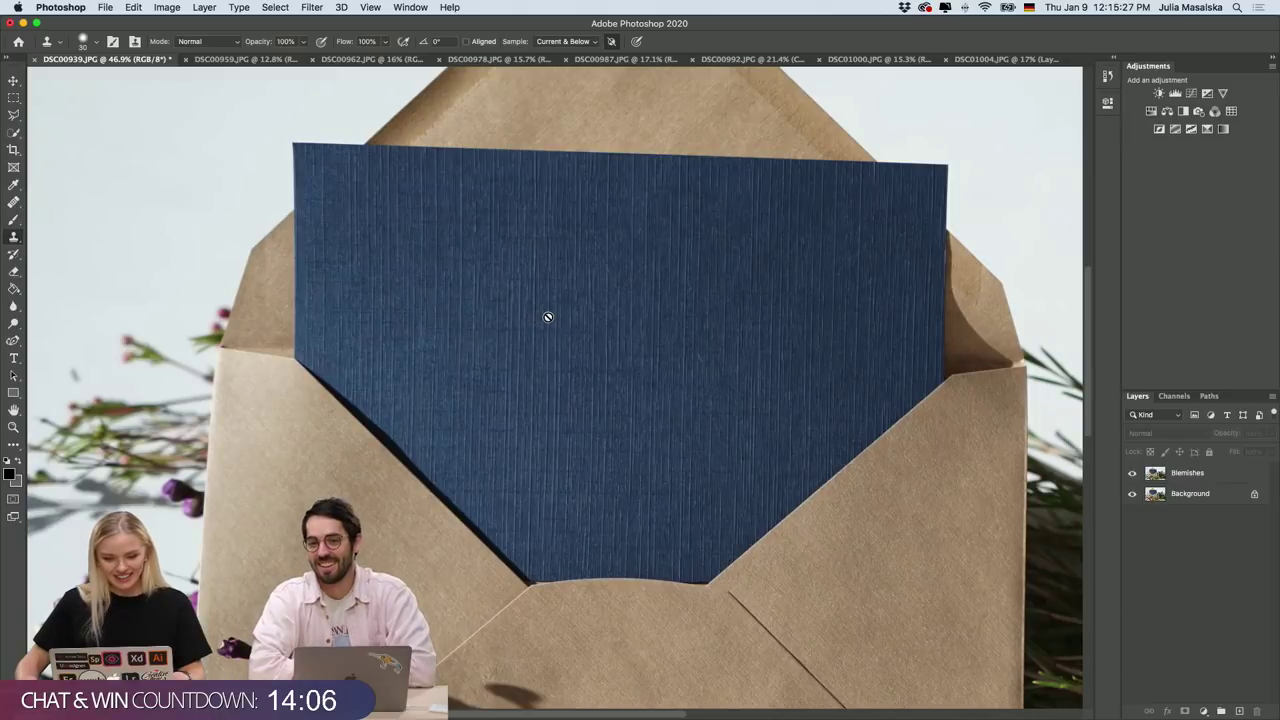
pyautogui.scroll(1, 548, 317)
pyautogui.hscroll(2, 548, 317)
pyautogui.scroll(-5, 548, 317)
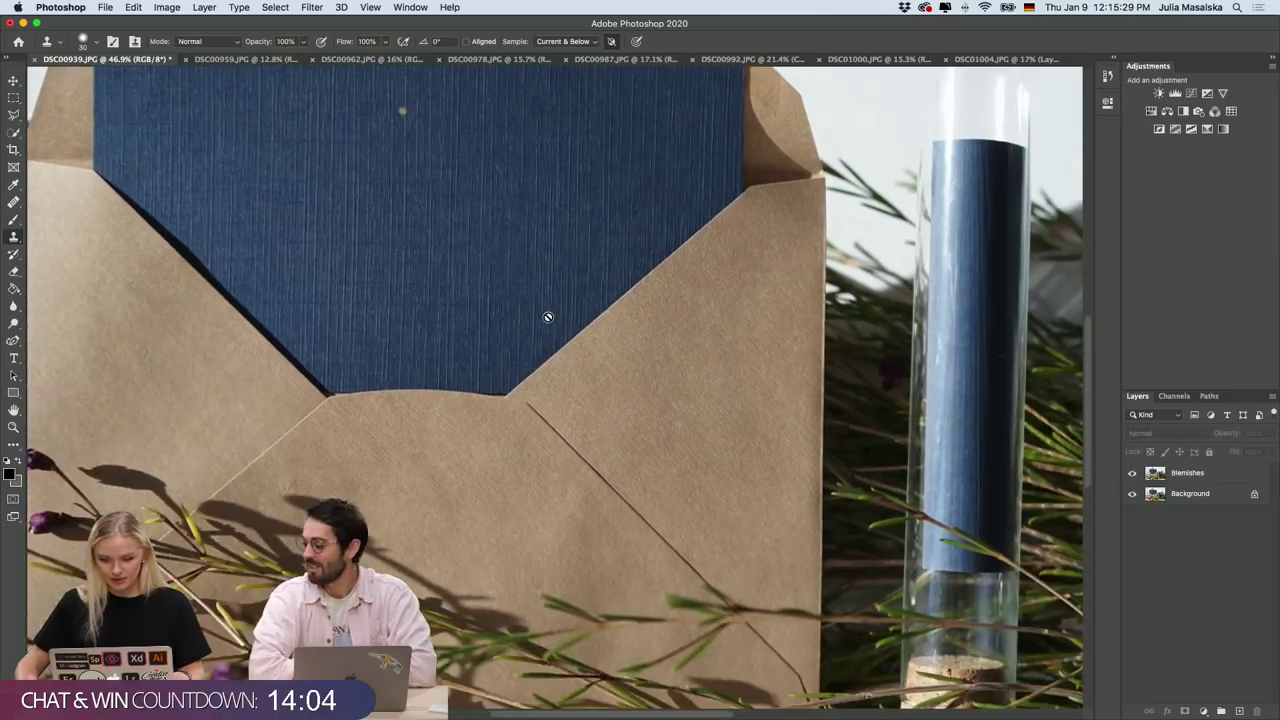
pyautogui.scroll(-3, 548, 317)
pyautogui.hscroll(4, 548, 317)
pyautogui.scroll(4, 548, 317)
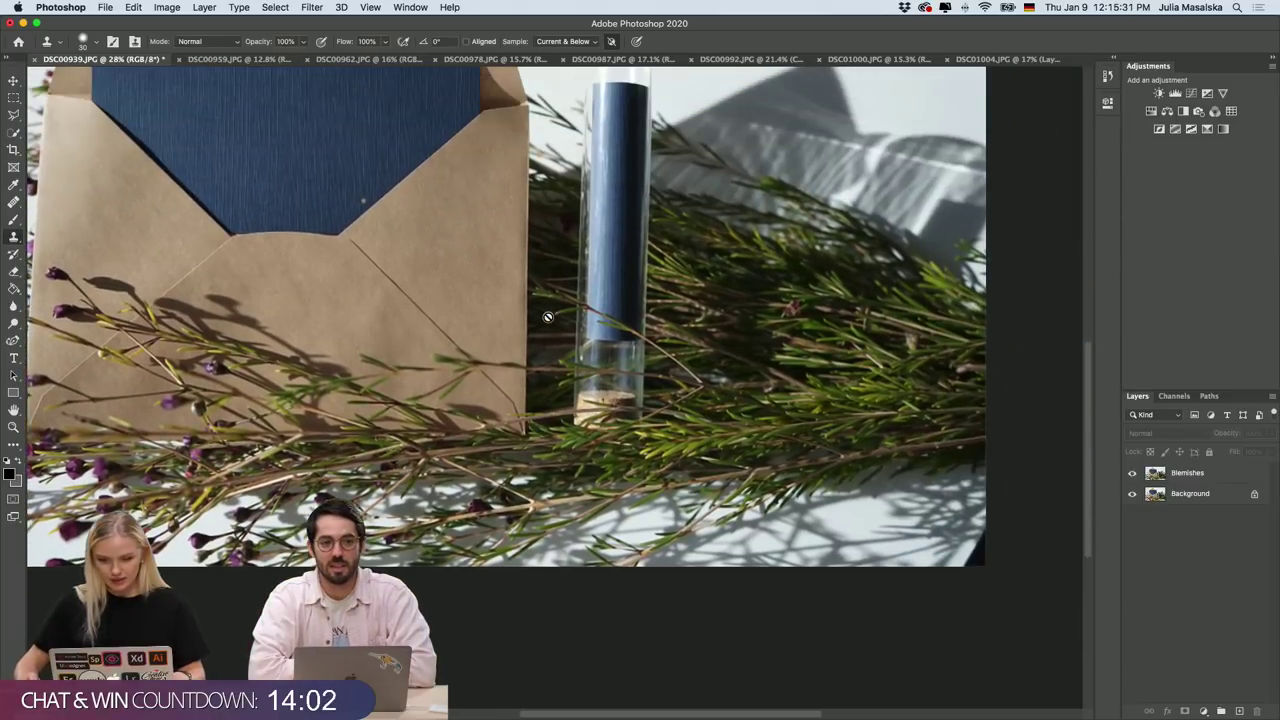
# Zoom into the shadowed corner and try sampling it, dismissing the no-layer-selected alert.
pyautogui.scroll(-4, 548, 317)
pyautogui.hscroll(1, 548, 317)
pyautogui.scroll(3, 970, 529)
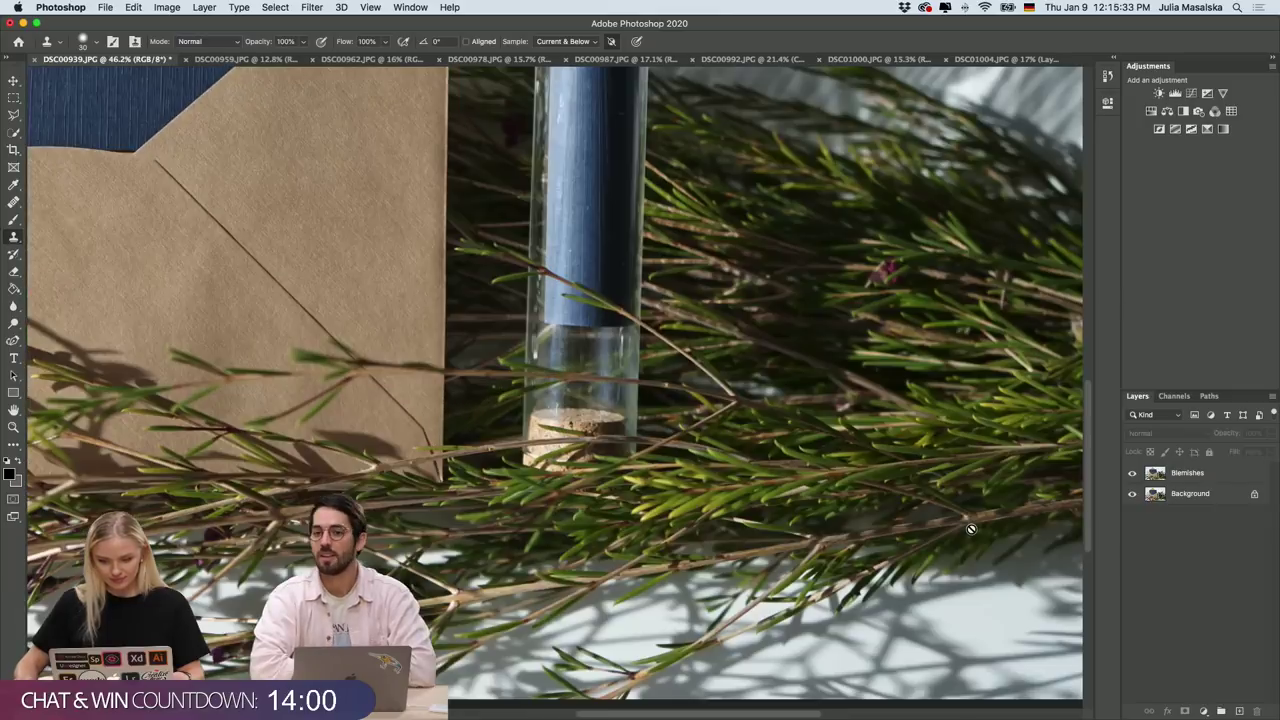
pyautogui.scroll(-1, 970, 529)
pyautogui.hscroll(1, 970, 529)
pyautogui.scroll(-4, 970, 529)
pyautogui.hscroll(6, 970, 529)
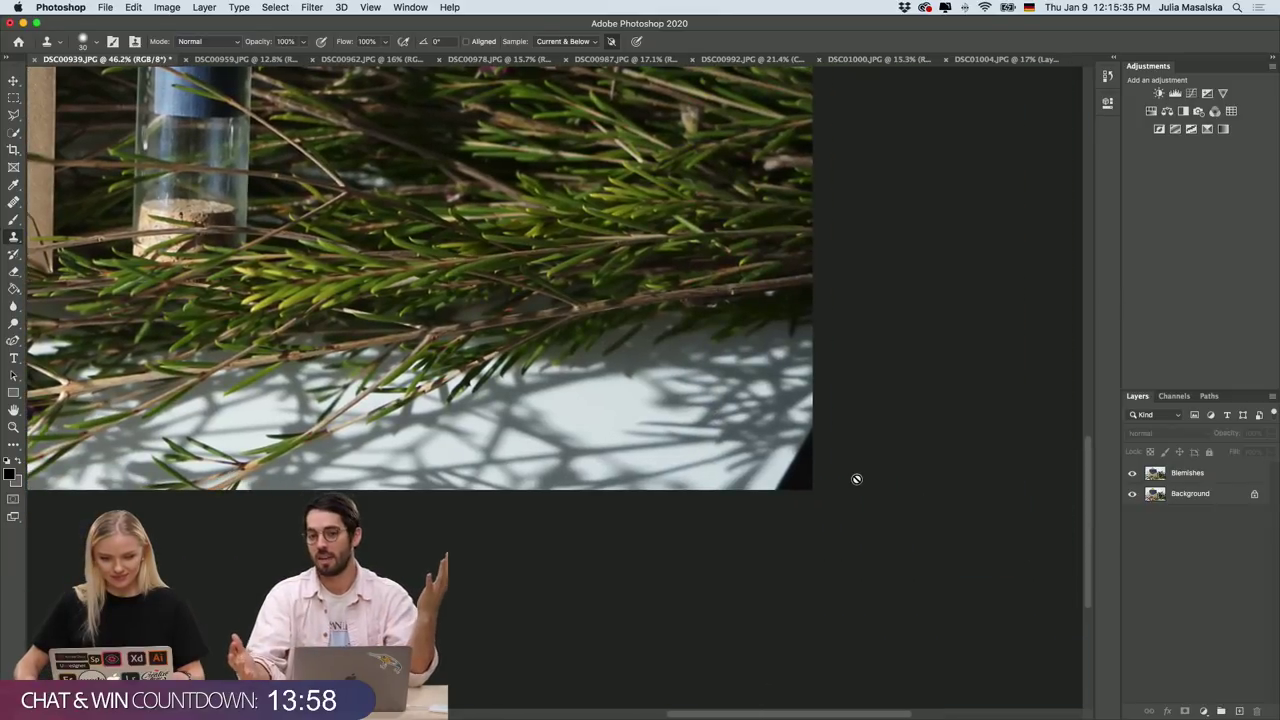
pyautogui.scroll(2, 856, 479)
pyautogui.hscroll(2, 856, 479)
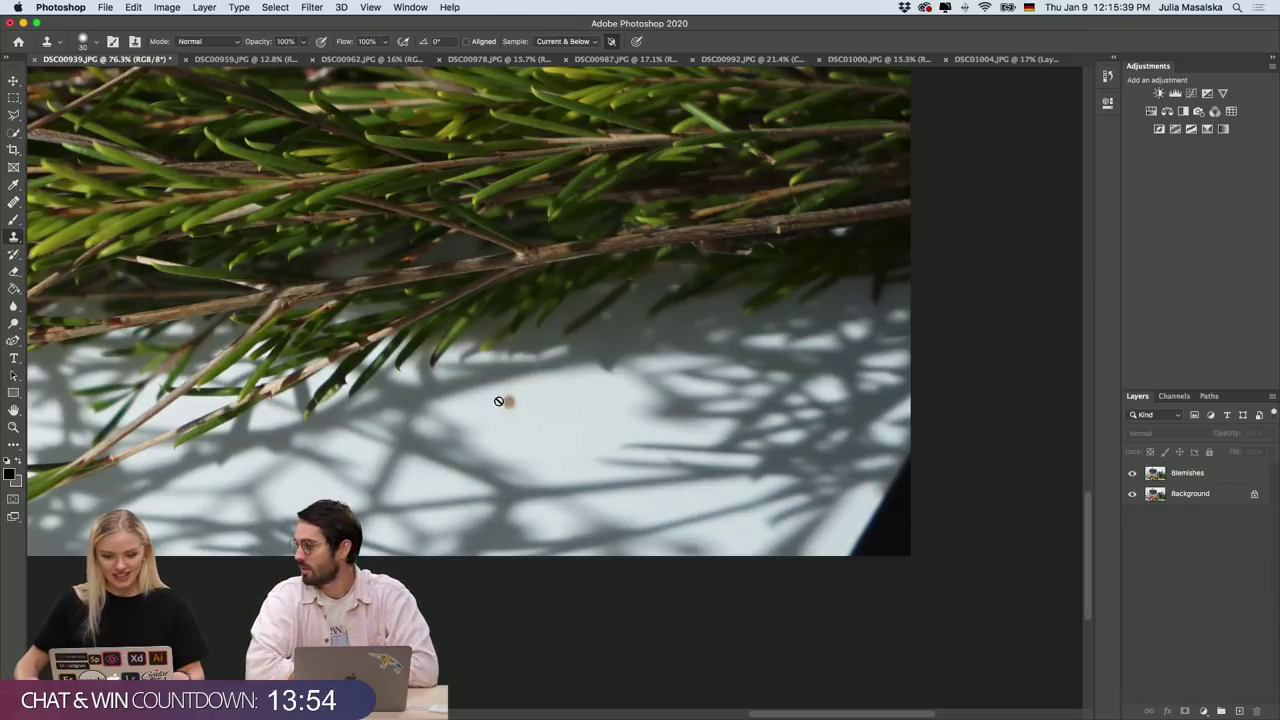
pyautogui.keyDown('alt'); pyautogui.click(540, 406); pyautogui.keyUp('alt')
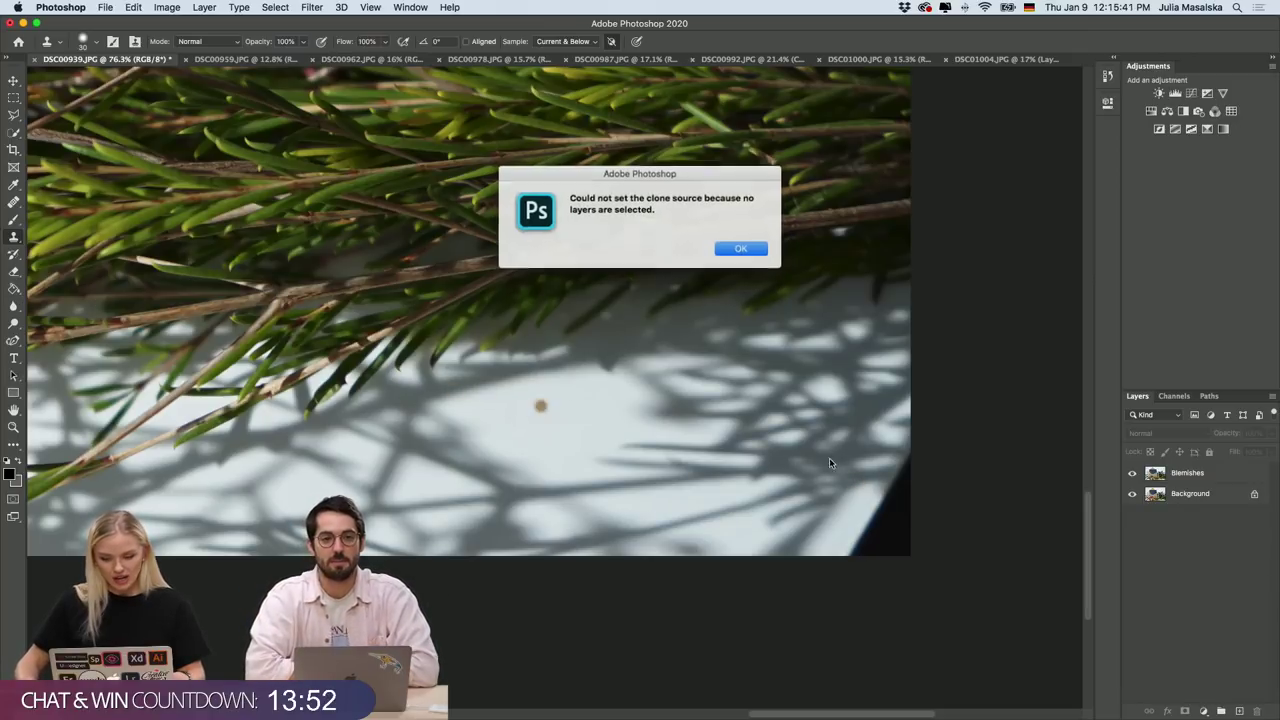
pyautogui.click(737, 248)
# On the Blemishes layer, clone pale backdrop over the dark corner wedge and right-edge patch.
pyautogui.click(1186, 476)
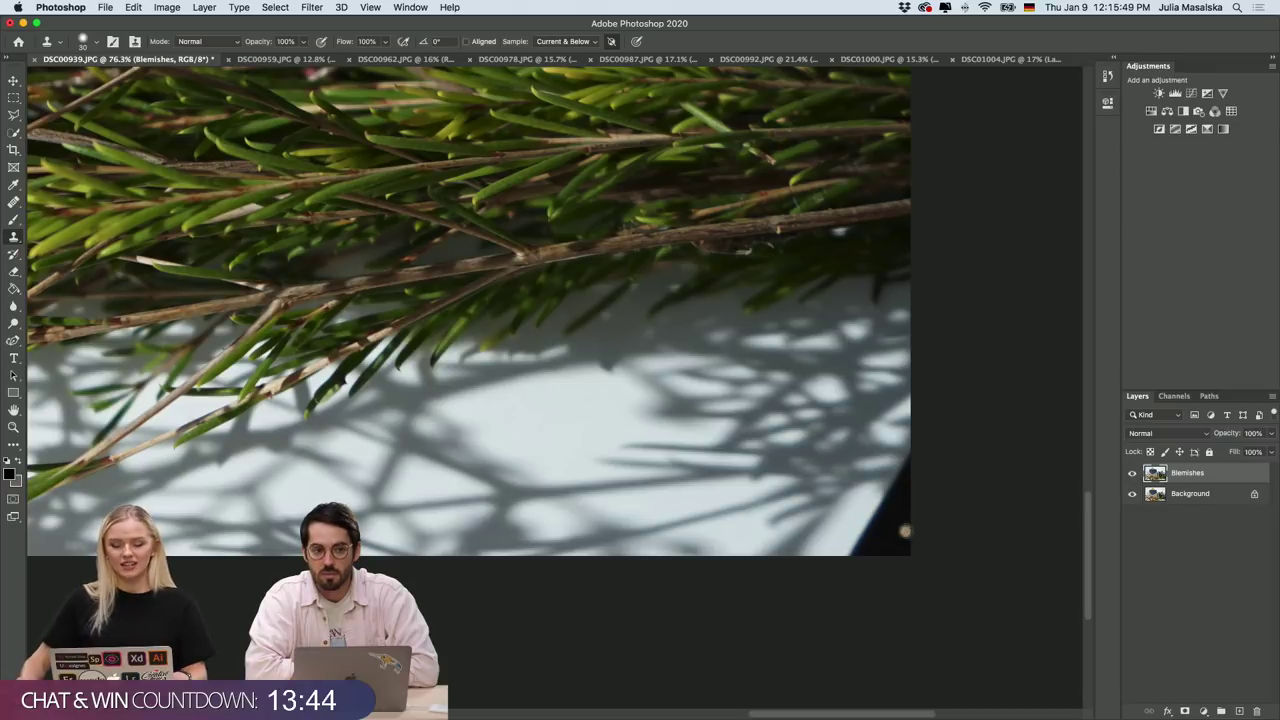
pyautogui.scroll(5, 905, 531)
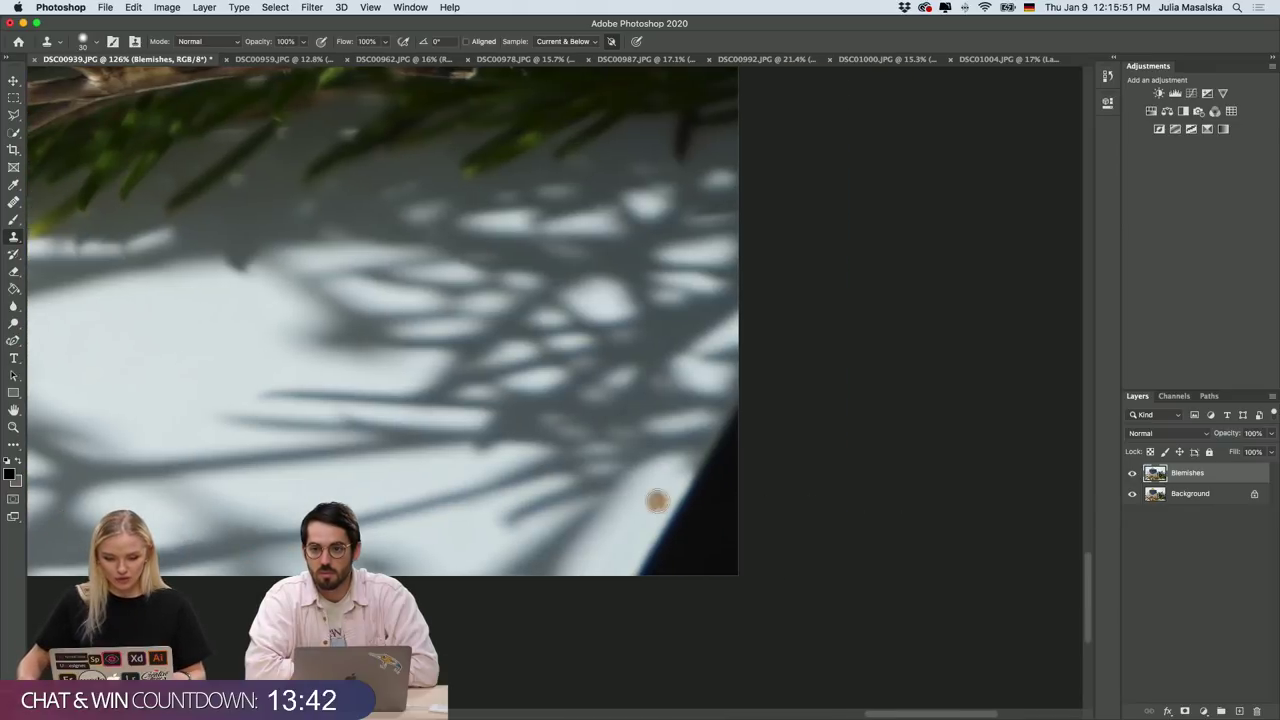
pyautogui.moveTo(657, 501)
pyautogui.mouseDown()
pyautogui.moveTo(652, 542)
pyautogui.moveTo(679, 534)
pyautogui.moveTo(684, 515)
pyautogui.moveTo(685, 540)
pyautogui.moveTo(722, 542)
pyautogui.moveTo(649, 504)
pyautogui.moveTo(646, 560)
pyautogui.moveTo(679, 561)
pyautogui.moveTo(656, 539)
pyautogui.moveTo(668, 565)
pyautogui.moveTo(696, 572)
pyautogui.moveTo(720, 556)
pyautogui.moveTo(657, 544)
pyautogui.moveTo(678, 561)
pyautogui.moveTo(705, 546)
pyautogui.moveTo(649, 551)
pyautogui.moveTo(697, 570)
pyautogui.moveTo(719, 563)
pyautogui.moveTo(736, 583)
pyautogui.moveTo(729, 533)
pyautogui.moveTo(671, 551)
pyautogui.moveTo(726, 561)
pyautogui.moveTo(700, 555)
pyautogui.moveTo(717, 539)
pyautogui.moveTo(655, 549)
pyautogui.moveTo(675, 526)
pyautogui.moveTo(699, 548)
pyautogui.moveTo(695, 506)
pyautogui.moveTo(731, 543)
pyautogui.mouseUp()
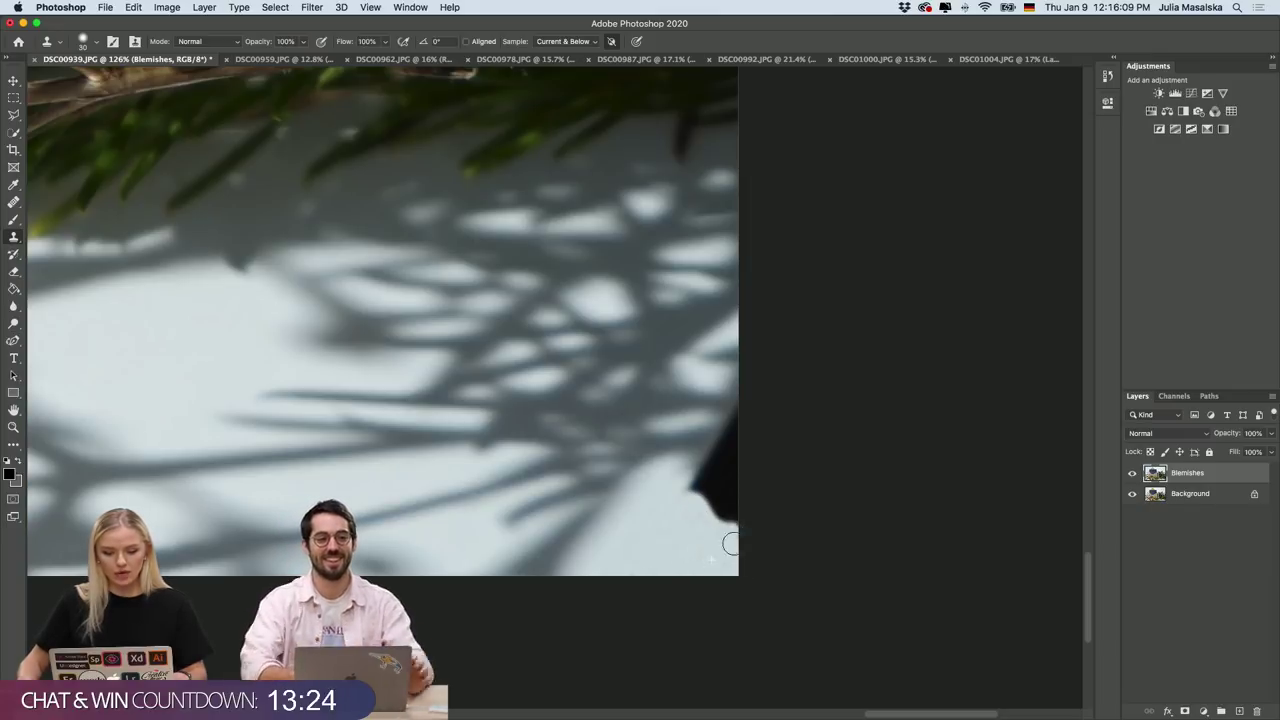
pyautogui.moveTo(690, 502)
pyautogui.mouseDown()
pyautogui.moveTo(721, 528)
pyautogui.moveTo(739, 514)
pyautogui.moveTo(725, 532)
pyautogui.moveTo(703, 533)
pyautogui.moveTo(733, 520)
pyautogui.mouseUp()
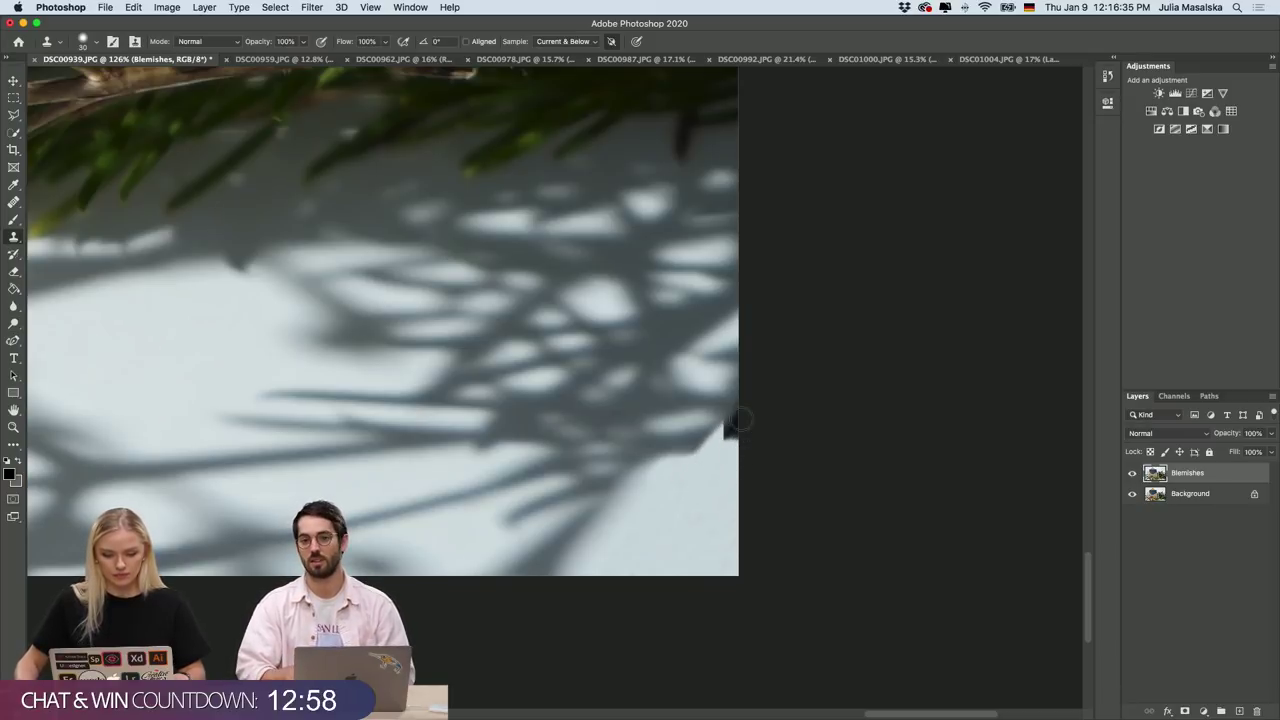
pyautogui.moveTo(728, 449)
pyautogui.mouseDown()
pyautogui.moveTo(745, 405)
pyautogui.moveTo(679, 473)
pyautogui.moveTo(757, 414)
pyautogui.mouseUp()
pyautogui.scroll(-3, 766, 460)
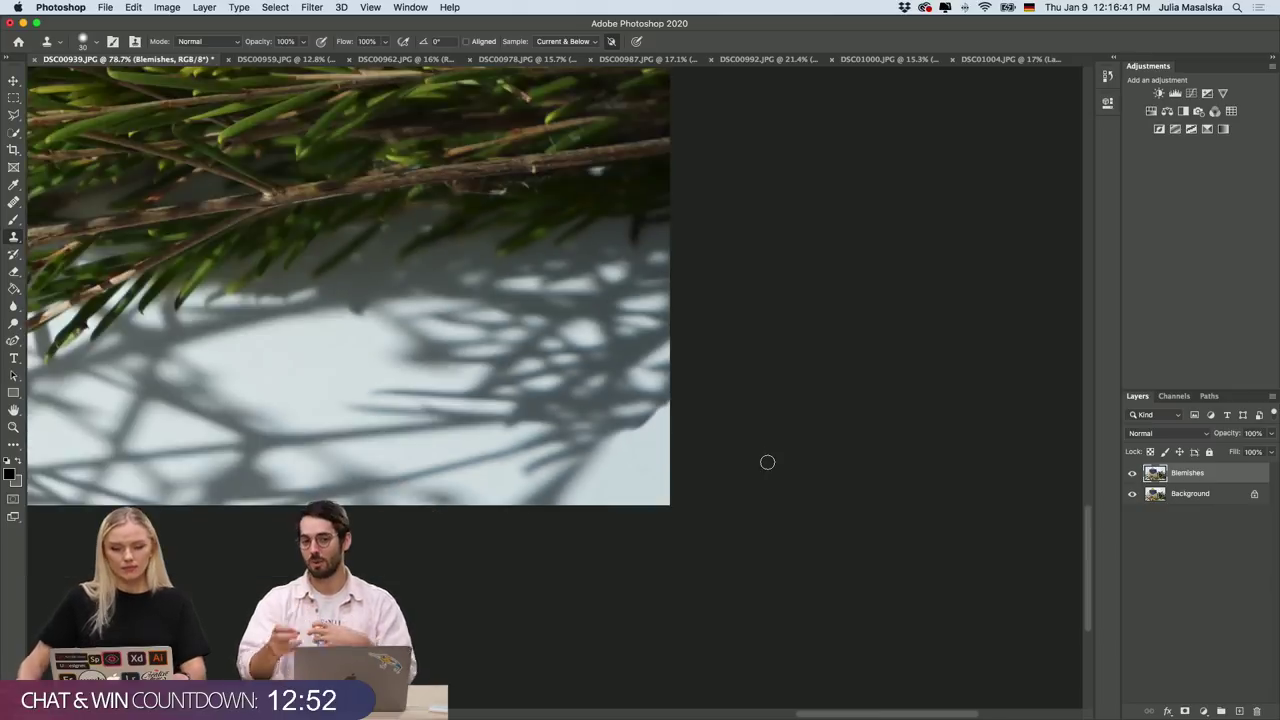
# Test a 70% hardness brush, undo the dab, and settle on 0% hardness.
pyautogui.click(97, 44)
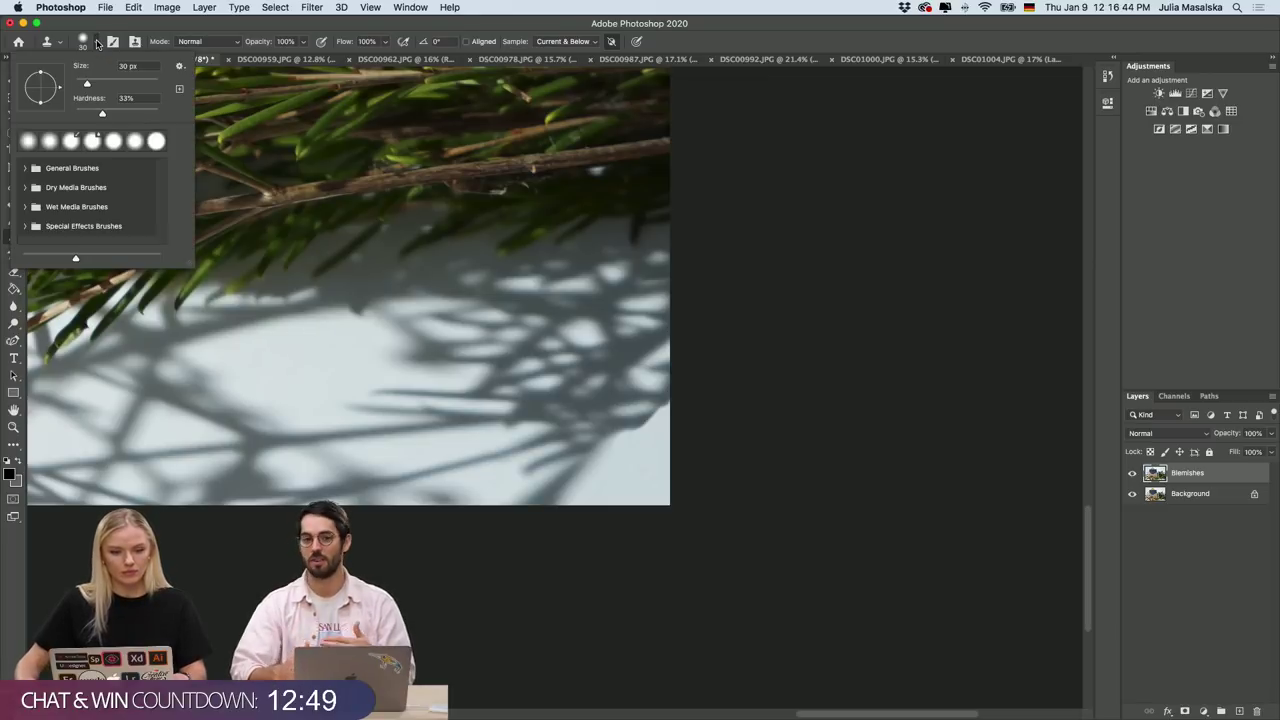
pyautogui.click(134, 115)
pyautogui.scroll(2, 650, 450)
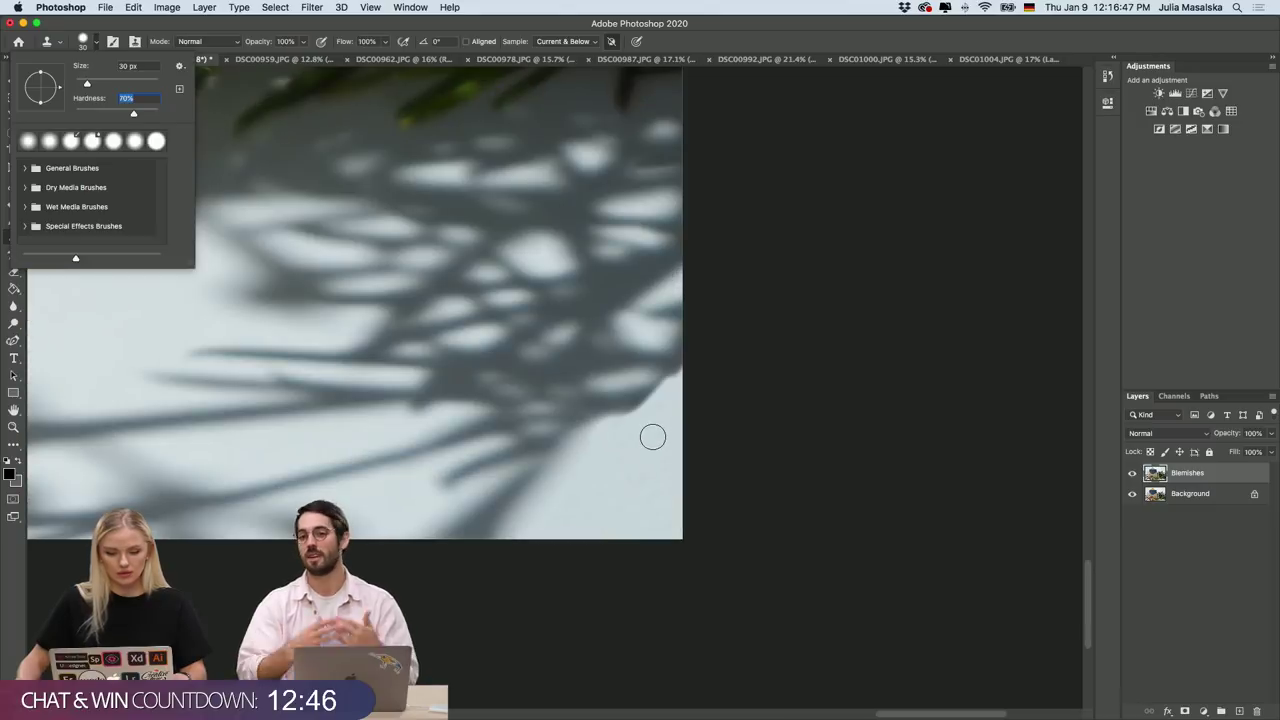
pyautogui.press('Return')
pyautogui.click(668, 313)
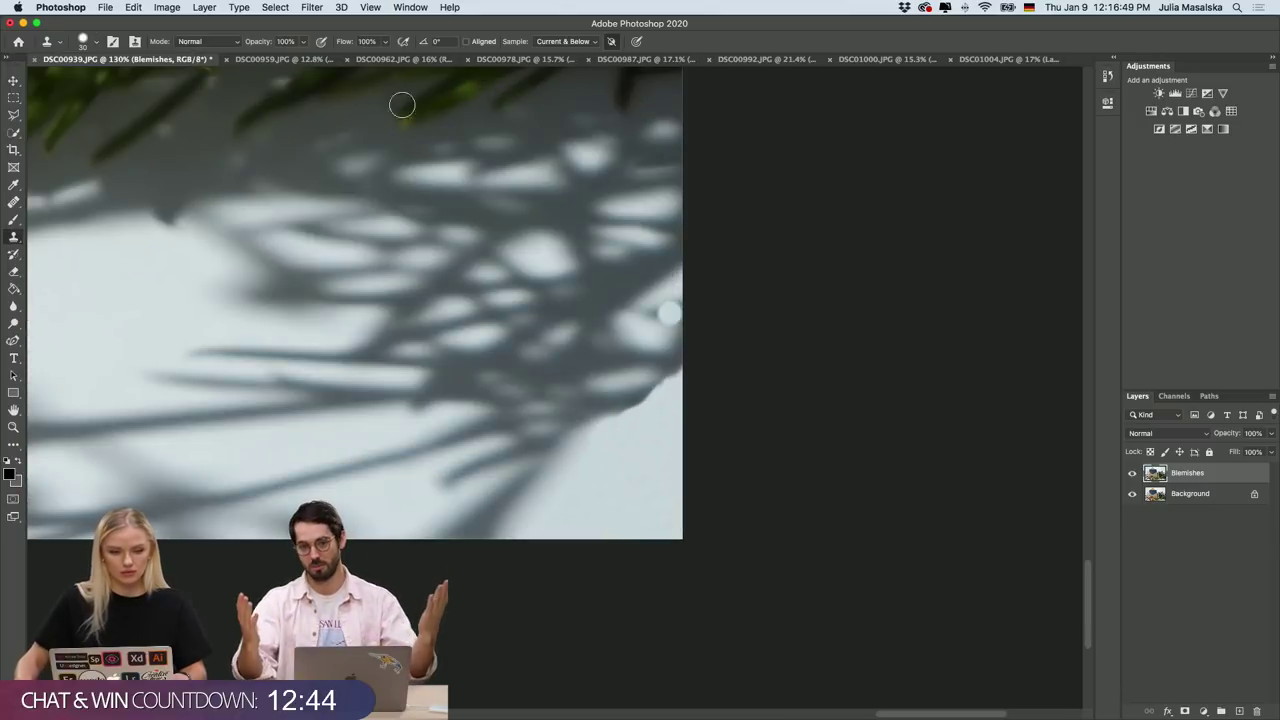
pyautogui.press('super+z')
pyautogui.click(93, 42)
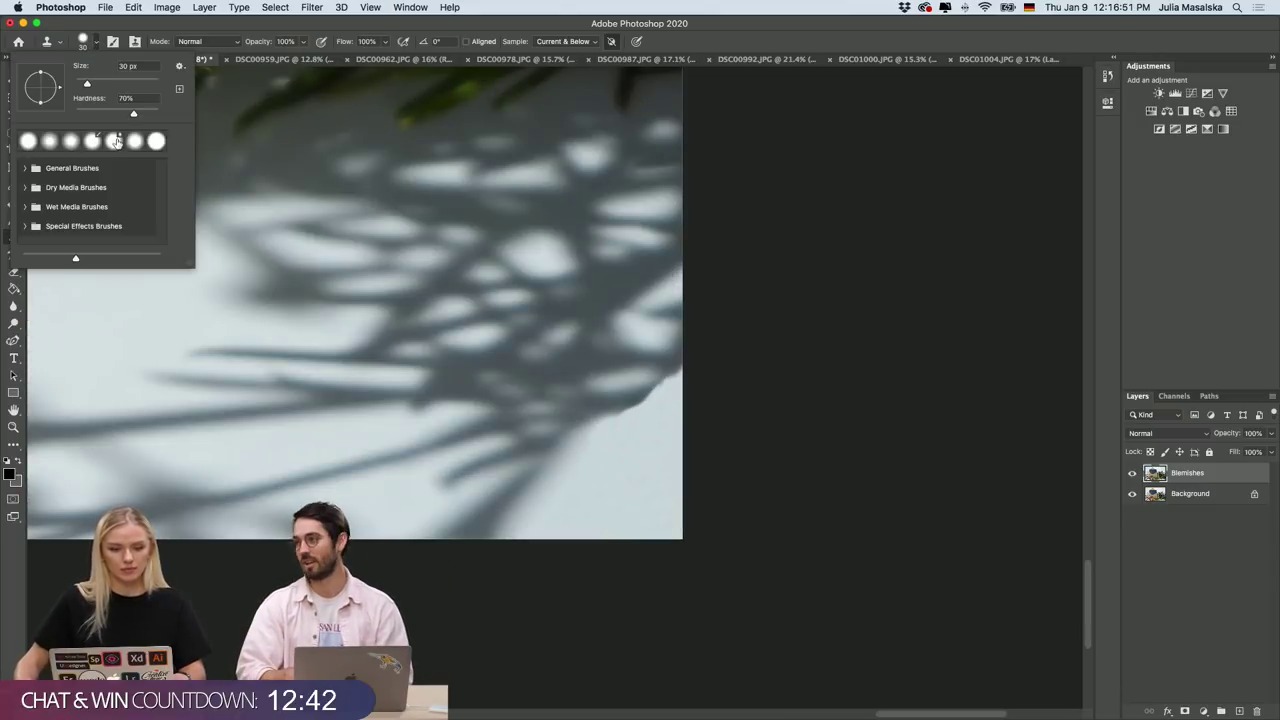
pyautogui.moveTo(136, 117); pyautogui.dragTo(58, 107)
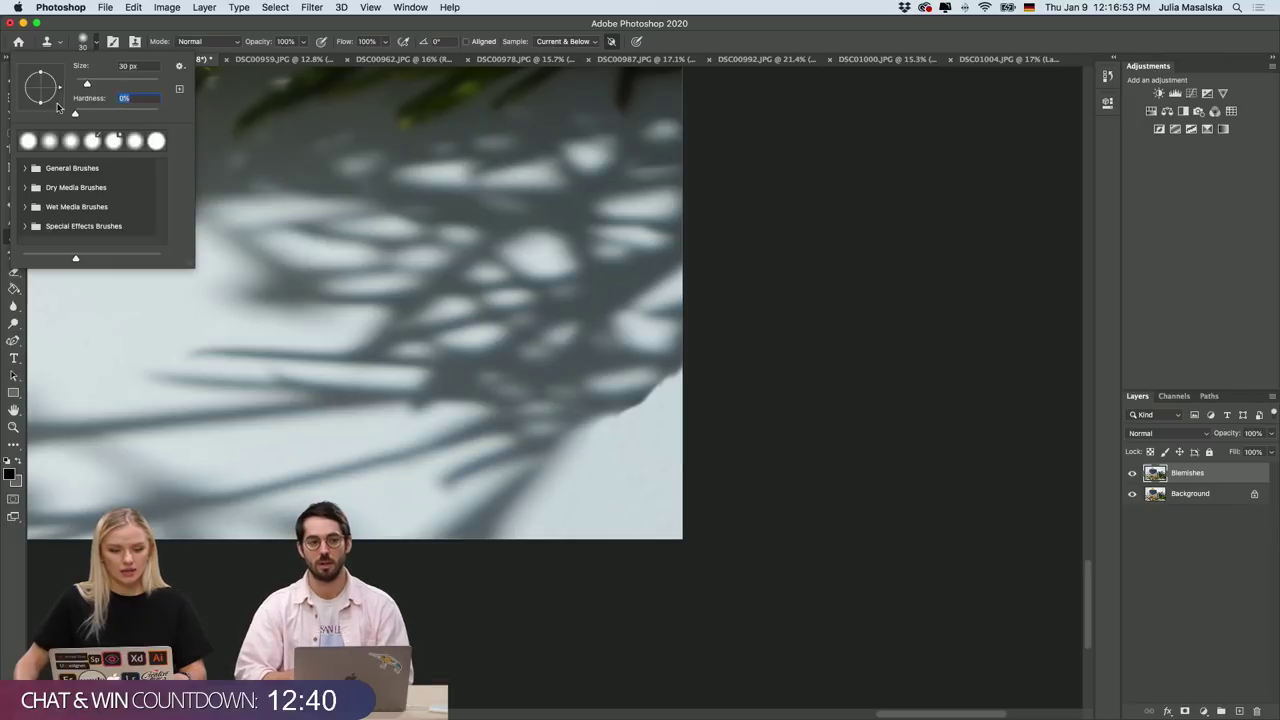
pyautogui.click(94, 44)
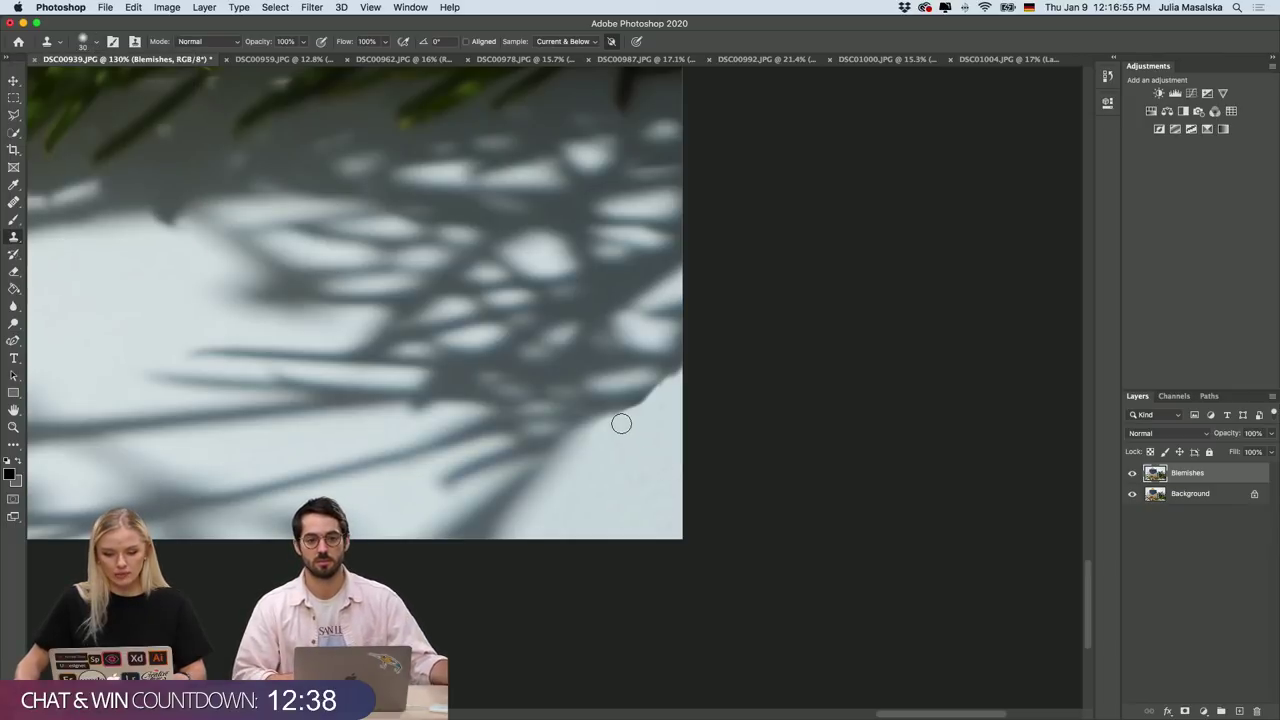
# Clone over the blemishes in the branch shadows near the right border.
pyautogui.moveTo(621, 424)
pyautogui.mouseDown()
pyautogui.moveTo(693, 374)
pyautogui.moveTo(634, 415)
pyautogui.moveTo(653, 446)
pyautogui.moveTo(589, 437)
pyautogui.moveTo(635, 410)
pyautogui.moveTo(617, 438)
pyautogui.mouseUp()
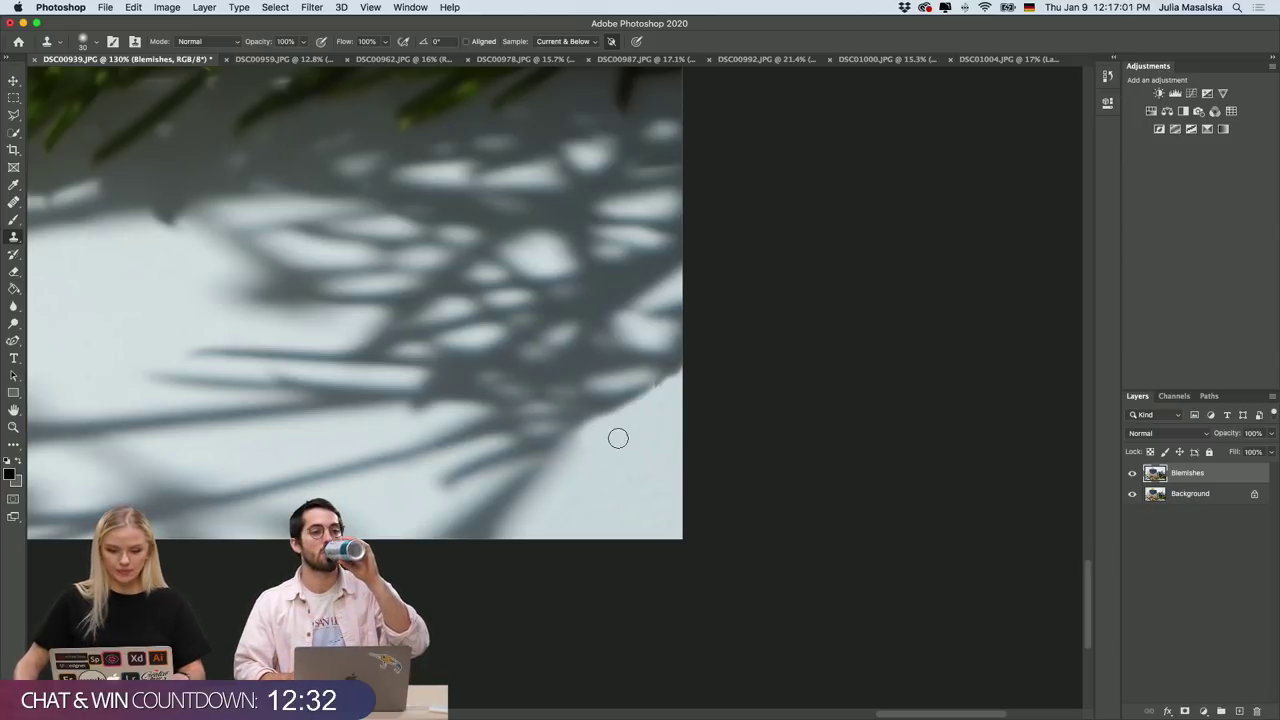
pyautogui.keyDown('alt'); pyautogui.click(641, 427); pyautogui.keyUp('alt')
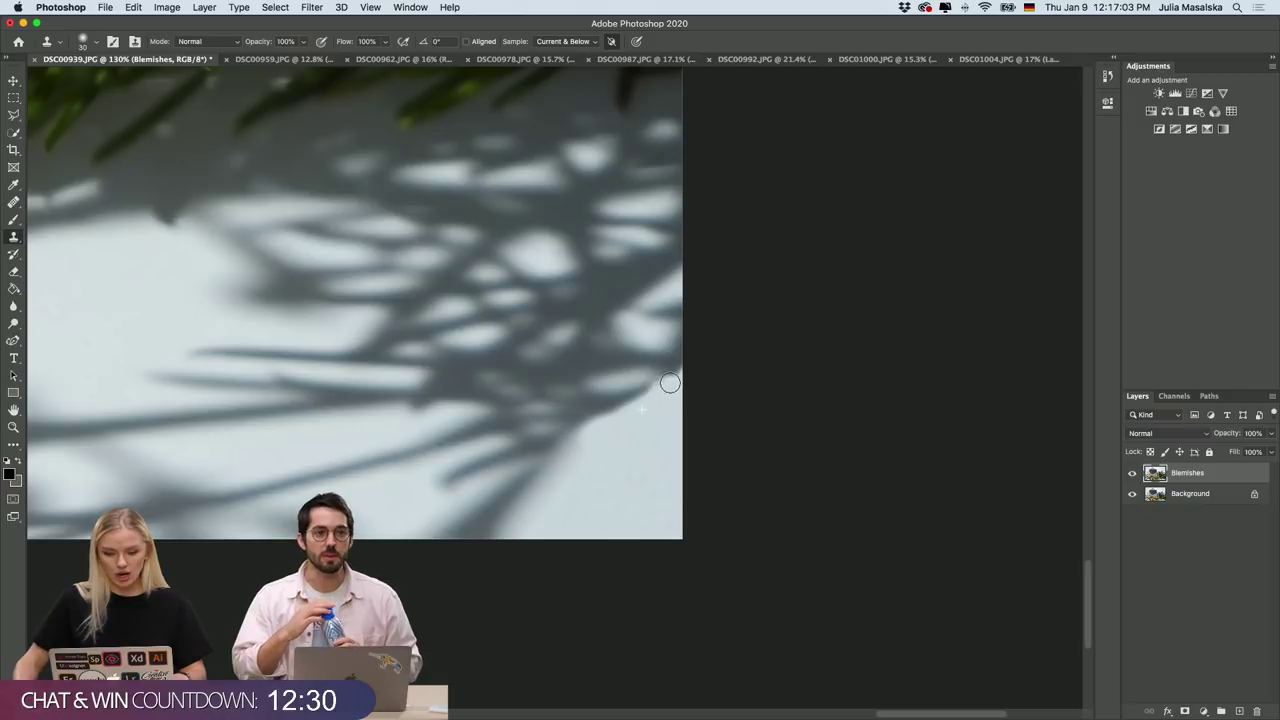
pyautogui.scroll(-8, 628, 459)
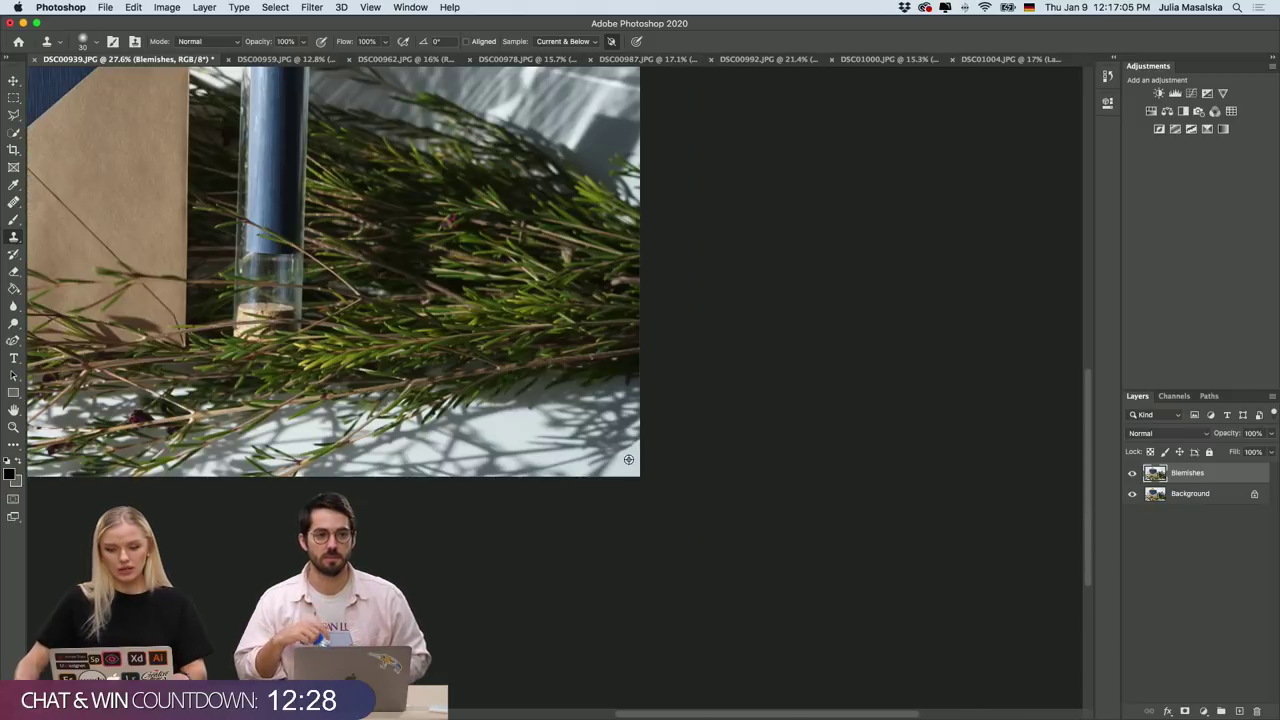
pyautogui.scroll(8, 628, 459)
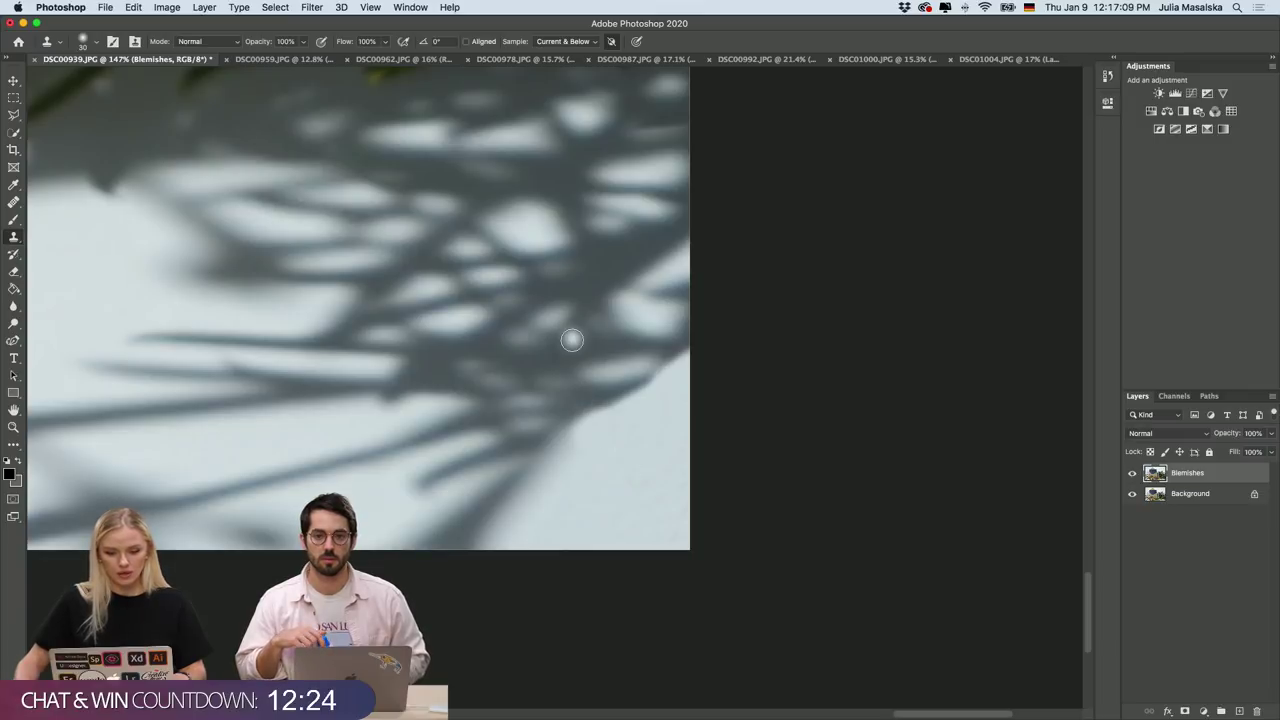
pyautogui.moveTo(640, 392)
pyautogui.mouseDown()
pyautogui.moveTo(650, 360)
pyautogui.moveTo(693, 339)
pyautogui.moveTo(676, 374)
pyautogui.moveTo(645, 387)
pyautogui.moveTo(656, 391)
pyautogui.mouseUp()
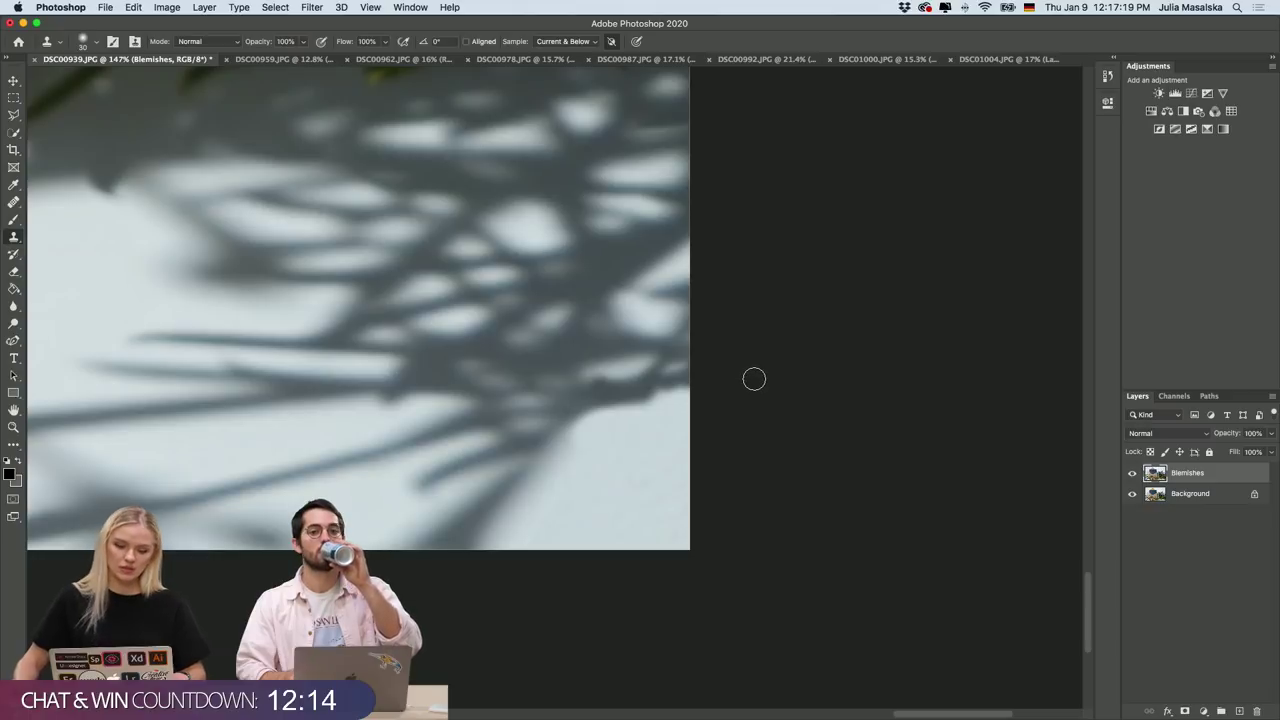
pyautogui.scroll(3, 754, 378)
pyautogui.scroll(3, 660, 410)
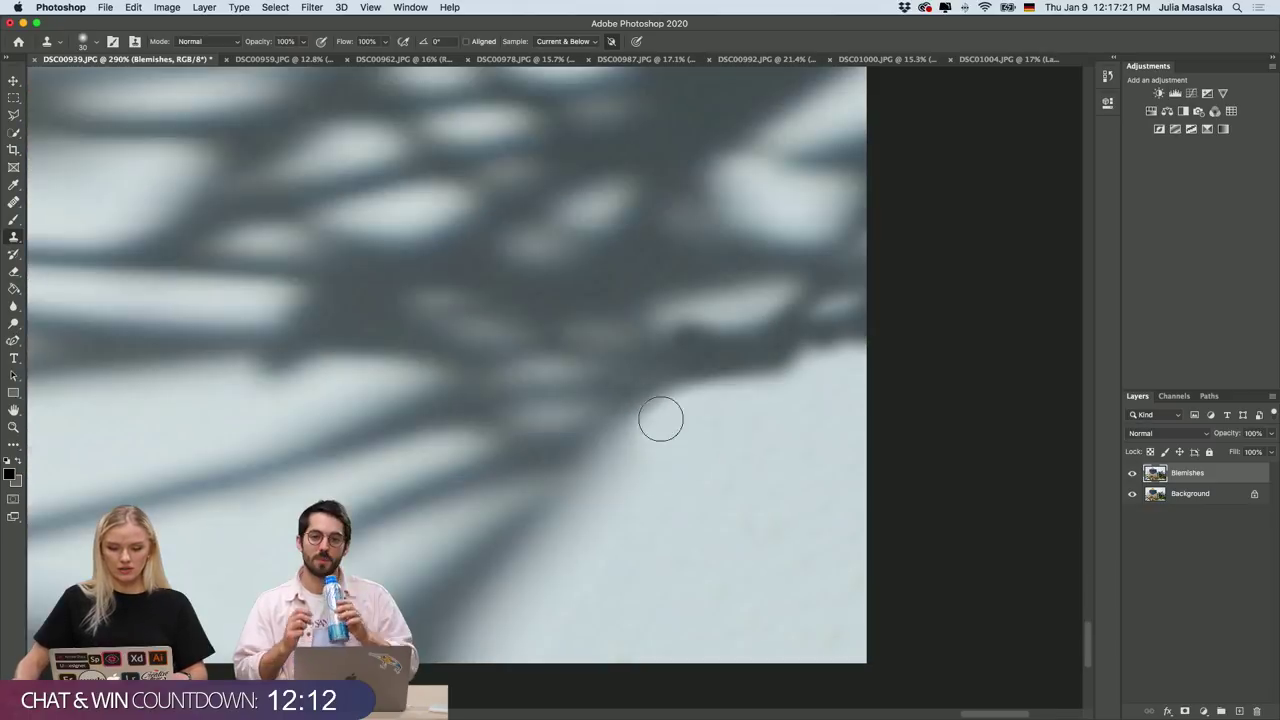
pyautogui.keyDown('alt'); pyautogui.click(531, 399); pyautogui.keyUp('alt')
pyautogui.click(632, 408)
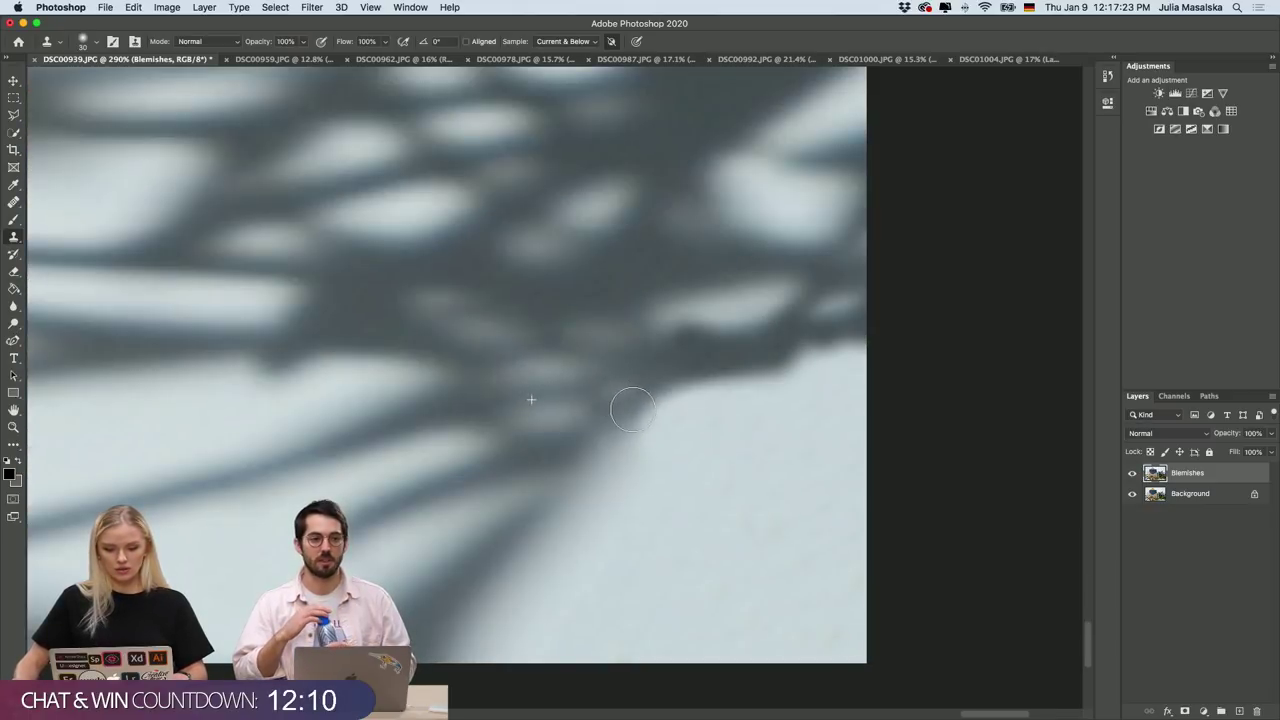
pyautogui.moveTo(632, 408); pyautogui.dragTo(786, 366)
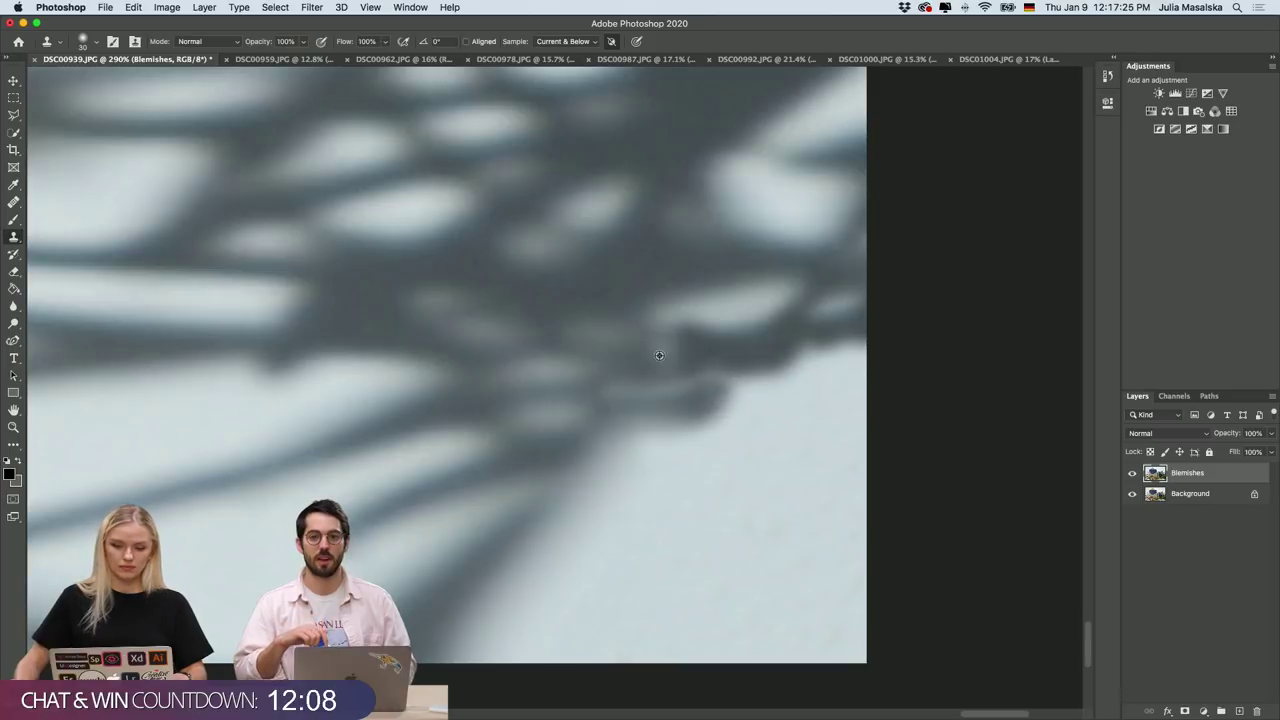
pyautogui.moveTo(659, 355)
pyautogui.mouseDown()
pyautogui.moveTo(607, 389)
pyautogui.moveTo(660, 405)
pyautogui.mouseUp()
pyautogui.scroll(-10, 664, 400)
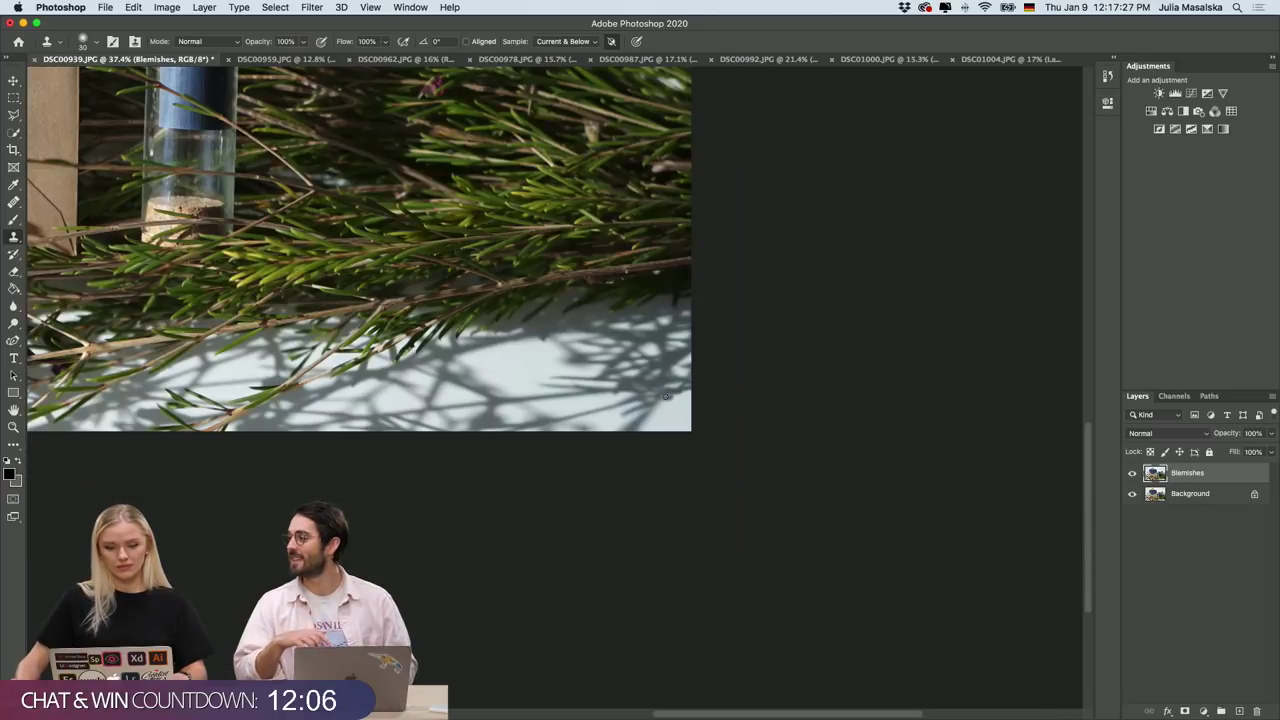
pyautogui.scroll(4, 665, 396)
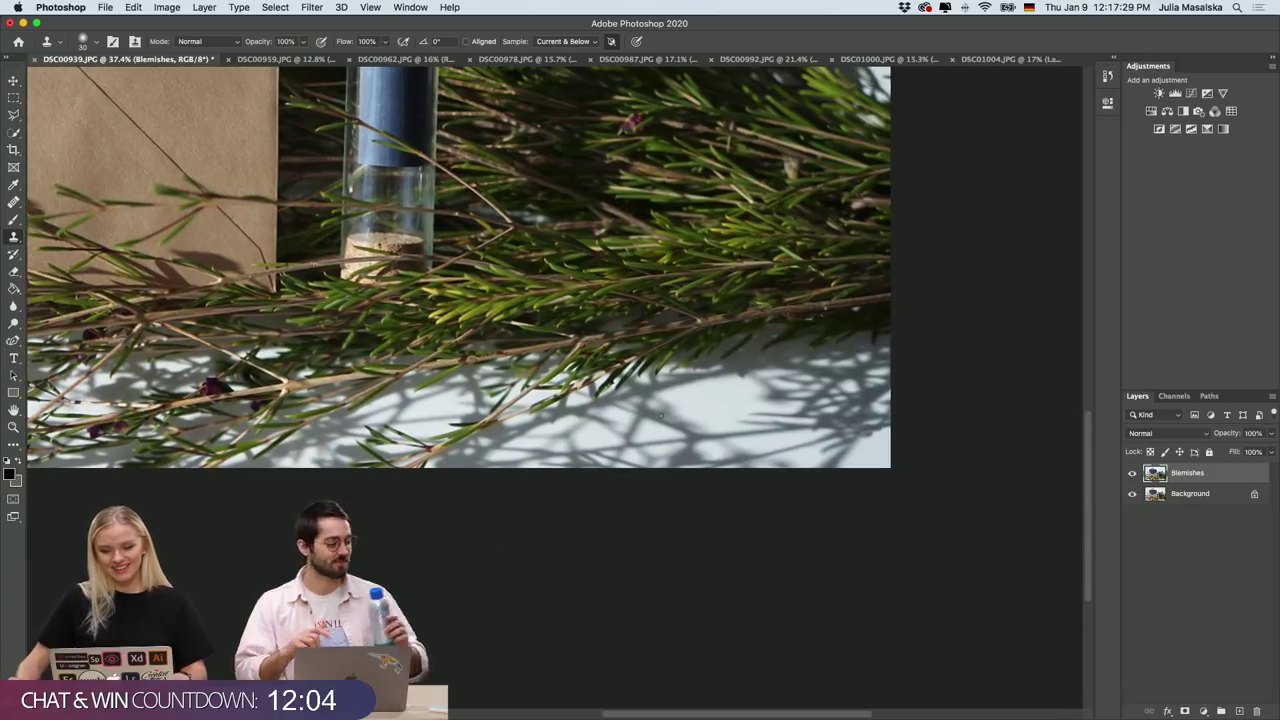
# Fit the whole photo in the window and look over the retouched result.
pyautogui.press('super+0')
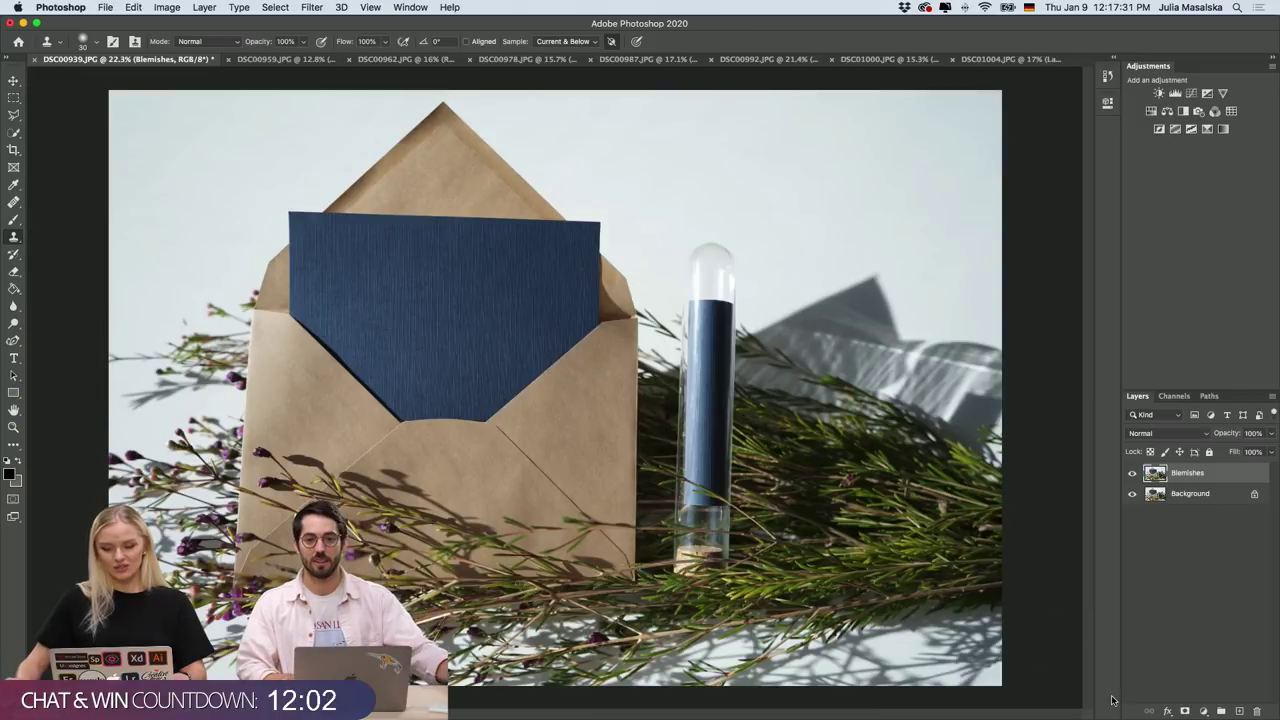
pyautogui.scroll(3, 1063, 689)
pyautogui.scroll(-10, 1063, 689)
pyautogui.hscroll(10, 1063, 689)
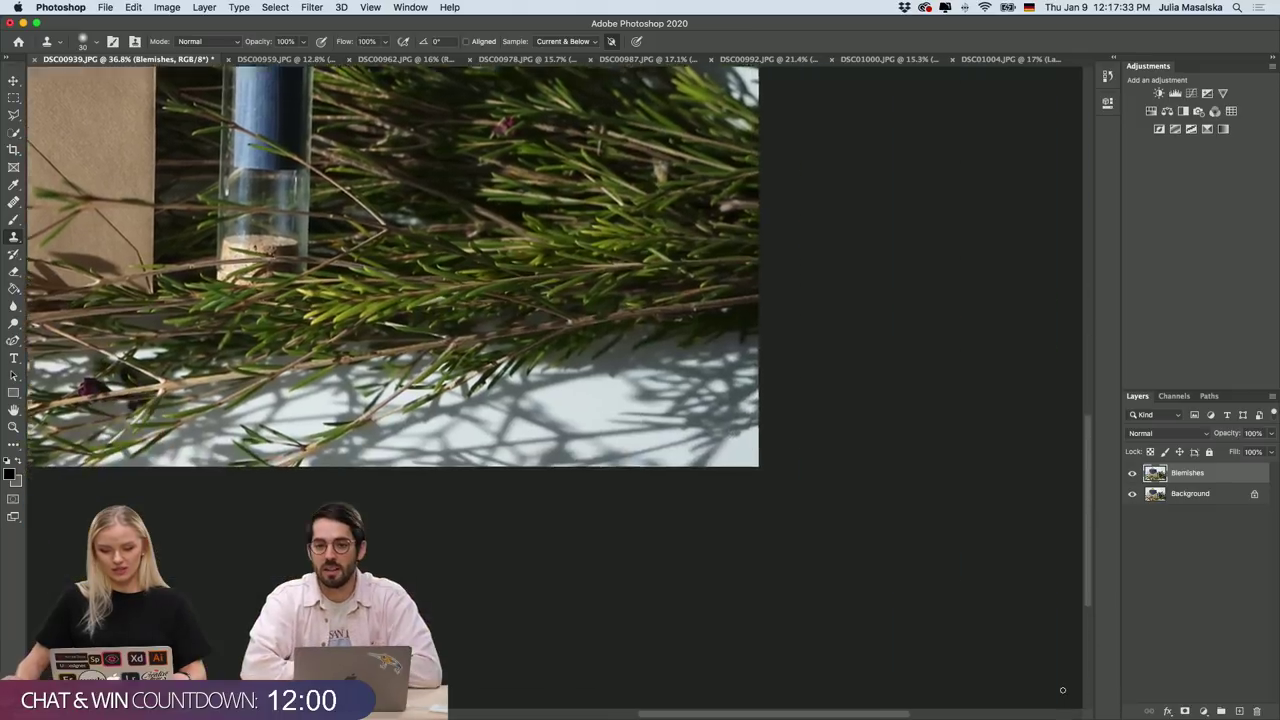
pyautogui.scroll(4, 1063, 689)
pyautogui.hscroll(-10, 1063, 689)
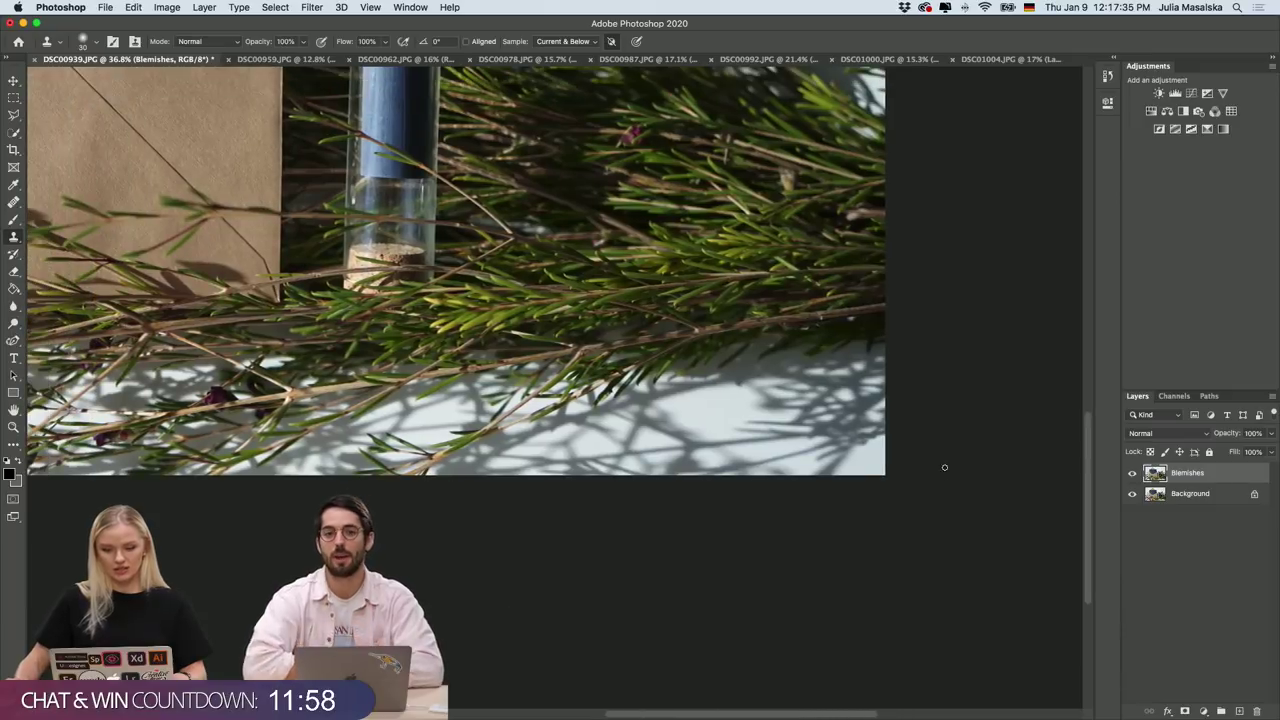
pyautogui.scroll(-3, 942, 465)
pyautogui.scroll(-3, 942, 465)
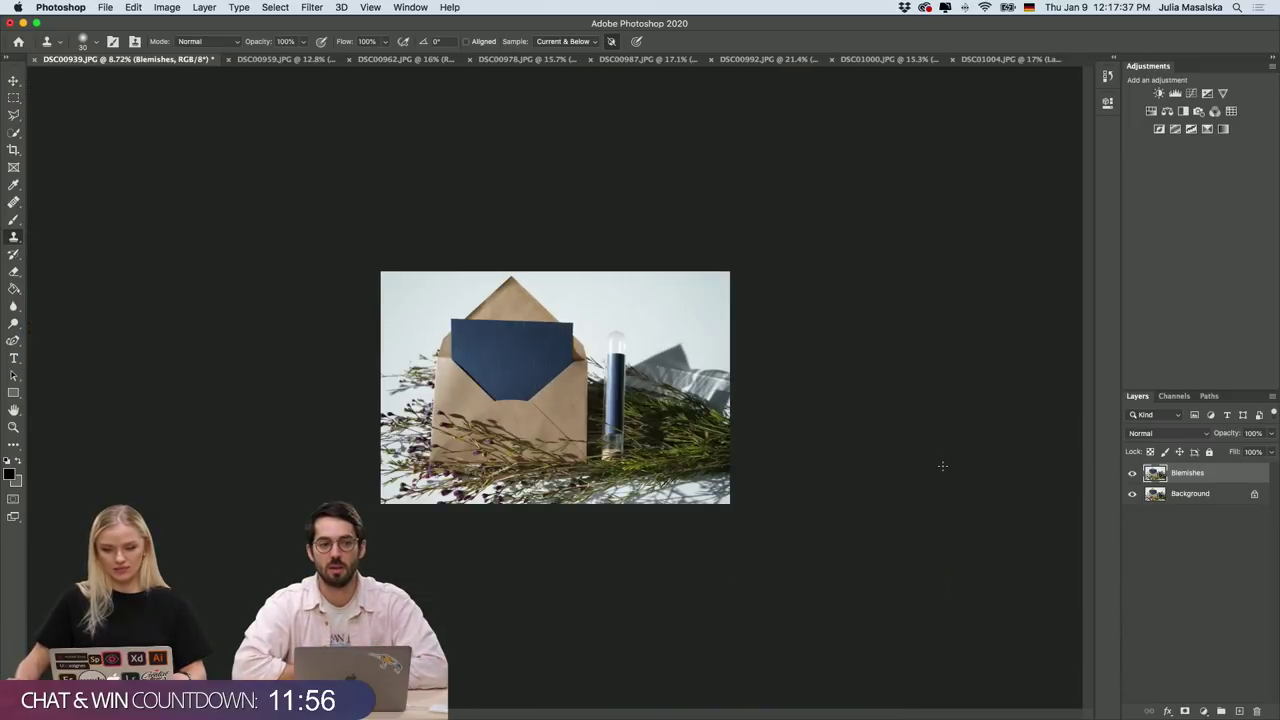
pyautogui.scroll(2, 623, 401)
pyautogui.scroll(2, 623, 401)
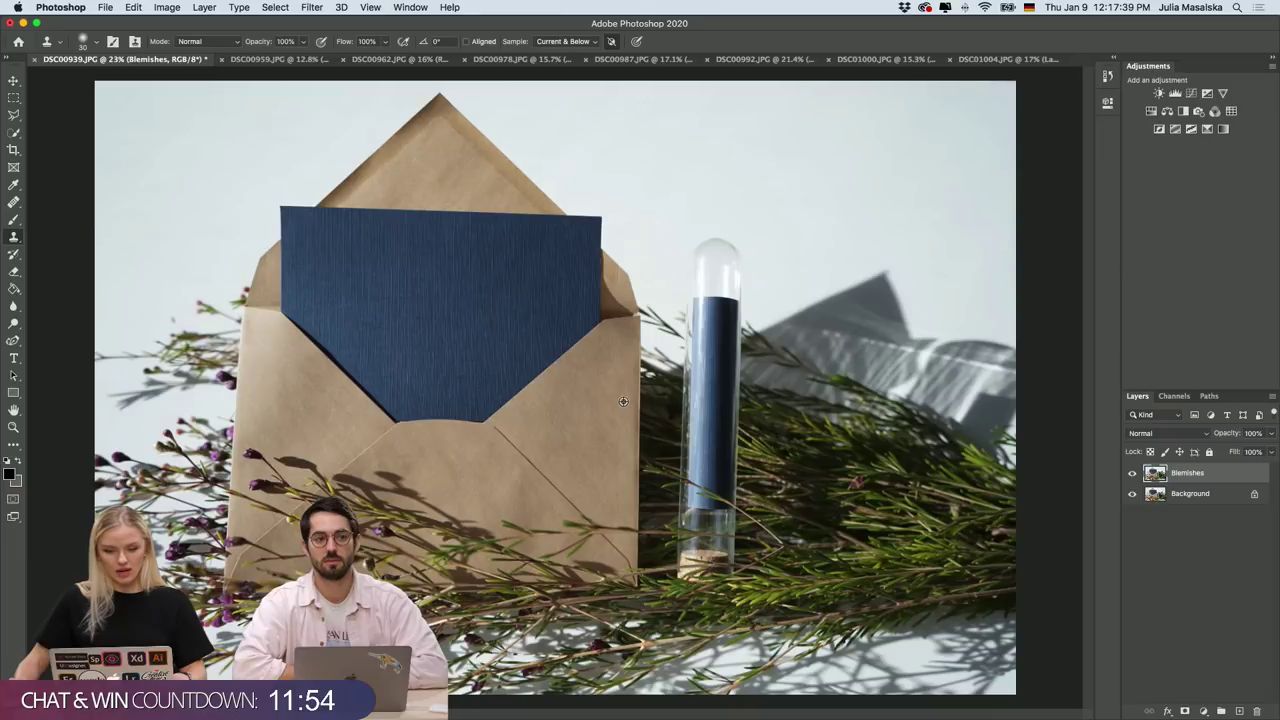
# Add Brightness/Contrast at brightness 11 and contrast 9, then a default Hue/Saturation layer.
pyautogui.click(1193, 535)
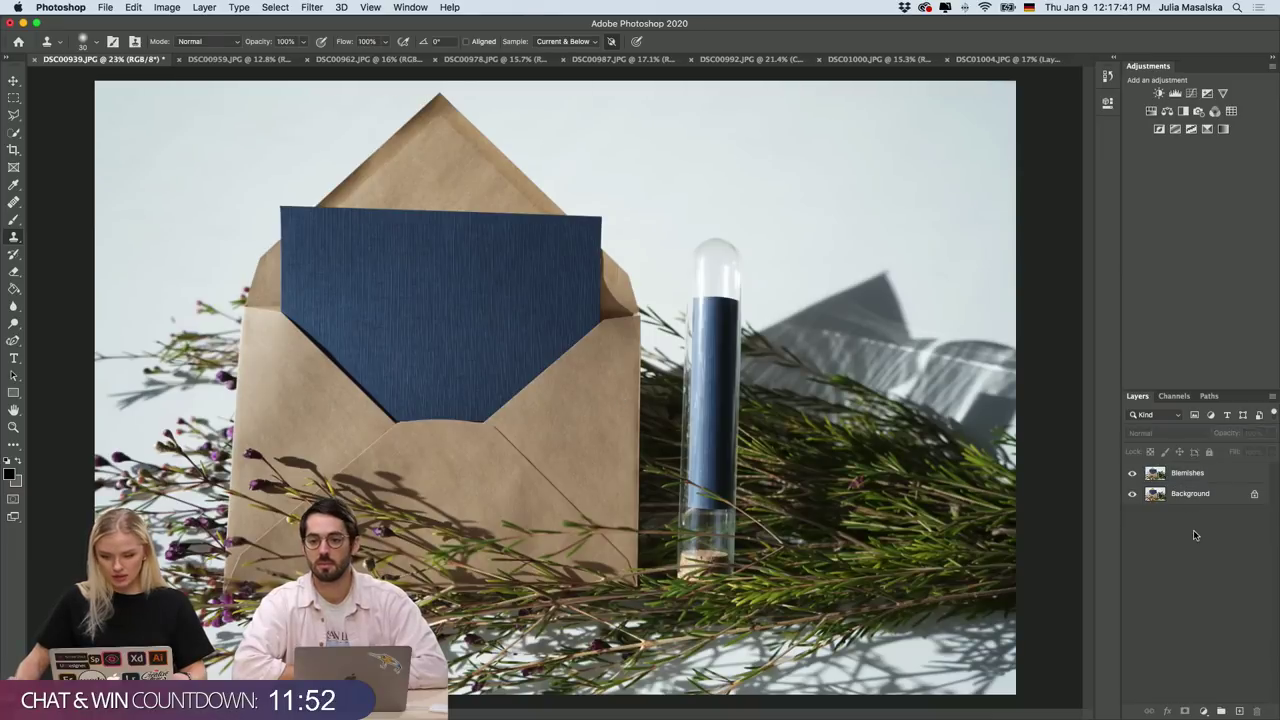
pyautogui.click(1159, 93)
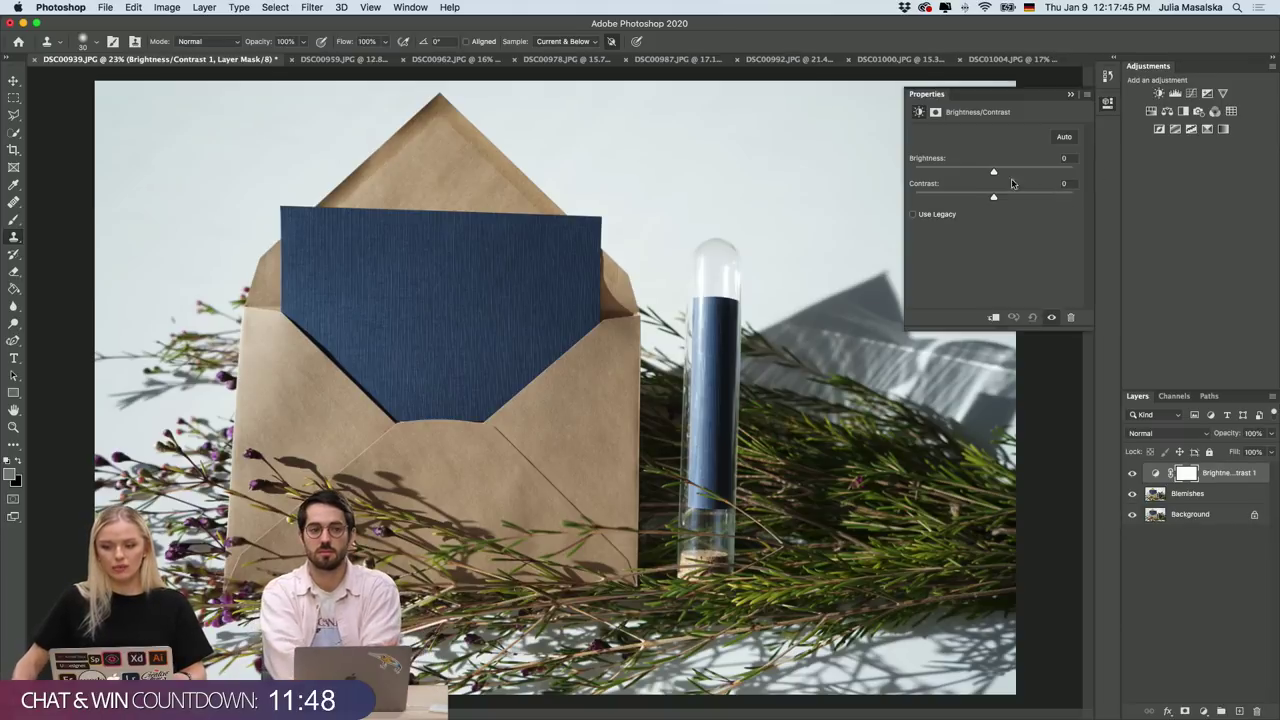
pyautogui.moveTo(993, 172); pyautogui.dragTo(1000, 200)
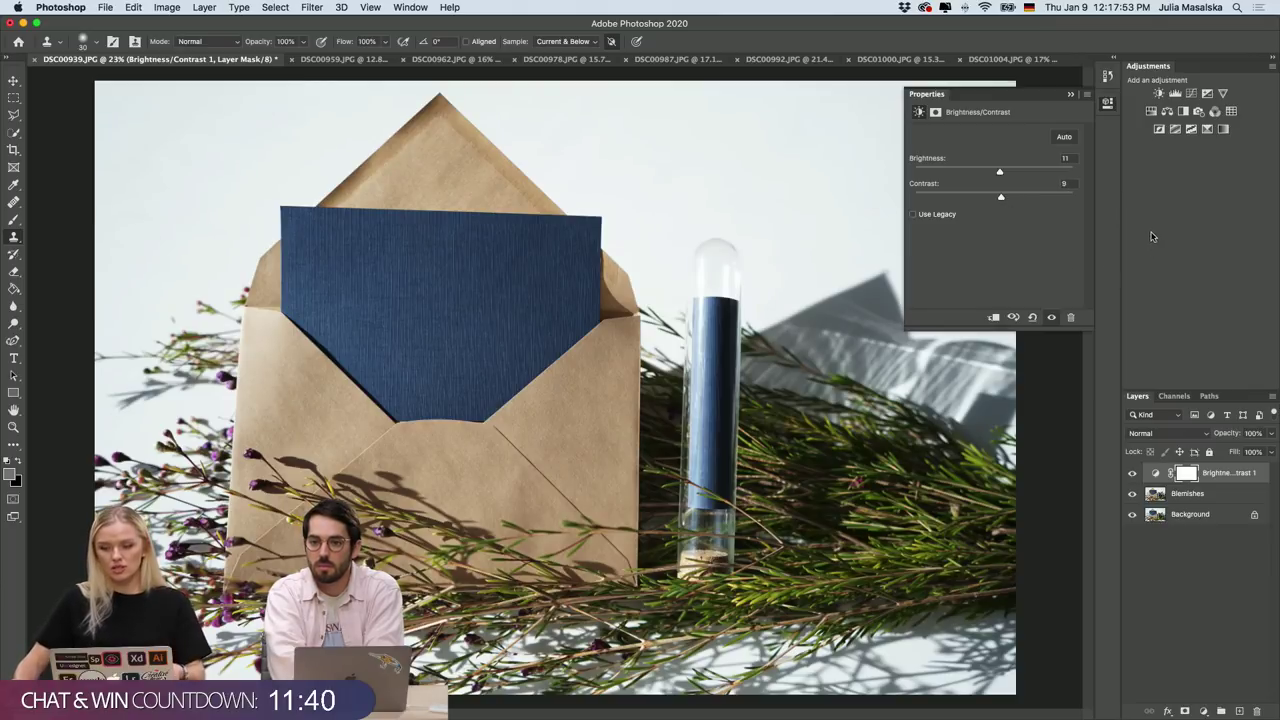
pyautogui.click(1151, 112)
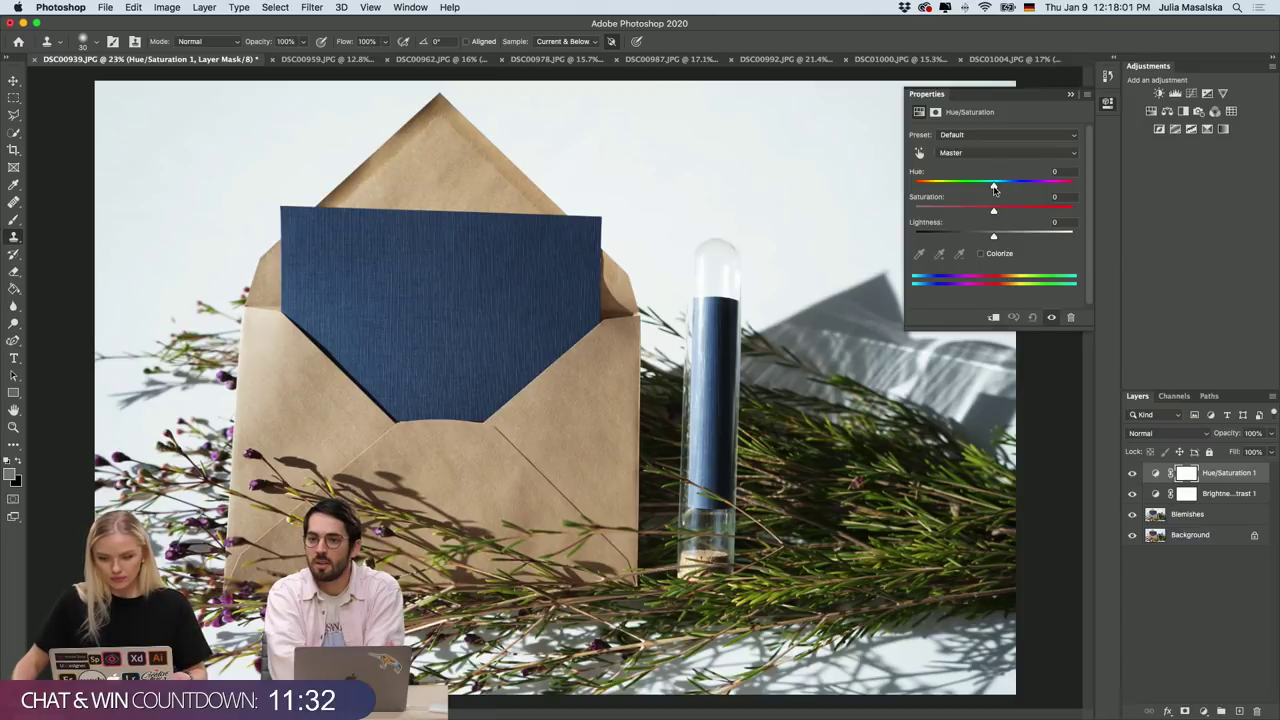
# Zoom out, collapse the Hue/Saturation properties, and reselect Brightness/Contrast 1 then Hue/Saturation 1.
pyautogui.press('super+minus')
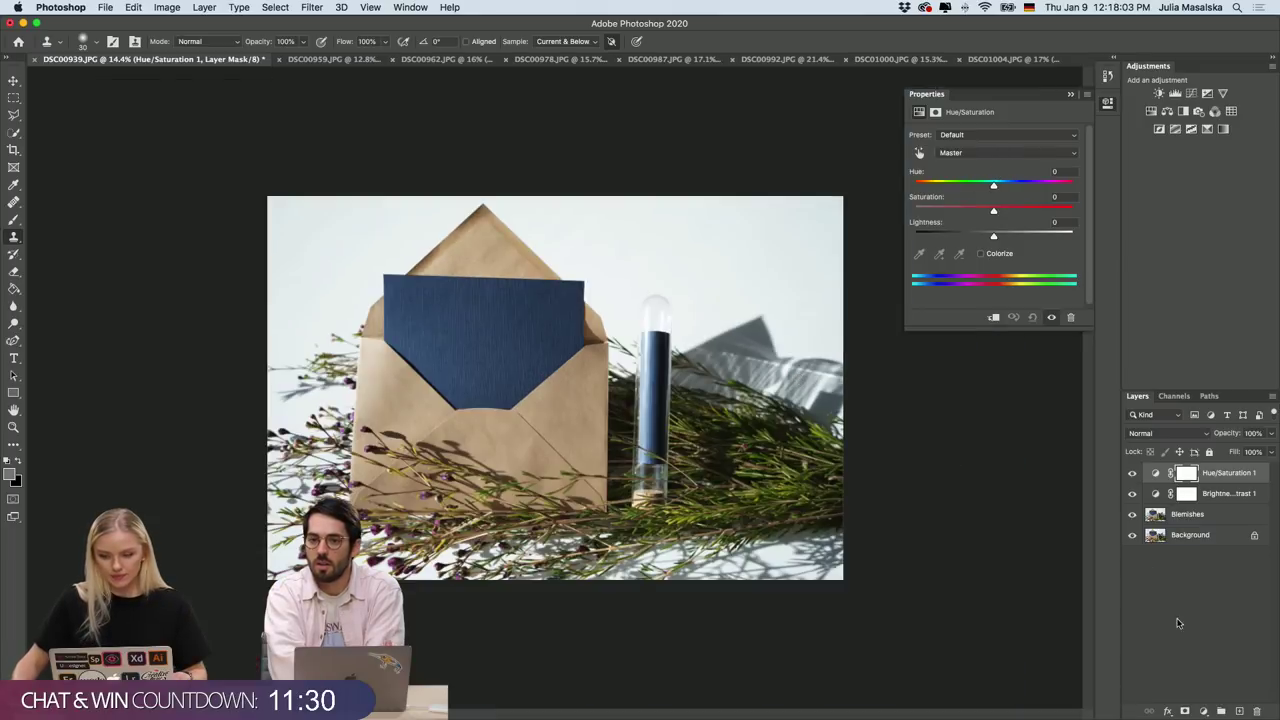
pyautogui.click(1107, 101)
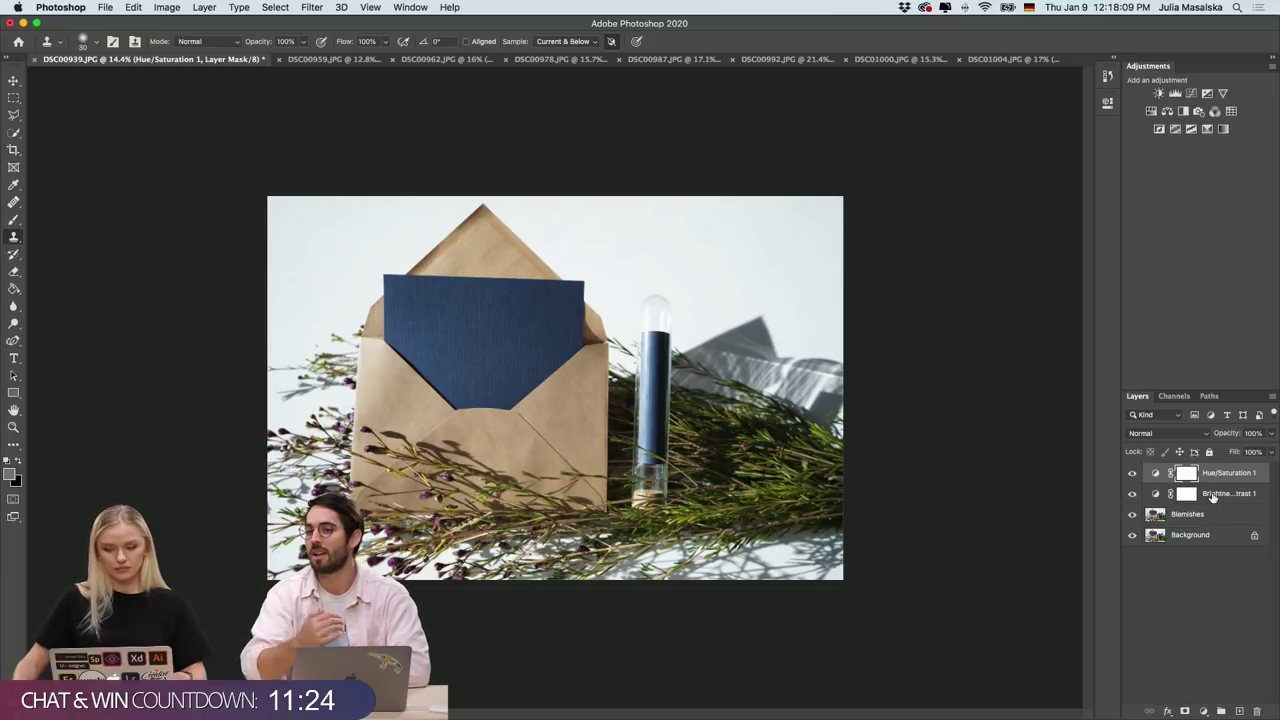
pyautogui.click(1211, 495)
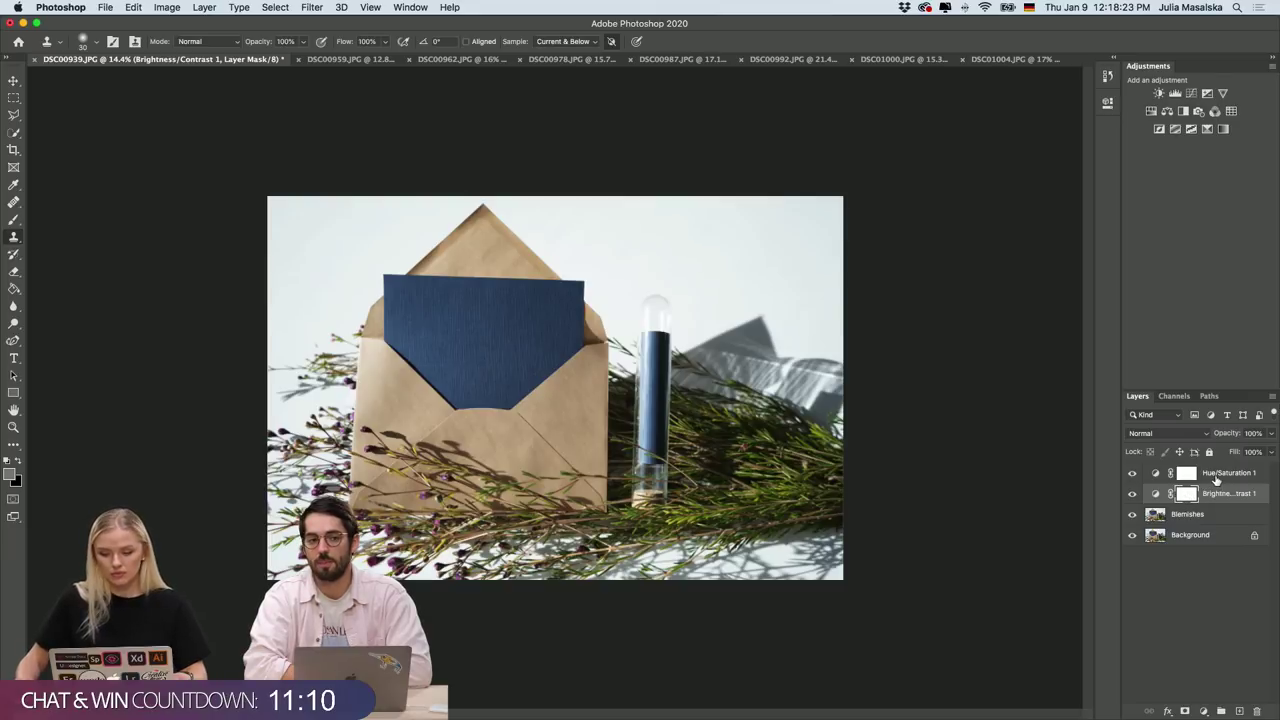
pyautogui.click(1215, 476)
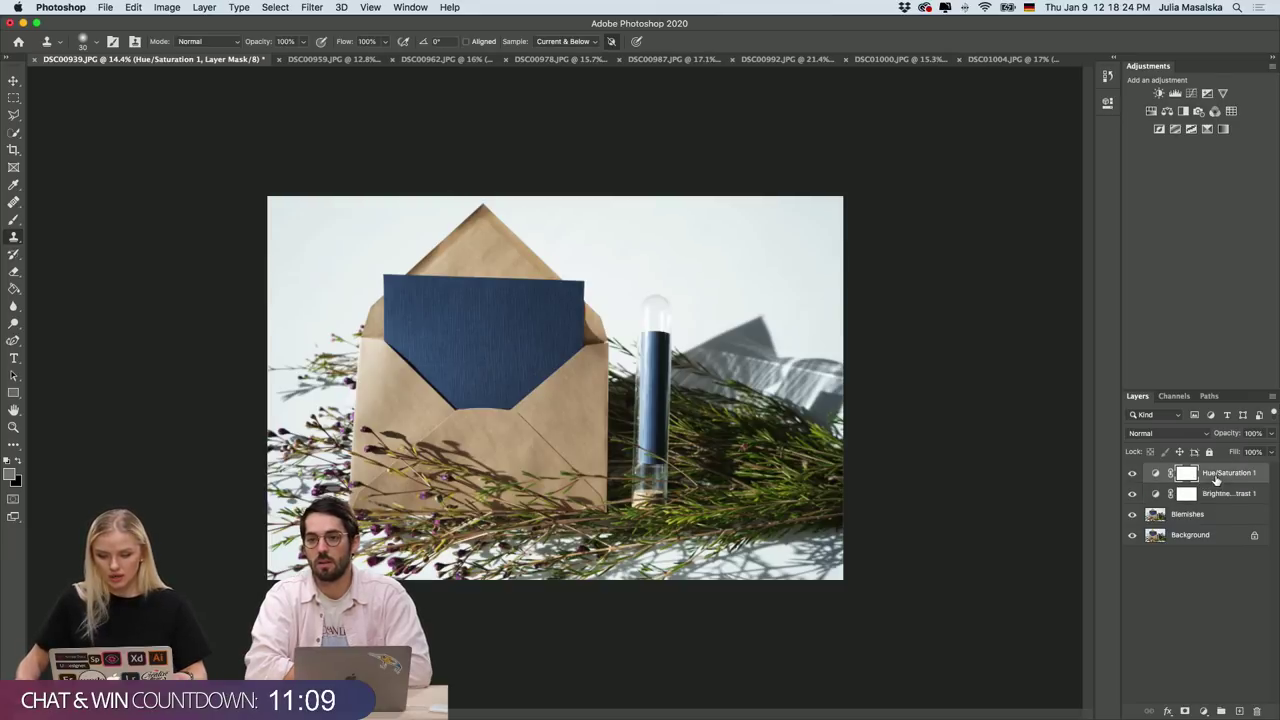
# Retarget Hue/Saturation 1 to Greens with Saturation +31 and Lightness -78 to darken the sprigs.
pyautogui.doubleClick(1156, 473)
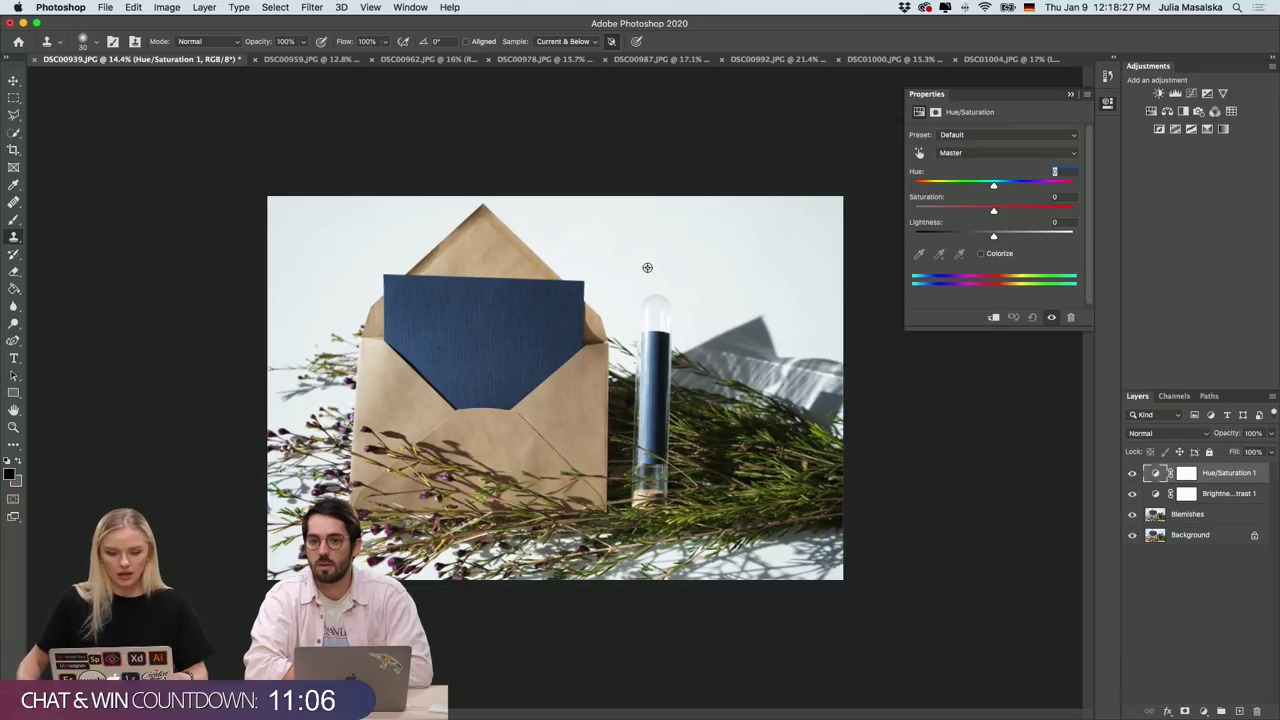
pyautogui.scroll(3, 647, 267)
pyautogui.scroll(-2, 643, 269)
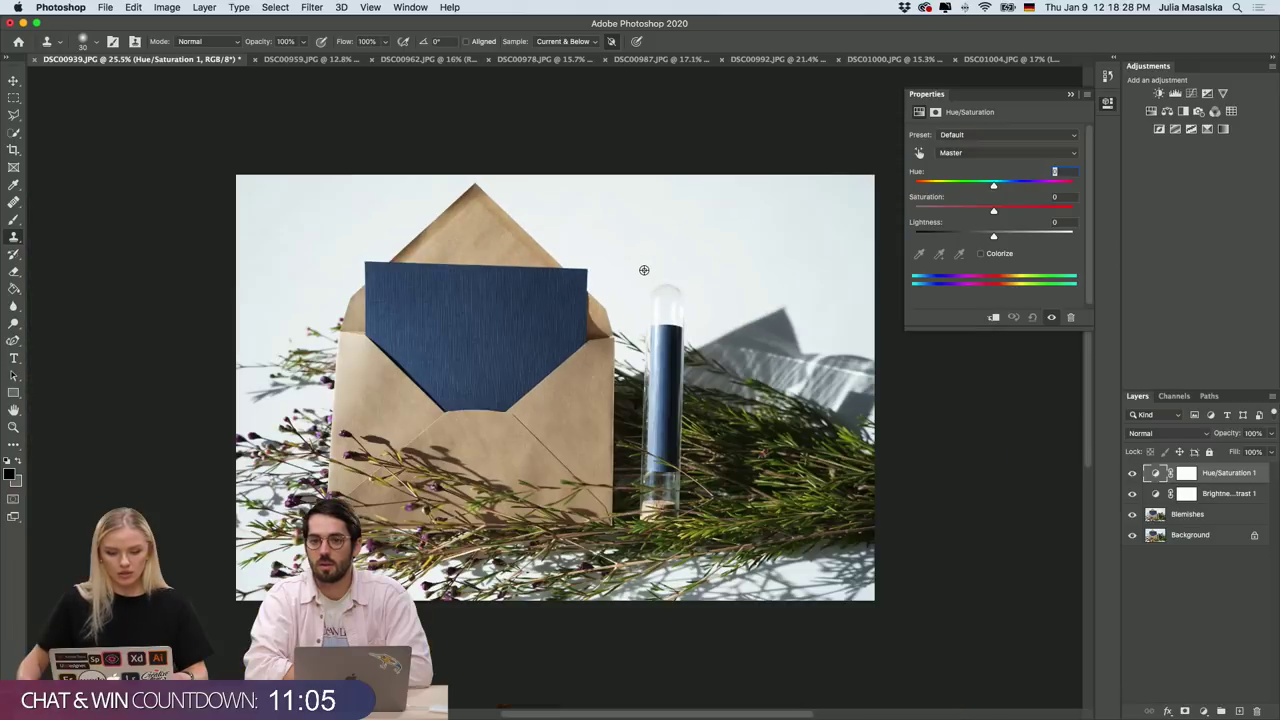
pyautogui.click(1003, 152)
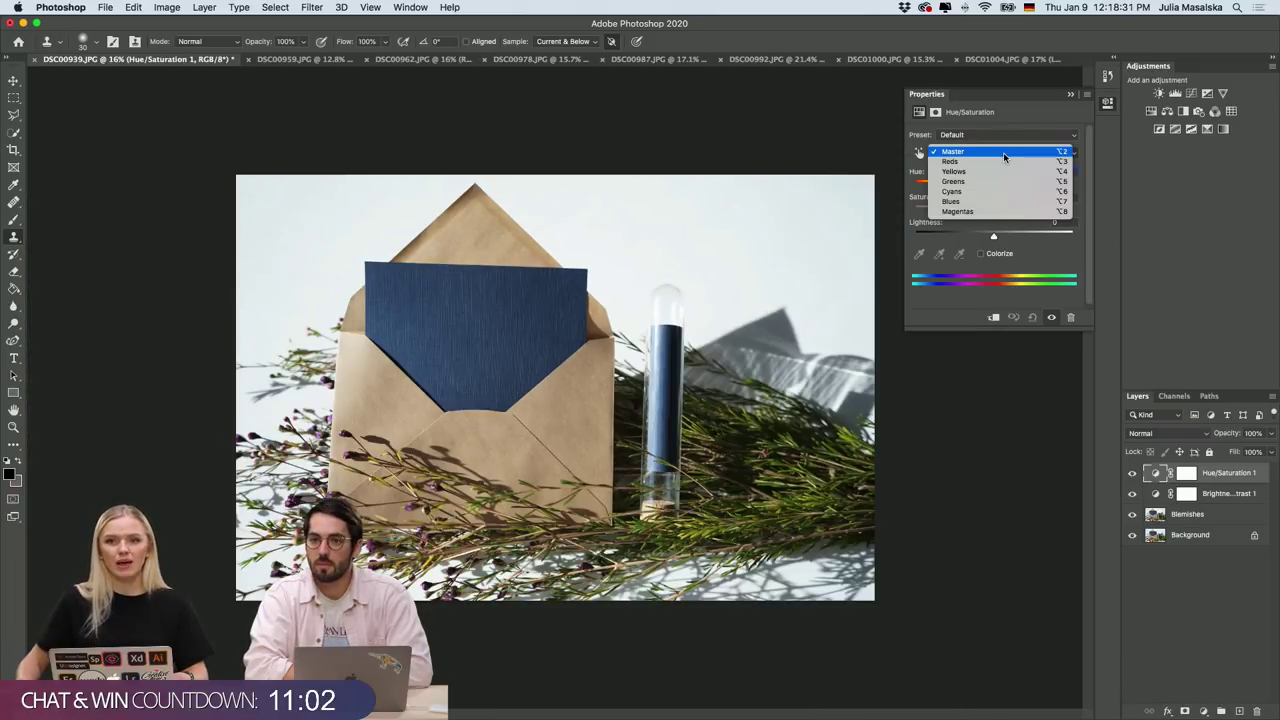
pyautogui.click(994, 184)
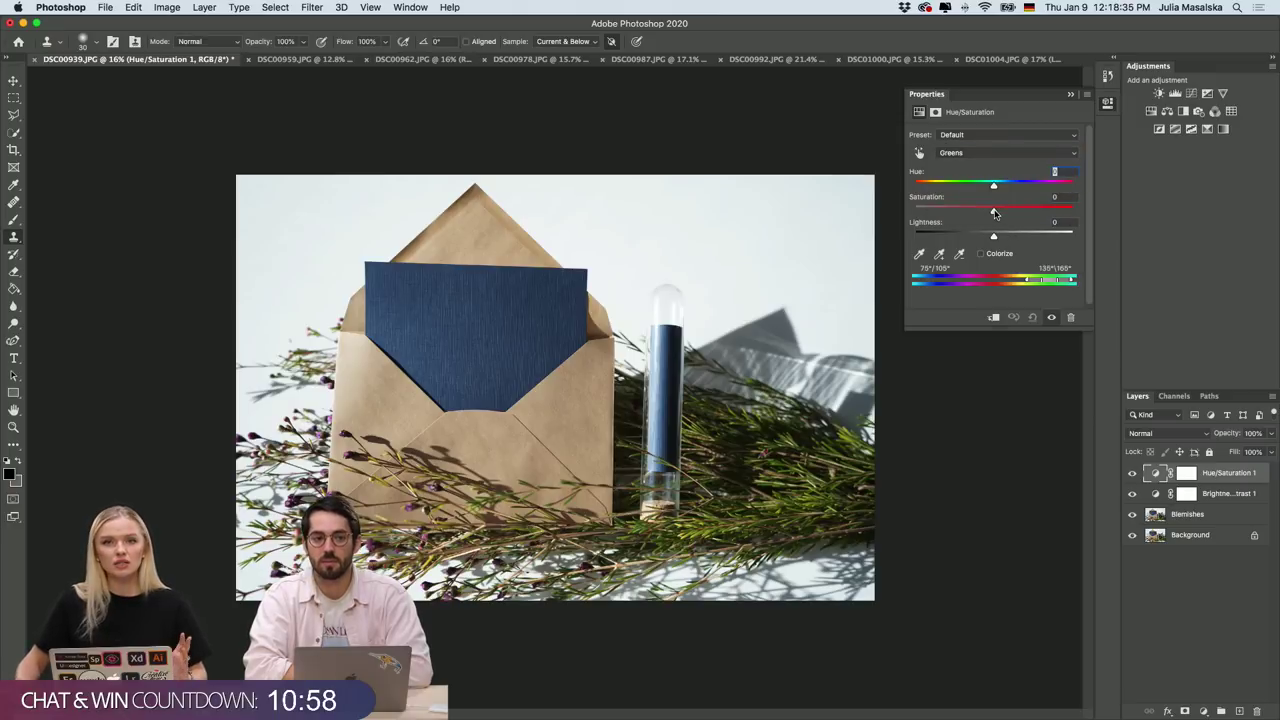
pyautogui.moveTo(994, 212); pyautogui.dragTo(914, 237)
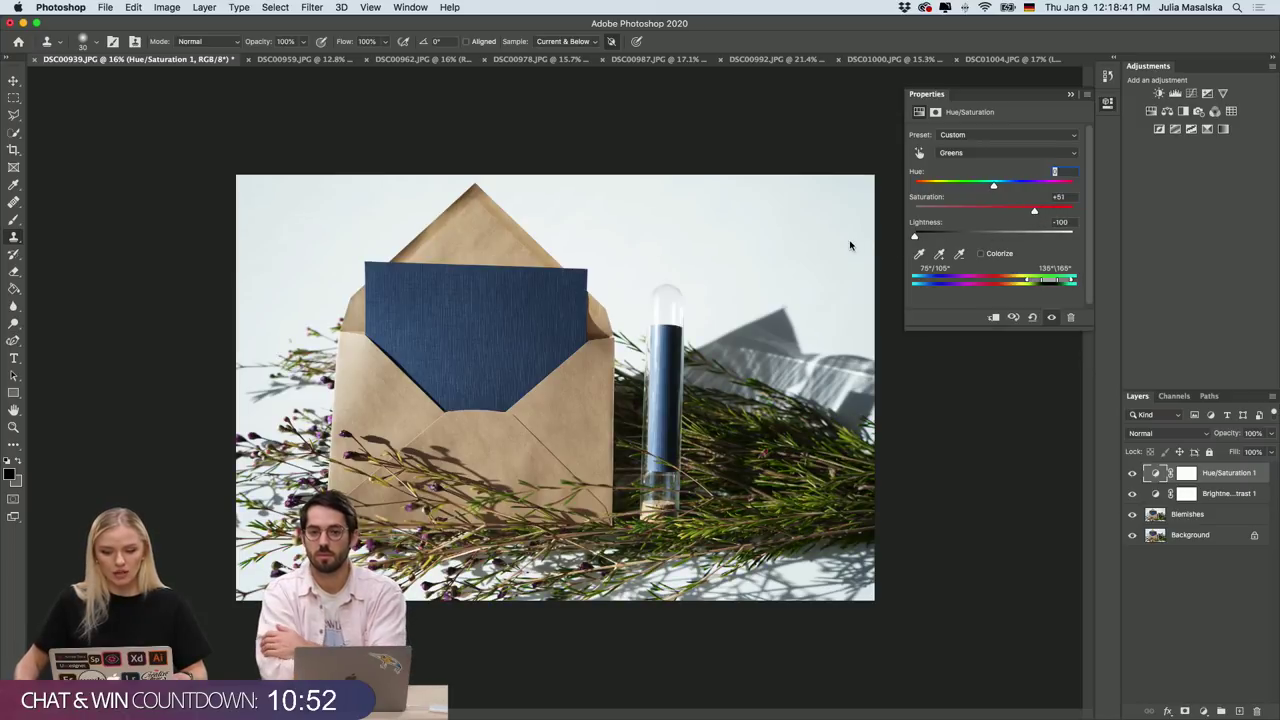
pyautogui.click(1072, 234)
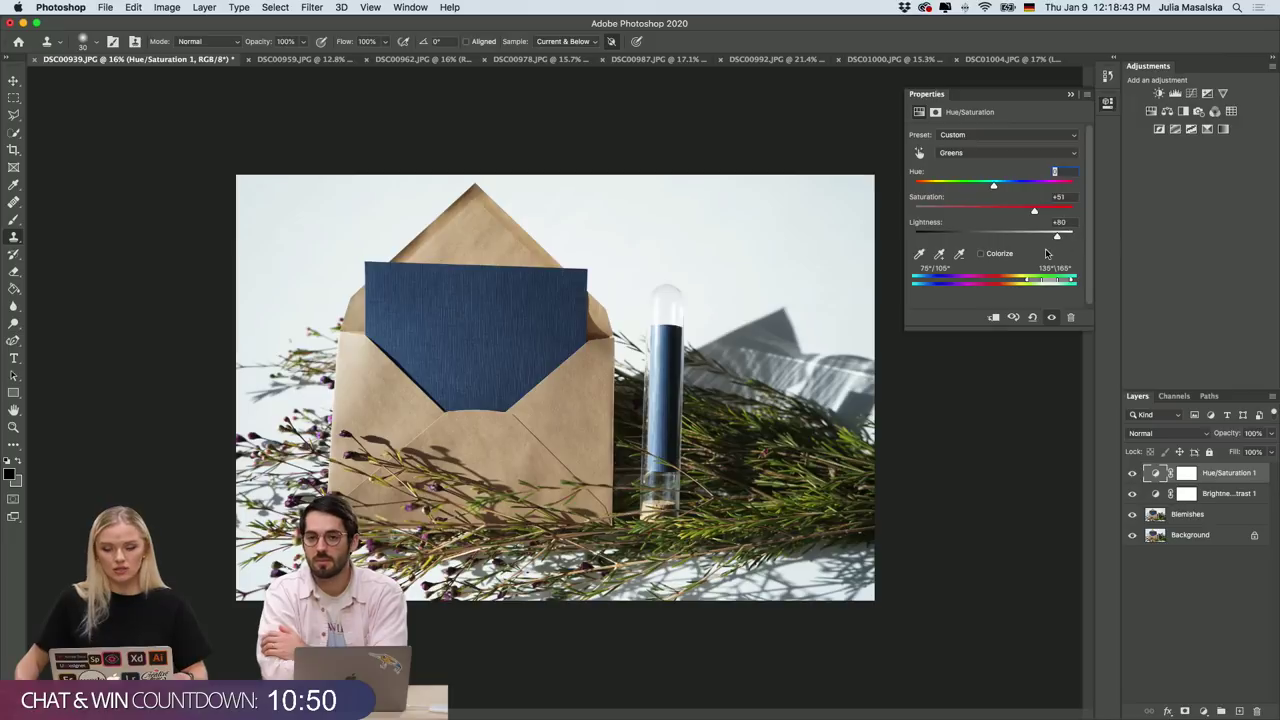
pyautogui.click(994, 238)
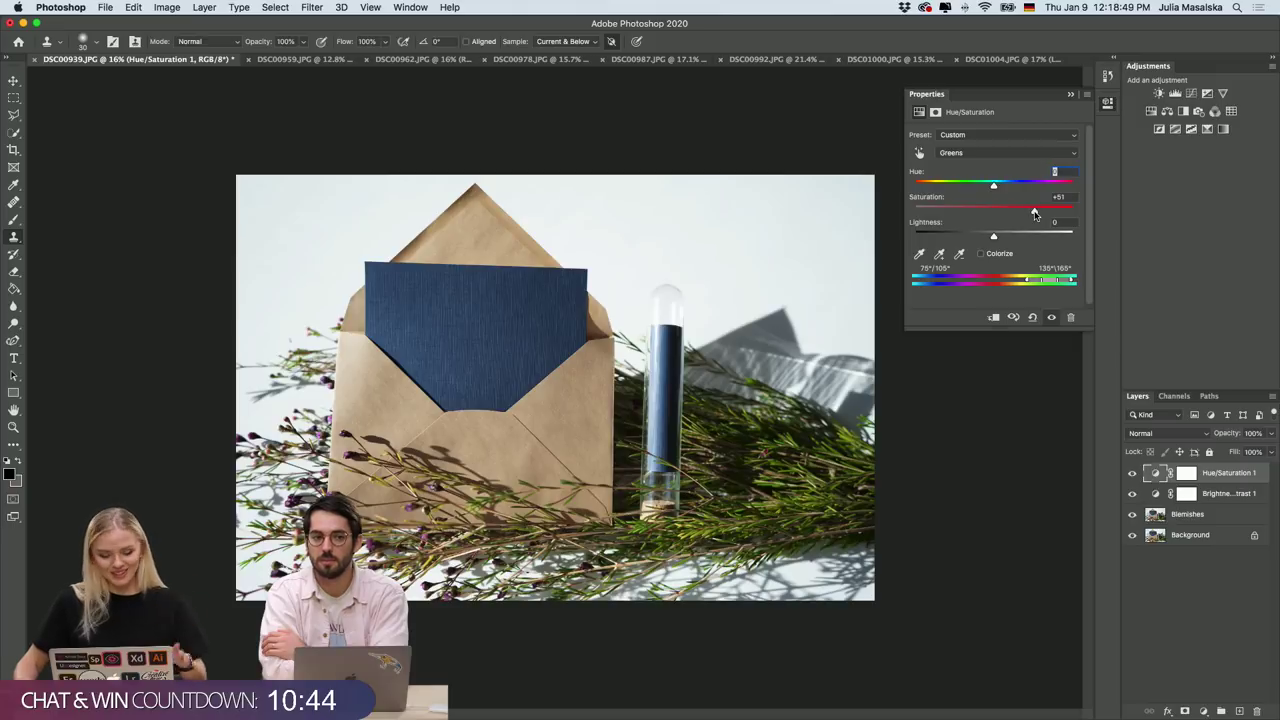
pyautogui.moveTo(1035, 213); pyautogui.dragTo(957, 246)
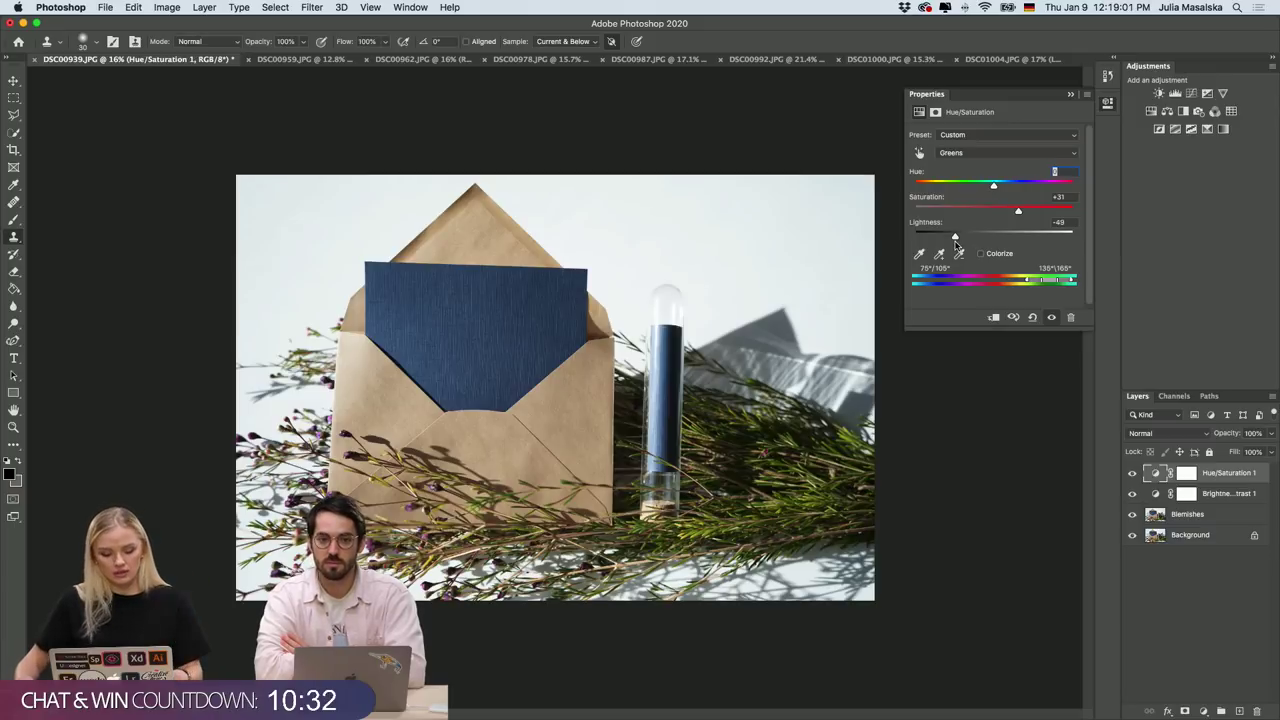
pyautogui.moveTo(955, 243)
pyautogui.mouseDown()
pyautogui.moveTo(921, 243)
pyautogui.moveTo(935, 246)
pyautogui.mouseUp()
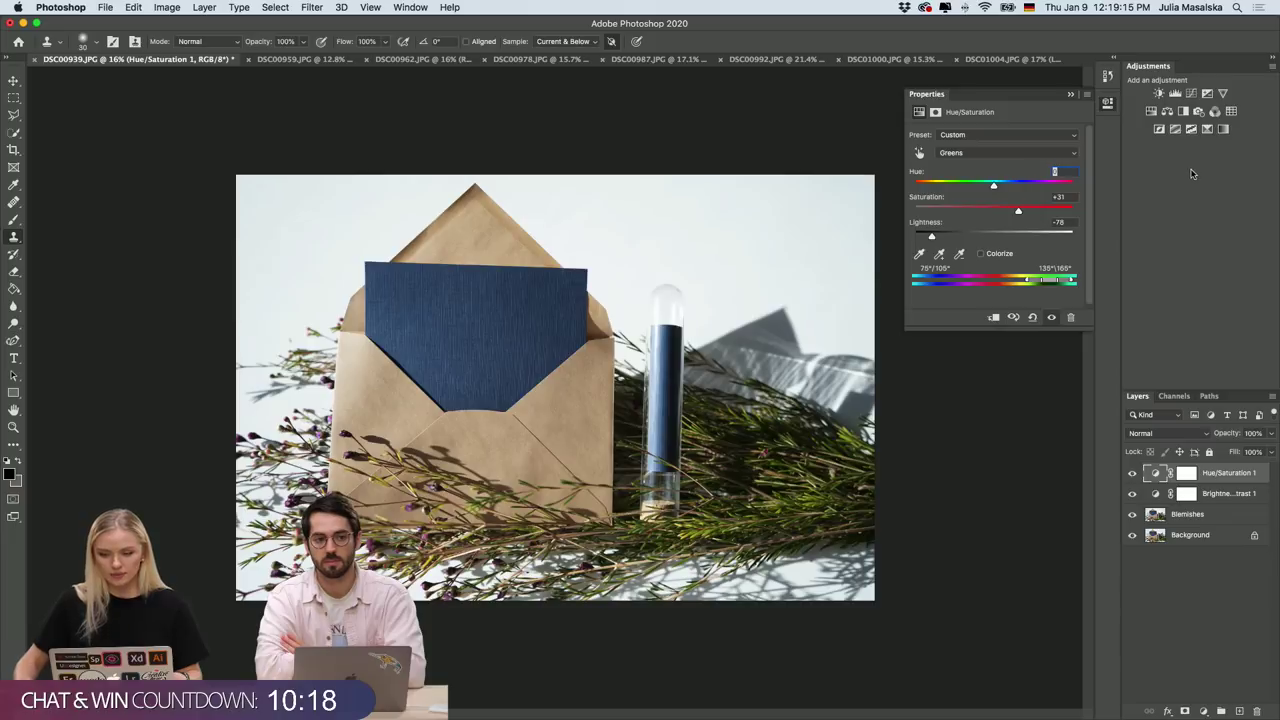
pyautogui.click(1112, 103)
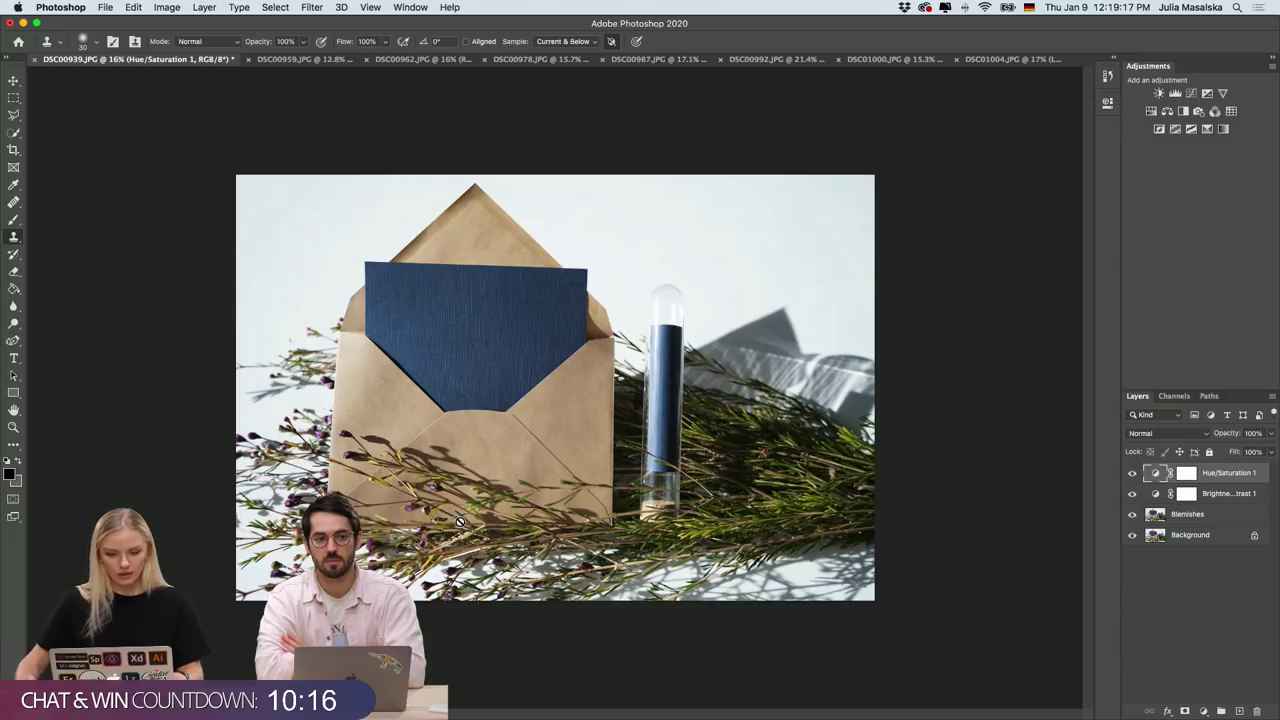
pyautogui.scroll(5, 481, 403)
pyautogui.scroll(-2, 481, 403)
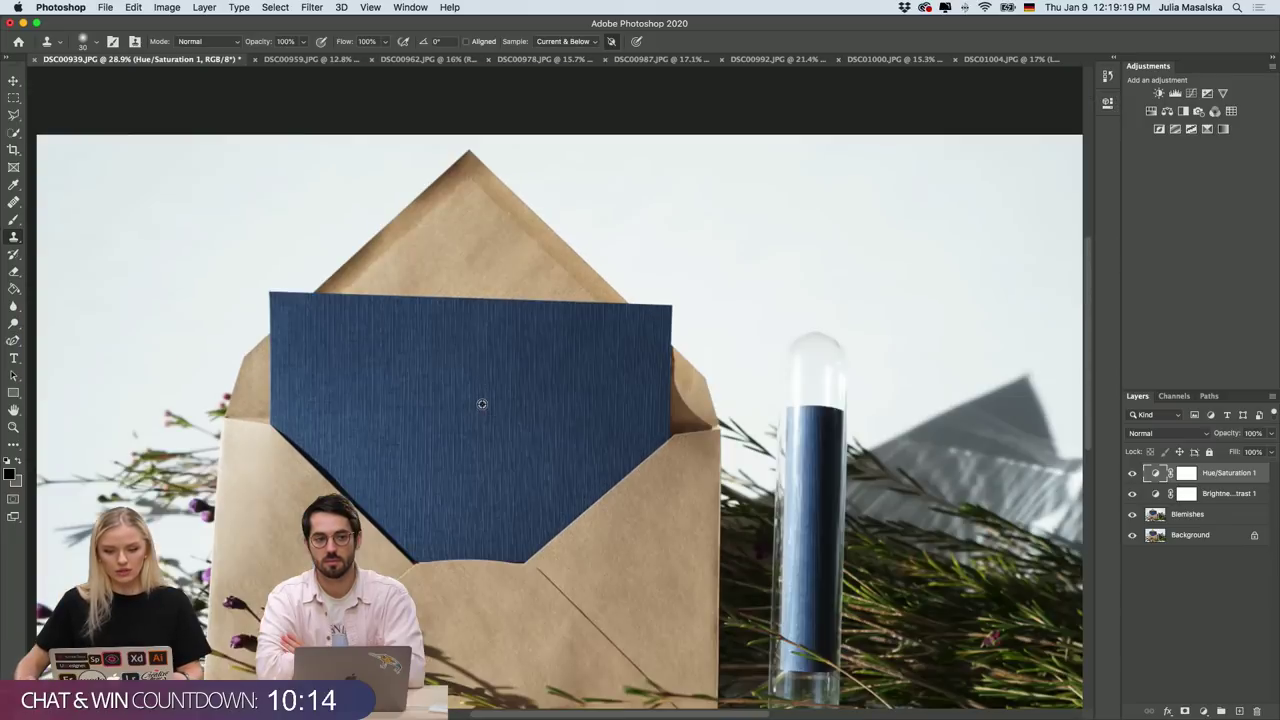
pyautogui.scroll(-5, 481, 403)
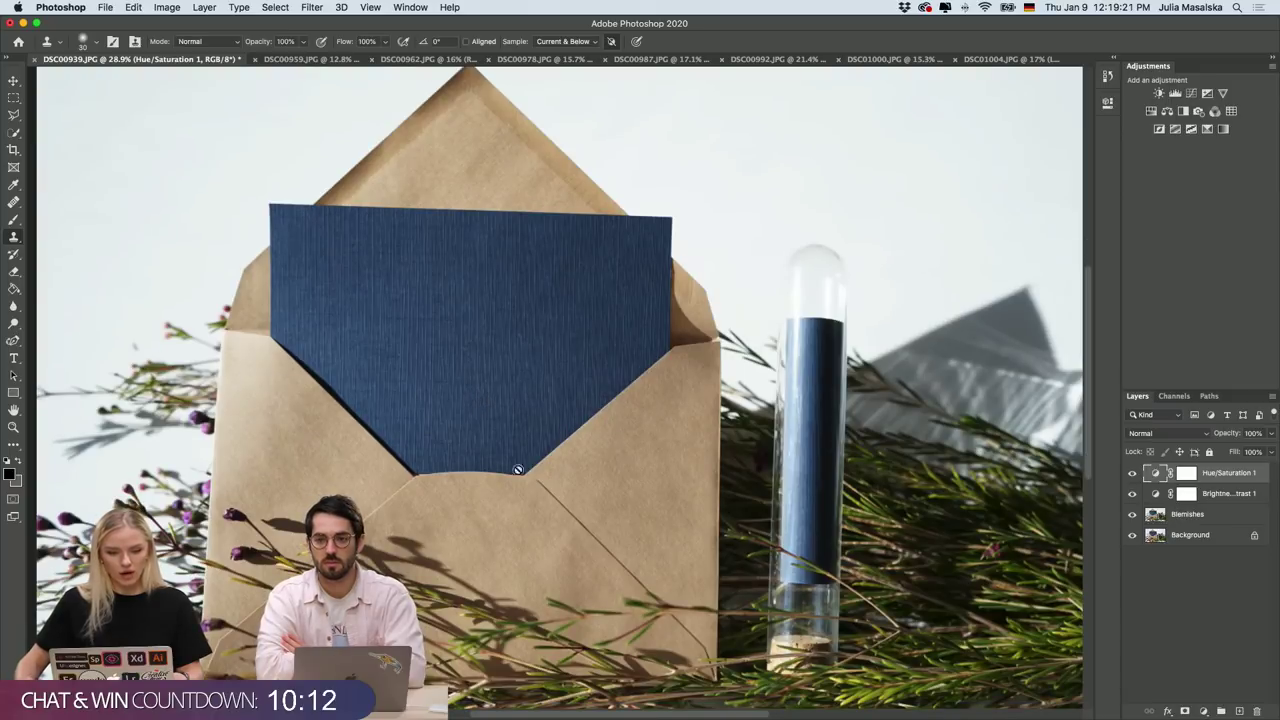
# Fill a card-sized selection with black on a new Layer 1 and convert it to a smart object.
pyautogui.click(1206, 630)
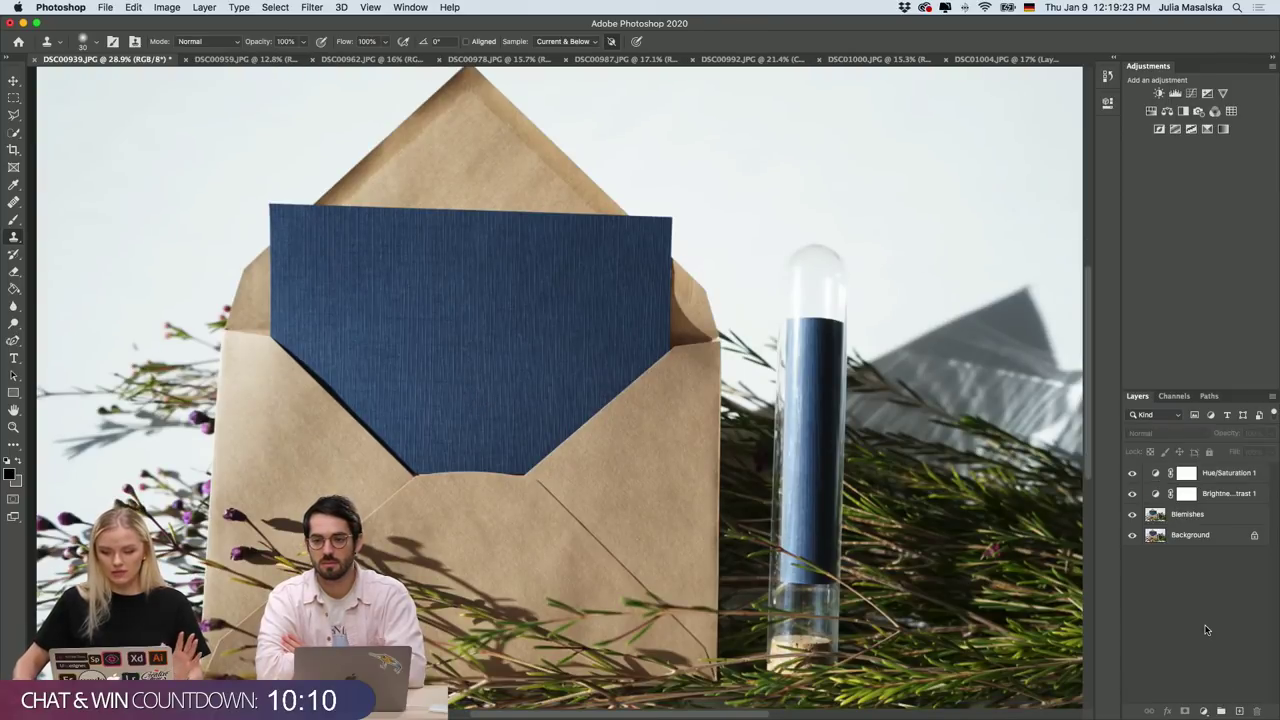
pyautogui.click(1239, 711)
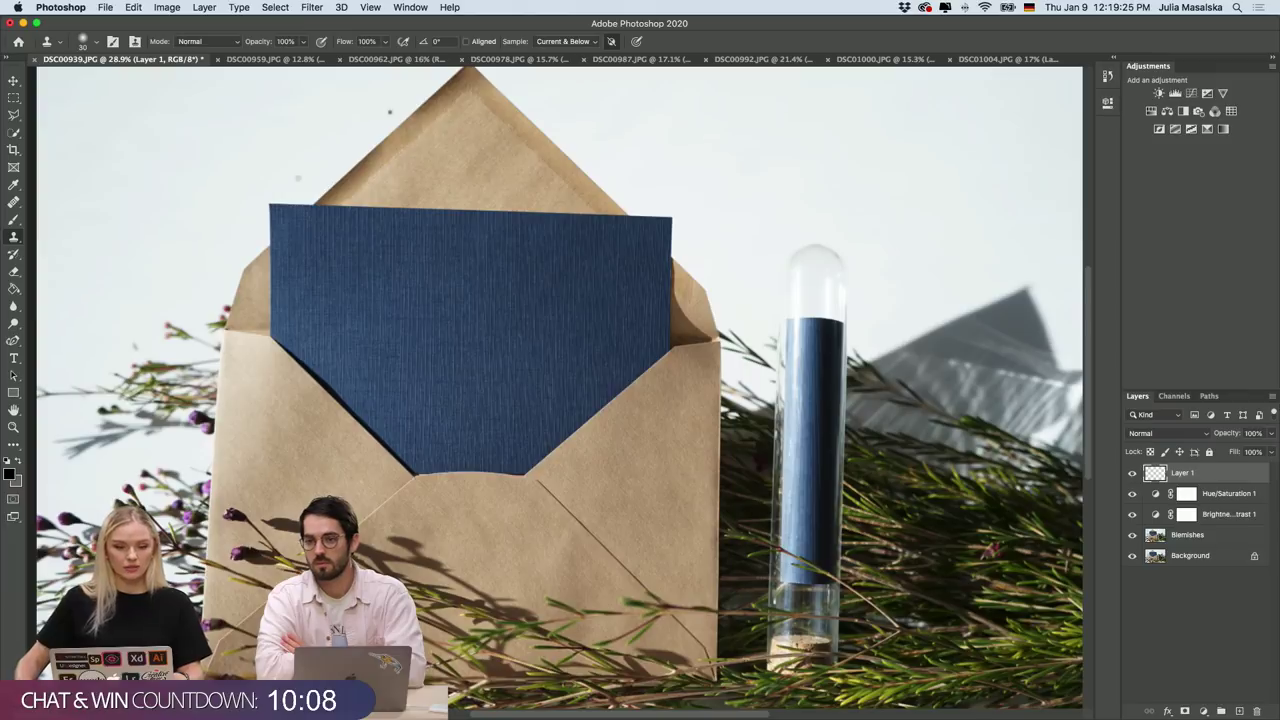
pyautogui.click(14, 97)
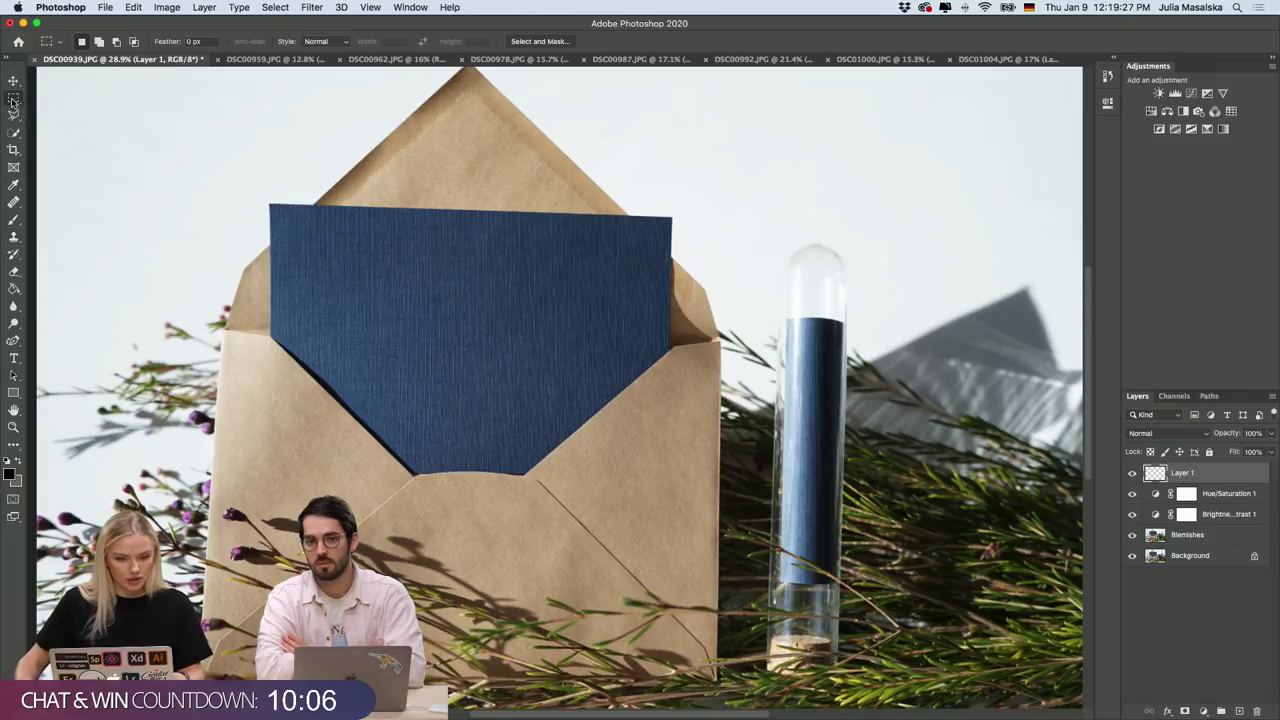
pyautogui.moveTo(270, 208); pyautogui.dragTo(671, 492)
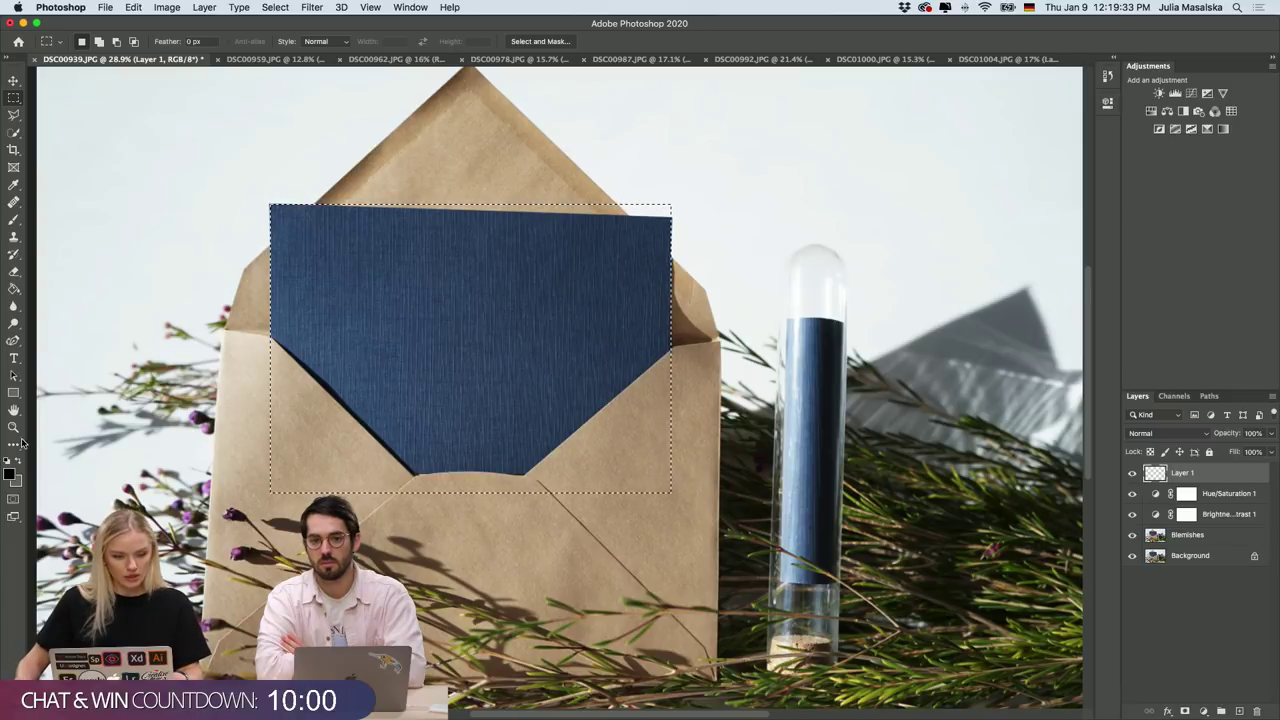
pyautogui.click(14, 288)
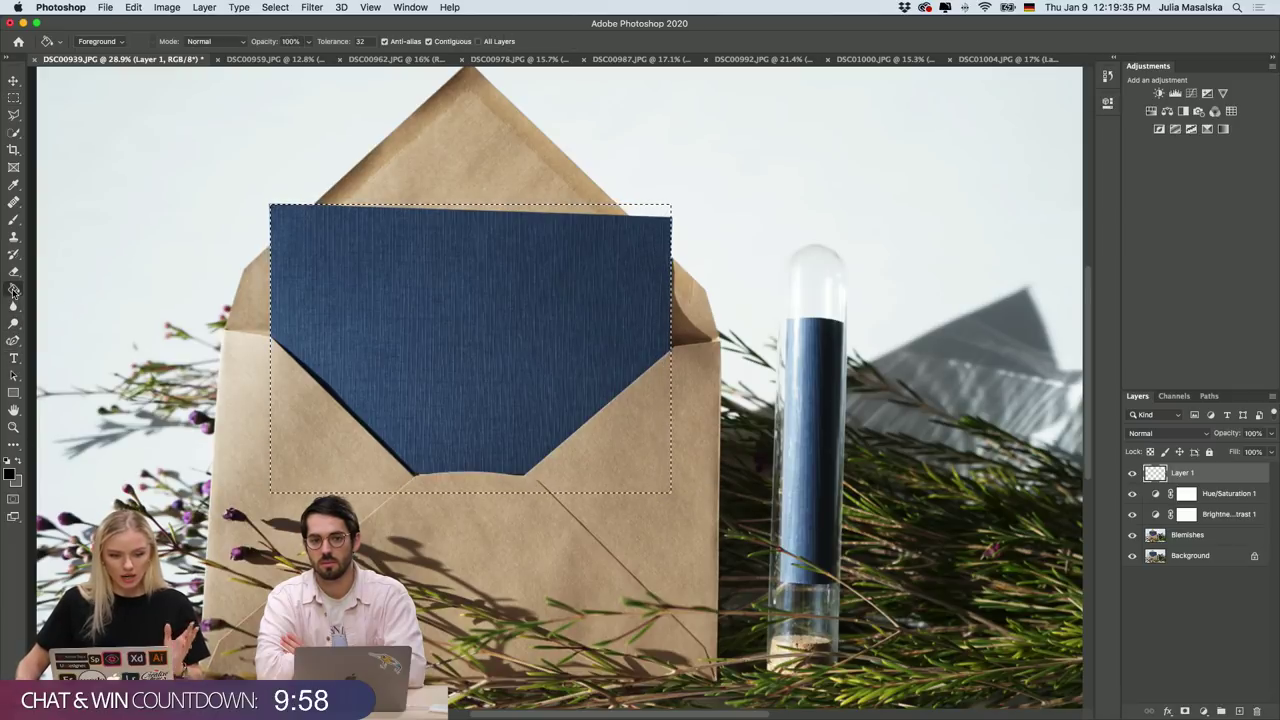
pyautogui.click(409, 336)
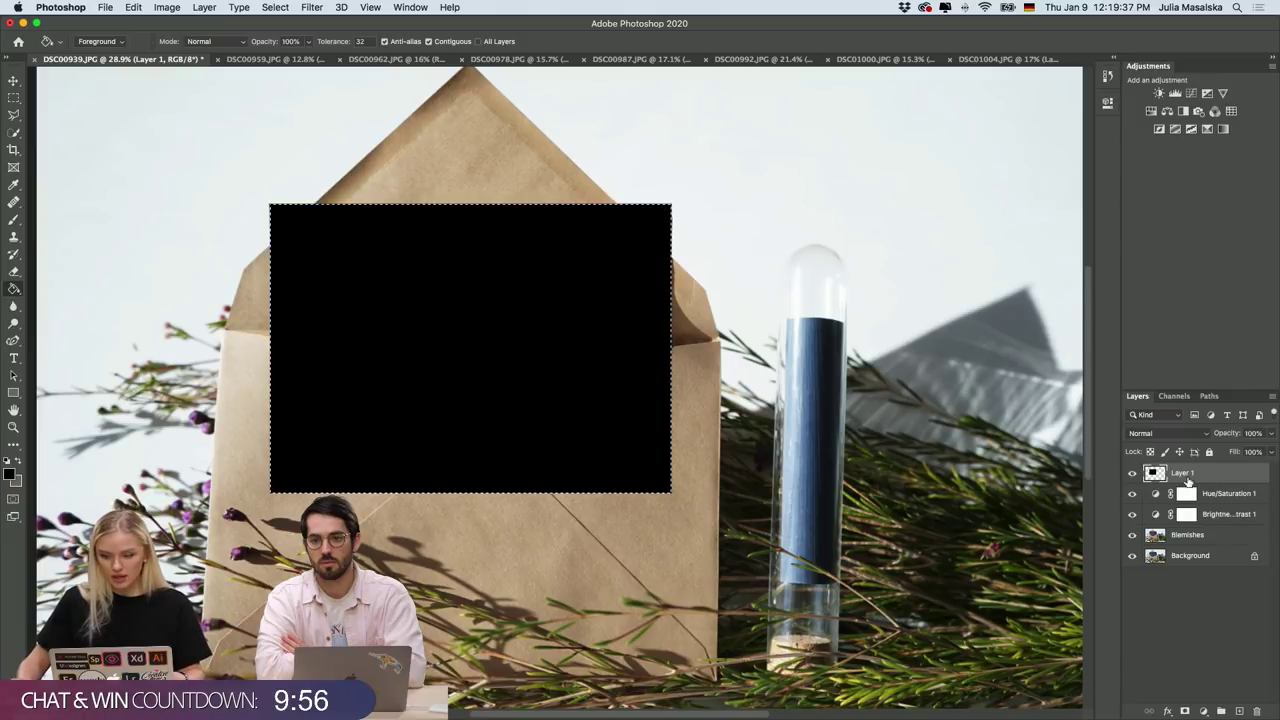
pyautogui.rightClick(1201, 478)
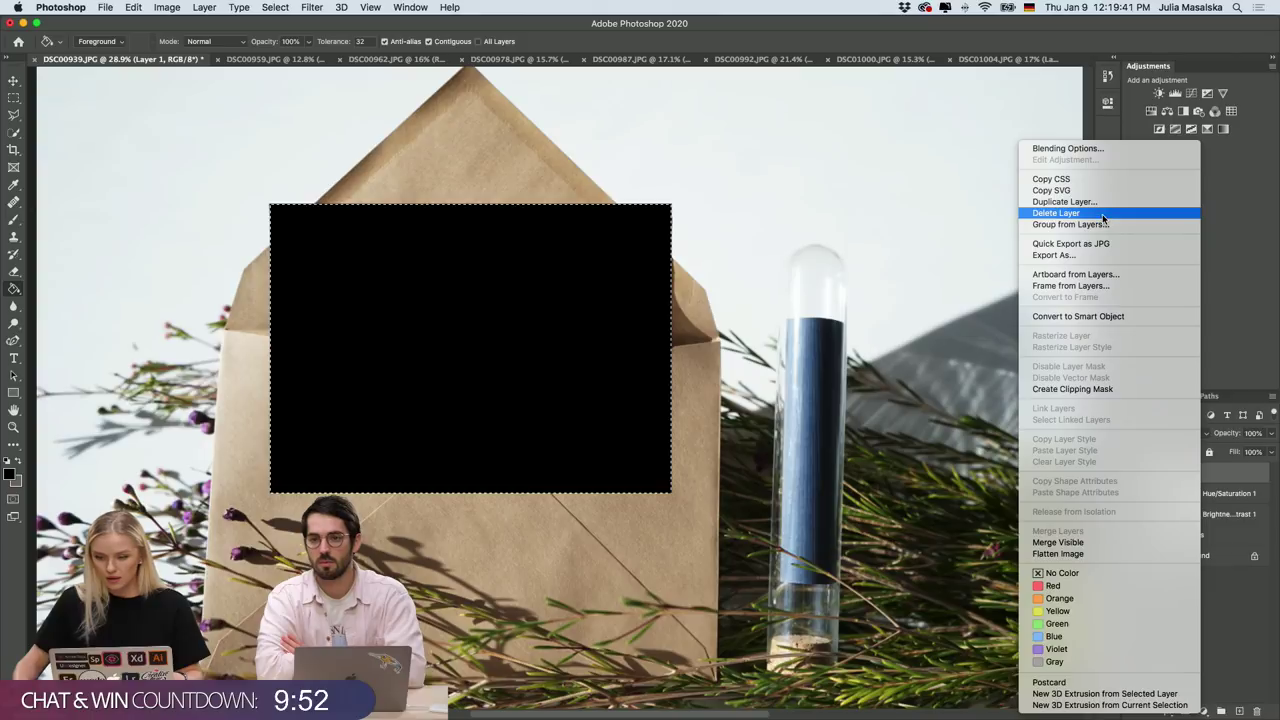
pyautogui.click(1120, 317)
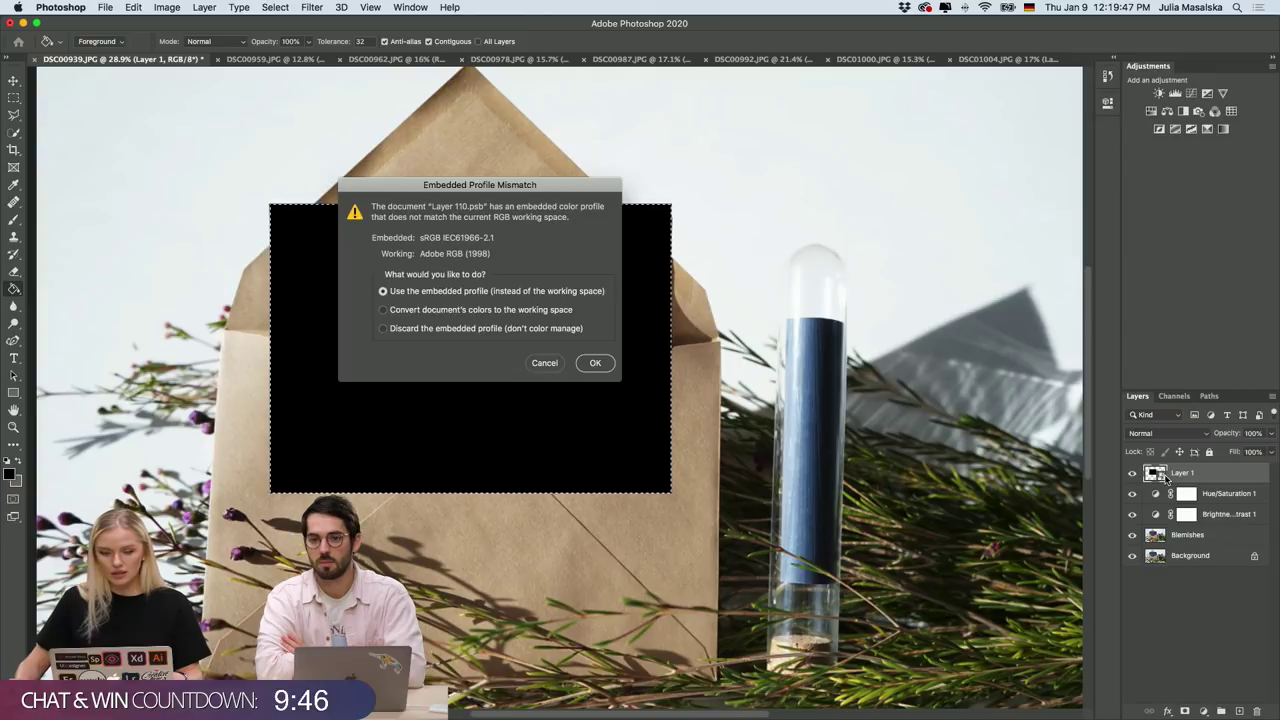
# Dismiss the profile warning, deselect, and enter Free Transform on the black rectangle.
pyautogui.click(545, 363)
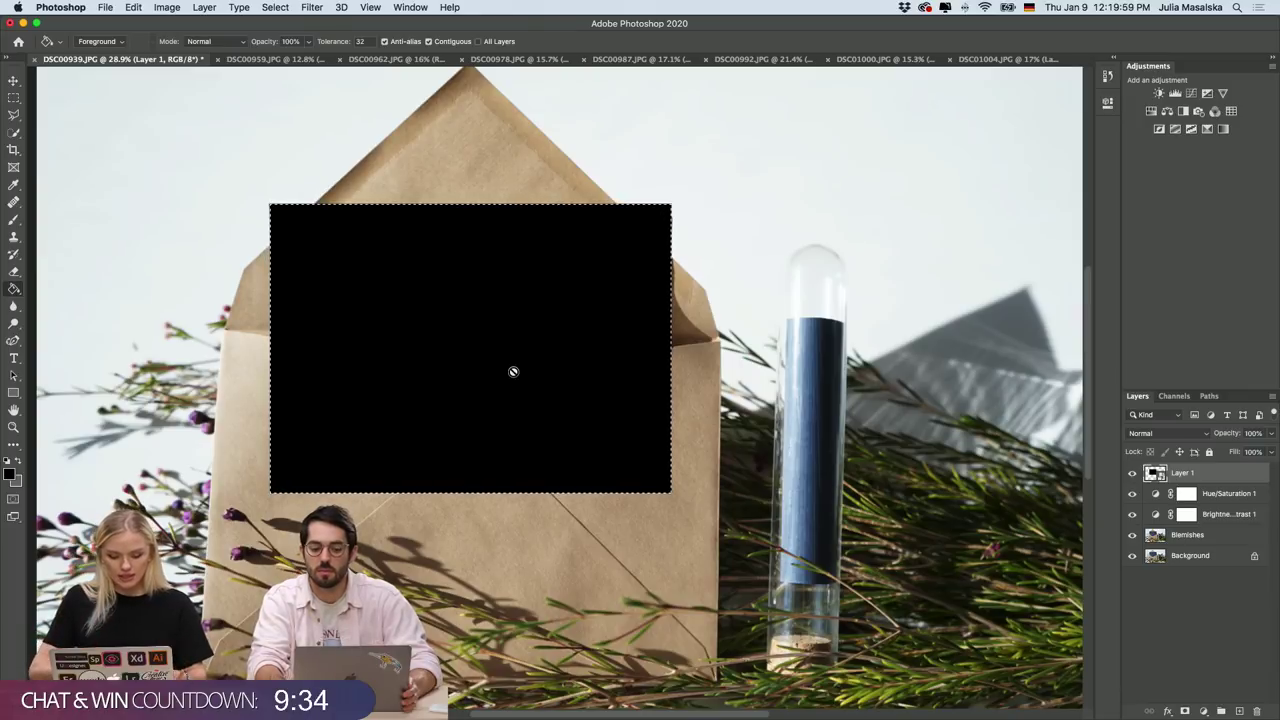
pyautogui.press('super+d')
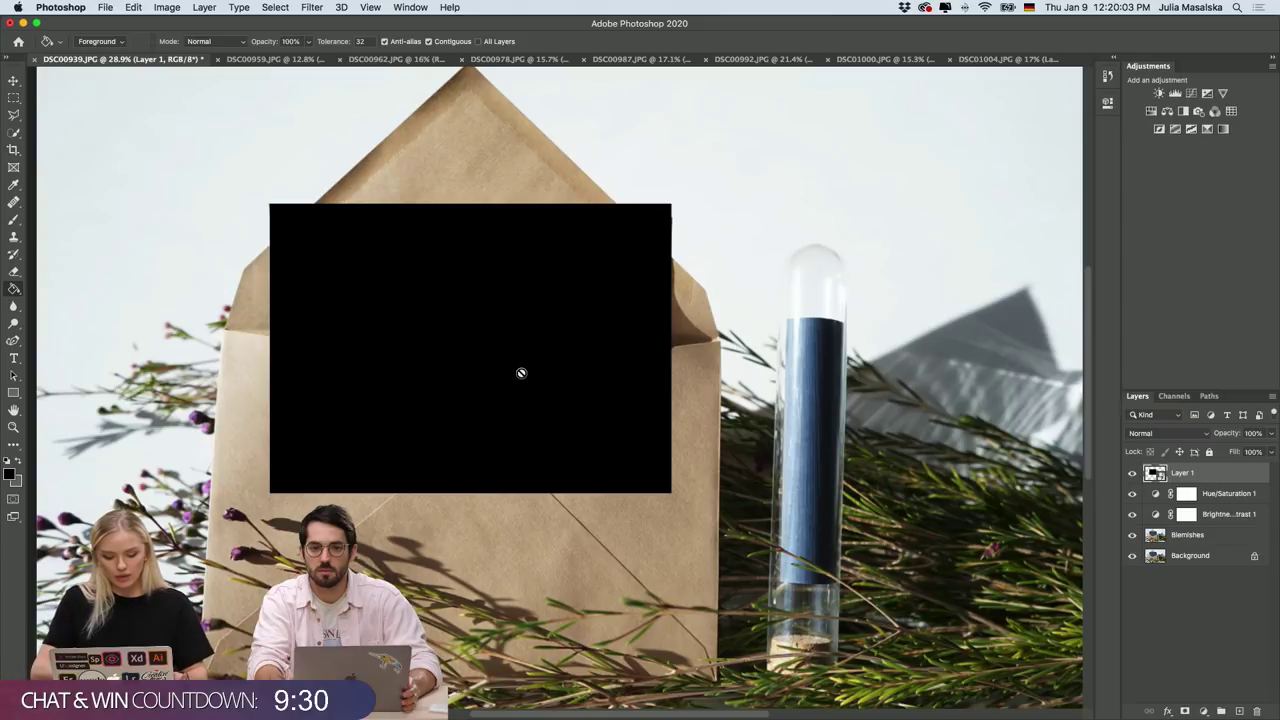
pyautogui.press('super+t')
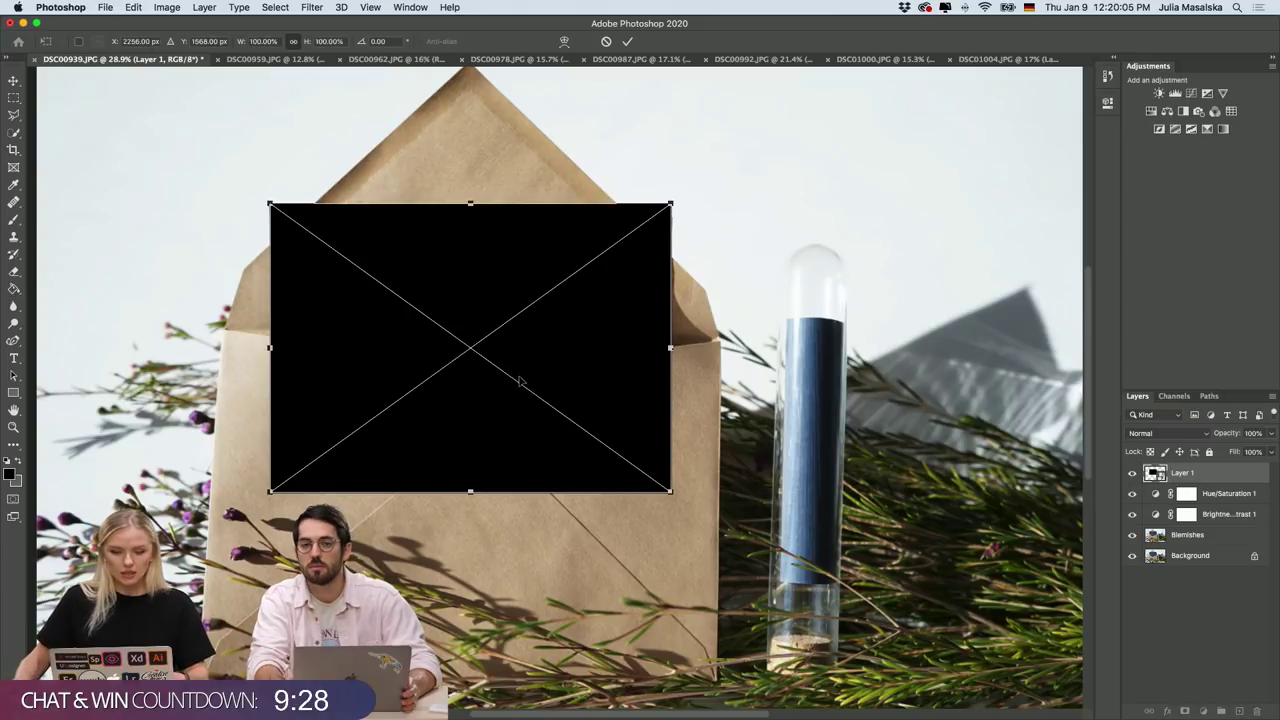
# Scale the black rectangle to about 99.67% by 97.42% and rotate it 1.15° to match the card.
pyautogui.moveTo(670, 203); pyautogui.dragTo(670, 207)
pyautogui.moveTo(566, 315); pyautogui.dragTo(572, 316)
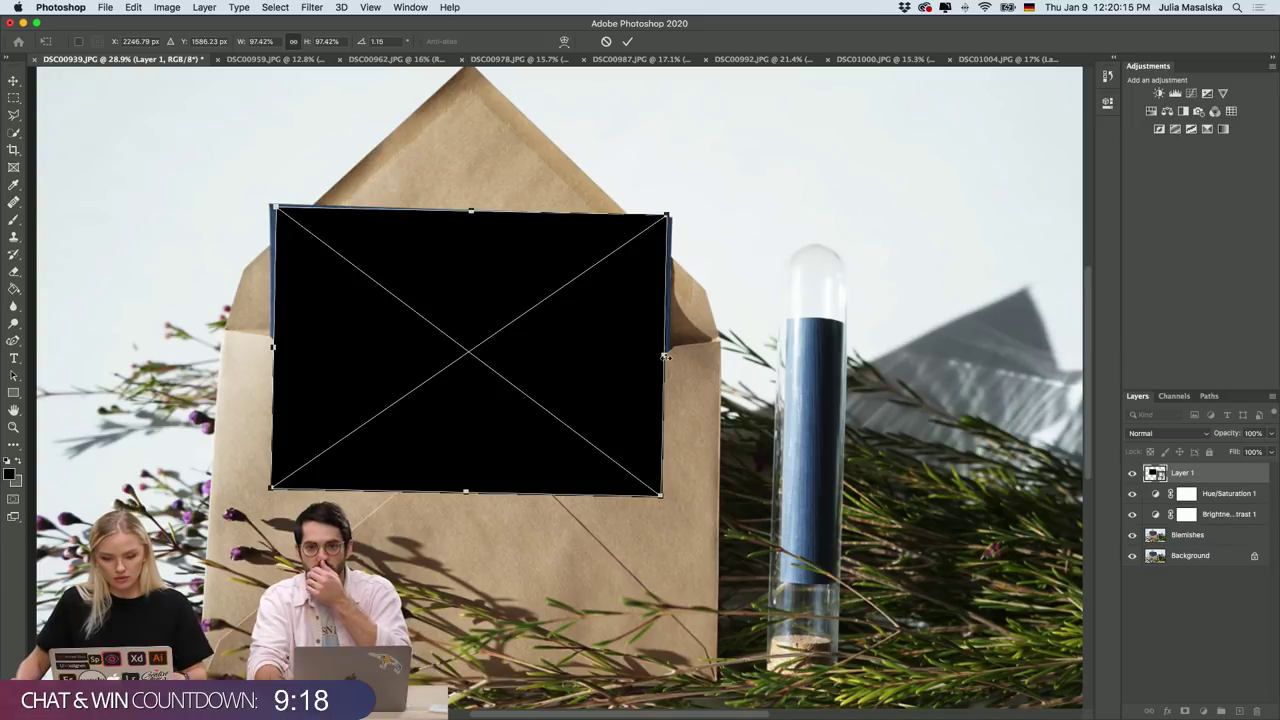
pyautogui.moveTo(665, 356); pyautogui.dragTo(668, 355)
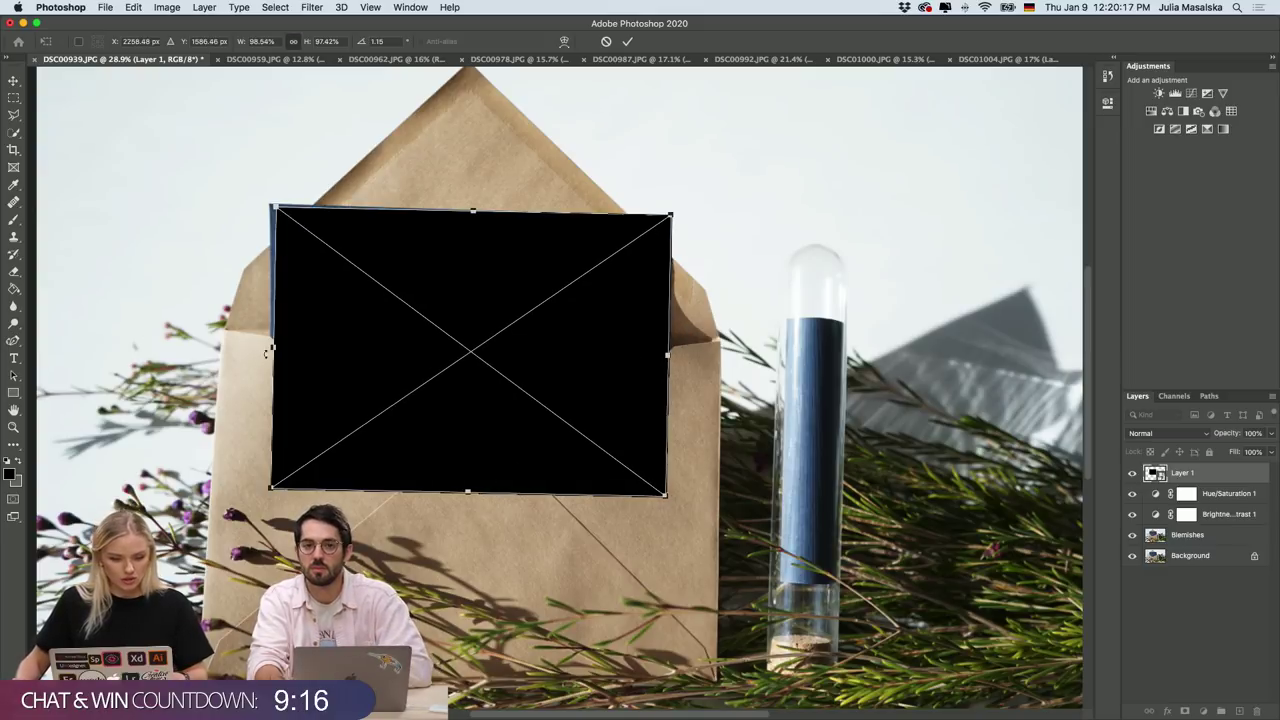
pyautogui.moveTo(267, 352); pyautogui.dragTo(262, 351)
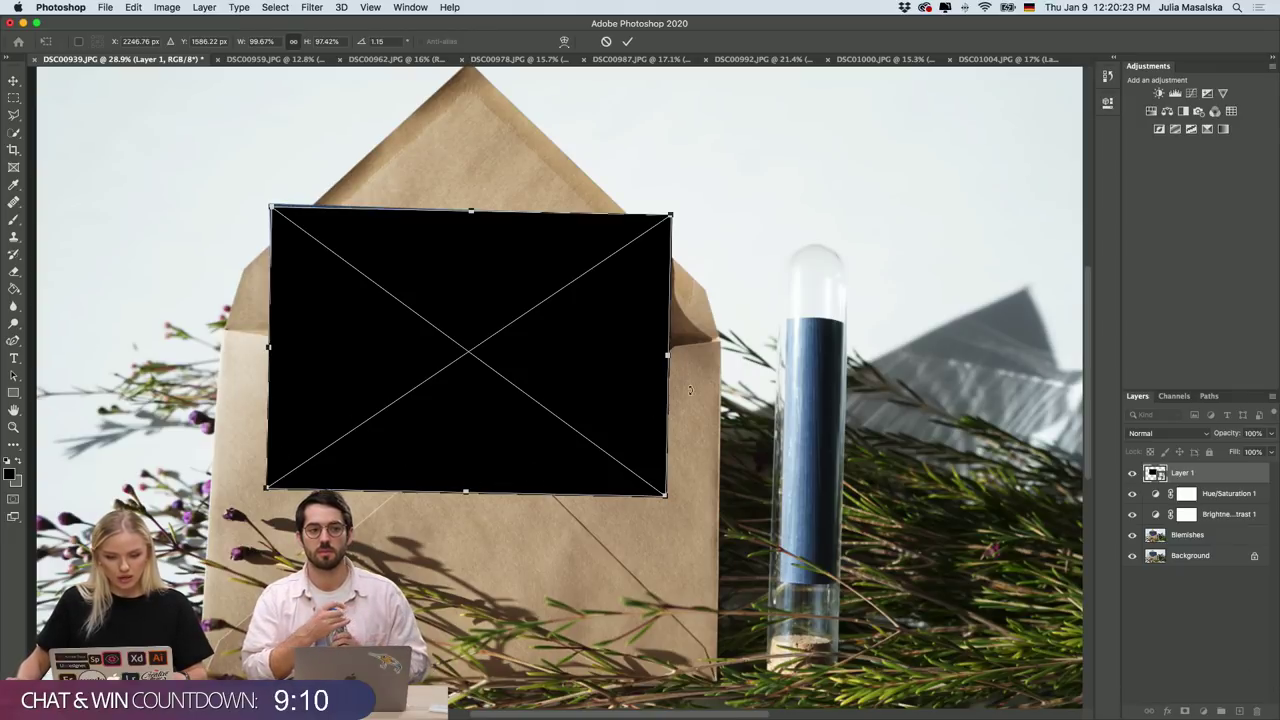
pyautogui.click(627, 41)
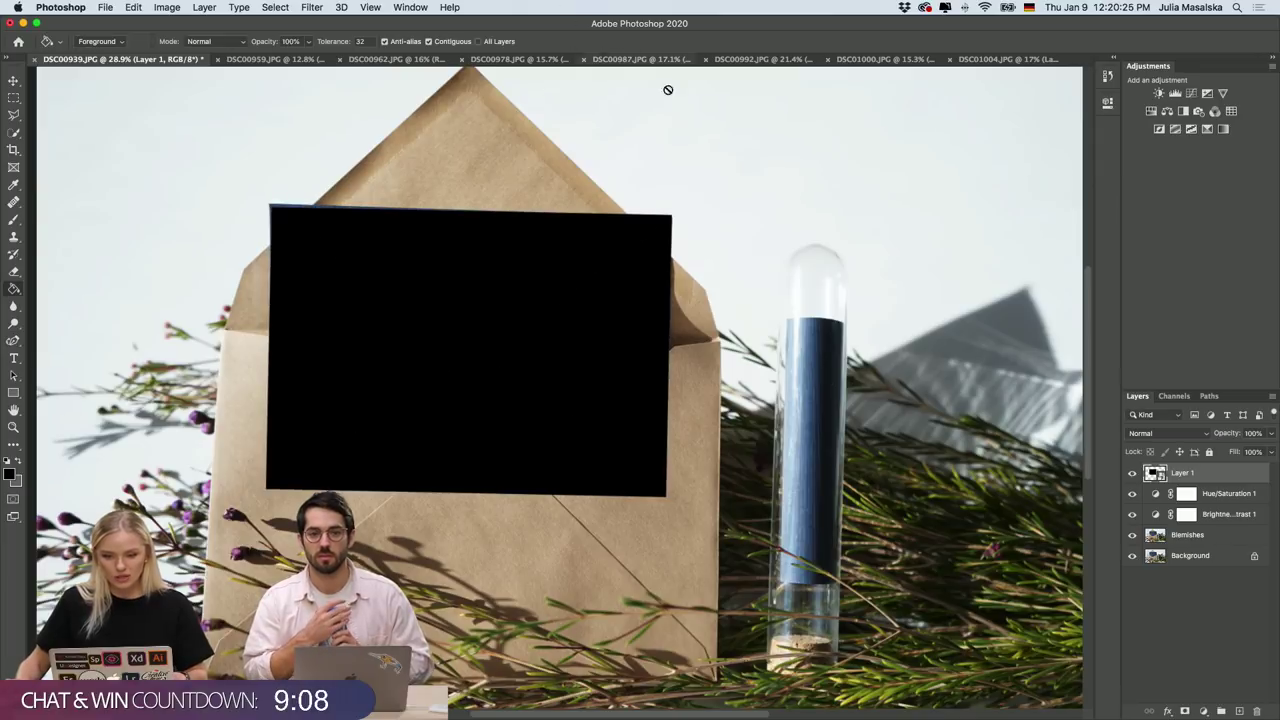
# Open the Layer 1 smart object contents keeping the embedded profile, then return to Rose Mary.ai in Illustrator.
pyautogui.doubleClick(1156, 474)
pyautogui.click(597, 364)
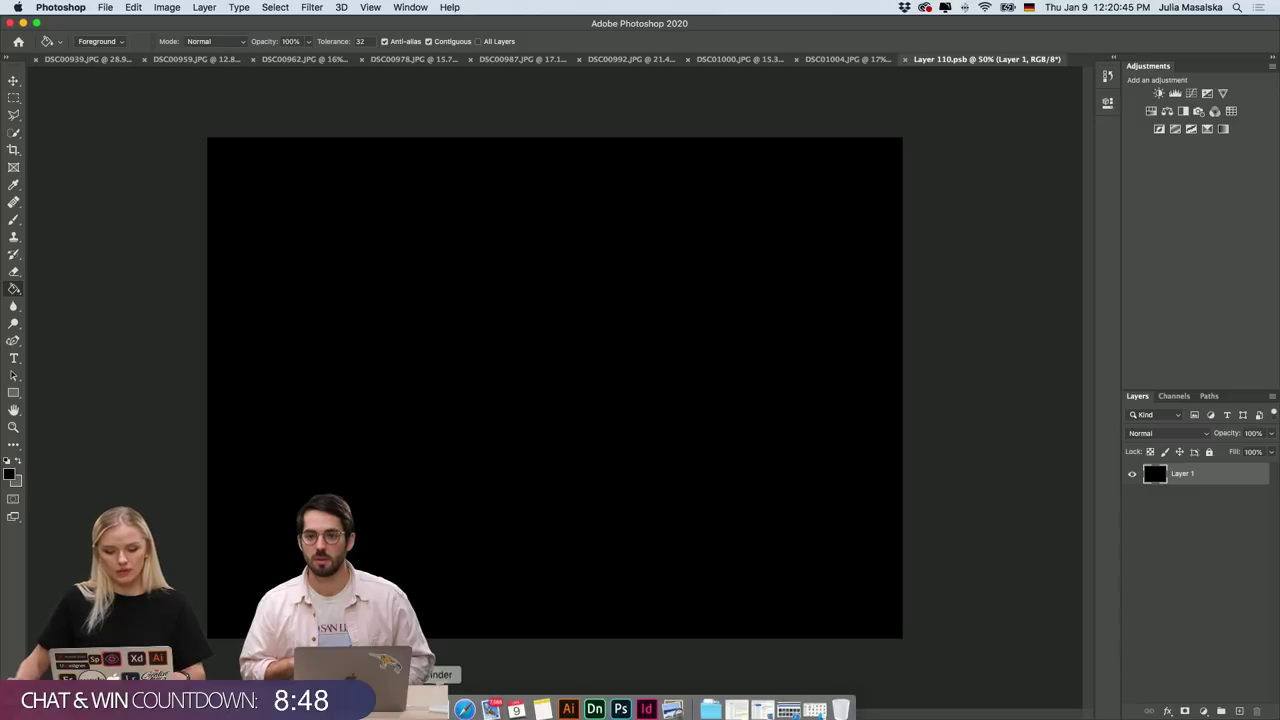
pyautogui.click(567, 704)
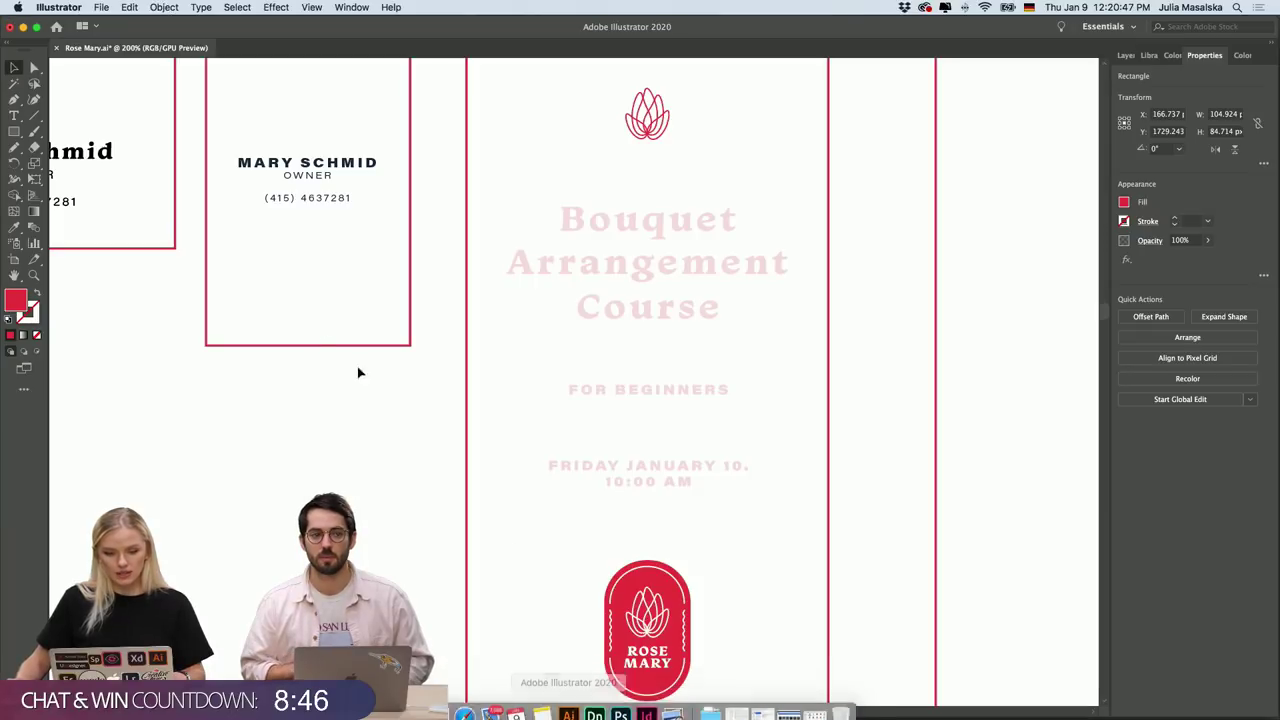
# Zoom out to the logo variants and marquee-select the black lotus icon with its ROSEMARY wordmark.
pyautogui.scroll(5, 181, 423)
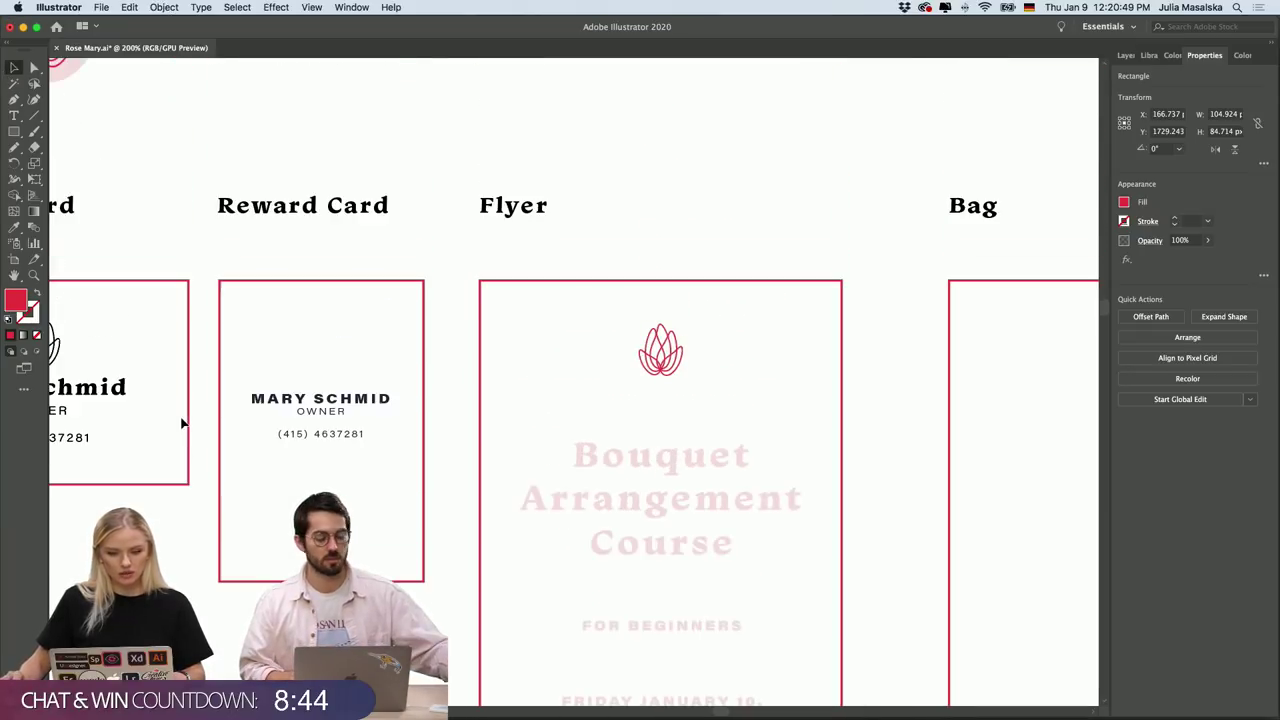
pyautogui.press('super+minus')
pyautogui.scroll(10, 181, 423)
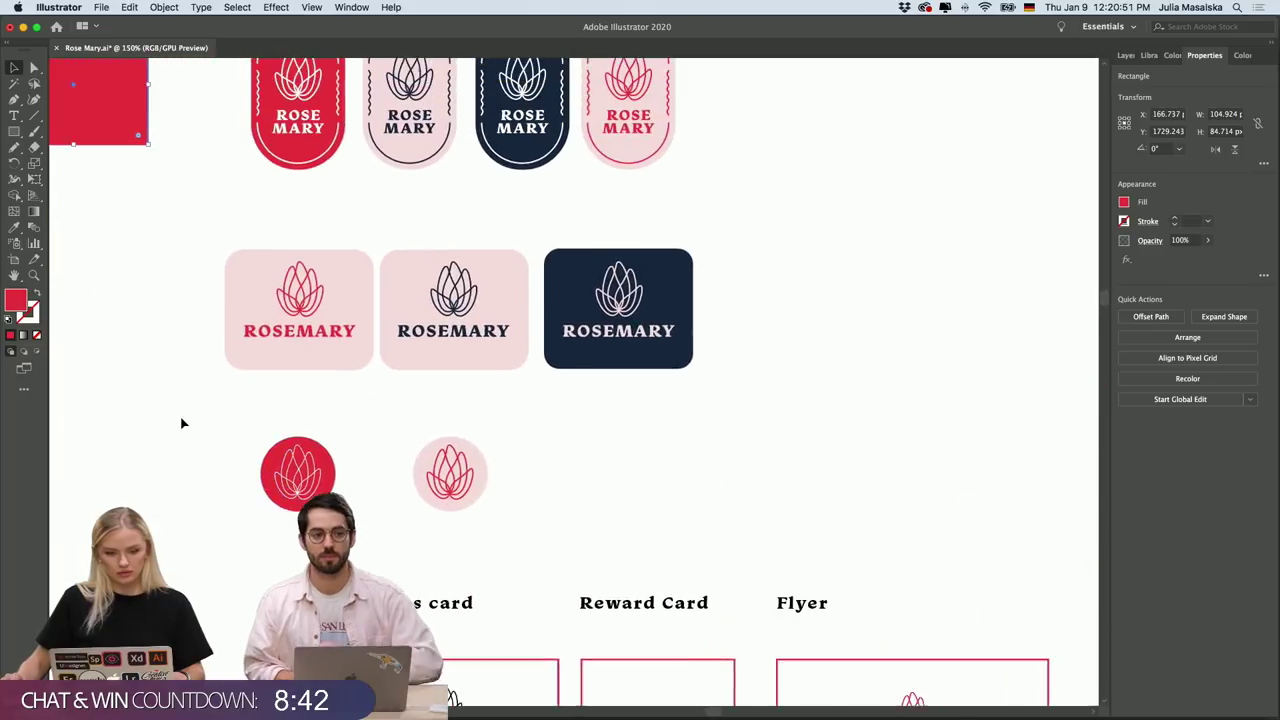
pyautogui.press('super+minus')
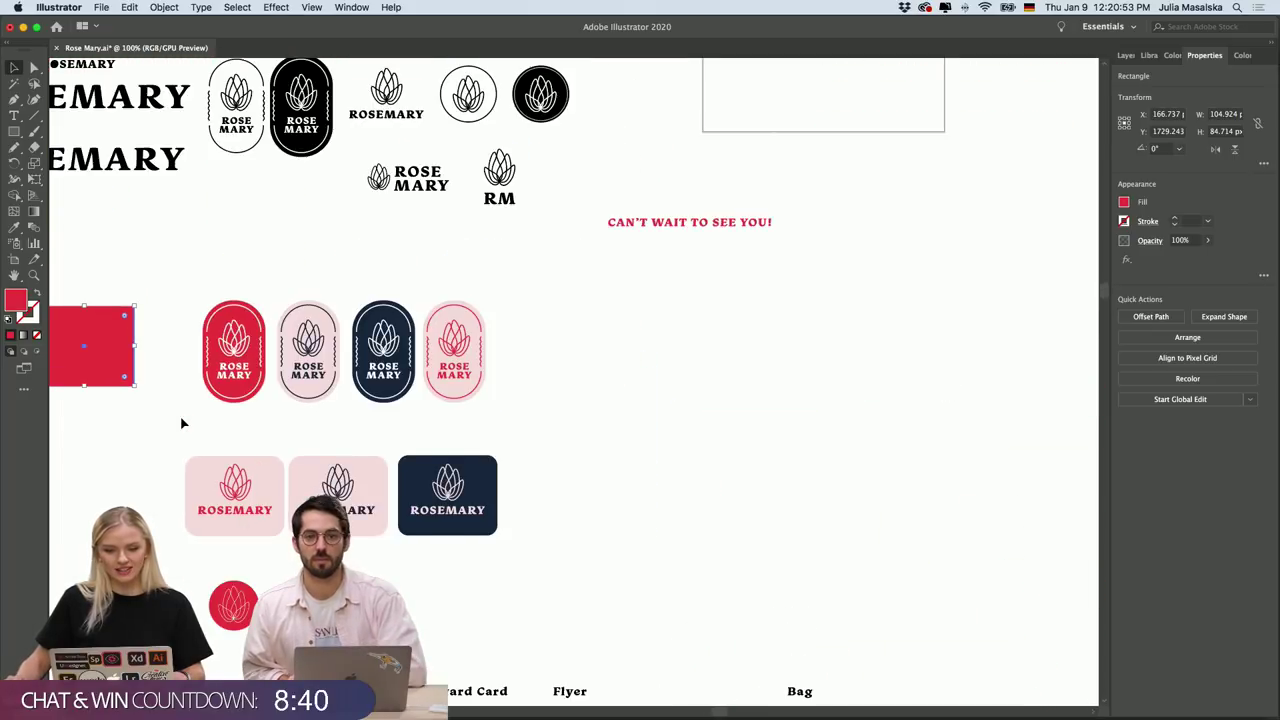
pyautogui.scroll(5, 181, 423)
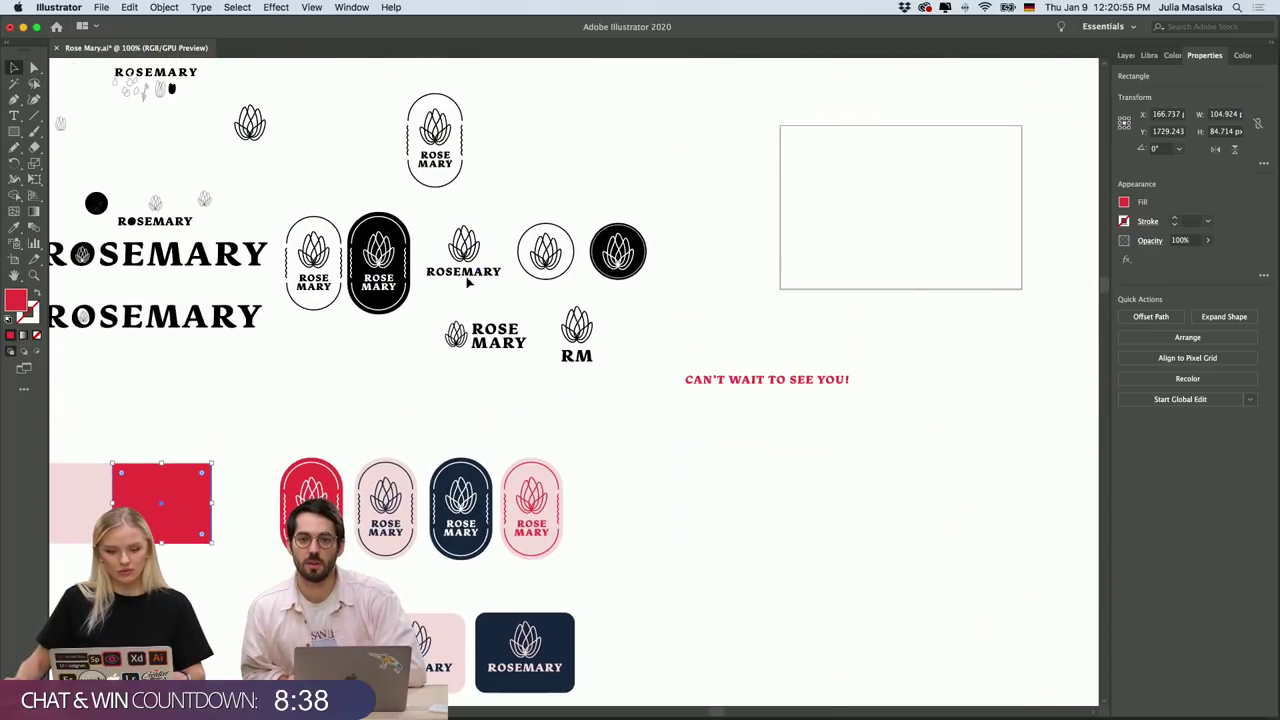
pyautogui.scroll(10, 466, 268)
pyautogui.scroll(4, 466, 268)
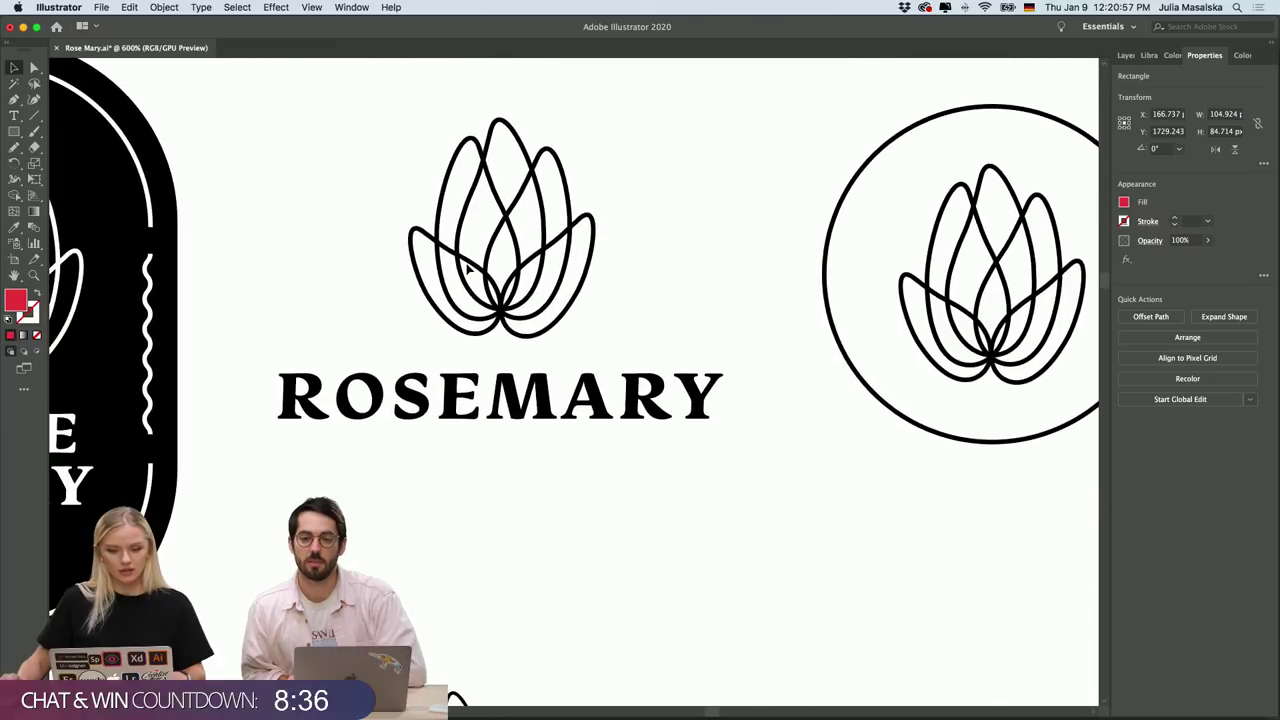
pyautogui.moveTo(697, 184); pyautogui.dragTo(340, 505)
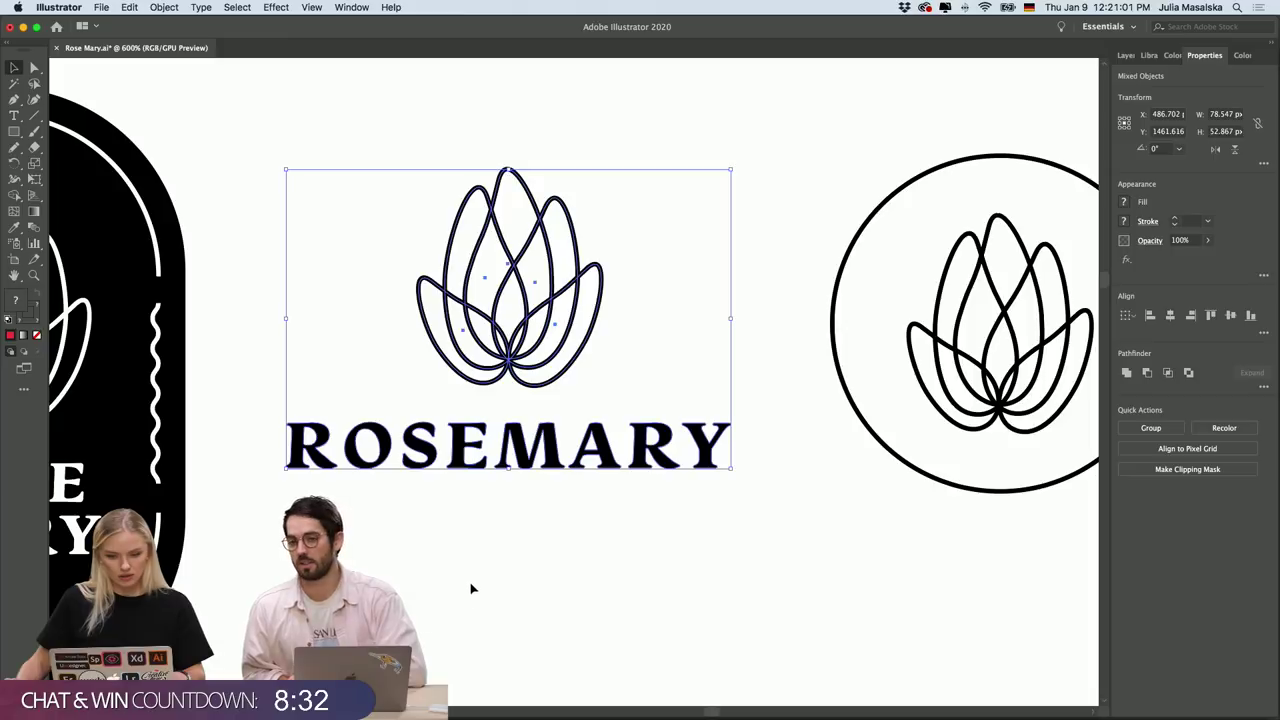
pyautogui.scroll(-10, 490, 456)
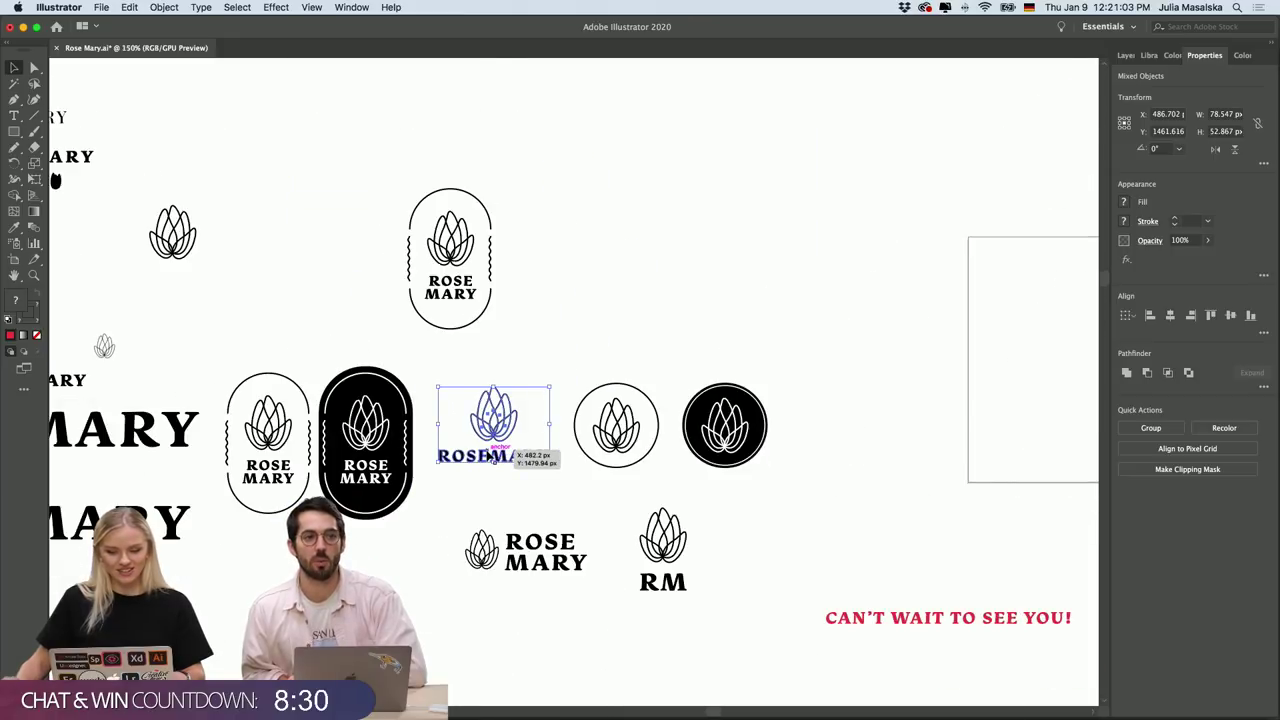
pyautogui.scroll(-2, 490, 456)
pyautogui.scroll(2, 487, 456)
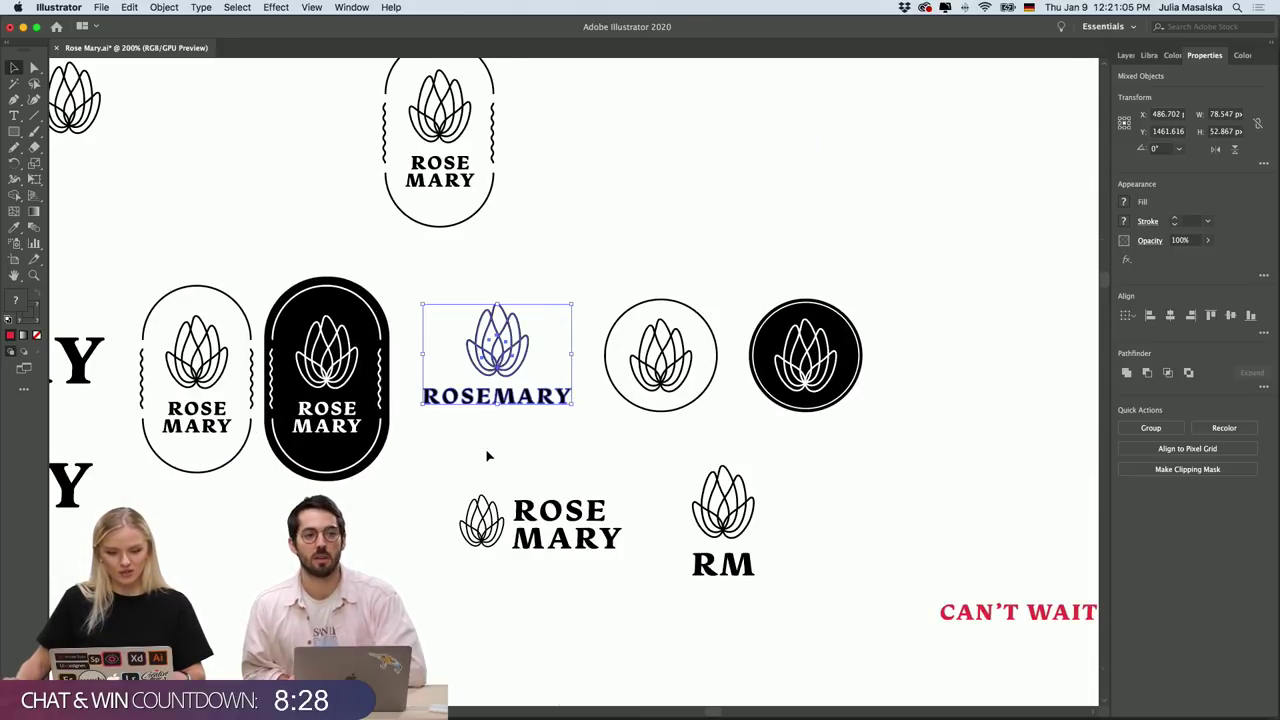
pyautogui.scroll(-2, 487, 456)
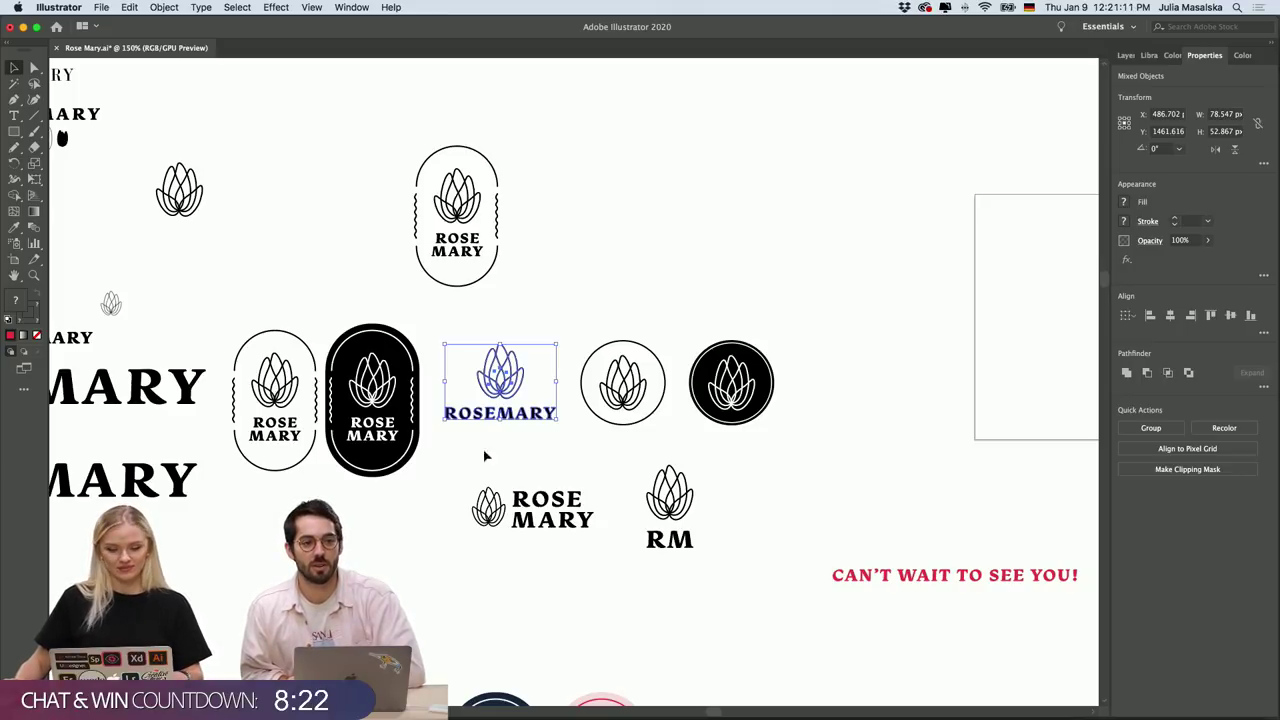
pyautogui.scroll(5, 502, 438)
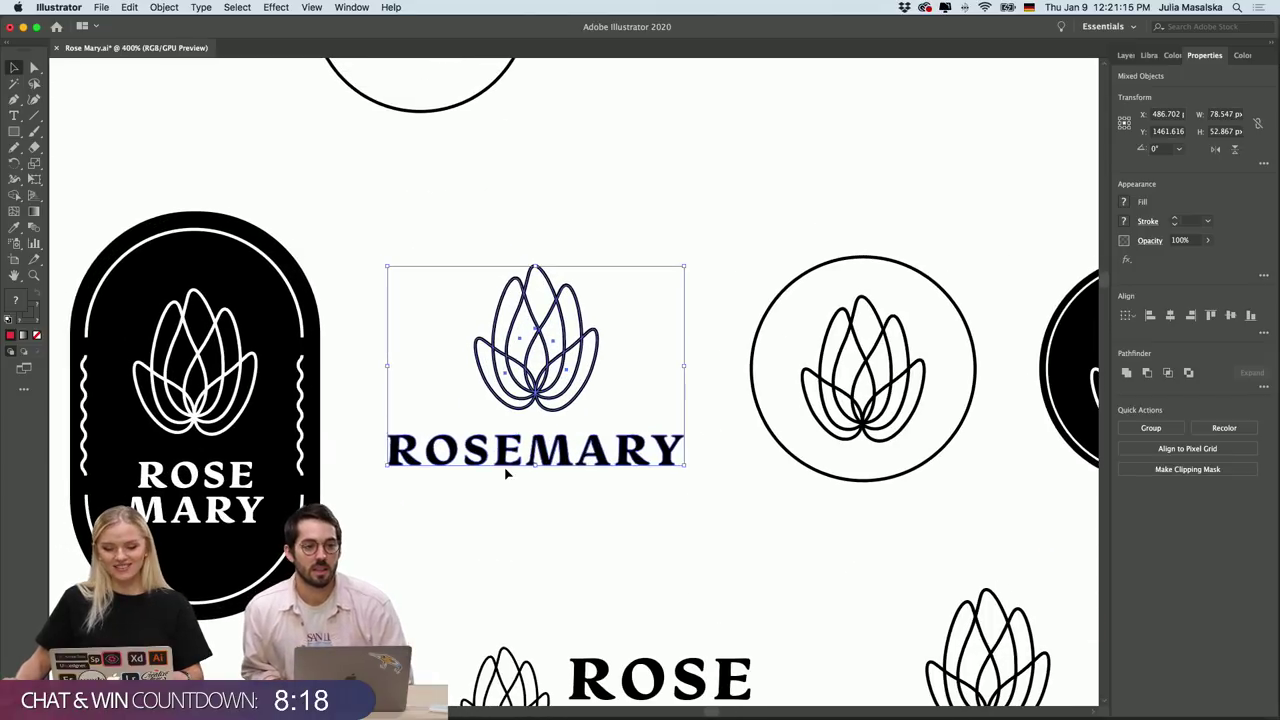
pyautogui.scroll(2, 507, 478)
pyautogui.scroll(2, 508, 477)
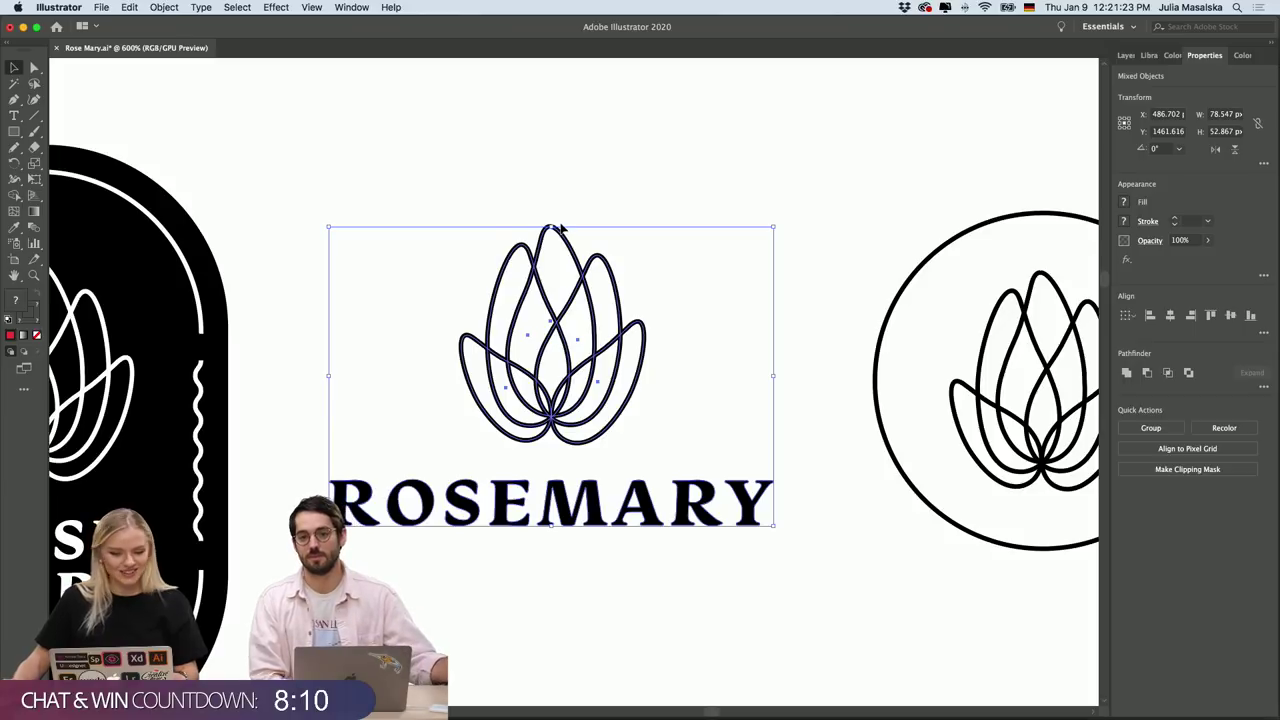
pyautogui.scroll(2, 562, 229)
pyautogui.scroll(-1, 610, 231)
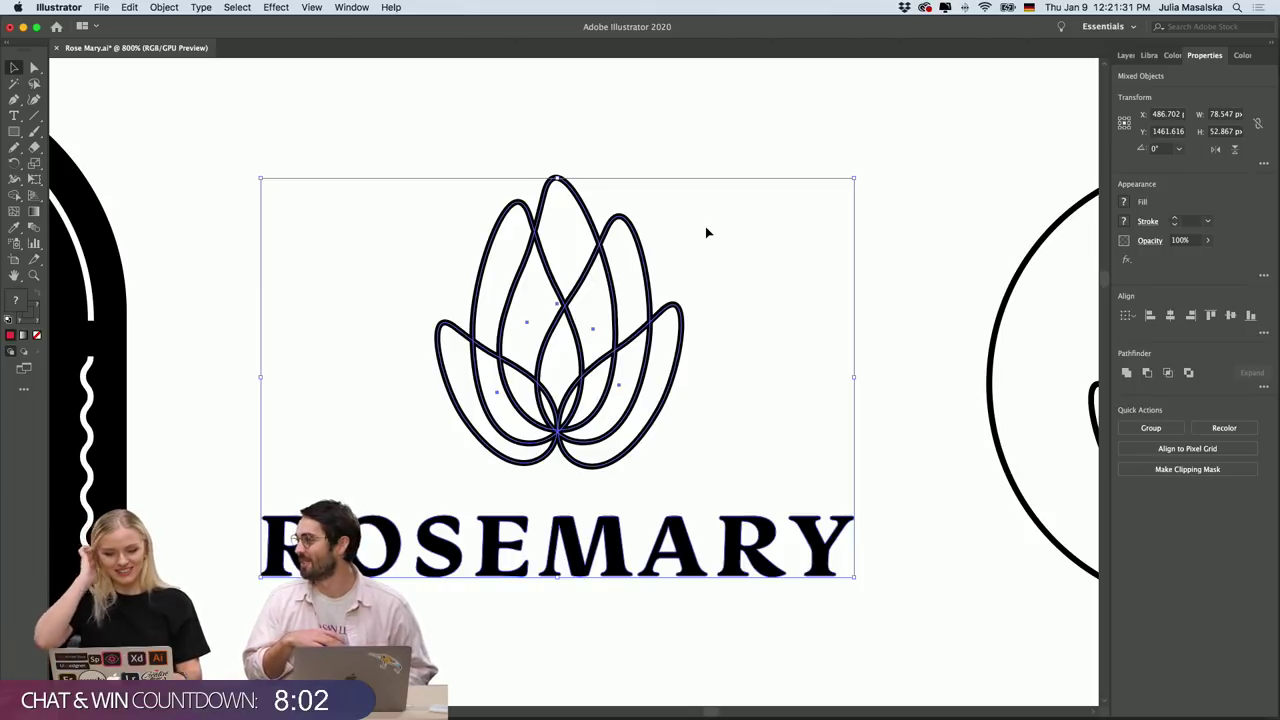
pyautogui.scroll(1, 582, 380)
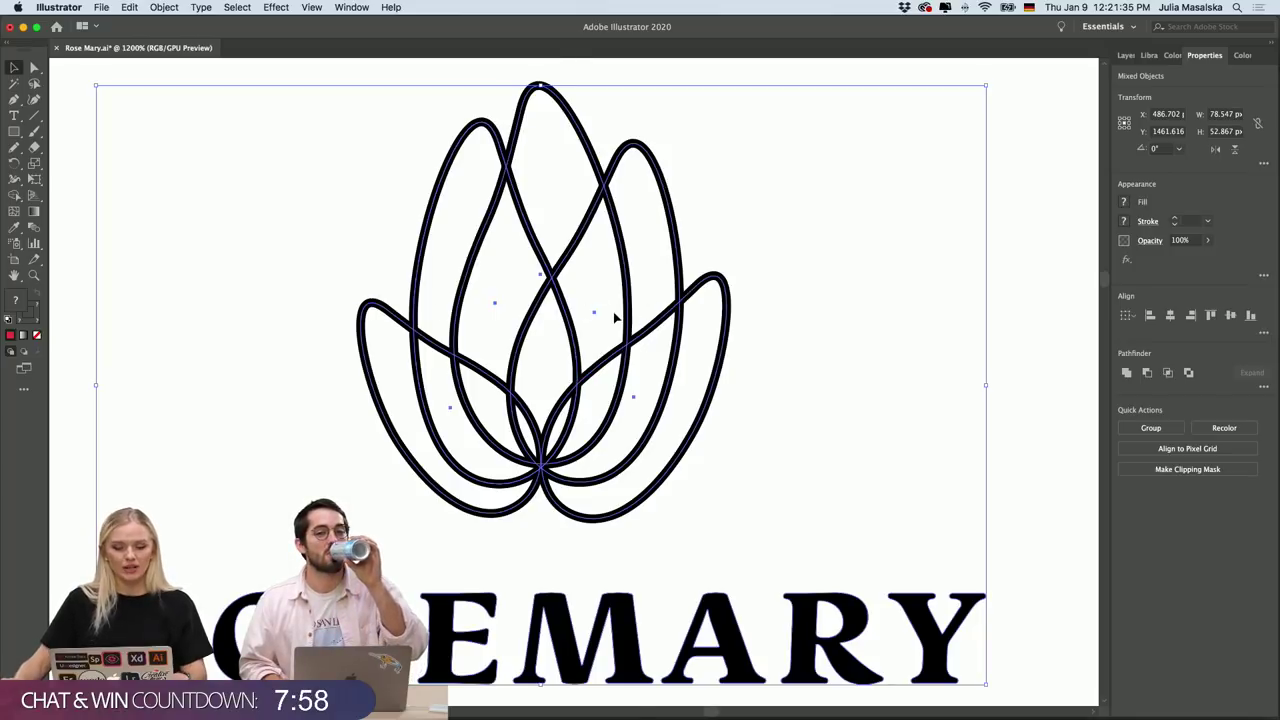
# Apply Object > Path > Outline Stroke to the lotus logo and copy the ROSEMARY logo.
pyautogui.scroll(5, 613, 312)
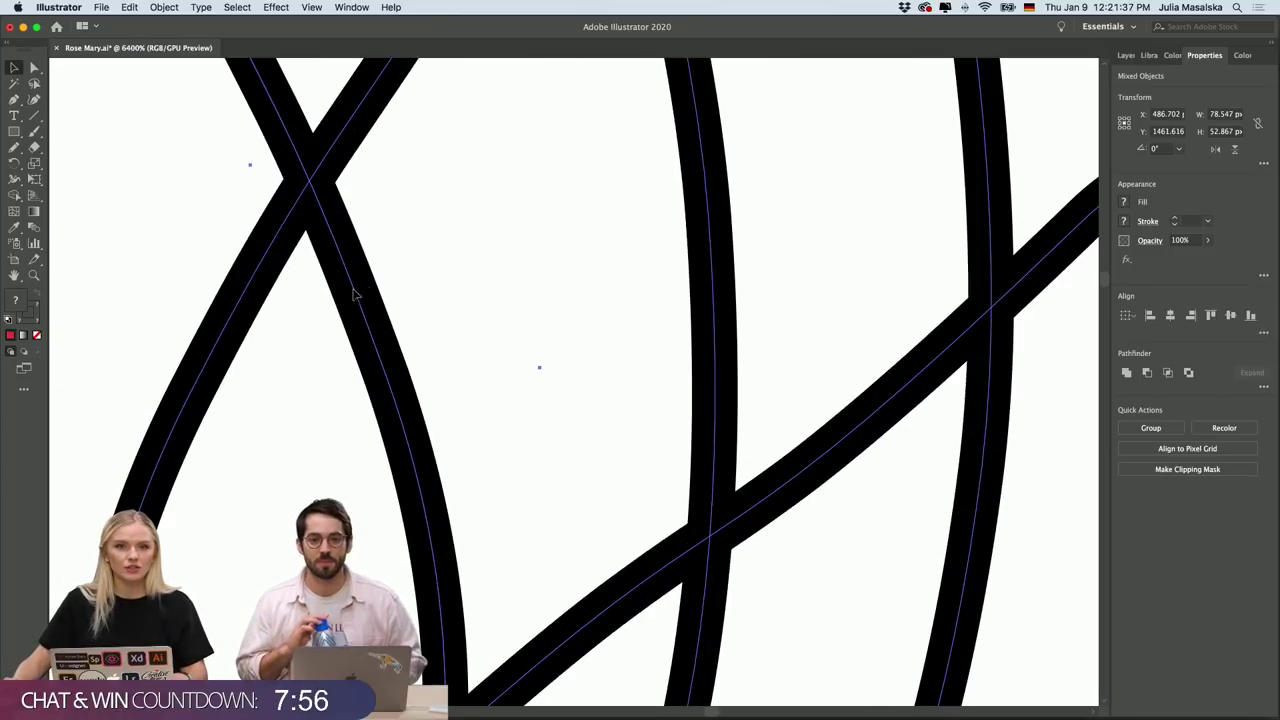
pyautogui.scroll(-5, 364, 298)
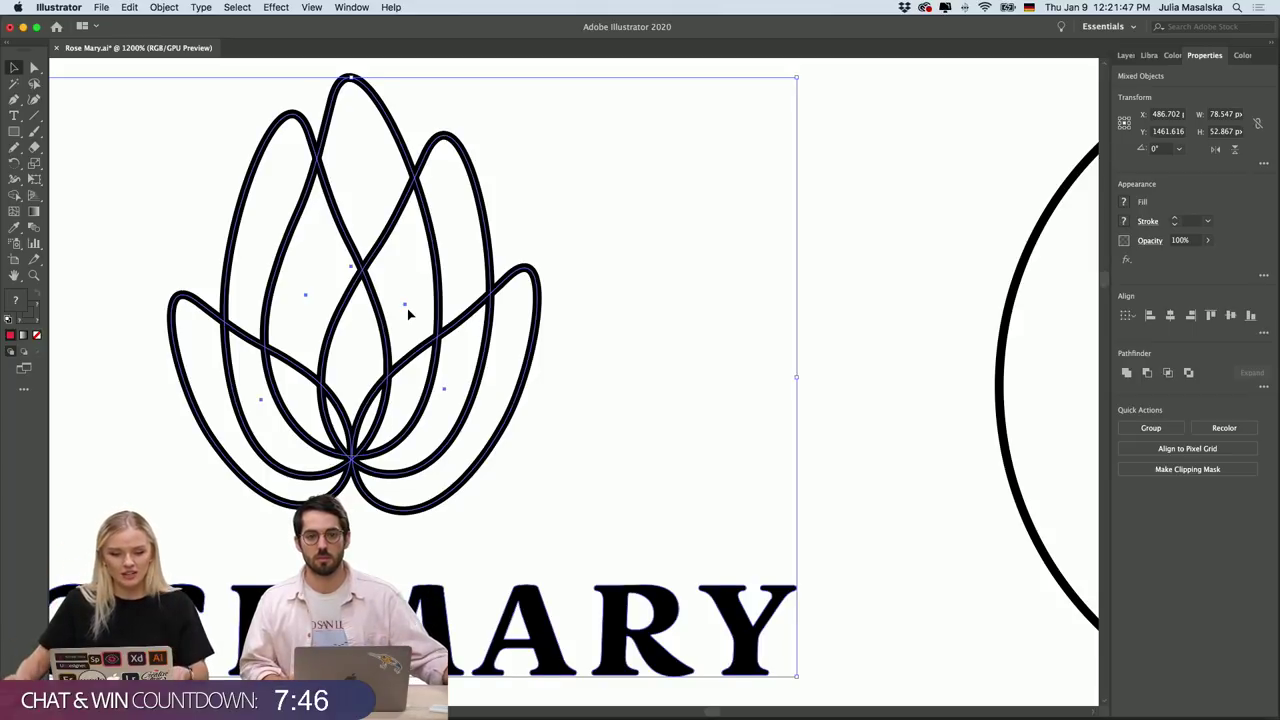
pyautogui.hscroll(-5, 408, 314)
pyautogui.click(164, 7)
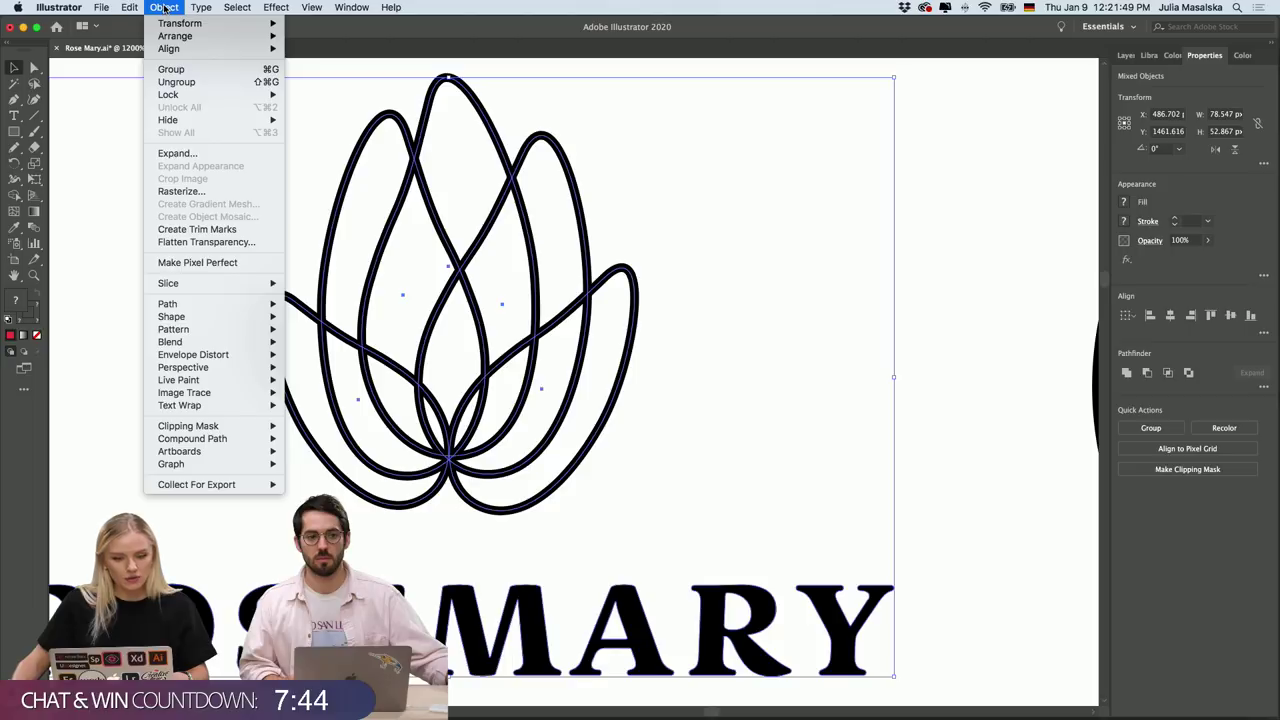
pyautogui.moveTo(200, 304)
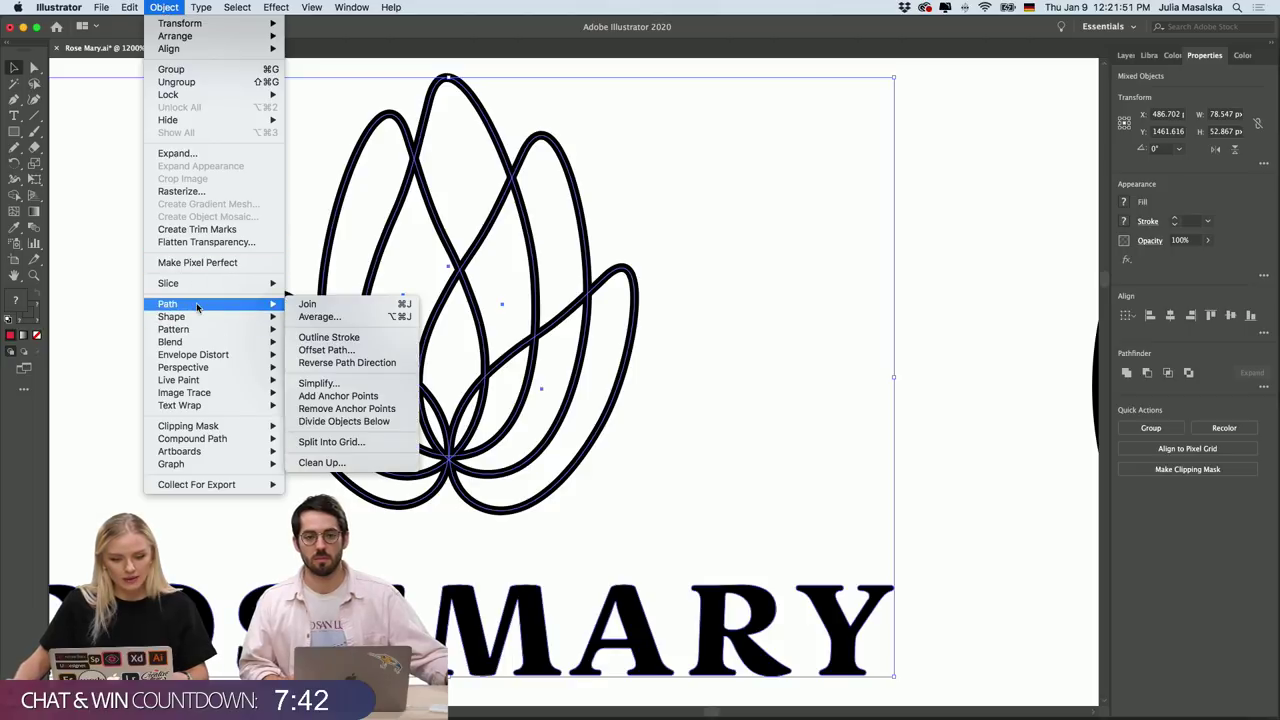
pyautogui.click(332, 337)
pyautogui.hscroll(-4, 803, 334)
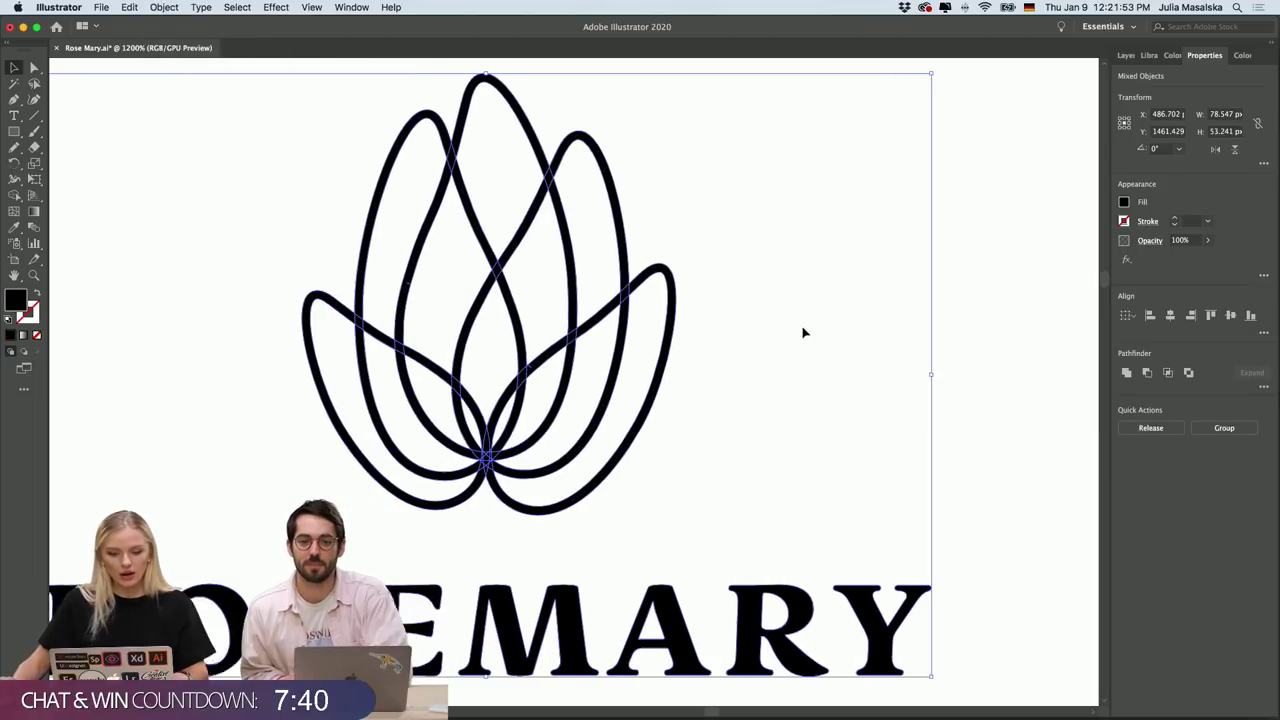
pyautogui.press('a')
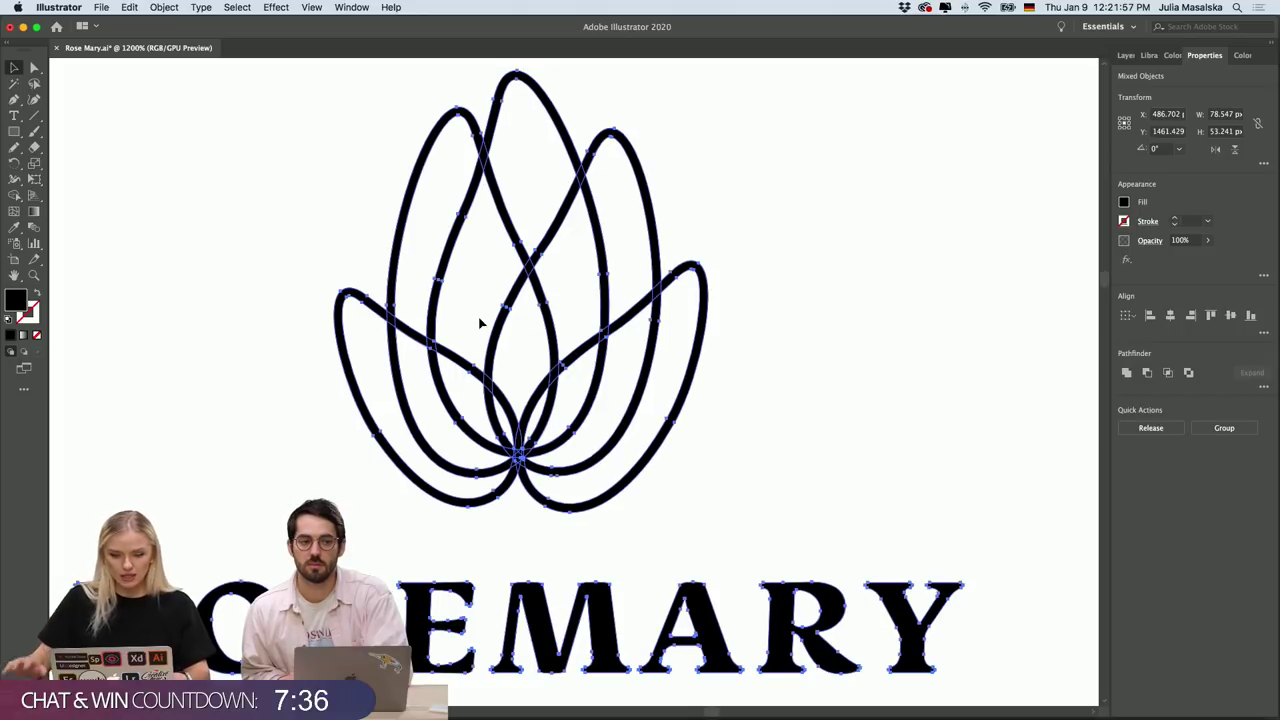
# Paste the black ROSEMARY logo into Layer 110.psb as a smart object, enlarged and centred.
pyautogui.click(621, 703)
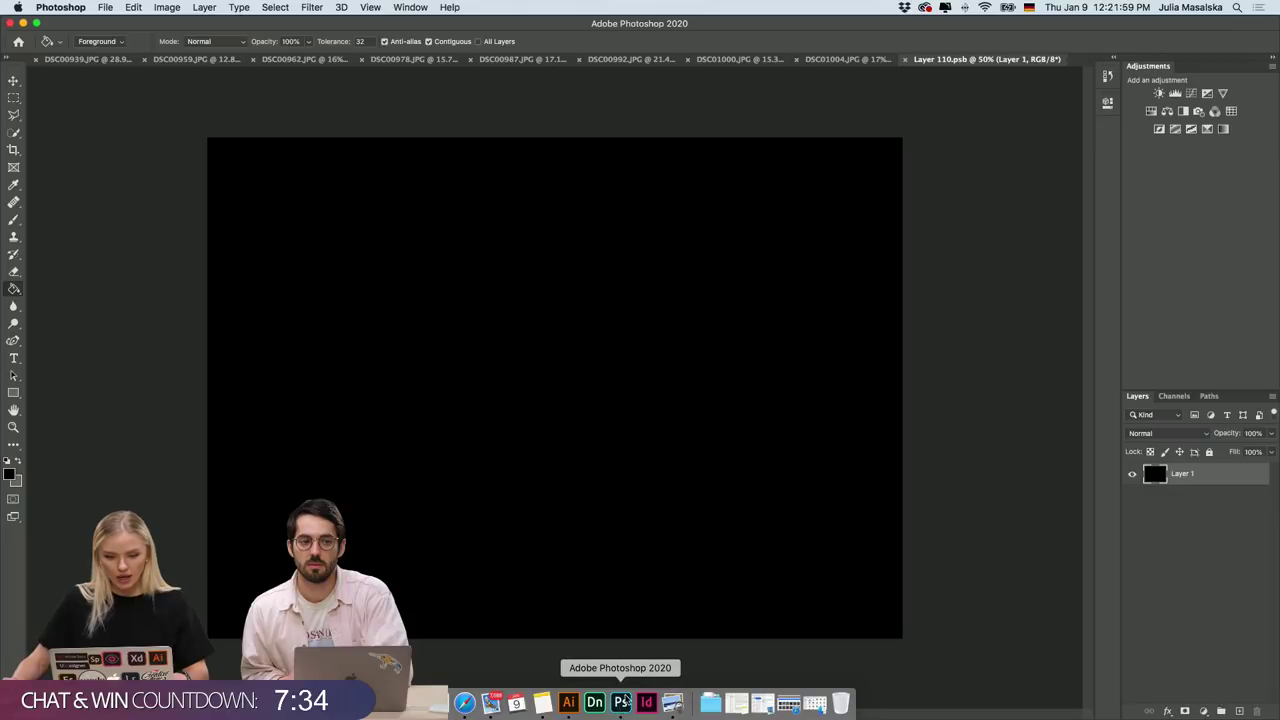
pyautogui.press('super+v')
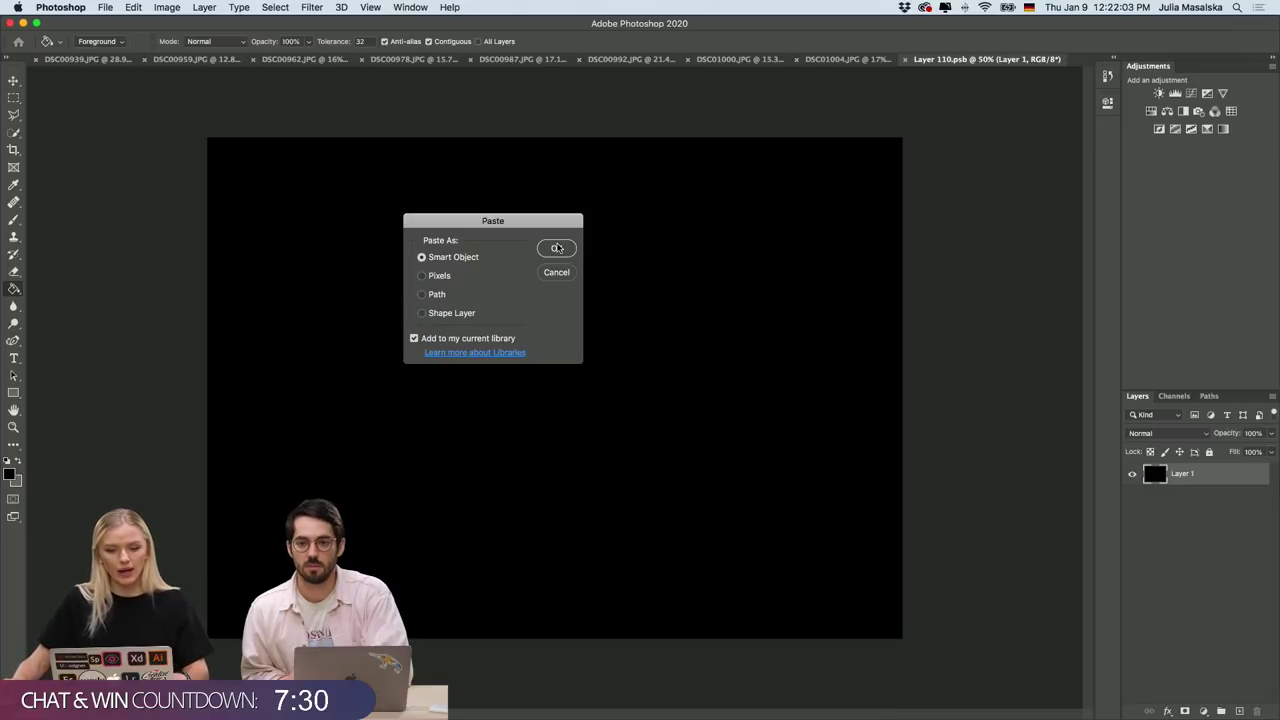
pyautogui.click(557, 248)
pyautogui.moveTo(556, 378); pyautogui.dragTo(547, 272)
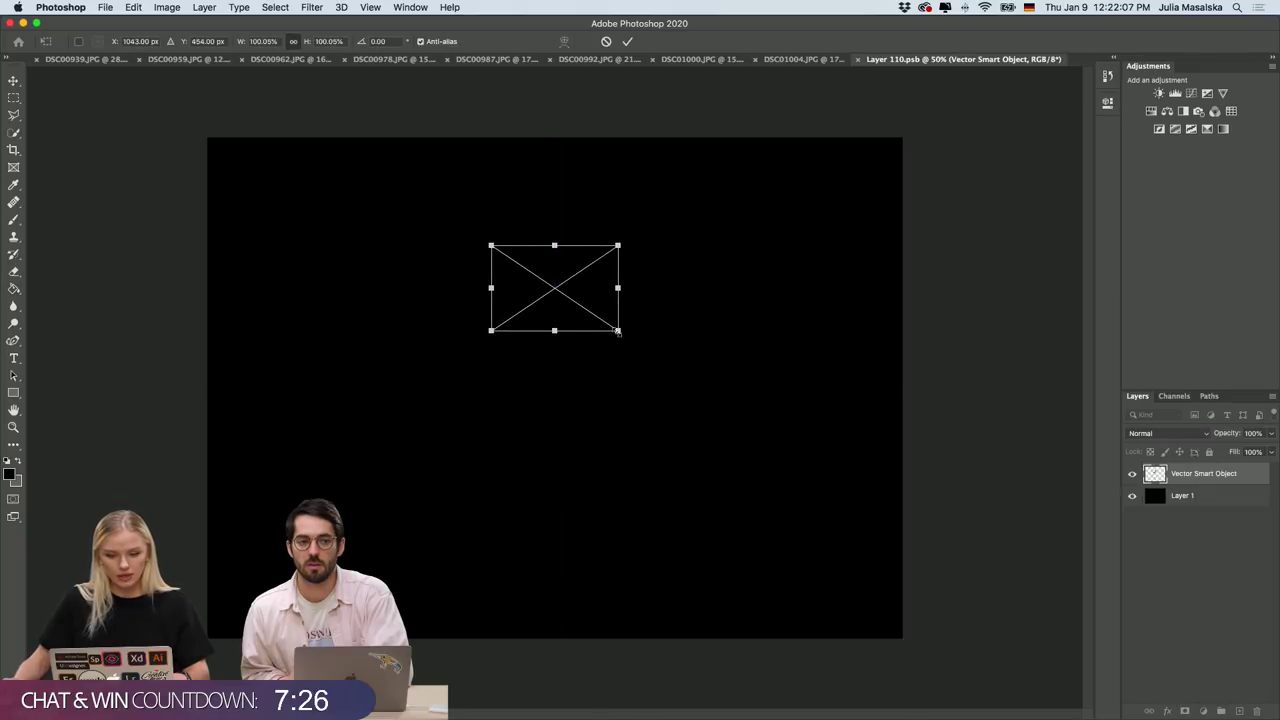
pyautogui.moveTo(618, 331); pyautogui.dragTo(690, 381)
pyautogui.moveTo(494, 382); pyautogui.dragTo(419, 428)
pyautogui.moveTo(577, 348); pyautogui.dragTo(568, 316)
pyautogui.click(607, 41)
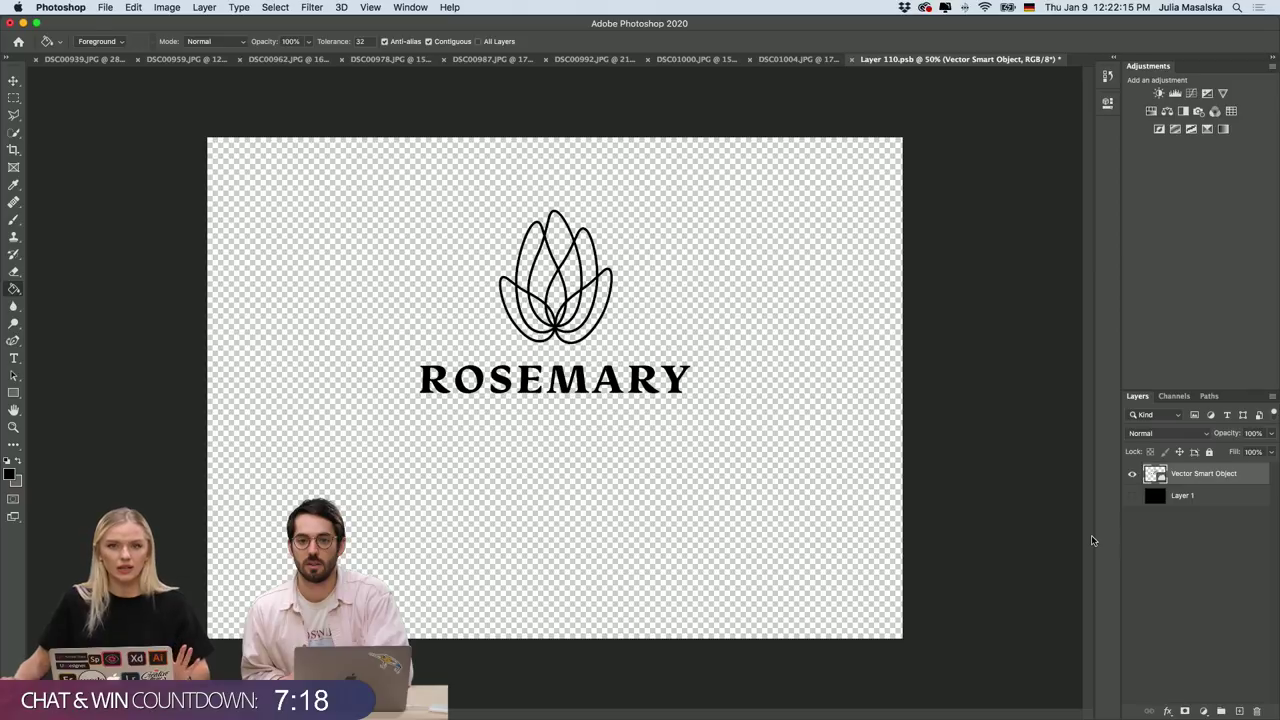
# Close and save the card smart object so the logo appears on the mockup's navy card.
pyautogui.click(851, 59)
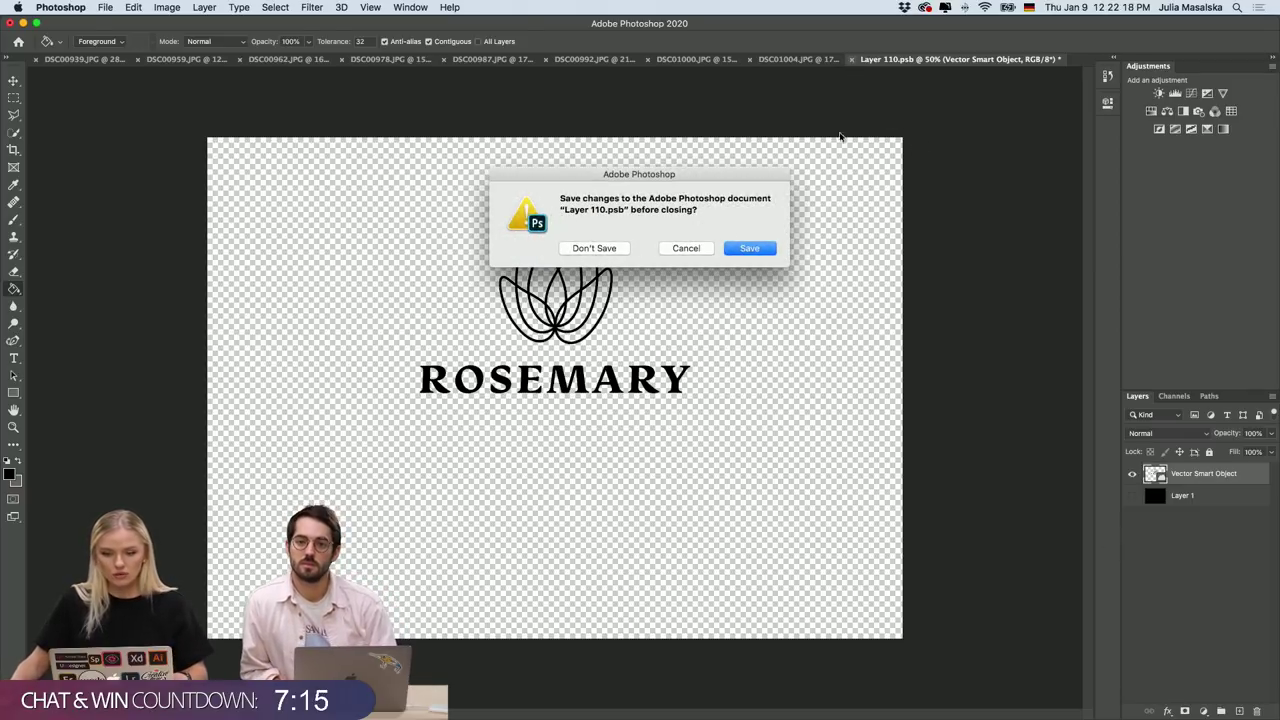
pyautogui.click(750, 250)
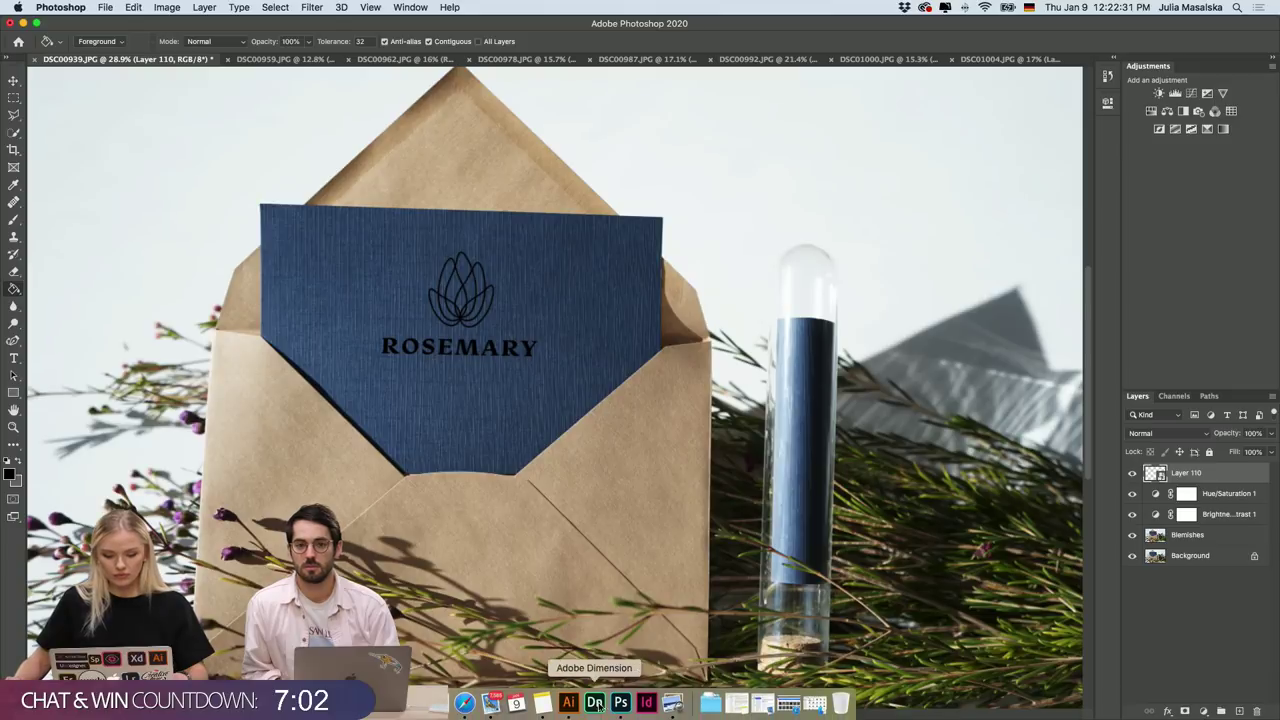
pyautogui.click(568, 706)
# Select the whole ROSEMARY lotus logo and Alt-drag a duplicate up and to the right.
pyautogui.scroll(-10, 694, 325)
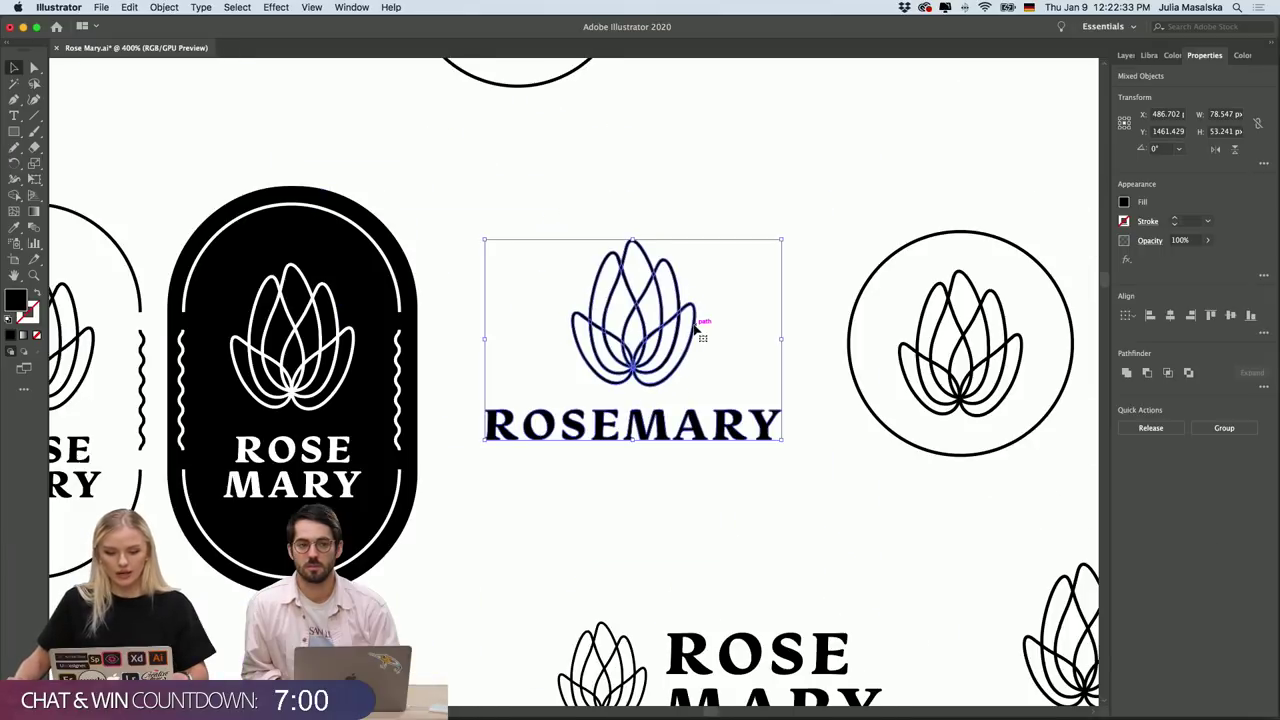
pyautogui.hscroll(3, 695, 328)
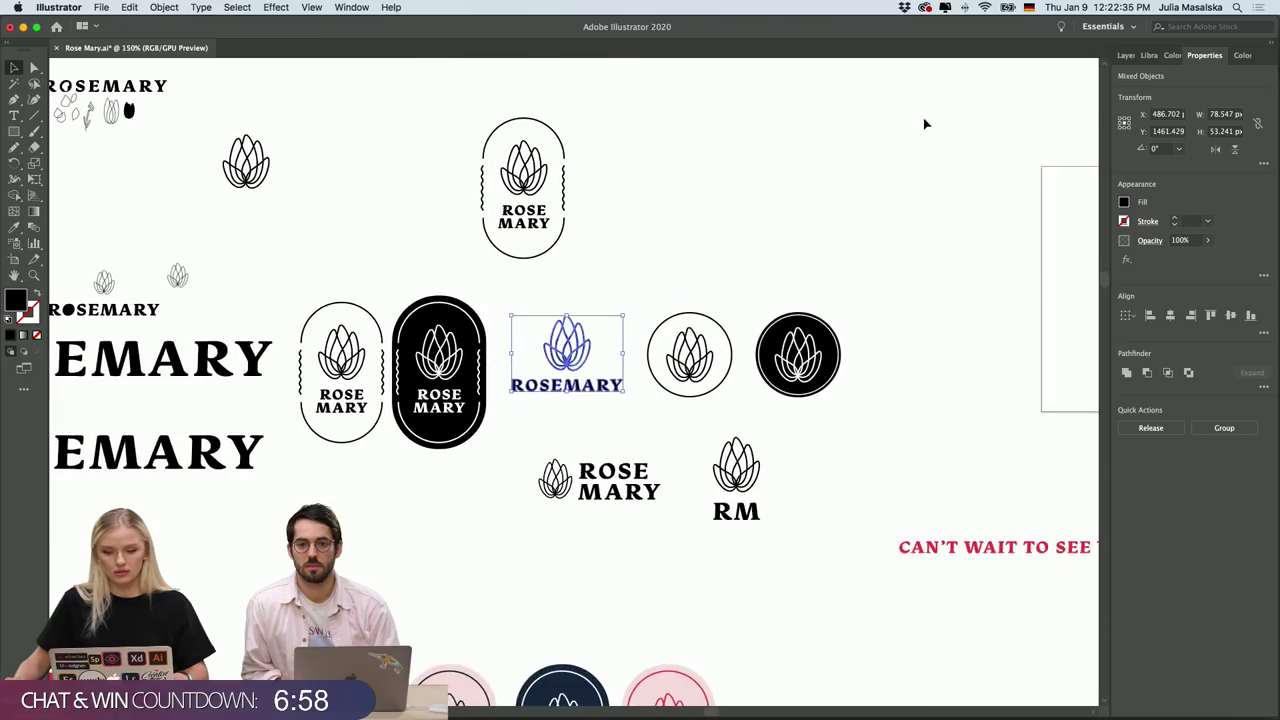
pyautogui.click(691, 263)
pyautogui.press('super+shift+a')
pyautogui.scroll(-2, 650, 290)
pyautogui.hscroll(-2, 650, 290)
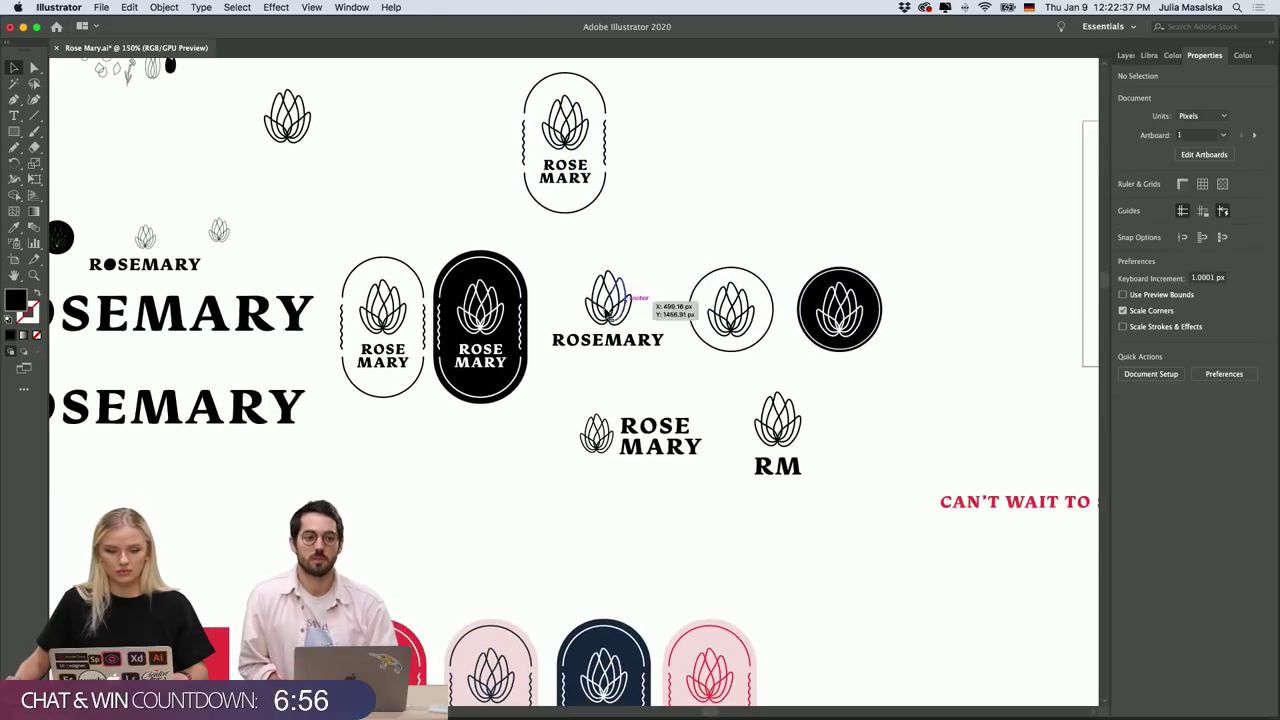
pyautogui.scroll(5, 606, 312)
pyautogui.moveTo(777, 194); pyautogui.dragTo(490, 447)
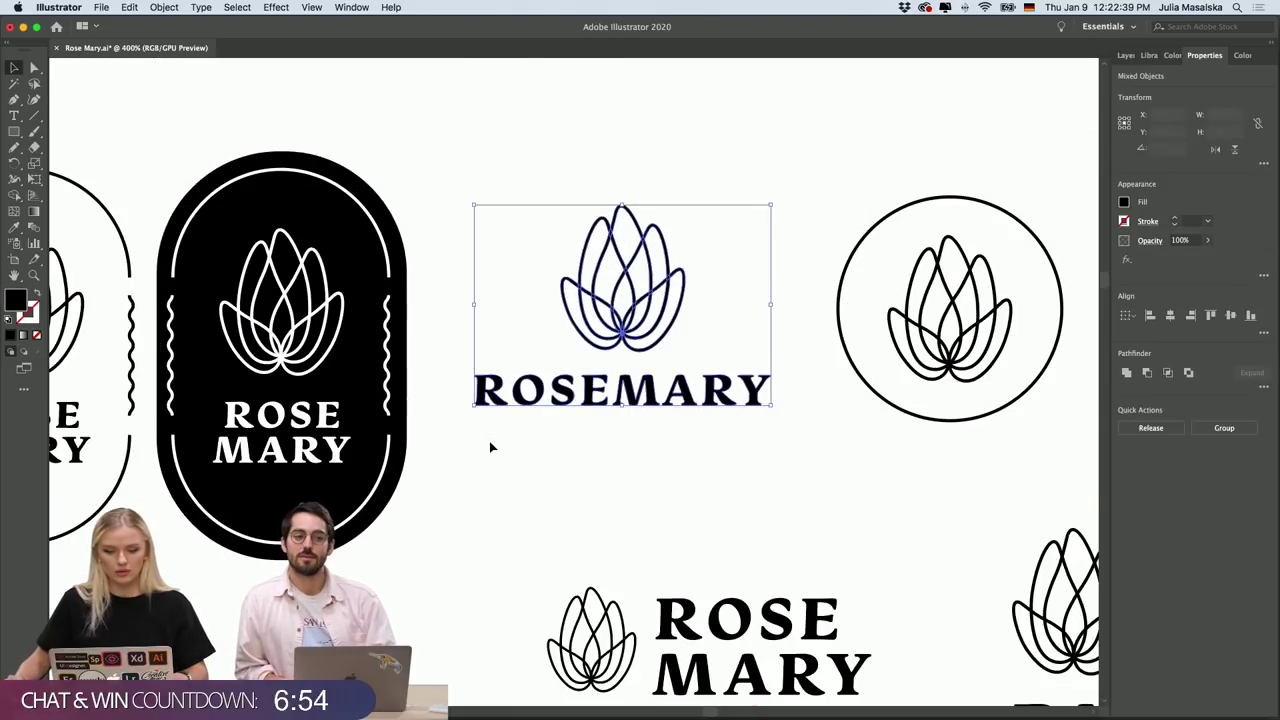
pyautogui.scroll(-3, 490, 447)
pyautogui.moveTo(604, 388); pyautogui.dragTo(774, 172)
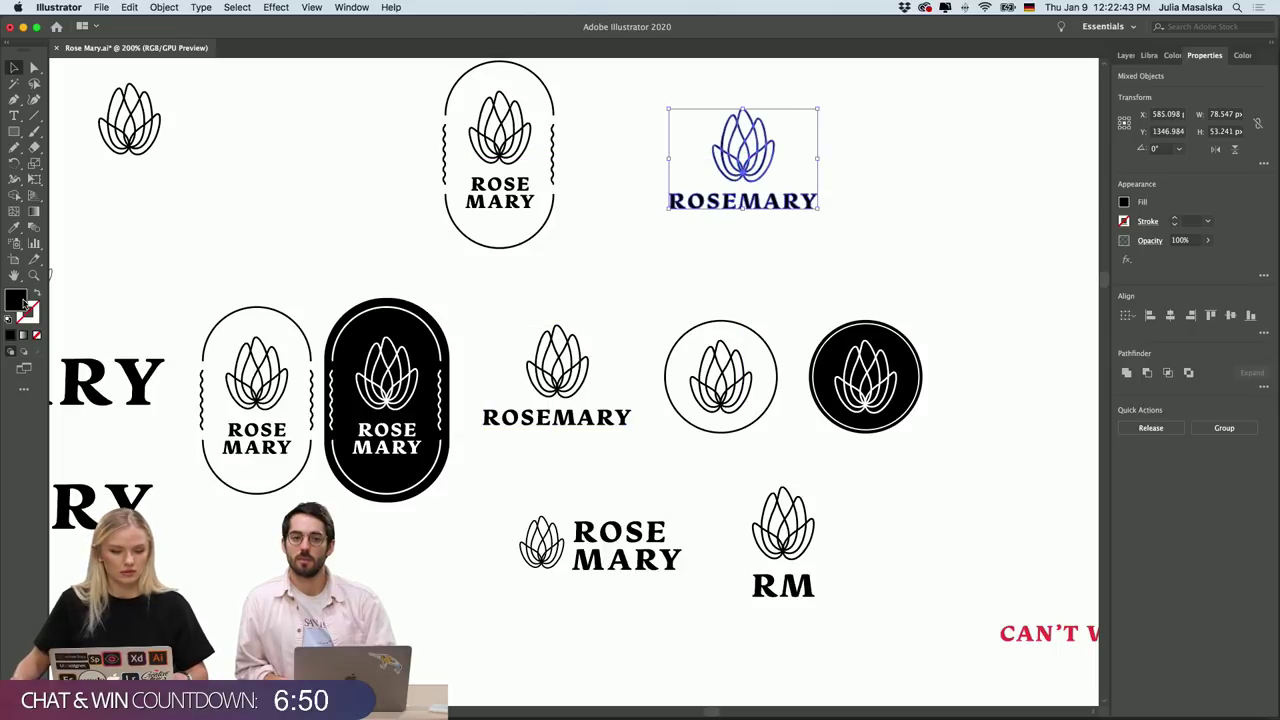
# Give the duplicated logo a white fill, hex FFFFFF.
pyautogui.doubleClick(17, 300)
pyautogui.write('FFFFFF')
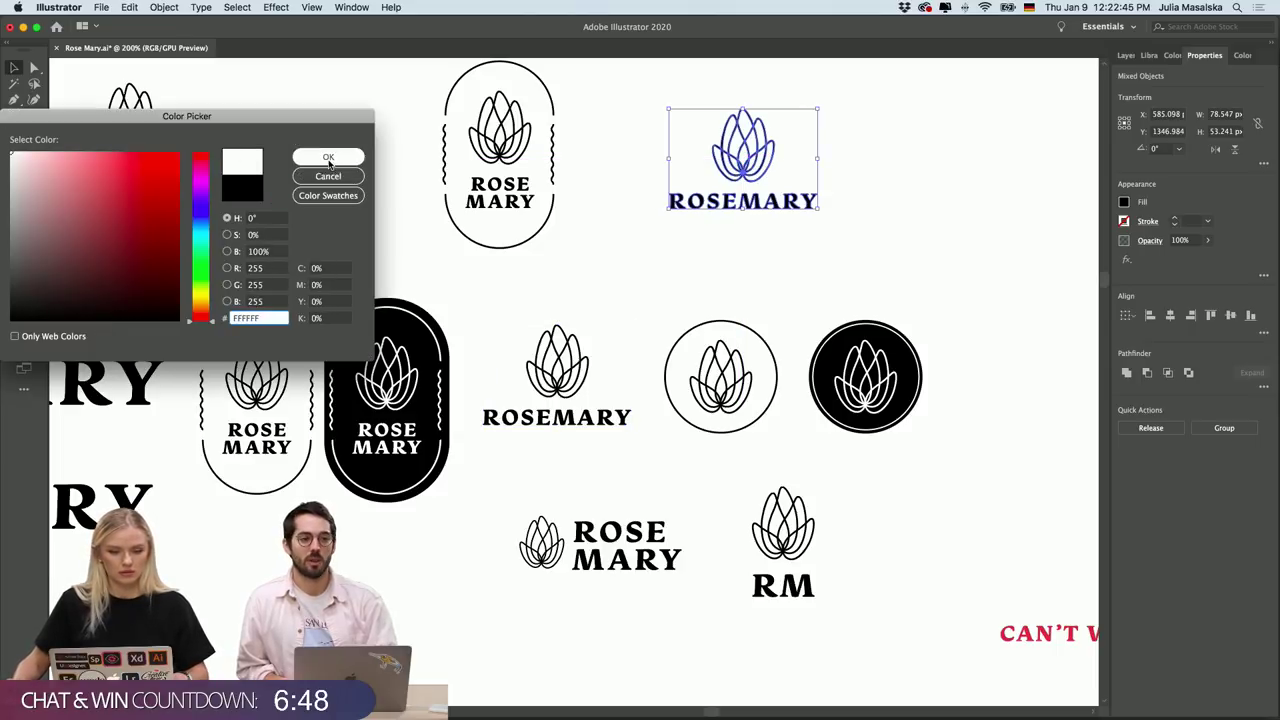
pyautogui.click(328, 158)
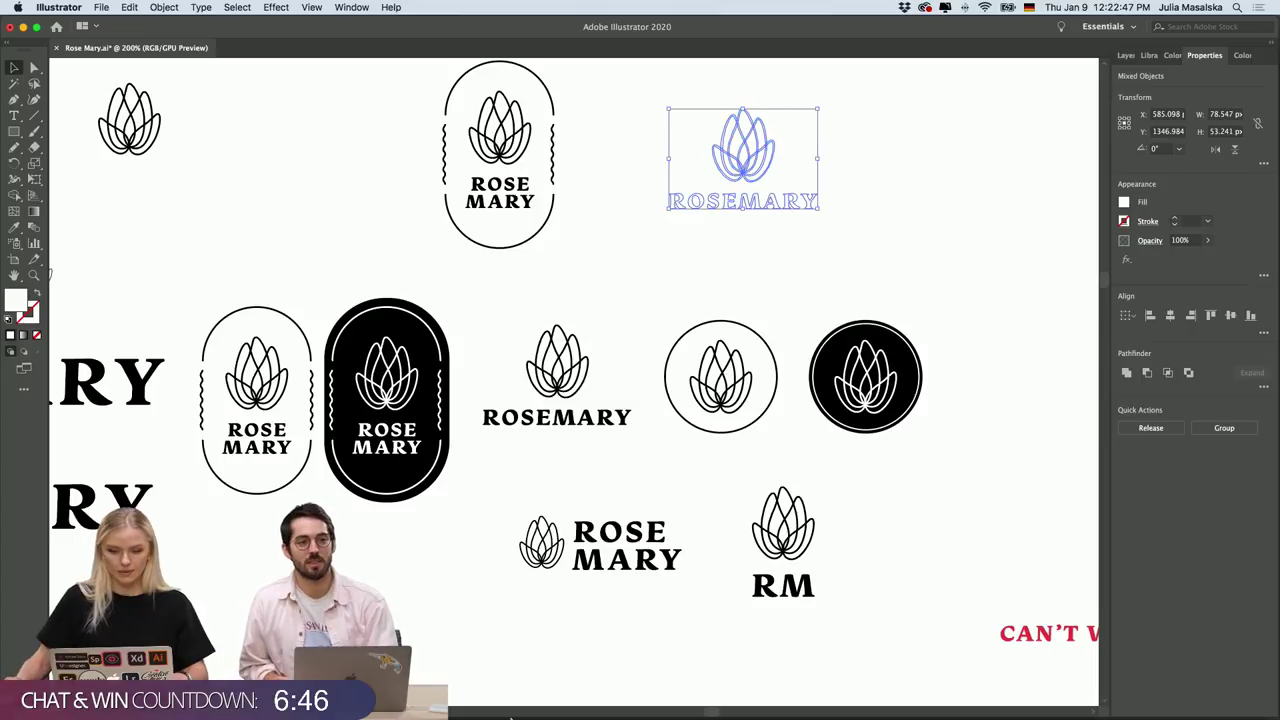
pyautogui.click(620, 703)
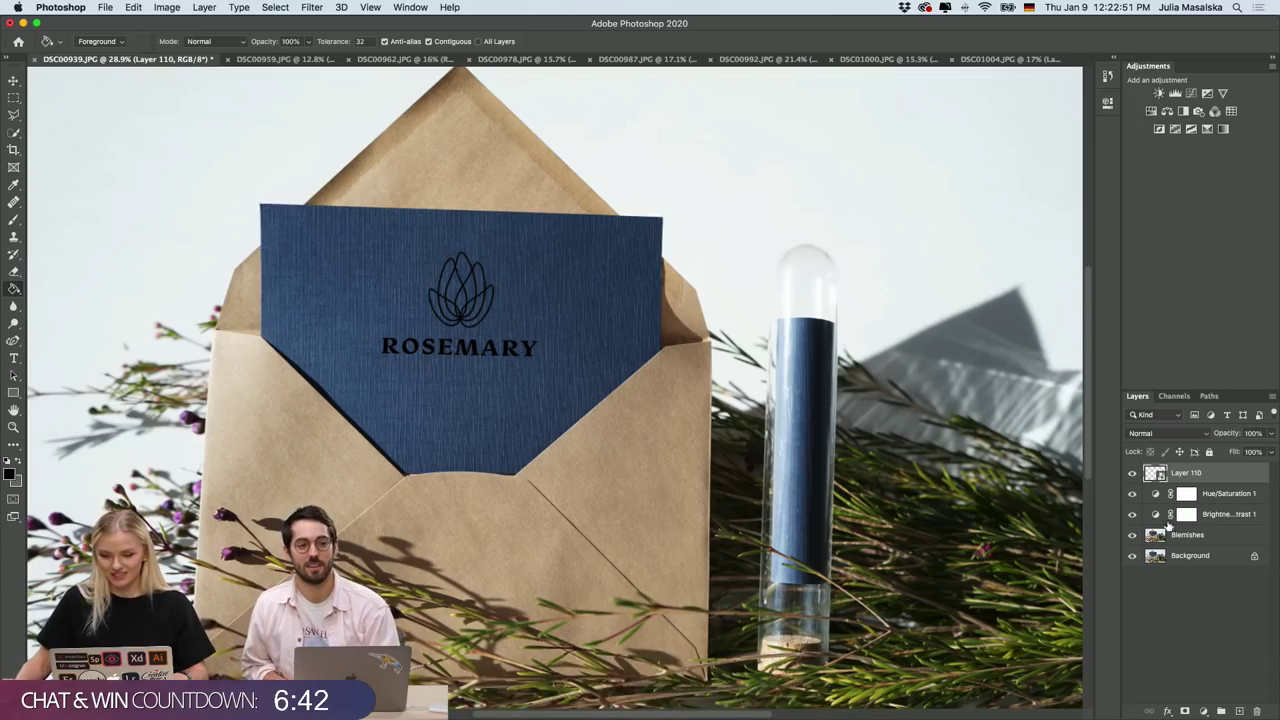
# Open the Layer 110 smart object, dismiss the warnings, and hide the black ROSEMARY logo layer.
pyautogui.doubleClick(1160, 476)
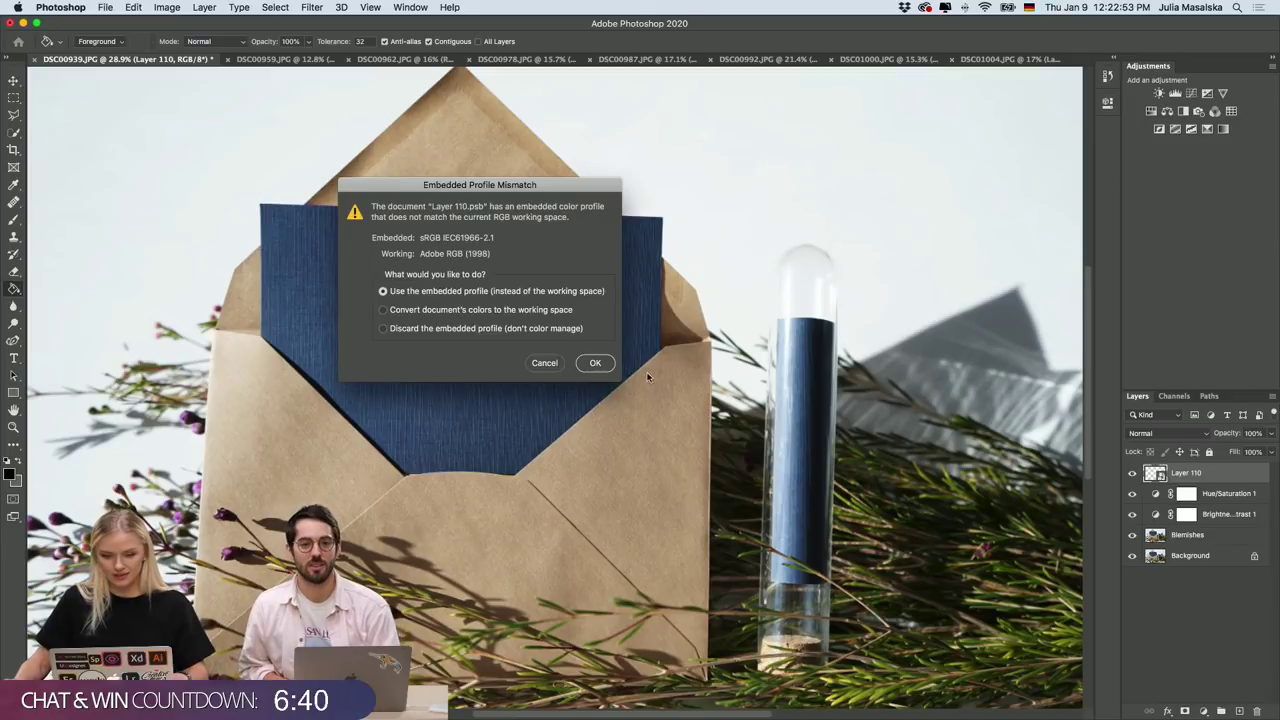
pyautogui.press('Return')
pyautogui.click(758, 151)
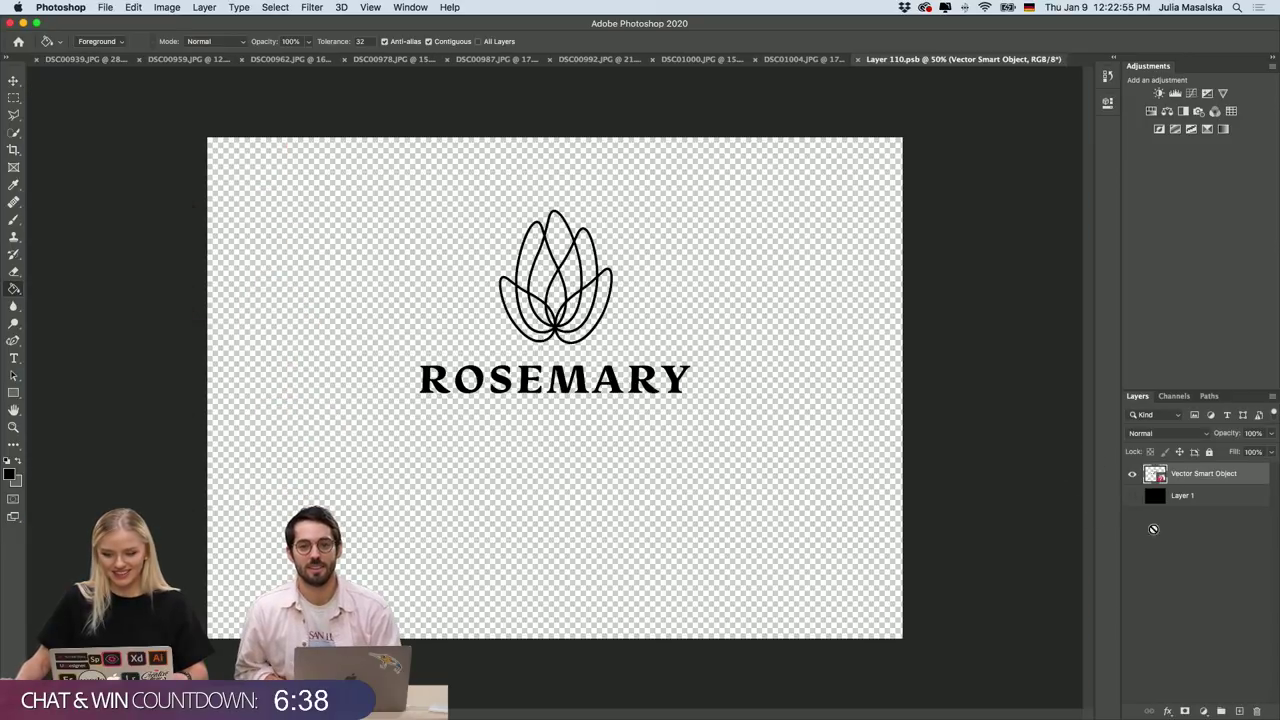
pyautogui.click(1133, 473)
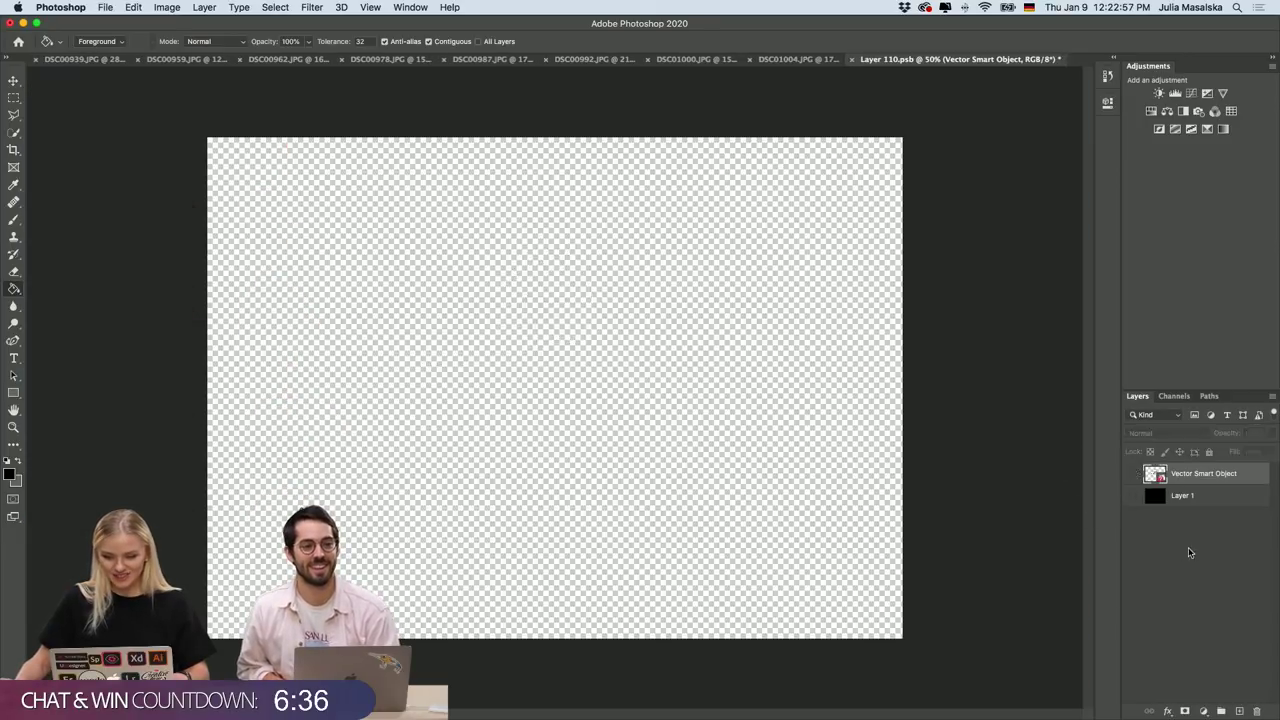
# Paste the white logo as a smart object, size and centre it, then save and close the card.
pyautogui.press('super+v')
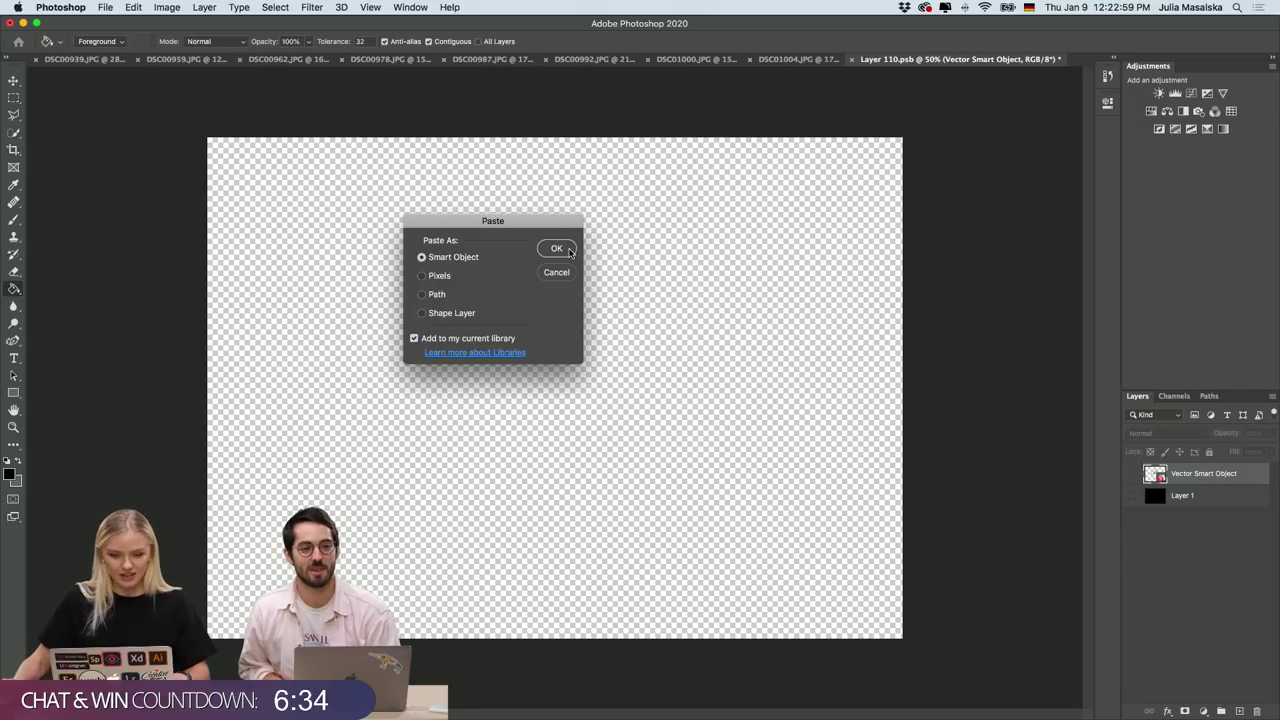
pyautogui.click(557, 248)
pyautogui.moveTo(620, 347); pyautogui.dragTo(750, 251)
pyautogui.moveTo(612, 374); pyautogui.dragTo(556, 337)
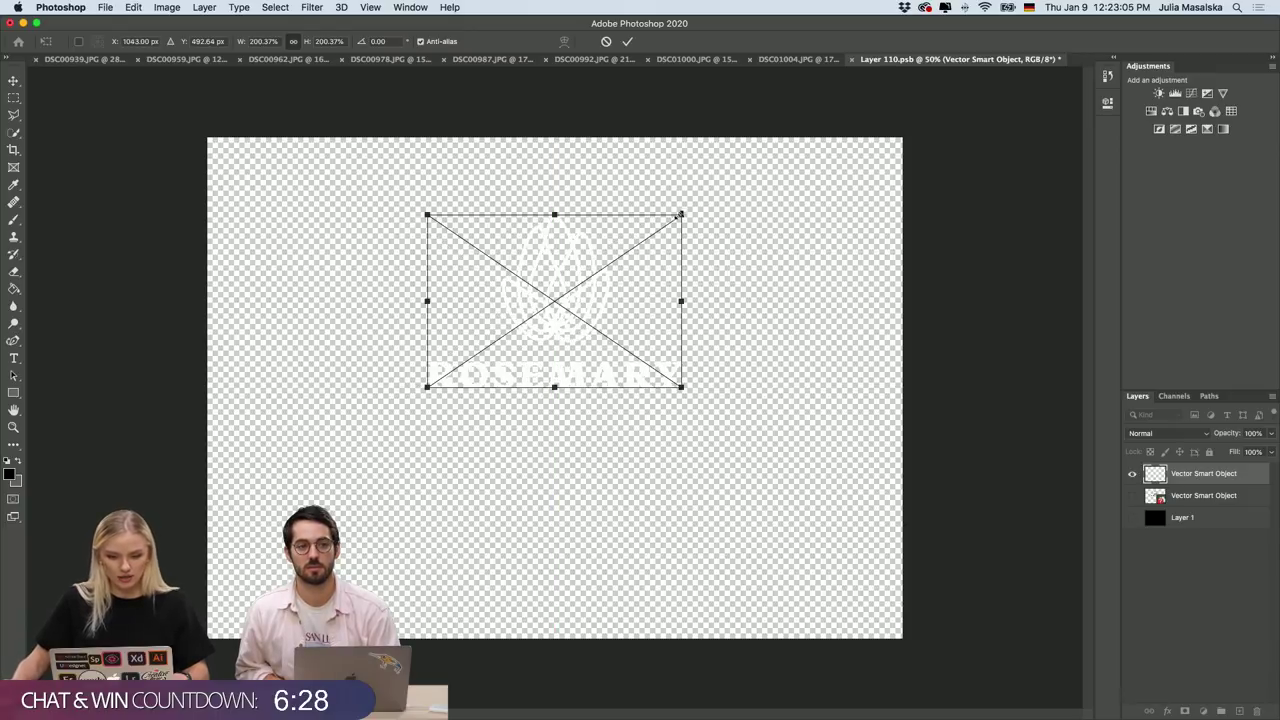
pyautogui.moveTo(680, 213); pyautogui.dragTo(666, 222)
pyautogui.moveTo(583, 280); pyautogui.dragTo(592, 292)
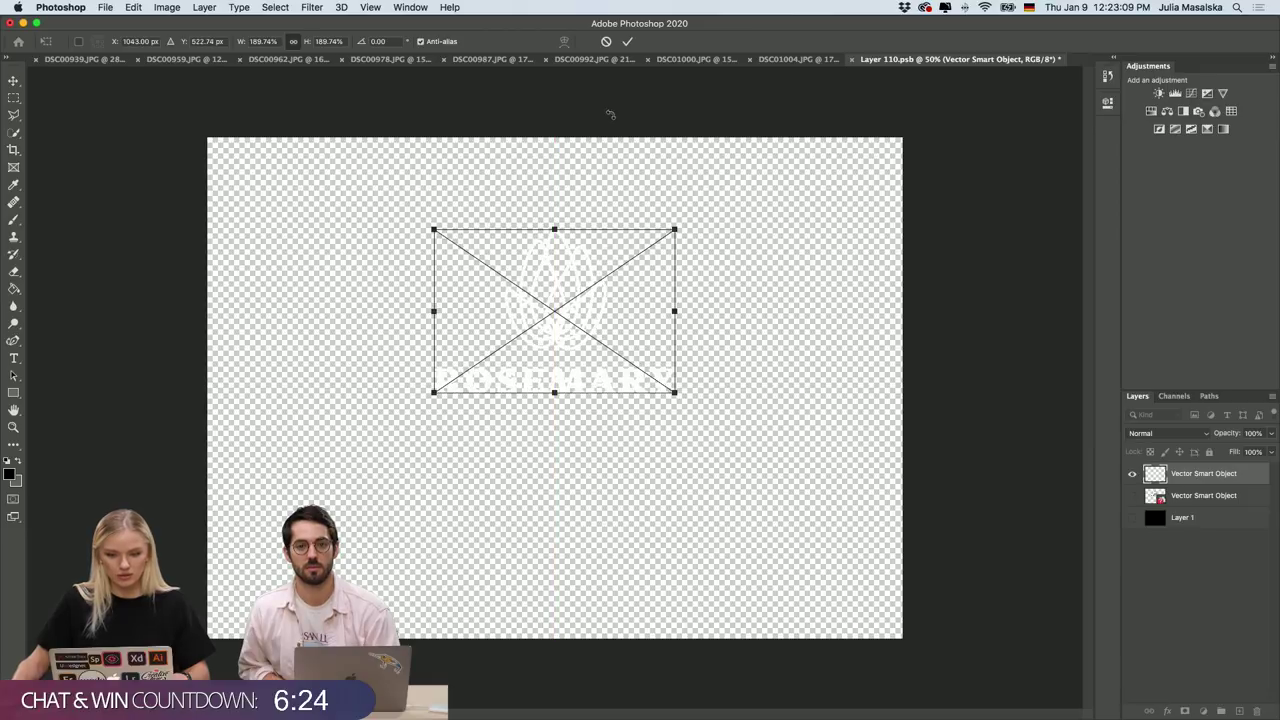
pyautogui.click(627, 41)
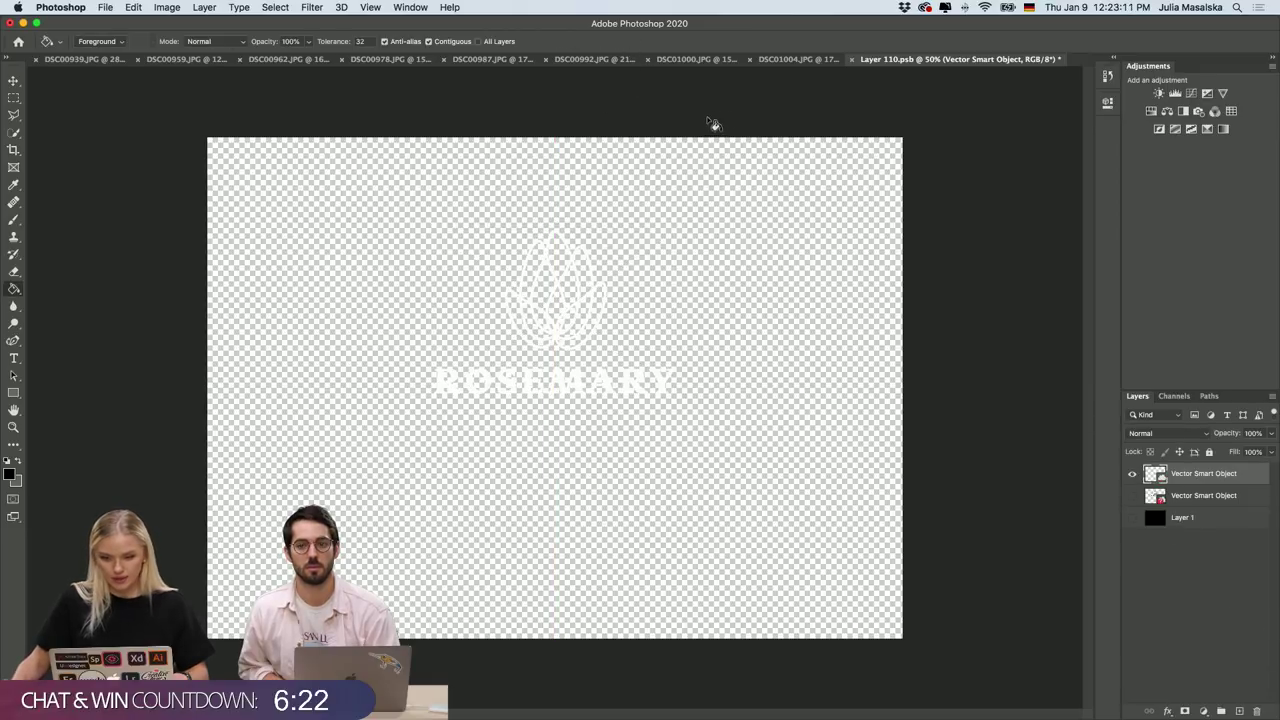
pyautogui.click(853, 60)
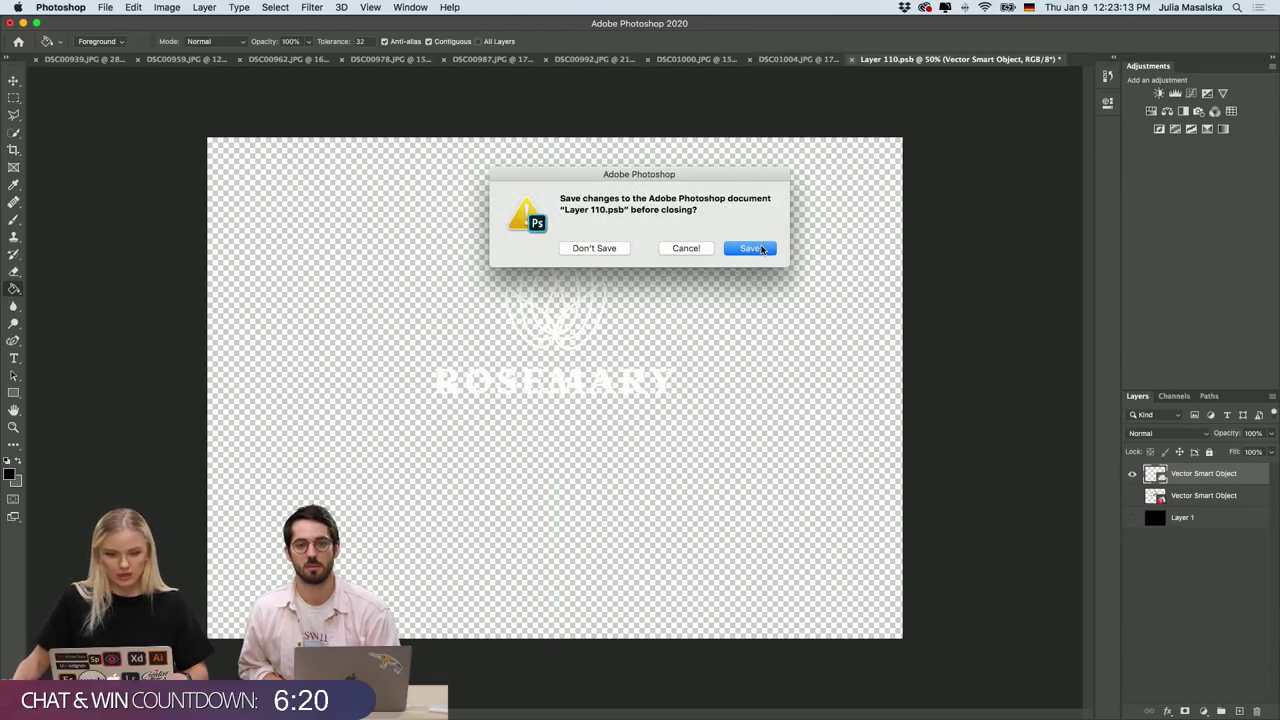
pyautogui.click(750, 248)
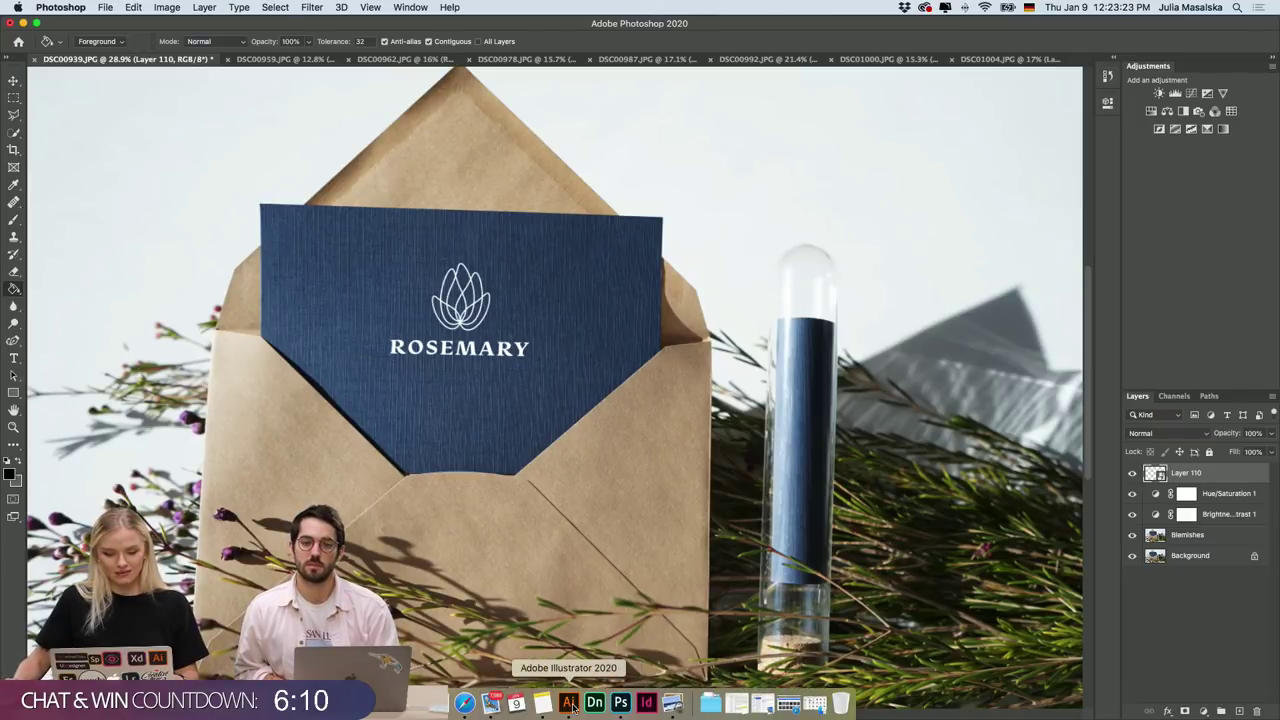
# Show the navy card mockup and Illustrator's Rose Mary.ai logo sheet side by side in Mission Control.
pyautogui.rightClick(573, 707)
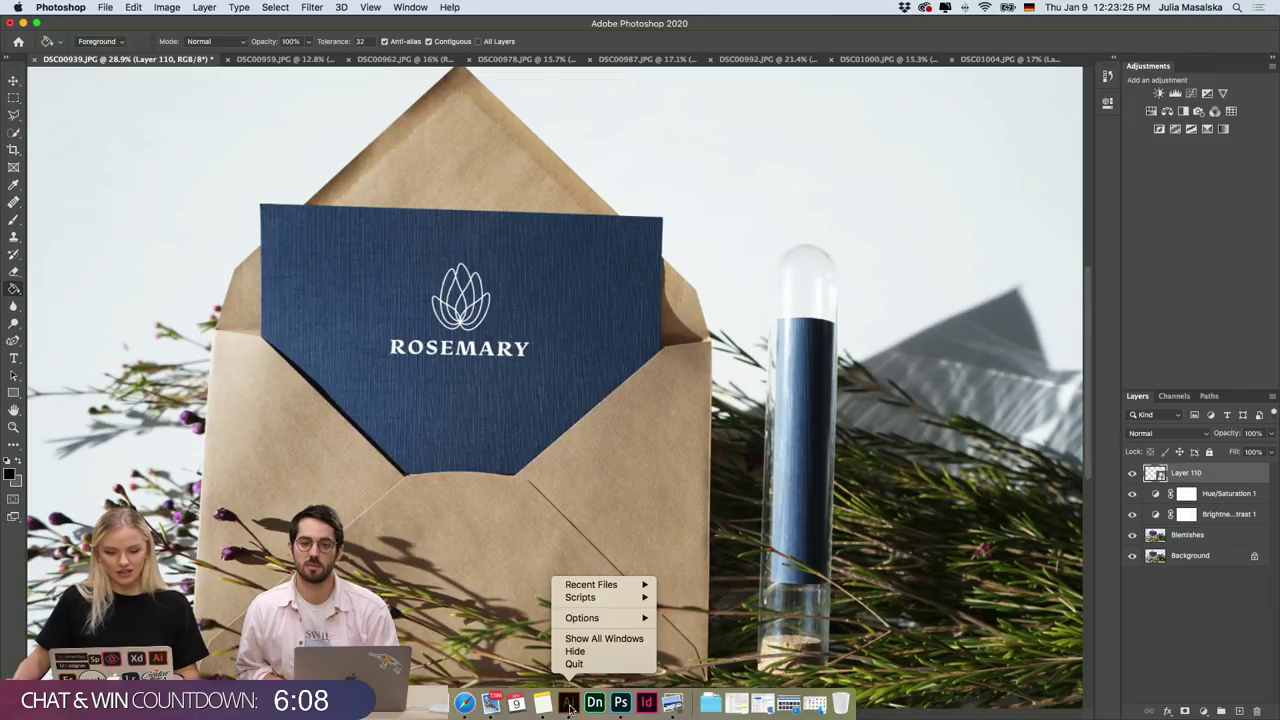
pyautogui.click(574, 664)
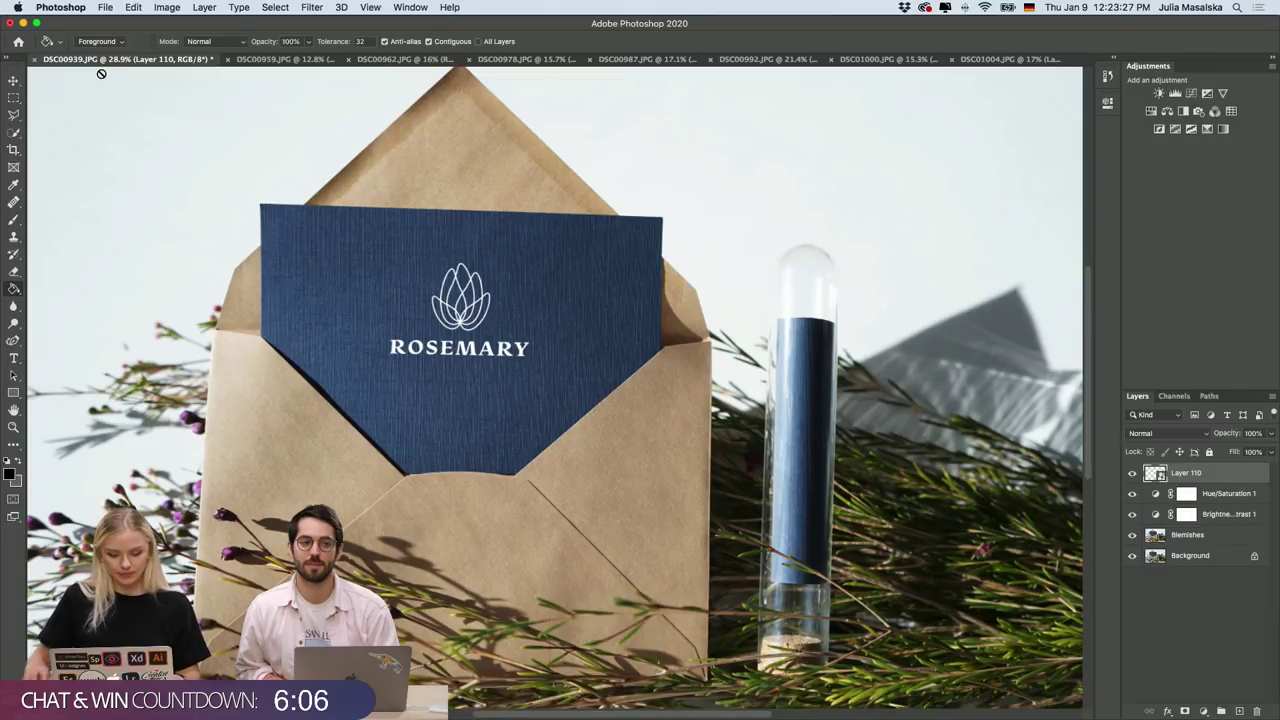
pyautogui.hotkey('ctrl', 'Up')
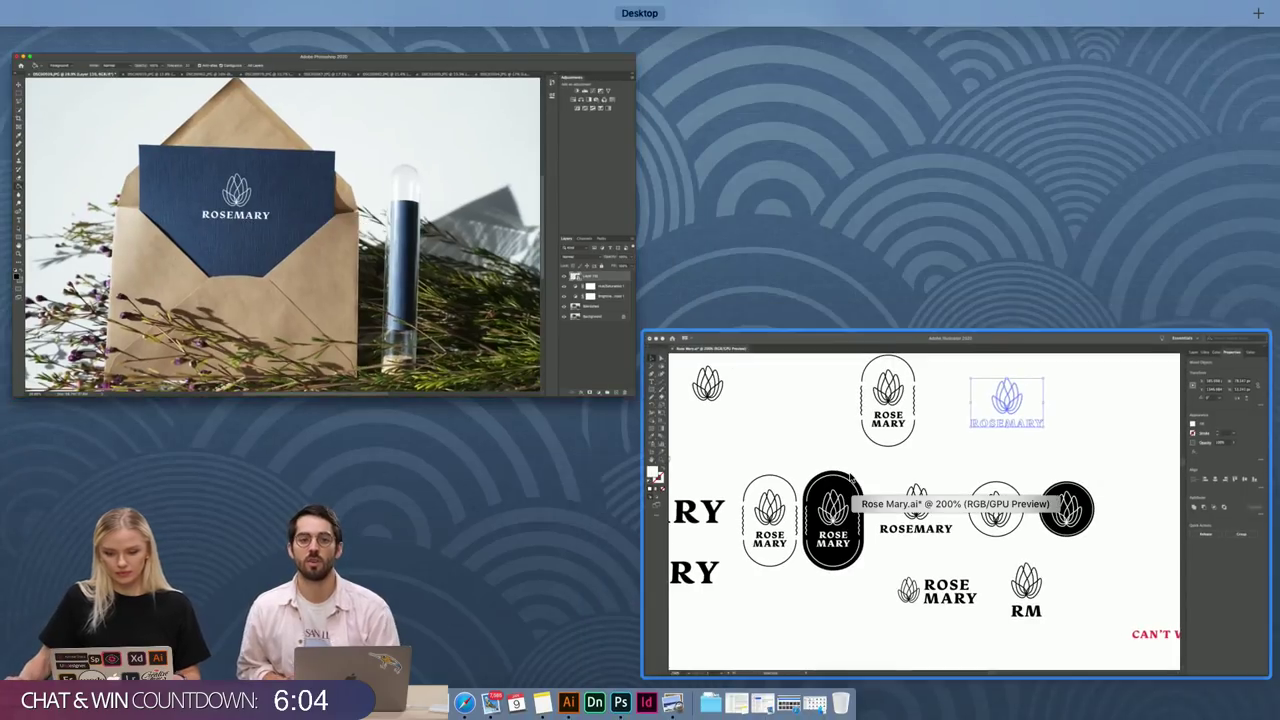
# Deselect the logo in Illustrator, zoom out and pan the Rose Mary sheet, then return to Photoshop.
pyautogui.click(843, 477)
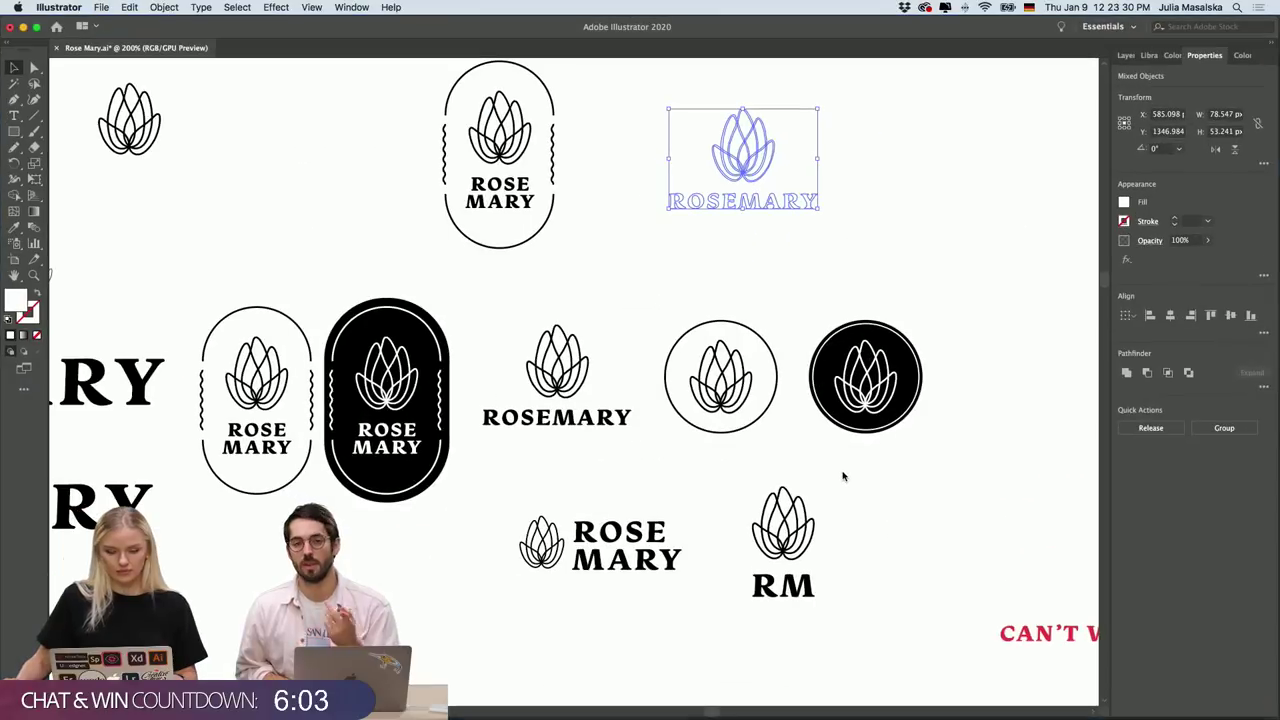
pyautogui.click(916, 501)
pyautogui.hotkey('ctrl', '-')
pyautogui.hotkey('ctrl', '-')
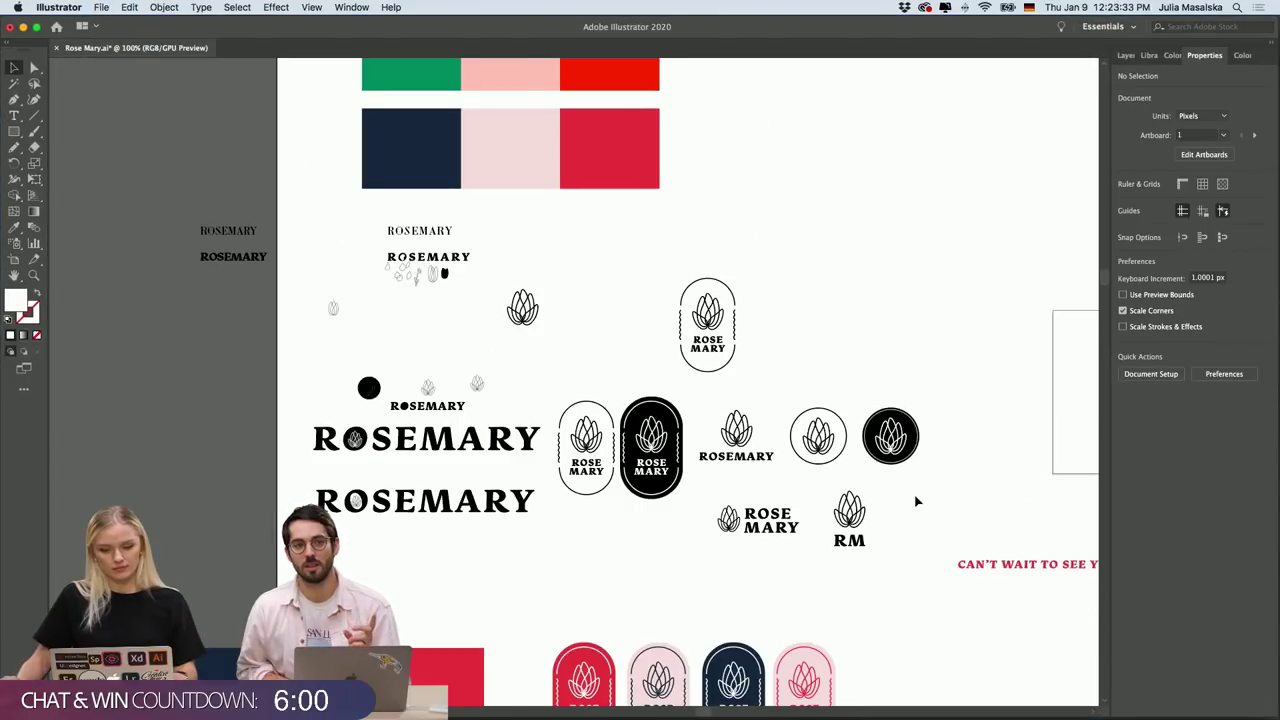
pyautogui.hscroll(3, 916, 501)
pyautogui.scroll(-2, 916, 501)
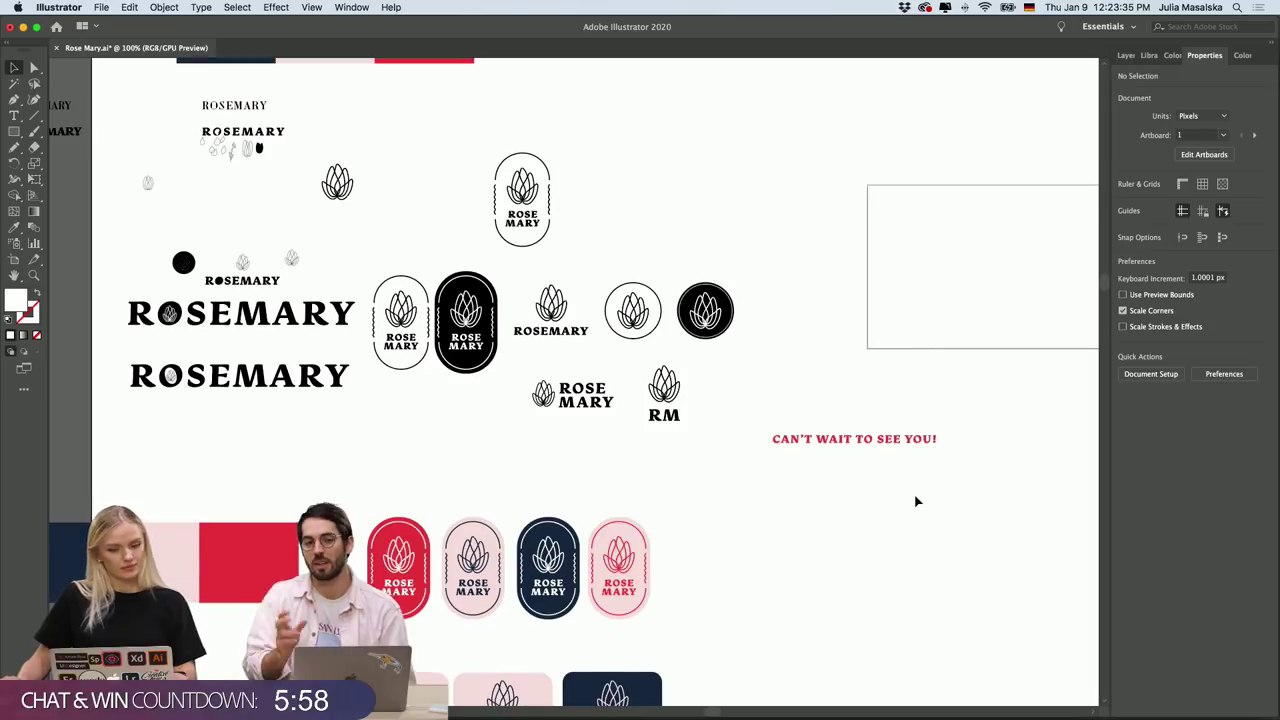
pyautogui.hscroll(-2, 916, 501)
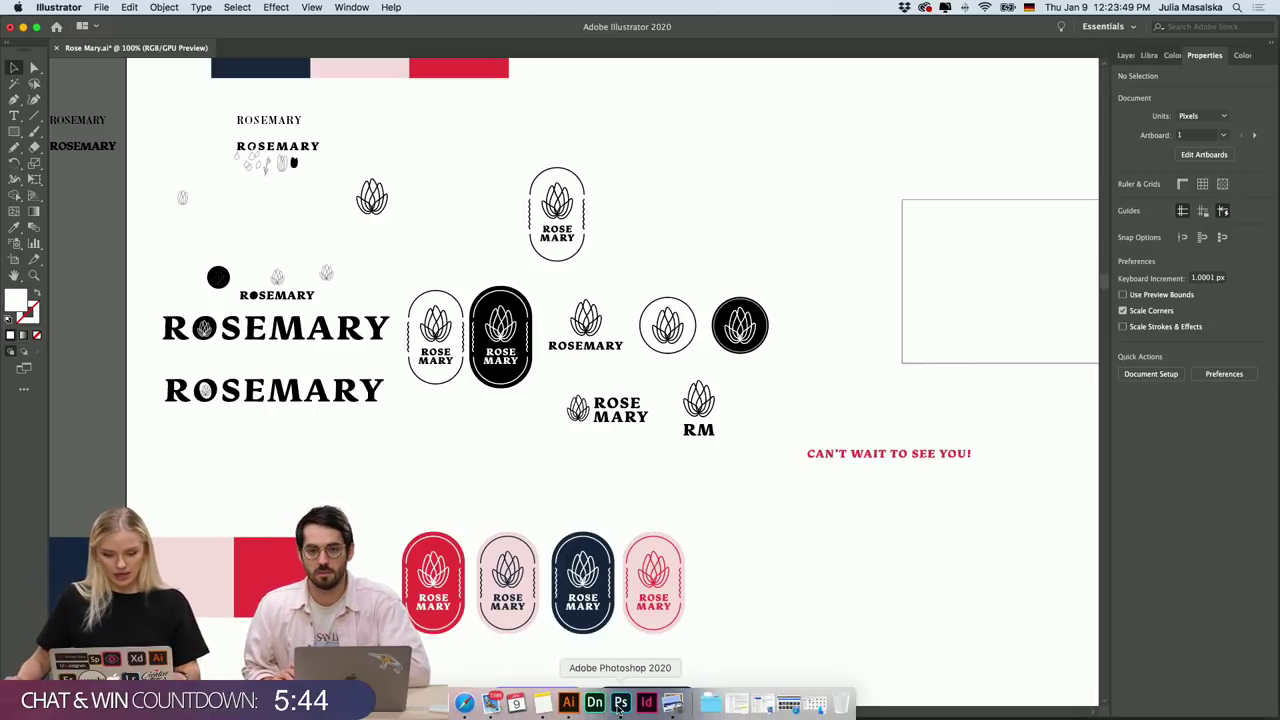
pyautogui.click(620, 705)
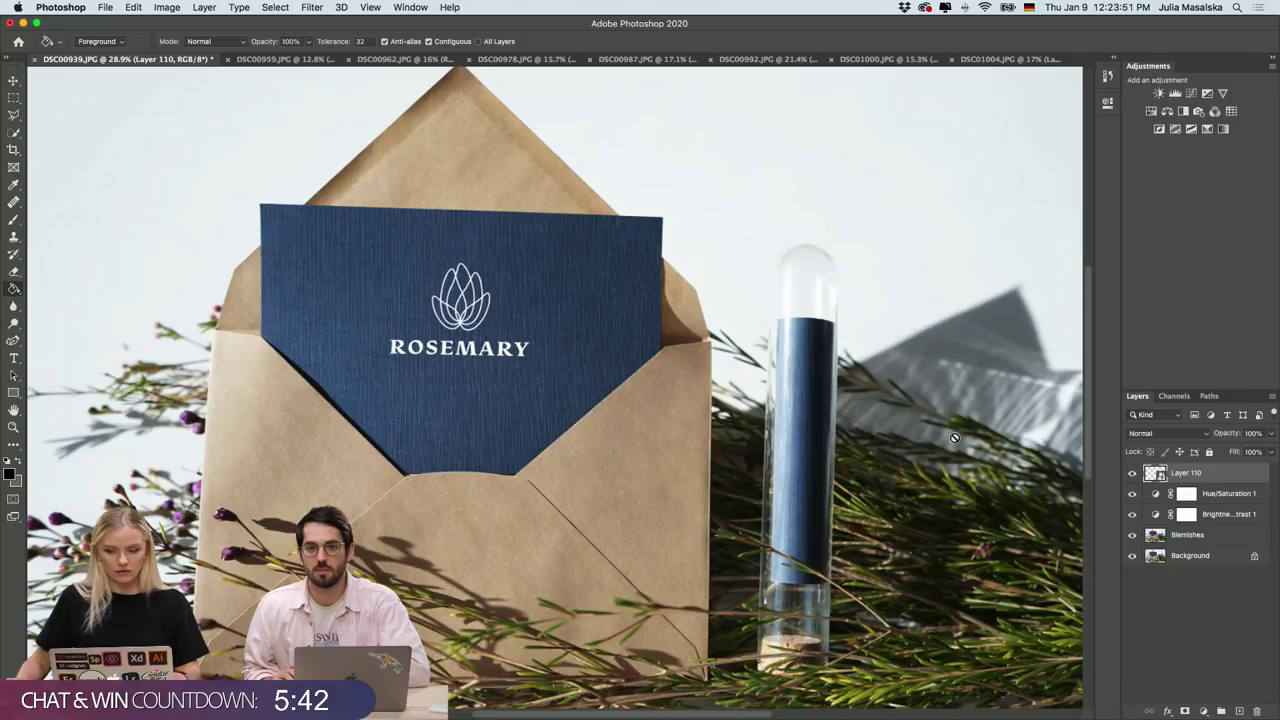
# Warp Layer 110's navy card, pulling its top edge down into a gentle curve.
pyautogui.press('super+t')
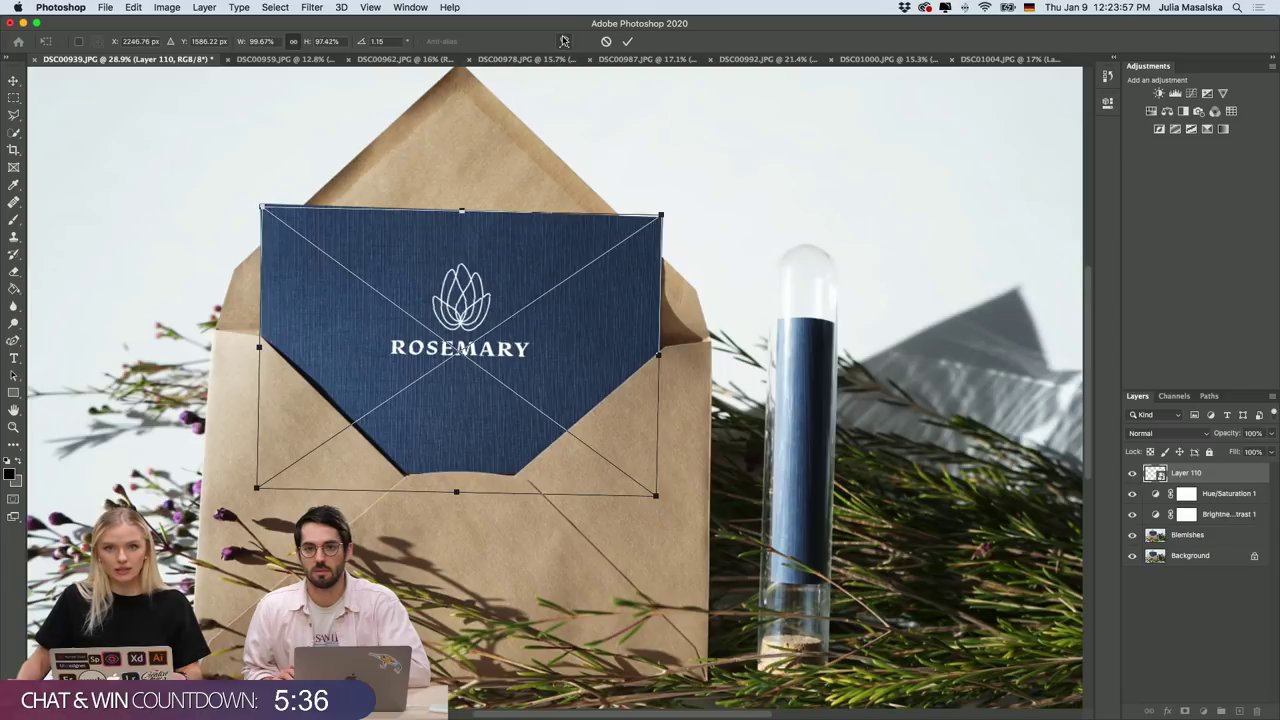
pyautogui.click(563, 41)
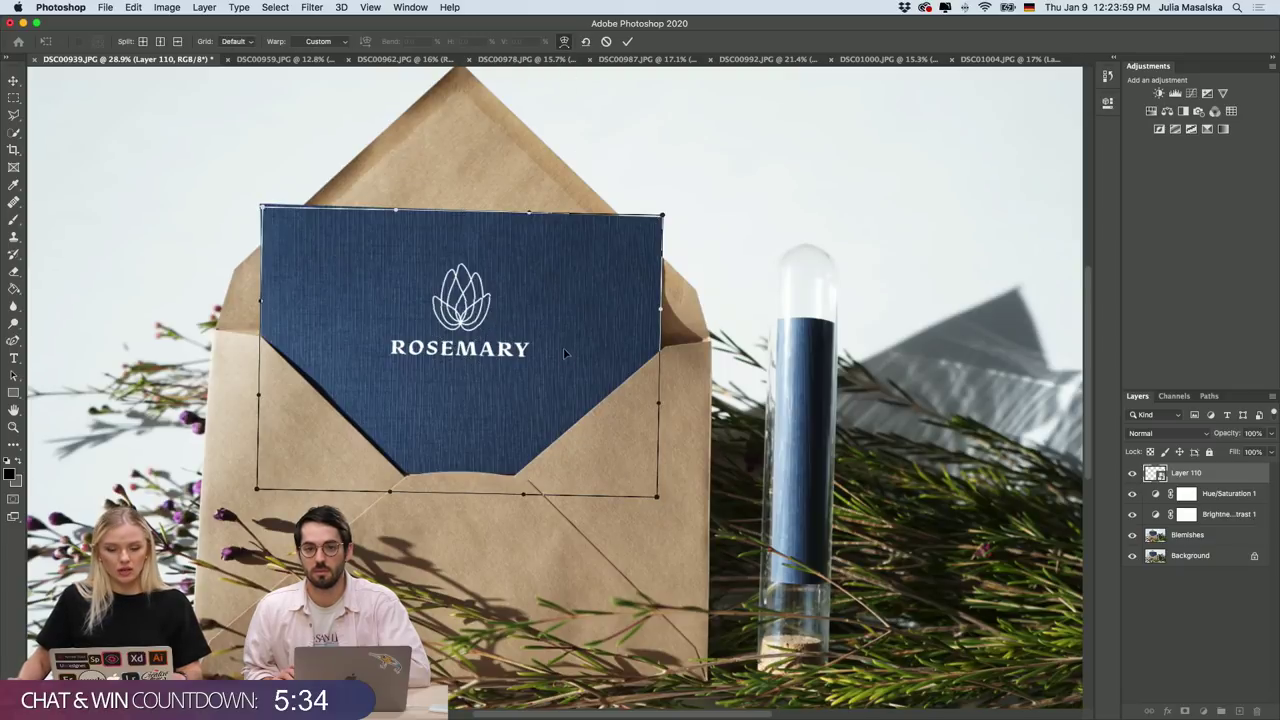
pyautogui.moveTo(530, 215); pyautogui.dragTo(504, 213)
# Commit the card warp and switch to the Rose Mary logo sheet in Illustrator.
pyautogui.click(627, 41)
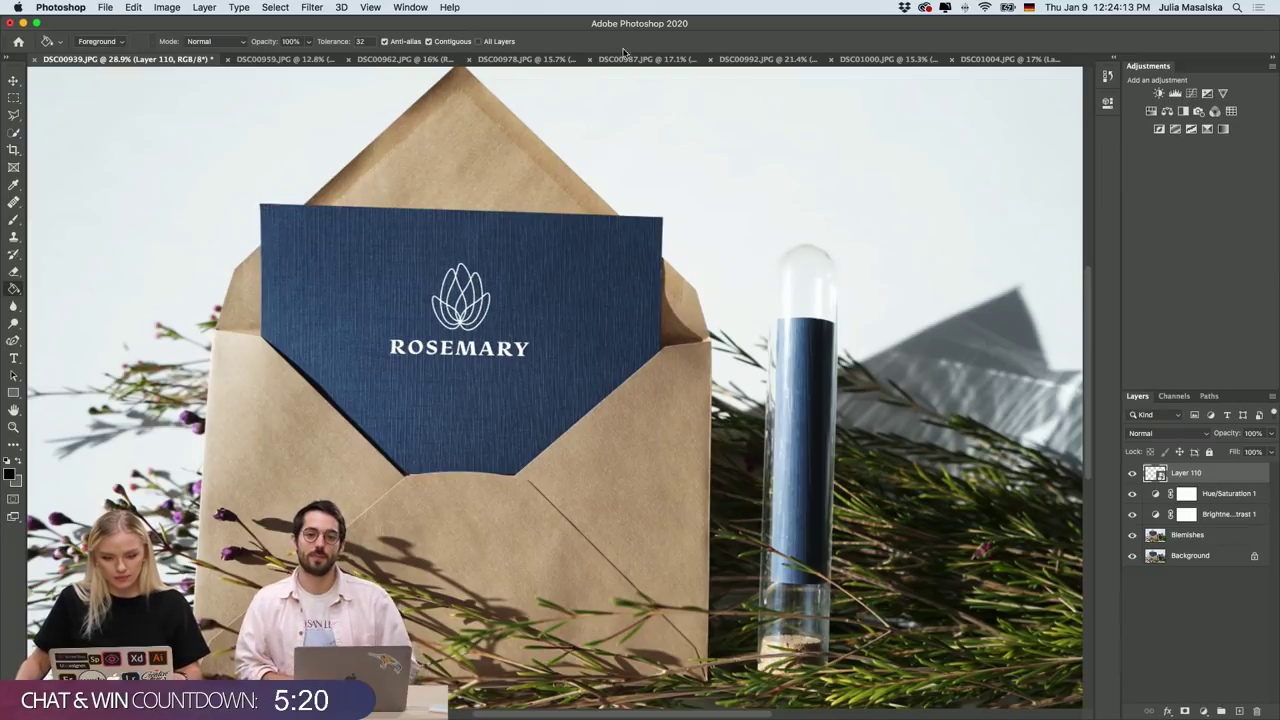
pyautogui.moveTo(612, 711)
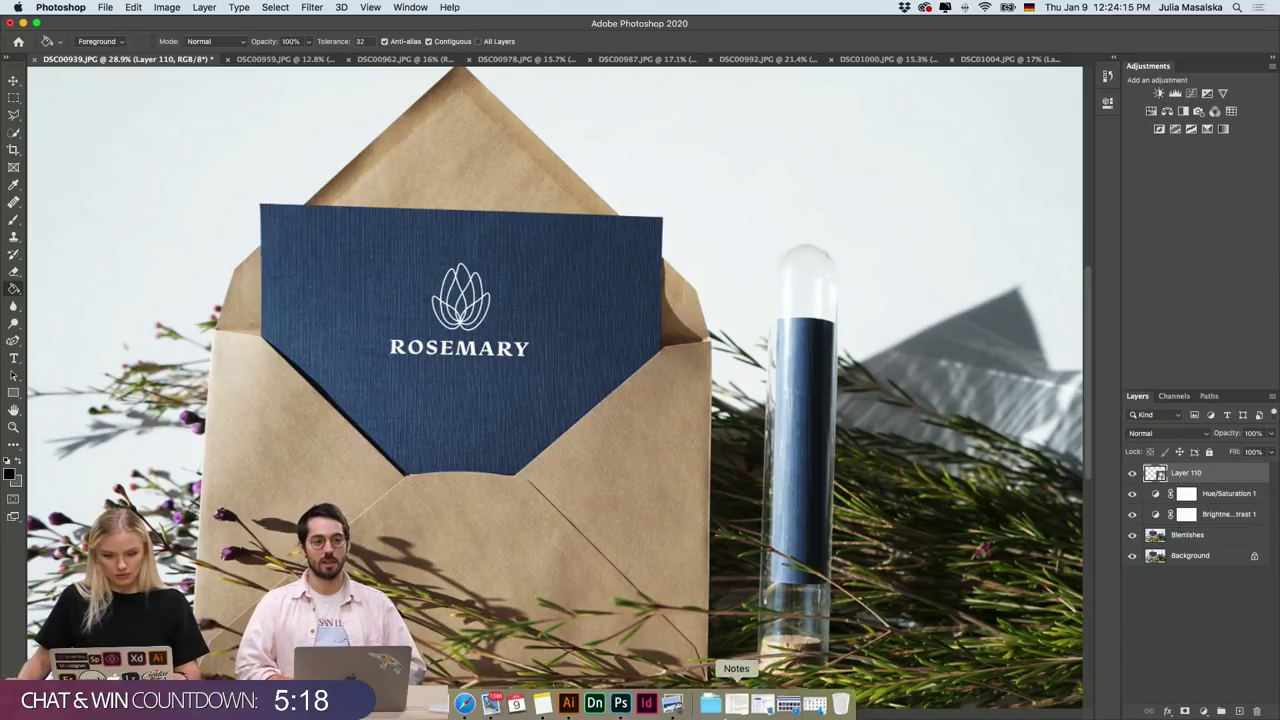
pyautogui.click(568, 703)
# Select the red CAN'T WAIT TO SEE YOU! tagline group, then go back to Photoshop.
pyautogui.hscroll(5, 910, 560)
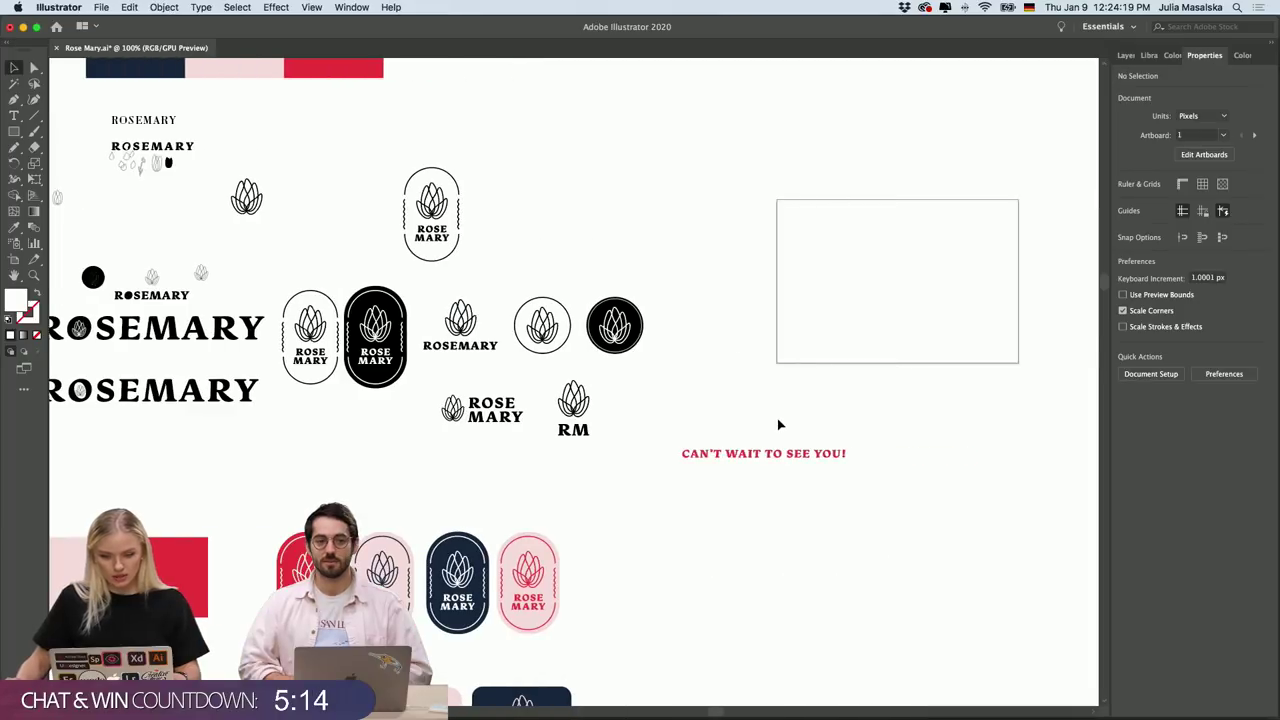
pyautogui.scroll(5, 779, 425)
pyautogui.hscroll(3, 777, 423)
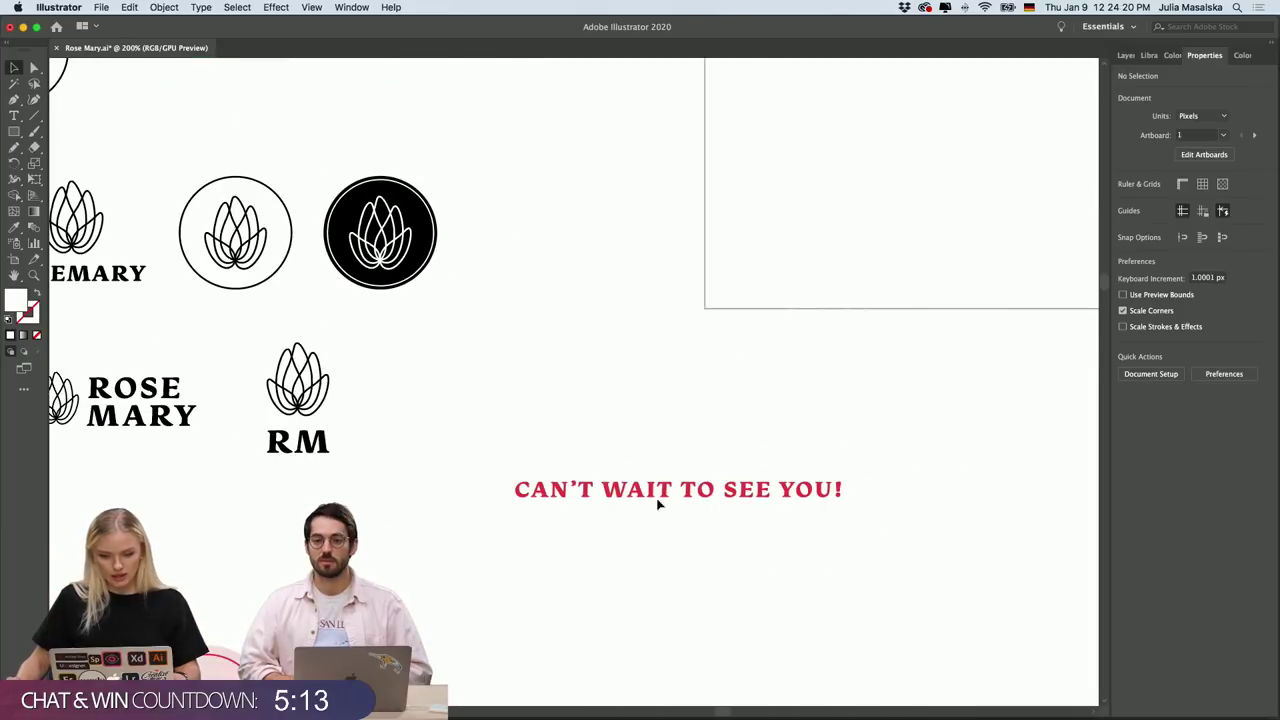
pyautogui.click(711, 493)
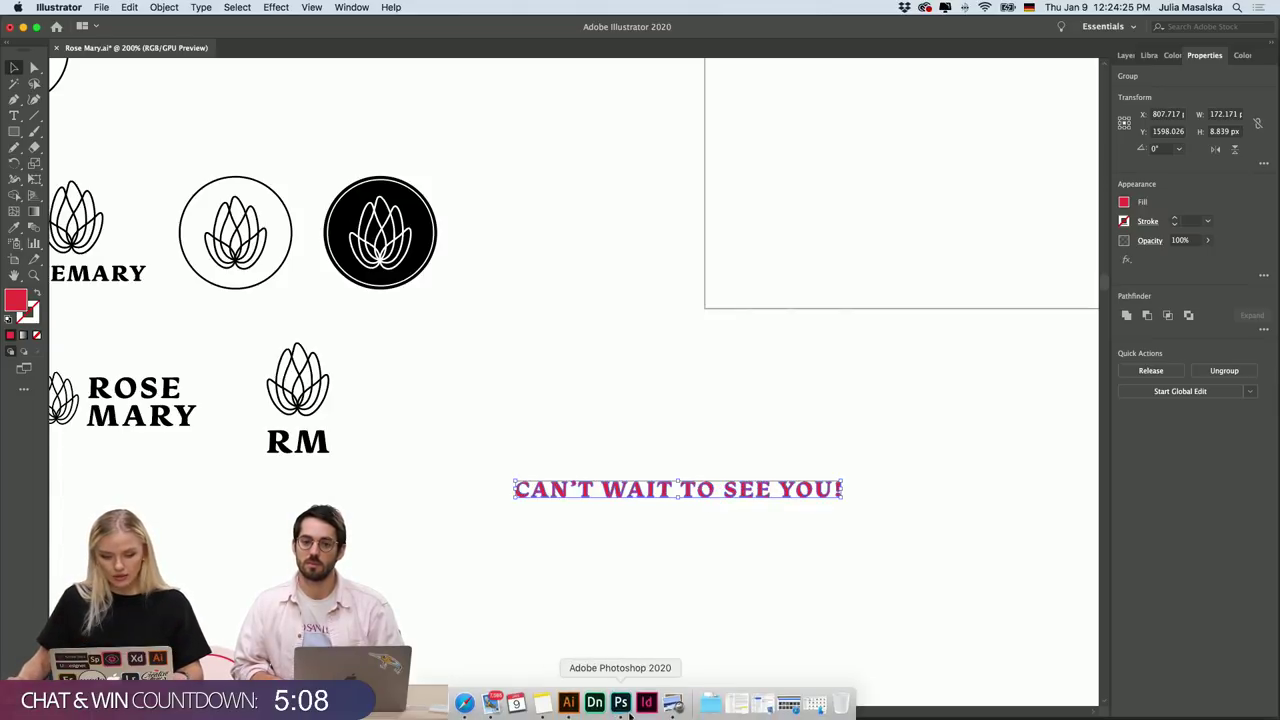
pyautogui.click(620, 705)
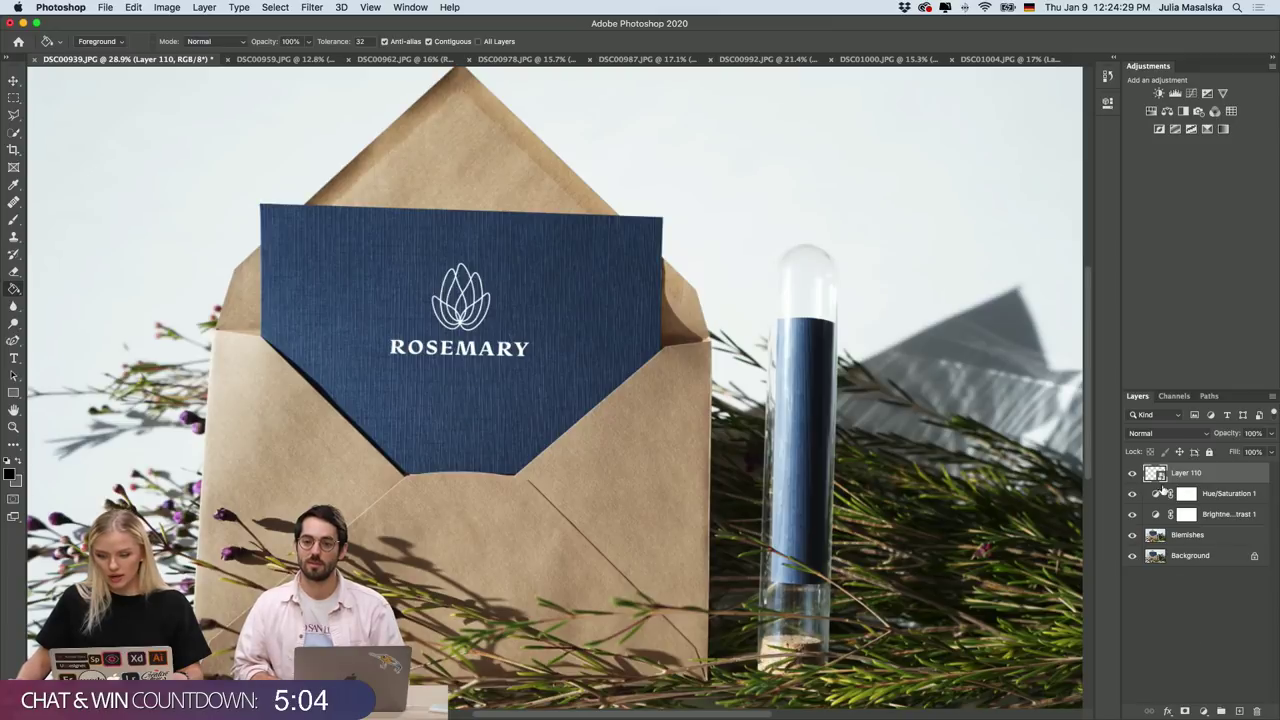
# Open Layer 110's smart-object logo artwork, keeping the embedded profile and dismissing the missing-assets warning.
pyautogui.doubleClick(1159, 477)
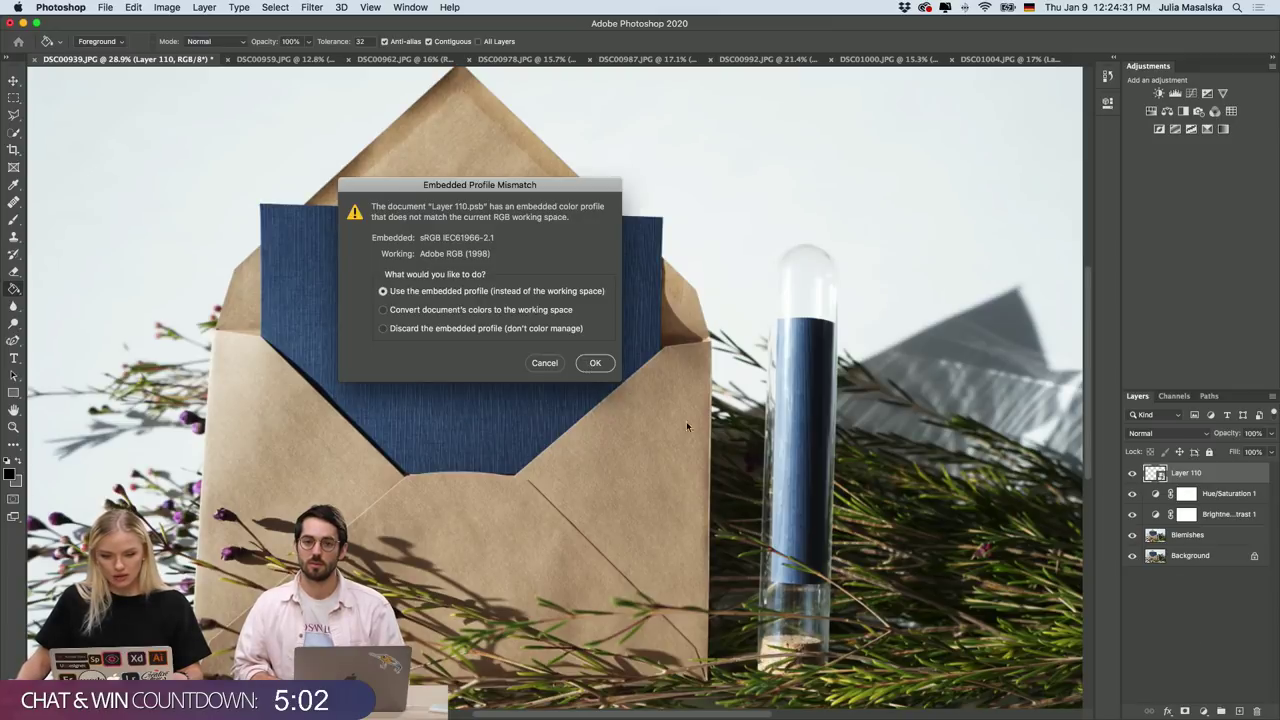
pyautogui.press('Return')
pyautogui.click(769, 150)
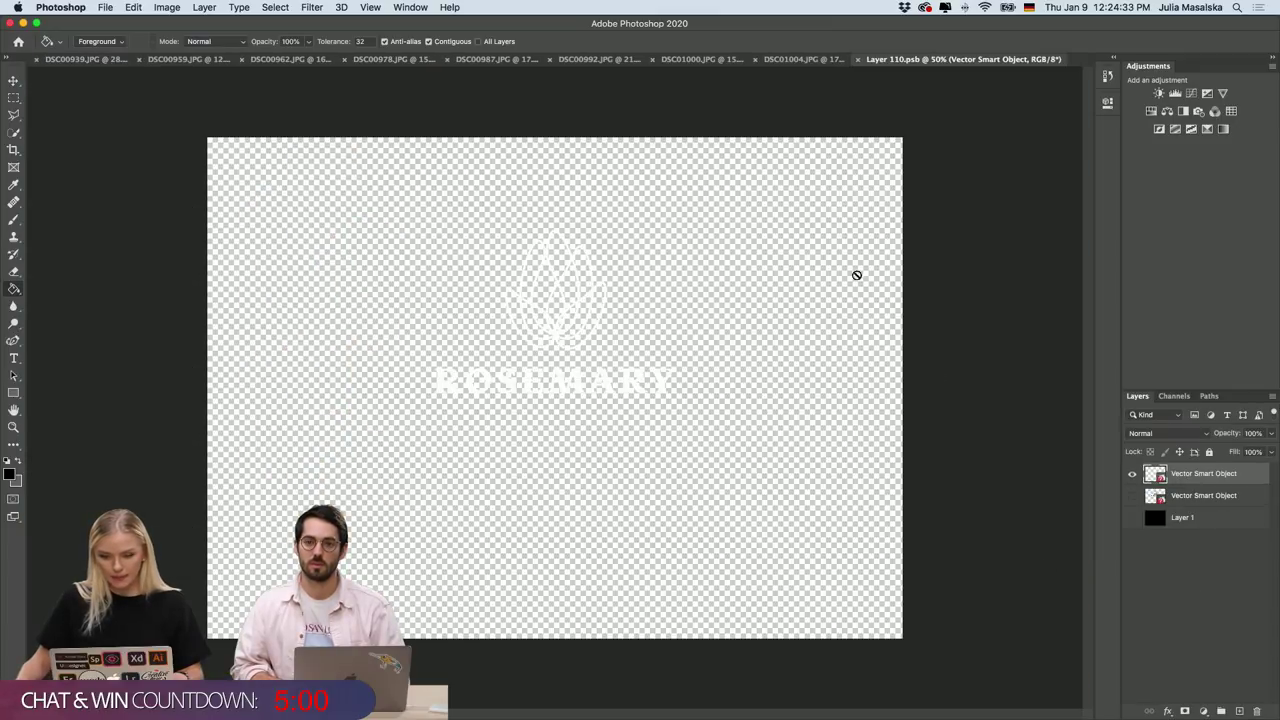
# Paste the tagline as a smart object below ROSEMARY, then close and save the artwork.
pyautogui.click(1139, 578)
pyautogui.press('super+v')
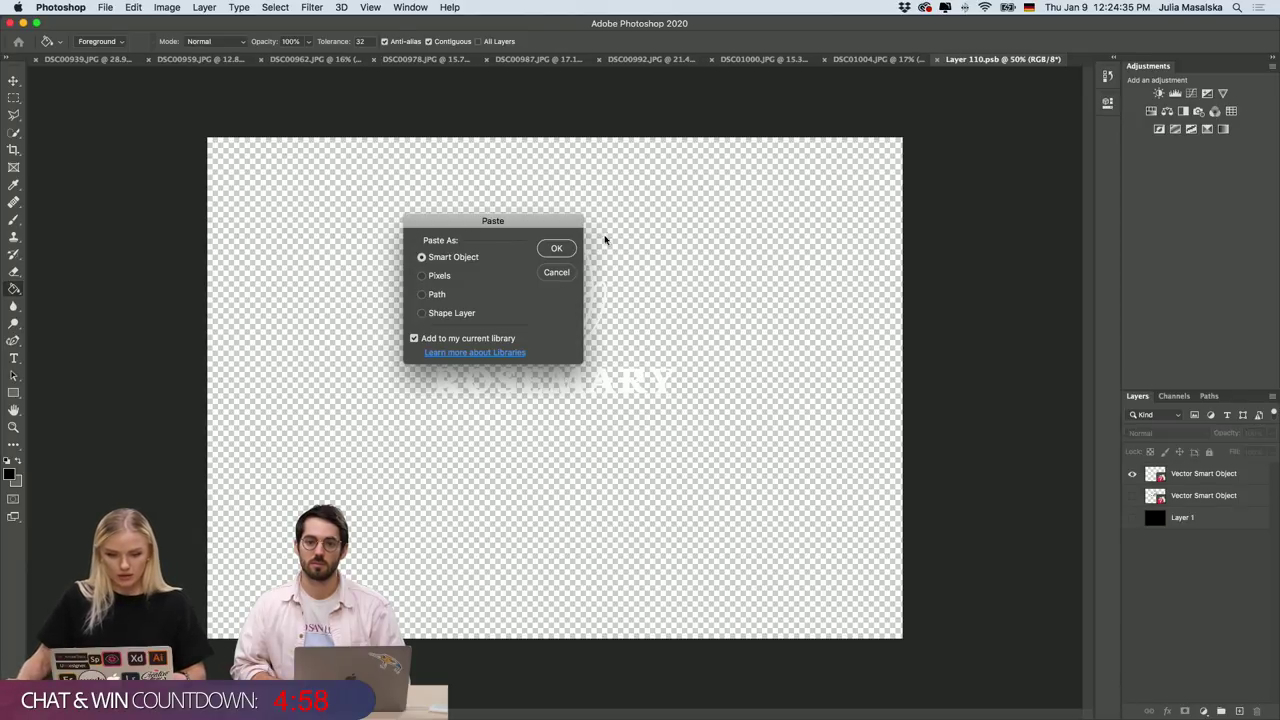
pyautogui.click(556, 248)
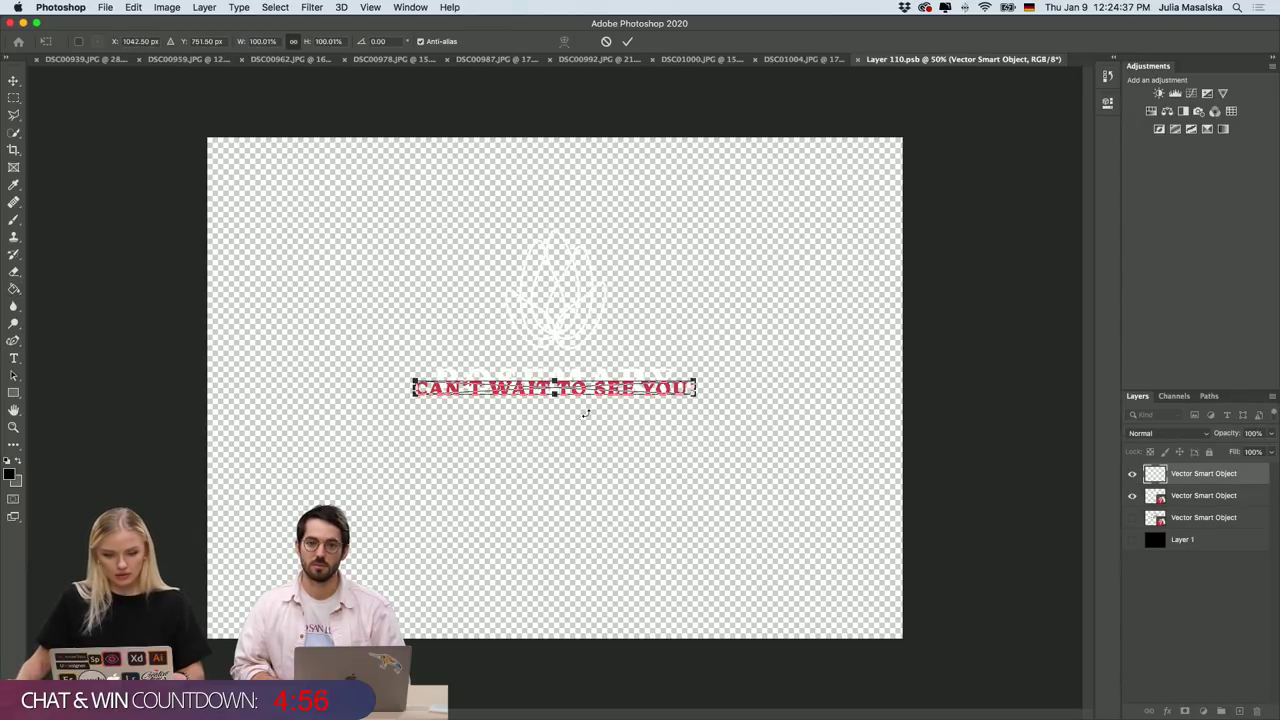
pyautogui.moveTo(584, 392); pyautogui.dragTo(590, 456)
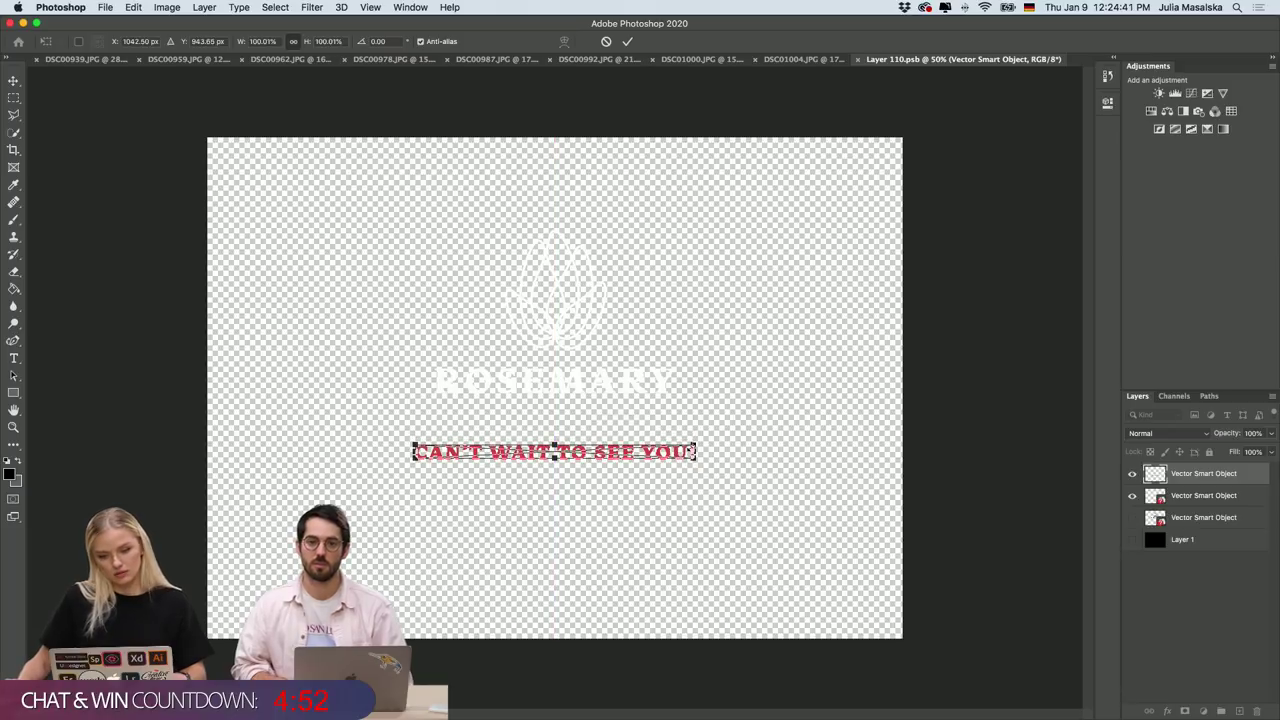
pyautogui.press('Return')
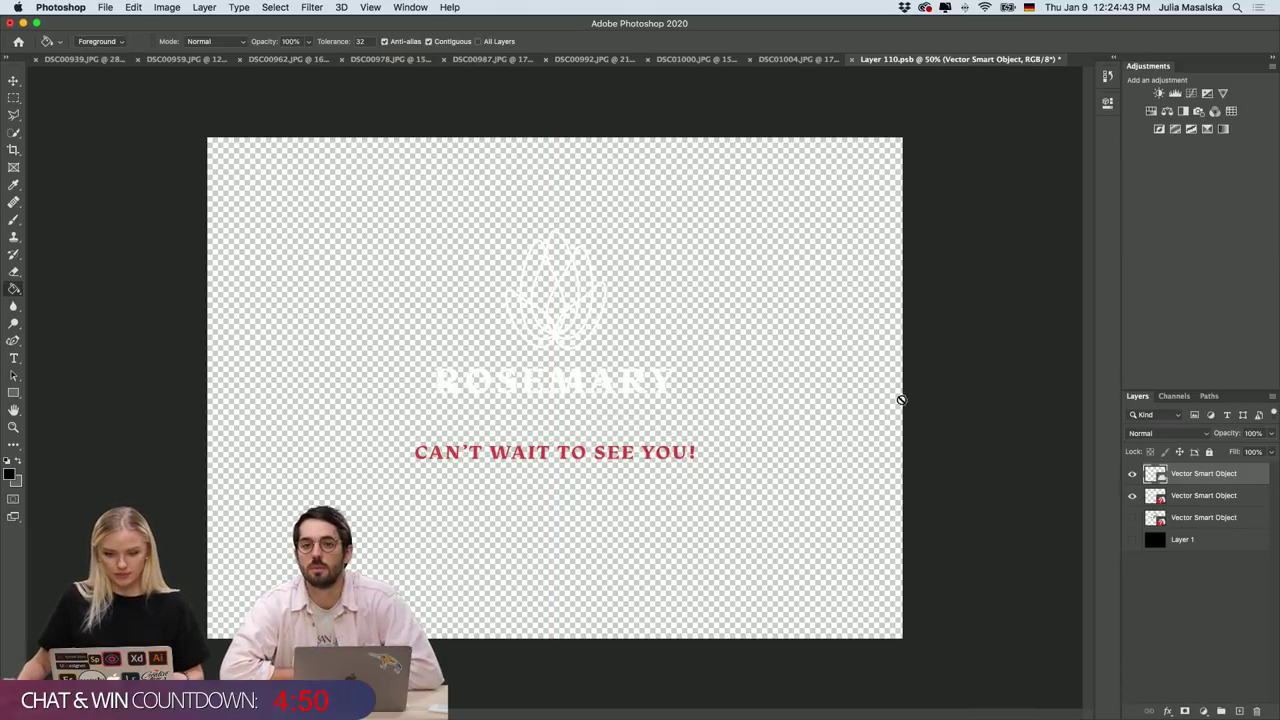
pyautogui.click(852, 59)
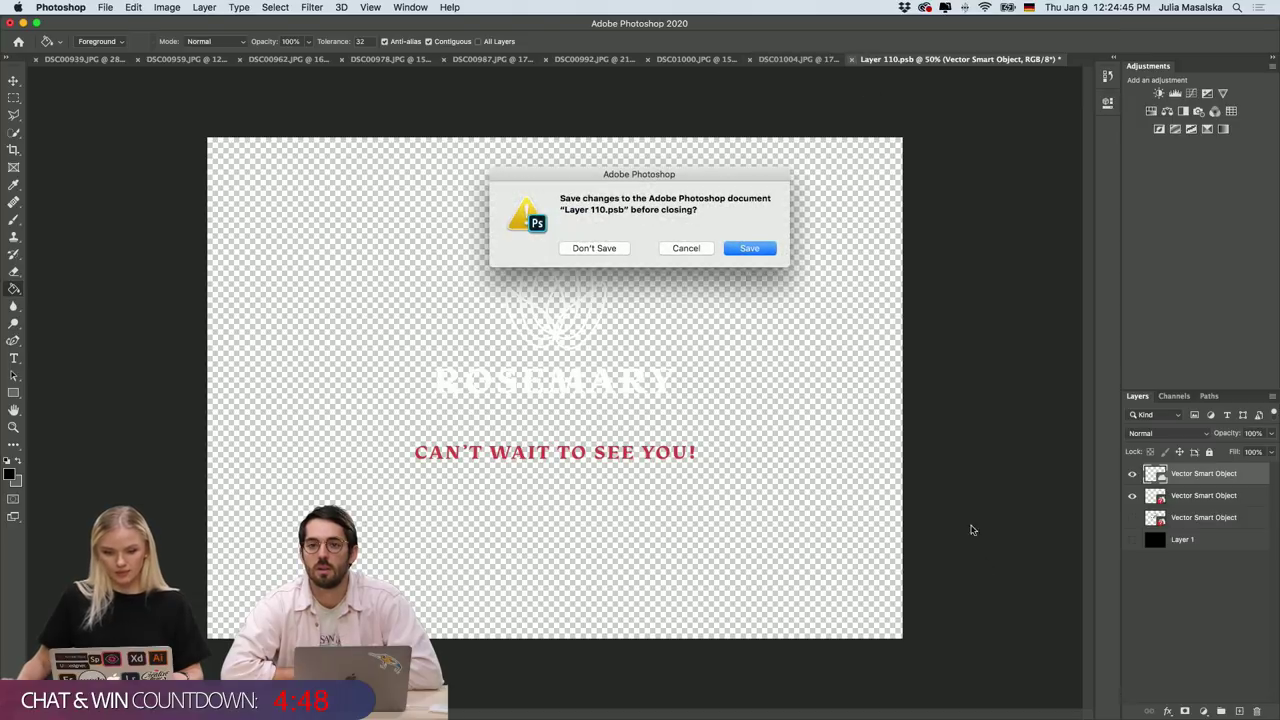
pyautogui.click(752, 250)
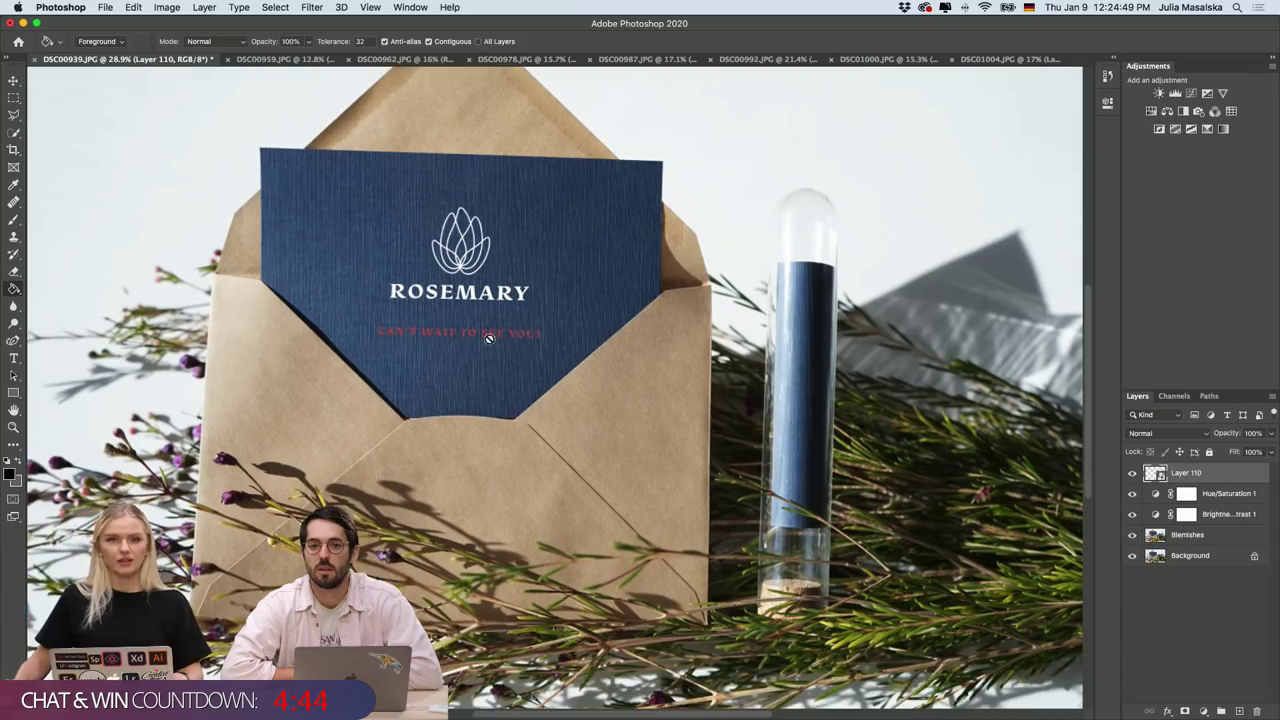
pyautogui.scroll(-5, 450, 348)
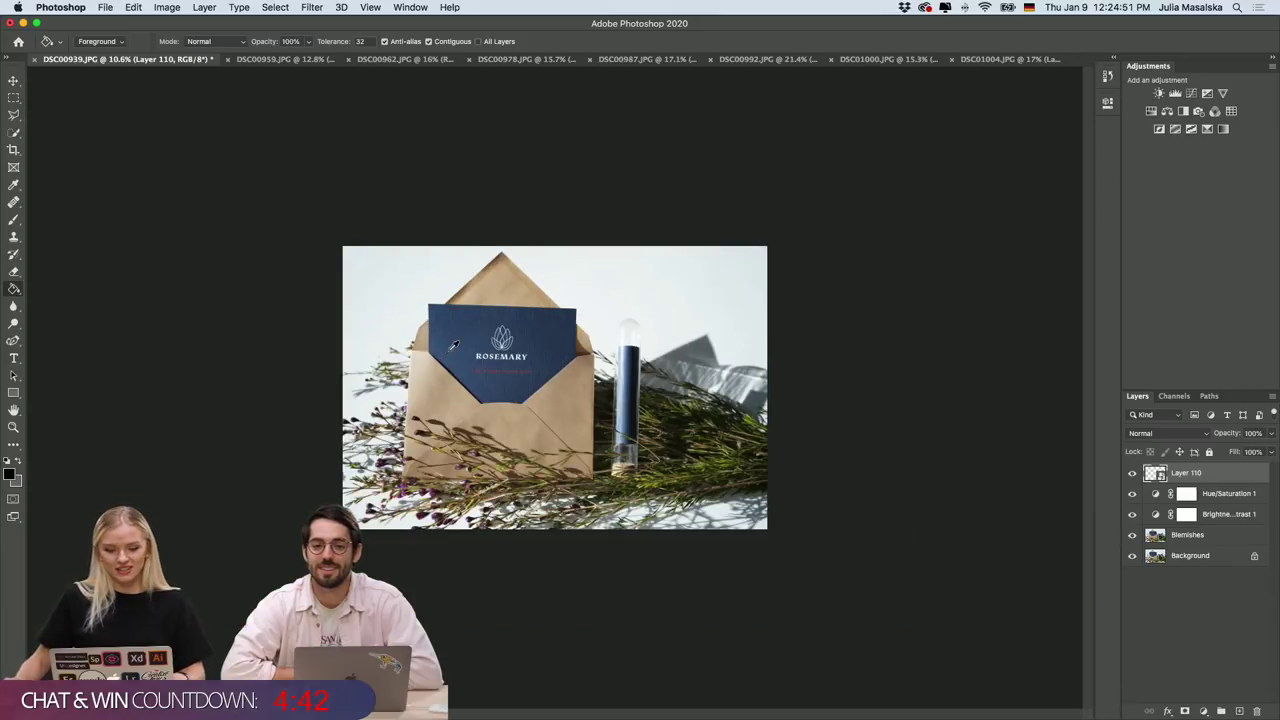
pyautogui.scroll(3, 453, 345)
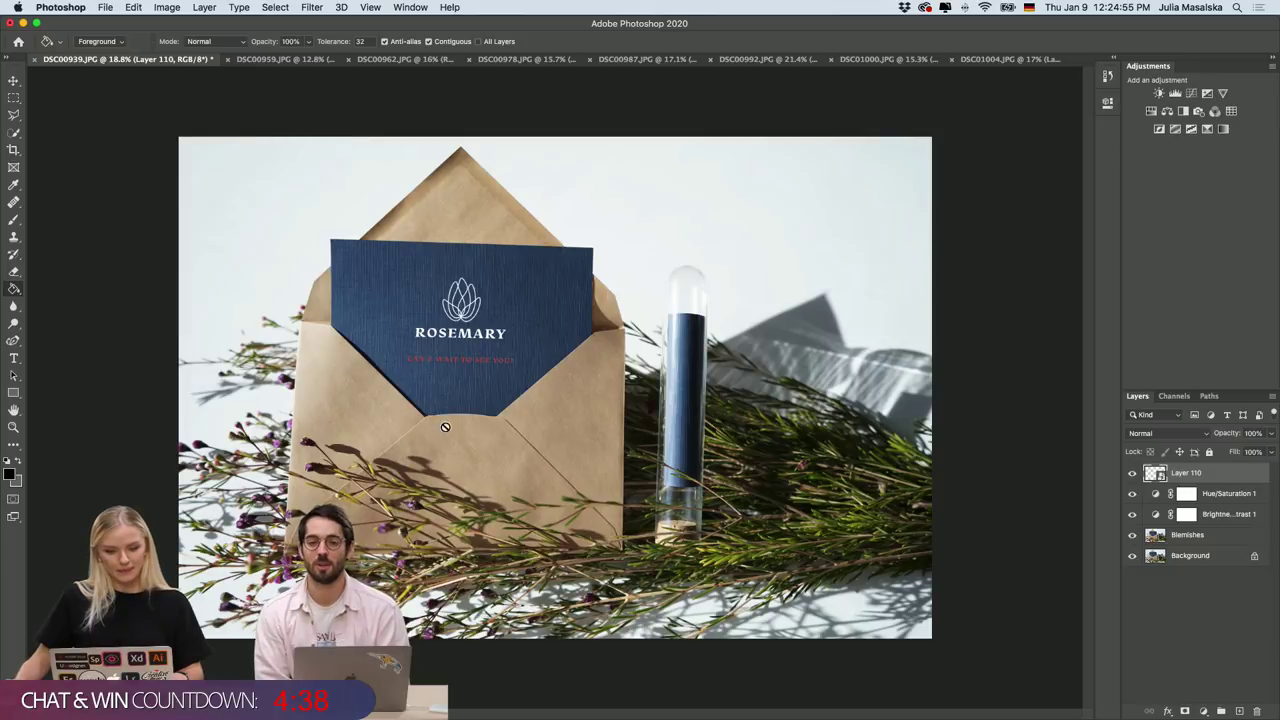
pyautogui.scroll(2, 445, 427)
pyautogui.scroll(-4, 448, 424)
pyautogui.scroll(3, 451, 423)
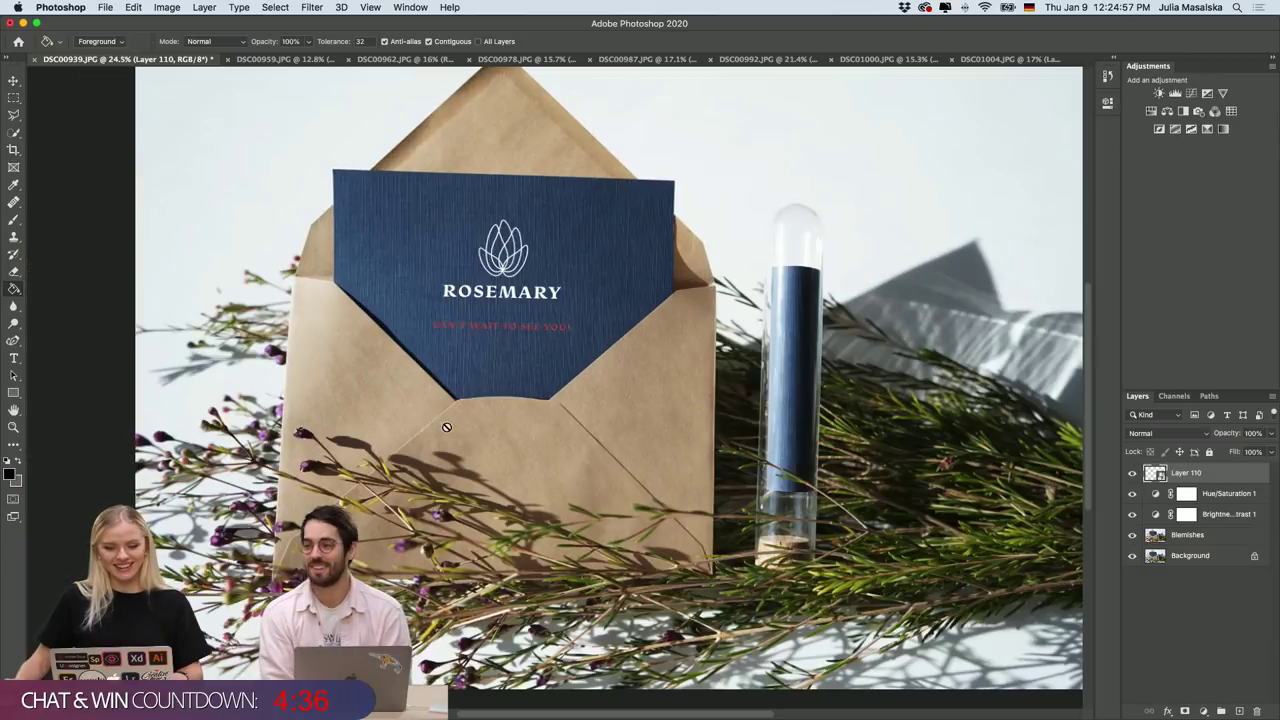
pyautogui.hscroll(3, 534, 408)
pyautogui.scroll(-2, 534, 408)
pyautogui.hscroll(-3, 534, 408)
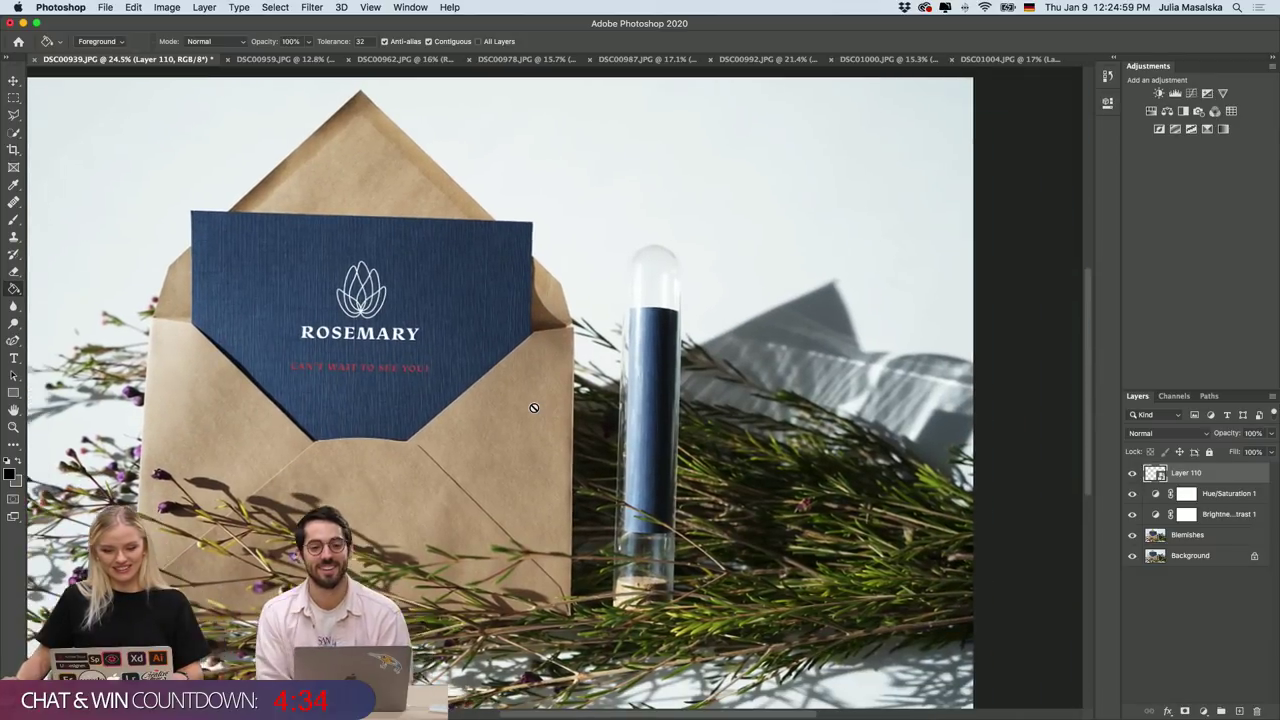
pyautogui.hscroll(-1, 534, 408)
pyautogui.scroll(-1, 534, 408)
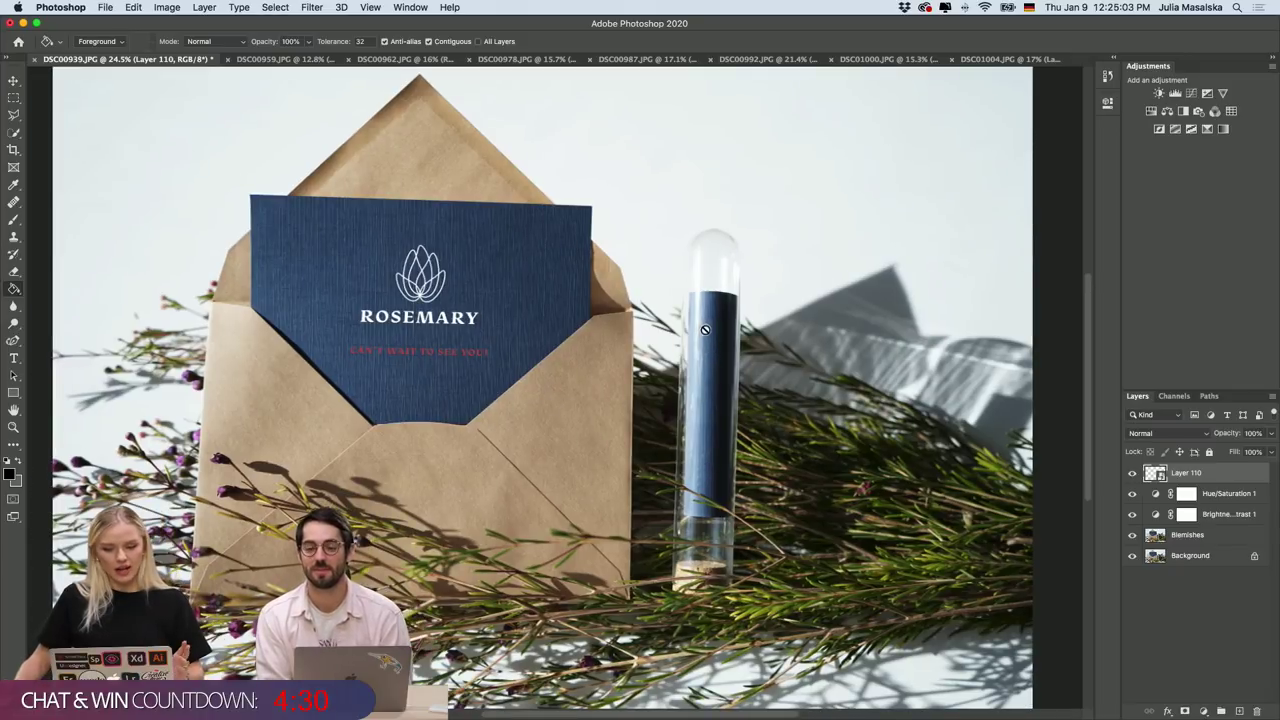
# Switch to the DSC00959.JPG navy shopping bag photo and zoom in on the bag.
pyautogui.click(264, 60)
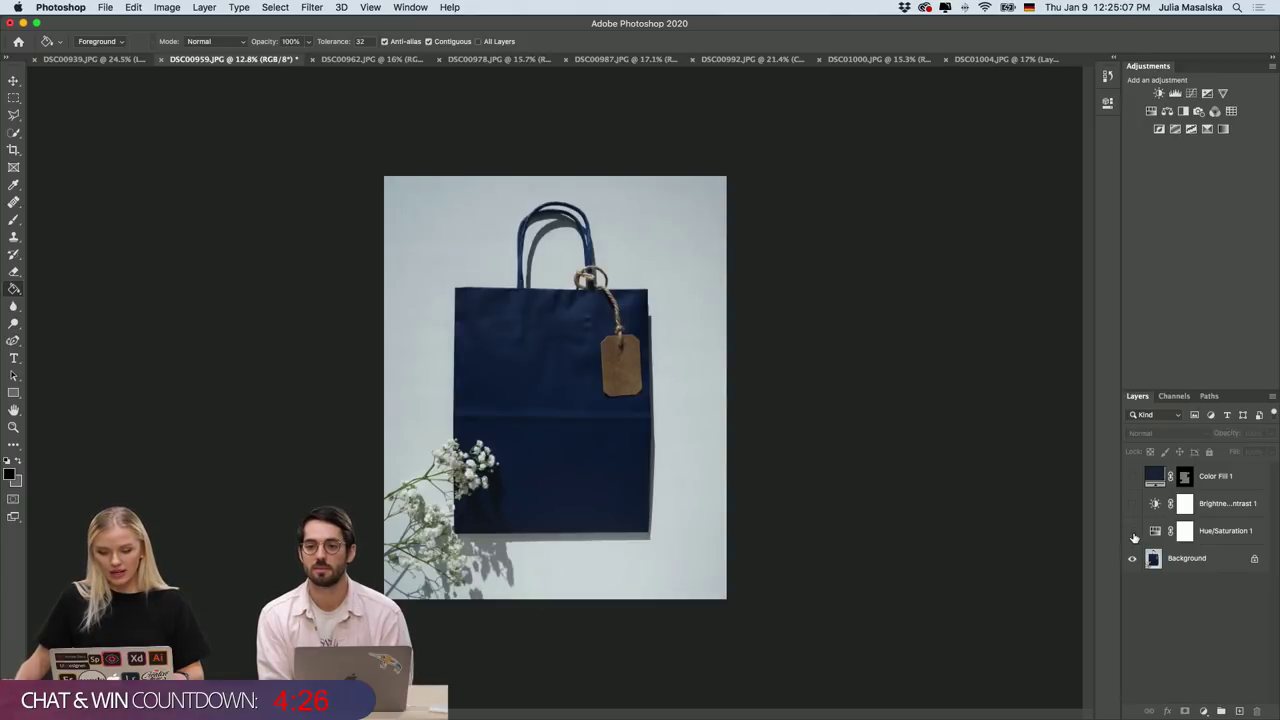
pyautogui.scroll(5, 550, 404)
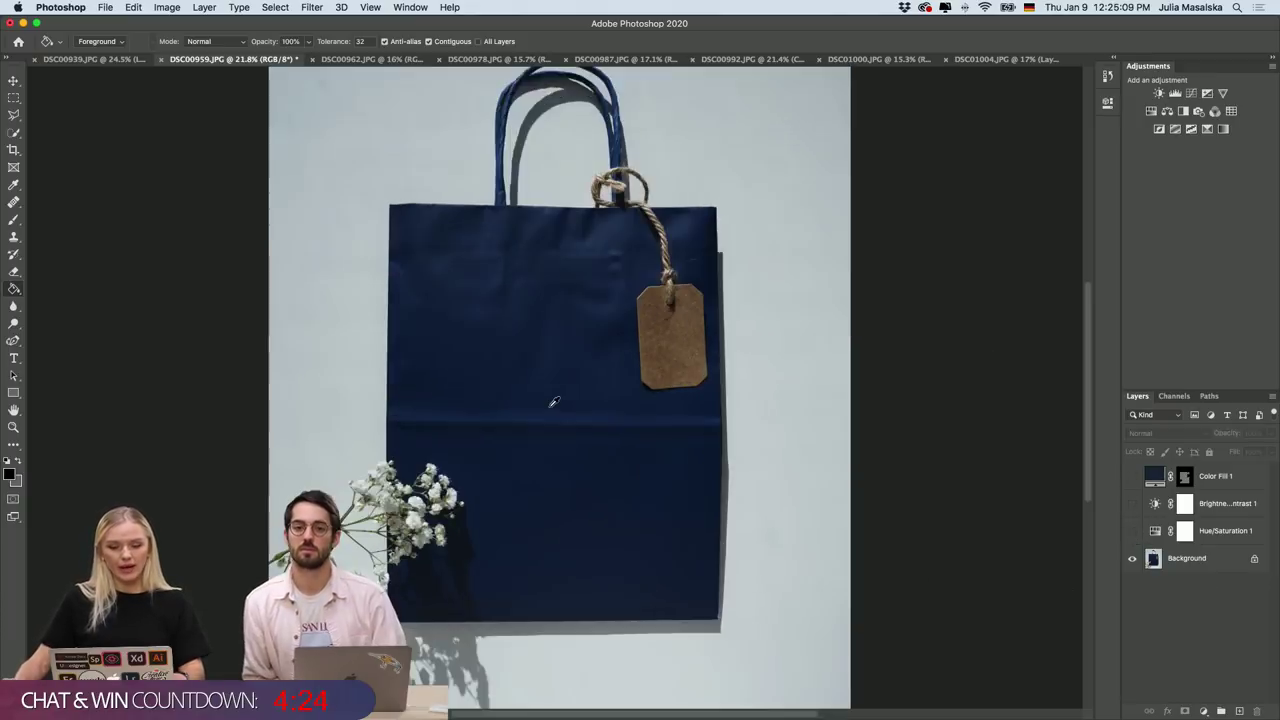
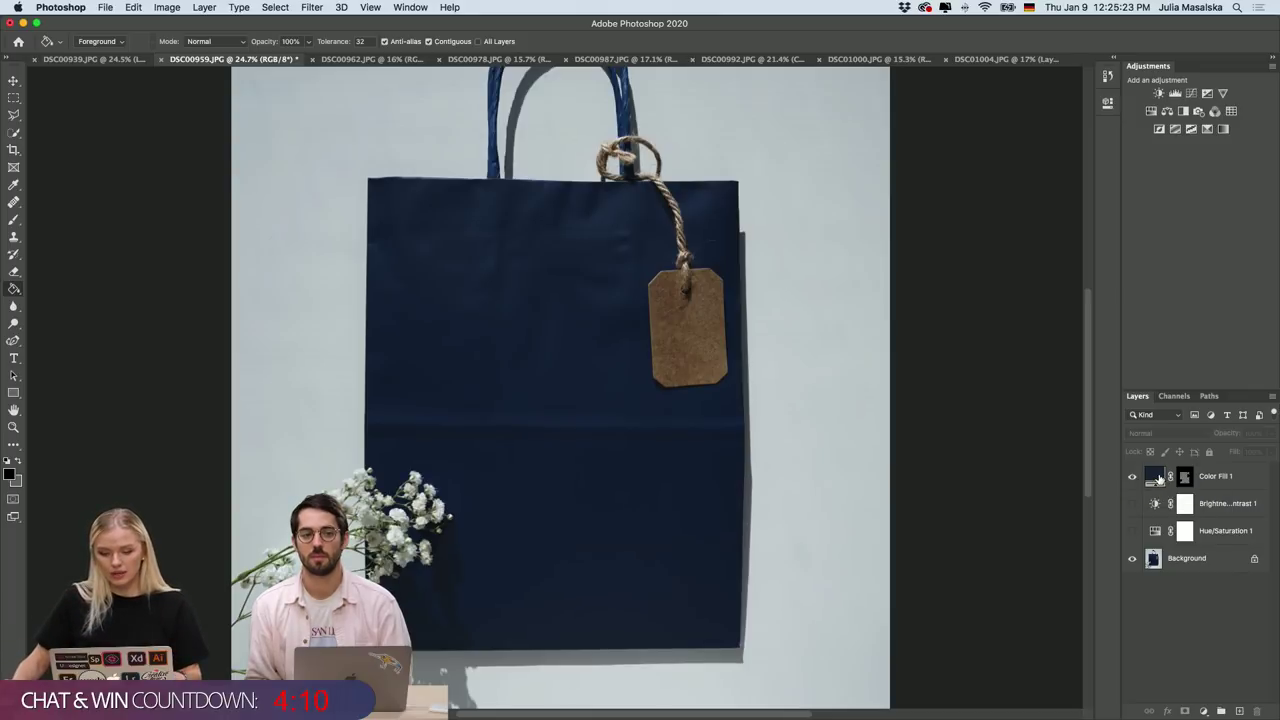
# Keep the navy colour for the Color Fill 1 layer and deselect it.
pyautogui.doubleClick(1156, 477)
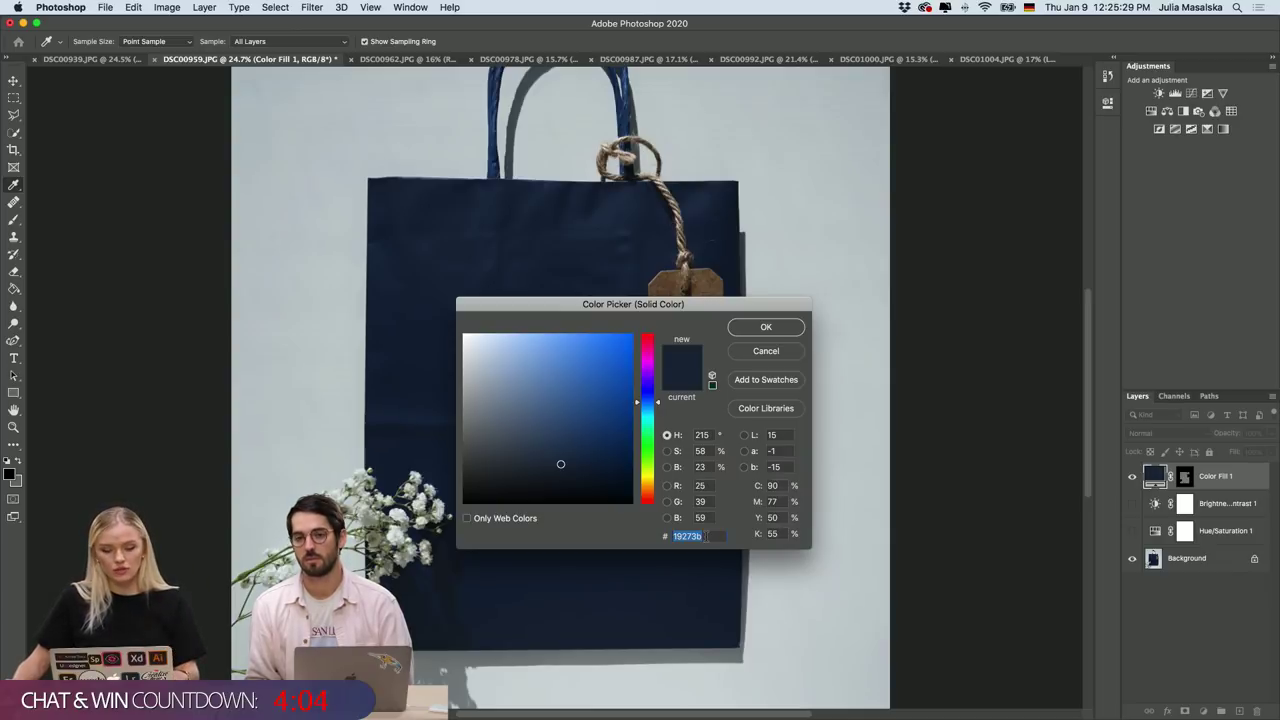
pyautogui.click(763, 327)
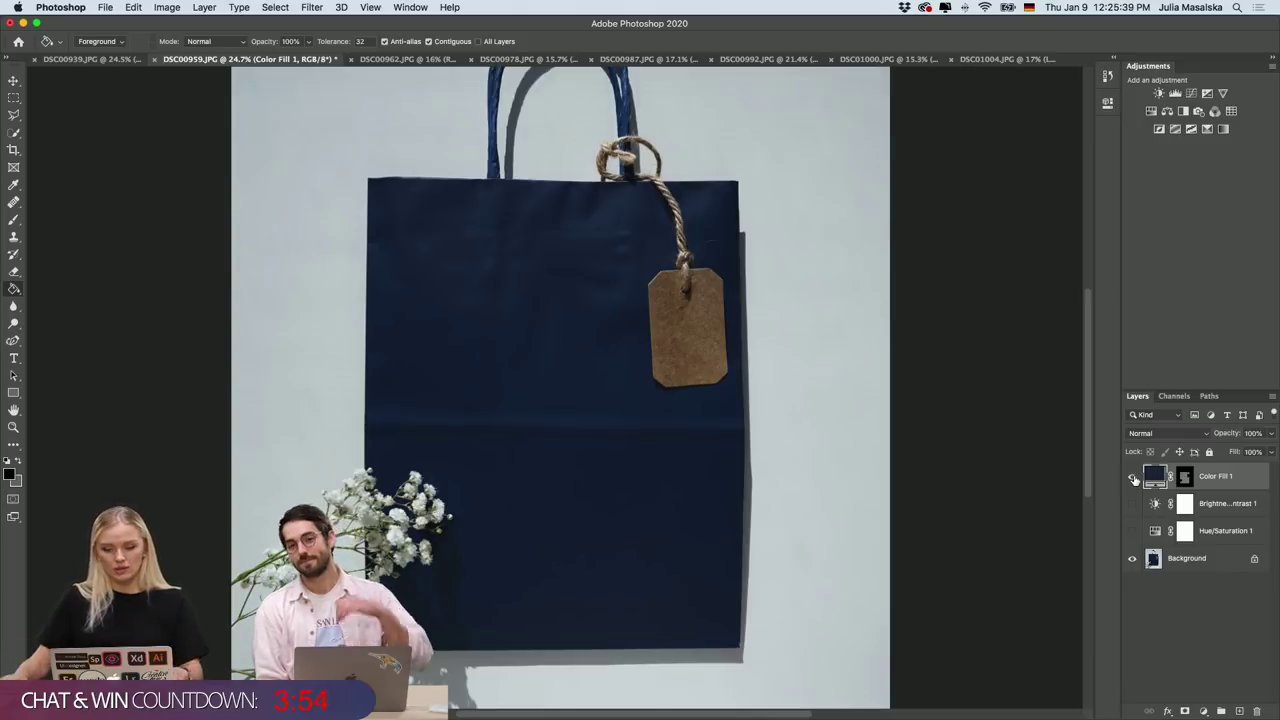
pyautogui.click(1197, 634)
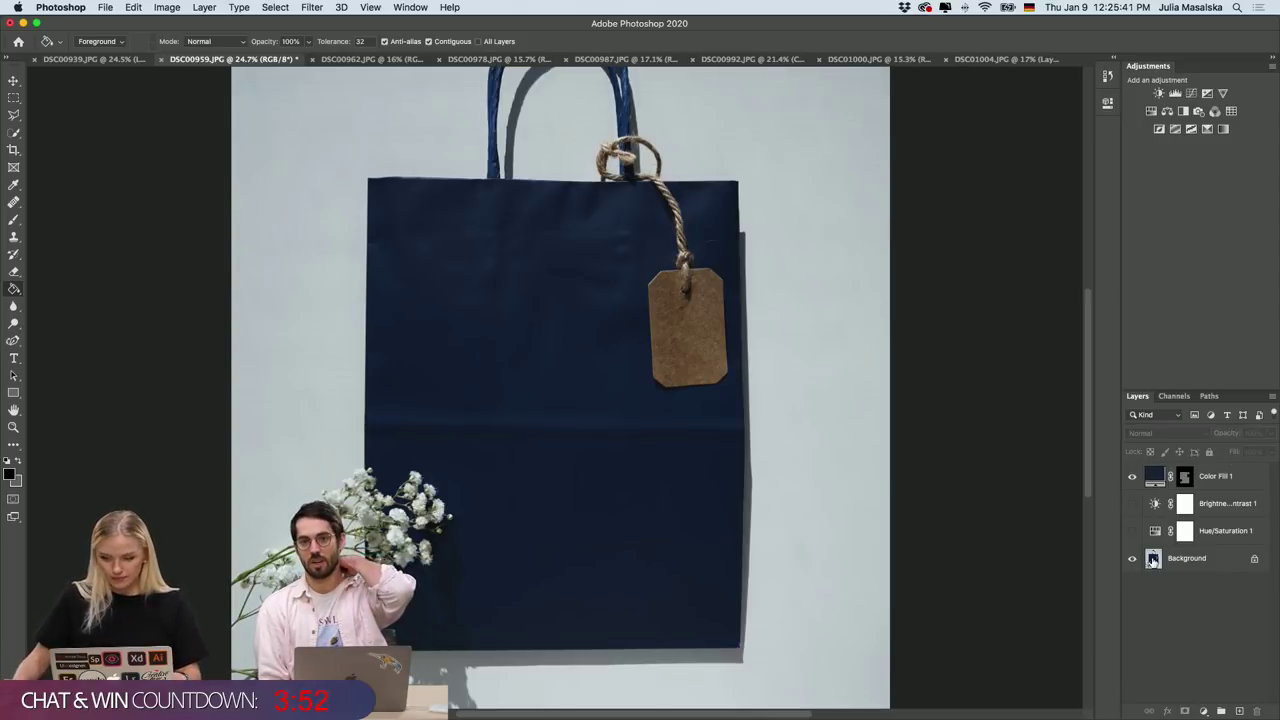
# Turn the Brightness/Contrast adjustment back on after briefly comparing it off.
pyautogui.click(1132, 504)
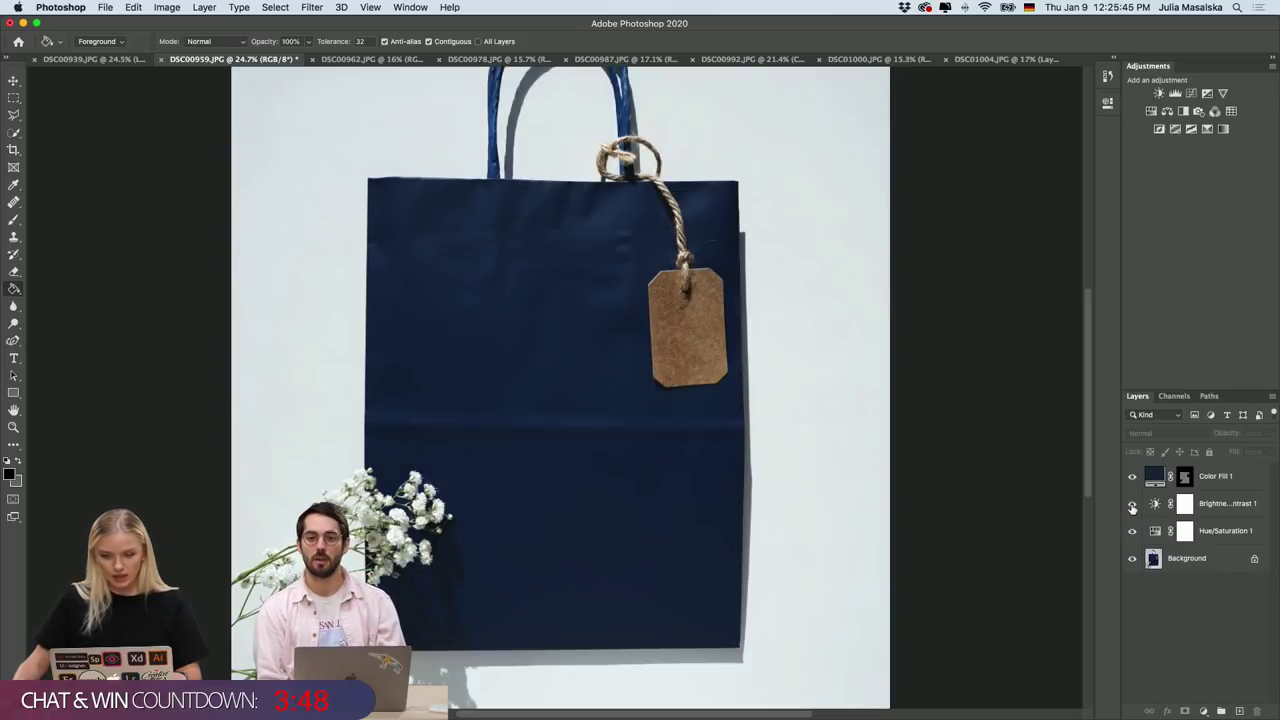
pyautogui.click(1132, 505)
pyautogui.click(1132, 505)
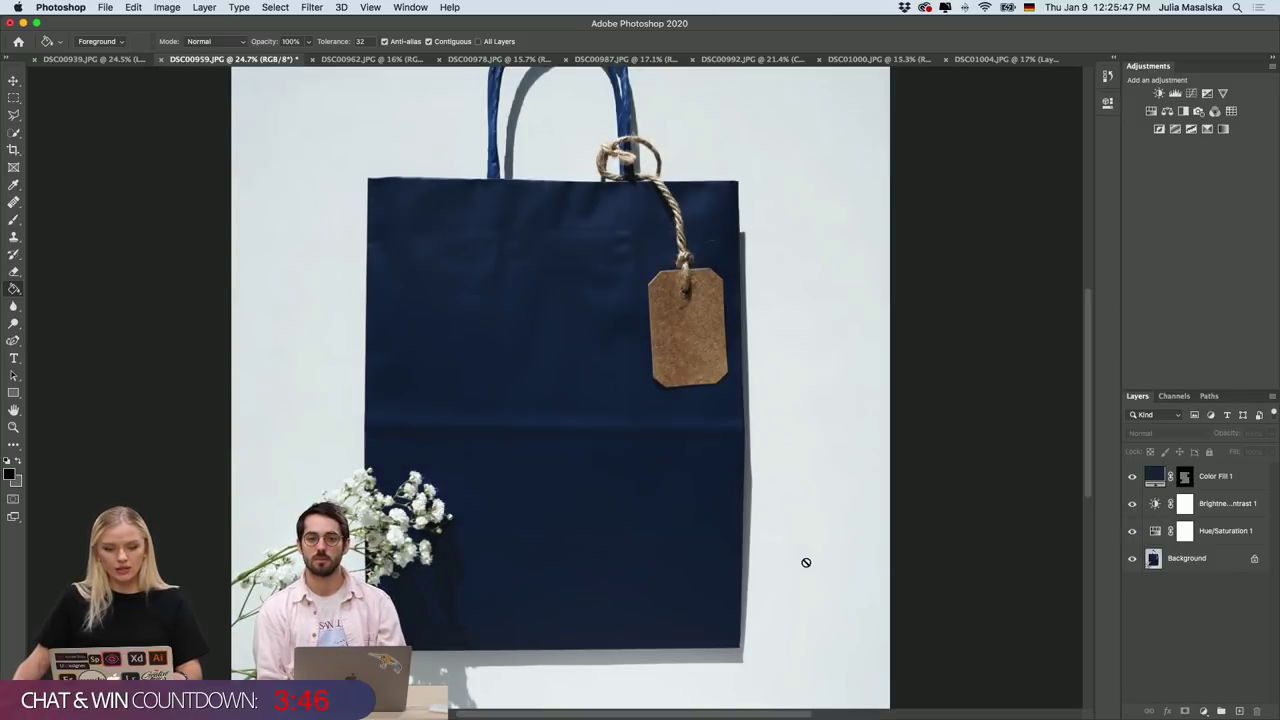
pyautogui.scroll(-3, 806, 562)
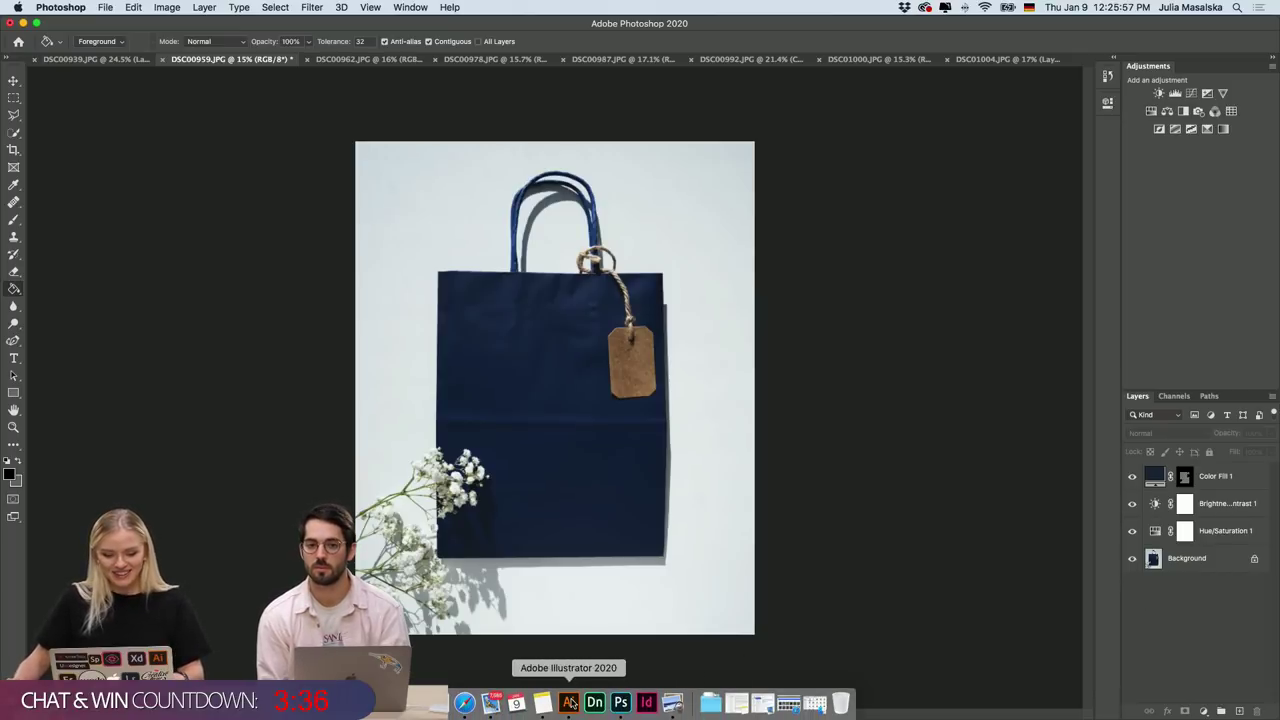
# Zoom out in Illustrator to bring the Rose Mary badge rows into view.
pyautogui.click(568, 703)
pyautogui.hscroll(-10, 492, 299)
pyautogui.scroll(2, 492, 299)
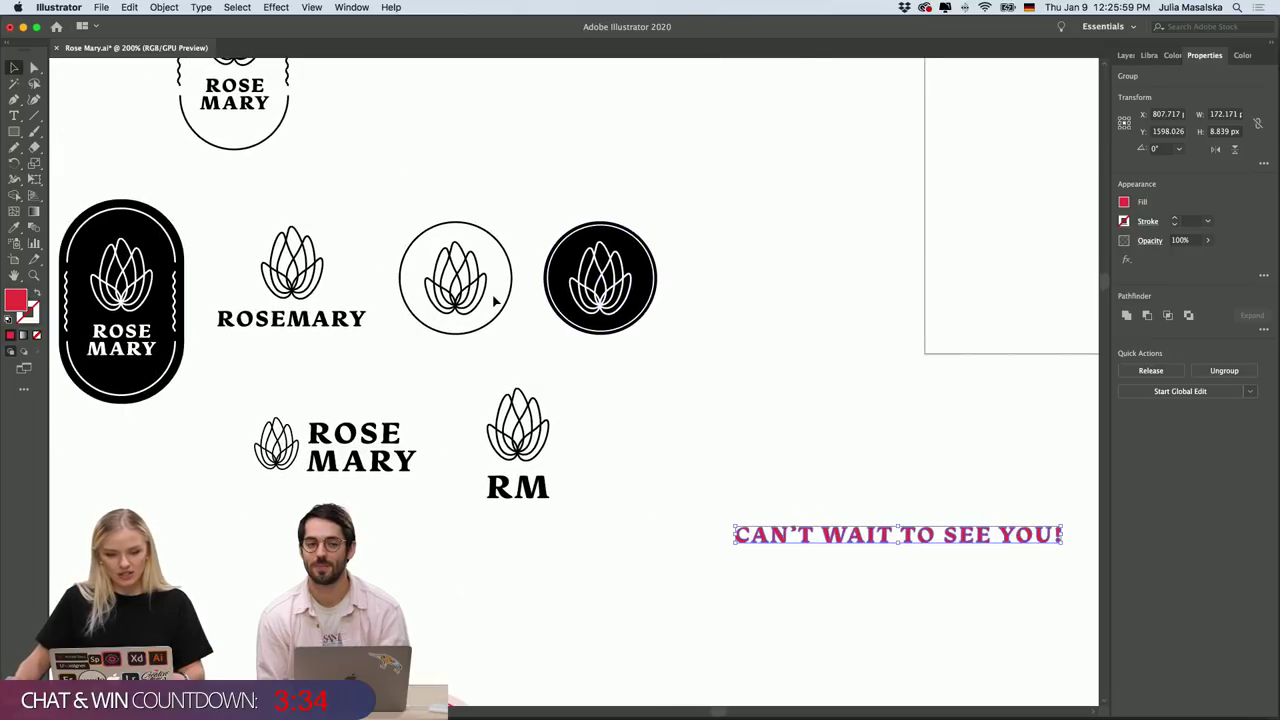
pyautogui.hscroll(-3, 493, 300)
pyautogui.press('super+minus')
pyautogui.scroll(4, 493, 300)
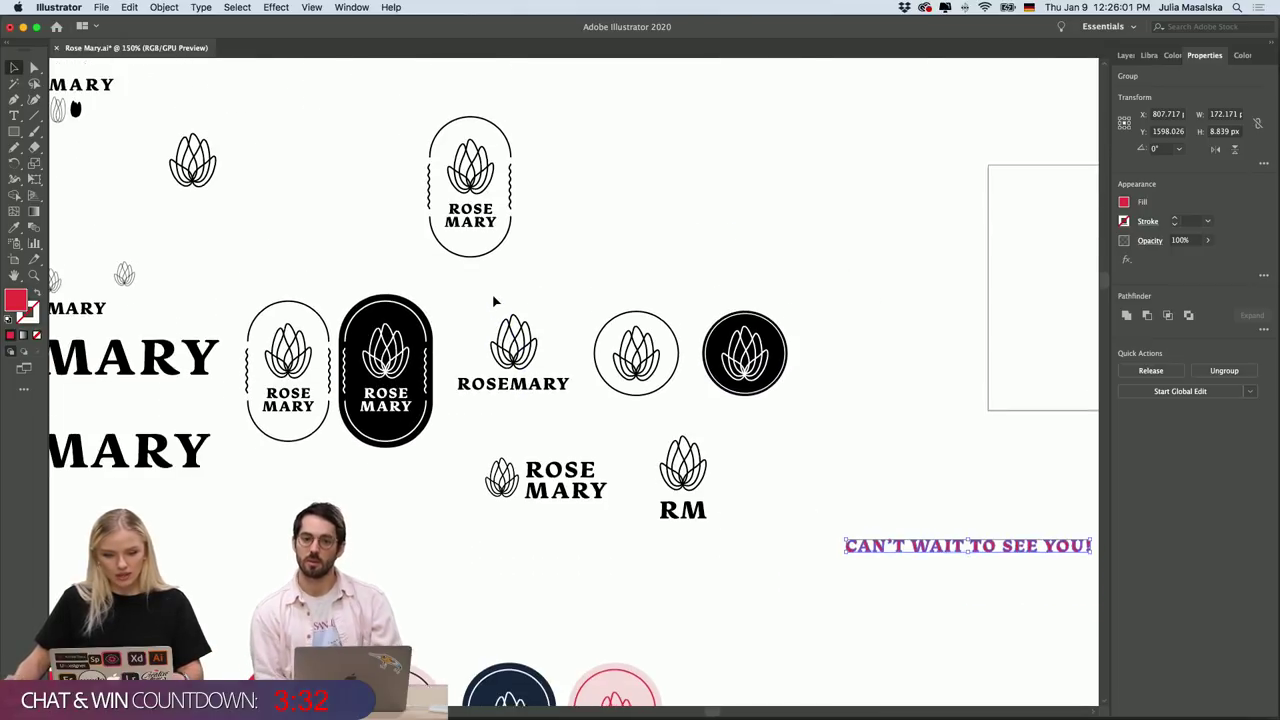
pyautogui.scroll(-12, 493, 300)
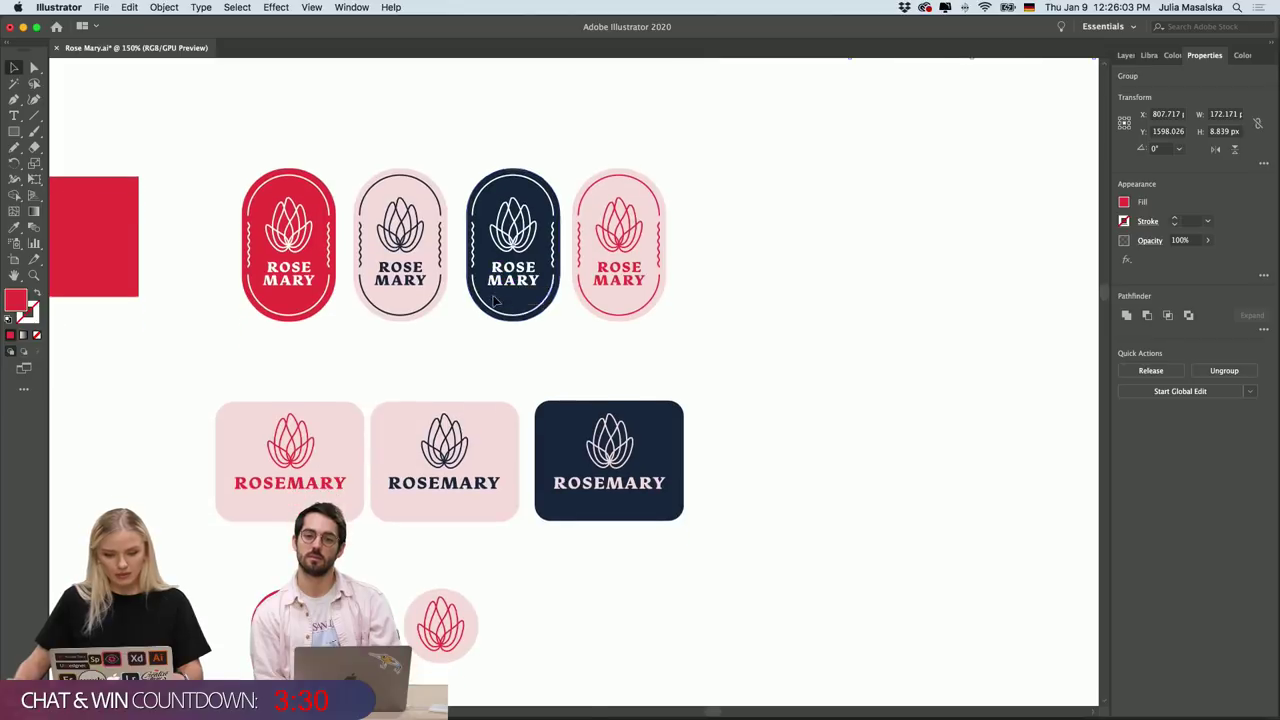
pyautogui.click(620, 703)
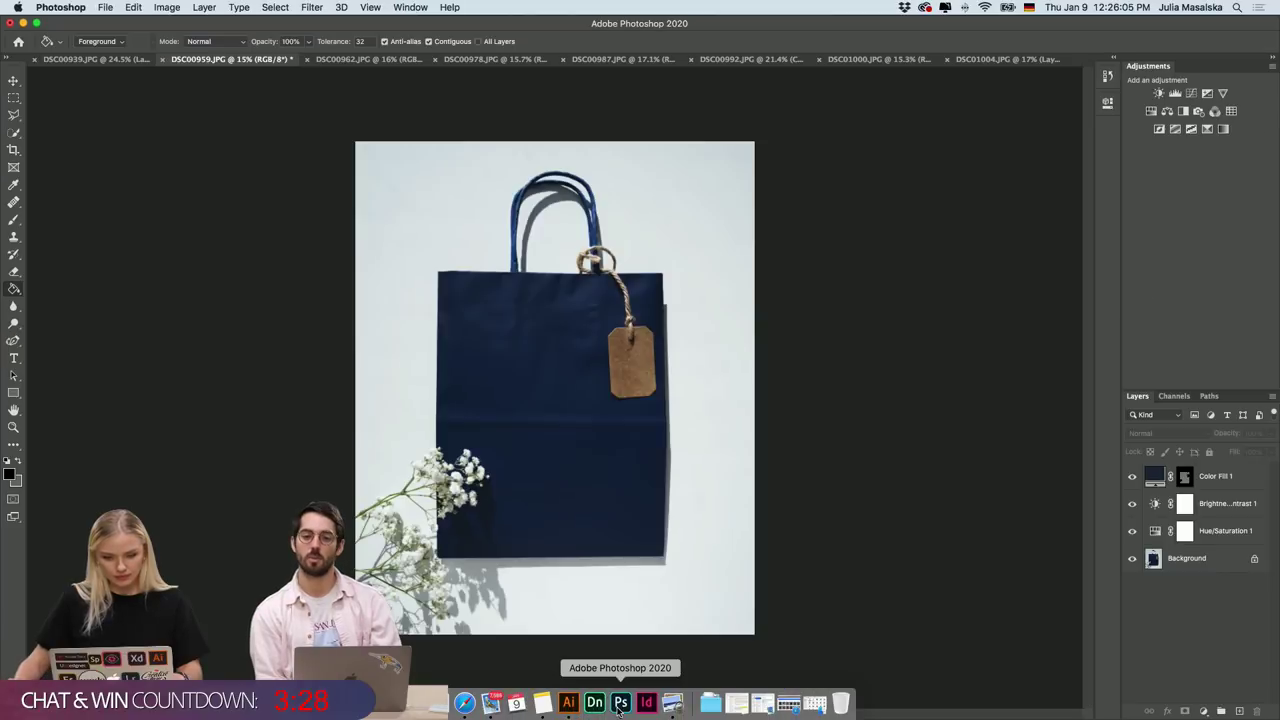
pyautogui.click(568, 703)
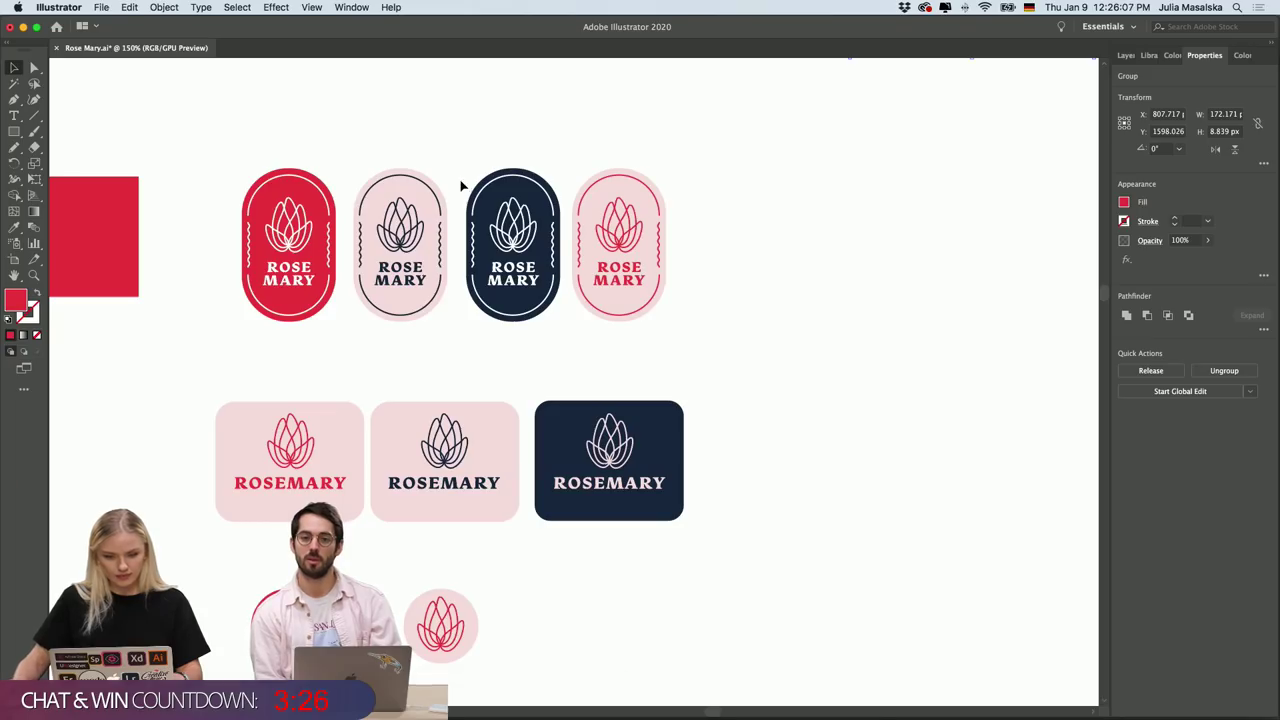
# Marquee-select the pale pink Rose Mary badge with navy artwork.
pyautogui.moveTo(670, 147); pyautogui.dragTo(588, 346)
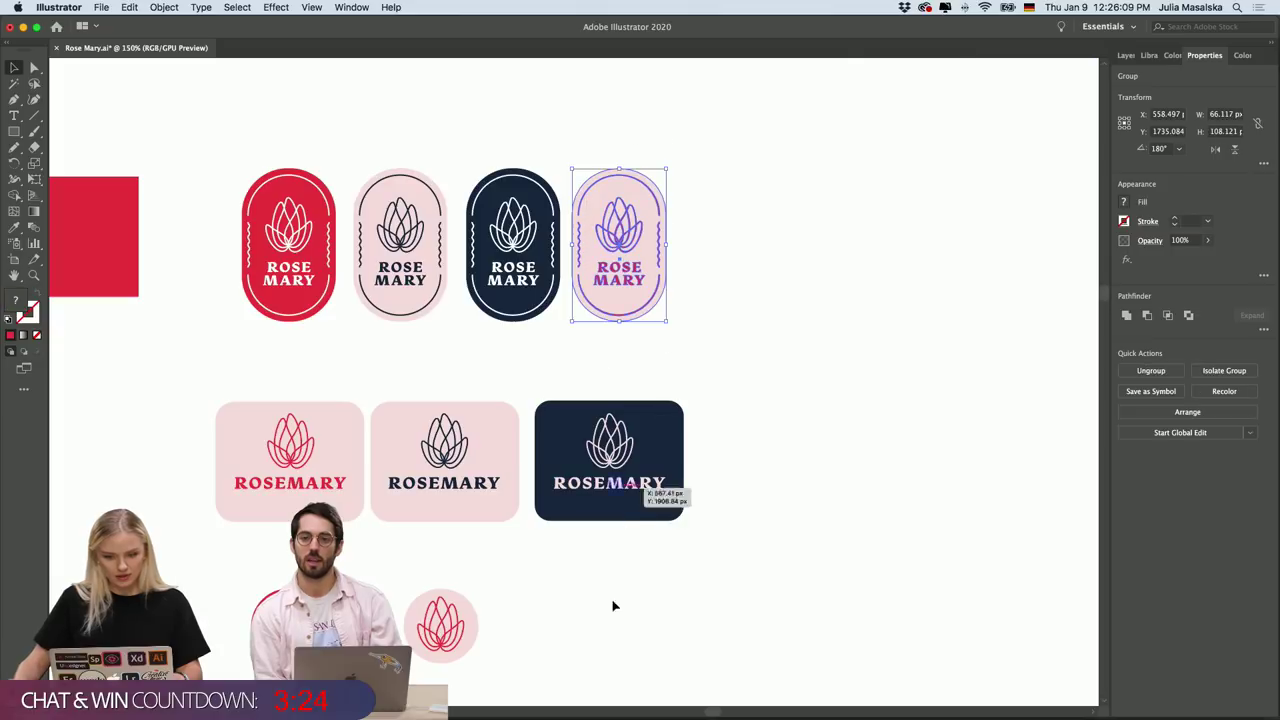
pyautogui.click(739, 340)
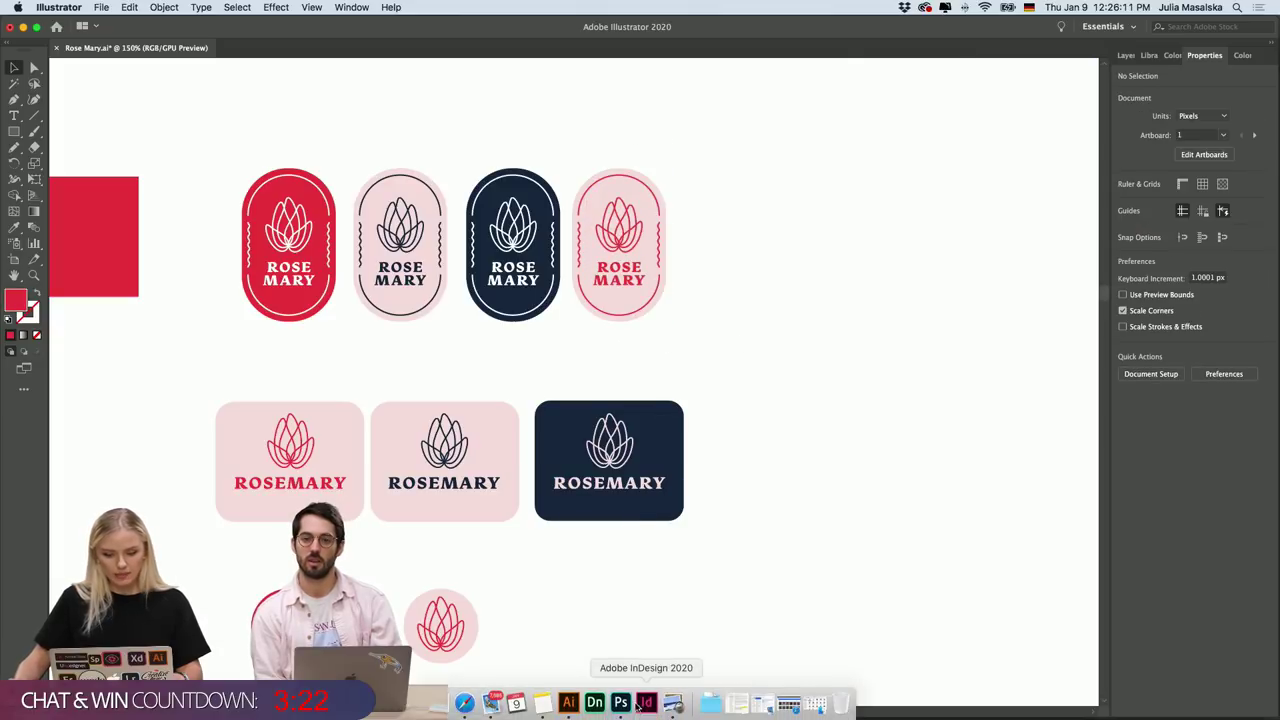
pyautogui.moveTo(360, 316); pyautogui.dragTo(352, 325)
pyautogui.moveTo(646, 706)
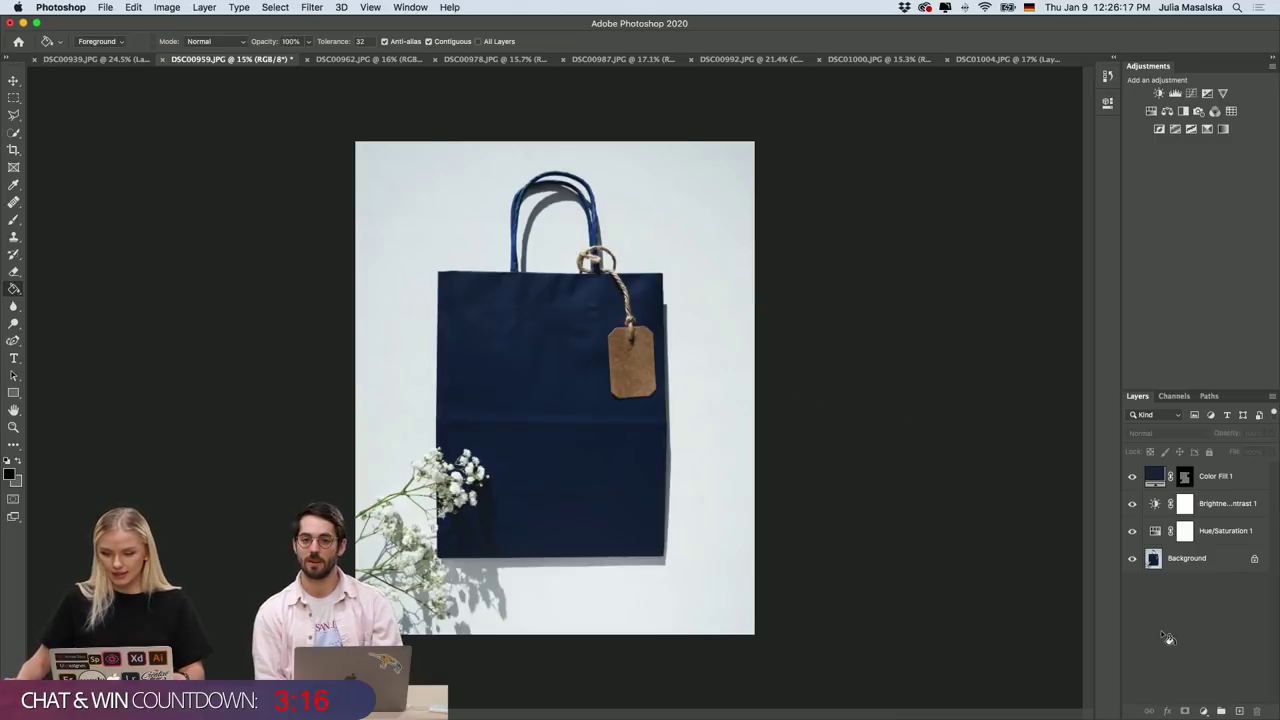
# Paste the badge as a smart object, then undo the failed placement and empty layer.
pyautogui.scroll(3, 550, 397)
pyautogui.scroll(-2, 550, 397)
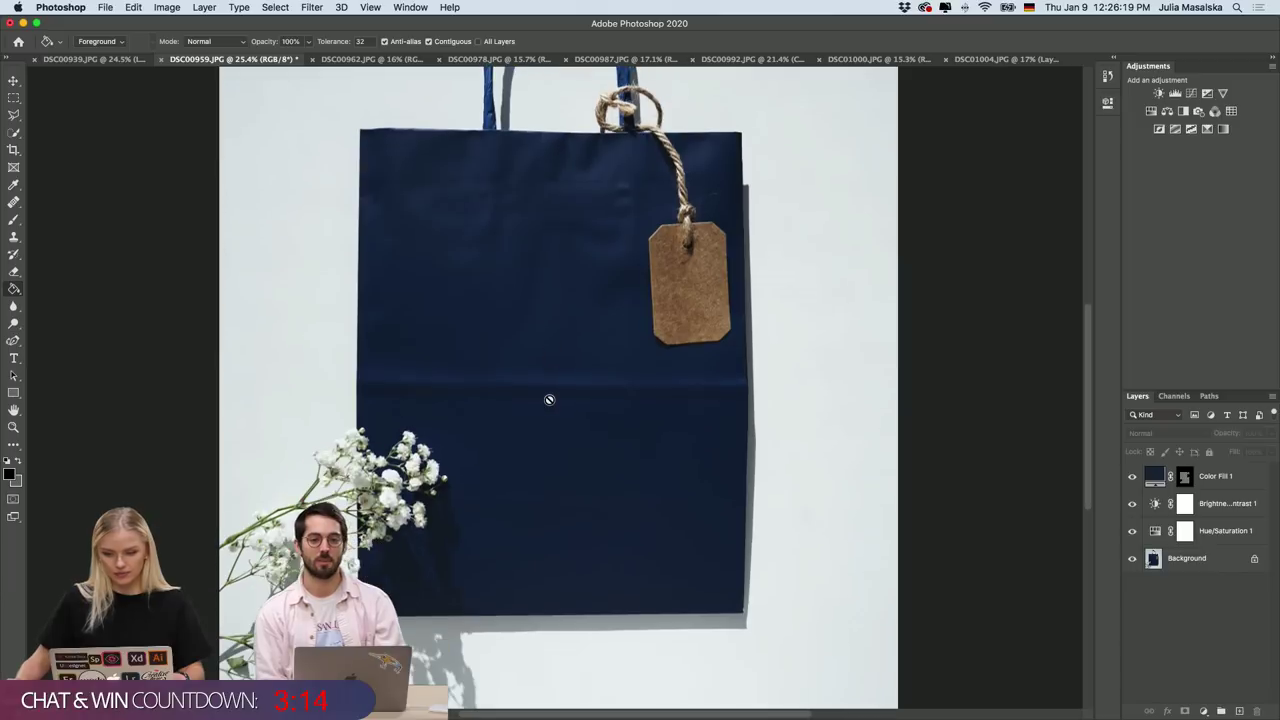
pyautogui.click(1239, 711)
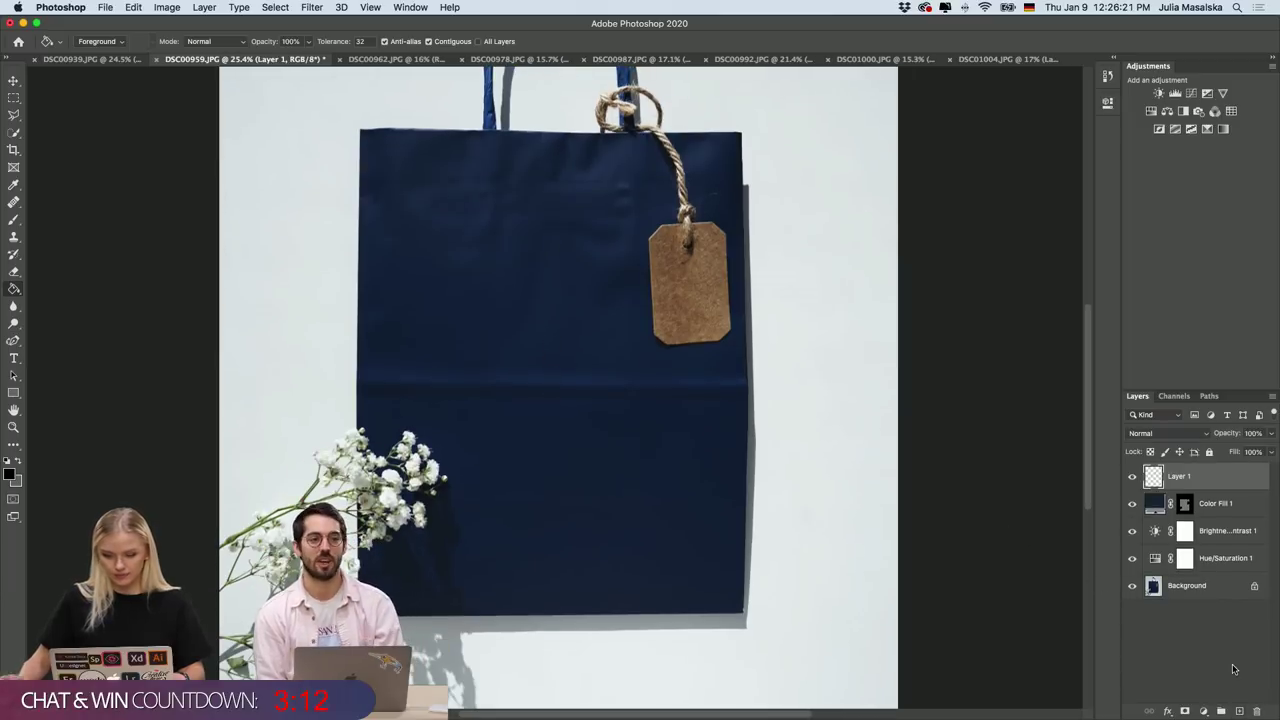
pyautogui.press('super+v')
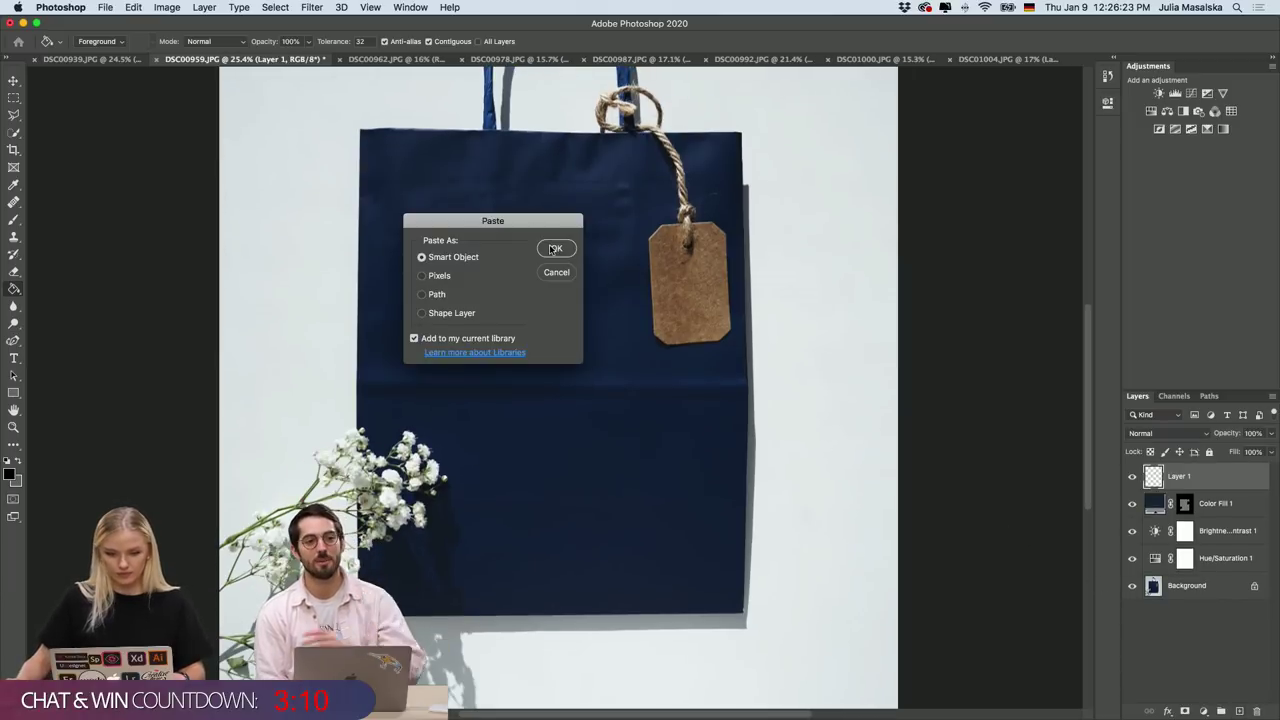
pyautogui.click(555, 249)
pyautogui.press('Return')
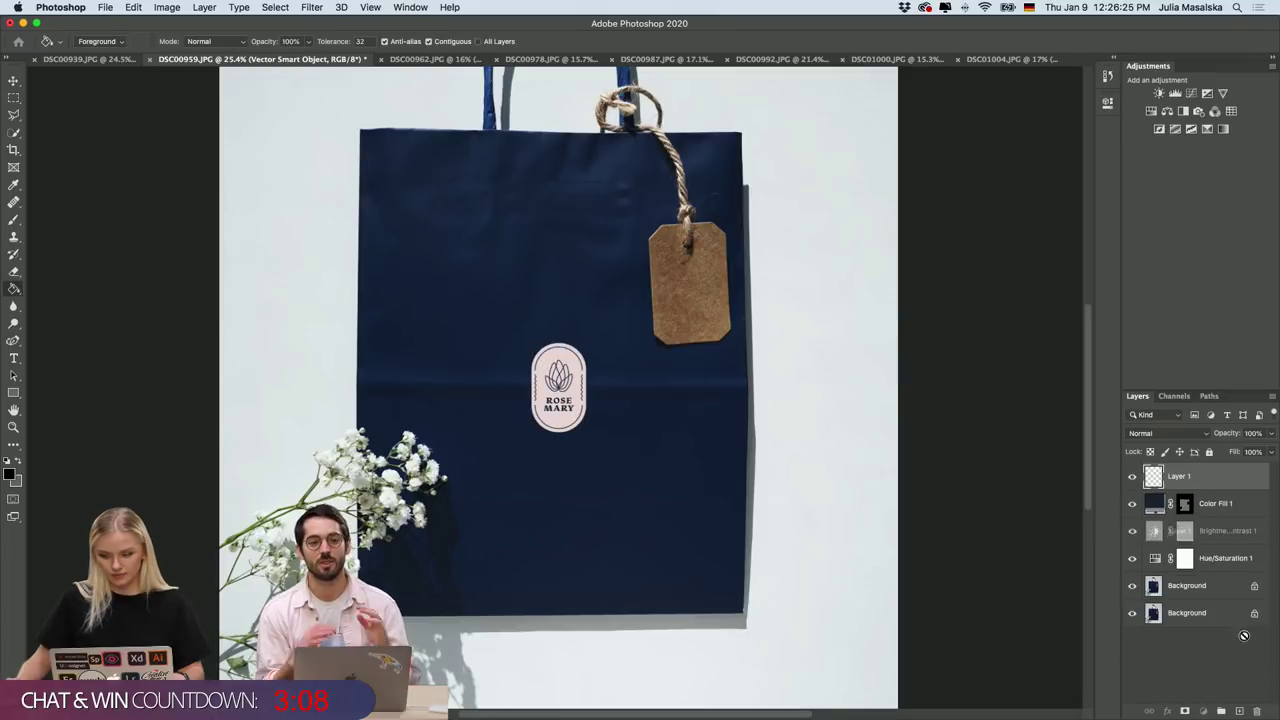
pyautogui.moveTo(1207, 504)
pyautogui.mouseDown()
pyautogui.moveTo(1215, 600)
pyautogui.moveTo(1257, 711)
pyautogui.mouseUp()
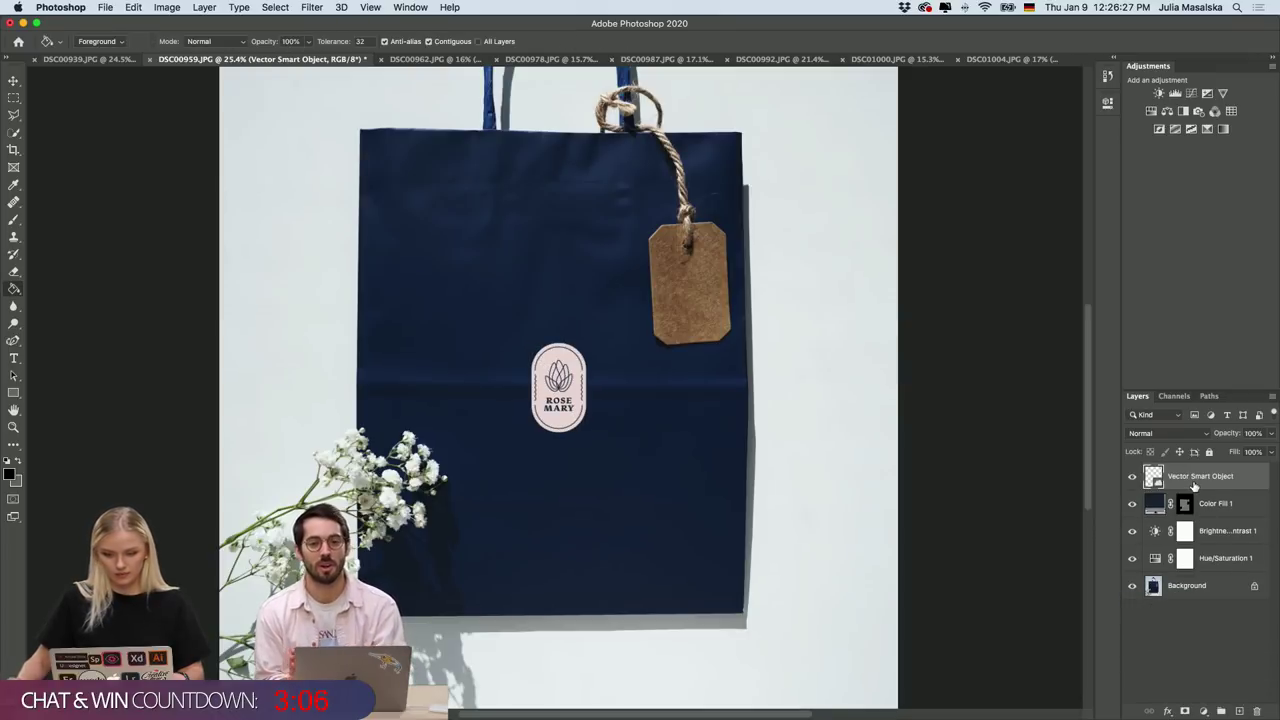
pyautogui.press('super+t')
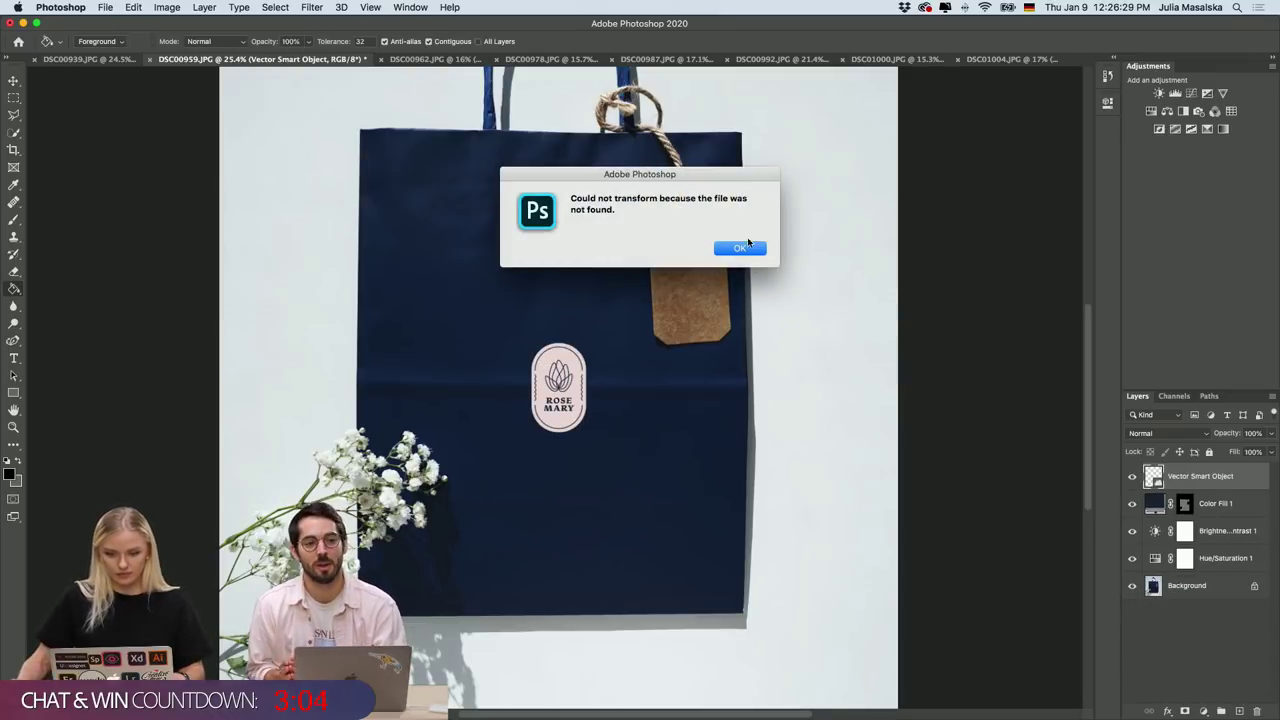
pyautogui.click(747, 245)
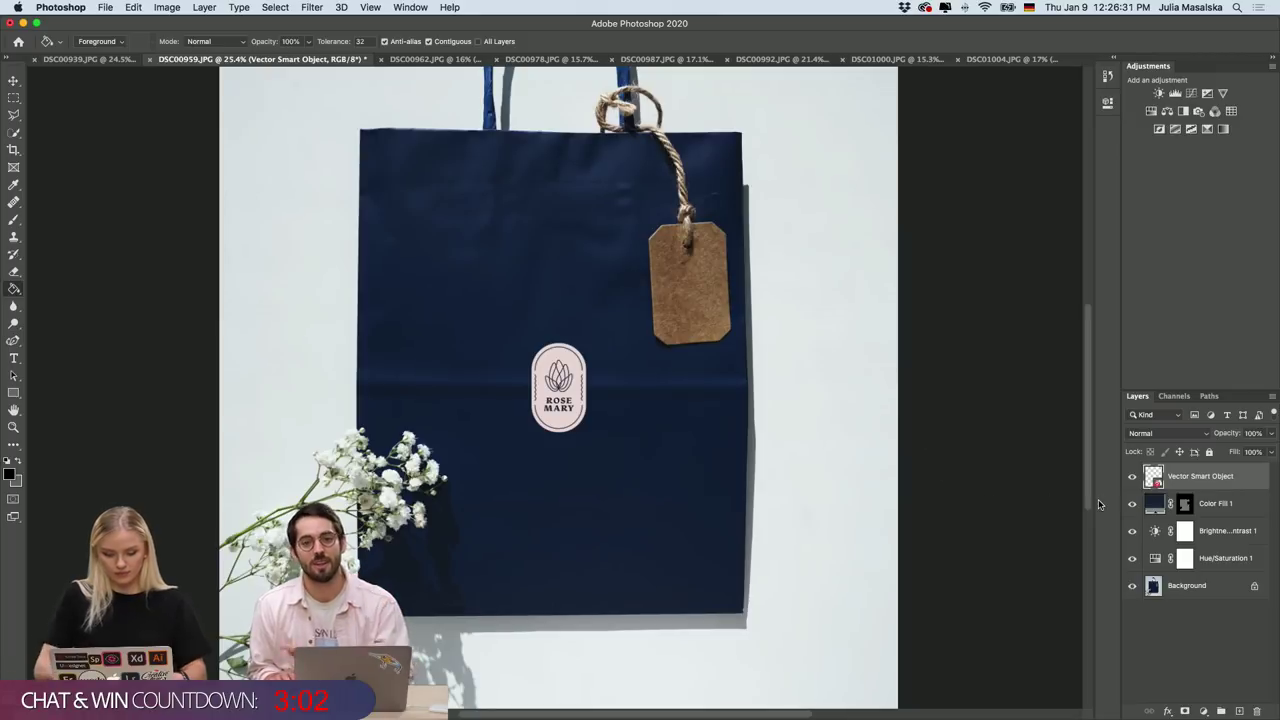
pyautogui.press('super+z')
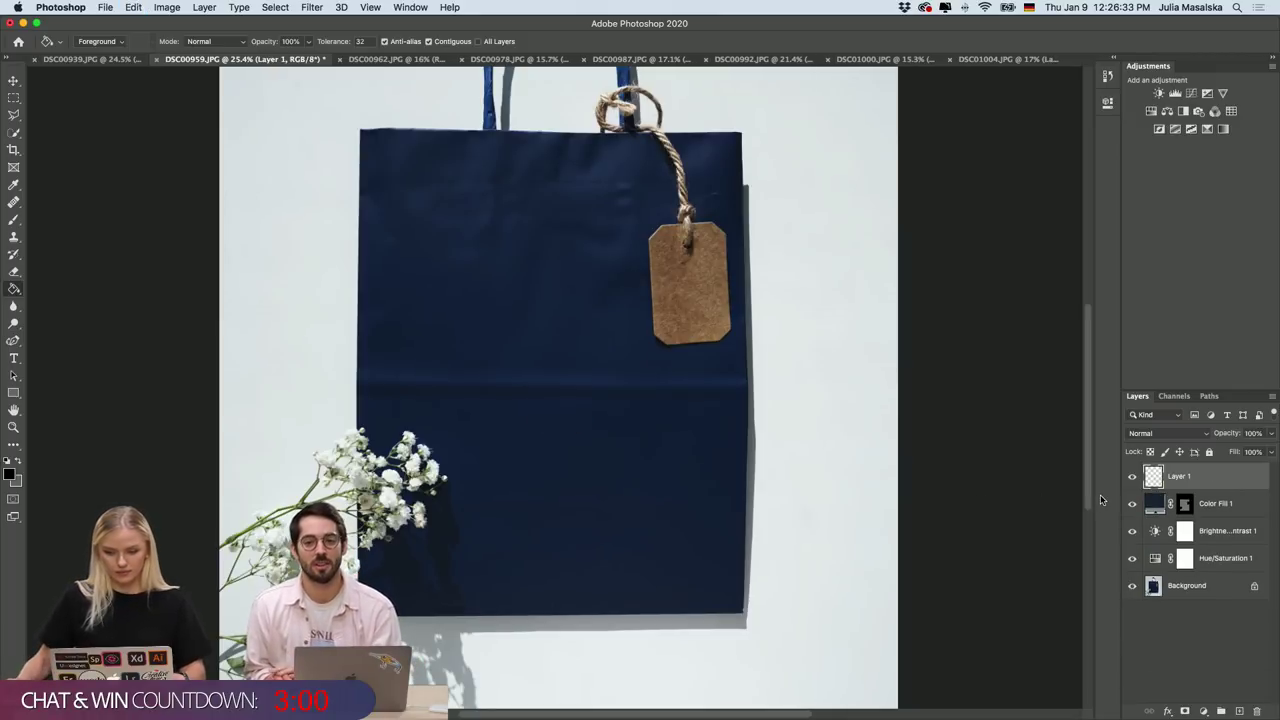
pyautogui.press('super+z')
# Paste the badge as a smart object, enlarge it to about 141% and centre it.
pyautogui.press('super+v')
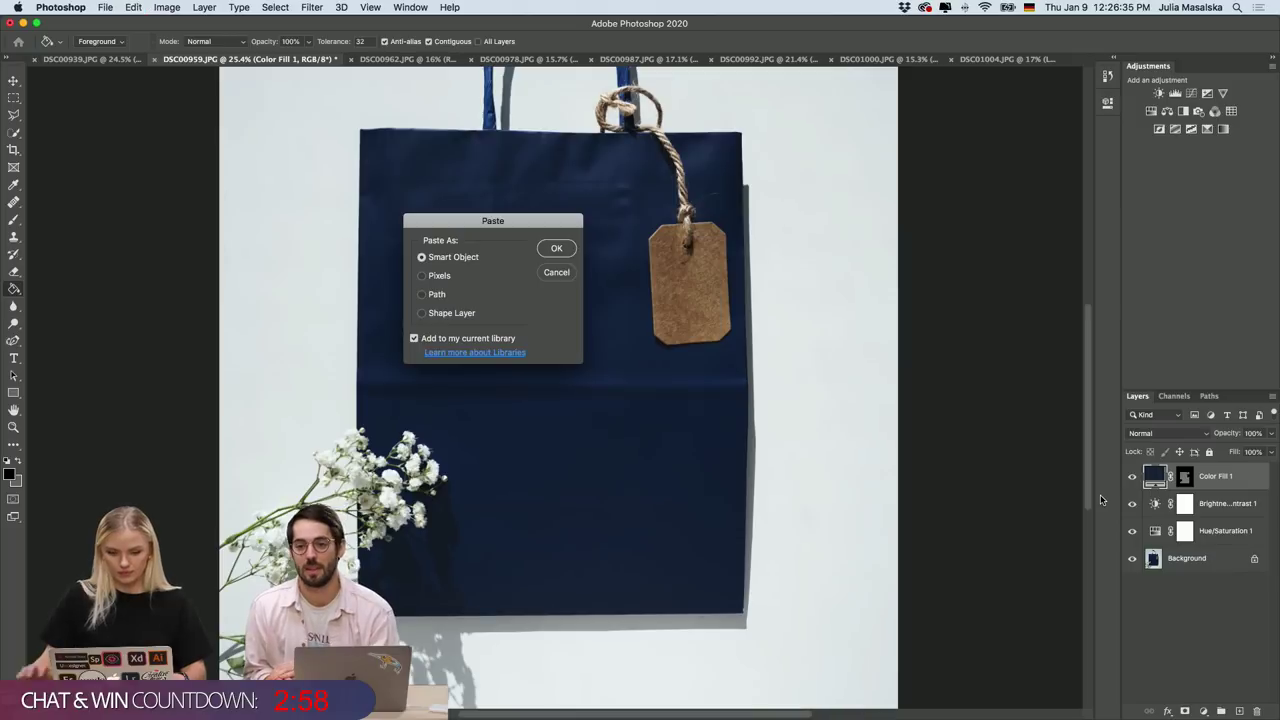
pyautogui.click(557, 249)
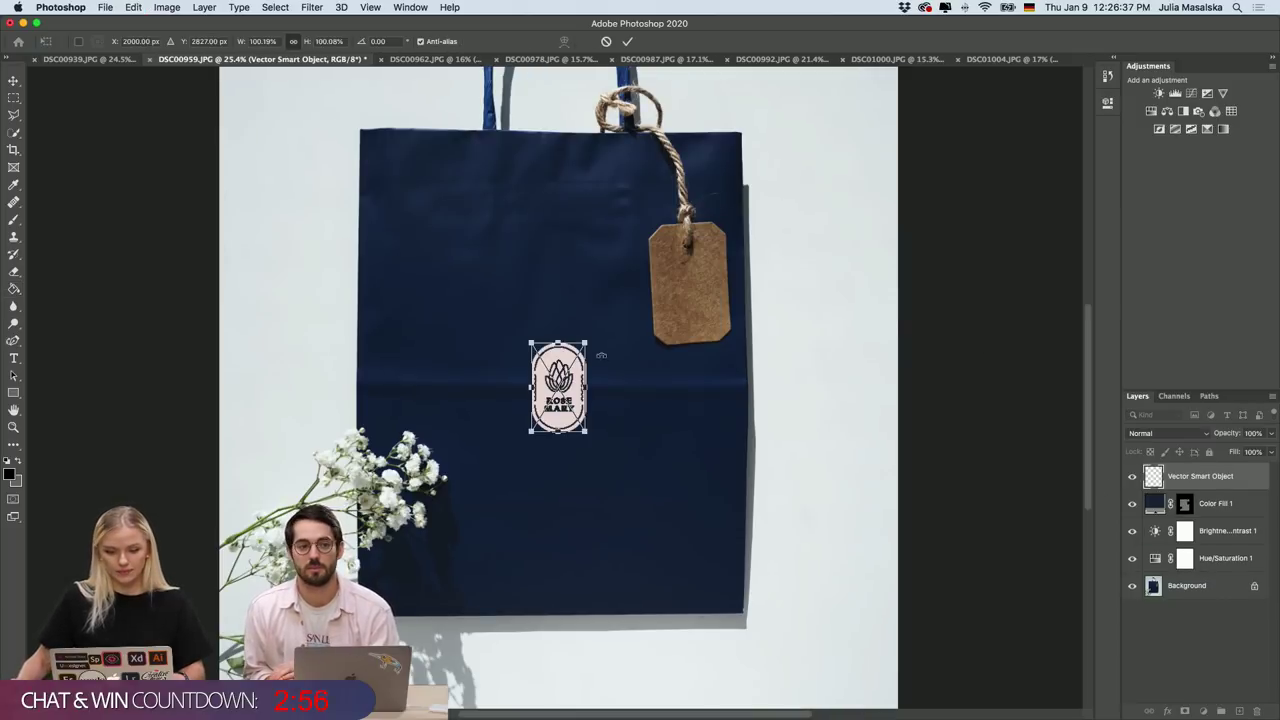
pyautogui.moveTo(587, 343); pyautogui.dragTo(613, 310)
pyautogui.moveTo(578, 373); pyautogui.dragTo(568, 376)
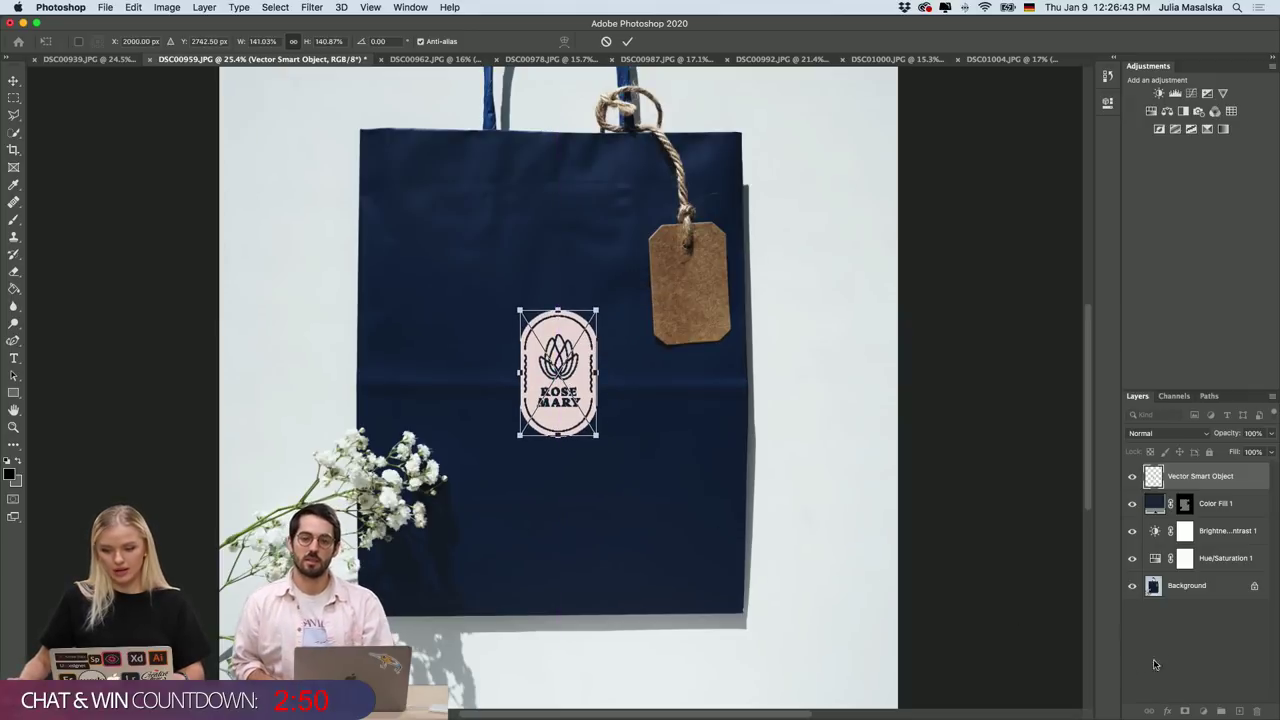
pyautogui.click(627, 41)
# Leave the badge layer's blend mode at Normal and deselect it in Layers.
pyautogui.scroll(-3, 740, 465)
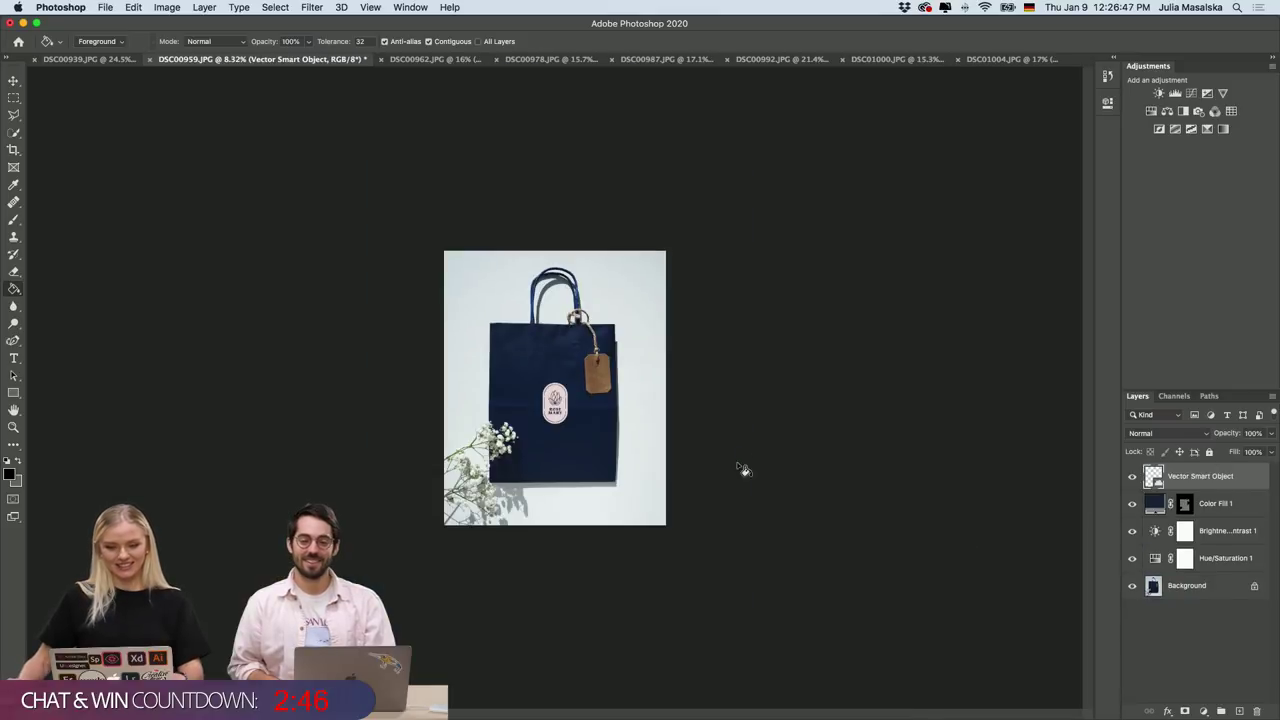
pyautogui.scroll(5, 600, 430)
pyautogui.scroll(-3, 594, 418)
pyautogui.scroll(4, 554, 420)
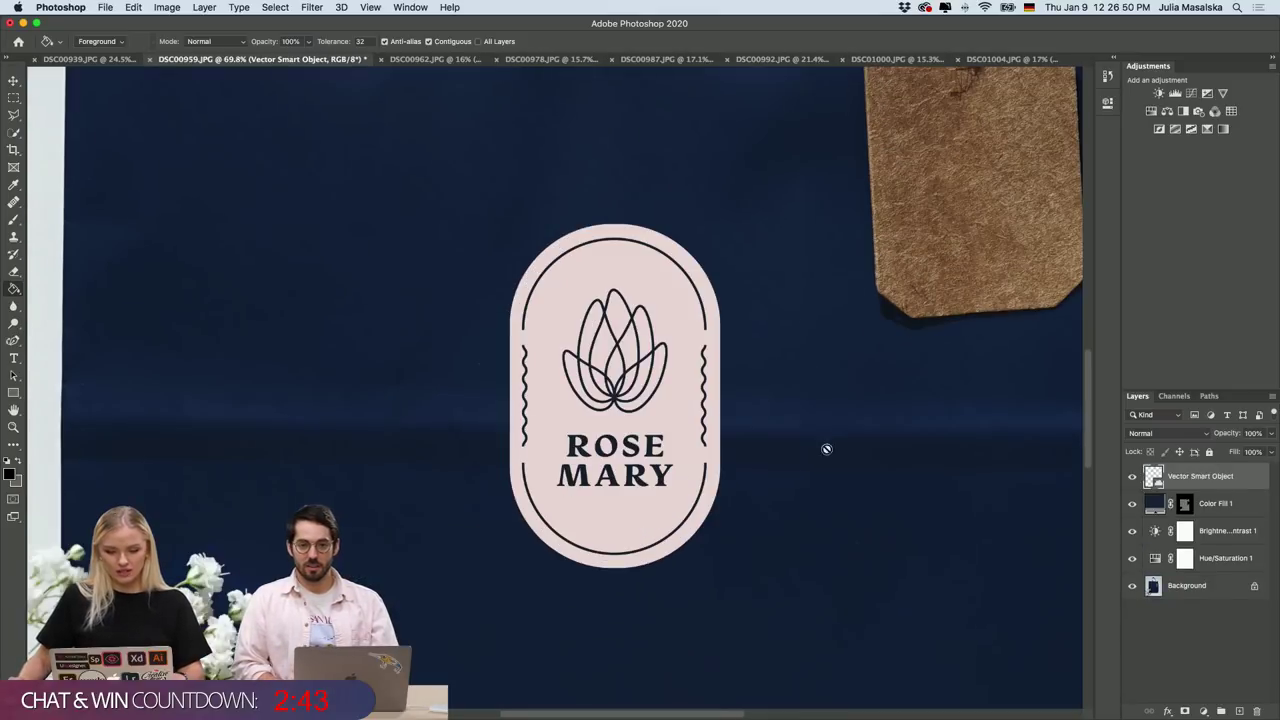
pyautogui.click(1188, 435)
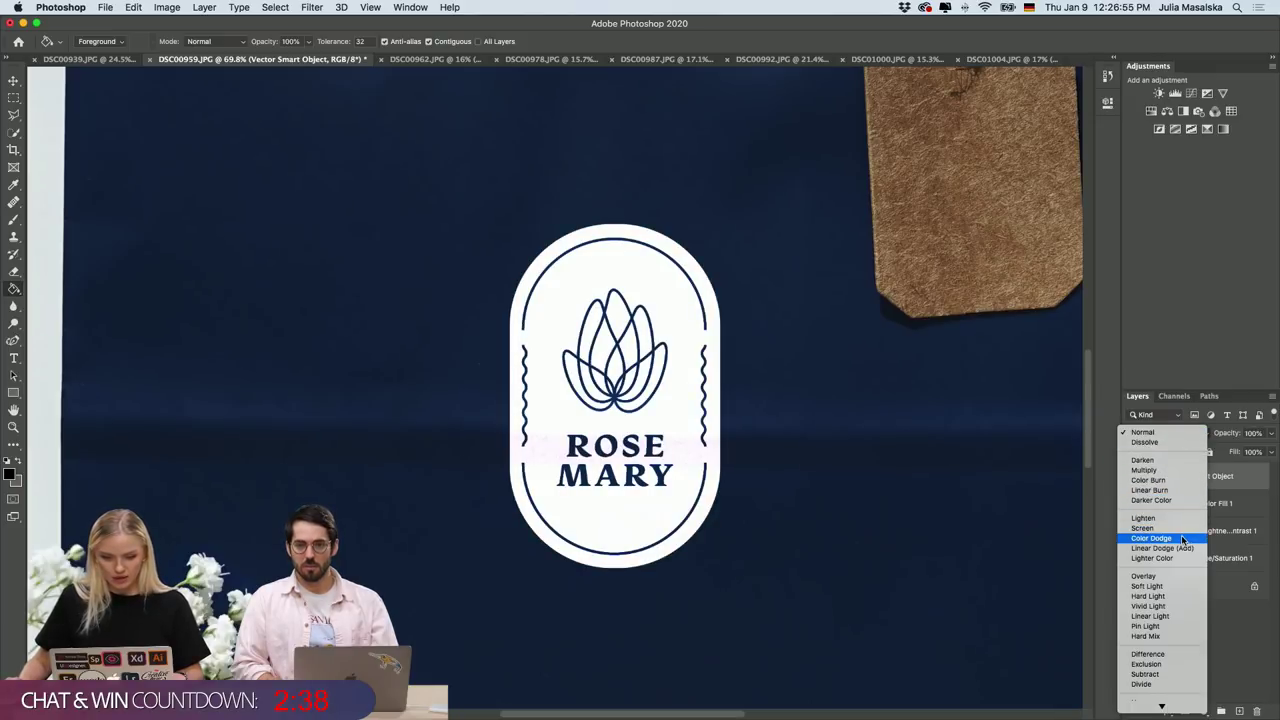
pyautogui.click(1242, 625)
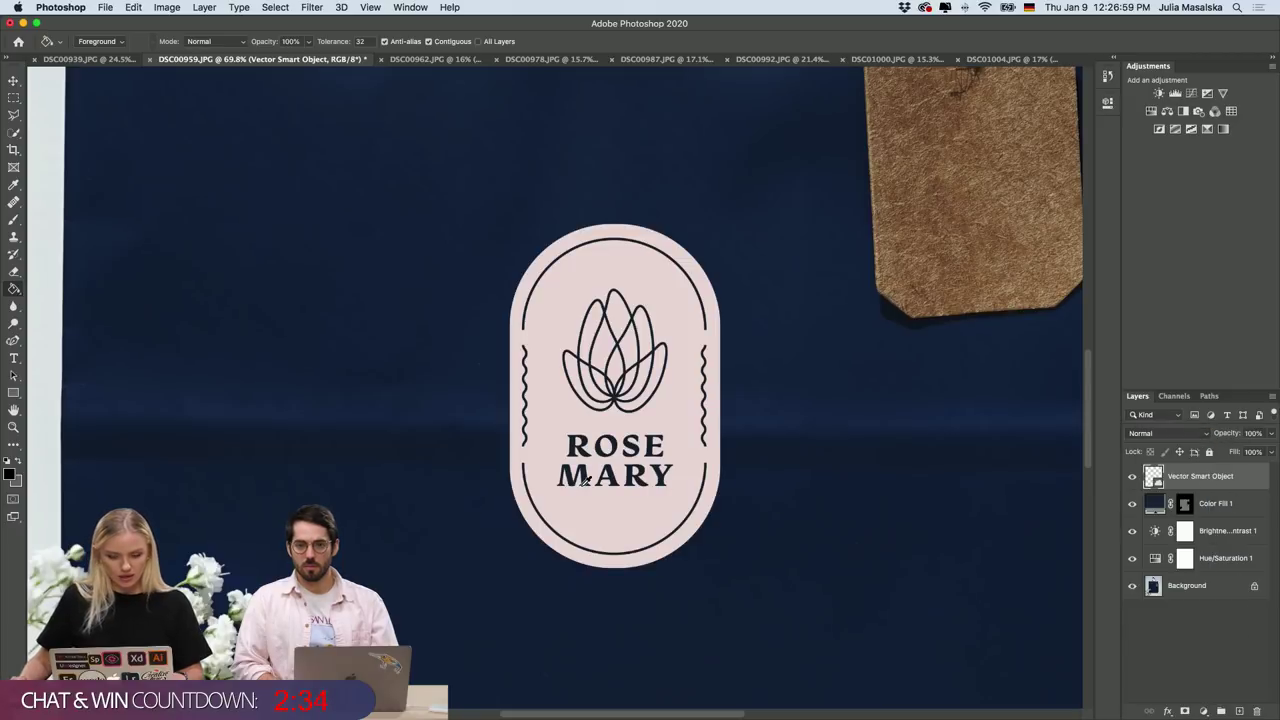
pyautogui.click(1233, 659)
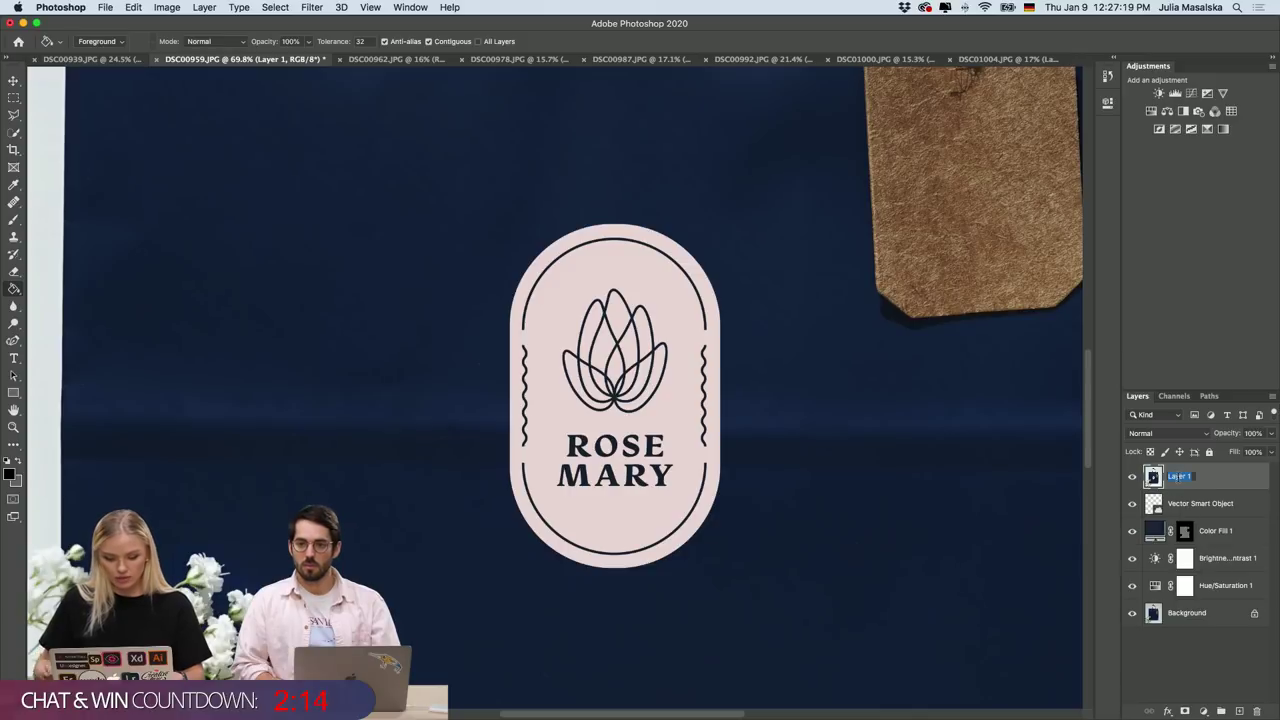
# Name the layer D&B and set the Dodge Tool to a 49 px, 15% hardness brush.
pyautogui.write('L')
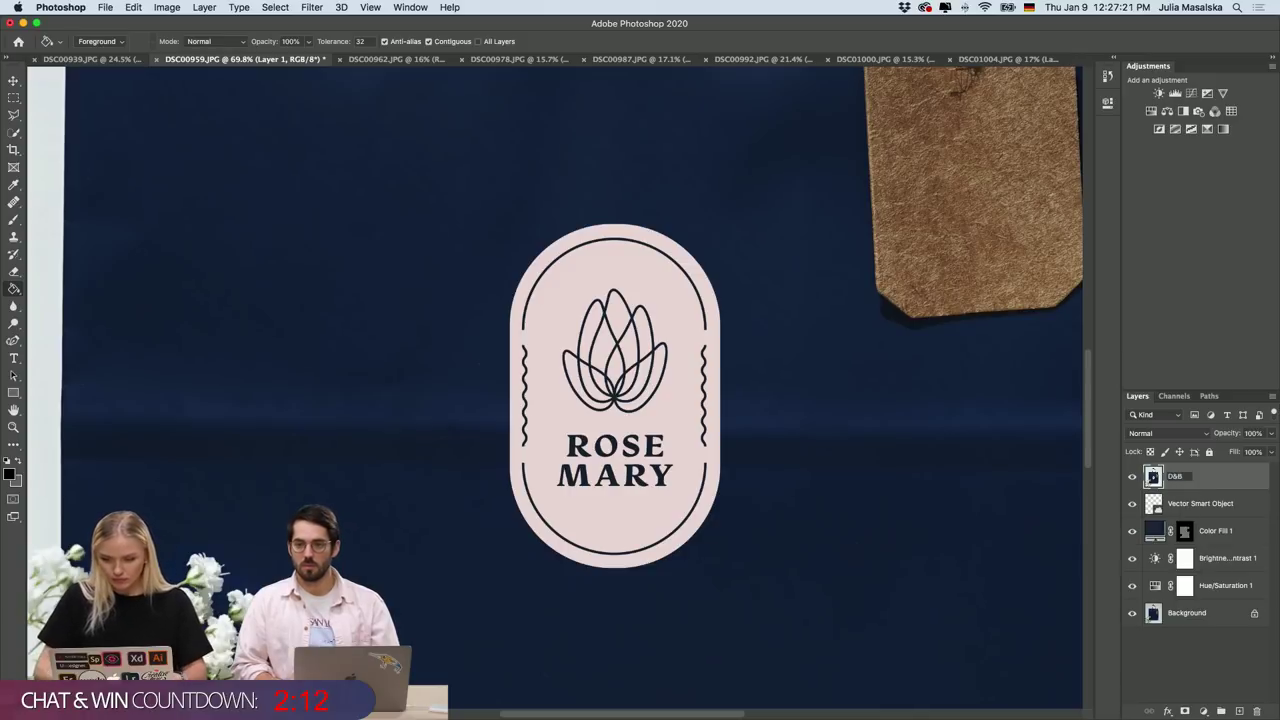
pyautogui.write('&B')
pyautogui.press('Return')
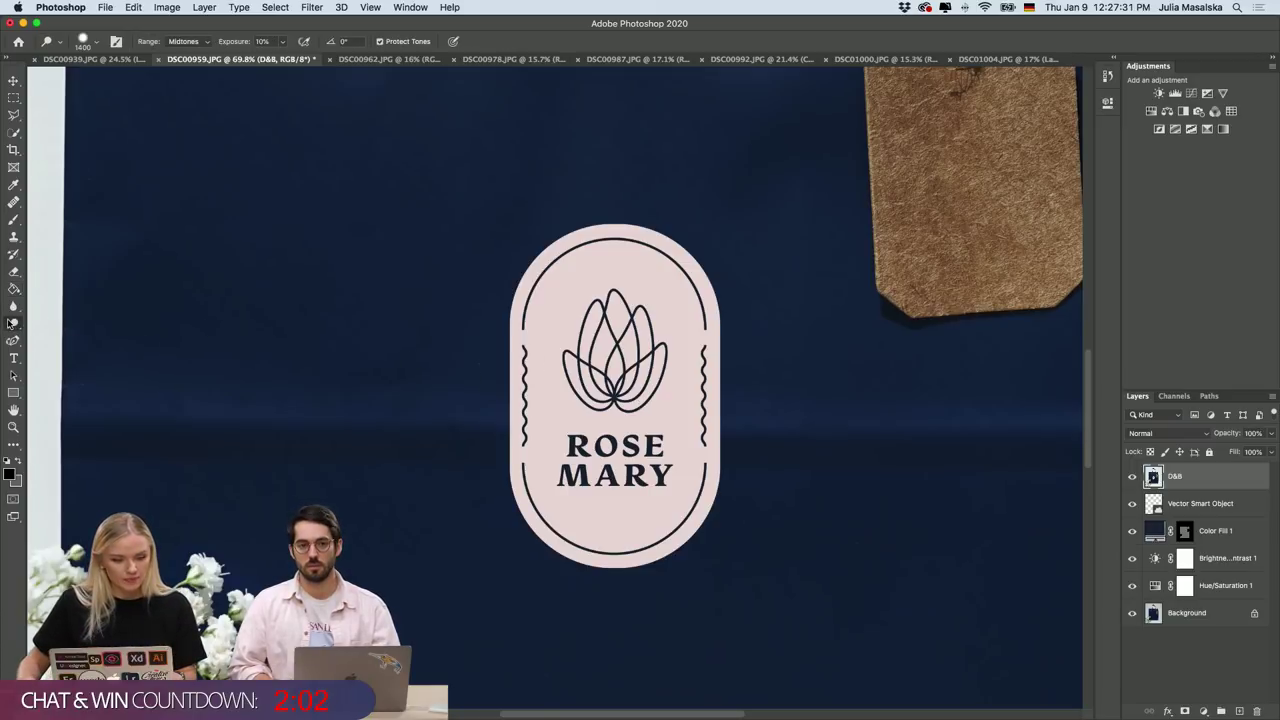
pyautogui.click(12, 322)
pyautogui.click(11, 323)
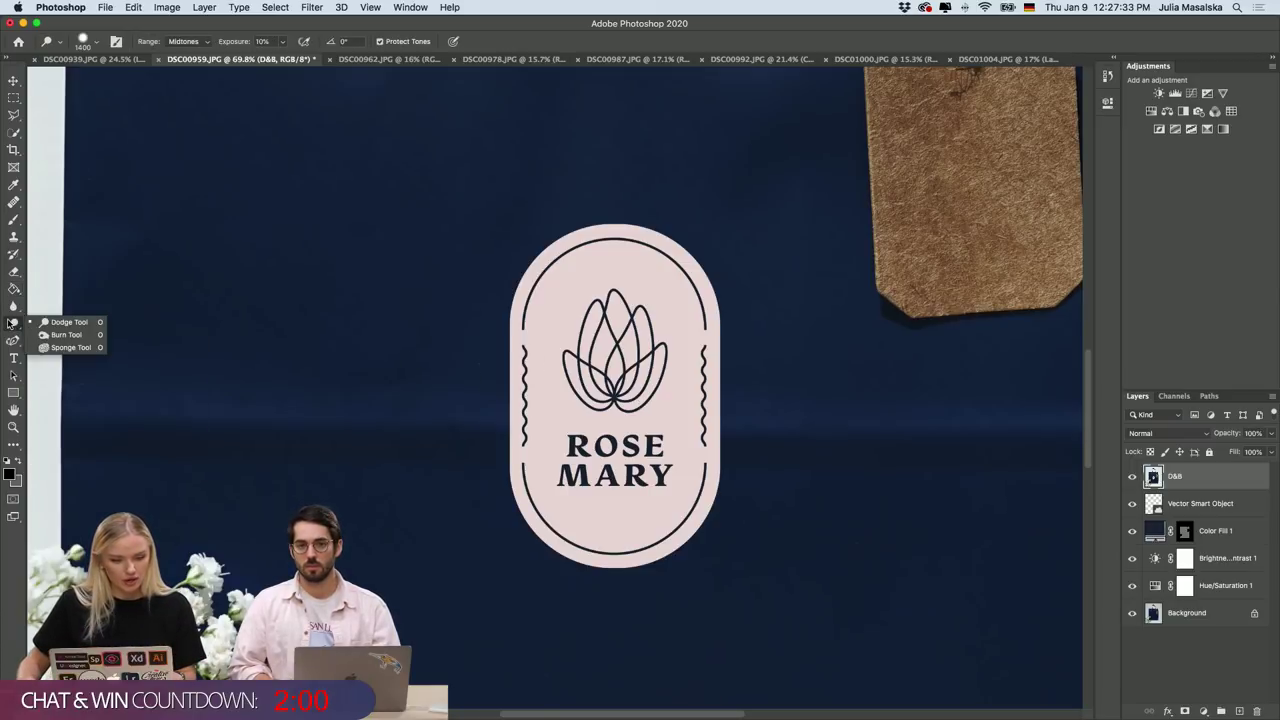
pyautogui.click(61, 323)
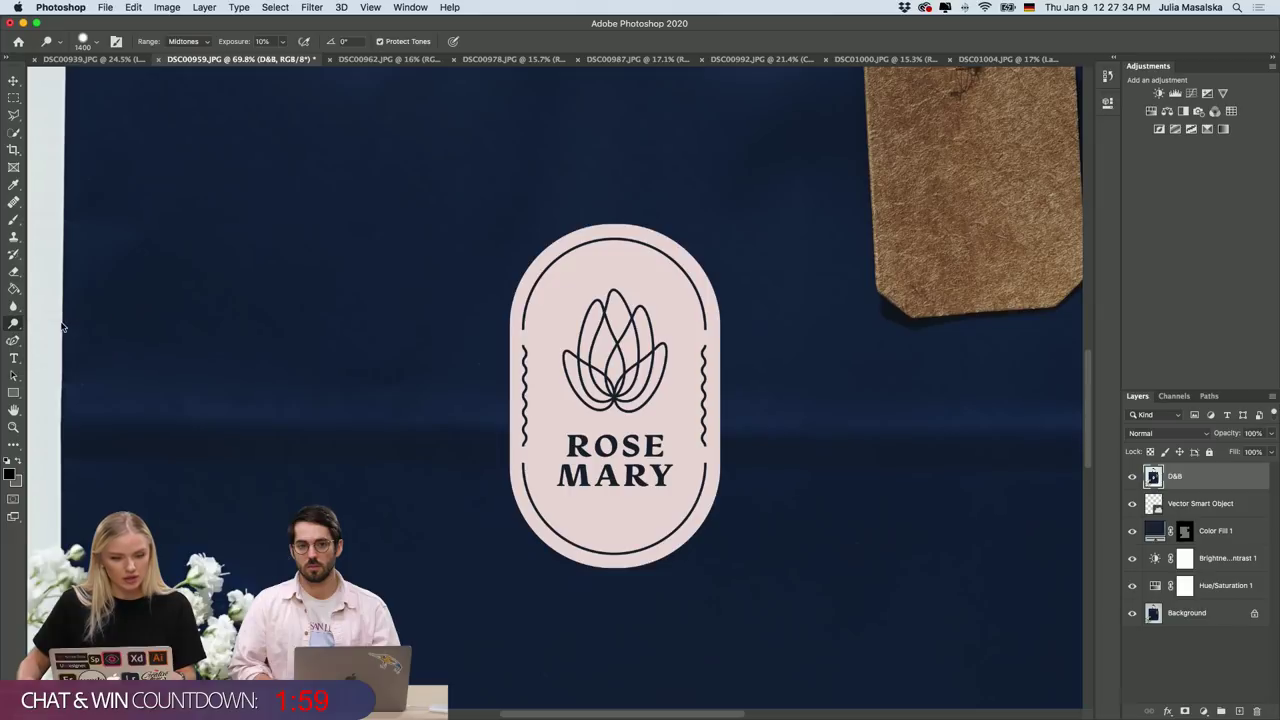
pyautogui.click(97, 44)
pyautogui.click(95, 83)
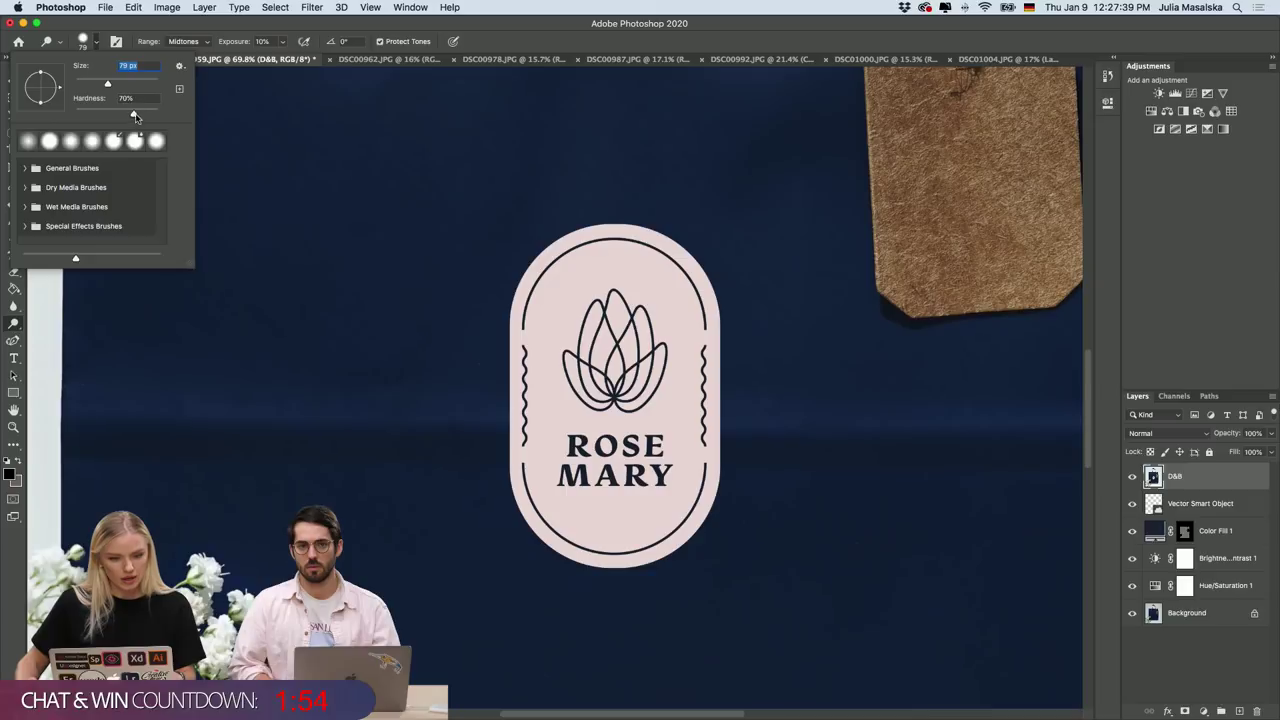
pyautogui.moveTo(135, 116); pyautogui.dragTo(87, 116)
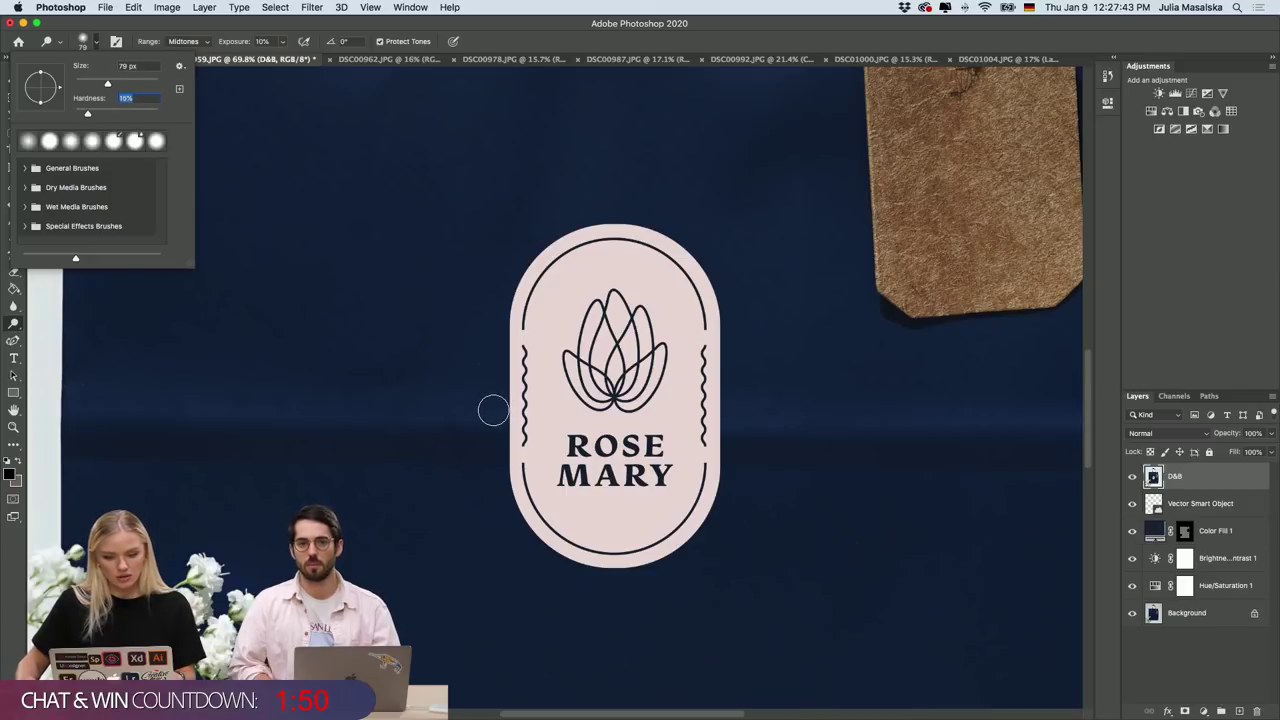
pyautogui.press('Return')
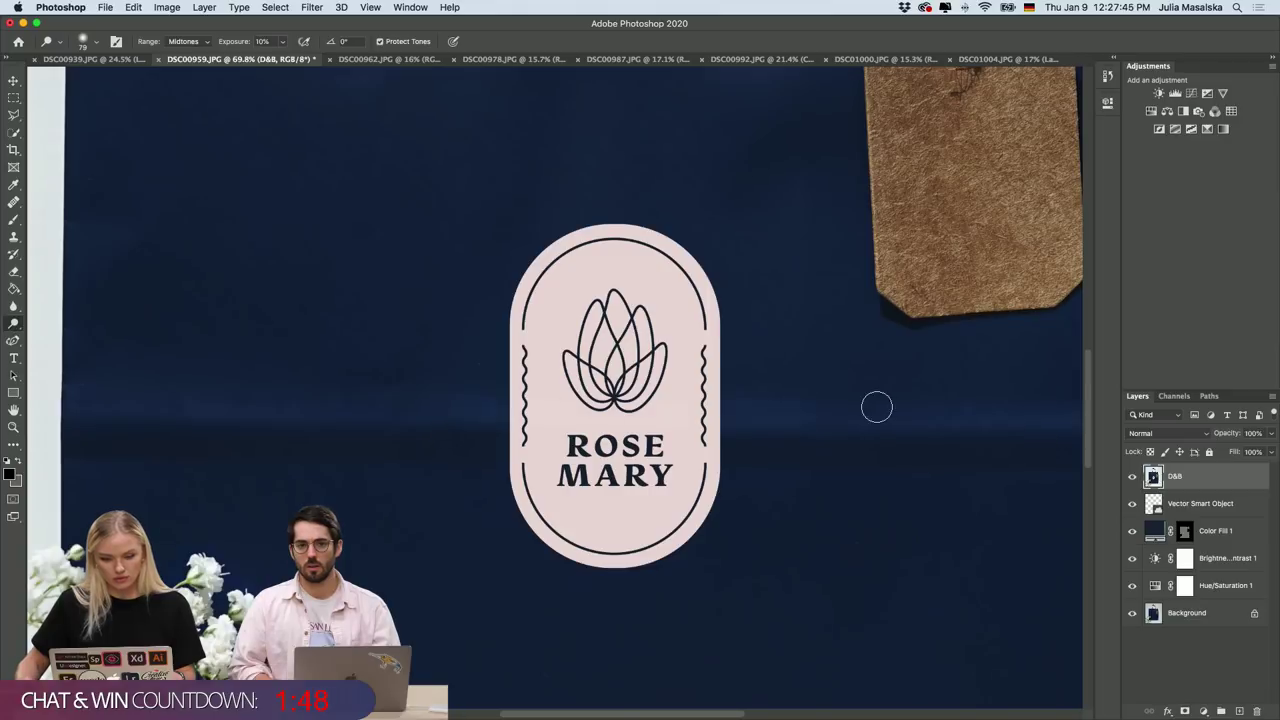
# Dodge a horizontal light streak across the ROSE MARY badge and navy bag.
pyautogui.moveTo(876, 407)
pyautogui.mouseDown()
pyautogui.moveTo(614, 417)
pyautogui.moveTo(477, 403)
pyautogui.moveTo(851, 418)
pyautogui.moveTo(526, 408)
pyautogui.moveTo(752, 408)
pyautogui.mouseUp()
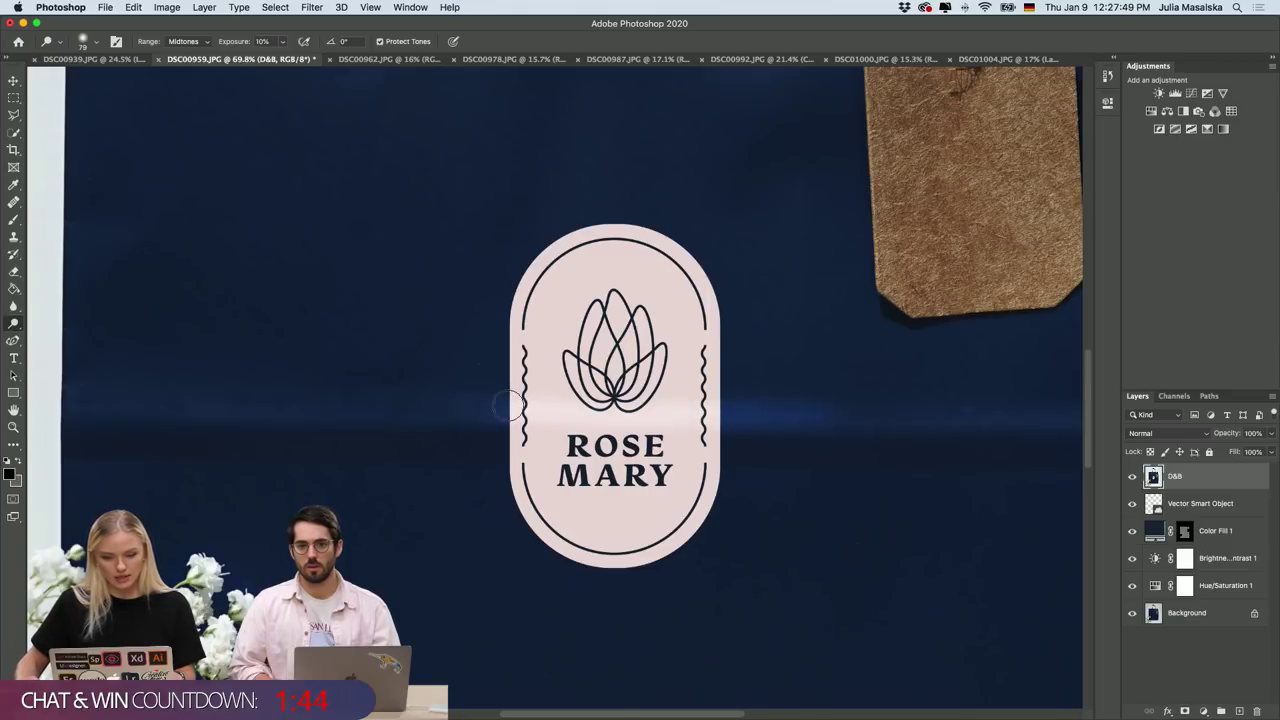
pyautogui.moveTo(508, 406)
pyautogui.mouseDown()
pyautogui.moveTo(735, 406)
pyautogui.moveTo(499, 402)
pyautogui.moveTo(694, 411)
pyautogui.moveTo(628, 412)
pyautogui.mouseUp()
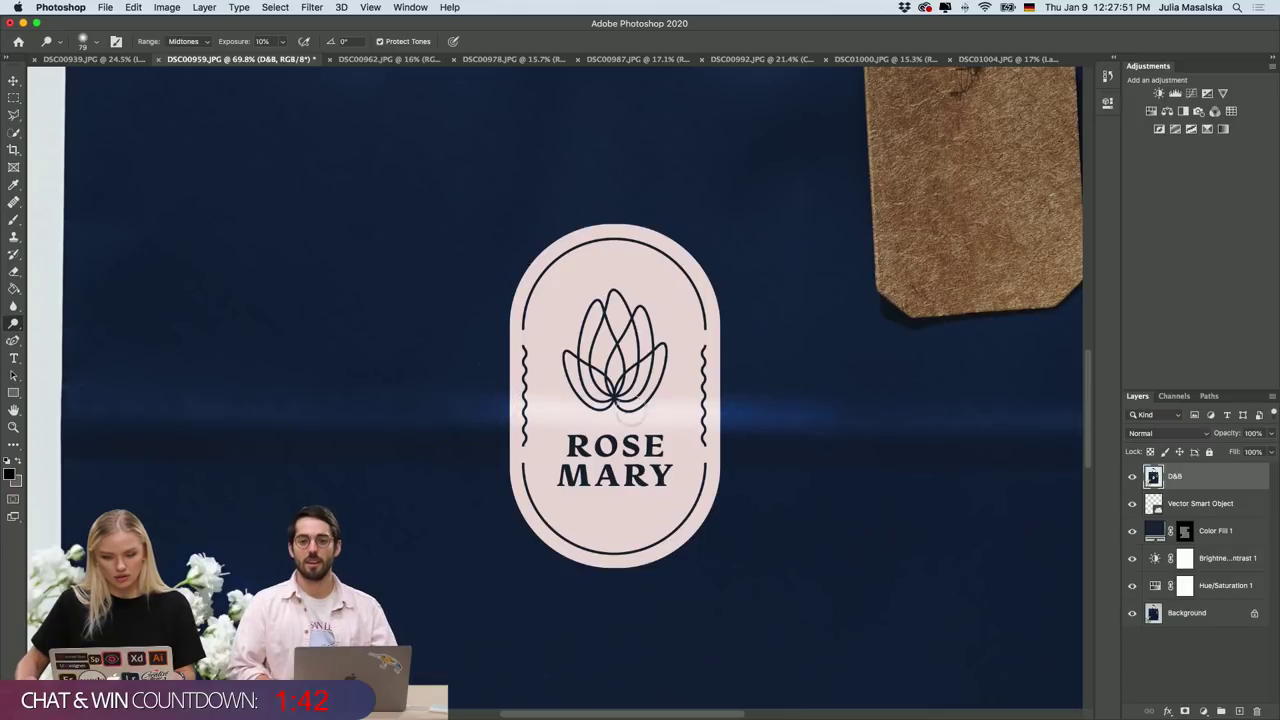
pyautogui.scroll(-1, 650, 425)
pyautogui.scroll(3, 674, 440)
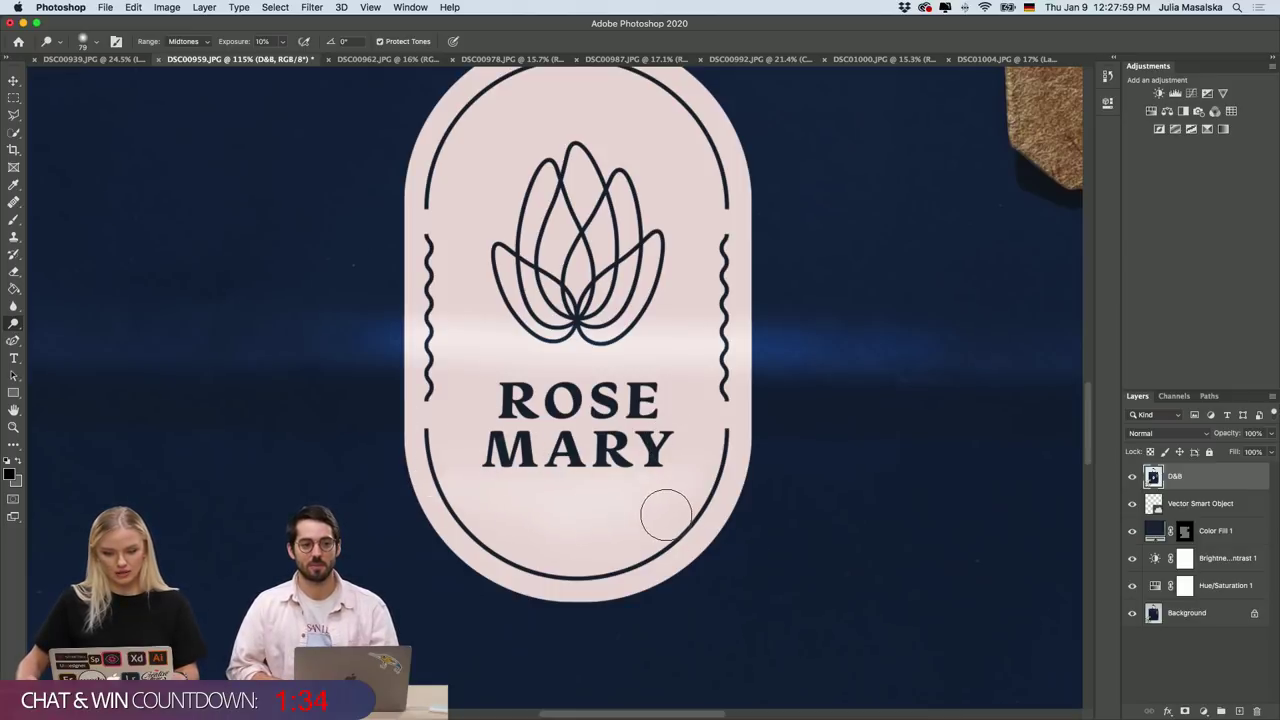
pyautogui.scroll(3, 669, 503)
pyautogui.scroll(-3, 665, 510)
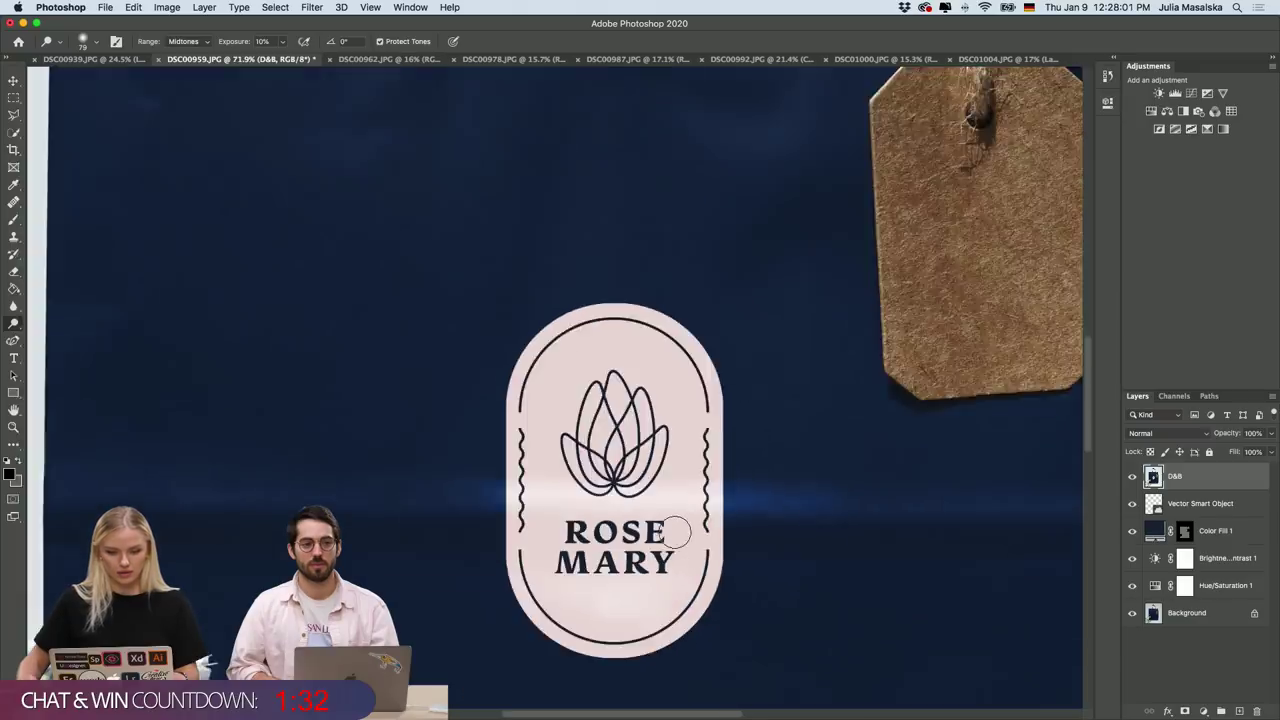
pyautogui.scroll(-2, 675, 532)
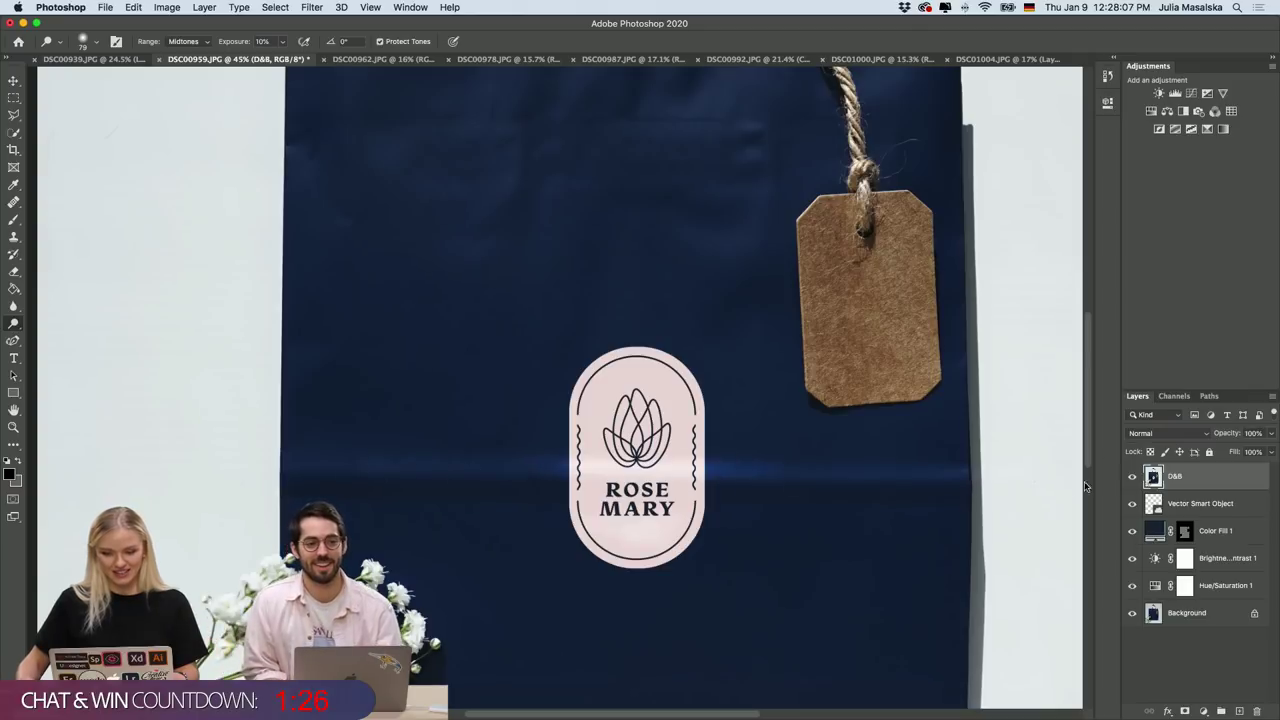
pyautogui.scroll(-2, 1068, 481)
pyautogui.scroll(2, 940, 494)
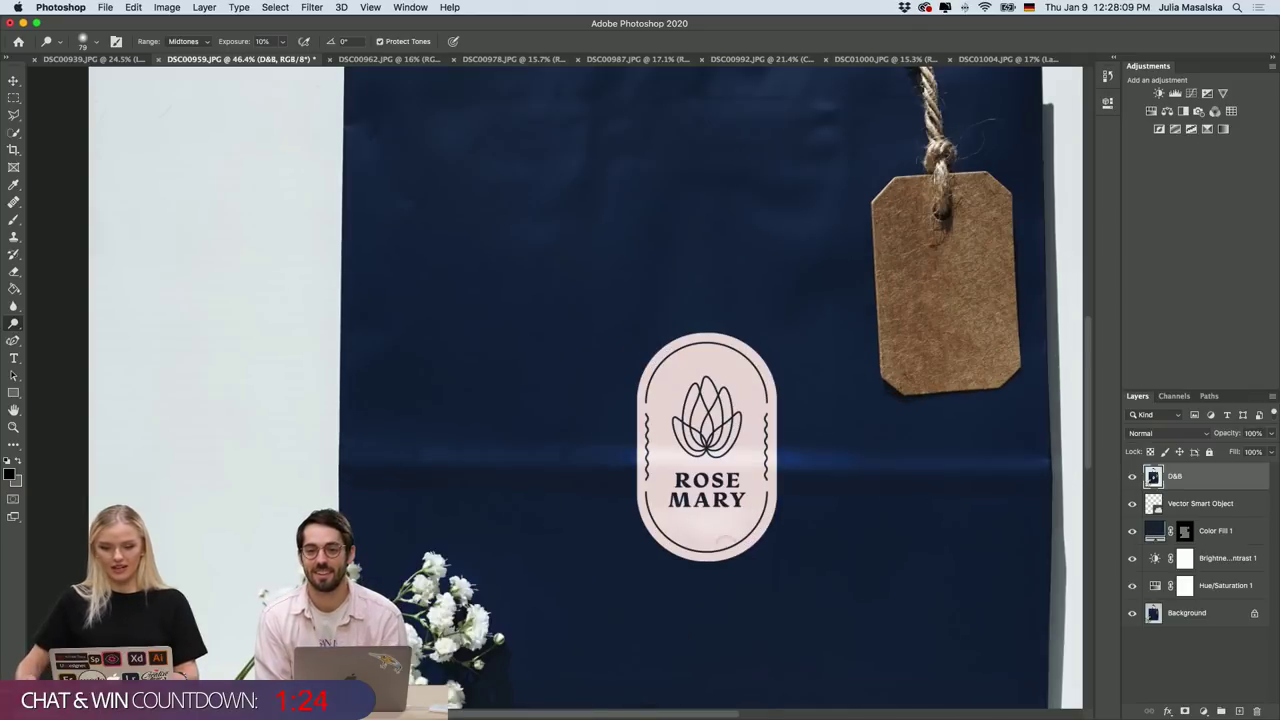
# Set up the Burn Tool with 15% exposure and an 83 px, 9% hardness brush.
pyautogui.rightClick(14, 325)
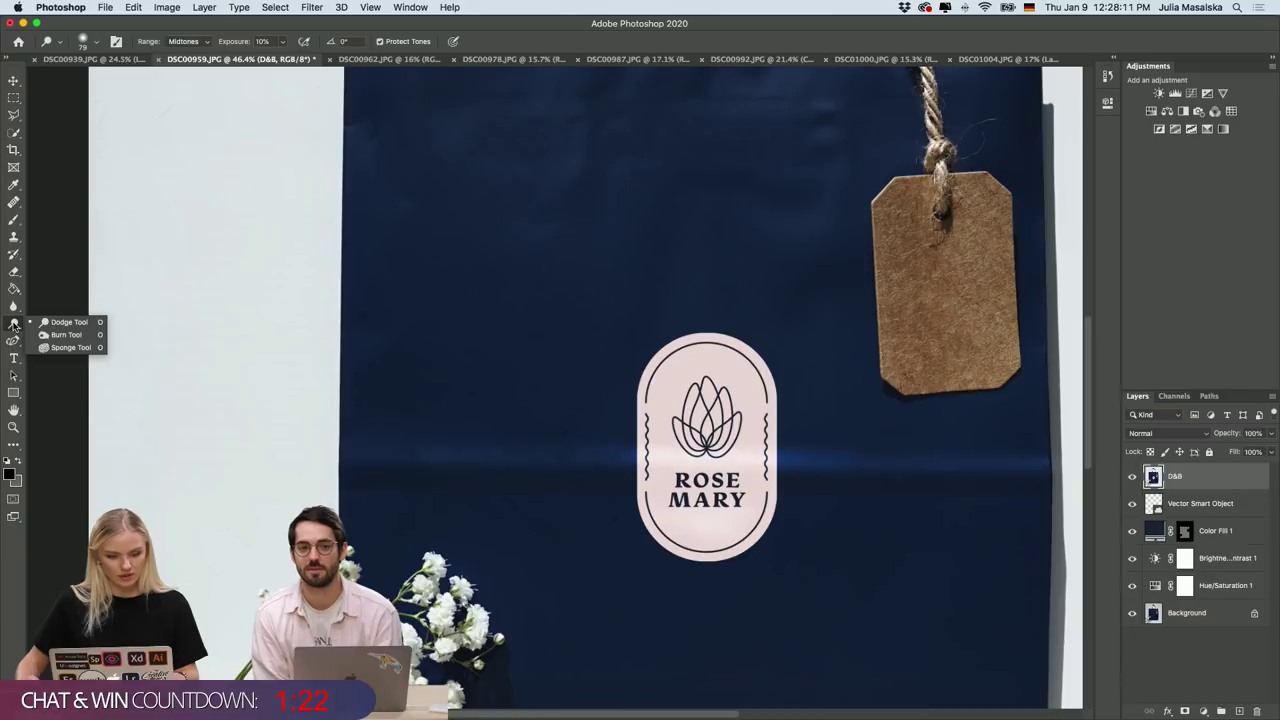
pyautogui.click(60, 331)
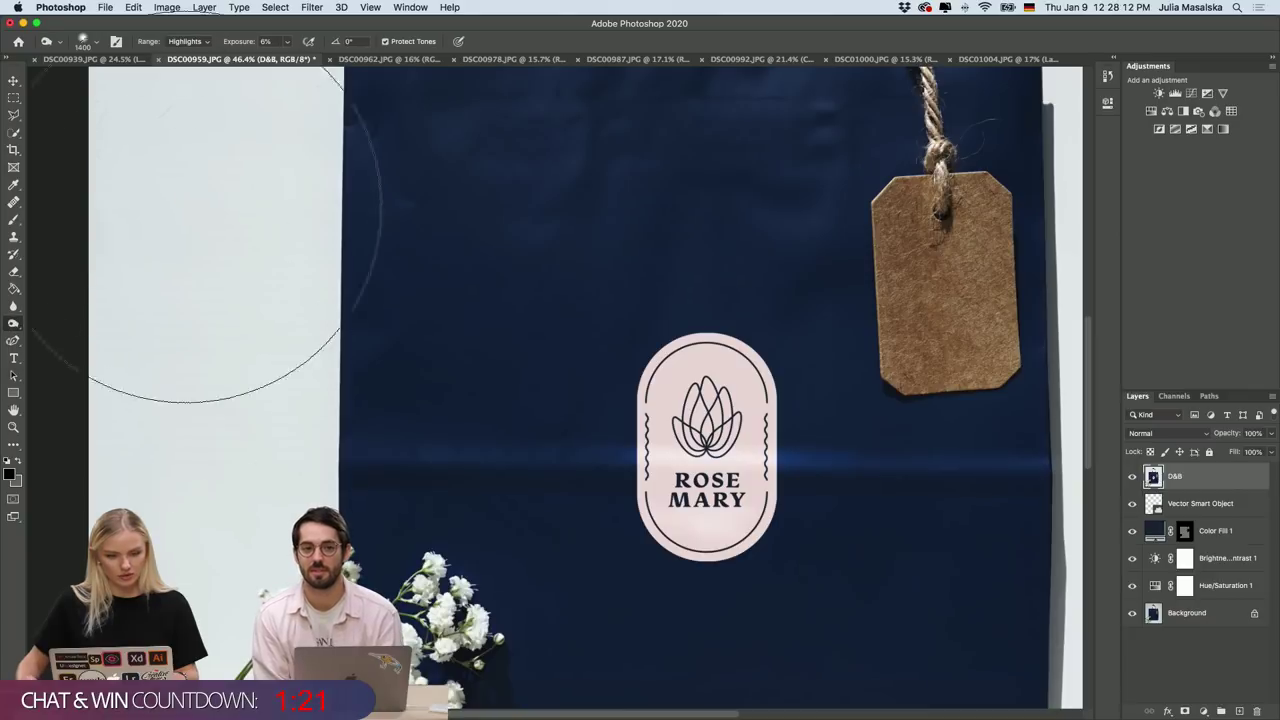
pyautogui.click(288, 42)
pyautogui.moveTo(289, 59); pyautogui.dragTo(294, 59)
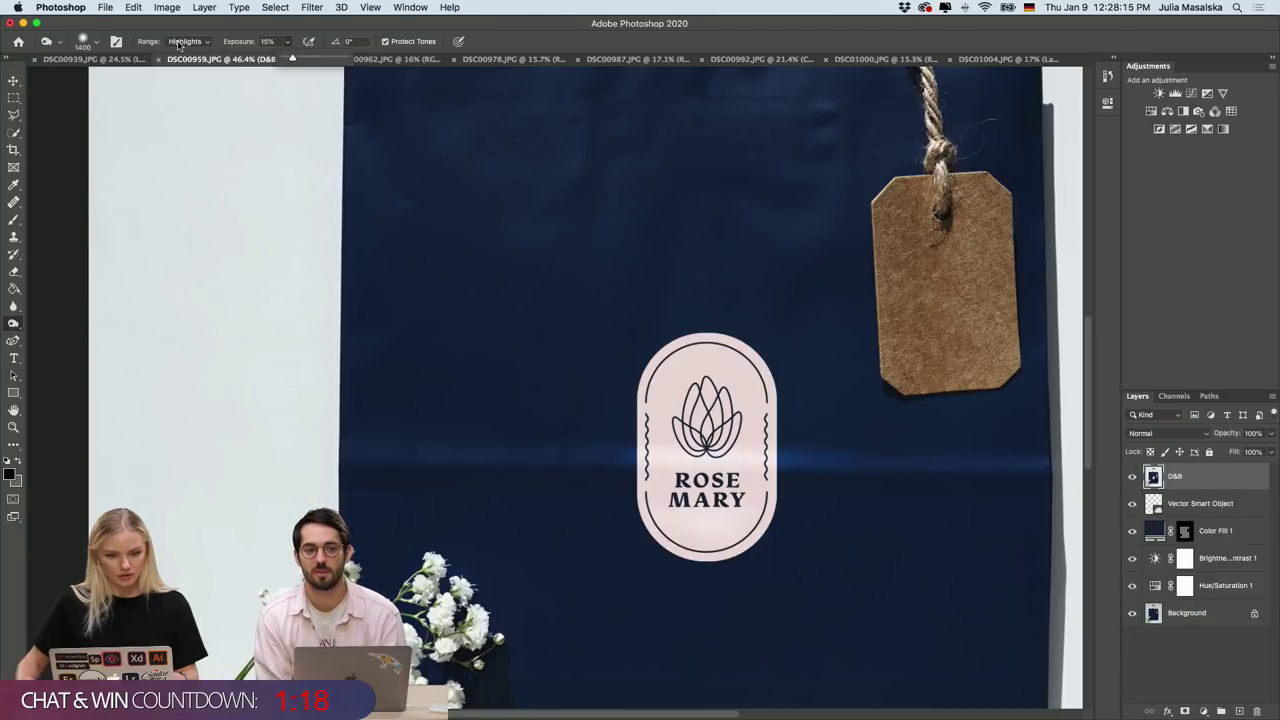
pyautogui.click(98, 43)
pyautogui.click(102, 85)
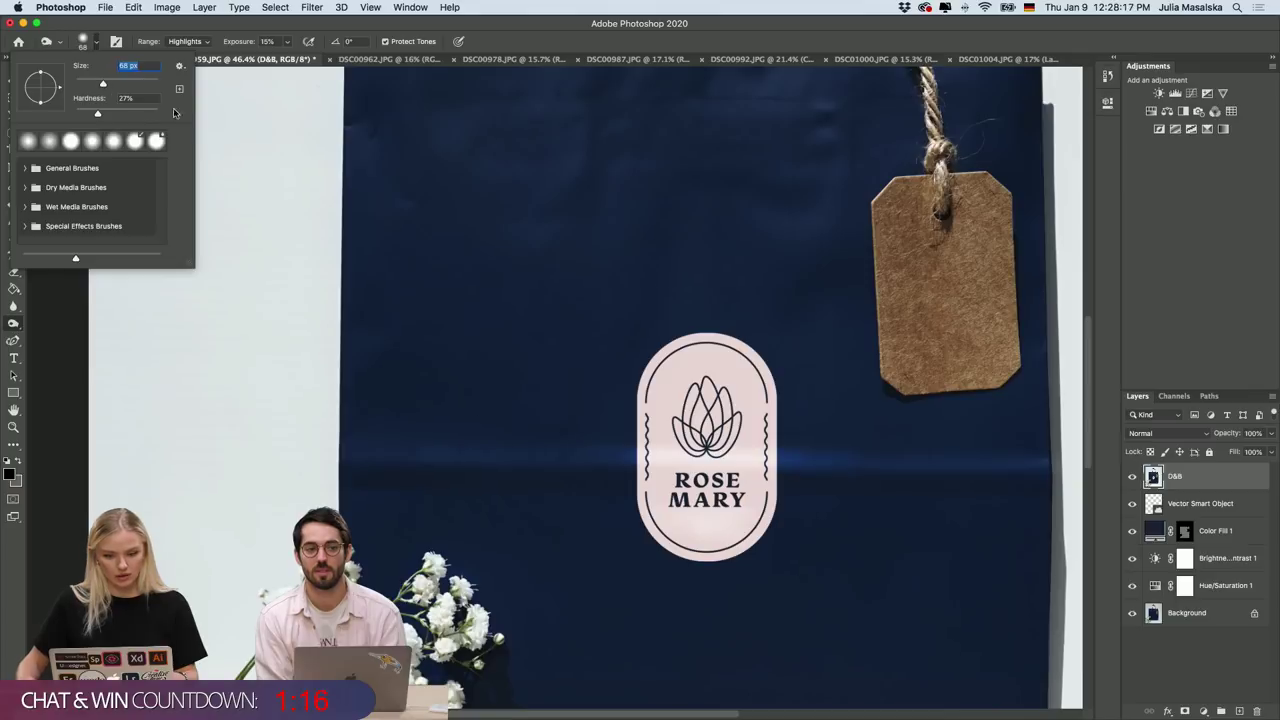
pyautogui.moveTo(107, 82); pyautogui.dragTo(83, 114)
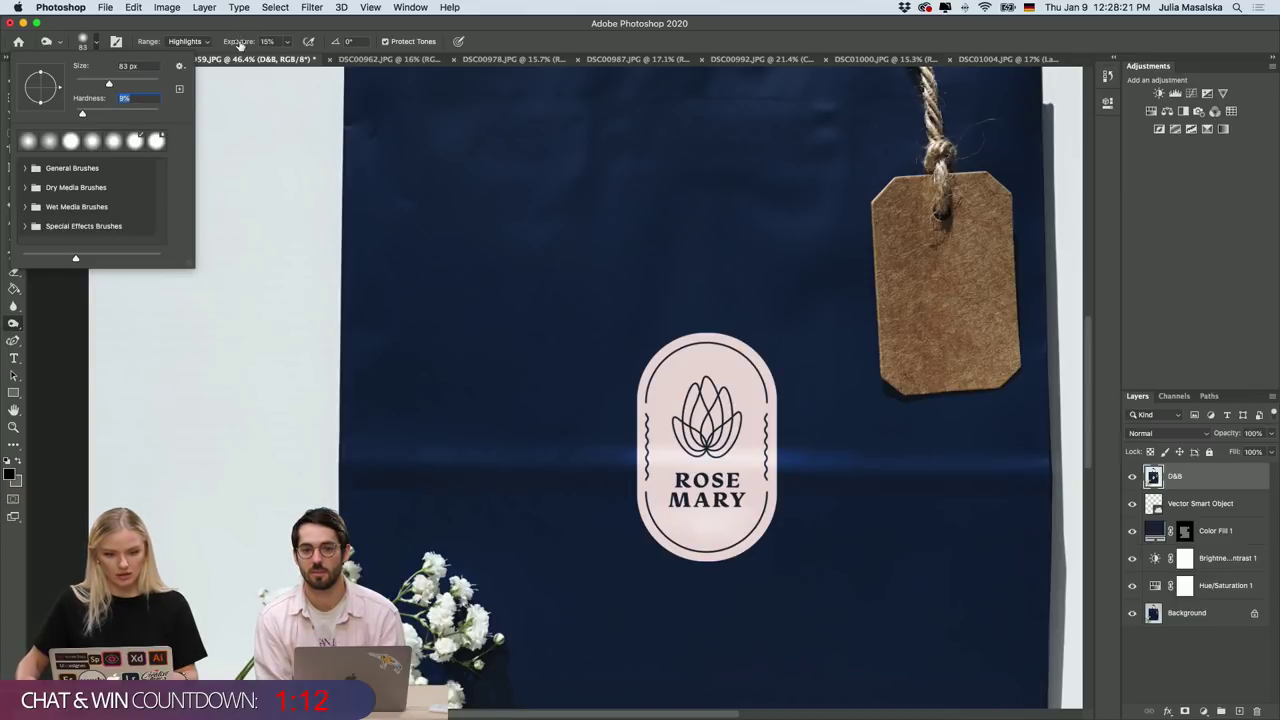
pyautogui.press('Return')
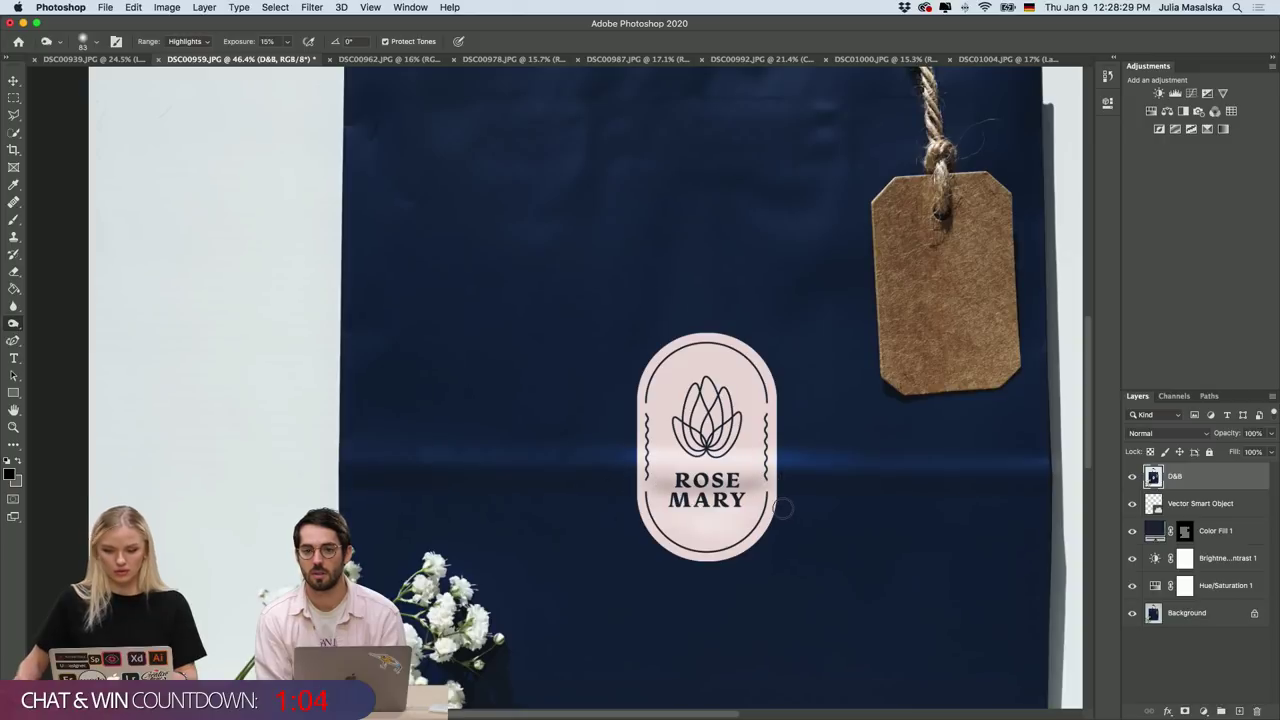
# Toggle the D&B layer off and on to compare, leaving it visible.
pyautogui.scroll(-3, 783, 508)
pyautogui.scroll(3, 781, 507)
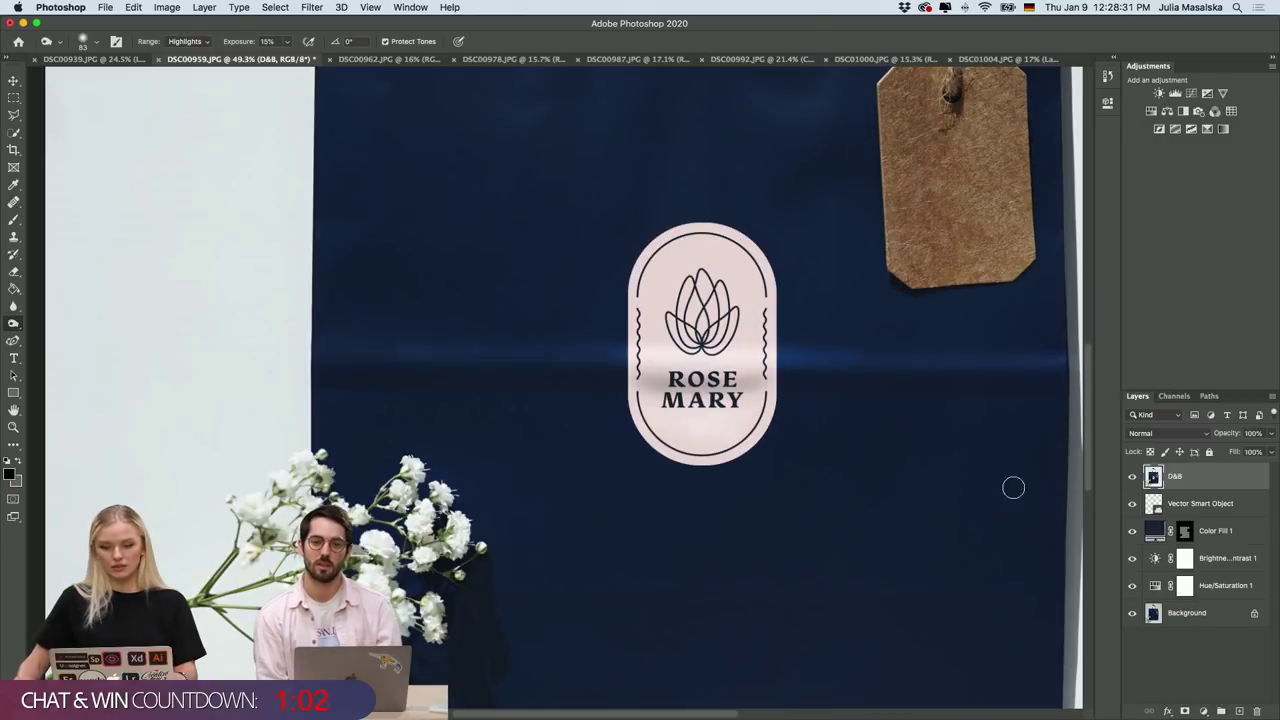
pyautogui.click(1133, 478)
pyautogui.click(1133, 478)
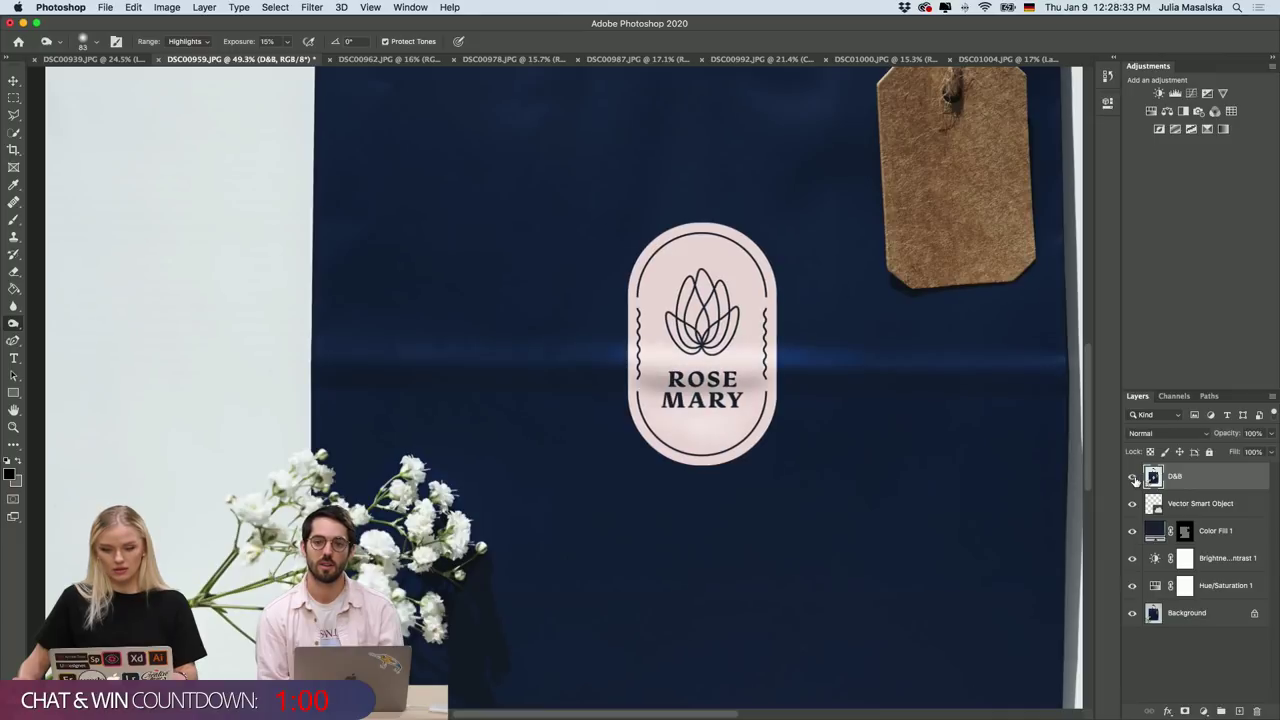
pyautogui.click(1133, 478)
pyautogui.click(1133, 478)
pyautogui.scroll(-3, 1018, 472)
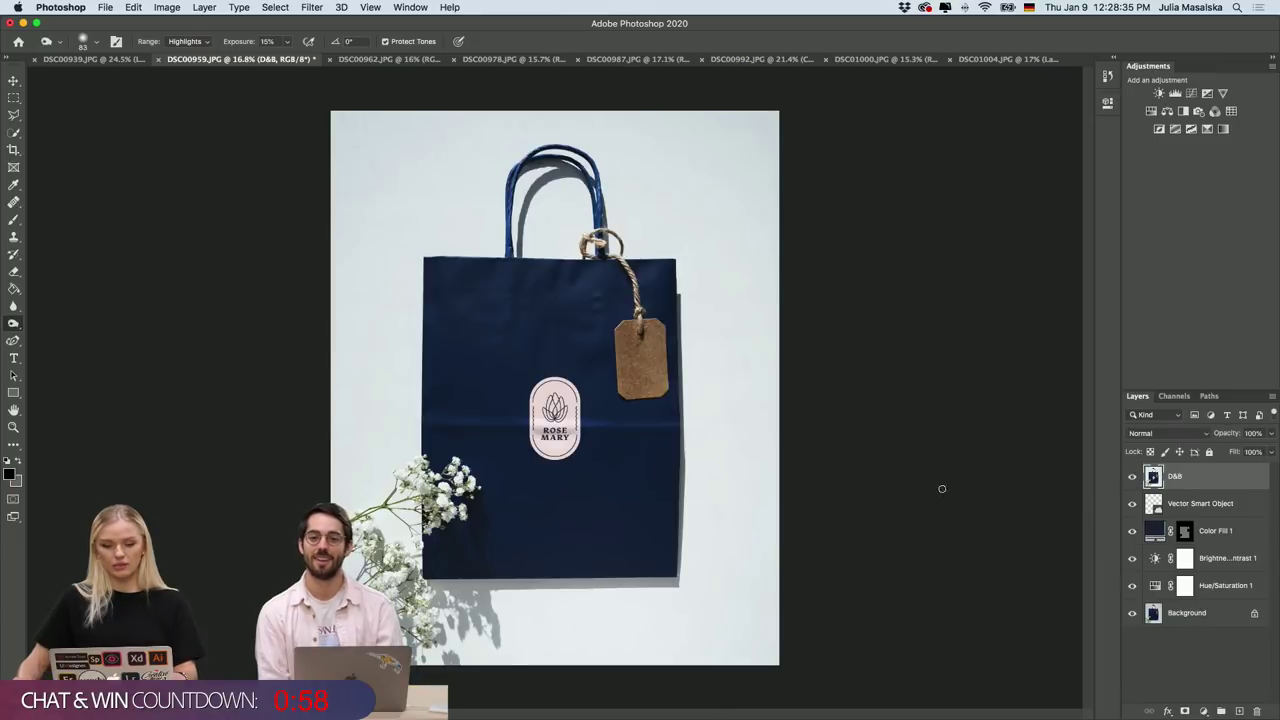
# Deselect D&B and add a new empty Layer 1 at the top of the stack.
pyautogui.scroll(-3, 880, 520)
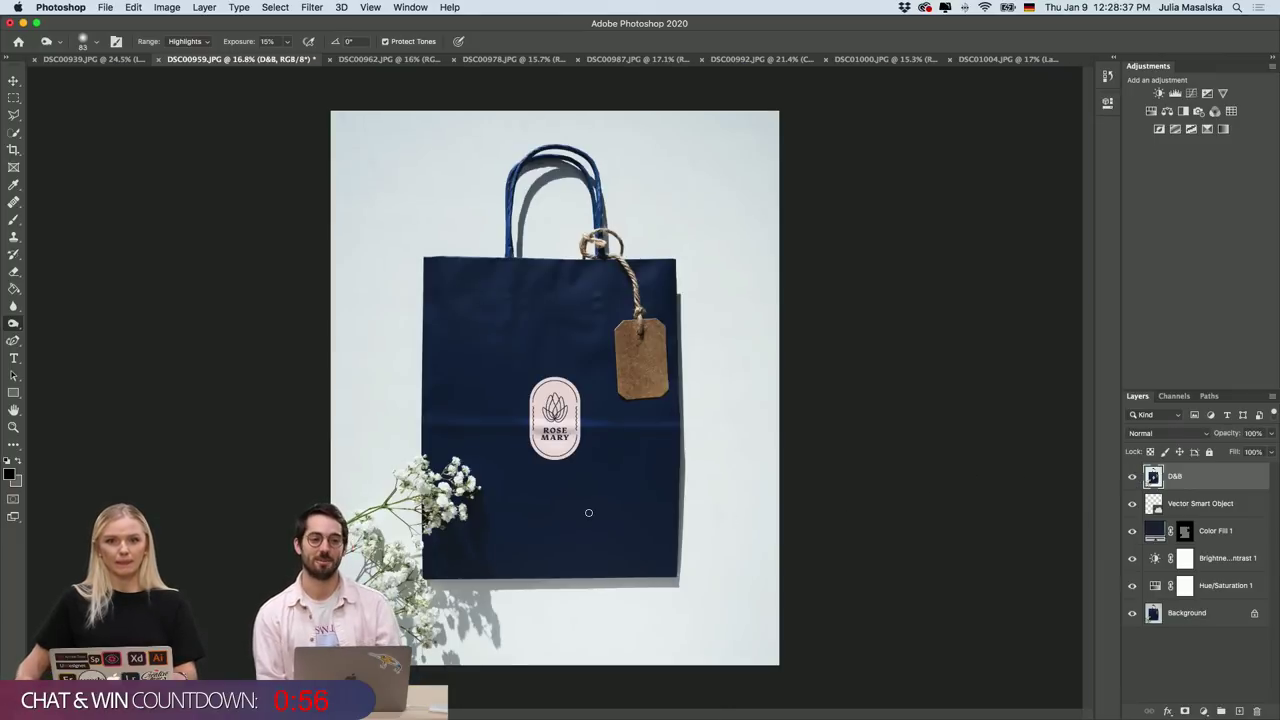
pyautogui.scroll(2, 586, 514)
pyautogui.scroll(-2, 586, 514)
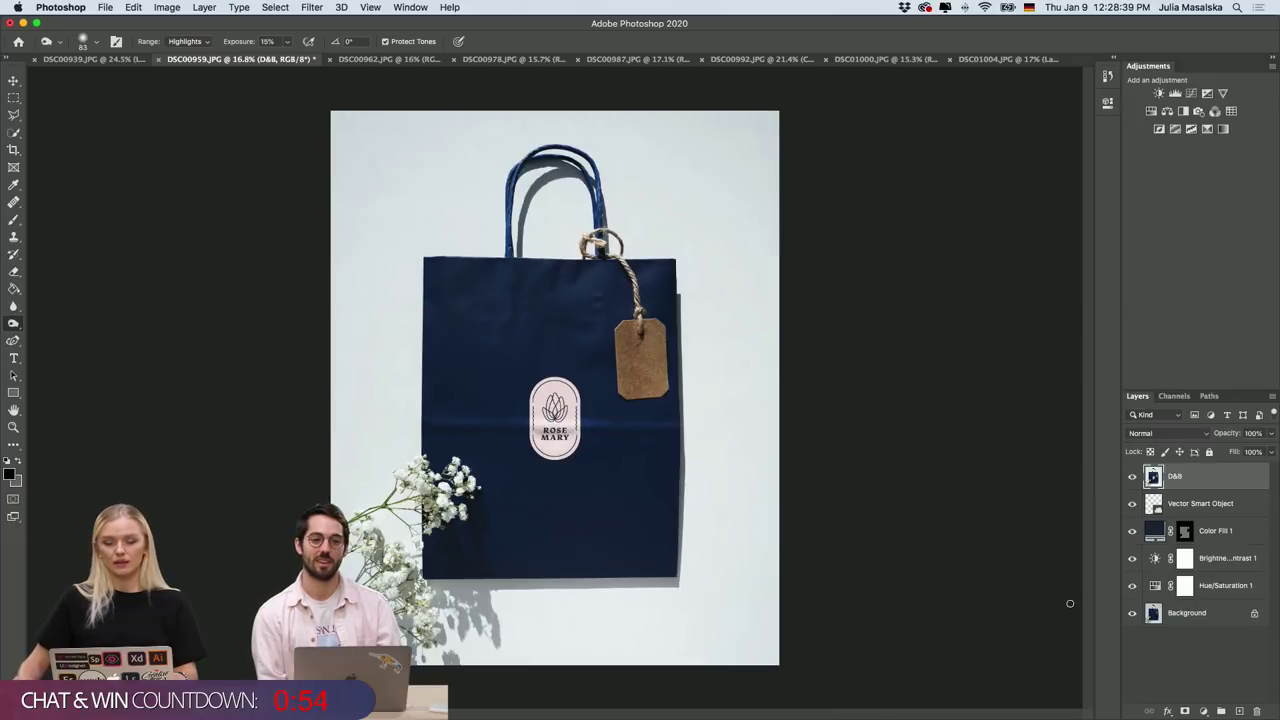
pyautogui.click(1226, 662)
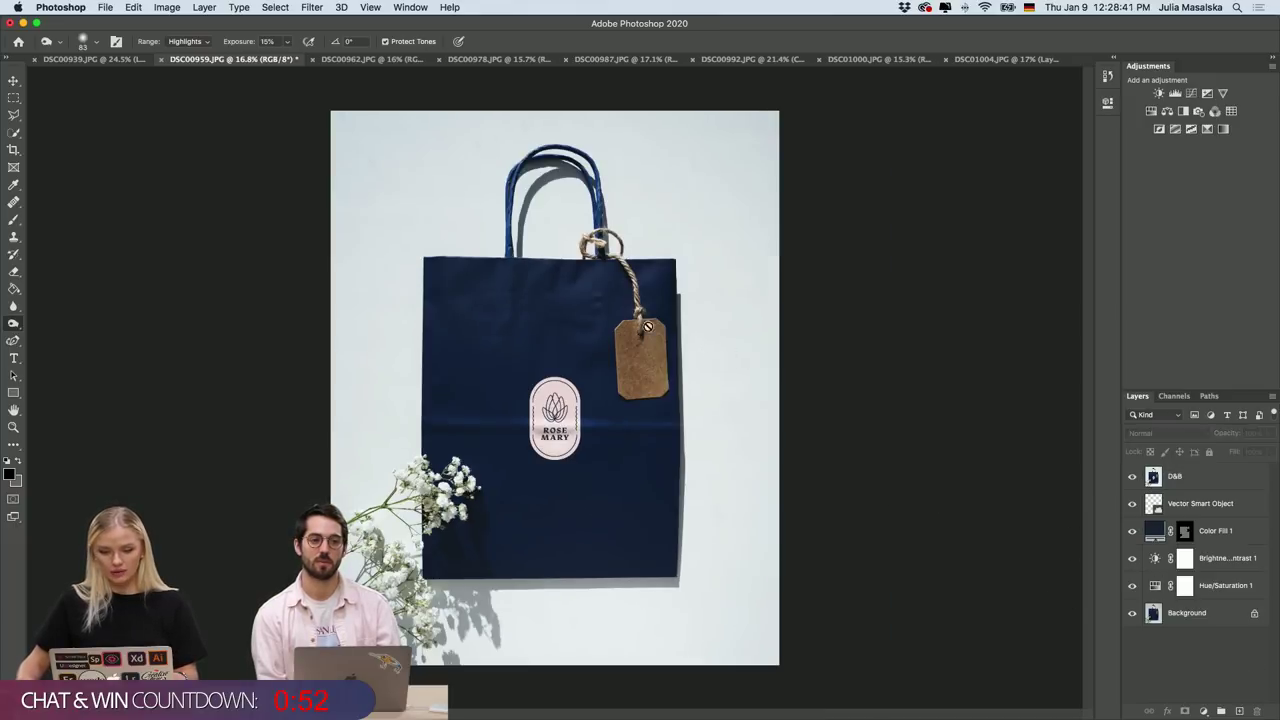
pyautogui.scroll(2, 639, 354)
pyautogui.scroll(3, 639, 354)
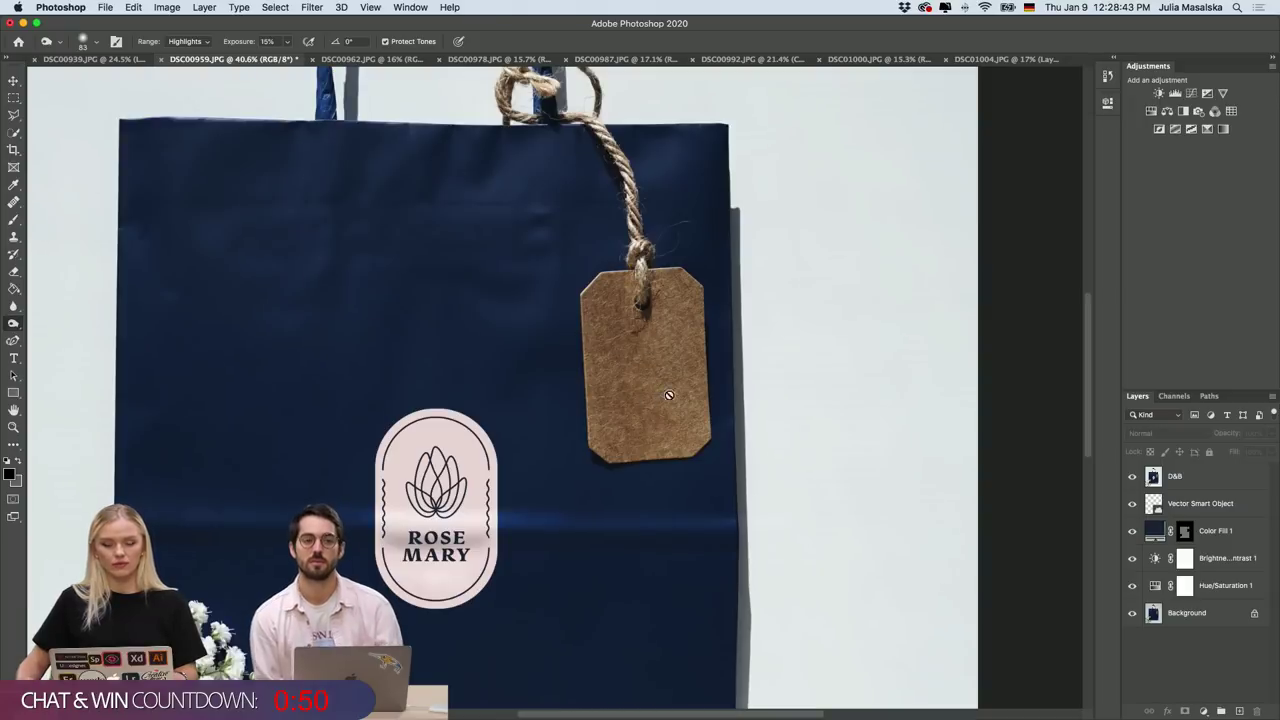
pyautogui.scroll(-2, 662, 375)
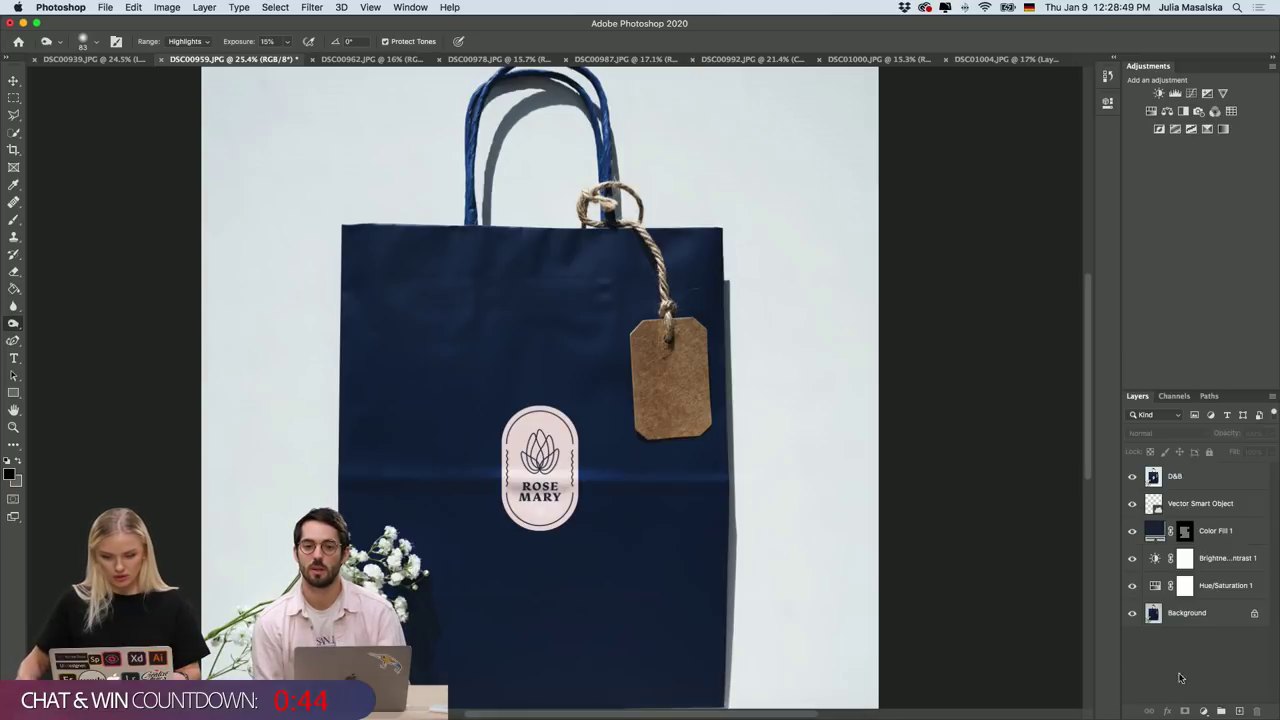
pyautogui.click(1240, 710)
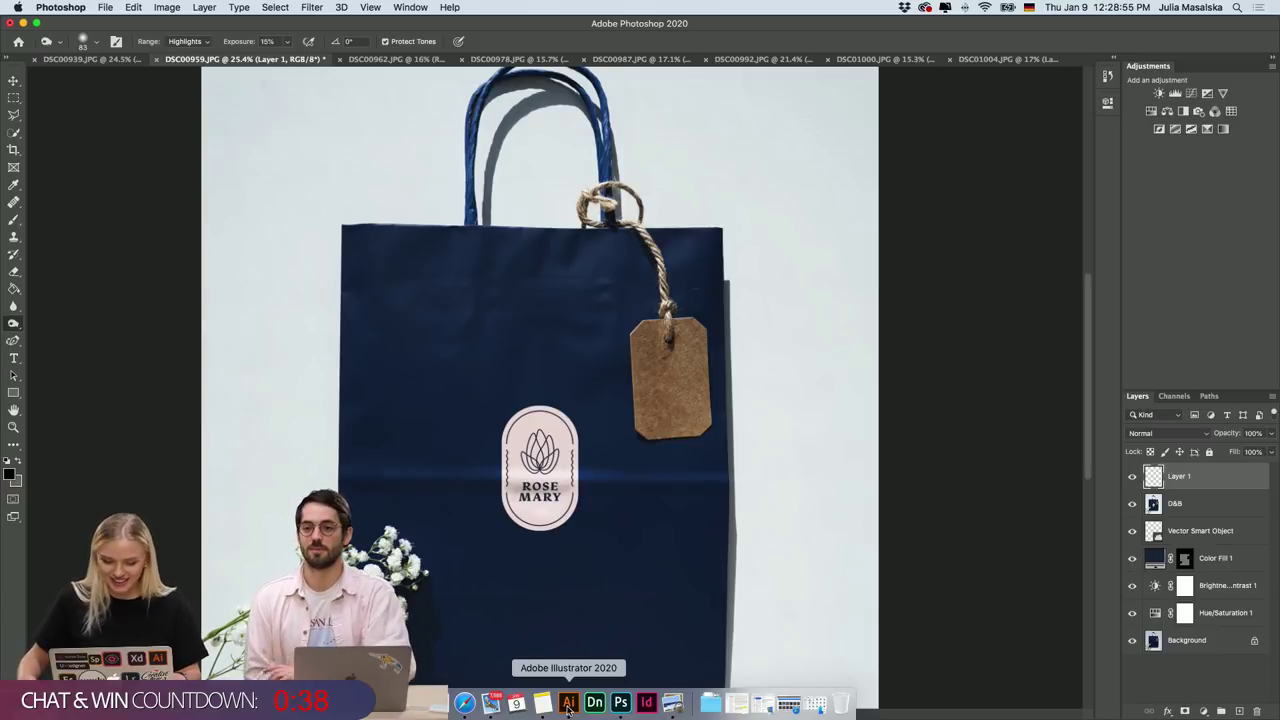
# In Illustrator, clear the selection and scroll the logo sheet to the RM monogram.
pyautogui.click(568, 703)
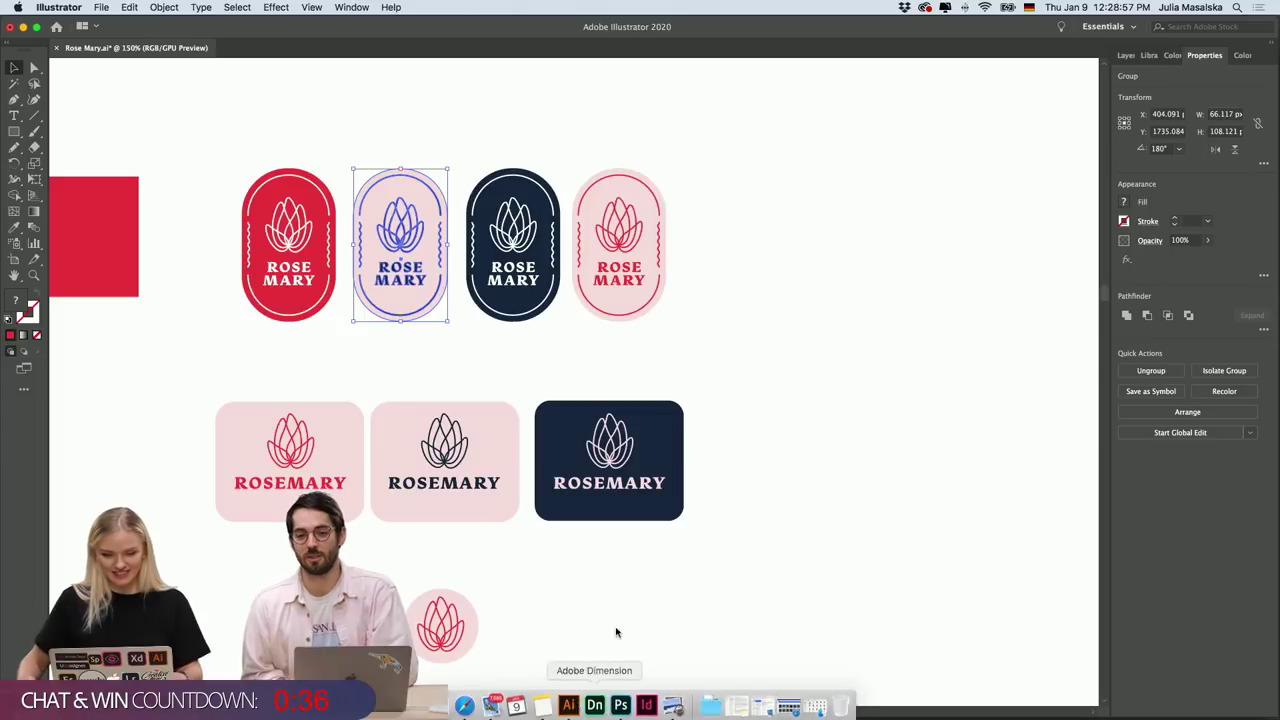
pyautogui.click(706, 372)
pyautogui.scroll(-5, 706, 373)
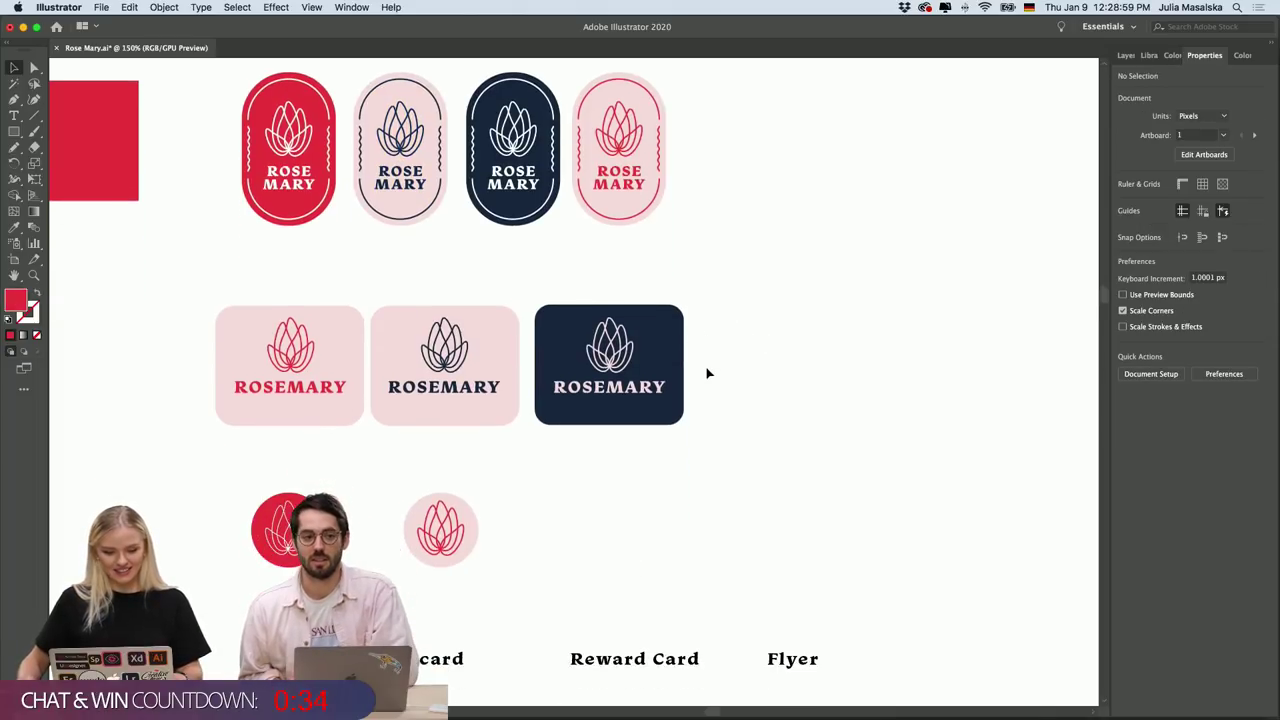
pyautogui.scroll(-5, 706, 373)
pyautogui.scroll(-3, 706, 369)
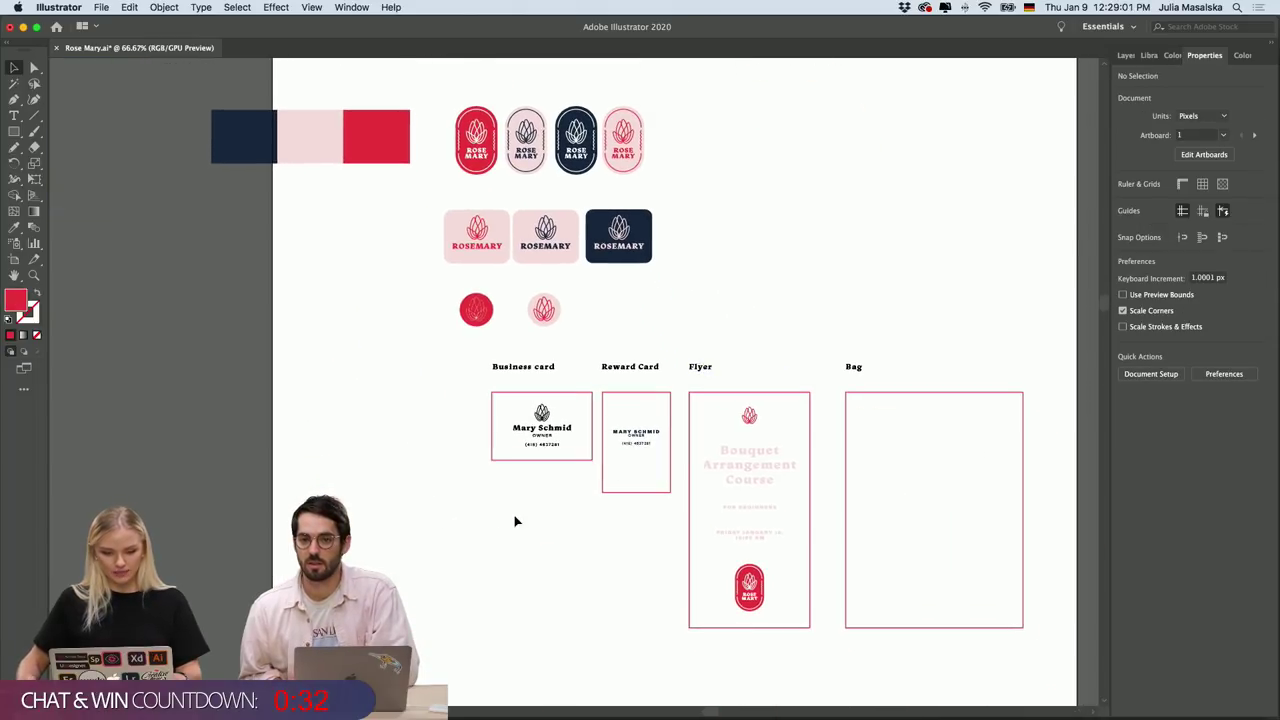
pyautogui.scroll(5, 516, 518)
pyautogui.hscroll(6, 516, 518)
pyautogui.scroll(-2, 516, 518)
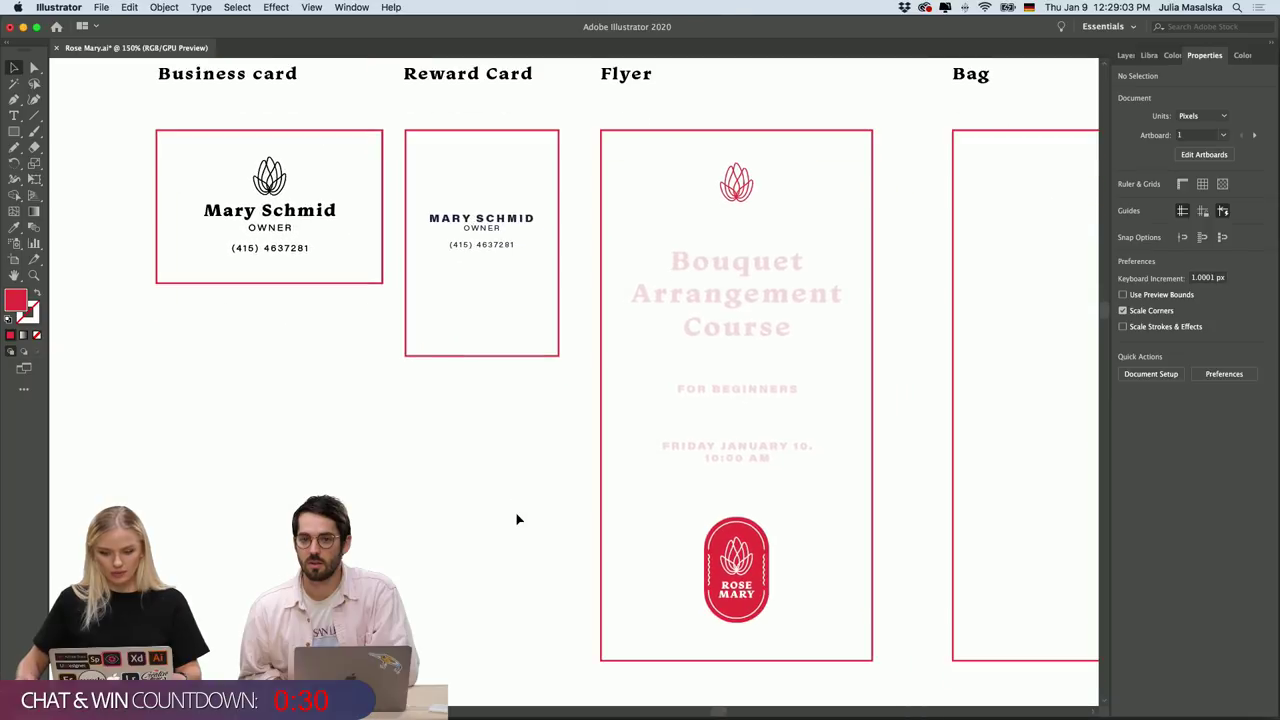
pyautogui.scroll(4, 516, 518)
pyautogui.scroll(6, 516, 518)
pyautogui.scroll(-4, 516, 518)
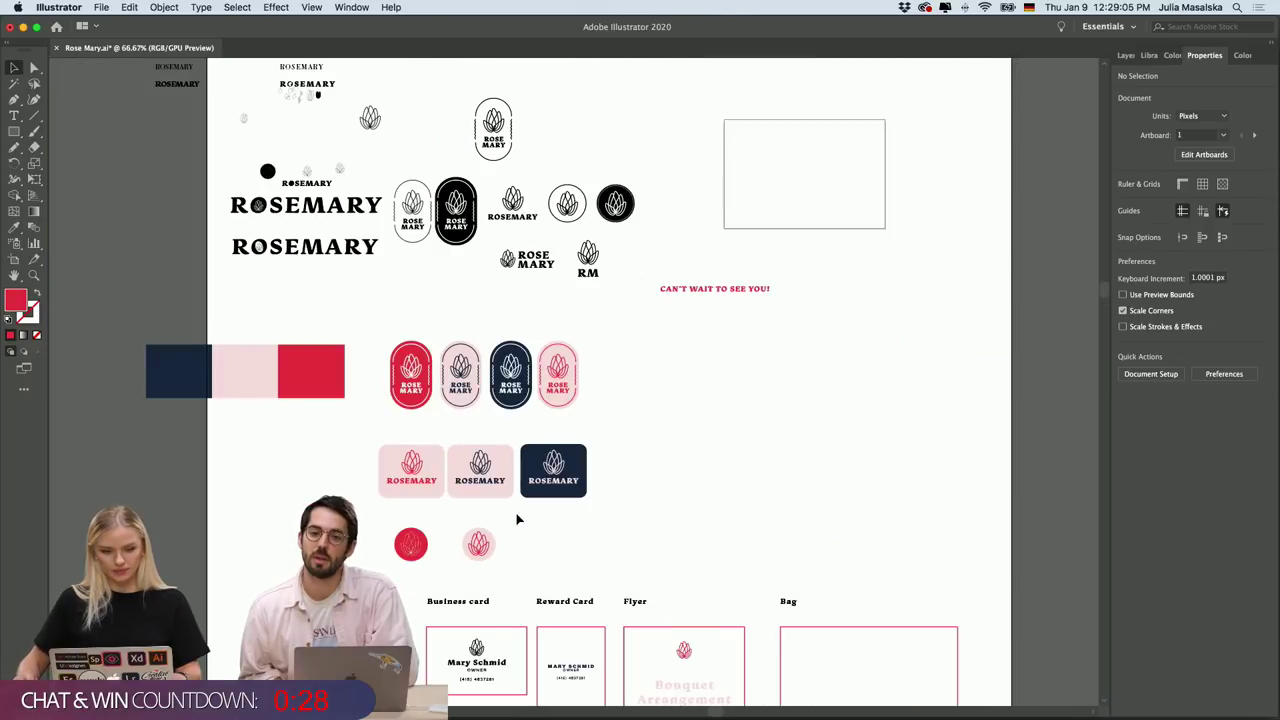
pyautogui.scroll(1, 516, 518)
pyautogui.scroll(2, 517, 519)
pyautogui.scroll(4, 547, 349)
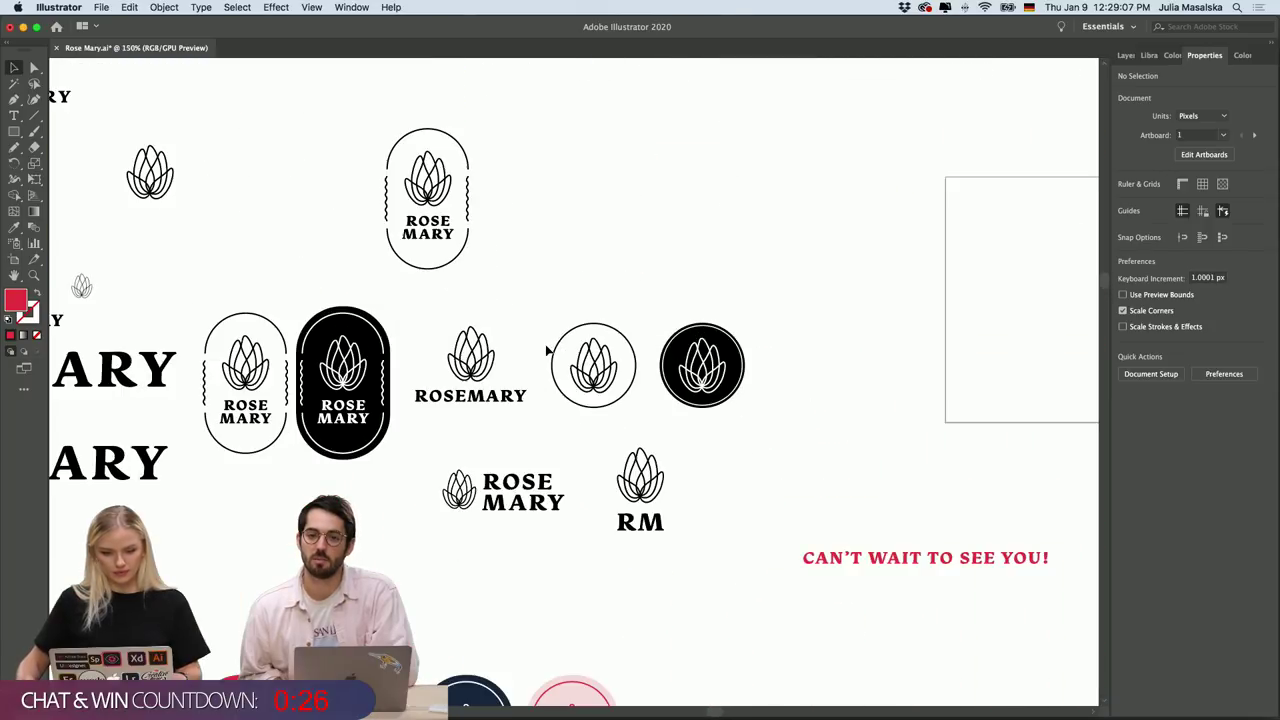
# Marquee-select the RM monogram logo group and bring up the window overview.
pyautogui.moveTo(697, 451); pyautogui.dragTo(610, 533)
pyautogui.scroll(3, 699, 521)
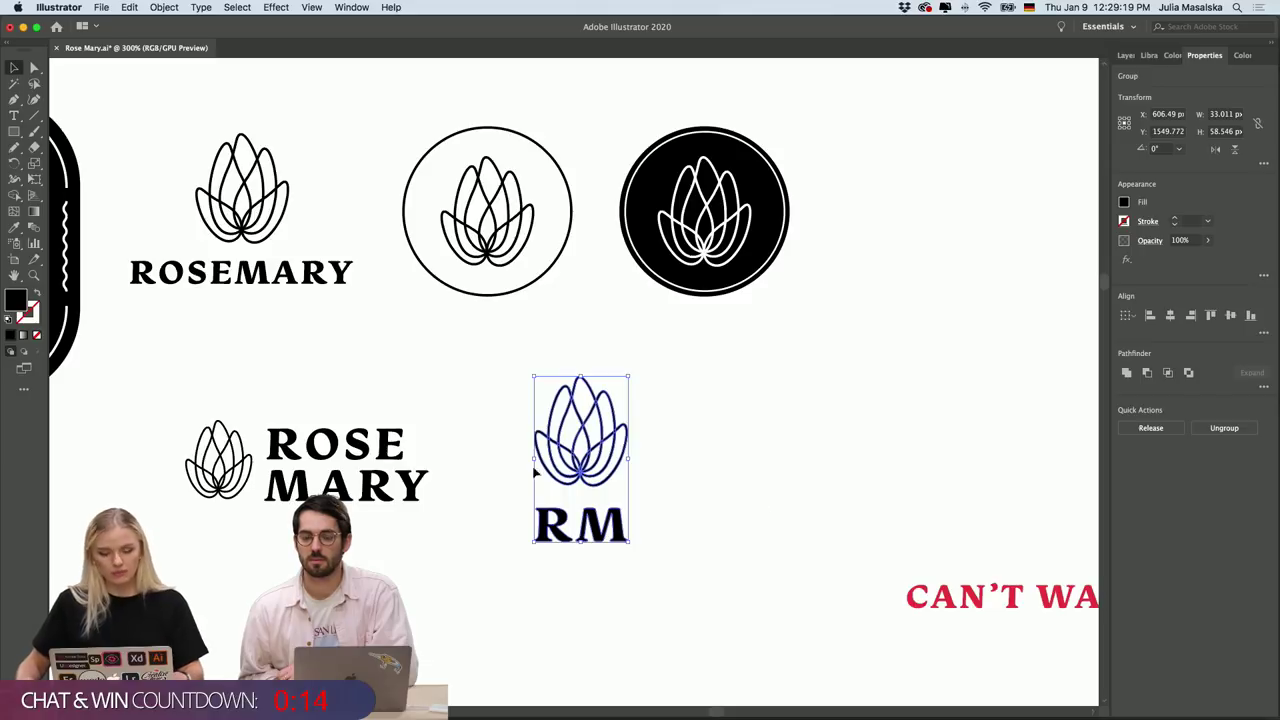
pyautogui.press('super+shift+b')
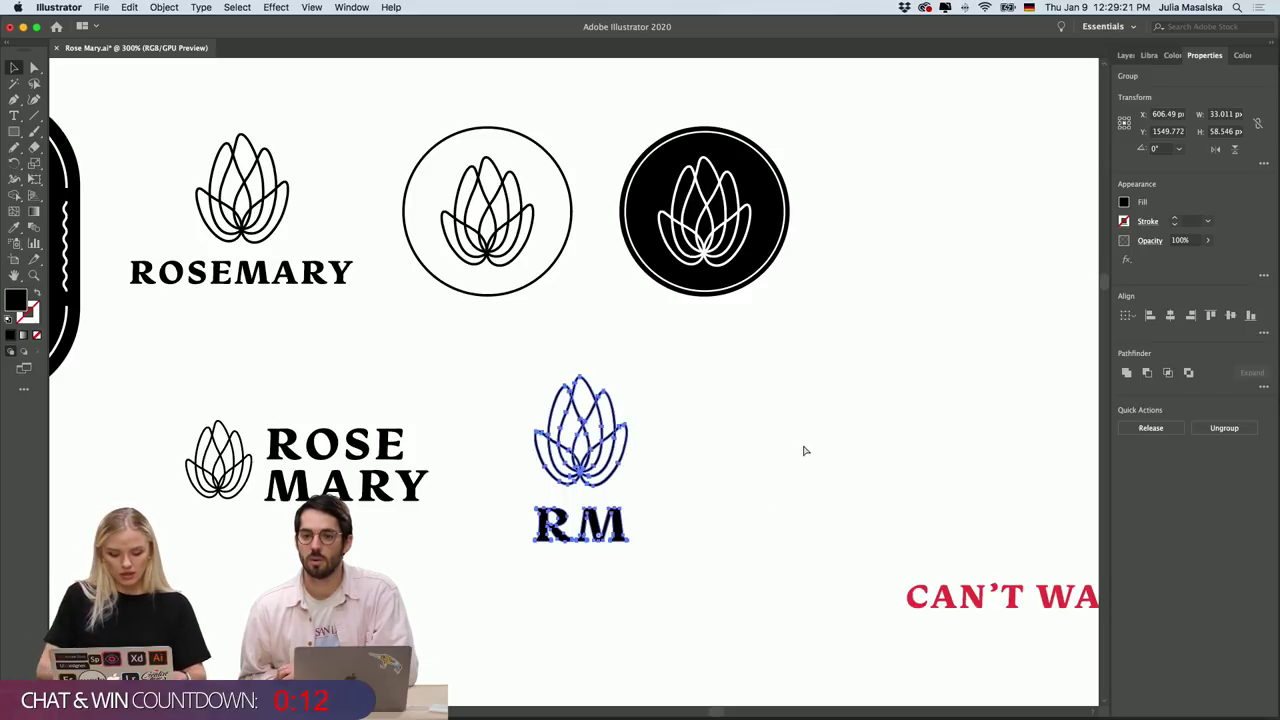
pyautogui.press('super+shift+b')
pyautogui.hotkey('ctrl', 'Up')
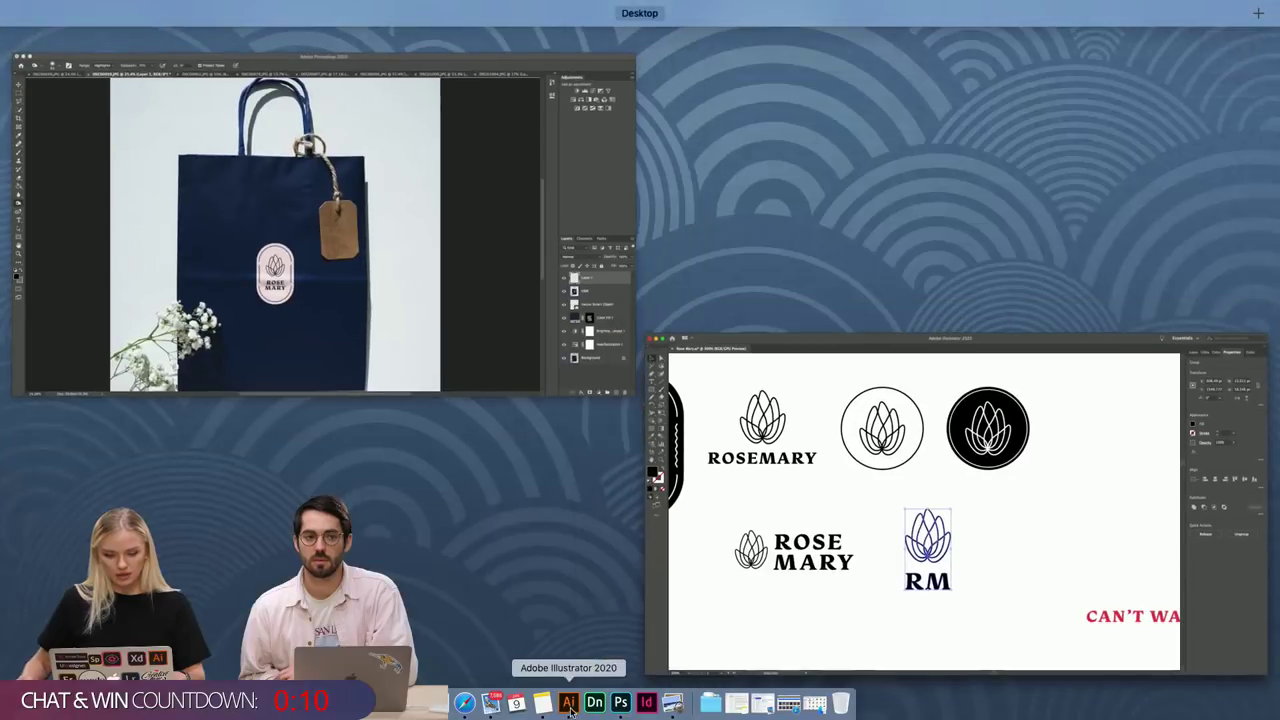
# Paste the RM monogram as a smart object onto the kraft hang tag, tilted about -3.8°.
pyautogui.click(417, 312)
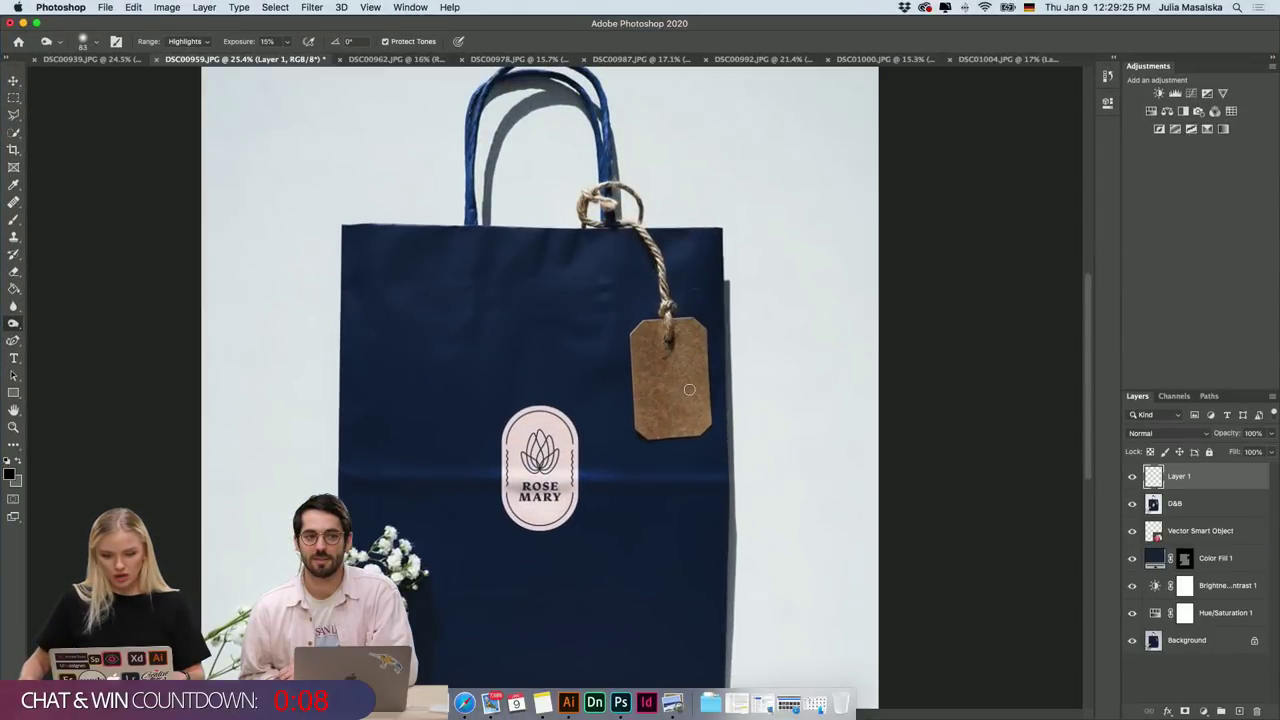
pyautogui.press('super+v')
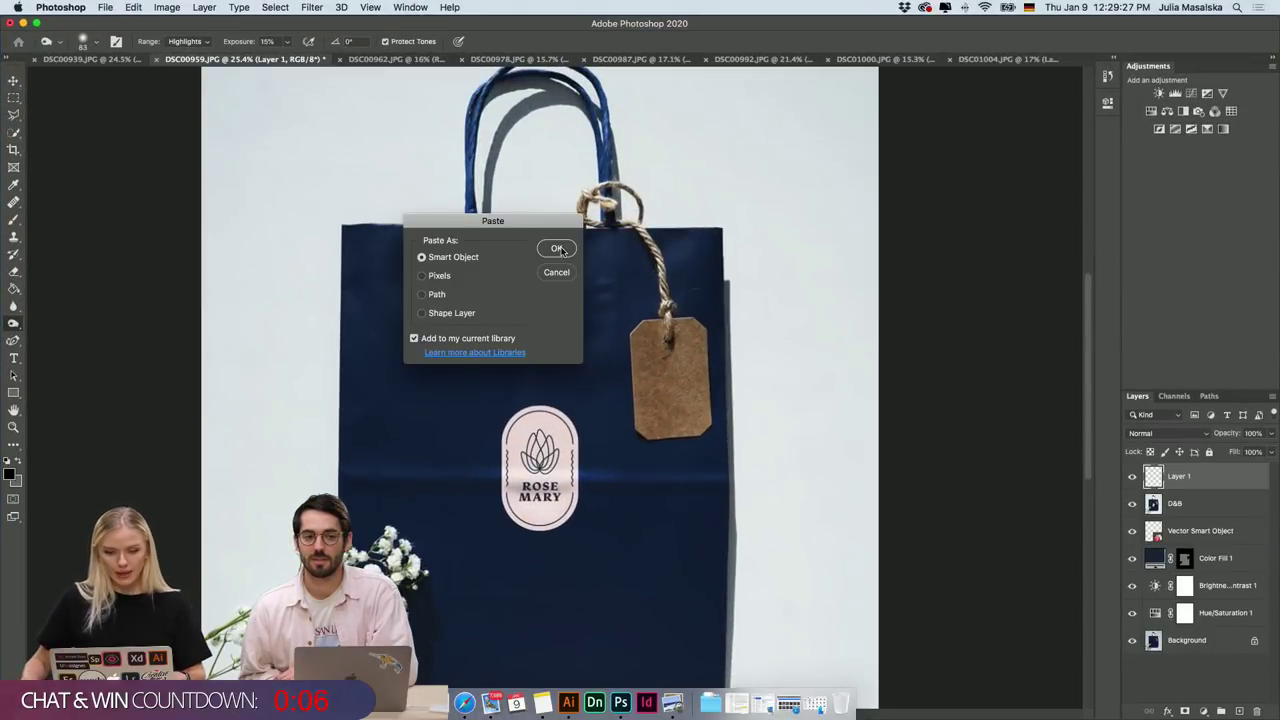
pyautogui.click(557, 249)
pyautogui.scroll(3, 629, 381)
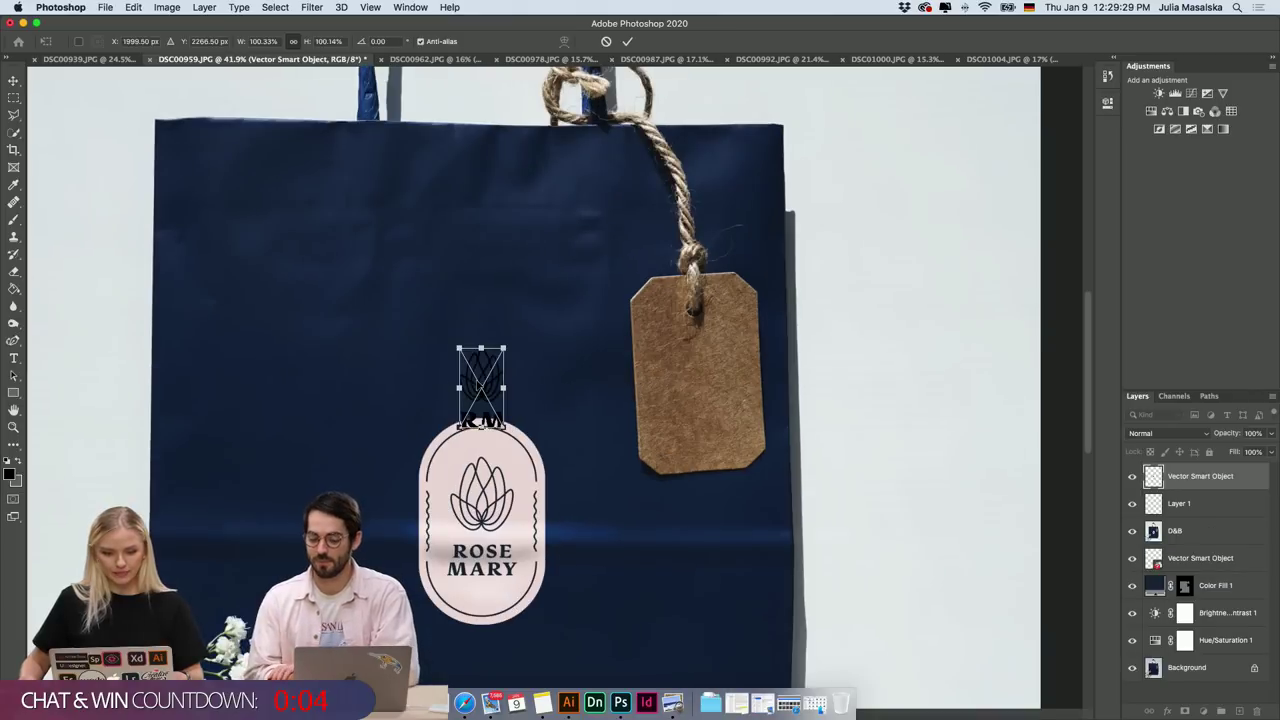
pyautogui.moveTo(481, 385); pyautogui.dragTo(697, 387)
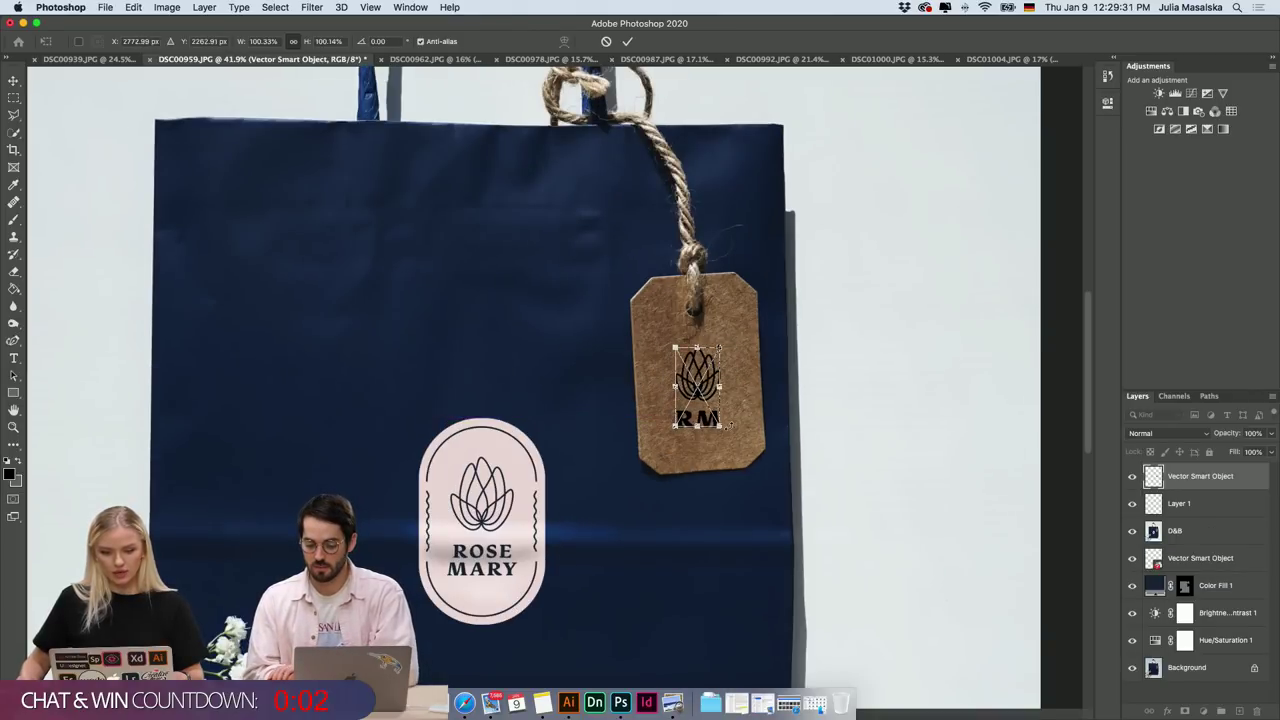
pyautogui.moveTo(729, 429); pyautogui.dragTo(737, 419)
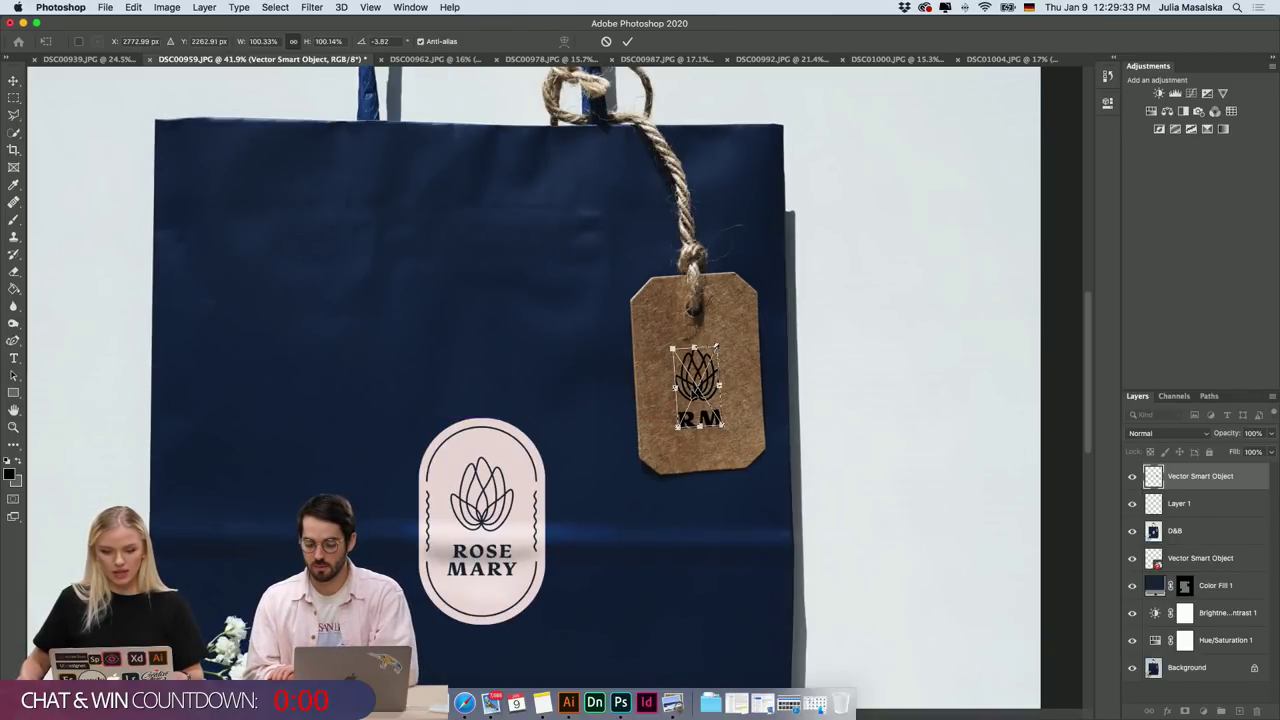
pyautogui.moveTo(694, 372); pyautogui.dragTo(698, 371)
pyautogui.click(628, 41)
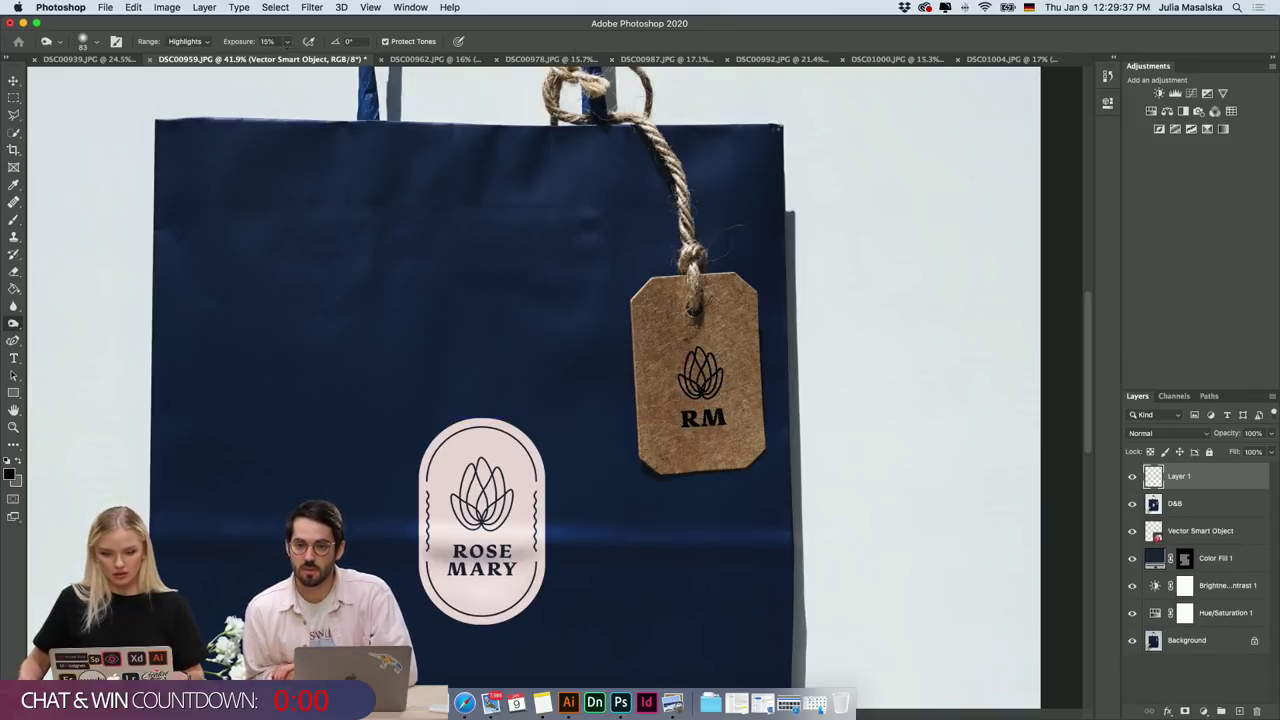
pyautogui.scroll(-5, 860, 388)
pyautogui.scroll(3, 646, 415)
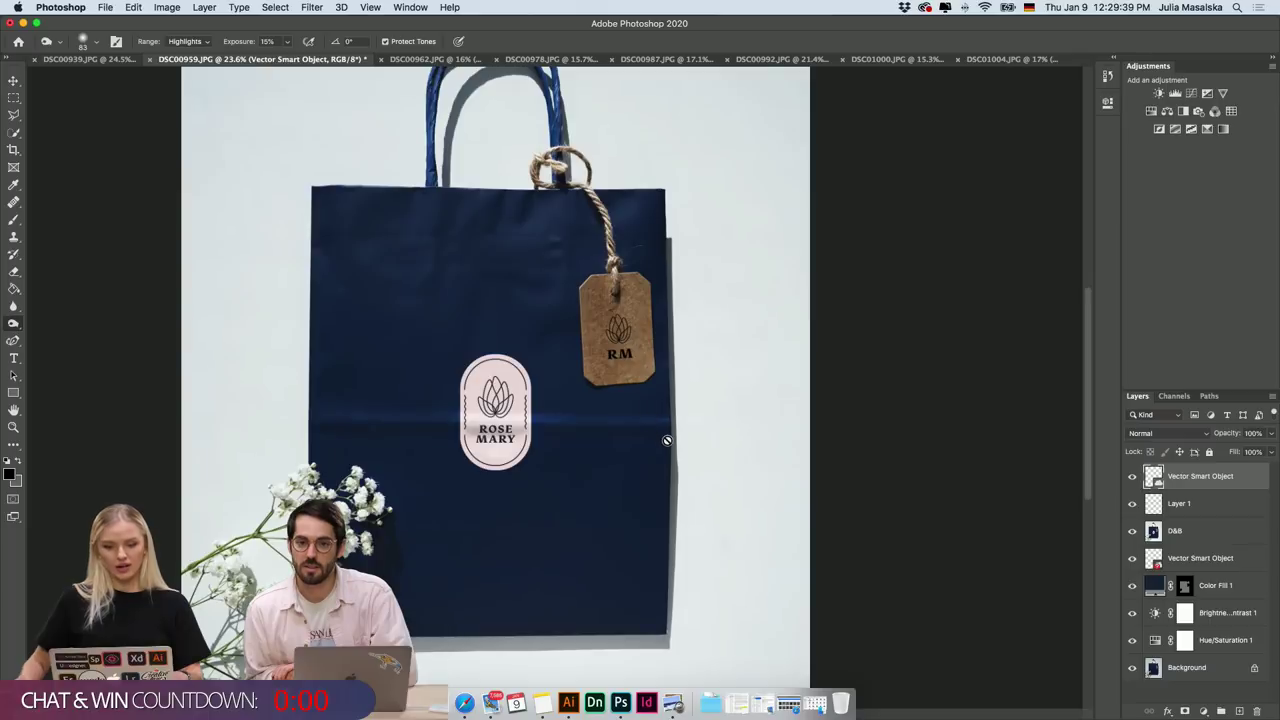
pyautogui.scroll(-2, 668, 440)
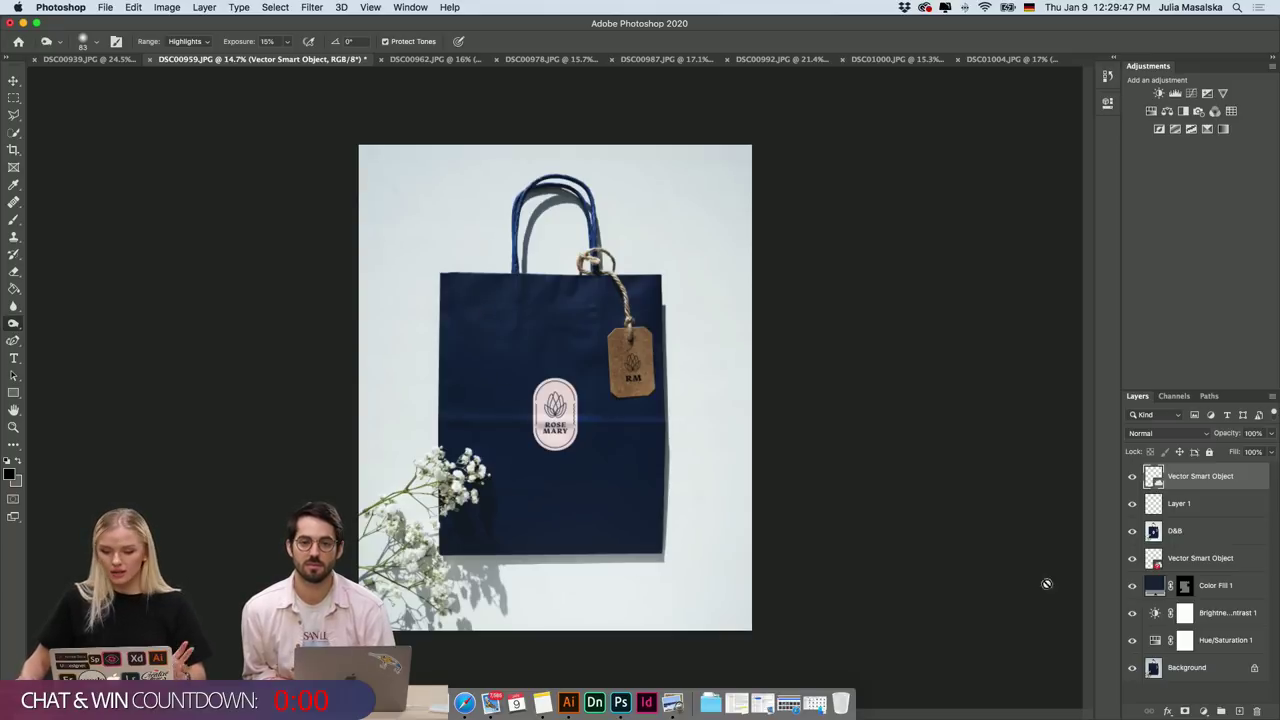
pyautogui.click(1162, 686)
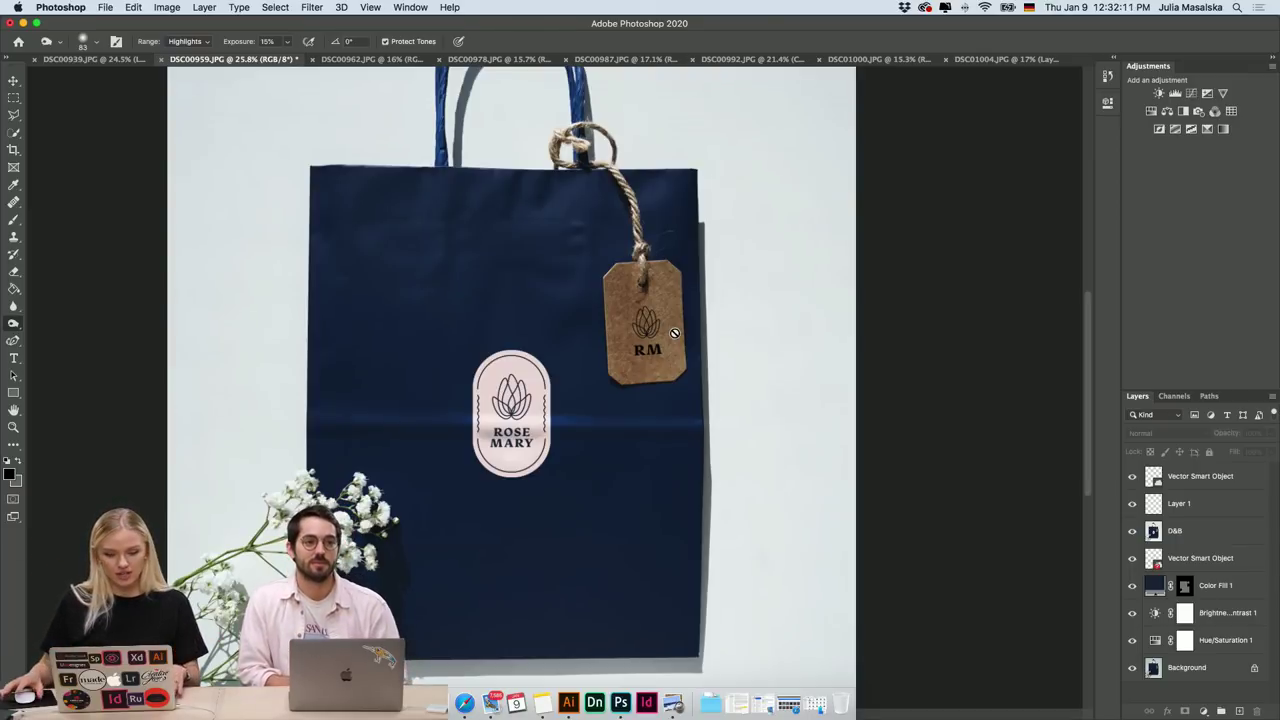
pyautogui.hscroll(-3, 668, 337)
pyautogui.scroll(-2, 668, 337)
pyautogui.hscroll(-5, 668, 337)
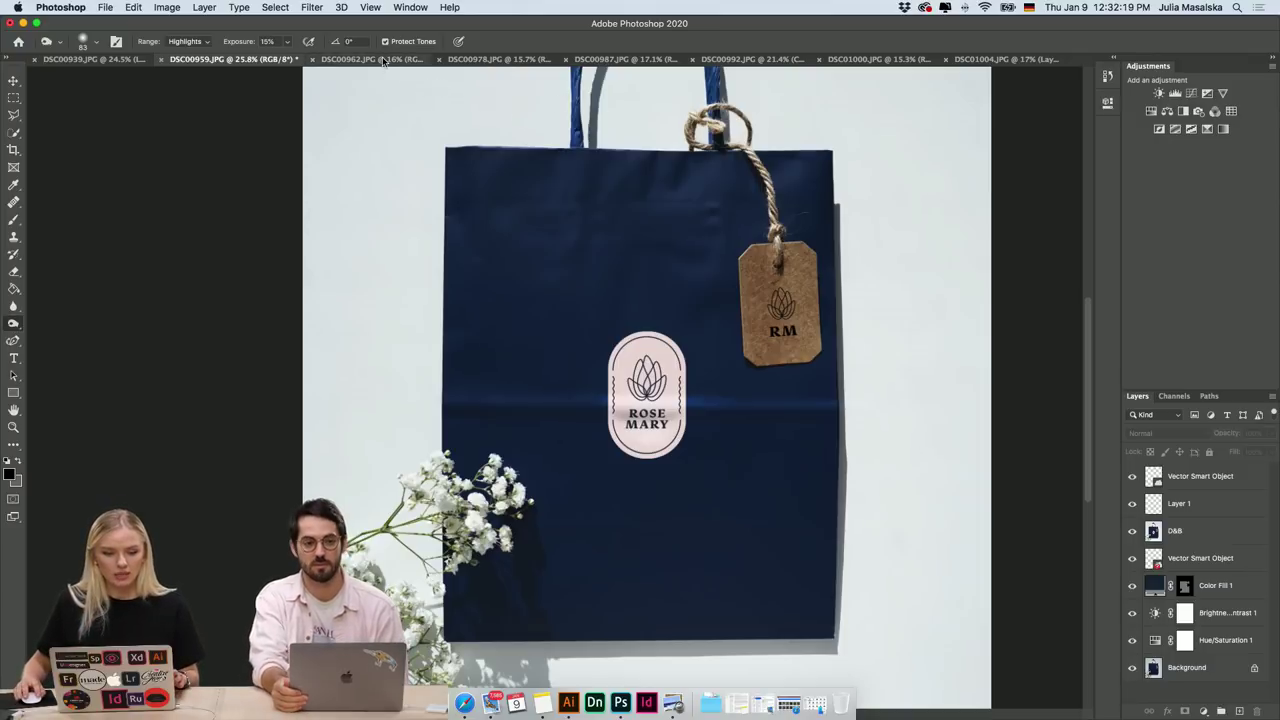
# Switch to DSC00962.JPG and toggle the Background copy layer off and on.
pyautogui.click(384, 60)
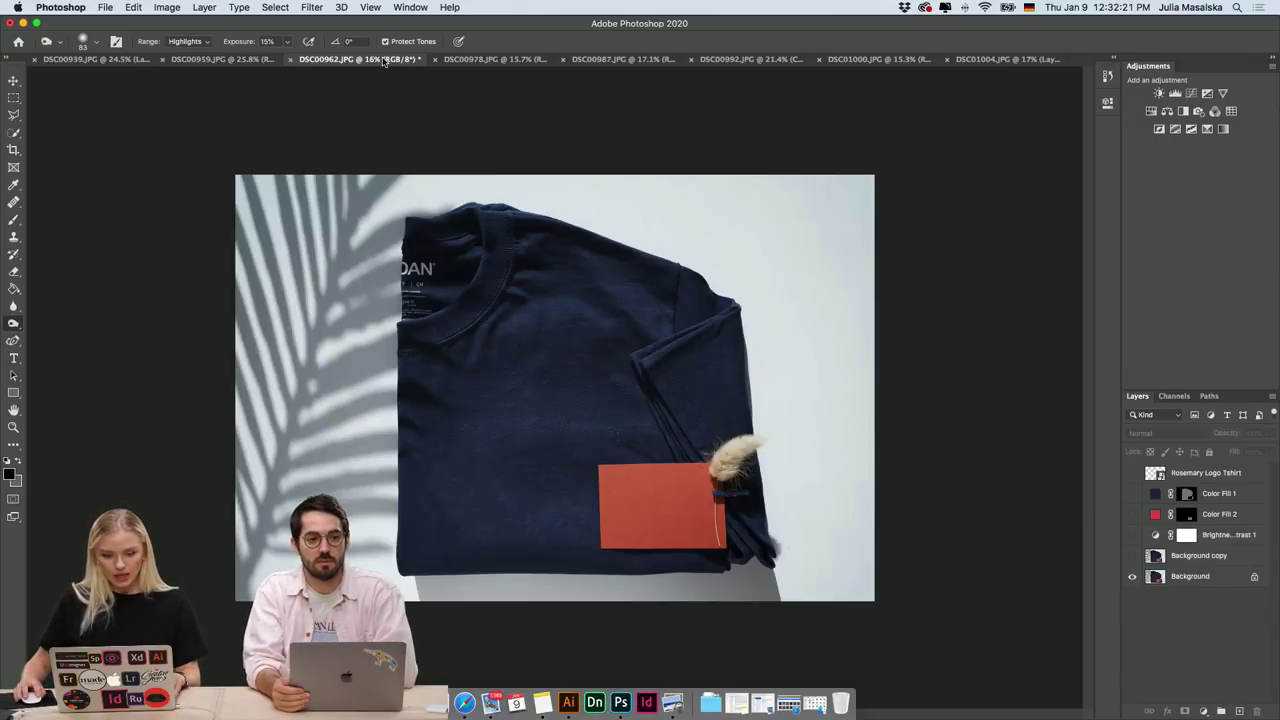
pyautogui.scroll(3, 688, 456)
pyautogui.scroll(-3, 666, 451)
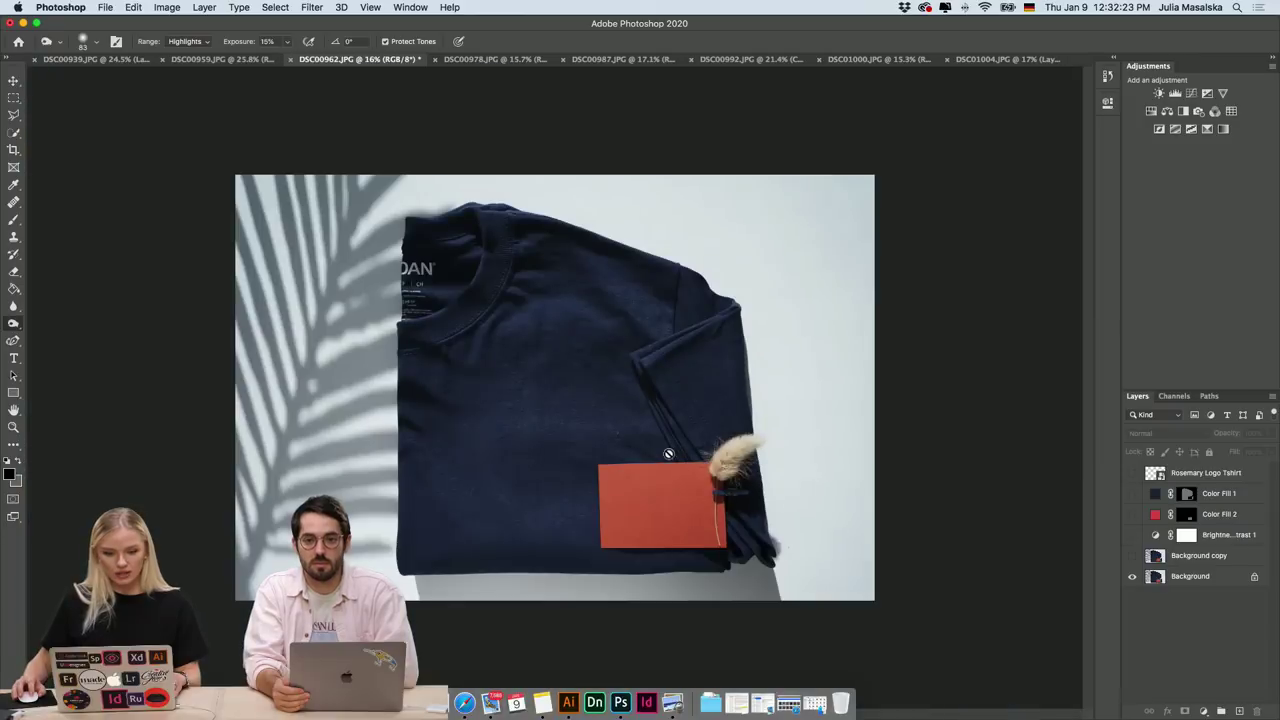
pyautogui.scroll(3, 488, 441)
pyautogui.scroll(4, 488, 441)
pyautogui.scroll(-2, 488, 441)
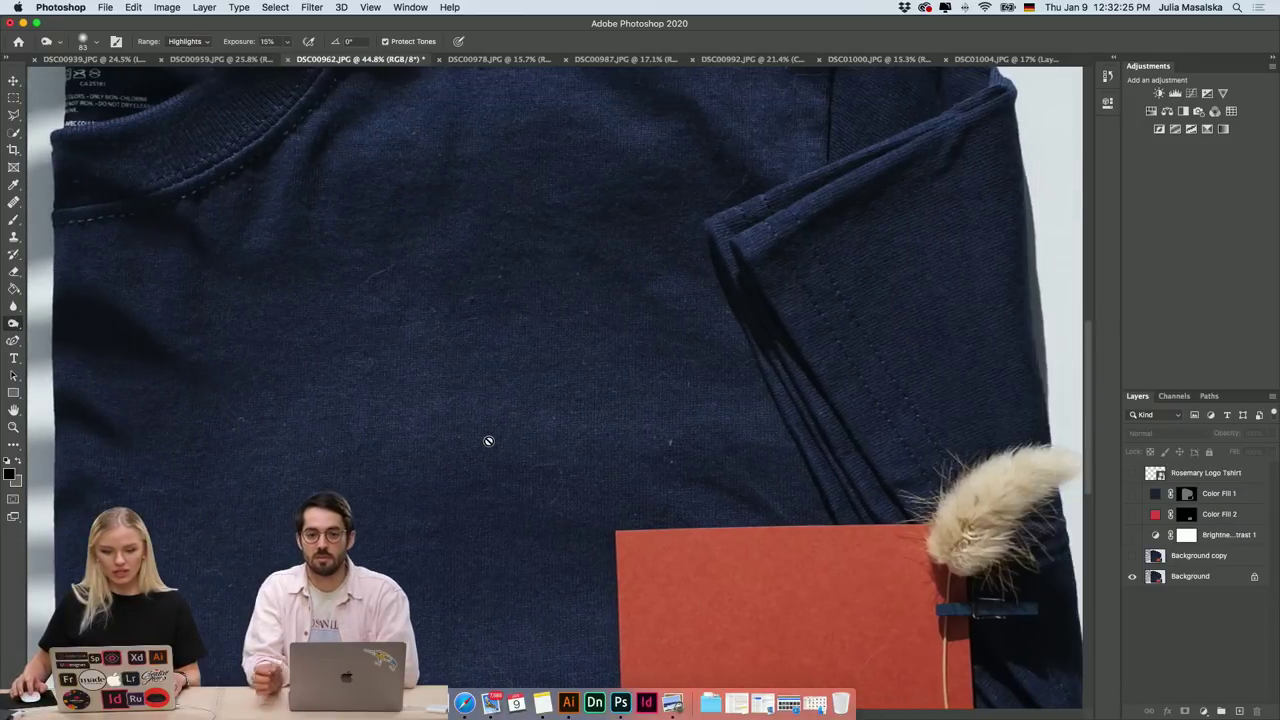
pyautogui.scroll(3, 394, 298)
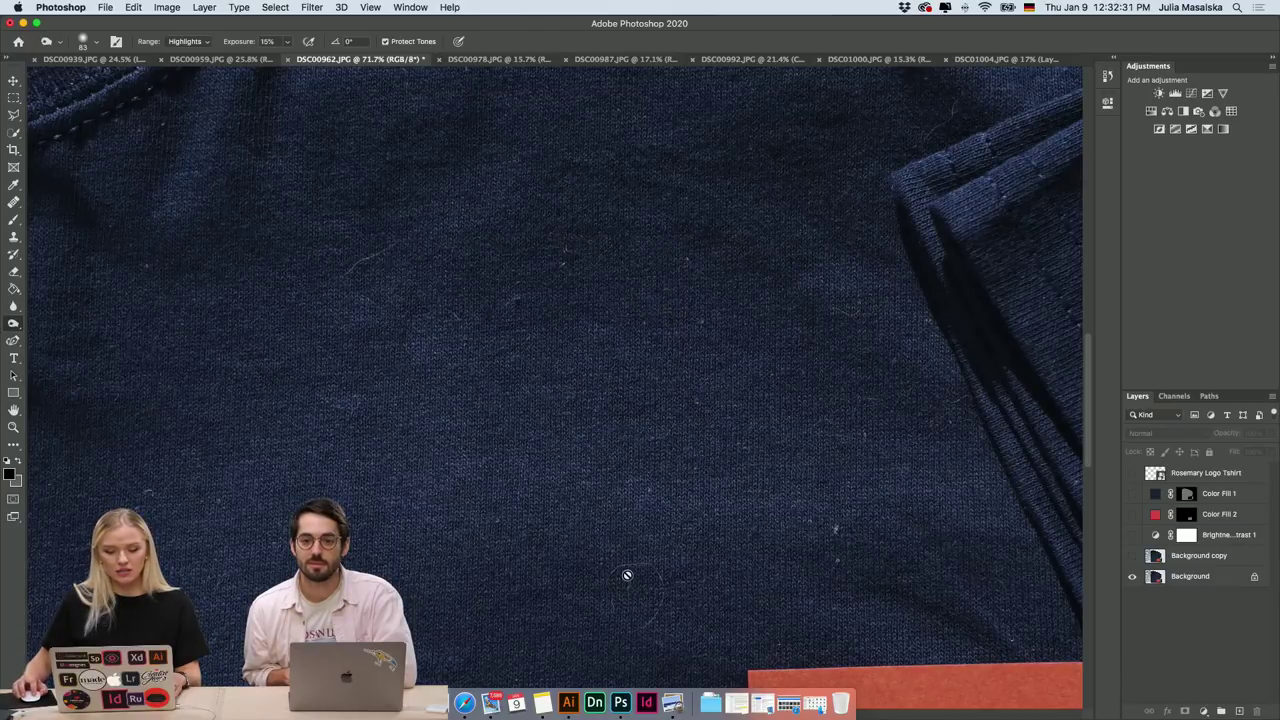
pyautogui.scroll(3, 550, 476)
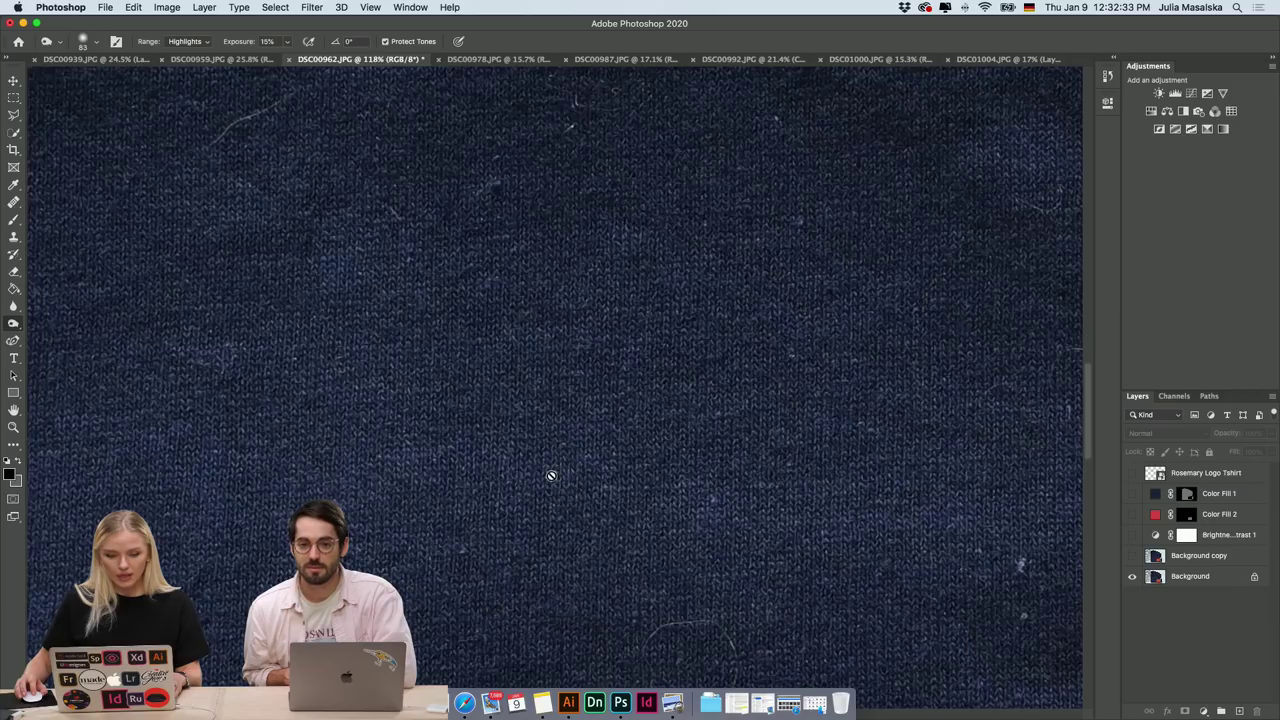
pyautogui.scroll(-3, 550, 474)
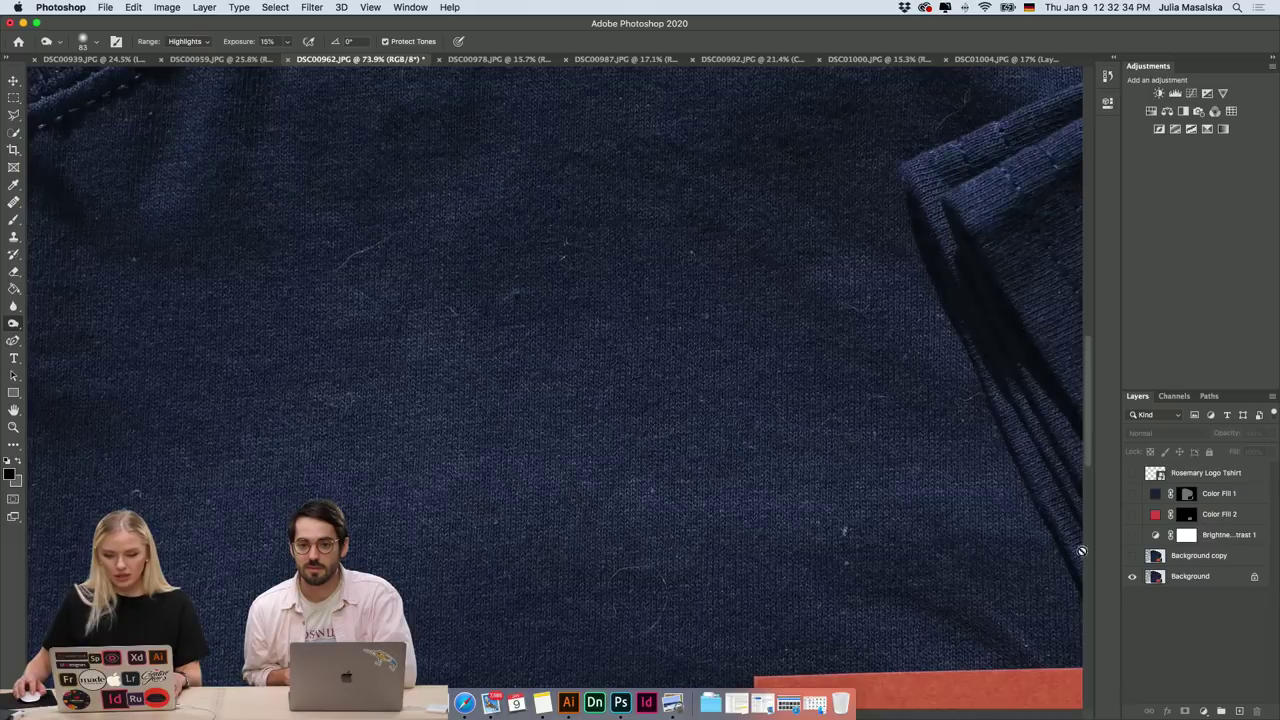
pyautogui.click(1133, 556)
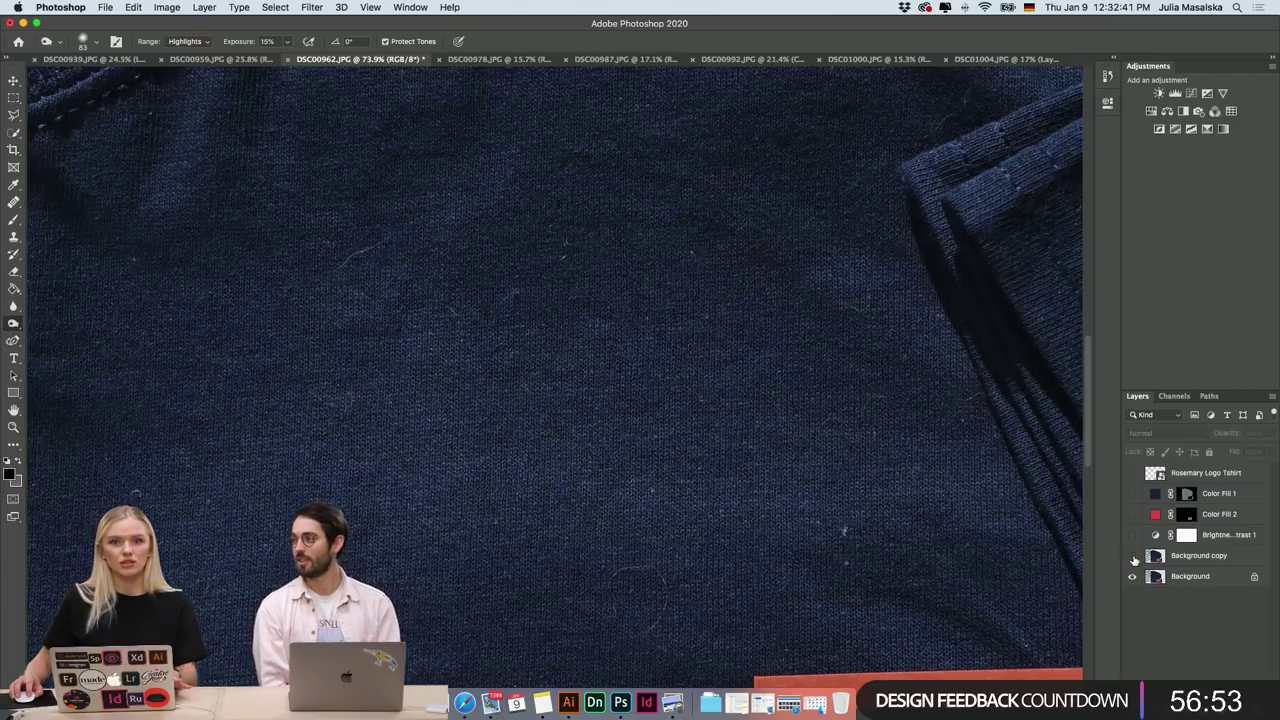
pyautogui.click(1133, 556)
# Compare the collar with and without its neck label, leaving the label-free copy visible, and select Clone Stamp.
pyautogui.scroll(-10, 936, 552)
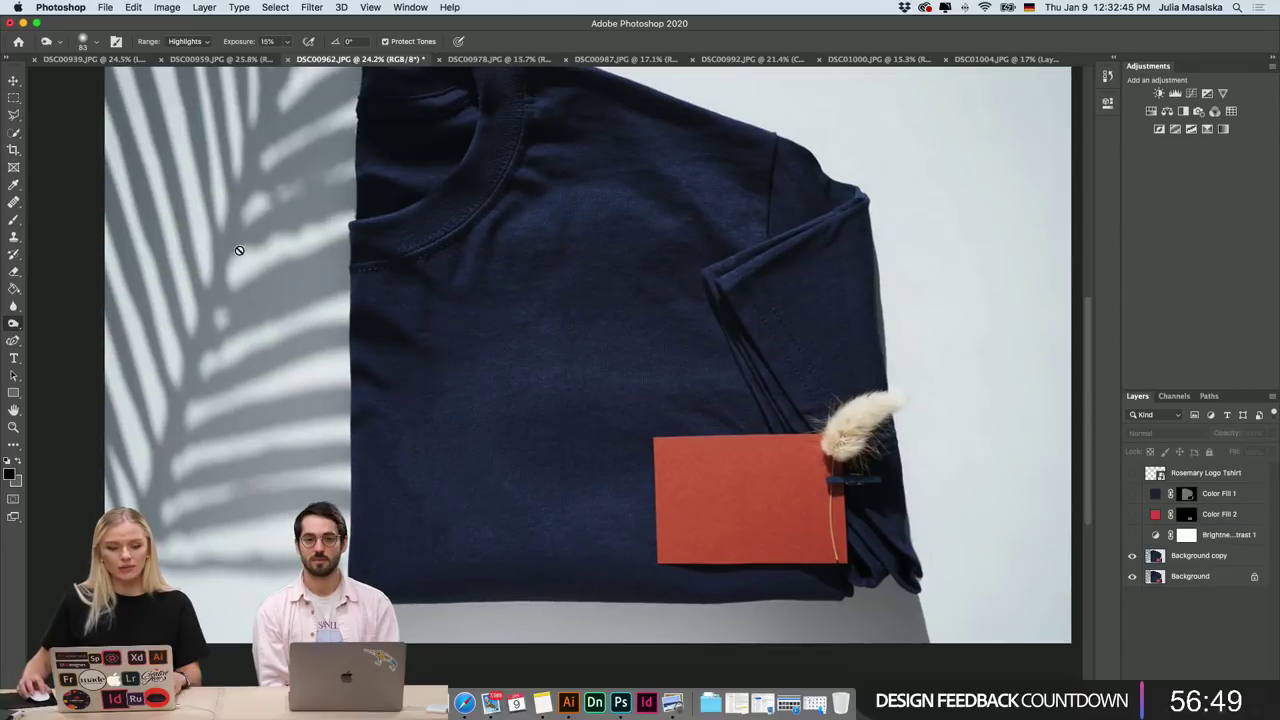
pyautogui.scroll(-3, 591, 443)
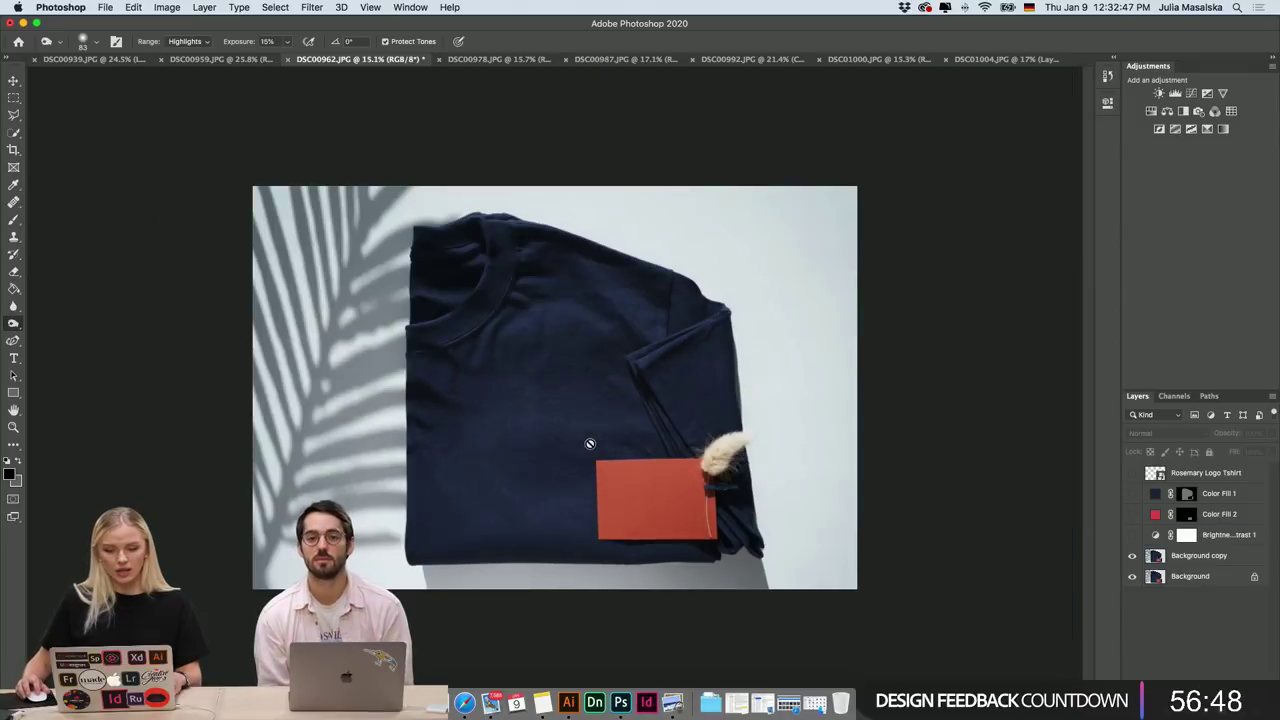
pyautogui.click(1133, 556)
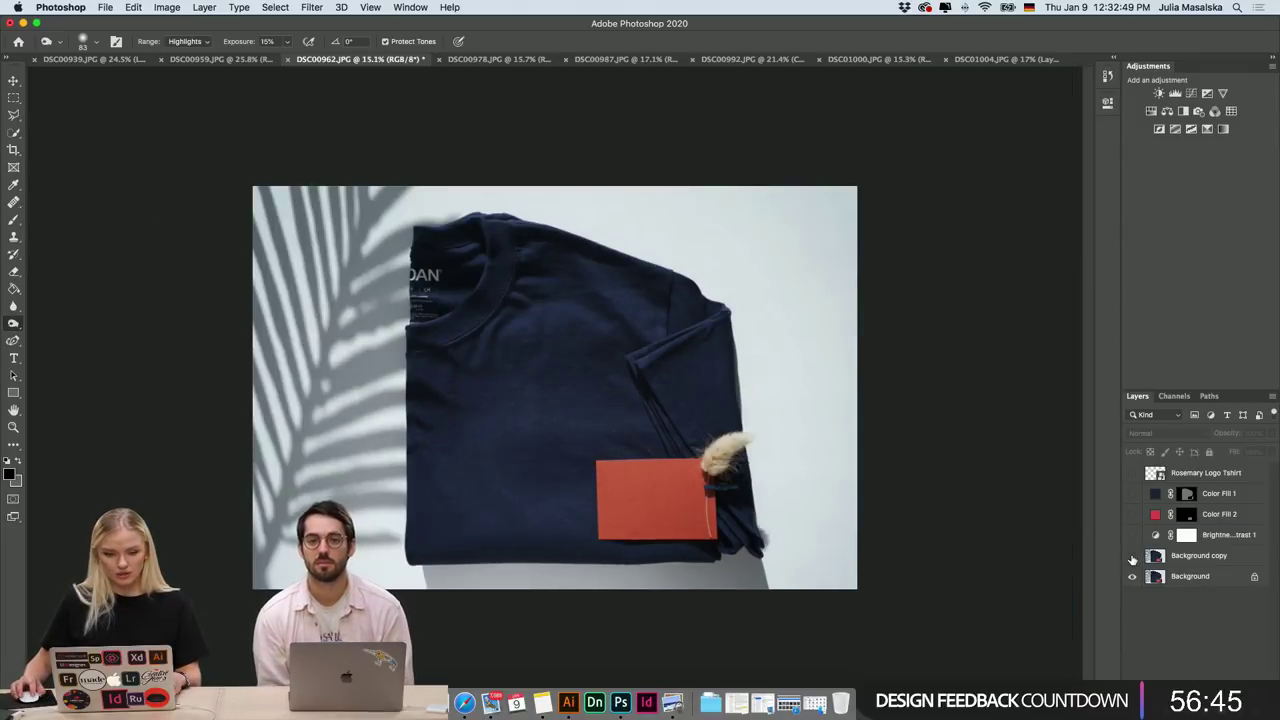
pyautogui.click(1133, 557)
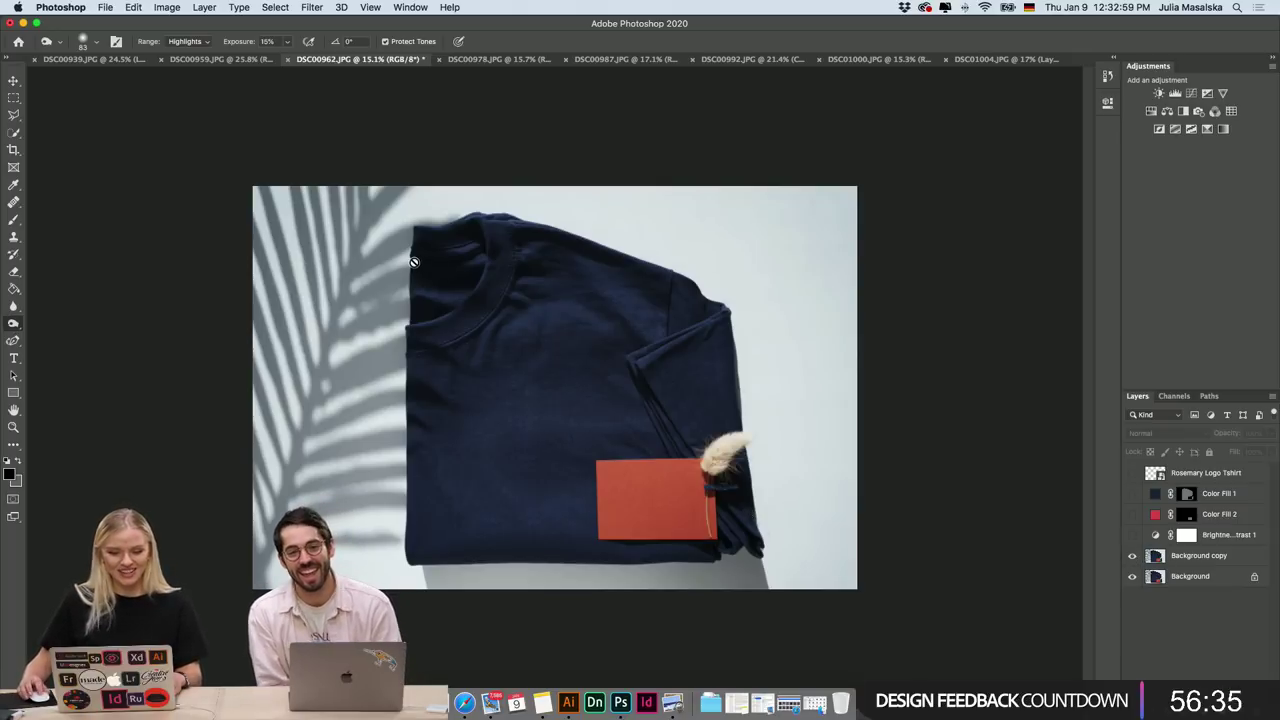
pyautogui.scroll(5, 414, 263)
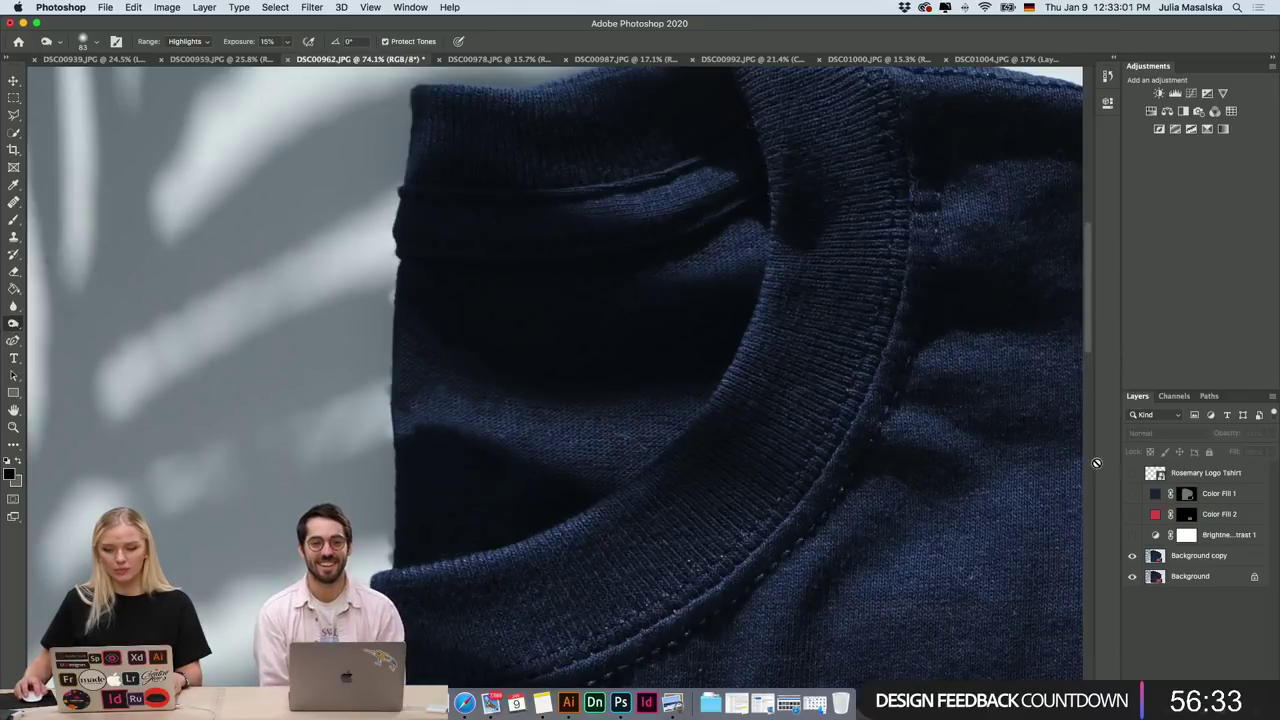
pyautogui.click(1134, 556)
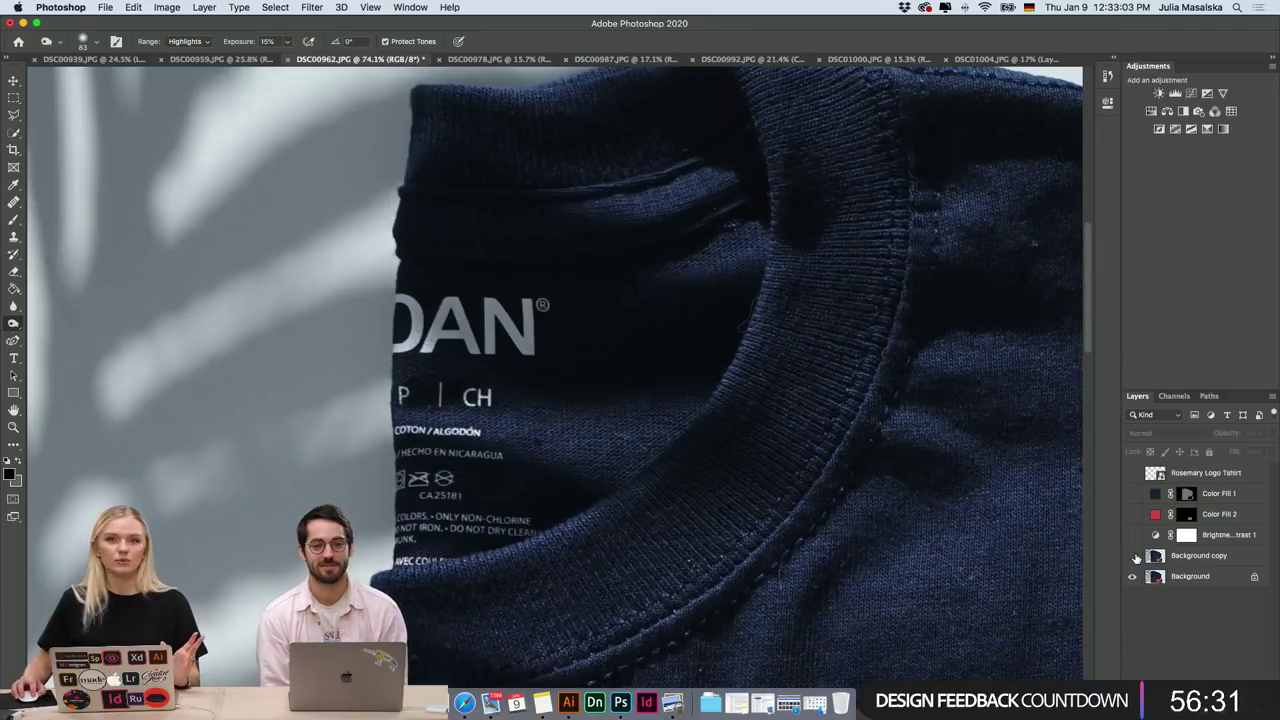
pyautogui.click(1134, 556)
pyautogui.click(1134, 557)
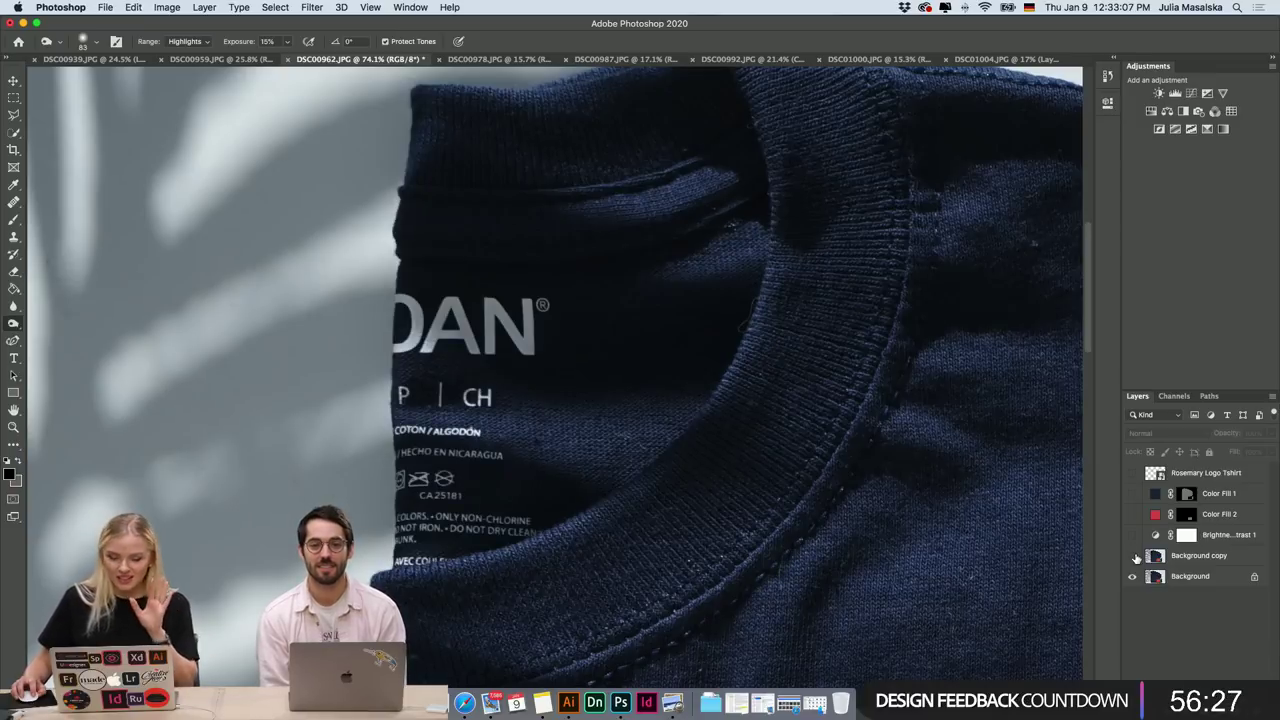
pyautogui.click(1134, 557)
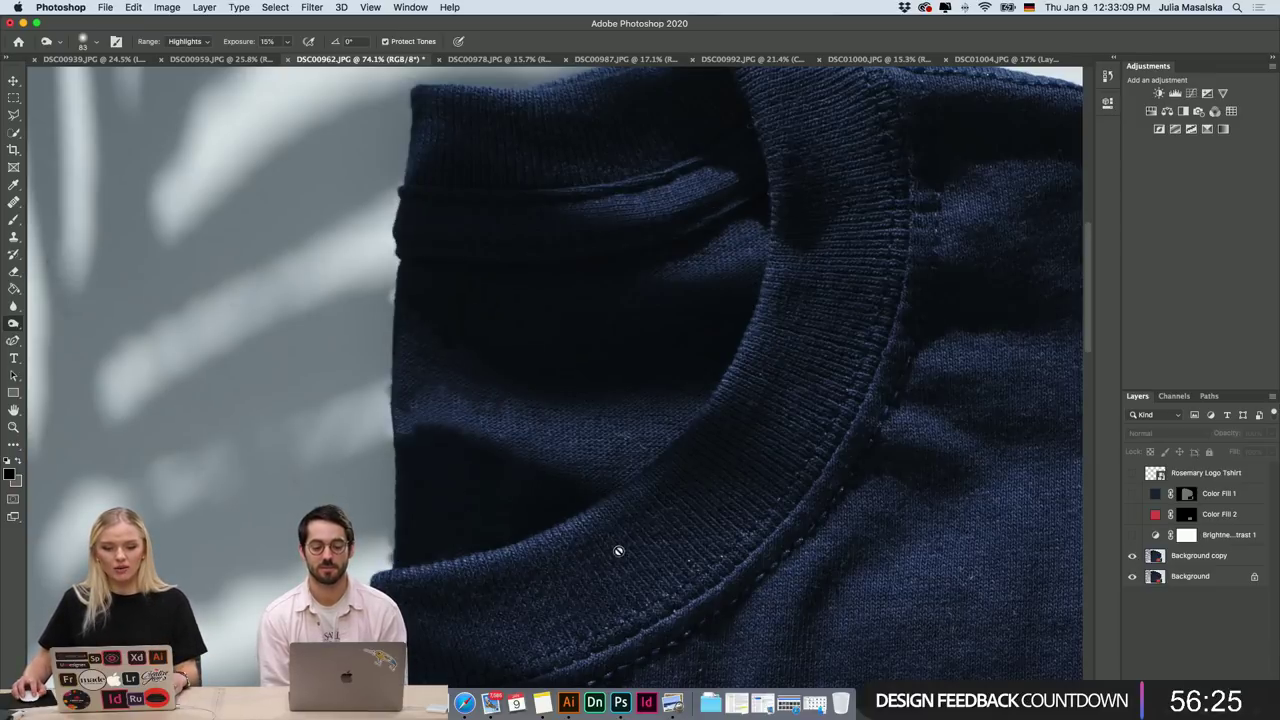
pyautogui.scroll(3, 508, 354)
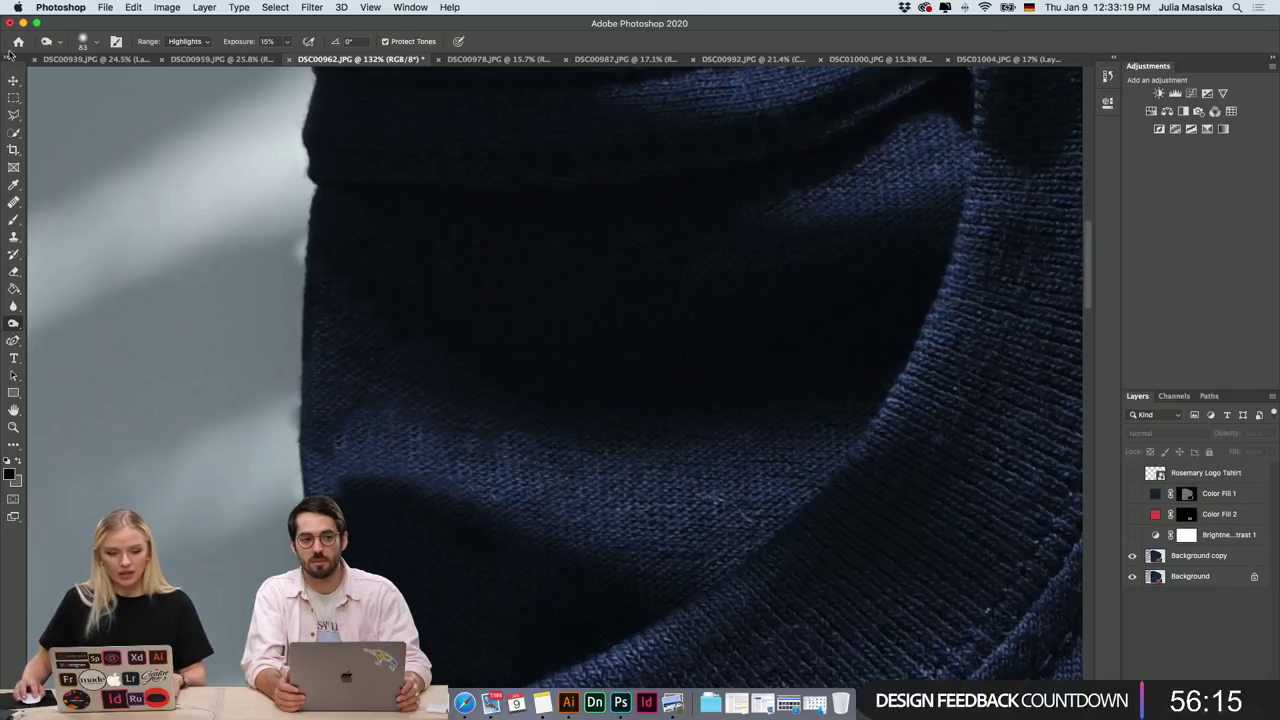
pyautogui.click(14, 240)
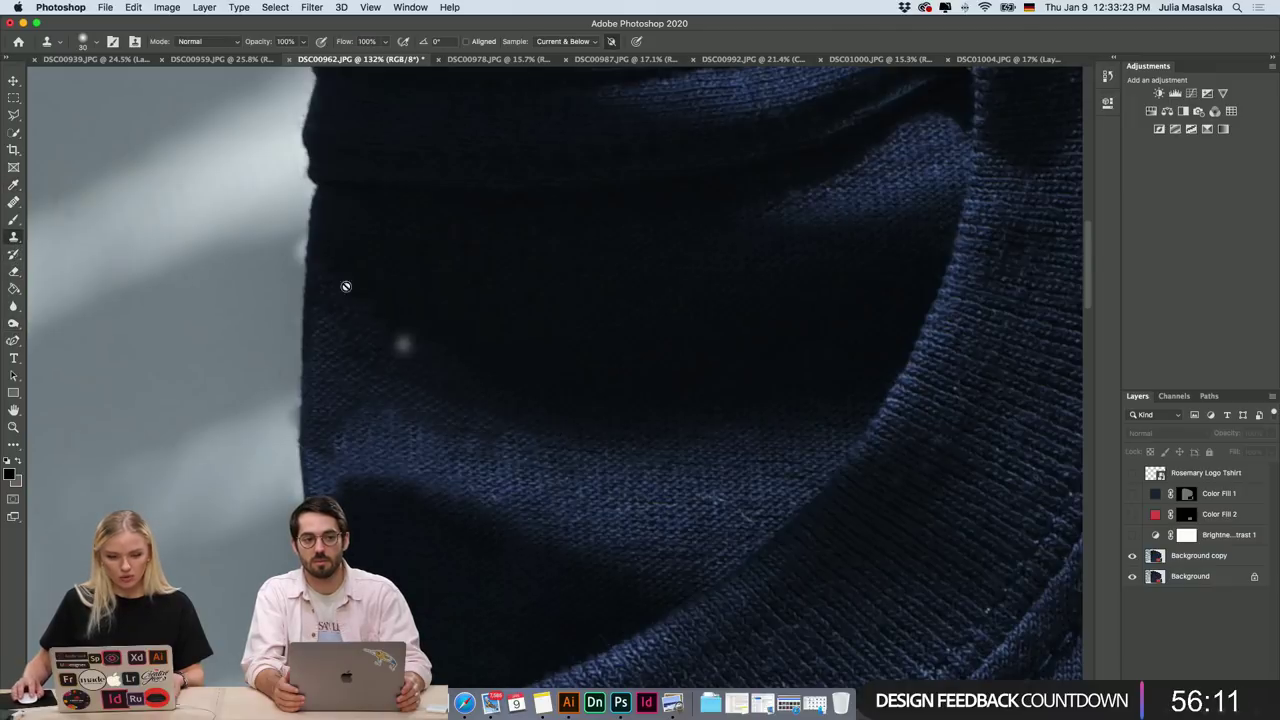
# On Background copy, set the Clone Stamp to 54 px and clone away a lint speck on the sweater.
pyautogui.click(1186, 558)
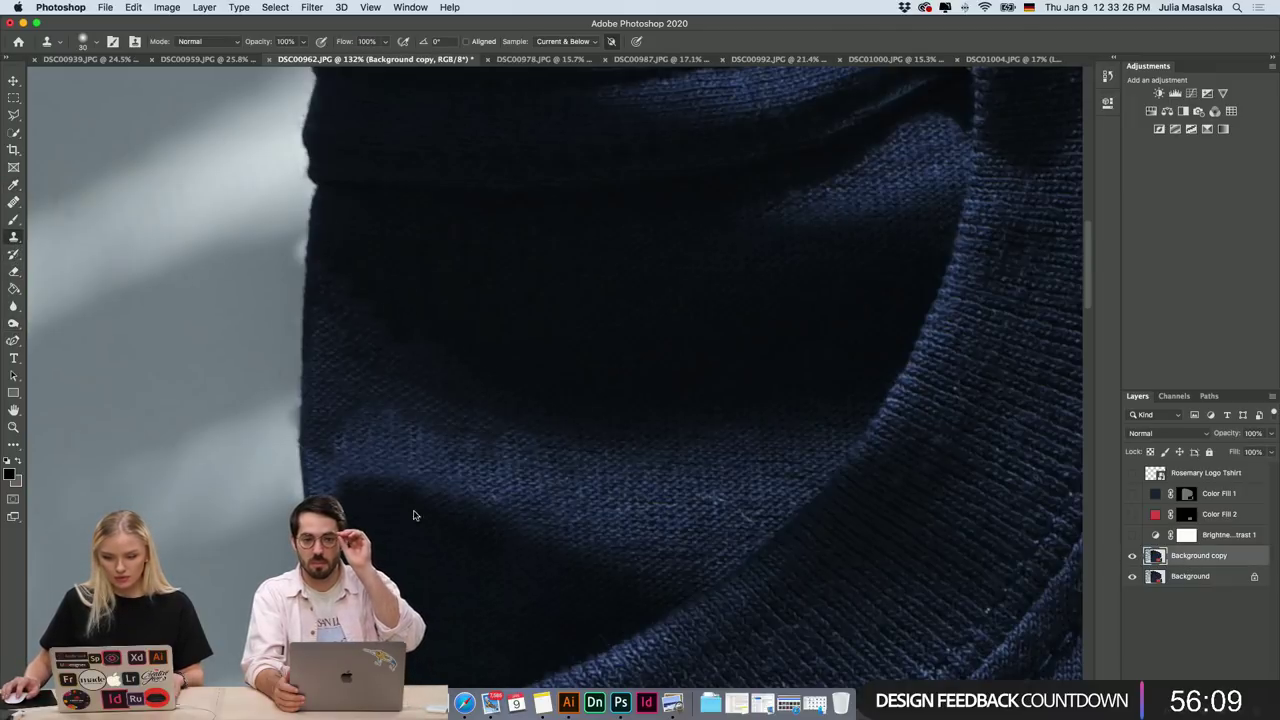
pyautogui.click(96, 41)
pyautogui.moveTo(96, 84); pyautogui.dragTo(98, 84)
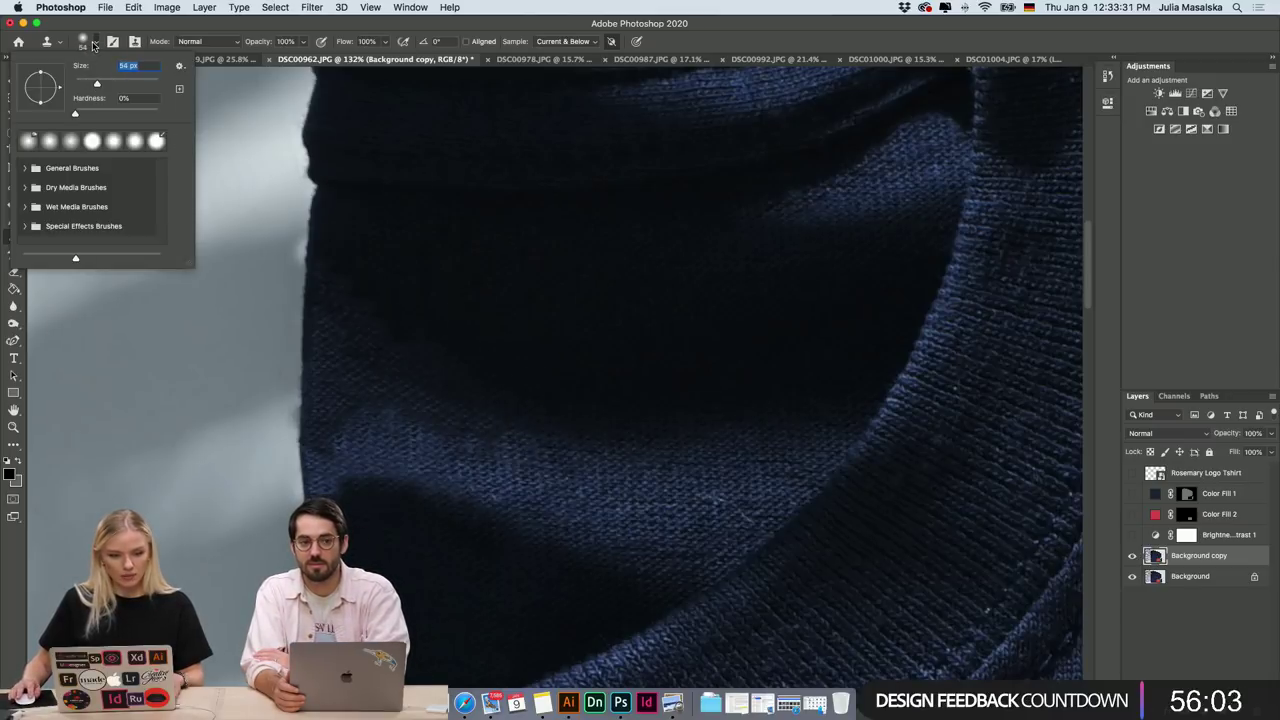
pyautogui.press('Return')
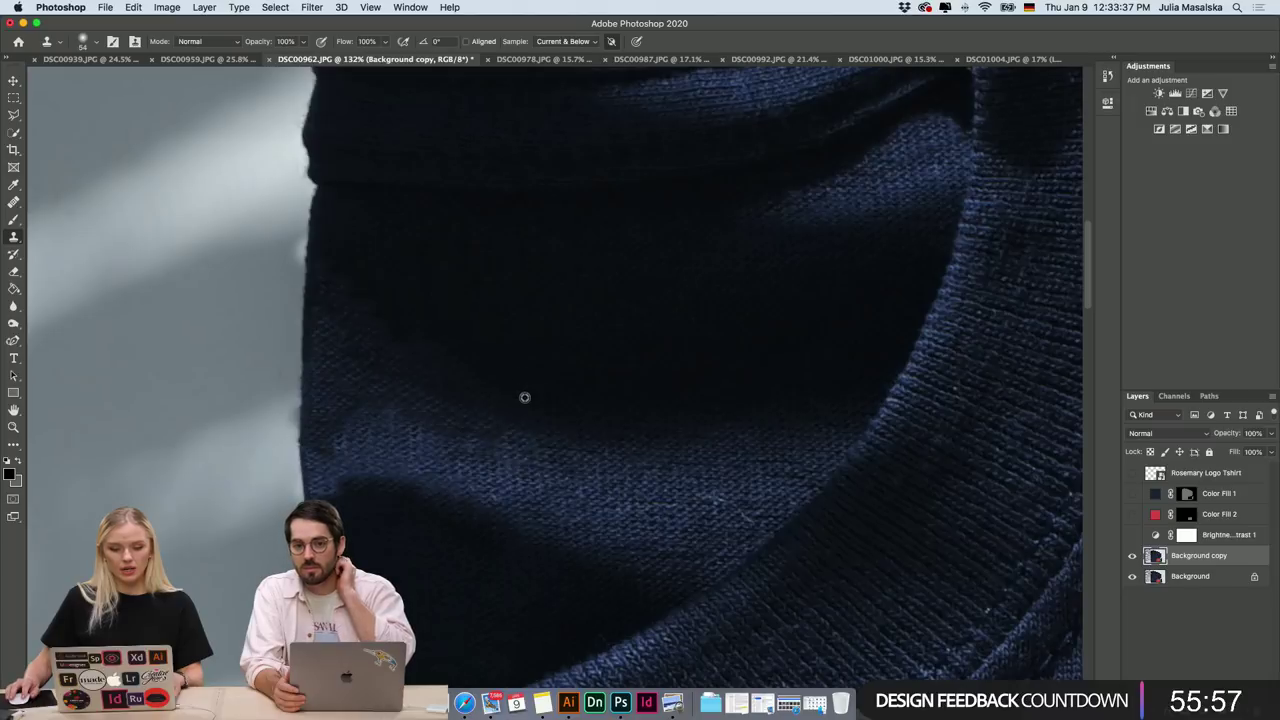
pyautogui.click(506, 466)
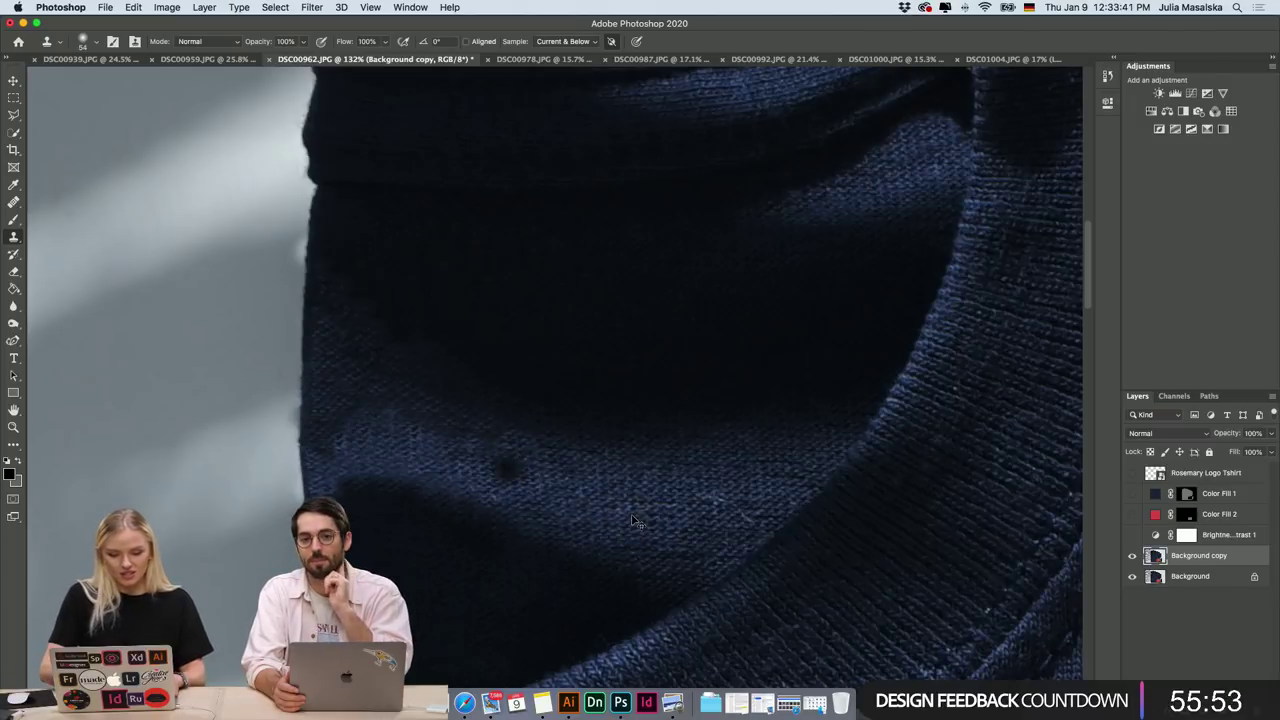
pyautogui.press('super+z')
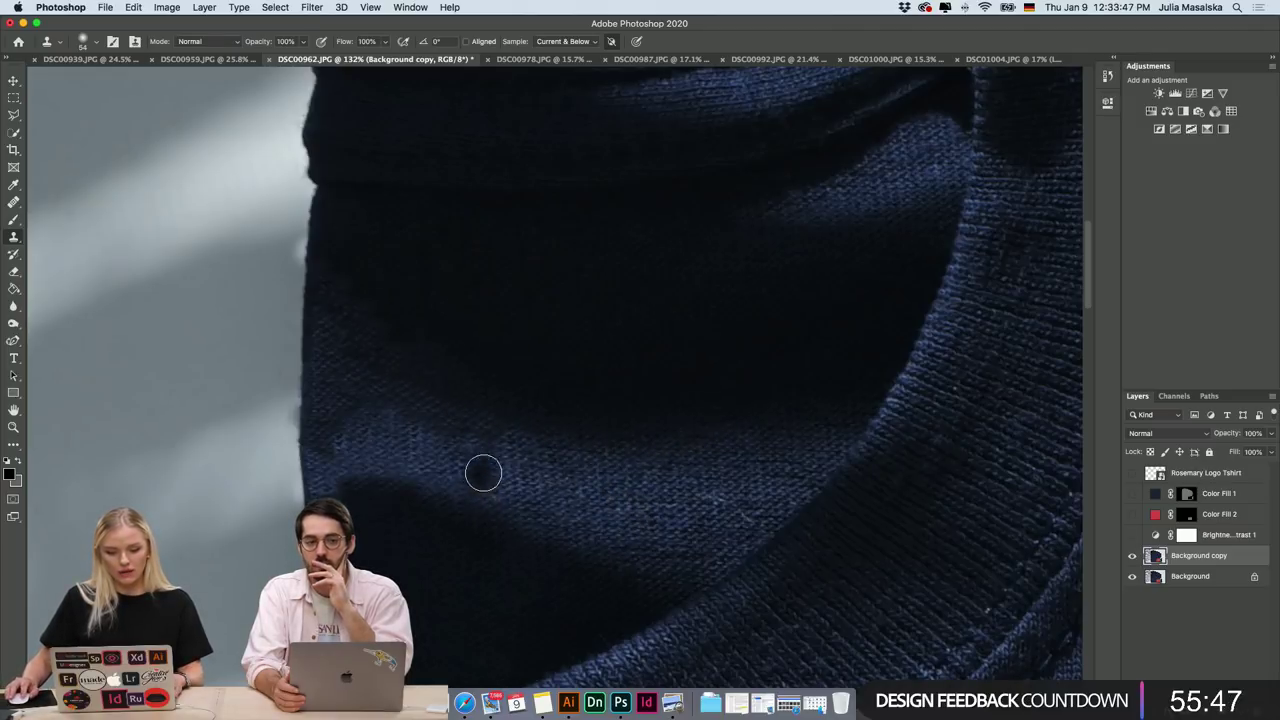
pyautogui.click(503, 475)
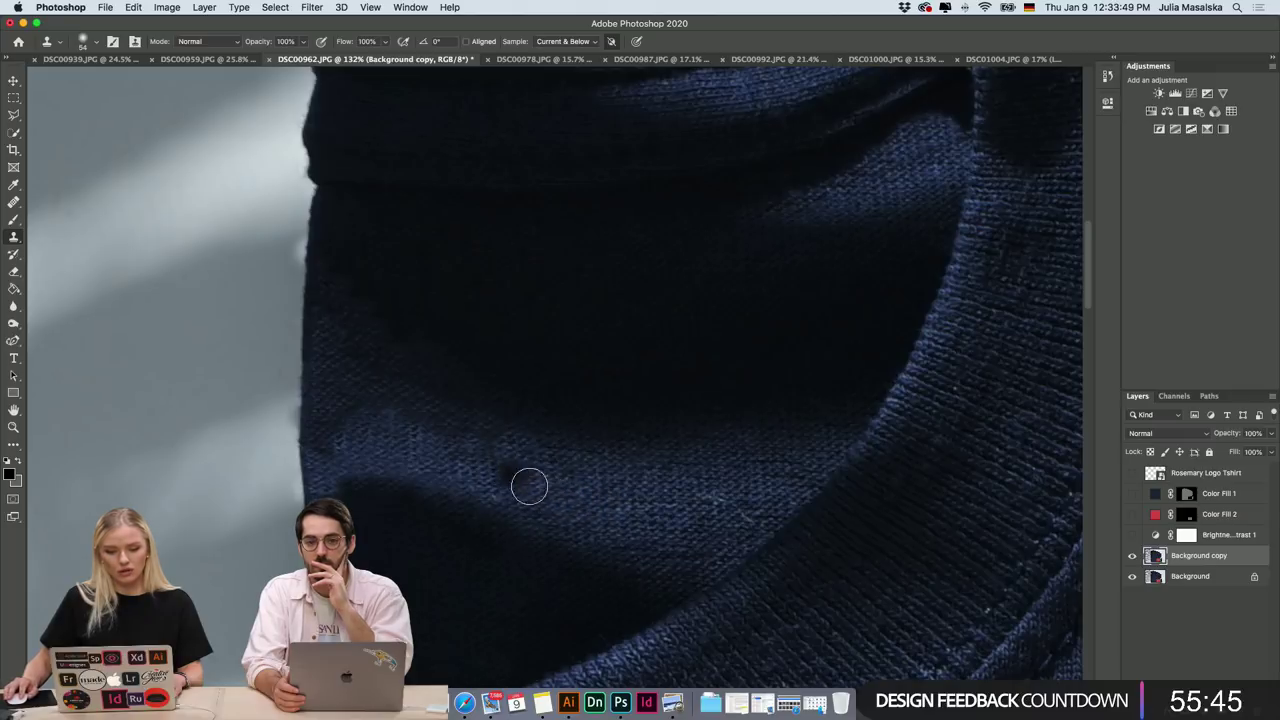
pyautogui.click(506, 473)
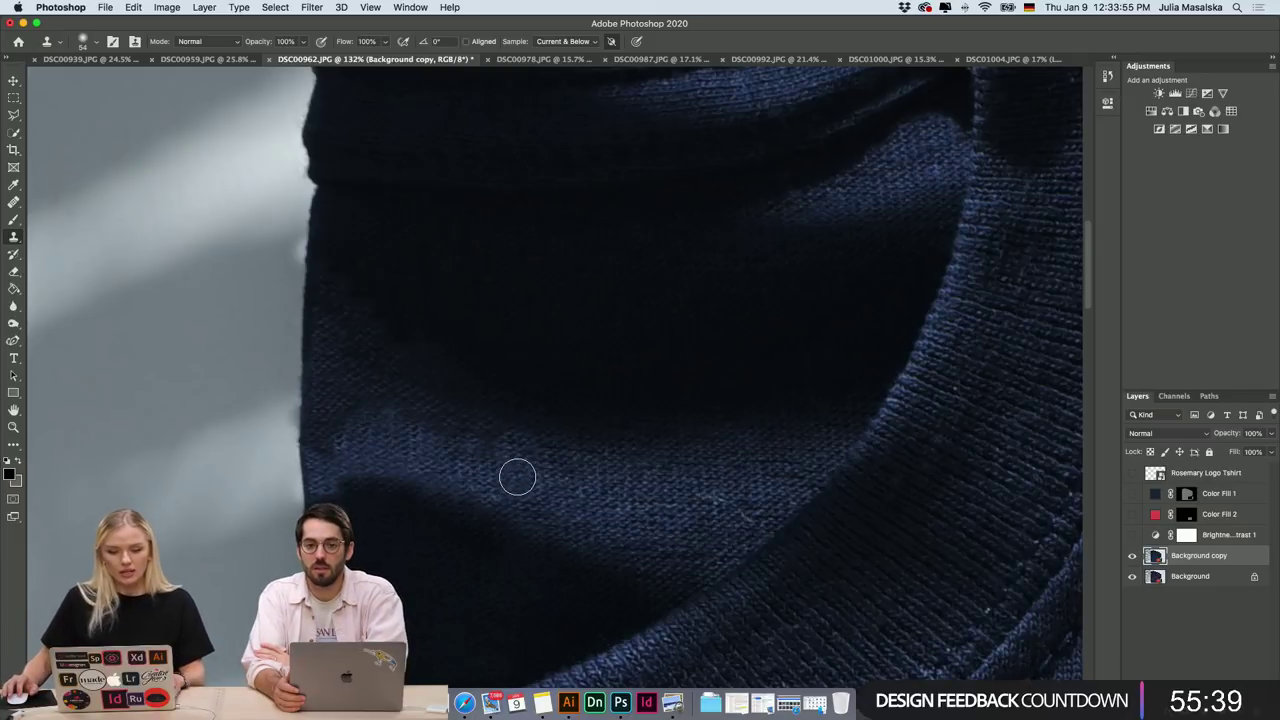
# Sample near the shirt edge and clone over the whitish spill along its left side.
pyautogui.scroll(-3, 517, 476)
pyautogui.hscroll(-3, 517, 476)
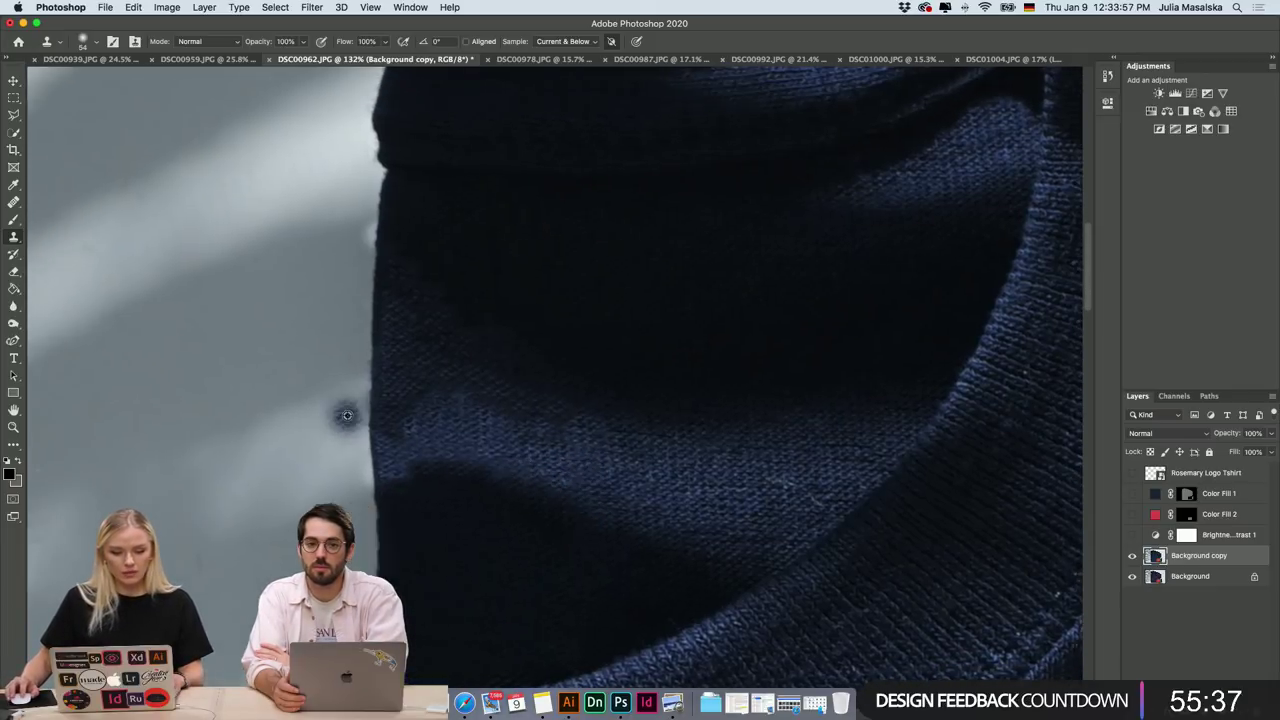
pyautogui.scroll(3, 346, 414)
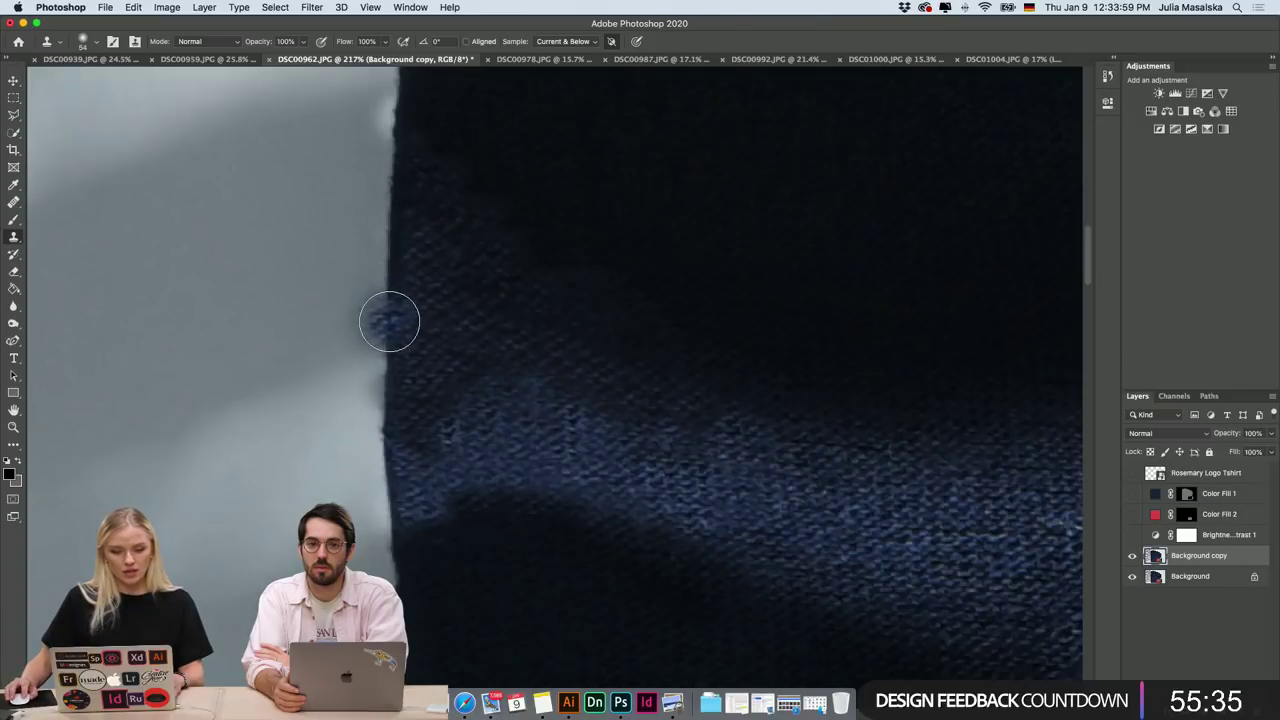
pyautogui.keyDown('alt'); pyautogui.click(389, 323); pyautogui.keyUp('alt')
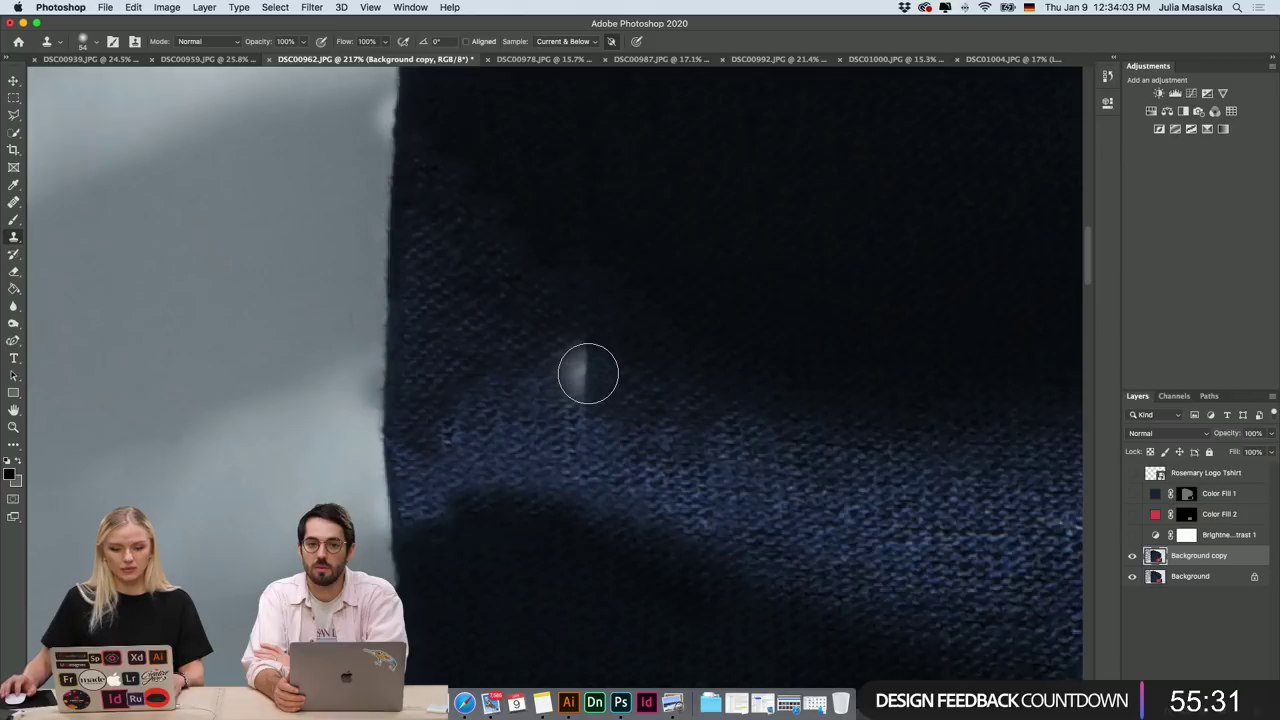
pyautogui.scroll(-2, 588, 373)
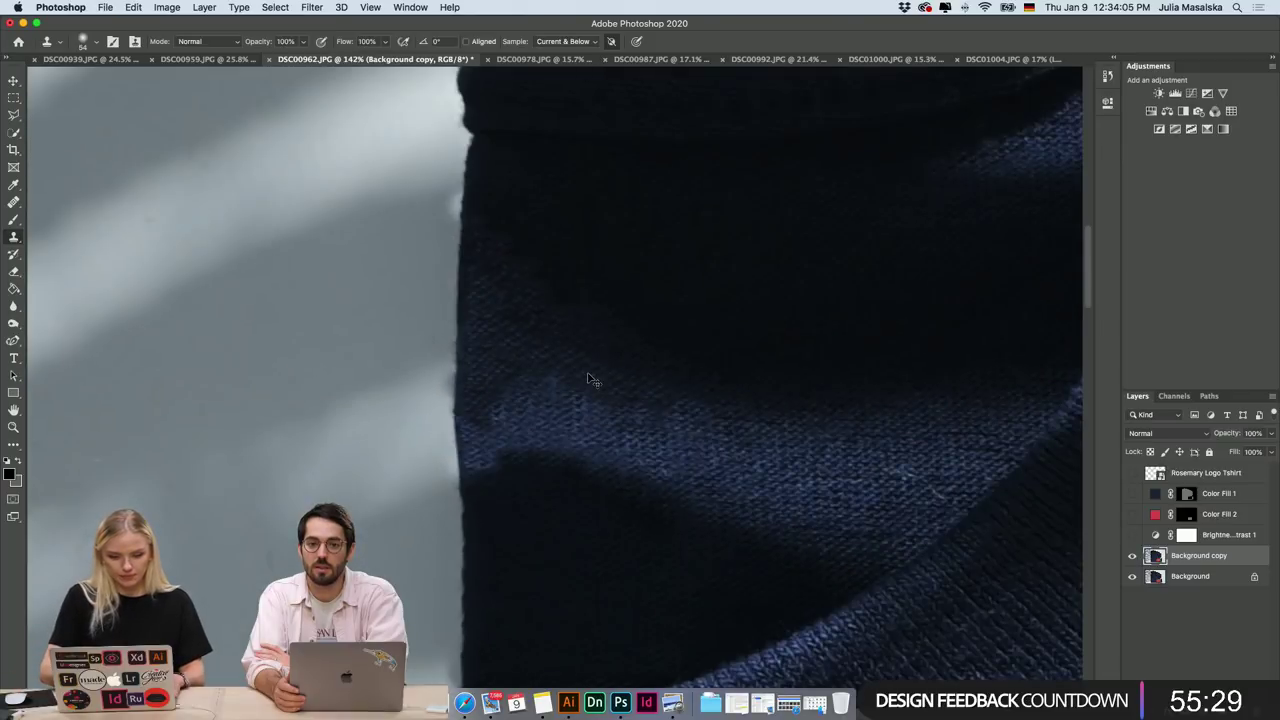
pyautogui.scroll(2, 474, 366)
pyautogui.moveTo(550, 394); pyautogui.dragTo(540, 326)
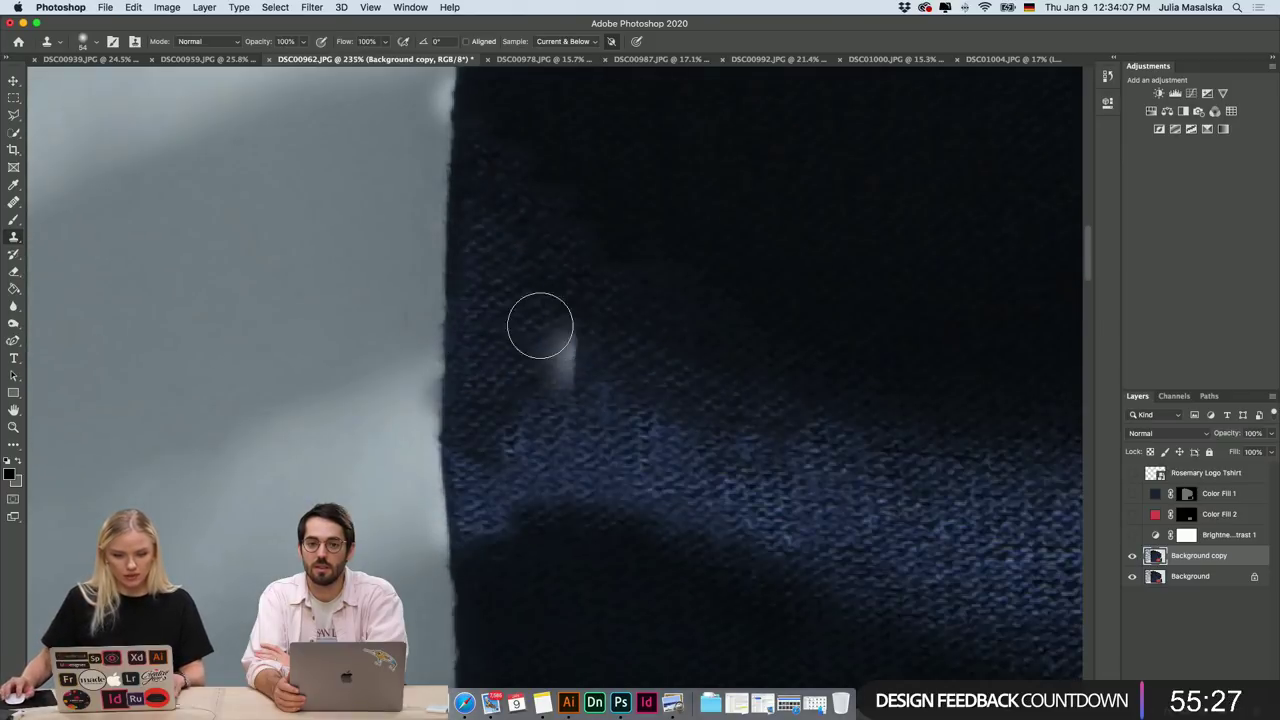
pyautogui.press('super+z')
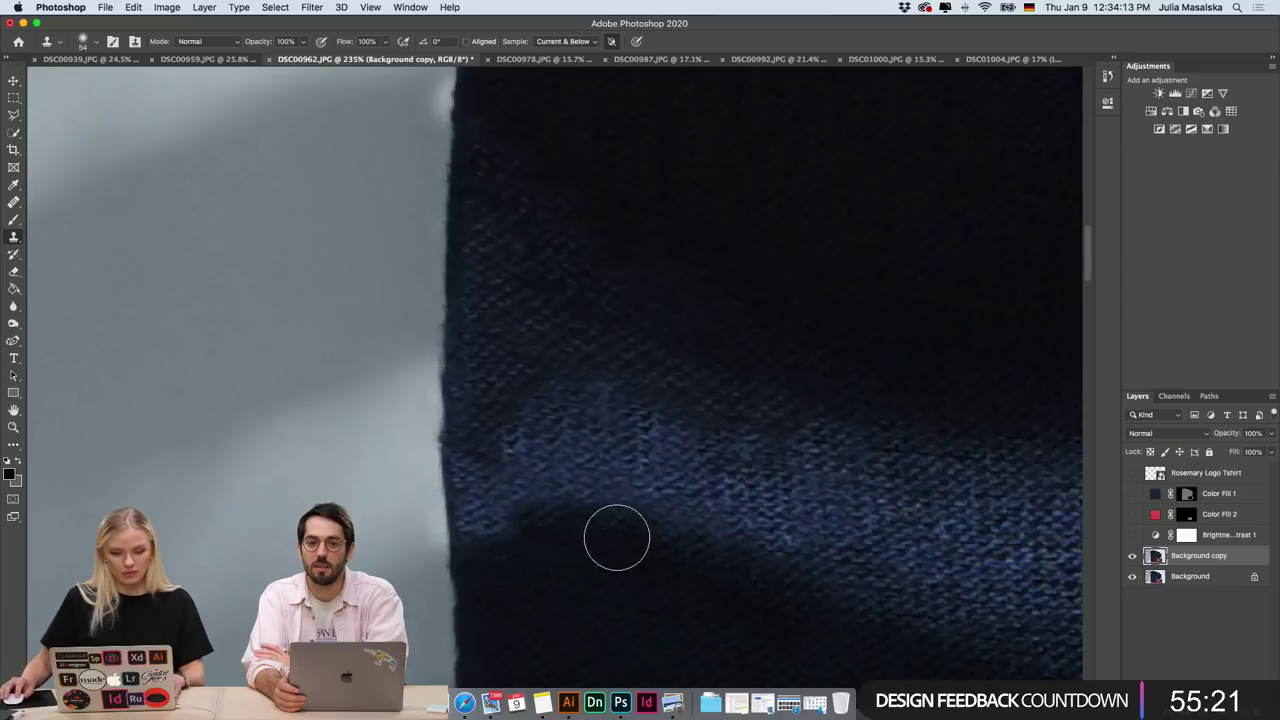
pyautogui.scroll(-8, 620, 548)
pyautogui.scroll(8, 621, 553)
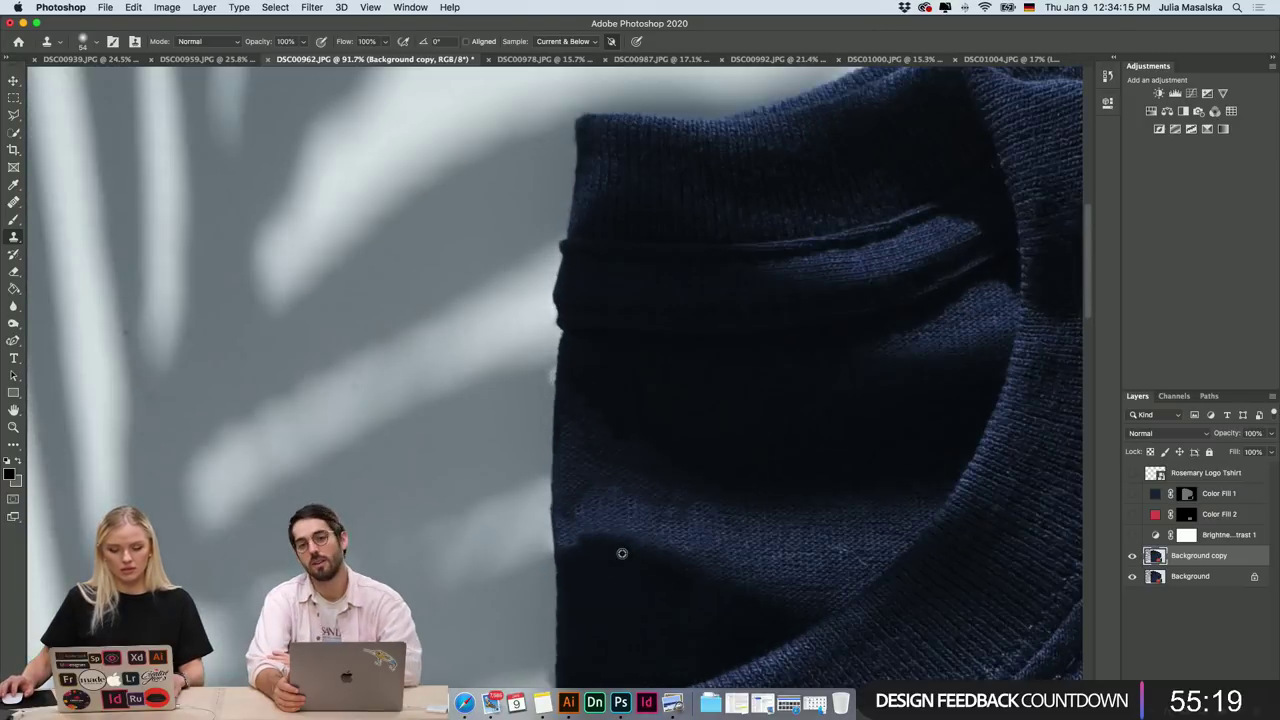
pyautogui.moveTo(430, 310); pyautogui.dragTo(429, 343)
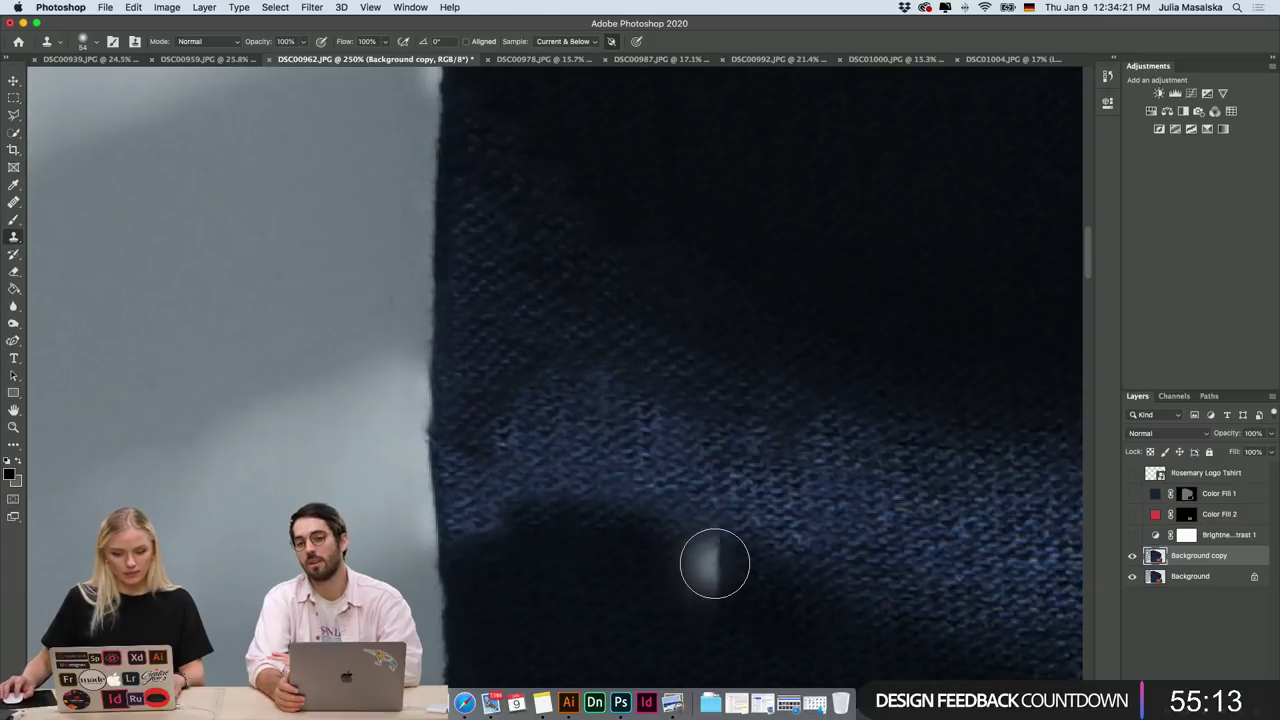
pyautogui.scroll(-15, 714, 565)
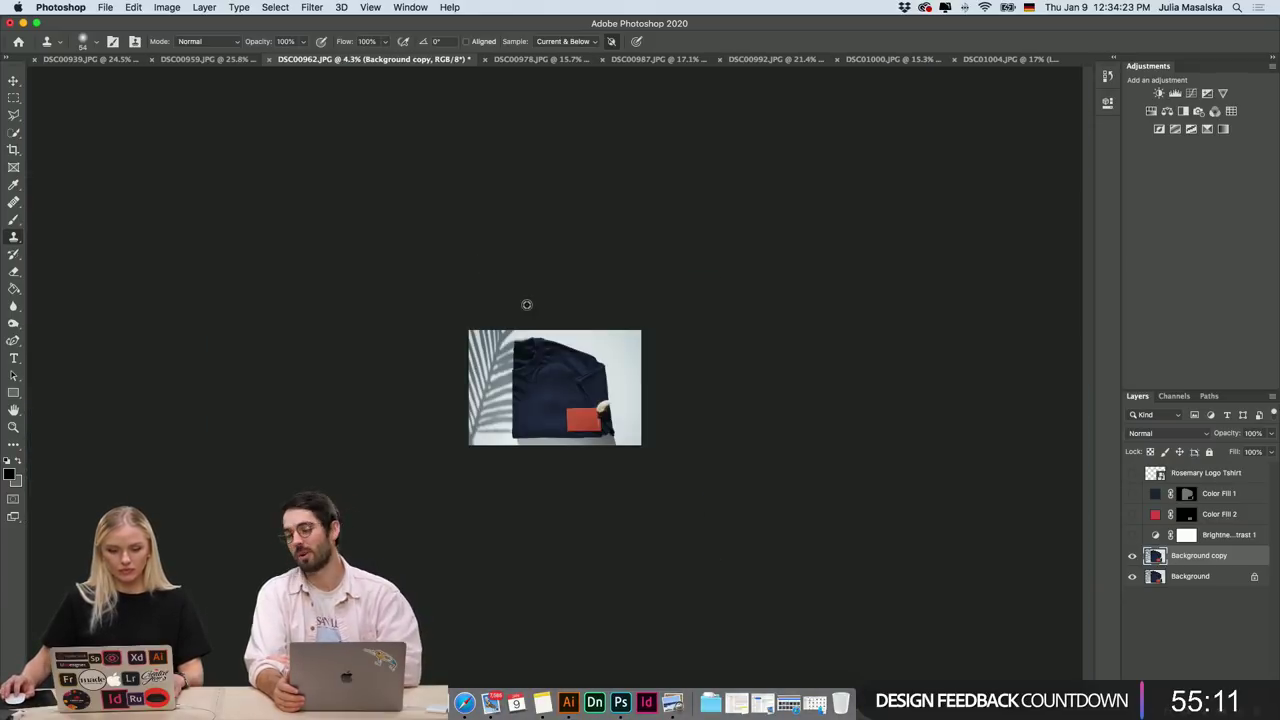
# Switch on Brightness/Contrast 1, comparing it on and off before leaving it on.
pyautogui.scroll(5, 528, 305)
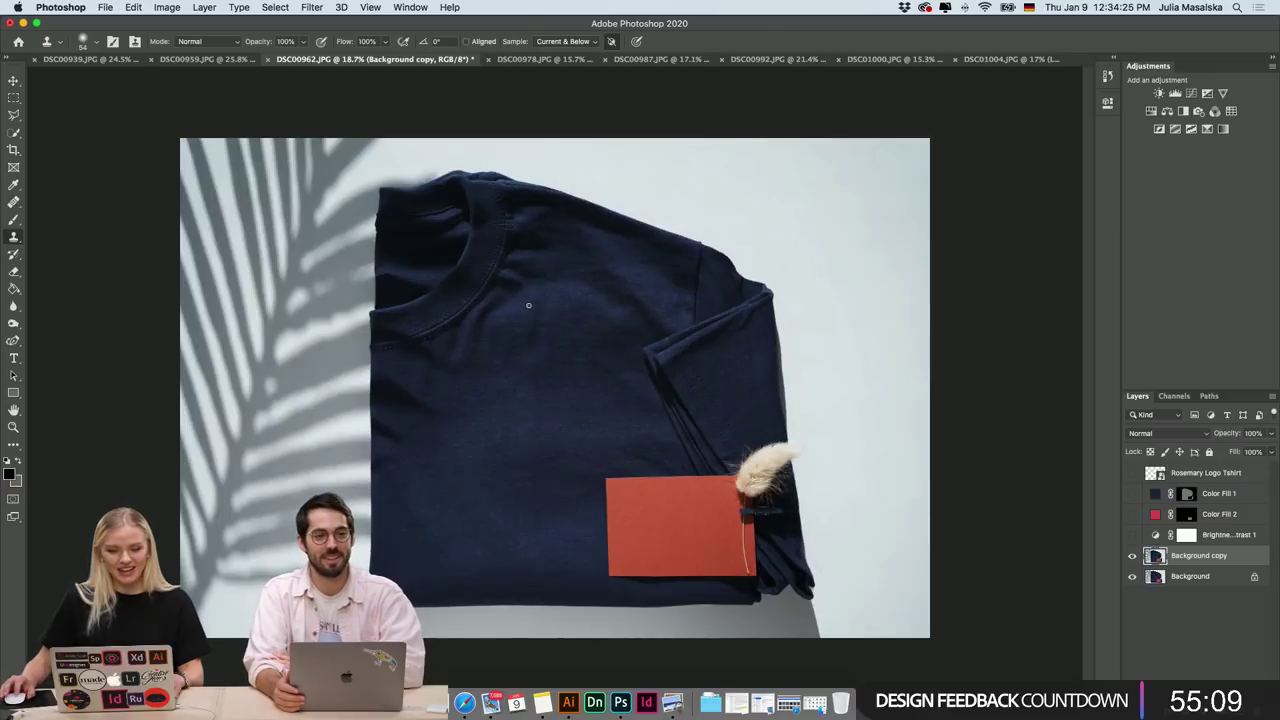
pyautogui.scroll(5, 406, 297)
pyautogui.scroll(-8, 289, 294)
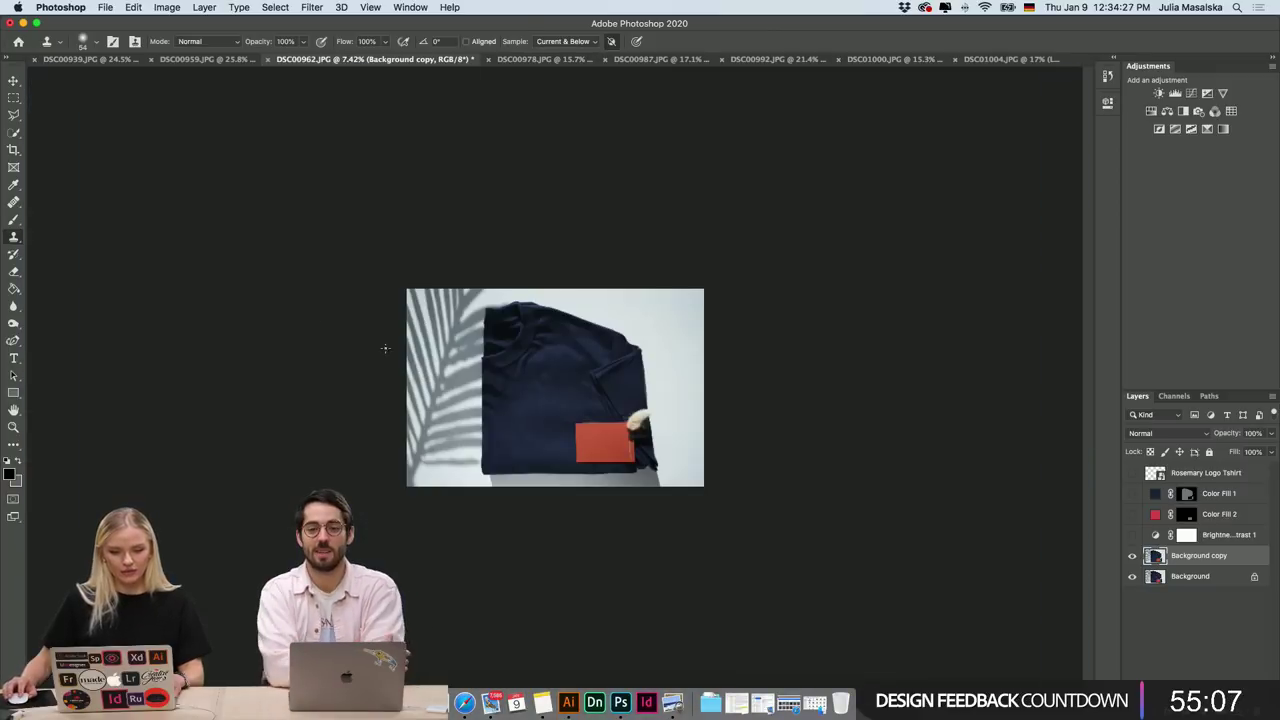
pyautogui.scroll(3, 644, 427)
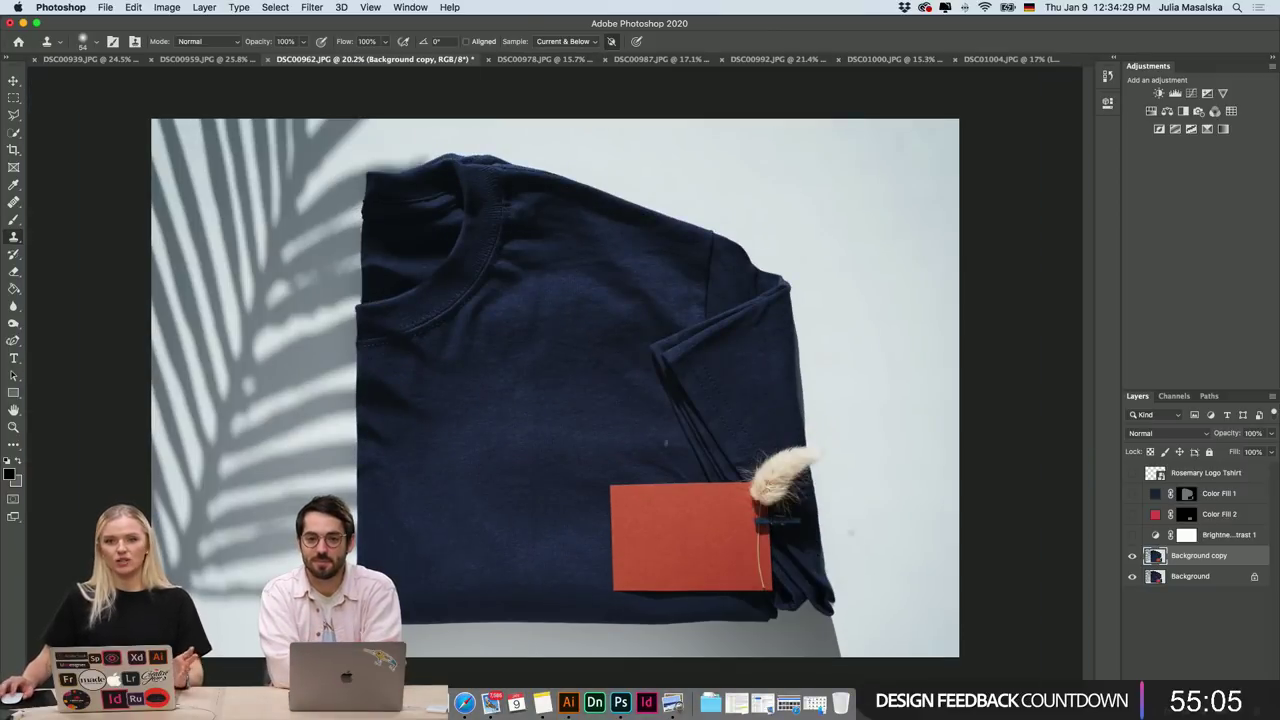
pyautogui.click(1132, 556)
pyautogui.click(1132, 556)
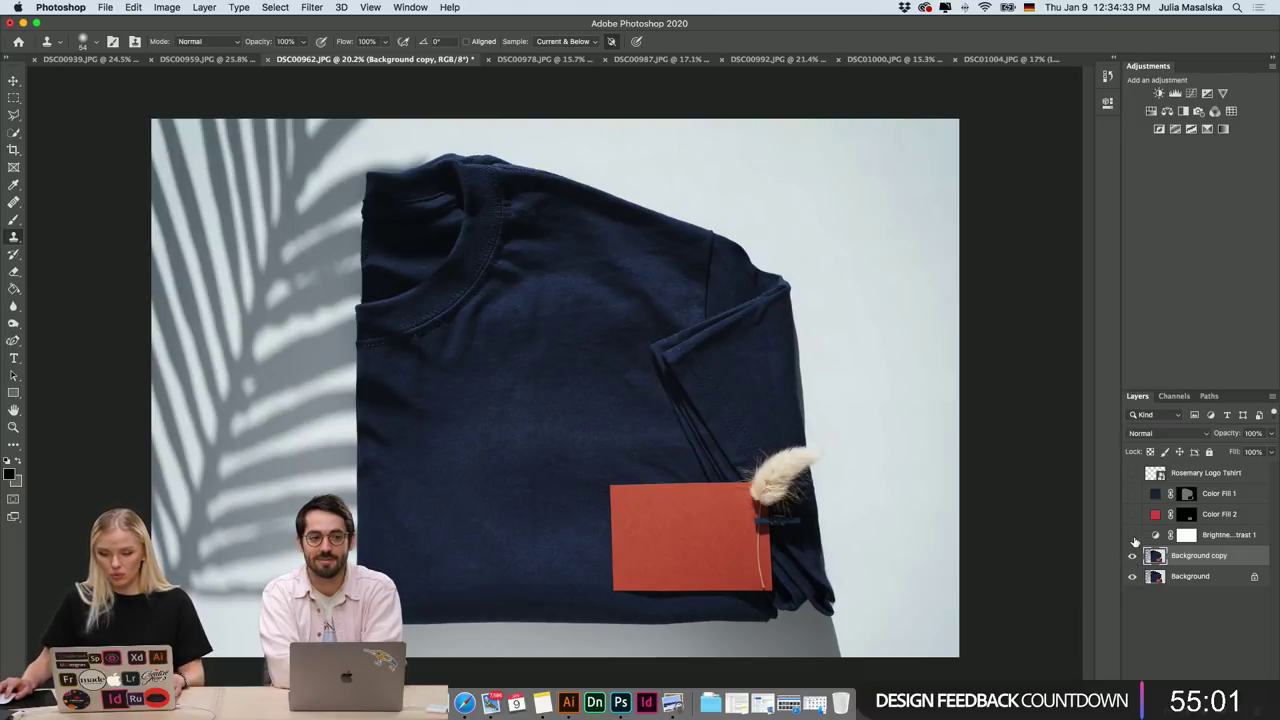
pyautogui.click(1133, 536)
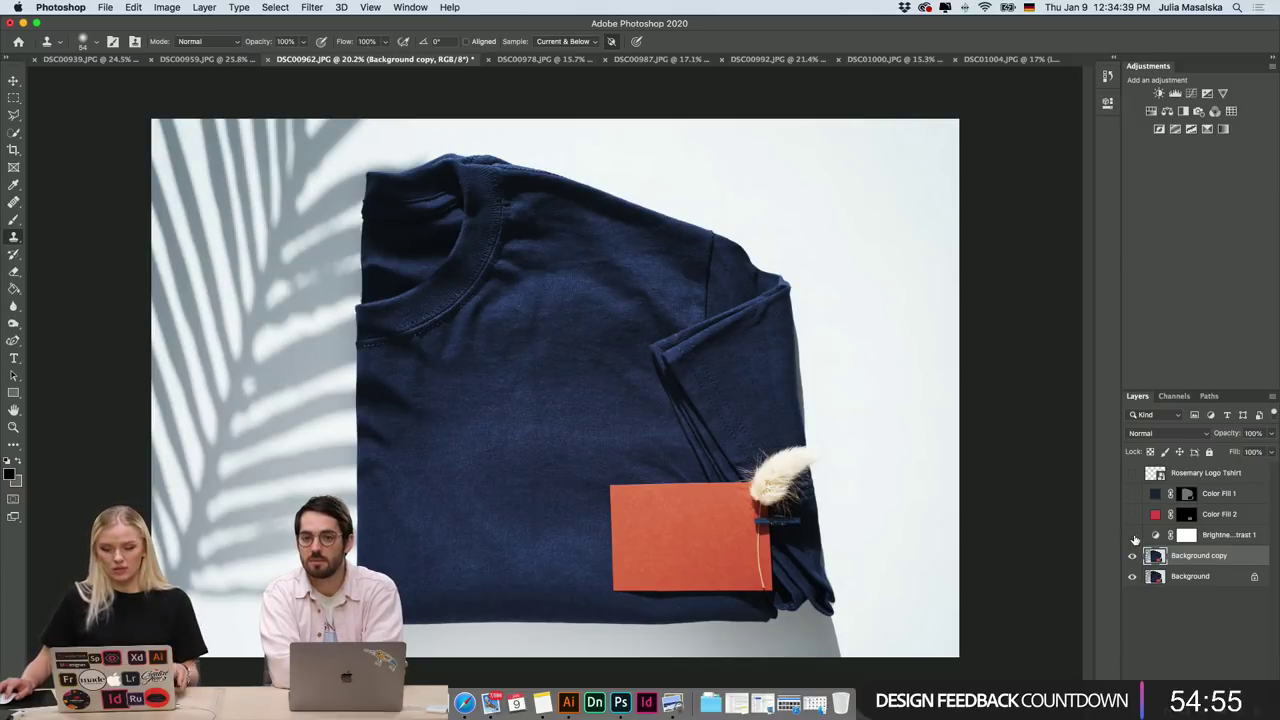
pyautogui.click(1133, 537)
pyautogui.click(1133, 537)
pyautogui.click(1133, 537)
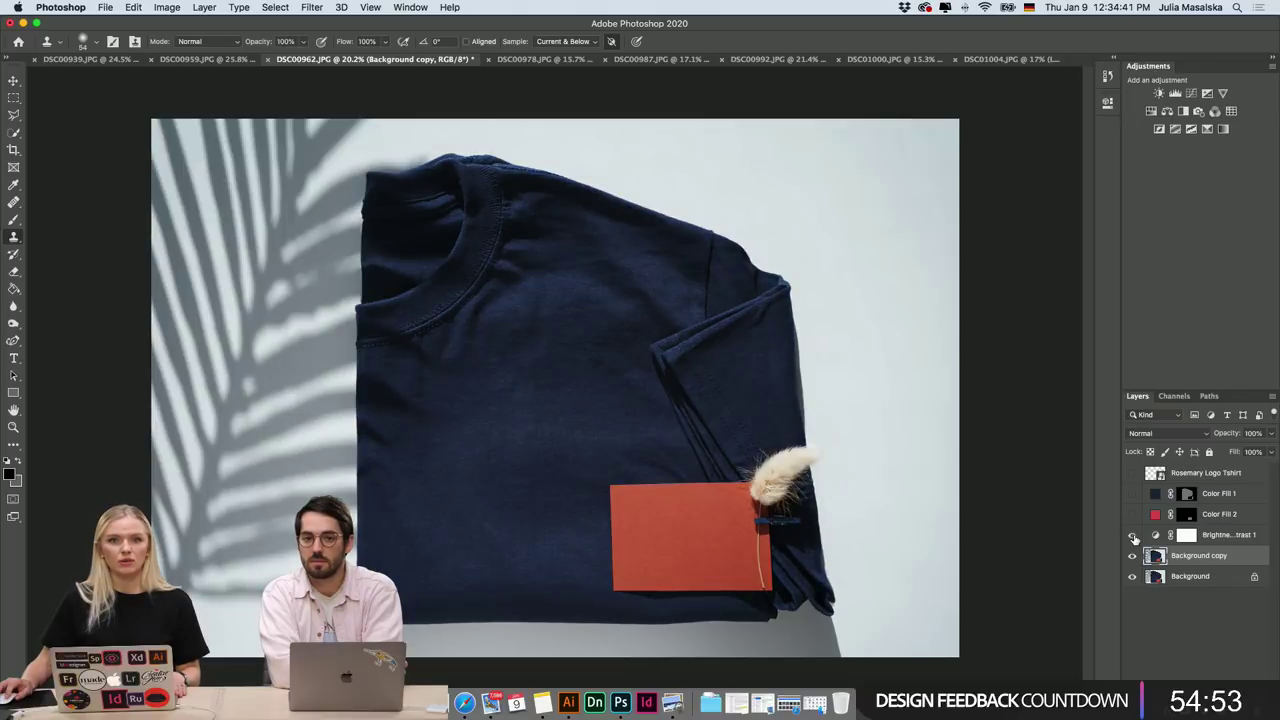
pyautogui.click(1133, 537)
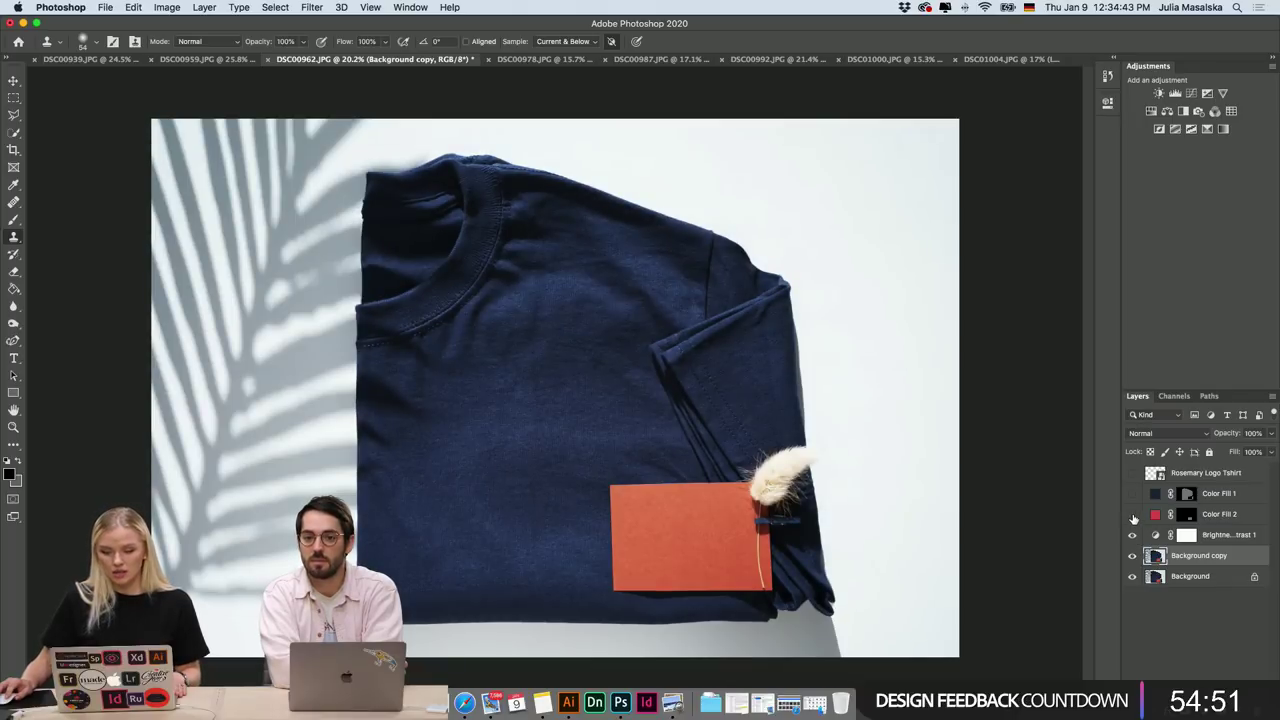
# Turn on Color Fill 2 to redden the card, comparing before keeping it on.
pyautogui.click(1133, 516)
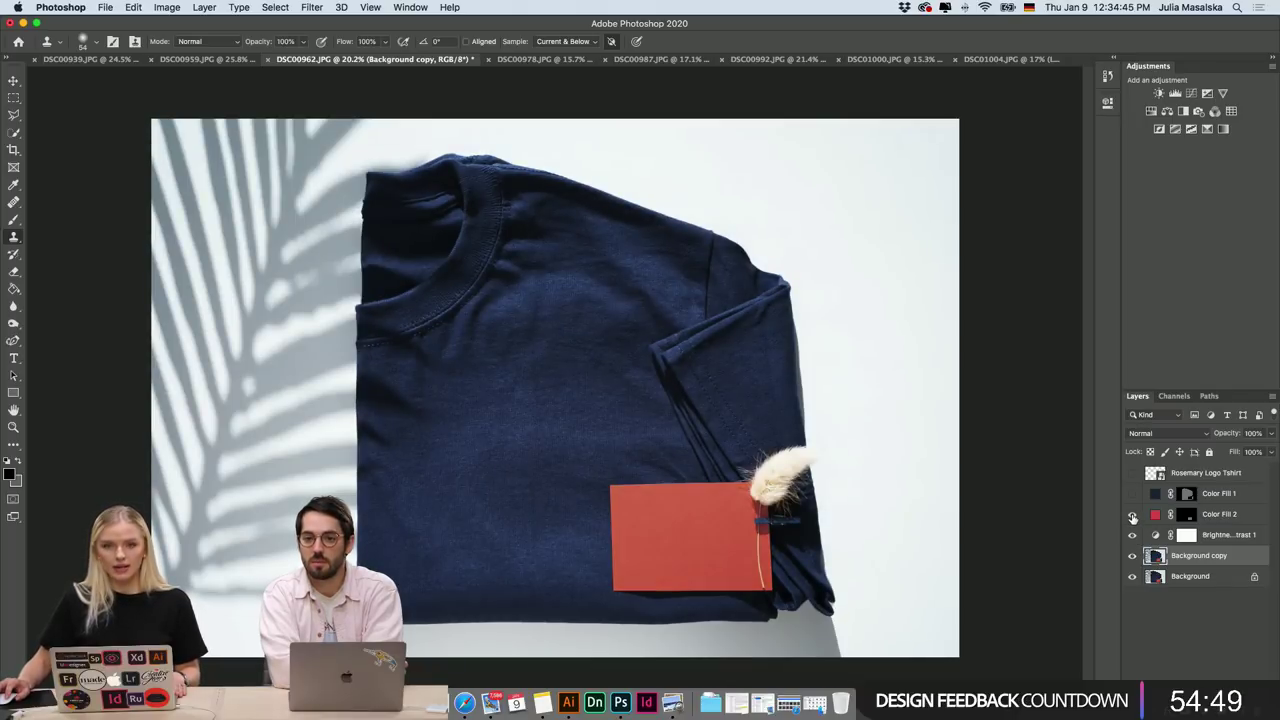
pyautogui.click(1133, 516)
pyautogui.click(1133, 516)
pyautogui.click(1133, 516)
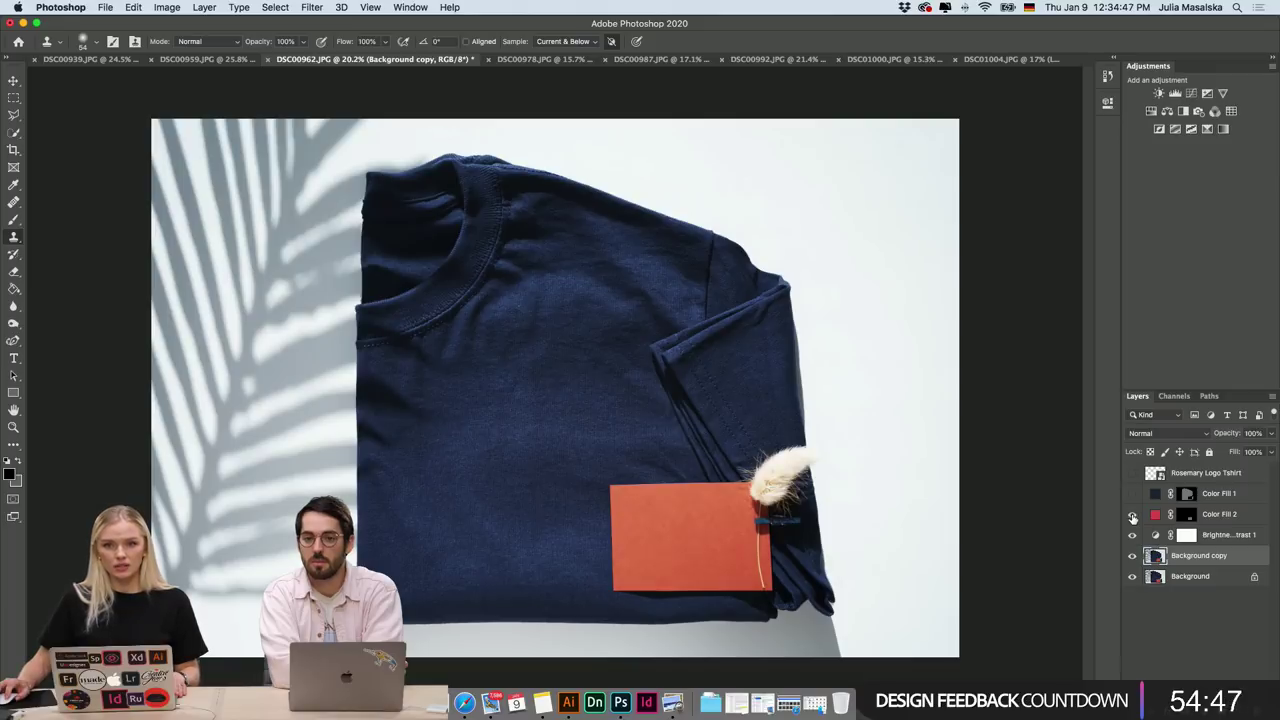
pyautogui.click(1133, 516)
# Compare the card's red Color Fill 2 on and off, then fit the whole photo on screen.
pyautogui.scroll(5, 778, 584)
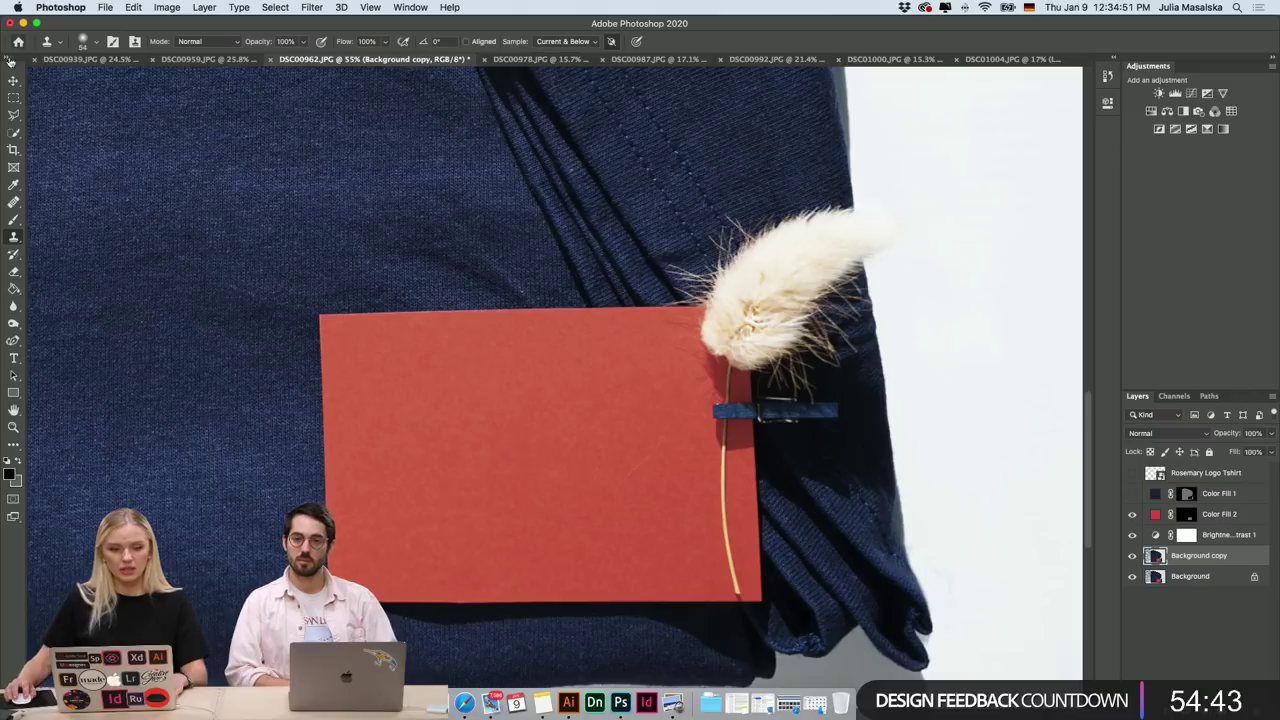
pyautogui.click(1133, 516)
pyautogui.click(1133, 516)
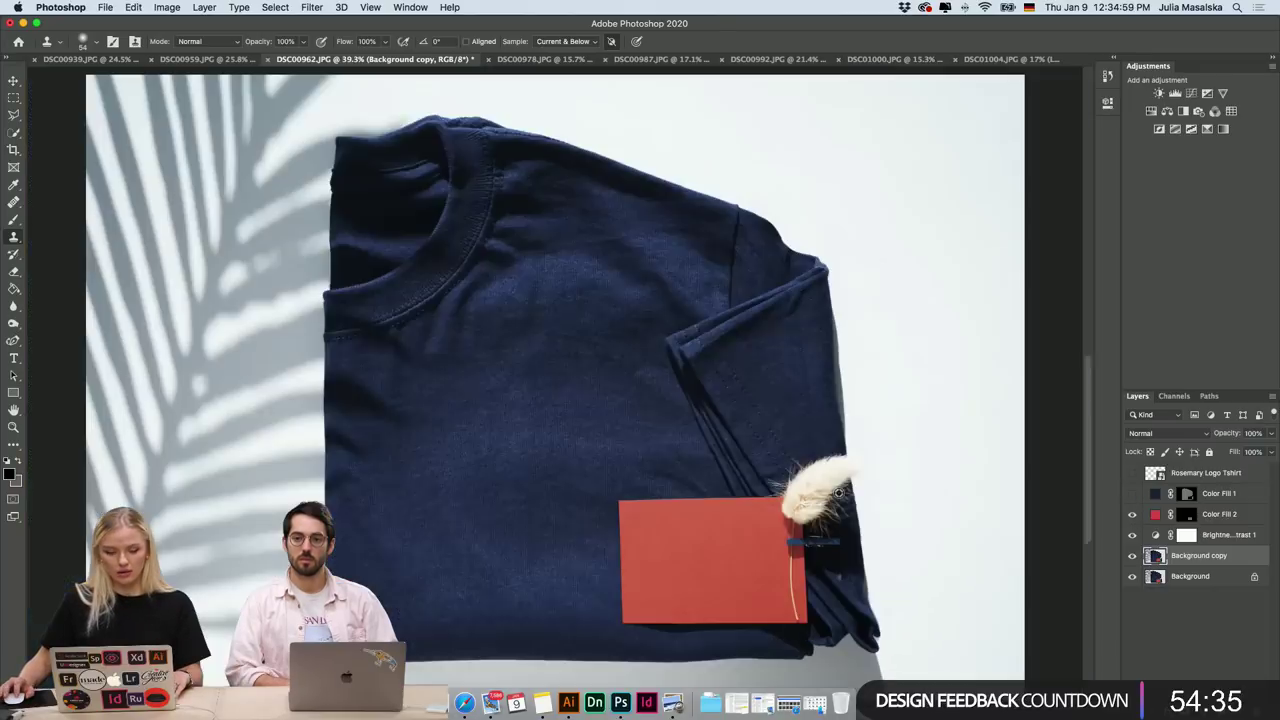
pyautogui.press('super+0')
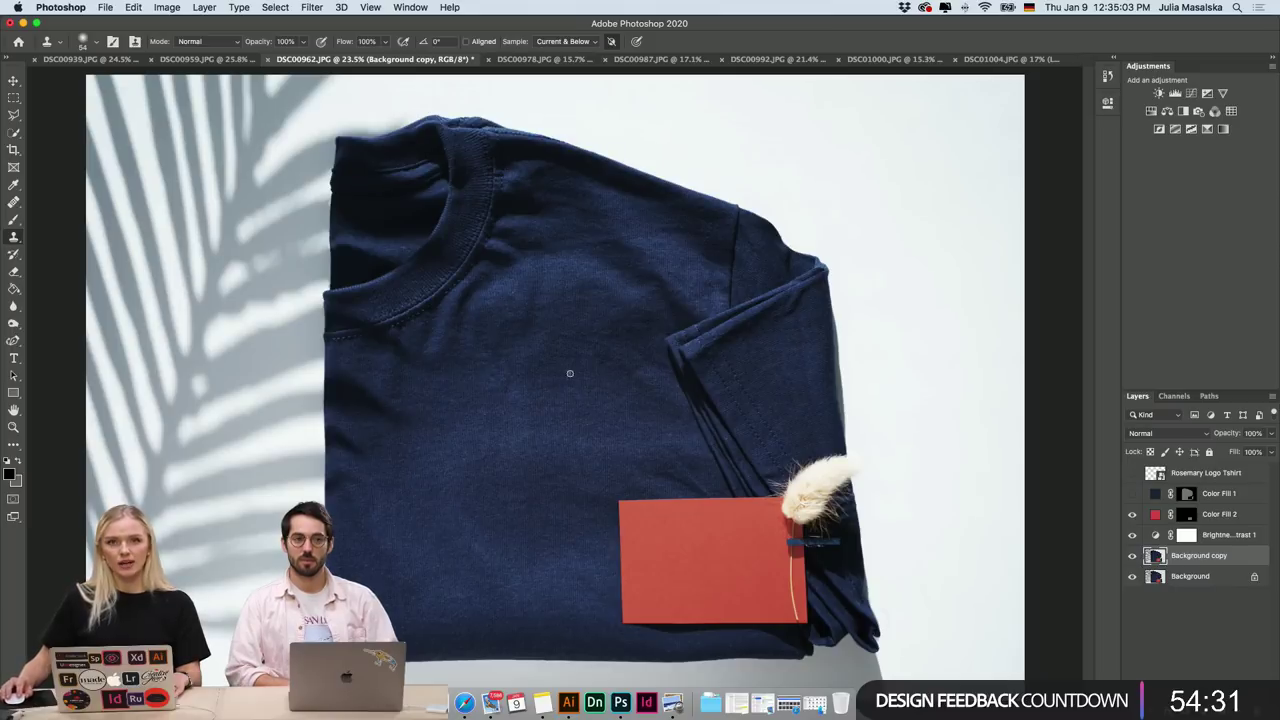
# Compare the shirt's navy Color Fill 1 tint, leave it hidden, and clear the layer selection.
pyautogui.click(1132, 494)
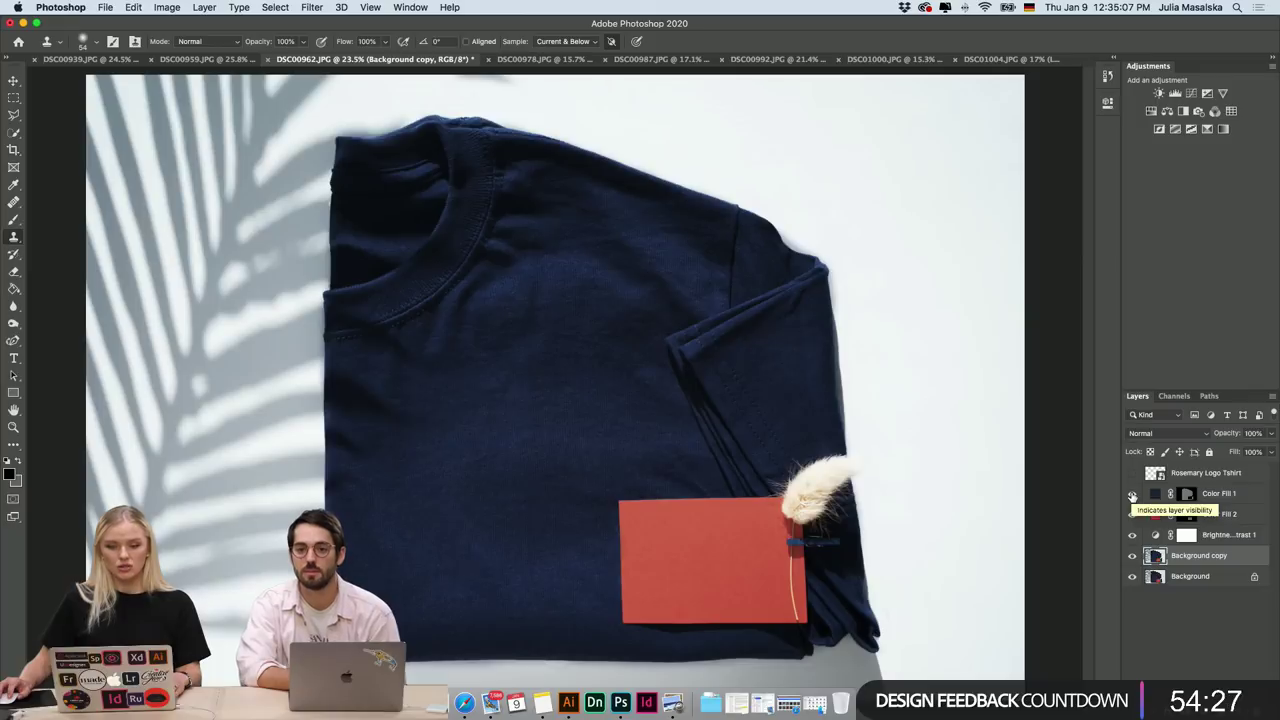
pyautogui.click(1132, 494)
pyautogui.click(1132, 494)
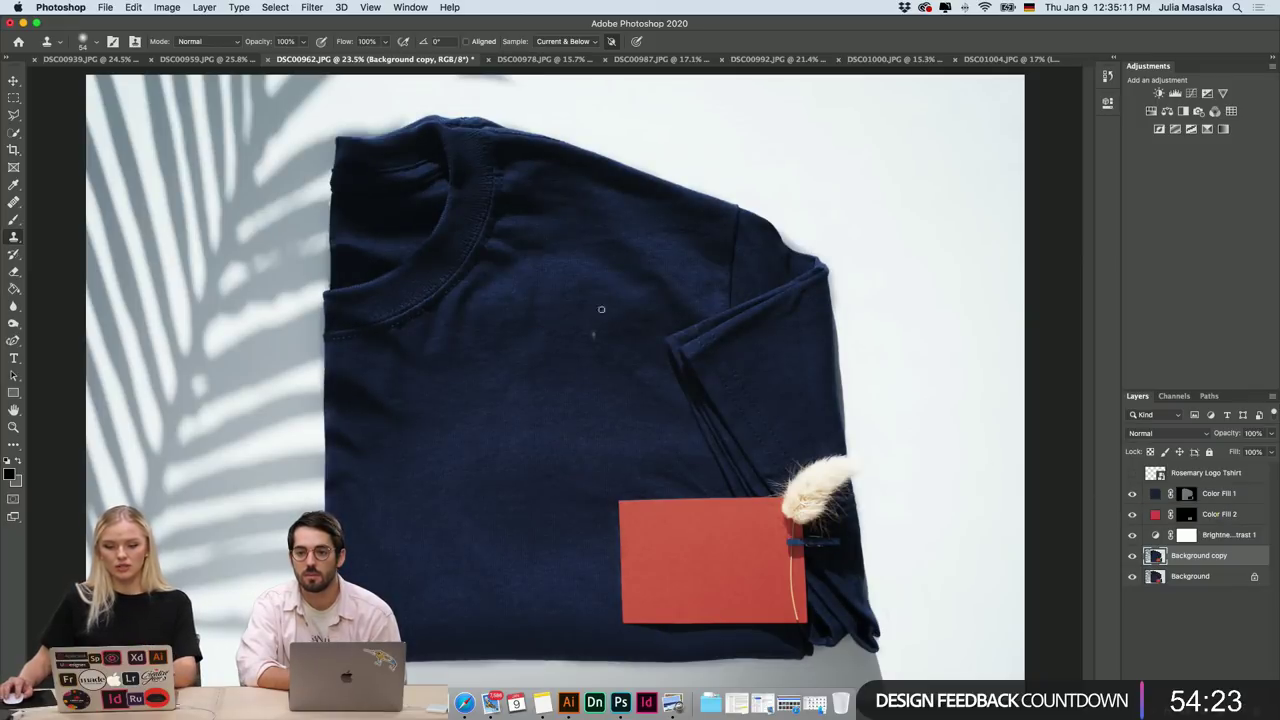
pyautogui.click(1132, 494)
pyautogui.click(1194, 641)
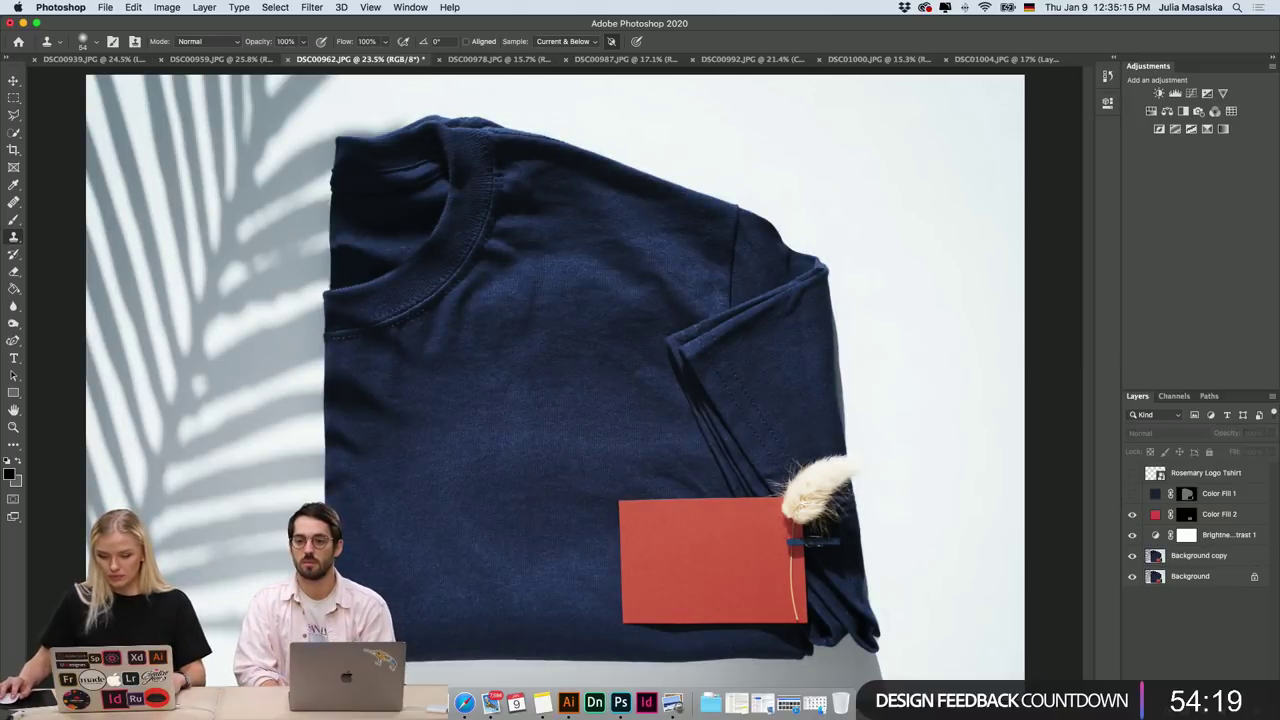
# Add a Solid Color fill layer, Color Fill 3, and switch to the Rose Mary logo file.
pyautogui.click(1208, 688)
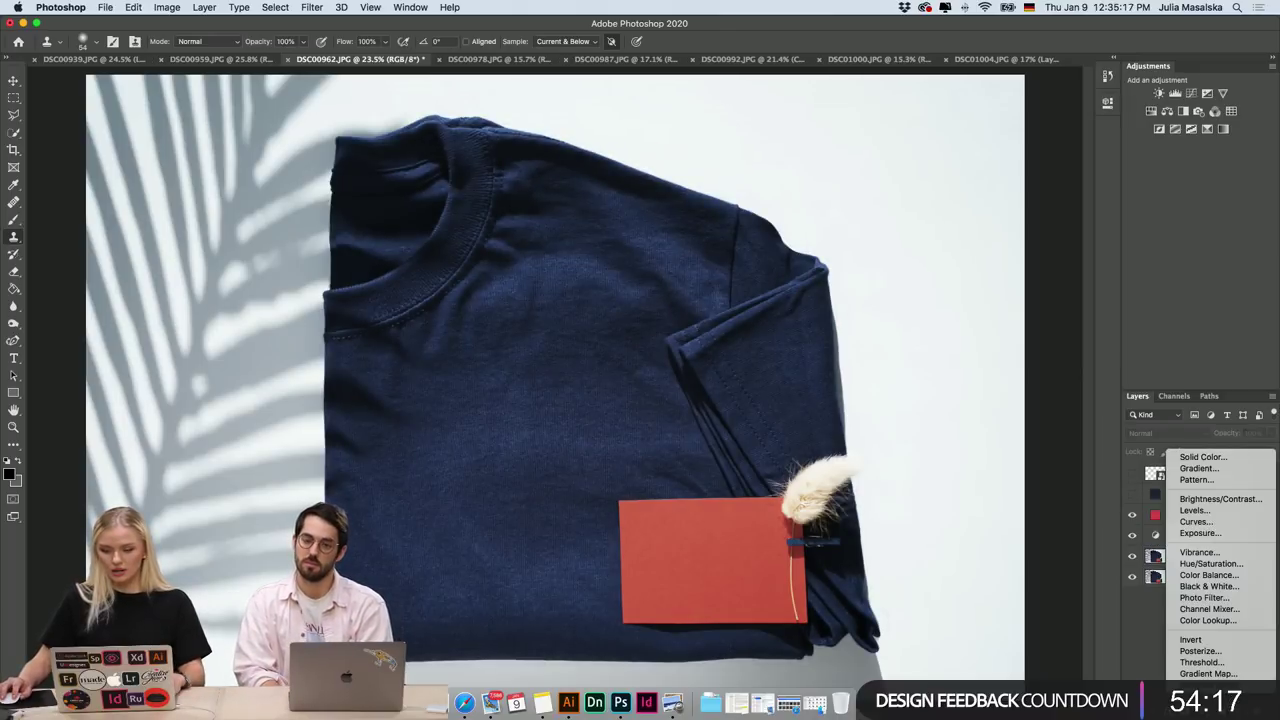
pyautogui.click(1205, 460)
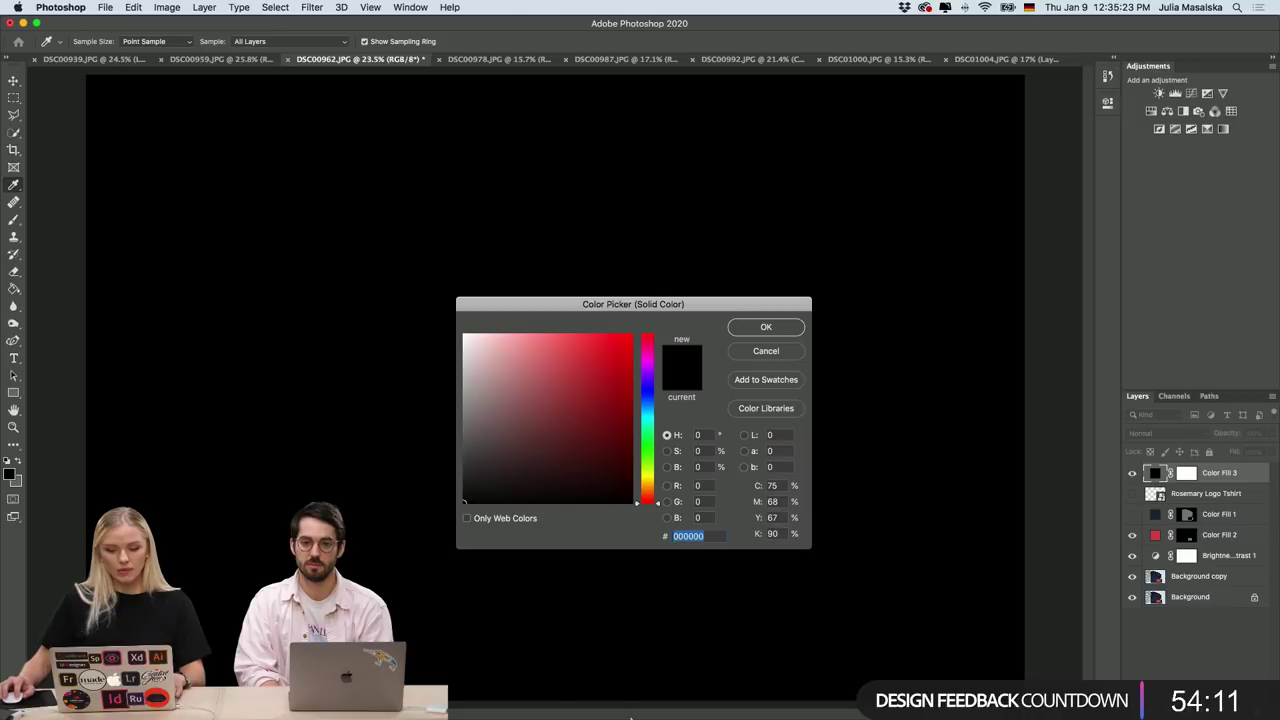
pyautogui.click(568, 713)
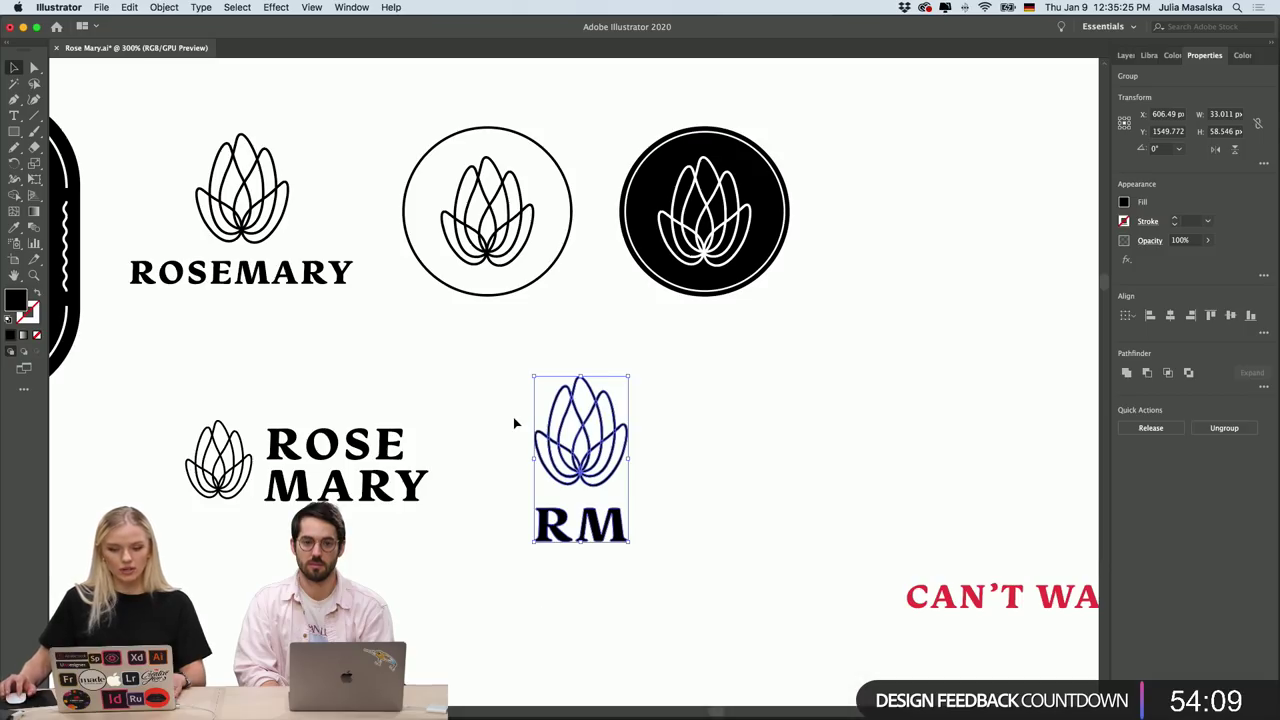
# Read the navy brand swatch's hex value, 192738, in Illustrator and return to Photoshop.
pyautogui.scroll(-5, 514, 423)
pyautogui.click(240, 215)
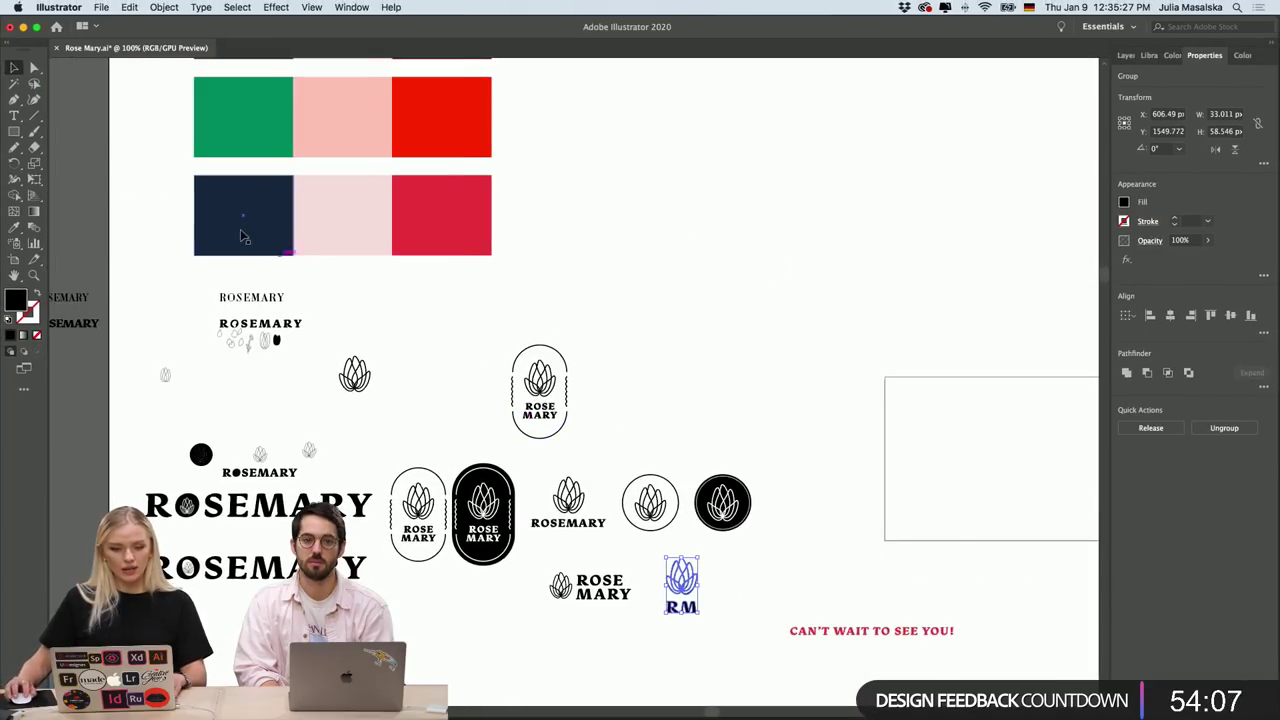
pyautogui.doubleClick(17, 300)
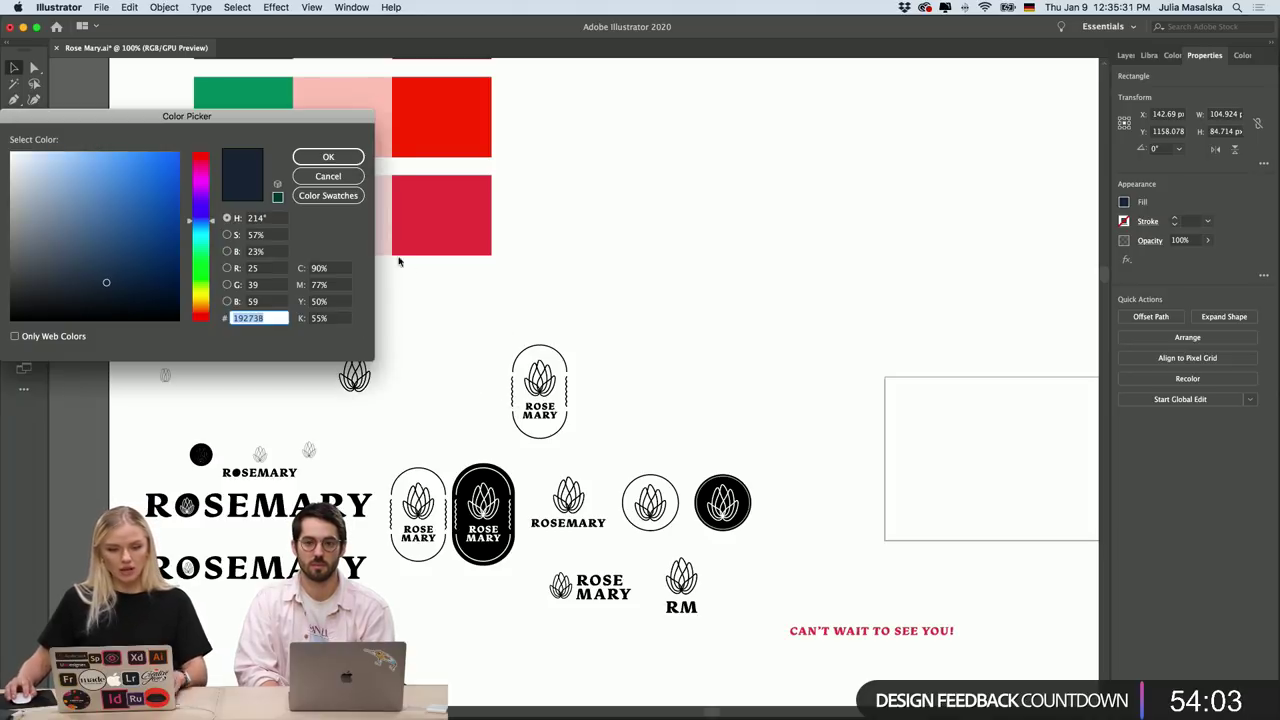
pyautogui.moveTo(568, 705)
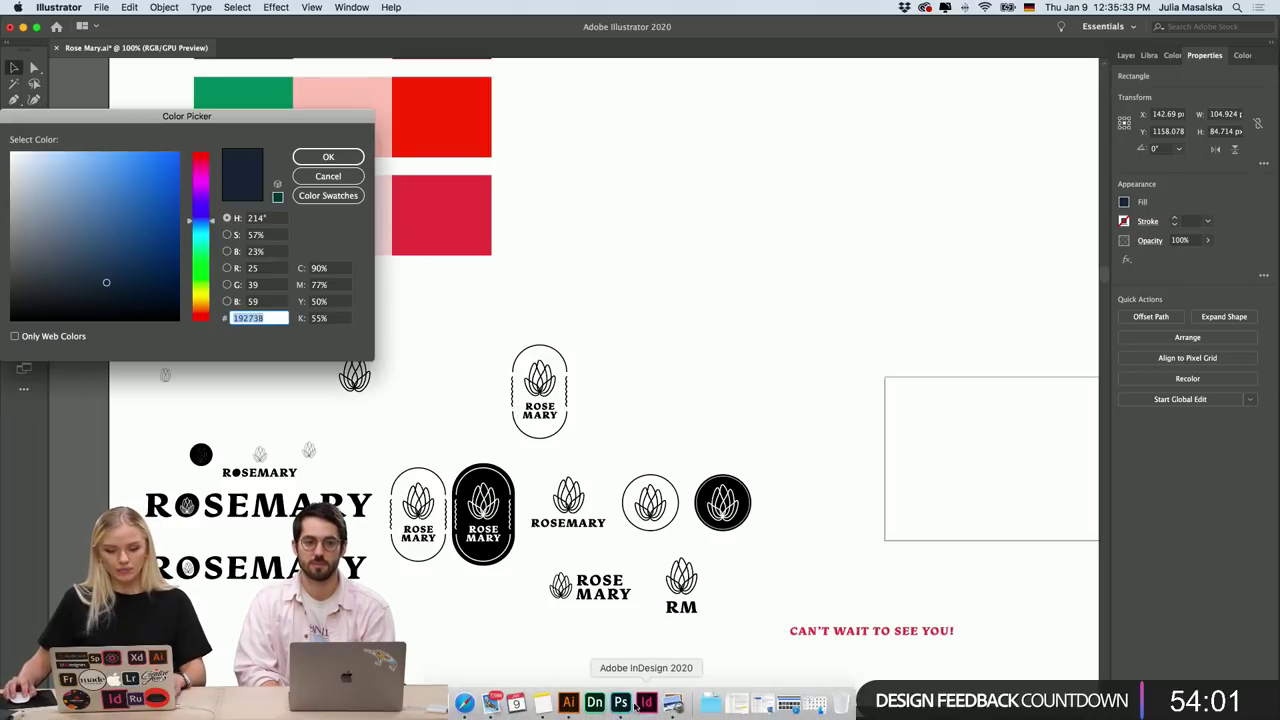
pyautogui.click(620, 703)
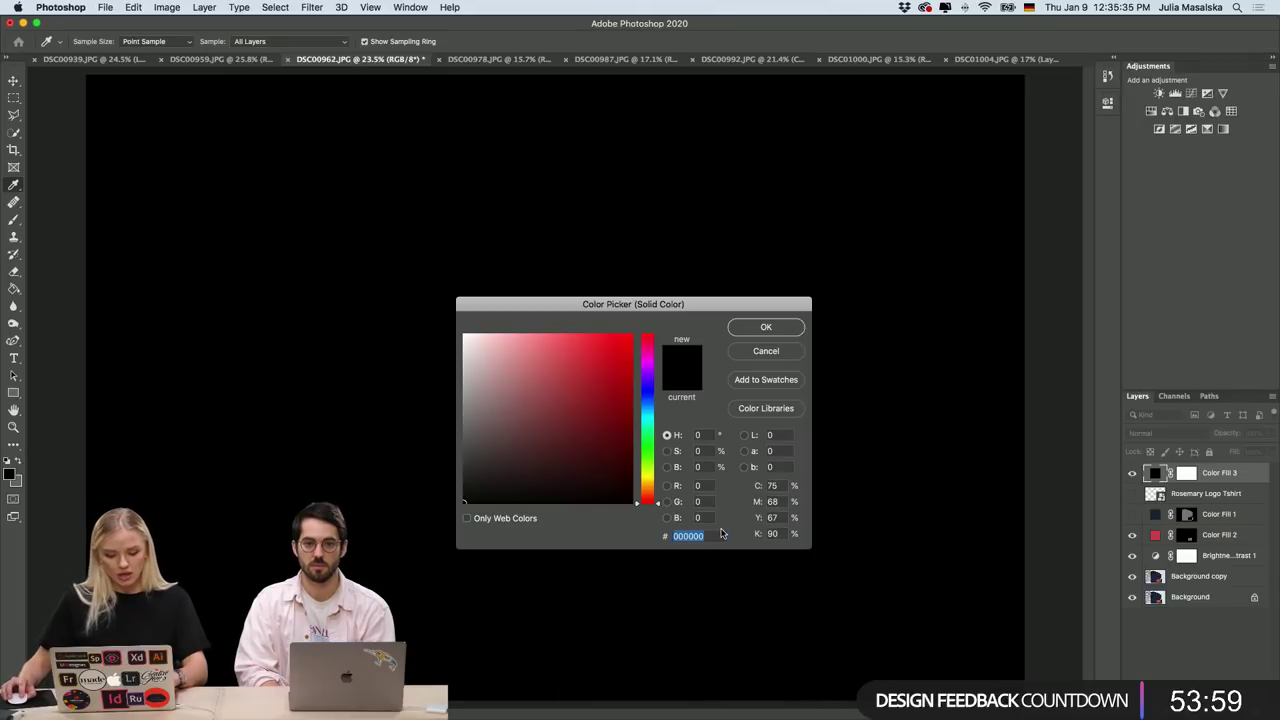
# Set Color Fill 3 to the brand navy and invert its mask to black, undoing a stray stroke.
pyautogui.write('19273B')
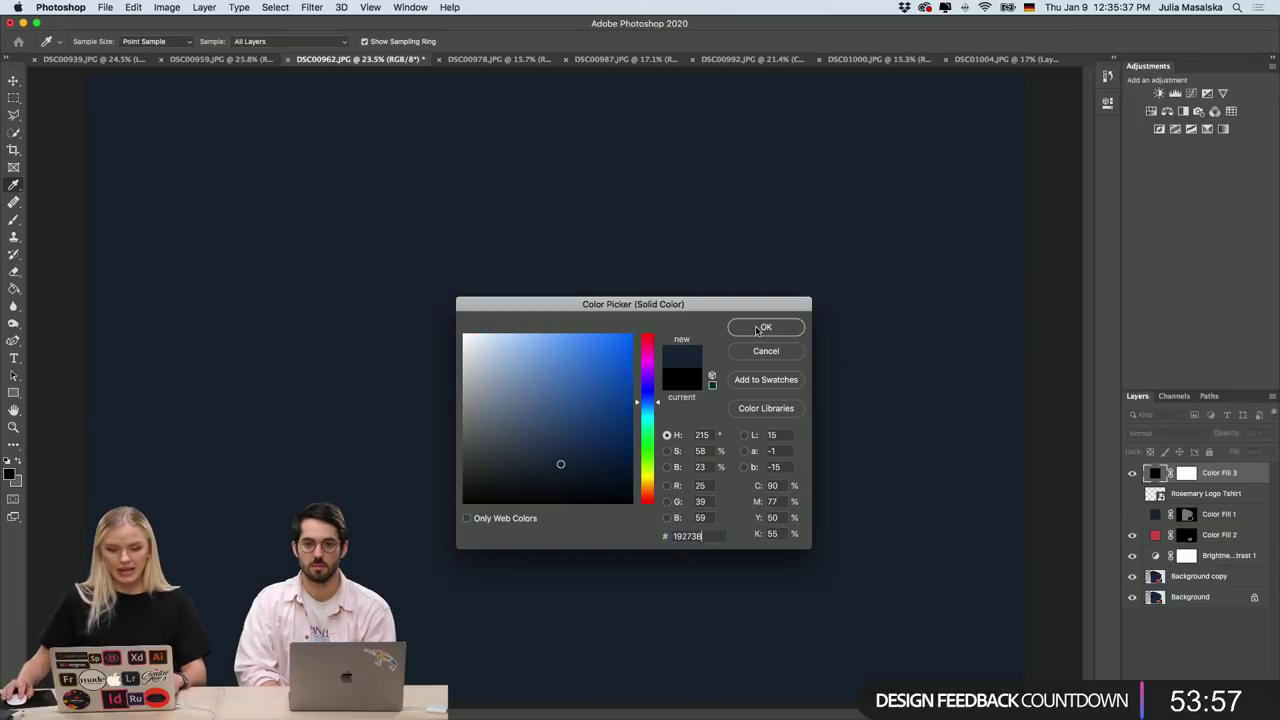
pyautogui.click(761, 328)
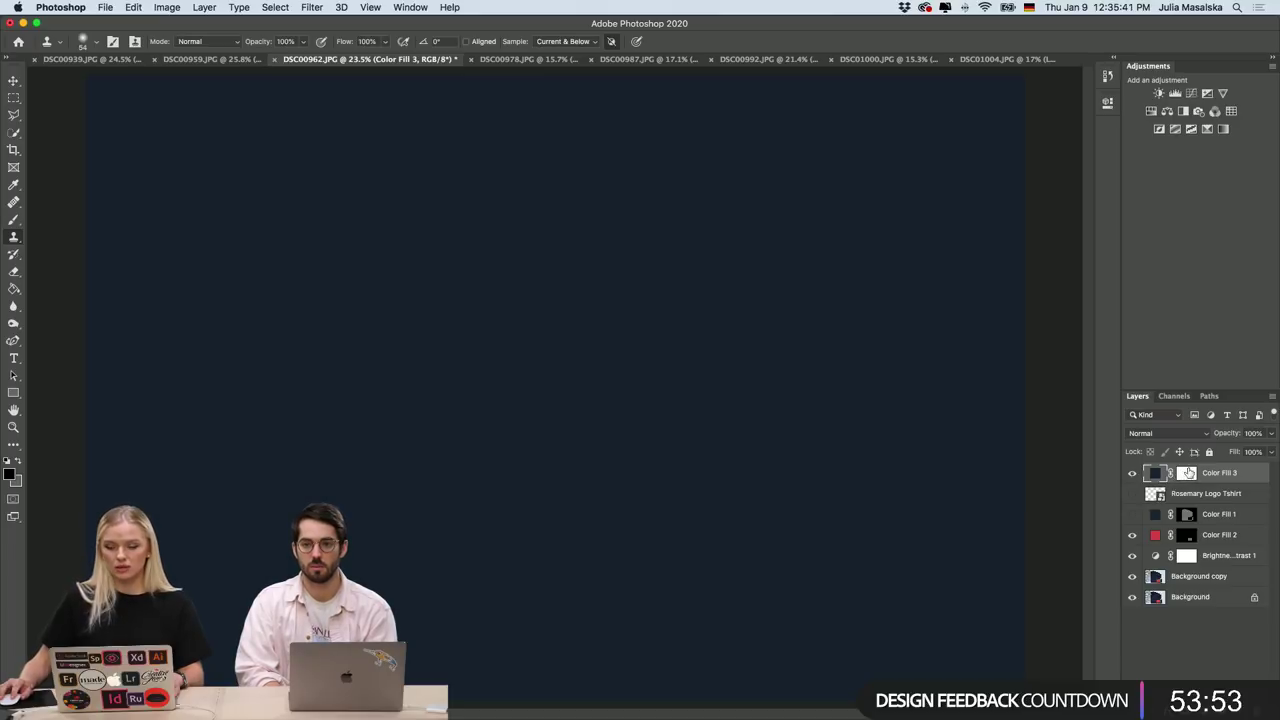
pyautogui.click(1186, 474)
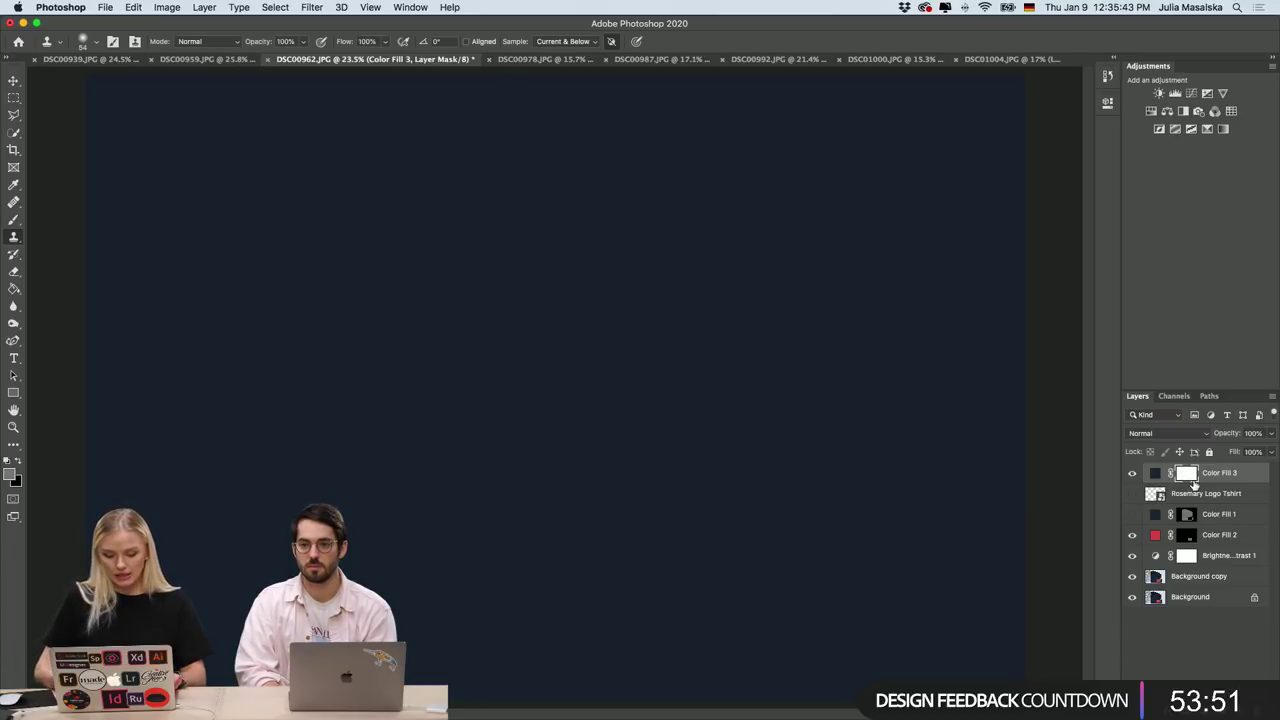
pyautogui.press('super+i')
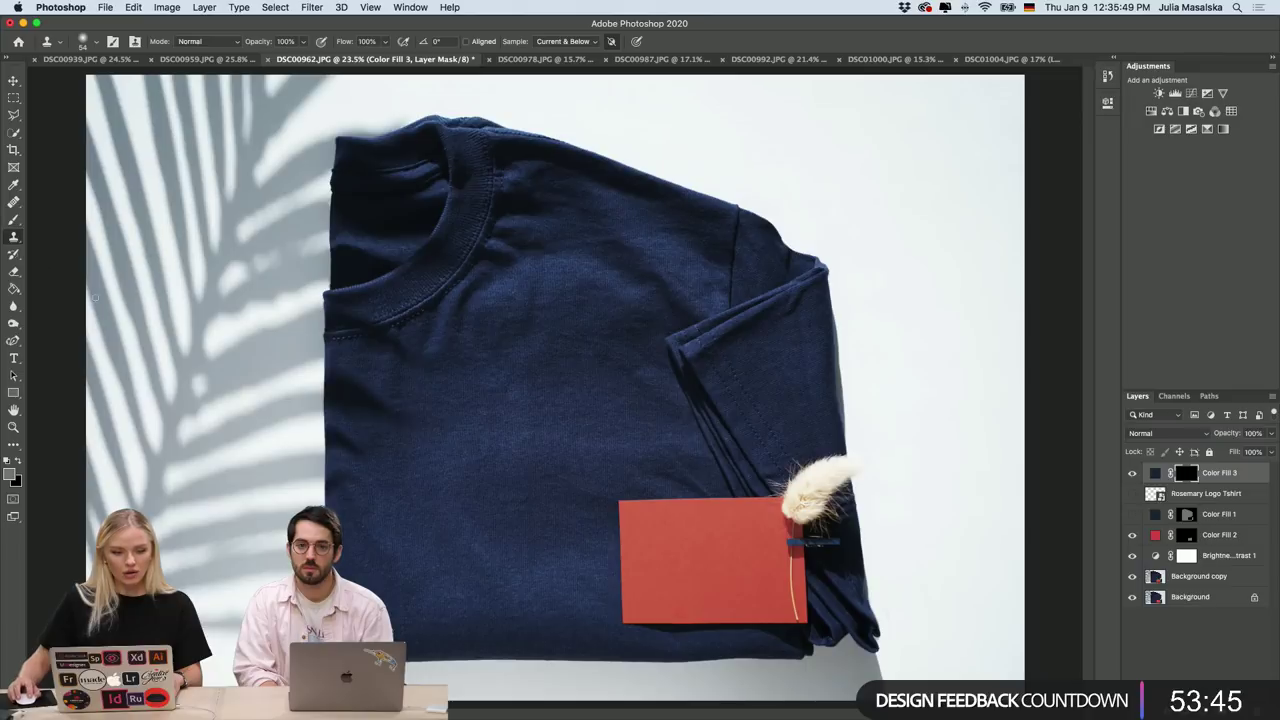
pyautogui.moveTo(610, 160)
pyautogui.mouseDown()
pyautogui.moveTo(775, 158)
pyautogui.moveTo(895, 262)
pyautogui.mouseUp()
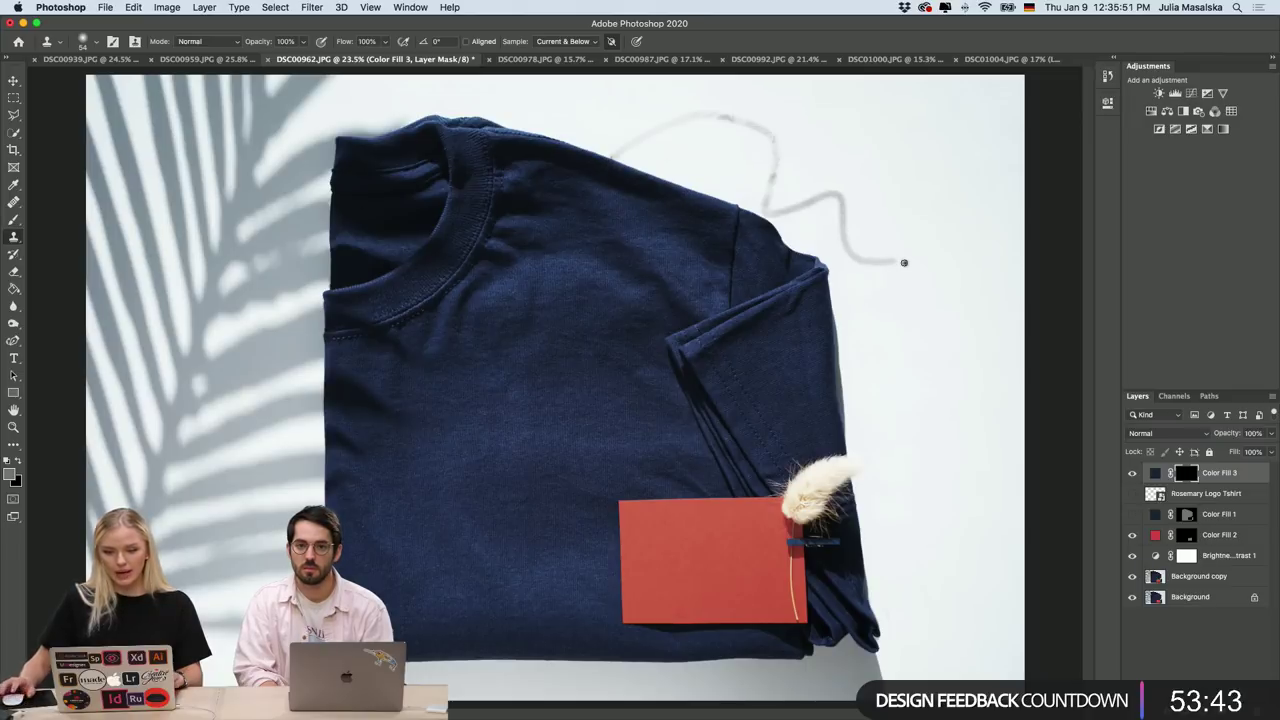
pyautogui.press('super+z')
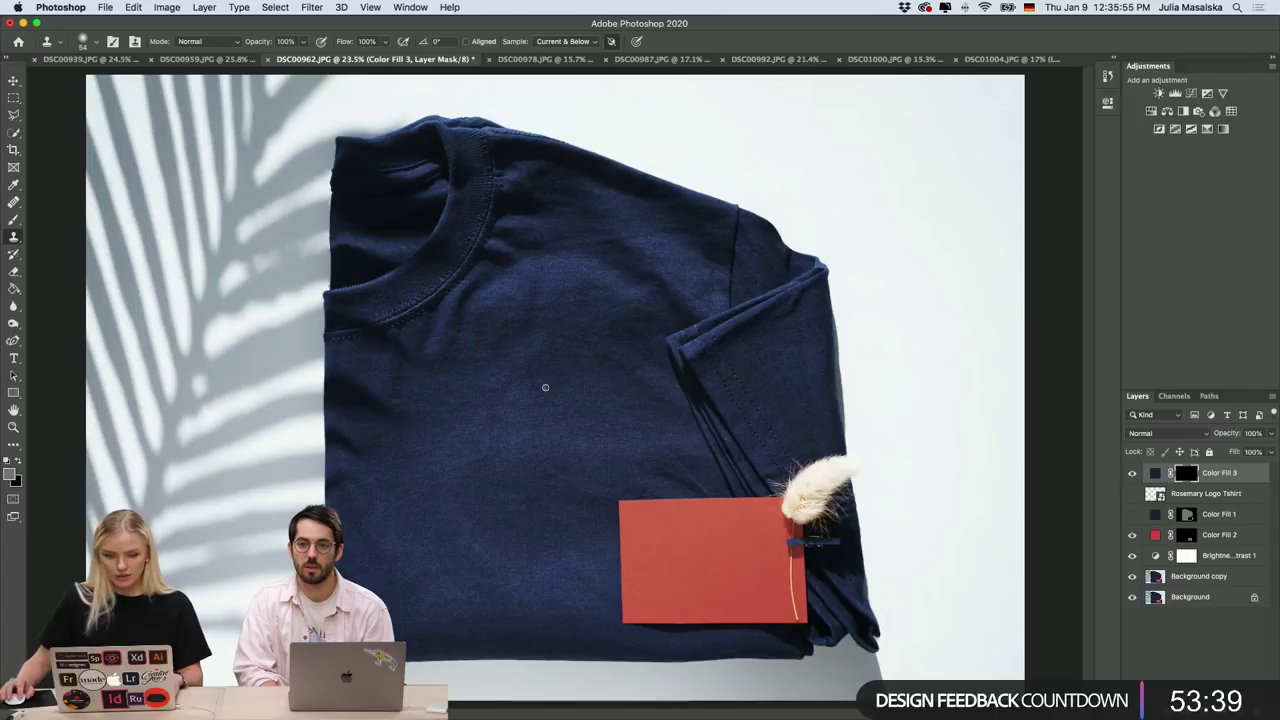
# Paint white with a large soft brush on Color Fill 3's mask over the T-shirt.
pyautogui.click(14, 221)
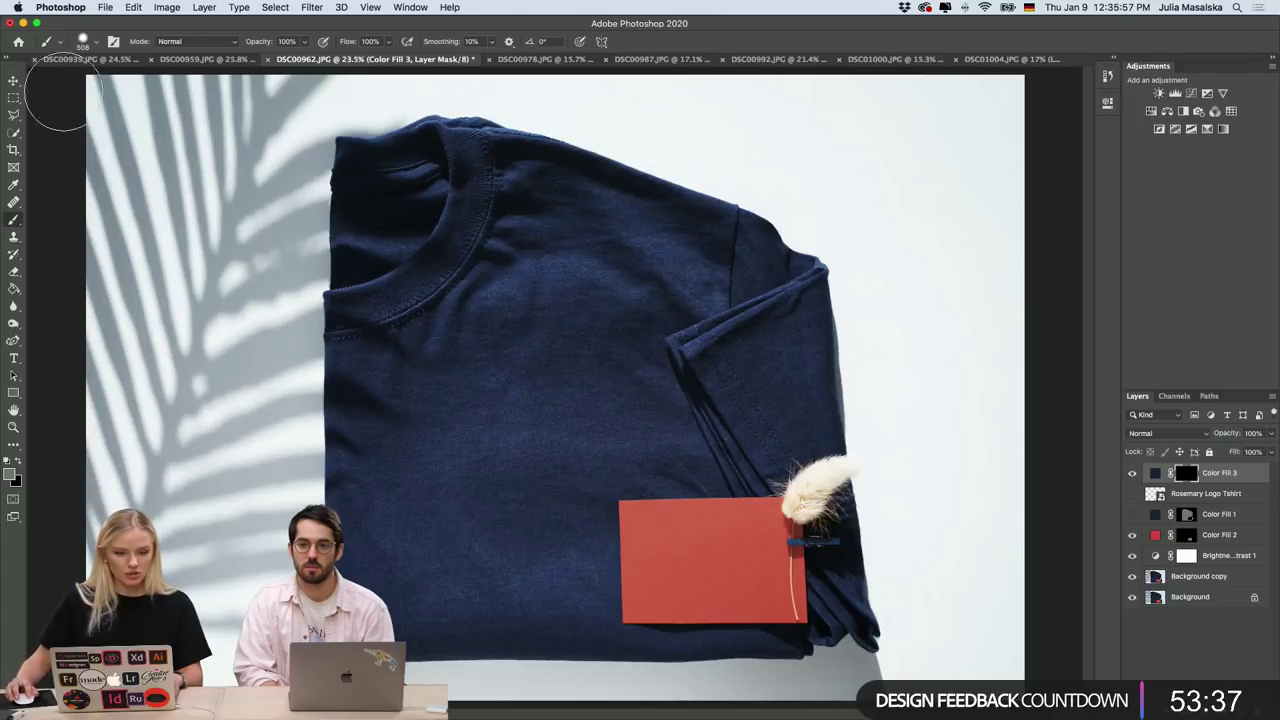
pyautogui.click(98, 44)
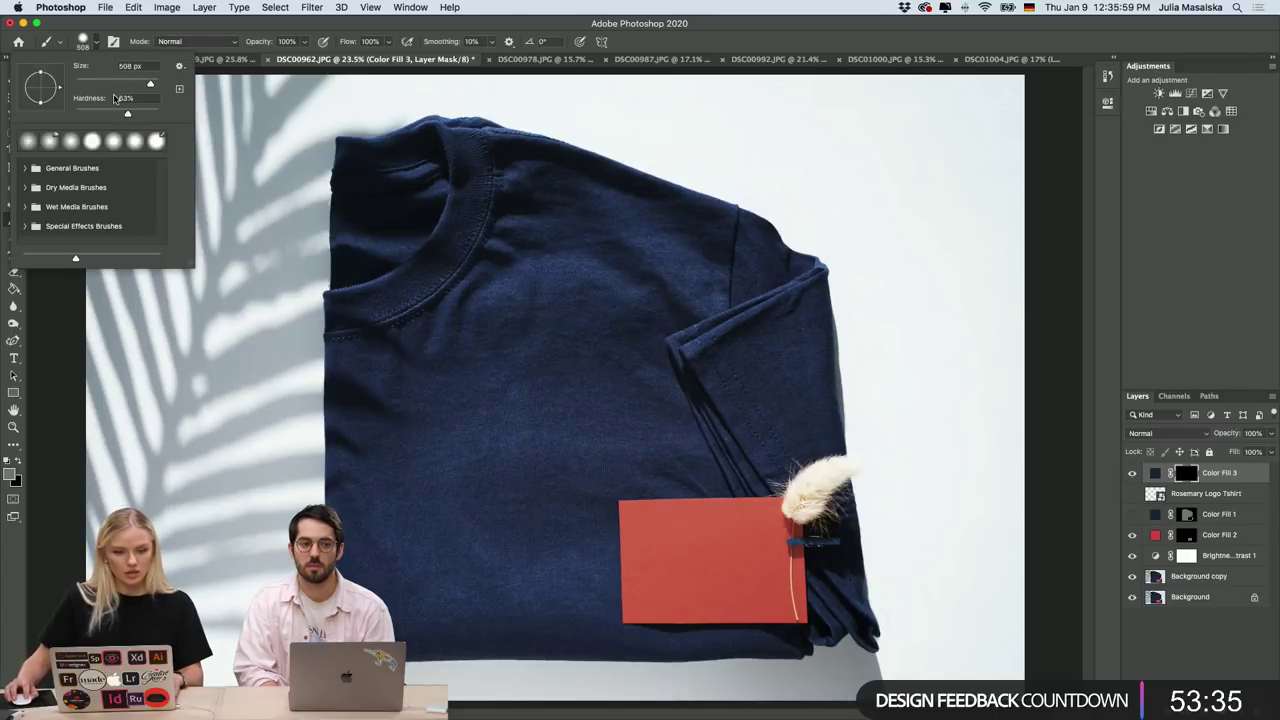
pyautogui.click(428, 371)
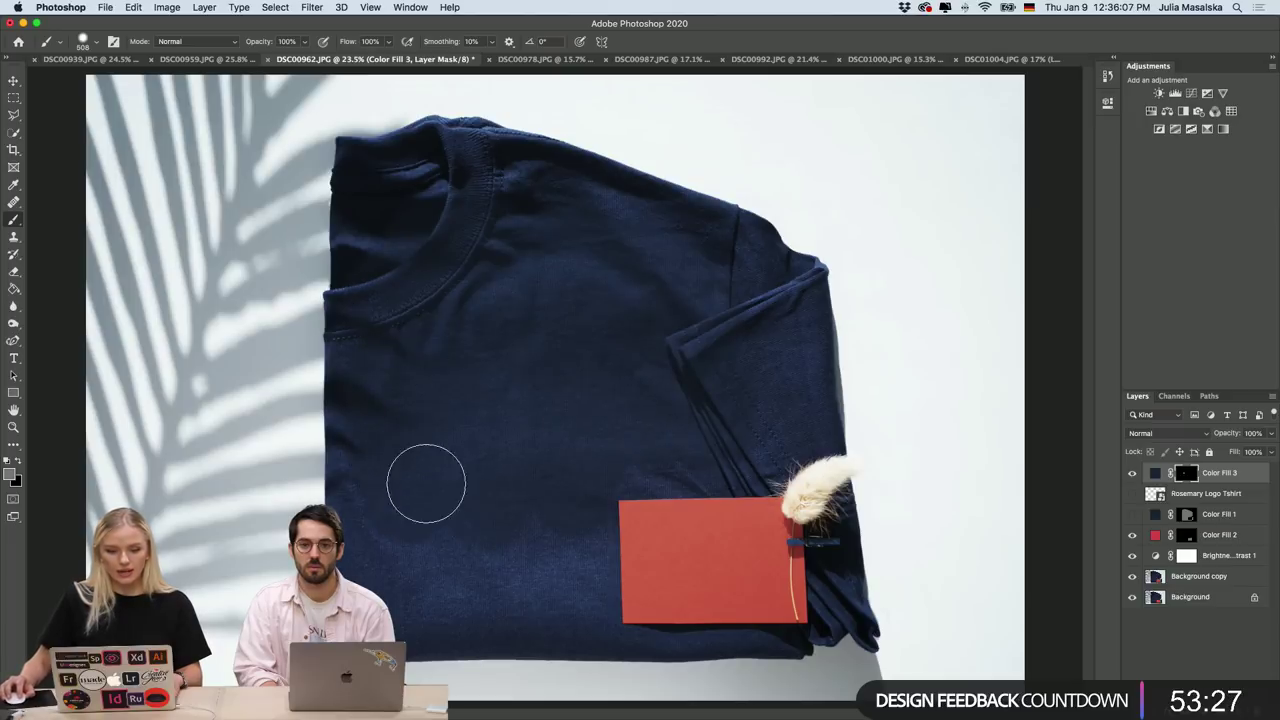
pyautogui.scroll(5, 438, 303)
pyautogui.moveTo(408, 334); pyautogui.dragTo(429, 277)
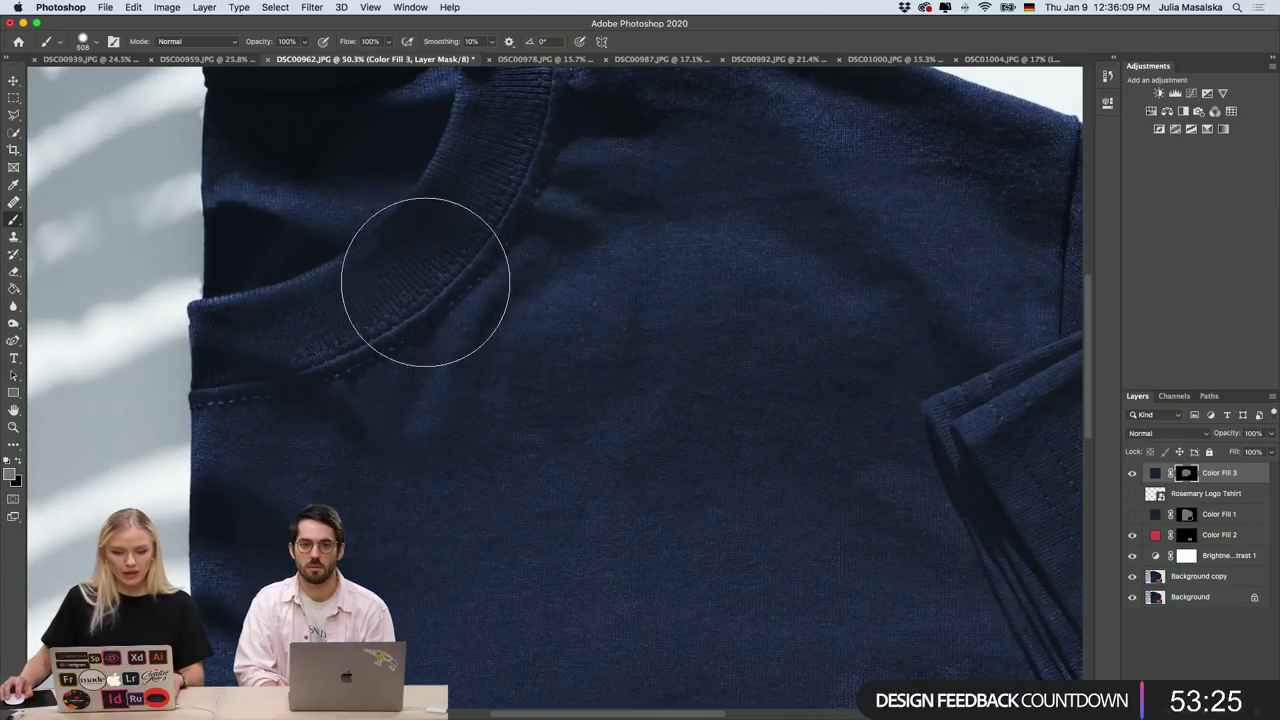
pyautogui.scroll(-3, 429, 277)
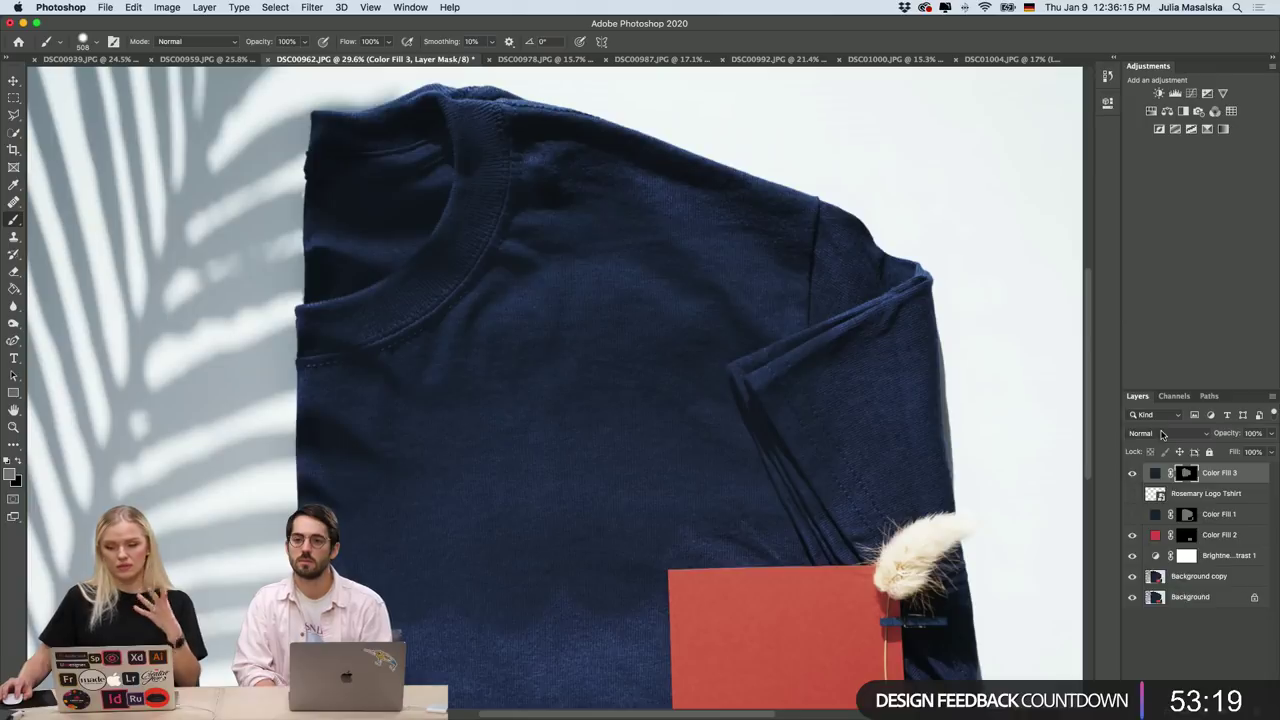
# Set Color Fill 3's blend mode to Soft Light.
pyautogui.click(1161, 433)
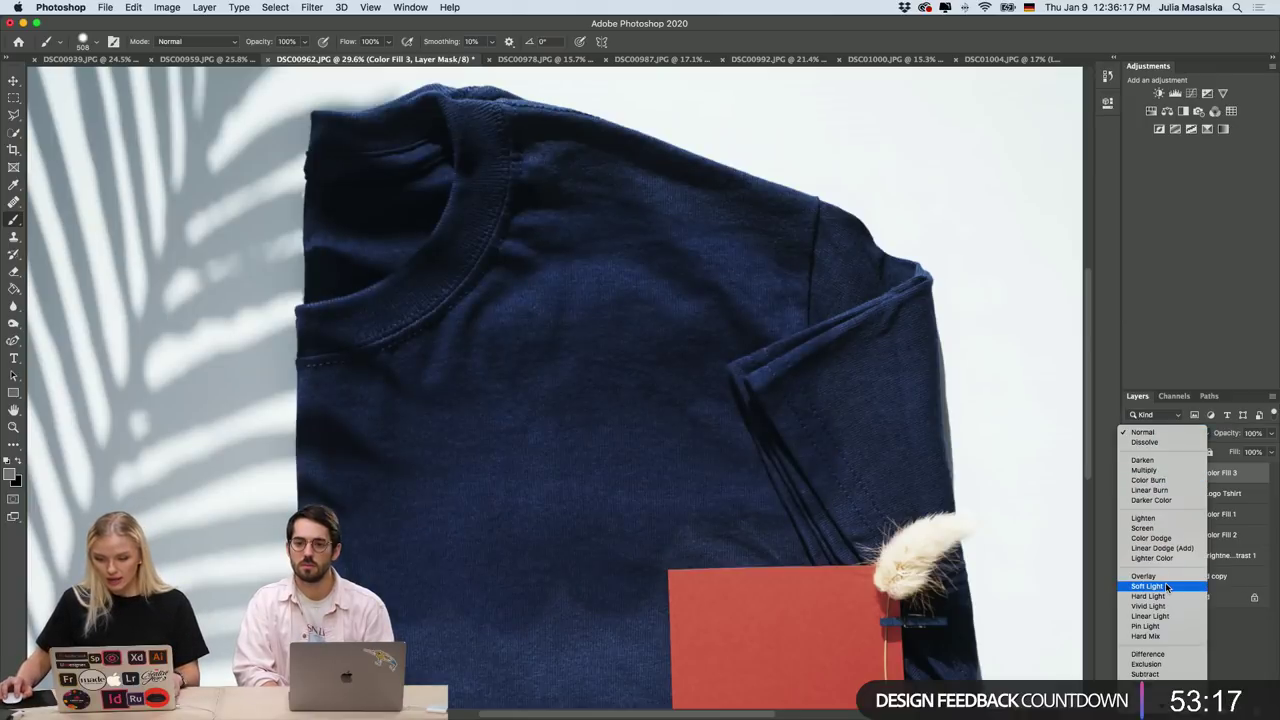
pyautogui.click(1165, 584)
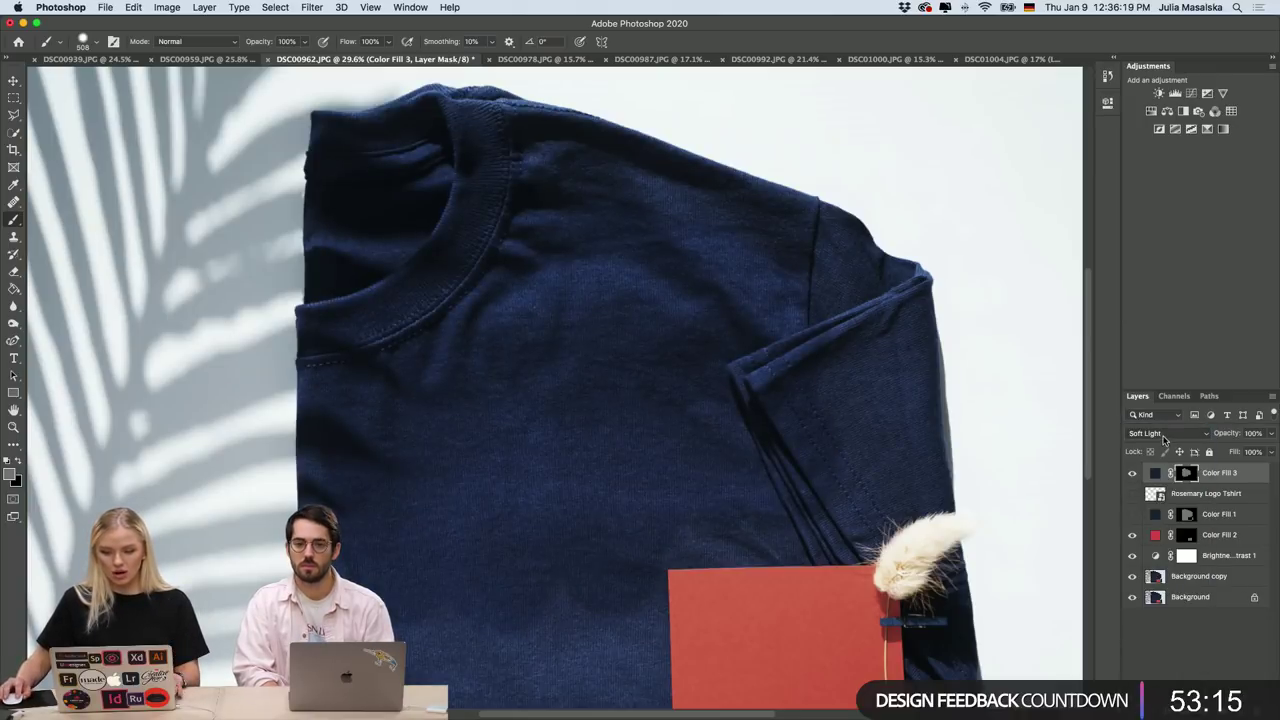
pyautogui.click(1164, 434)
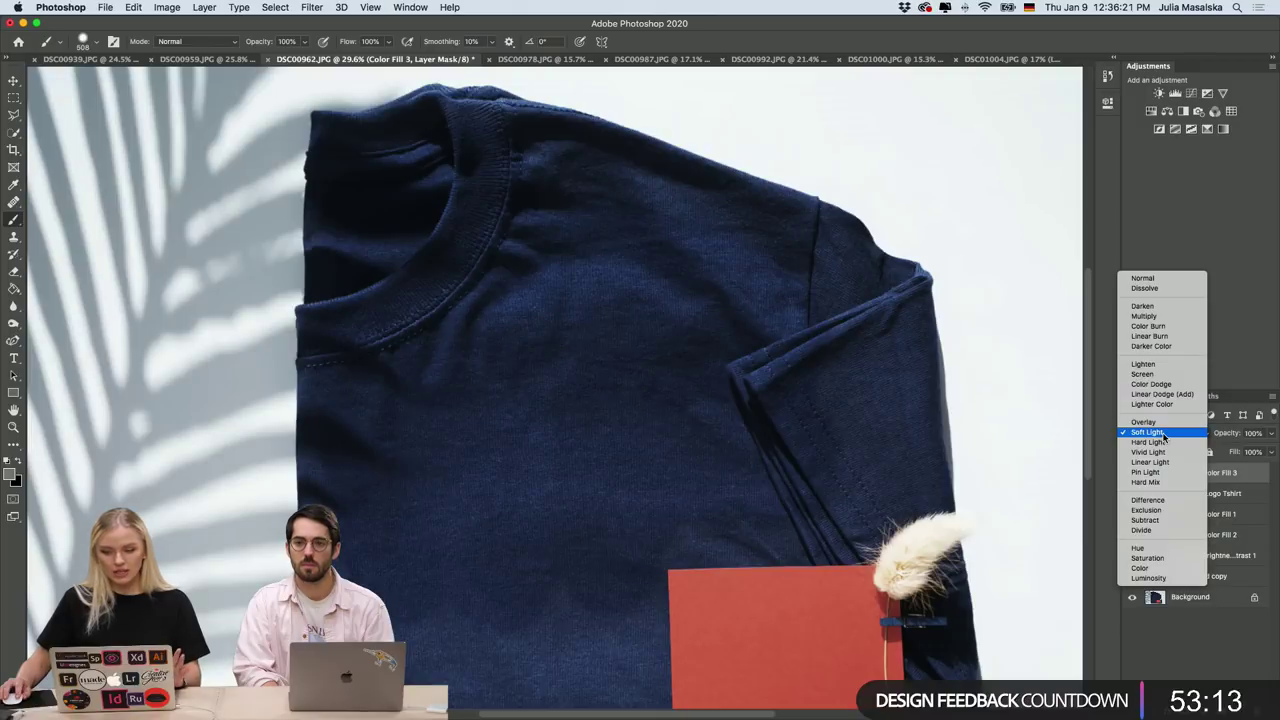
pyautogui.click(1164, 436)
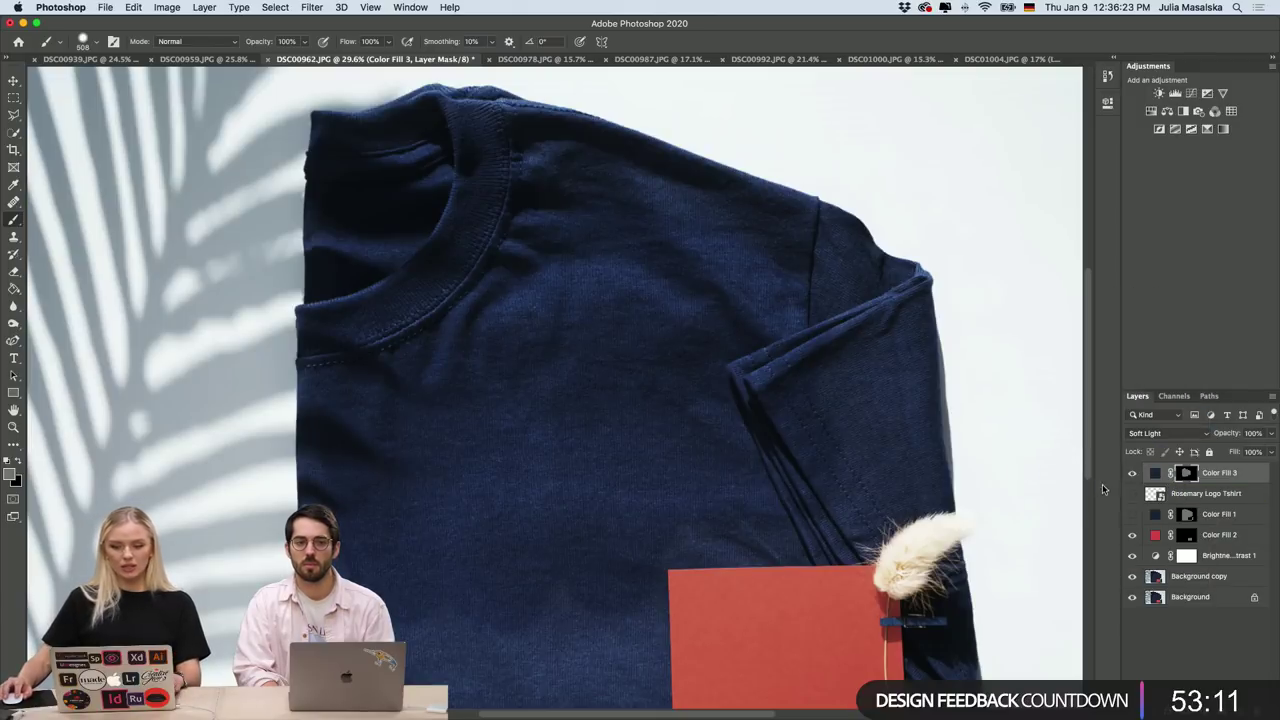
# Compare the navy tint on and off, leaving Color Fill 3 hidden.
pyautogui.click(1133, 476)
pyautogui.click(1133, 476)
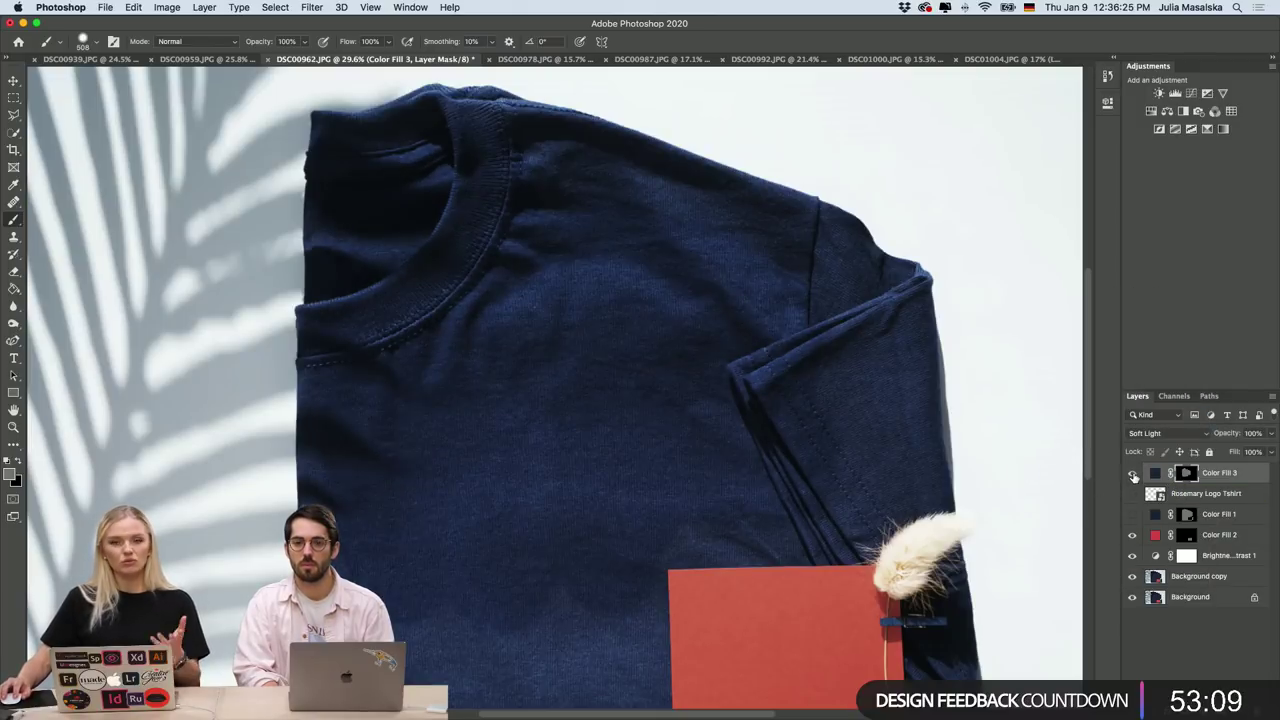
pyautogui.click(1133, 476)
pyautogui.click(1133, 476)
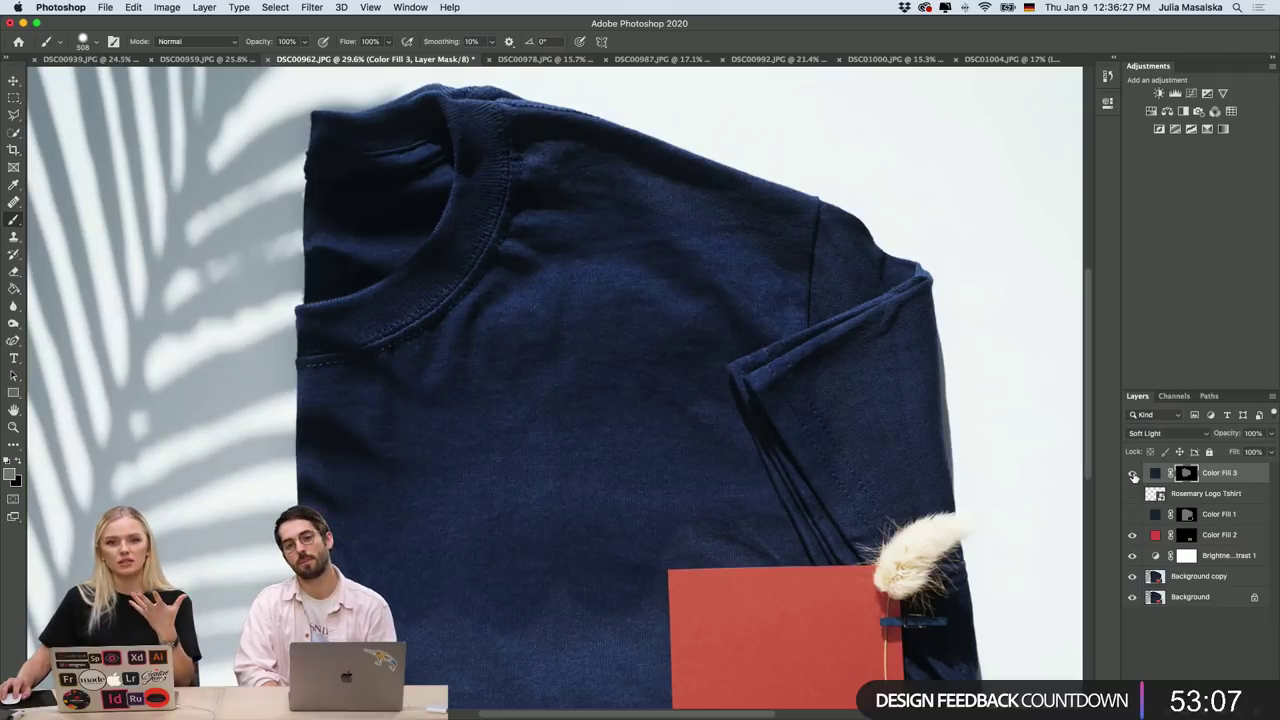
pyautogui.click(1133, 476)
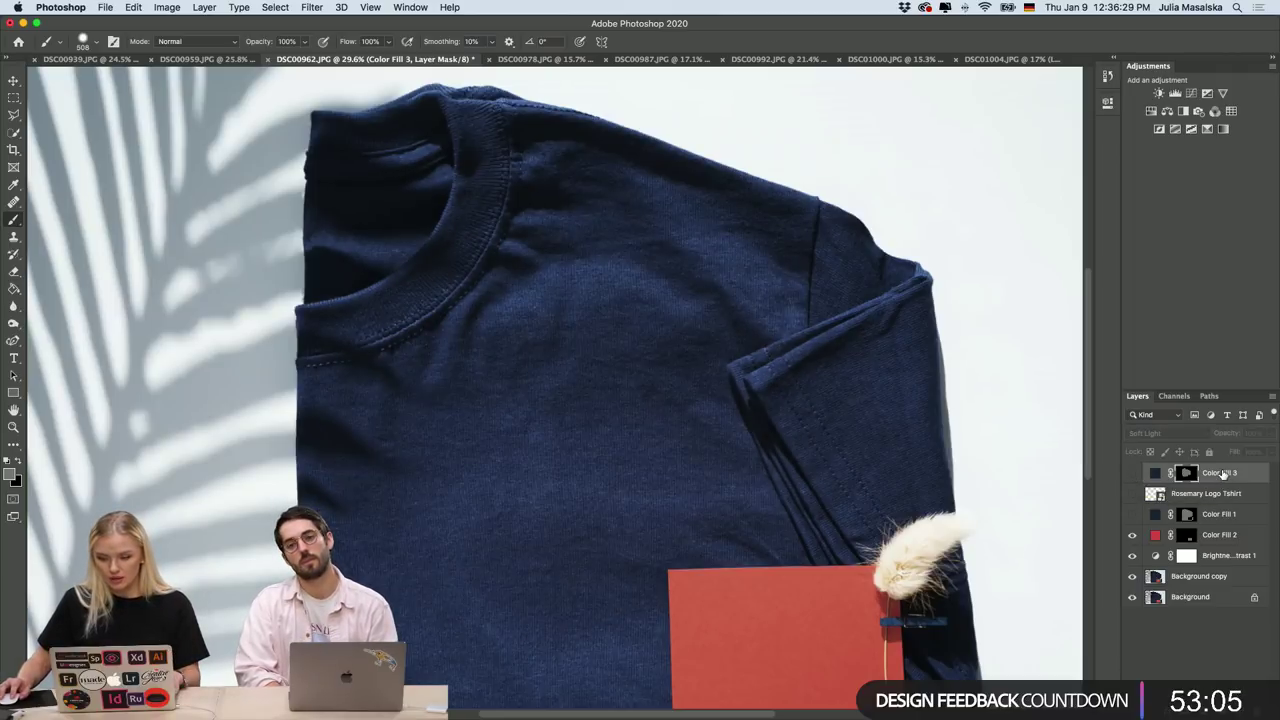
# Show the Color Fill 3 tint once more, then hide it again.
pyautogui.click(1133, 476)
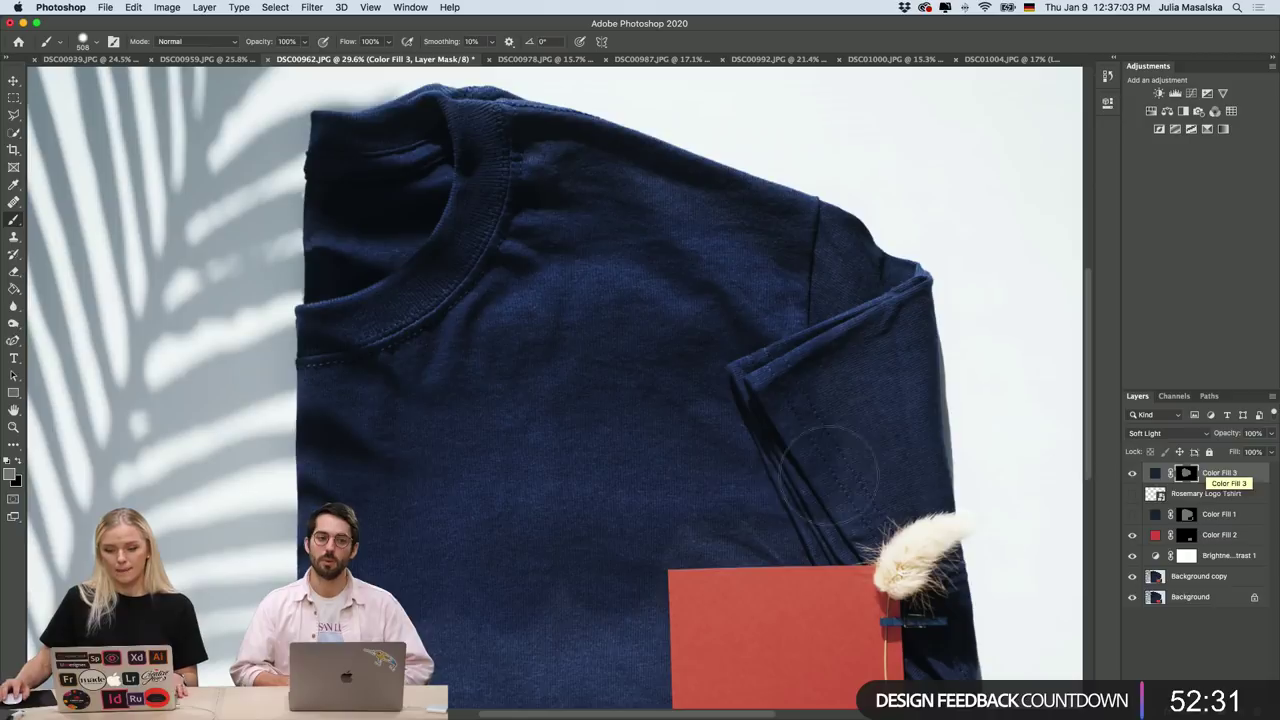
pyautogui.click(1132, 474)
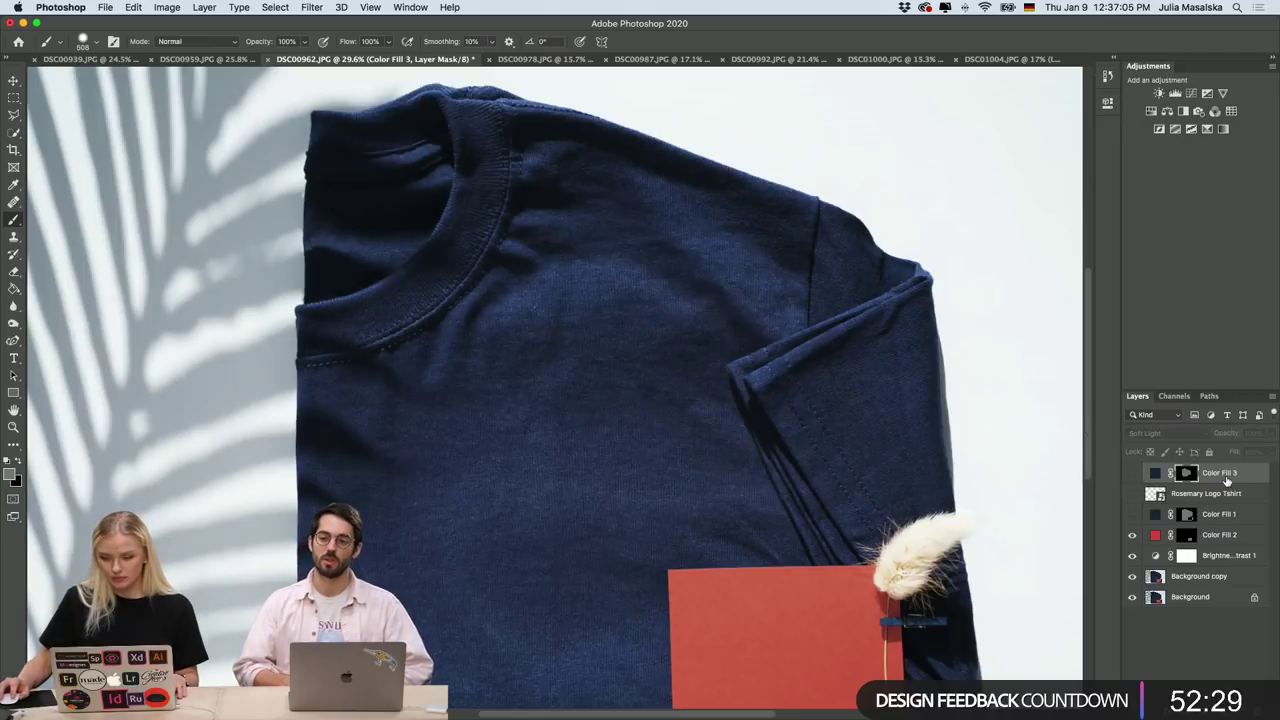
# Delete Color Fill 3 and turn on Color Fill 1 to darken the shirt to deep navy.
pyautogui.press('Delete')
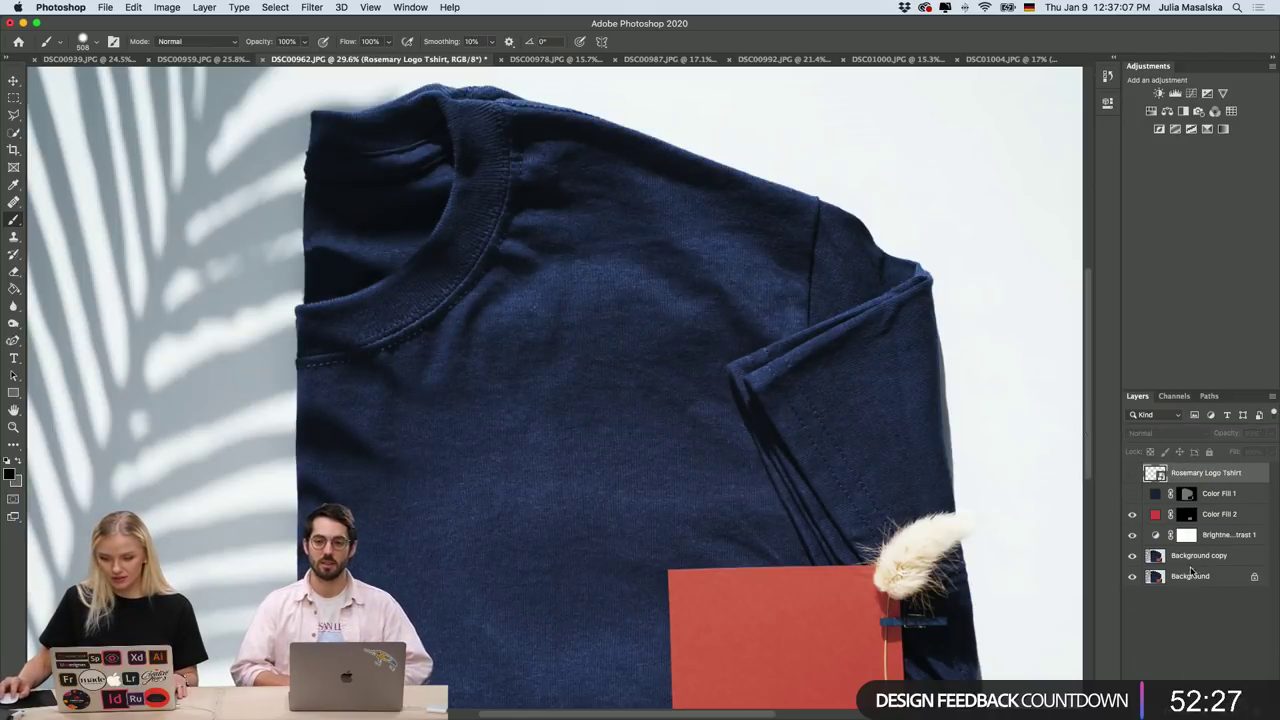
pyautogui.click(1132, 494)
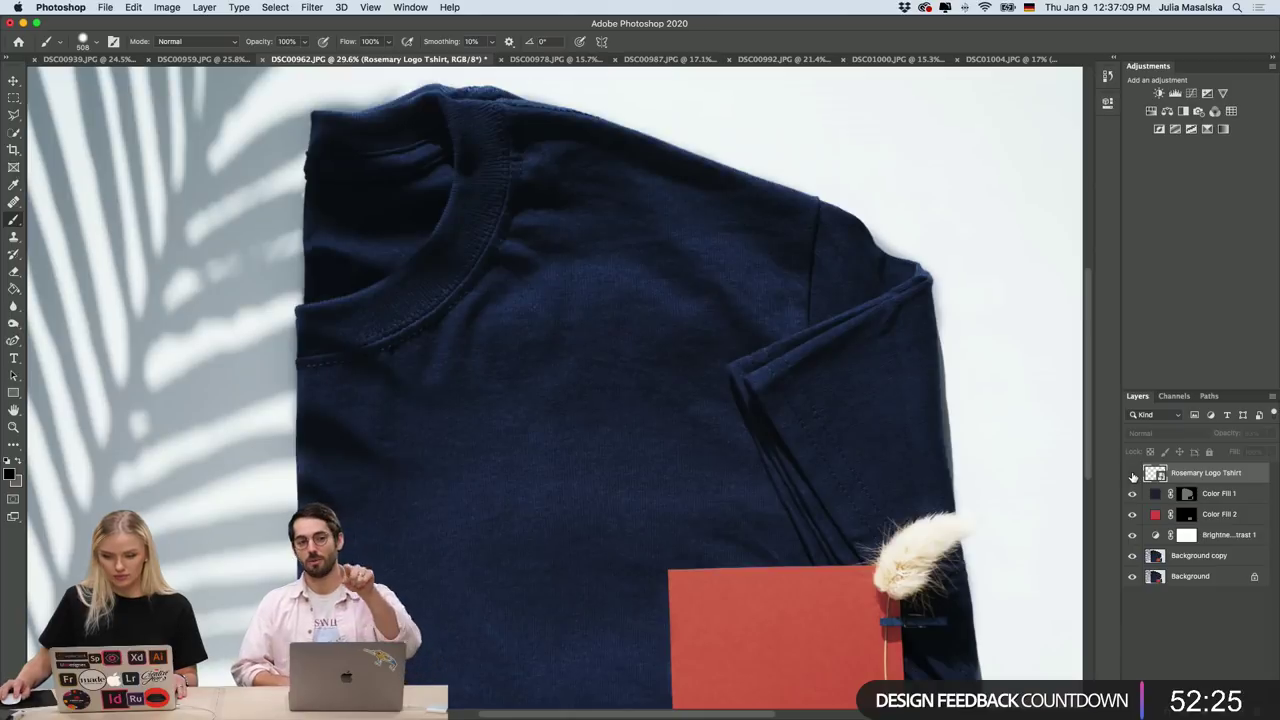
pyautogui.scroll(-5, 865, 494)
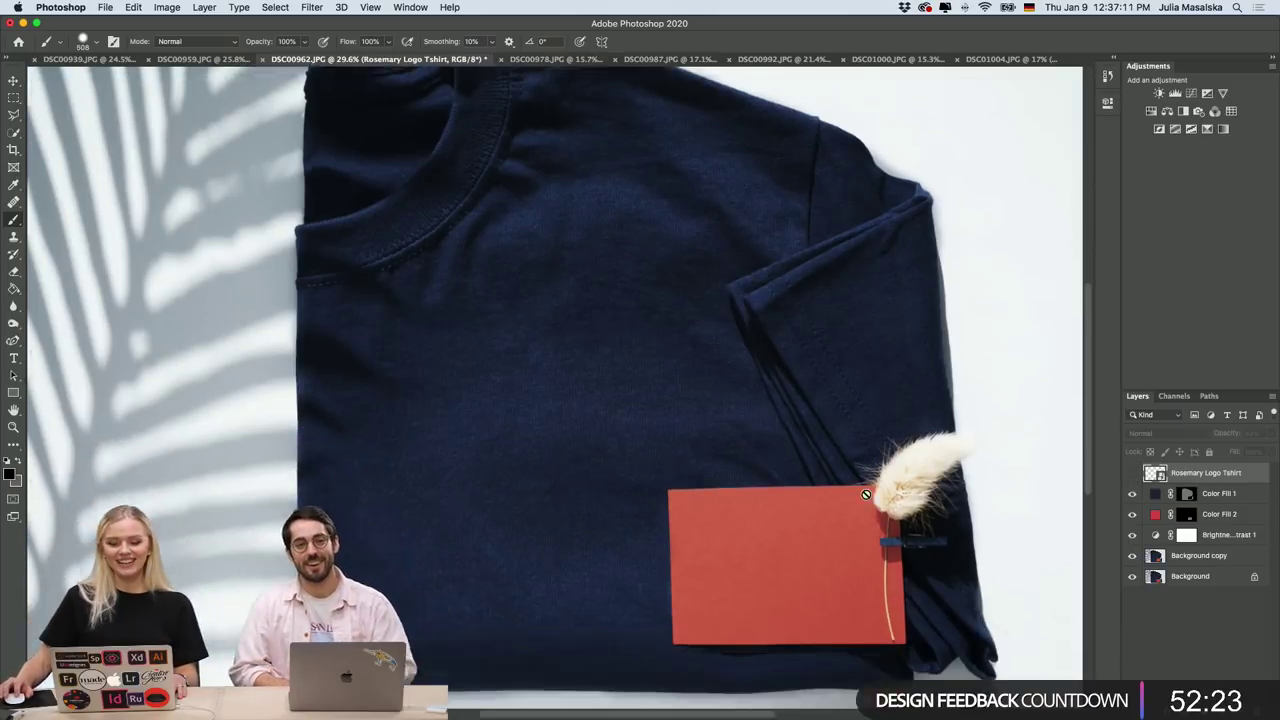
# Show the white Rosemary logo on the shirt, comparing it, then switch to Illustrator.
pyautogui.click(1132, 477)
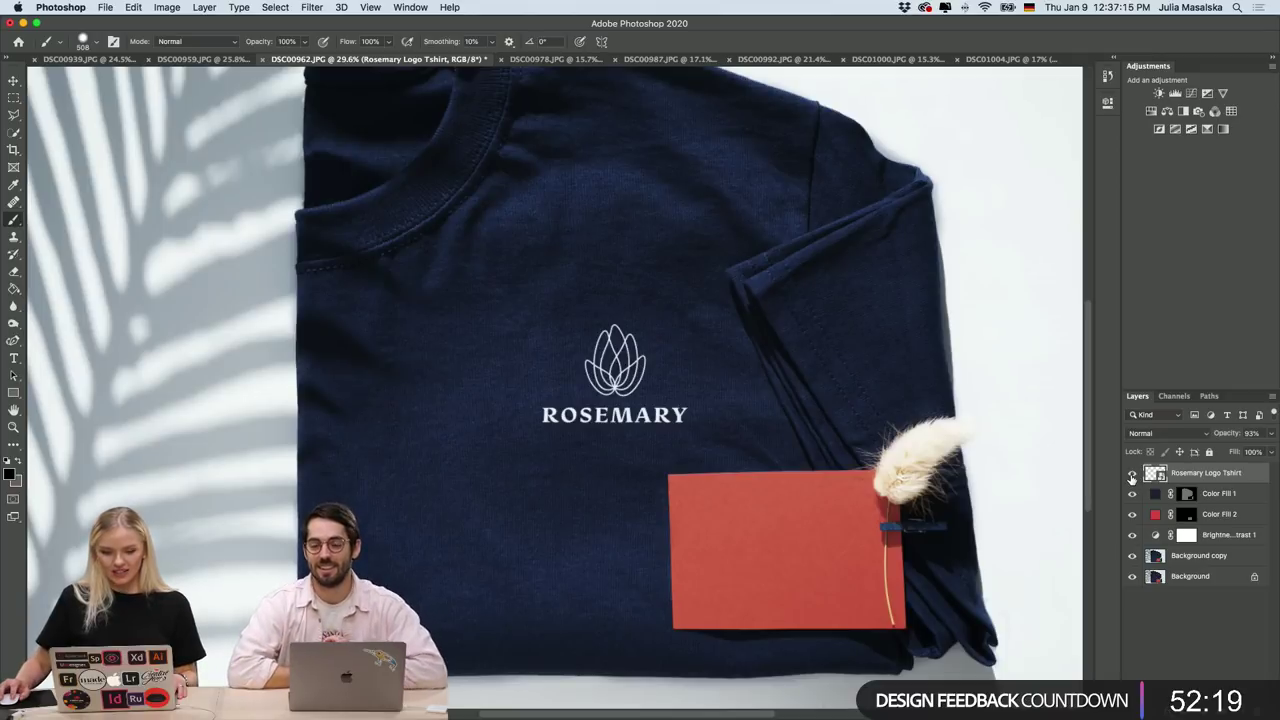
pyautogui.click(1132, 477)
pyautogui.click(1132, 477)
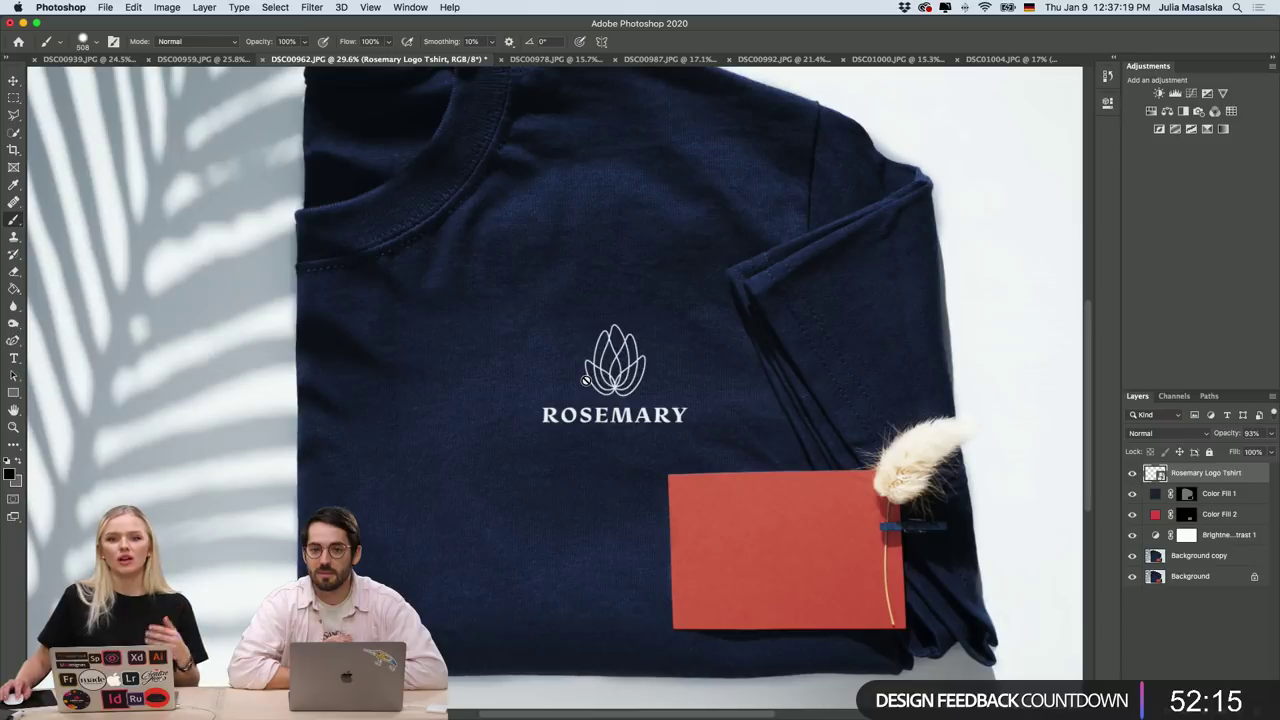
pyautogui.scroll(-3, 600, 412)
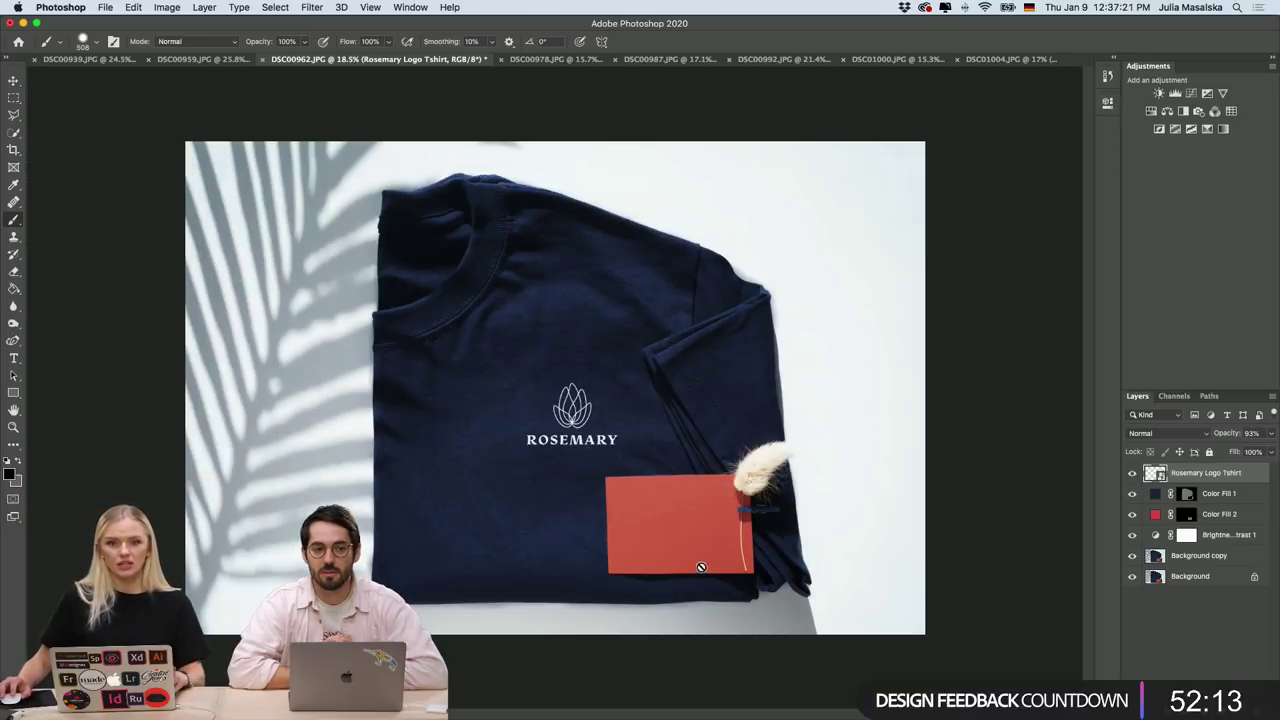
pyautogui.click(1193, 621)
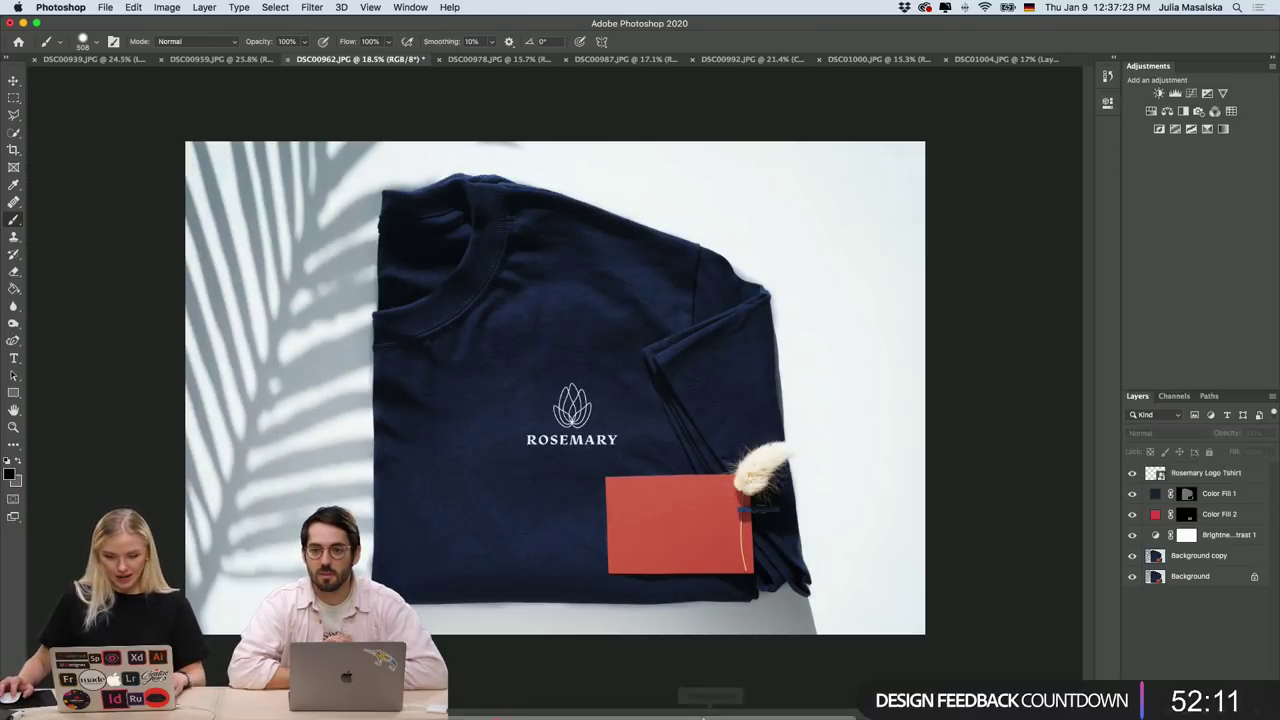
pyautogui.click(575, 706)
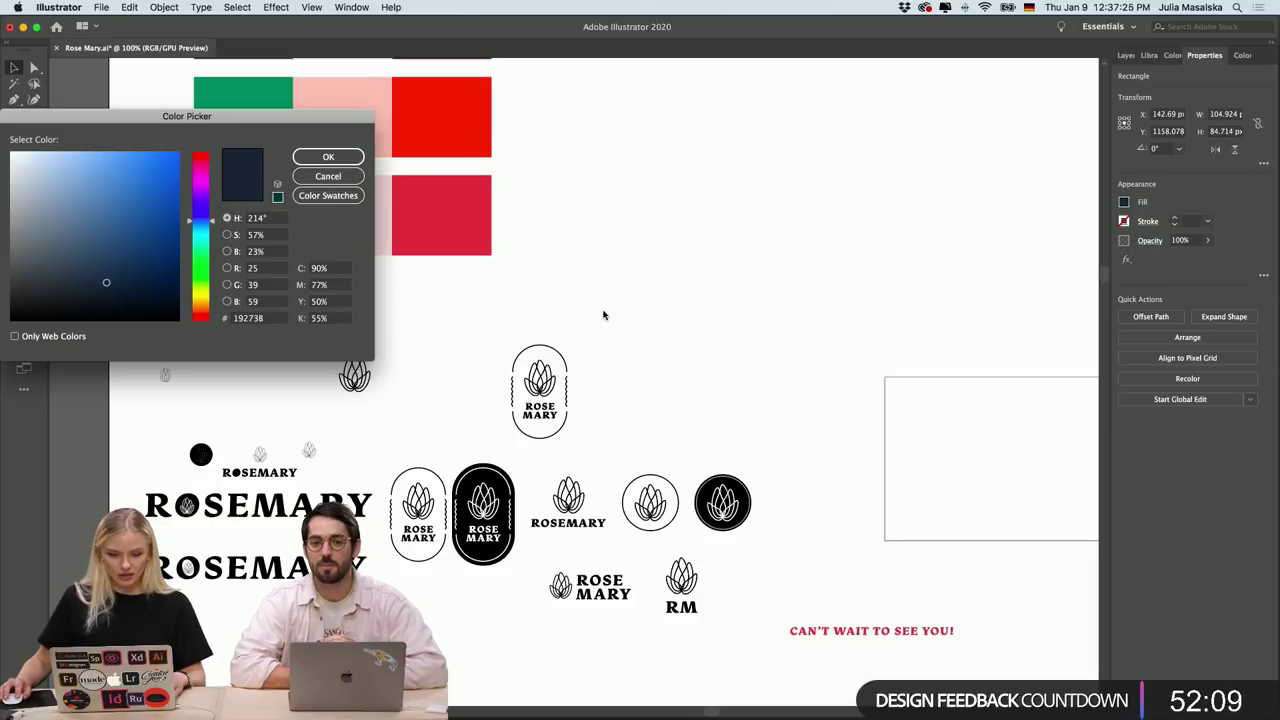
# Select the card's logo and contact text without the frame and fill them white (FFFFFF).
pyautogui.click(330, 177)
pyautogui.click(794, 326)
pyautogui.scroll(-5, 794, 326)
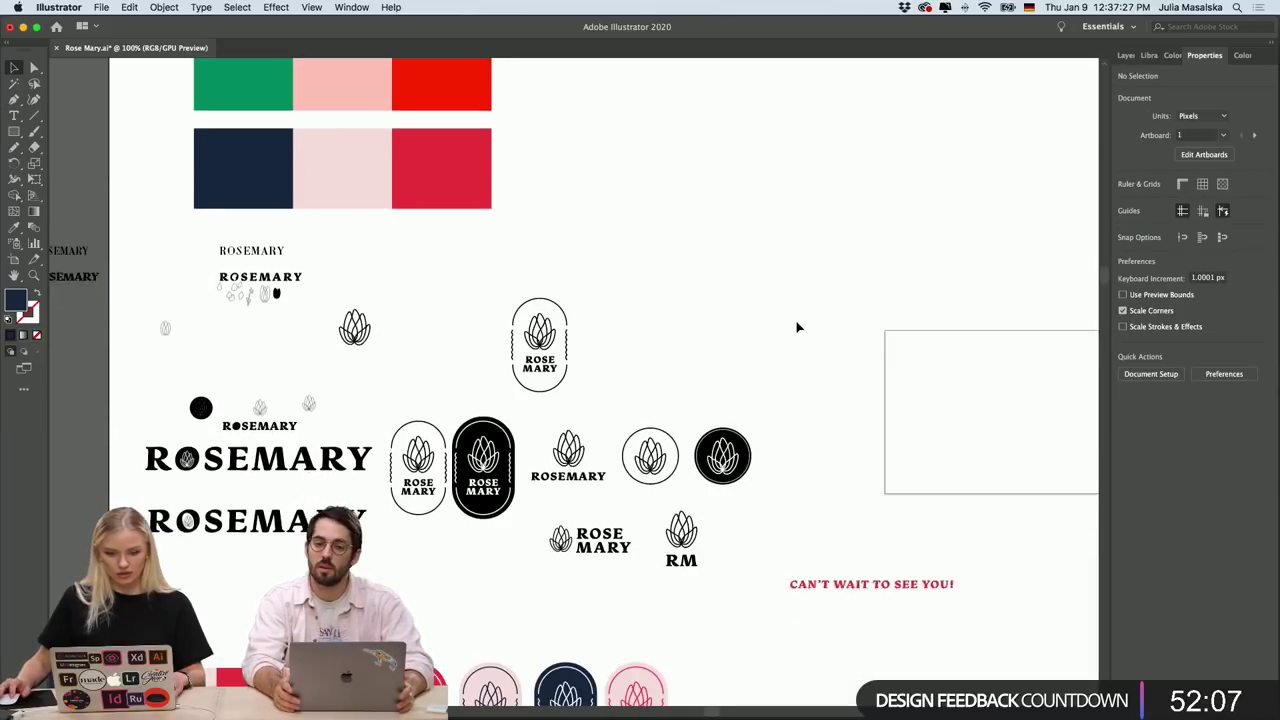
pyautogui.press('super+minus')
pyautogui.press('super+minus')
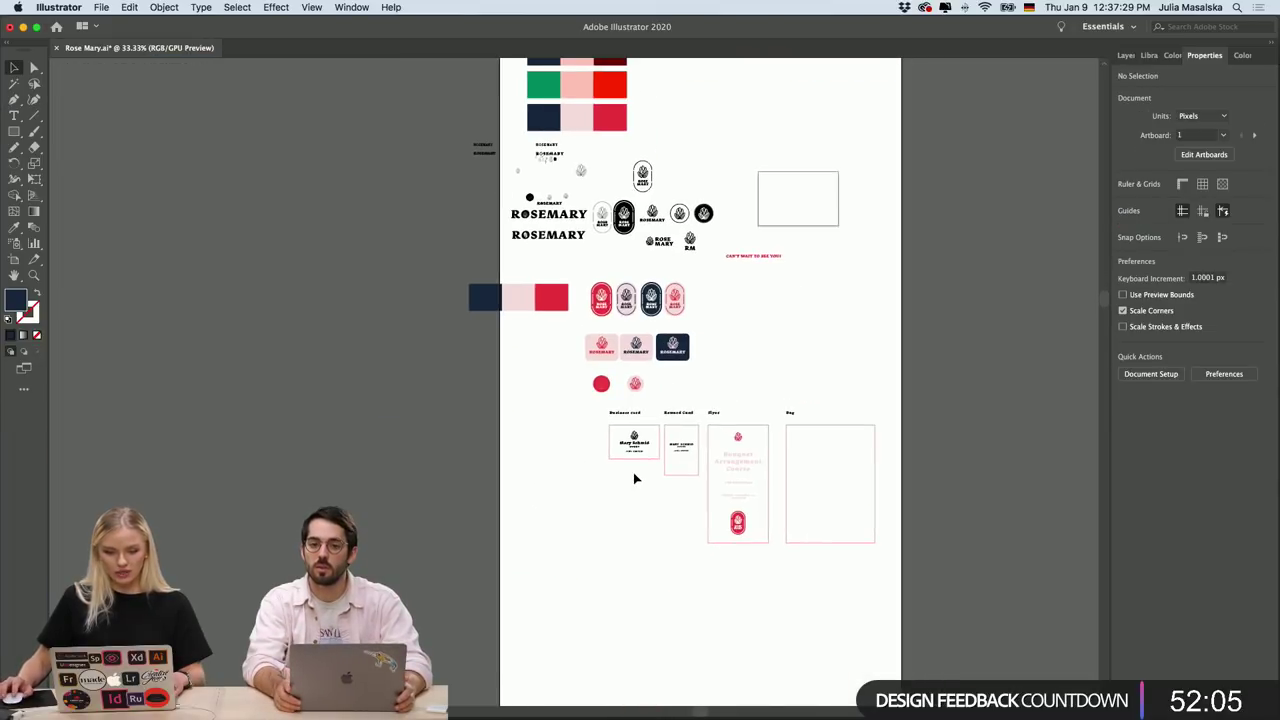
pyautogui.scroll(5, 634, 477)
pyautogui.moveTo(740, 225); pyautogui.dragTo(557, 351)
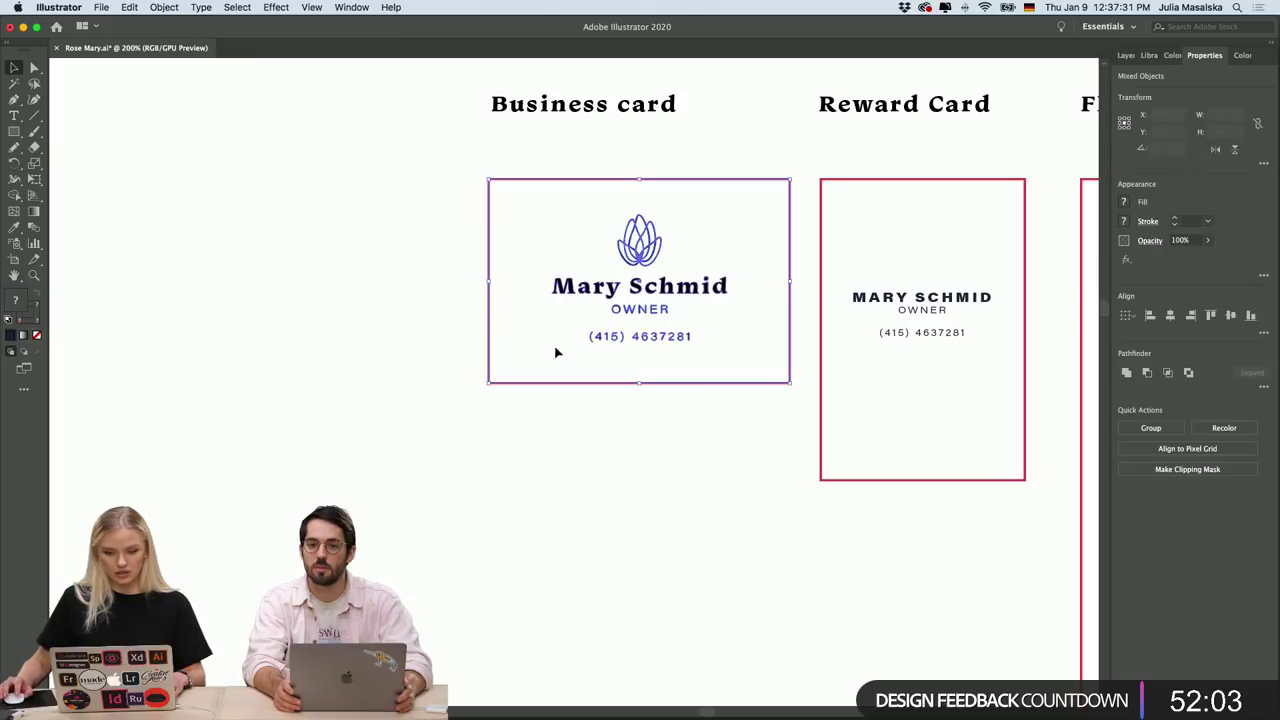
pyautogui.keyDown('shift'); pyautogui.click(709, 180); pyautogui.keyUp('shift')
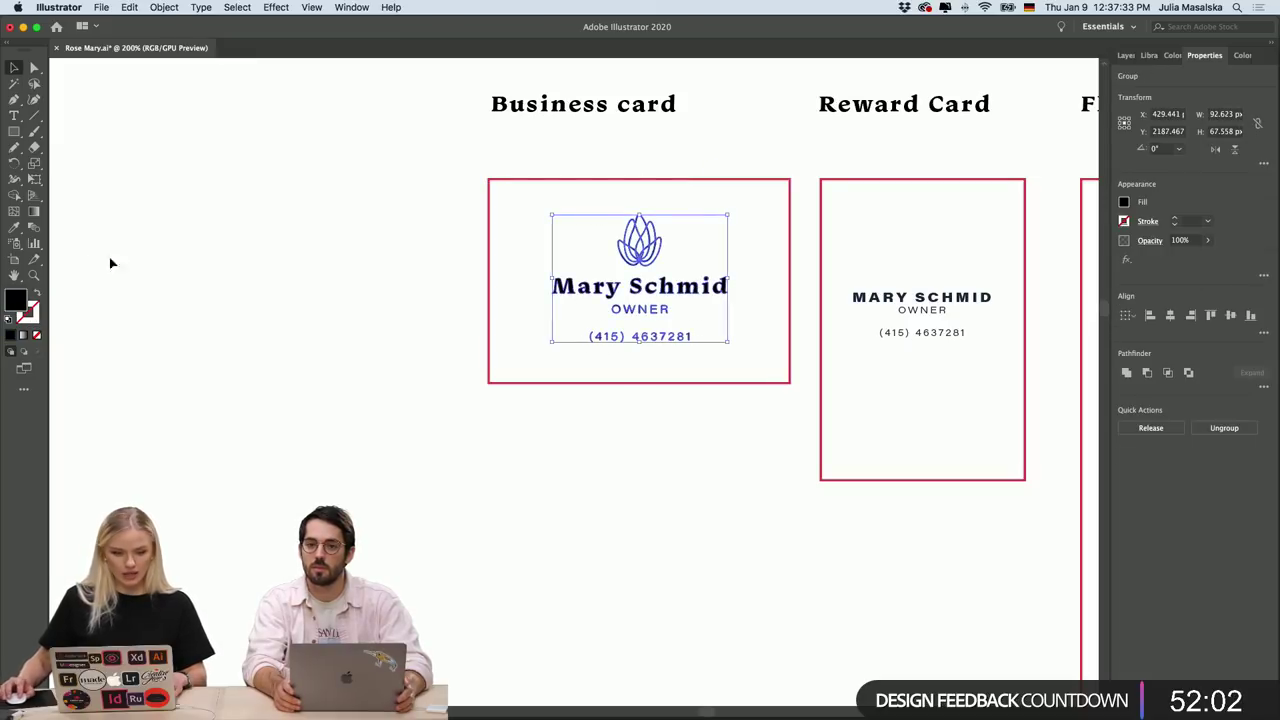
pyautogui.doubleClick(15, 299)
pyautogui.click(43, 183)
pyautogui.click(18, 157)
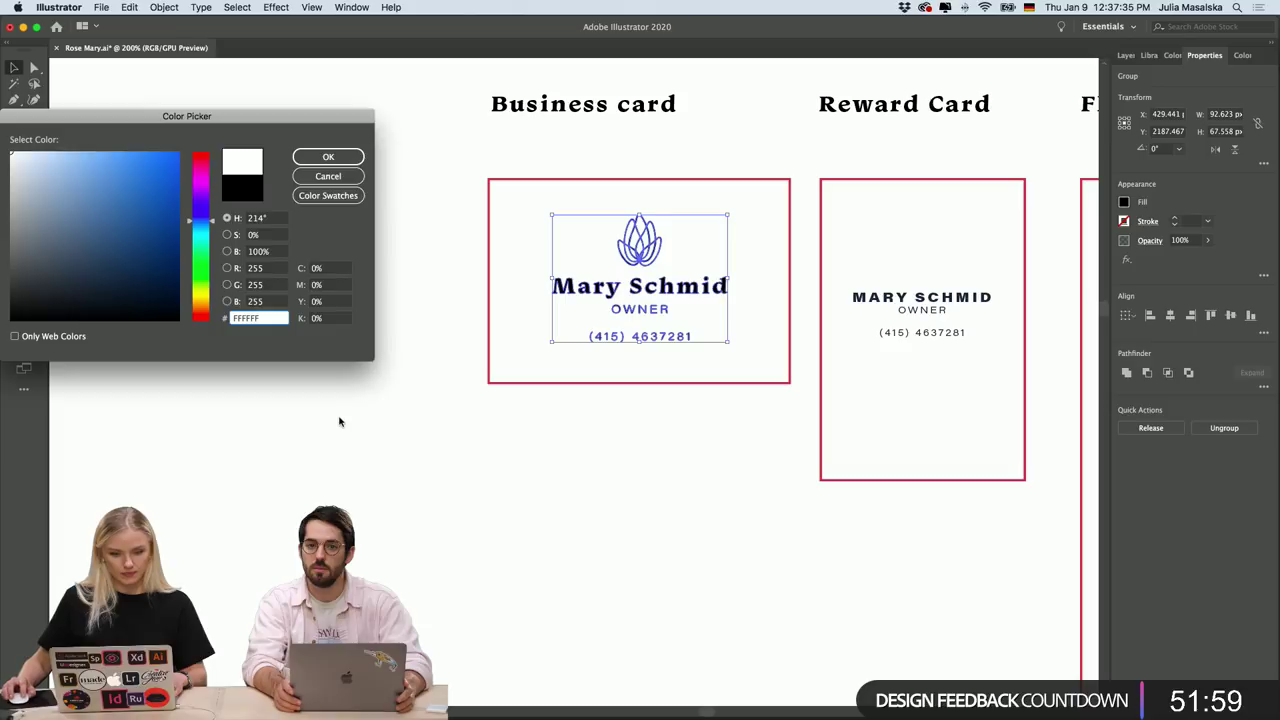
pyautogui.click(328, 157)
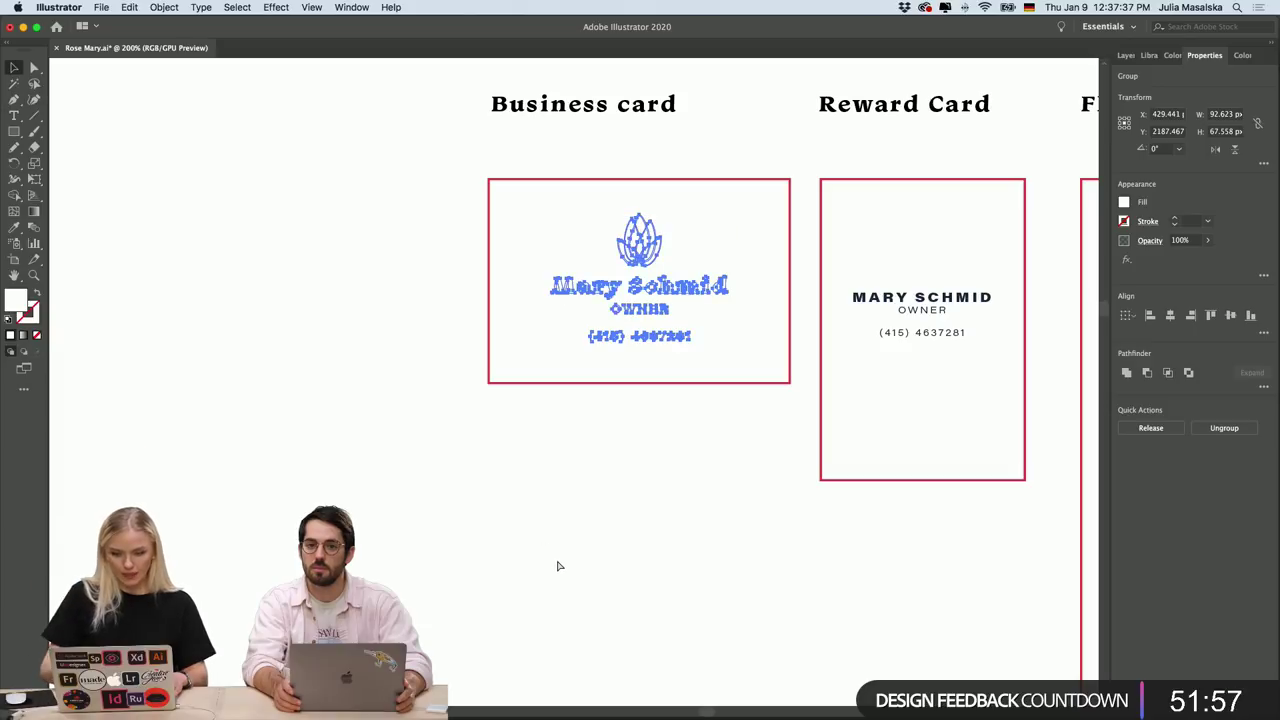
# Paste the copied card design into the Photoshop t-shirt mockup.
pyautogui.moveTo(540, 715)
pyautogui.click(620, 703)
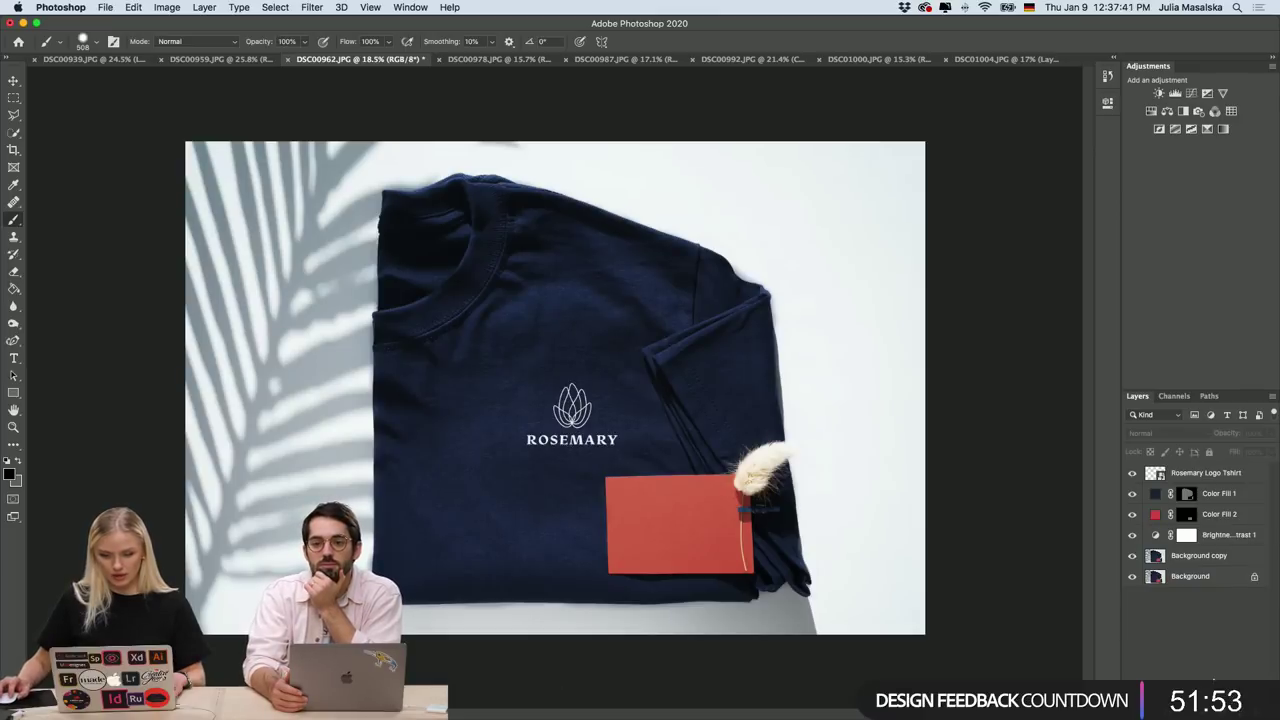
pyautogui.press('super+v')
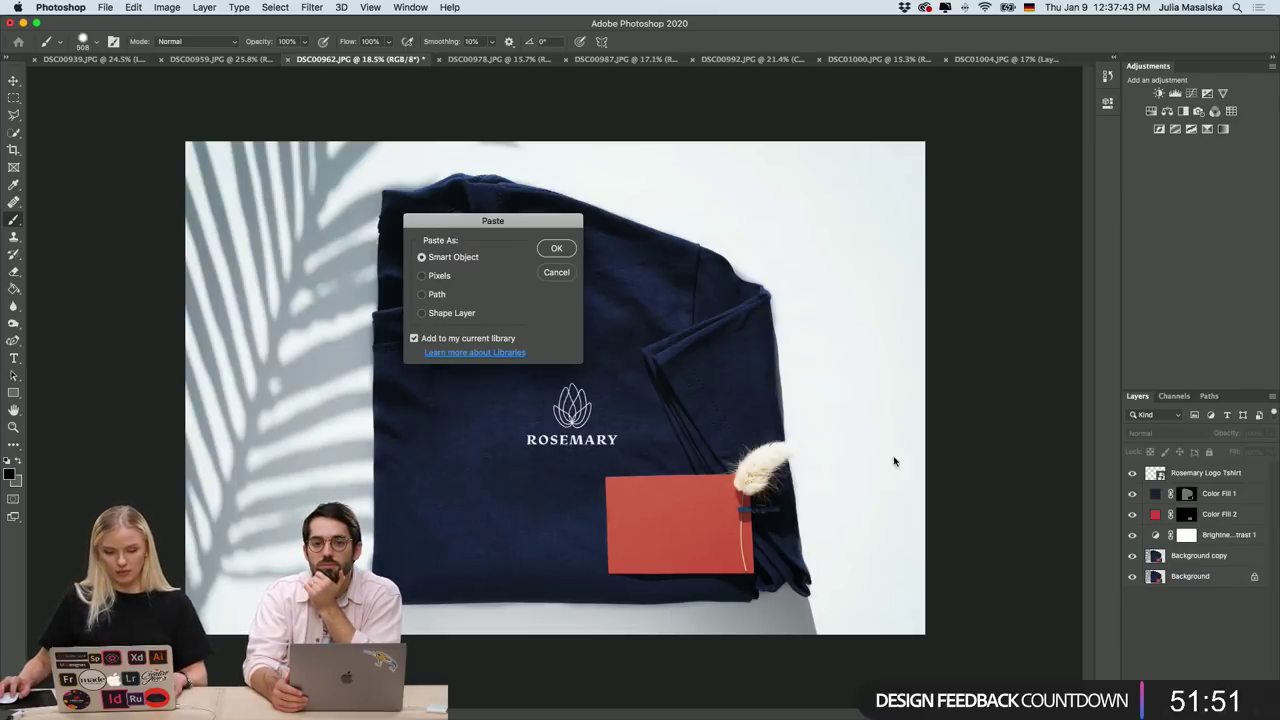
# Paste the card design as a Smart Object on the red card, then delete it to start over.
pyautogui.click(556, 249)
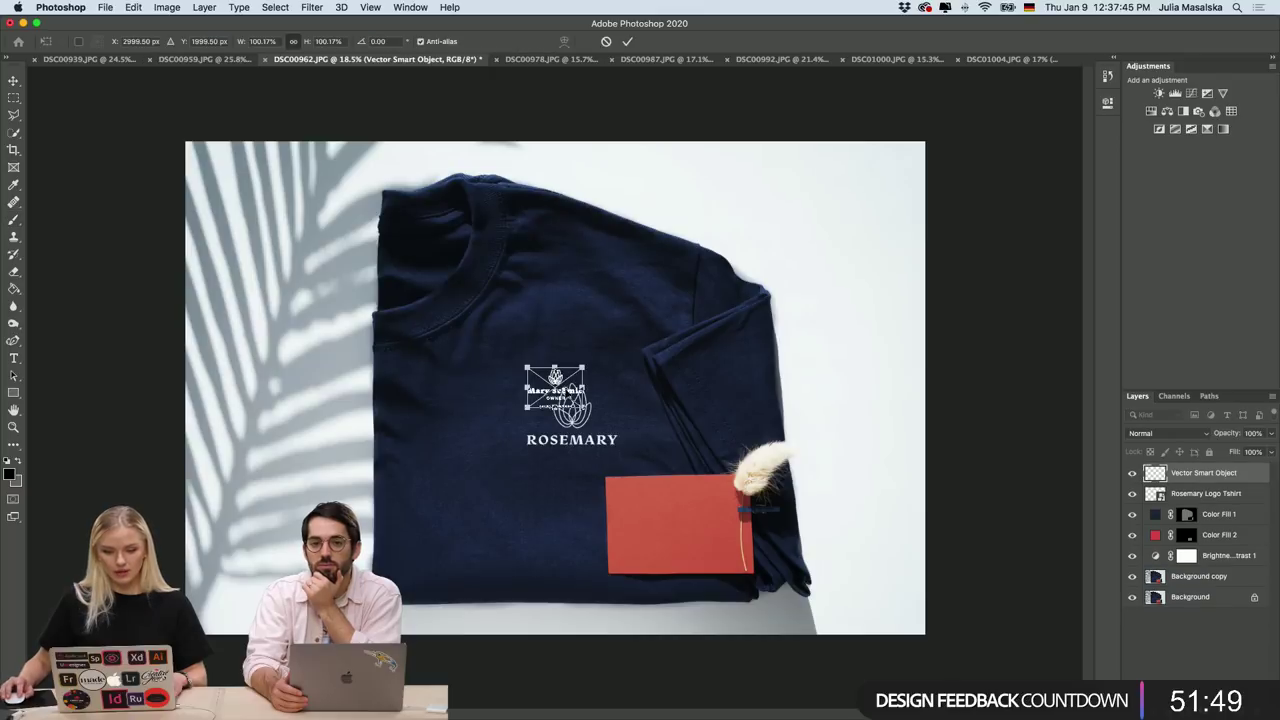
pyautogui.moveTo(587, 409); pyautogui.dragTo(712, 546)
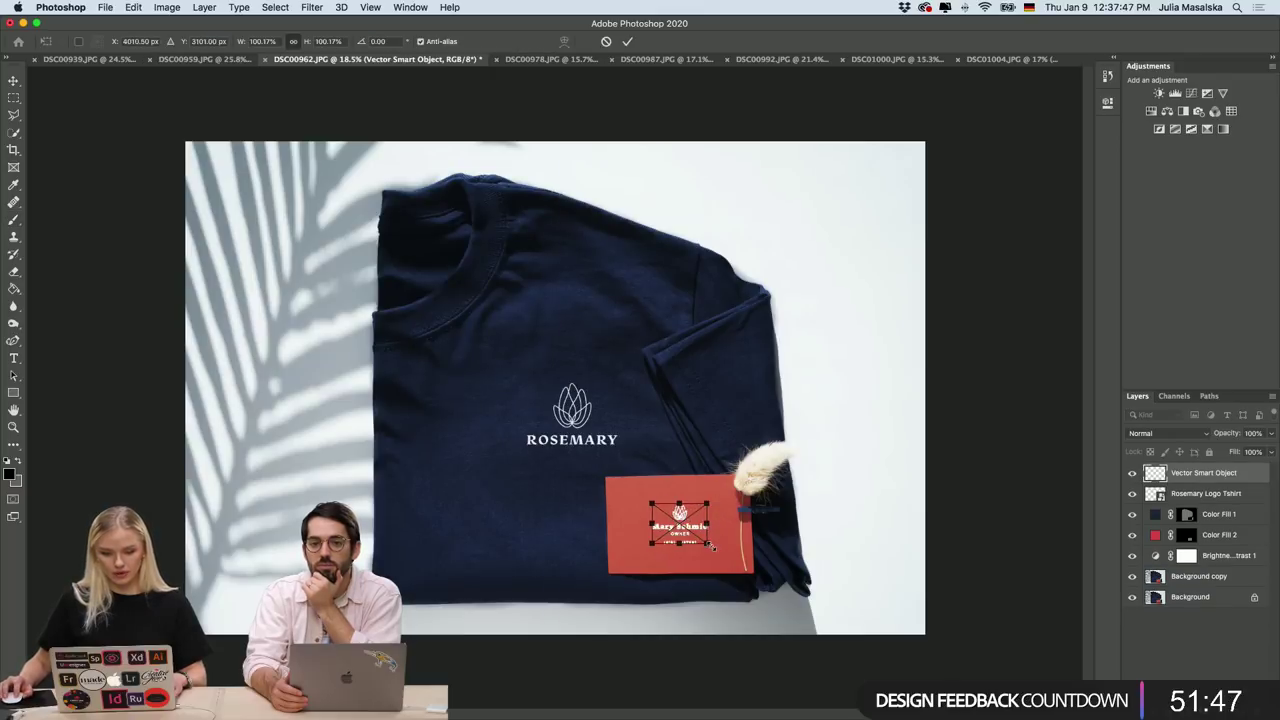
pyautogui.press('Return')
pyautogui.press('b')
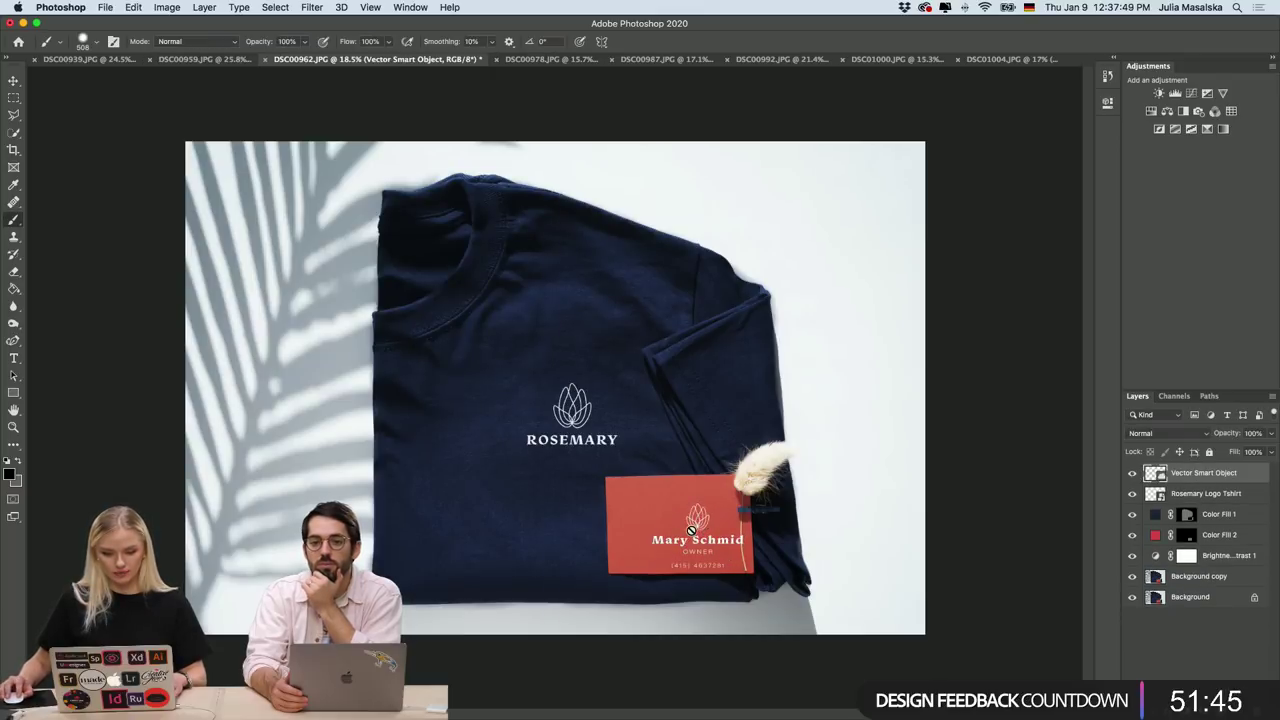
pyautogui.press('Delete')
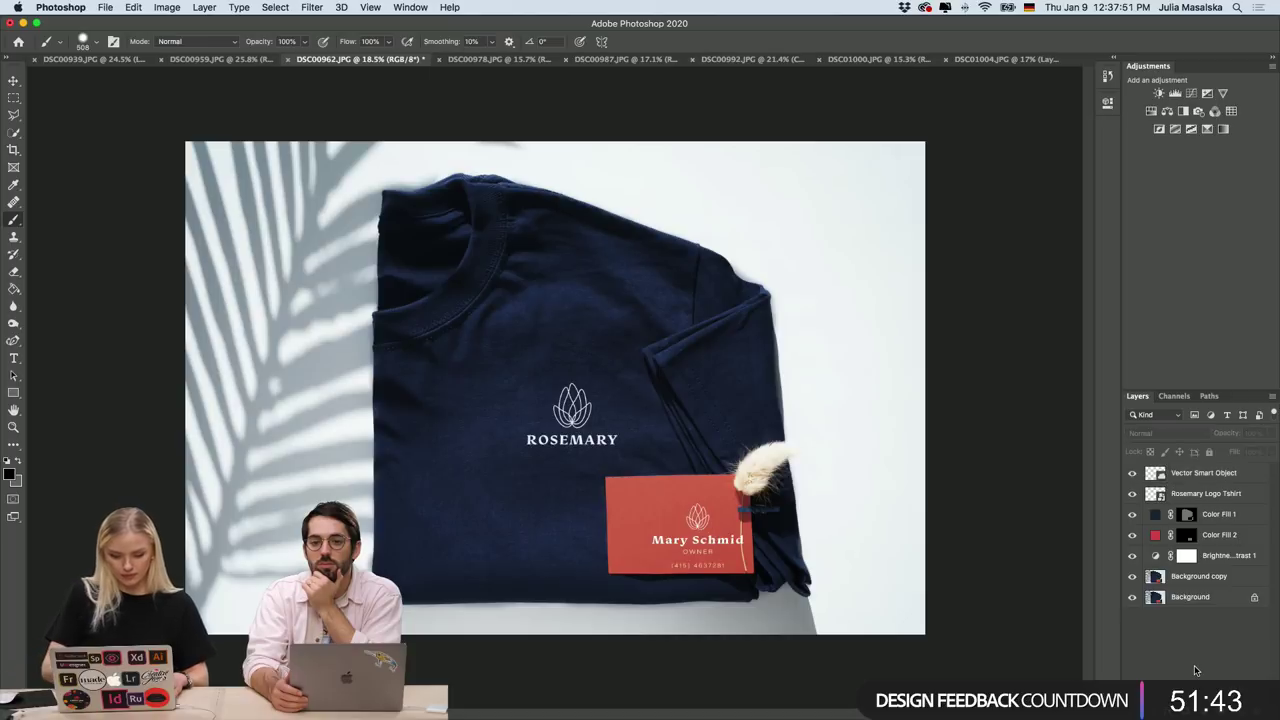
# Re-paste the logo as a Smart Object, scale it to about 137% and centre it on the red card.
pyautogui.scroll(3, 772, 538)
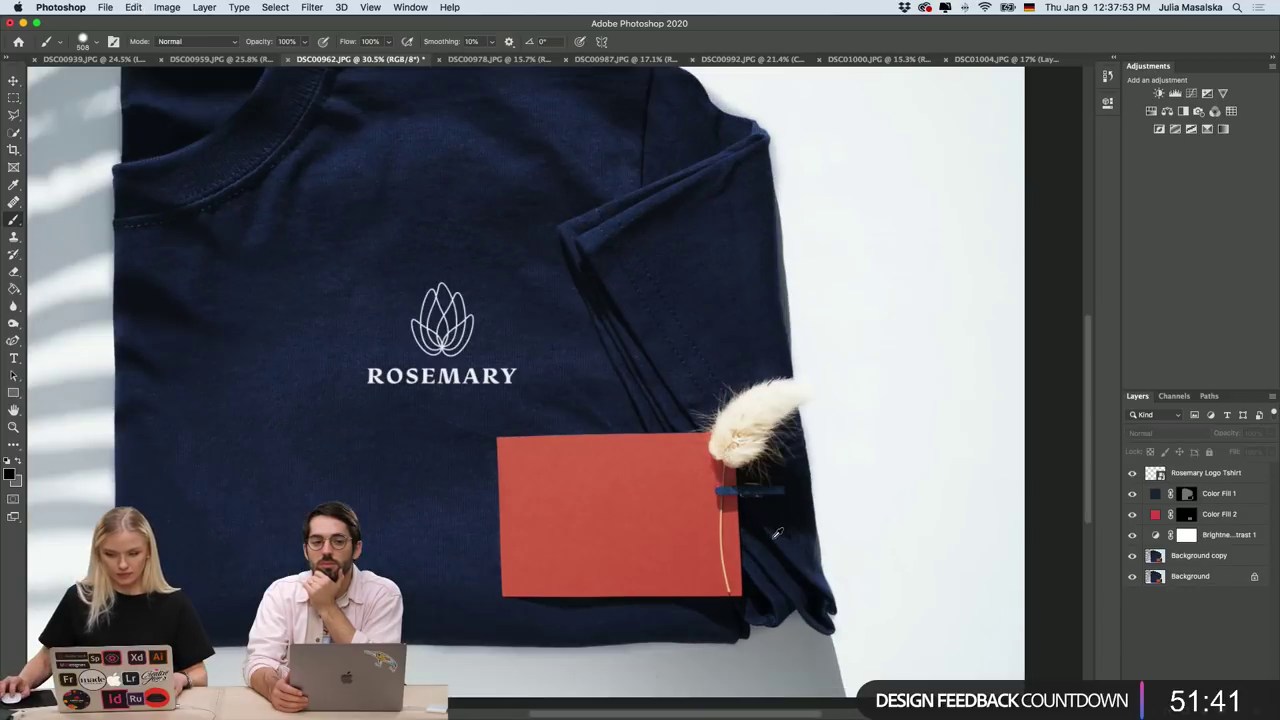
pyautogui.press('super+v')
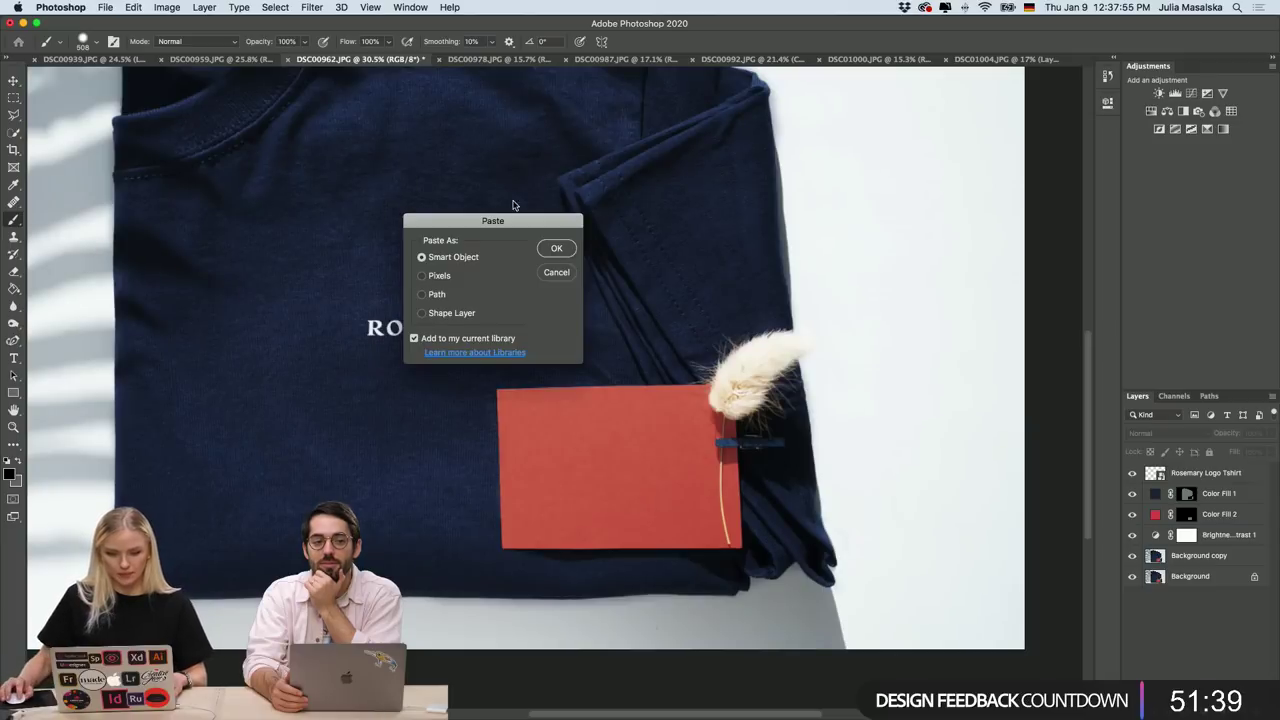
pyautogui.click(552, 247)
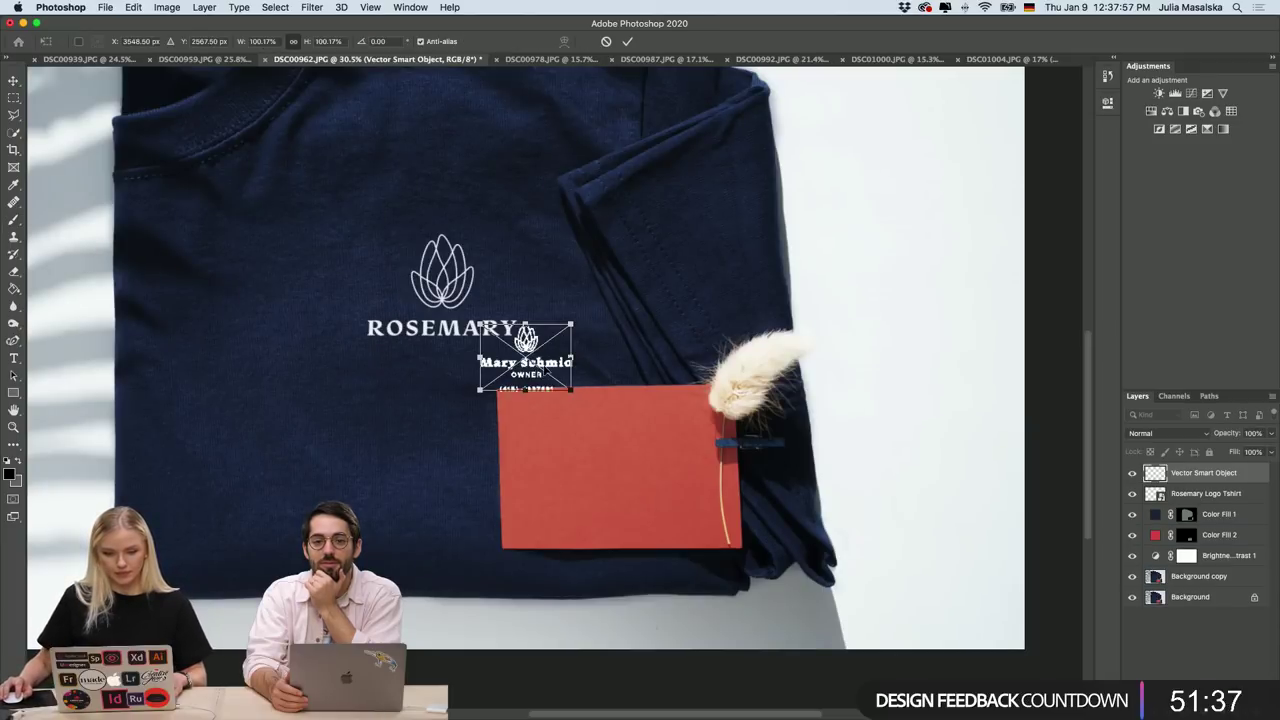
pyautogui.moveTo(538, 373); pyautogui.dragTo(704, 516)
pyautogui.moveTo(632, 476); pyautogui.dragTo(646, 486)
pyautogui.scroll(5, 646, 486)
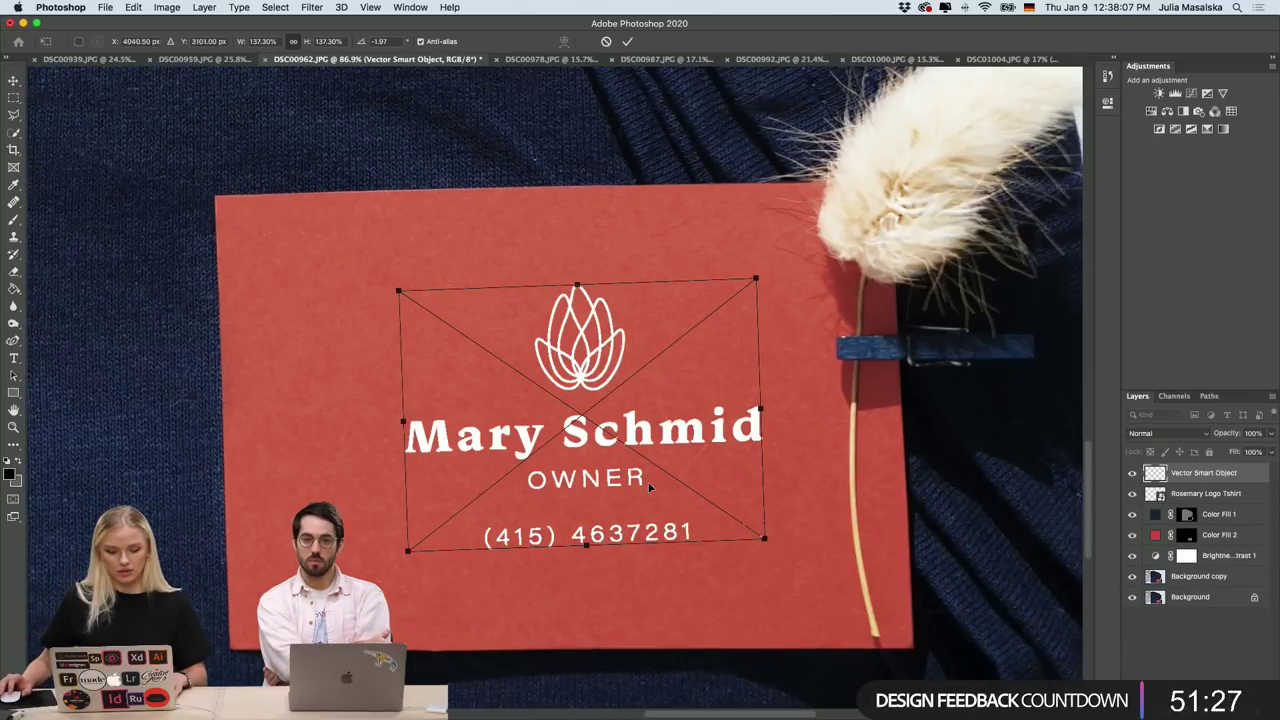
pyautogui.moveTo(600, 440); pyautogui.dragTo(509, 440)
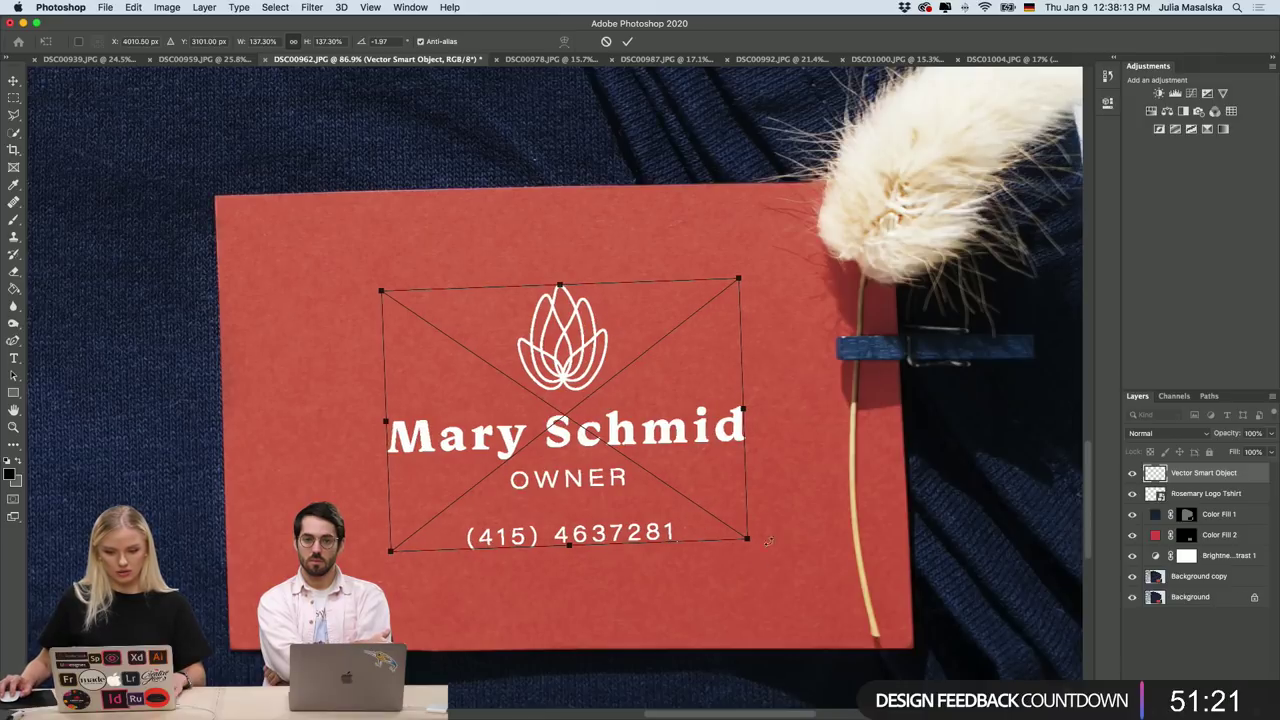
pyautogui.click(627, 41)
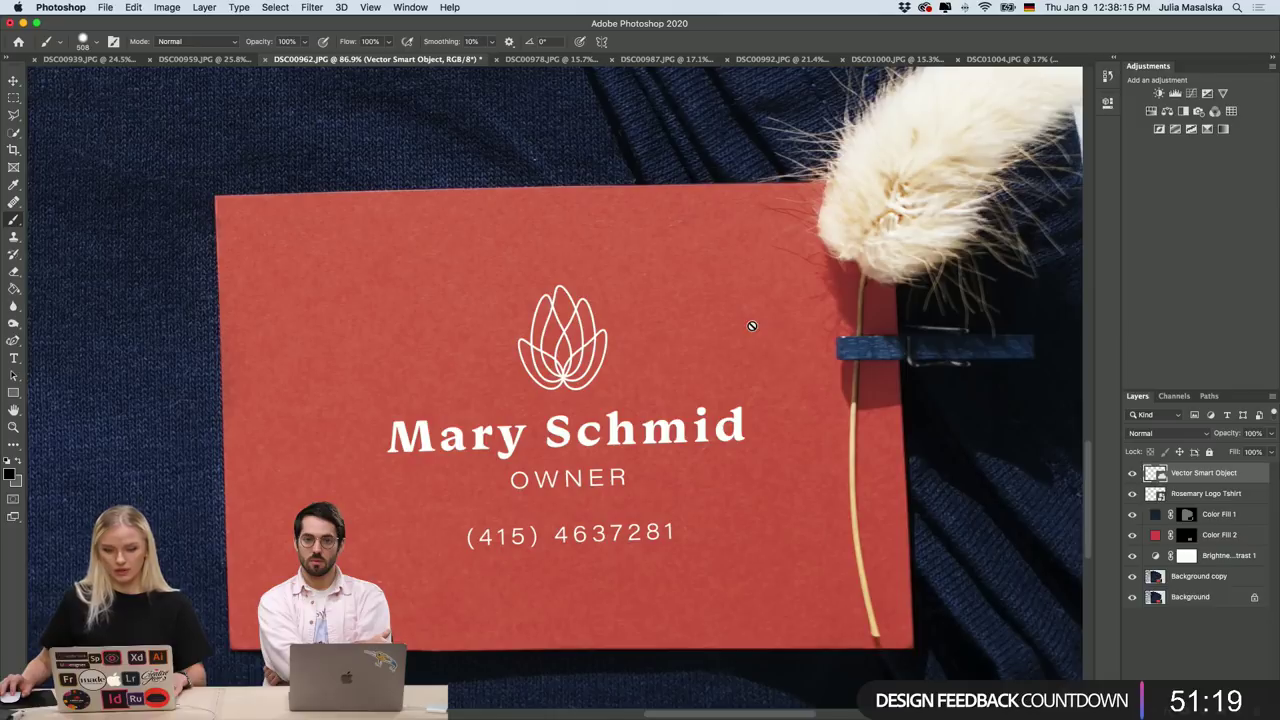
# Set the Vector Smart Object logo layer to Hard Light blending and zoom out to review the mockup.
pyautogui.click(1203, 435)
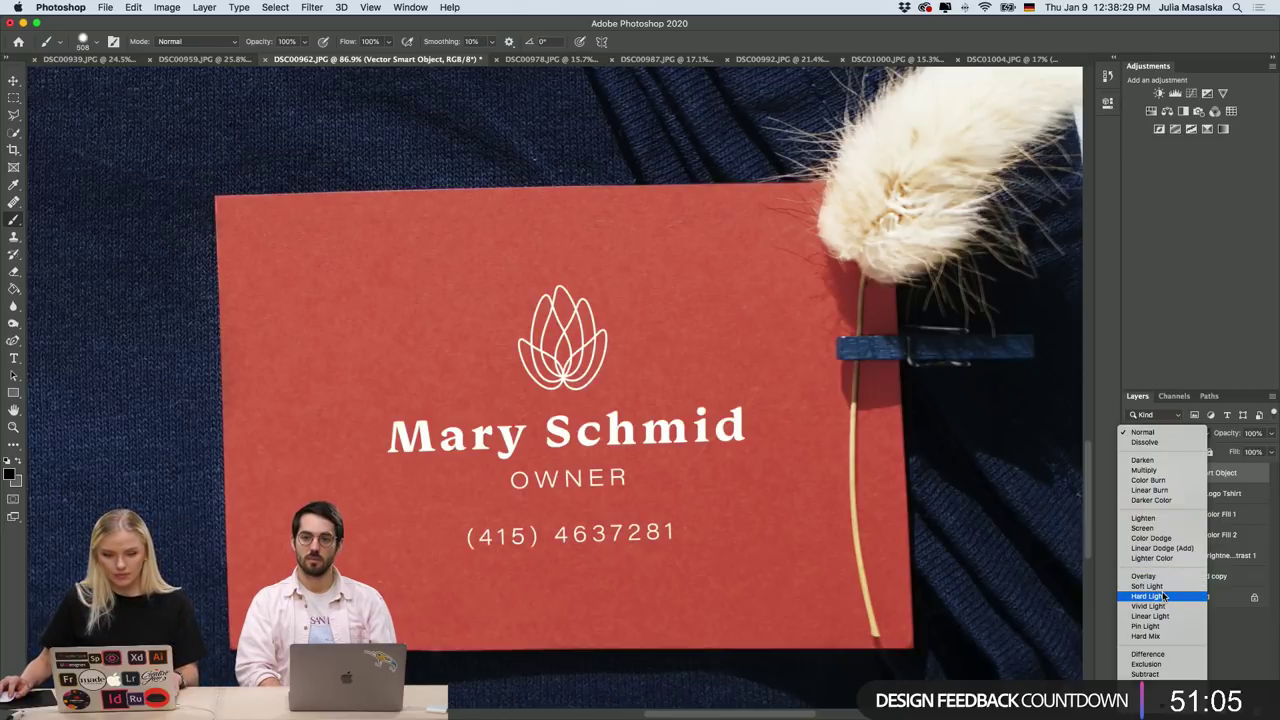
pyautogui.click(1164, 596)
pyautogui.click(1123, 619)
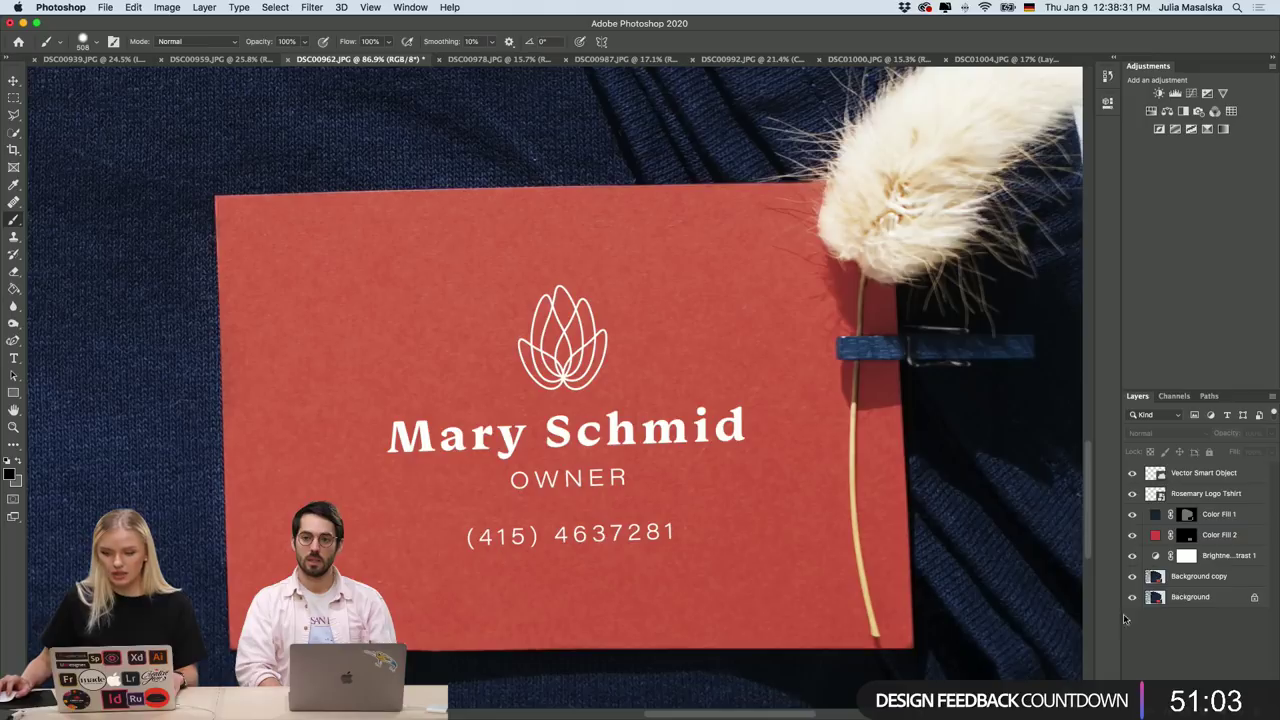
pyautogui.scroll(-5, 808, 417)
pyautogui.scroll(-3, 808, 417)
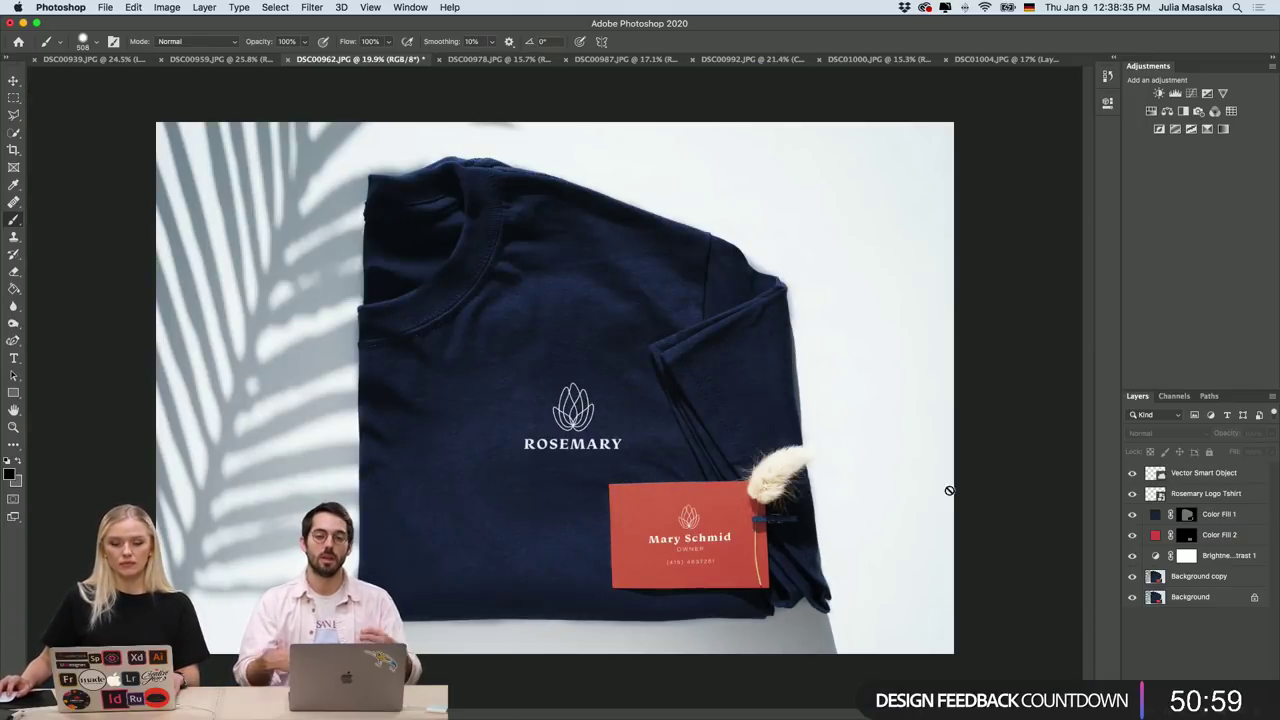
pyautogui.scroll(-2, 955, 487)
pyautogui.scroll(2, 652, 449)
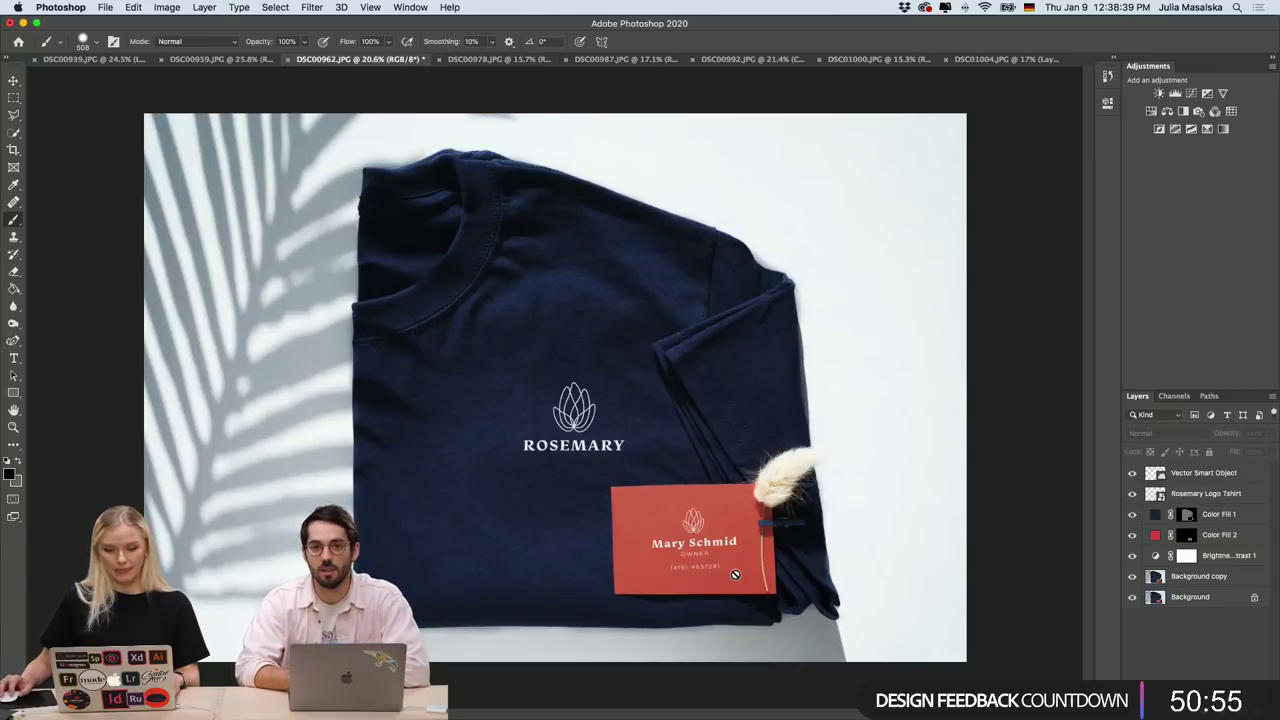
# On DSC01004.JPG, toggle Hue/Saturation 1 off and on to compare the blue and navy band.
pyautogui.click(1006, 59)
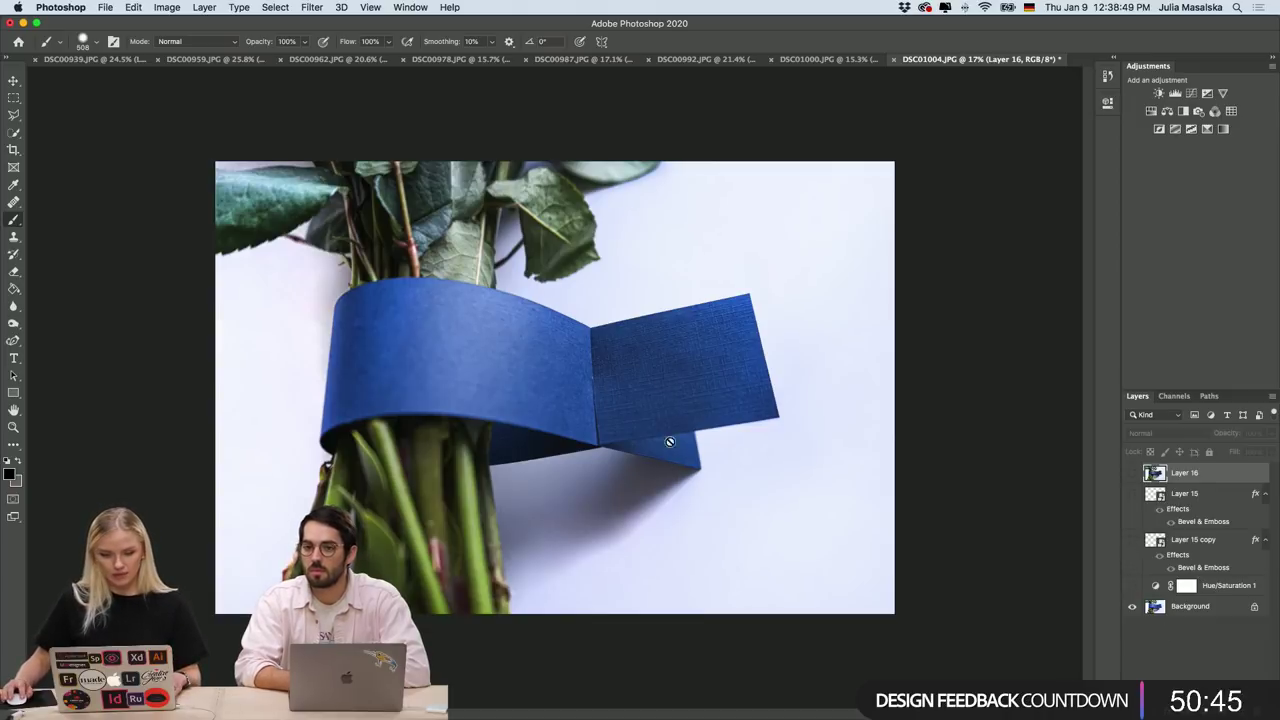
pyautogui.click(1133, 587)
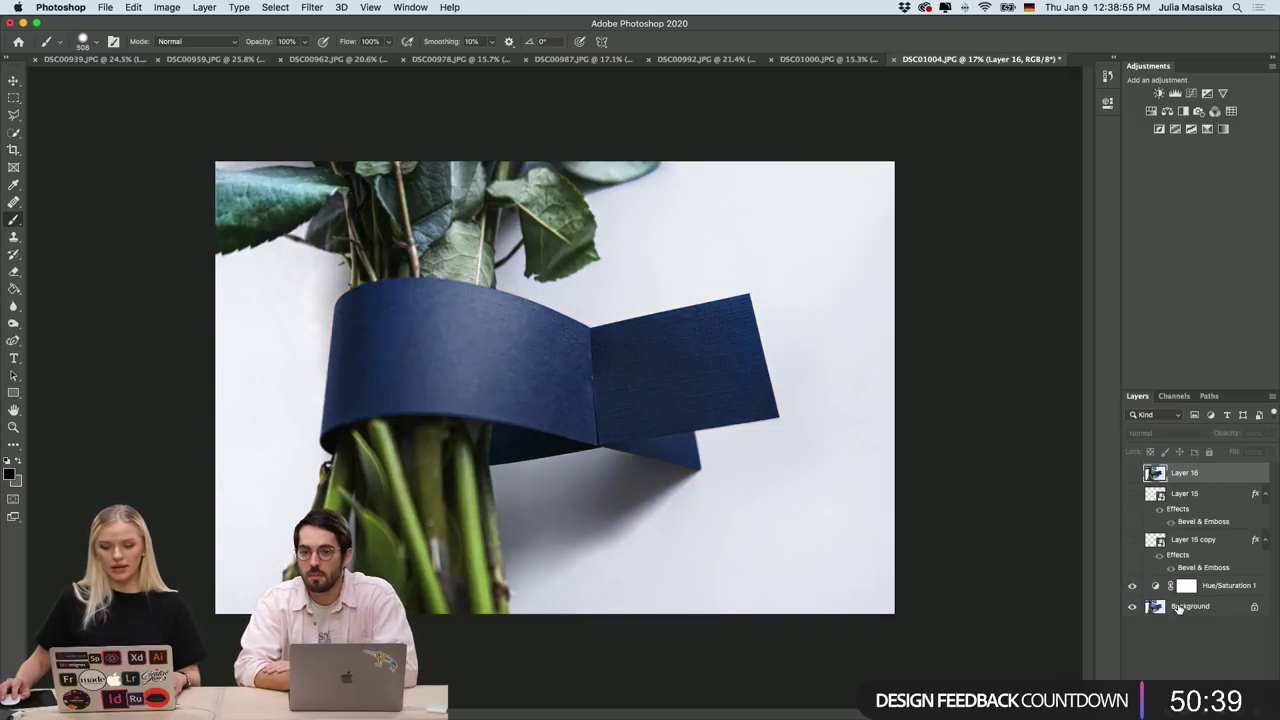
pyautogui.click(1133, 587)
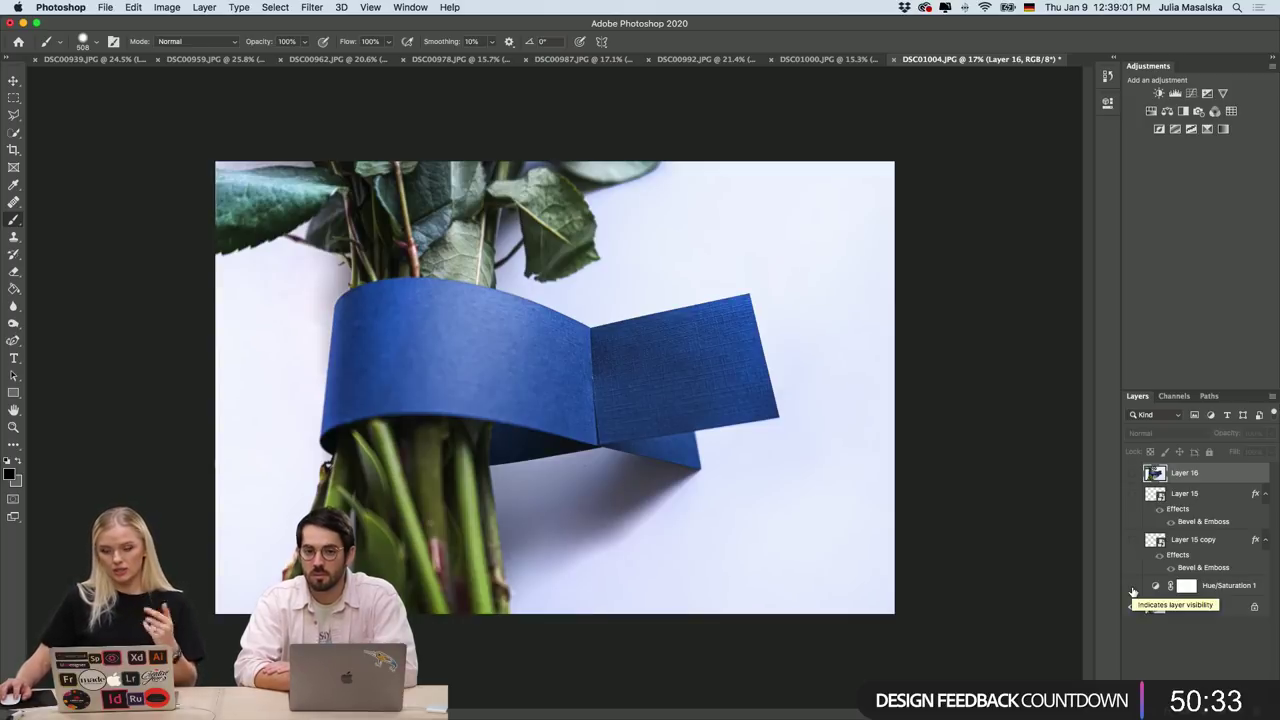
pyautogui.click(1133, 587)
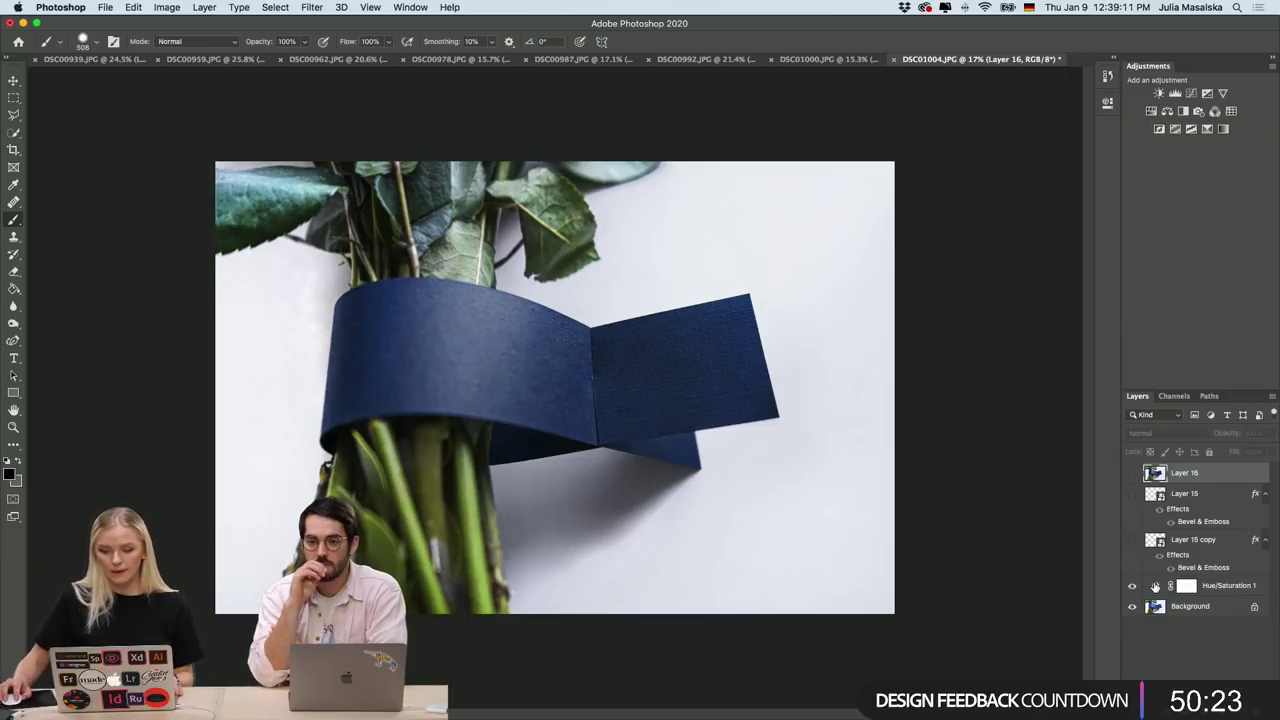
pyautogui.doubleClick(1157, 585)
# Restrict Hue/Saturation 1 to Blues with Lightness -70 and Saturation +18.
pyautogui.click(977, 153)
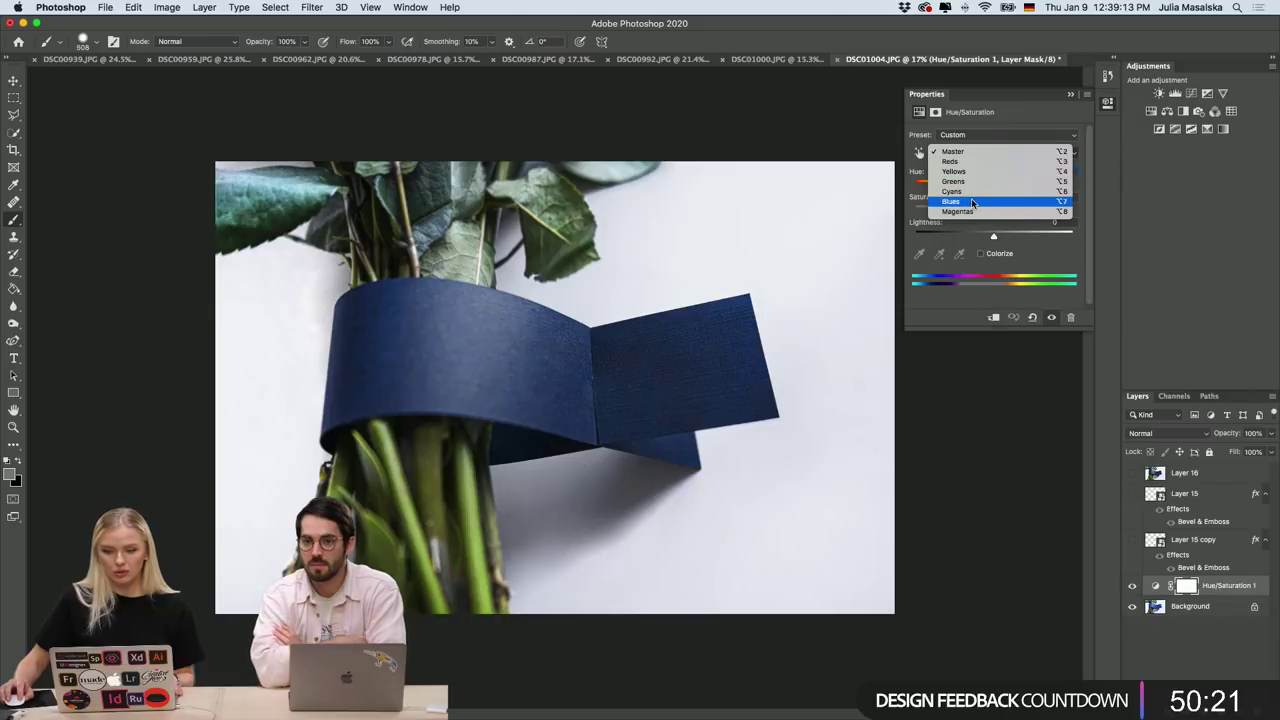
pyautogui.click(952, 188)
pyautogui.moveTo(993, 235); pyautogui.dragTo(938, 238)
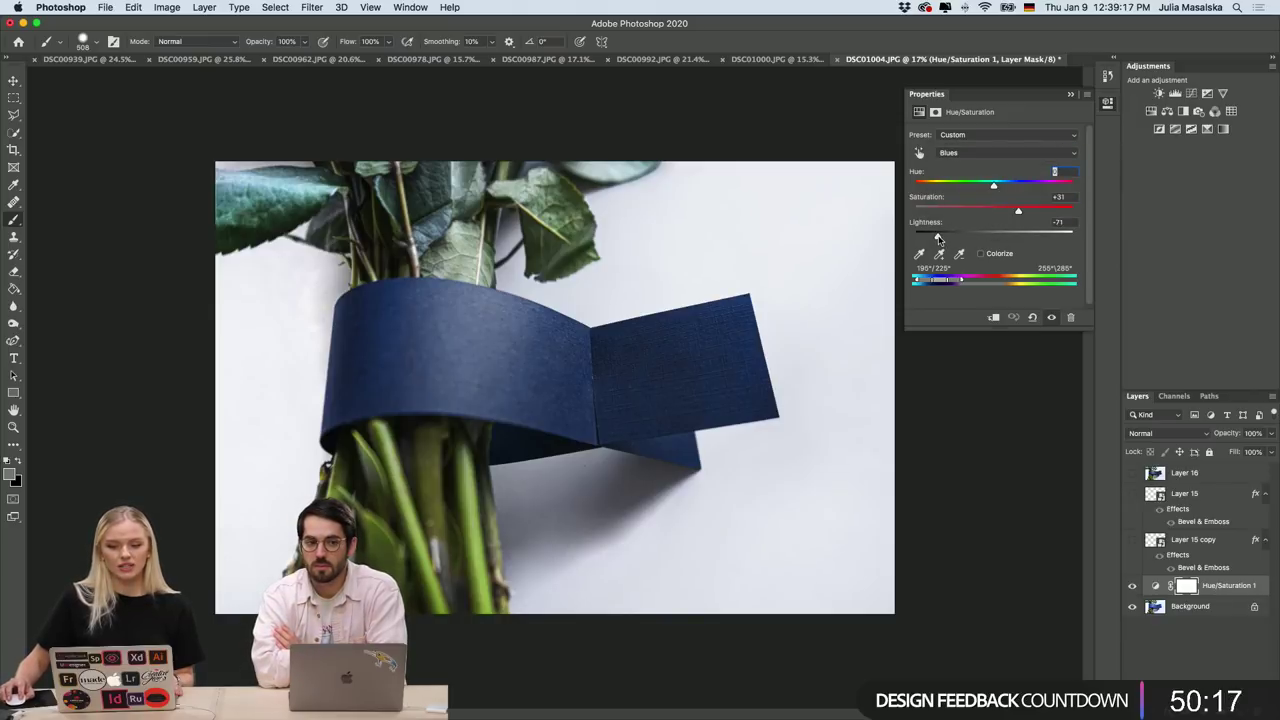
pyautogui.moveTo(1021, 238); pyautogui.dragTo(938, 242)
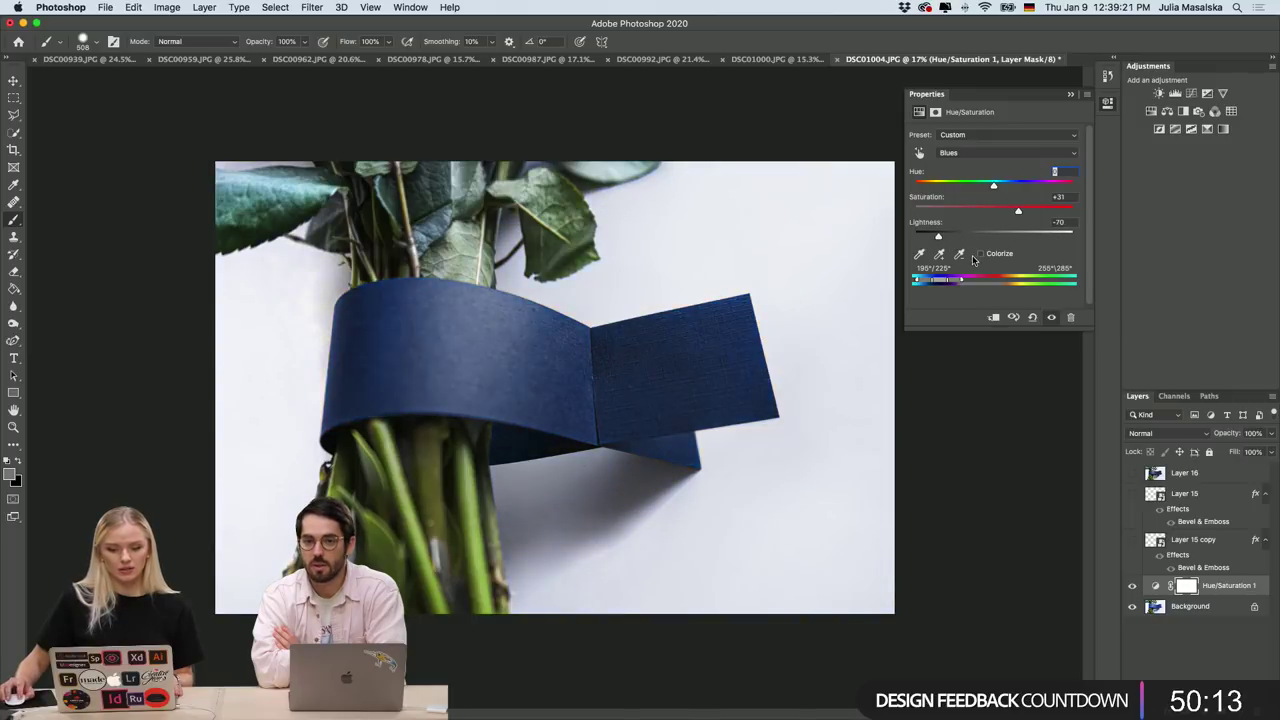
pyautogui.moveTo(991, 213)
pyautogui.mouseDown()
pyautogui.moveTo(1058, 213)
pyautogui.moveTo(1008, 213)
pyautogui.mouseUp()
pyautogui.click(1107, 104)
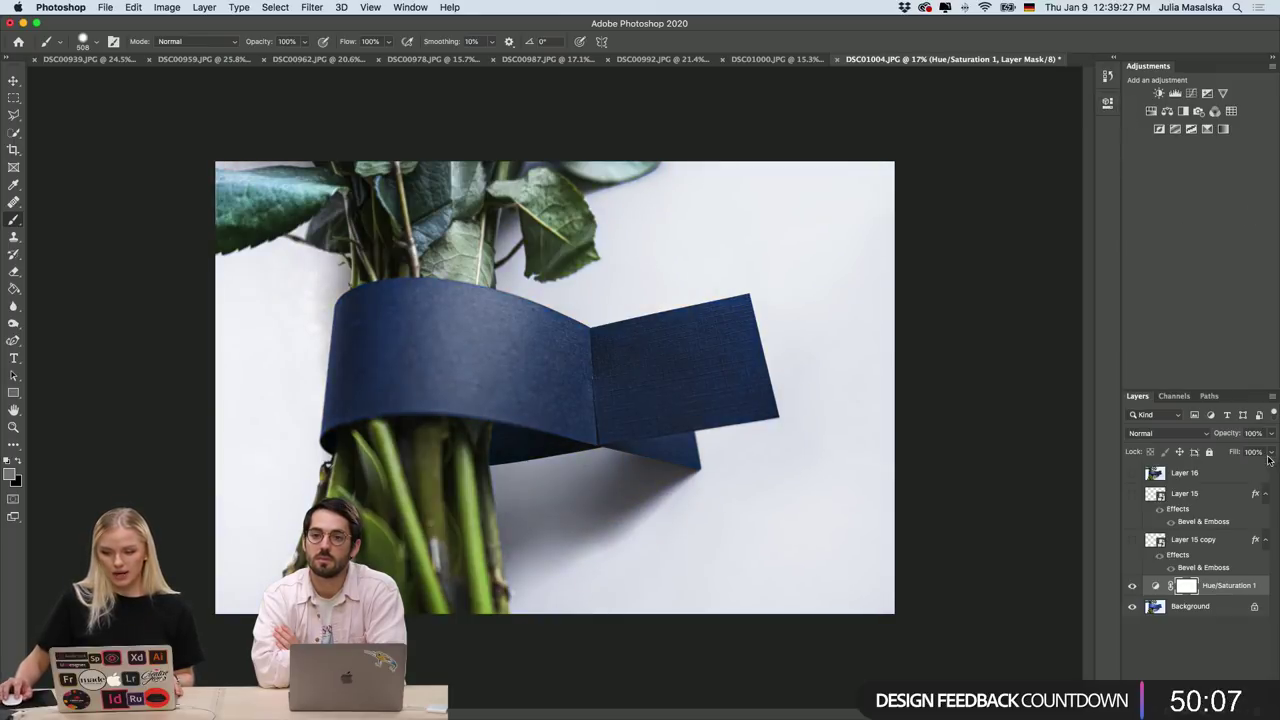
# Show Layer 15 copy's embossed ROSEMARY logo, keeping its Divide blend and Bevel & Emboss style.
pyautogui.click(1132, 540)
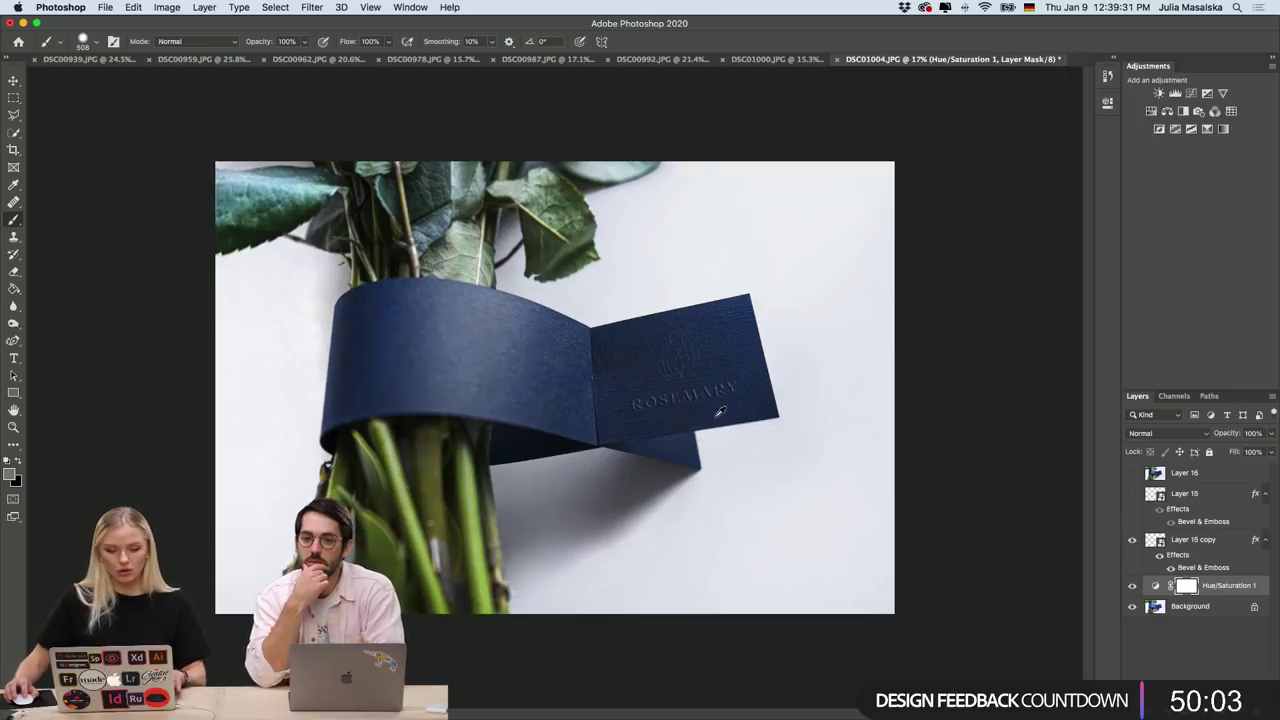
pyautogui.scroll(5, 718, 412)
pyautogui.scroll(2, 718, 412)
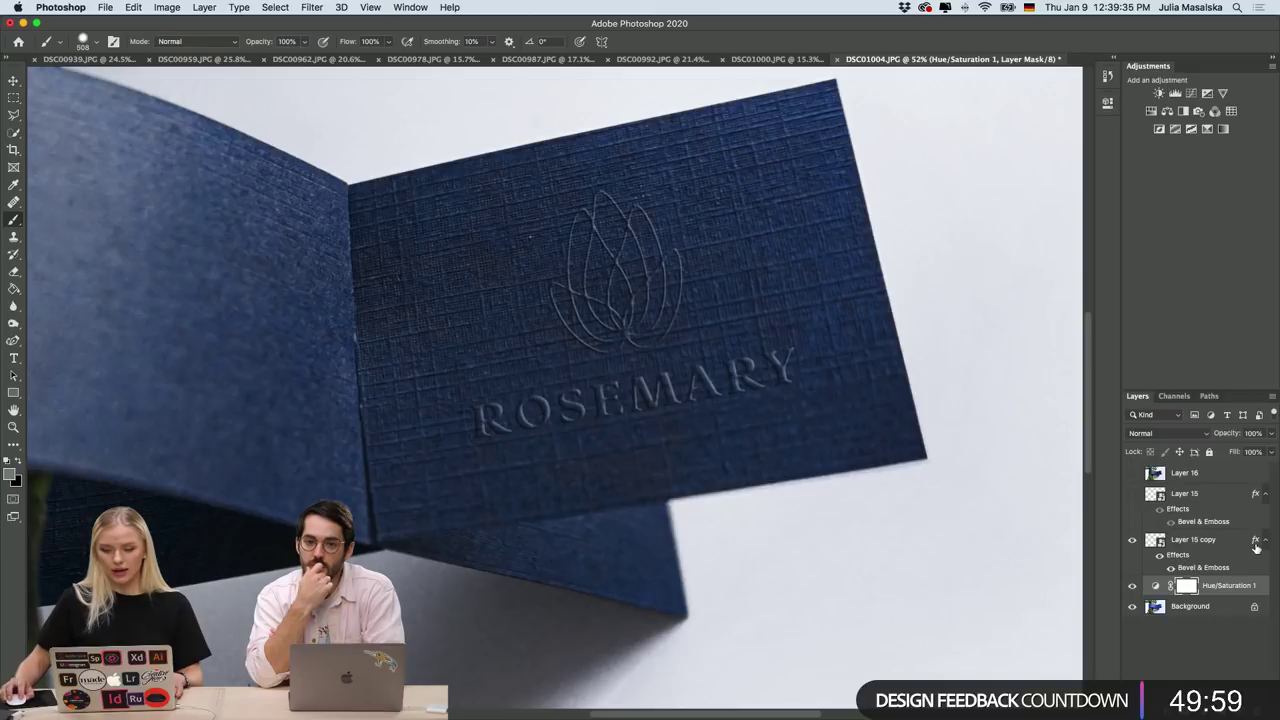
pyautogui.doubleClick(1250, 547)
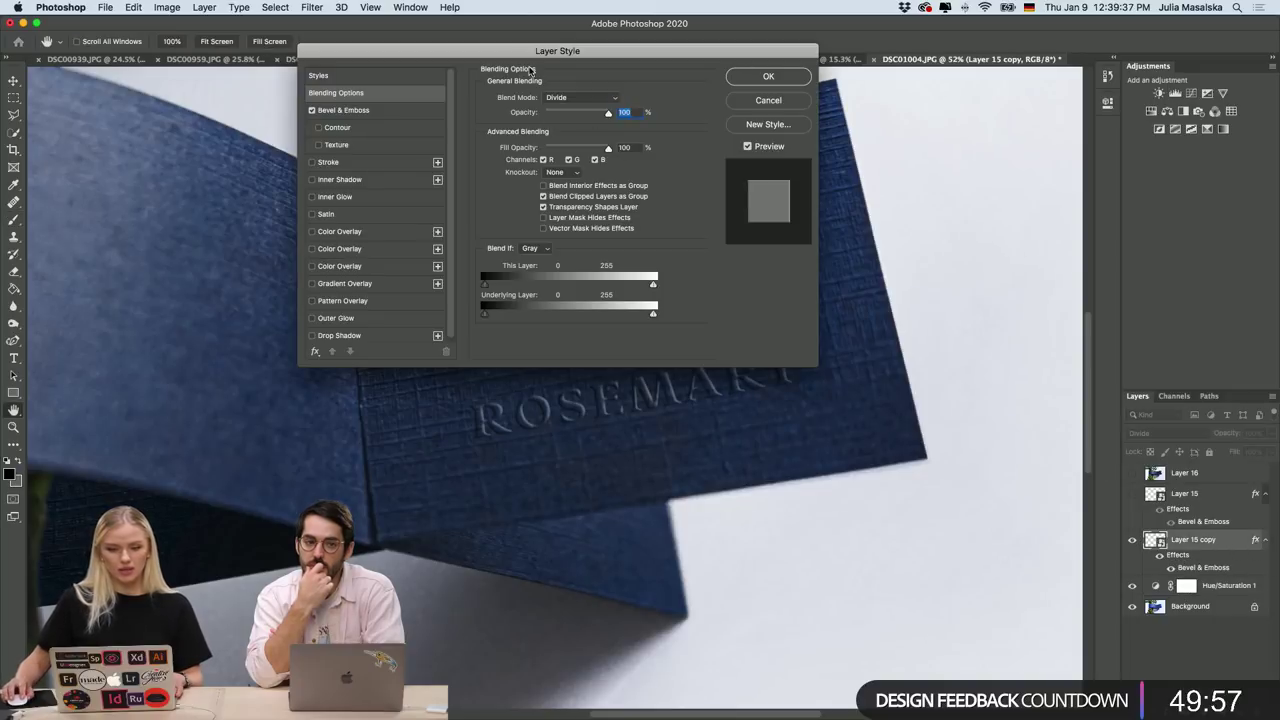
pyautogui.moveTo(515, 50); pyautogui.dragTo(878, 308)
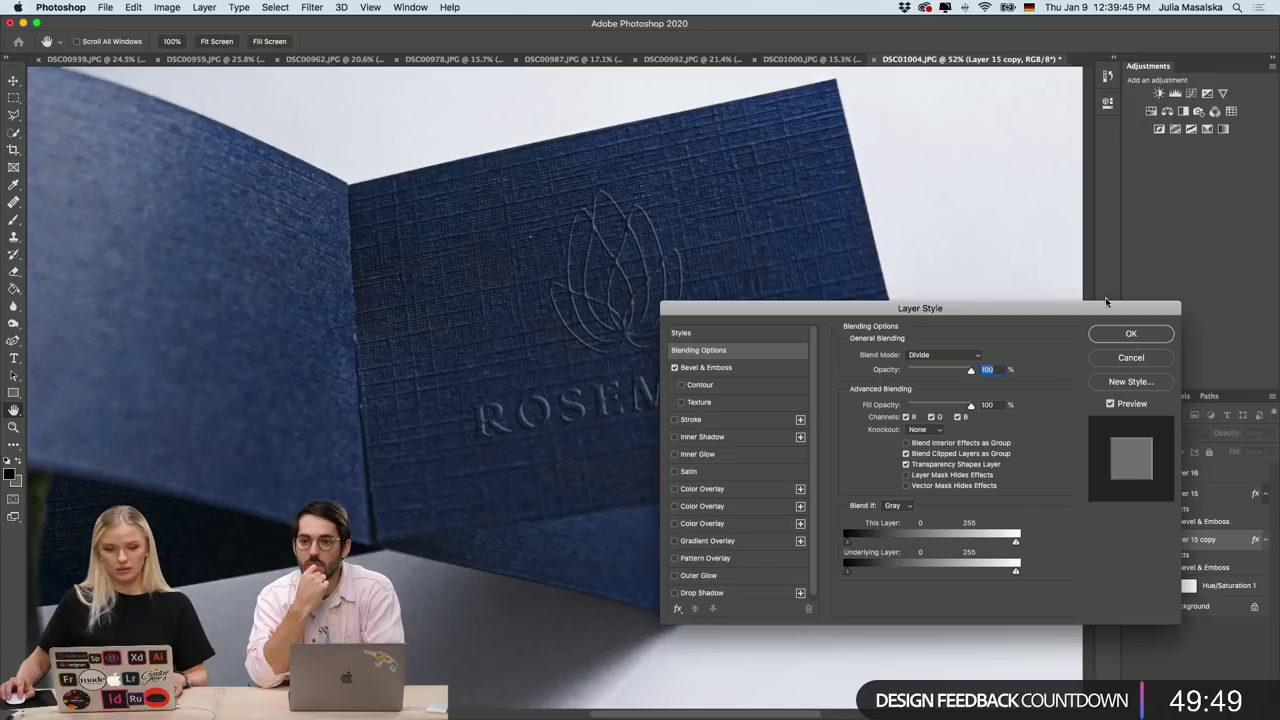
pyautogui.click(1131, 336)
pyautogui.click(312, 9)
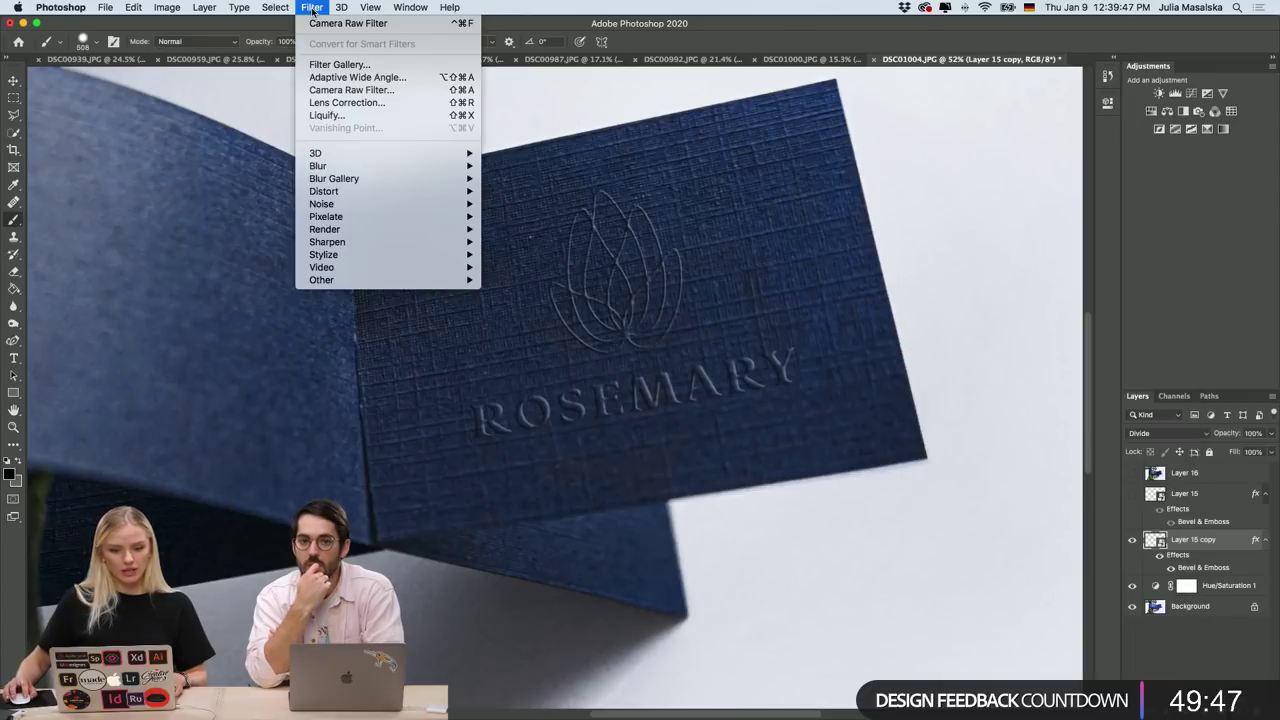
pyautogui.moveTo(214, 8)
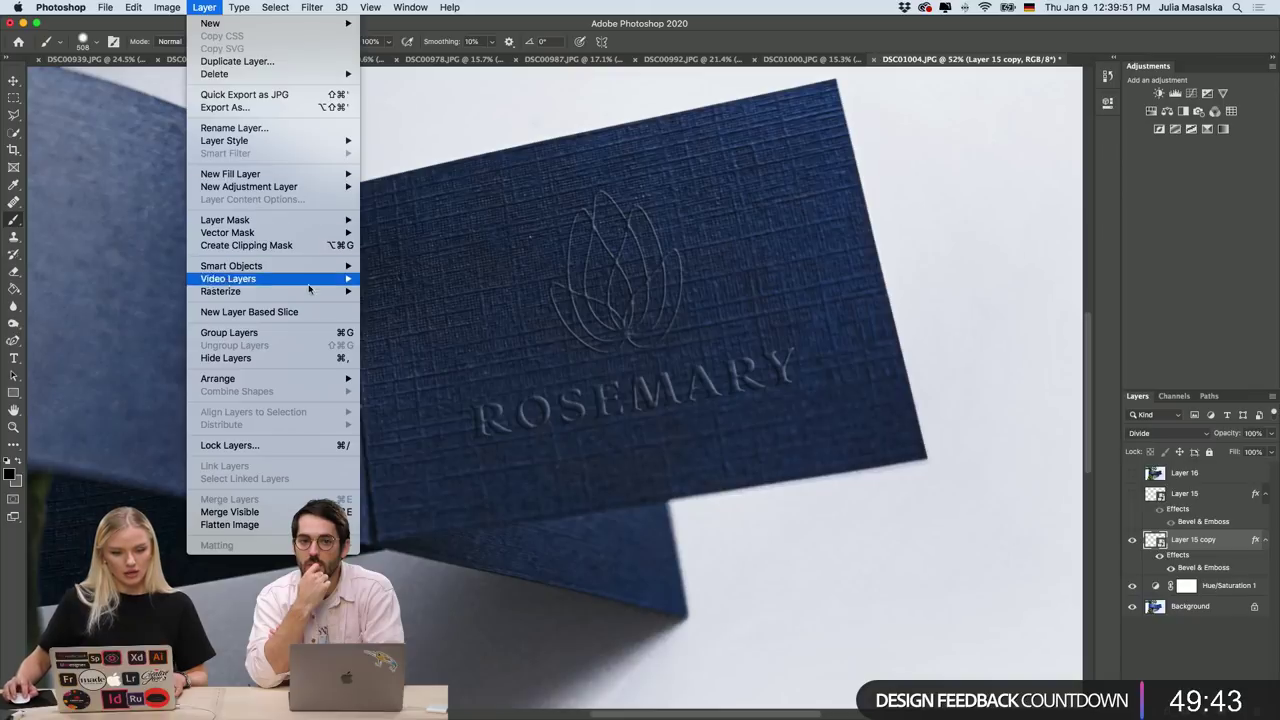
pyautogui.moveTo(309, 291)
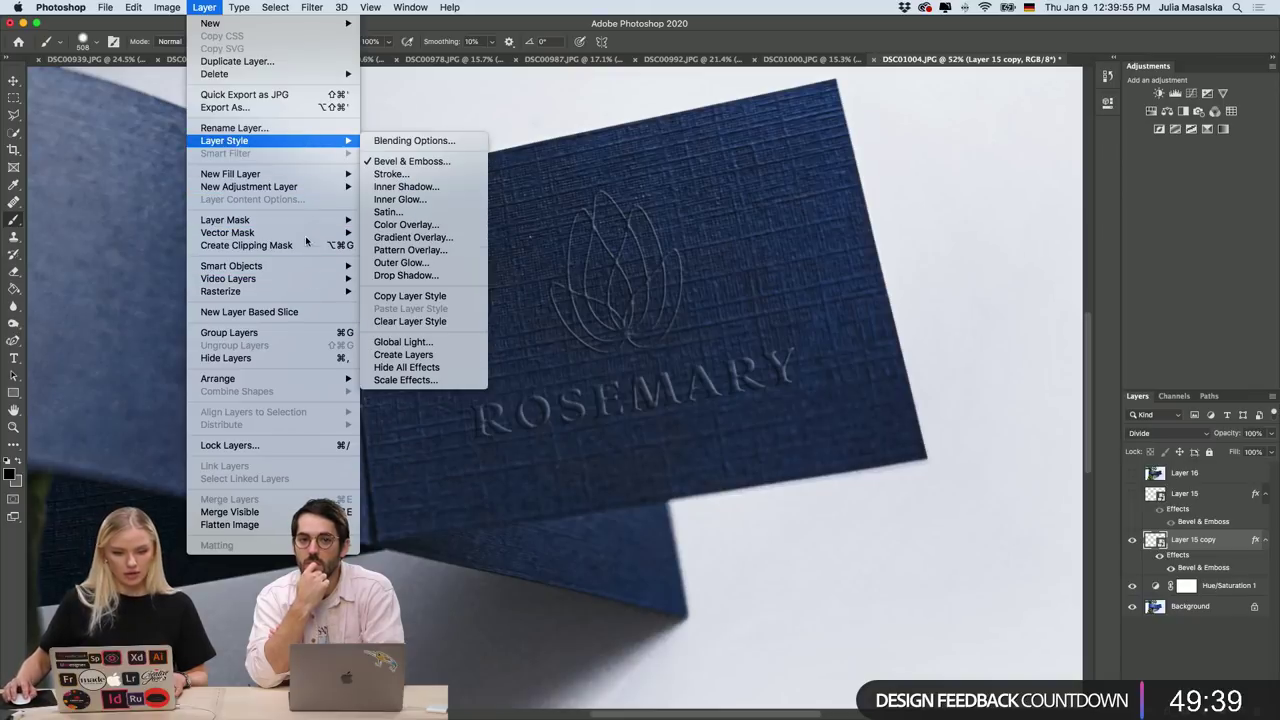
pyautogui.moveTo(307, 268)
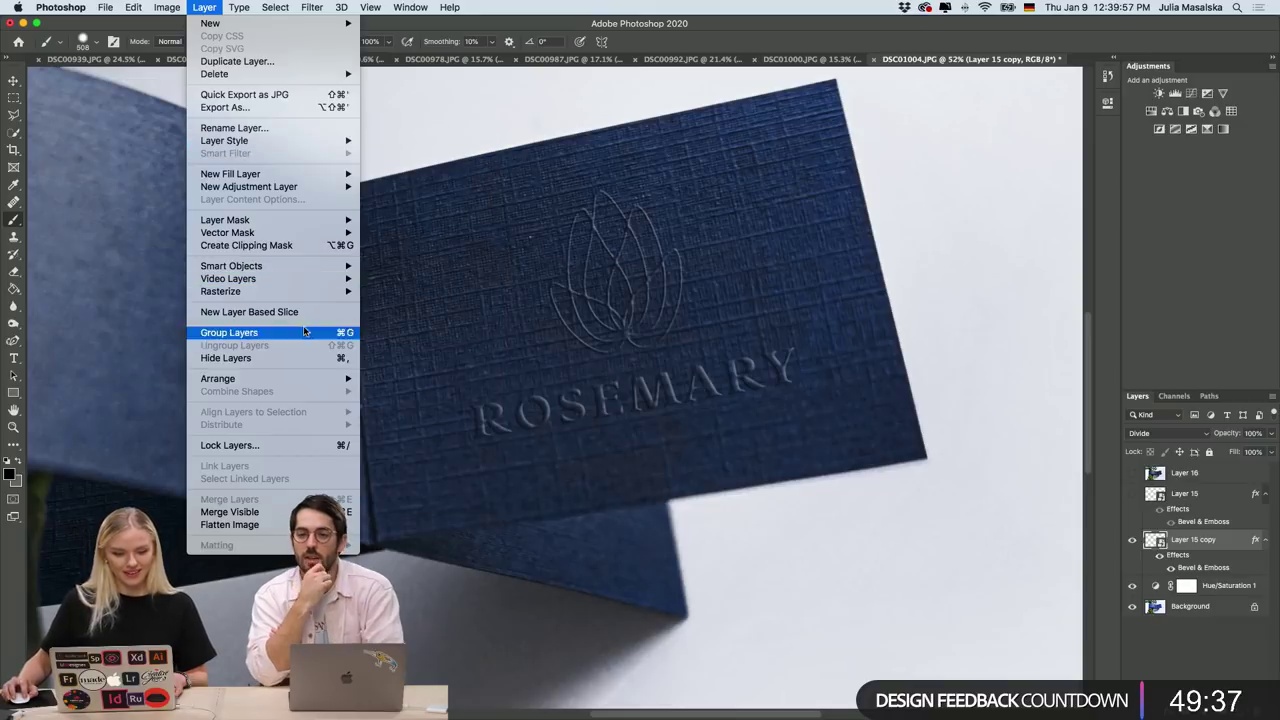
pyautogui.moveTo(258, 8)
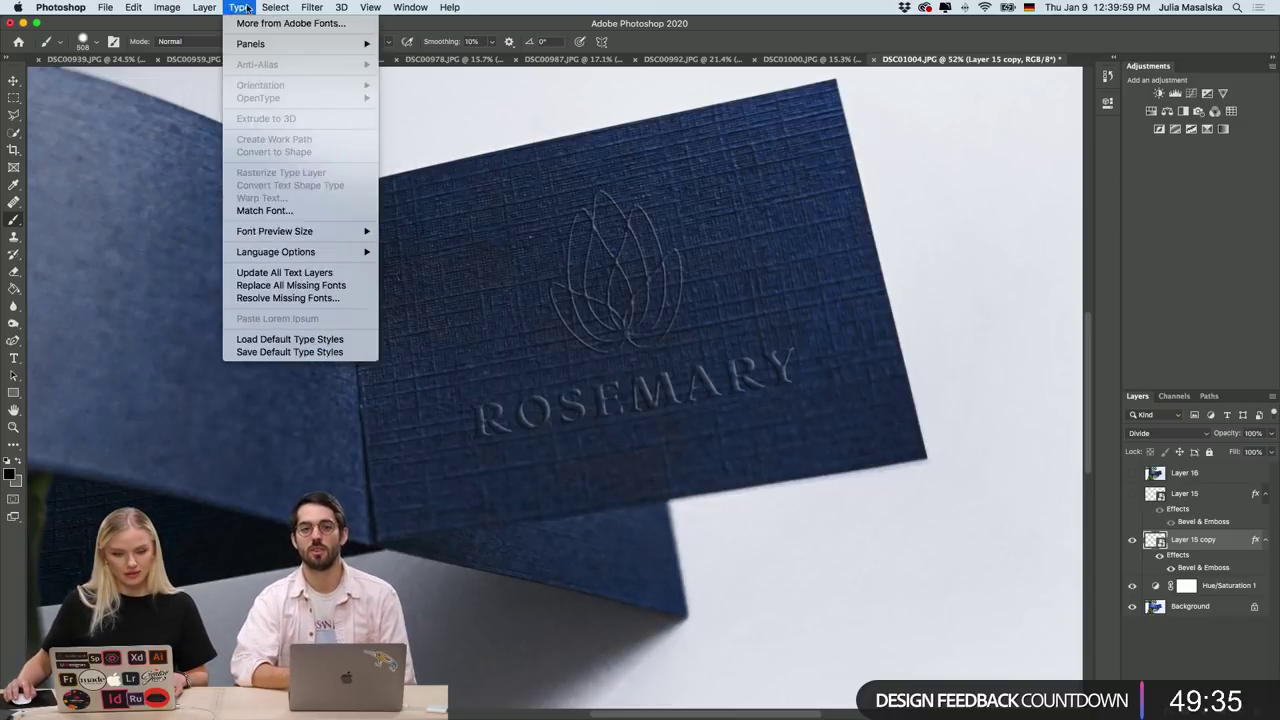
pyautogui.moveTo(341, 7)
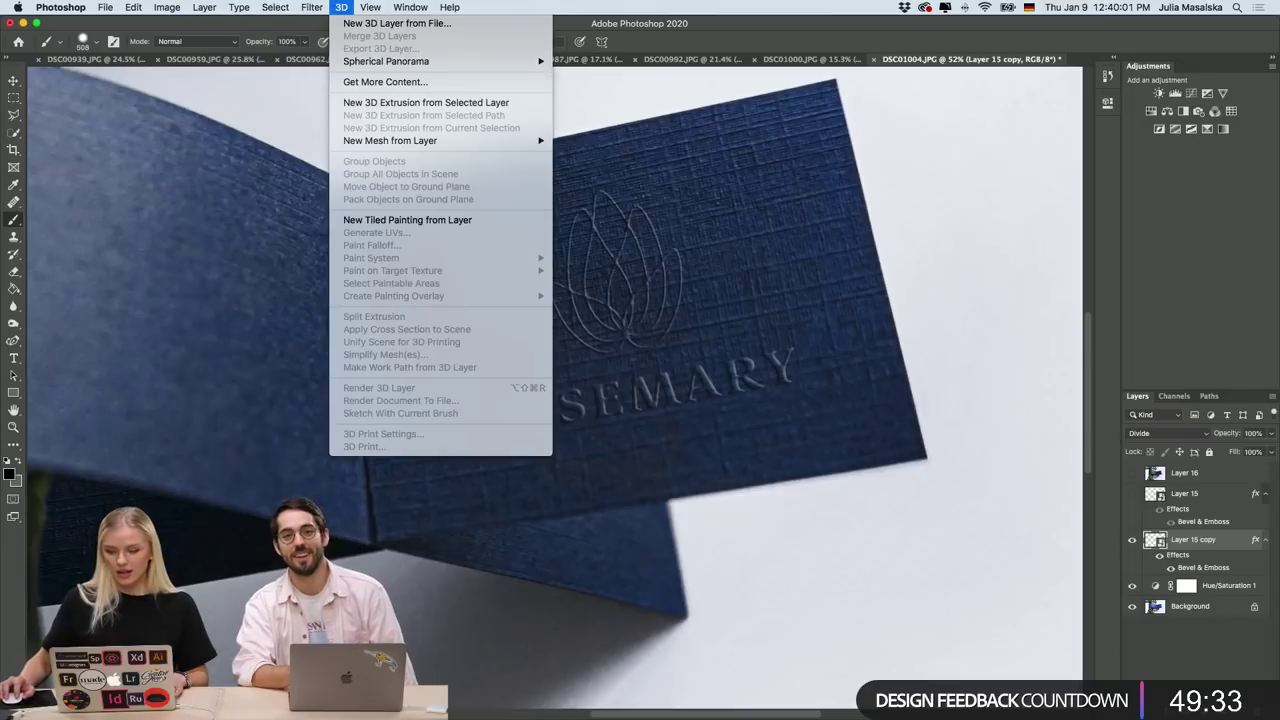
pyautogui.click(1201, 651)
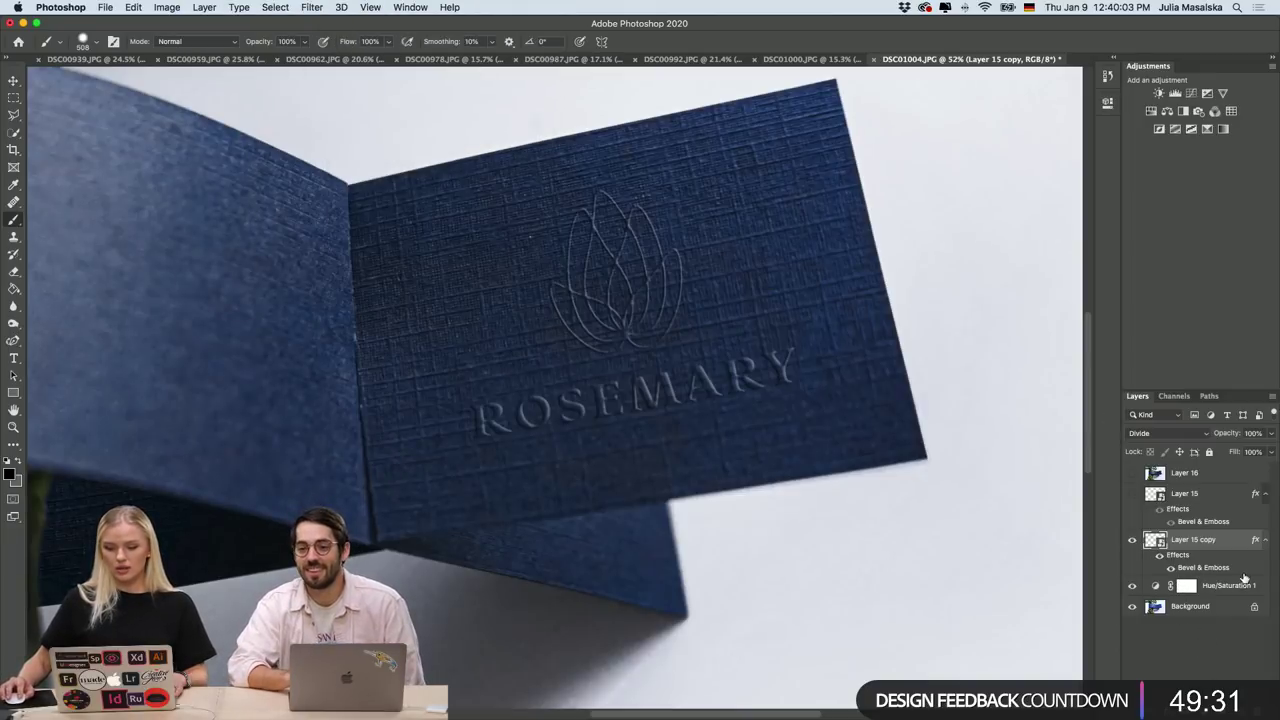
# Turn on Layer 15 to strengthen the embossed ROSEMARY logo.
pyautogui.scroll(5, 716, 408)
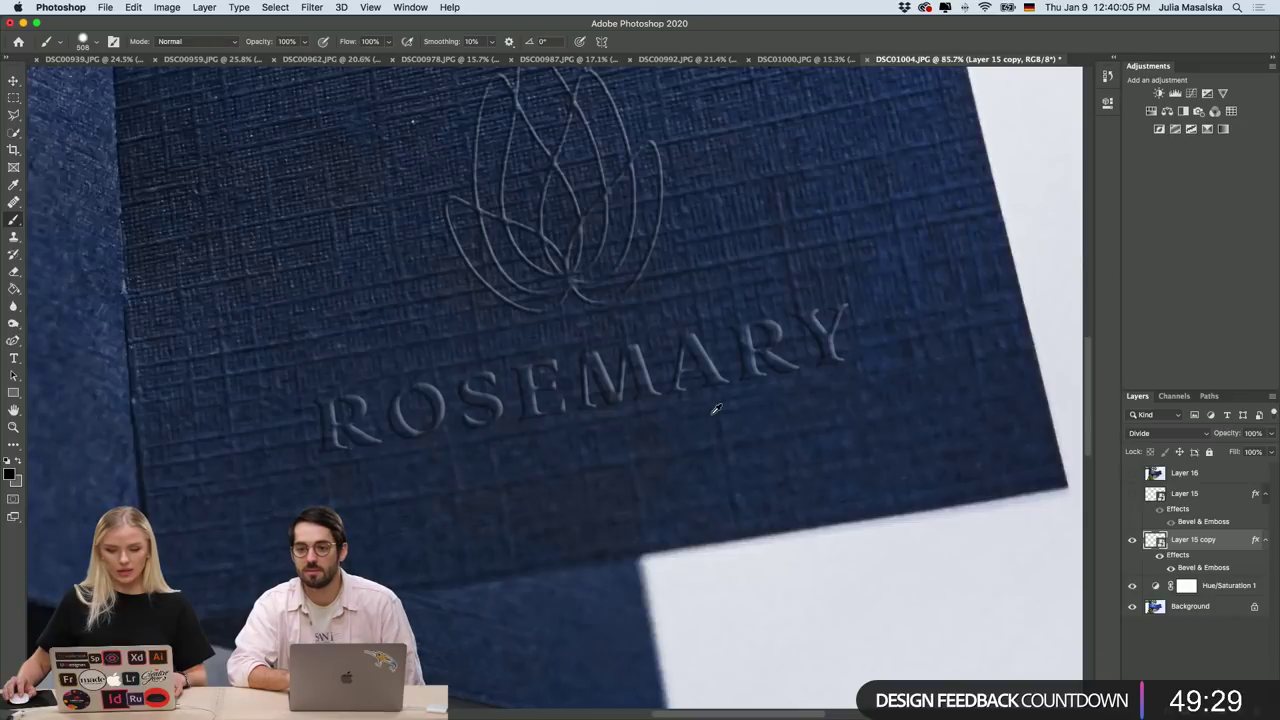
pyautogui.scroll(3, 870, 528)
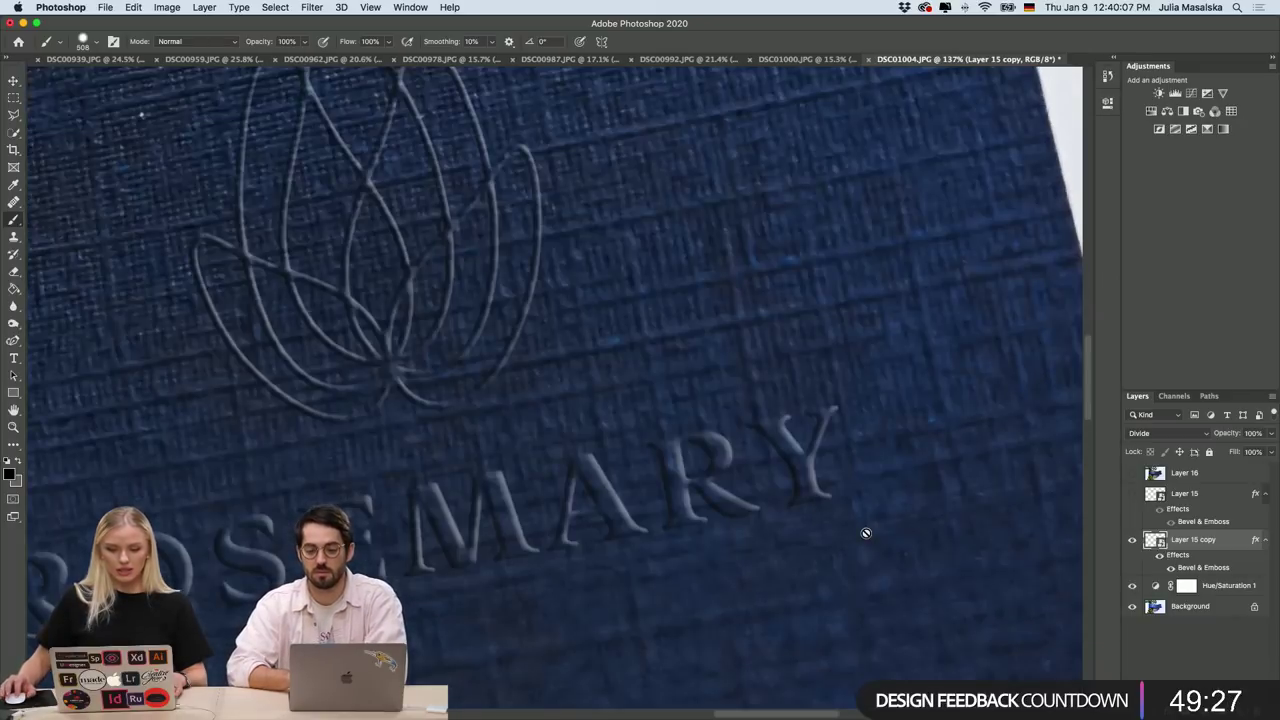
pyautogui.scroll(-3, 866, 533)
pyautogui.scroll(-2, 866, 533)
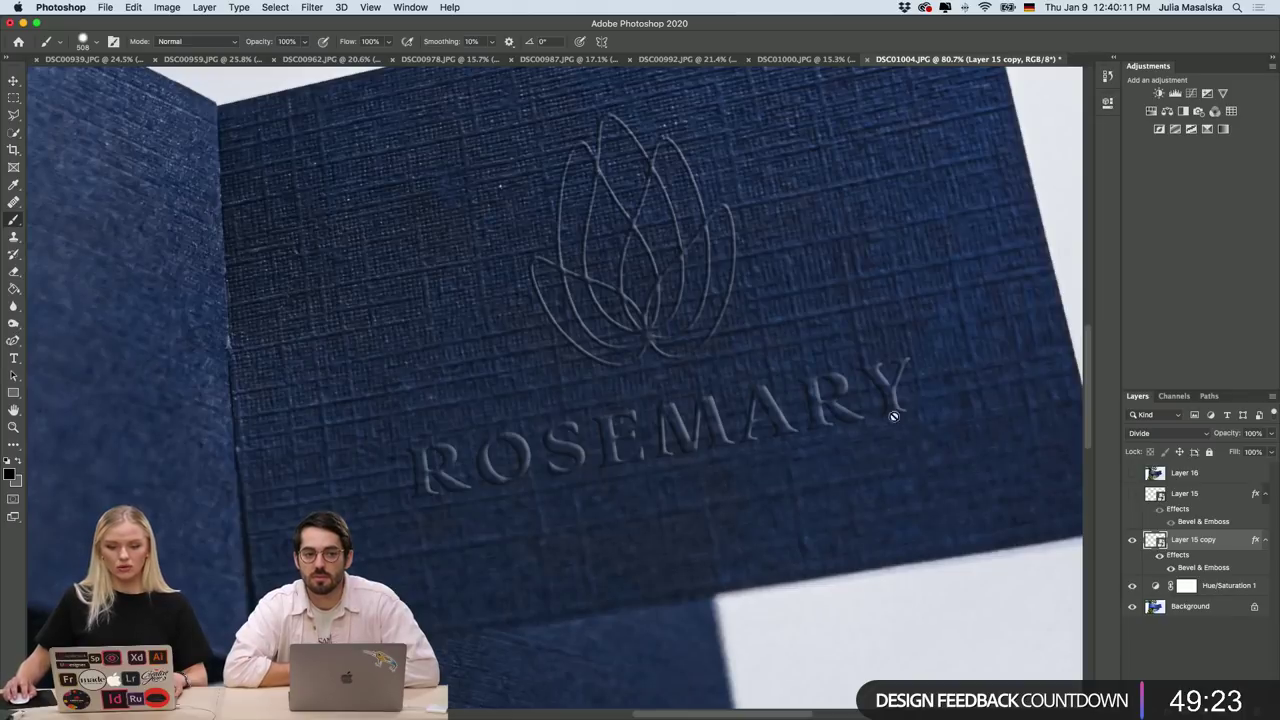
pyautogui.click(1133, 494)
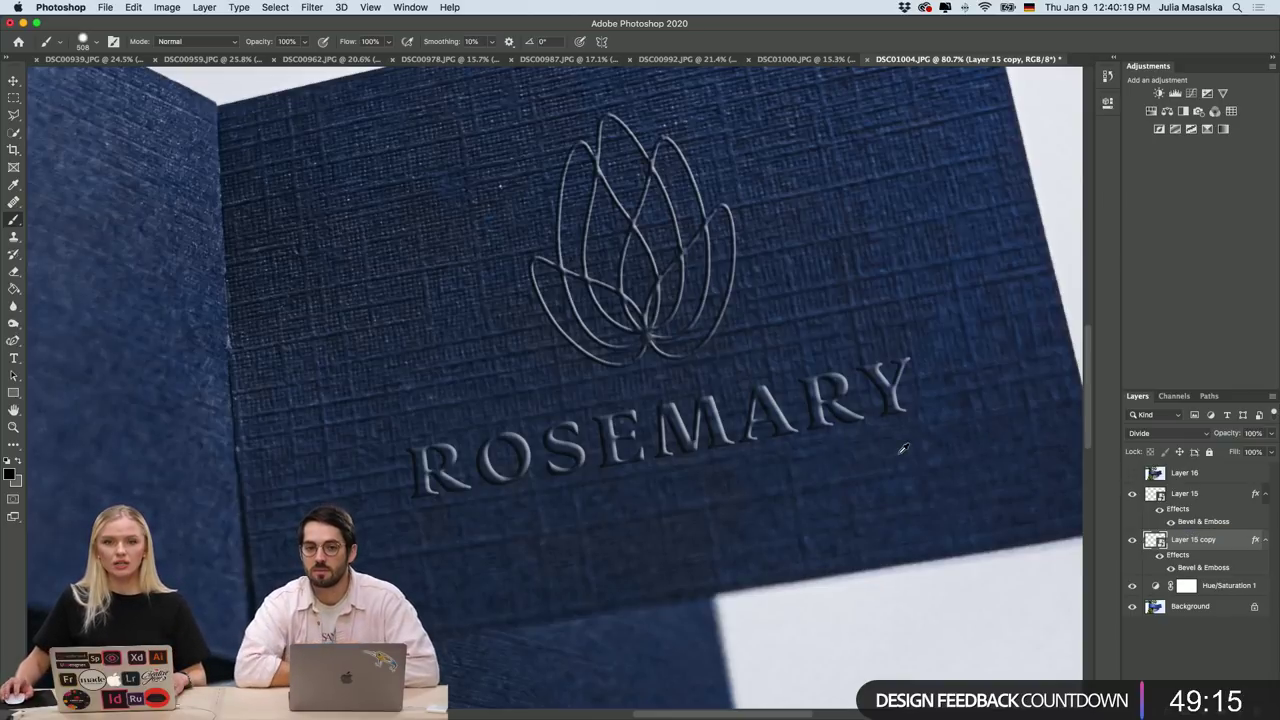
pyautogui.scroll(3, 867, 440)
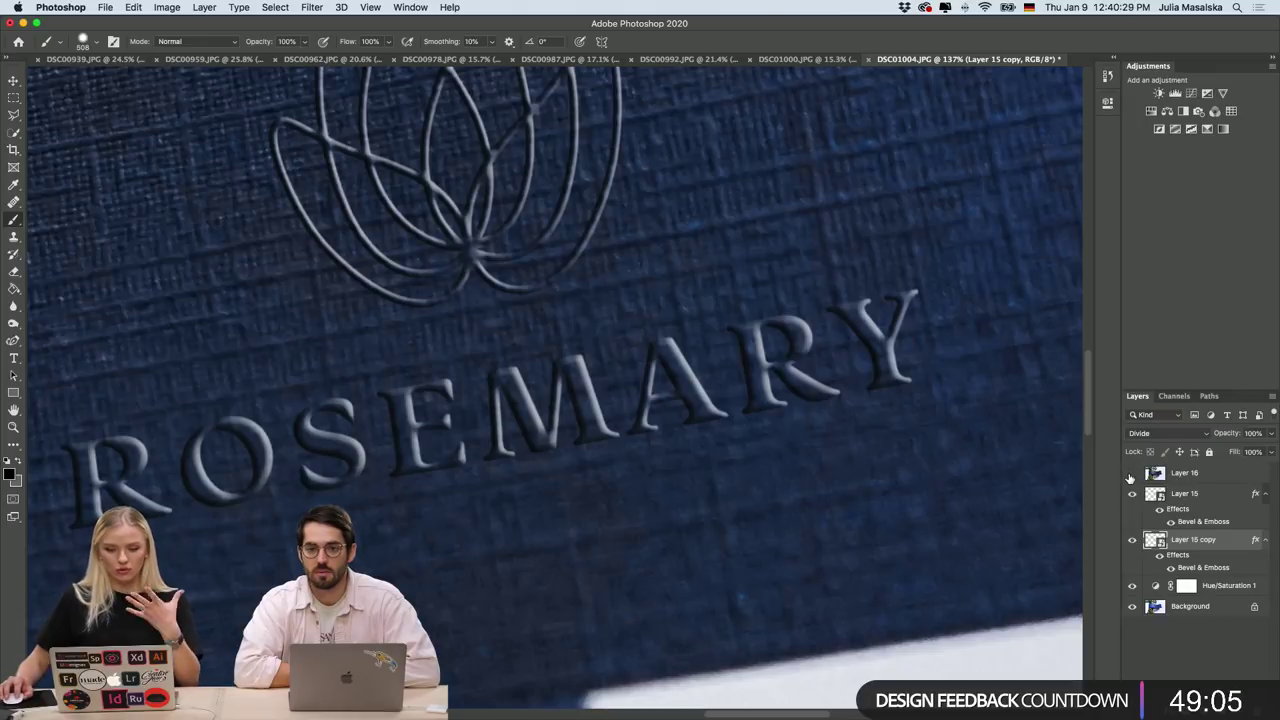
# Toggle Layer 16 off and on to compare the emboss shading, leaving it visible.
pyautogui.click(1131, 476)
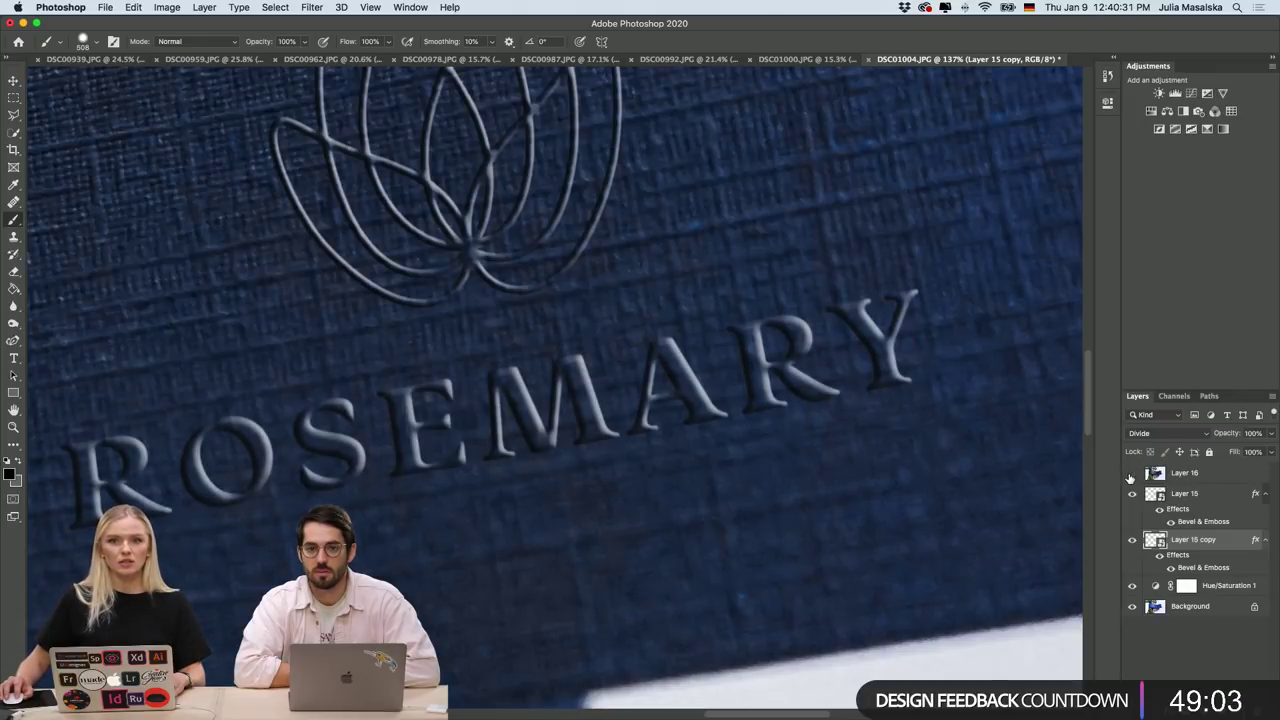
pyautogui.click(1131, 476)
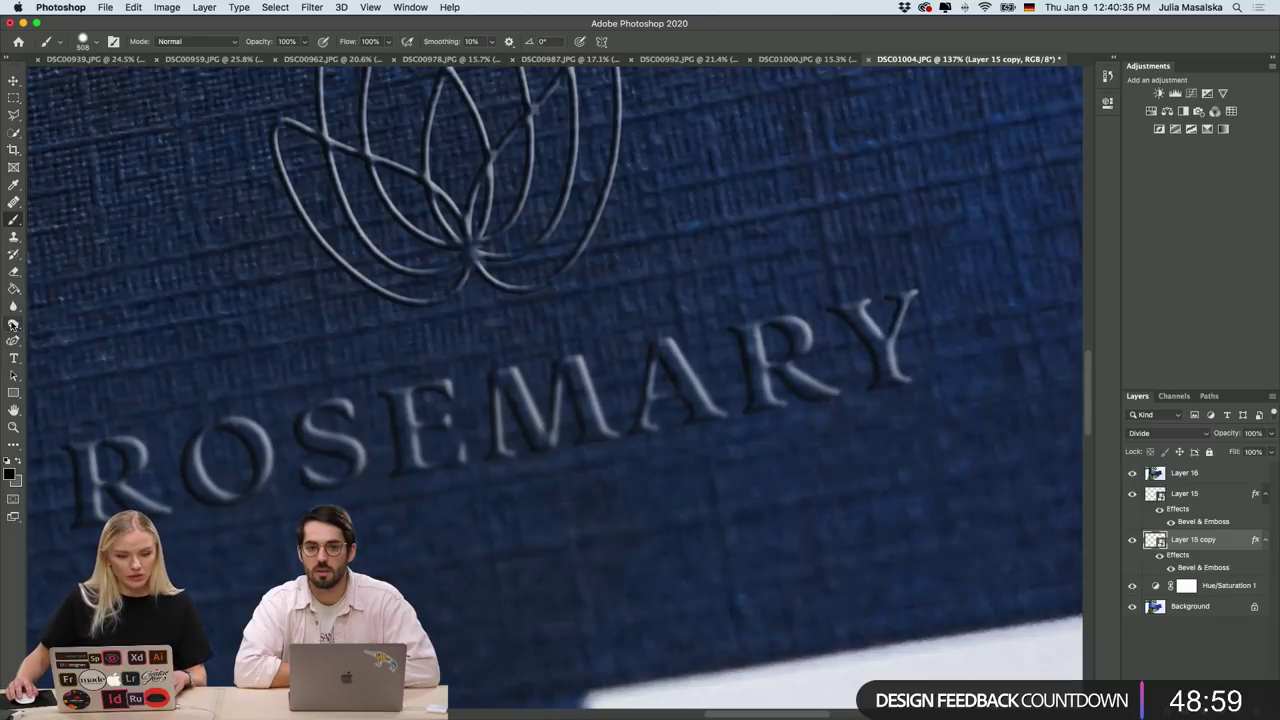
pyautogui.click(1133, 476)
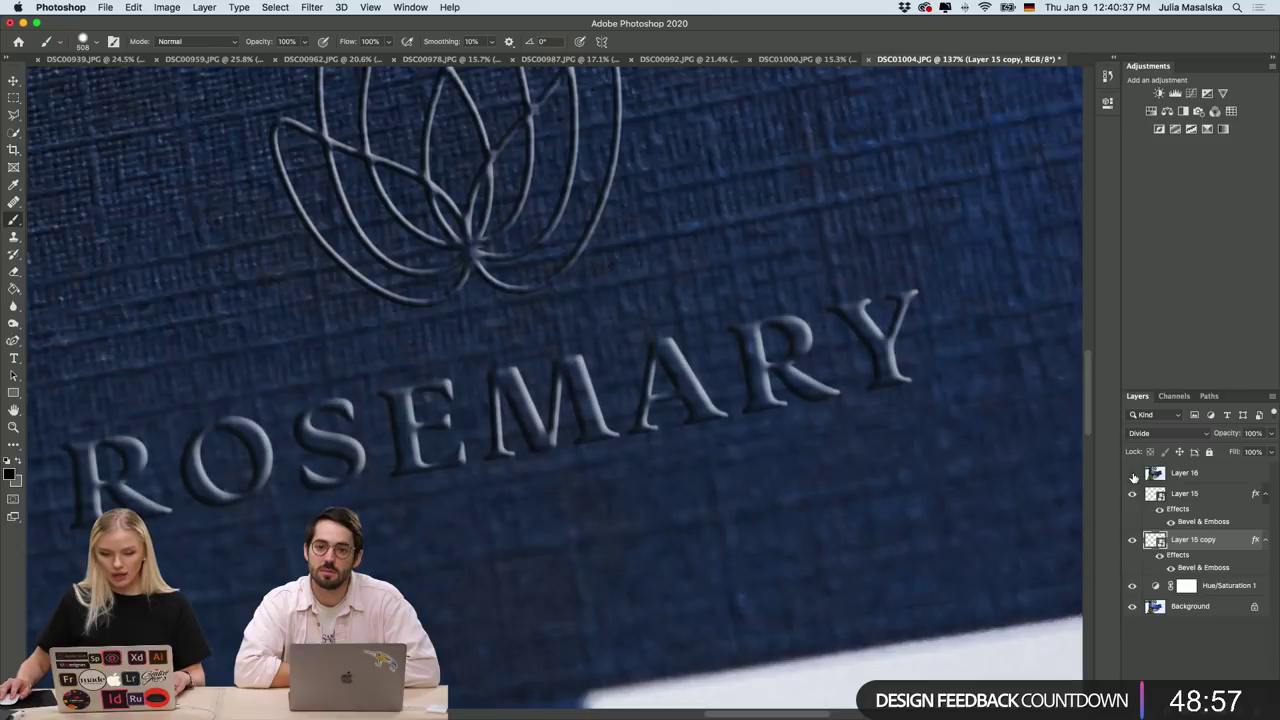
pyautogui.click(1133, 476)
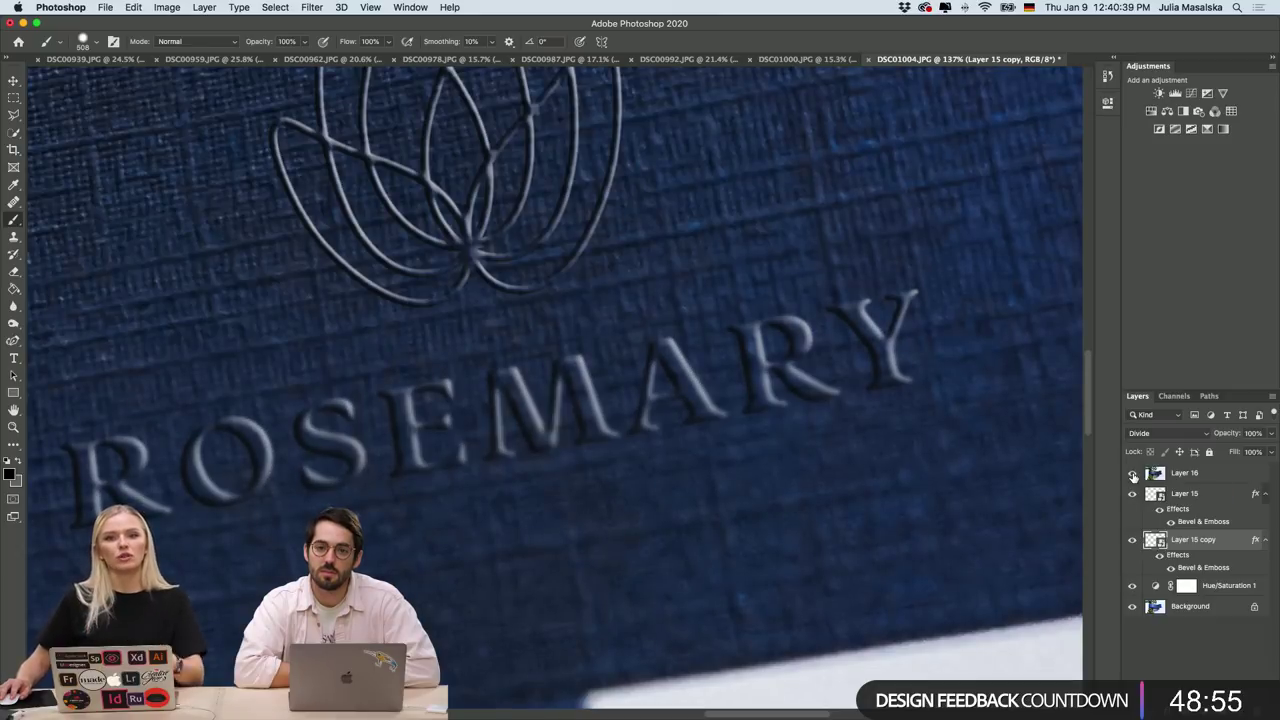
pyautogui.click(1133, 476)
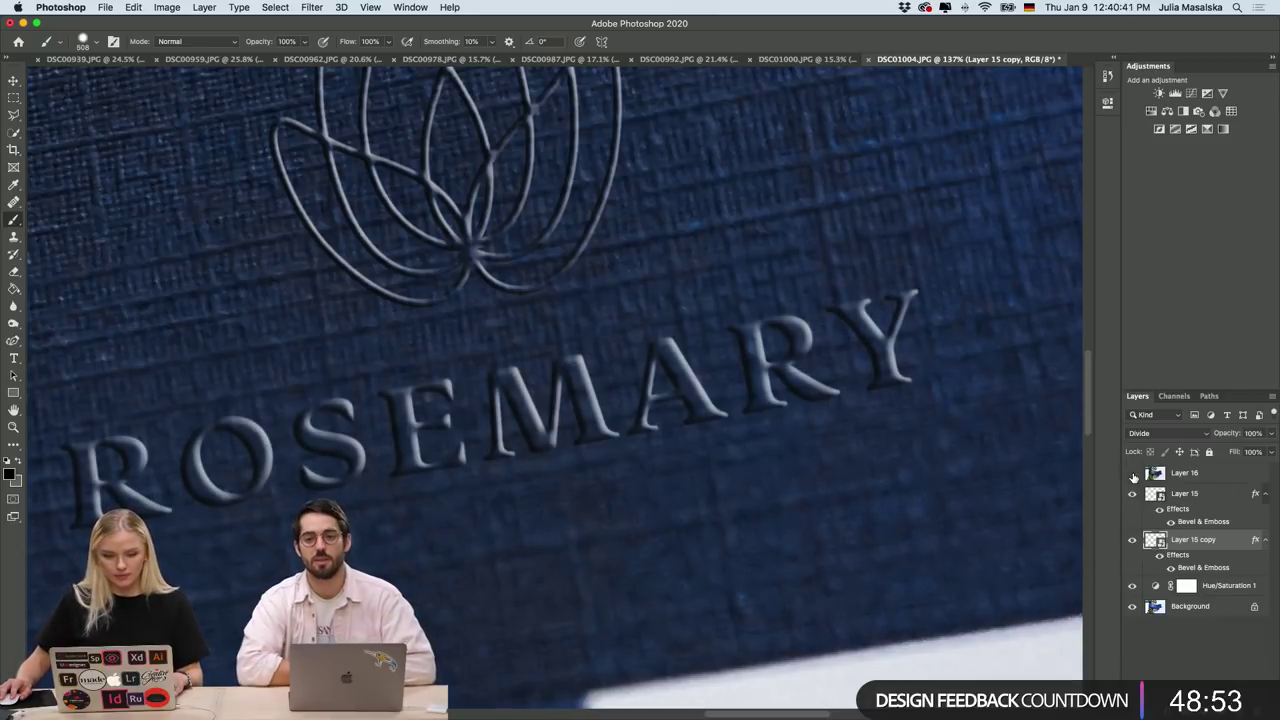
pyautogui.scroll(-5, 914, 534)
pyautogui.scroll(-3, 914, 534)
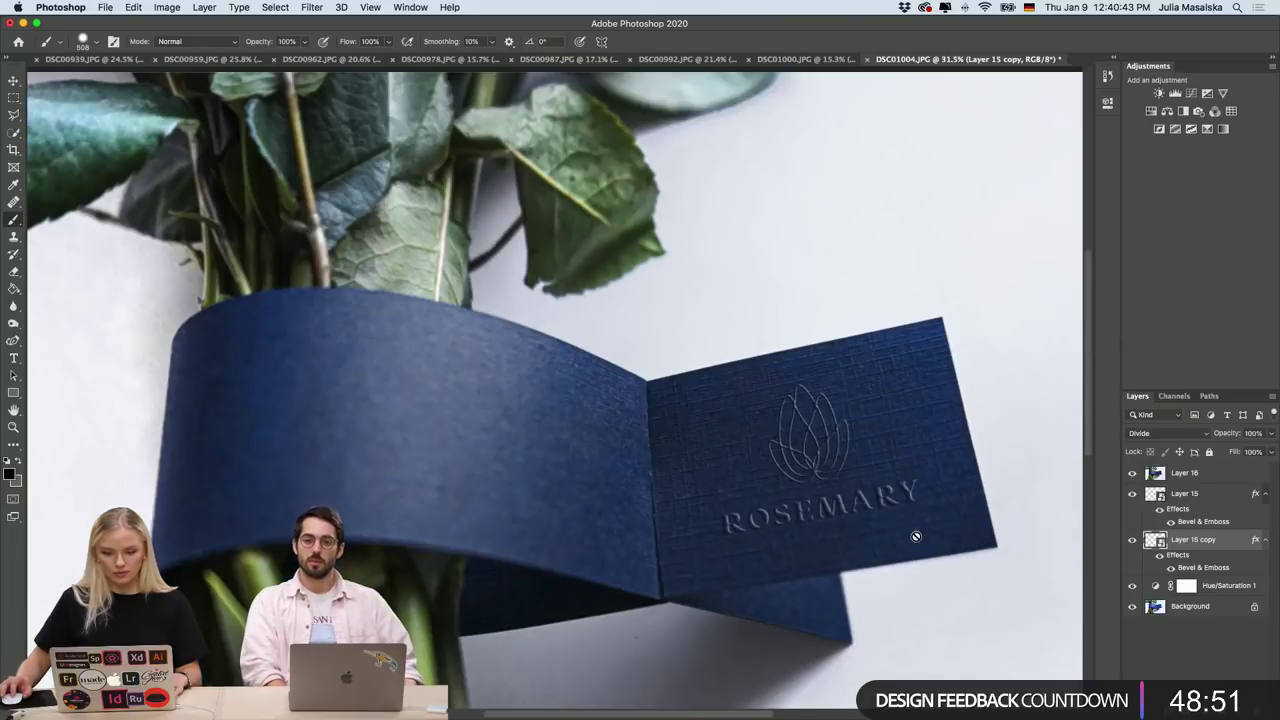
pyautogui.scroll(5, 901, 421)
pyautogui.scroll(3, 901, 421)
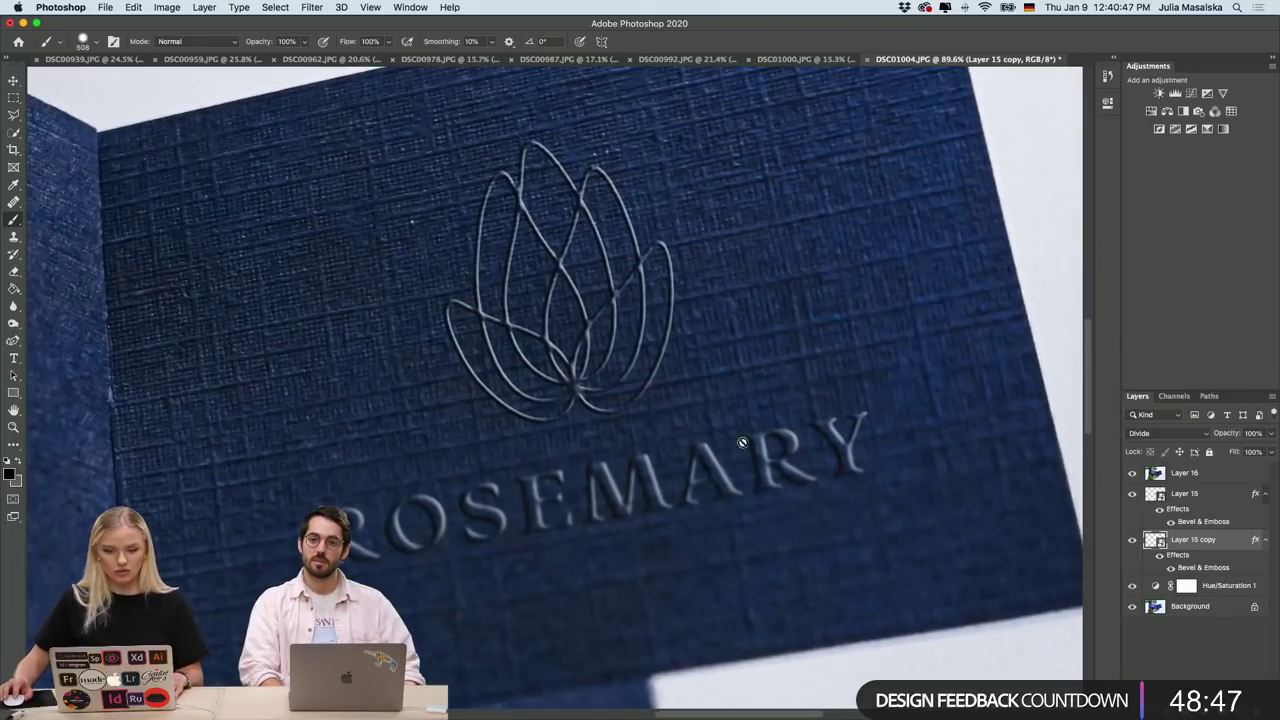
pyautogui.scroll(-5, 672, 497)
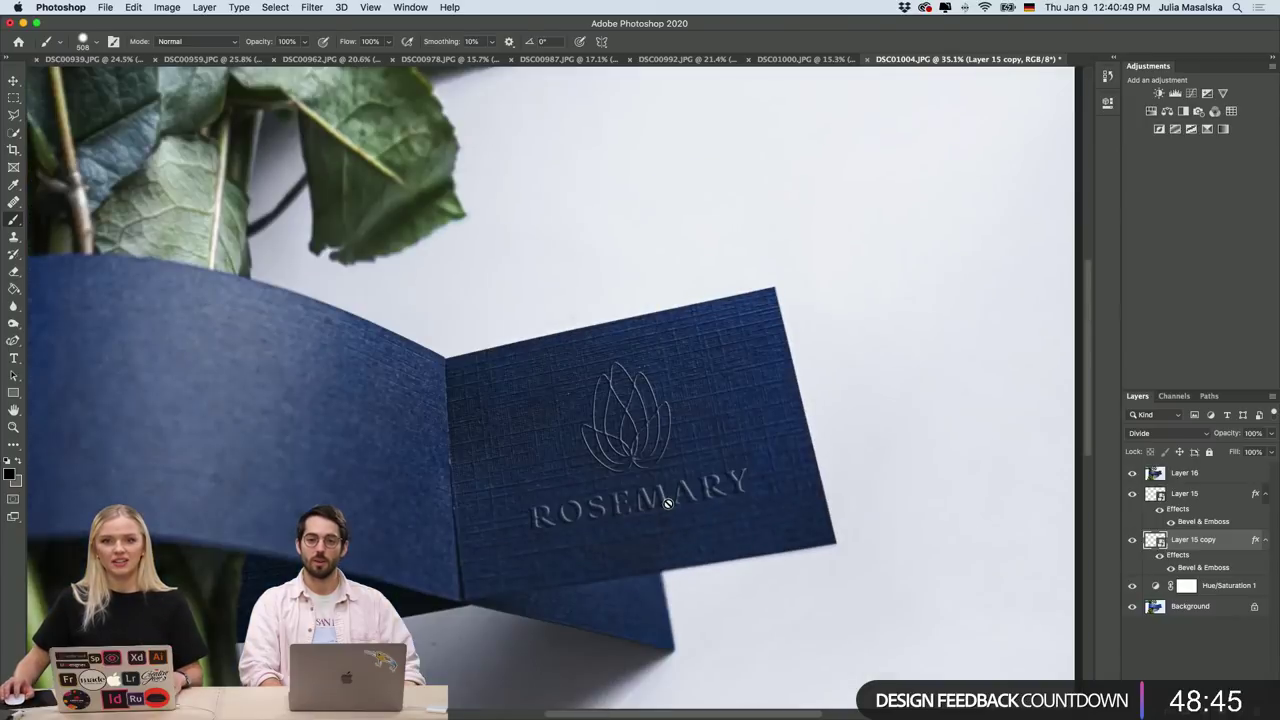
pyautogui.scroll(-5, 672, 497)
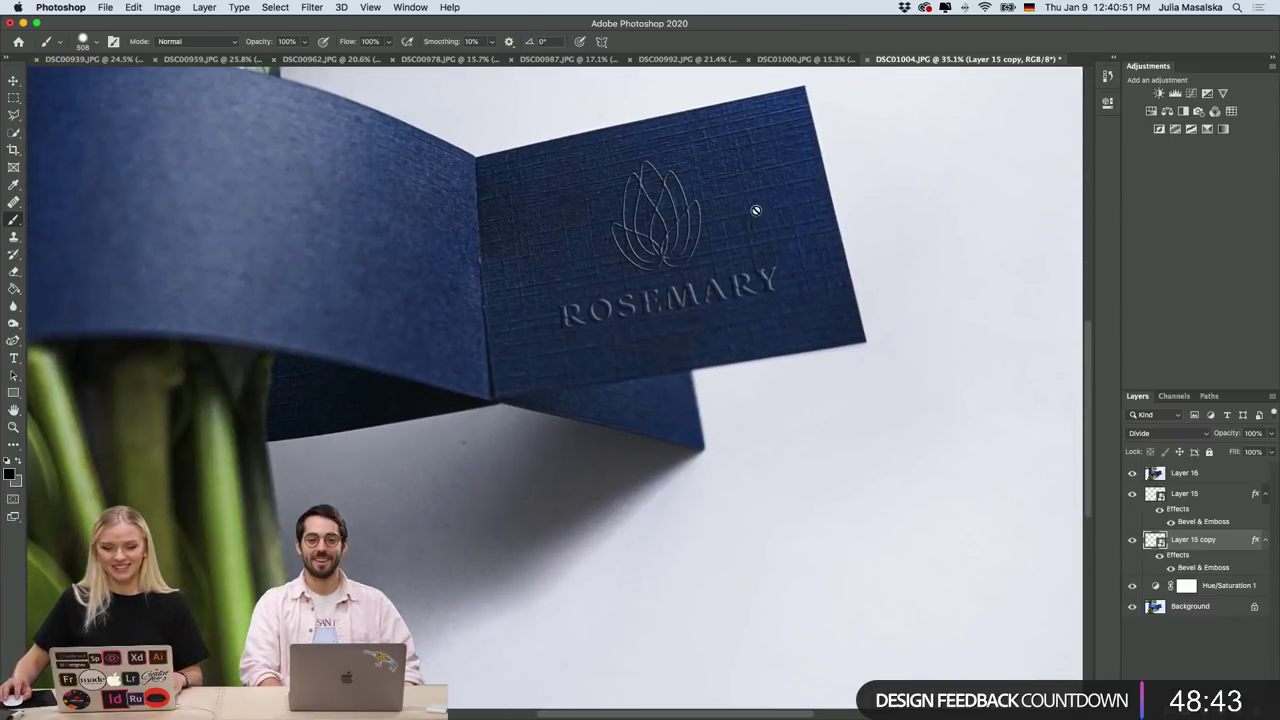
# Go via DSC01000 and DSC00992 to the DSC00987.JPG red and white card mockup, fitted in view.
pyautogui.click(801, 60)
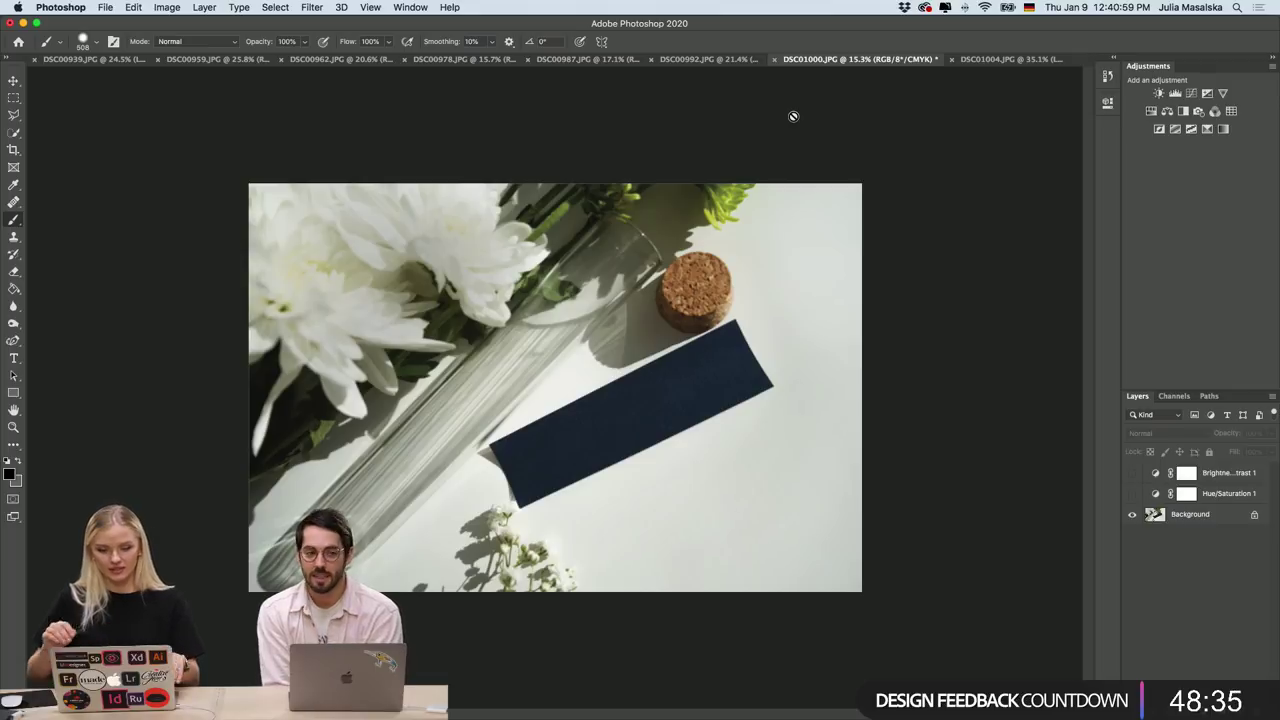
pyautogui.click(728, 62)
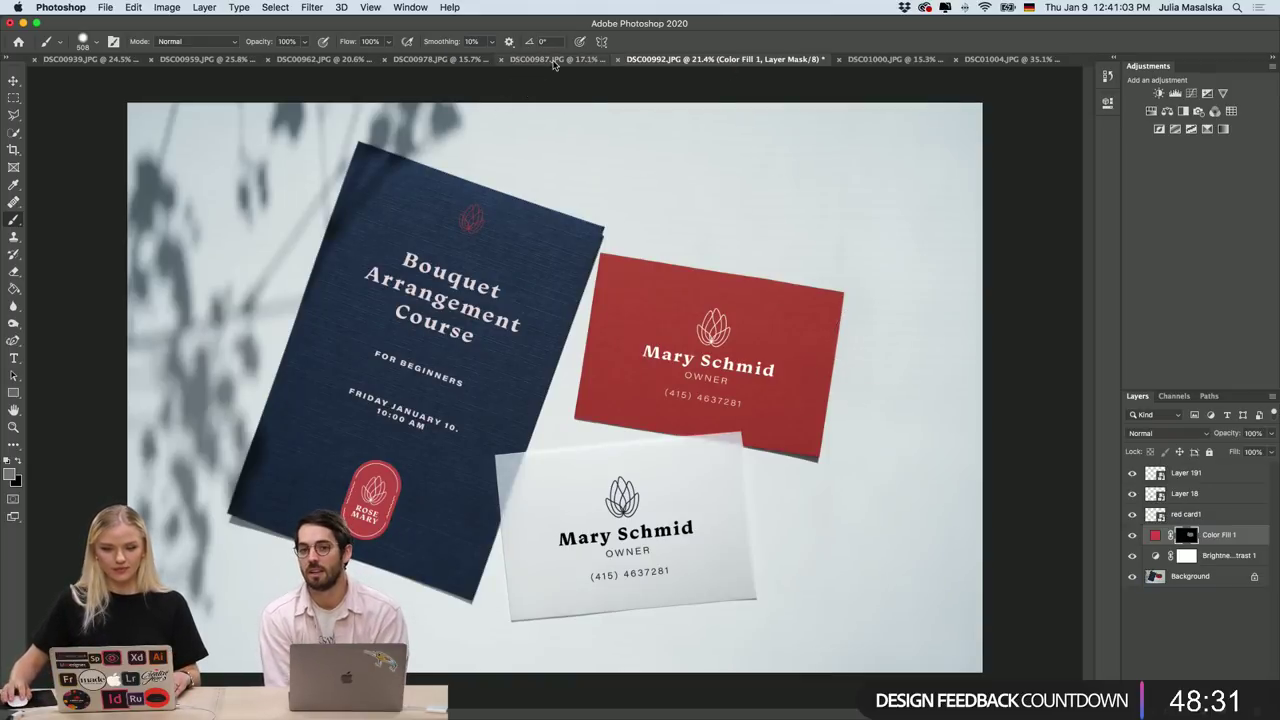
pyautogui.click(553, 62)
pyautogui.scroll(3, 595, 227)
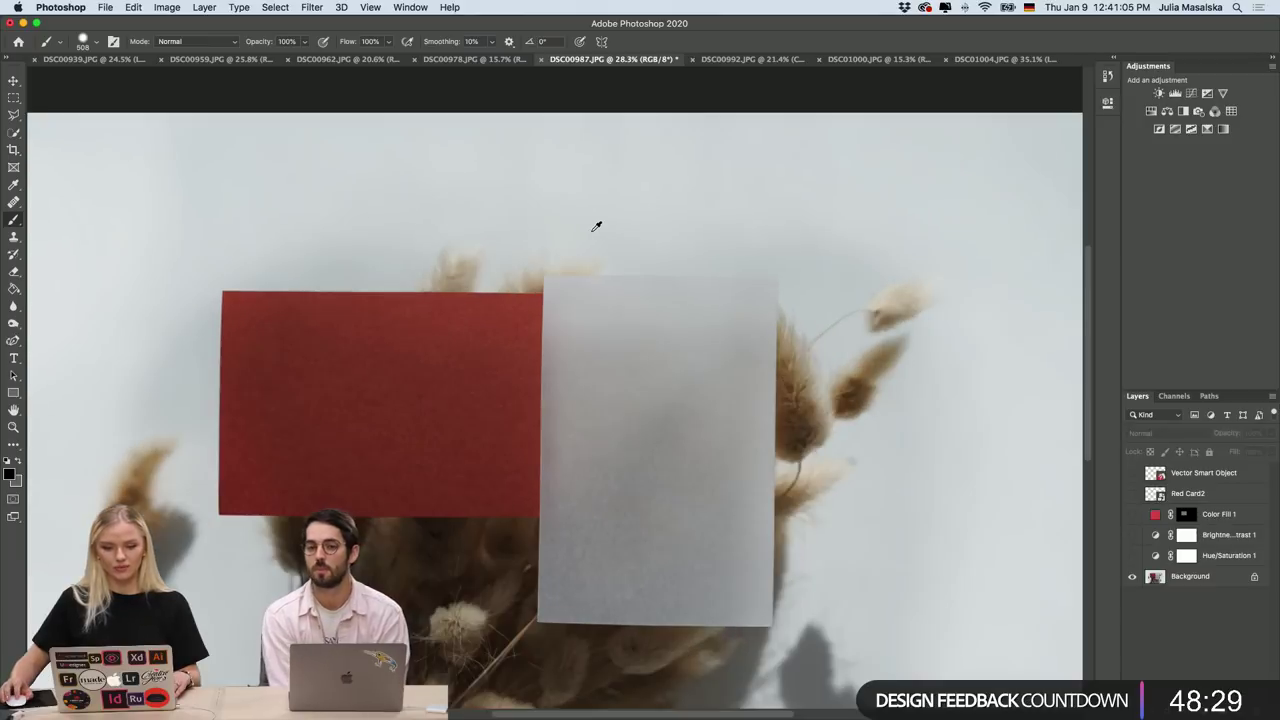
pyautogui.scroll(-2, 590, 229)
pyautogui.scroll(-1, 596, 227)
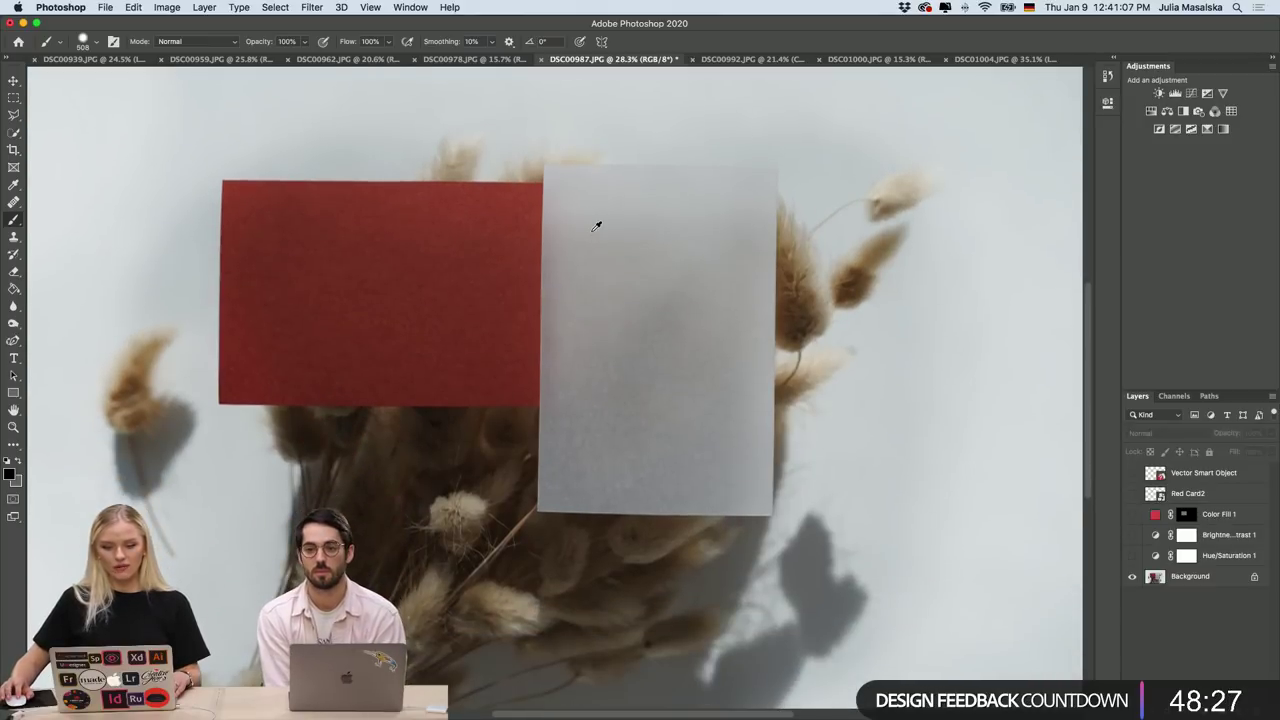
pyautogui.scroll(-3, 596, 227)
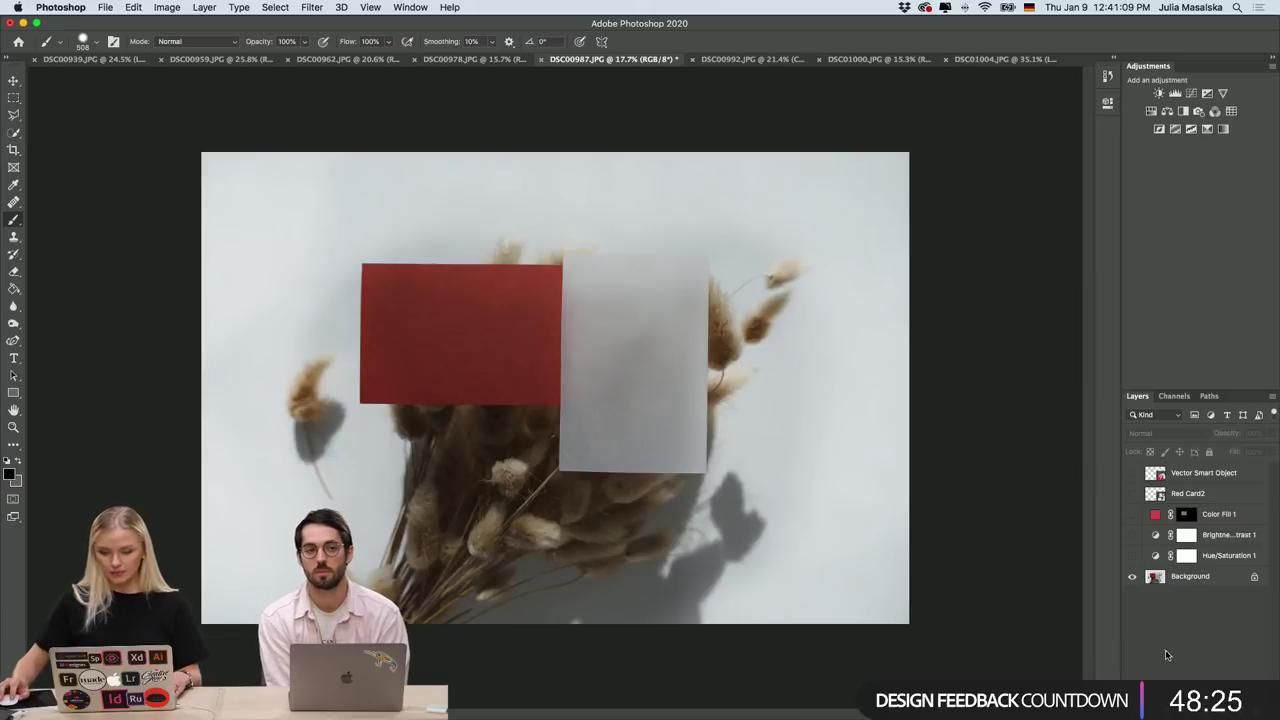
# Turn on Hue/Saturation 1, Brightness/Contrast 1, Color Fill 1, the ROSE MARY logo and white-card details.
pyautogui.click(1132, 556)
pyautogui.click(1132, 537)
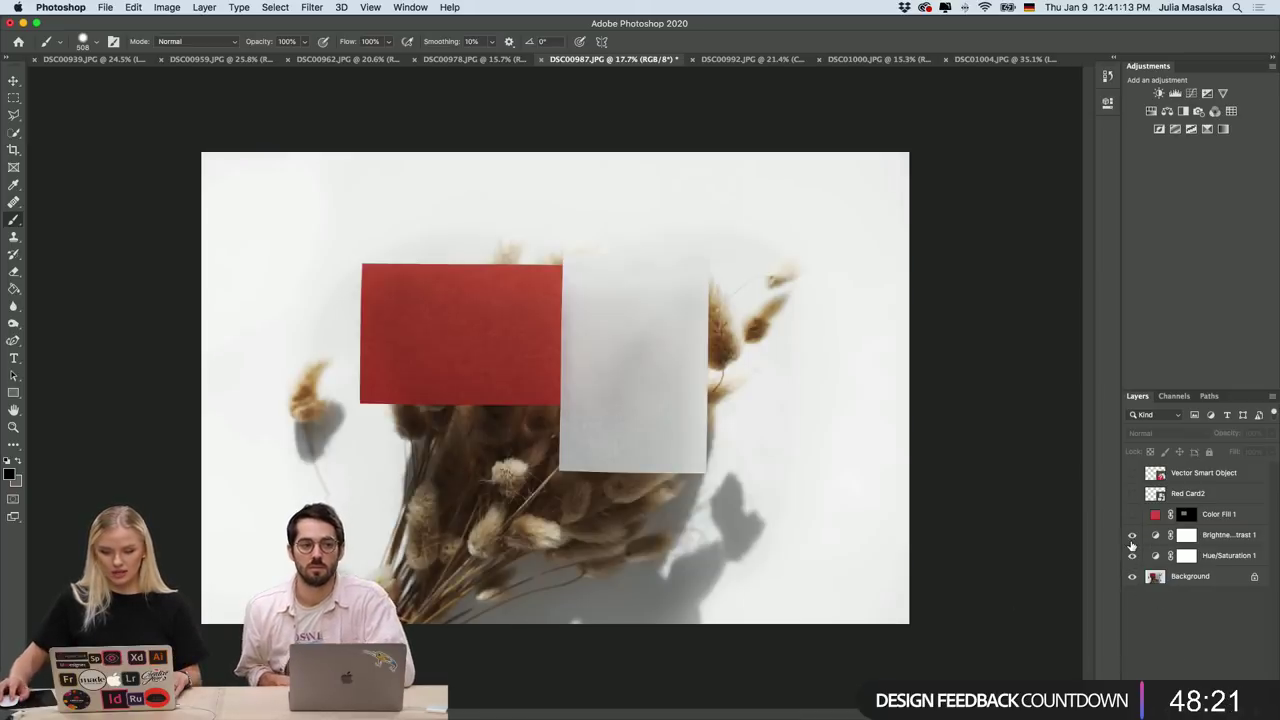
pyautogui.click(1132, 515)
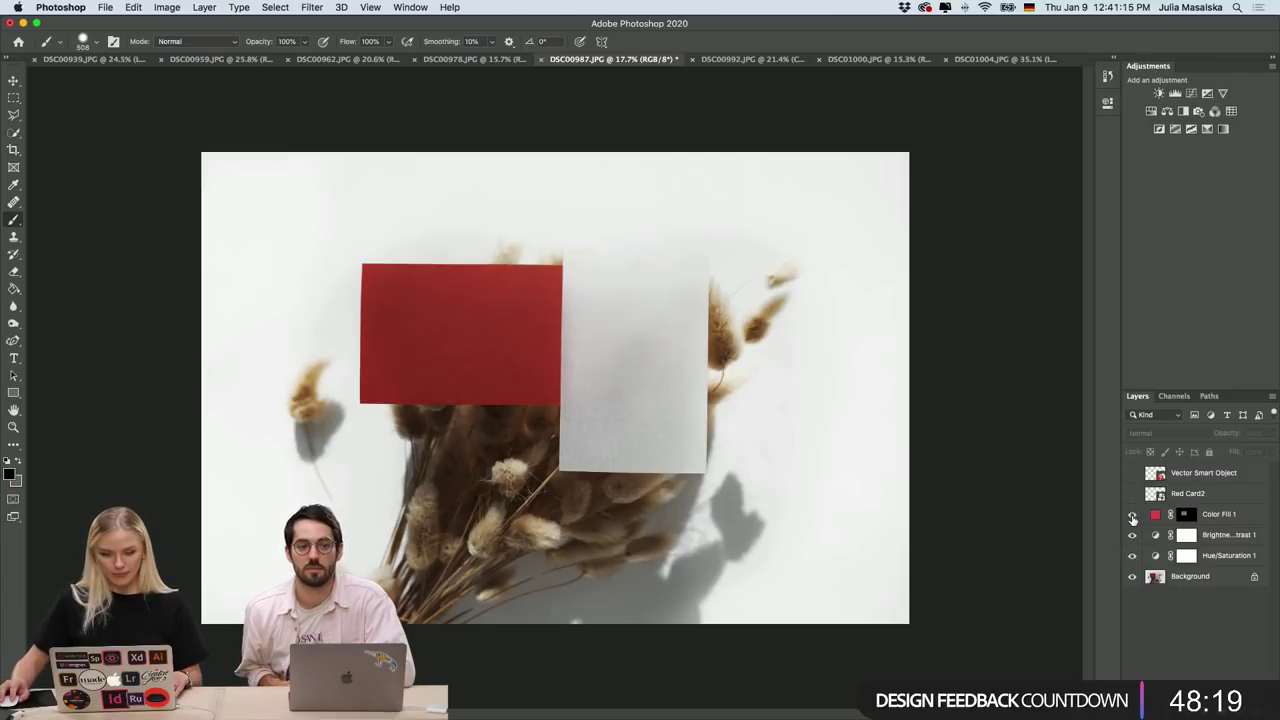
pyautogui.click(1132, 515)
pyautogui.click(1132, 515)
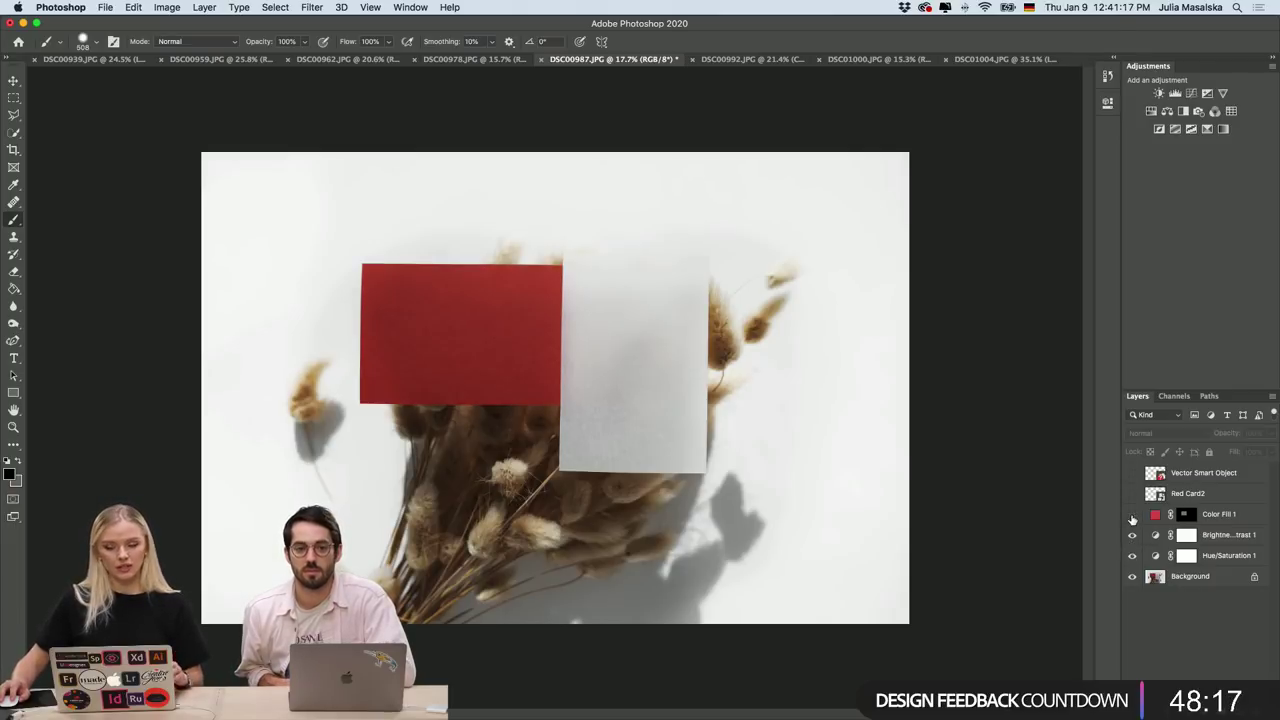
pyautogui.click(1132, 515)
pyautogui.click(1132, 515)
pyautogui.click(1132, 494)
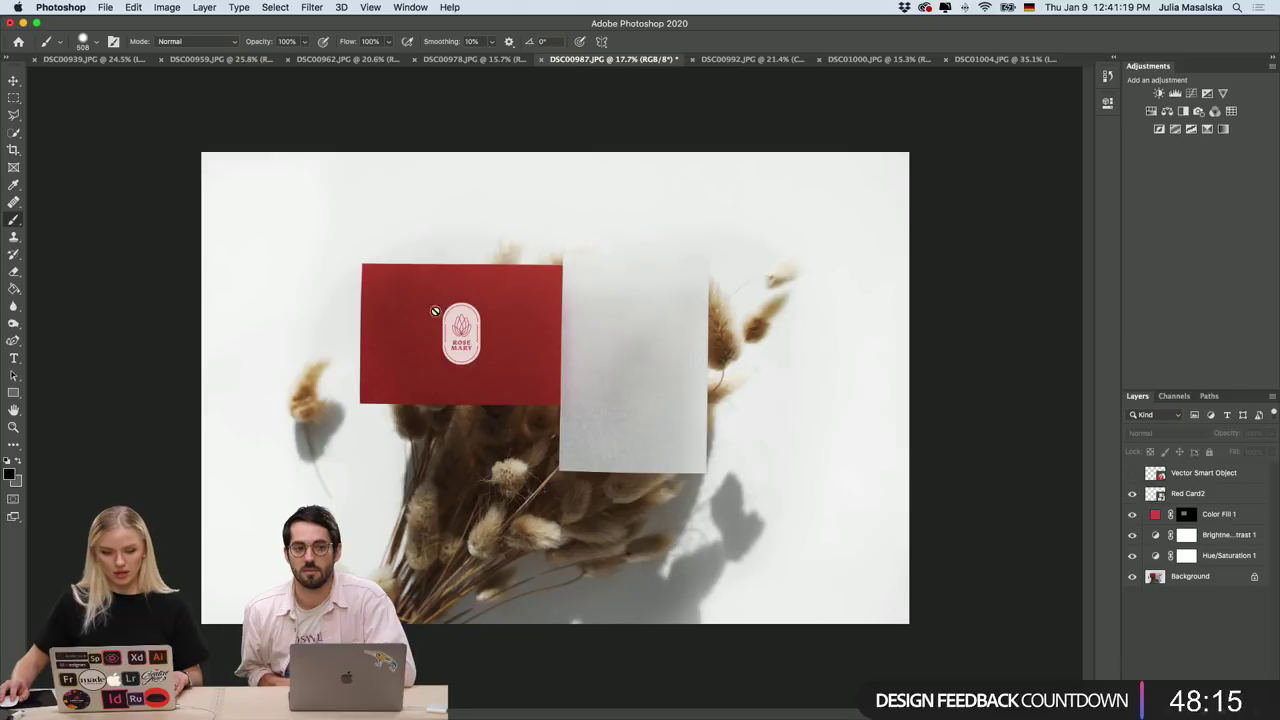
pyautogui.click(1132, 474)
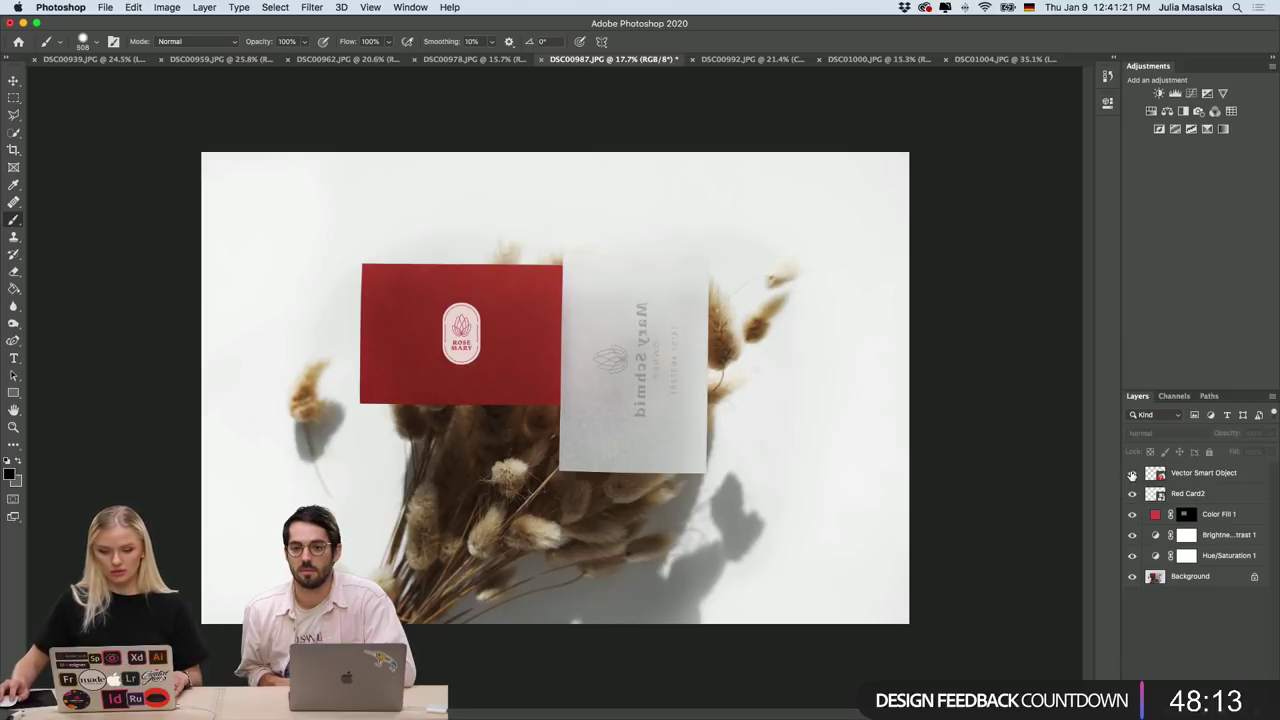
# Dismiss the no-layers-selected alert and switch to the DSC00978.JPG kraft envelope mockup.
pyautogui.scroll(6, 752, 396)
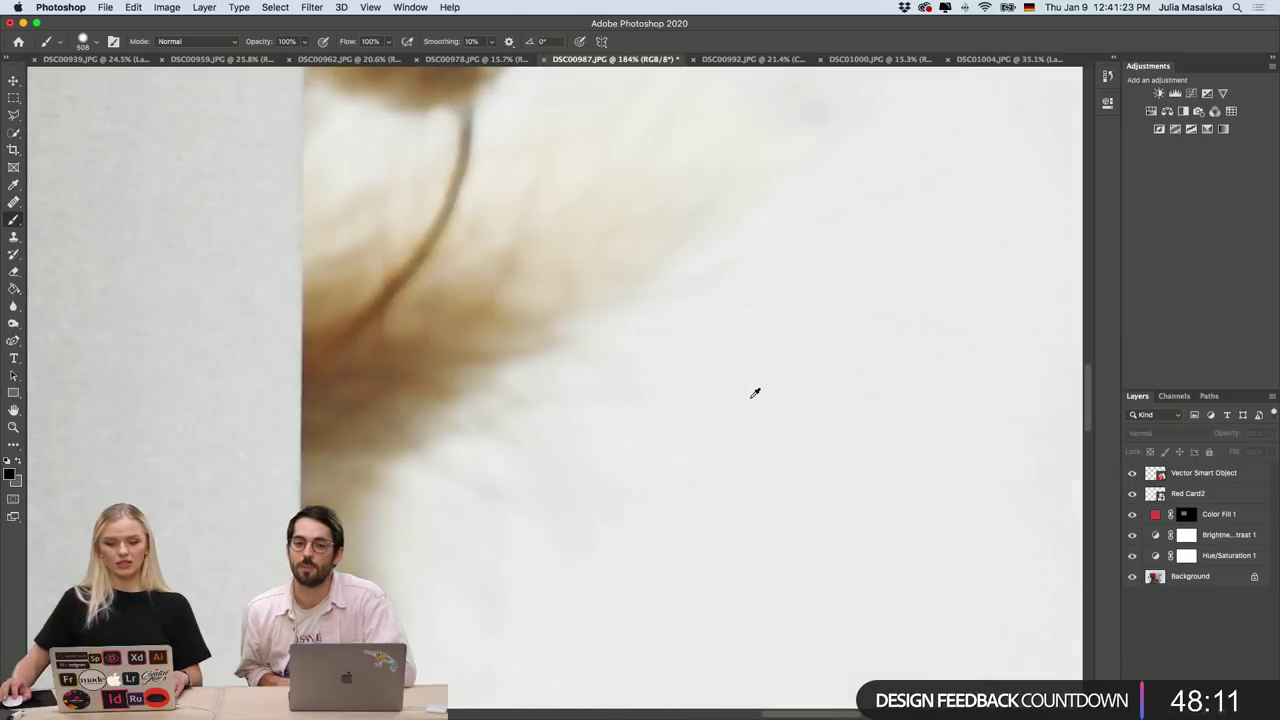
pyautogui.scroll(-3, 754, 394)
pyautogui.hscroll(-6, 753, 395)
pyautogui.scroll(3, 753, 395)
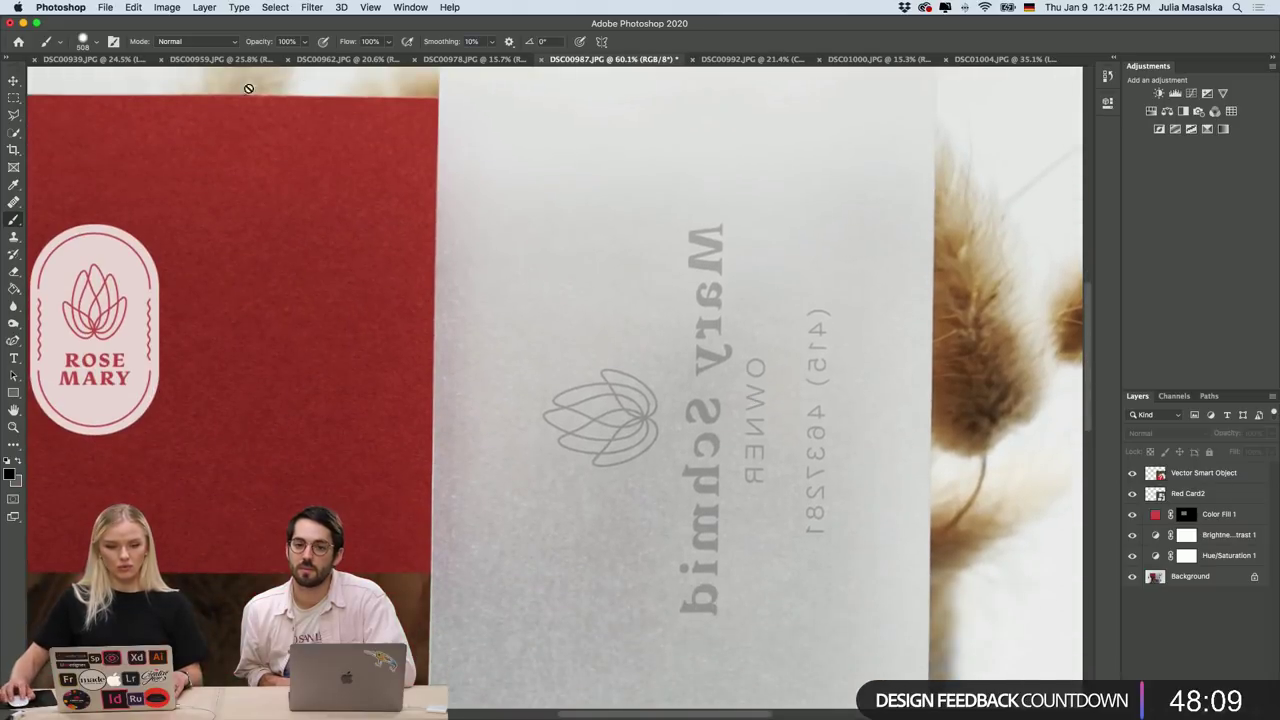
pyautogui.click(443, 69)
pyautogui.click(746, 249)
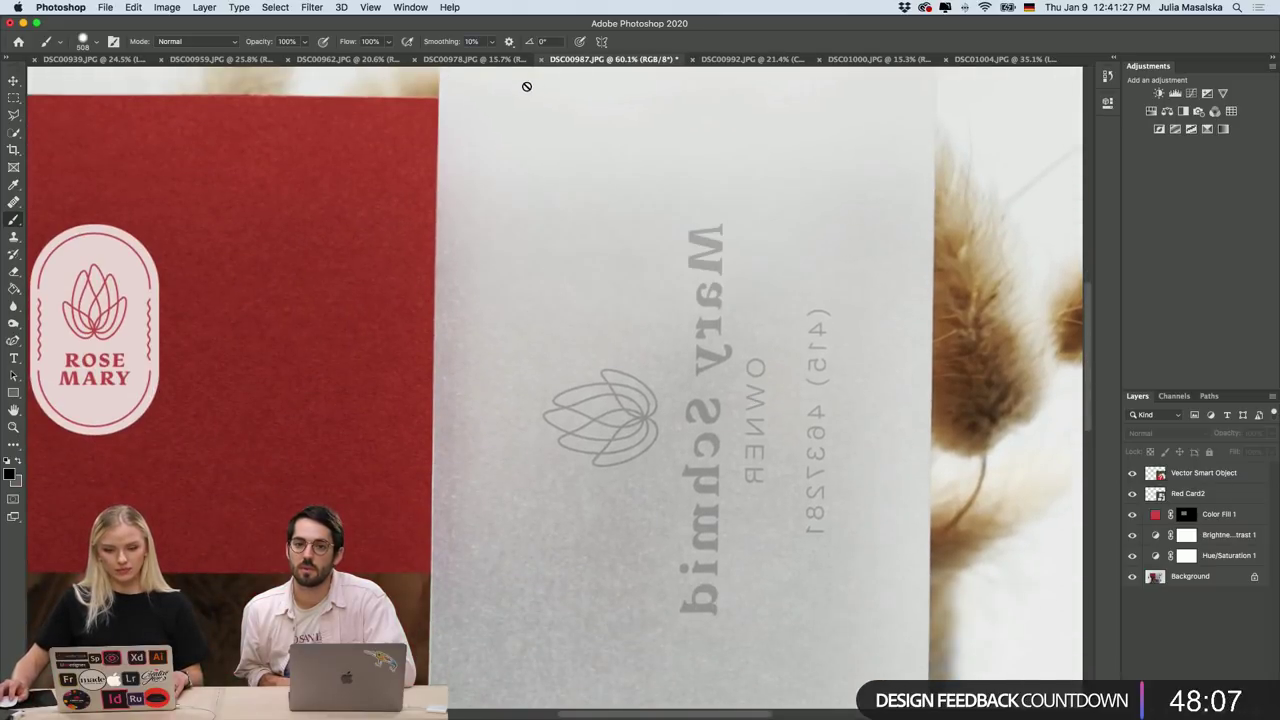
pyautogui.click(506, 59)
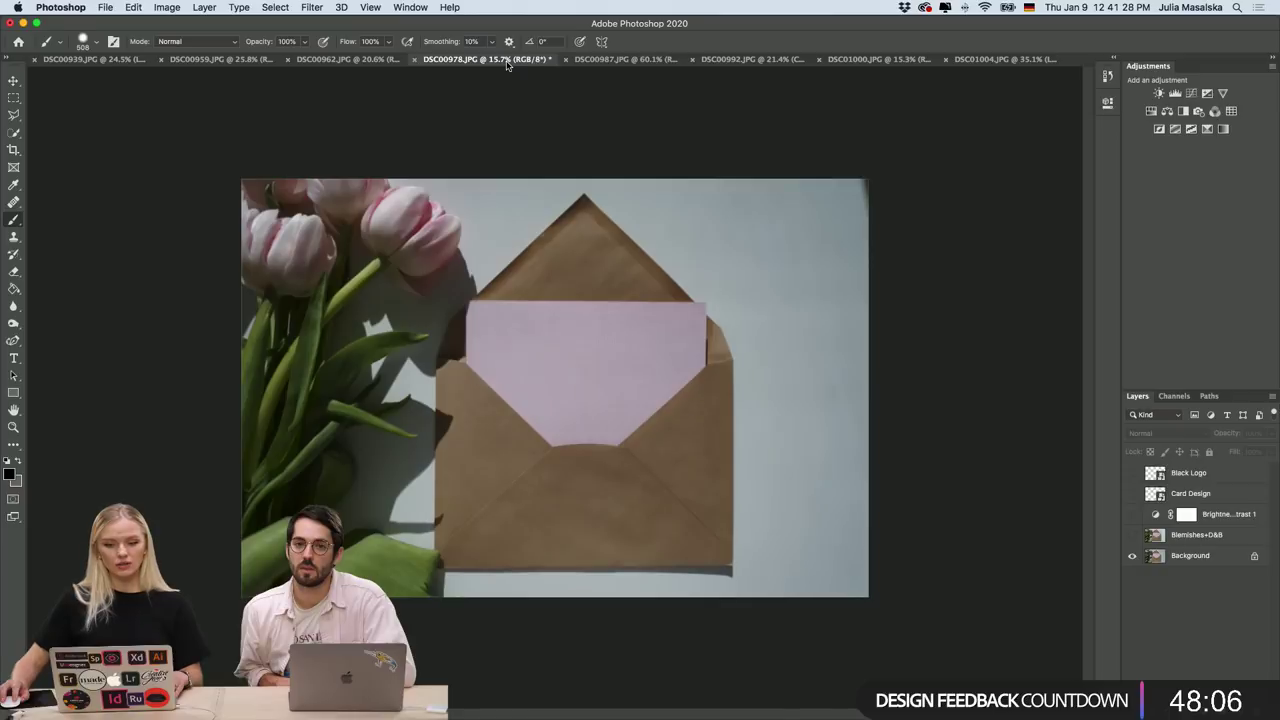
# Review the DSC00962, DSC00959, DSC00939 and DSC00992 mockups, then return to DSC00987.JPG.
pyautogui.click(393, 59)
pyautogui.click(238, 61)
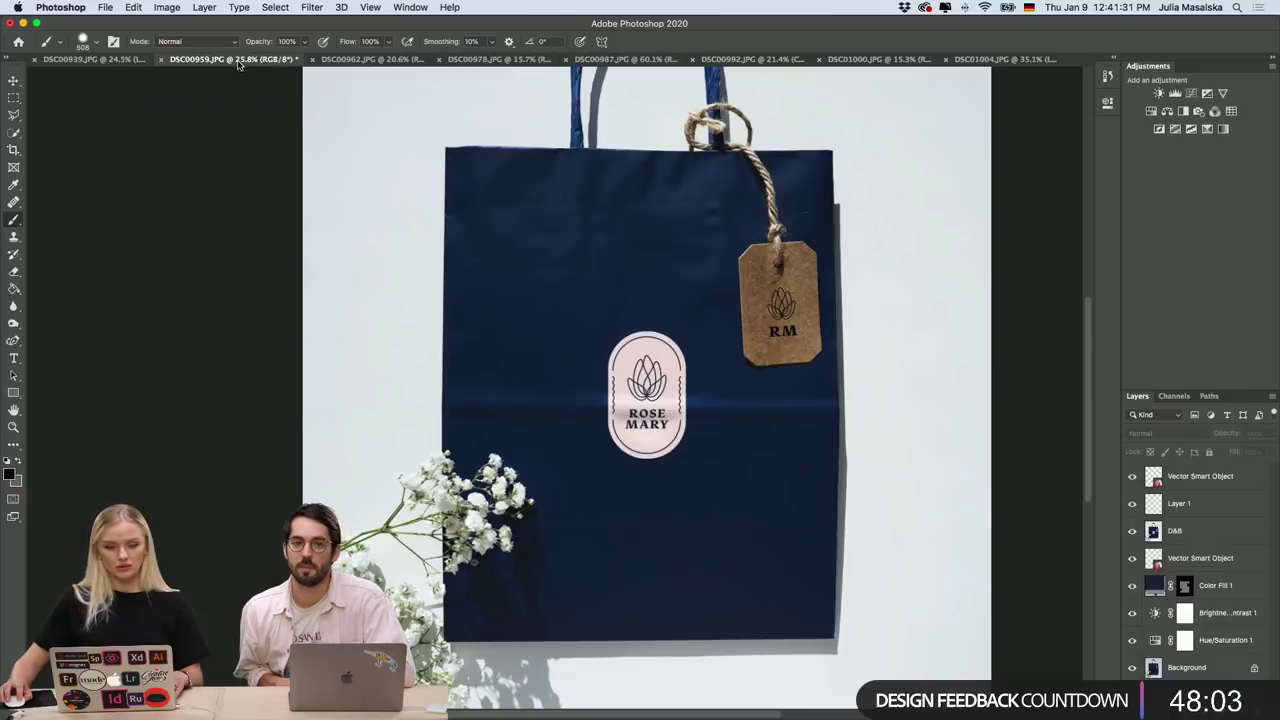
pyautogui.click(108, 60)
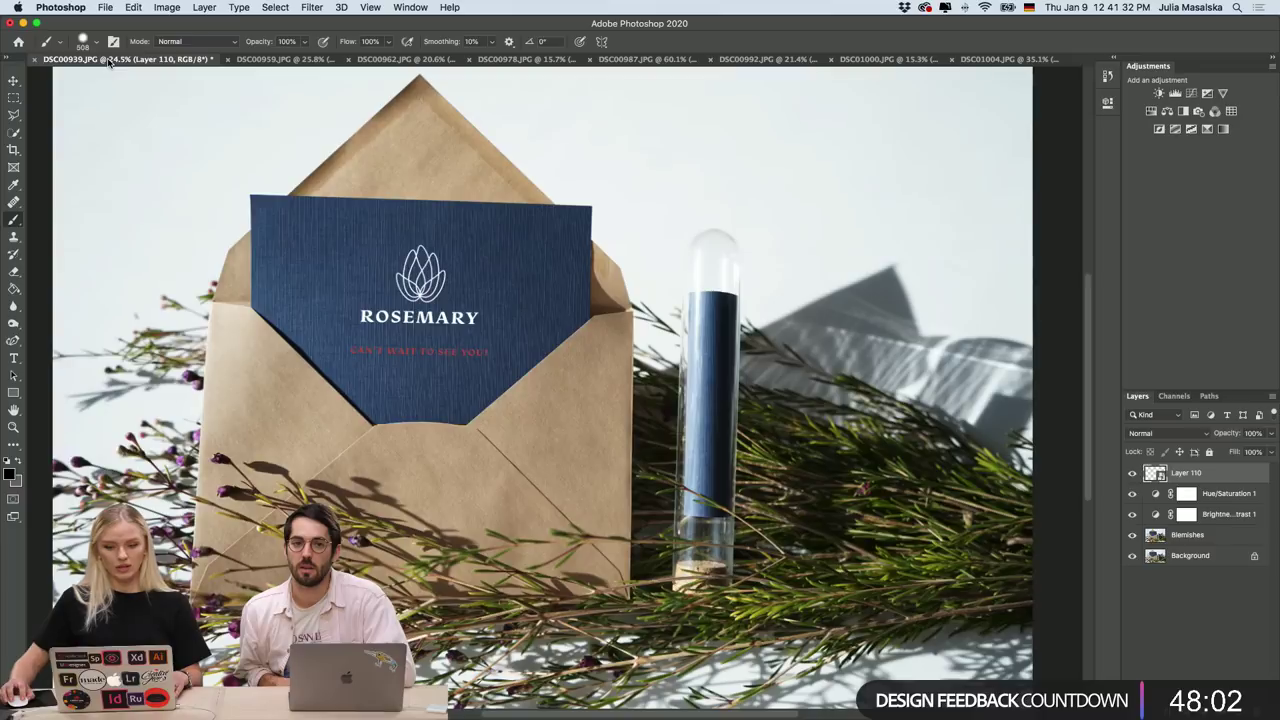
pyautogui.click(765, 60)
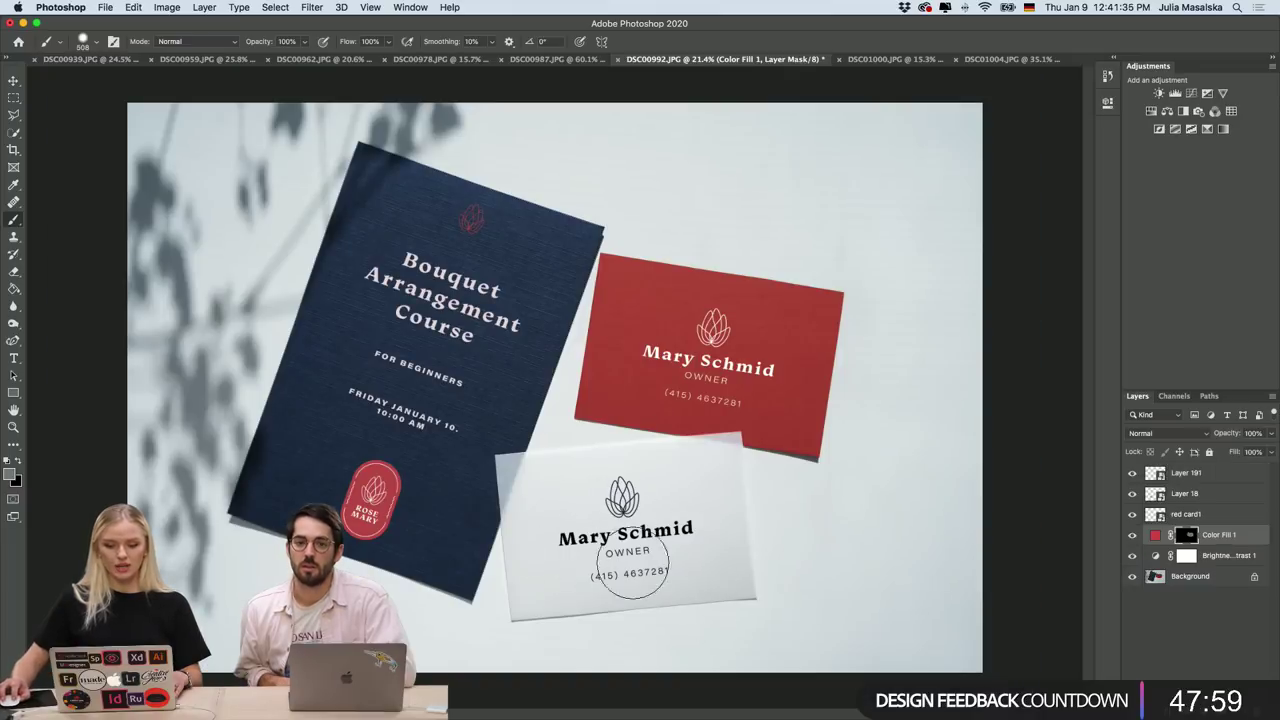
pyautogui.click(524, 59)
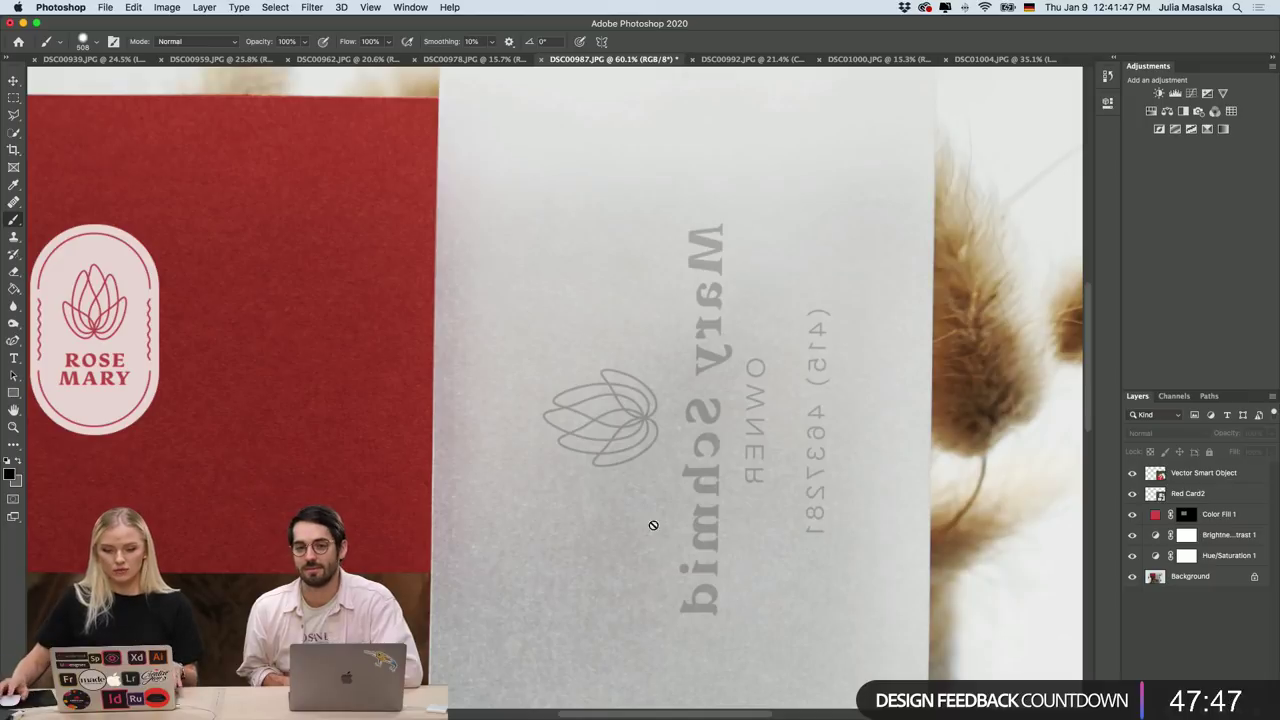
pyautogui.click(1131, 474)
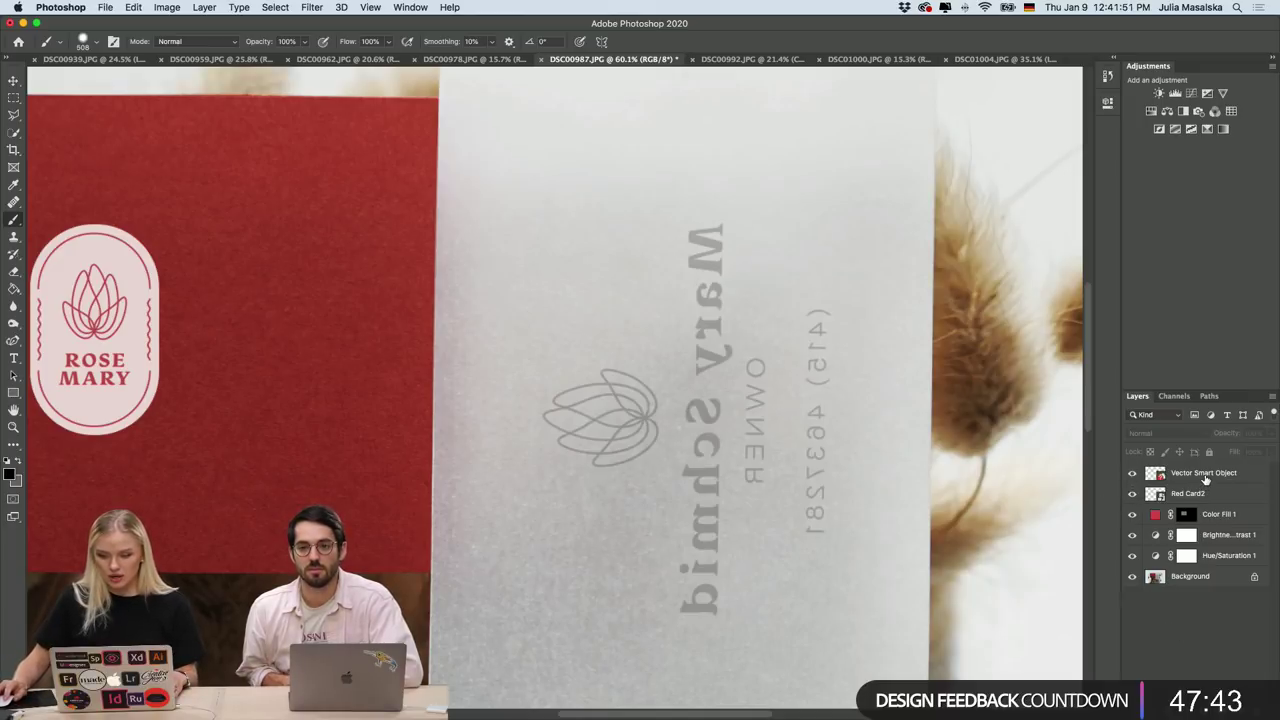
pyautogui.click(1200, 474)
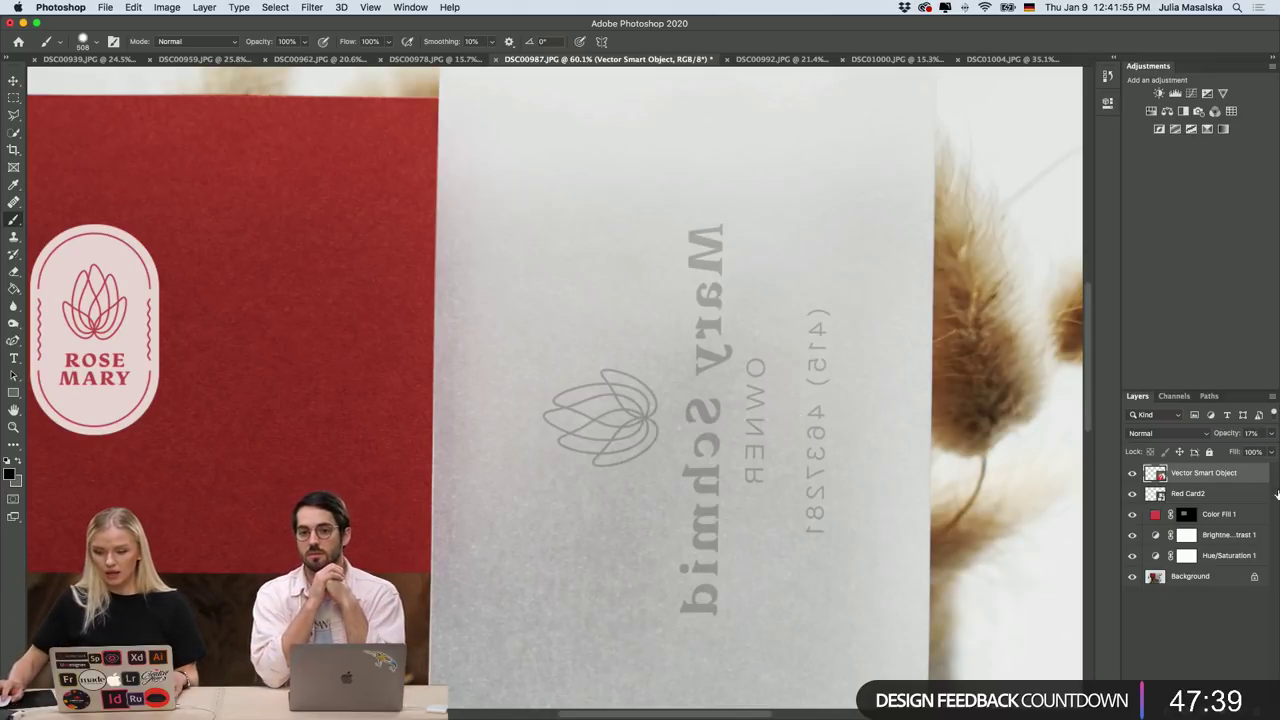
pyautogui.click(1272, 437)
pyautogui.click(1272, 437)
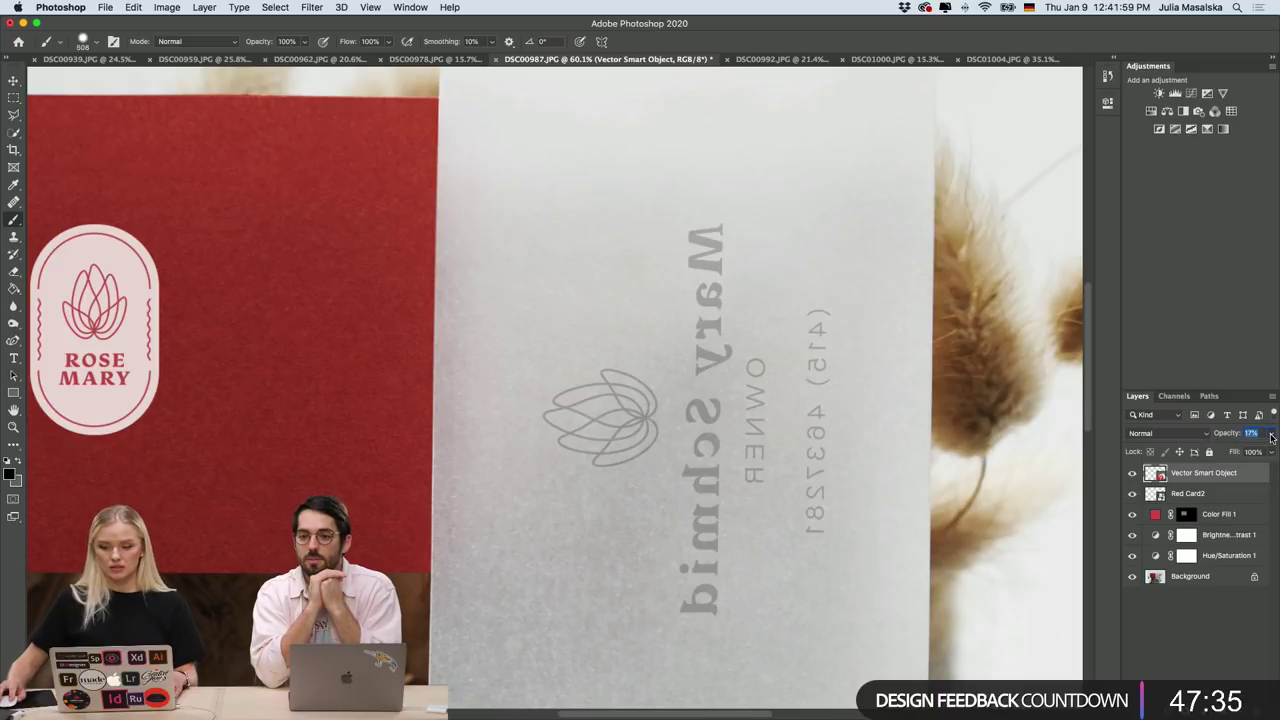
pyautogui.click(1272, 433)
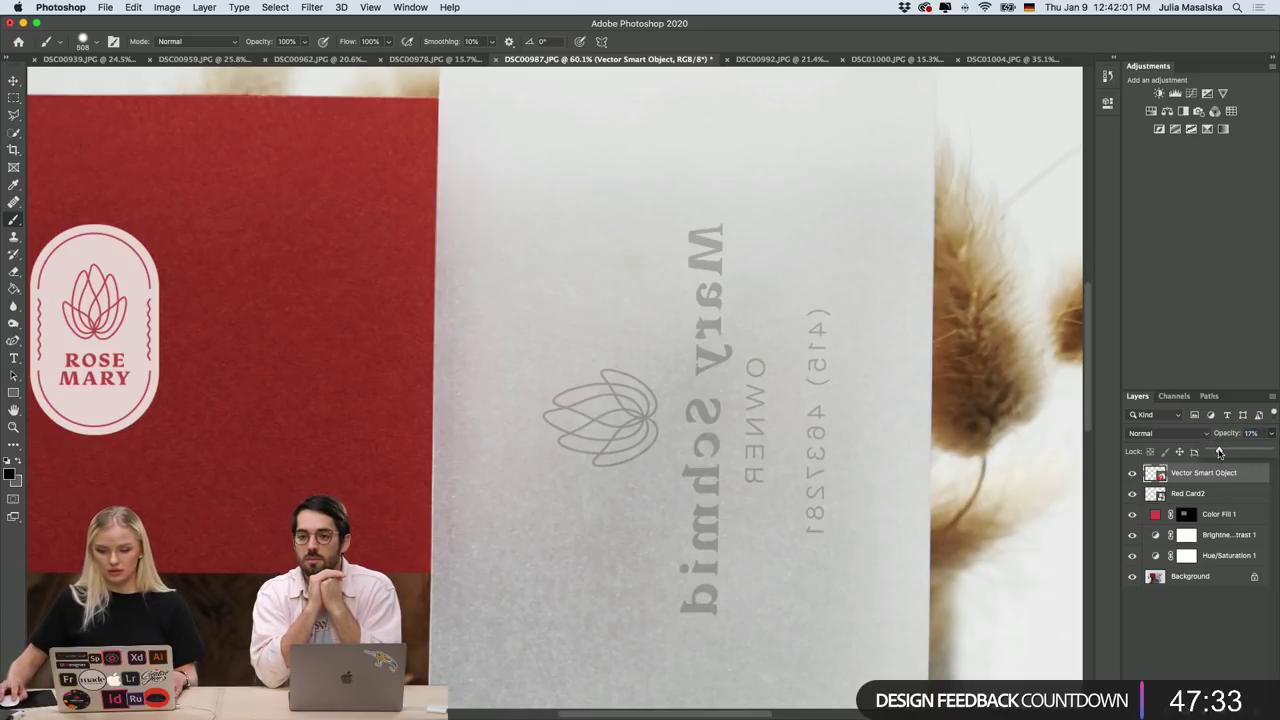
pyautogui.click(1276, 450)
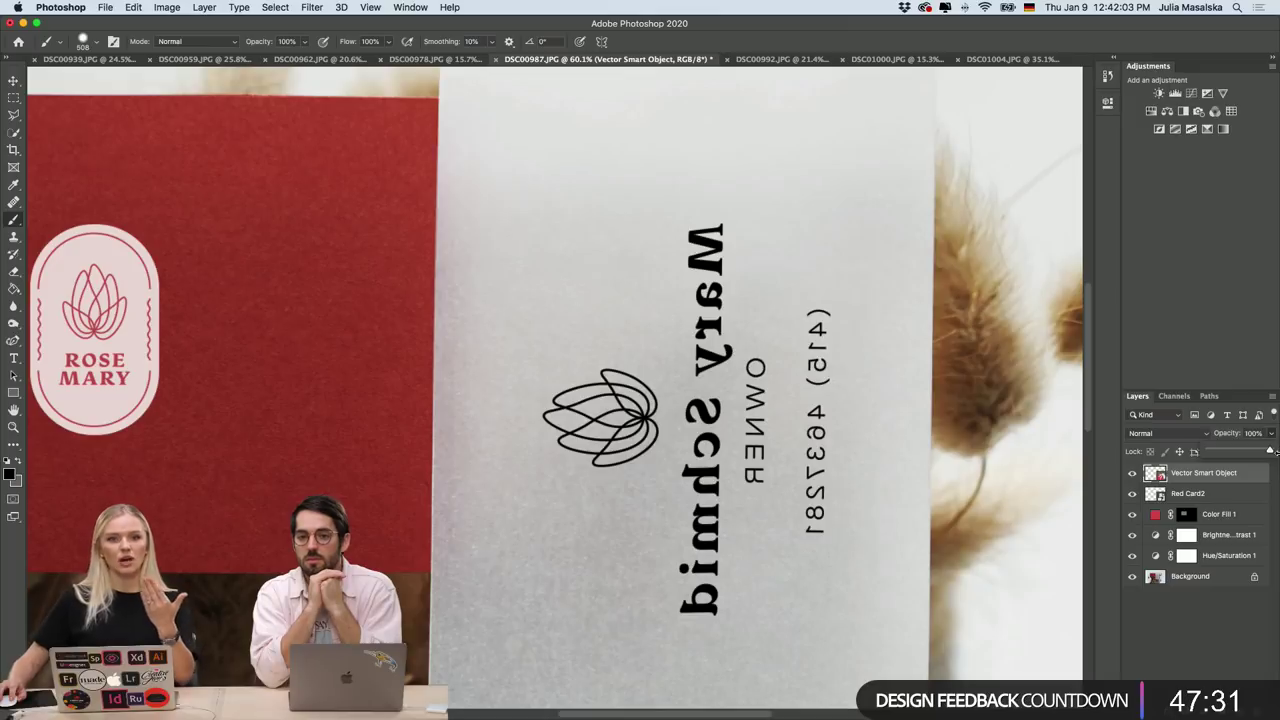
pyautogui.moveTo(1270, 452); pyautogui.dragTo(1219, 455)
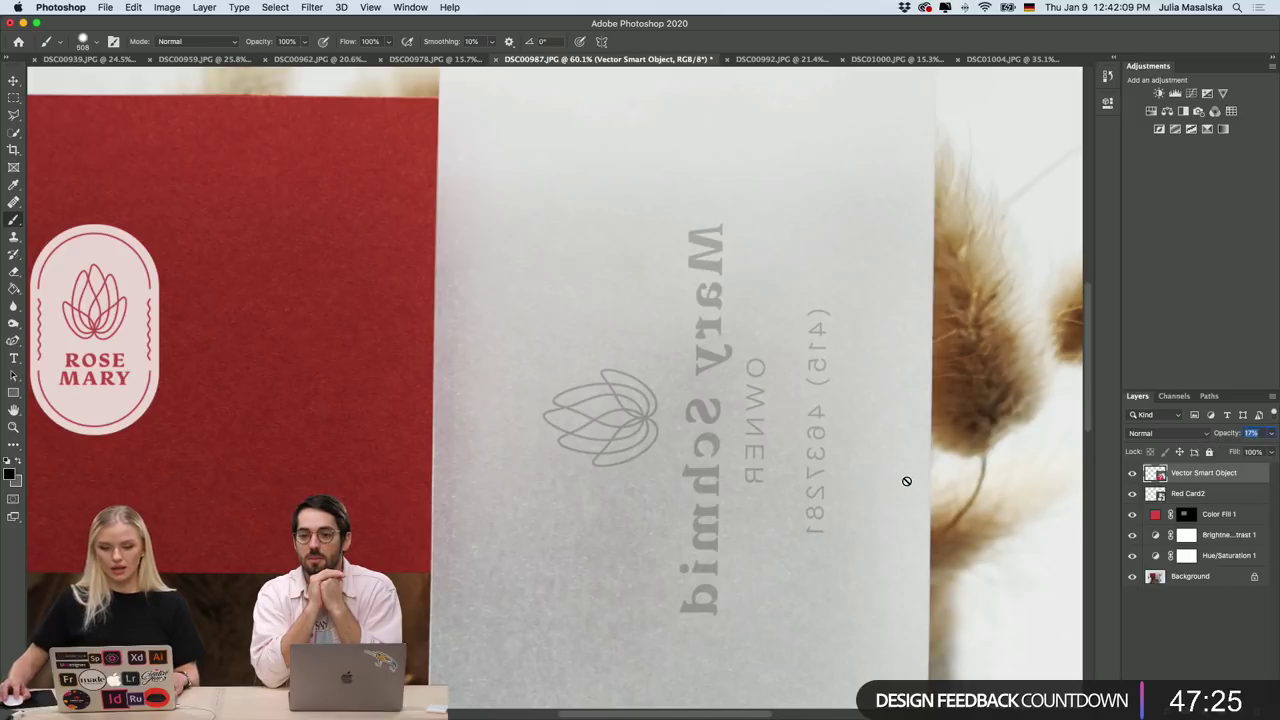
pyautogui.scroll(-3, 911, 476)
pyautogui.scroll(-3, 908, 477)
pyautogui.scroll(3, 675, 411)
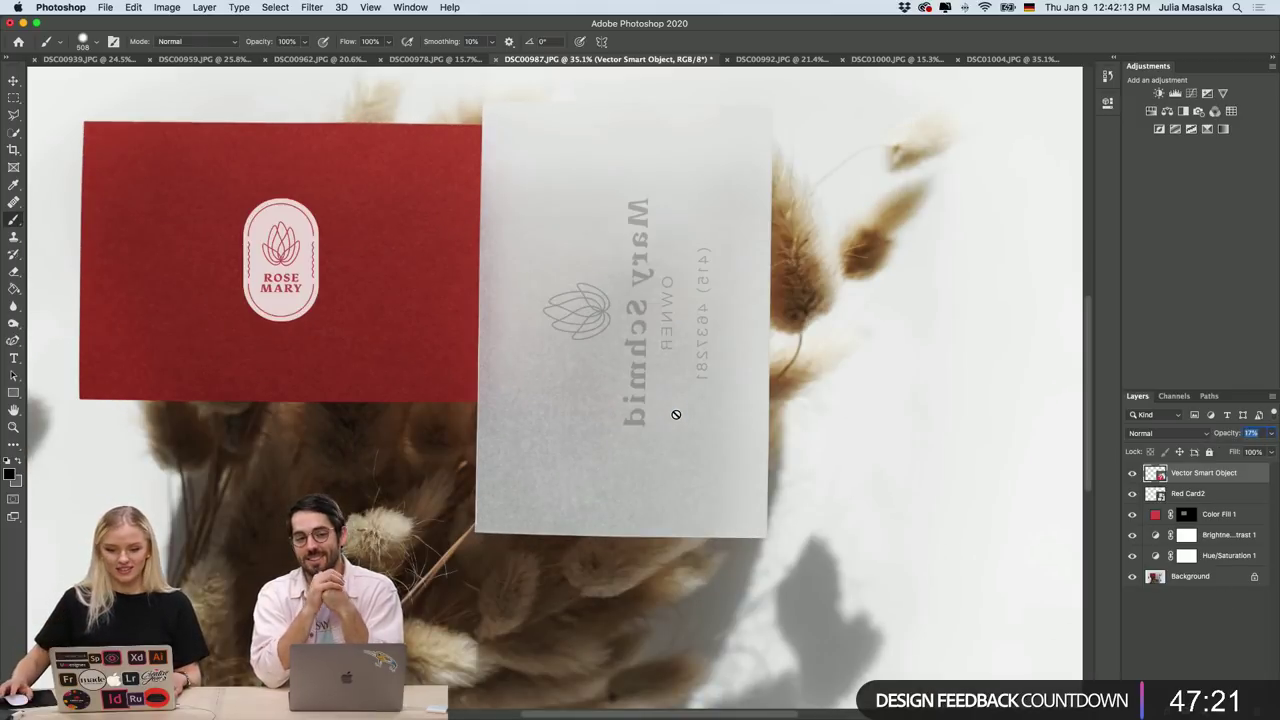
pyautogui.scroll(2, 676, 414)
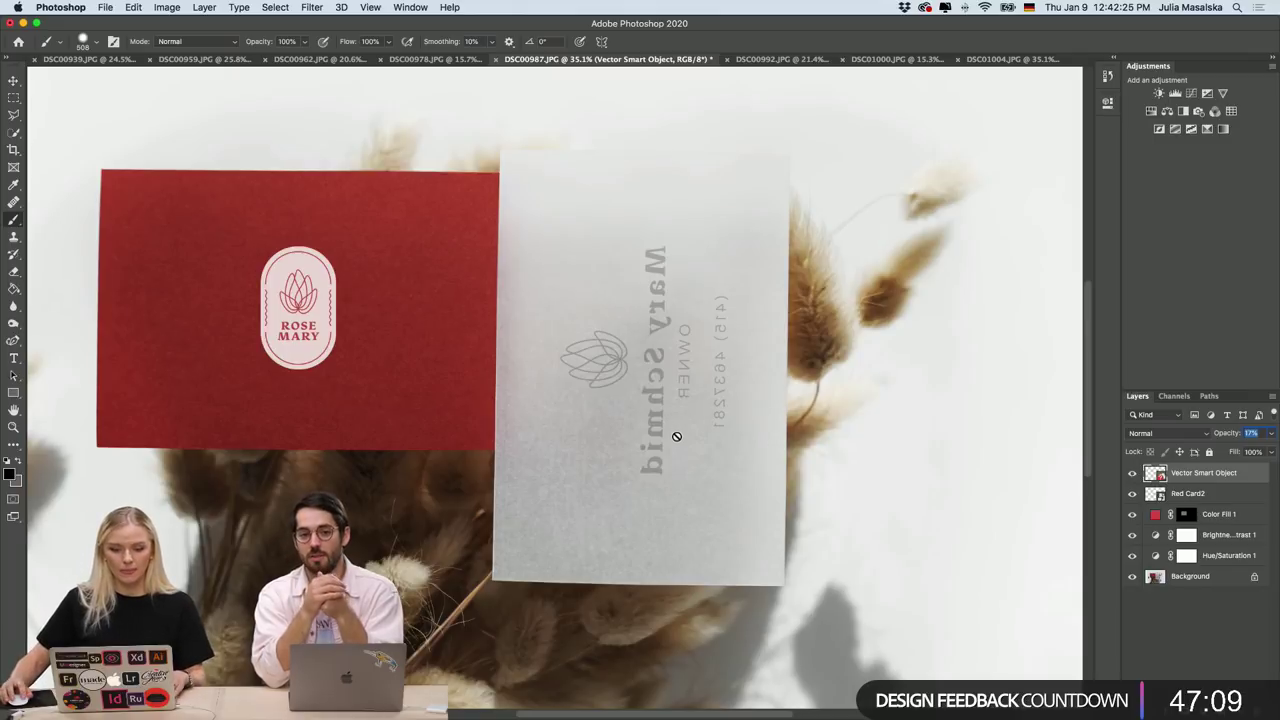
pyautogui.hscroll(-5, 676, 430)
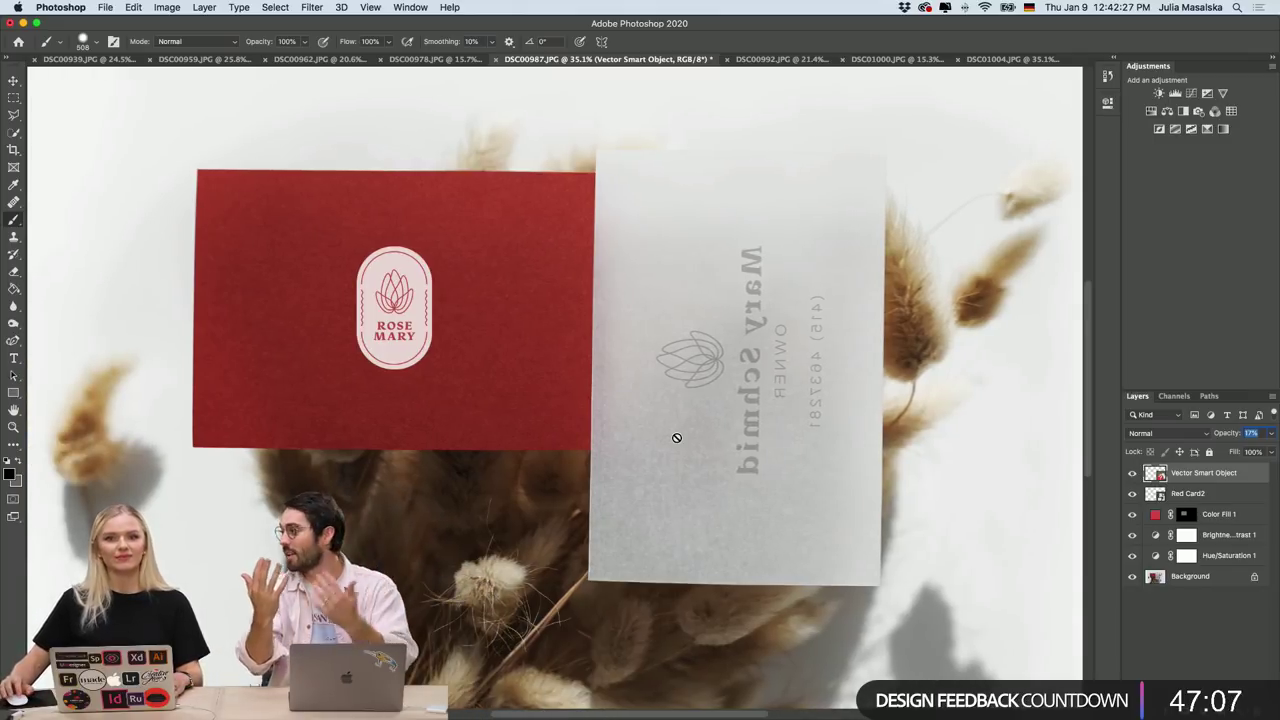
pyautogui.hscroll(-1, 676, 437)
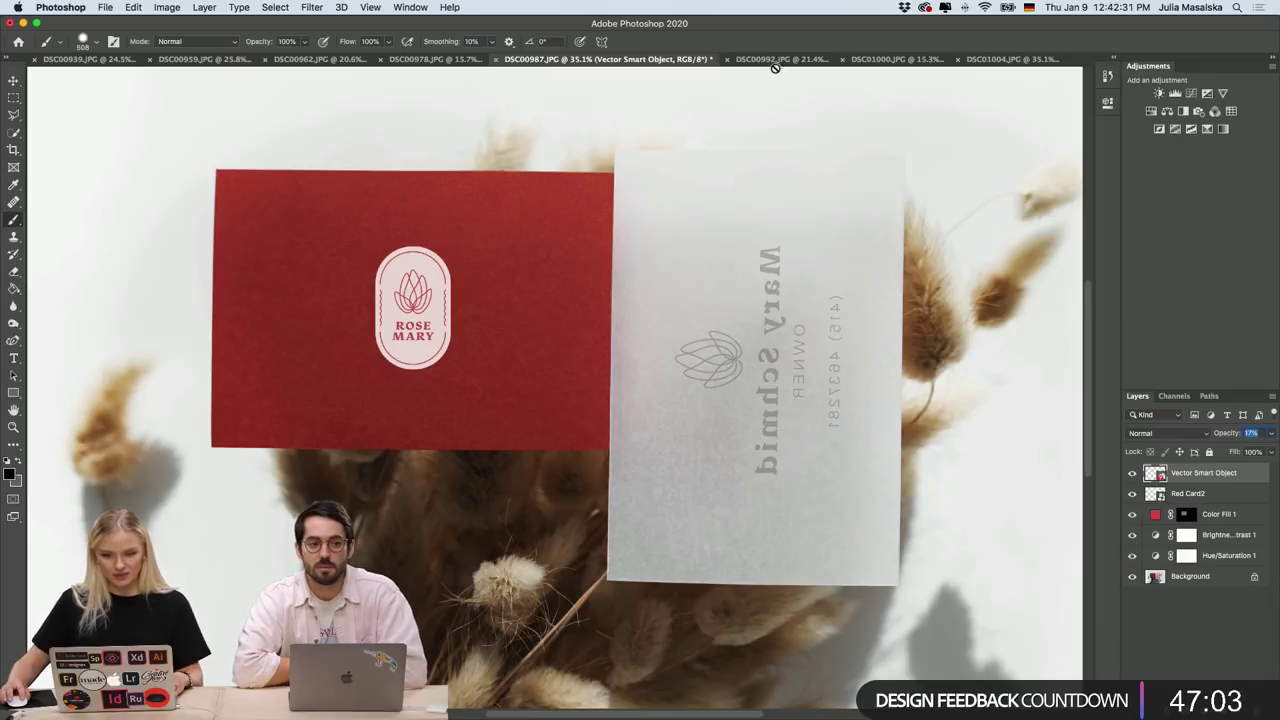
pyautogui.click(724, 61)
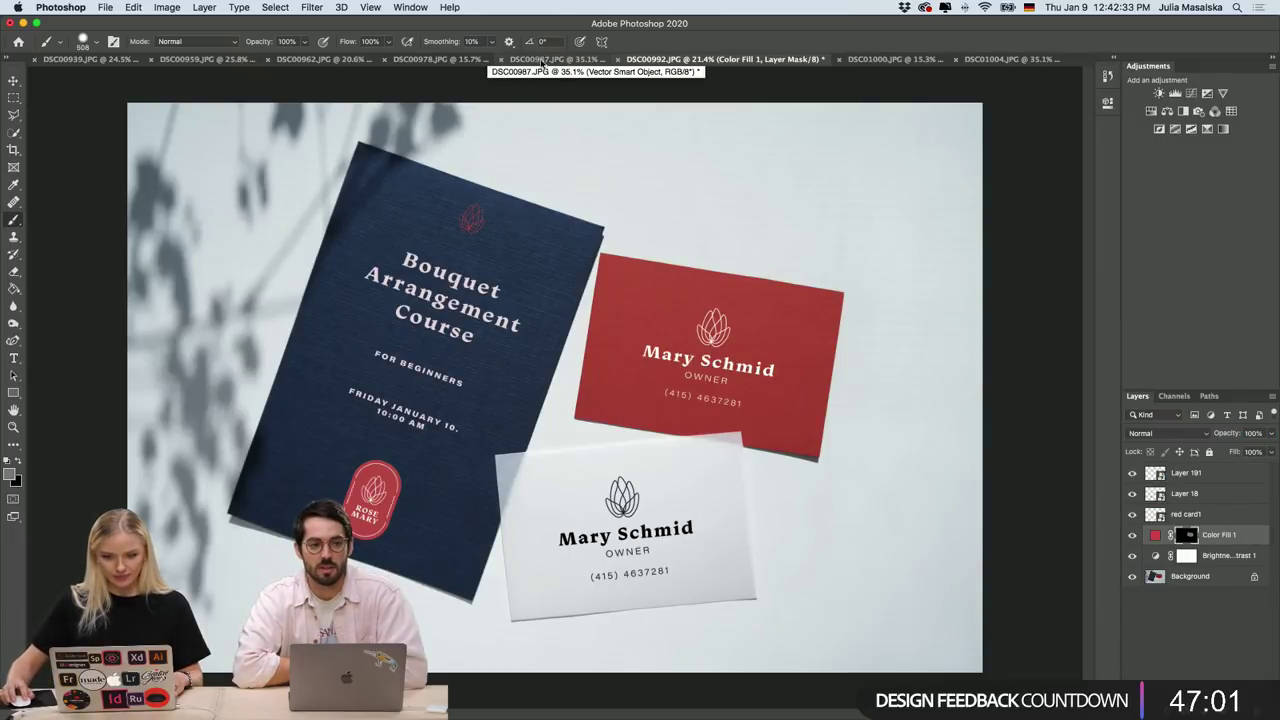
pyautogui.click(545, 59)
pyautogui.scroll(-2, 781, 370)
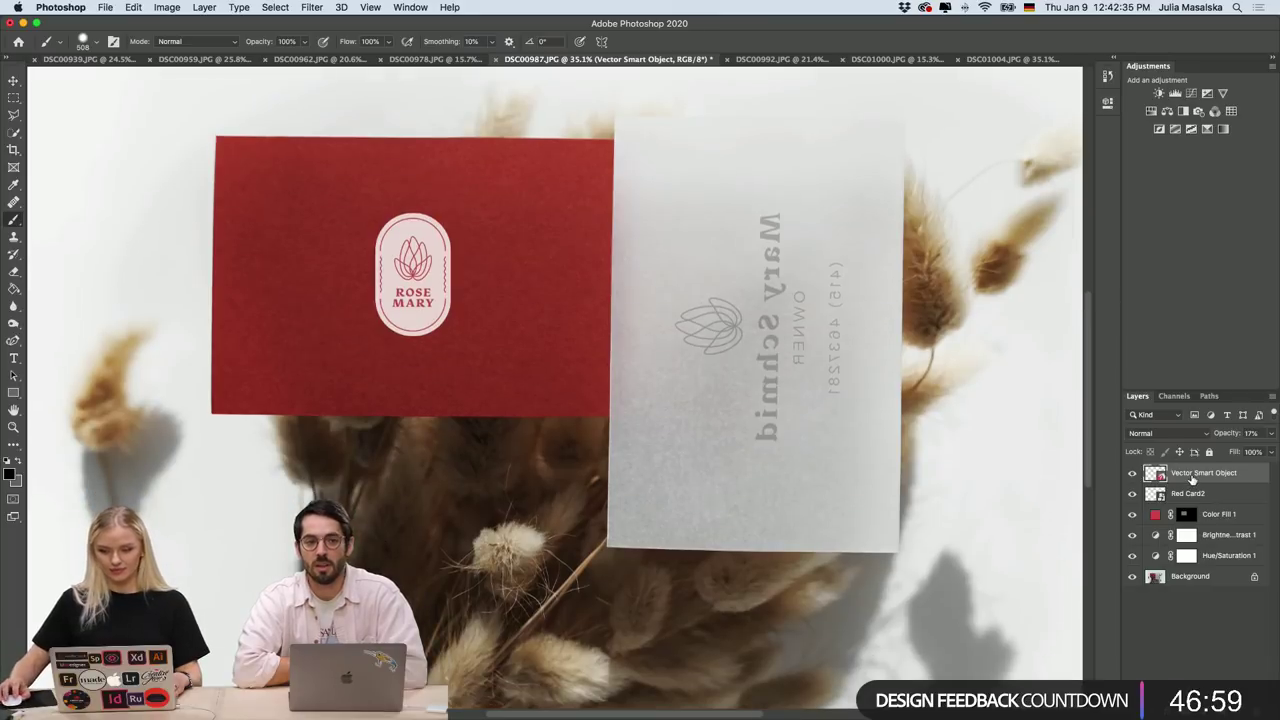
pyautogui.rightClick(1195, 473)
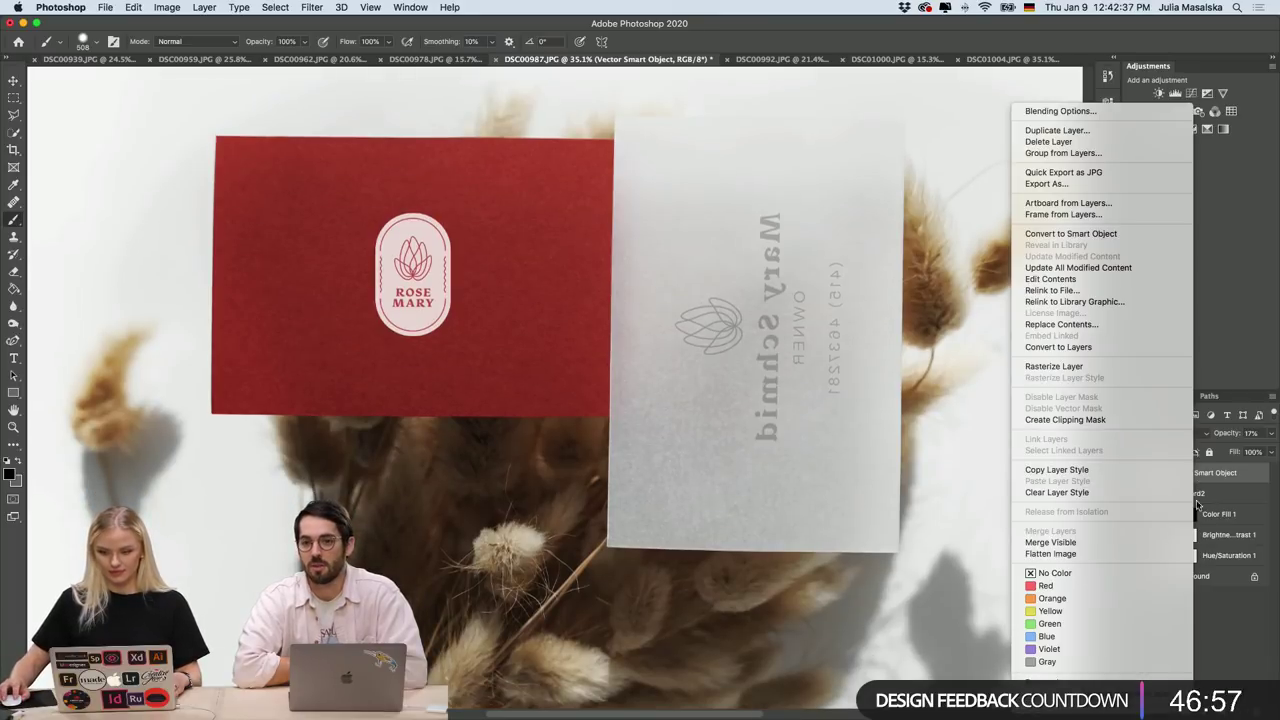
pyautogui.click(1218, 604)
pyautogui.rightClick(1204, 481)
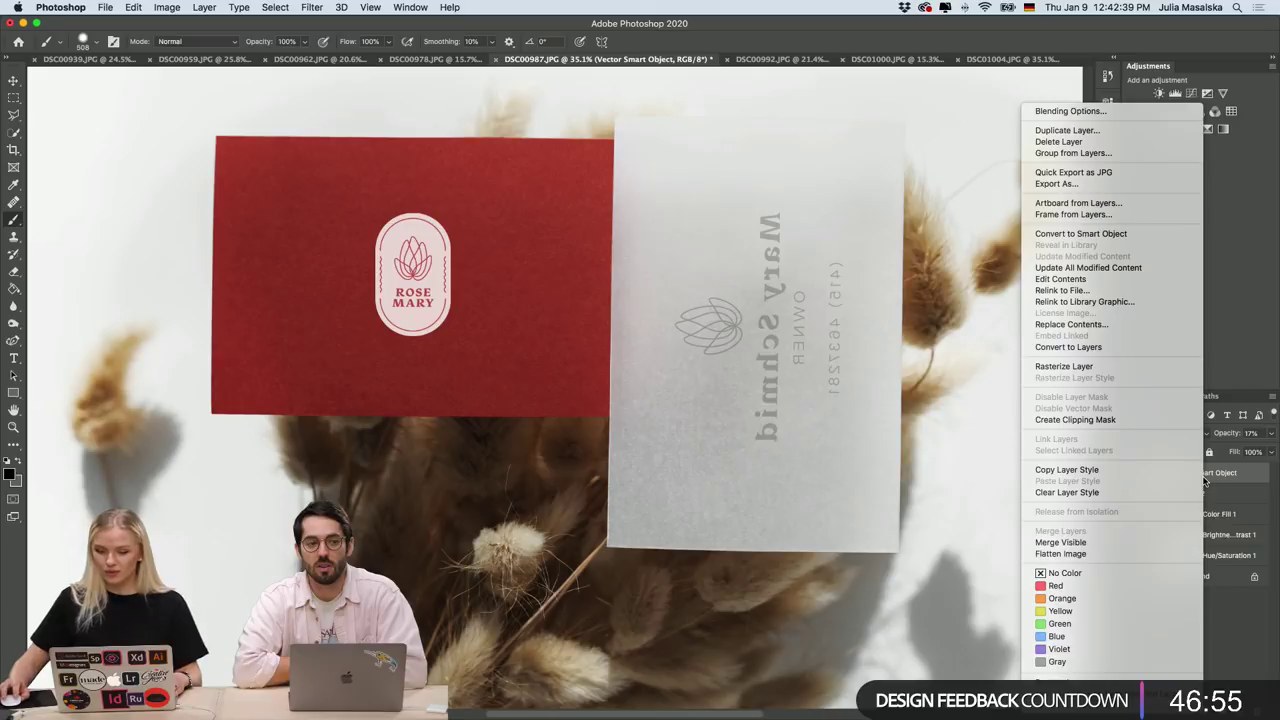
pyautogui.click(1241, 656)
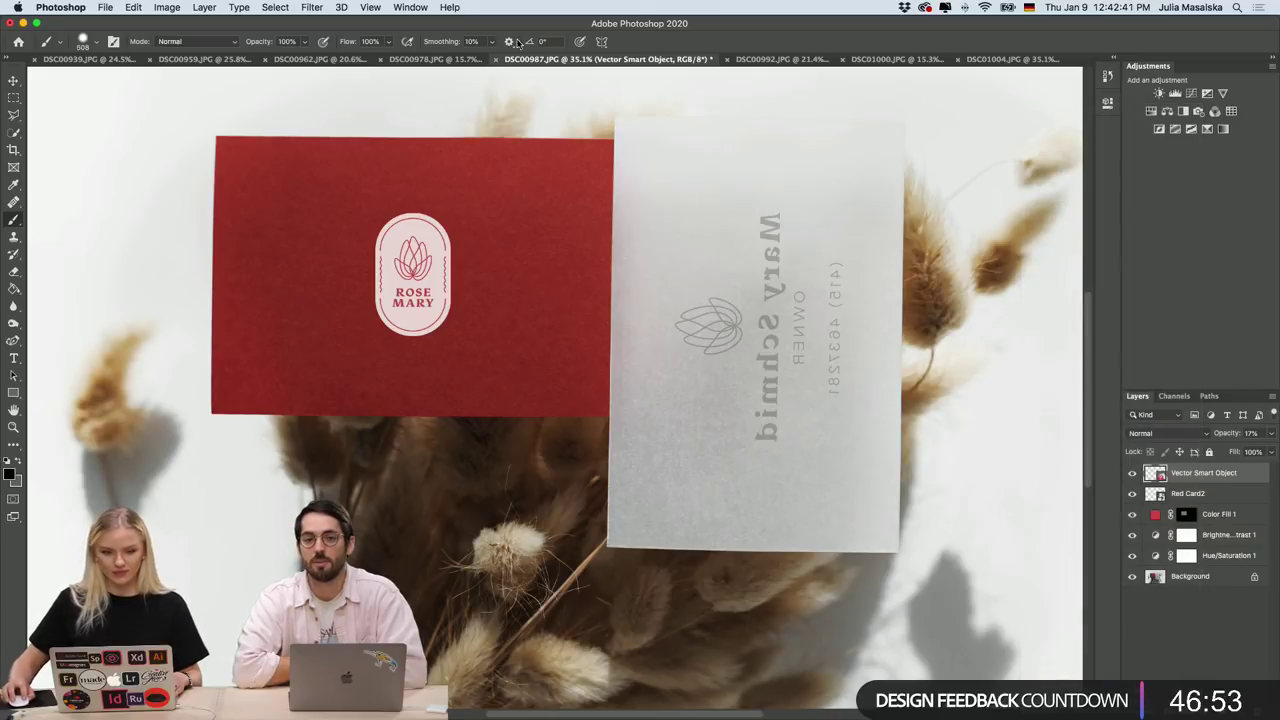
pyautogui.click(205, 8)
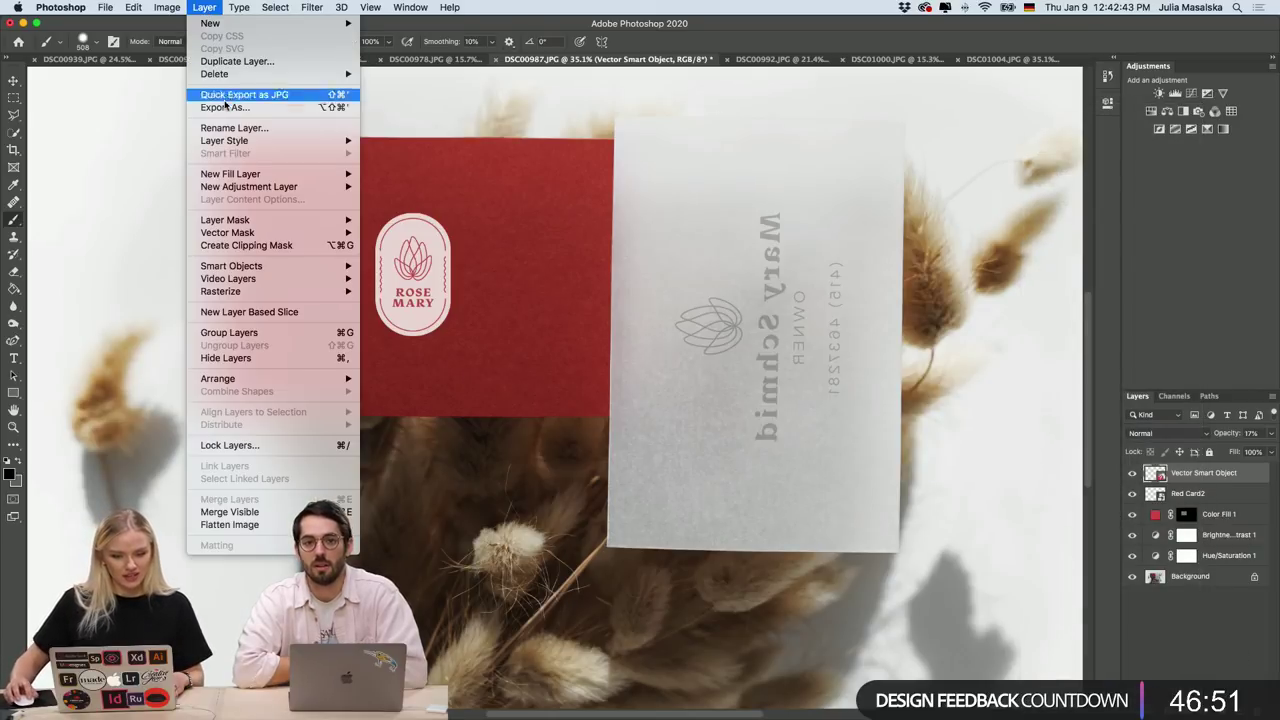
pyautogui.moveTo(236, 141)
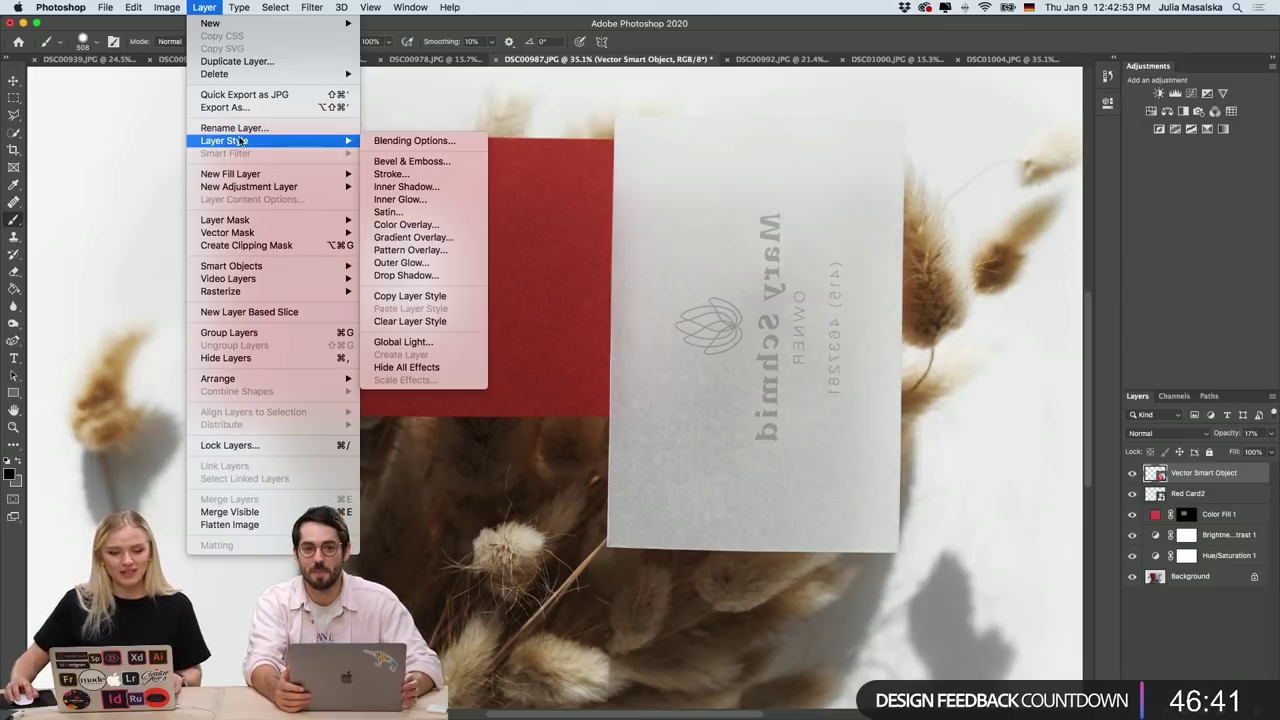
pyautogui.click(205, 8)
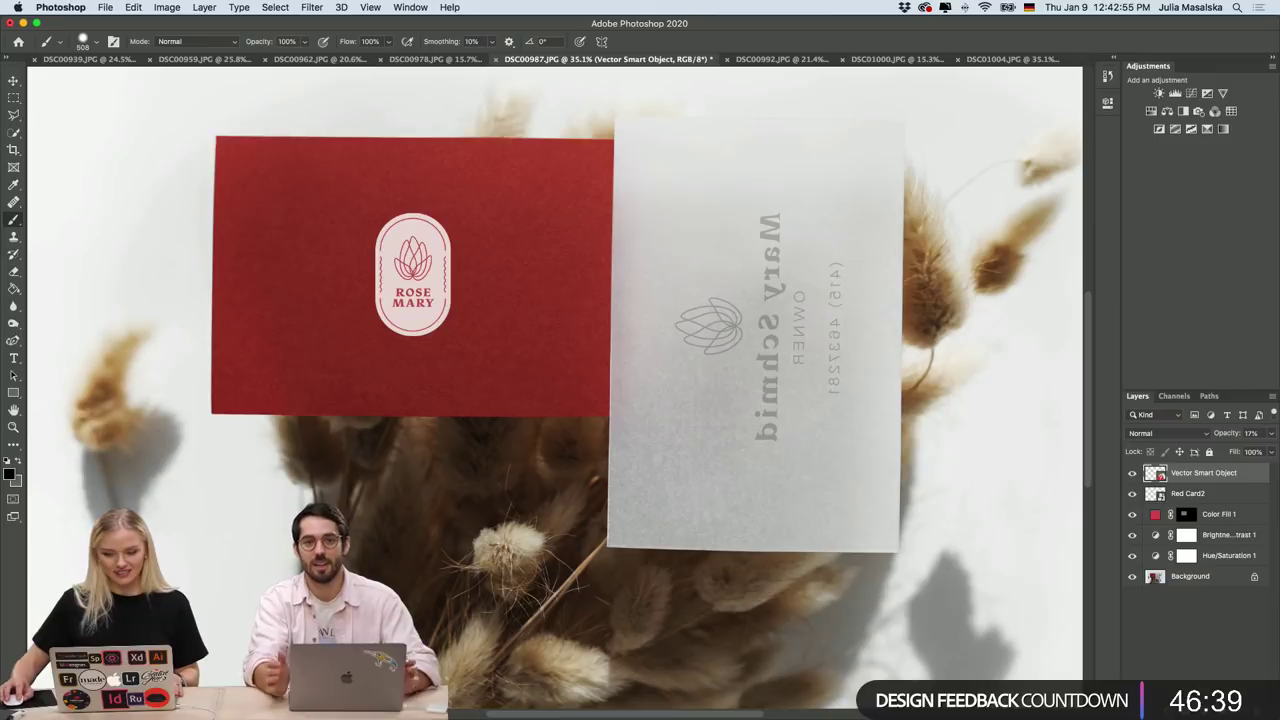
pyautogui.click(1150, 648)
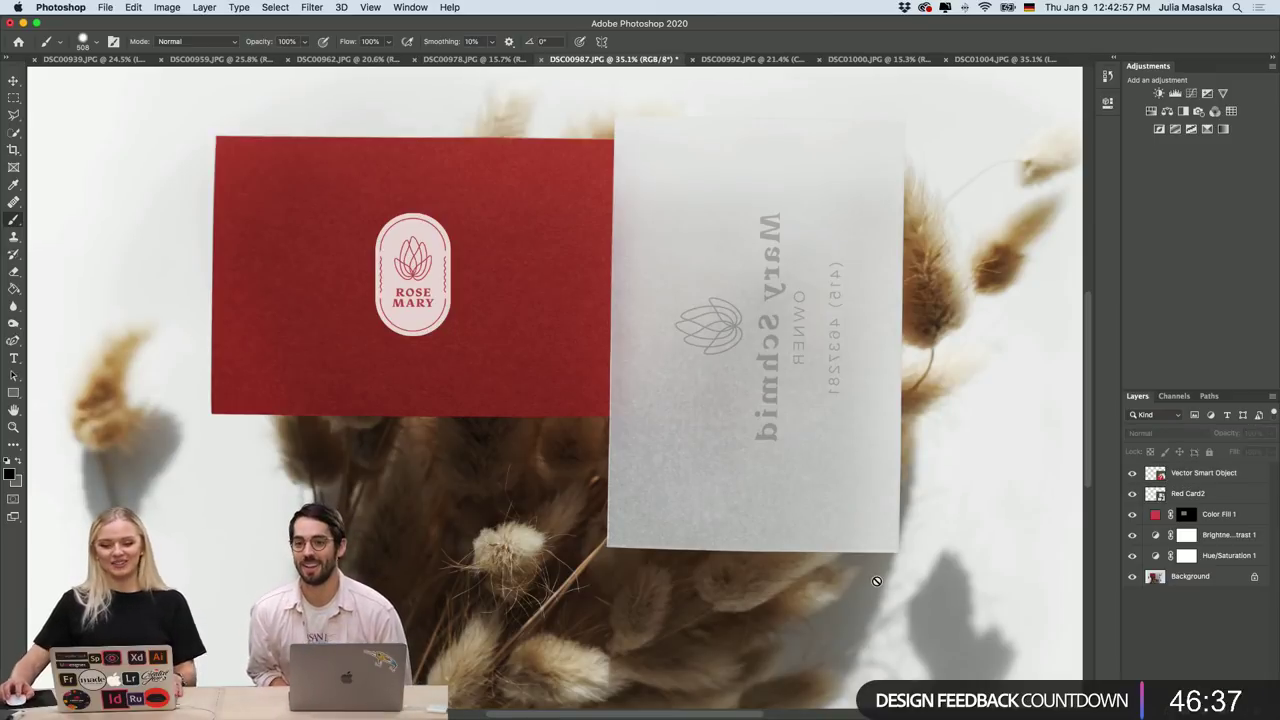
pyautogui.press('super+minus')
pyautogui.press('super+minus')
pyautogui.press('super+minus')
pyautogui.press('super+0')
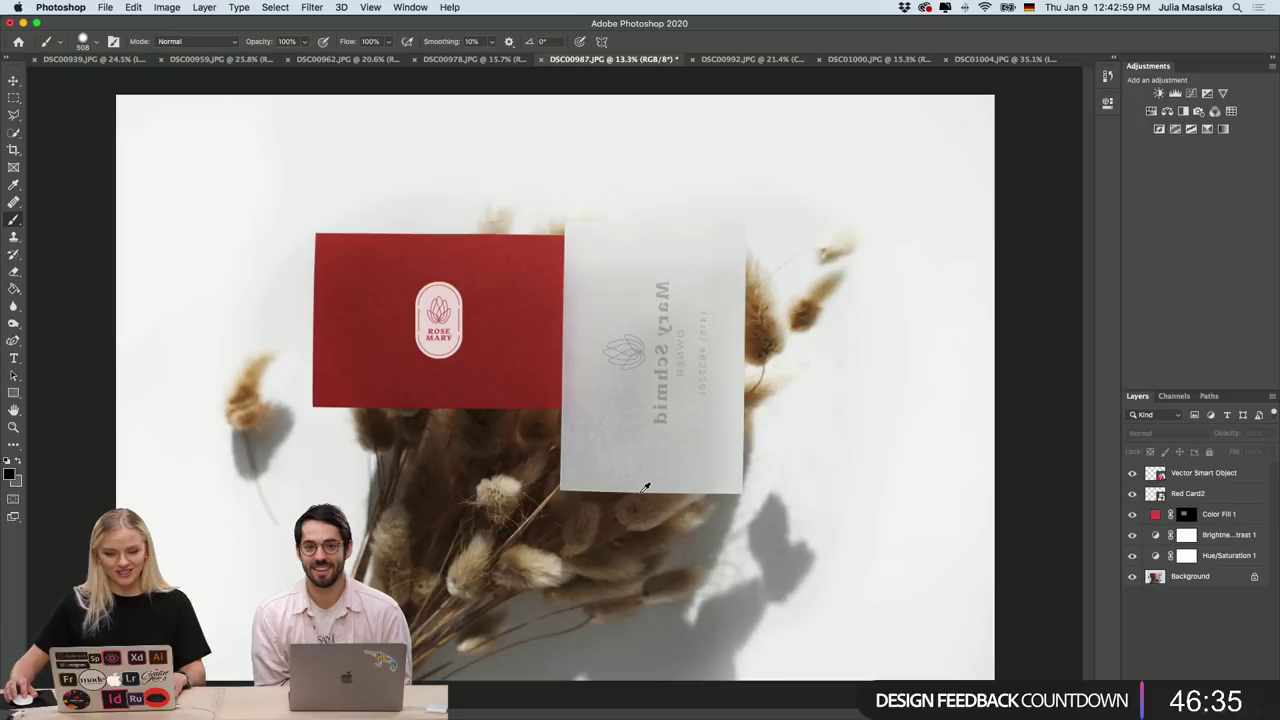
pyautogui.scroll(5, 645, 487)
pyautogui.hscroll(-5, 700, 510)
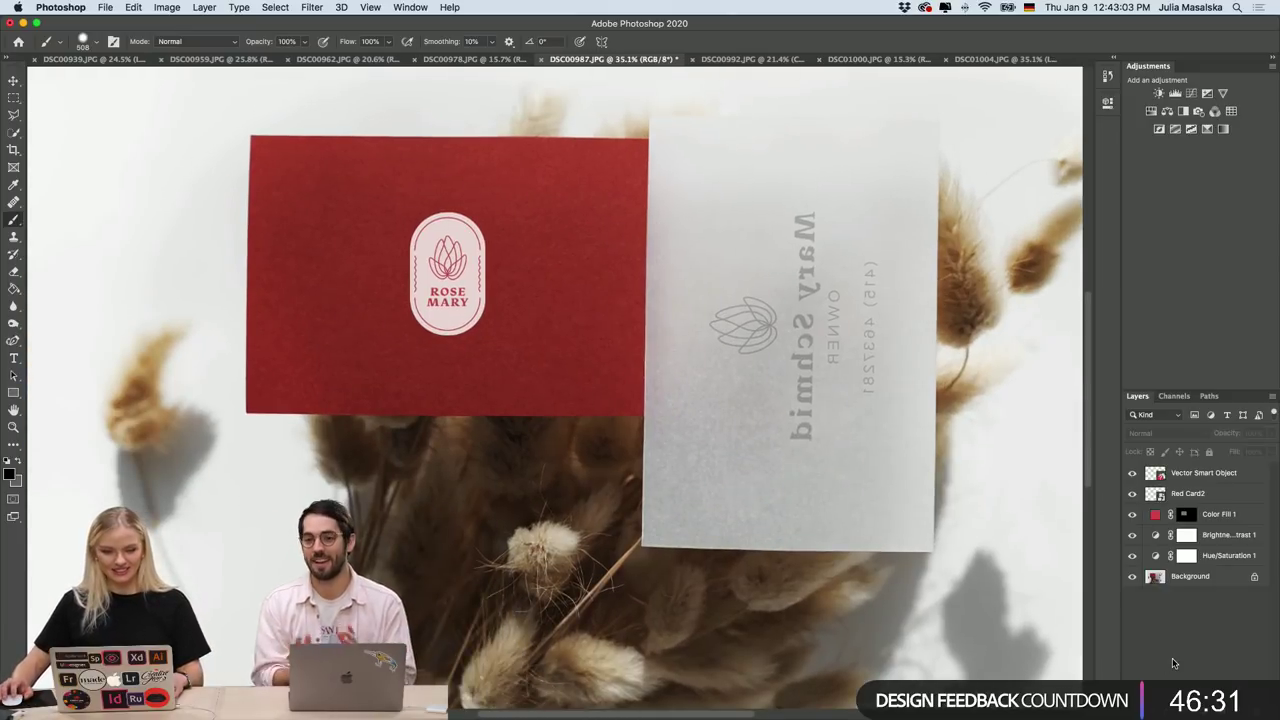
# Review the DSC00939, DSC00959 and DSC00962 mockups, then settle on the DSC00978 envelope document.
pyautogui.click(110, 62)
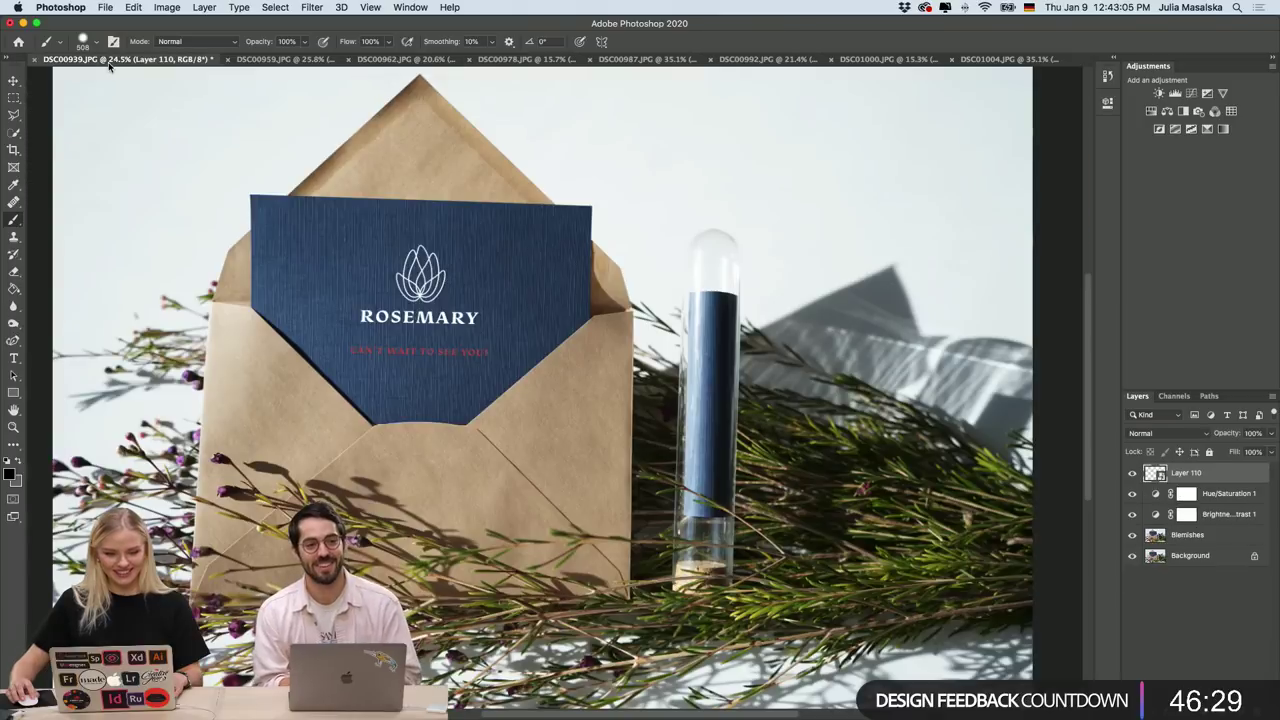
pyautogui.click(295, 62)
pyautogui.click(404, 60)
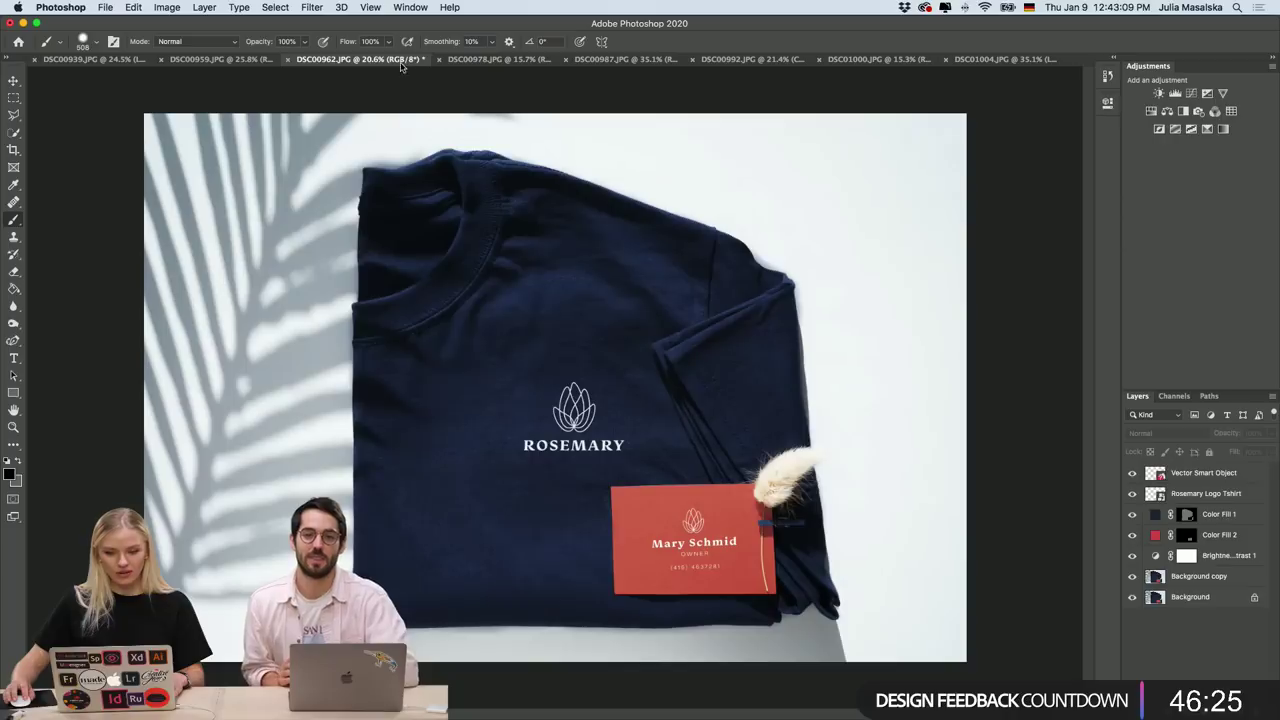
pyautogui.click(492, 62)
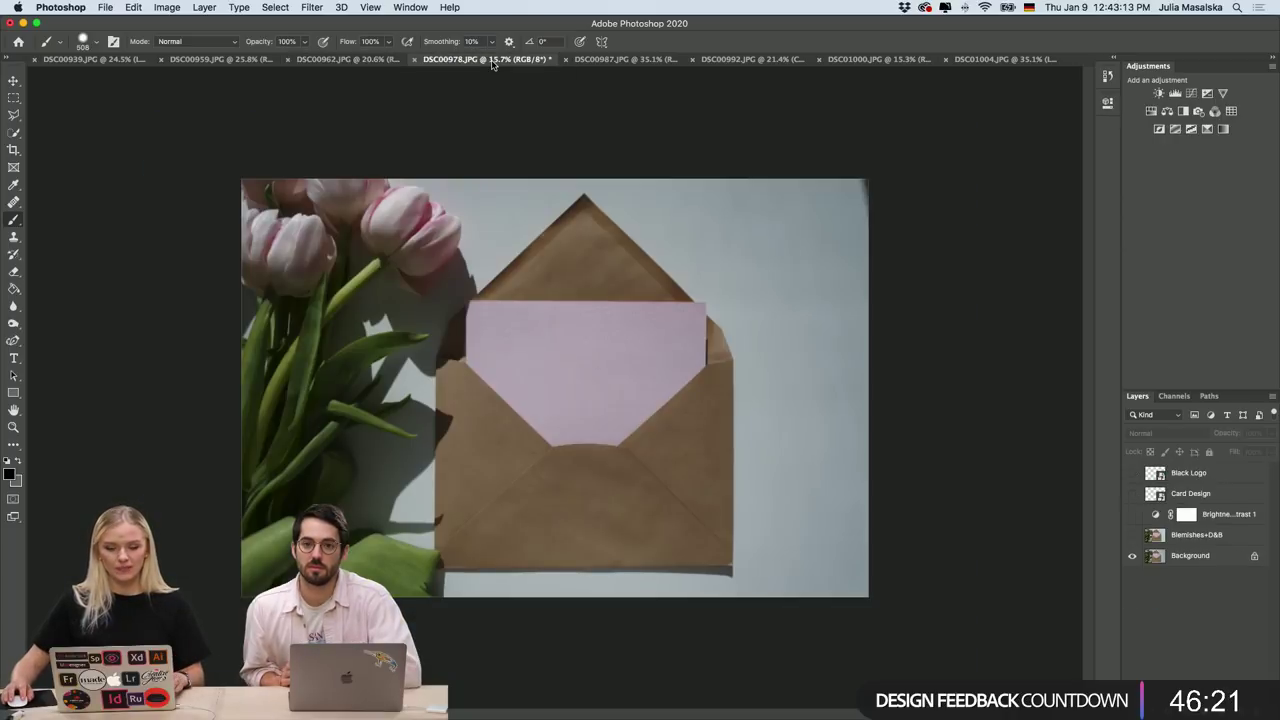
pyautogui.click(400, 60)
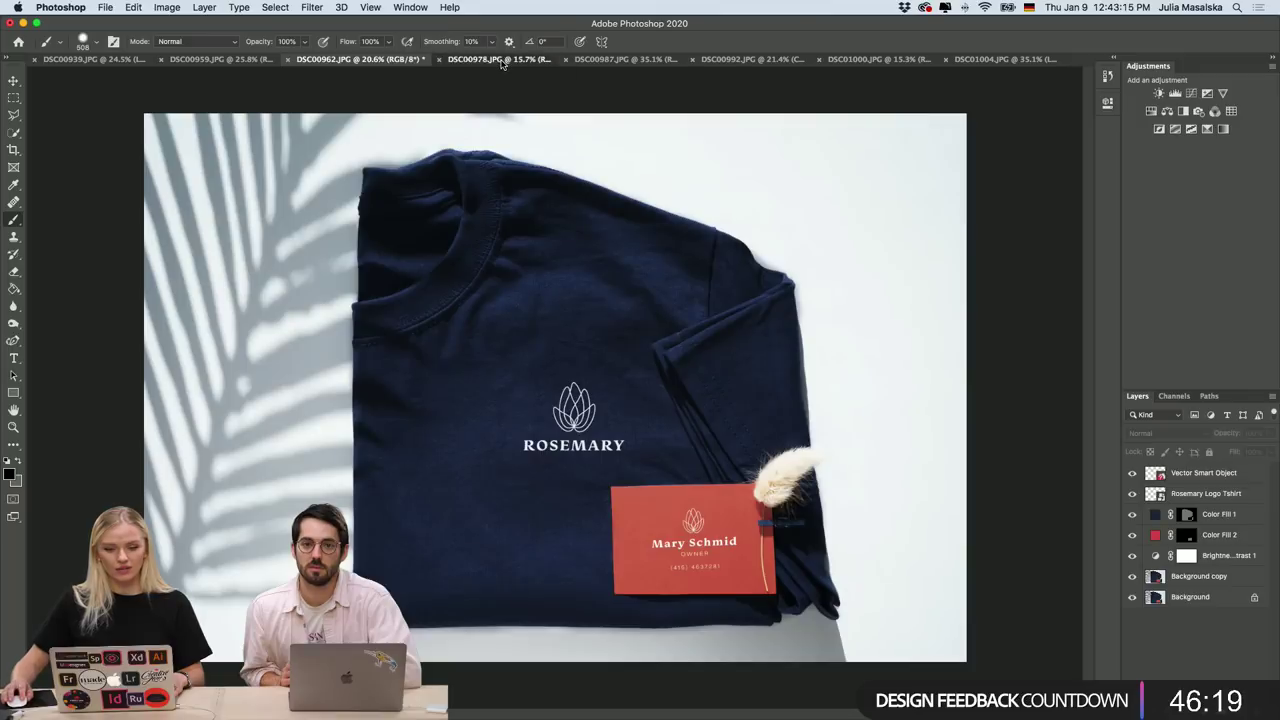
pyautogui.click(495, 60)
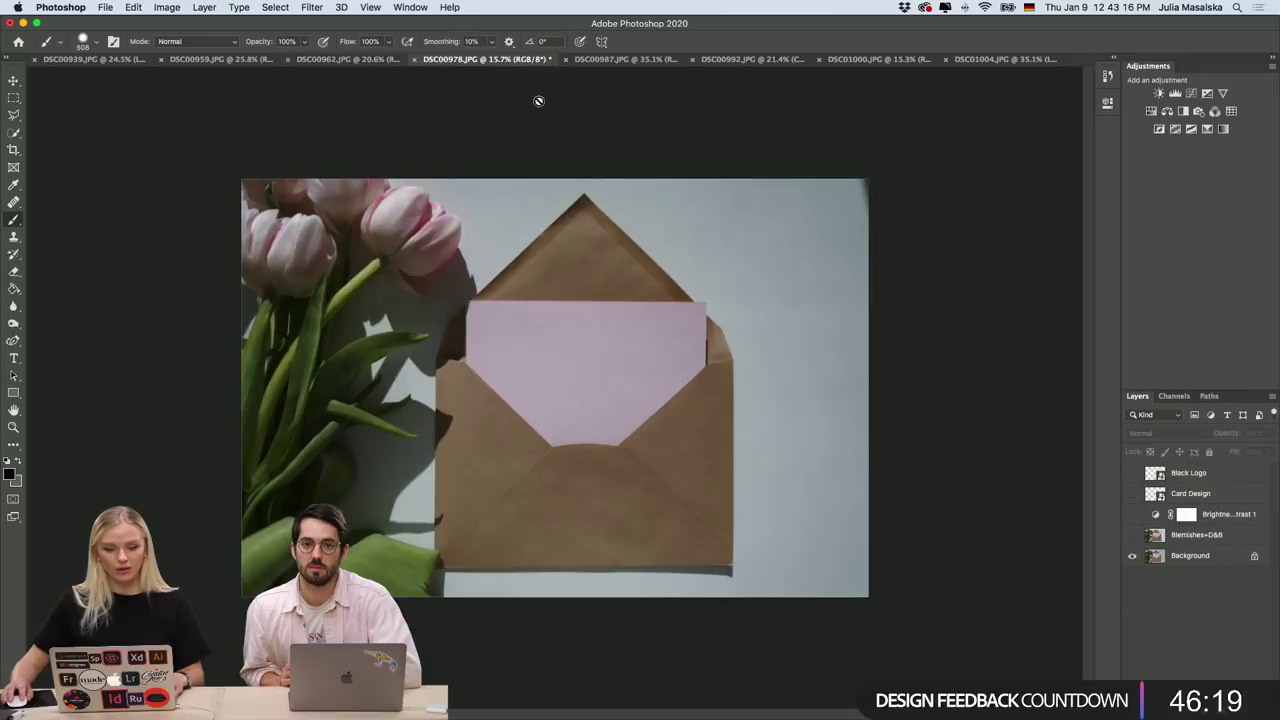
# Toggle the Blemishes+D&B retouch layer on and off, zooming in to compare before and after.
pyautogui.click(1132, 535)
pyautogui.click(1132, 537)
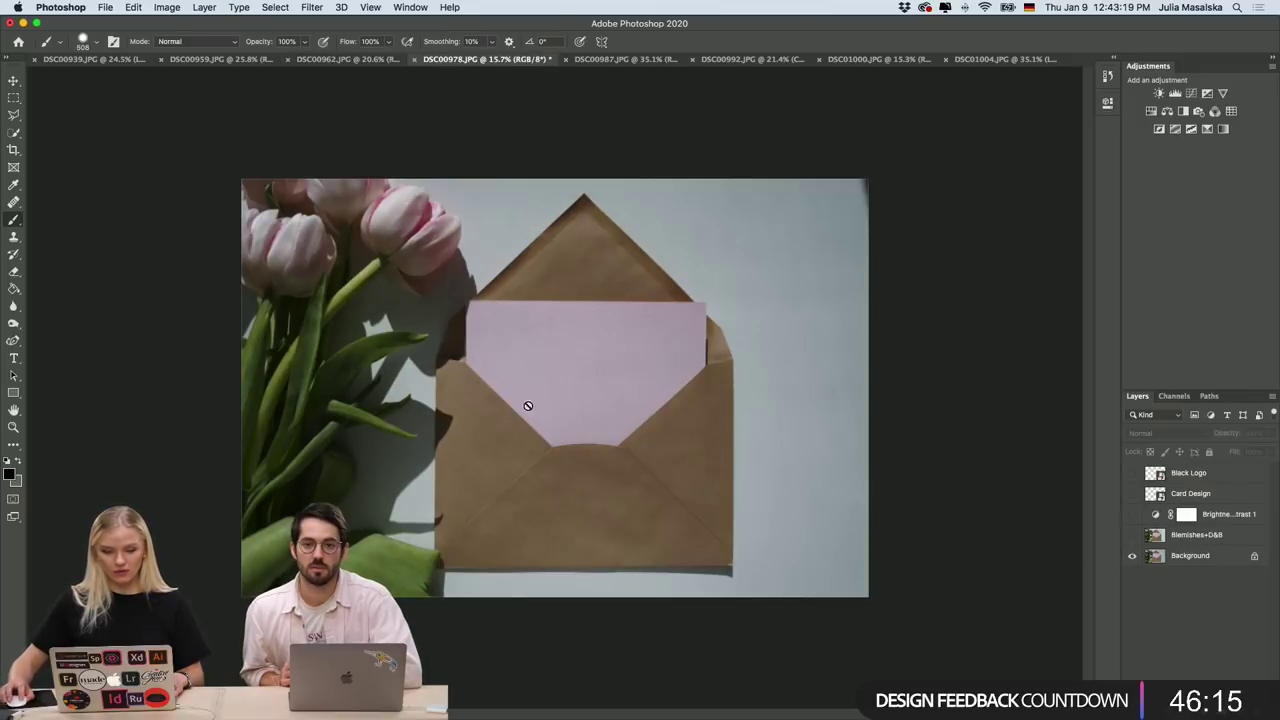
pyautogui.scroll(2, 520, 402)
pyautogui.scroll(-2, 518, 400)
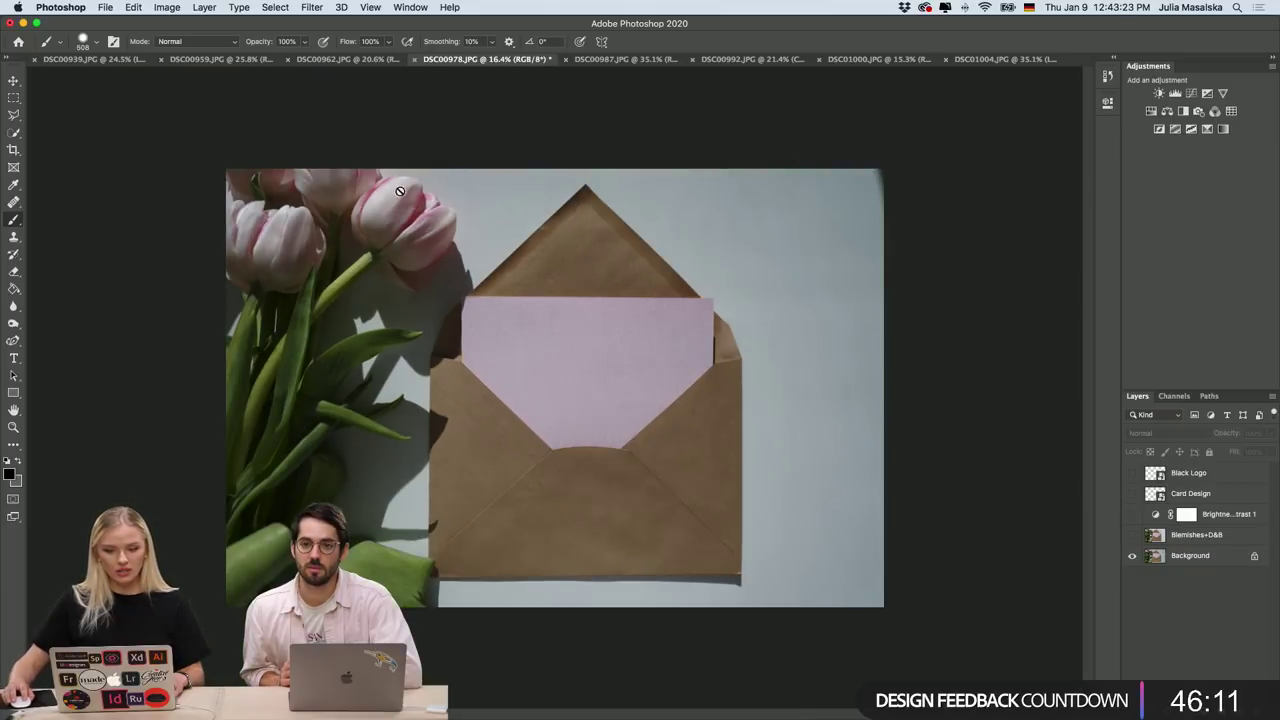
pyautogui.scroll(2, 456, 292)
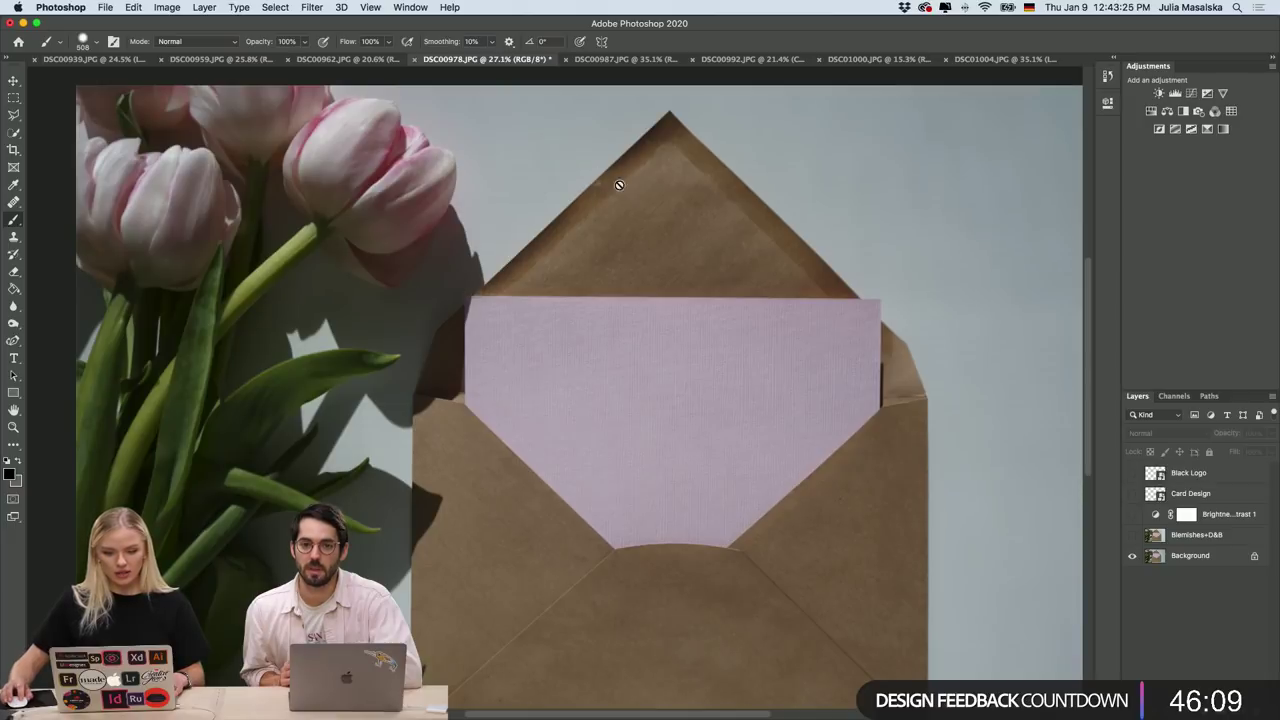
pyautogui.scroll(3, 866, 331)
pyautogui.scroll(-4, 866, 331)
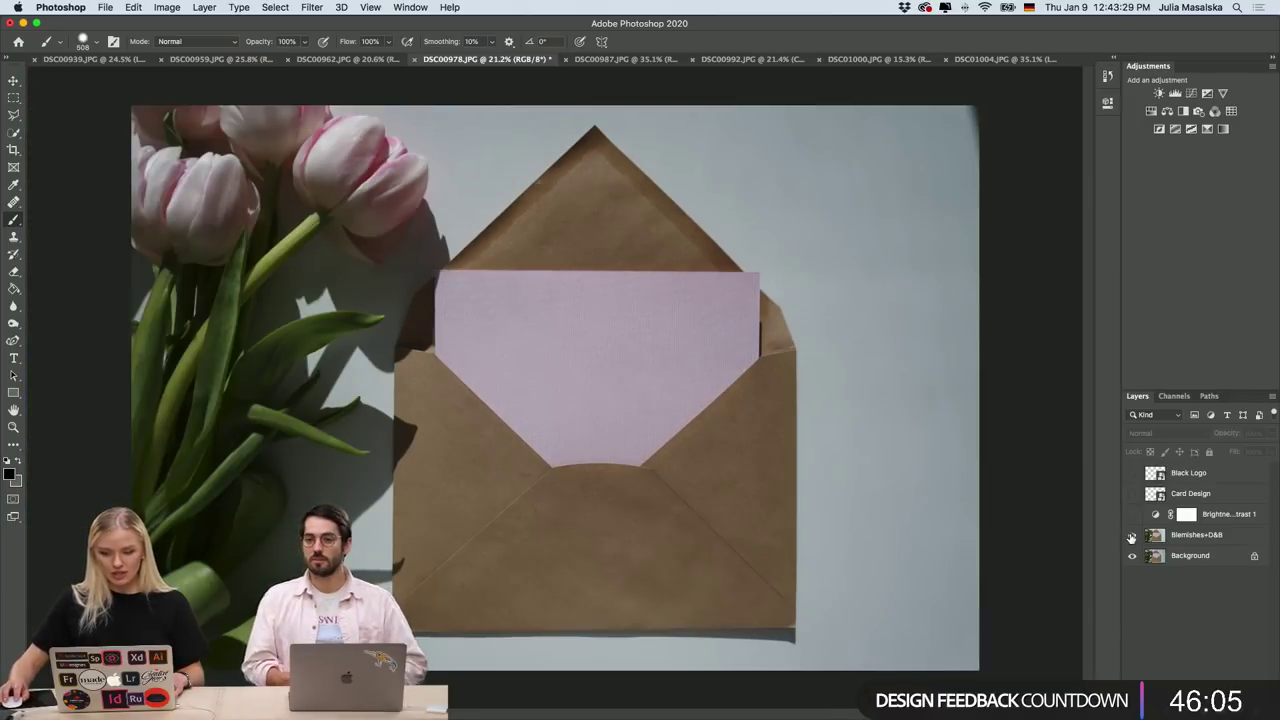
# Turn Blemishes+D&B back on after a final before/after check, leaving the retouch visible.
pyautogui.click(1132, 535)
pyautogui.scroll(3, 577, 197)
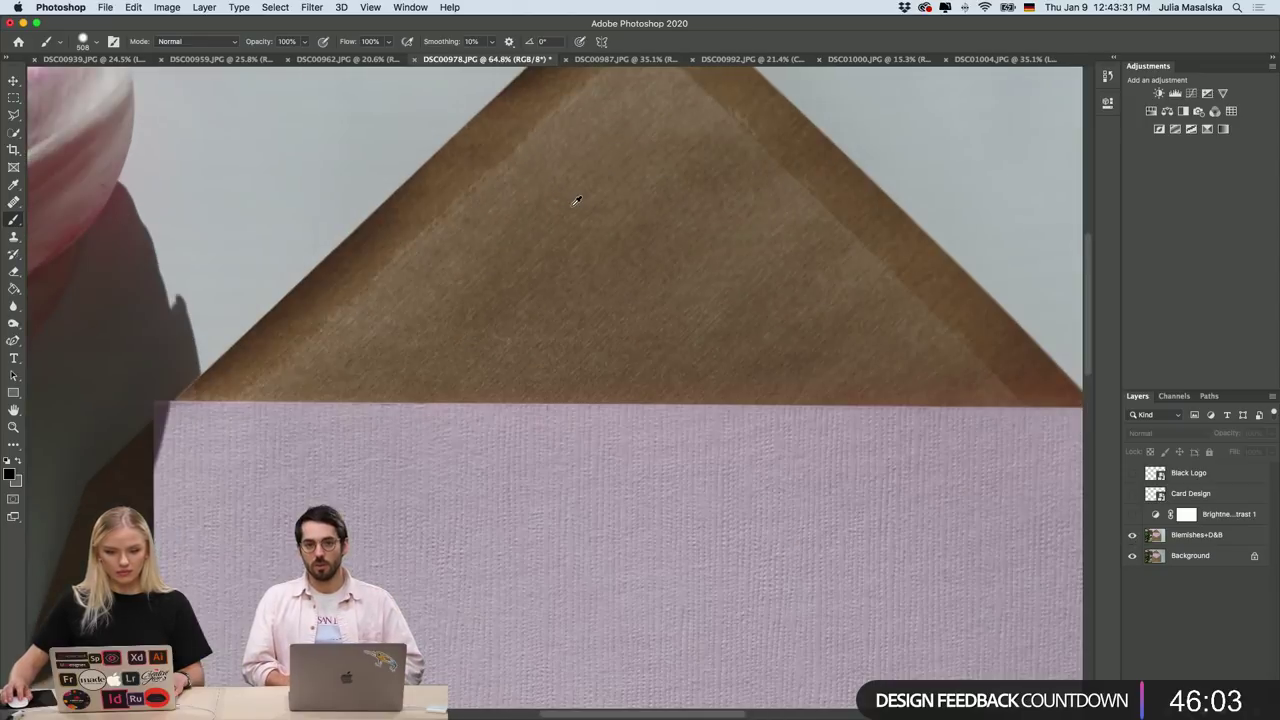
pyautogui.scroll(-1, 577, 197)
pyautogui.click(1132, 535)
pyautogui.click(1132, 535)
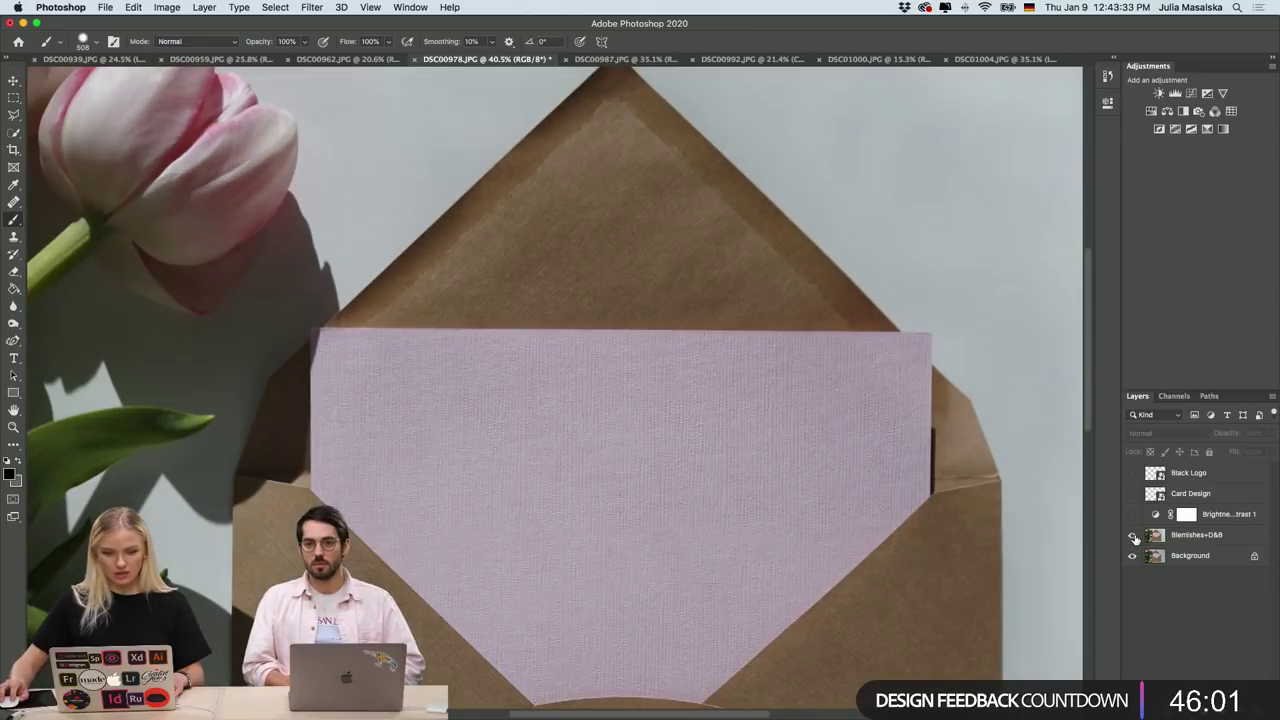
pyautogui.scroll(-2, 1006, 529)
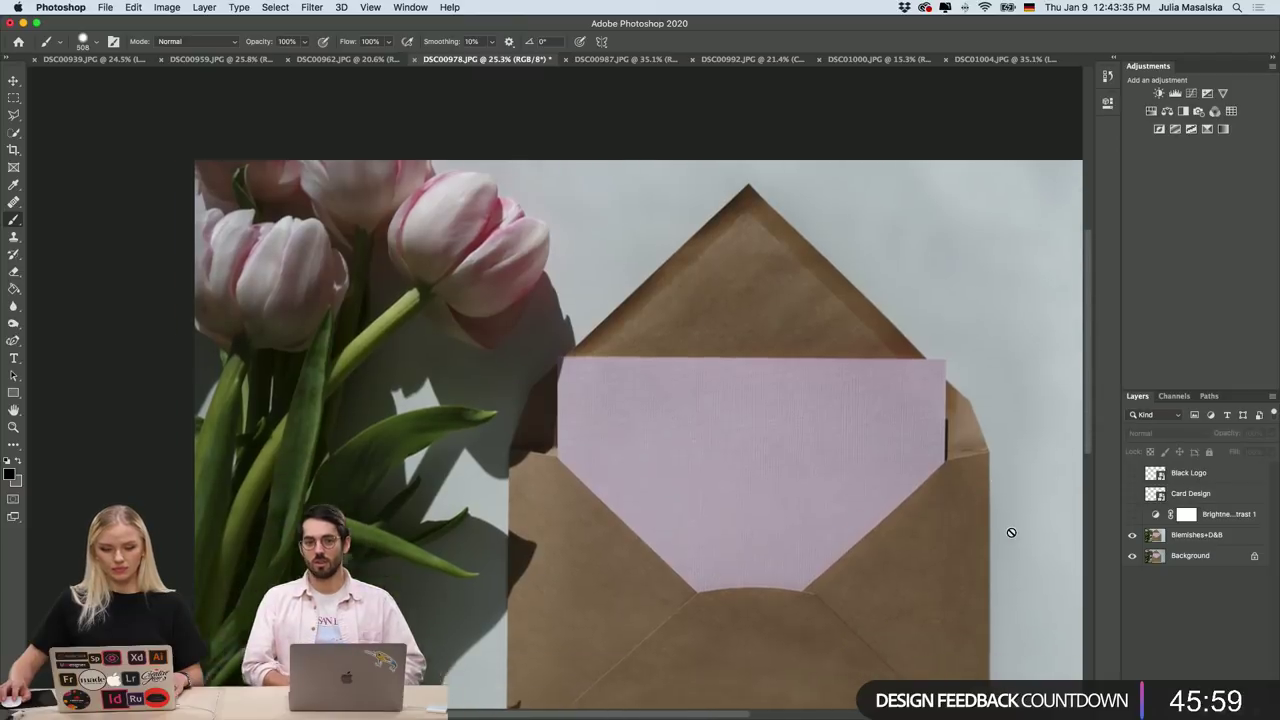
pyautogui.scroll(-2, 1011, 532)
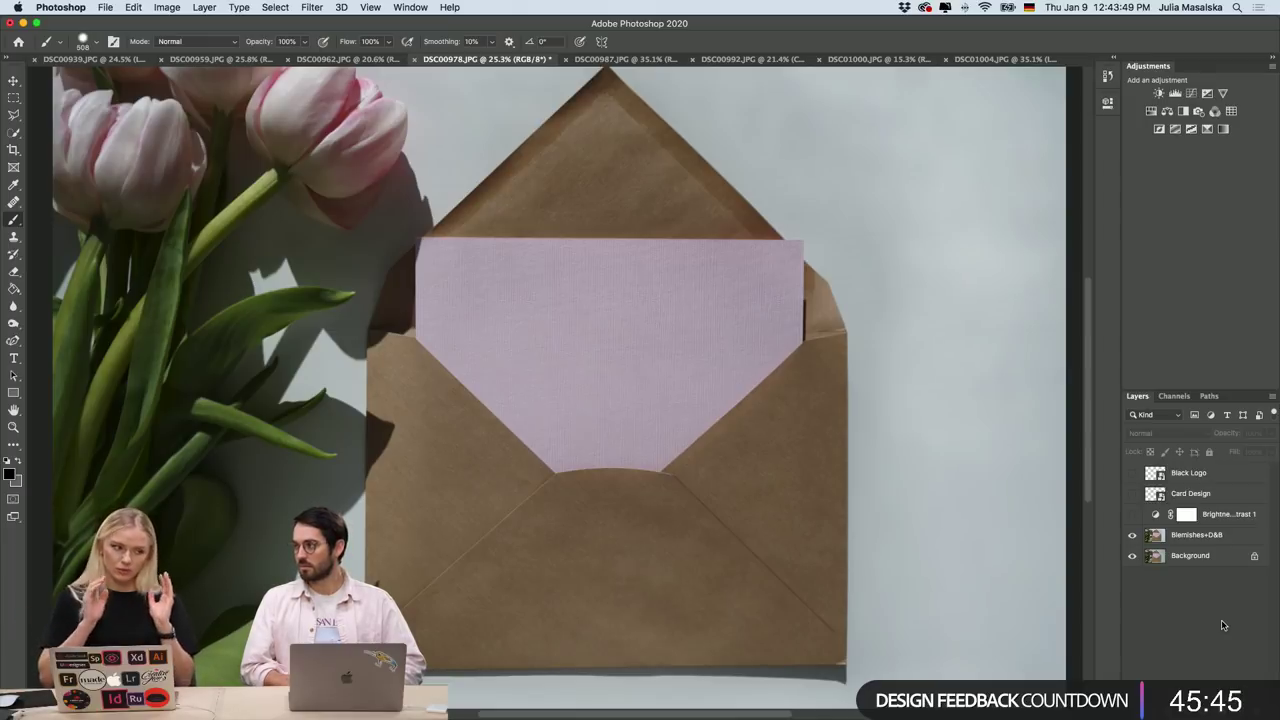
pyautogui.click(1132, 515)
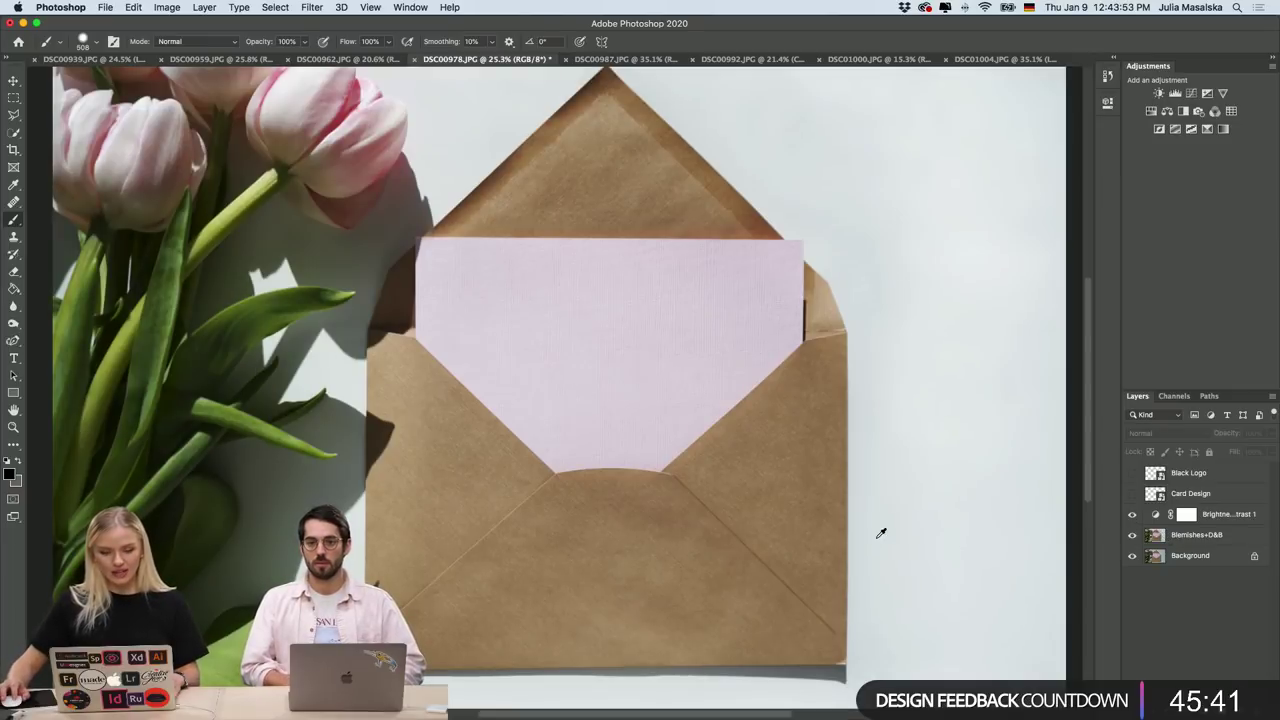
pyautogui.click(1133, 494)
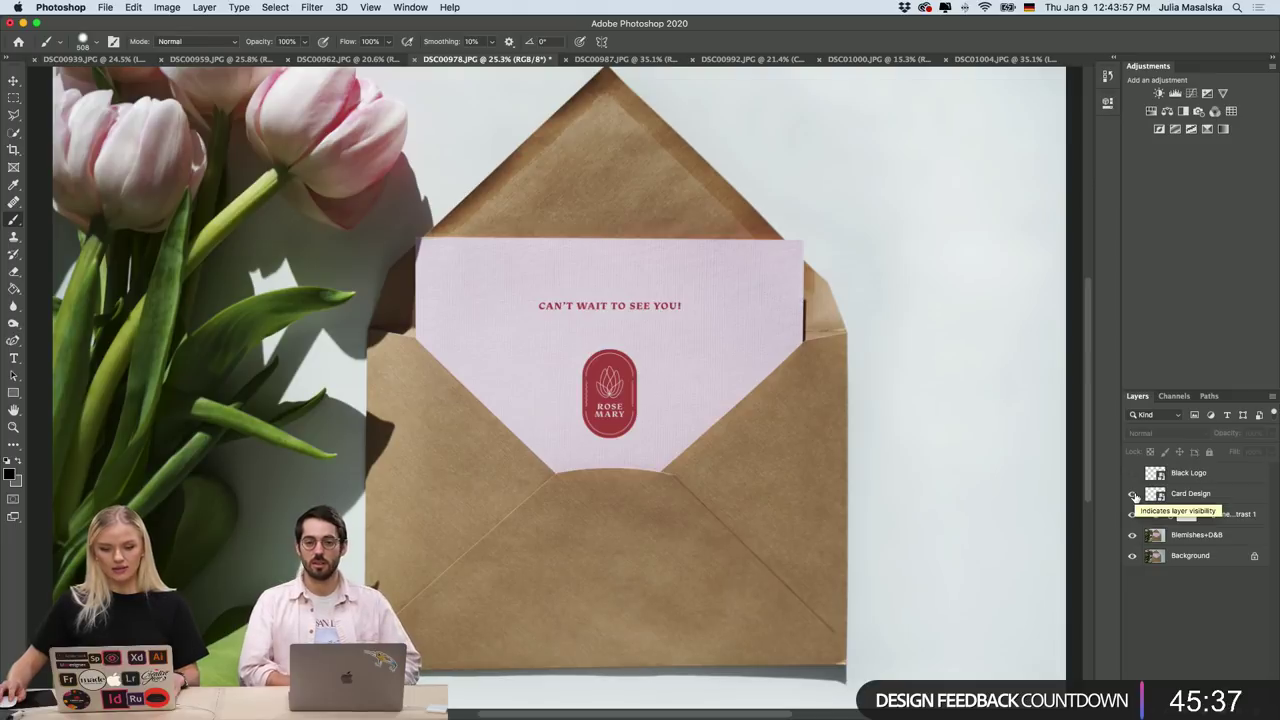
pyautogui.click(1133, 494)
pyautogui.click(1133, 495)
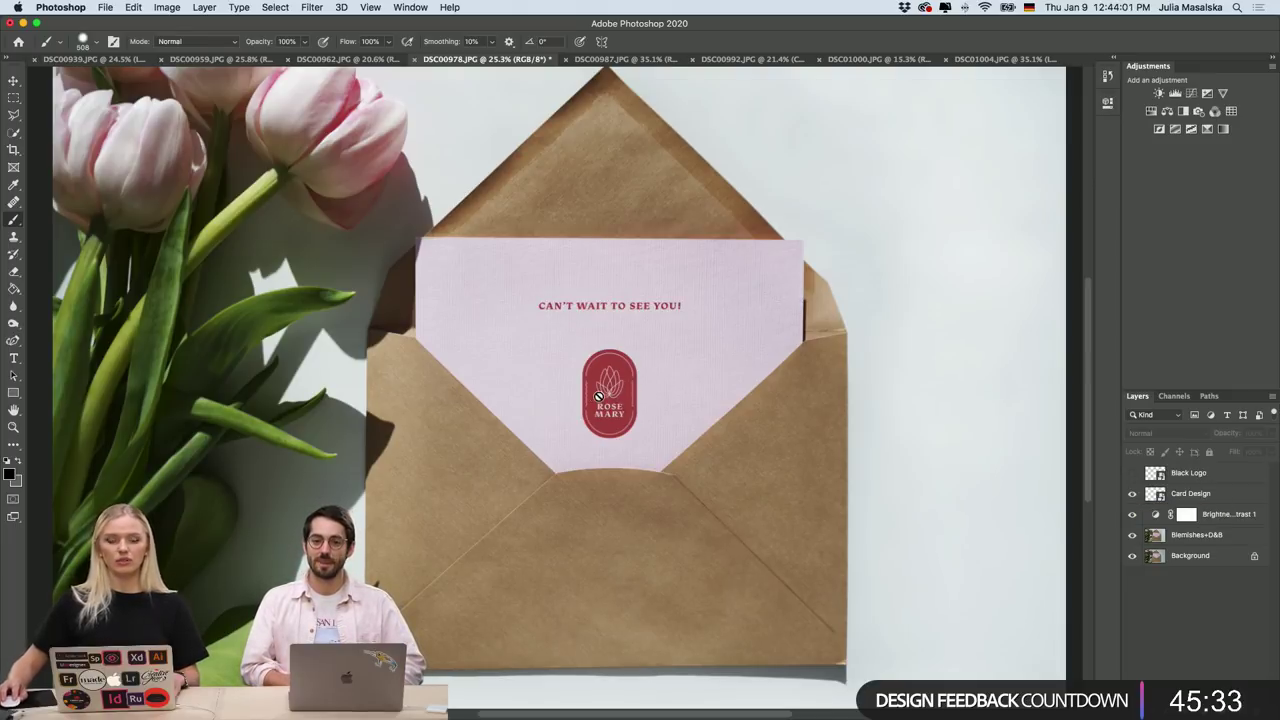
pyautogui.click(268, 60)
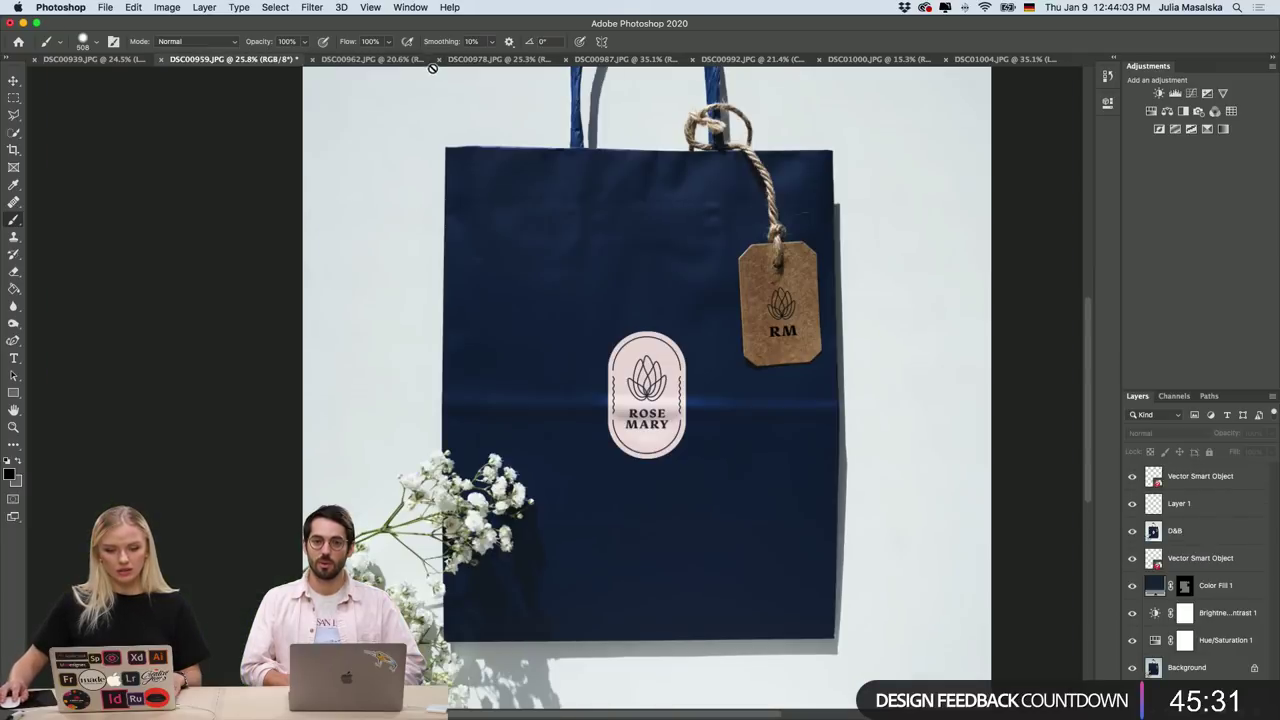
pyautogui.click(360, 60)
pyautogui.click(497, 60)
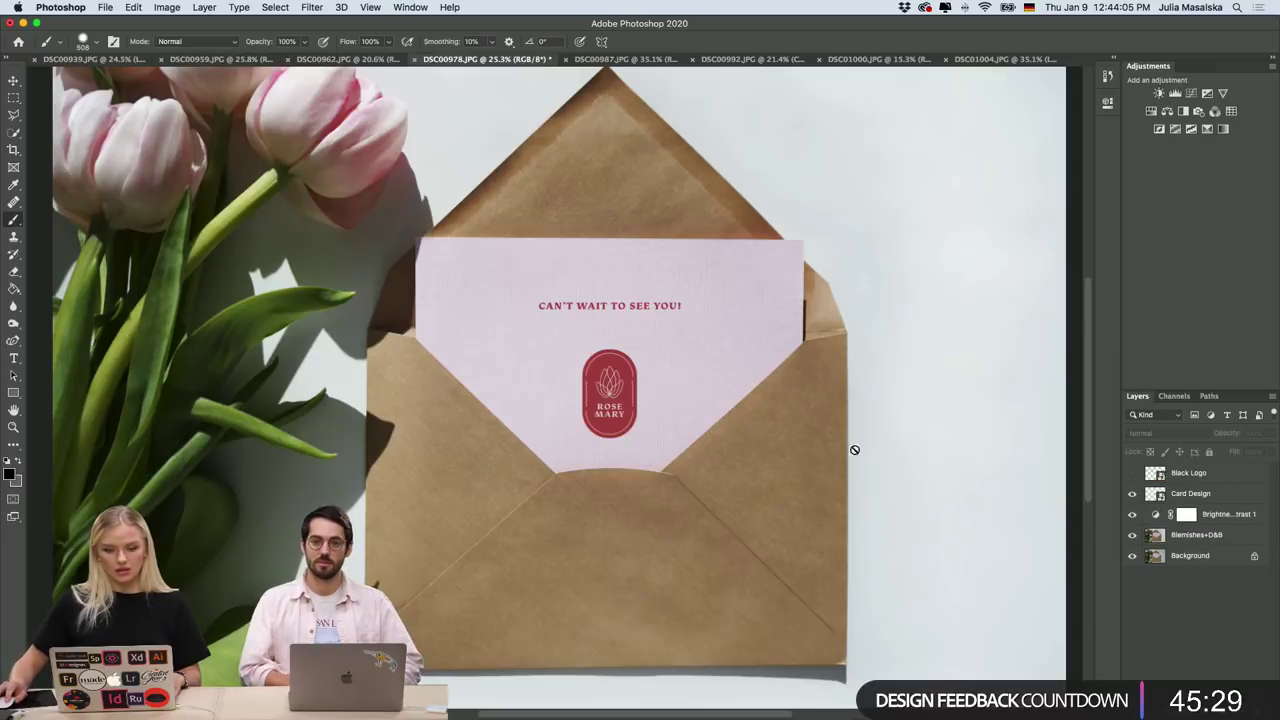
pyautogui.scroll(-5, 814, 452)
pyautogui.scroll(3, 643, 465)
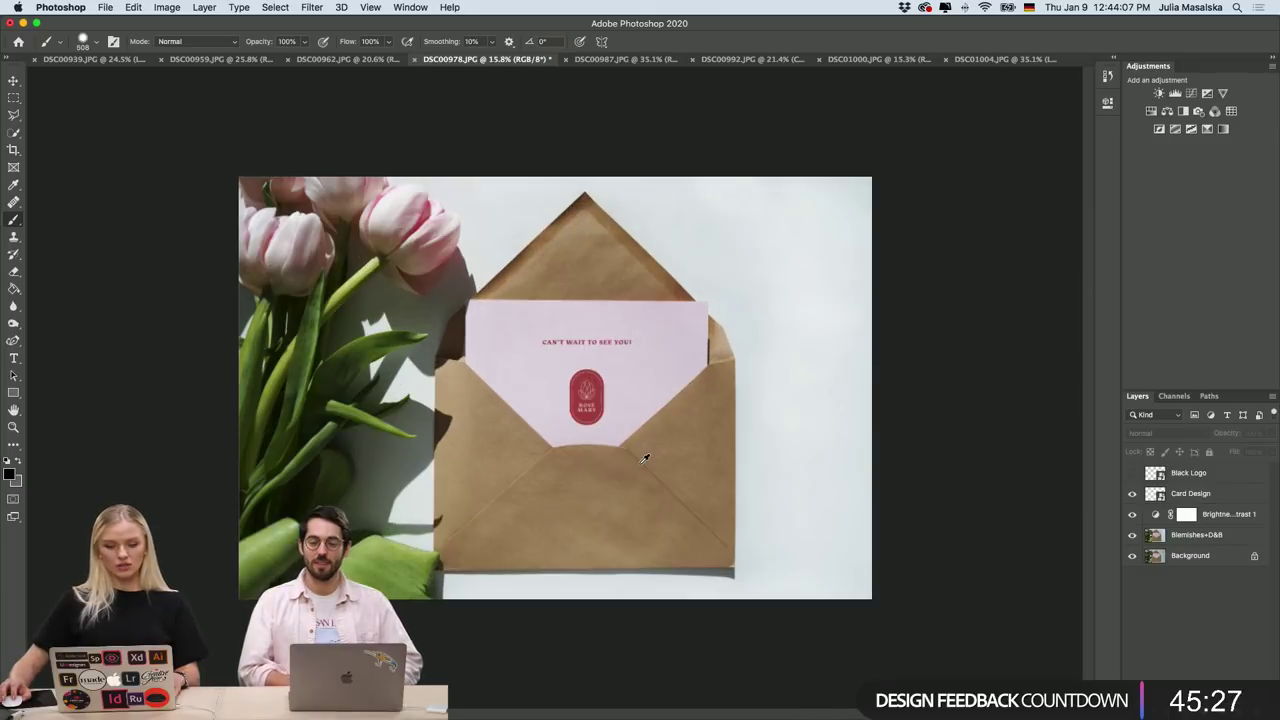
pyautogui.scroll(2, 644, 457)
pyautogui.scroll(-2, 644, 457)
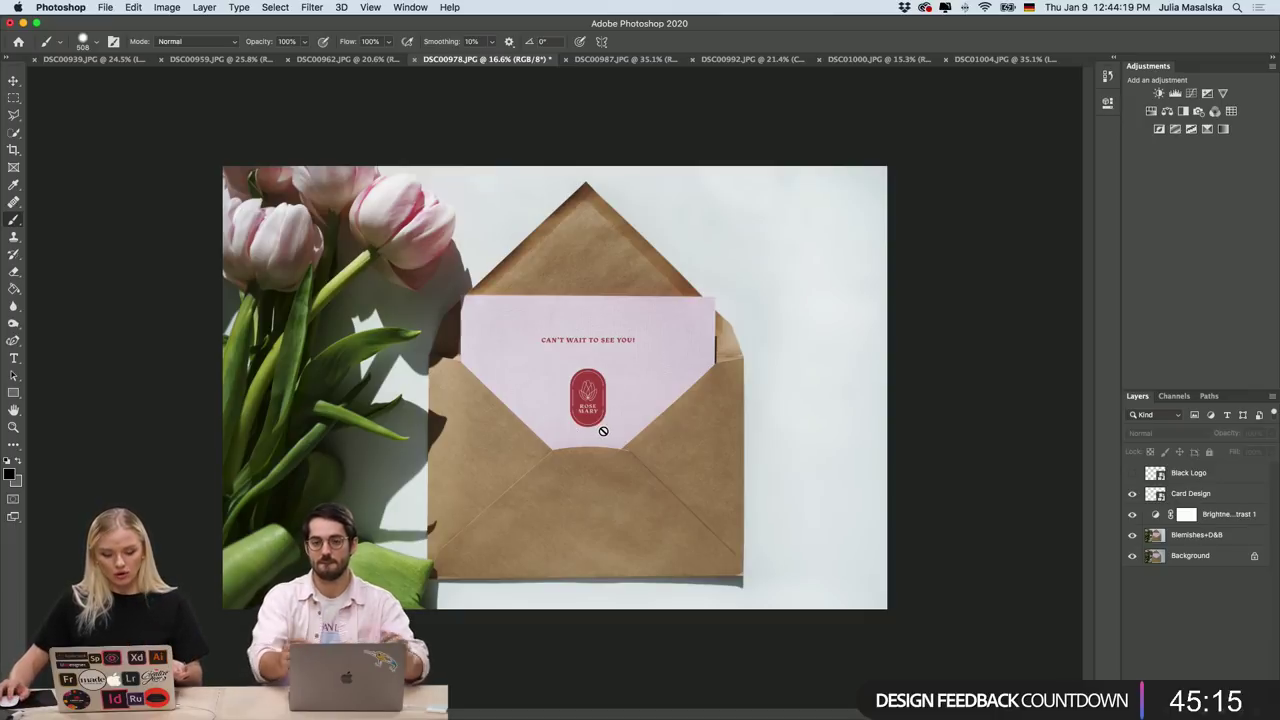
pyautogui.scroll(8, 581, 429)
pyautogui.scroll(3, 587, 413)
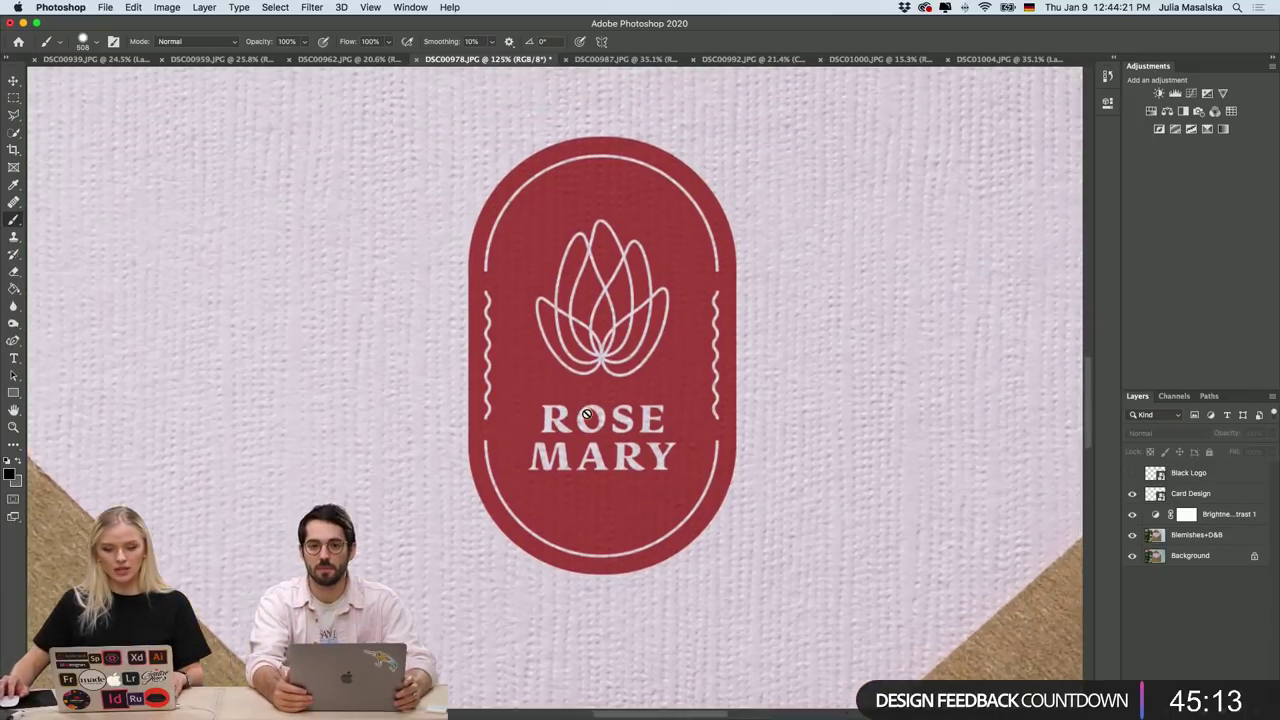
pyautogui.hscroll(2, 491, 249)
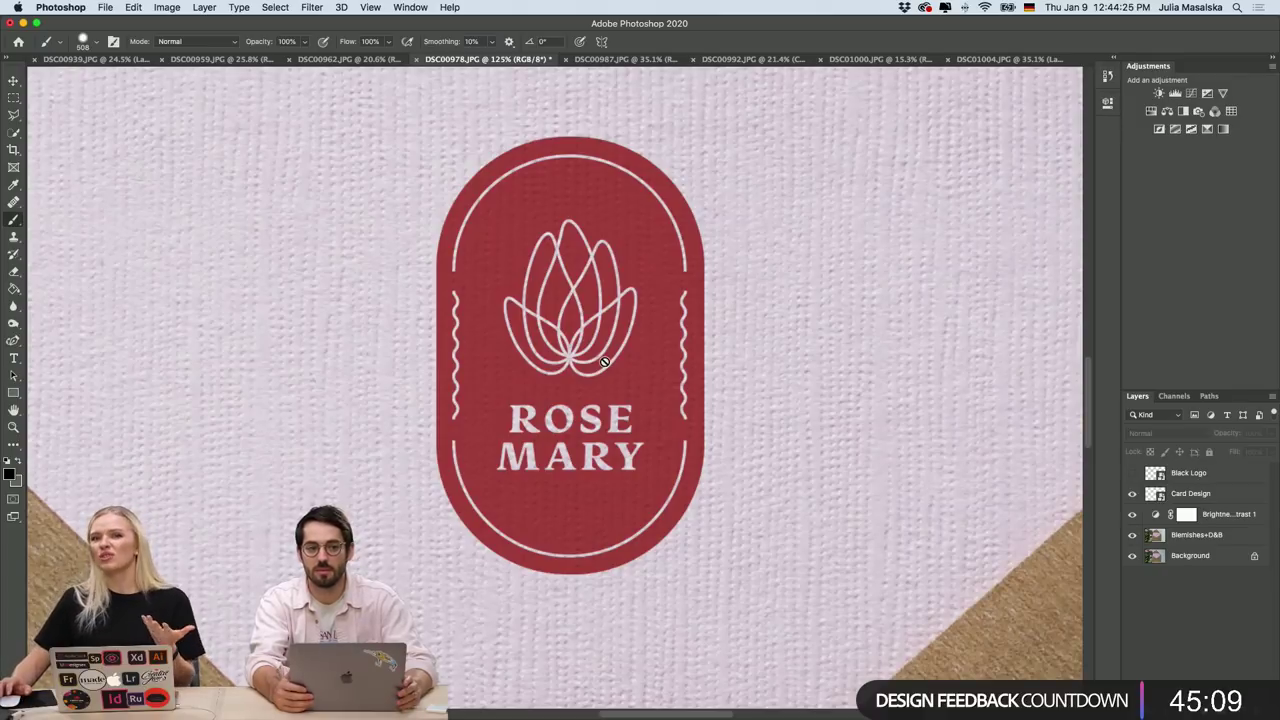
pyautogui.scroll(-10, 604, 361)
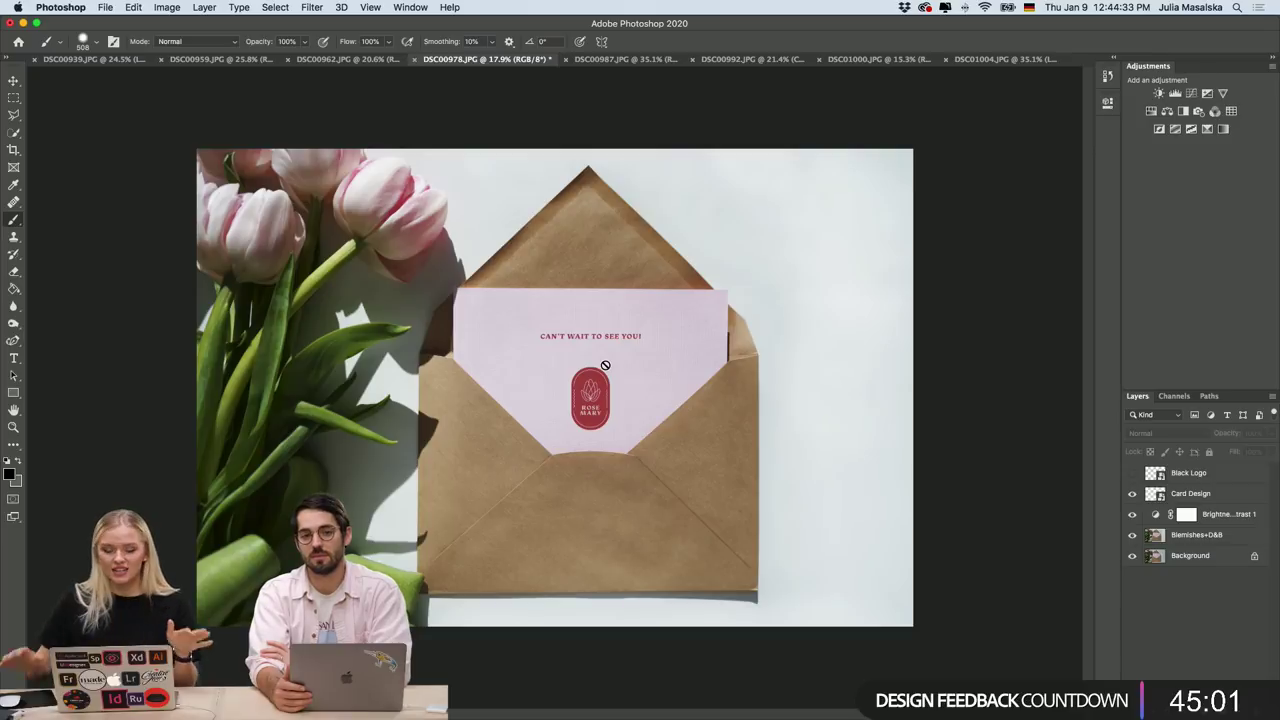
# Show the Black Logo layer so the circular lotus emblem appears on the flap, zooming to check.
pyautogui.click(1132, 473)
pyautogui.scroll(3, 628, 535)
pyautogui.scroll(-5, 628, 535)
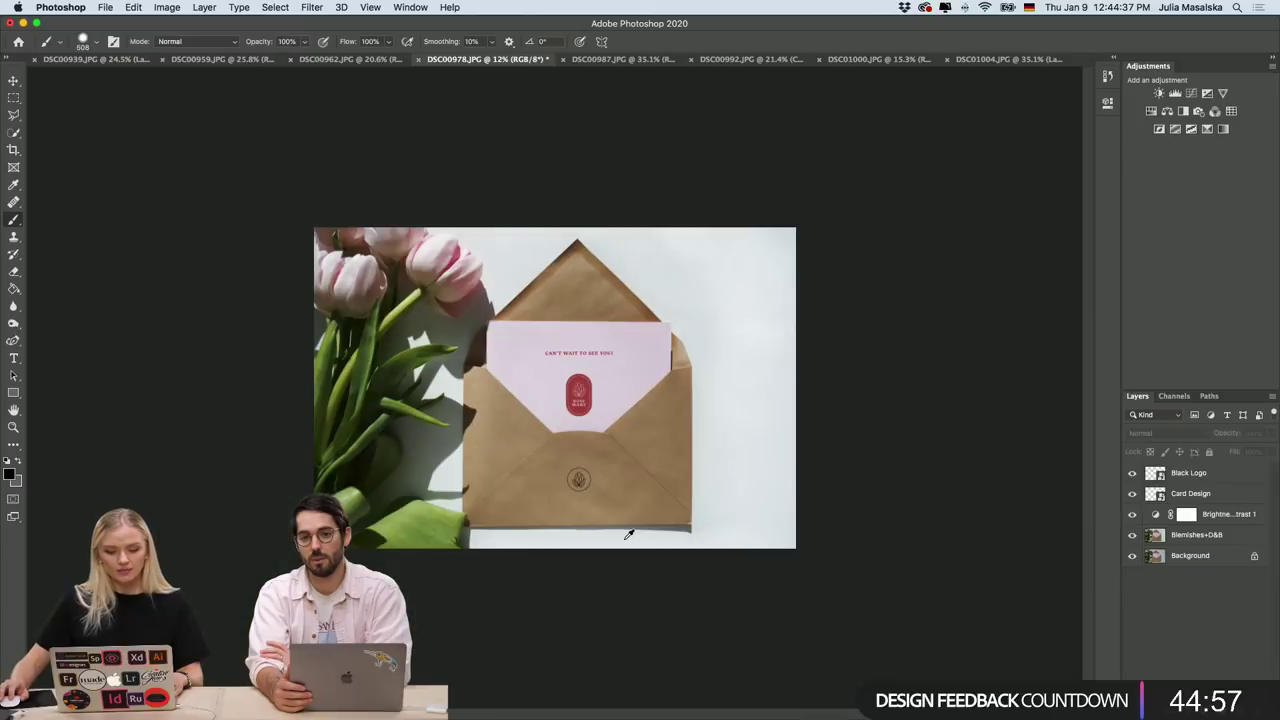
pyautogui.scroll(2, 628, 535)
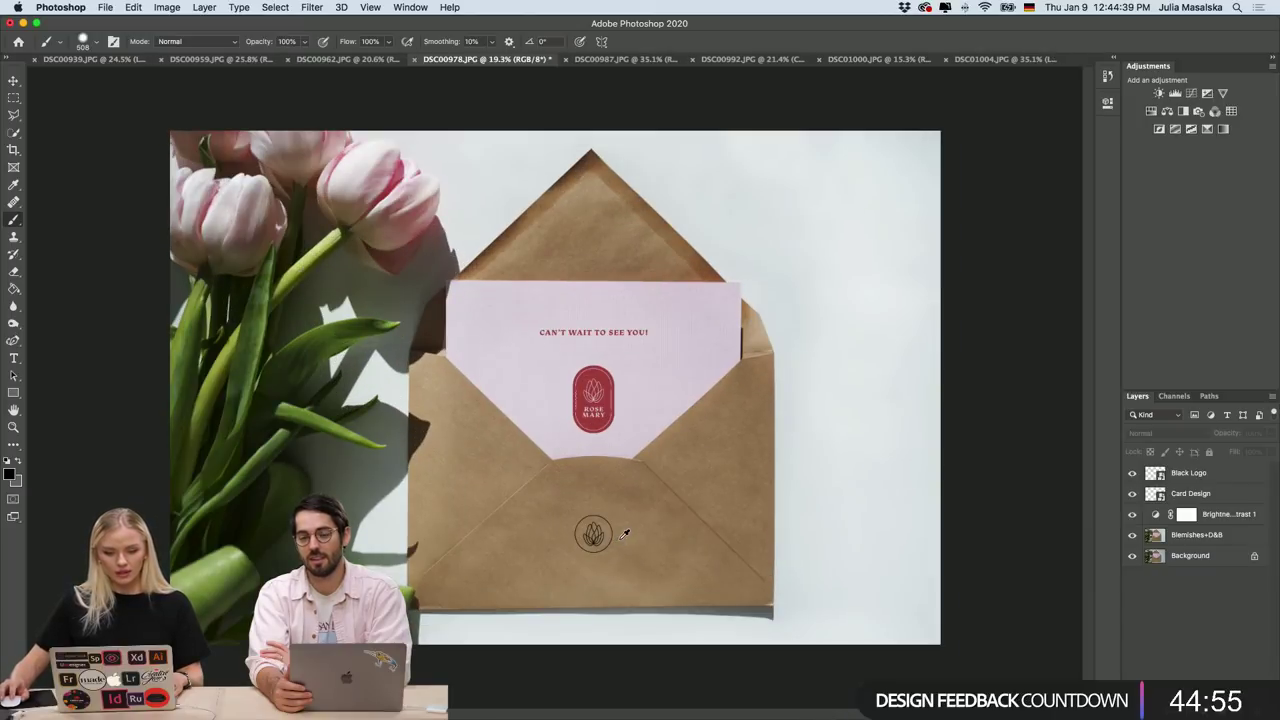
pyautogui.scroll(2, 623, 540)
pyautogui.scroll(1, 636, 547)
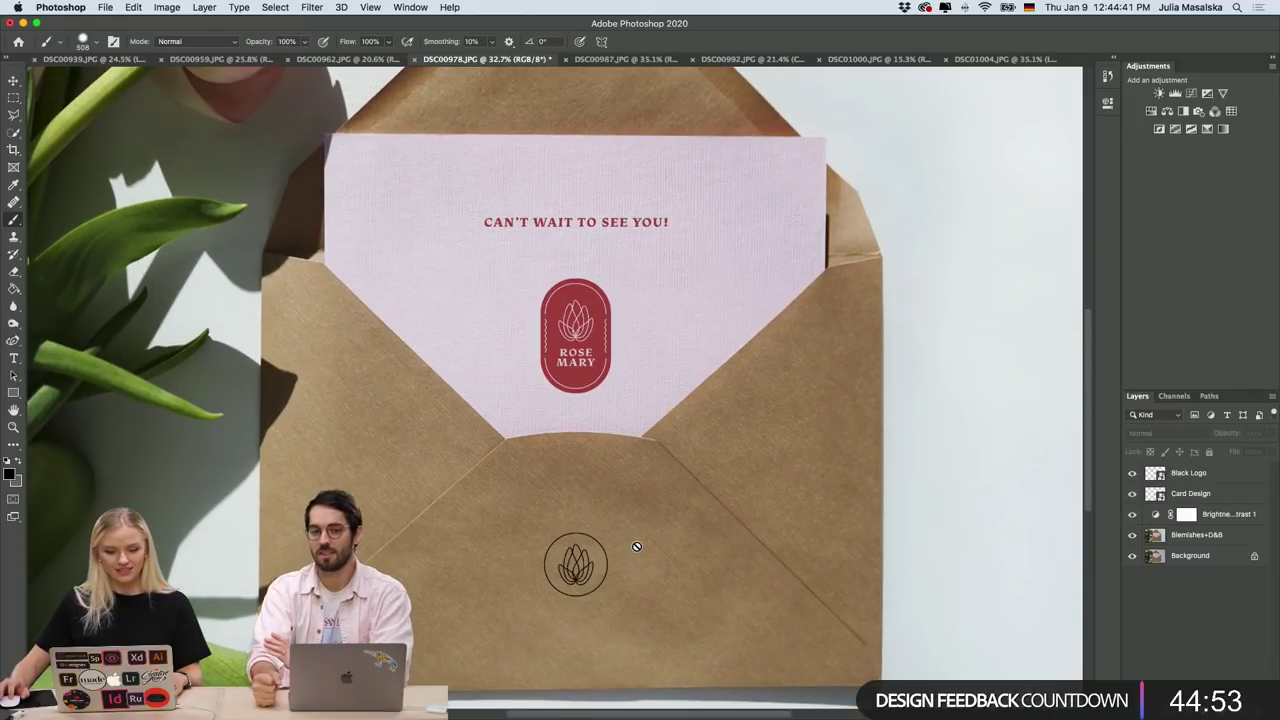
pyautogui.scroll(-1, 636, 547)
pyautogui.scroll(5, 632, 551)
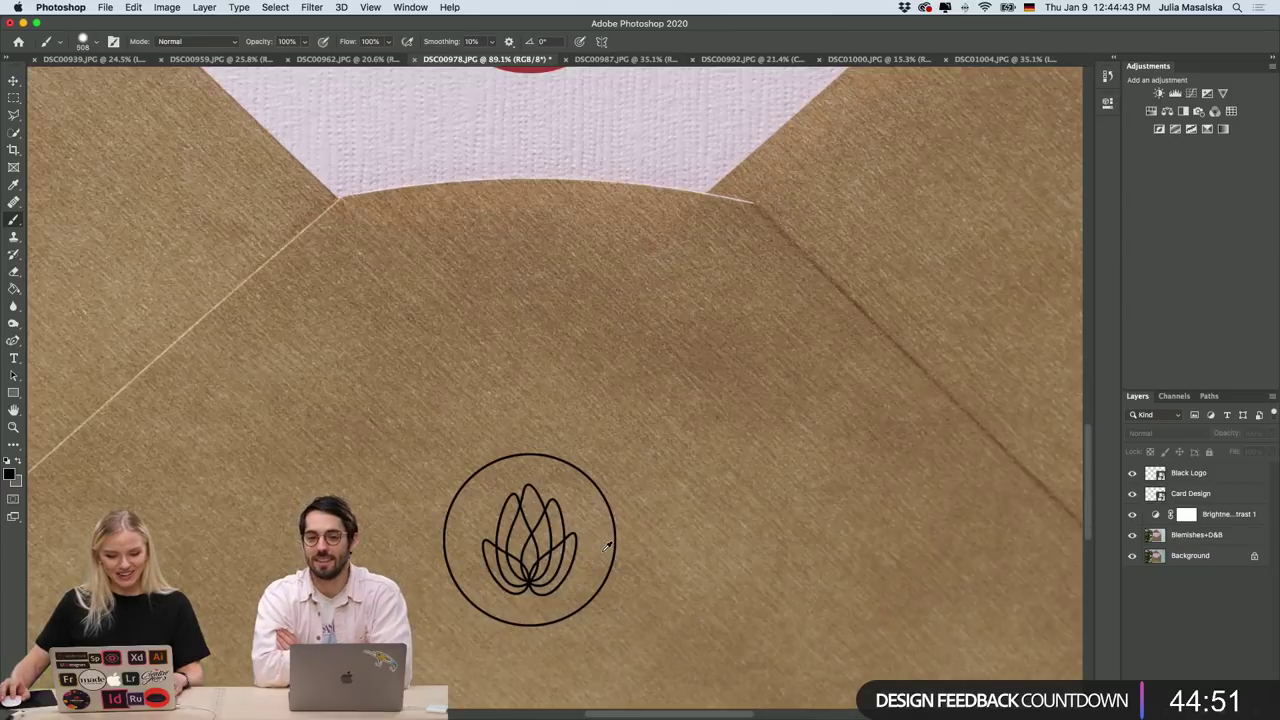
pyautogui.scroll(-4, 607, 546)
pyautogui.scroll(-4, 606, 546)
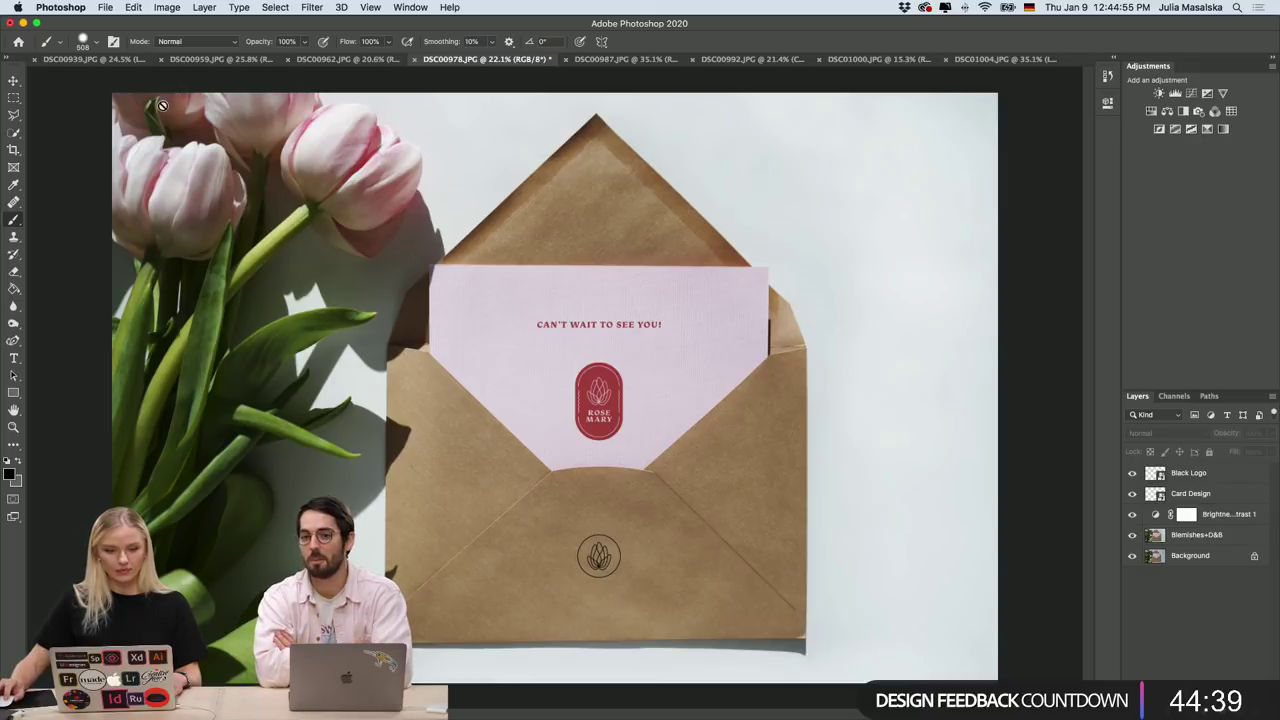
pyautogui.click(103, 7)
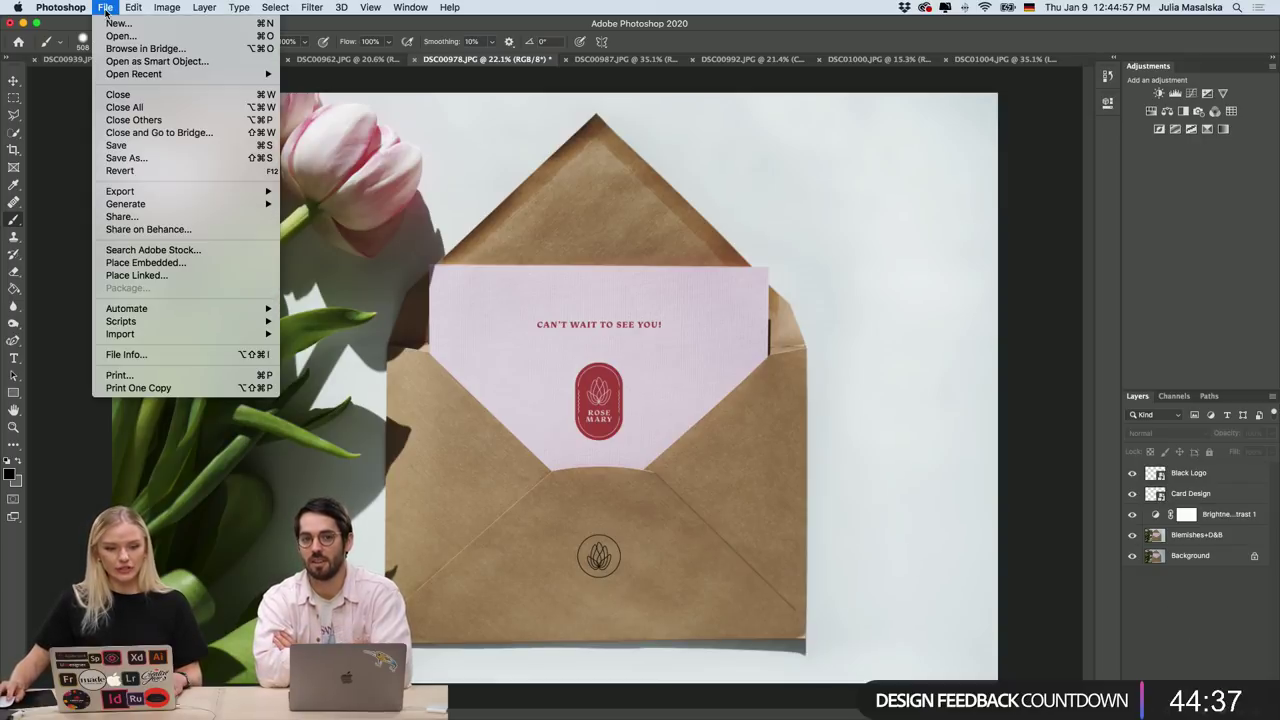
pyautogui.moveTo(160, 191)
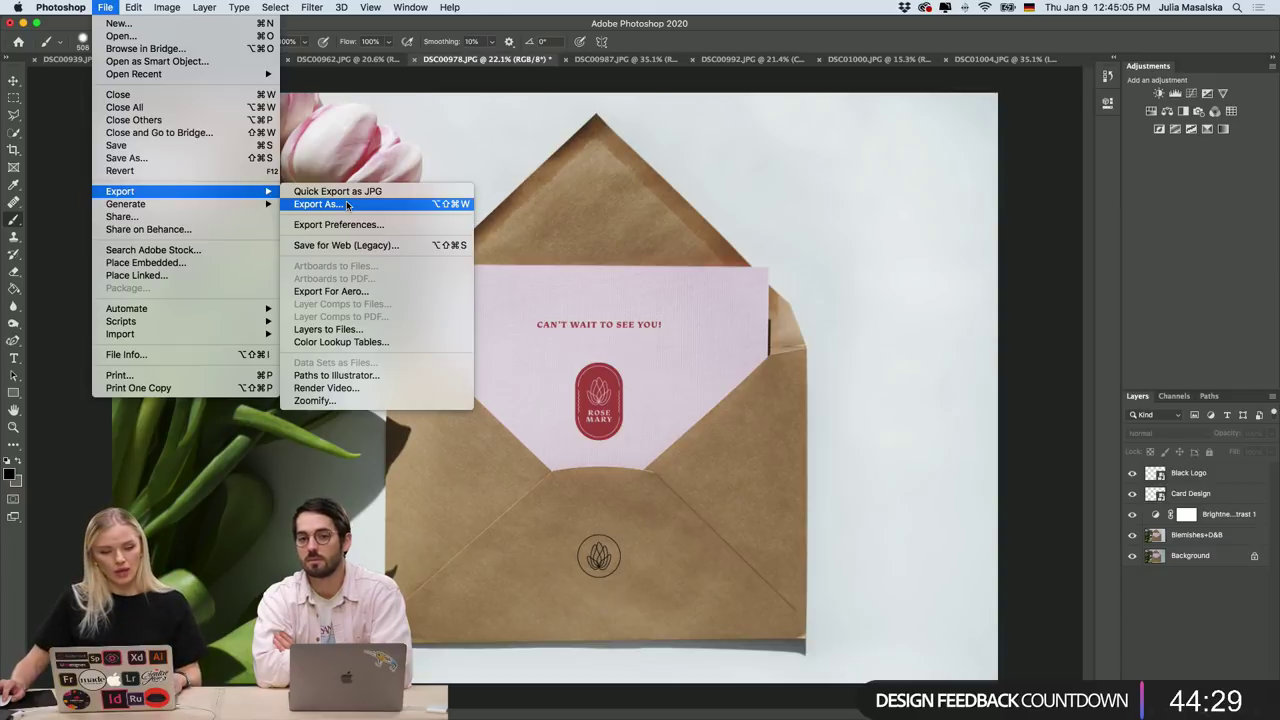
pyautogui.click(347, 204)
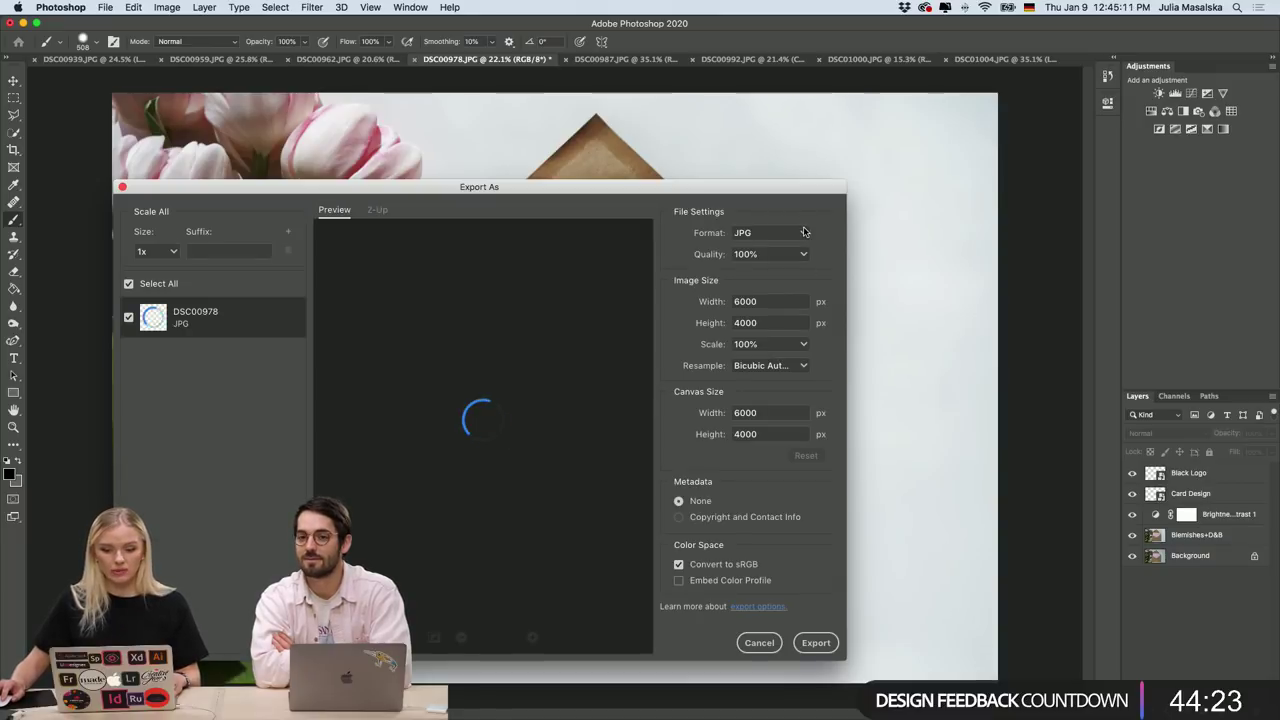
pyautogui.click(805, 232)
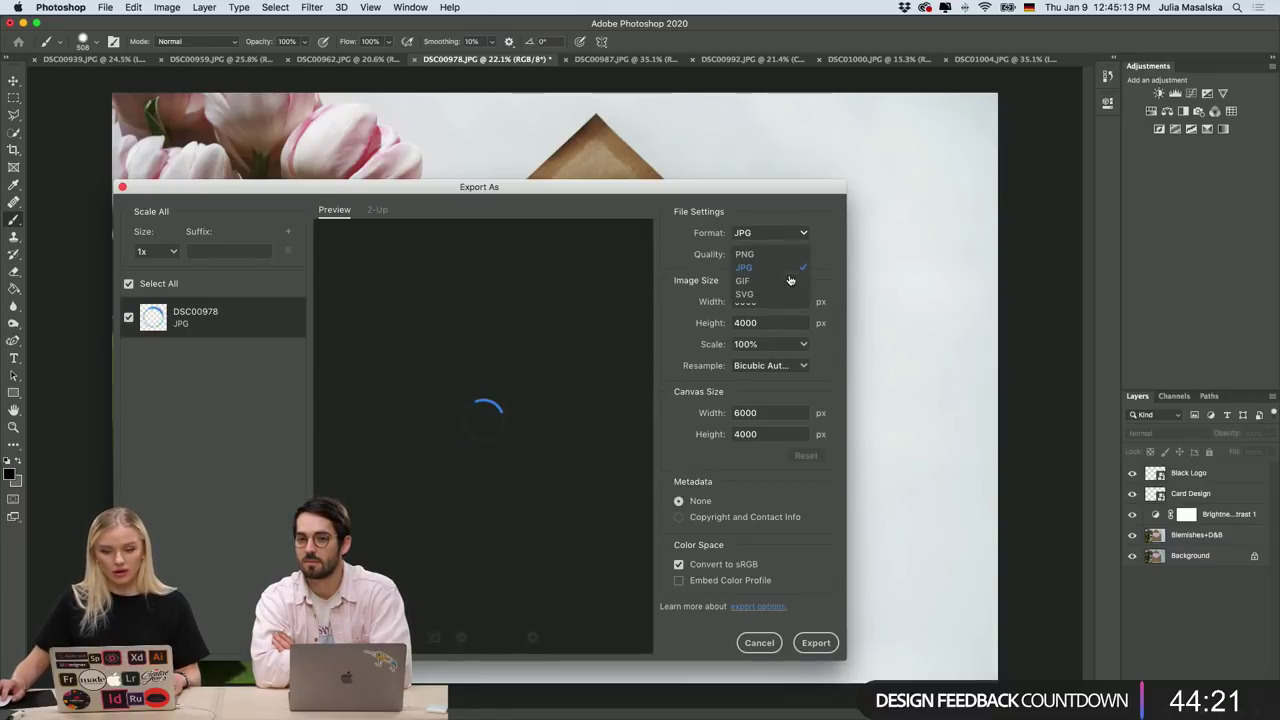
pyautogui.click(765, 663)
pyautogui.click(759, 642)
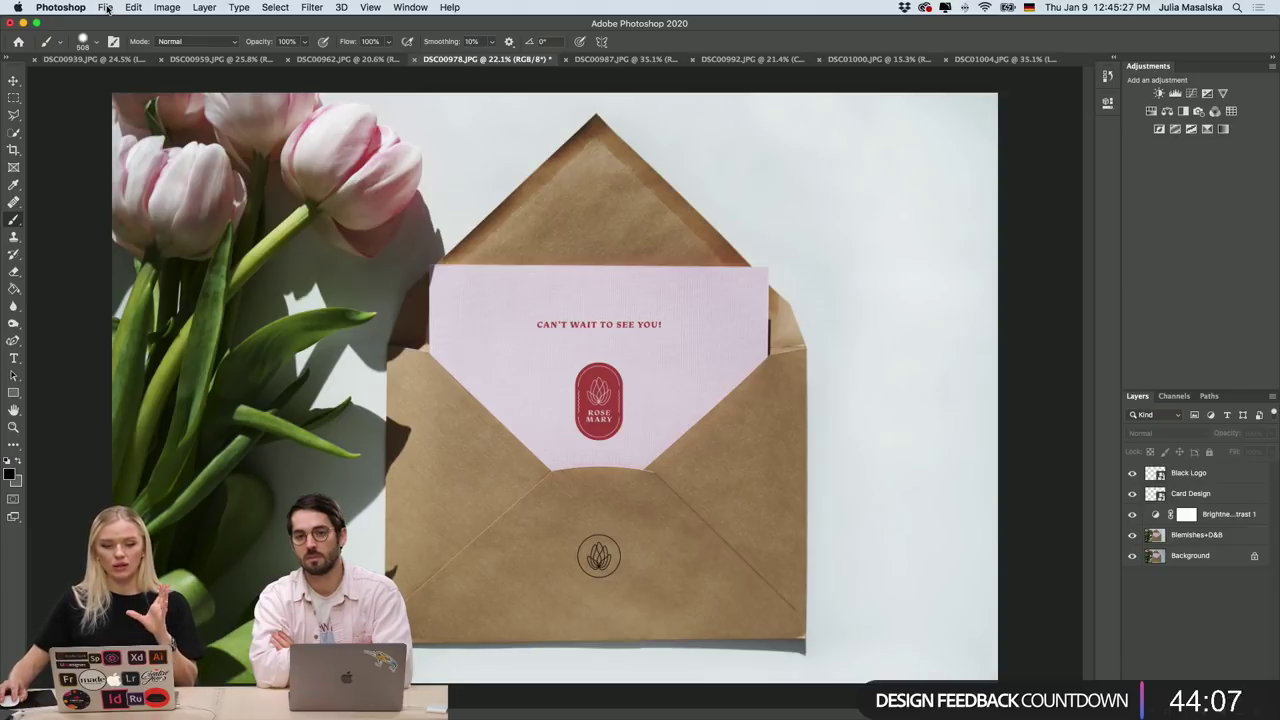
# Set up Save As on the computer to save DSC00978.tif to the Desktop in TIFF format.
pyautogui.click(107, 8)
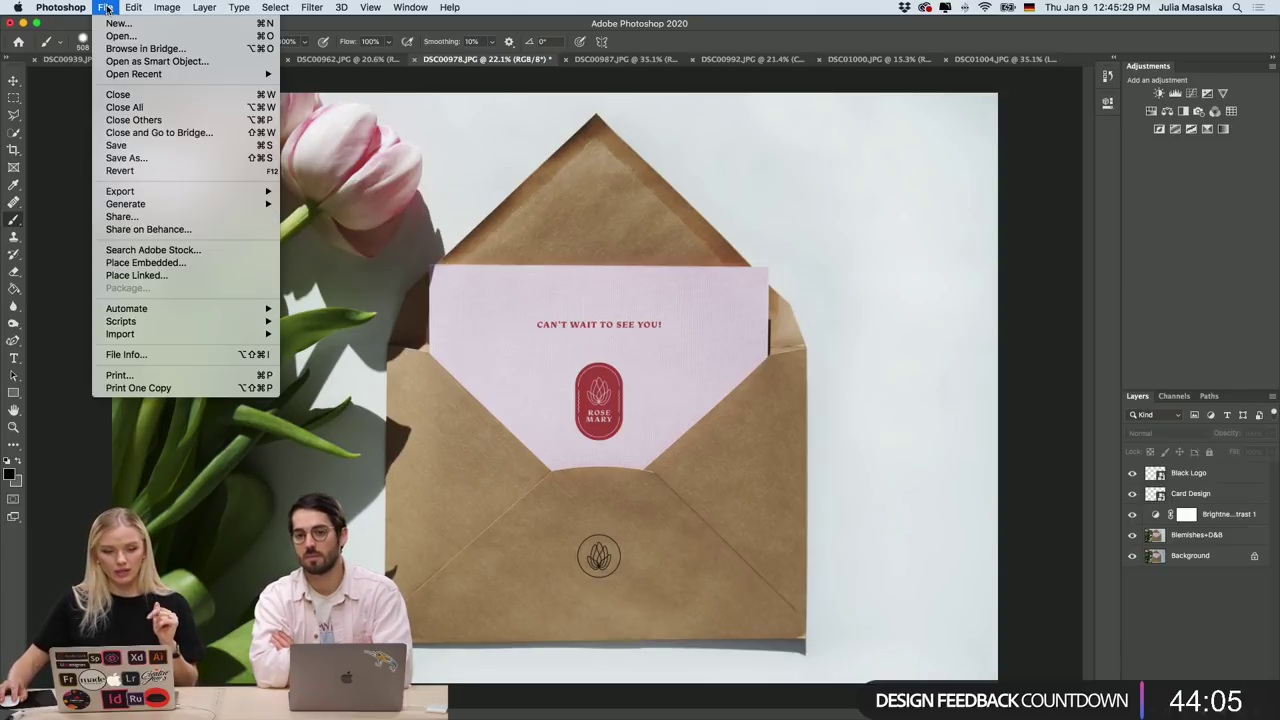
pyautogui.click(160, 160)
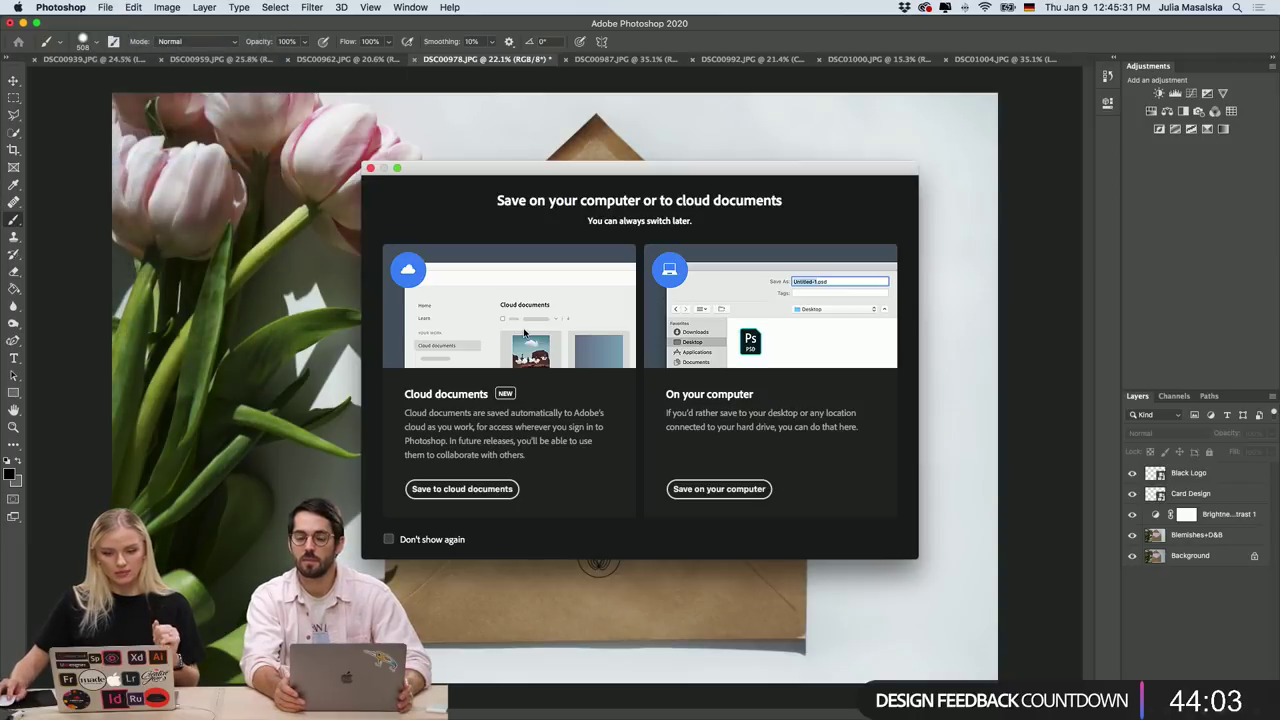
pyautogui.click(694, 496)
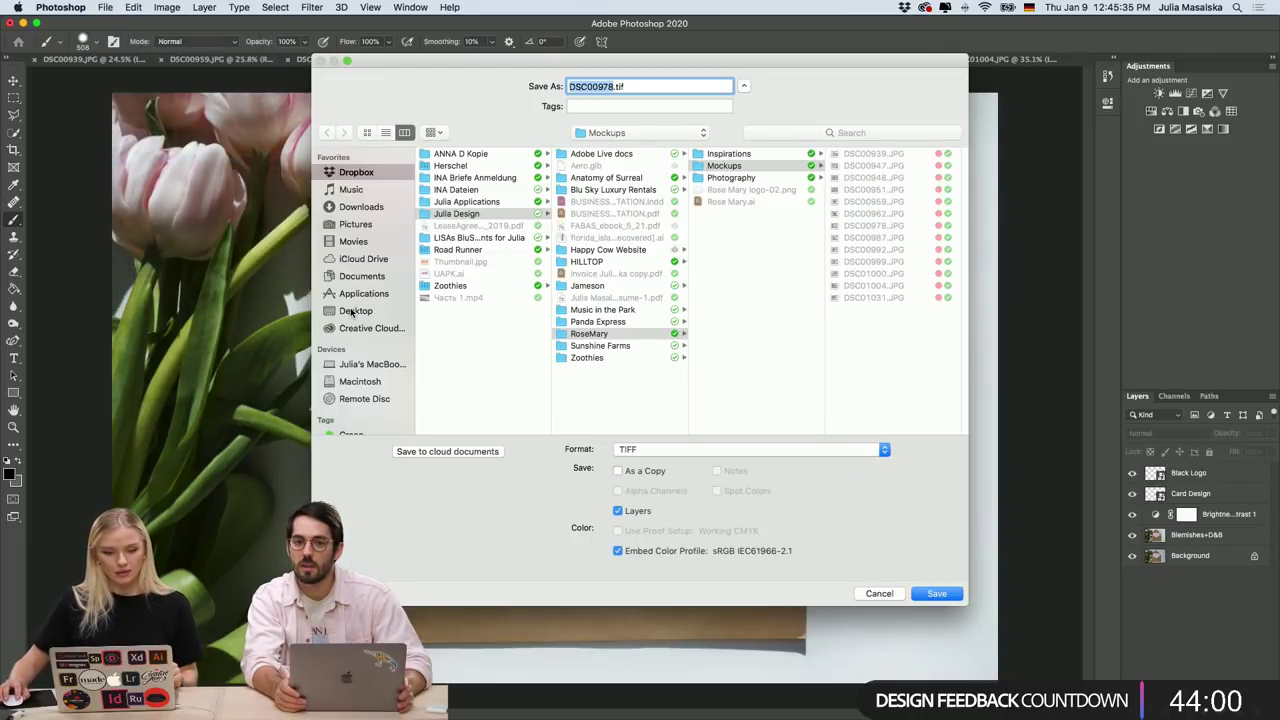
pyautogui.click(354, 311)
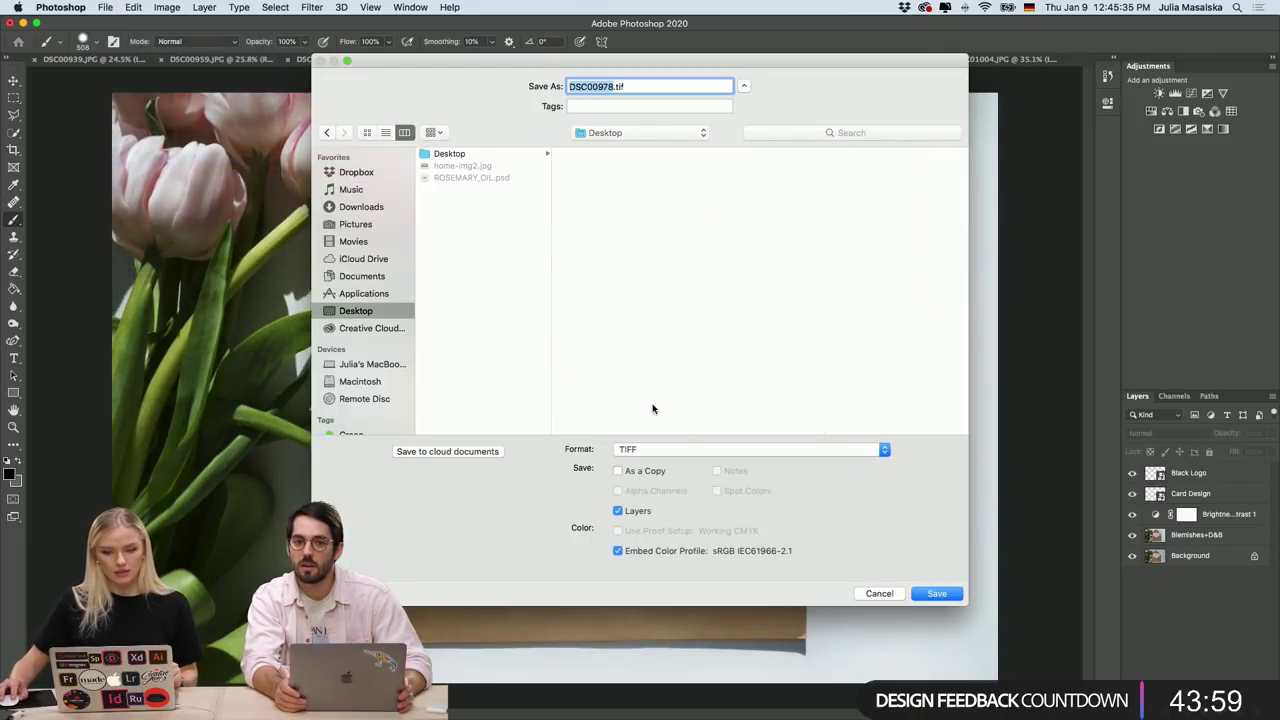
pyautogui.click(885, 452)
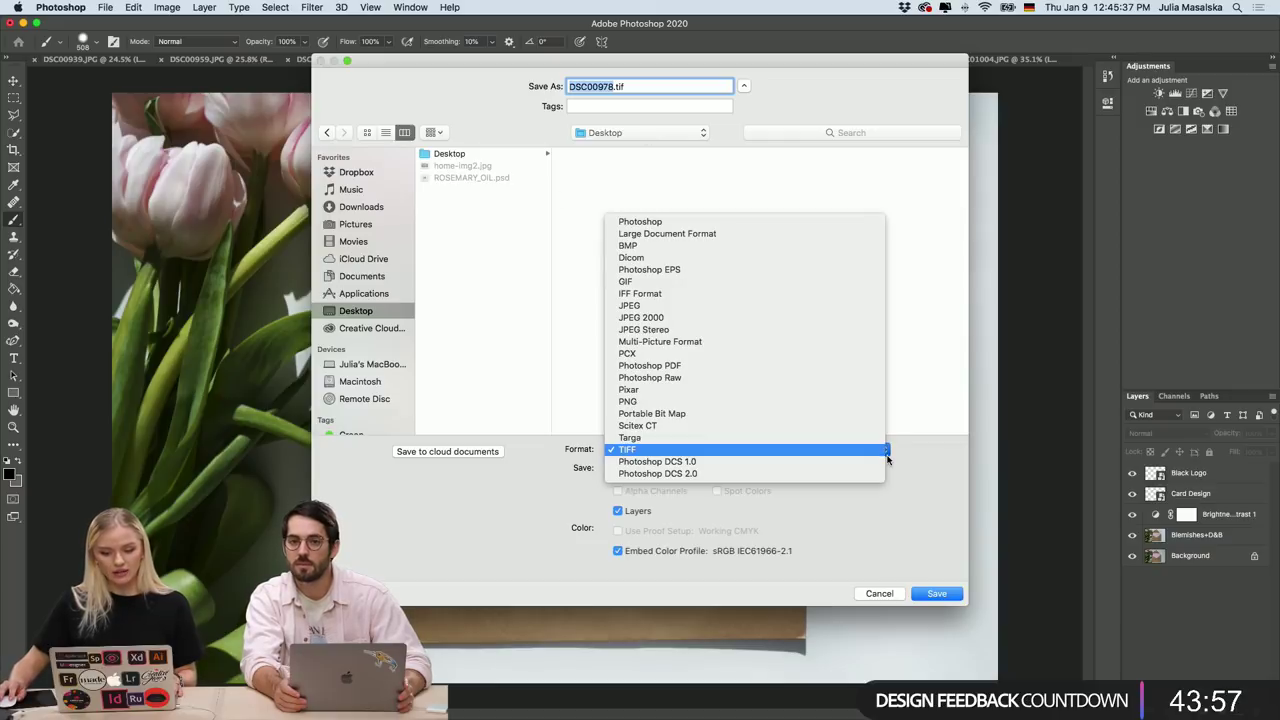
pyautogui.click(877, 452)
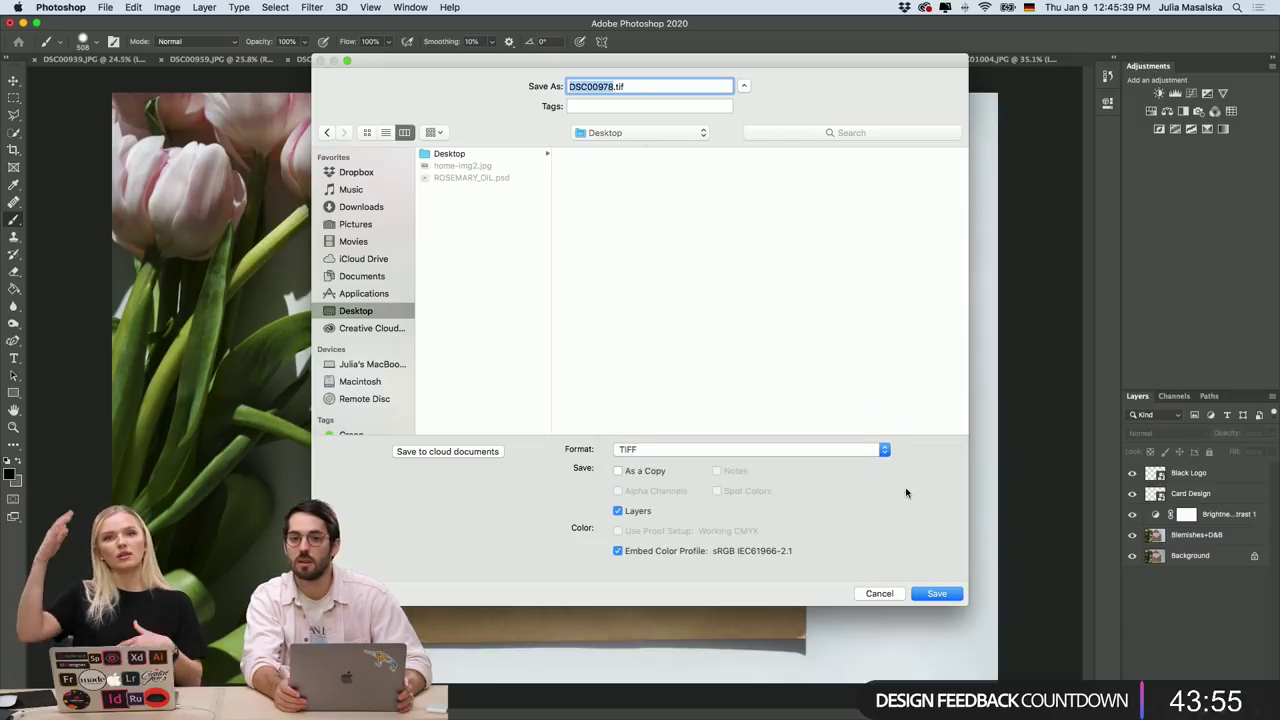
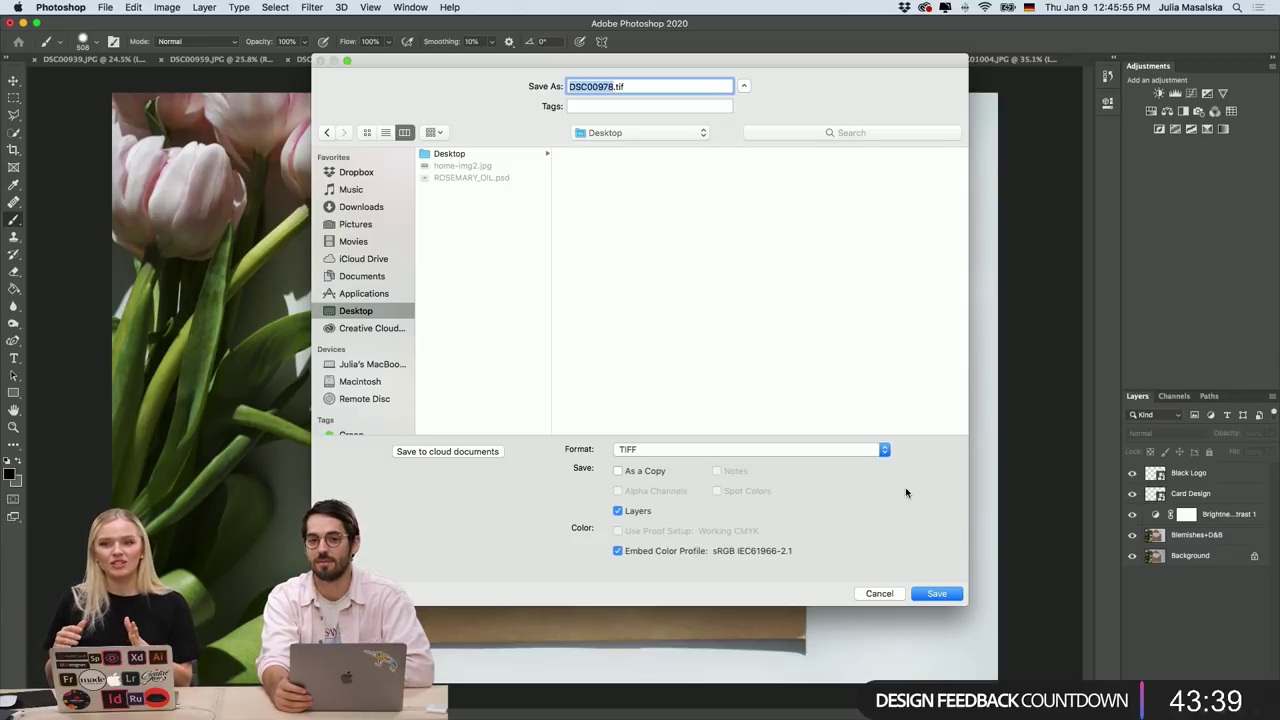
# Cancel the TIFF save and group the layers from Blemishes+D&B through Black Logo into Group 1.
pyautogui.click(884, 596)
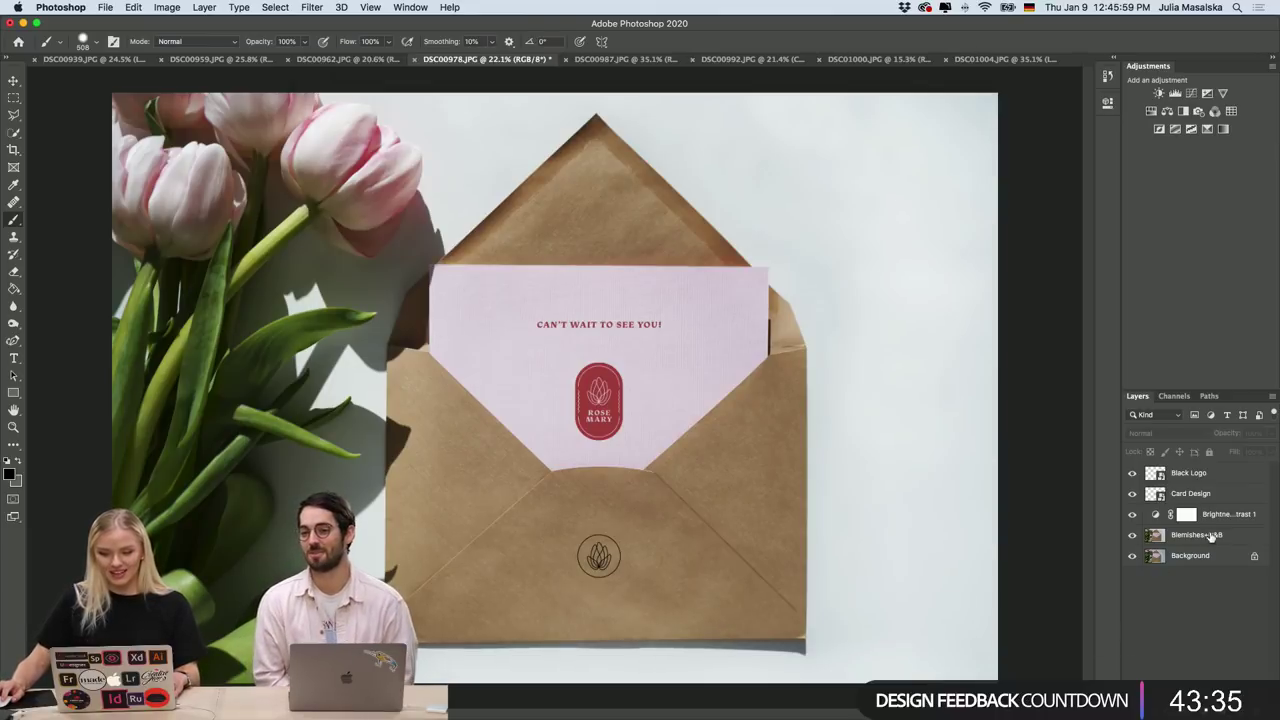
pyautogui.click(1212, 540)
pyautogui.keyDown('shift'); pyautogui.click(1203, 473); pyautogui.keyUp('shift')
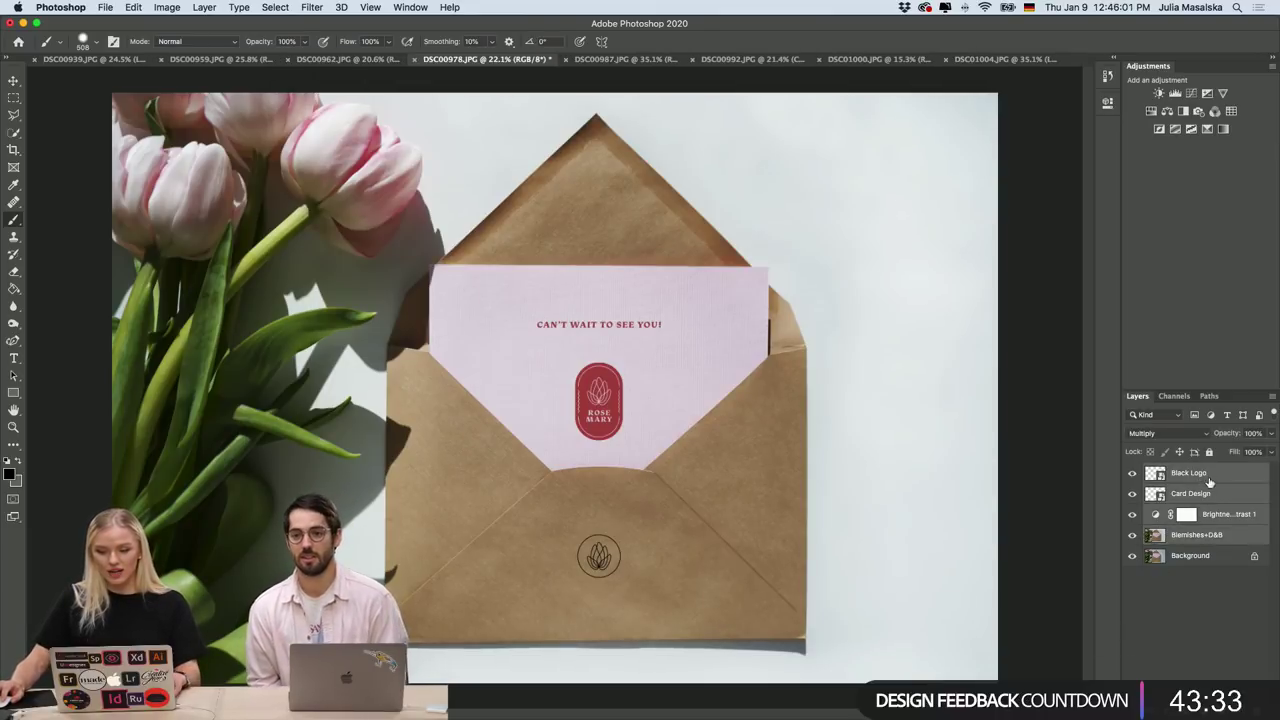
pyautogui.rightClick(1204, 478)
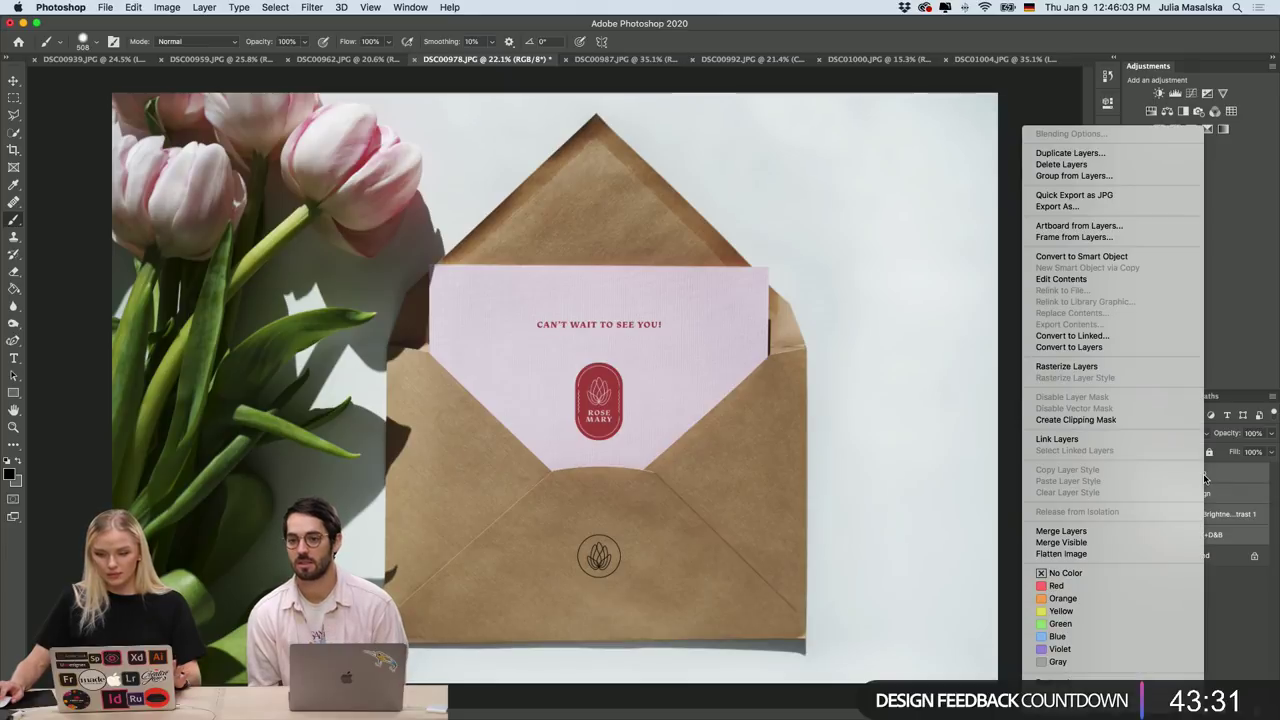
pyautogui.click(1112, 176)
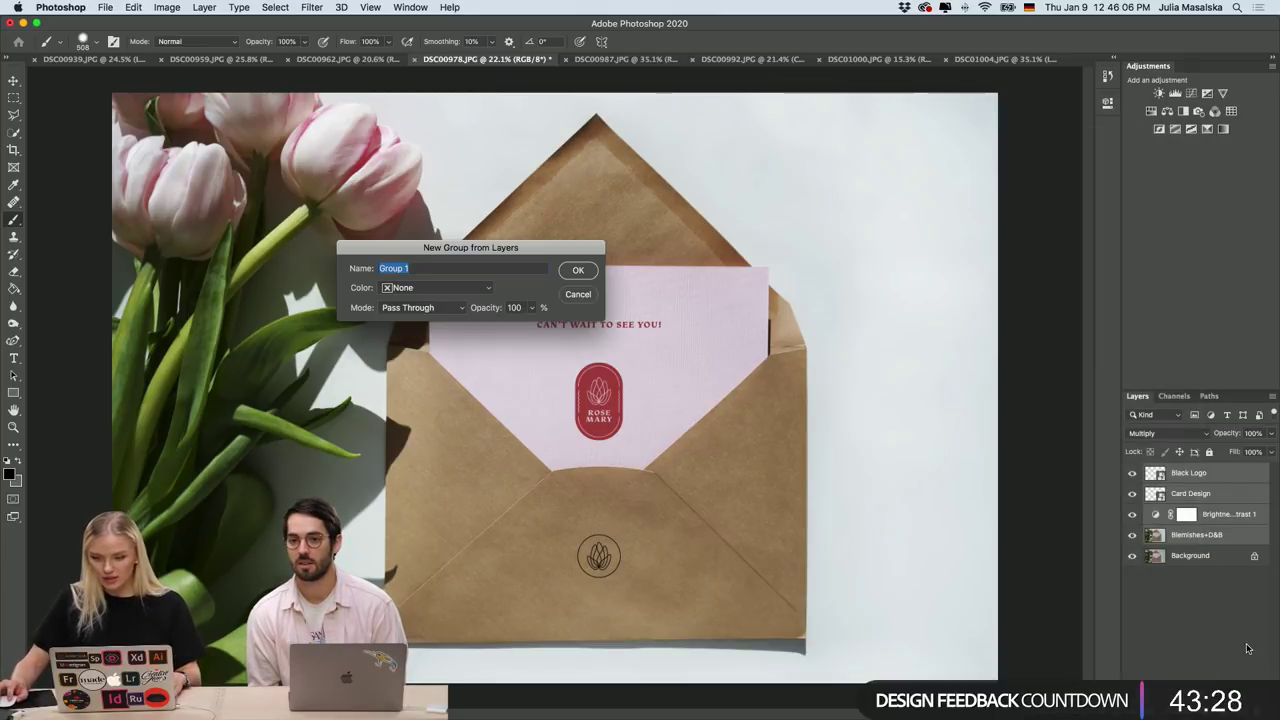
pyautogui.click(590, 271)
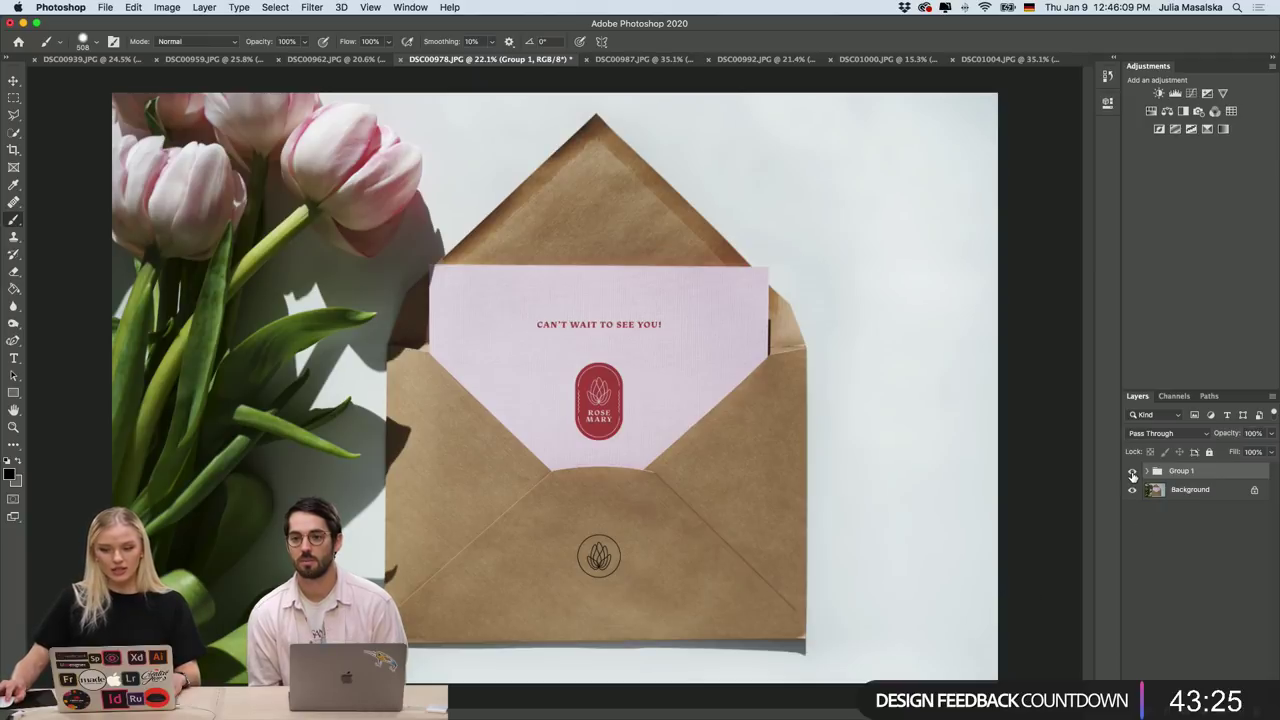
# Toggle Group 1's visibility to compare the envelope before and after, leaving it shown.
pyautogui.click(1132, 472)
pyautogui.click(1132, 472)
pyautogui.click(1132, 472)
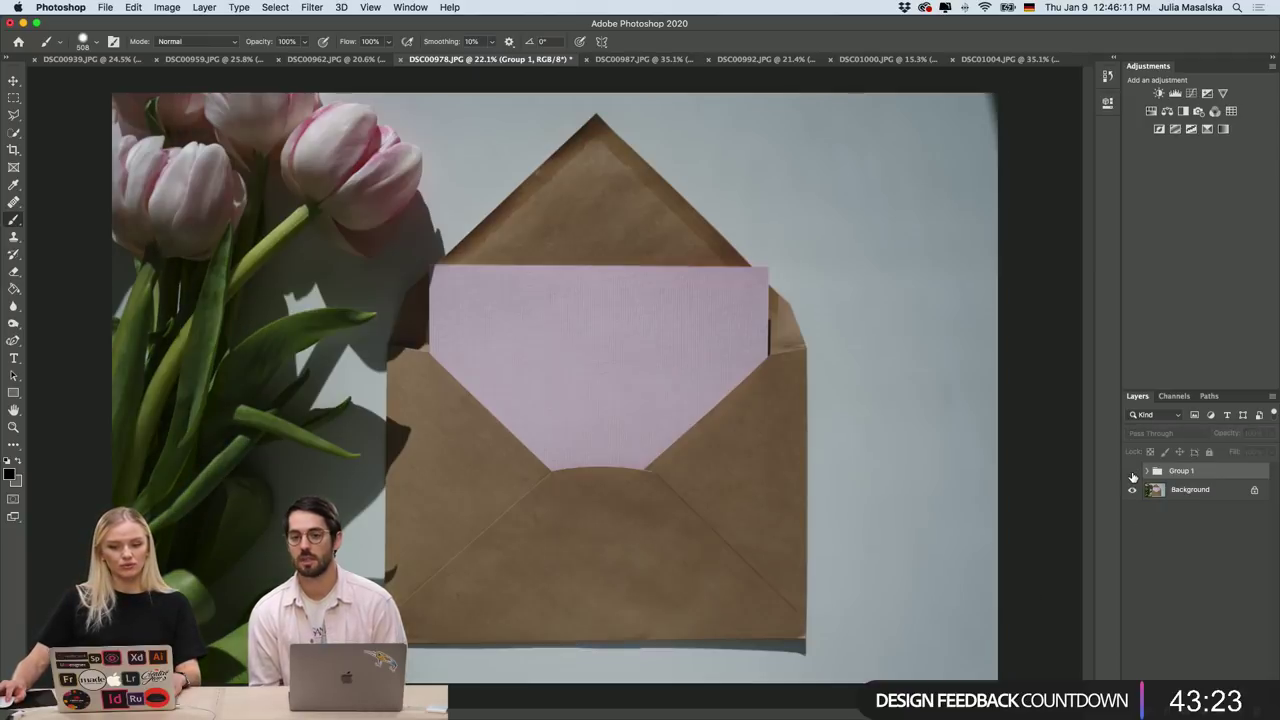
pyautogui.click(1132, 472)
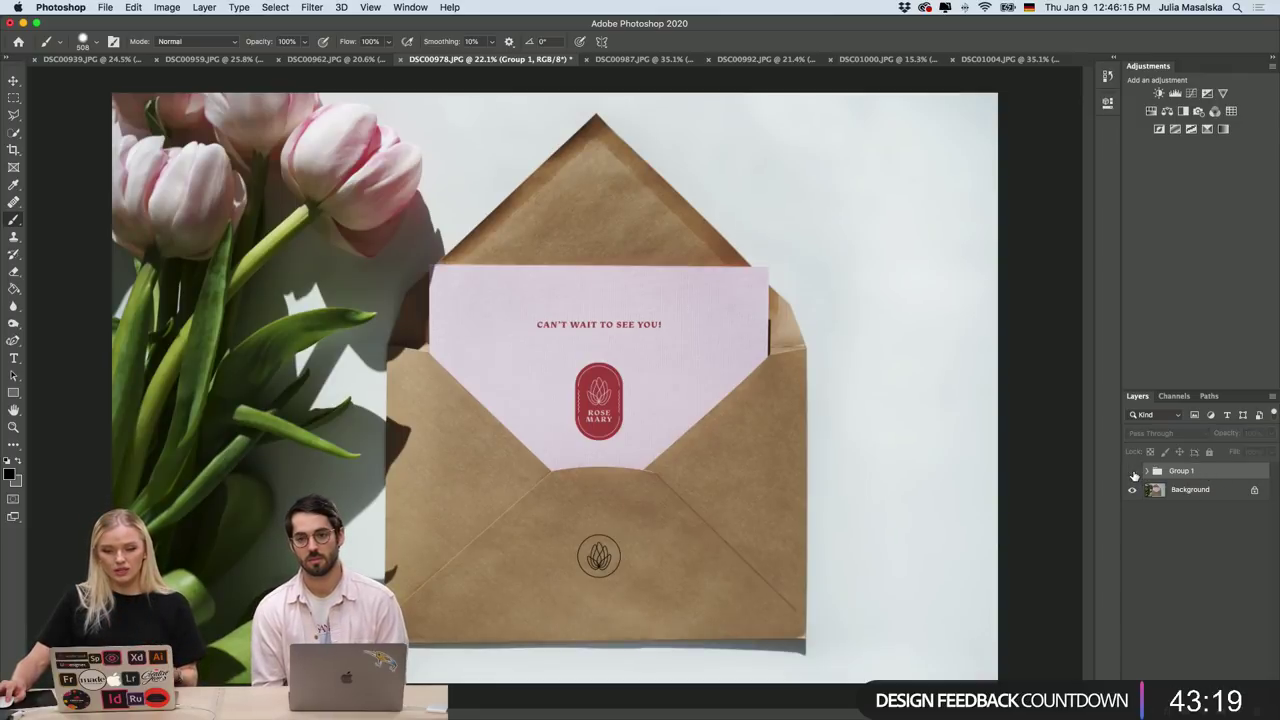
pyautogui.click(1133, 474)
pyautogui.click(1133, 474)
pyautogui.click(1133, 471)
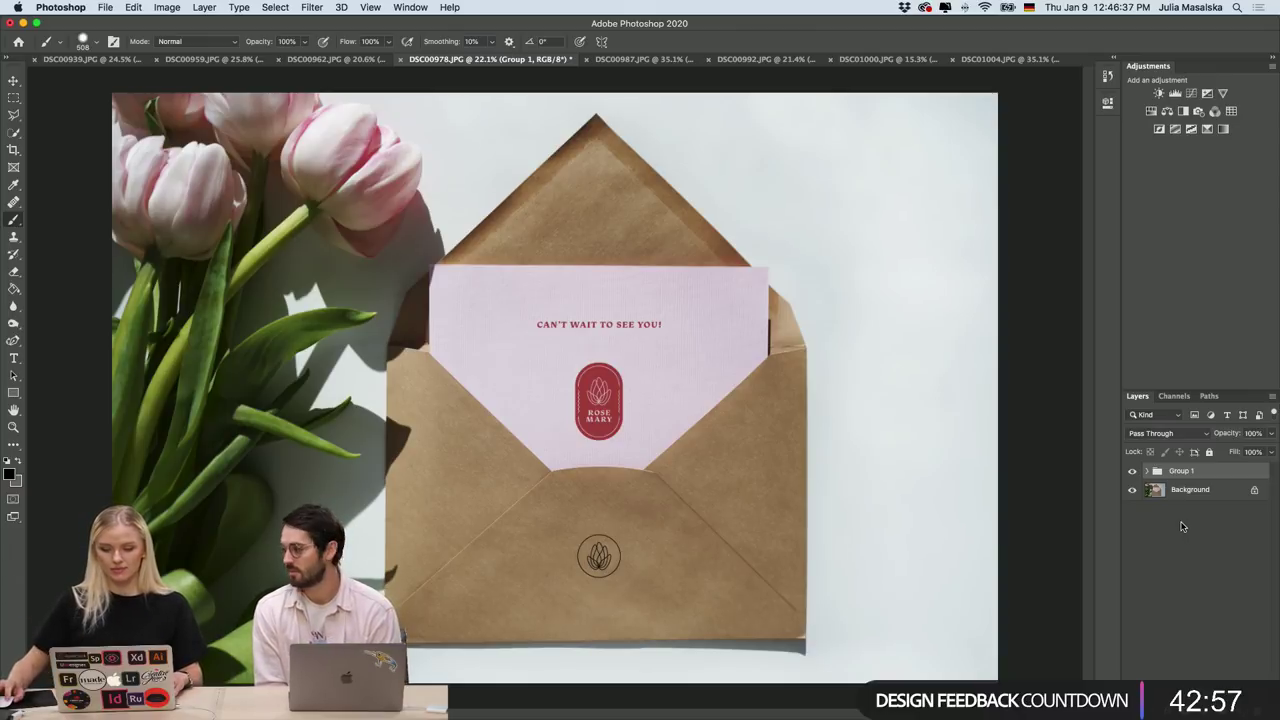
# Switch from DSC01004 to the white-flowers photo DSC01000.JPG.
pyautogui.click(998, 60)
pyautogui.scroll(5, 838, 165)
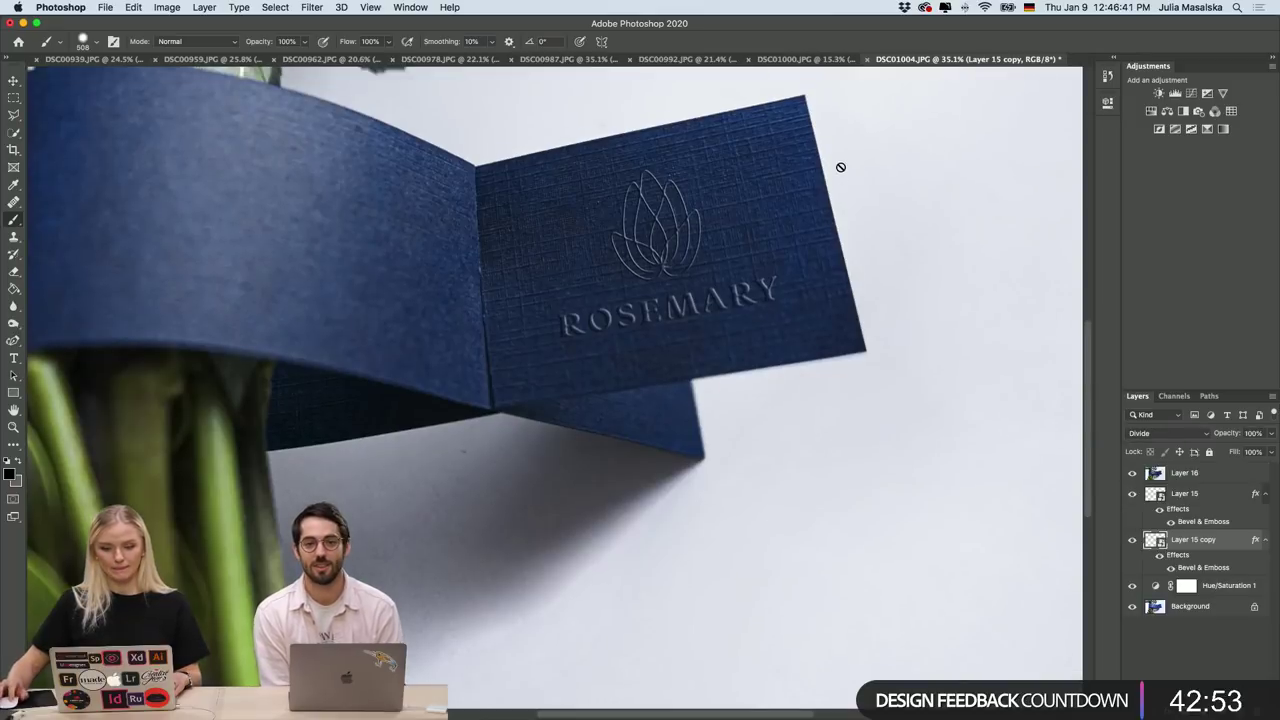
pyautogui.click(805, 60)
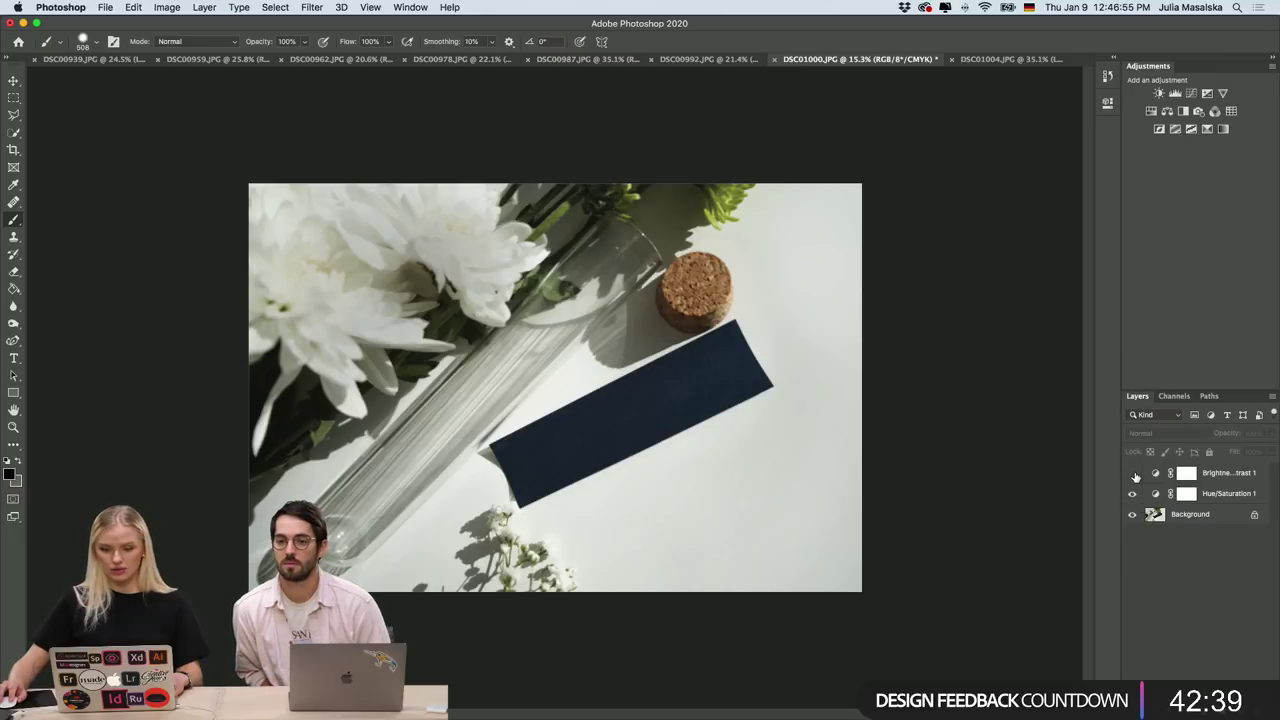
# Compare the photo with Brightness/Contrast 1 on and off, leaving the adjustment visible.
pyautogui.click(1134, 474)
pyautogui.click(1134, 474)
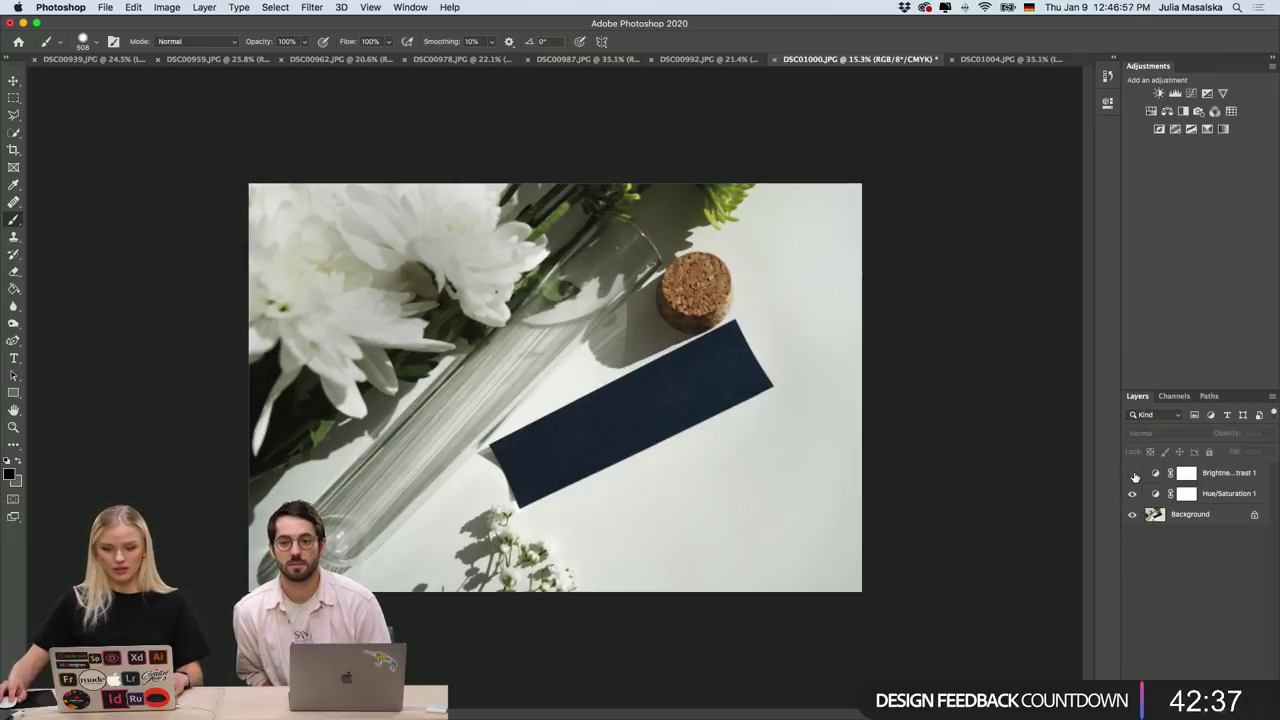
pyautogui.click(1134, 474)
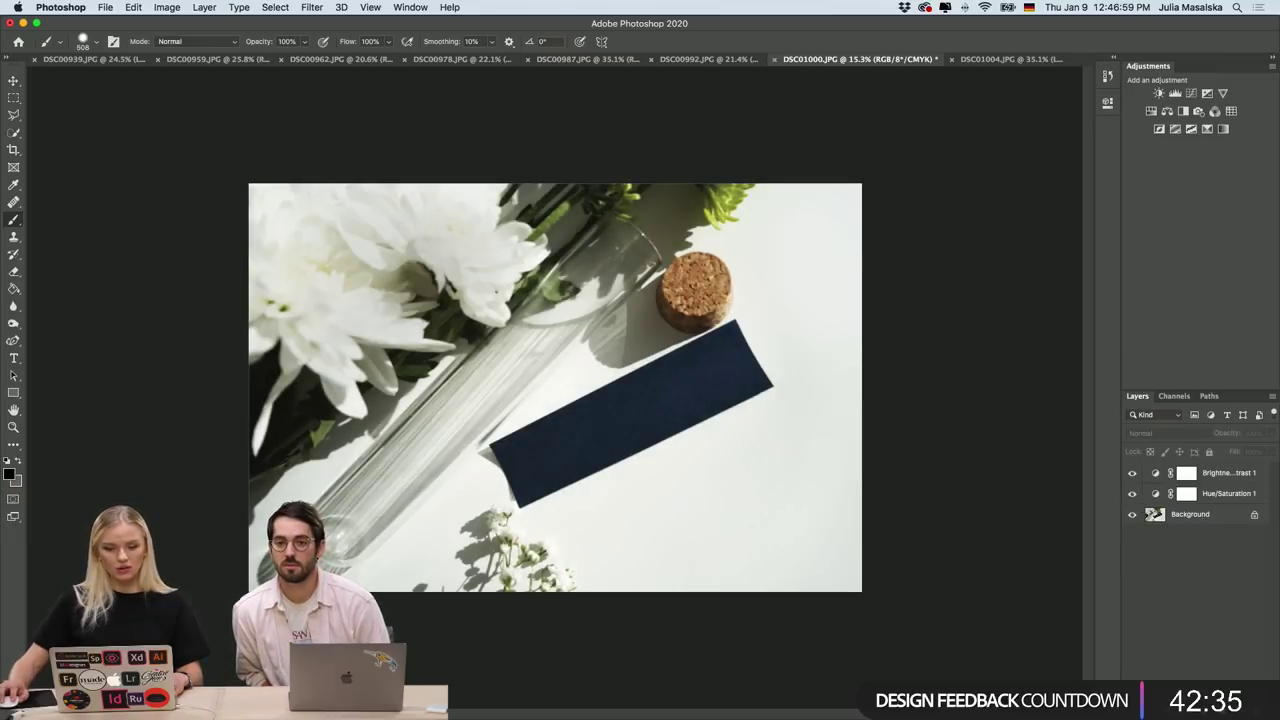
# In Illustrator, select the CAN'T WAIT TO SEE YOU! lettering group and take it back to Photoshop.
pyautogui.moveTo(440, 712)
pyautogui.click(569, 703)
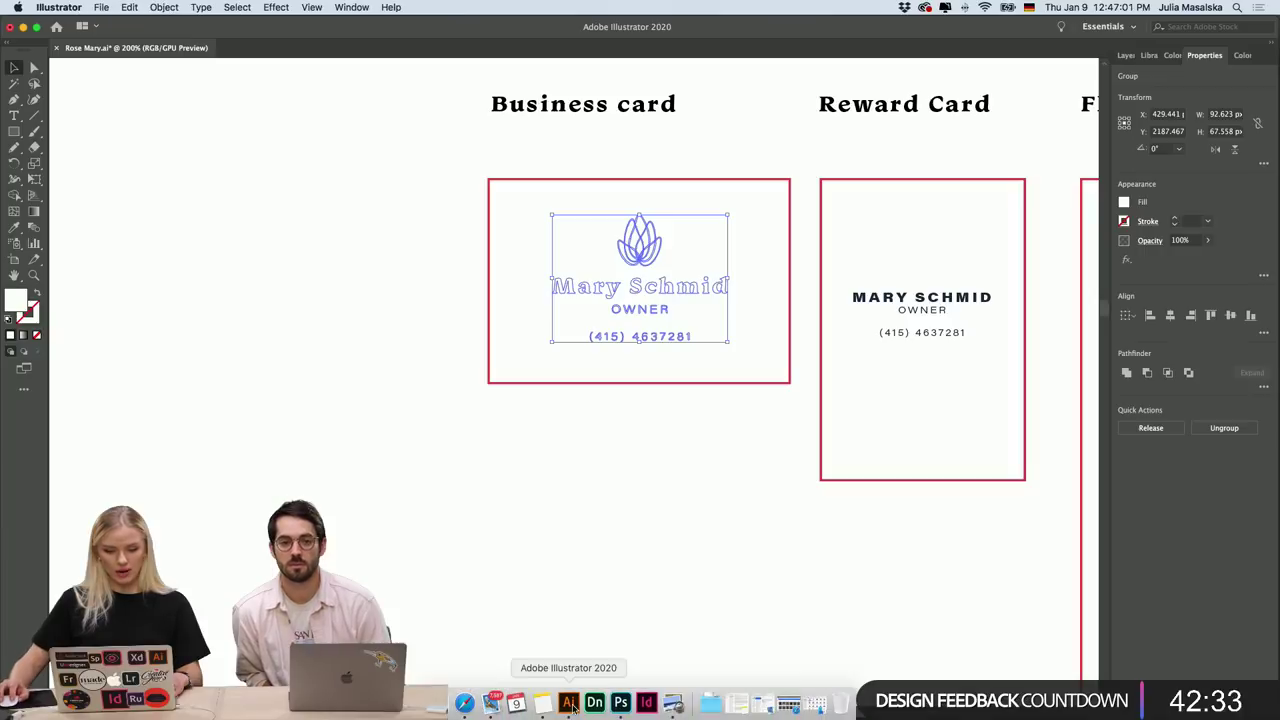
pyautogui.press('Delete')
pyautogui.scroll(-10, 800, 467)
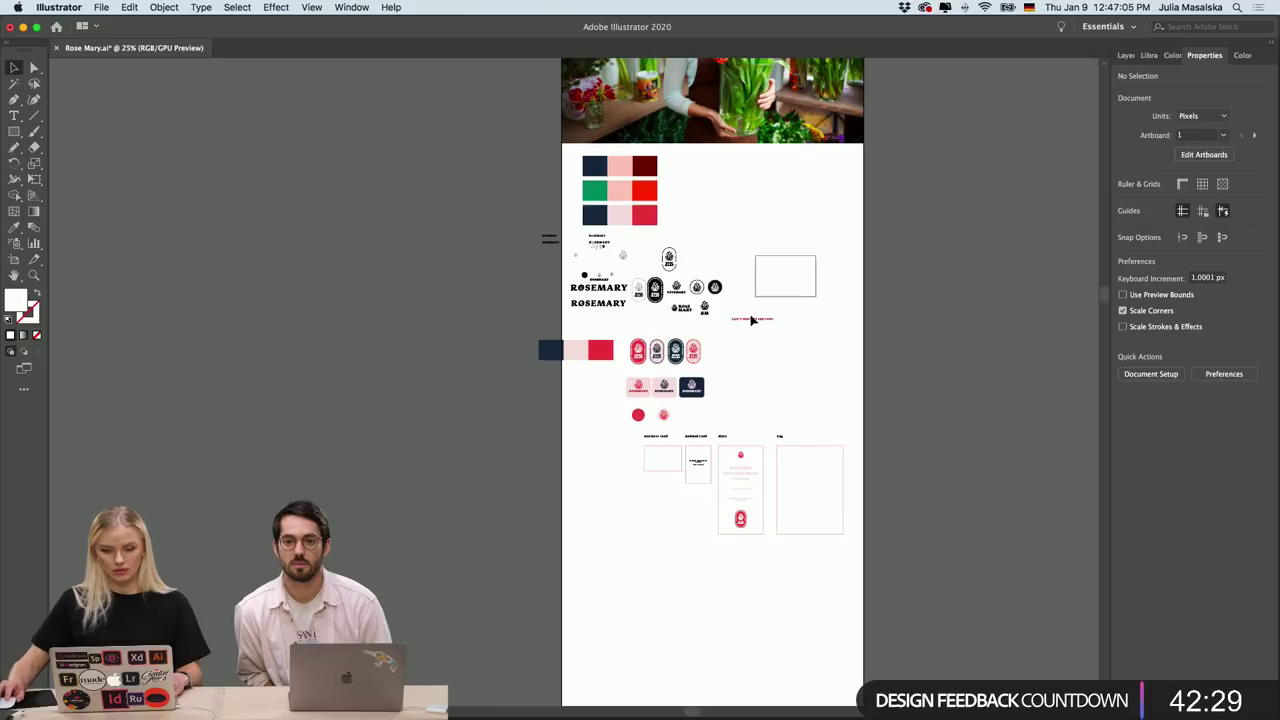
pyautogui.scroll(4, 752, 318)
pyautogui.click(757, 332)
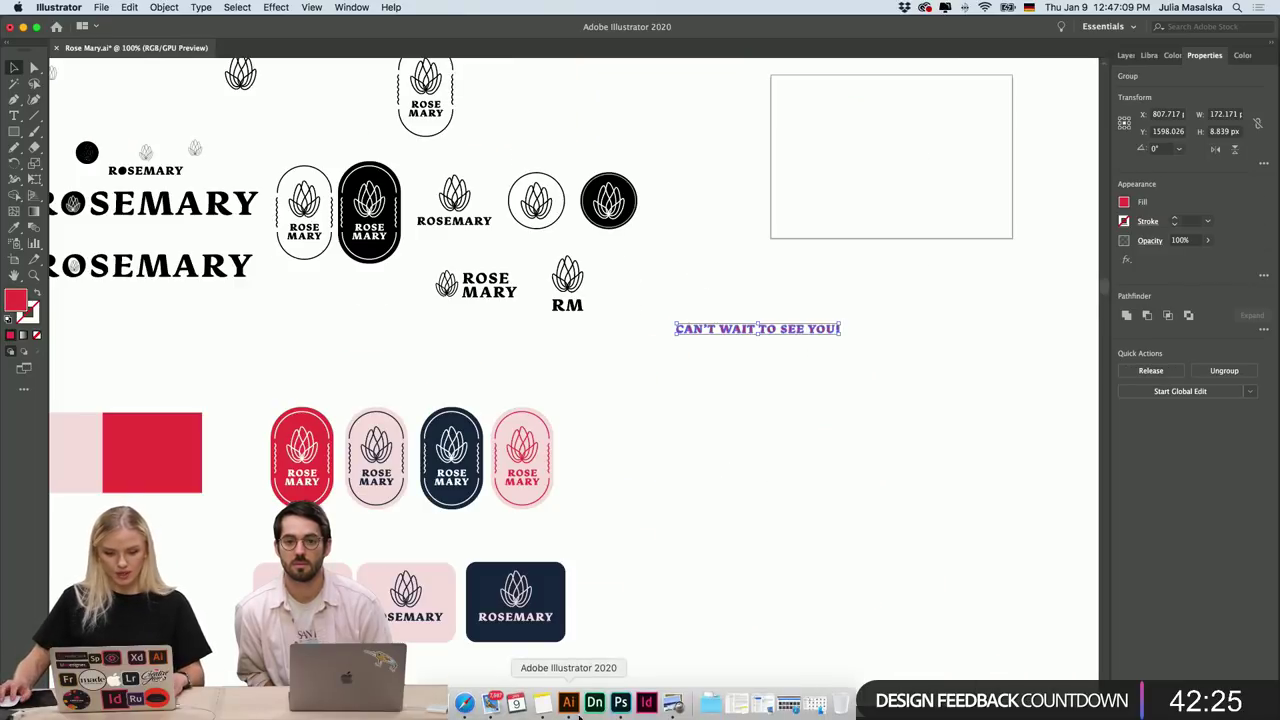
pyautogui.click(620, 703)
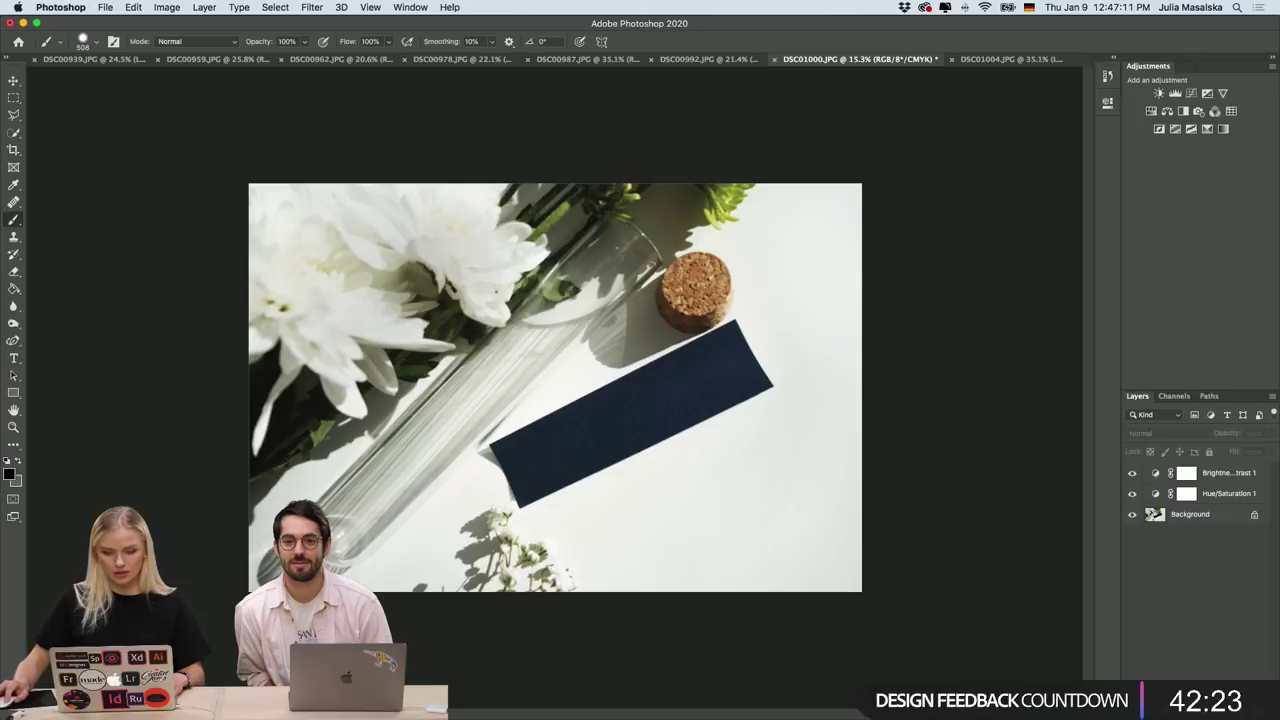
# Paste the lettering as a smart object, enlarged to about 208% and tilted about -25.7°.
pyautogui.press('super+v')
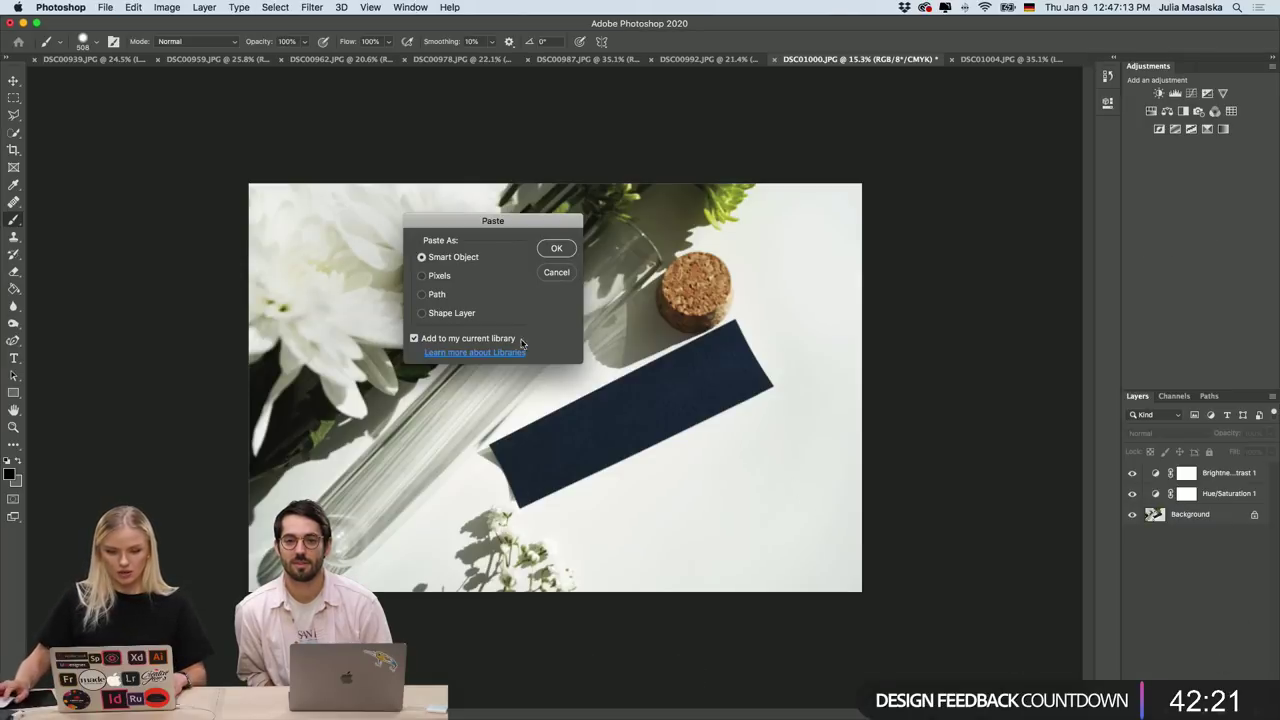
pyautogui.click(556, 250)
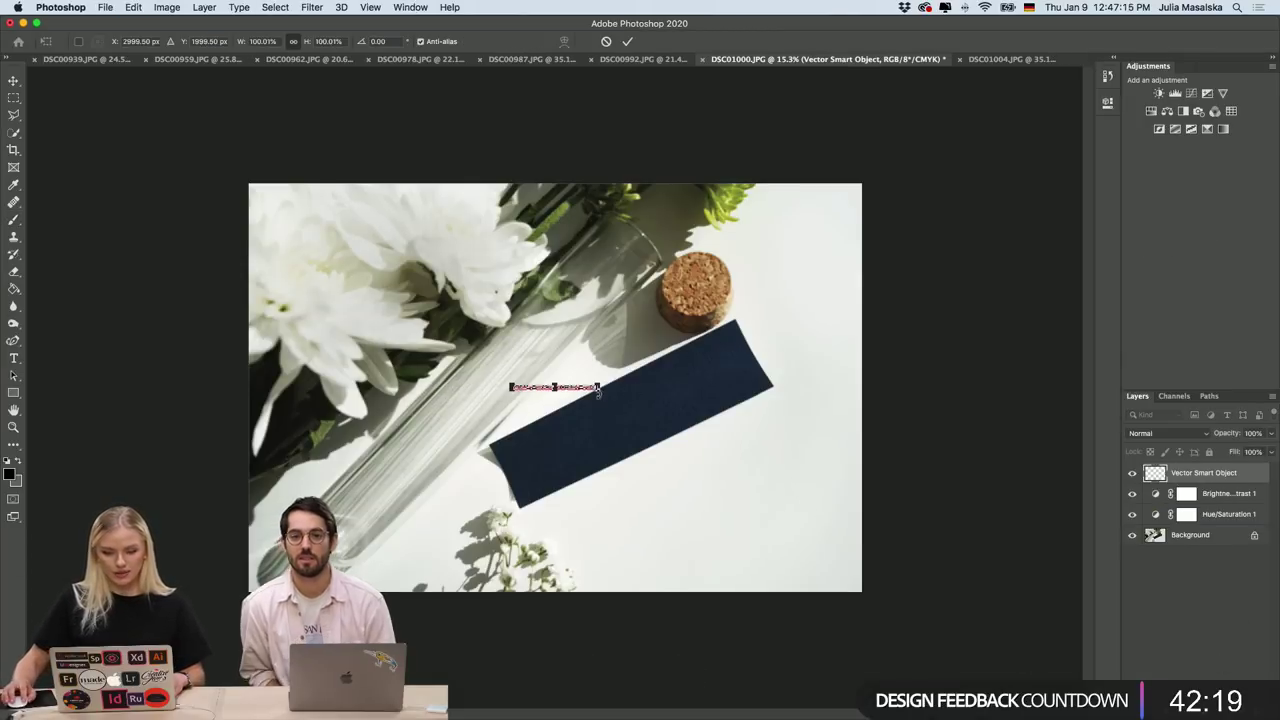
pyautogui.moveTo(598, 392); pyautogui.dragTo(692, 396)
pyautogui.moveTo(503, 407); pyautogui.dragTo(603, 418)
# Move the lettering onto the navy card, tilt it to -27°, and commit the transform.
pyautogui.scroll(5, 603, 418)
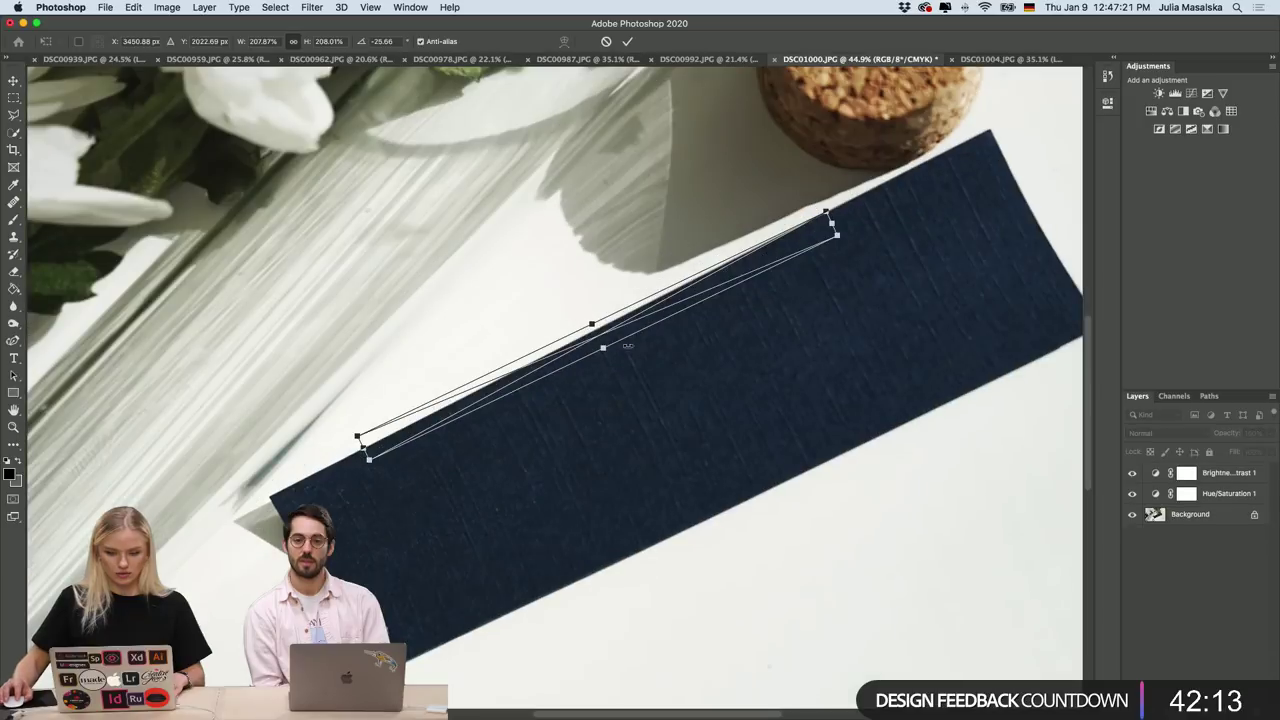
pyautogui.moveTo(666, 307); pyautogui.dragTo(738, 380)
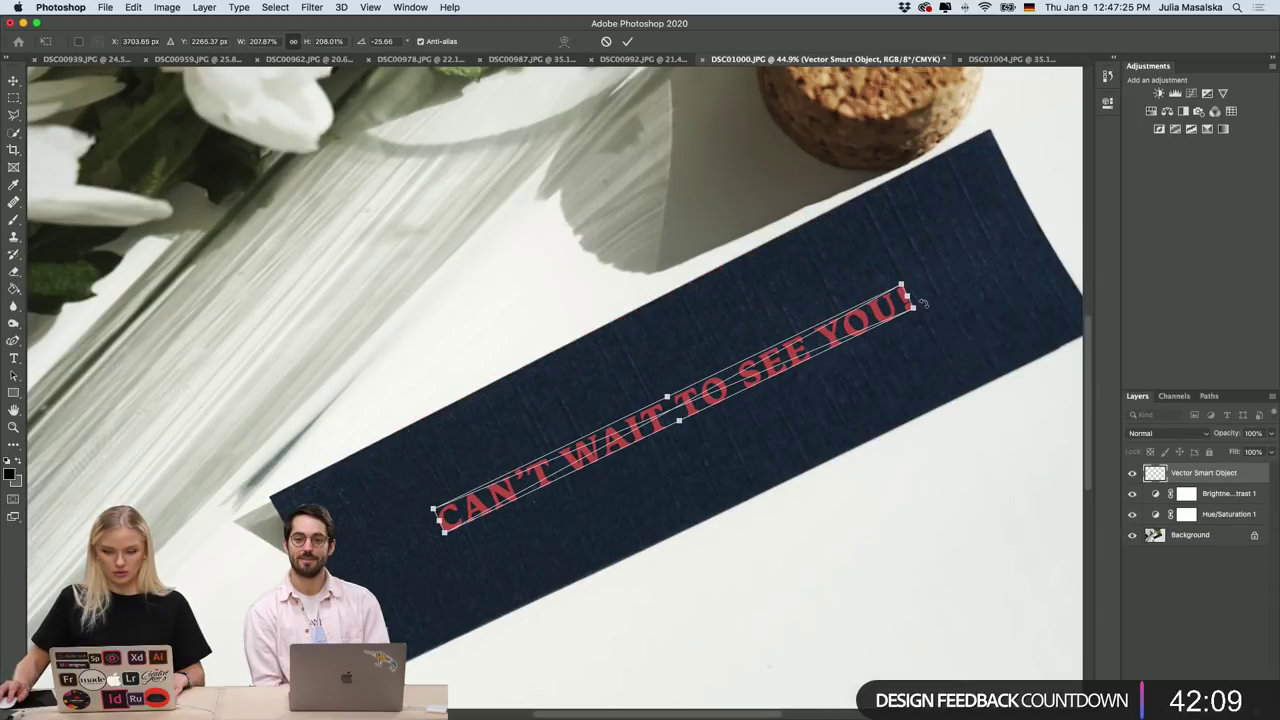
pyautogui.moveTo(925, 306); pyautogui.dragTo(922, 298)
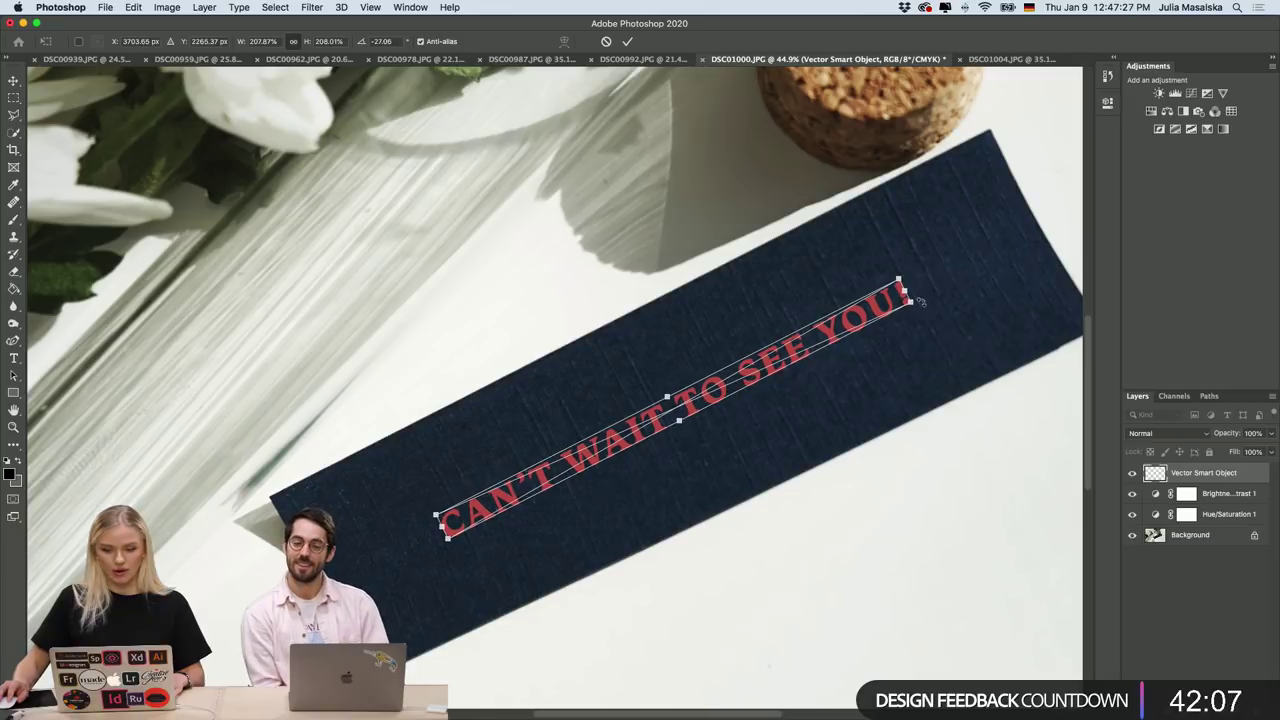
pyautogui.click(627, 41)
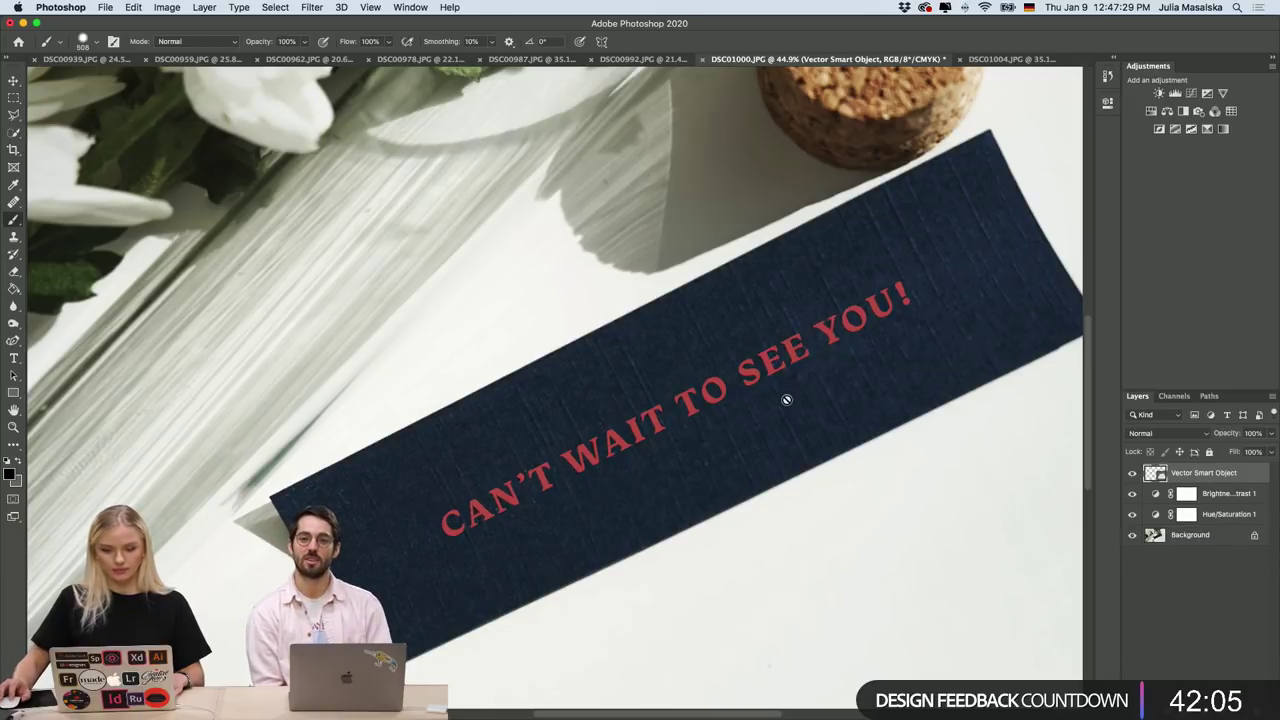
pyautogui.press('b')
pyautogui.press('super+0')
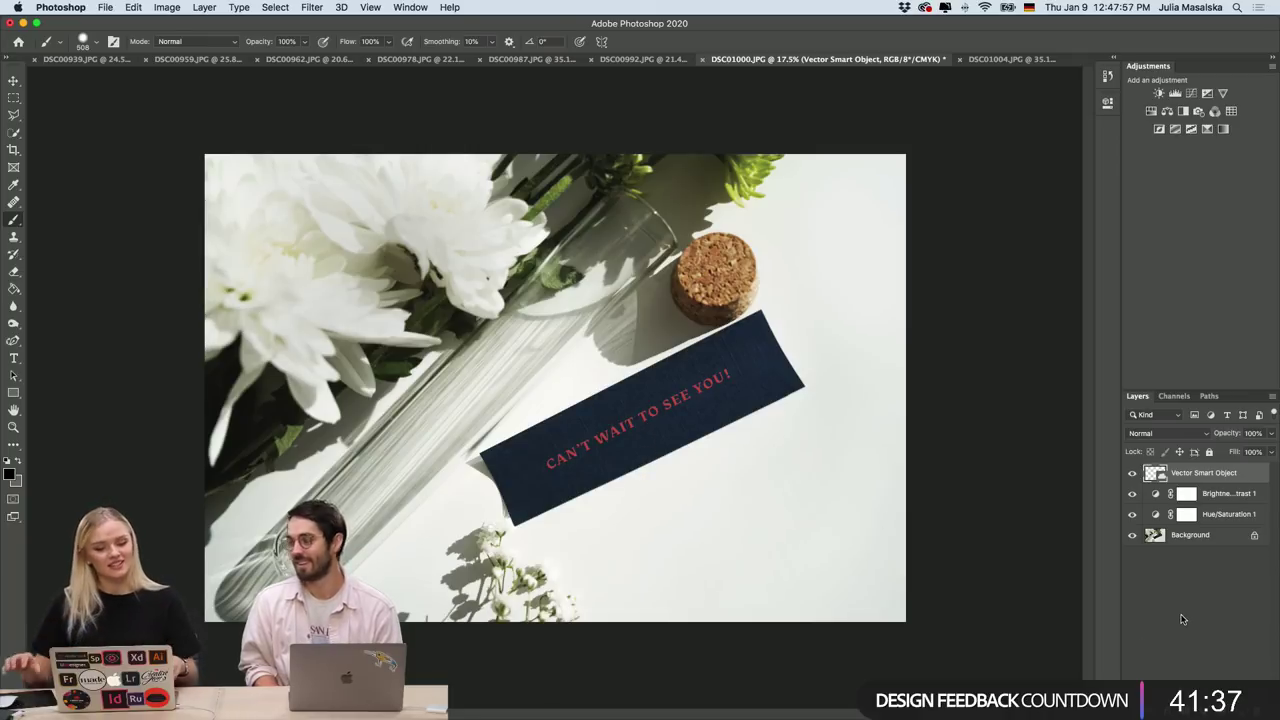
pyautogui.scroll(3, 589, 418)
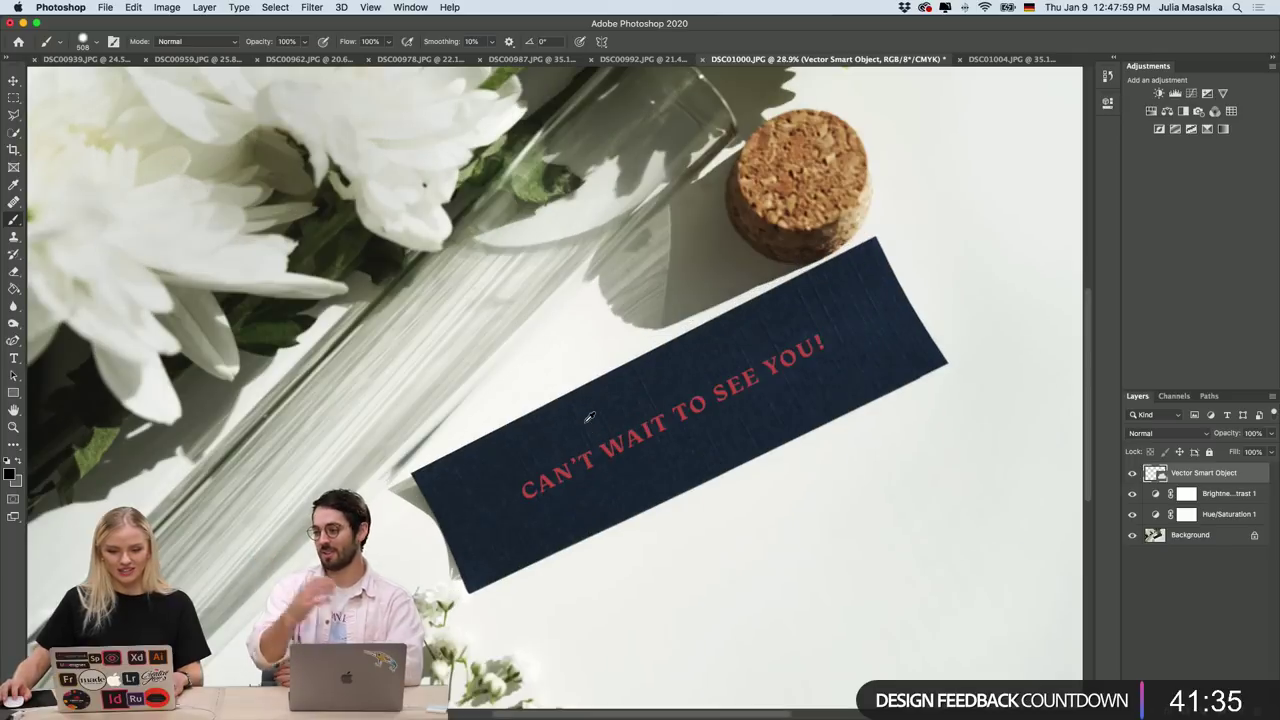
pyautogui.scroll(3, 744, 438)
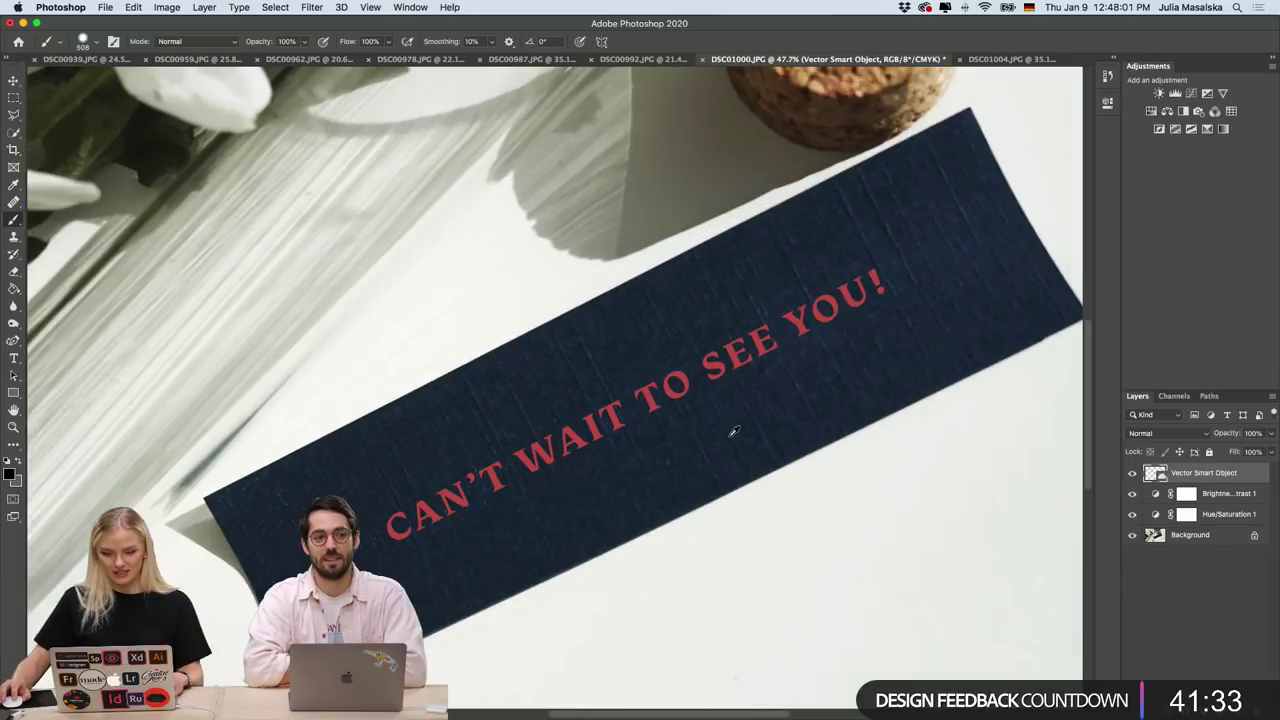
# Set the Vector Smart Object lettering layer's blend mode to Lighten, then deselect it.
pyautogui.click(1160, 431)
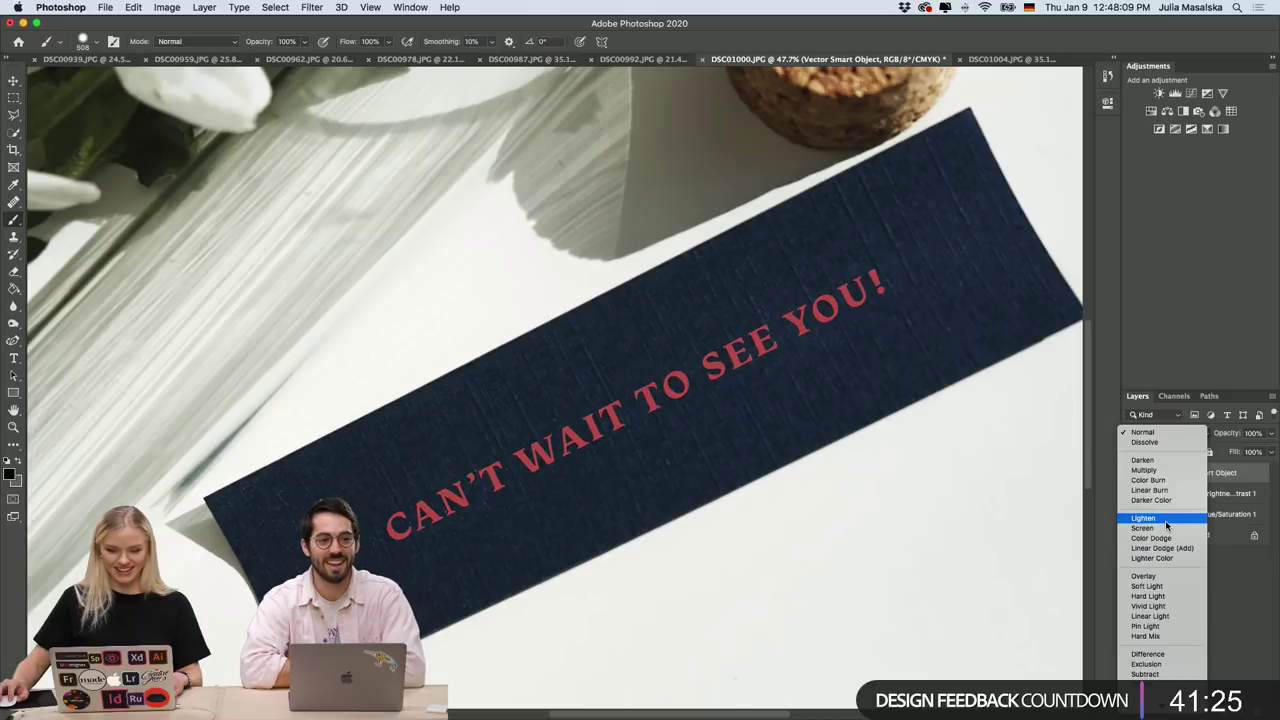
pyautogui.click(1165, 520)
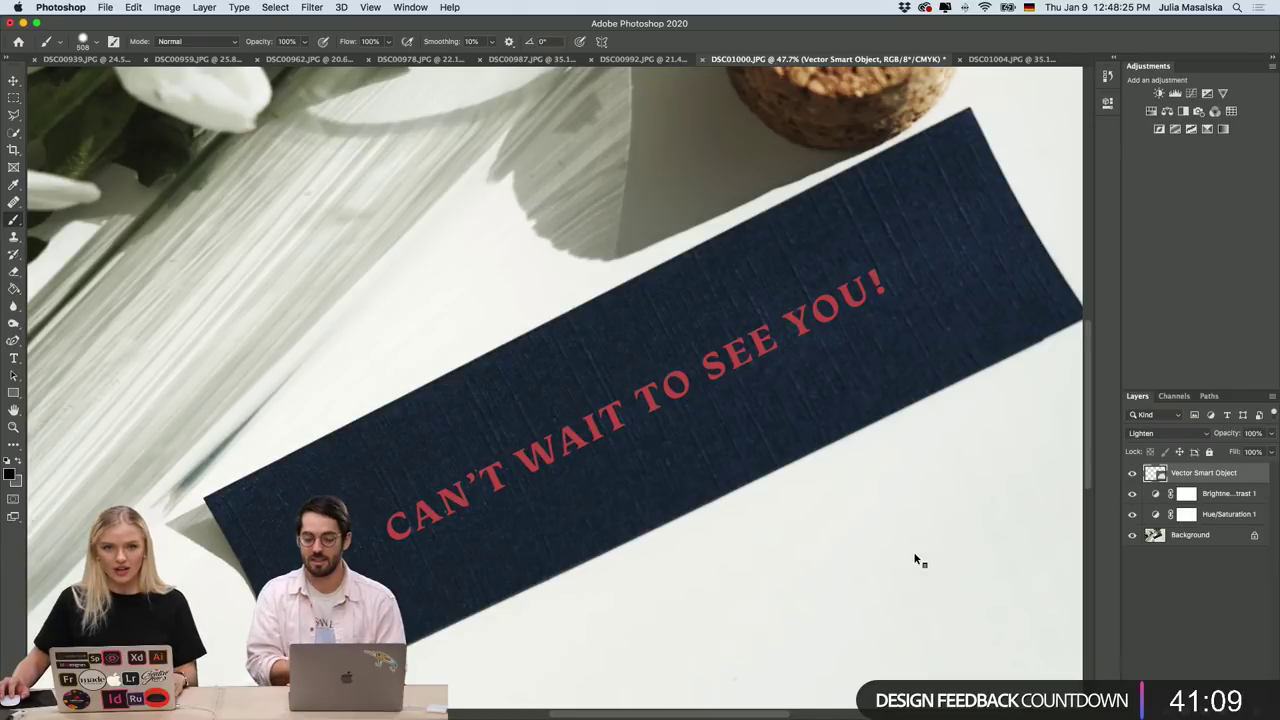
pyautogui.scroll(-6, 914, 554)
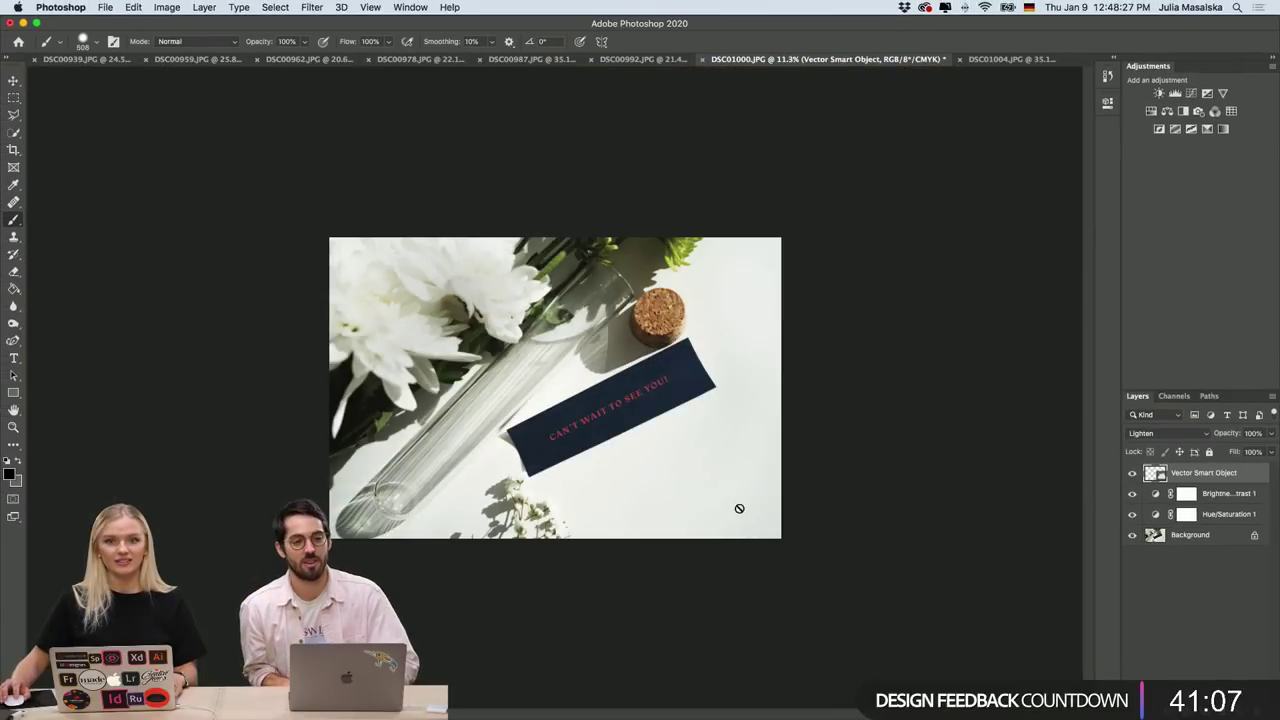
pyautogui.scroll(2, 740, 506)
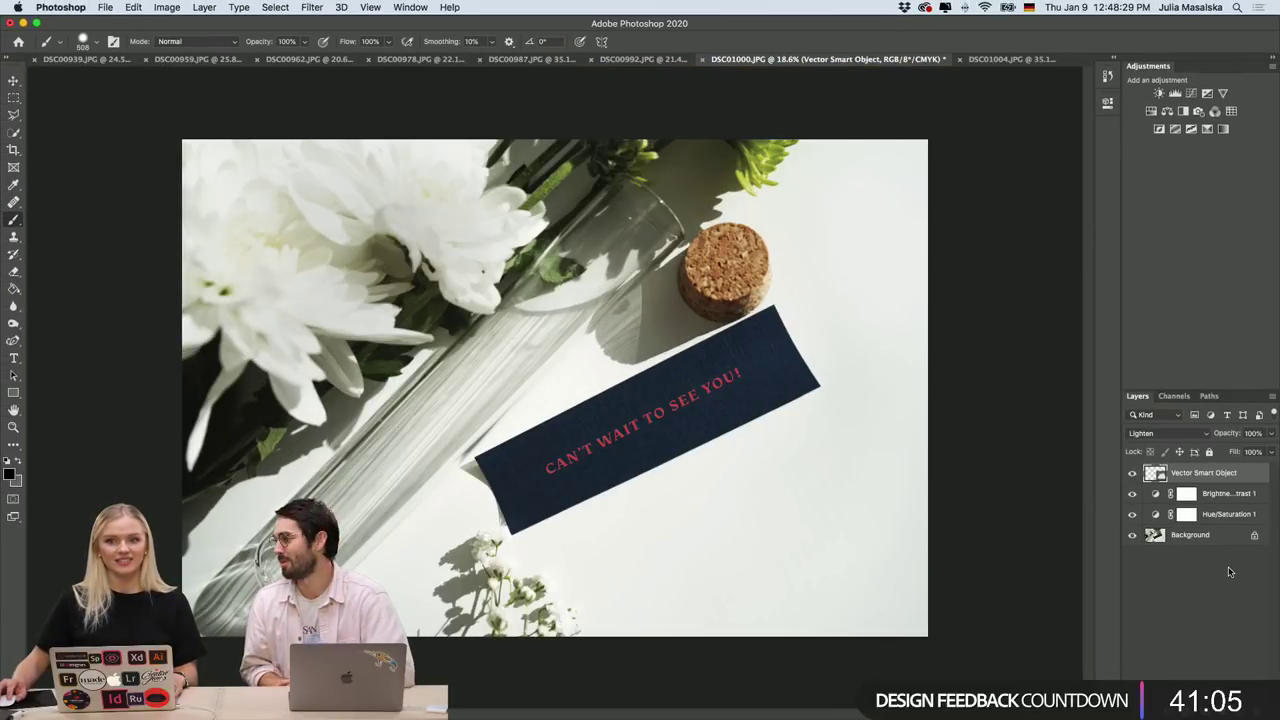
pyautogui.click(1180, 575)
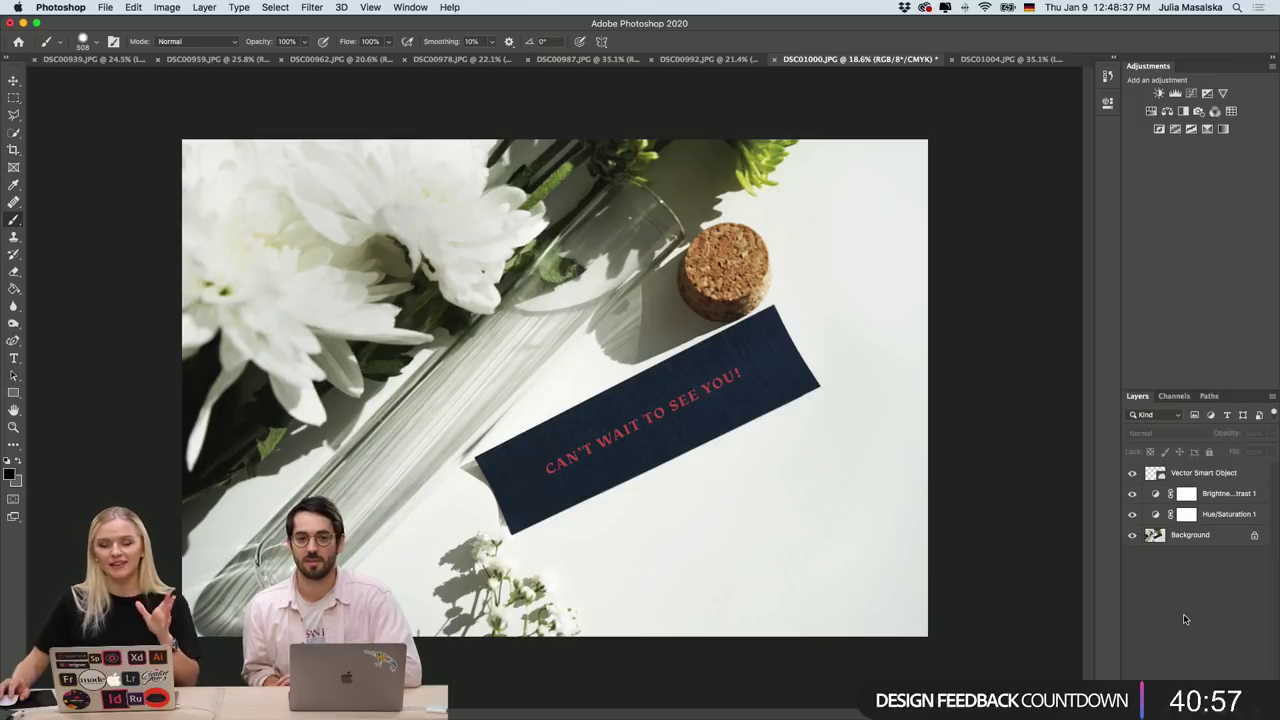
pyautogui.moveTo(565, 710)
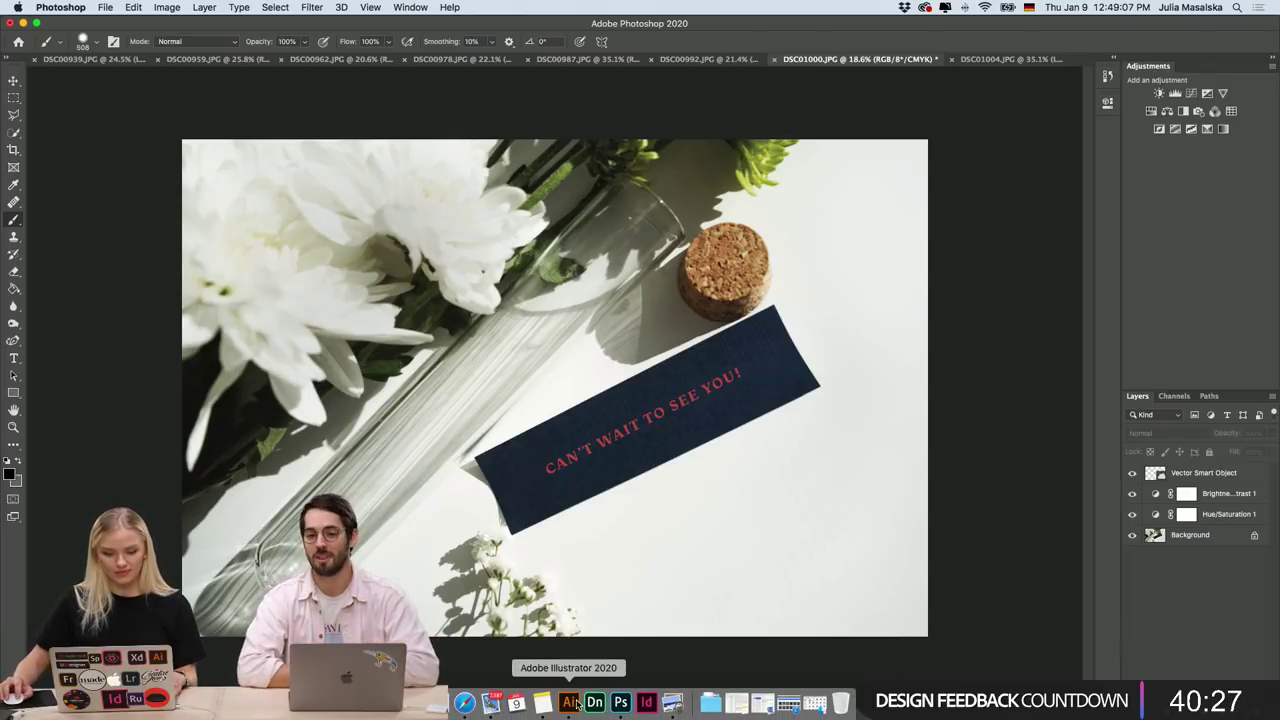
# In Illustrator, change the CAN'T WAIT TO SEE YOU! text fill to white (FFFFFF), then return to Photoshop.
pyautogui.click(568, 703)
pyautogui.doubleClick(15, 304)
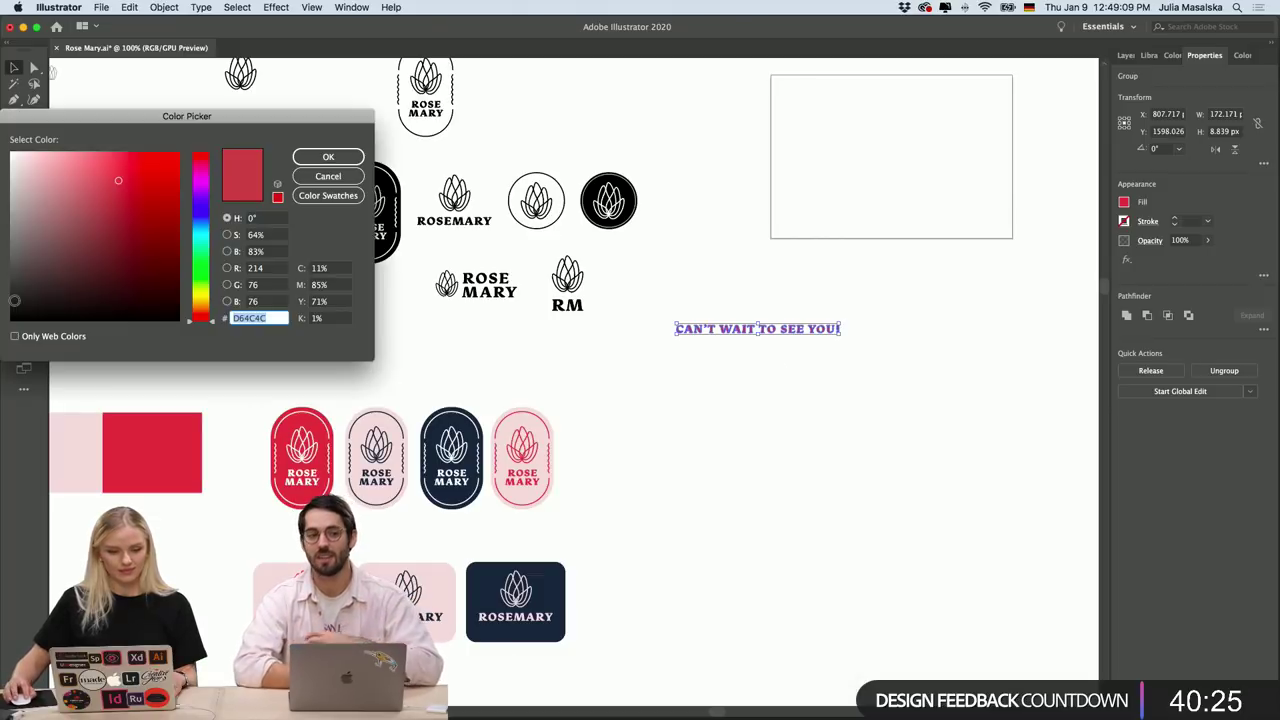
pyautogui.click(13, 155)
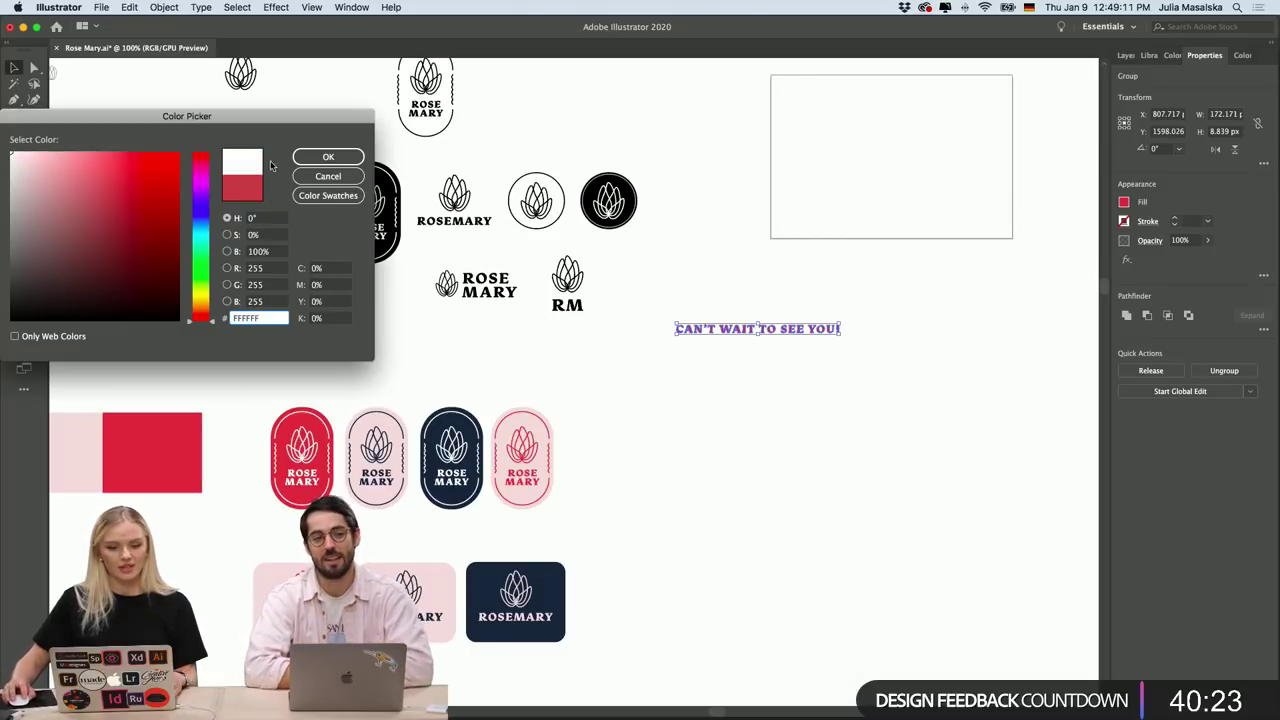
pyautogui.click(328, 157)
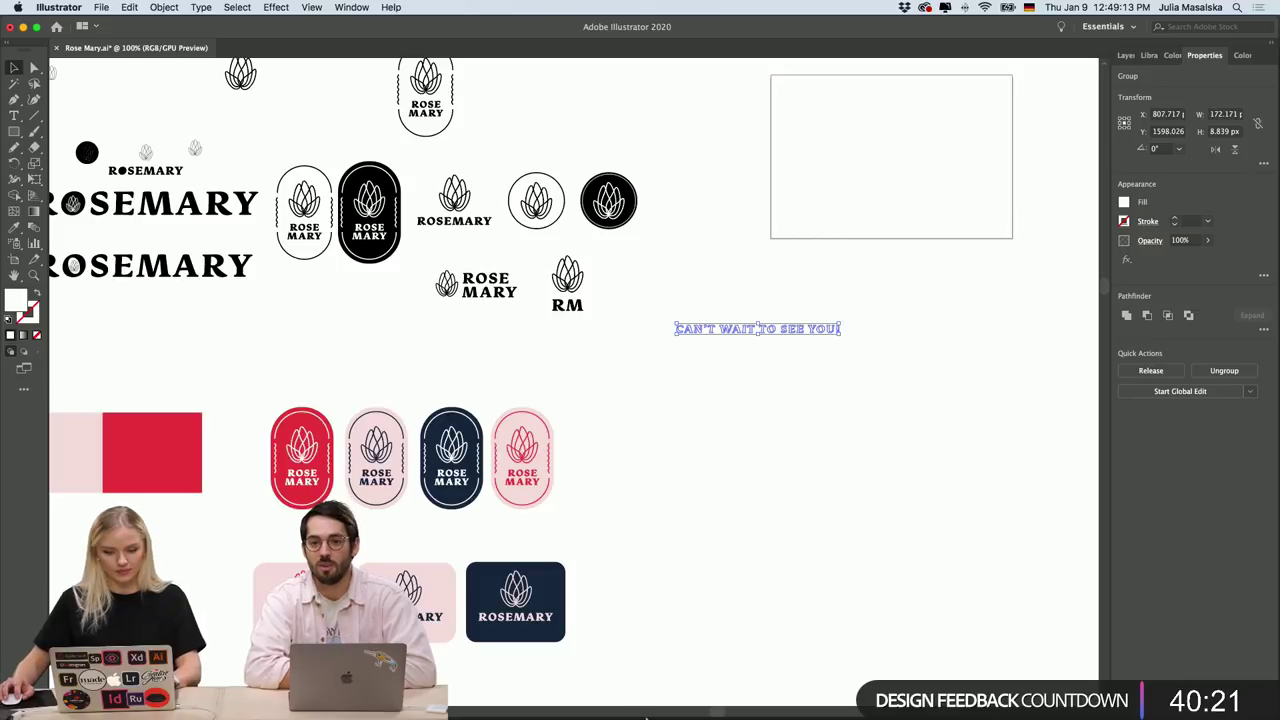
pyautogui.click(620, 711)
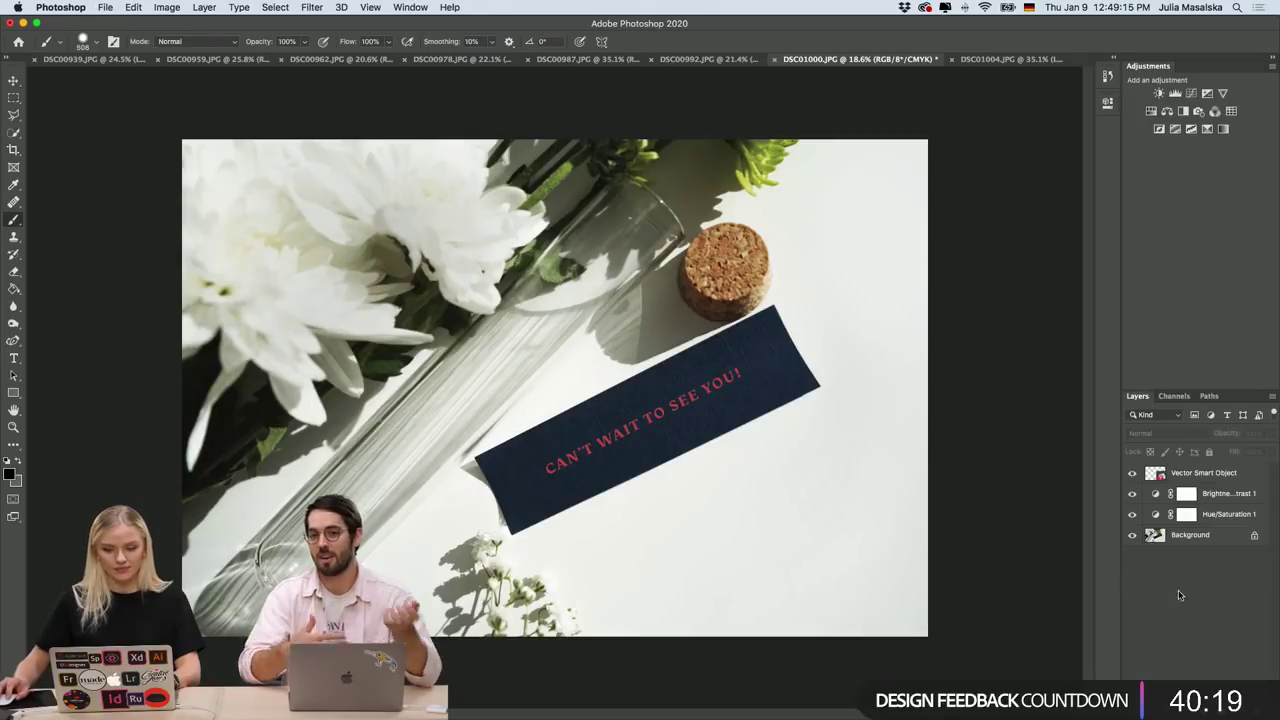
# Paste the white lettering as a smart object, rotated and enlarged to cover the red text on the card.
pyautogui.press('super+v')
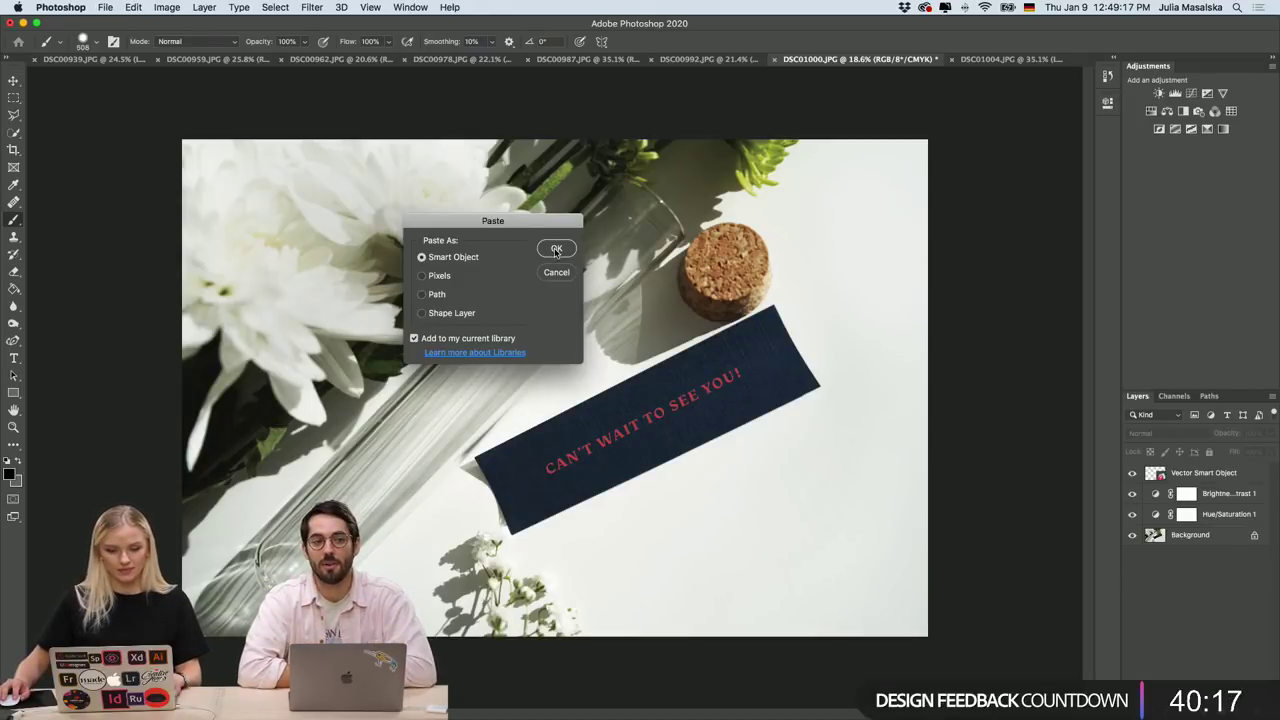
pyautogui.click(558, 247)
pyautogui.moveTo(622, 401); pyautogui.dragTo(683, 423)
pyautogui.scroll(3, 643, 425)
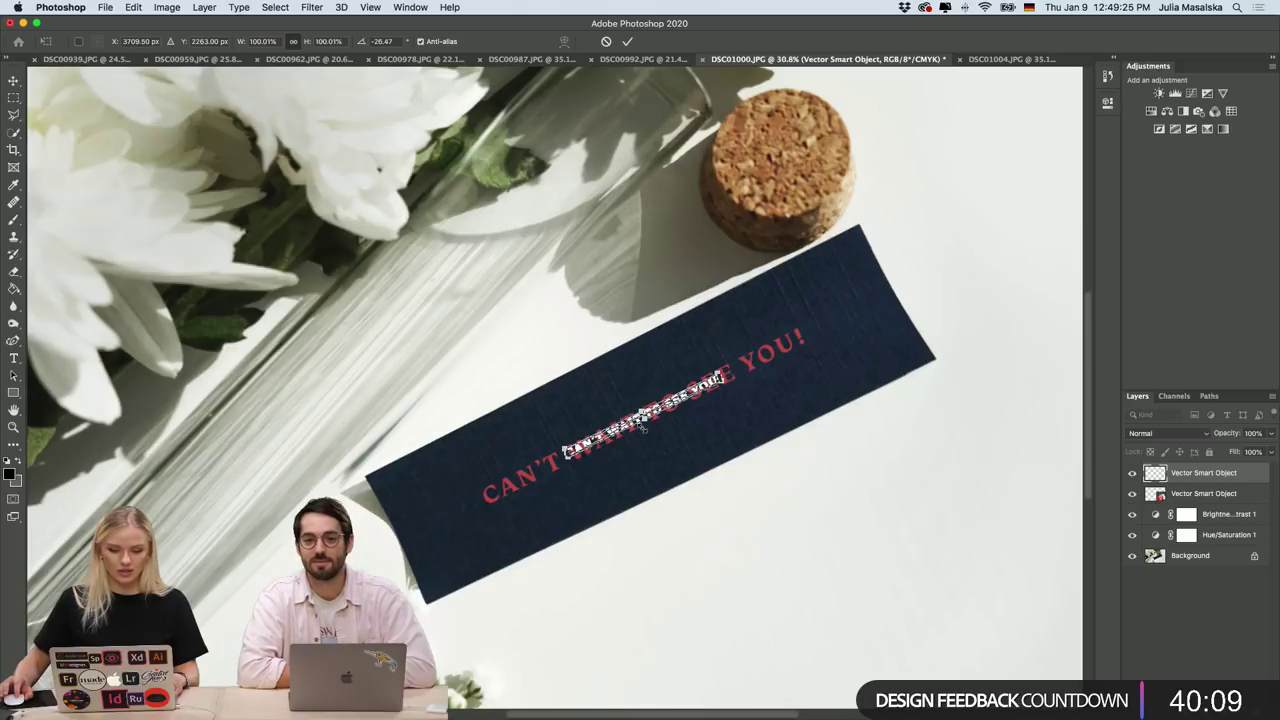
pyautogui.moveTo(556, 459); pyautogui.dragTo(498, 515)
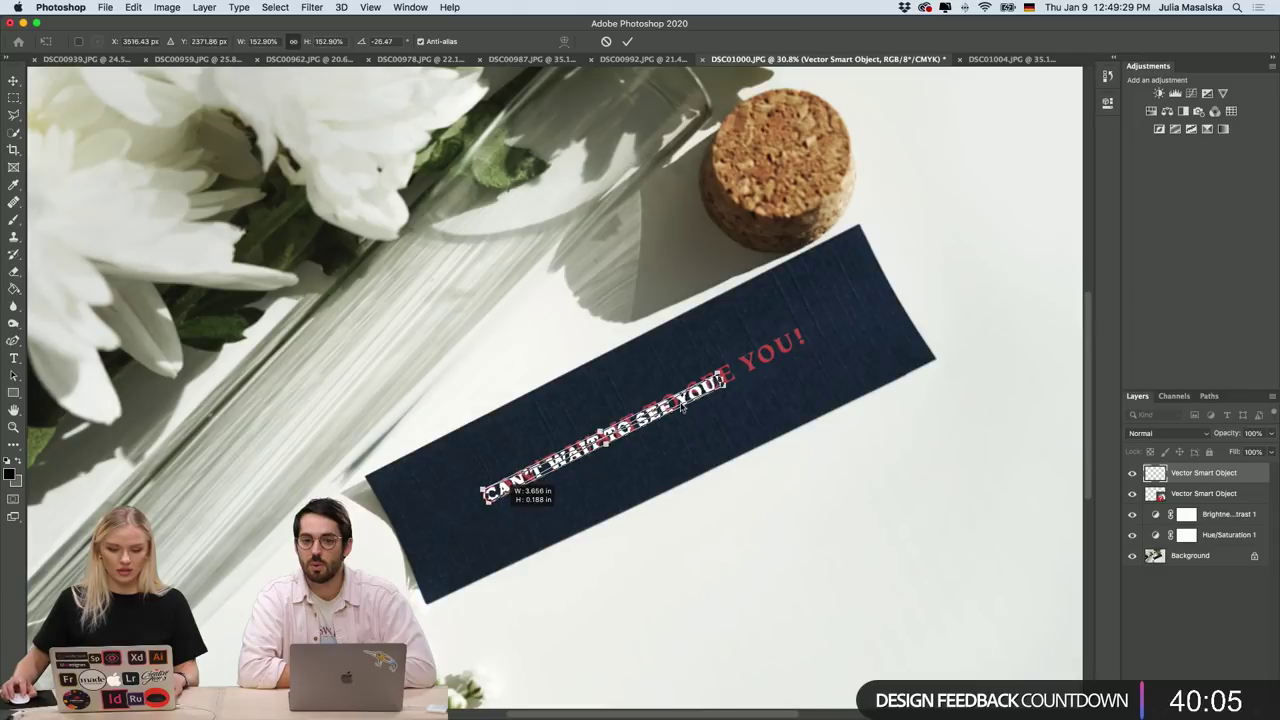
pyautogui.moveTo(728, 386); pyautogui.dragTo(759, 367)
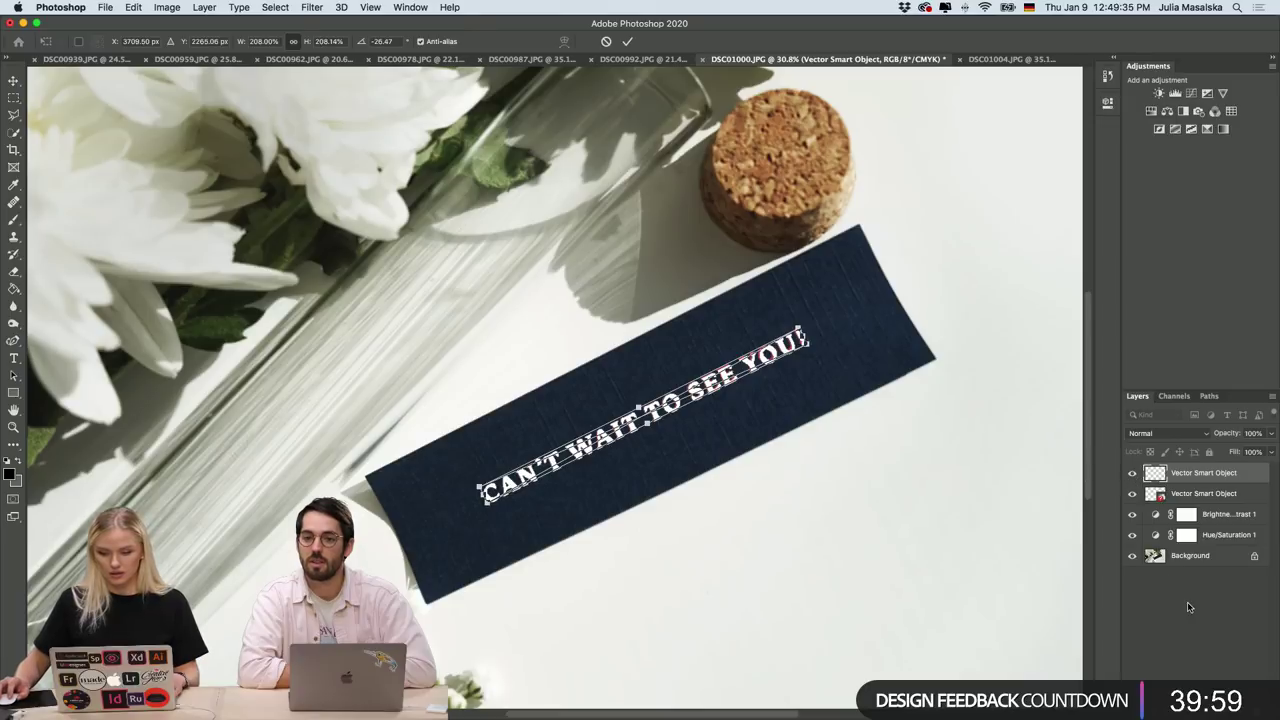
pyautogui.press('b')
# Hide the red lettering layer, keeping the white text layer visible.
pyautogui.click(1132, 473)
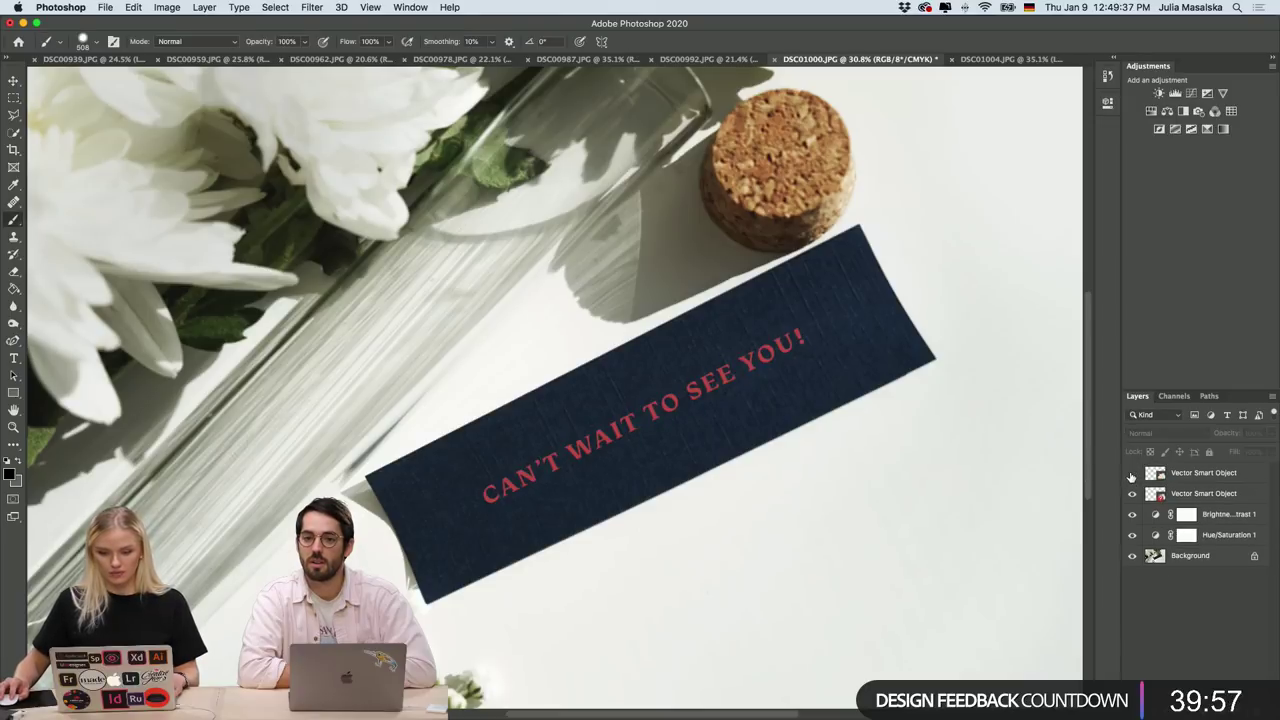
pyautogui.click(1132, 494)
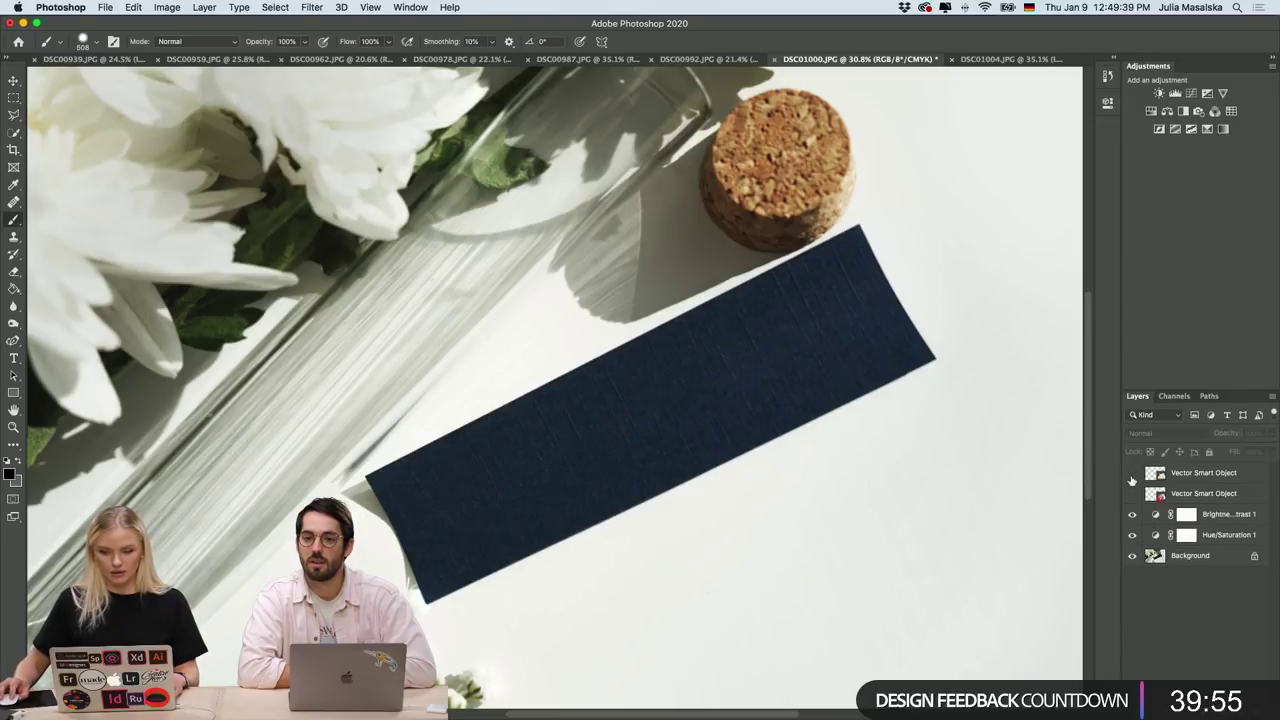
pyautogui.click(1132, 473)
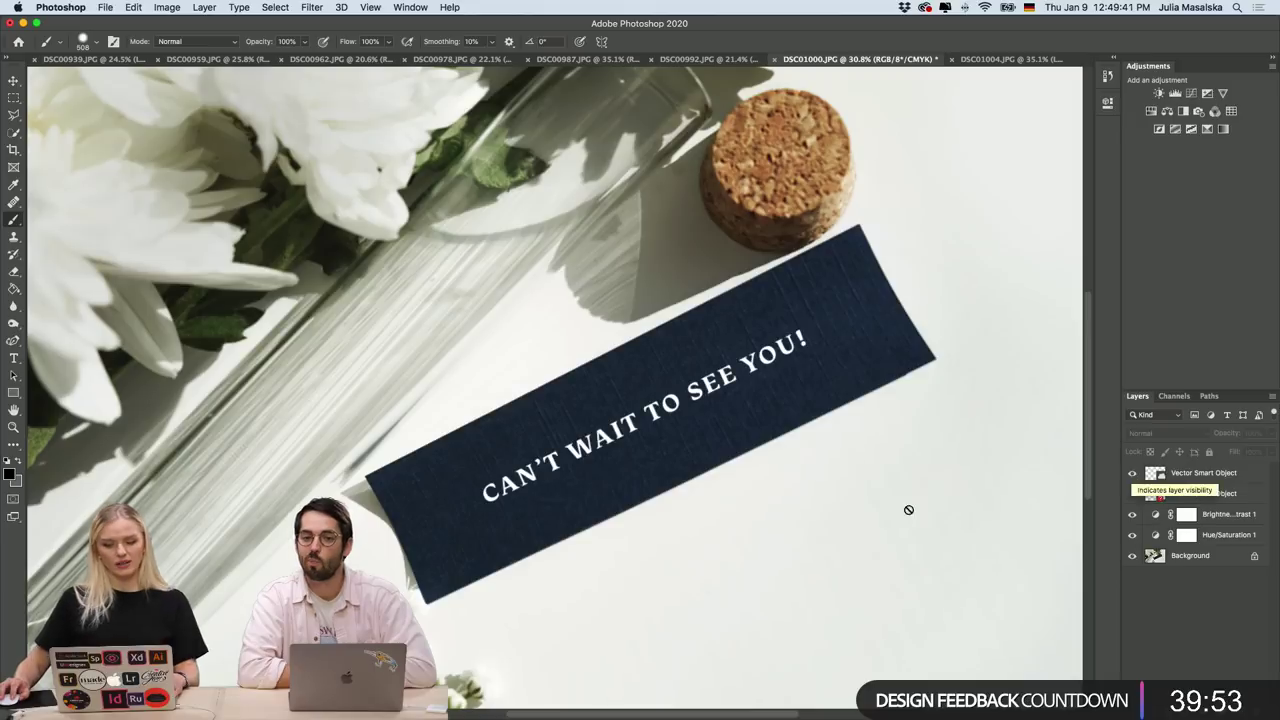
pyautogui.scroll(-3, 891, 503)
pyautogui.scroll(-2, 748, 533)
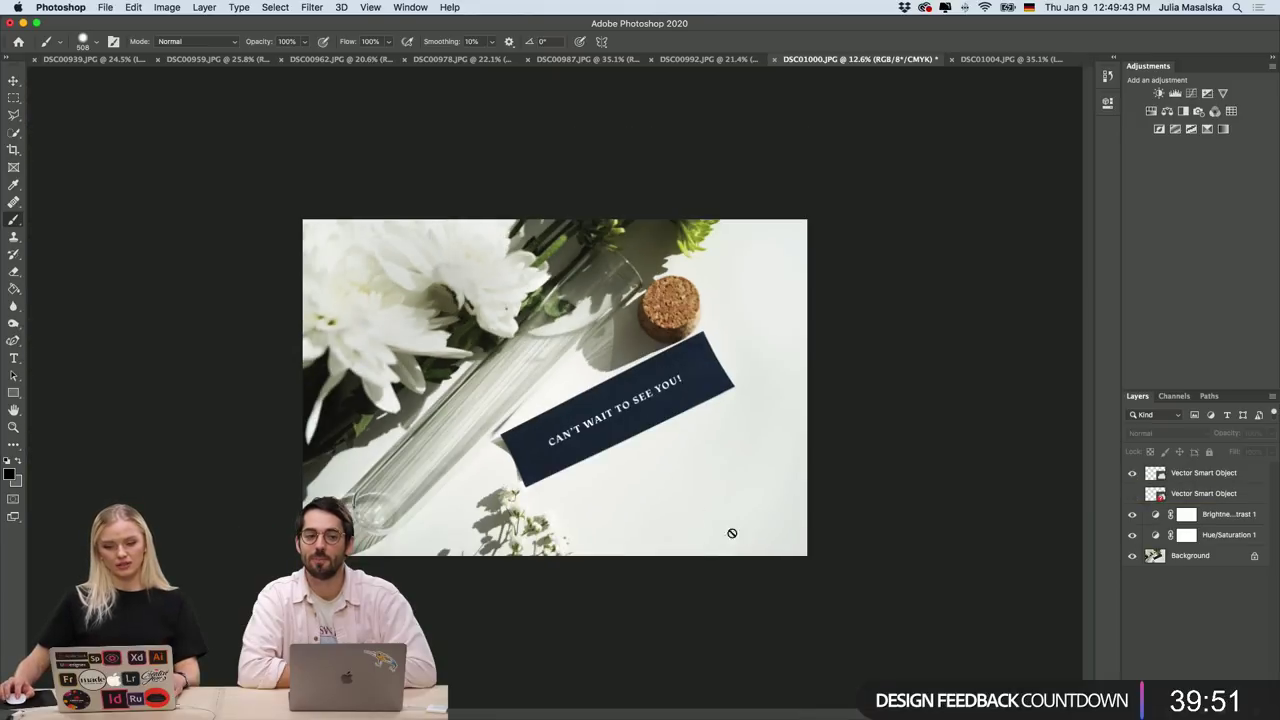
pyautogui.scroll(2, 620, 448)
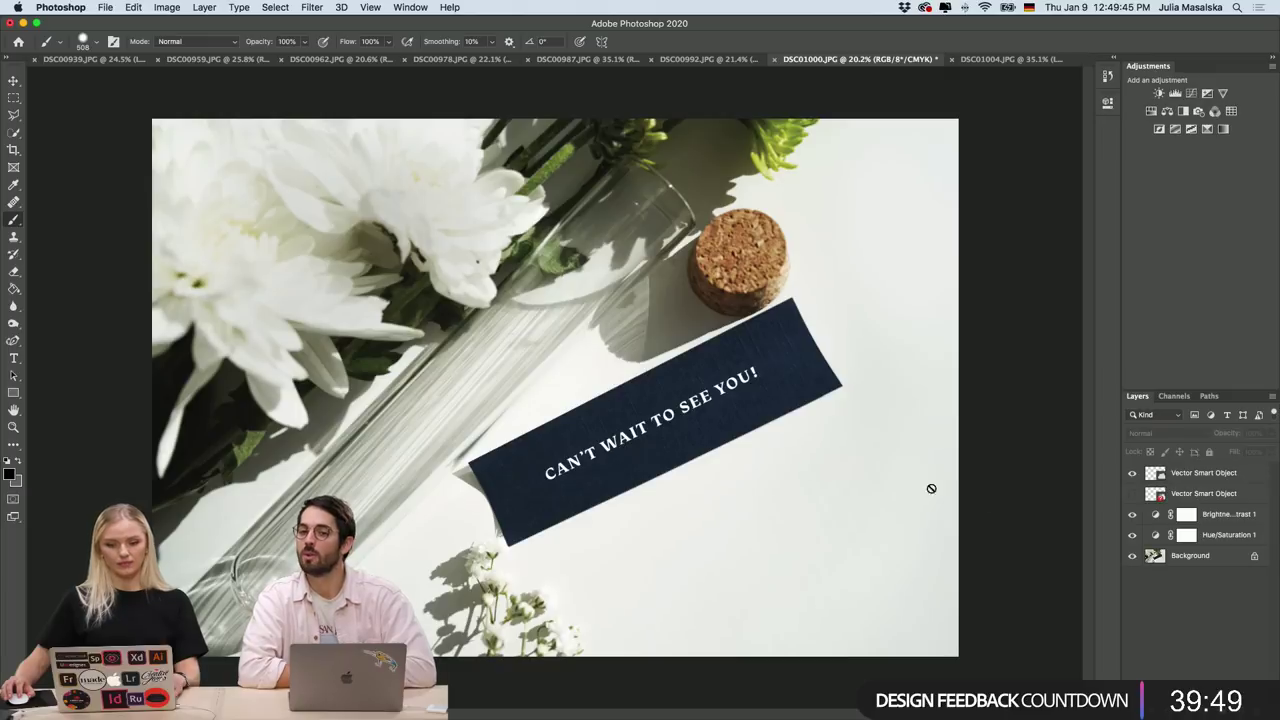
pyautogui.click(1132, 473)
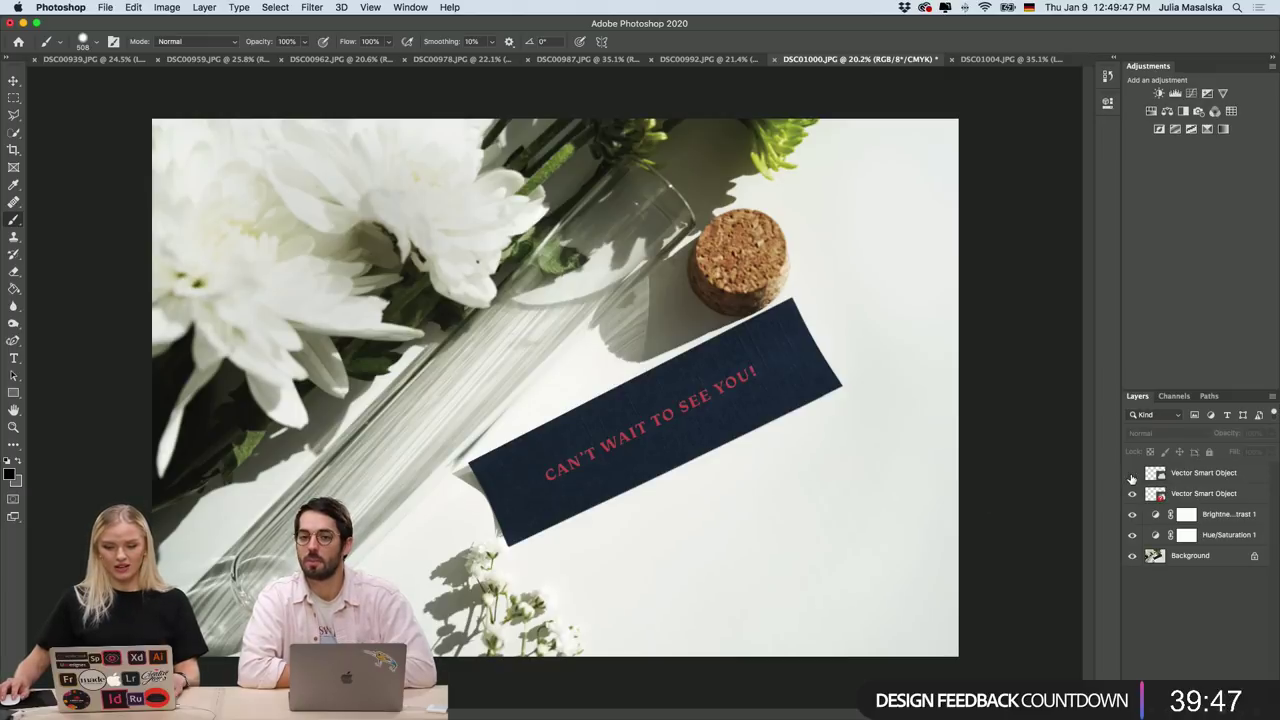
pyautogui.click(1132, 473)
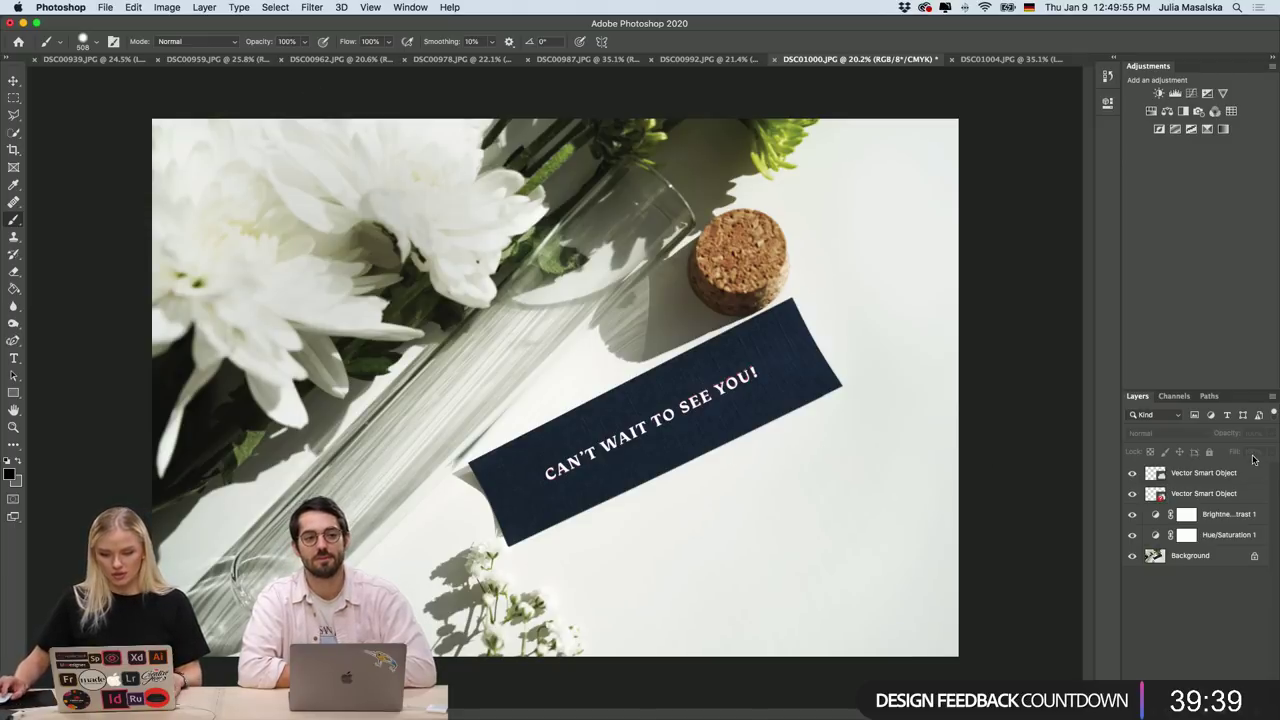
pyautogui.click(1132, 492)
pyautogui.click(1132, 492)
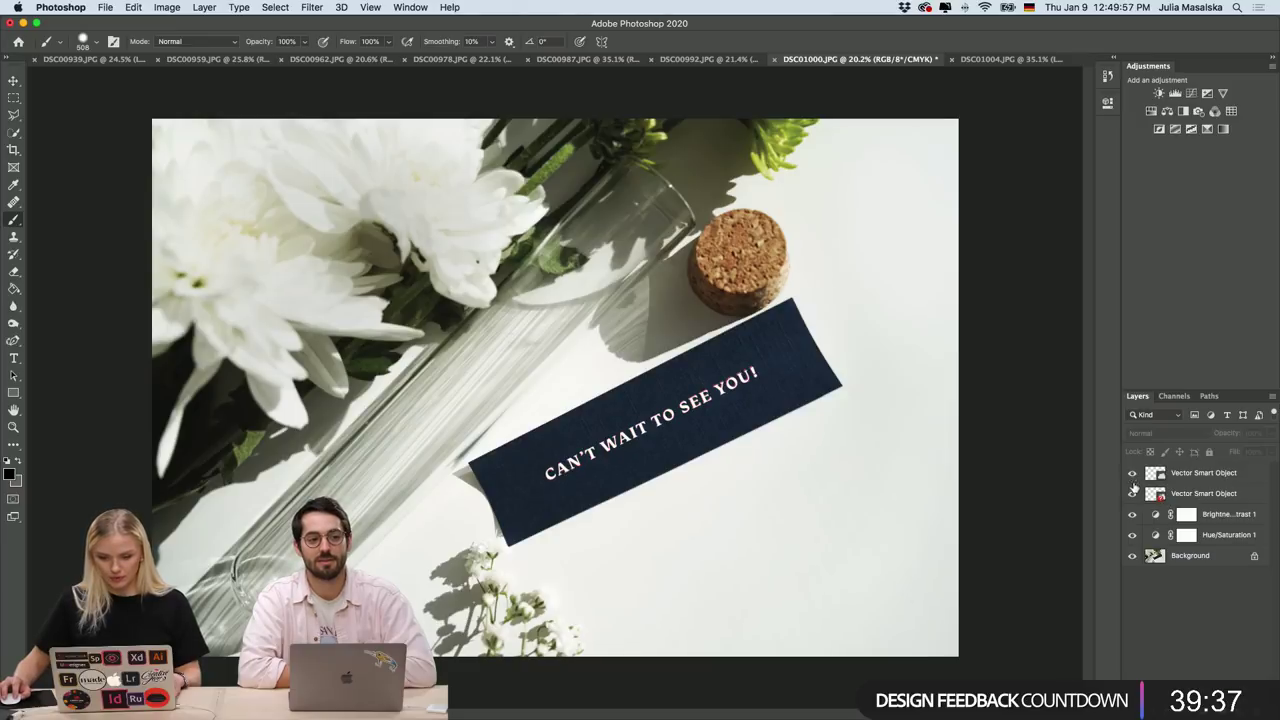
pyautogui.scroll(5, 683, 458)
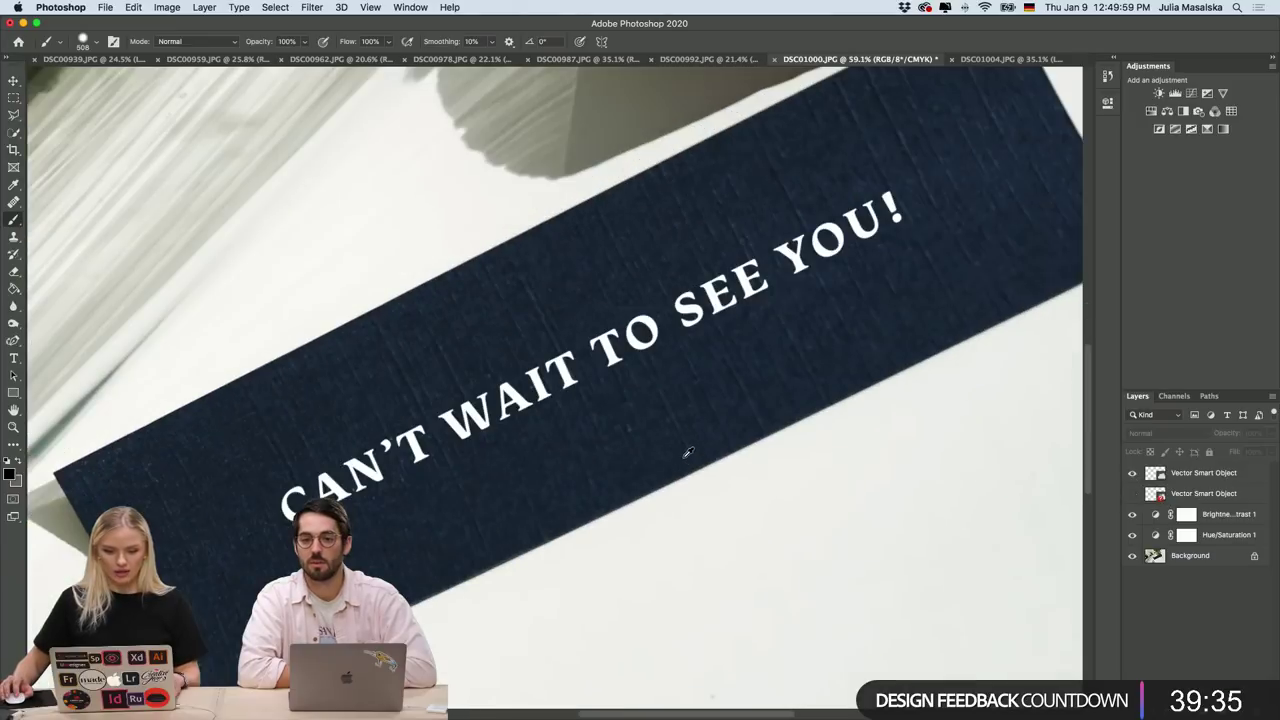
pyautogui.scroll(2, 683, 458)
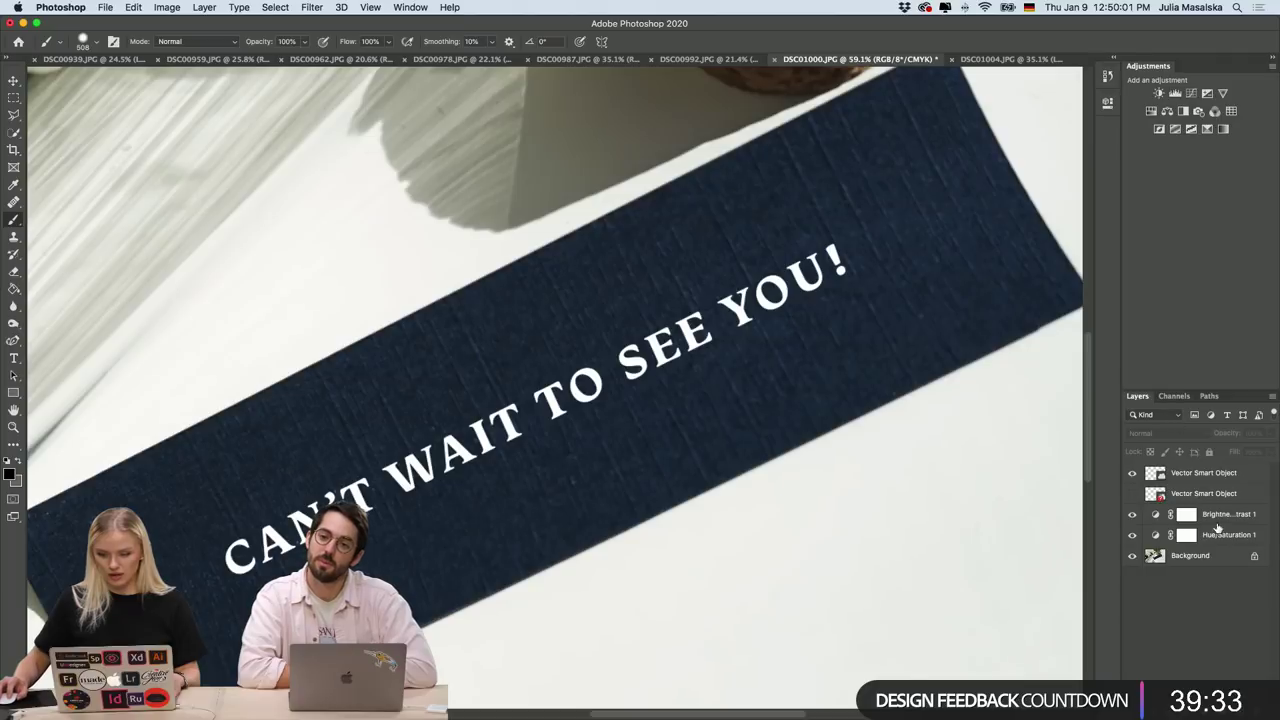
# Lower the white text Vector Smart Object layer's opacity to 89%.
pyautogui.click(1210, 473)
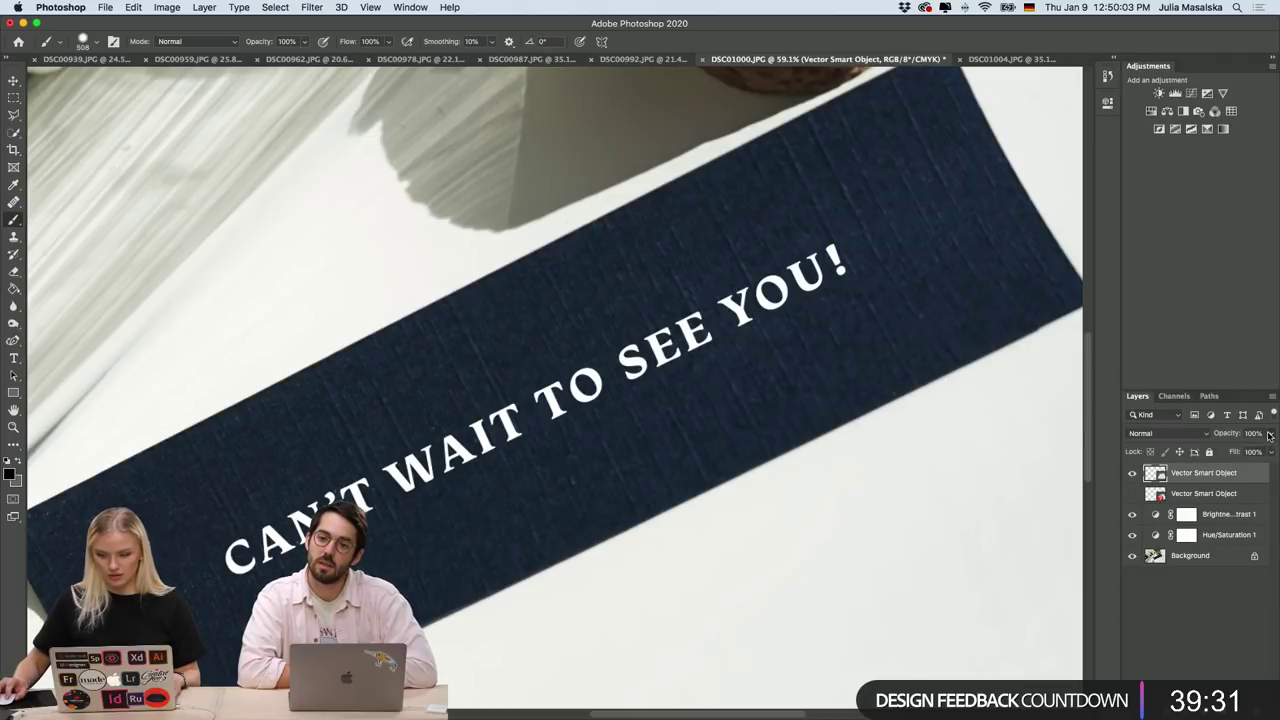
pyautogui.click(1270, 433)
pyautogui.moveTo(1270, 452); pyautogui.dragTo(1265, 453)
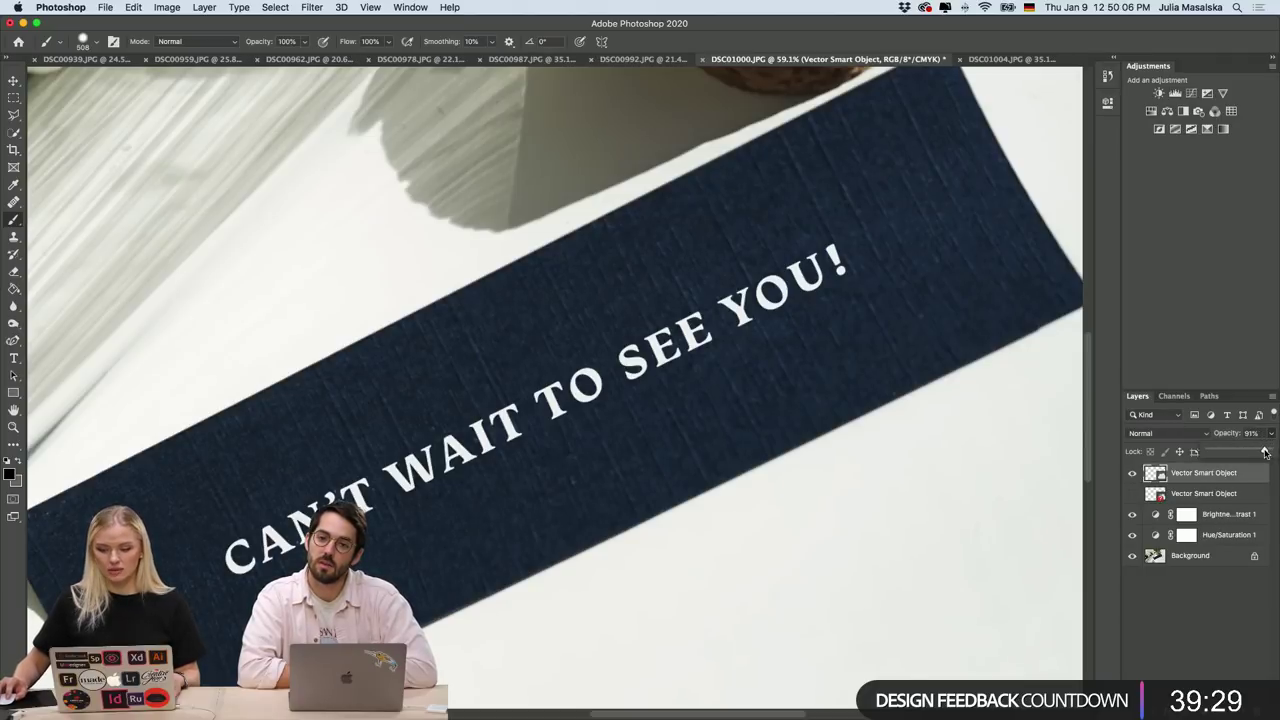
pyautogui.click(1220, 630)
pyautogui.scroll(-2, 694, 500)
pyautogui.scroll(-3, 694, 514)
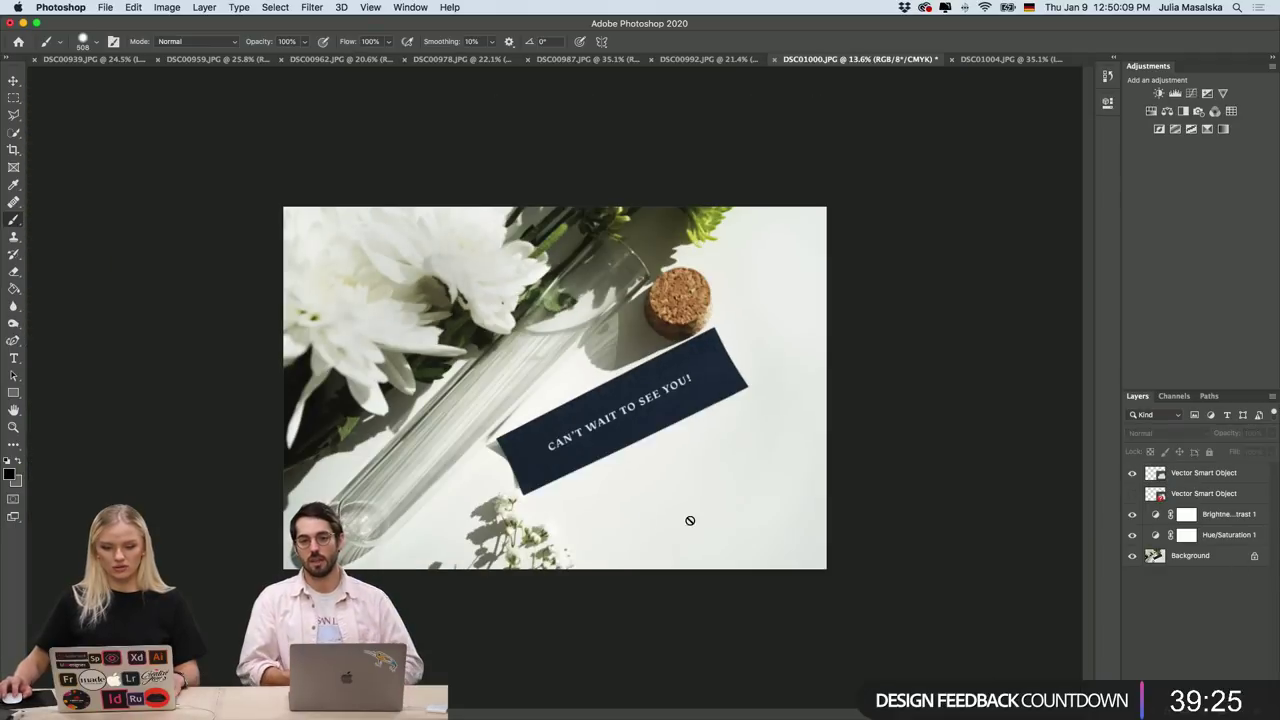
# Toggle the white text layer off and on to judge the softer result.
pyautogui.click(1132, 473)
pyautogui.click(1132, 473)
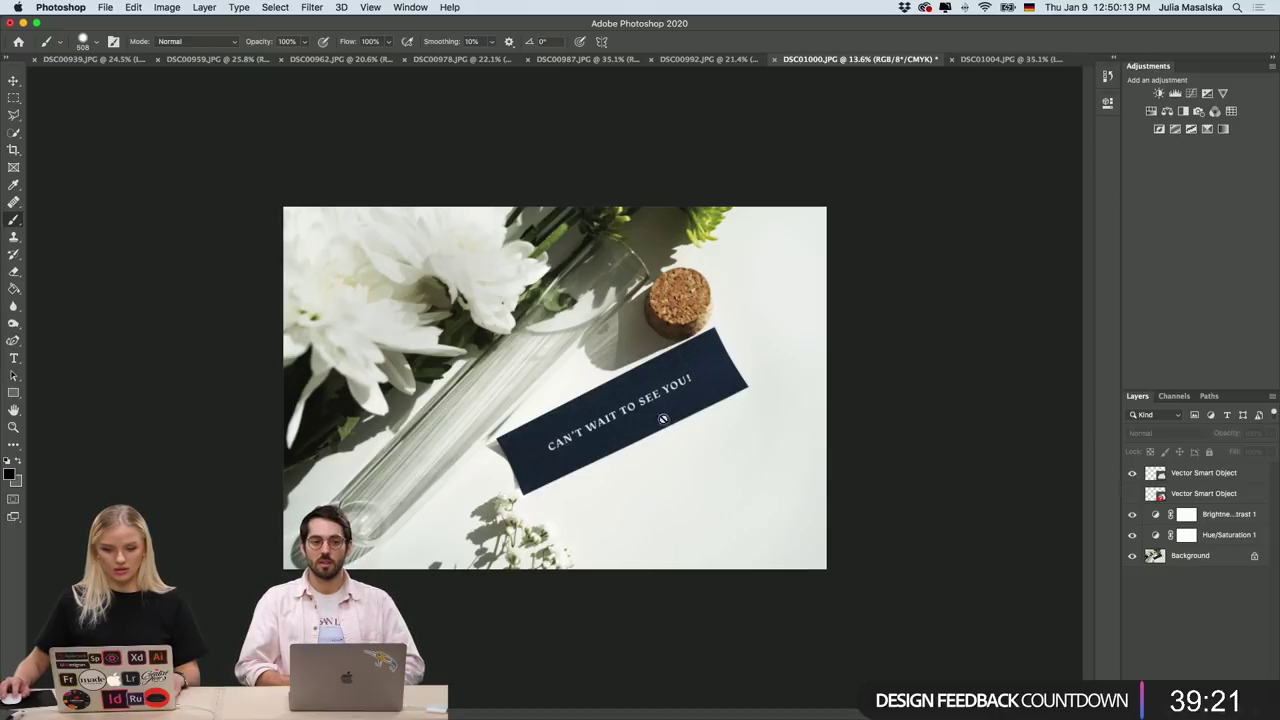
pyautogui.scroll(2, 608, 382)
pyautogui.scroll(-2, 606, 385)
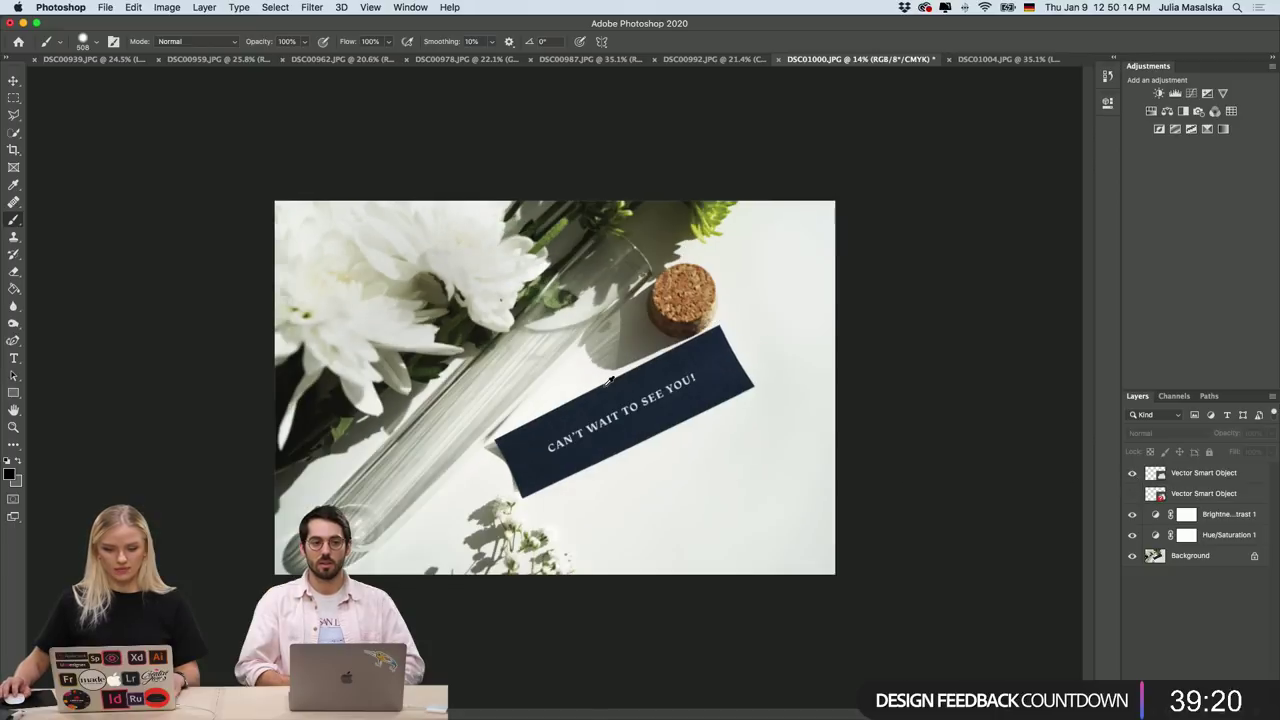
pyautogui.click(990, 60)
pyautogui.press('super+0')
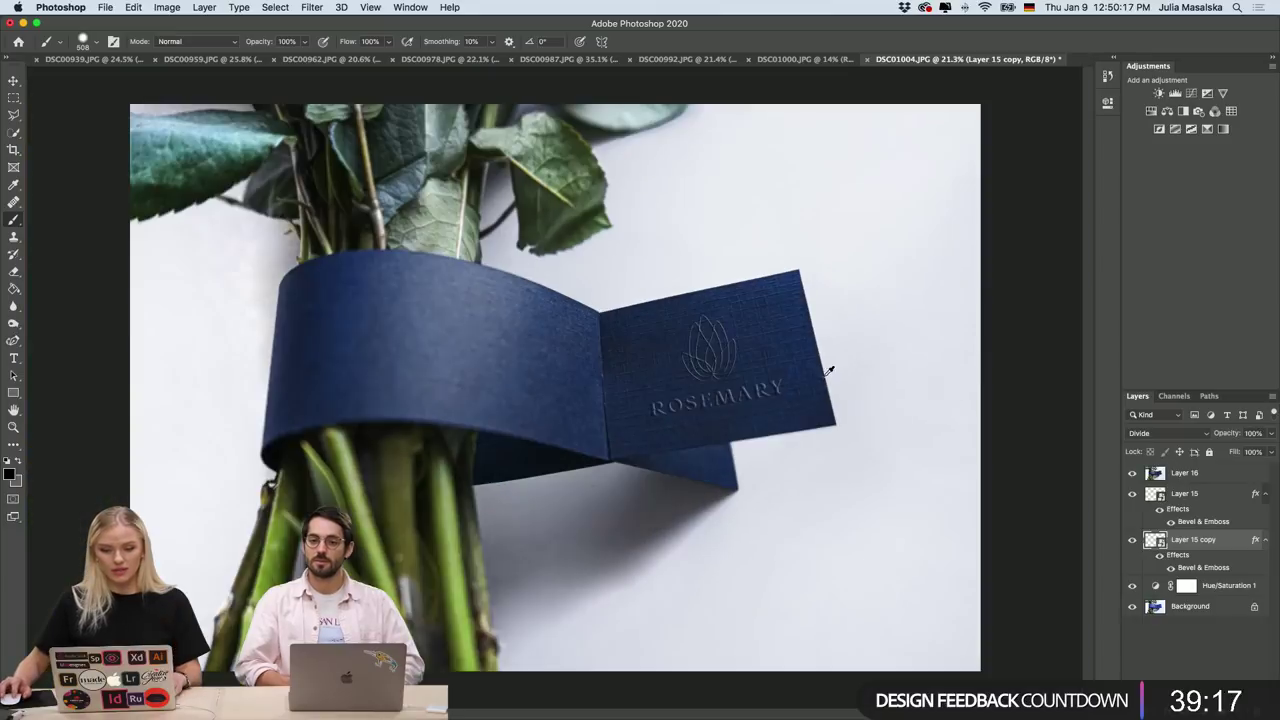
pyautogui.click(796, 70)
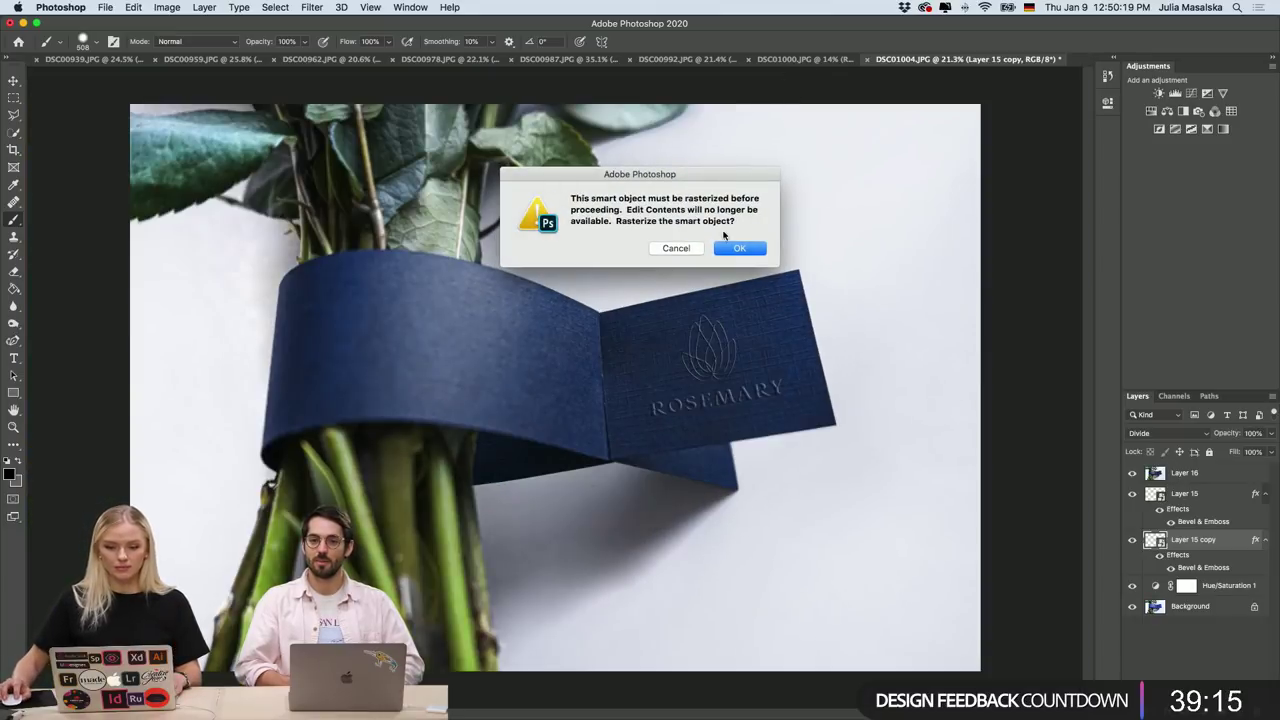
pyautogui.click(680, 248)
pyautogui.click(808, 60)
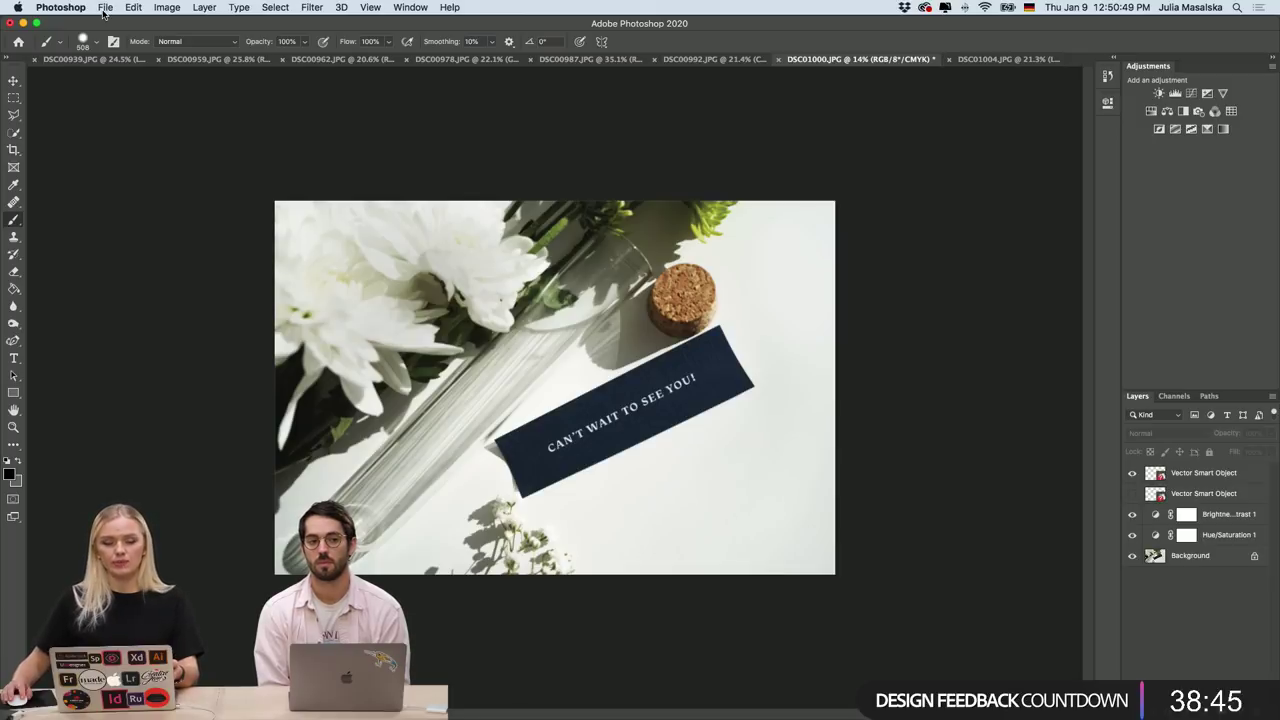
pyautogui.click(104, 8)
pyautogui.moveTo(182, 195)
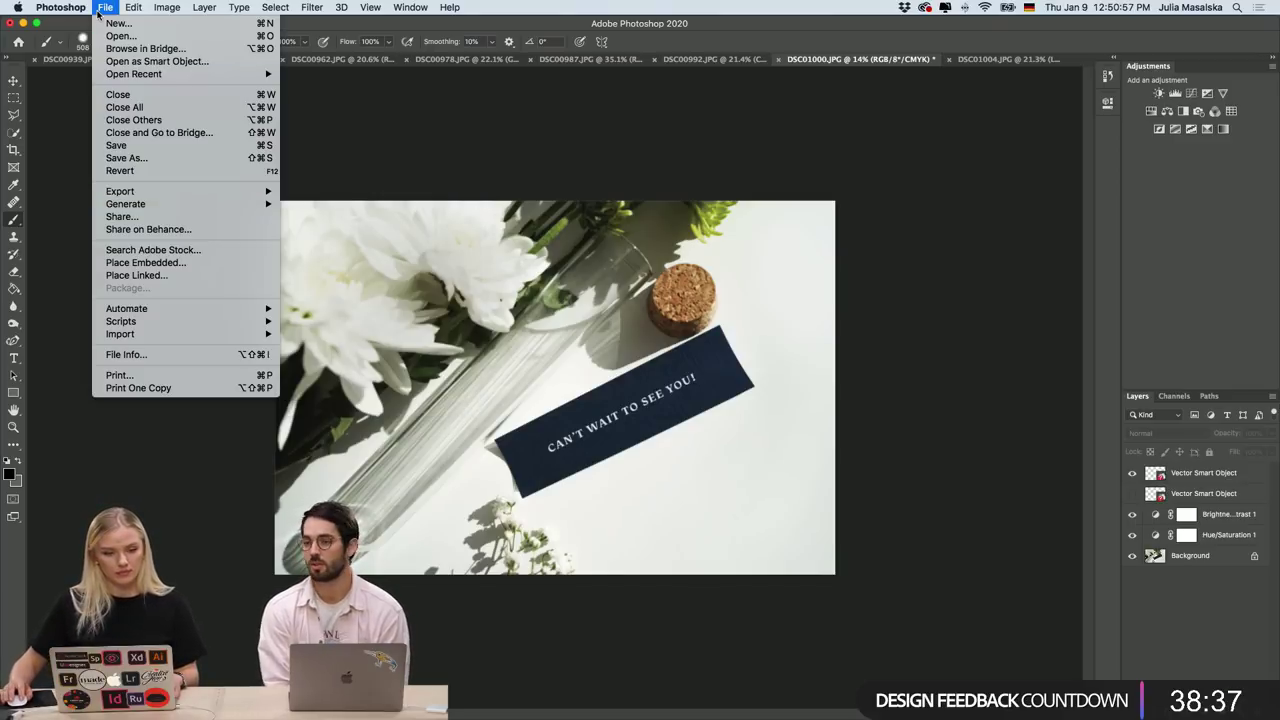
pyautogui.press('Escape')
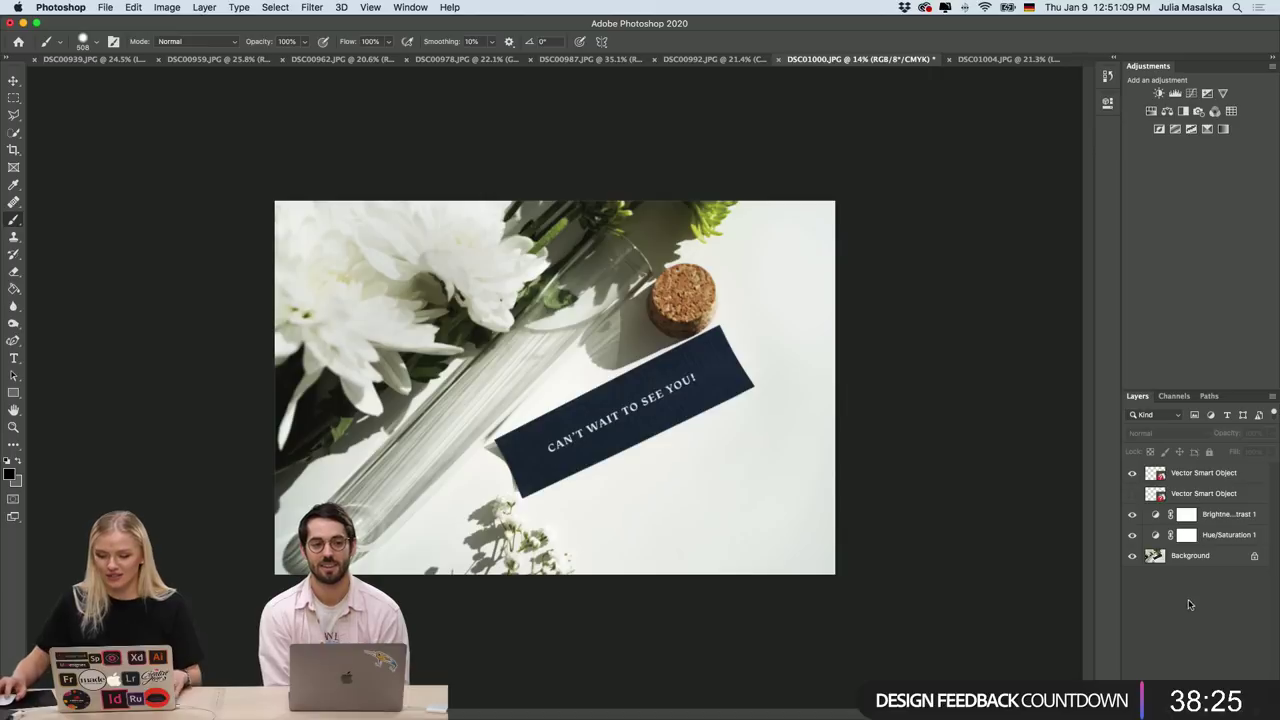
# Switch to the DSC00992.JPG business-card mockup and deselect the Color Fill 1 layer.
pyautogui.click(712, 60)
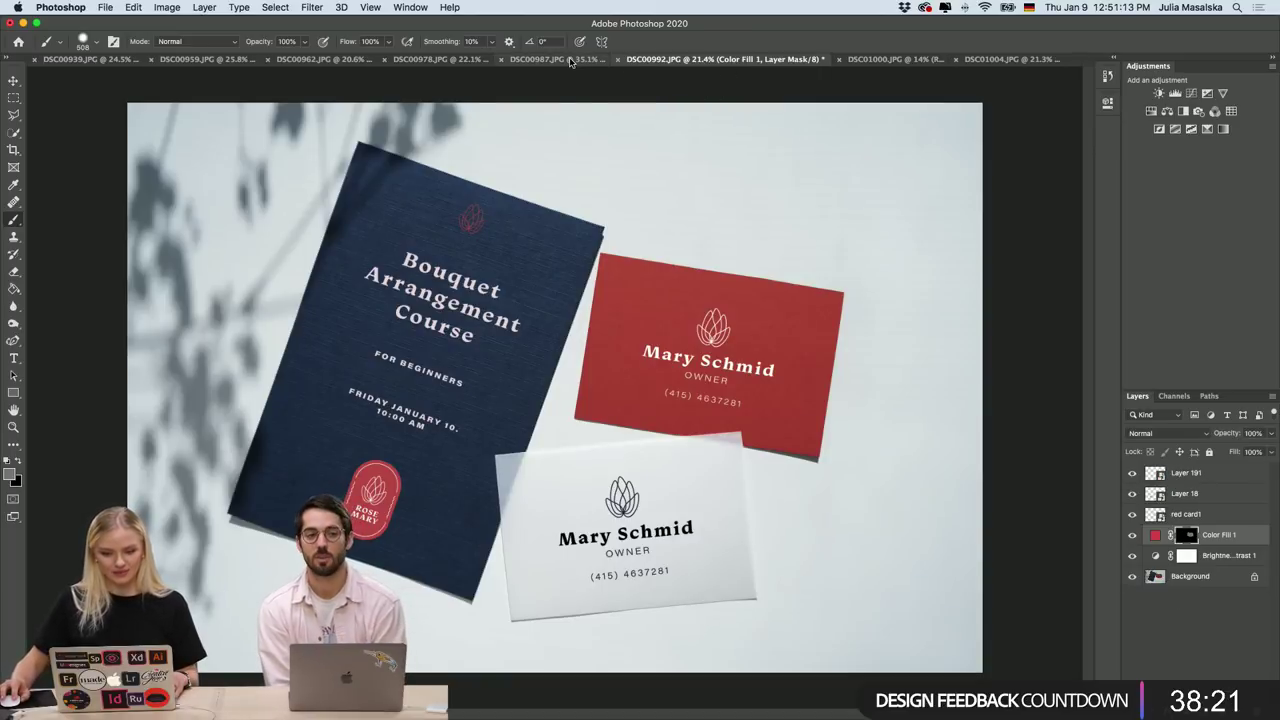
pyautogui.click(1163, 637)
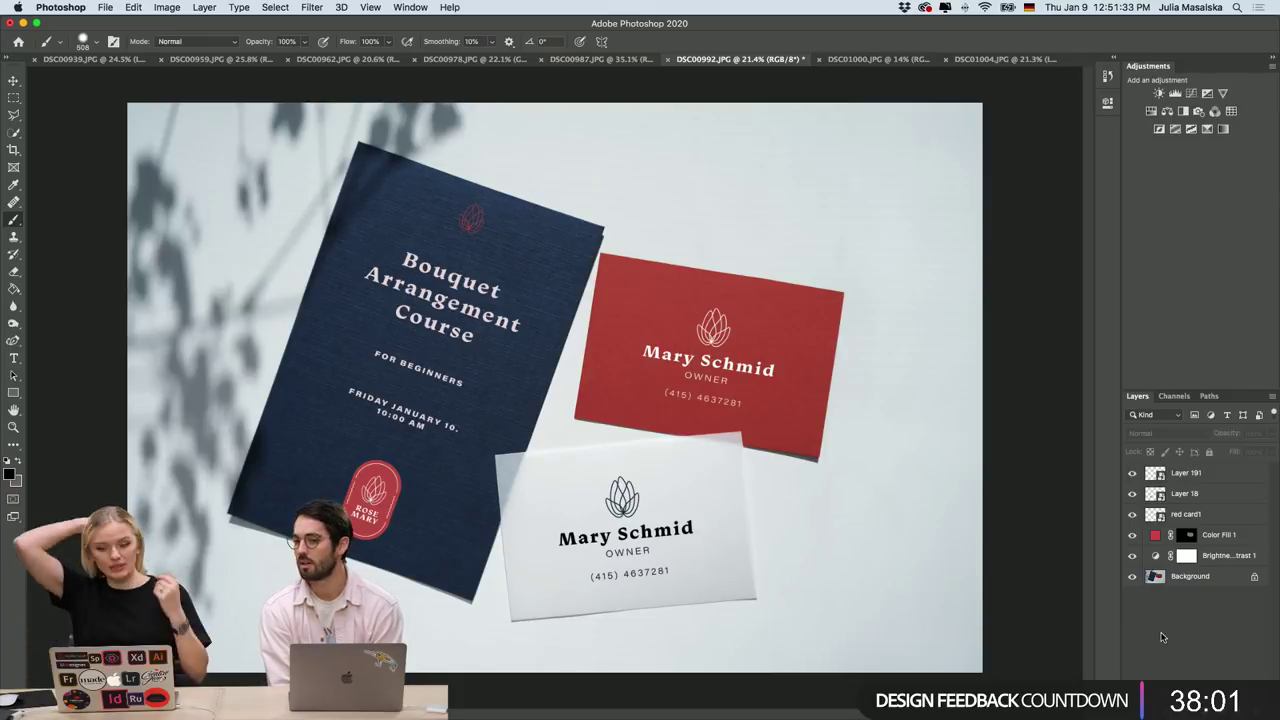
pyautogui.scroll(5, 783, 366)
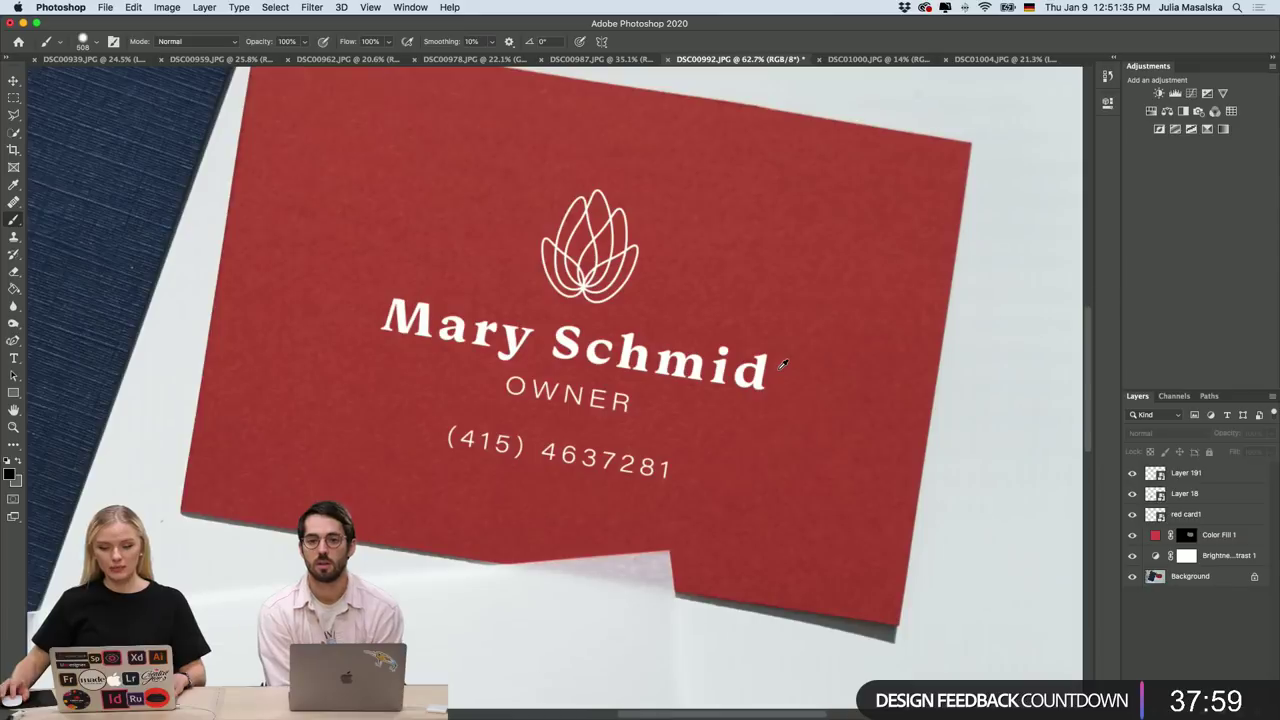
pyautogui.scroll(1, 850, 390)
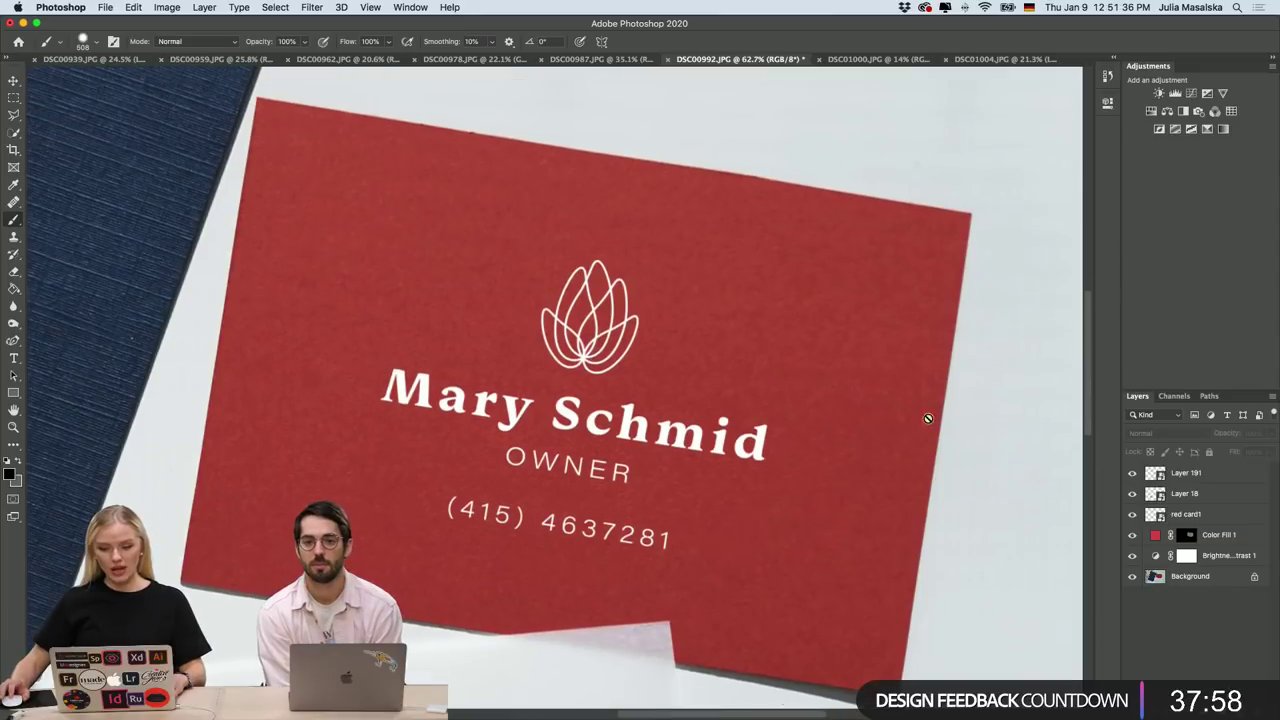
# Compare the card with and without Color Fill 1, ending with red shown and the layer selected.
pyautogui.click(1131, 536)
pyautogui.click(1131, 536)
pyautogui.click(1131, 536)
pyautogui.click(1131, 536)
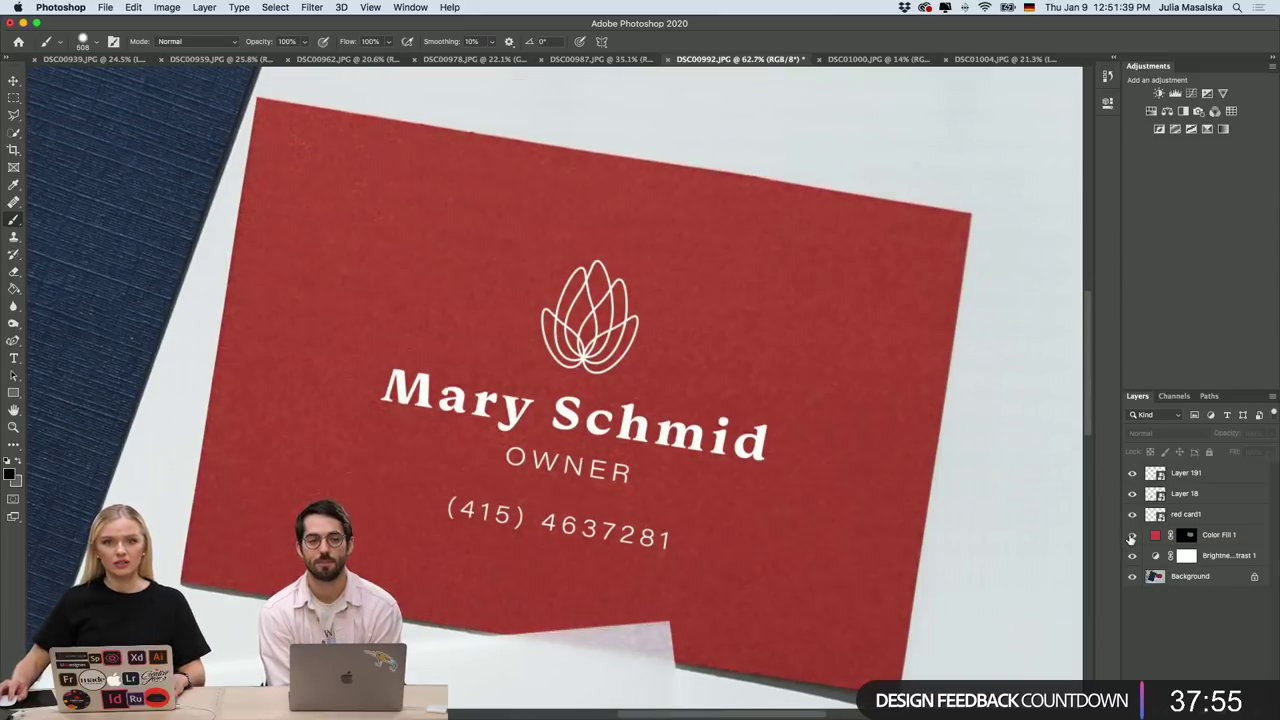
pyautogui.scroll(-1, 874, 543)
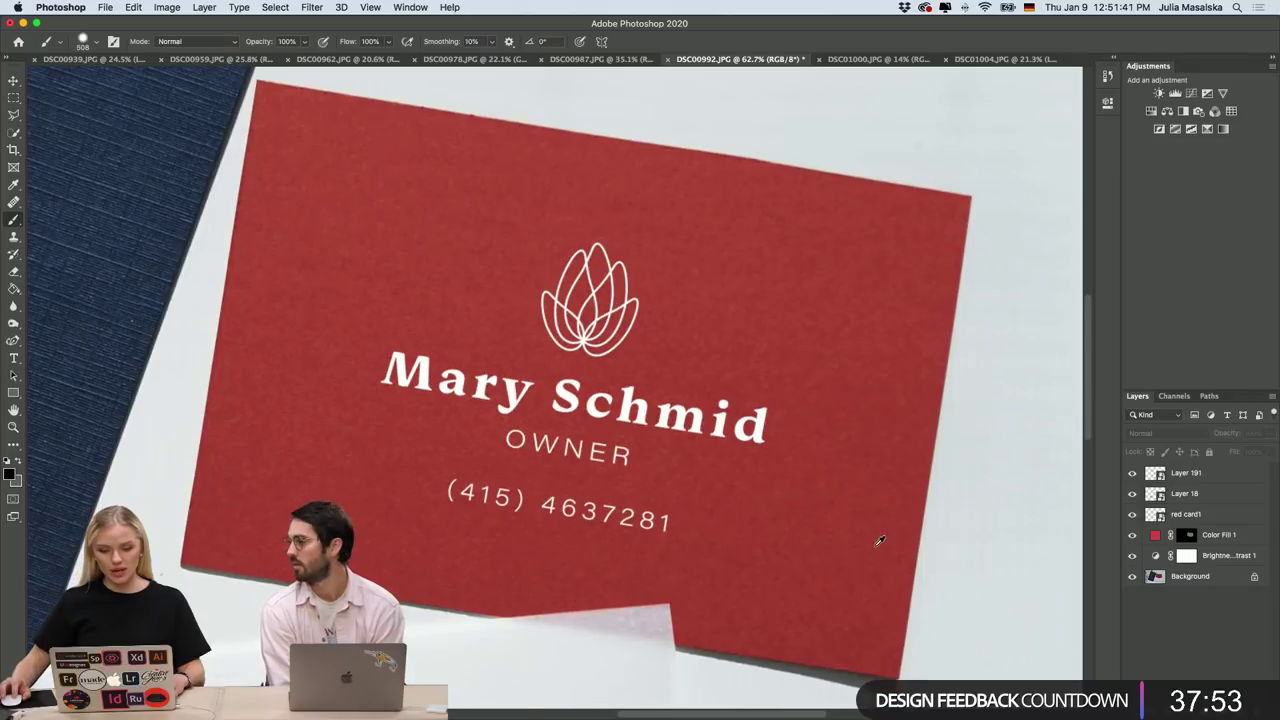
pyautogui.scroll(-5, 879, 541)
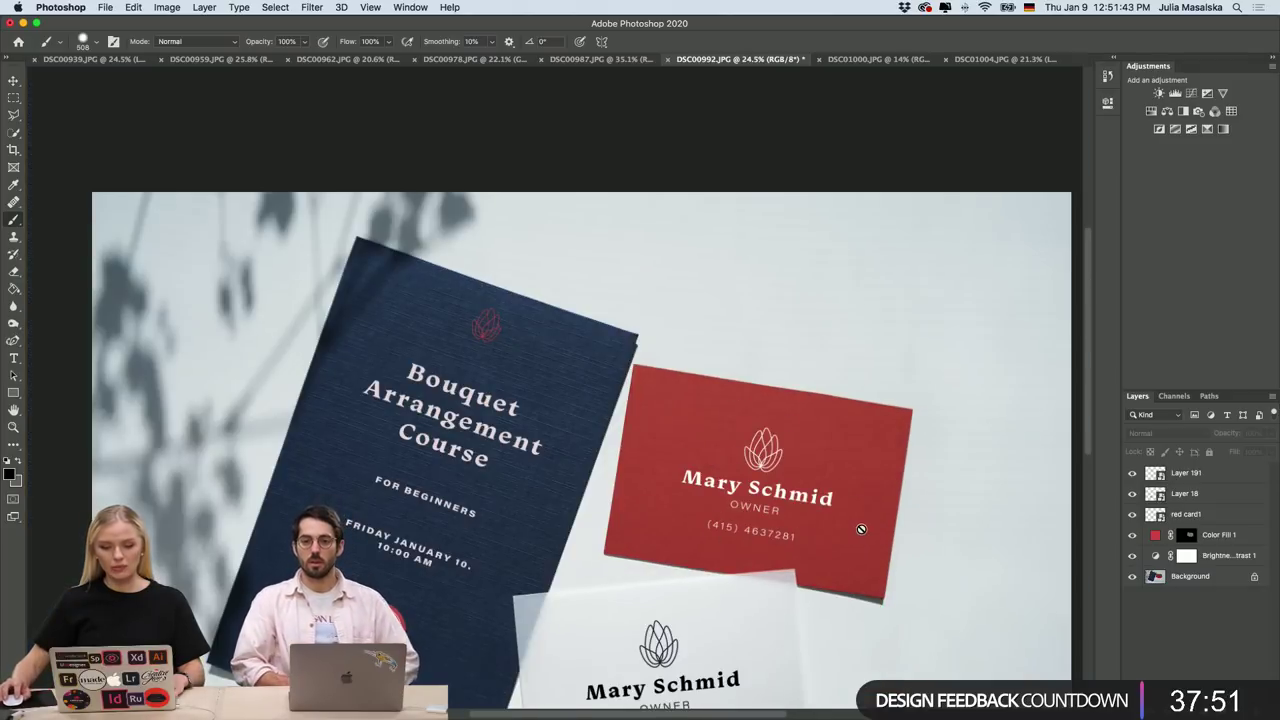
pyautogui.scroll(-1, 861, 529)
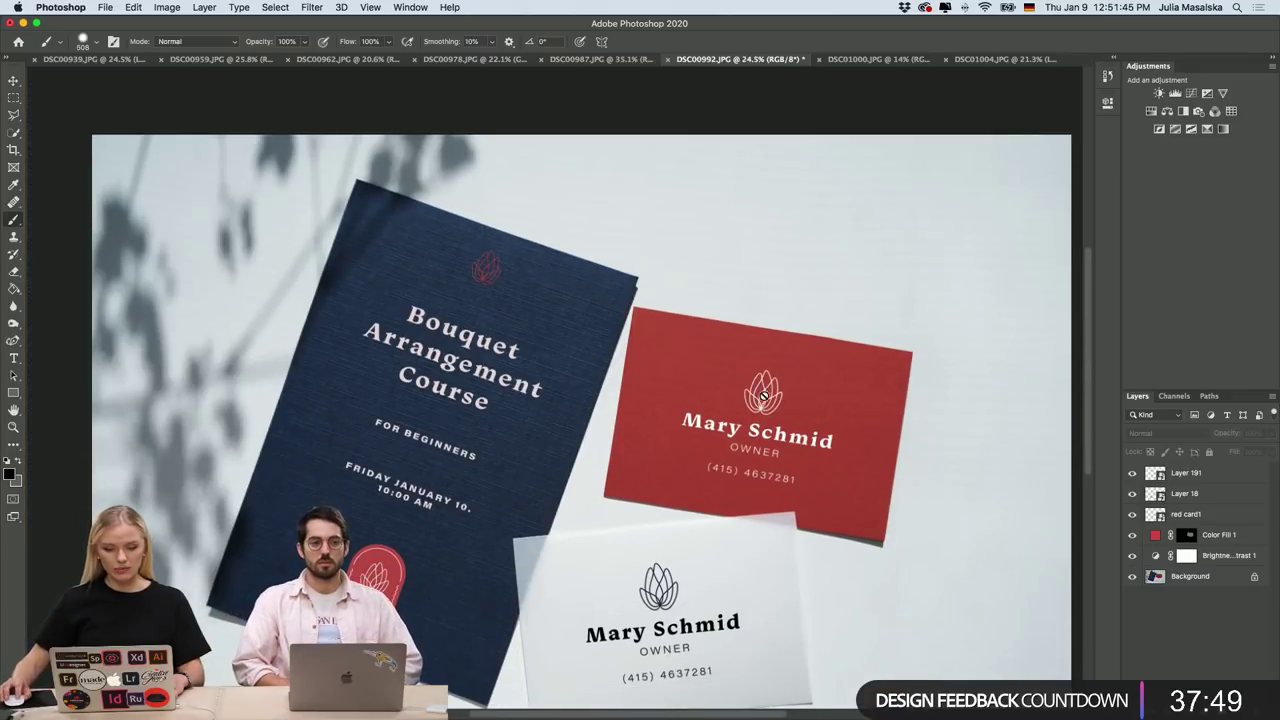
pyautogui.scroll(-2, 643, 449)
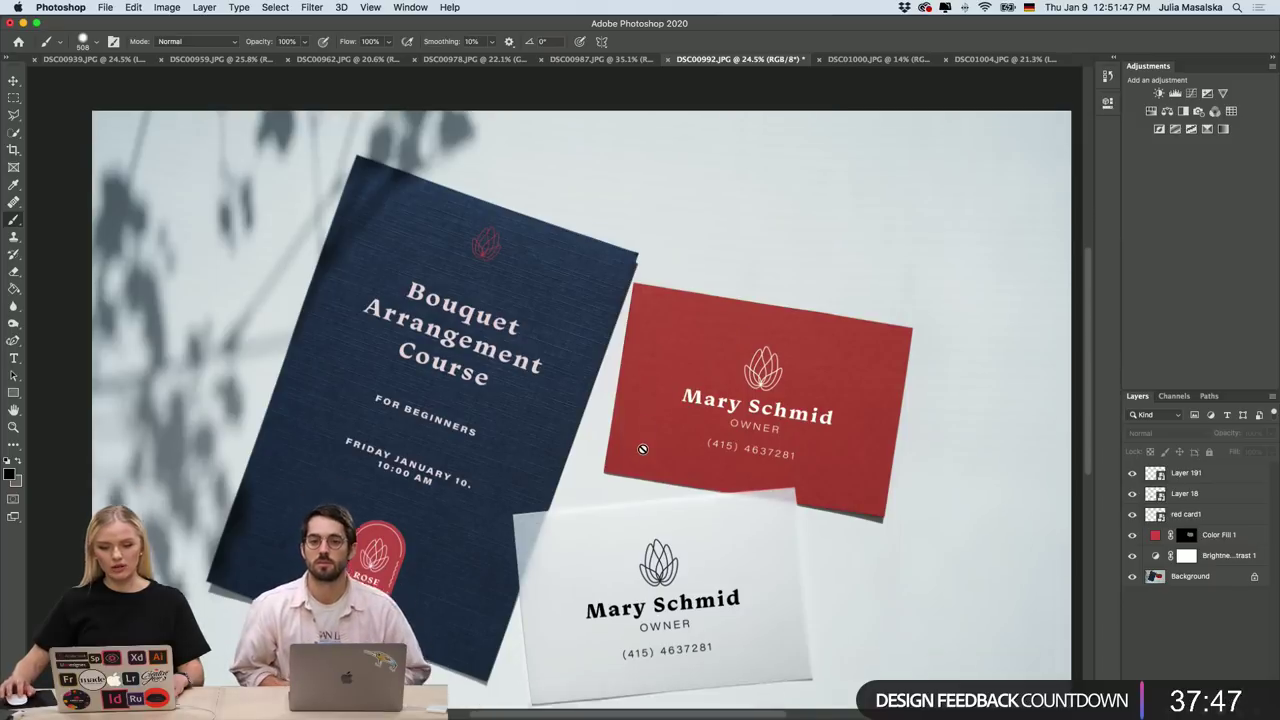
pyautogui.scroll(1, 643, 449)
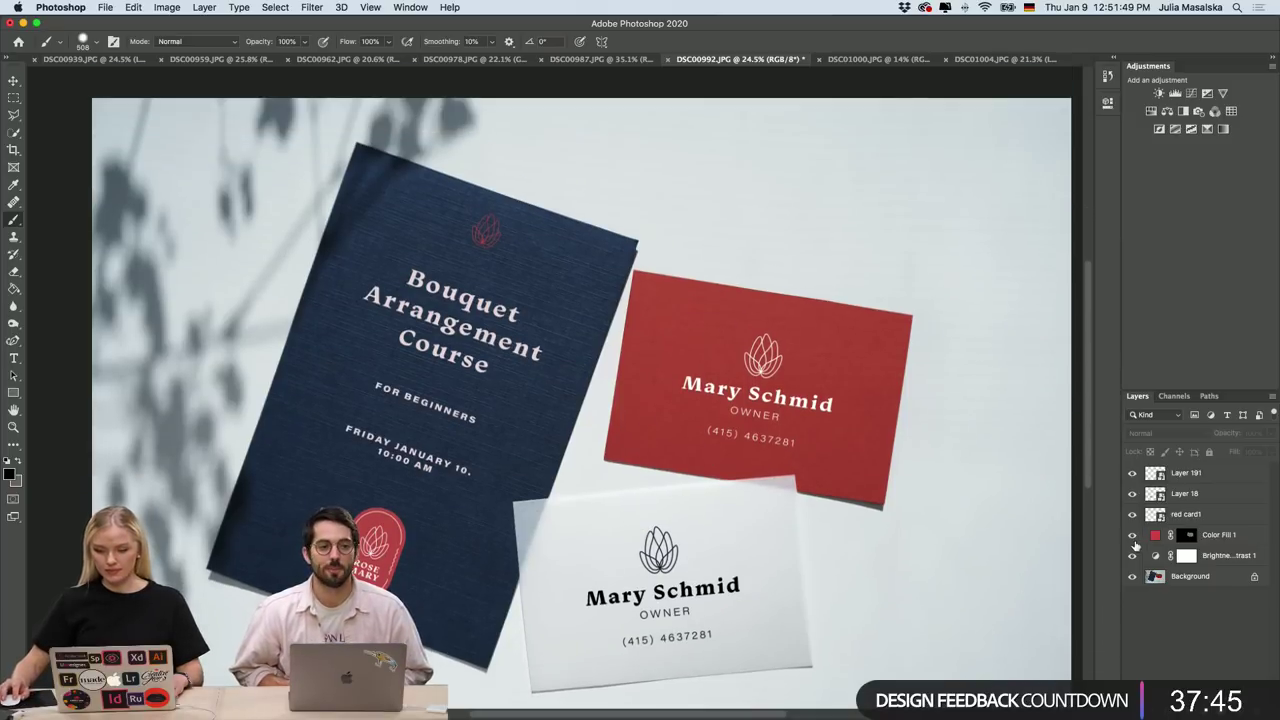
pyautogui.click(1226, 537)
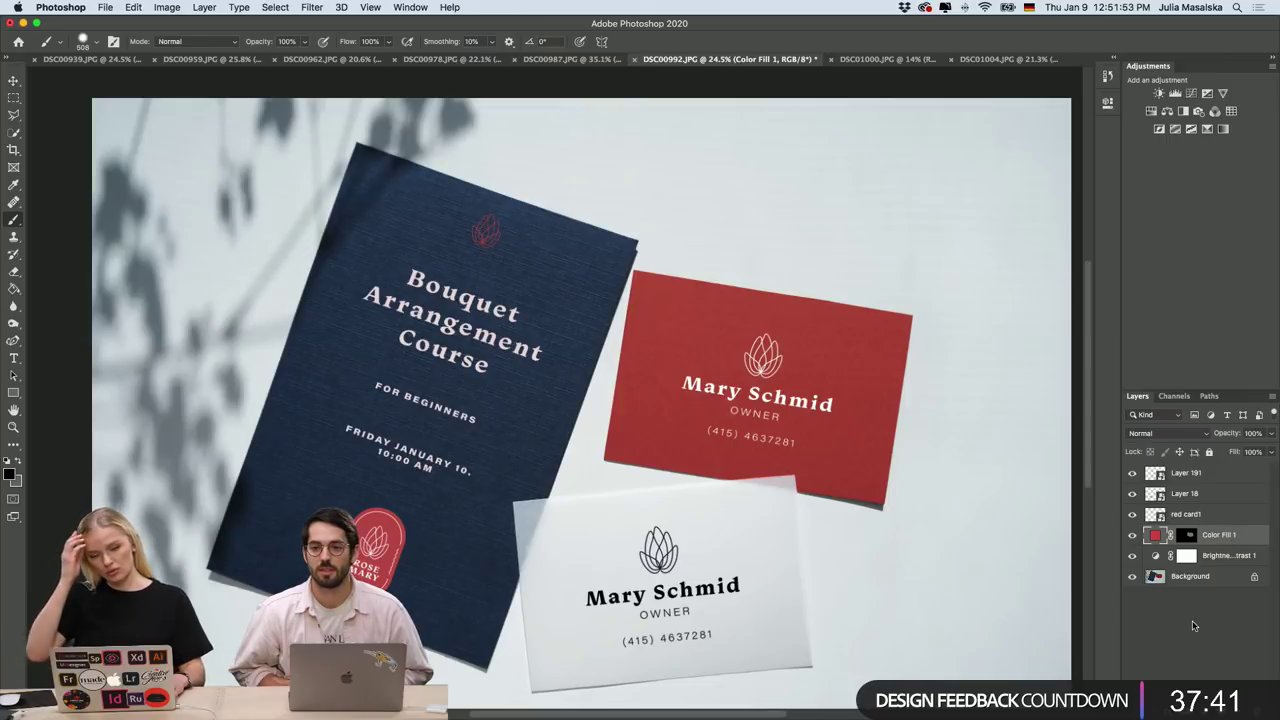
pyautogui.click(1186, 537)
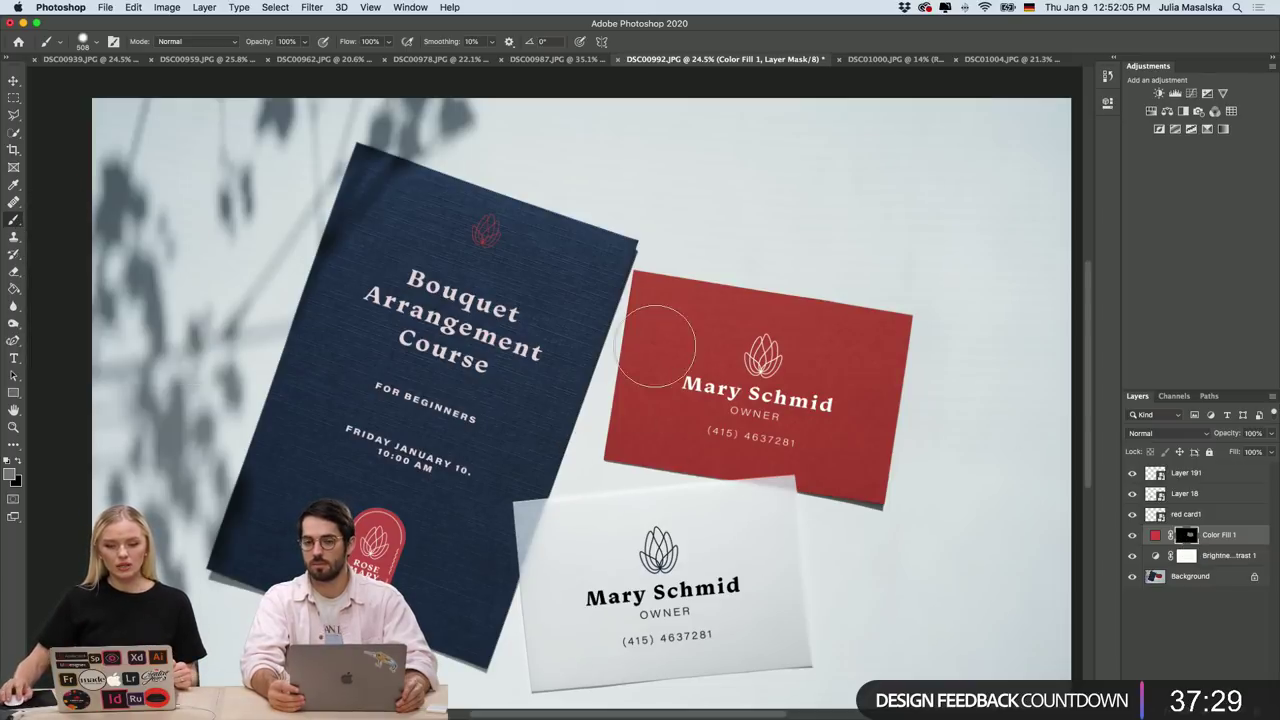
pyautogui.click(1223, 656)
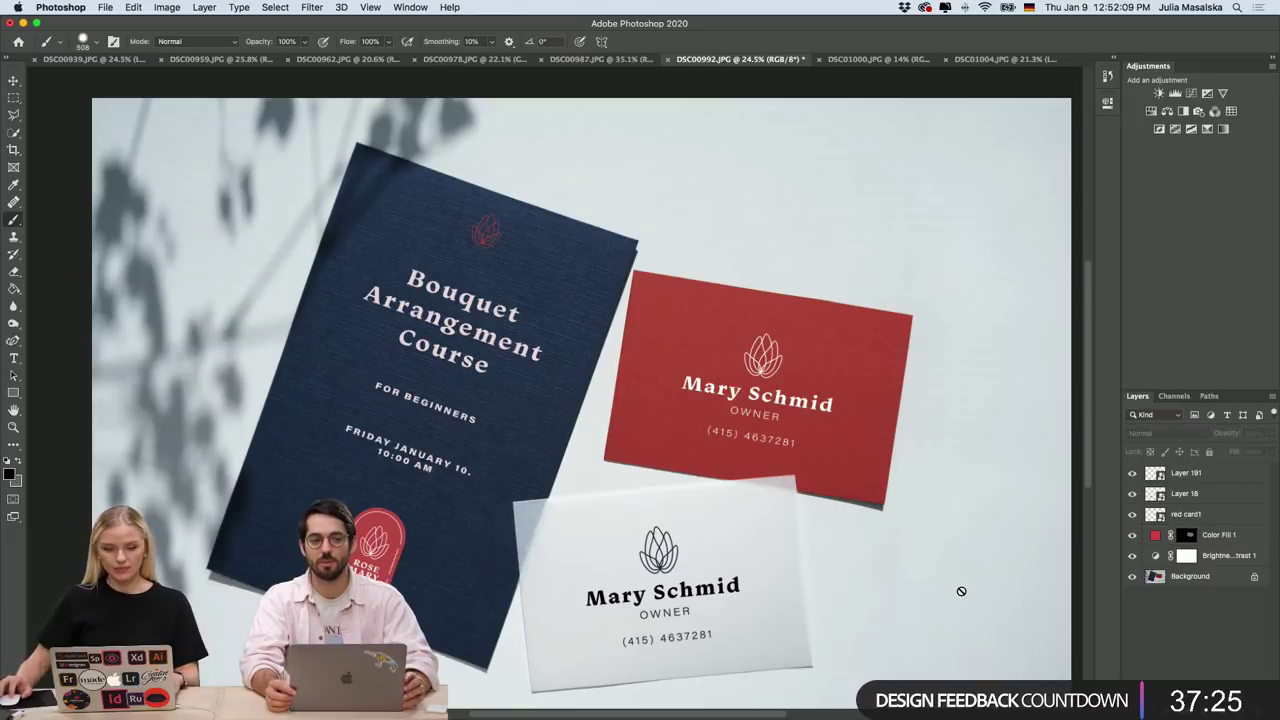
pyautogui.scroll(-3, 963, 588)
pyautogui.scroll(4, 792, 528)
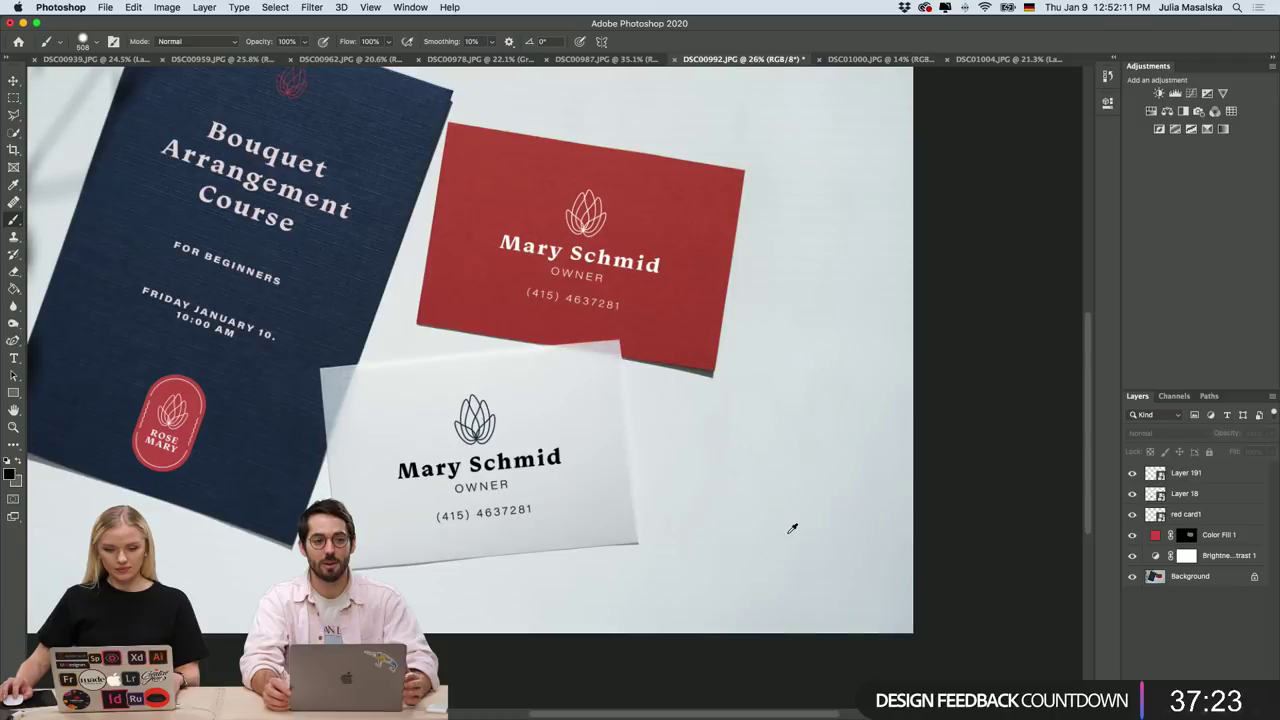
pyautogui.scroll(3, 792, 528)
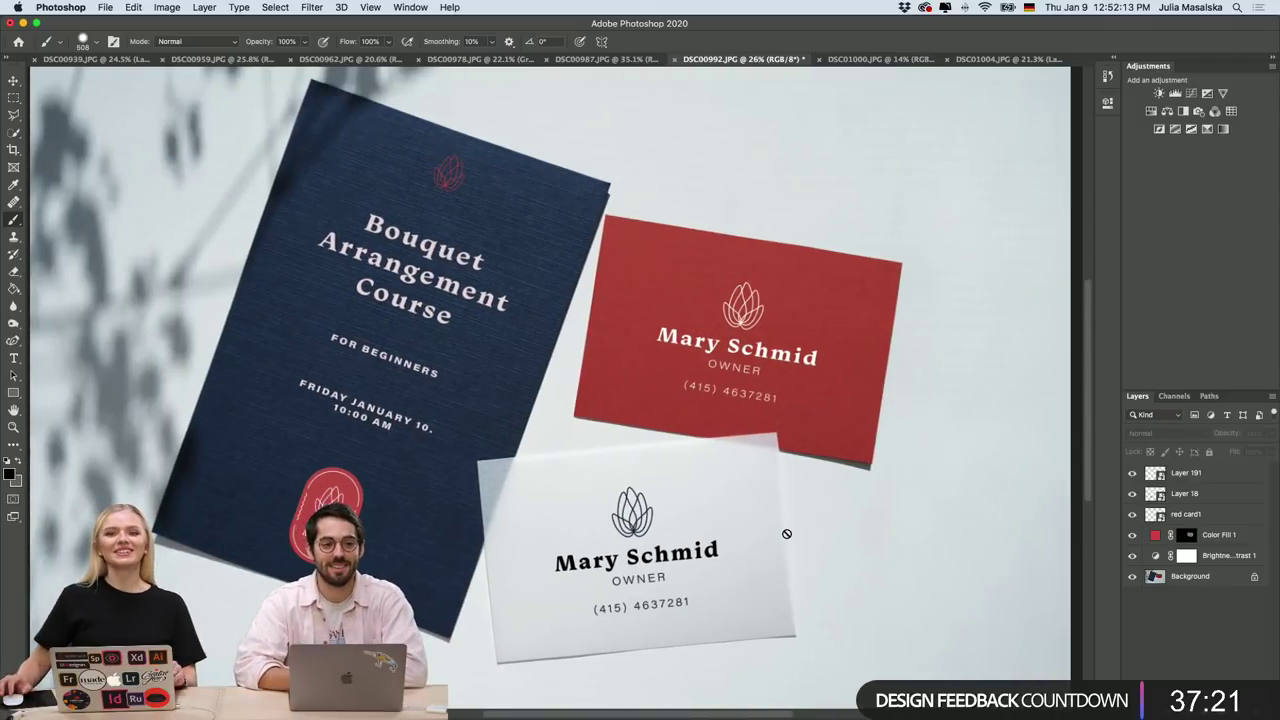
# Quick-export DSC00992 as a JPG, choosing the Desktop as the save location.
pyautogui.click(104, 8)
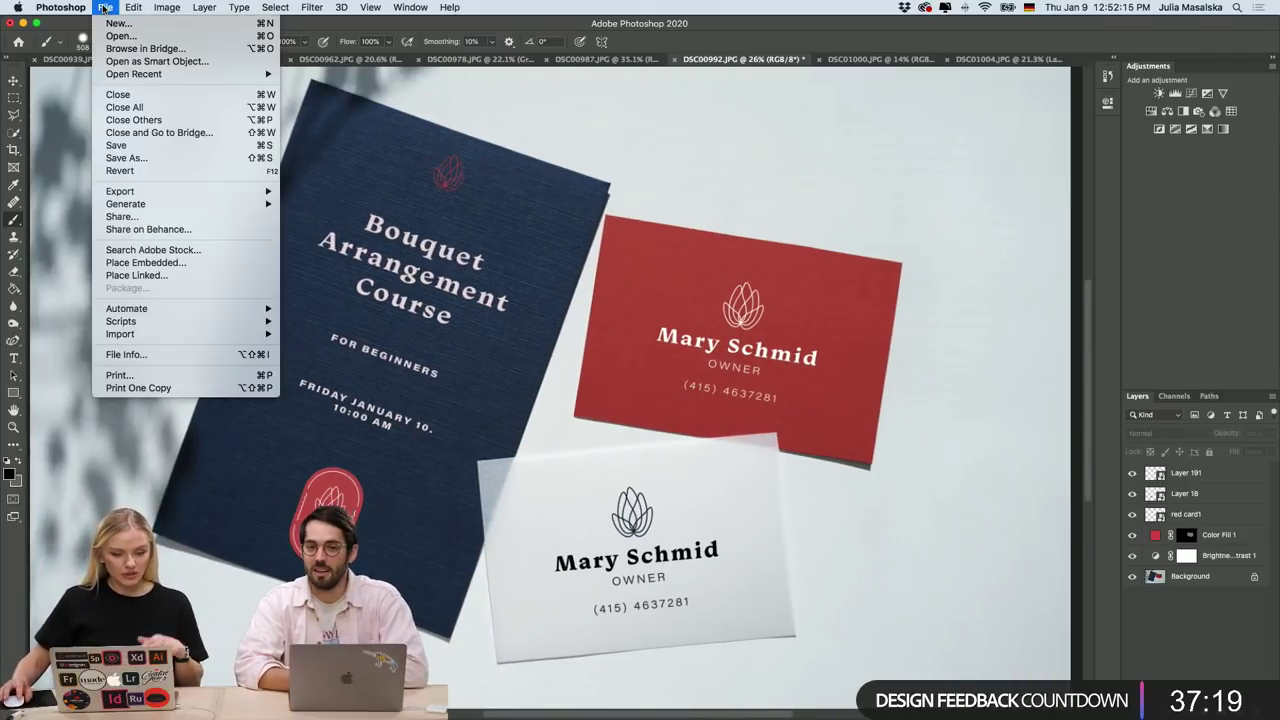
pyautogui.moveTo(212, 194)
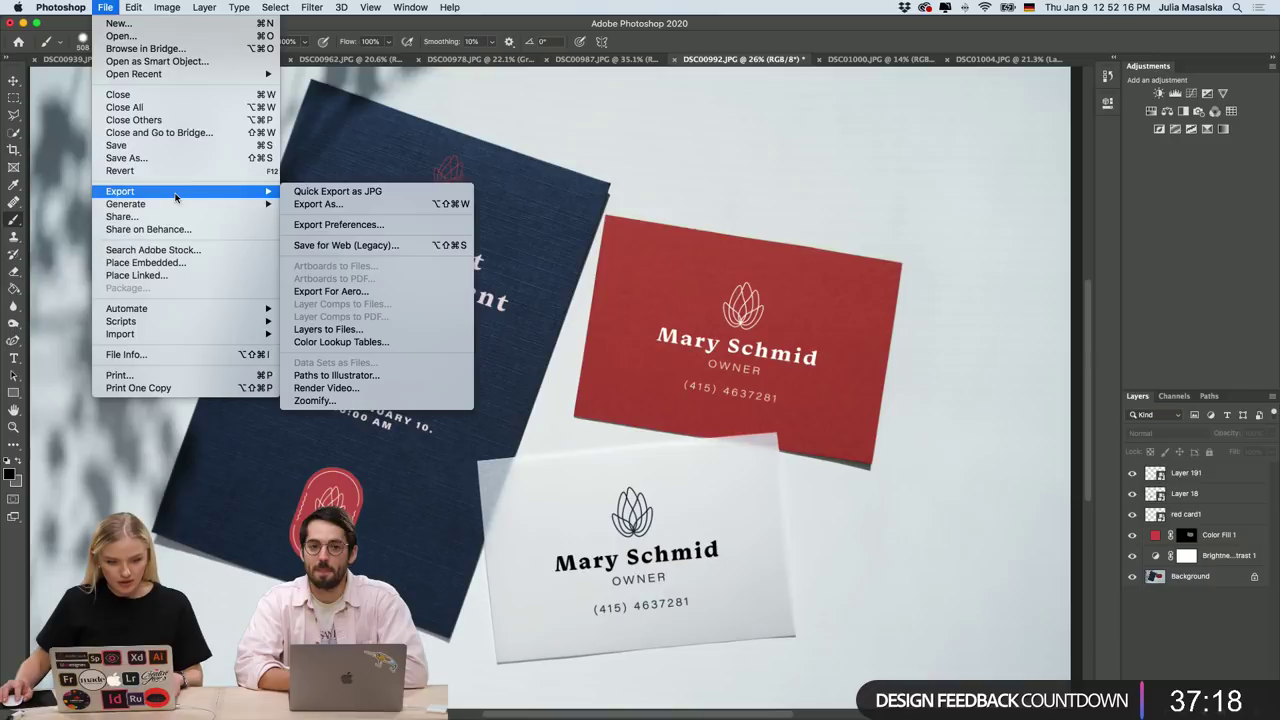
pyautogui.click(330, 193)
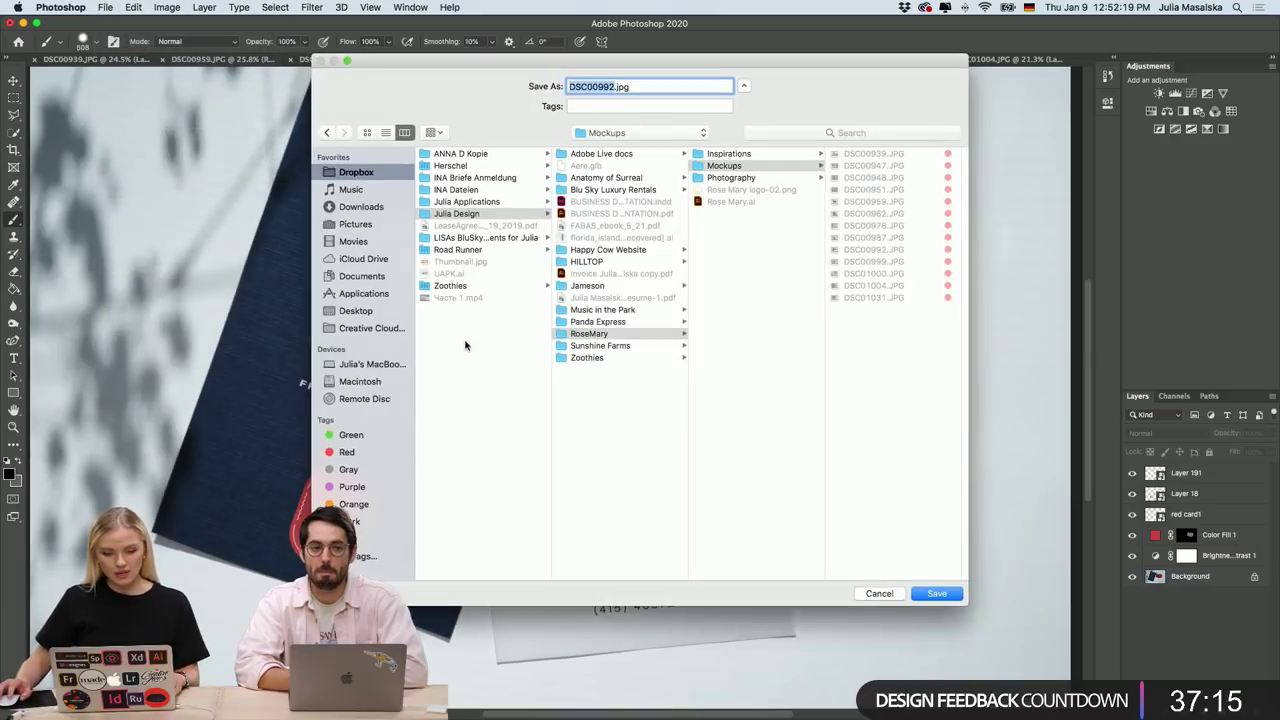
pyautogui.click(350, 312)
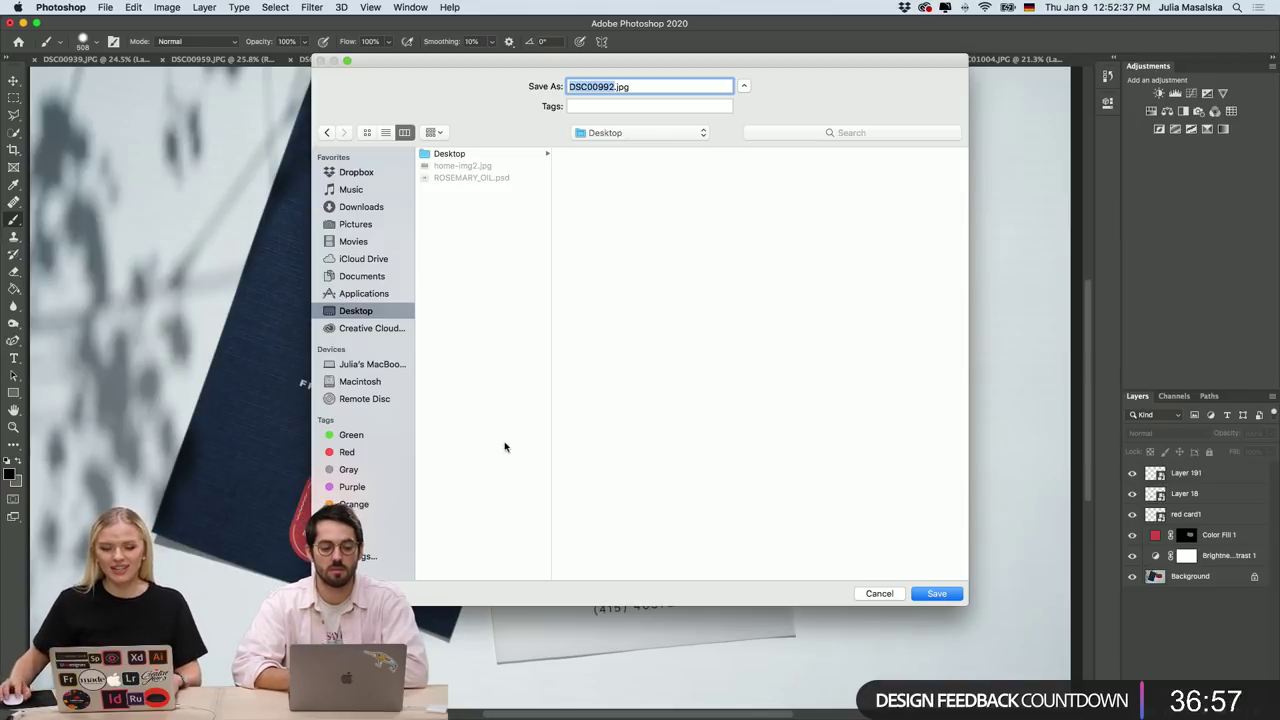
pyautogui.click(473, 223)
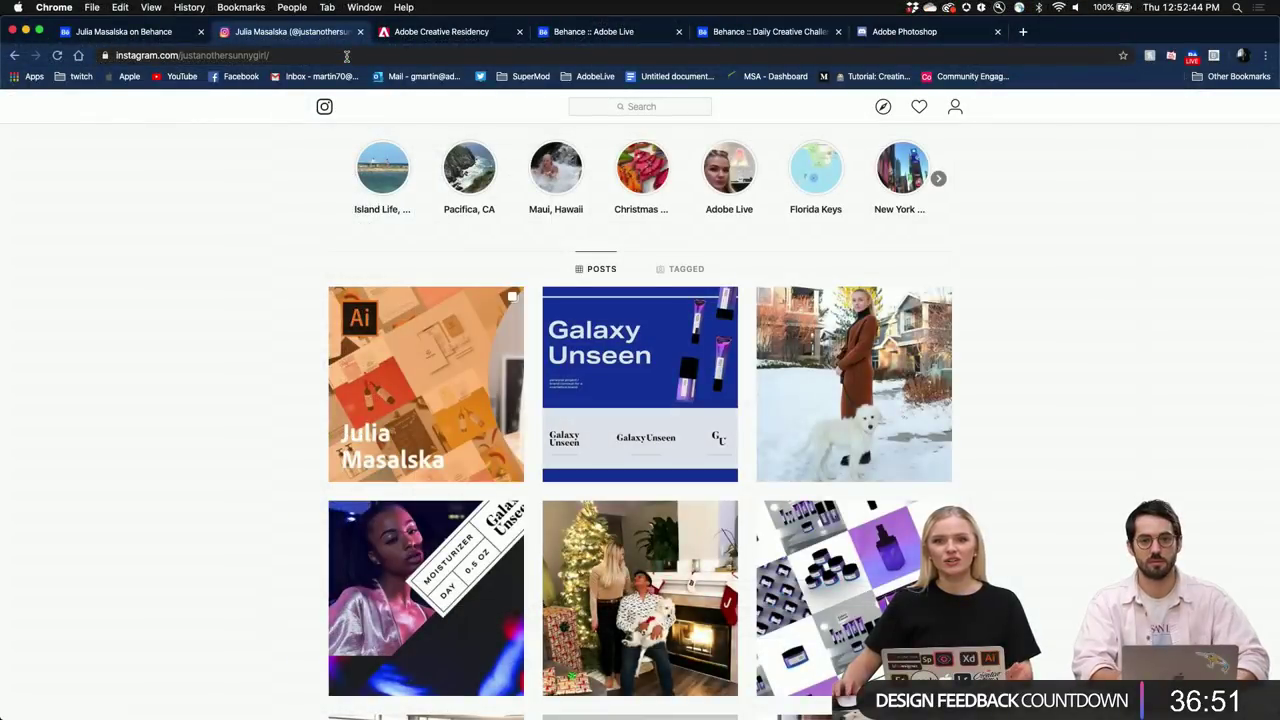
# Highlight the Instagram handle in the address bar and scroll the profile back to the top.
pyautogui.moveTo(283, 55)
pyautogui.mouseDown()
pyautogui.moveTo(178, 55)
pyautogui.moveTo(283, 55)
pyautogui.mouseUp()
pyautogui.scroll(-3, 285, 225)
pyautogui.scroll(4, 285, 225)
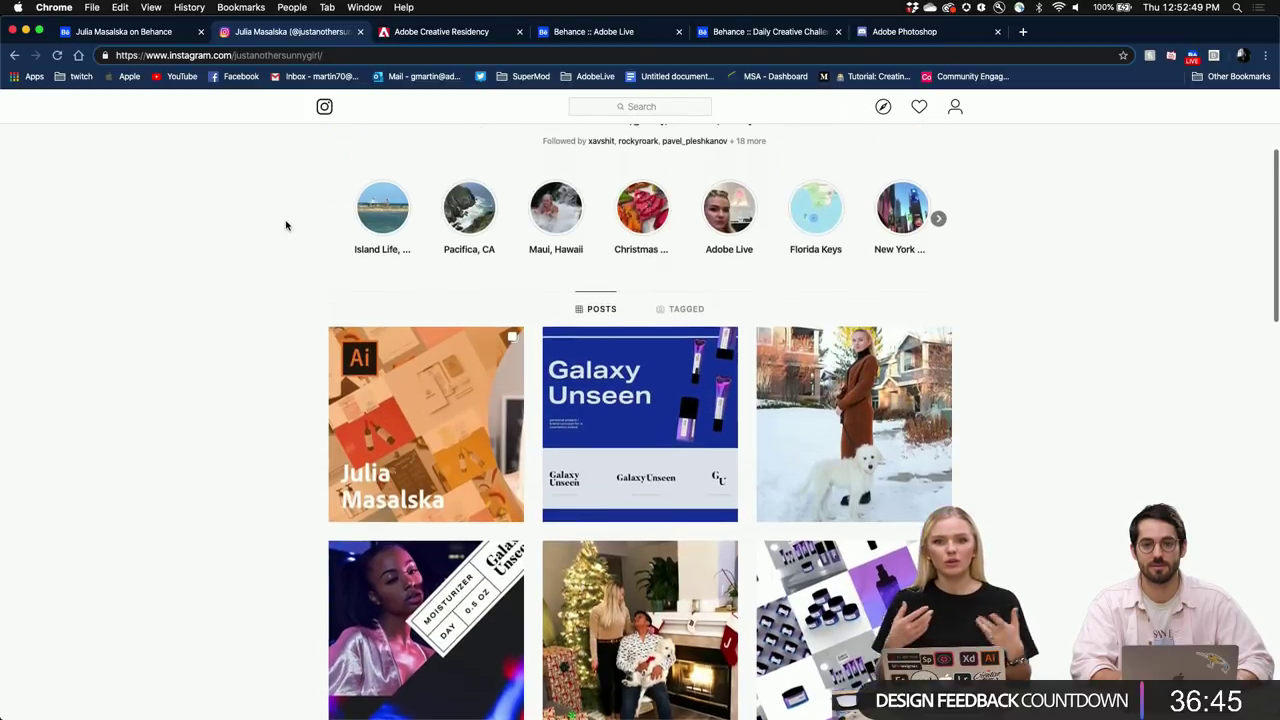
pyautogui.scroll(2, 285, 225)
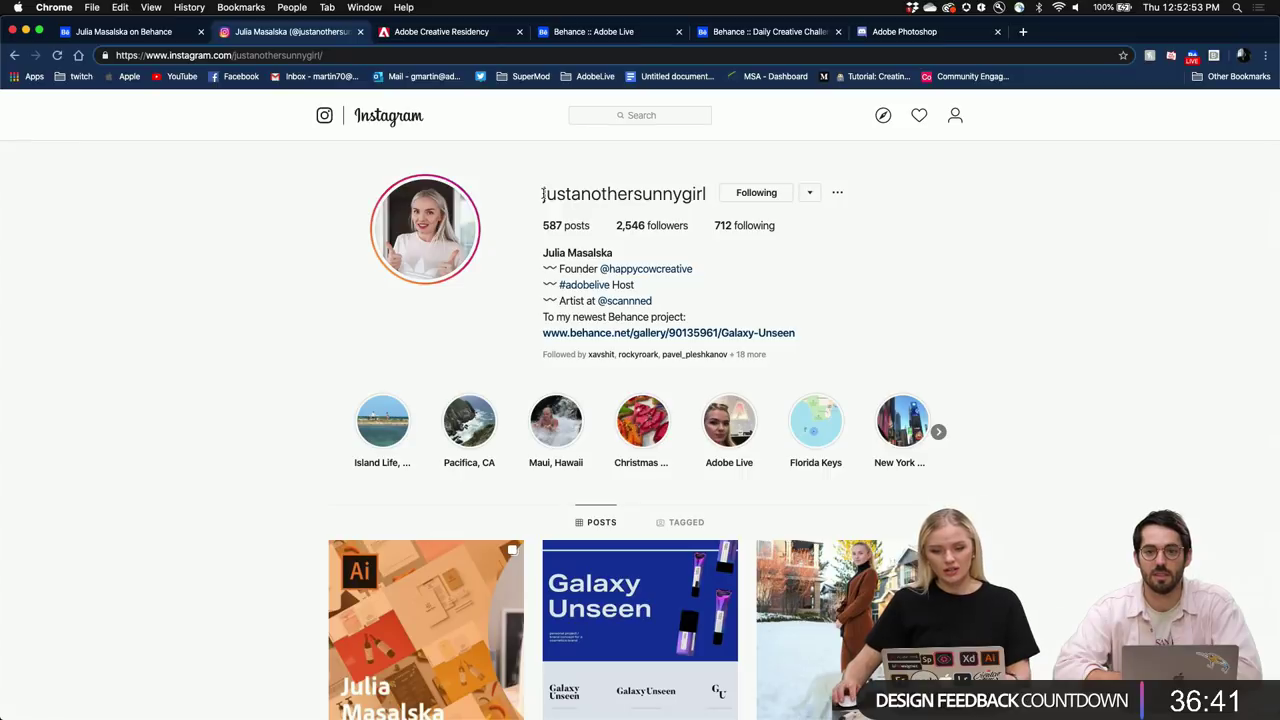
# Show the designer's Behance profile with its full web address revealed.
pyautogui.click(140, 34)
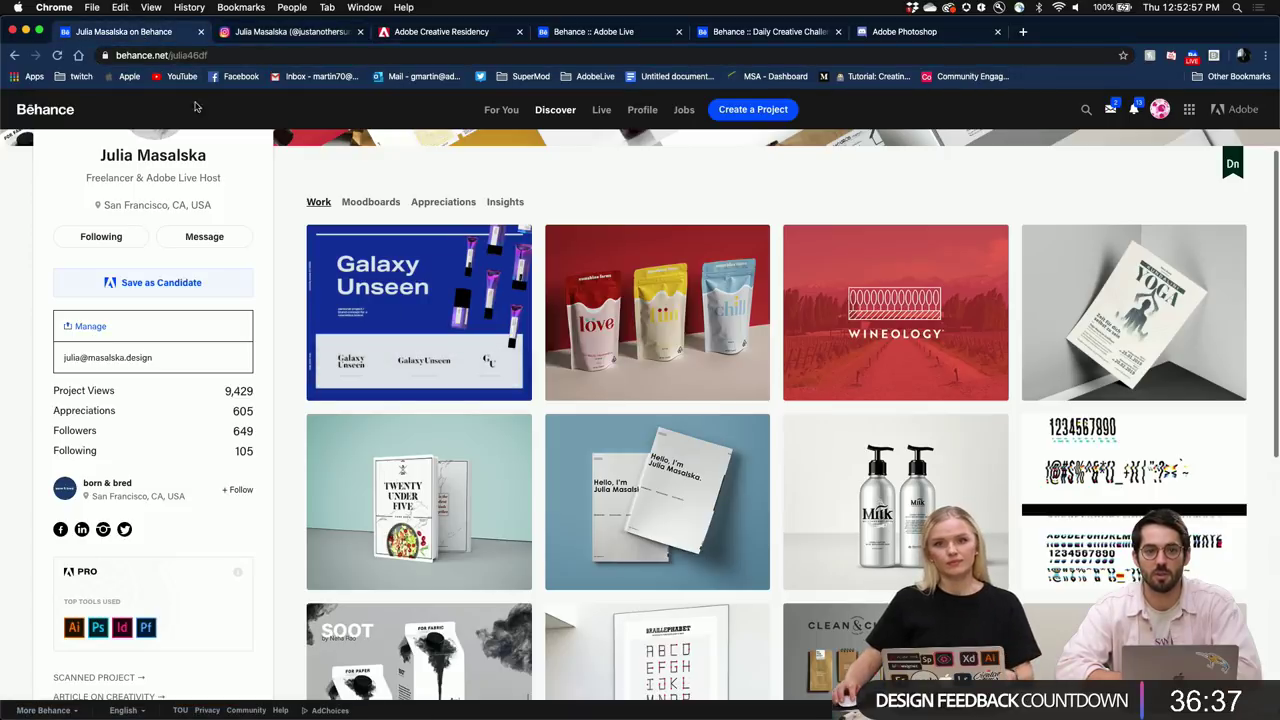
pyautogui.click(220, 56)
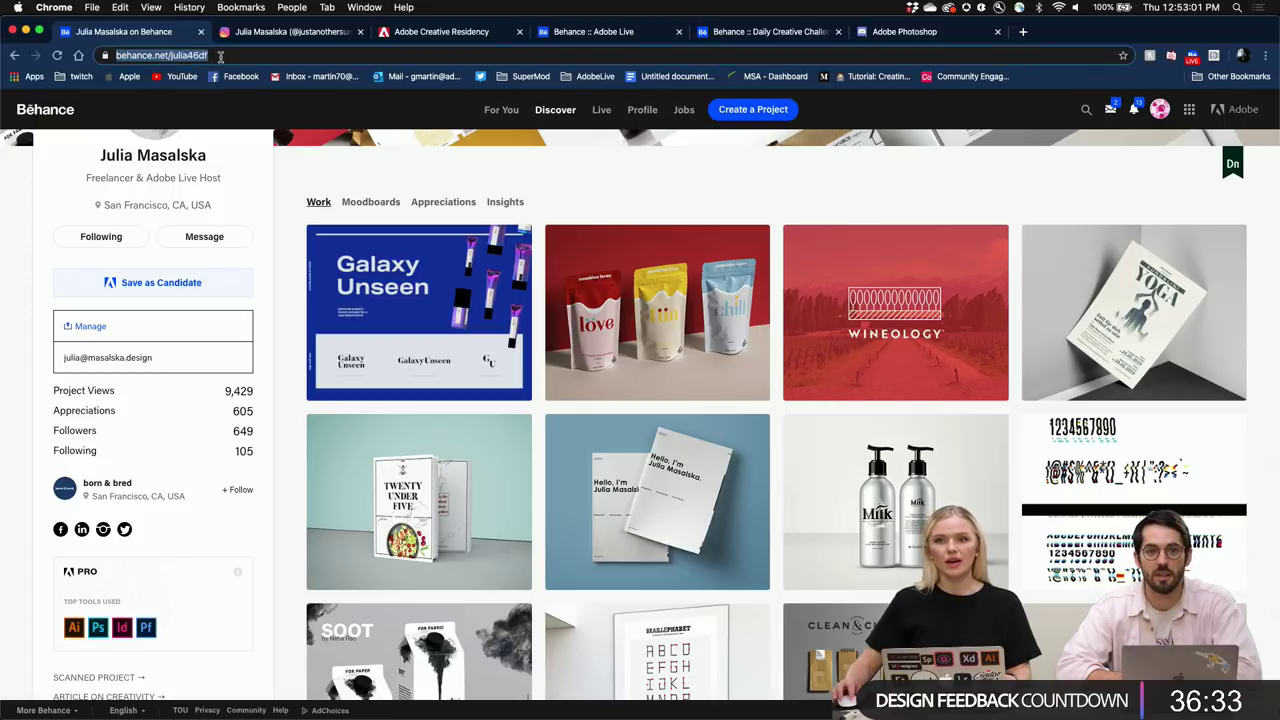
pyautogui.scroll(2, 266, 300)
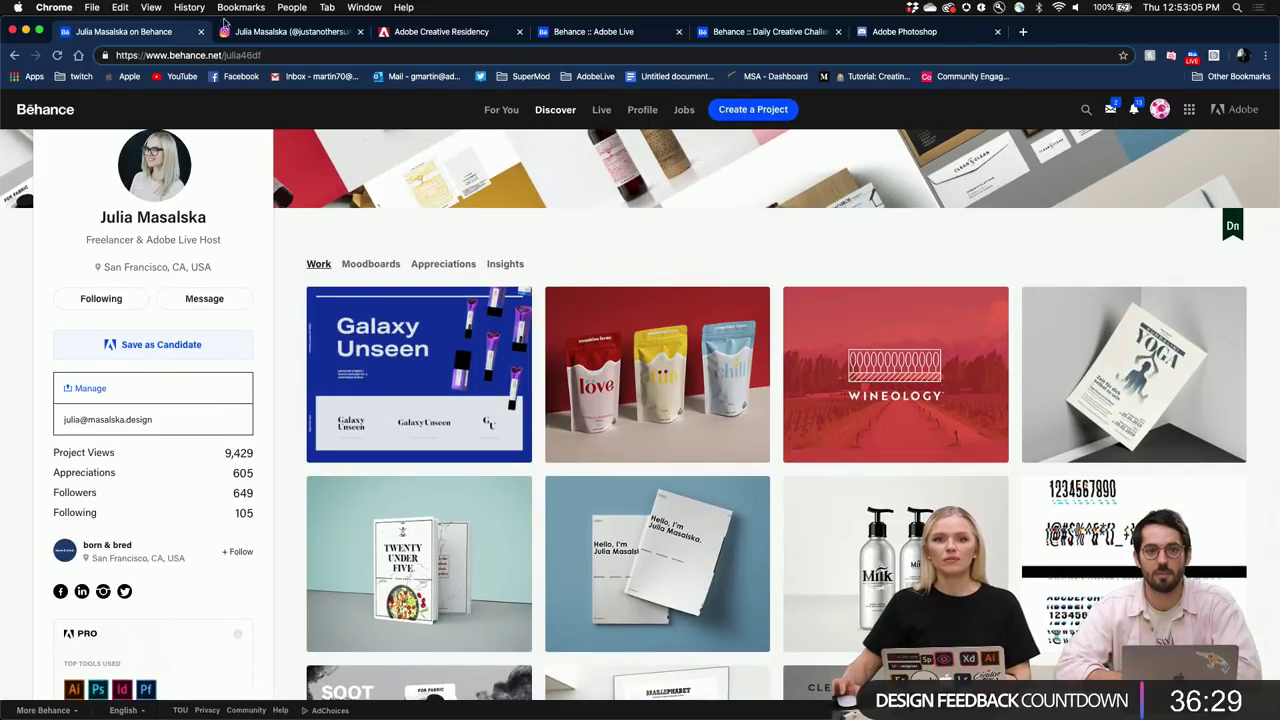
# Show the Adobe Live stream page's INFO panel, then return to Photoshop's Save As dialog.
pyautogui.click(305, 32)
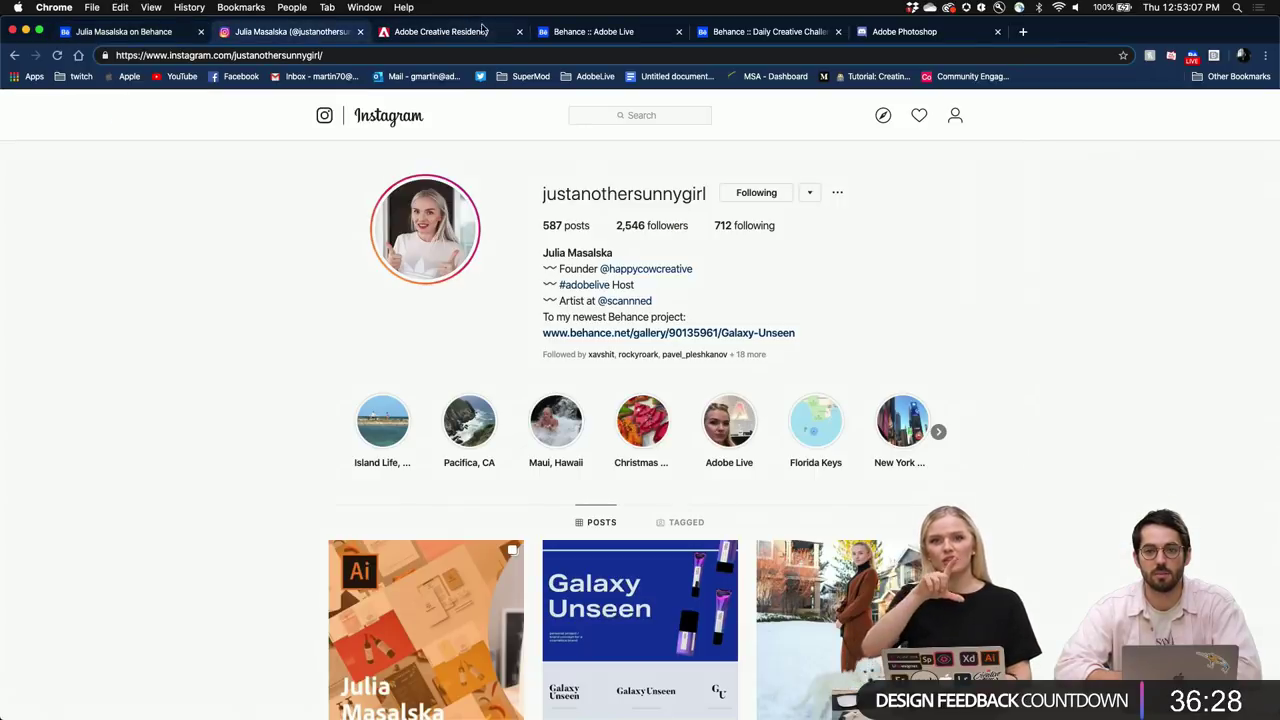
pyautogui.click(592, 31)
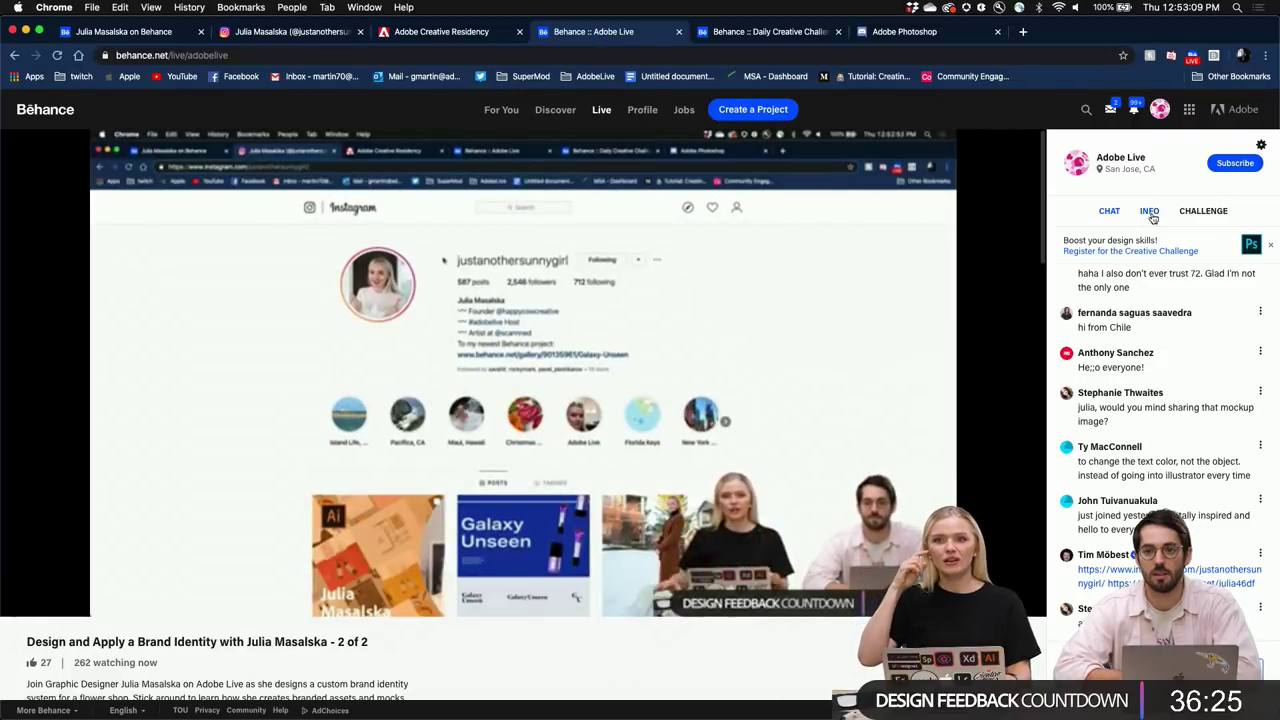
pyautogui.click(1151, 211)
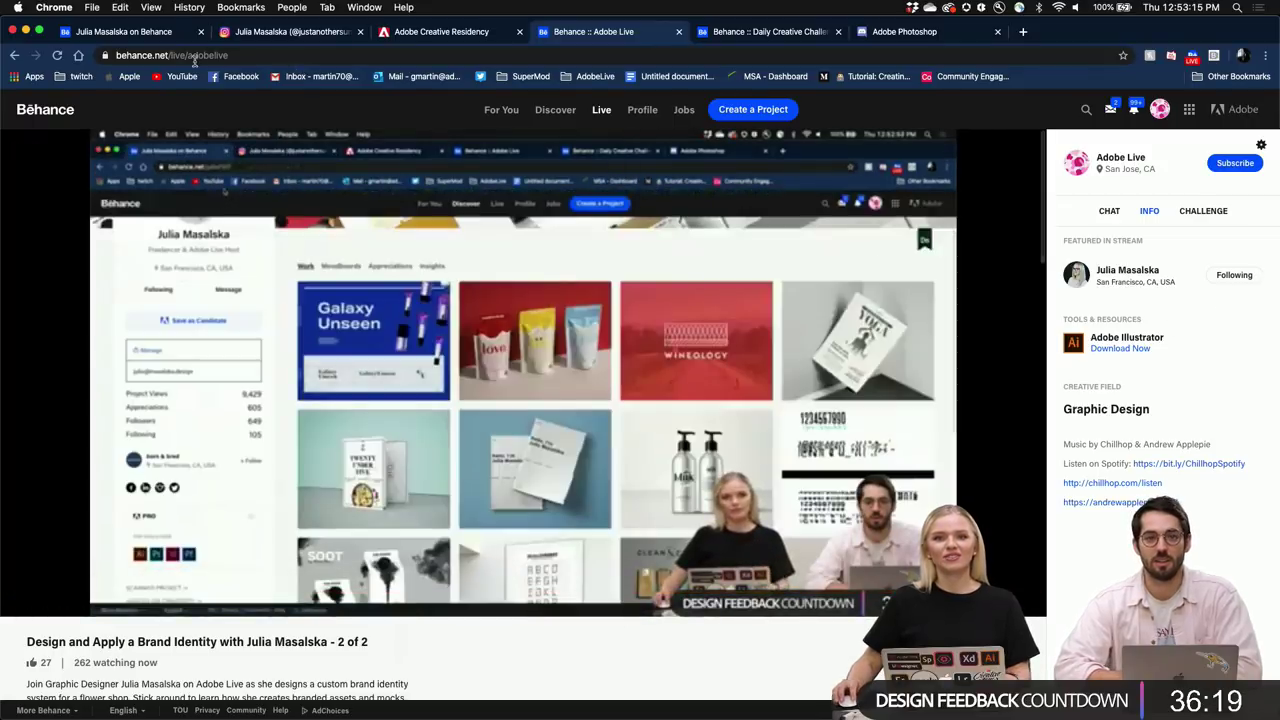
pyautogui.press('super+Tab')
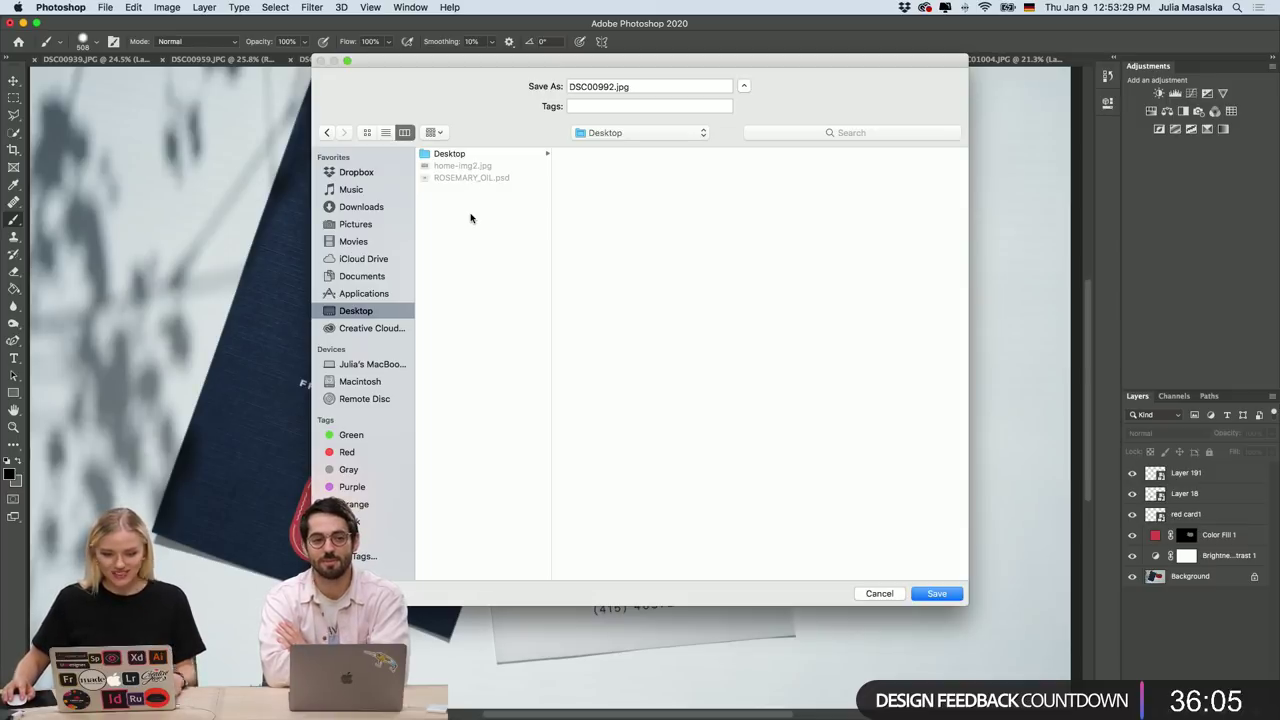
# Make a new Desktop folder named 'RoseMary' and save the DSC00992 JPG there.
pyautogui.press('super+shift+n')
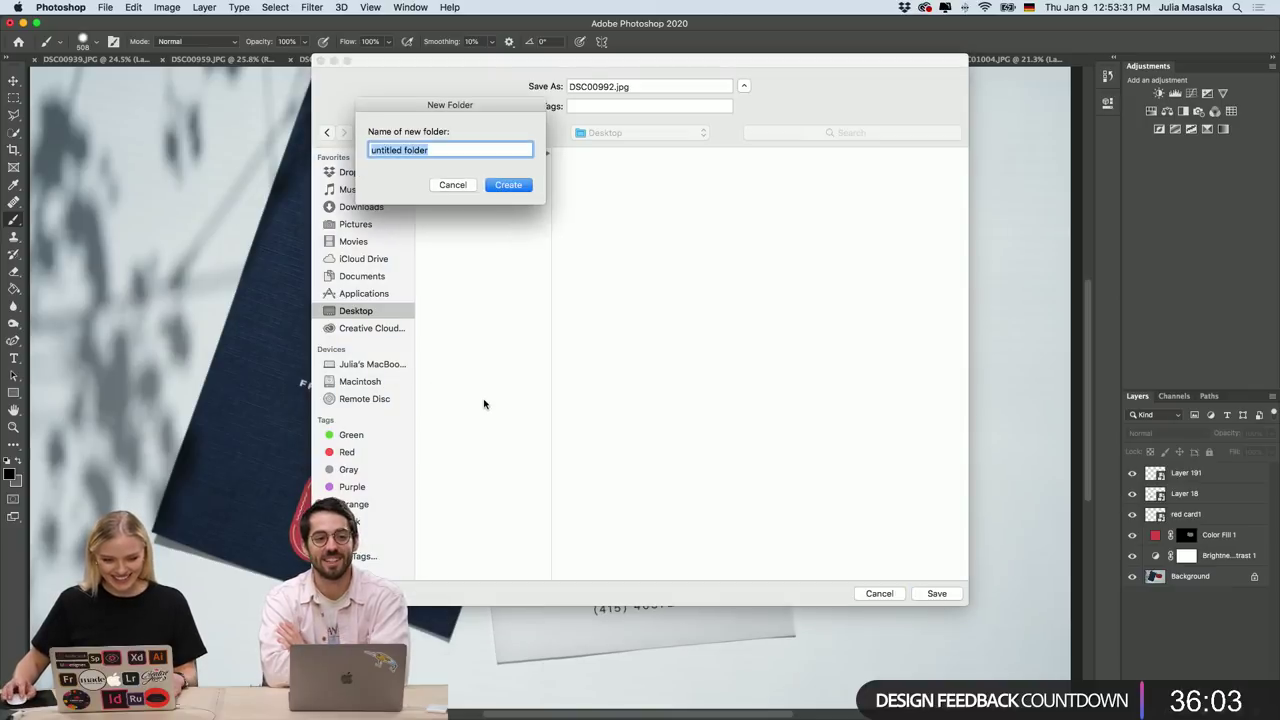
pyautogui.press('BackSpace')
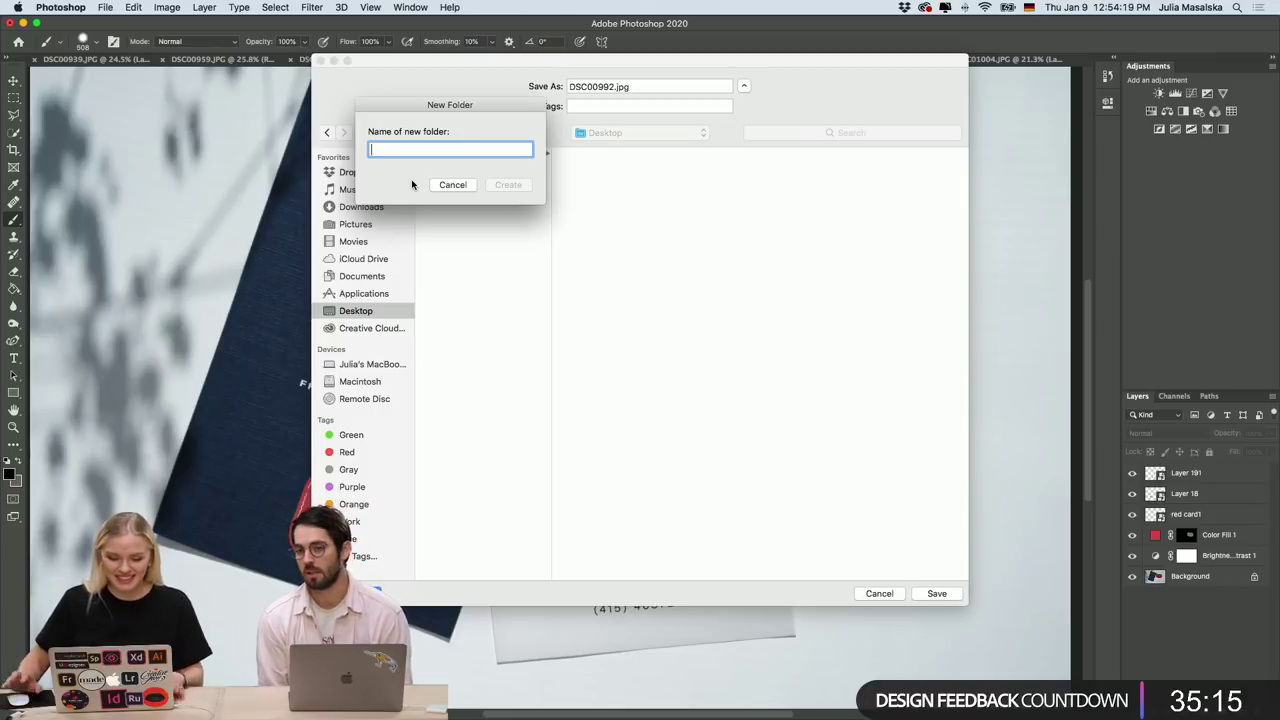
pyautogui.write('RoseMary')
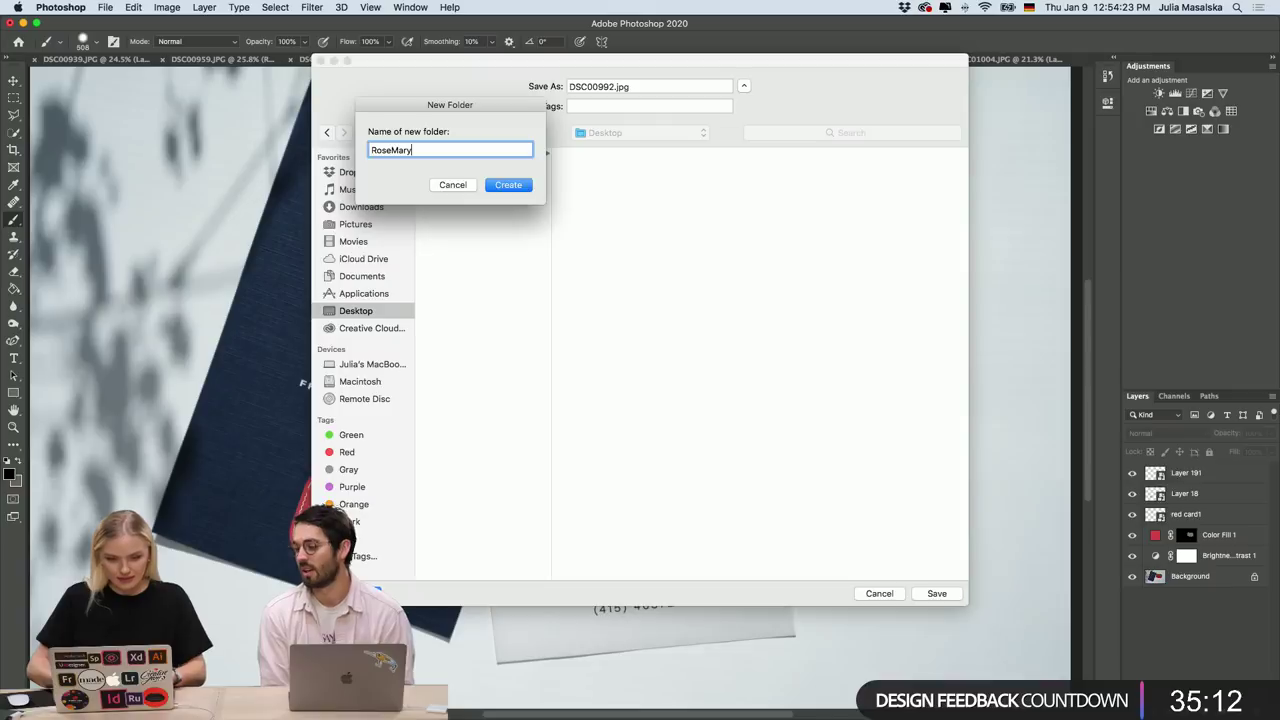
pyautogui.press('Return')
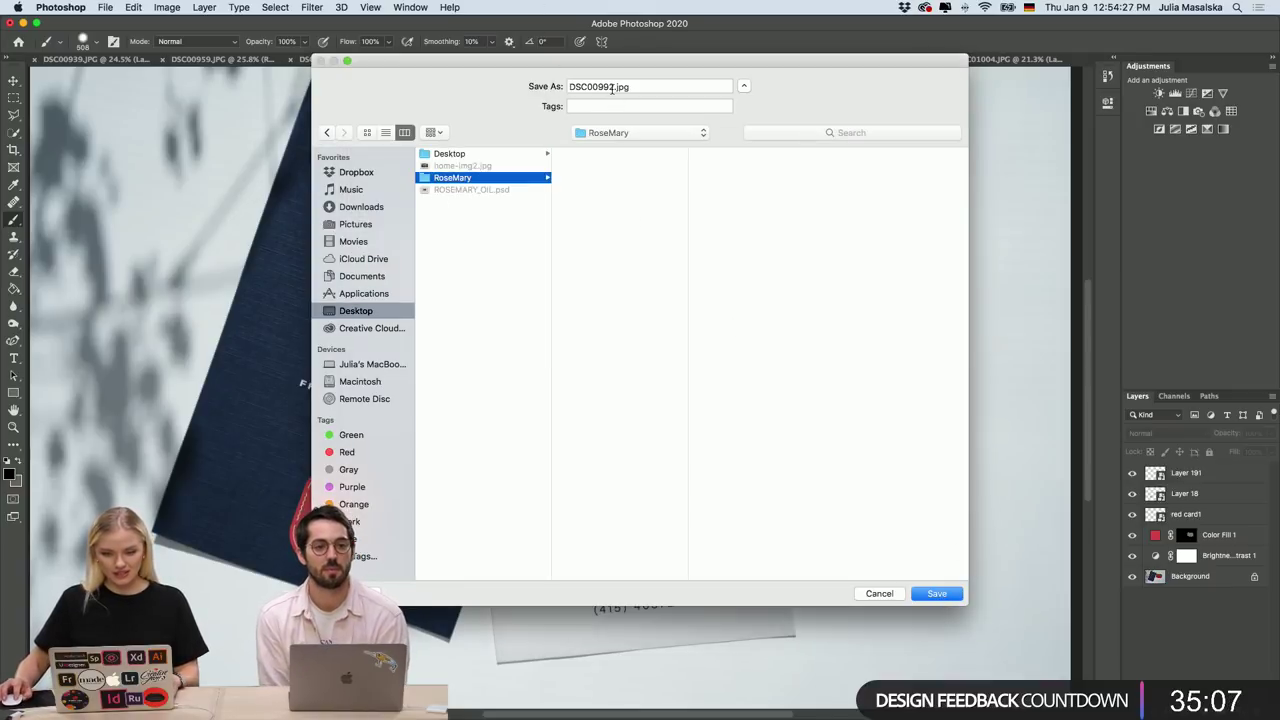
pyautogui.click(925, 594)
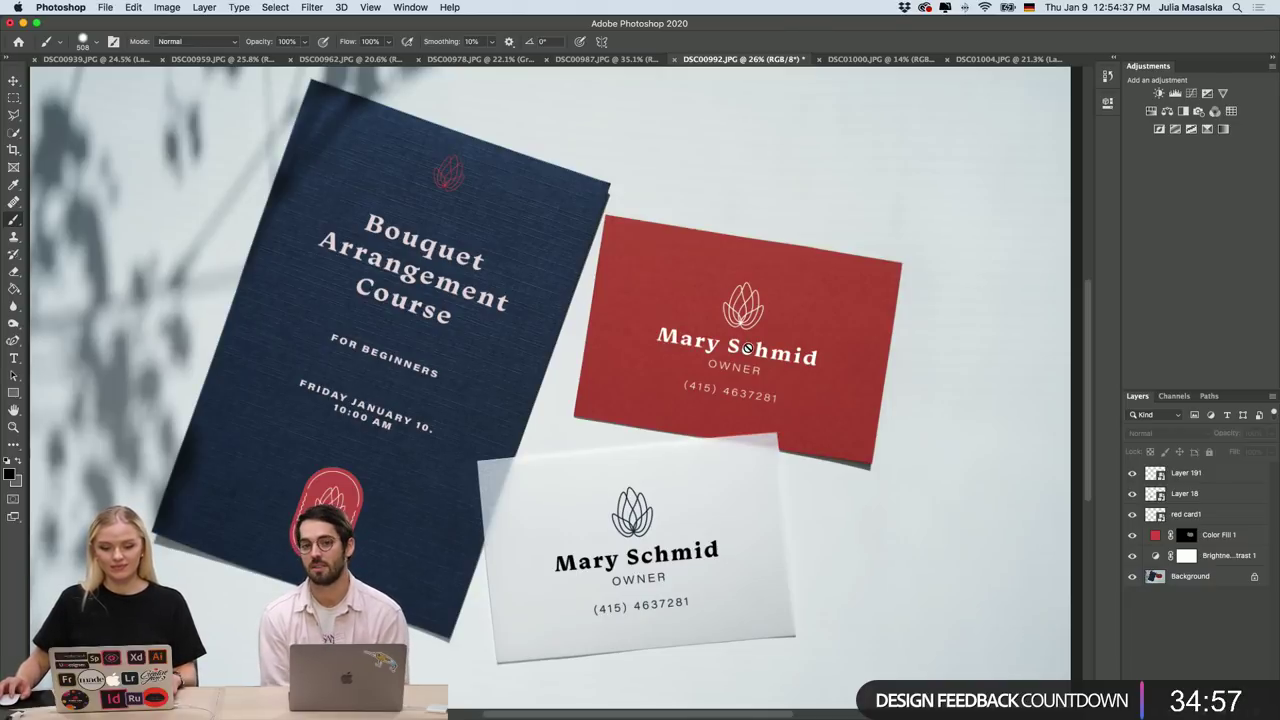
pyautogui.hscroll(-2, 748, 346)
pyautogui.scroll(2, 748, 346)
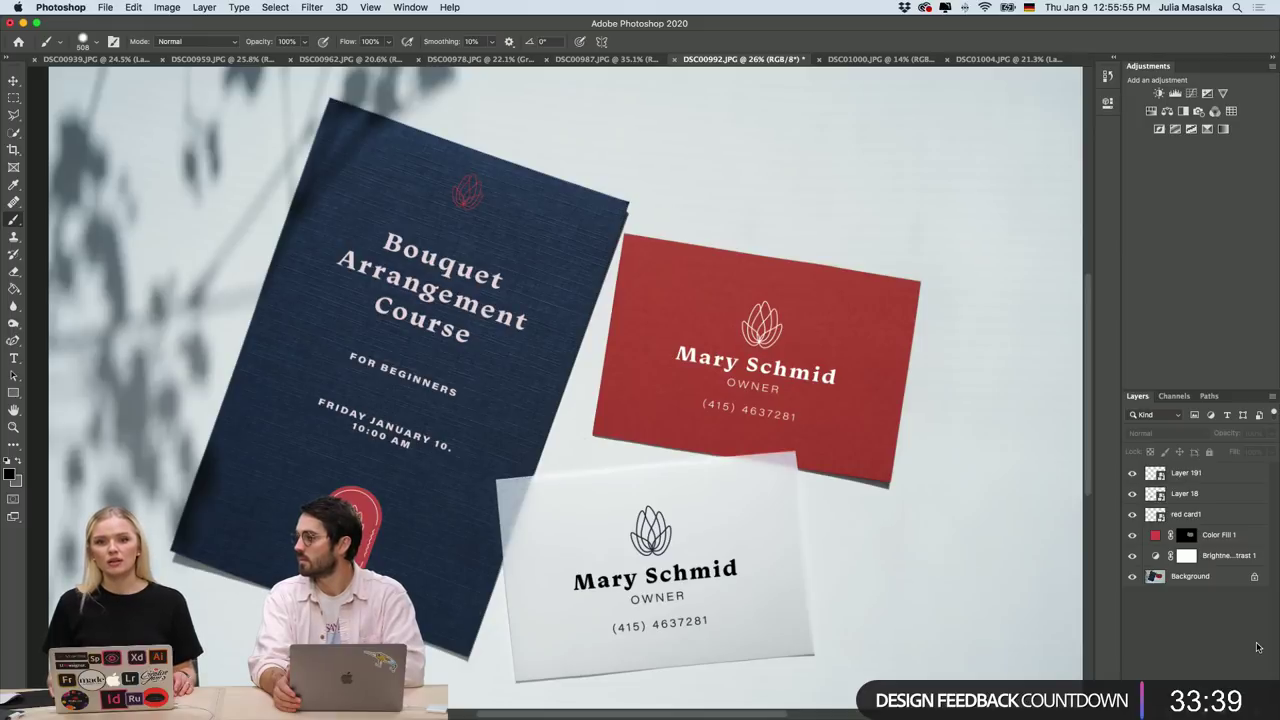
pyautogui.scroll(3, 688, 436)
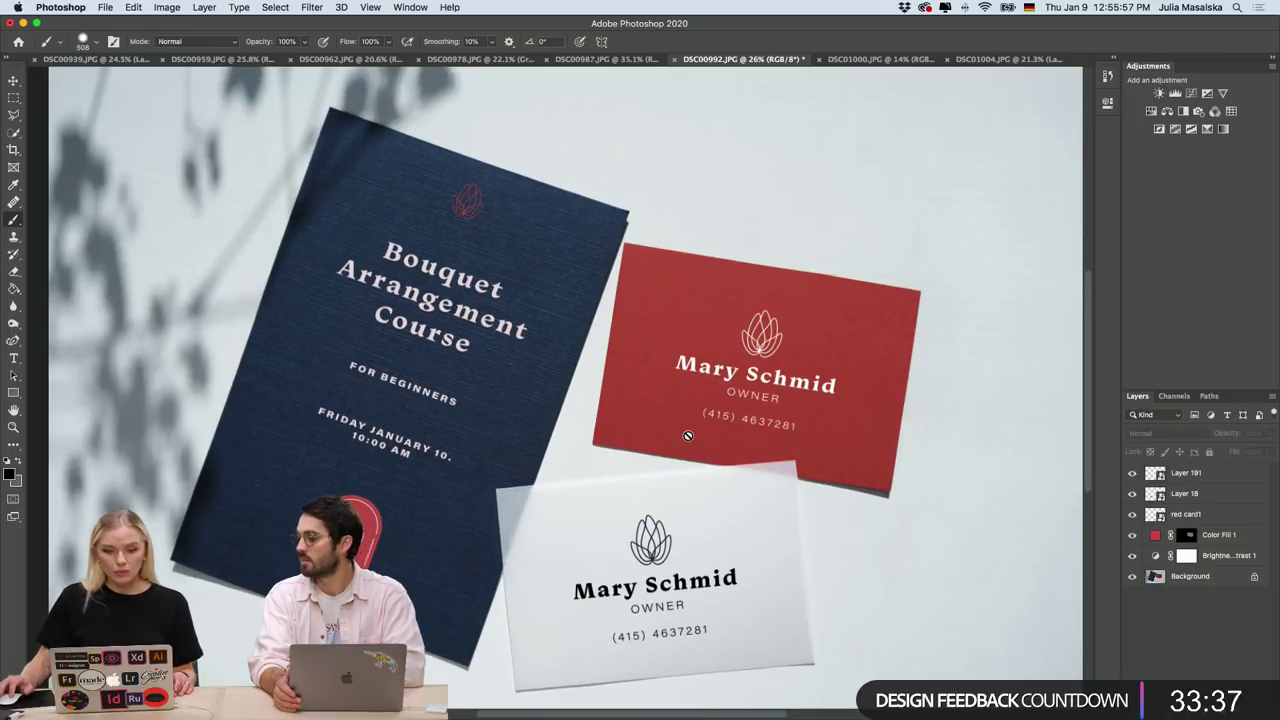
pyautogui.scroll(-1, 688, 436)
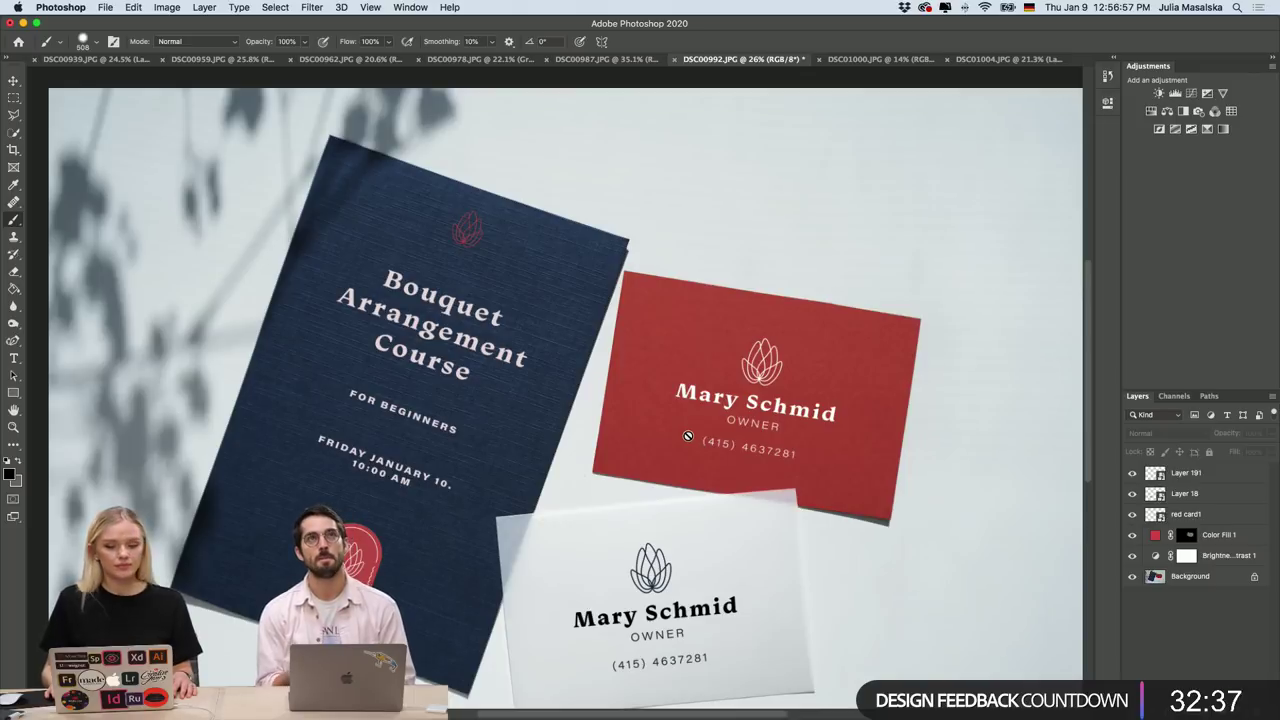
pyautogui.scroll(-3, 640, 424)
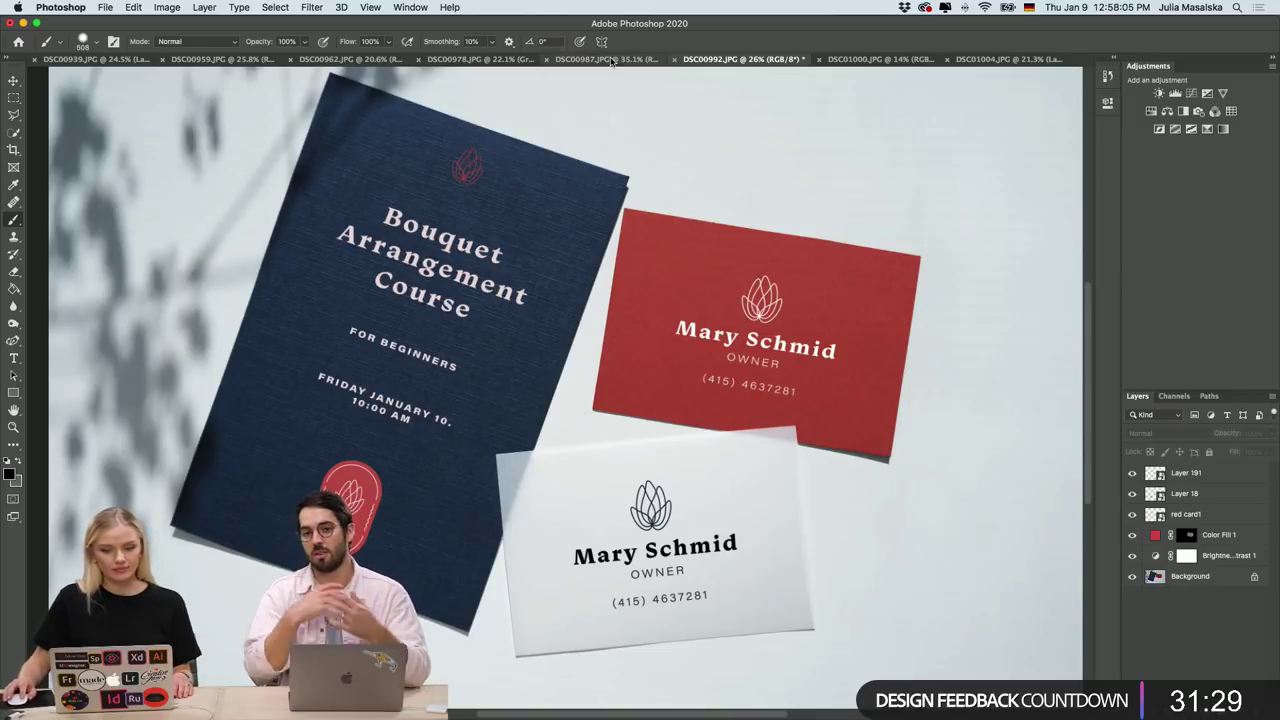
# Step through the DSC00987 red card, DSC00978 envelope and DSC00962 T-shirt mockups to DSC00959.
pyautogui.click(608, 59)
pyautogui.scroll(2, 634, 92)
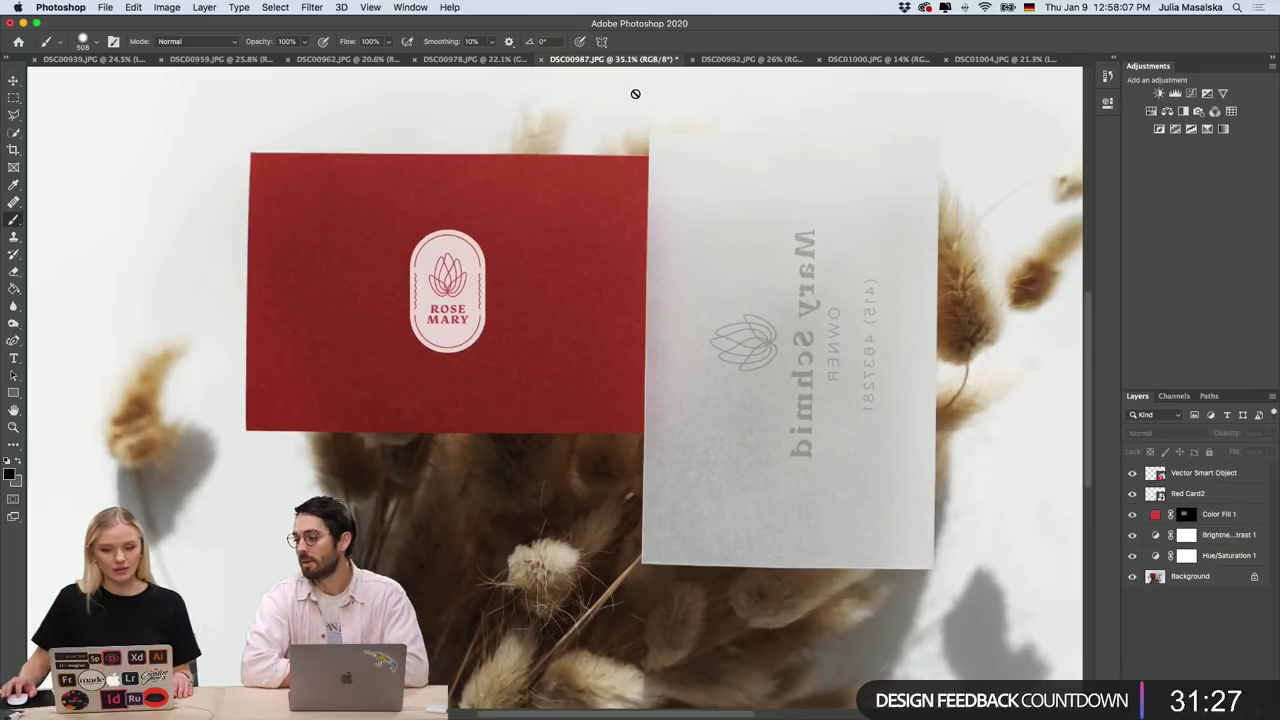
pyautogui.click(478, 60)
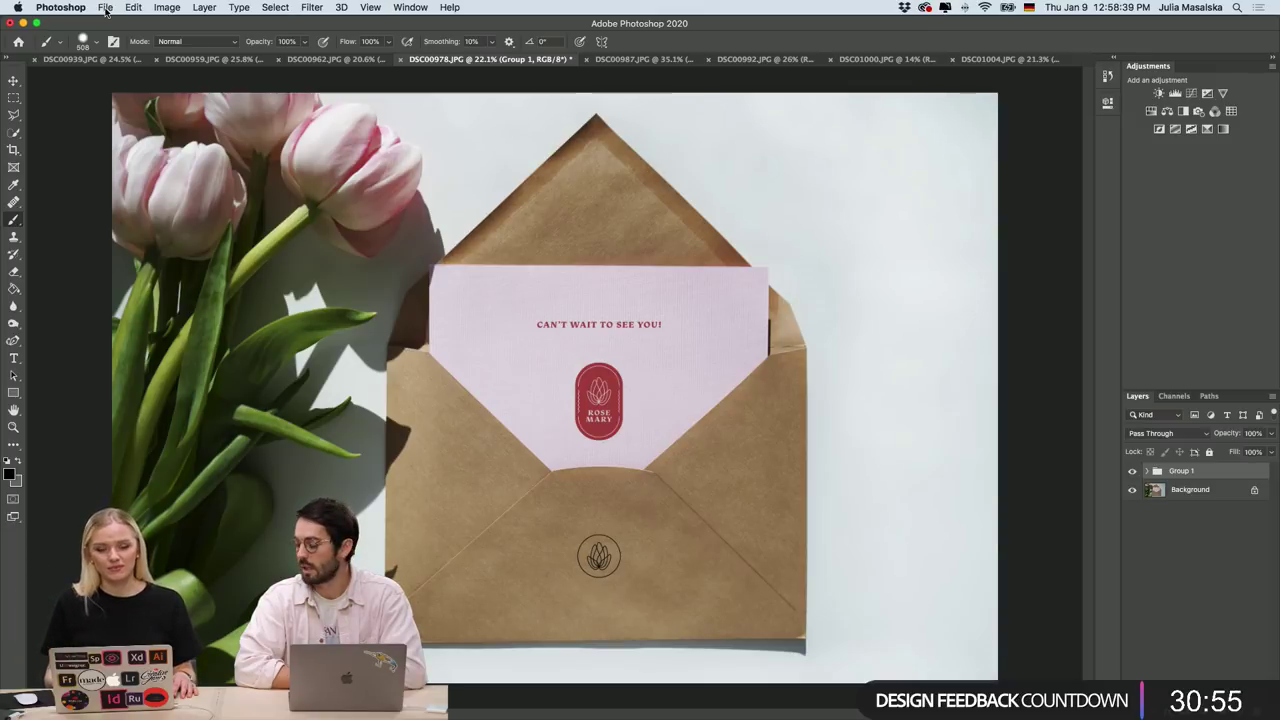
pyautogui.click(312, 61)
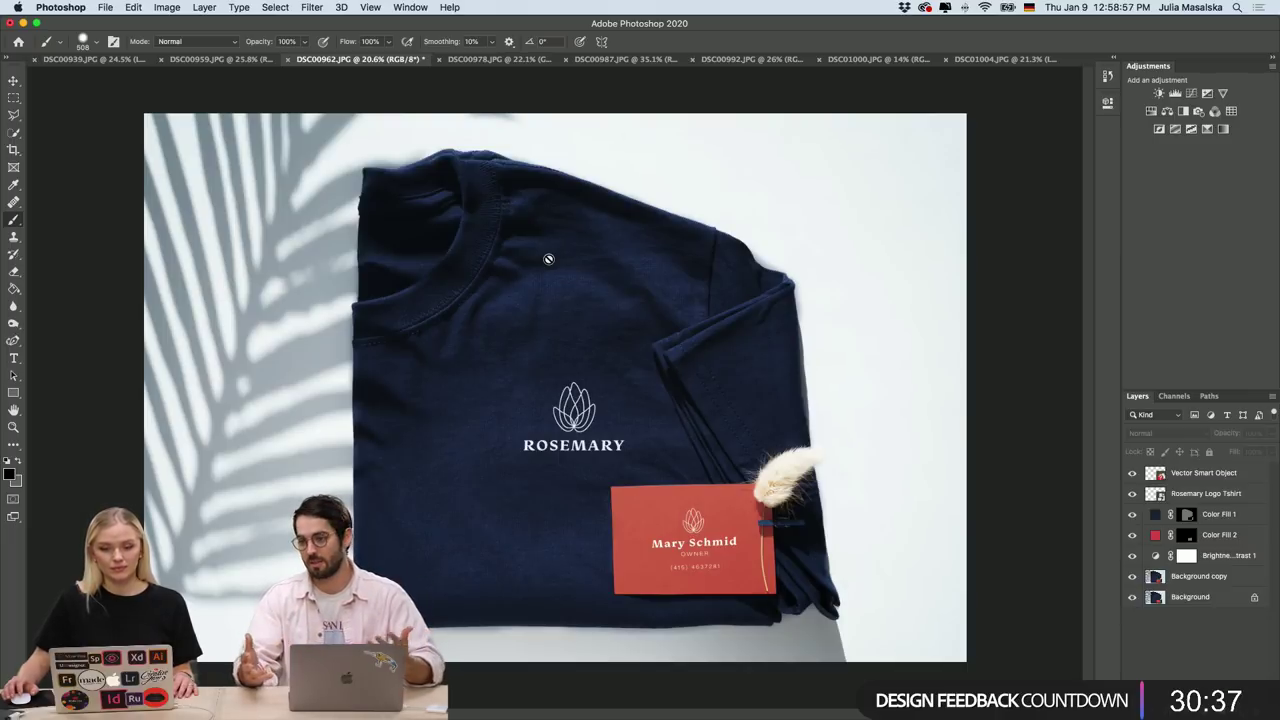
pyautogui.click(217, 62)
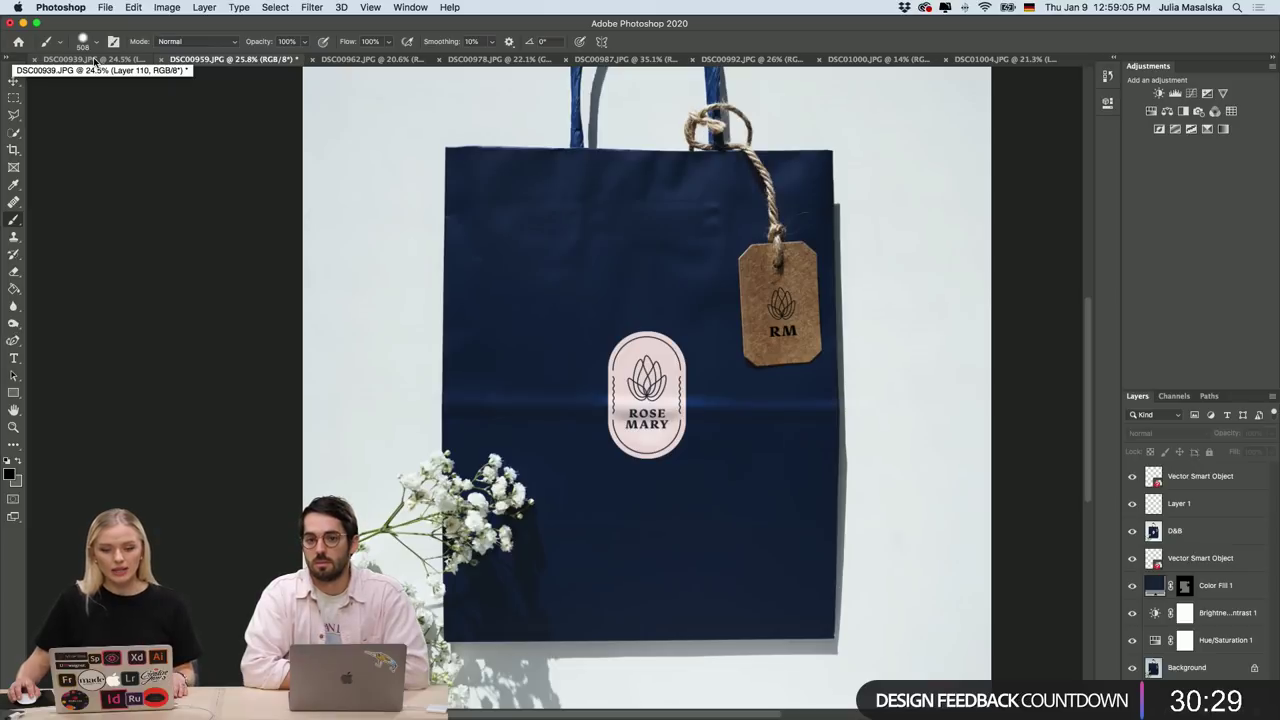
# Bring Illustrator forward and zoom around Rose Mary.ai's black-and-white badge variations.
pyautogui.moveTo(630, 708)
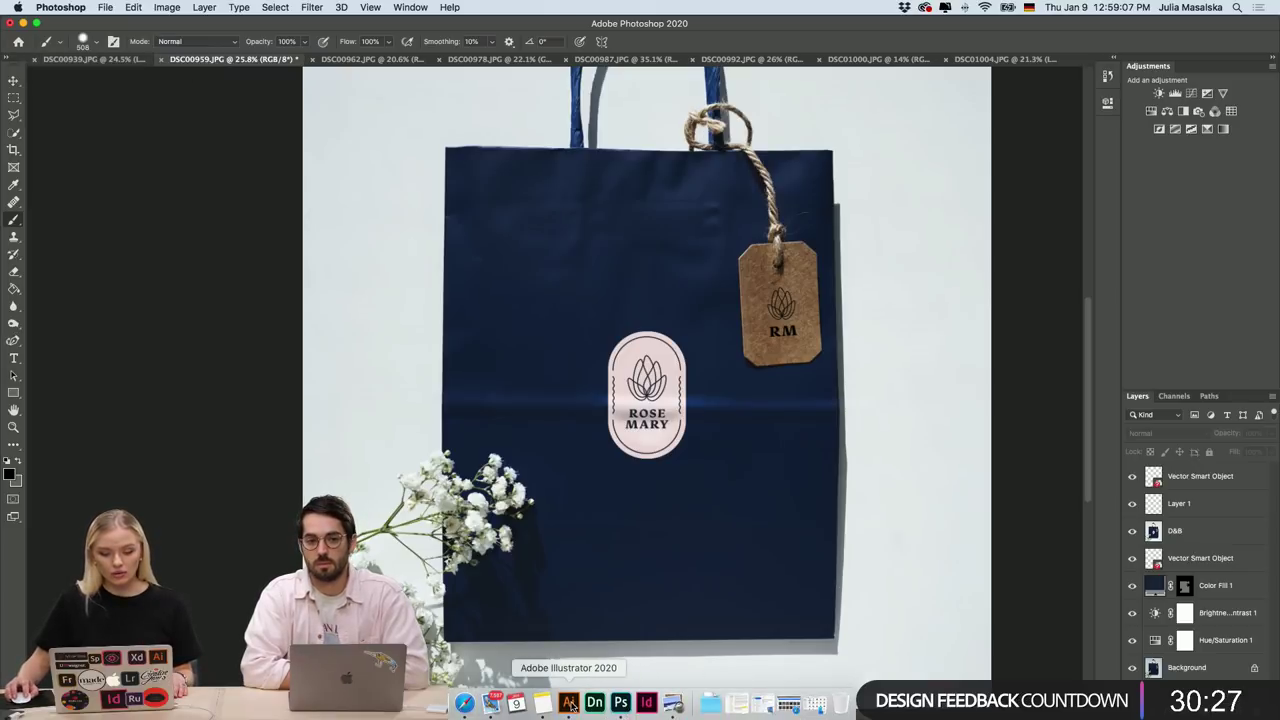
pyautogui.click(570, 705)
pyautogui.scroll(5, 597, 391)
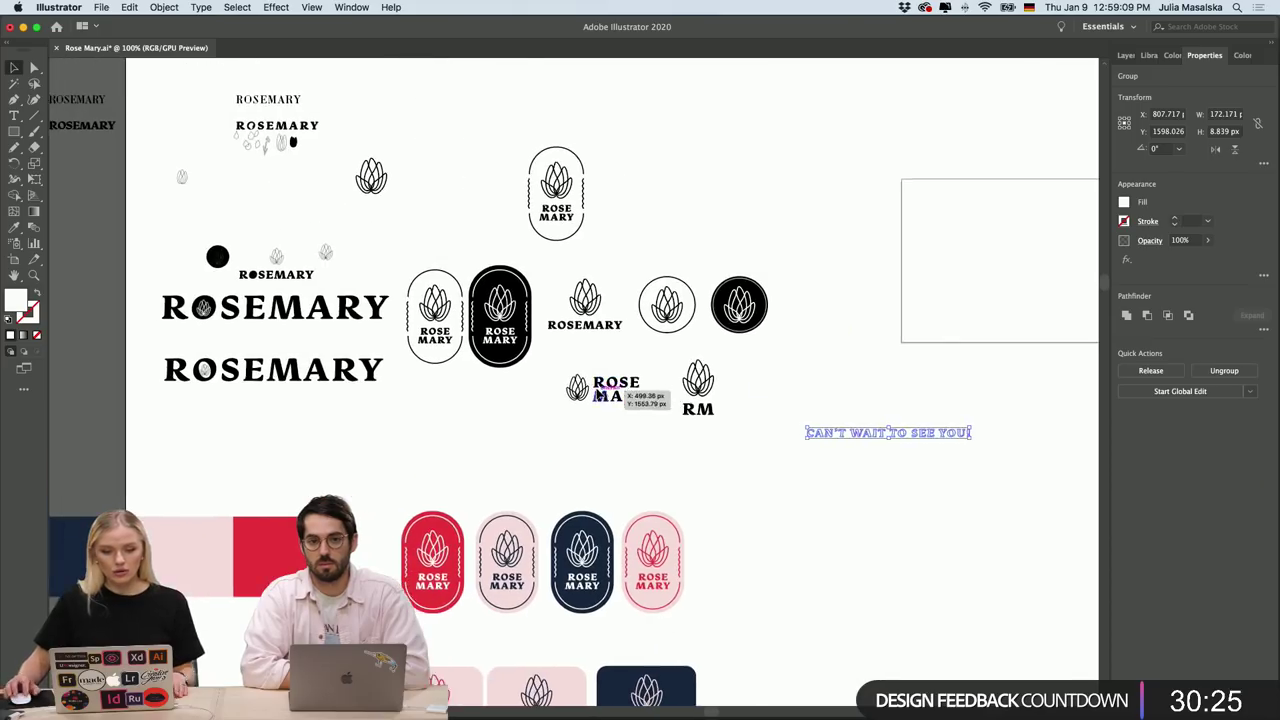
pyautogui.scroll(4, 700, 197)
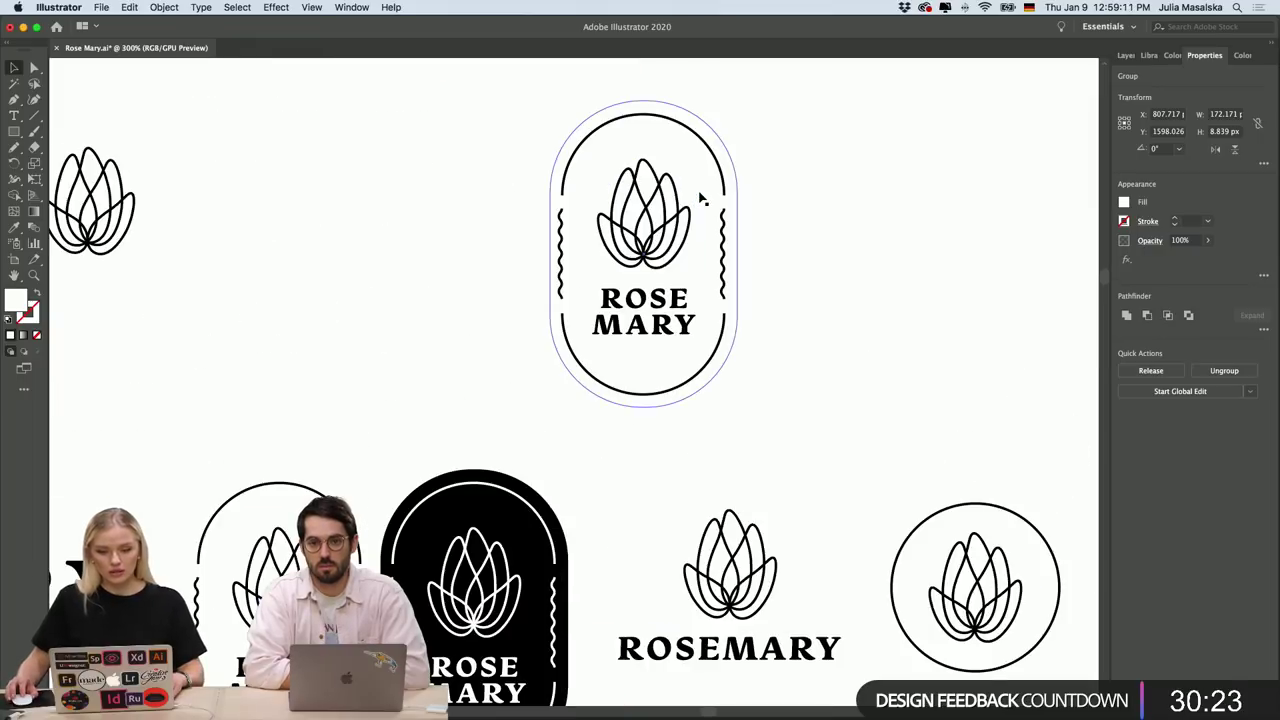
pyautogui.hscroll(-6, 700, 197)
pyautogui.scroll(2, 700, 197)
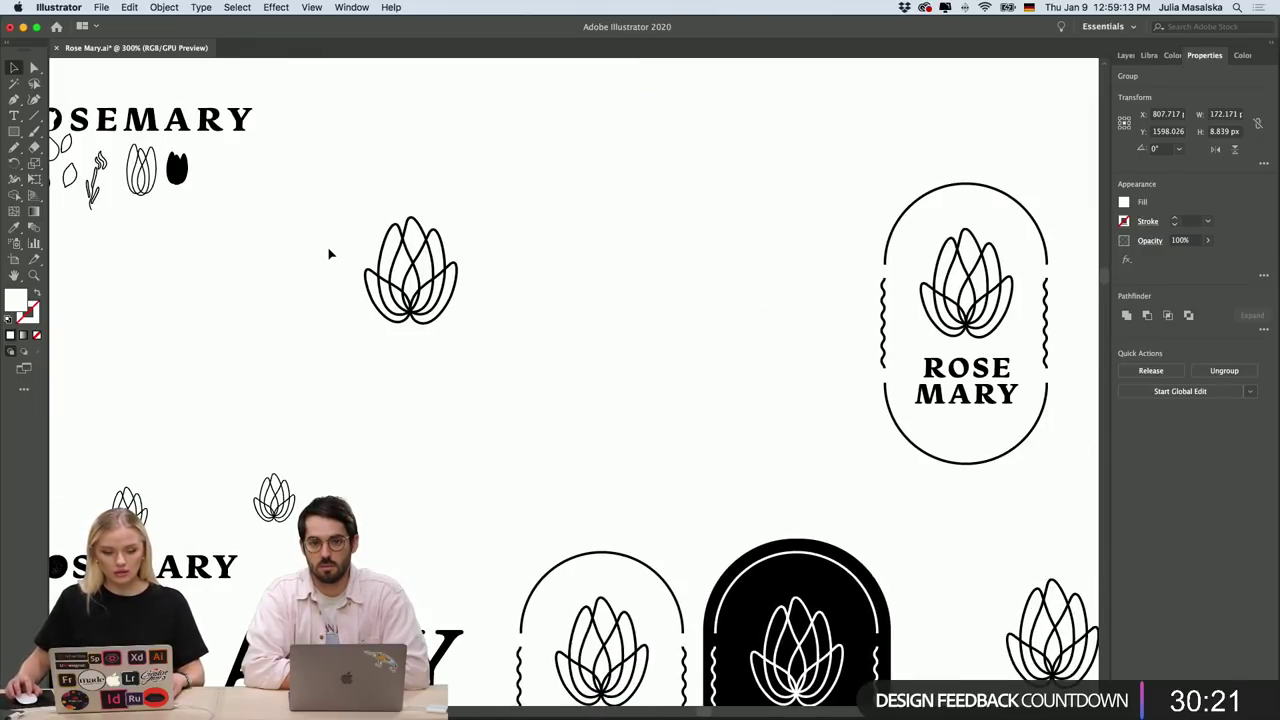
pyautogui.scroll(-3, 329, 251)
pyautogui.scroll(-3, 329, 254)
pyautogui.scroll(-1, 331, 245)
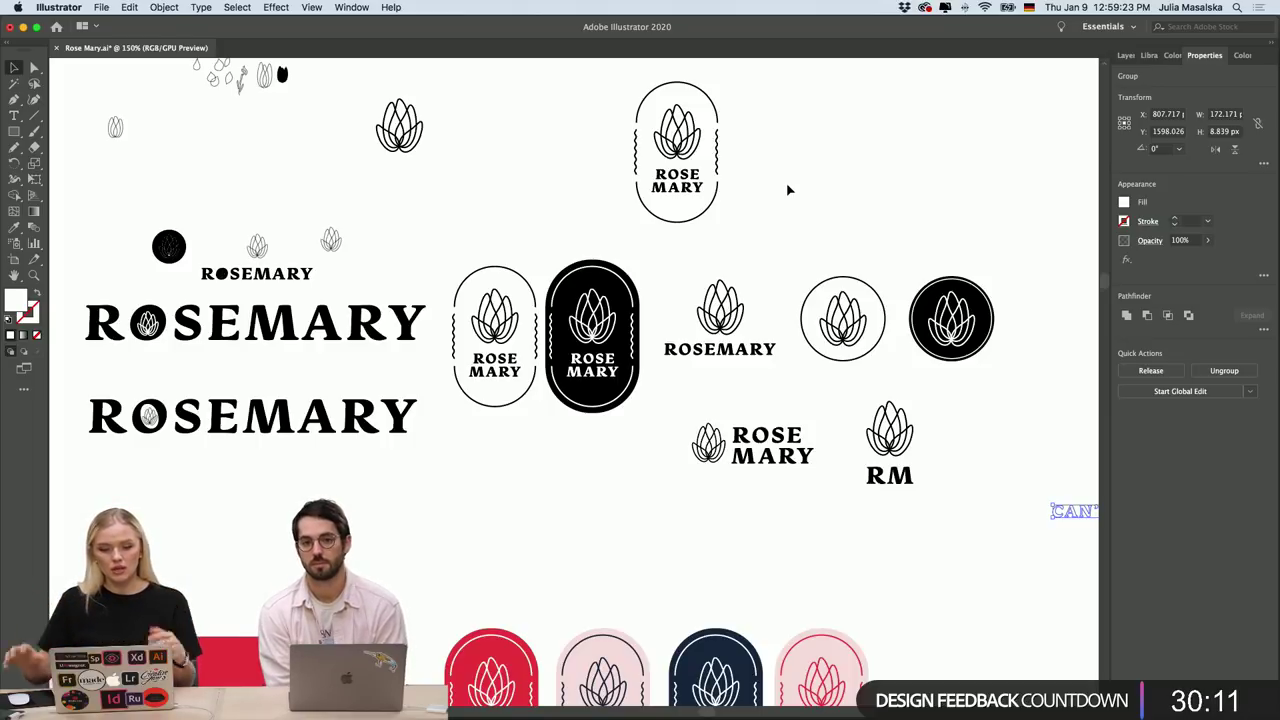
pyautogui.hscroll(2, 765, 355)
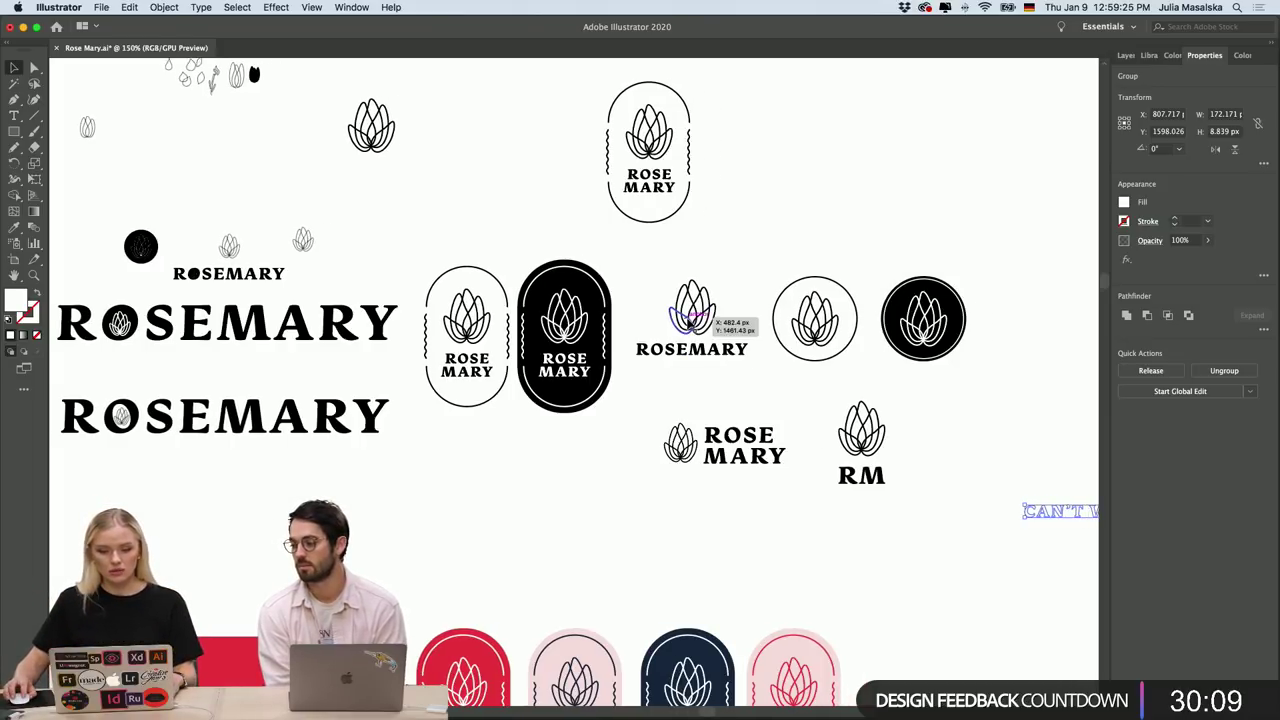
# Select the lotus icon with ROSEMARY text group and pan across the coloured badges.
pyautogui.click(684, 320)
pyautogui.scroll(2, 706, 318)
pyautogui.keyDown('shift'); pyautogui.click(655, 392); pyautogui.keyUp('shift')
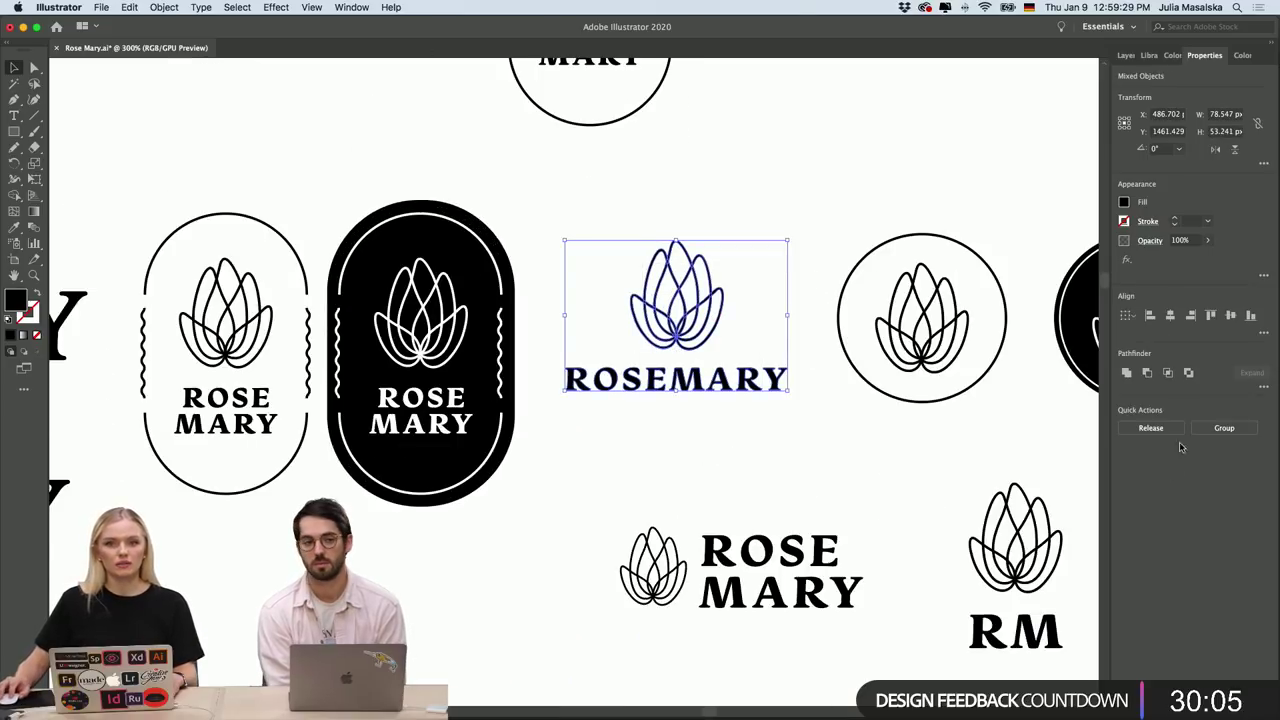
pyautogui.scroll(-2, 726, 158)
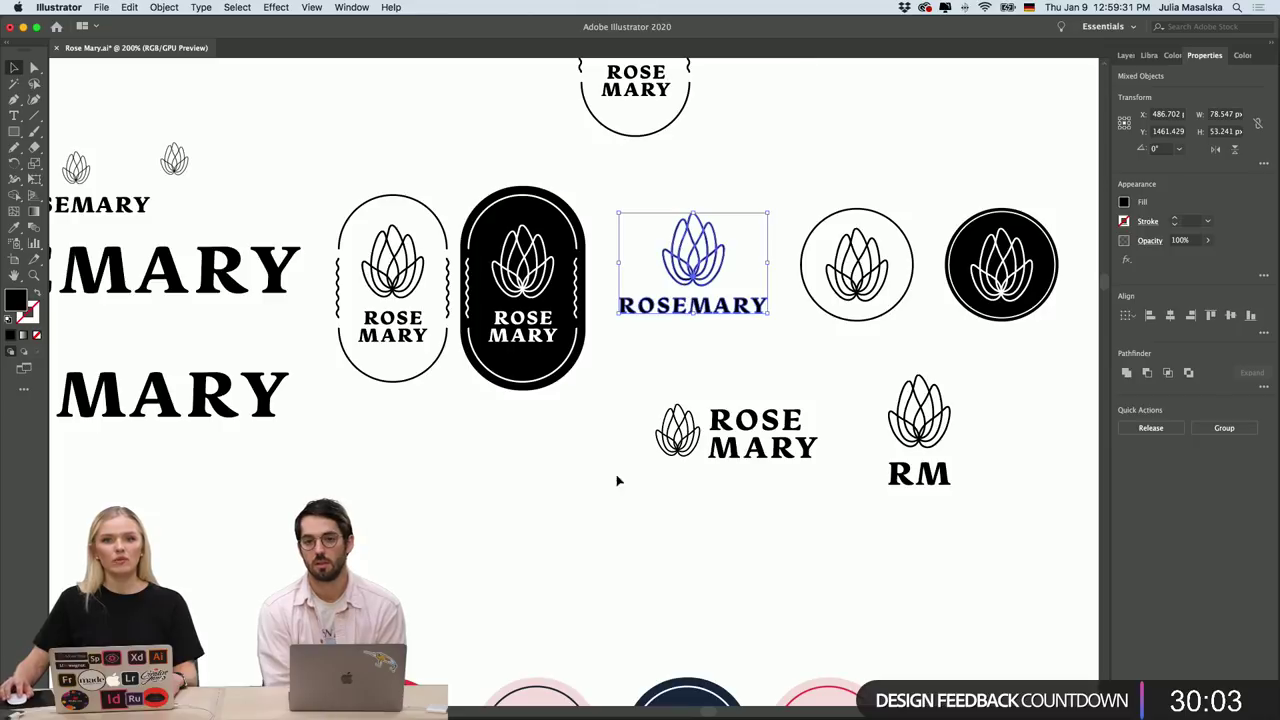
pyautogui.scroll(-1, 894, 132)
pyautogui.scroll(2, 894, 134)
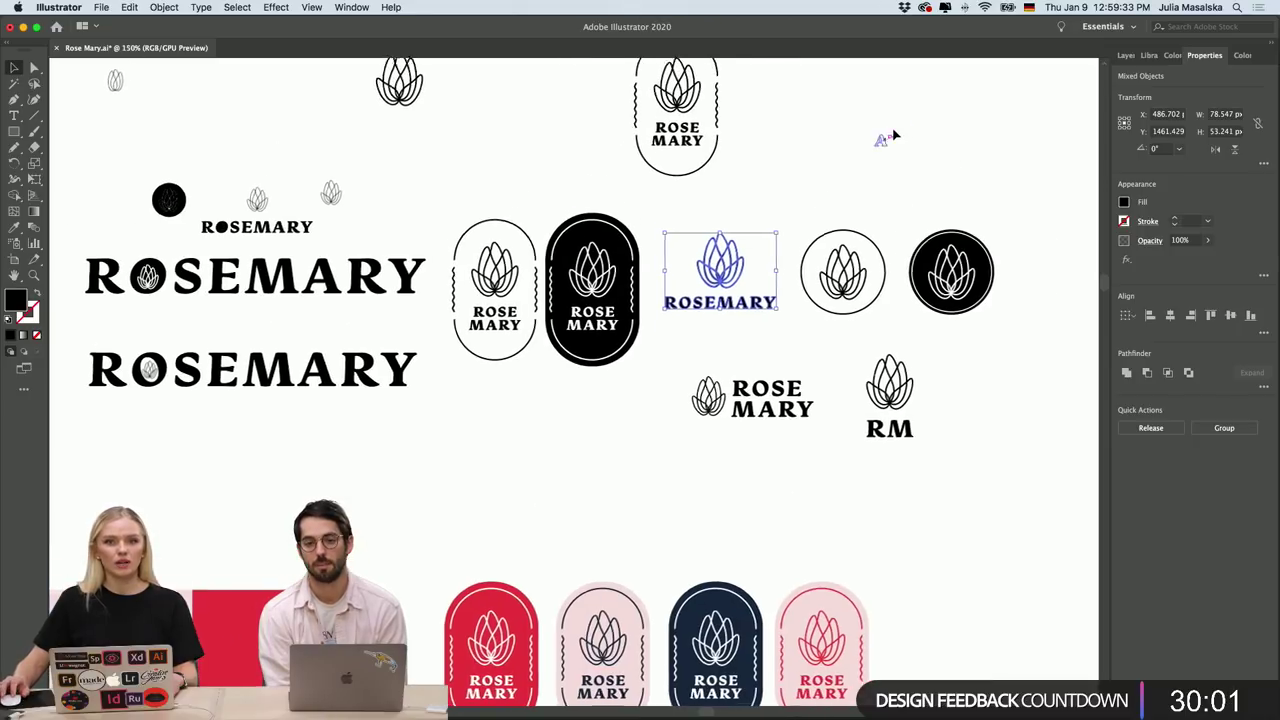
pyautogui.hscroll(3, 894, 134)
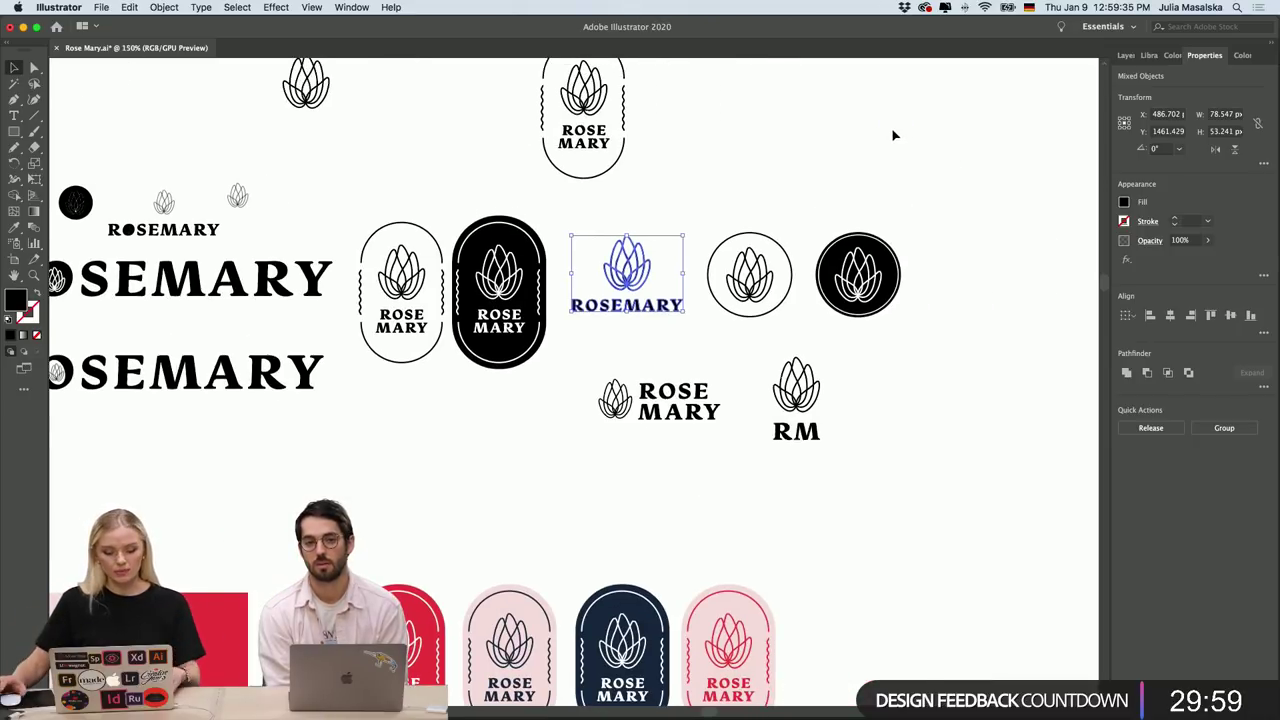
pyautogui.scroll(-10, 894, 135)
pyautogui.hscroll(-5, 894, 135)
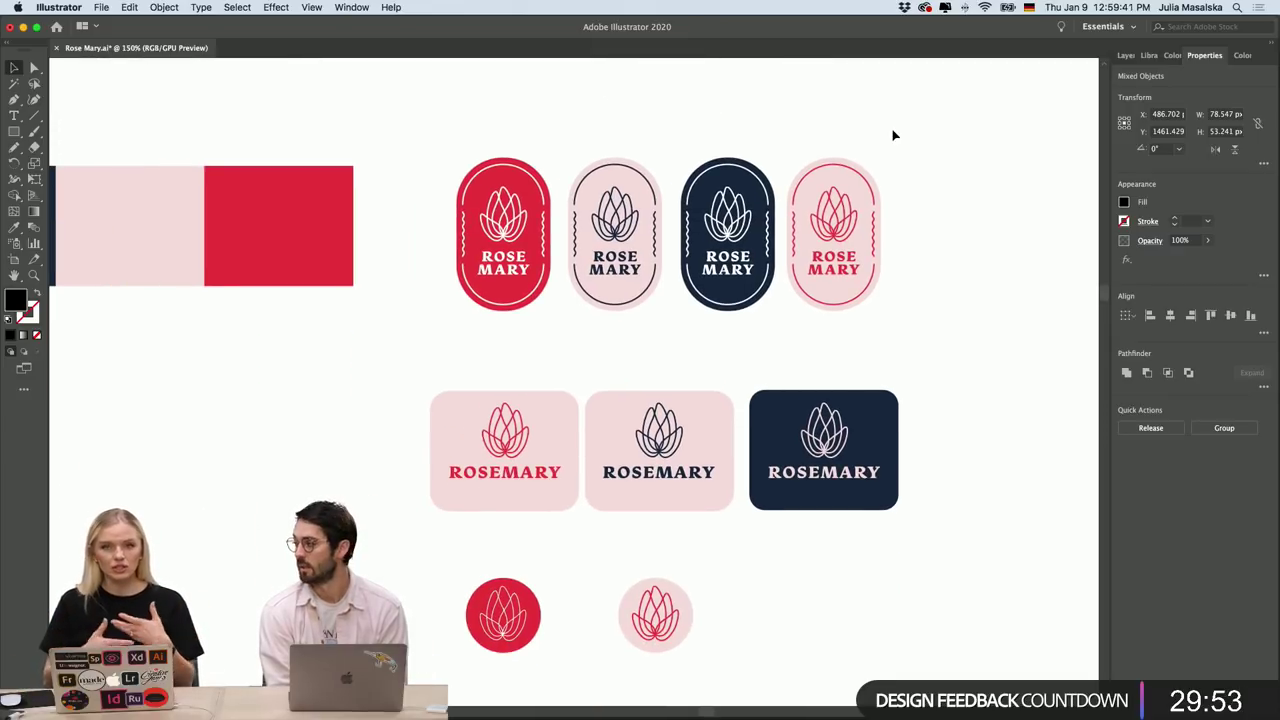
# Pan across the coloured badges and mockup artboards in Rose Mary.ai.
pyautogui.scroll(-2, 886, 131)
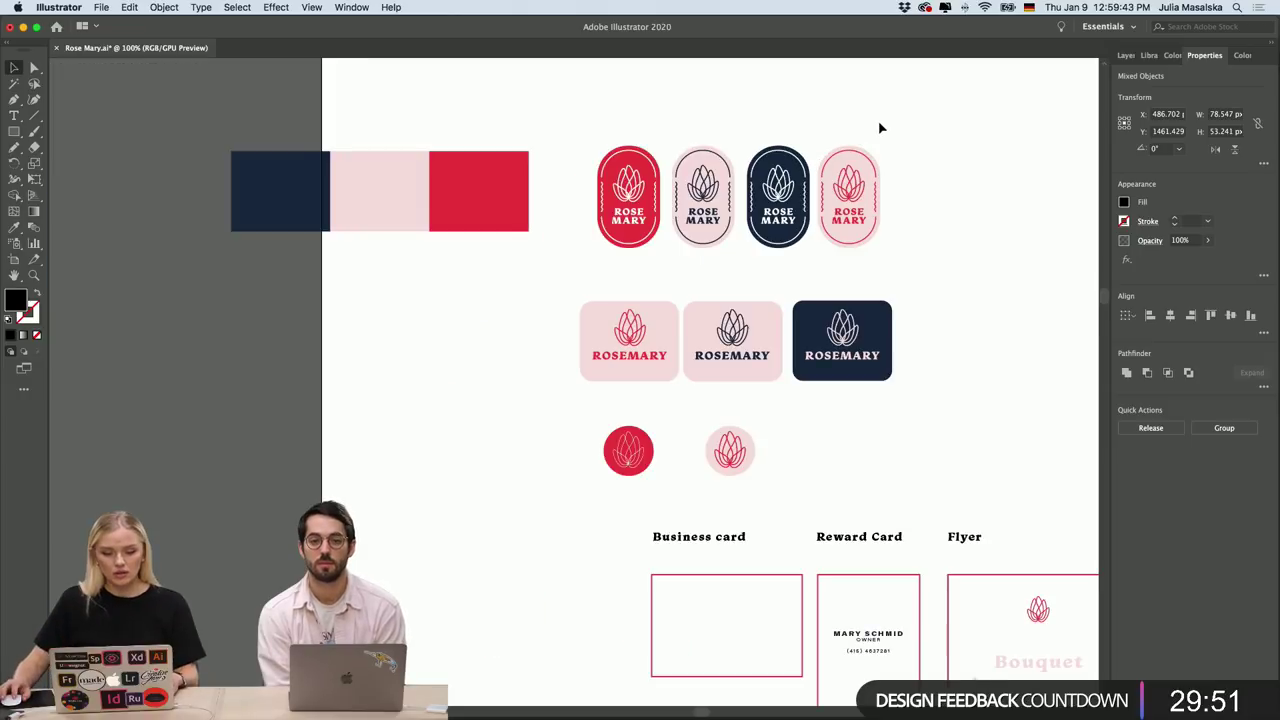
pyautogui.hscroll(5, 985, 250)
pyautogui.scroll(-2, 985, 250)
pyautogui.scroll(2, 985, 250)
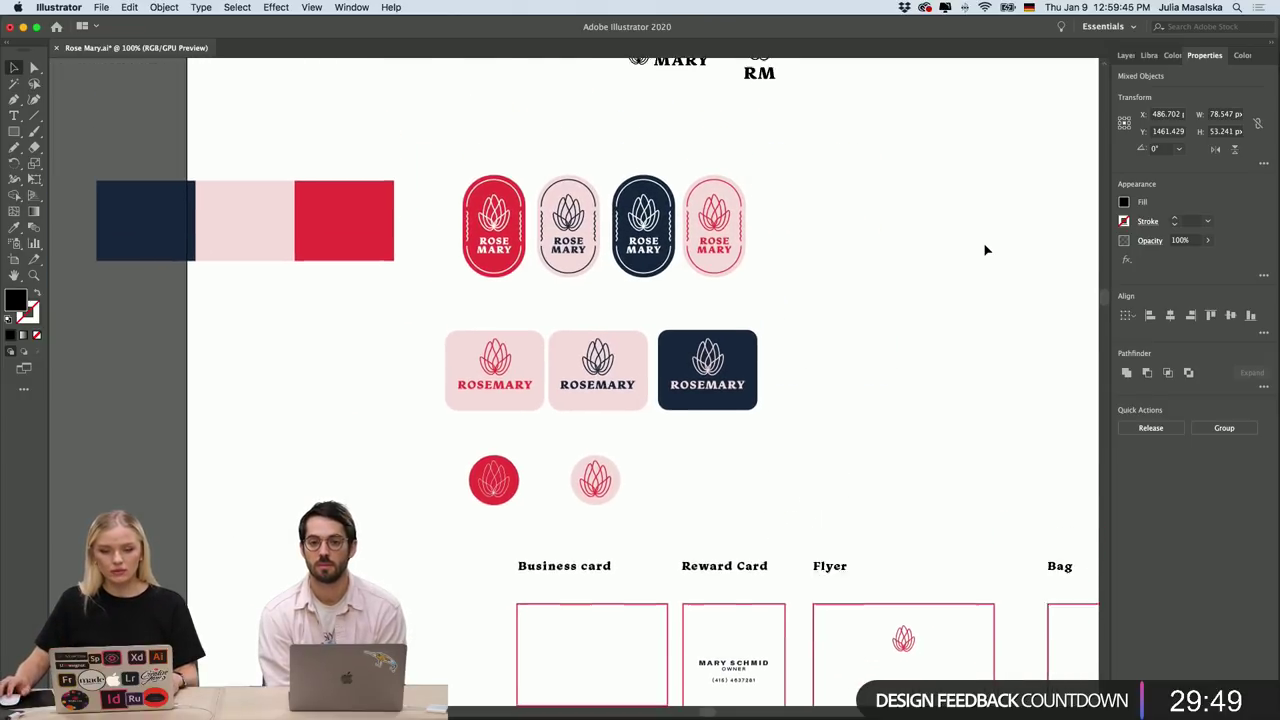
pyautogui.hscroll(2, 985, 250)
pyautogui.scroll(2, 985, 250)
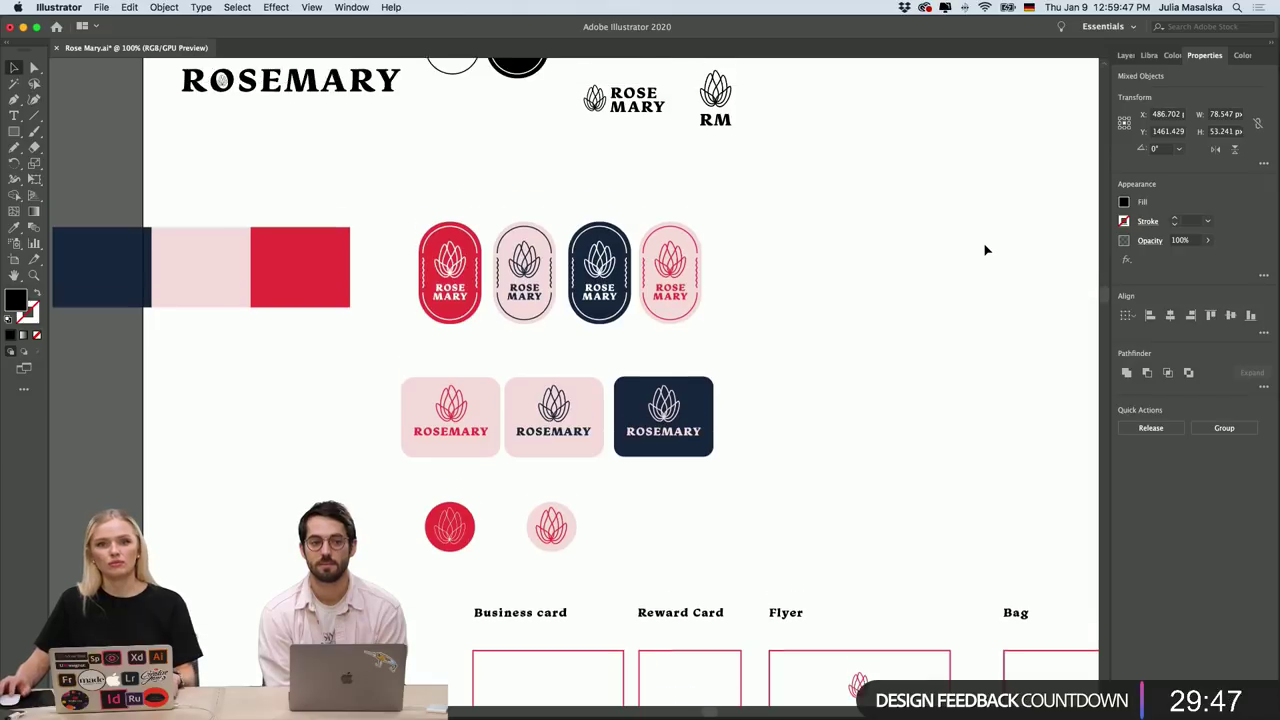
pyautogui.hscroll(1, 985, 250)
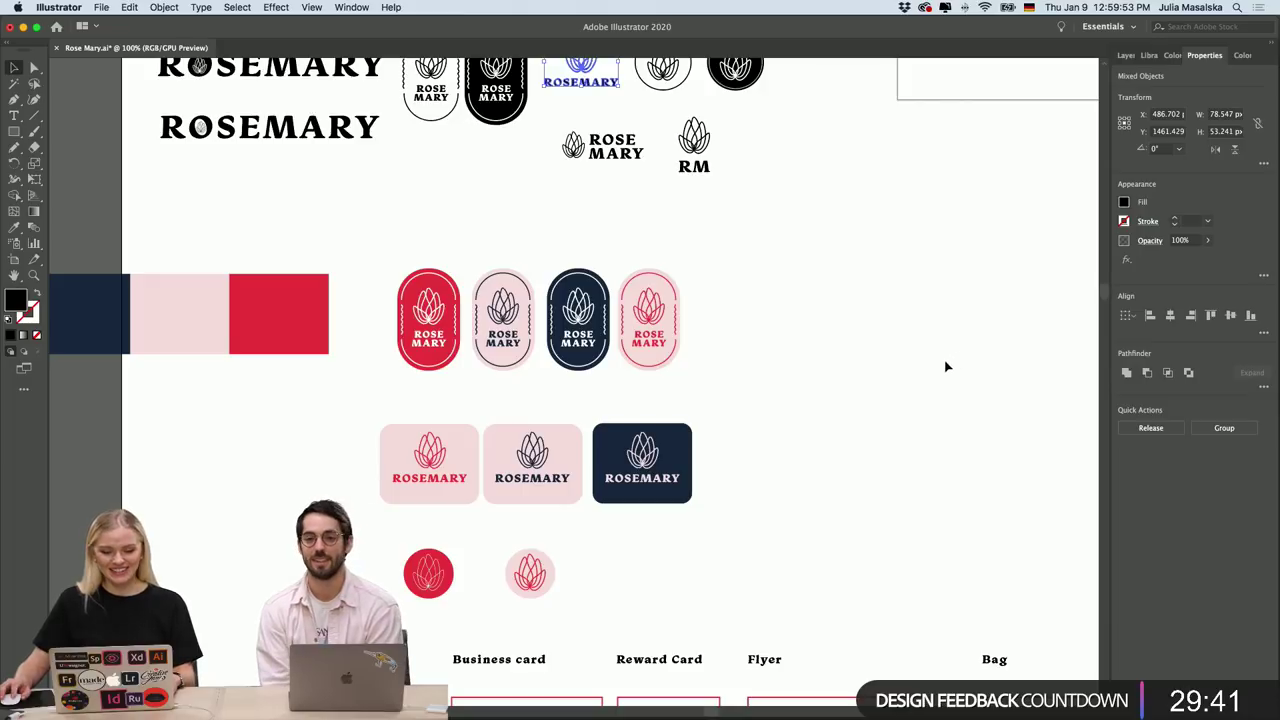
pyautogui.scroll(5, 946, 365)
pyautogui.hscroll(5, 920, 363)
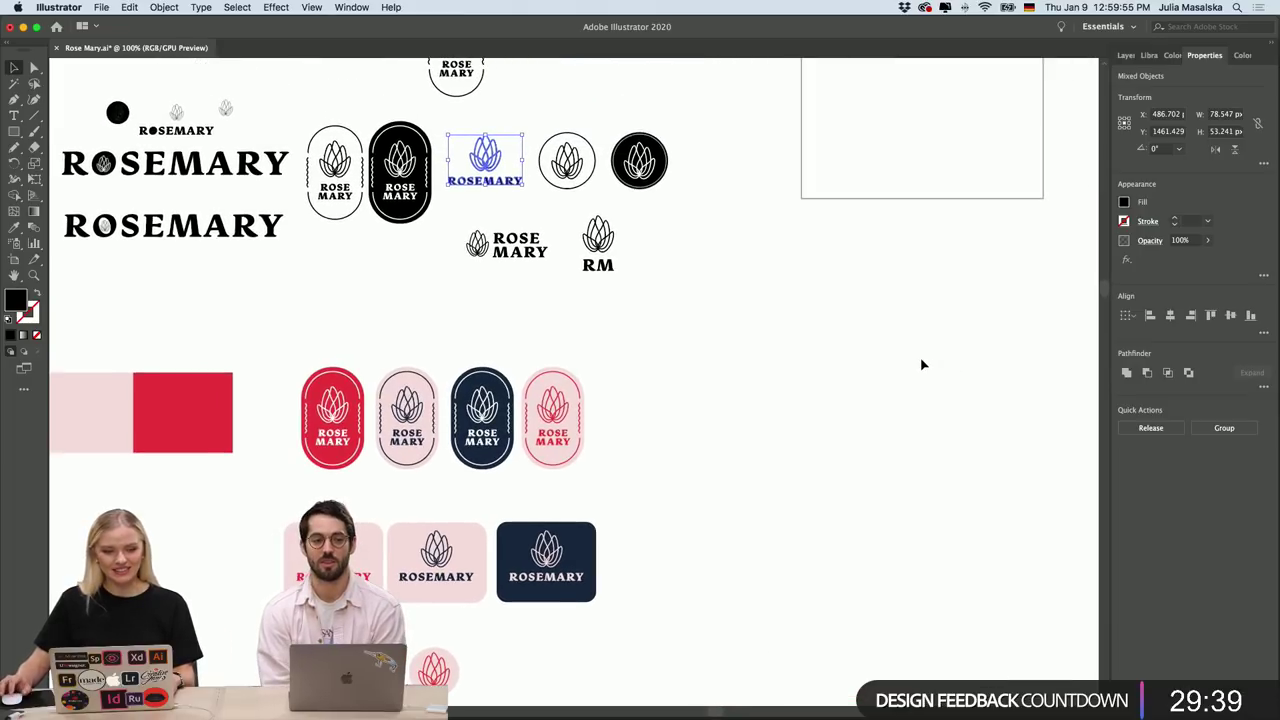
# Return to Photoshop's tote bag mockup, then cycle DSC00962, DSC00978 and DSC00987 to DSC00992.
pyautogui.moveTo(737, 712)
pyautogui.click(621, 704)
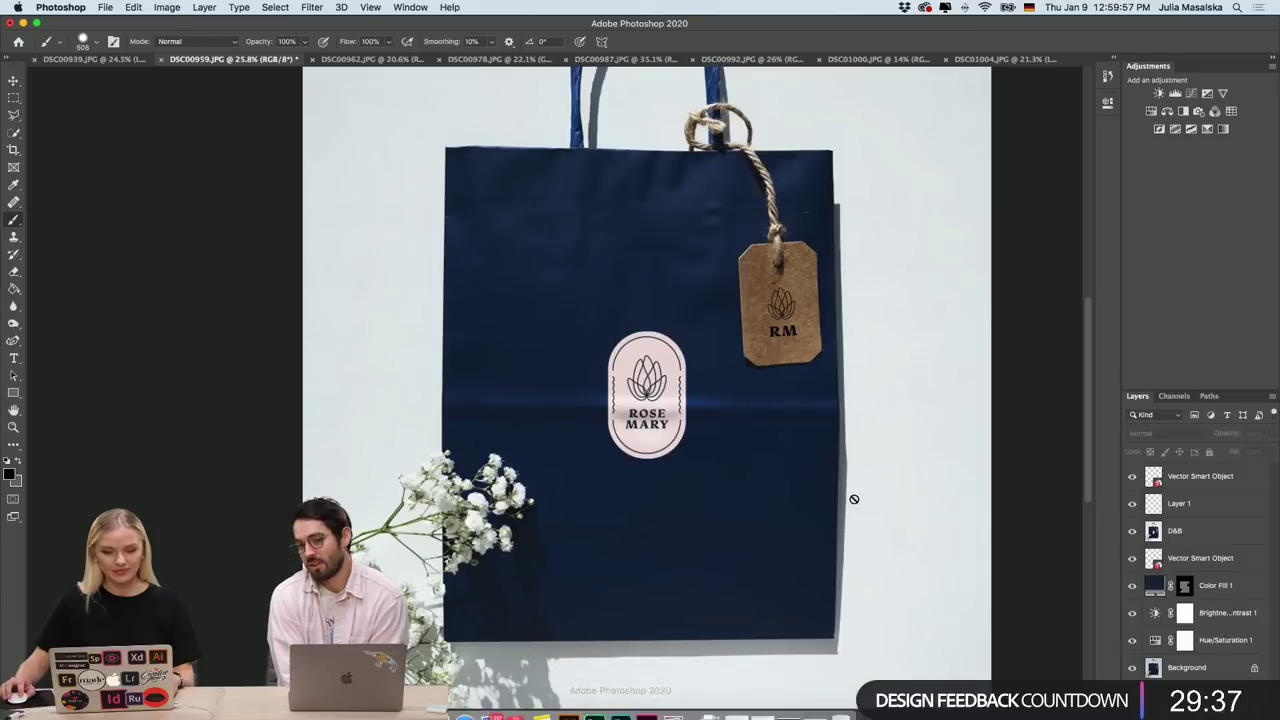
pyautogui.click(400, 60)
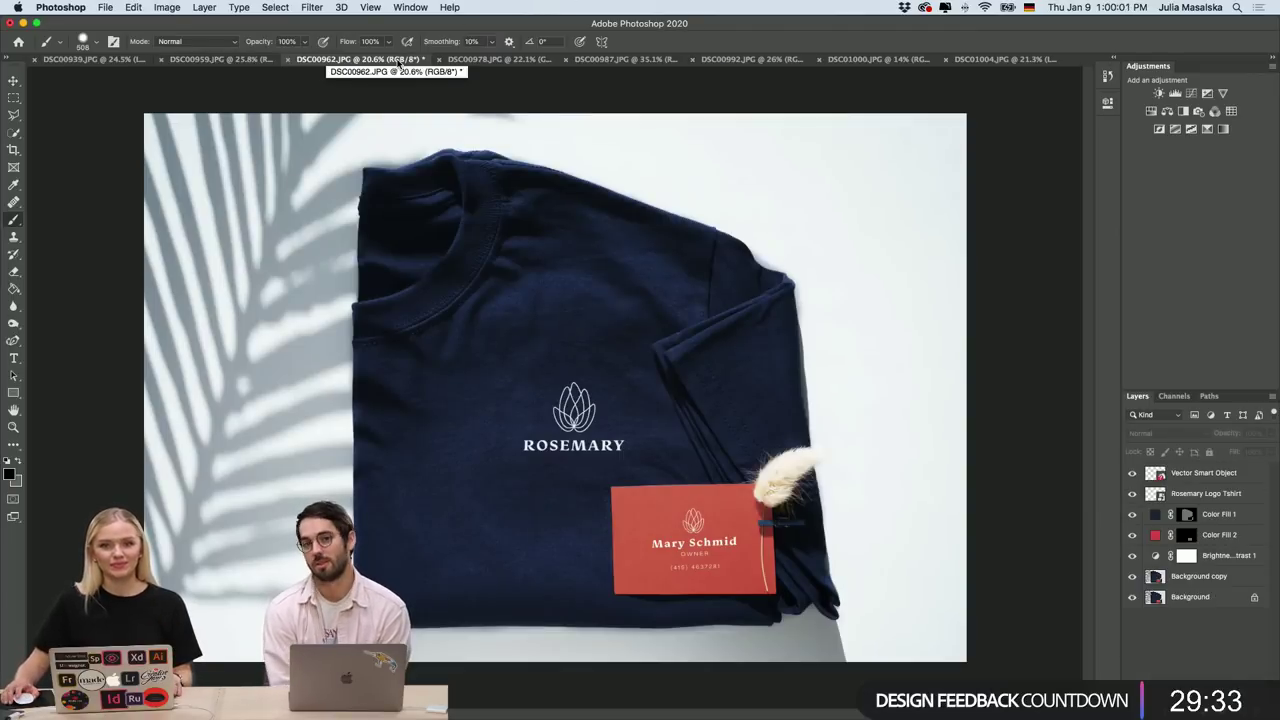
pyautogui.click(485, 62)
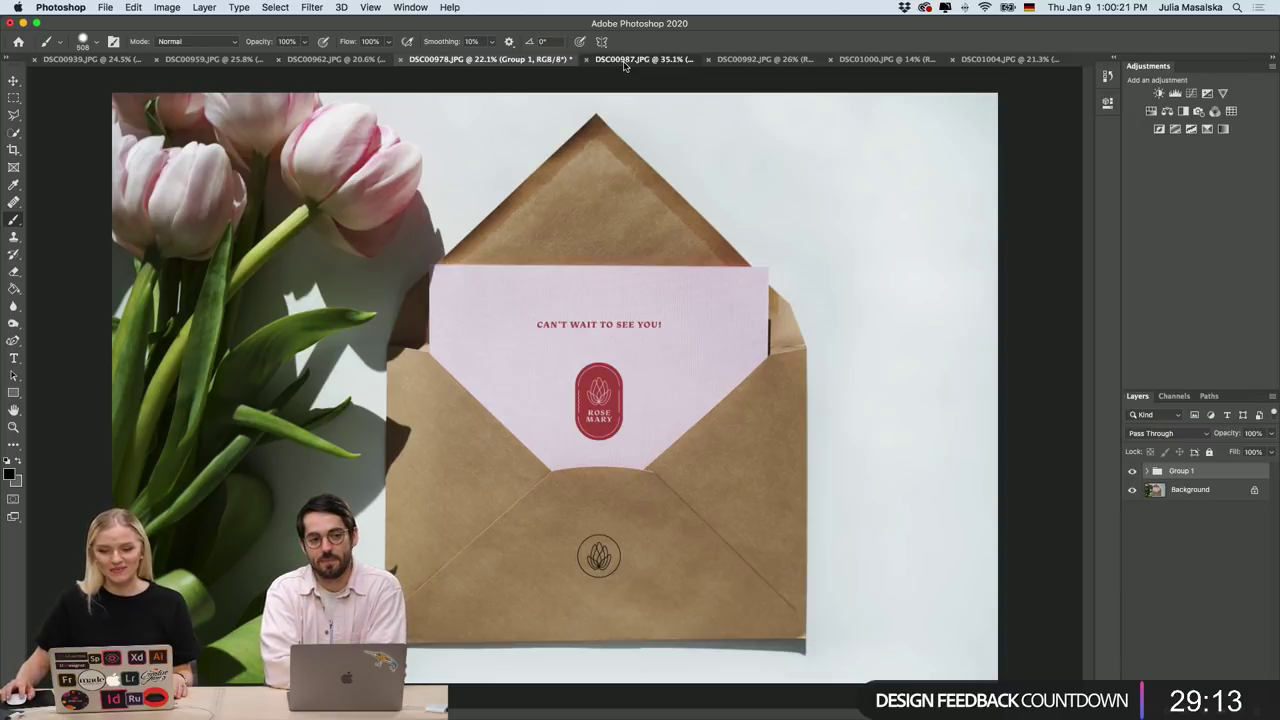
pyautogui.click(624, 60)
pyautogui.click(739, 61)
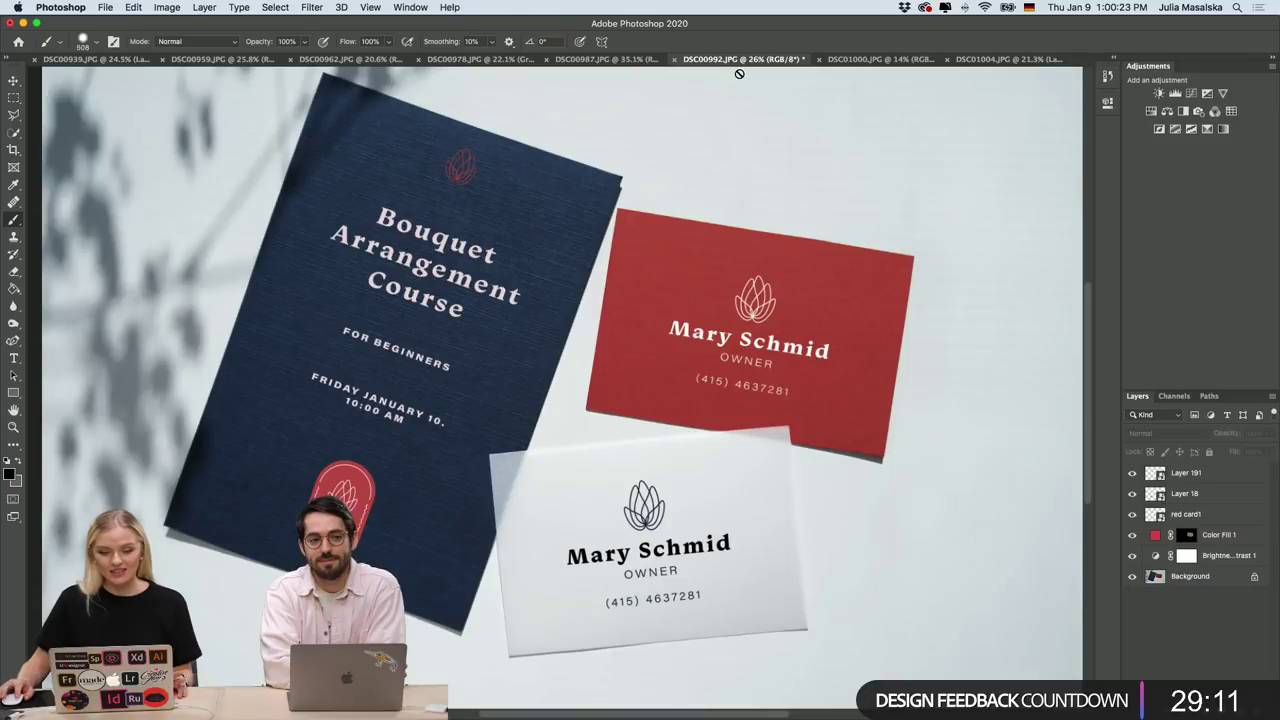
# Look over the DSC00992 business-card mockup, then switch to Illustrator's Rose Mary.ai.
pyautogui.scroll(2, 790, 240)
pyautogui.scroll(-2, 790, 240)
pyautogui.scroll(-1, 790, 240)
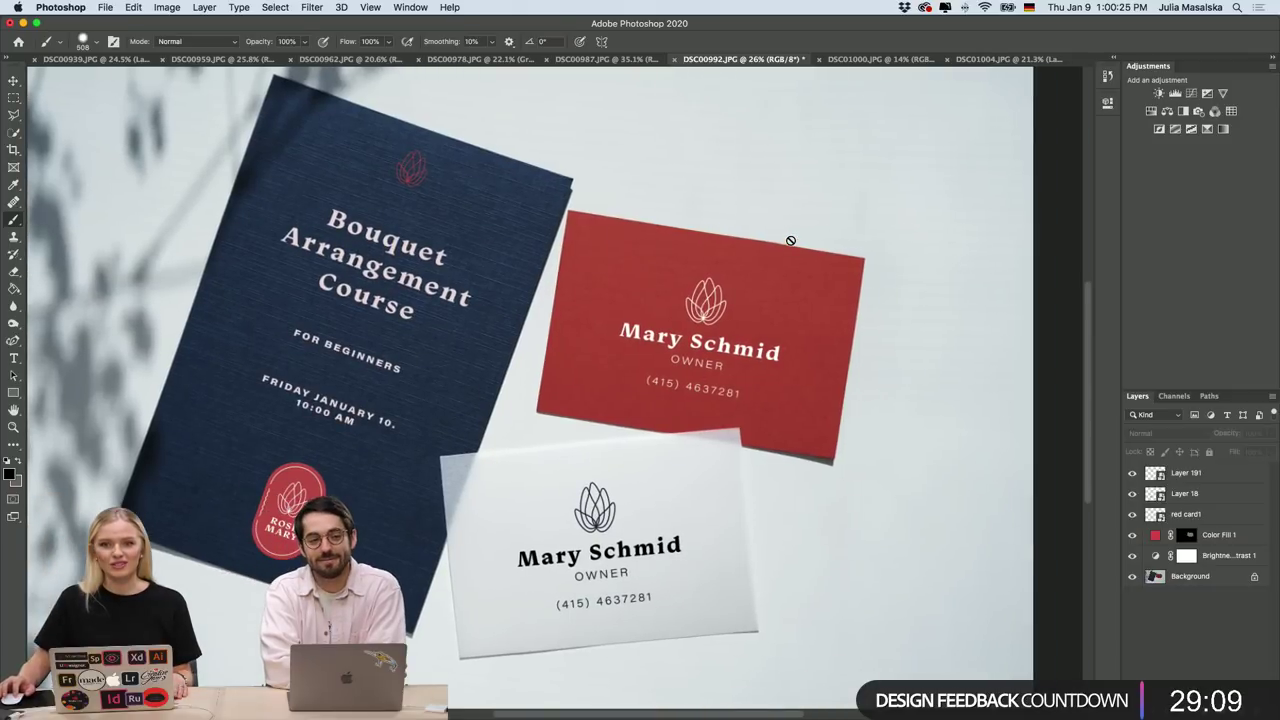
pyautogui.scroll(1, 790, 240)
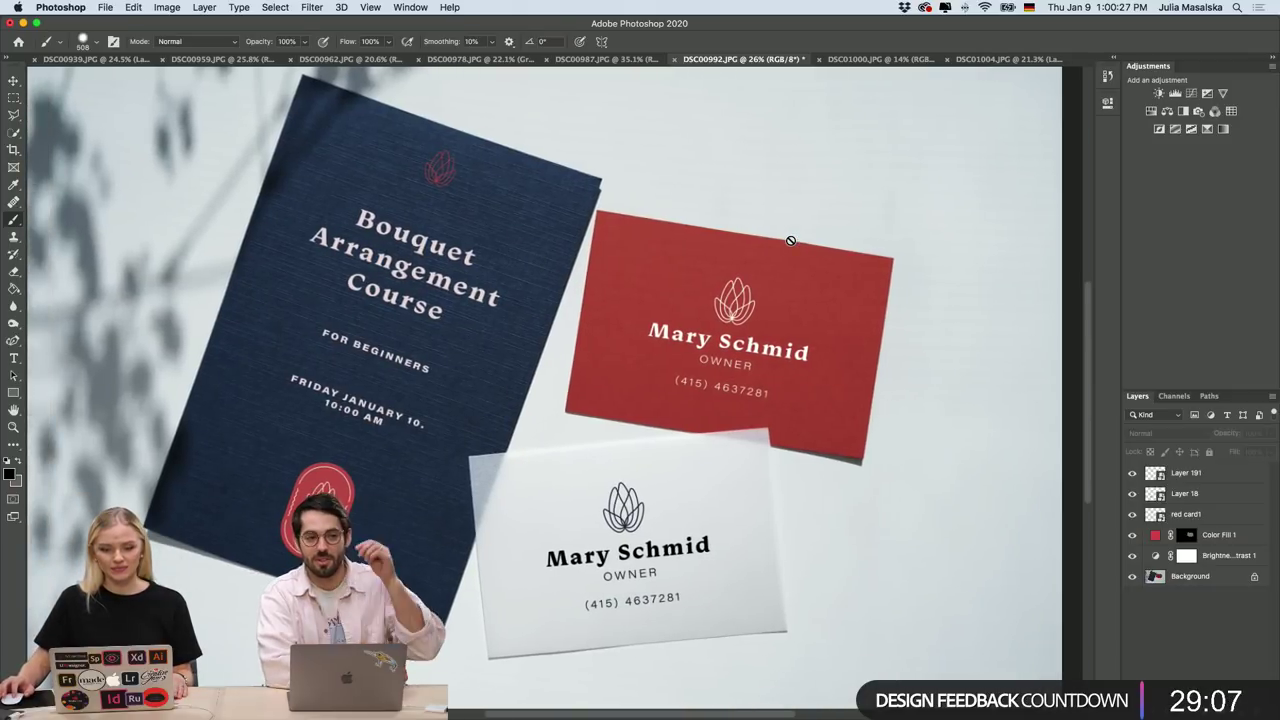
pyautogui.scroll(1, 790, 240)
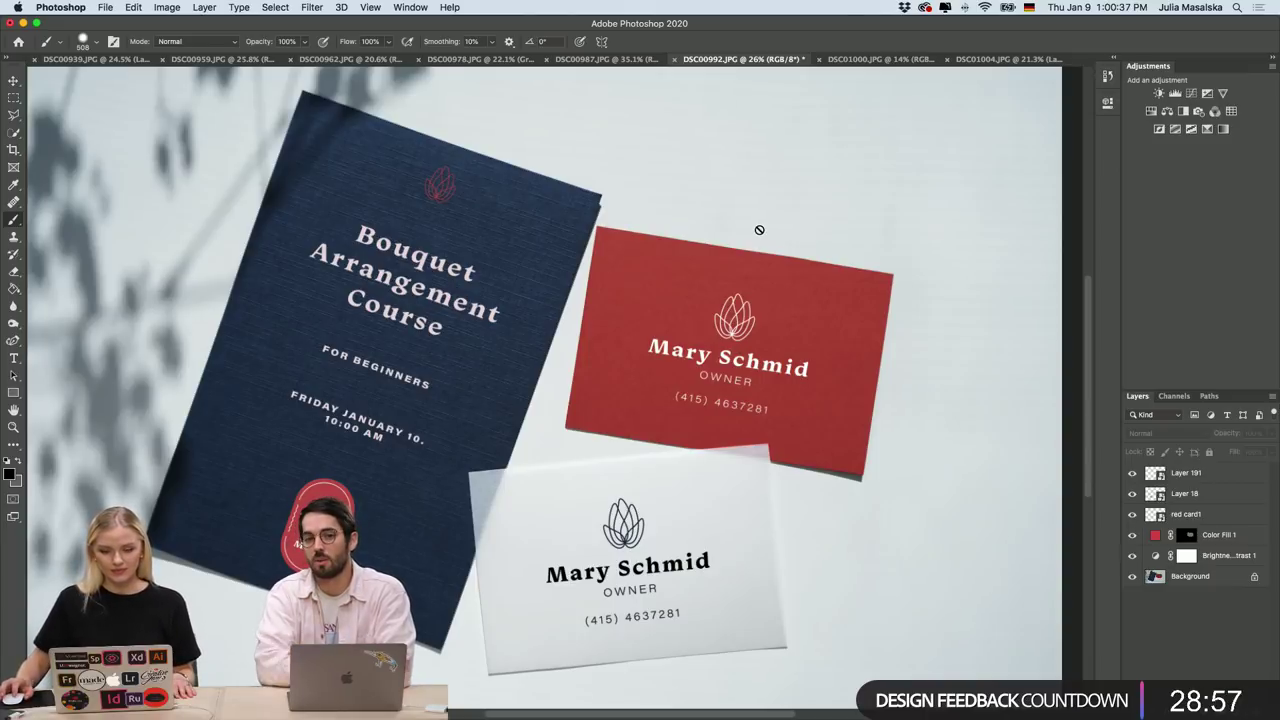
pyautogui.hotkey('ctrl', 'Tab')
pyautogui.hotkey('ctrl', 'shift', 'Tab')
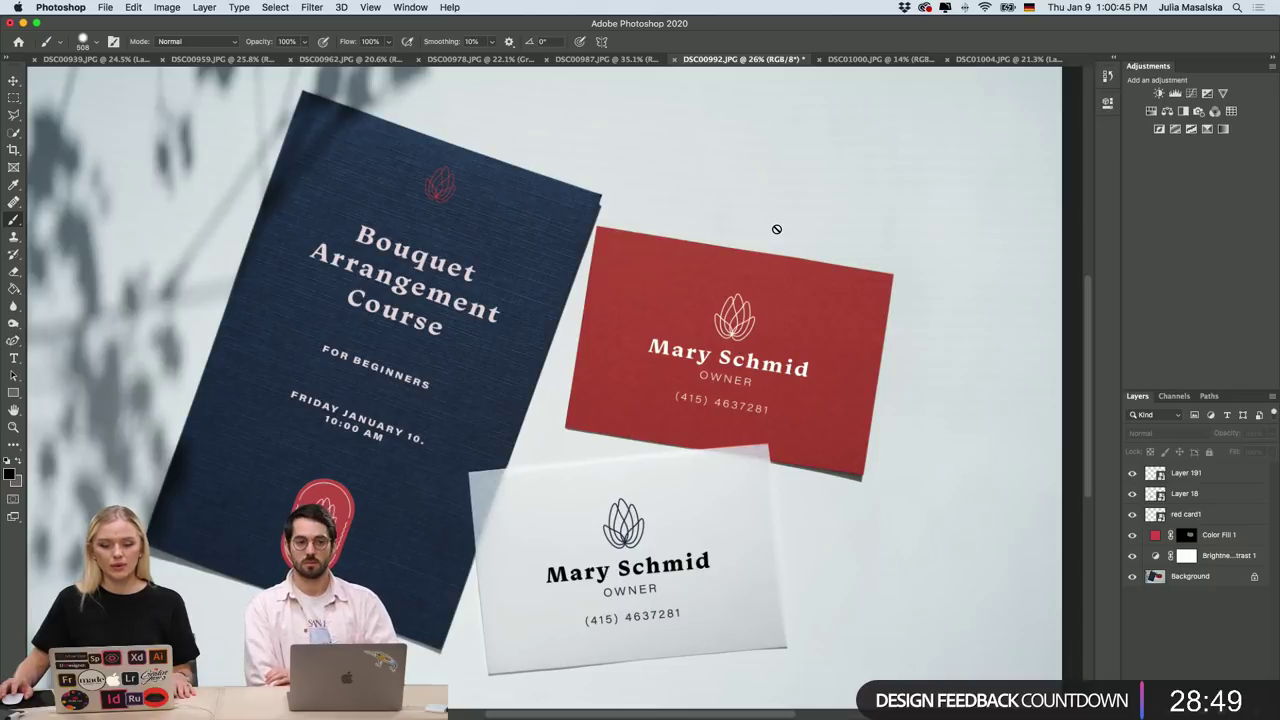
pyautogui.press('super+Tab')
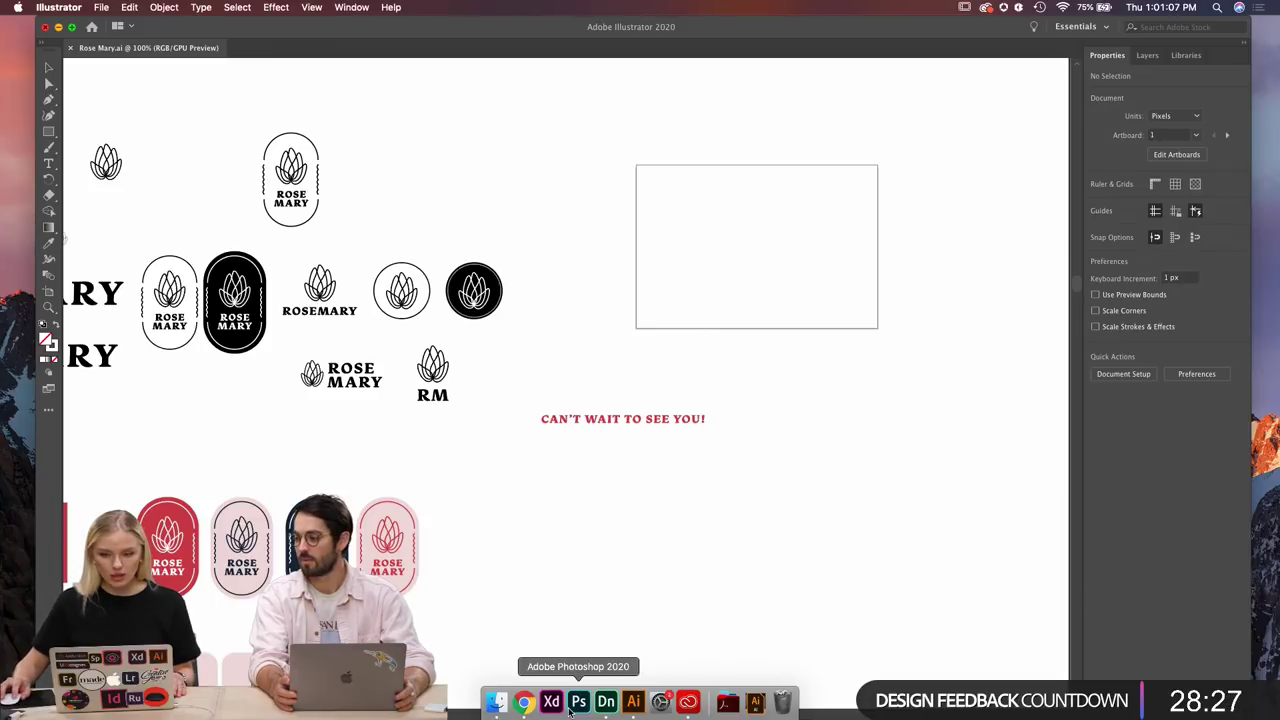
# Dismiss the colour-profile mismatch prompt and open ROSEMARY_OIL.psd from the desktop in Preview.
pyautogui.click(578, 702)
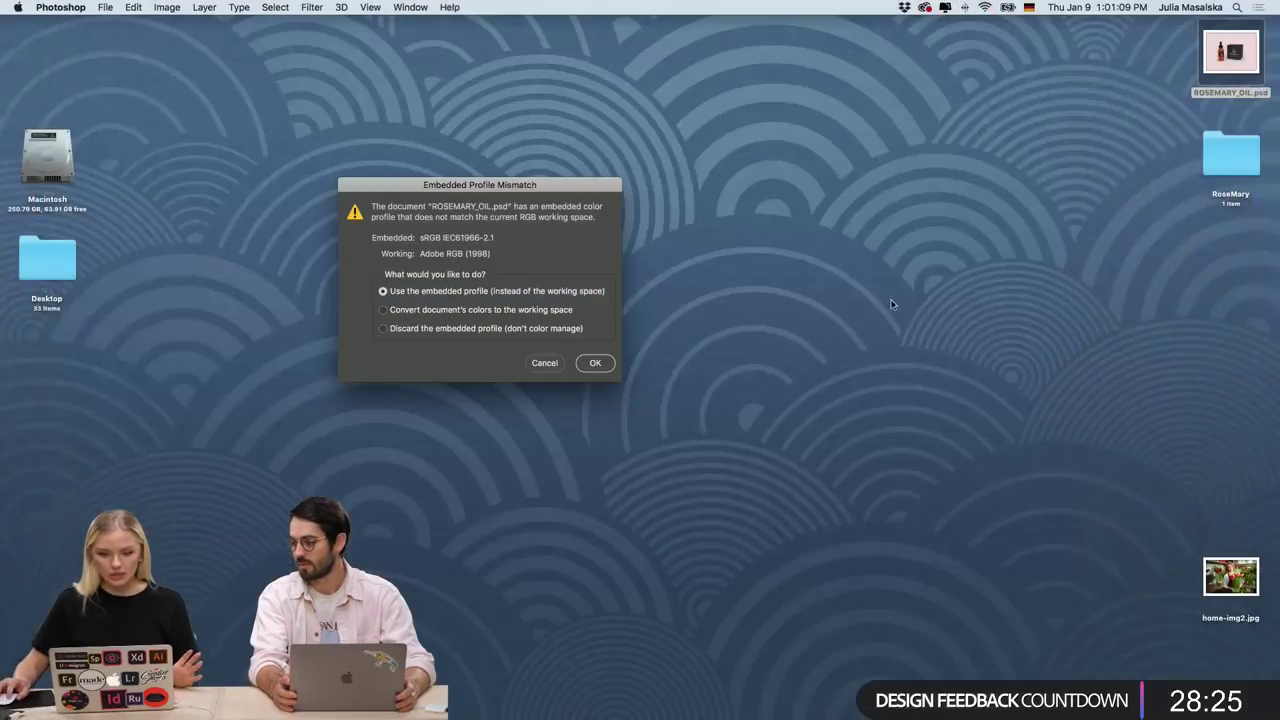
pyautogui.press('Return')
pyautogui.rightClick(1214, 62)
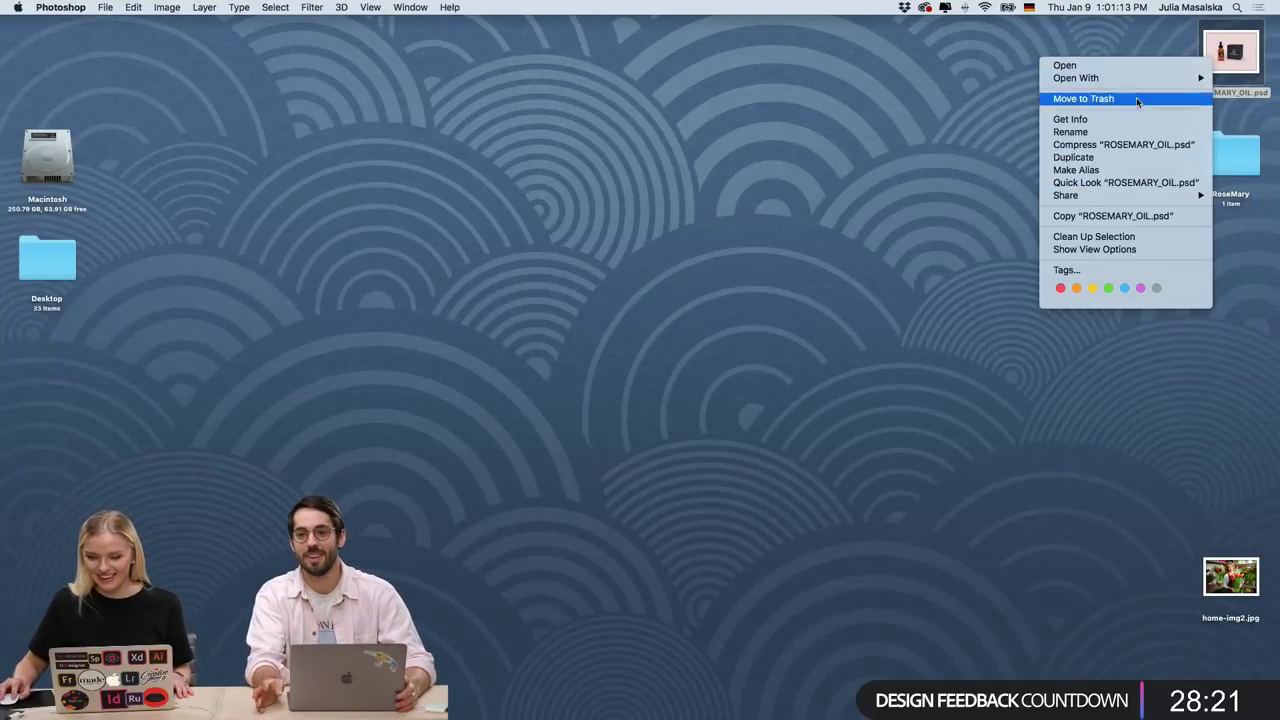
pyautogui.moveTo(1136, 82)
pyautogui.click(933, 174)
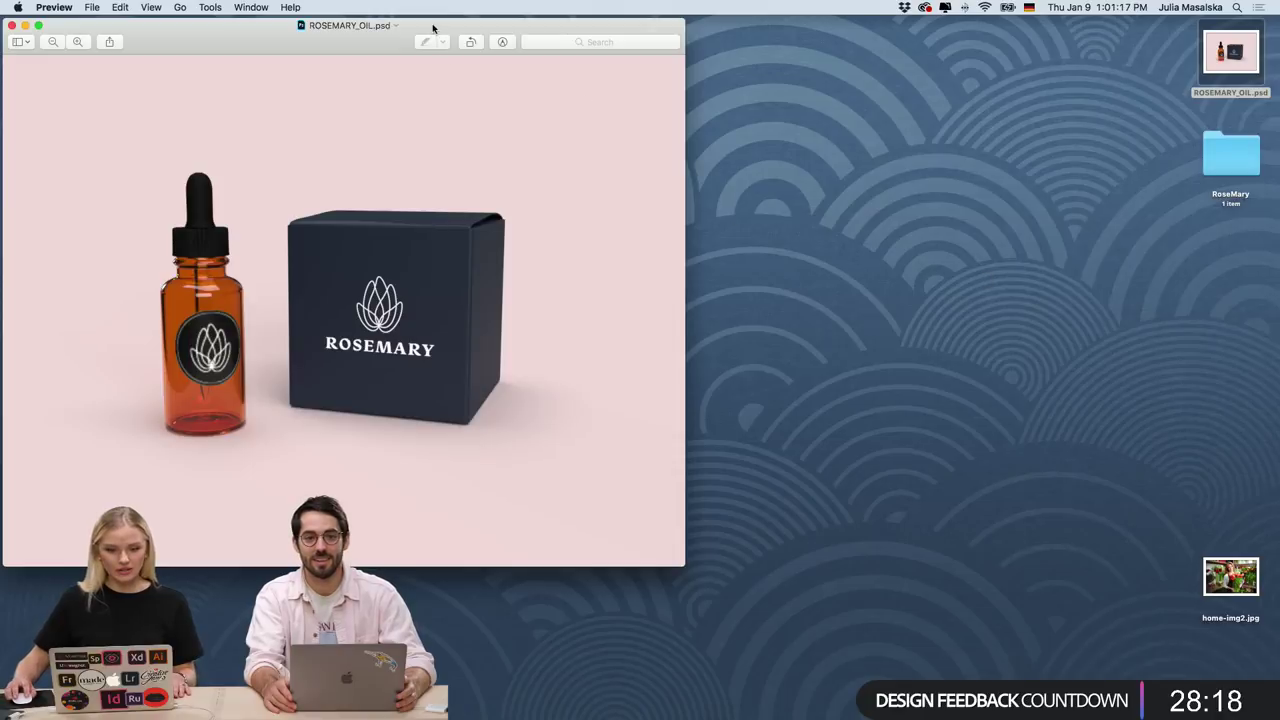
# Centre and enlarge the ROSEMARY_OIL.psd bottle-and-box preview, then close it.
pyautogui.moveTo(433, 28); pyautogui.dragTo(622, 43)
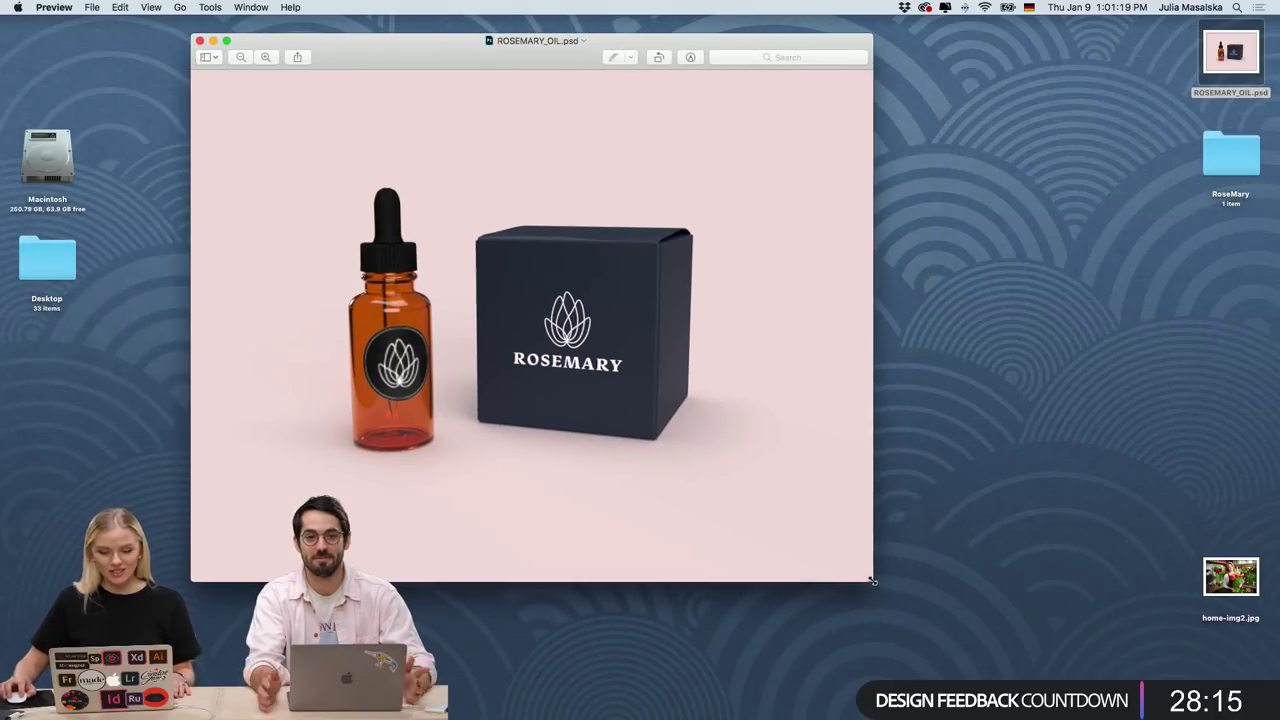
pyautogui.moveTo(876, 585); pyautogui.dragTo(1078, 700)
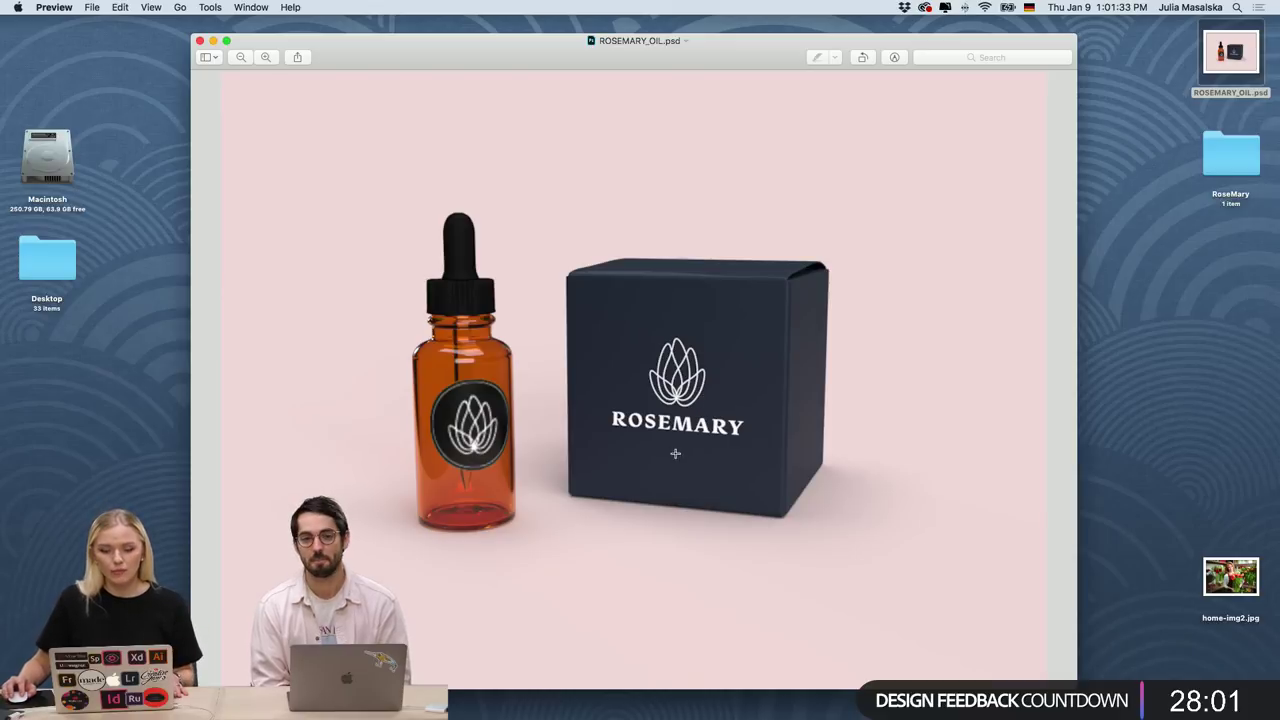
pyautogui.click(200, 41)
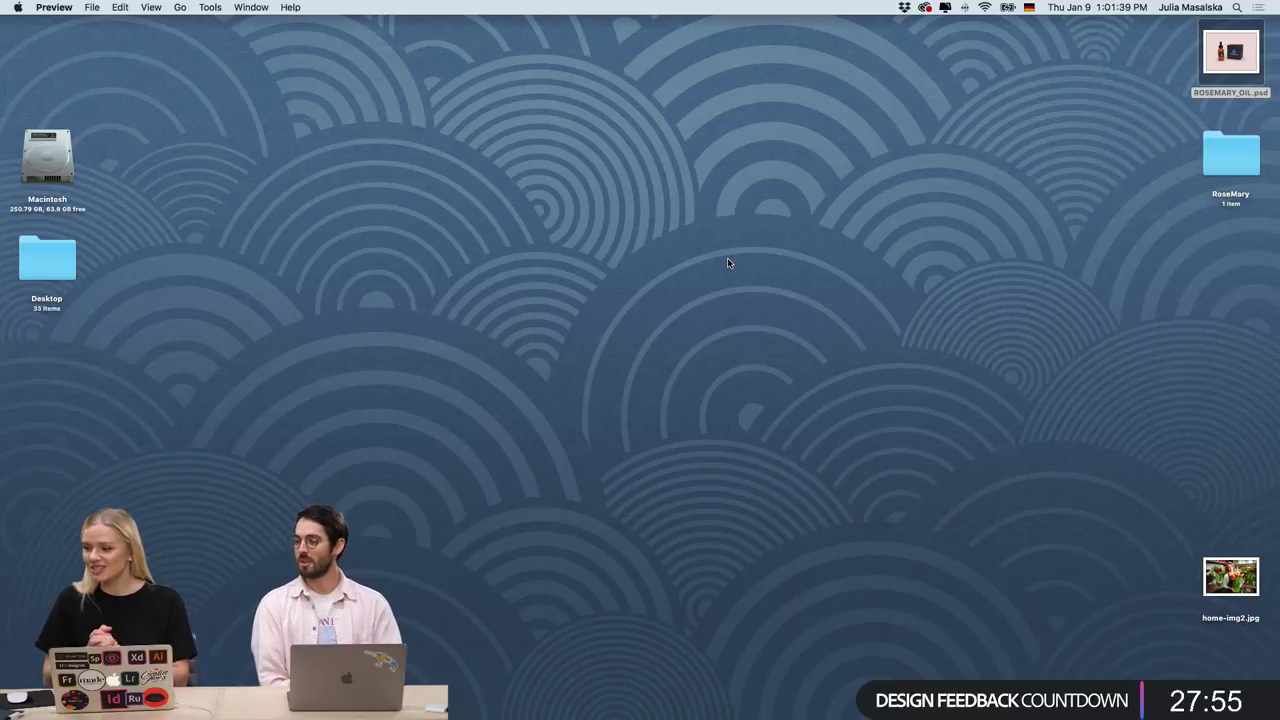
# Return to Rose Mary.ai and paste the circular rosemary emblem beside the black circle badge.
pyautogui.click(633, 701)
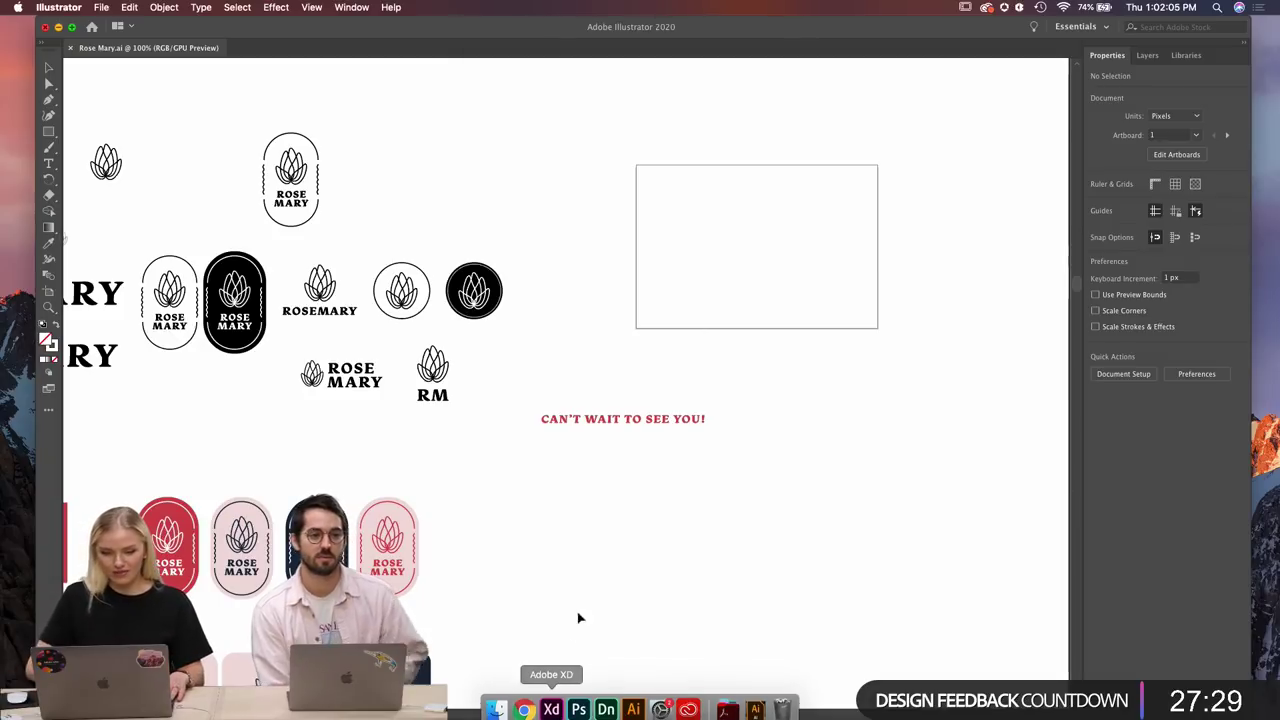
pyautogui.scroll(-1, 341, 296)
pyautogui.scroll(-2, 341, 296)
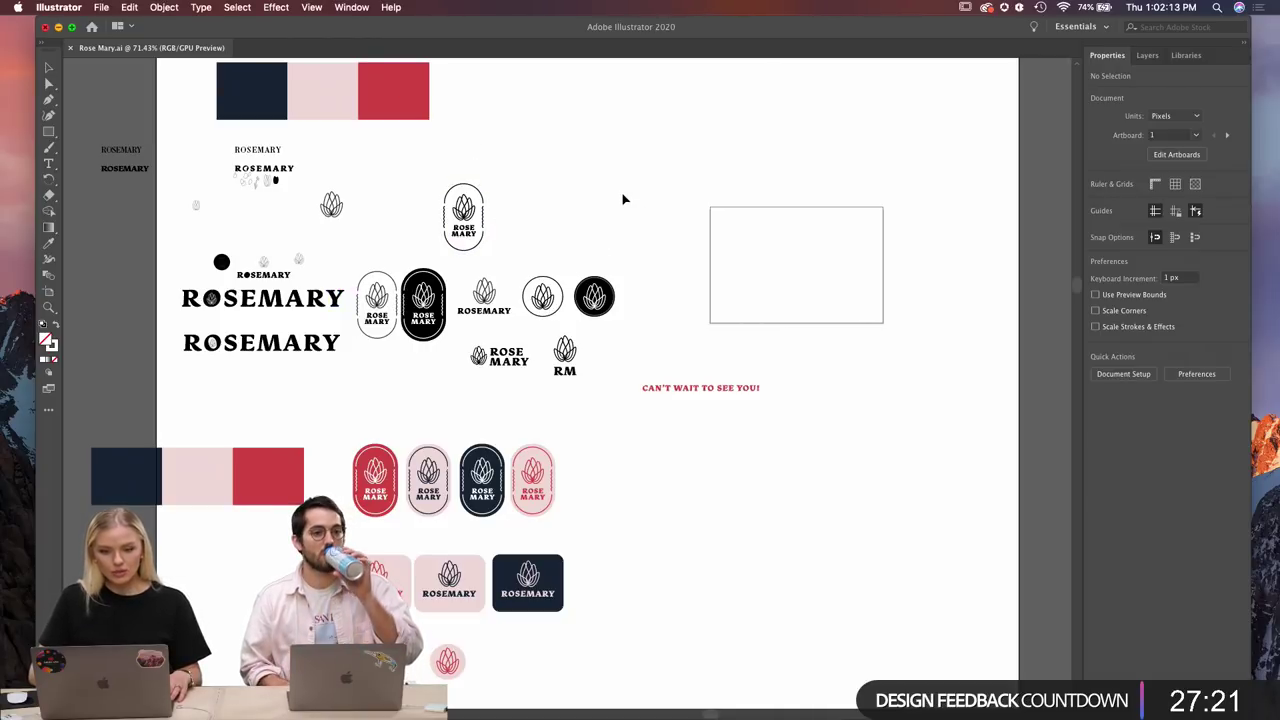
pyautogui.scroll(5, 622, 200)
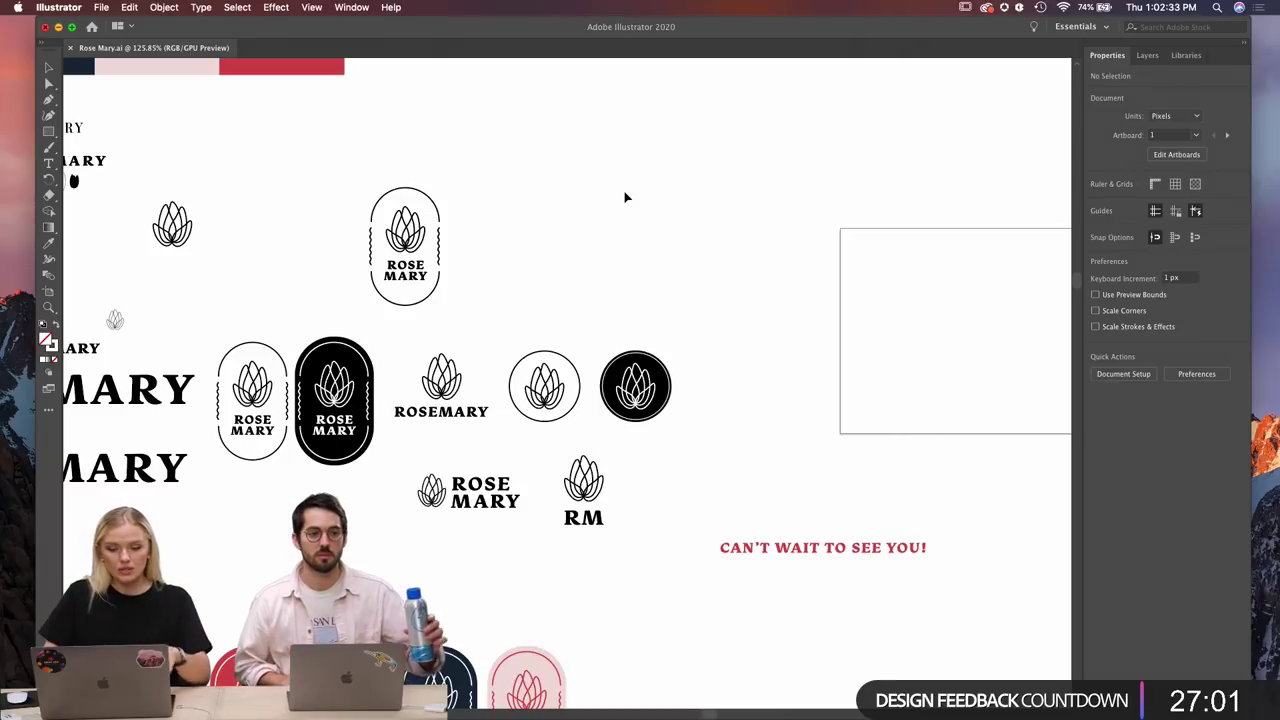
pyautogui.scroll(-1, 730, 316)
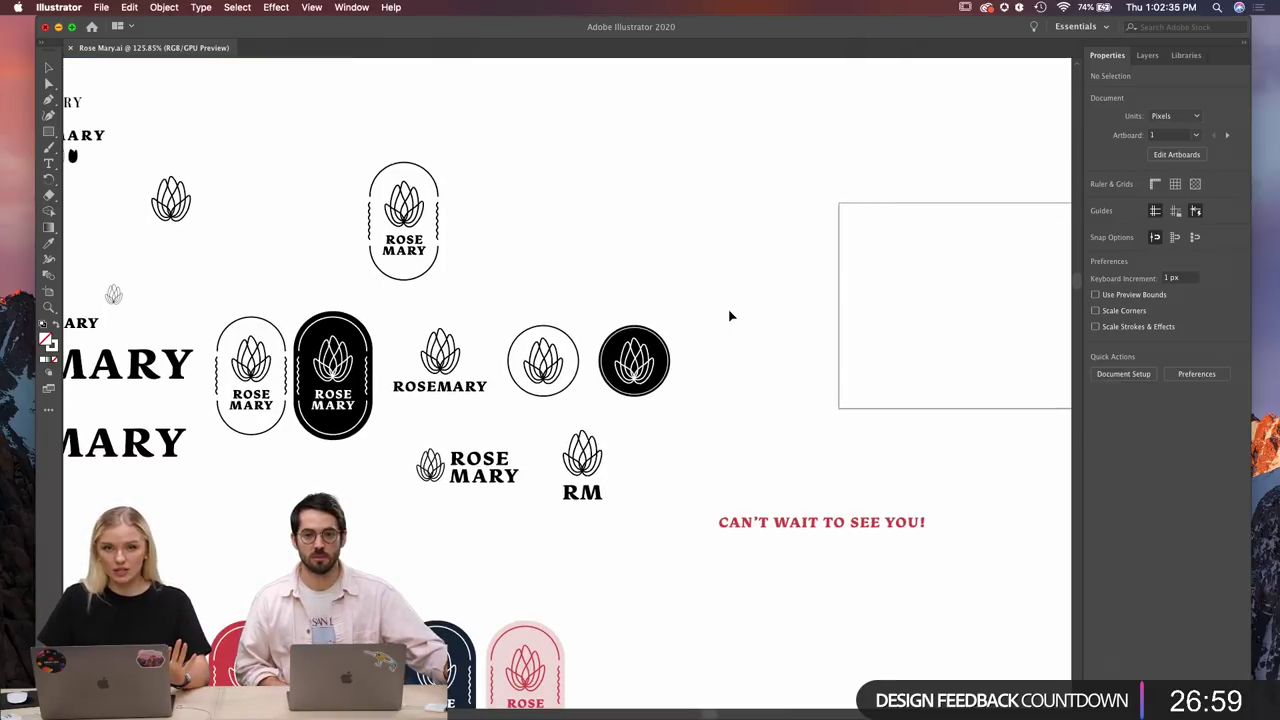
pyautogui.scroll(-1, 711, 340)
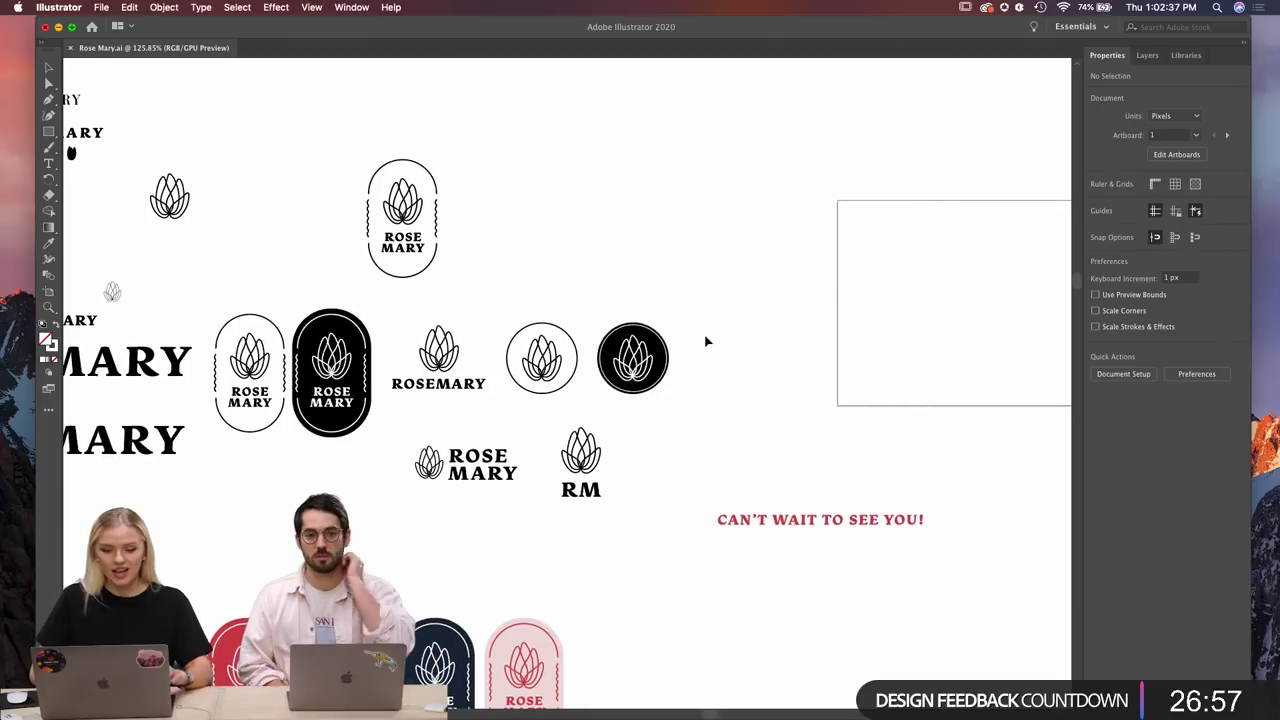
pyautogui.hscroll(-2, 706, 341)
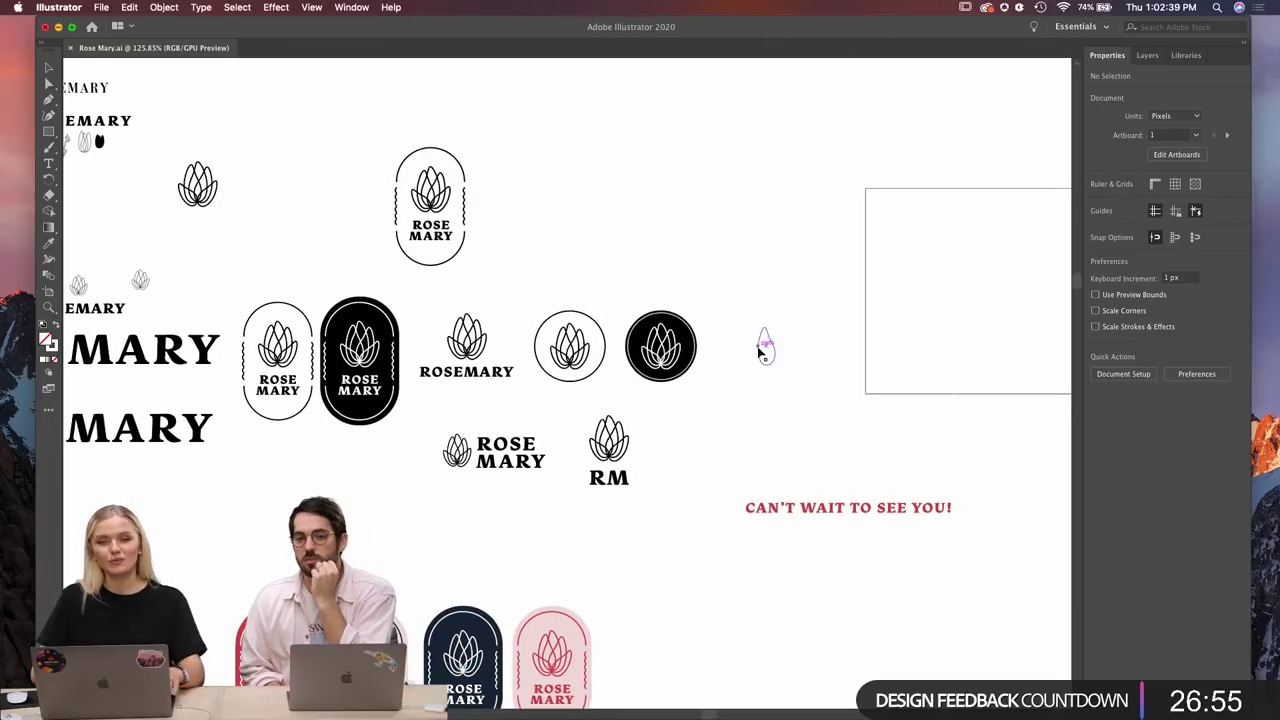
pyautogui.scroll(3, 765, 348)
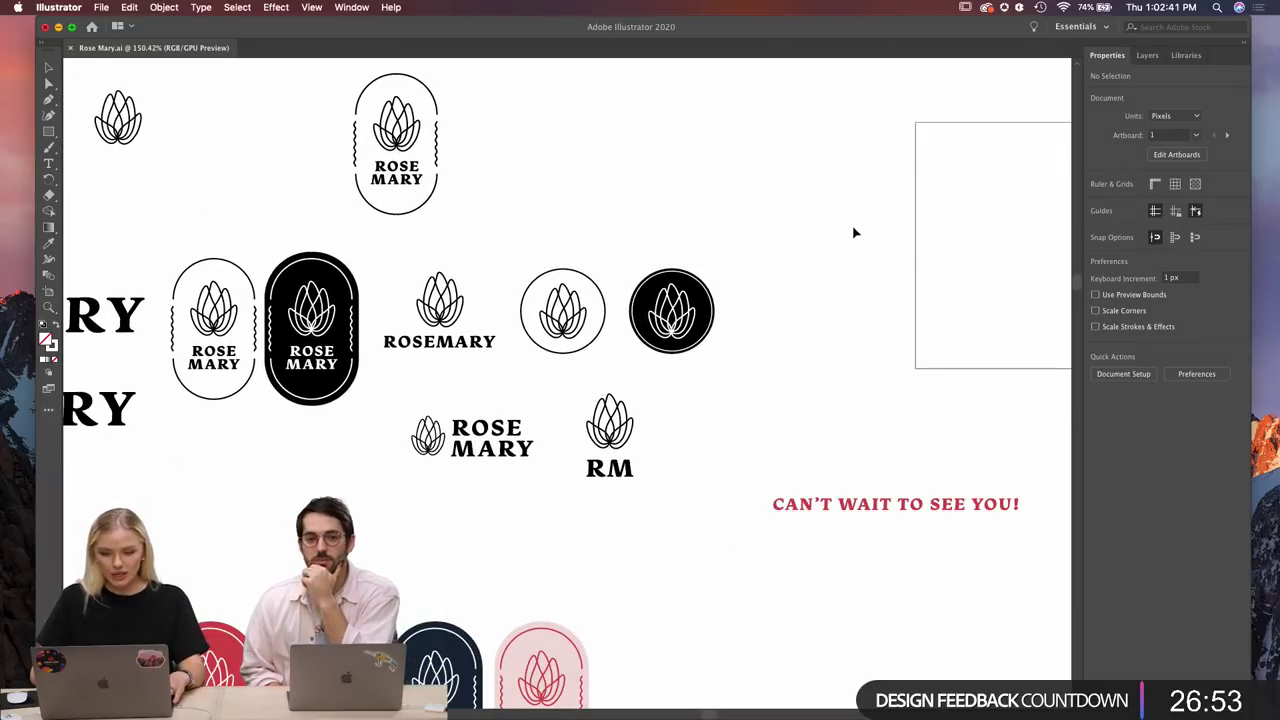
pyautogui.press('super+v')
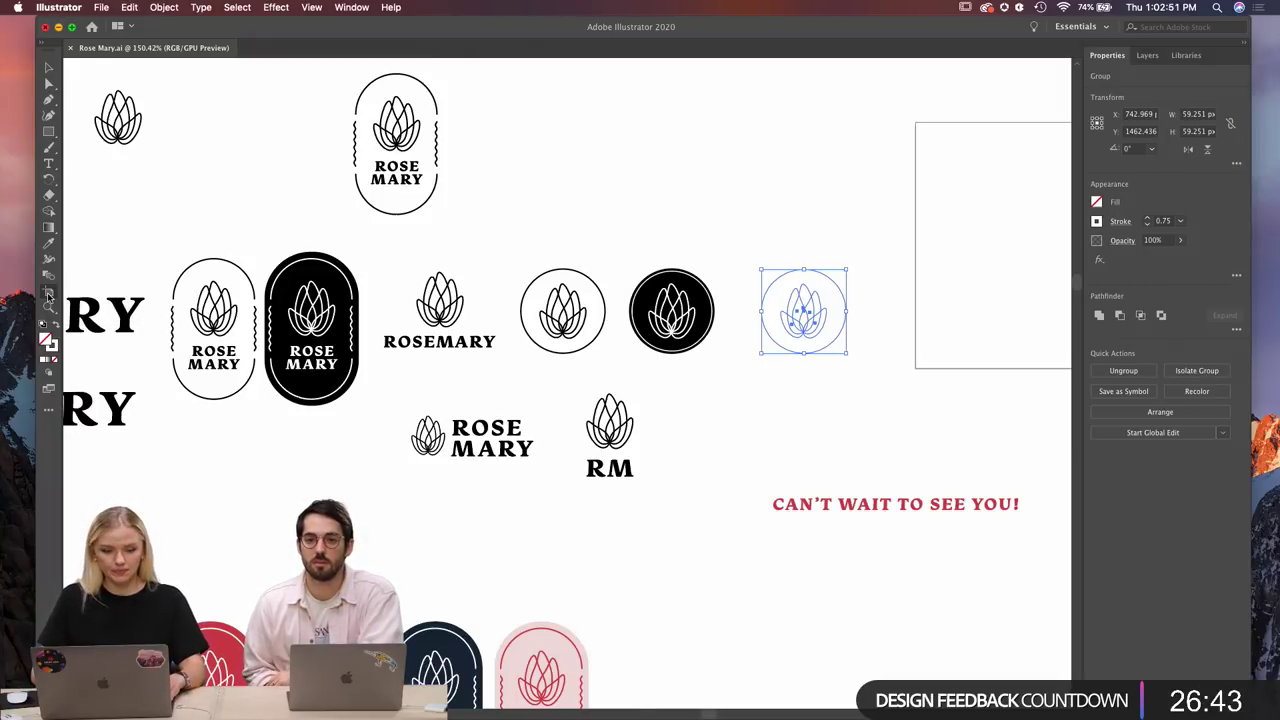
# Create fitted 60 px artboards around the pasted outlined emblem and the black and white circle badges.
pyautogui.click(47, 295)
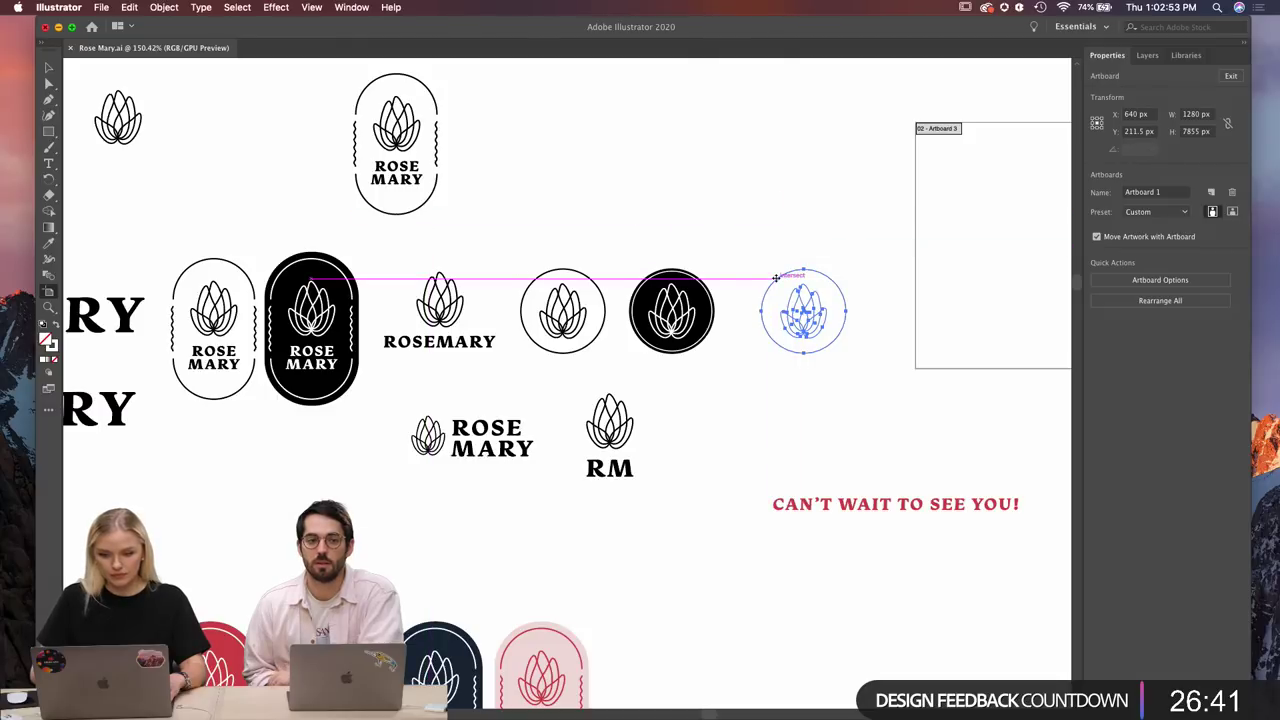
pyautogui.moveTo(773, 274); pyautogui.dragTo(848, 354)
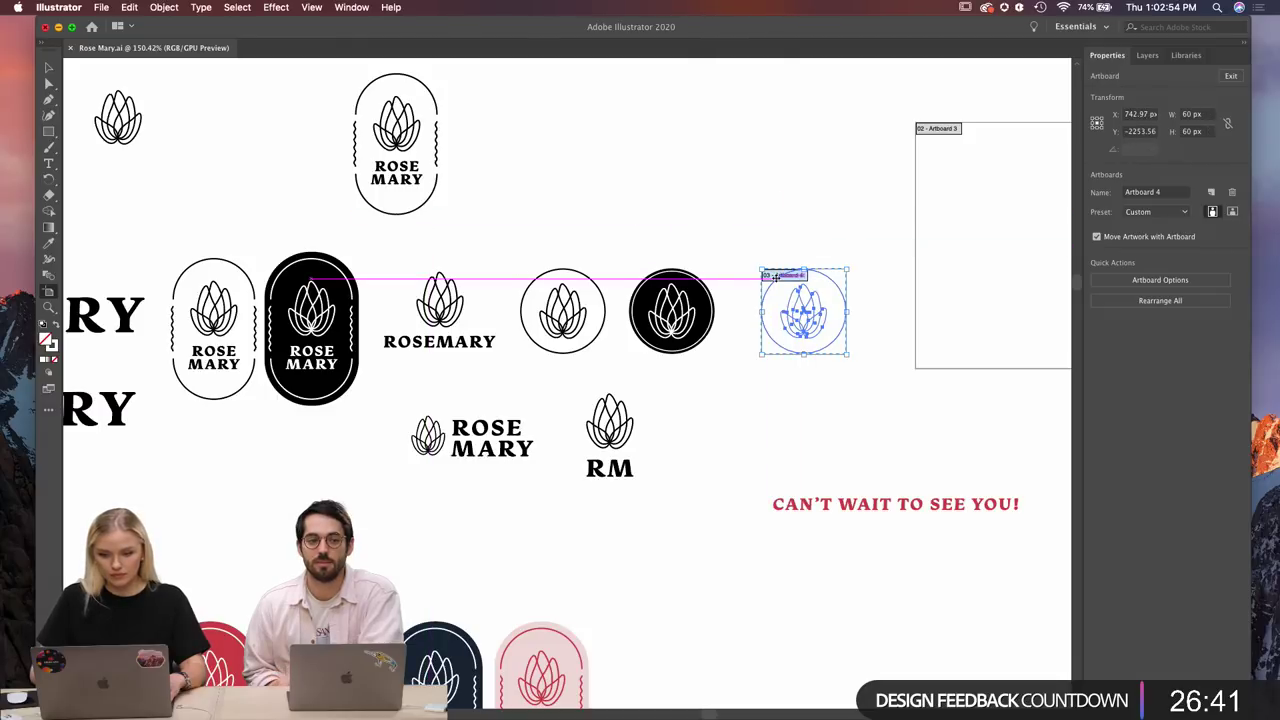
pyautogui.click(640, 286)
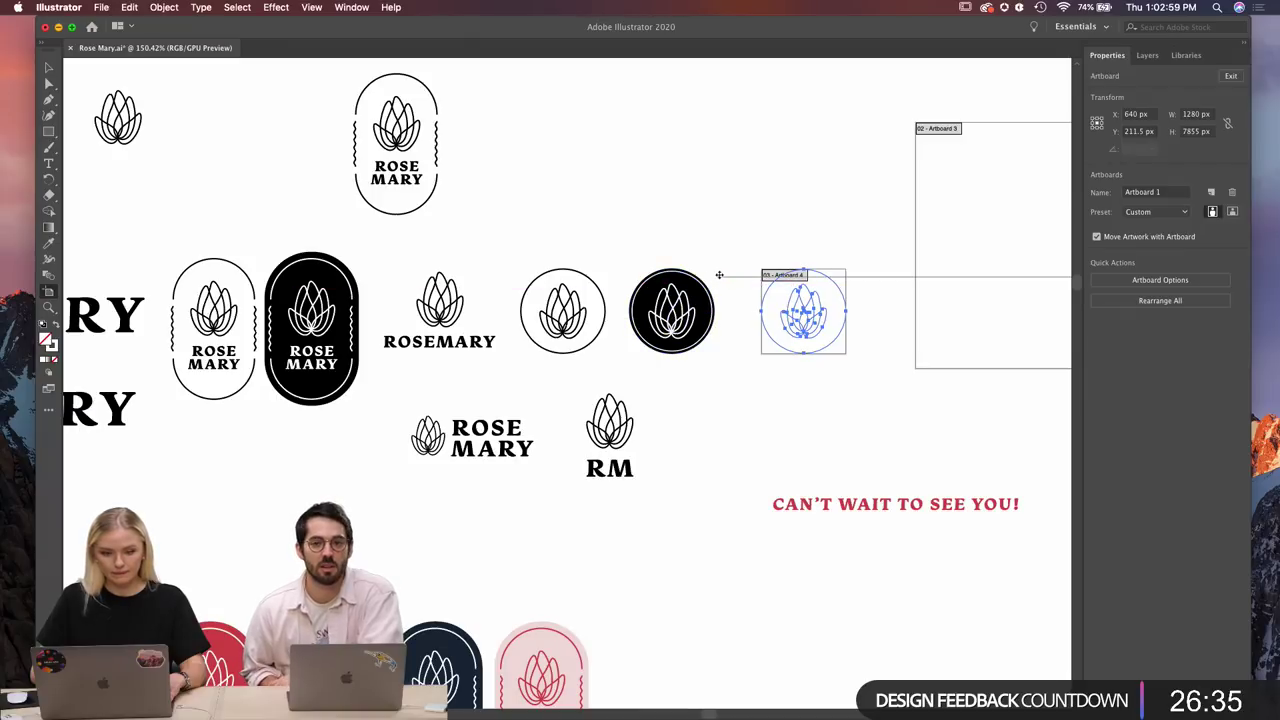
pyautogui.click(636, 284)
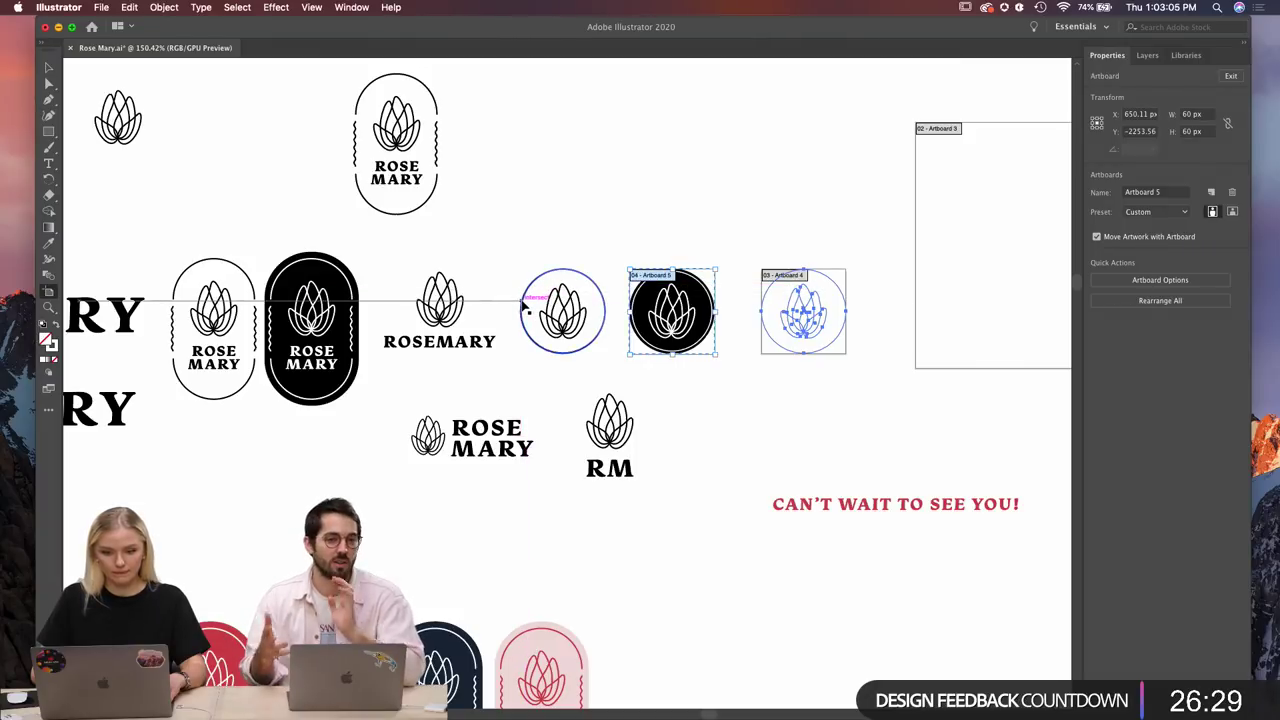
pyautogui.click(521, 297)
pyautogui.click(521, 297)
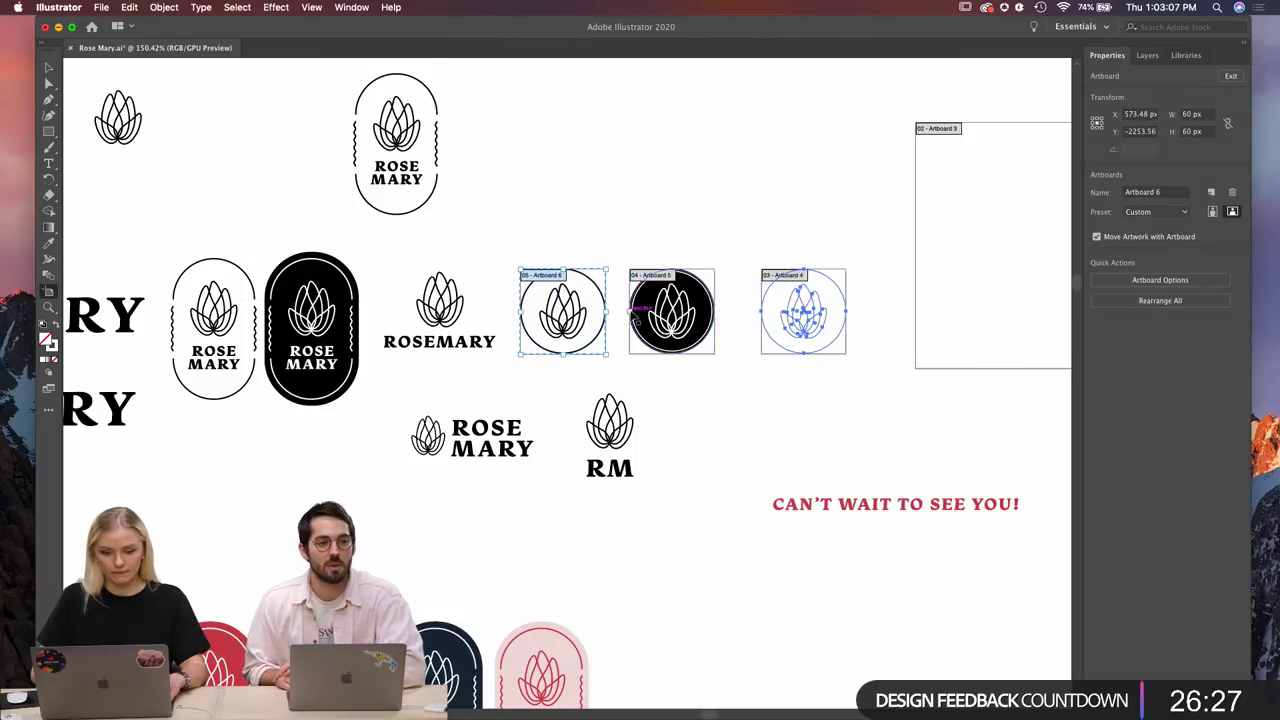
pyautogui.scroll(3, 630, 311)
pyautogui.hscroll(4, 636, 318)
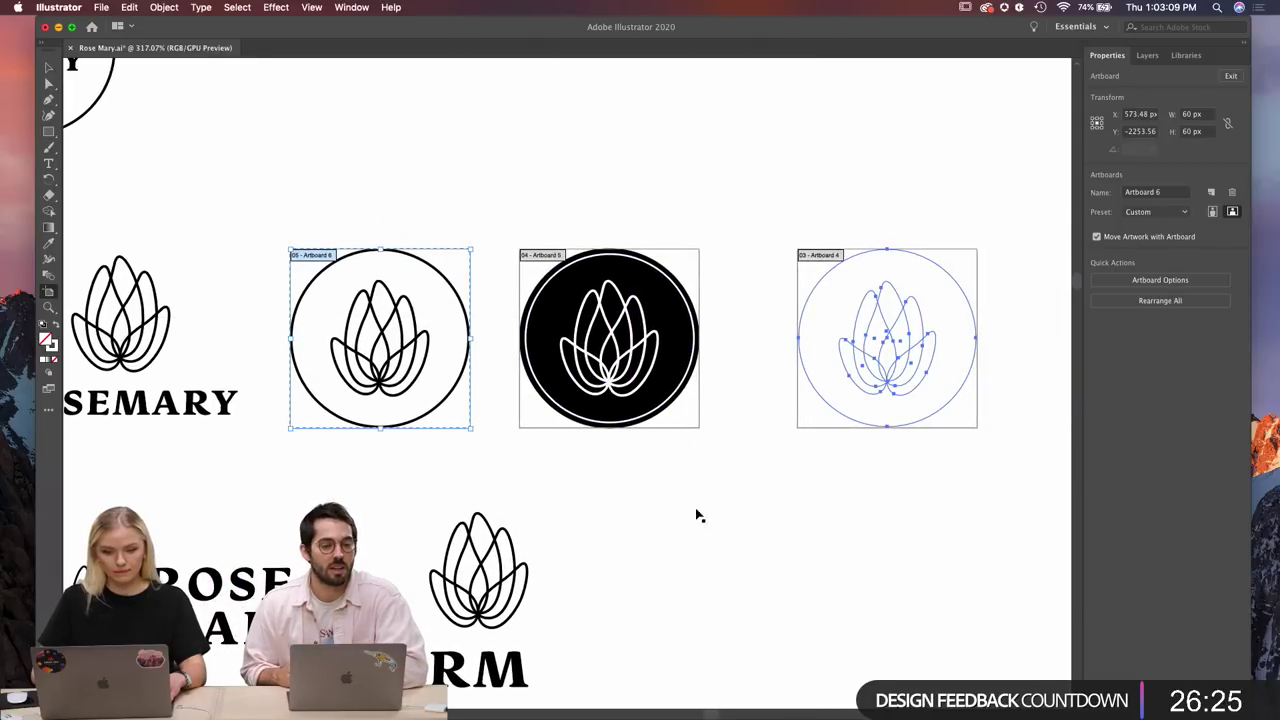
pyautogui.hscroll(-4, 703, 528)
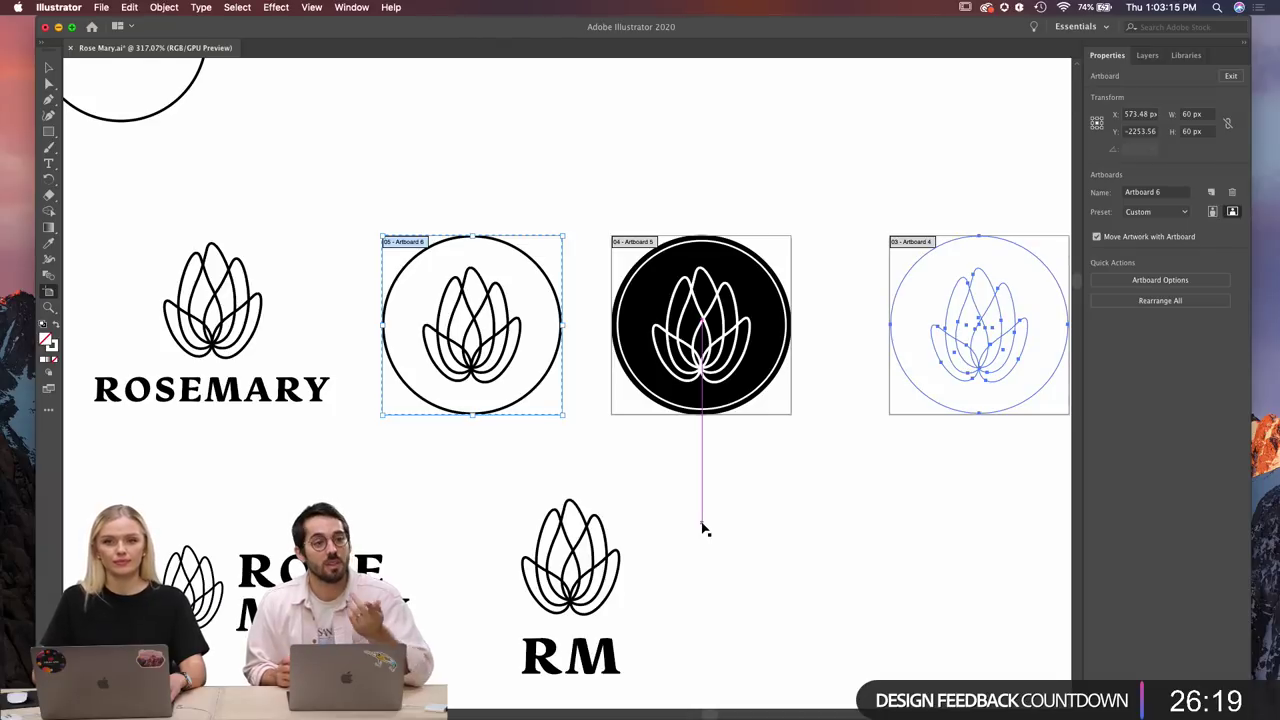
pyautogui.hscroll(-2, 703, 528)
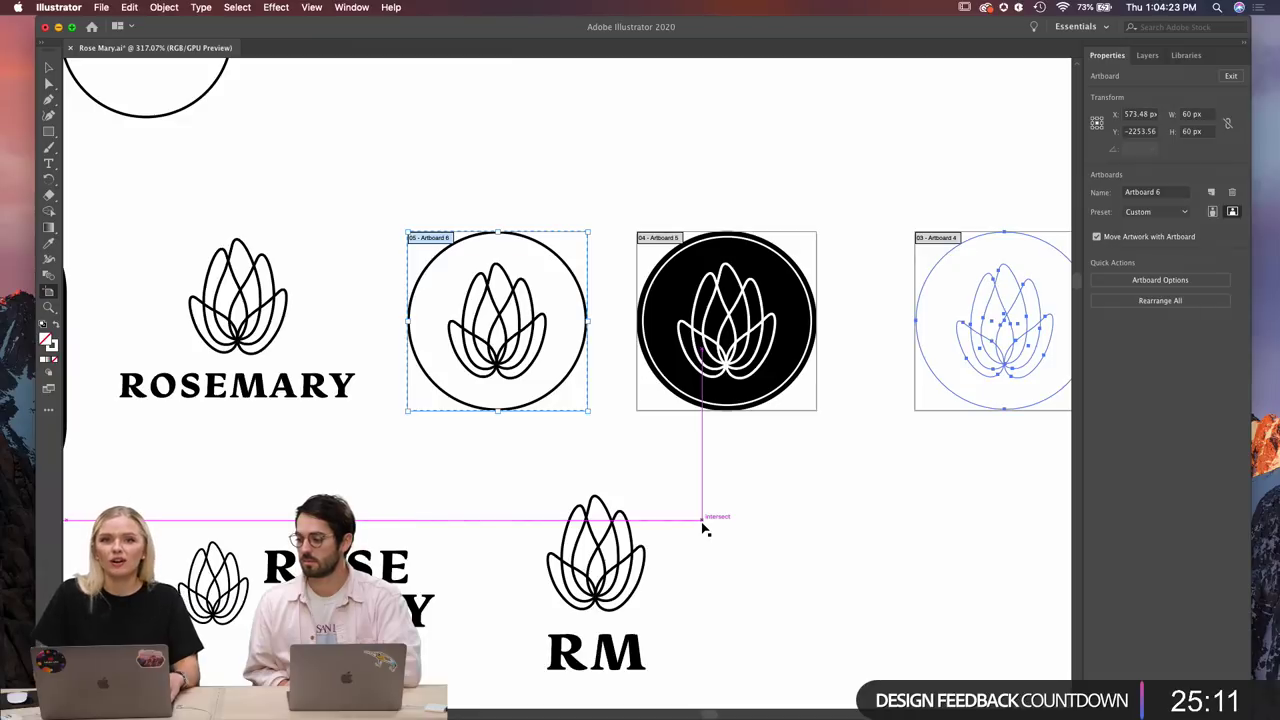
# Pan across the canvas to review the three 60 × 60 px circle-emblem artboards.
pyautogui.hscroll(-5, 500, 404)
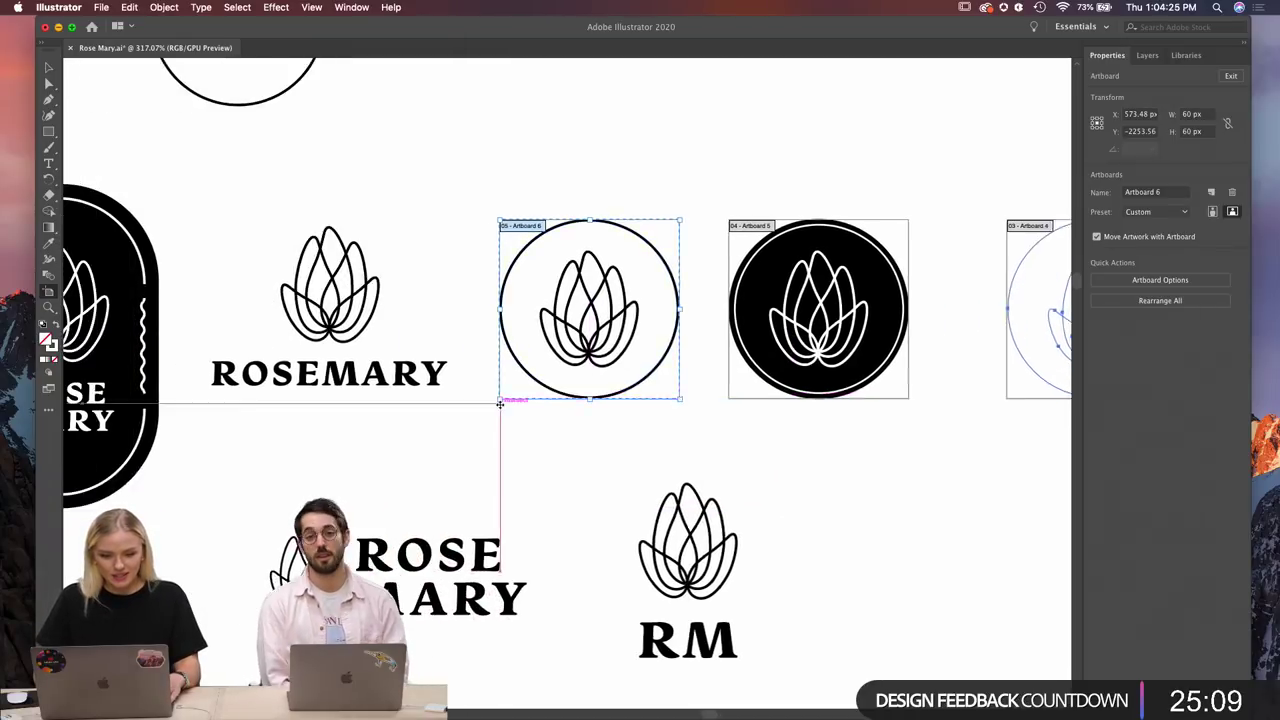
pyautogui.hscroll(-2, 500, 404)
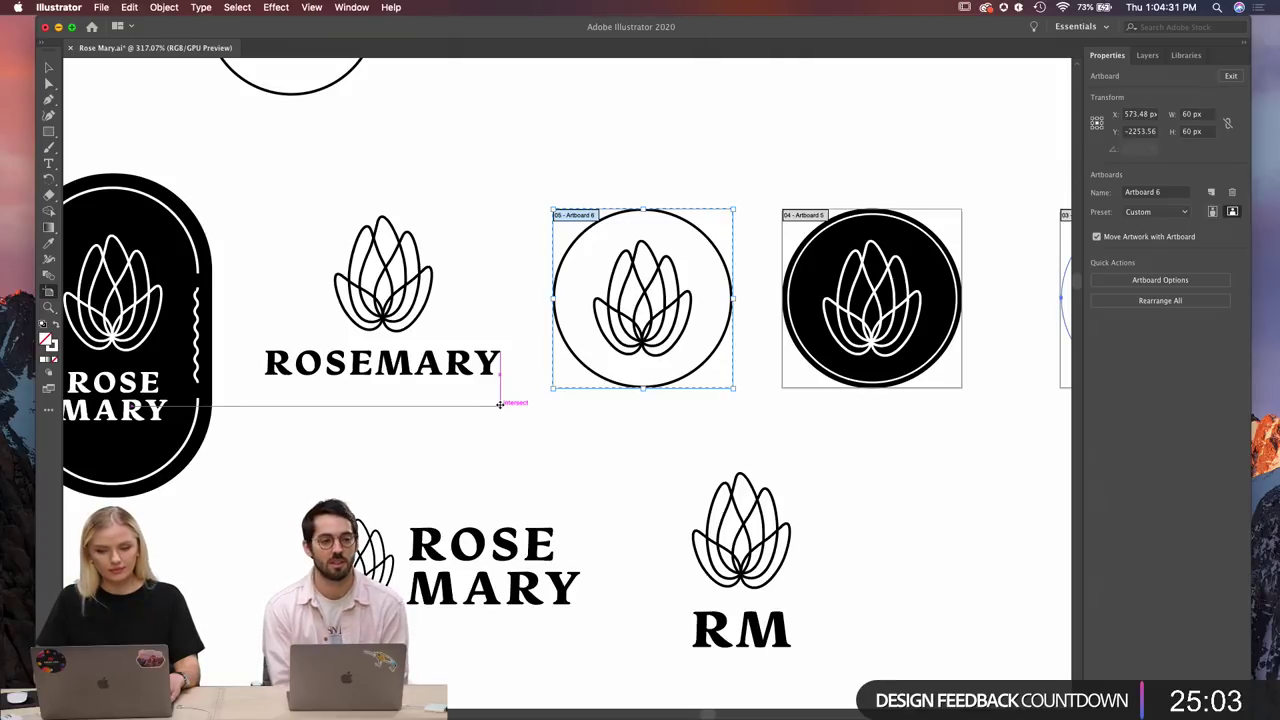
pyautogui.hscroll(4, 500, 404)
pyautogui.hscroll(-5, 500, 404)
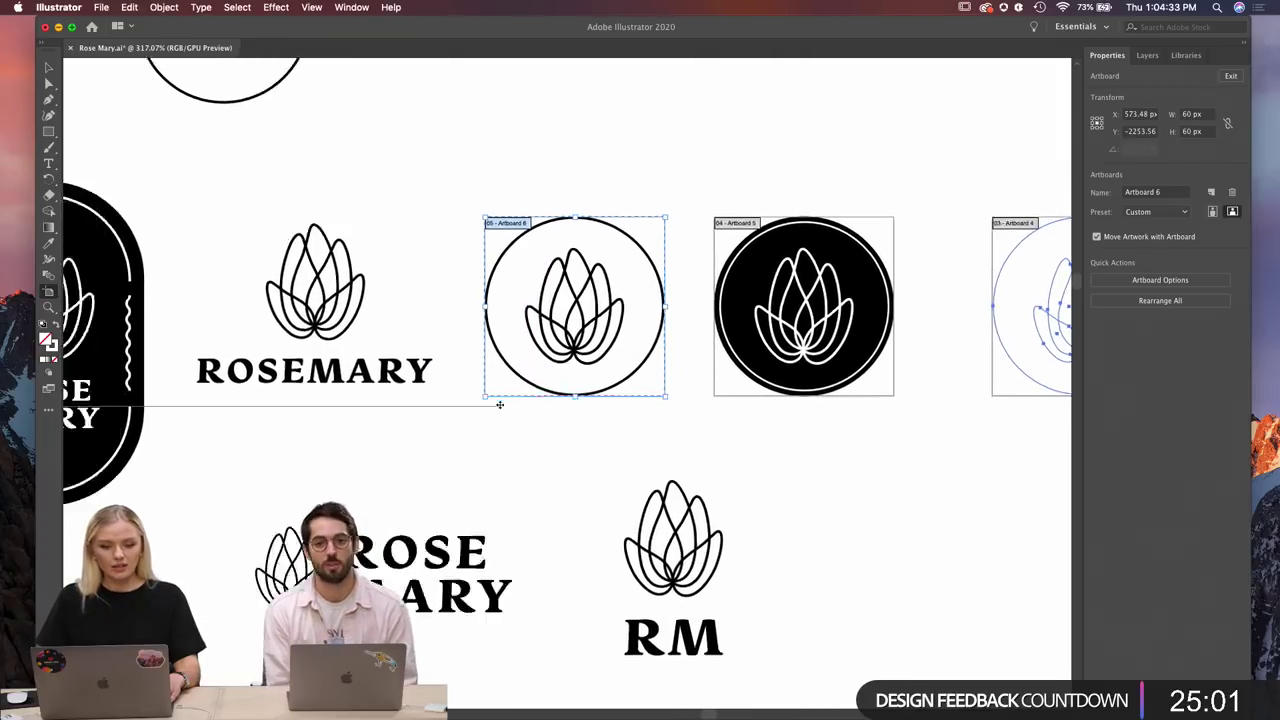
pyautogui.hscroll(8, 500, 404)
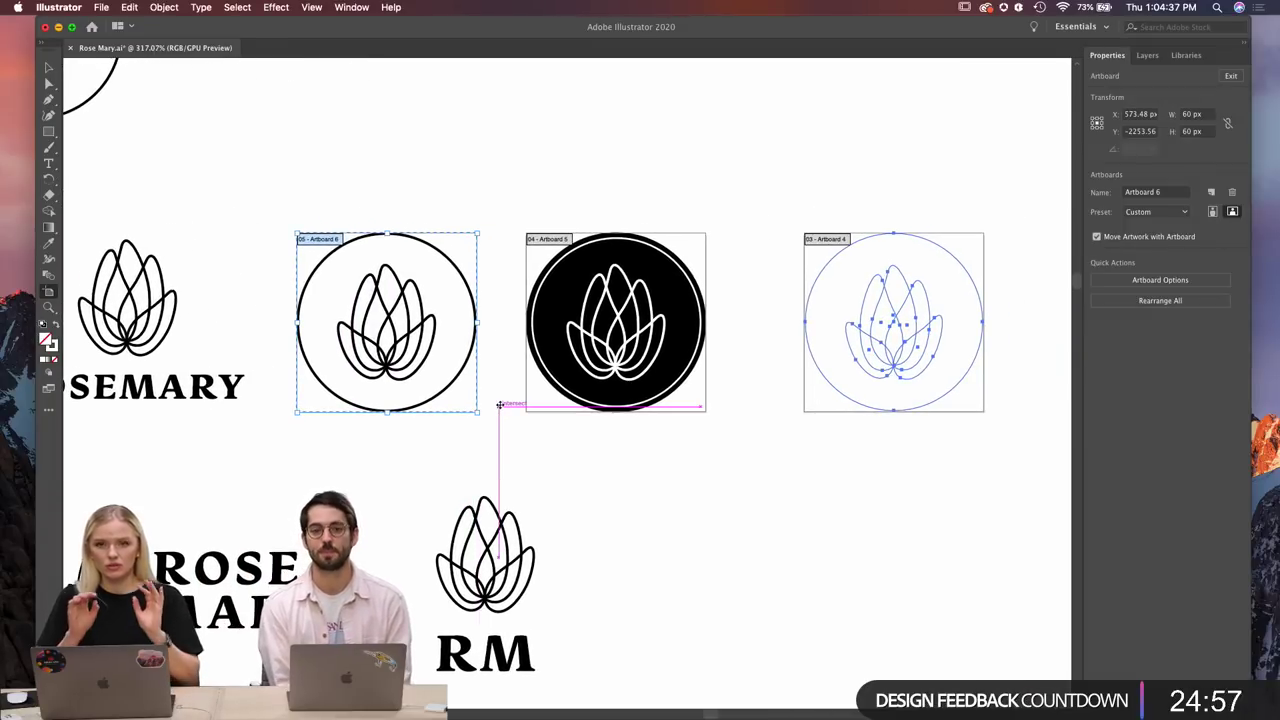
pyautogui.scroll(-5, 500, 404)
pyautogui.hscroll(-5, 500, 404)
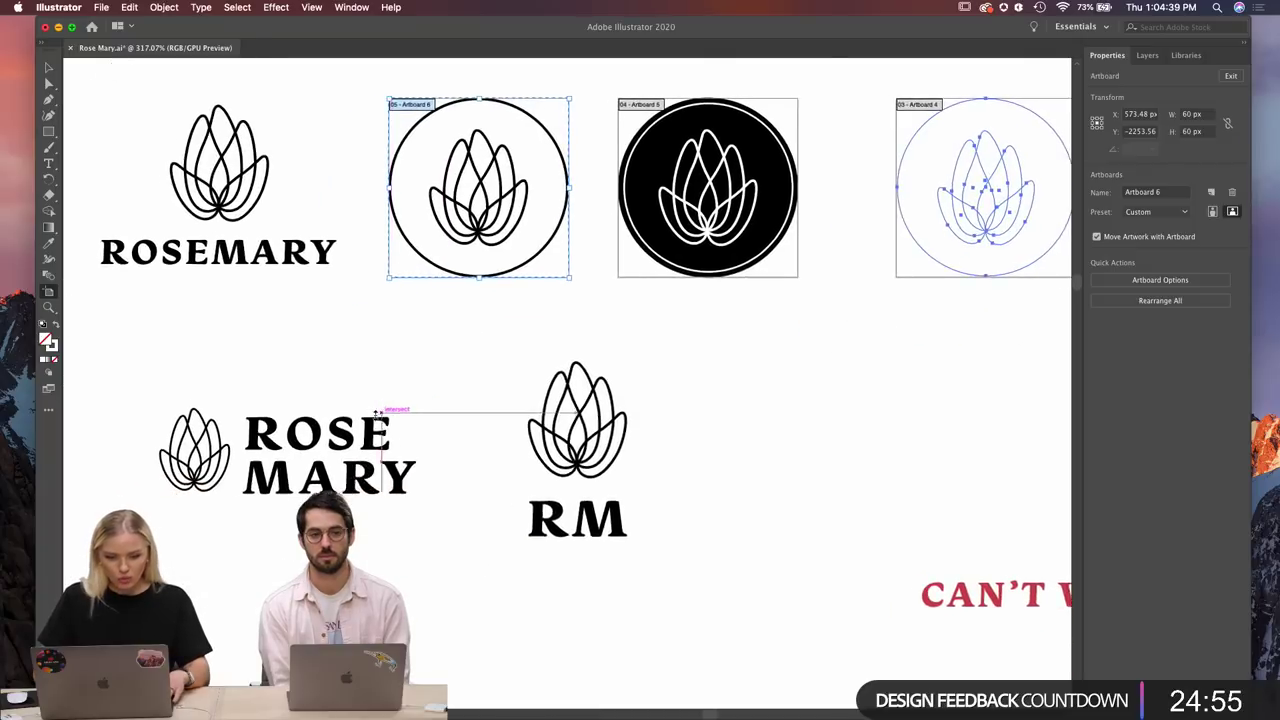
# Select the stacked ROSEMARY wordmark logo and apply Outline Stroke to it.
pyautogui.click(47, 67)
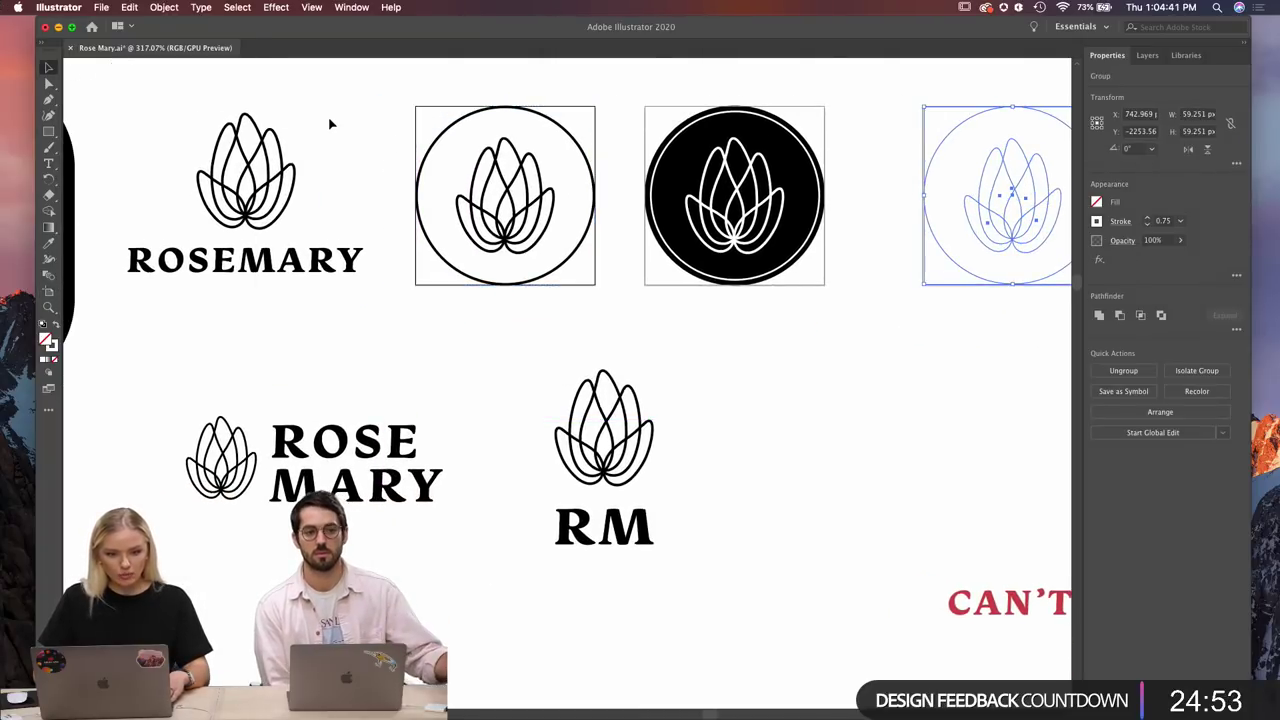
pyautogui.moveTo(329, 123); pyautogui.dragTo(138, 310)
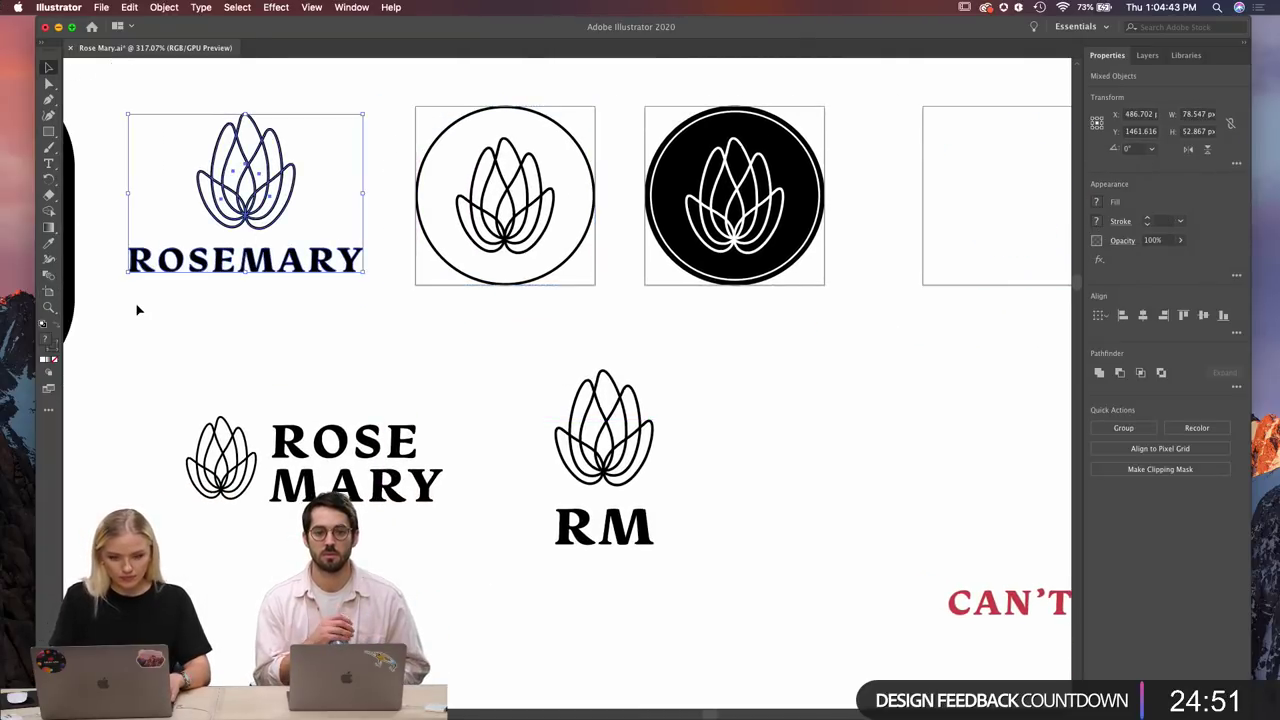
pyautogui.scroll(2, 138, 305)
pyautogui.hscroll(-3, 138, 305)
pyautogui.click(164, 7)
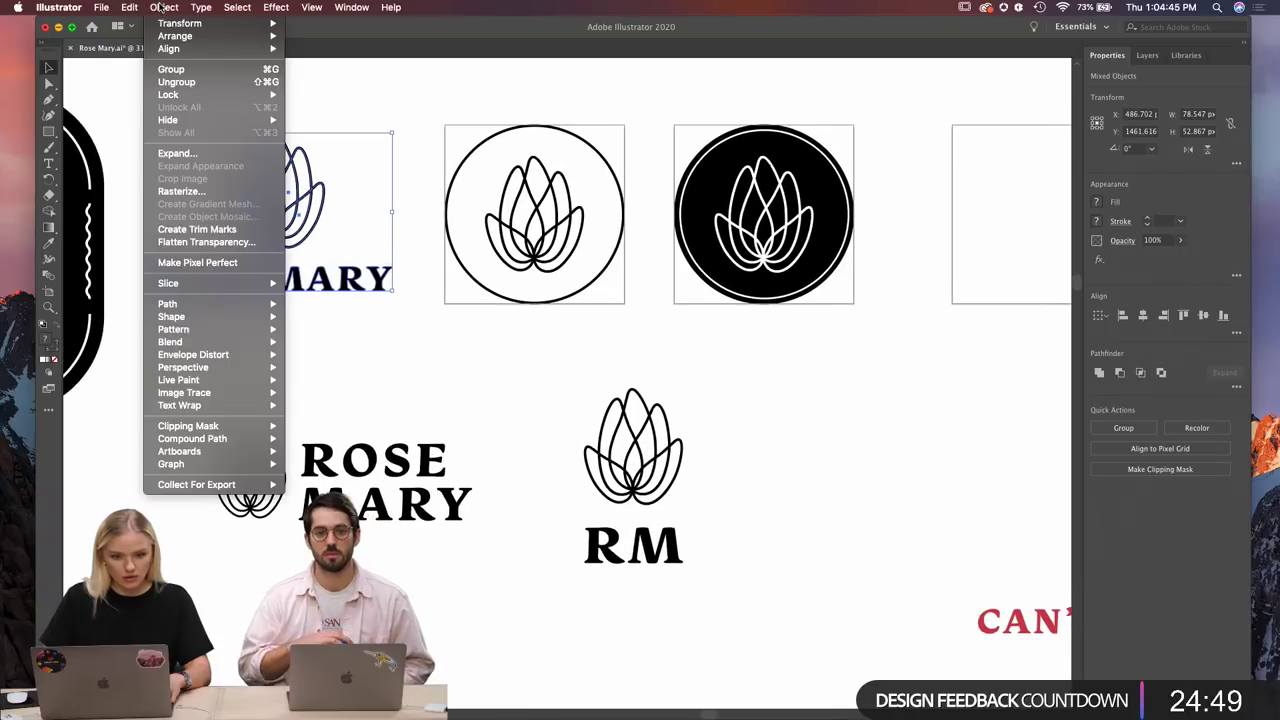
pyautogui.moveTo(232, 304)
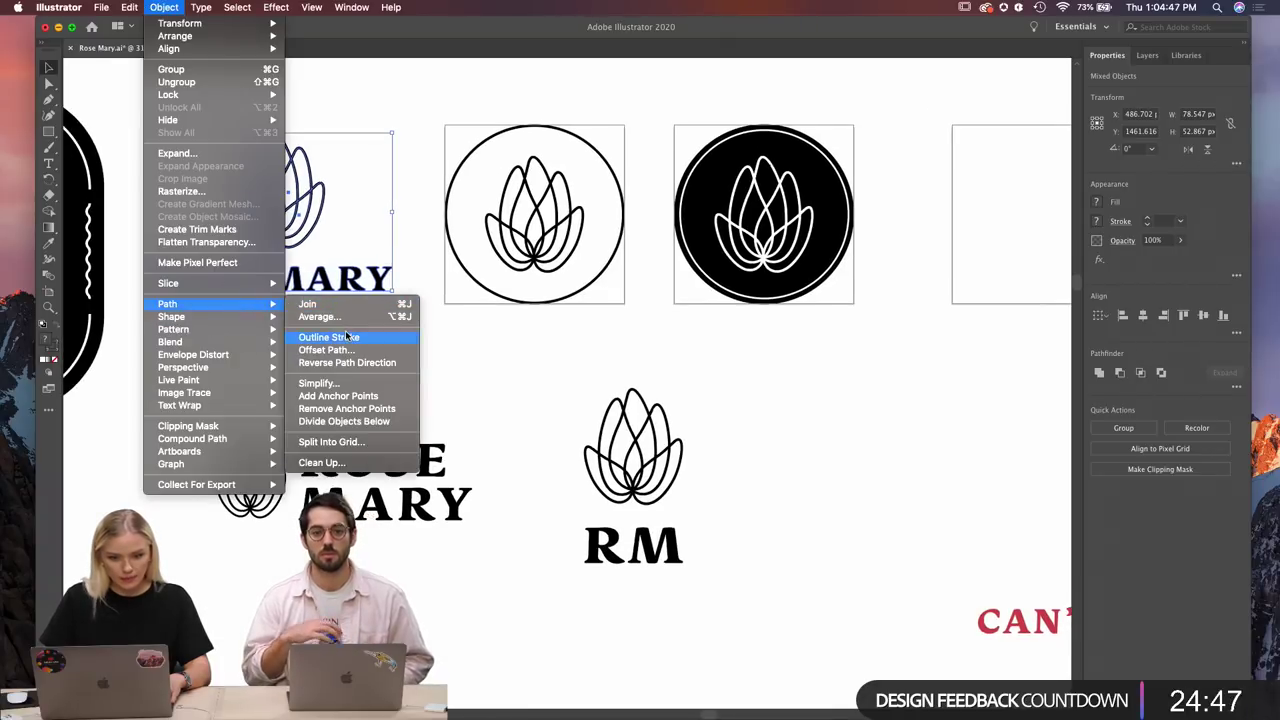
pyautogui.click(345, 337)
pyautogui.rightClick(274, 190)
pyautogui.click(354, 177)
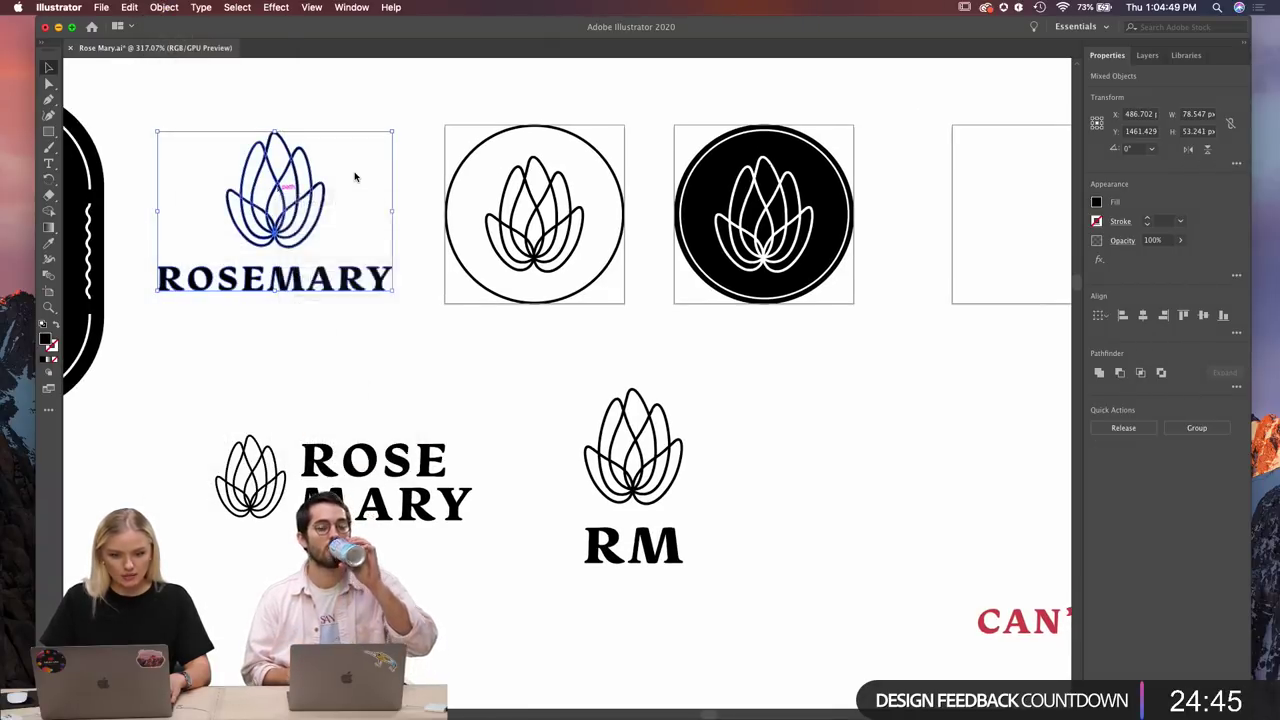
pyautogui.click(355, 178)
# Select the small ROSE MARY lockup and add an artboard around its lotus icon.
pyautogui.scroll(-3, 355, 178)
pyautogui.scroll(-2, 355, 170)
pyautogui.hscroll(-1, 355, 170)
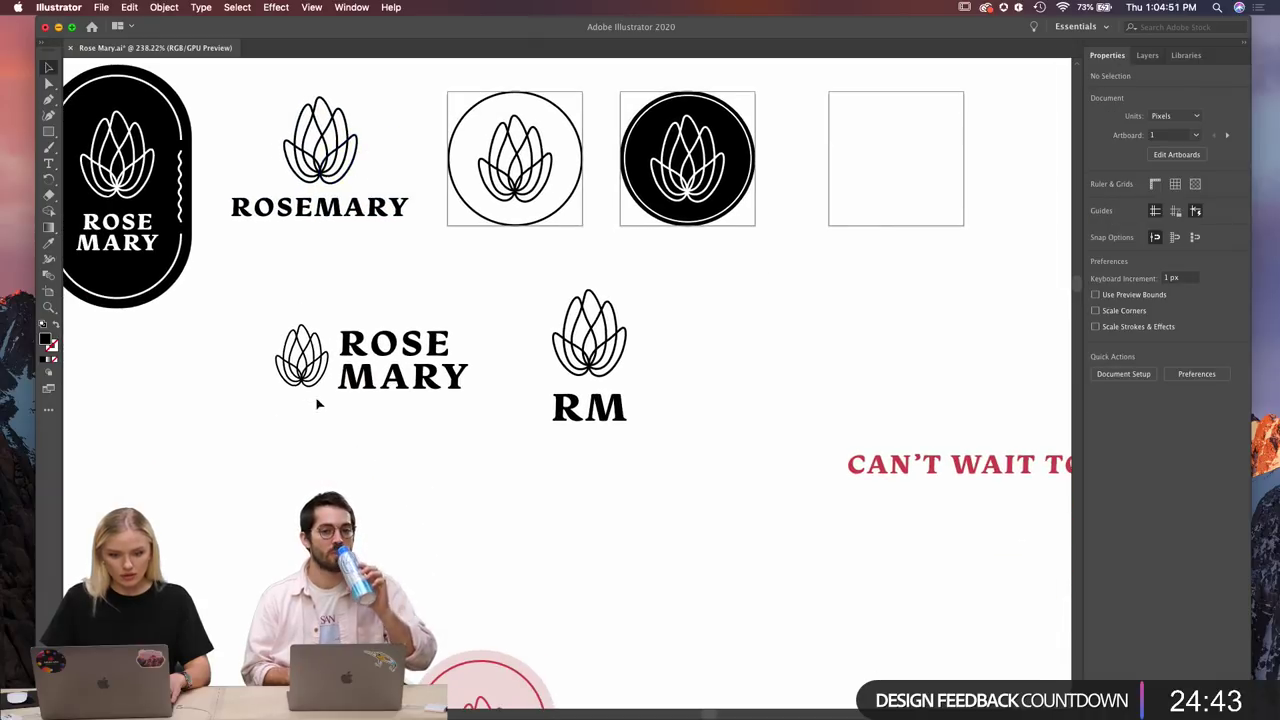
pyautogui.moveTo(463, 318); pyautogui.dragTo(290, 415)
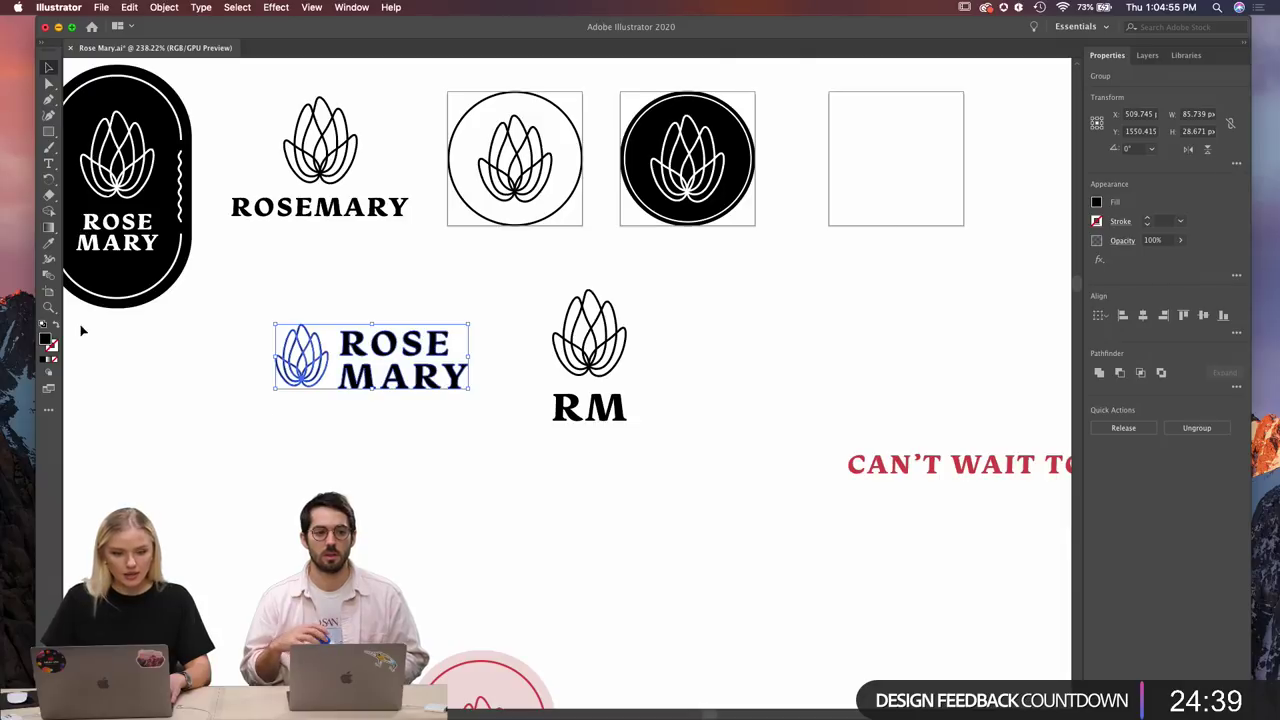
pyautogui.click(52, 294)
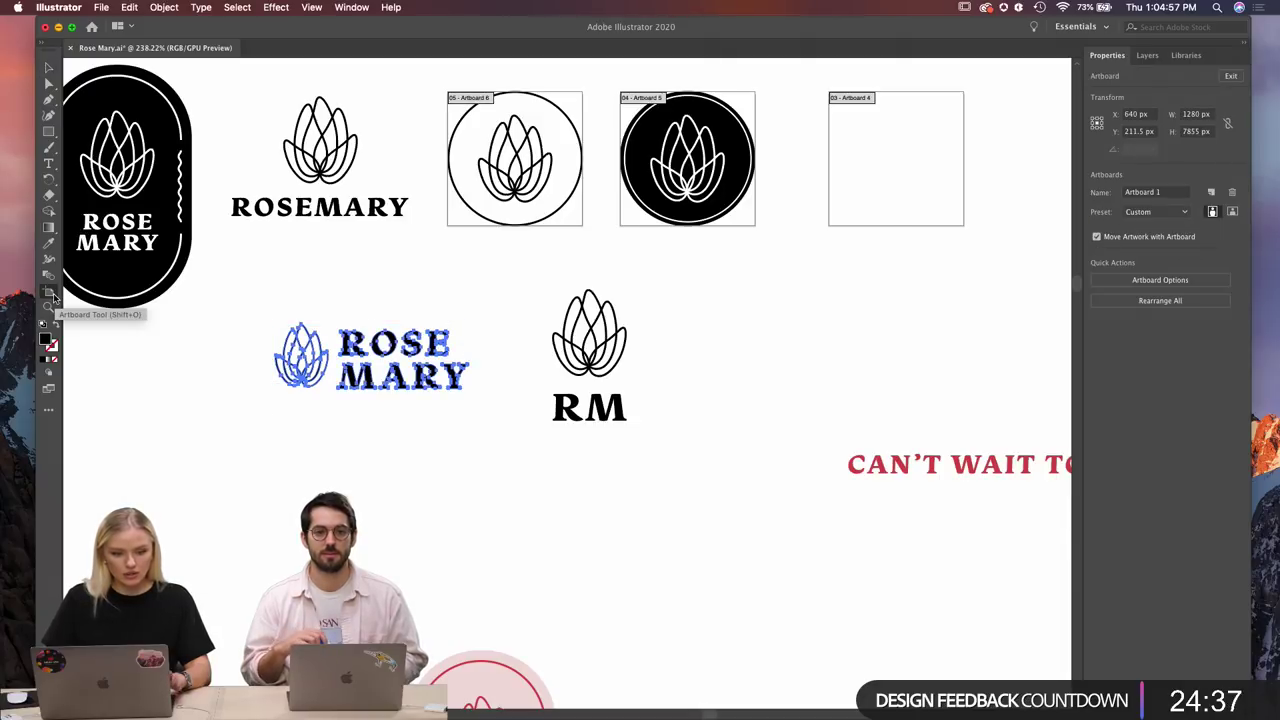
pyautogui.click(283, 350)
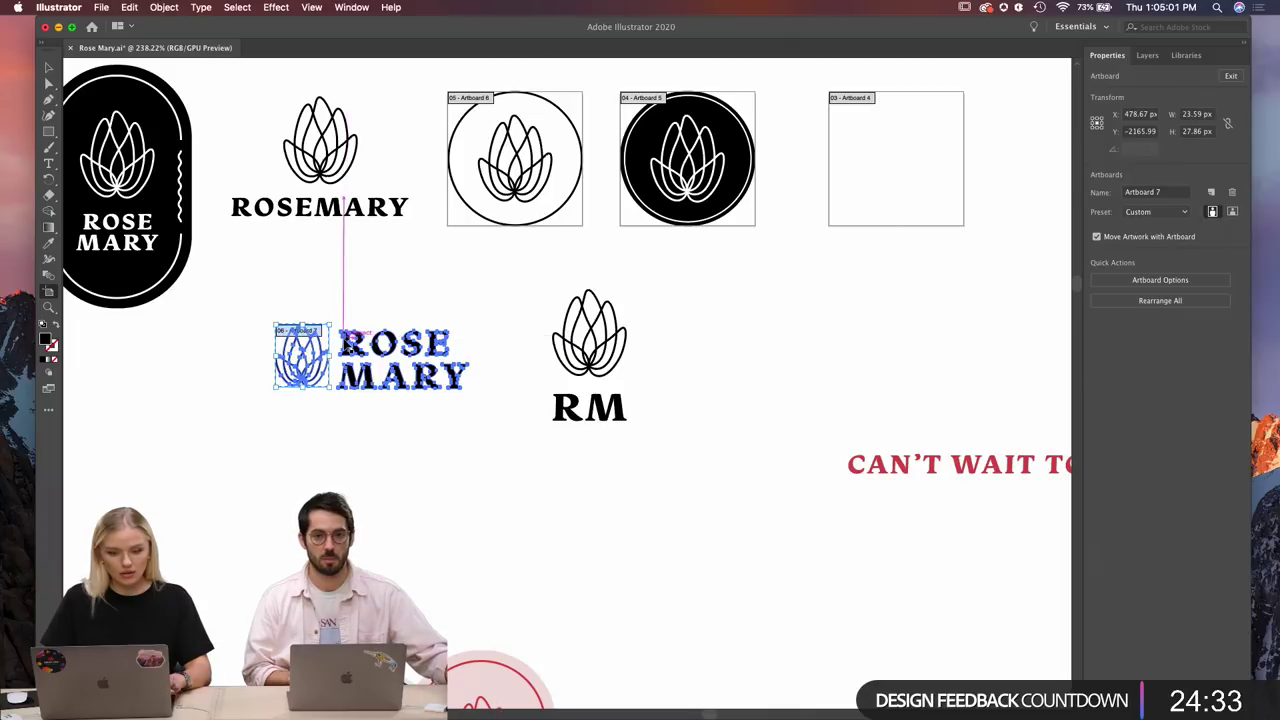
pyautogui.scroll(2, 345, 343)
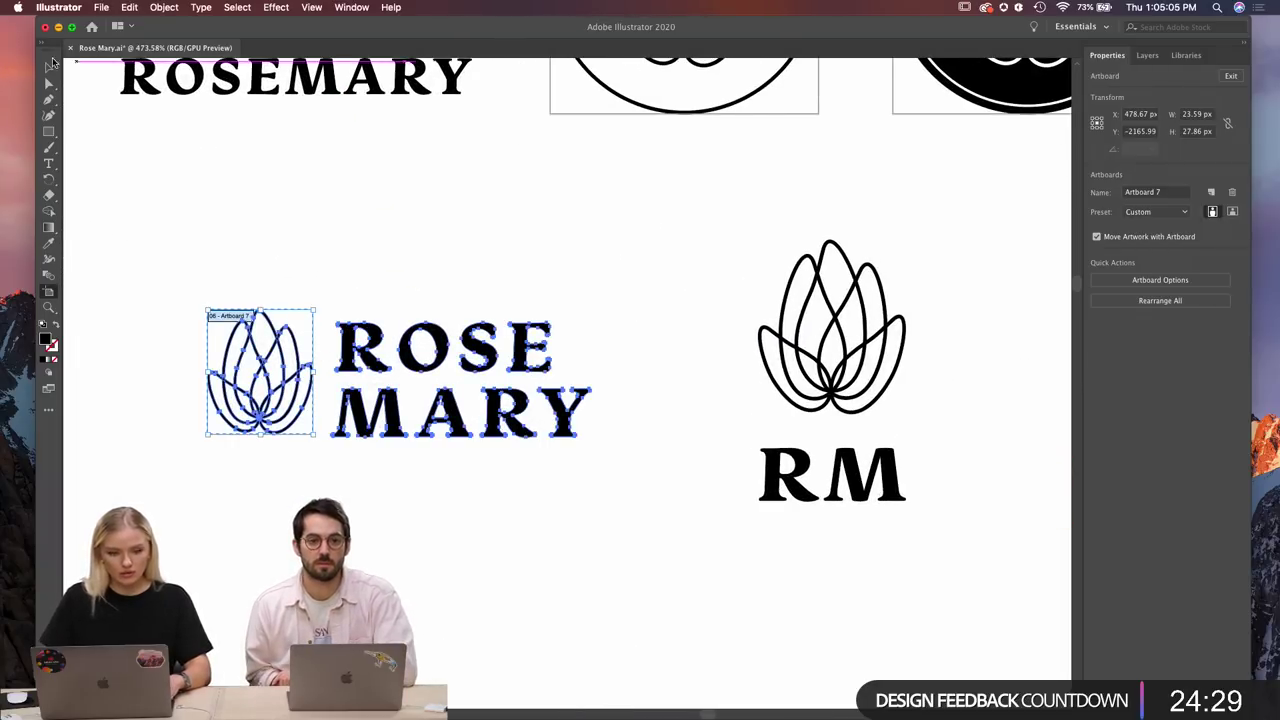
# Reselect the whole ROSE MARY lockup and fit Artboard 8 around it.
pyautogui.click(48, 67)
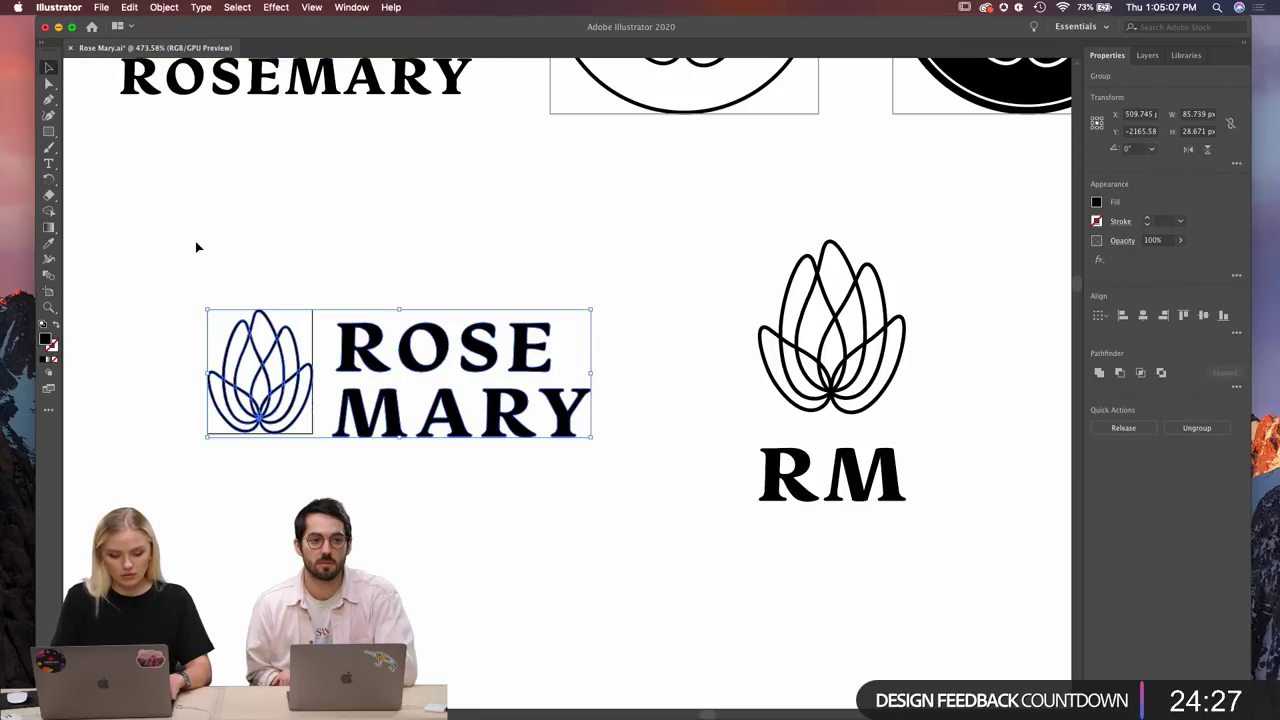
pyautogui.press('super+z')
pyautogui.press('super+z')
pyautogui.press('super+z')
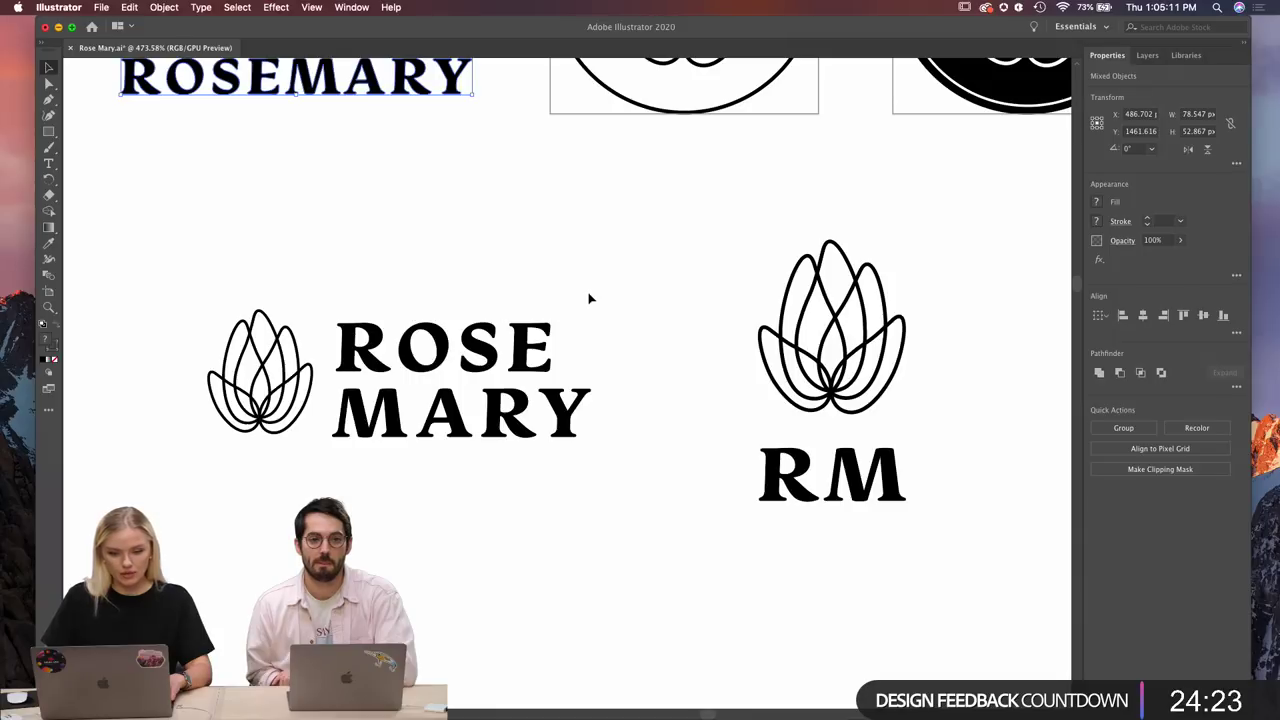
pyautogui.moveTo(590, 294); pyautogui.dragTo(203, 520)
pyautogui.click(203, 520)
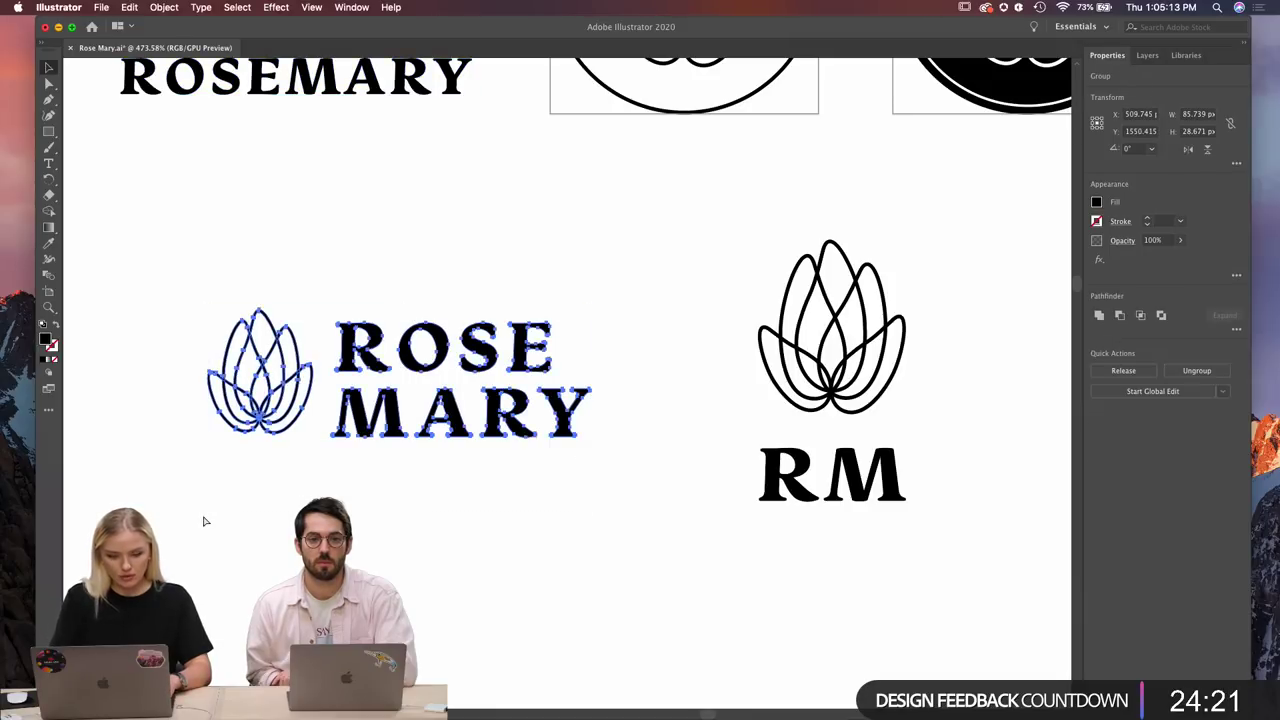
pyautogui.press('super+z')
pyautogui.click(48, 291)
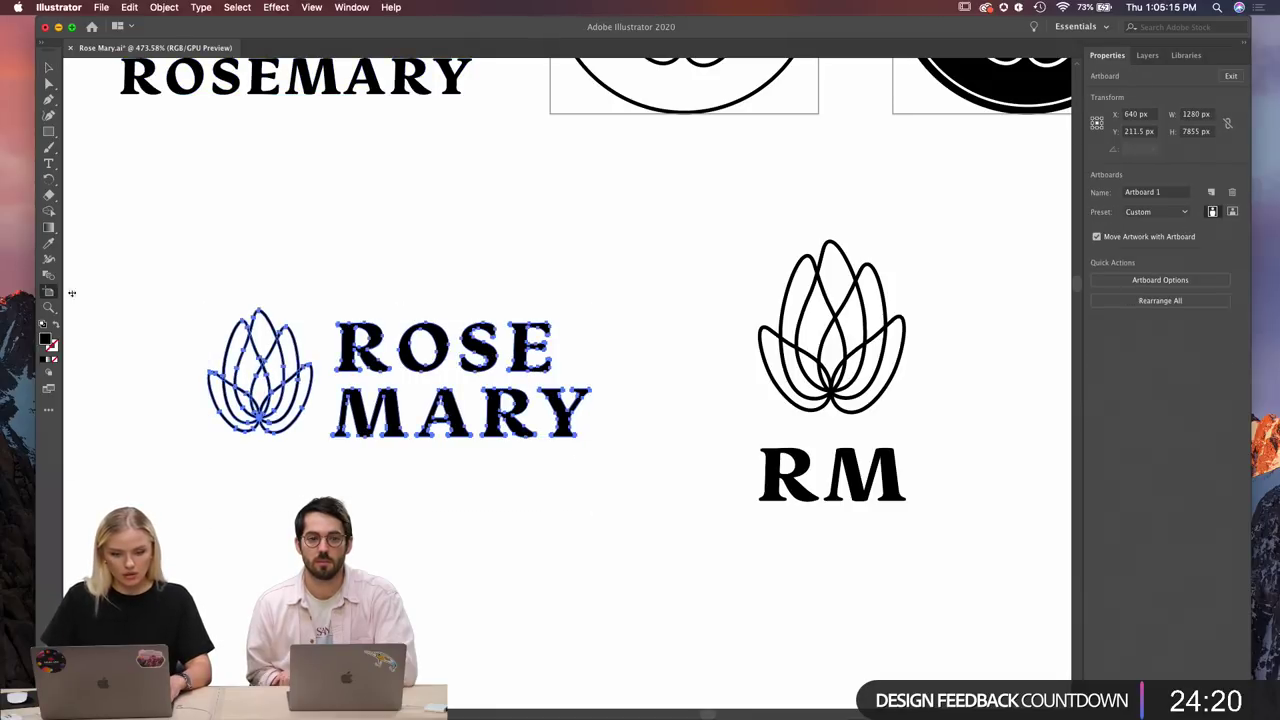
pyautogui.click(228, 340)
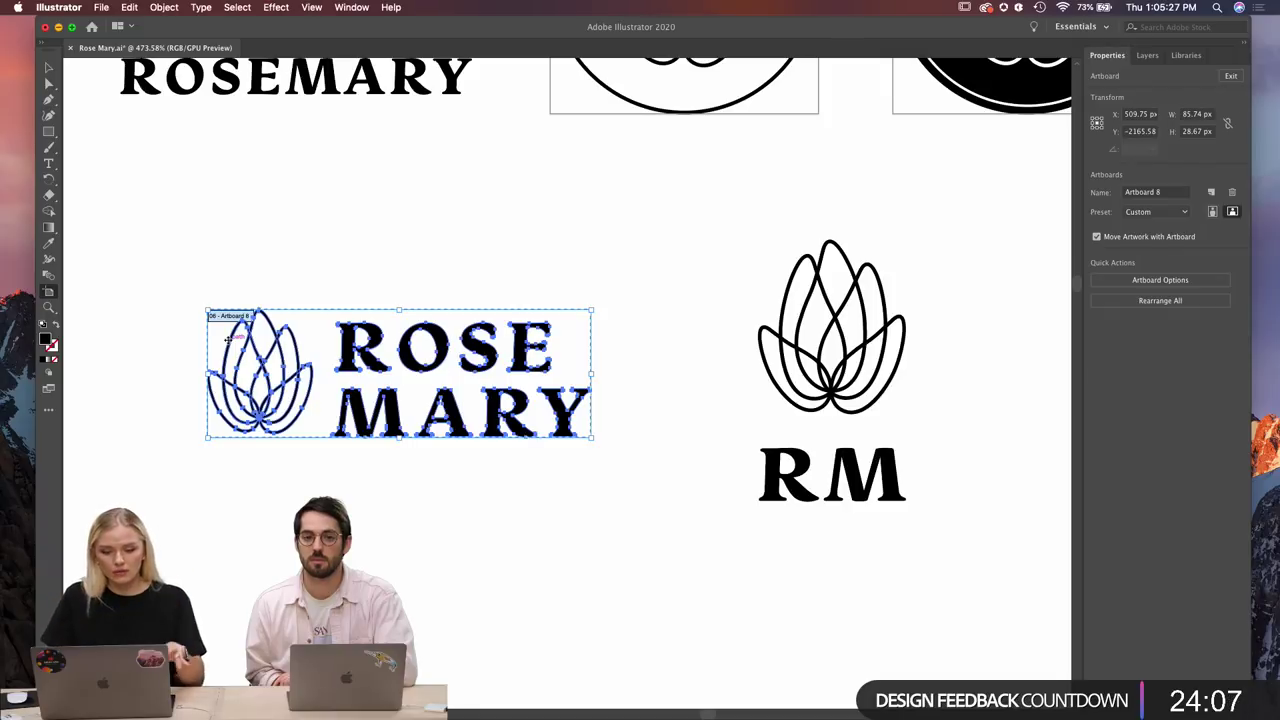
# Select the RM logo group and fit Artboard 9 around it.
pyautogui.hscroll(5, 228, 340)
pyautogui.hscroll(3, 228, 340)
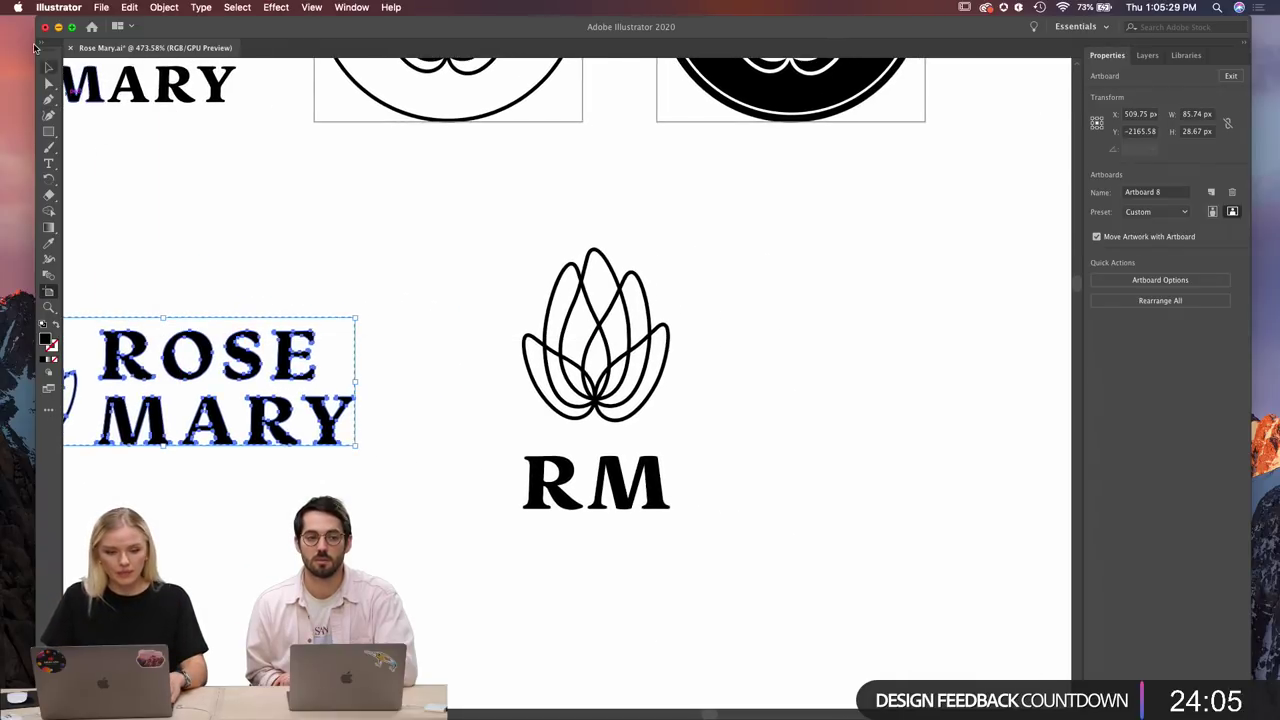
pyautogui.press('v')
pyautogui.moveTo(740, 231); pyautogui.dragTo(401, 544)
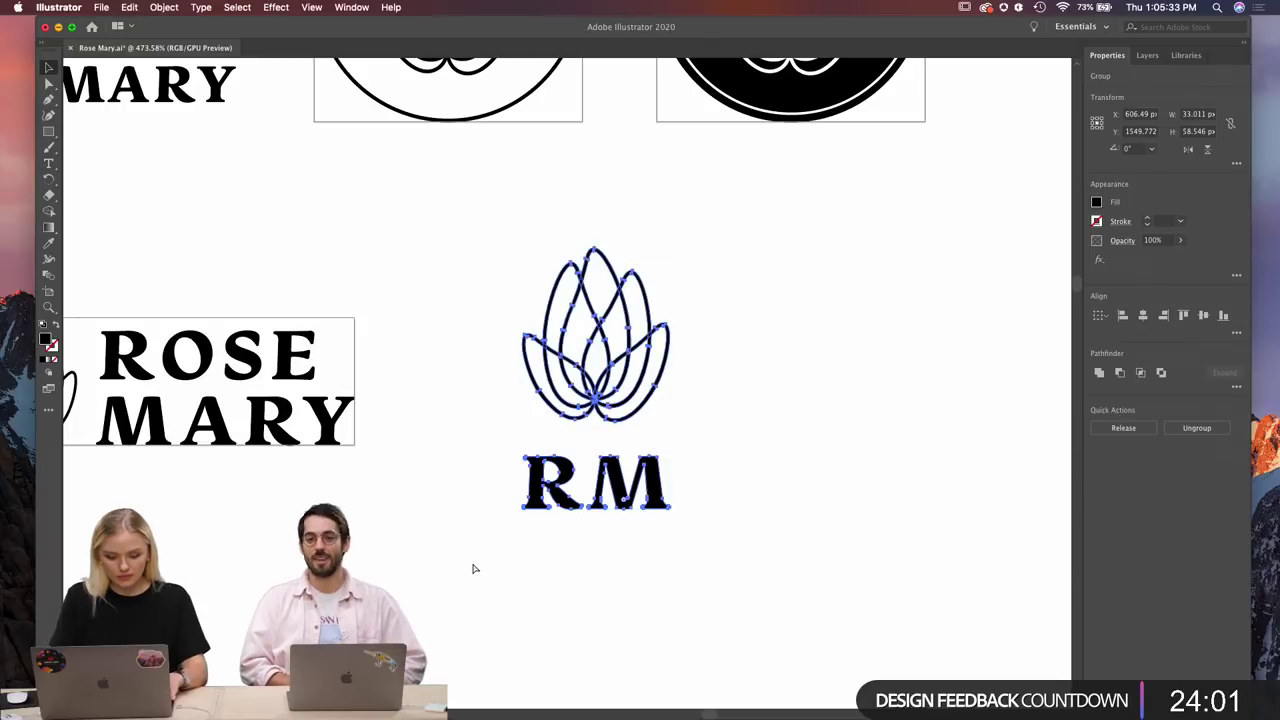
pyautogui.click(50, 292)
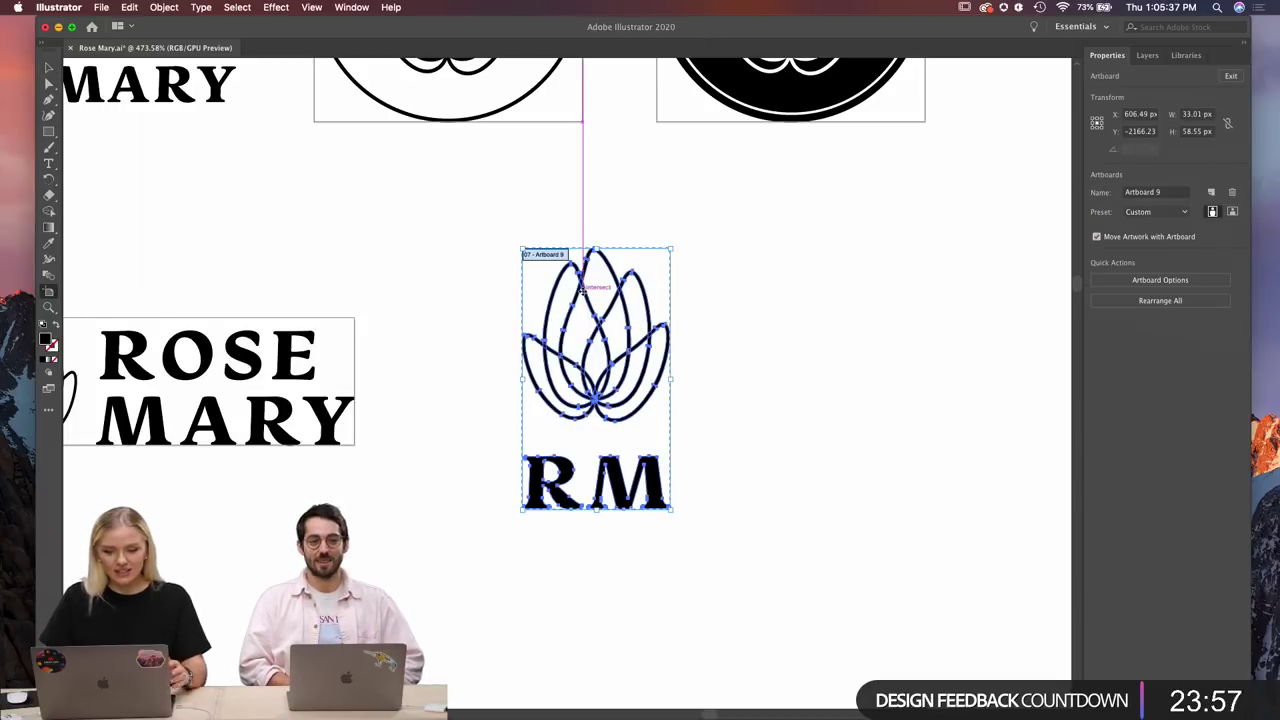
pyautogui.hscroll(-10, 583, 289)
pyautogui.scroll(5, 583, 289)
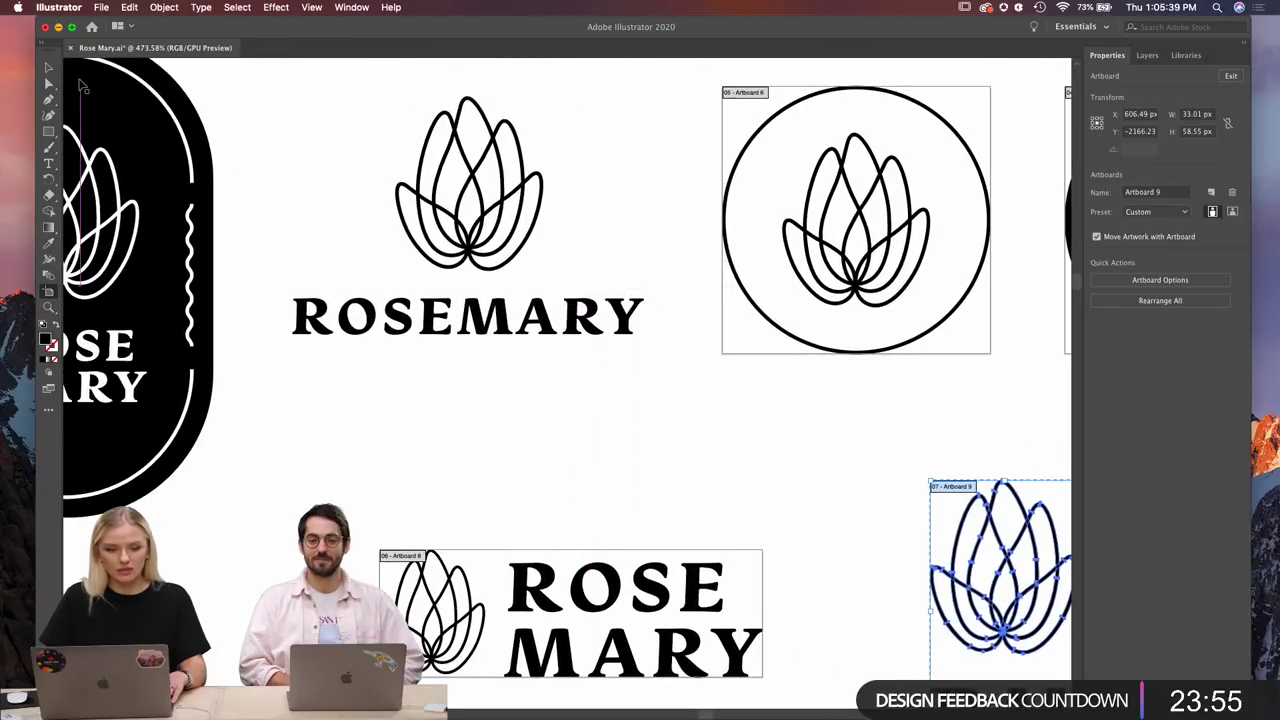
# Group the lotus icon together with the ROSEMARY text.
pyautogui.press('Escape')
pyautogui.scroll(1, 369, 186)
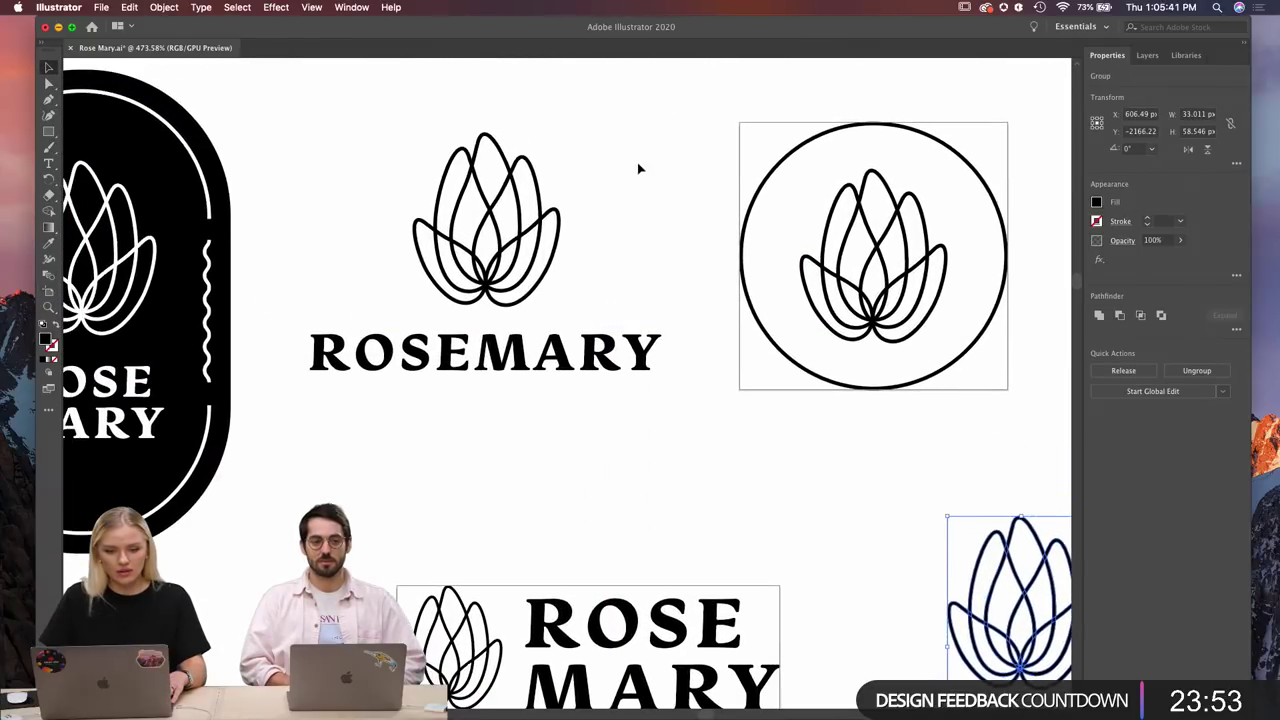
pyautogui.moveTo(640, 164); pyautogui.dragTo(331, 440)
pyautogui.press('super+g')
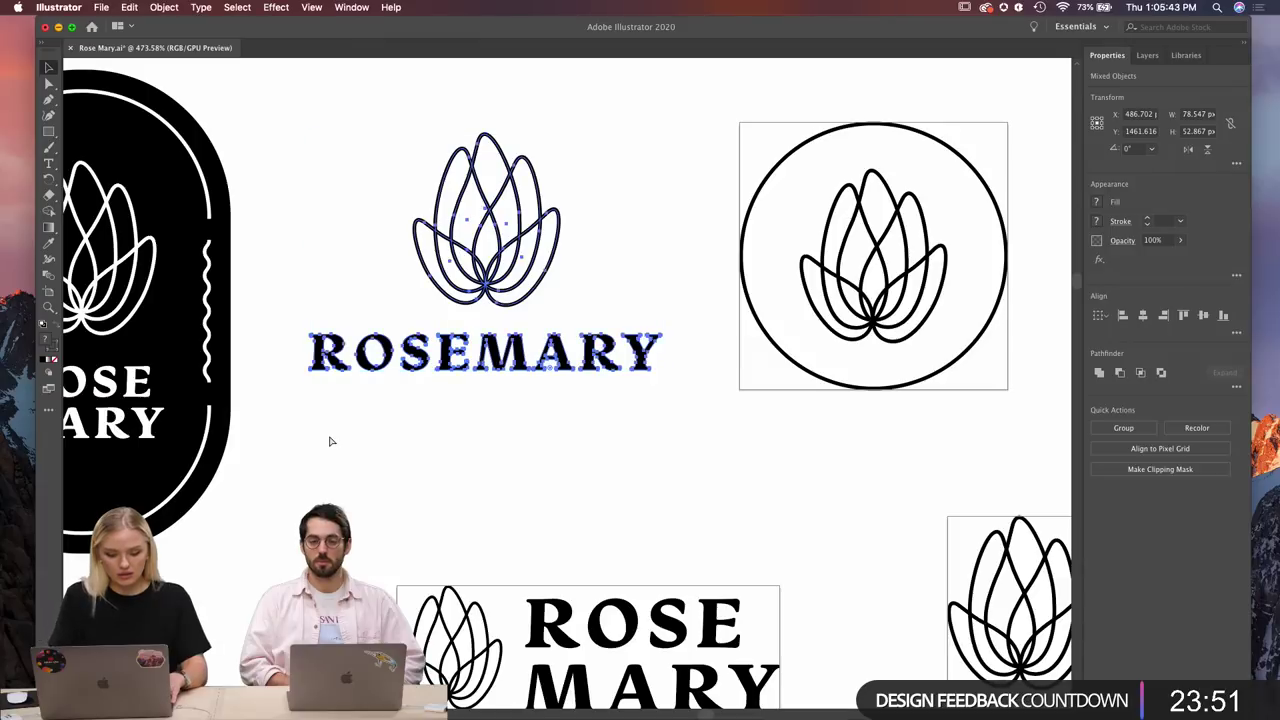
pyautogui.click(49, 292)
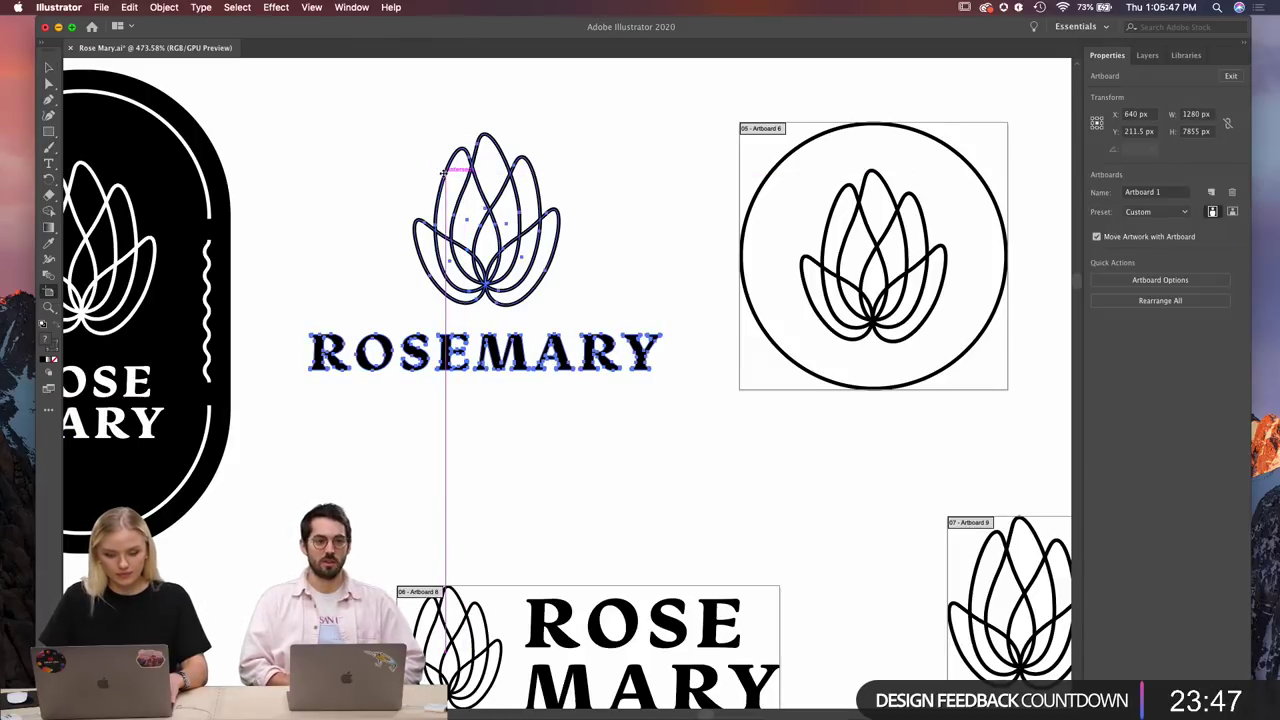
pyautogui.press('super+Tab')
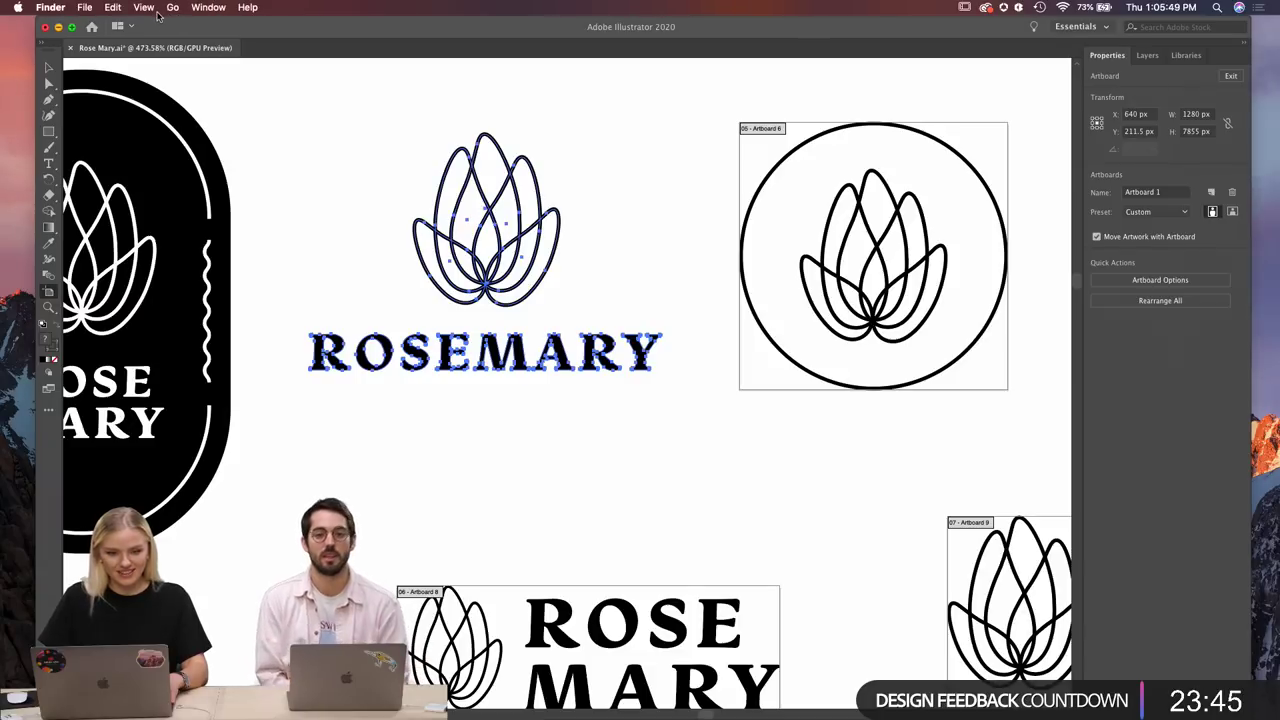
pyautogui.press('super+Tab')
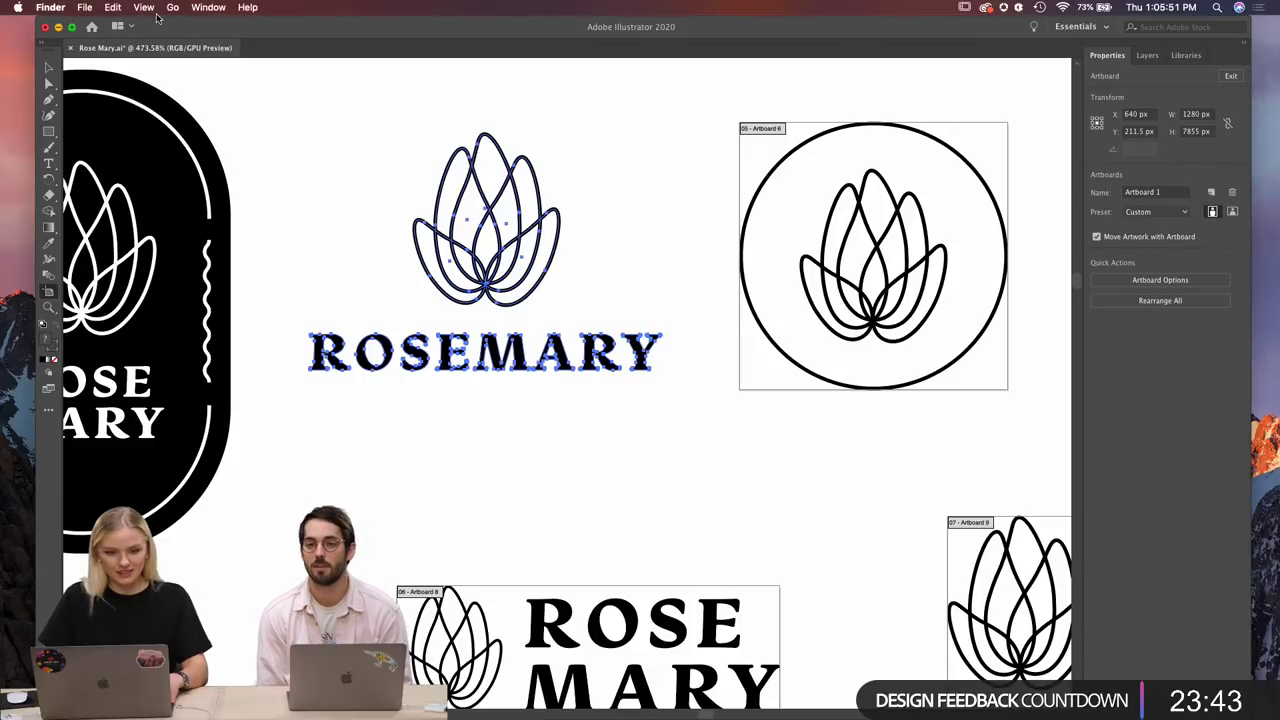
# Apply Outline Stroke to the stacked ROSEMARY logo.
pyautogui.click(163, 7)
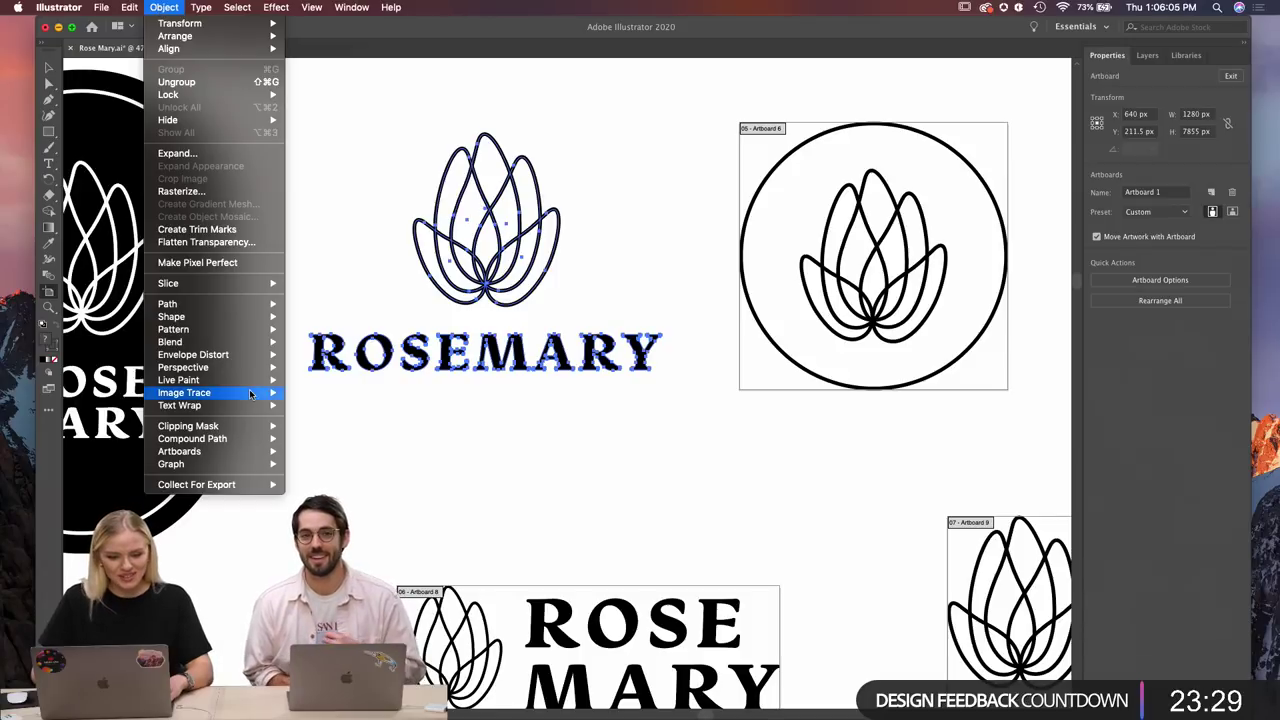
pyautogui.moveTo(225, 304)
pyautogui.click(340, 338)
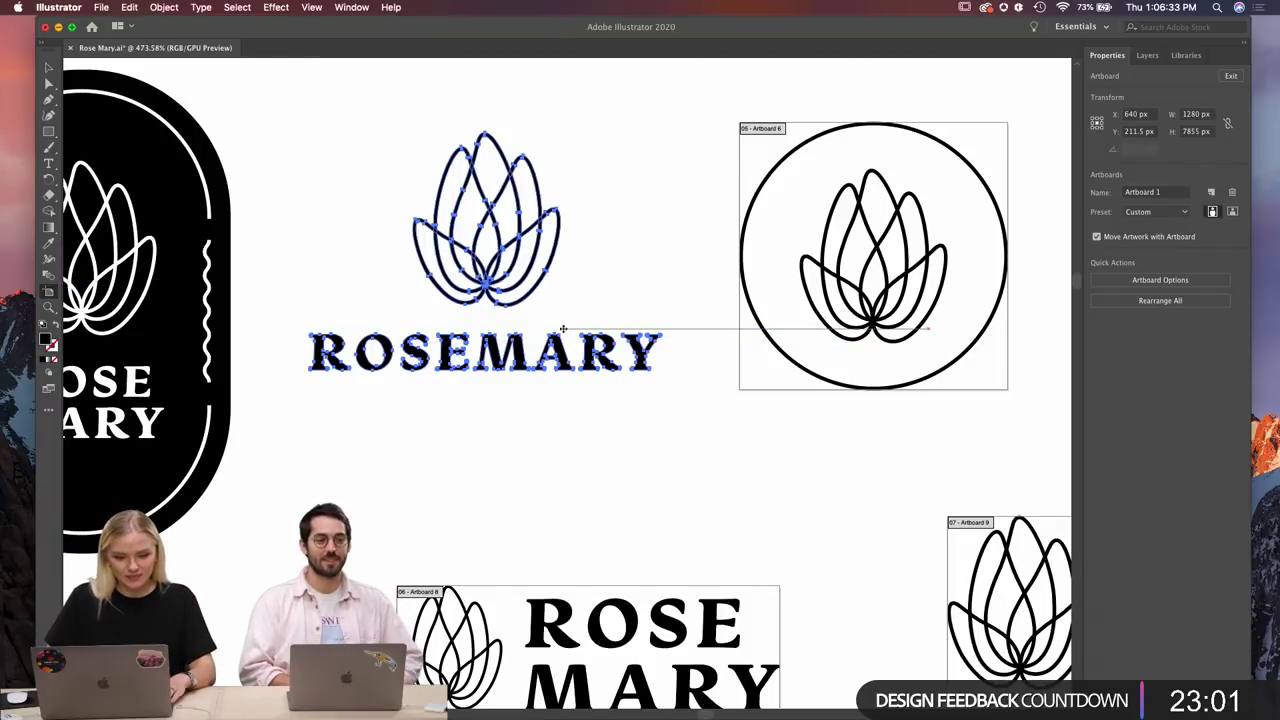
# Add Artboard 10 around the ROSEMARY logo and Artboard 11 around the black ROSE MARY badge.
pyautogui.click(386, 341)
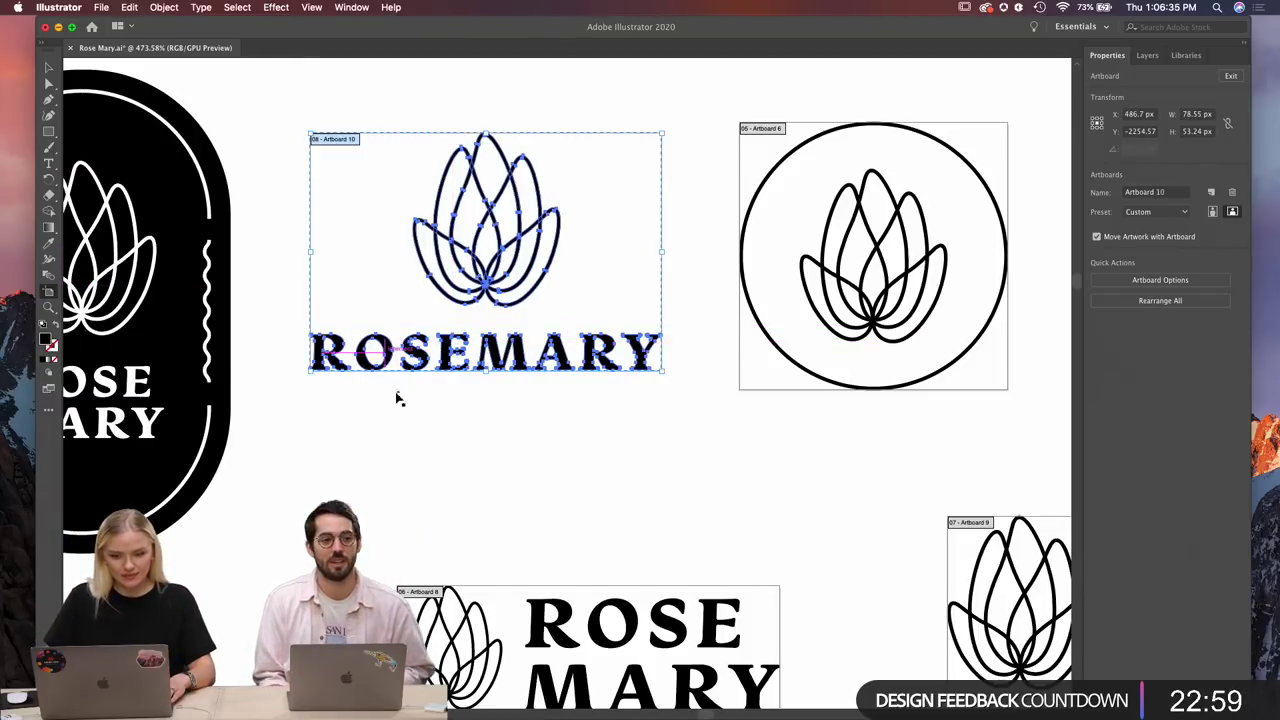
pyautogui.hscroll(-5, 400, 474)
pyautogui.hscroll(-2, 403, 478)
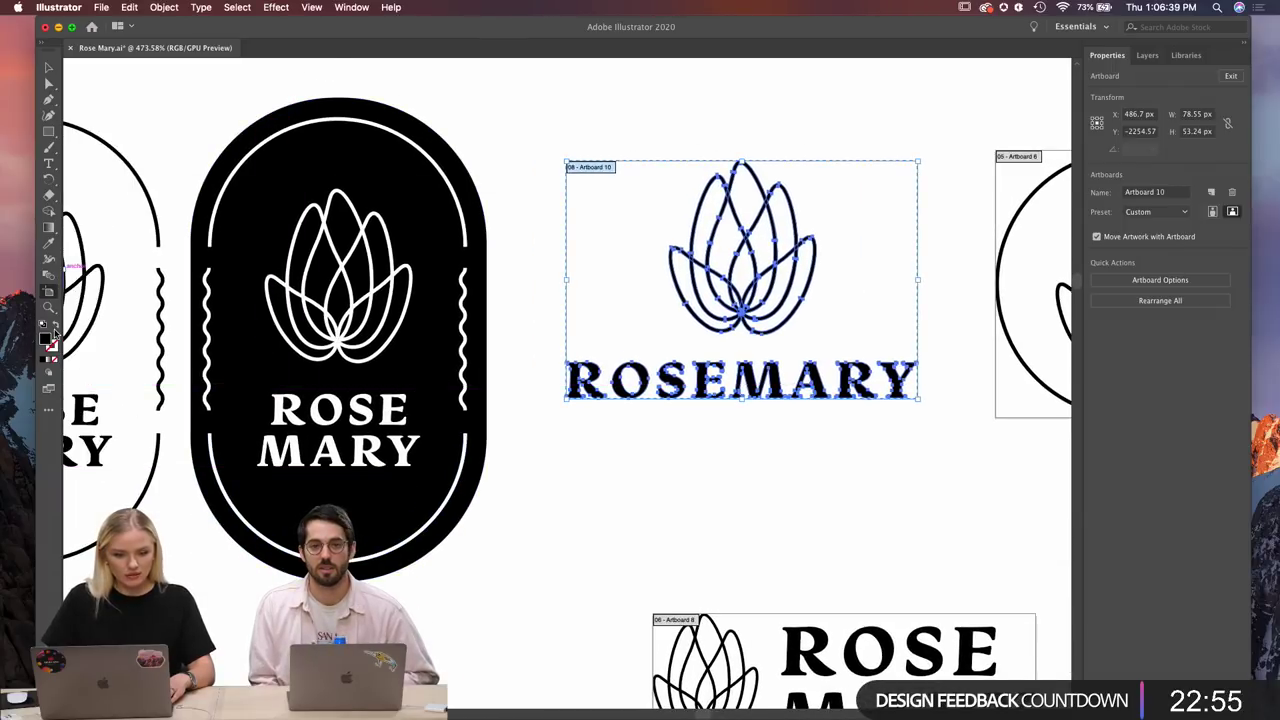
pyautogui.moveTo(258, 121); pyautogui.dragTo(486, 577)
pyautogui.hscroll(-3, 388, 327)
pyautogui.hscroll(-4, 388, 327)
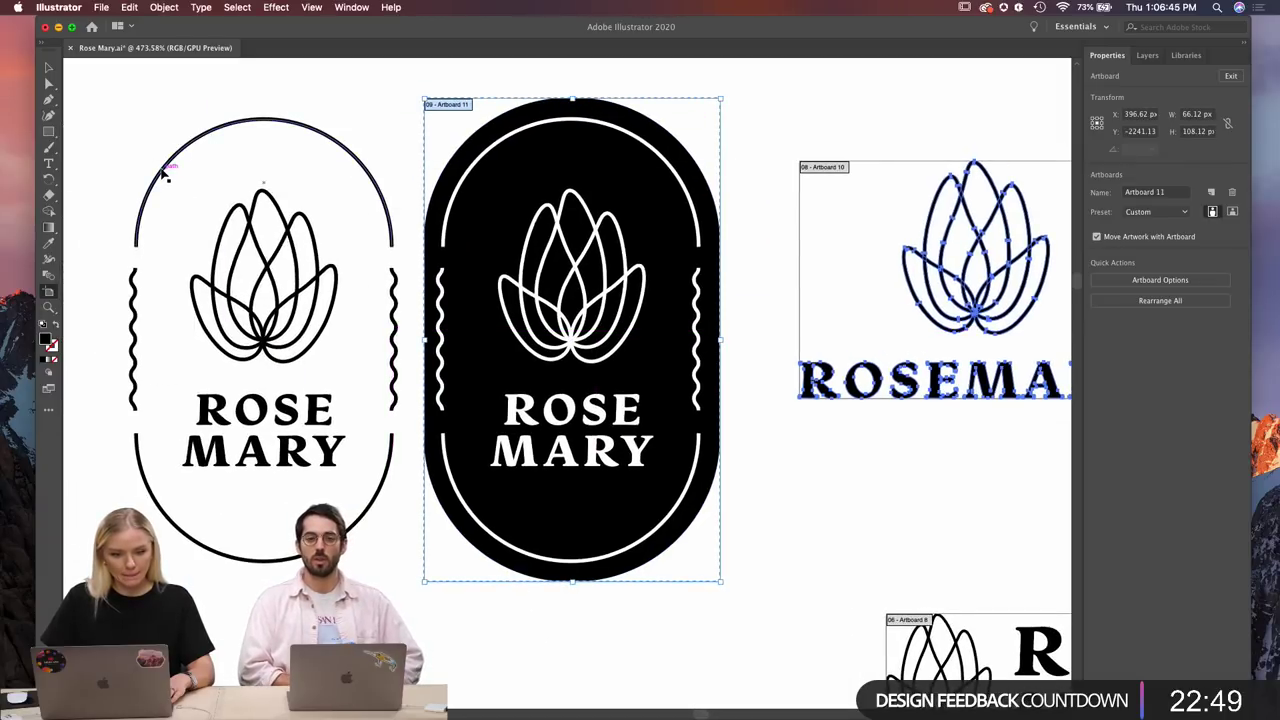
# Outline and group the white ROSE MARY badge, then frame it with Artboard 12 (about 60 × 100 px).
pyautogui.press('v')
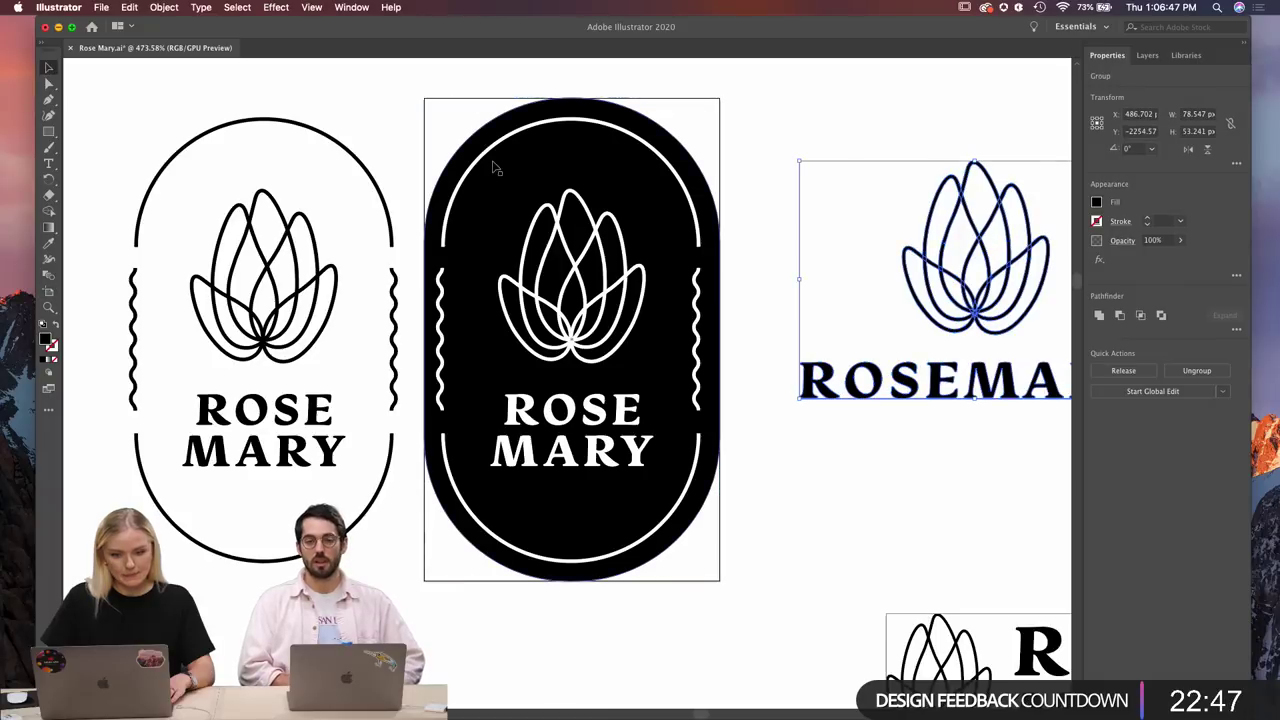
pyautogui.hscroll(-7, 406, 120)
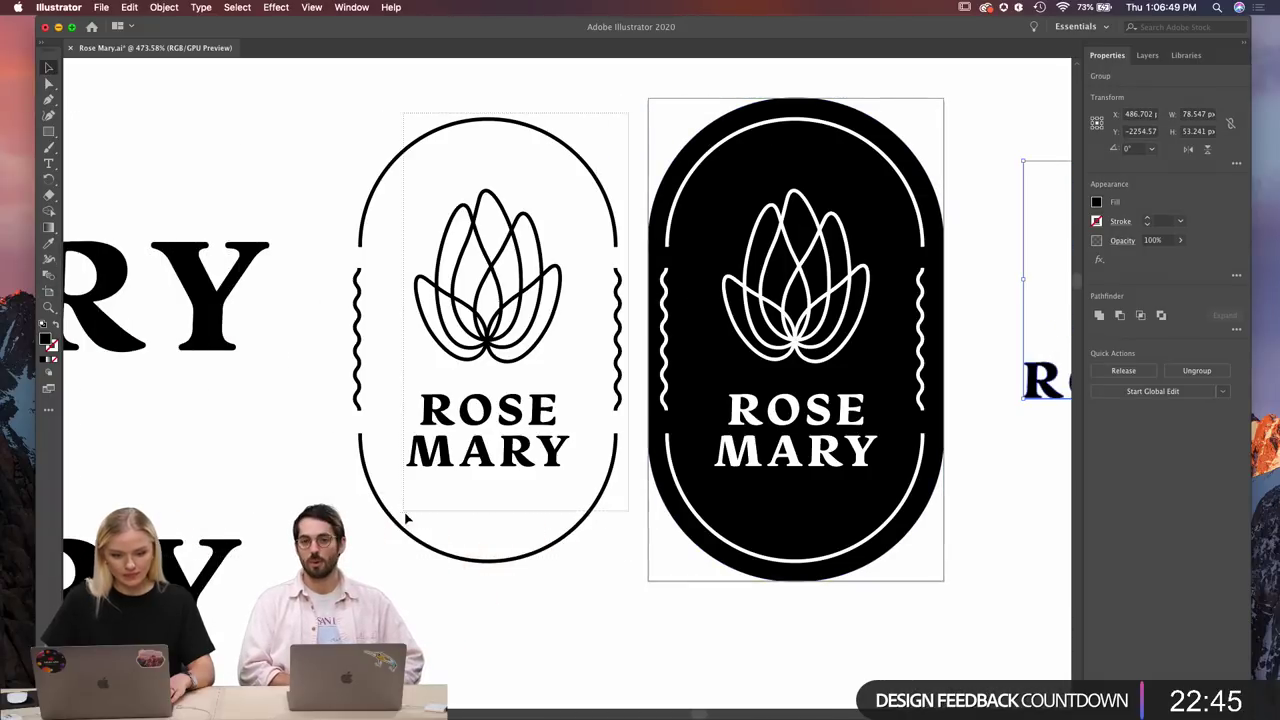
pyautogui.click(487, 340)
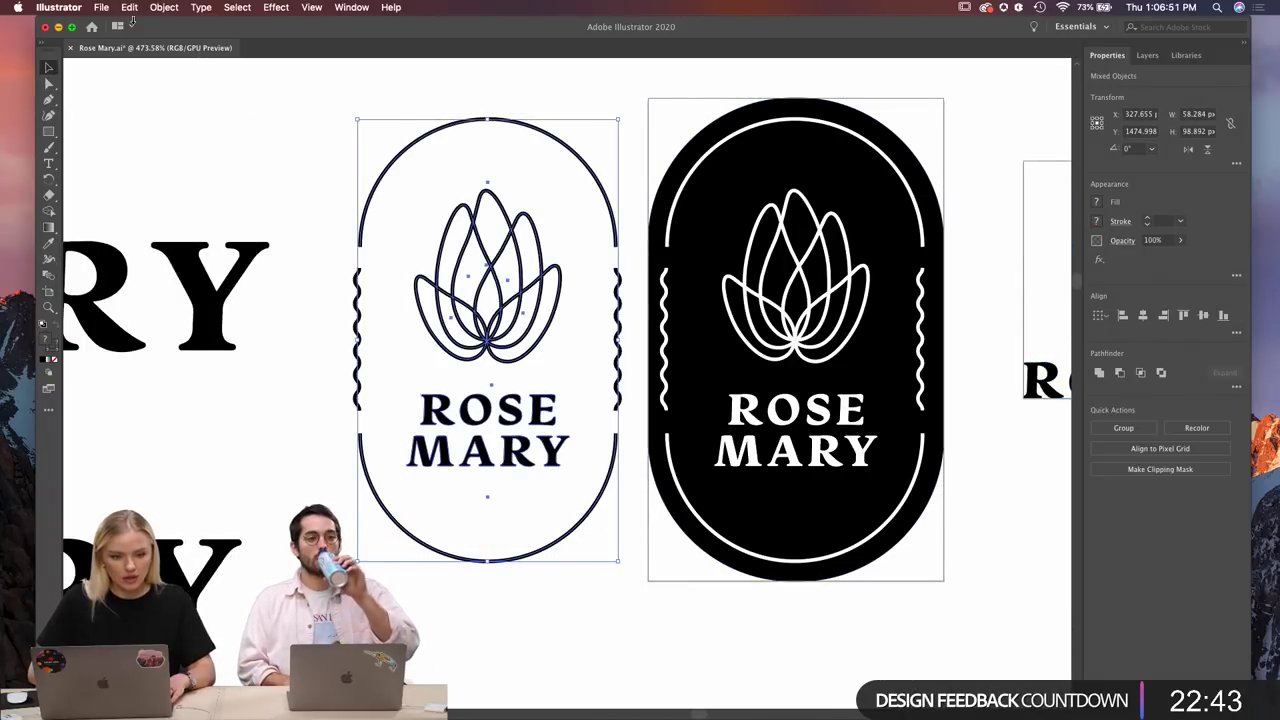
pyautogui.click(164, 7)
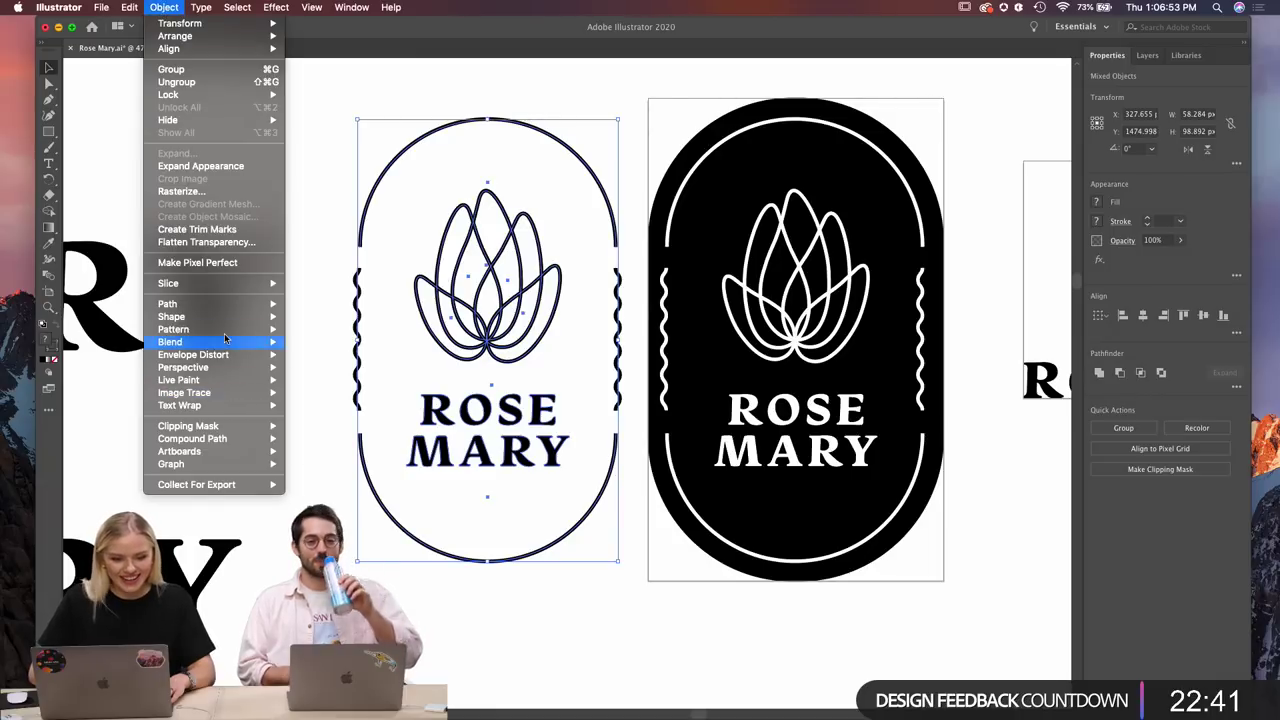
pyautogui.moveTo(213, 309)
pyautogui.click(335, 337)
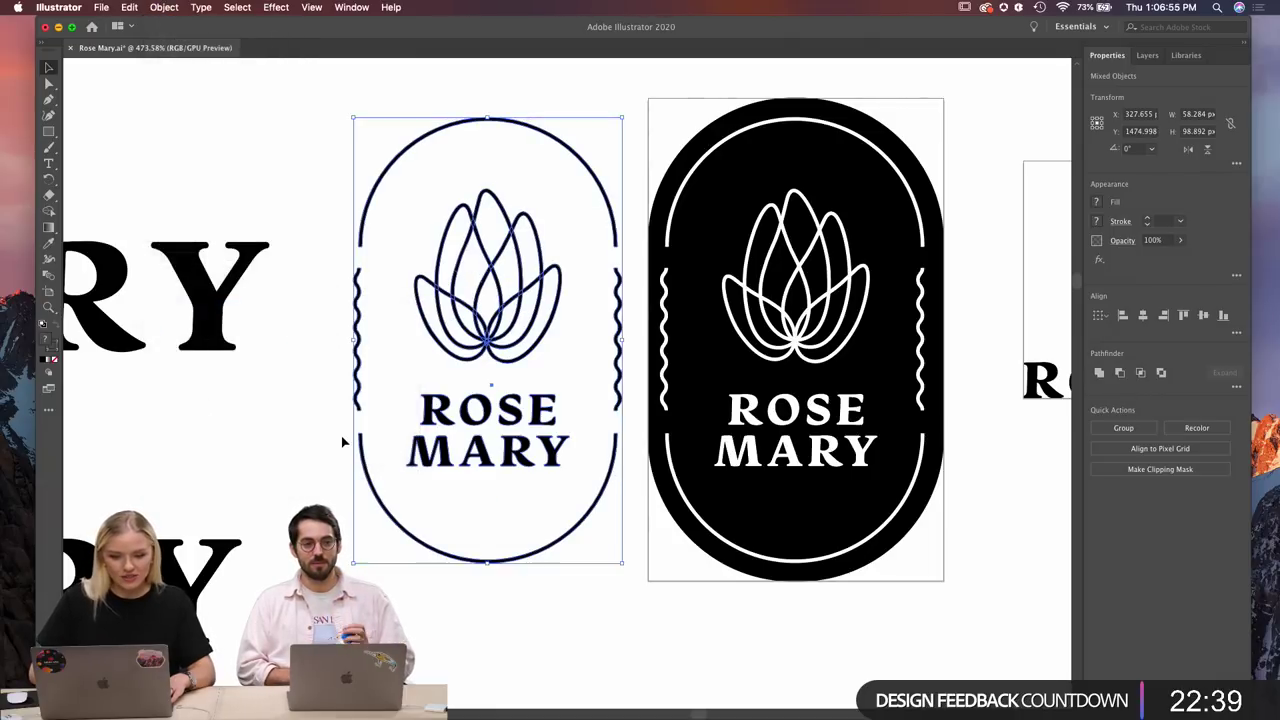
pyautogui.press('super+g')
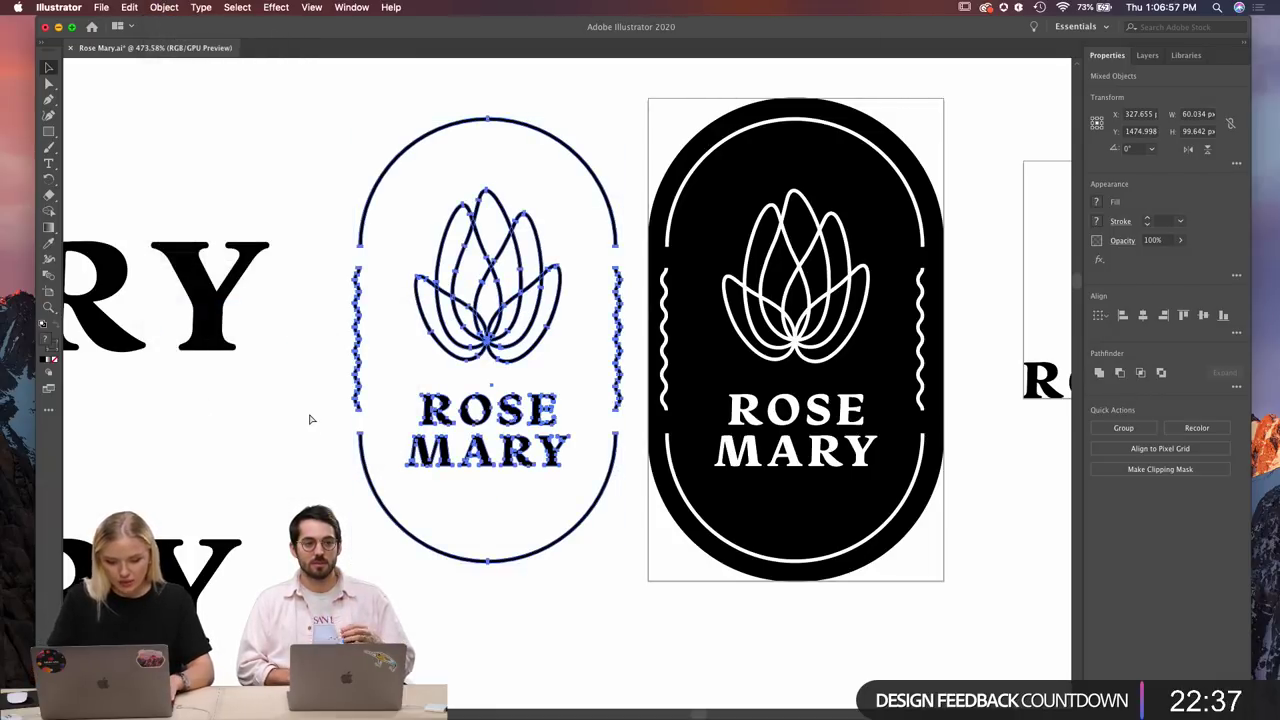
pyautogui.click(47, 293)
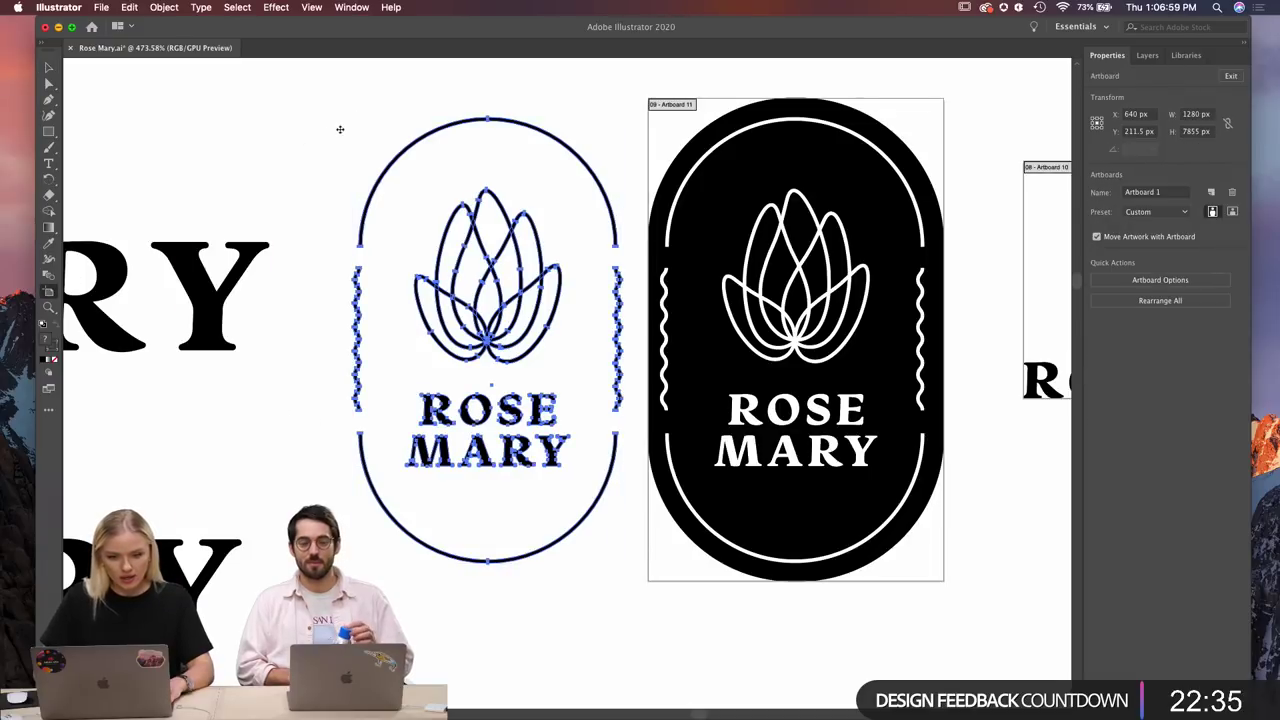
pyautogui.click(382, 158)
# Add fitted artboards around the red, pink, dark and fourth pink ROSE MARY badges.
pyautogui.scroll(-5, 385, 160)
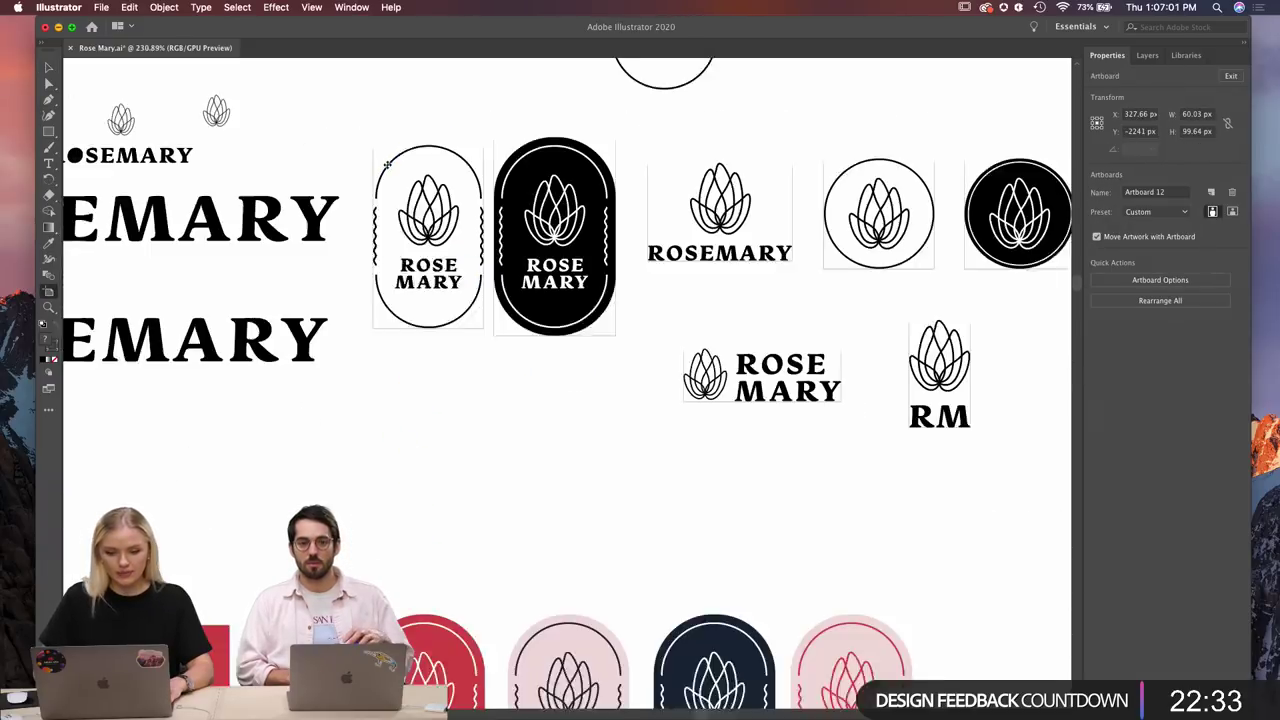
pyautogui.scroll(-5, 387, 163)
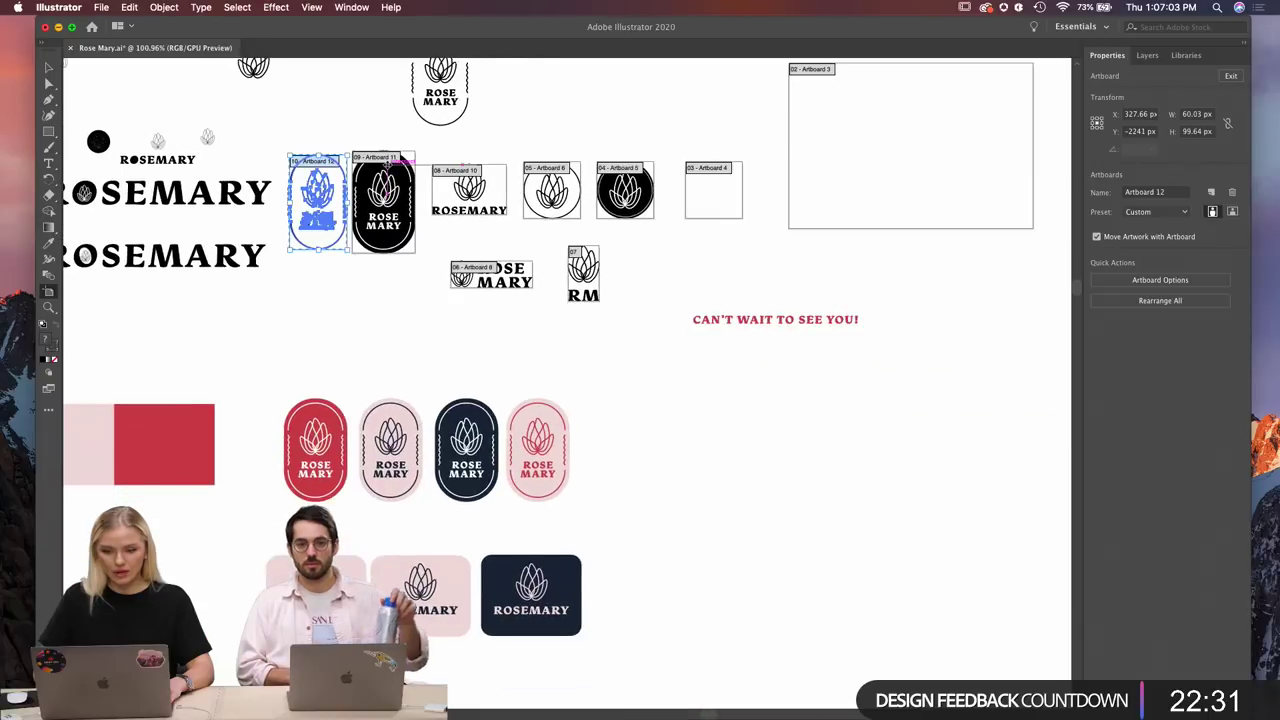
pyautogui.scroll(-2, 387, 163)
pyautogui.scroll(5, 500, 300)
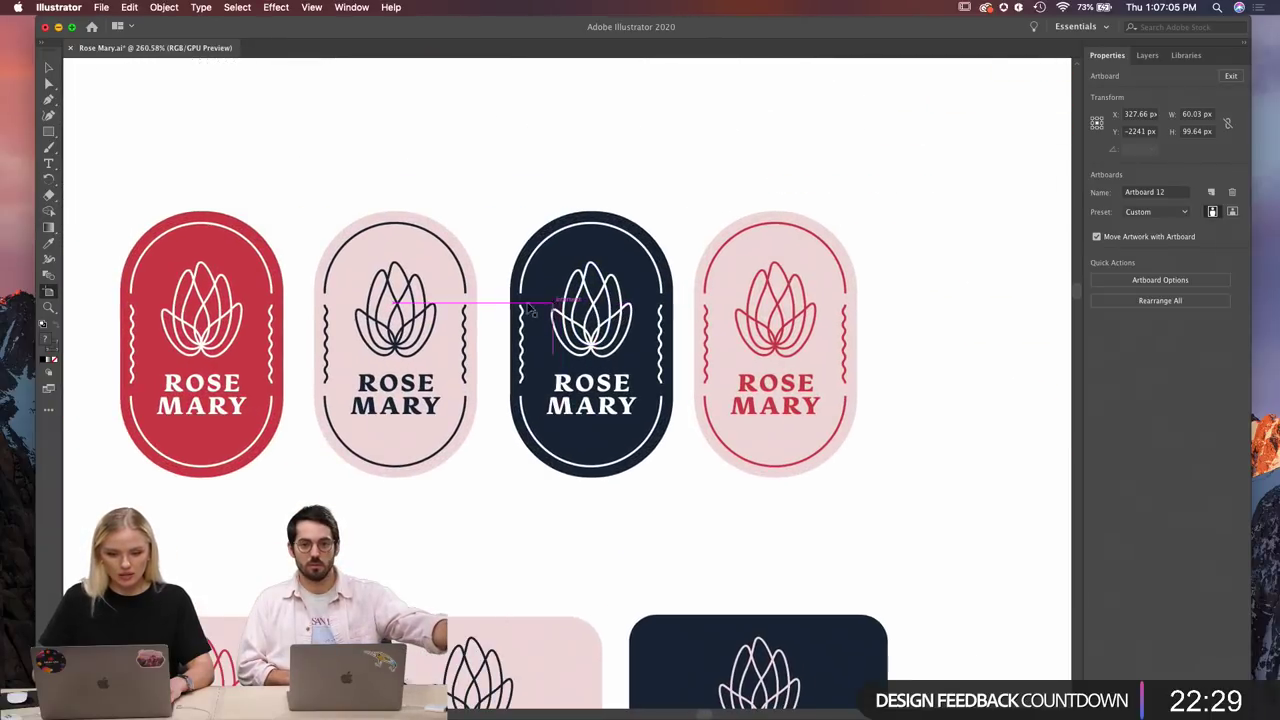
pyautogui.click(137, 250)
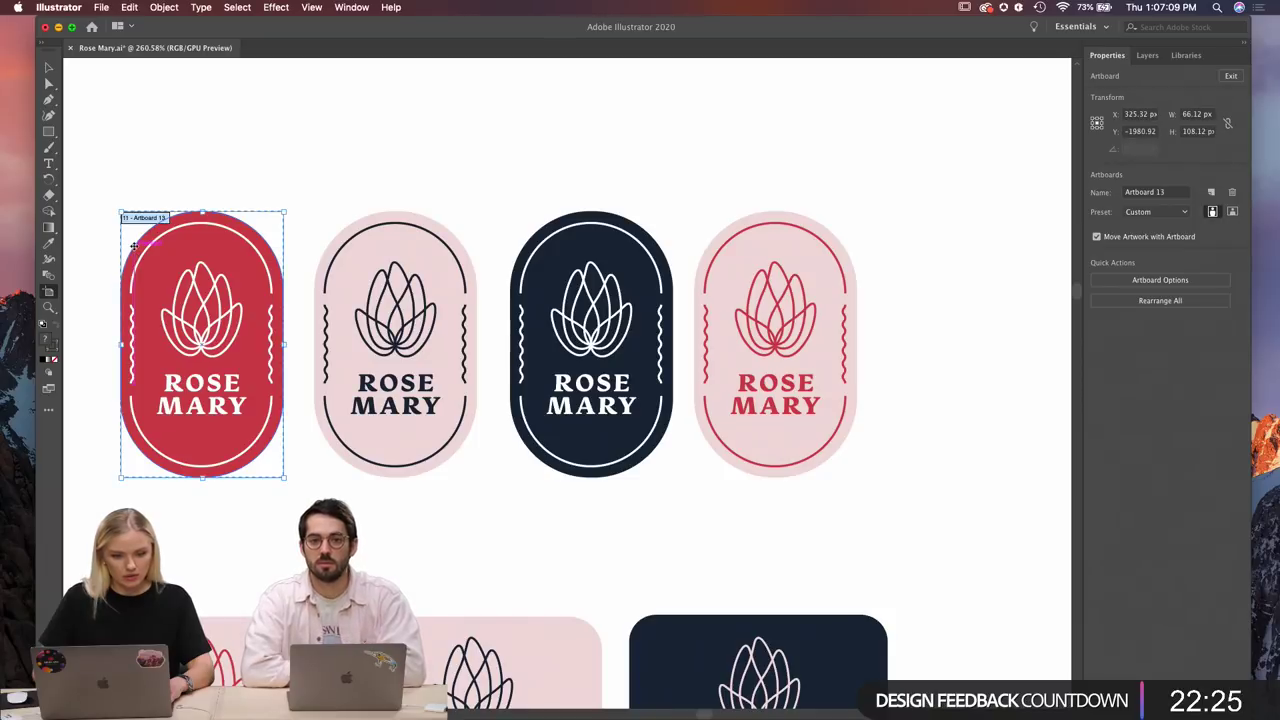
pyautogui.click(337, 234)
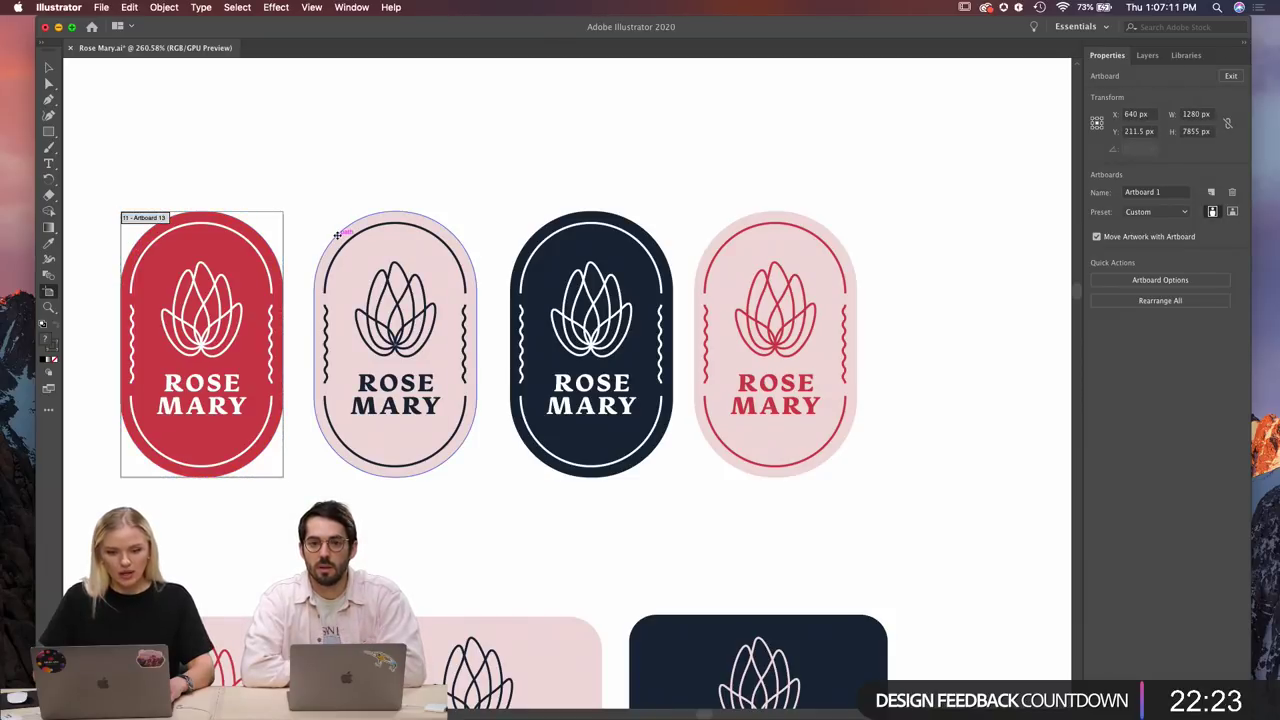
pyautogui.click(337, 234)
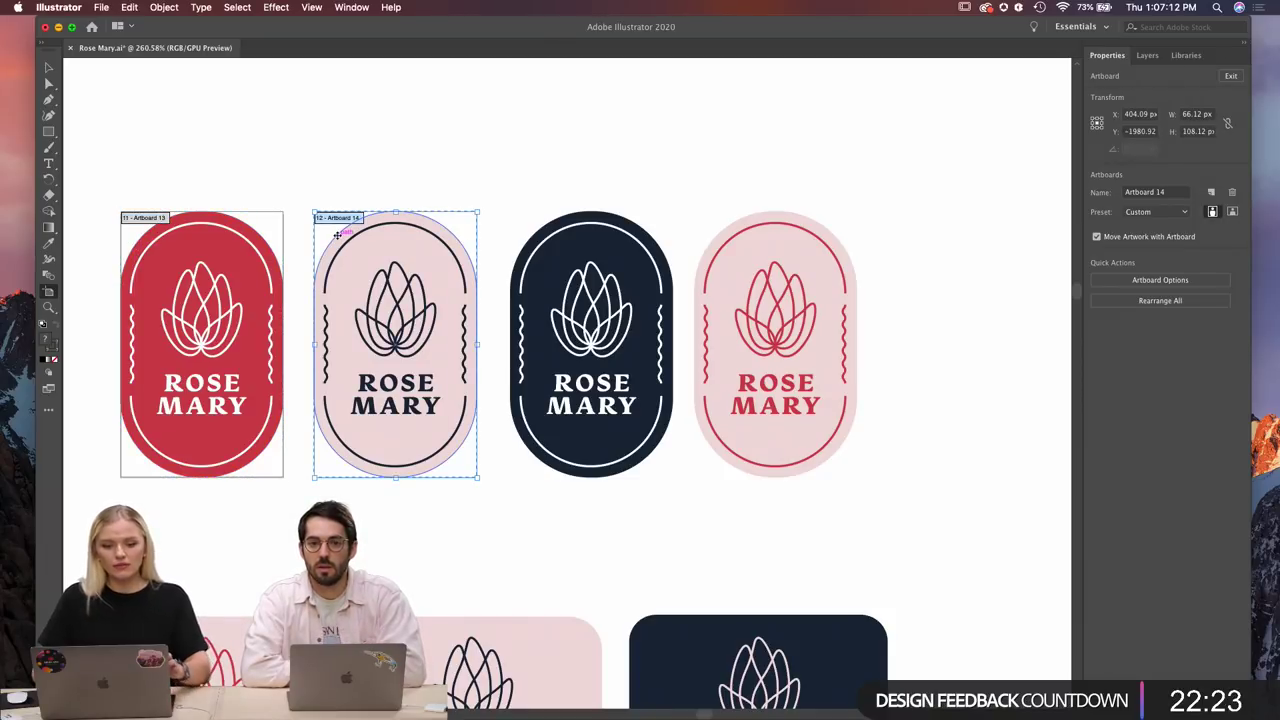
pyautogui.click(532, 239)
pyautogui.click(530, 238)
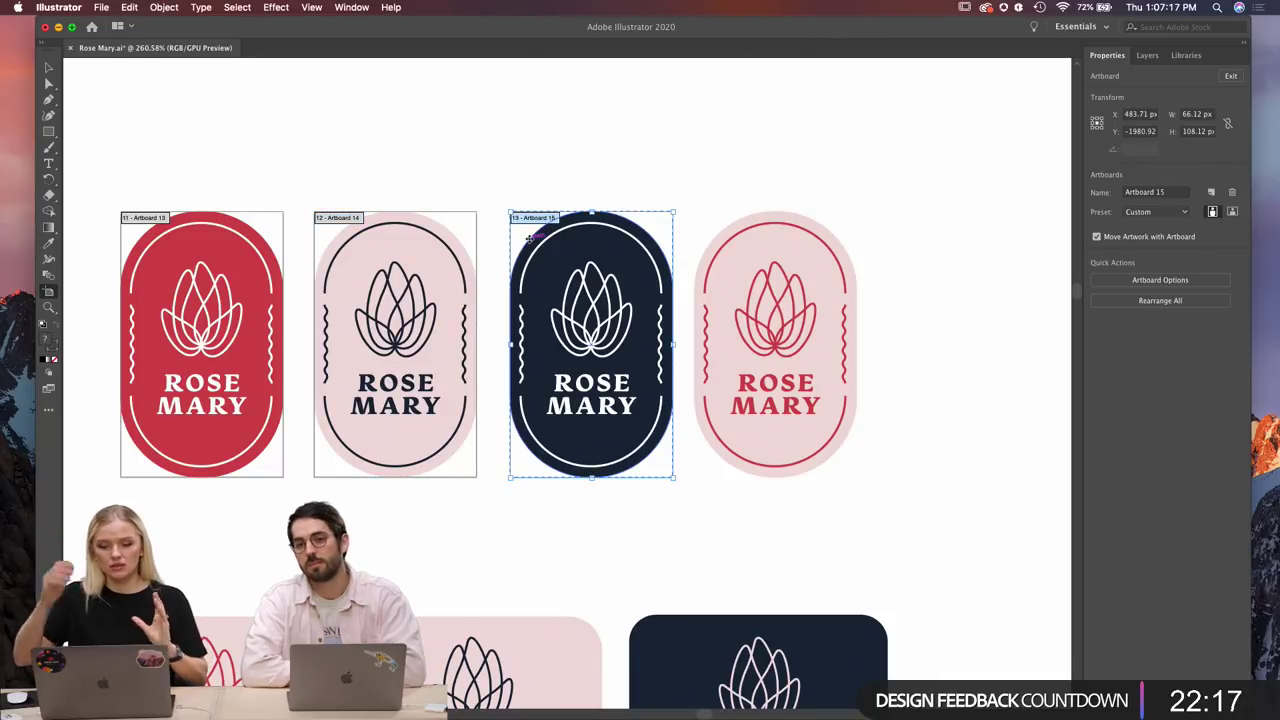
pyautogui.click(710, 242)
# Add fitted artboards around the three ROSEMARY badges, including the dark one.
pyautogui.scroll(-2, 710, 242)
pyautogui.scroll(-2, 294, 449)
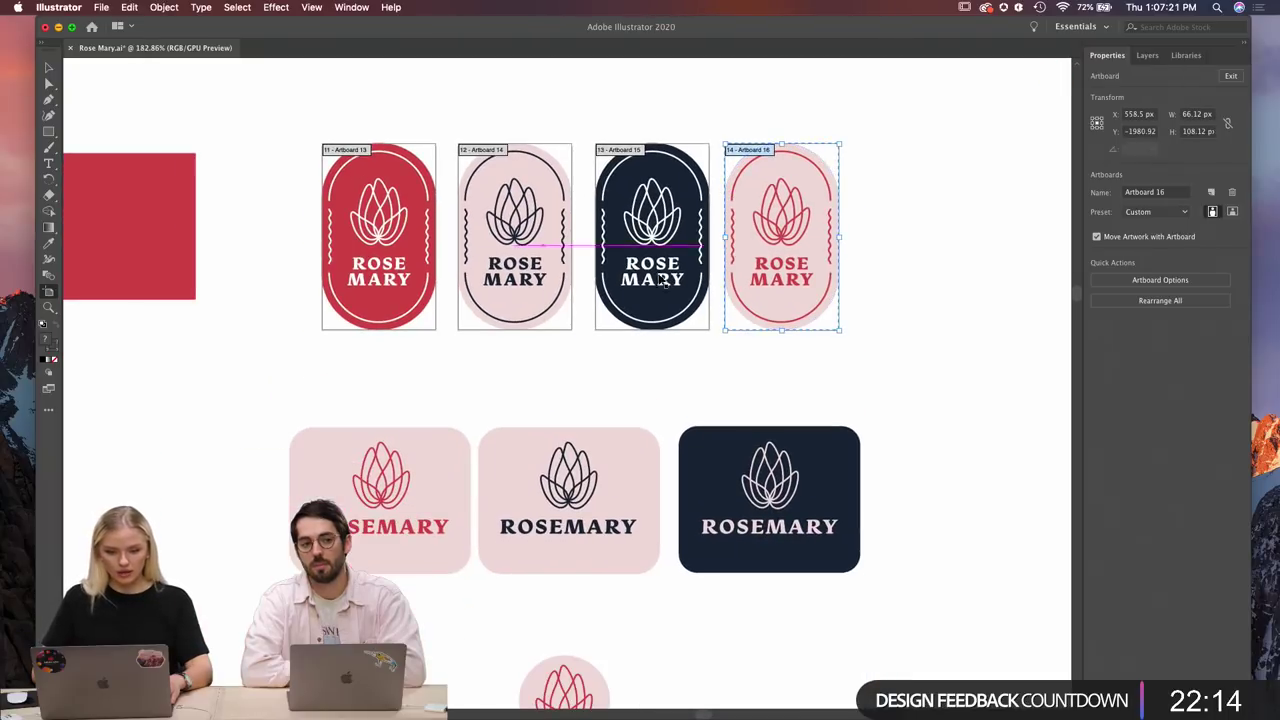
pyautogui.click(292, 449)
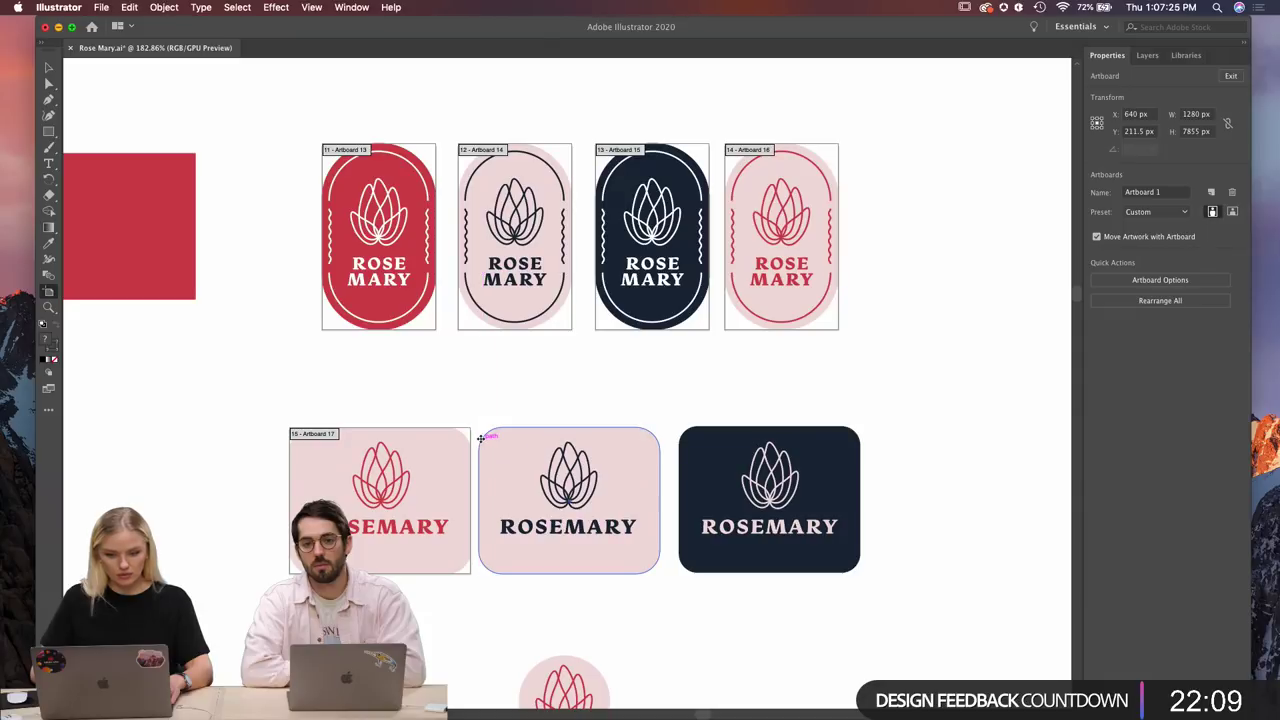
pyautogui.click(481, 437)
pyautogui.click(692, 429)
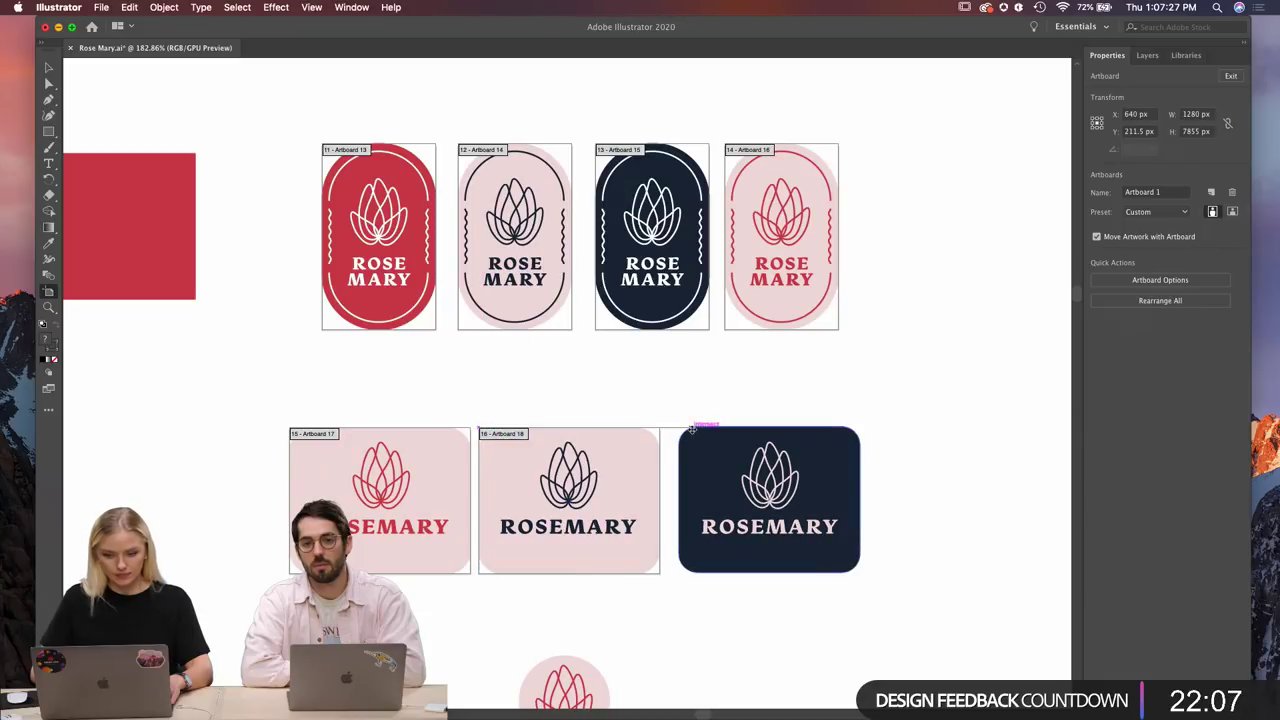
pyautogui.click(692, 429)
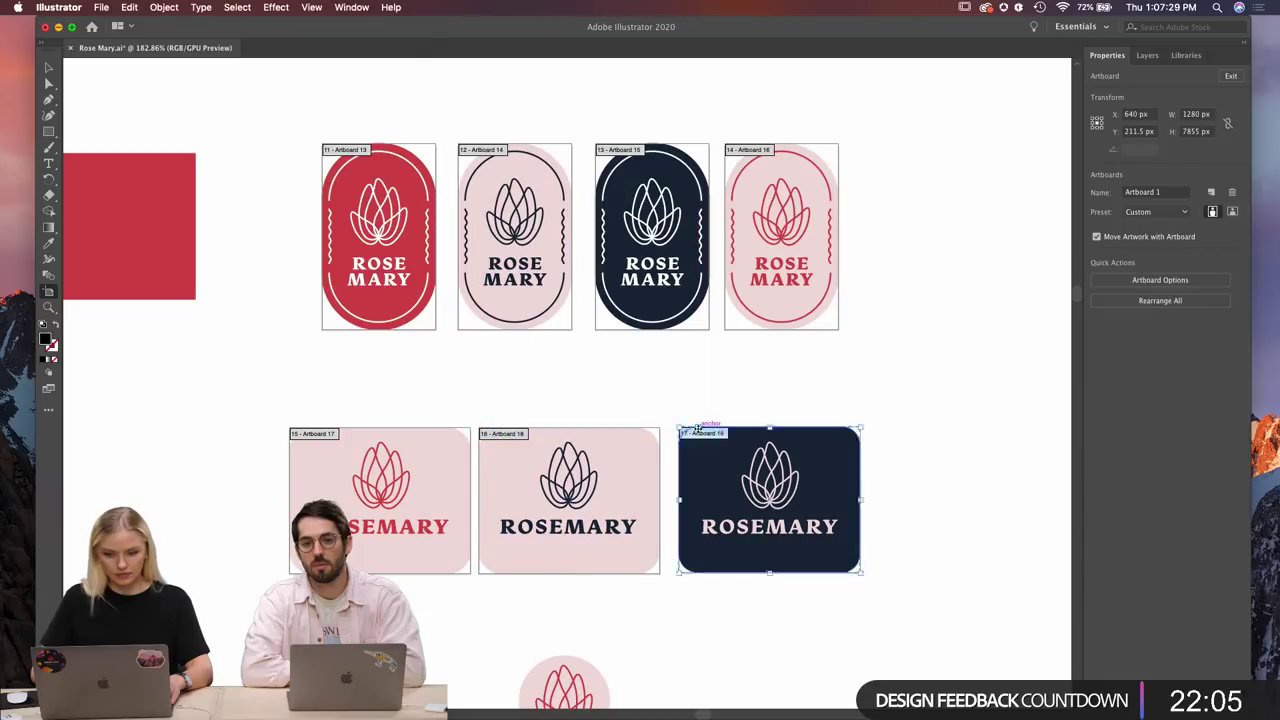
# Add artboards around the small pink and red 52.66 px circle icons.
pyautogui.scroll(-3, 657, 624)
pyautogui.click(657, 624)
pyautogui.scroll(-1, 657, 624)
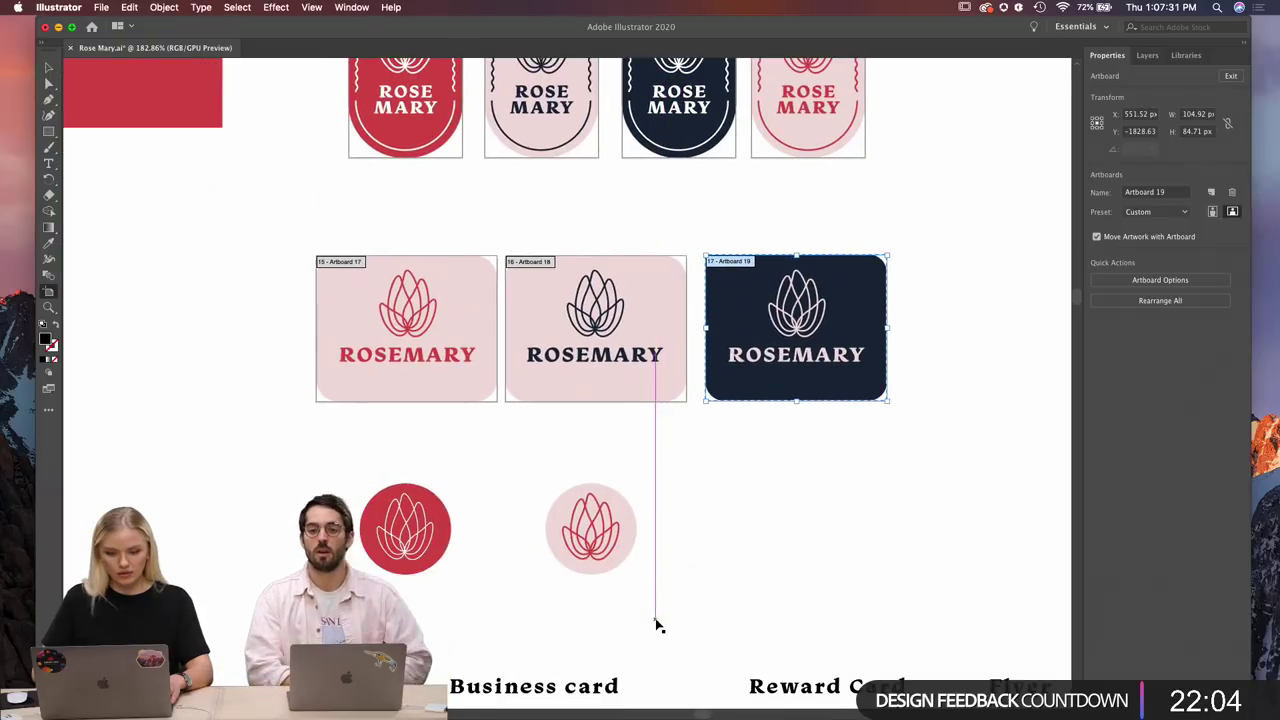
pyautogui.click(625, 560)
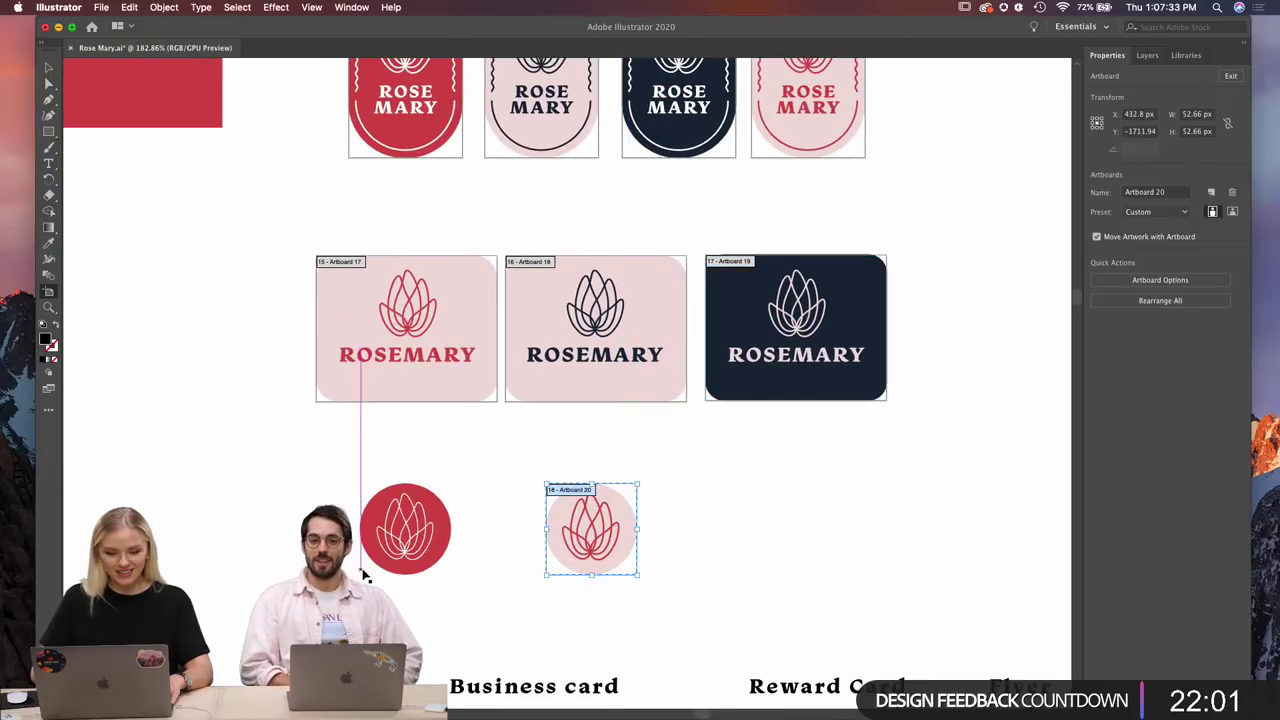
pyautogui.click(430, 562)
pyautogui.scroll(-5, 180, 400)
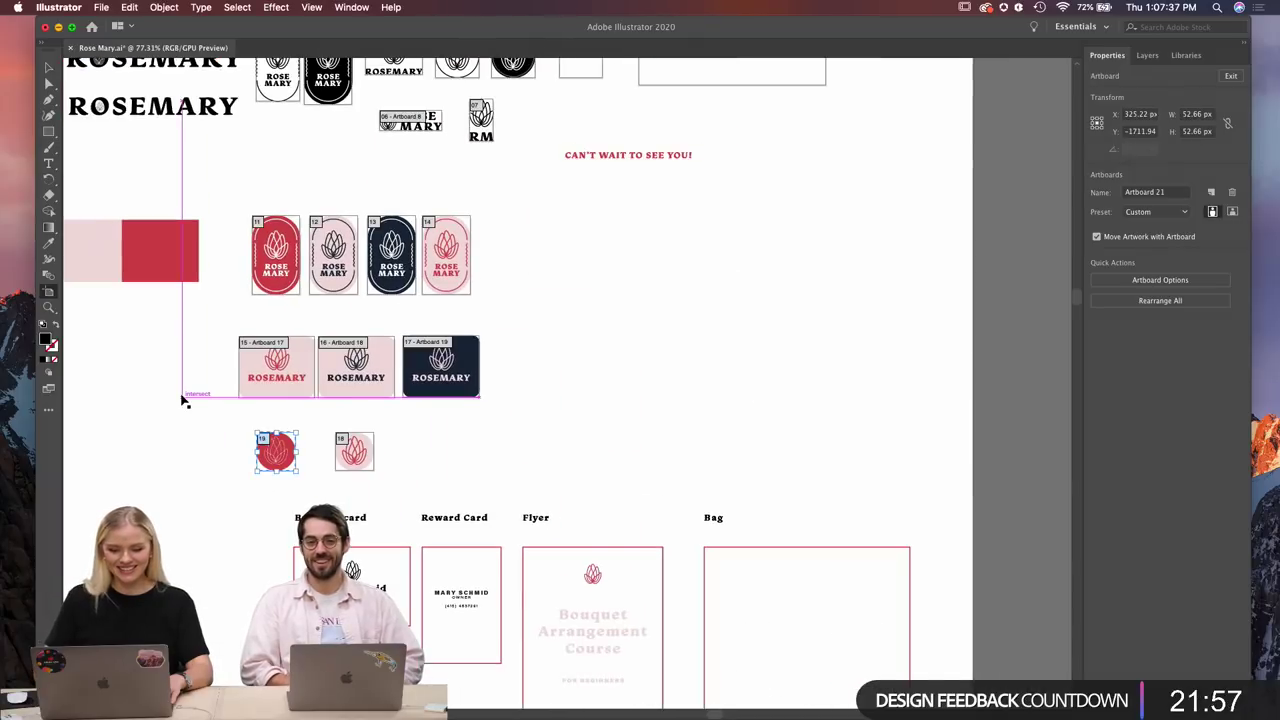
pyautogui.scroll(2, 180, 400)
pyautogui.scroll(2, 182, 400)
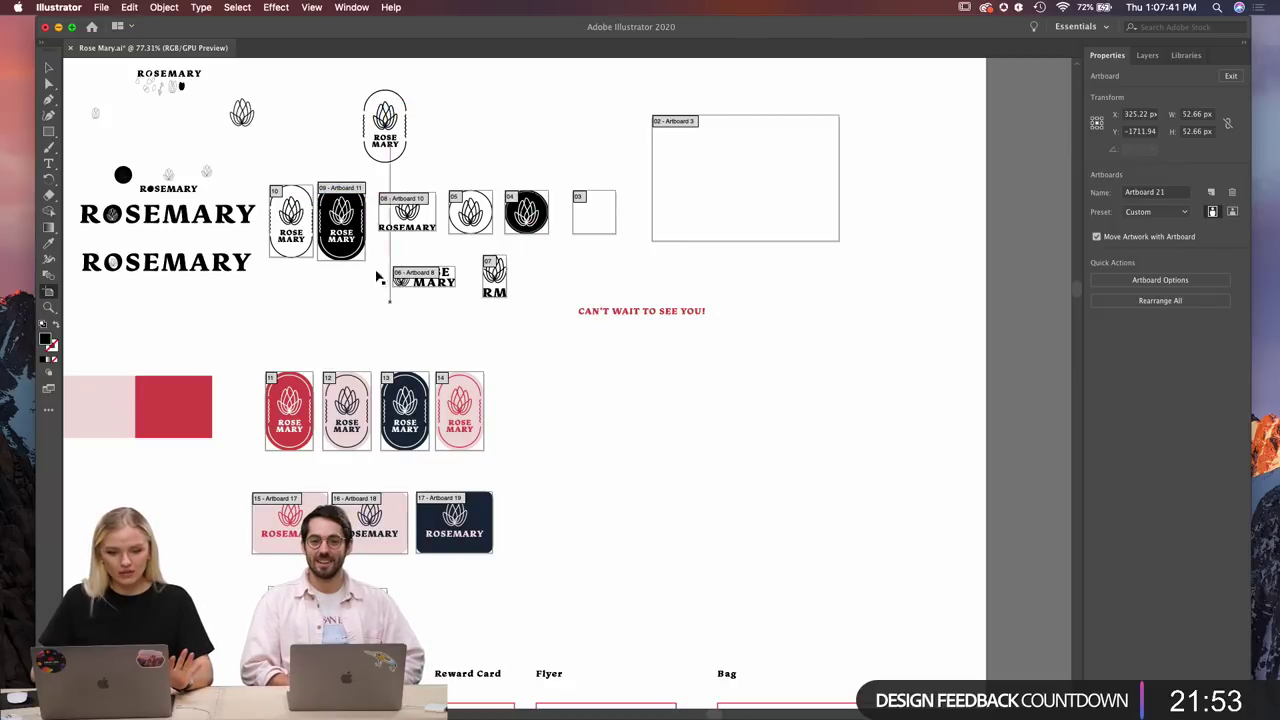
pyautogui.moveTo(316, 215); pyautogui.dragTo(90, 79)
# In Export As, create a new folder named RoseMary on the Desktop.
pyautogui.click(100, 8)
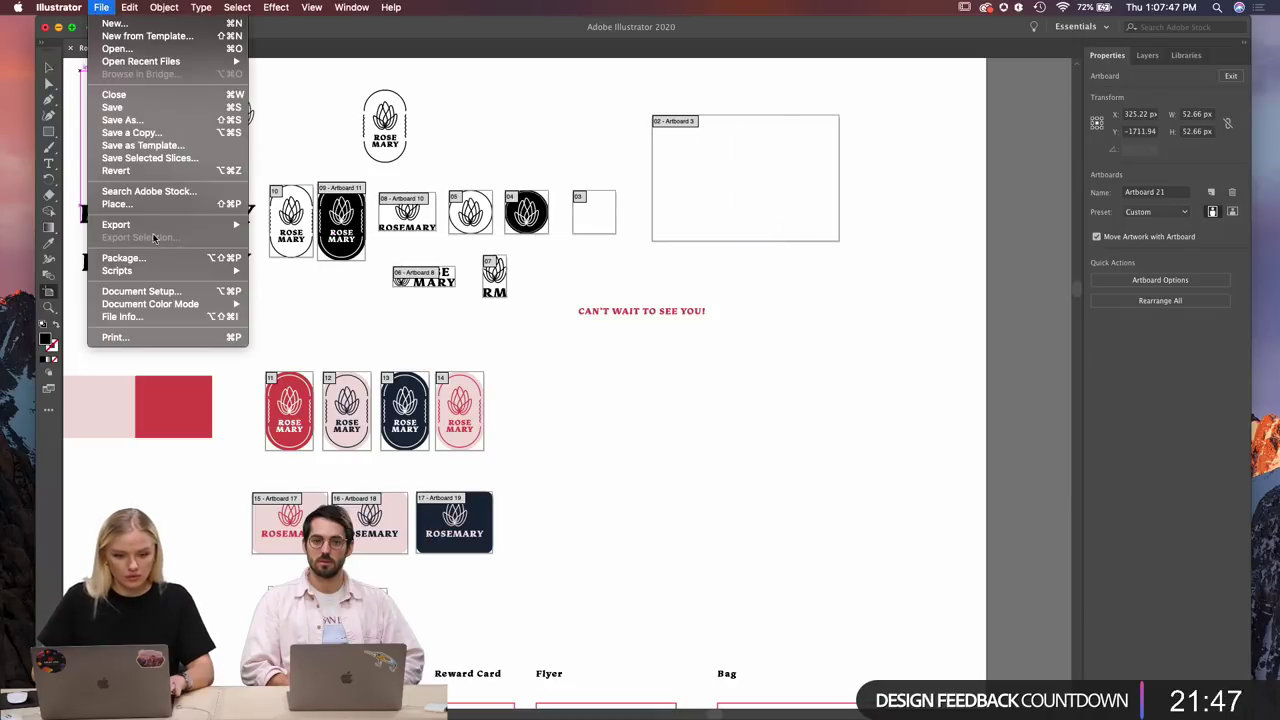
pyautogui.moveTo(155, 226)
pyautogui.click(277, 238)
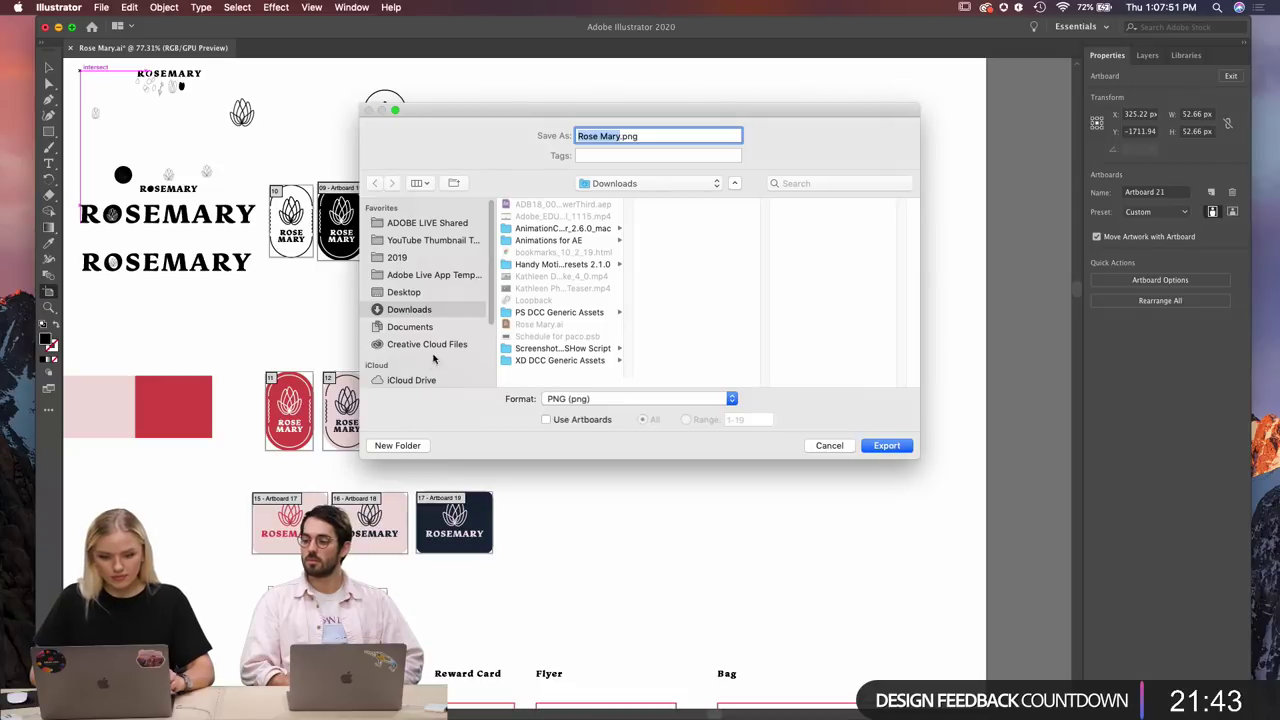
pyautogui.click(404, 293)
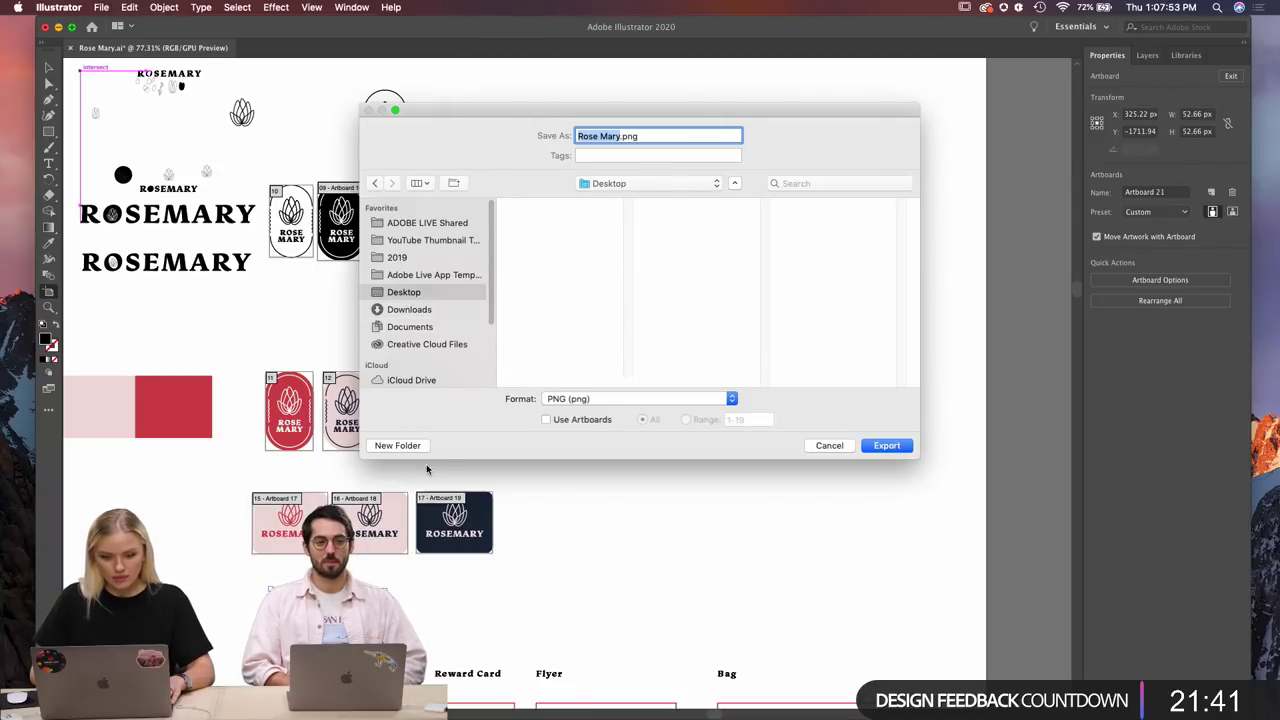
pyautogui.click(400, 446)
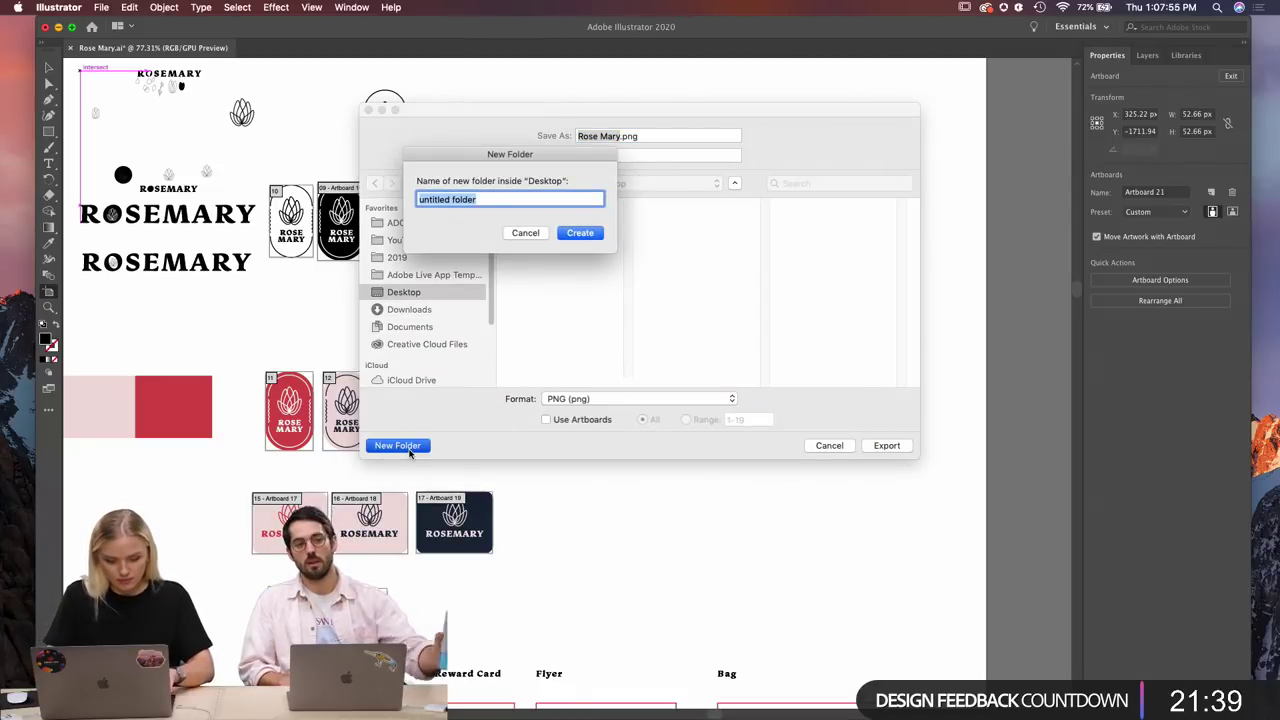
pyautogui.write('RoseMary')
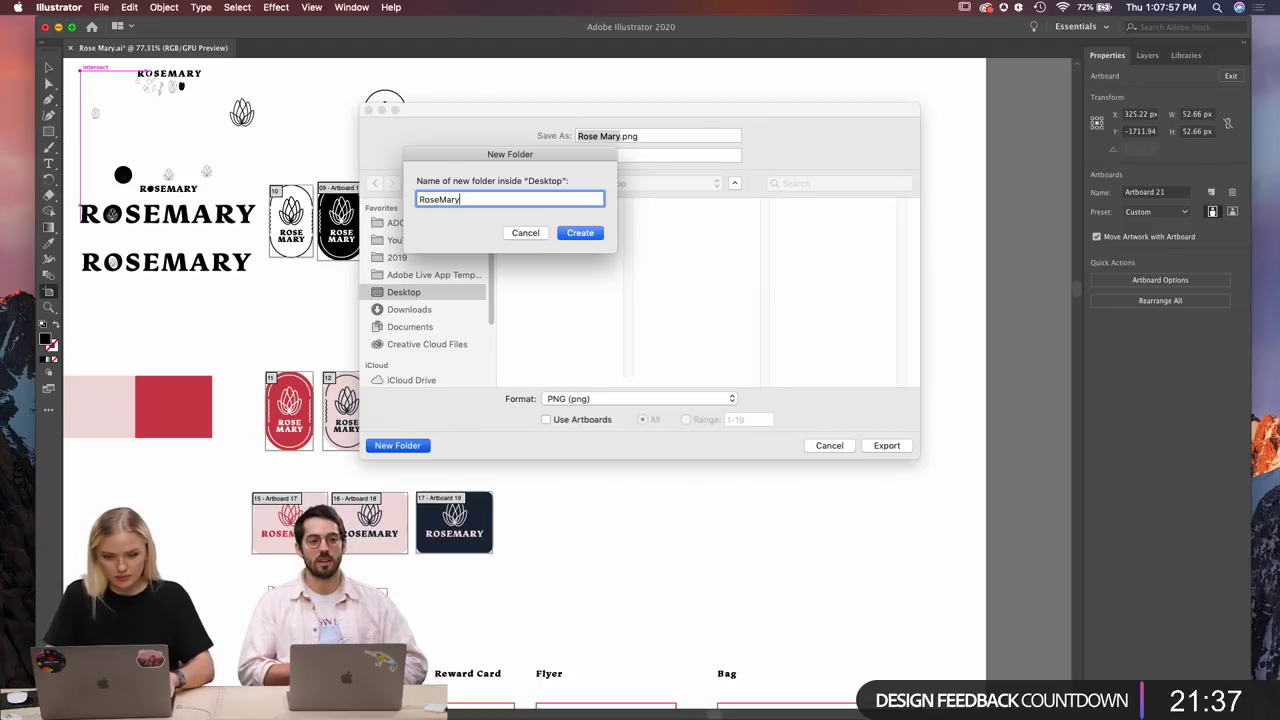
pyautogui.click(571, 237)
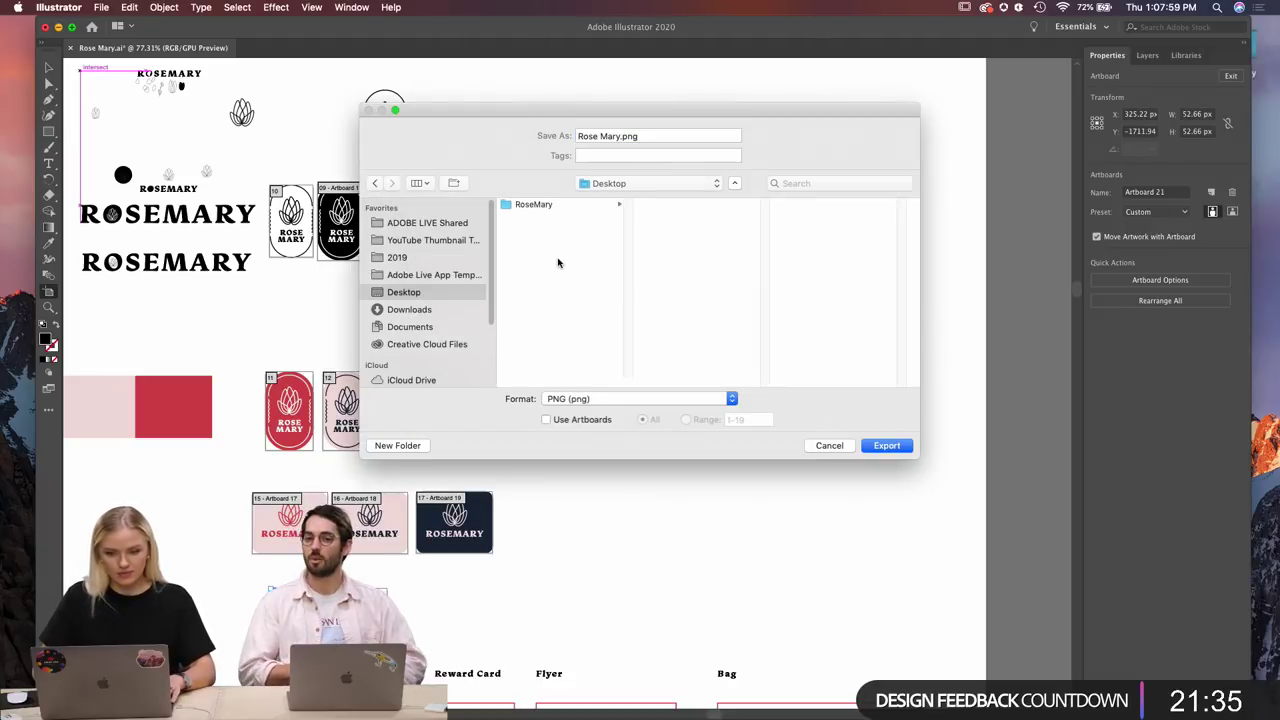
# Enable Use Artboards and export, then cancel the PNG Options dialog.
pyautogui.click(547, 420)
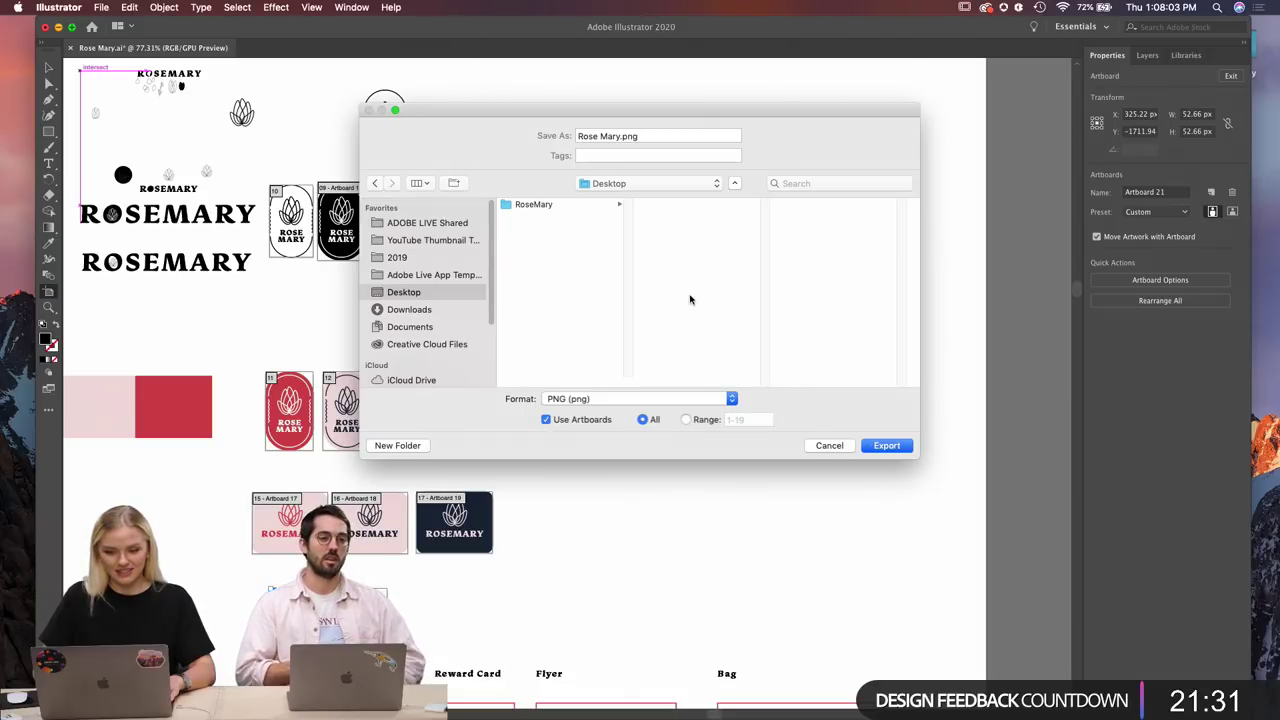
pyautogui.click(886, 446)
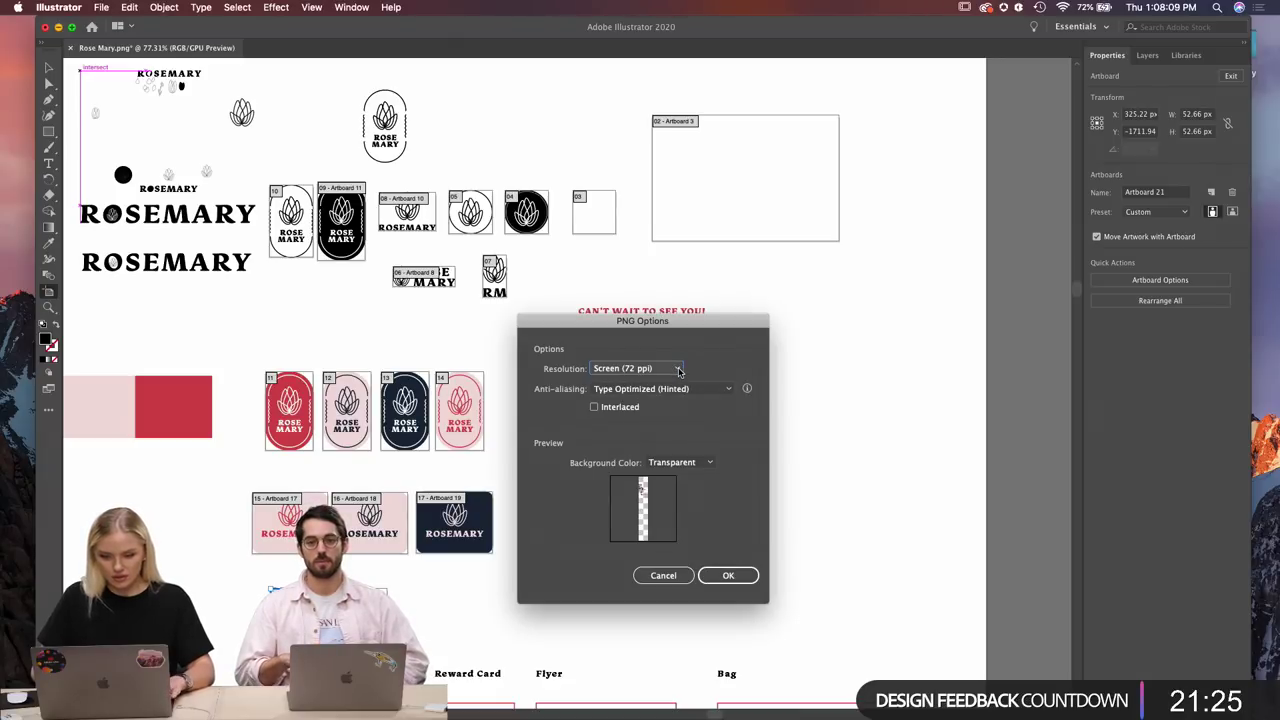
pyautogui.click(663, 575)
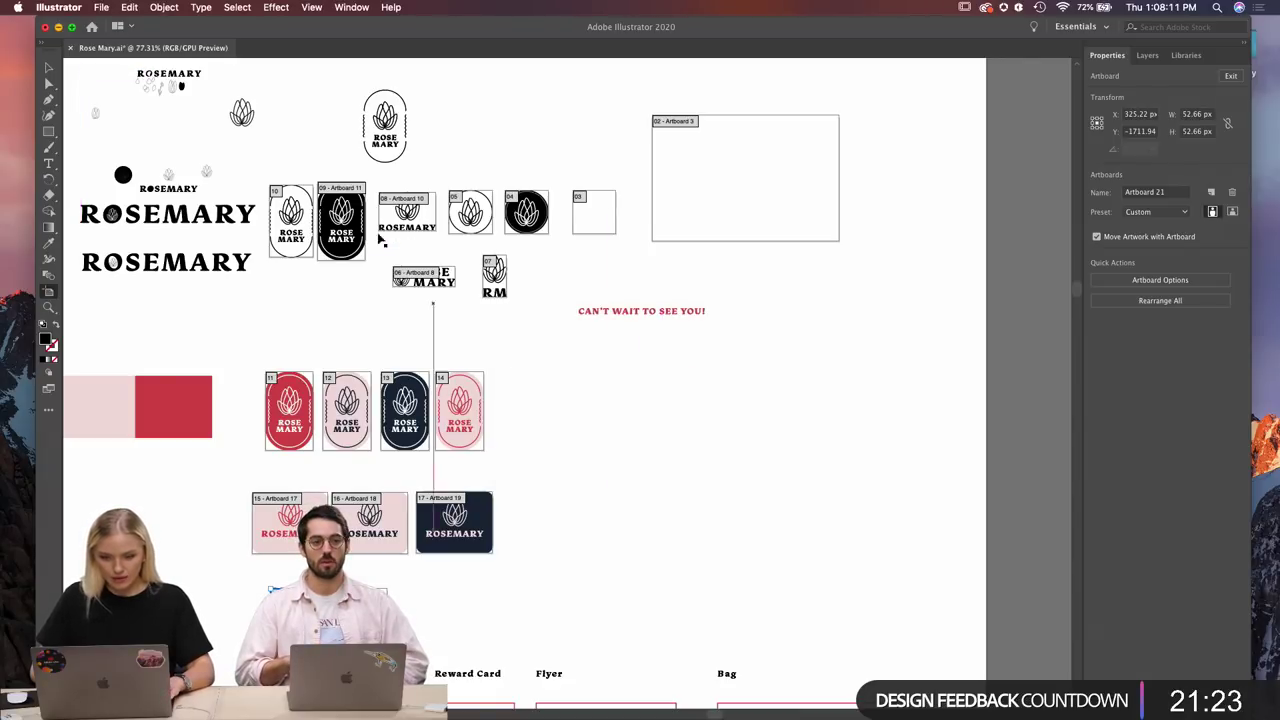
pyautogui.click(100, 8)
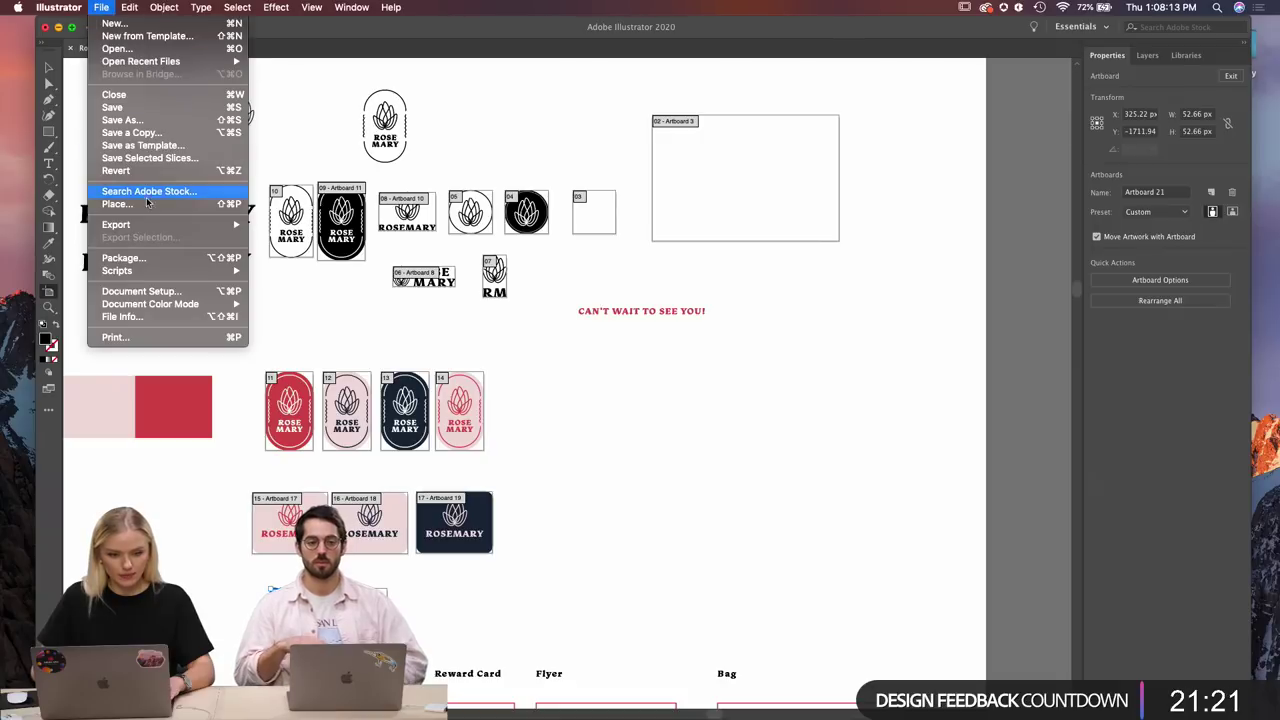
# Export as PNG into Desktop > RoseMary with Use Artboards checked.
pyautogui.moveTo(150, 228)
pyautogui.click(268, 238)
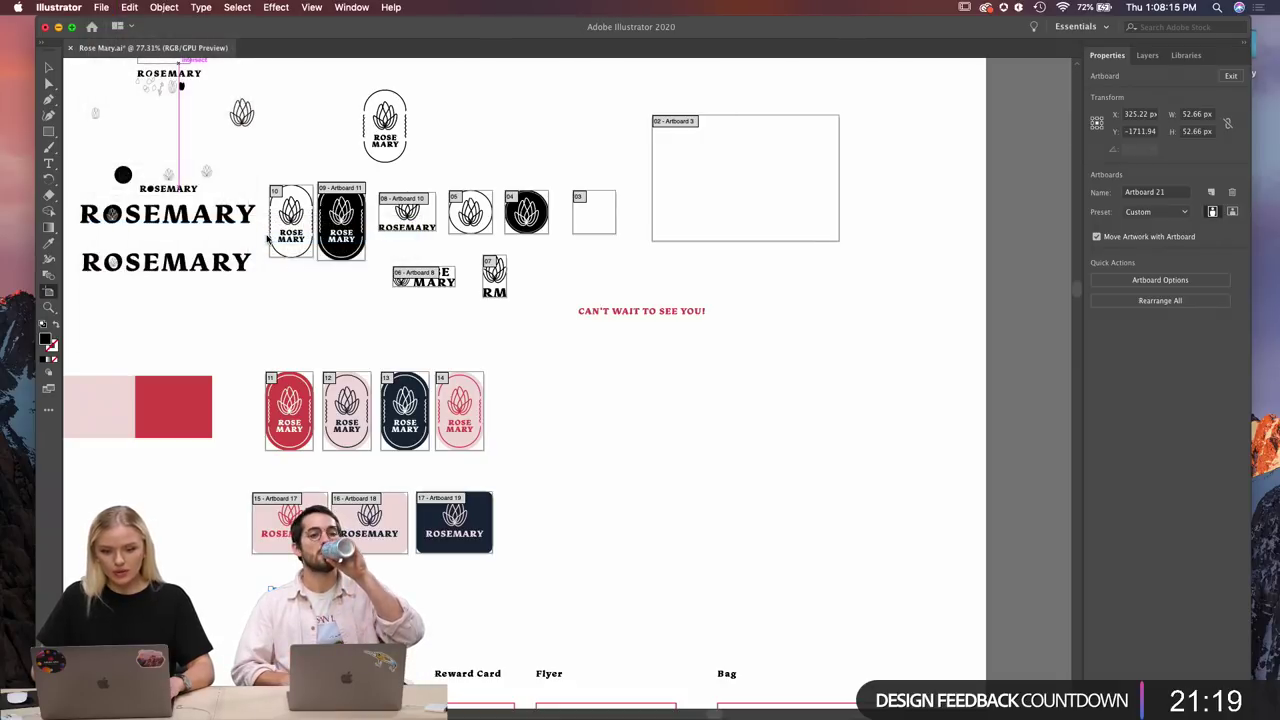
pyautogui.click(547, 420)
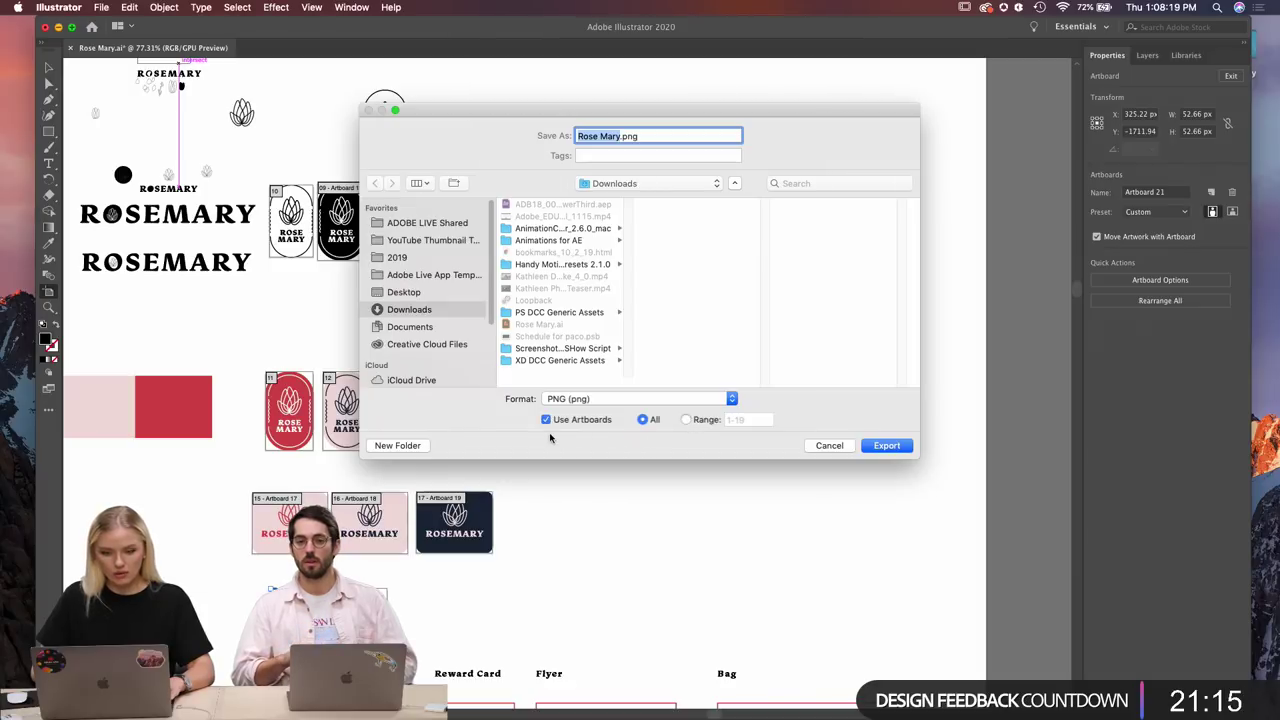
pyautogui.click(405, 292)
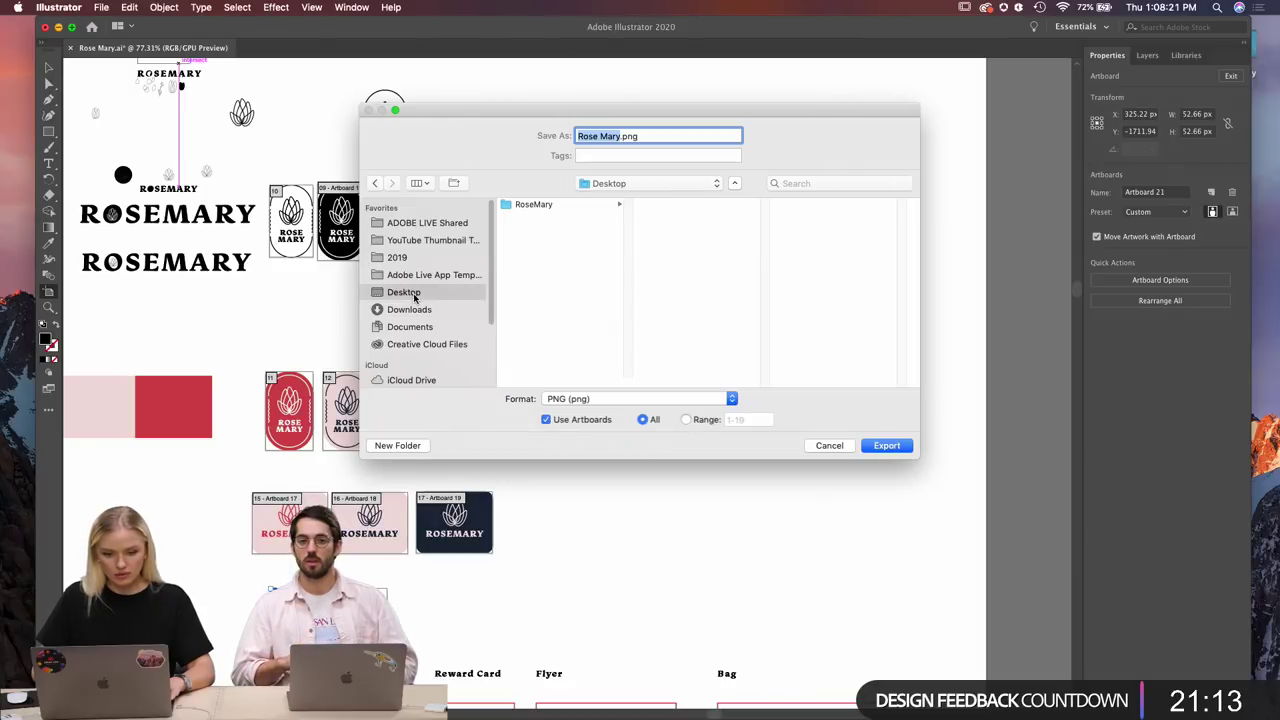
pyautogui.click(545, 206)
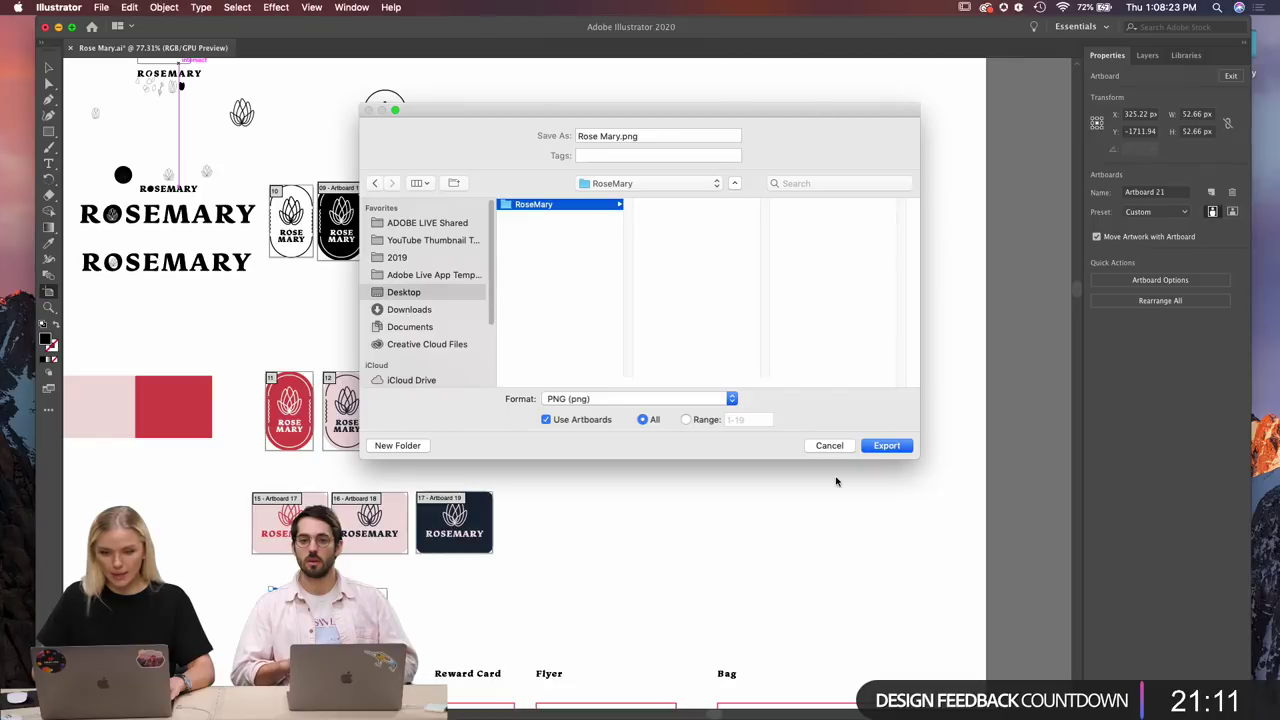
pyautogui.click(895, 450)
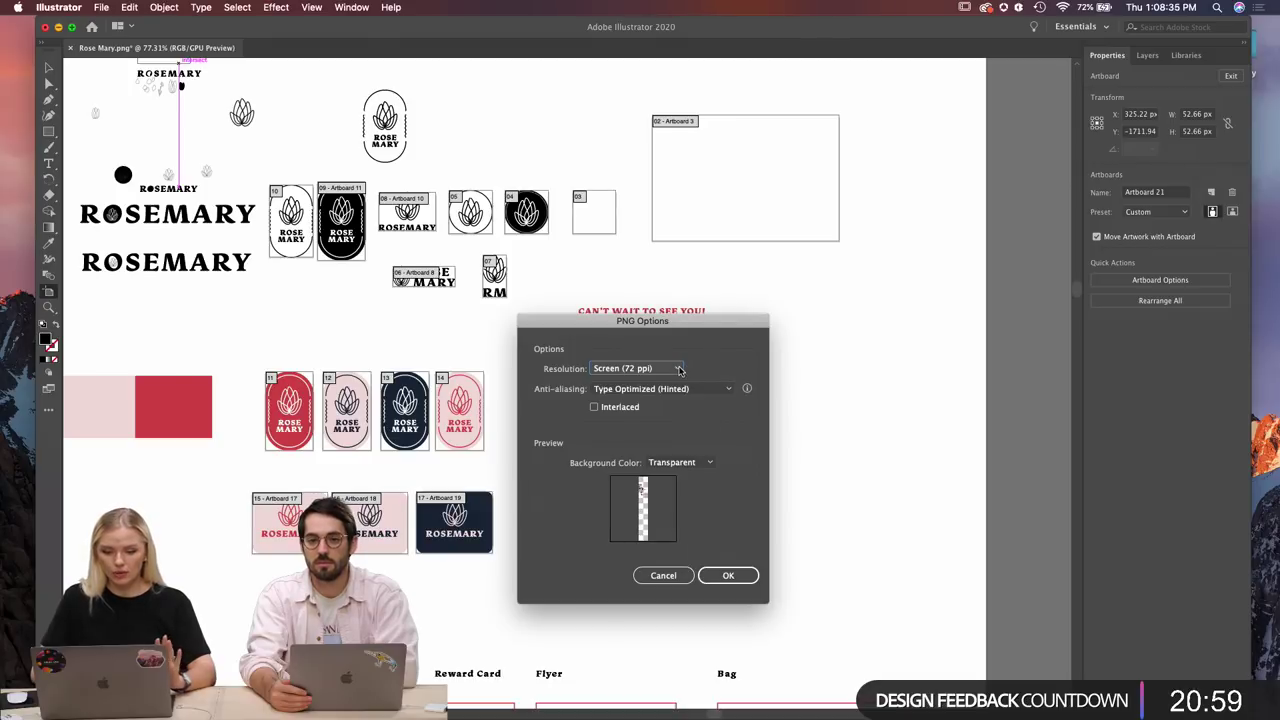
# Set the PNG resolution to Medium (150 ppi) and confirm the export.
pyautogui.click(679, 370)
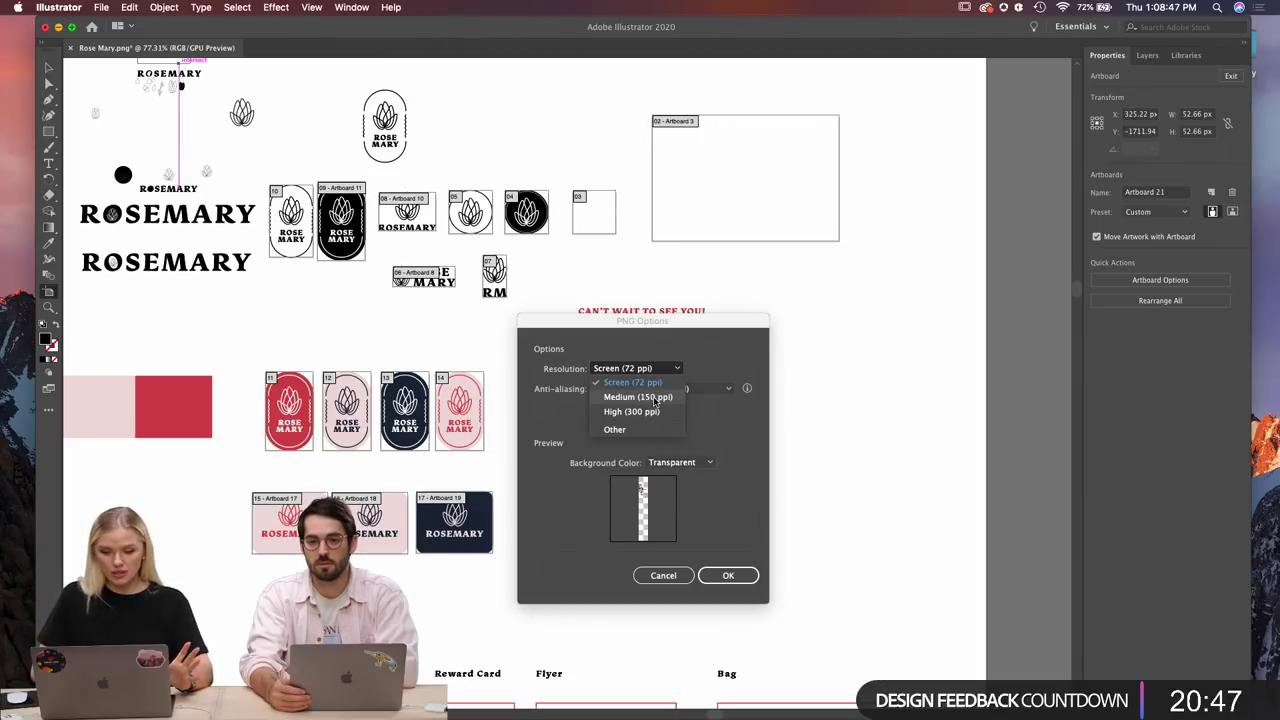
pyautogui.click(656, 398)
pyautogui.click(729, 577)
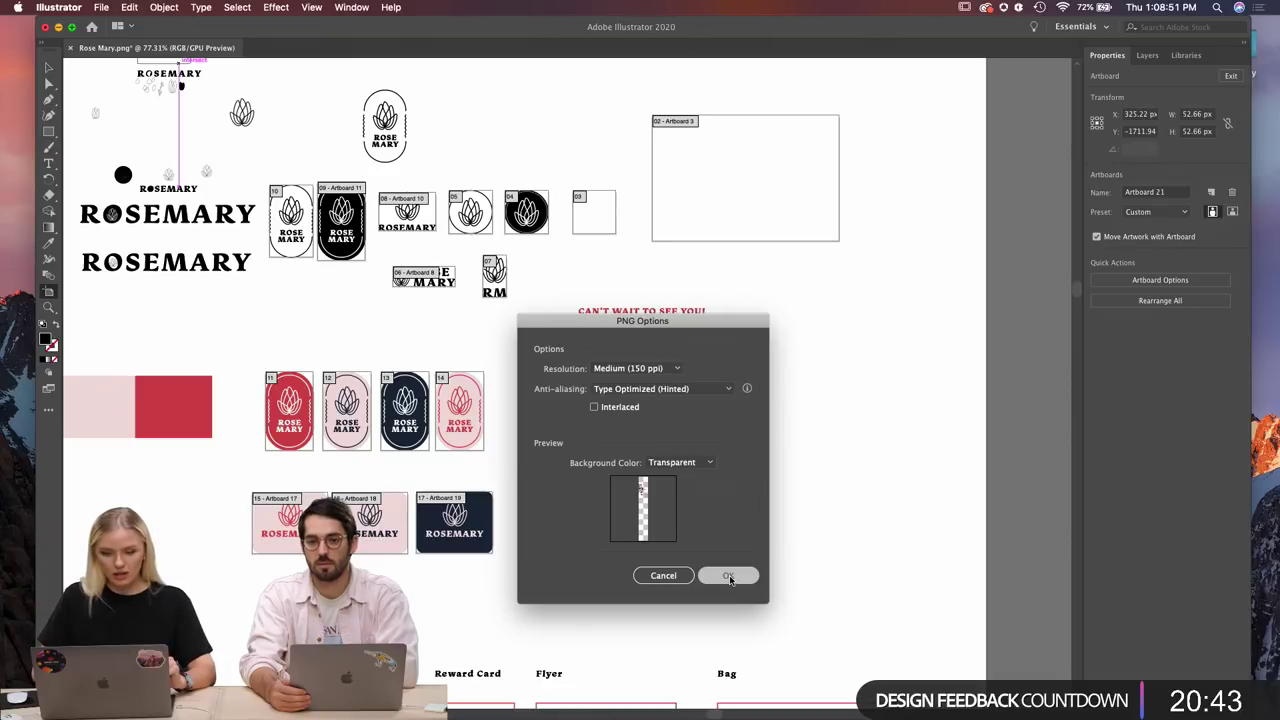
pyautogui.moveTo(551, 708)
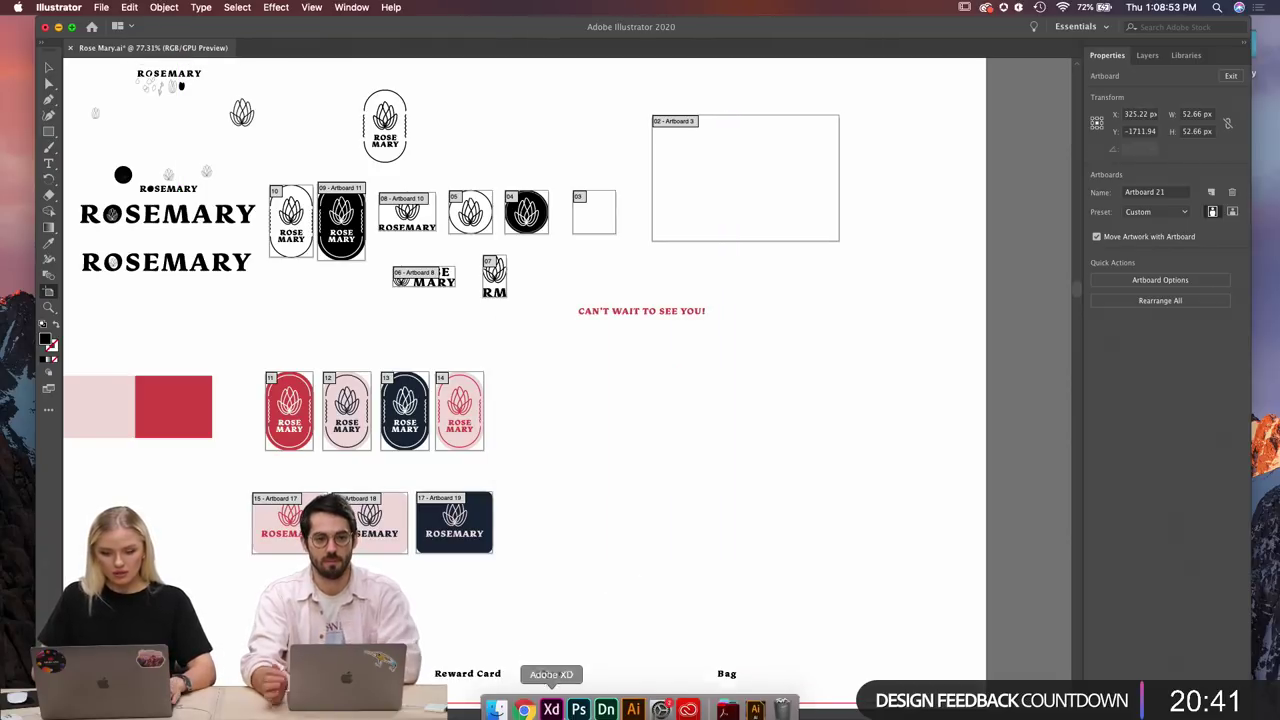
# Open Desktop > RoseMary in Finder and Quick Look through the exported Rose Mary PNGs.
pyautogui.click(497, 702)
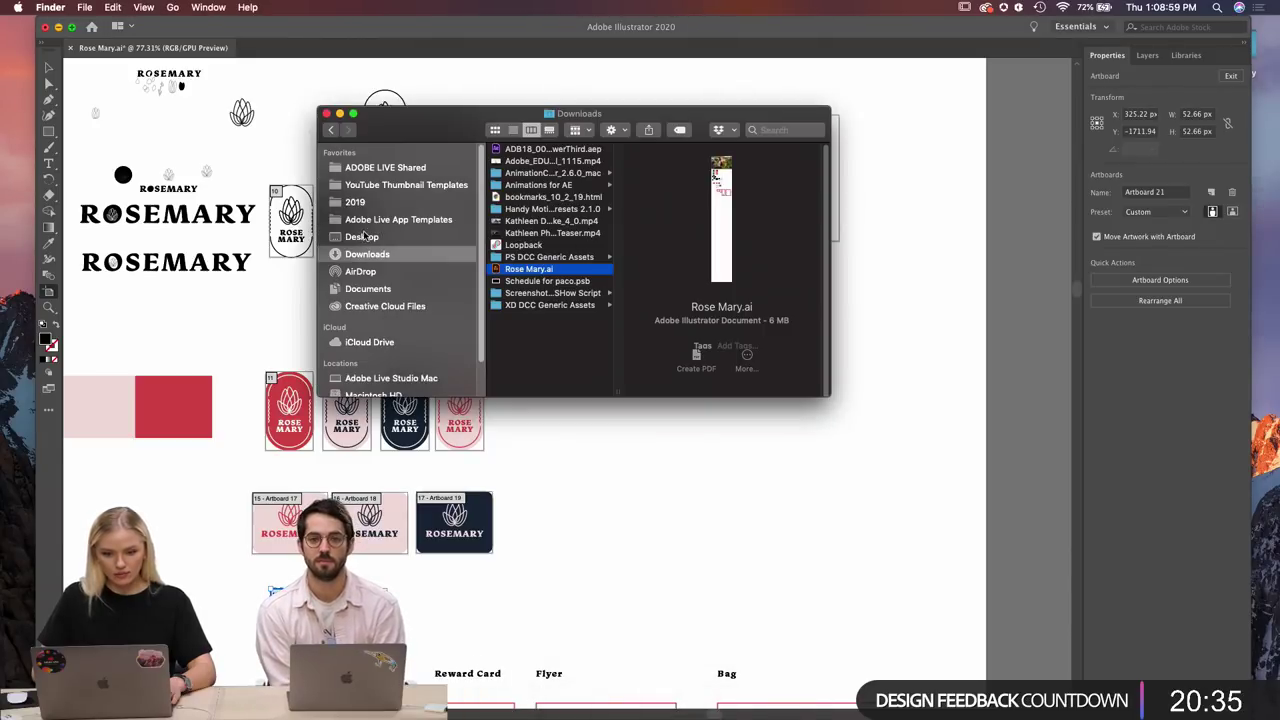
pyautogui.click(363, 236)
pyautogui.click(525, 150)
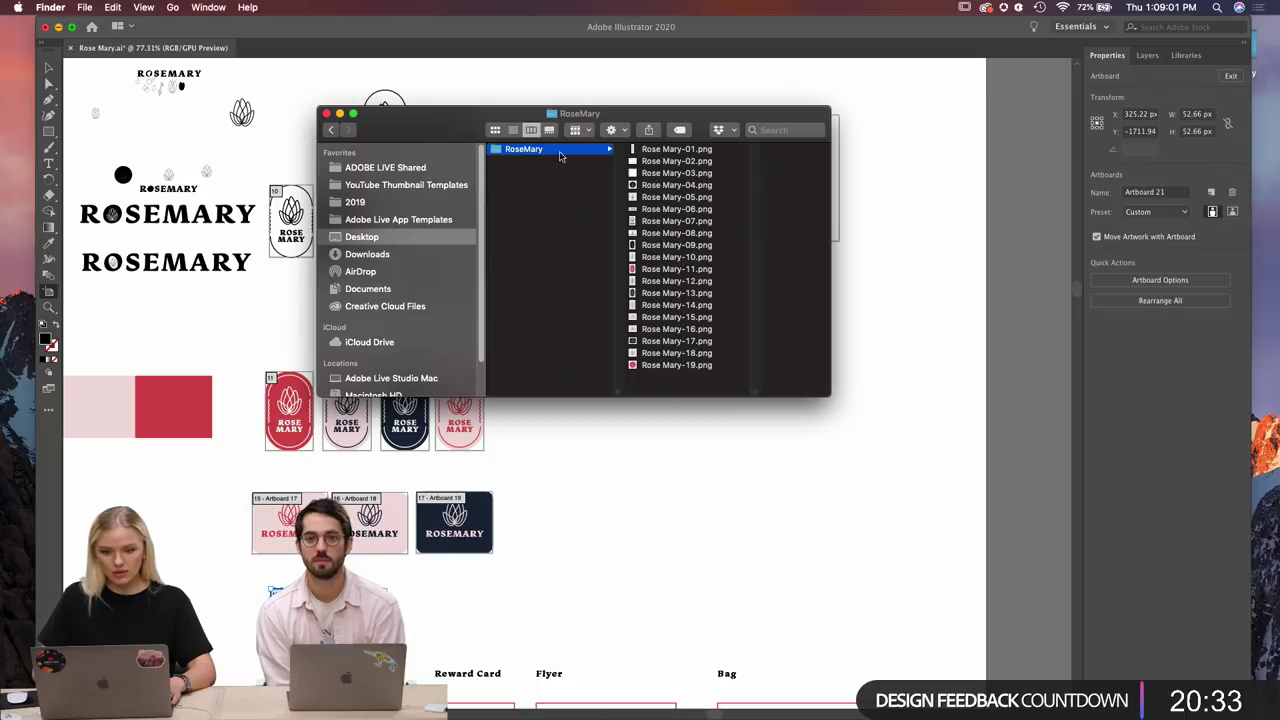
pyautogui.click(678, 150)
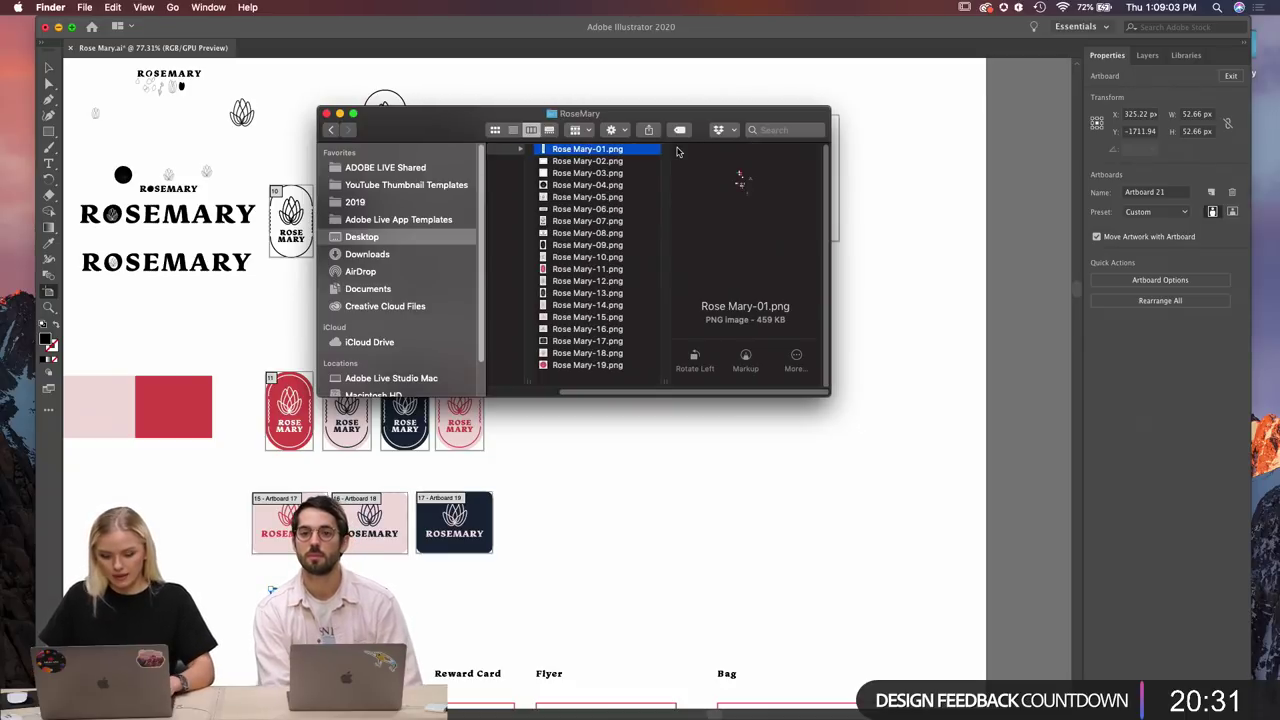
pyautogui.press('space')
pyautogui.press('Down')
pyautogui.press('Down')
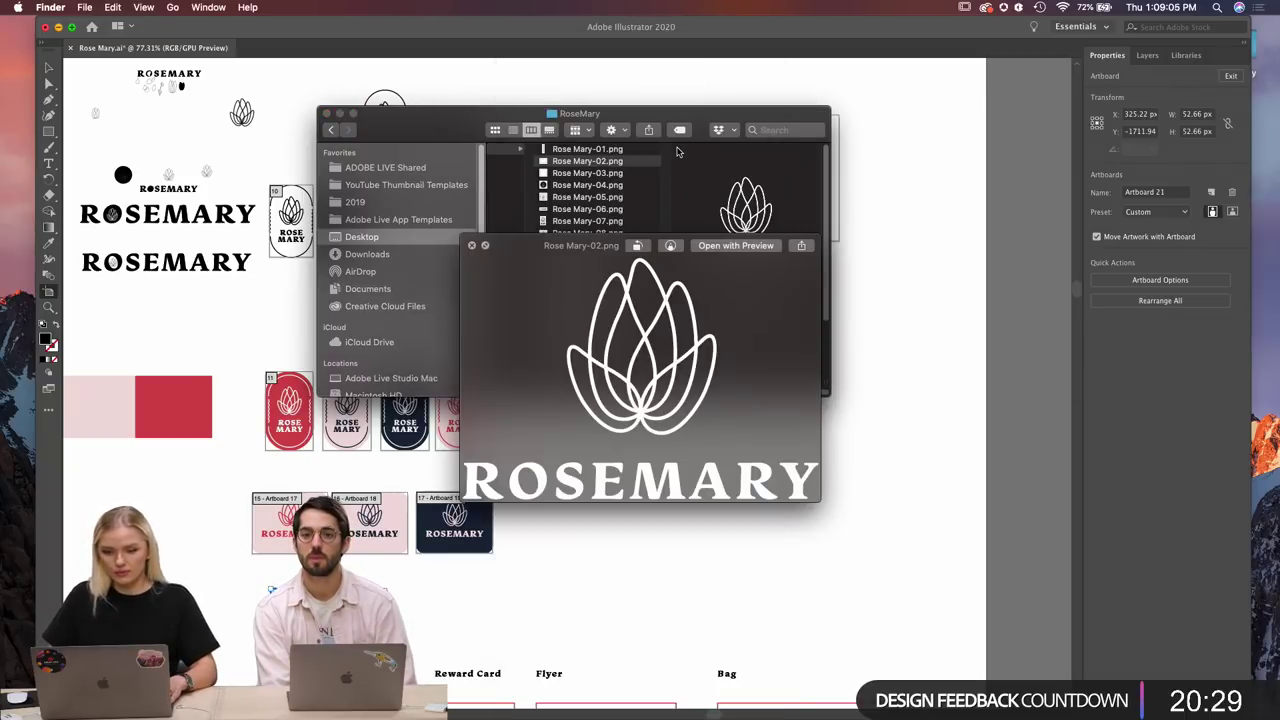
pyautogui.press('Down')
pyautogui.press('Down')
pyautogui.press('Down')
pyautogui.press('Down')
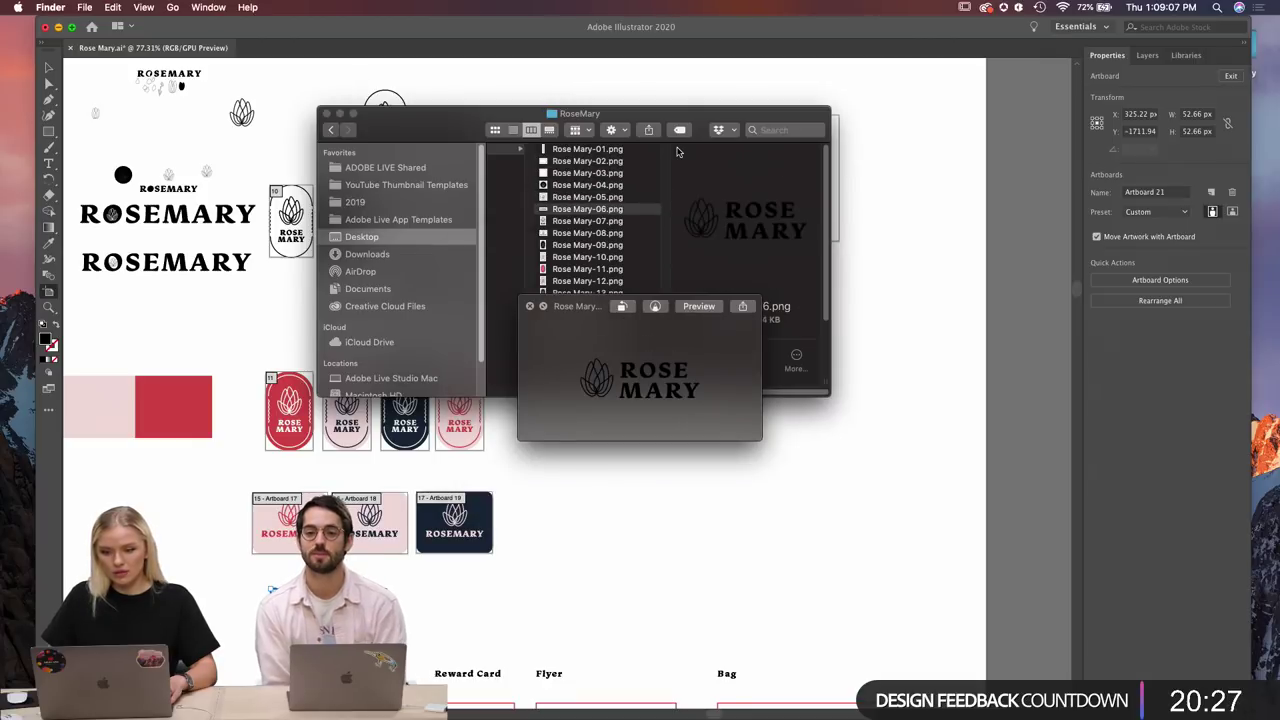
pyautogui.press('Down')
pyautogui.press('Down')
pyautogui.press('Down')
pyautogui.press('Down')
pyautogui.press('Down')
pyautogui.press('Down')
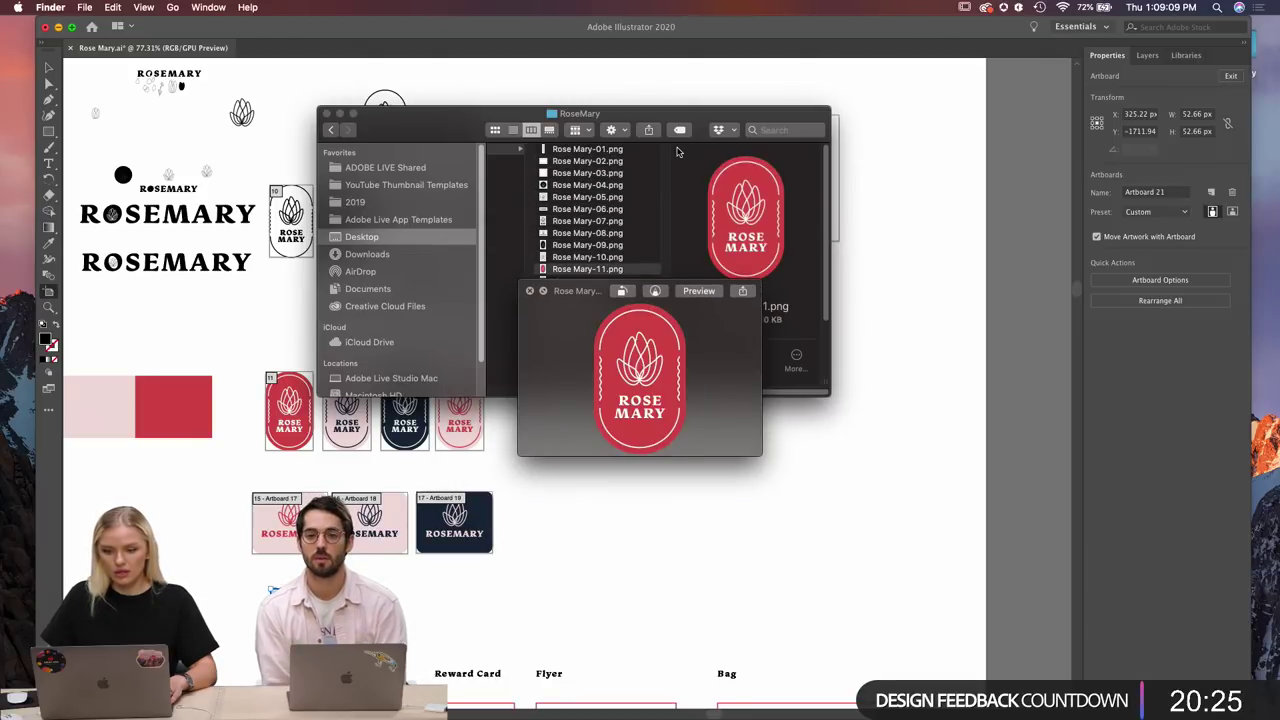
pyautogui.press('Down')
pyautogui.press('Down')
pyautogui.press('Down')
pyautogui.press('Down')
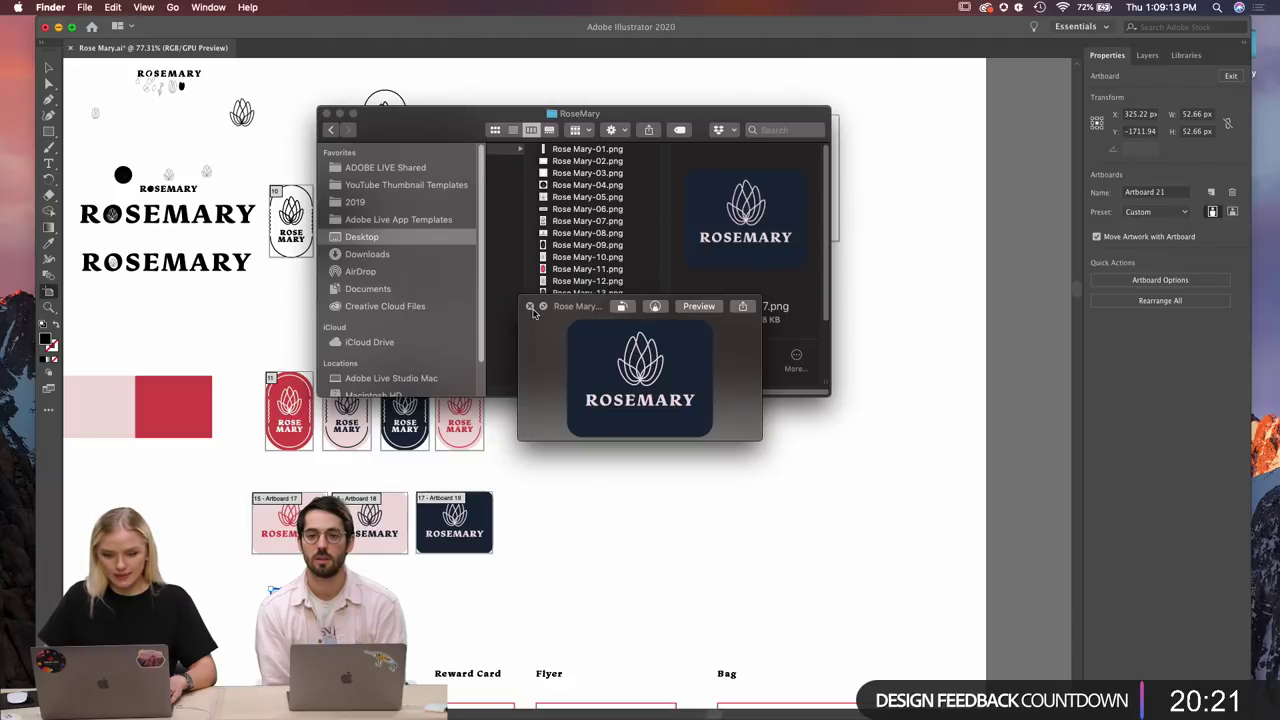
# Move Rose Mary-01.png to the Trash, leaving Rose Mary-02 through Rose Mary-19.
pyautogui.click(566, 152)
pyautogui.click(566, 150)
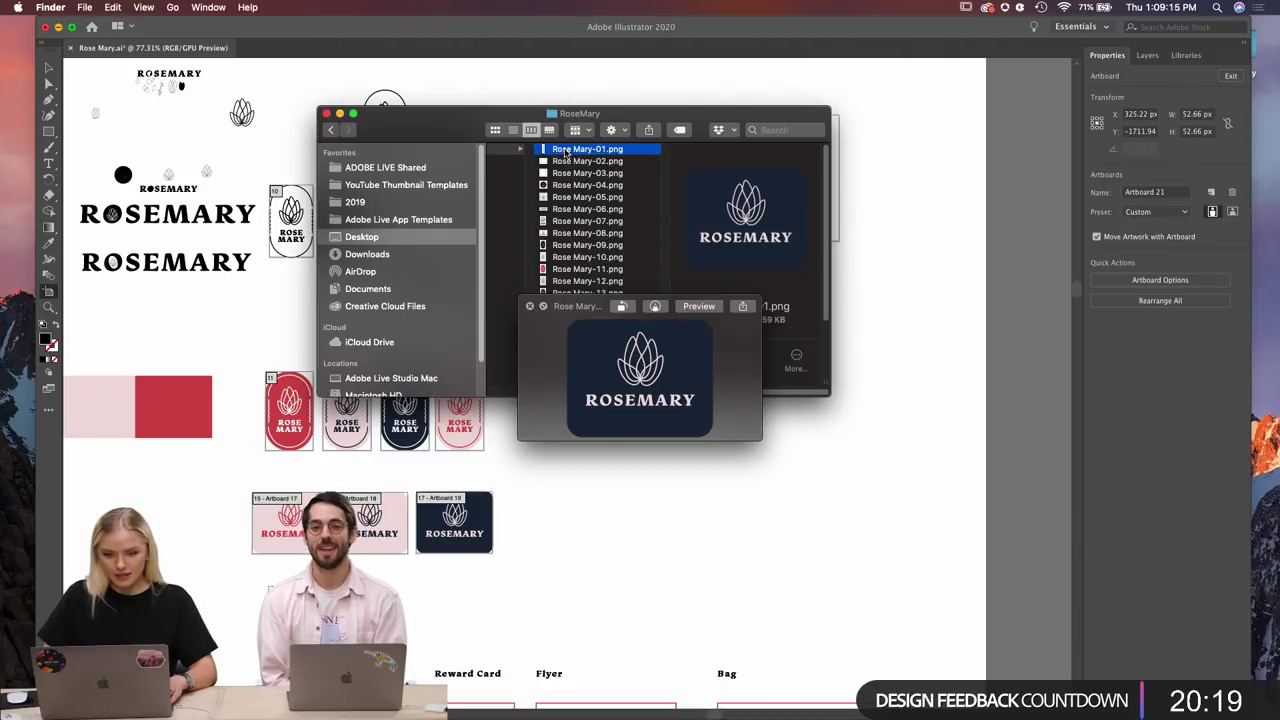
pyautogui.click(530, 52)
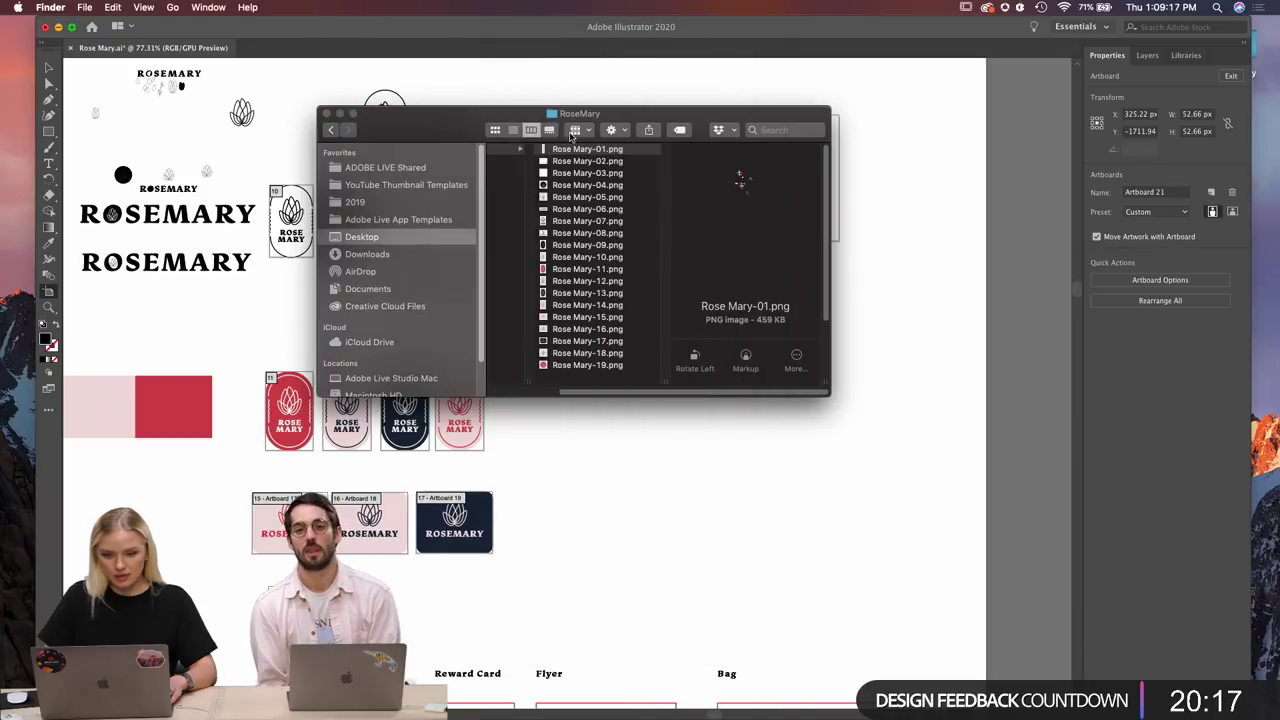
pyautogui.rightClick(587, 153)
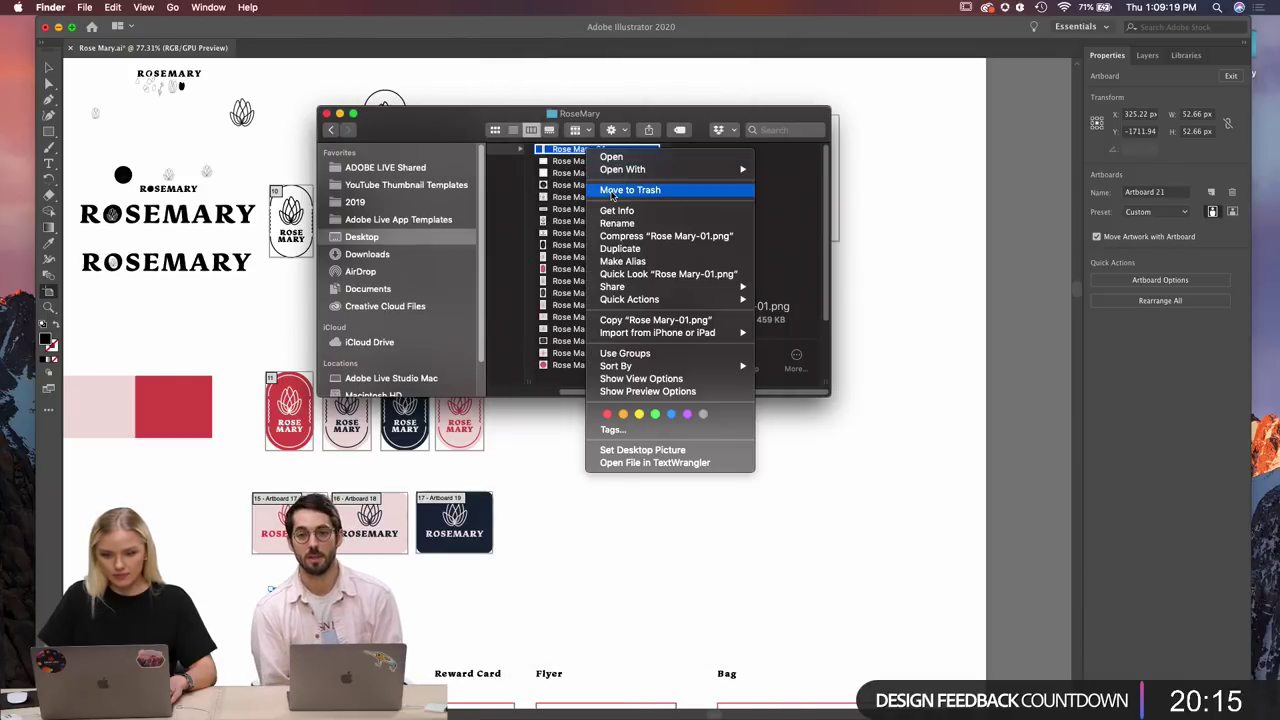
pyautogui.click(614, 196)
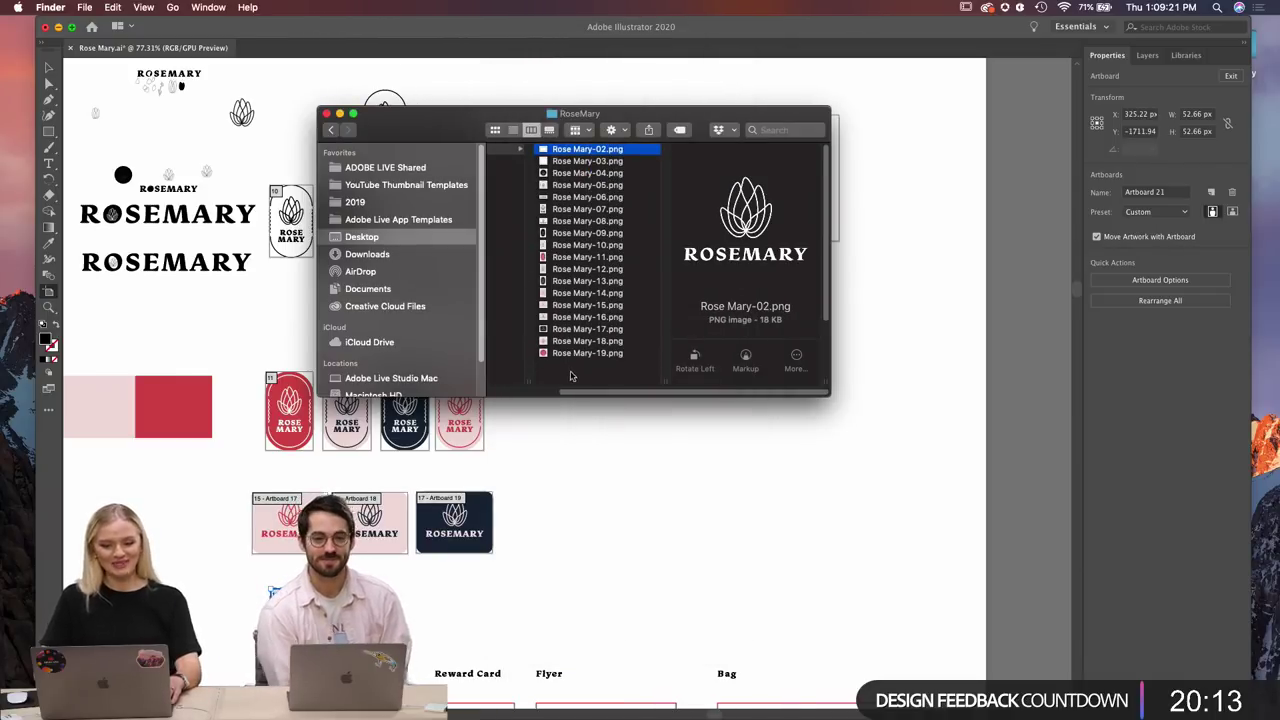
pyautogui.click(570, 368)
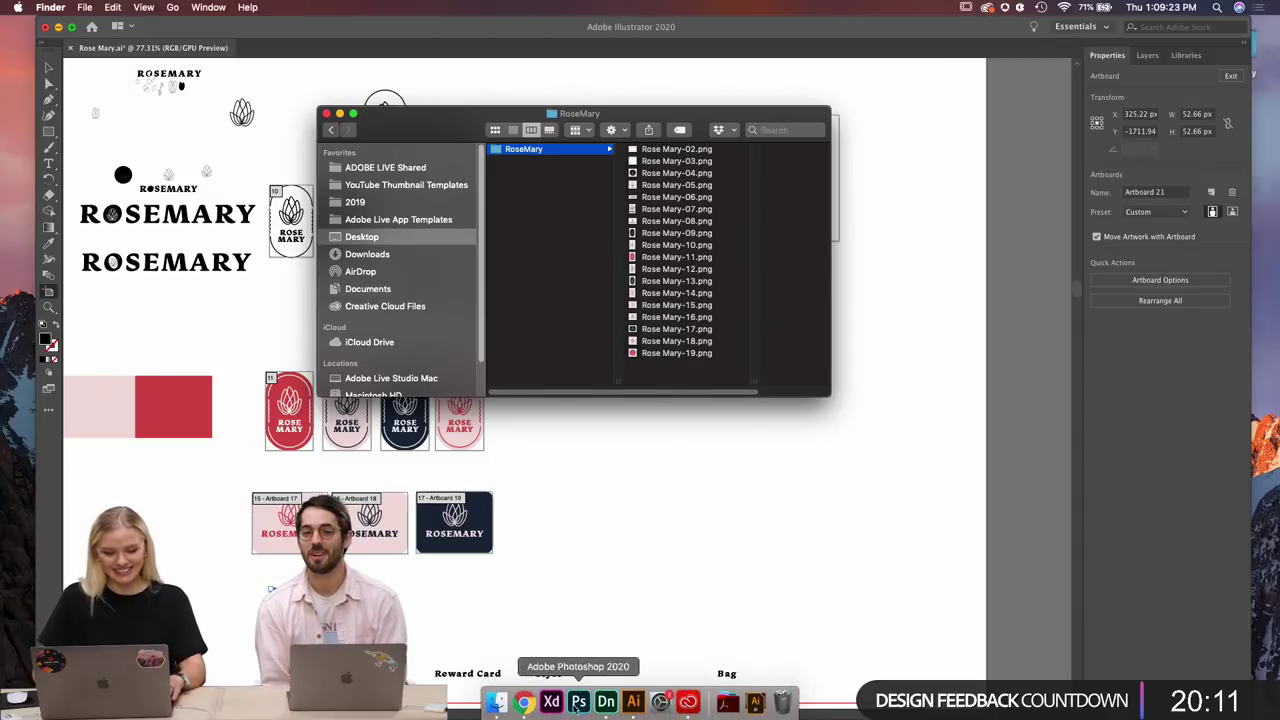
# Launch Adobe Dimension, create a new scene, then close that window.
pyautogui.click(606, 698)
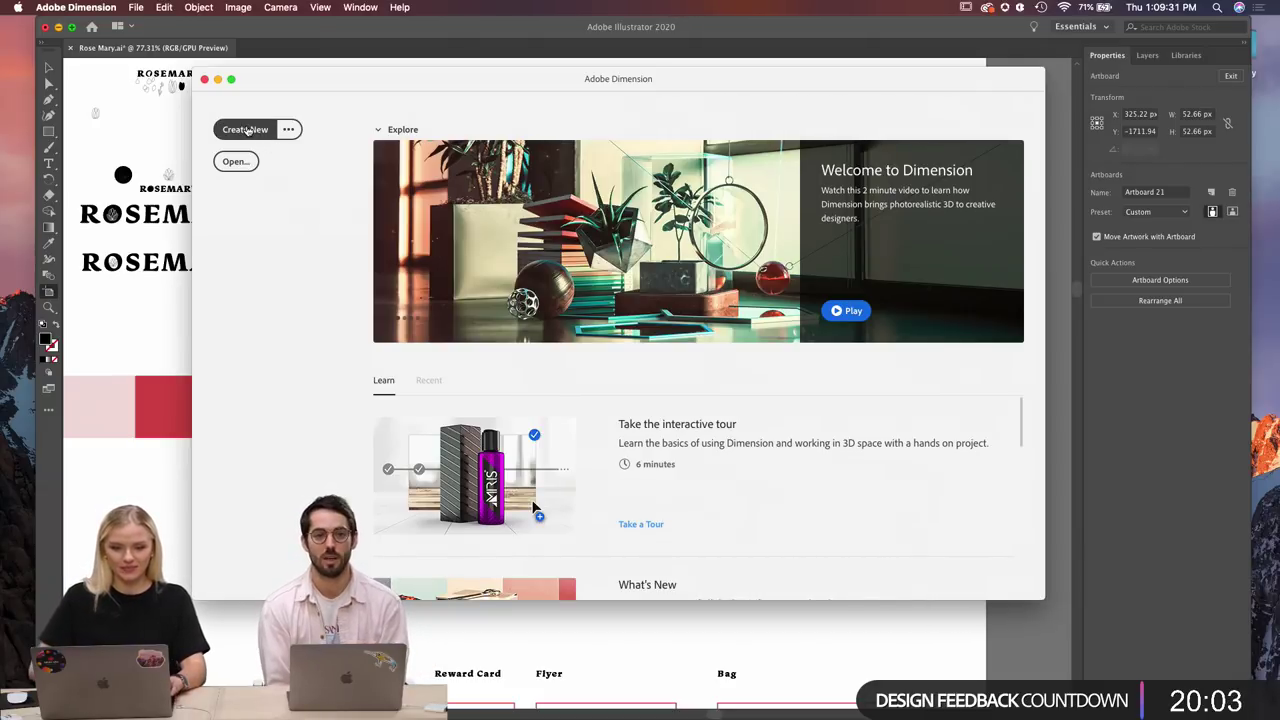
pyautogui.click(246, 130)
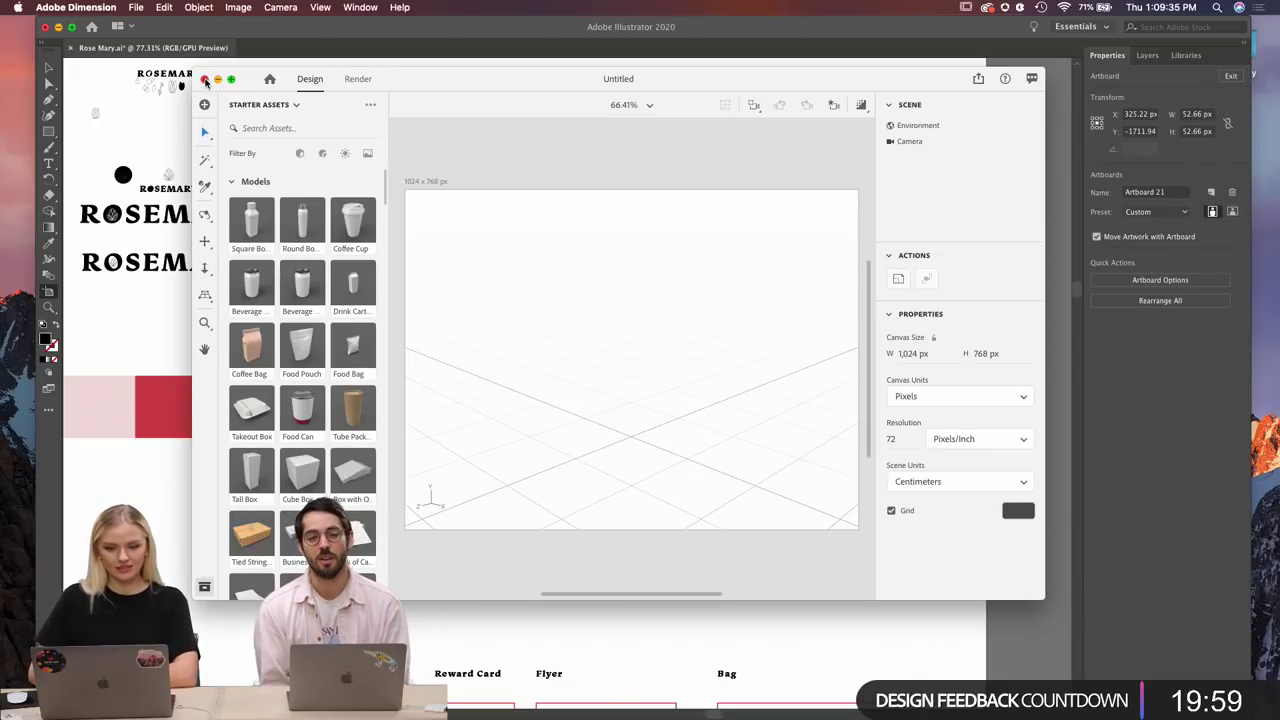
pyautogui.click(205, 82)
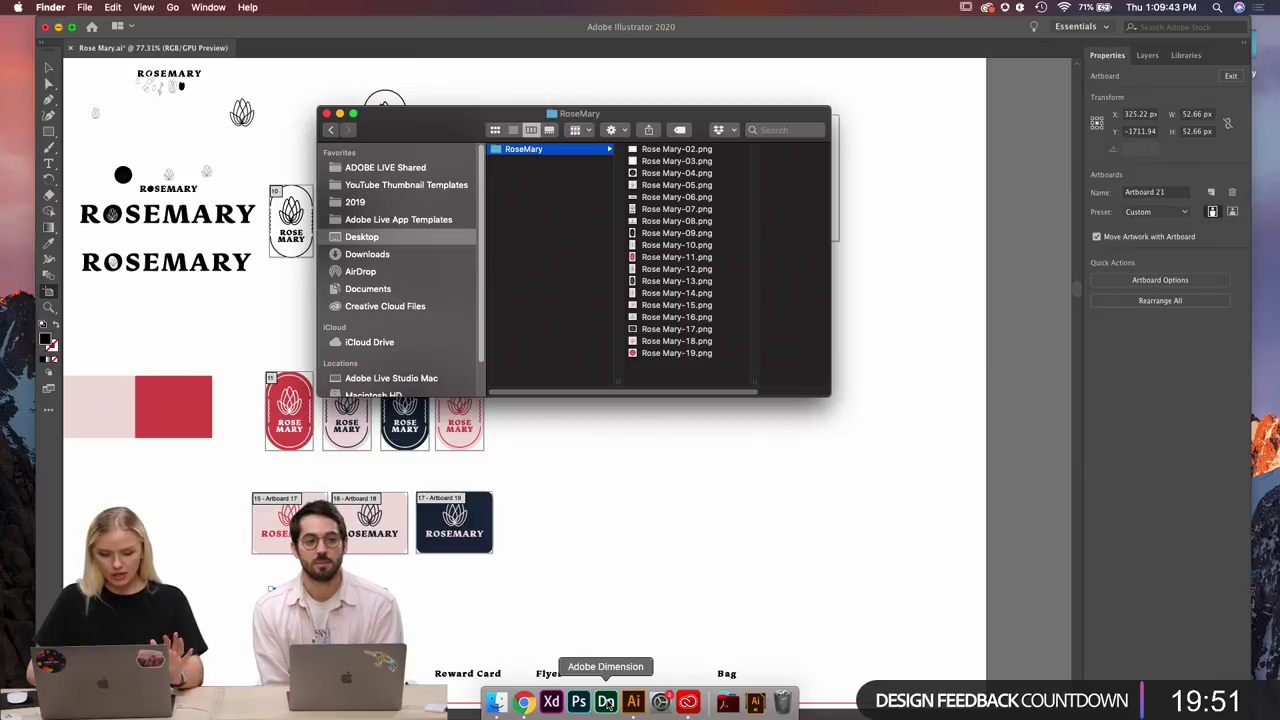
# Relaunch Dimension, create a blank Untitled 1024 × 768 px scene, and maximize its window.
pyautogui.click(606, 703)
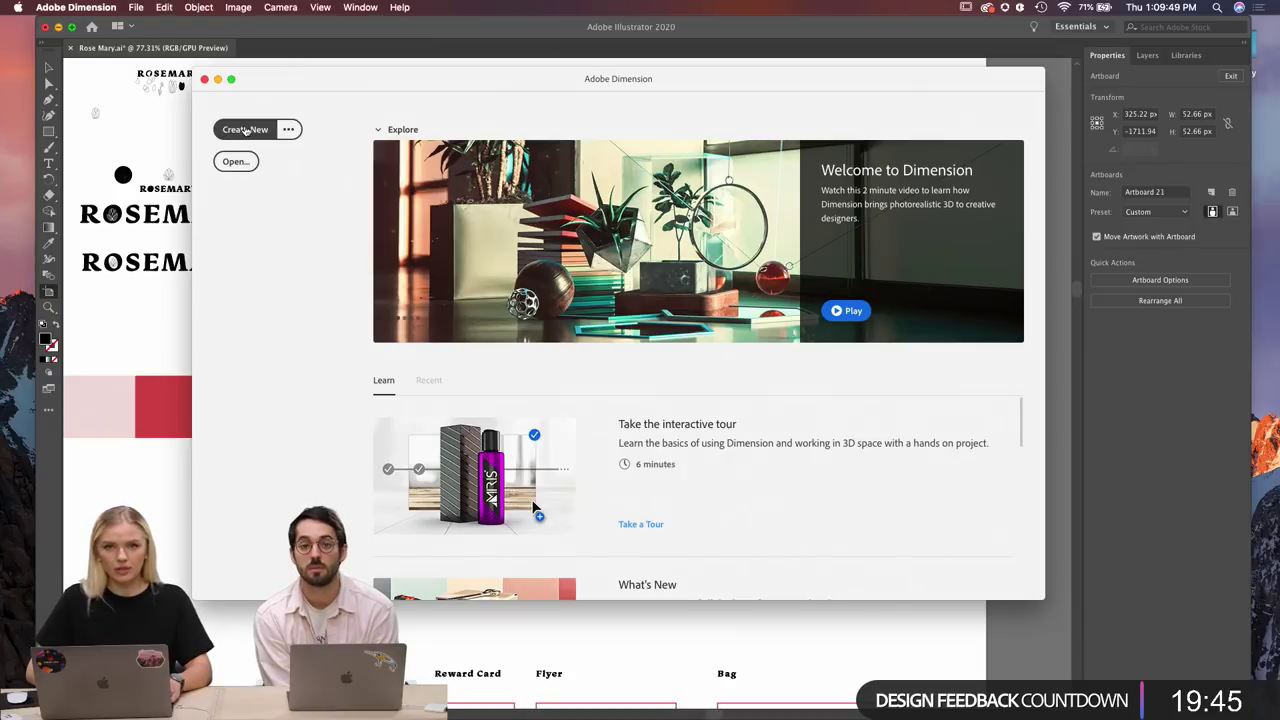
pyautogui.click(244, 130)
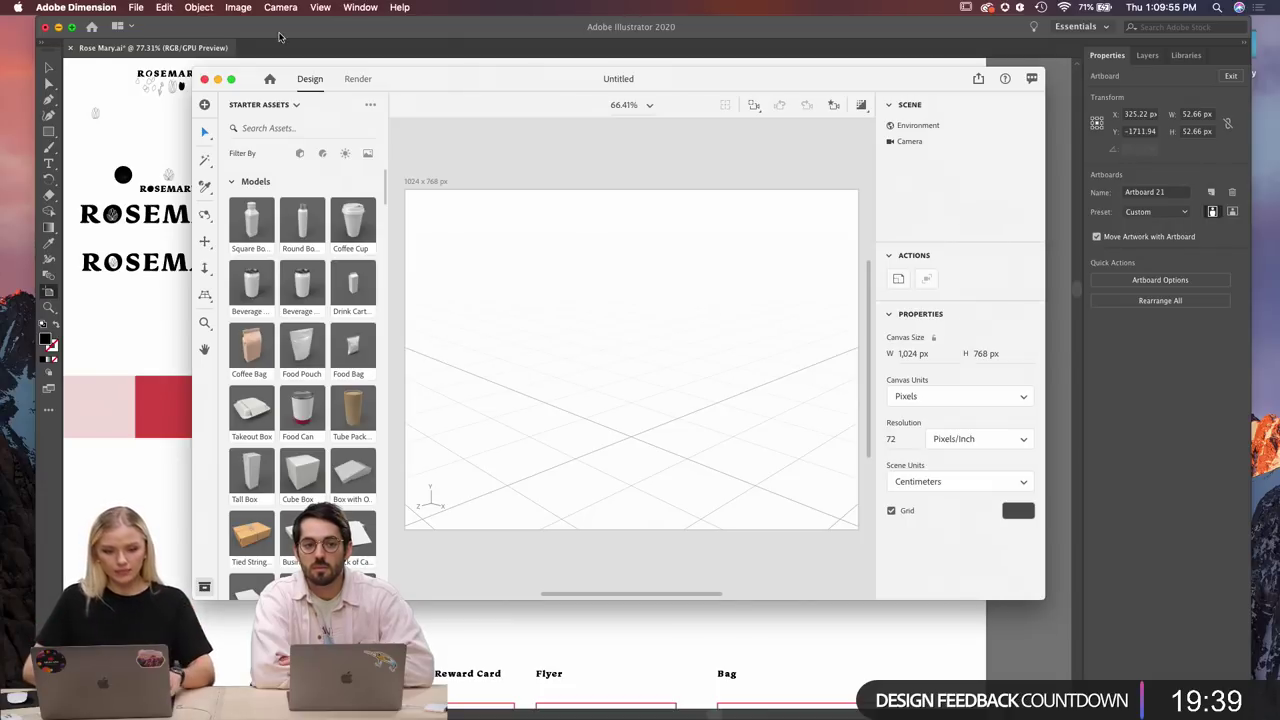
pyautogui.click(231, 79)
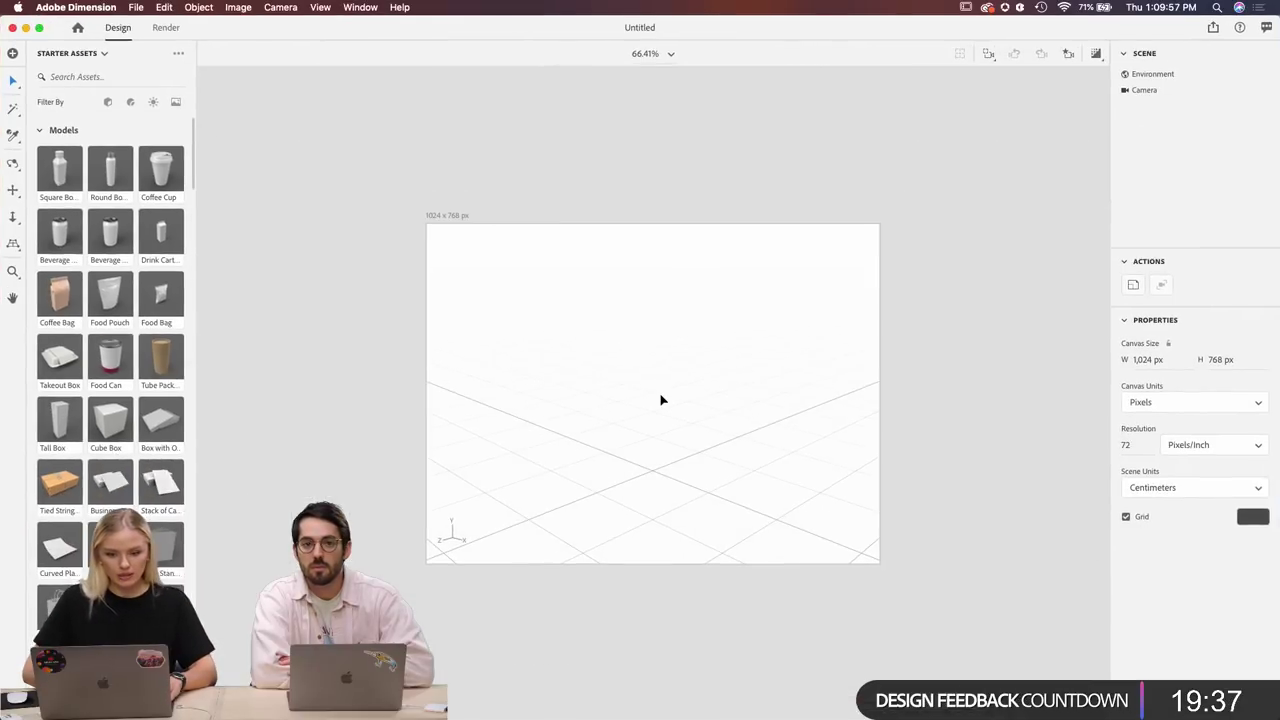
pyautogui.scroll(5, 666, 441)
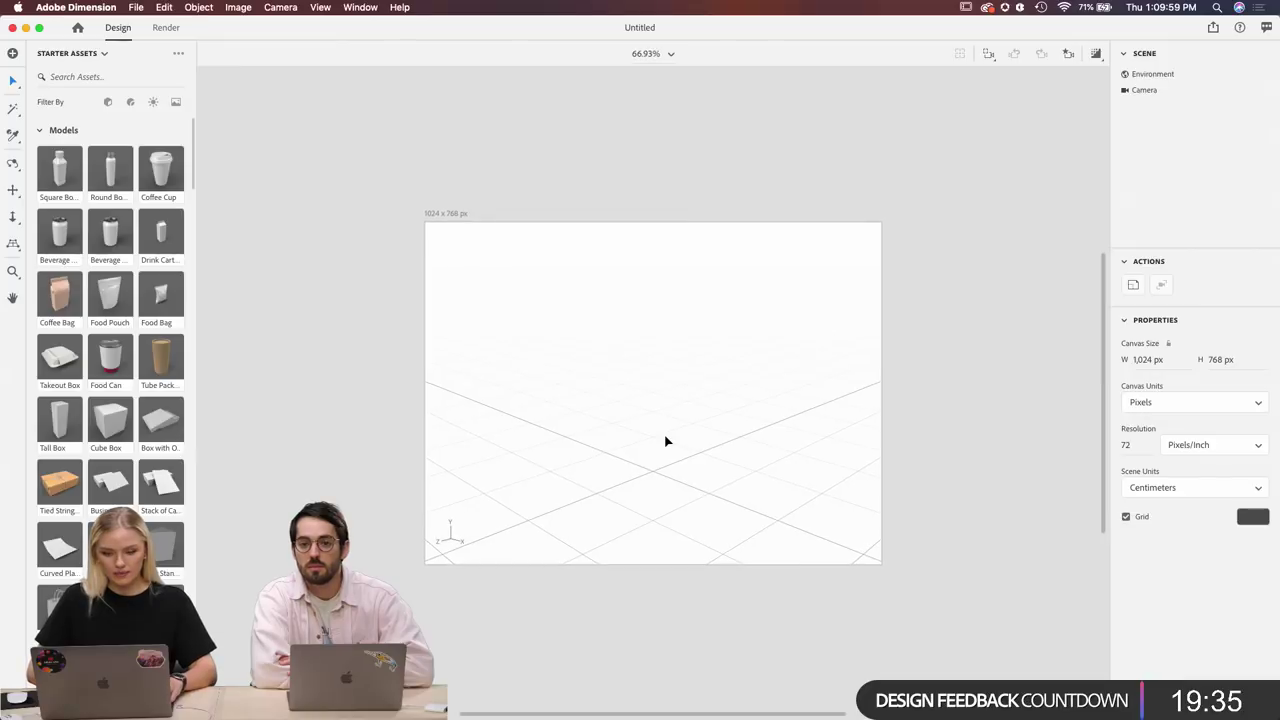
pyautogui.scroll(2, 666, 441)
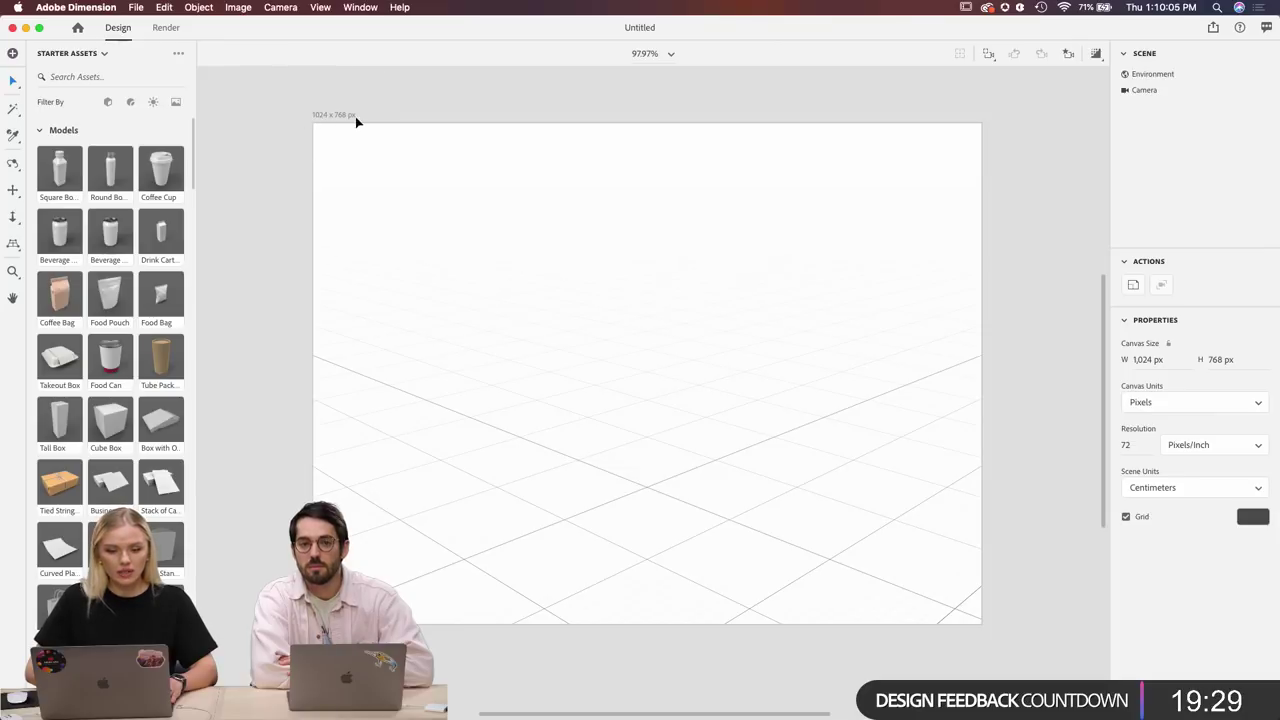
pyautogui.scroll(4, 507, 153)
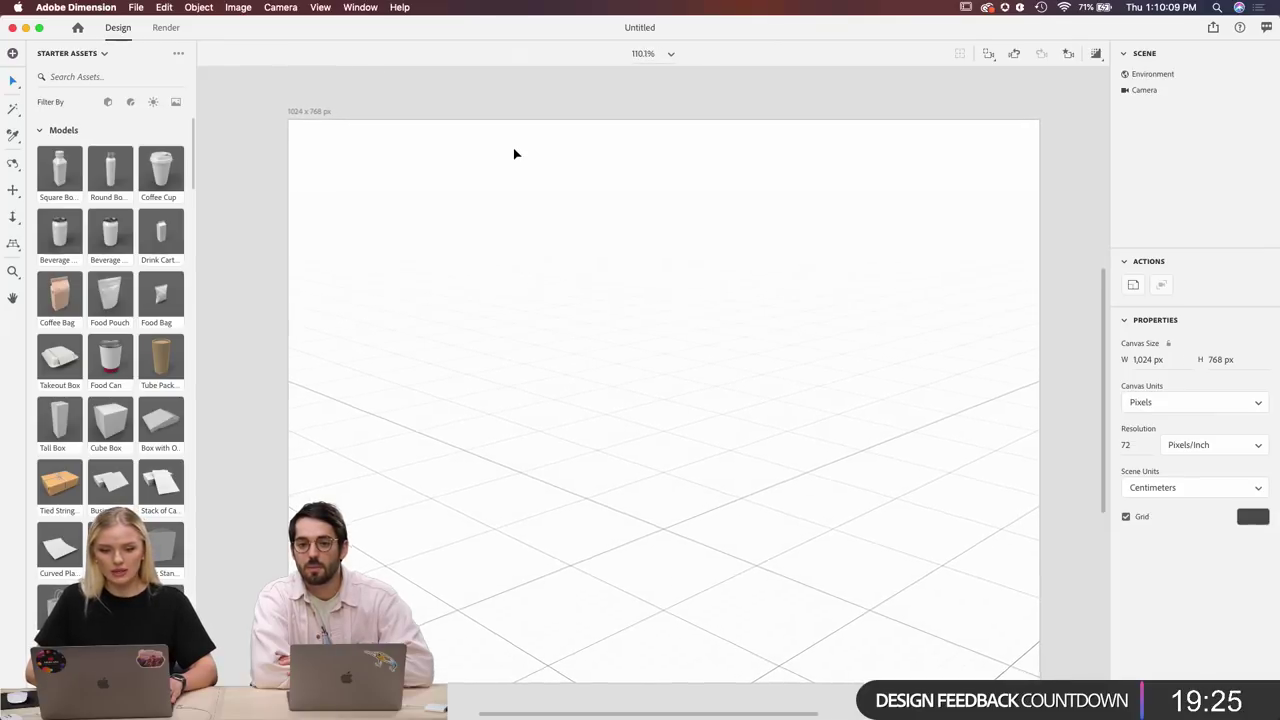
pyautogui.scroll(-1, 515, 153)
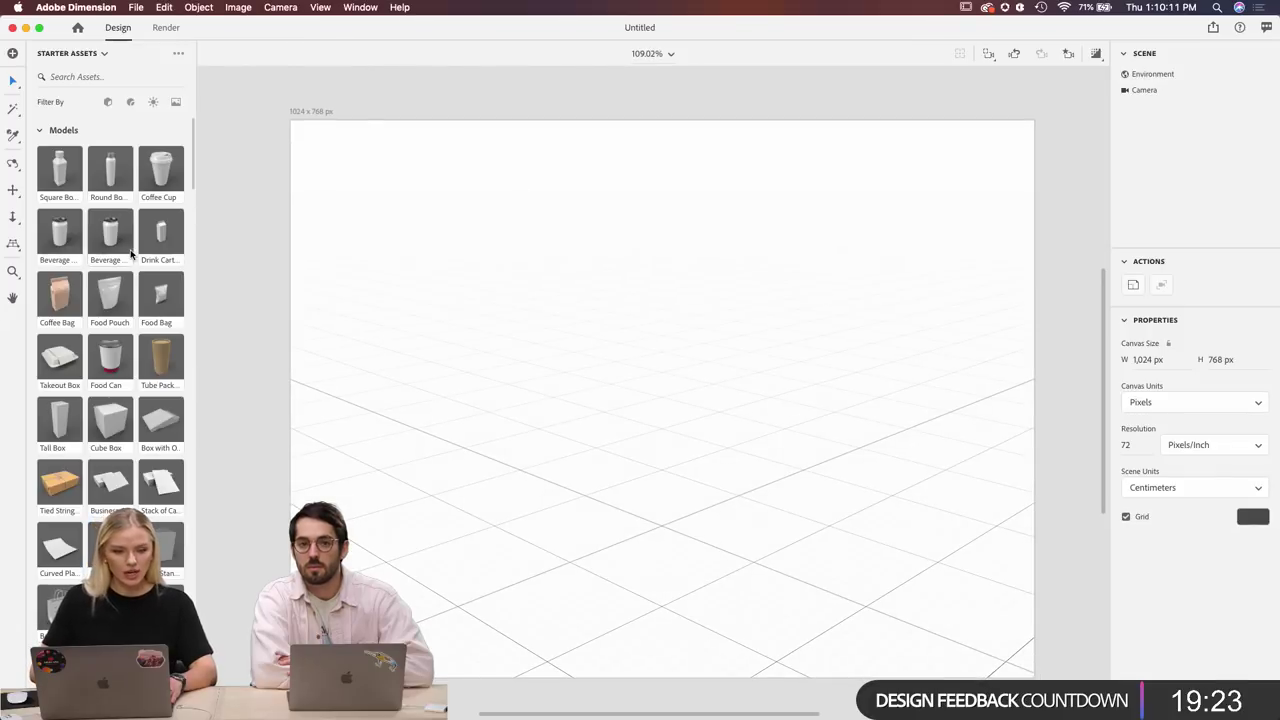
pyautogui.scroll(-2, 107, 392)
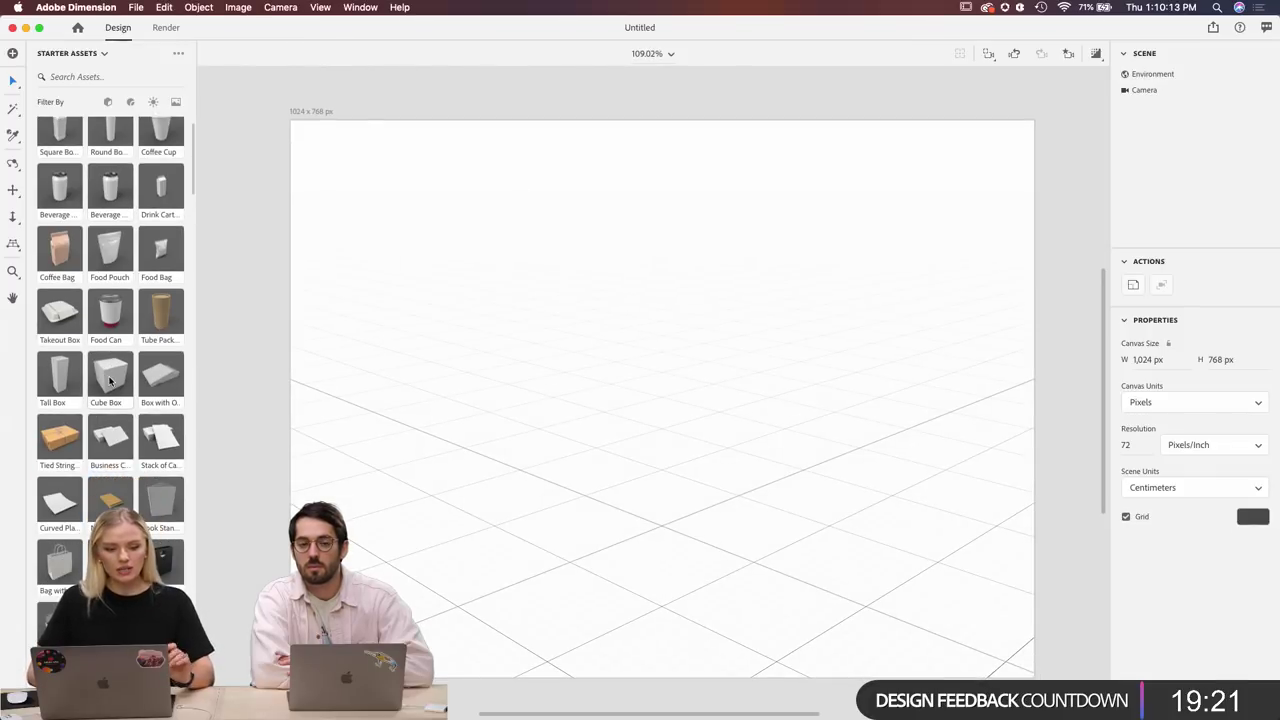
pyautogui.scroll(2, 85, 170)
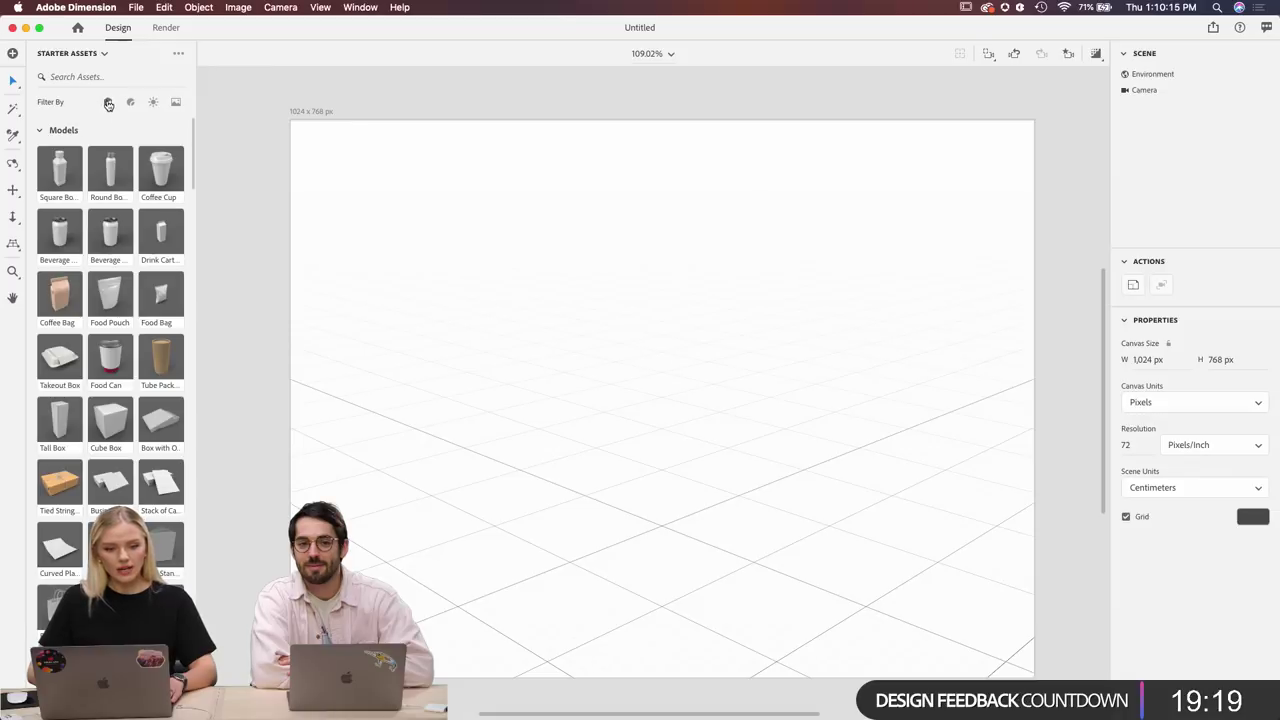
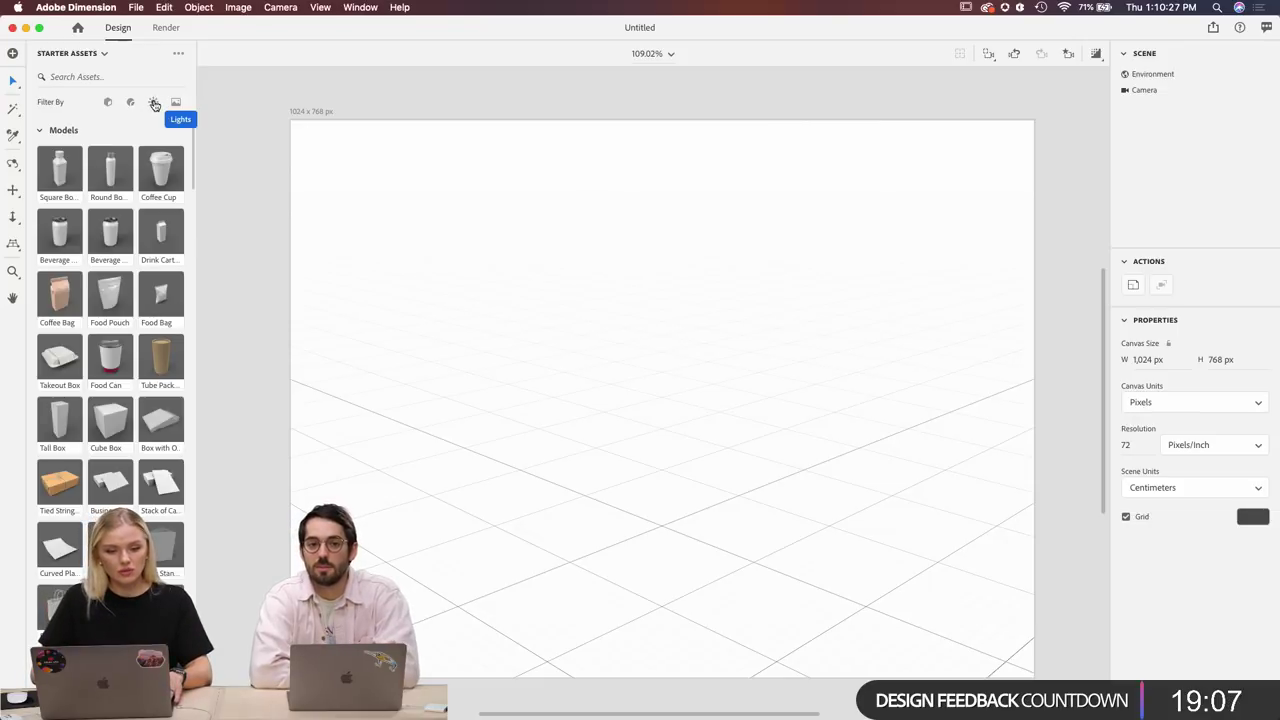
# Filter Starter Assets to Lights and scroll through the available lights.
pyautogui.click(154, 104)
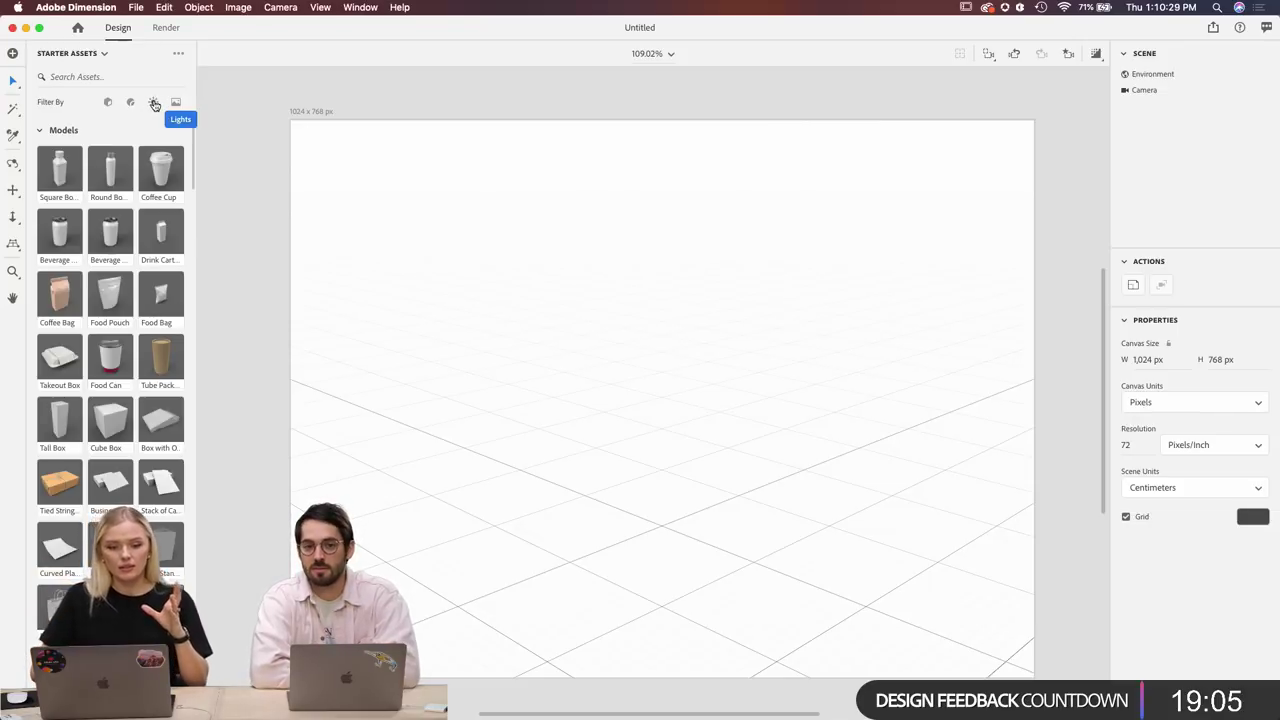
pyautogui.scroll(-3, 143, 378)
pyautogui.scroll(-3, 143, 378)
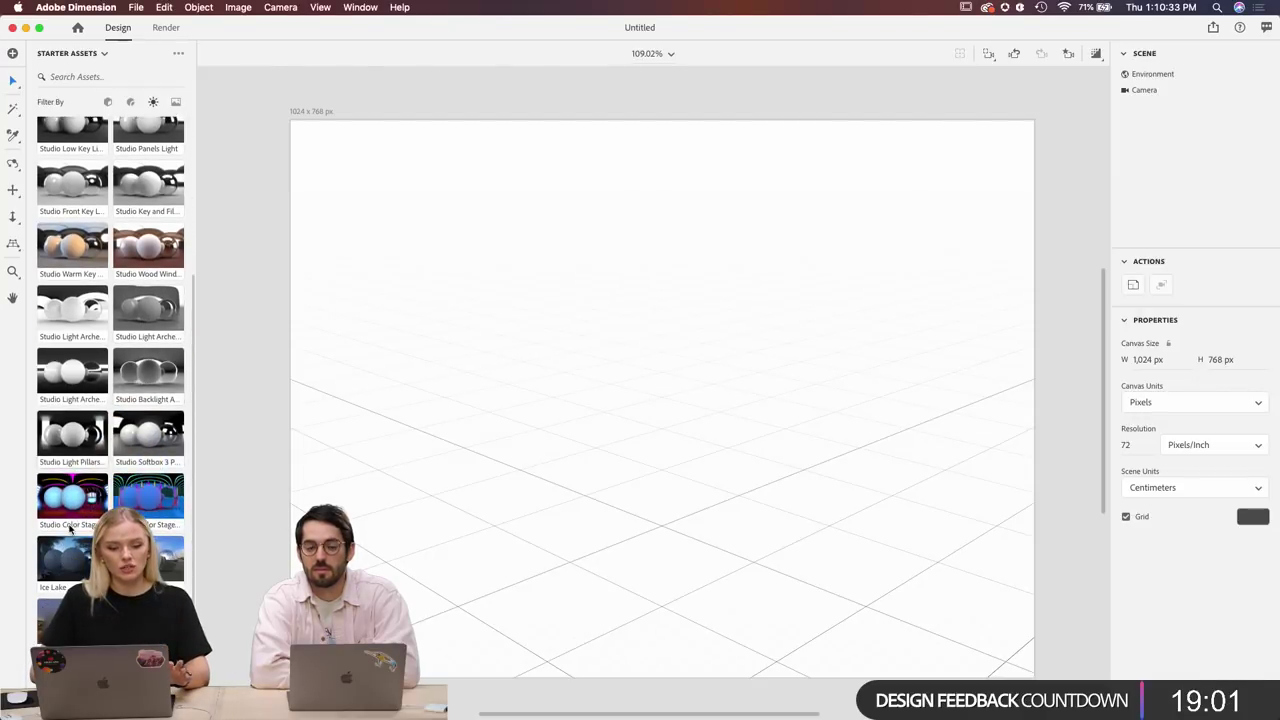
pyautogui.scroll(5, 115, 418)
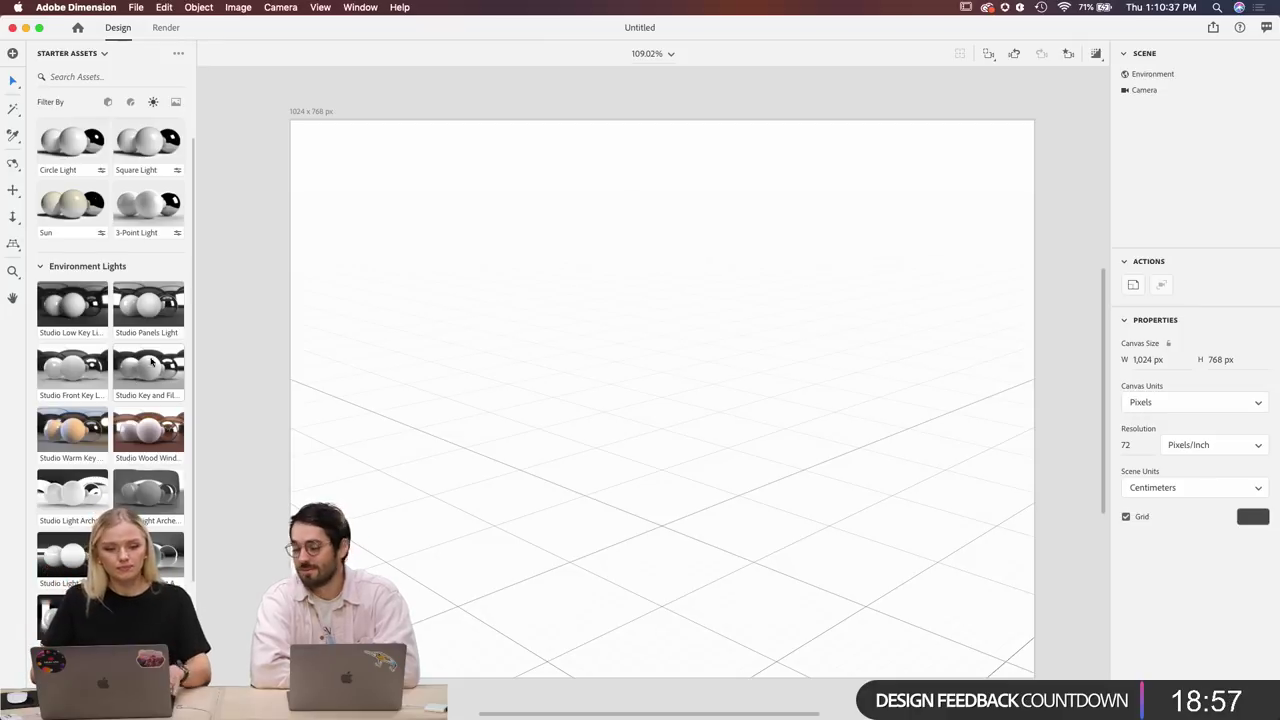
# Filter Starter Assets to Images and browse the backdrops, gradients and patterns.
pyautogui.click(174, 106)
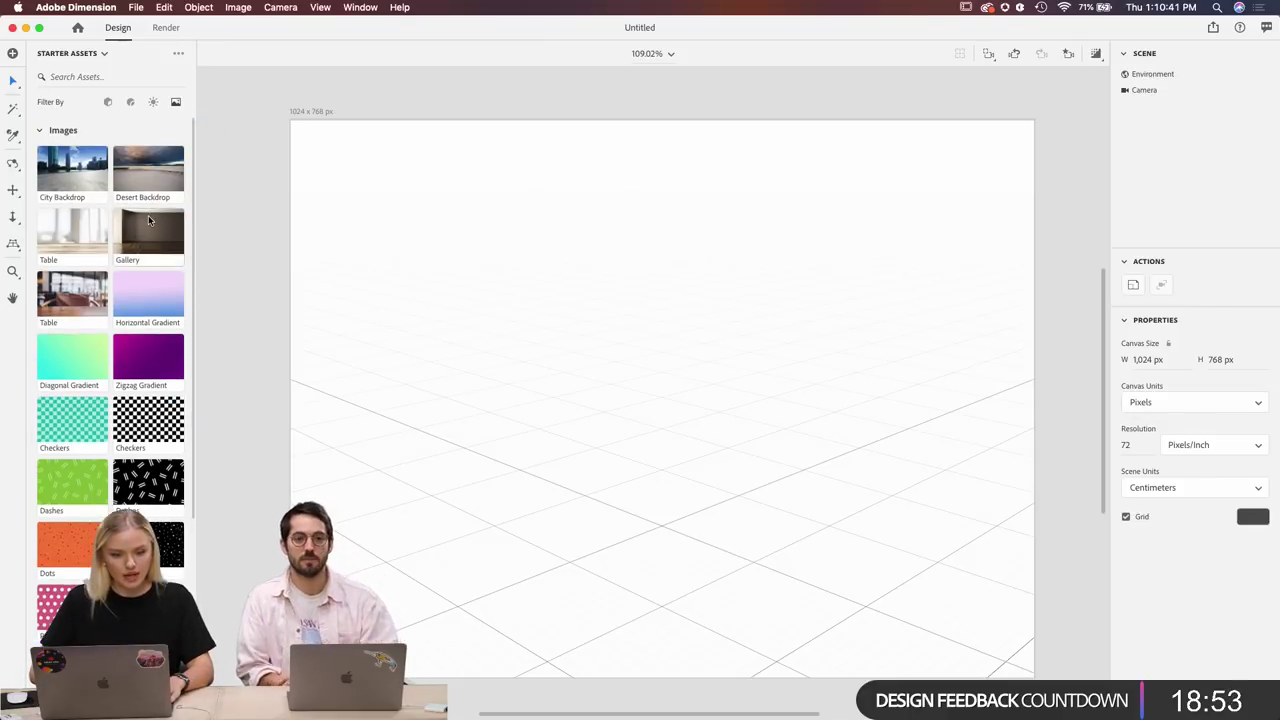
pyautogui.scroll(-4, 148, 215)
pyautogui.scroll(-2, 148, 220)
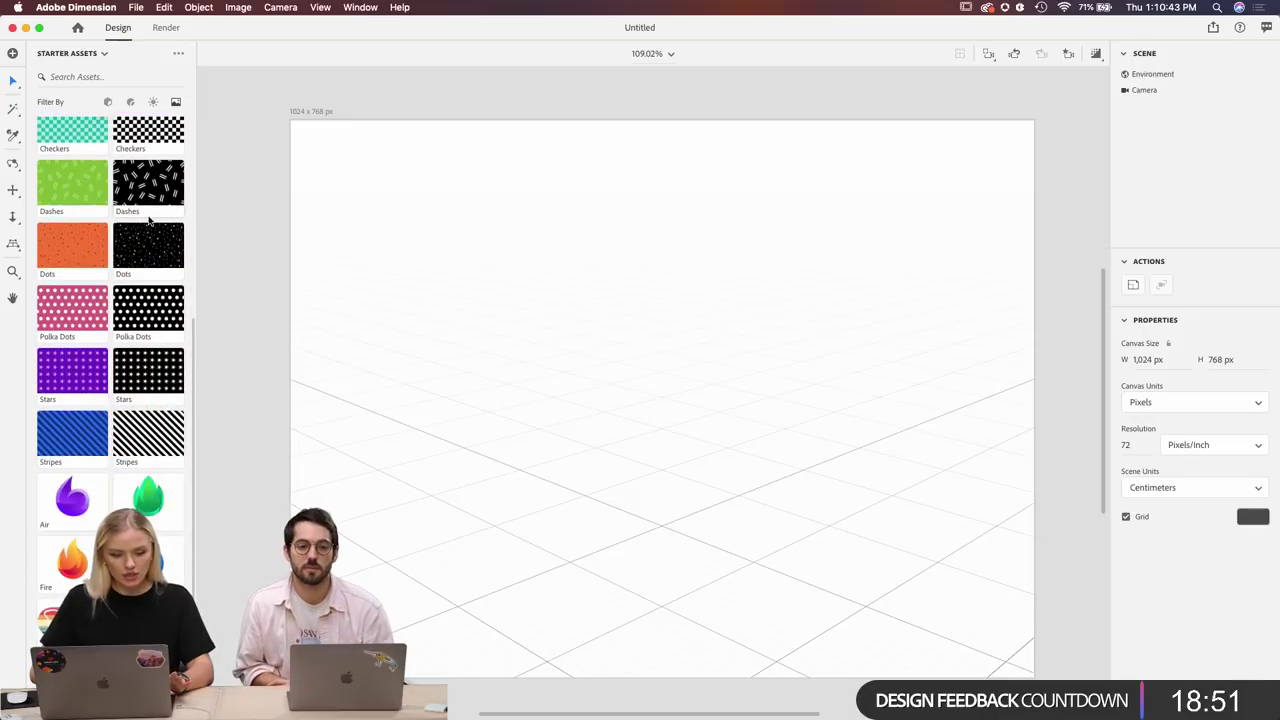
pyautogui.scroll(6, 148, 220)
pyautogui.scroll(1, 148, 220)
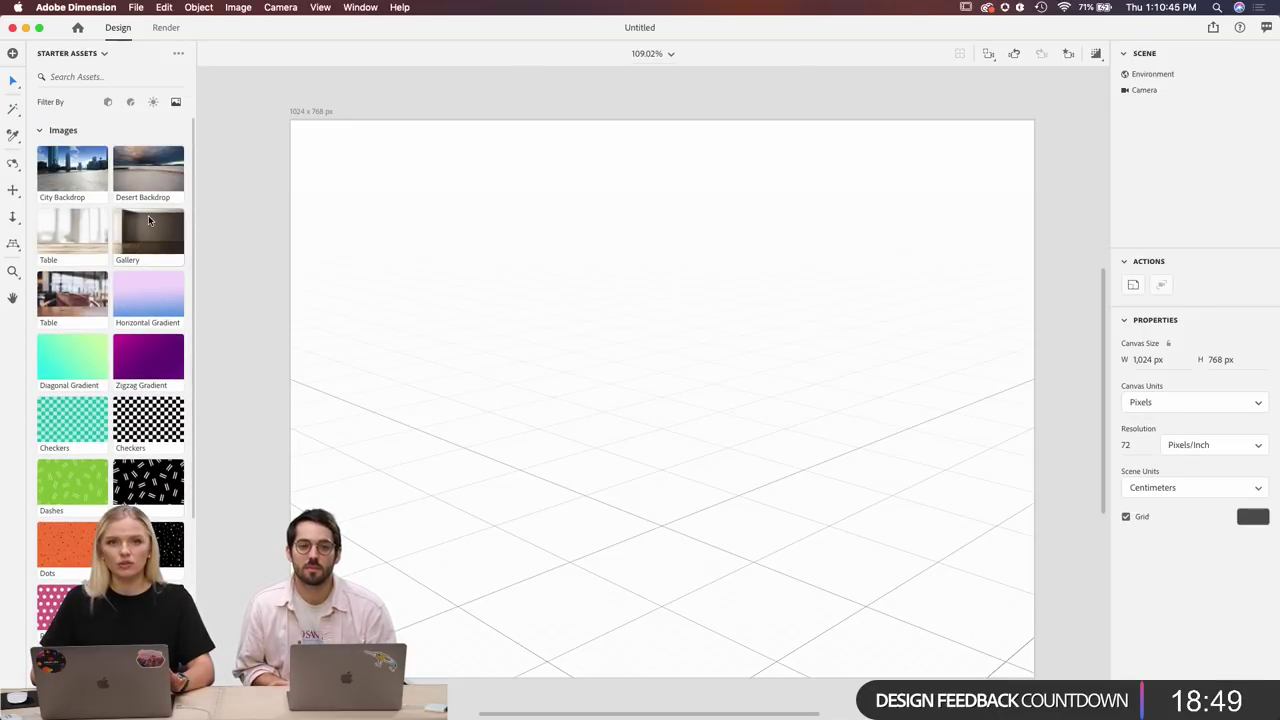
# Open the scene Environment's Background colour picker, then switch to the Rose Mary file in Illustrator.
pyautogui.click(1156, 76)
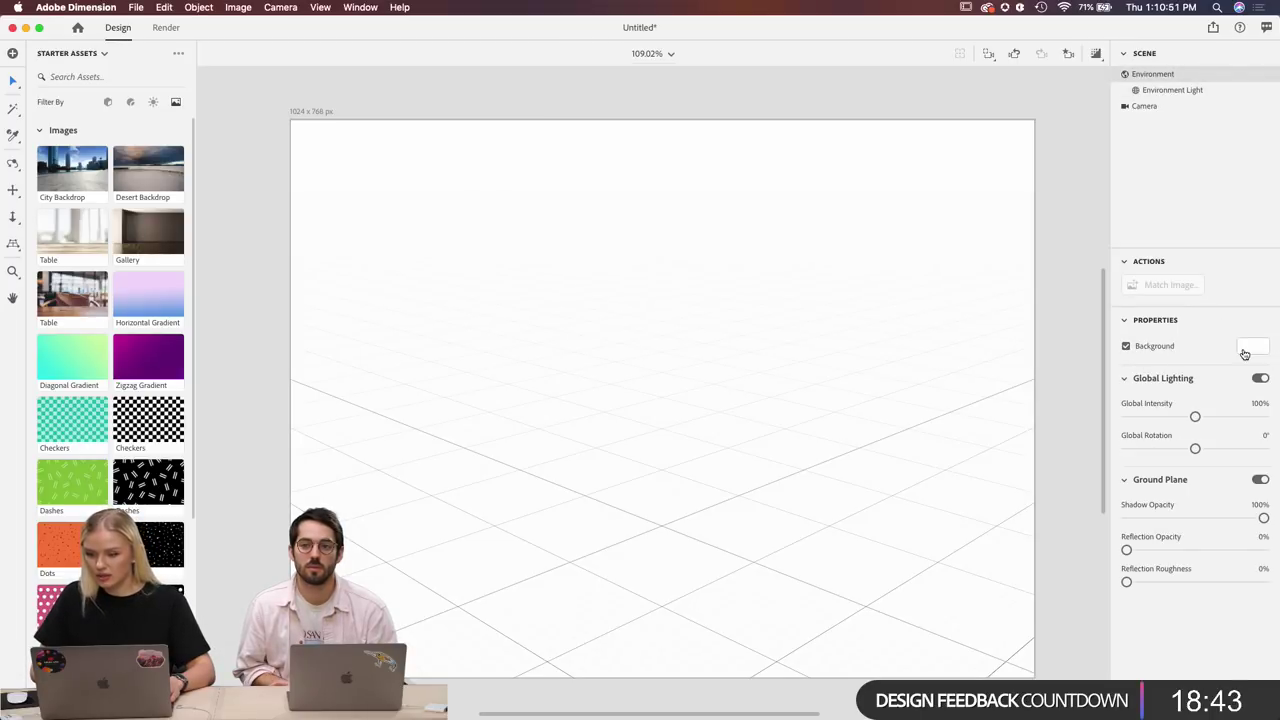
pyautogui.click(1255, 347)
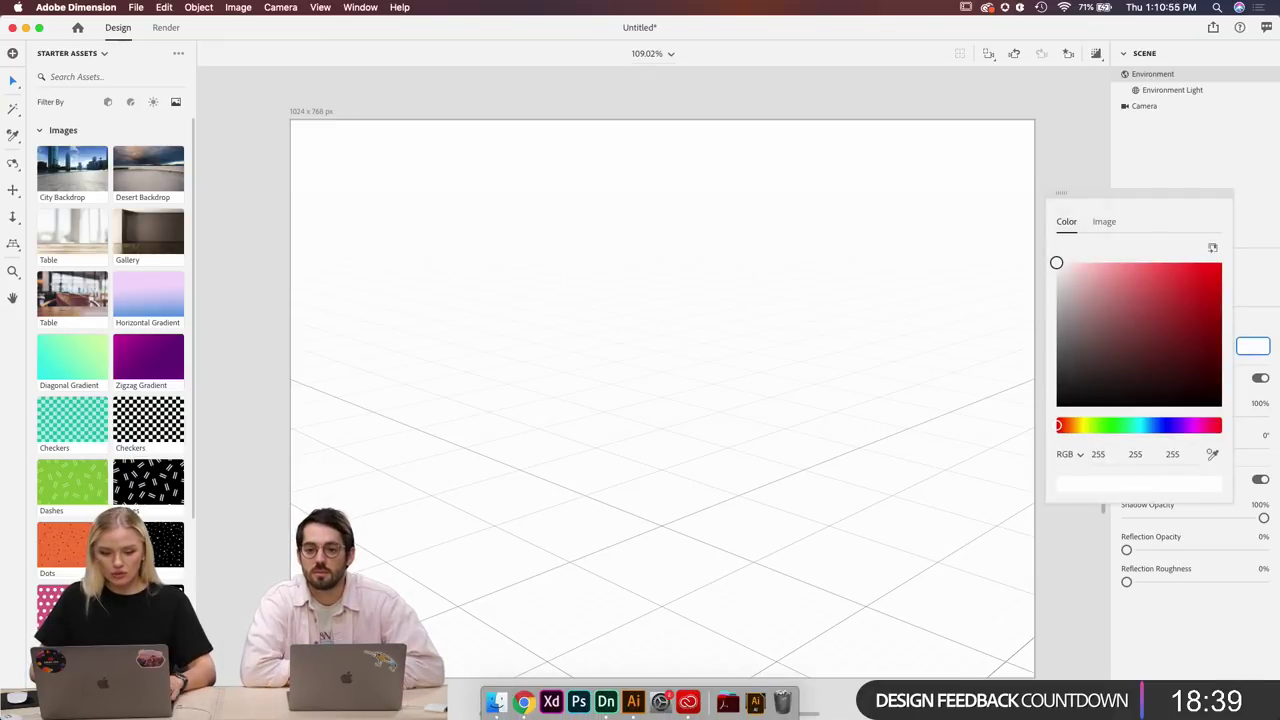
pyautogui.click(633, 702)
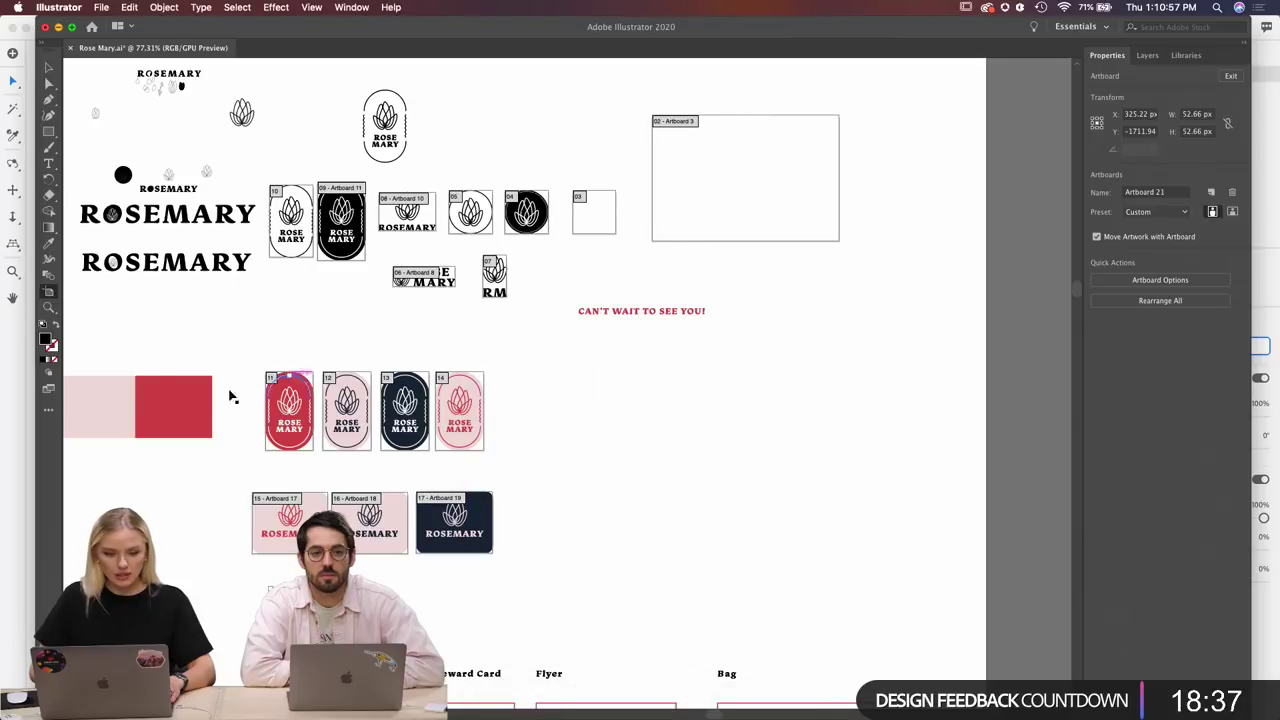
# Select the pale pink rectangle in Illustrator and view its fill colour, hex F2DDDD.
pyautogui.click(109, 417)
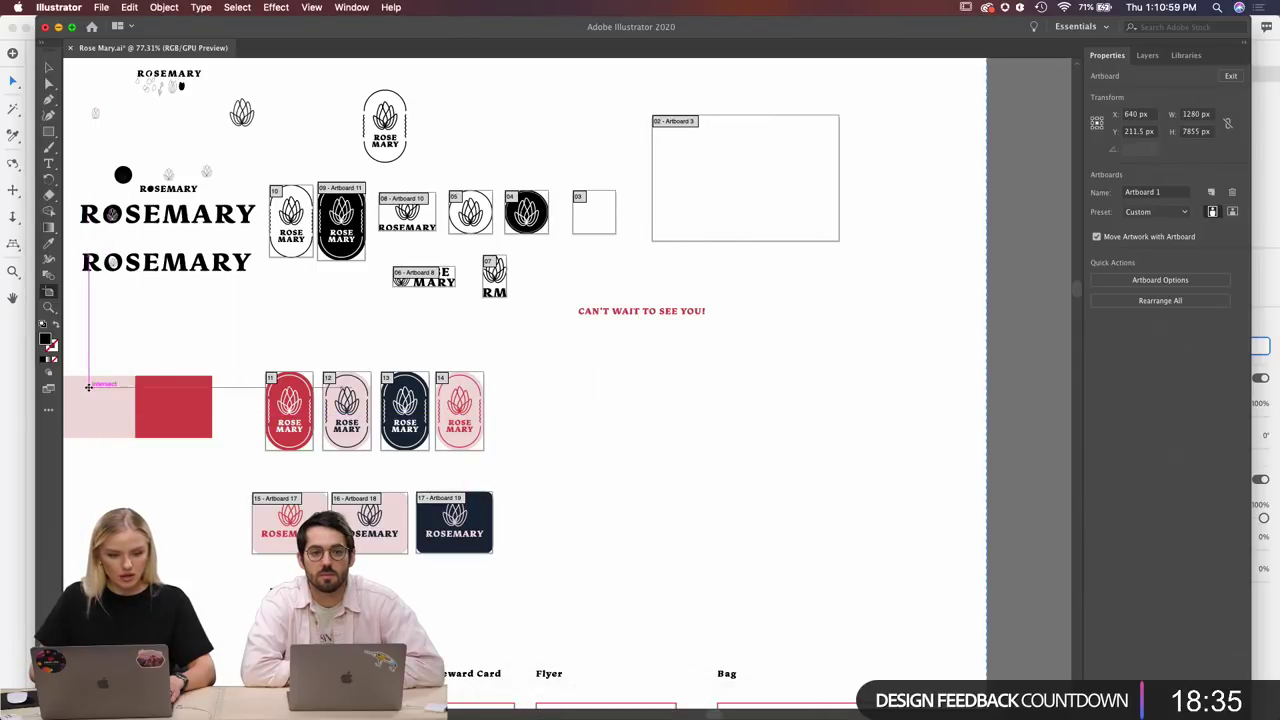
pyautogui.click(48, 67)
pyautogui.click(103, 418)
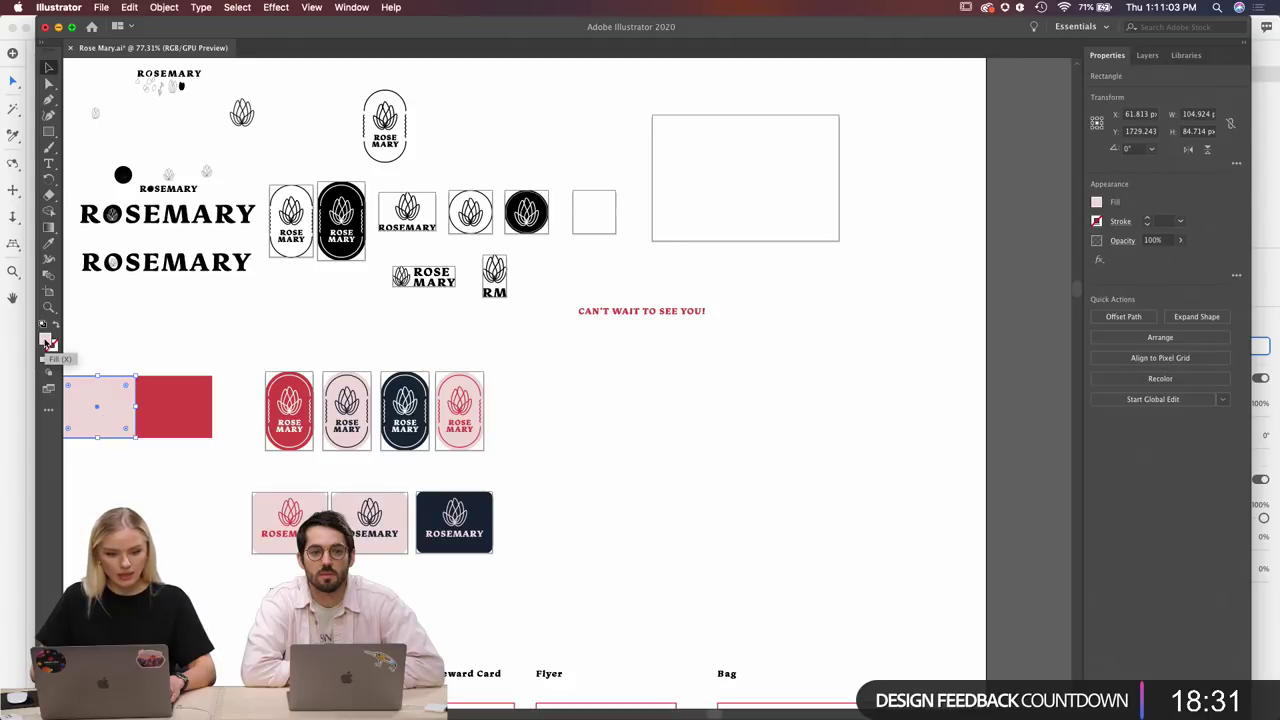
pyautogui.doubleClick(47, 341)
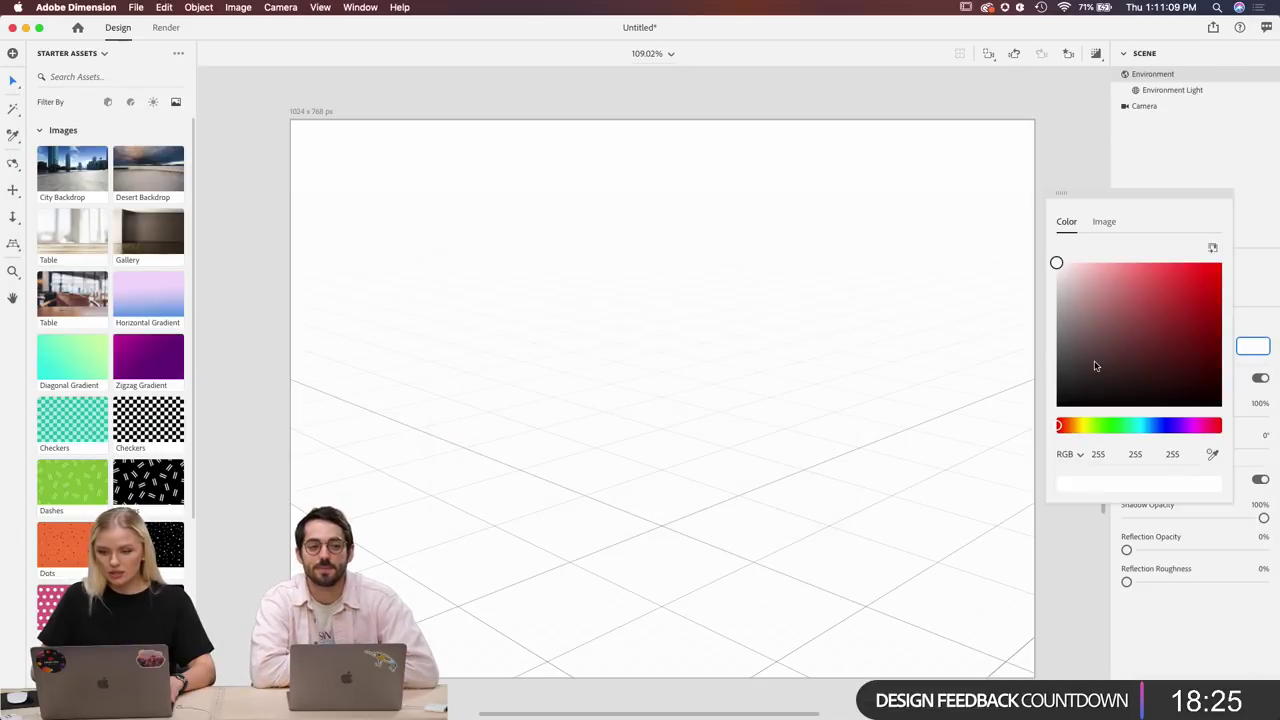
# Set the environment background colour to hex F2DDDD in Hex mode.
pyautogui.click(1081, 458)
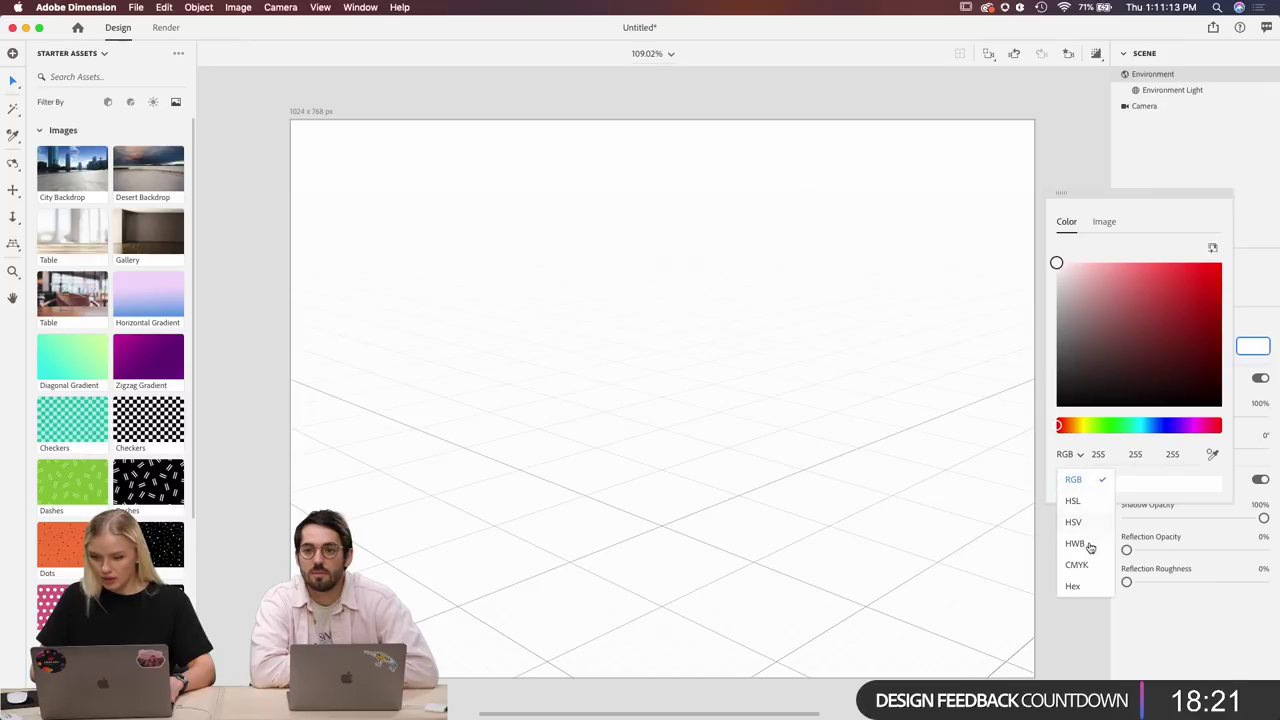
pyautogui.click(1088, 586)
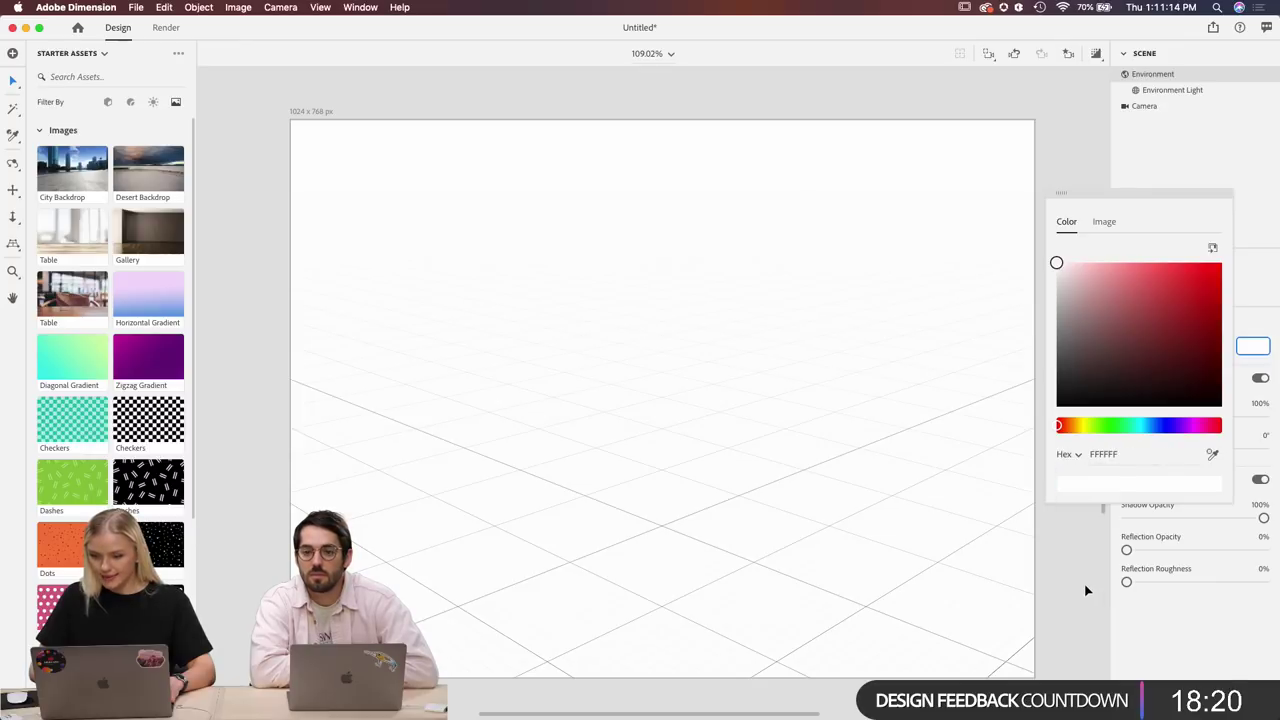
pyautogui.click(1142, 456)
pyautogui.write('F2DDDD')
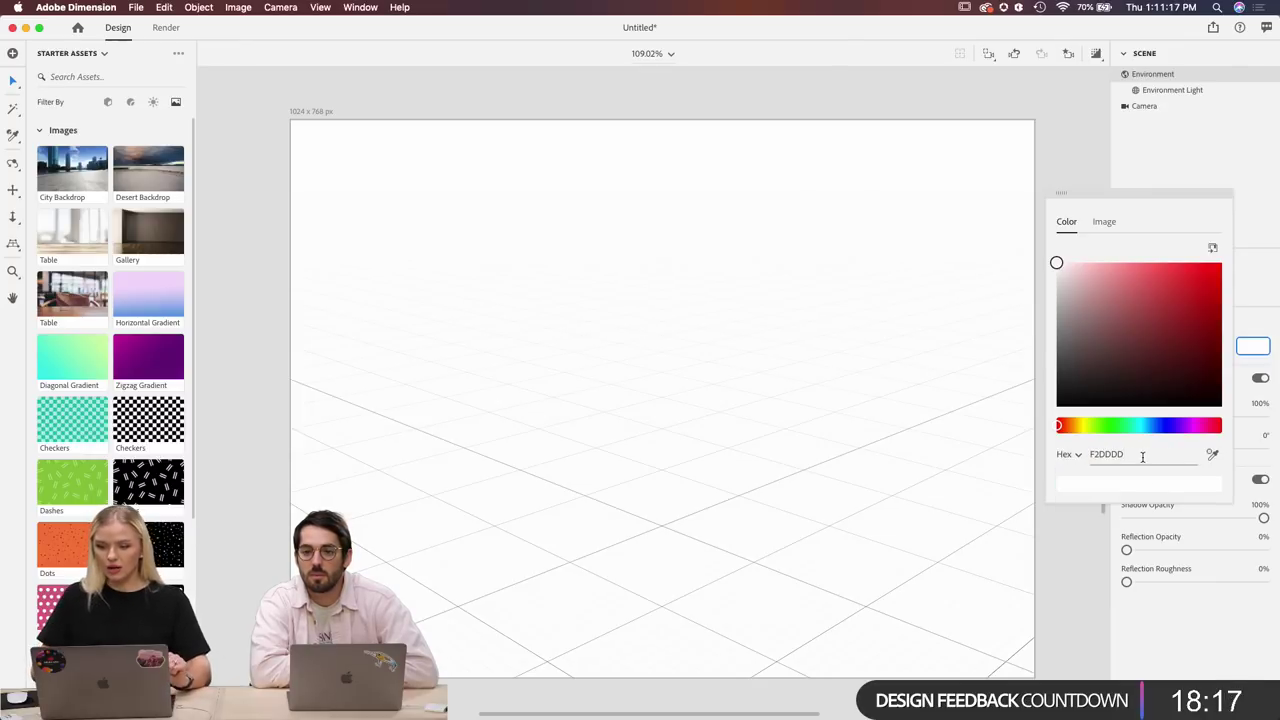
pyautogui.press('Return')
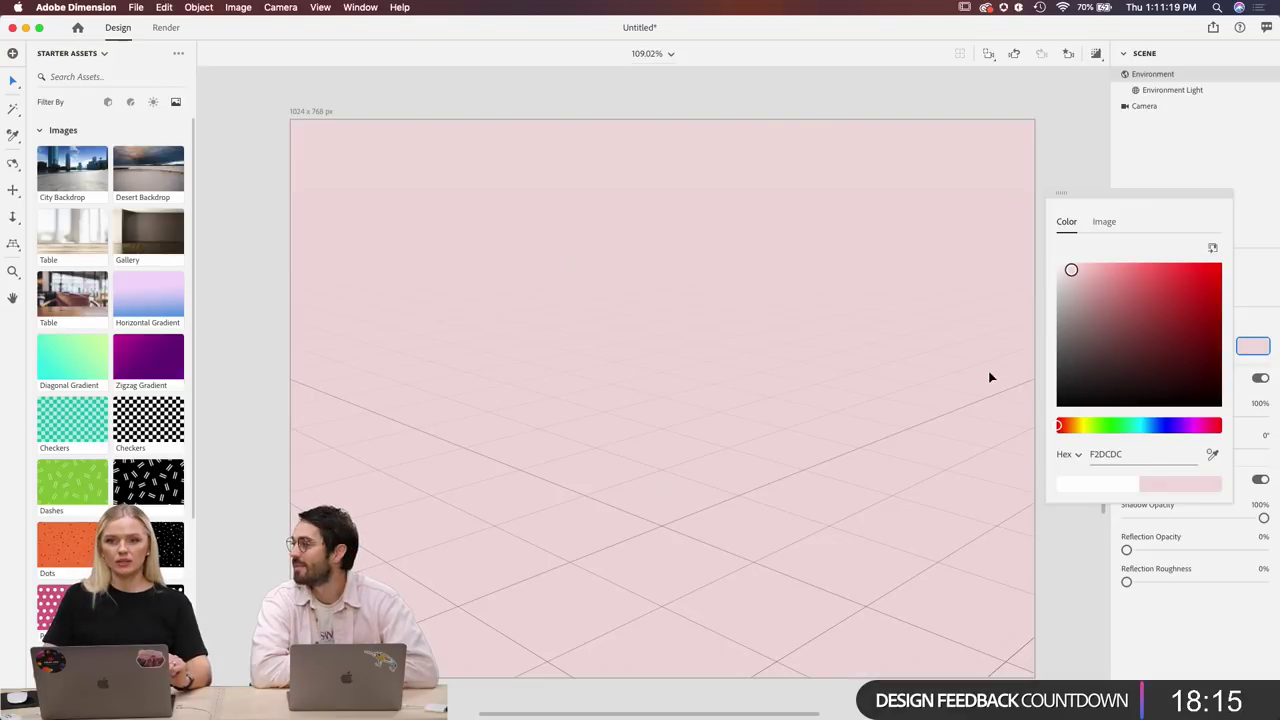
pyautogui.click(1266, 302)
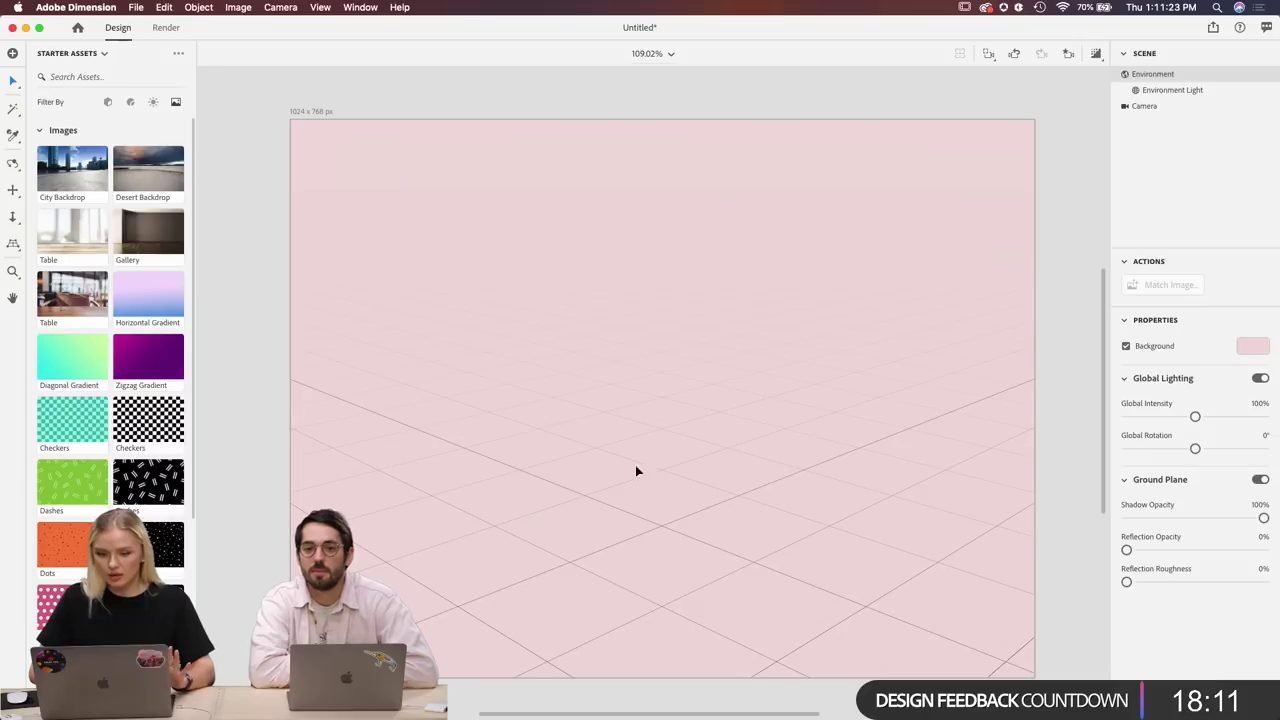
pyautogui.scroll(-3, 605, 492)
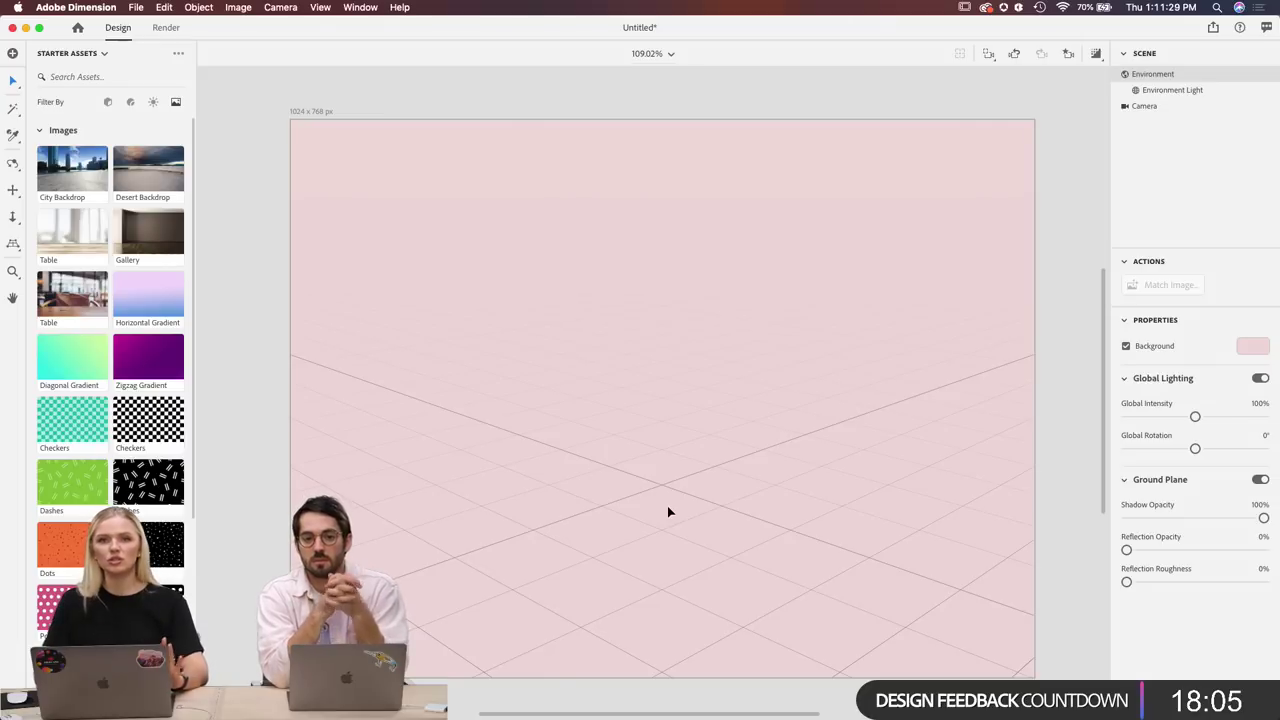
pyautogui.scroll(5, 669, 512)
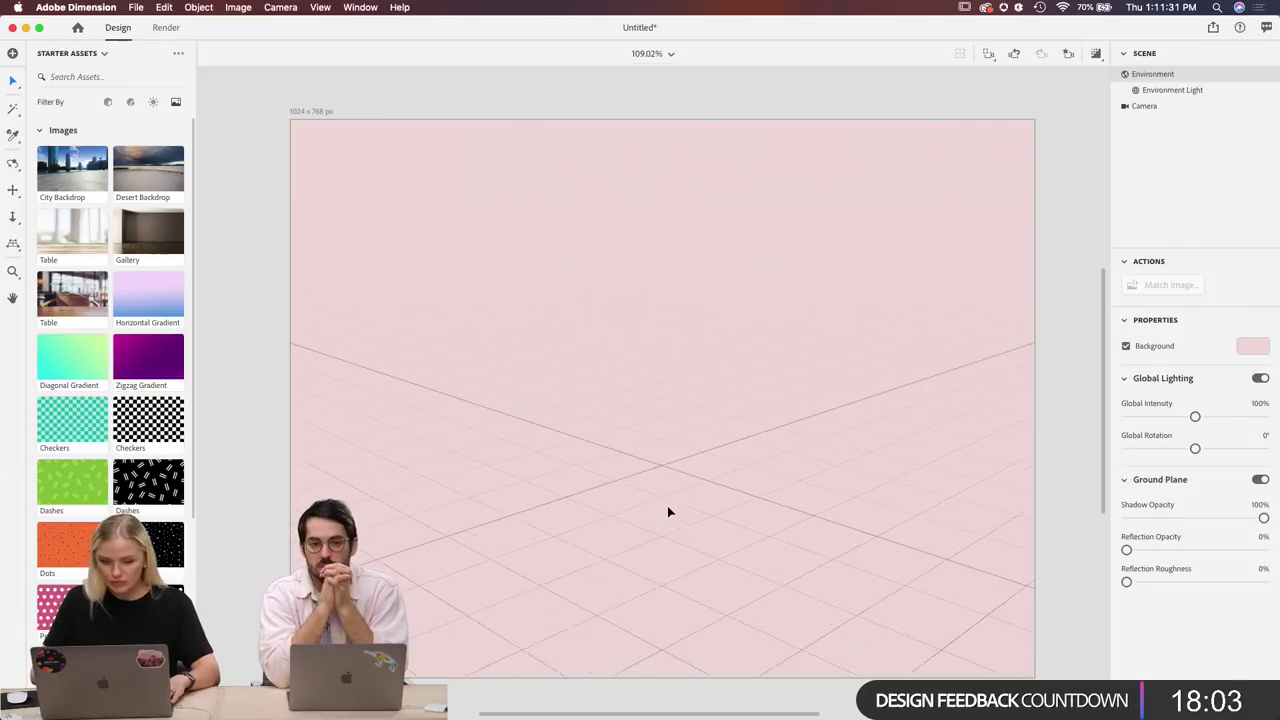
pyautogui.scroll(-5, 669, 512)
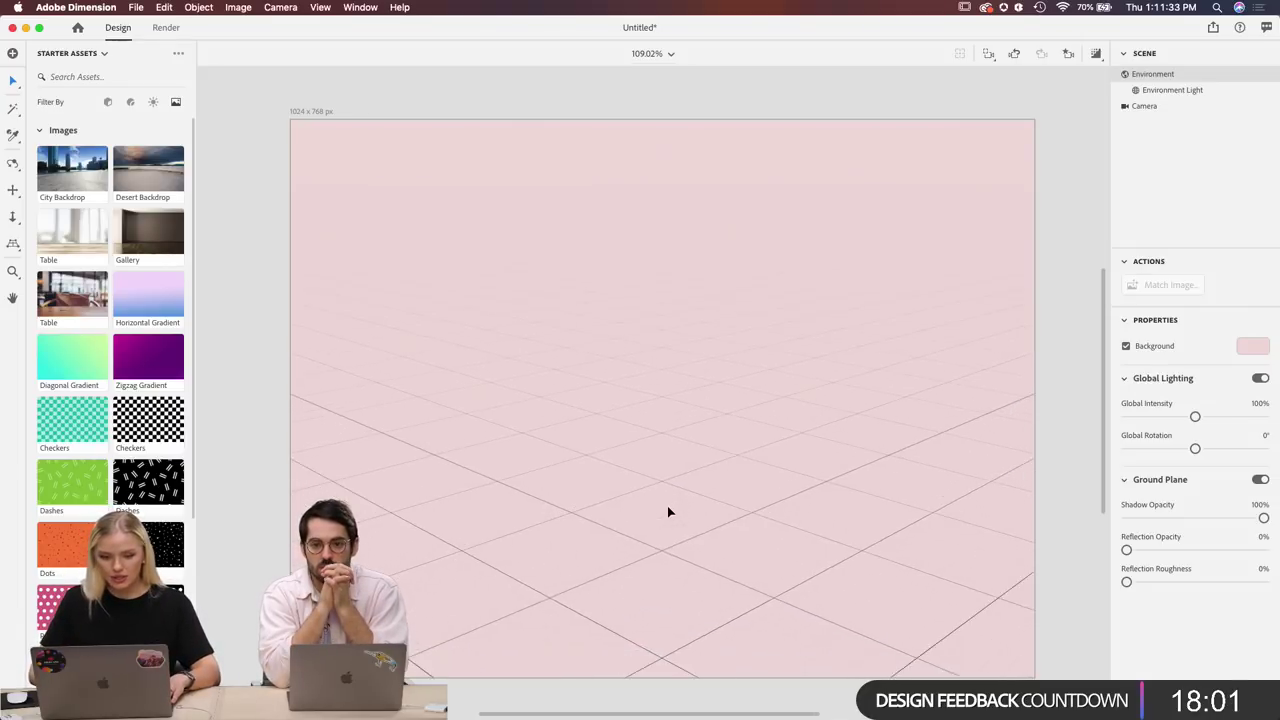
# Drag a Cube Box from the 3D model starter assets into the middle of the scene.
pyautogui.click(129, 102)
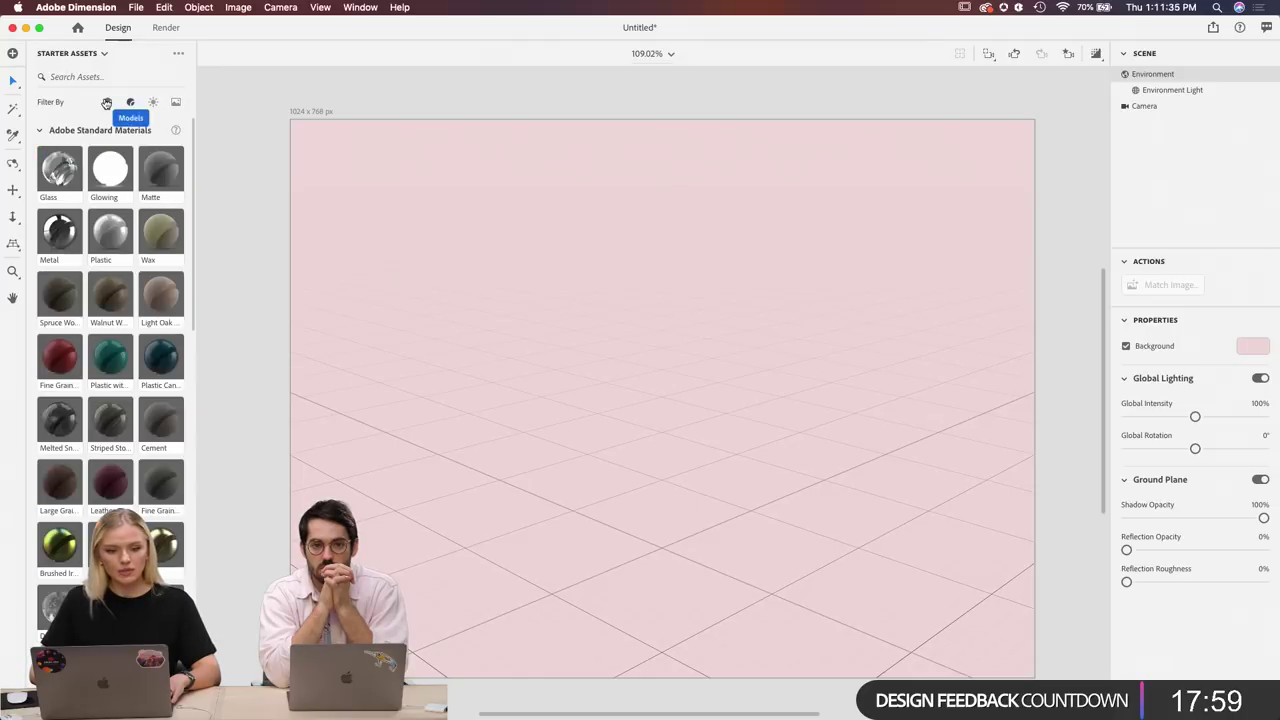
pyautogui.click(107, 102)
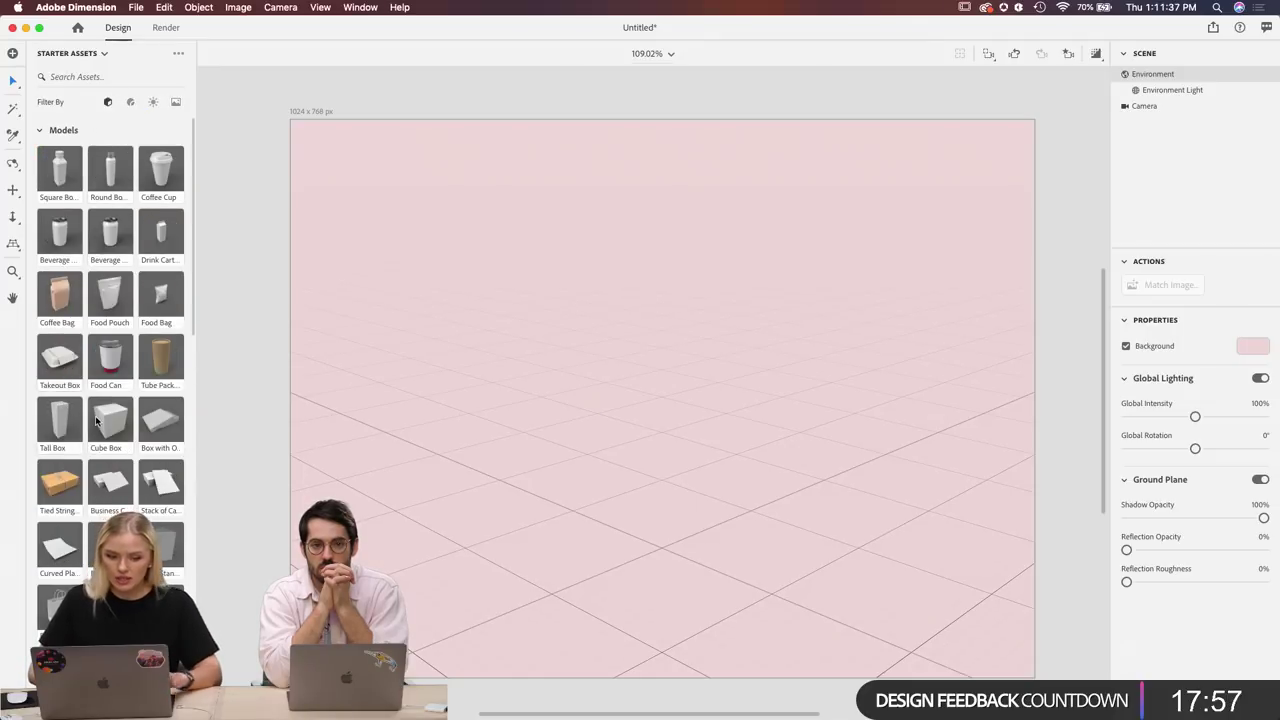
pyautogui.scroll(-2, 100, 380)
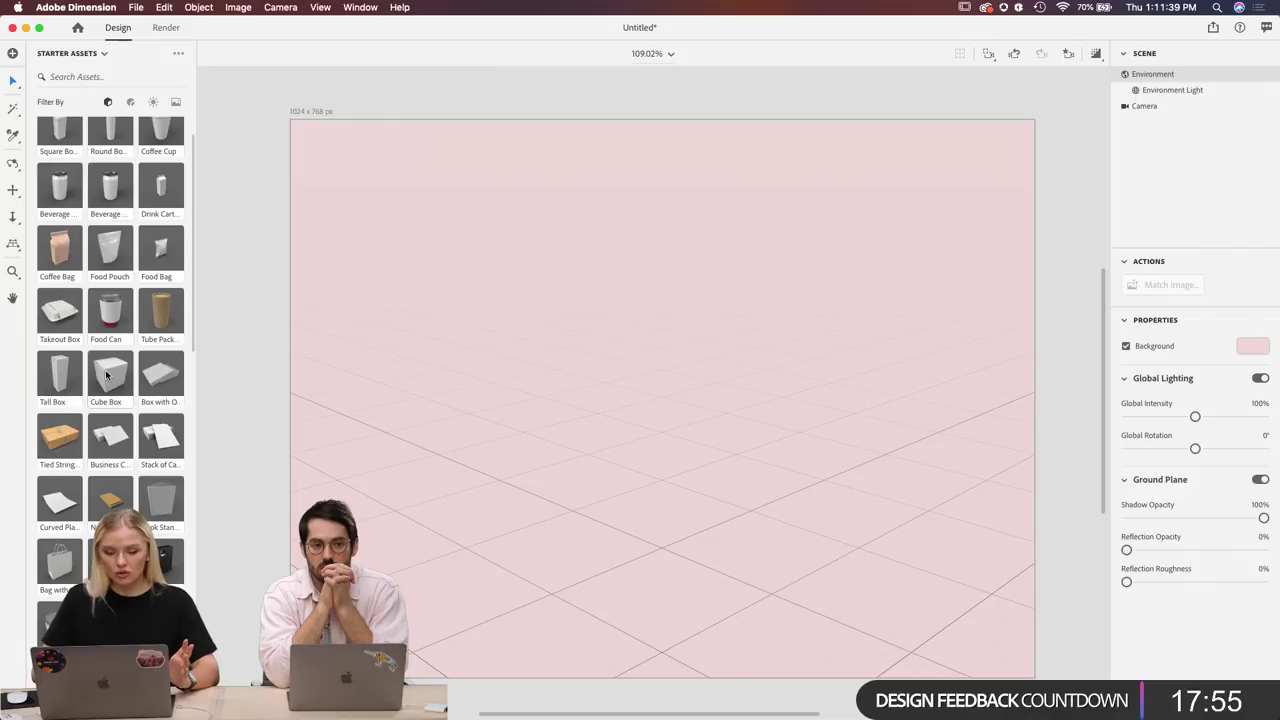
pyautogui.moveTo(107, 375); pyautogui.dragTo(668, 517)
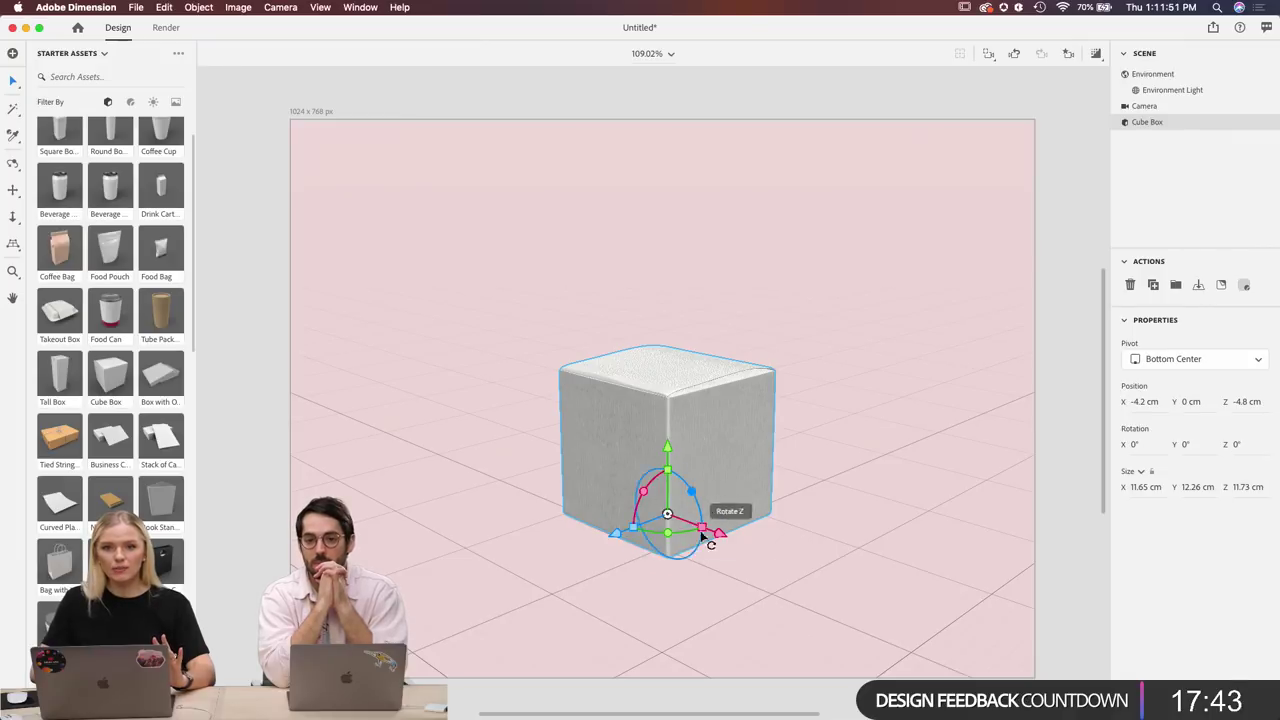
pyautogui.scroll(5, 688, 560)
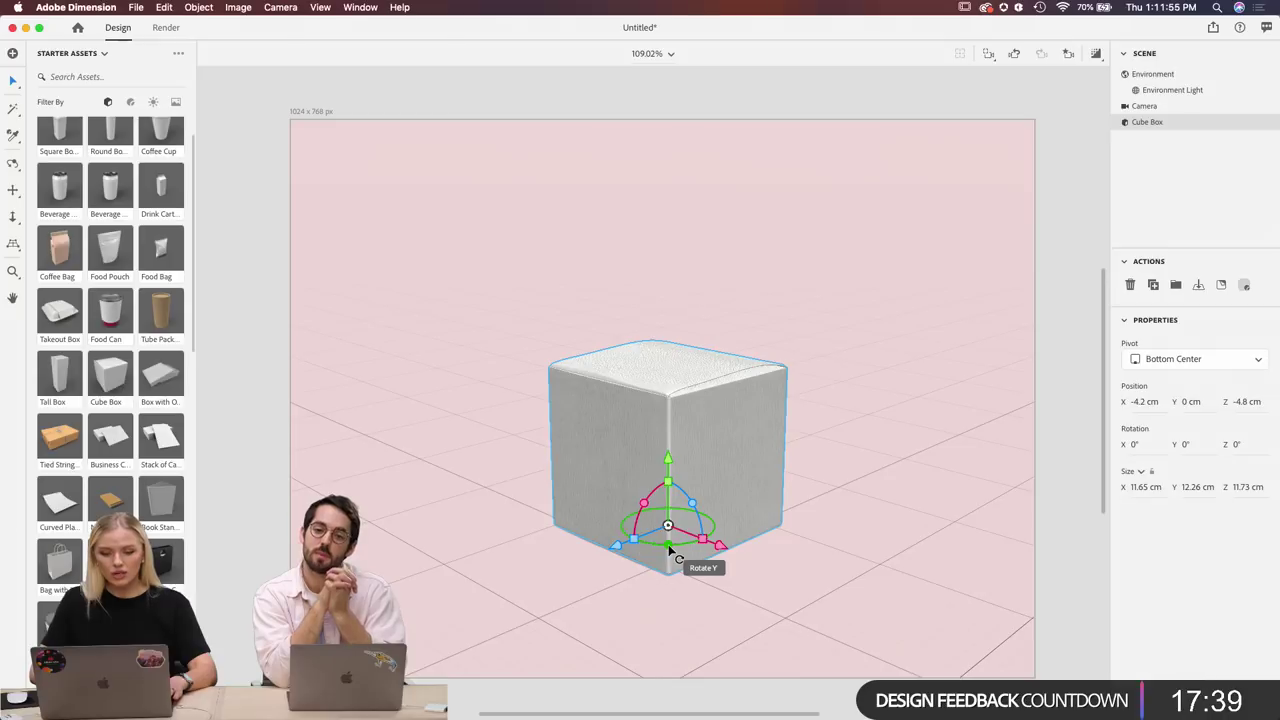
pyautogui.moveTo(670, 549)
pyautogui.mouseDown()
pyautogui.moveTo(709, 554)
pyautogui.moveTo(651, 557)
pyautogui.moveTo(668, 562)
pyautogui.mouseUp()
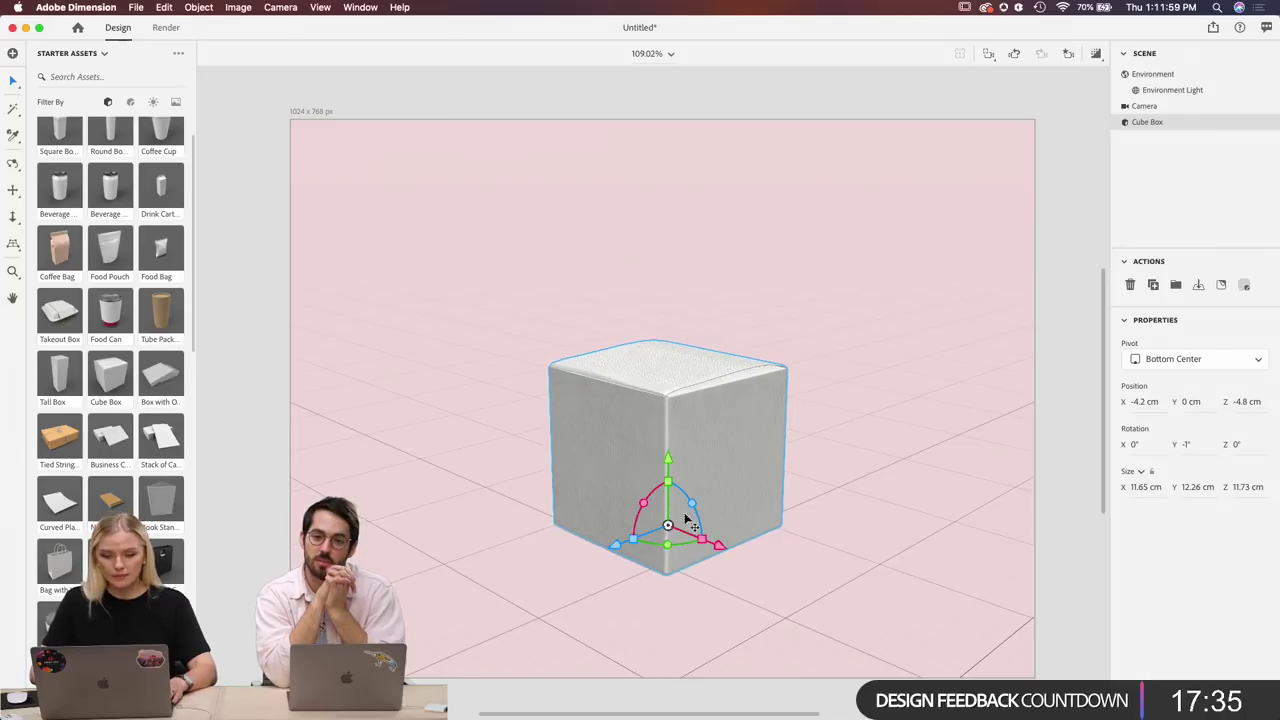
pyautogui.moveTo(691, 503); pyautogui.dragTo(688, 518)
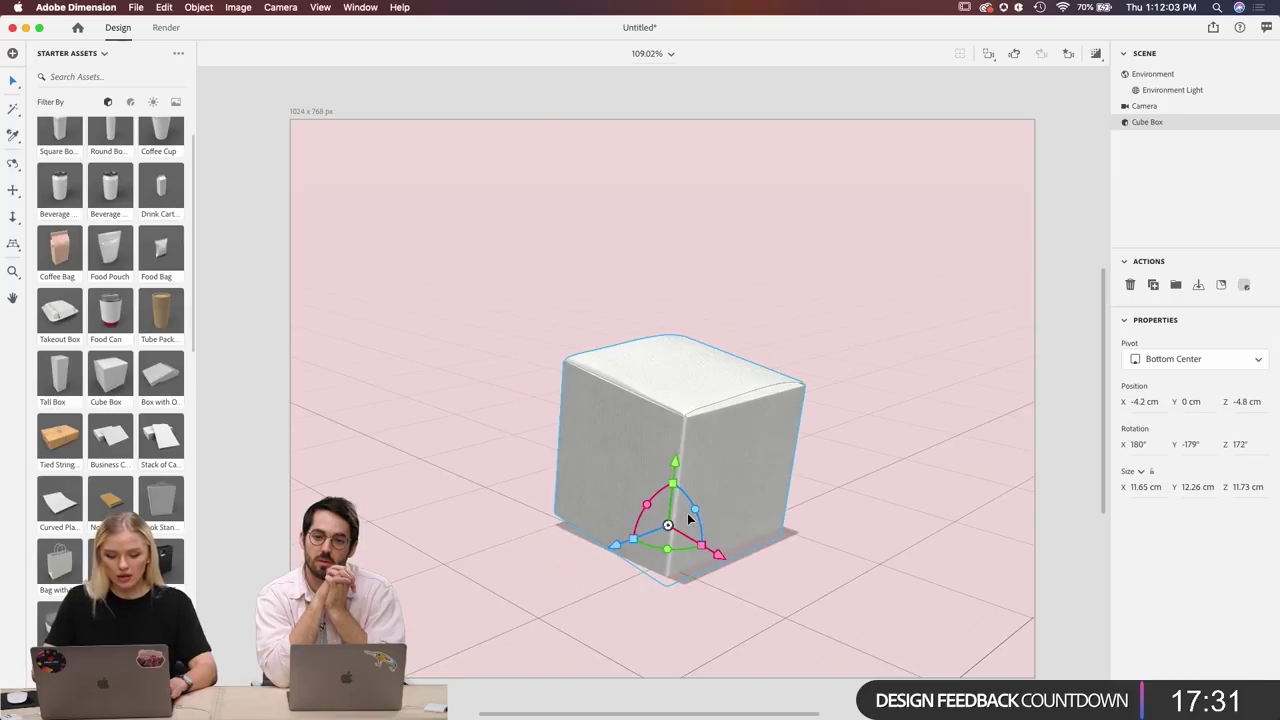
pyautogui.press('super+z')
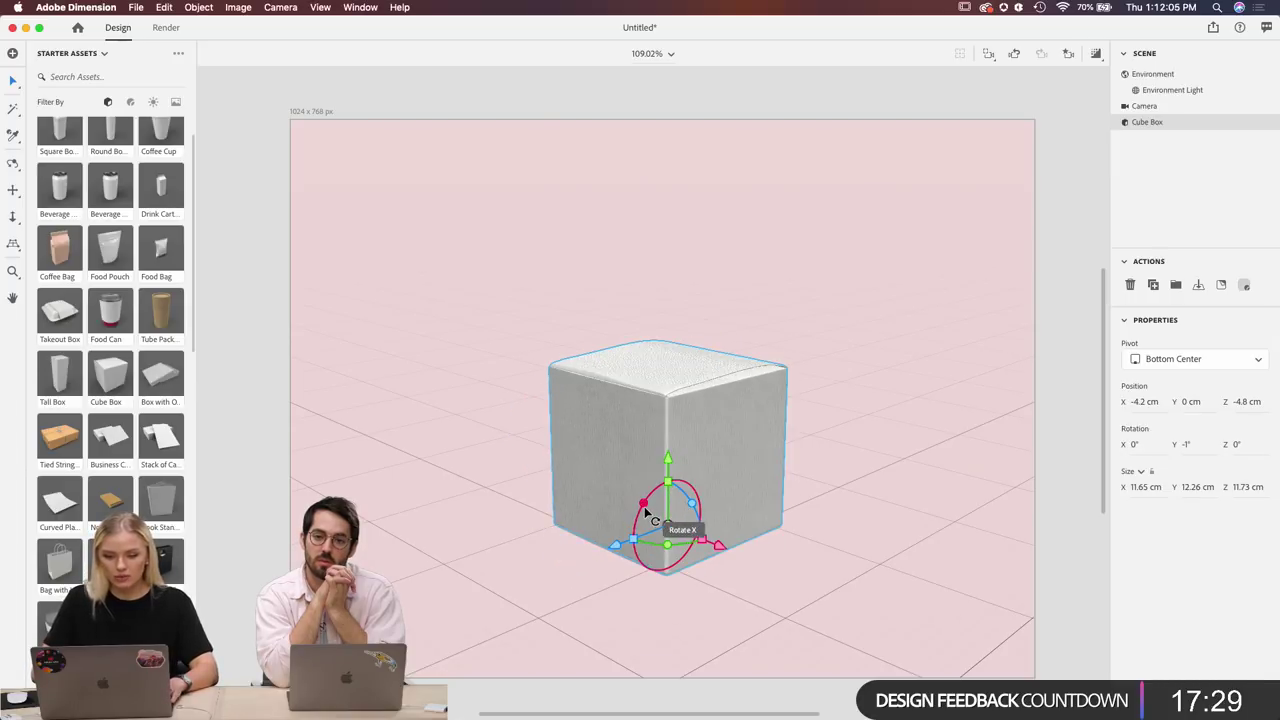
pyautogui.moveTo(643, 505)
pyautogui.mouseDown()
pyautogui.moveTo(630, 524)
pyautogui.moveTo(639, 517)
pyautogui.mouseUp()
pyautogui.press('super+z')
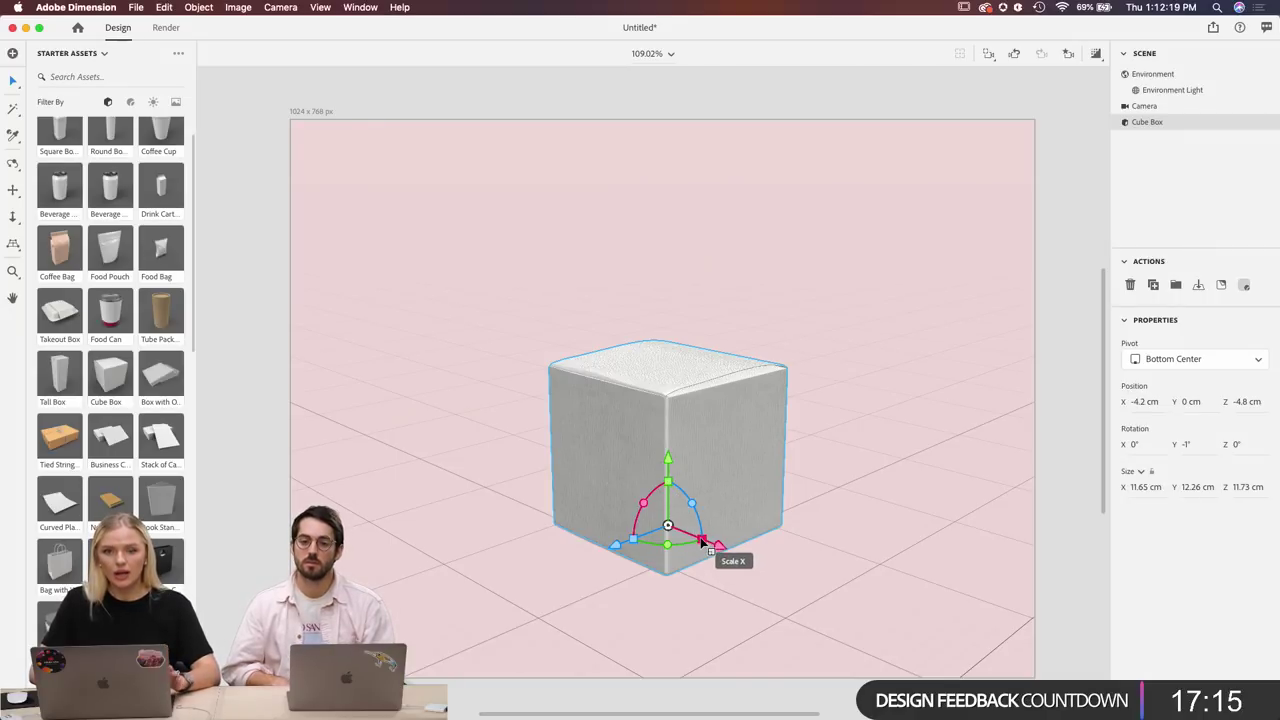
# Scale the Cube Box up to 15.68 × 16.51 × 15.79 cm and move it back-right.
pyautogui.moveTo(703, 541); pyautogui.dragTo(722, 563)
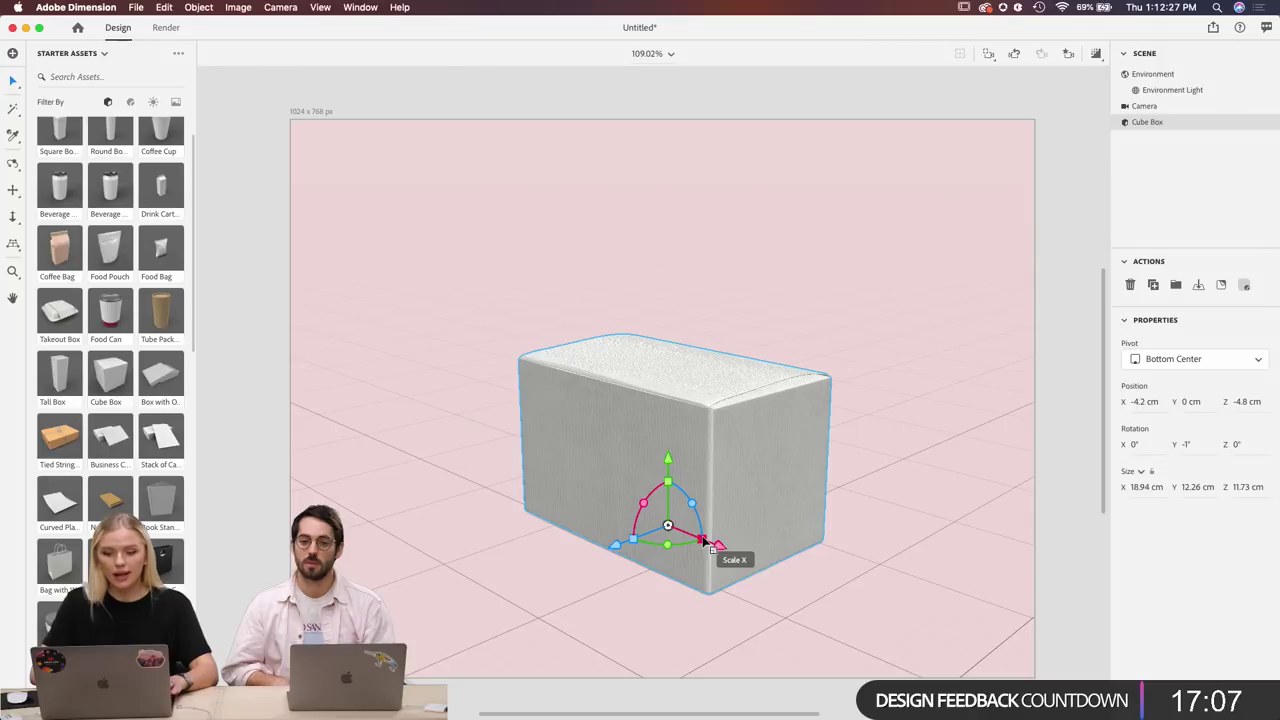
pyautogui.press('super+z')
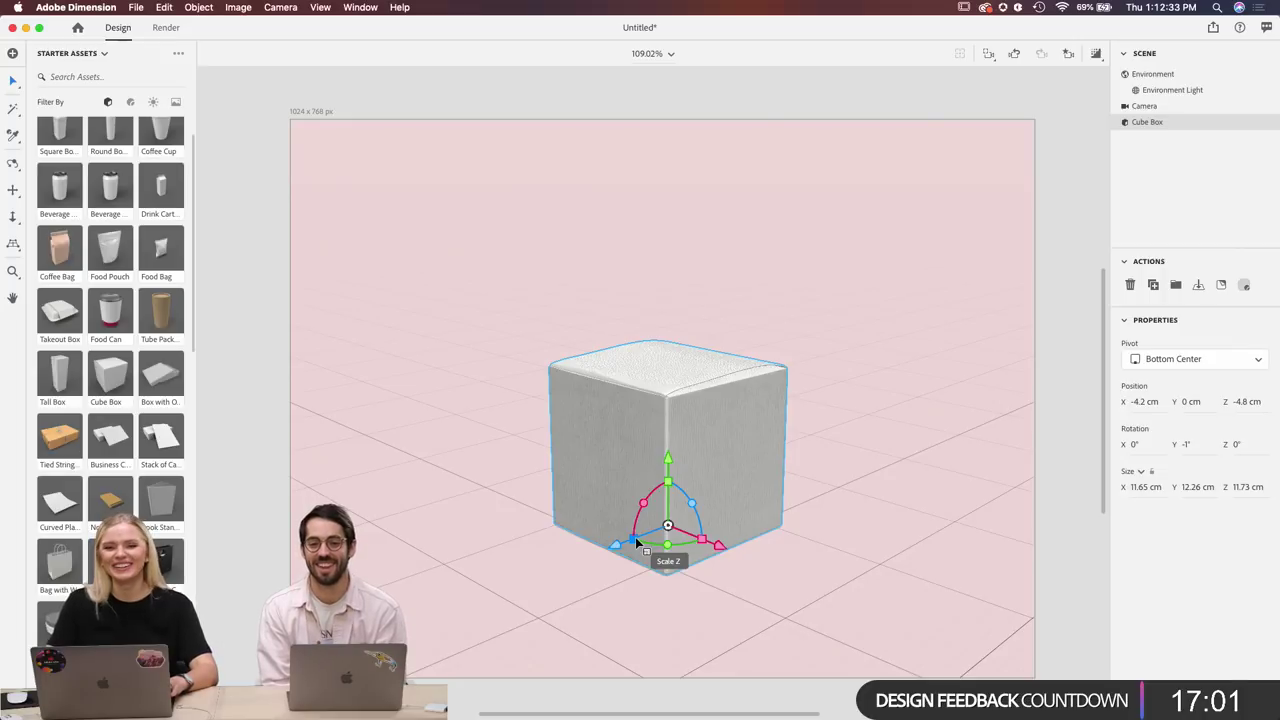
pyautogui.moveTo(636, 541)
pyautogui.mouseDown()
pyautogui.moveTo(568, 591)
pyautogui.moveTo(642, 550)
pyautogui.mouseUp()
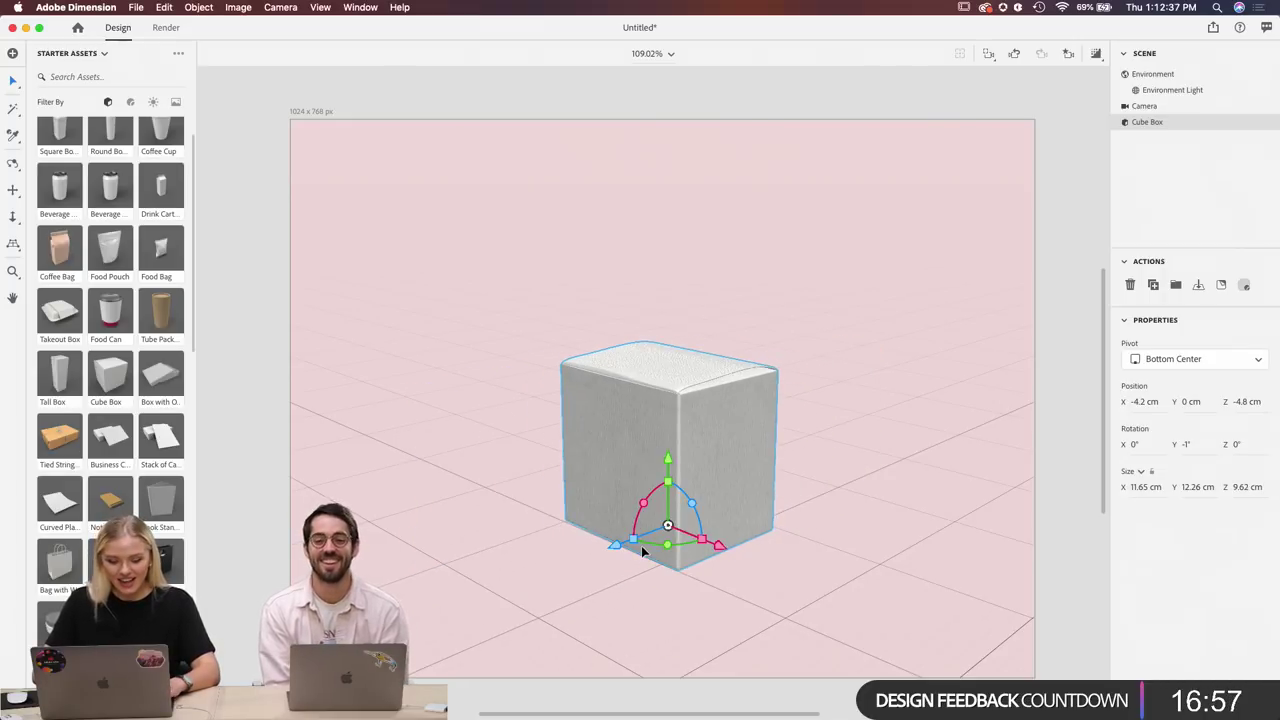
pyautogui.press('cmd+z')
pyautogui.moveTo(669, 484); pyautogui.dragTo(805, 392)
pyautogui.moveTo(779, 436); pyautogui.dragTo(780, 437)
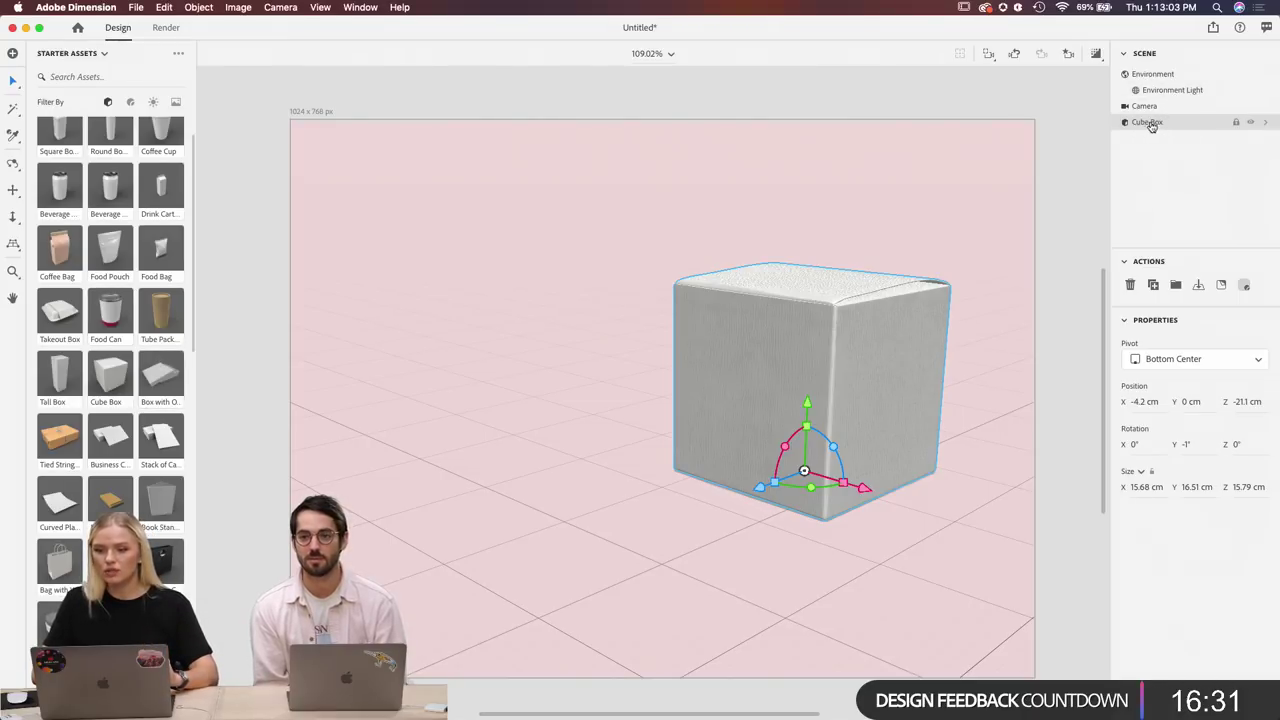
# Switch Box Material's Base Color from an image to a solid colour, then return to Illustrator.
pyautogui.click(1268, 123)
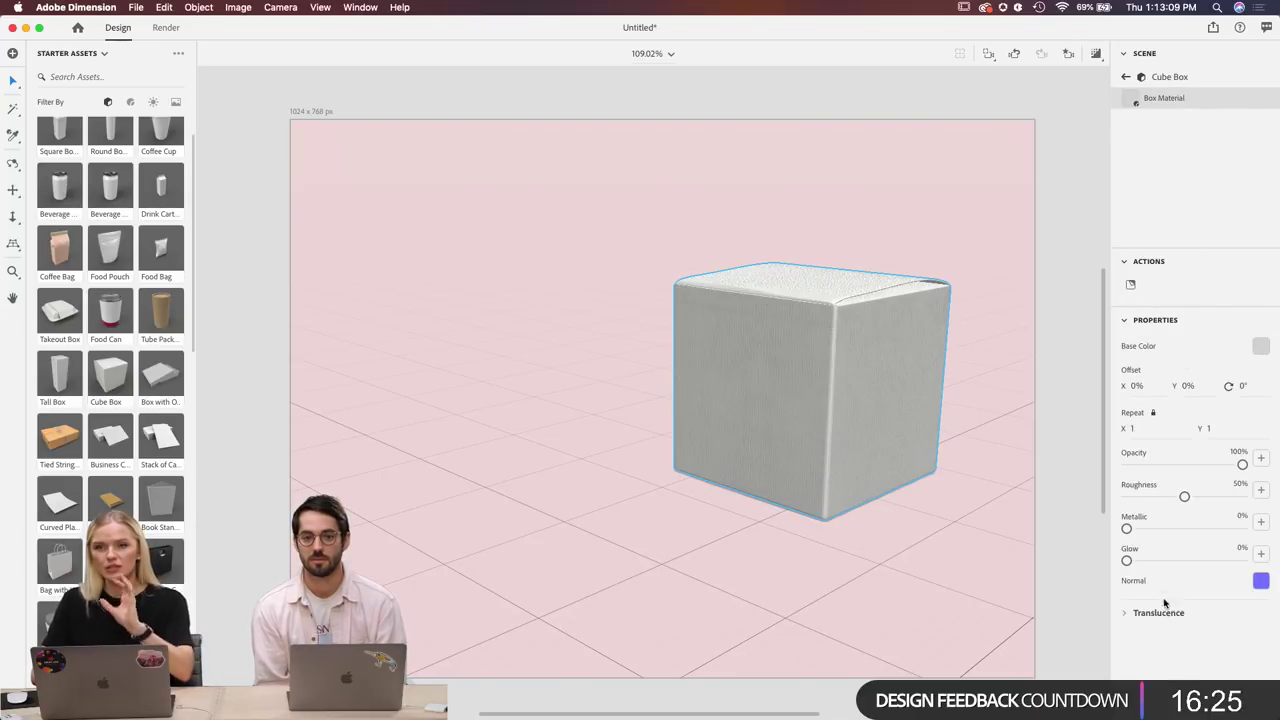
pyautogui.click(1261, 347)
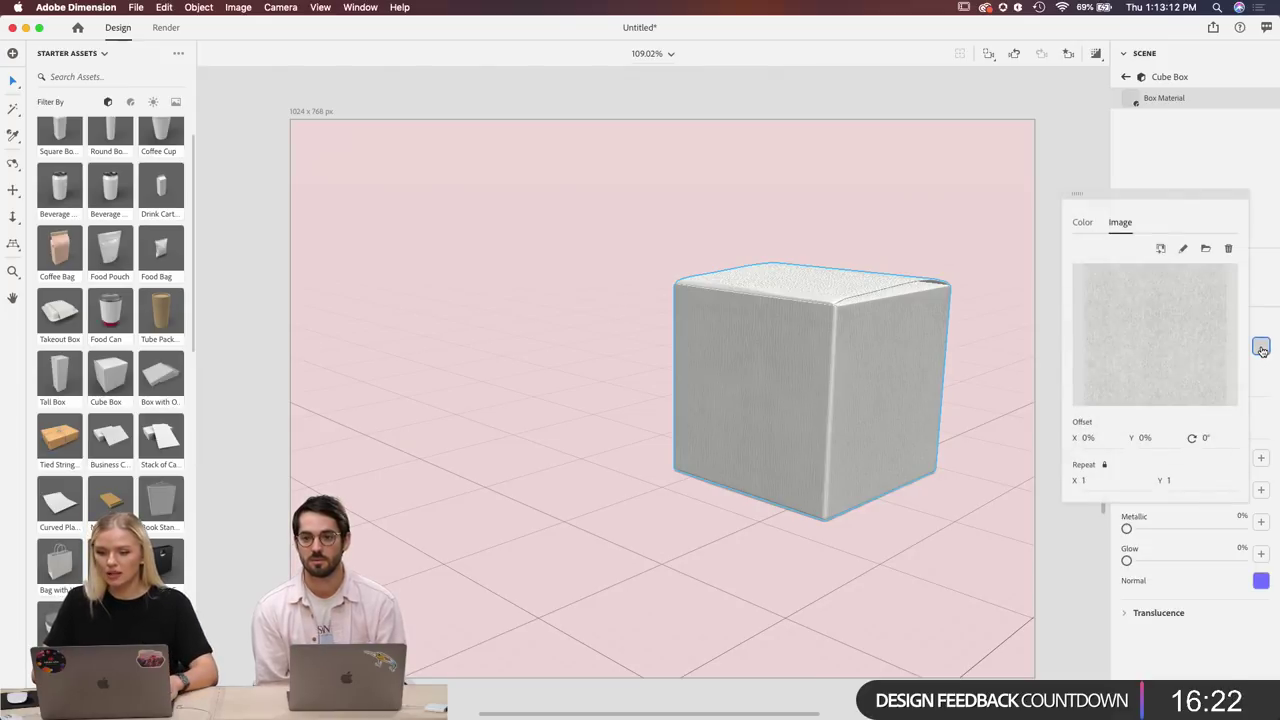
pyautogui.click(1082, 222)
pyautogui.moveTo(633, 712)
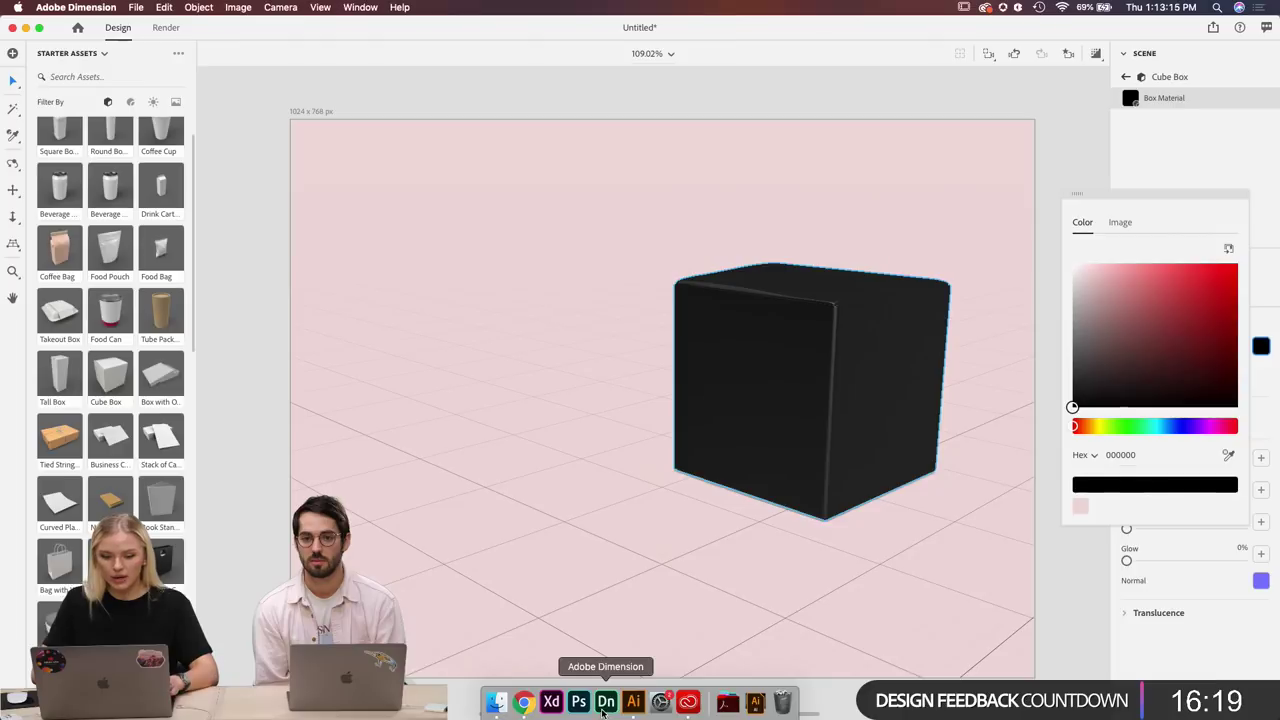
pyautogui.click(632, 703)
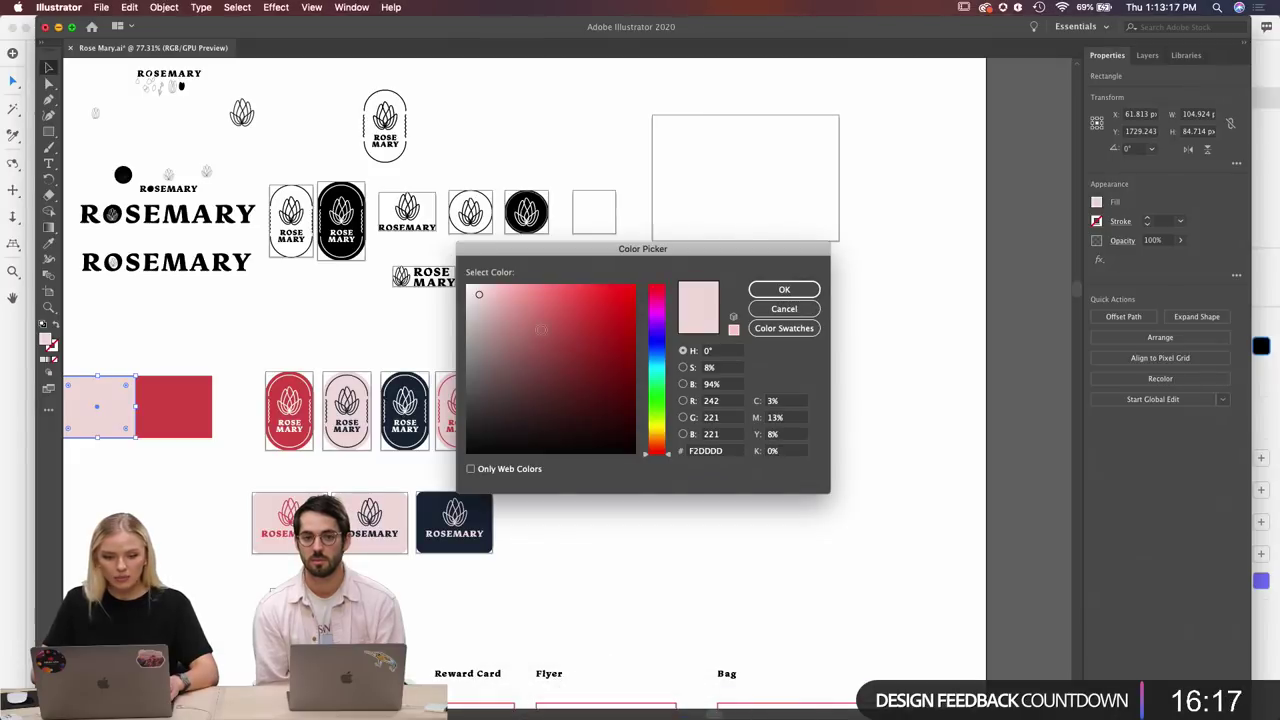
# Read and copy the navy rectangle's fill hex 192738 in Illustrator, then return to Dimension.
pyautogui.click(776, 309)
pyautogui.hscroll(-3, 236, 365)
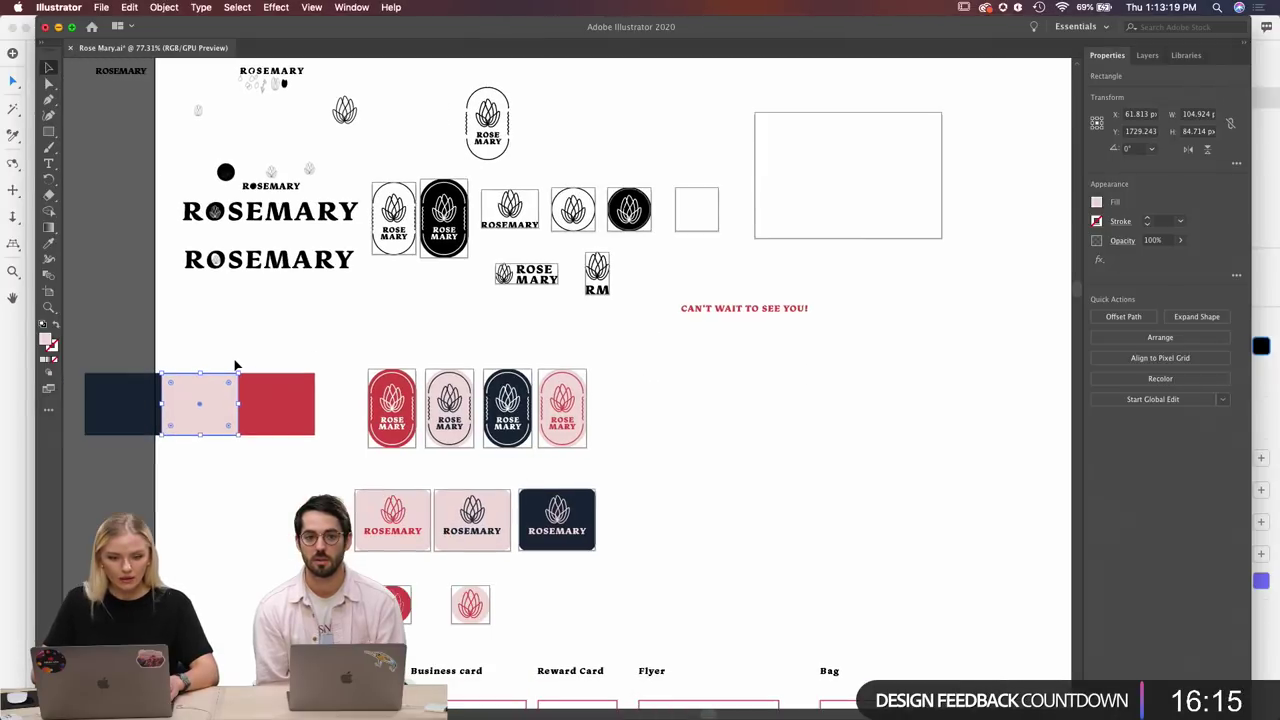
pyautogui.click(120, 404)
pyautogui.doubleClick(45, 342)
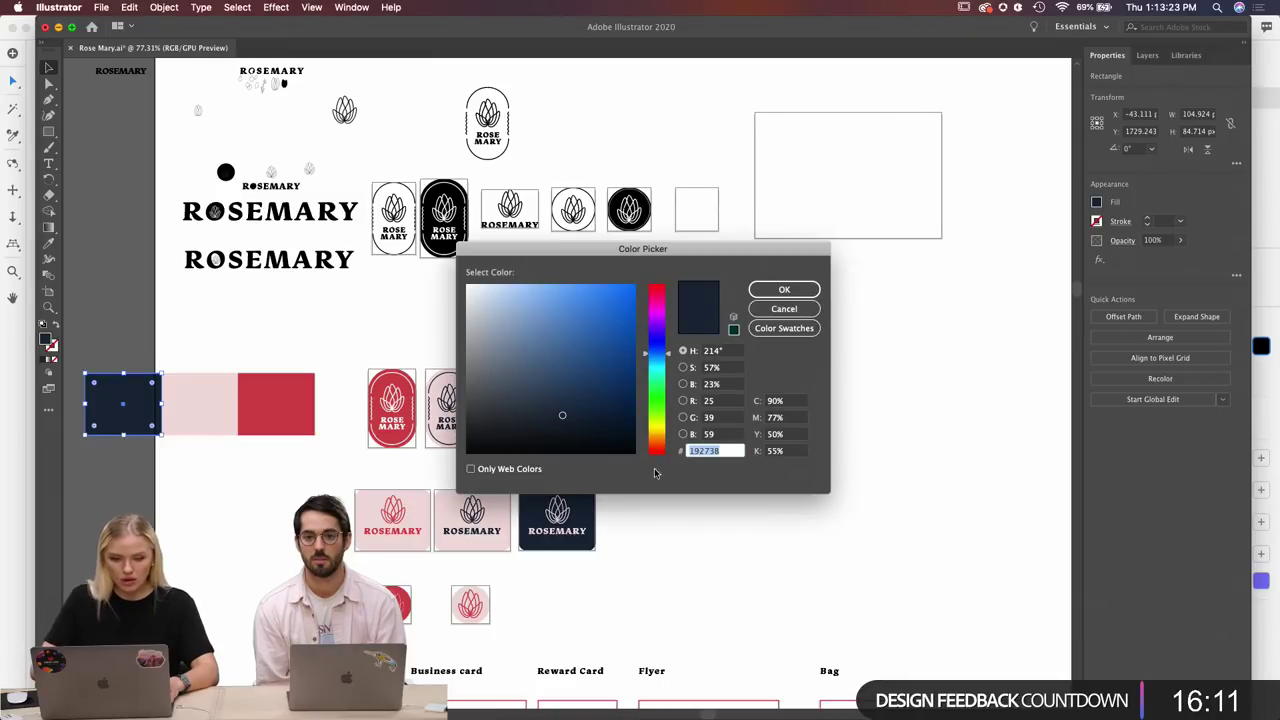
pyautogui.press('super+Tab')
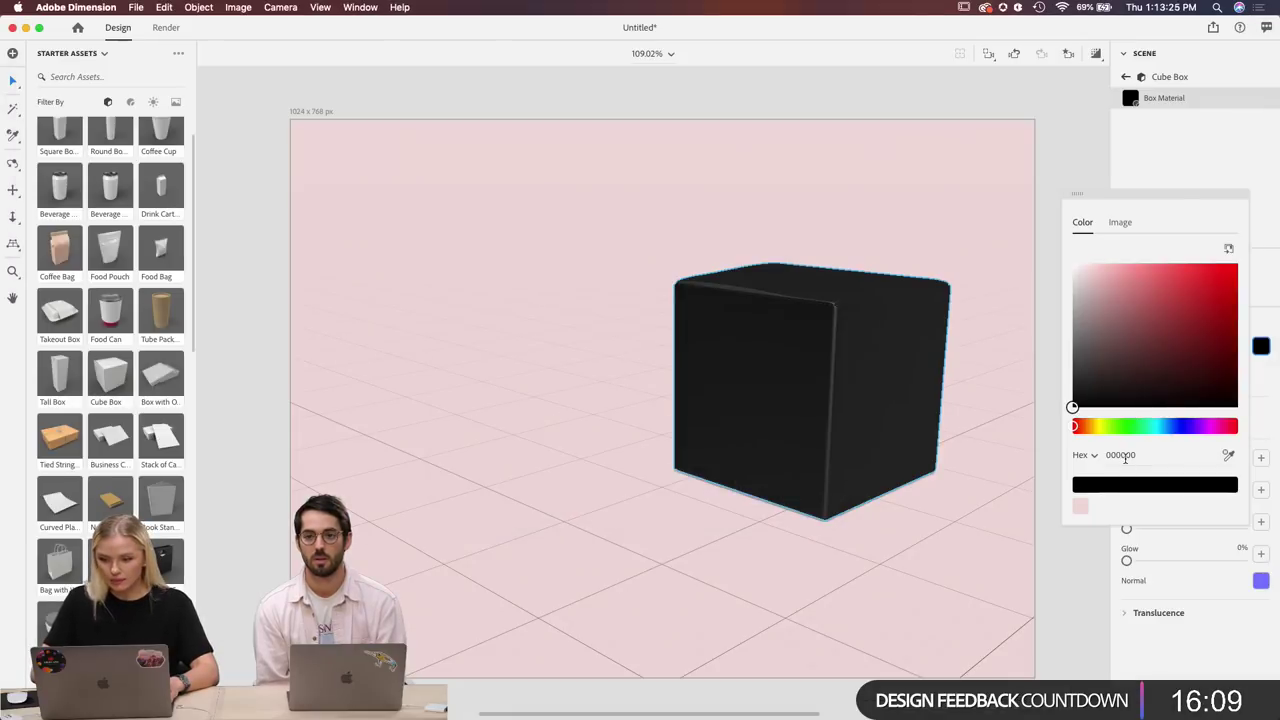
# Replace the Box Material base colour hex 000000 with navy 192738.
pyautogui.doubleClick(1122, 455)
pyautogui.write('192738')
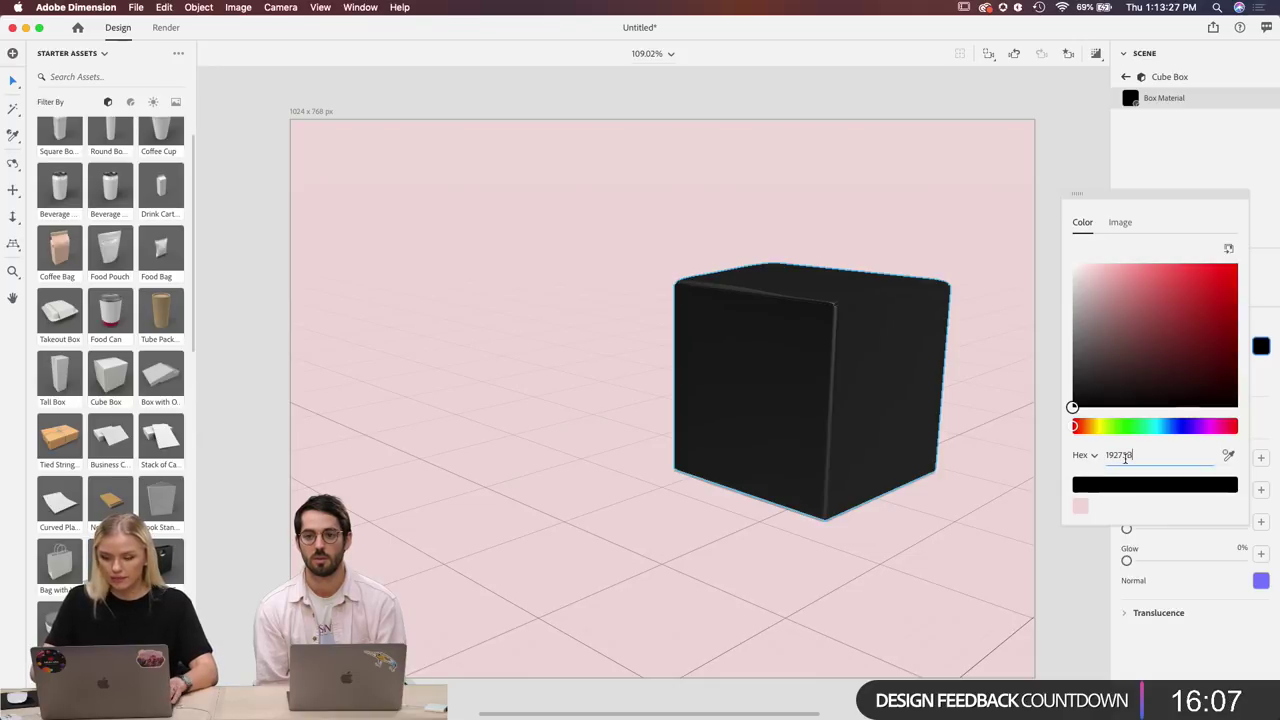
pyautogui.press('Return')
pyautogui.click(1261, 281)
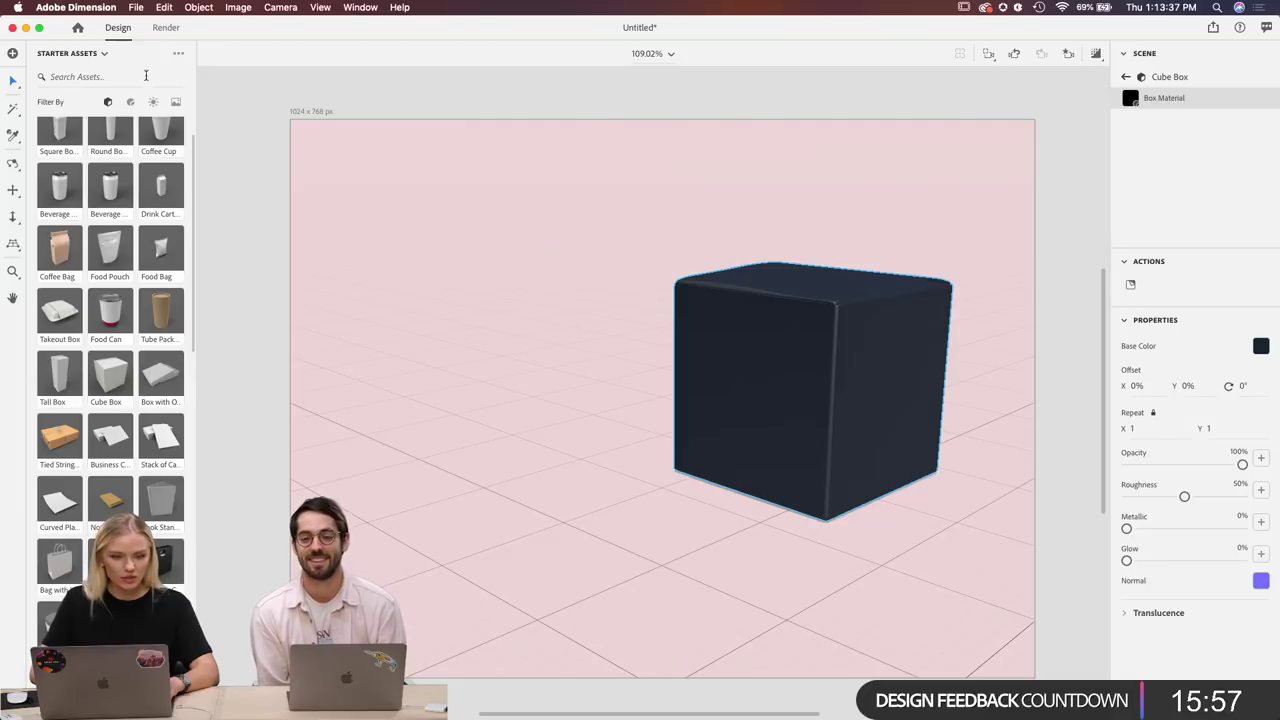
pyautogui.click(130, 101)
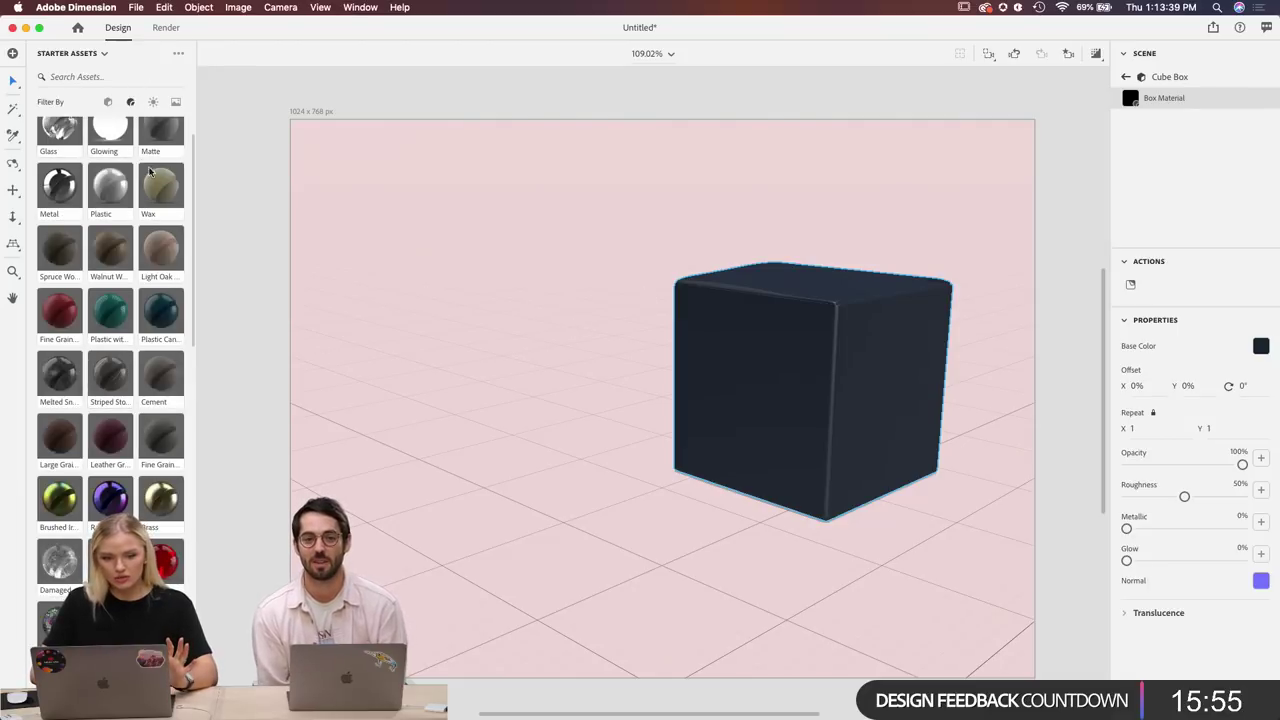
pyautogui.scroll(2, 107, 500)
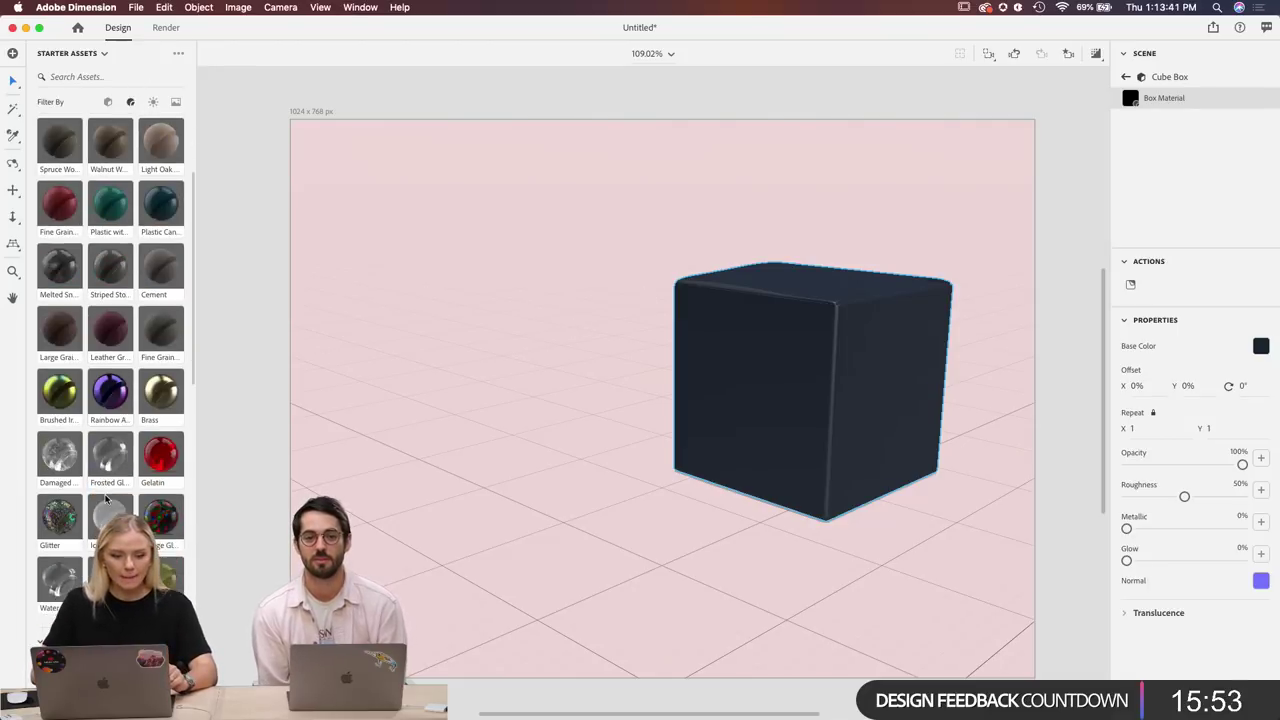
pyautogui.click(107, 102)
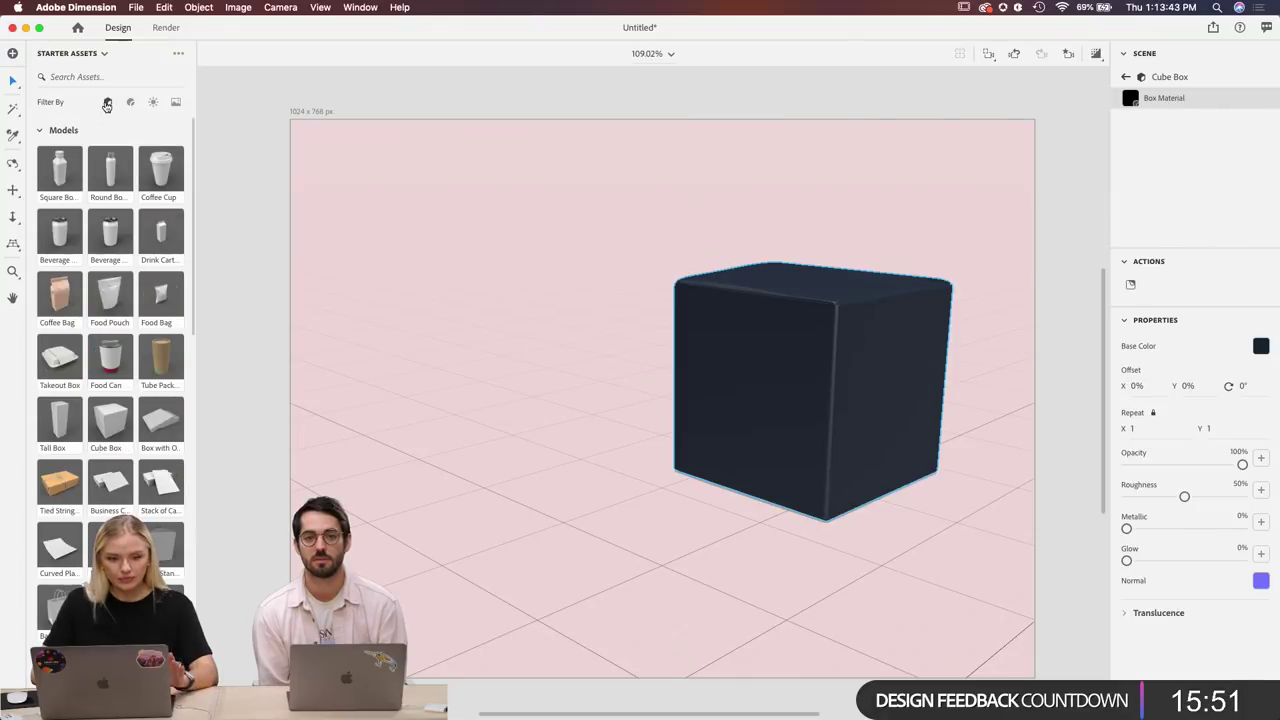
pyautogui.scroll(-15, 122, 316)
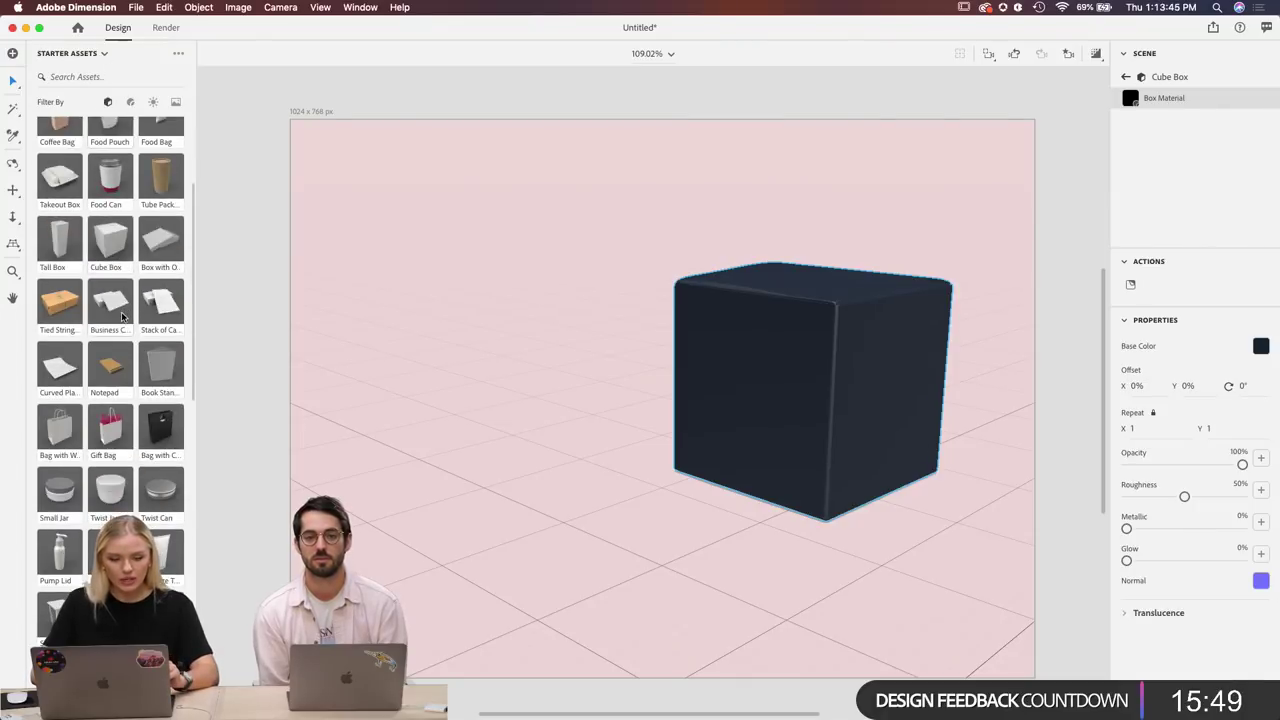
pyautogui.scroll(-10, 122, 316)
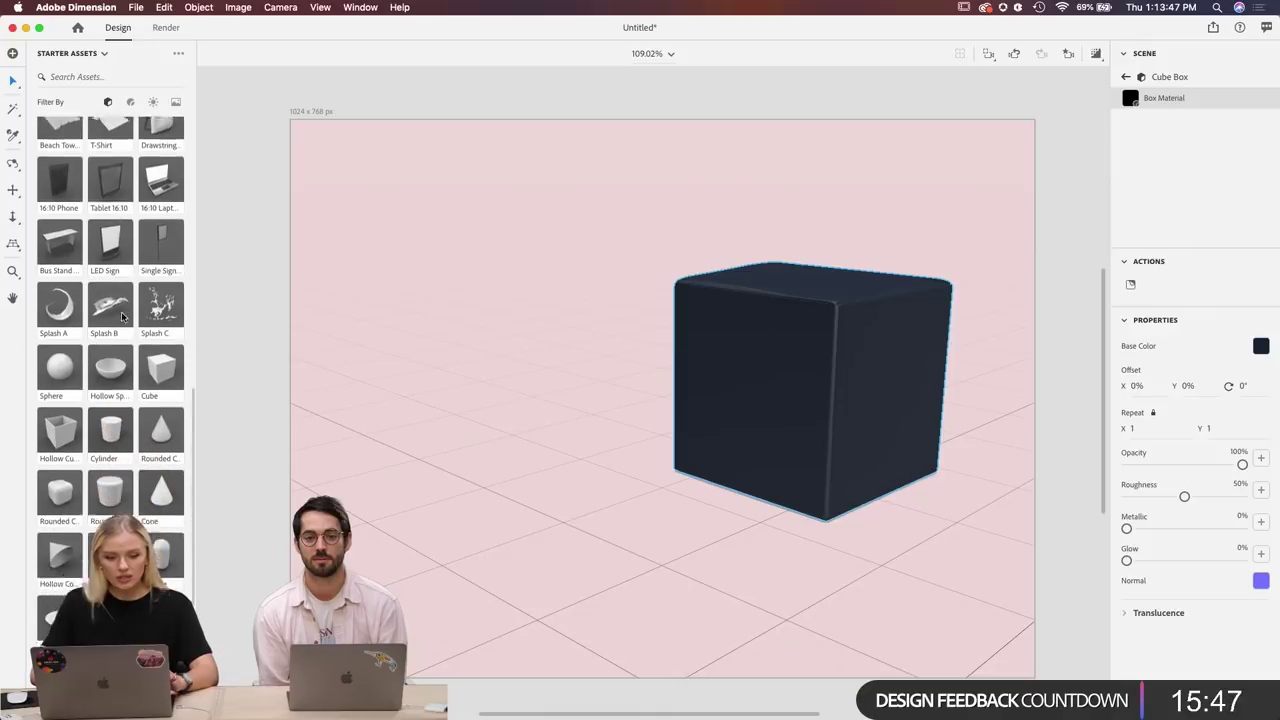
pyautogui.scroll(20, 122, 316)
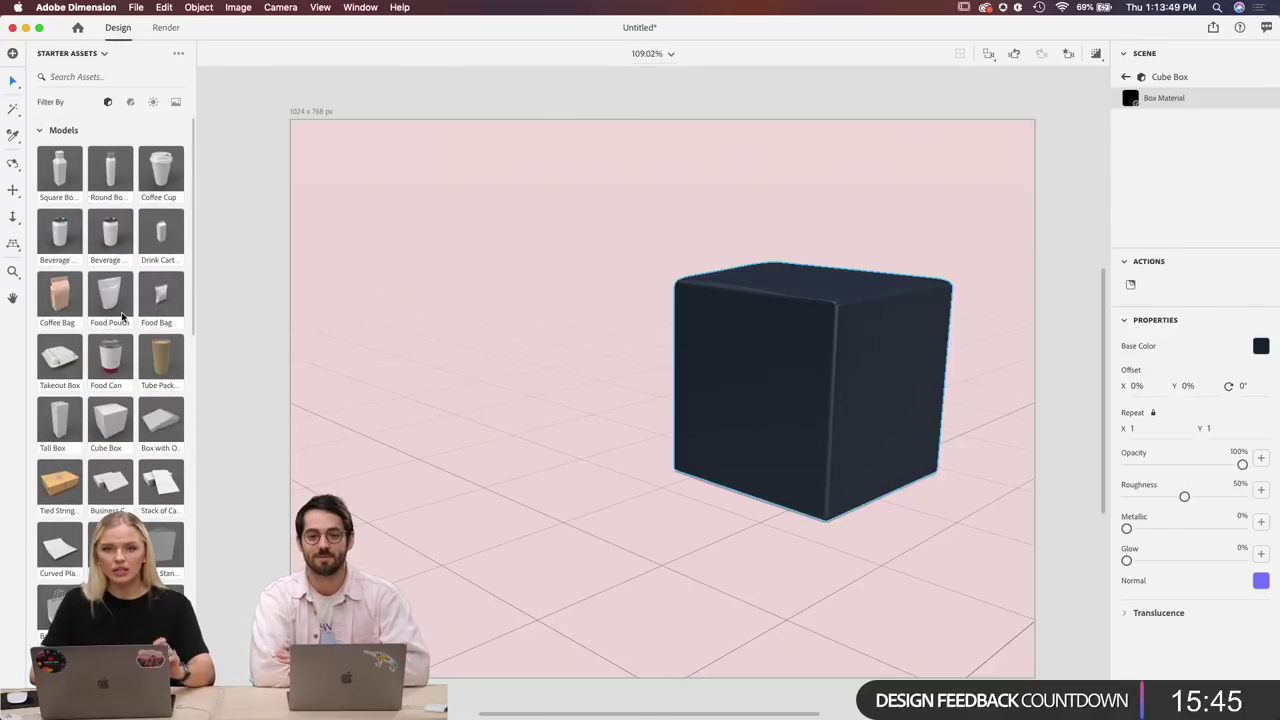
pyautogui.scroll(2, 122, 316)
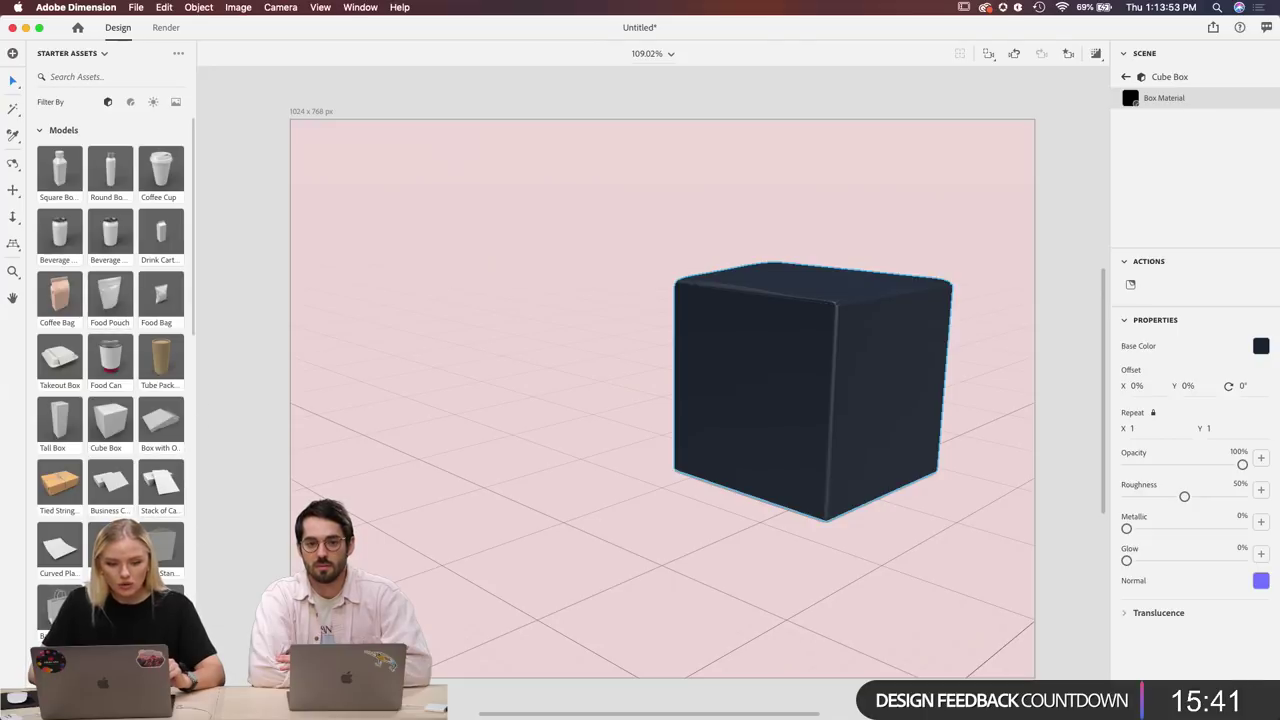
pyautogui.moveTo(660, 706)
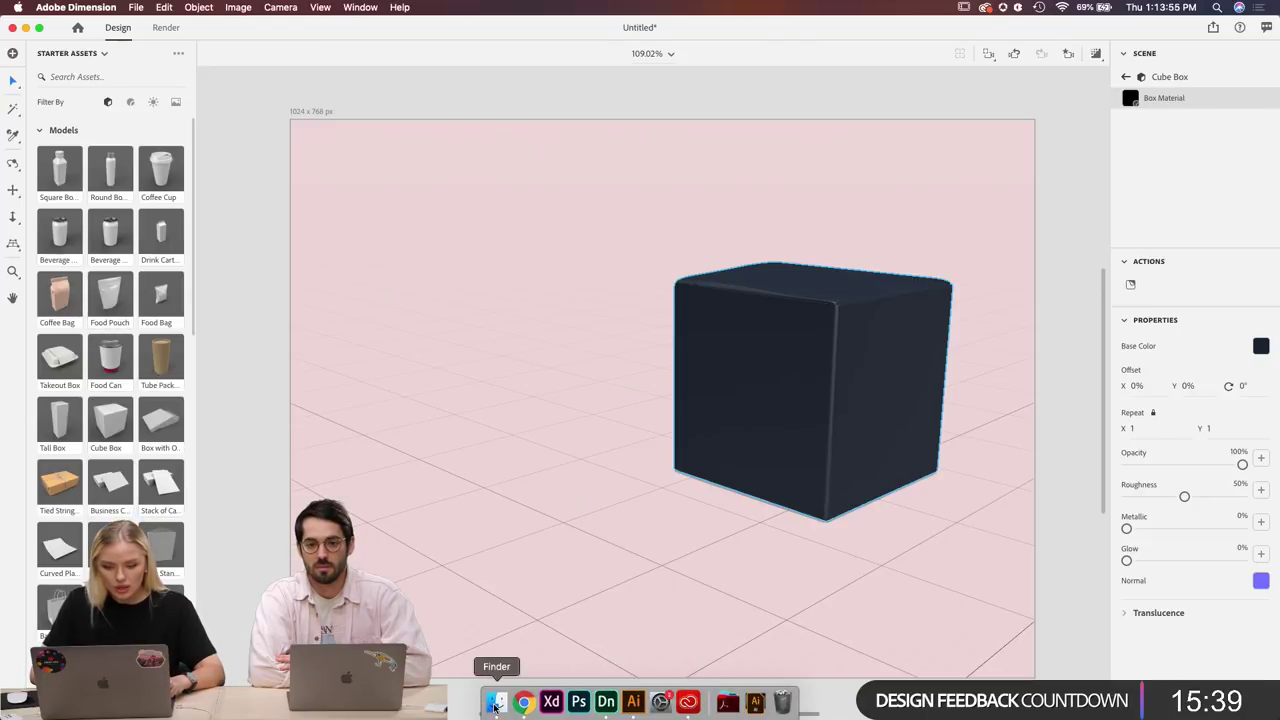
pyautogui.click(495, 703)
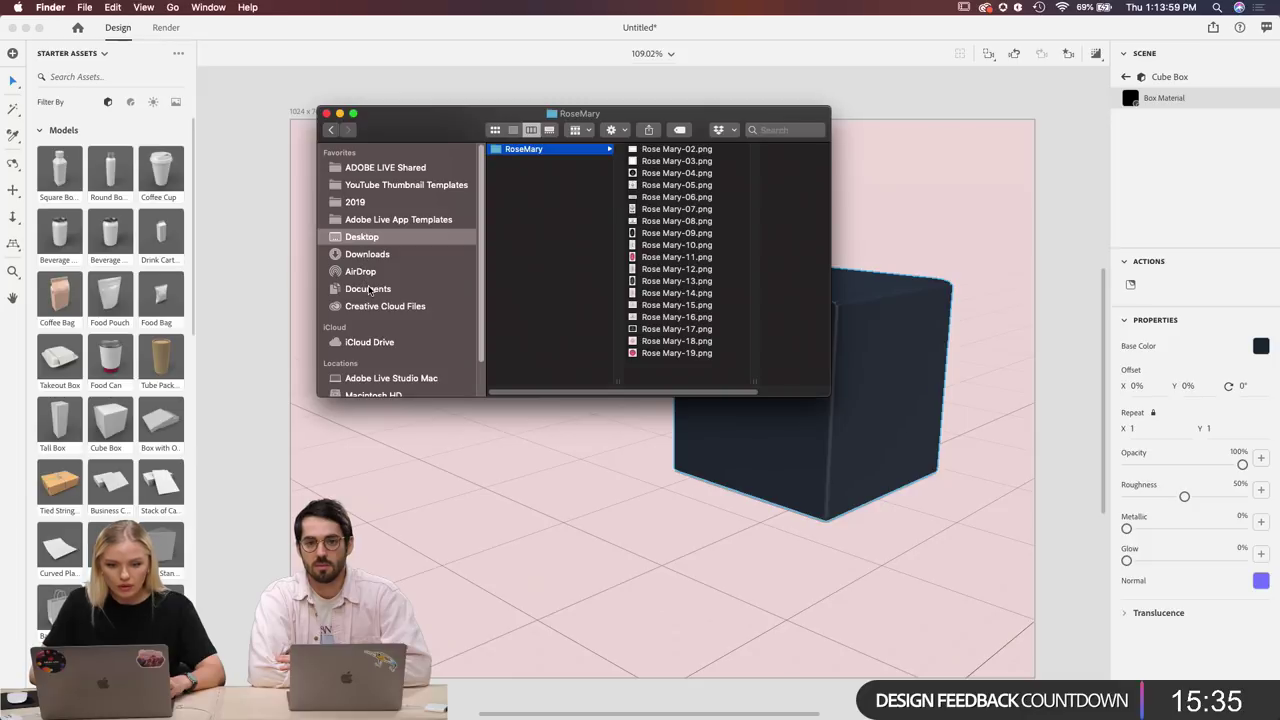
pyautogui.scroll(-2, 369, 297)
pyautogui.scroll(2, 369, 300)
pyautogui.click(339, 113)
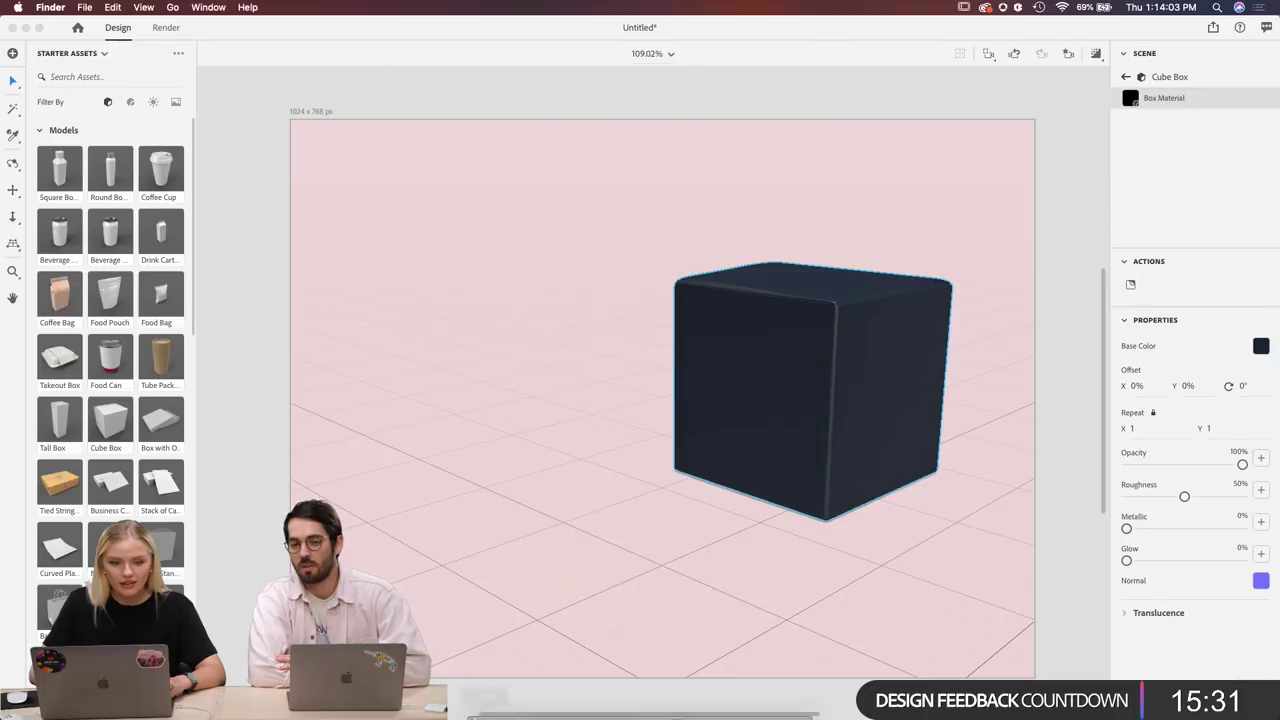
# Search 'stock.adobe.com login' in Chrome and open the Adobe Stock login result.
pyautogui.click(510, 702)
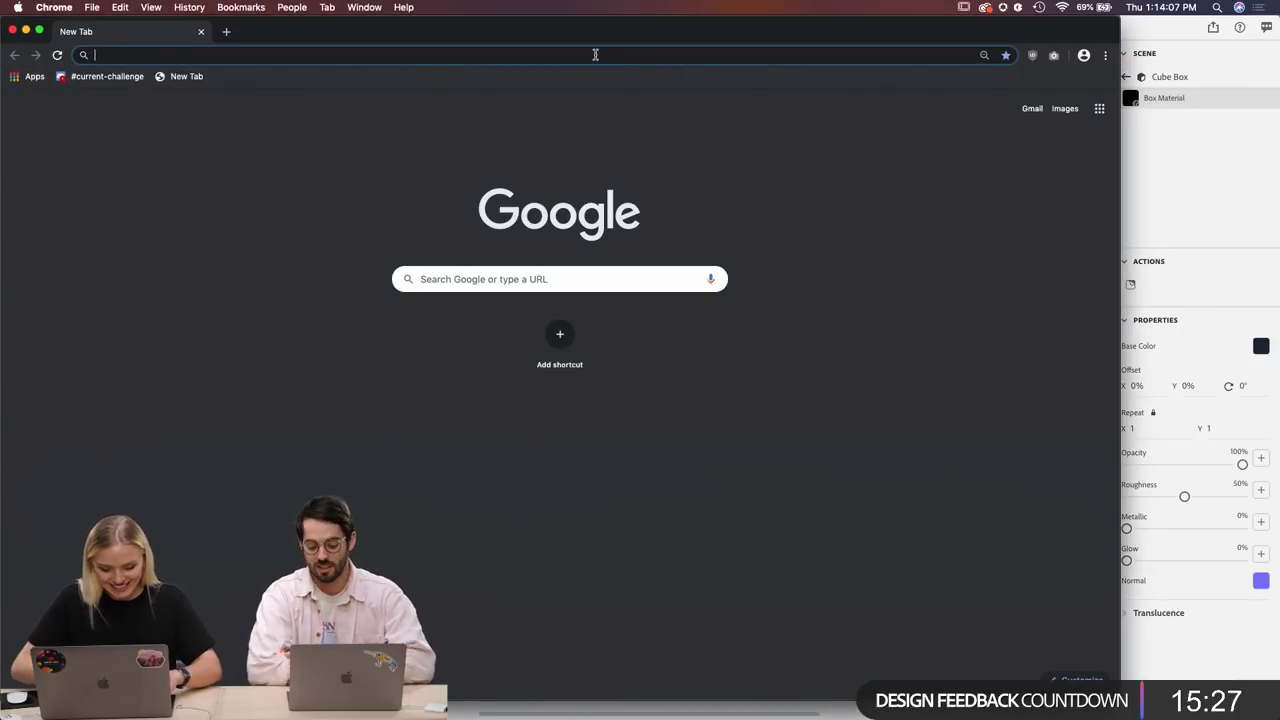
pyautogui.write('stock')
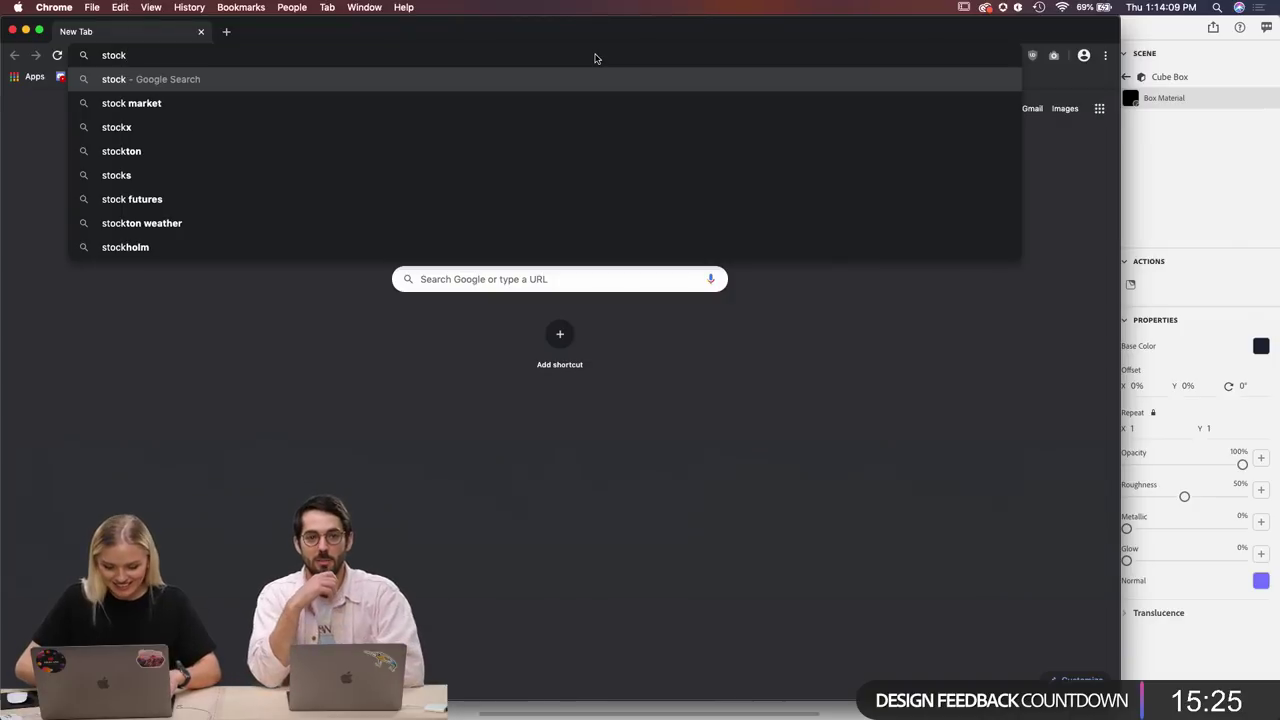
pyautogui.write('.adobe.c')
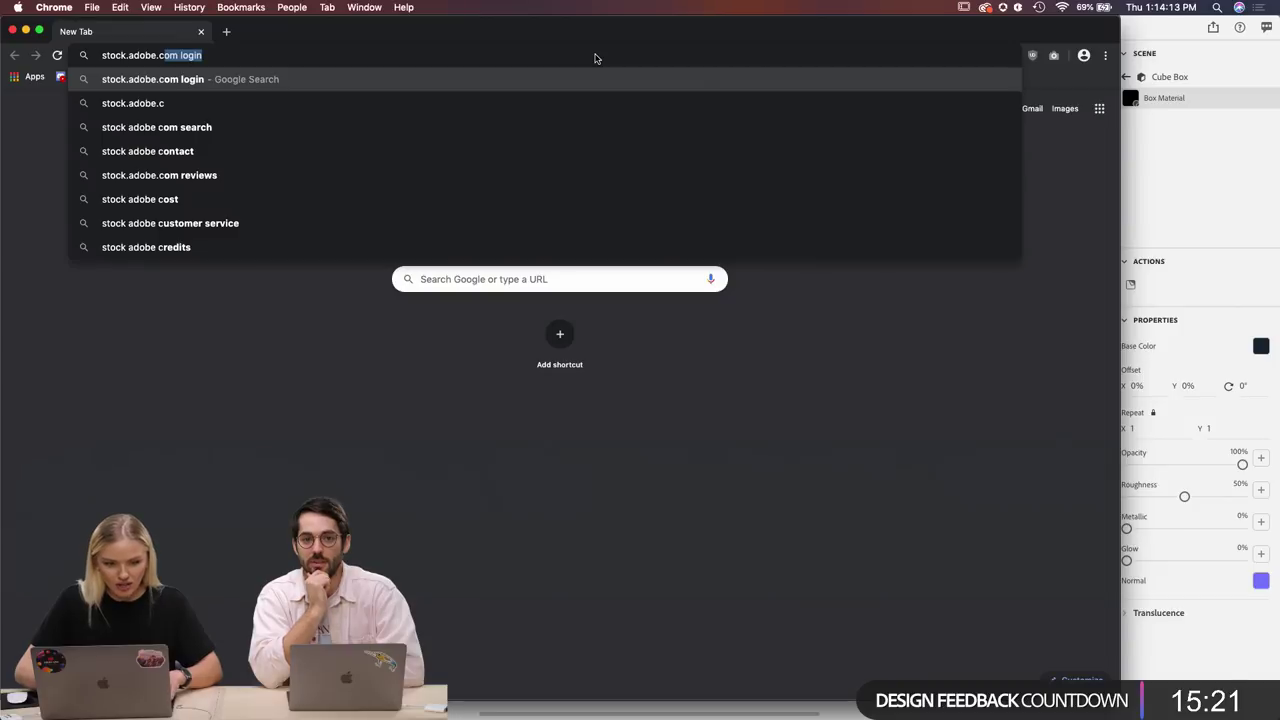
pyautogui.press('Return')
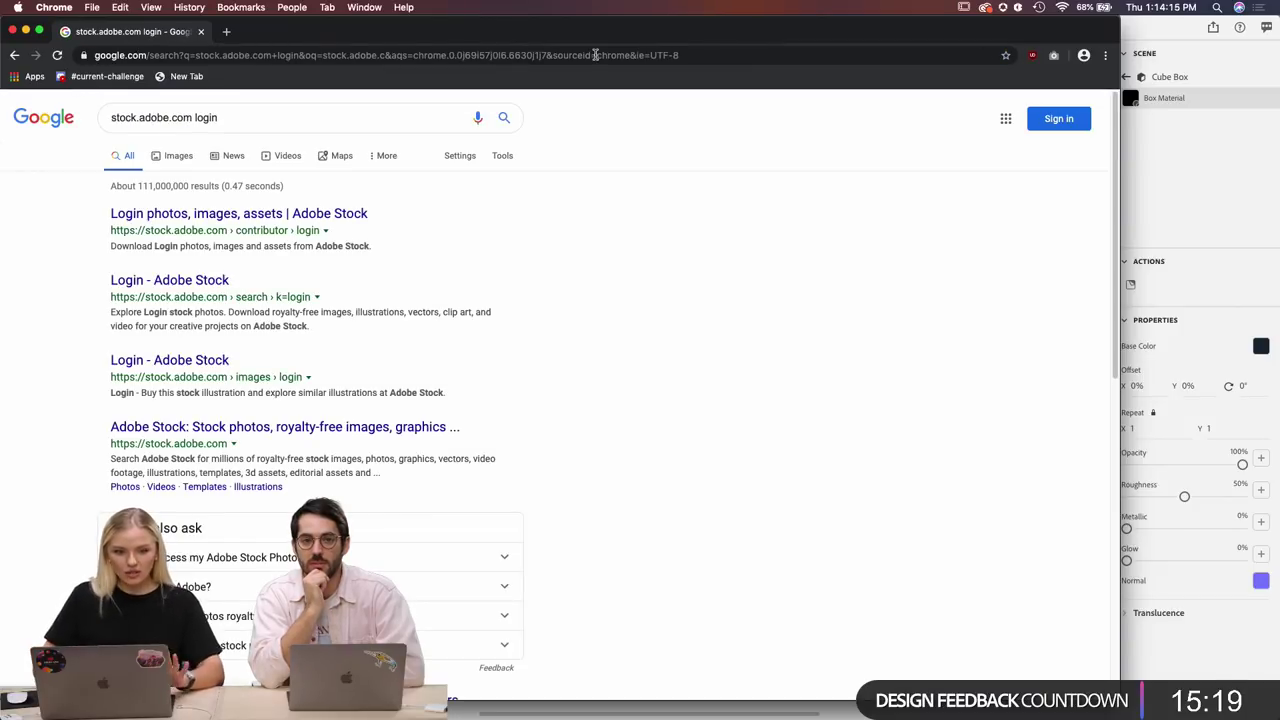
pyautogui.click(320, 213)
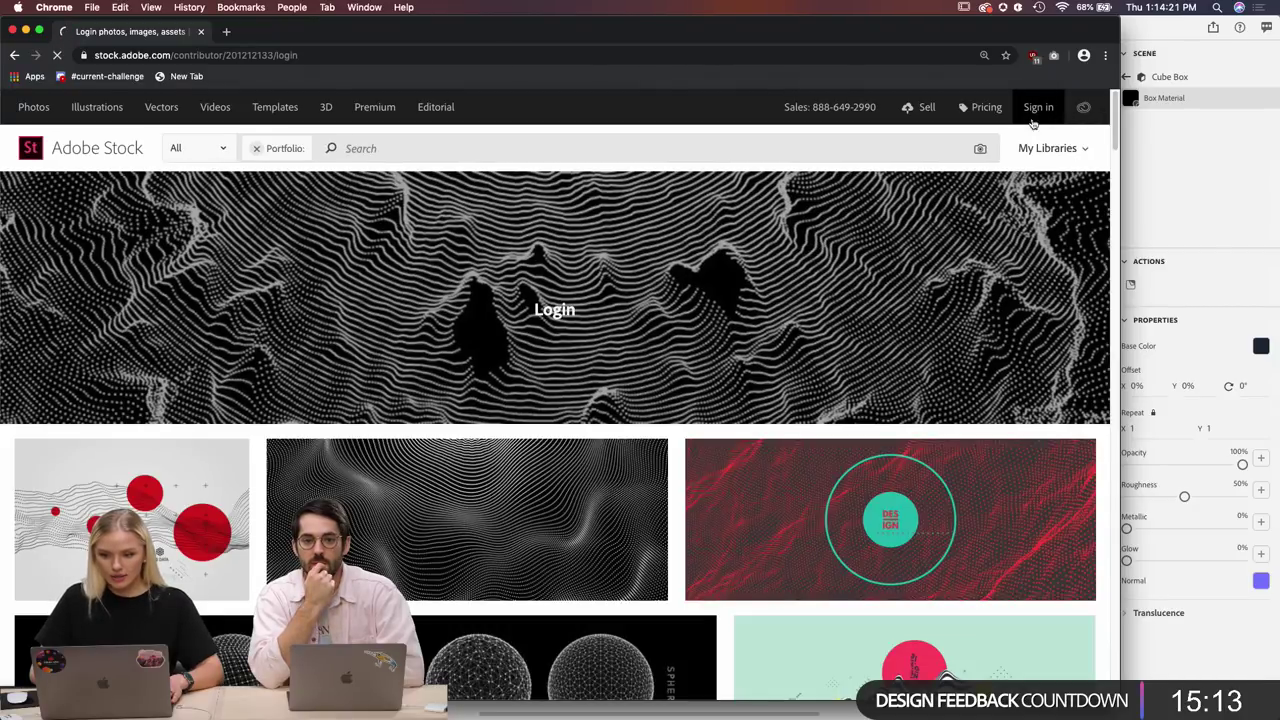
# Sign in to Adobe Stock through Adobe ID with the account e-mail and password.
pyautogui.click(1038, 107)
pyautogui.click(774, 287)
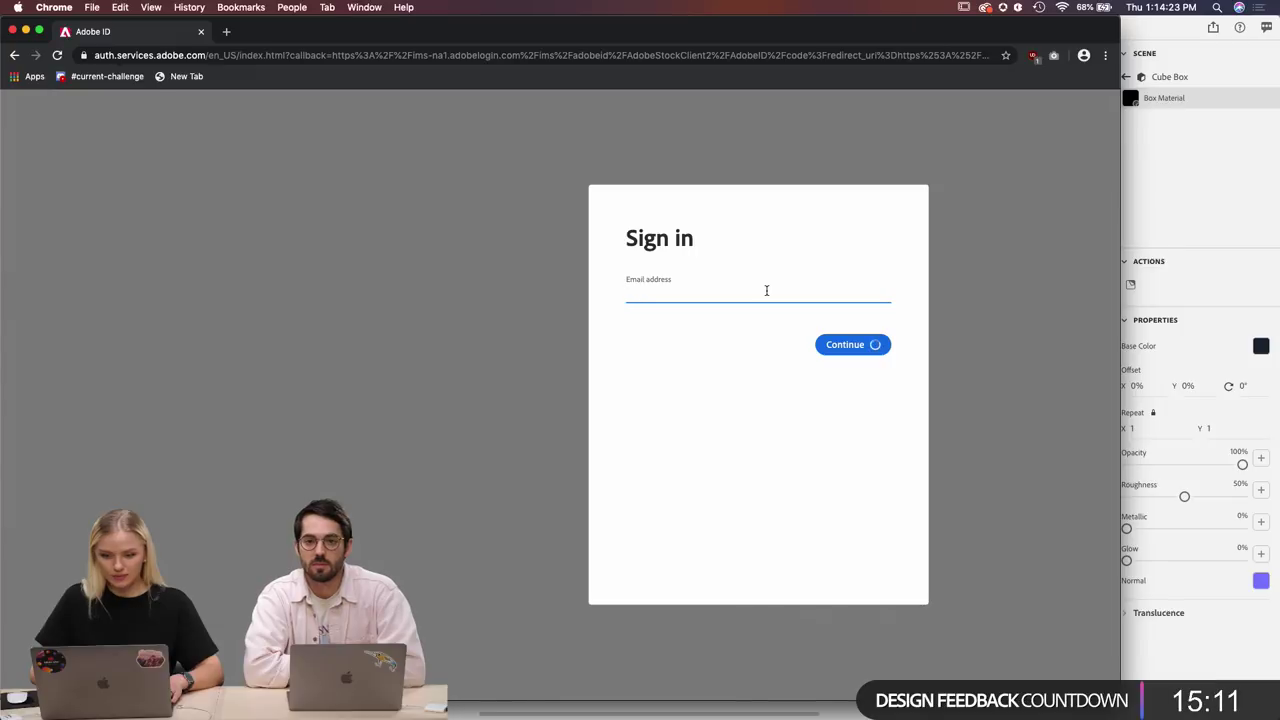
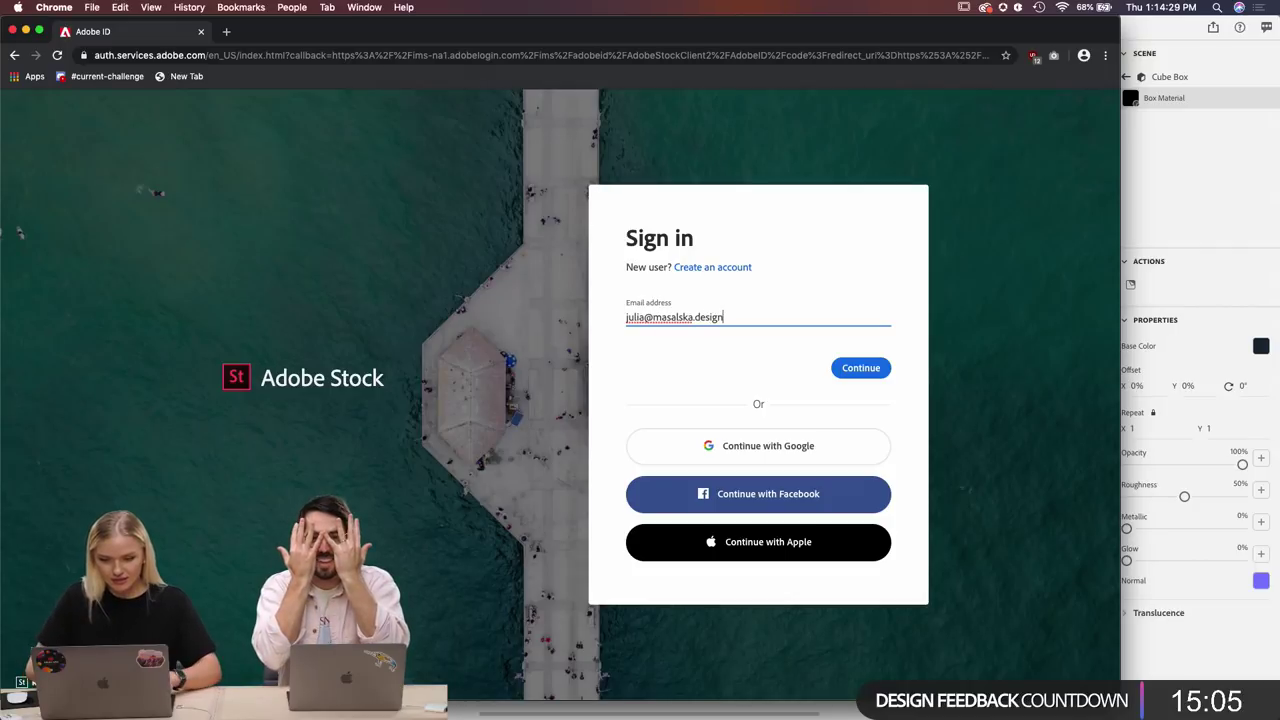
pyautogui.click(857, 368)
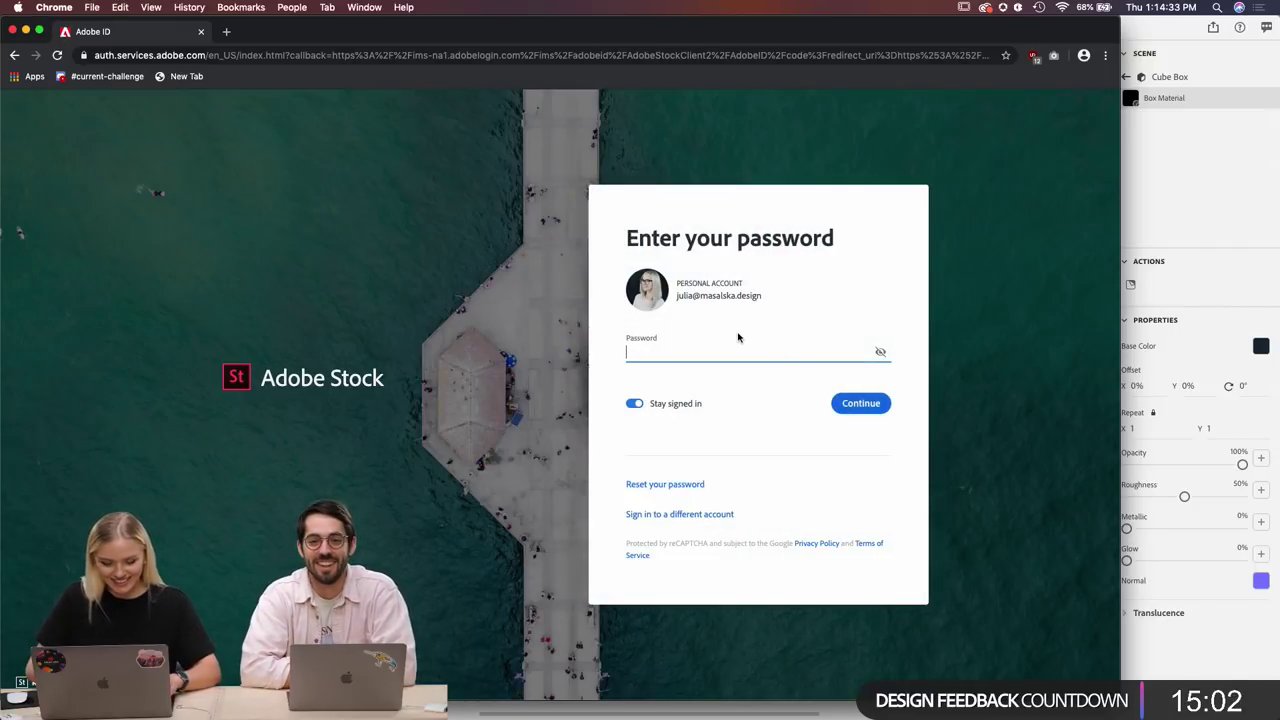
pyautogui.write('••')
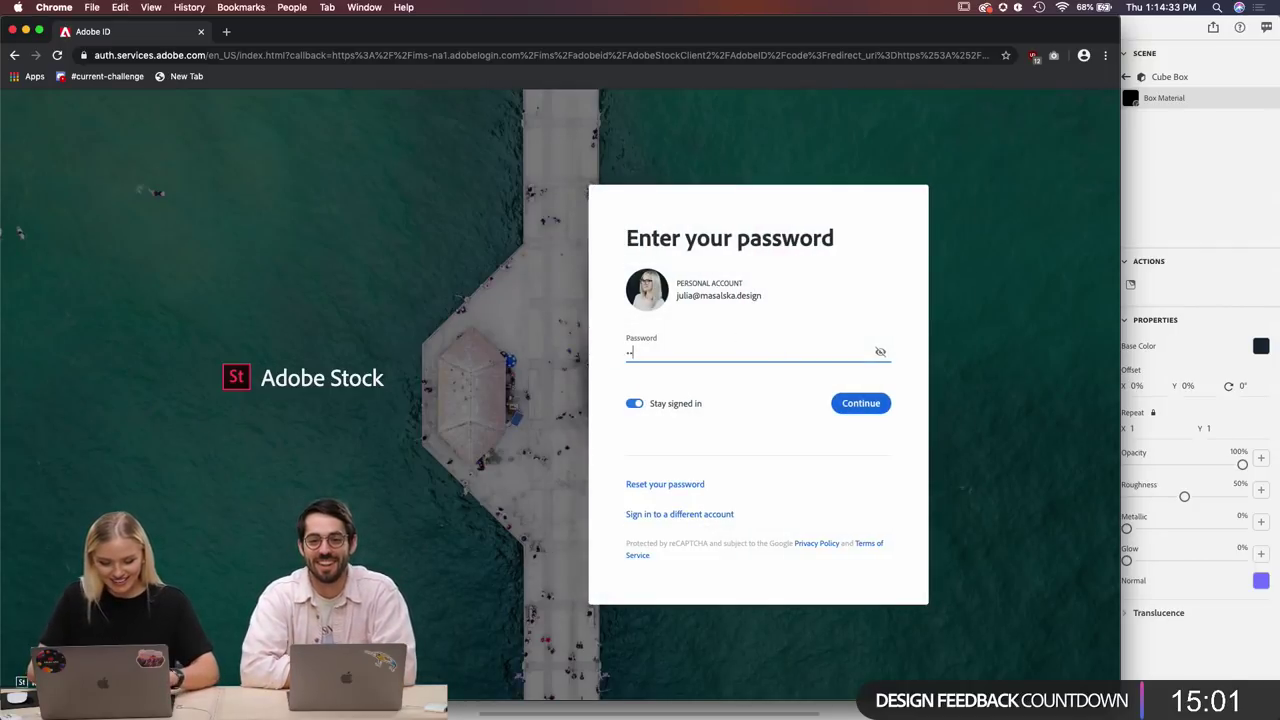
pyautogui.write('••')
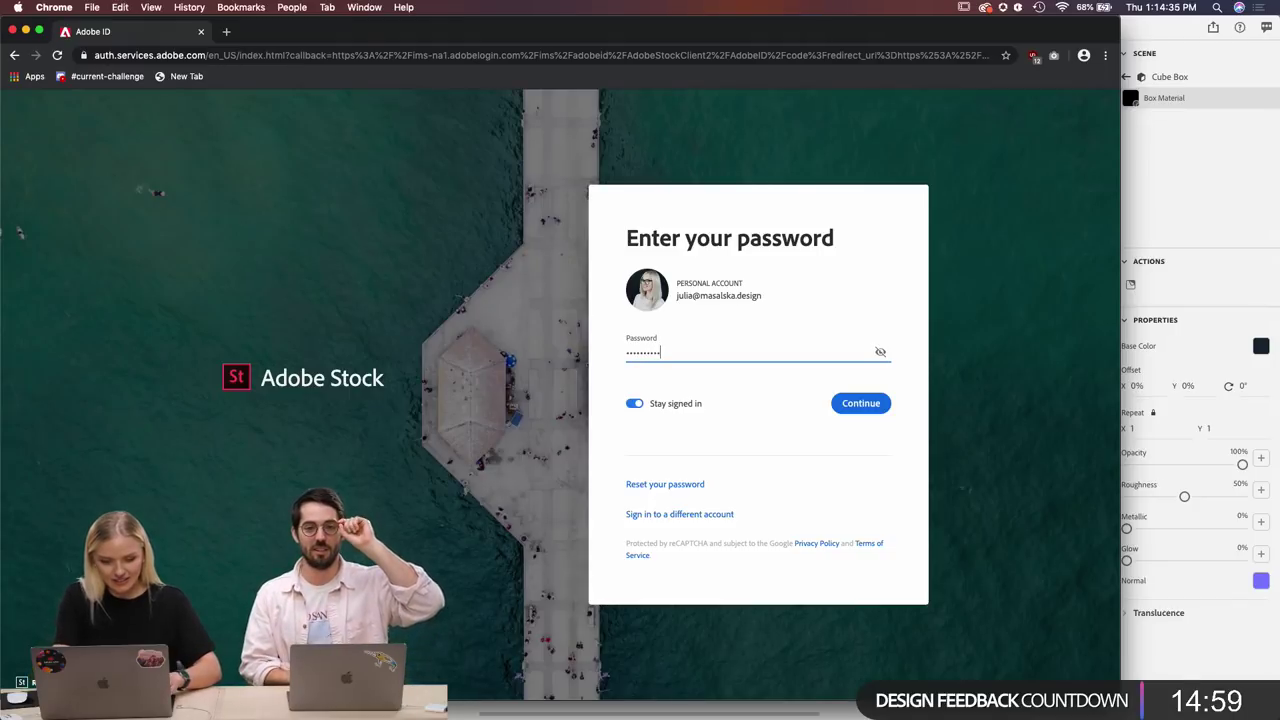
pyautogui.press('Return')
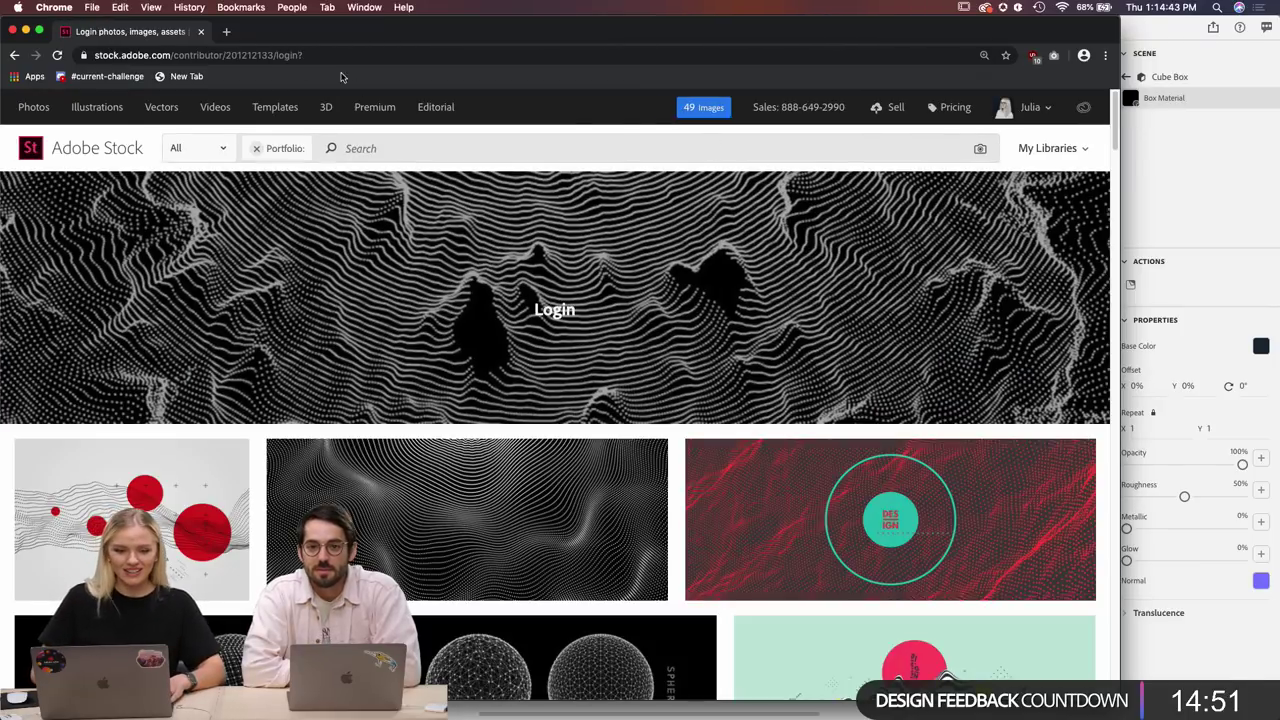
# In a full-screen browser, search Adobe Stock's 3D assets for 'oil'.
pyautogui.click(40, 31)
pyautogui.scroll(-1, 567, 495)
pyautogui.scroll(1, 567, 495)
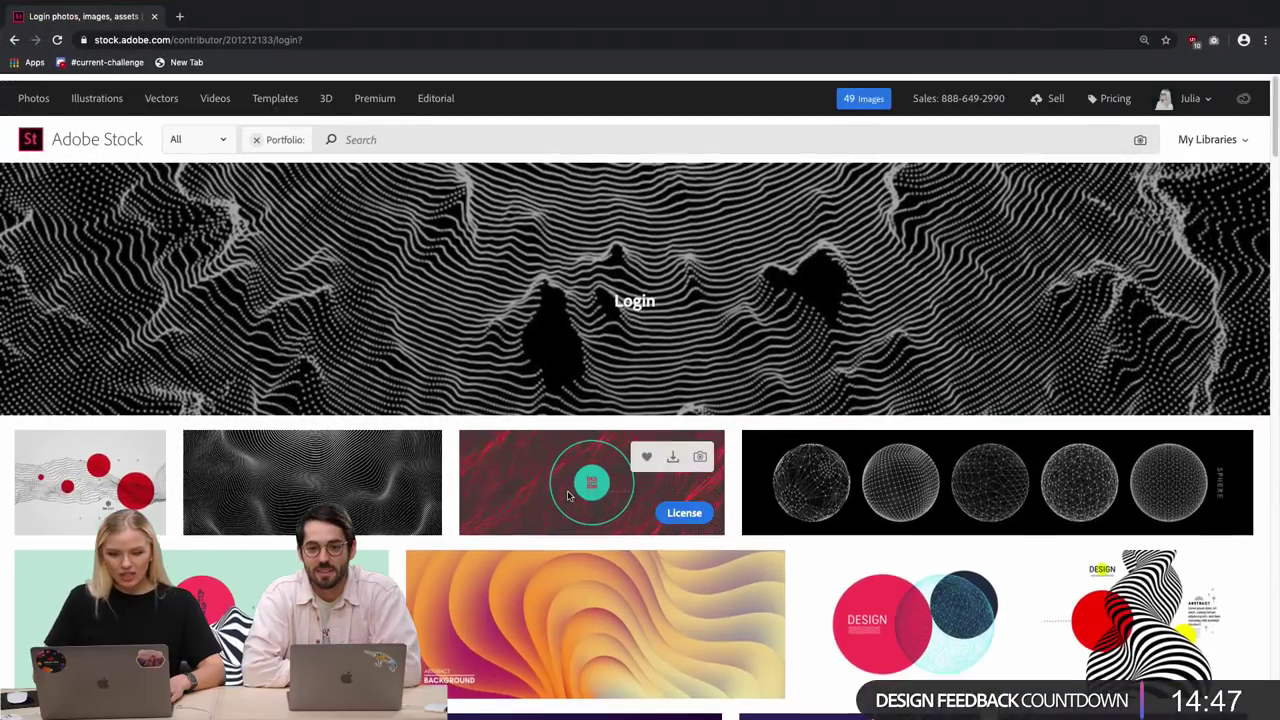
pyautogui.click(328, 93)
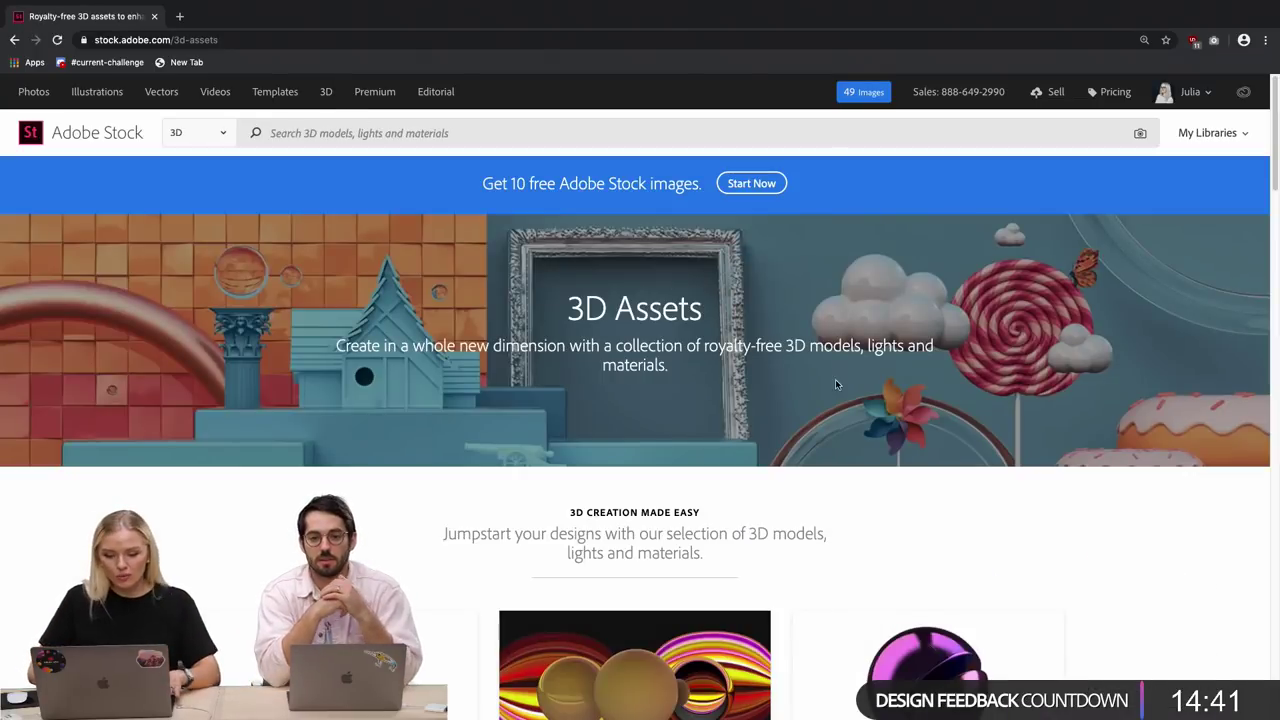
pyautogui.click(297, 133)
pyautogui.write('oil')
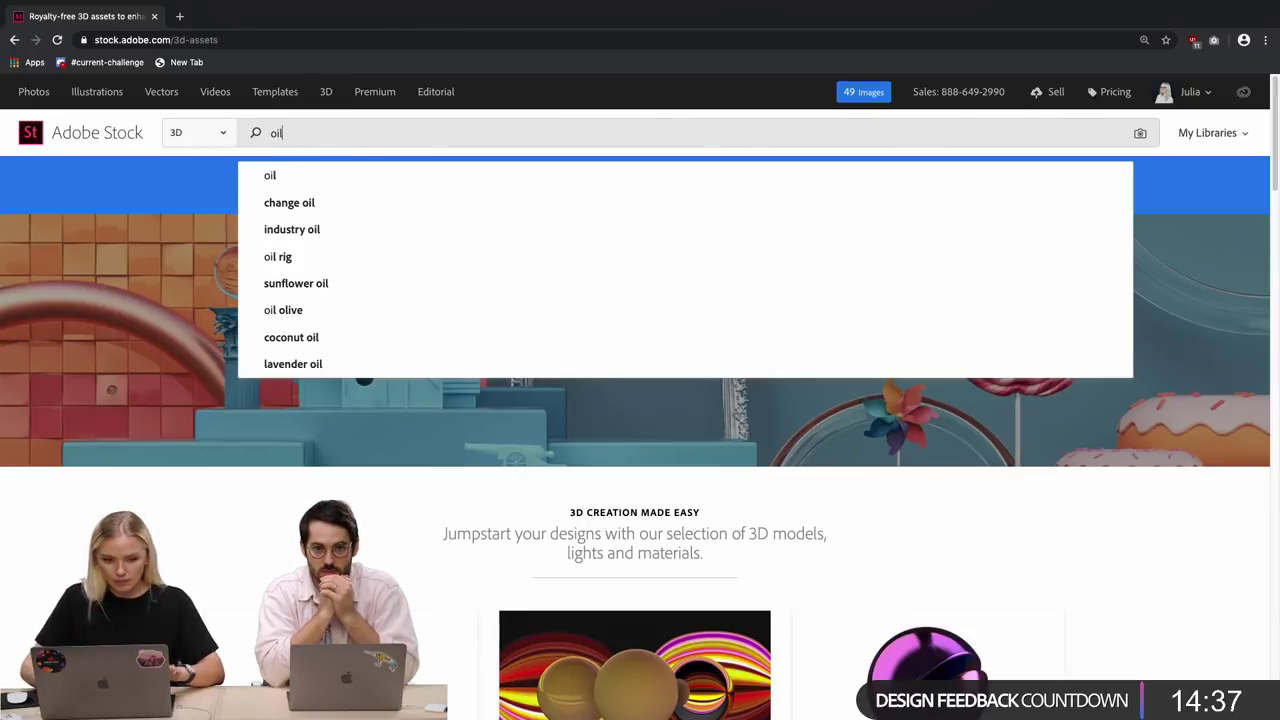
pyautogui.press('Return')
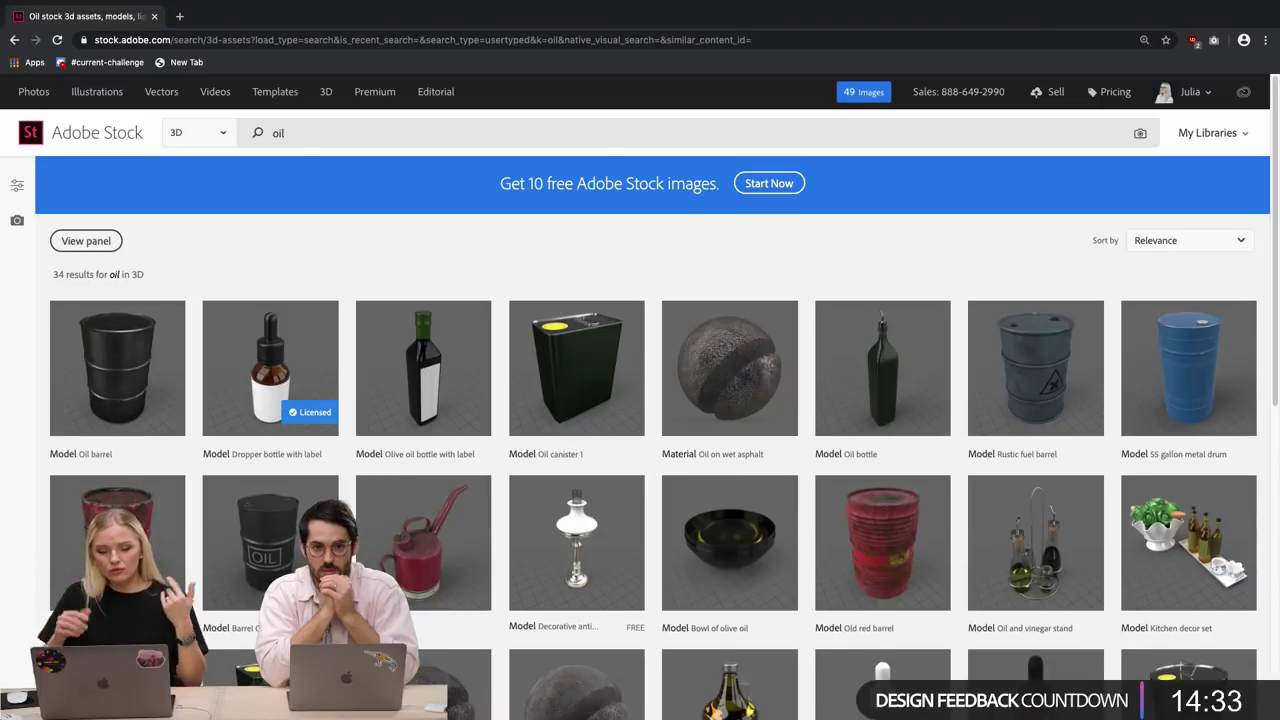
# Browse the 34 oil 3D results, including bottles and barrels, then exit full screen.
pyautogui.scroll(-1, 247, 371)
pyautogui.moveTo(247, 371)
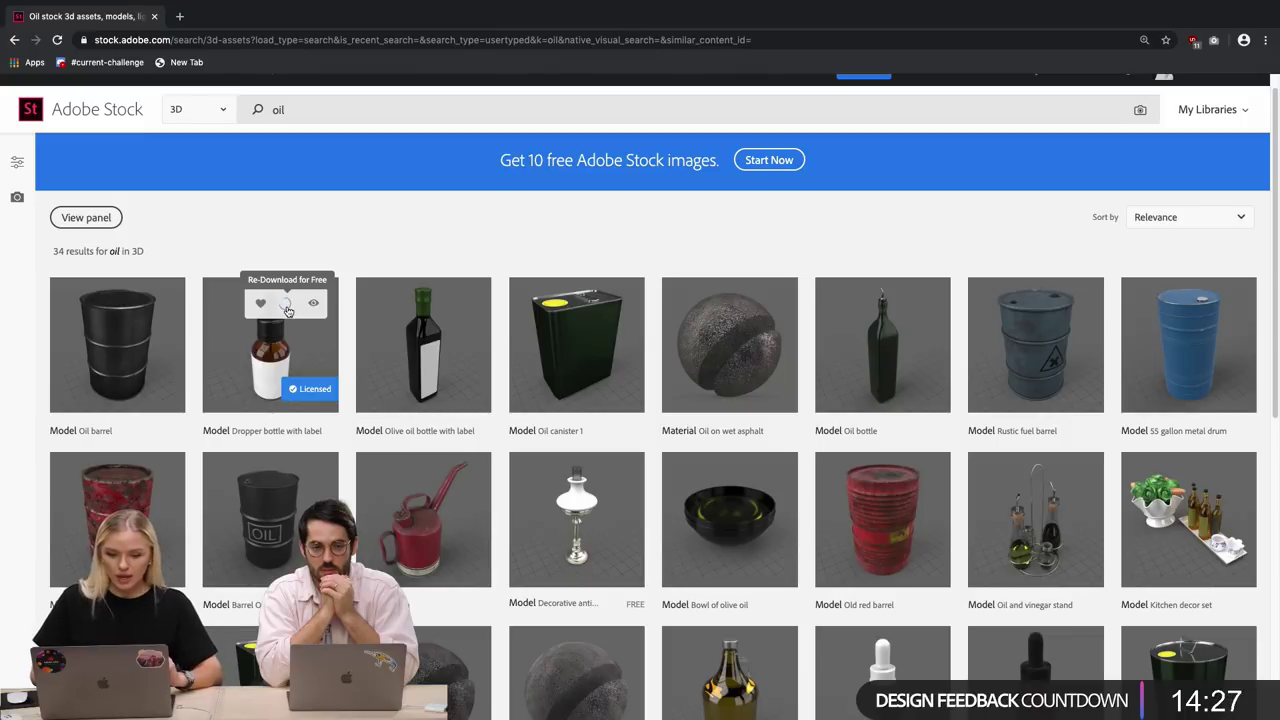
pyautogui.scroll(-2, 287, 311)
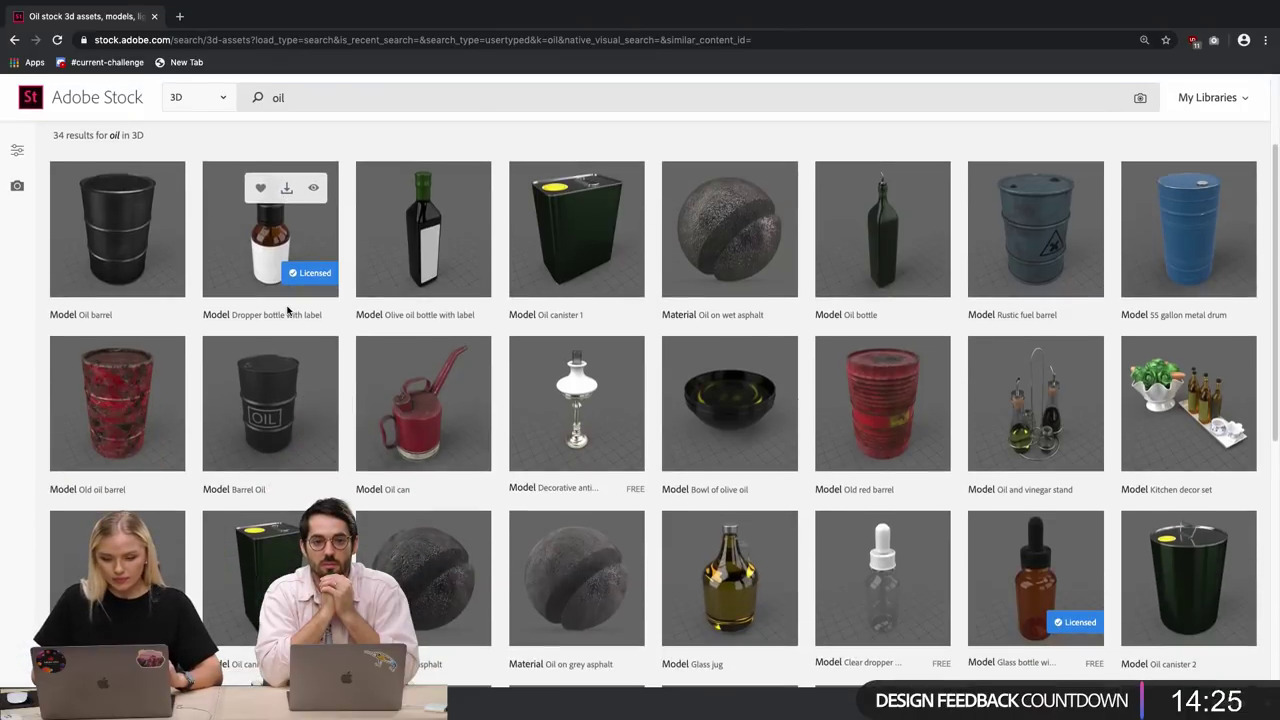
pyautogui.scroll(-3, 287, 311)
pyautogui.scroll(5, 287, 408)
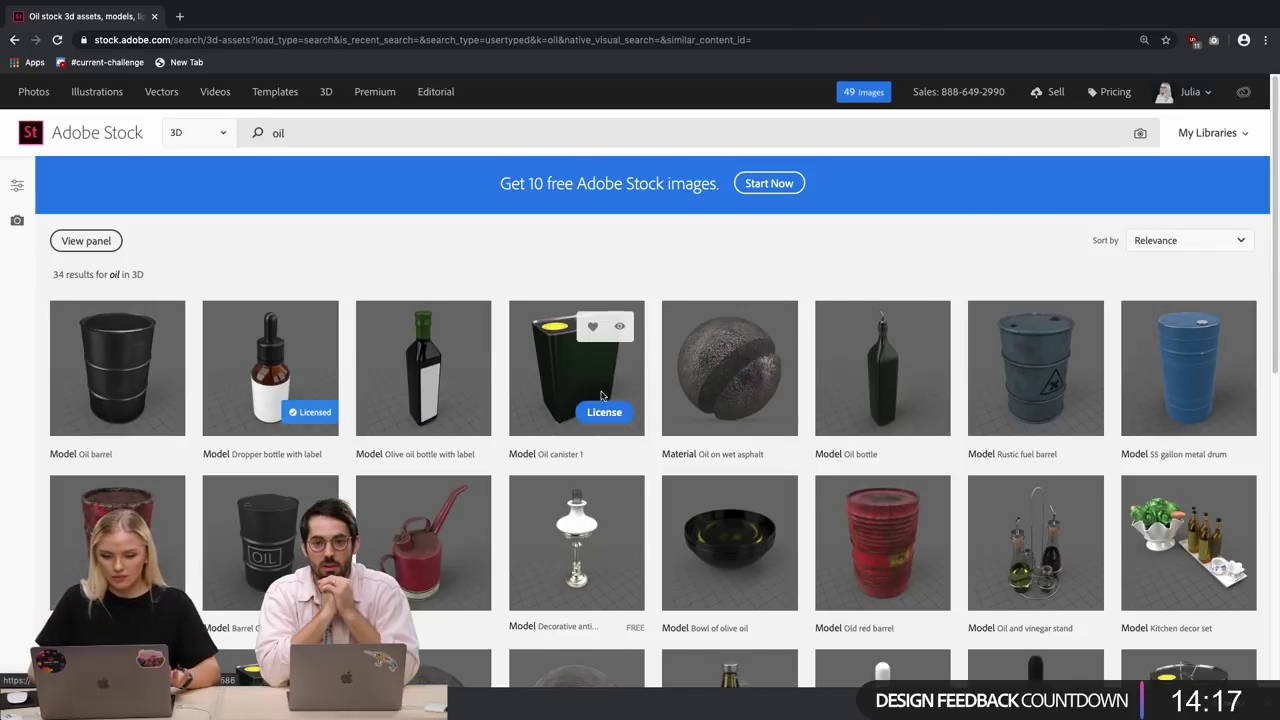
pyautogui.scroll(-3, 1050, 390)
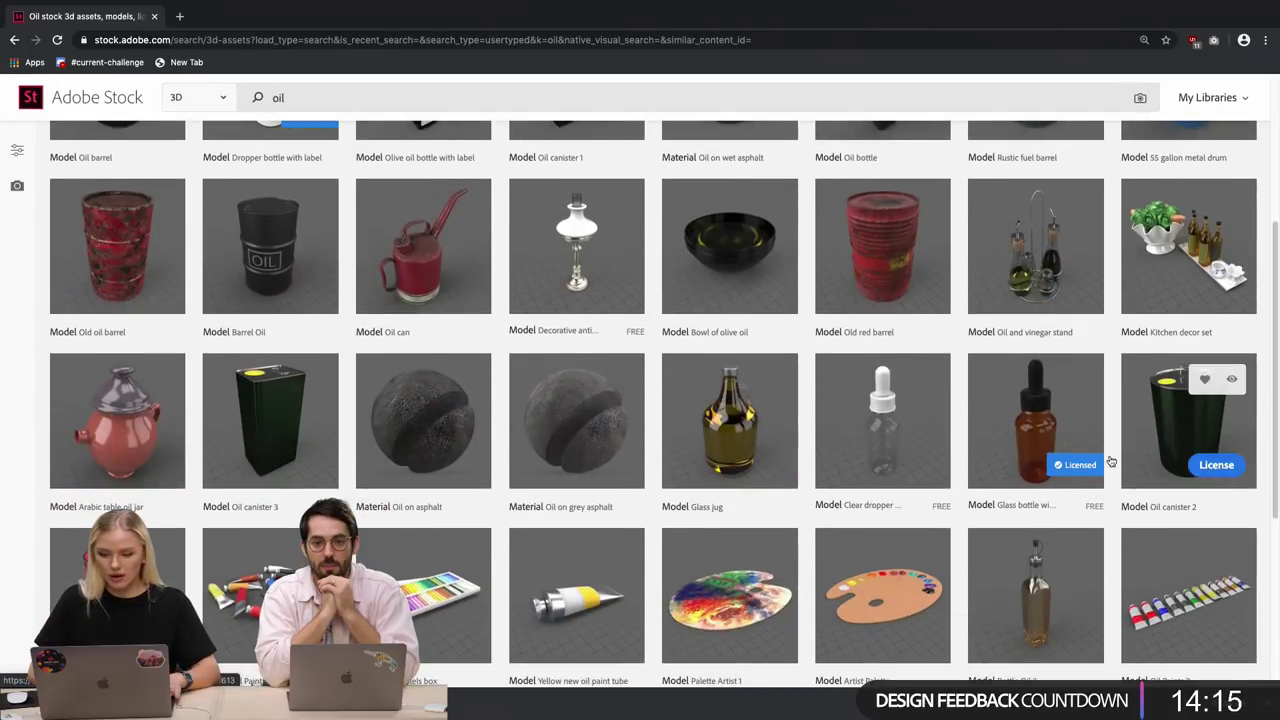
pyautogui.scroll(4, 958, 604)
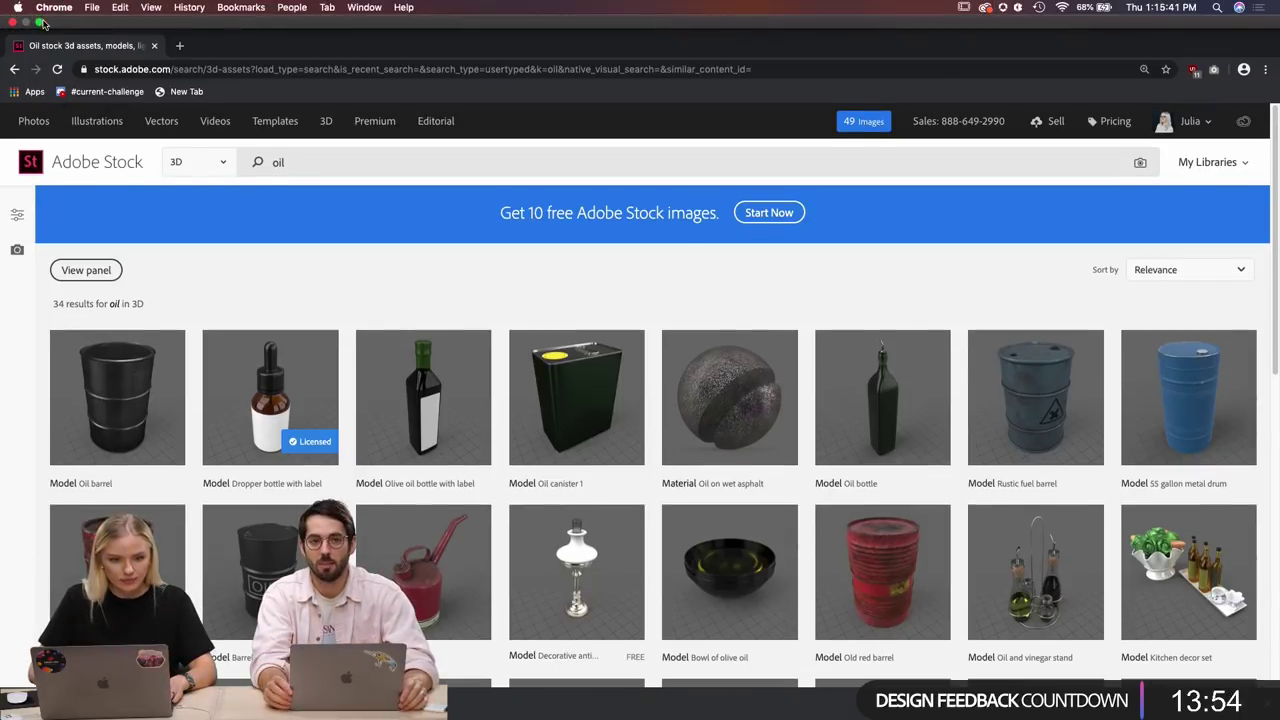
pyautogui.click(42, 24)
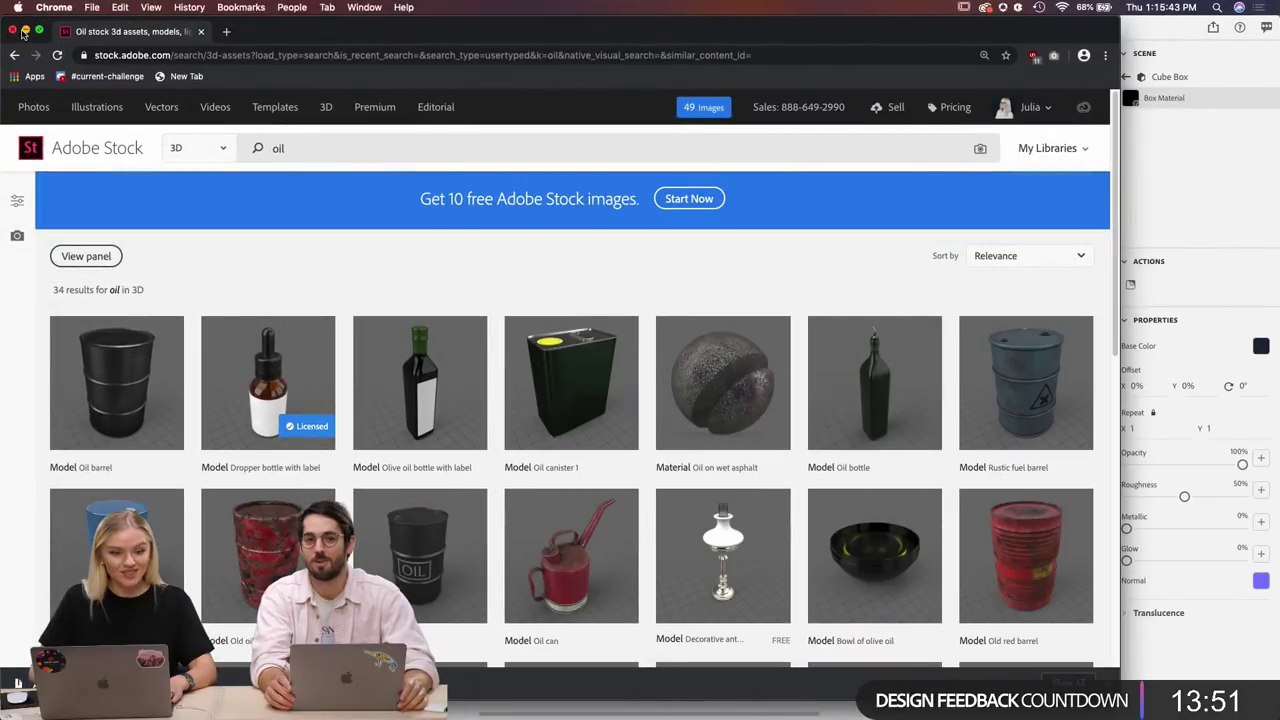
# Back in Dimension, switch the asset panel to Libraries to show the Adobe Live bottle models.
pyautogui.click(27, 32)
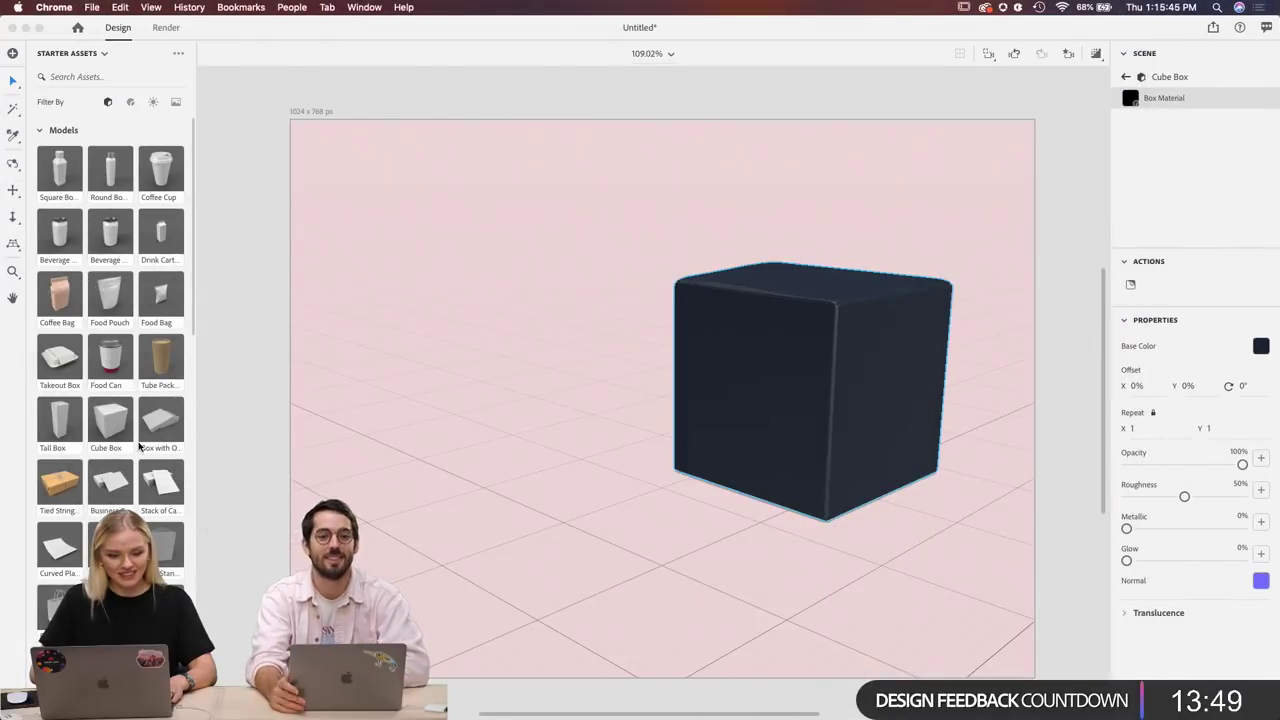
pyautogui.scroll(3, 140, 447)
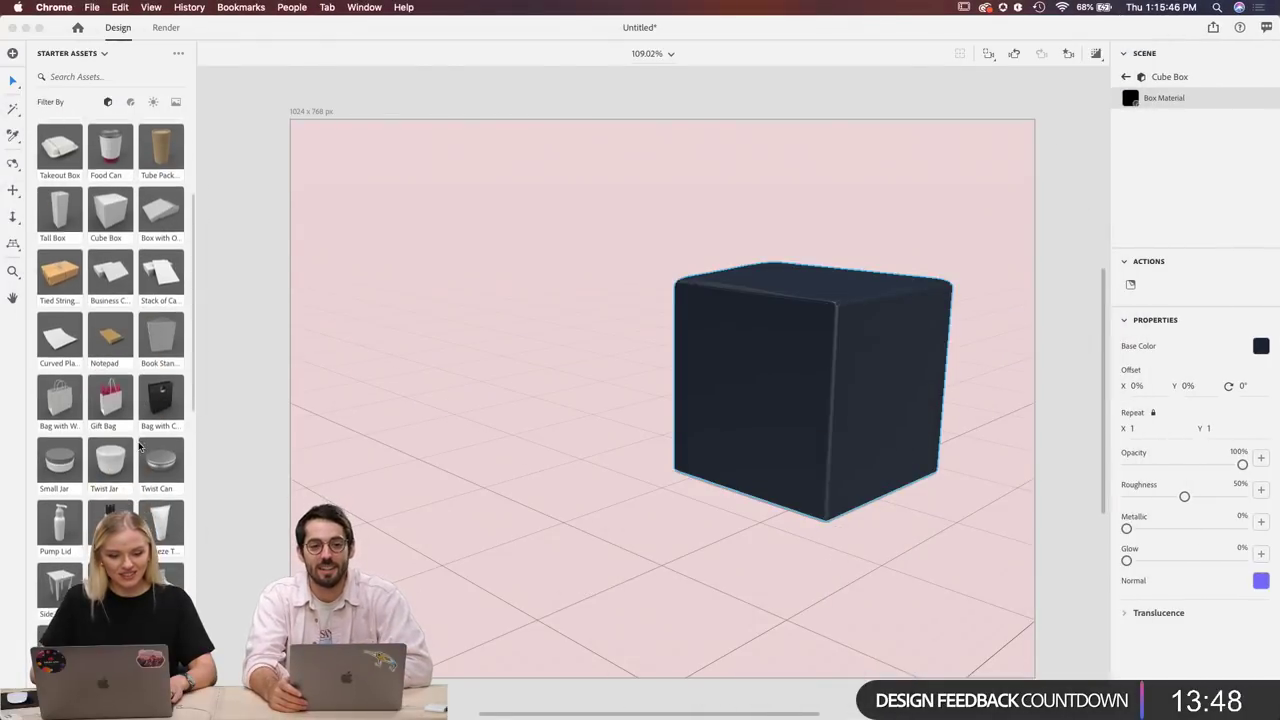
pyautogui.click(104, 56)
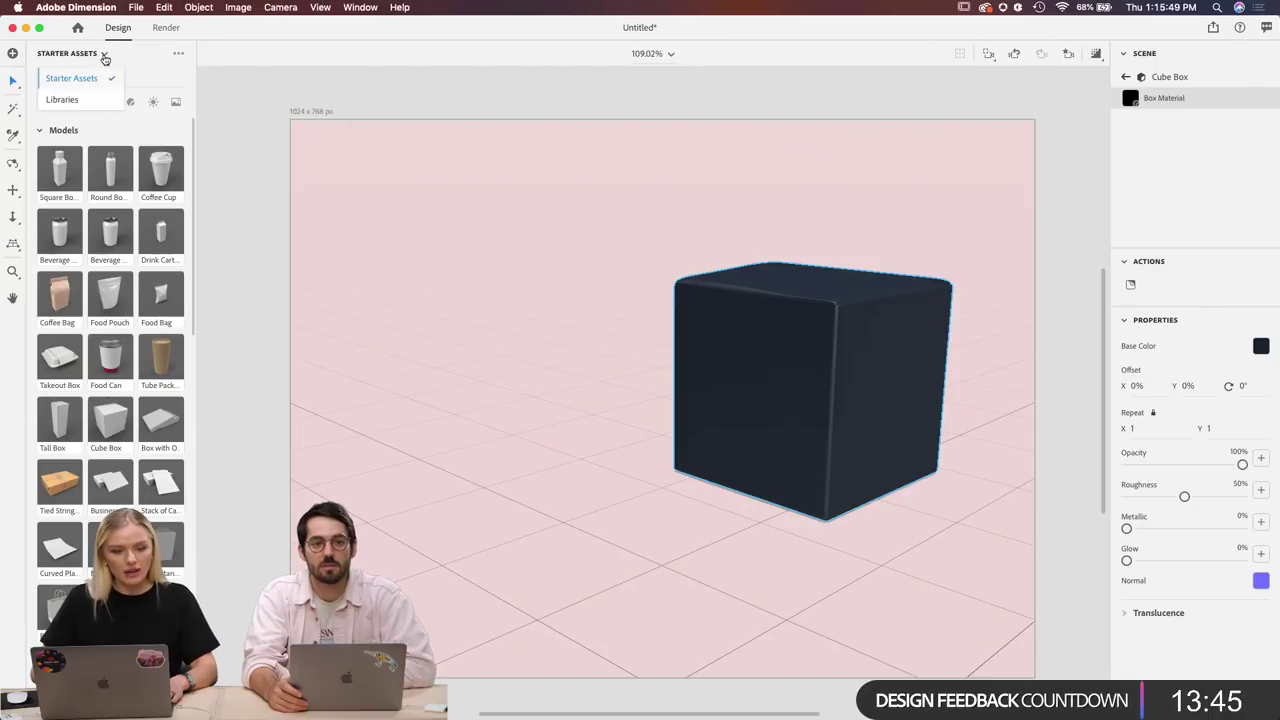
pyautogui.click(80, 102)
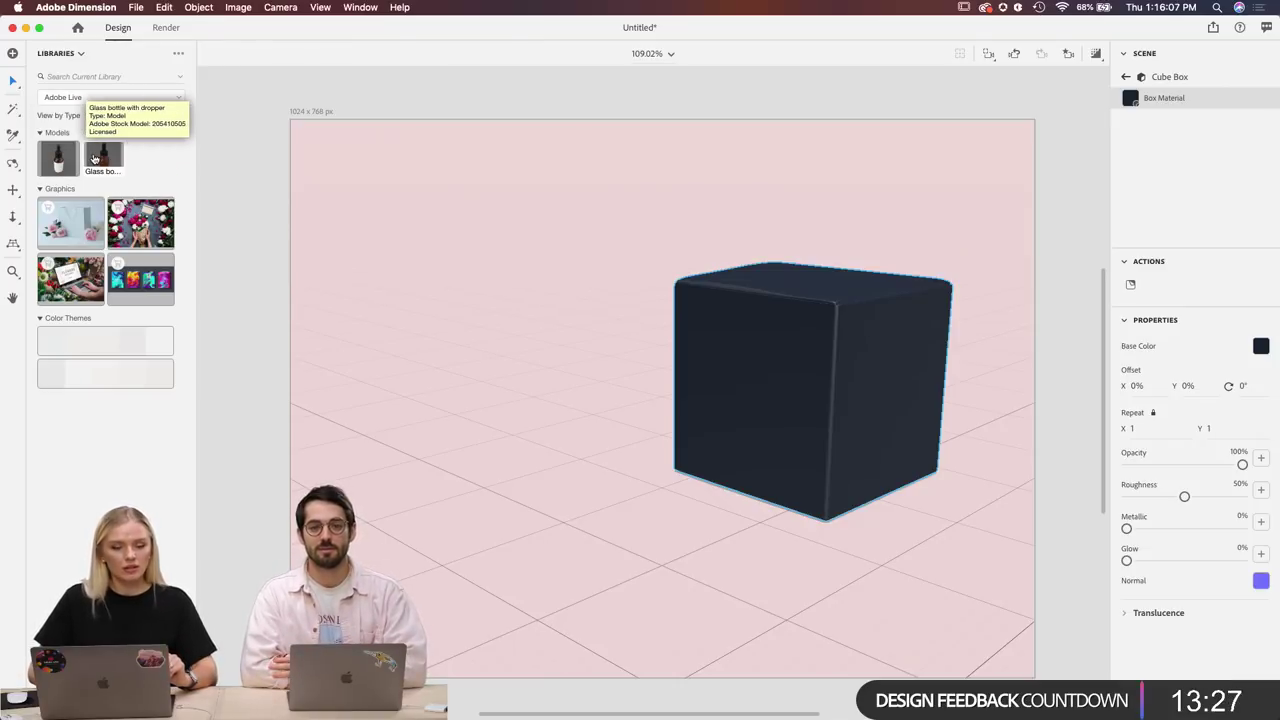
# Drop the glass dropper bottle beside the navy box and scale it to 7.73 × 23.89 × 7.73 cm.
pyautogui.moveTo(94, 158); pyautogui.dragTo(549, 528)
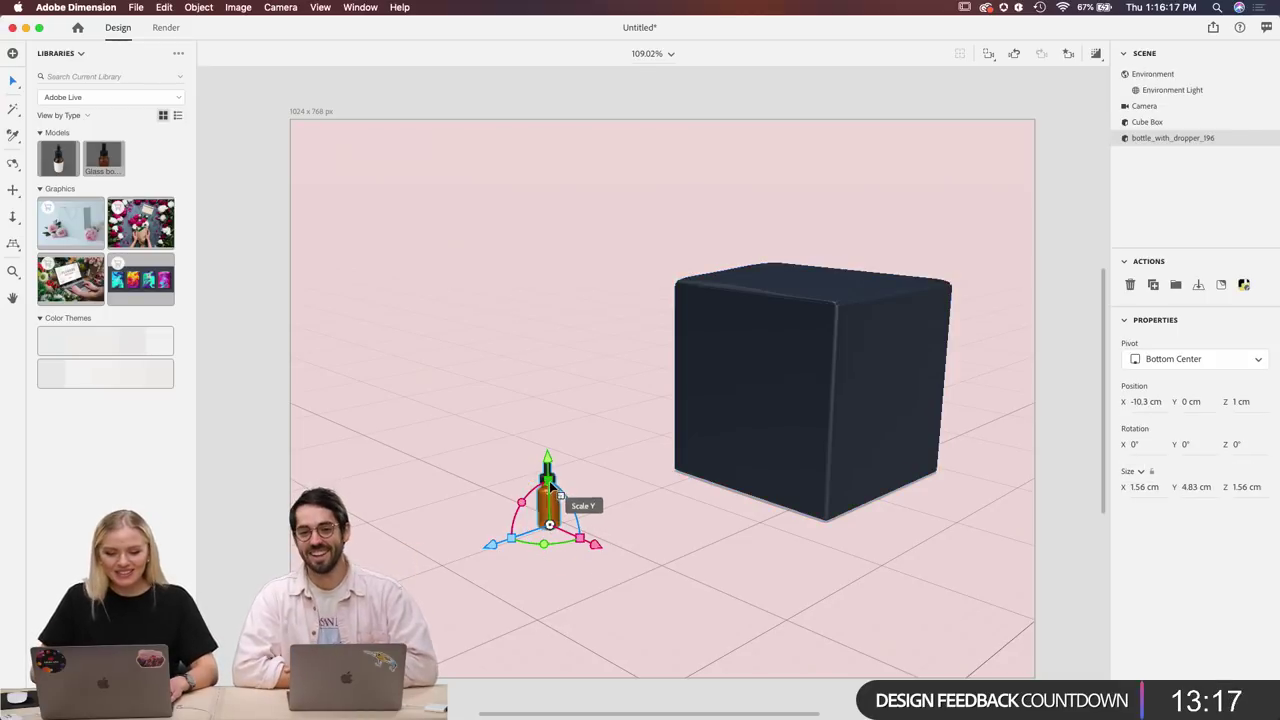
pyautogui.moveTo(575, 515); pyautogui.dragTo(563, 372)
pyautogui.press('super+z')
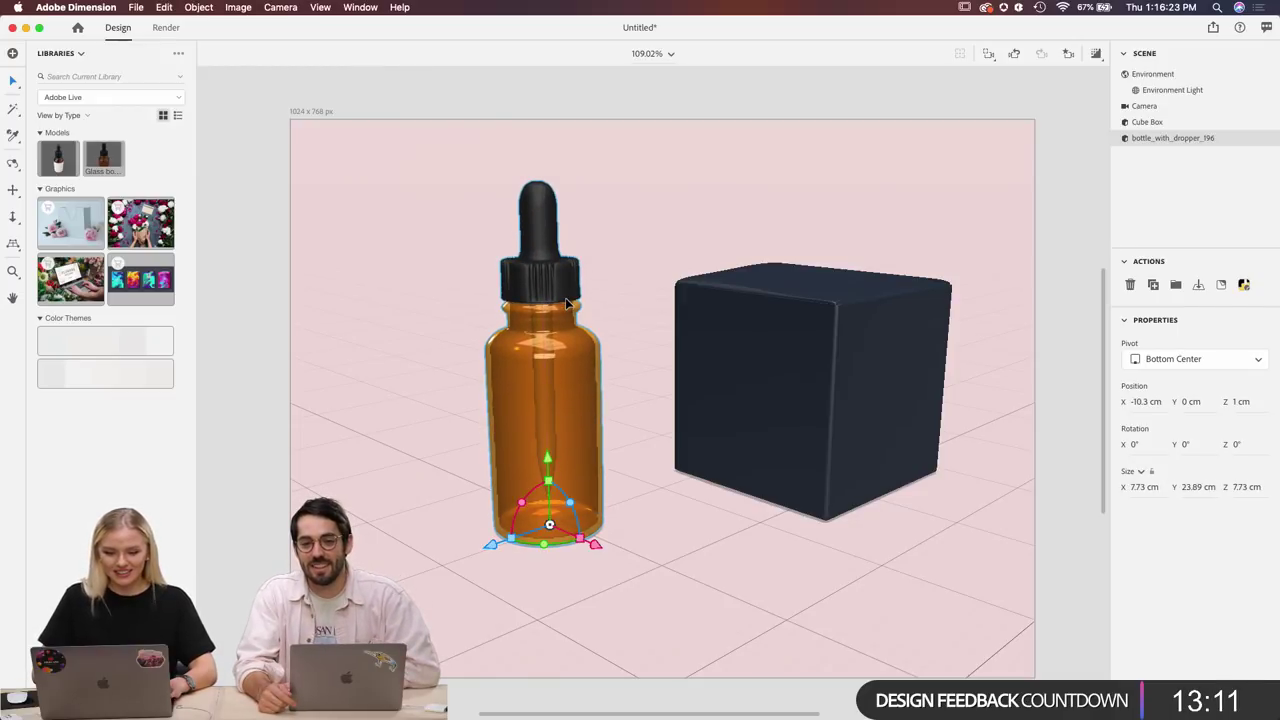
# Bring up the RoseMary folder and preview the logo files through Rose Mary-04.png.
pyautogui.moveTo(469, 712)
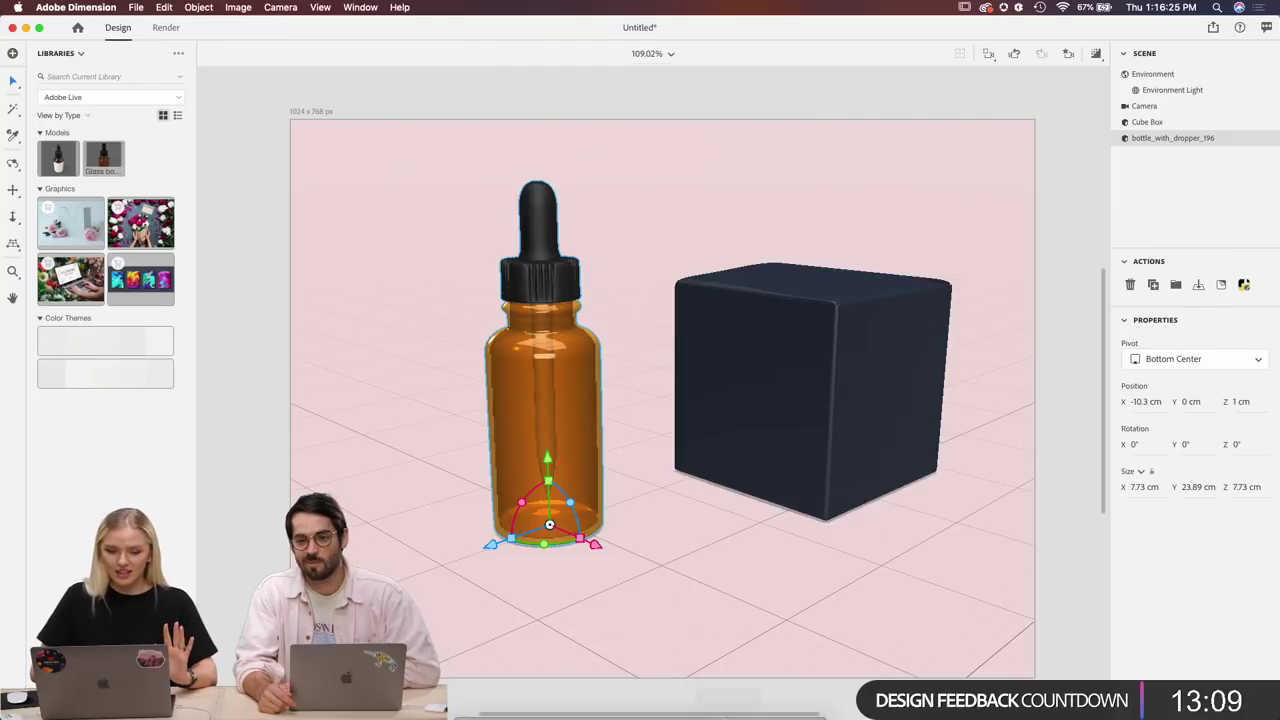
pyautogui.click(469, 703)
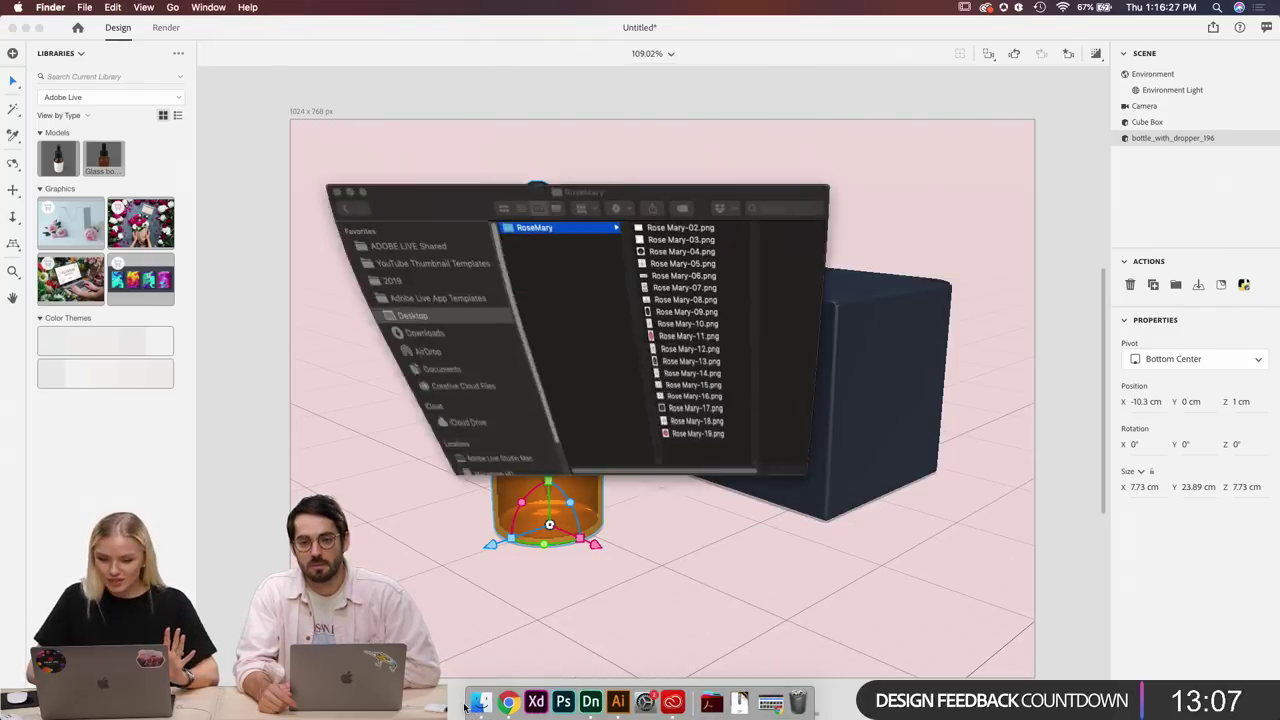
pyautogui.moveTo(607, 114); pyautogui.dragTo(352, 247)
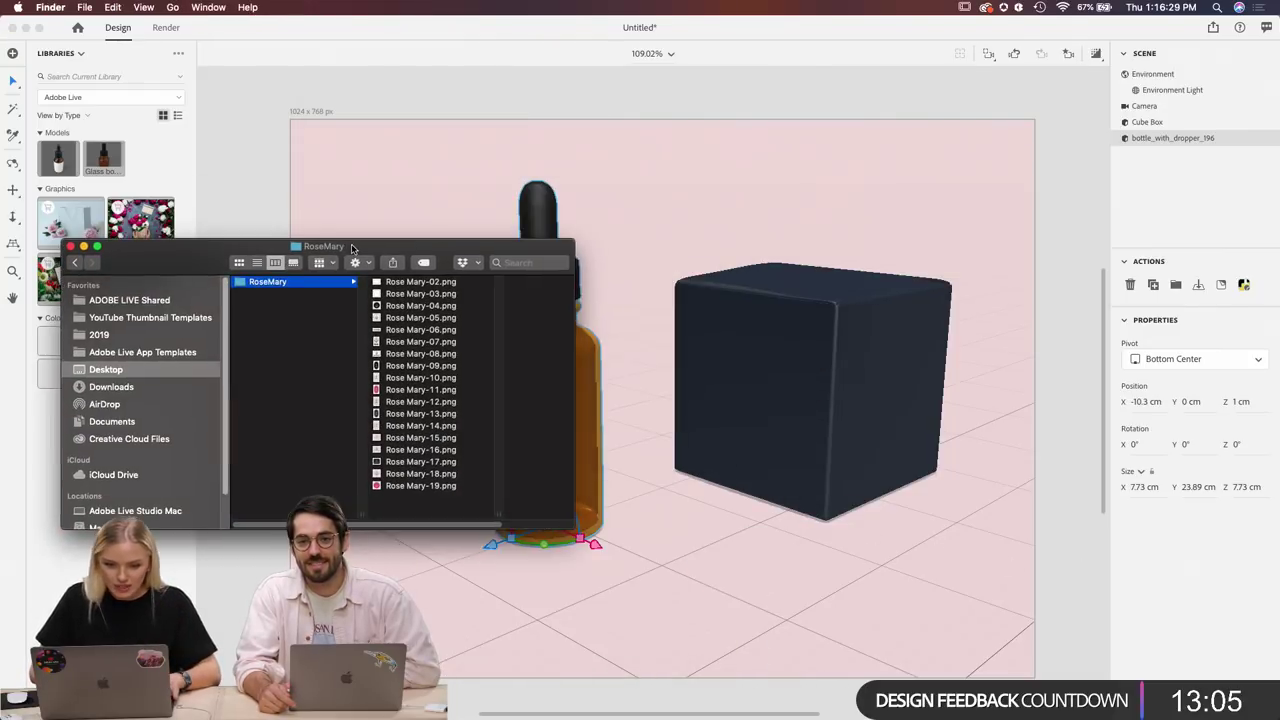
pyautogui.click(409, 282)
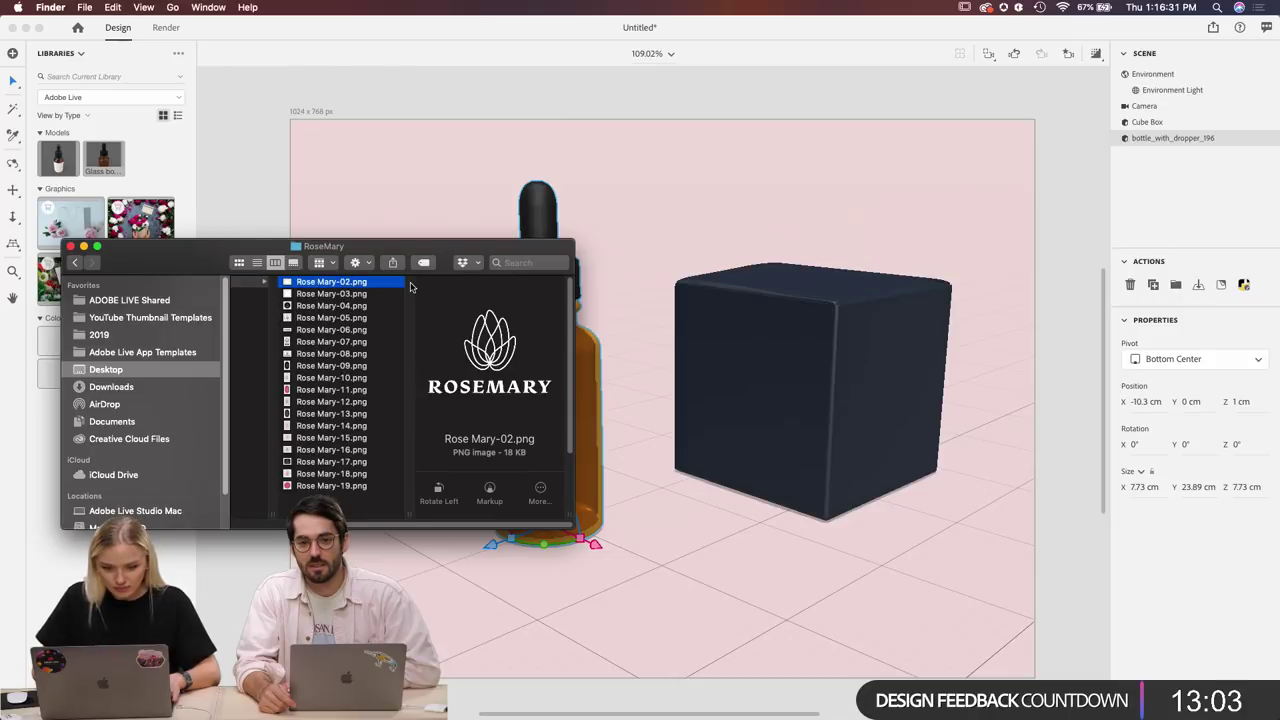
pyautogui.moveTo(422, 261); pyautogui.dragTo(243, 391)
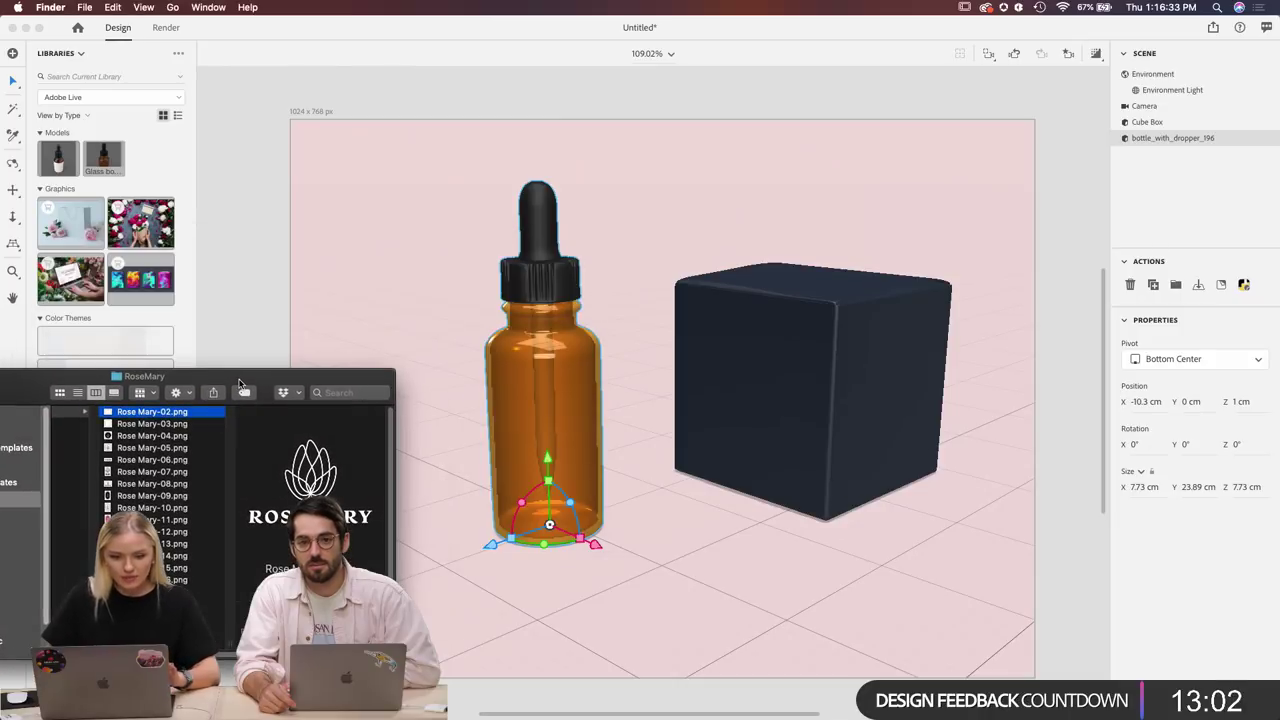
pyautogui.click(177, 425)
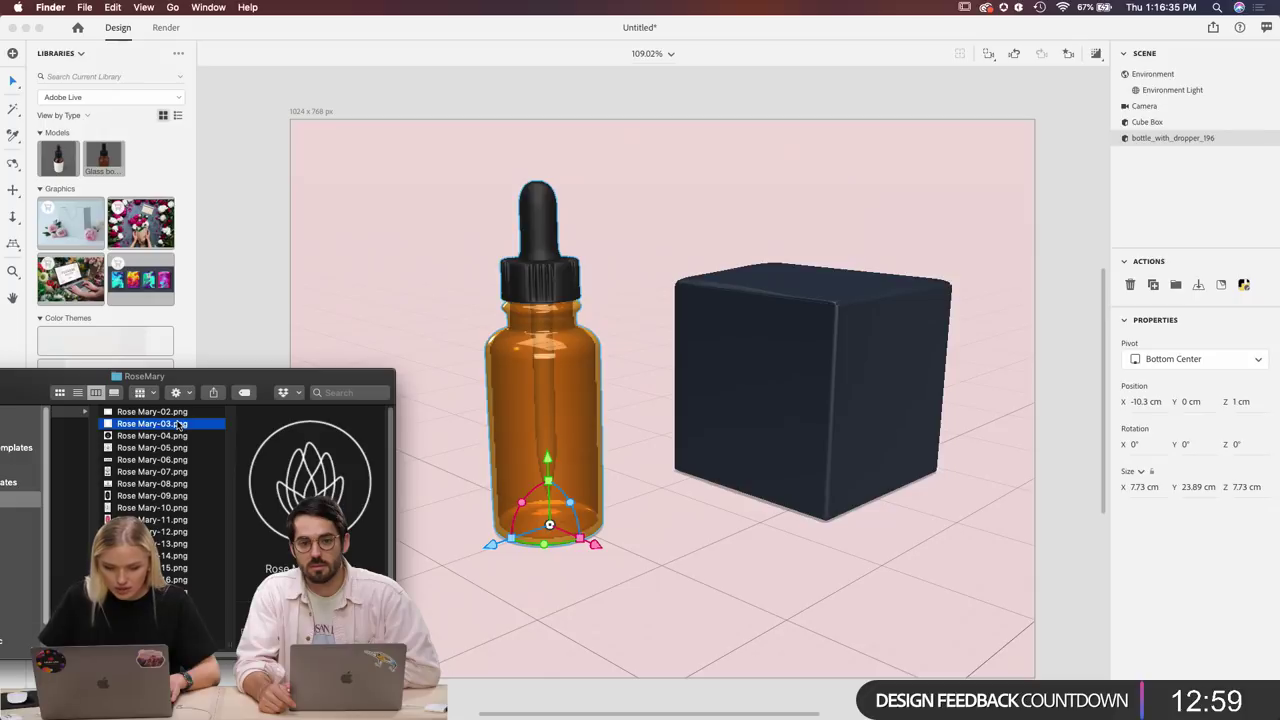
pyautogui.press('Down')
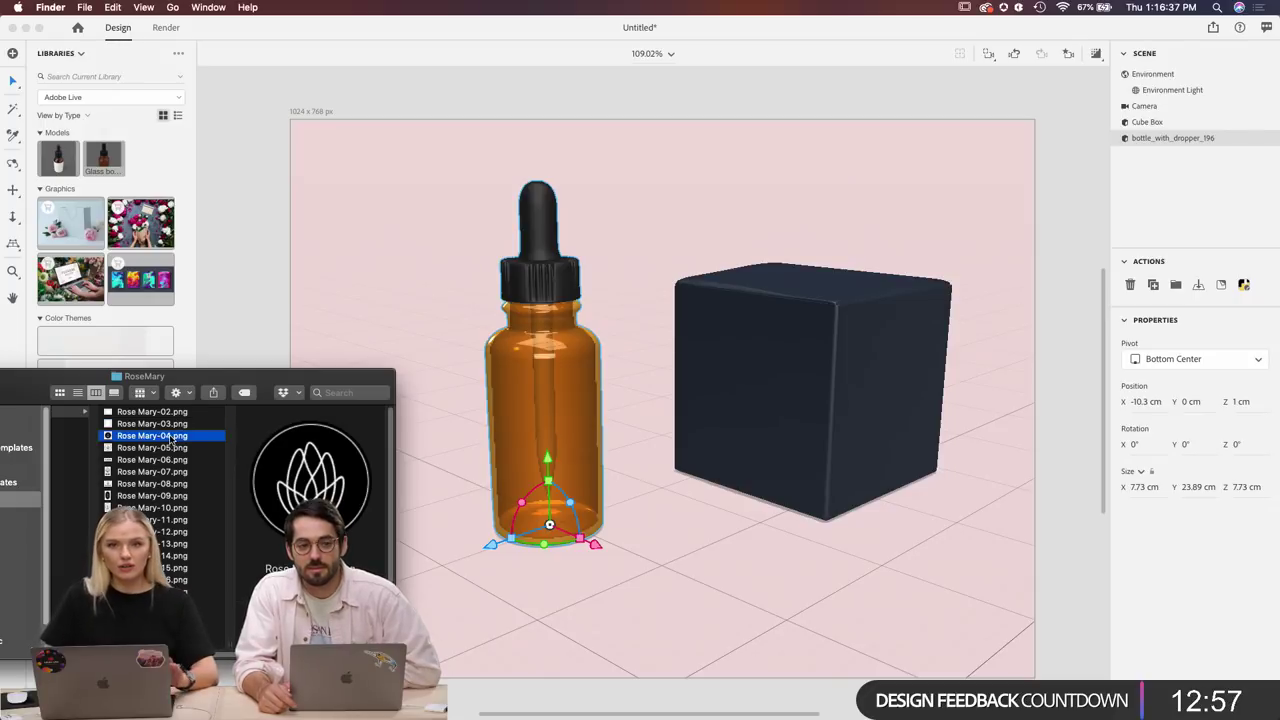
# Apply Rose Mary-04.png to the bottle as a decal, shrunk to 1.5% and centred.
pyautogui.moveTo(172, 440); pyautogui.dragTo(577, 432)
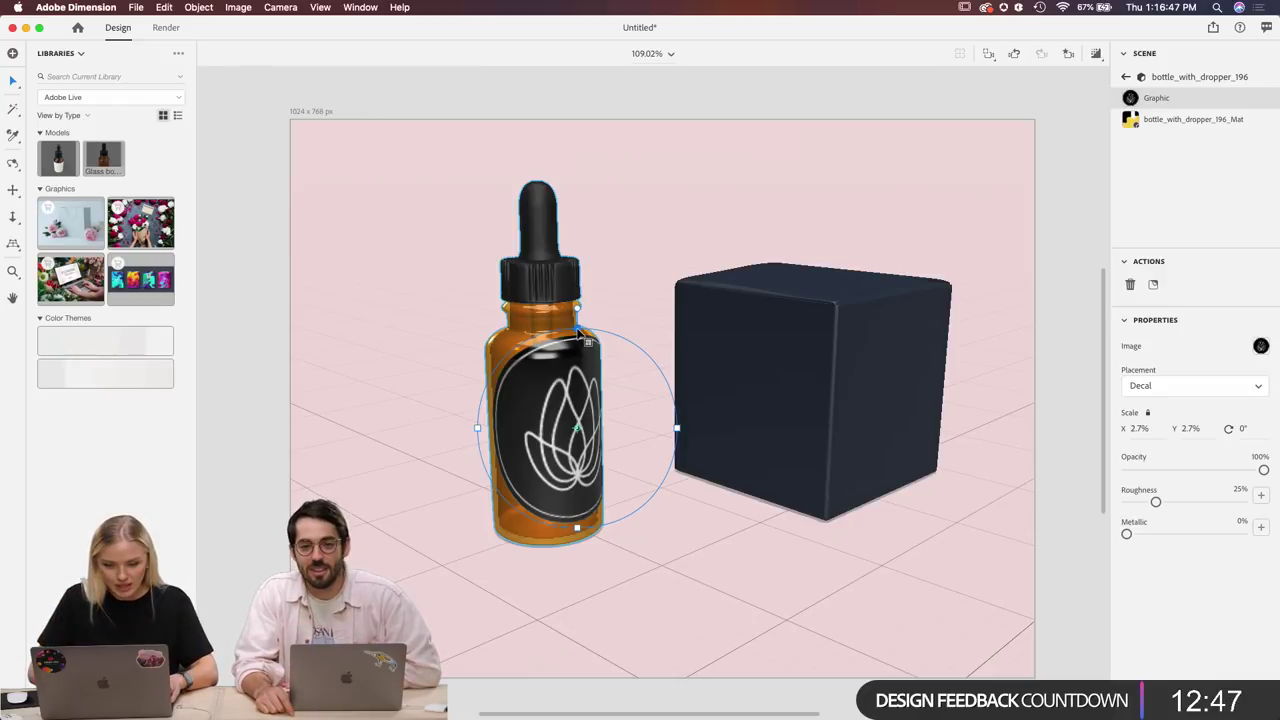
pyautogui.moveTo(578, 333); pyautogui.dragTo(576, 376)
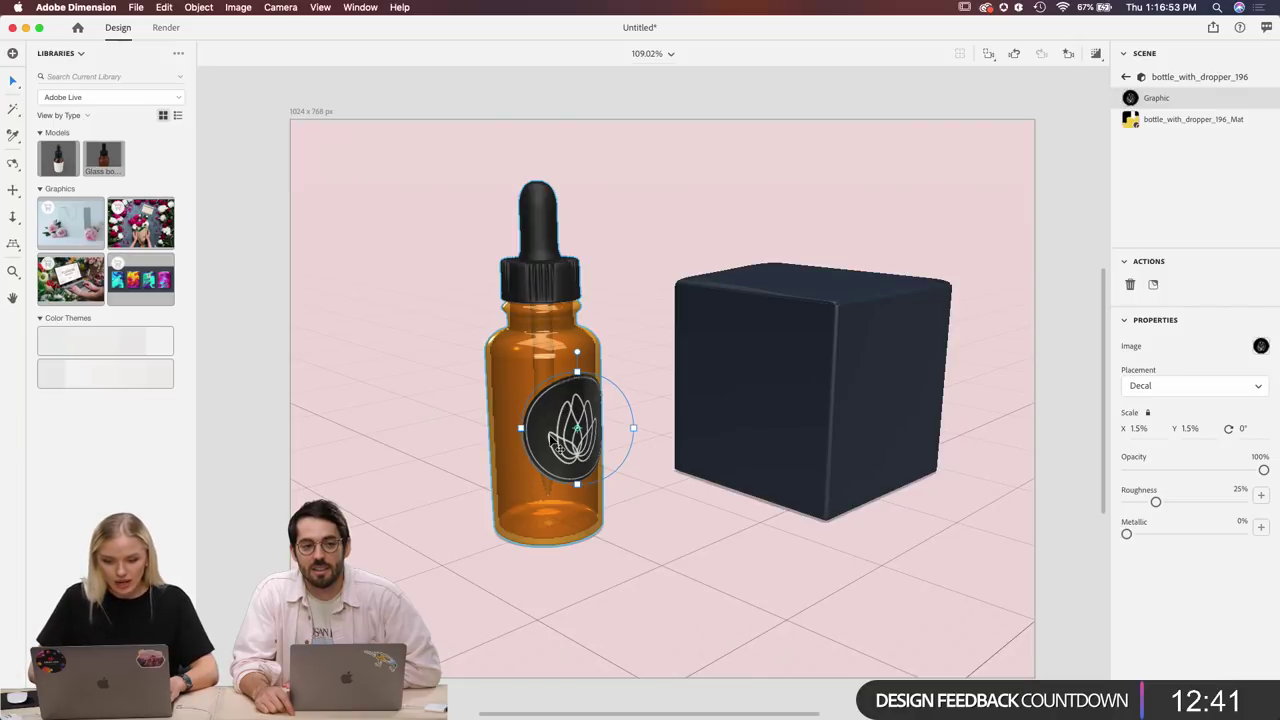
pyautogui.moveTo(557, 441)
pyautogui.mouseDown()
pyautogui.moveTo(510, 437)
pyautogui.moveTo(495, 340)
pyautogui.moveTo(520, 450)
pyautogui.moveTo(540, 443)
pyautogui.mouseUp()
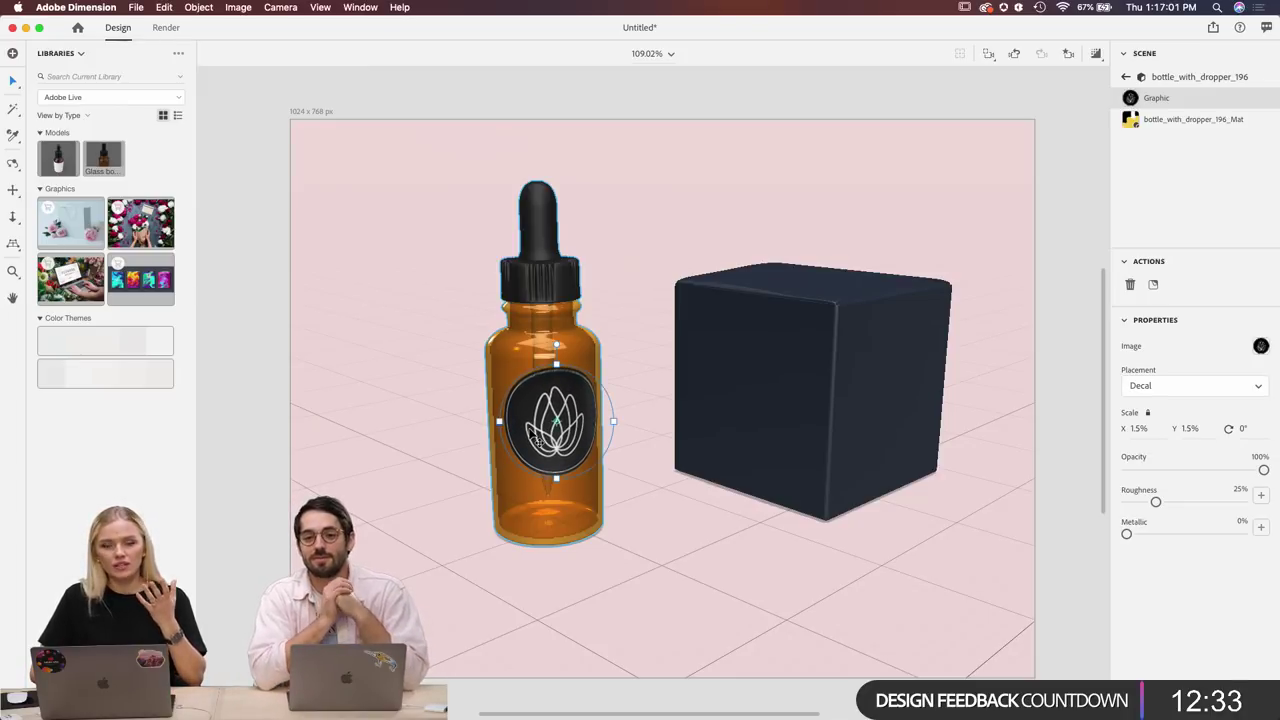
# Place the Rose Mary-02.png logo as a decal on the navy box.
pyautogui.click(705, 441)
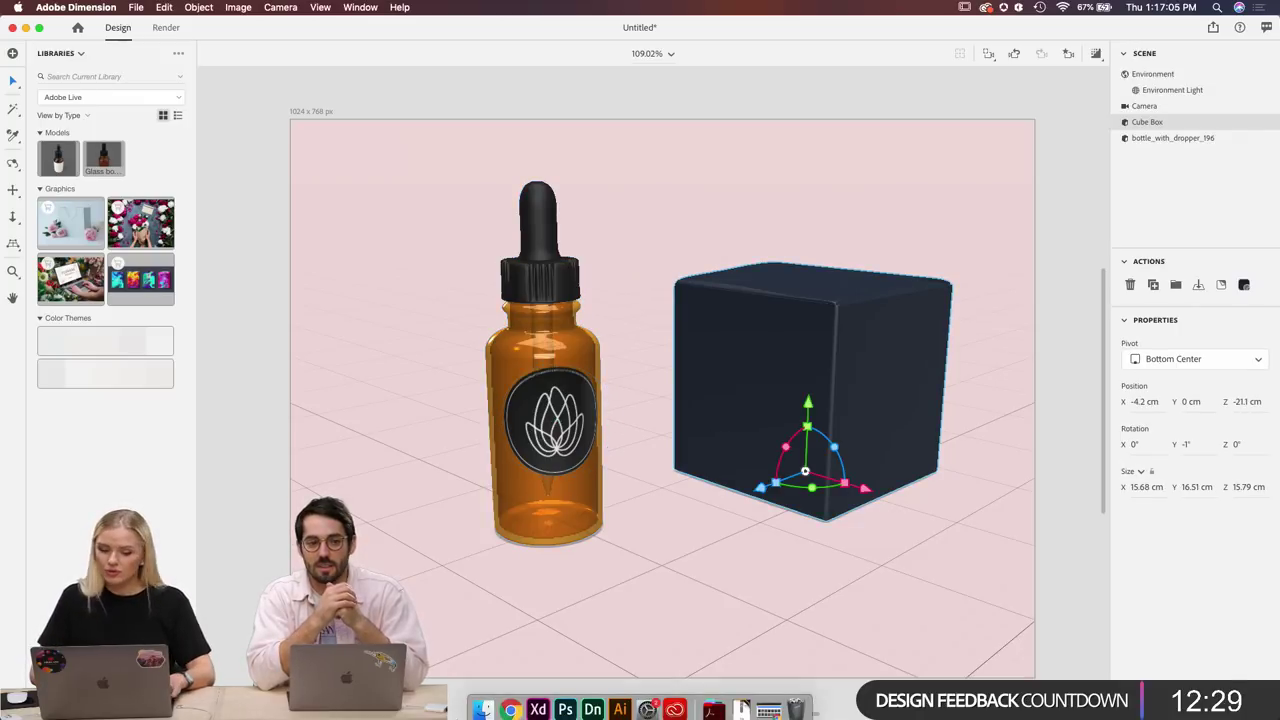
pyautogui.click(480, 706)
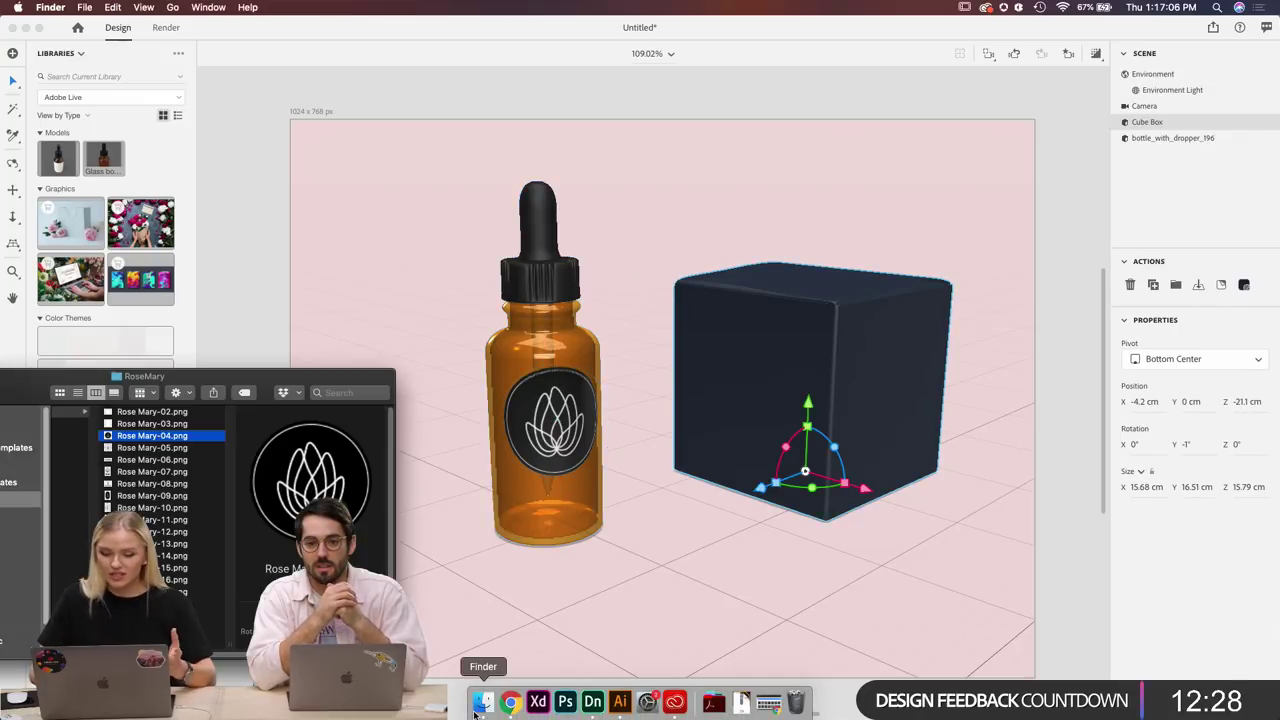
pyautogui.click(175, 426)
pyautogui.press('Up')
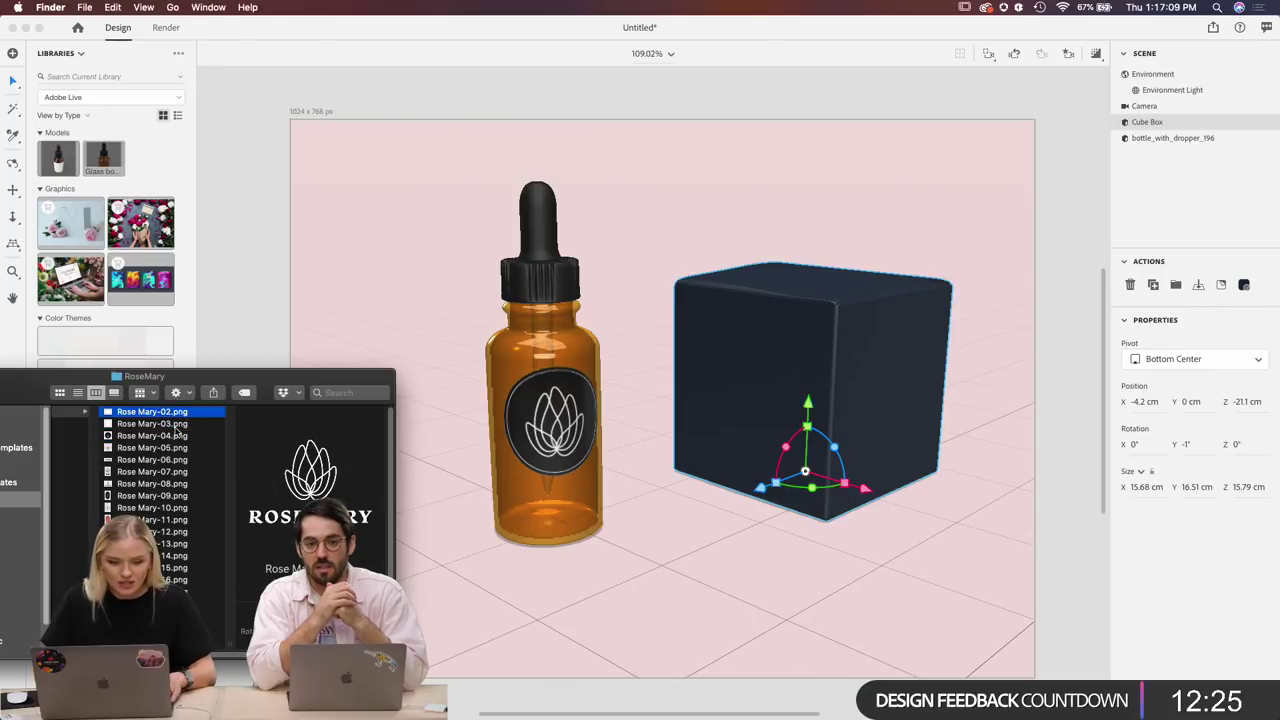
pyautogui.moveTo(165, 413); pyautogui.dragTo(771, 393)
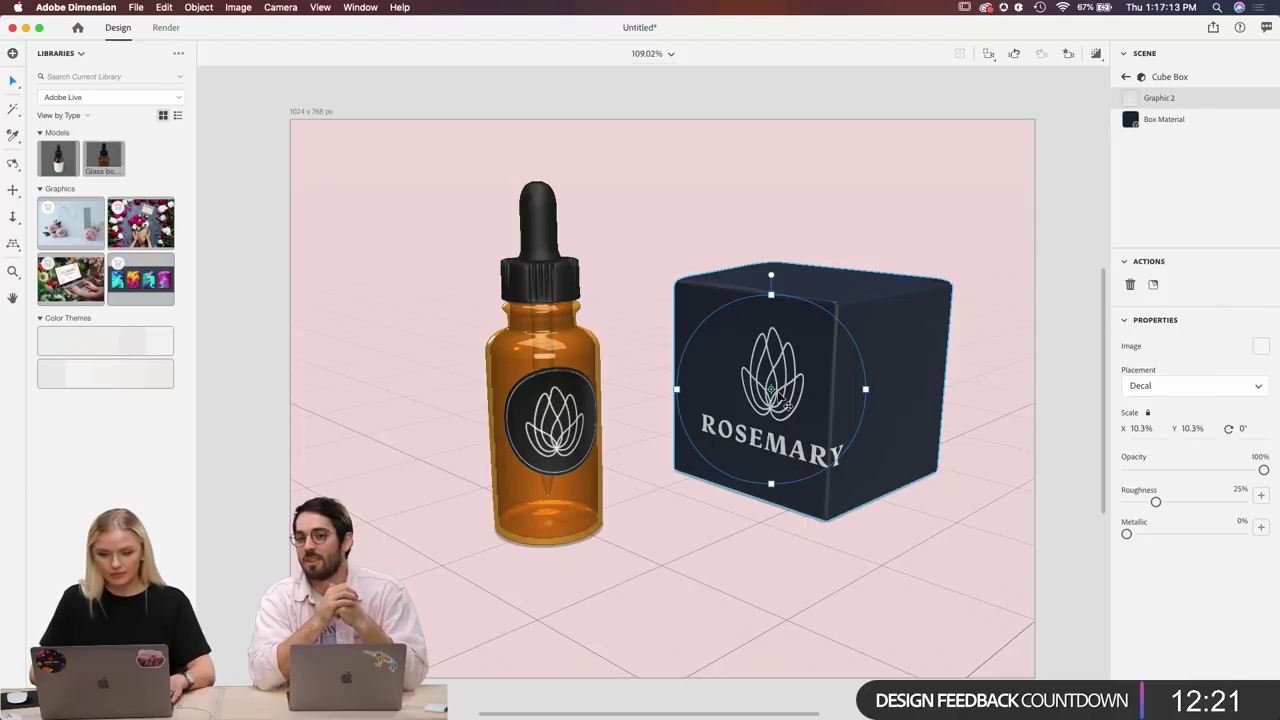
# Centre the ROSEMARY decal and shrink it to 7.5%, trying Fill placement then undoing it.
pyautogui.moveTo(802, 398); pyautogui.dragTo(793, 393)
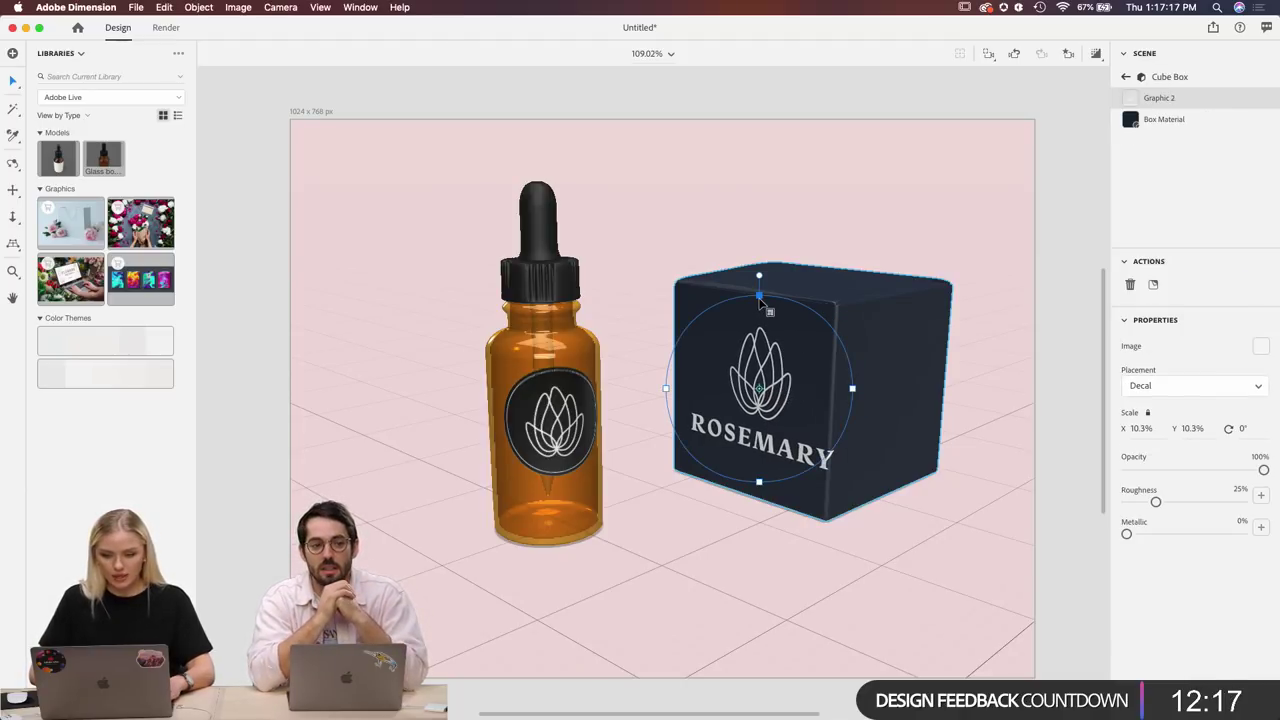
pyautogui.moveTo(762, 300); pyautogui.dragTo(775, 367)
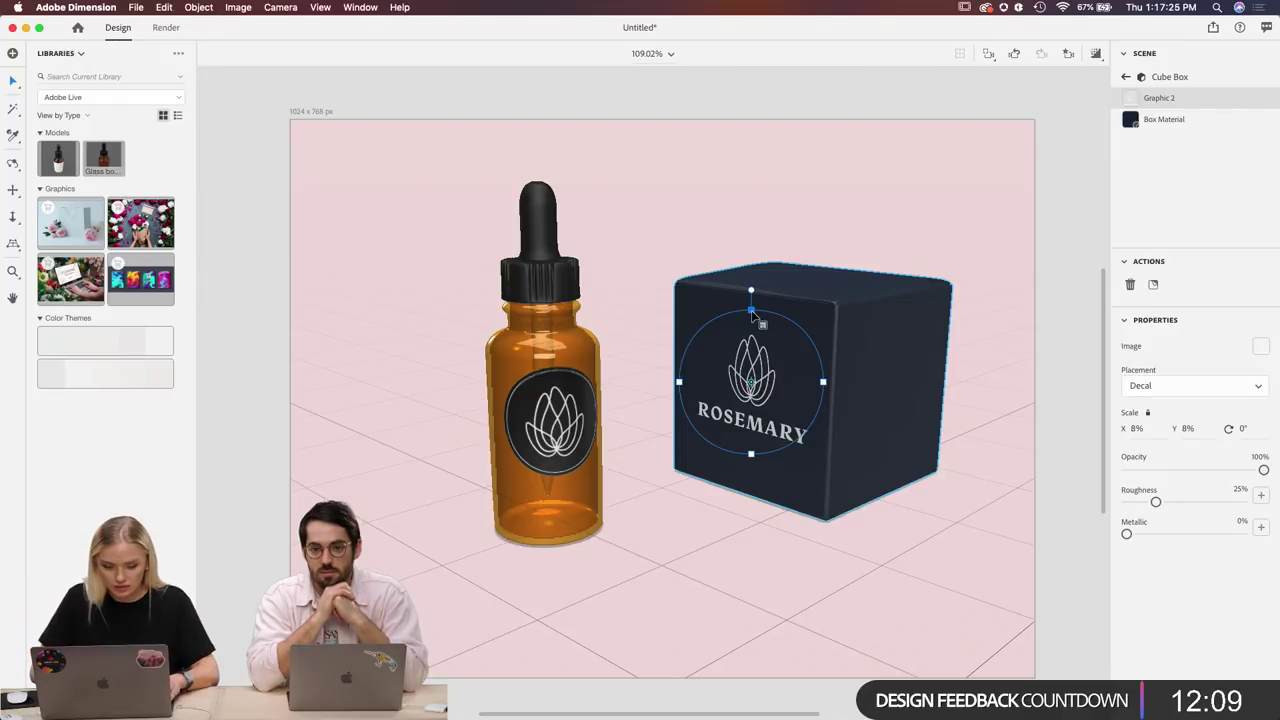
pyautogui.moveTo(751, 310); pyautogui.dragTo(751, 317)
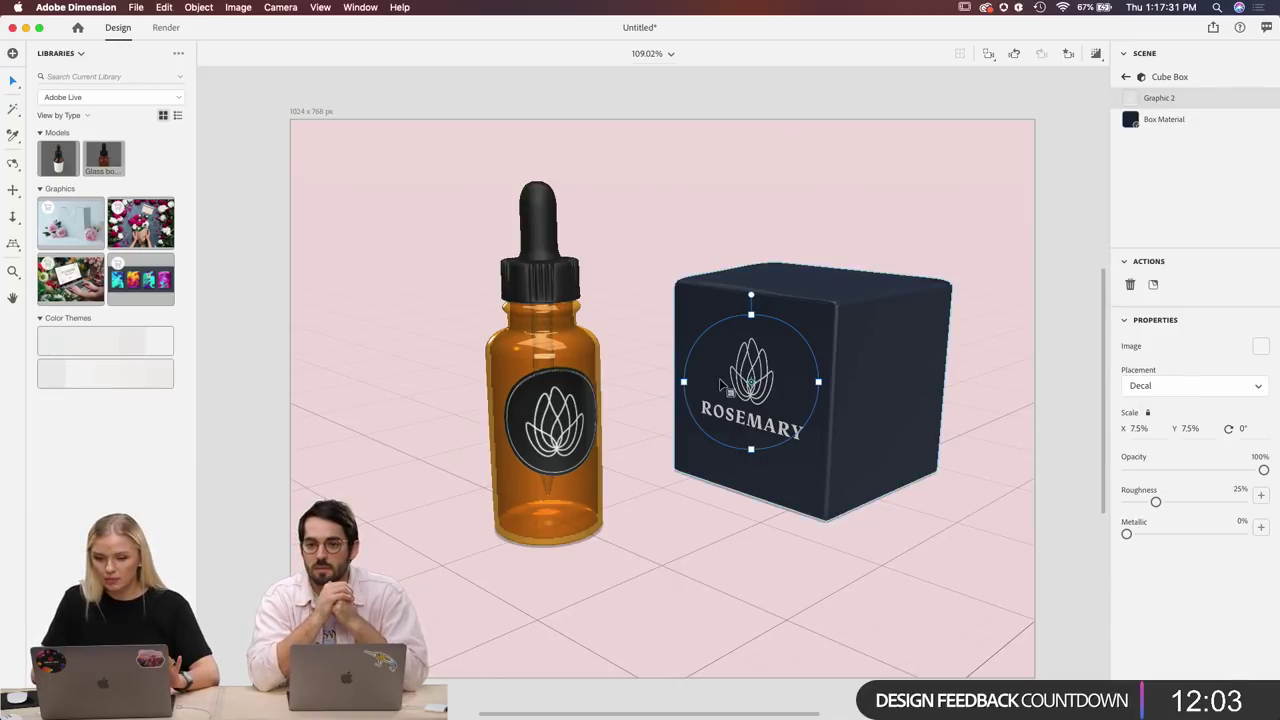
pyautogui.click(1176, 386)
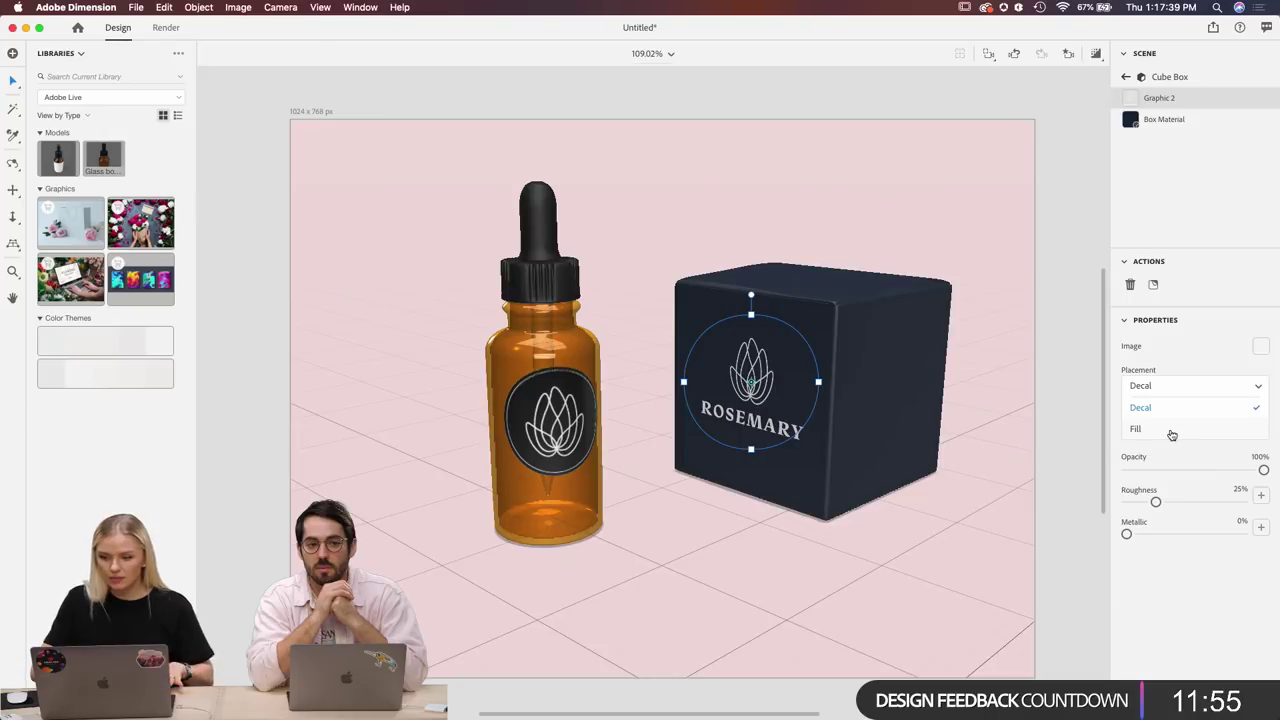
pyautogui.click(1136, 429)
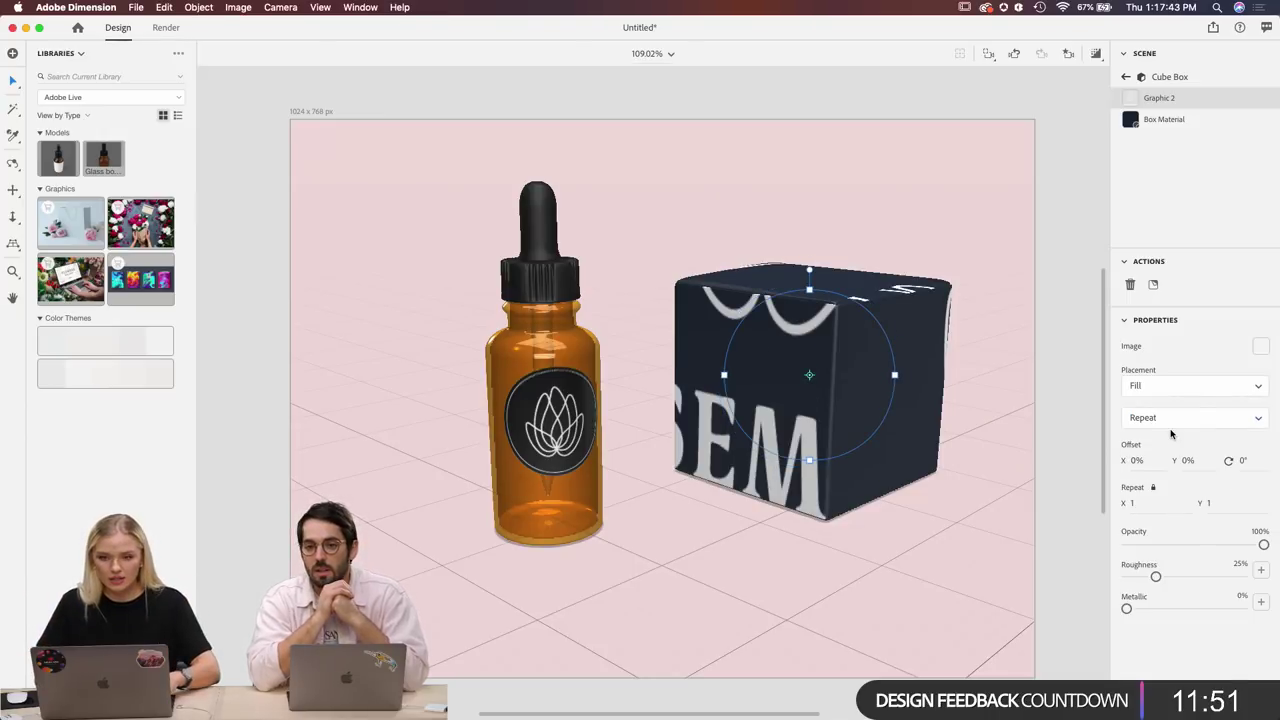
pyautogui.press('super+z')
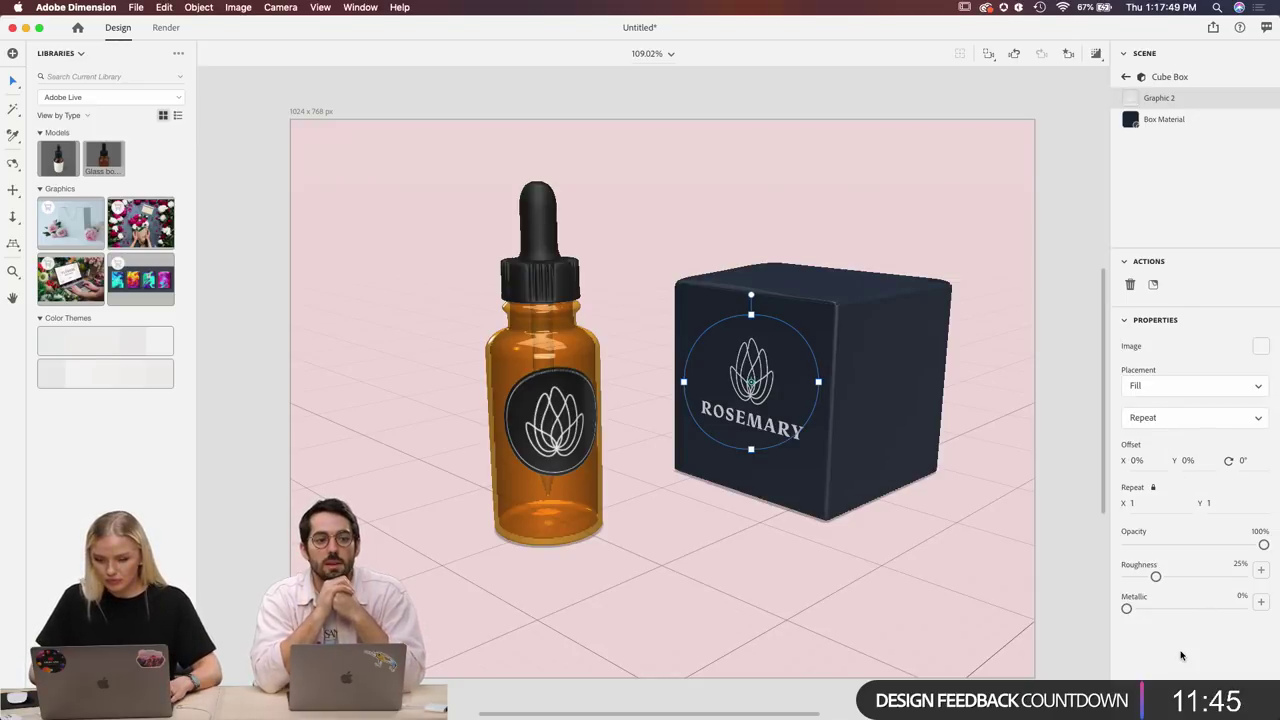
pyautogui.click(879, 399)
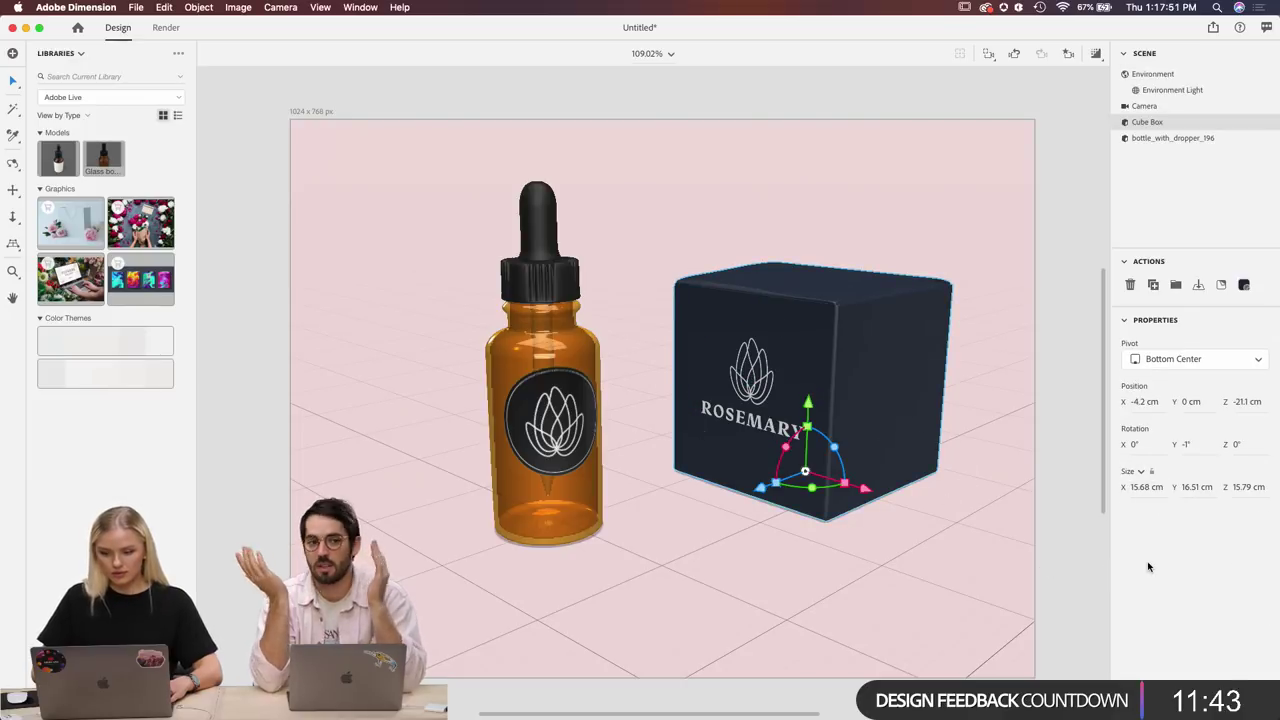
# Select Environment in the Scene panel and zoom the camera in and out on the scene.
pyautogui.click(969, 575)
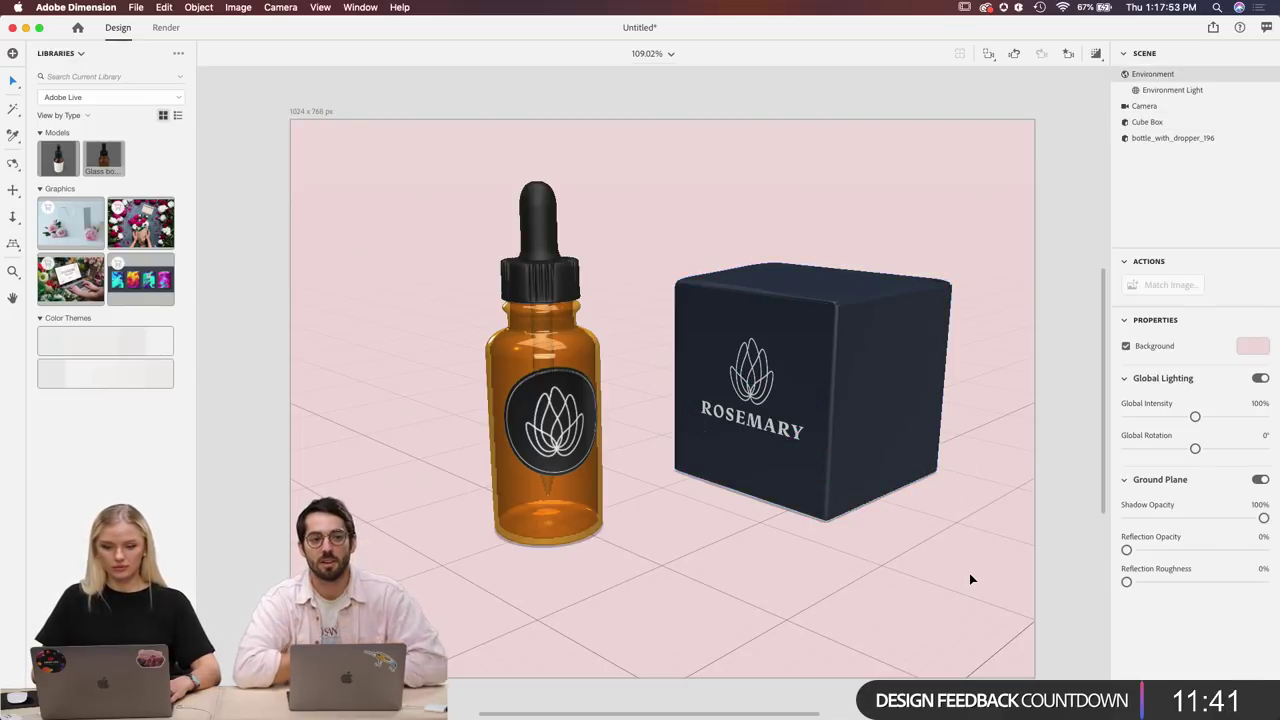
pyautogui.scroll(3, 969, 578)
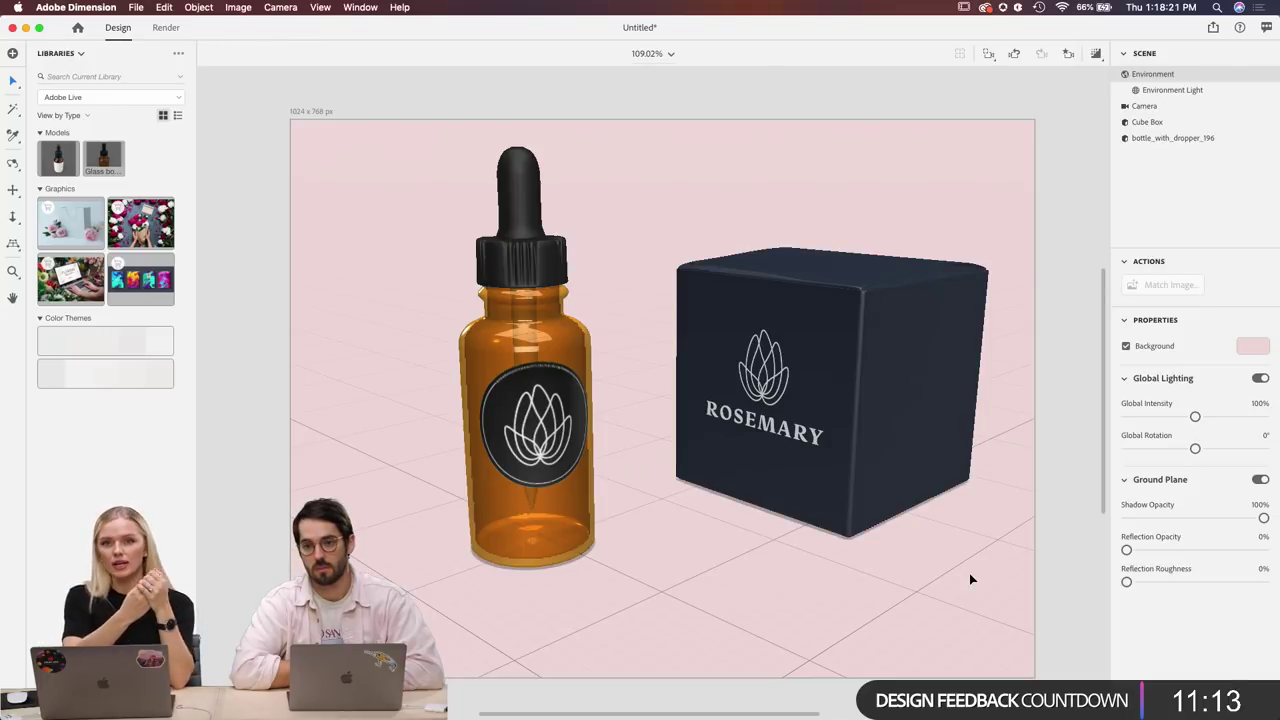
pyautogui.scroll(-5, 855, 480)
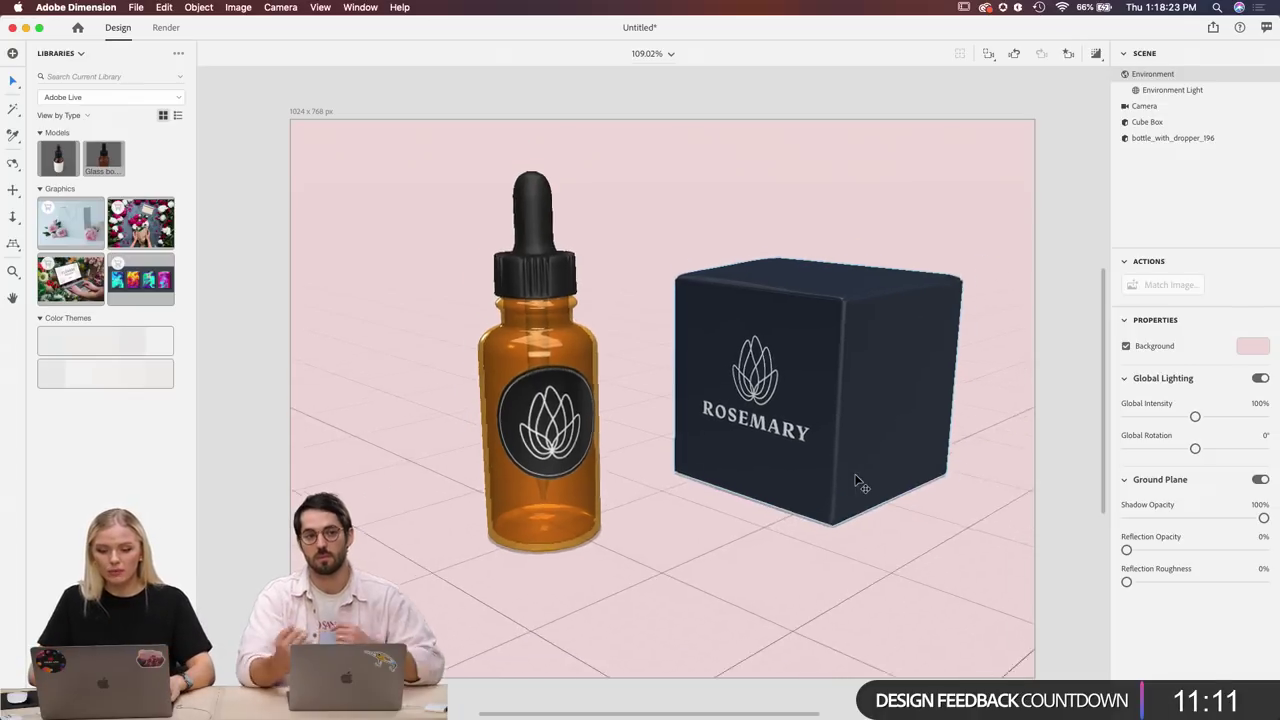
pyautogui.scroll(5, 855, 480)
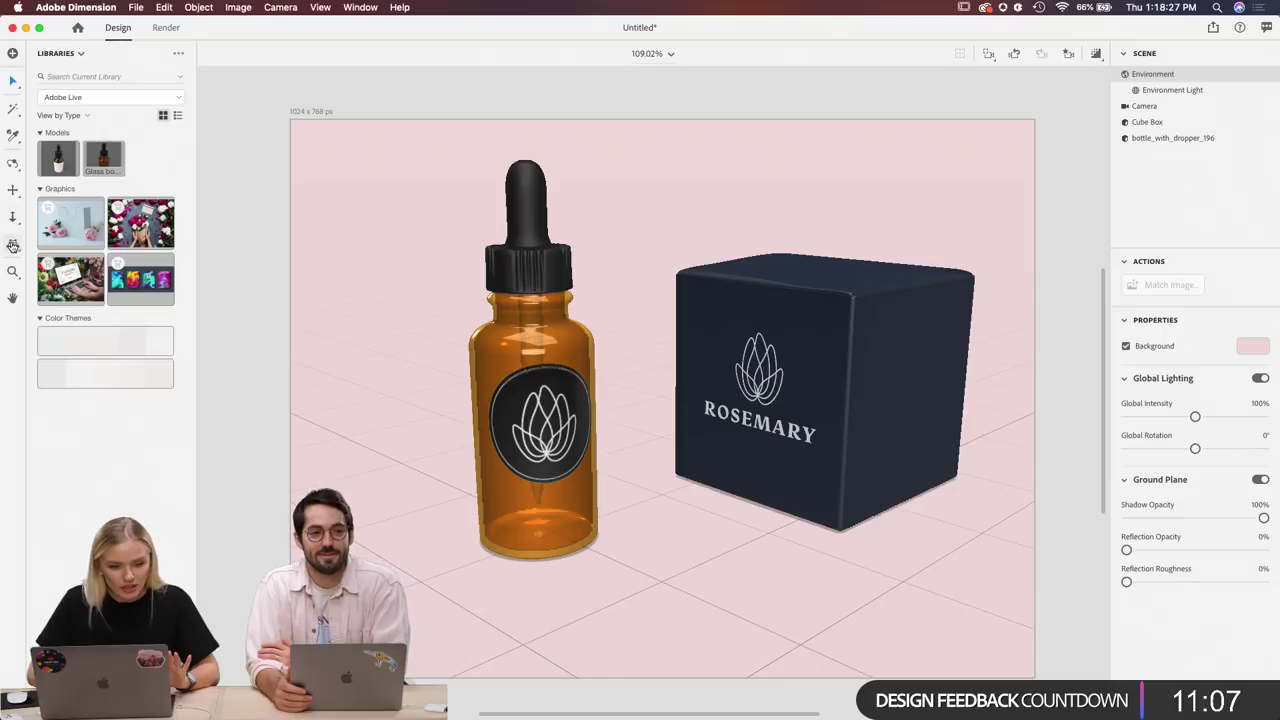
# Move the horizon toward the top of the frame so the bottle and box appear smaller.
pyautogui.click(12, 245)
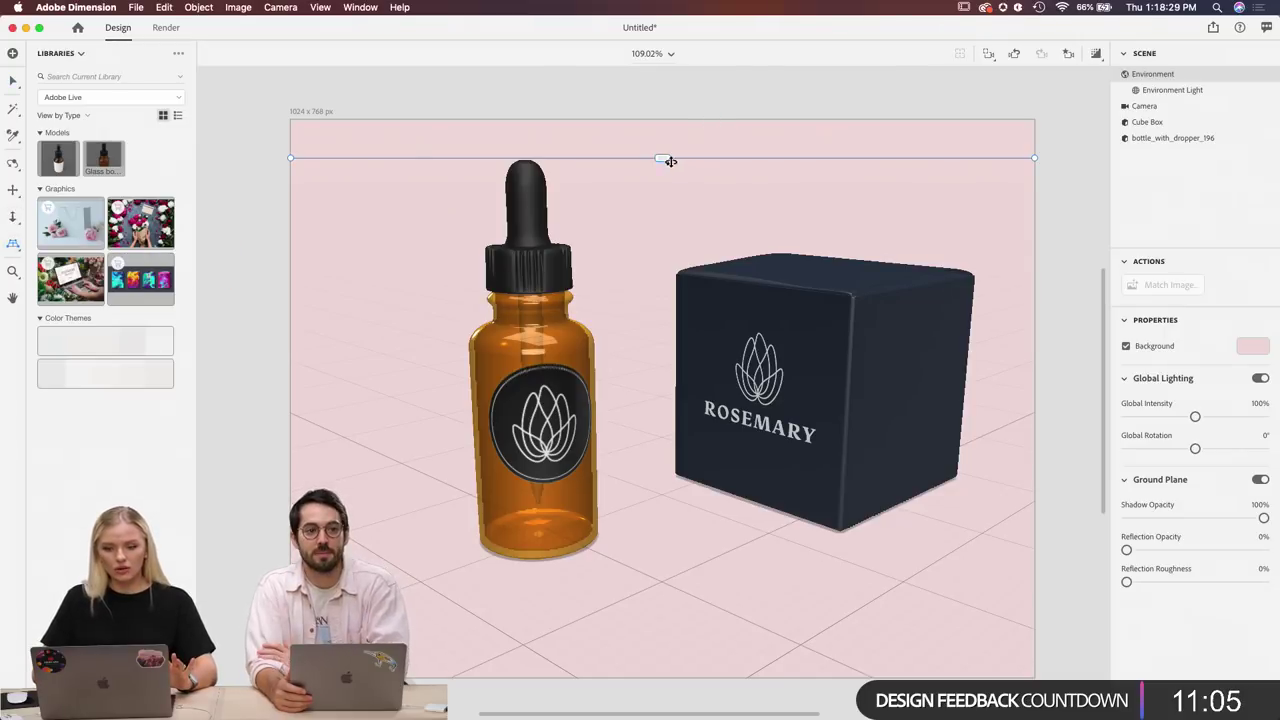
pyautogui.moveTo(663, 160)
pyautogui.mouseDown()
pyautogui.moveTo(657, 229)
pyautogui.moveTo(663, 152)
pyautogui.mouseUp()
pyautogui.moveTo(734, 425); pyautogui.dragTo(760, 497)
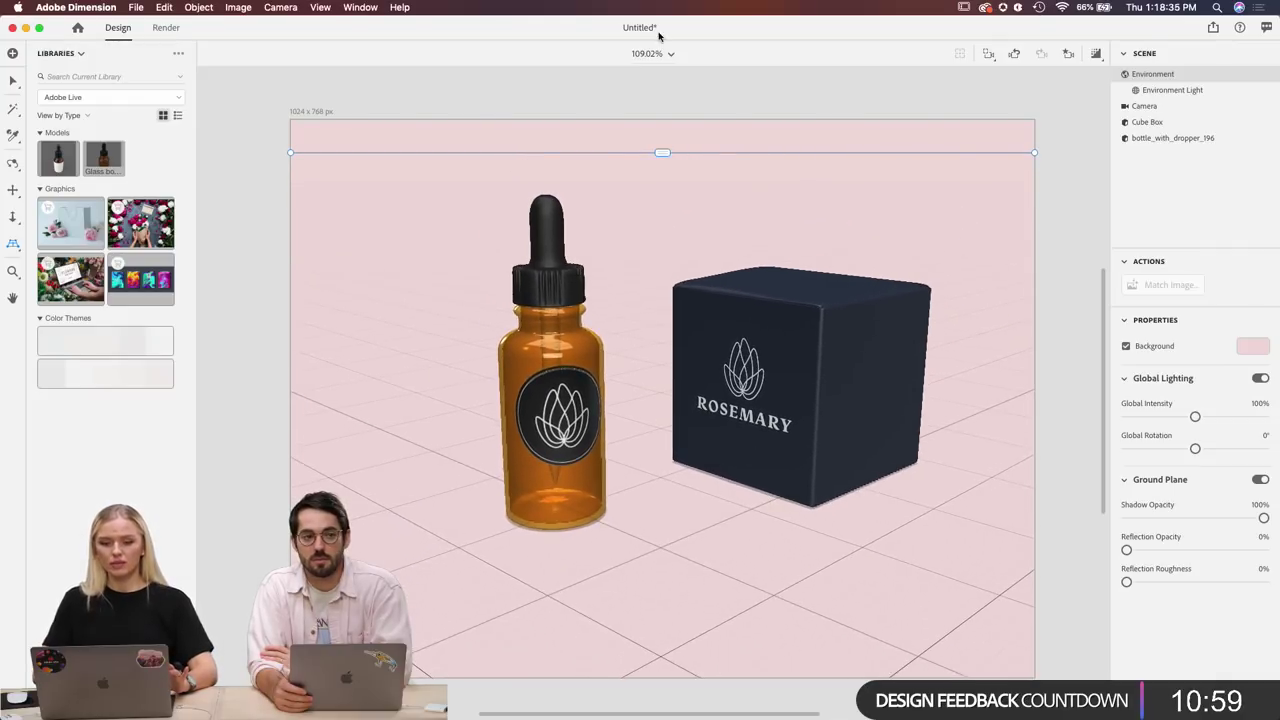
pyautogui.moveTo(663, 151); pyautogui.dragTo(662, 71)
pyautogui.scroll(5, 734, 116)
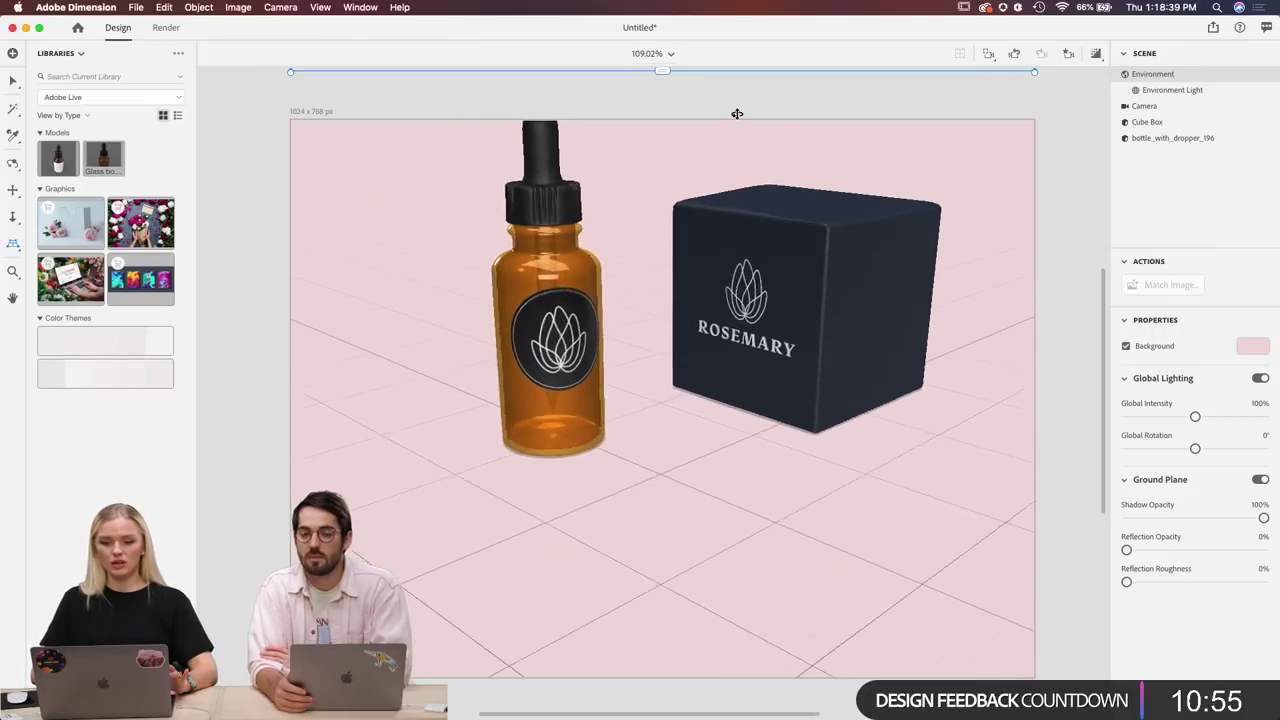
pyautogui.scroll(-5, 737, 114)
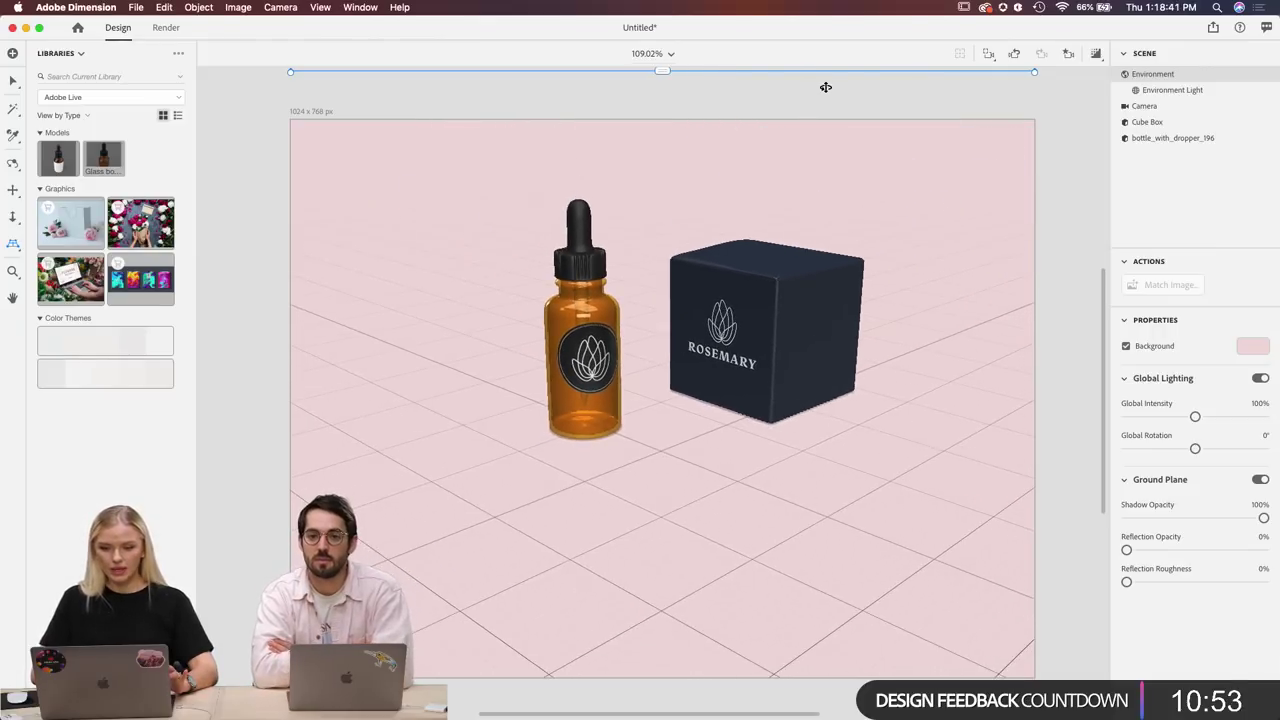
pyautogui.scroll(2, 779, 153)
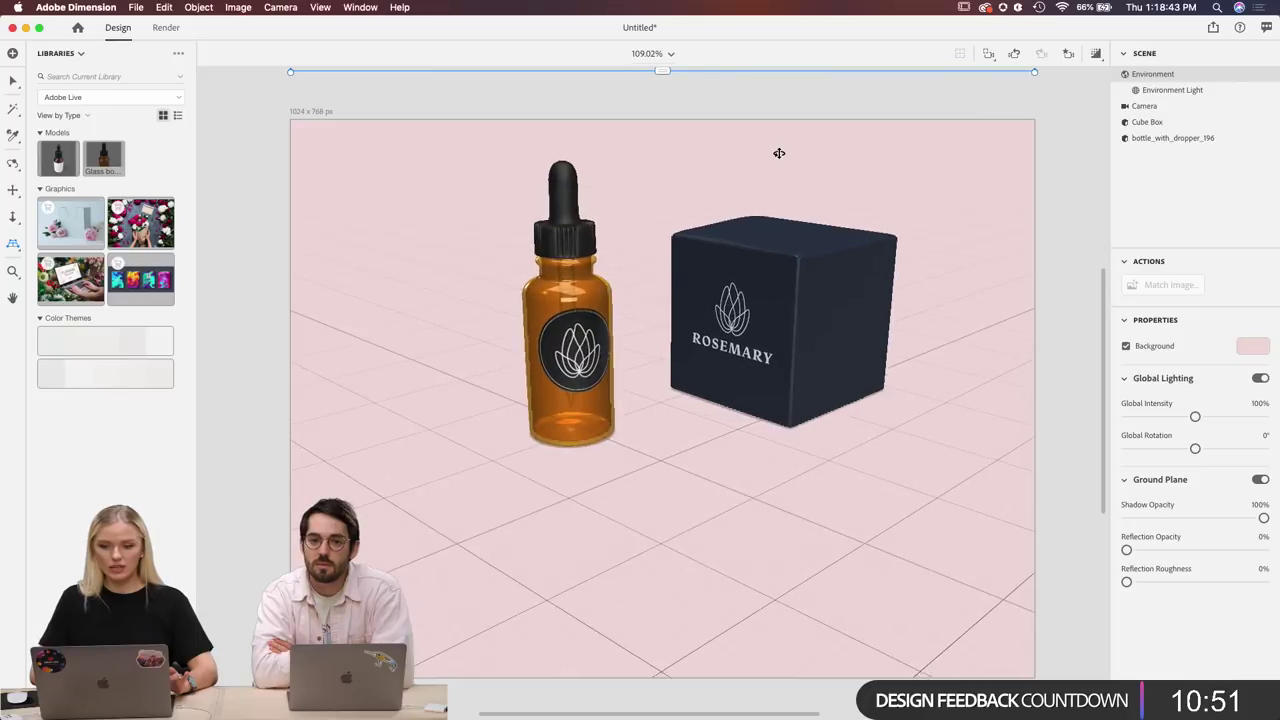
# Select the navy box (15.68 × 16.51 × 15.79 cm) and adjust the zoom.
pyautogui.click(11, 84)
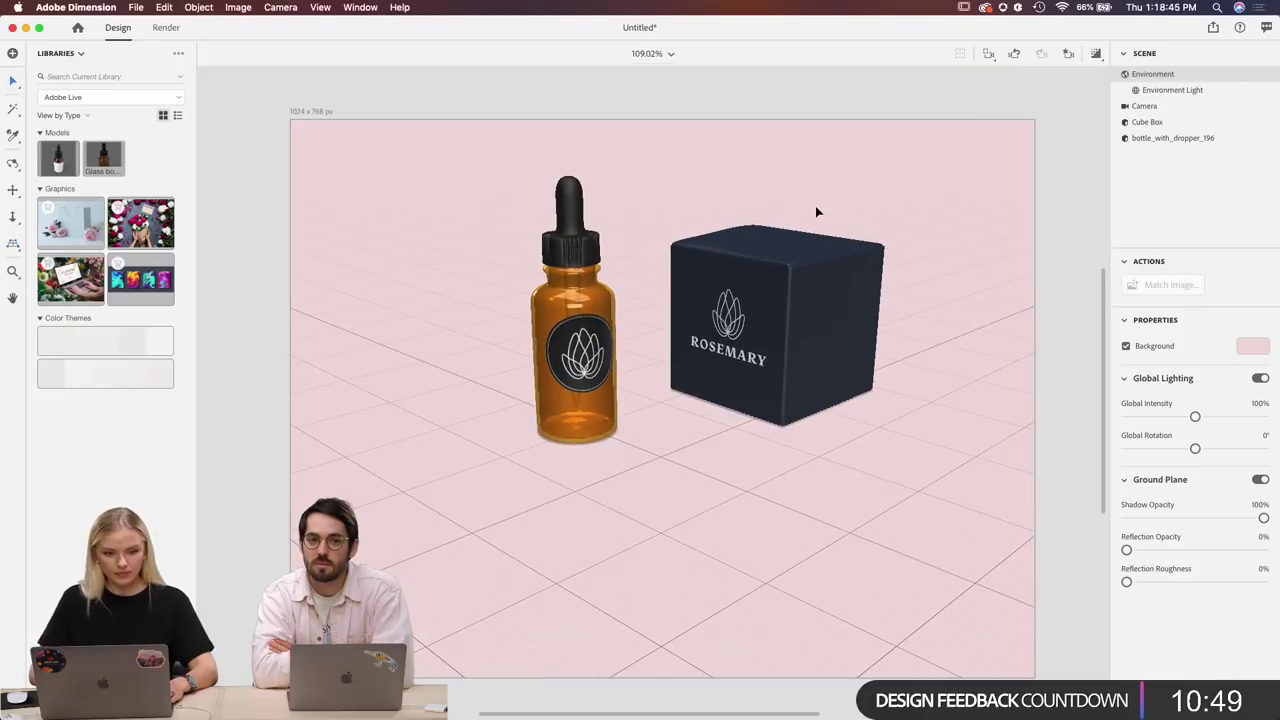
pyautogui.scroll(4, 815, 210)
pyautogui.scroll(2, 815, 211)
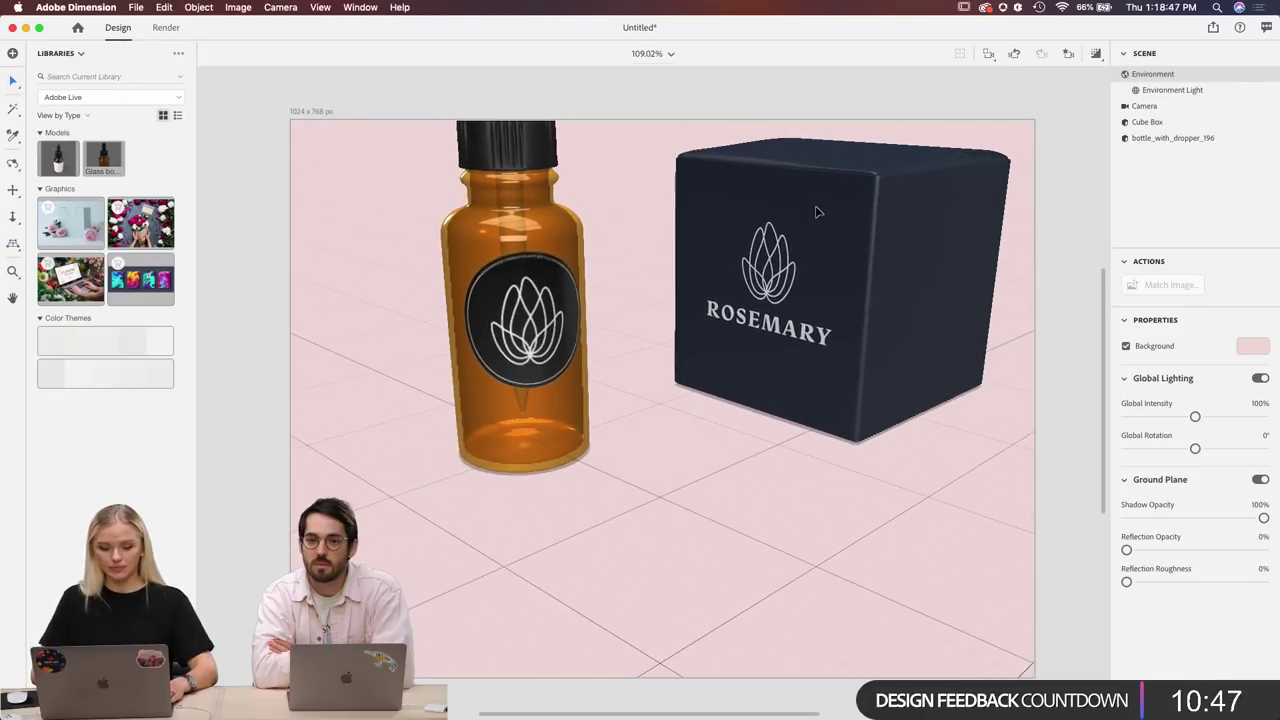
pyautogui.click(816, 210)
pyautogui.scroll(-4, 803, 295)
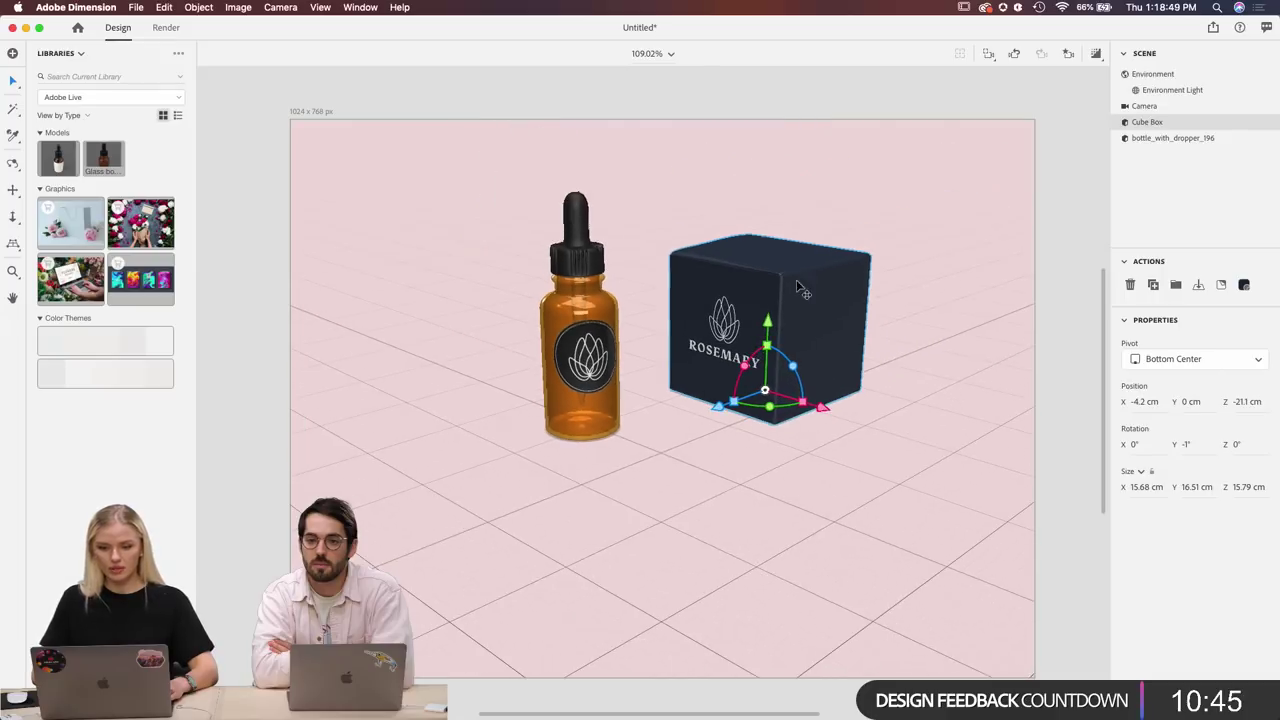
pyautogui.scroll(2, 769, 124)
pyautogui.scroll(-4, 769, 124)
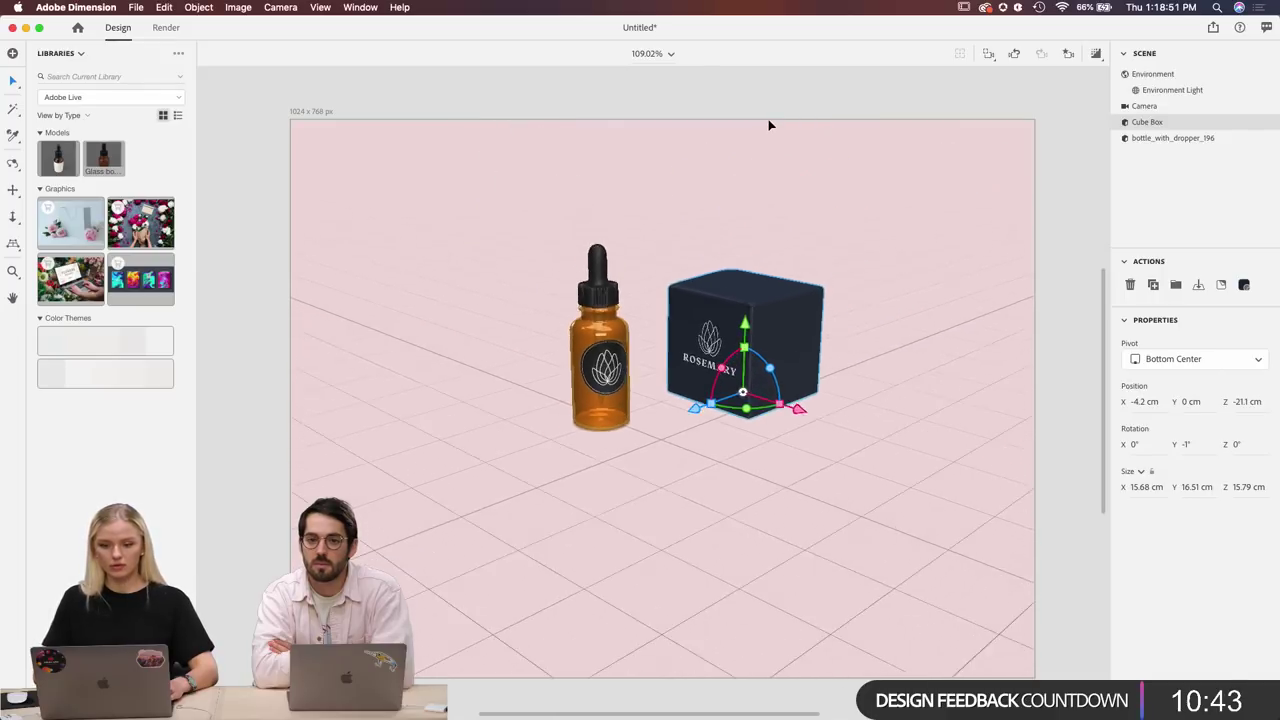
pyautogui.scroll(2, 729, 121)
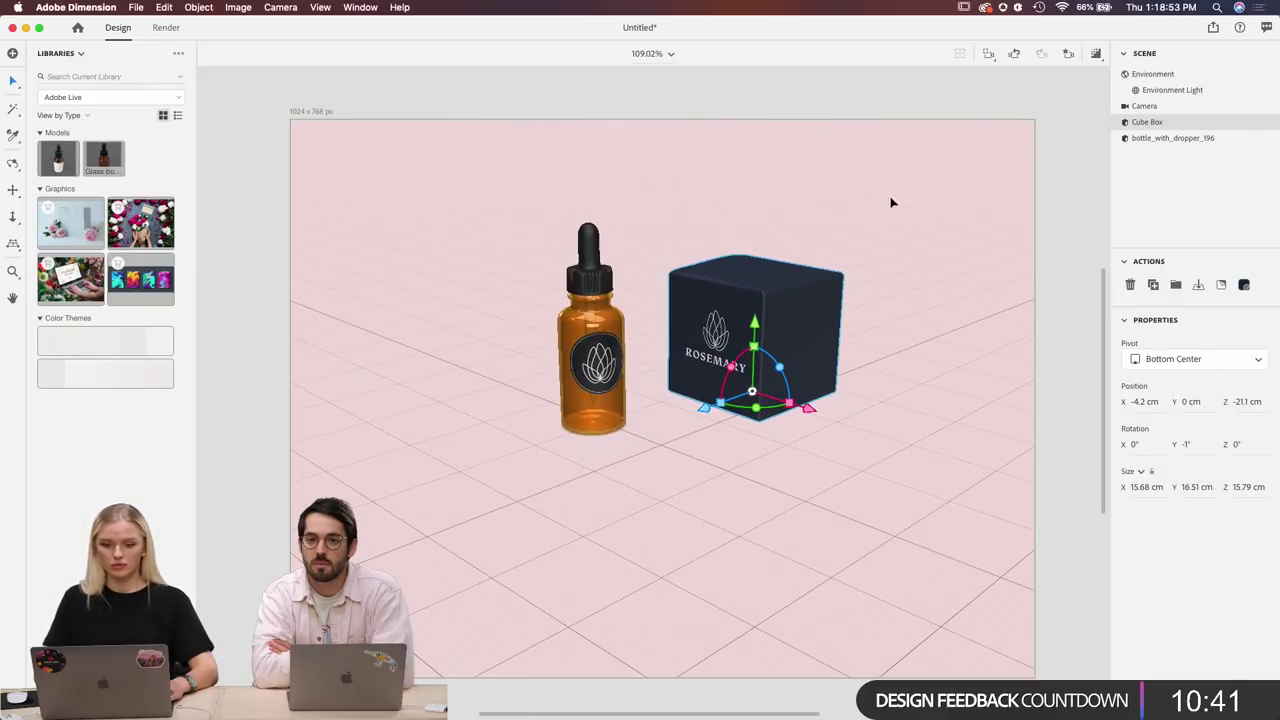
pyautogui.scroll(2, 972, 245)
pyautogui.scroll(2, 971, 243)
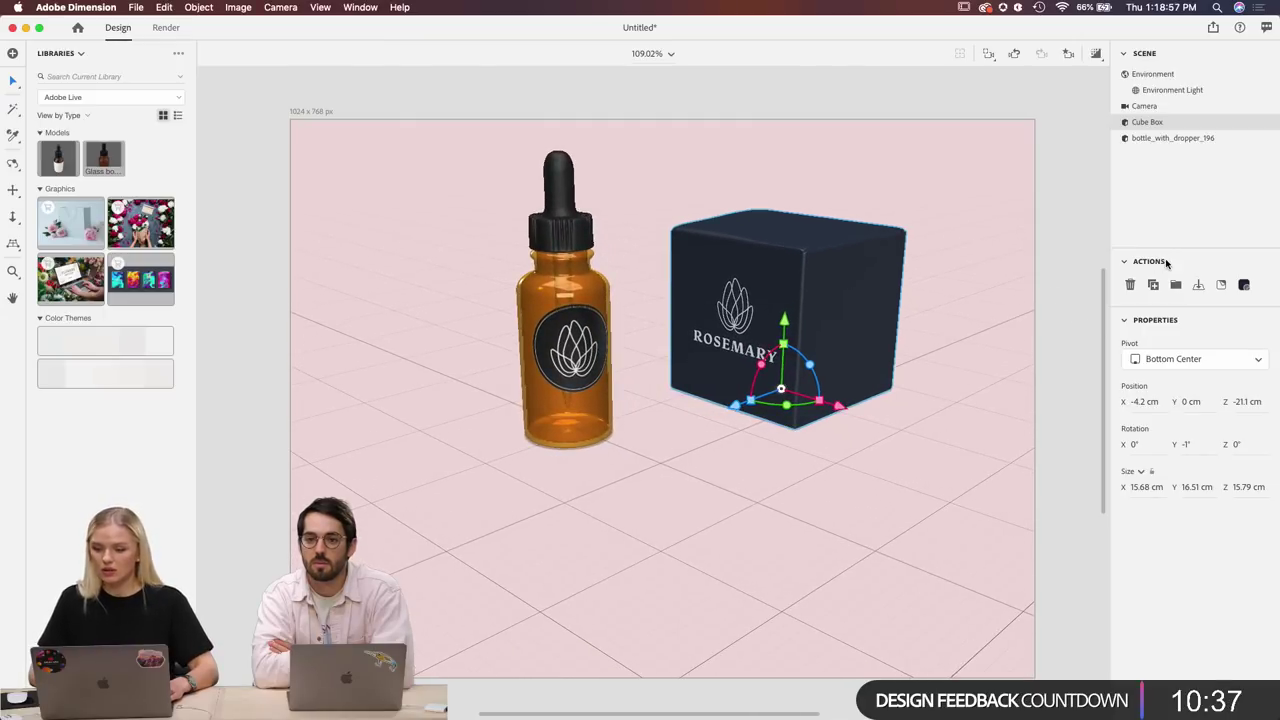
# Lower global lighting to 98%, test ground shadow, reflection and roughness, then select Environment Light.
pyautogui.click(1152, 76)
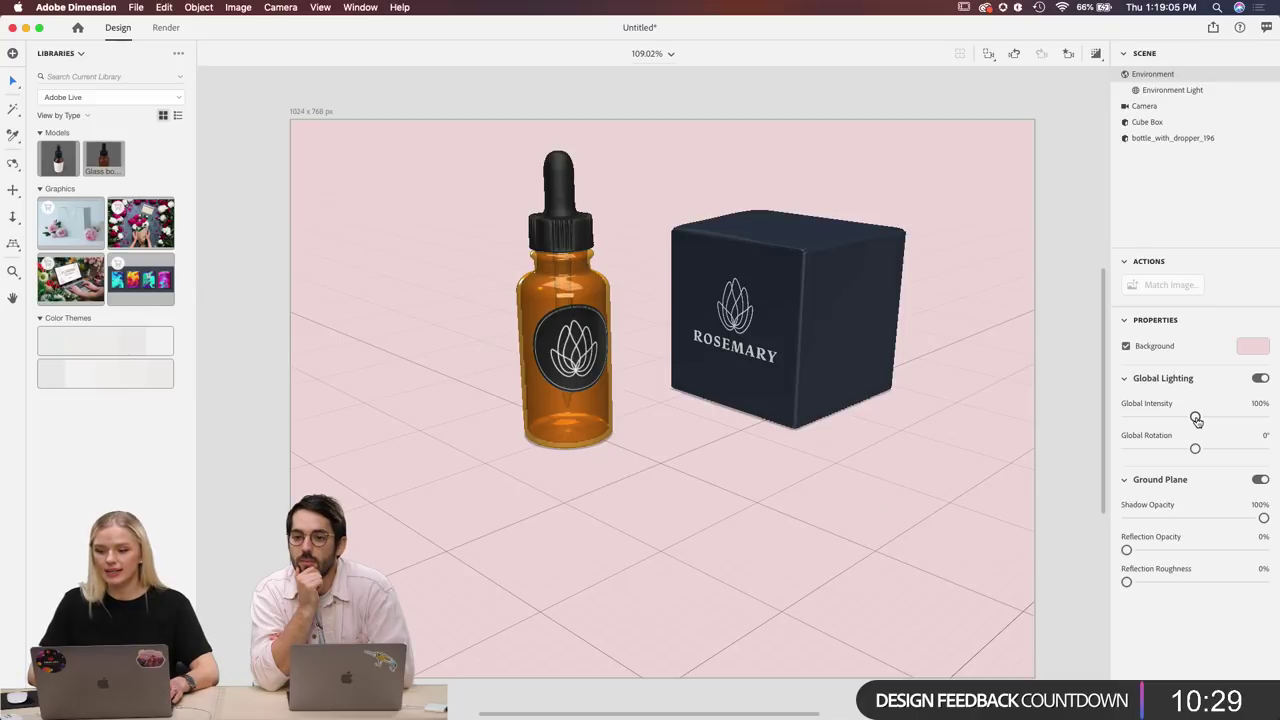
pyautogui.moveTo(1196, 417); pyautogui.dragTo(1196, 457)
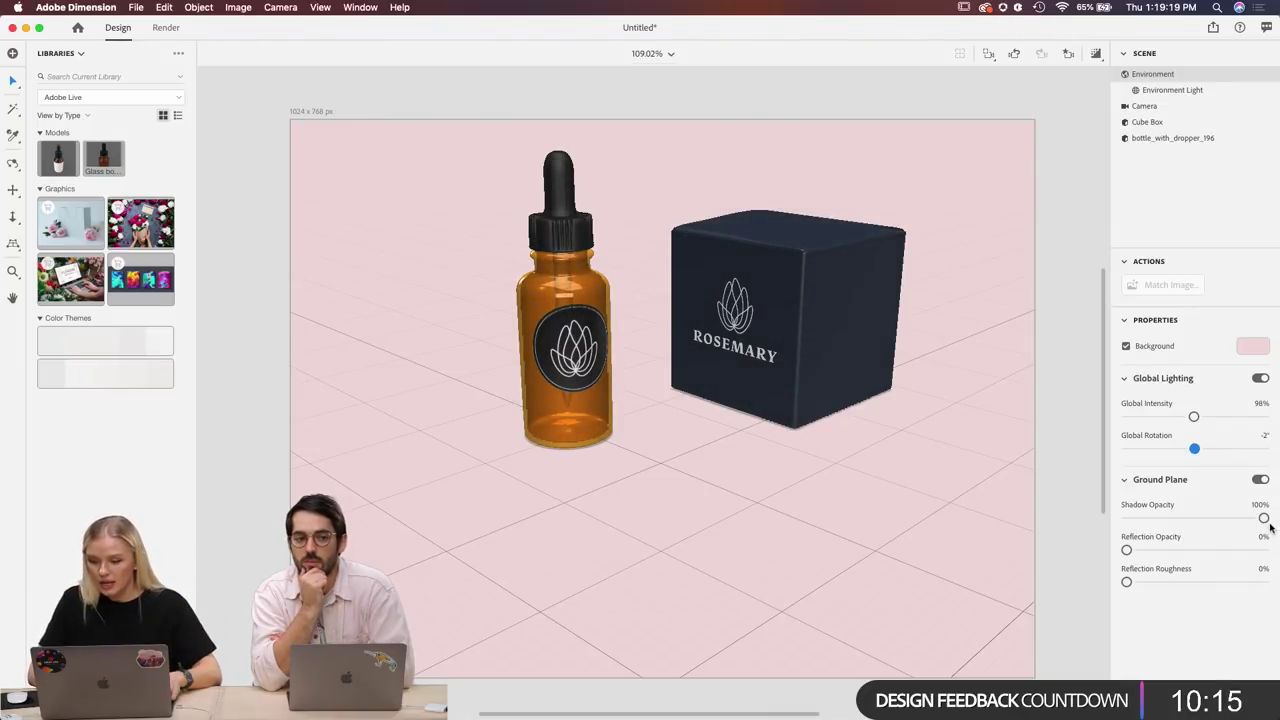
pyautogui.moveTo(1264, 519)
pyautogui.mouseDown()
pyautogui.moveTo(1169, 517)
pyautogui.moveTo(1265, 518)
pyautogui.mouseUp()
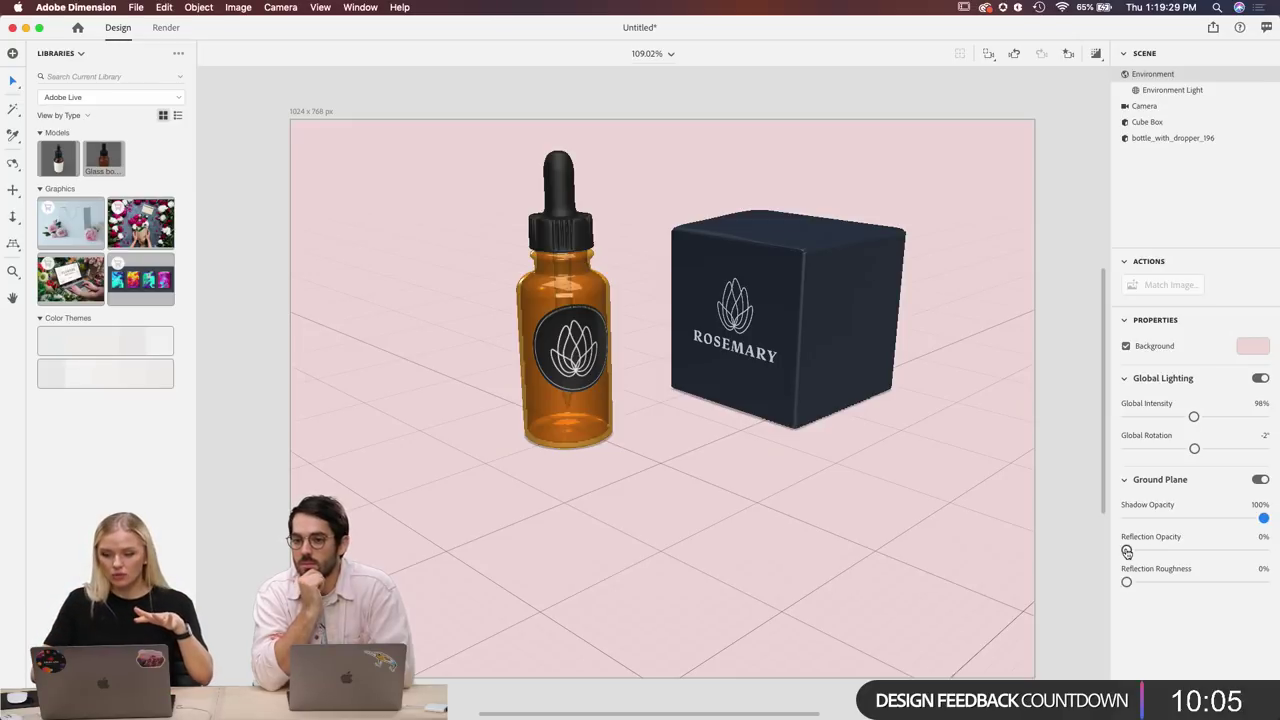
pyautogui.moveTo(1127, 552)
pyautogui.mouseDown()
pyautogui.moveTo(1234, 551)
pyautogui.moveTo(1122, 551)
pyautogui.mouseUp()
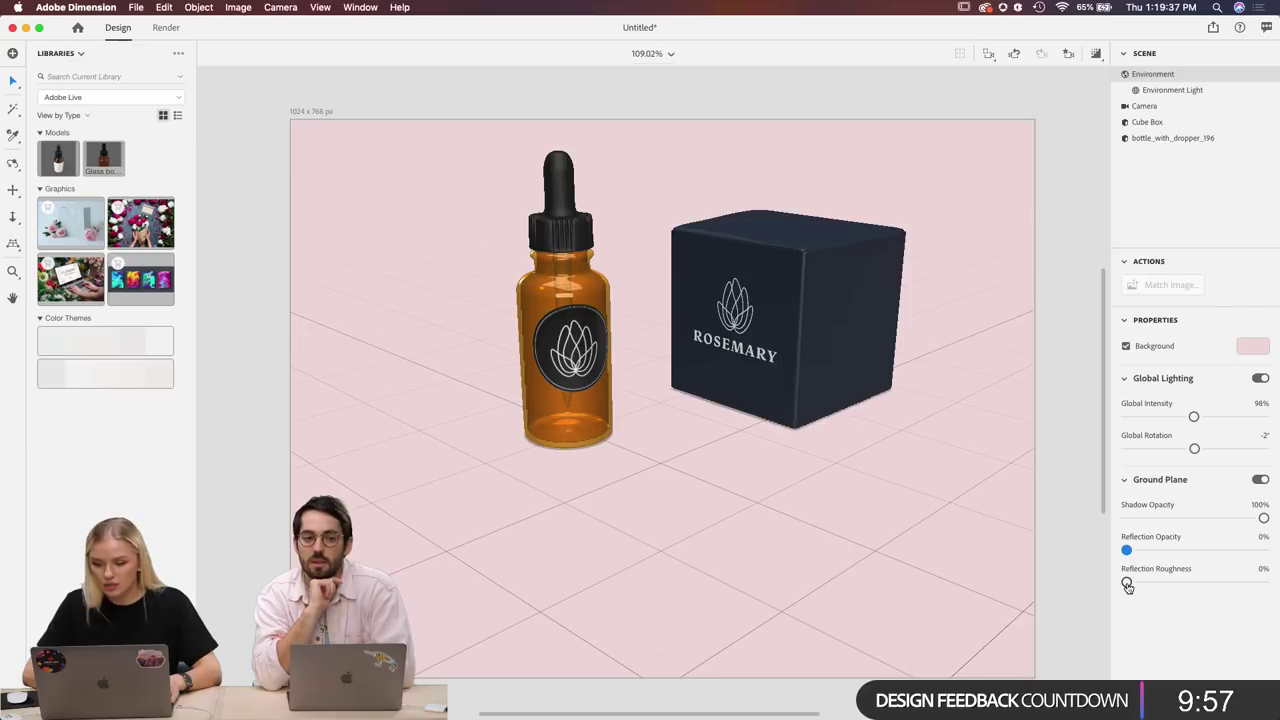
pyautogui.moveTo(1127, 583); pyautogui.dragTo(1216, 581)
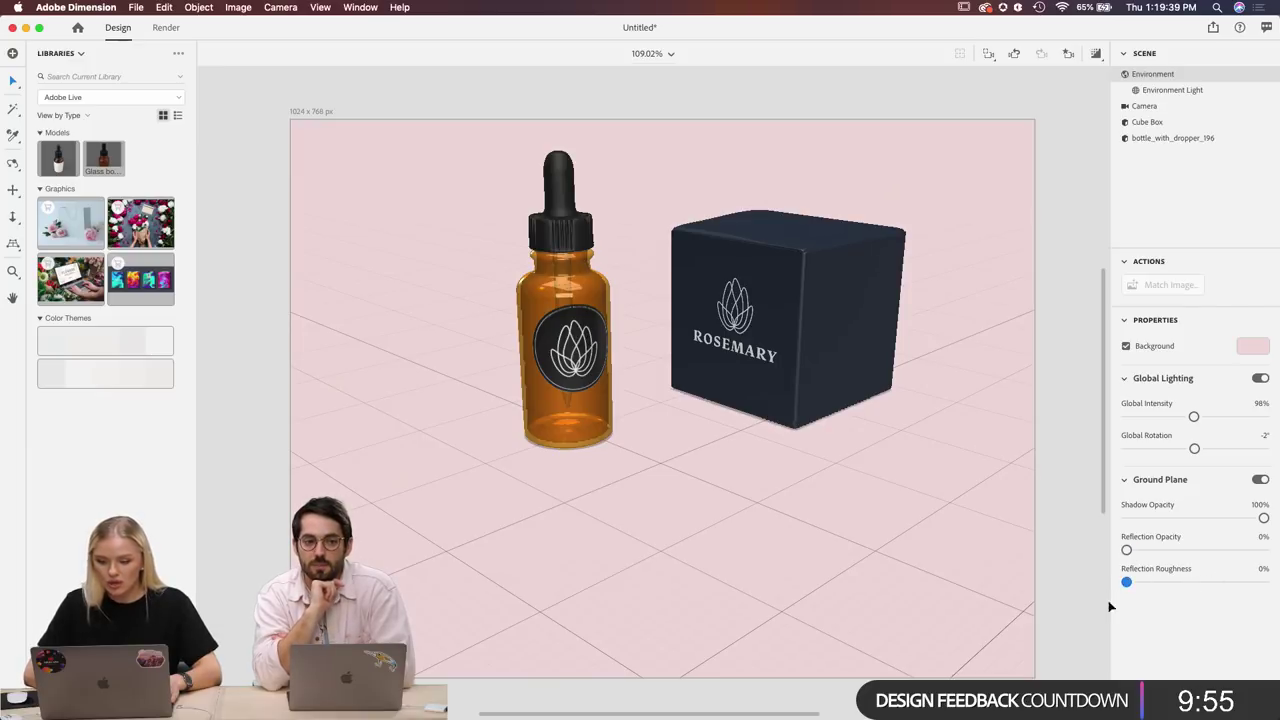
pyautogui.click(1160, 92)
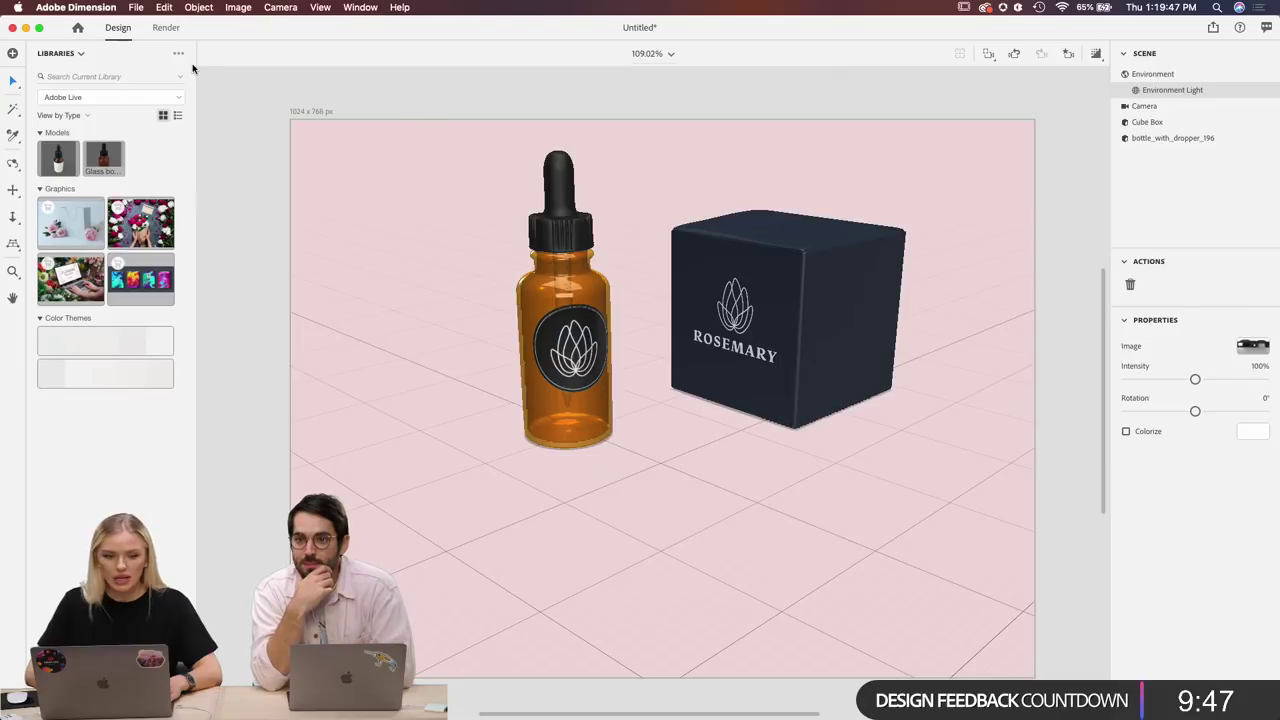
pyautogui.click(74, 53)
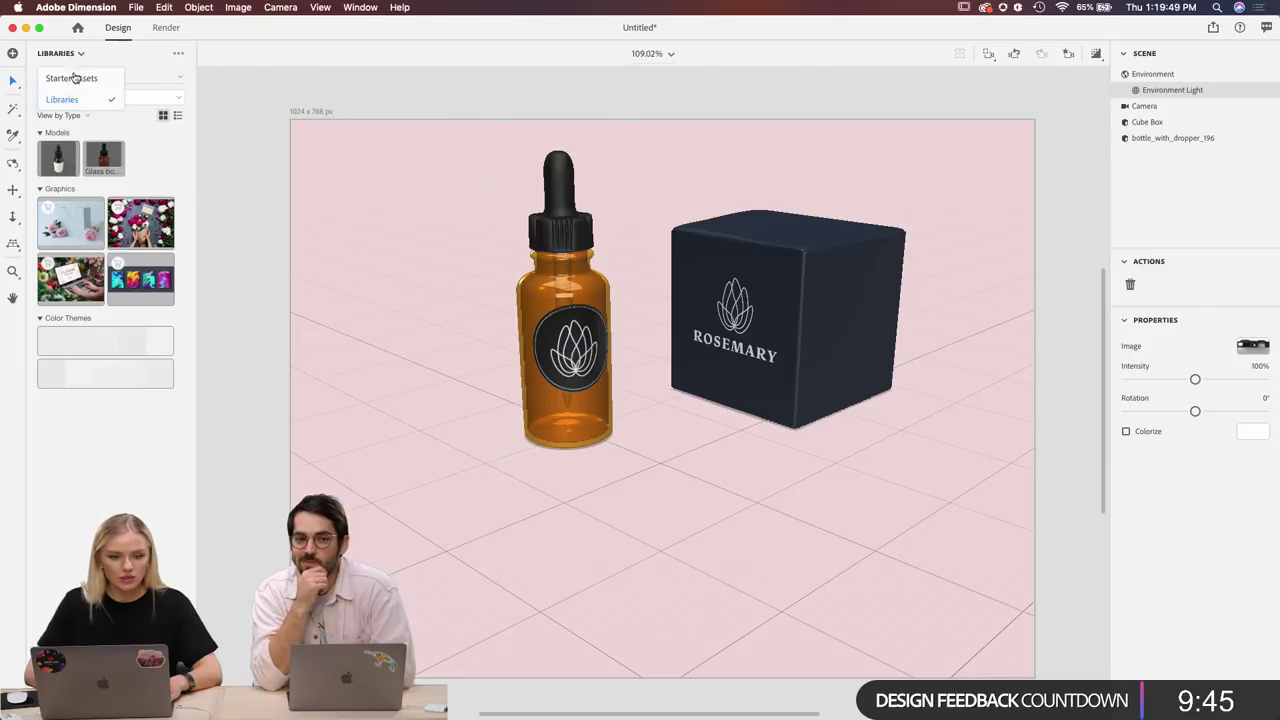
# Filter Starter Assets to Lights and scroll through the Sun, 3-Point and environment light presets.
pyautogui.click(75, 78)
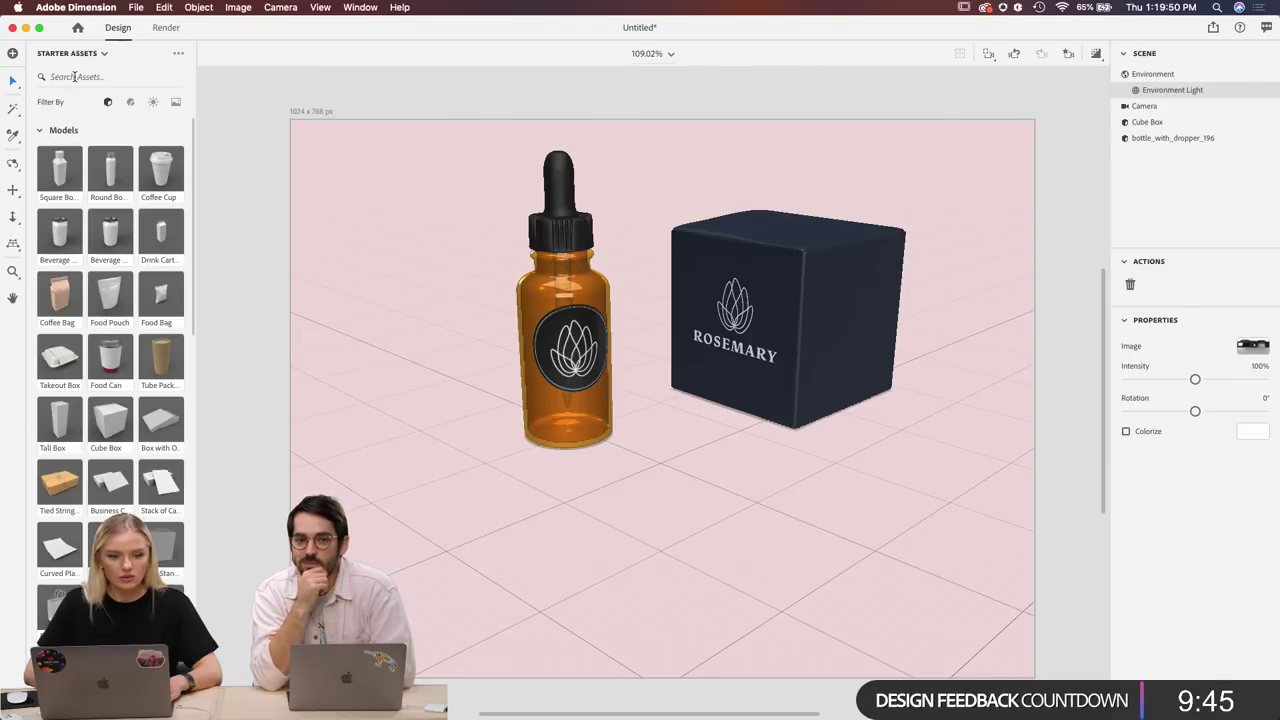
pyautogui.click(153, 104)
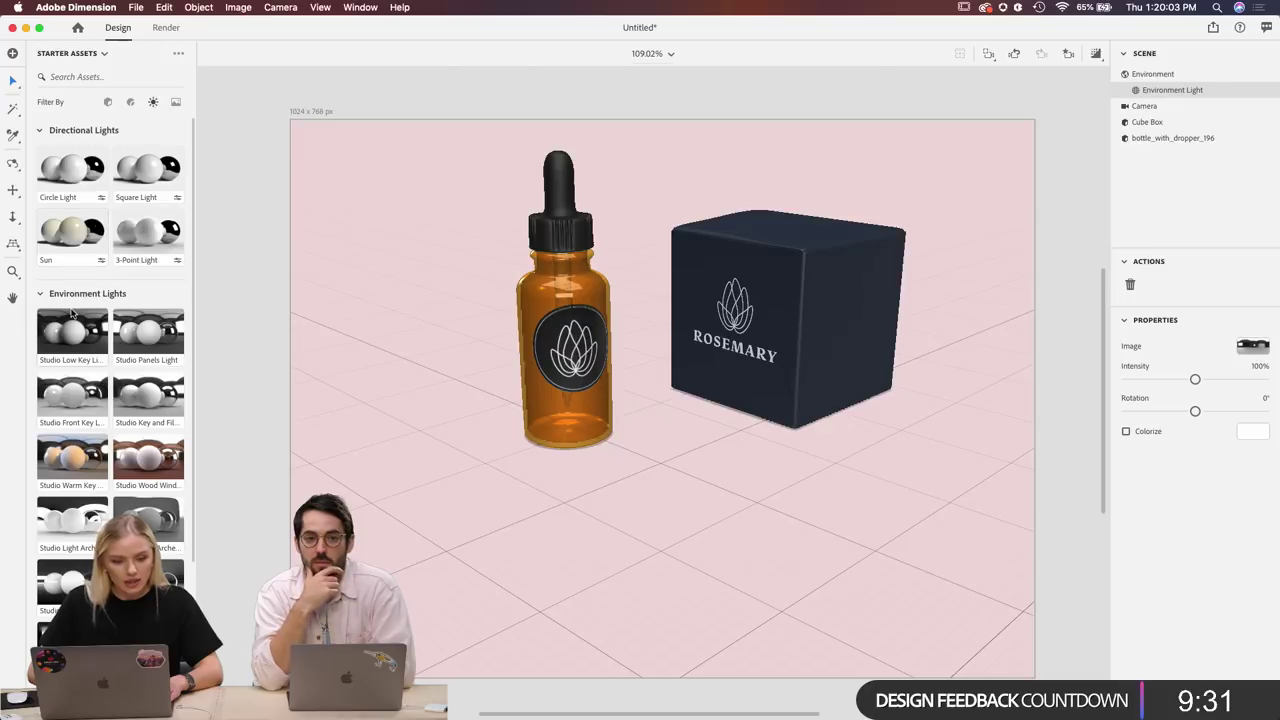
pyautogui.scroll(-3, 75, 250)
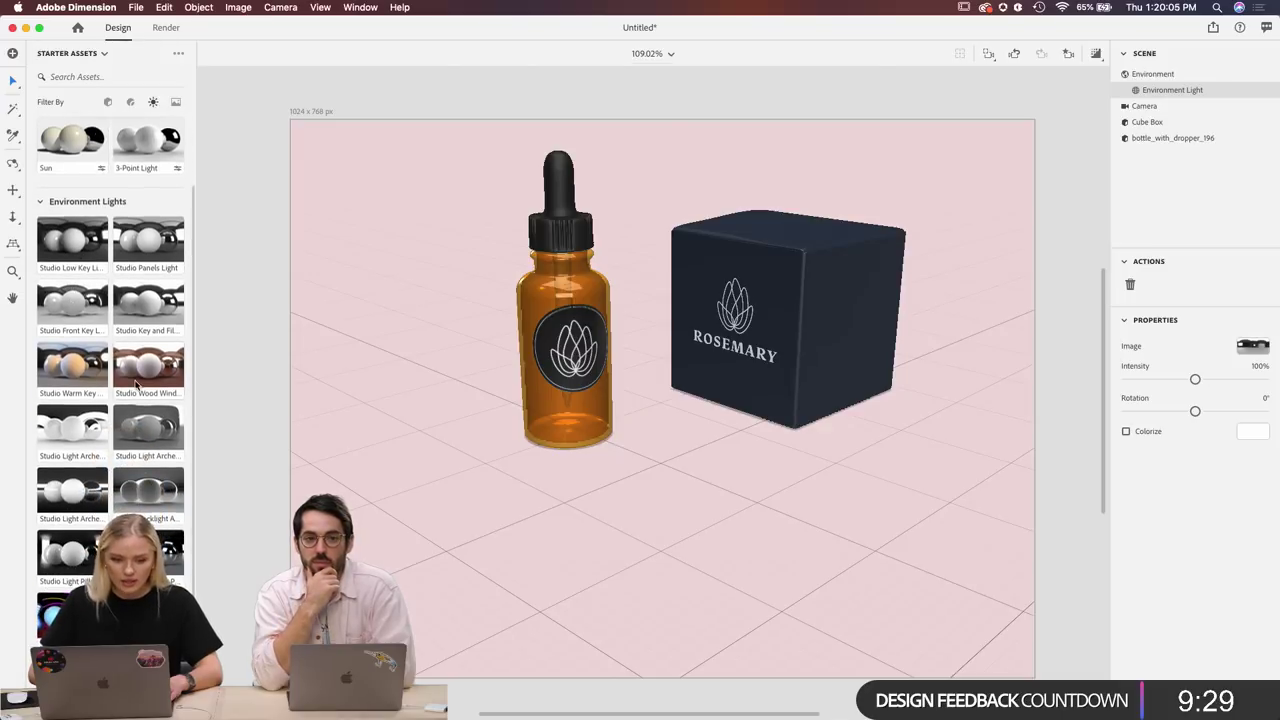
pyautogui.scroll(-2, 137, 385)
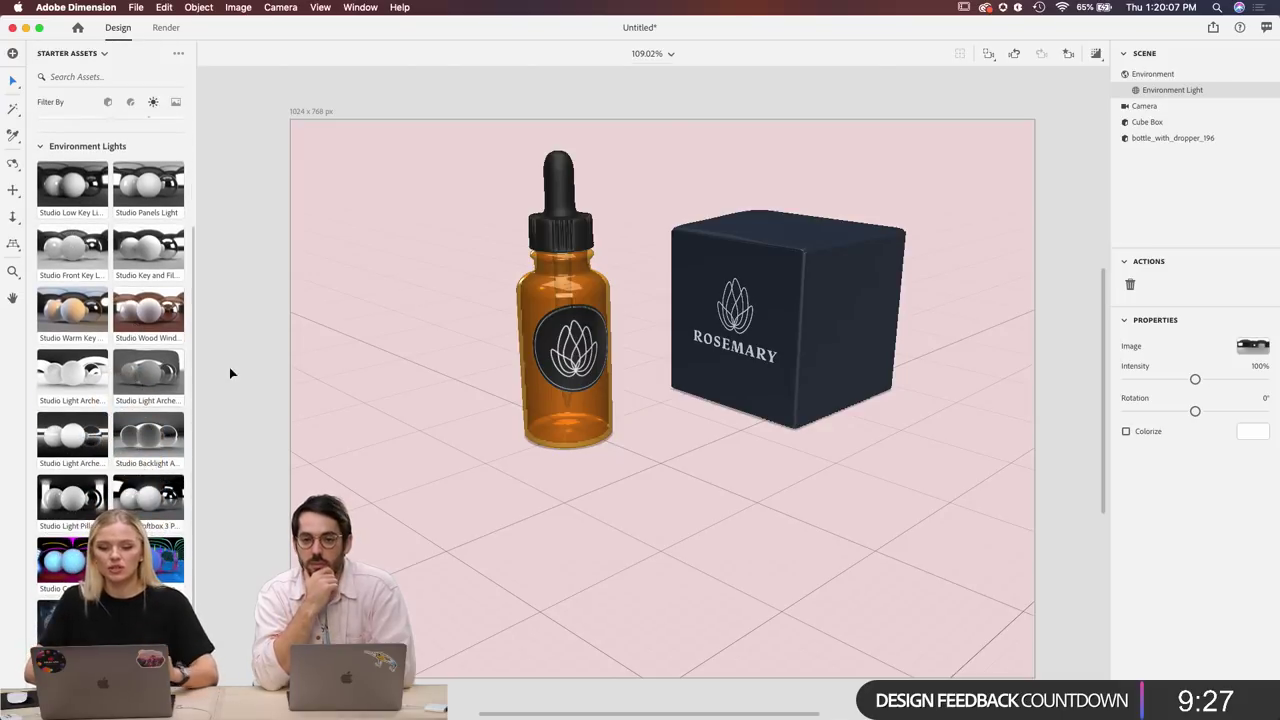
pyautogui.scroll(-3, 880, 160)
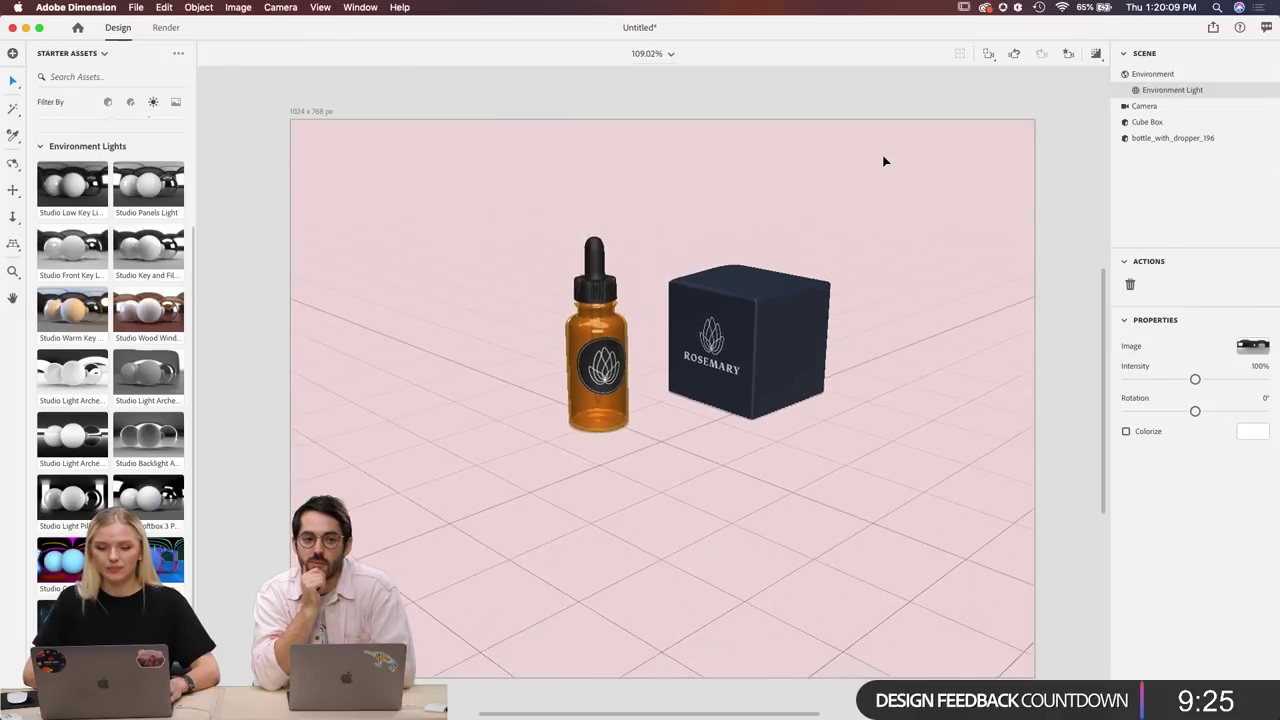
pyautogui.scroll(3, 883, 160)
pyautogui.scroll(-3, 883, 161)
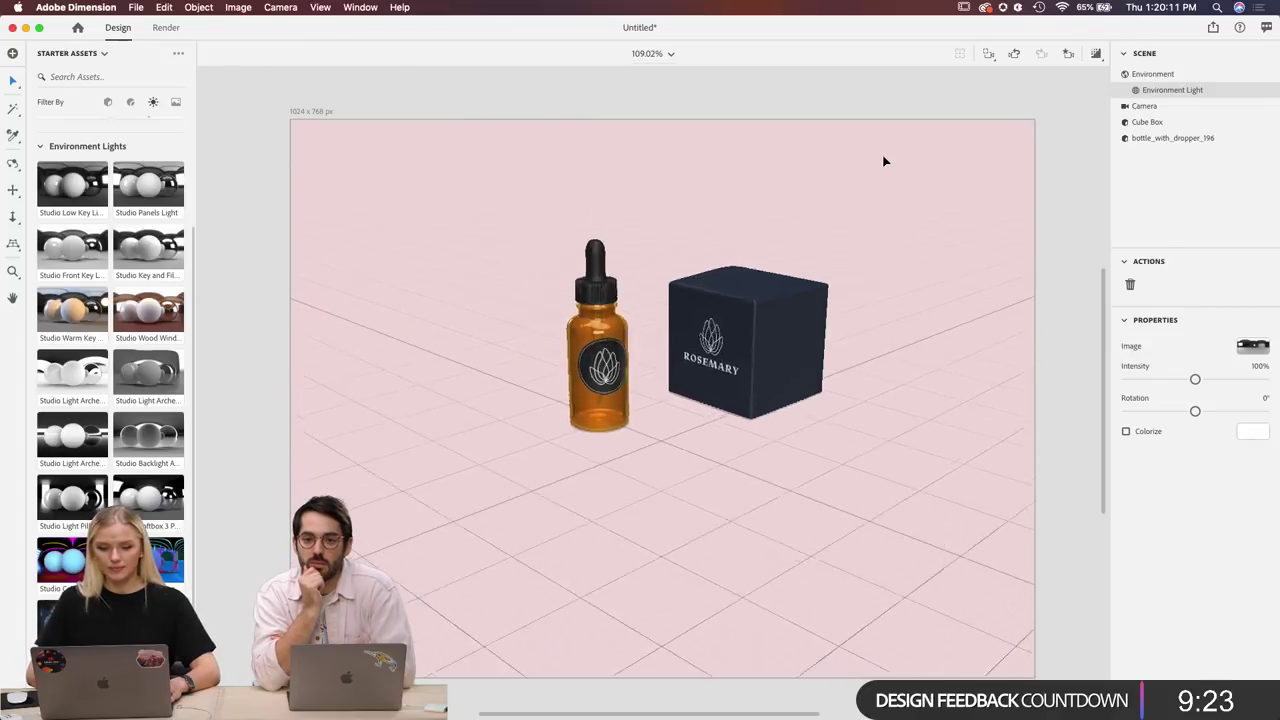
pyautogui.scroll(3, 883, 161)
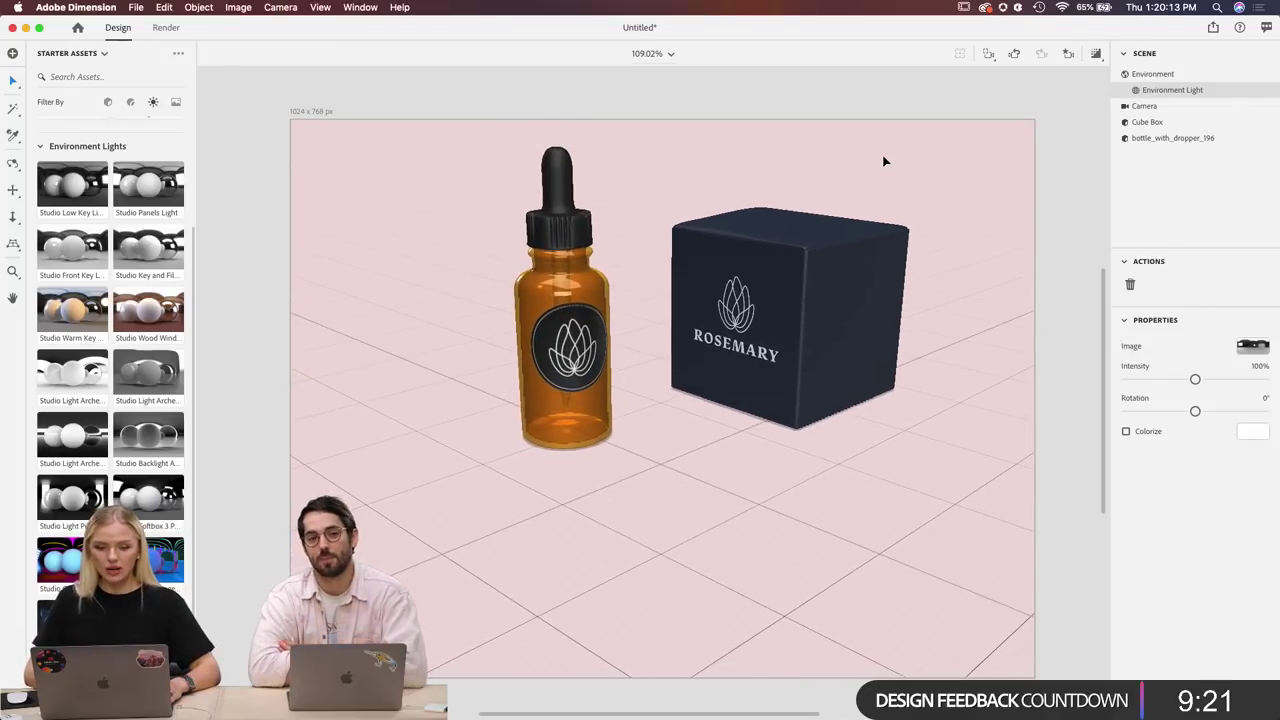
# Lower the horizon and dolly in for a steep overhead close-up of the bottle and Rosemary box.
pyautogui.click(13, 243)
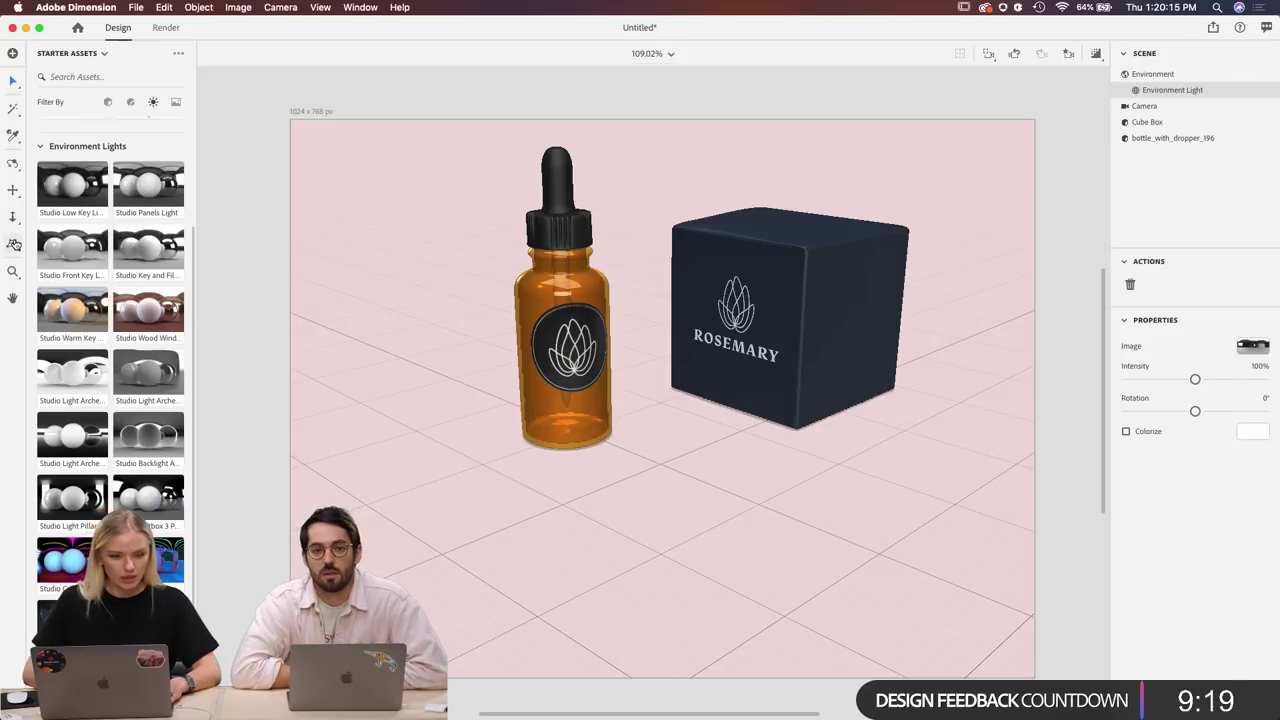
pyautogui.moveTo(667, 71); pyautogui.dragTo(669, 92)
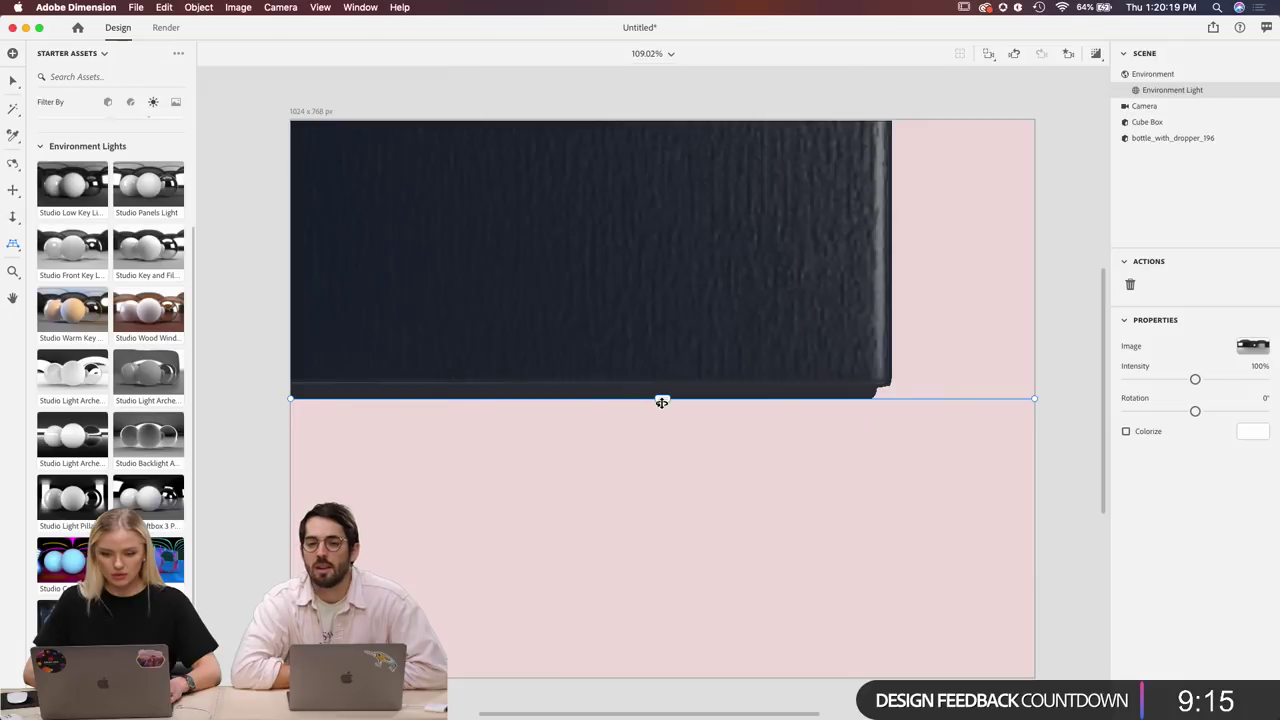
pyautogui.moveTo(663, 399); pyautogui.dragTo(661, 583)
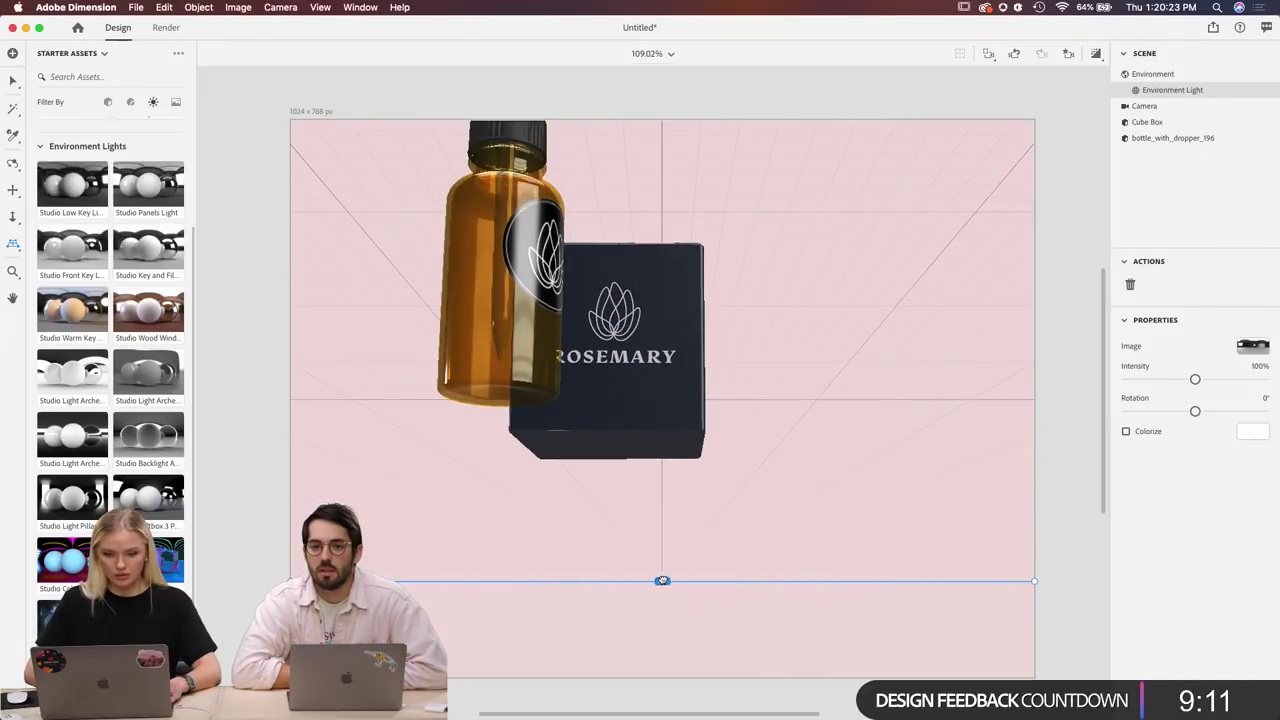
pyautogui.moveTo(662, 582); pyautogui.dragTo(705, 670)
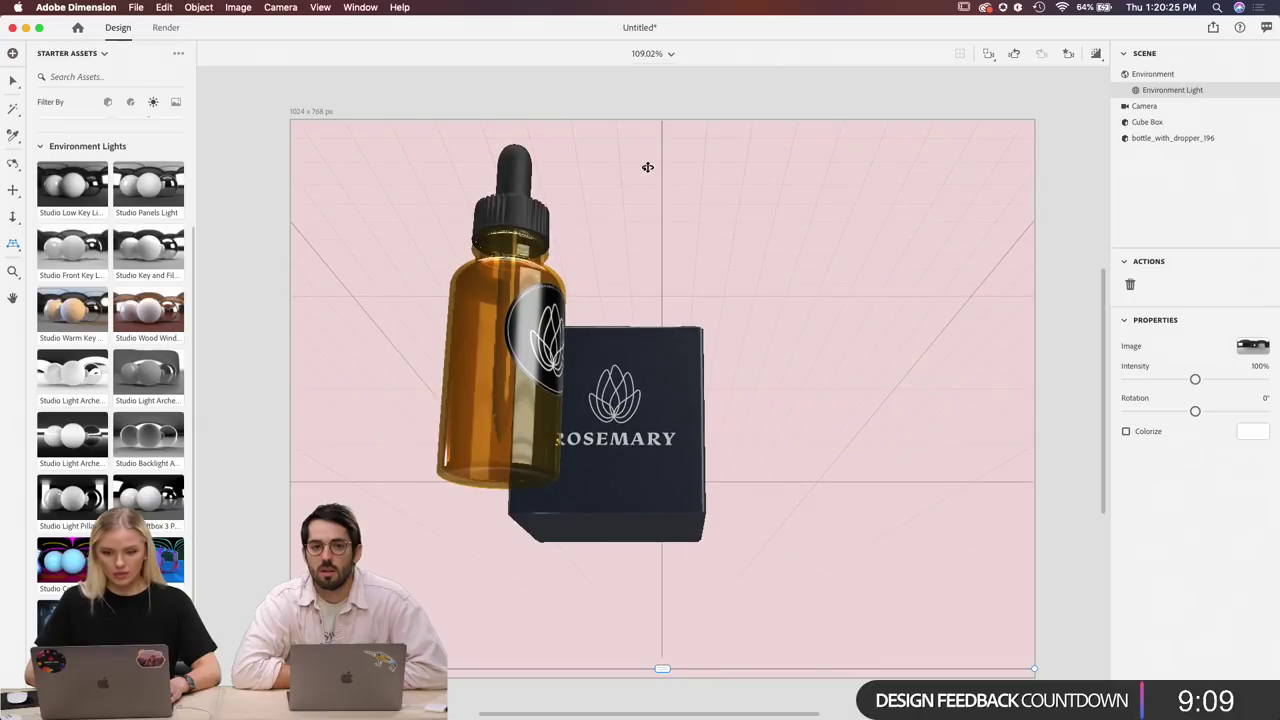
pyautogui.scroll(3, 668, 263)
pyautogui.scroll(-6, 668, 263)
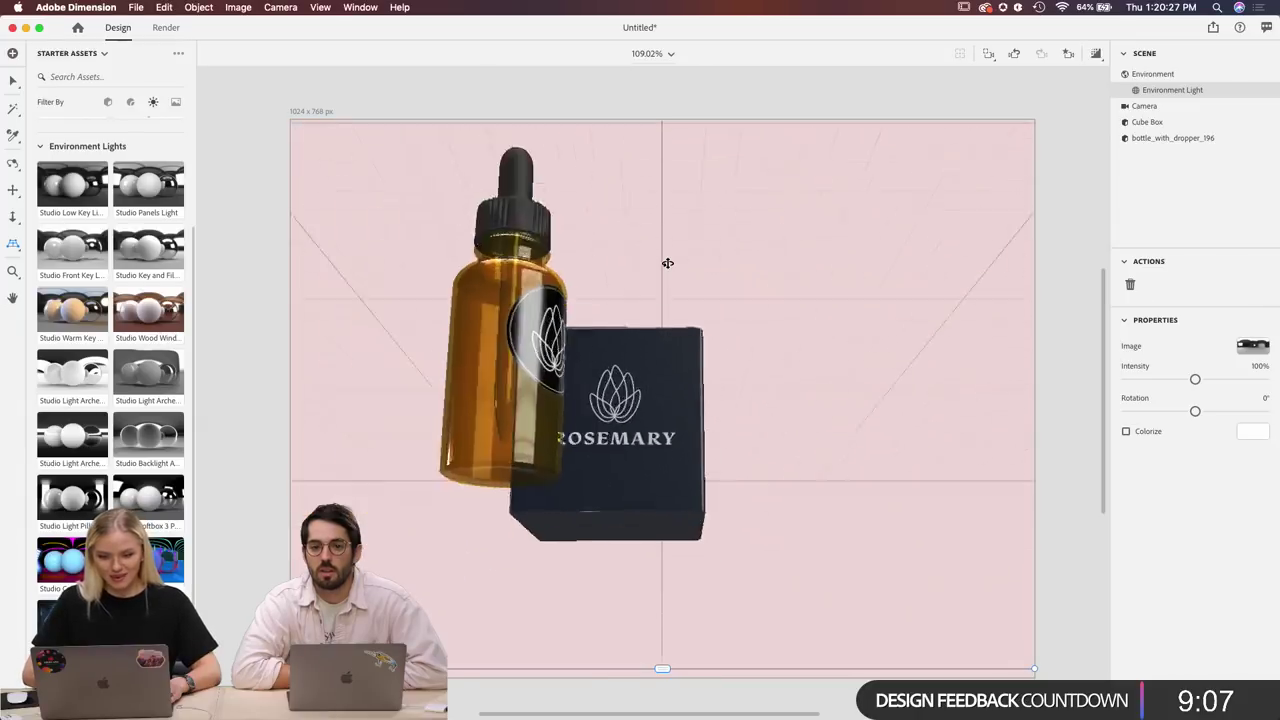
pyautogui.scroll(5, 668, 263)
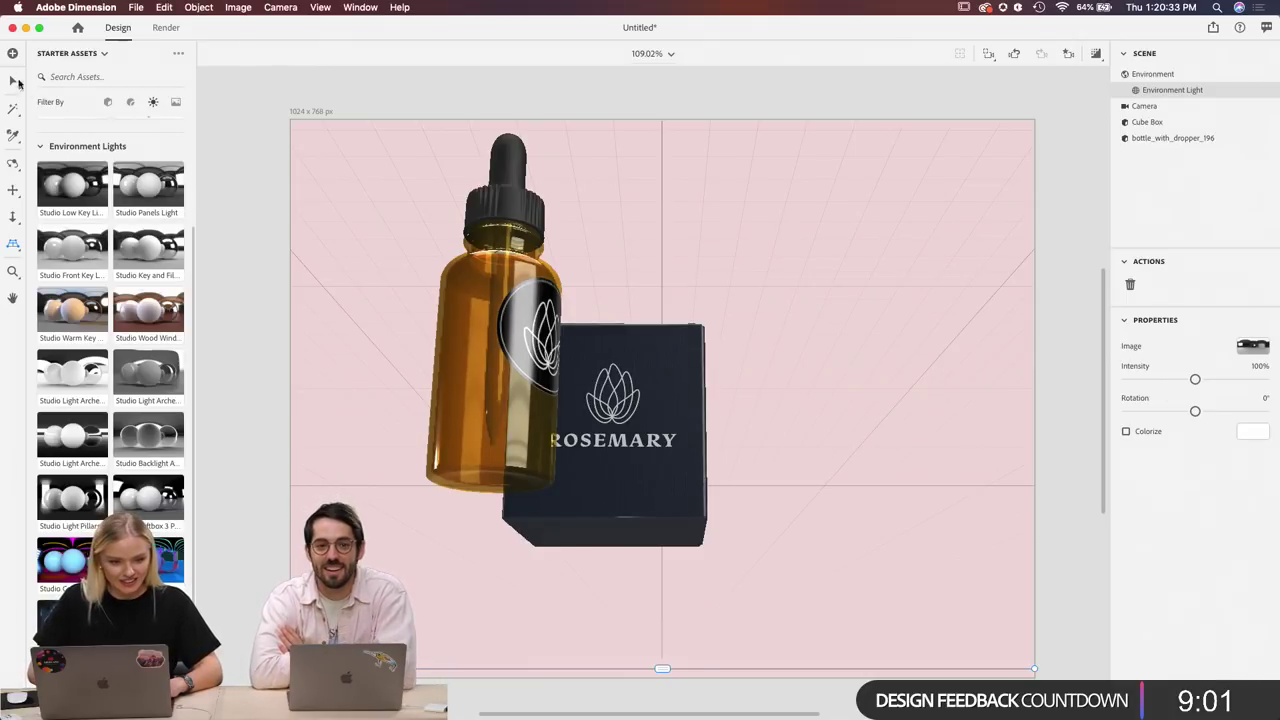
# Select the Cube Box, then orbit and pan to a low frontal view of the bottle beside the box.
pyautogui.click(12, 82)
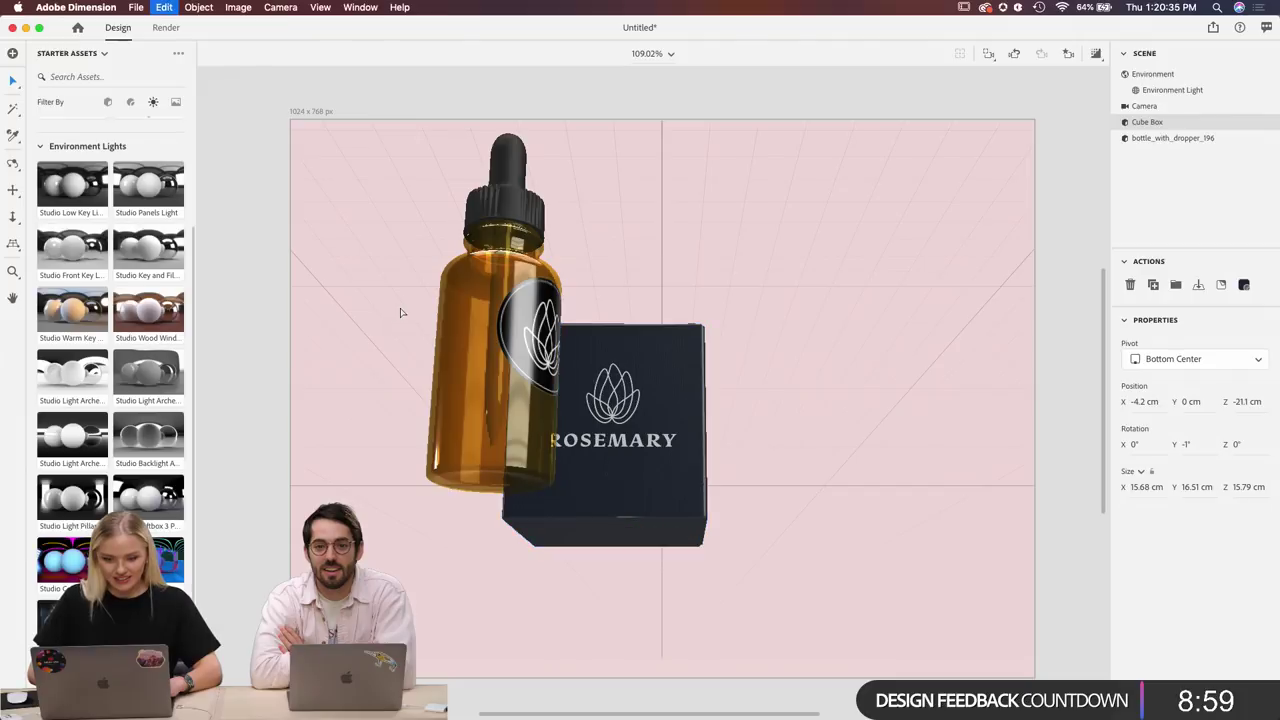
pyautogui.click(400, 312)
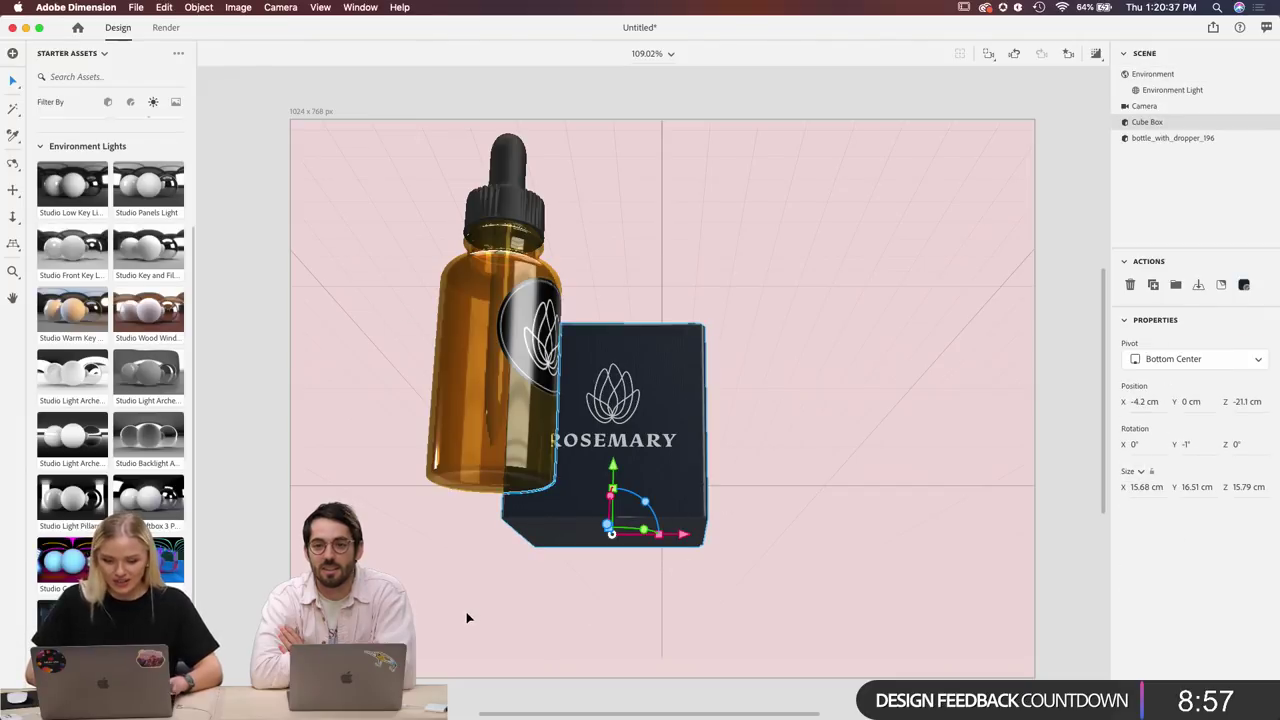
pyautogui.click(13, 163)
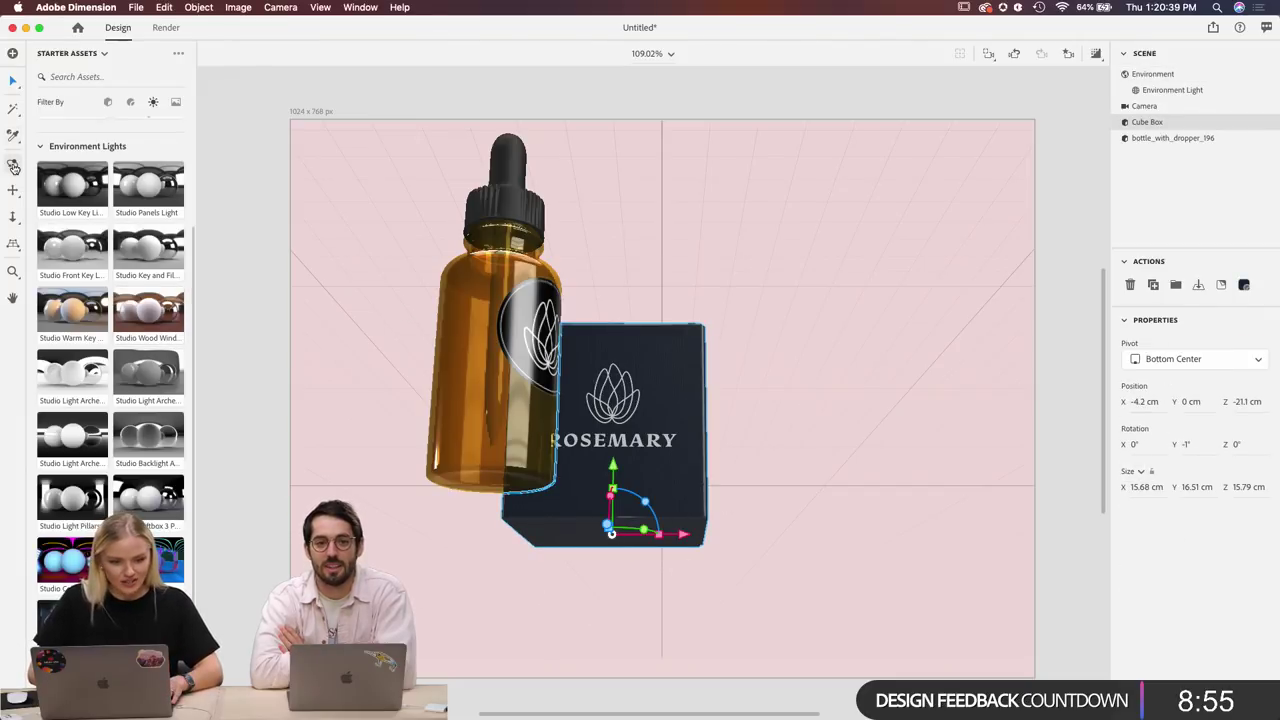
pyautogui.moveTo(737, 269); pyautogui.dragTo(670, 335)
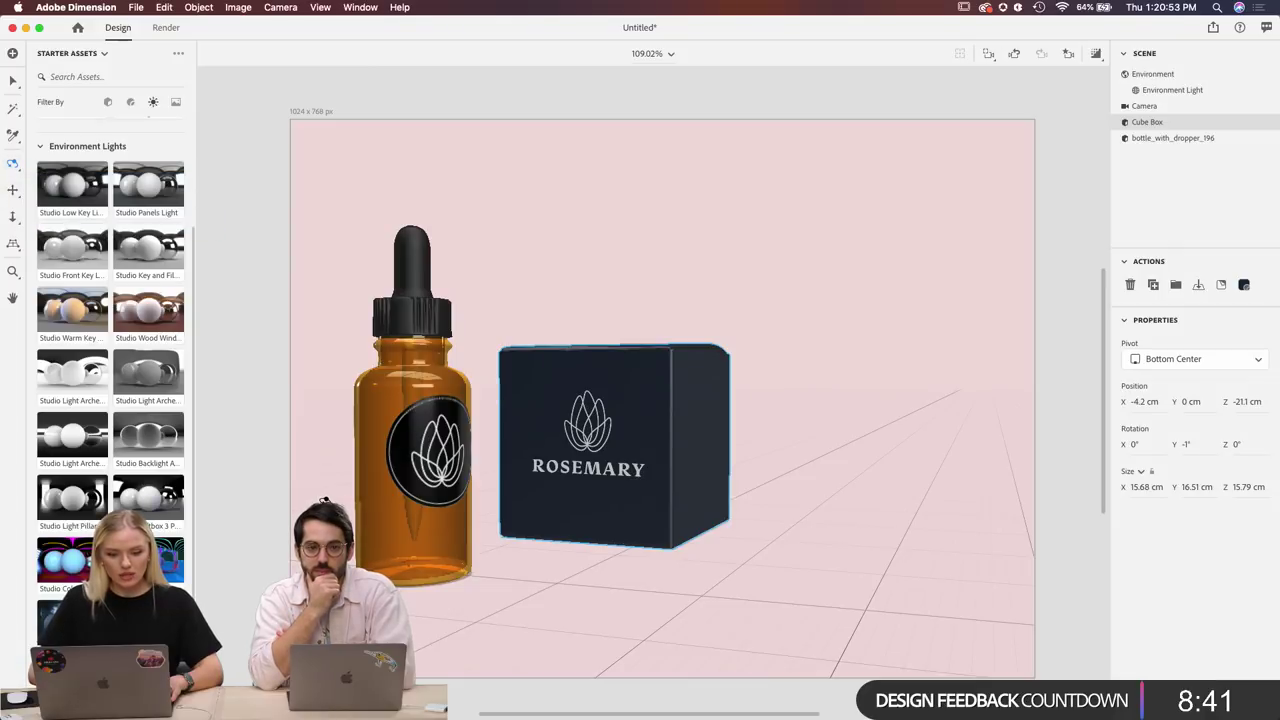
pyautogui.click(13, 191)
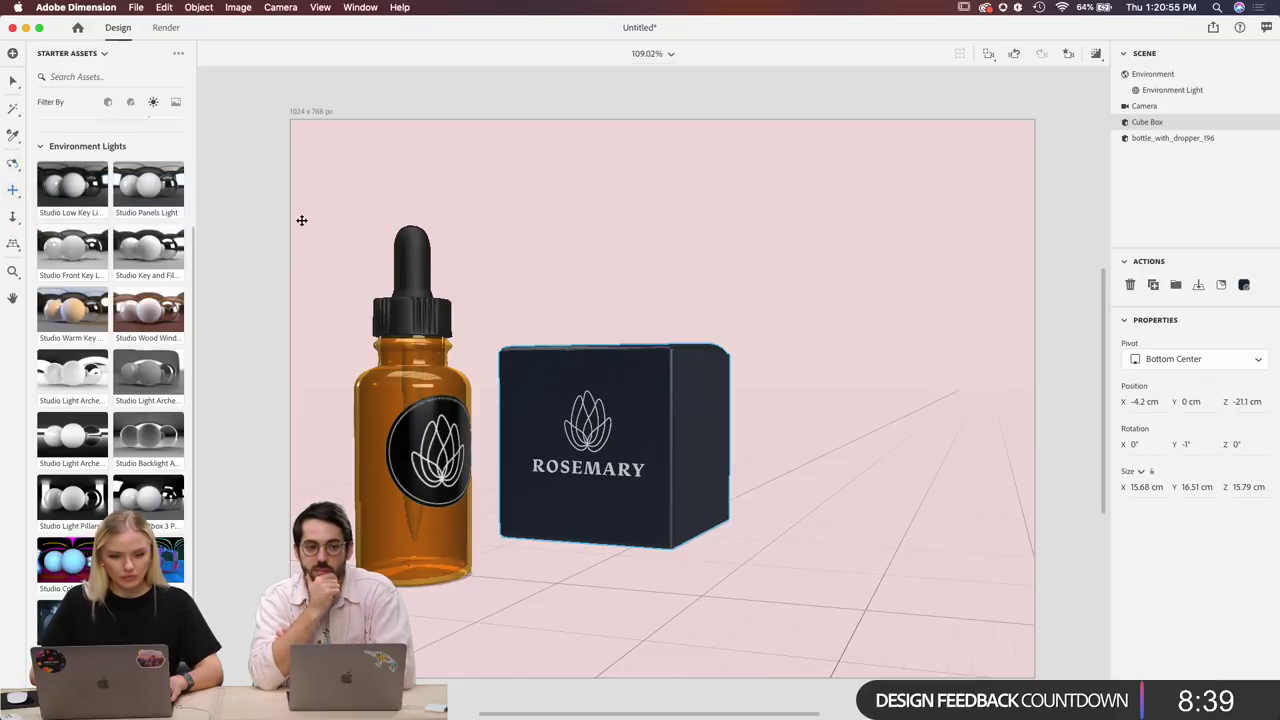
pyautogui.moveTo(330, 240); pyautogui.dragTo(435, 233)
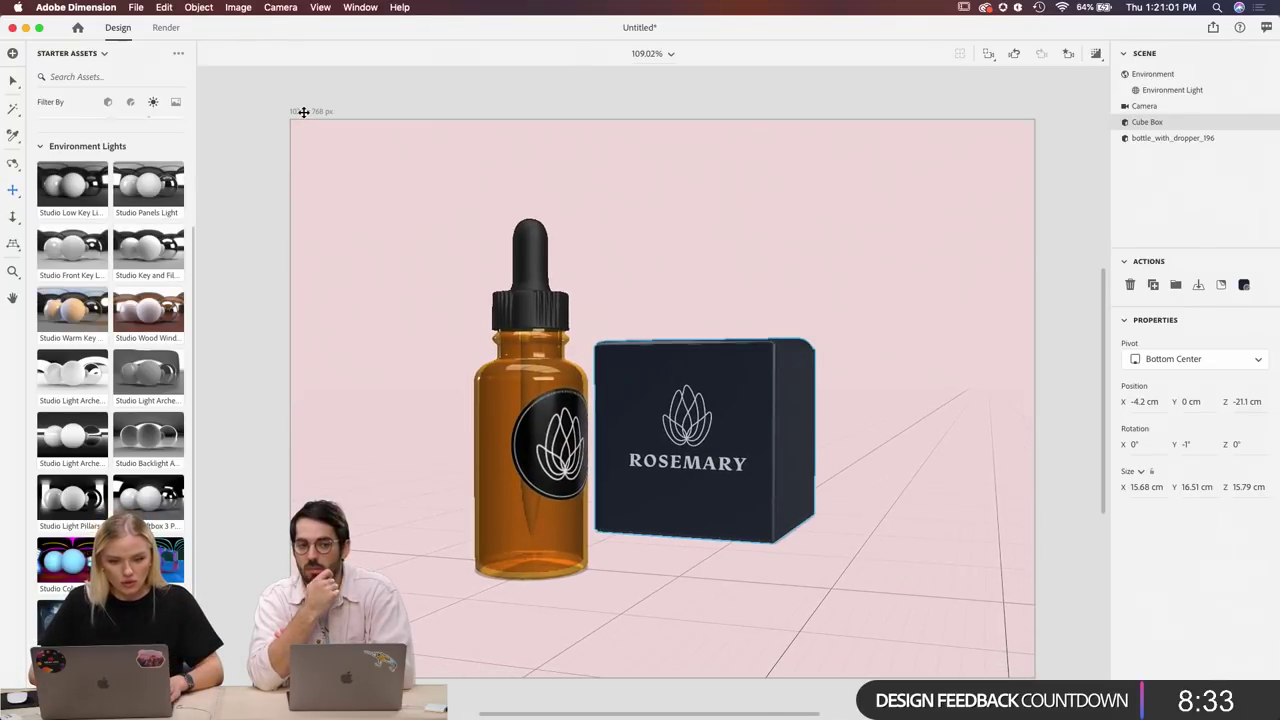
pyautogui.click(13, 84)
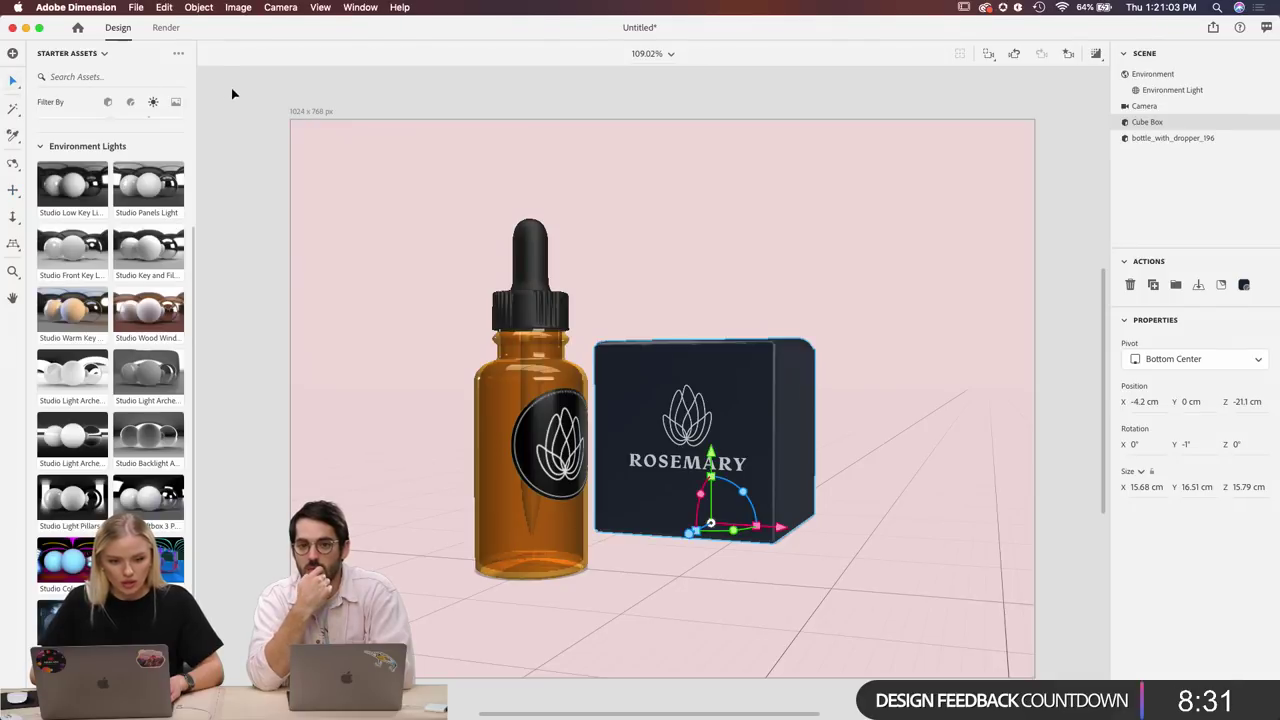
pyautogui.click(334, 117)
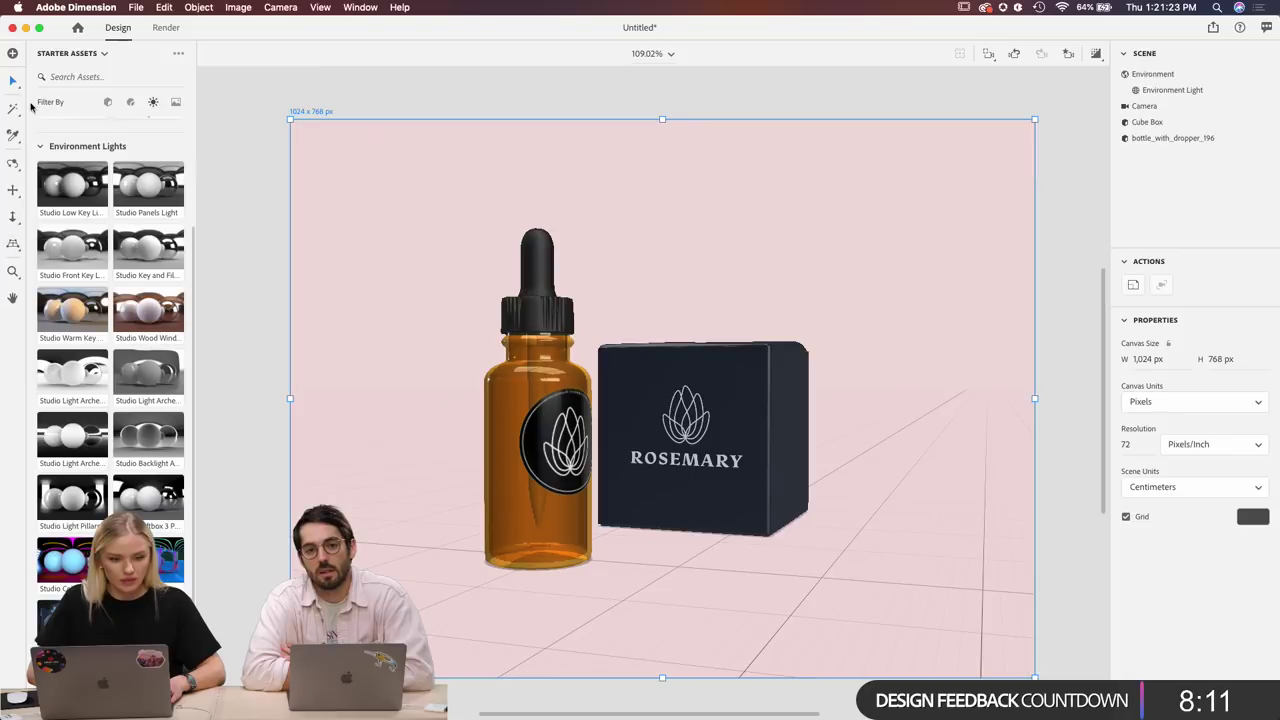
# Raise the horizon and orbit the camera to a new angle on the products.
pyautogui.click(13, 243)
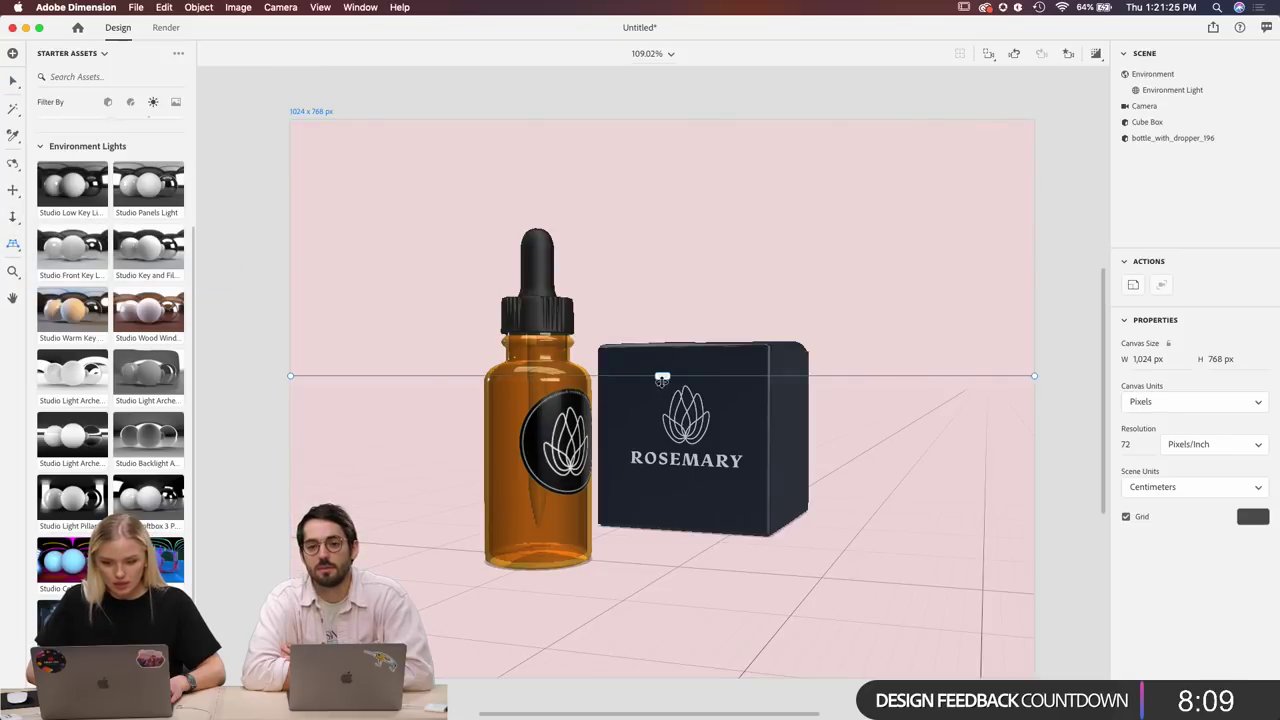
pyautogui.moveTo(662, 376); pyautogui.dragTo(664, 332)
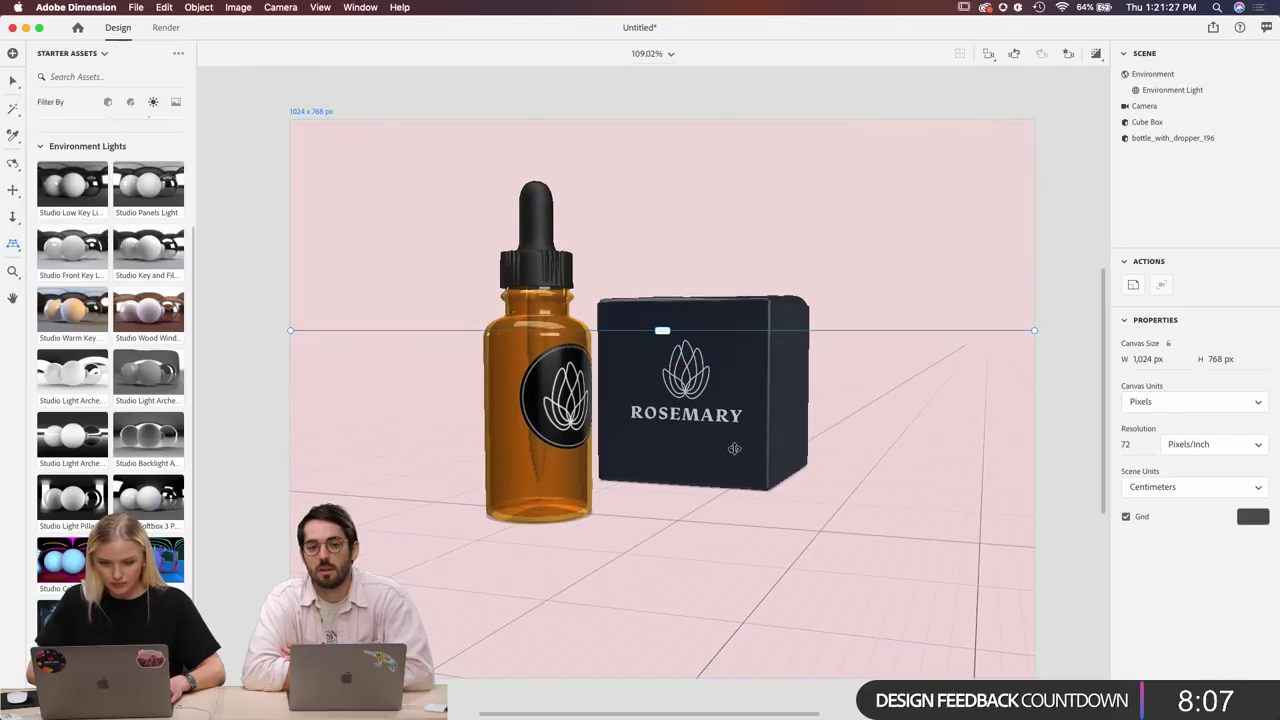
pyautogui.click(12, 163)
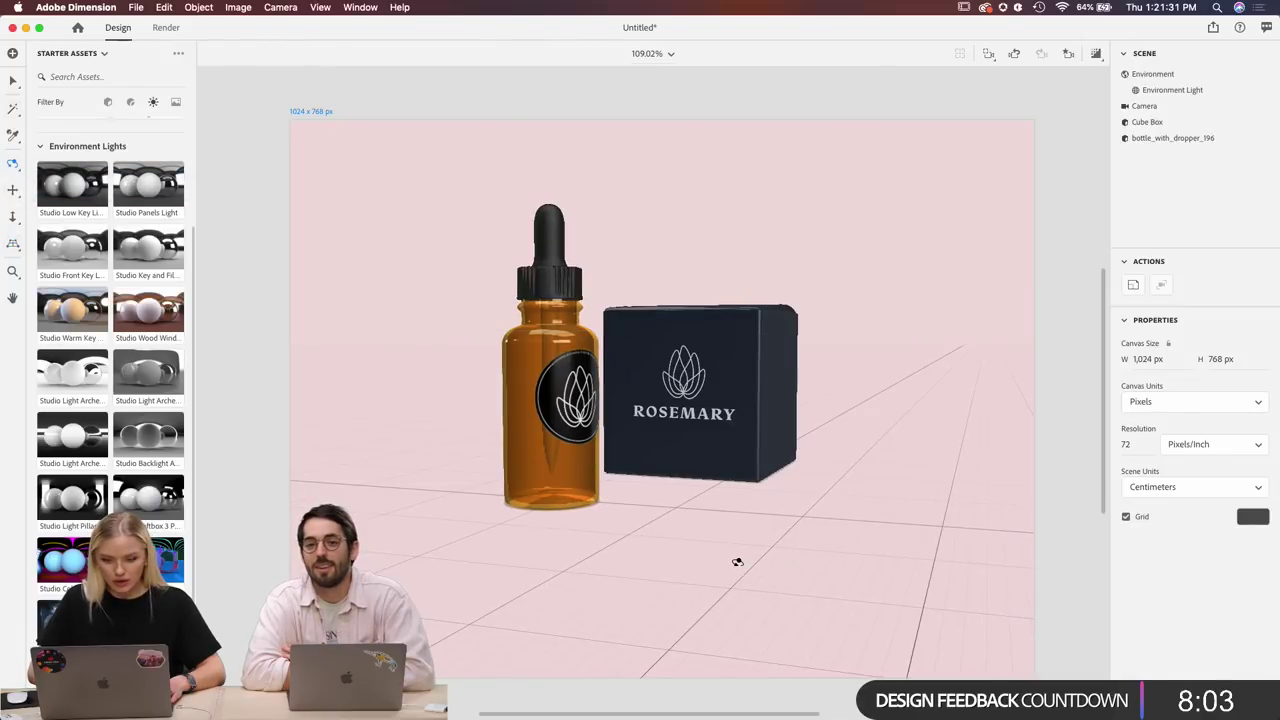
pyautogui.moveTo(737, 562); pyautogui.dragTo(706, 567)
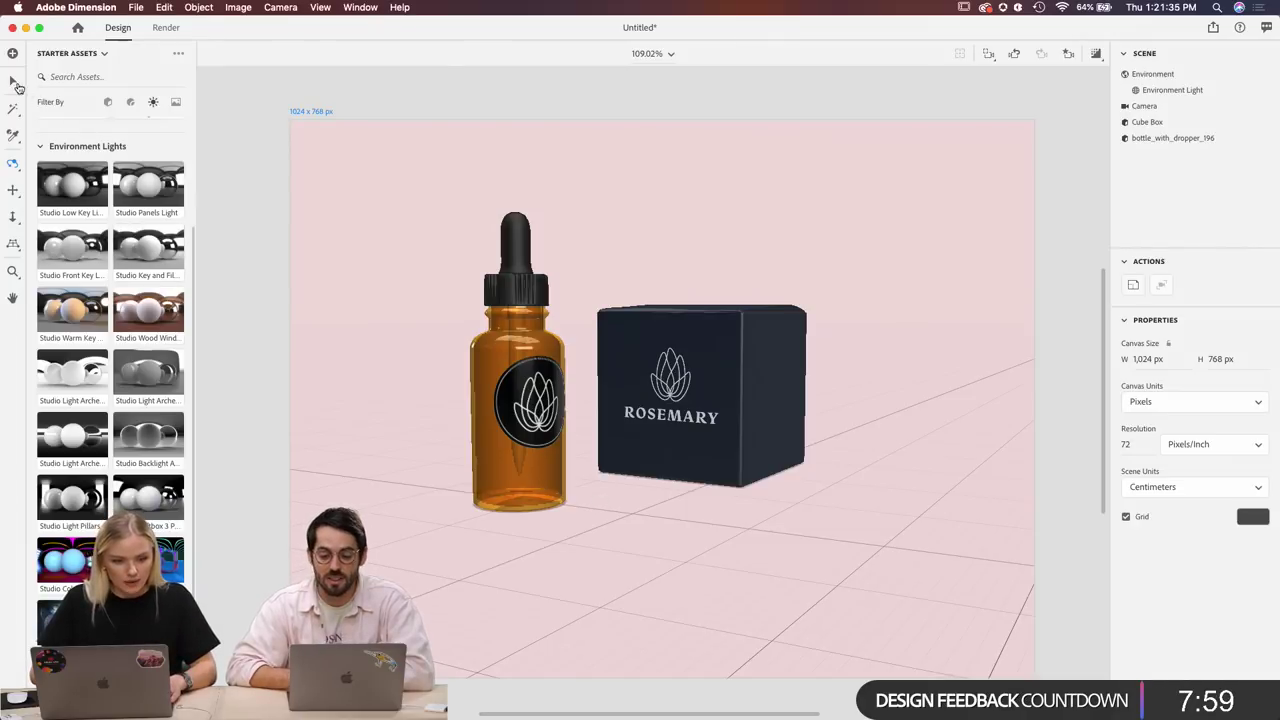
# Rotate the dropper bottle to -9° around its vertical Y axis.
pyautogui.click(12, 81)
pyautogui.click(532, 485)
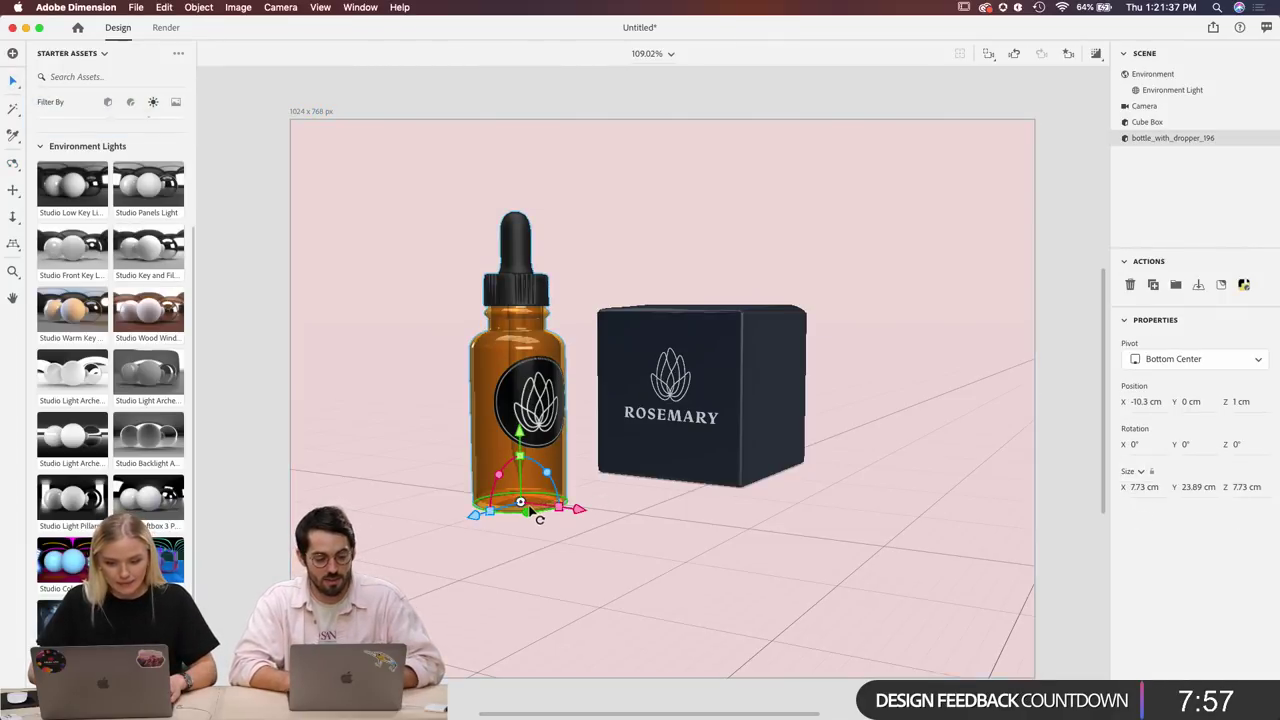
pyautogui.moveTo(530, 513); pyautogui.dragTo(526, 512)
pyautogui.scroll(5, 719, 266)
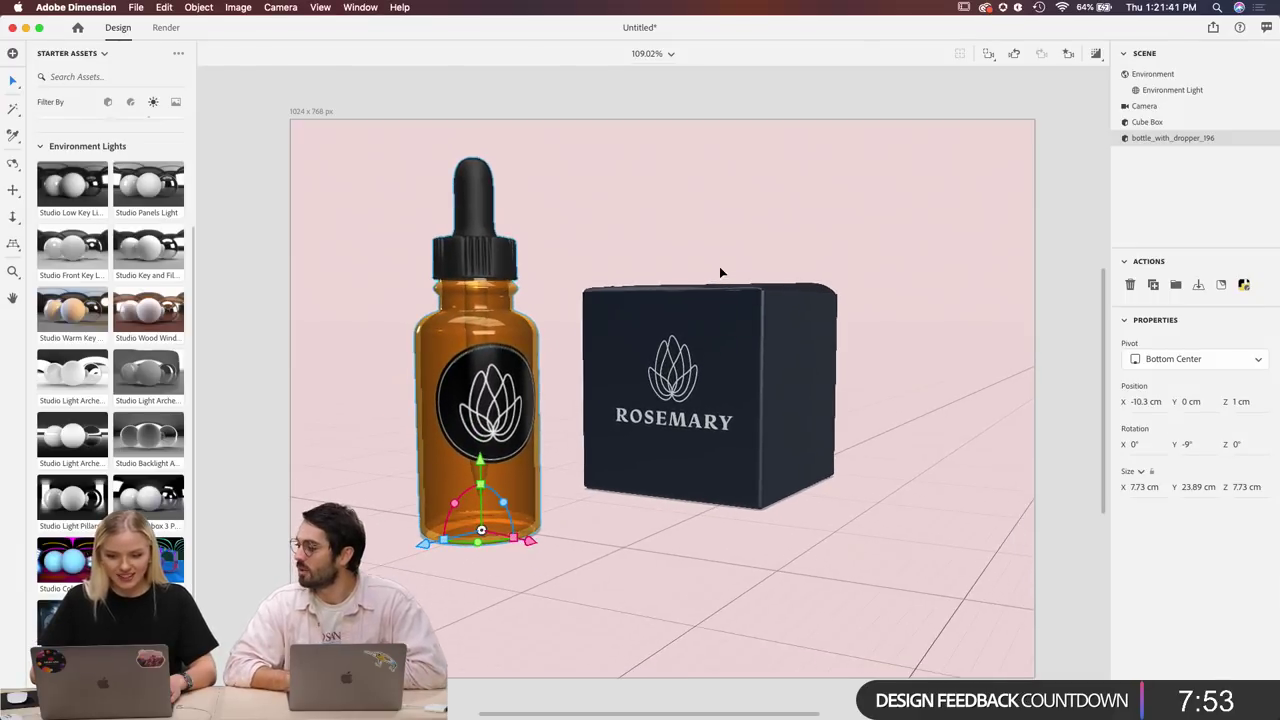
pyautogui.scroll(-3, 371, 316)
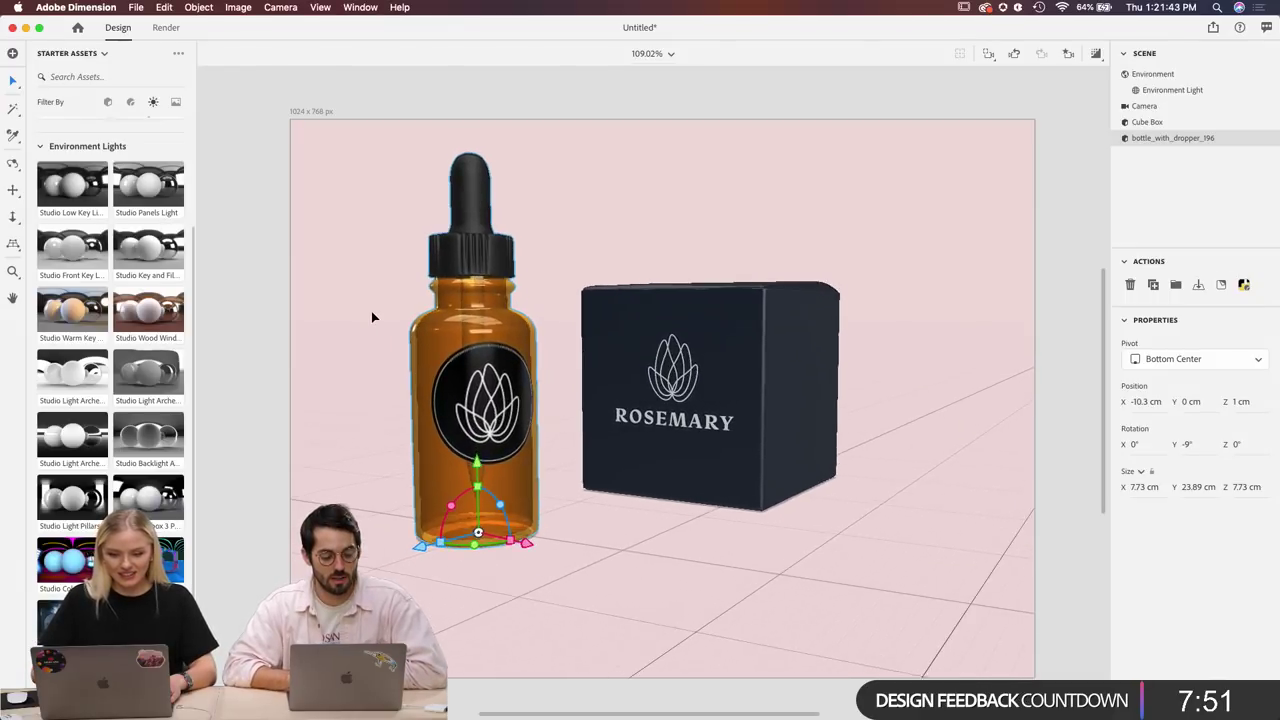
pyautogui.scroll(-3, 606, 488)
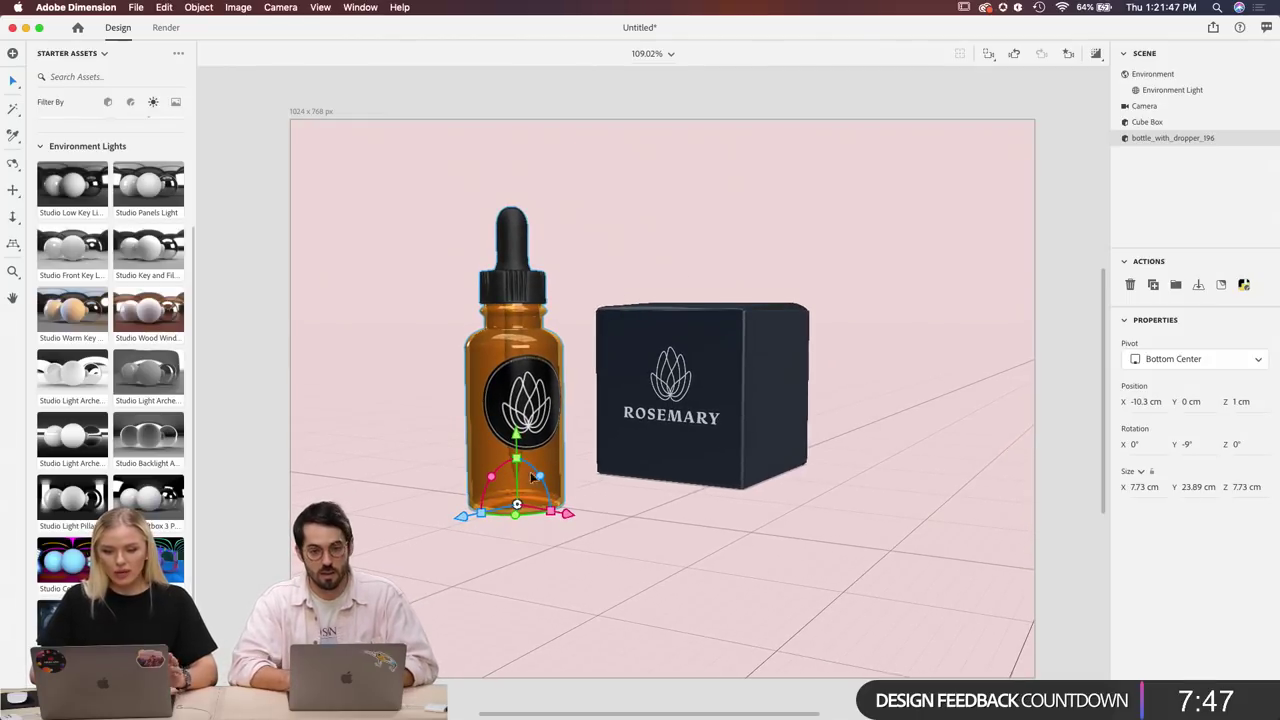
# Rotate the Environment Light to about 93° around the bottle and box, then open the Render workspace.
pyautogui.click(1154, 74)
pyautogui.click(1168, 90)
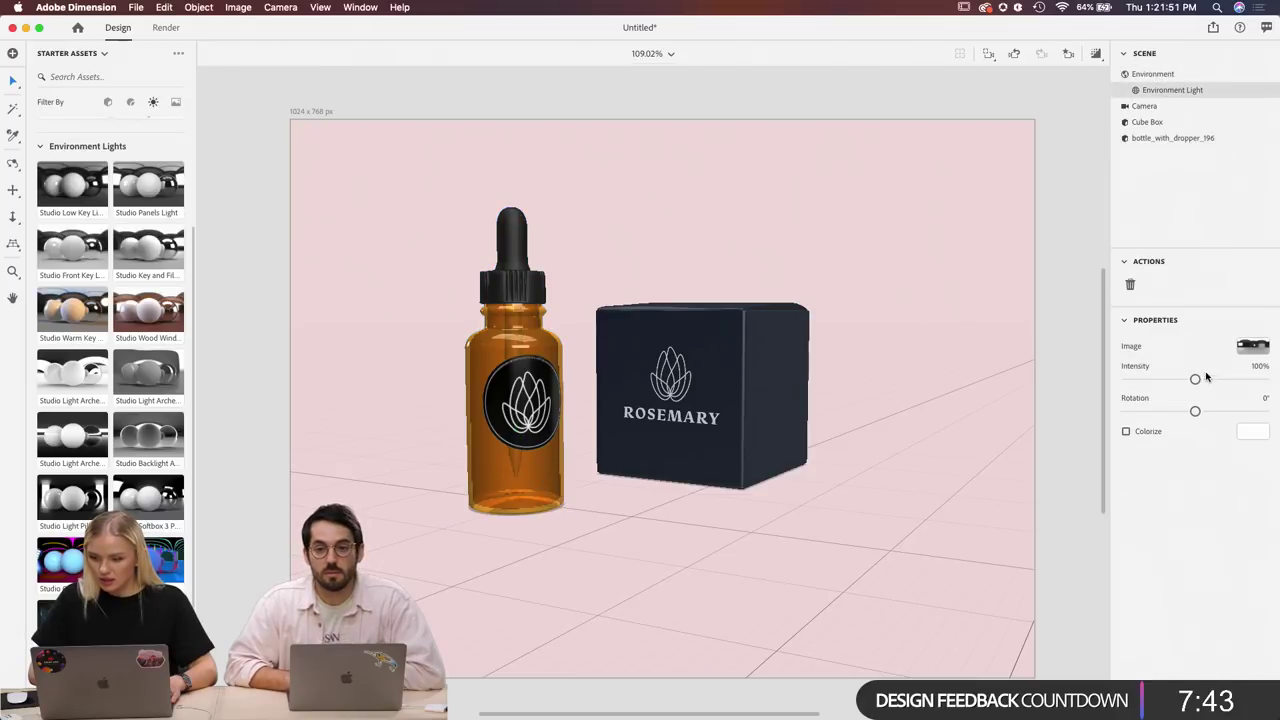
pyautogui.moveTo(1196, 385); pyautogui.dragTo(1226, 410)
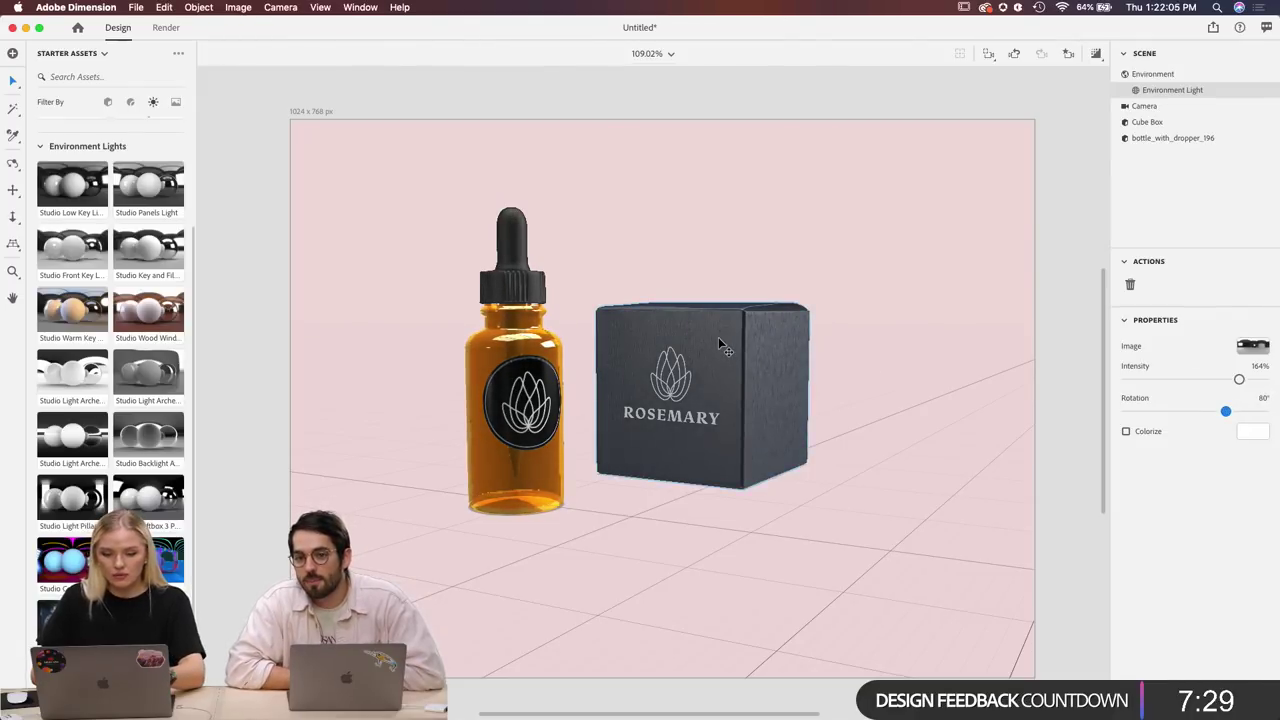
pyautogui.scroll(10, 718, 337)
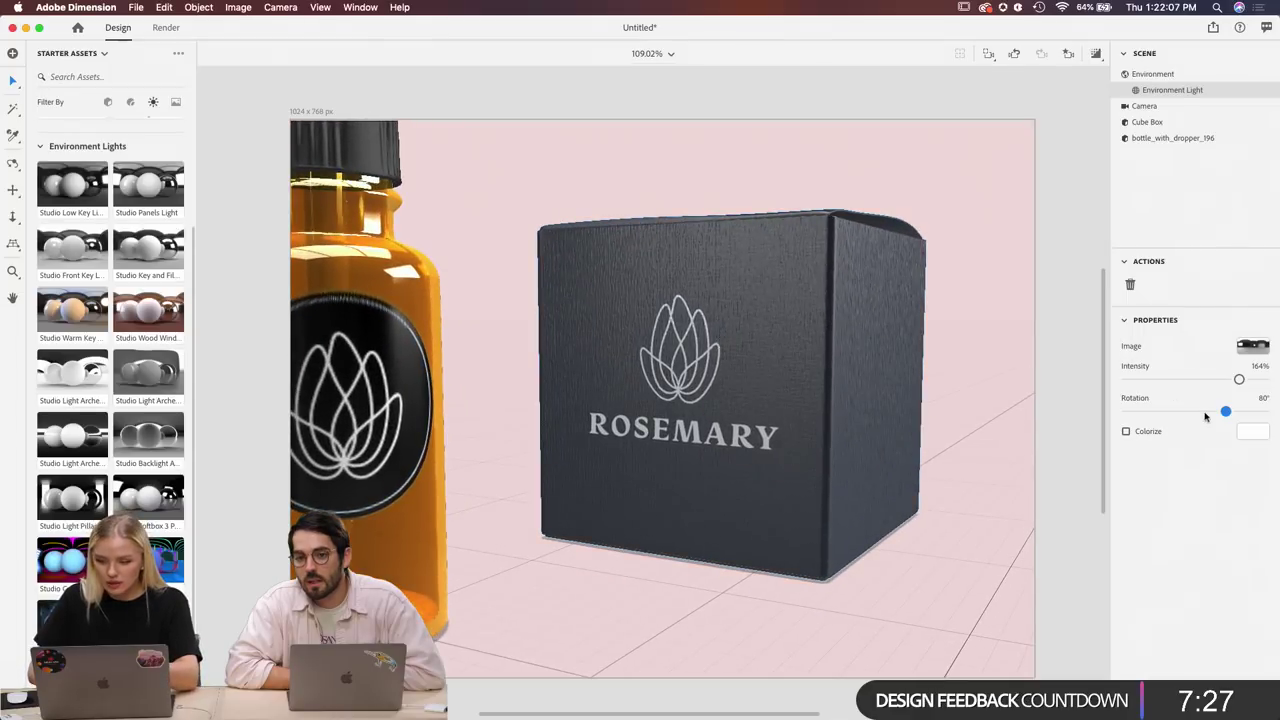
pyautogui.moveTo(1227, 410); pyautogui.dragTo(1217, 410)
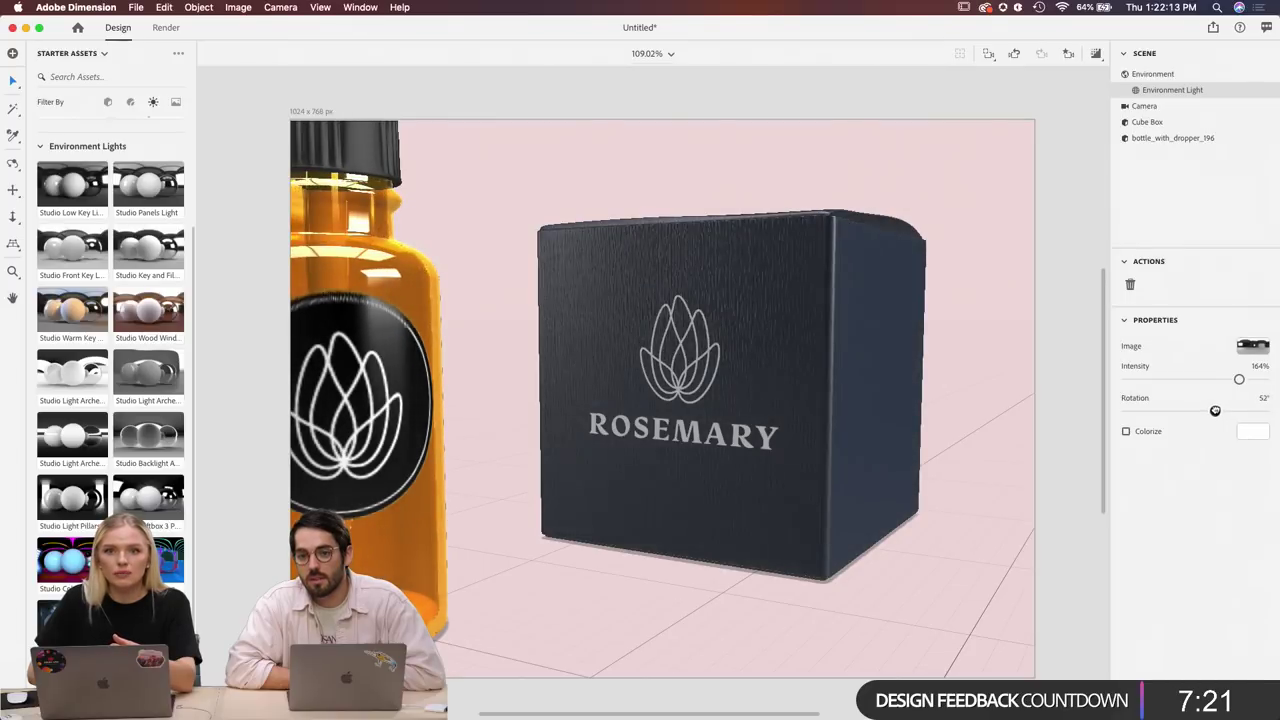
pyautogui.scroll(-5, 790, 452)
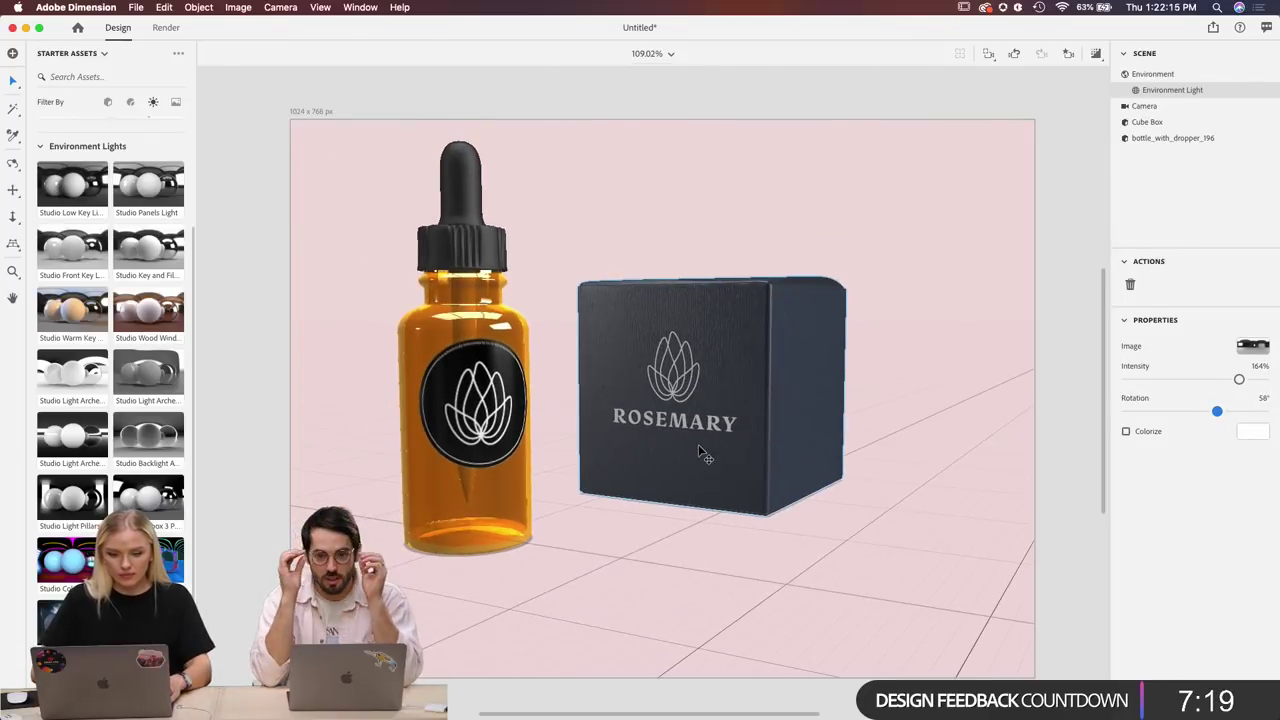
pyautogui.scroll(-3, 692, 443)
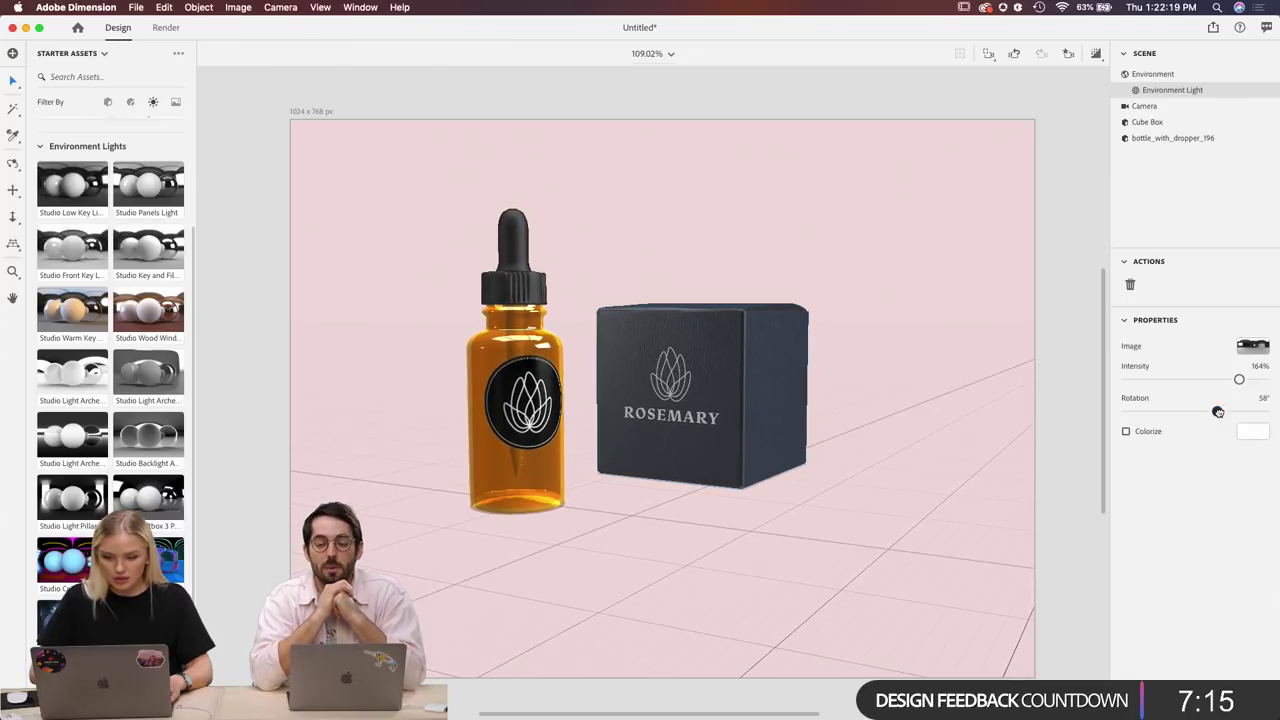
pyautogui.moveTo(1217, 411); pyautogui.dragTo(1230, 413)
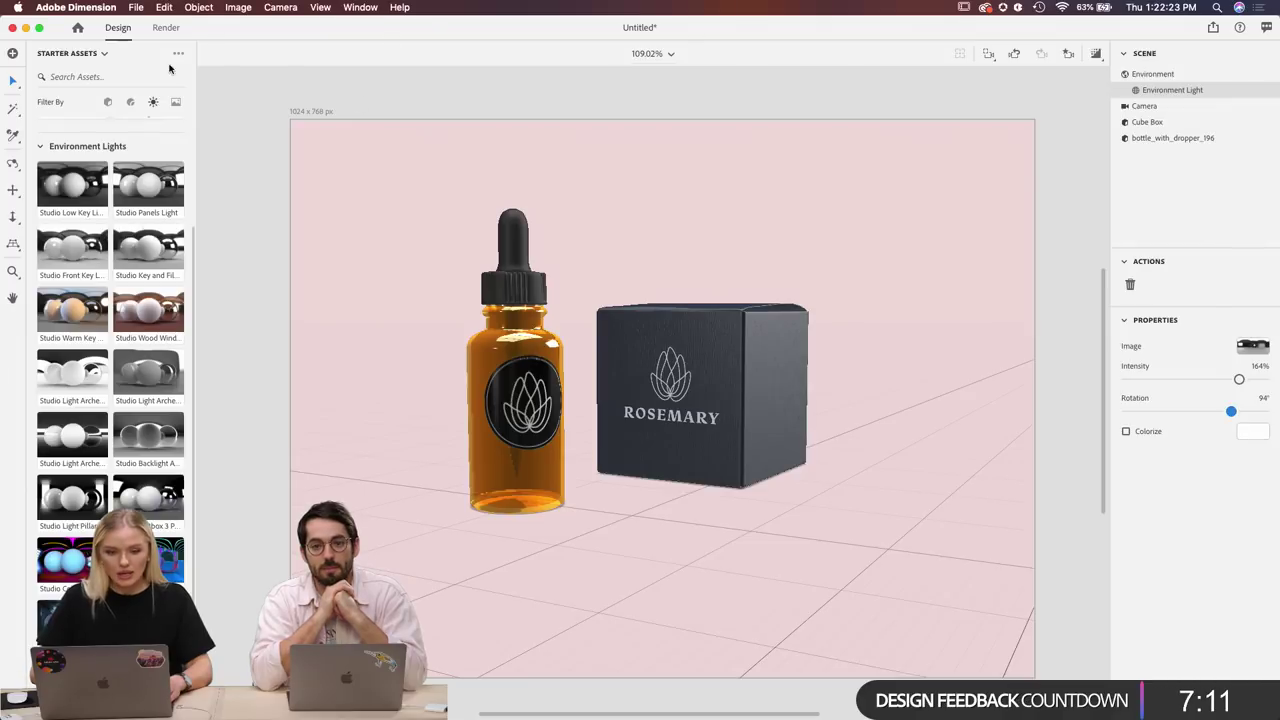
pyautogui.click(166, 28)
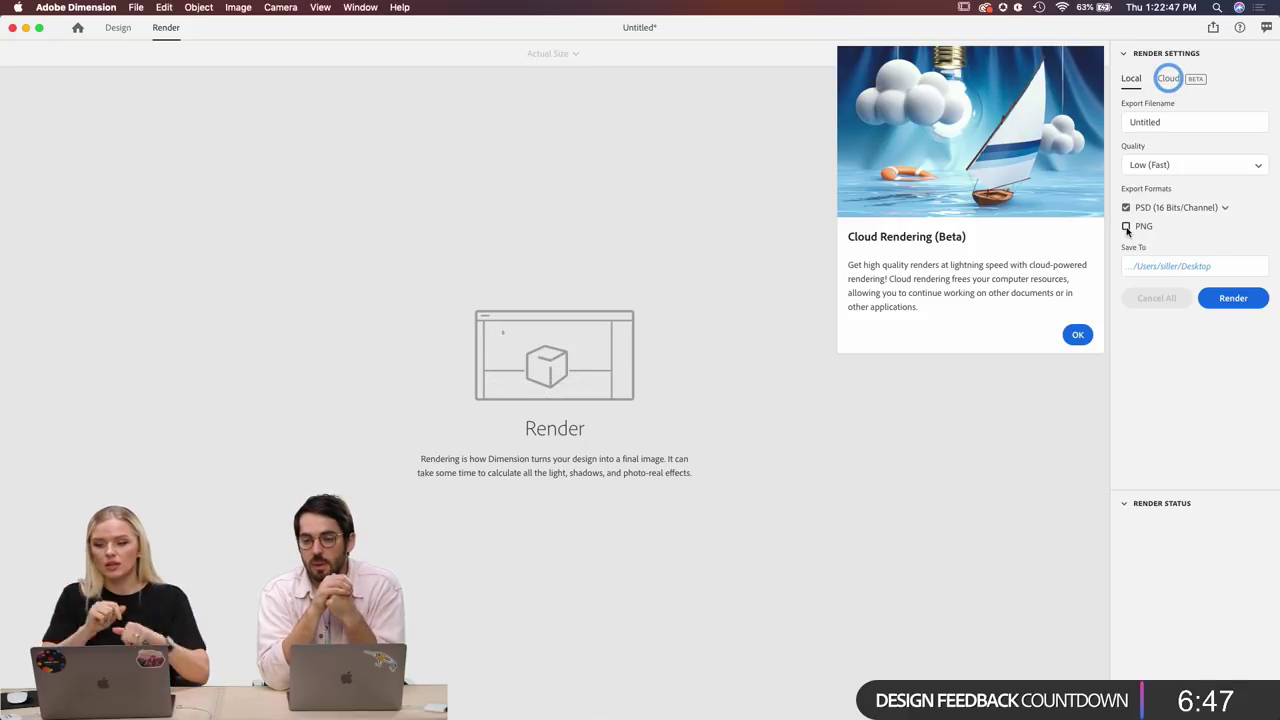
# Name the export RoseMary, set the Desktop as its save location, and dismiss the Cloud Rendering notice.
pyautogui.click(1178, 118)
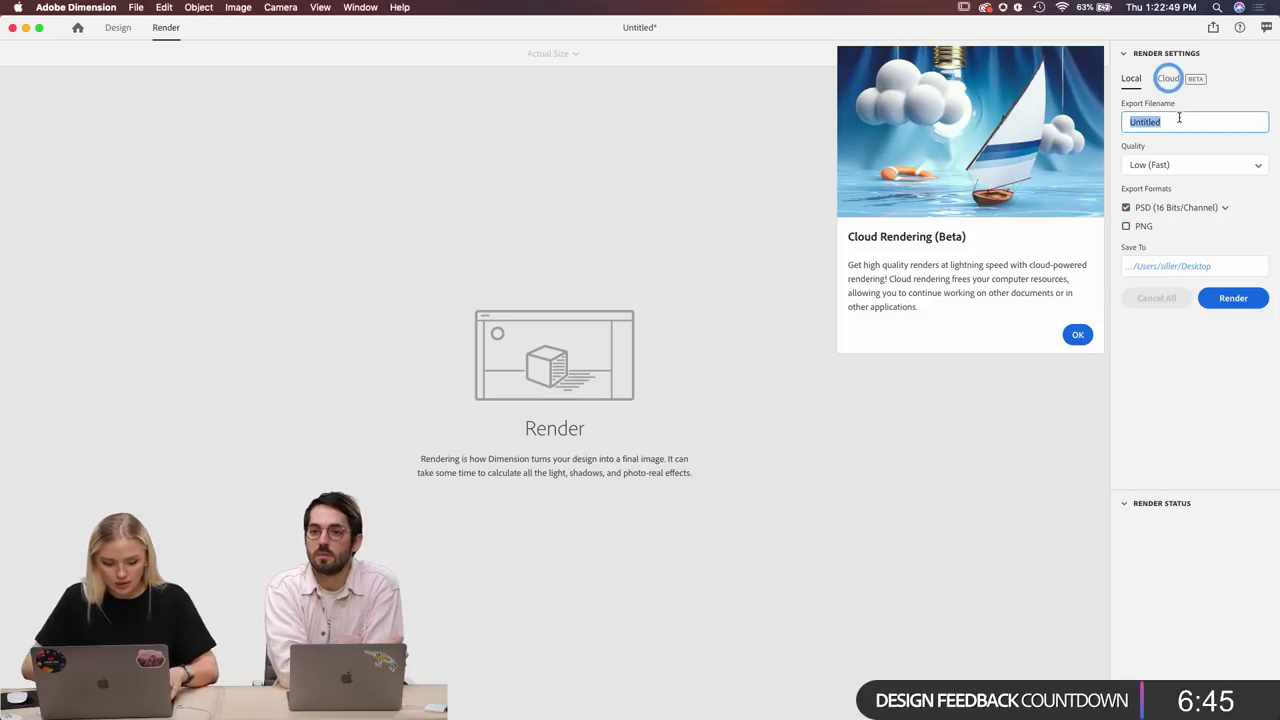
pyautogui.write('RoseMary')
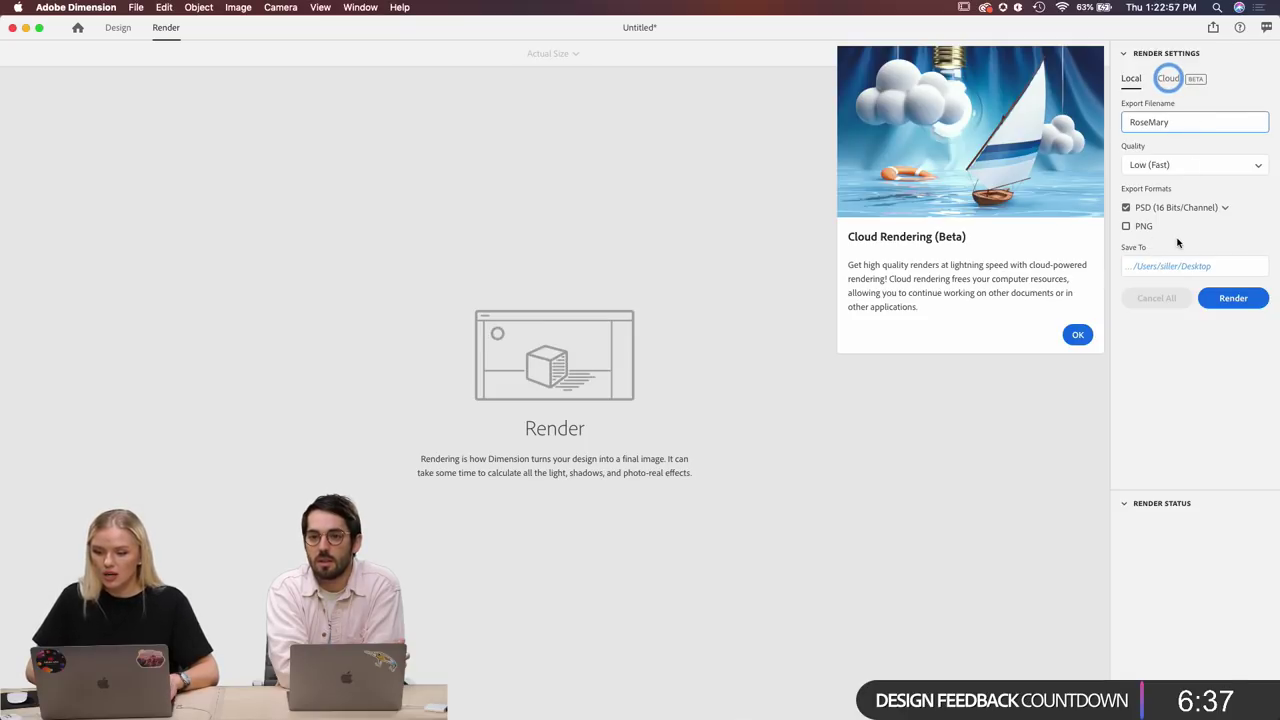
pyautogui.click(1172, 266)
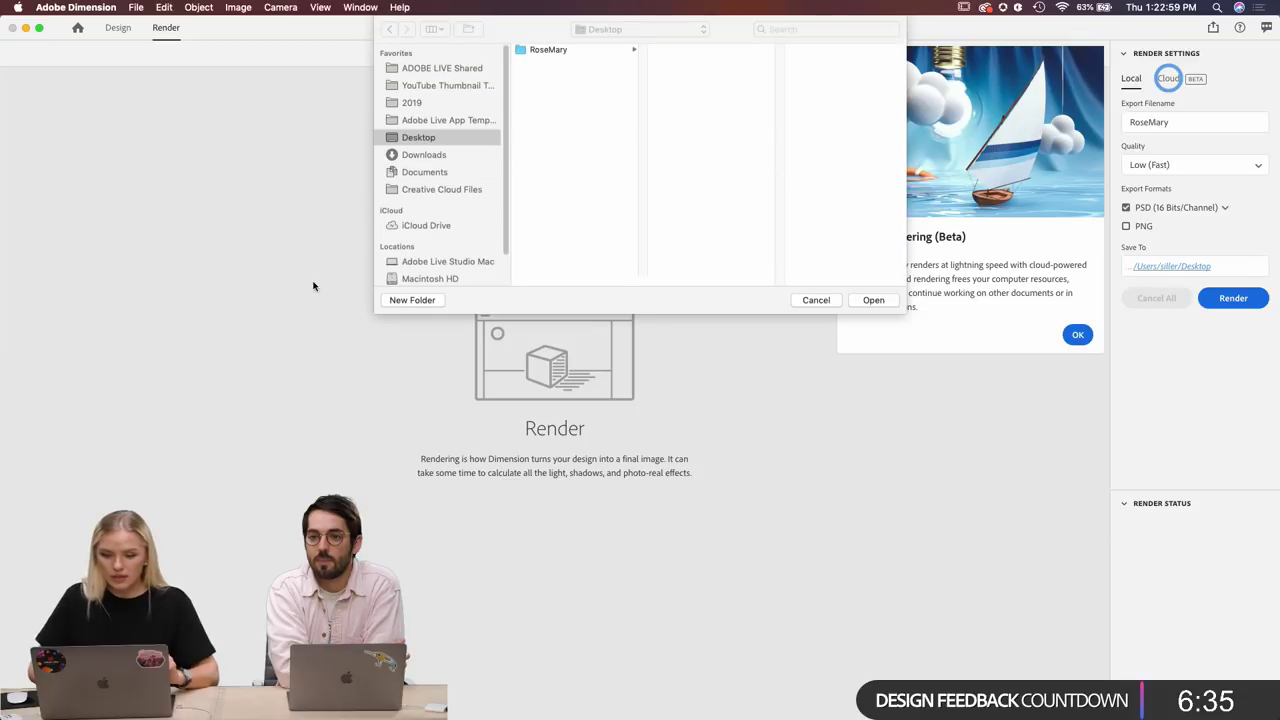
pyautogui.click(542, 51)
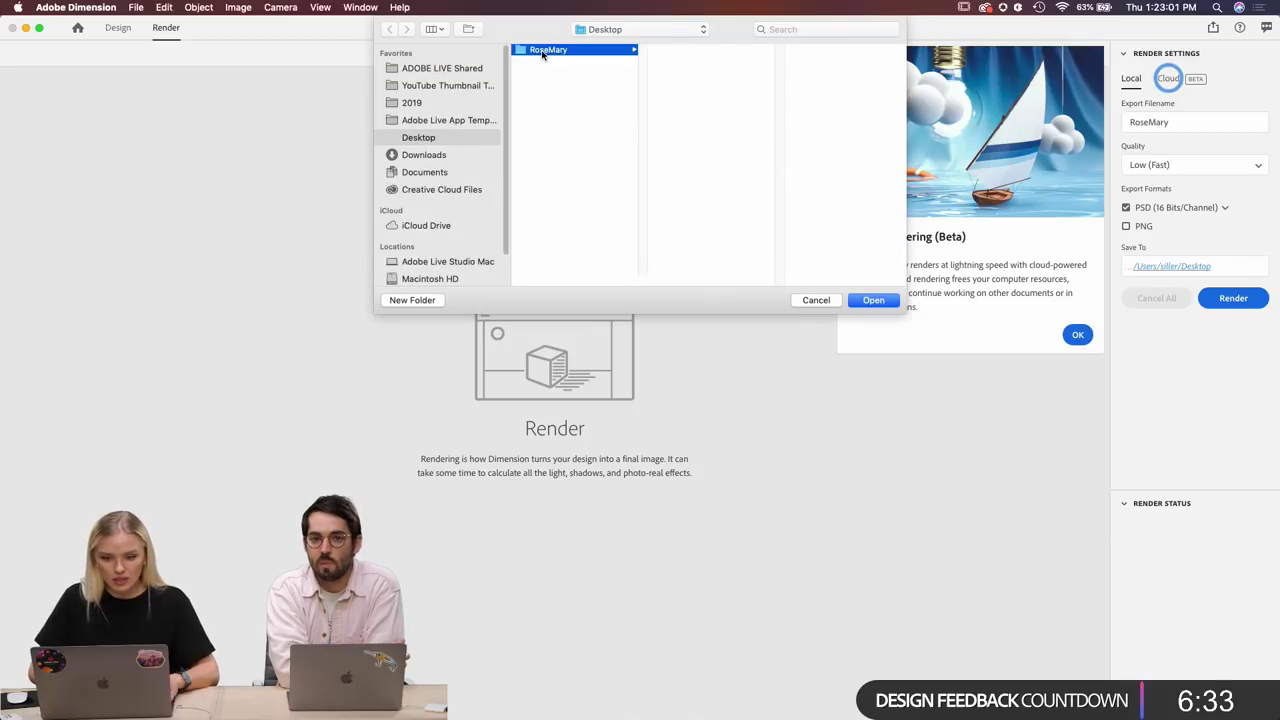
pyautogui.click(548, 77)
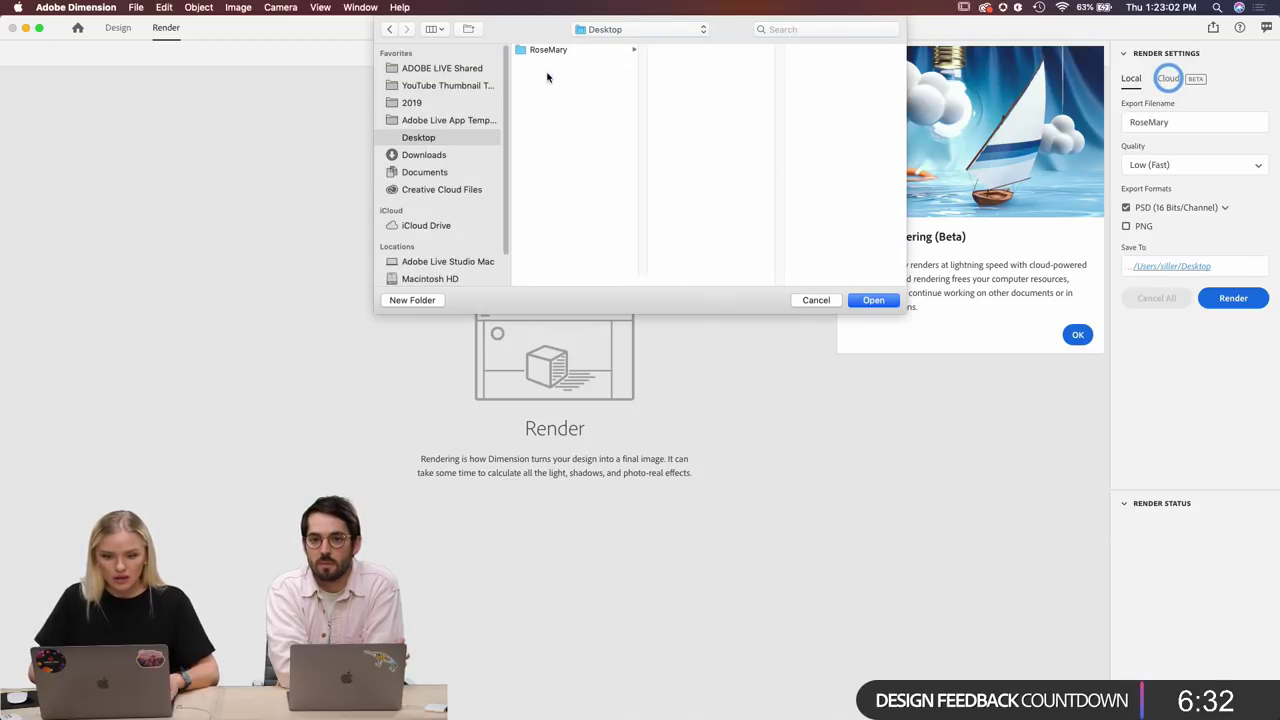
pyautogui.click(873, 300)
pyautogui.click(1078, 336)
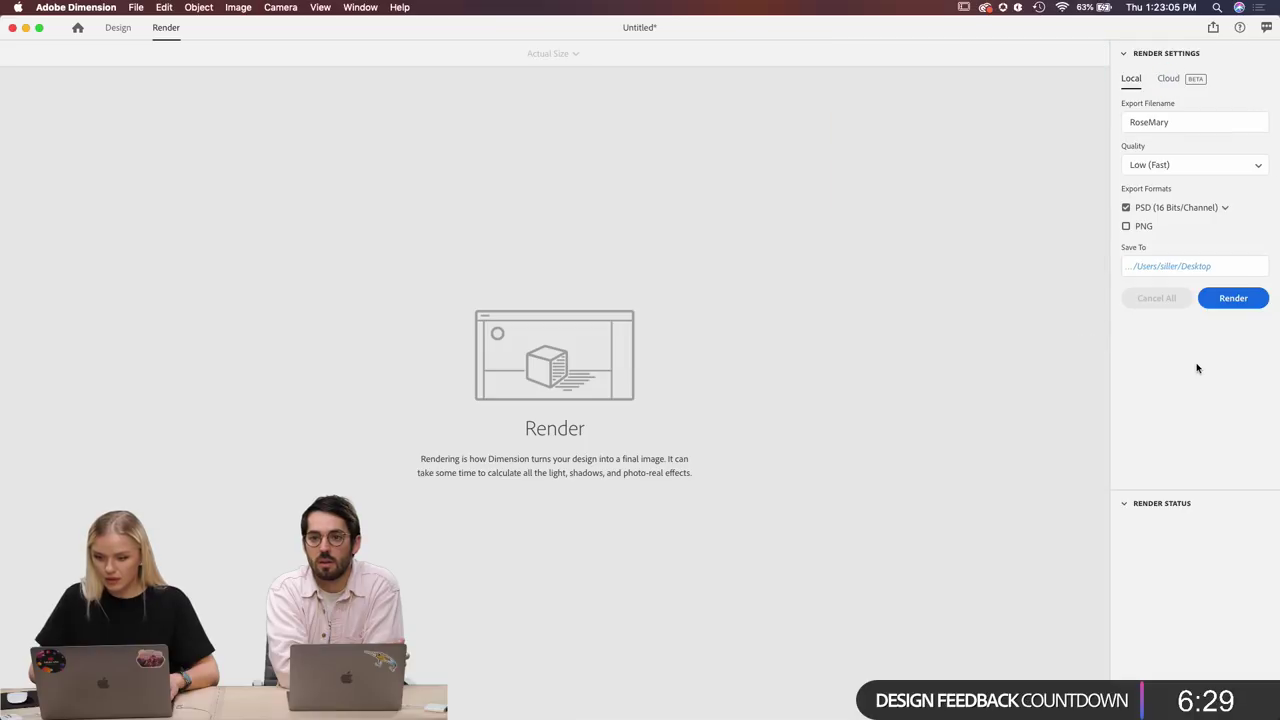
# Start the RoseMary render and dismiss the Learn While Rendering tip.
pyautogui.click(1236, 298)
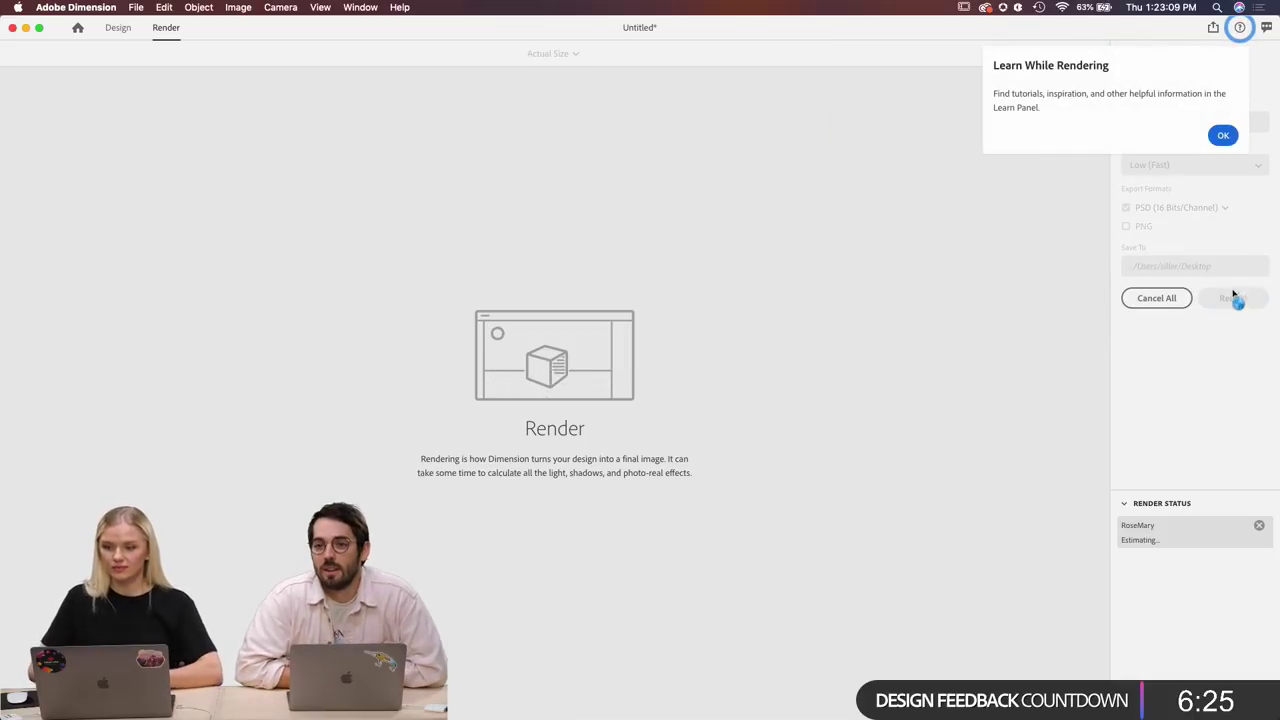
pyautogui.click(1223, 135)
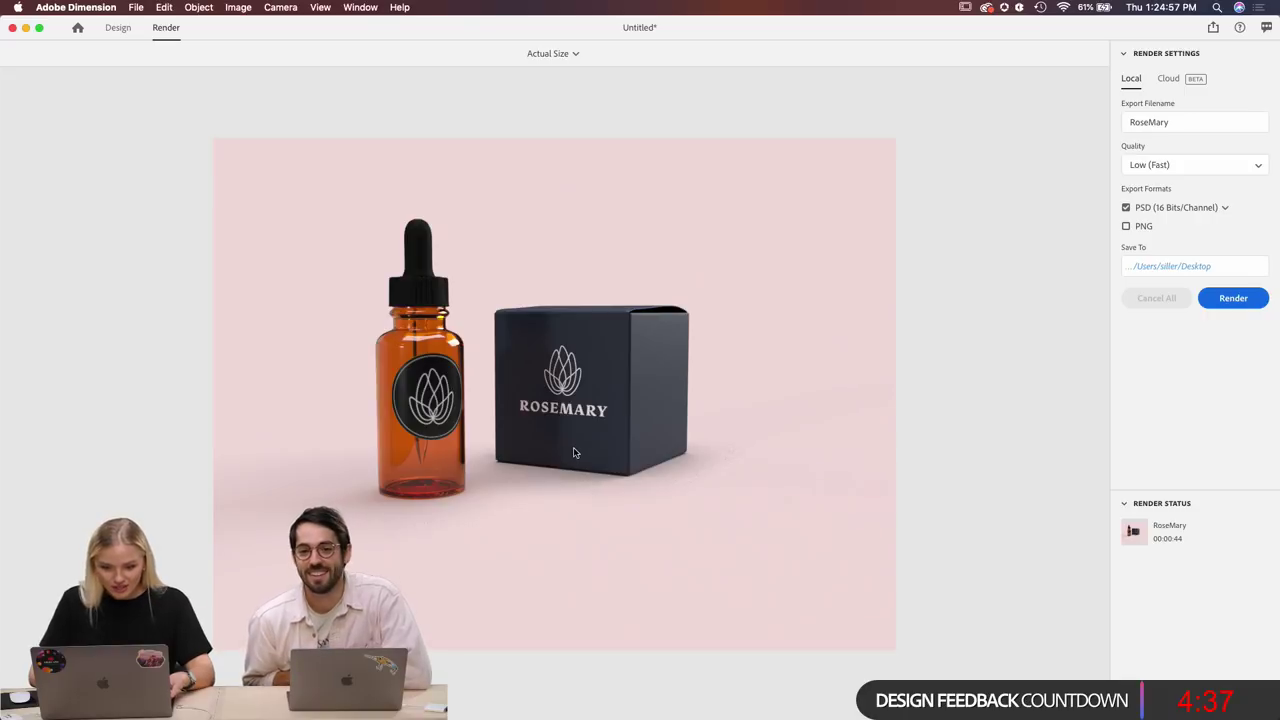
# Open RoseMary.psd from the Desktop in Adobe Photoshop 2020 using Finder's Open With menu.
pyautogui.moveTo(557, 716)
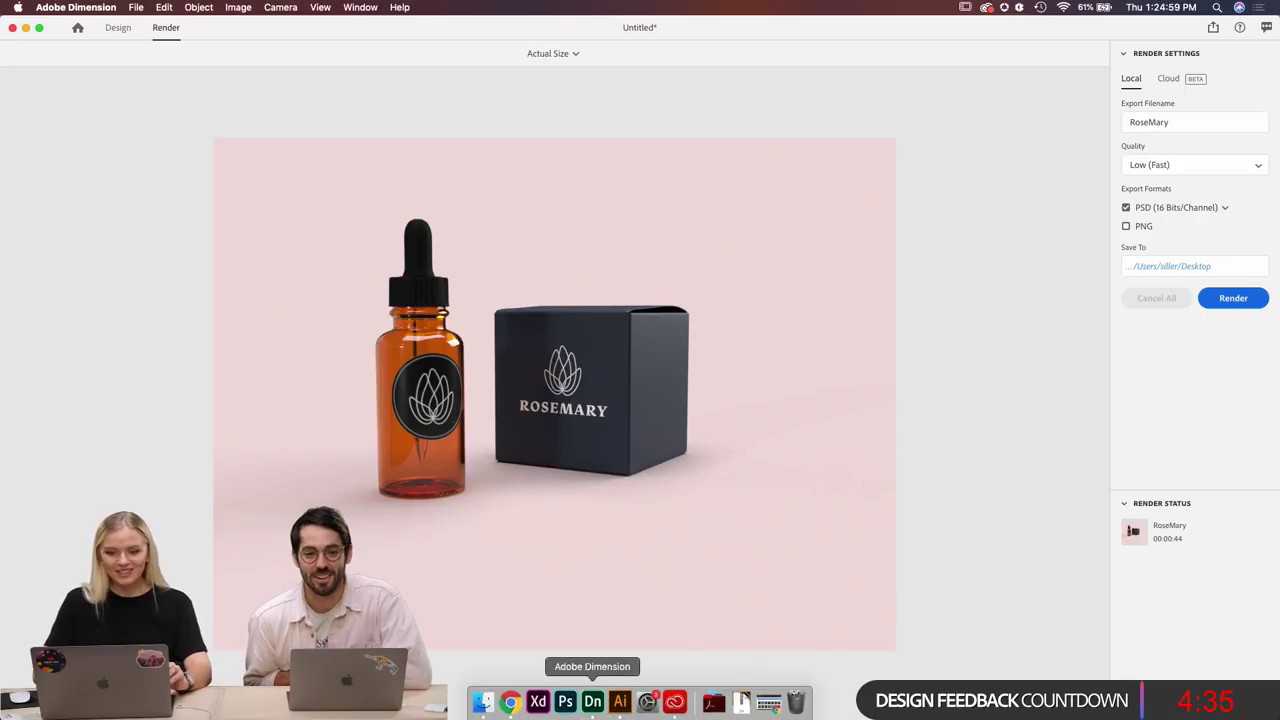
pyautogui.click(483, 702)
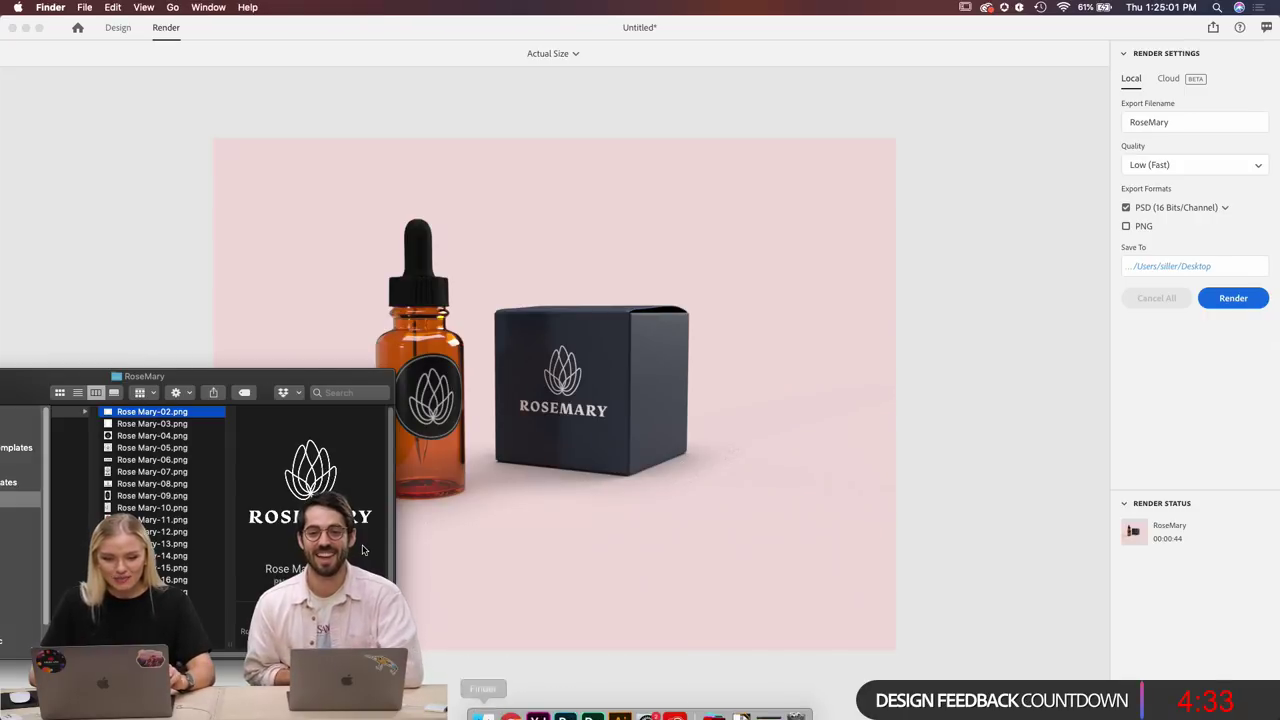
pyautogui.hscroll(-2, 134, 455)
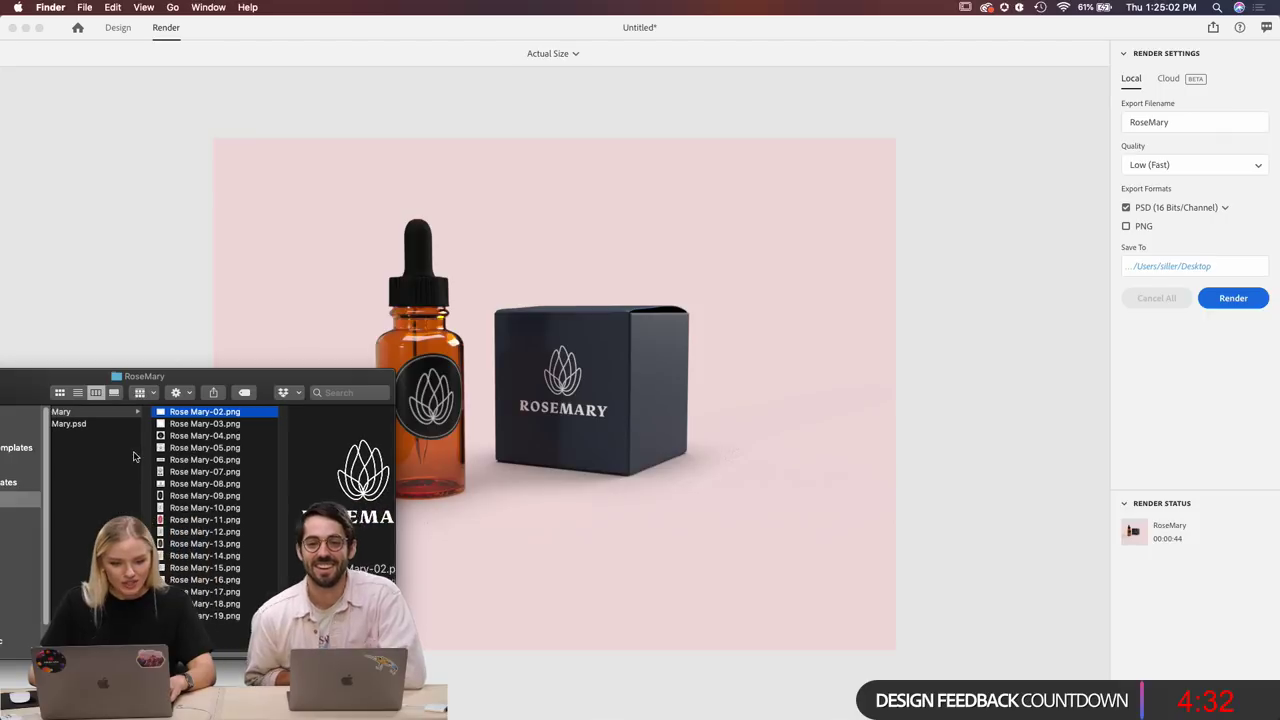
pyautogui.click(81, 426)
pyautogui.rightClick(81, 426)
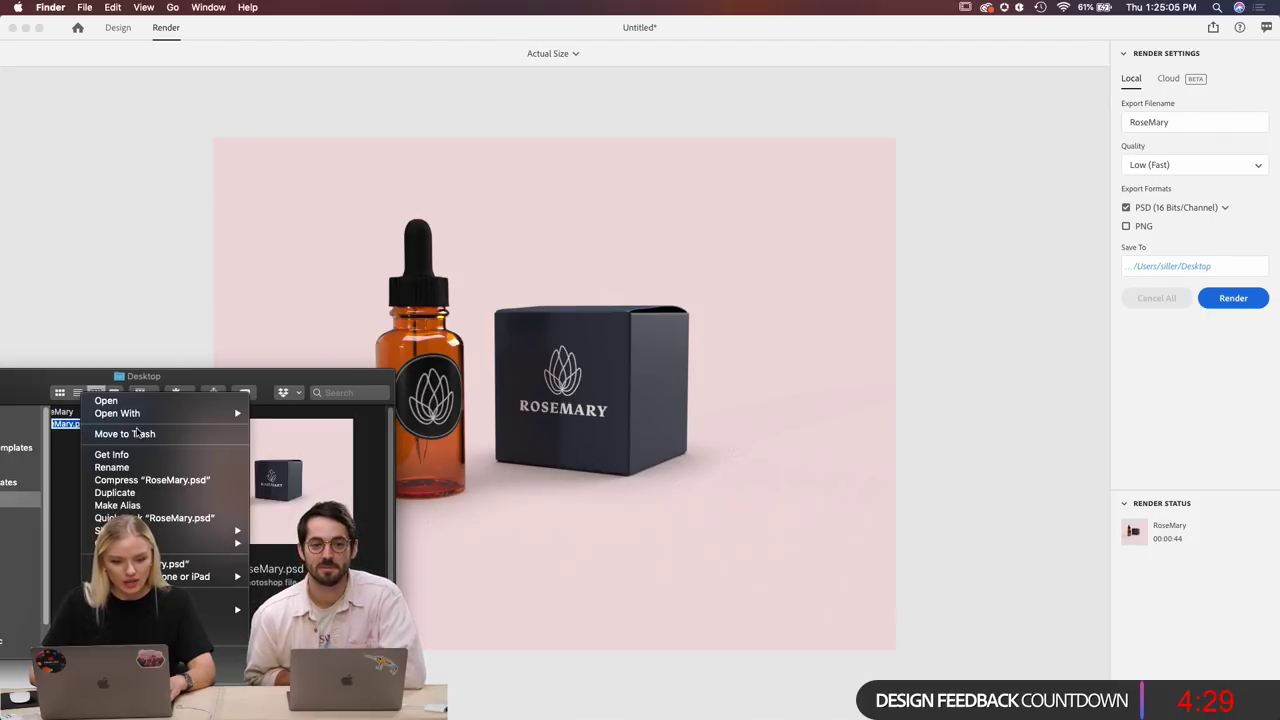
pyautogui.moveTo(110, 530)
pyautogui.moveTo(155, 413)
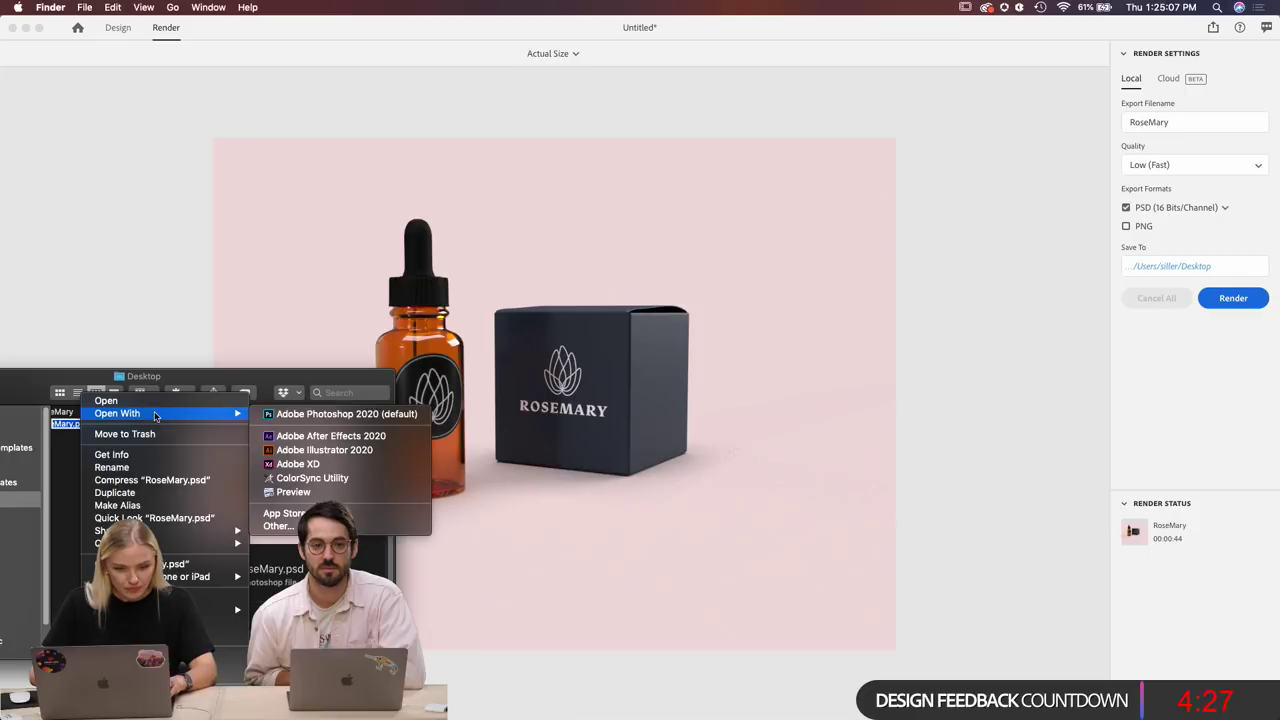
pyautogui.click(298, 414)
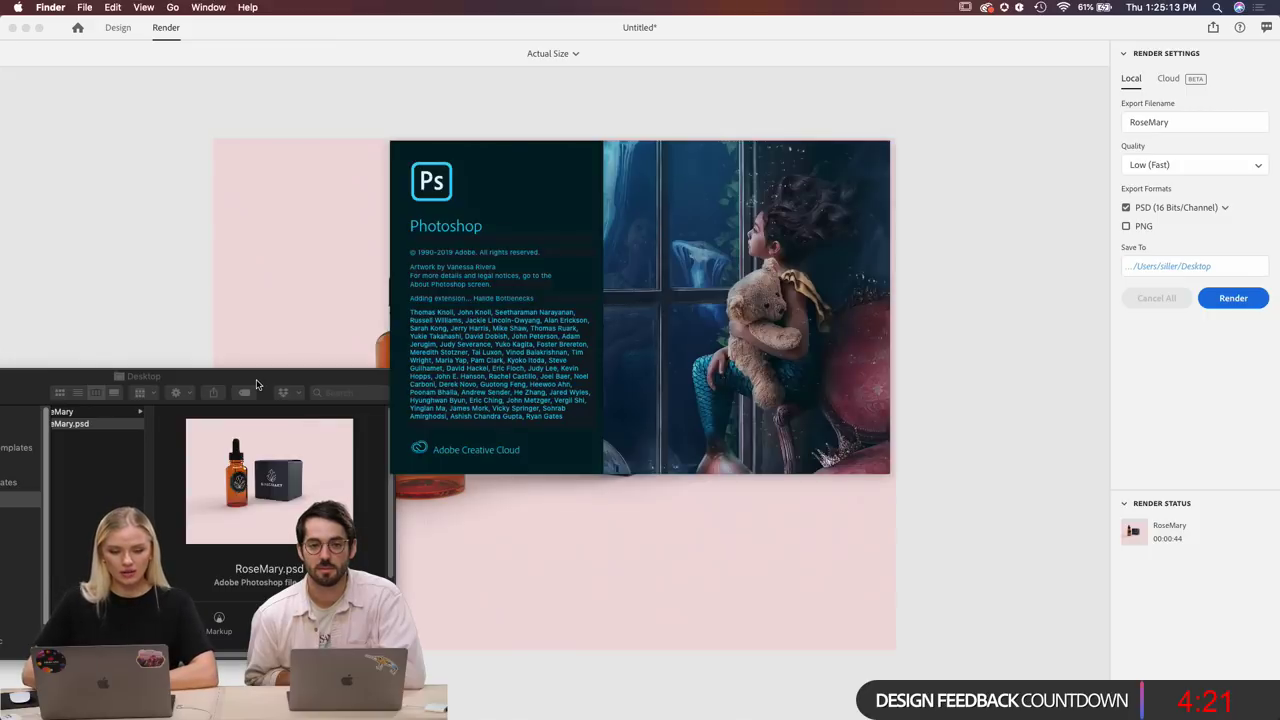
pyautogui.moveTo(256, 382); pyautogui.dragTo(471, 398)
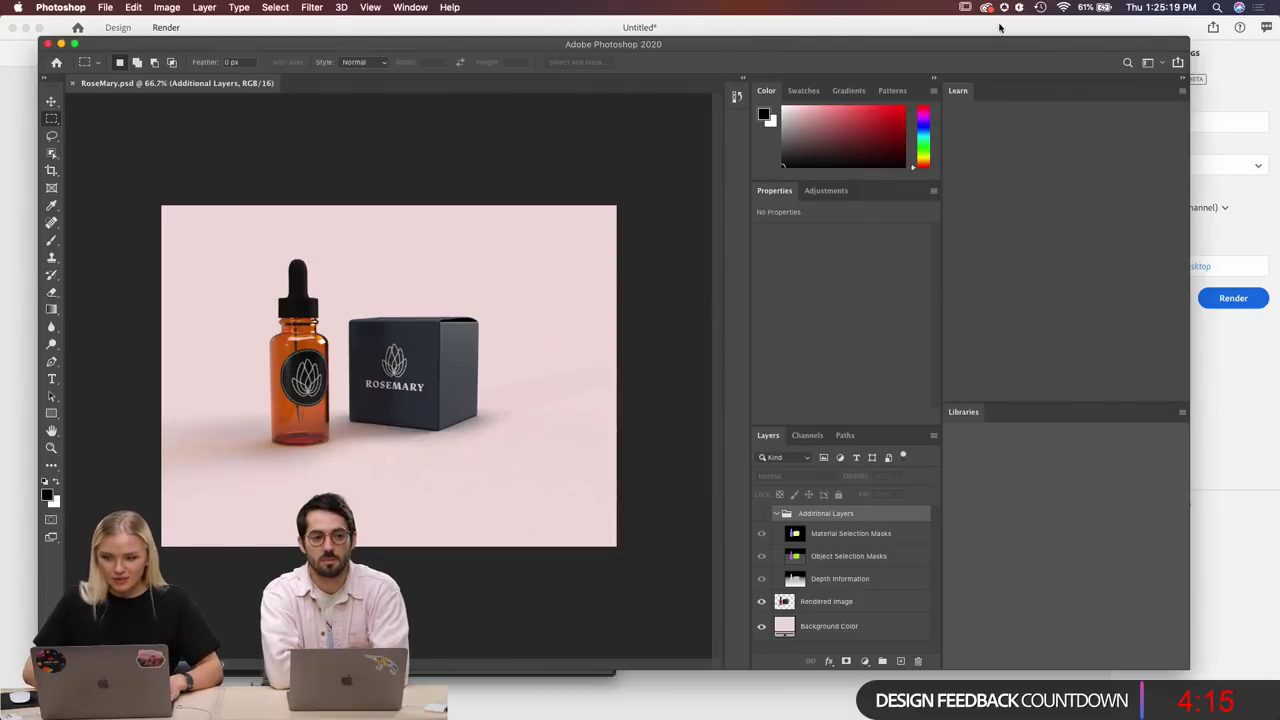
# Maximize the Photoshop window, collapse the side panels, and hide the Background Color layer.
pyautogui.click(73, 43)
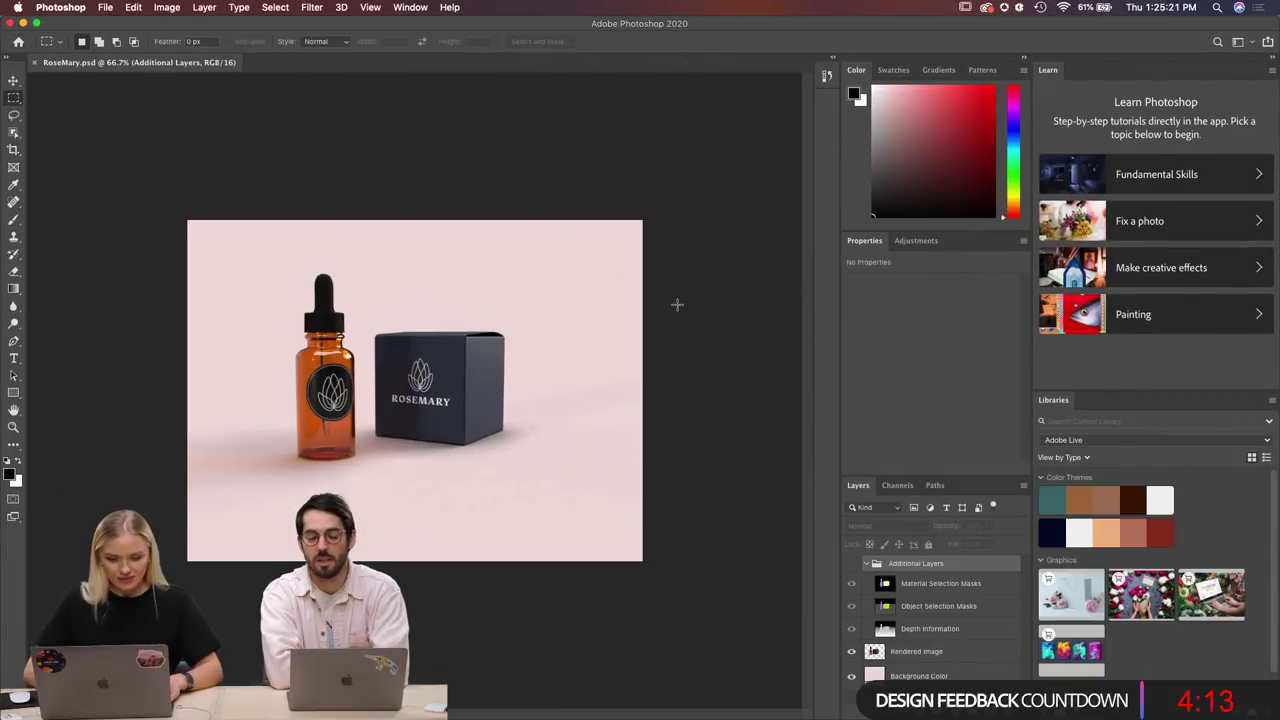
pyautogui.click(1272, 57)
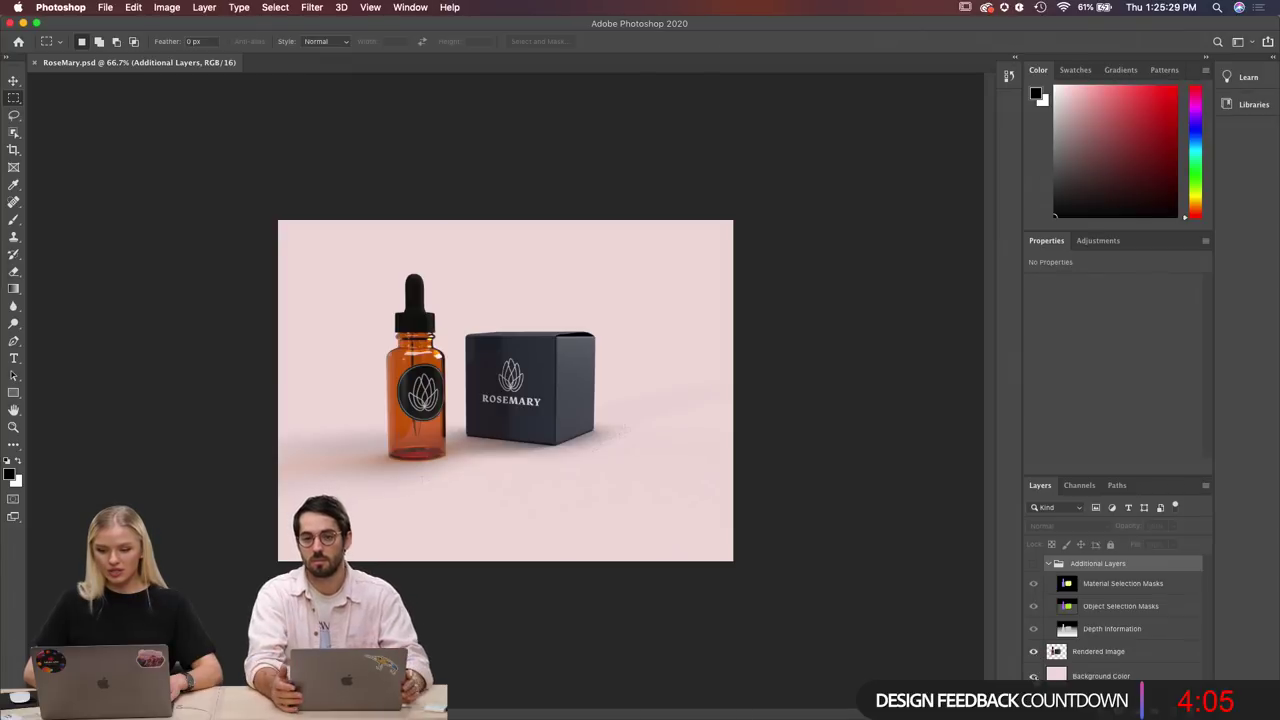
pyautogui.click(1035, 676)
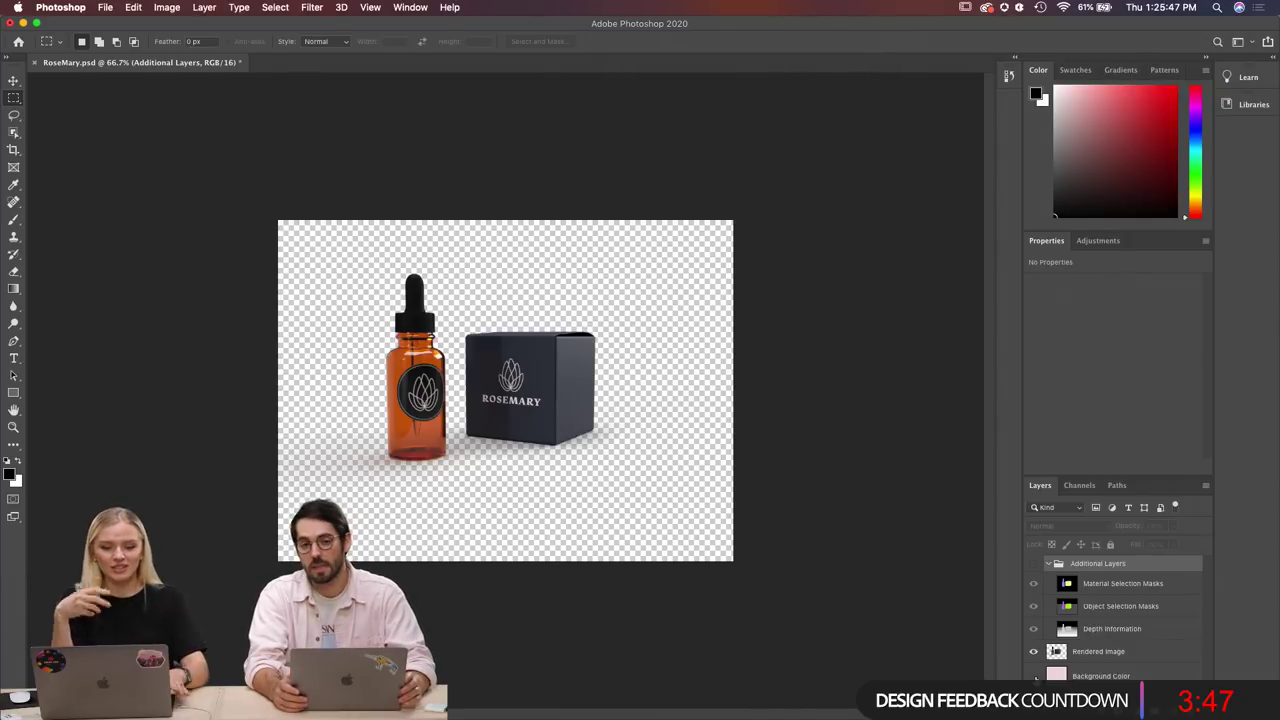
# Show the Background Color layer again and change its fill to grey afafaf.
pyautogui.click(1033, 676)
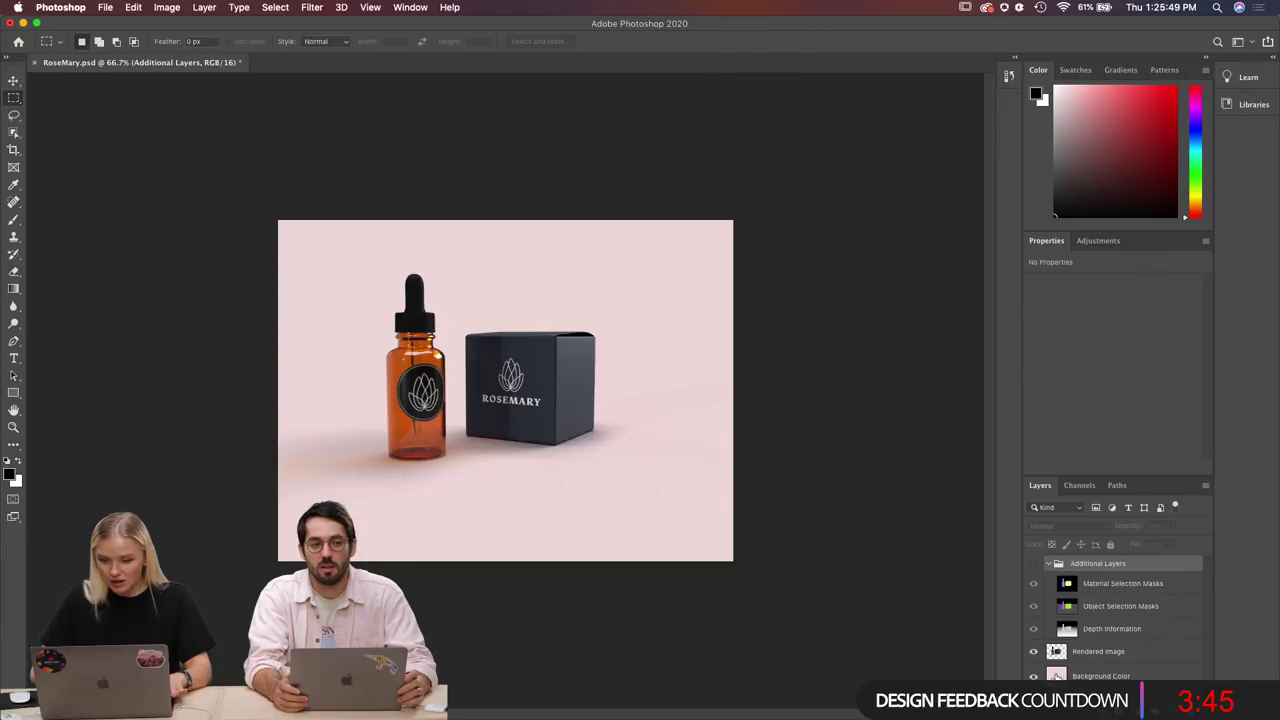
pyautogui.doubleClick(1056, 675)
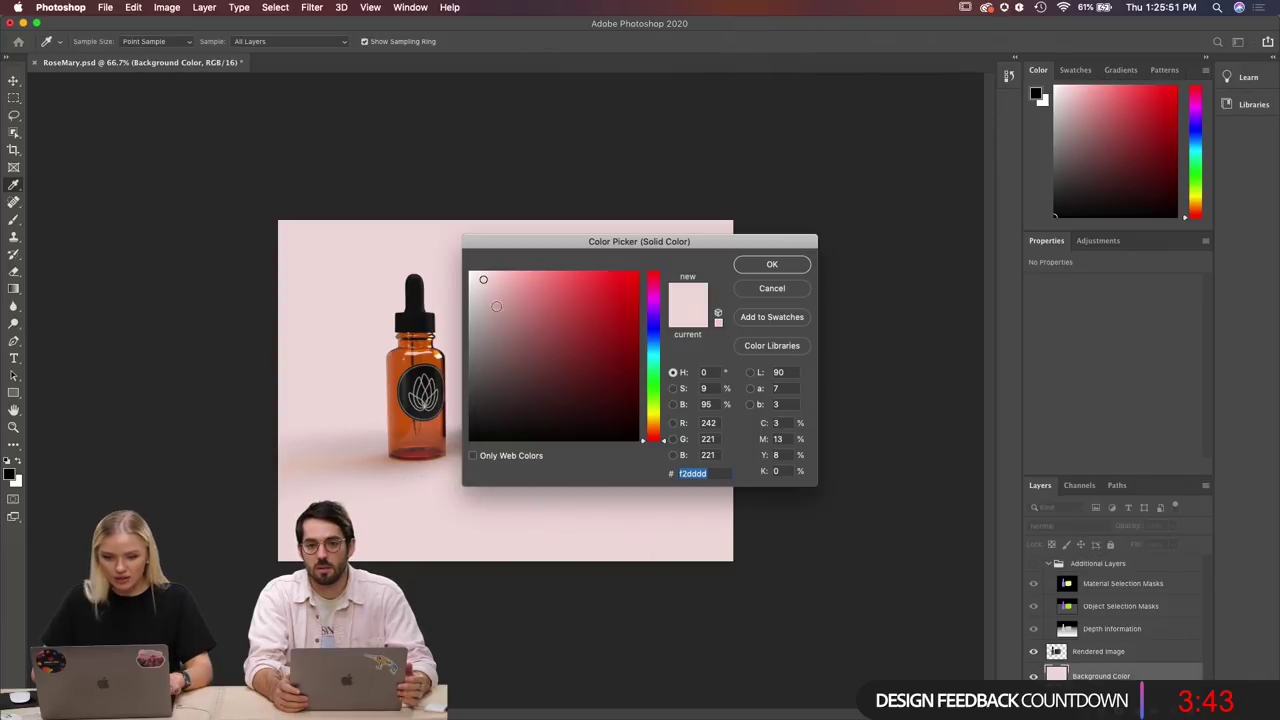
pyautogui.click(536, 304)
pyautogui.moveTo(536, 304); pyautogui.dragTo(469, 323)
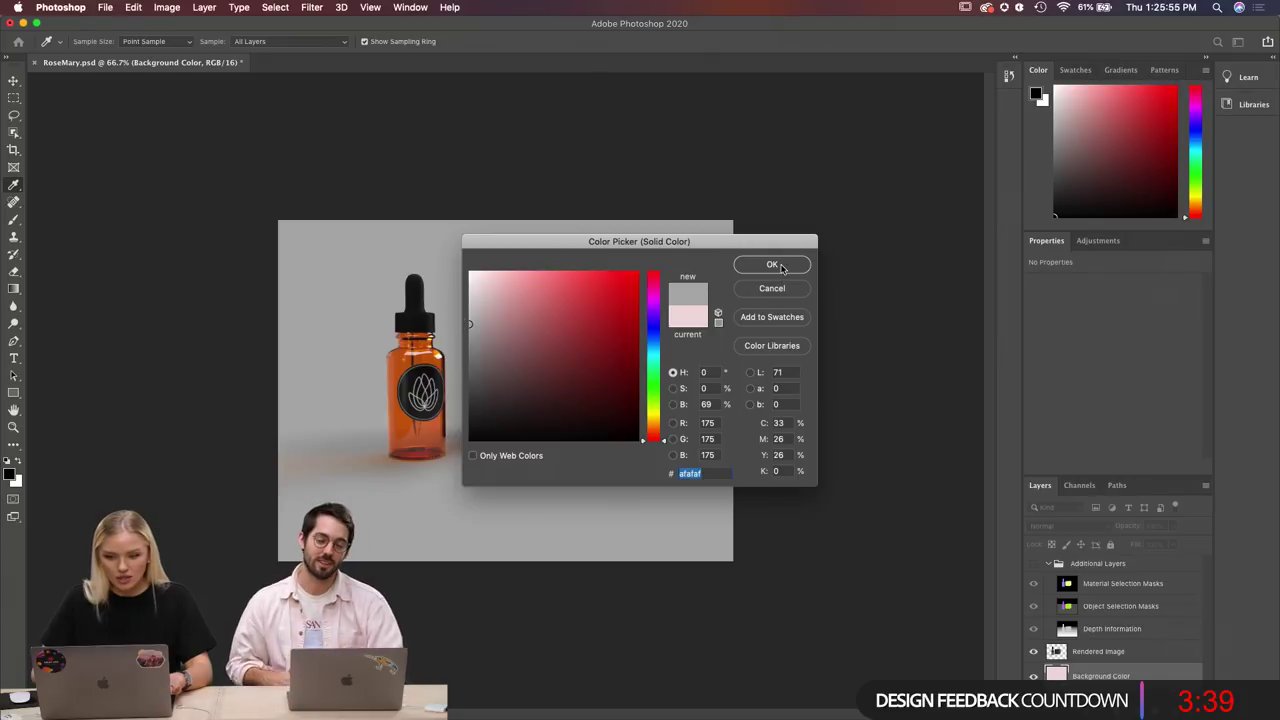
pyautogui.click(772, 265)
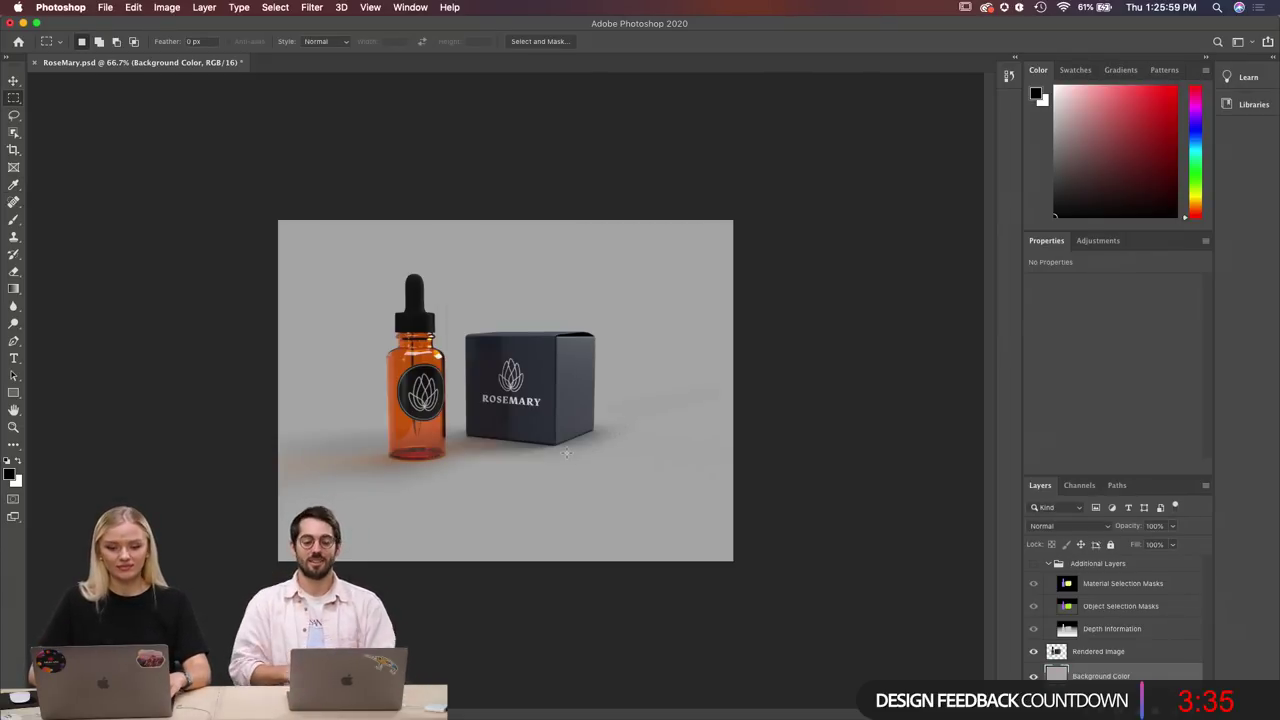
# Return to Adobe Dimension from the Dock.
pyautogui.scroll(5, 566, 453)
pyautogui.scroll(-5, 566, 453)
pyautogui.scroll(8, 566, 453)
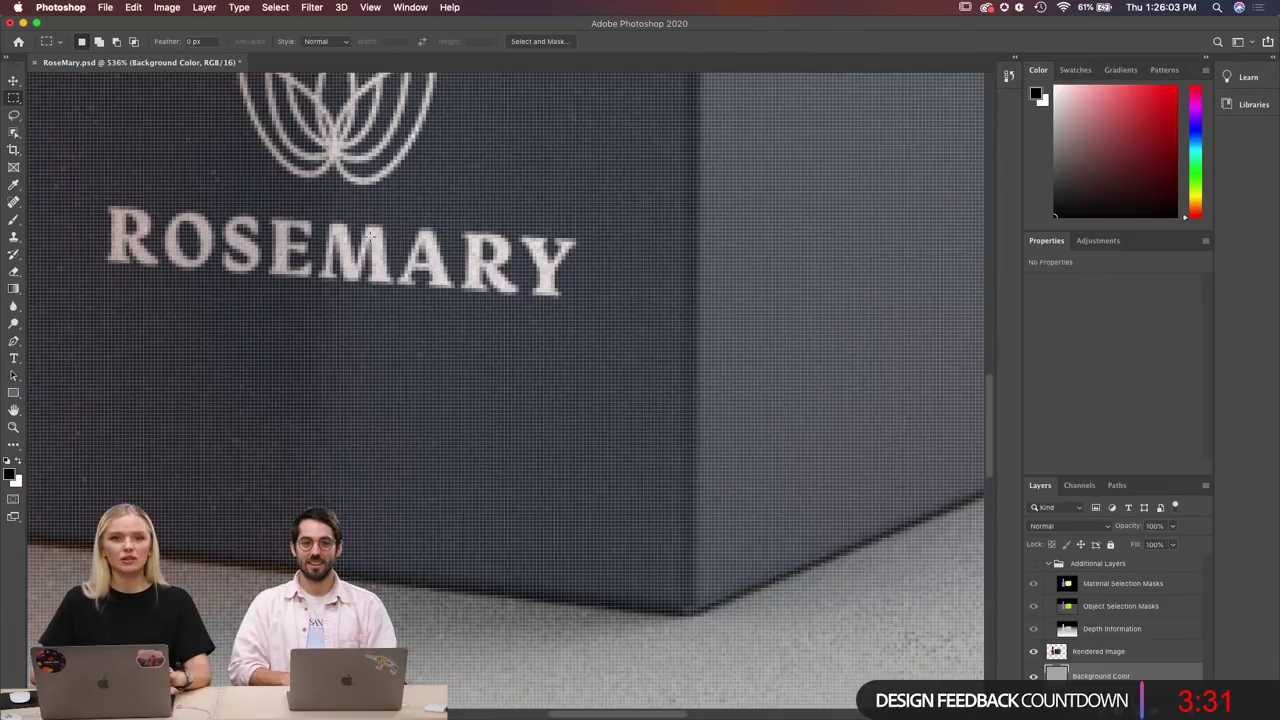
pyautogui.scroll(-8, 430, 262)
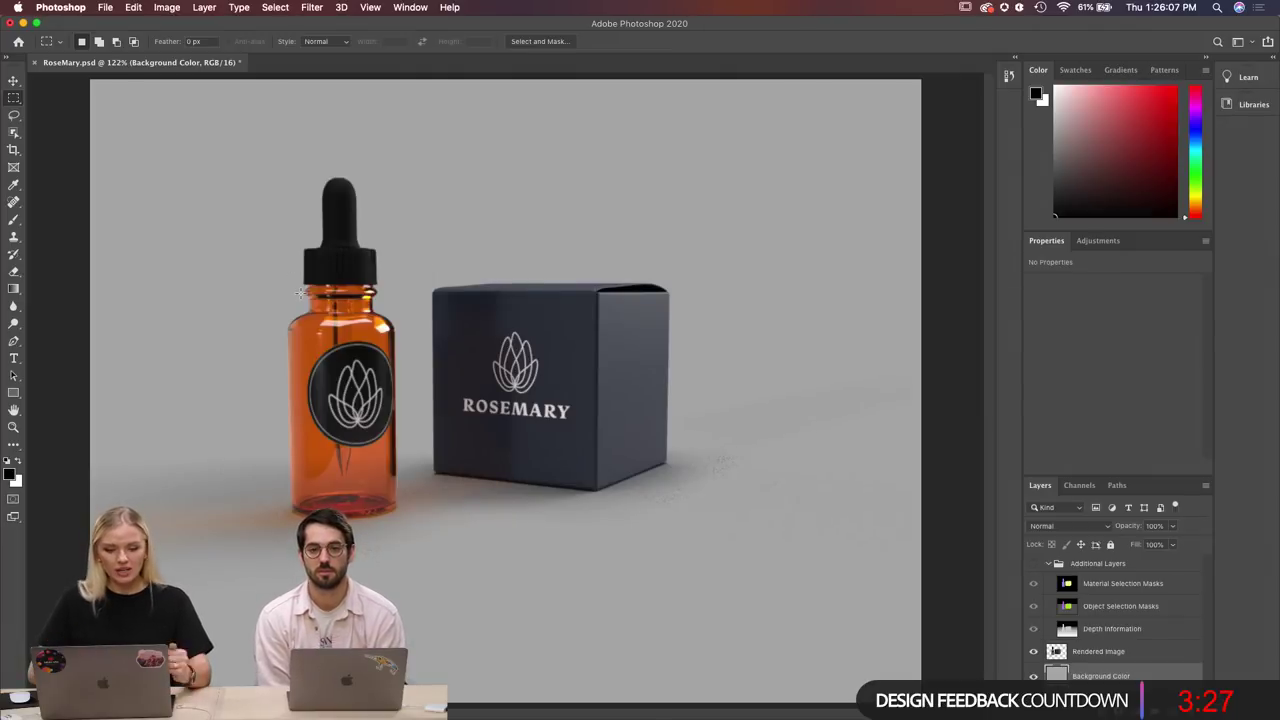
pyautogui.moveTo(505, 714)
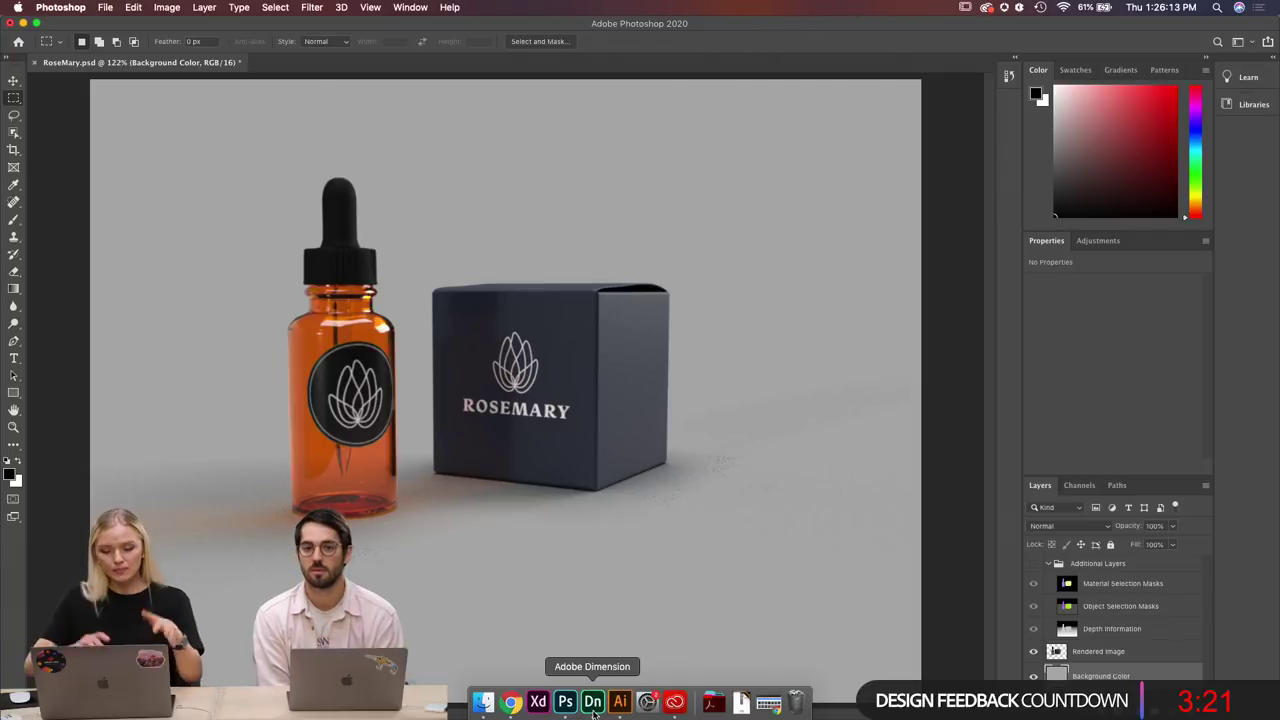
pyautogui.click(593, 703)
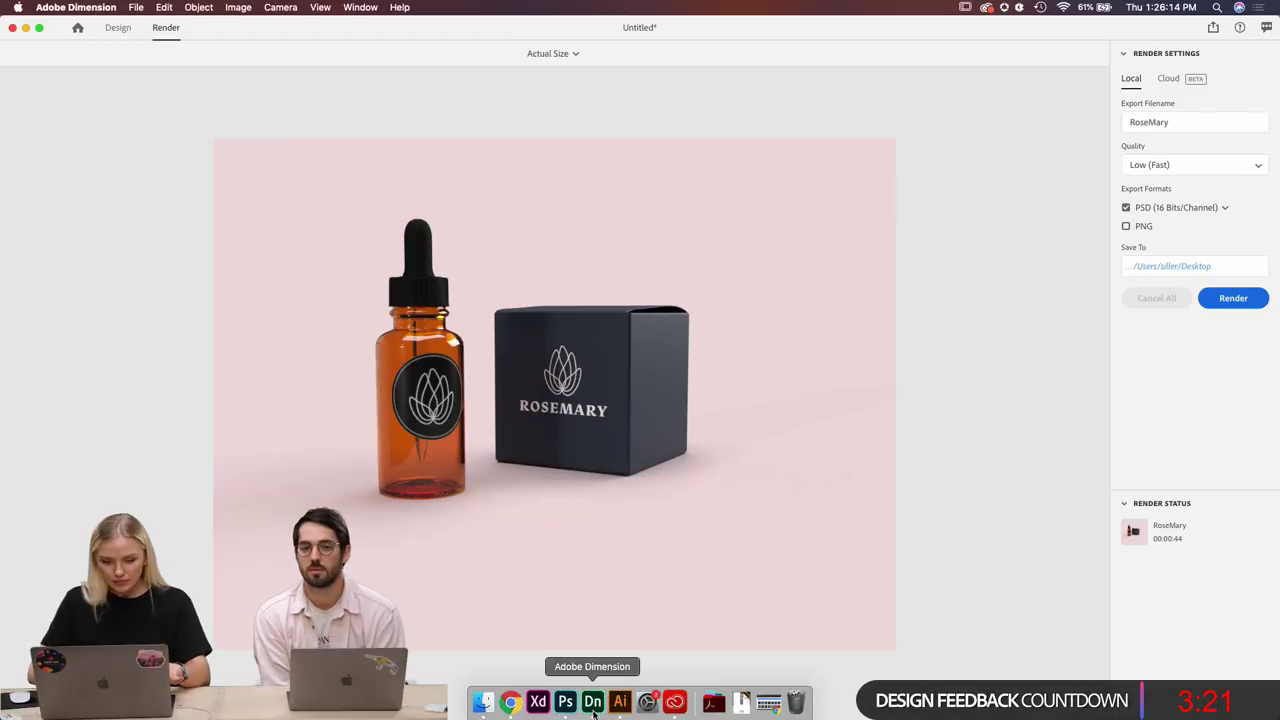
# In Design, turn the Cube Box and dropper bottle slightly around their vertical axes.
pyautogui.click(113, 28)
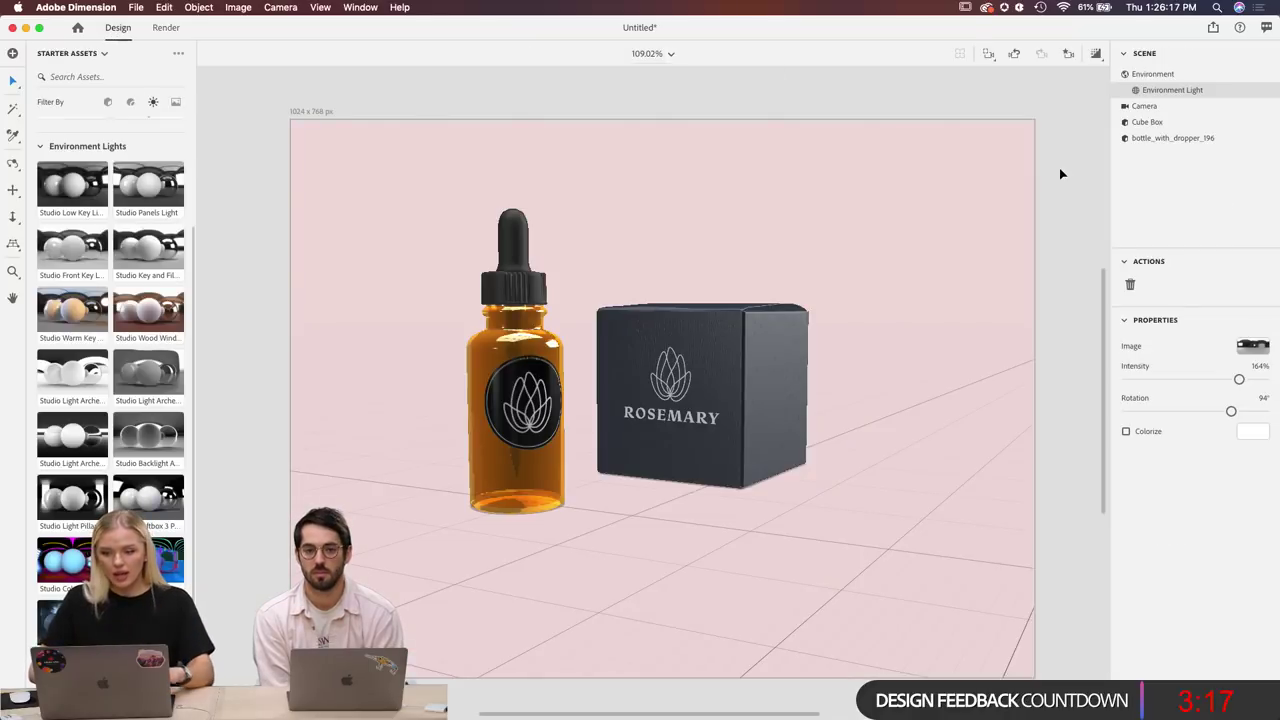
pyautogui.click(739, 387)
pyautogui.moveTo(731, 483); pyautogui.dragTo(738, 488)
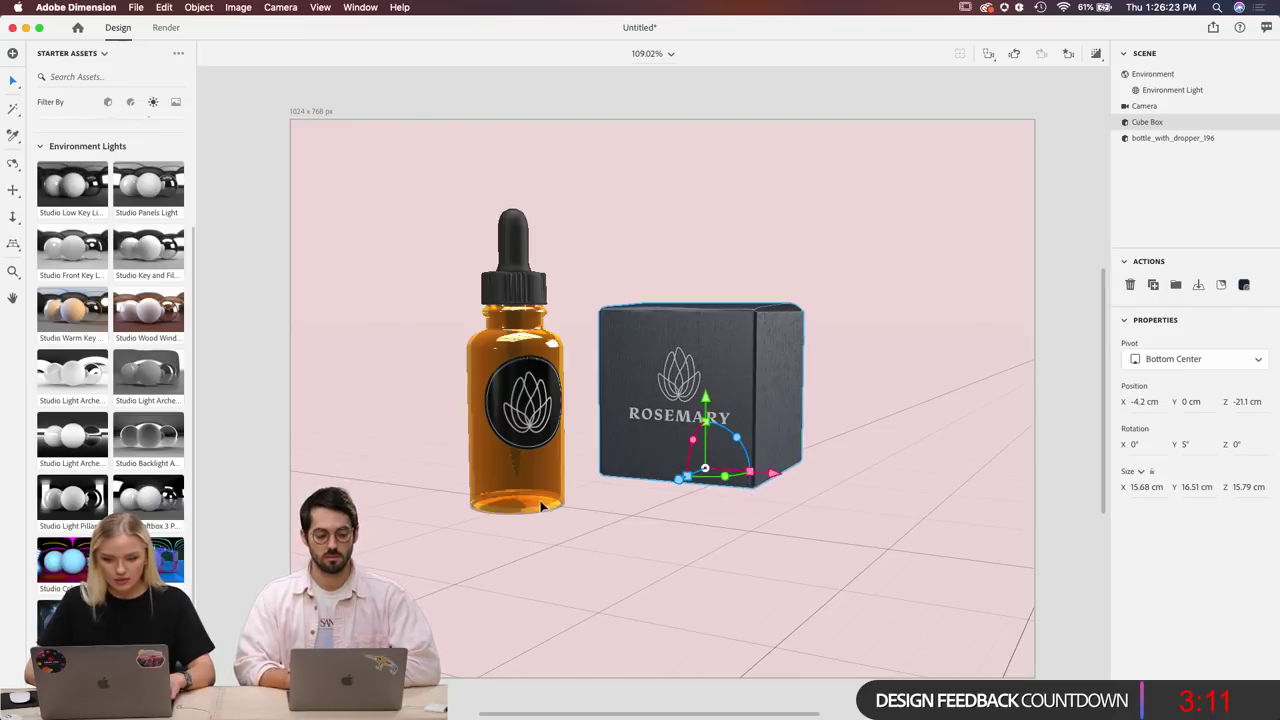
pyautogui.click(522, 505)
pyautogui.moveTo(518, 520); pyautogui.dragTo(515, 526)
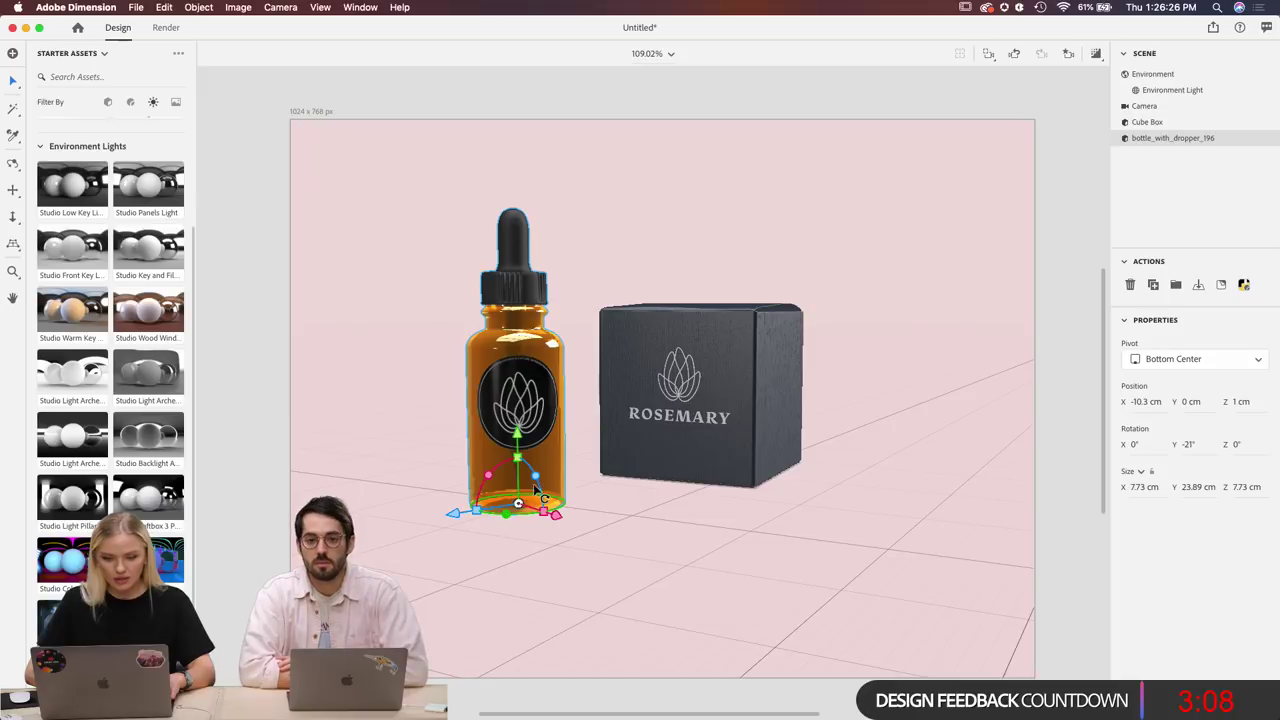
# Rename the render export to RoseMary2 and start rendering.
pyautogui.click(166, 28)
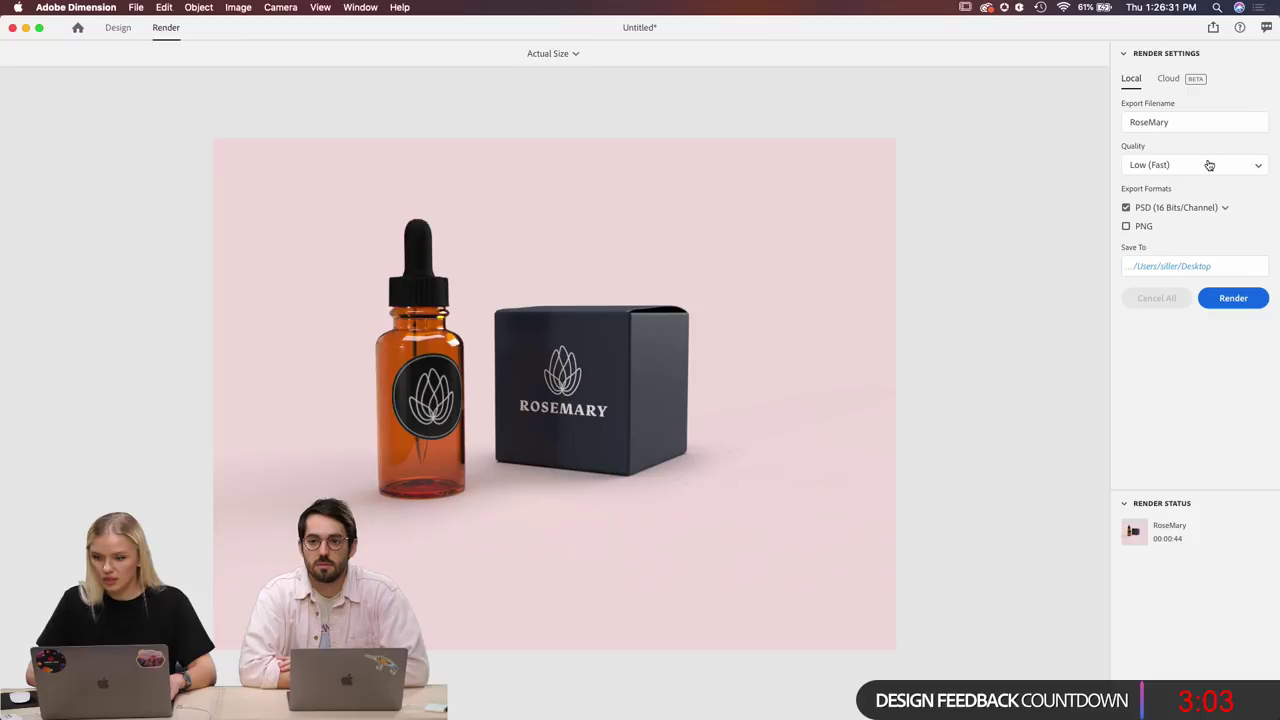
pyautogui.click(1187, 127)
pyautogui.click(1187, 127)
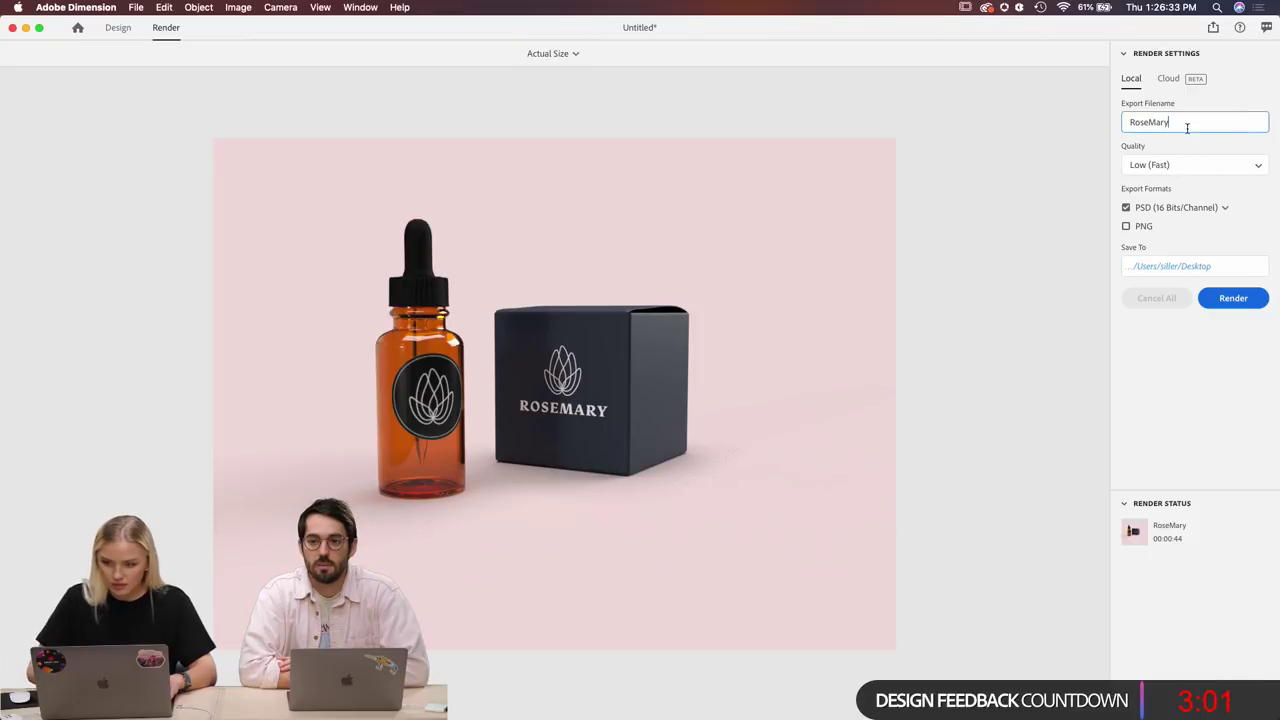
pyautogui.write(')2')
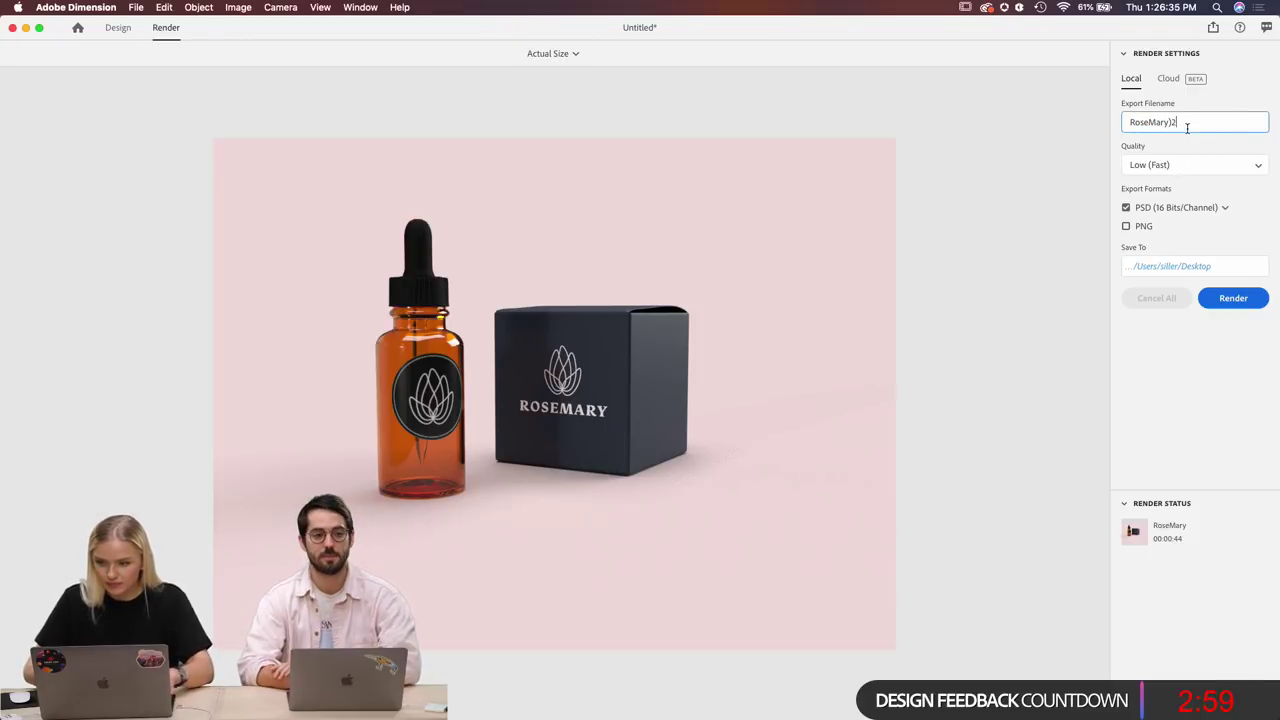
pyautogui.press('BackSpace')
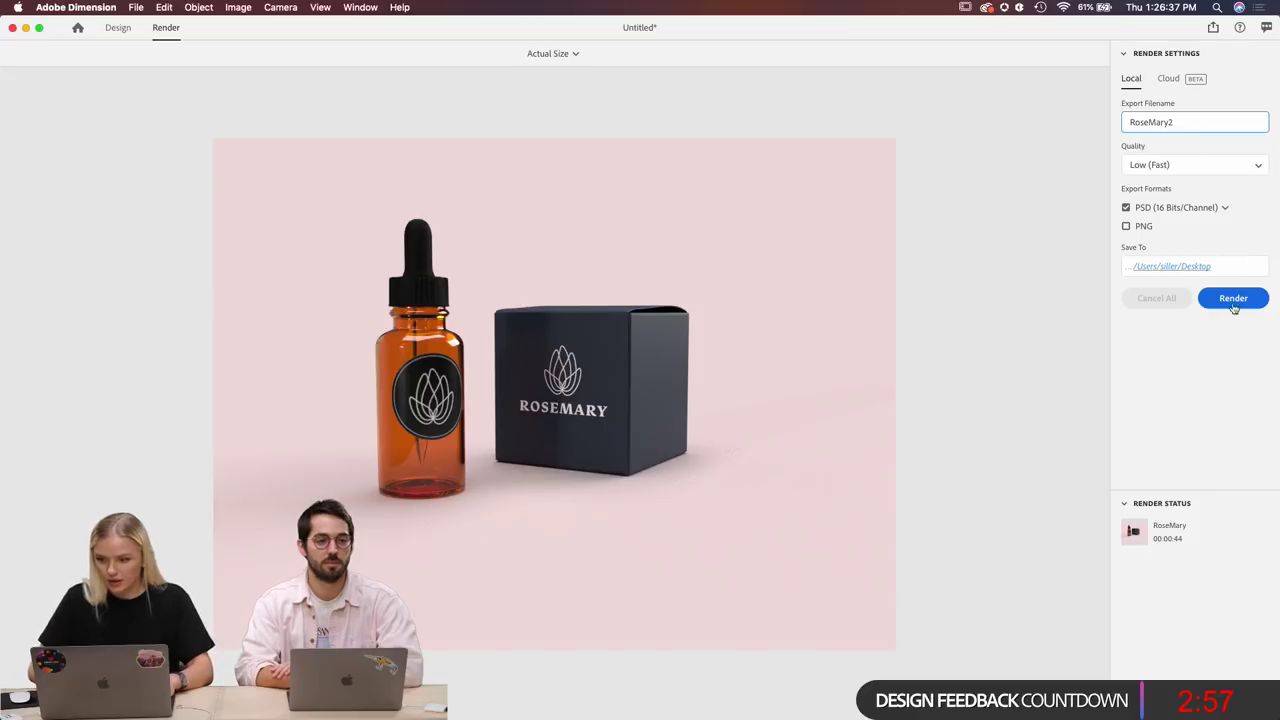
pyautogui.click(1228, 302)
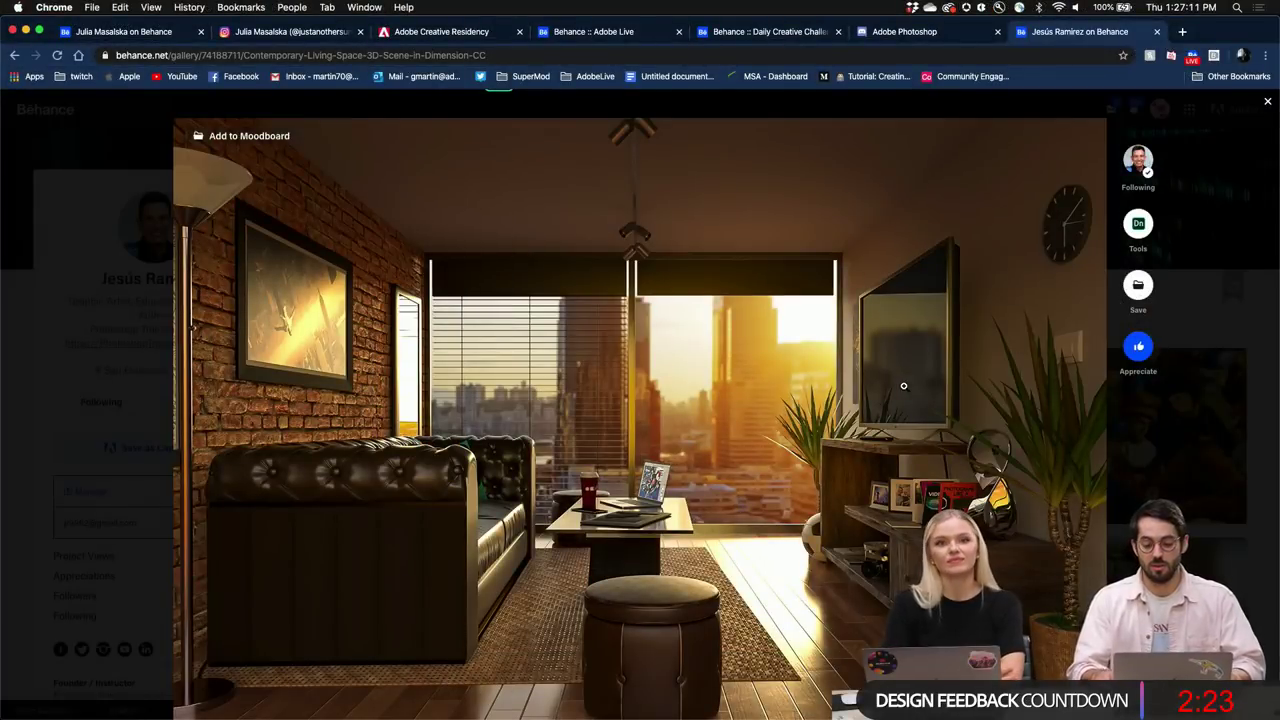
pyautogui.scroll(-2, 957, 360)
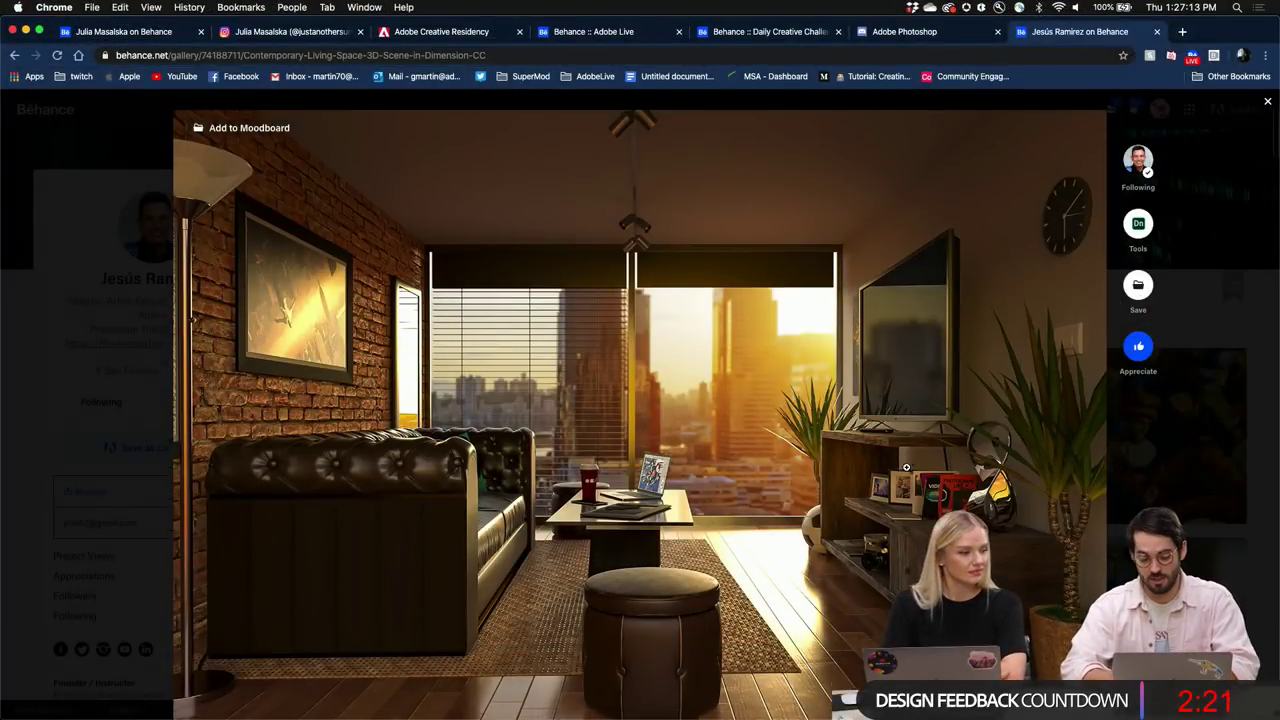
pyautogui.scroll(-2, 906, 467)
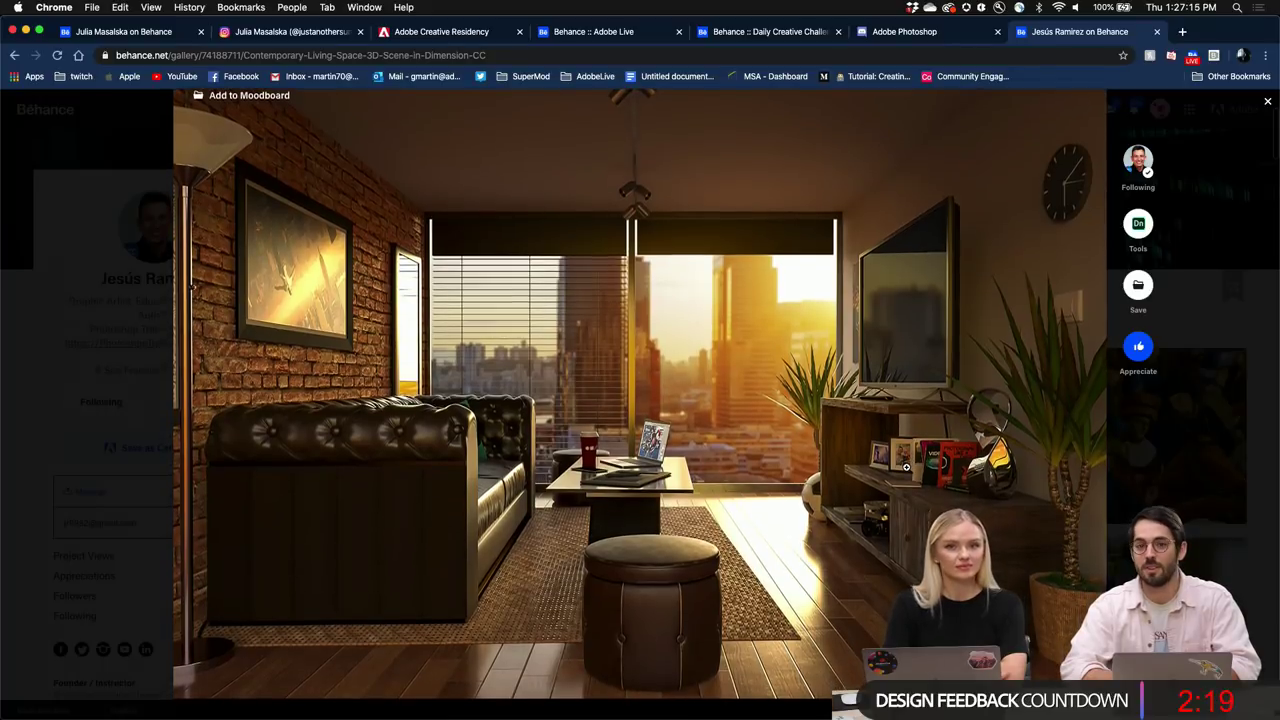
pyautogui.scroll(-3, 906, 467)
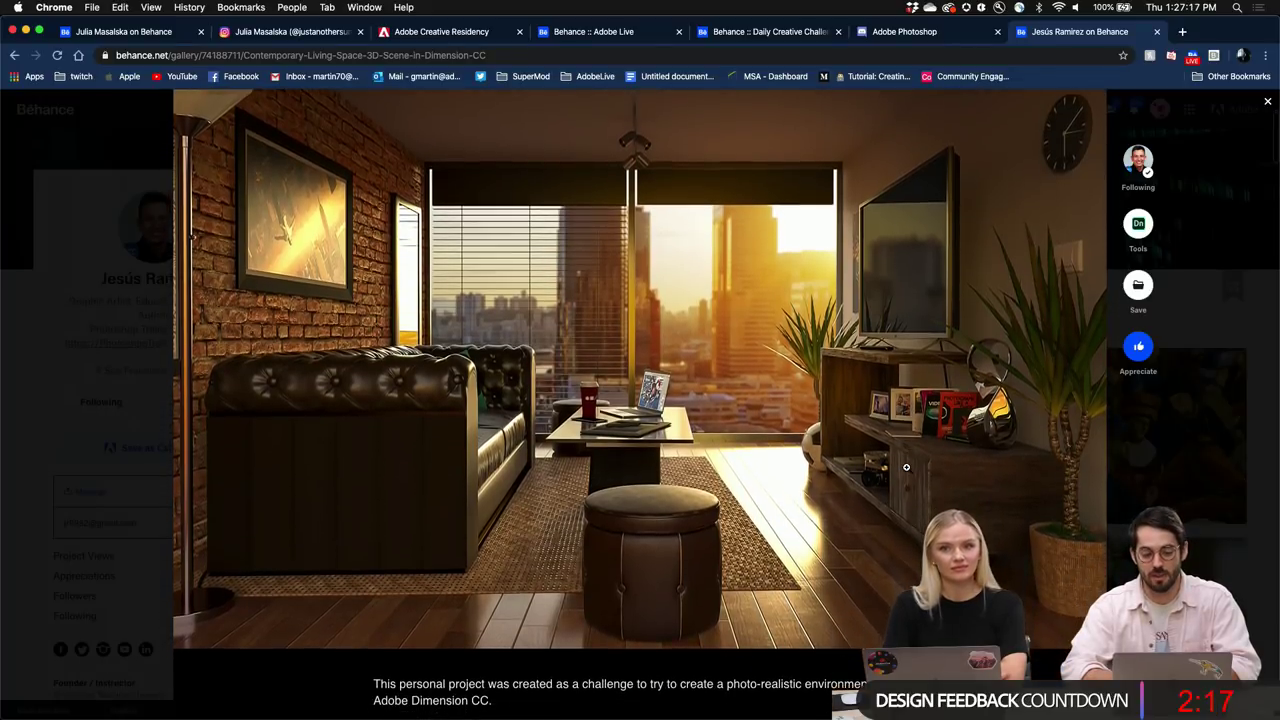
pyautogui.scroll(-10, 906, 467)
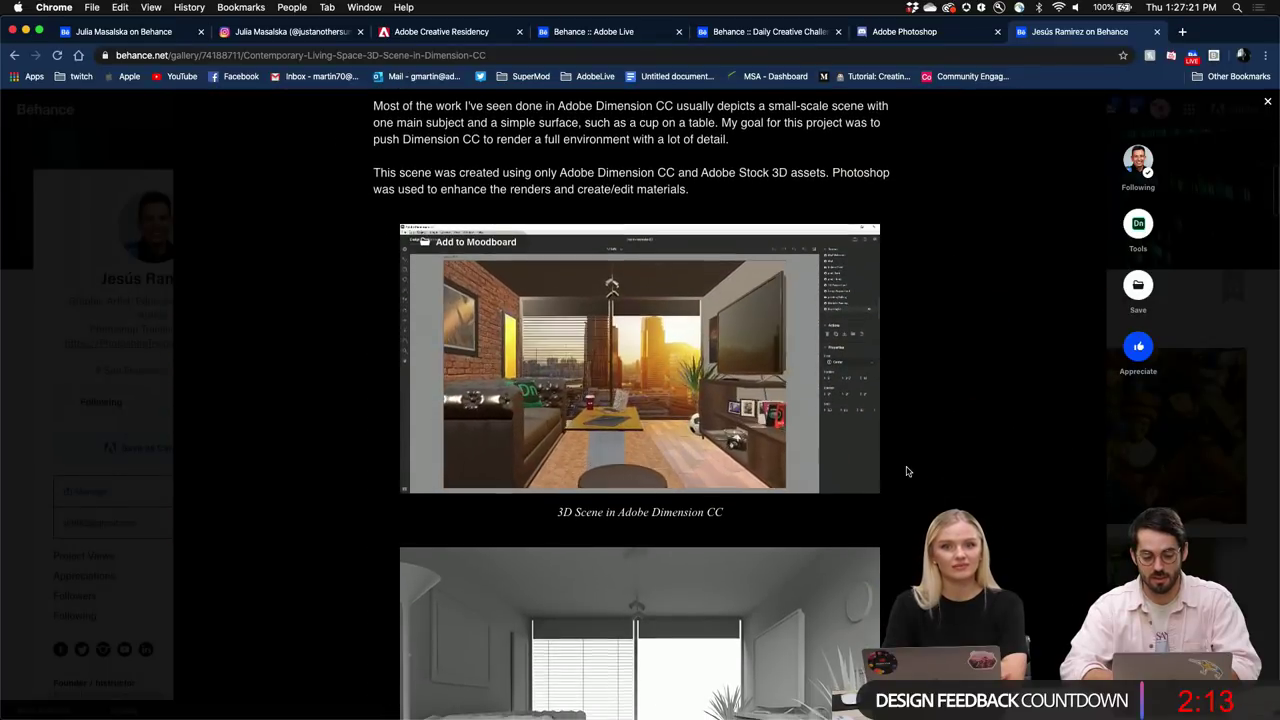
pyautogui.scroll(-7, 907, 471)
pyautogui.scroll(-10, 907, 471)
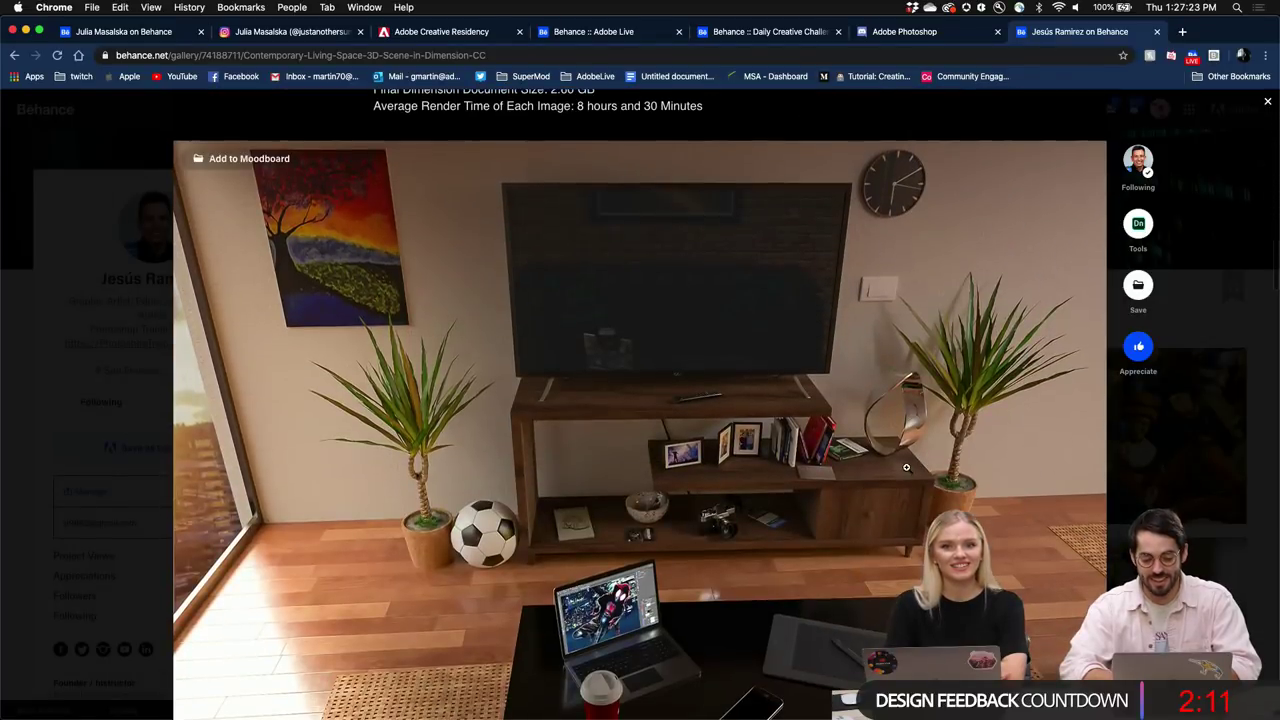
pyautogui.scroll(-2, 906, 467)
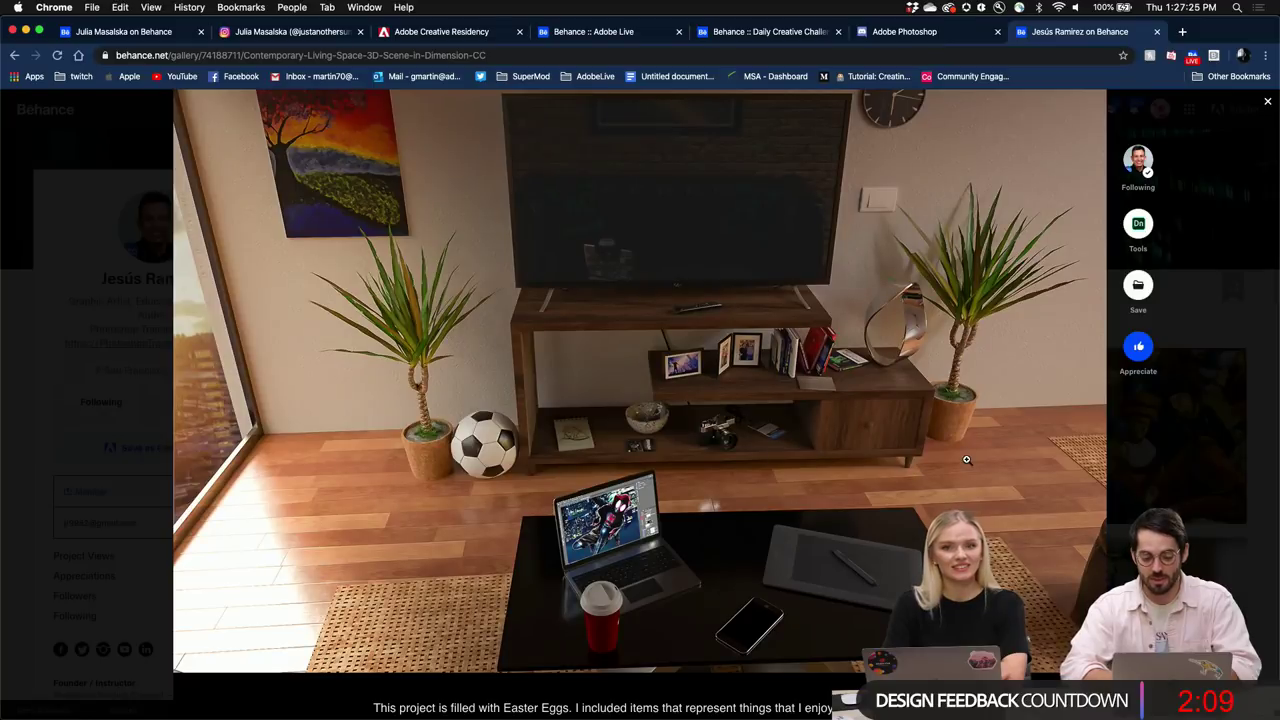
pyautogui.scroll(2, 741, 470)
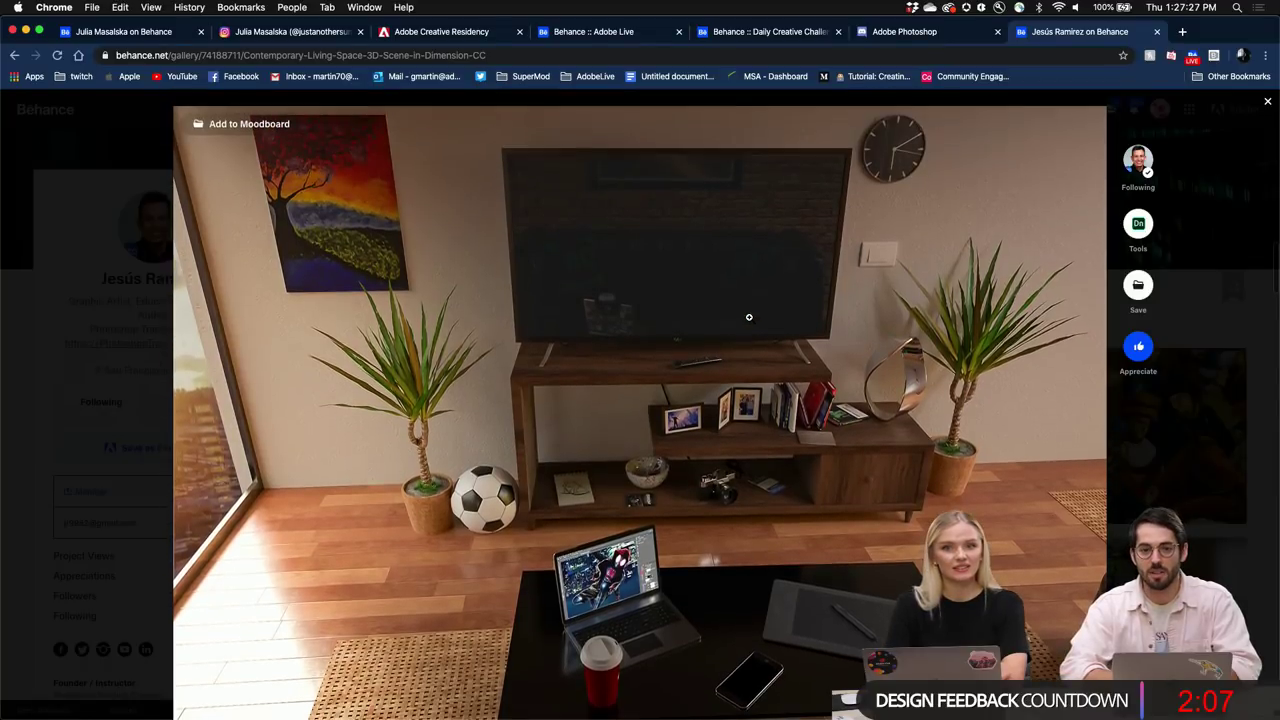
pyautogui.scroll(-6, 741, 470)
pyautogui.scroll(-20, 748, 317)
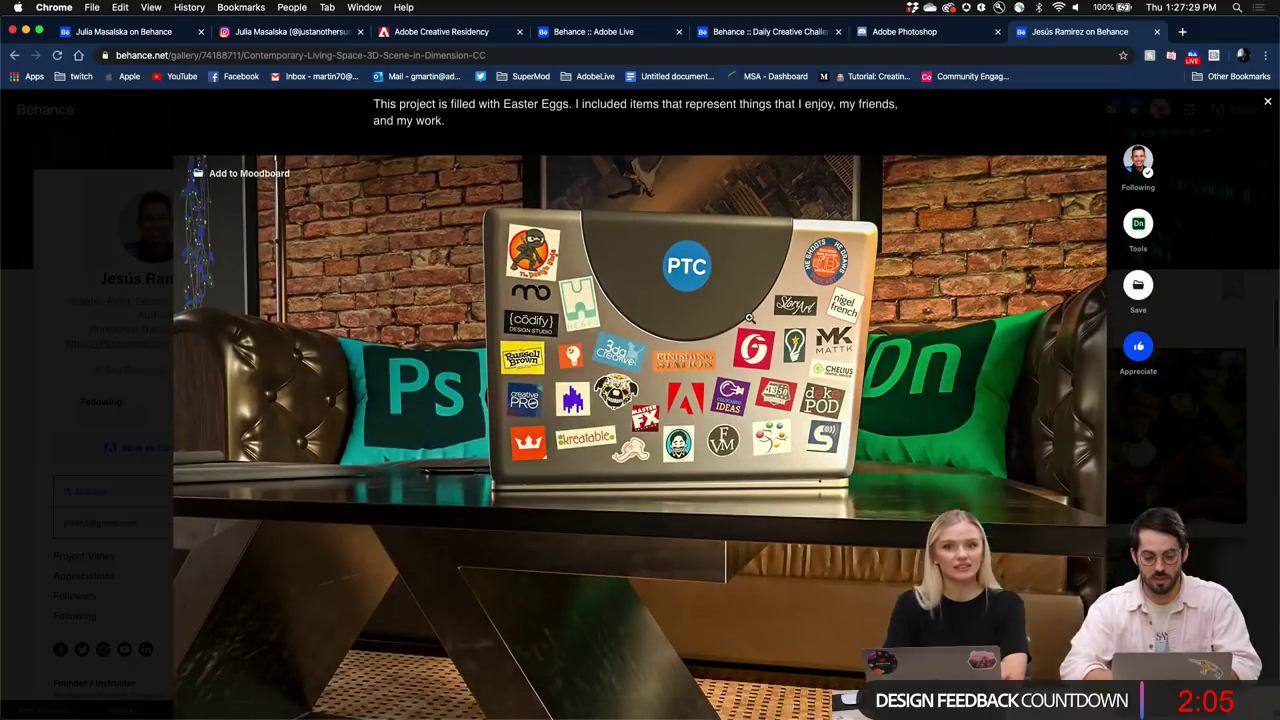
pyautogui.scroll(-7, 748, 317)
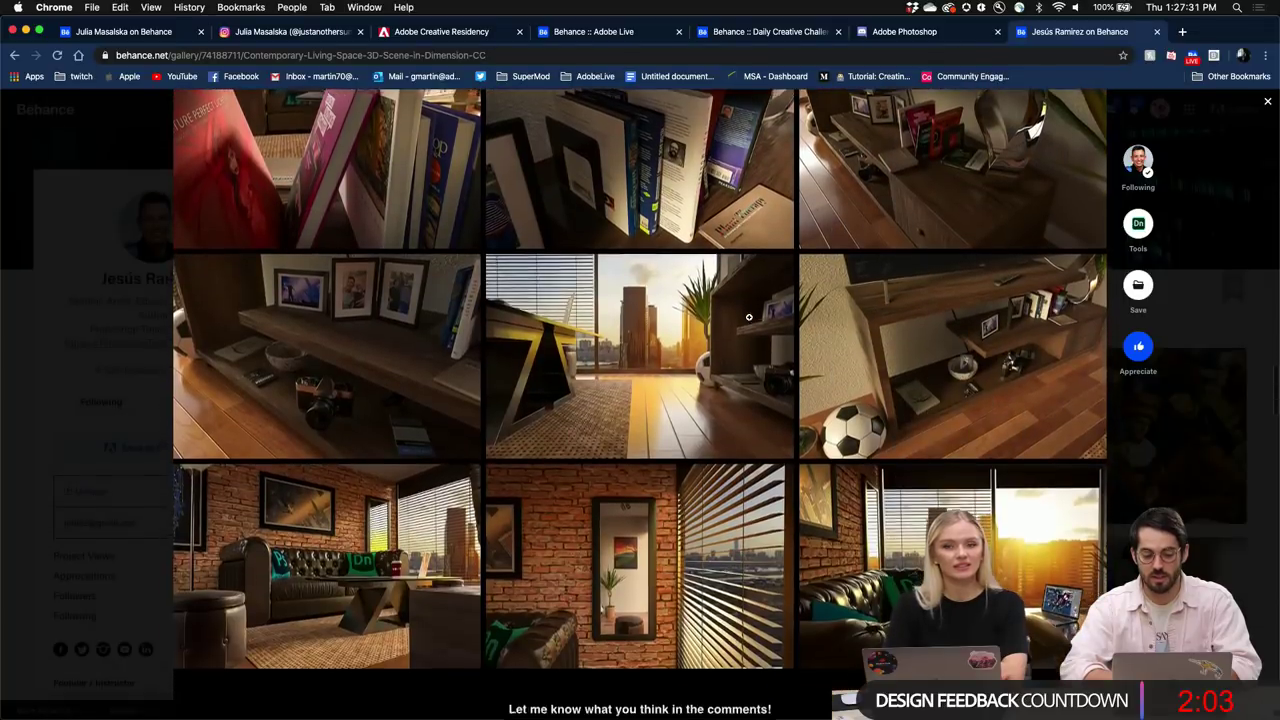
pyautogui.scroll(-12, 748, 317)
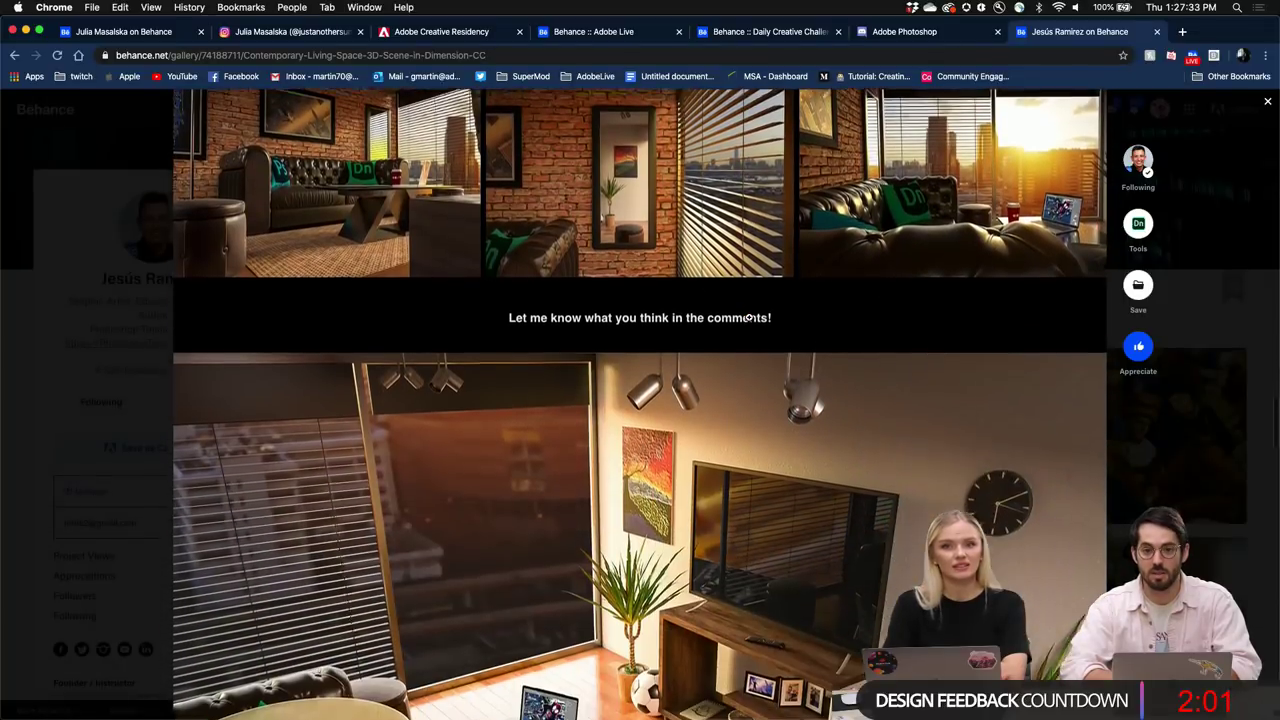
pyautogui.scroll(-9, 748, 320)
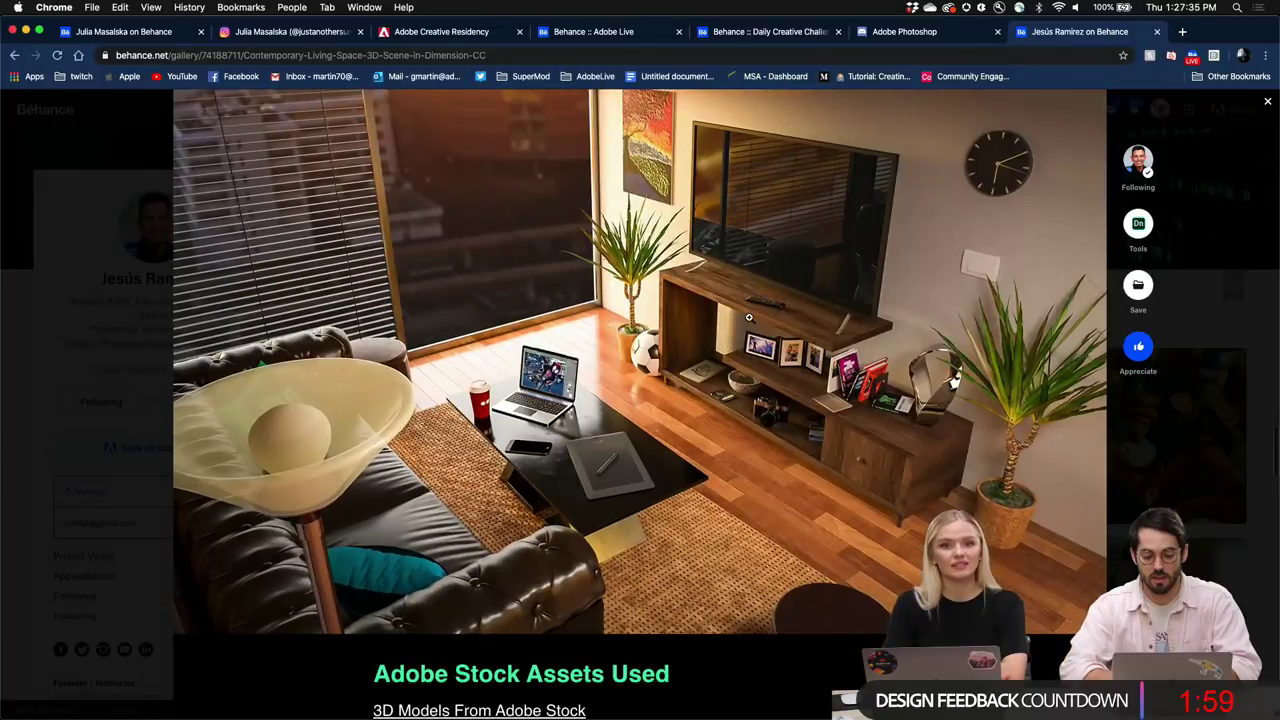
pyautogui.scroll(-12, 748, 317)
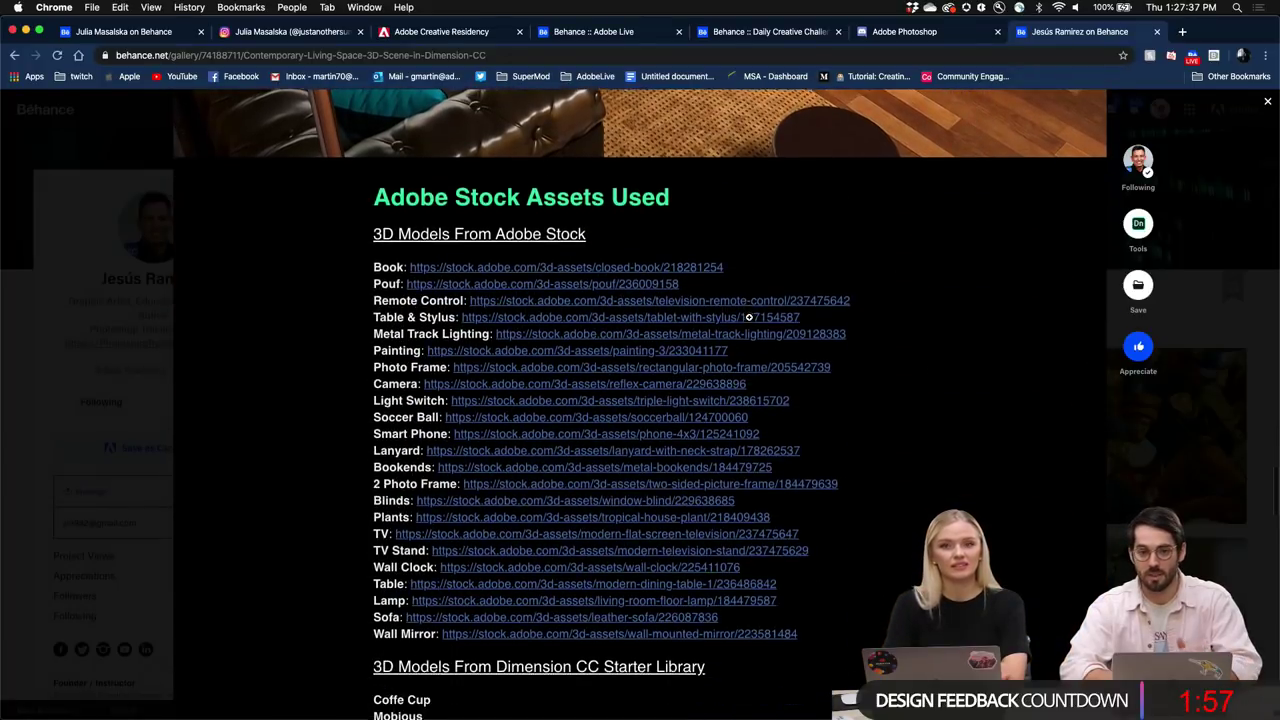
pyautogui.scroll(-1, 749, 322)
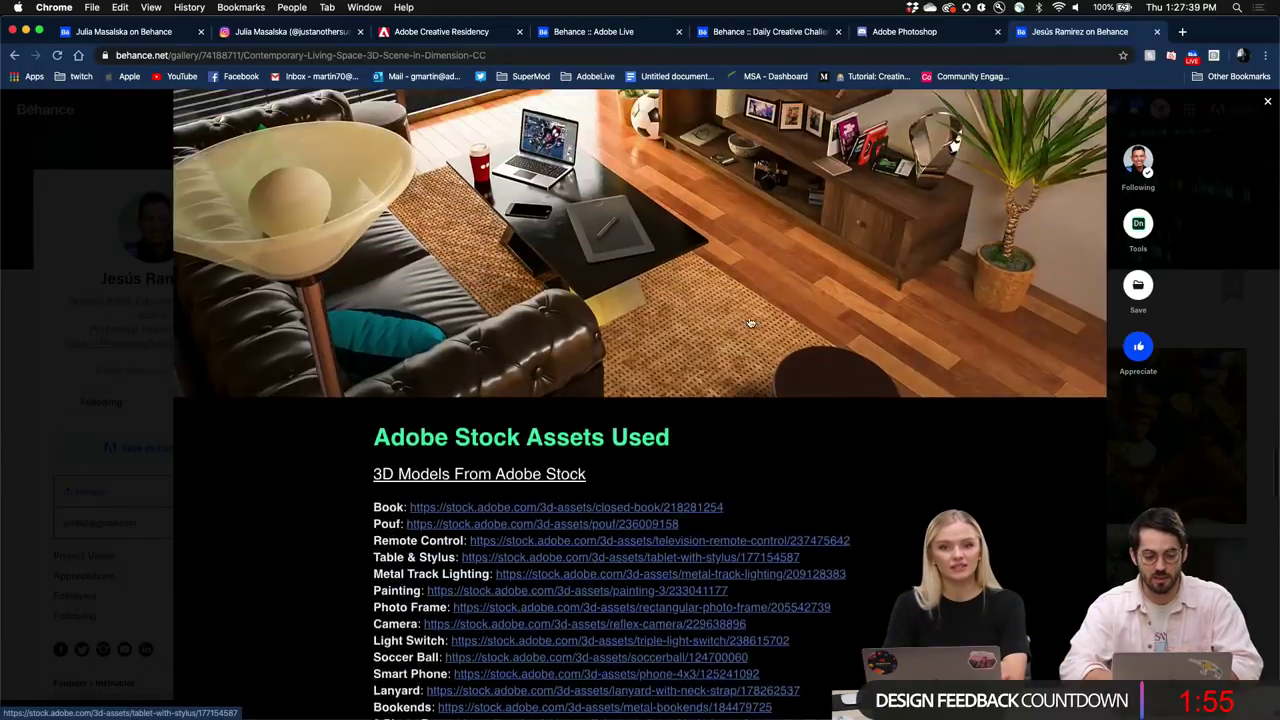
pyautogui.scroll(20, 750, 322)
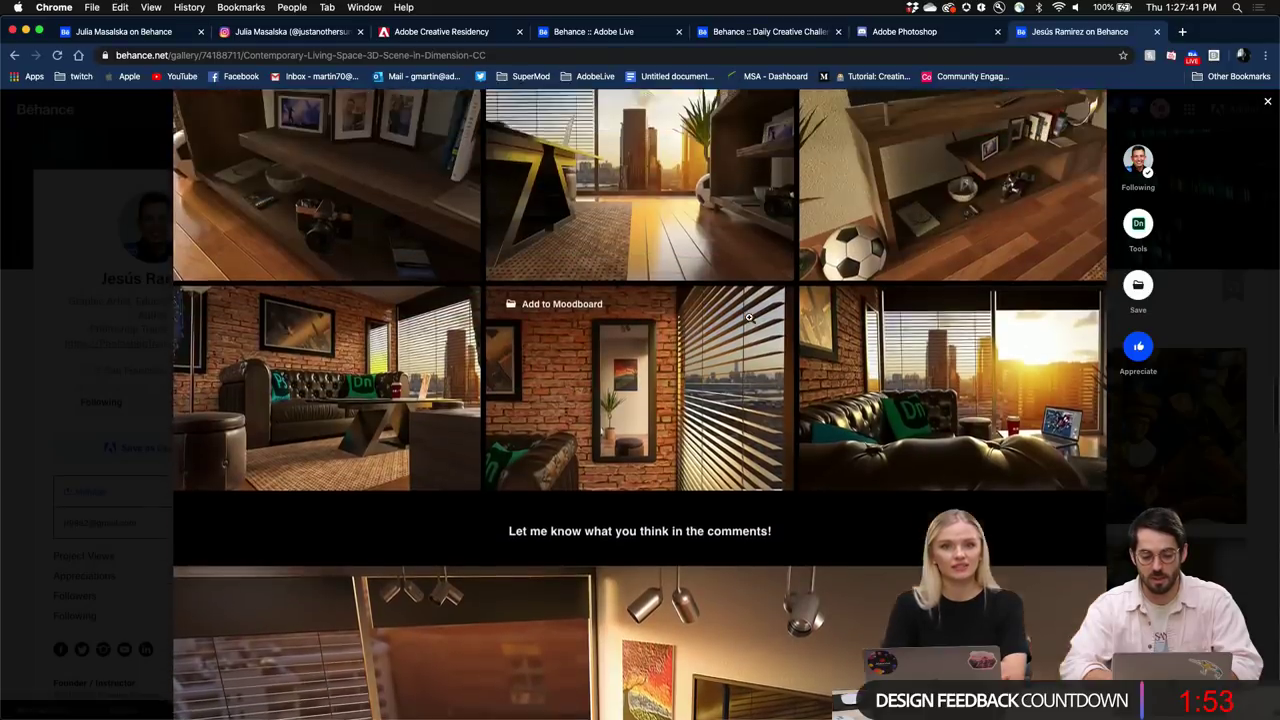
pyautogui.scroll(20, 749, 317)
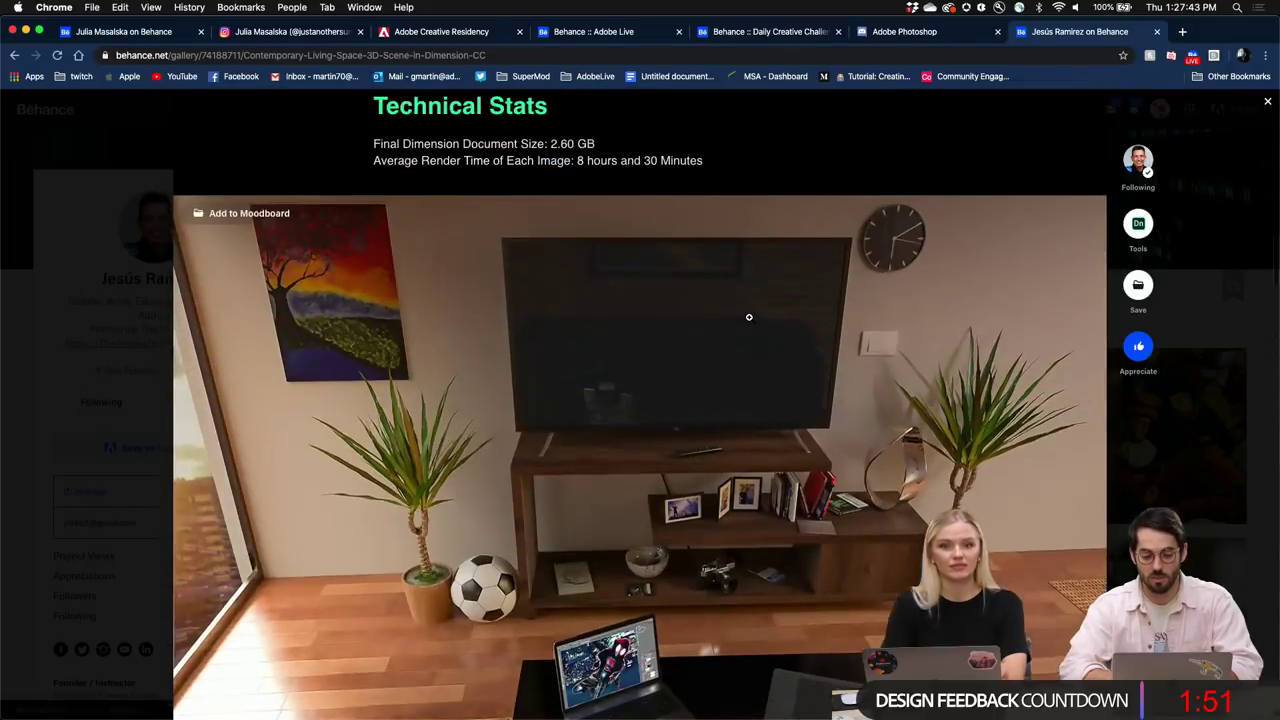
pyautogui.scroll(20, 749, 317)
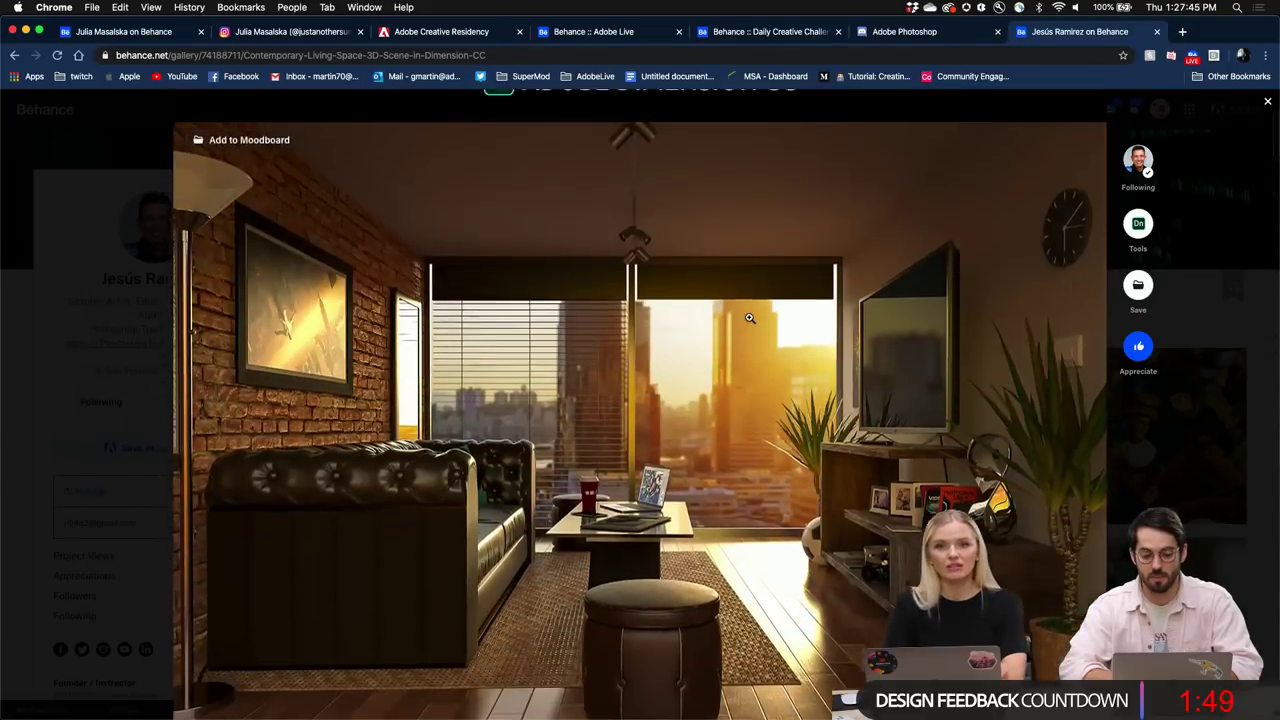
pyautogui.scroll(1, 749, 317)
pyautogui.scroll(-2, 749, 317)
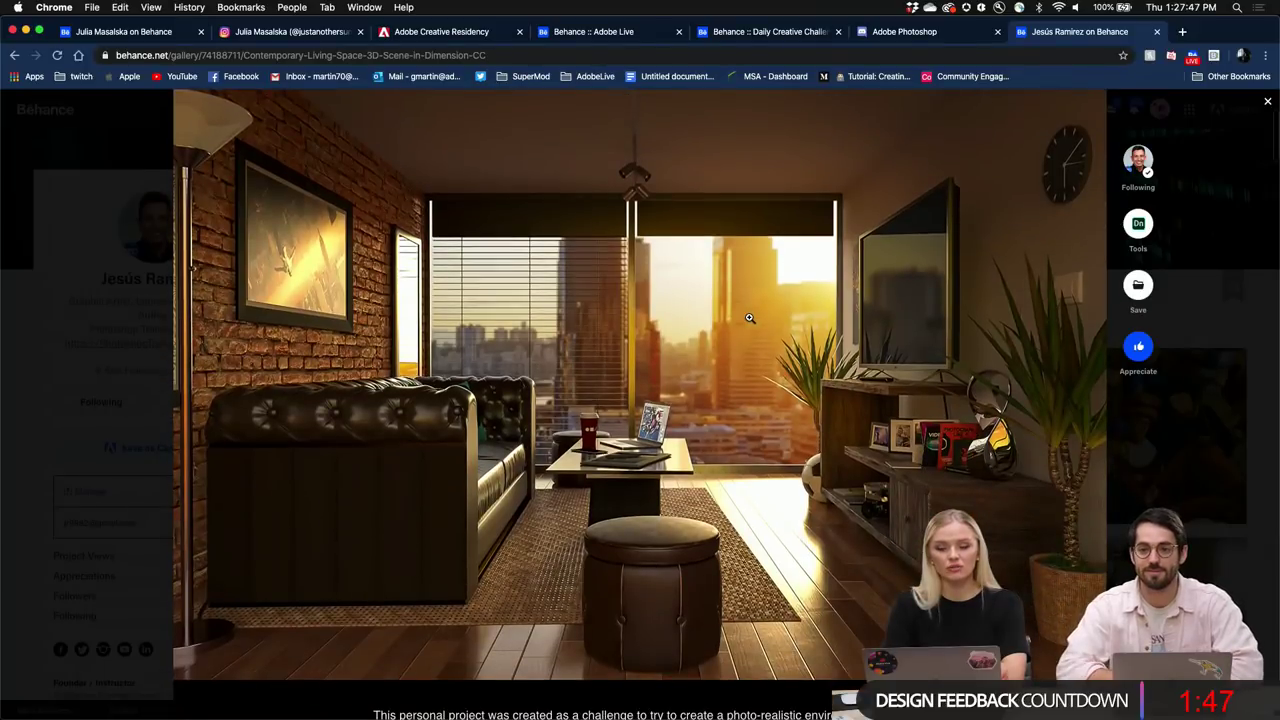
pyautogui.scroll(2, 749, 317)
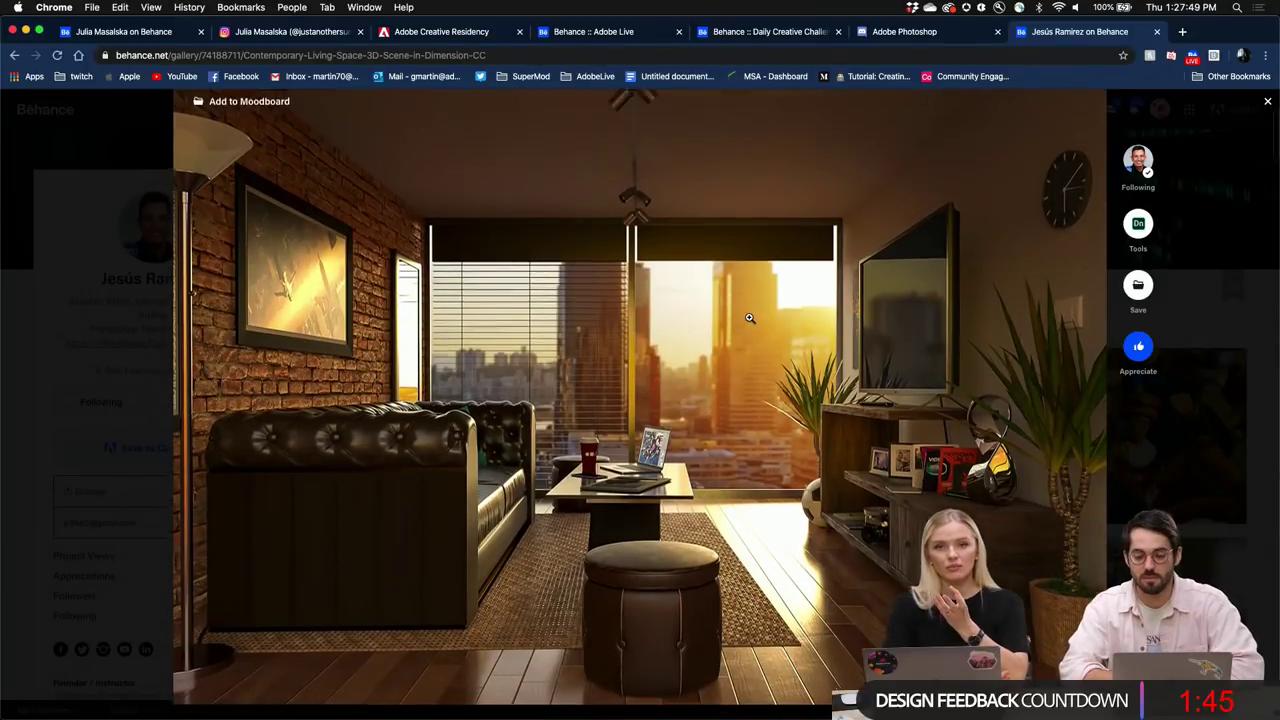
pyautogui.scroll(-2, 749, 317)
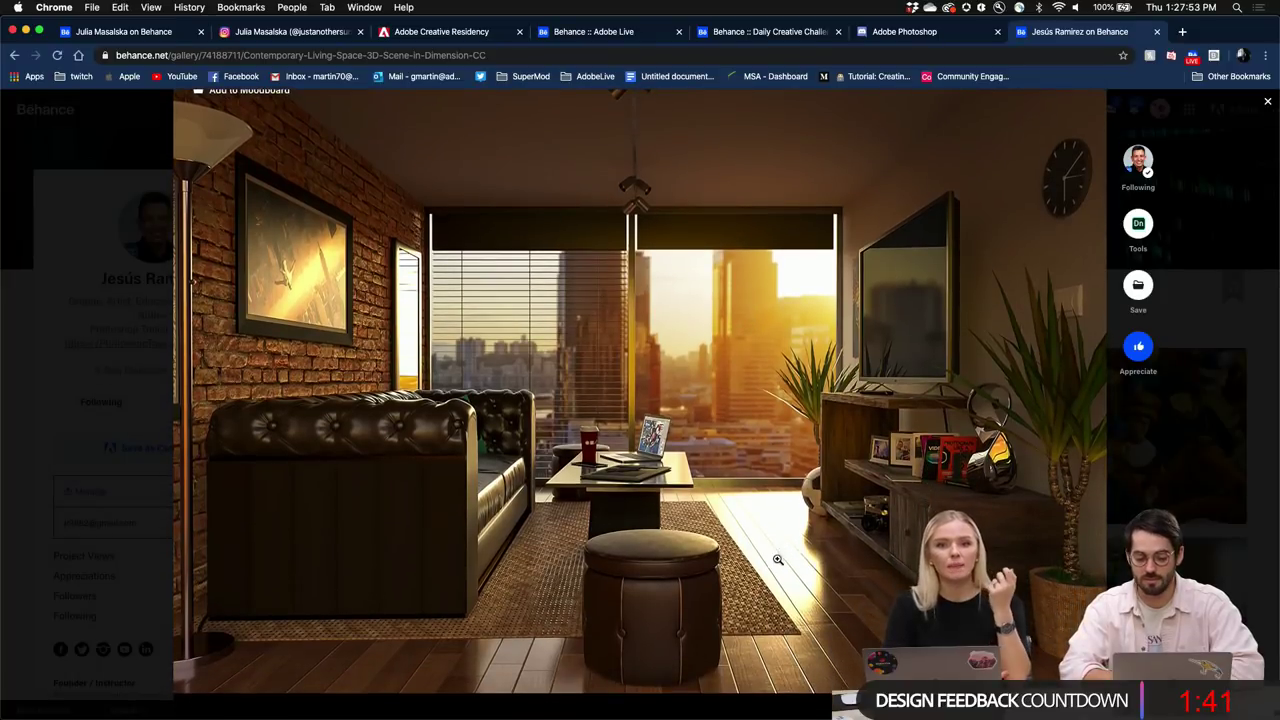
pyautogui.scroll(-10, 787, 572)
pyautogui.scroll(-5, 789, 578)
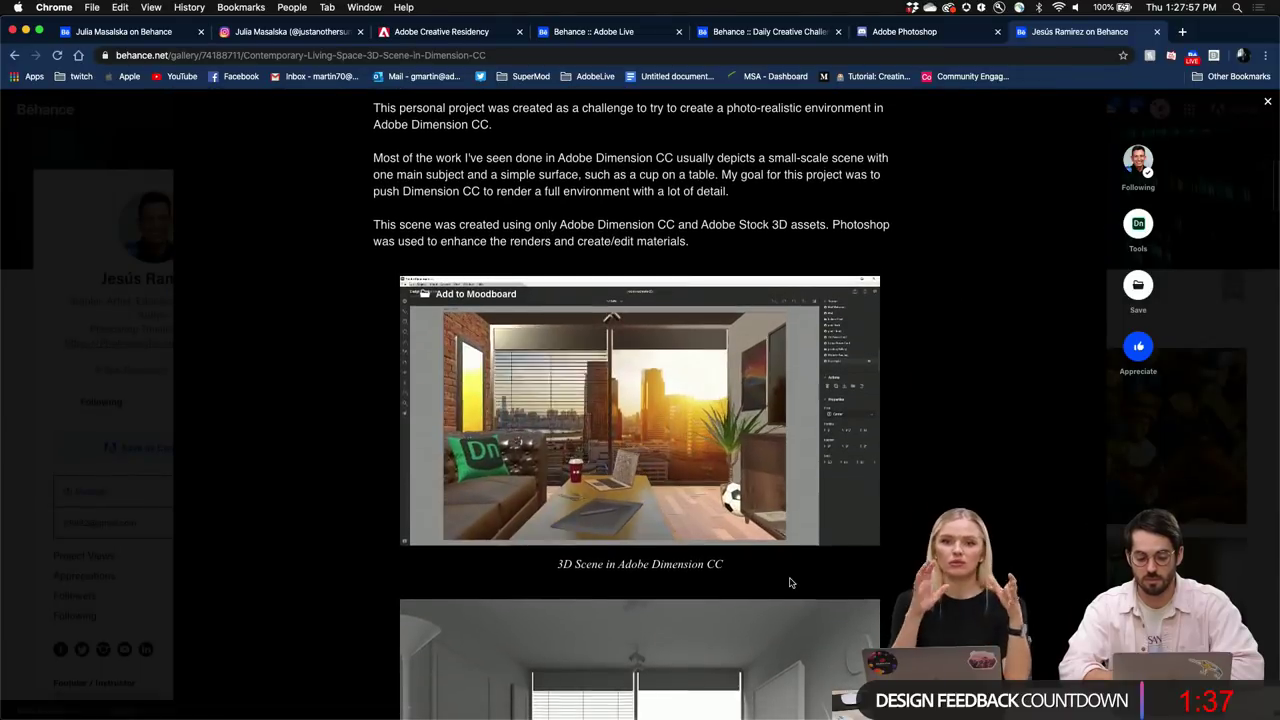
pyautogui.scroll(-10, 789, 582)
pyautogui.scroll(-13, 789, 582)
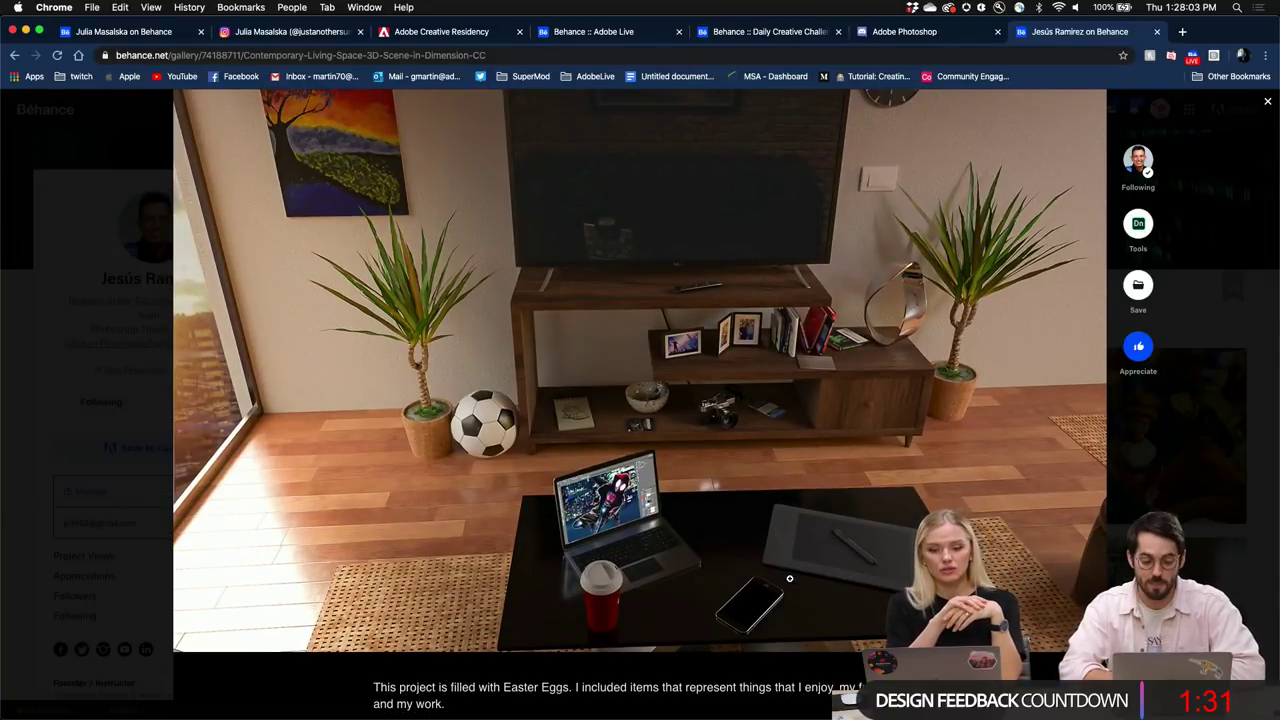
pyautogui.scroll(-8, 789, 582)
pyautogui.scroll(20, 789, 582)
pyautogui.scroll(4, 789, 582)
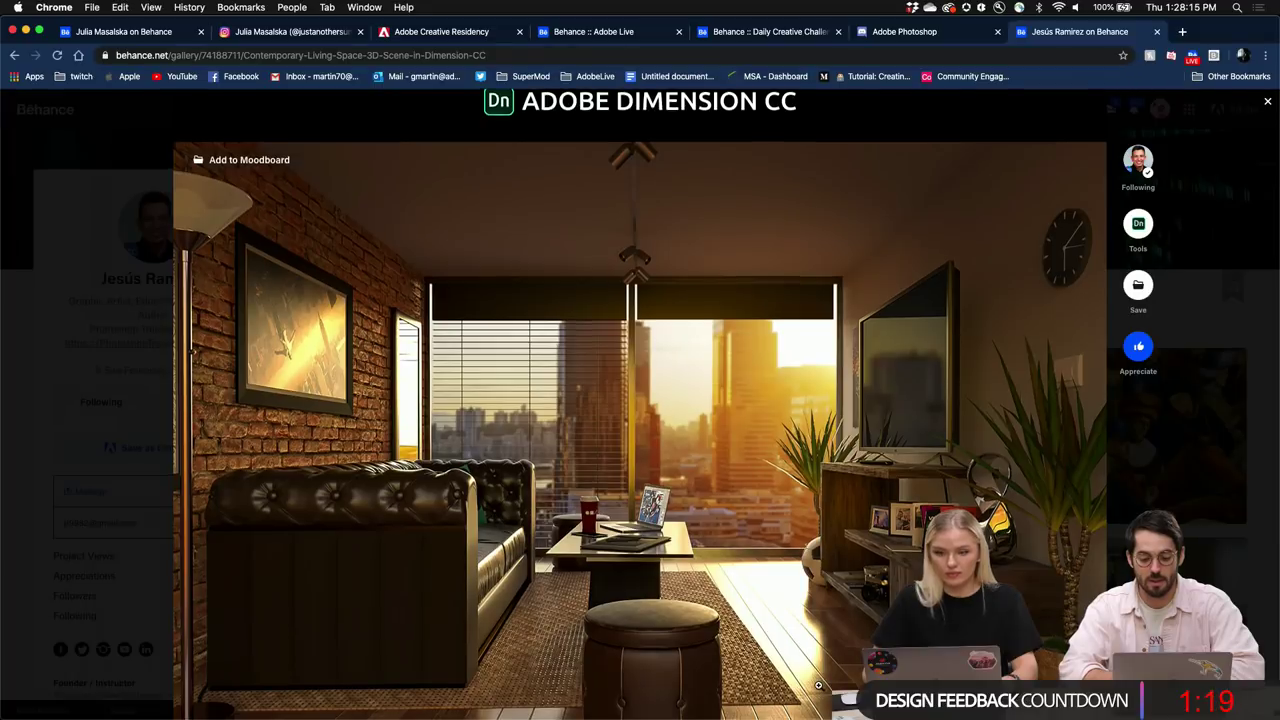
pyautogui.scroll(-2, 805, 665)
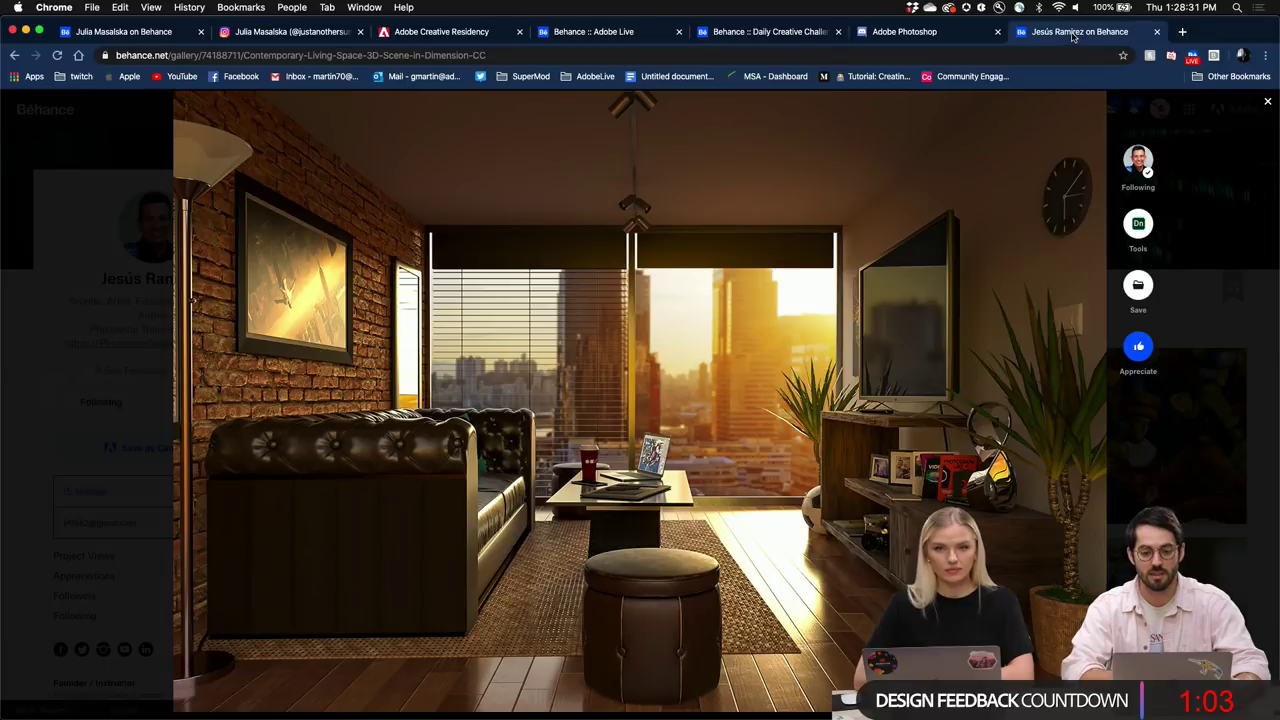
# Reload the Behance Photoshop Daily Creative Challenge page so Transform Tools appears unlocked.
pyautogui.click(765, 33)
pyautogui.scroll(1, 660, 380)
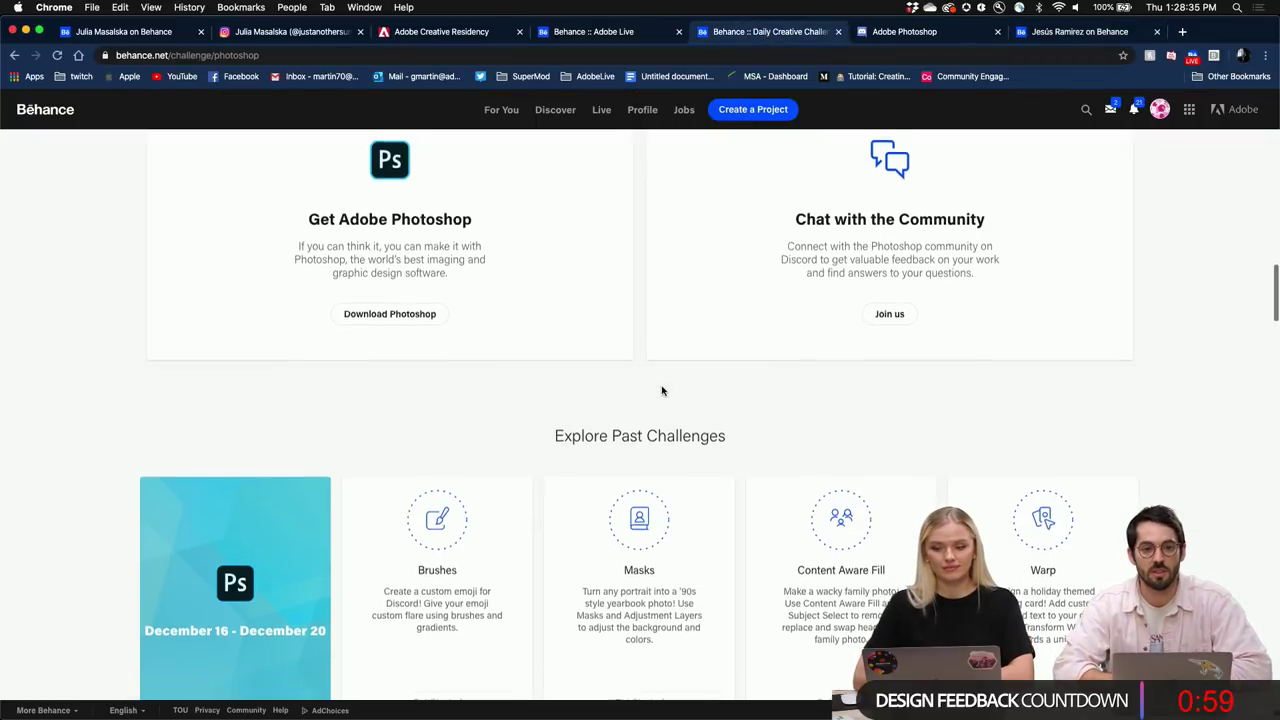
pyautogui.scroll(-1, 661, 390)
pyautogui.scroll(15, 661, 390)
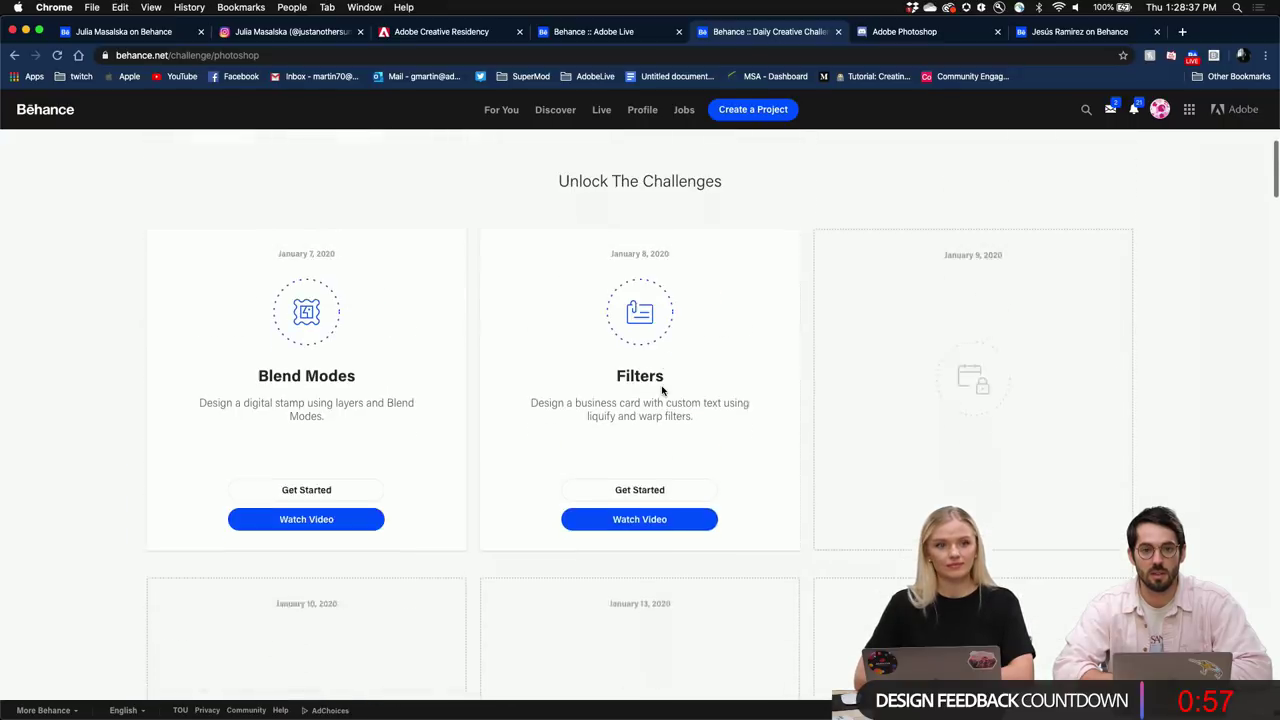
pyautogui.scroll(-2, 661, 390)
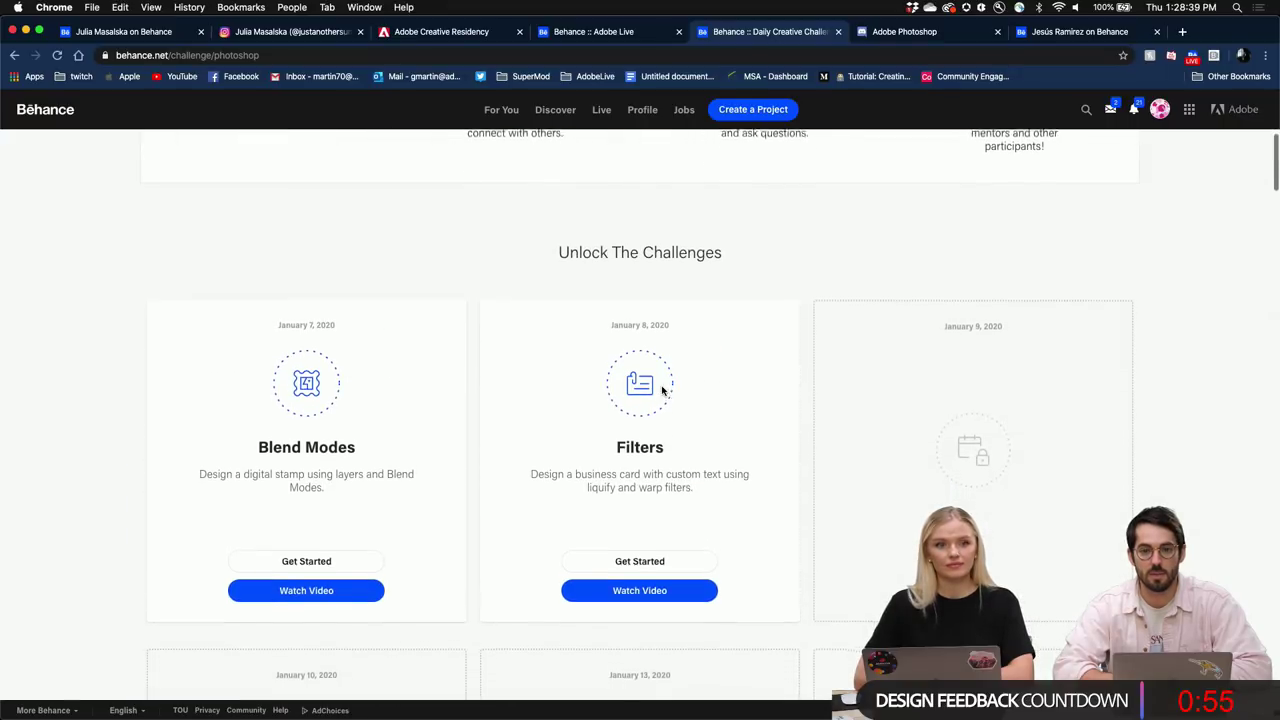
pyautogui.click(58, 57)
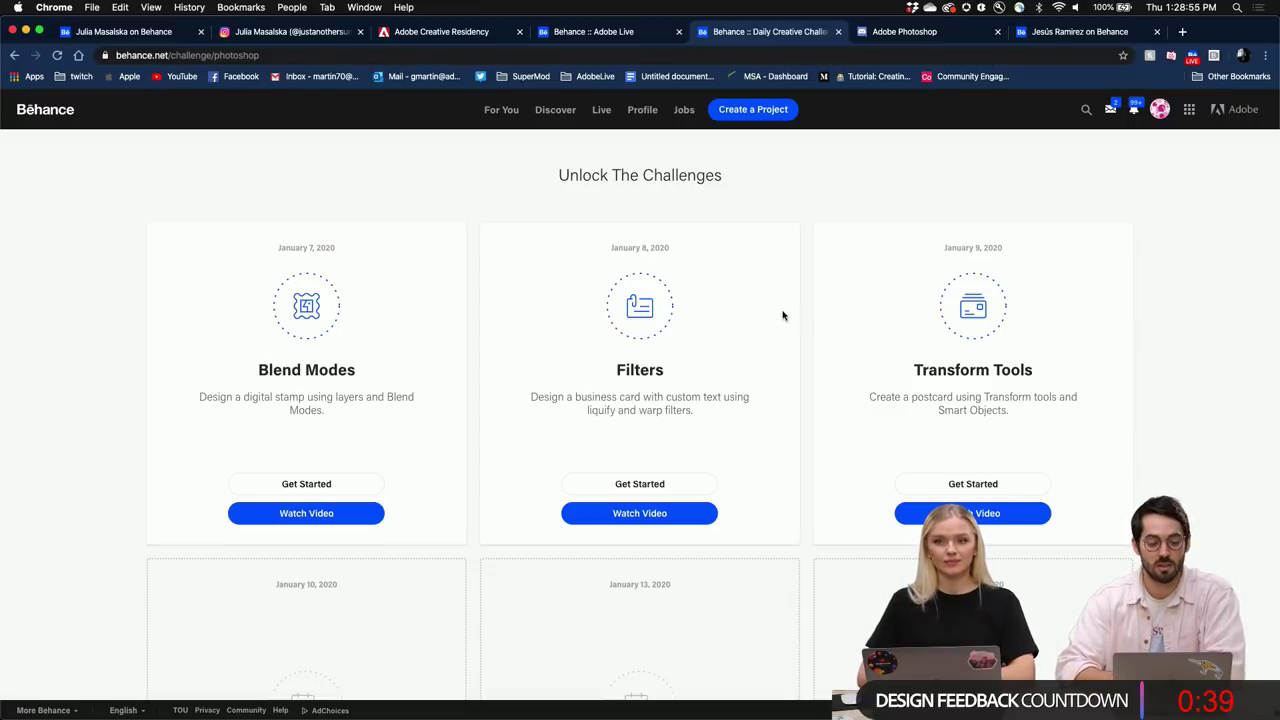
# Follow the Adobe Photoshop Discord invite into the server's #current-challenge channel.
pyautogui.click(897, 33)
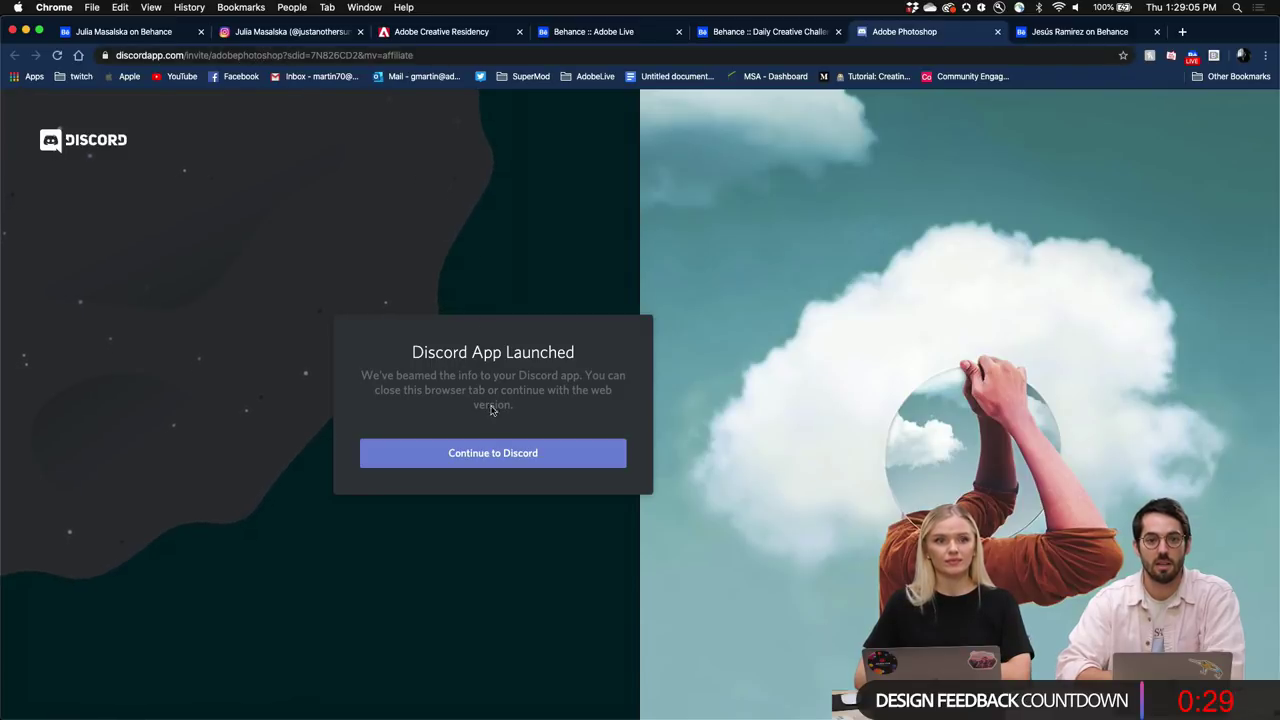
pyautogui.moveTo(600, 716)
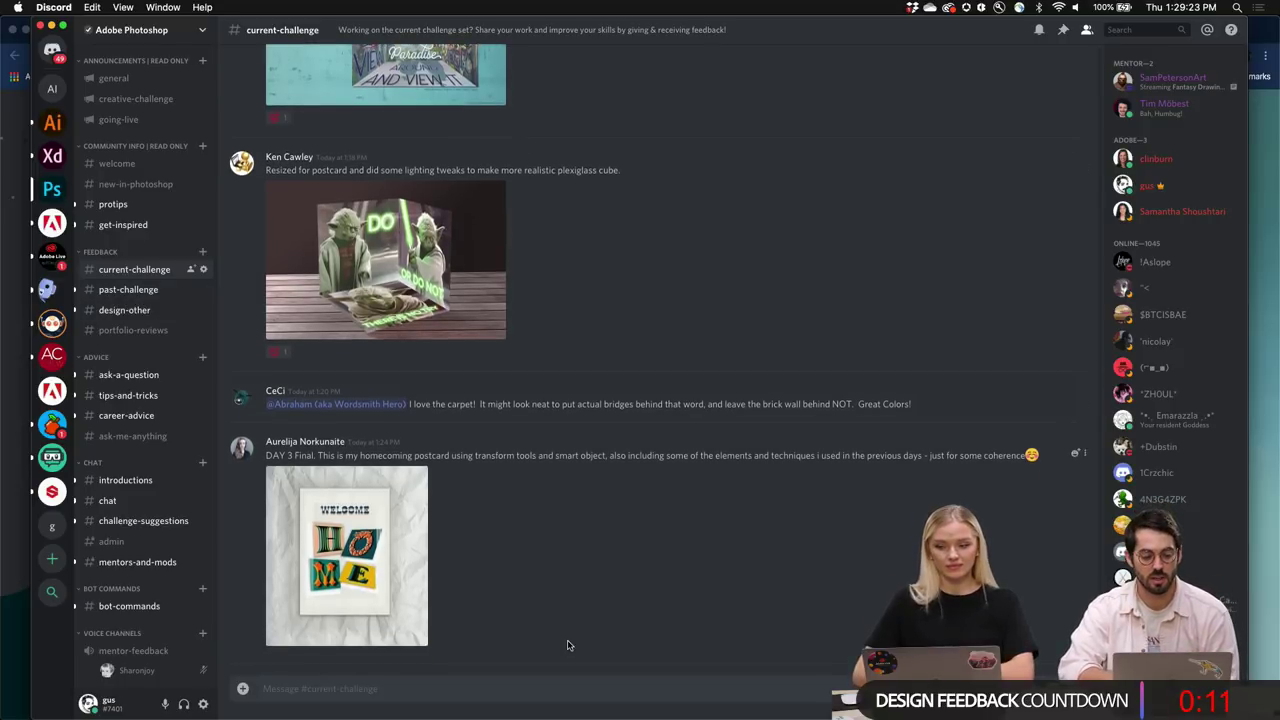
pyautogui.scroll(20, 720, 447)
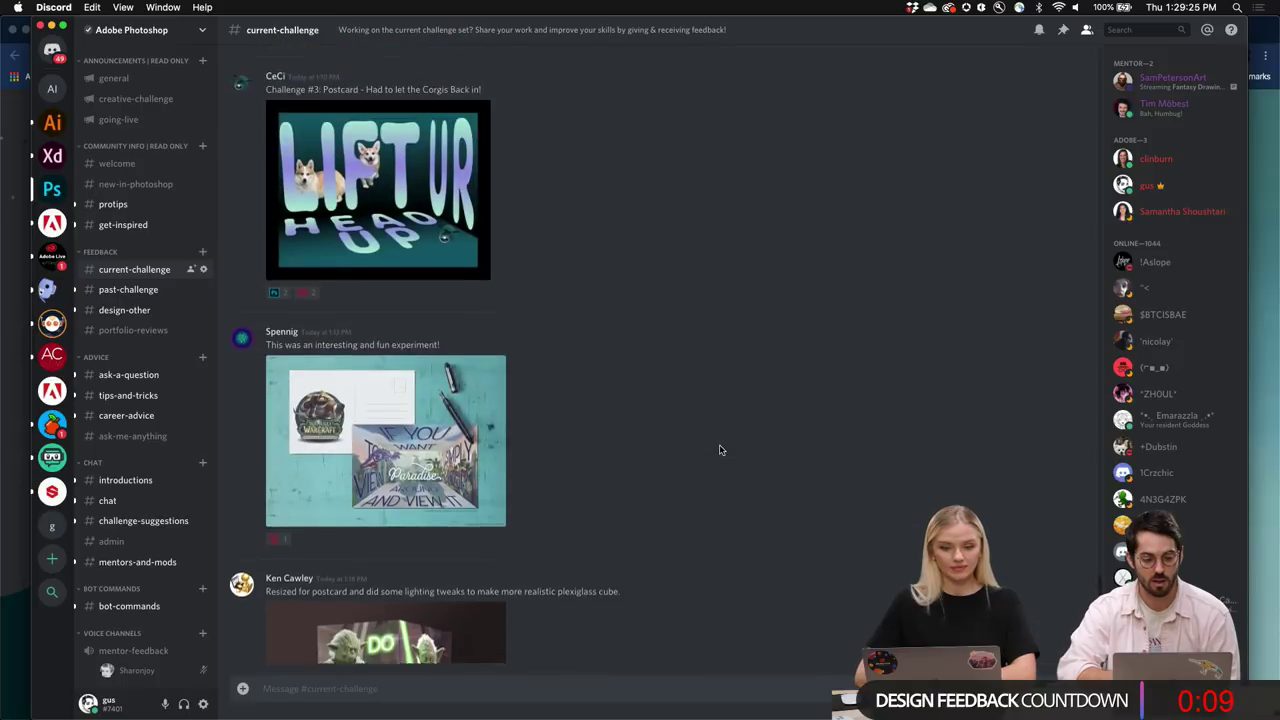
pyautogui.scroll(-10, 719, 450)
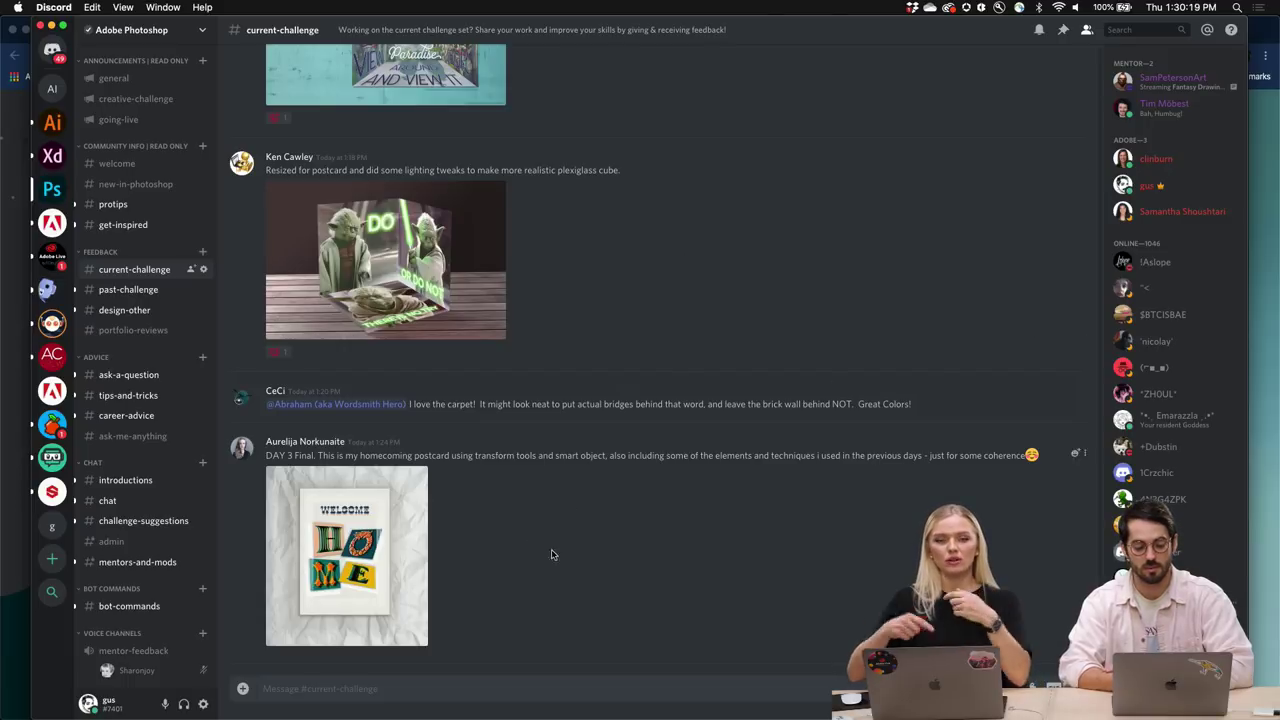
pyautogui.click(437, 689)
pyautogui.write('@jul')
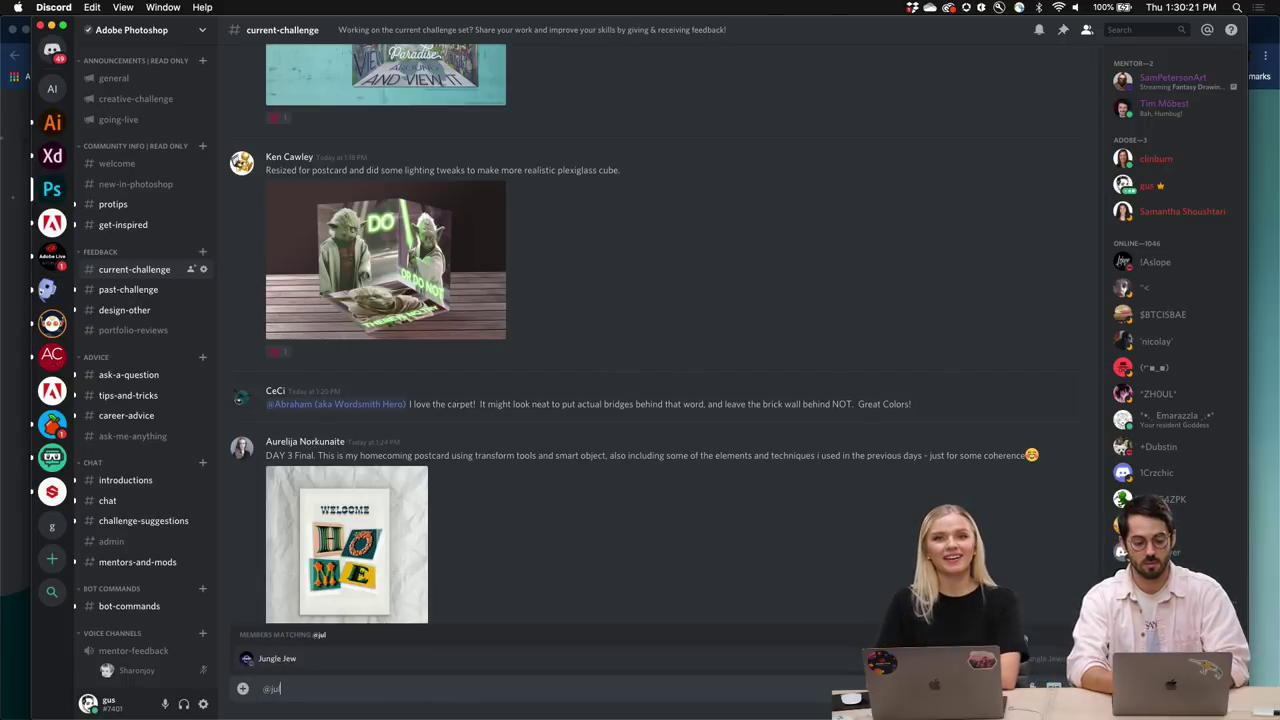
pyautogui.press('BackSpace')
pyautogui.press('BackSpace')
pyautogui.press('BackSpace')
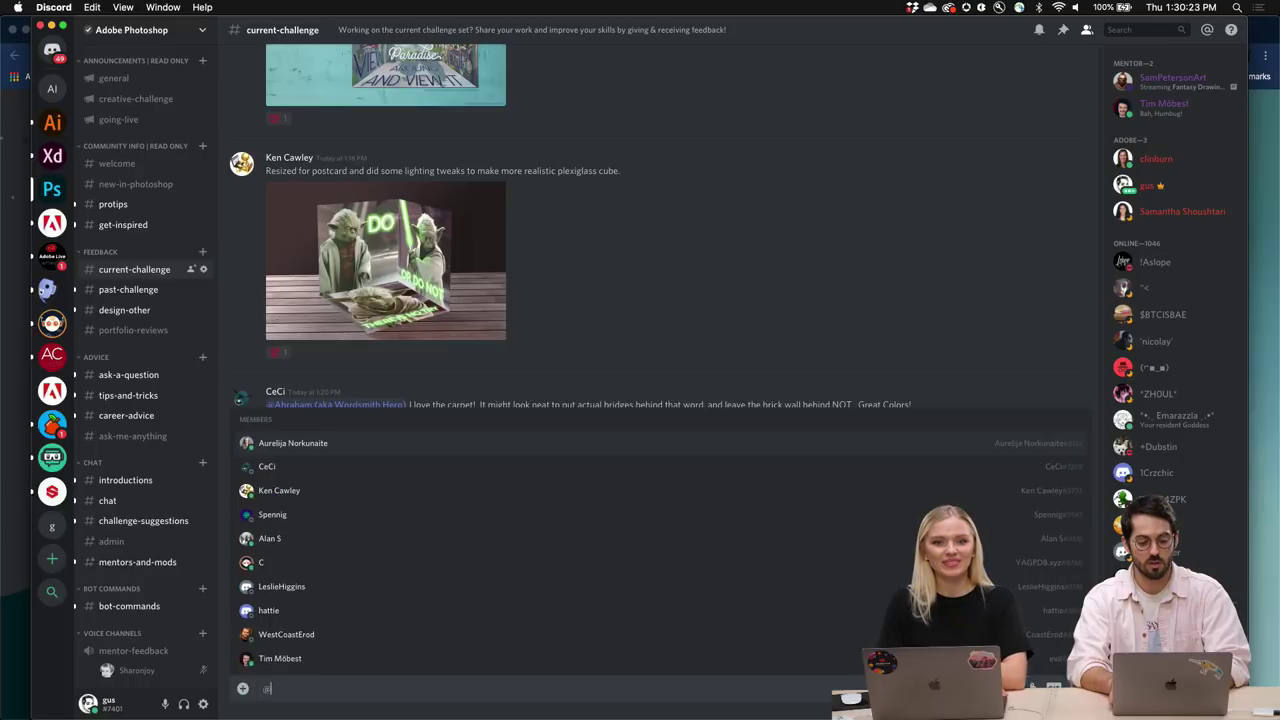
pyautogui.write('ju')
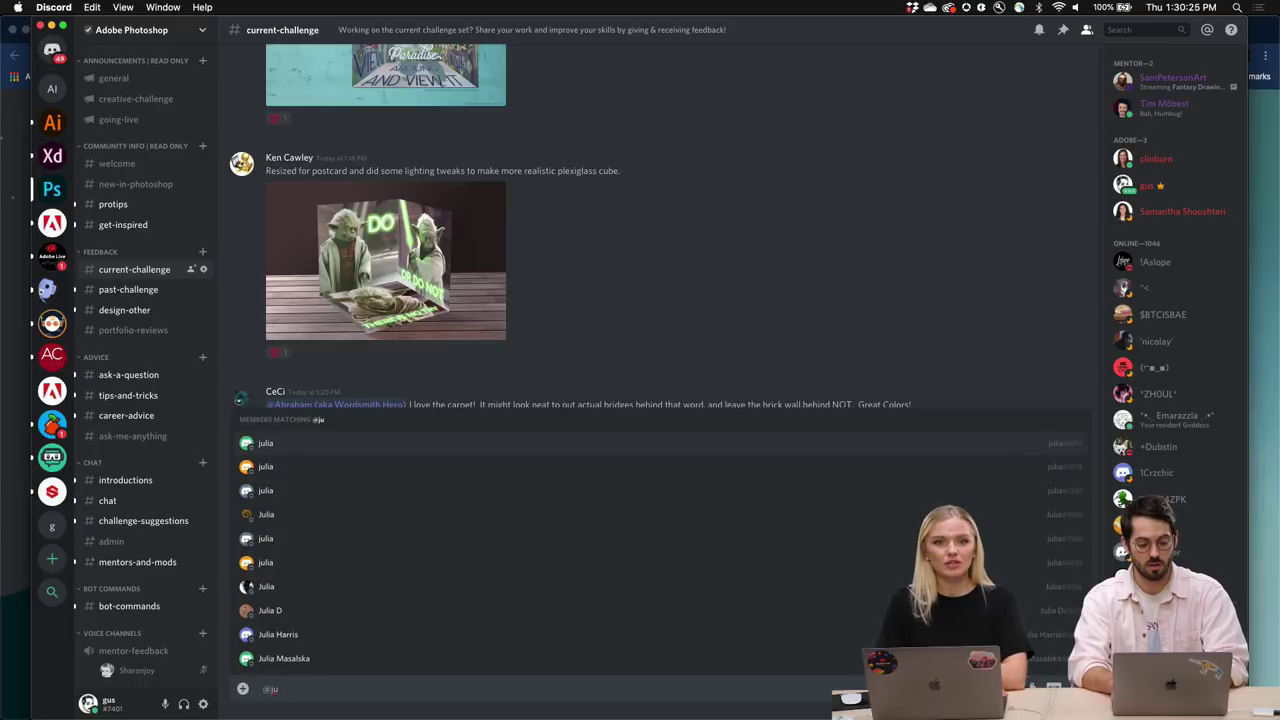
pyautogui.click(293, 662)
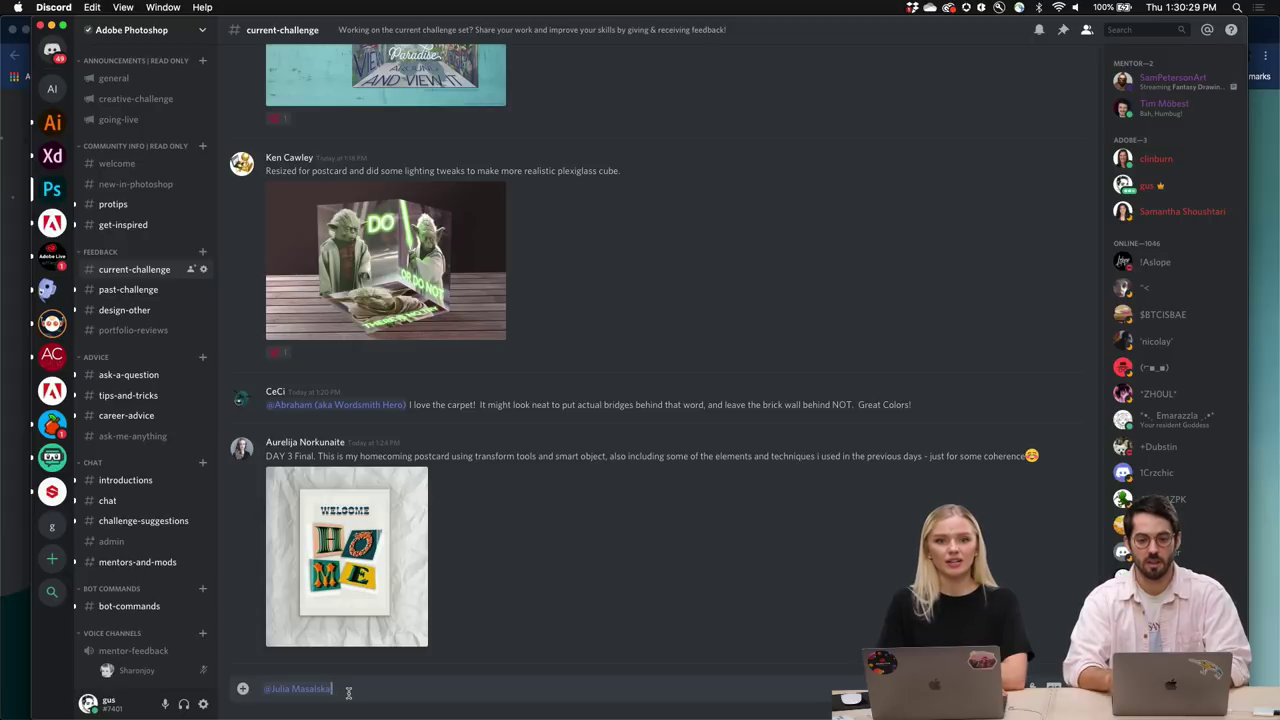
pyautogui.press('super+a')
pyautogui.press('BackSpace')
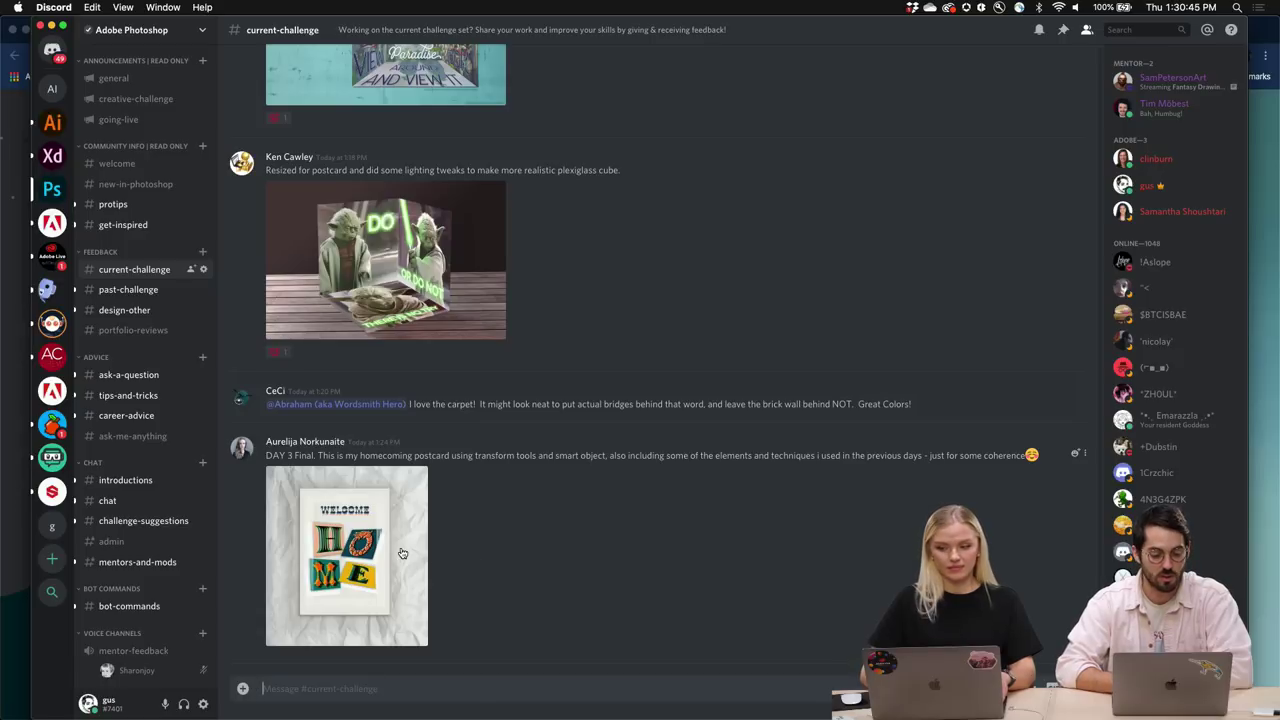
# Enlarge the WELCOME HOME postcard entry and zoom Discord in two steps with Cmd+=.
pyautogui.click(360, 565)
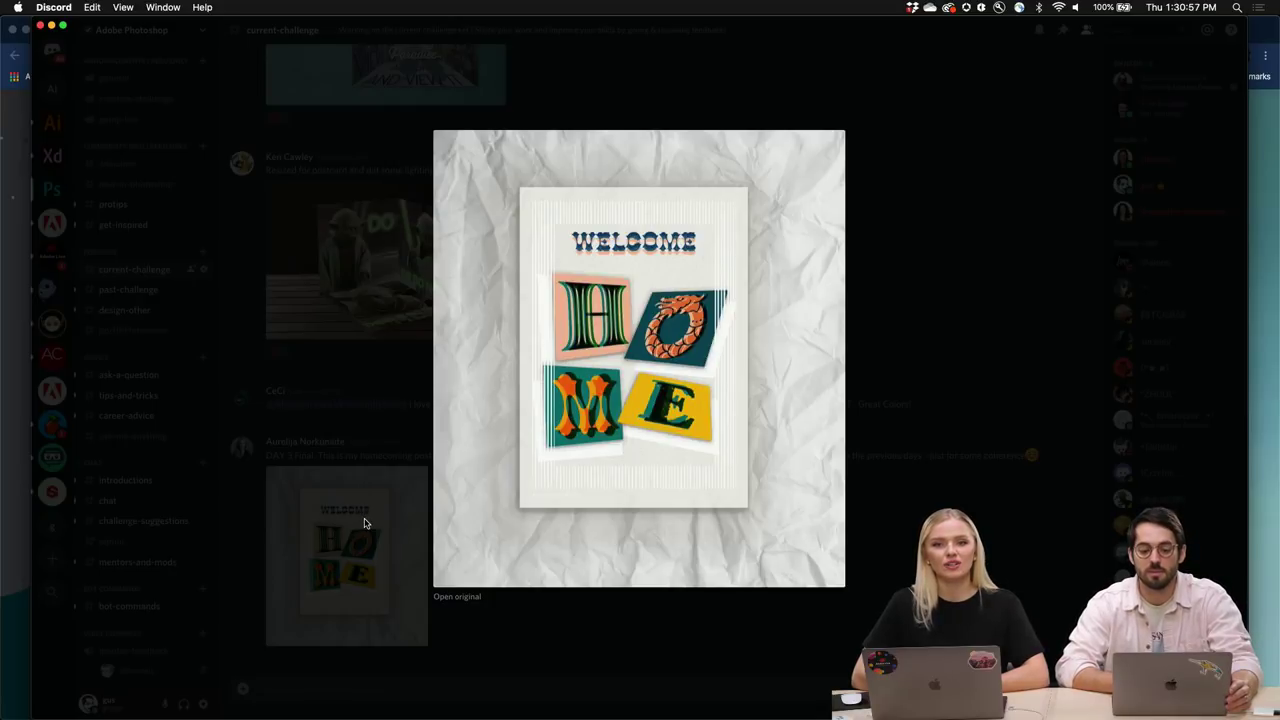
pyautogui.press('super+equal')
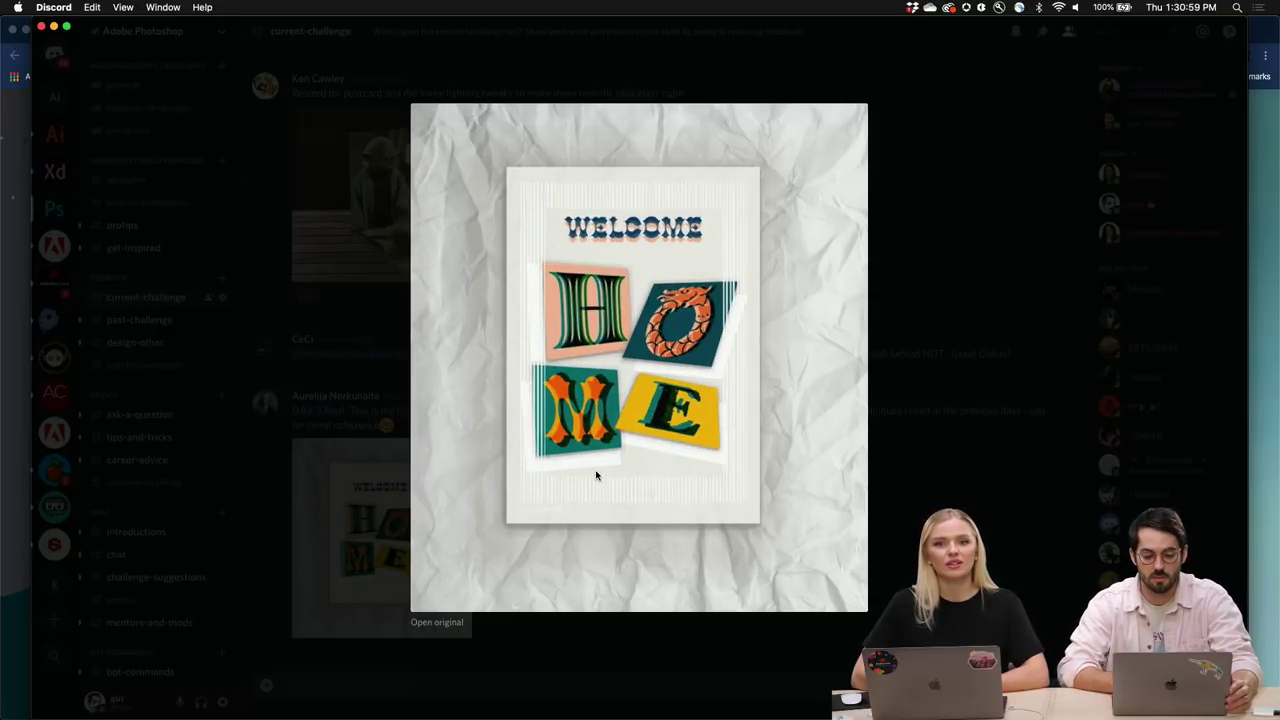
pyautogui.press('super+equal')
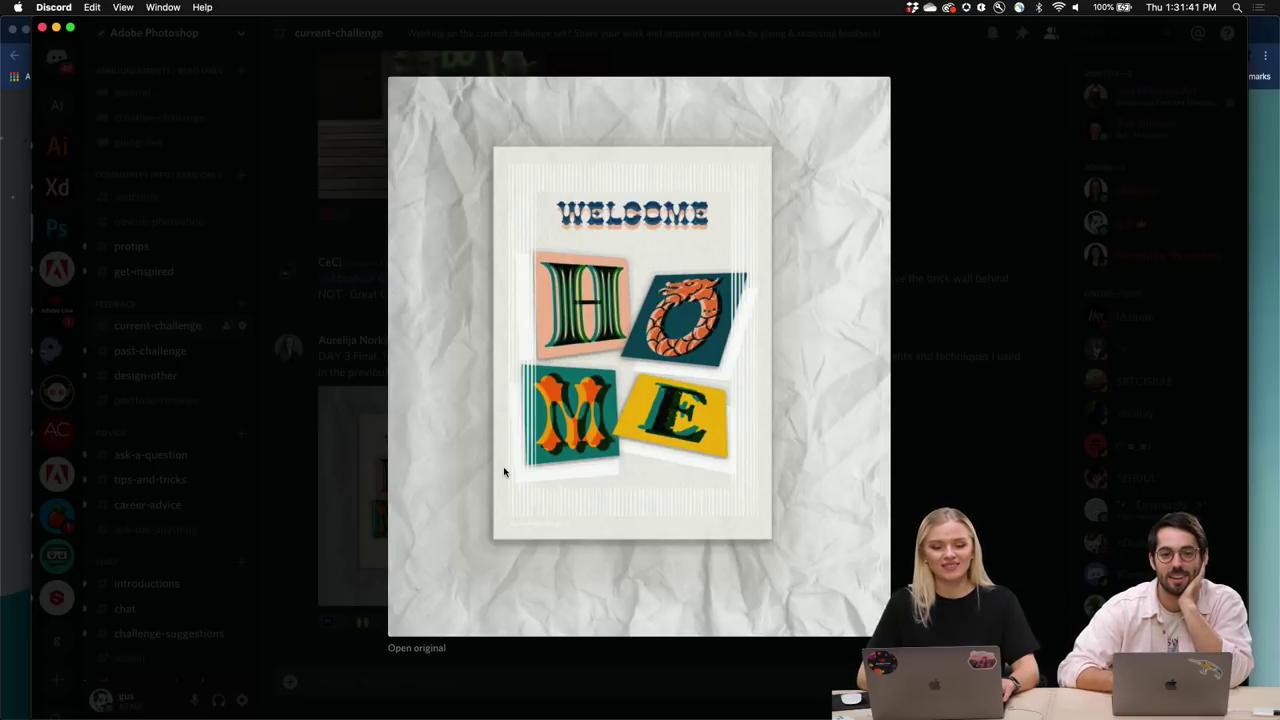
# Close the postcard lightbox and add an emoji reaction to the WELCOME HOME post.
pyautogui.click(349, 457)
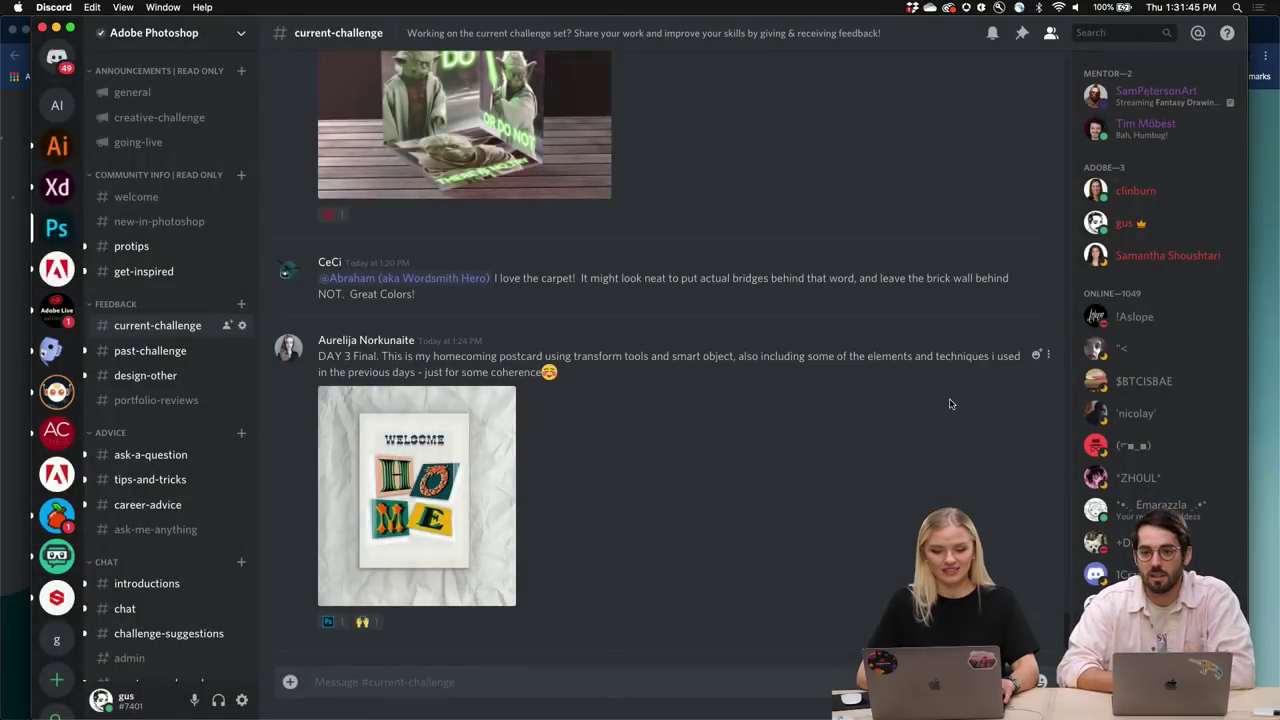
pyautogui.click(1035, 356)
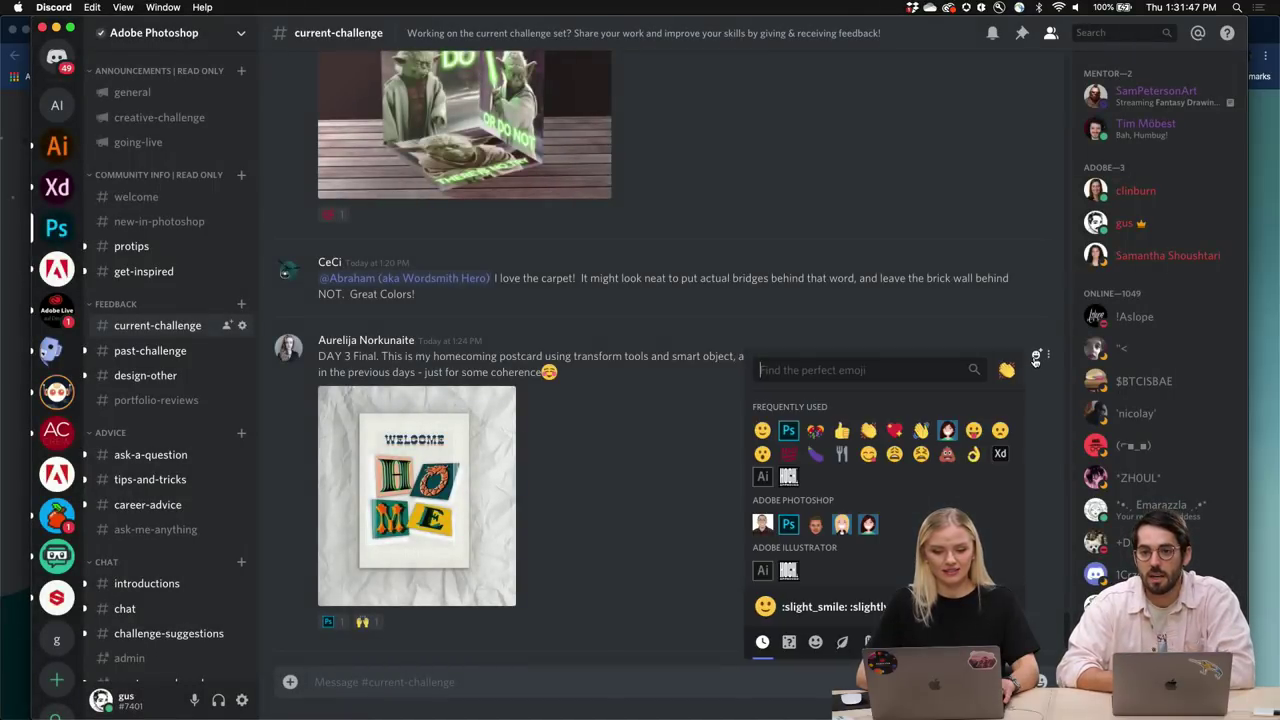
pyautogui.click(948, 432)
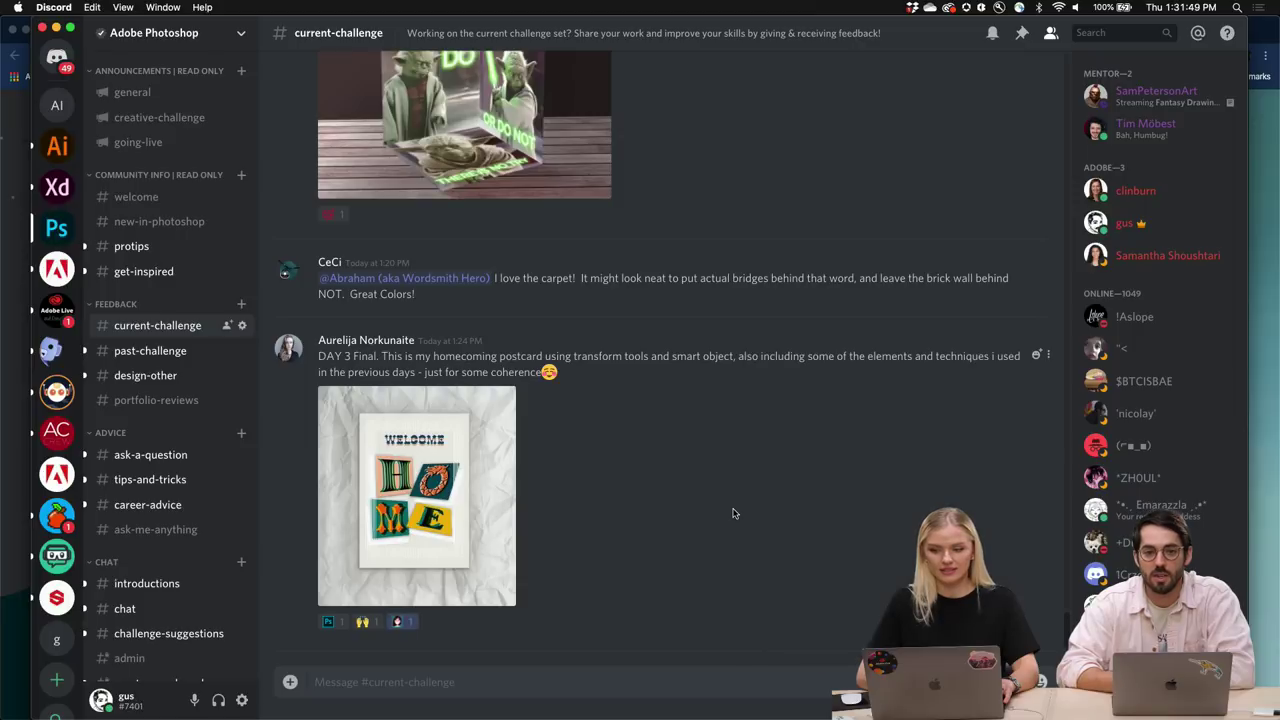
# Scroll up and enlarge the Yoda plexiglass cube image.
pyautogui.scroll(2, 731, 514)
pyautogui.scroll(5, 731, 514)
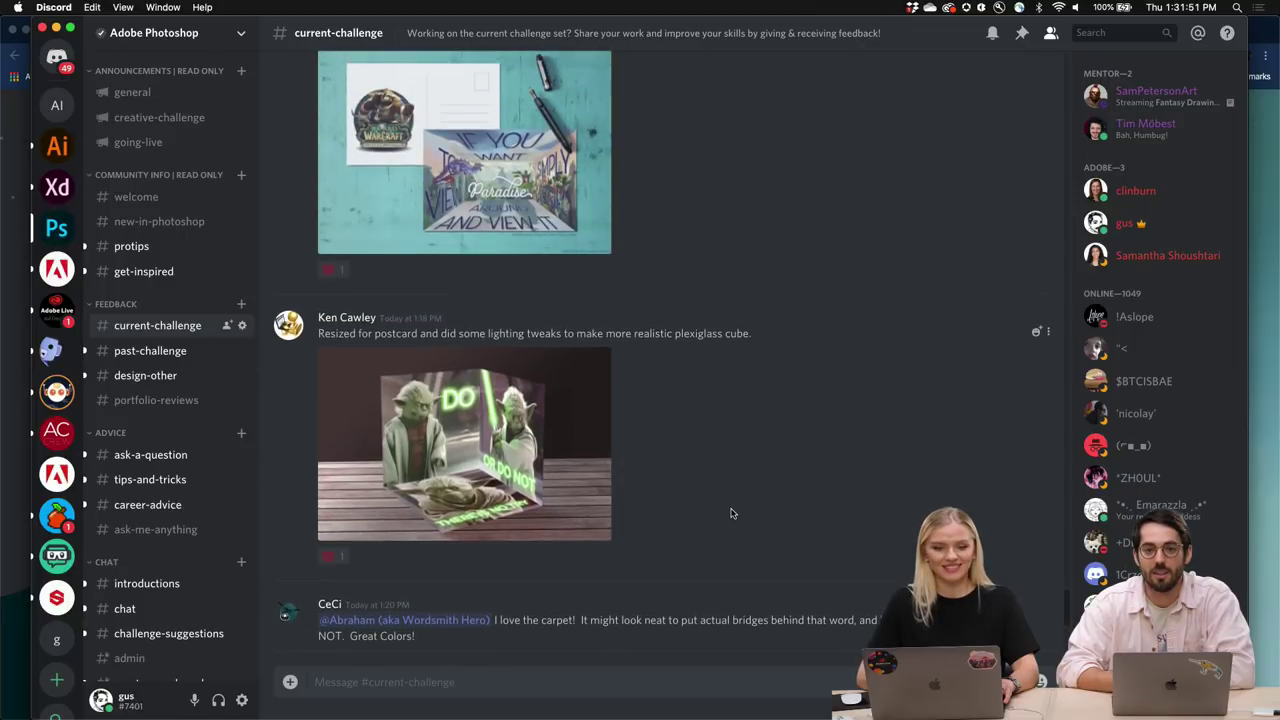
pyautogui.click(533, 481)
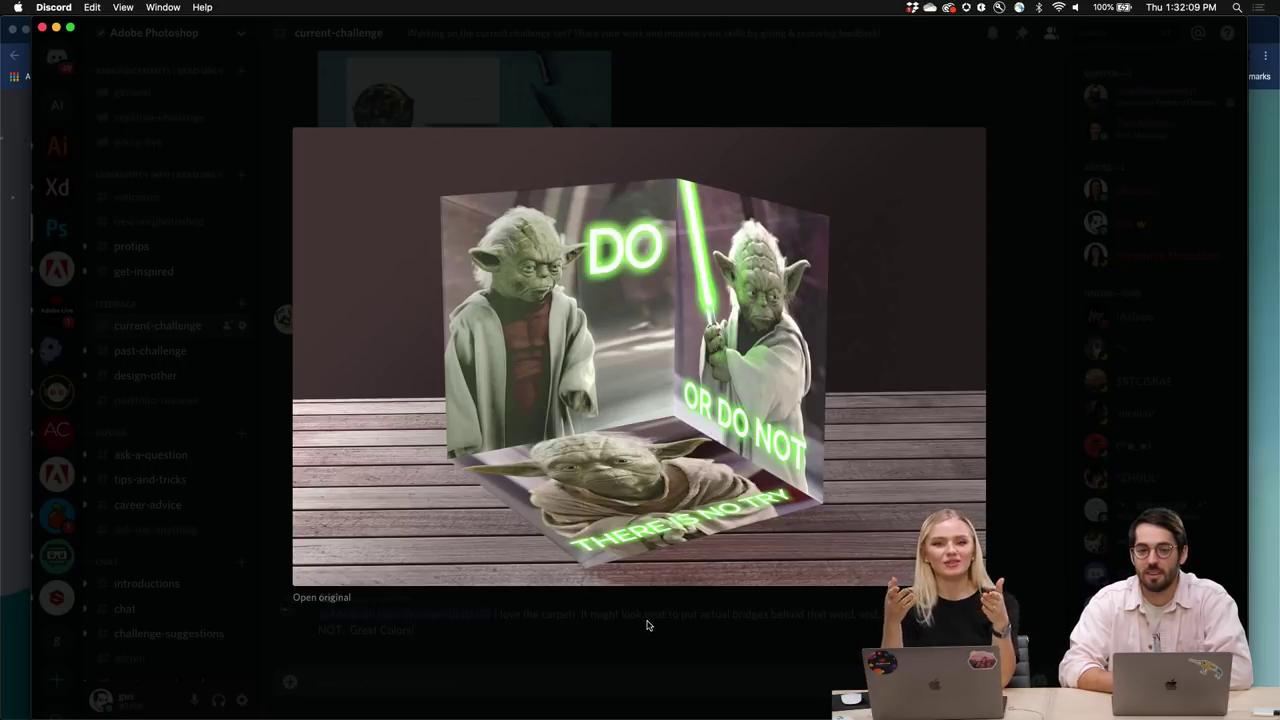
# Reopen and close the Yoda cube image, then enlarge the teal Paradise postcard entry.
pyautogui.click(723, 109)
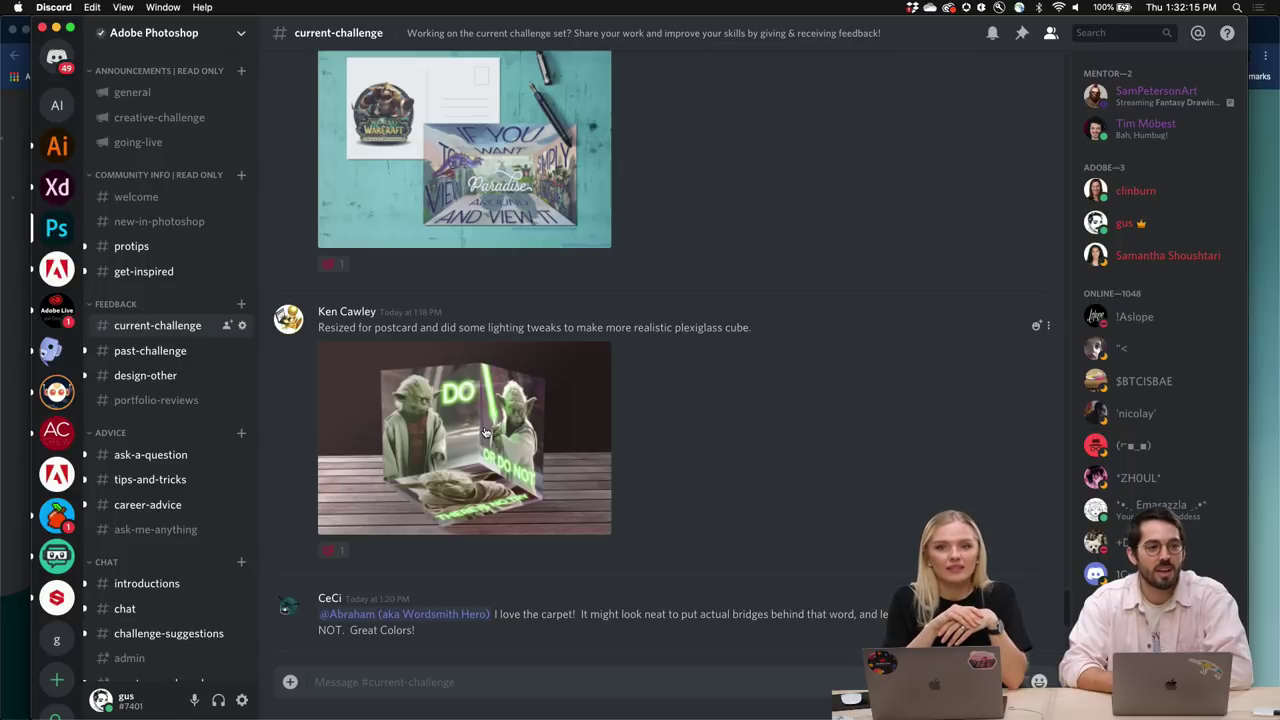
pyautogui.click(523, 460)
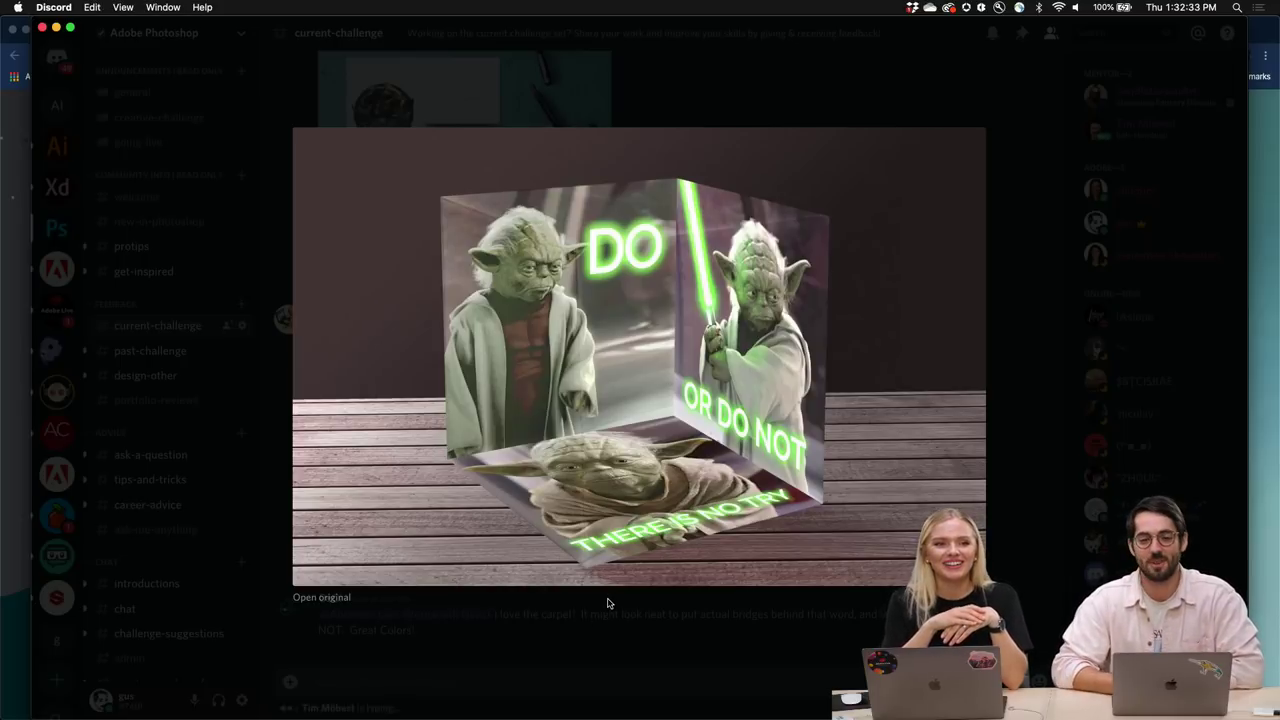
pyautogui.click(600, 106)
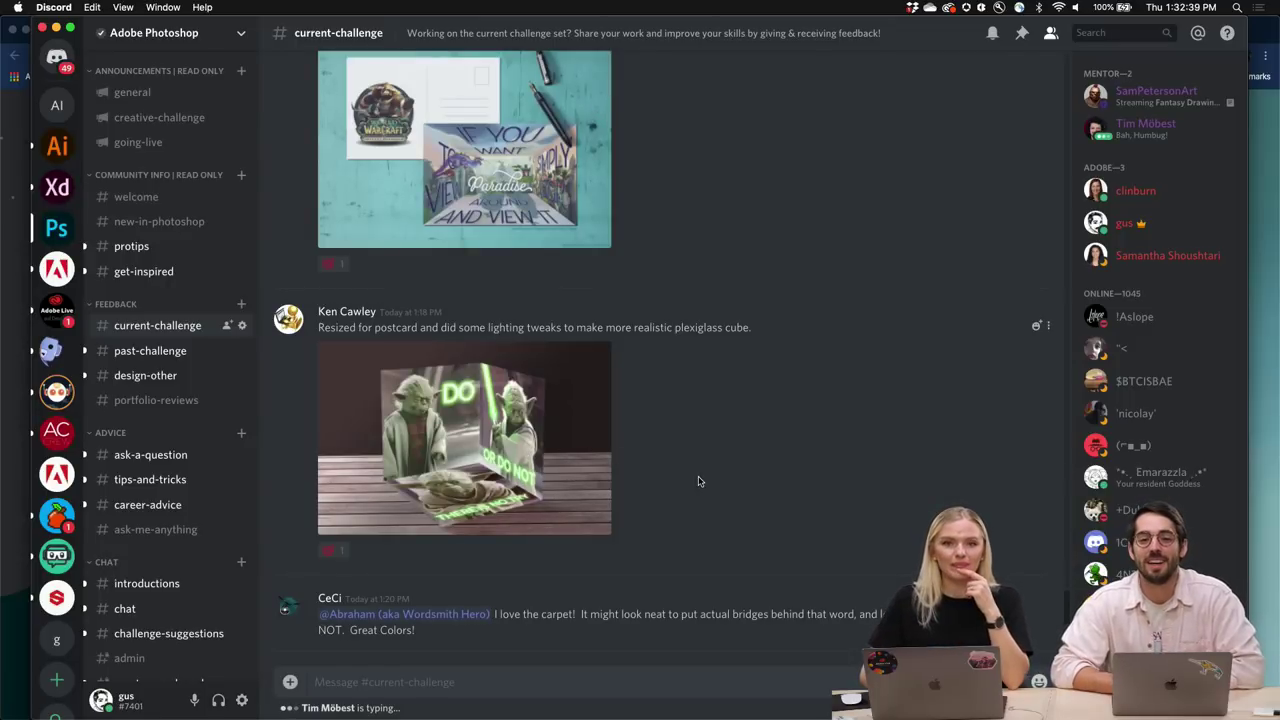
pyautogui.click(576, 487)
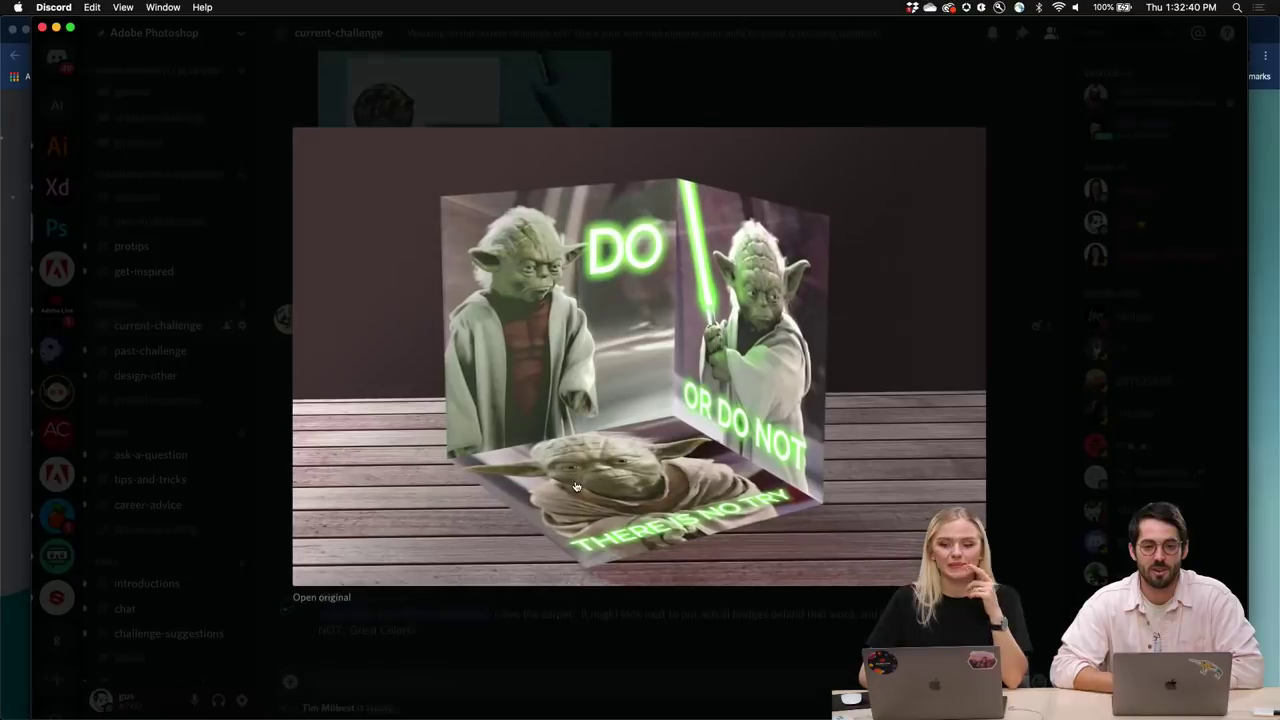
pyautogui.click(617, 100)
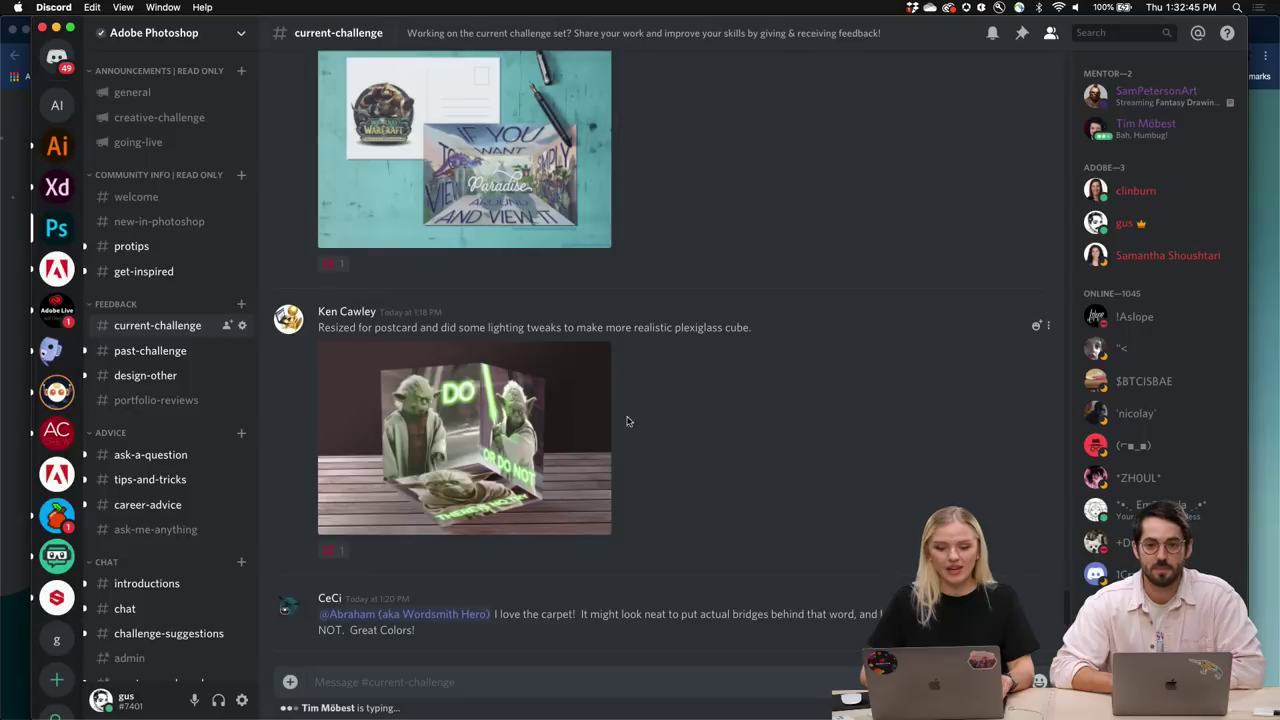
pyautogui.scroll(3, 630, 425)
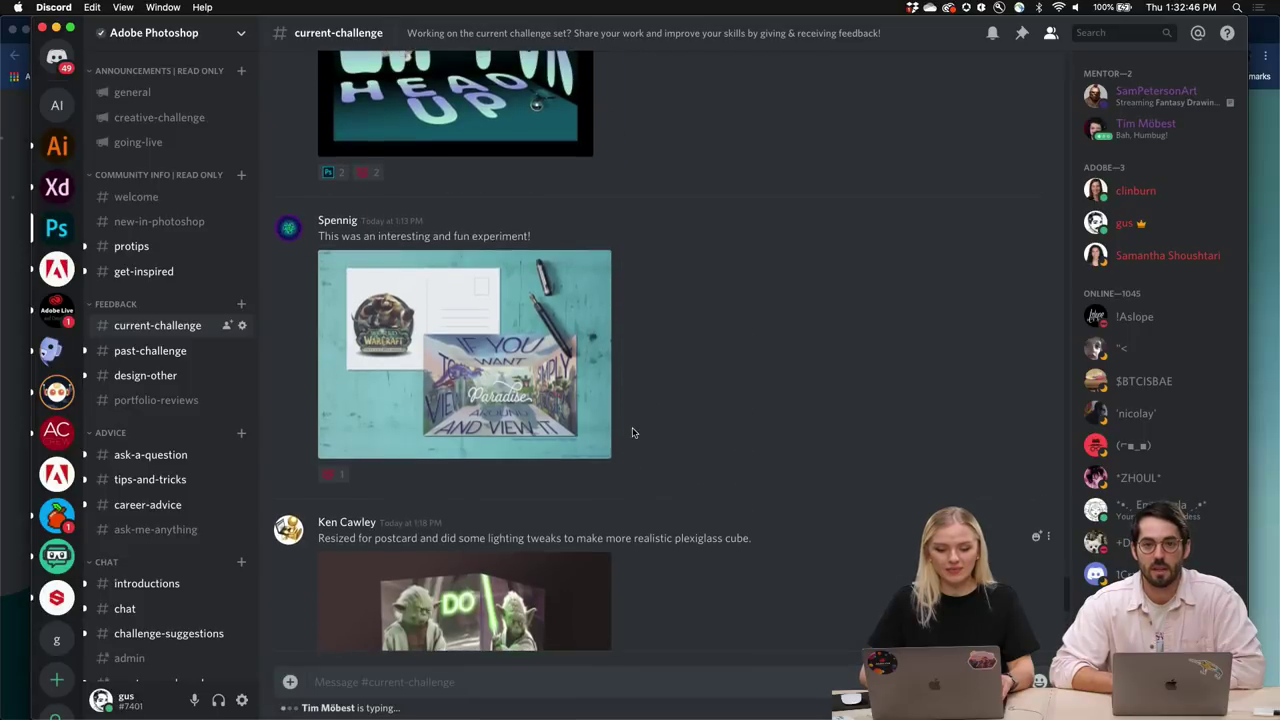
pyautogui.click(520, 408)
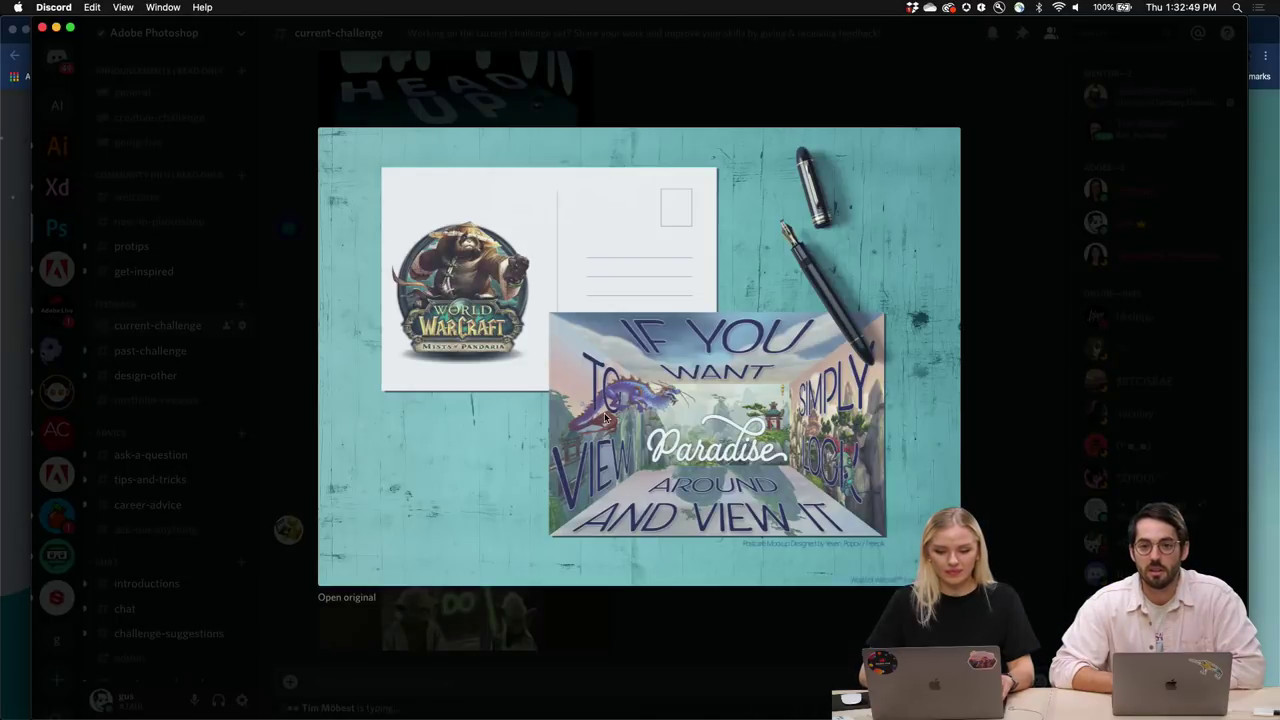
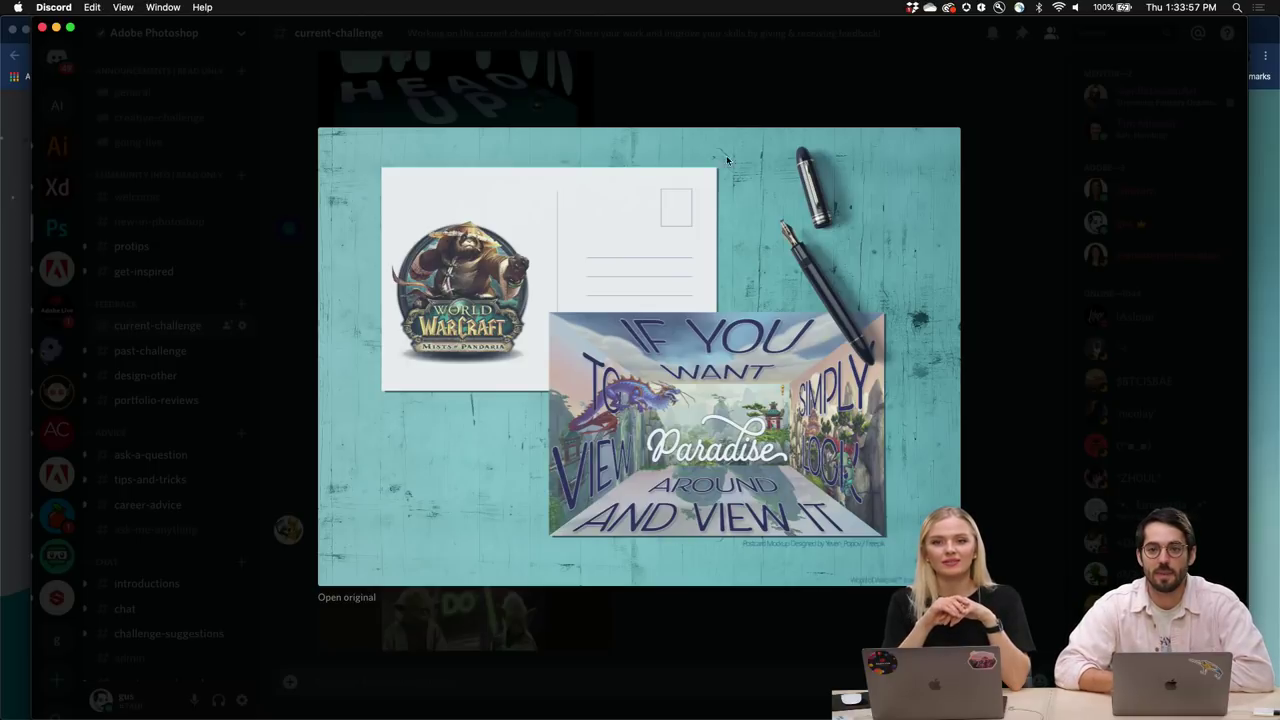
# Close the Paradise image, then enlarge the corgi 'Lift Ur Head Up' postcard and close it again.
pyautogui.click(732, 102)
pyautogui.scroll(5, 672, 327)
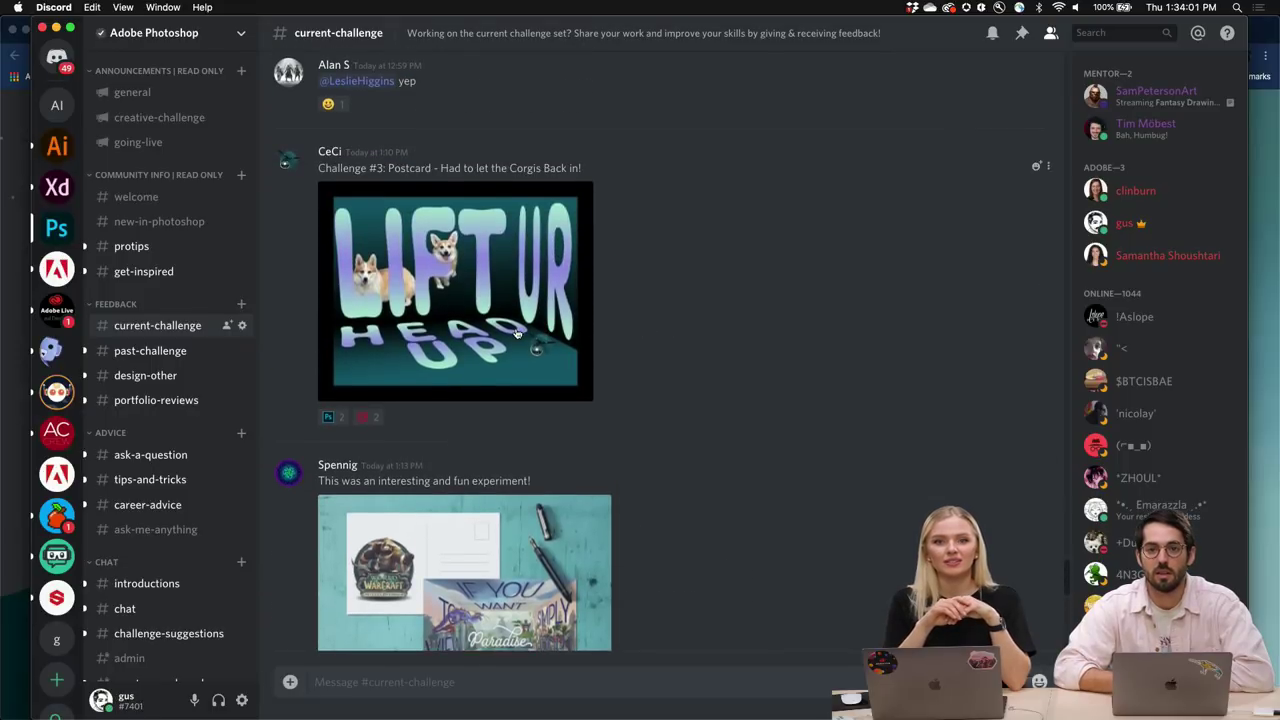
pyautogui.click(548, 326)
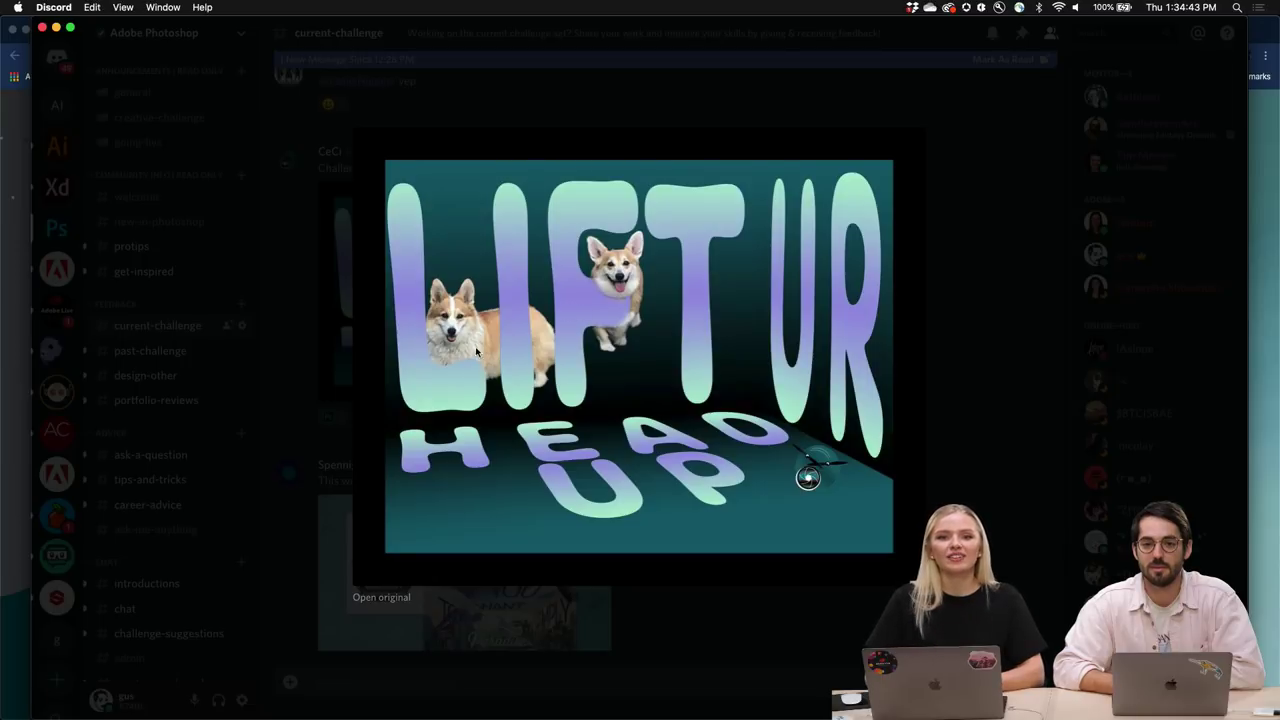
pyautogui.click(618, 114)
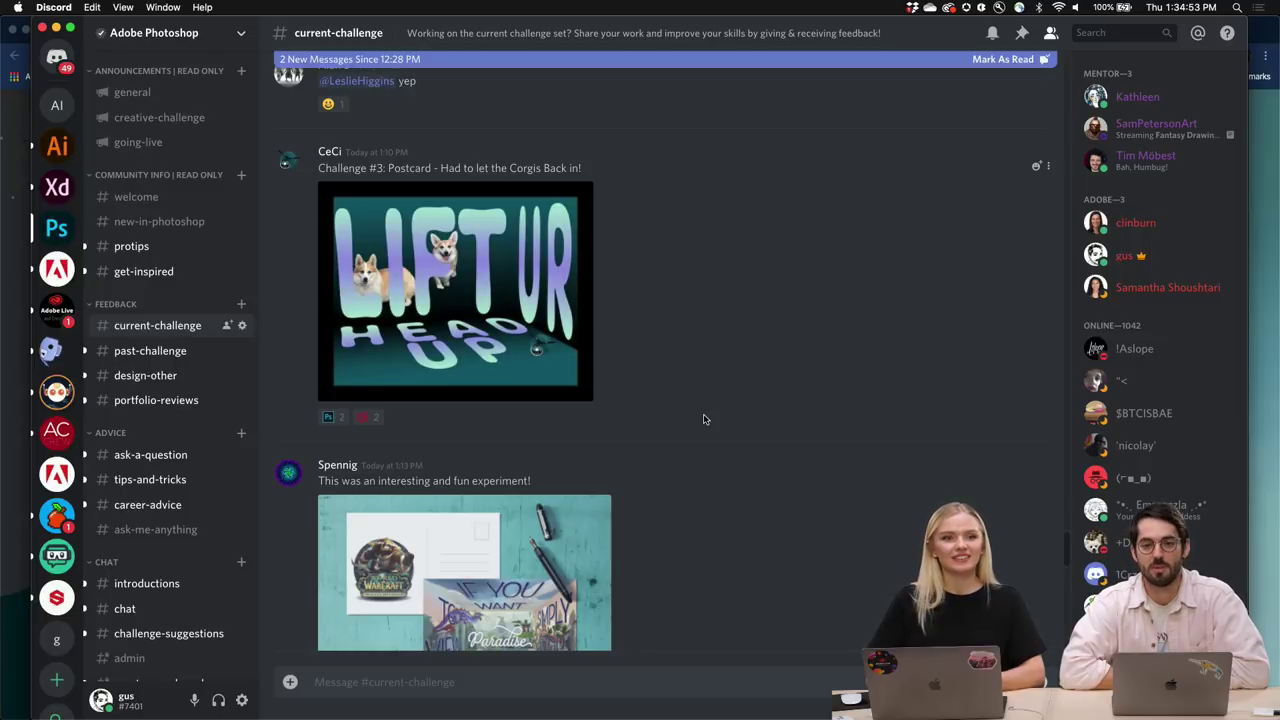
# Scroll up past the corgi post to the revised 'is this better?' Let There Be Light image.
pyautogui.scroll(1, 703, 419)
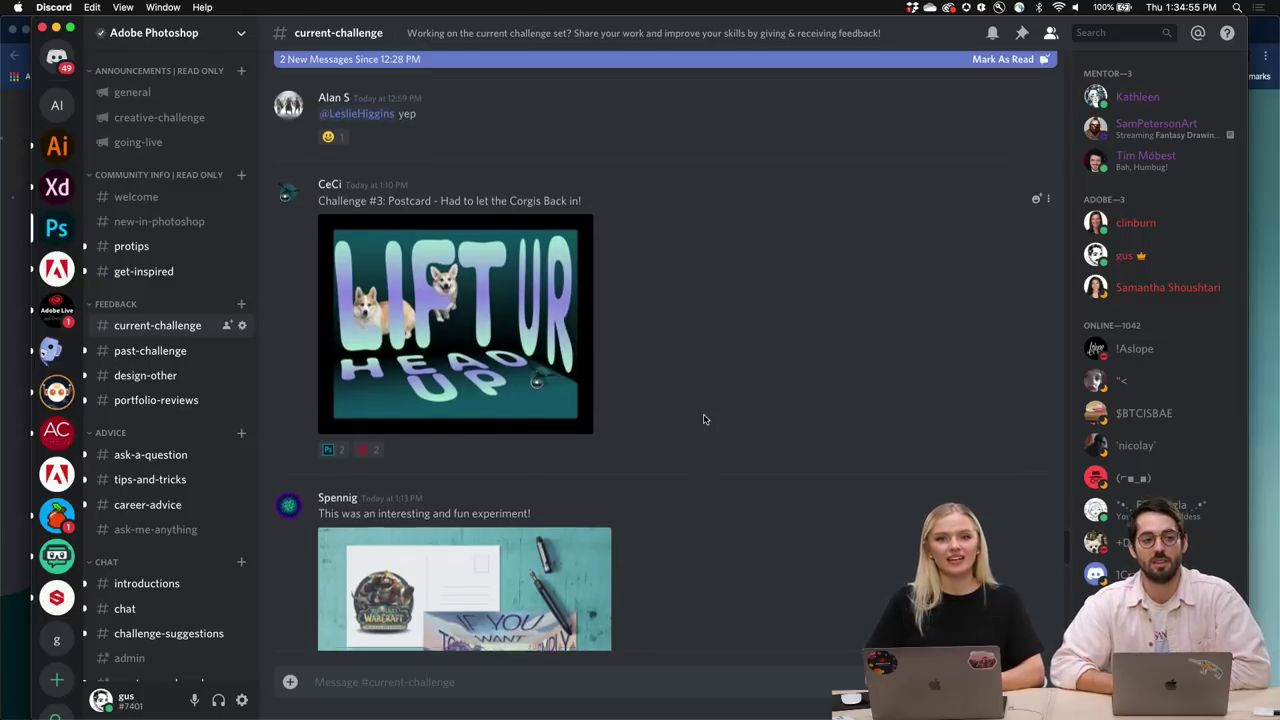
pyautogui.scroll(3, 703, 419)
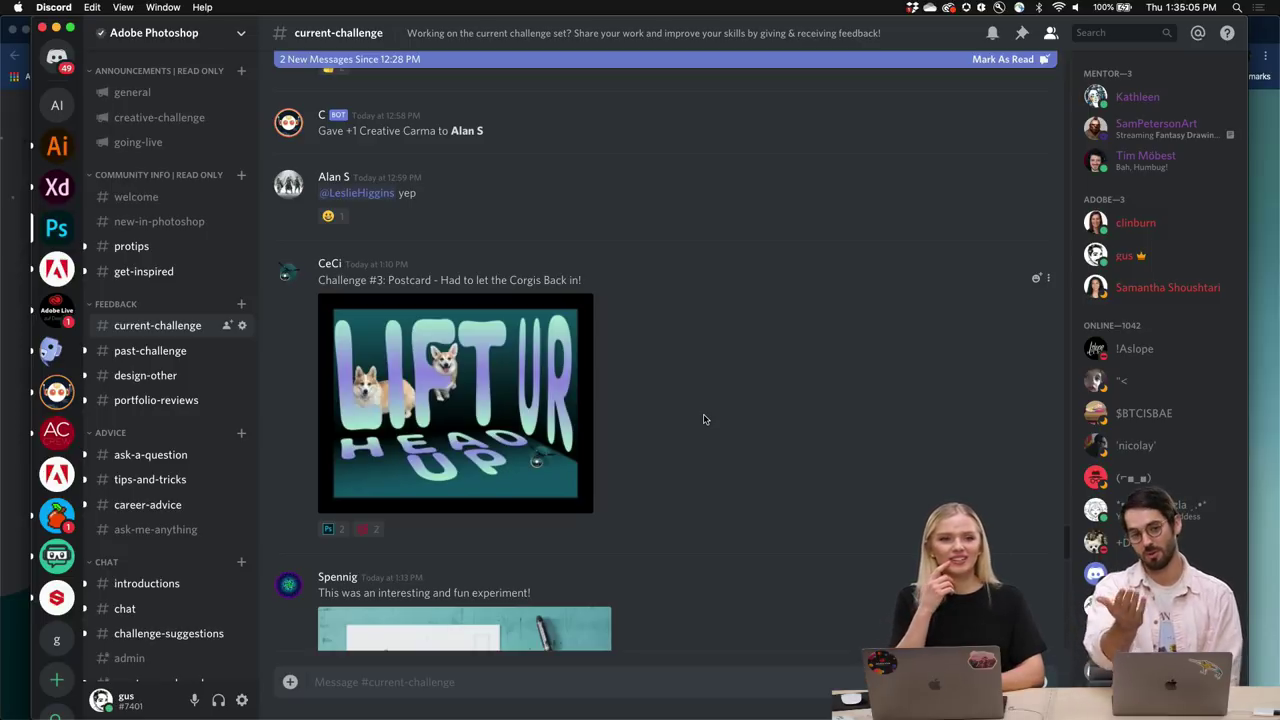
pyautogui.scroll(3, 703, 419)
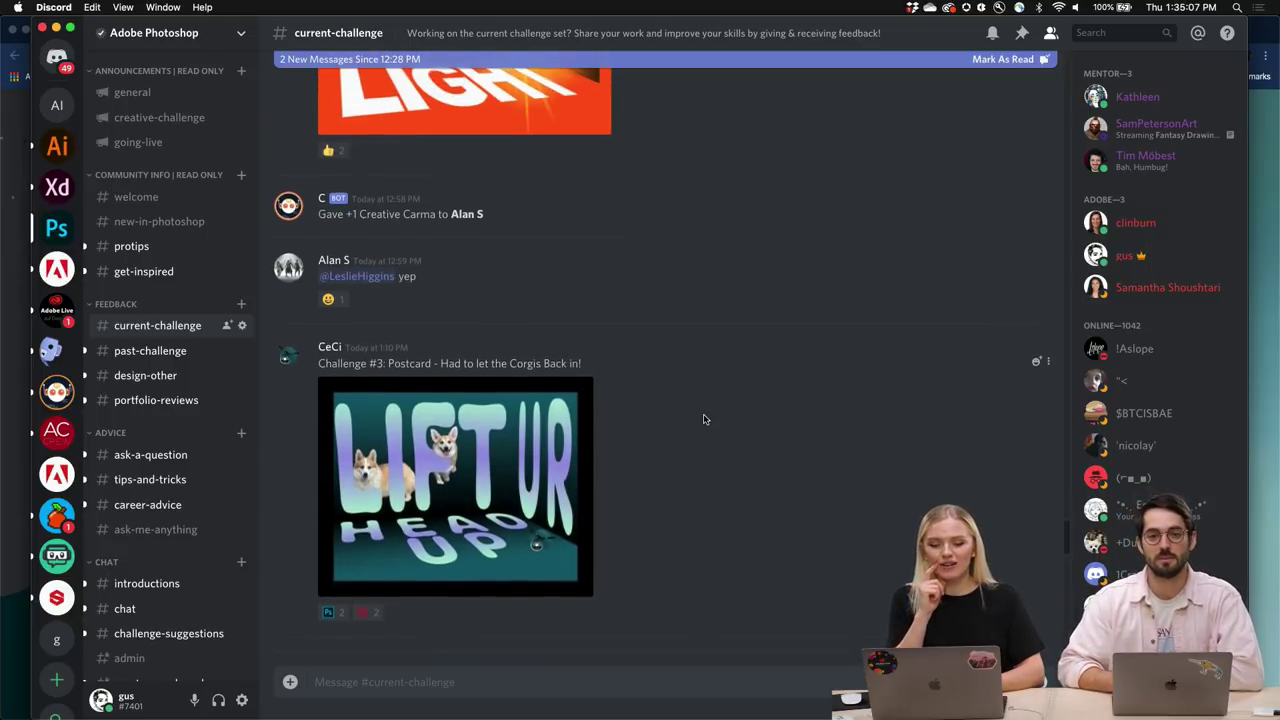
pyautogui.scroll(4, 703, 419)
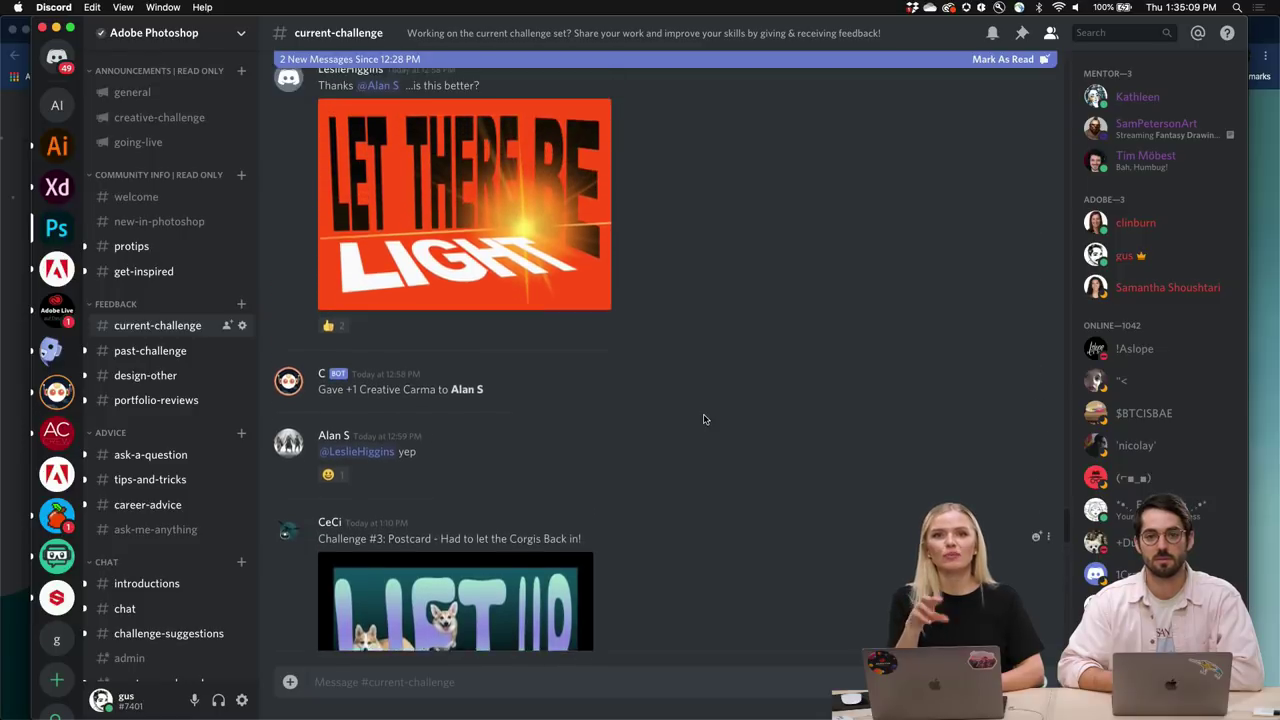
pyautogui.scroll(1, 703, 419)
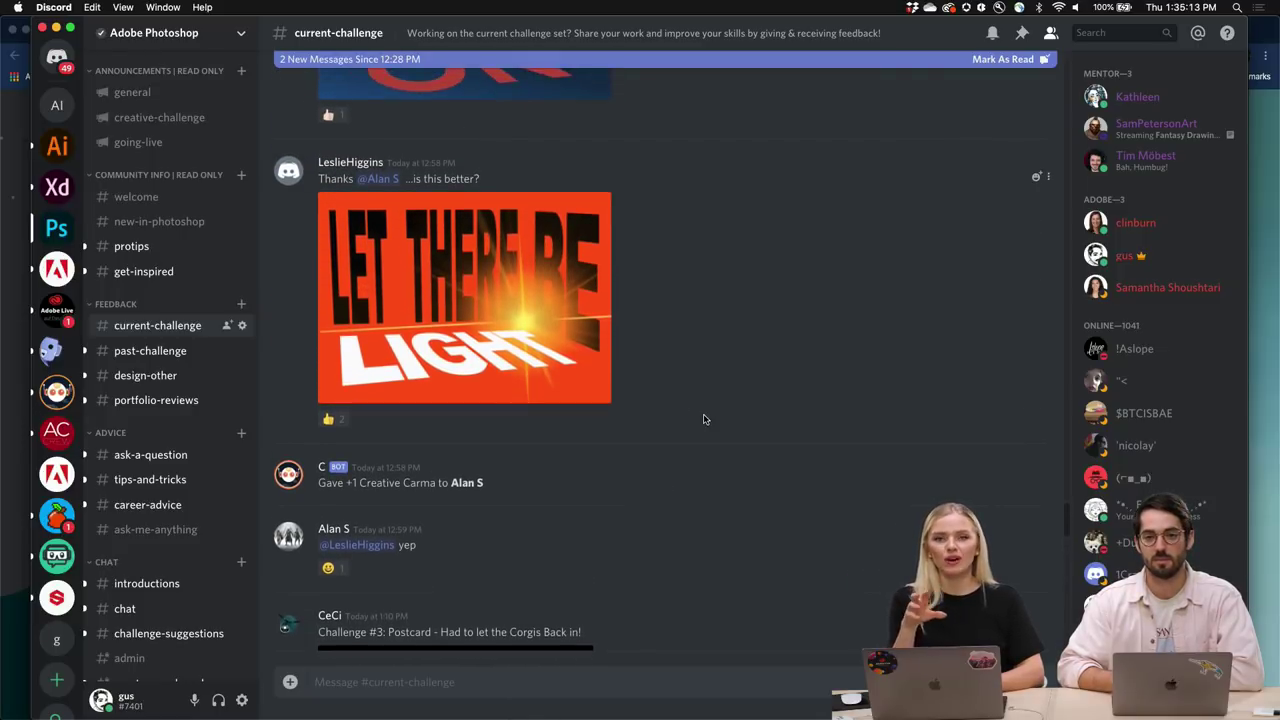
pyautogui.scroll(1, 703, 419)
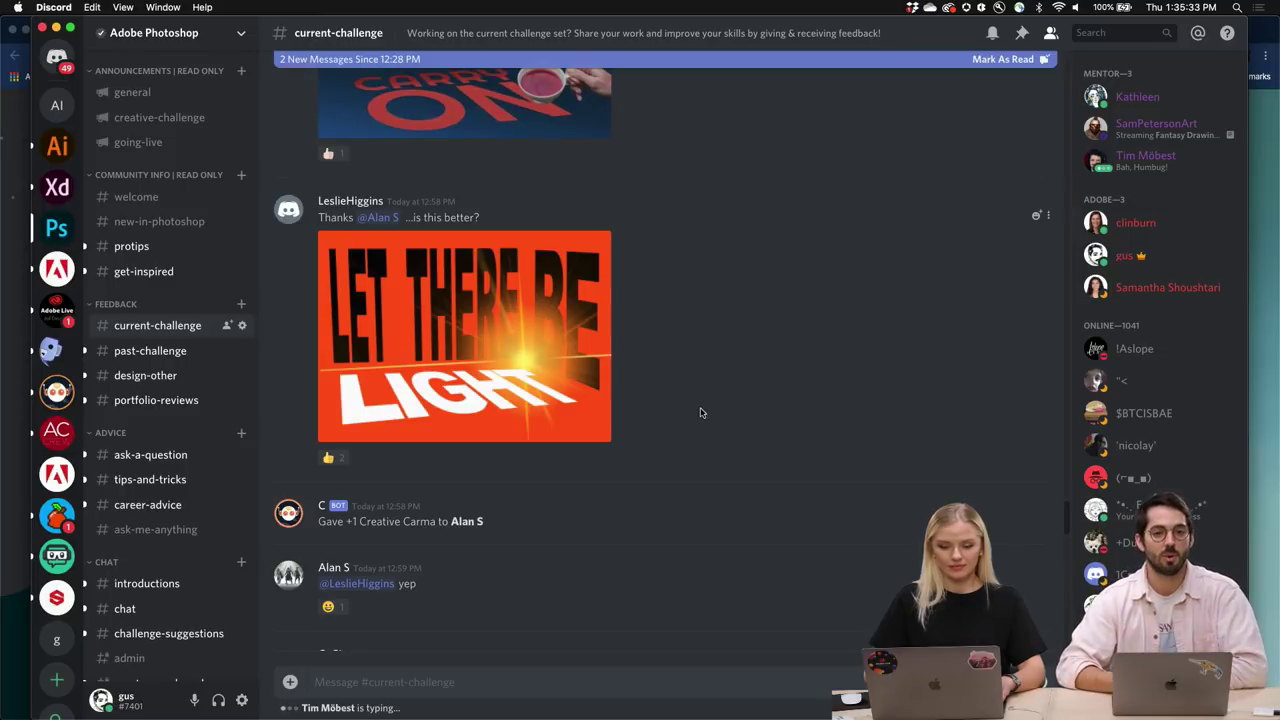
pyautogui.scroll(2, 676, 343)
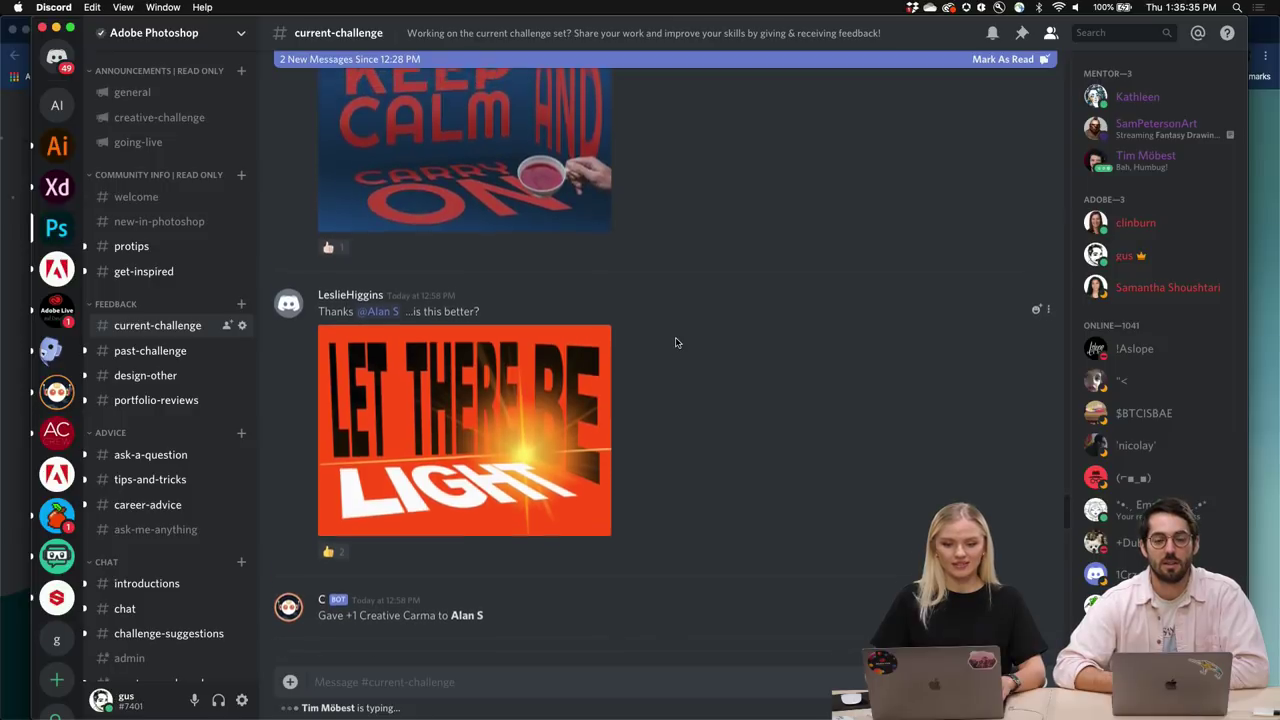
pyautogui.scroll(10, 676, 343)
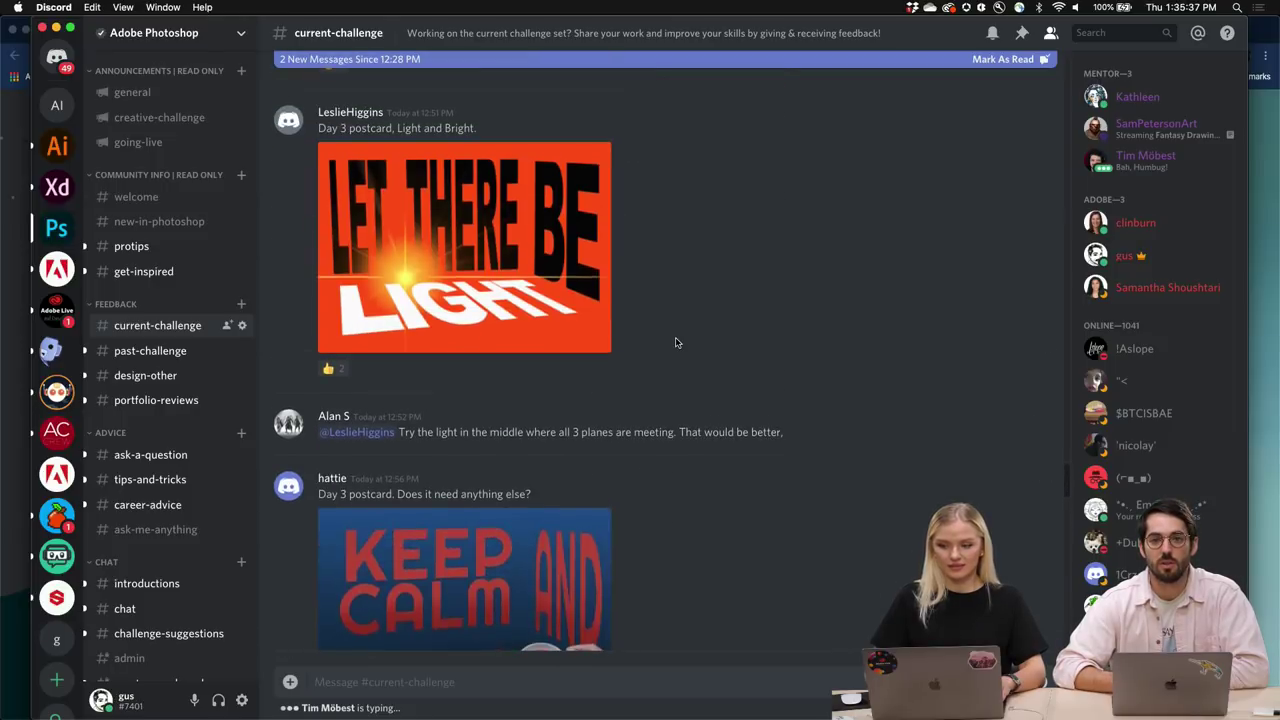
pyautogui.scroll(-9, 676, 343)
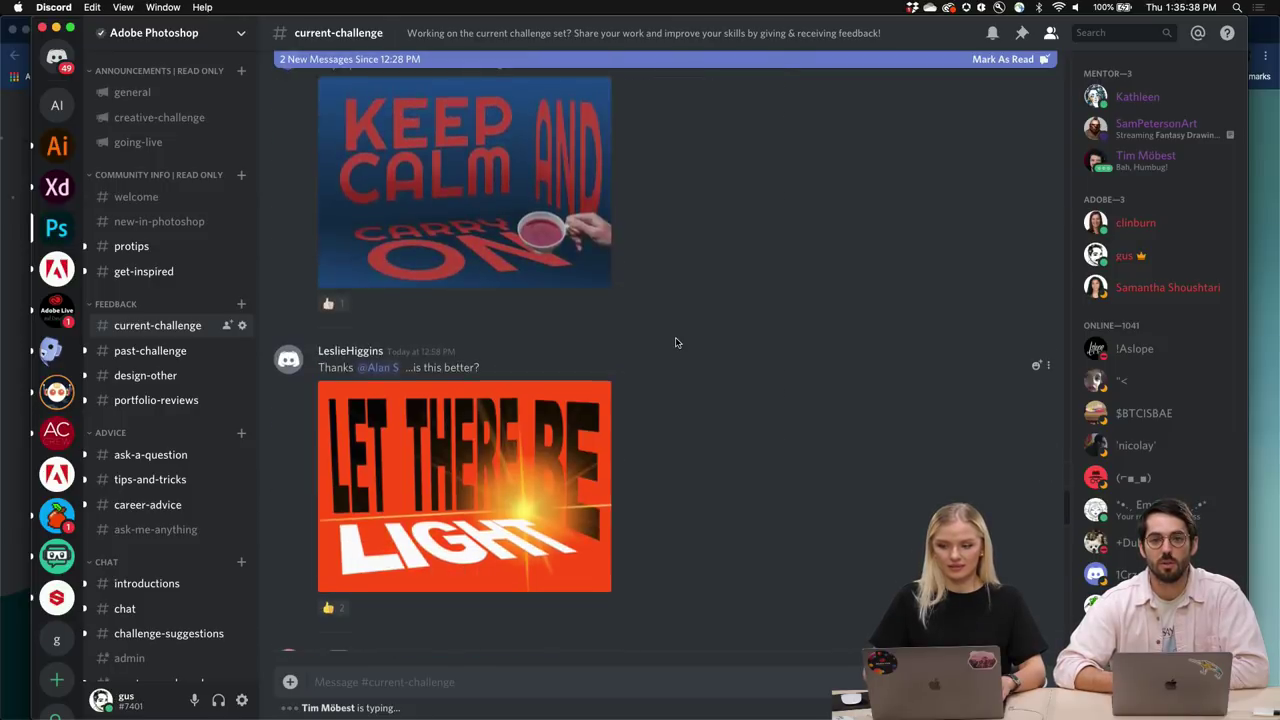
pyautogui.click(558, 466)
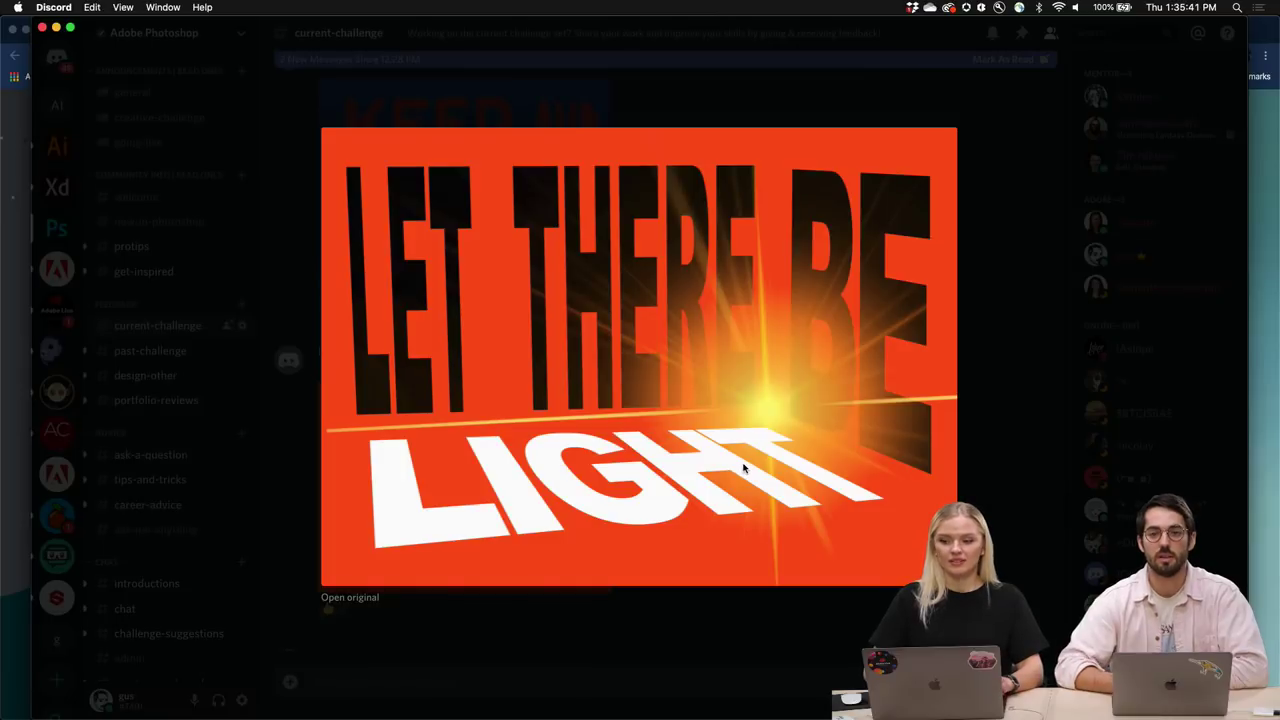
pyautogui.click(698, 646)
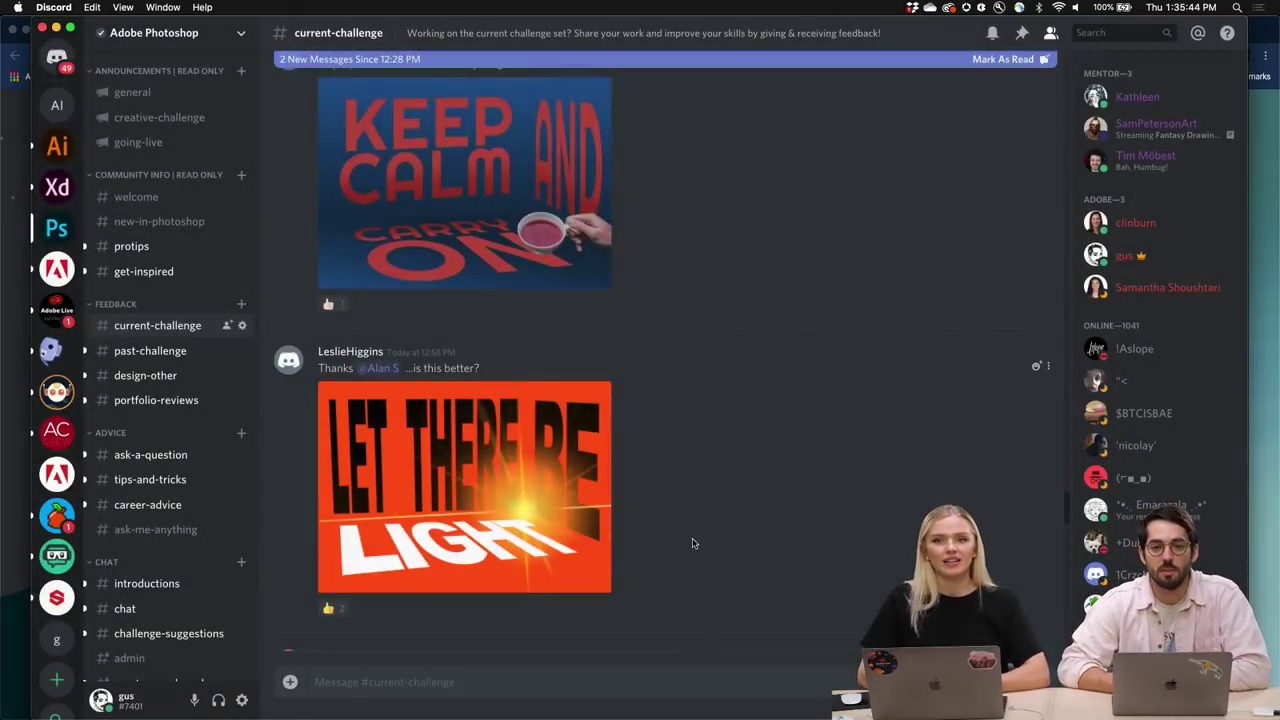
pyautogui.click(527, 535)
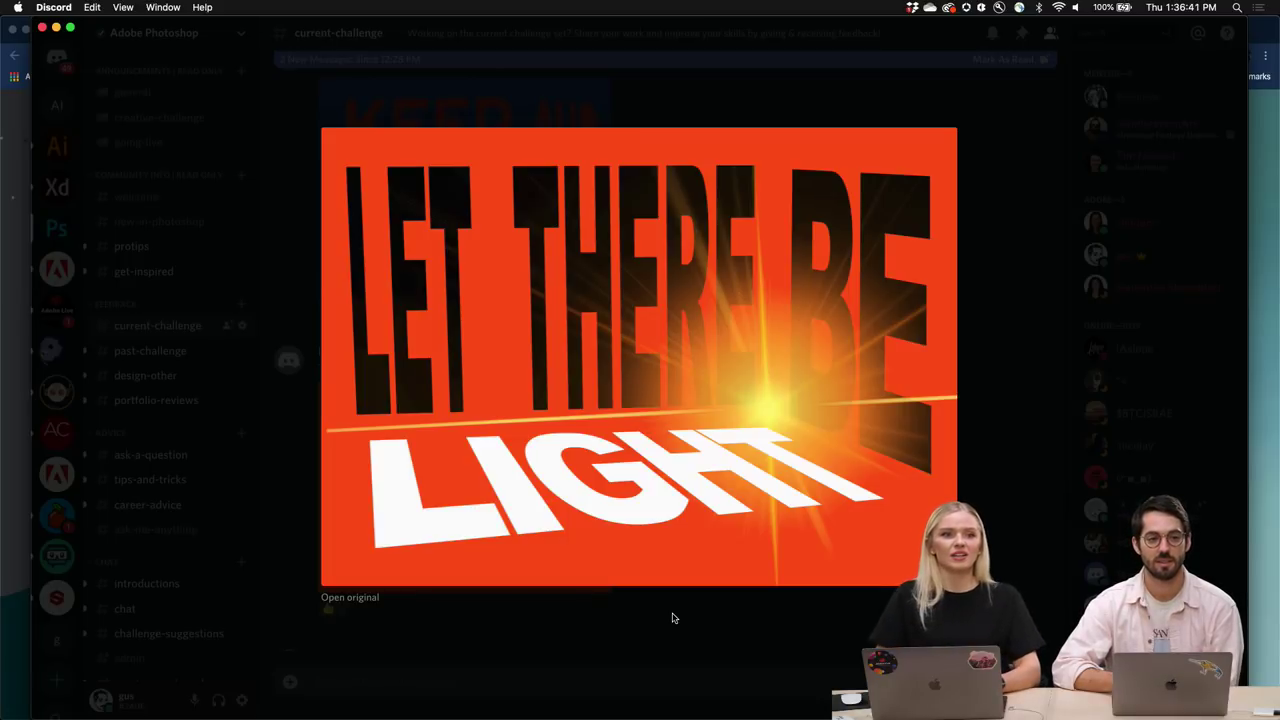
pyautogui.click(673, 618)
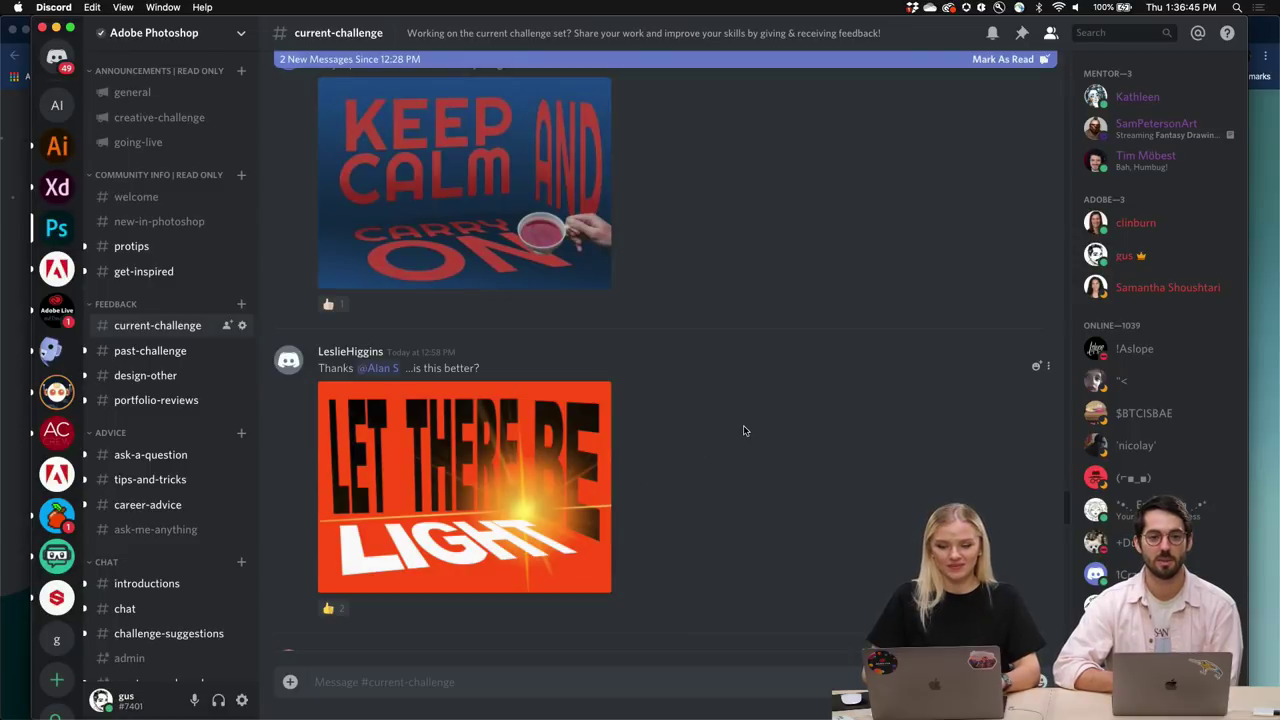
pyautogui.scroll(3, 745, 430)
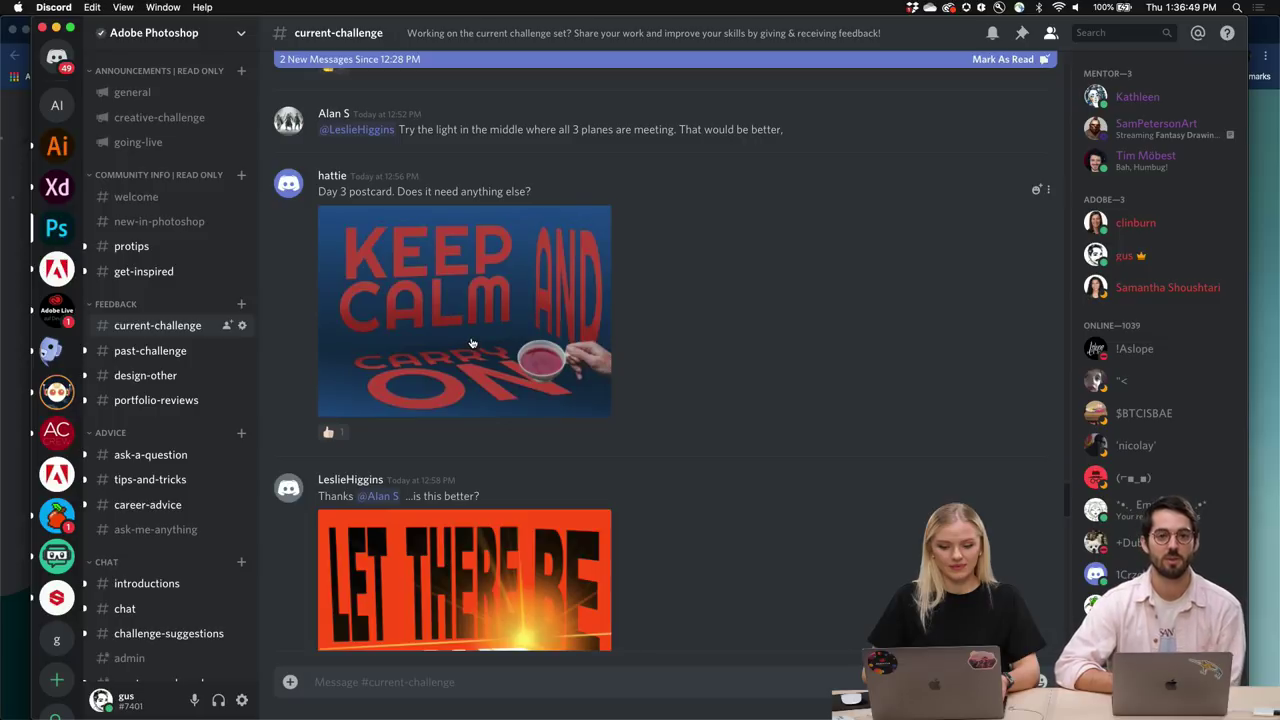
pyautogui.scroll(5, 472, 343)
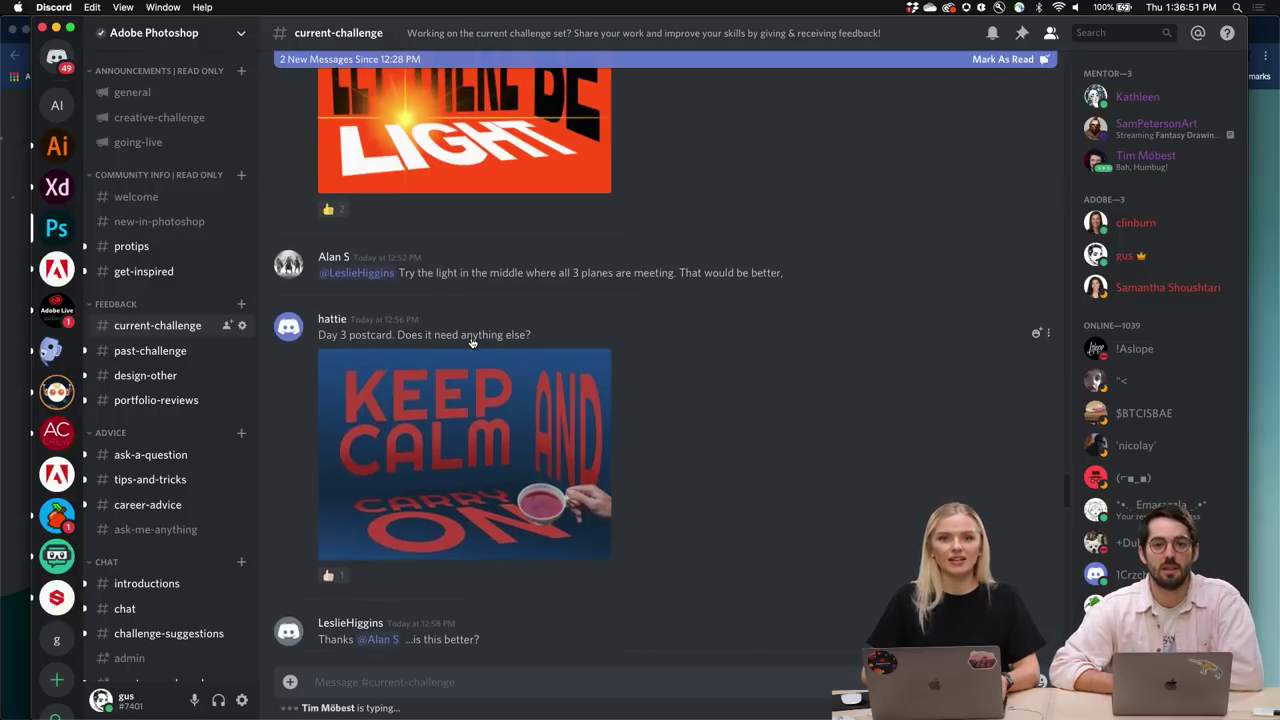
pyautogui.scroll(2, 472, 343)
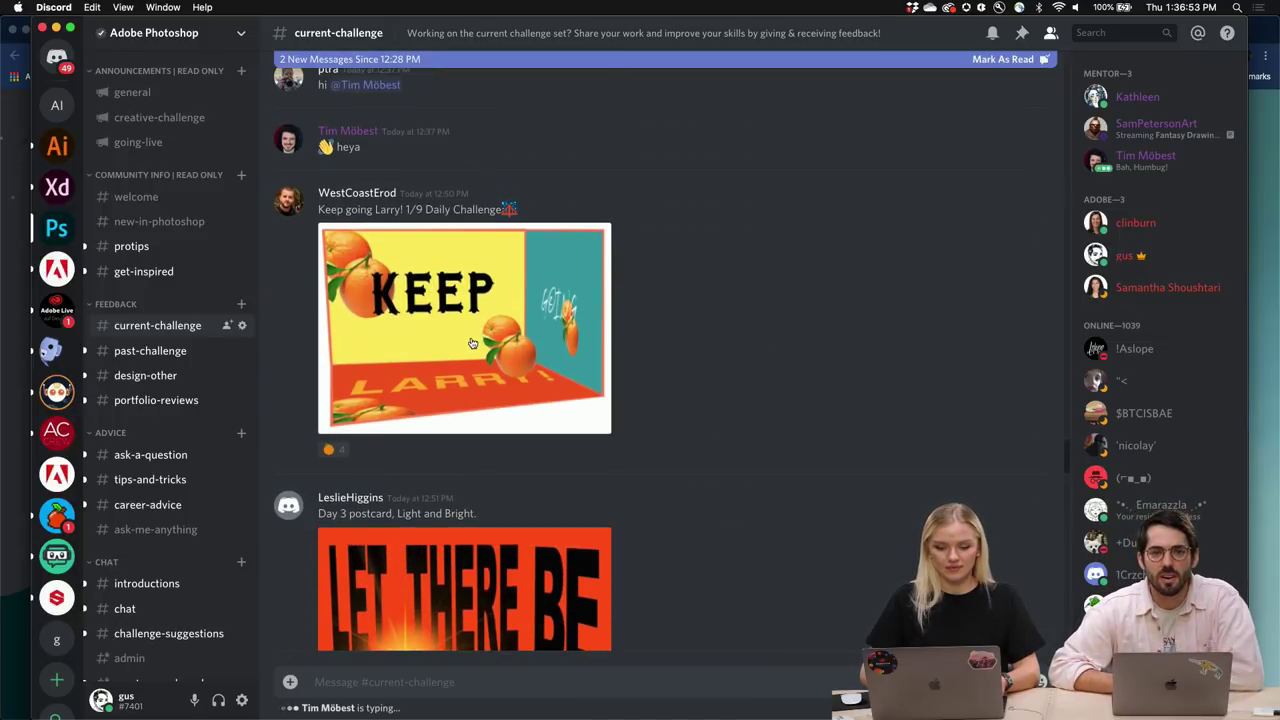
pyautogui.scroll(-7, 472, 343)
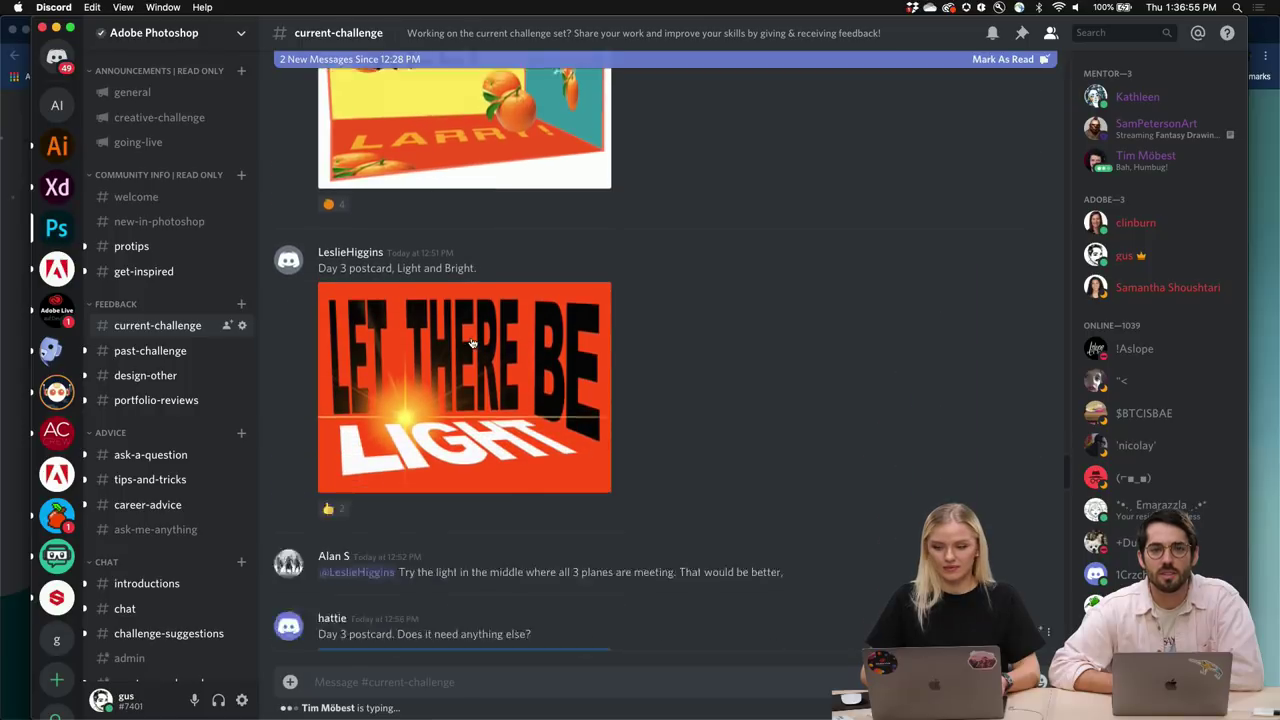
pyautogui.click(472, 343)
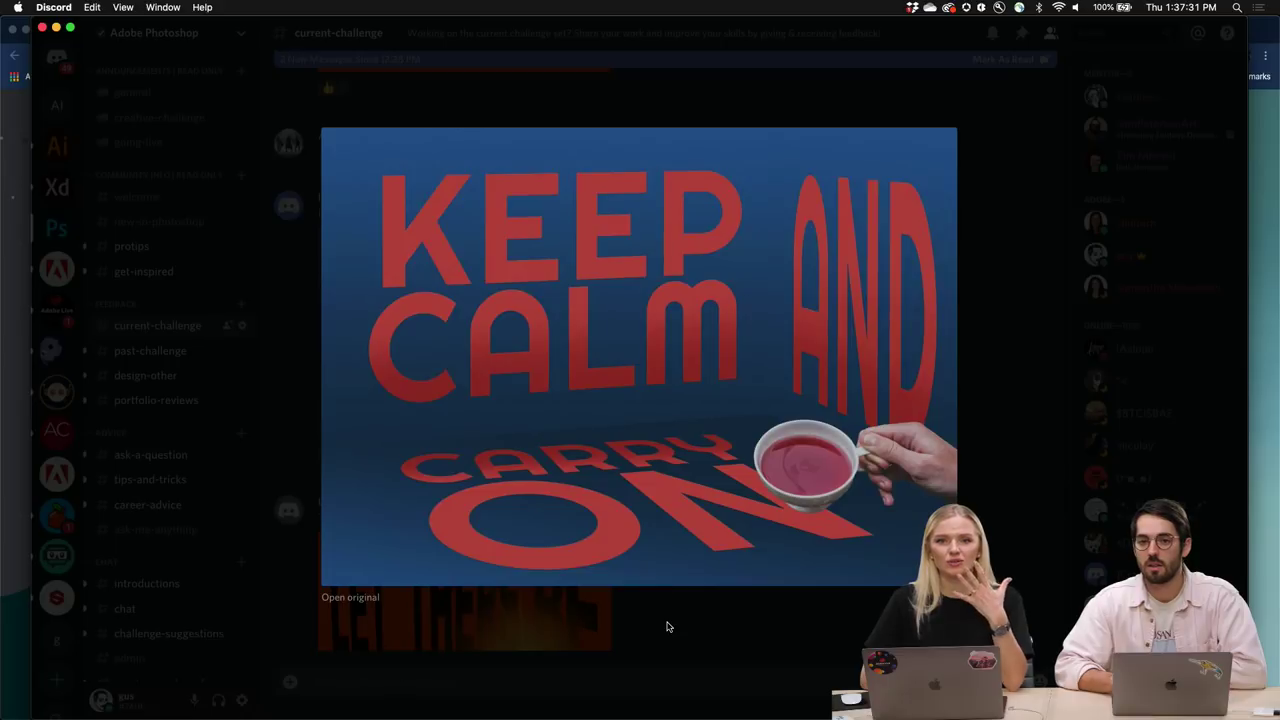
# Close the Keep Calm image, then enlarge and close the orange 'Keep Going Larry' postcard.
pyautogui.click(668, 627)
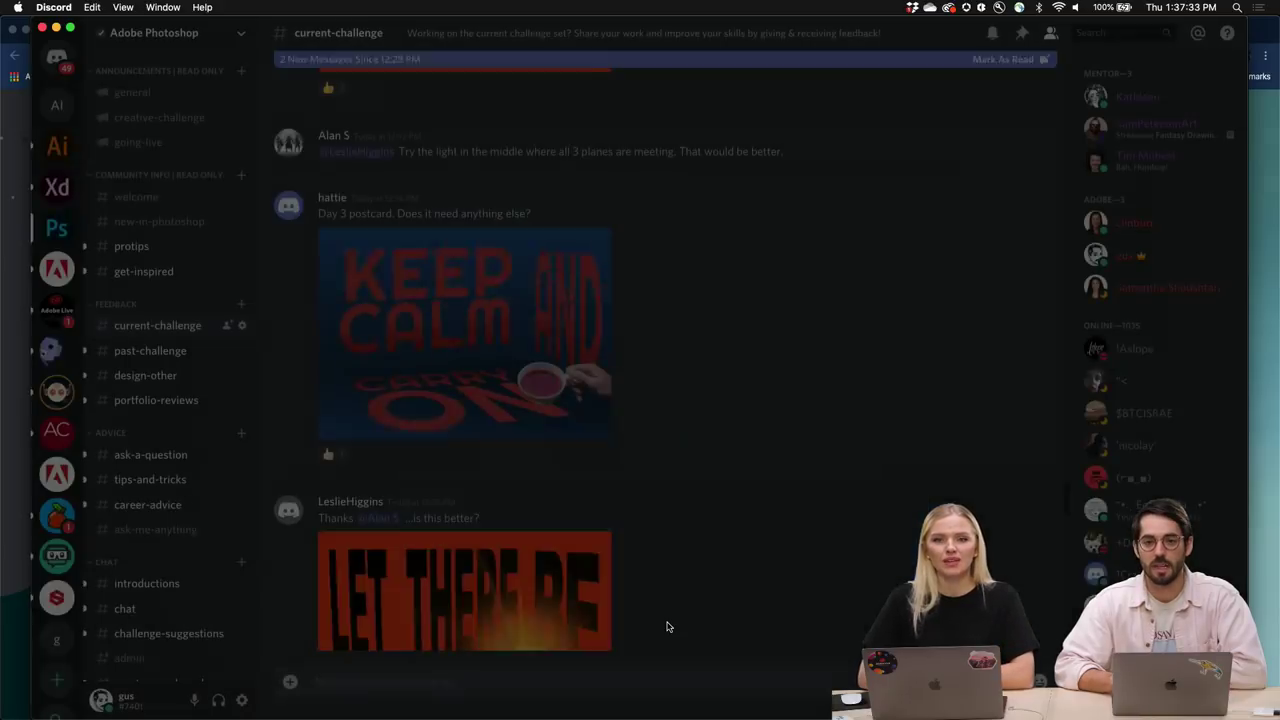
pyautogui.scroll(-1, 640, 507)
pyautogui.scroll(10, 640, 507)
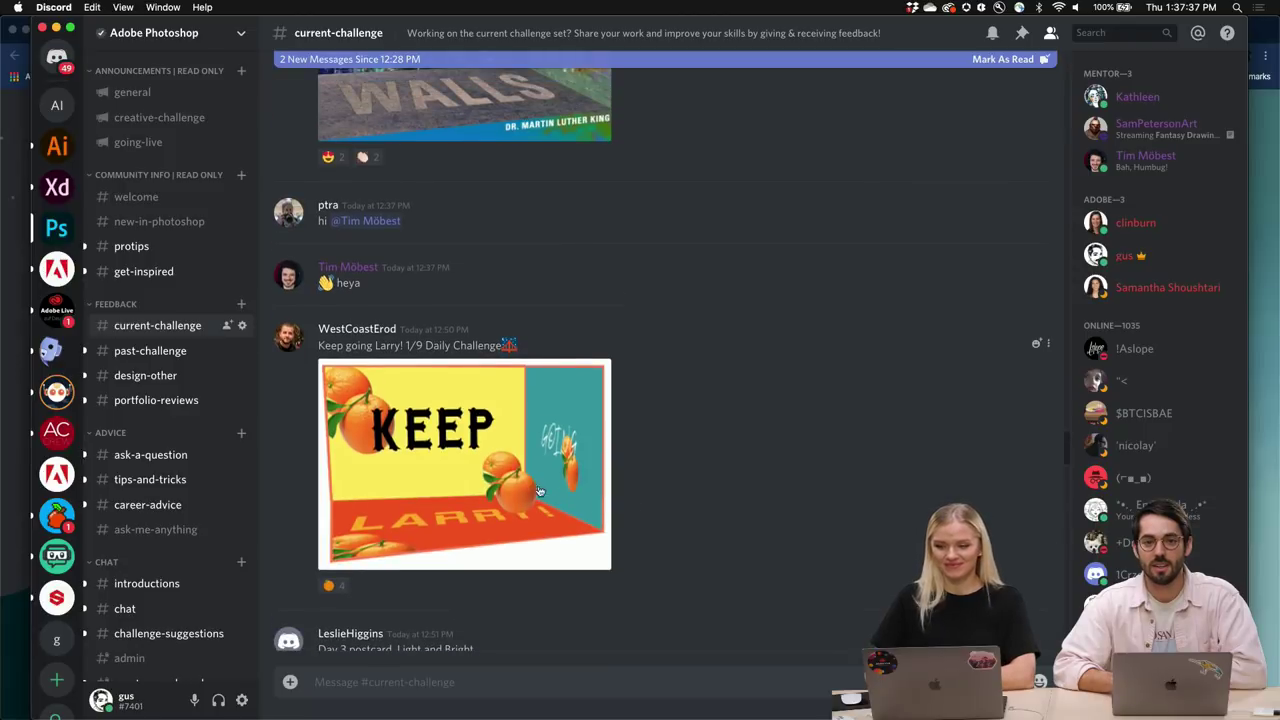
pyautogui.click(524, 480)
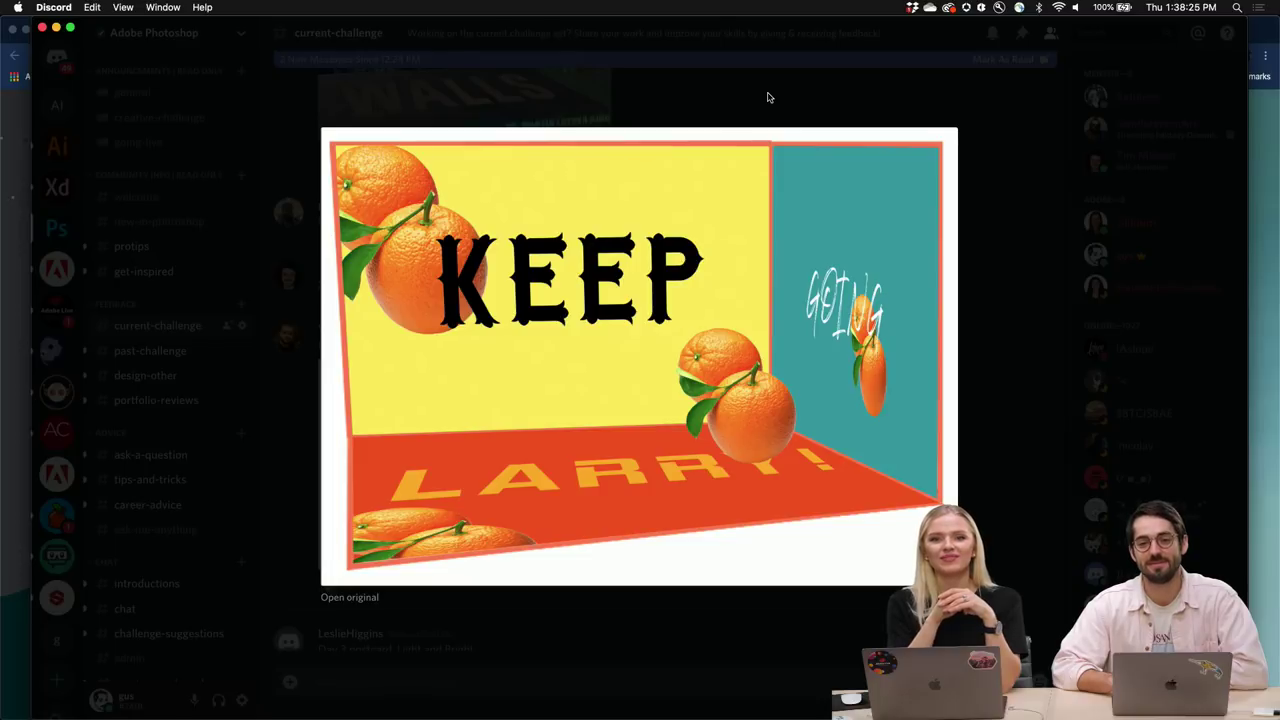
pyautogui.click(752, 97)
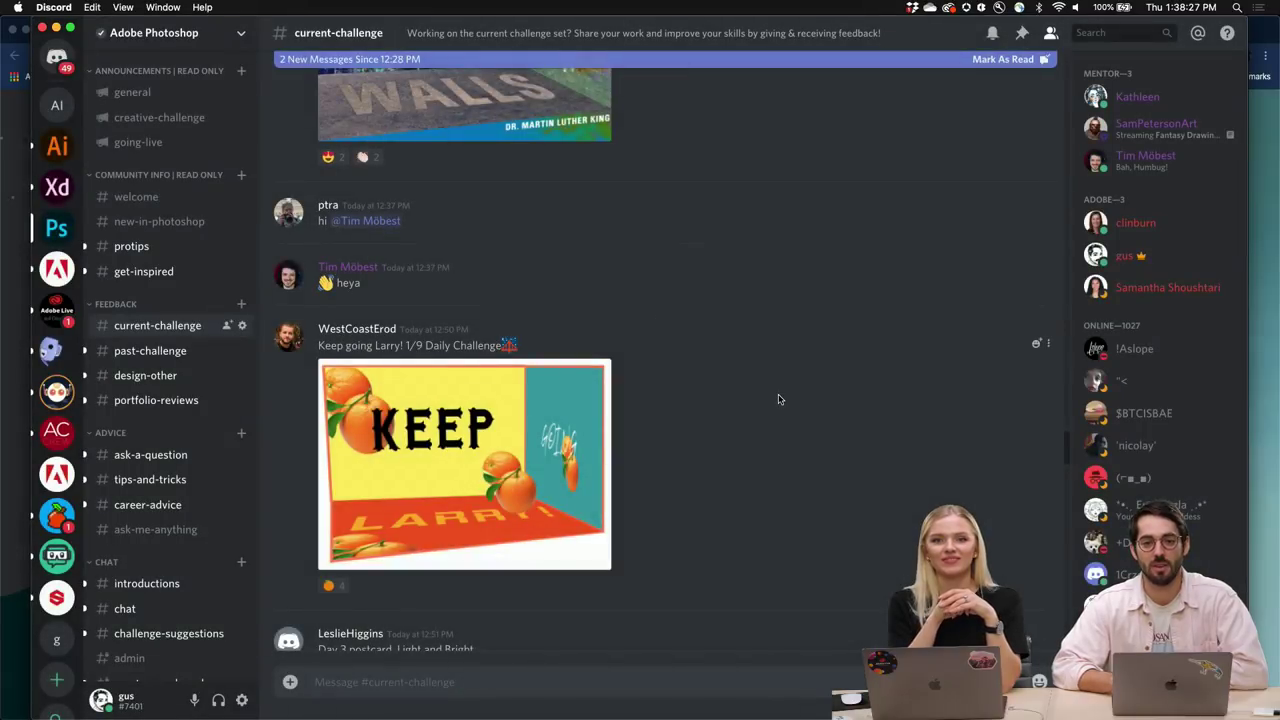
# Scroll to the Bridges Not Walls message and enlarge its graffiti brick-wall postcard.
pyautogui.scroll(5, 779, 399)
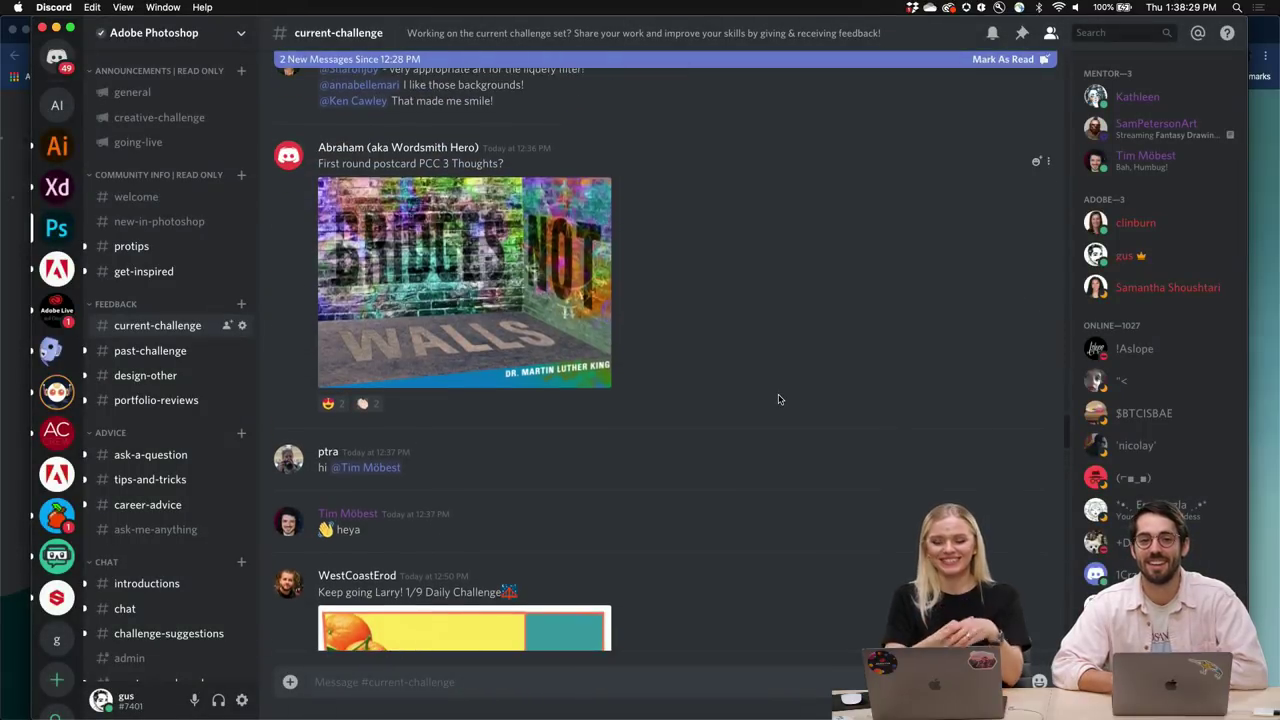
pyautogui.scroll(8, 600, 377)
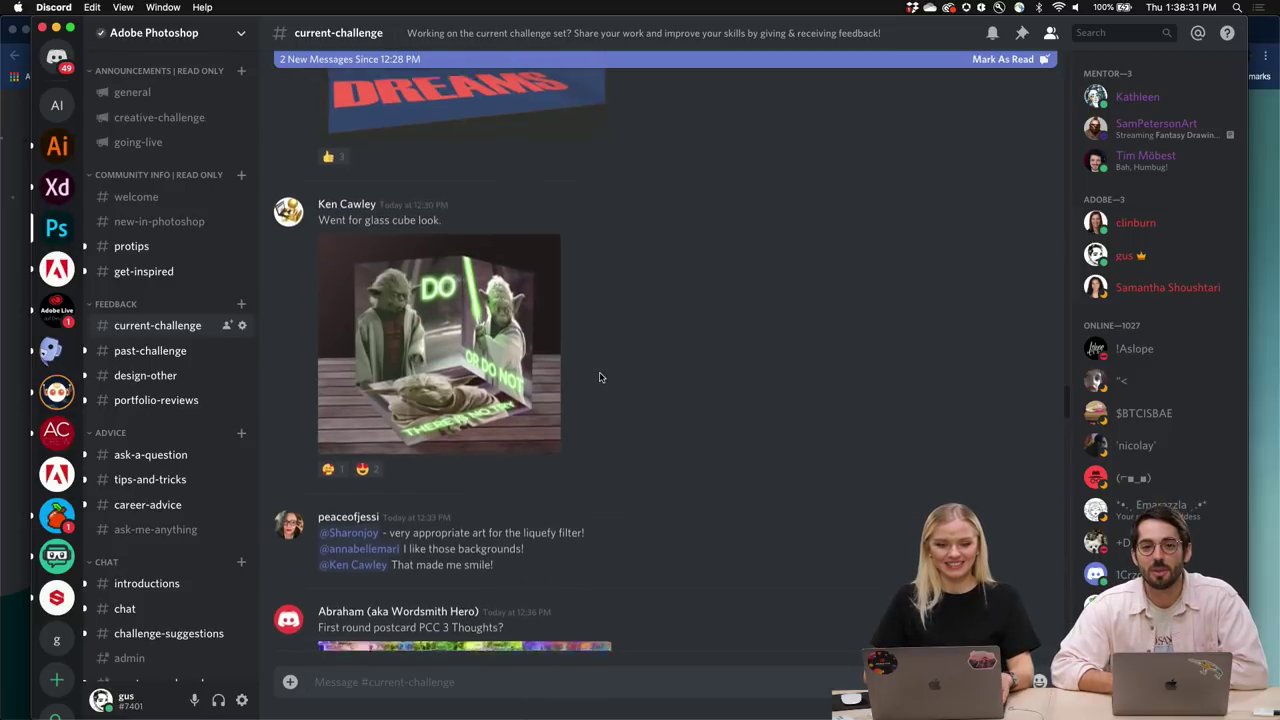
pyautogui.scroll(7, 600, 377)
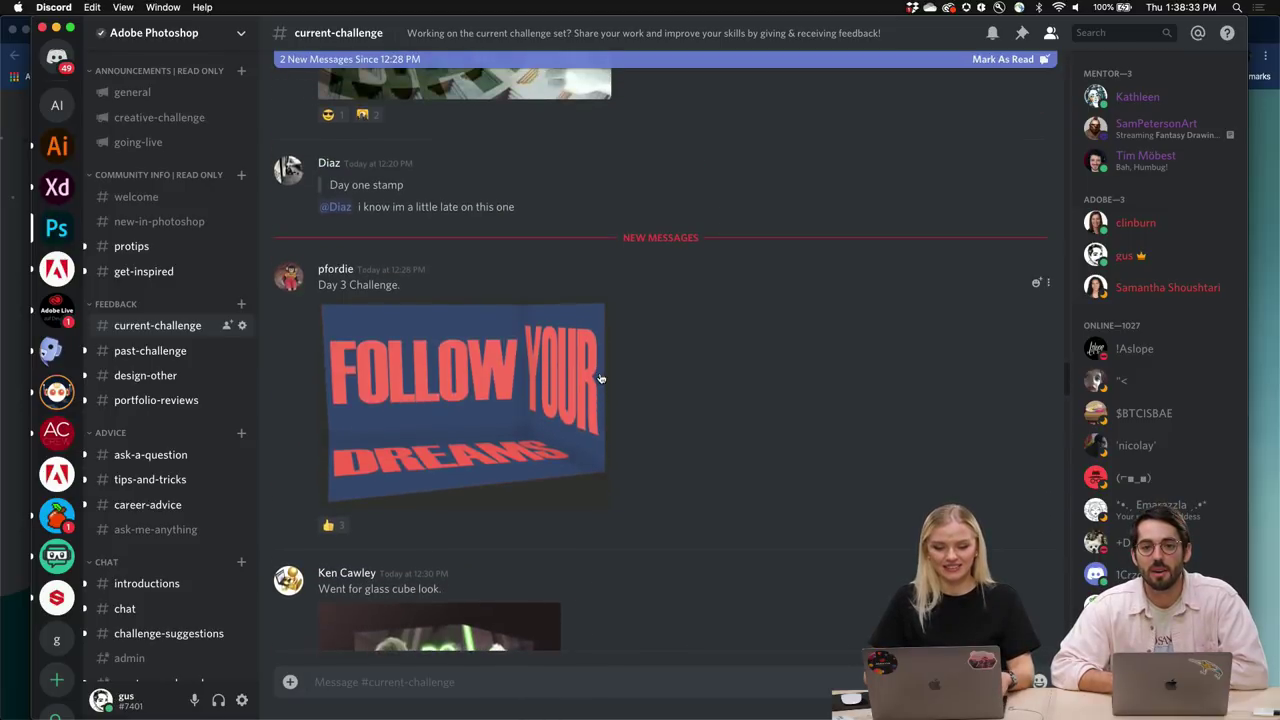
pyautogui.scroll(6, 600, 377)
pyautogui.scroll(-8, 600, 377)
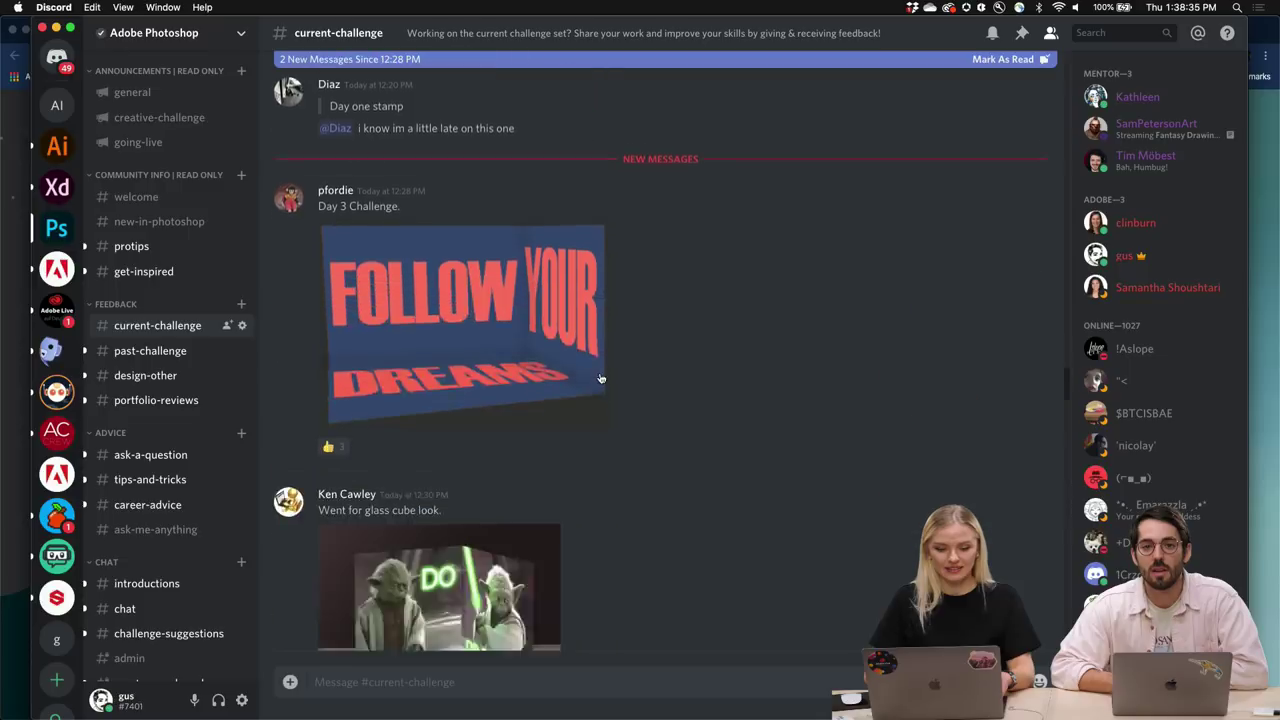
pyautogui.scroll(-14, 600, 377)
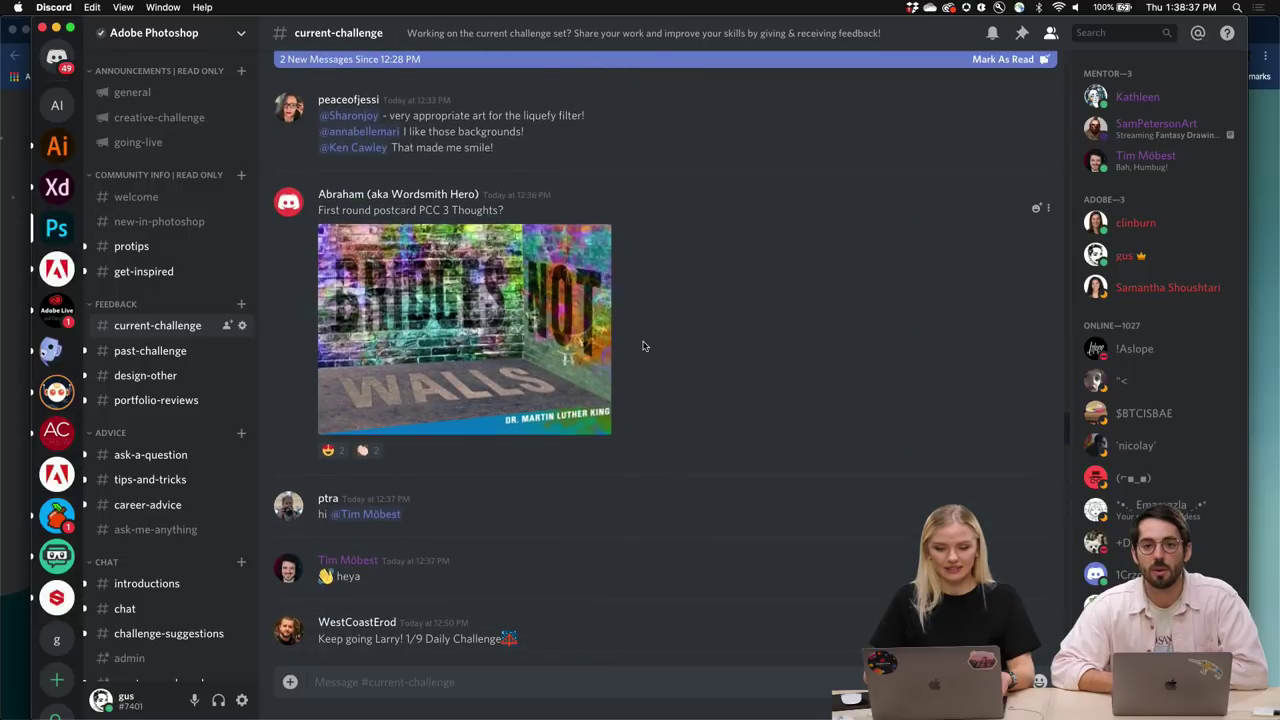
pyautogui.scroll(-3, 644, 346)
pyautogui.scroll(2, 620, 335)
pyautogui.click(550, 314)
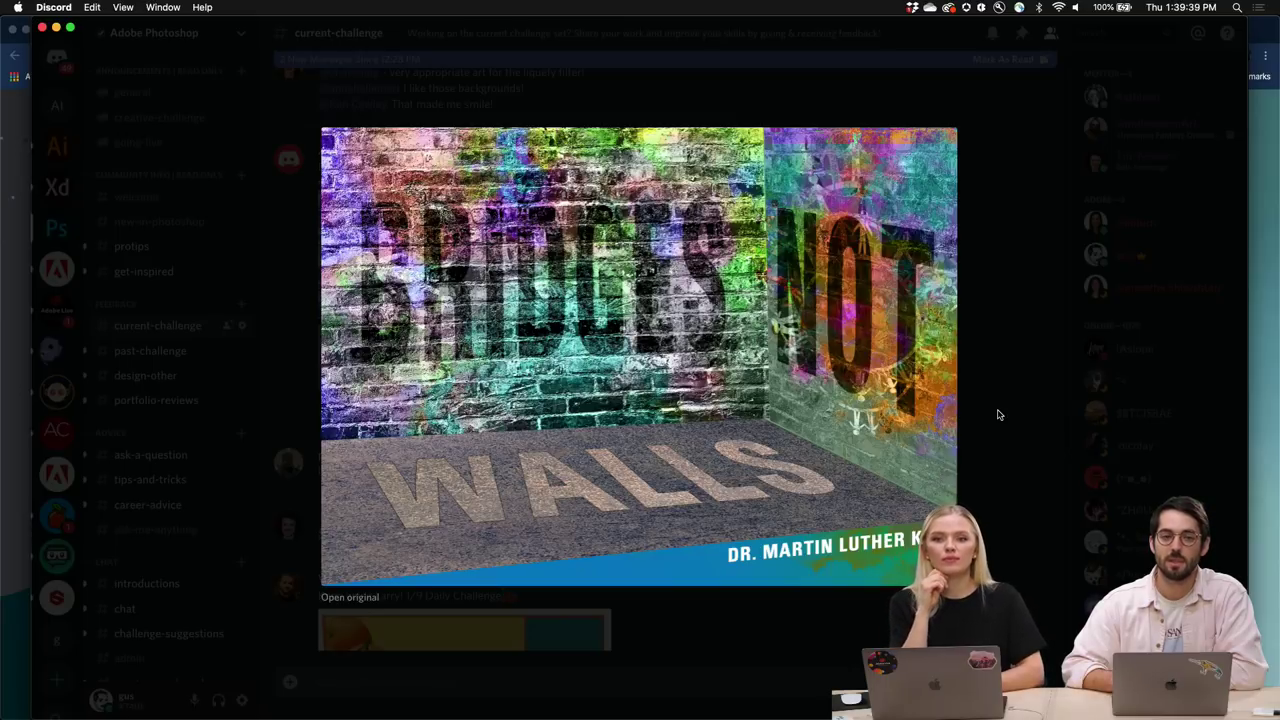
# Close the enlargement and scroll up to Diaz's '2020' stamp and Ant's 'HAVE A GOOD DAY' postcard.
pyautogui.click(997, 414)
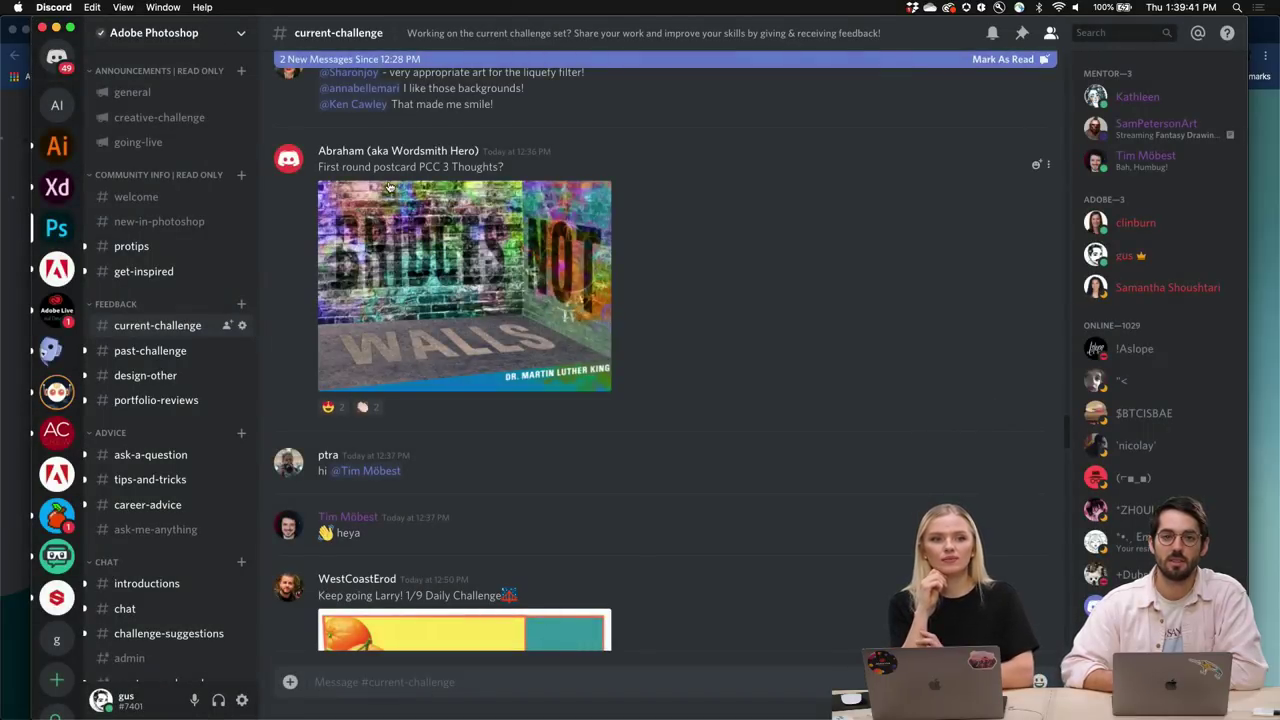
pyautogui.scroll(3, 647, 272)
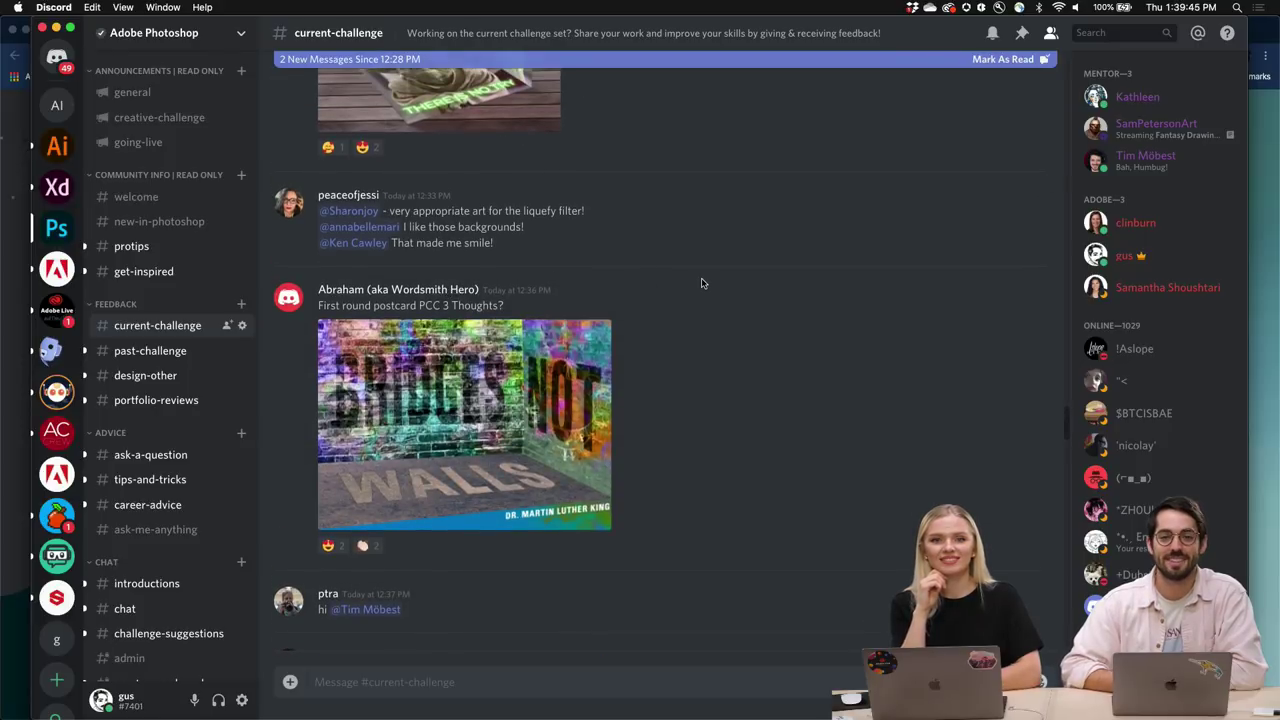
pyautogui.scroll(4, 700, 283)
pyautogui.scroll(4, 701, 283)
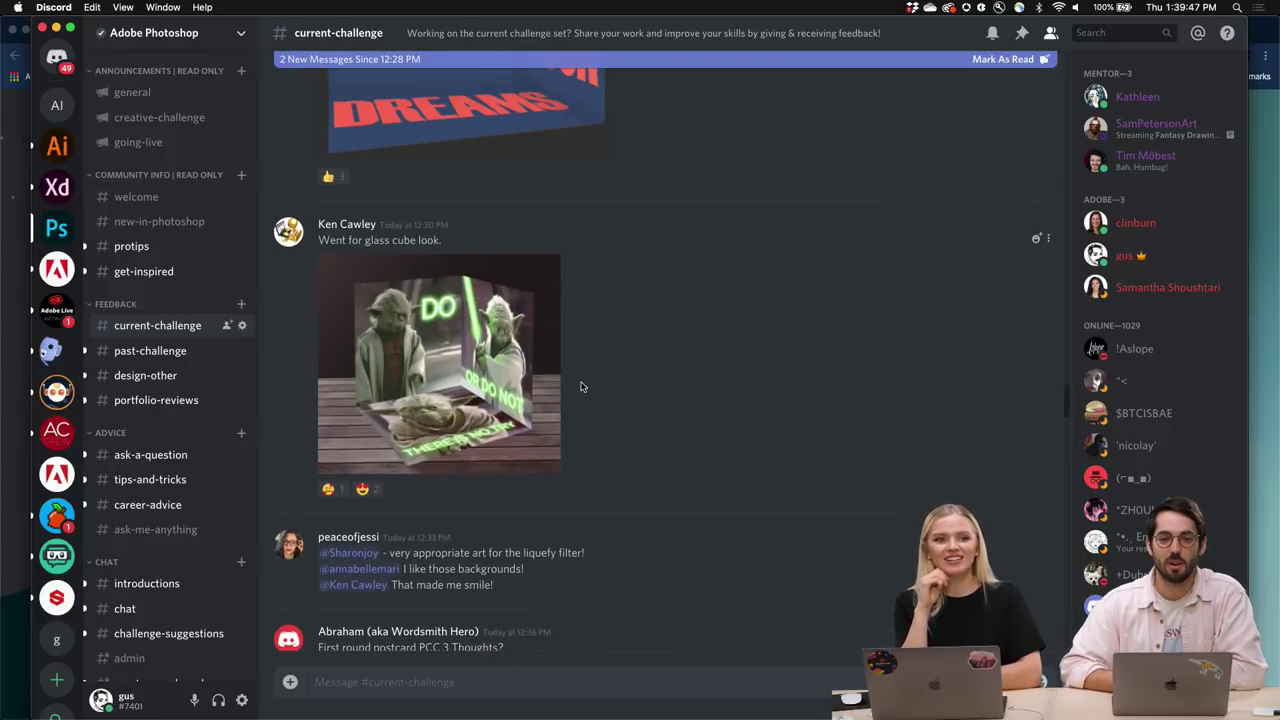
pyautogui.scroll(1, 670, 420)
pyautogui.scroll(-1, 670, 420)
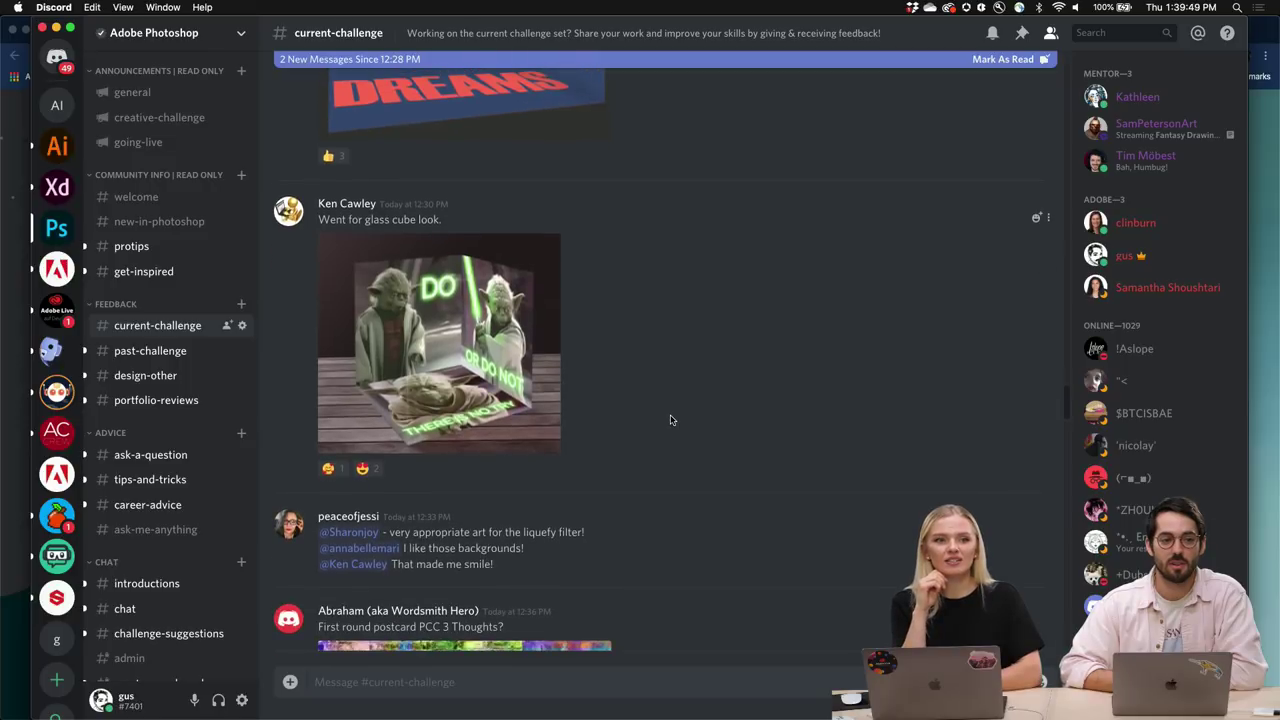
pyautogui.scroll(5, 670, 420)
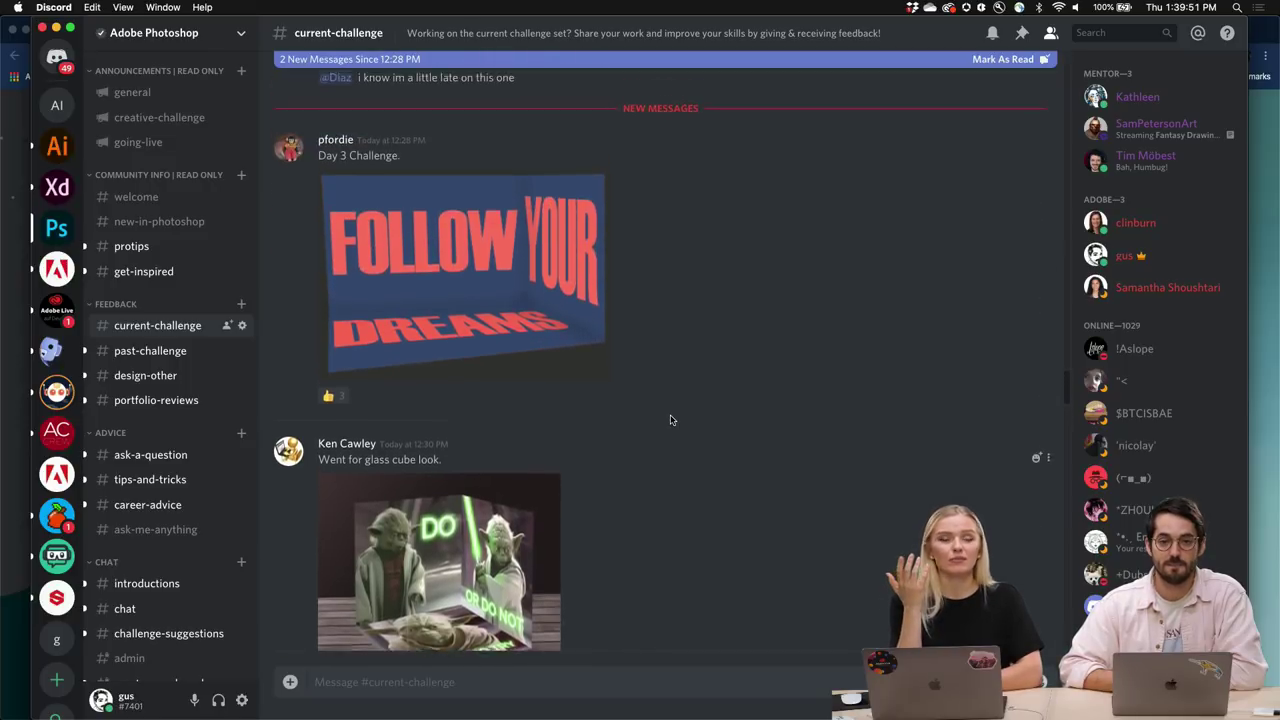
pyautogui.scroll(1, 670, 420)
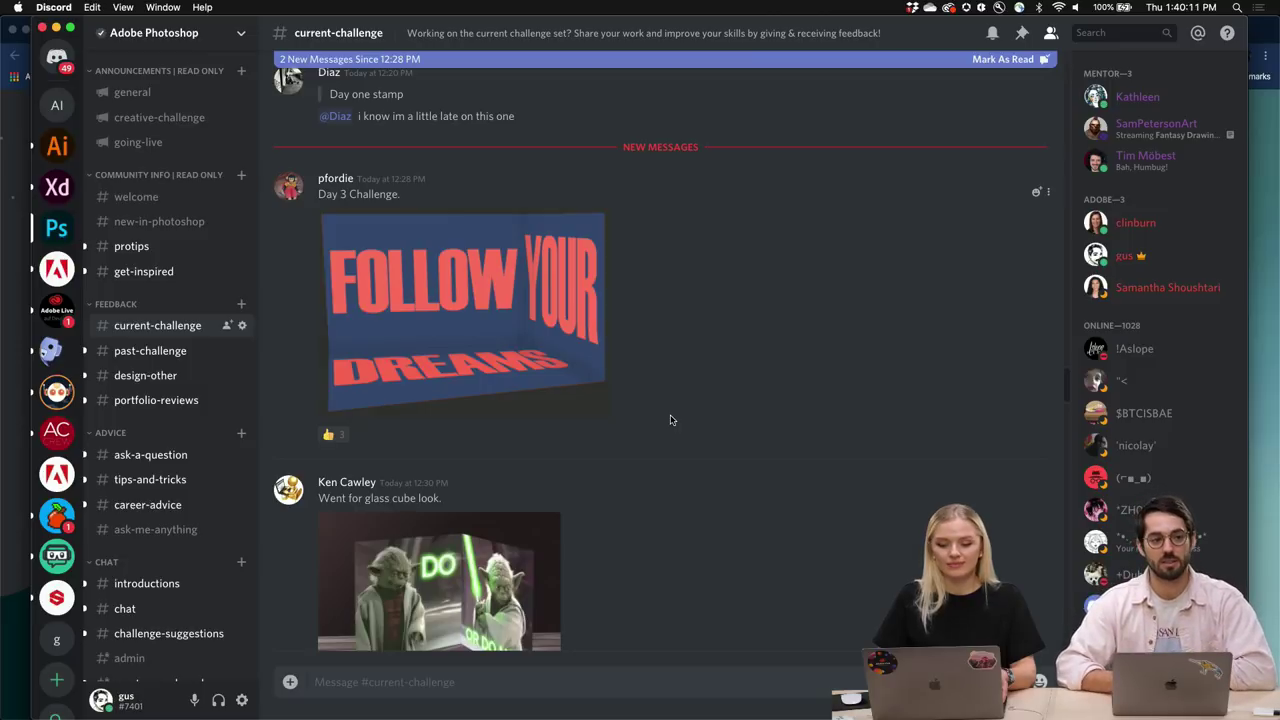
pyautogui.scroll(6, 671, 420)
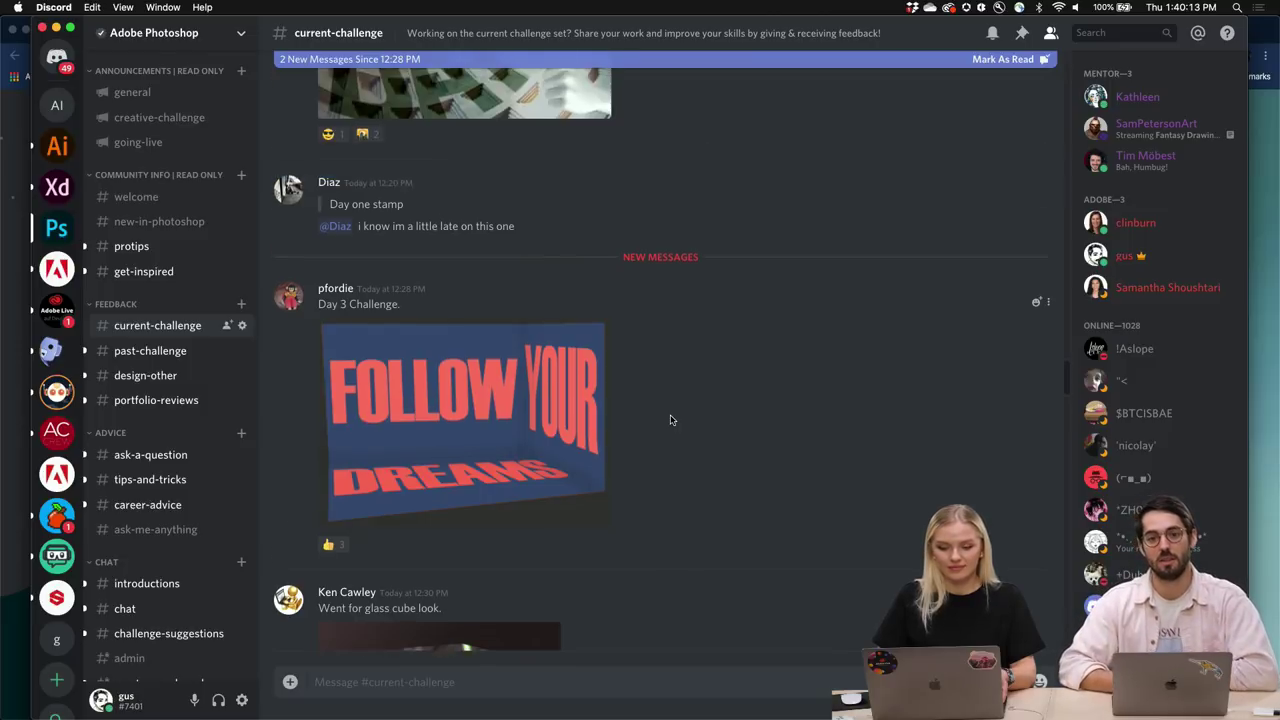
pyautogui.scroll(-3, 671, 420)
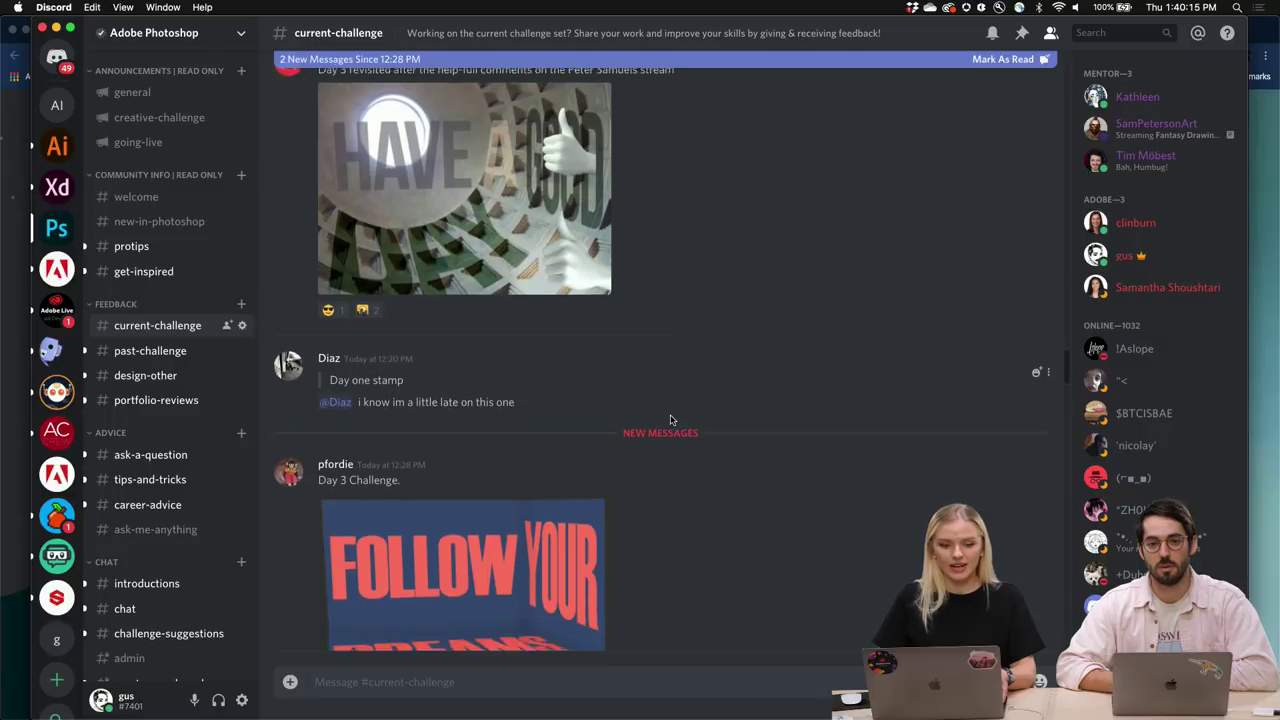
pyautogui.scroll(7, 671, 420)
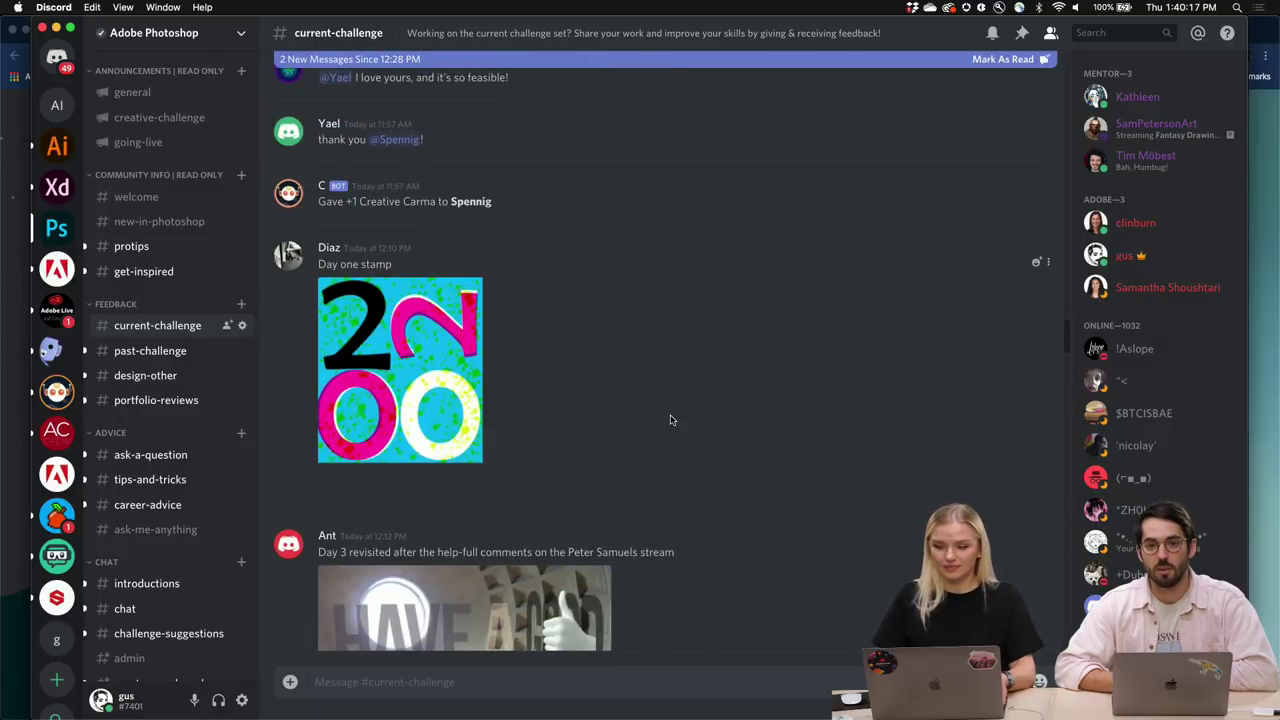
pyautogui.scroll(7, 671, 420)
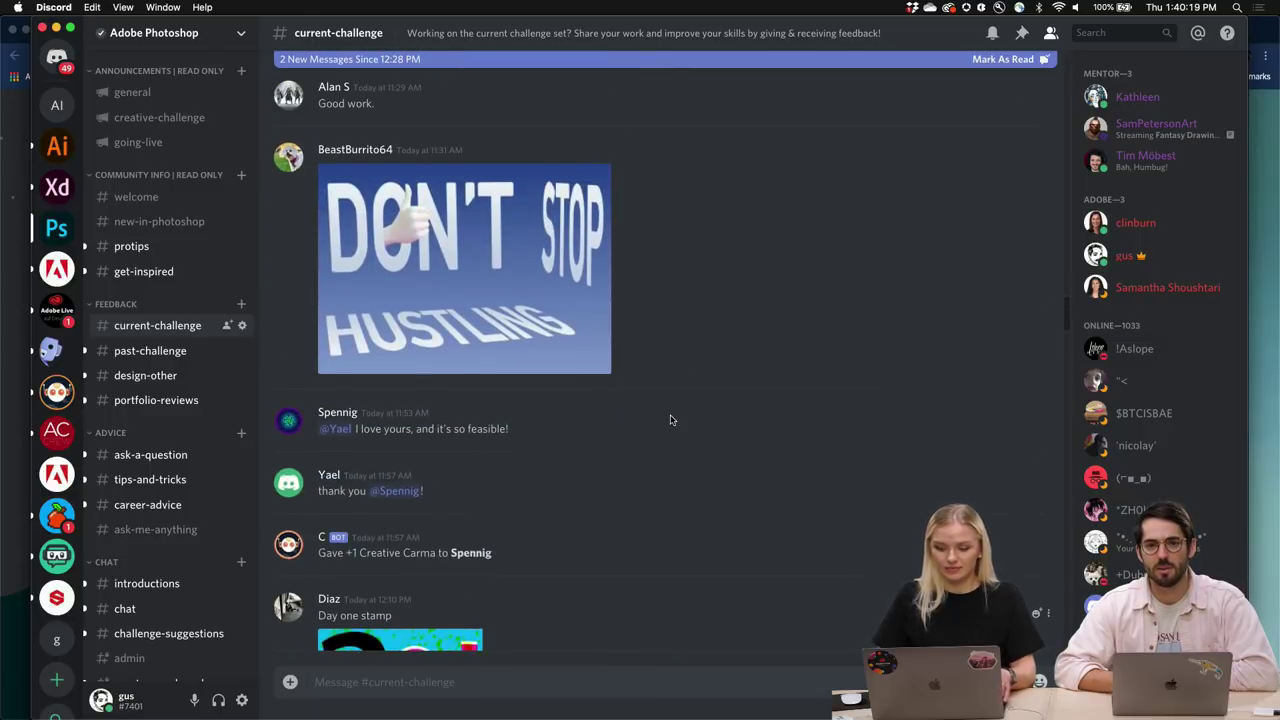
pyautogui.scroll(-10, 671, 420)
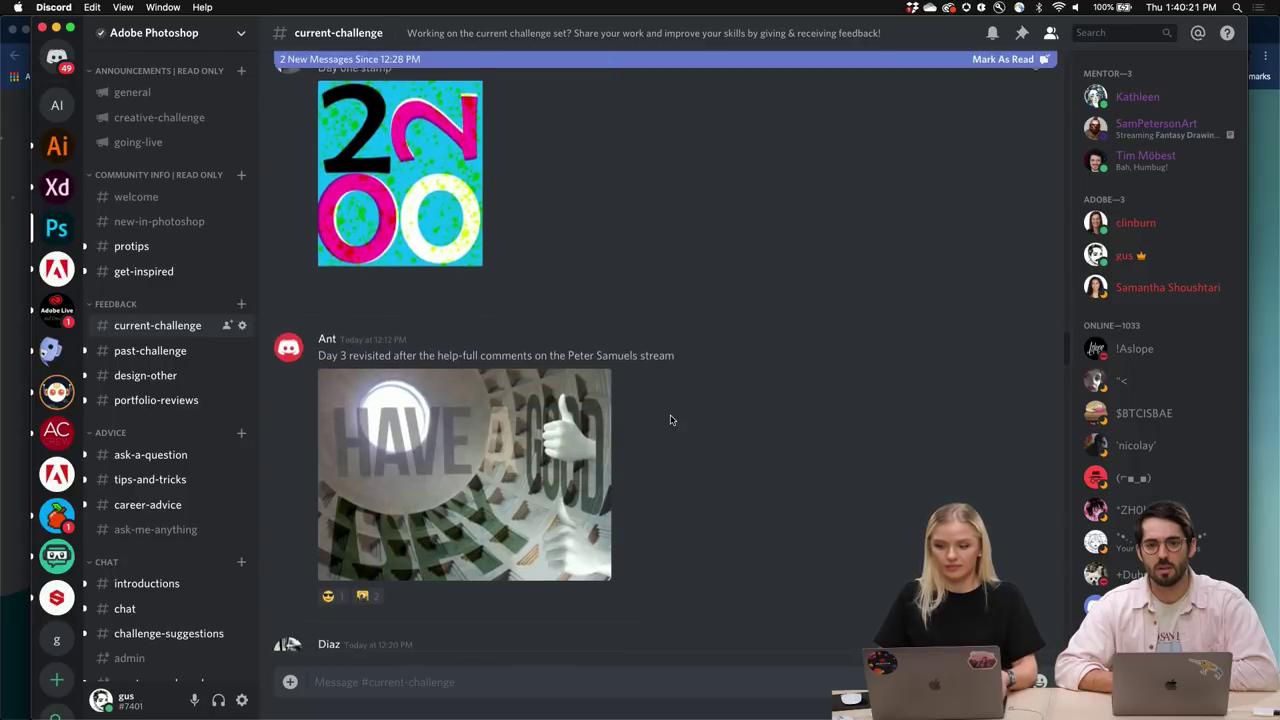
pyautogui.click(452, 228)
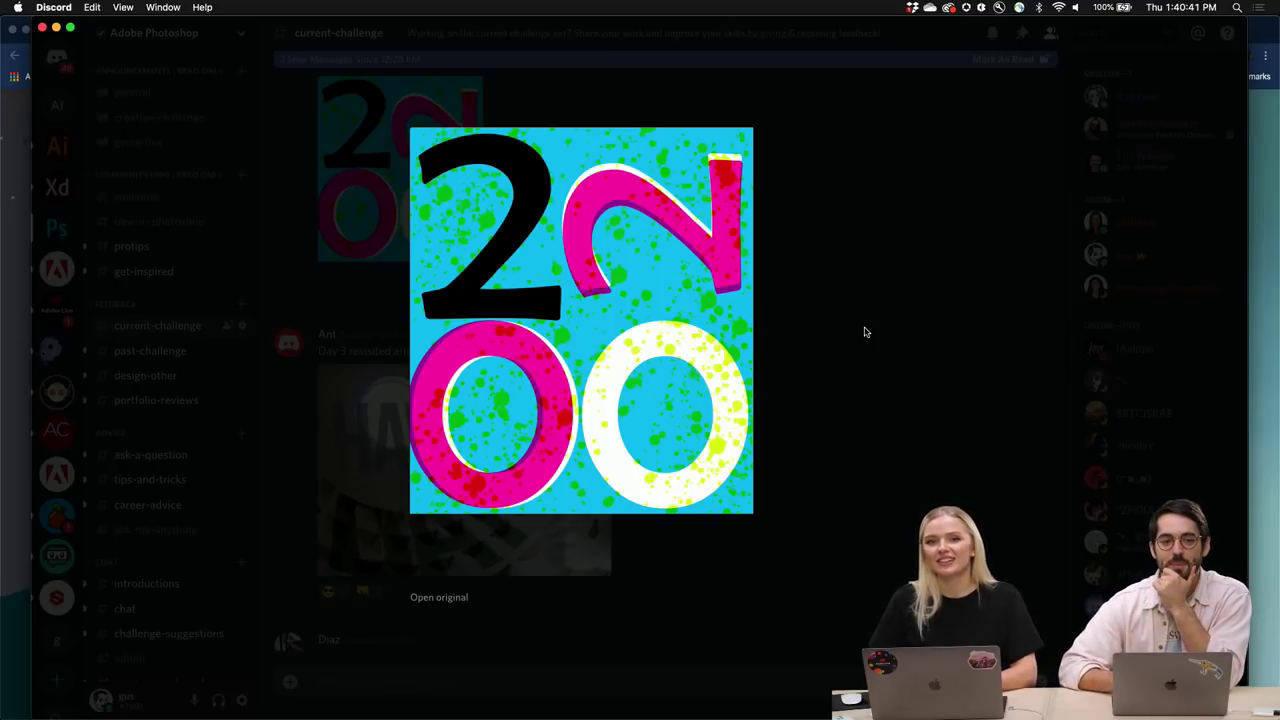
pyautogui.click(696, 116)
pyautogui.scroll(-2, 640, 360)
pyautogui.scroll(3, 643, 362)
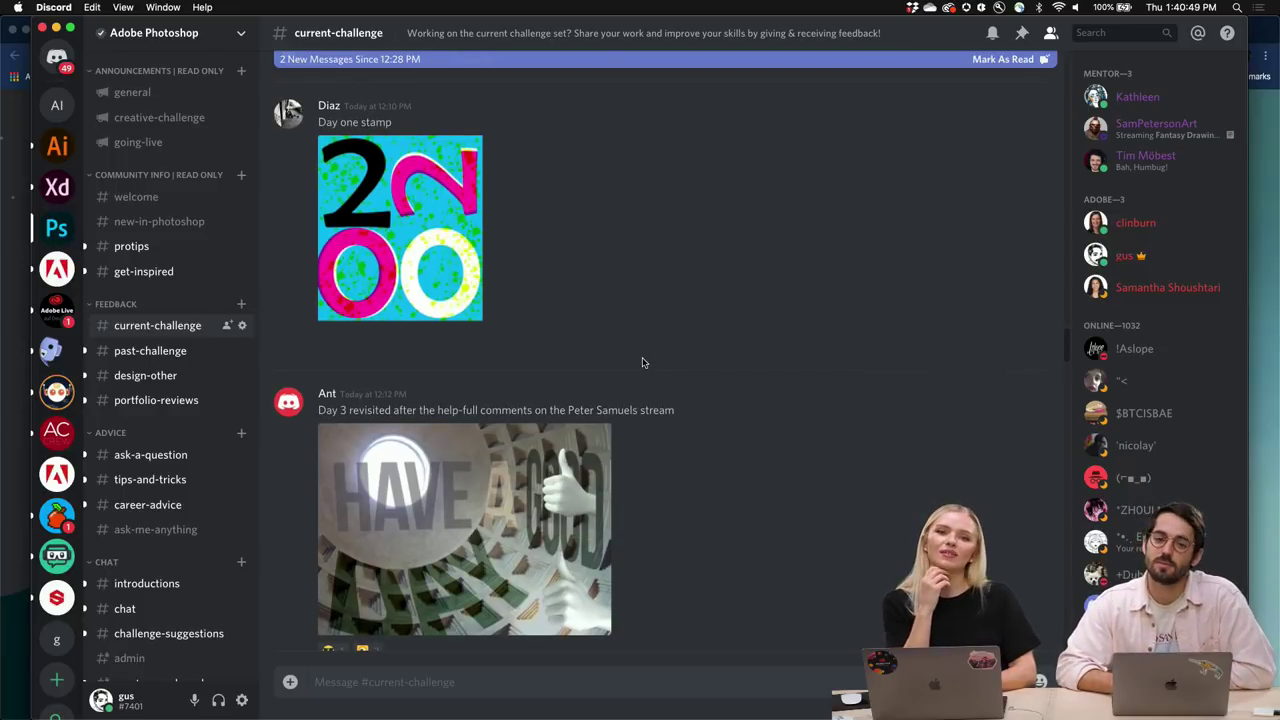
pyautogui.scroll(-3, 641, 362)
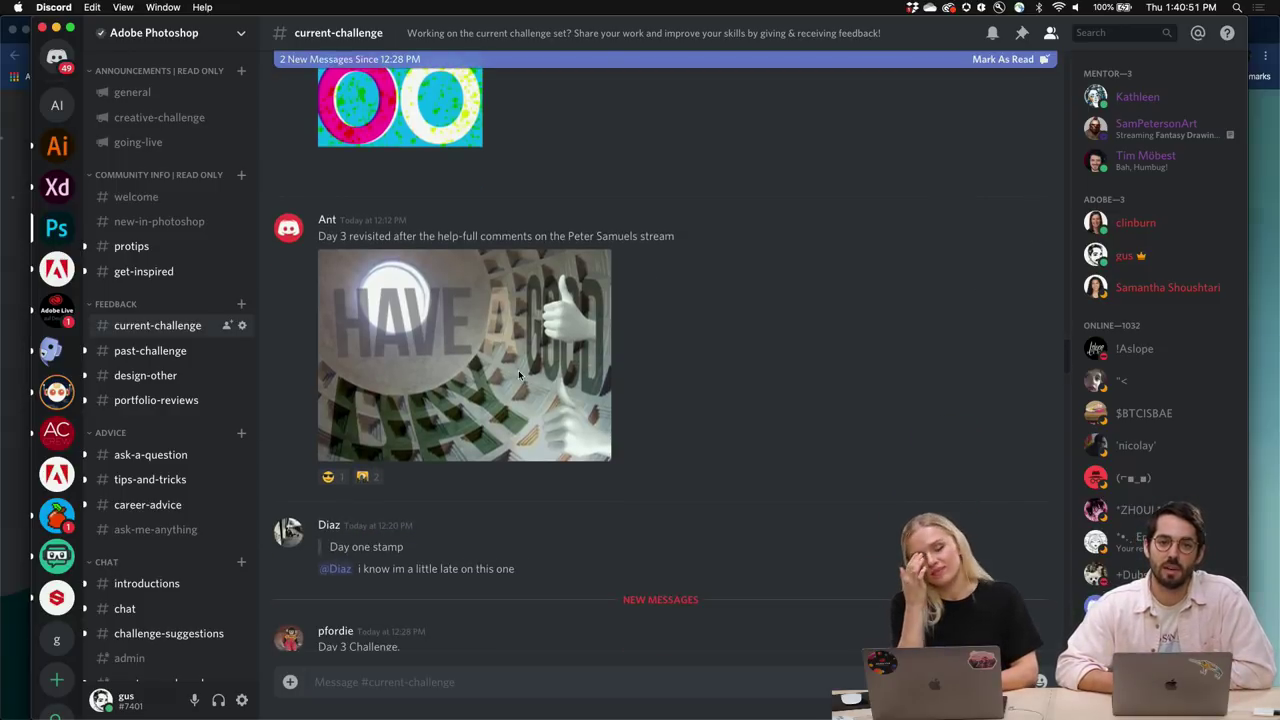
pyautogui.click(518, 375)
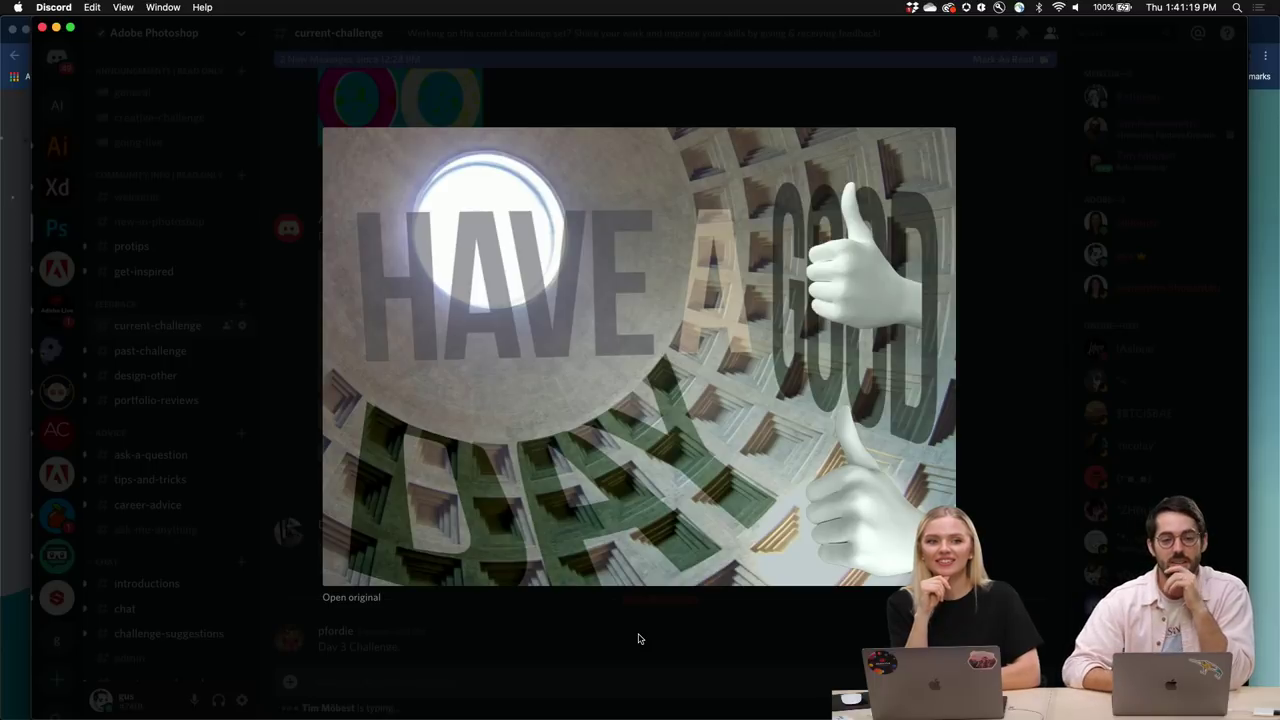
pyautogui.click(636, 630)
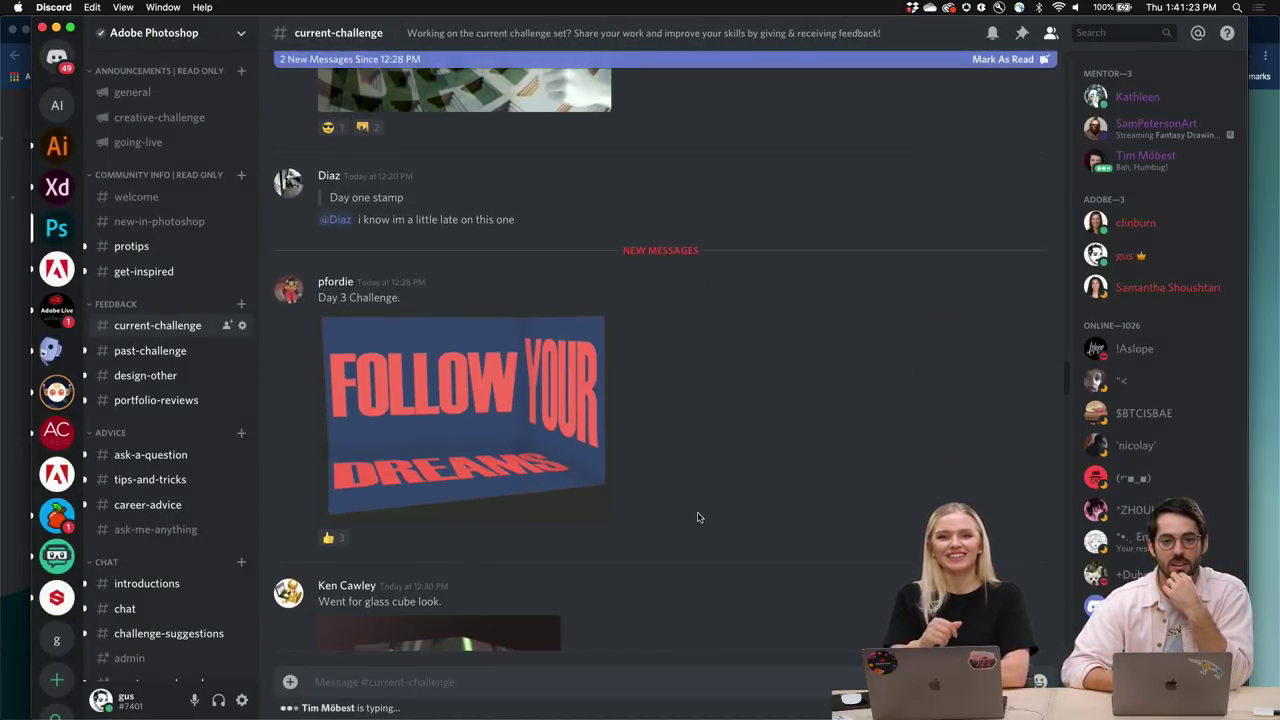
# Enlarge and close the FOLLOW YOUR DREAMS postcard, then scroll down the chat.
pyautogui.click(557, 458)
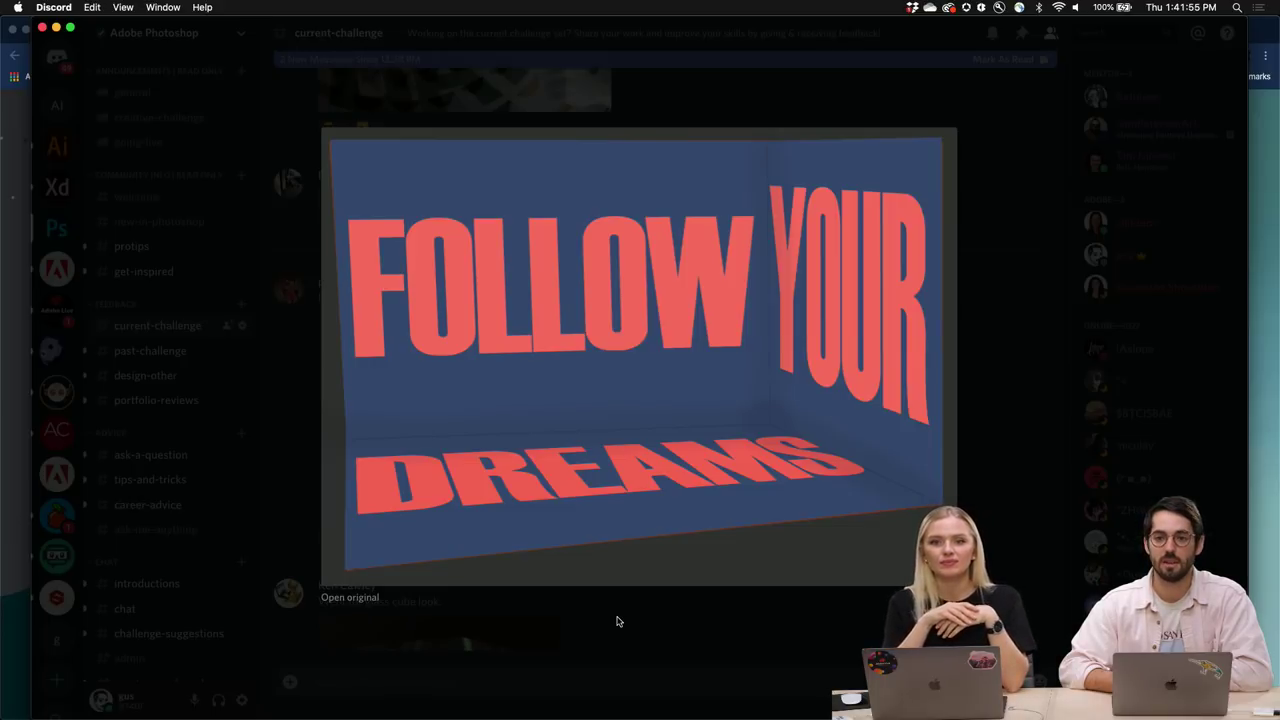
pyautogui.click(617, 621)
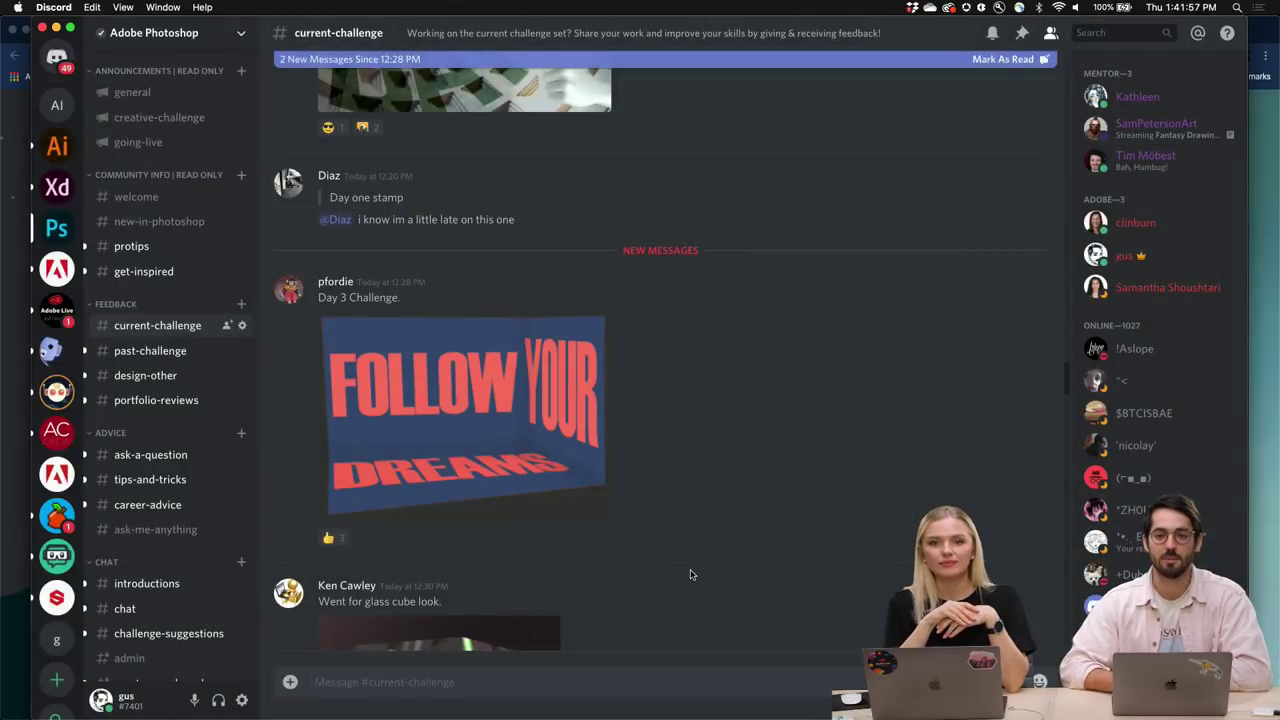
pyautogui.scroll(-3, 690, 572)
pyautogui.scroll(-5, 697, 572)
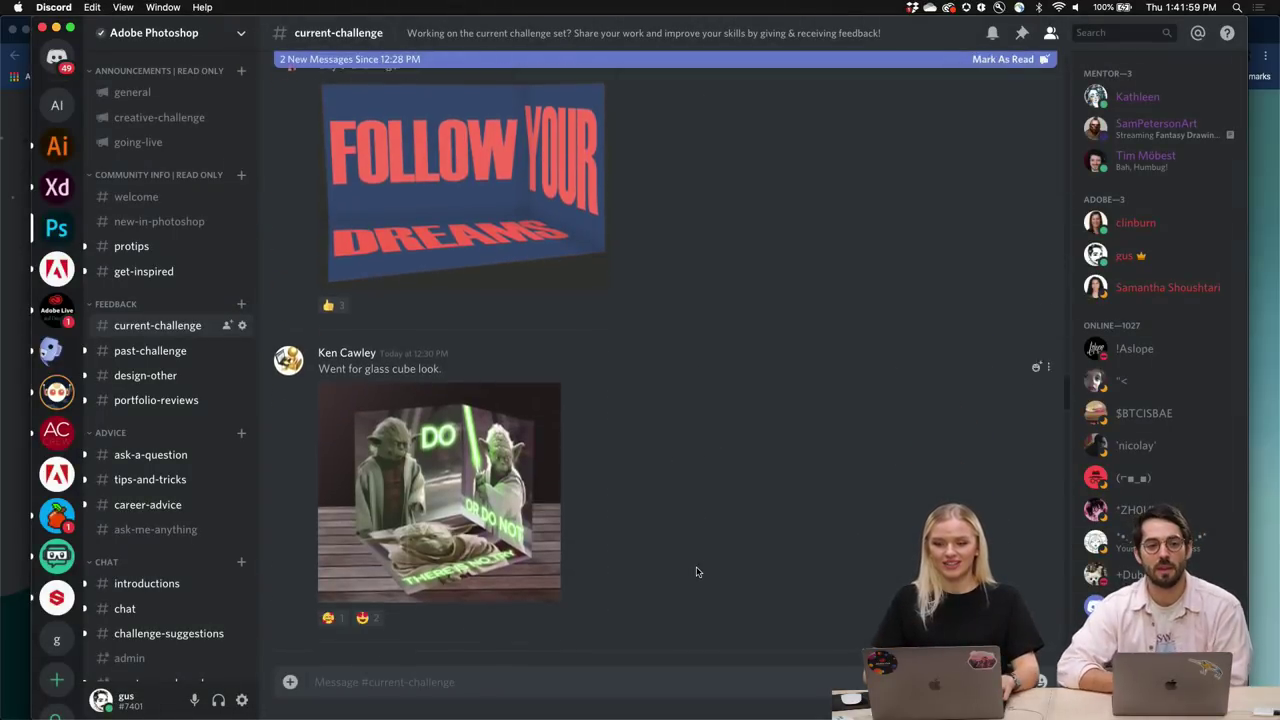
pyautogui.scroll(-5, 697, 572)
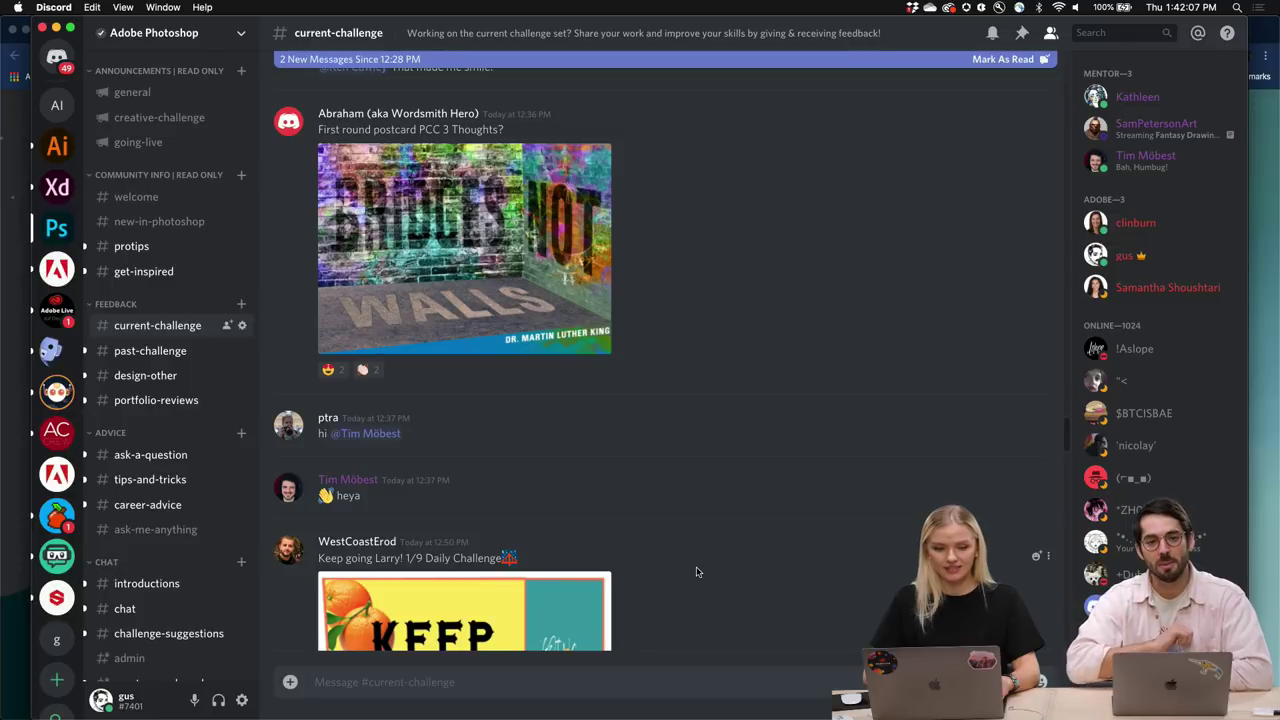
pyautogui.scroll(-4, 697, 572)
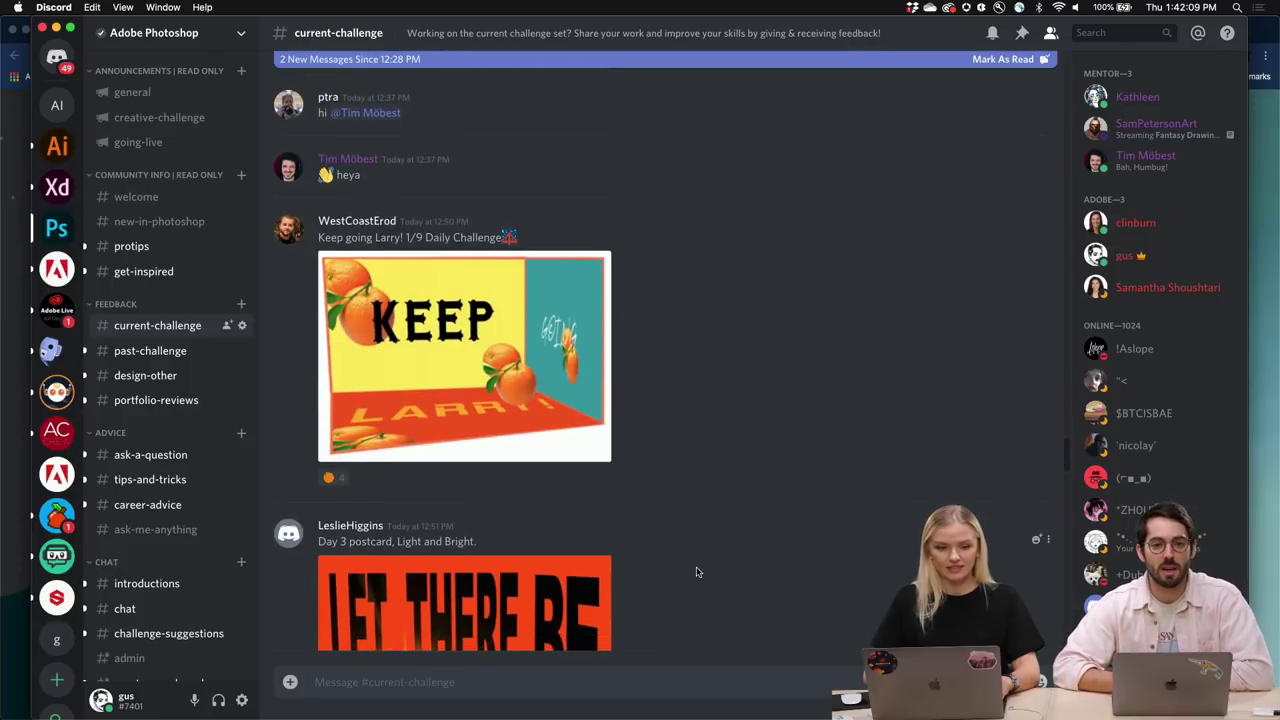
# Switch via Mission Control to the Chrome window showing the Discord App Launched page.
pyautogui.scroll(-11, 697, 572)
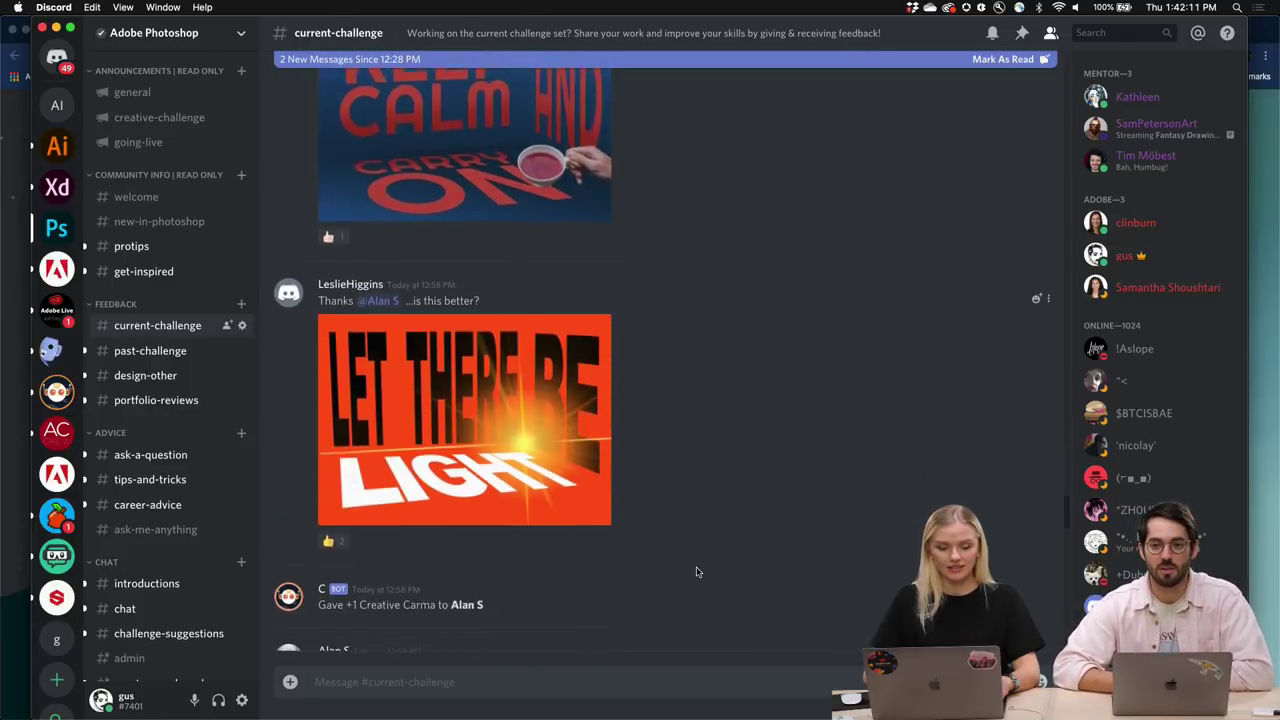
pyautogui.scroll(-6, 697, 572)
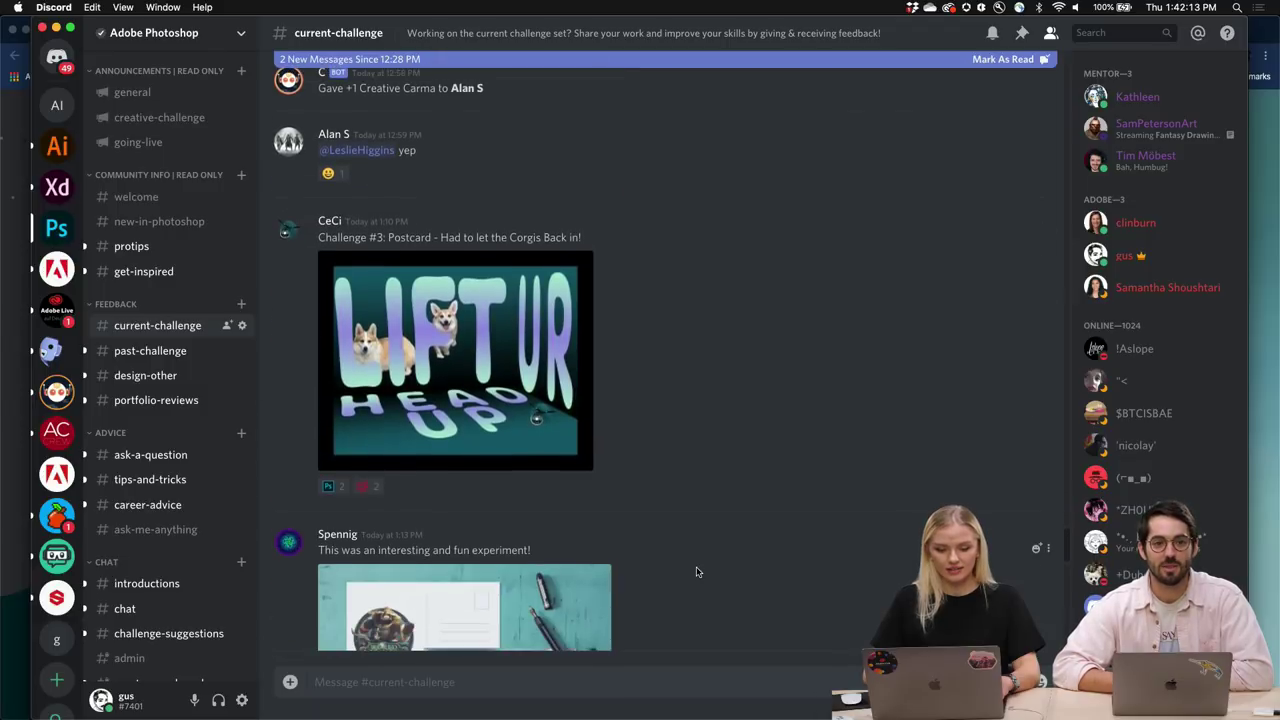
pyautogui.hotkey('ctrl', 'Up')
pyautogui.click(838, 310)
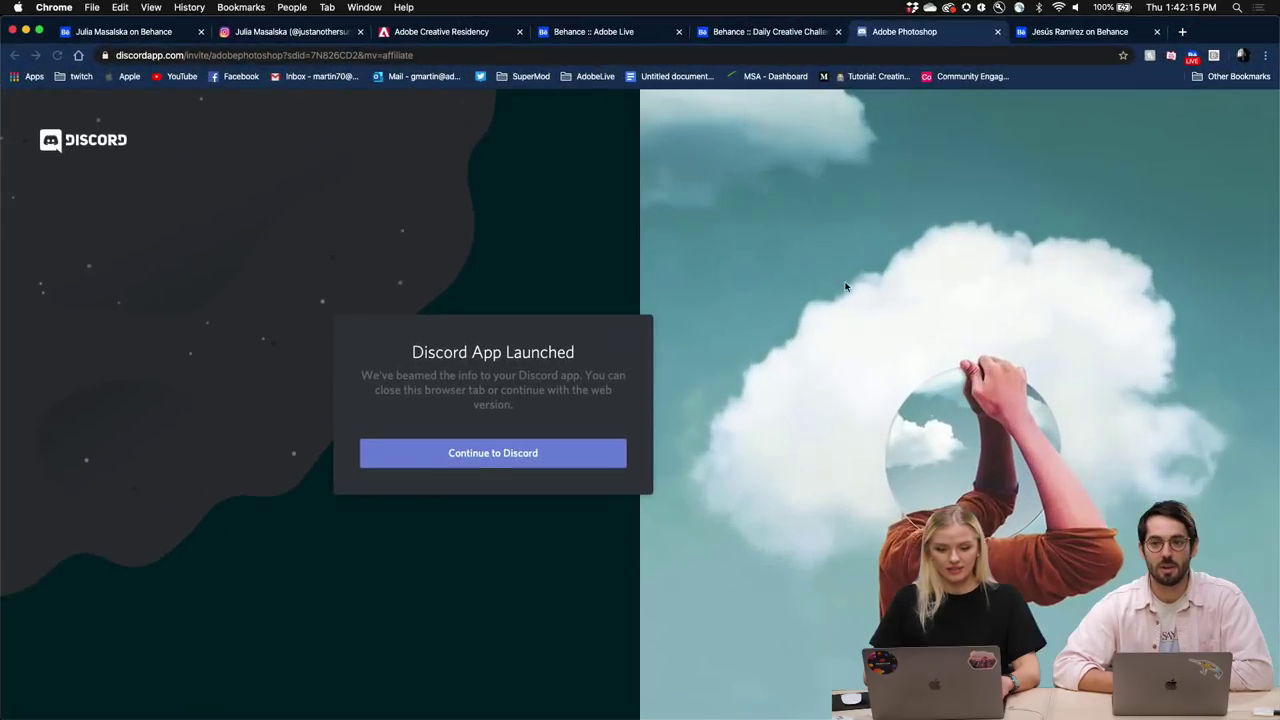
# Switch to the Behance Daily Creative Challenge tab and scroll through the Photoshop challenge cards.
pyautogui.click(776, 32)
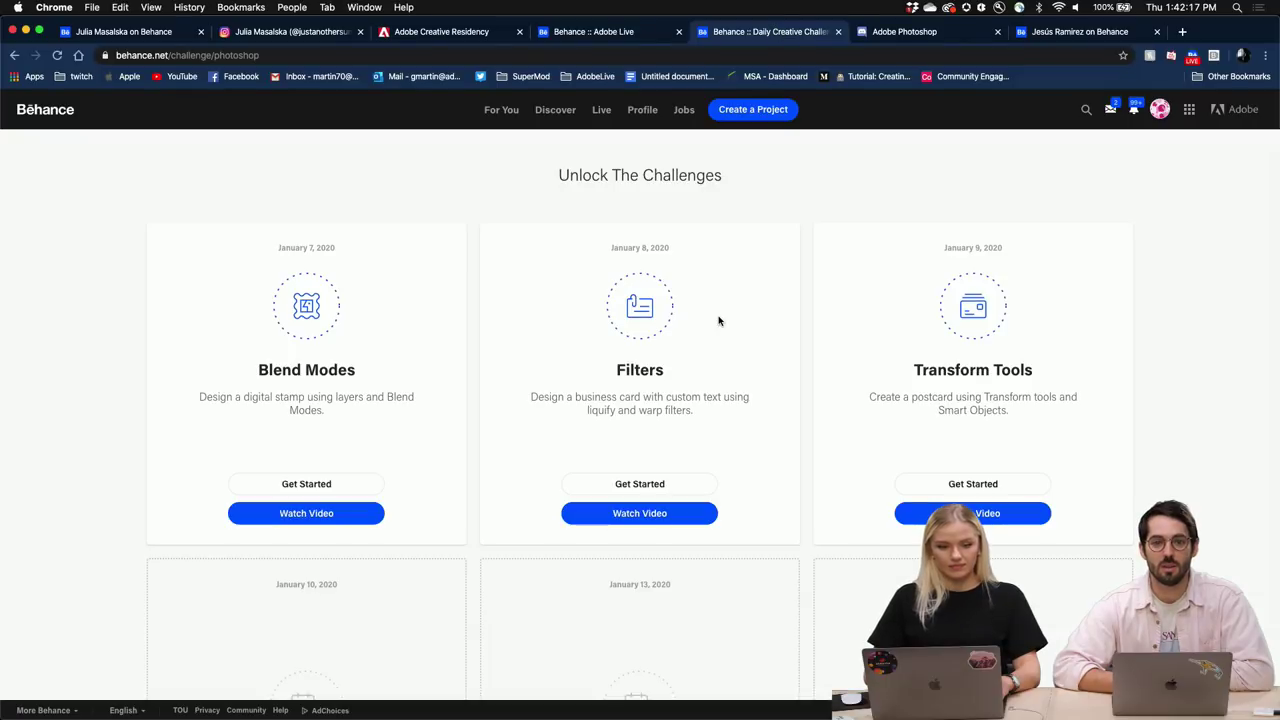
pyautogui.scroll(5, 718, 321)
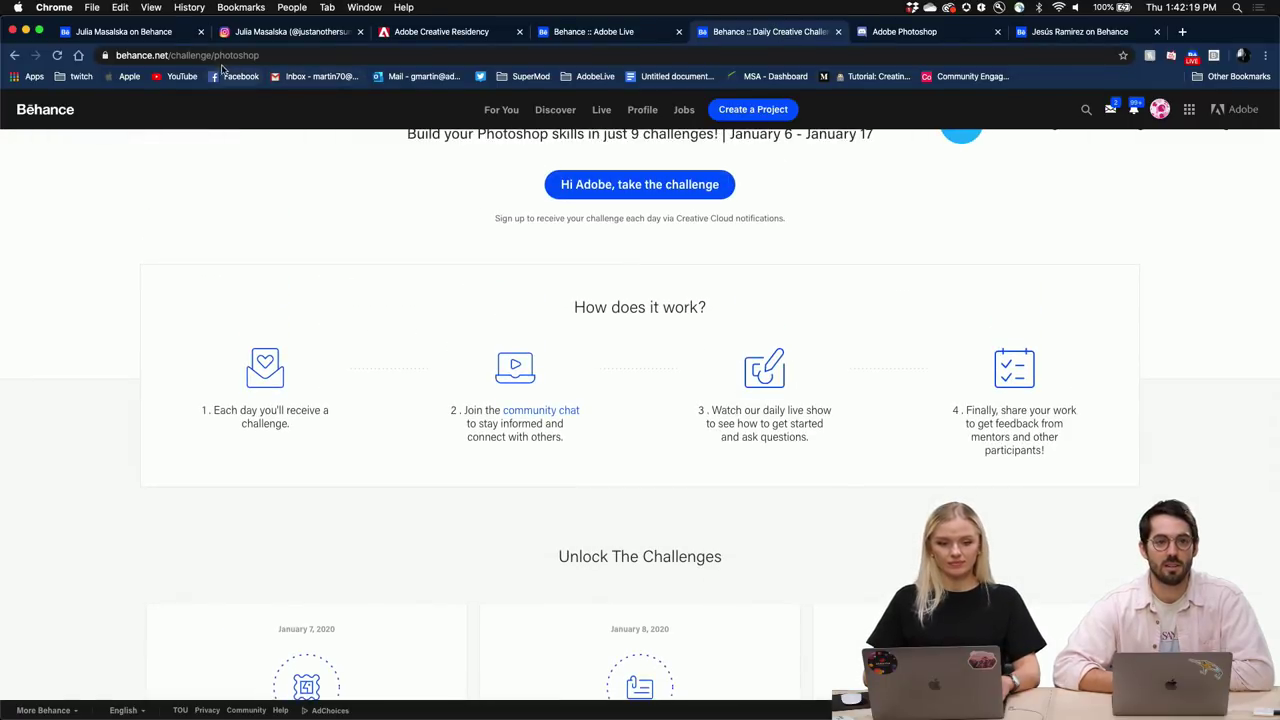
pyautogui.scroll(2, 463, 200)
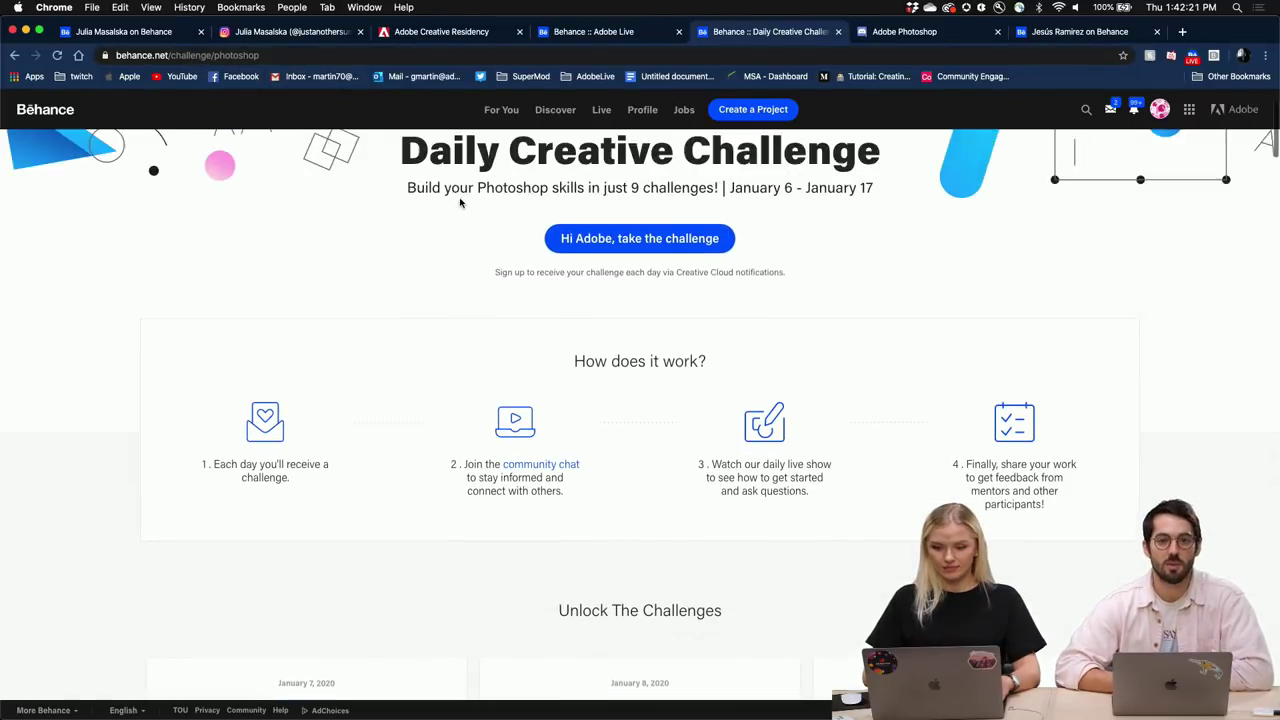
pyautogui.scroll(-2, 449, 306)
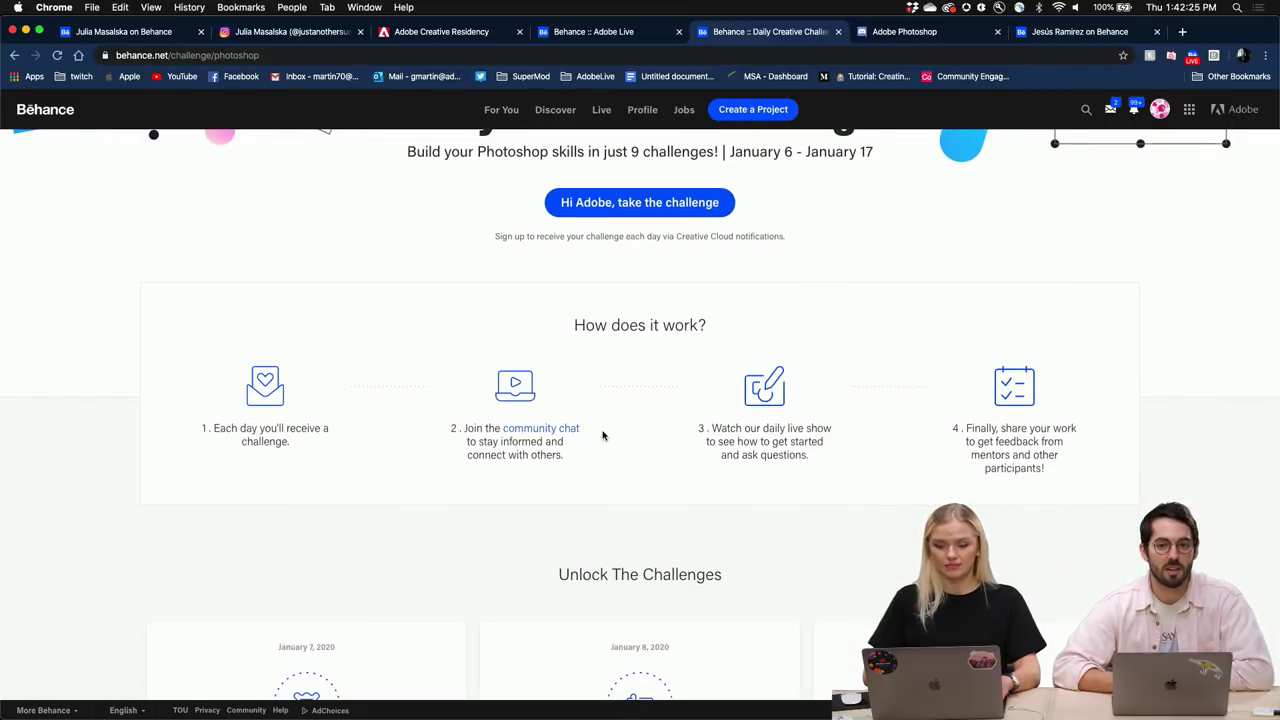
pyautogui.scroll(-5, 603, 432)
pyautogui.scroll(-3, 603, 430)
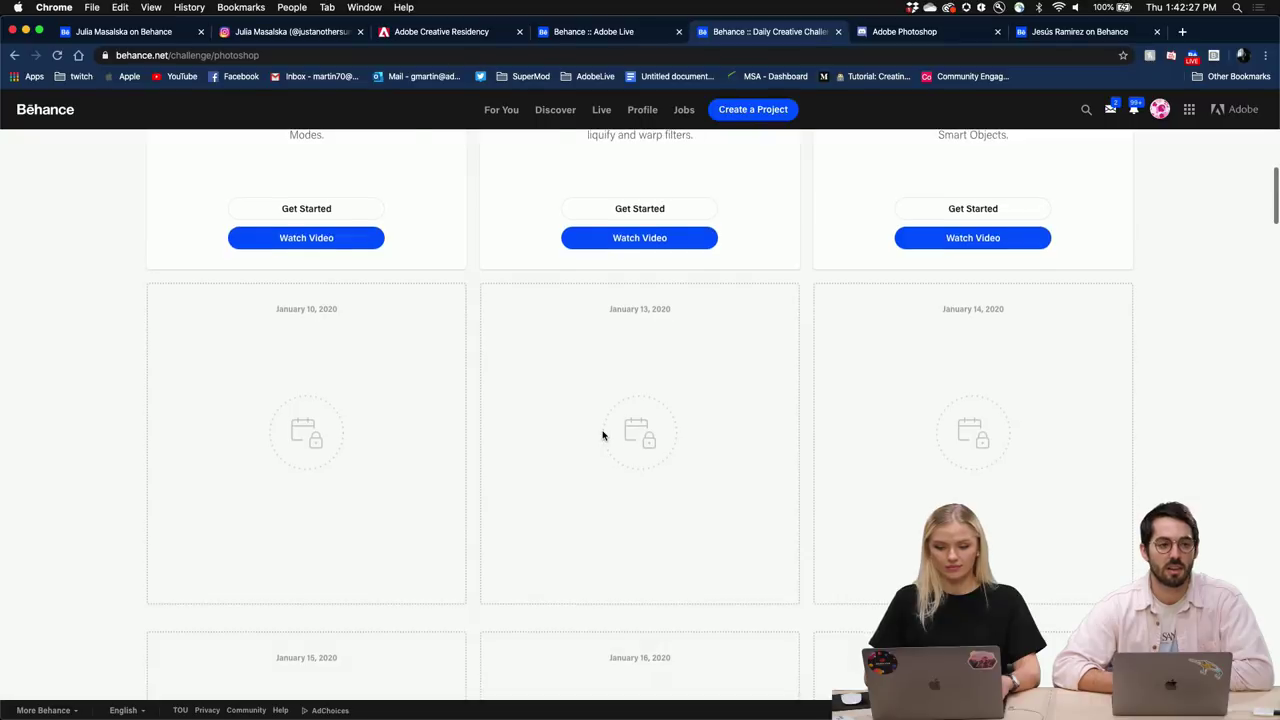
pyautogui.scroll(7, 603, 432)
pyautogui.scroll(-6, 600, 437)
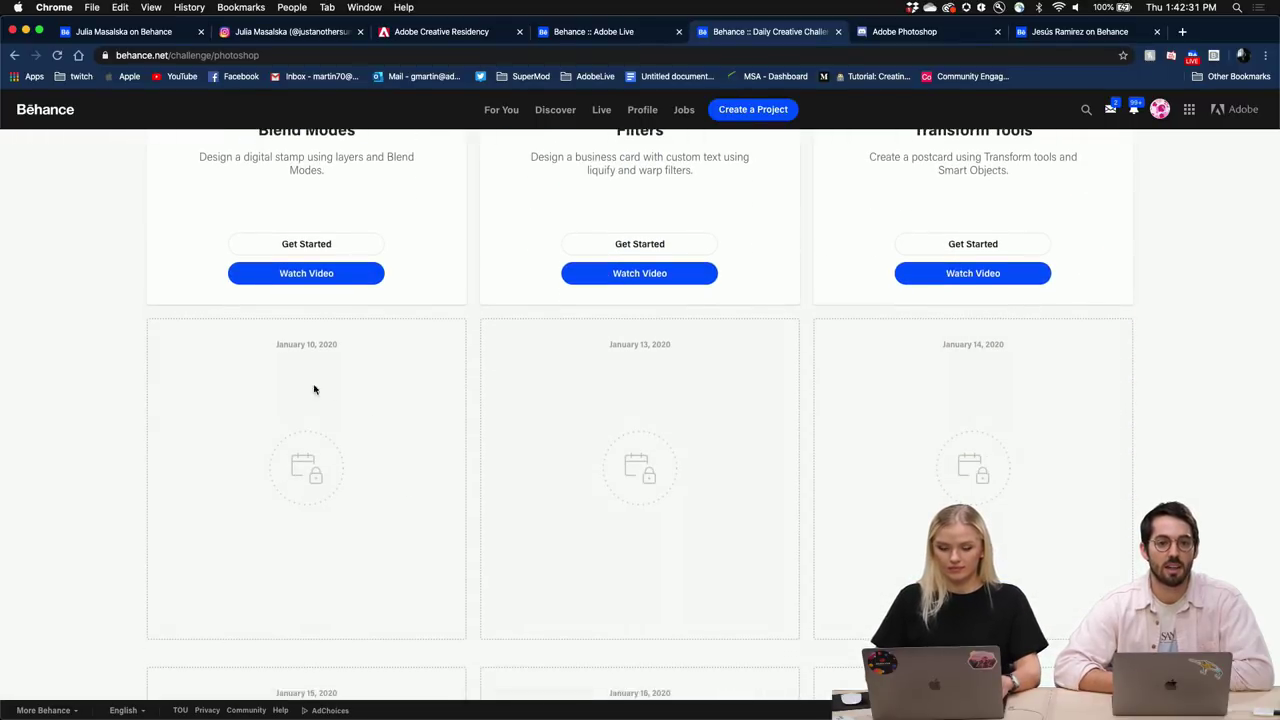
pyautogui.scroll(5, 295, 435)
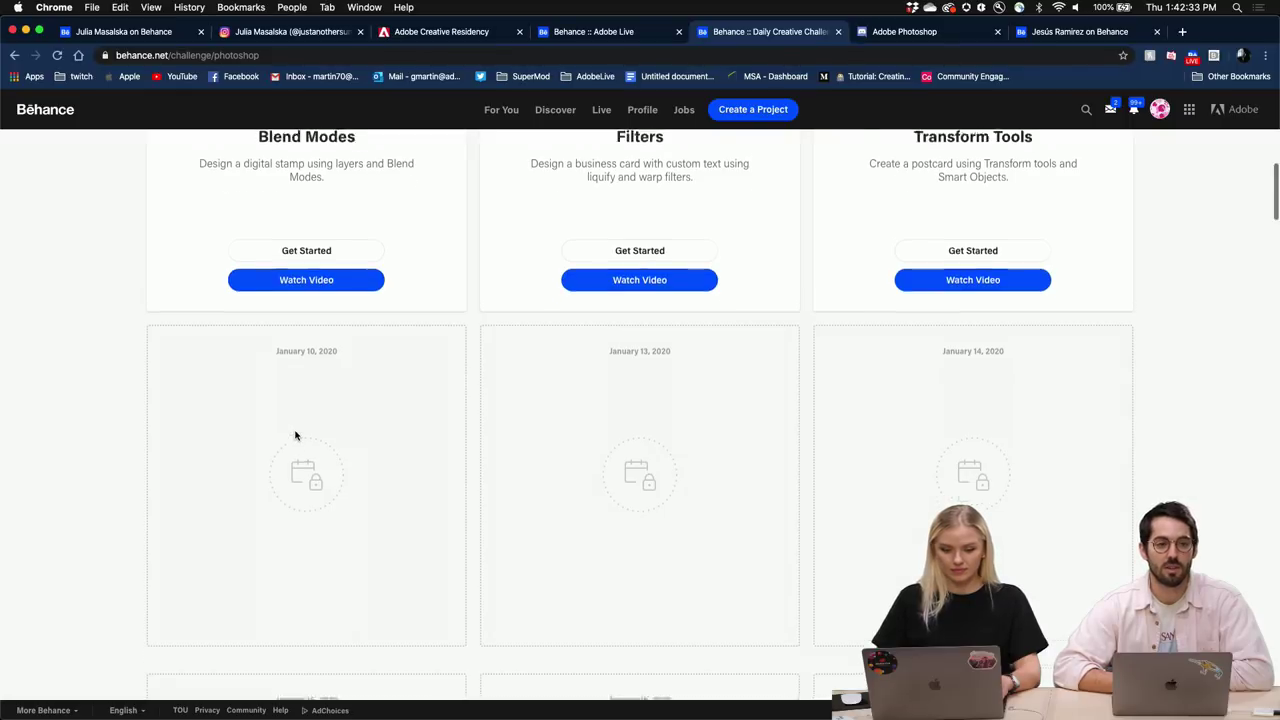
pyautogui.scroll(1, 295, 435)
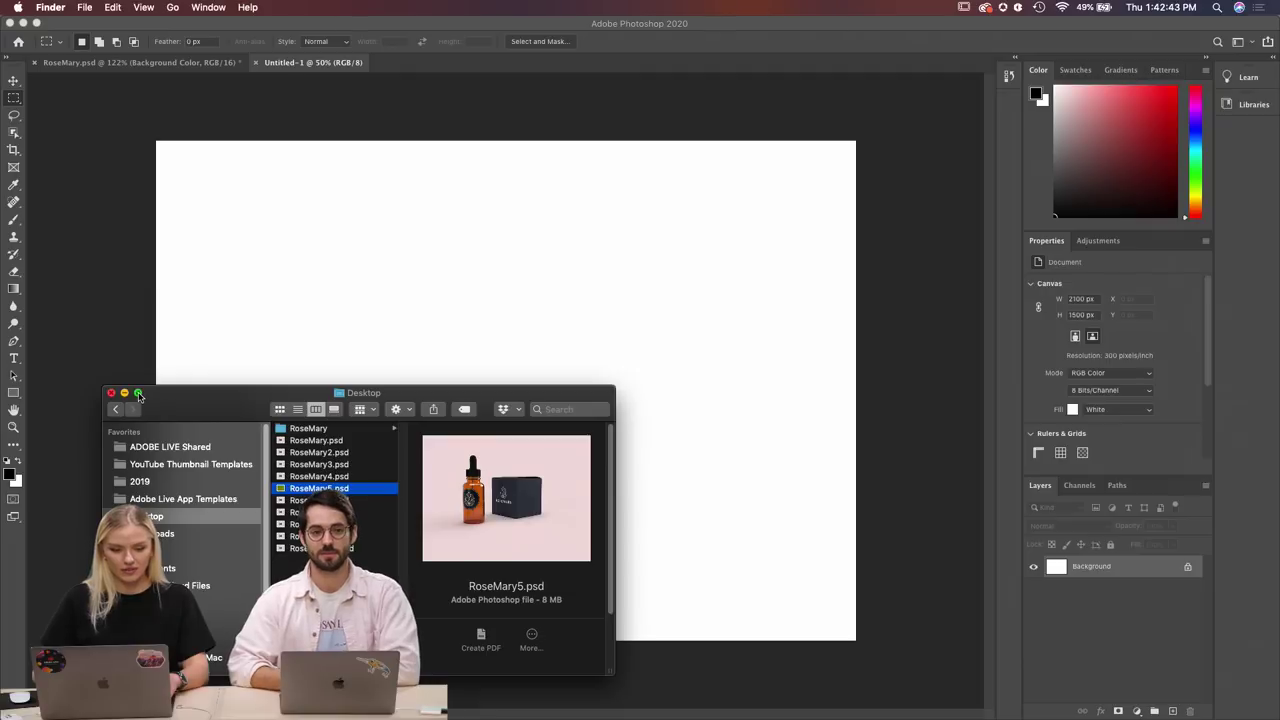
# Maximize the Finder window and preview the RoseMary mockup files one by one.
pyautogui.click(139, 394)
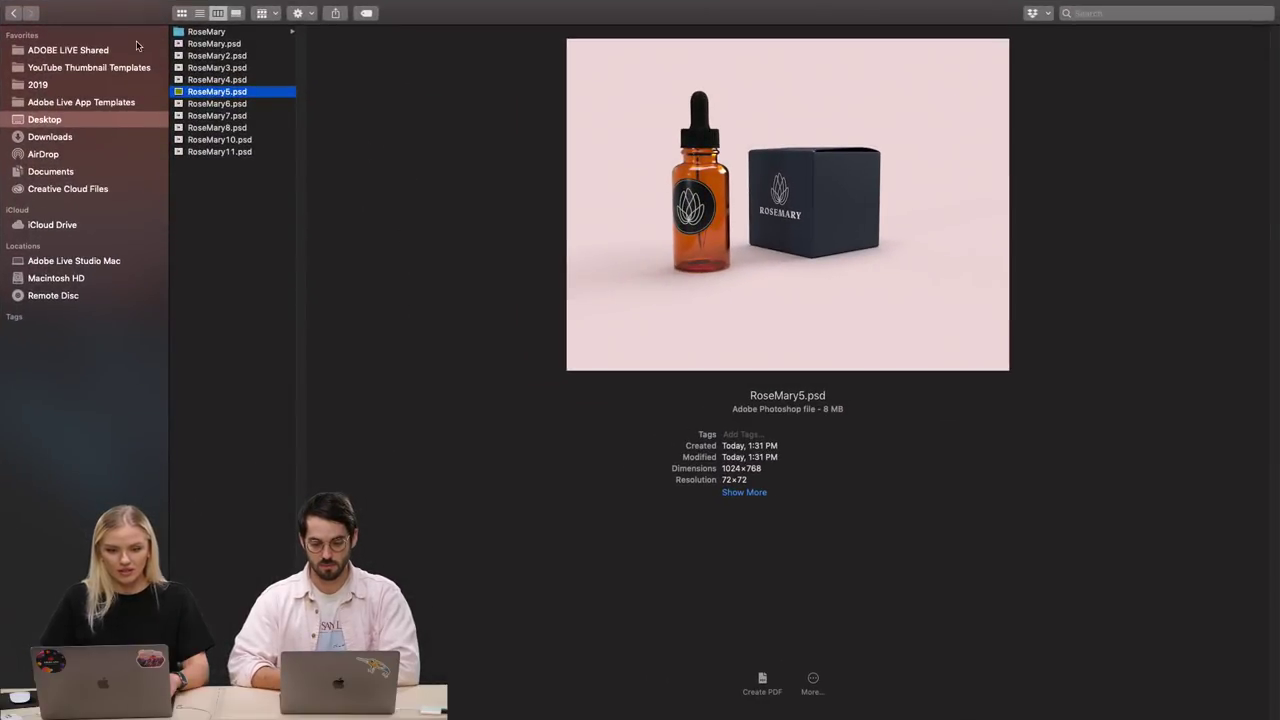
pyautogui.click(214, 52)
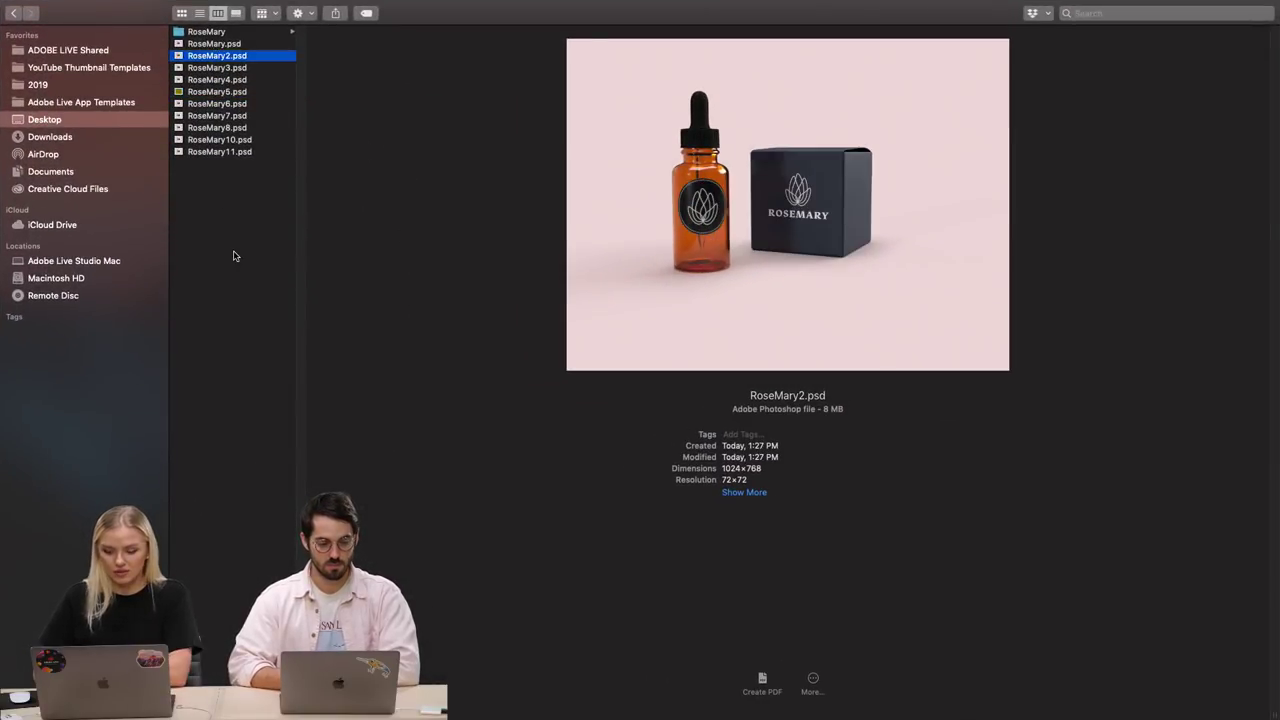
pyautogui.press('Down')
pyautogui.press('Down')
pyautogui.press('Down')
pyautogui.press('Down')
pyautogui.press('Down')
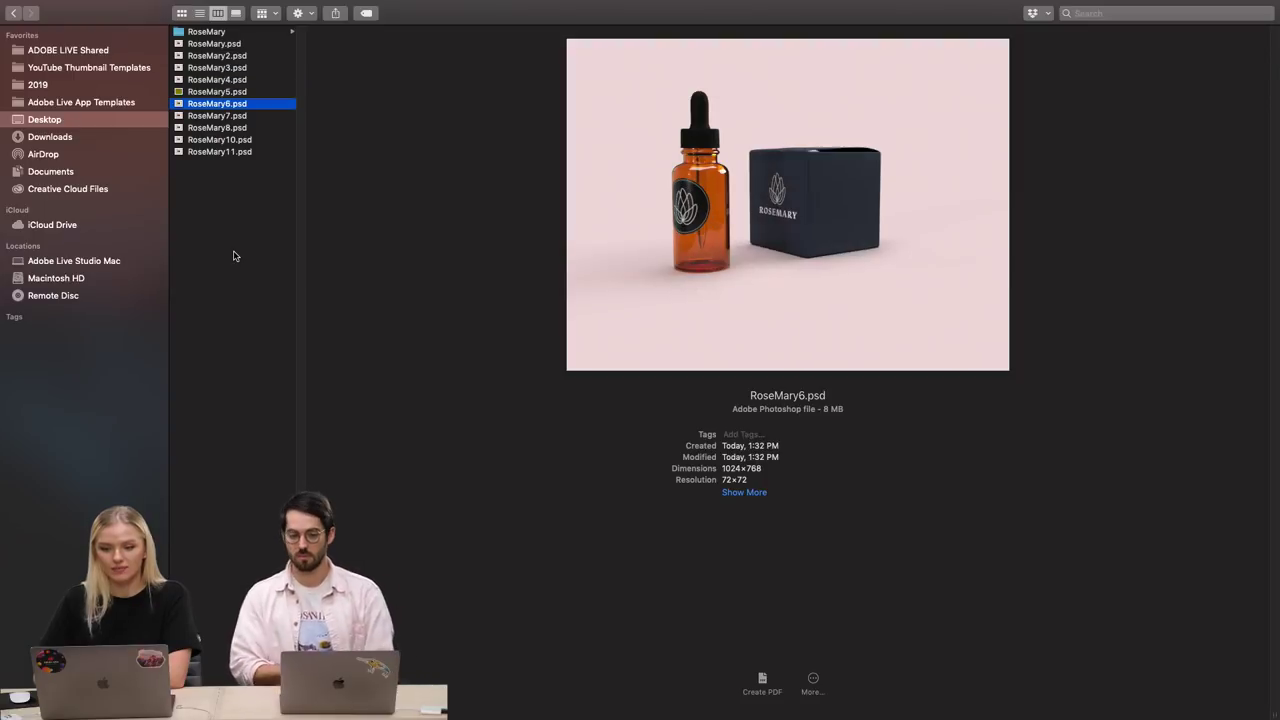
pyautogui.press('Down')
pyautogui.press('Down')
pyautogui.press('Down')
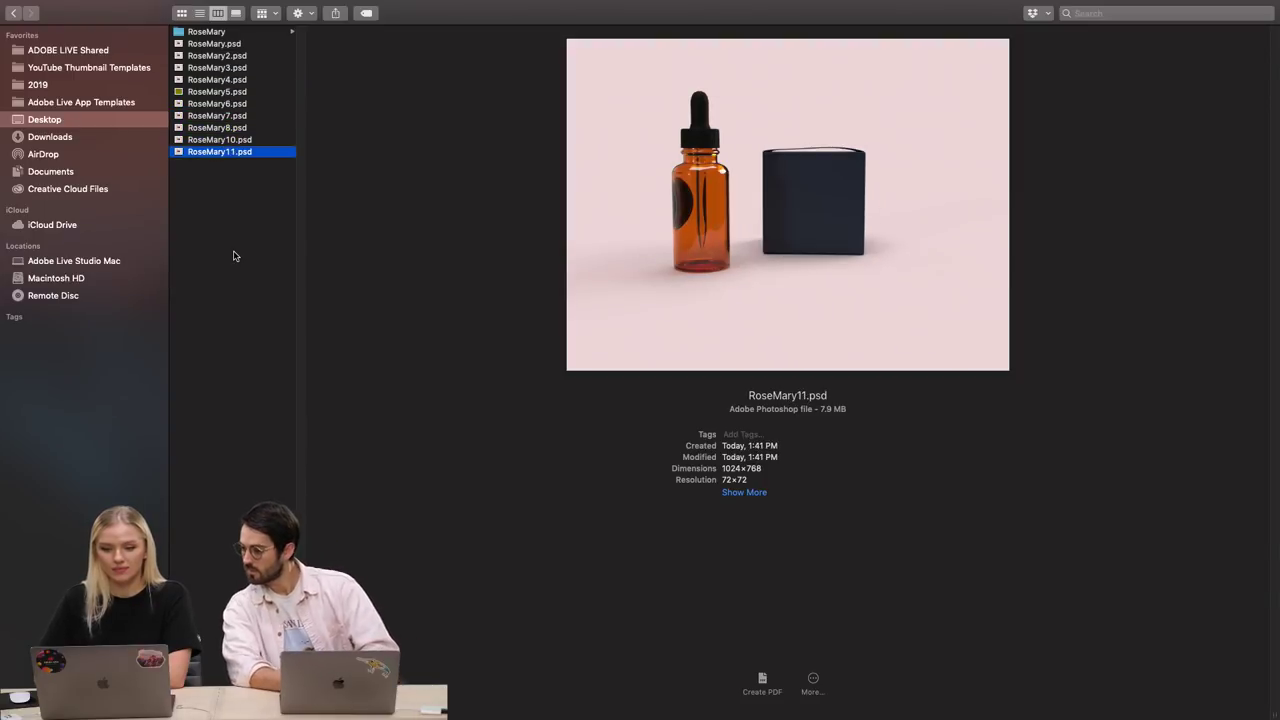
pyautogui.press('Up')
pyautogui.press('Up')
pyautogui.press('Up')
pyautogui.press('Up')
pyautogui.press('Up')
pyautogui.press('Up')
pyautogui.press('Up')
pyautogui.press('Up')
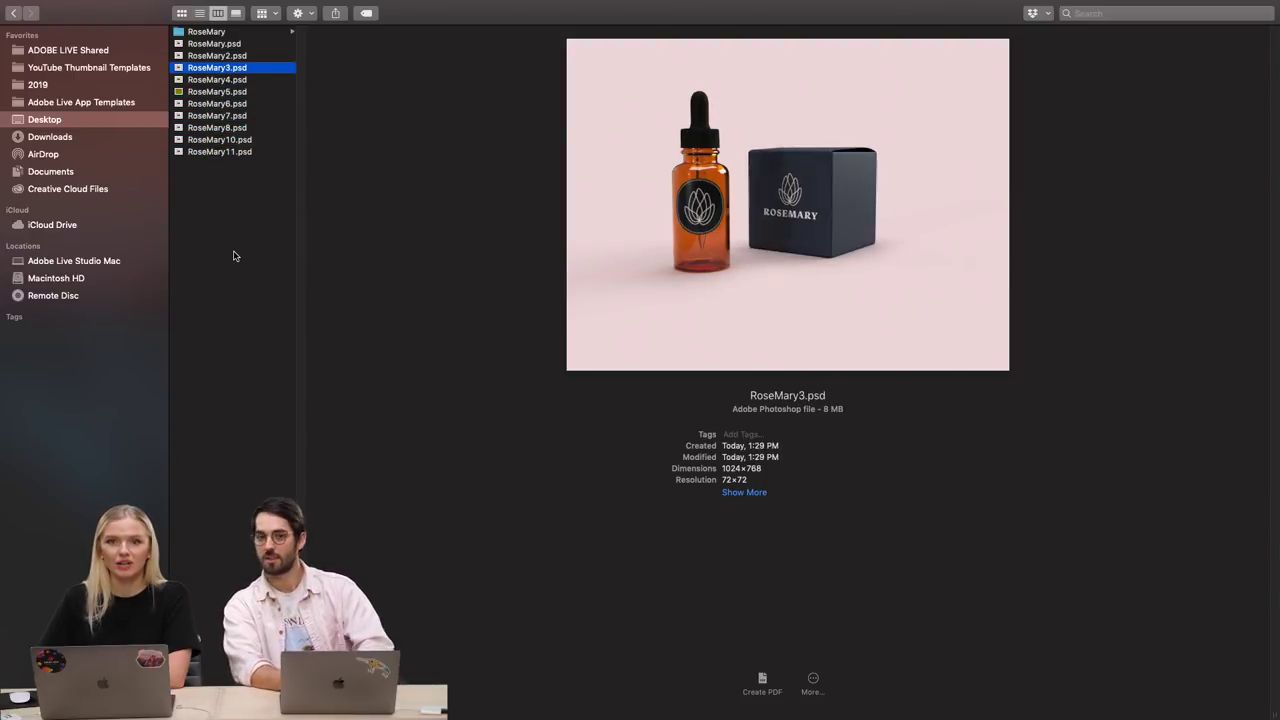
pyautogui.press('Up')
pyautogui.press('Up')
pyautogui.press('Down')
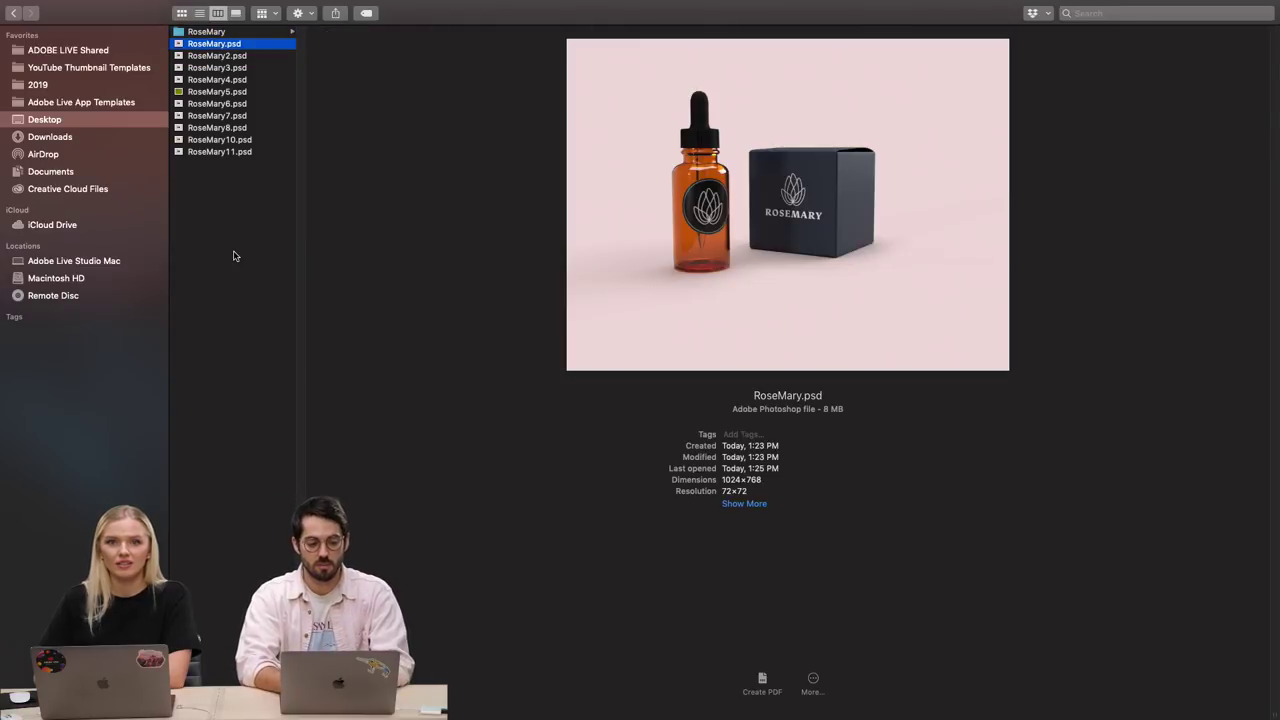
pyautogui.press('Down')
pyautogui.press('Down')
pyautogui.press('Down')
pyautogui.press('Up')
pyautogui.press('Up')
pyautogui.press('Up')
pyautogui.press('Up')
pyautogui.press('Up')
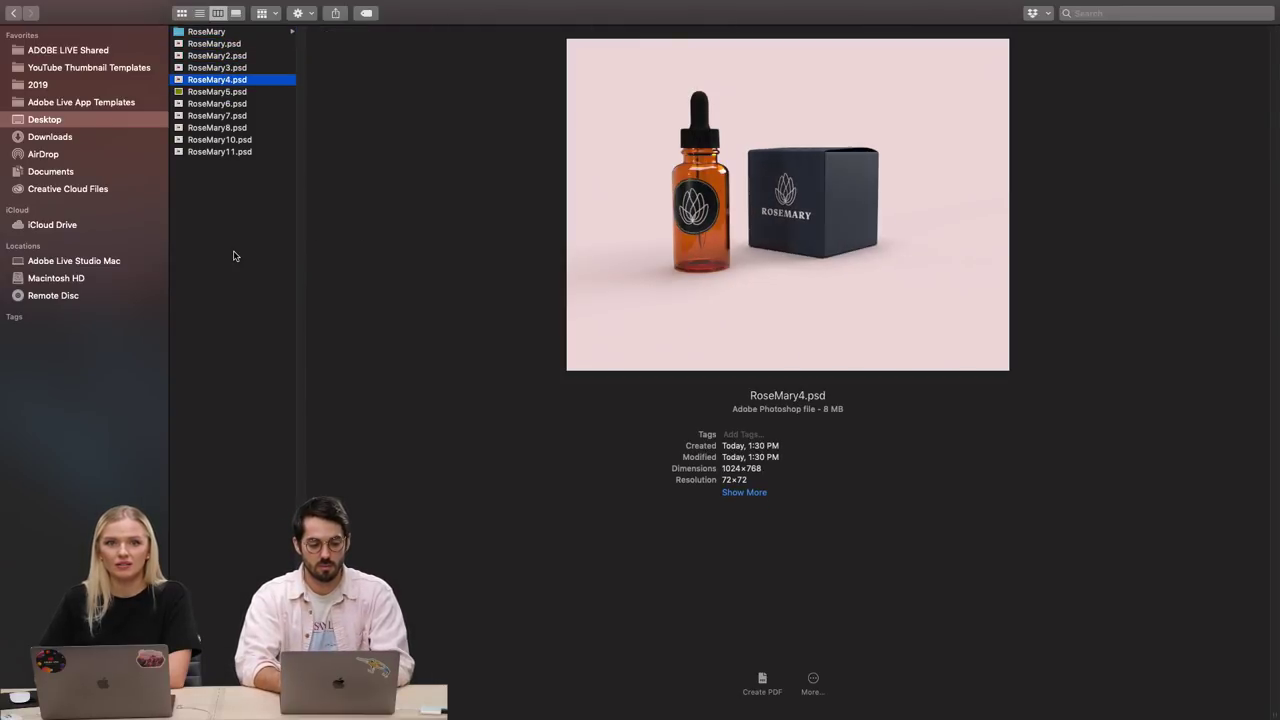
pyautogui.press('Down')
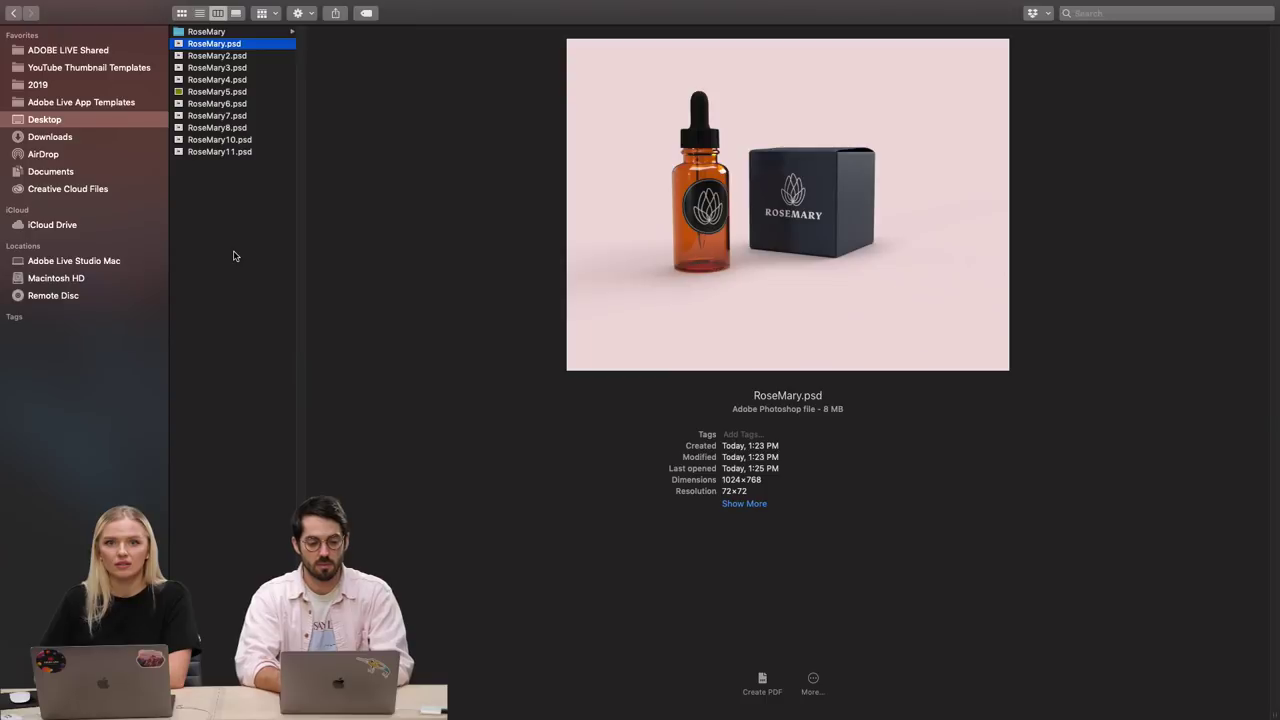
pyautogui.press('Down')
pyautogui.press('Down')
pyautogui.press('Down')
pyautogui.press('Down')
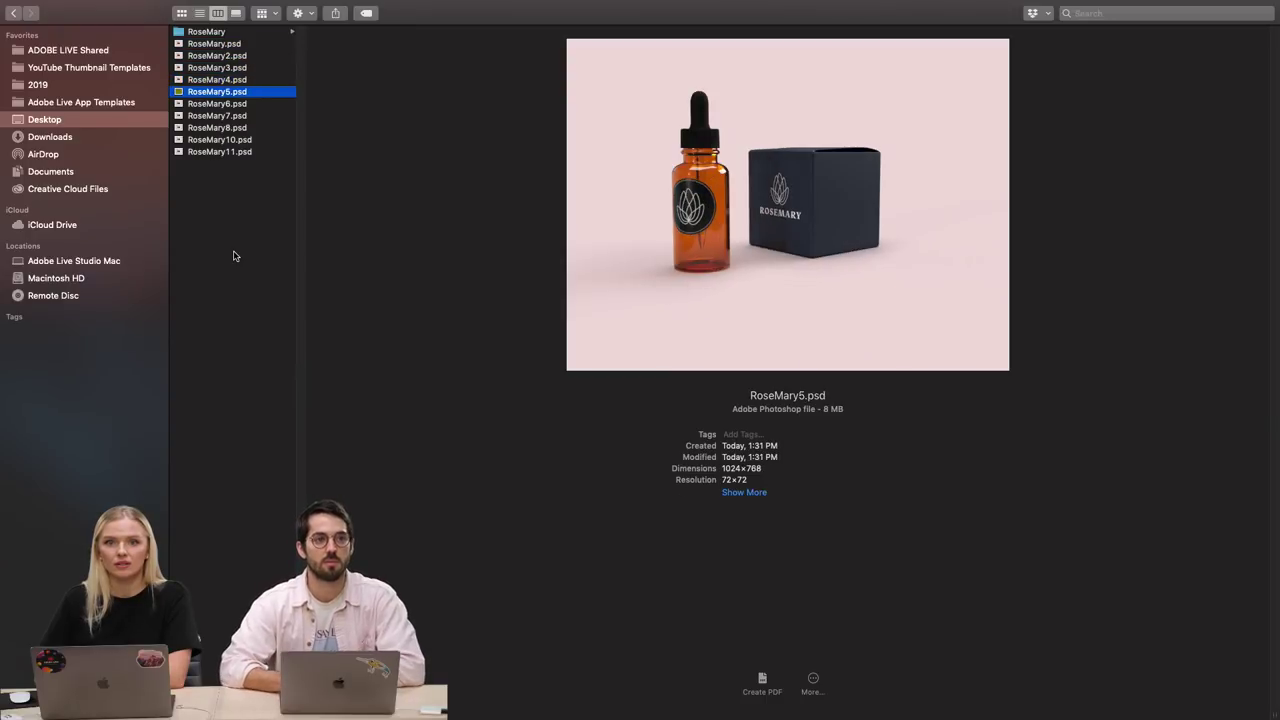
pyautogui.press('Up')
pyautogui.press('Up')
pyautogui.press('Up')
pyautogui.press('Up')
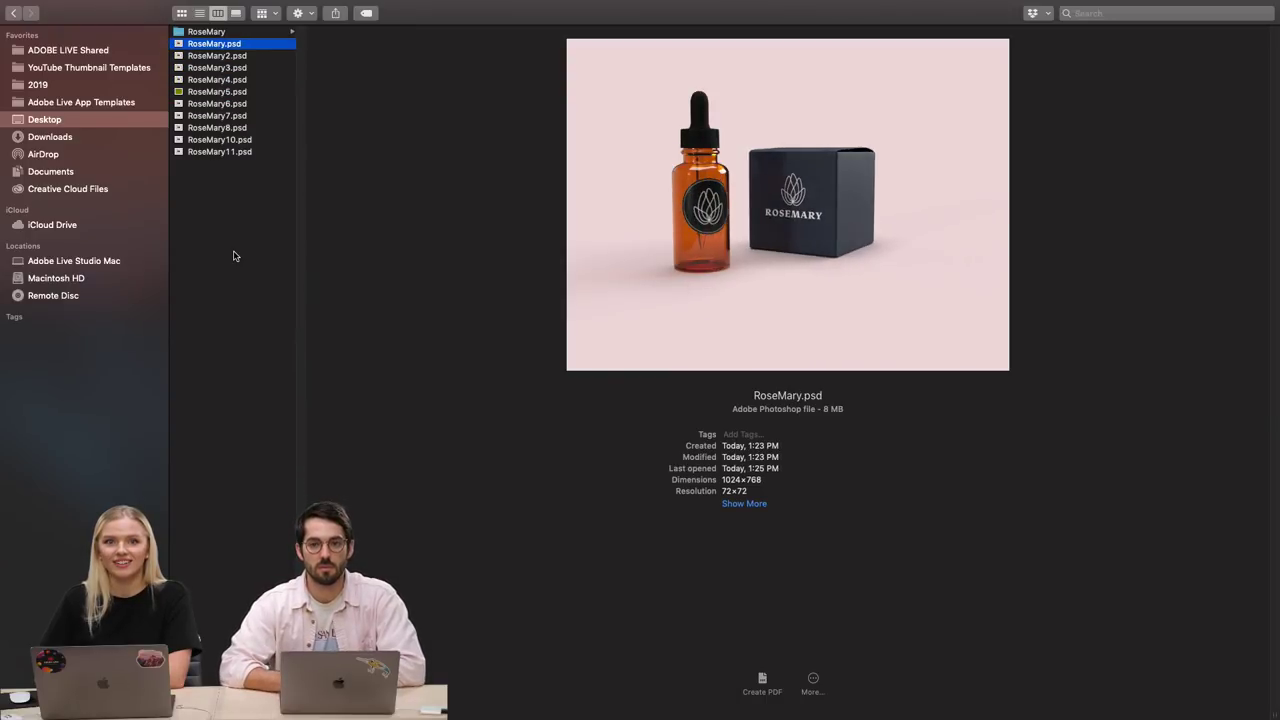
pyautogui.press('Down')
pyautogui.press('Down')
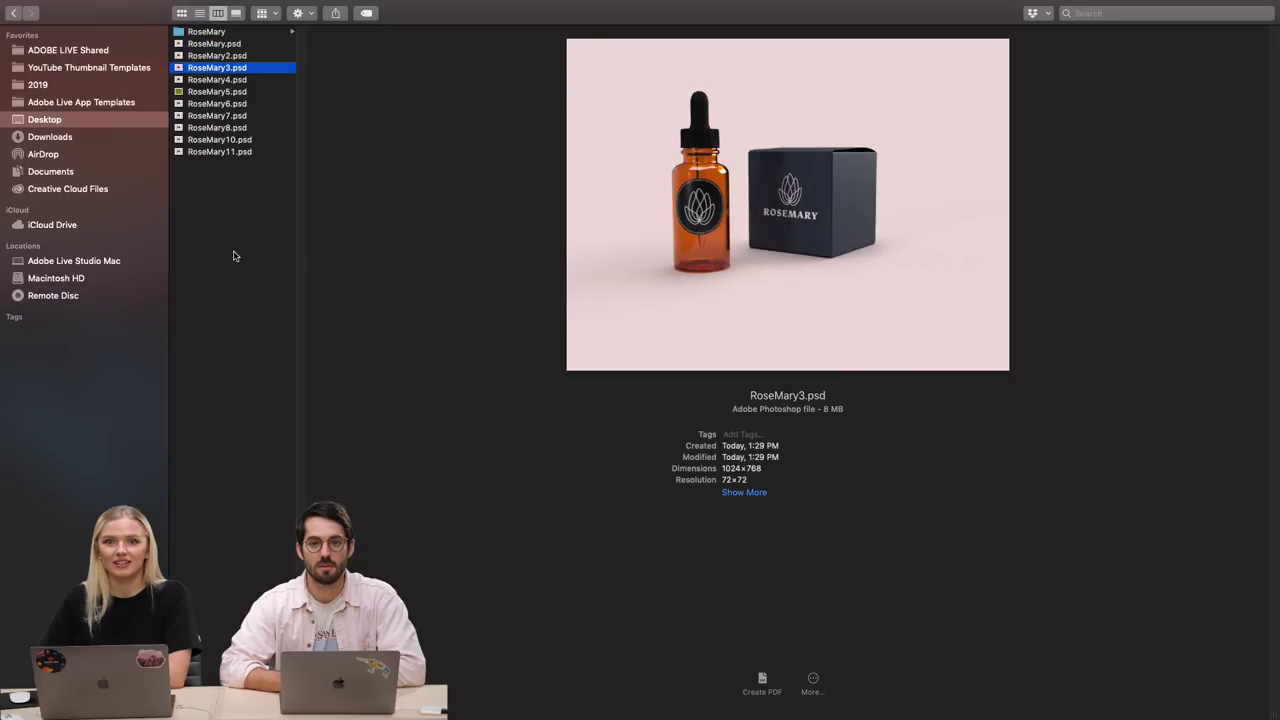
pyautogui.press('Up')
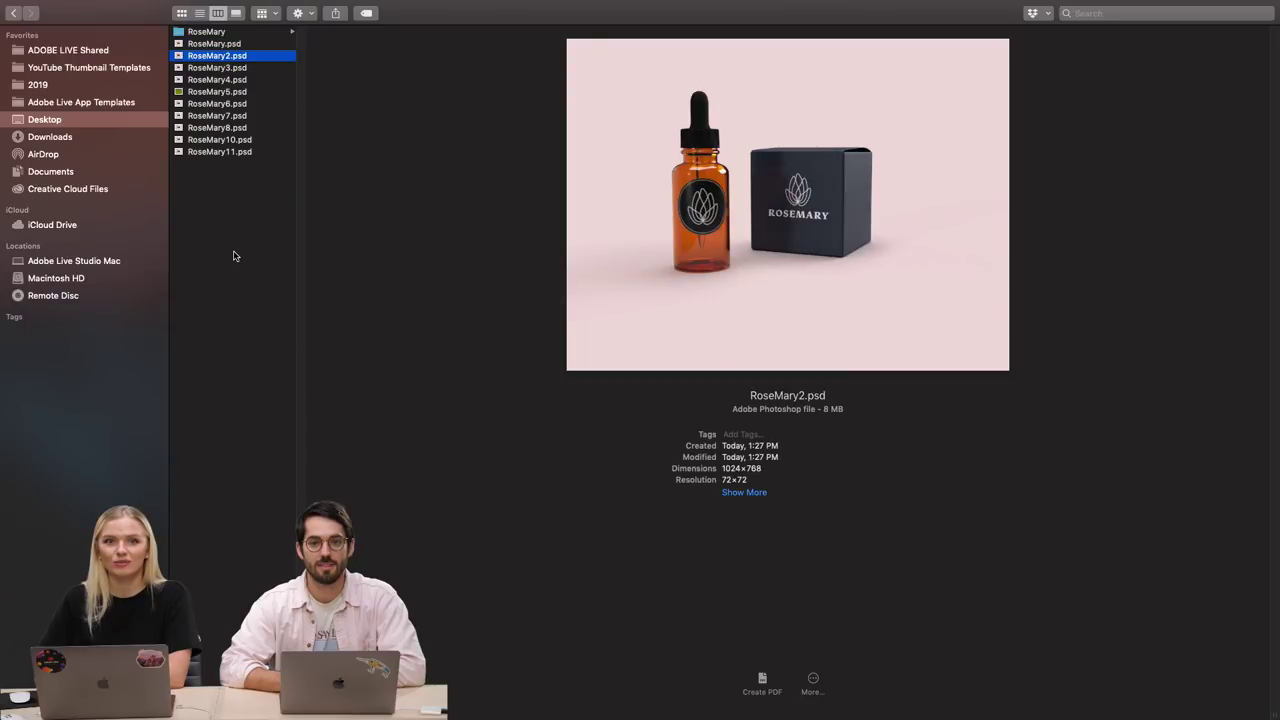
pyautogui.press('Down')
pyautogui.press('Down')
pyautogui.press('Up')
pyautogui.press('Up')
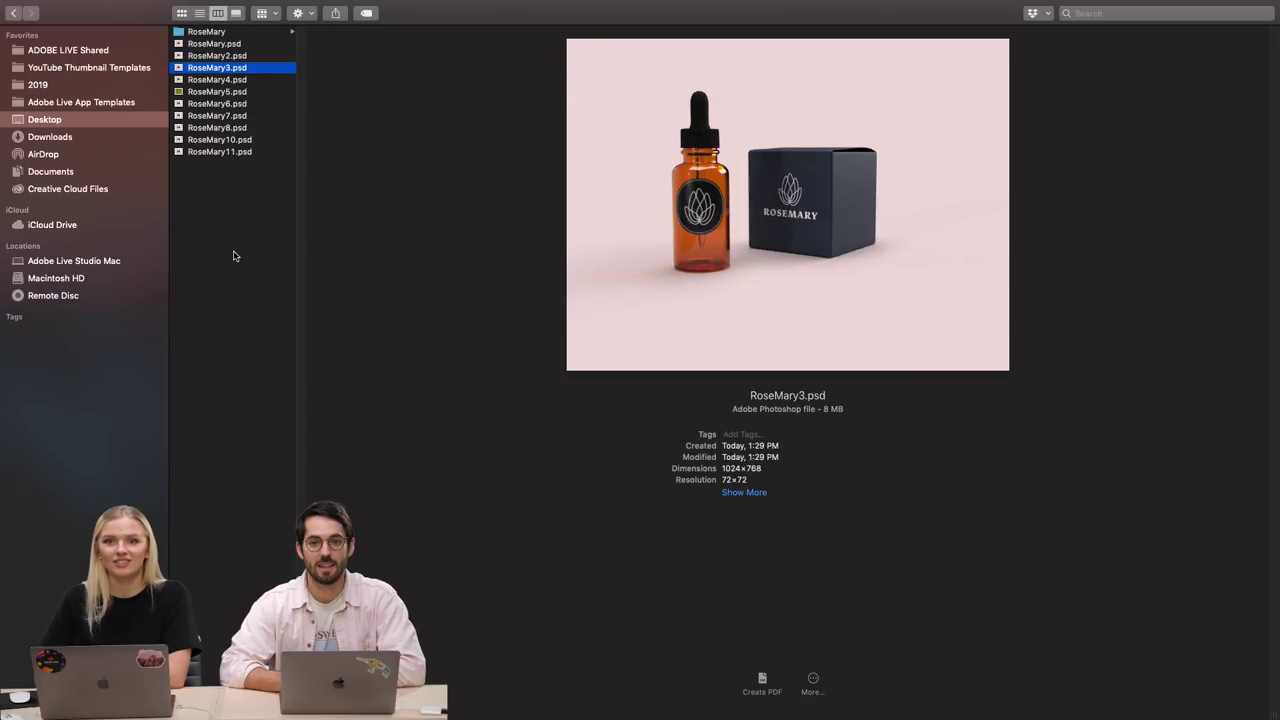
pyautogui.press('Up')
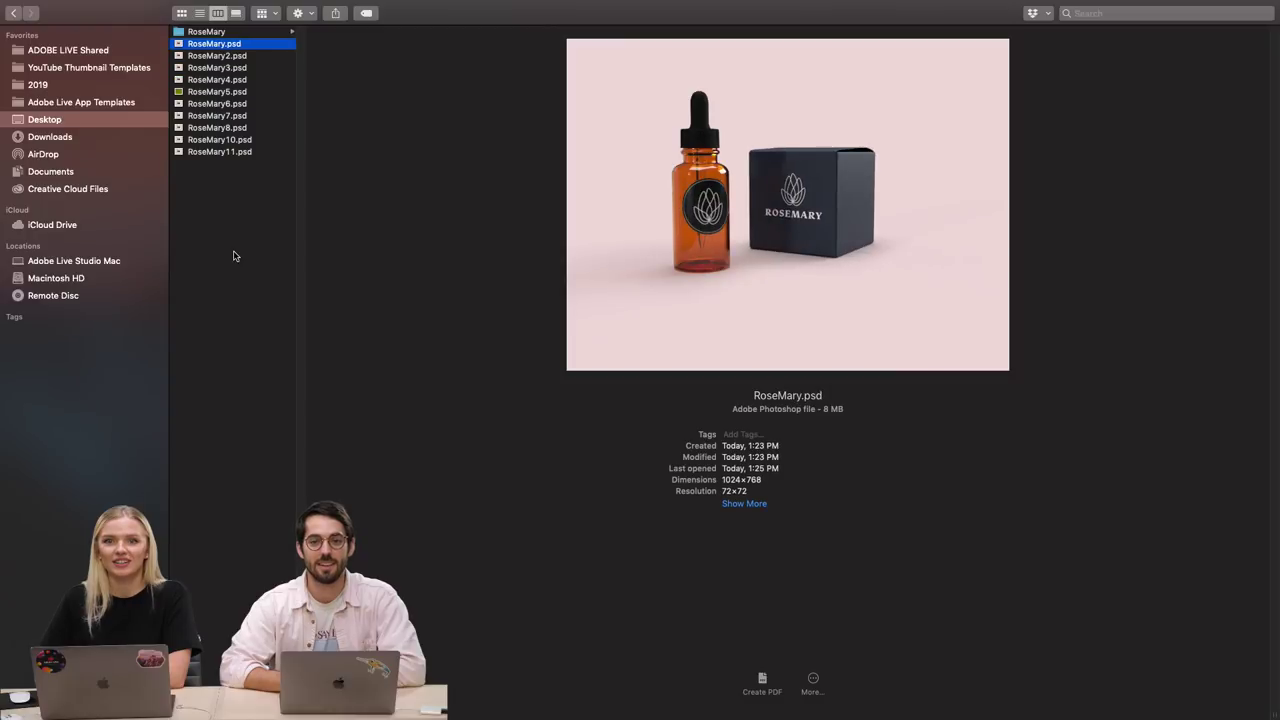
pyautogui.press('Down')
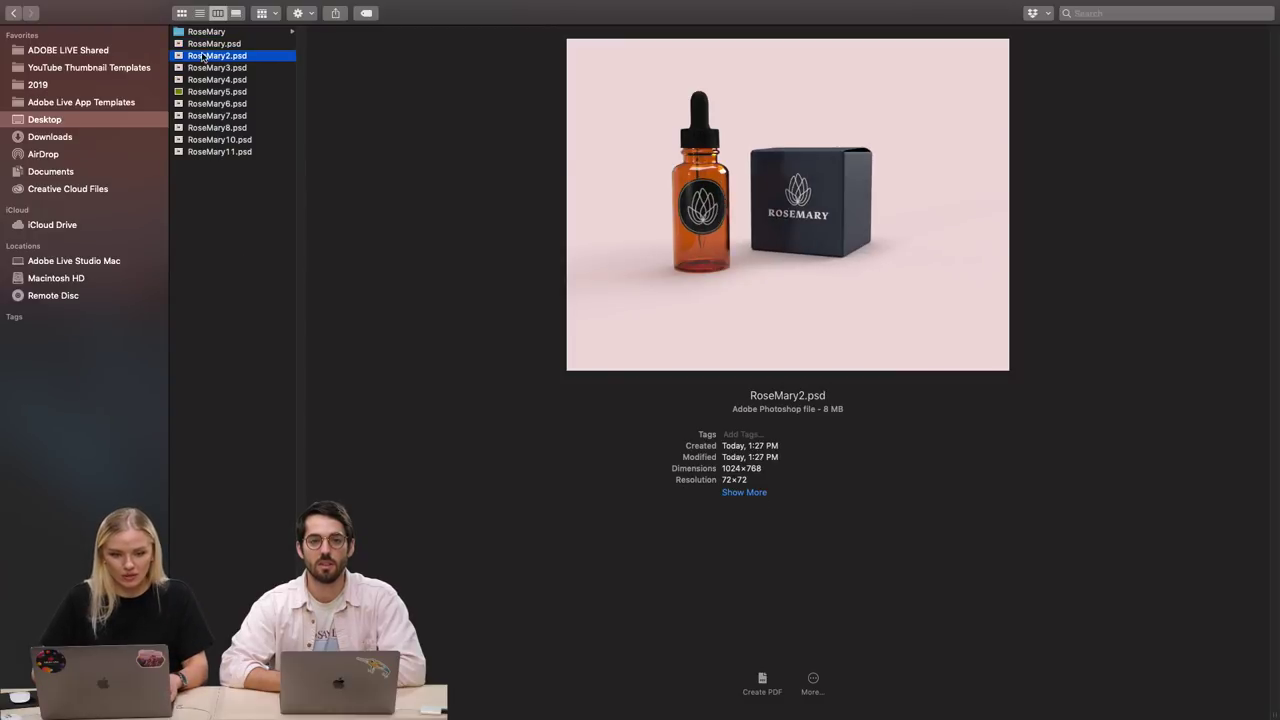
# Move RoseMary.psd to the Trash and preview the remaining mockups.
pyautogui.rightClick(212, 44)
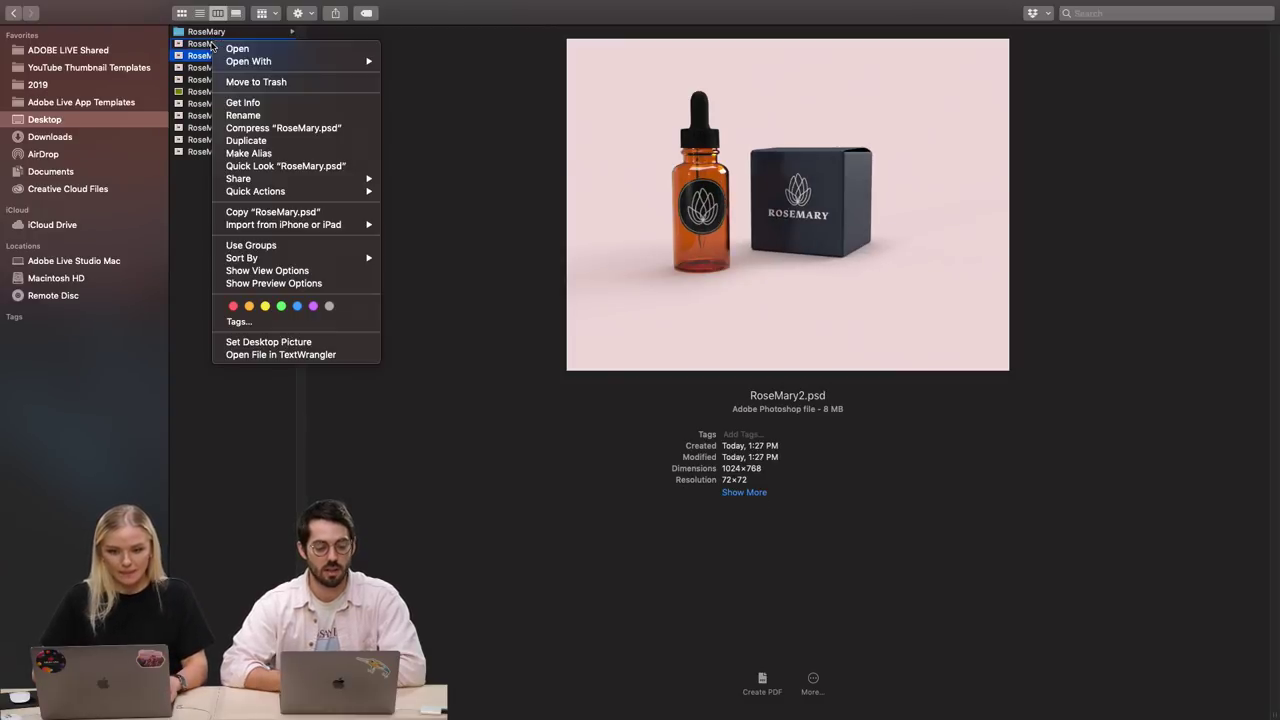
pyautogui.click(256, 82)
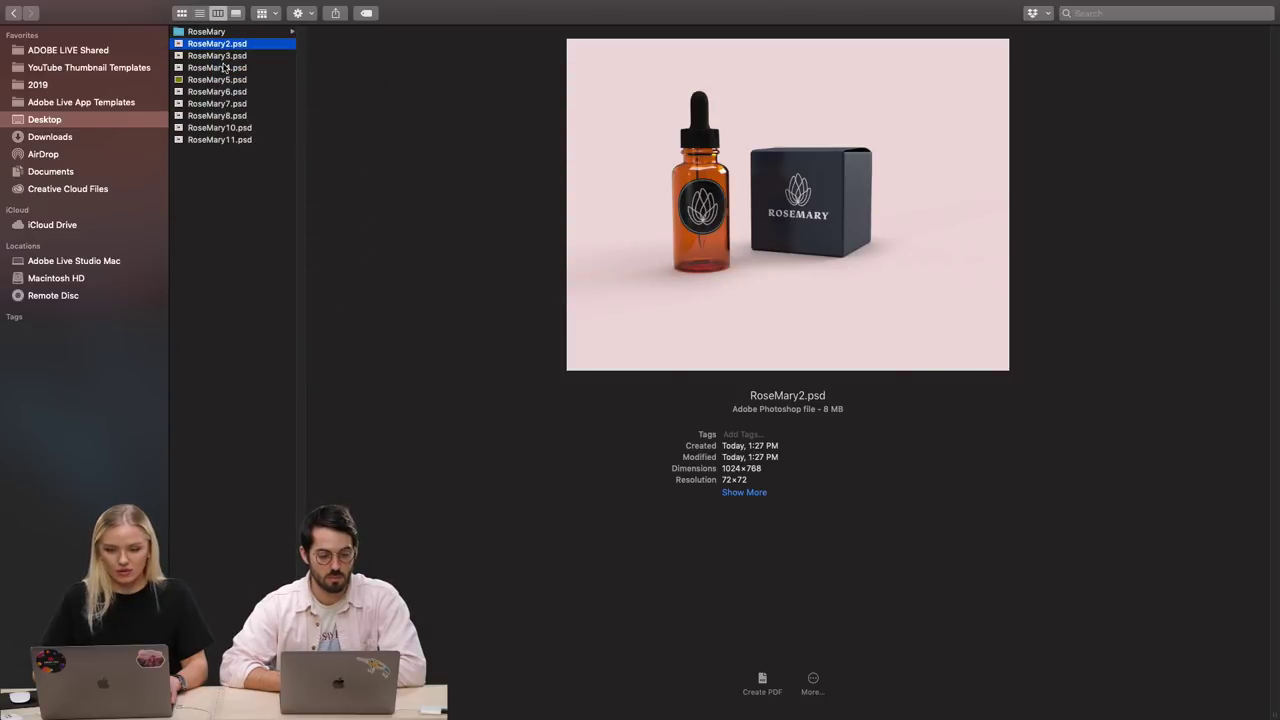
pyautogui.press('Down')
pyautogui.press('Down')
pyautogui.press('Down')
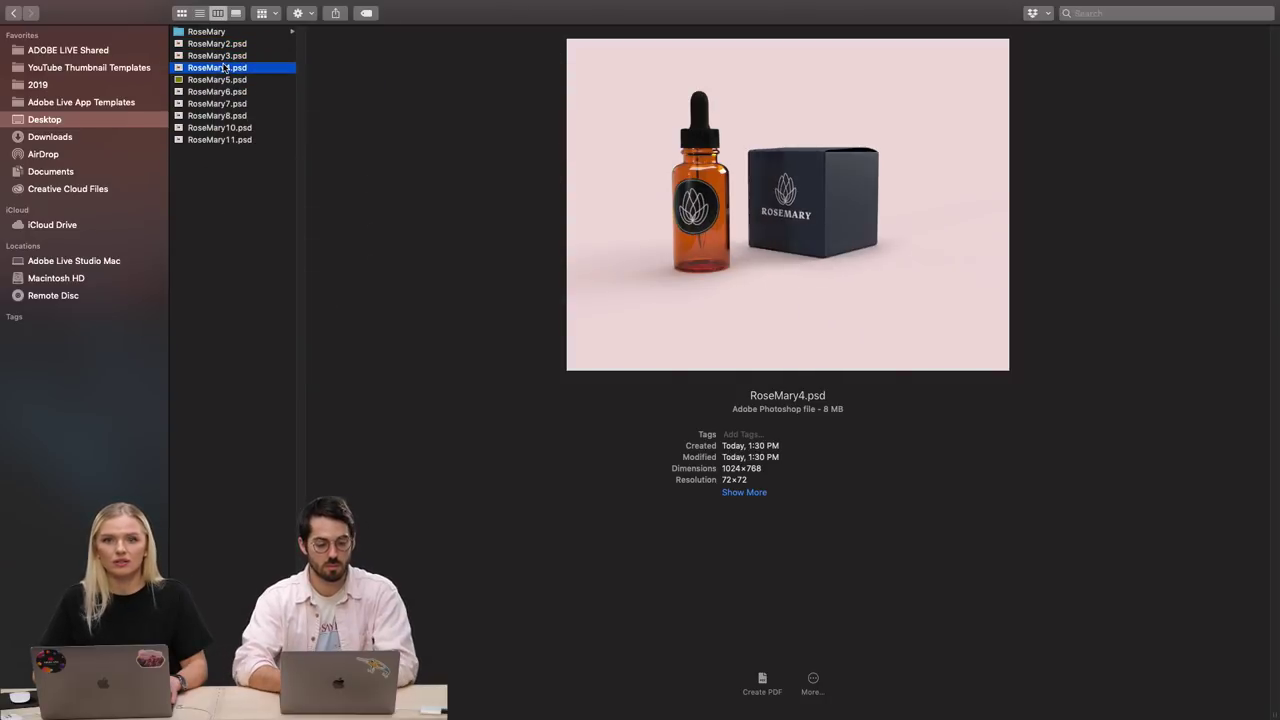
pyautogui.press('Down')
pyautogui.press('Down')
pyautogui.press('Down')
pyautogui.press('Down')
pyautogui.press('Down')
pyautogui.press('Down')
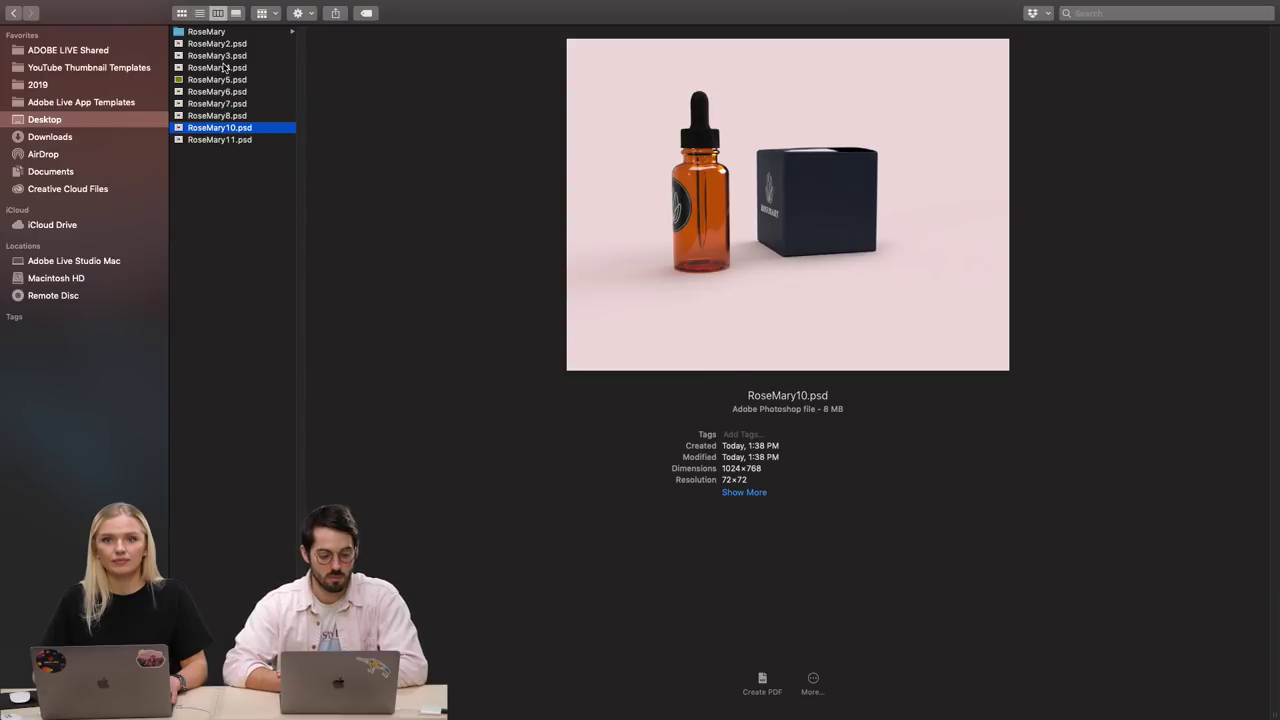
pyautogui.press('Up')
pyautogui.press('Up')
pyautogui.press('Up')
pyautogui.press('Up')
pyautogui.press('Up')
pyautogui.press('Up')
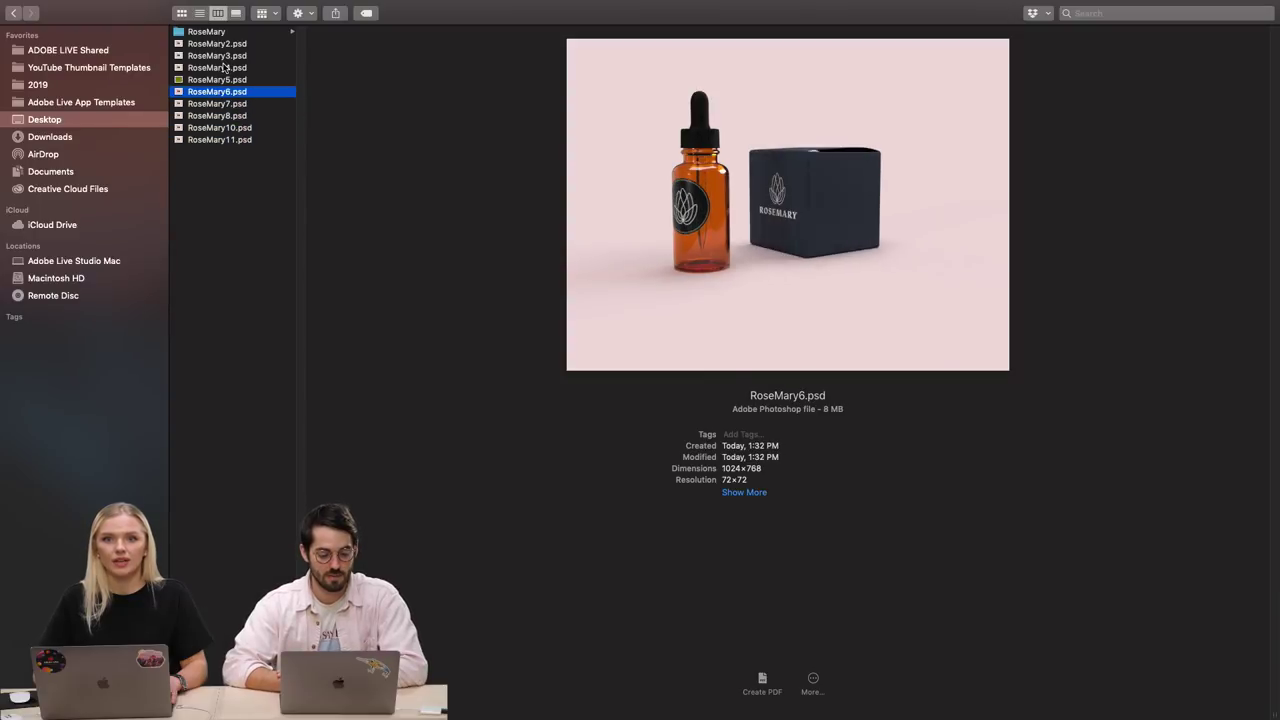
# Select RoseMary2 through RoseMary11 and open all nine in Adobe Photoshop 2020.
pyautogui.click(222, 45)
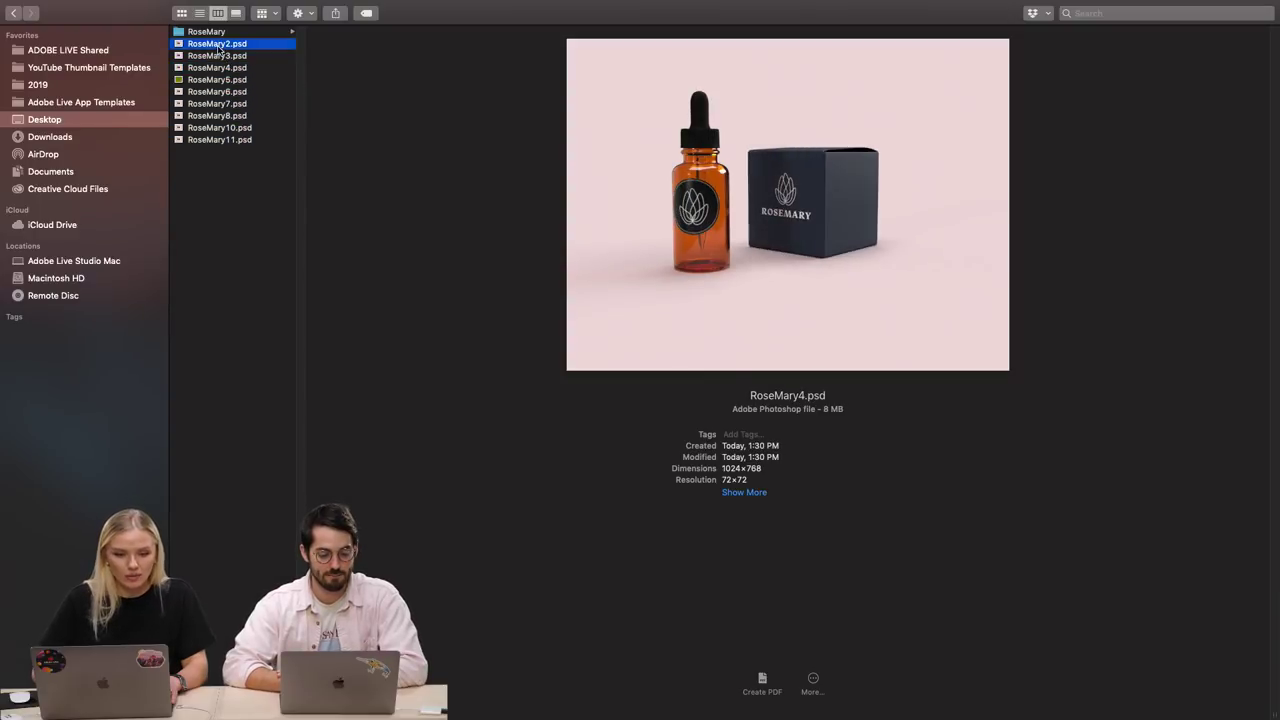
pyautogui.keyDown('shift'); pyautogui.click(221, 145); pyautogui.keyUp('shift')
pyautogui.rightClick(221, 142)
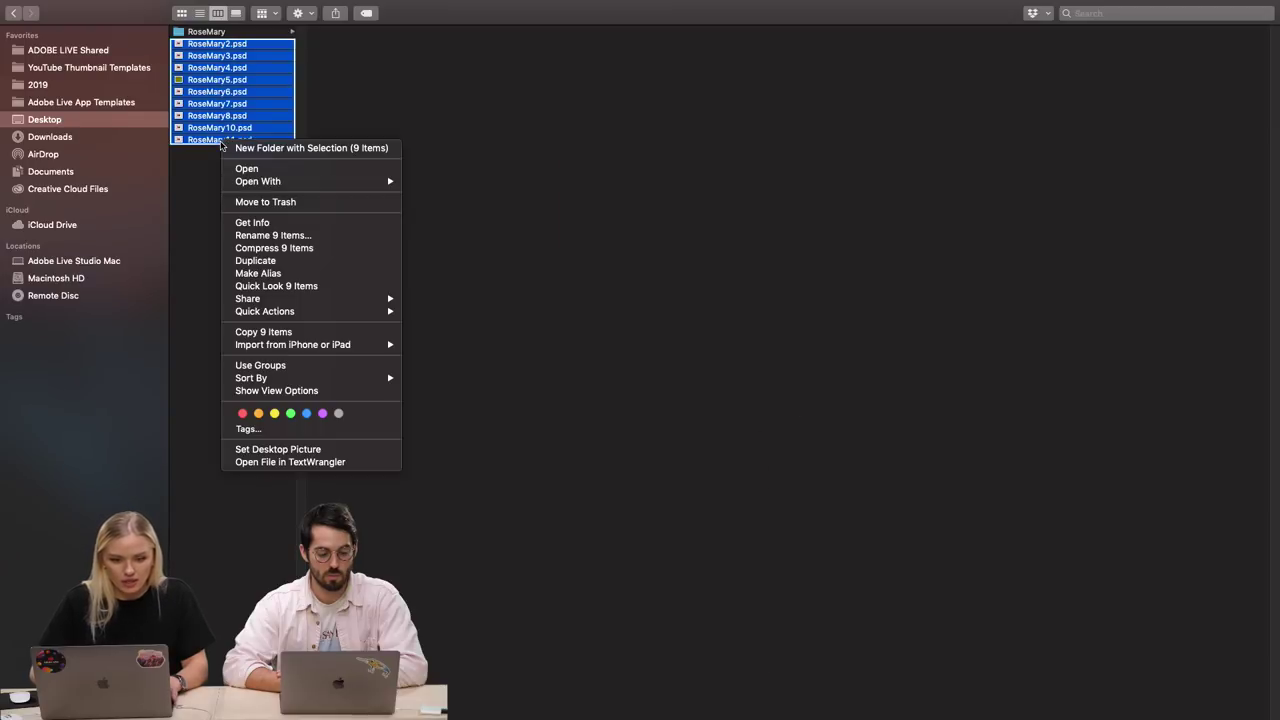
pyautogui.moveTo(296, 186)
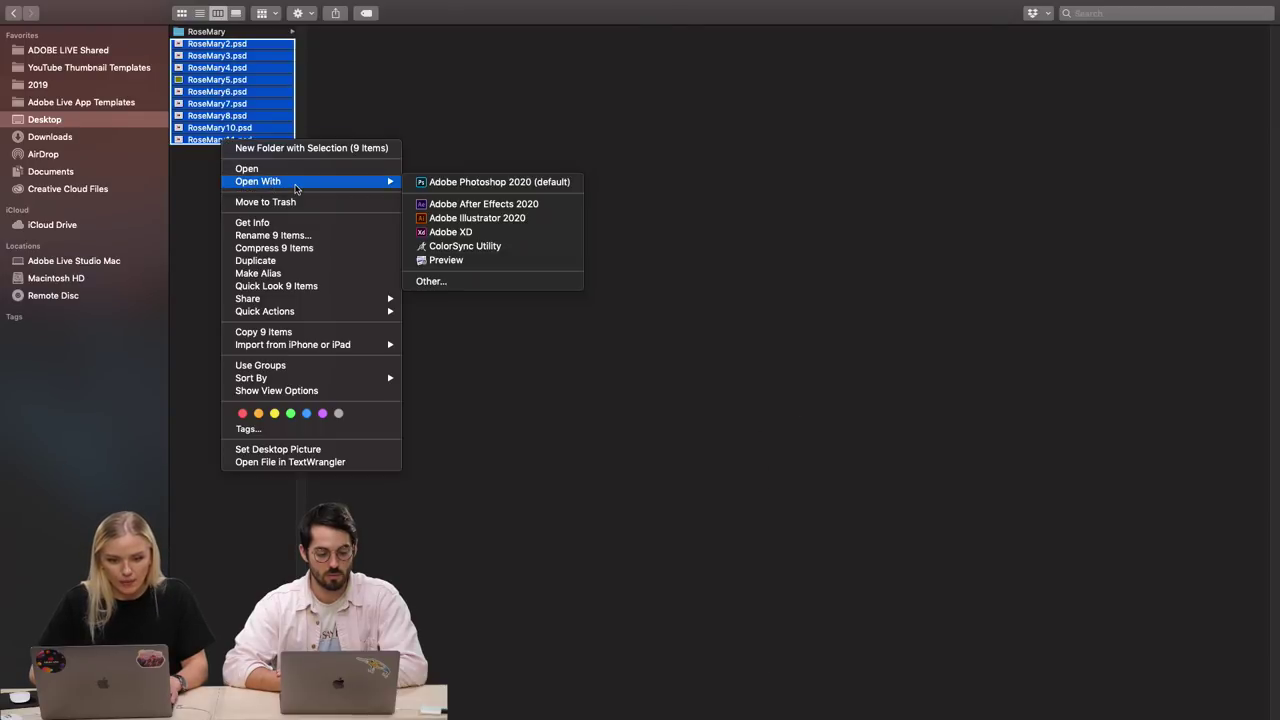
pyautogui.click(472, 186)
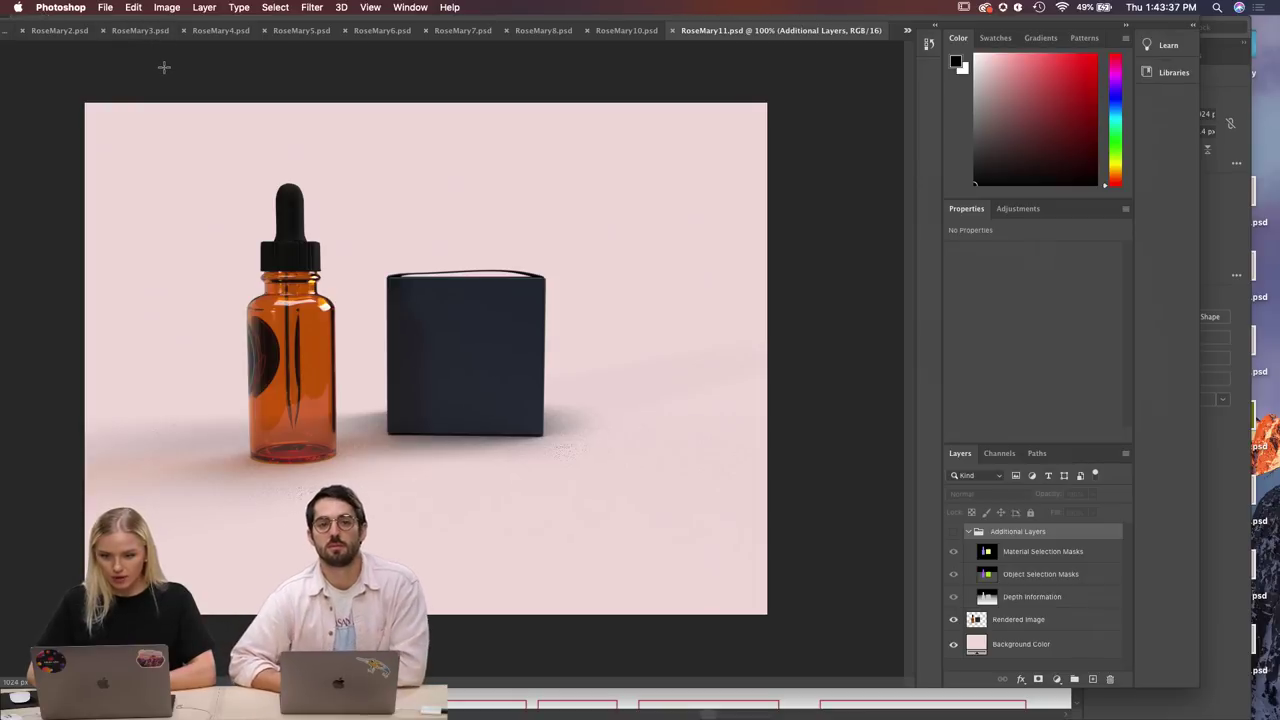
# Look over the list of open RoseMary documents and the File menu.
pyautogui.click(907, 31)
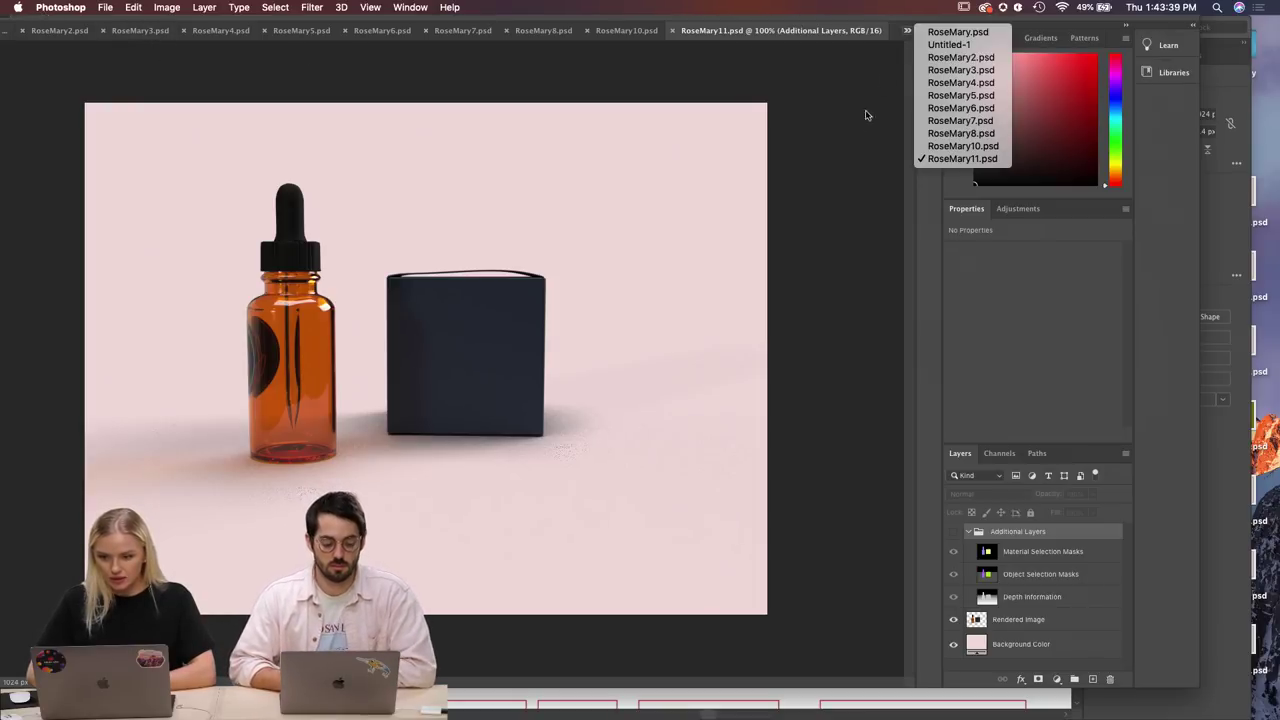
pyautogui.click(511, 68)
pyautogui.click(104, 8)
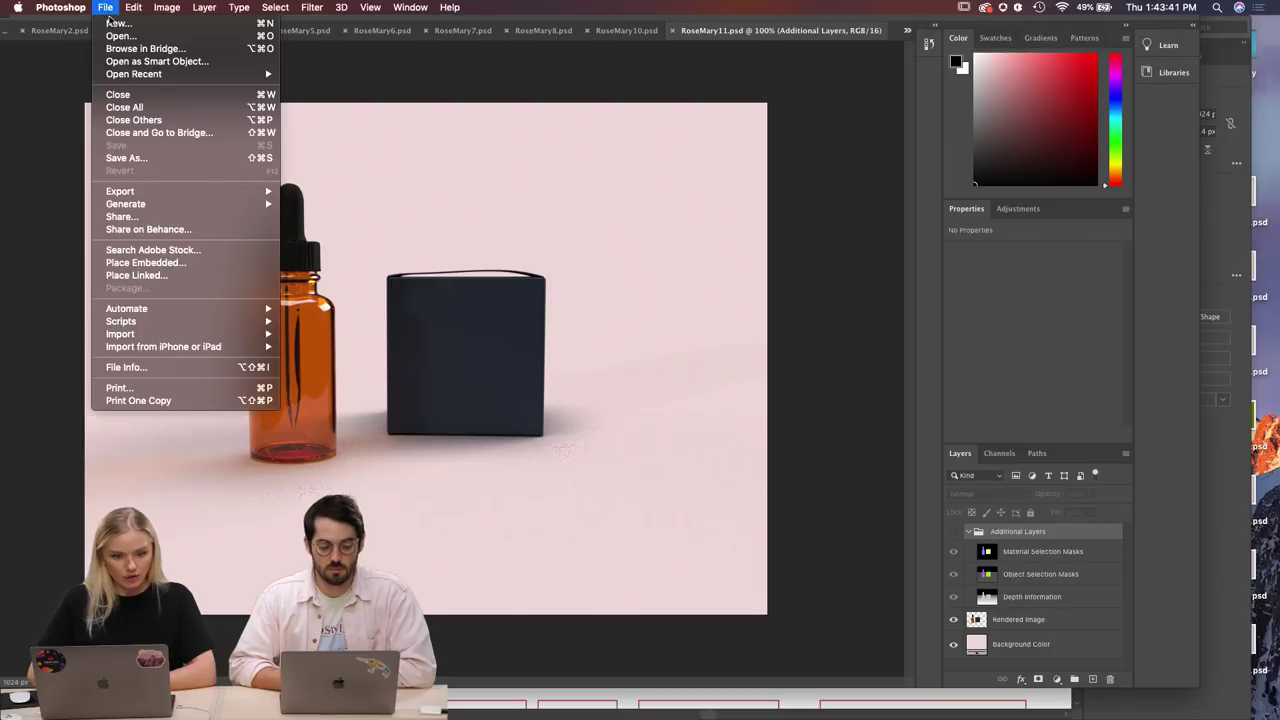
pyautogui.click(1015, 555)
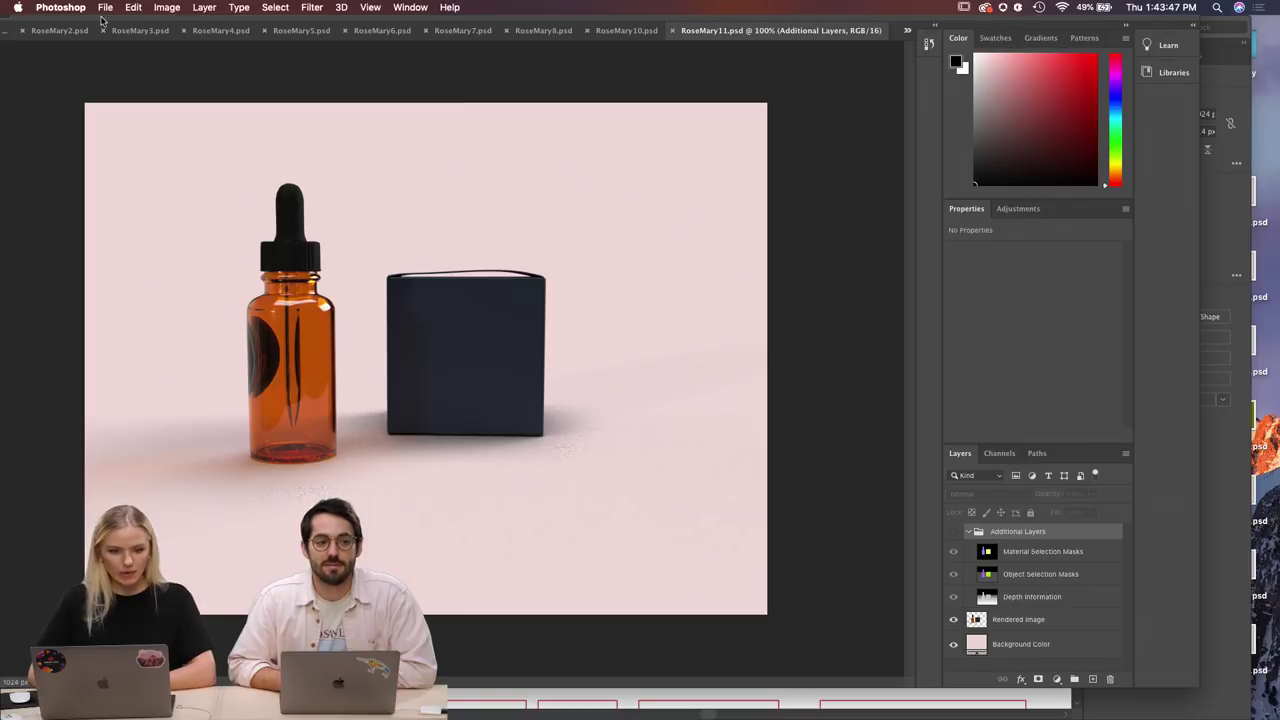
# Export RoseMary11 as RoseMary11.png to the Desktop.
pyautogui.click(105, 8)
pyautogui.moveTo(155, 192)
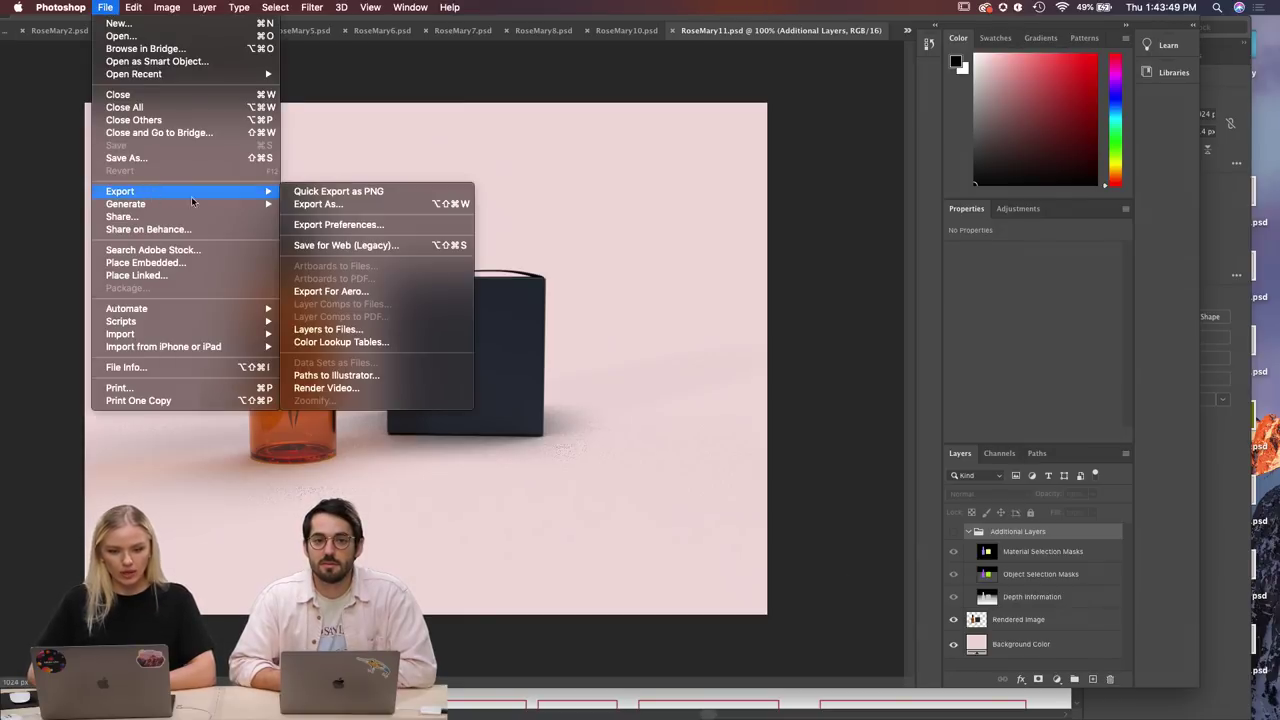
pyautogui.click(318, 204)
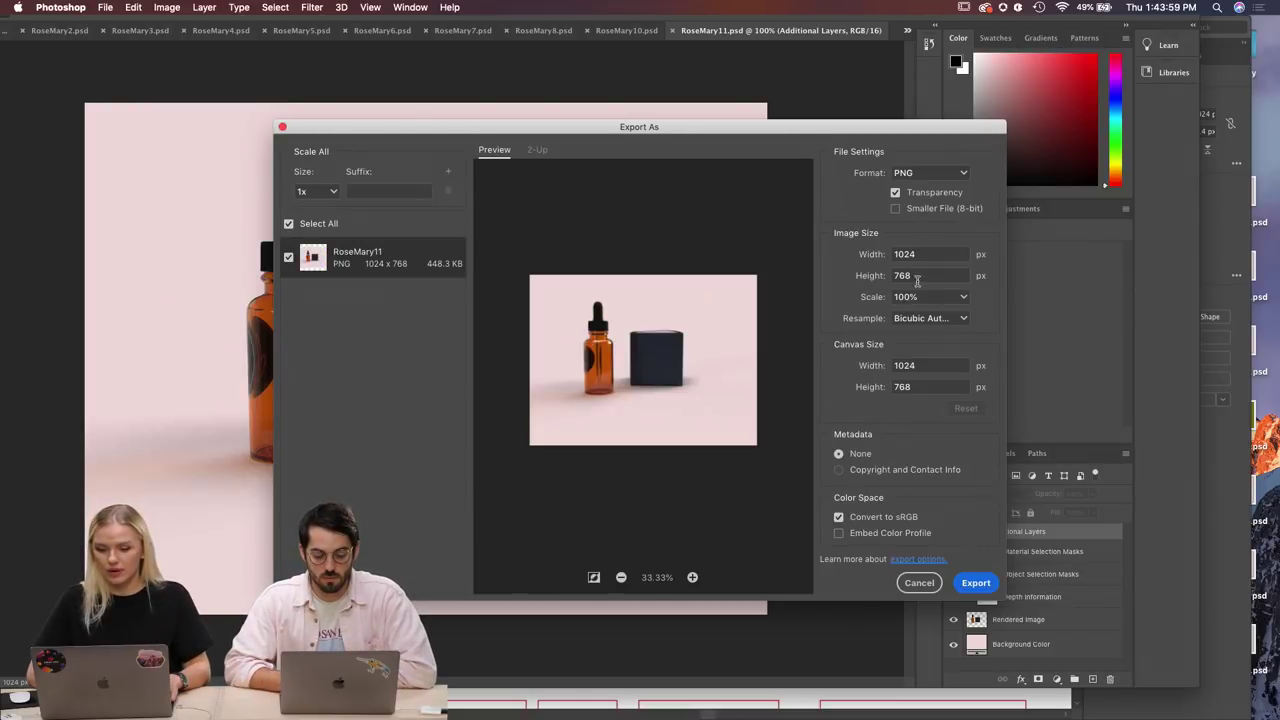
pyautogui.click(973, 583)
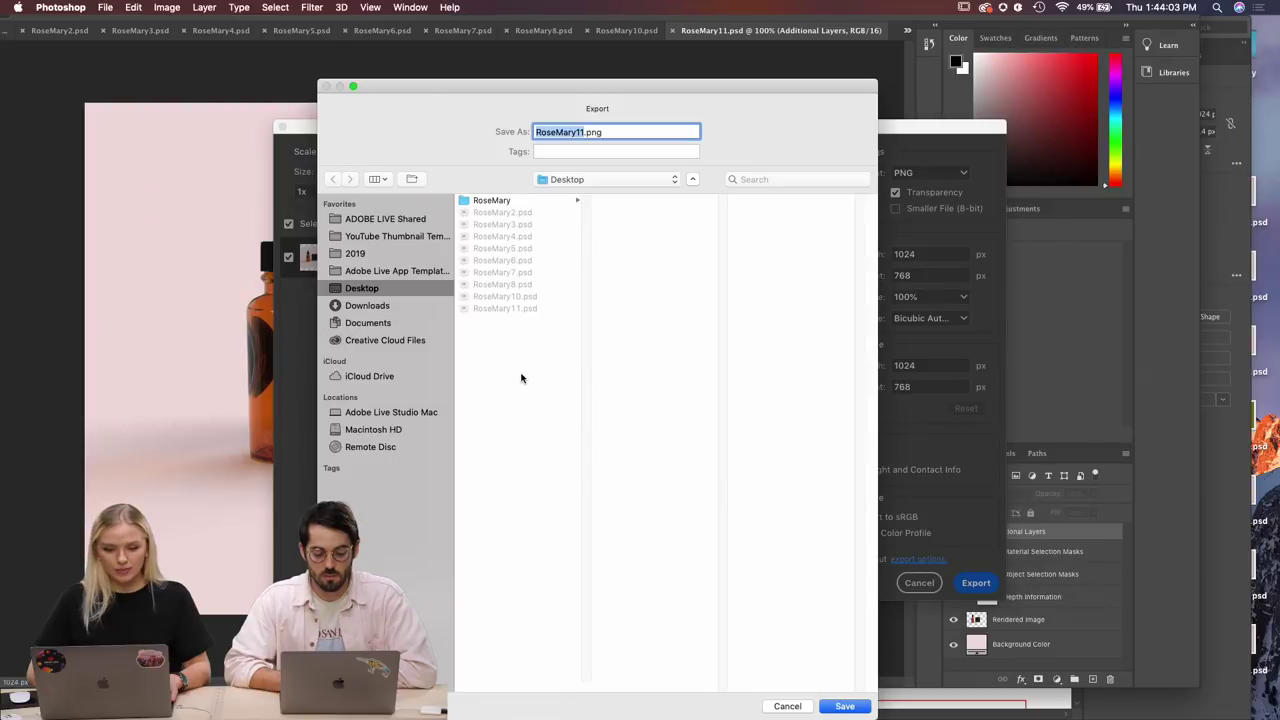
pyautogui.click(512, 366)
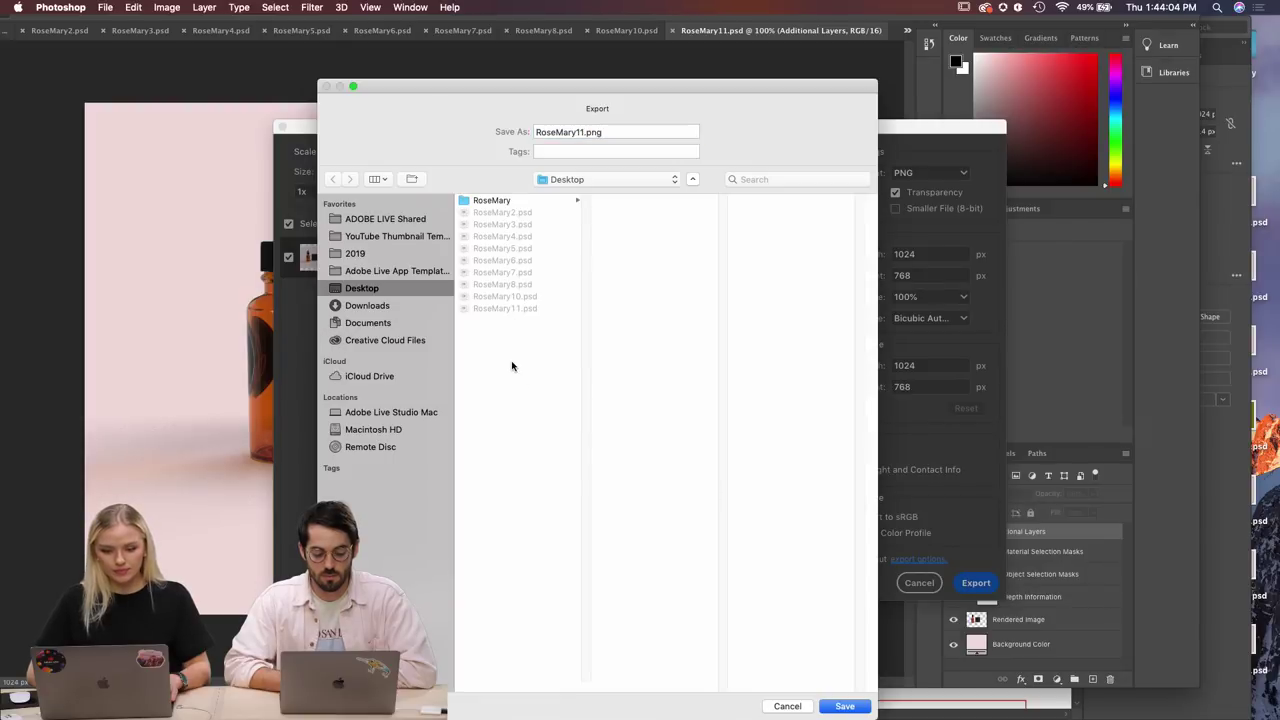
pyautogui.click(857, 706)
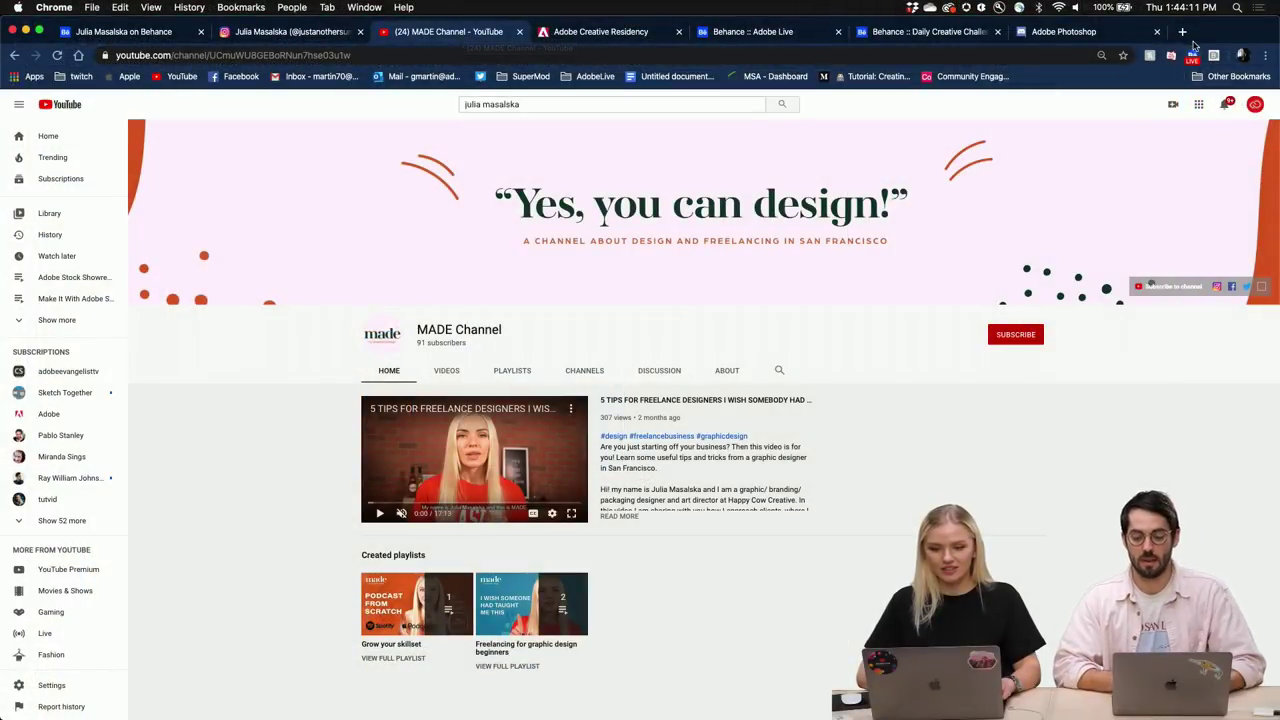
# Load youtube.com in a new browser tab.
pyautogui.click(1183, 33)
pyautogui.write('youtube.com')
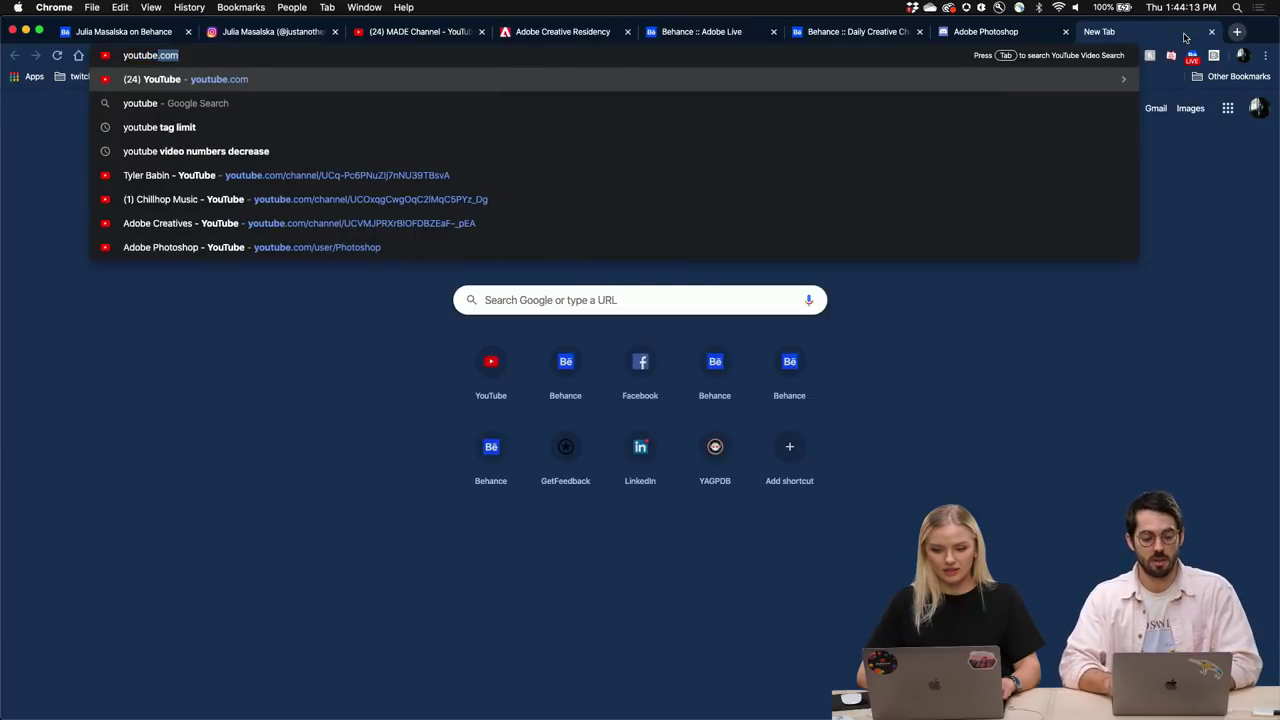
pyautogui.press('Return')
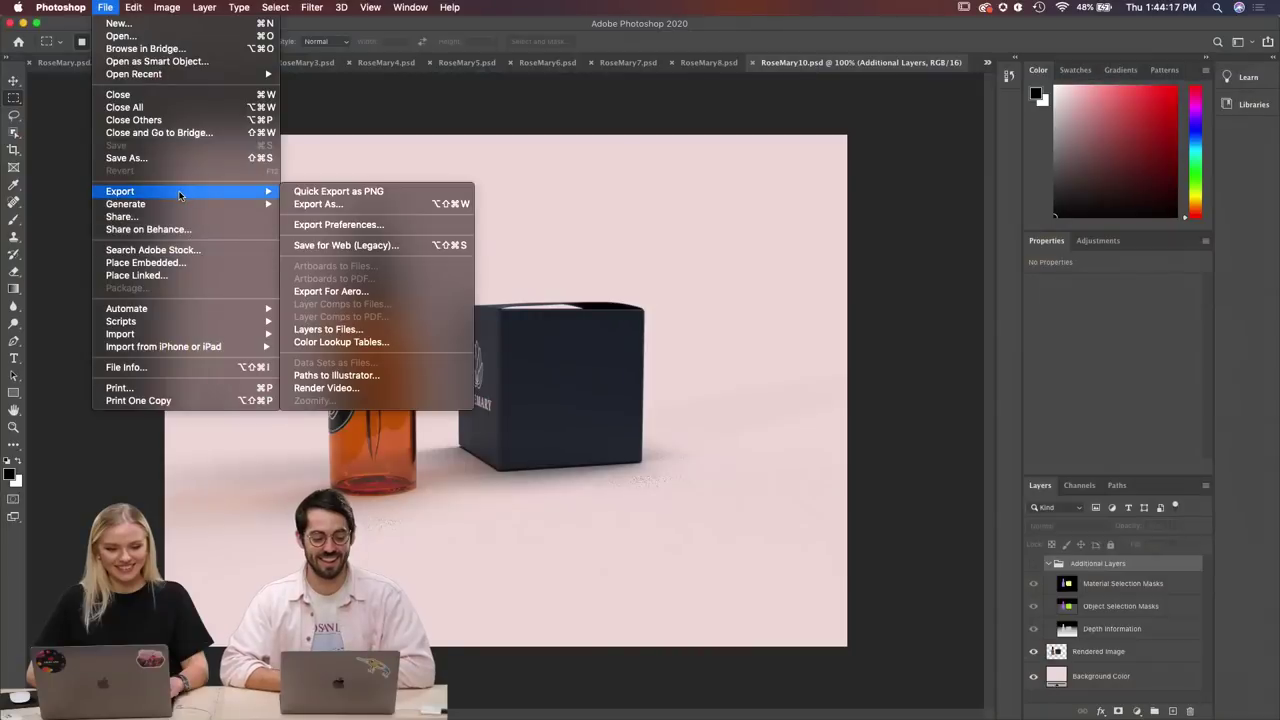
# In Export As, switch the format from PNG to JPG and export RoseMary10.jpg.
pyautogui.click(328, 204)
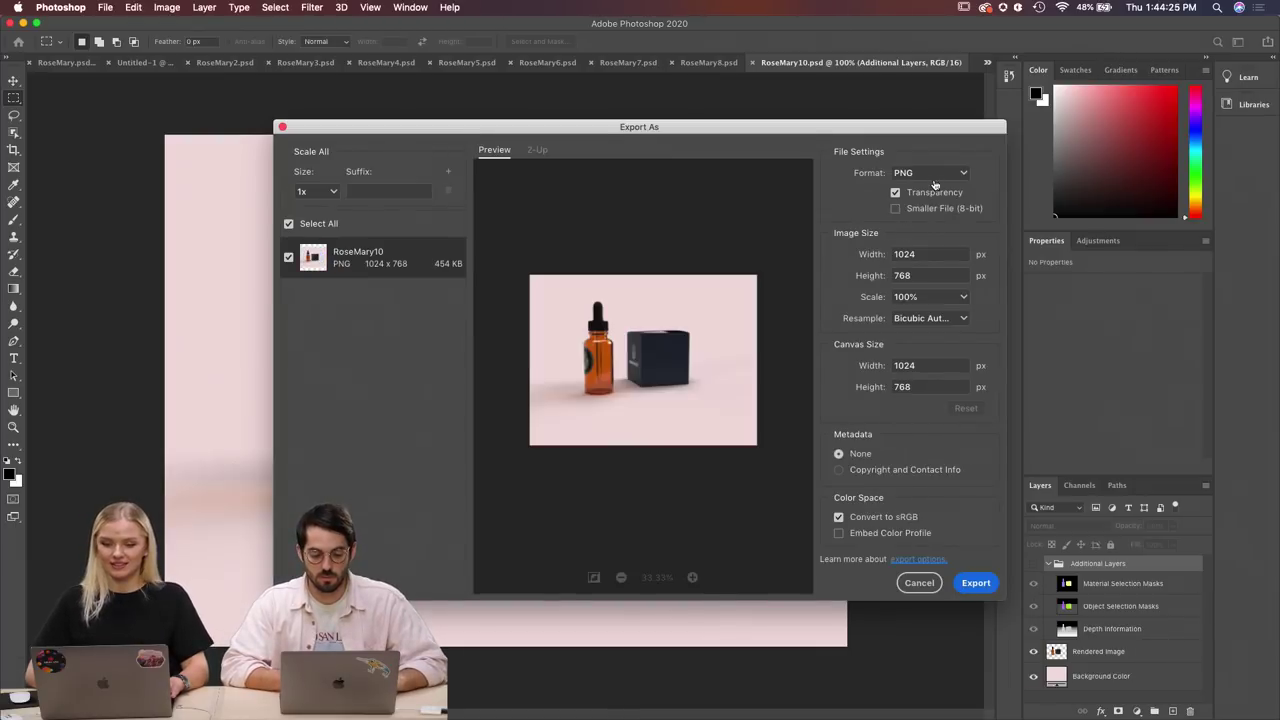
pyautogui.click(931, 176)
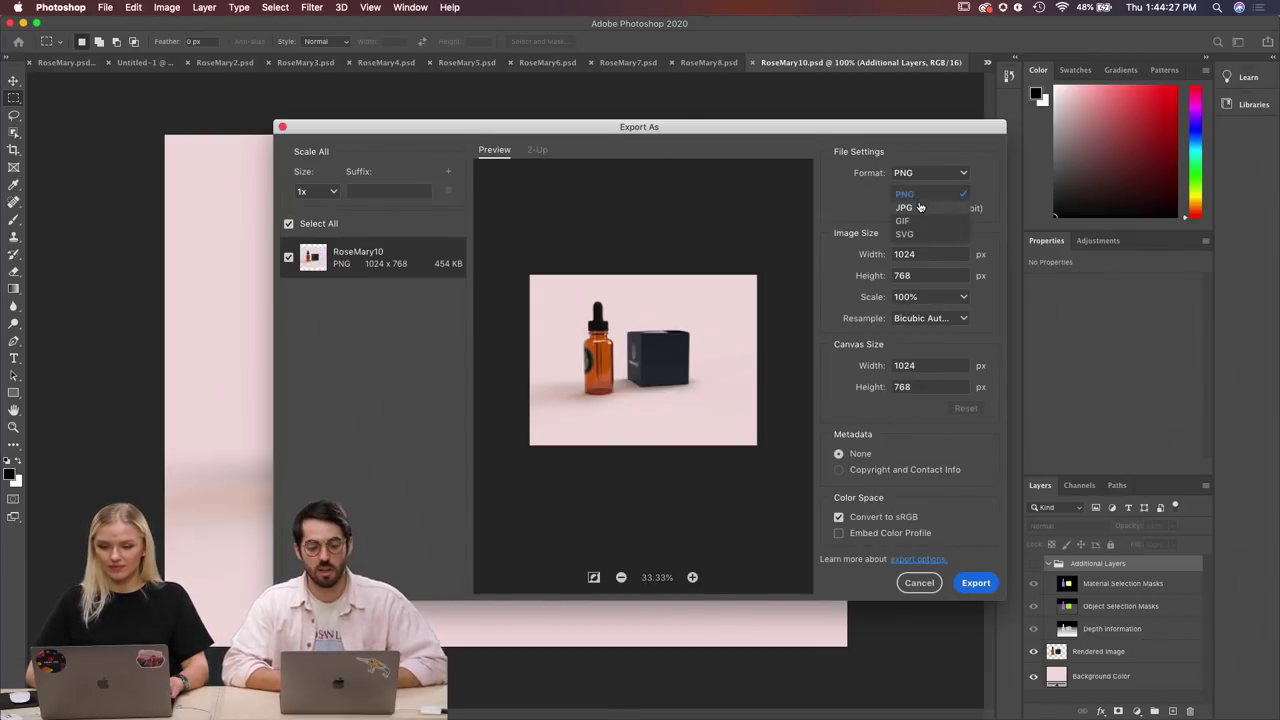
pyautogui.click(906, 207)
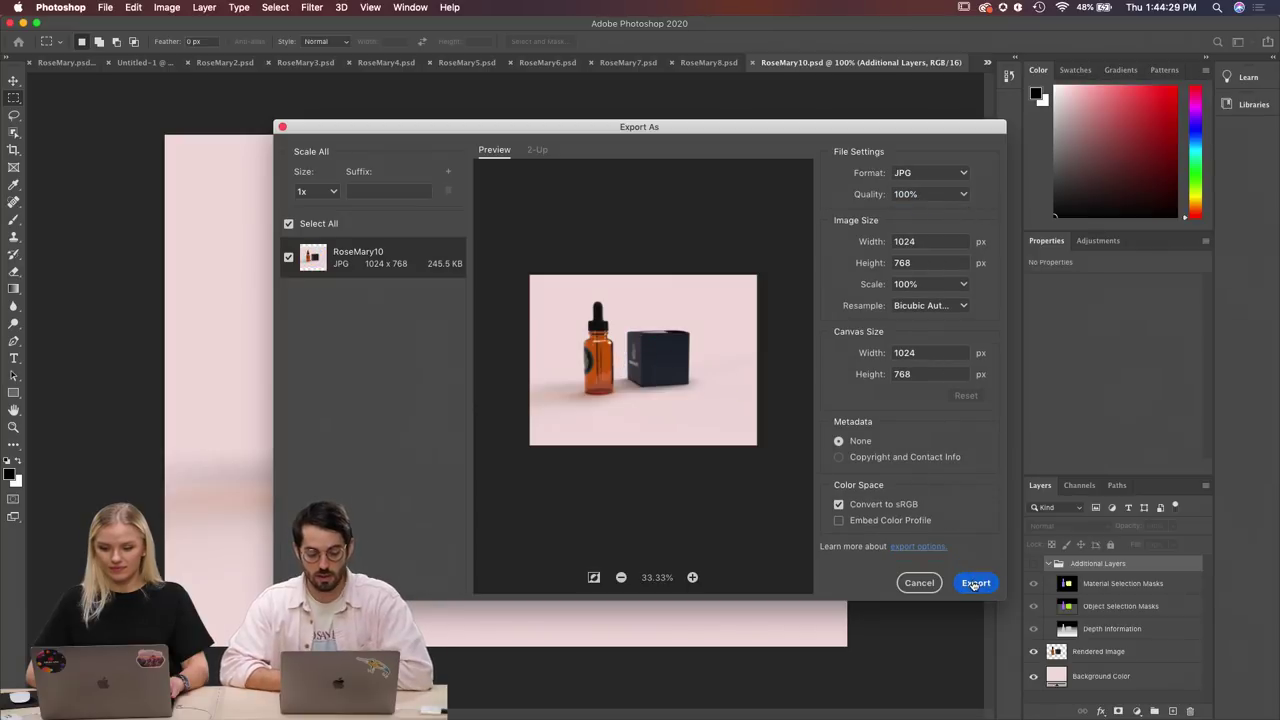
pyautogui.click(975, 583)
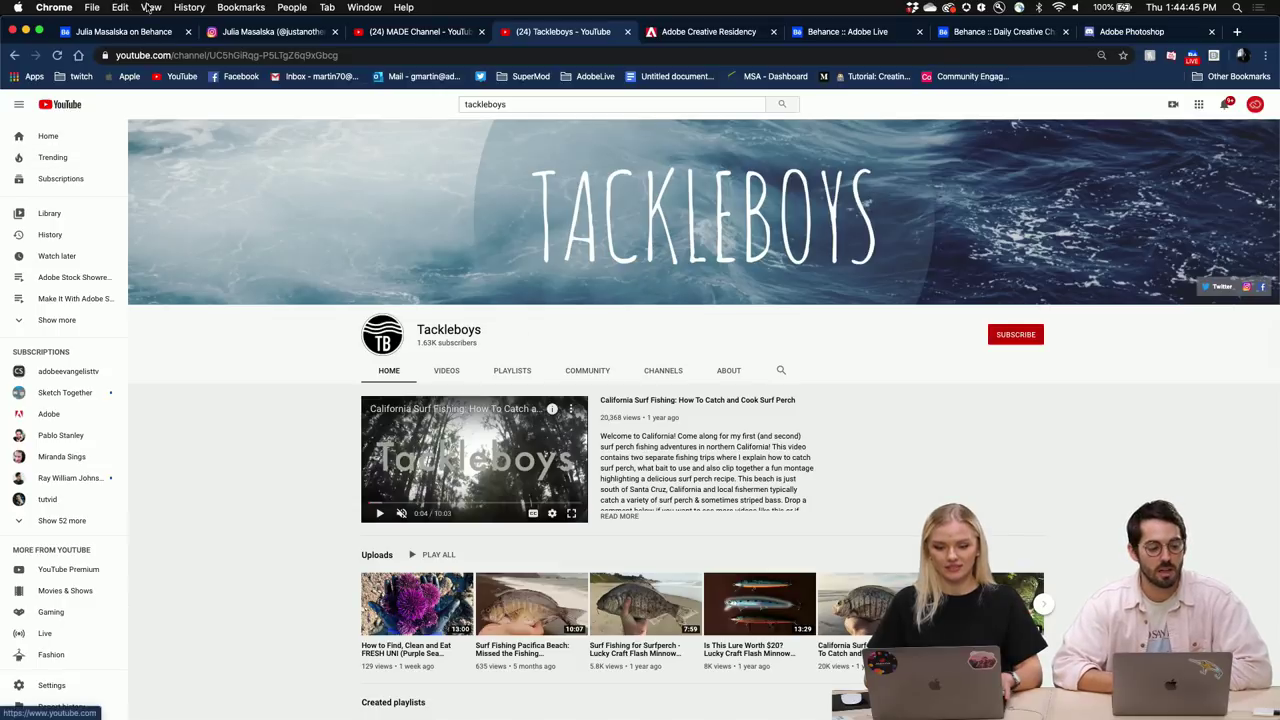
# Look over the host's Behance portfolio, then scroll through her Instagram profile.
pyautogui.click(111, 34)
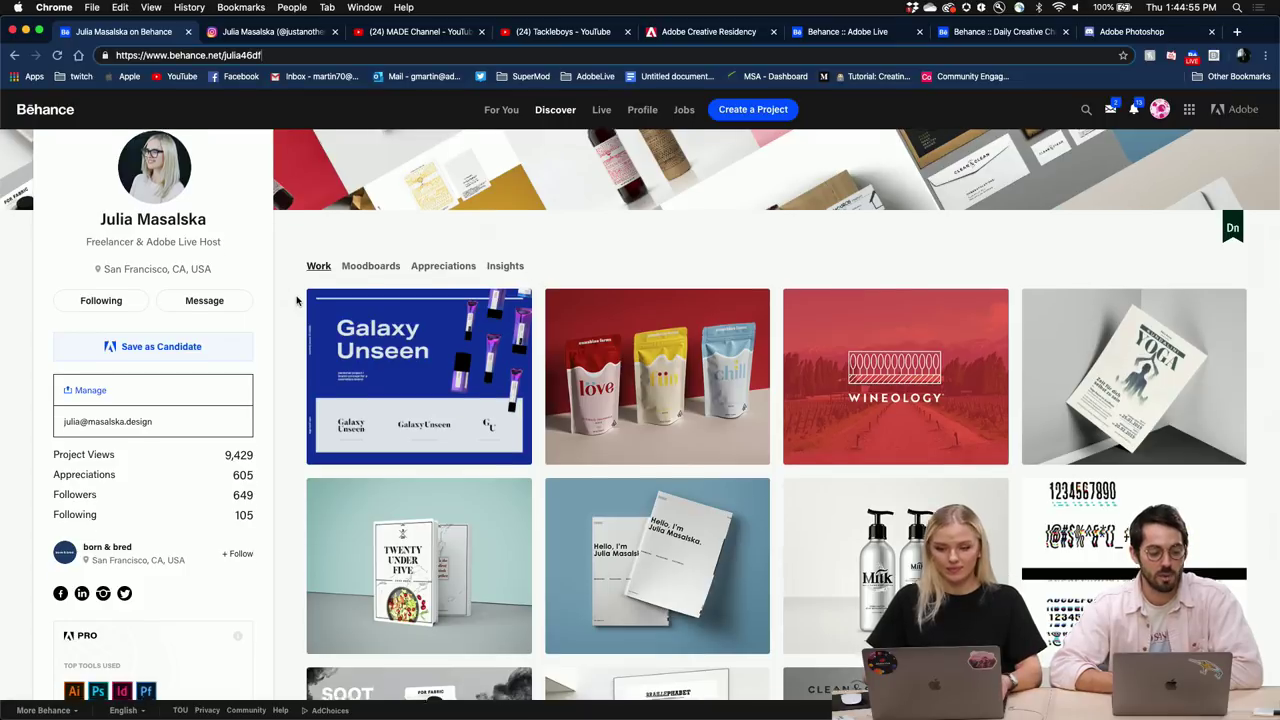
pyautogui.scroll(1, 296, 304)
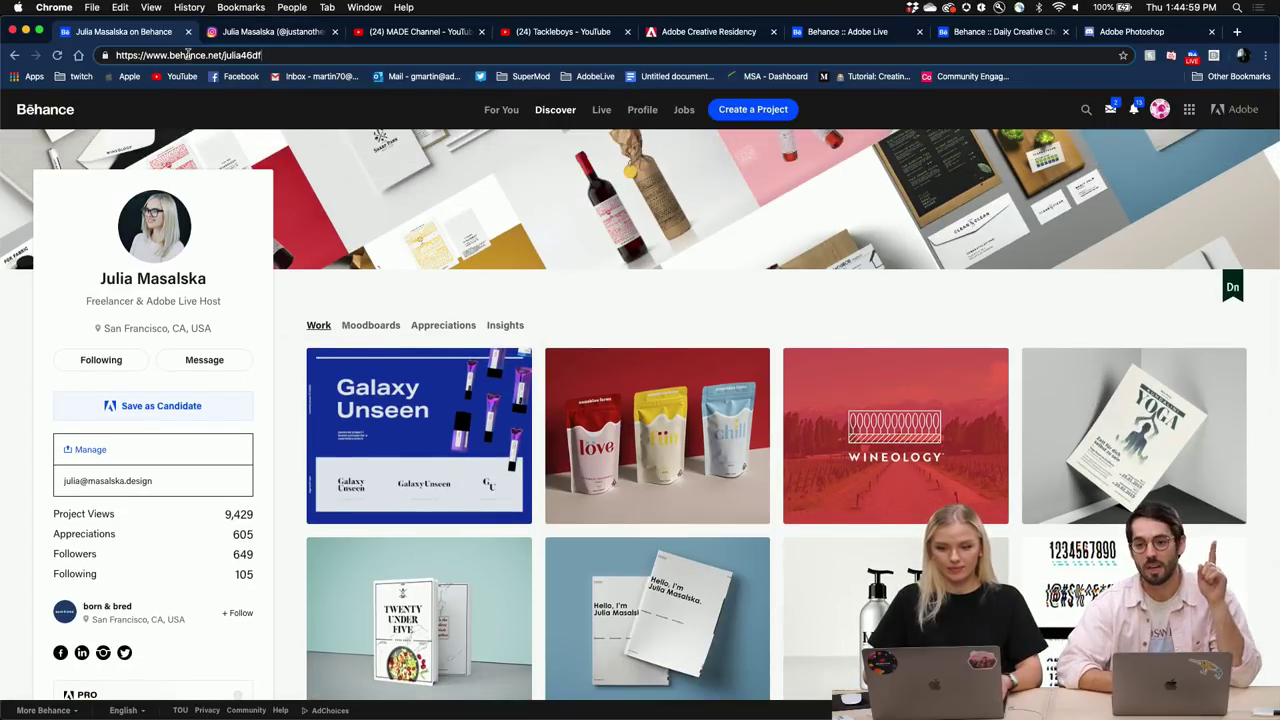
pyautogui.click(281, 35)
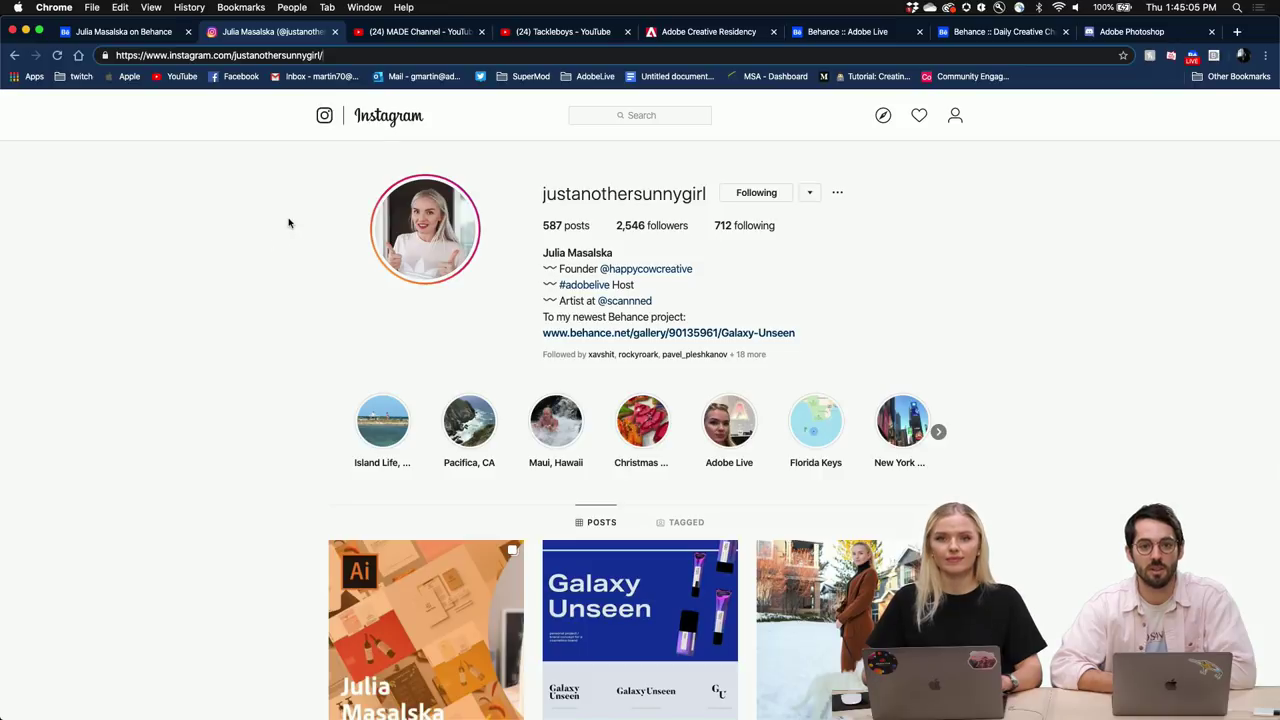
pyautogui.scroll(-5, 303, 253)
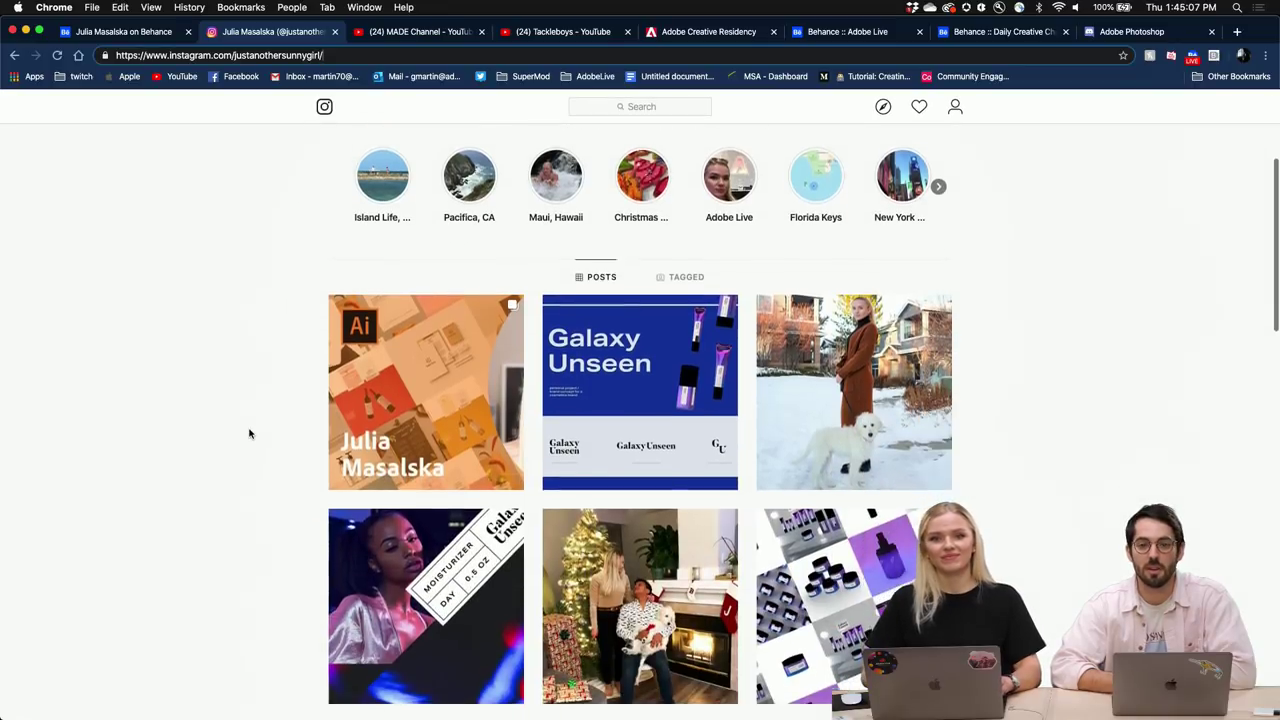
pyautogui.scroll(3, 250, 433)
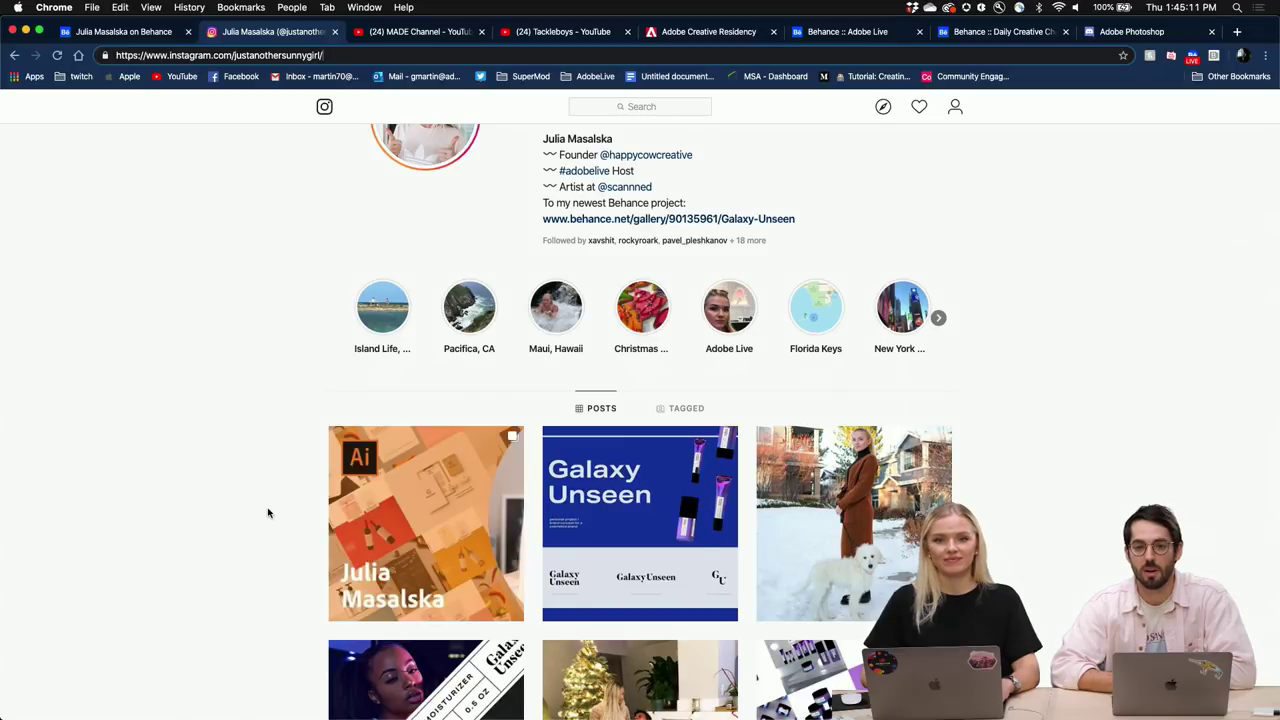
pyautogui.scroll(1, 502, 578)
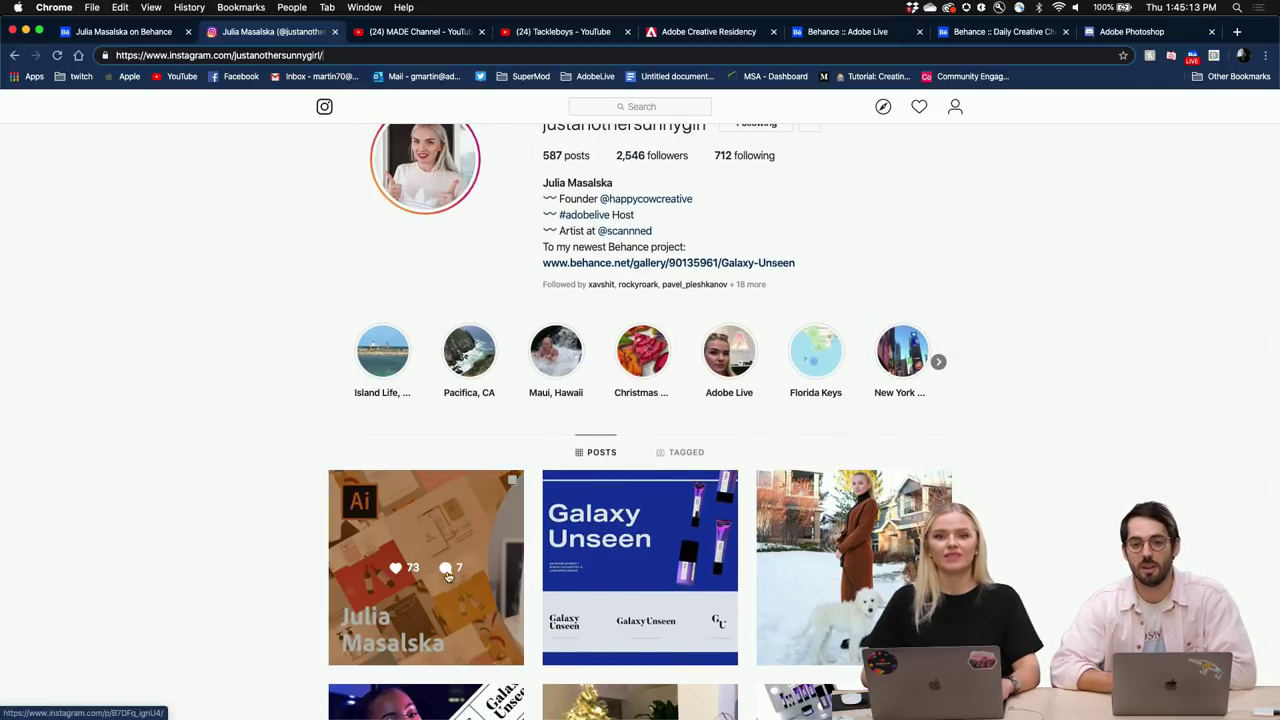
pyautogui.scroll(2, 236, 524)
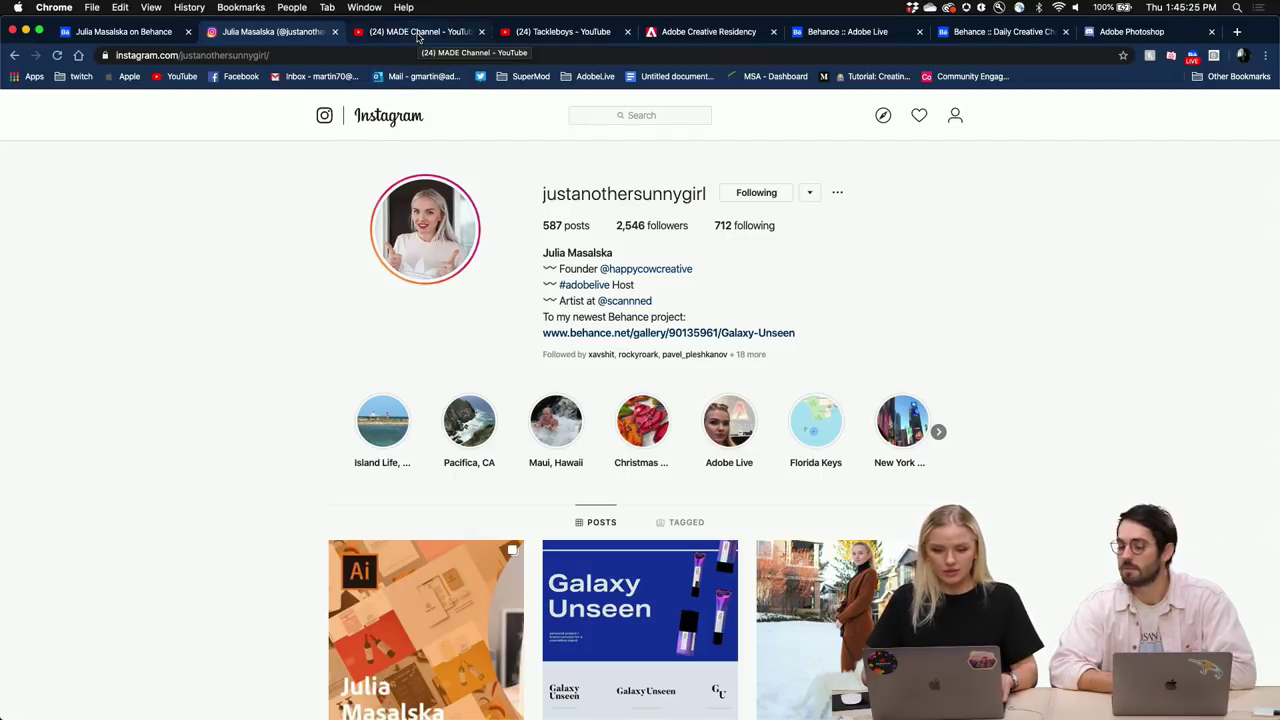
# Browse the MADE Channel's uploaded videos, then return to its home page.
pyautogui.click(418, 33)
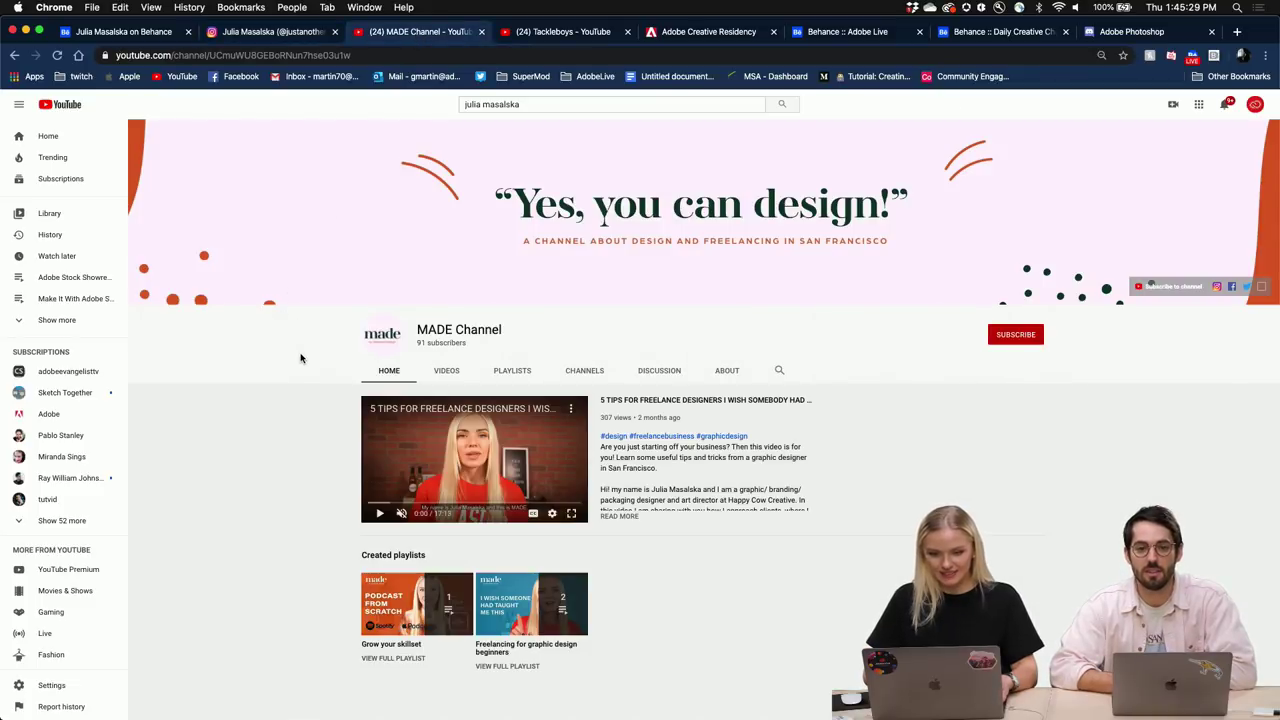
pyautogui.scroll(-3, 300, 358)
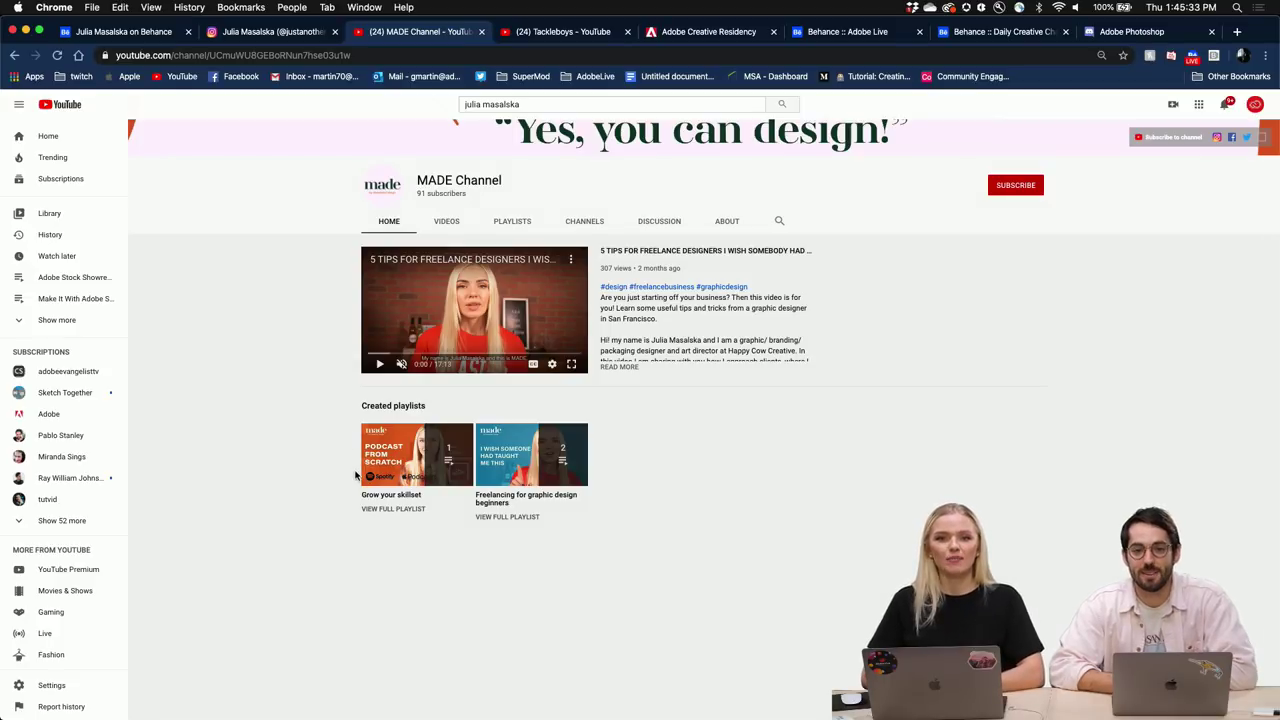
pyautogui.scroll(1, 355, 475)
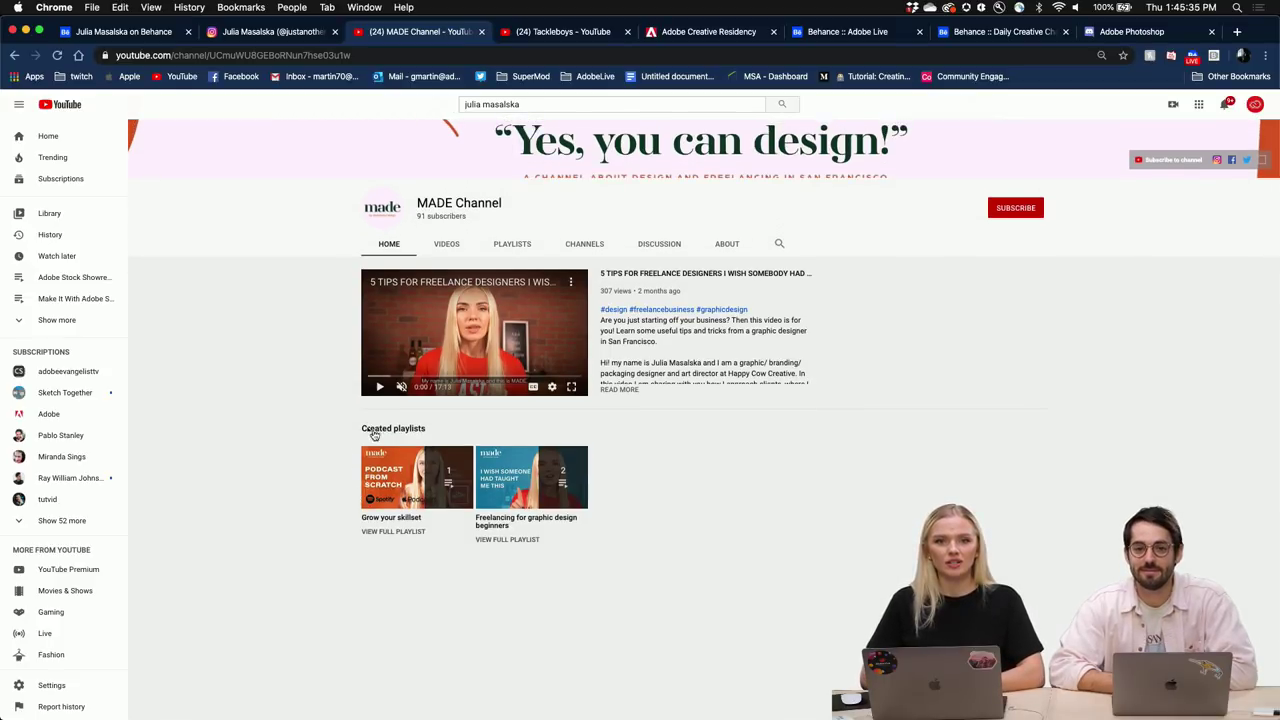
pyautogui.click(447, 245)
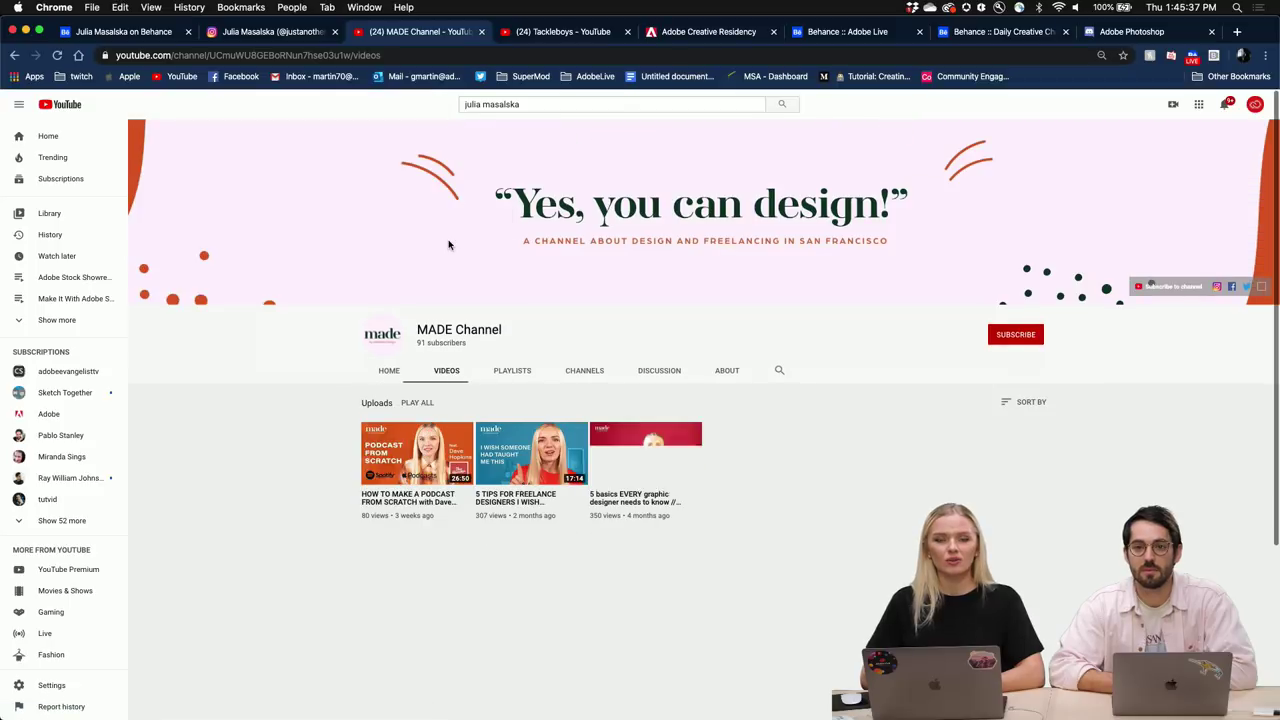
pyautogui.scroll(-2, 478, 387)
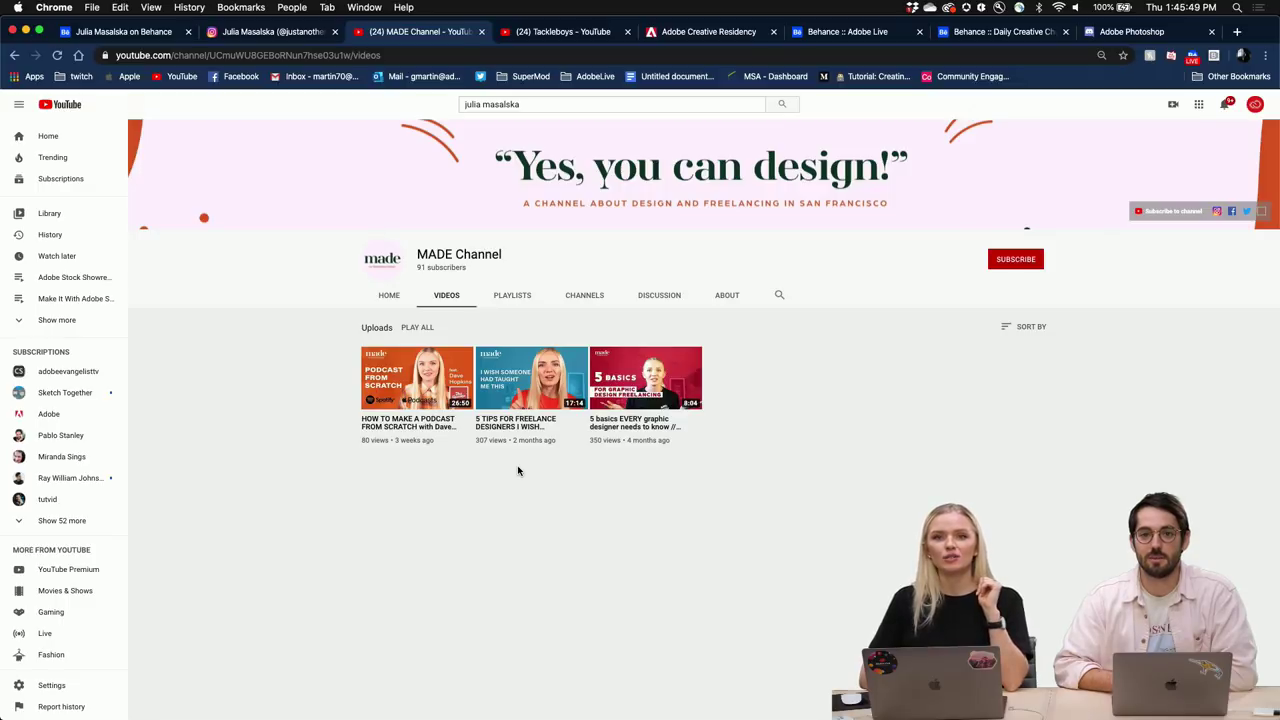
pyautogui.click(390, 300)
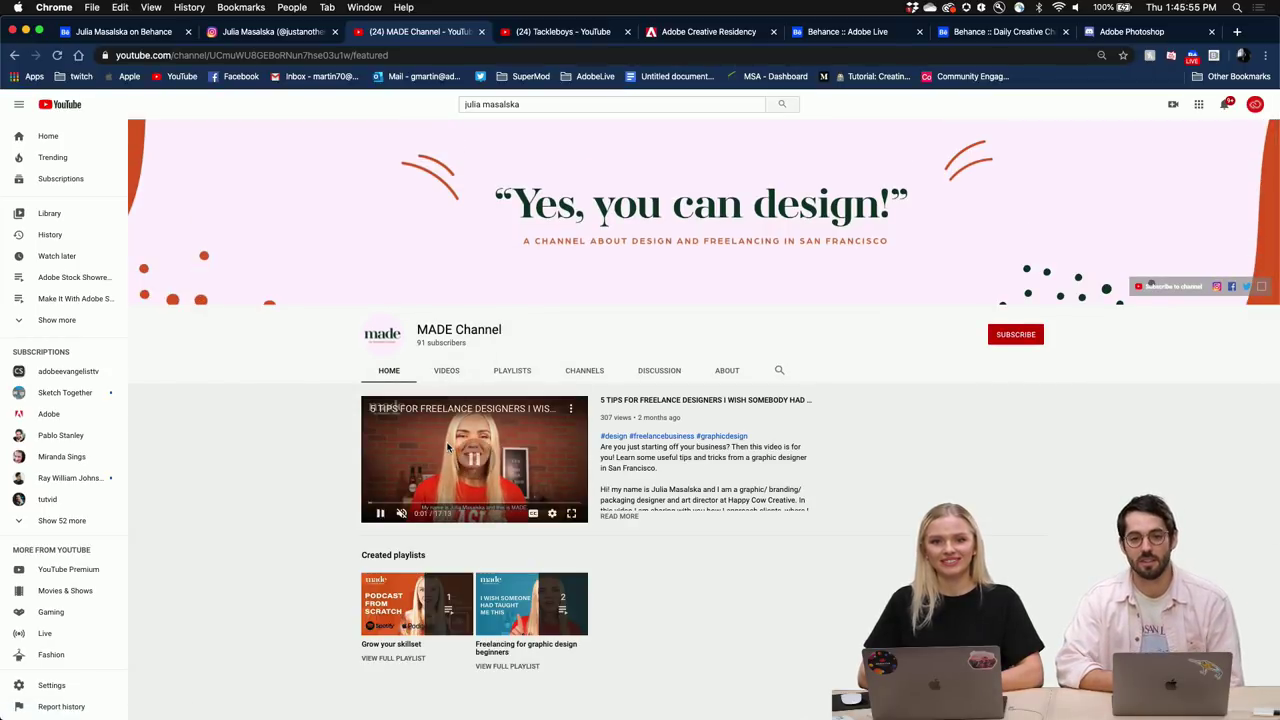
# Scroll the Tackleboys channel page and show all of its uploaded videos.
pyautogui.click(546, 34)
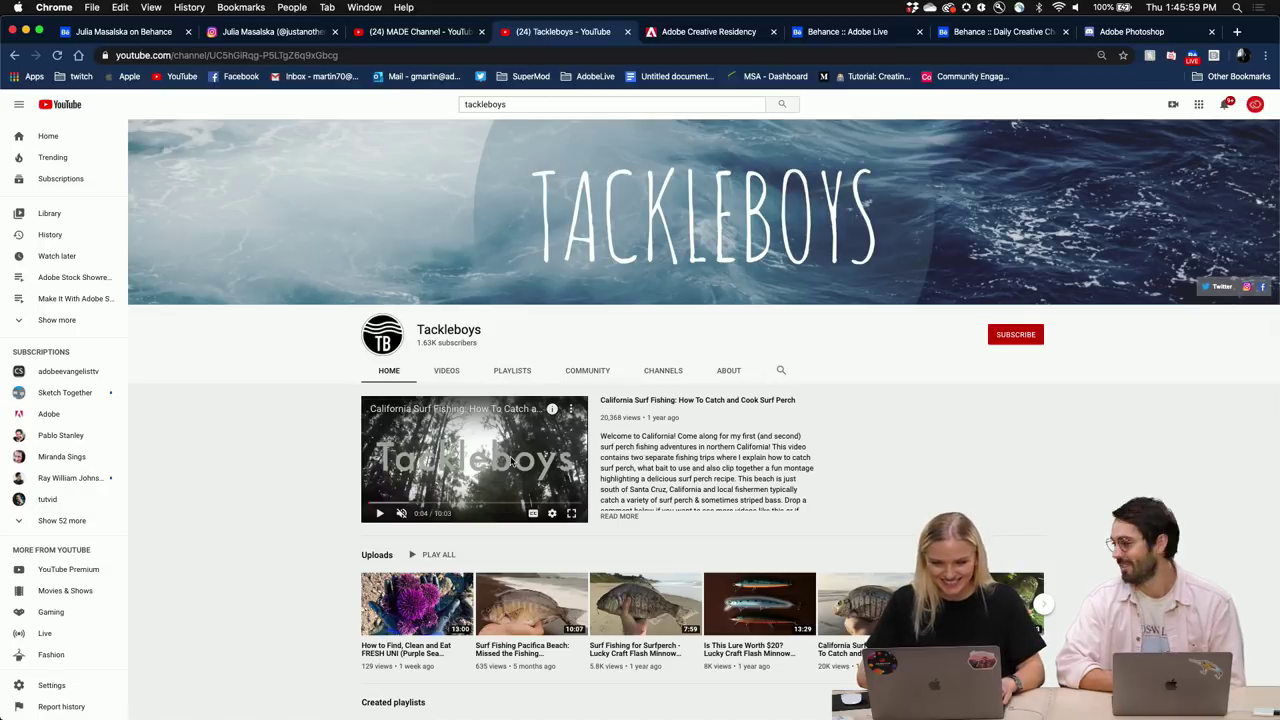
pyautogui.scroll(-2, 511, 460)
pyautogui.scroll(-2, 511, 460)
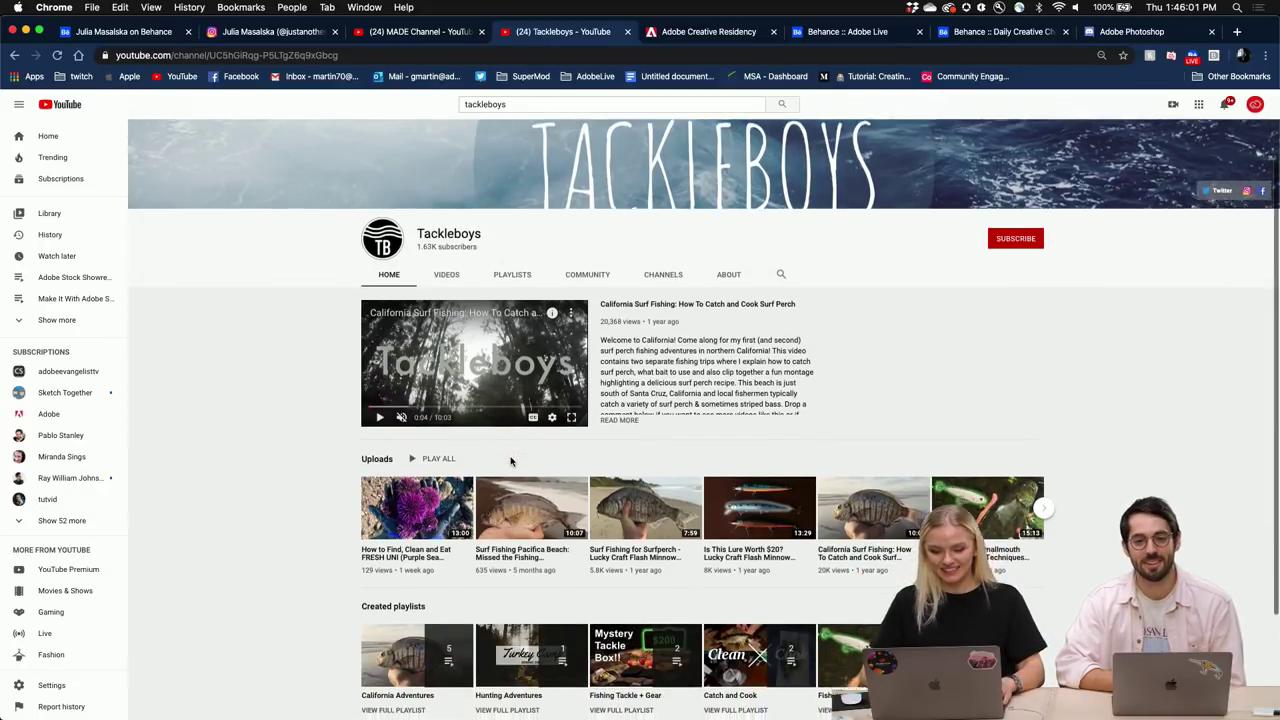
pyautogui.scroll(2, 510, 461)
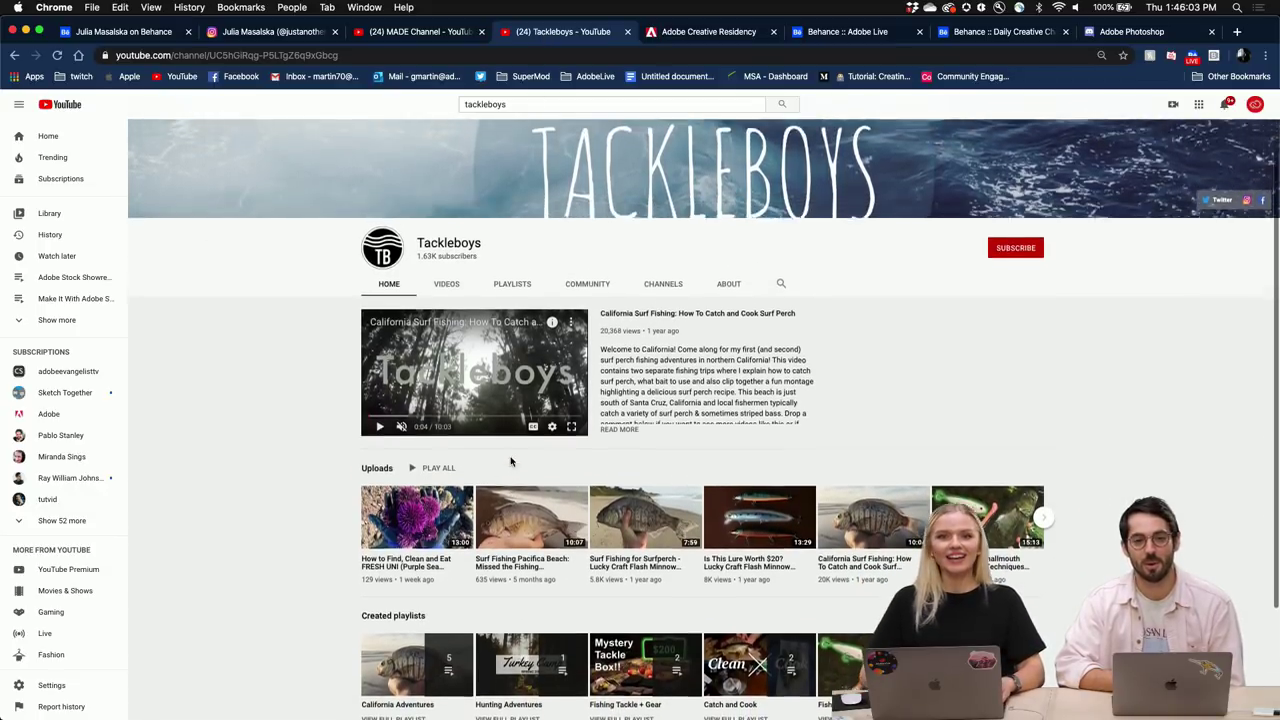
pyautogui.scroll(-2, 510, 462)
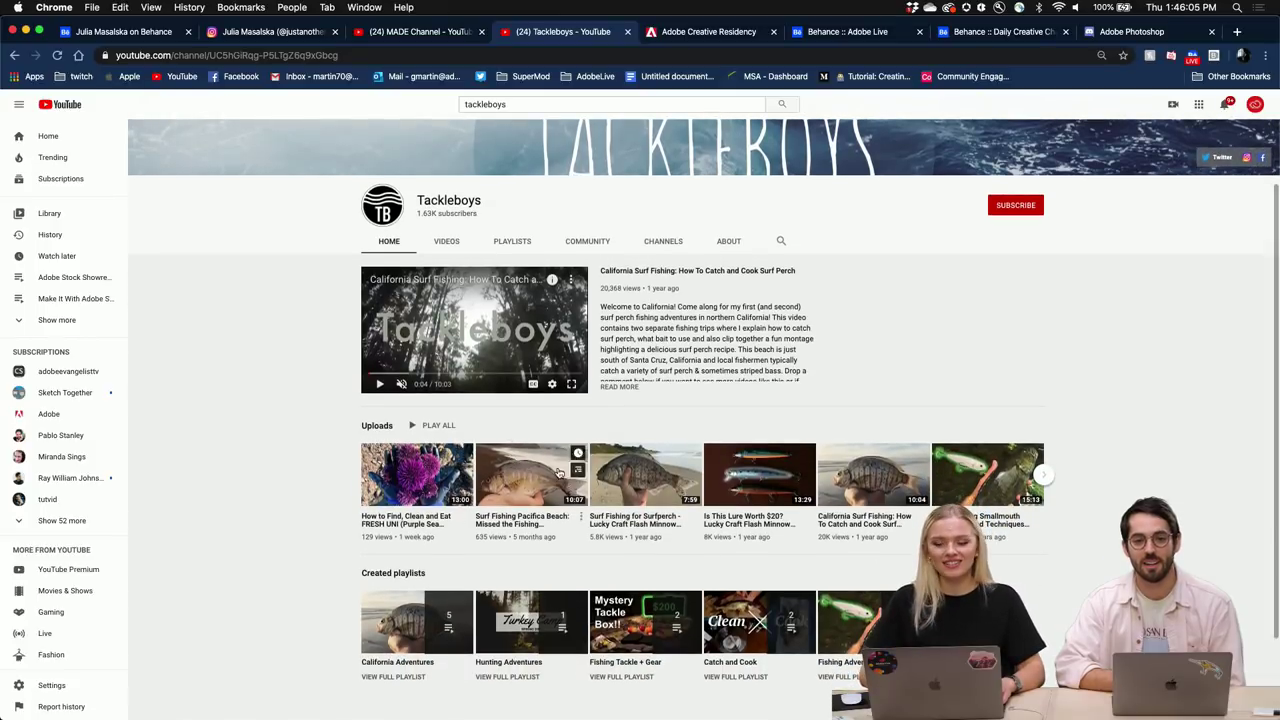
pyautogui.scroll(-1, 670, 483)
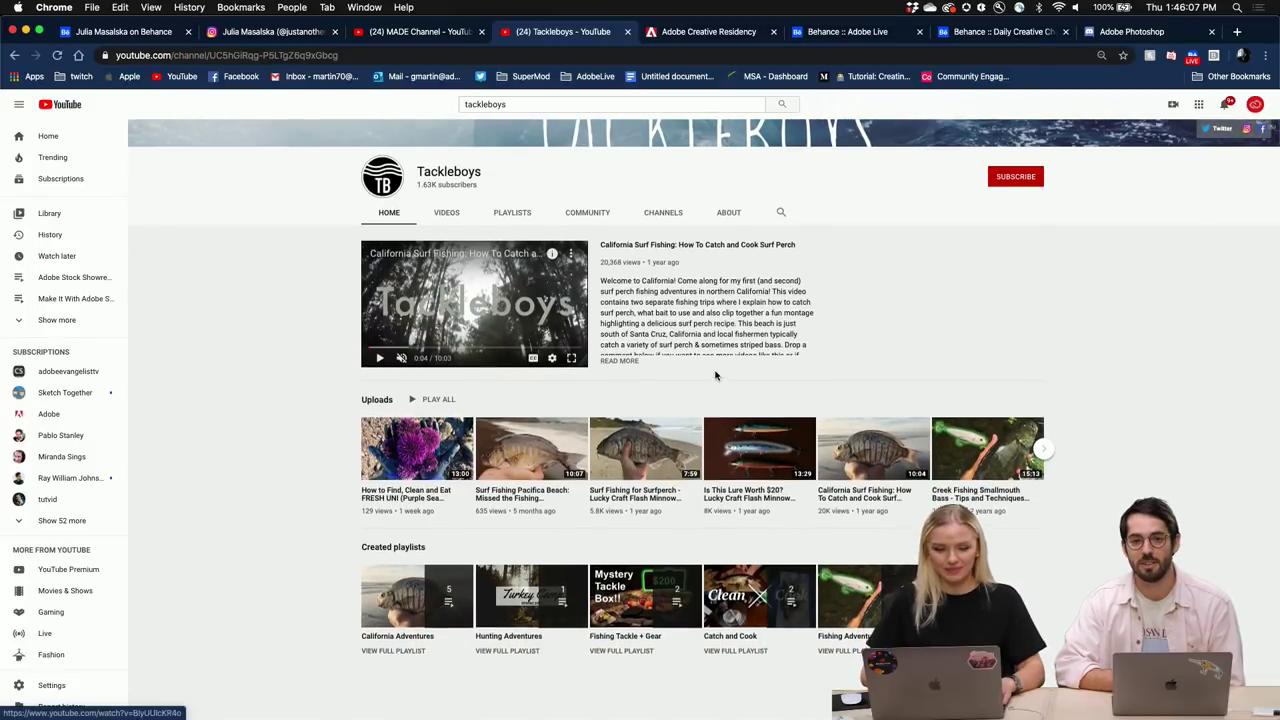
pyautogui.scroll(3, 479, 291)
pyautogui.click(447, 372)
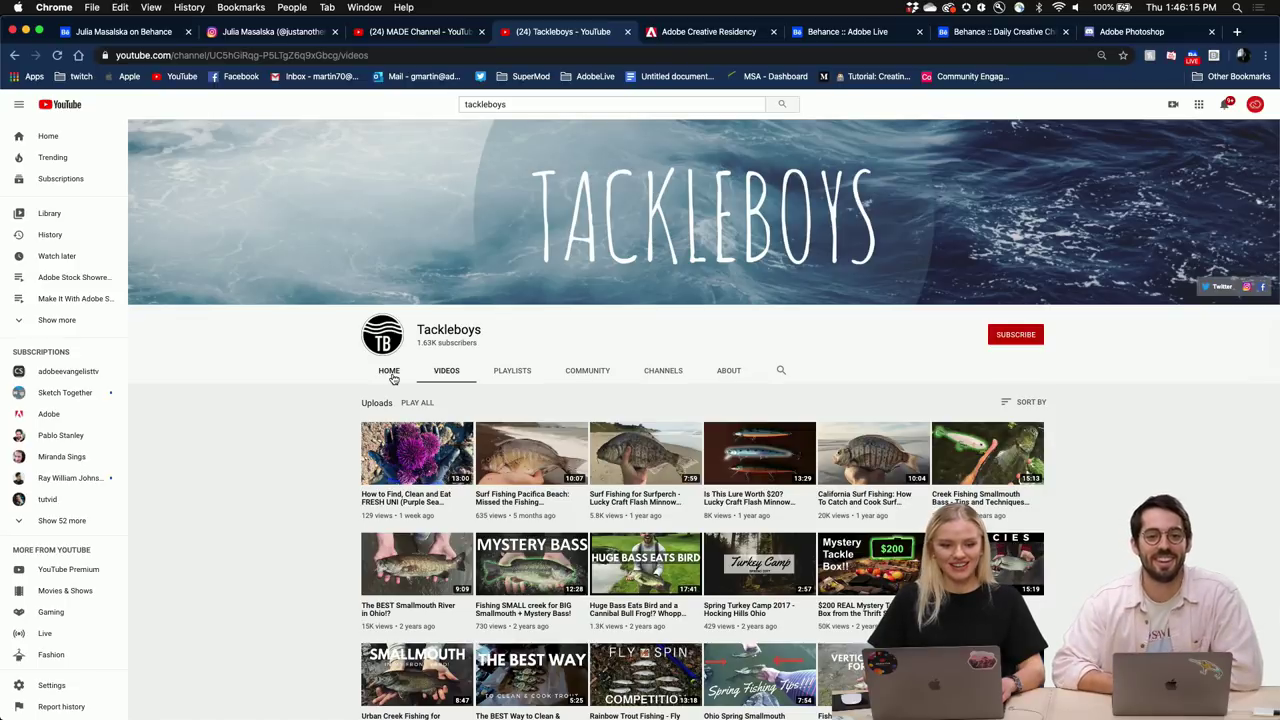
# Quick-export RoseMary6 and RoseMary5 as PNGs to the Desktop and close both documents.
pyautogui.click(432, 40)
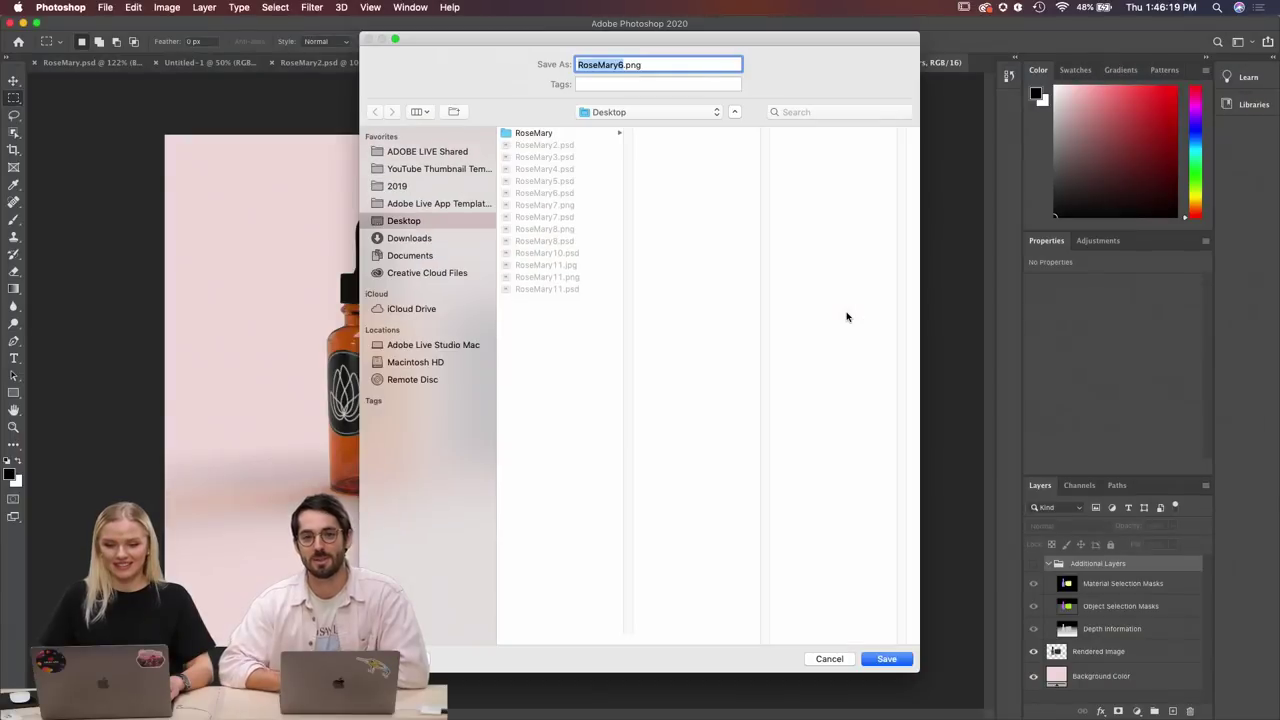
pyautogui.press('Return')
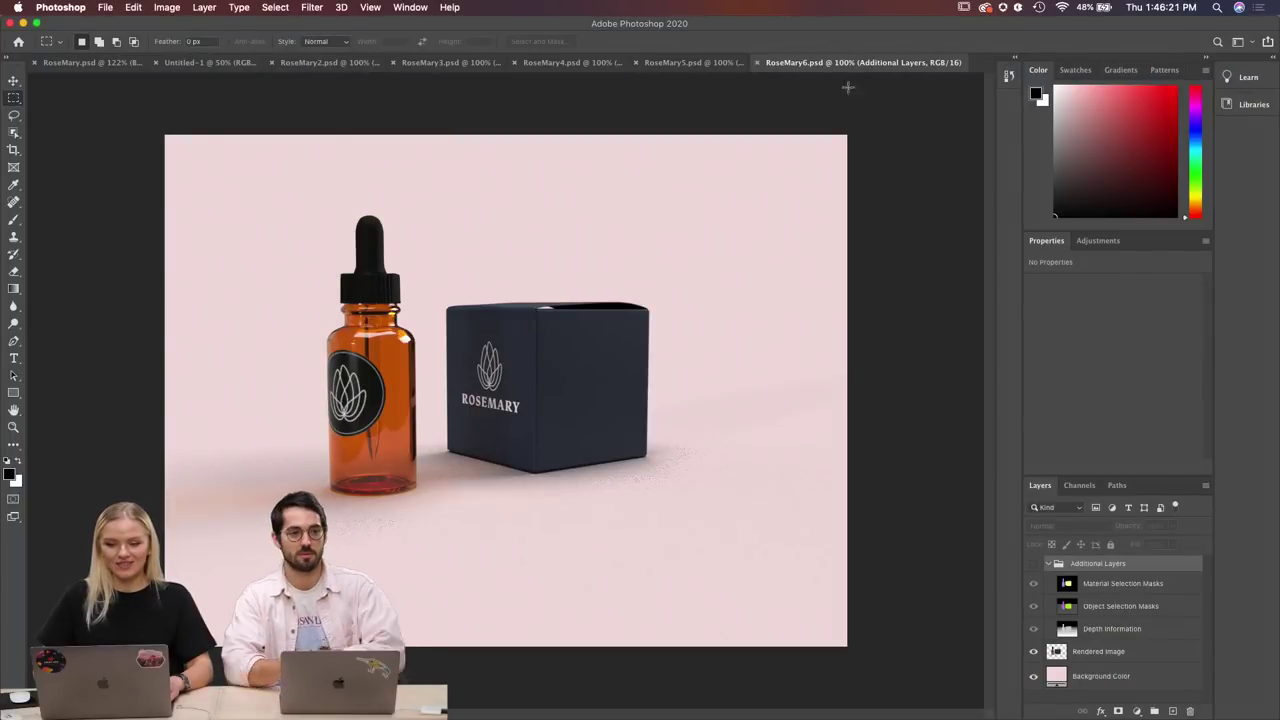
pyautogui.click(758, 63)
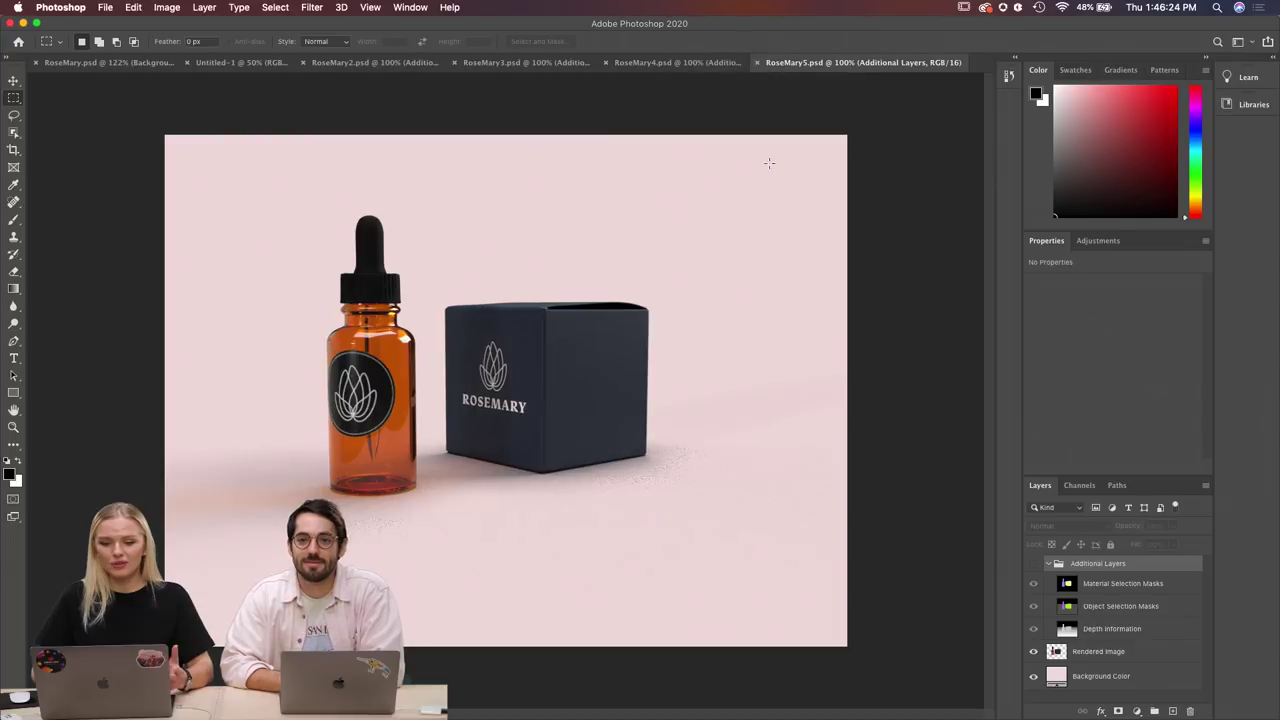
pyautogui.click(105, 8)
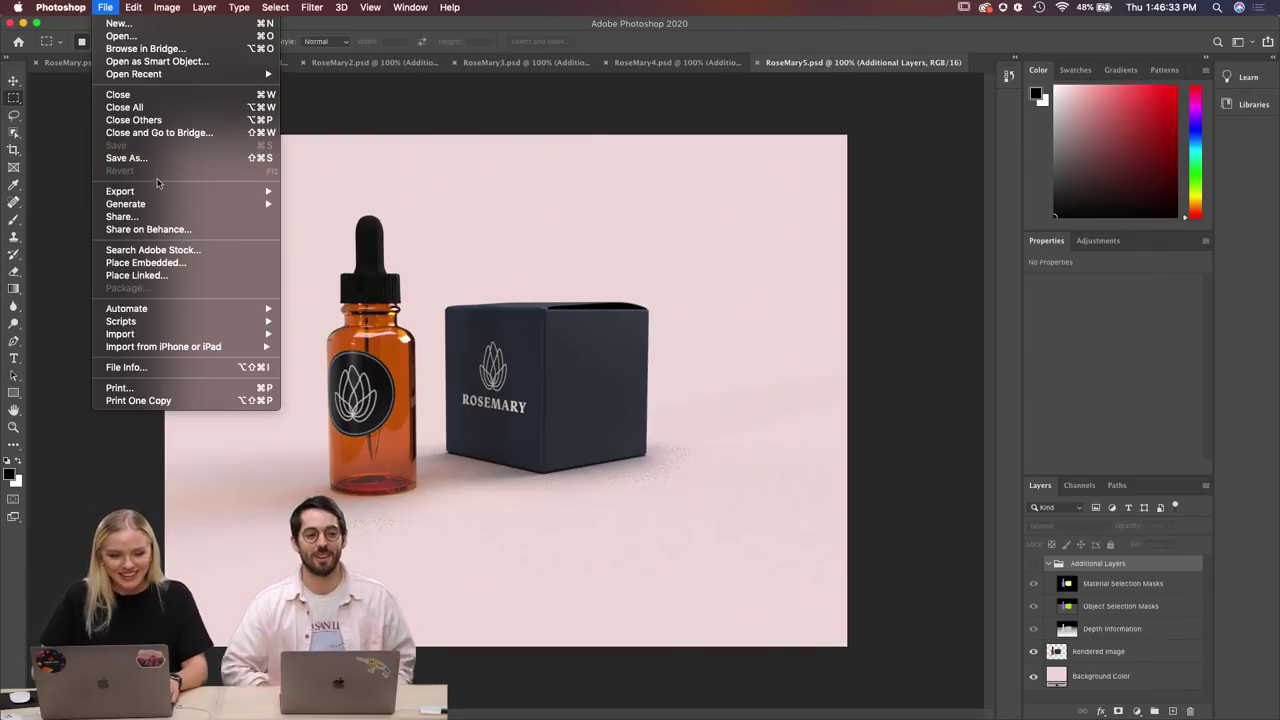
pyautogui.moveTo(268, 191)
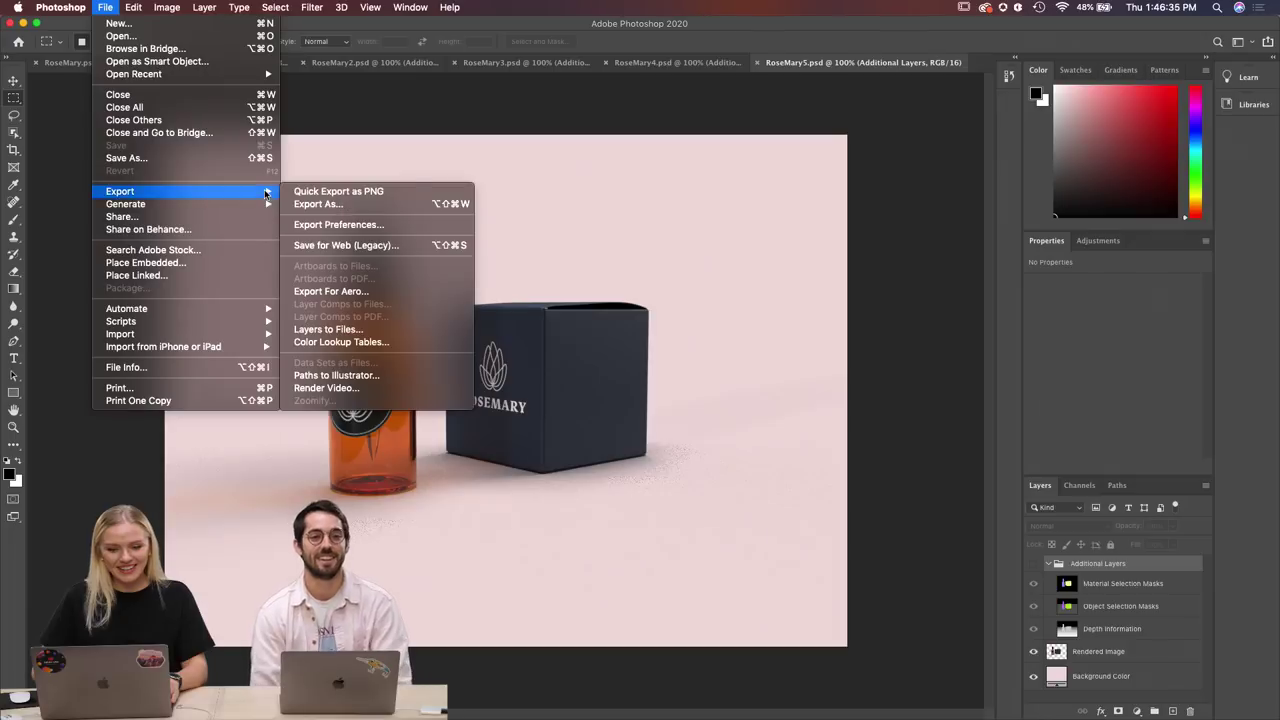
pyautogui.click(316, 192)
pyautogui.click(577, 457)
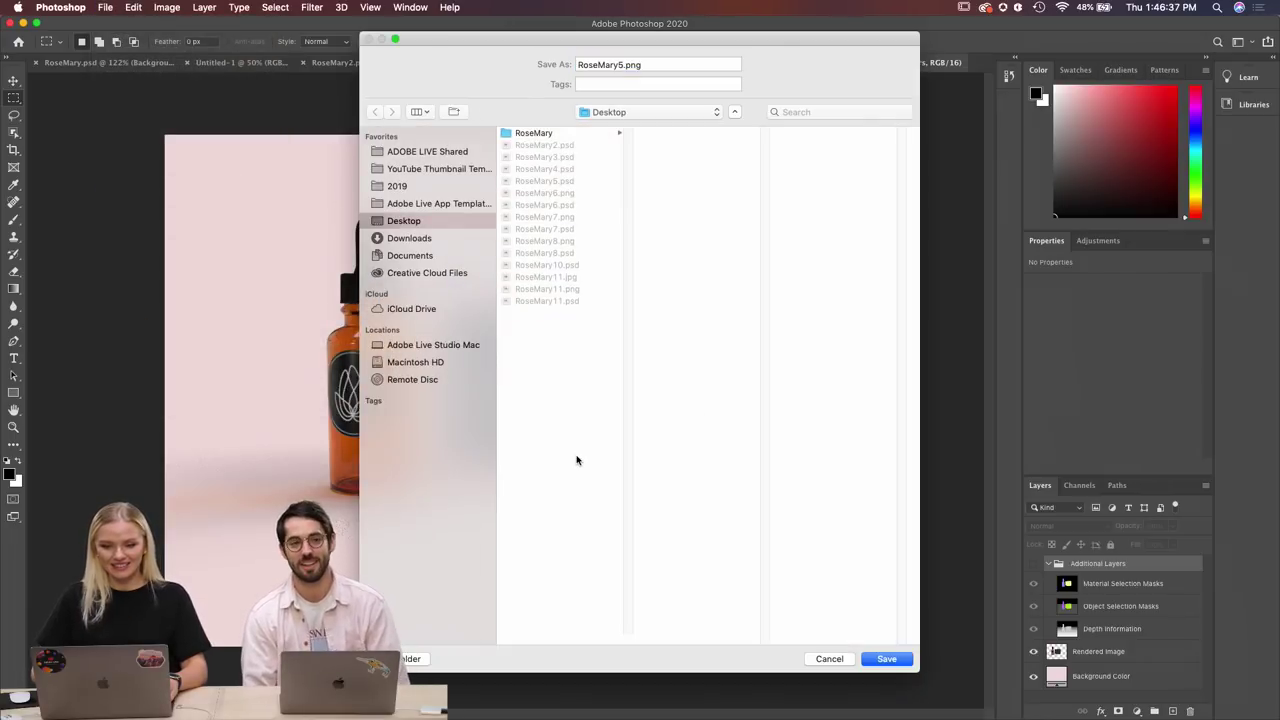
pyautogui.click(886, 659)
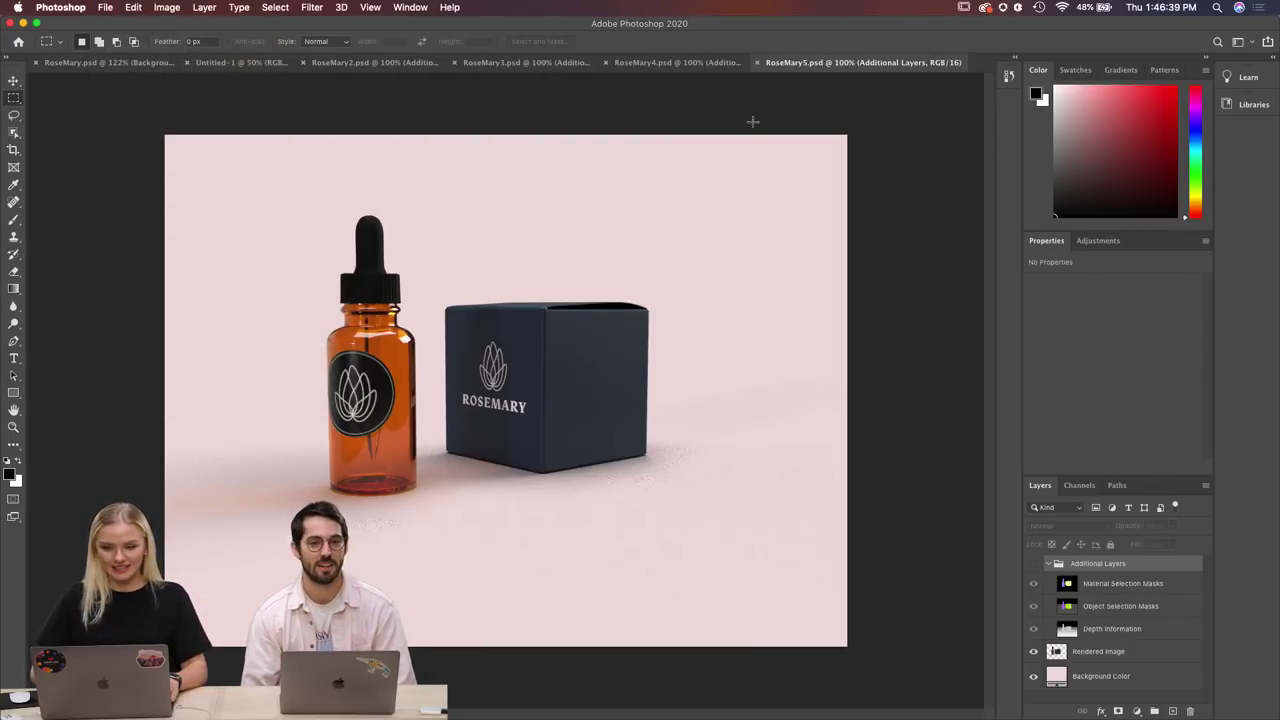
pyautogui.click(757, 62)
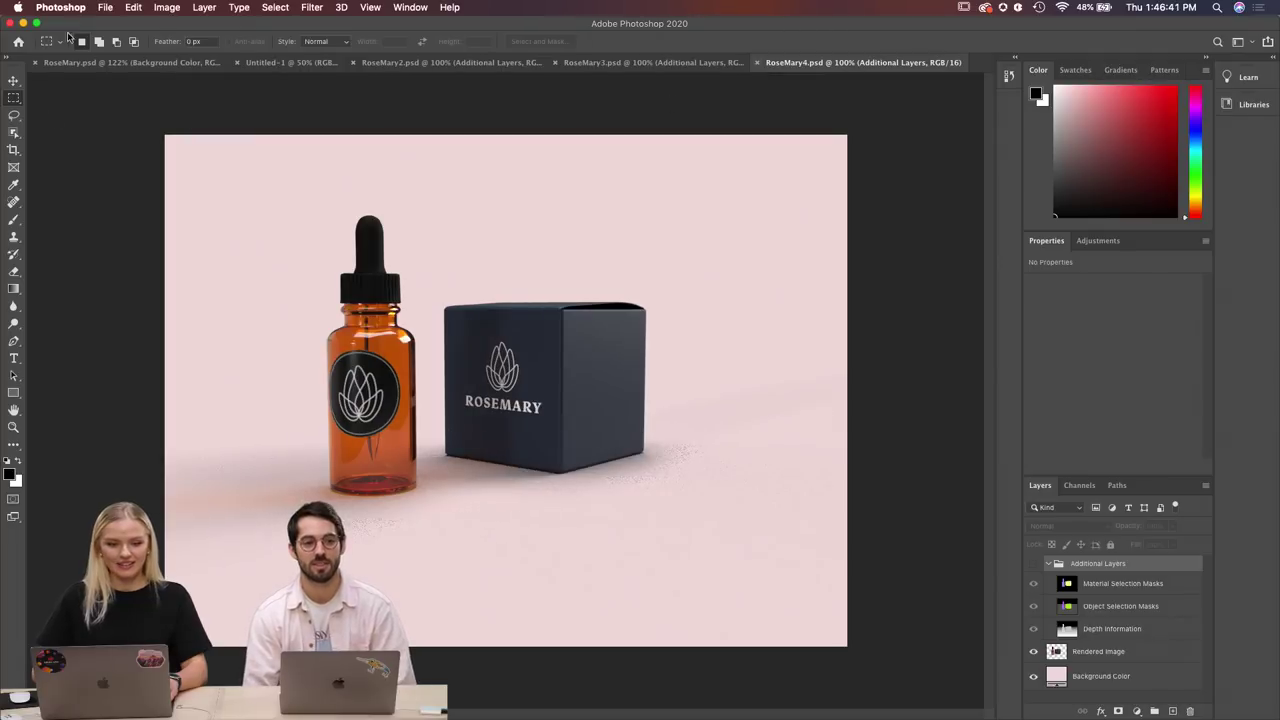
# Quick-export RoseMary4 as a PNG to the Desktop and close it.
pyautogui.click(106, 8)
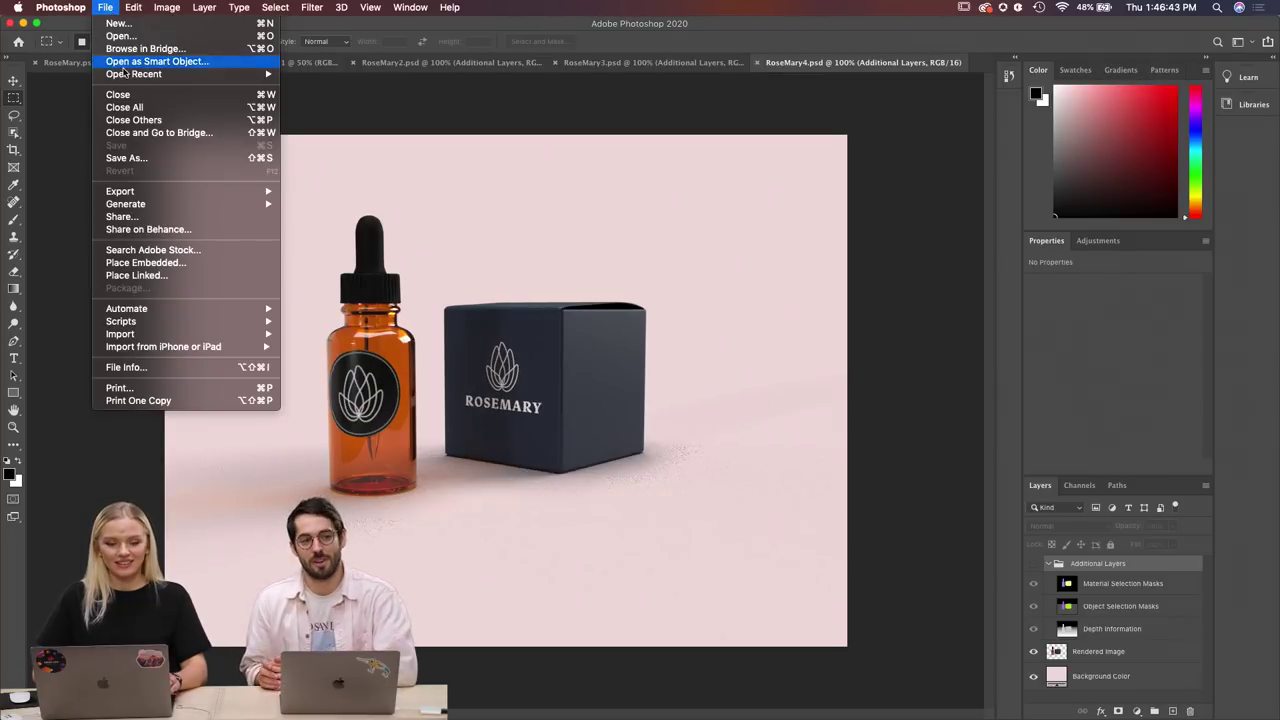
pyautogui.moveTo(147, 190)
pyautogui.click(336, 191)
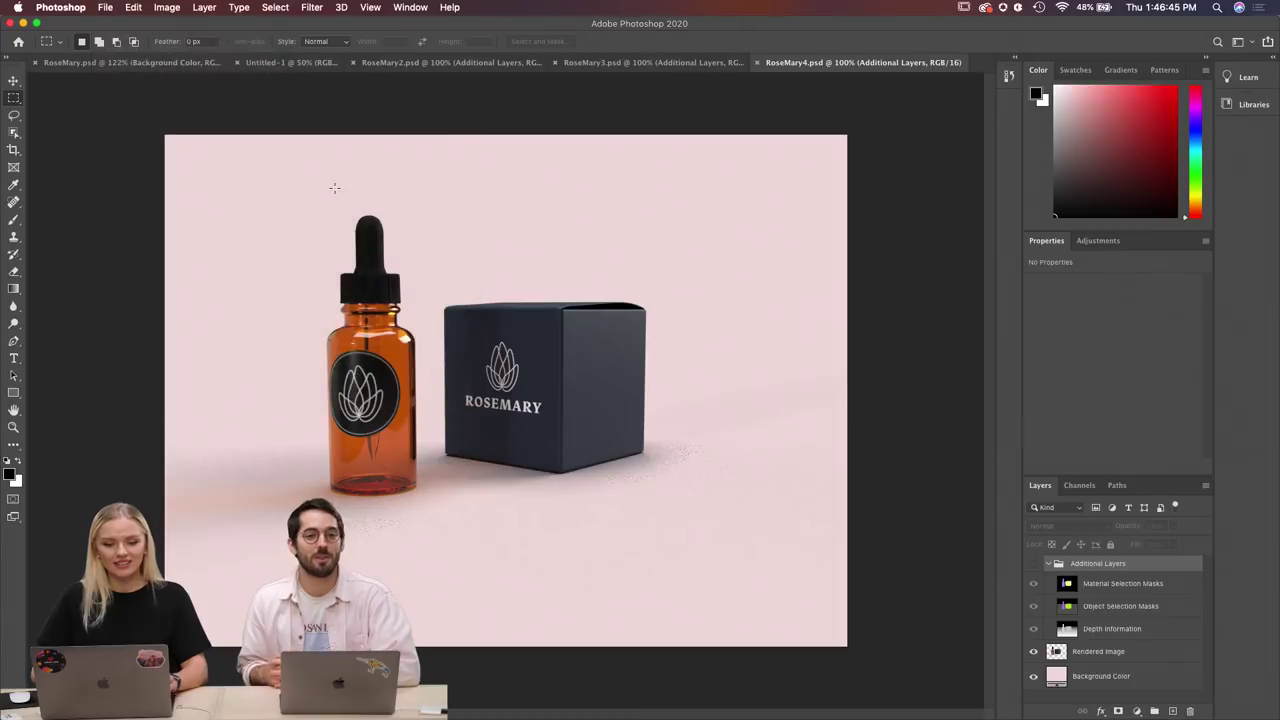
pyautogui.press('Return')
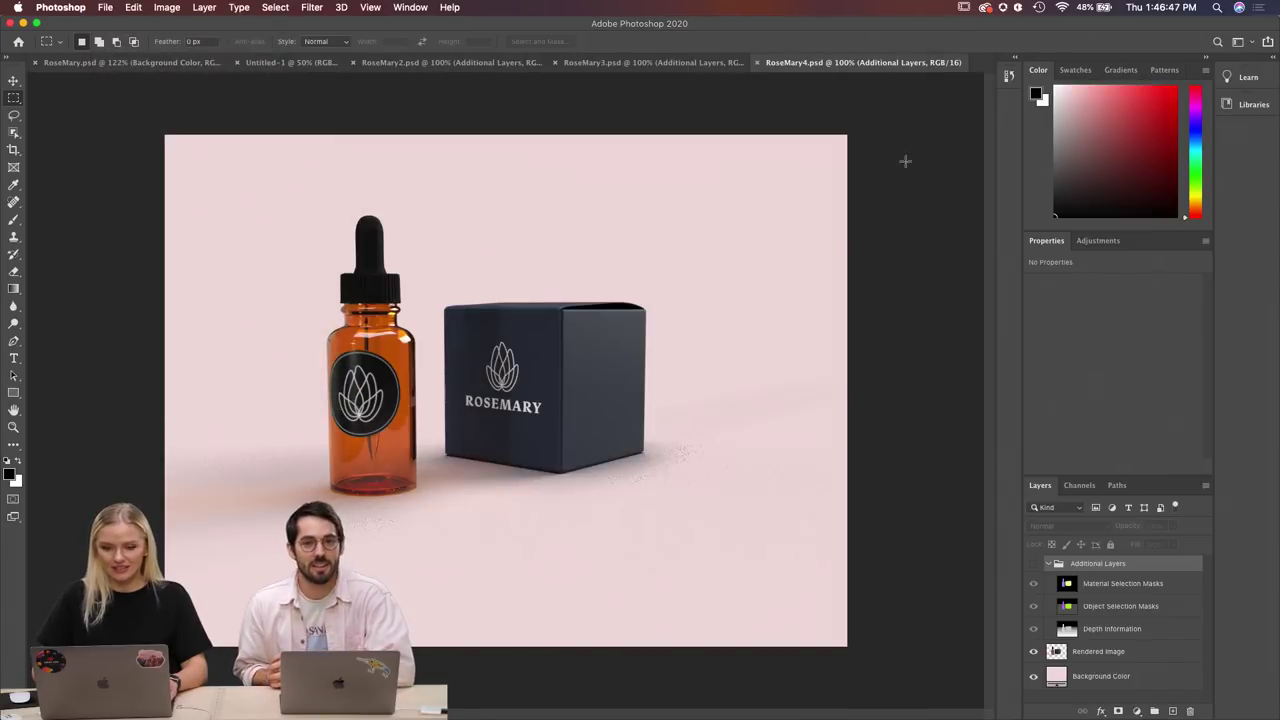
pyautogui.click(758, 63)
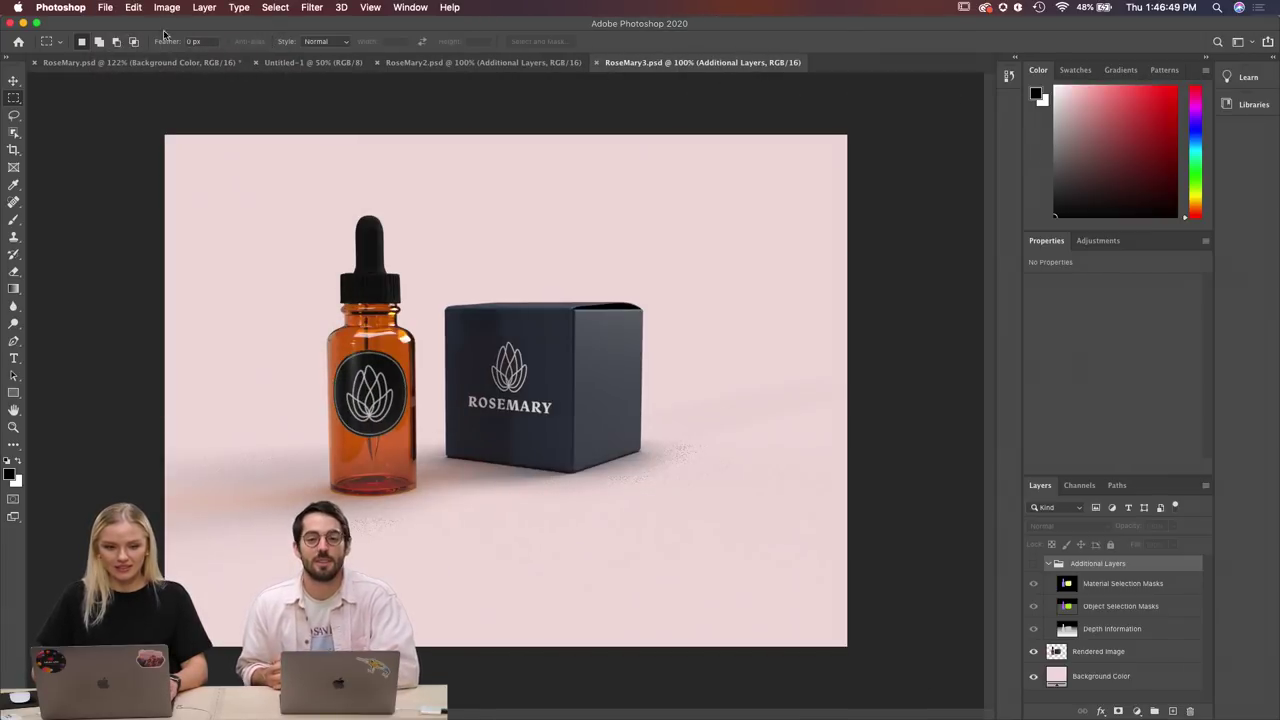
# Quick-export RoseMary3 as a PNG to the Desktop and close it.
pyautogui.click(105, 8)
pyautogui.moveTo(178, 191)
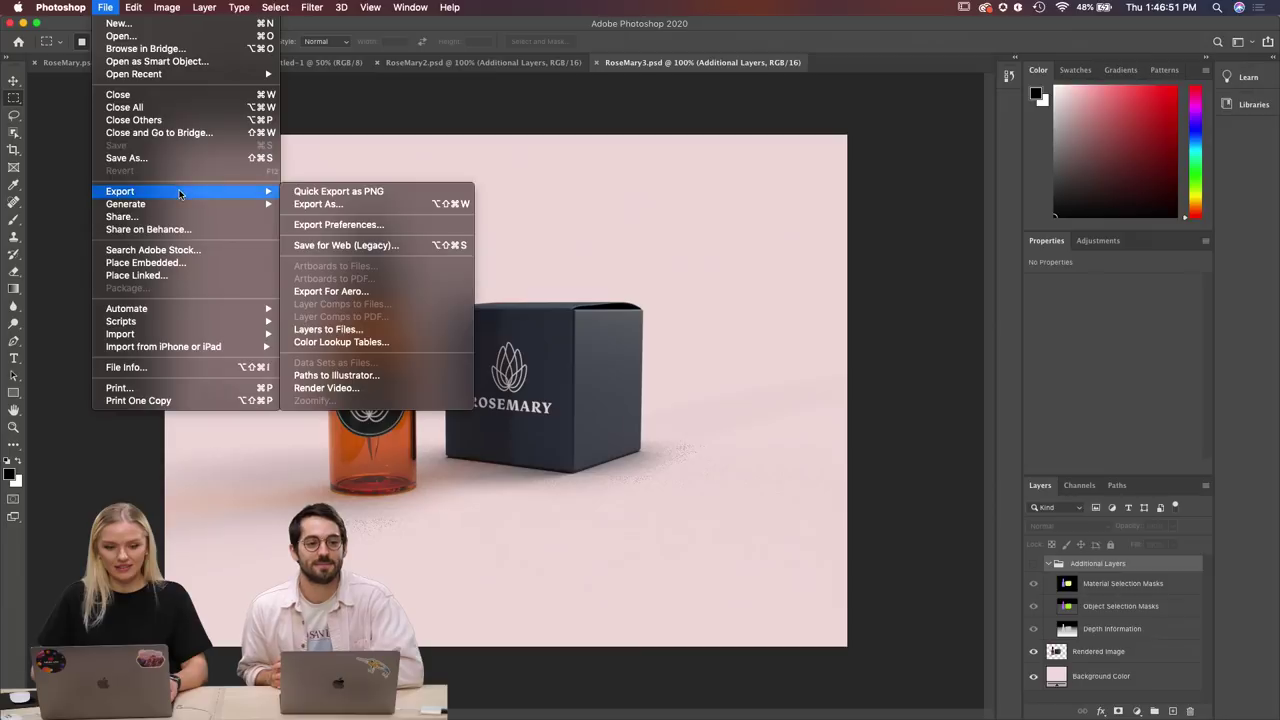
pyautogui.click(329, 193)
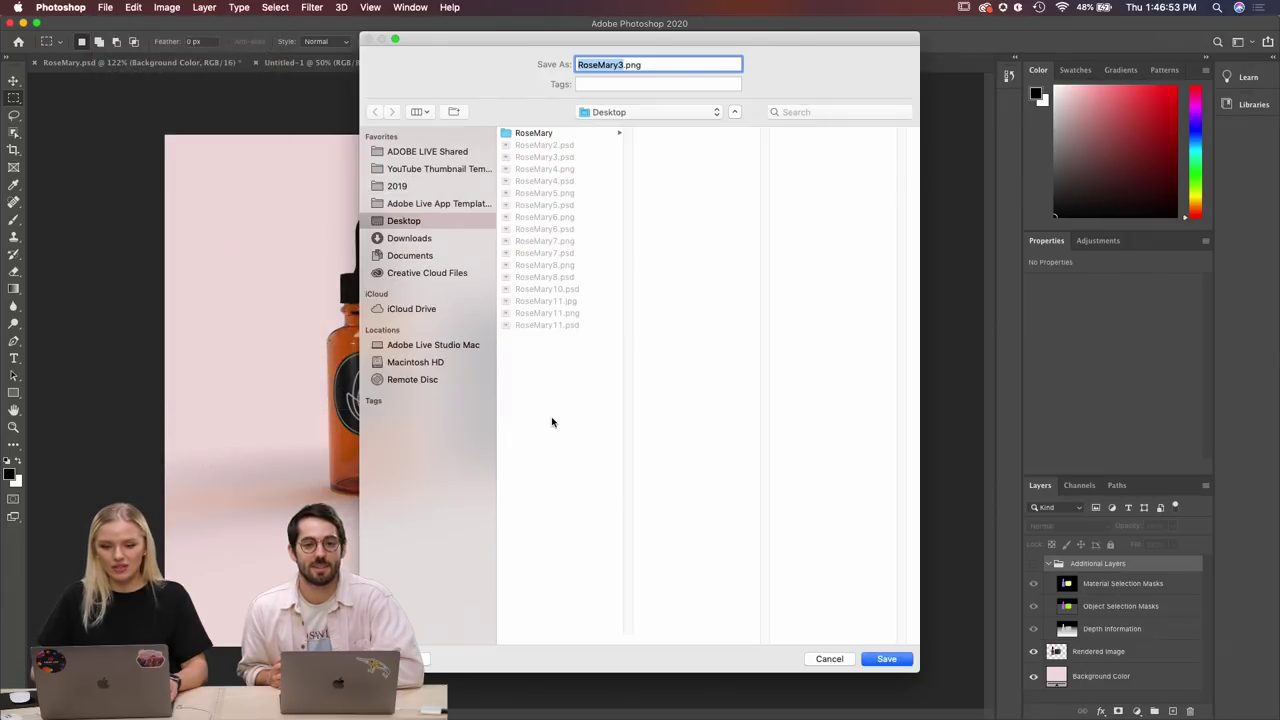
pyautogui.click(886, 659)
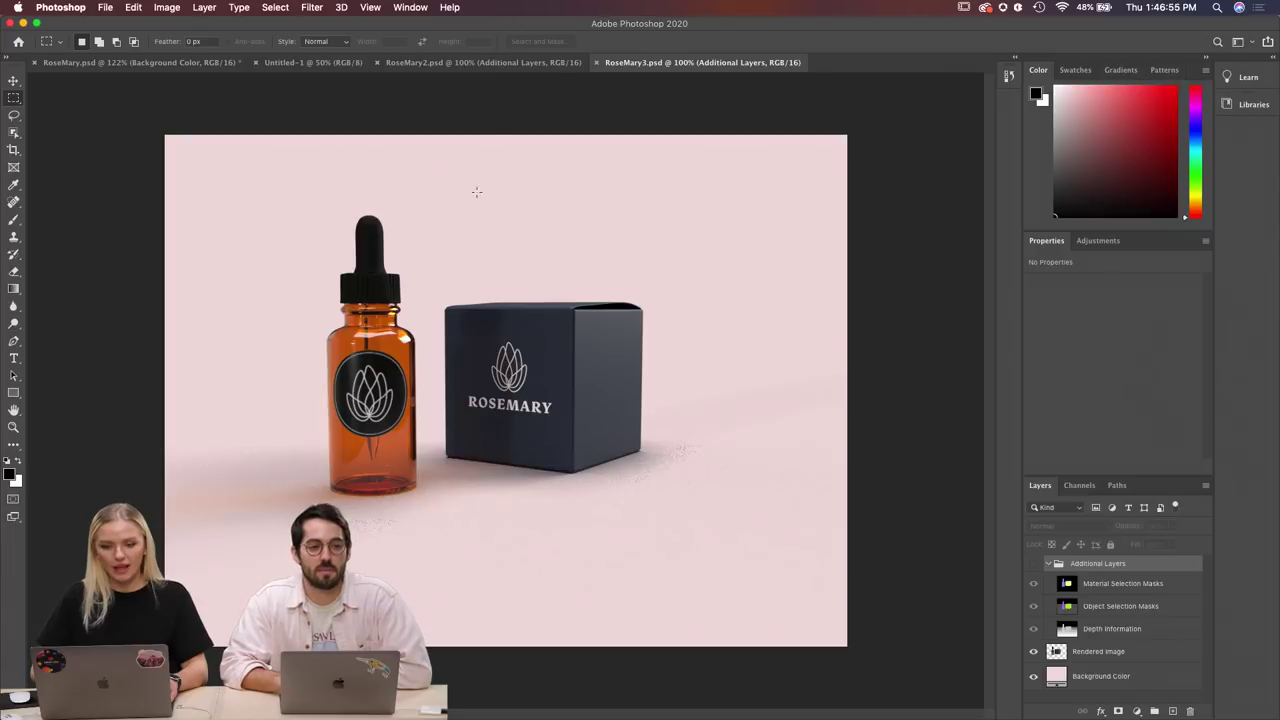
pyautogui.click(596, 63)
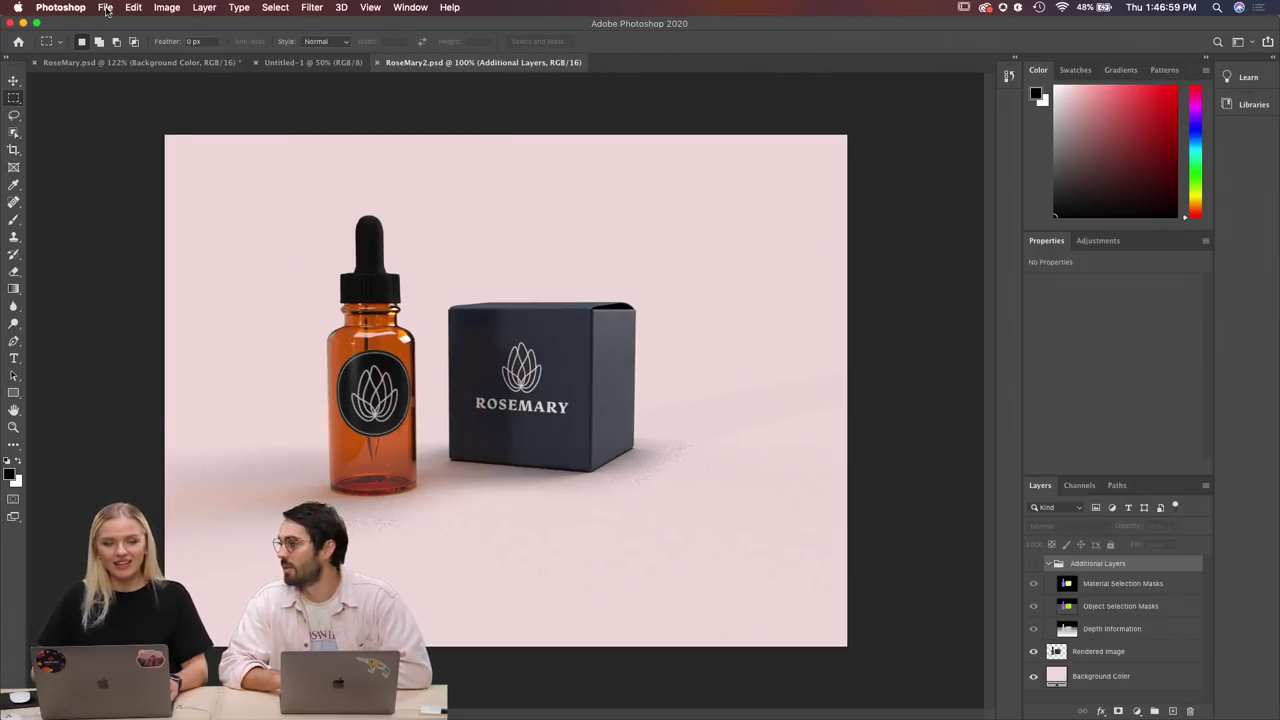
# Quick-export RoseMary2 as a PNG to the Desktop and close it.
pyautogui.click(106, 8)
pyautogui.moveTo(152, 190)
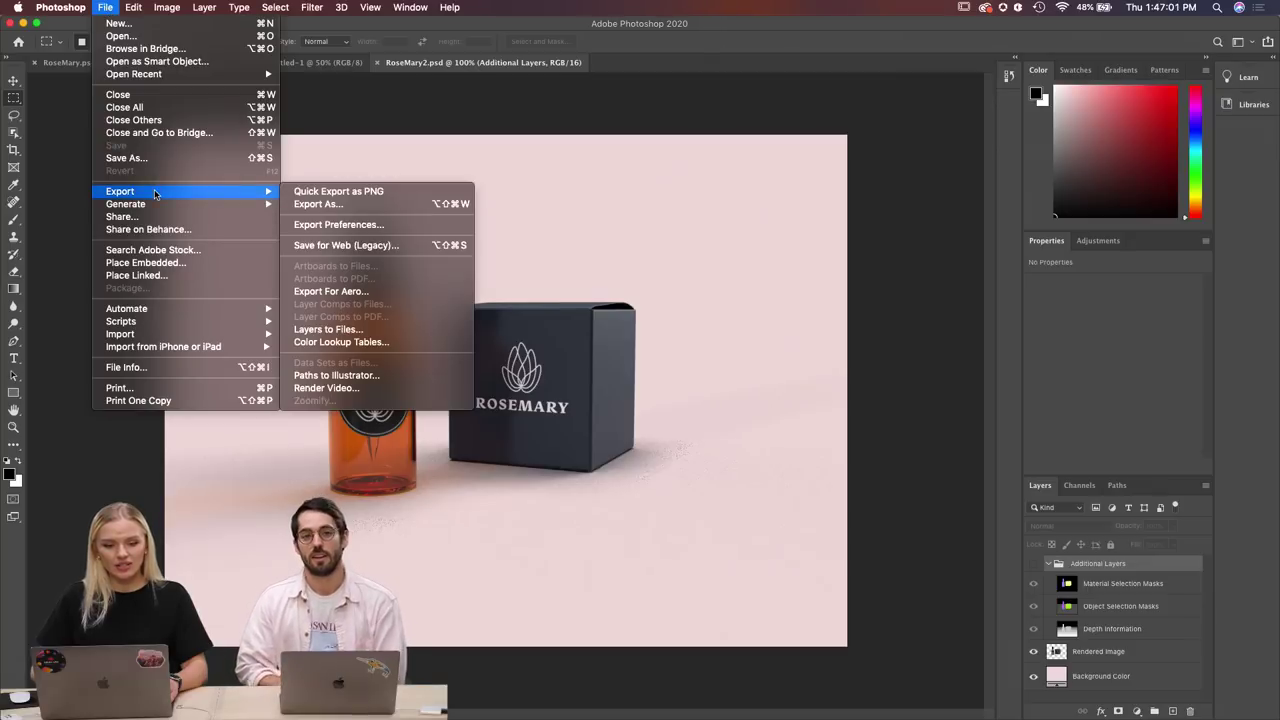
pyautogui.click(355, 191)
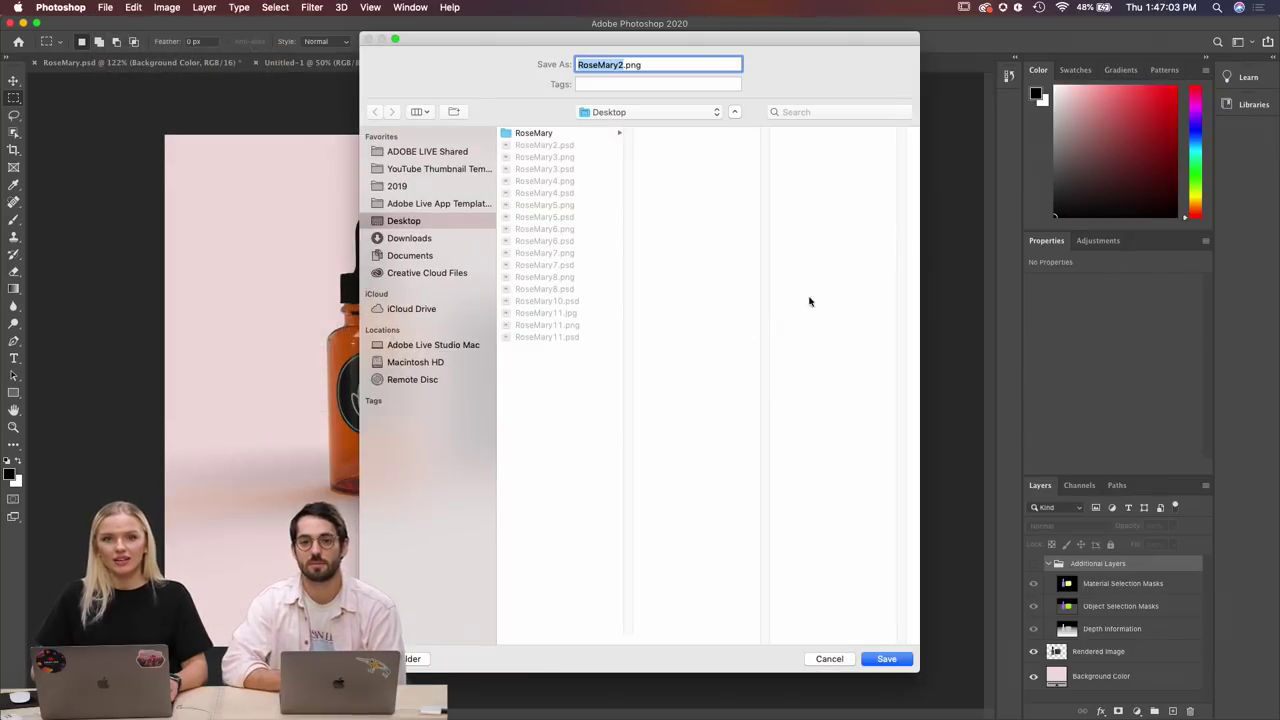
pyautogui.click(580, 425)
pyautogui.click(888, 662)
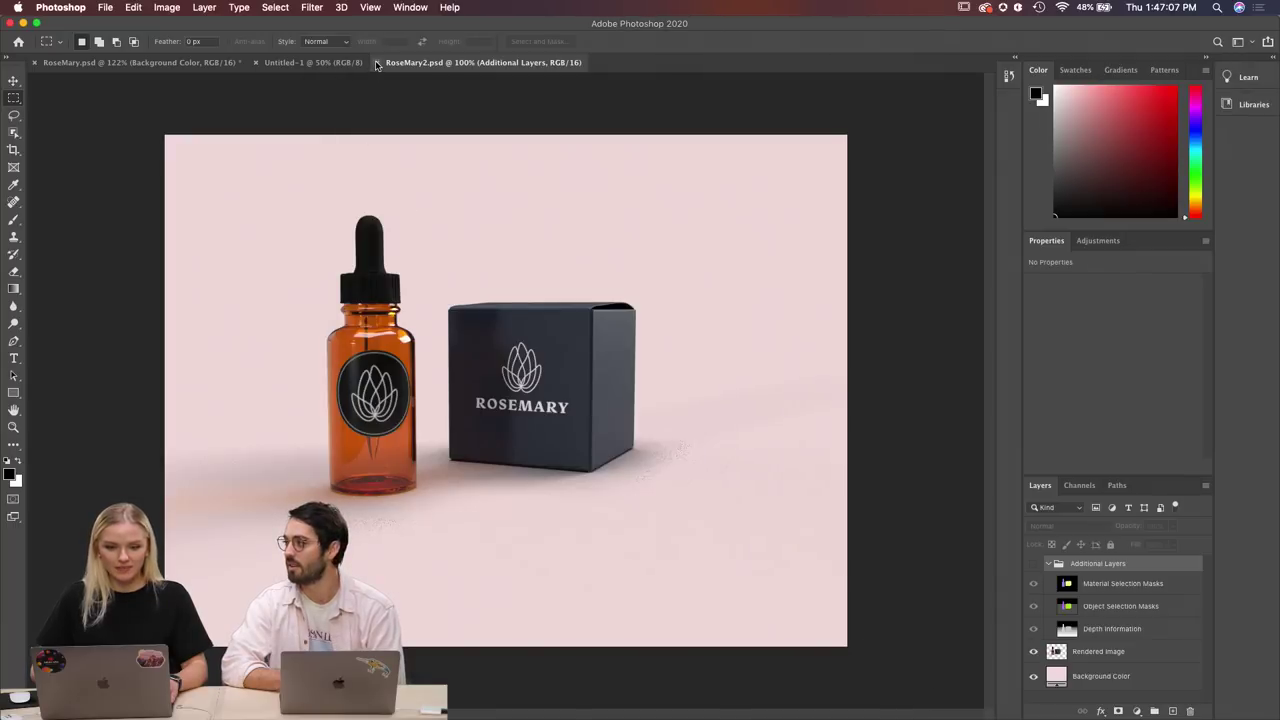
pyautogui.click(374, 64)
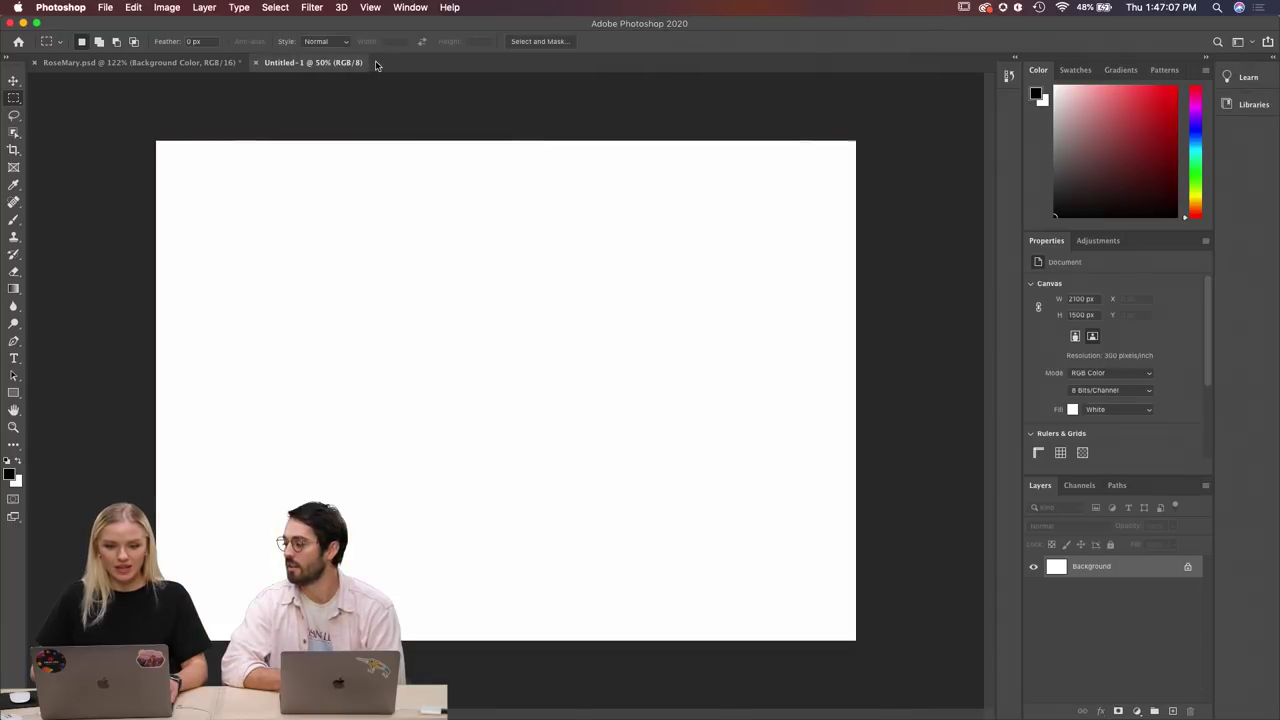
# Glance at RoseMary.psd, return to blank Untitled-1, then view the Desktop in Finder.
pyautogui.click(207, 67)
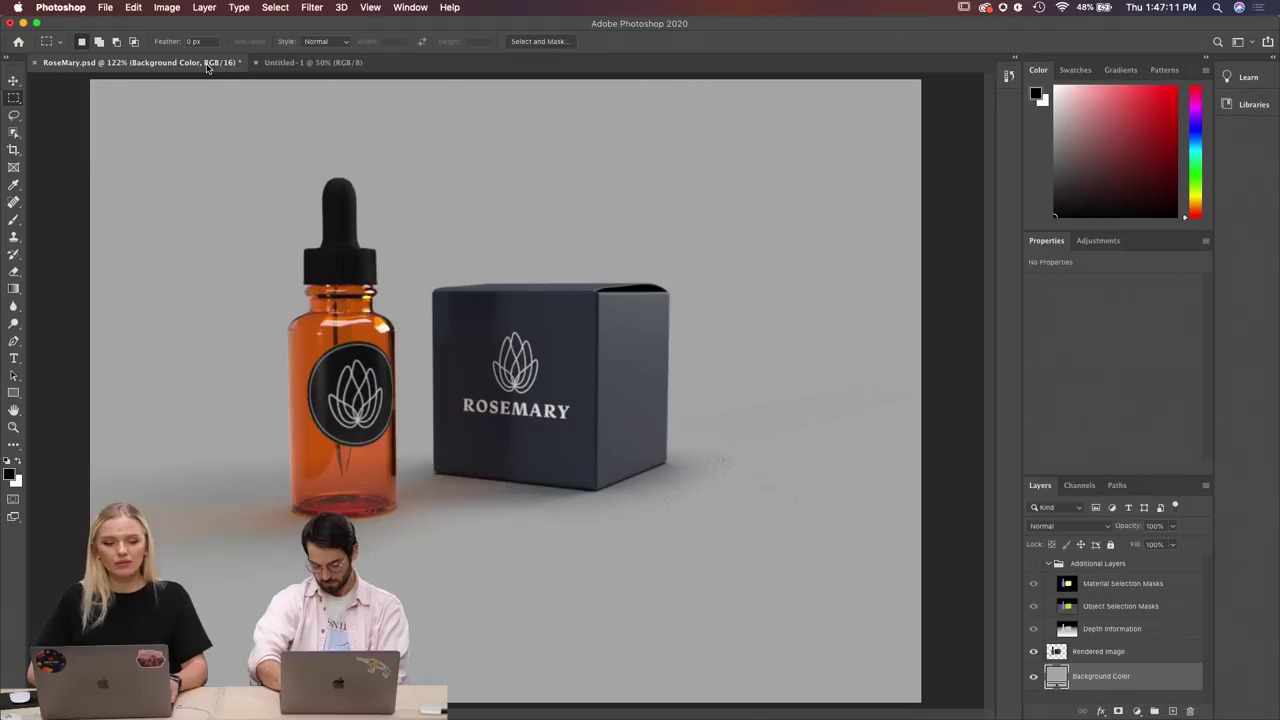
pyautogui.click(284, 66)
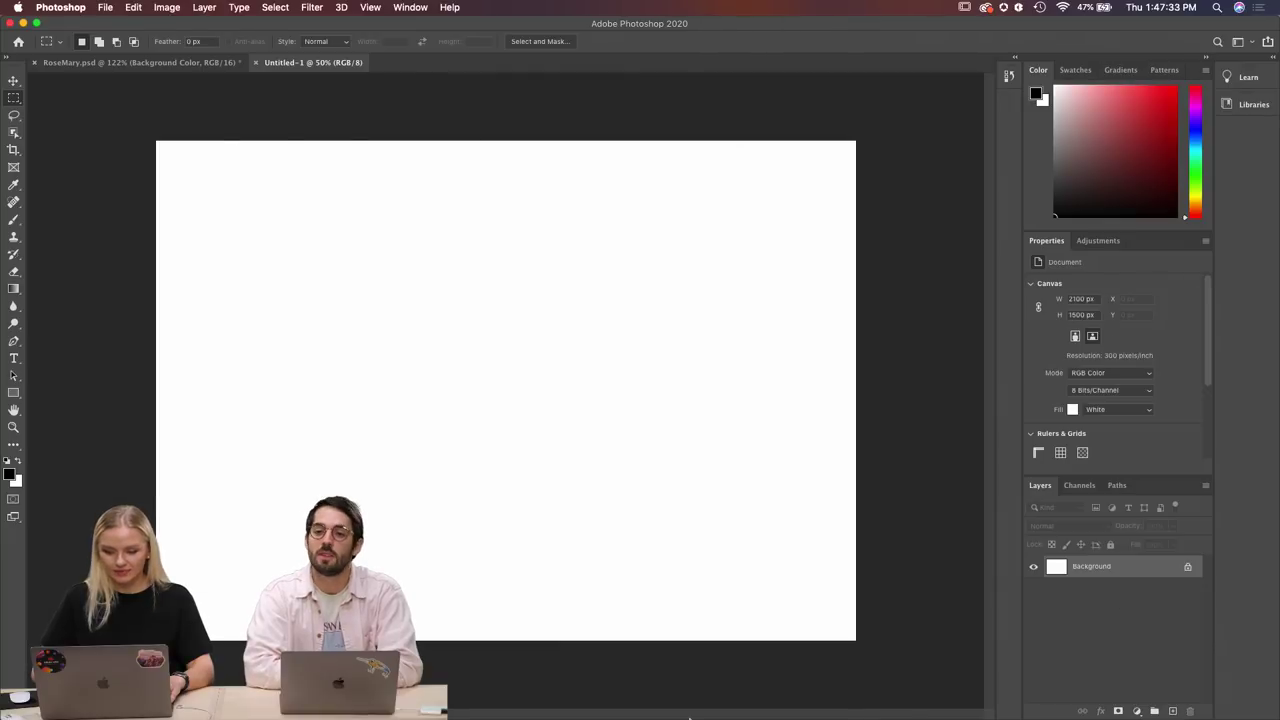
pyautogui.click(469, 713)
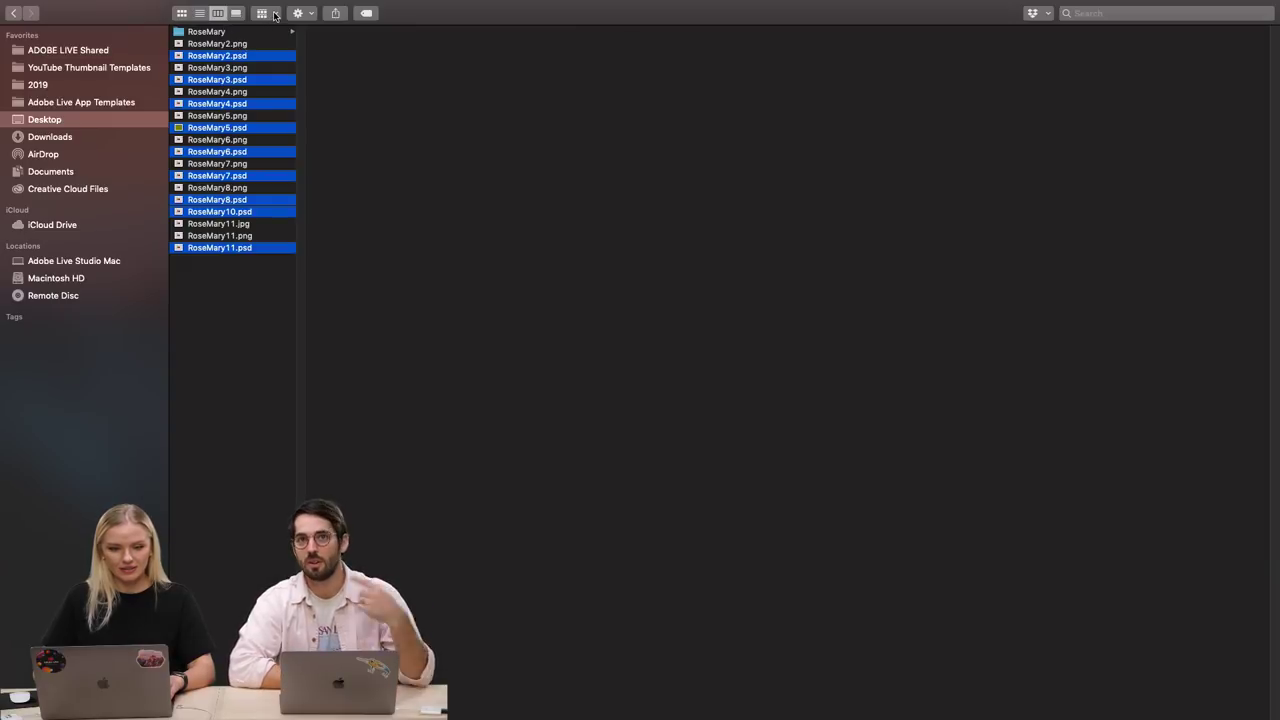
# Group the Desktop files by kind and inspect the RoseMary PNG, PSD and JPG files.
pyautogui.click(275, 15)
pyautogui.click(279, 64)
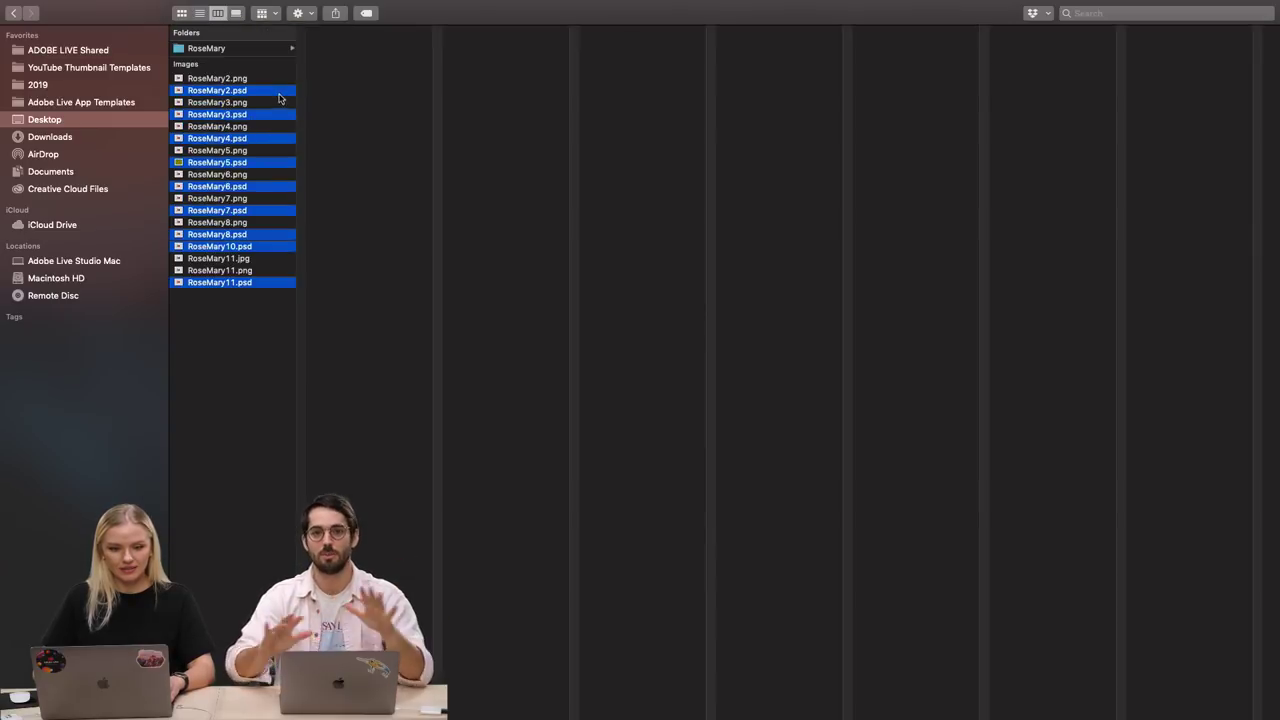
pyautogui.click(232, 363)
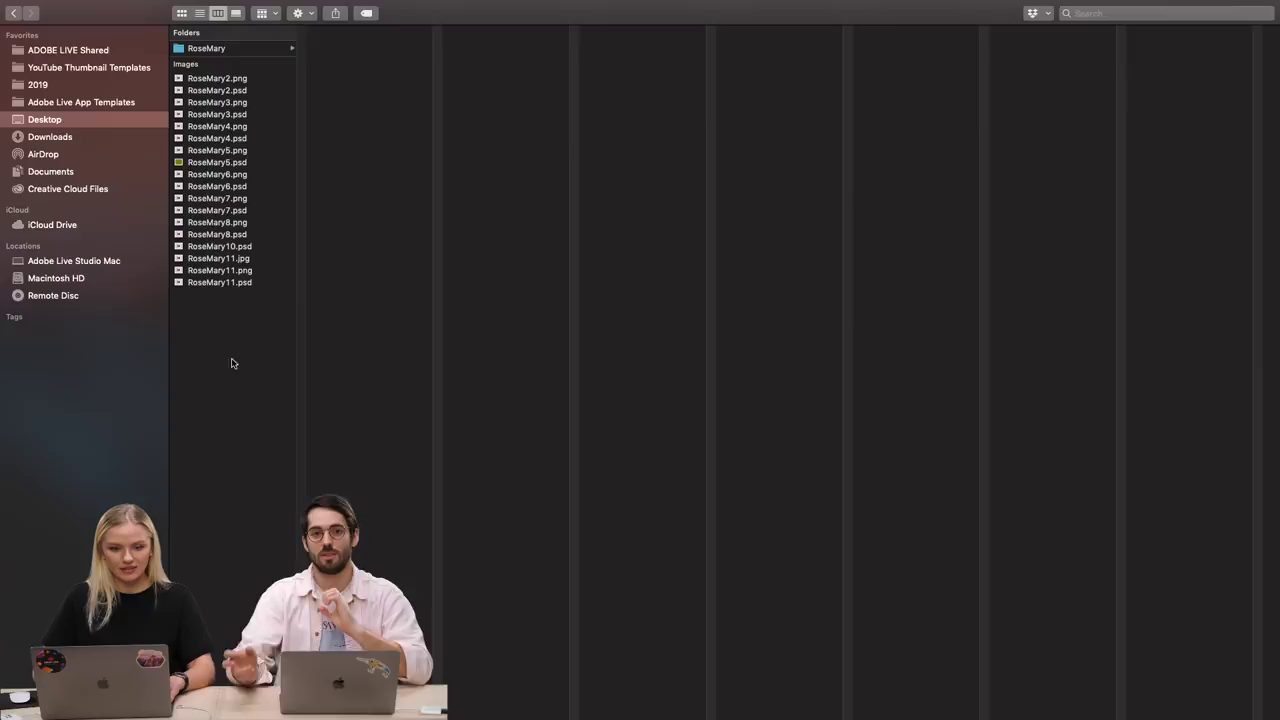
pyautogui.click(230, 80)
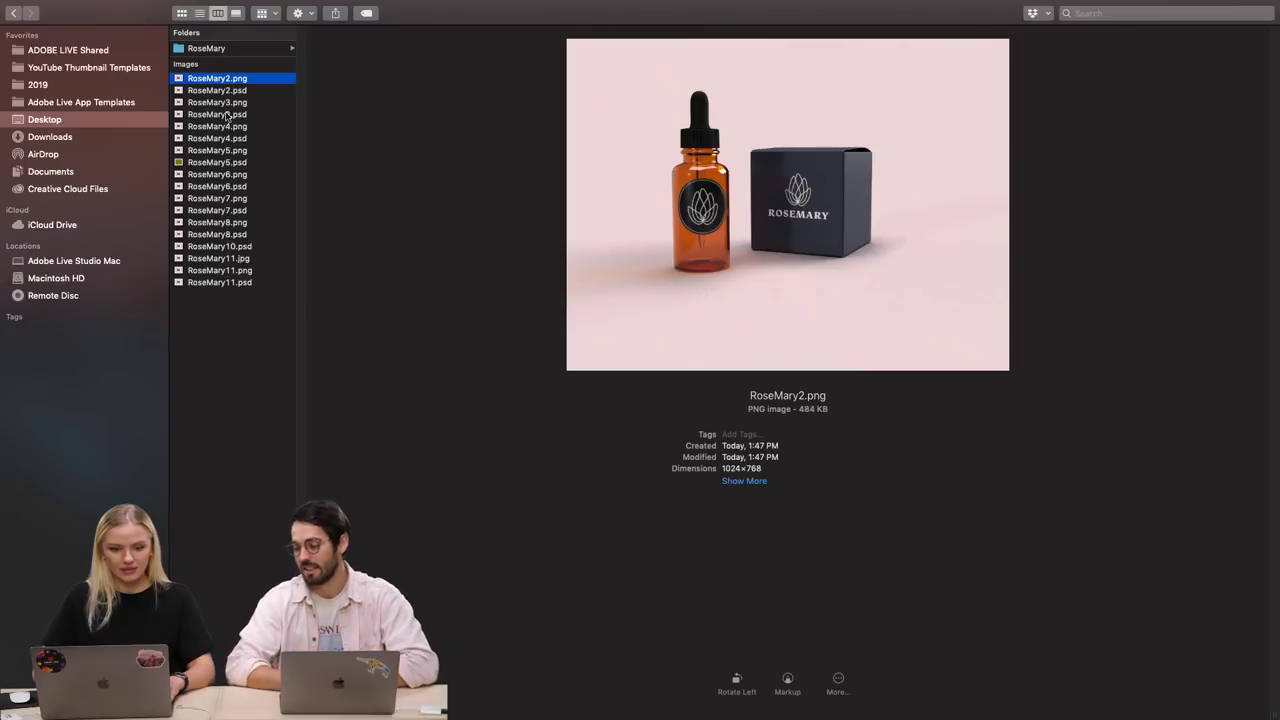
pyautogui.click(228, 282)
pyautogui.click(228, 270)
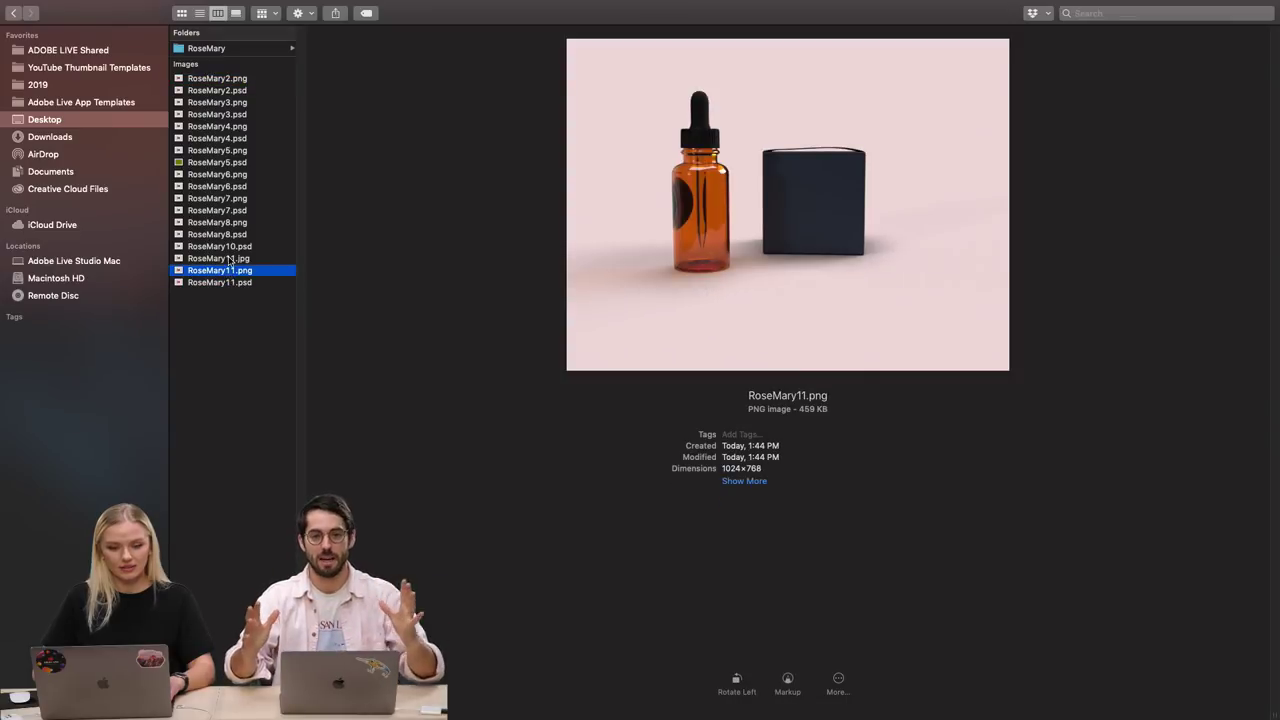
pyautogui.keyDown('shift'); pyautogui.click(228, 258); pyautogui.keyUp('shift')
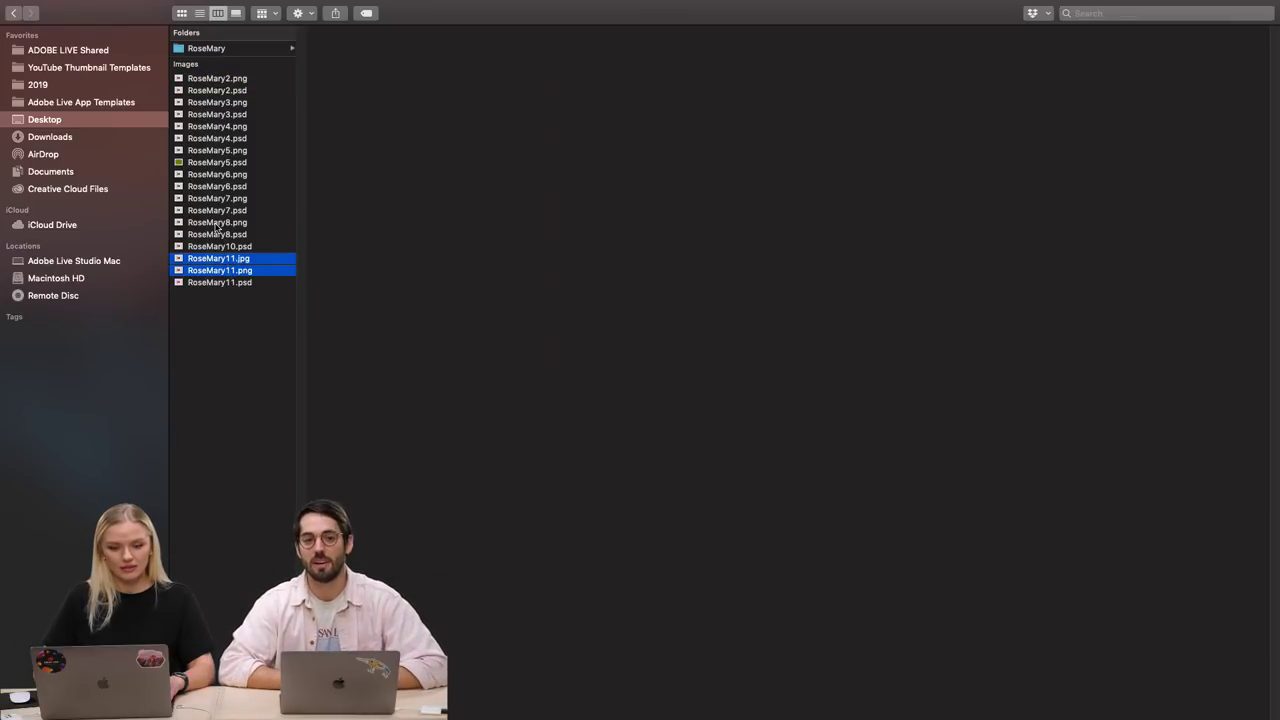
pyautogui.keyDown('shift'); pyautogui.click(216, 224); pyautogui.keyUp('shift')
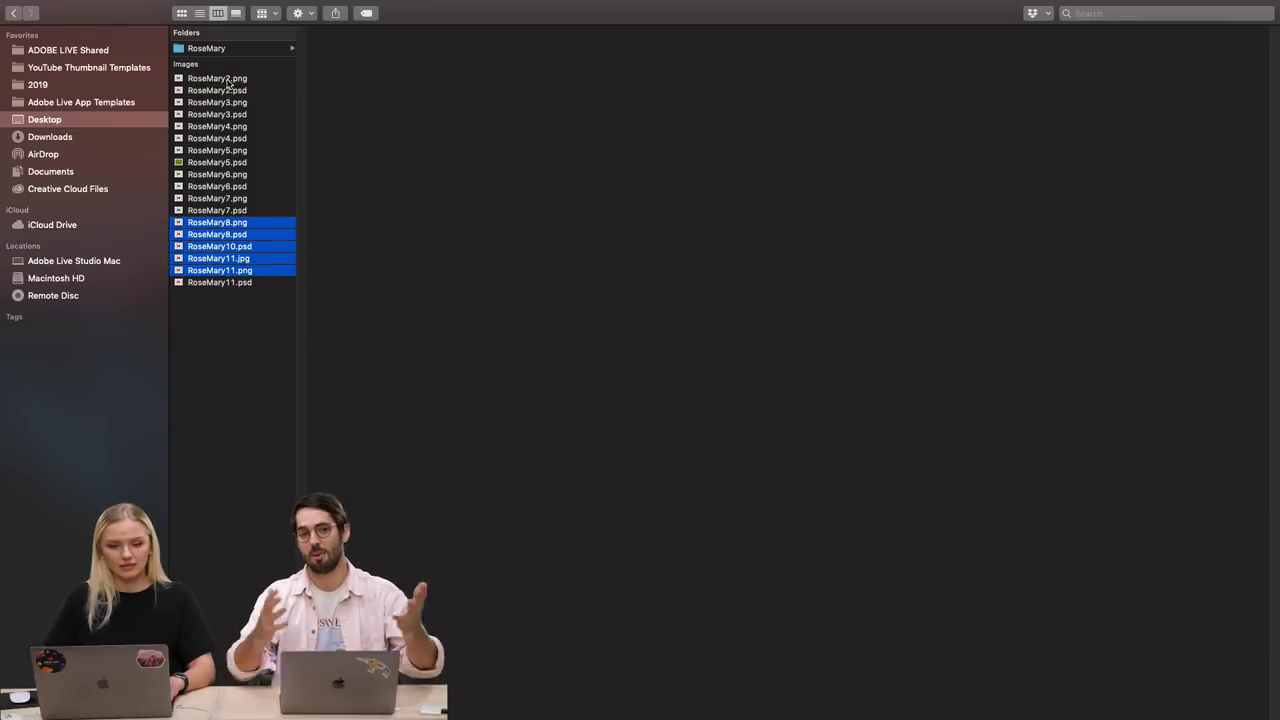
pyautogui.click(229, 80)
# Regroup by Application, select the nine exported images under Preview, and exit full screen.
pyautogui.click(264, 13)
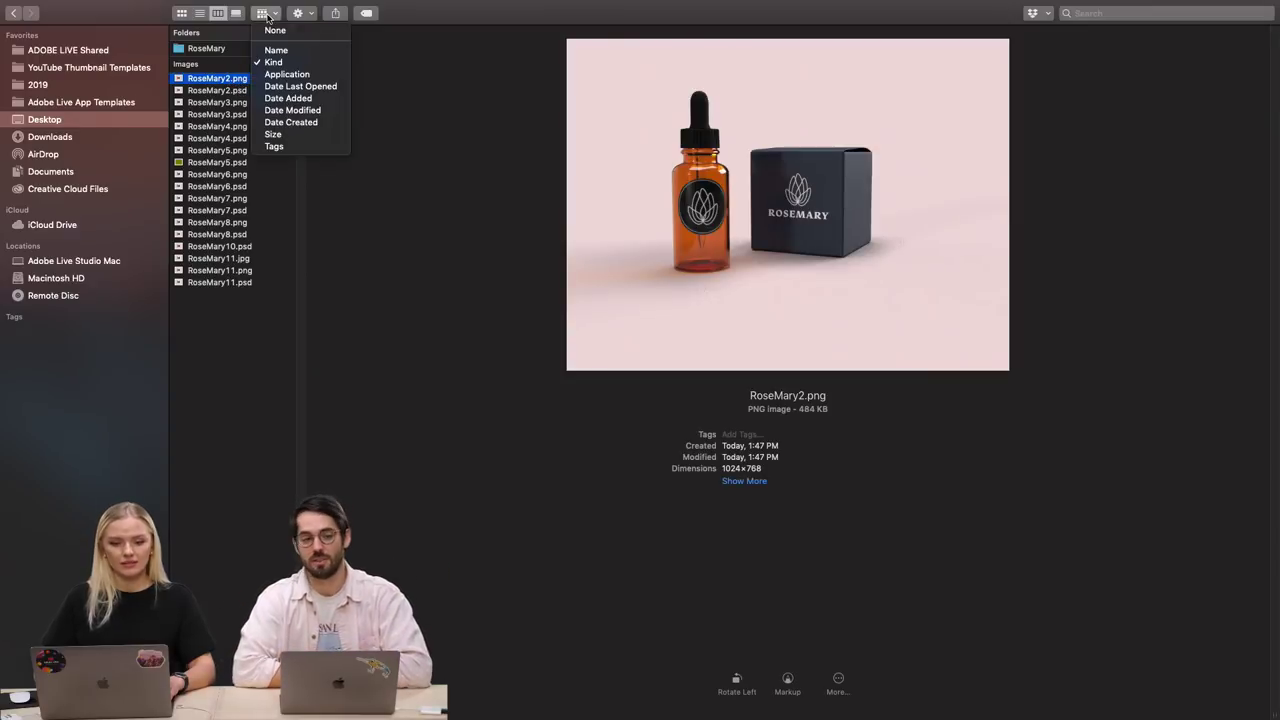
pyautogui.click(286, 74)
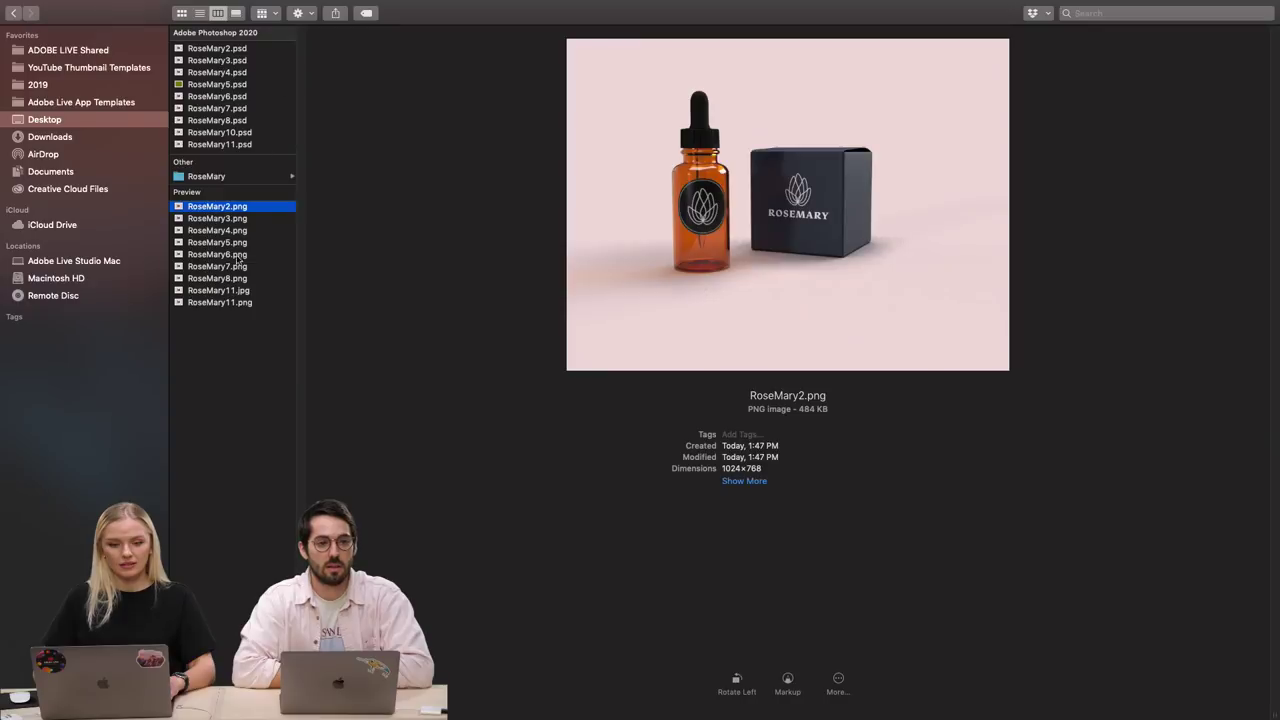
pyautogui.keyDown('shift'); pyautogui.click(213, 304); pyautogui.keyUp('shift')
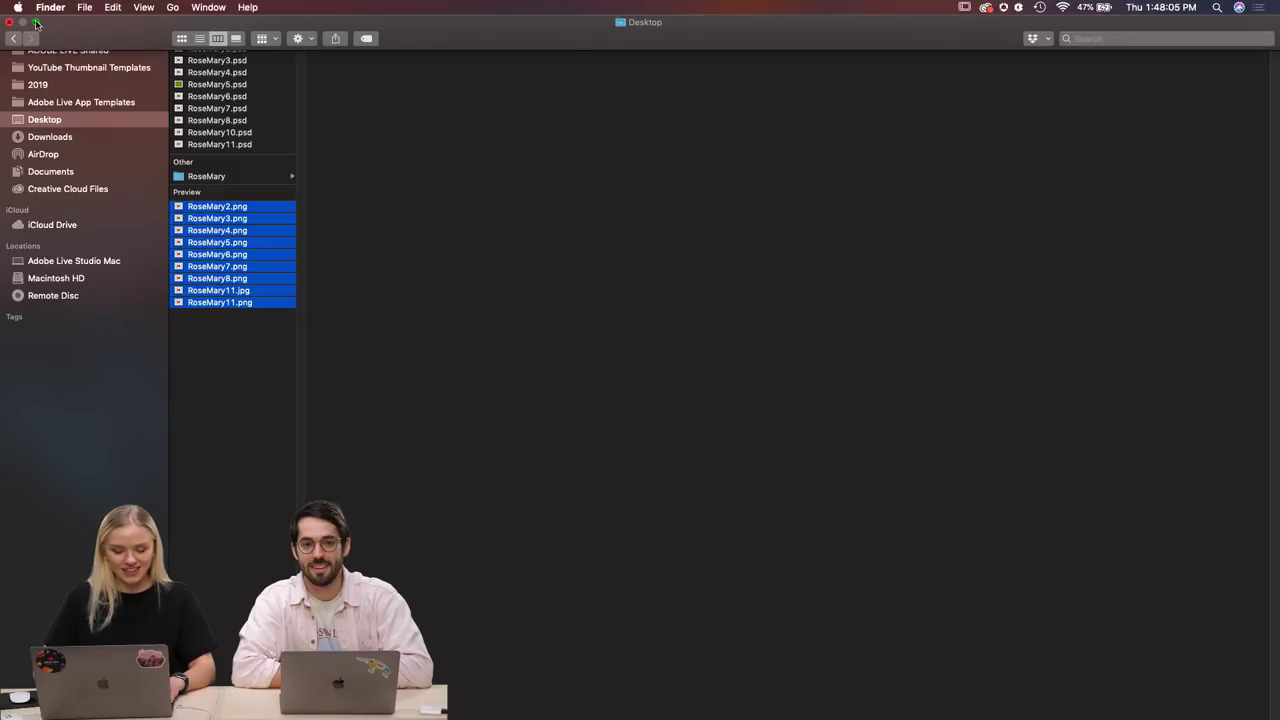
pyautogui.click(35, 22)
# Paste the copied mockup image into Untitled-1, then undo the paste.
pyautogui.click(1092, 658)
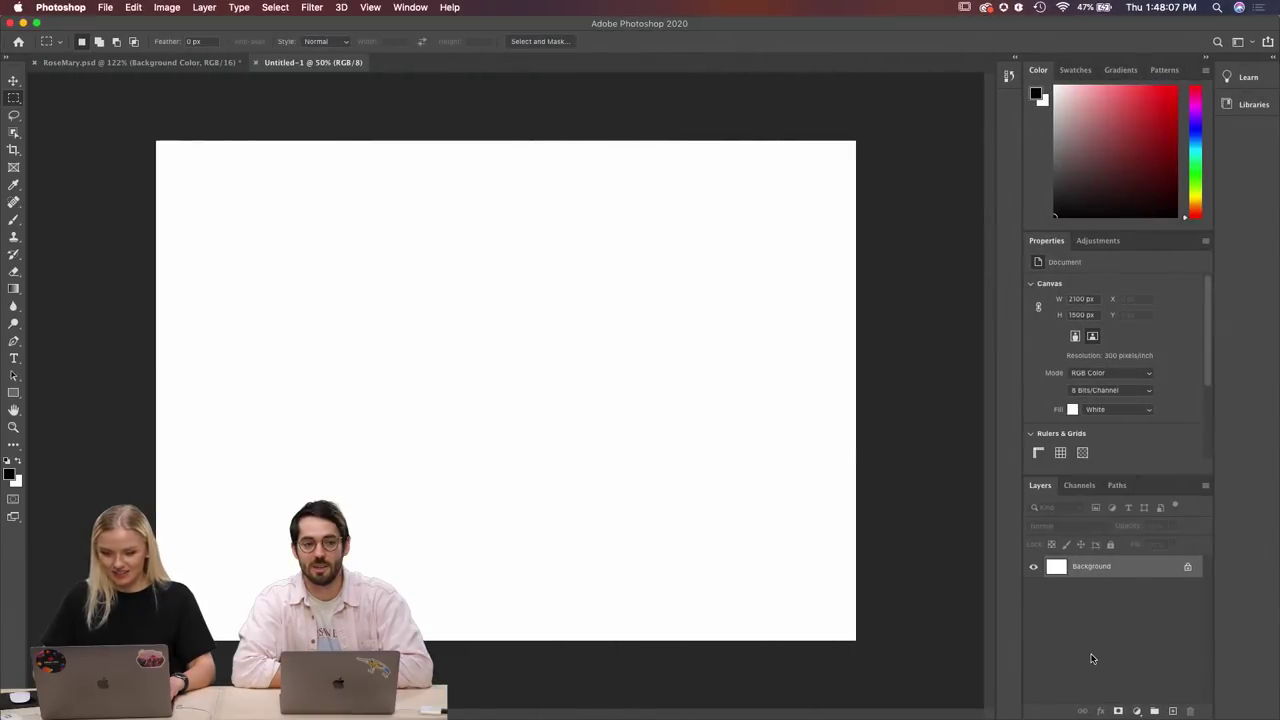
pyautogui.press('super+v')
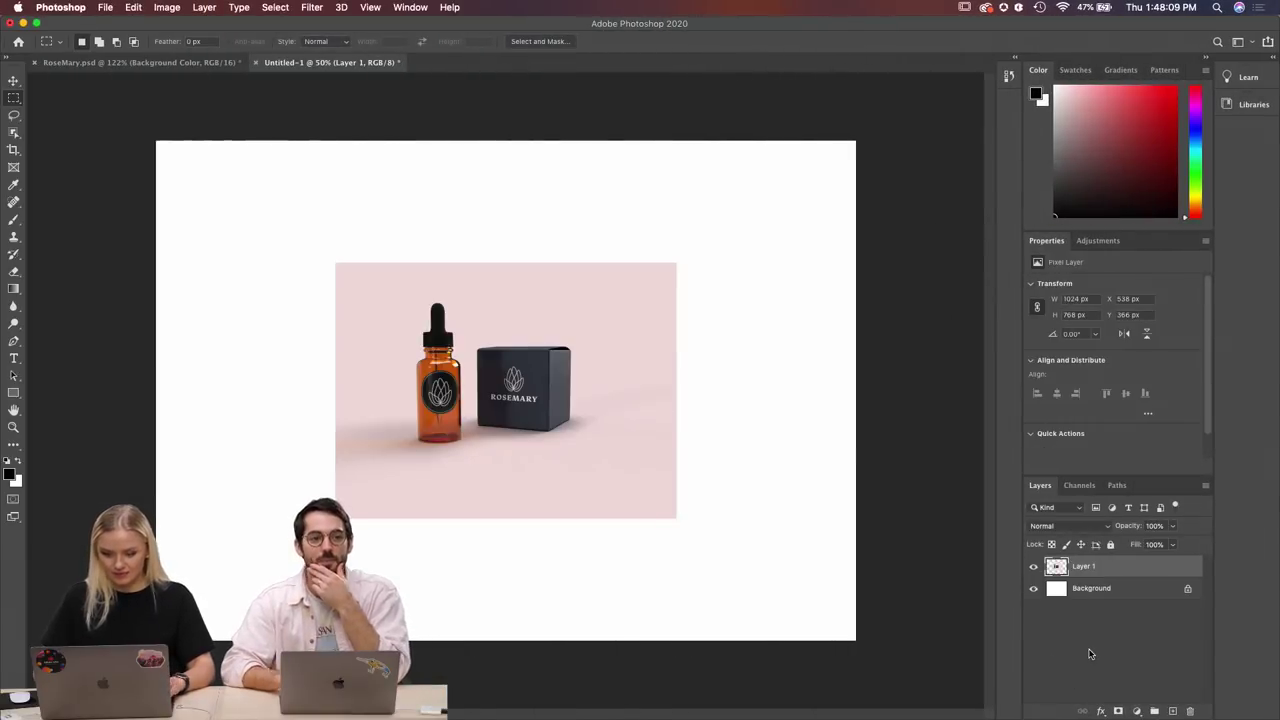
pyautogui.press('super+z')
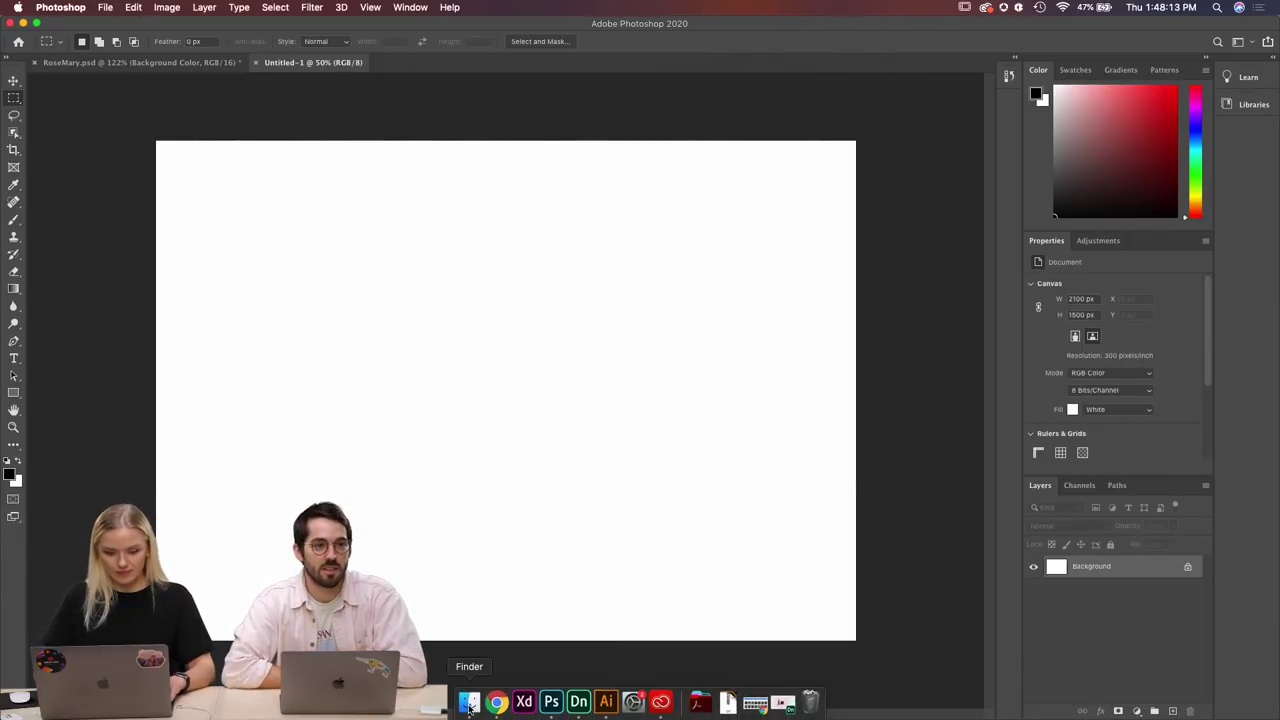
# Drag the RoseMary images onto Untitled-1, cancel the placement, and reopen Finder's Desktop.
pyautogui.click(469, 705)
pyautogui.moveTo(320, 500); pyautogui.dragTo(796, 532)
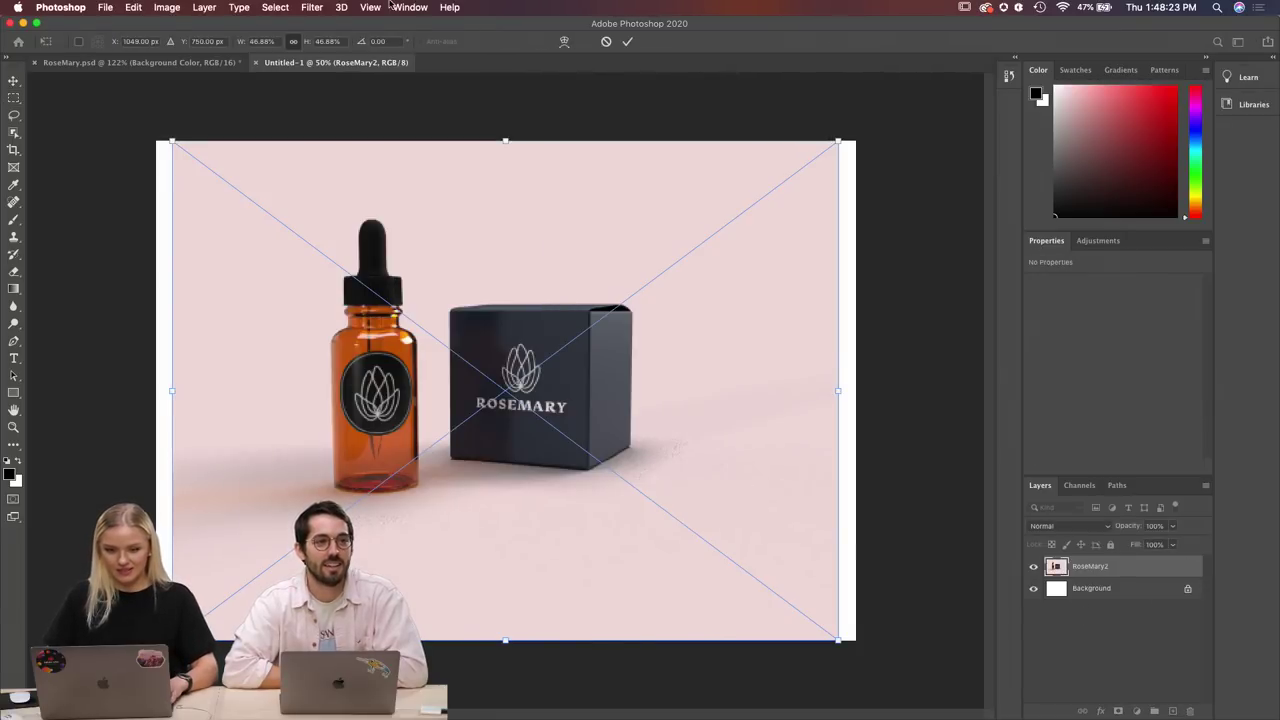
pyautogui.click(606, 41)
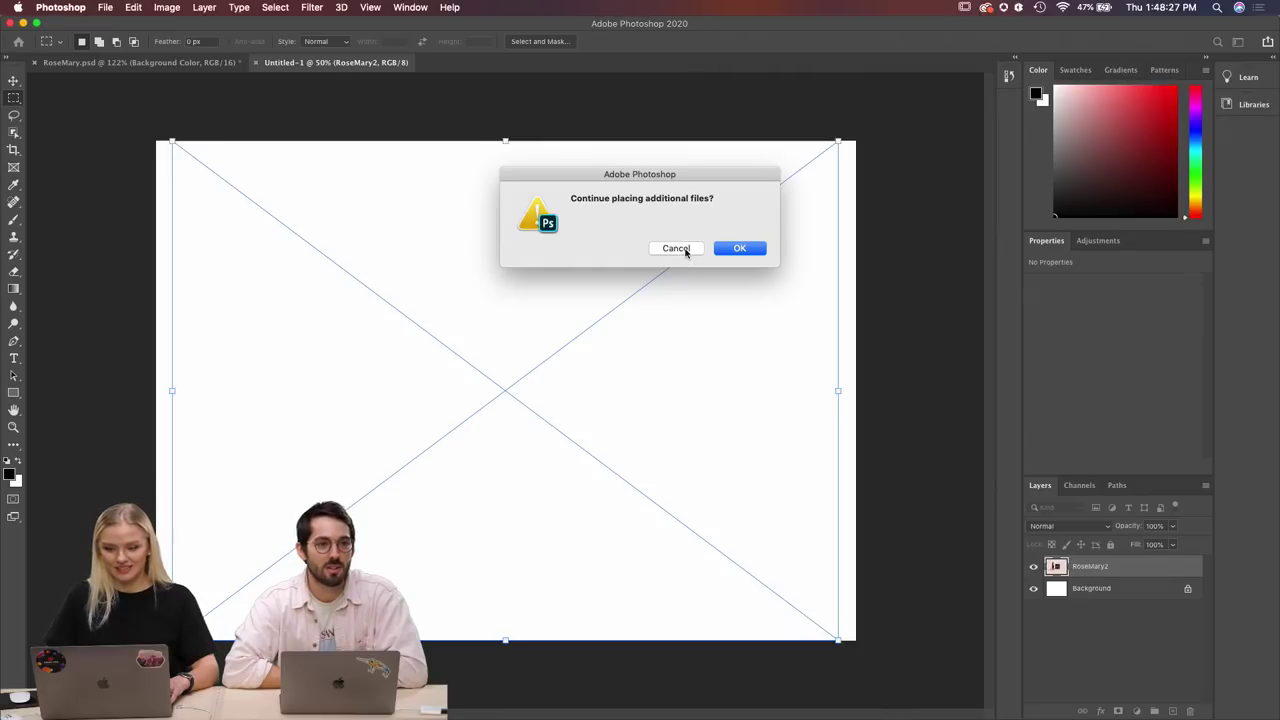
pyautogui.click(676, 248)
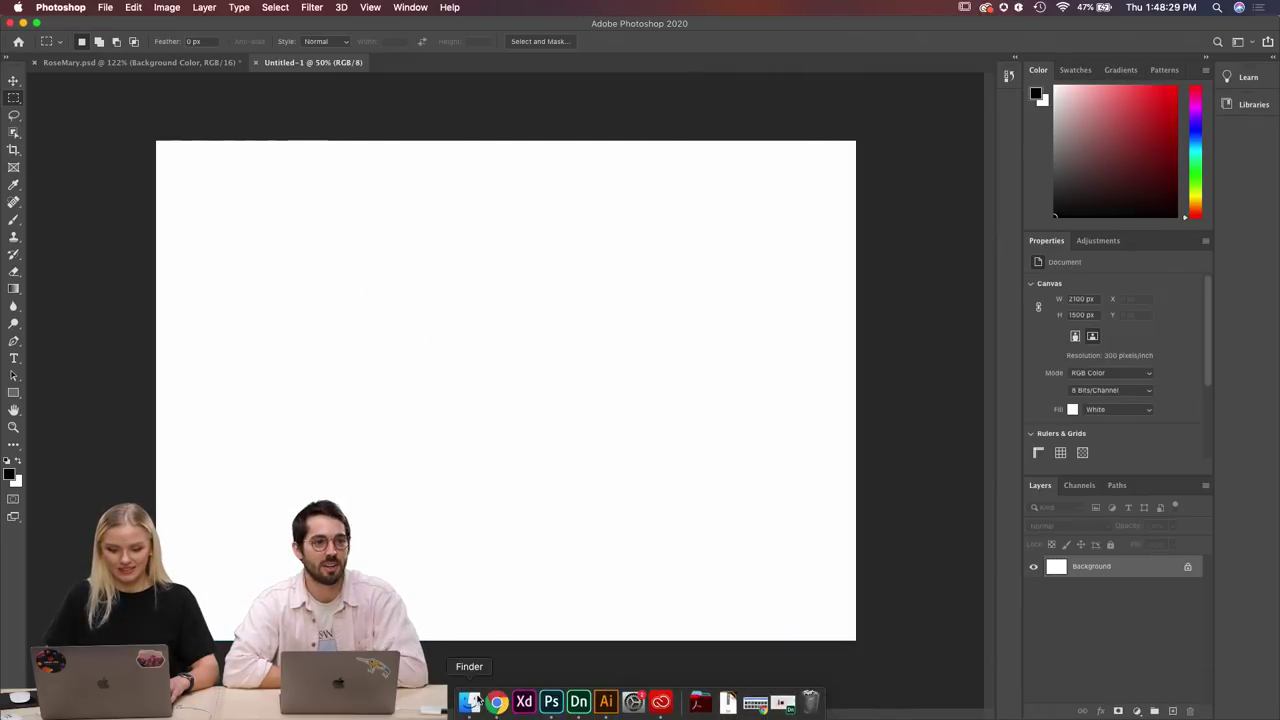
pyautogui.click(470, 701)
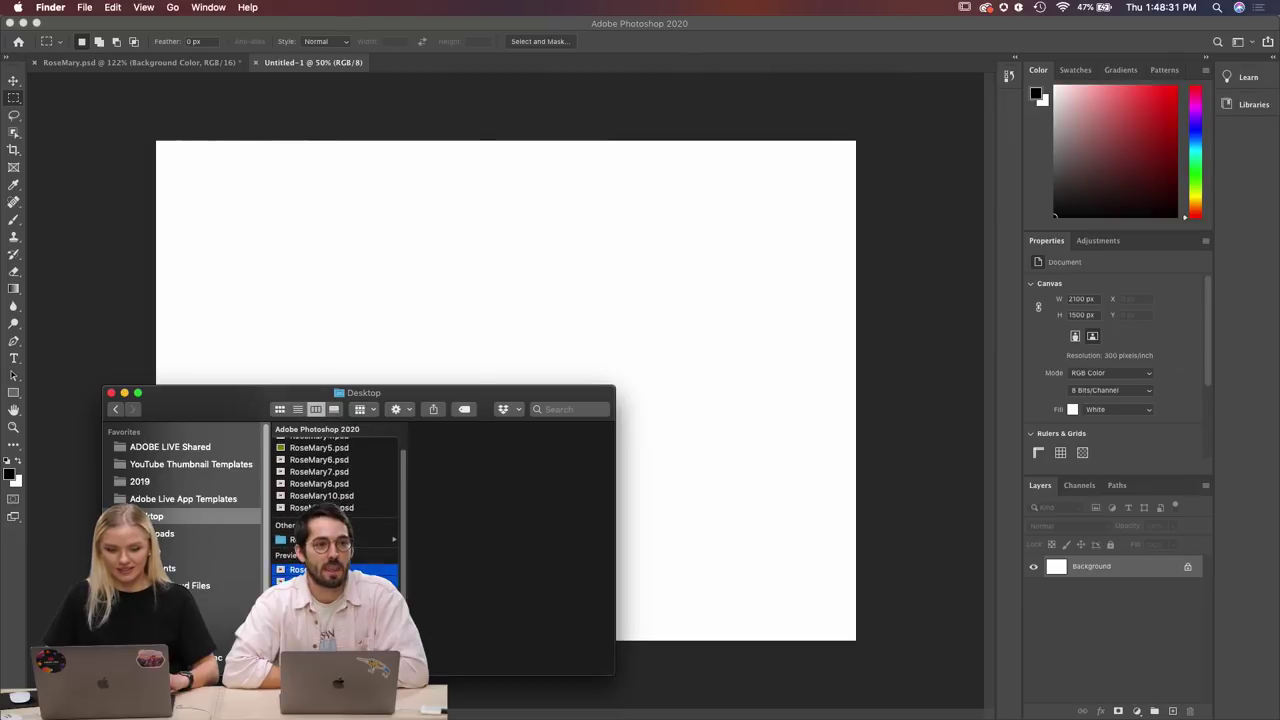
# Place RoseMary2.png from Finder onto the Untitled-1 canvas and commit it.
pyautogui.scroll(1, 335, 480)
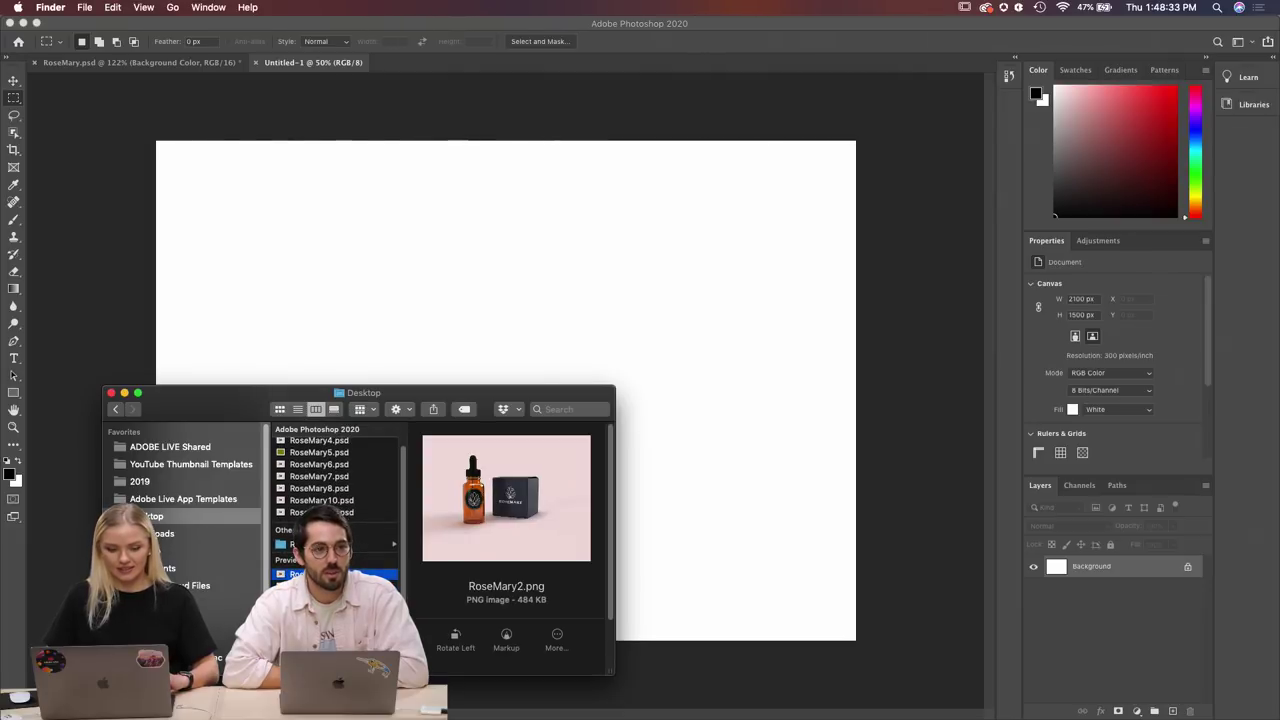
pyautogui.press('Down')
pyautogui.press('Down')
pyautogui.press('Down')
pyautogui.press('Down')
pyautogui.press('Down')
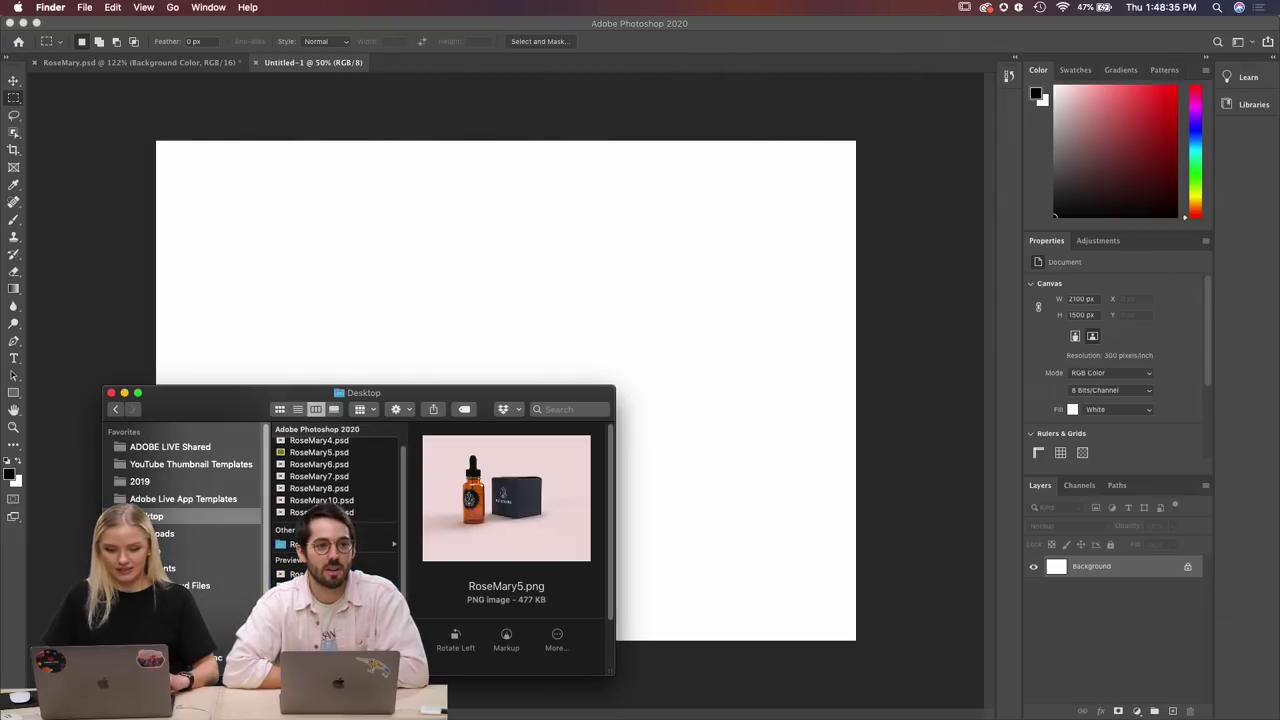
pyautogui.press('Down')
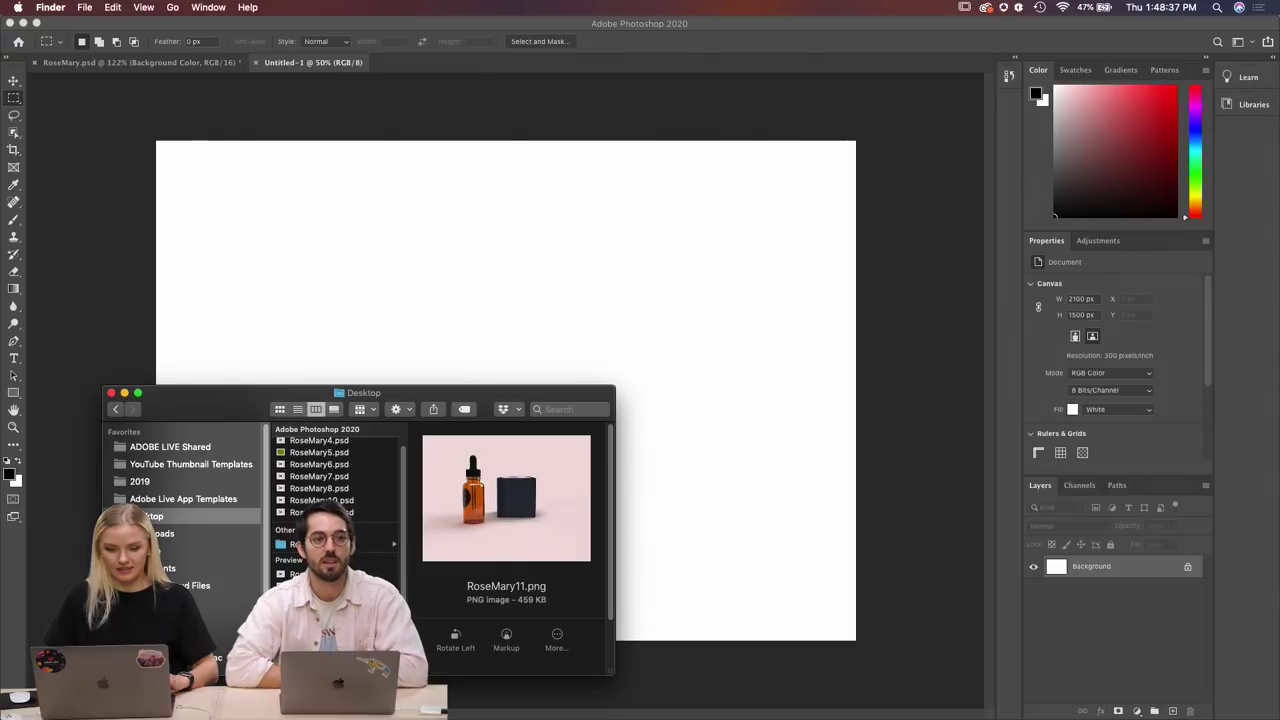
pyautogui.click(330, 544)
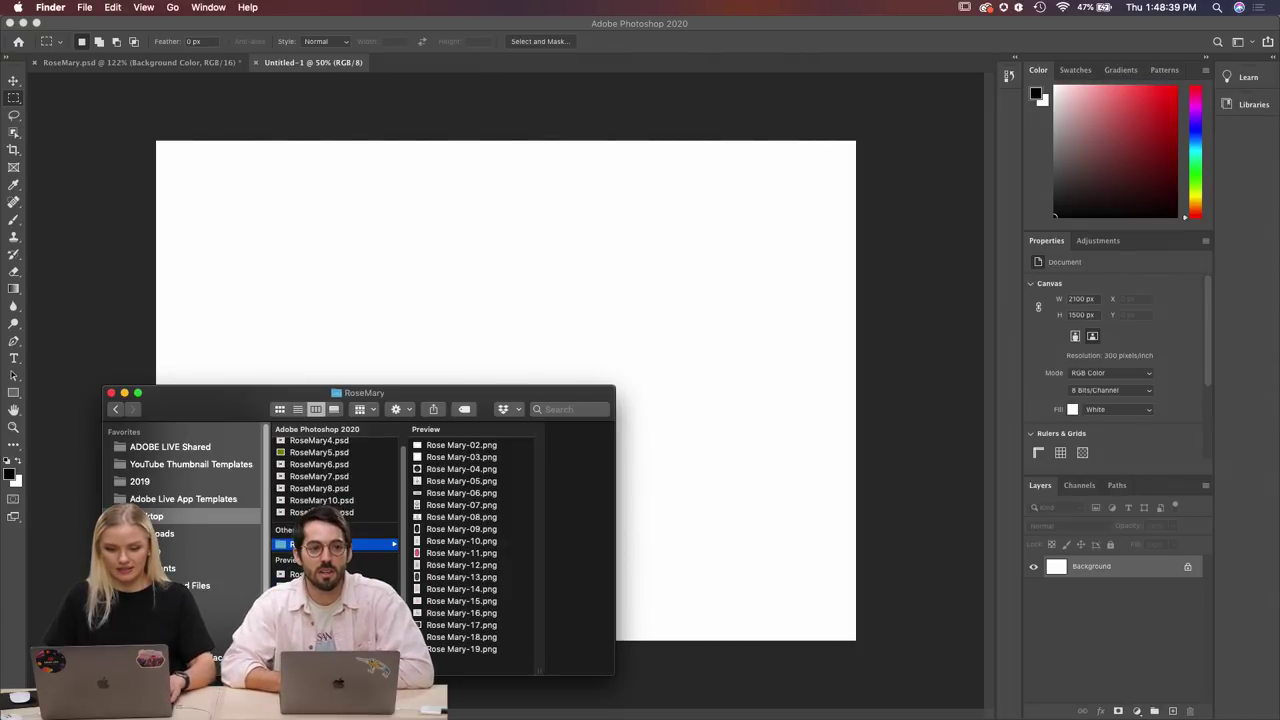
pyautogui.click(330, 574)
pyautogui.moveTo(330, 574); pyautogui.dragTo(771, 545)
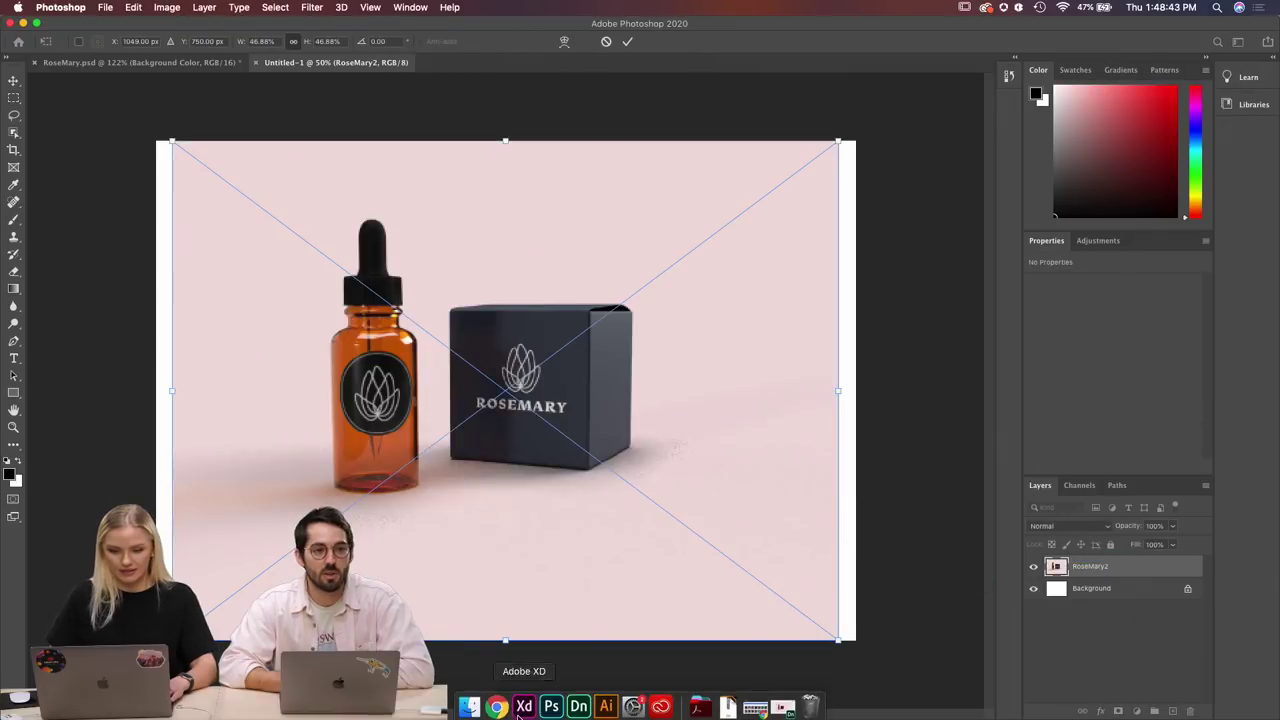
pyautogui.click(467, 706)
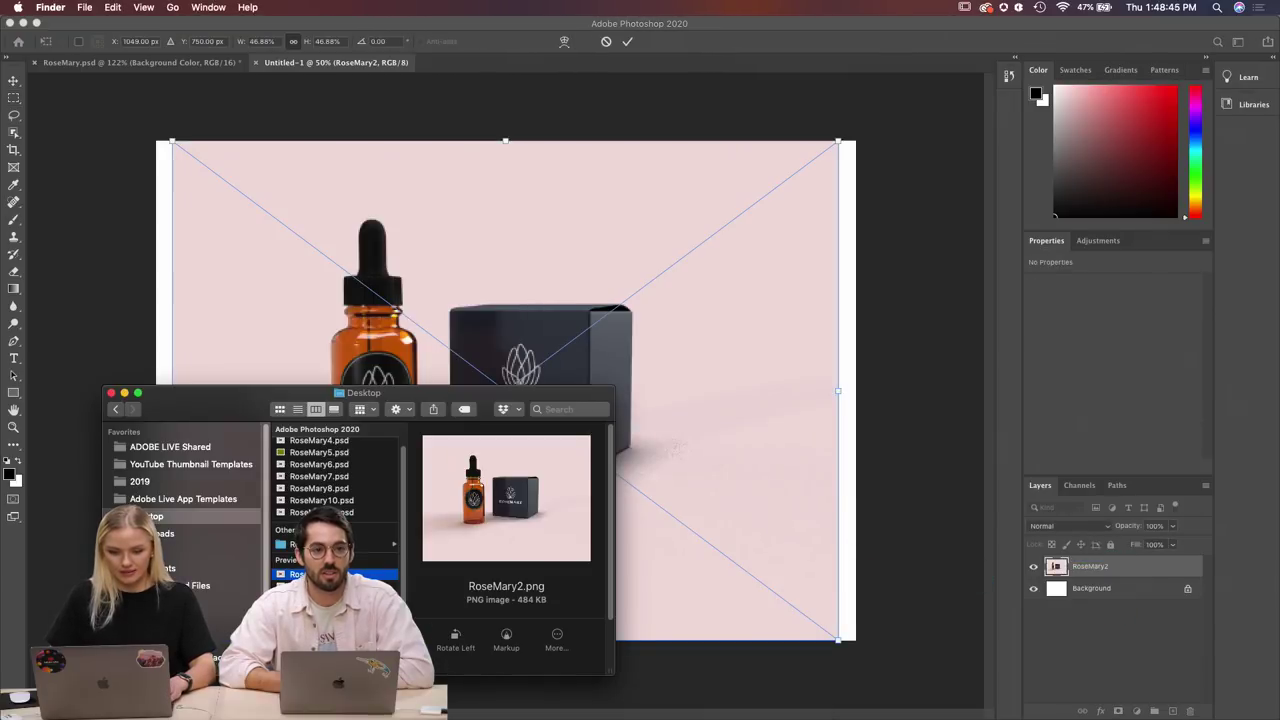
pyautogui.moveTo(448, 598); pyautogui.dragTo(694, 594)
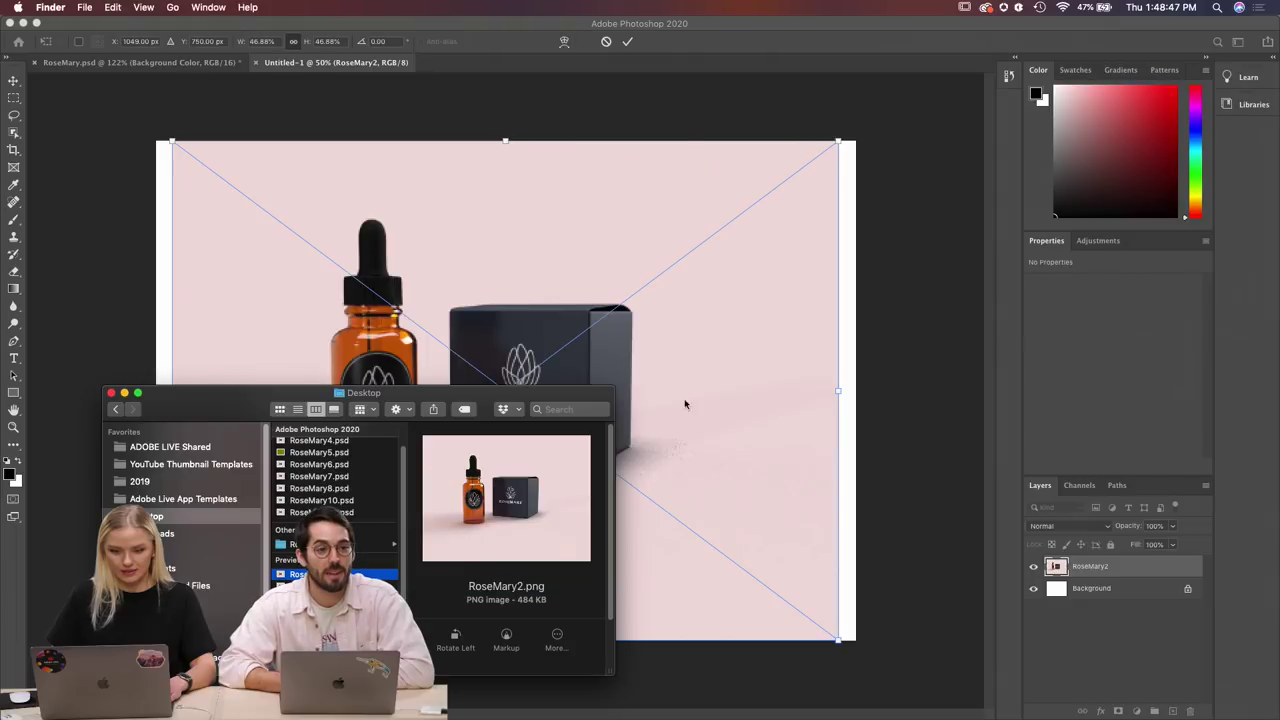
pyautogui.click(685, 140)
pyautogui.press('Return')
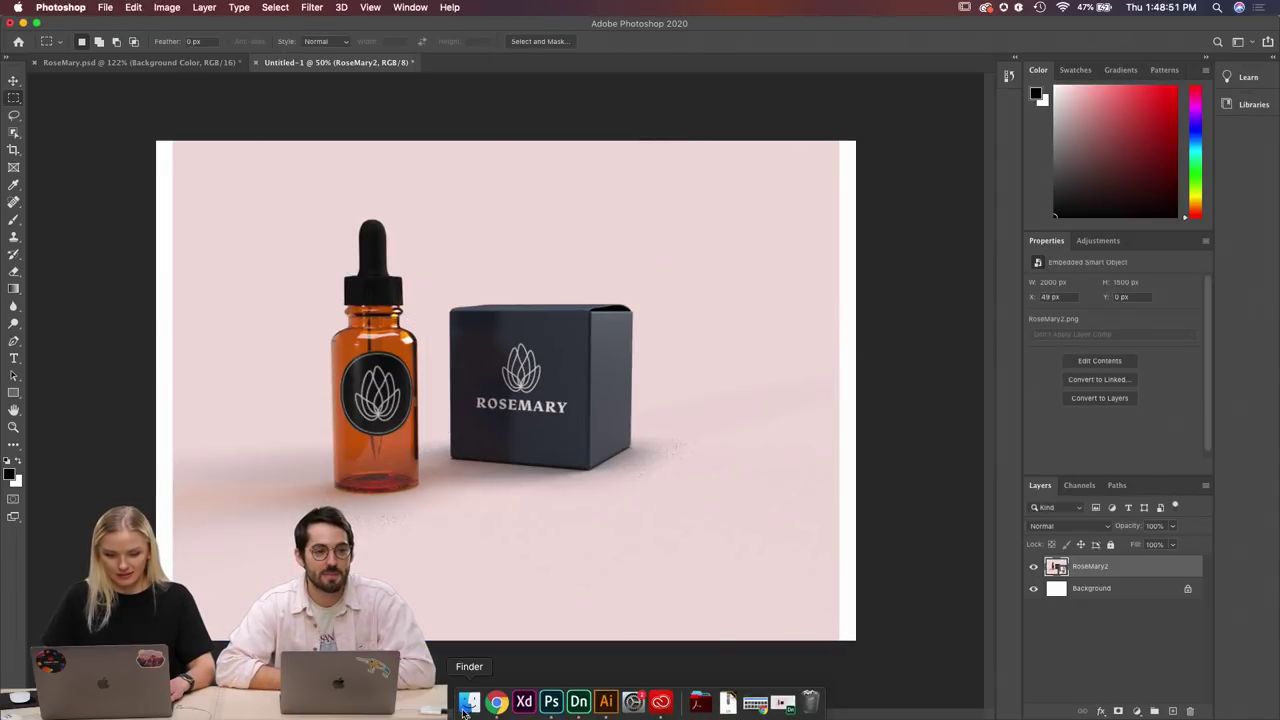
# Place RoseMary3.png as a new layer on the canvas and commit it.
pyautogui.click(466, 704)
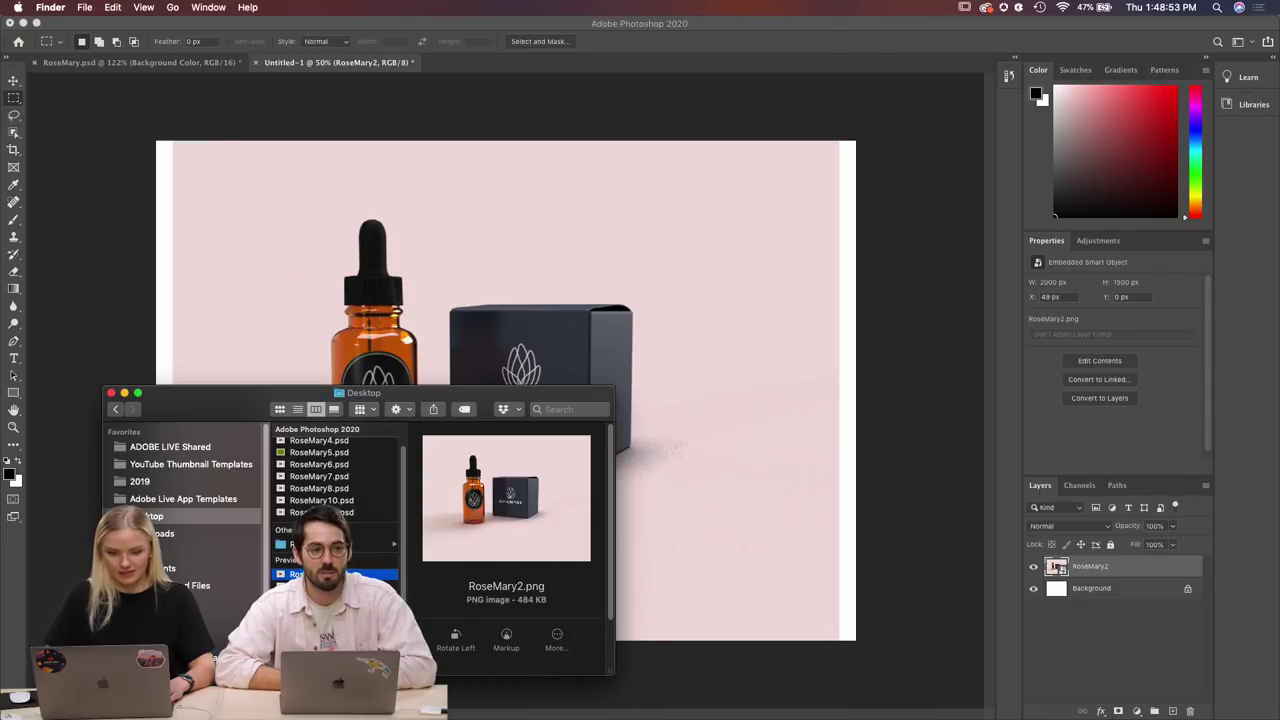
pyautogui.moveTo(320, 574); pyautogui.dragTo(915, 578)
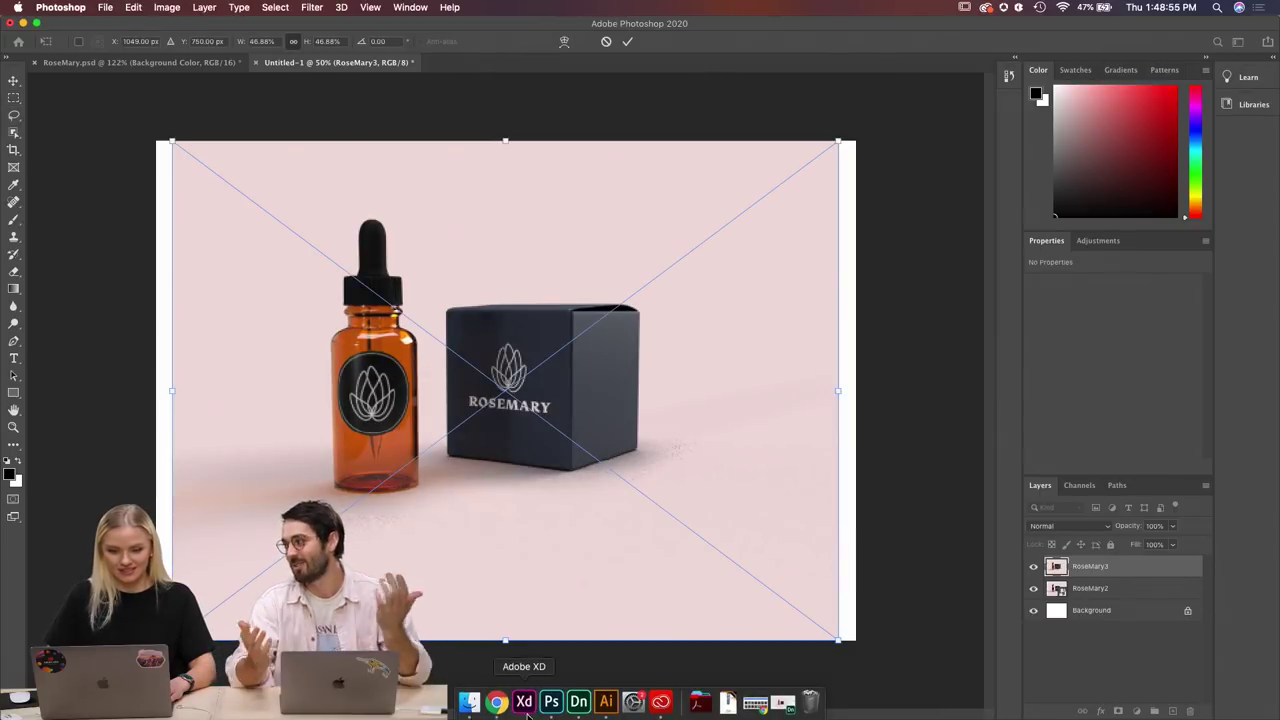
pyautogui.click(469, 703)
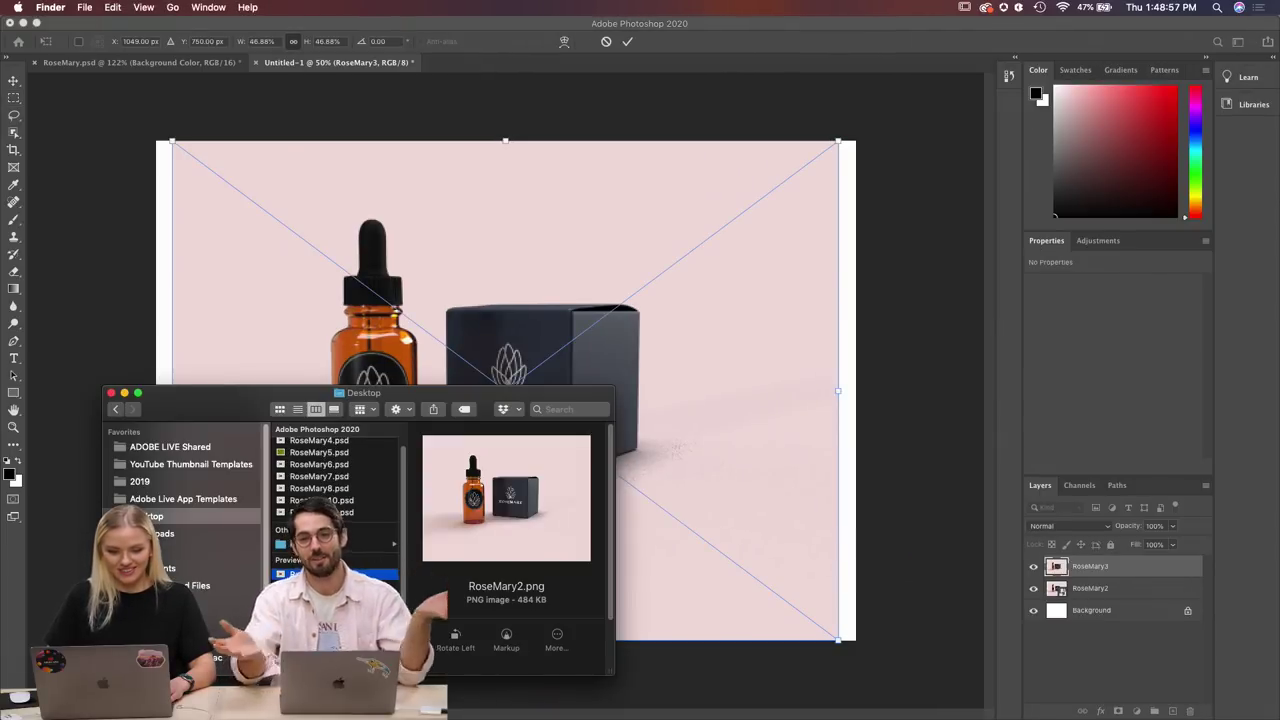
pyautogui.press('Down')
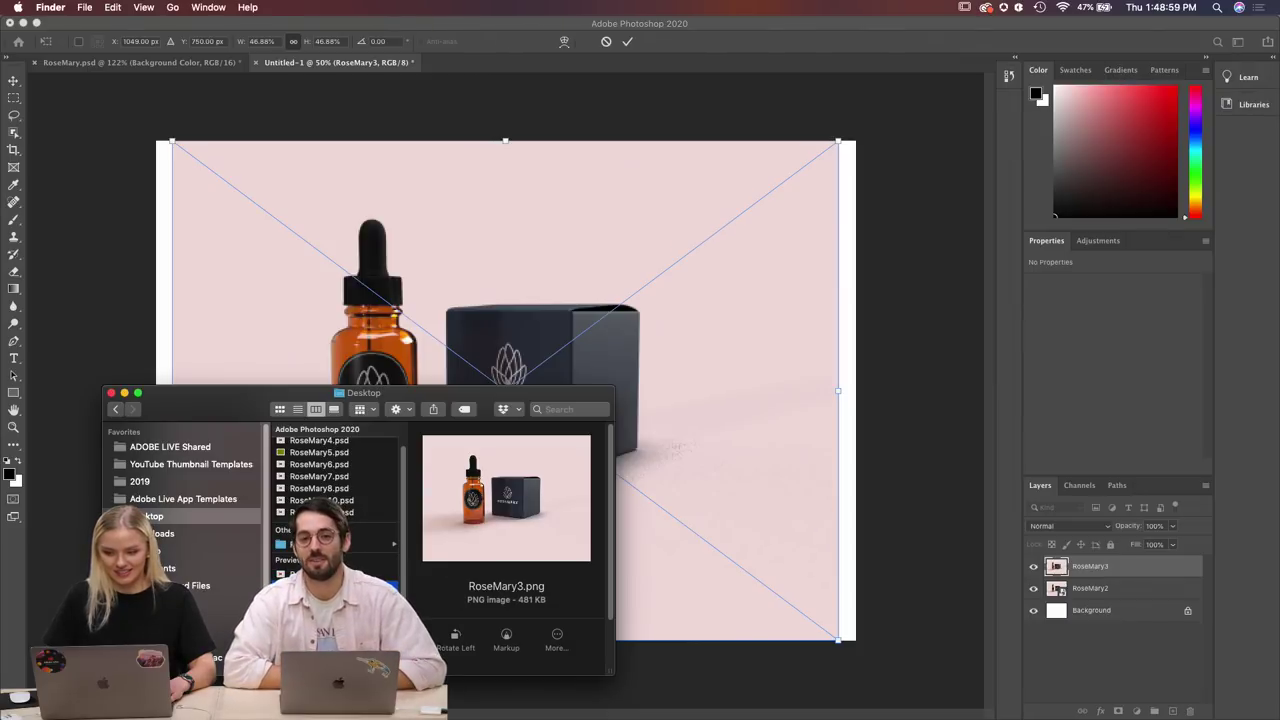
pyautogui.press('Down')
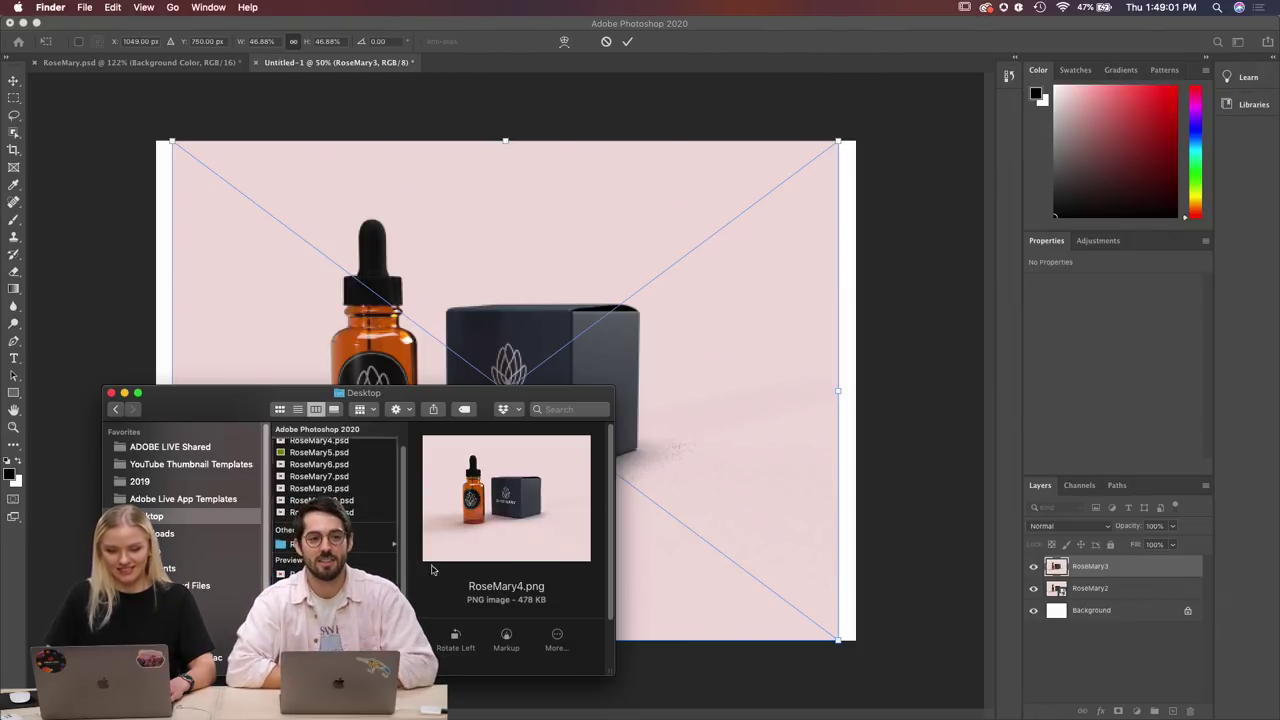
pyautogui.click(627, 42)
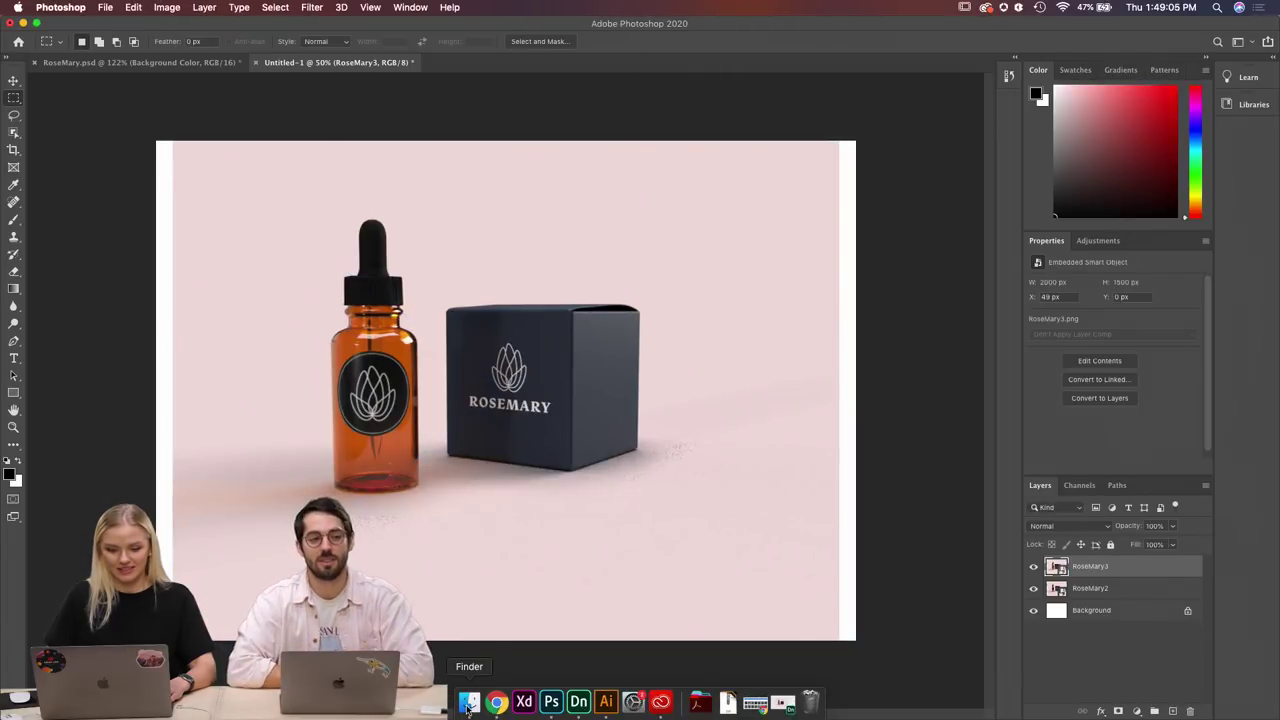
# Place RoseMary4.png and RoseMary5.png as new layers and commit each.
pyautogui.click(468, 704)
pyautogui.moveTo(506, 498); pyautogui.dragTo(659, 514)
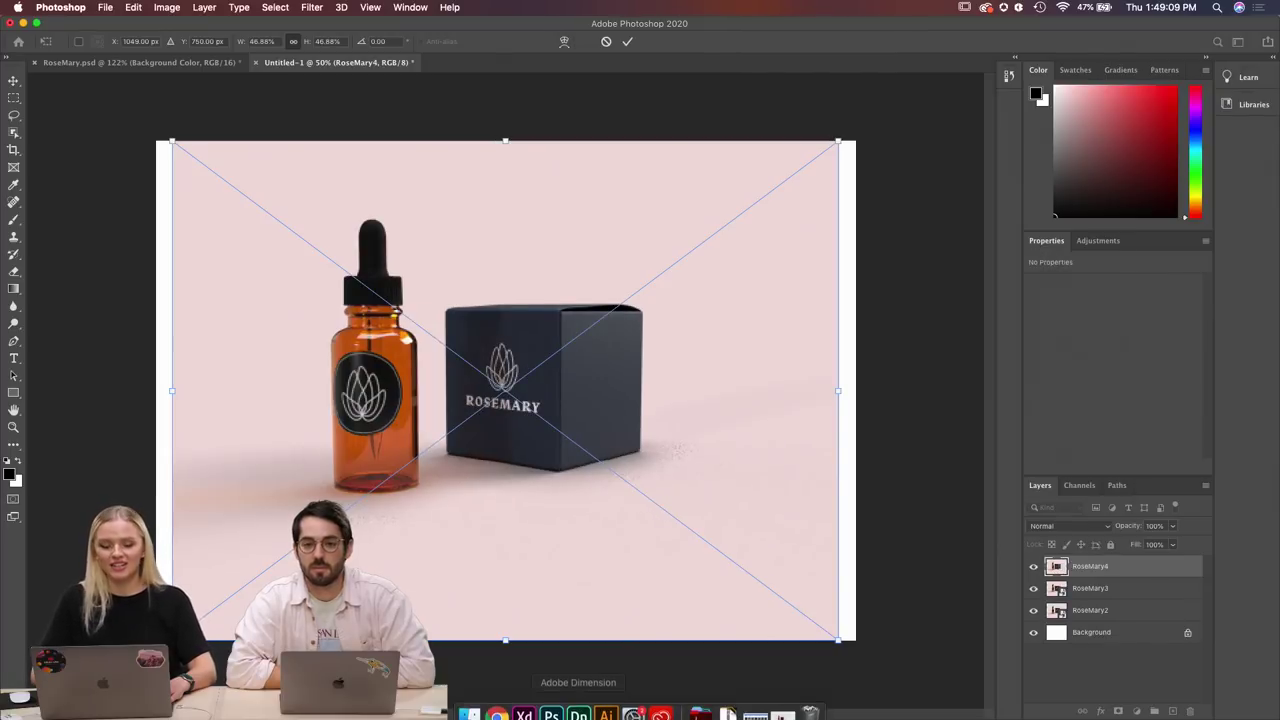
pyautogui.click(469, 704)
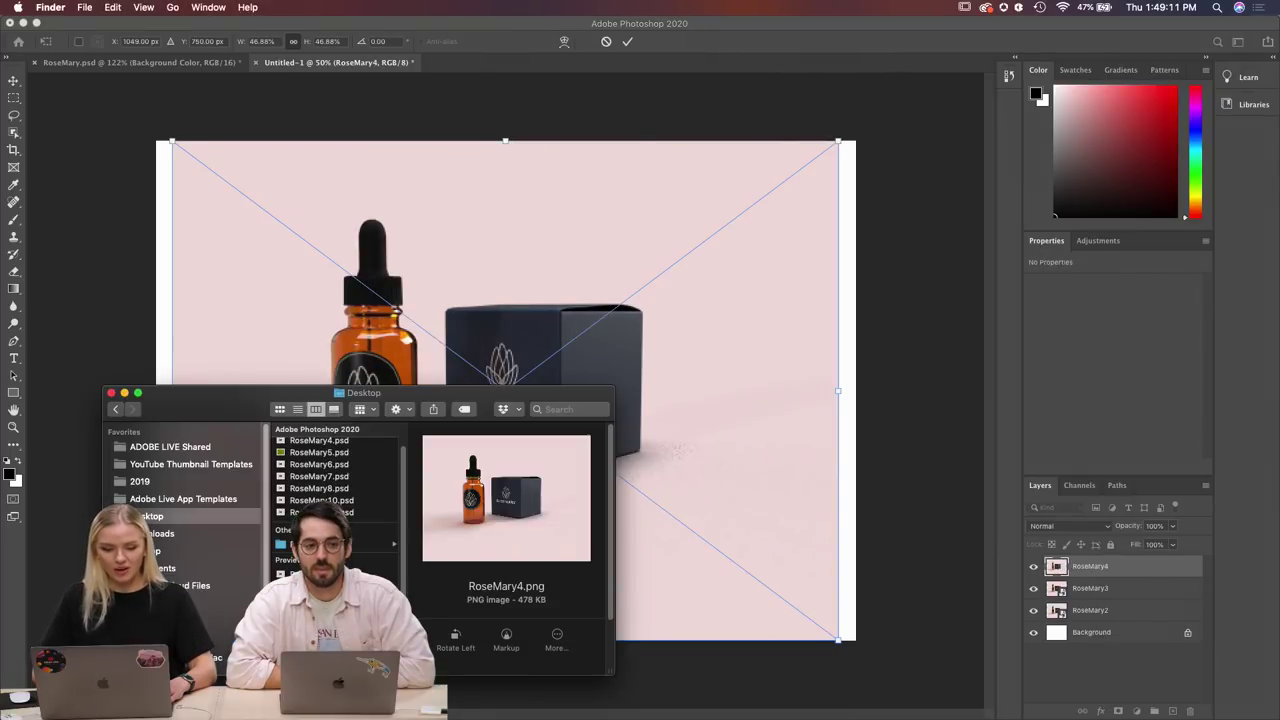
pyautogui.press('Down')
pyautogui.moveTo(300, 574); pyautogui.dragTo(729, 522)
pyautogui.click(729, 517)
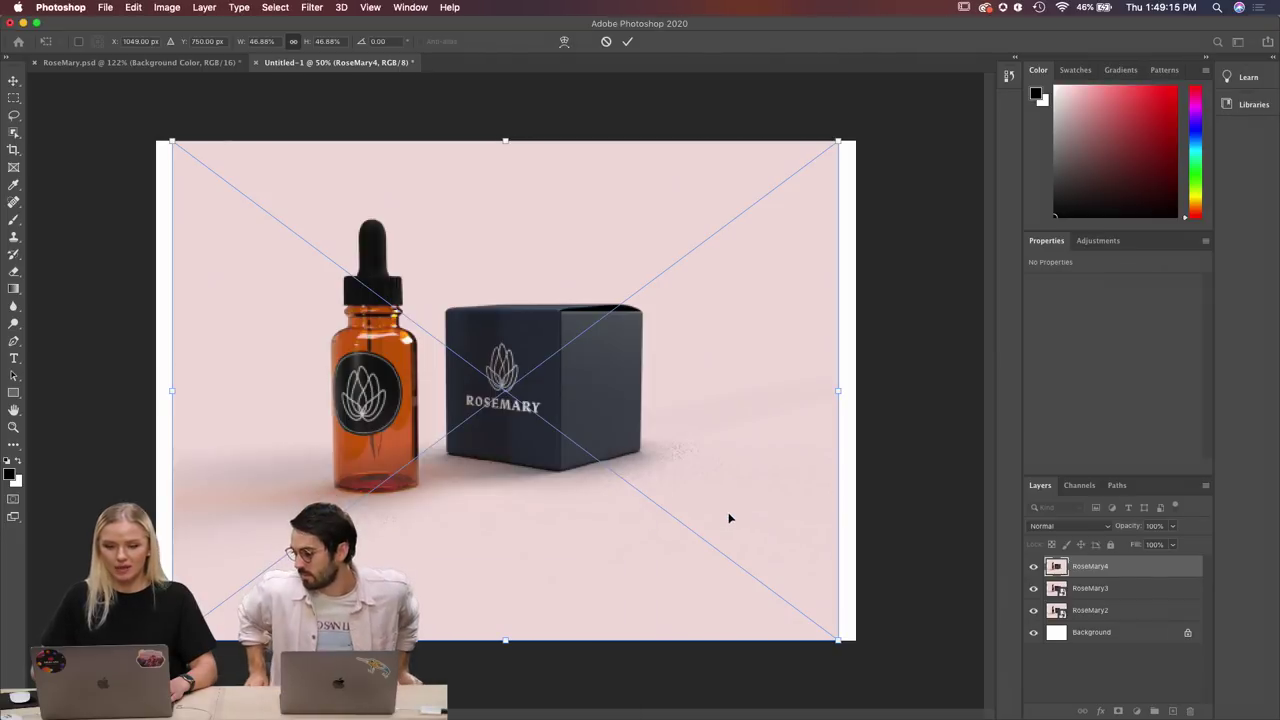
pyautogui.click(630, 43)
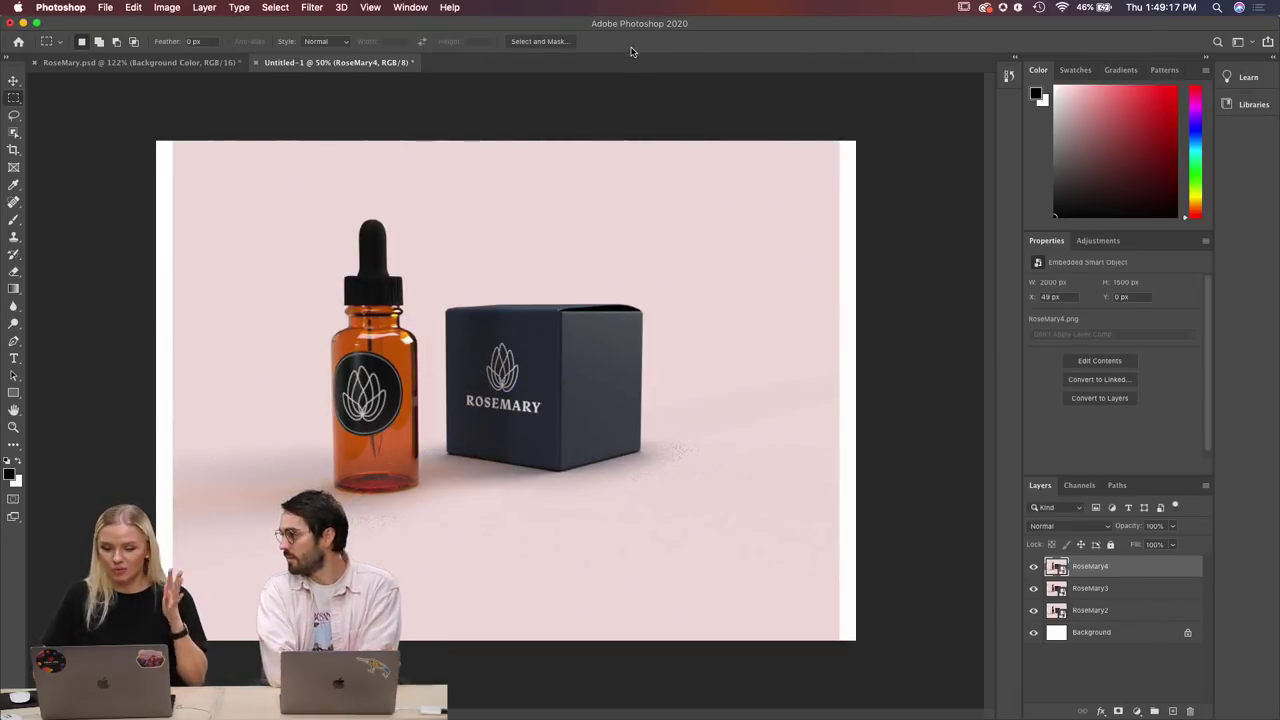
pyautogui.click(469, 704)
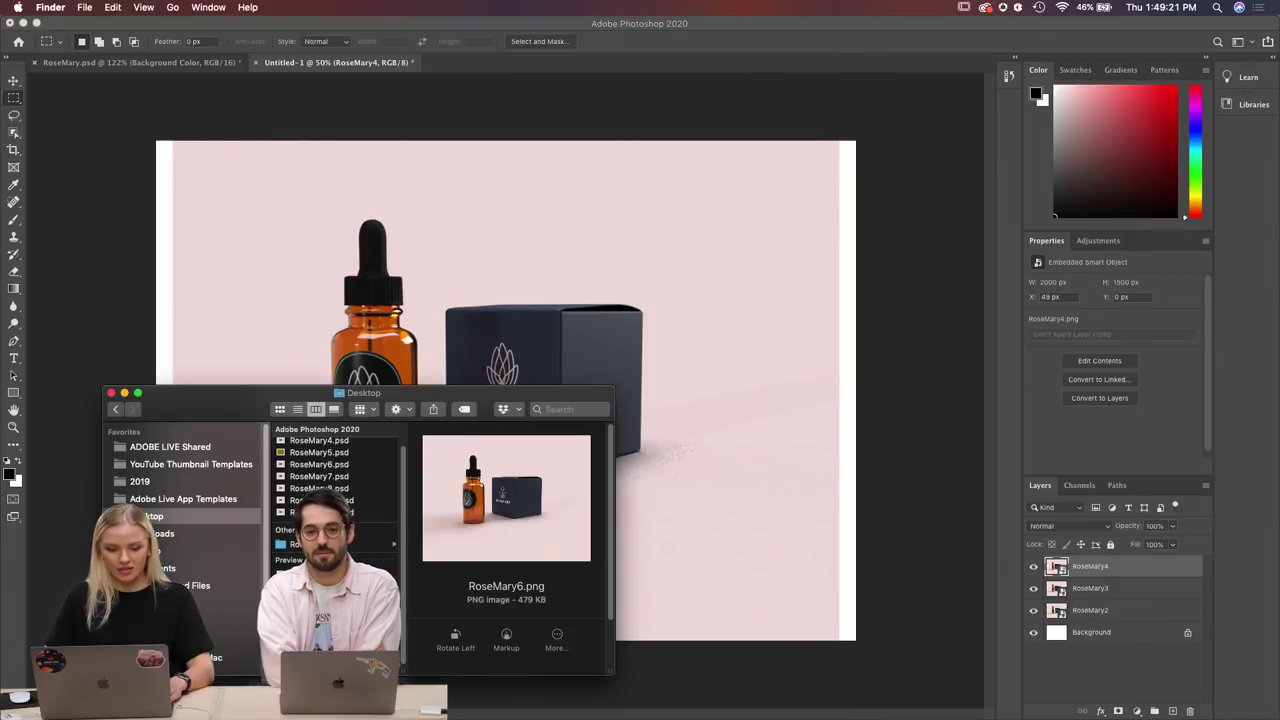
pyautogui.press('Up')
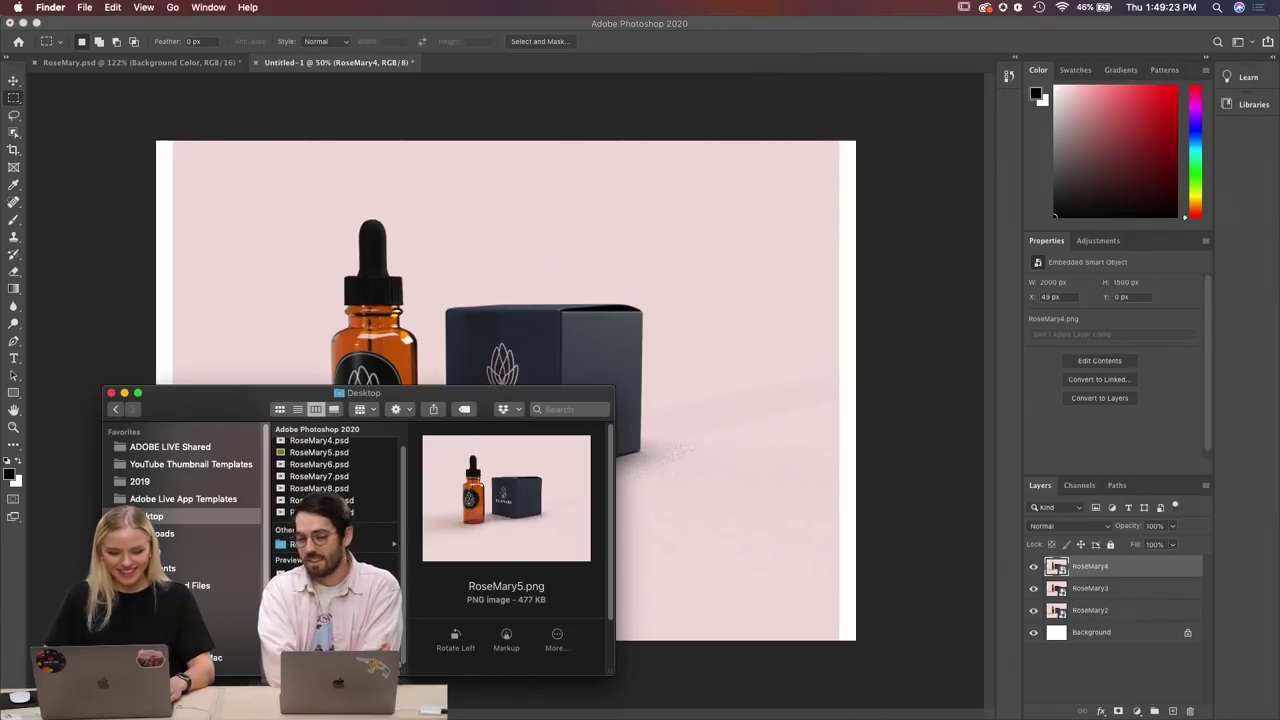
pyautogui.moveTo(300, 544); pyautogui.dragTo(744, 511)
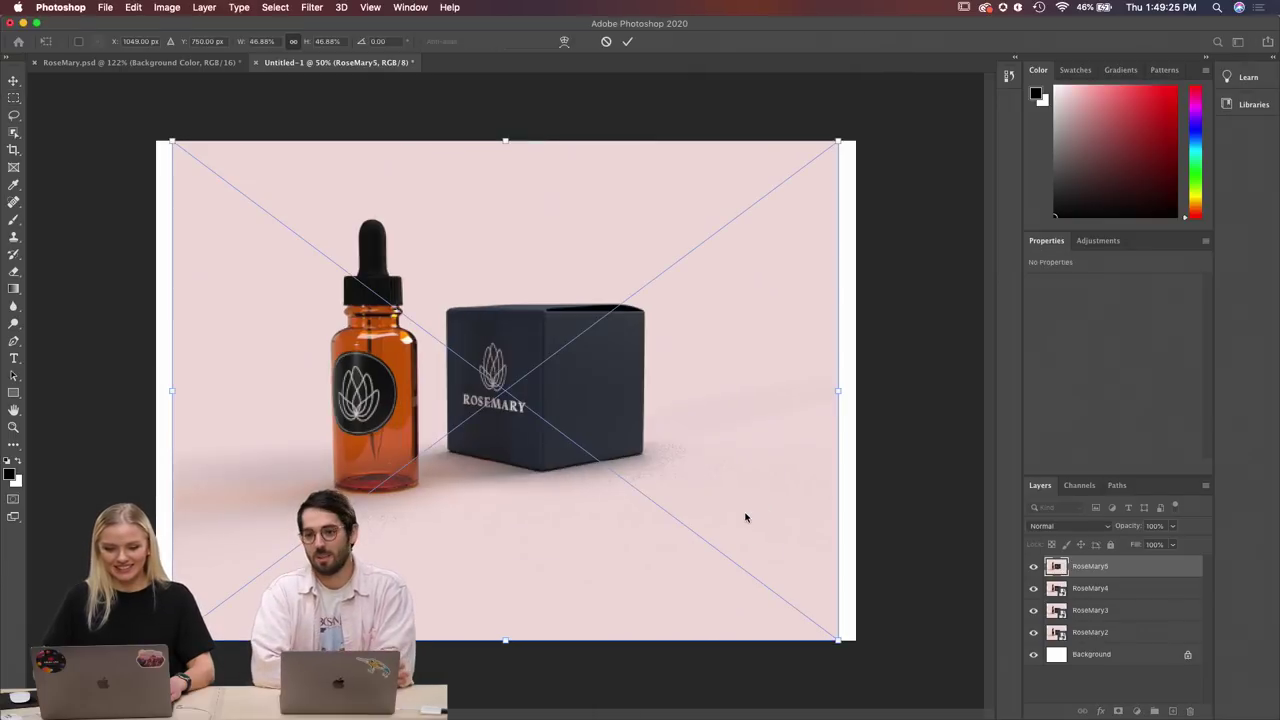
pyautogui.click(627, 41)
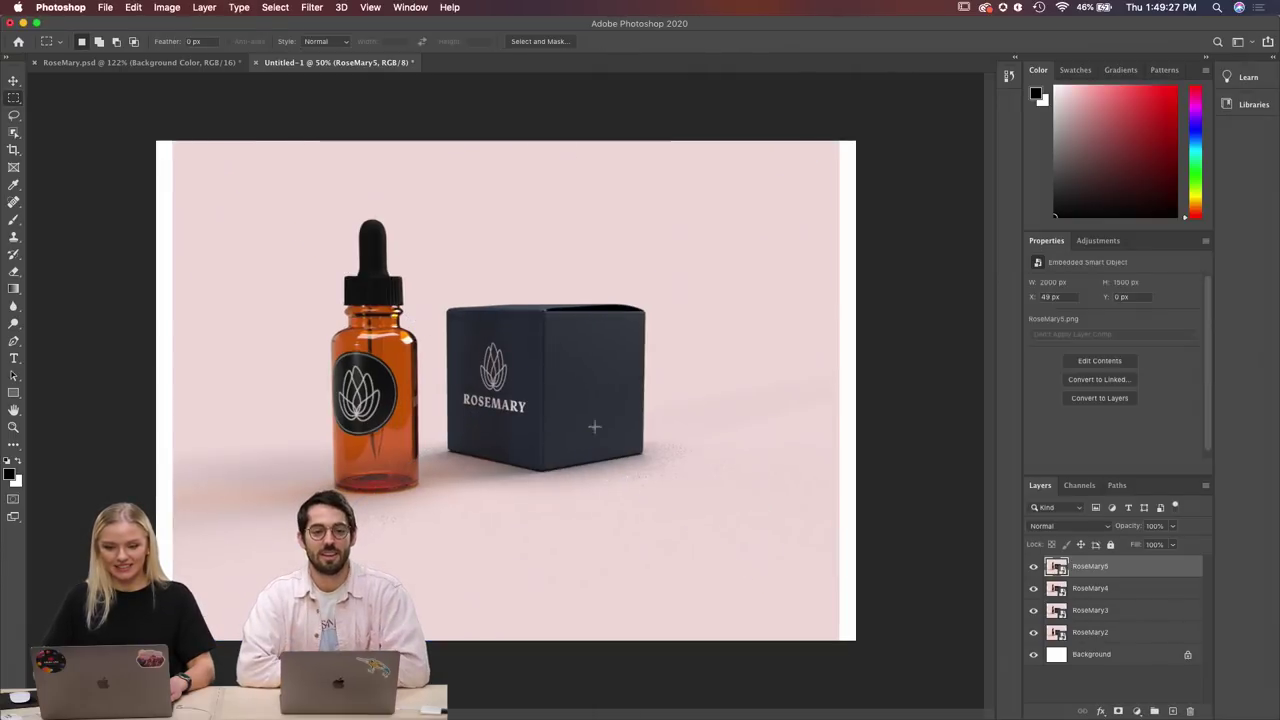
# Place RoseMary6.png and RoseMary8 as new layers and commit each.
pyautogui.click(470, 703)
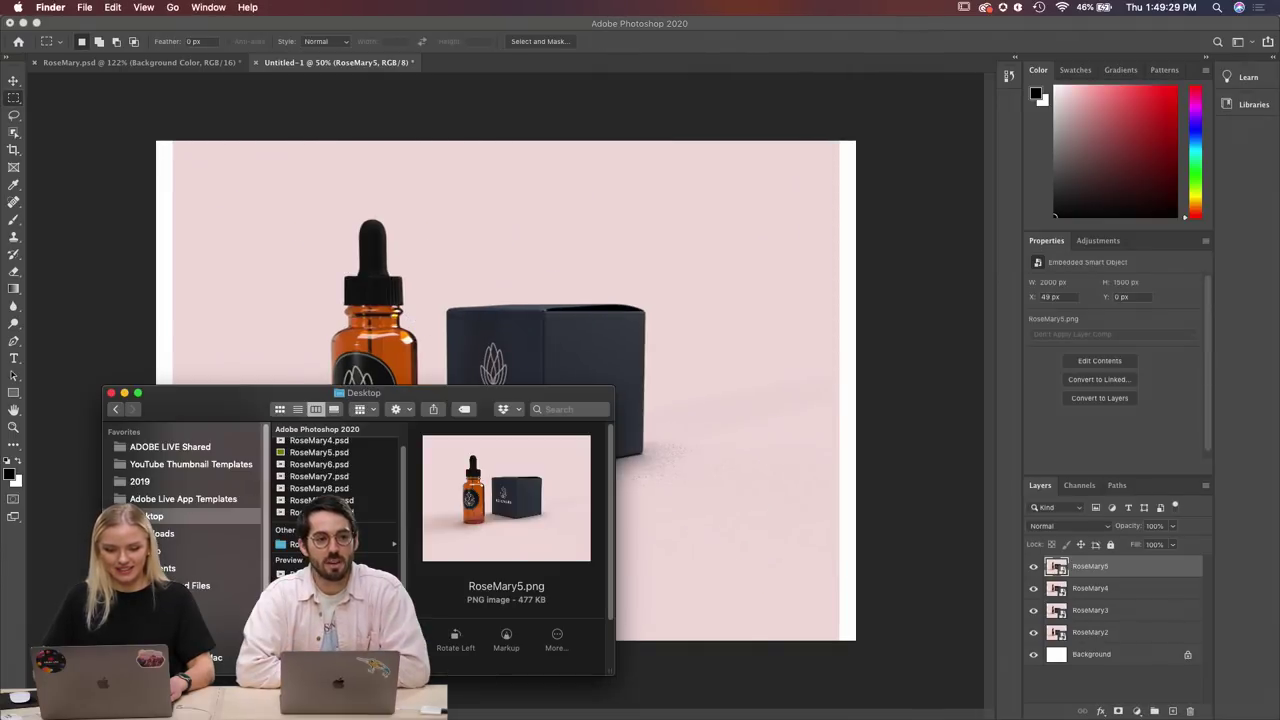
pyautogui.press('Down')
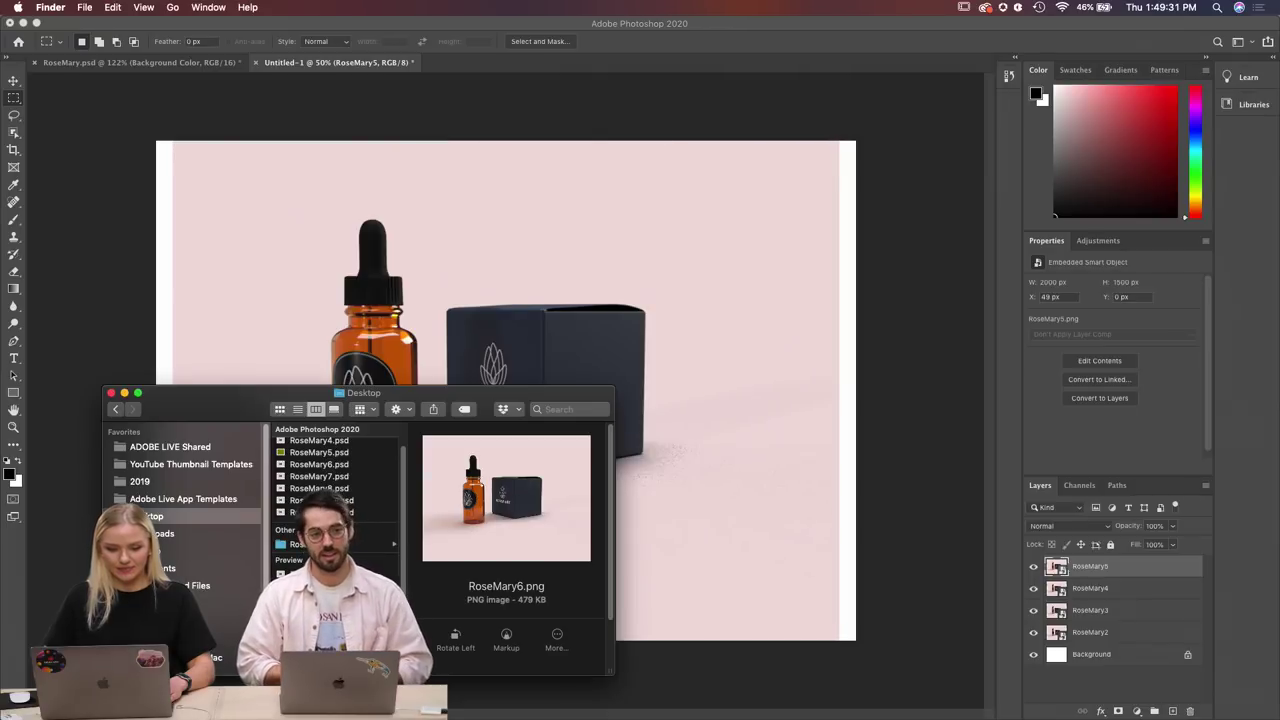
pyautogui.moveTo(657, 452); pyautogui.dragTo(767, 430)
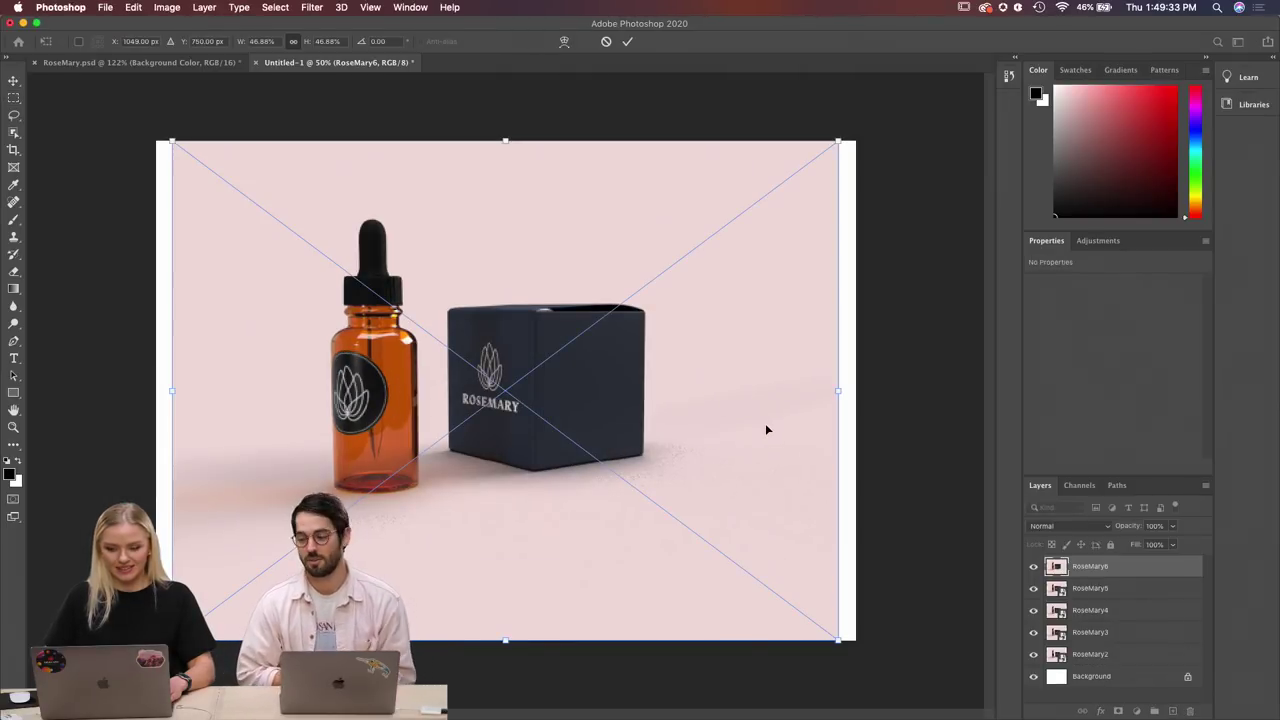
pyautogui.click(470, 703)
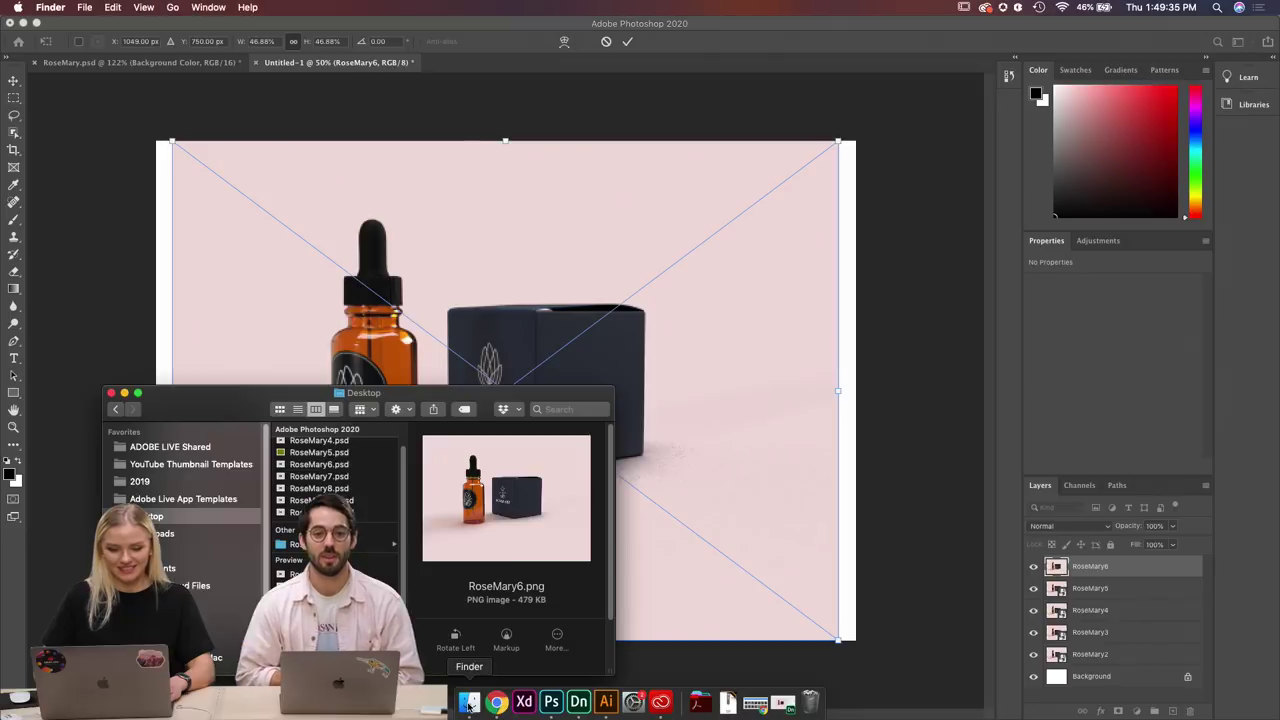
pyautogui.moveTo(320, 500); pyautogui.dragTo(732, 436)
pyautogui.press('Return')
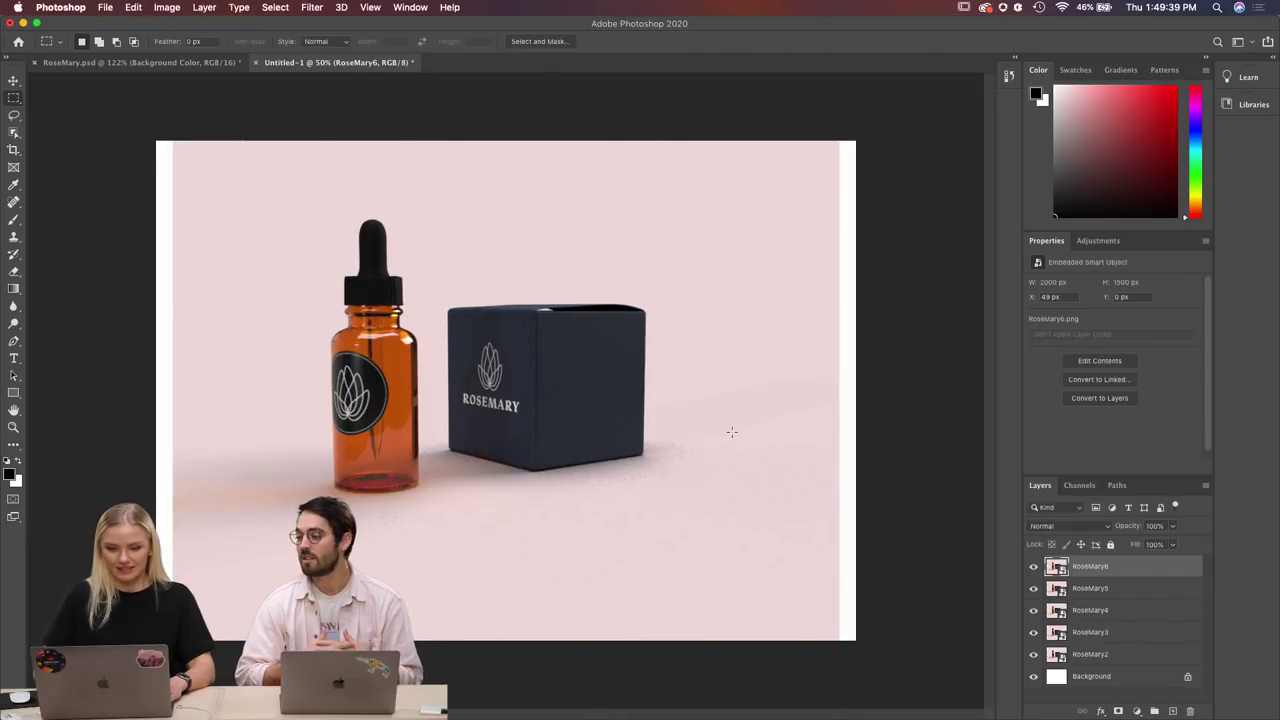
pyautogui.click(469, 701)
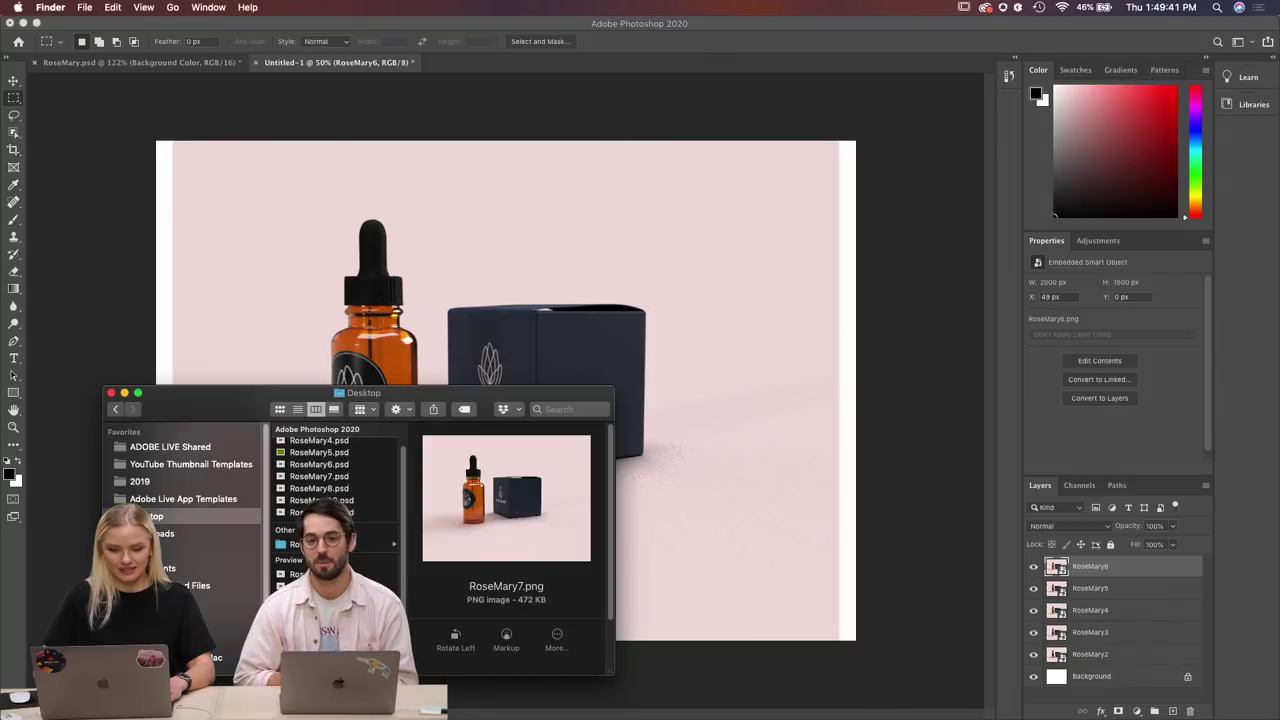
pyautogui.moveTo(545, 520); pyautogui.dragTo(677, 509)
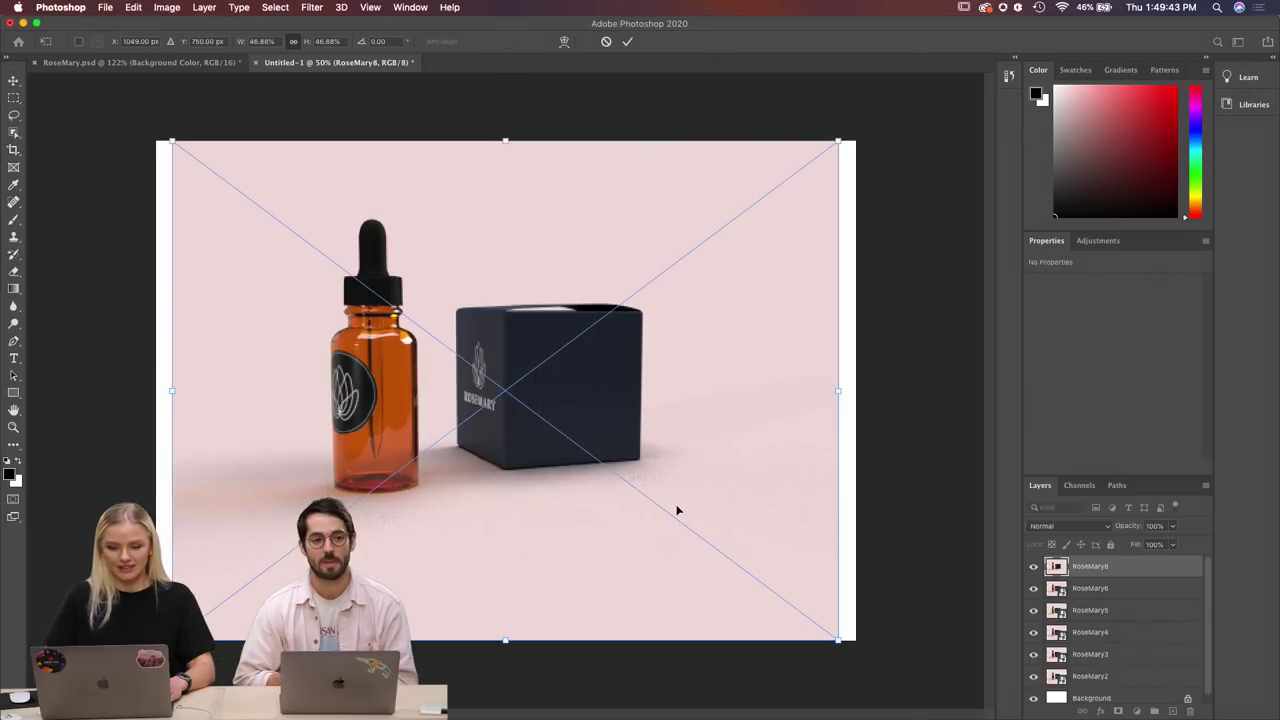
pyautogui.click(627, 41)
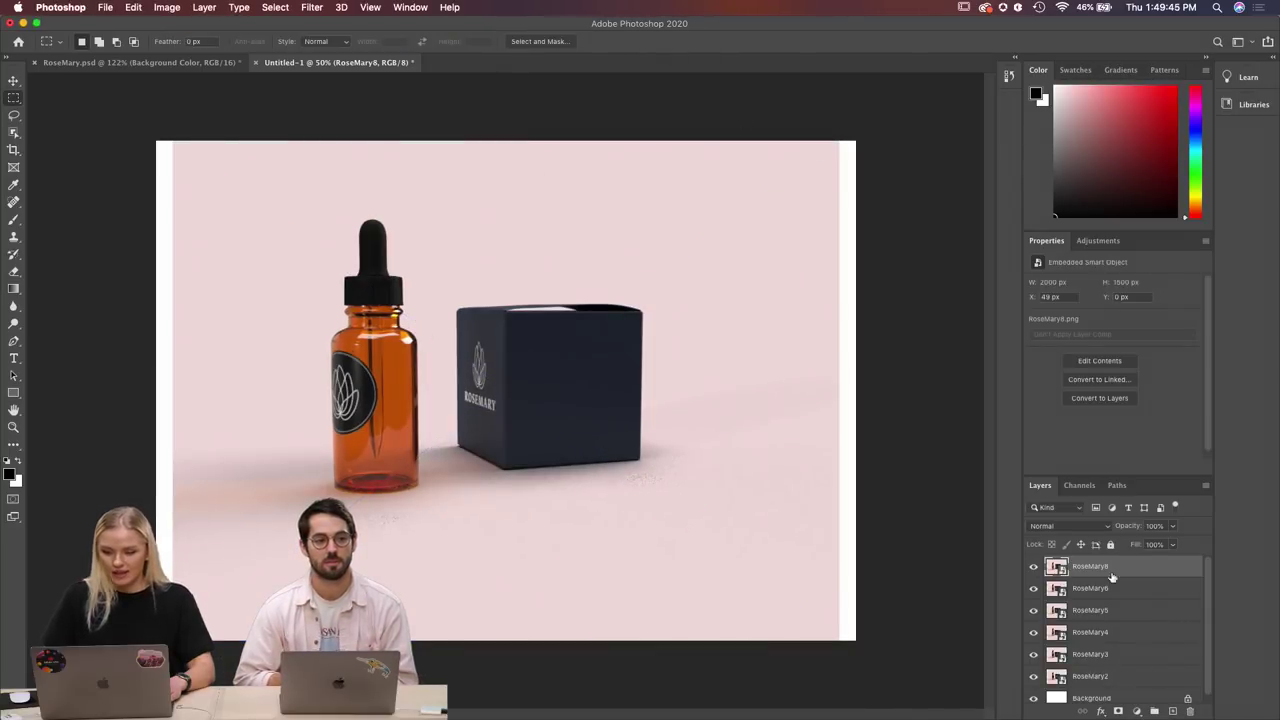
pyautogui.scroll(-1, 1134, 625)
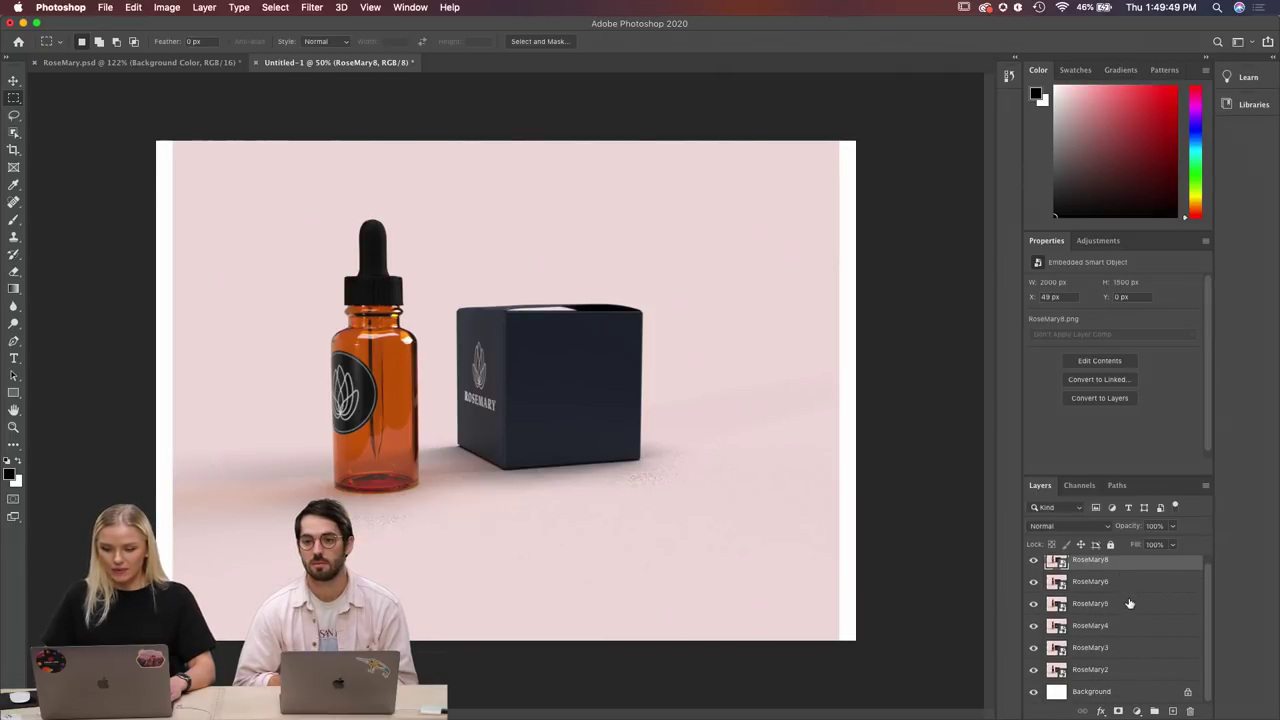
# Show the Timeline panel and create a video timeline for the RoseMary layers.
pyautogui.click(412, 8)
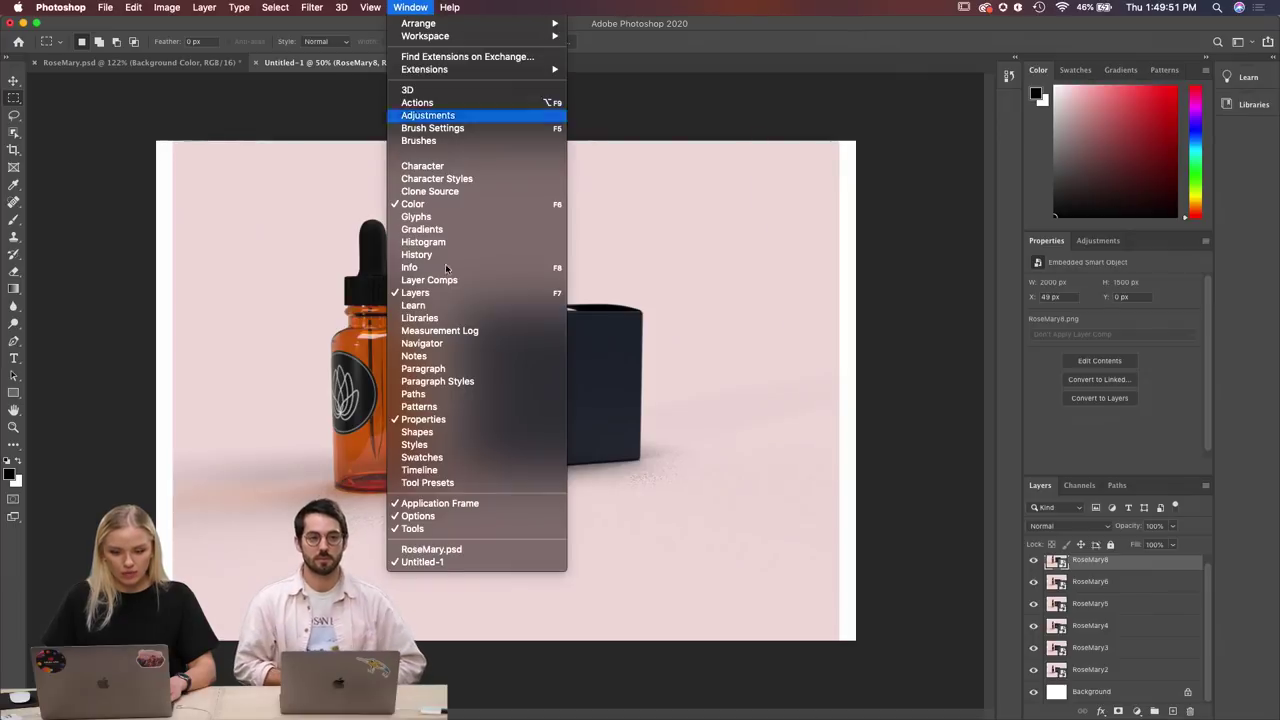
pyautogui.click(459, 471)
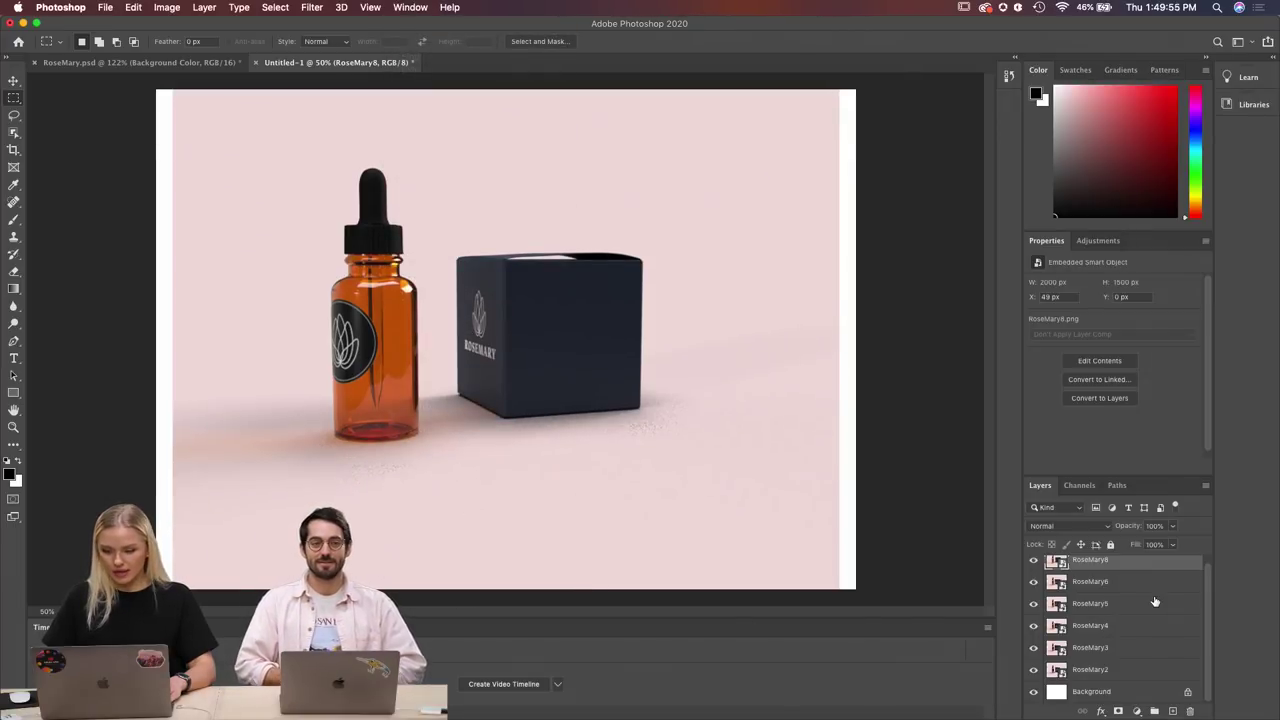
pyautogui.scroll(1, 1152, 604)
pyautogui.scroll(-1, 1129, 592)
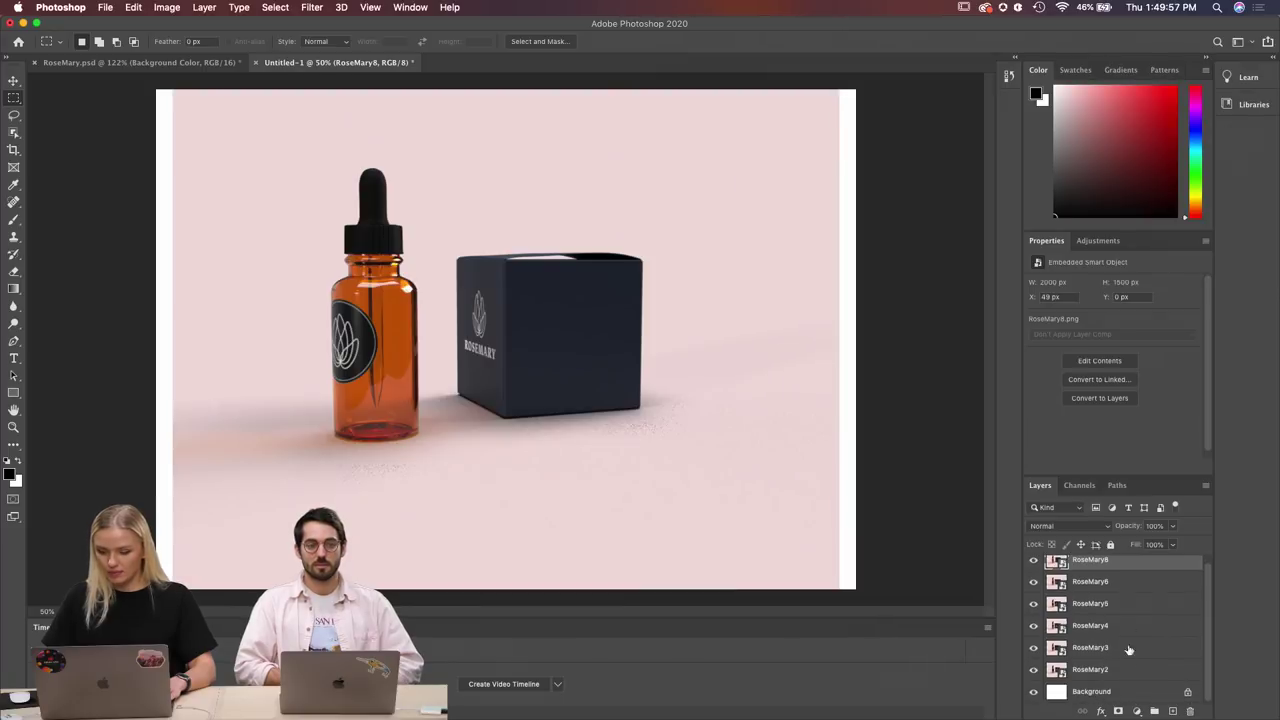
pyautogui.keyDown('shift'); pyautogui.click(1122, 672); pyautogui.keyUp('shift')
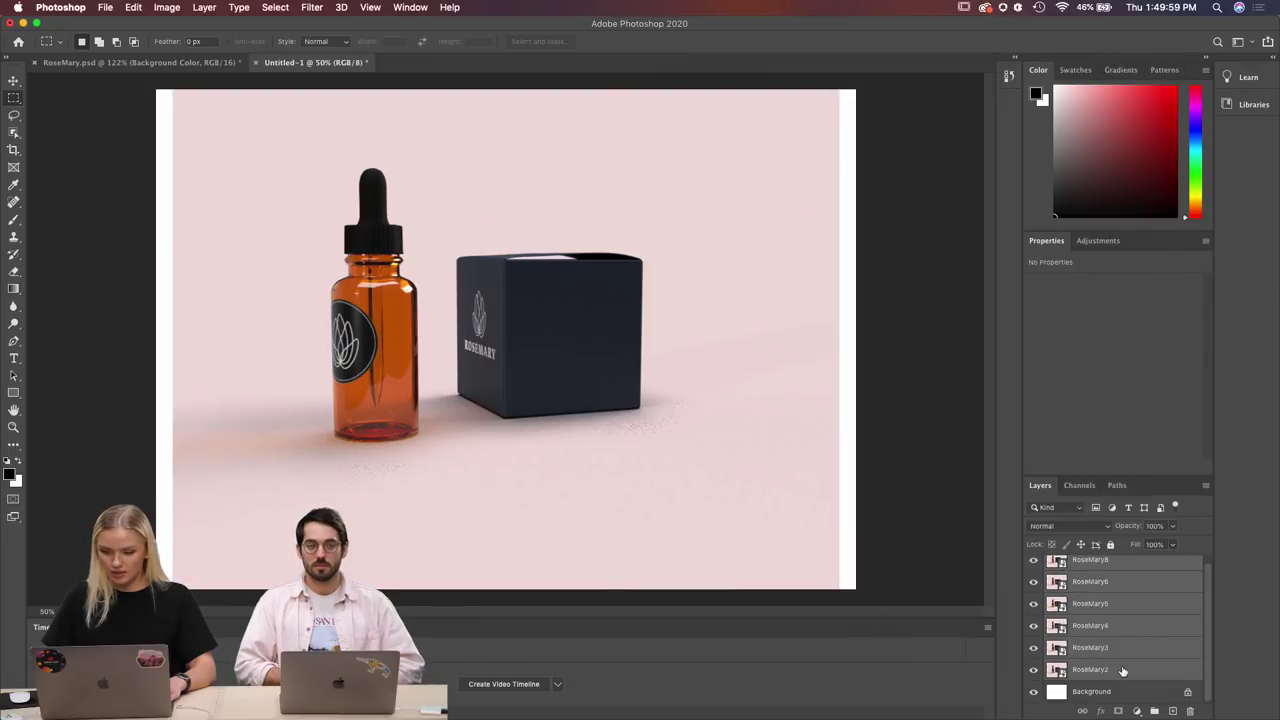
pyautogui.click(1122, 672)
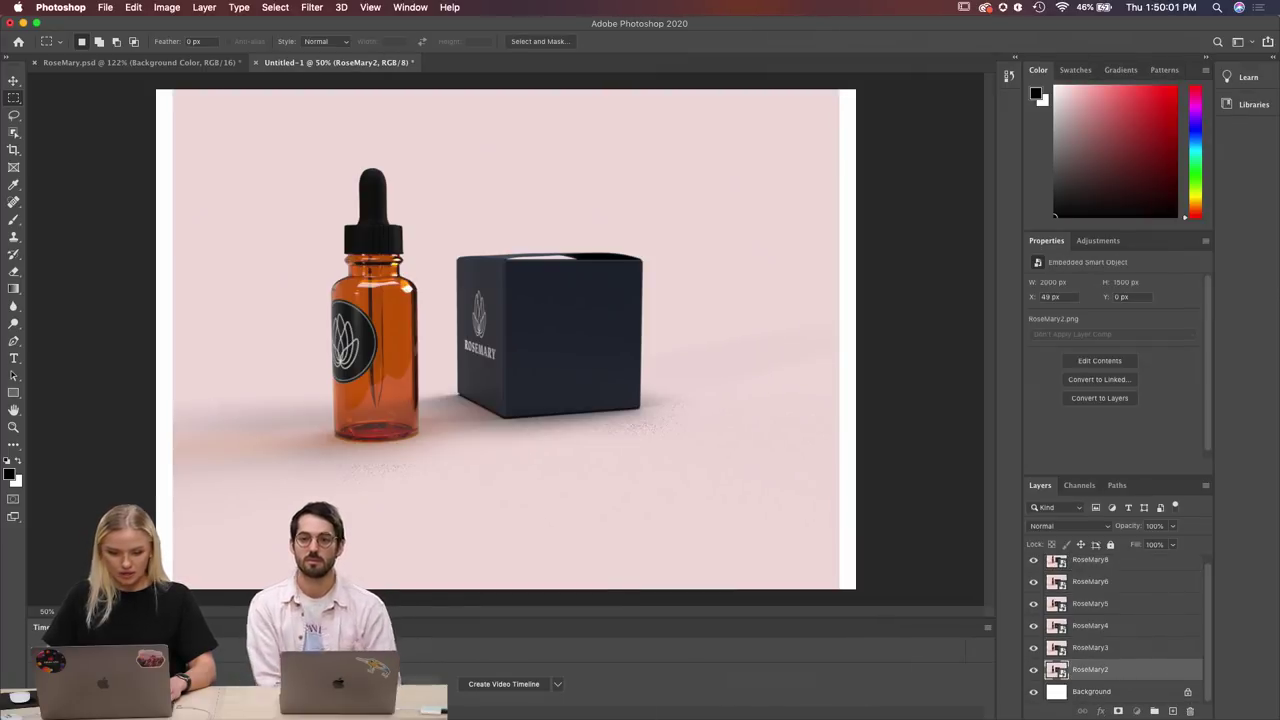
pyautogui.click(503, 686)
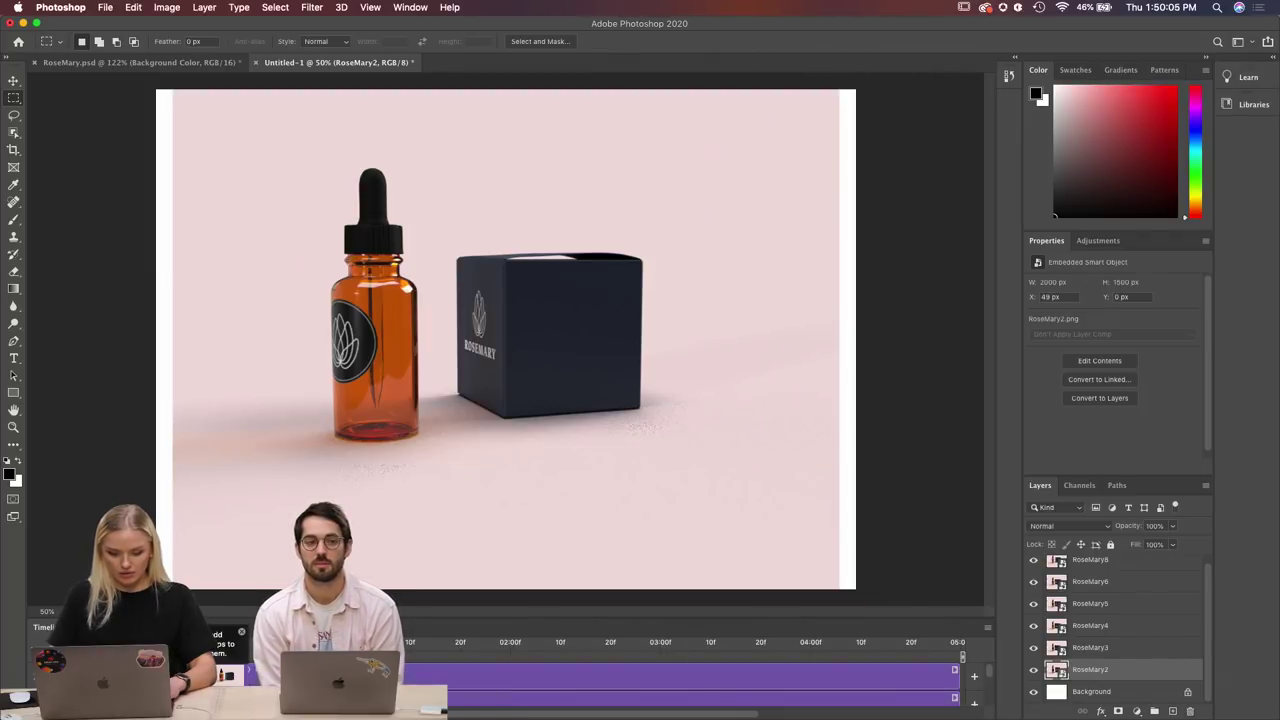
# Enlarge the Timeline to show every track and trim RoseMary8's clip very short.
pyautogui.click(649, 670)
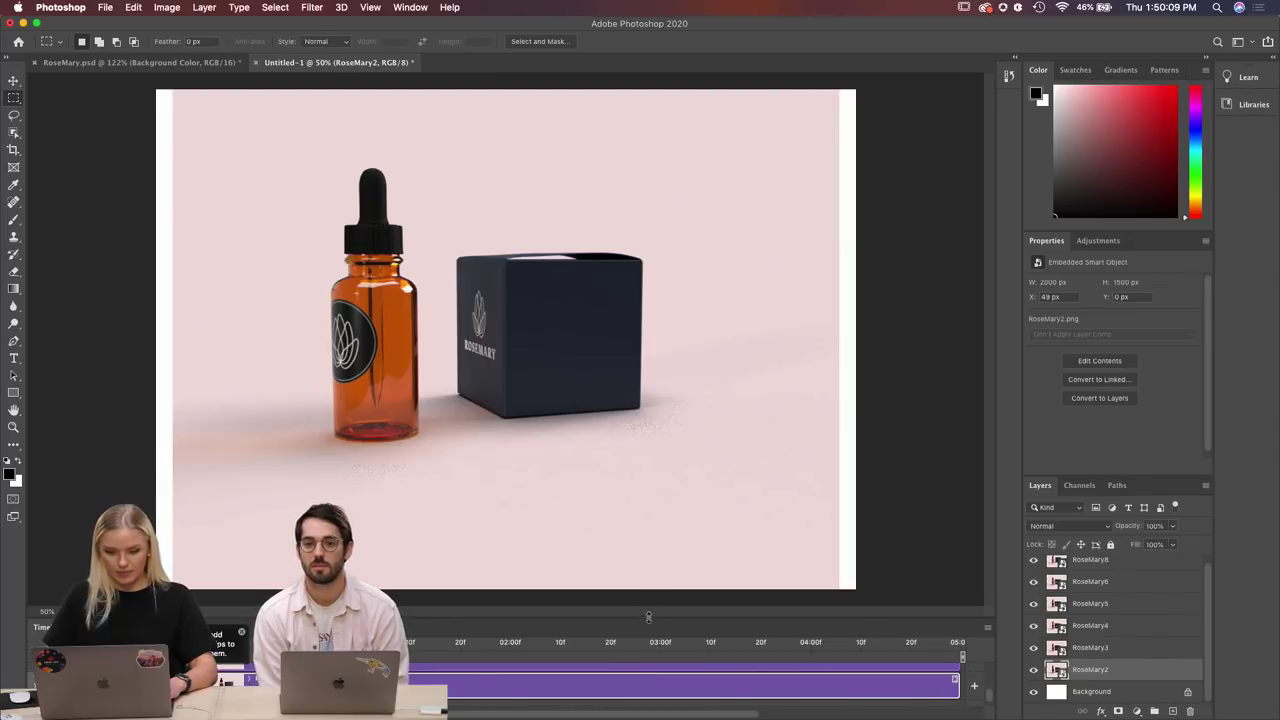
pyautogui.moveTo(648, 616); pyautogui.dragTo(663, 486)
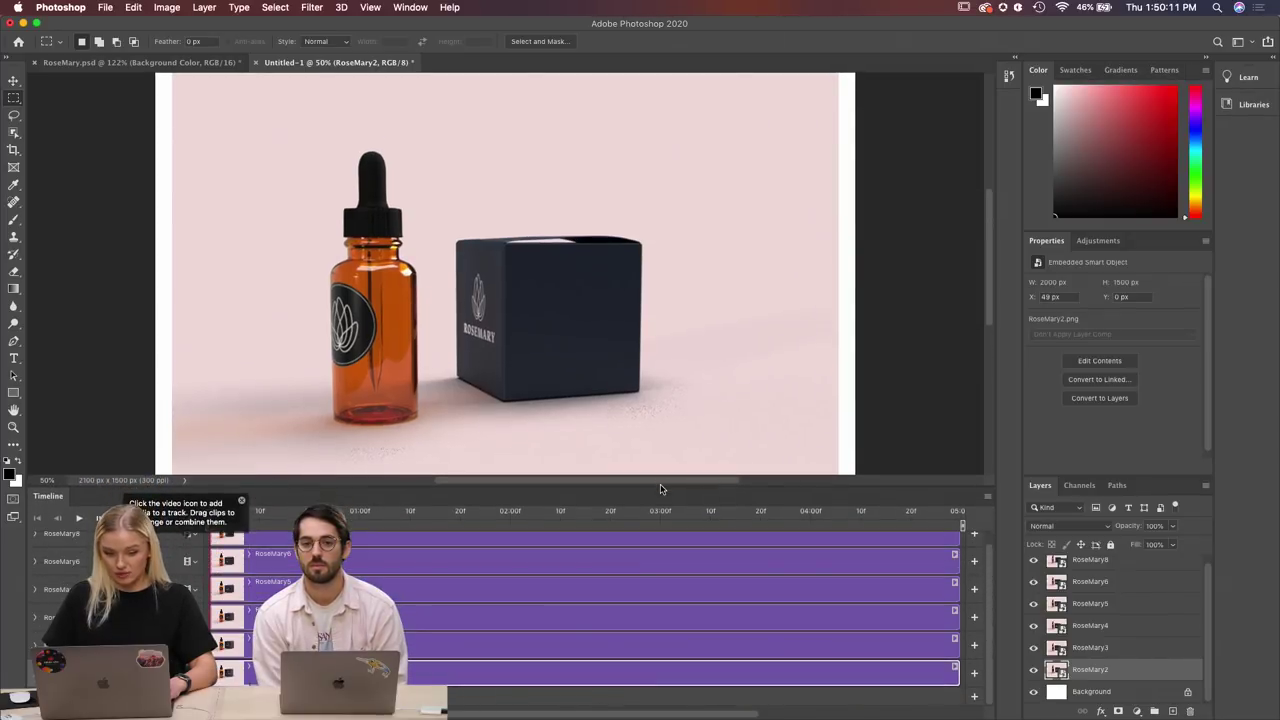
pyautogui.scroll(1, 514, 654)
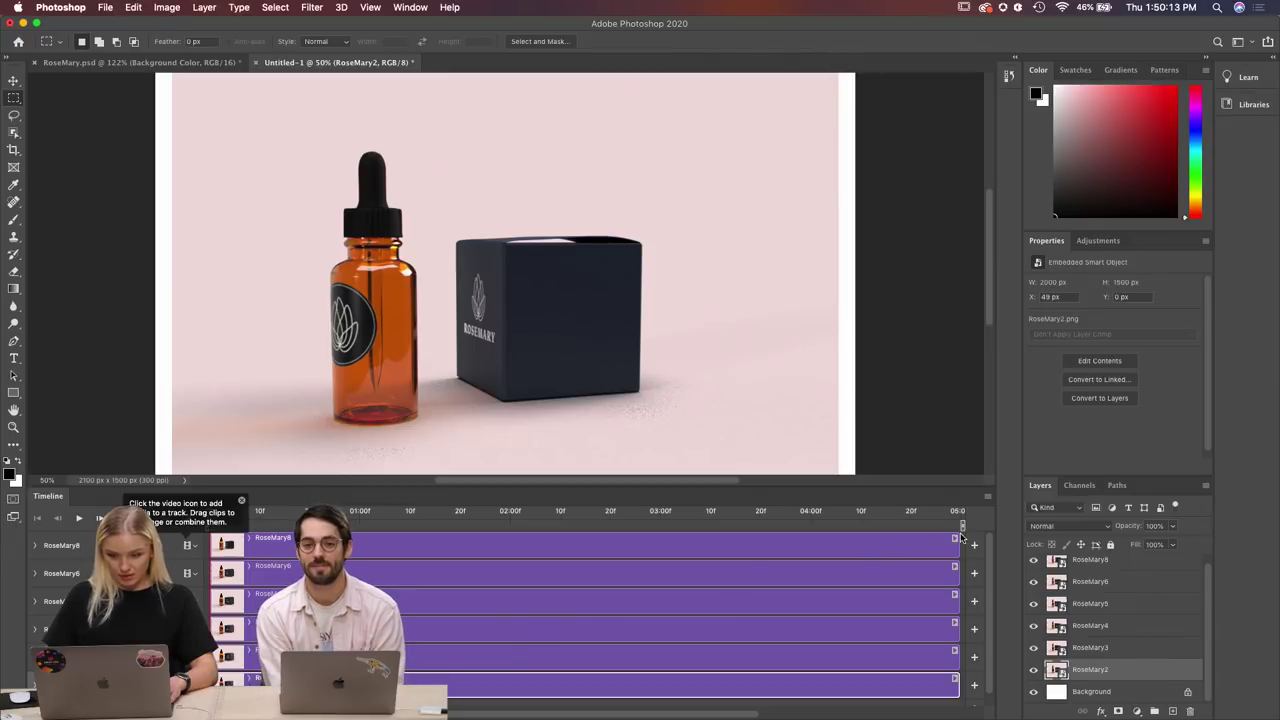
pyautogui.moveTo(956, 541); pyautogui.dragTo(243, 568)
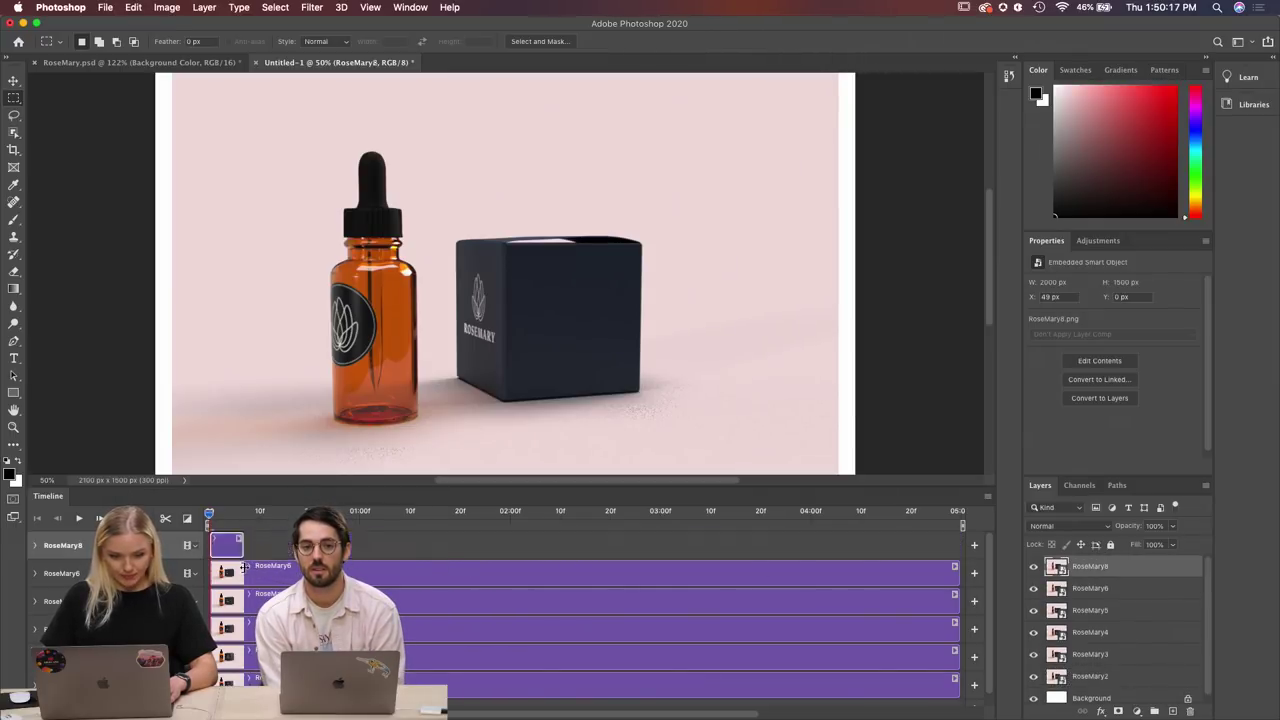
# Shorten the RoseMary6 clip and trim RoseMary5 to 01:14, then preview playback.
pyautogui.click(235, 571)
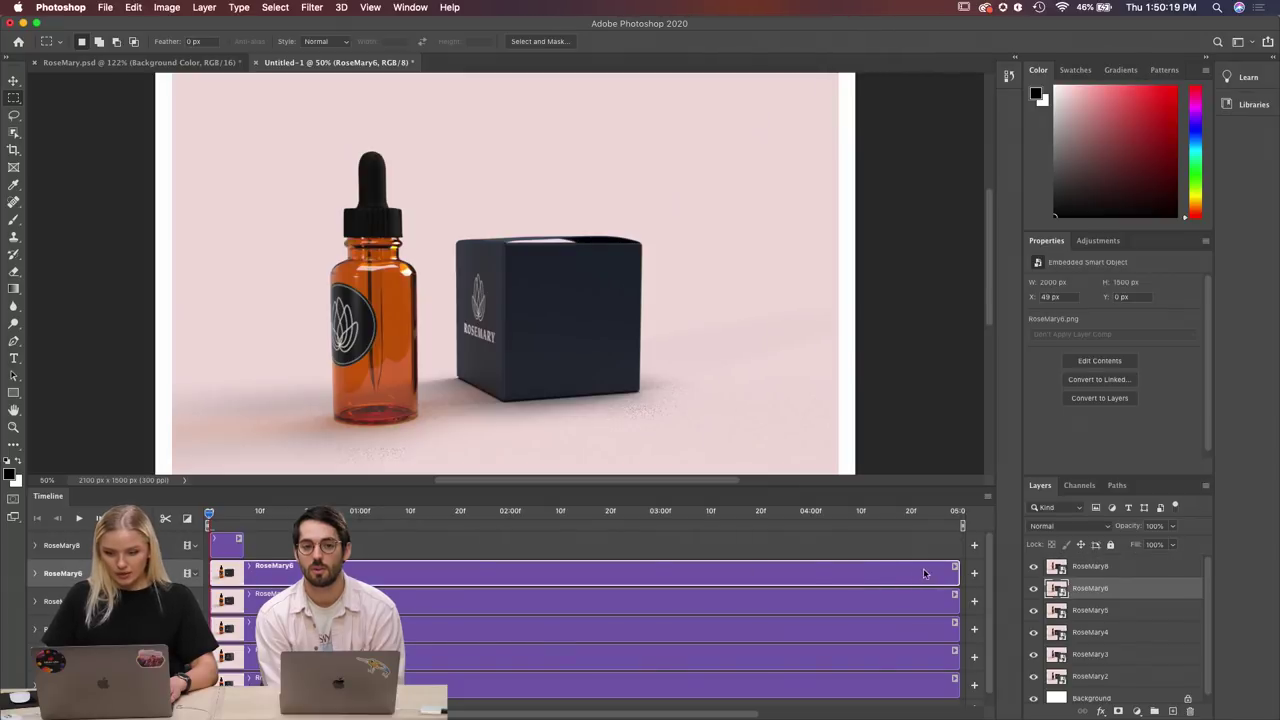
pyautogui.moveTo(957, 575); pyautogui.dragTo(282, 571)
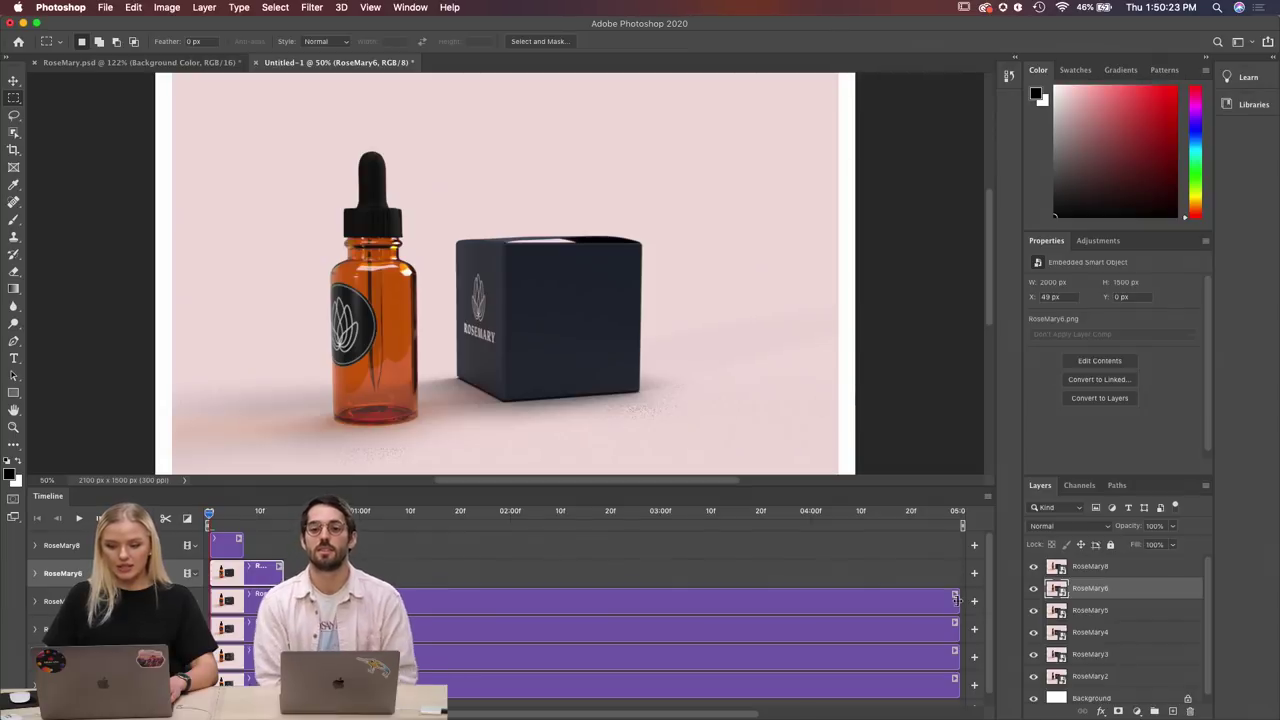
pyautogui.moveTo(957, 600); pyautogui.dragTo(282, 672)
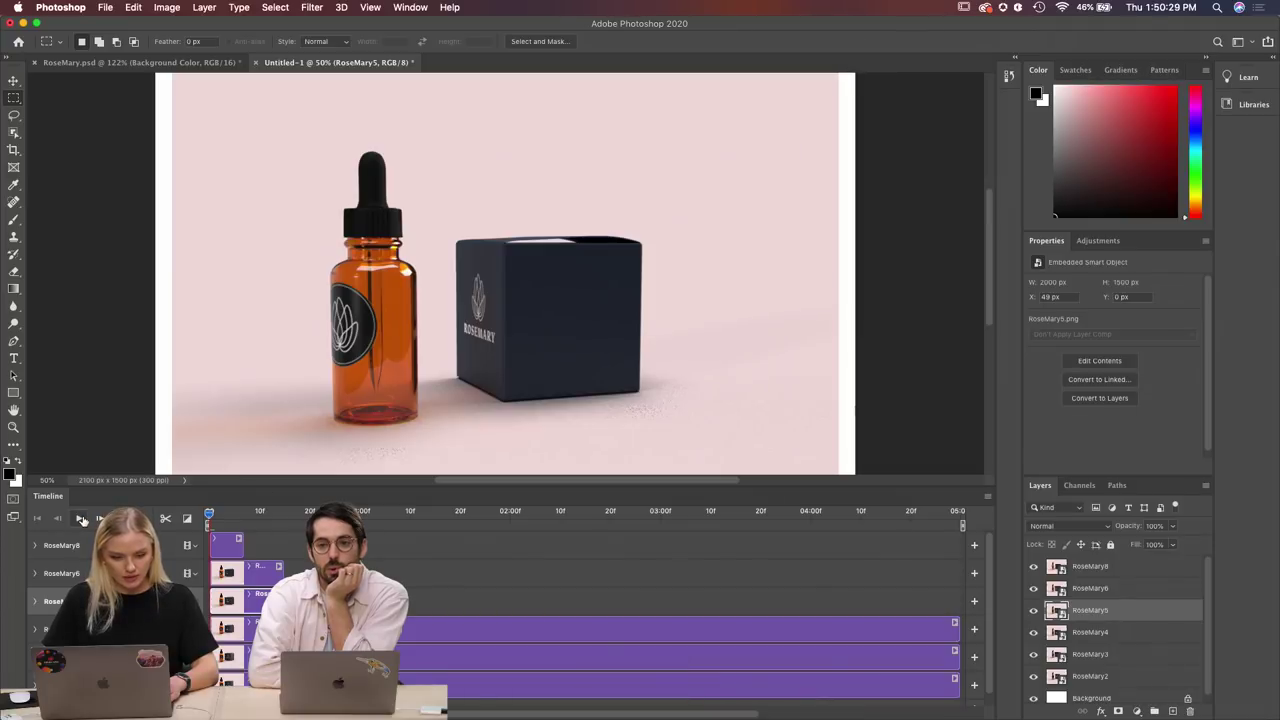
pyautogui.click(80, 518)
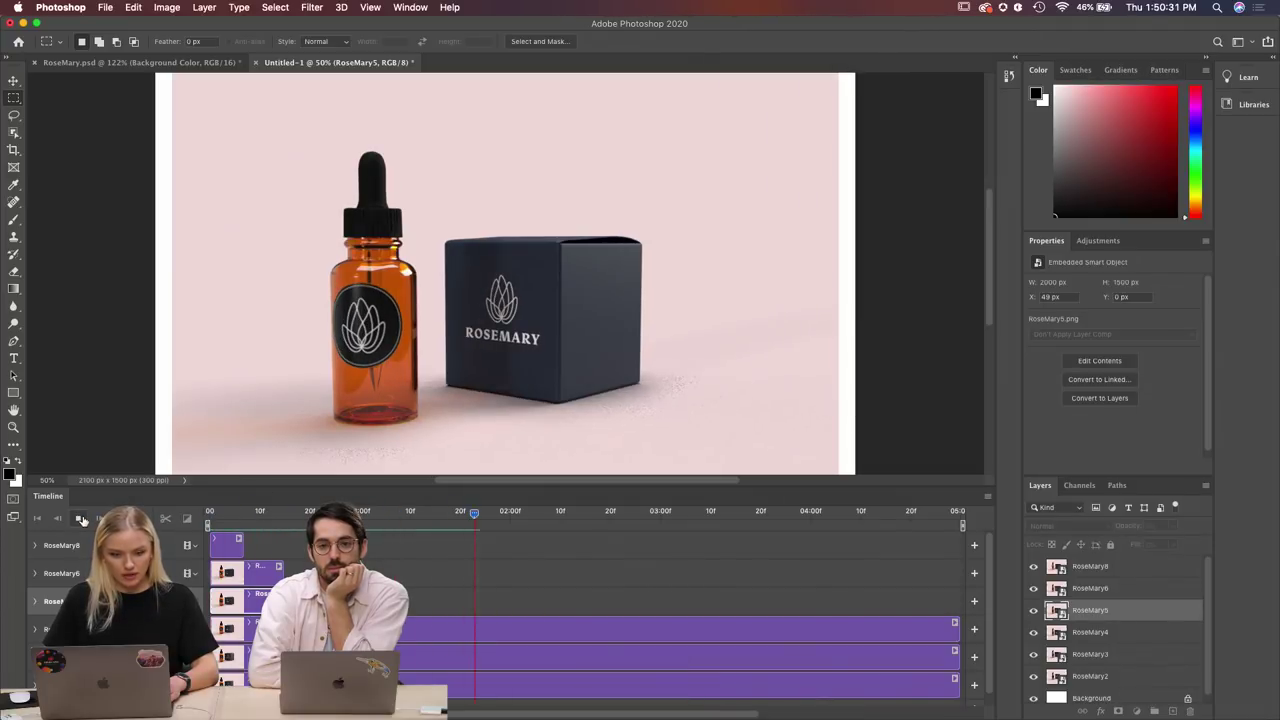
pyautogui.click(80, 518)
# Trim RoseMary4 to 01:08, RoseMary3 to 01:29, RoseMary2 to 01:16, and replay the animation.
pyautogui.click(903, 630)
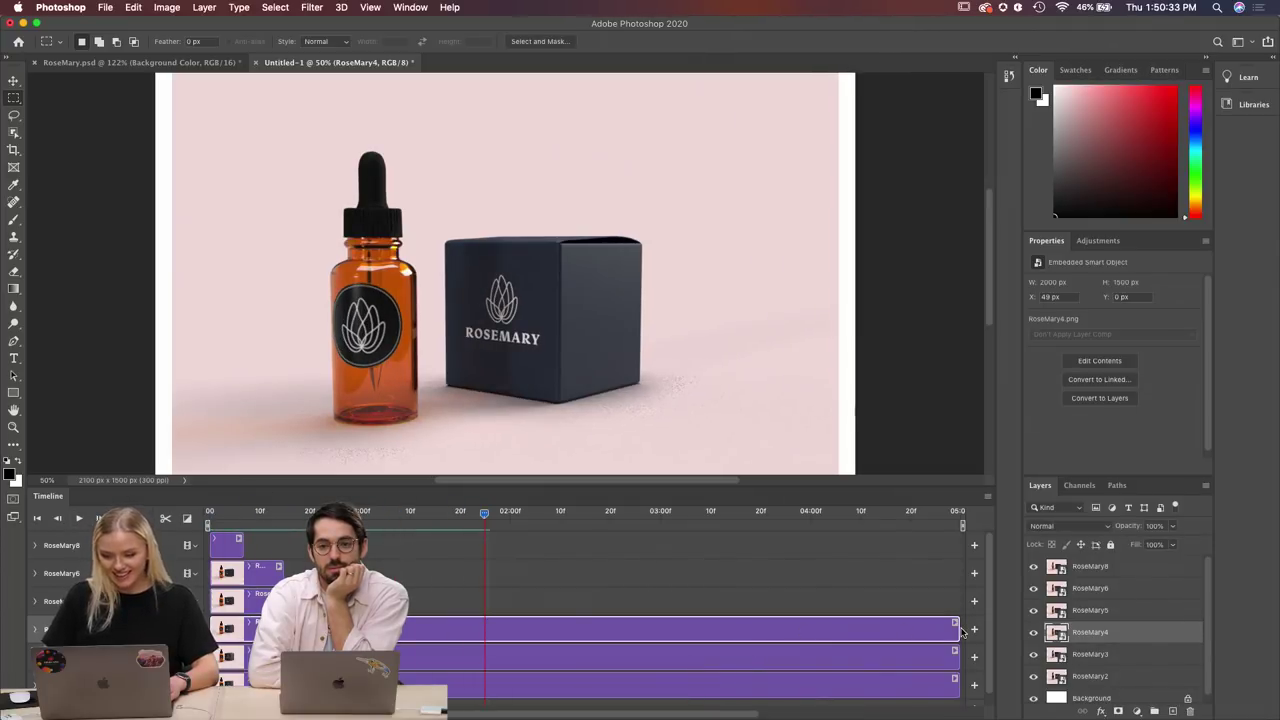
pyautogui.moveTo(958, 628); pyautogui.dragTo(357, 632)
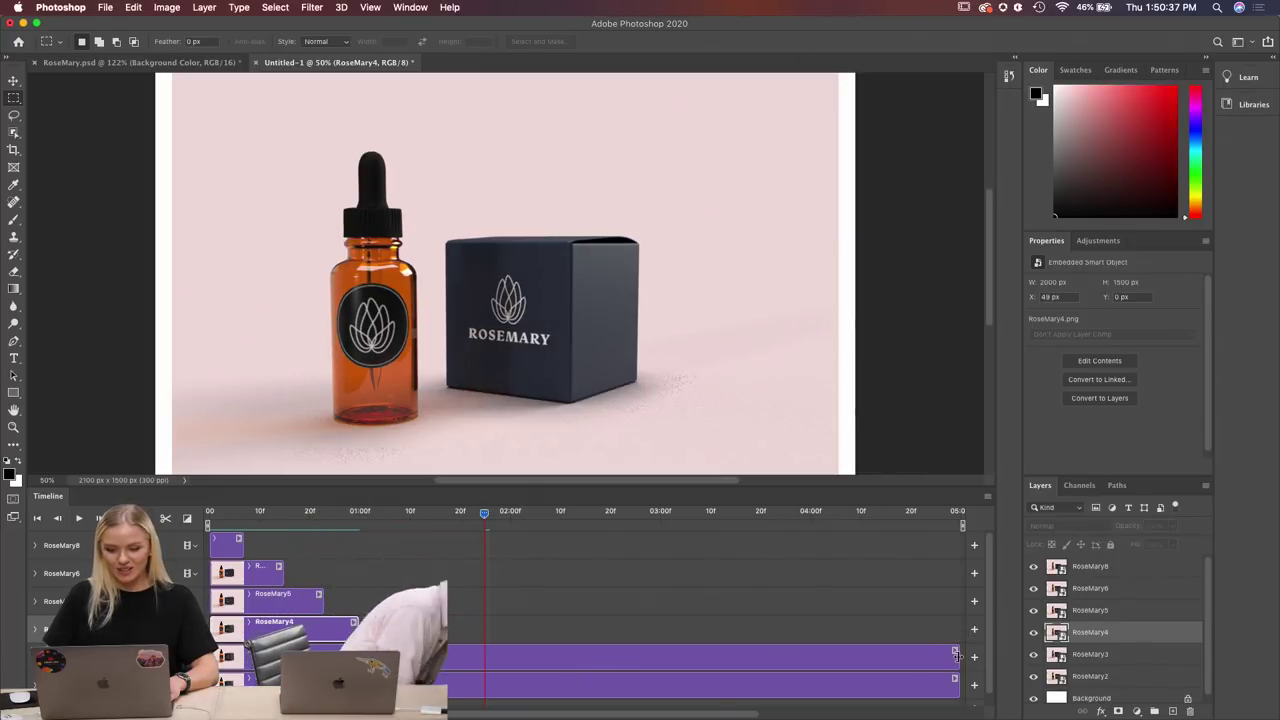
pyautogui.moveTo(952, 652); pyautogui.dragTo(410, 689)
pyautogui.scroll(-1, 527, 651)
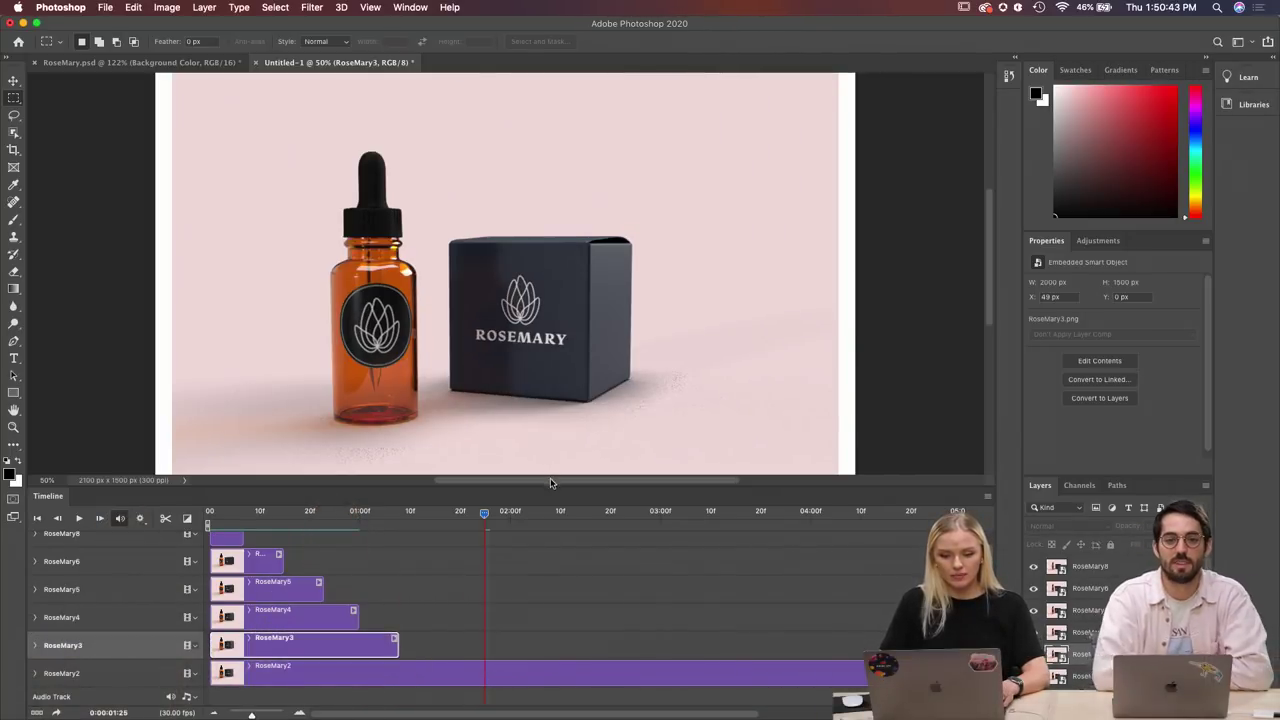
pyautogui.moveTo(548, 472); pyautogui.dragTo(597, 465)
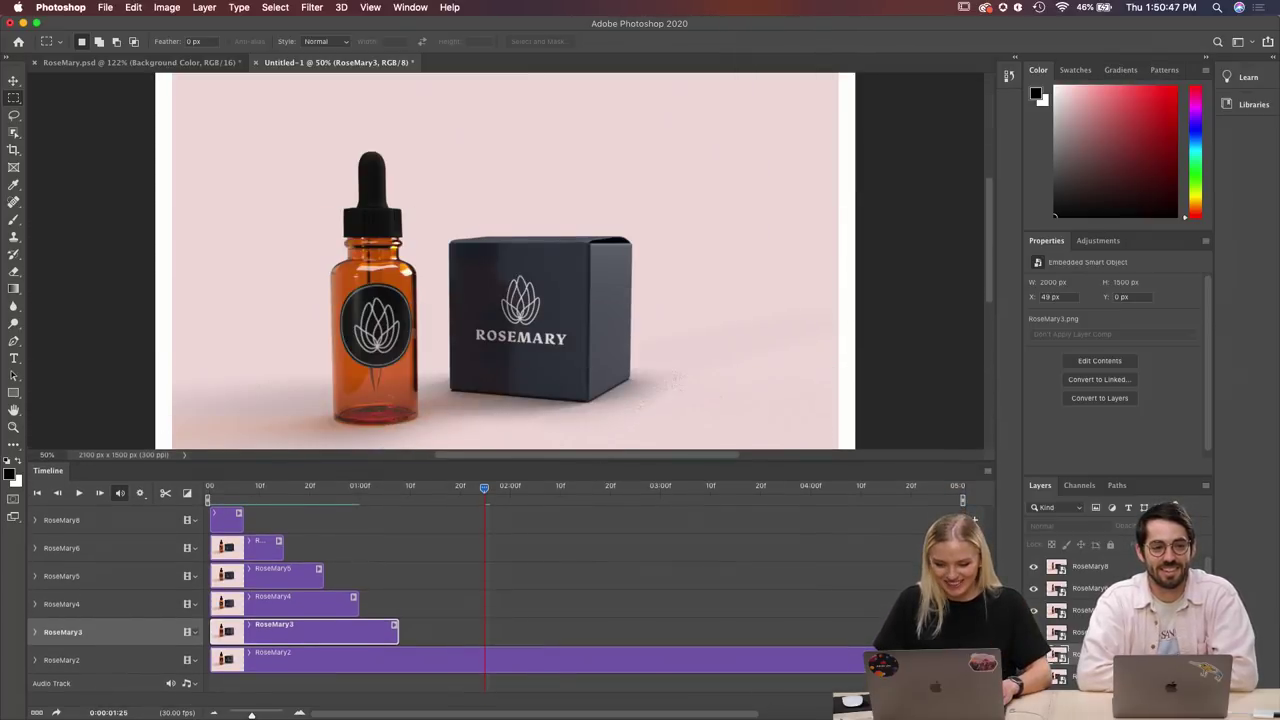
pyautogui.moveTo(866, 660); pyautogui.dragTo(440, 708)
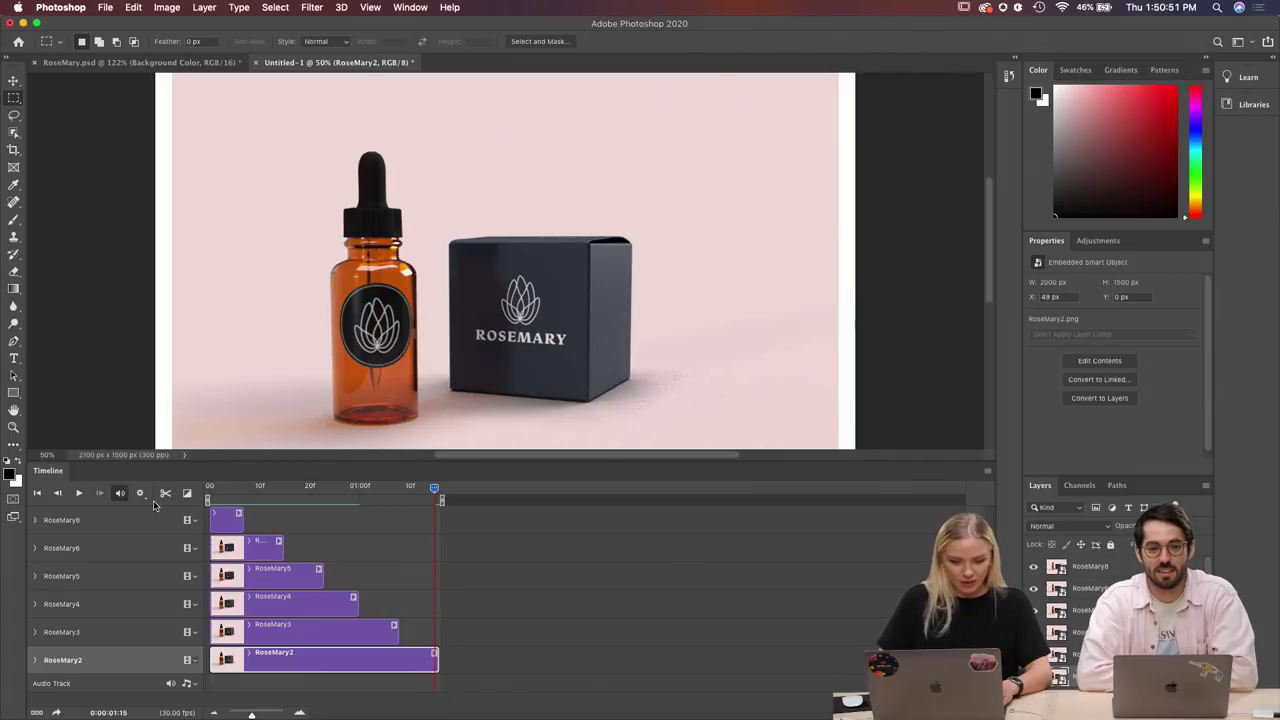
pyautogui.click(78, 495)
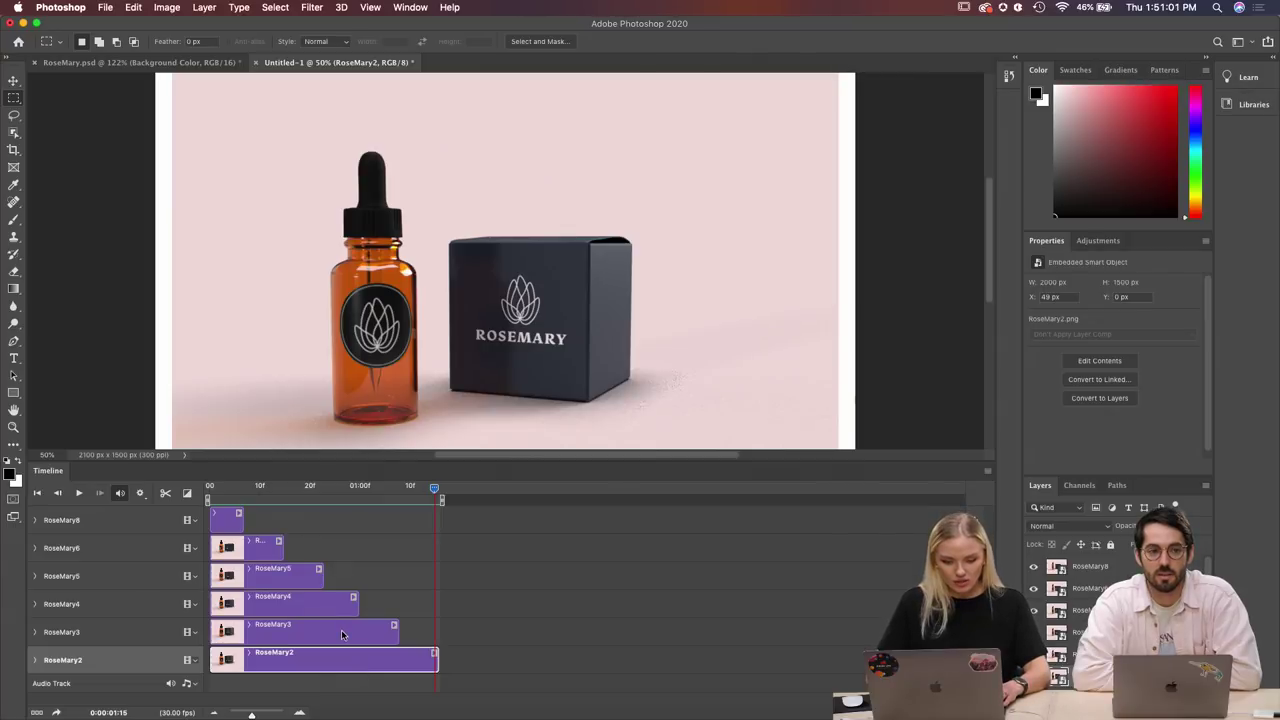
pyautogui.moveTo(341, 634)
pyautogui.mouseDown()
pyautogui.moveTo(552, 630)
pyautogui.moveTo(259, 640)
pyautogui.moveTo(330, 648)
pyautogui.mouseUp()
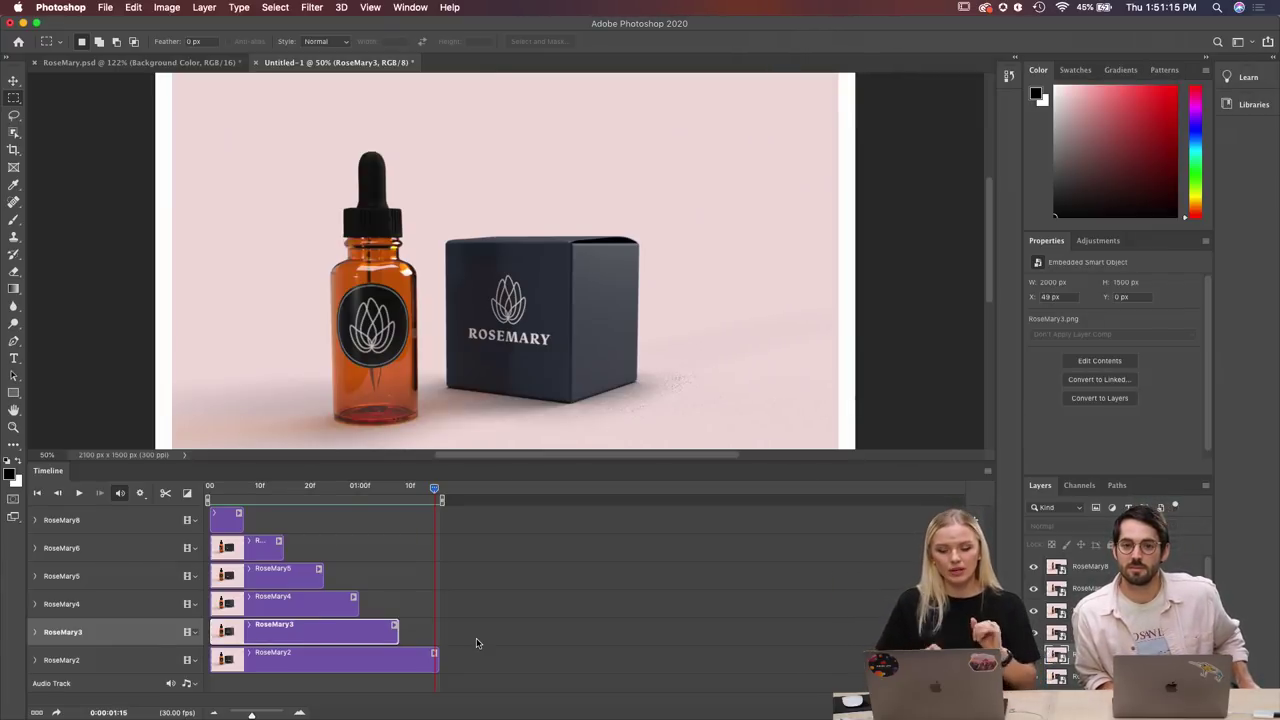
pyautogui.click(80, 494)
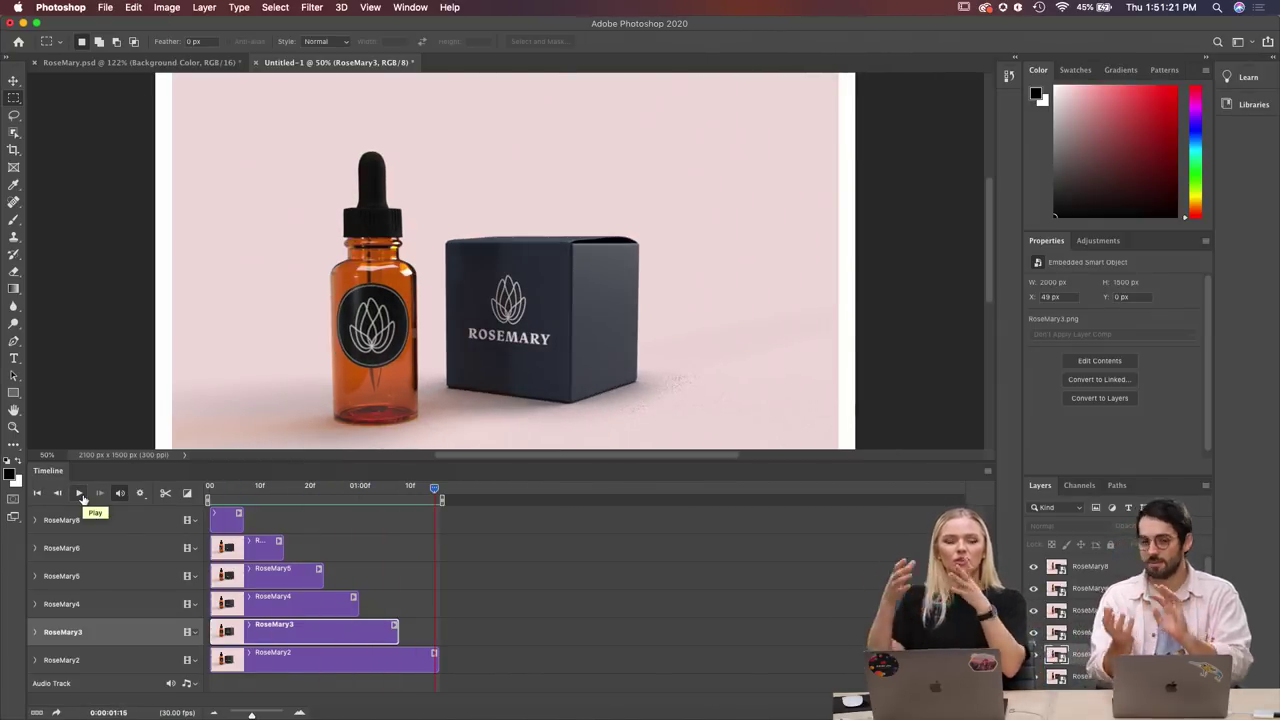
pyautogui.click(105, 9)
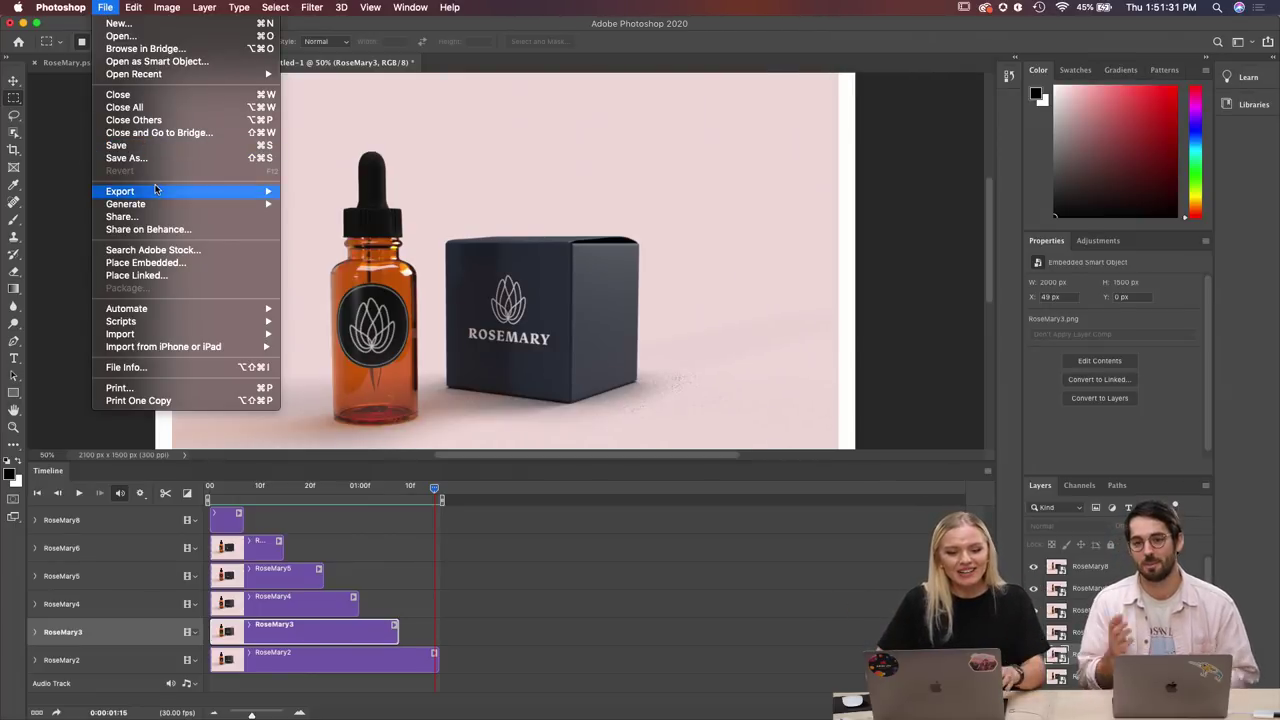
pyautogui.moveTo(157, 190)
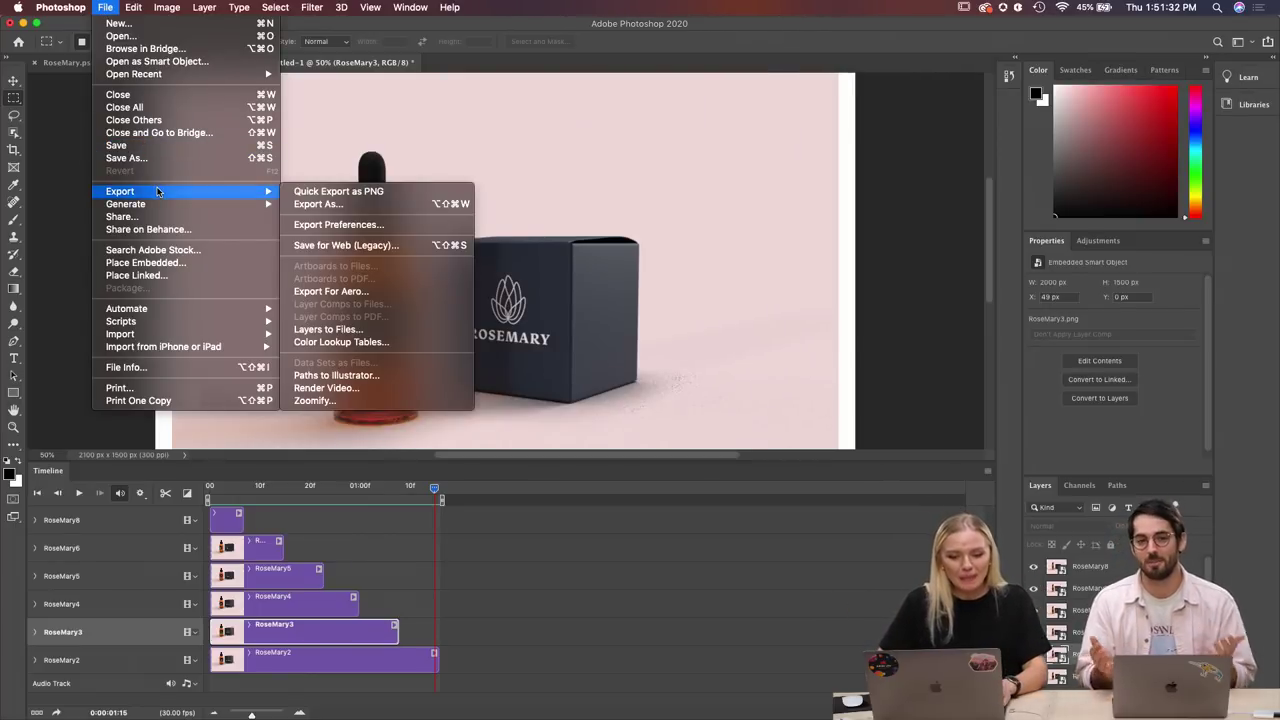
pyautogui.click(355, 205)
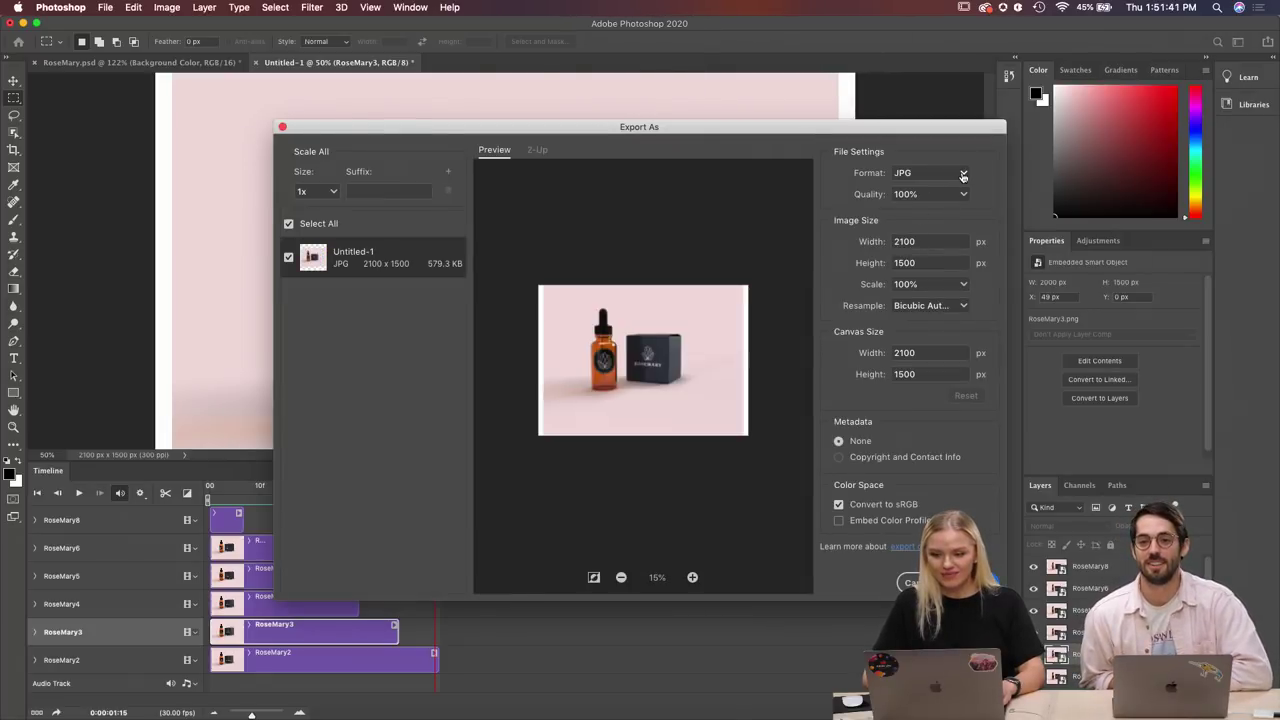
pyautogui.click(963, 176)
pyautogui.click(940, 215)
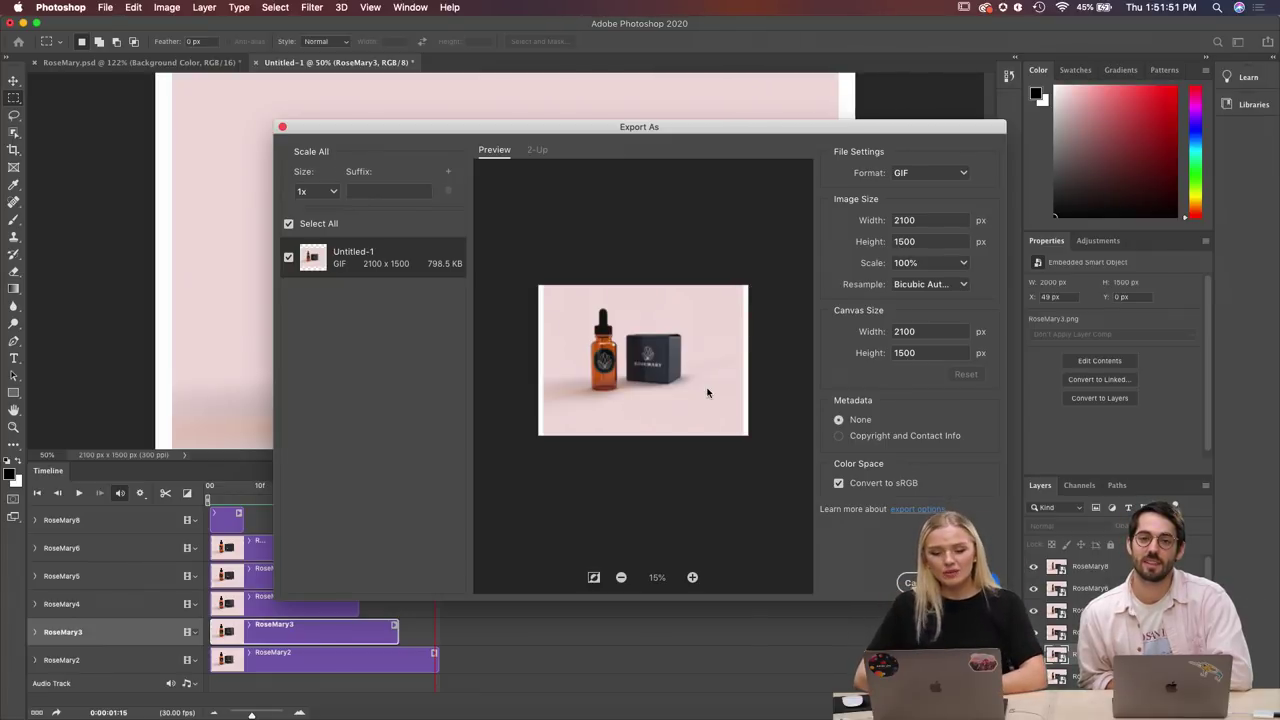
pyautogui.click(283, 128)
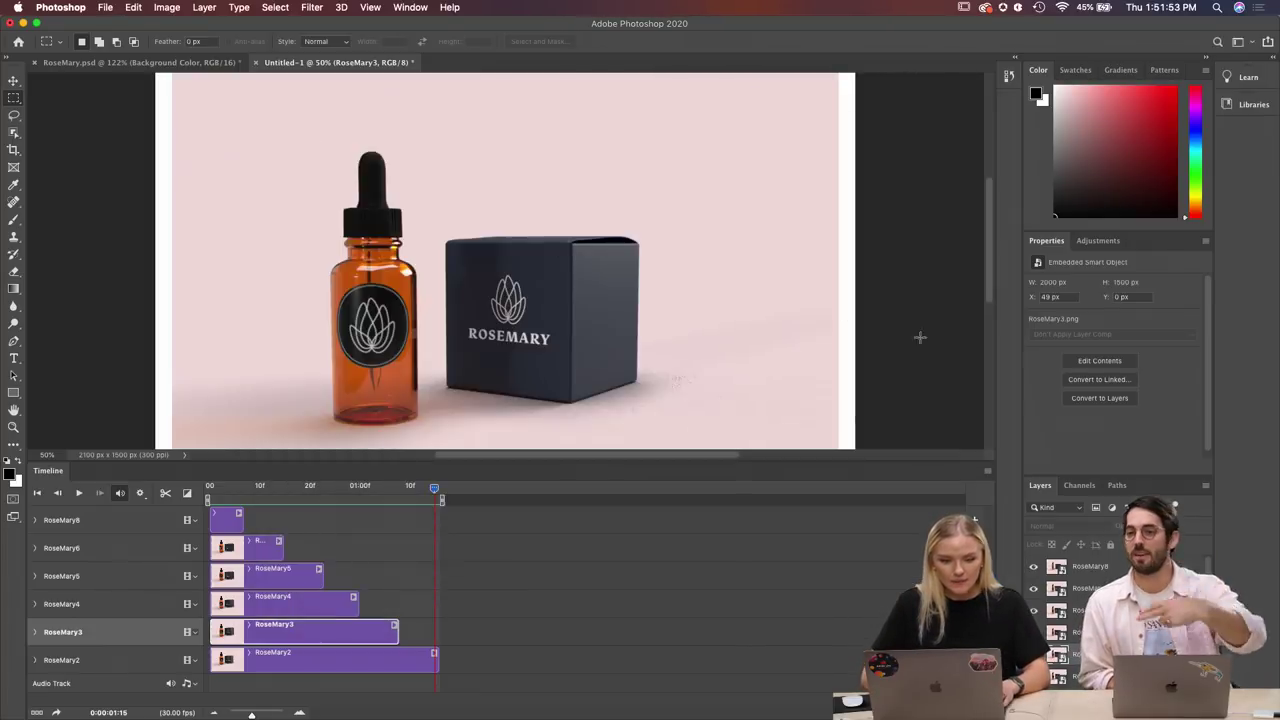
pyautogui.scroll(-3, 891, 307)
pyautogui.scroll(-3, 891, 307)
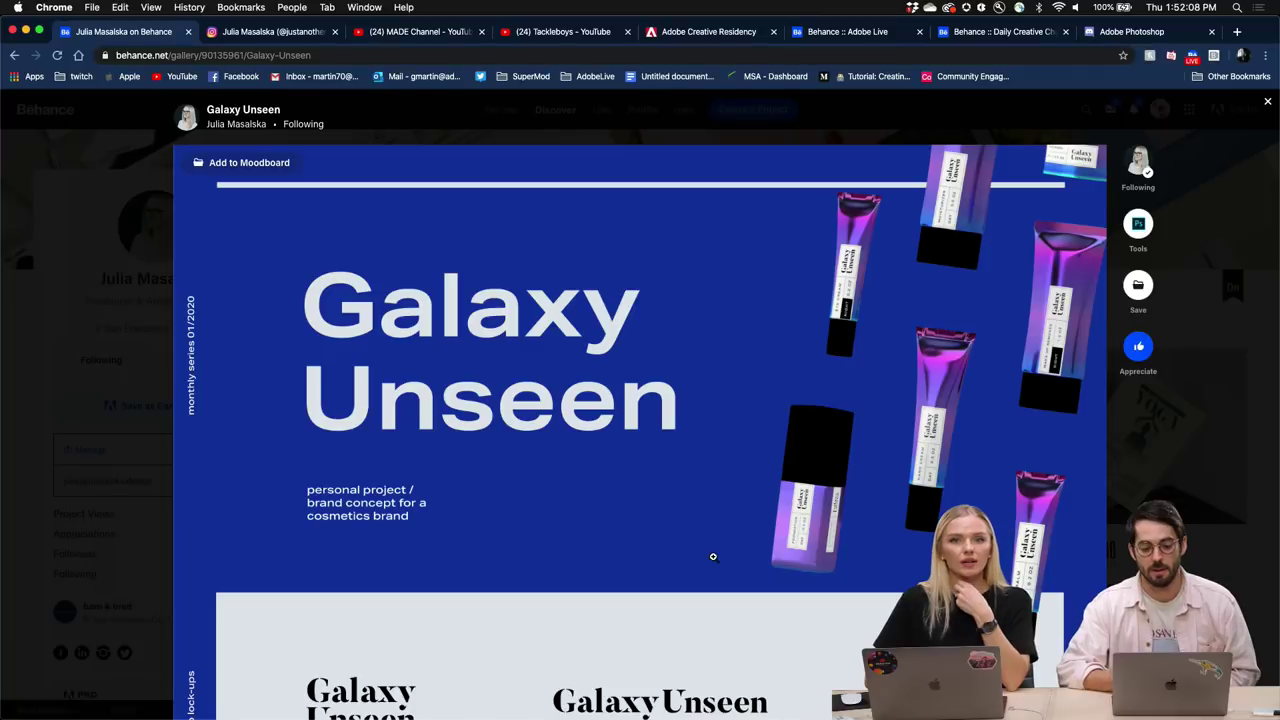
pyautogui.scroll(-10, 712, 558)
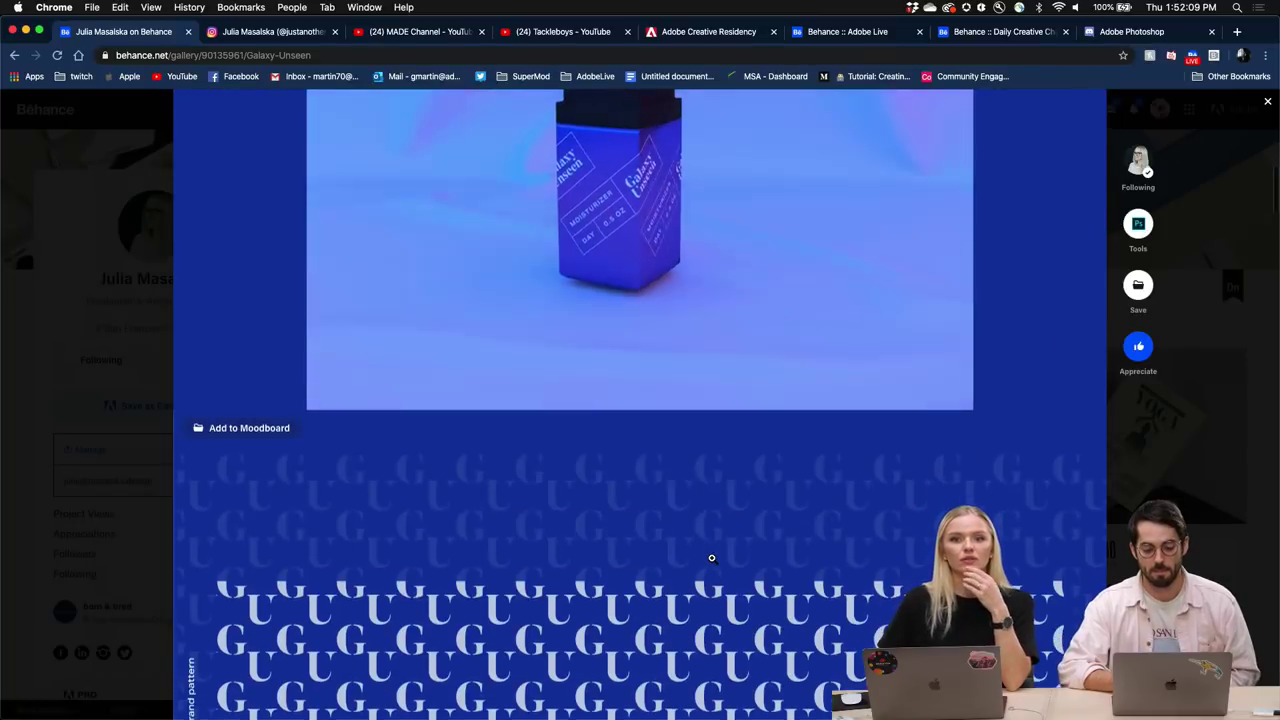
# Scroll the Galaxy Unseen Behance page to its logo lock-ups section.
pyautogui.scroll(4, 712, 558)
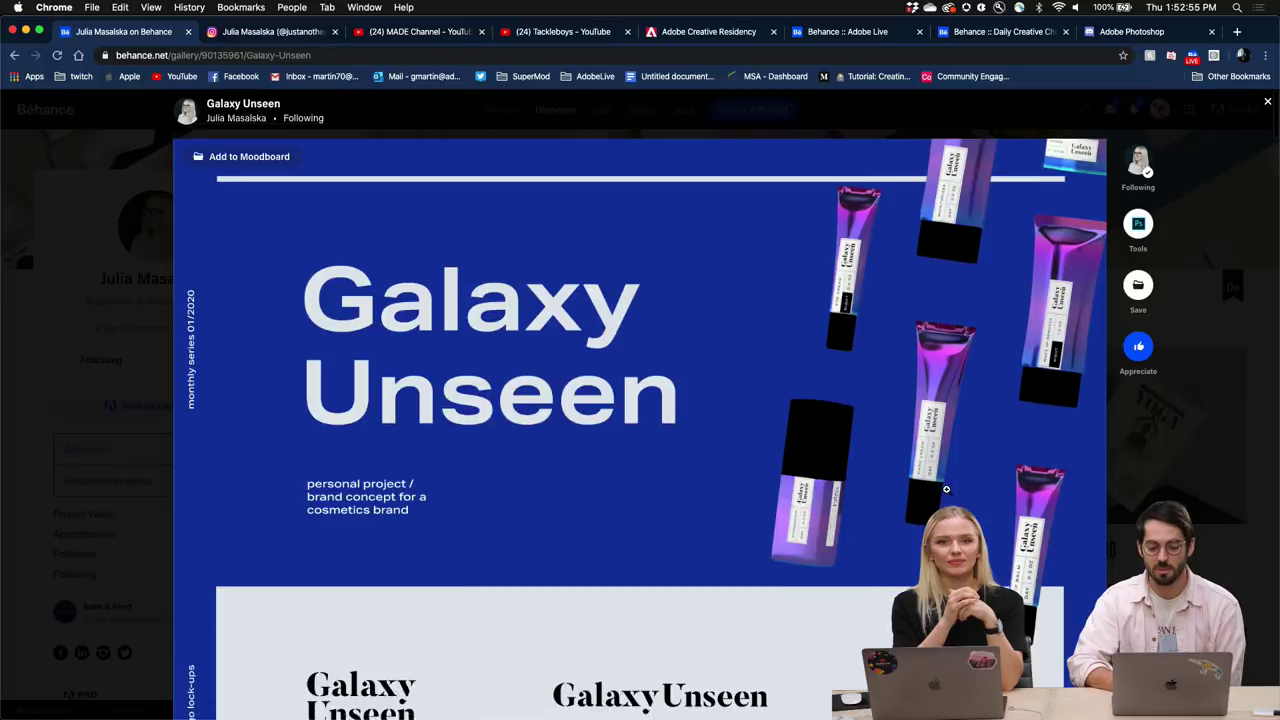
pyautogui.scroll(-5, 945, 488)
pyautogui.scroll(4, 946, 490)
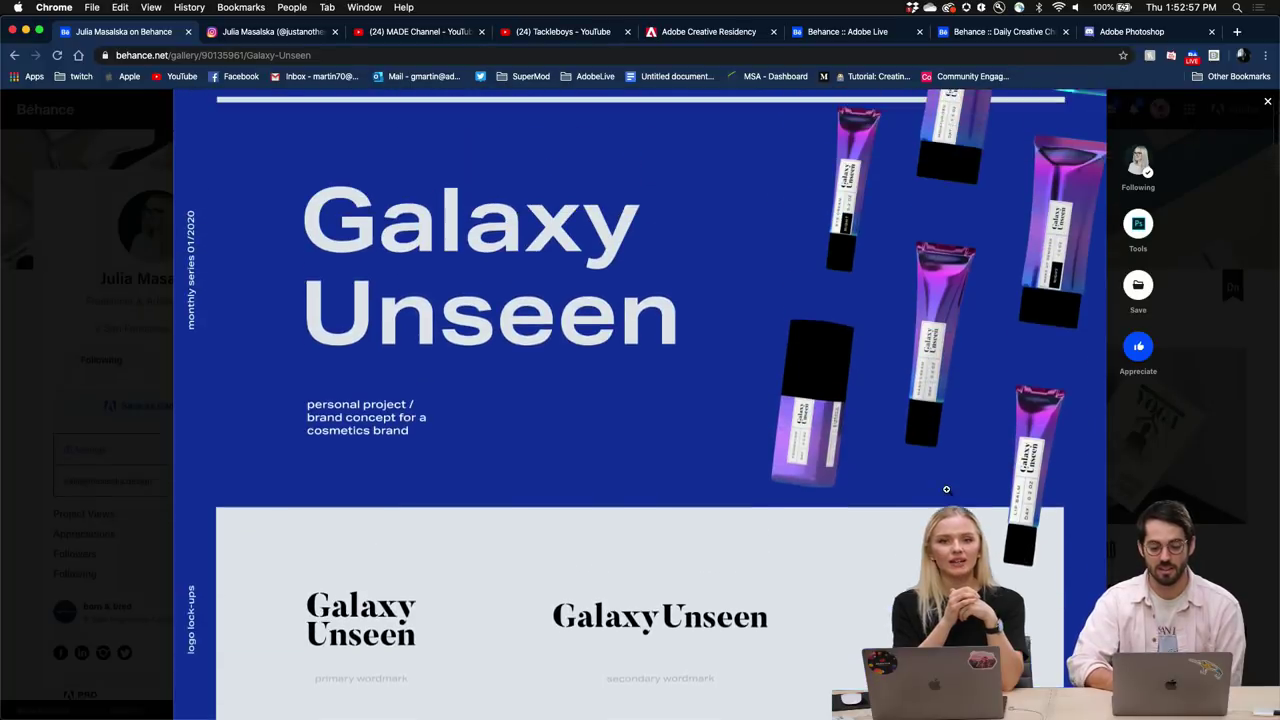
pyautogui.scroll(-6, 946, 490)
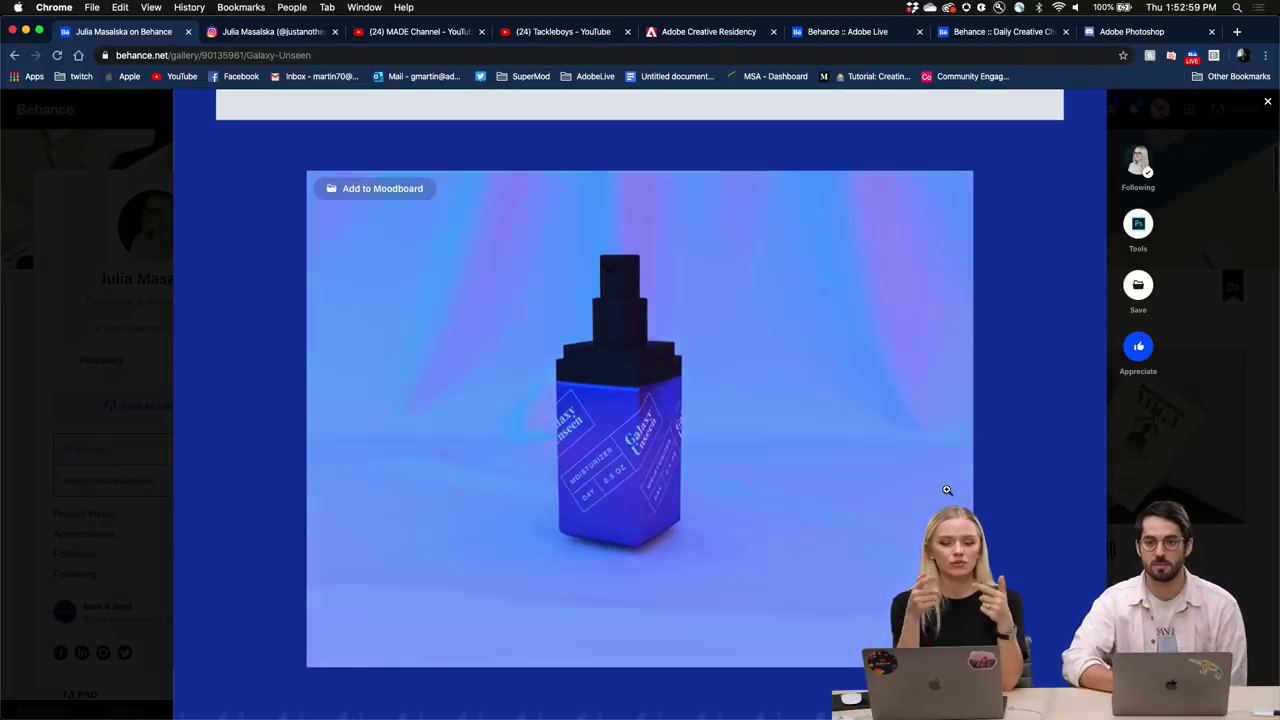
pyautogui.scroll(-2, 946, 490)
pyautogui.scroll(-10, 946, 490)
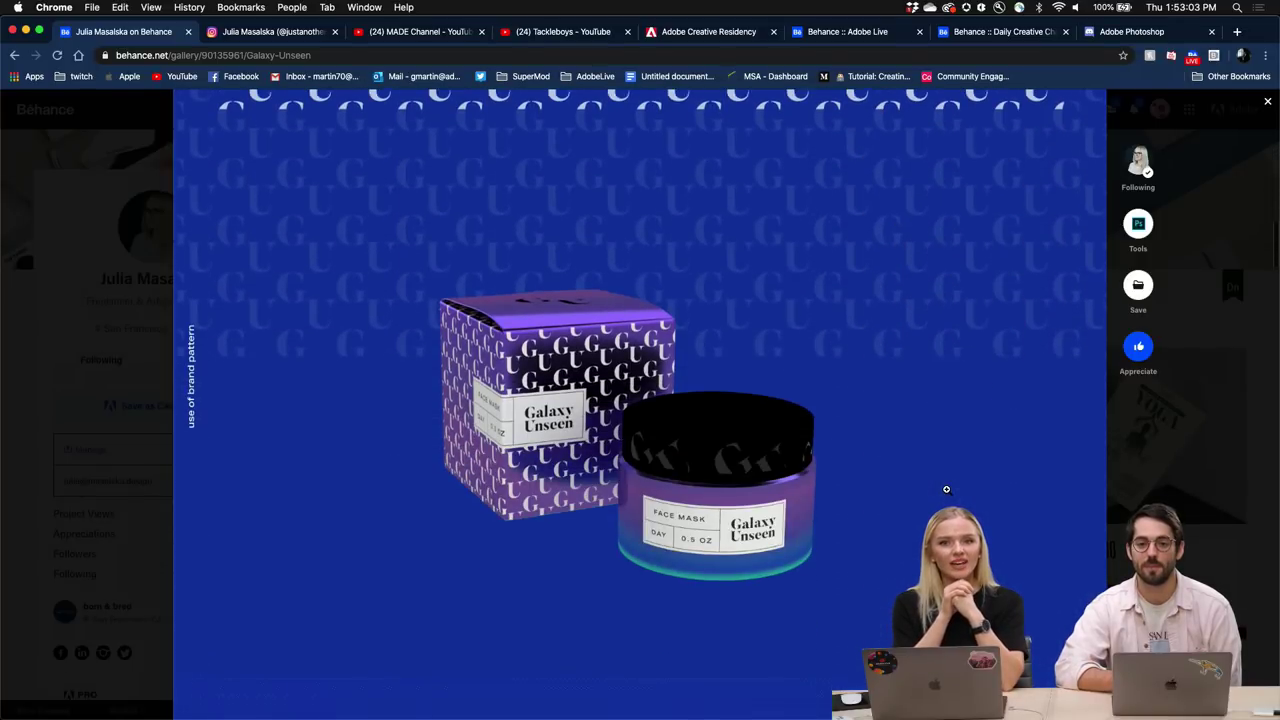
pyautogui.scroll(8, 946, 490)
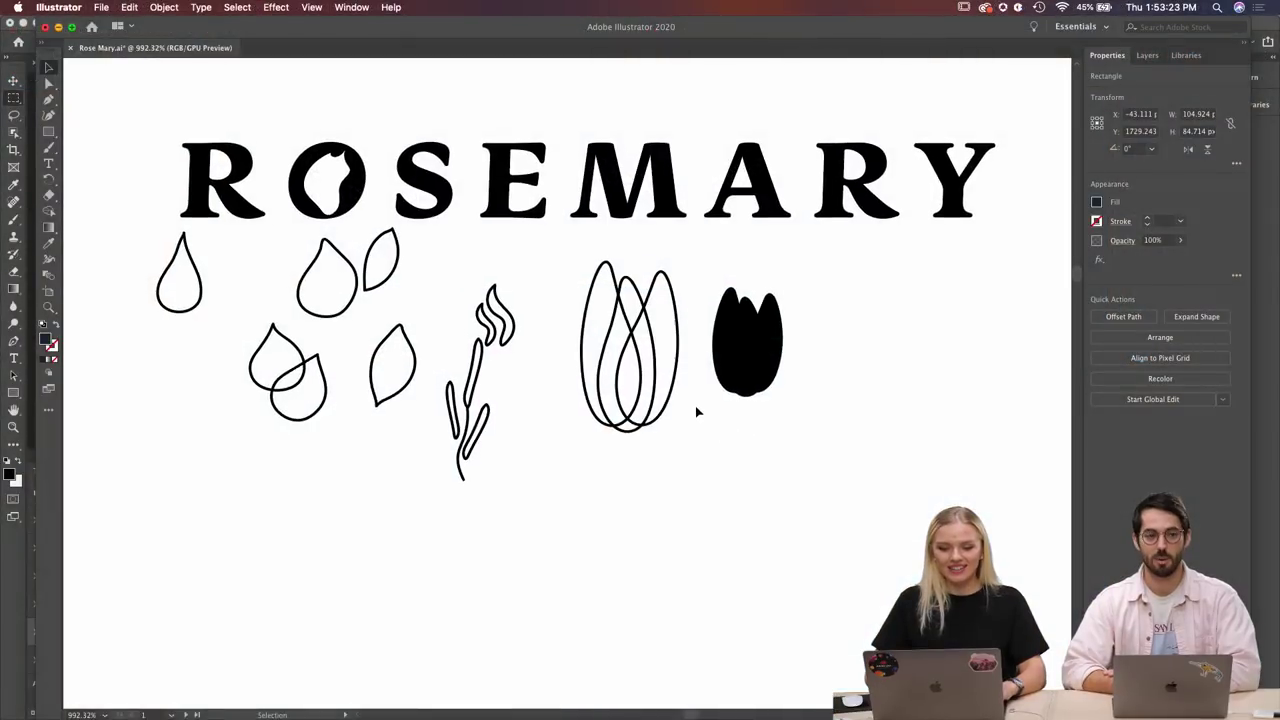
pyautogui.scroll(10, 330, 210)
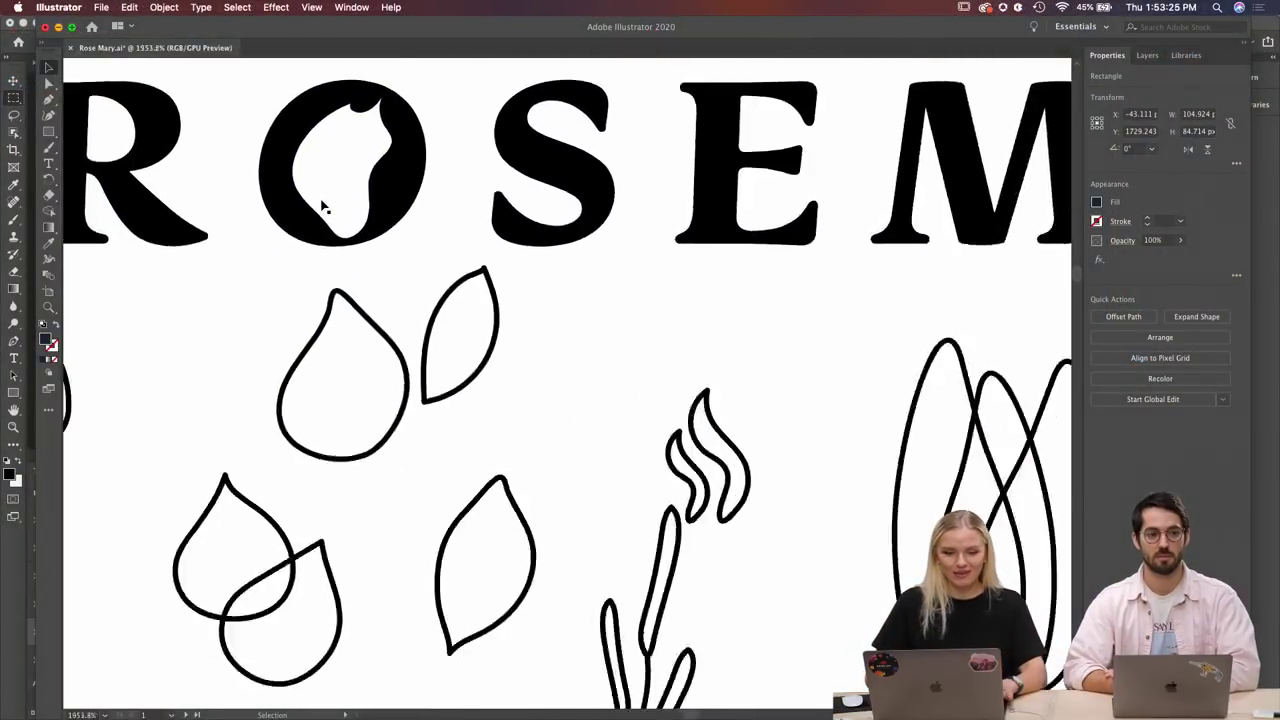
pyautogui.scroll(-1, 323, 204)
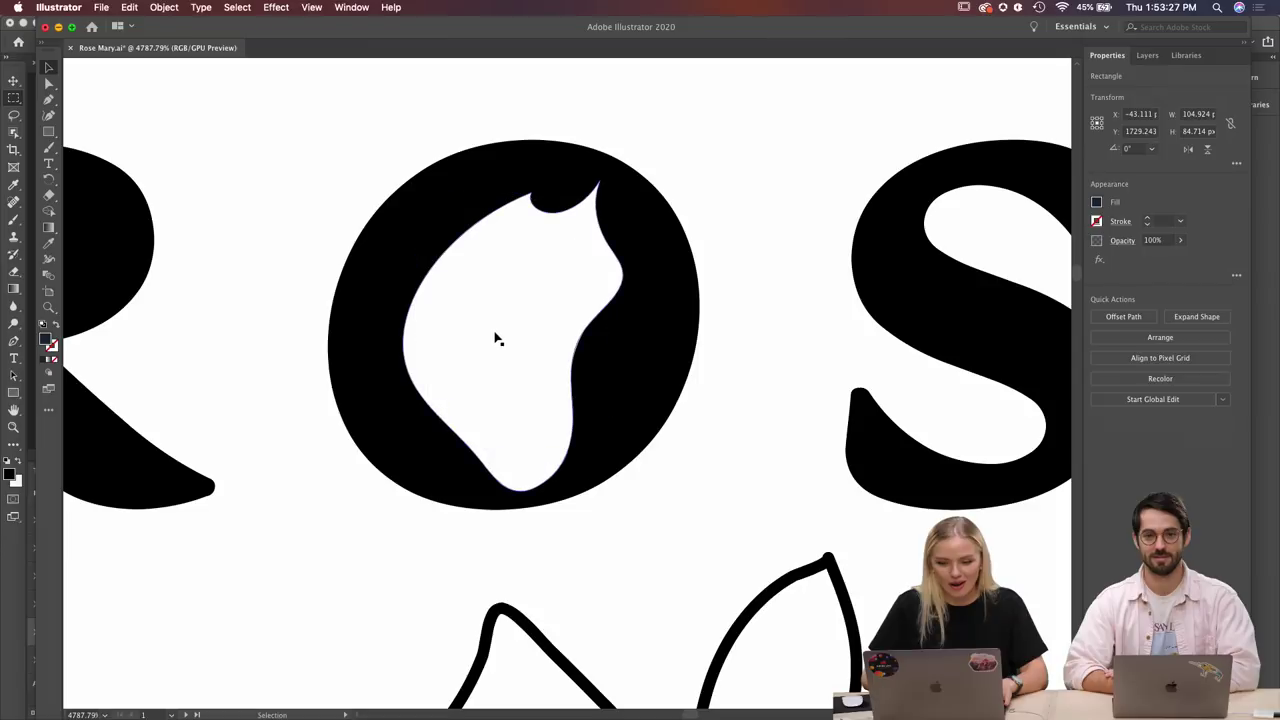
pyautogui.scroll(-8, 620, 298)
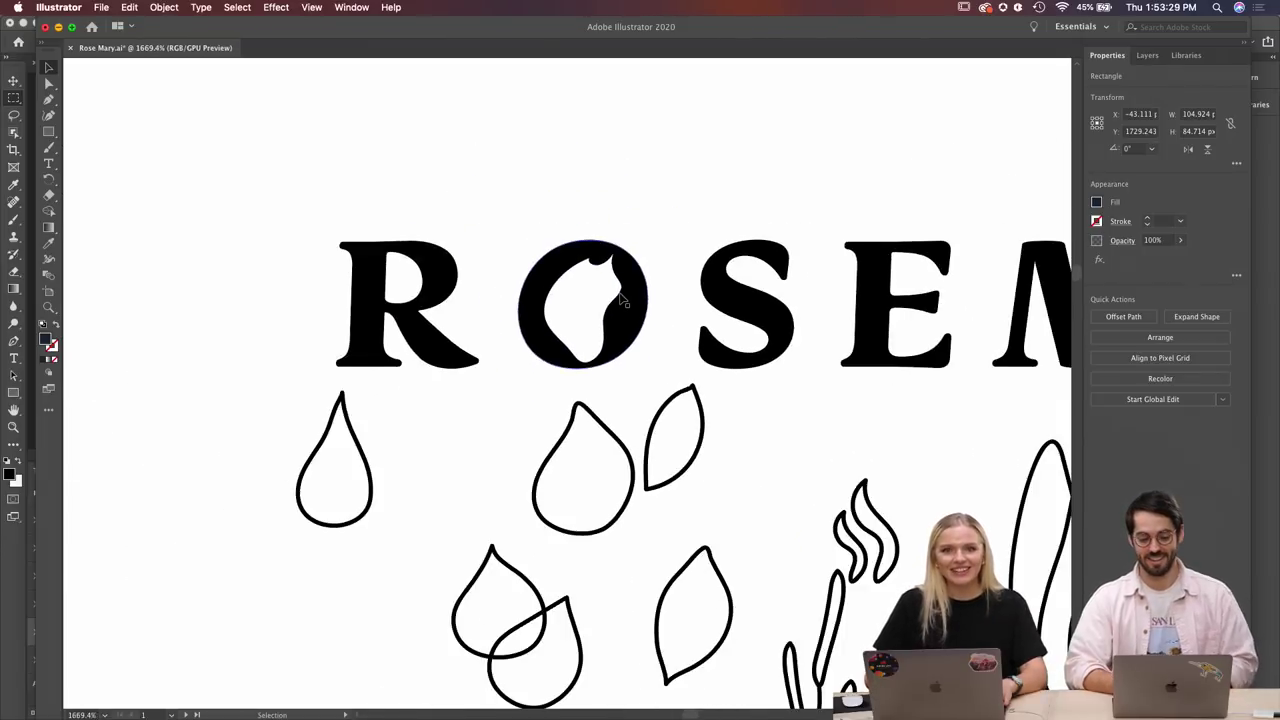
pyautogui.hscroll(2, 620, 298)
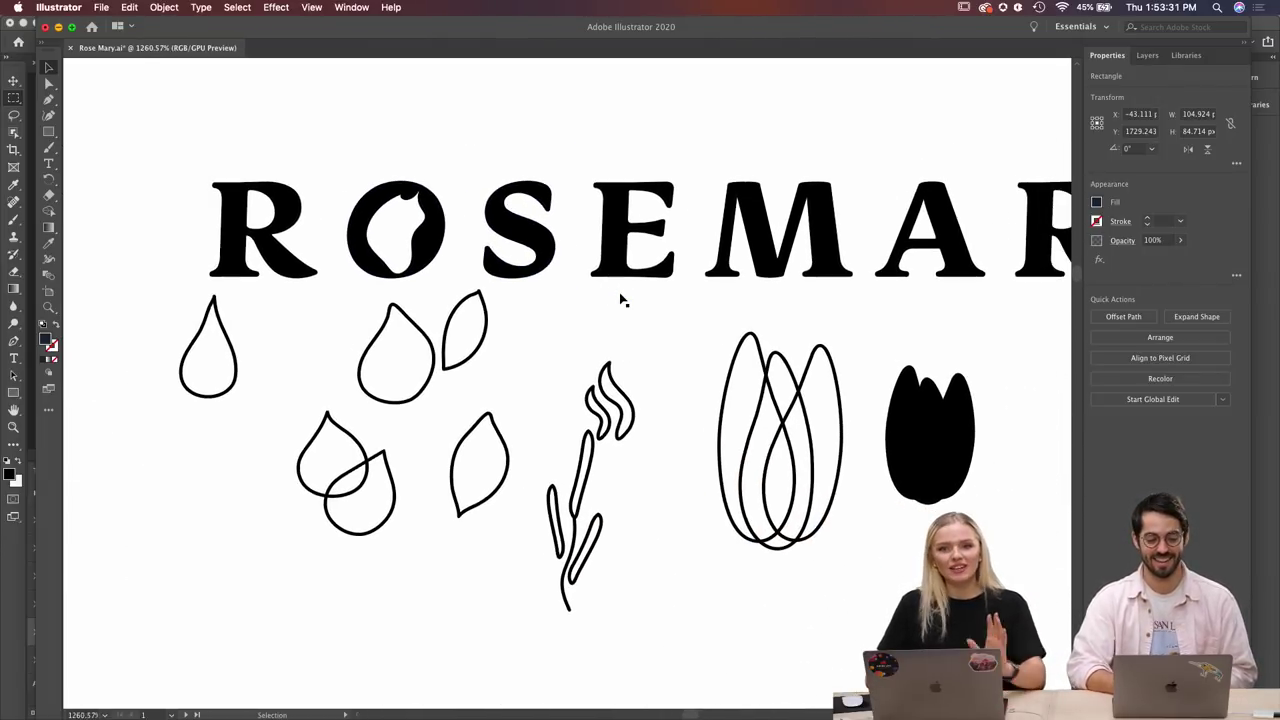
pyautogui.hscroll(1, 620, 298)
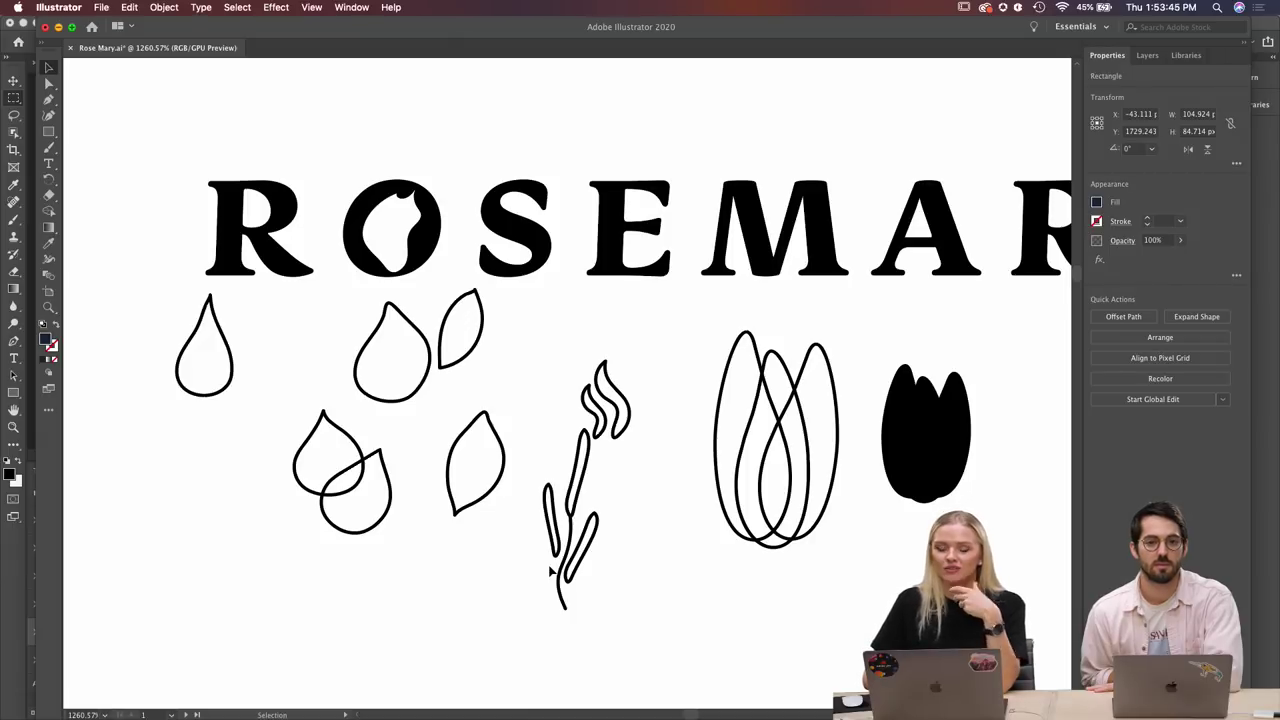
pyautogui.scroll(-5, 549, 571)
pyautogui.scroll(-3, 549, 571)
pyautogui.hscroll(2, 549, 571)
pyautogui.scroll(5, 636, 386)
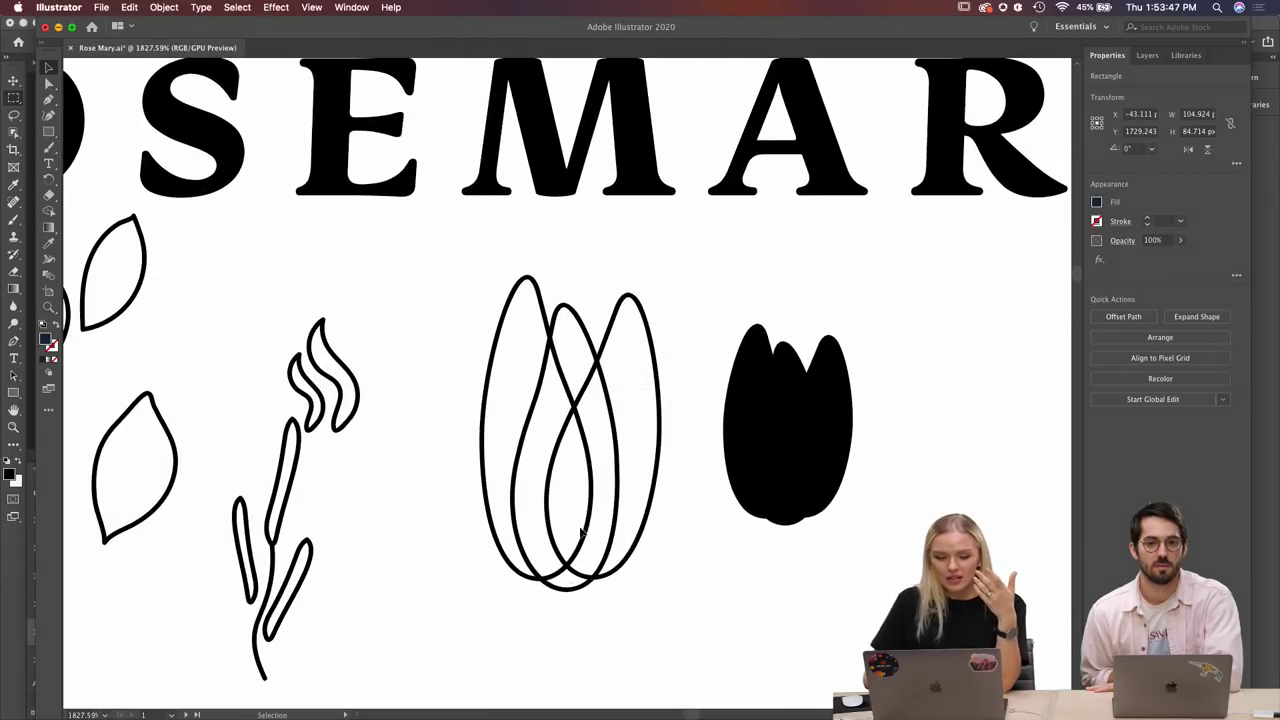
pyautogui.click(657, 468)
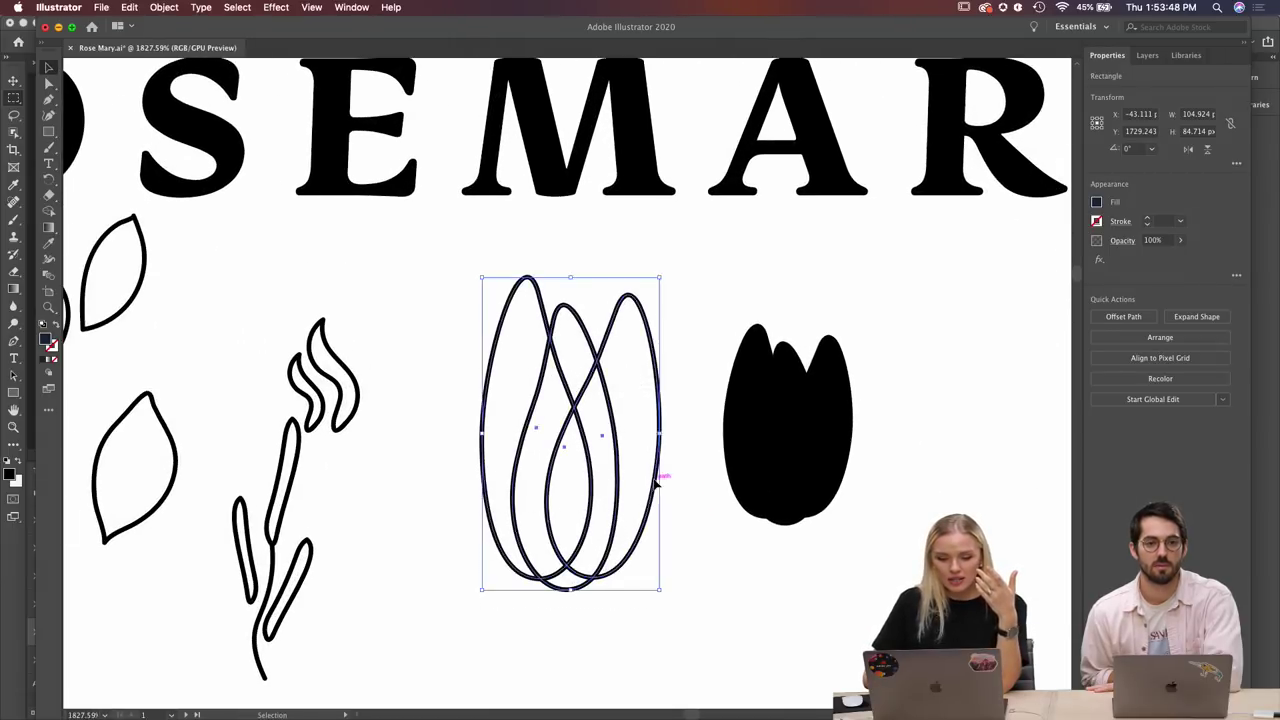
pyautogui.click(685, 521)
pyautogui.scroll(-3, 694, 531)
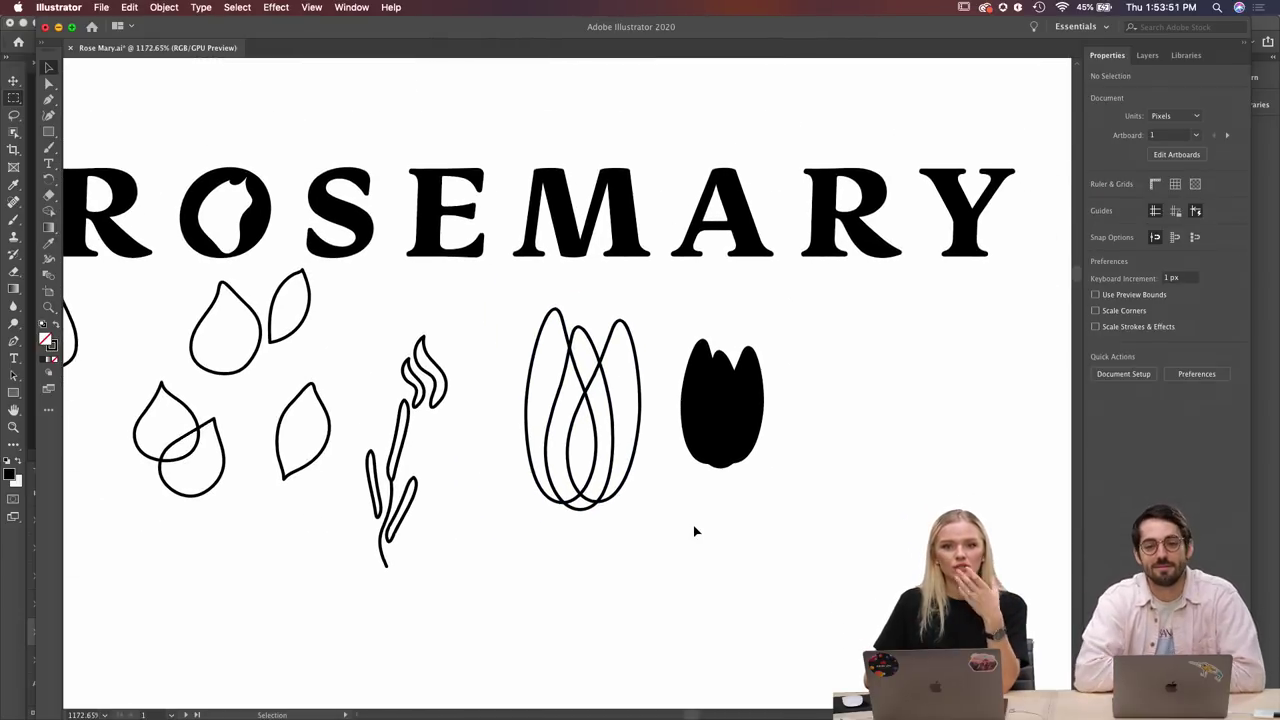
pyautogui.scroll(-5, 694, 531)
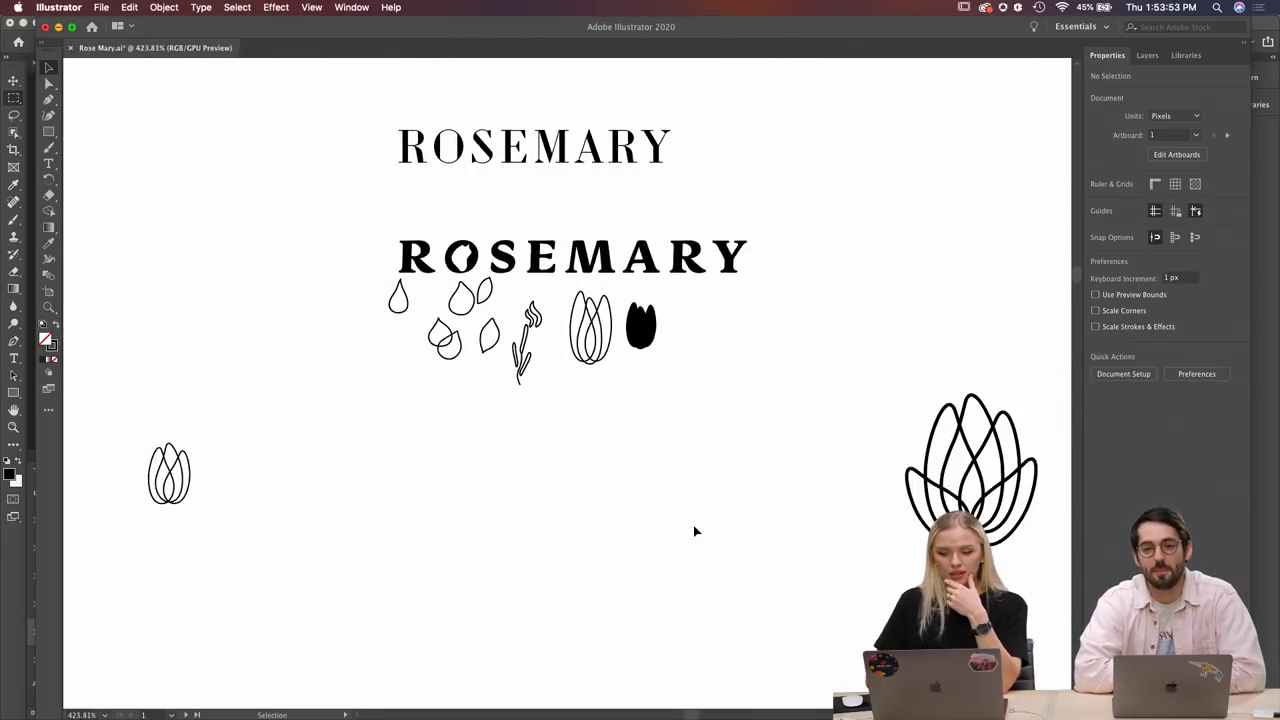
pyautogui.hscroll(5, 694, 531)
pyautogui.scroll(3, 875, 460)
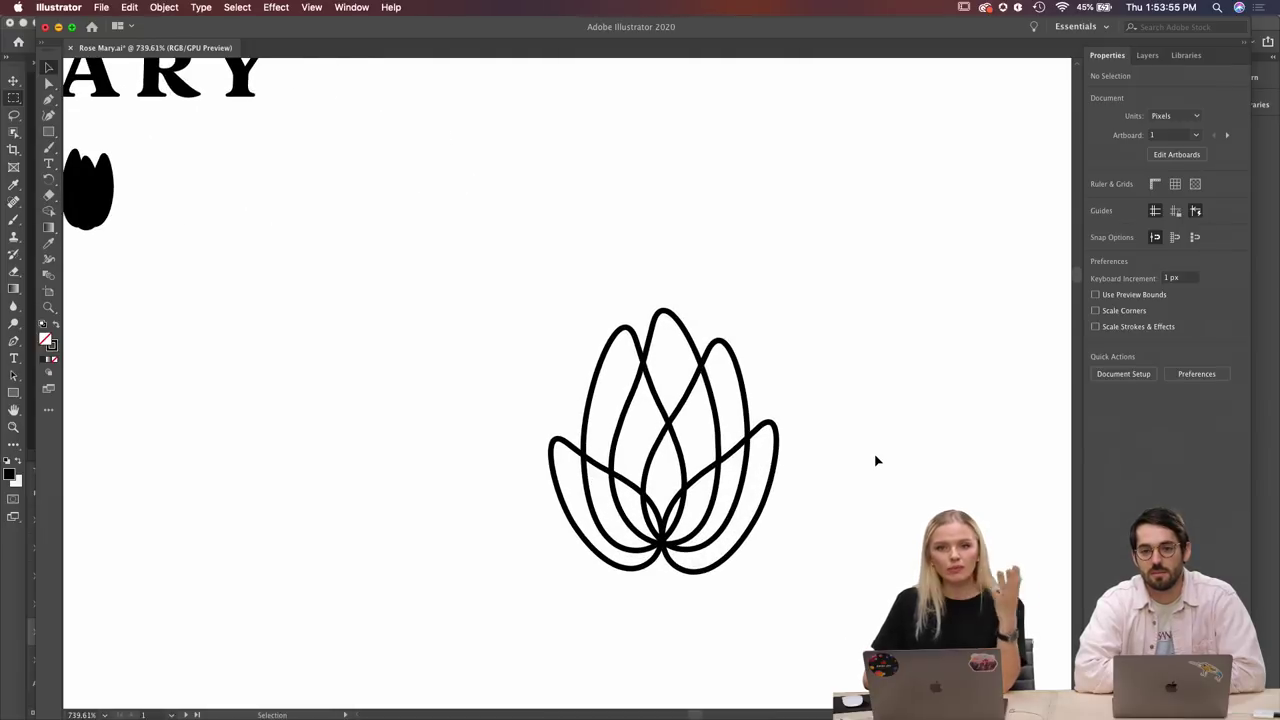
pyautogui.scroll(2, 875, 460)
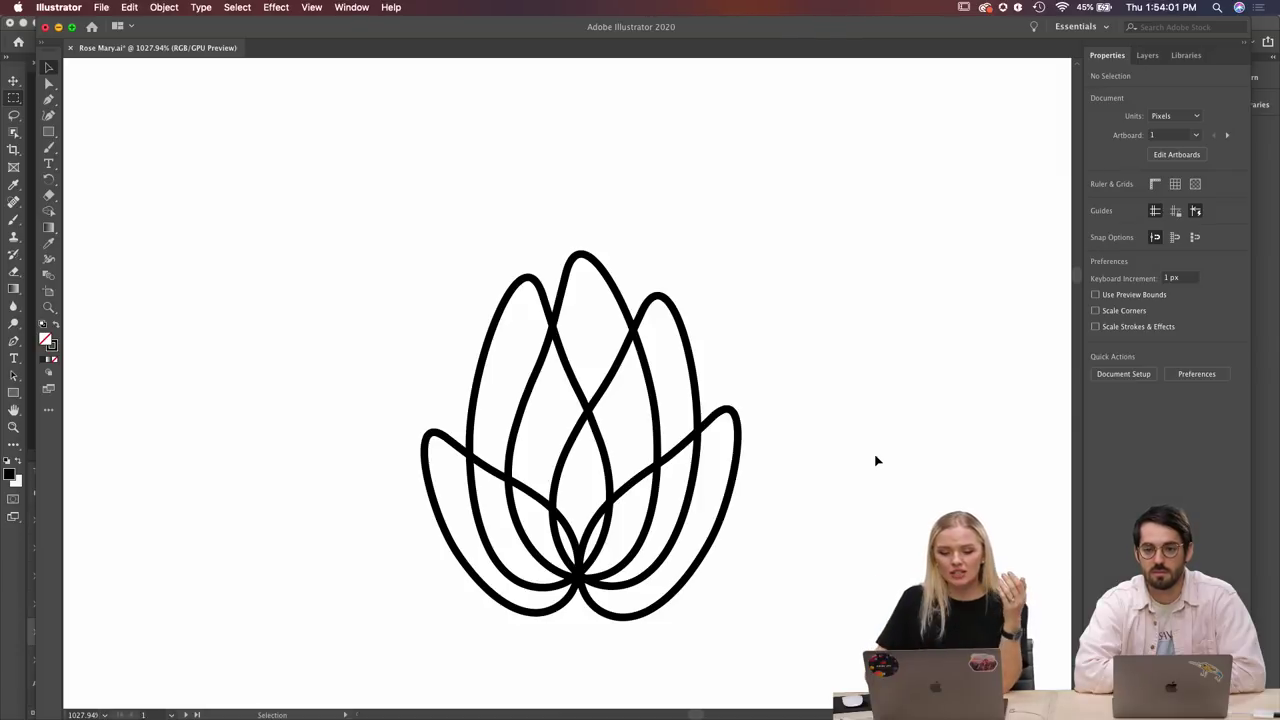
pyautogui.scroll(-5, 875, 460)
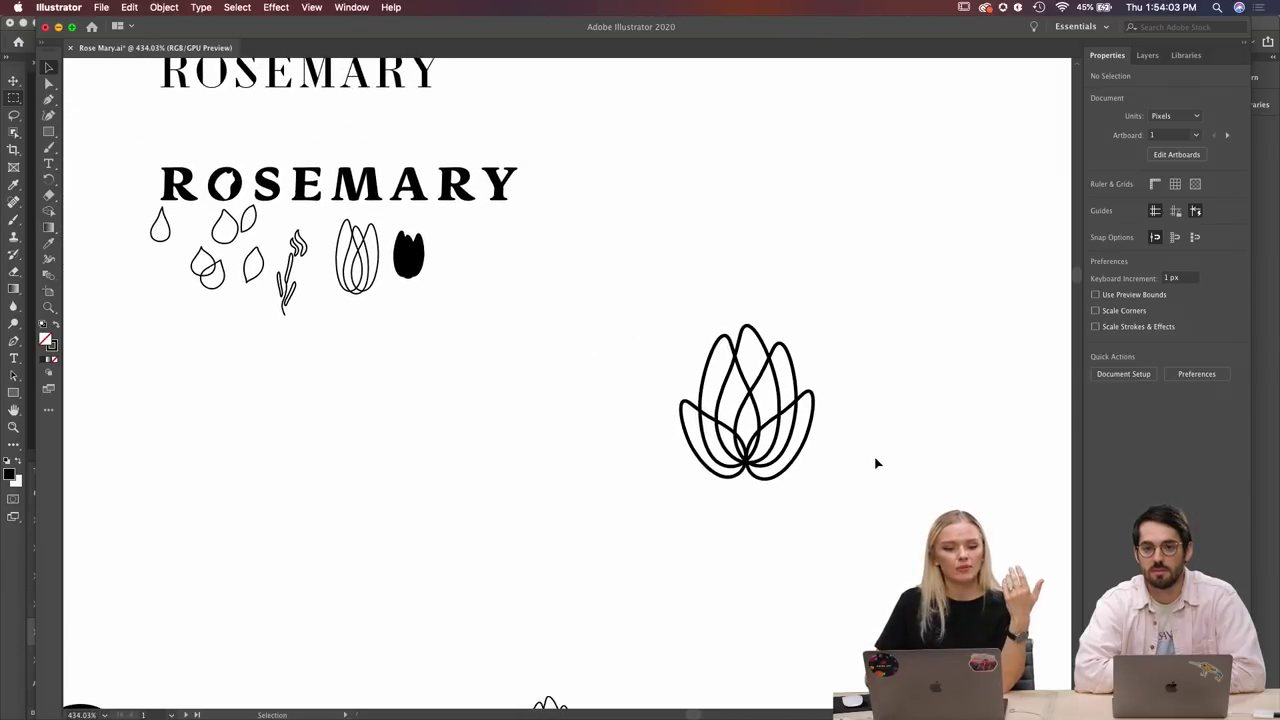
pyautogui.hscroll(-1, 875, 463)
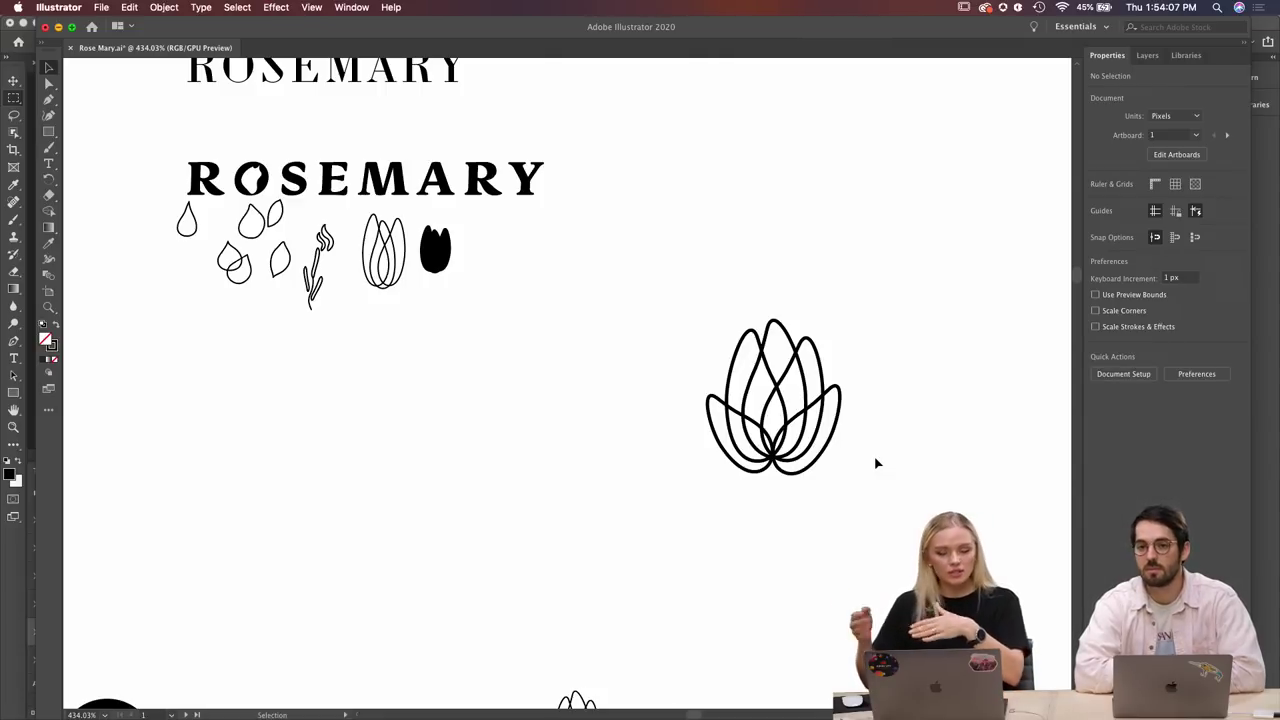
pyautogui.scroll(-3, 672, 437)
pyautogui.scroll(-5, 672, 437)
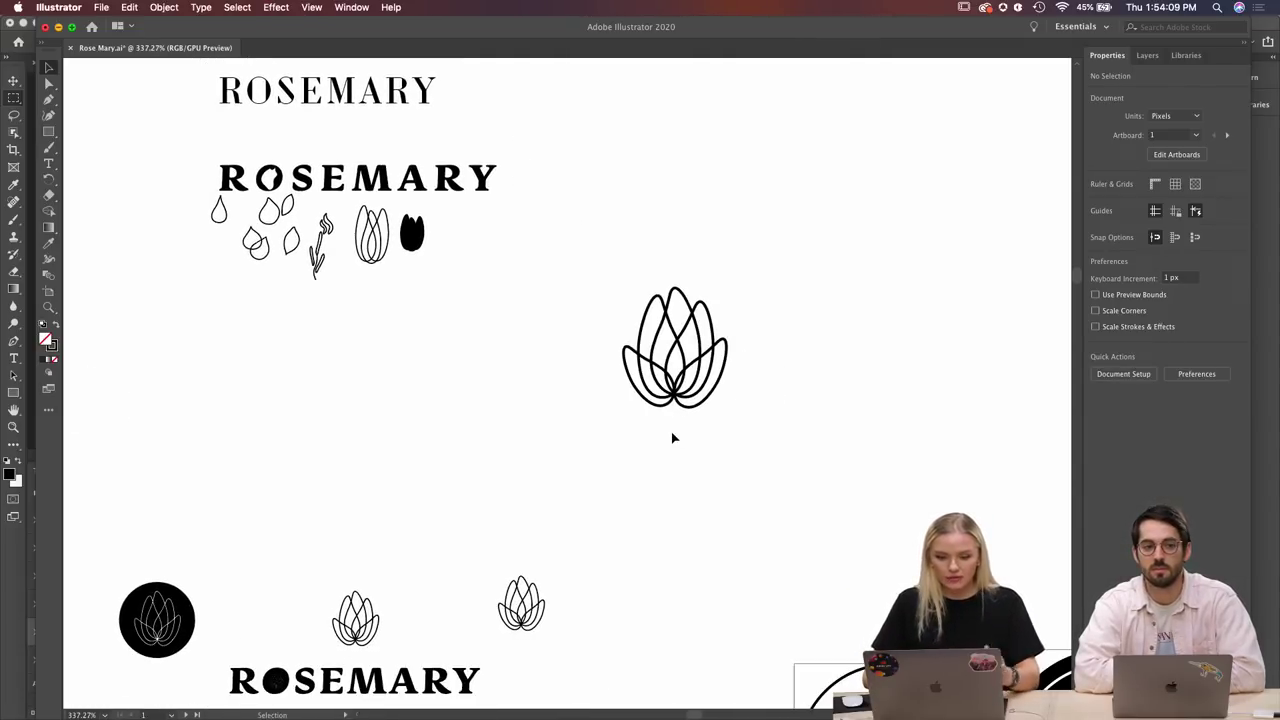
pyautogui.hscroll(10, 672, 437)
pyautogui.scroll(-3, 672, 437)
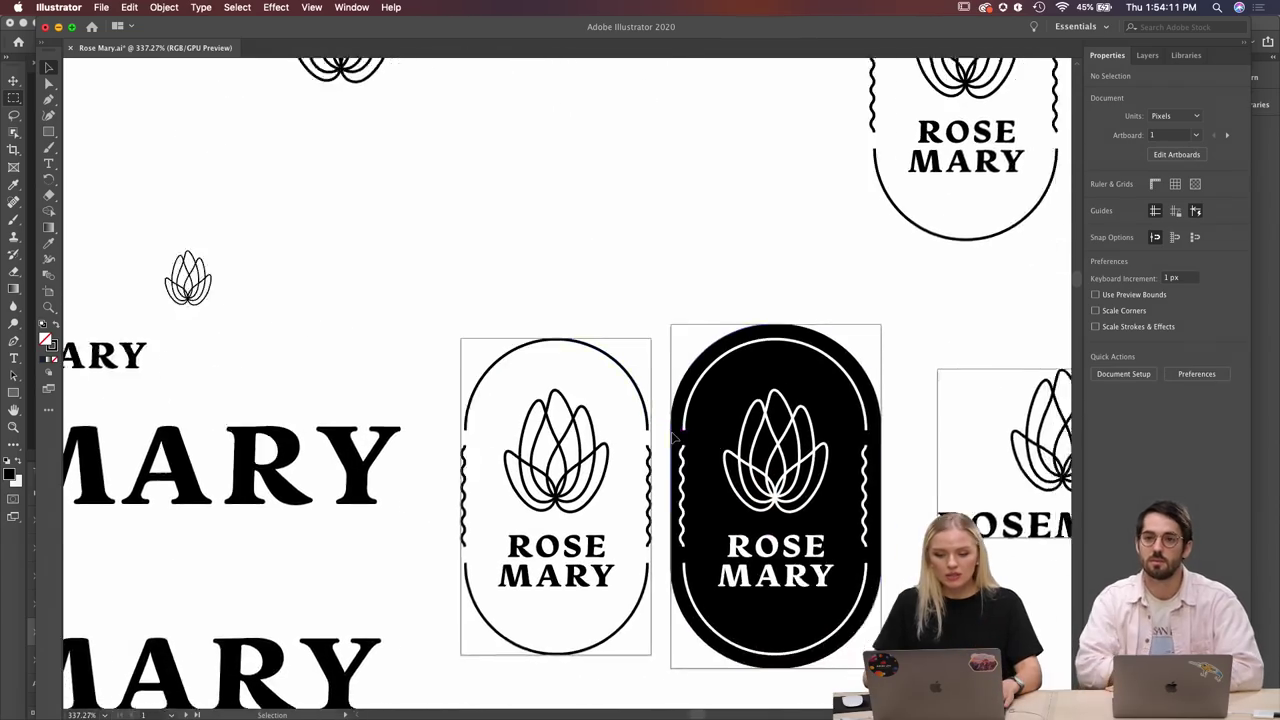
pyautogui.scroll(-6, 672, 437)
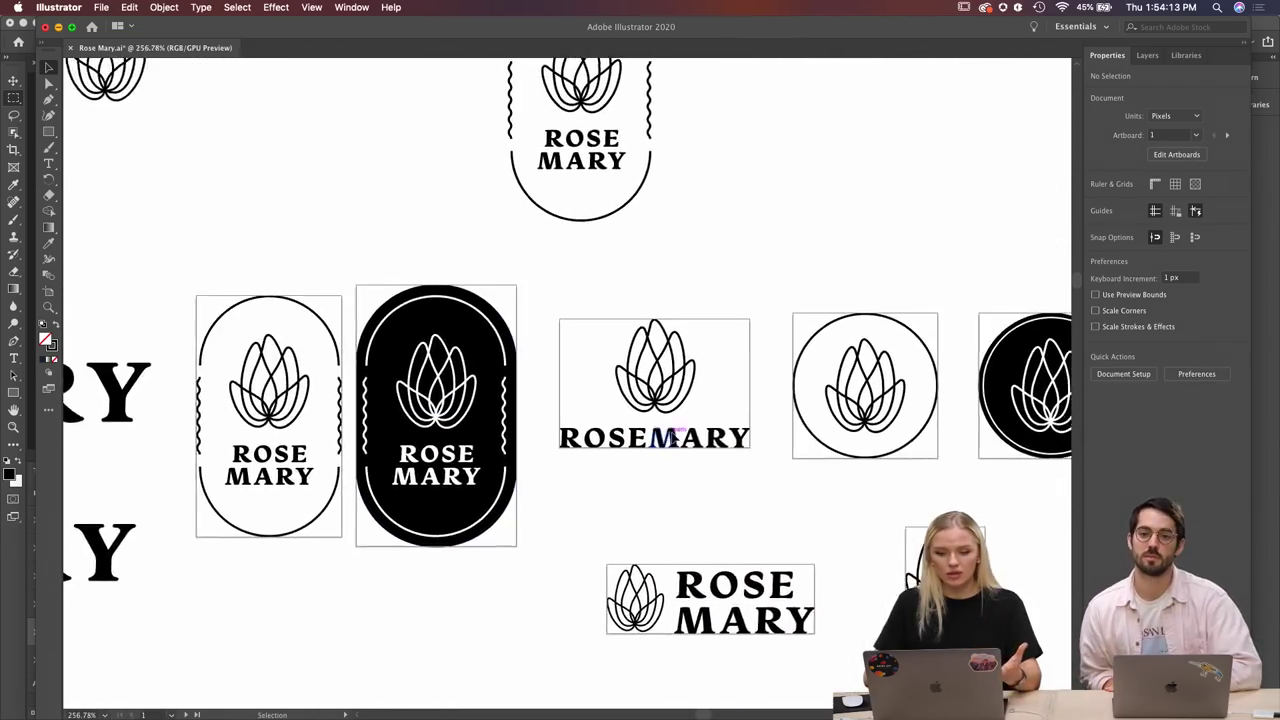
pyautogui.scroll(3, 672, 437)
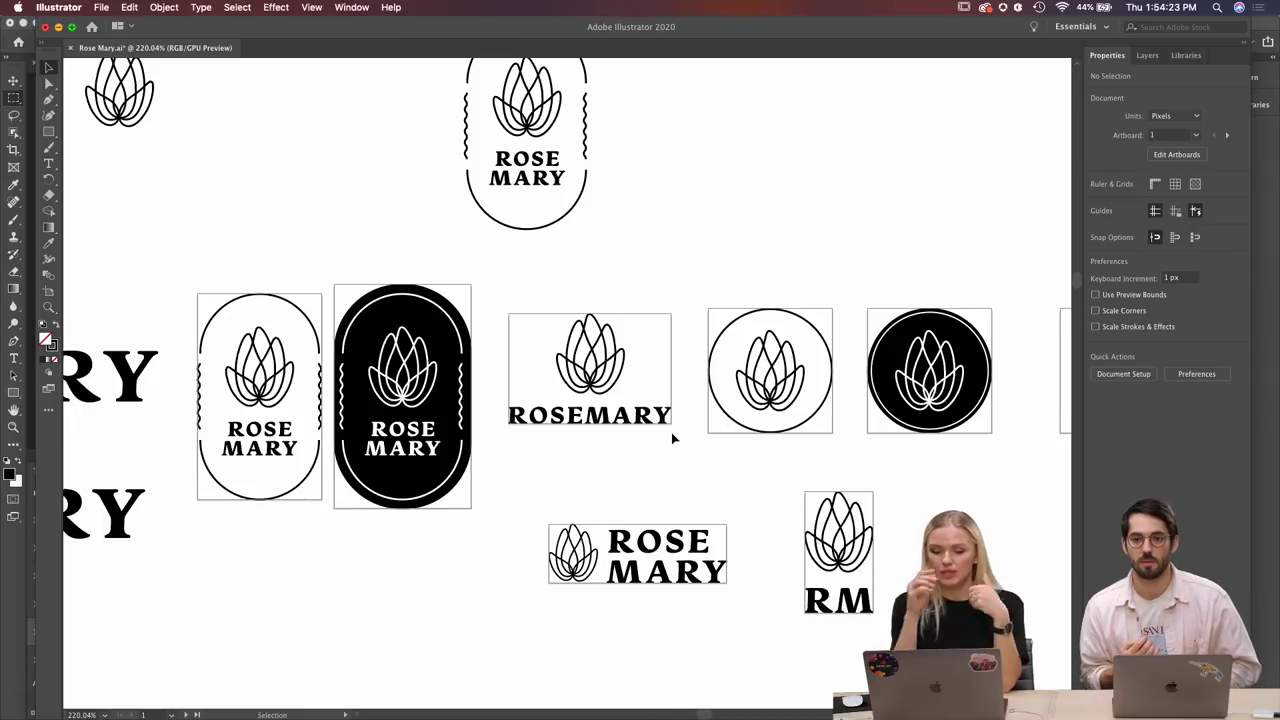
pyautogui.hscroll(3, 671, 432)
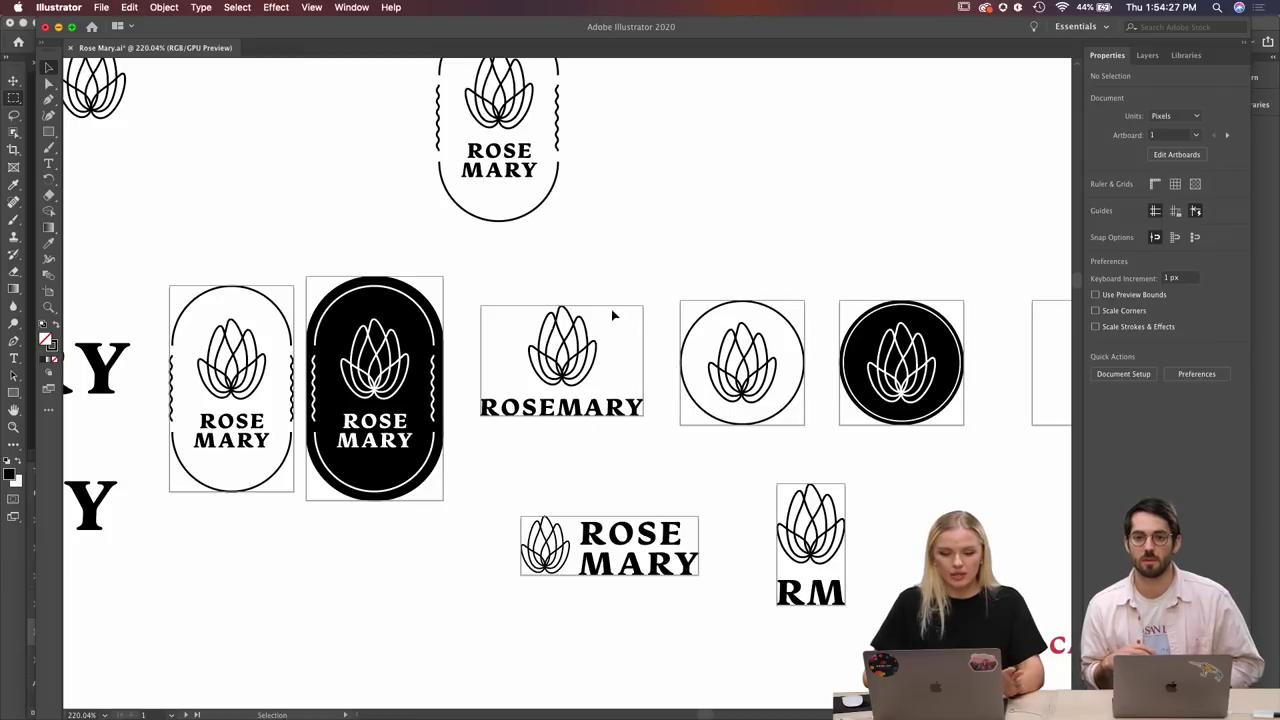
pyautogui.hscroll(-2, 480, 476)
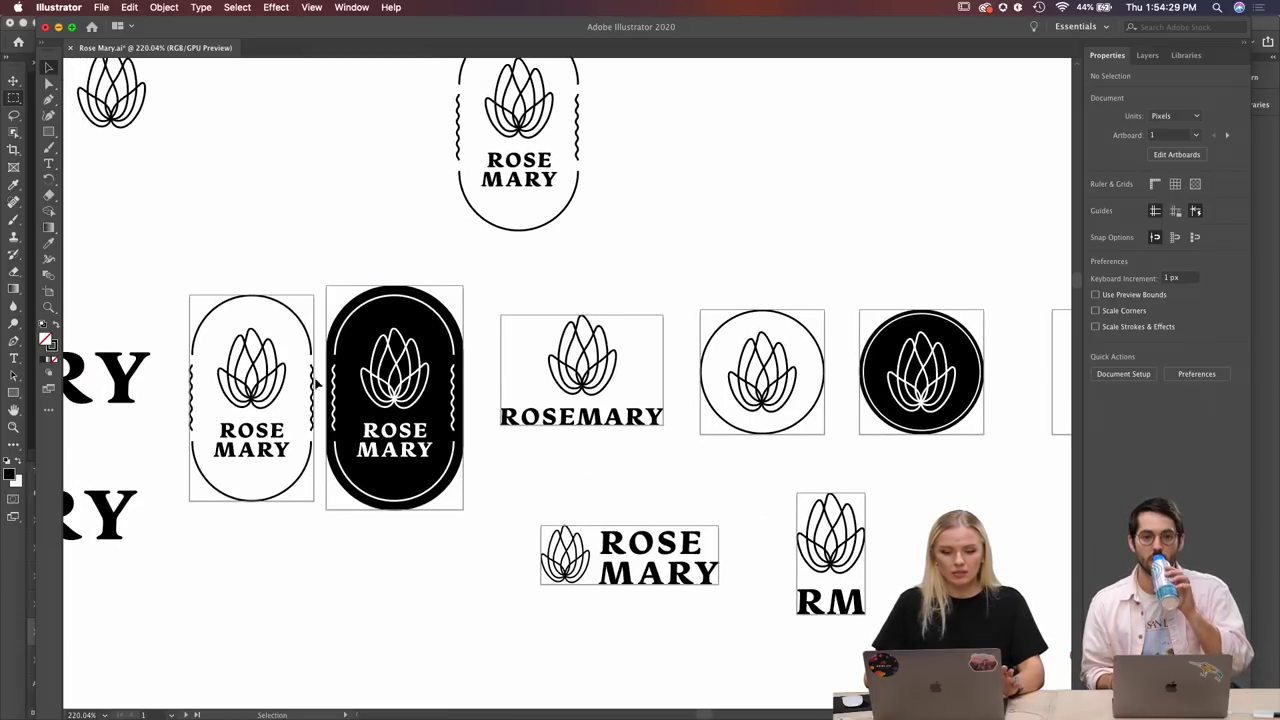
pyautogui.scroll(-3, 380, 322)
pyautogui.hscroll(2, 380, 322)
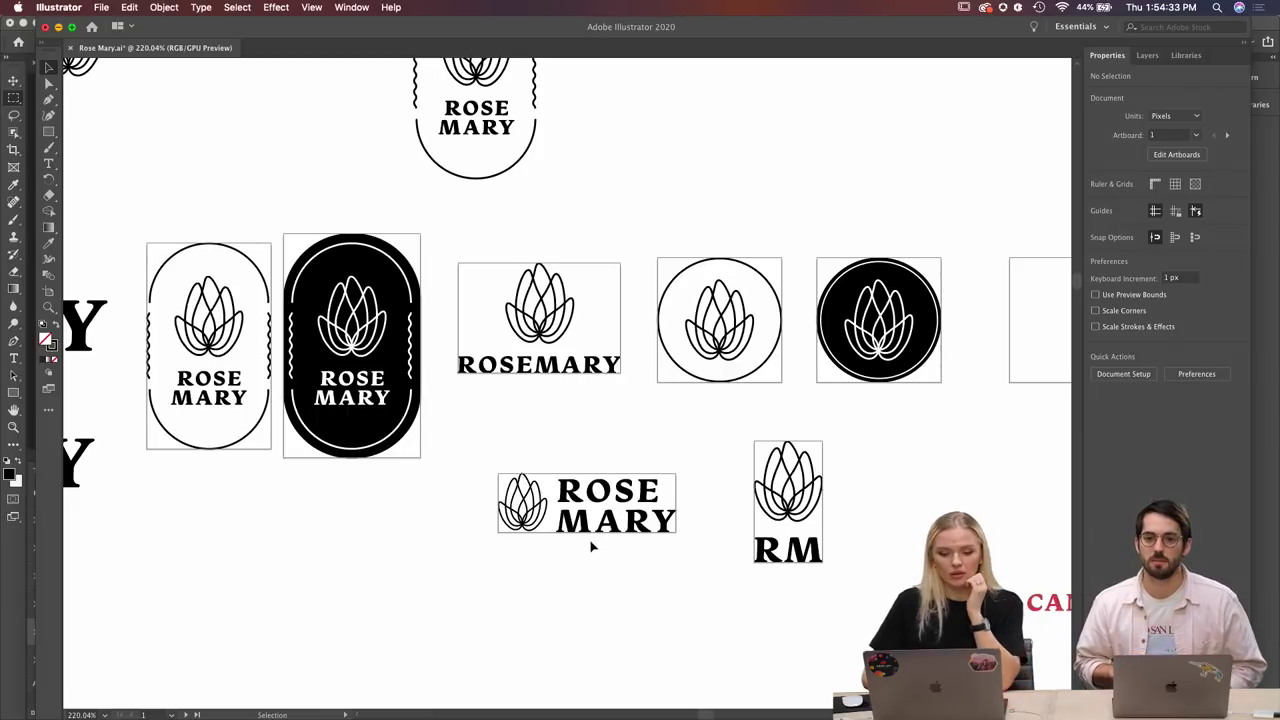
pyautogui.scroll(-5, 619, 547)
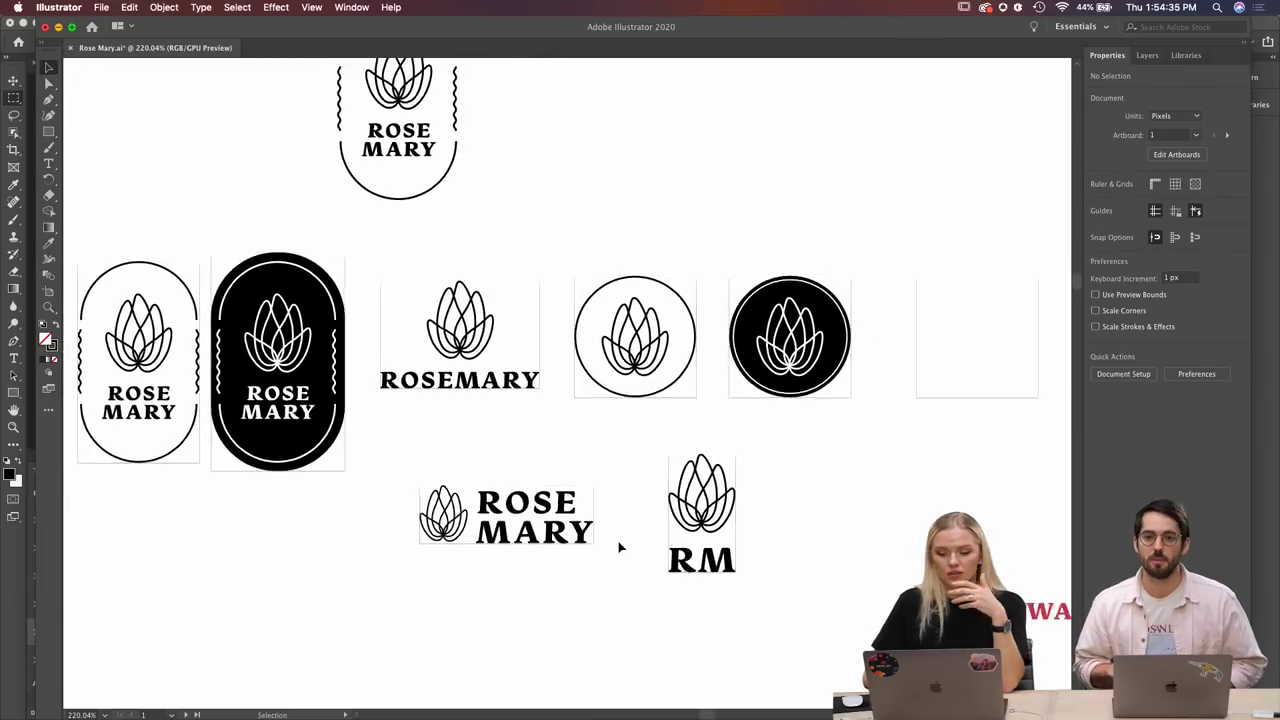
pyautogui.scroll(-10, 619, 547)
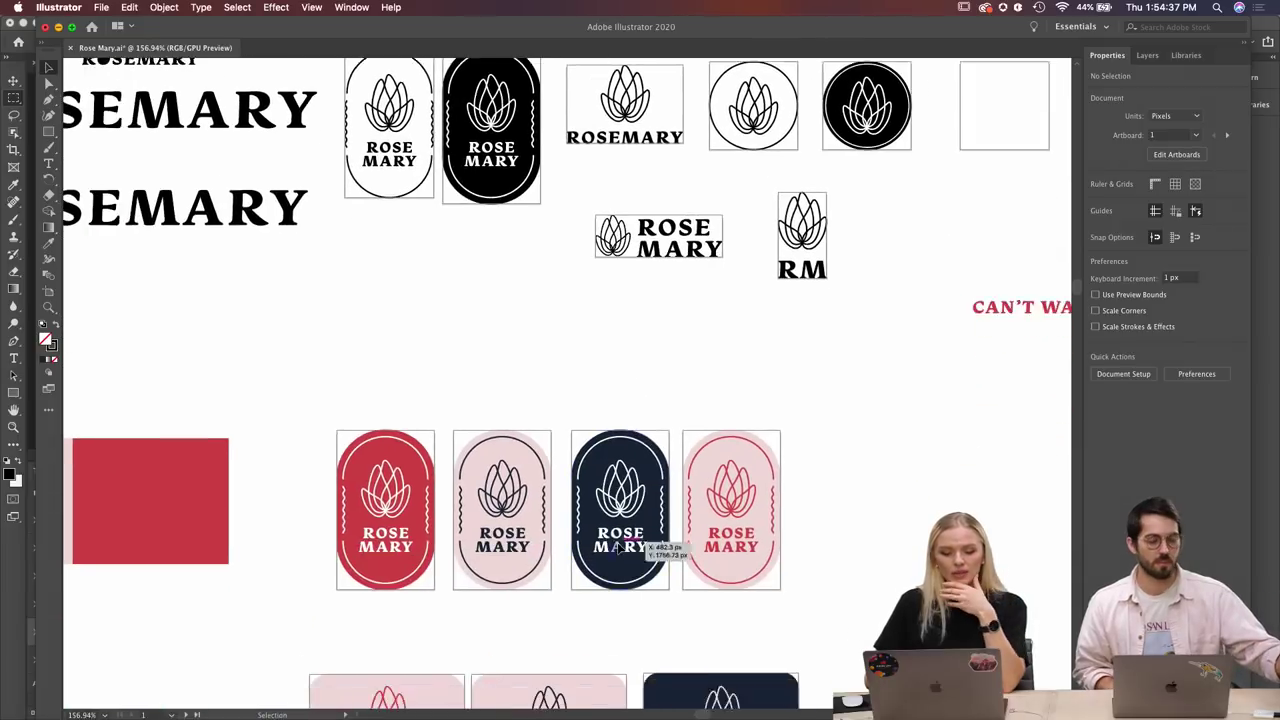
pyautogui.hscroll(-3, 619, 548)
pyautogui.scroll(-1, 619, 548)
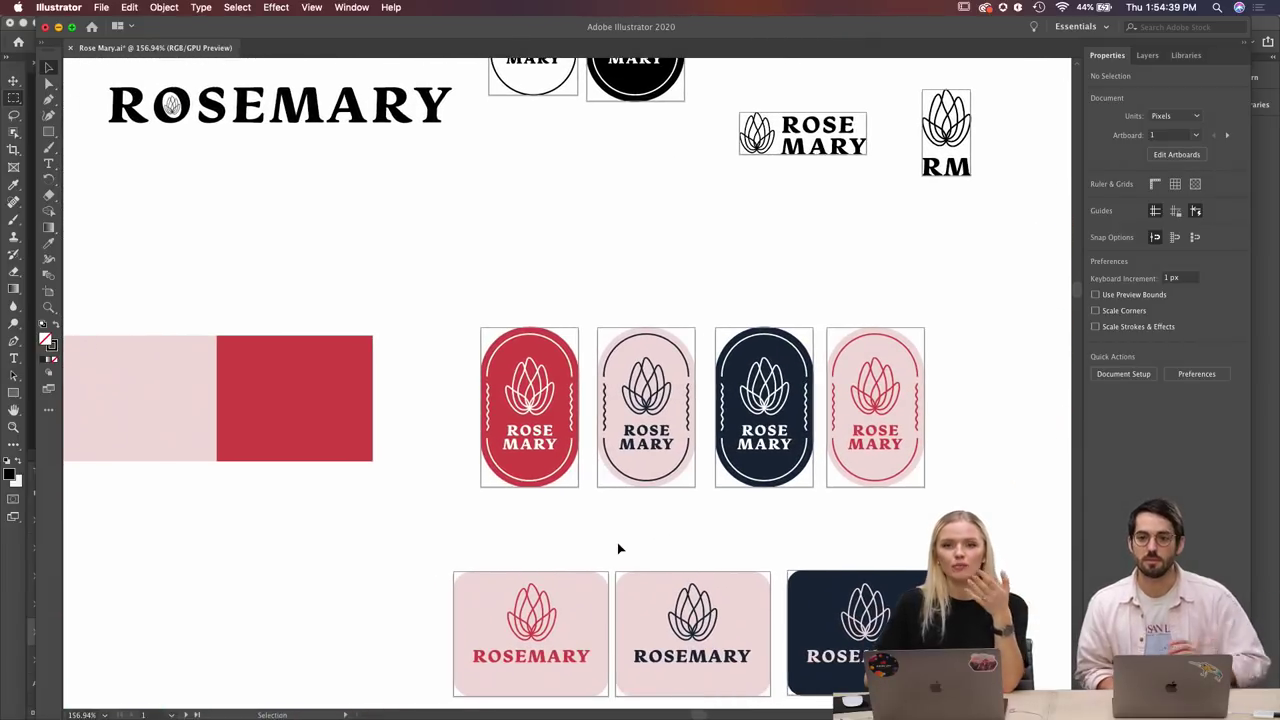
pyautogui.scroll(-4, 618, 548)
pyautogui.hscroll(-5, 618, 548)
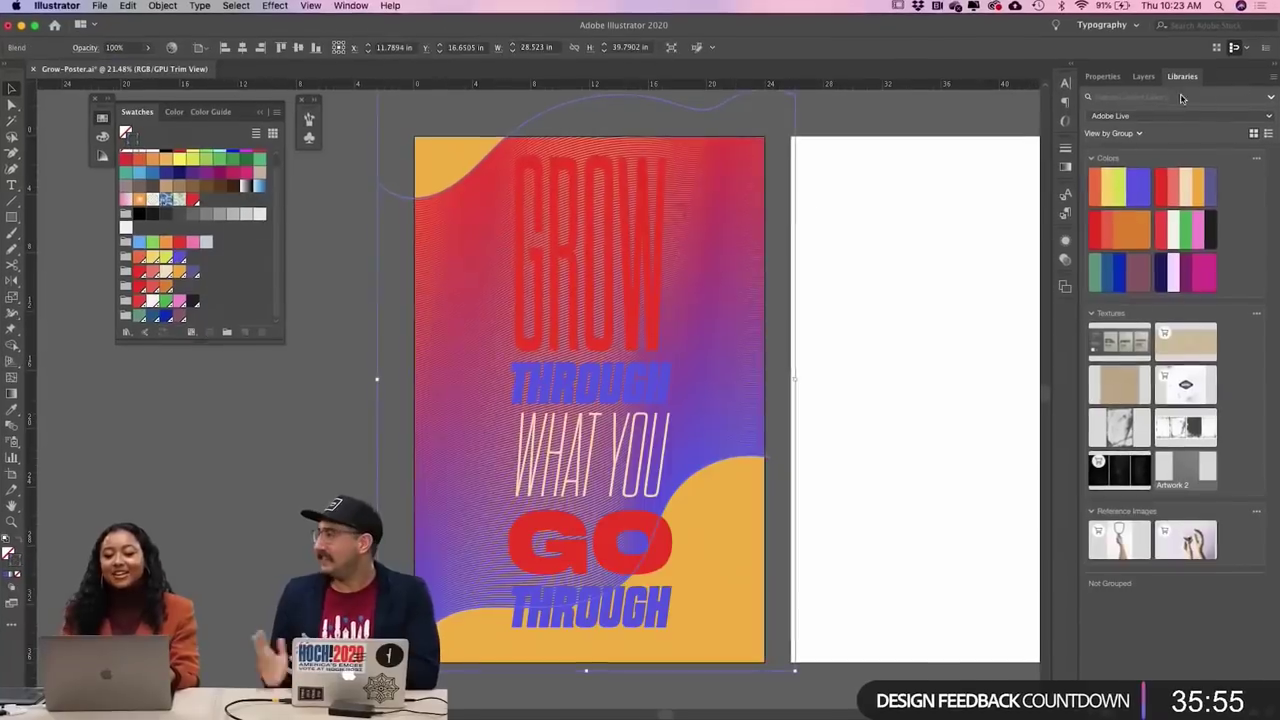
pyautogui.click(1102, 76)
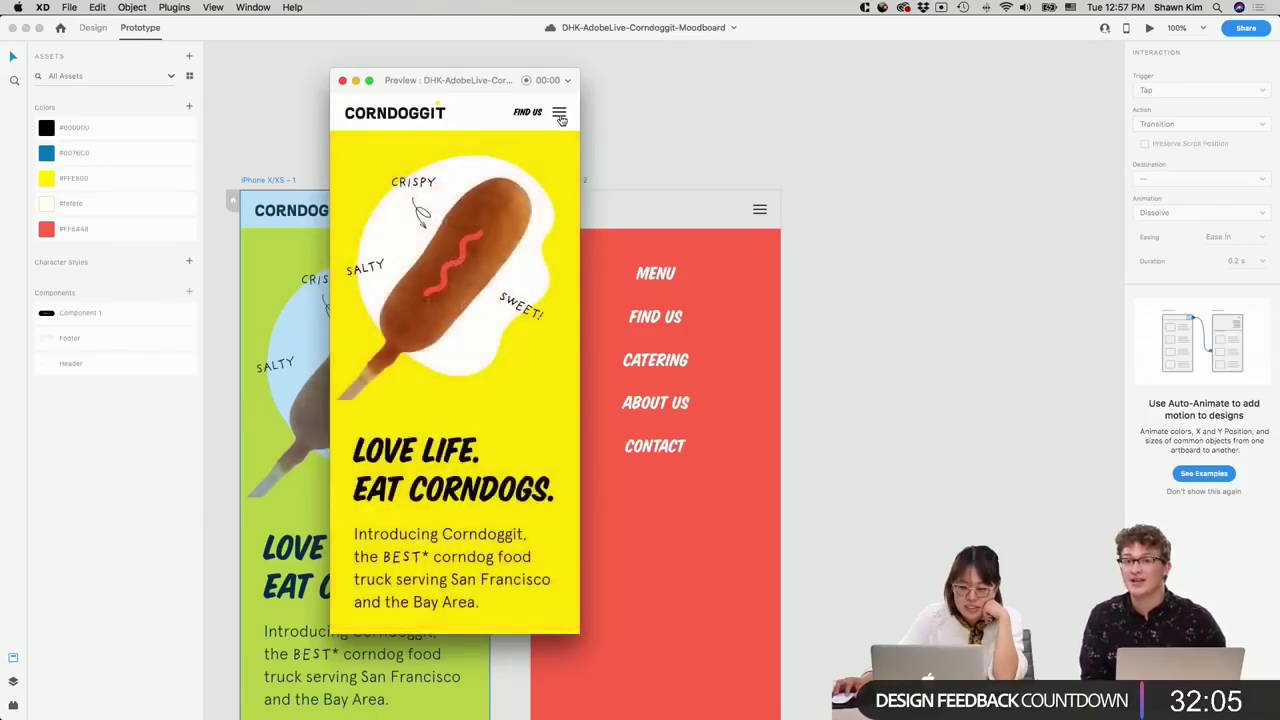
pyautogui.click(561, 117)
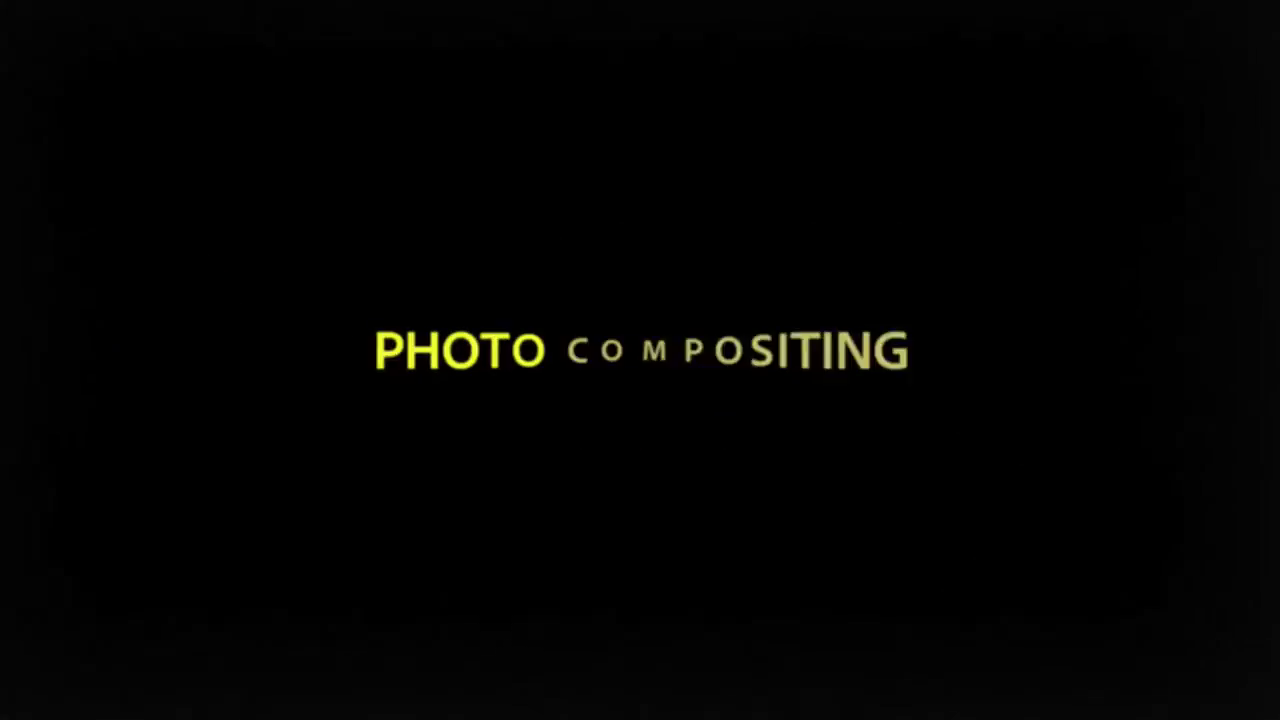